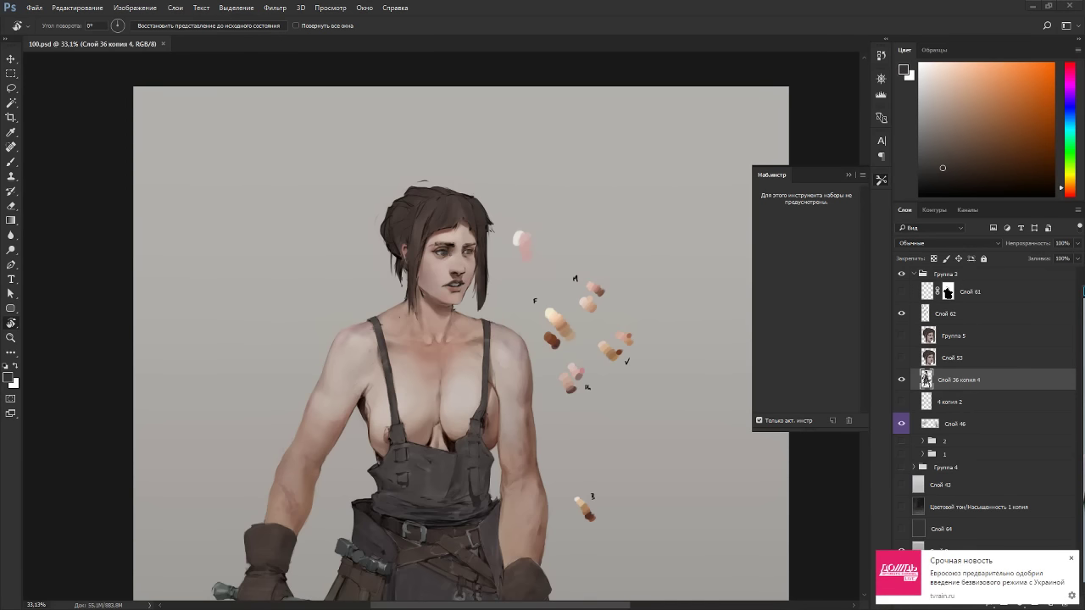
Dismiss the news notification and toggle the layer "Слой 36 копия 4" off and on to check what it contains.
{"action": "left_click", "coordinate": [1072, 559]}
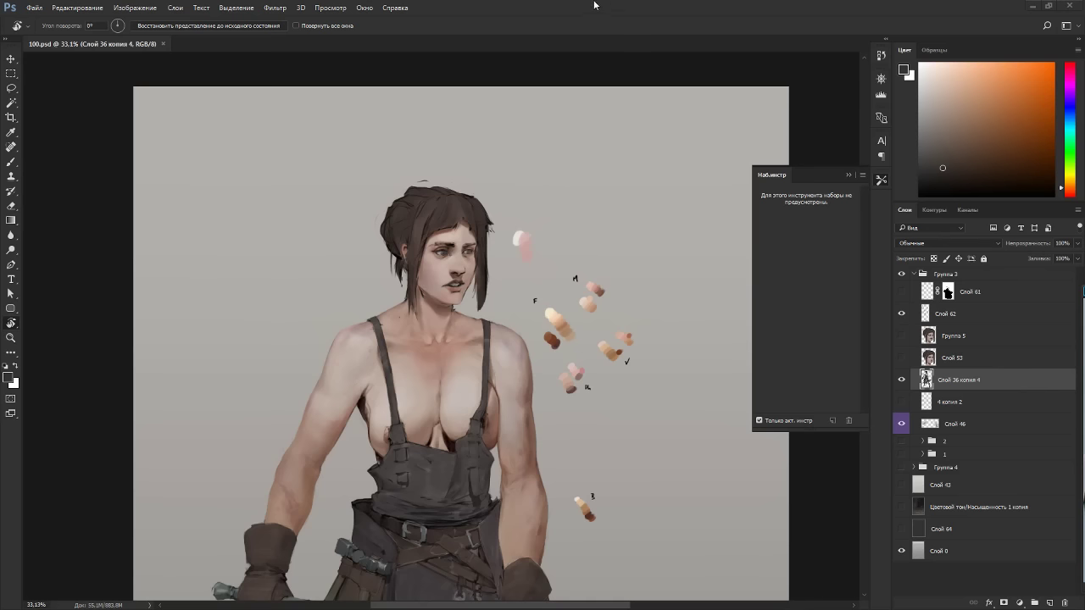
{"action": "left_click", "coordinate": [902, 380]}
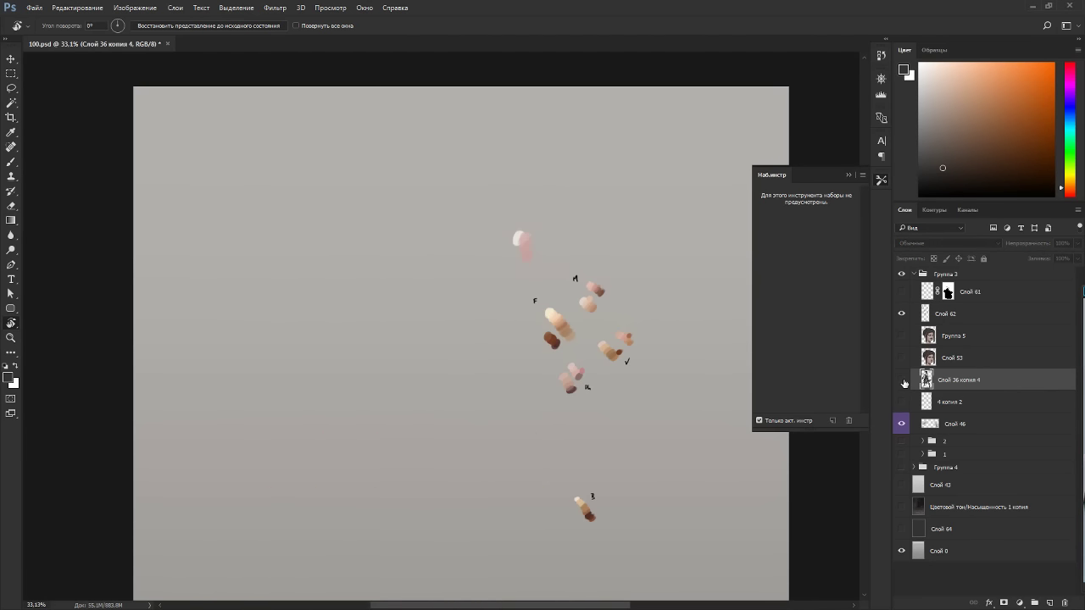
{"action": "left_click", "coordinate": [902, 380]}
Set up the "basic" brush preset with a dark brown sampled from the hair and check its brush settings.
{"action": "scroll", "coordinate": [433, 161], "scroll_direction": "up", "scroll_amount": 5}
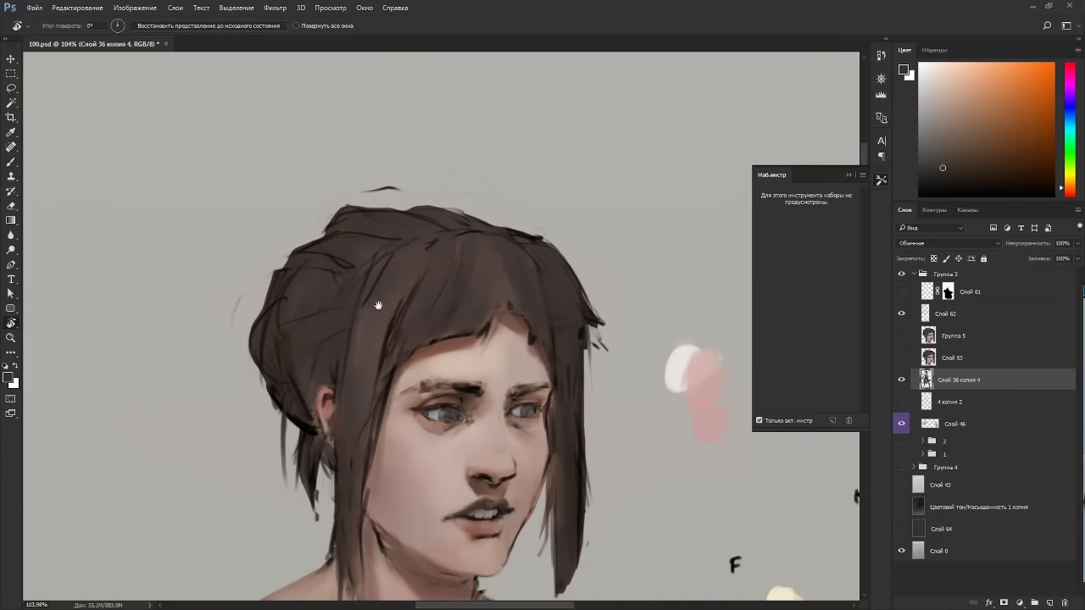
{"action": "left_click_drag", "start_coordinate": [378, 305], "coordinate": [433, 258]}
{"action": "key", "text": "b"}
{"action": "left_click", "coordinate": [369, 403], "text": "alt"}
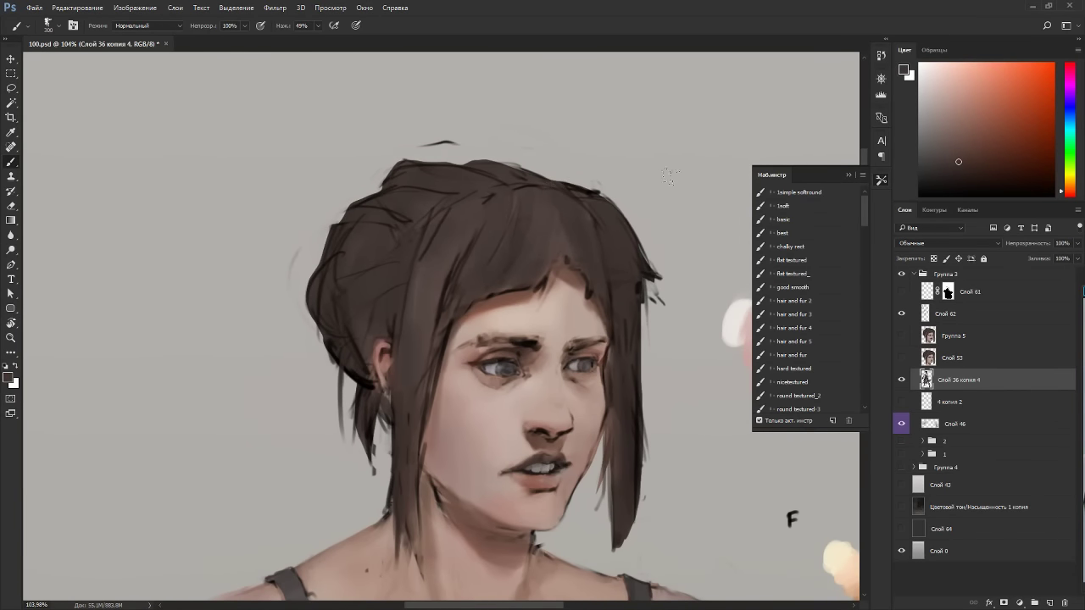
{"action": "left_click", "coordinate": [787, 219]}
{"action": "key", "text": "F5"}
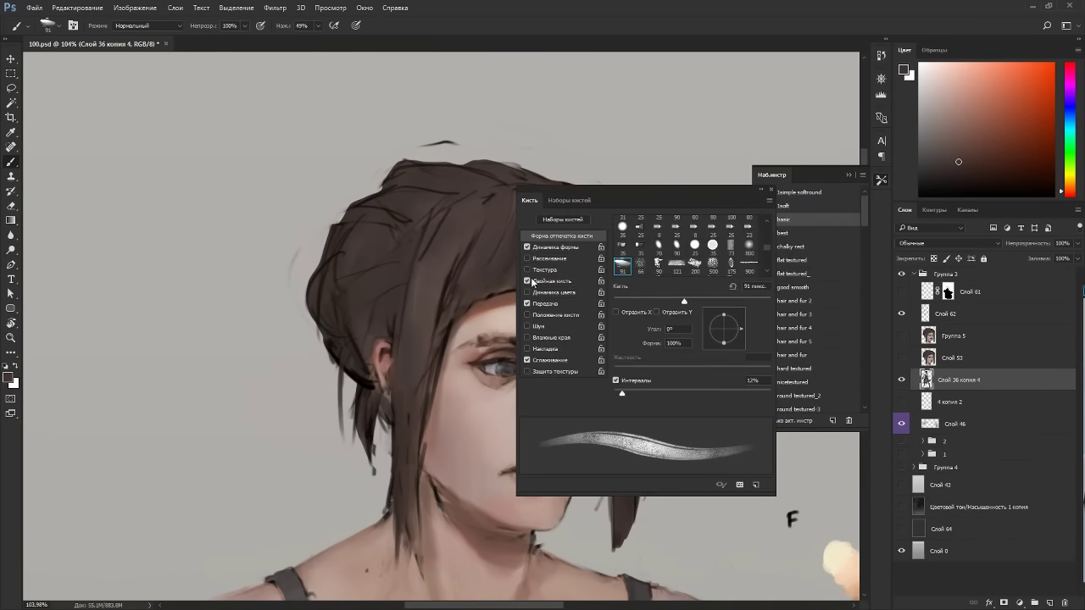
{"action": "key", "text": "F5"}
Paint the loose hair below the ear with dark browns sampled from the surrounding hair.
{"action": "left_click_drag", "start_coordinate": [387, 406], "coordinate": [383, 435]}
{"action": "left_click", "coordinate": [370, 406], "text": "alt"}
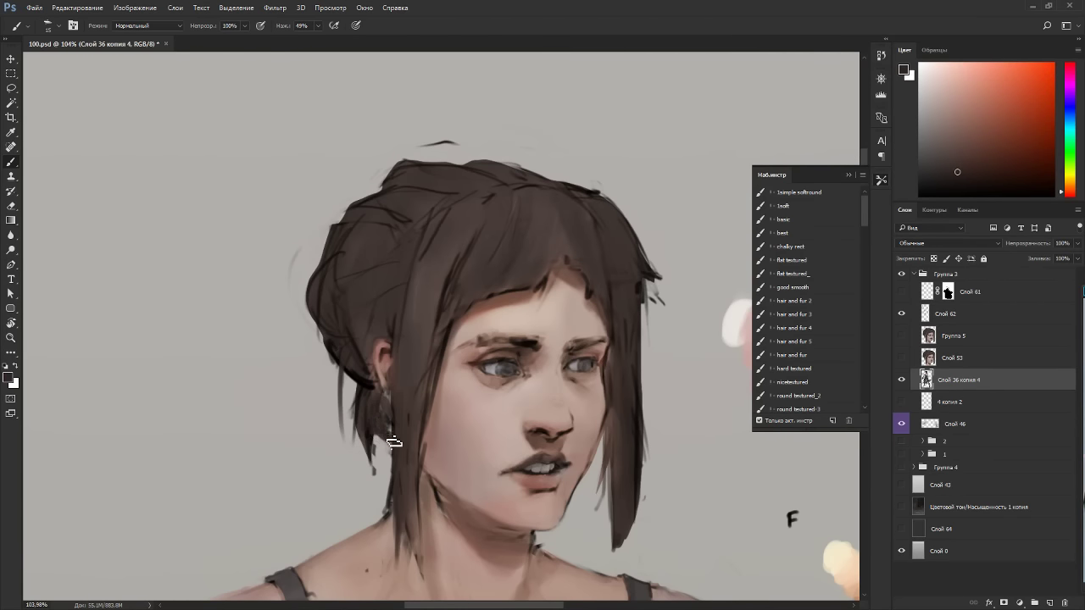
{"action": "mouse_move", "coordinate": [446, 407]}
{"action": "left_mouse_down"}
{"action": "mouse_move", "coordinate": [537, 294]}
{"action": "mouse_move", "coordinate": [480, 297]}
{"action": "mouse_move", "coordinate": [477, 315]}
{"action": "left_mouse_up"}
{"action": "left_click", "coordinate": [461, 273], "text": "alt"}
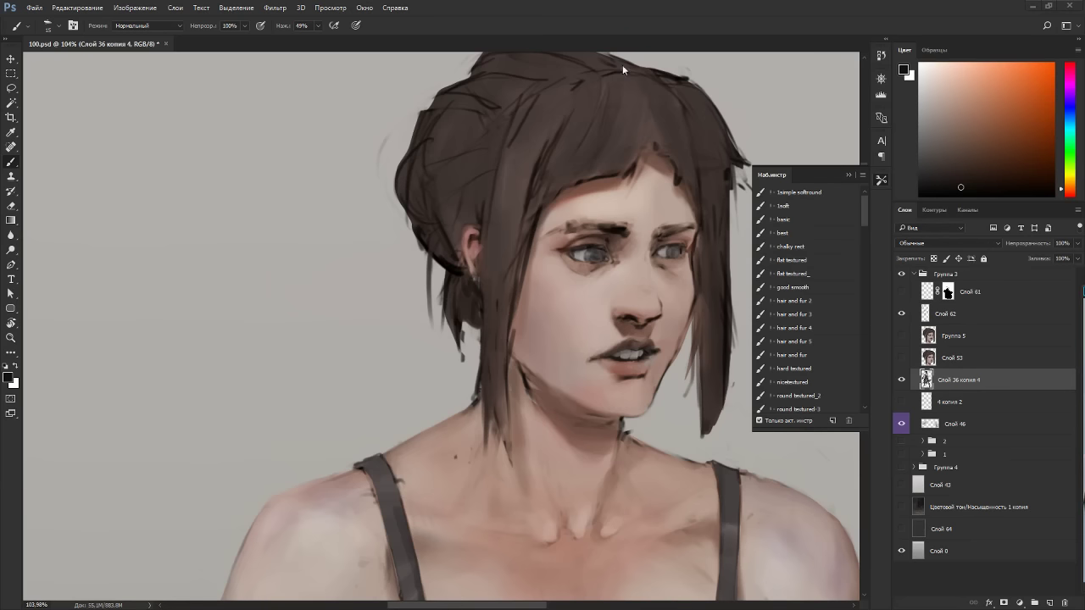
Refine the long hair strands on both sides of the face with sampled dark browns.
{"action": "left_click_drag", "start_coordinate": [587, 299], "coordinate": [400, 311]}
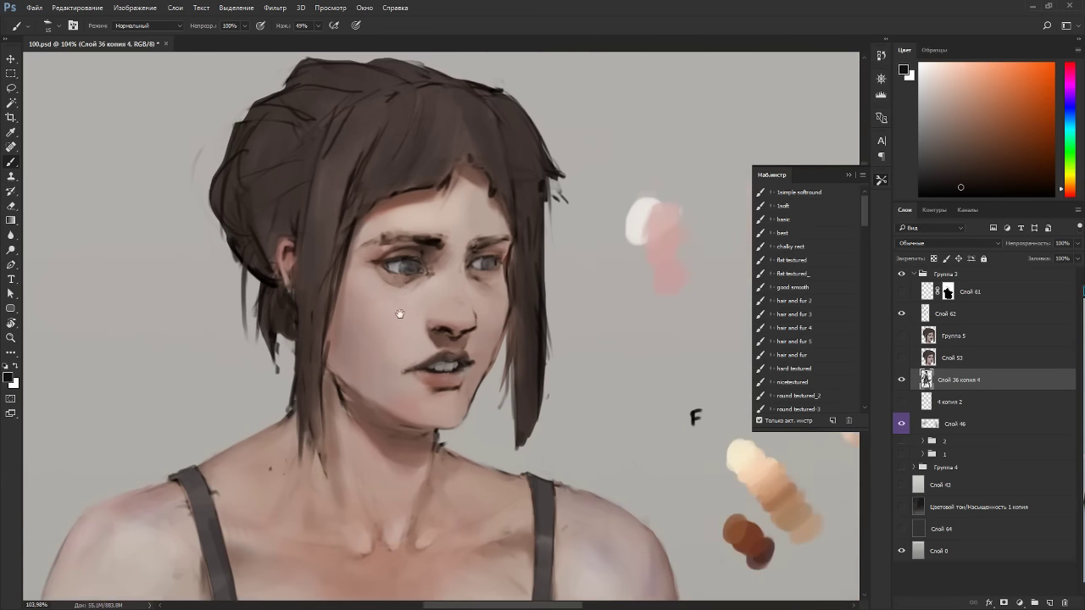
{"action": "left_click", "coordinate": [519, 260], "text": "alt"}
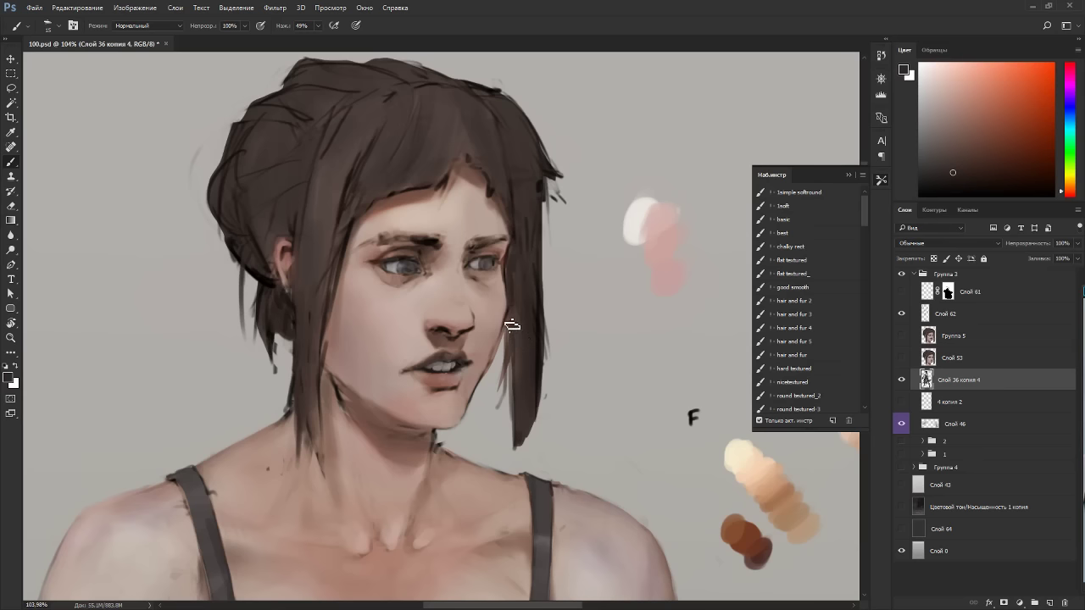
{"action": "left_click", "coordinate": [317, 268], "text": "alt"}
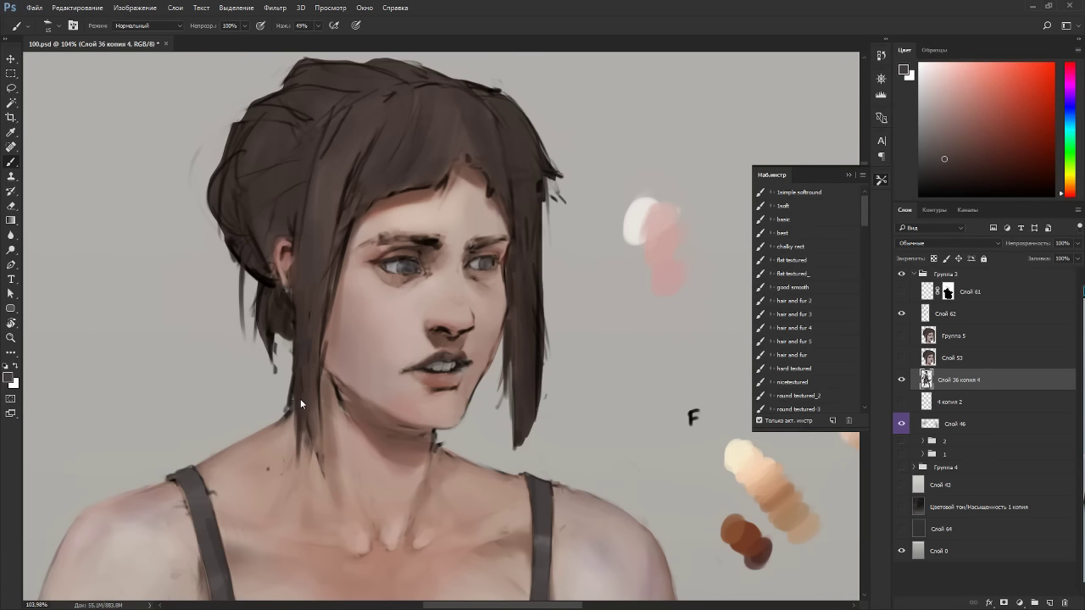
{"action": "left_click_drag", "start_coordinate": [310, 340], "coordinate": [310, 362]}
{"action": "left_click", "coordinate": [281, 307], "text": "alt"}
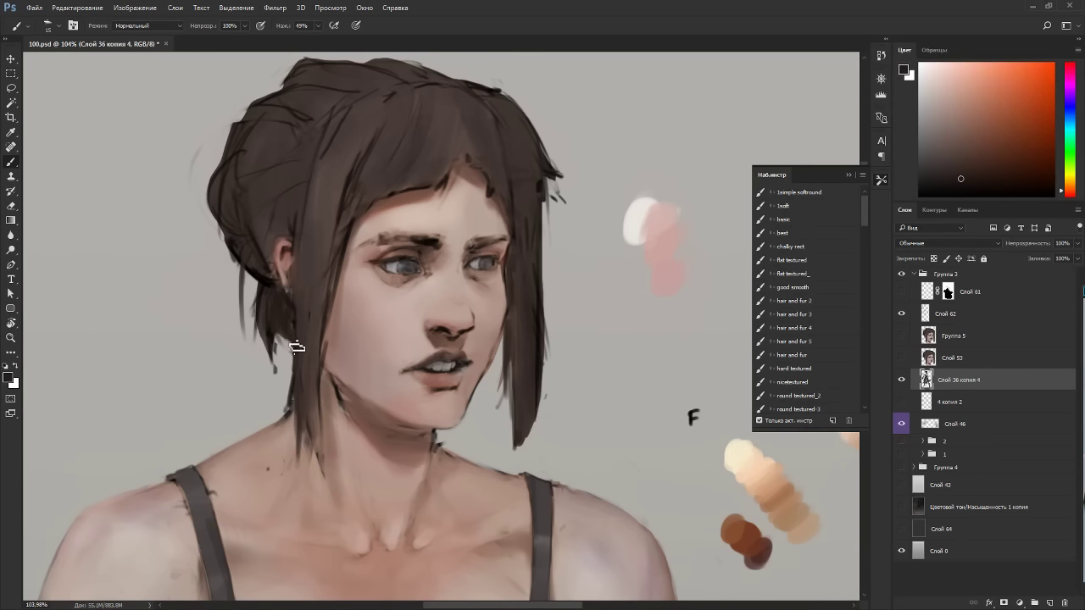
Clean up the cheek edge beside the long front strand with a sampled reddish skin tone.
{"action": "left_click", "coordinate": [328, 388], "text": "alt"}
{"action": "left_click", "coordinate": [335, 344], "text": "alt"}
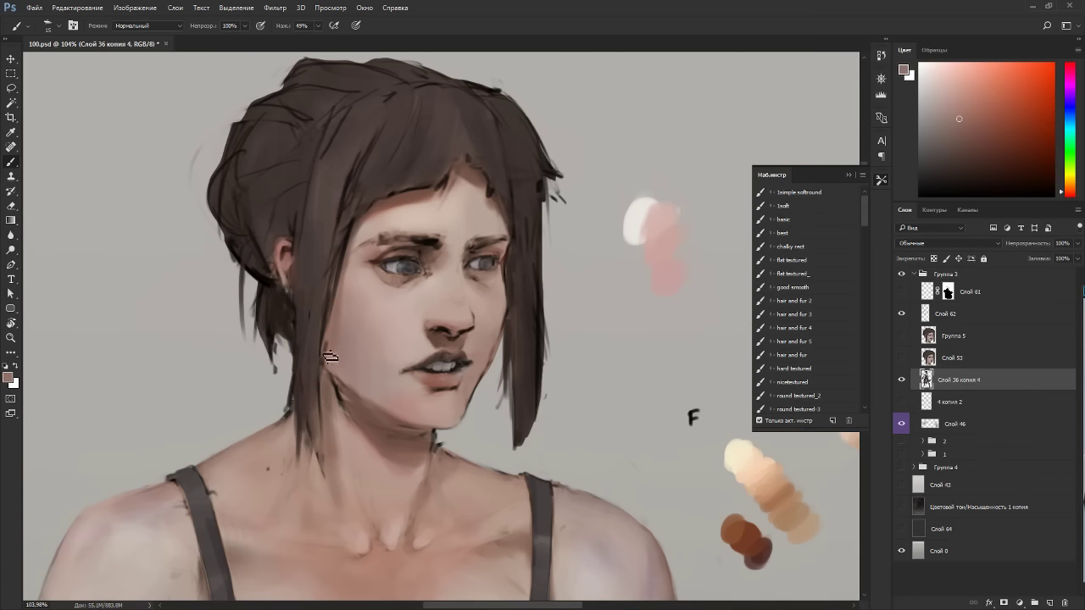
{"action": "left_click_drag", "start_coordinate": [331, 358], "coordinate": [328, 342]}
Paint over the sketch lines in the gathered hair behind the ear with a sampled dark brown.
{"action": "left_click", "coordinate": [237, 224], "text": "alt"}
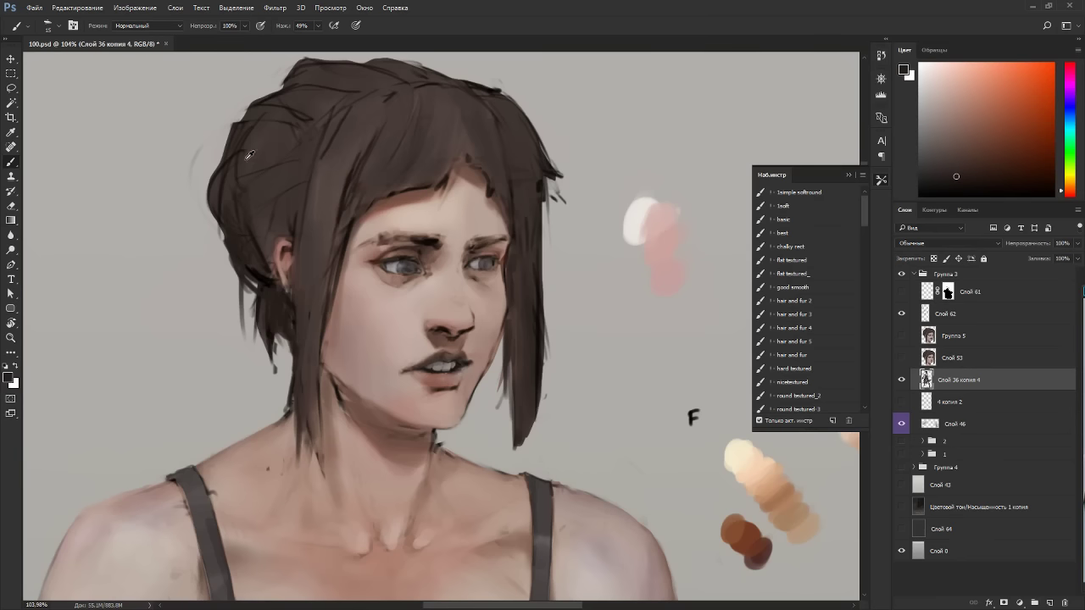
{"action": "key", "text": "r"}
{"action": "left_click_drag", "start_coordinate": [269, 77], "coordinate": [170, 102]}
{"action": "key", "text": "b"}
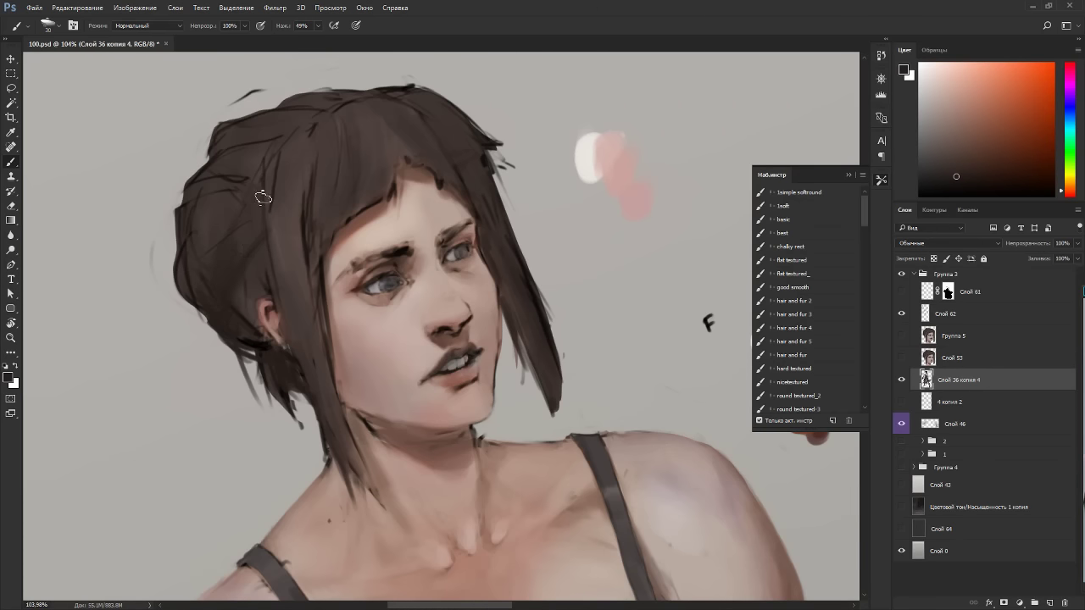
{"action": "key", "text": "r"}
{"action": "key", "text": "Escape"}
{"action": "left_click_drag", "start_coordinate": [500, 136], "coordinate": [536, 484]}
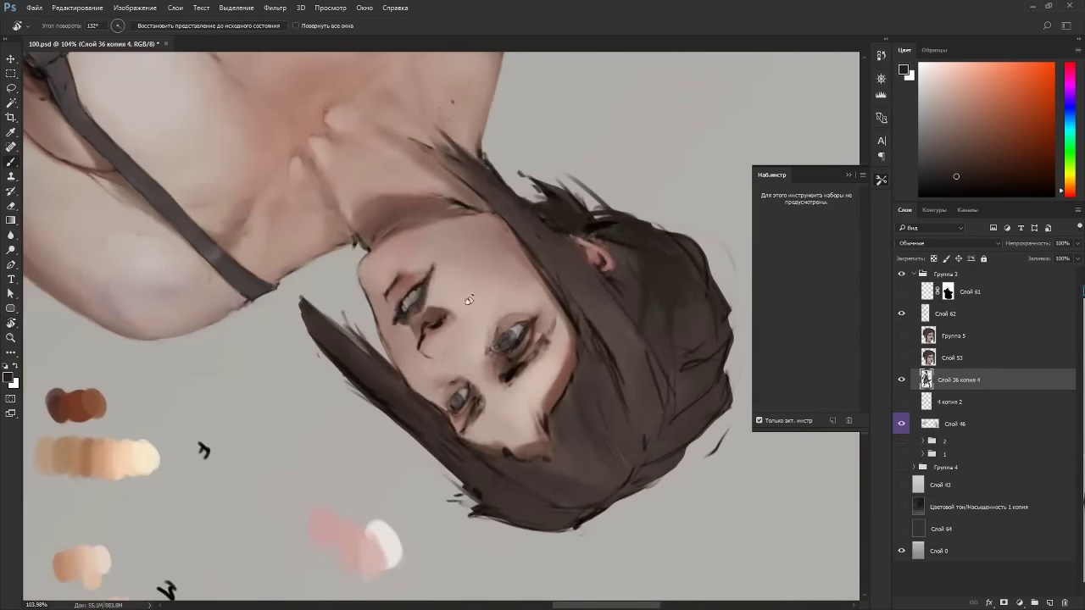
{"action": "key", "text": "b"}
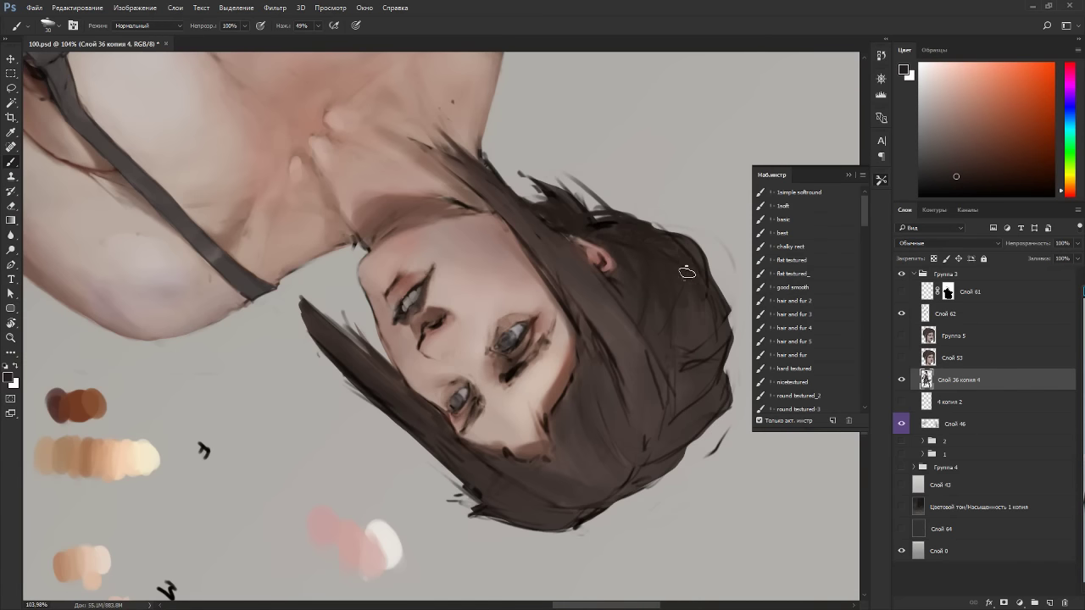
{"action": "key", "text": "r"}
{"action": "key", "text": "Escape"}
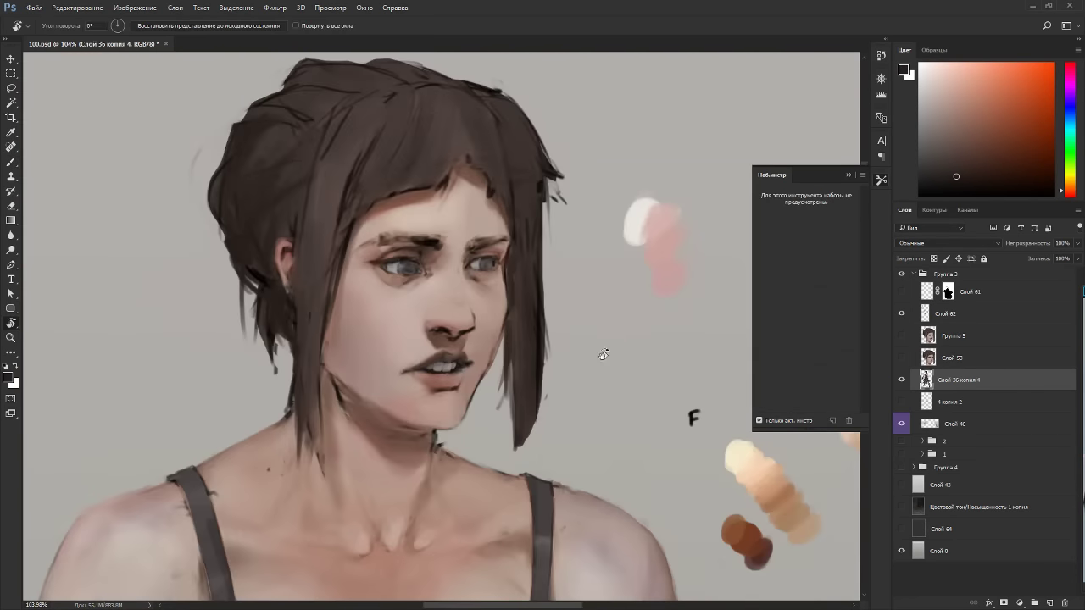
Blend the upper back of the hair into smoother masses using several browns sampled from it.
{"action": "left_click_drag", "start_coordinate": [356, 135], "coordinate": [208, 249]}
{"action": "key", "text": "b"}
{"action": "left_click", "coordinate": [197, 330], "text": "alt"}
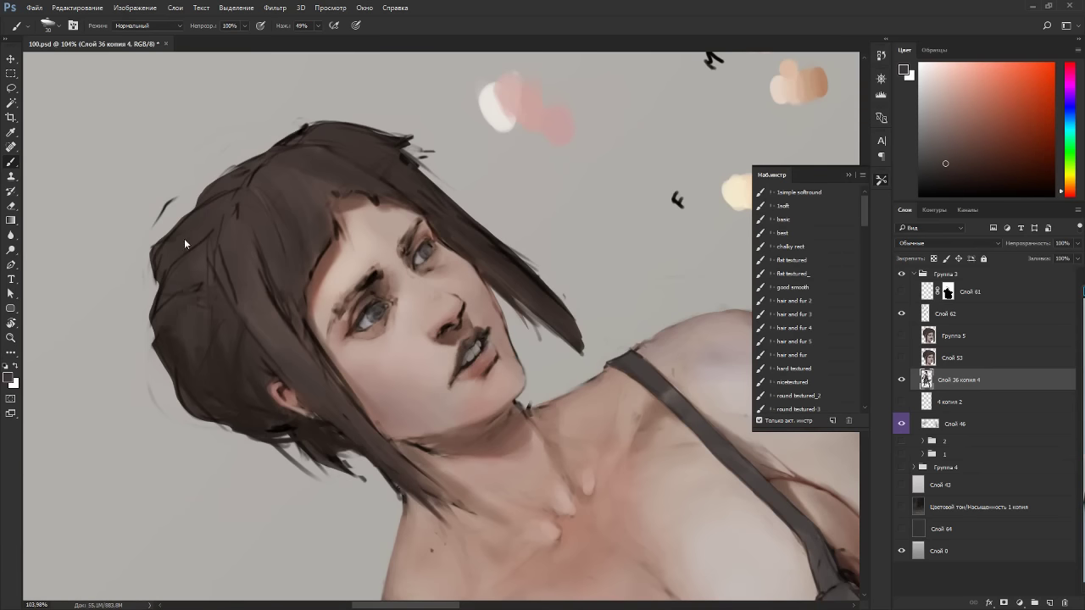
{"action": "left_click", "coordinate": [184, 303], "text": "alt"}
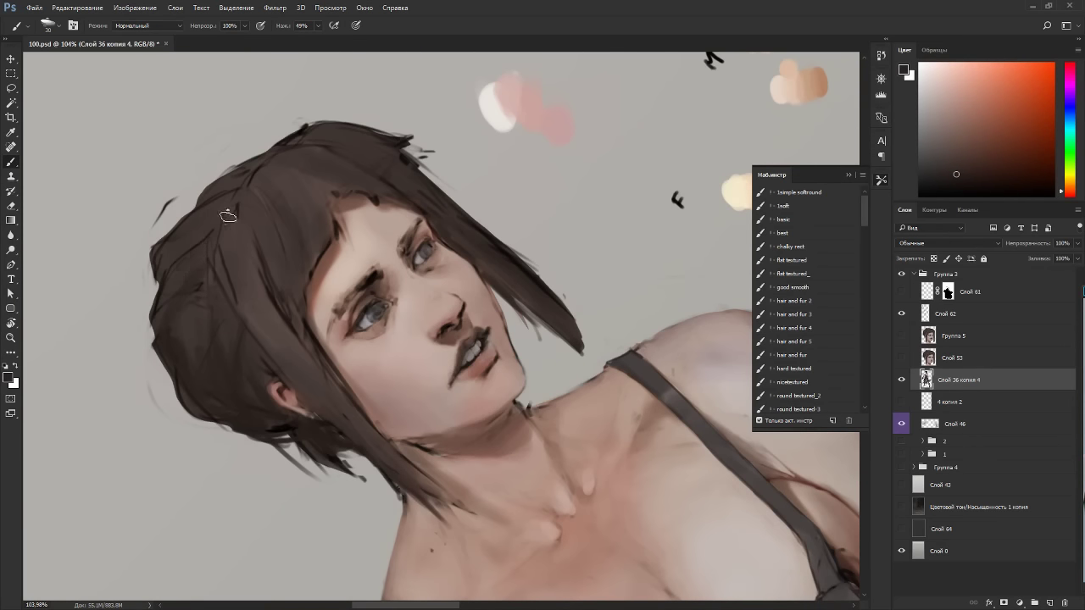
{"action": "left_click", "coordinate": [188, 298], "text": "alt"}
{"action": "left_click", "coordinate": [204, 299], "text": "alt"}
{"action": "left_click", "coordinate": [209, 284], "text": "alt"}
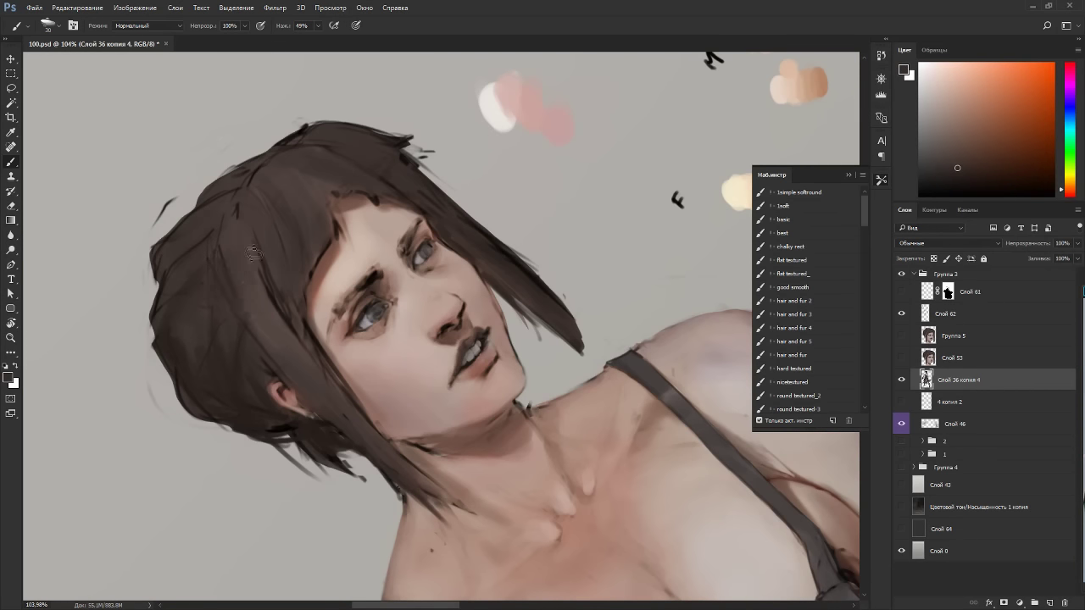
Soften the front hair section beside the temple with sampled lighter browns, varying the brush size.
{"action": "left_click", "coordinate": [268, 312], "text": "alt"}
{"action": "key", "text": "bracketleft"}
{"action": "key", "text": "bracketleft"}
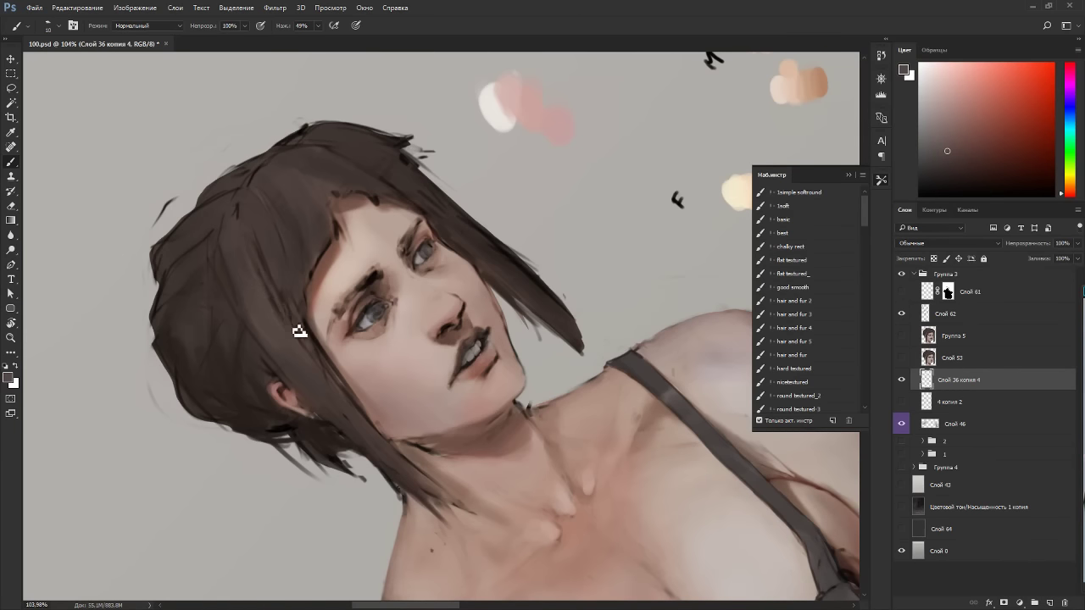
{"action": "key", "text": "Escape"}
{"action": "left_click", "coordinate": [335, 191], "text": "alt"}
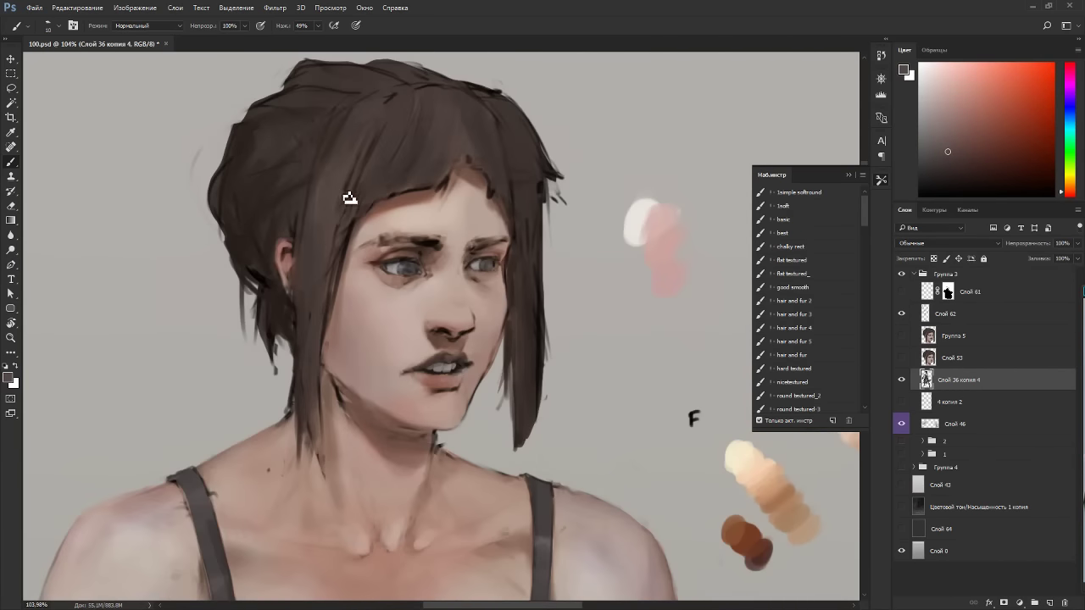
{"action": "key", "text": "bracketright"}
{"action": "key", "text": "bracketright"}
{"action": "key", "text": "bracketright"}
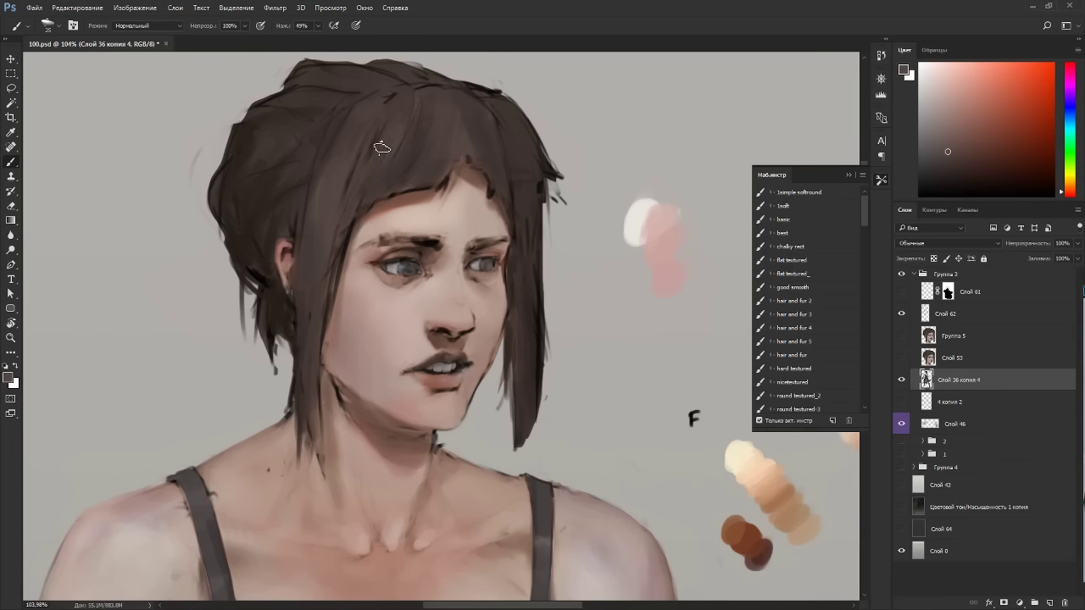
Paint lighter greyish highlights into the fringe and blend them with a brown sampled from the hair.
{"action": "left_click", "coordinate": [936, 148]}
{"action": "left_click", "coordinate": [927, 136]}
{"action": "key", "text": "bracketleft"}
{"action": "key", "text": "bracketleft"}
{"action": "key", "text": "bracketleft"}
{"action": "key", "text": "bracketright"}
{"action": "key", "text": "bracketright"}
{"action": "left_click_drag", "start_coordinate": [402, 131], "coordinate": [394, 149]}
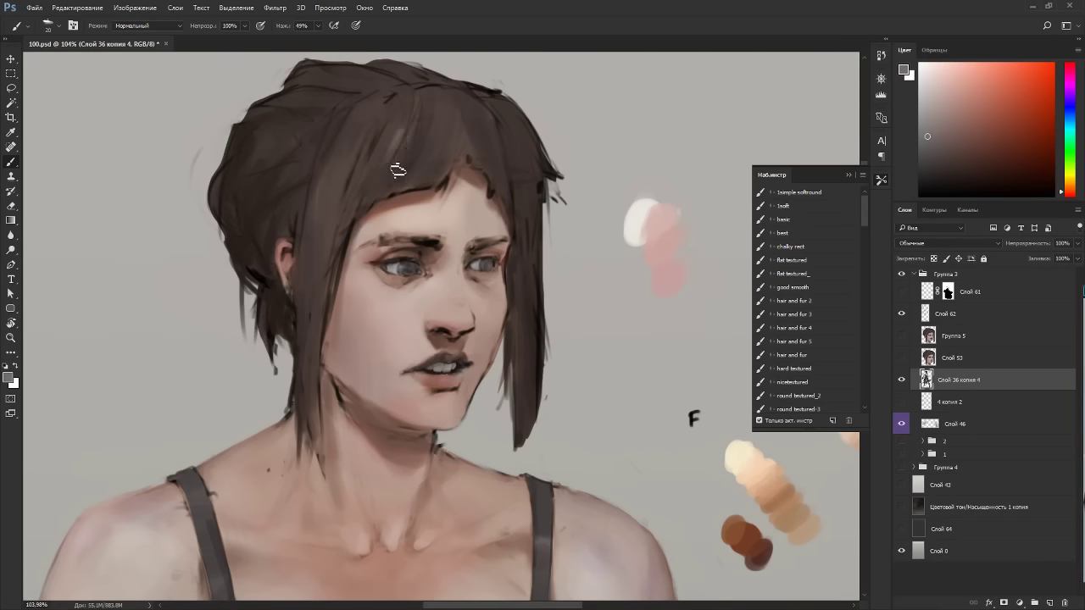
{"action": "left_click", "coordinate": [408, 131], "text": "alt"}
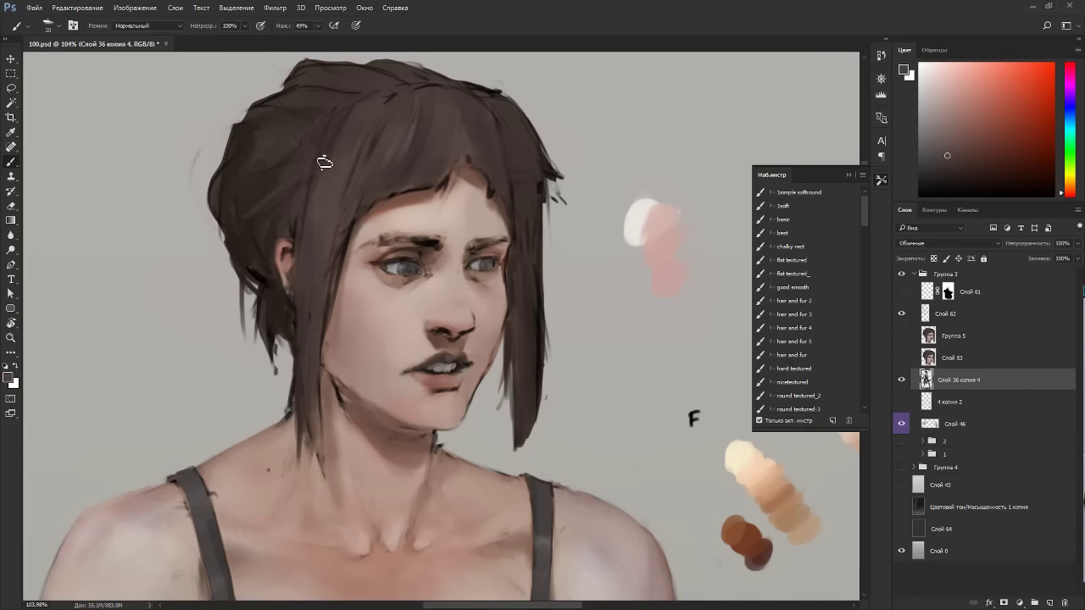
Deepen and smooth the shaded hair above and behind the ear with sampled dark browns.
{"action": "left_click", "coordinate": [249, 204], "text": "alt"}
{"action": "left_click", "coordinate": [245, 240], "text": "alt"}
{"action": "left_click", "coordinate": [291, 218], "text": "alt"}
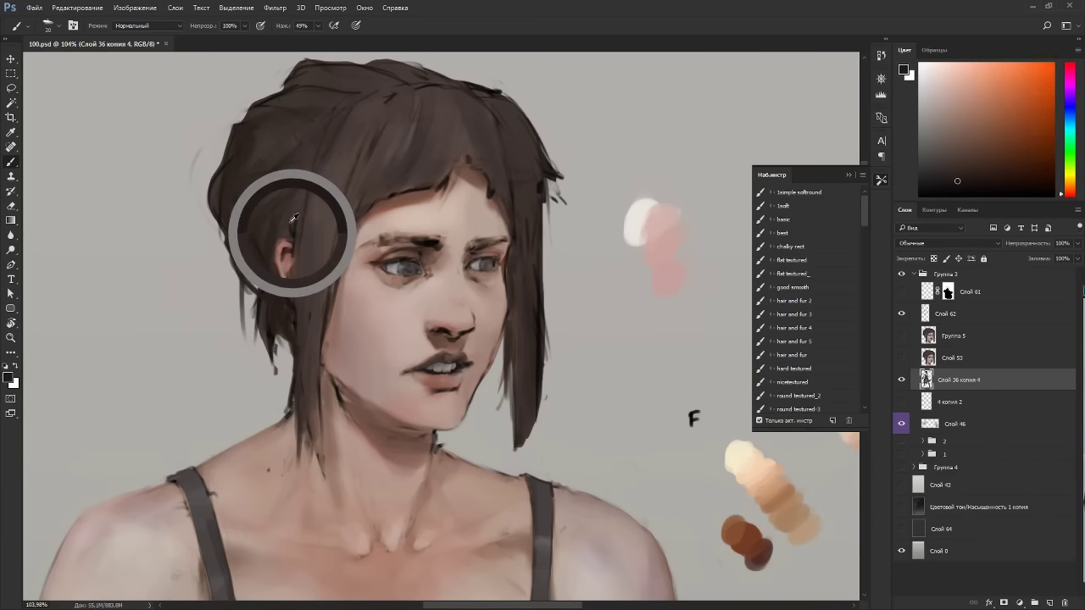
{"action": "mouse_move", "coordinate": [384, 211]}
{"action": "left_mouse_down"}
{"action": "mouse_move", "coordinate": [661, 215]}
{"action": "mouse_move", "coordinate": [645, 488]}
{"action": "left_mouse_up"}
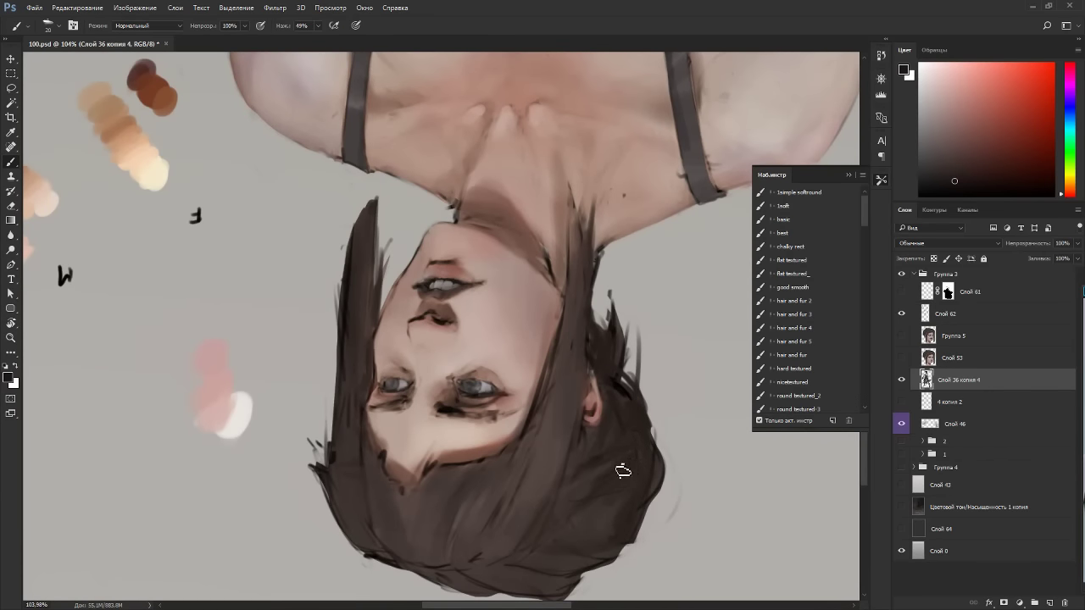
{"action": "key", "text": "r"}
{"action": "left_click_drag", "start_coordinate": [565, 495], "coordinate": [161, 207]}
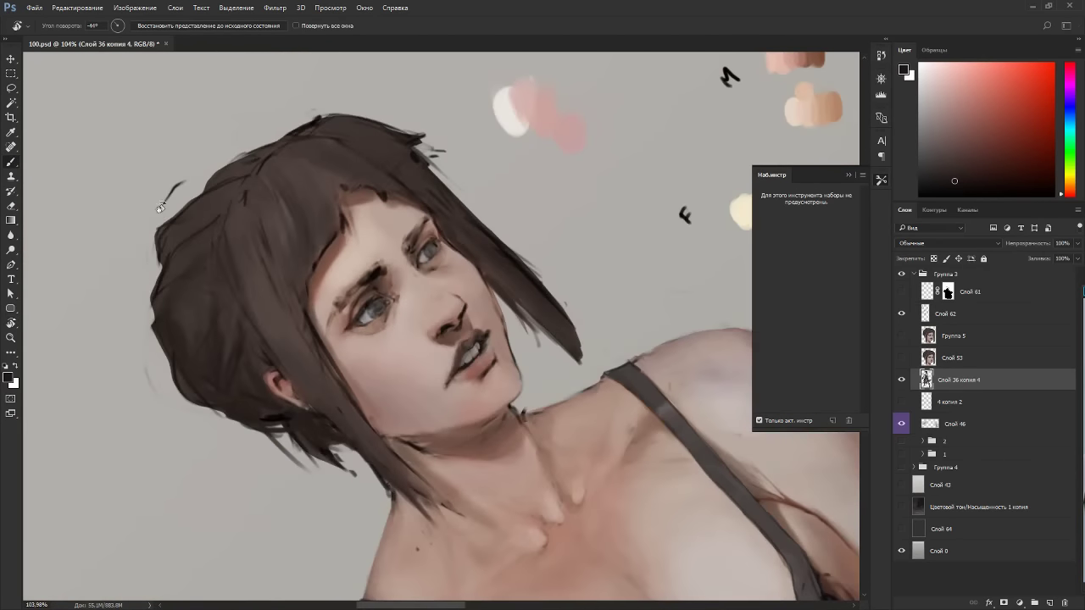
{"action": "left_click", "coordinate": [215, 356], "text": "alt"}
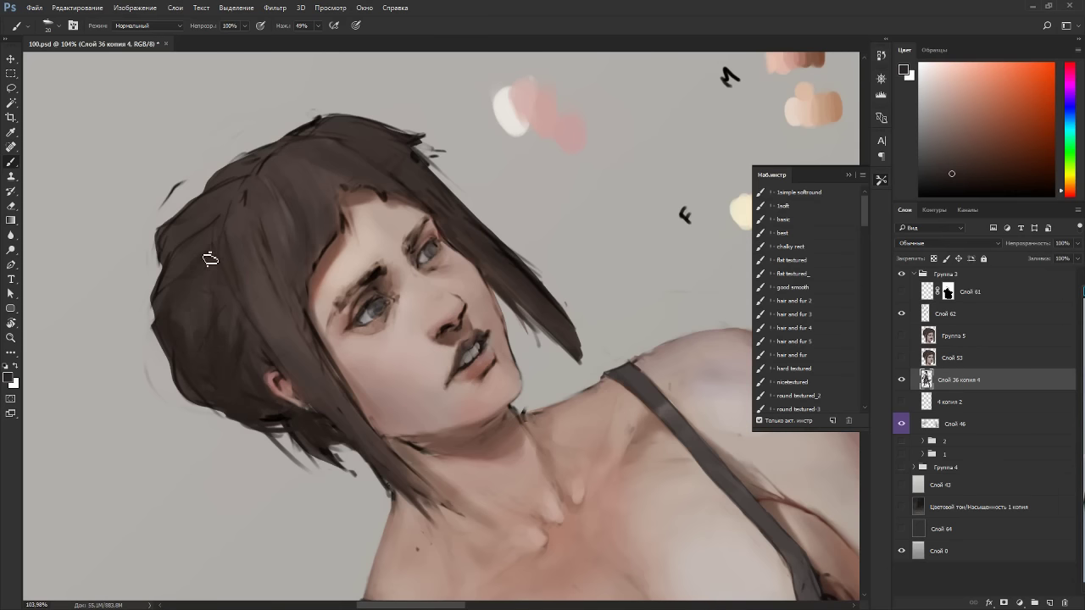
Erase the stray sketch strokes outside the hair outline behind the head.
{"action": "key", "text": "e"}
{"action": "mouse_move", "coordinate": [174, 188]}
{"action": "left_mouse_down"}
{"action": "mouse_move", "coordinate": [135, 235]}
{"action": "mouse_move", "coordinate": [144, 282]}
{"action": "mouse_move", "coordinate": [131, 333]}
{"action": "mouse_move", "coordinate": [185, 436]}
{"action": "left_mouse_up"}
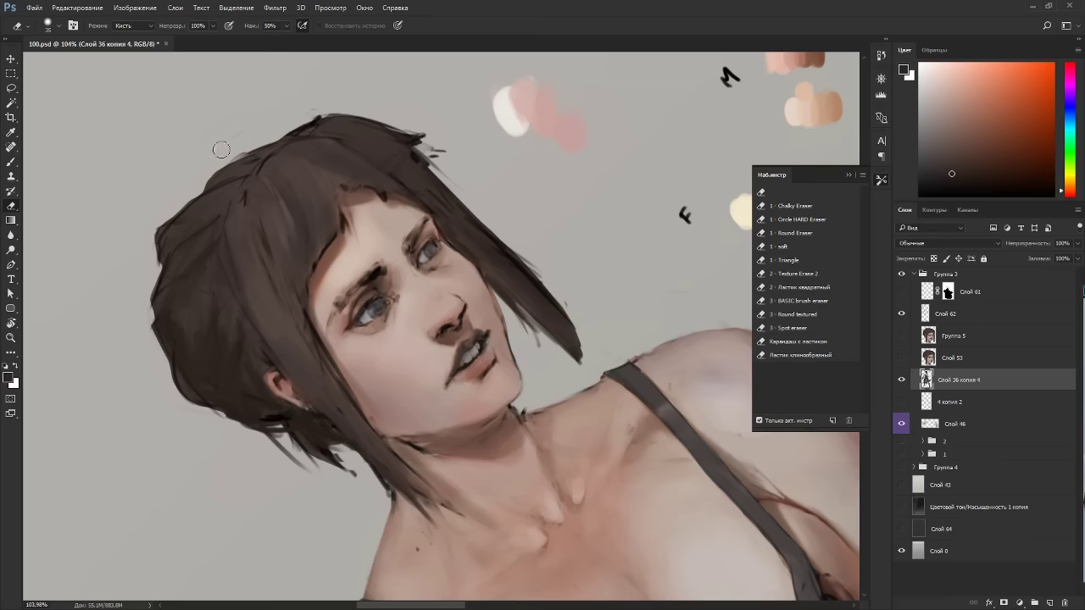
{"action": "key", "text": "Escape"}
{"action": "key", "text": "b"}
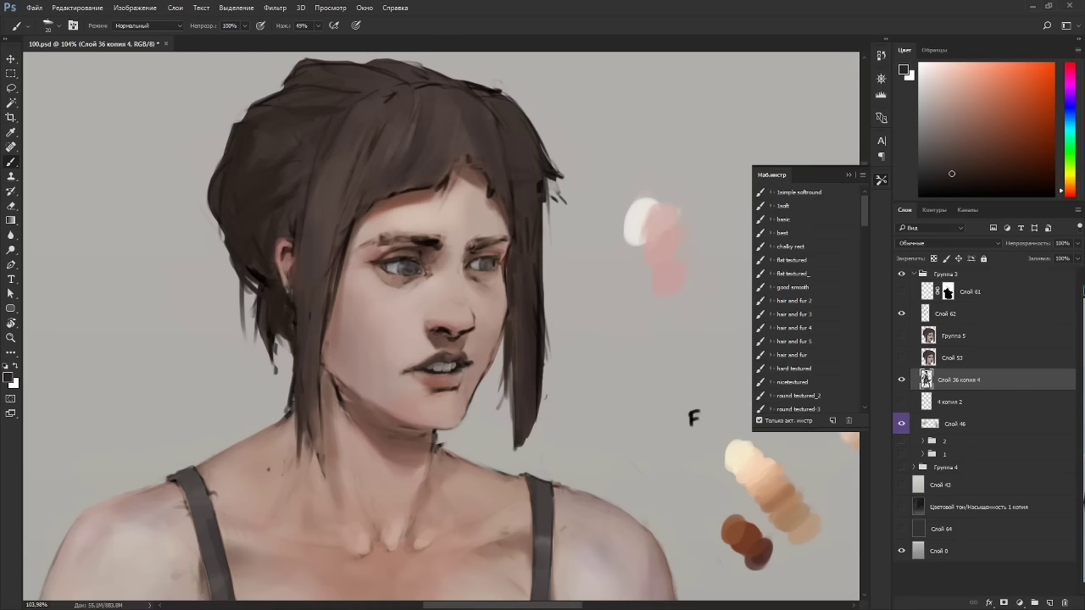
Switch to the WIP folder in Windows Explorer to look at earlier works, and return to Photoshop.
{"action": "key", "text": "alt+Tab"}
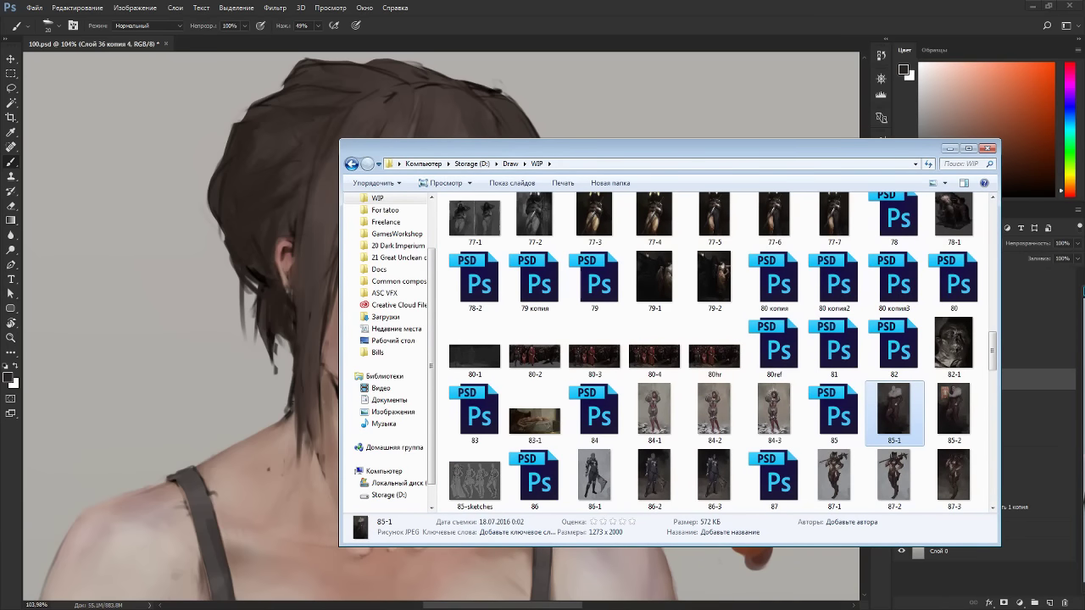
{"action": "key", "text": "alt+Tab"}
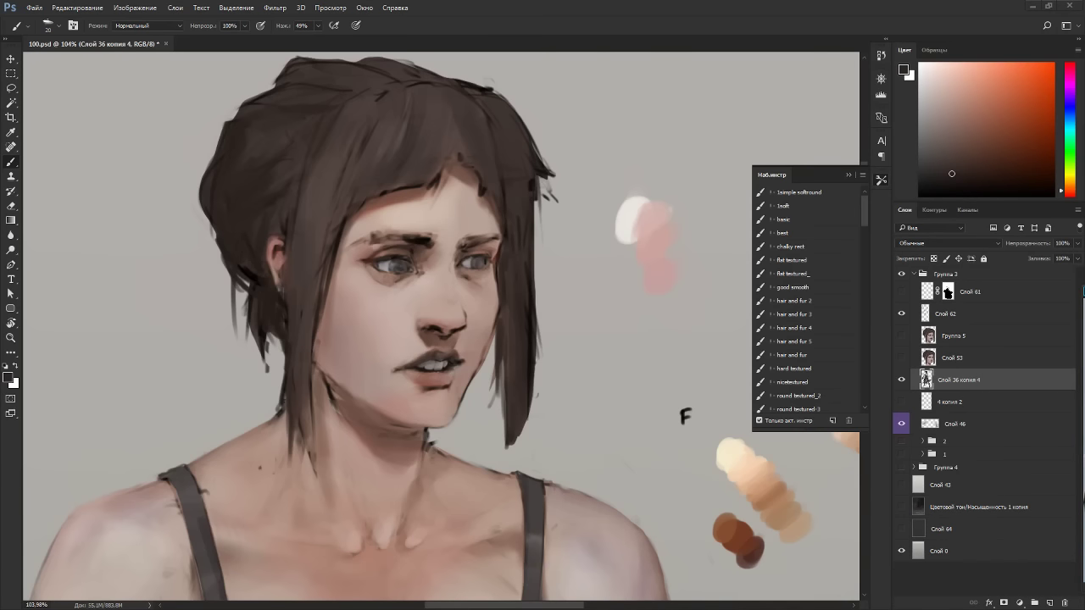
Paint lighter grey-violet highlights into the fringe and the hair above the ear, blending with browns sampled from the hair.
{"action": "left_click_drag", "start_coordinate": [536, 280], "coordinate": [595, 327]}
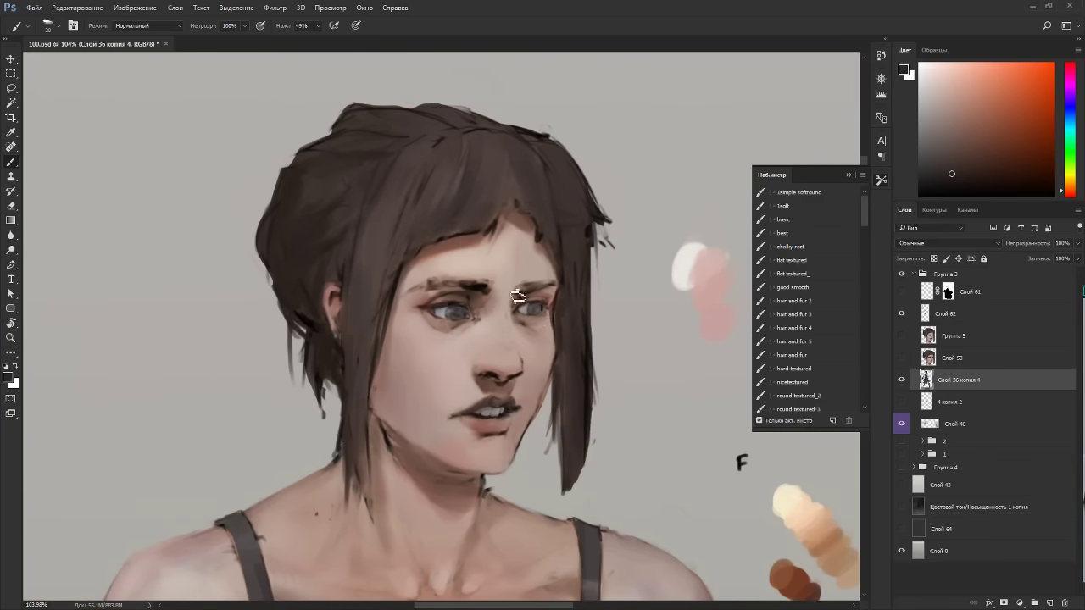
{"action": "scroll", "coordinate": [502, 282], "scroll_direction": "up", "scroll_amount": 3}
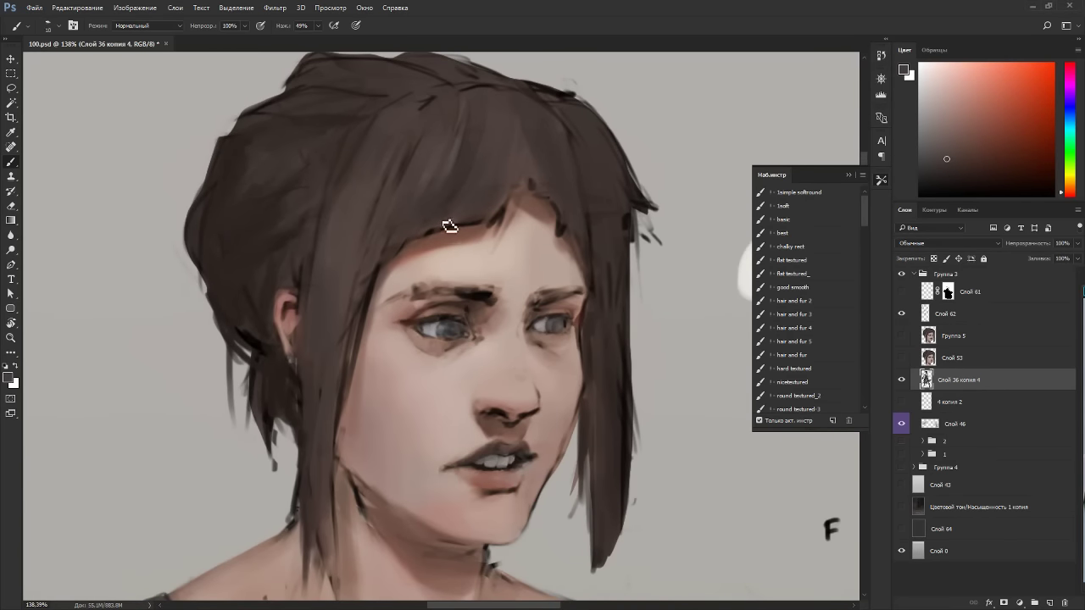
{"action": "left_click", "coordinate": [455, 234], "text": "alt"}
{"action": "left_click", "coordinate": [444, 171], "text": "alt"}
{"action": "left_click_drag", "start_coordinate": [939, 154], "coordinate": [935, 140]}
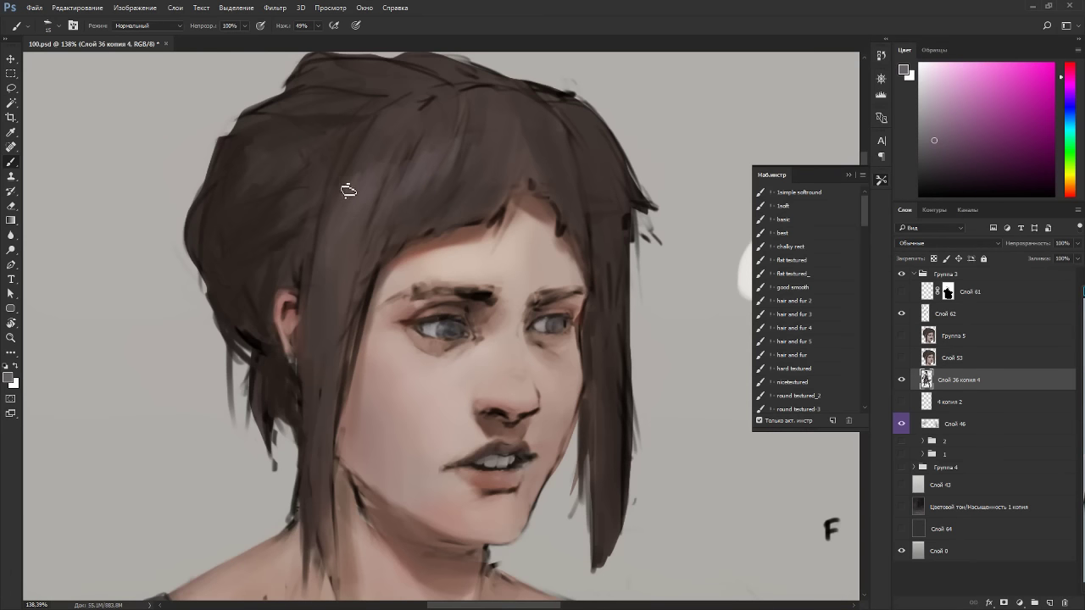
{"action": "key", "text": "bracketleft"}
{"action": "left_click", "coordinate": [358, 141], "text": "alt"}
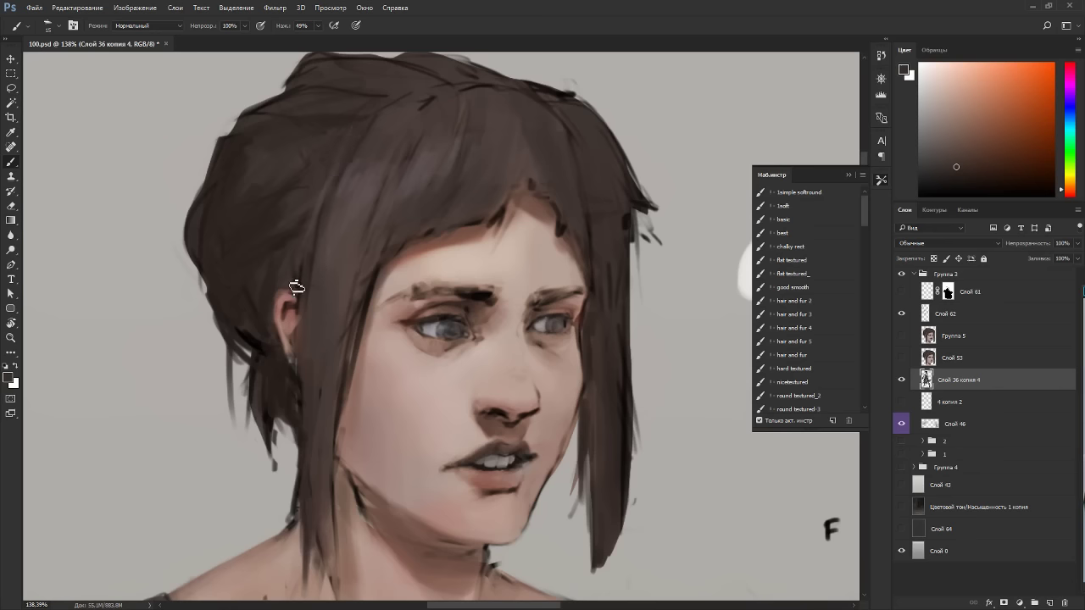
{"action": "left_click", "coordinate": [354, 192], "text": "alt"}
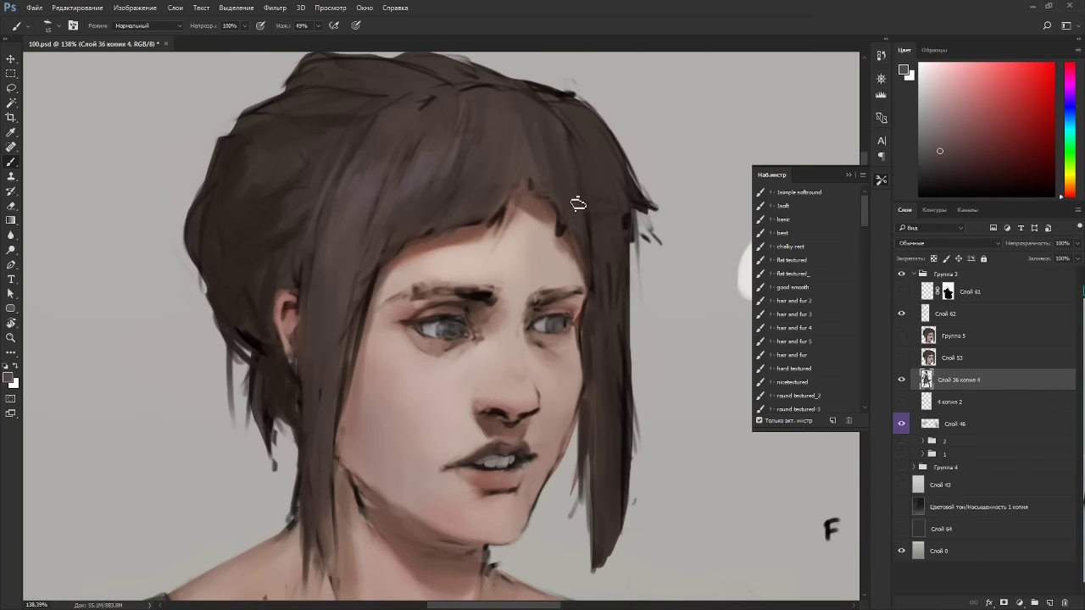
Smooth the fringe above the forehead with a larger brush and browns sampled from the surrounding hair.
{"action": "key", "text": "bracketright"}
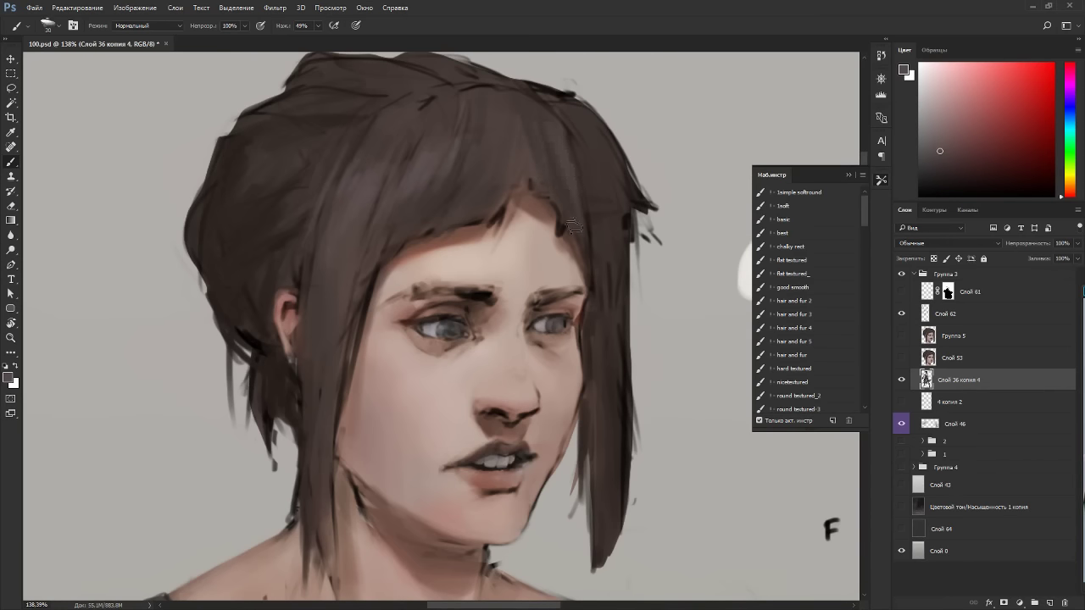
{"action": "left_click", "coordinate": [562, 185], "text": "alt"}
{"action": "left_click", "coordinate": [444, 153], "text": "alt"}
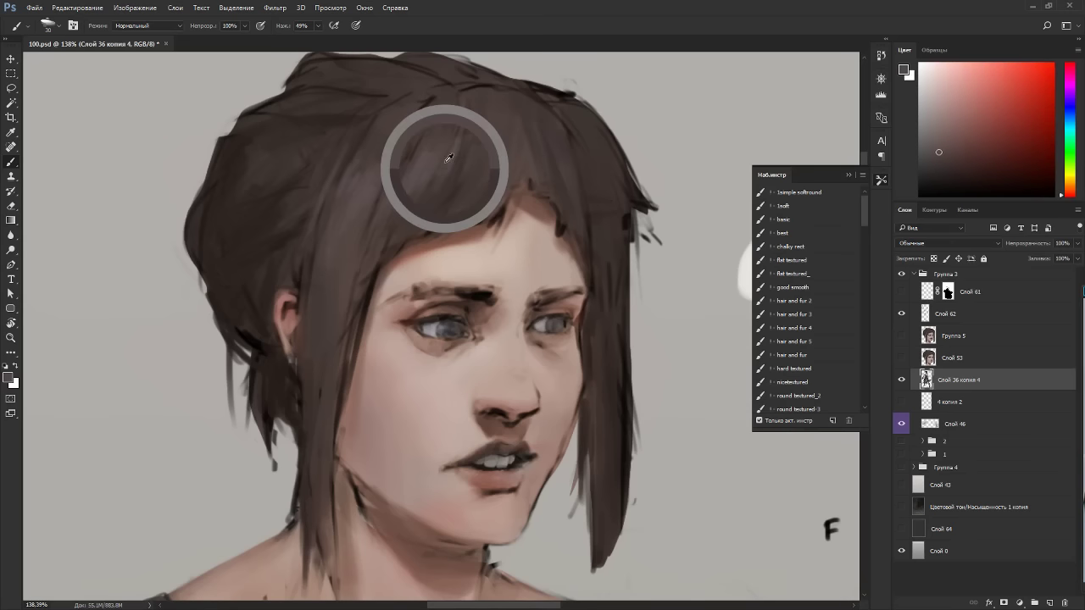
{"action": "left_click", "coordinate": [482, 220], "text": "alt"}
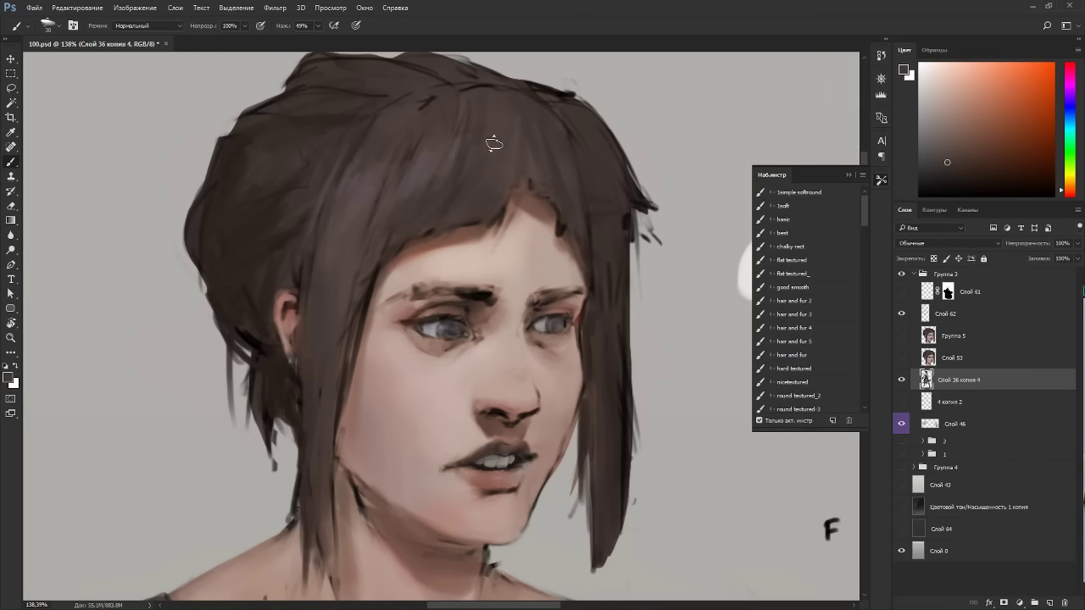
{"action": "scroll", "coordinate": [547, 122], "scroll_direction": "down", "scroll_amount": 10}
{"action": "key", "text": "r"}
{"action": "left_click_drag", "start_coordinate": [543, 128], "coordinate": [238, 237]}
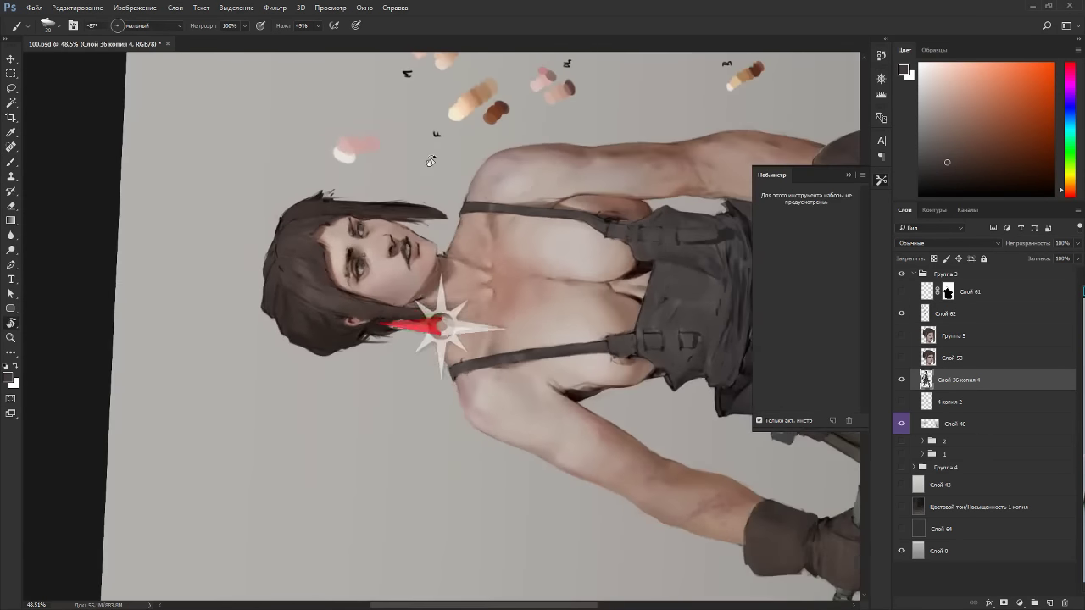
{"action": "key", "text": "Escape"}
Blend the long lock in front of the ear with sampled dark and lighter hair browns.
{"action": "scroll", "coordinate": [402, 225], "scroll_direction": "up", "scroll_amount": 8}
{"action": "key", "text": "b"}
{"action": "left_click", "coordinate": [517, 158], "text": "alt"}
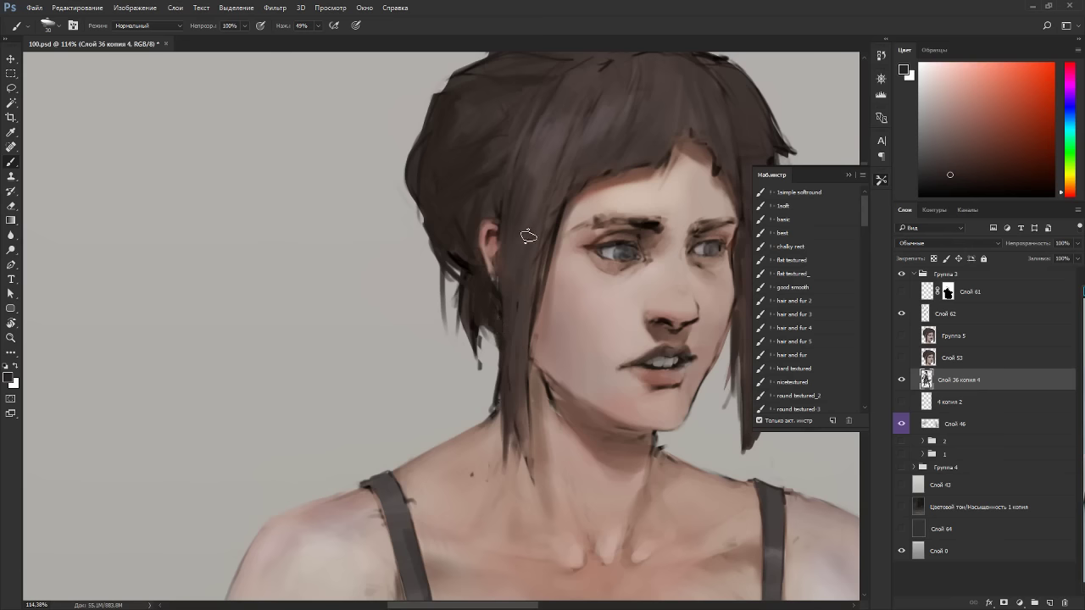
{"action": "left_click", "coordinate": [547, 170], "text": "alt"}
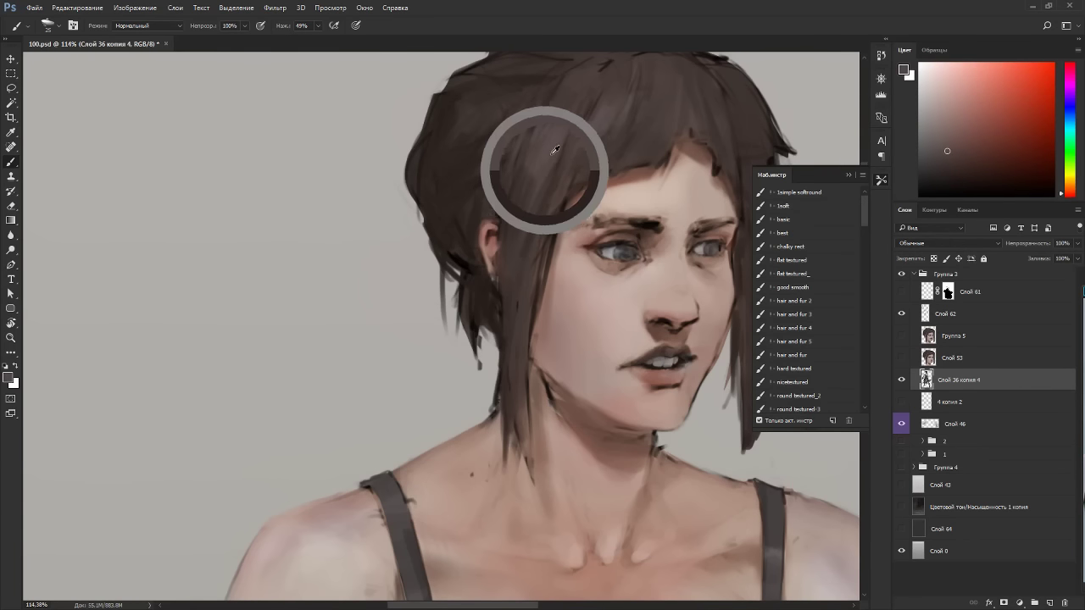
Go through the hair brush presets, settle on "hair and fur" and reduce its size for strand work.
{"action": "left_click", "coordinate": [797, 301]}
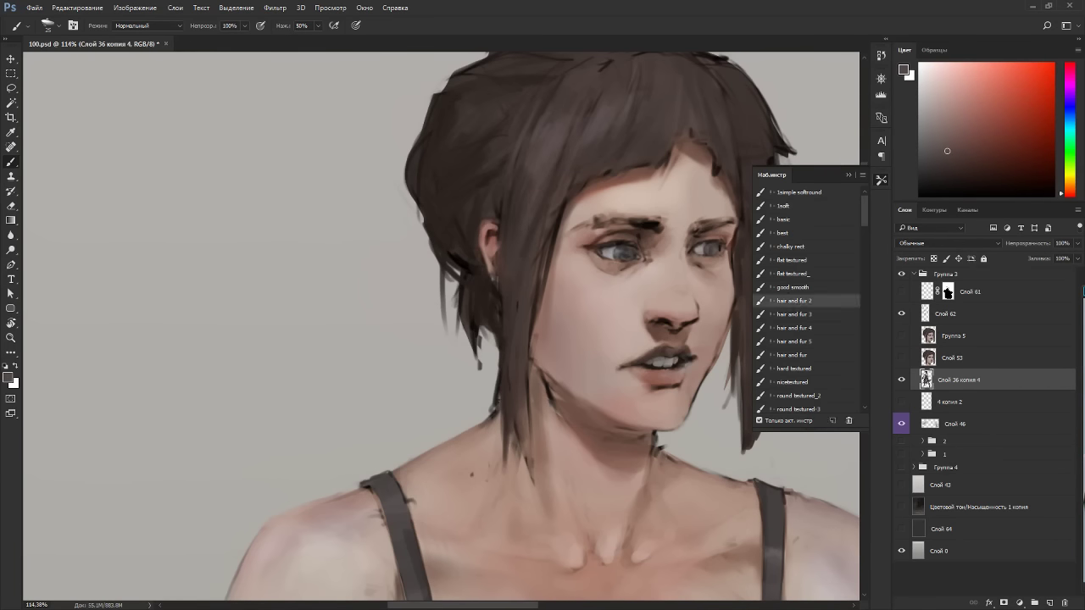
{"action": "key", "text": "period"}
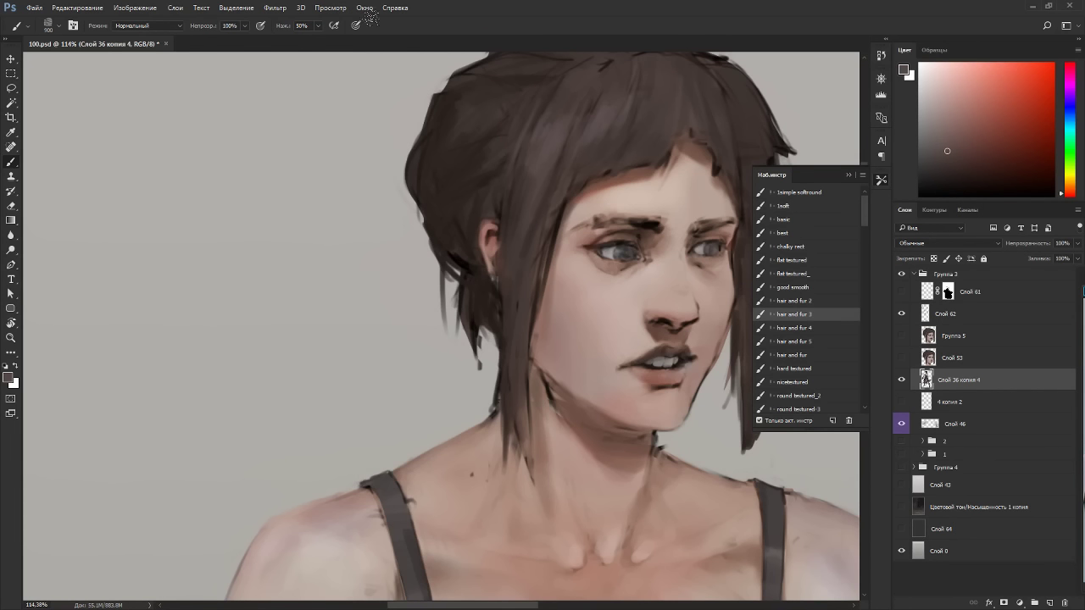
{"action": "left_click", "coordinate": [807, 329]}
{"action": "left_click", "coordinate": [809, 341]}
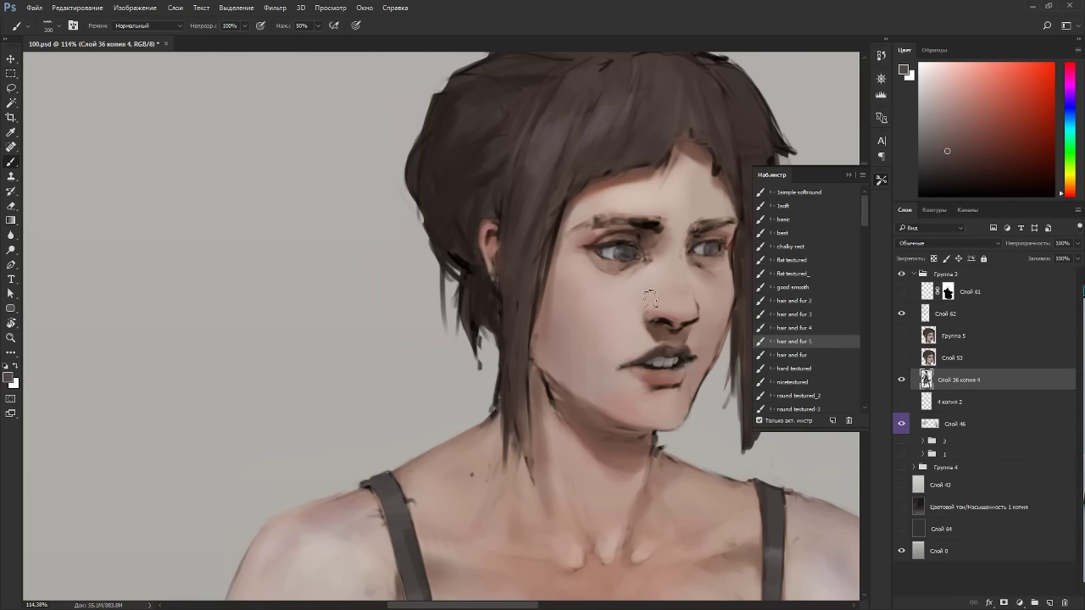
{"action": "left_click", "coordinate": [812, 354]}
{"action": "key", "text": "bracketleft"}
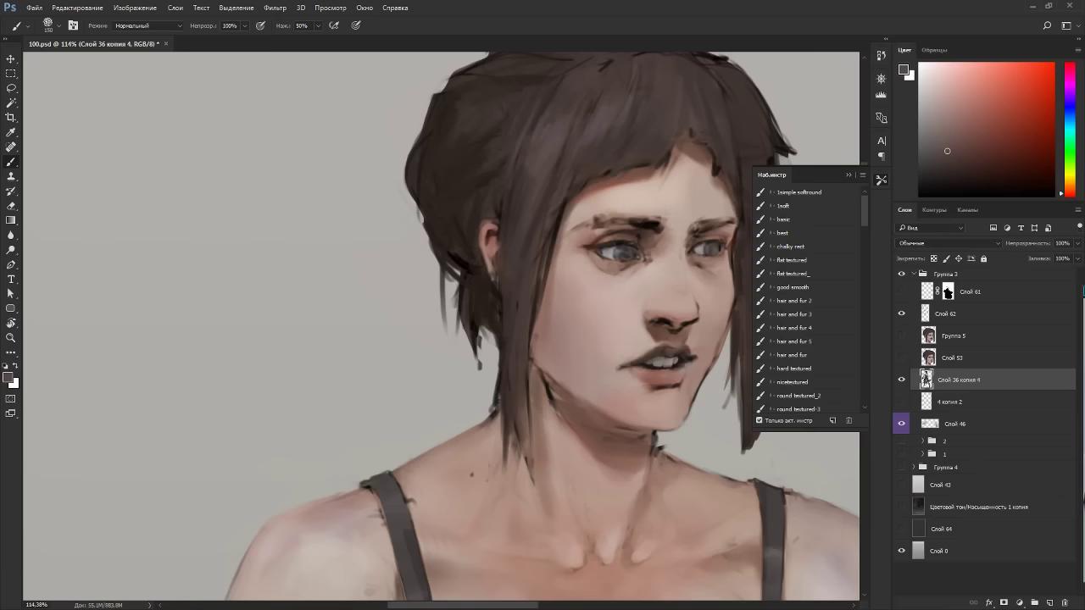
{"action": "key", "text": "bracketleft"}
{"action": "key", "text": "bracketleft"}
Paint strand texture into the lock in front of the ear with brown and lighter greyish tones sampled from the hair.
{"action": "left_click_drag", "start_coordinate": [541, 179], "coordinate": [521, 251]}
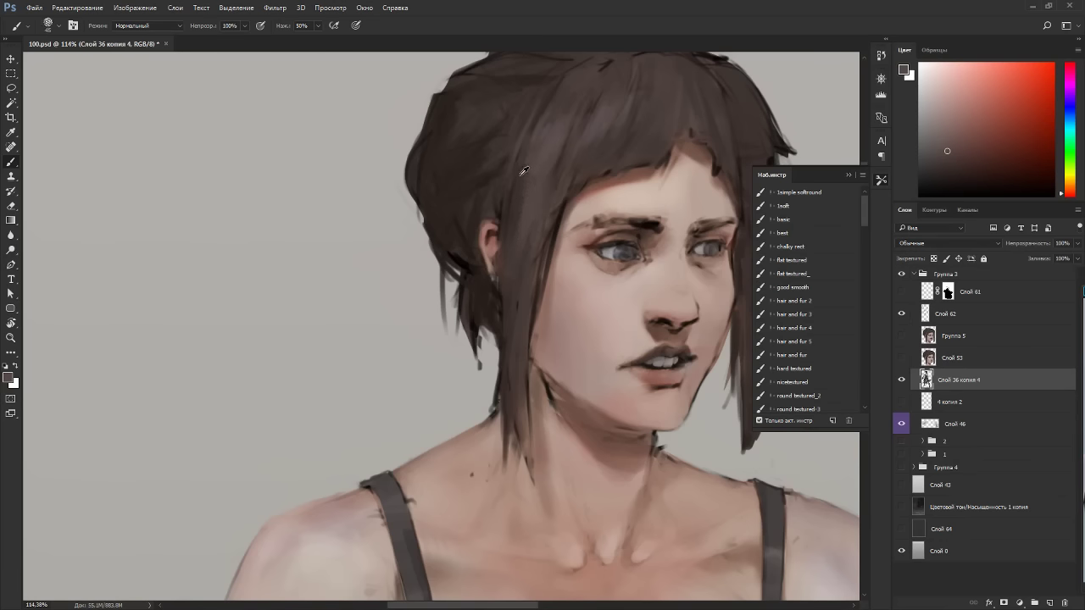
{"action": "left_click", "coordinate": [520, 175], "text": "alt"}
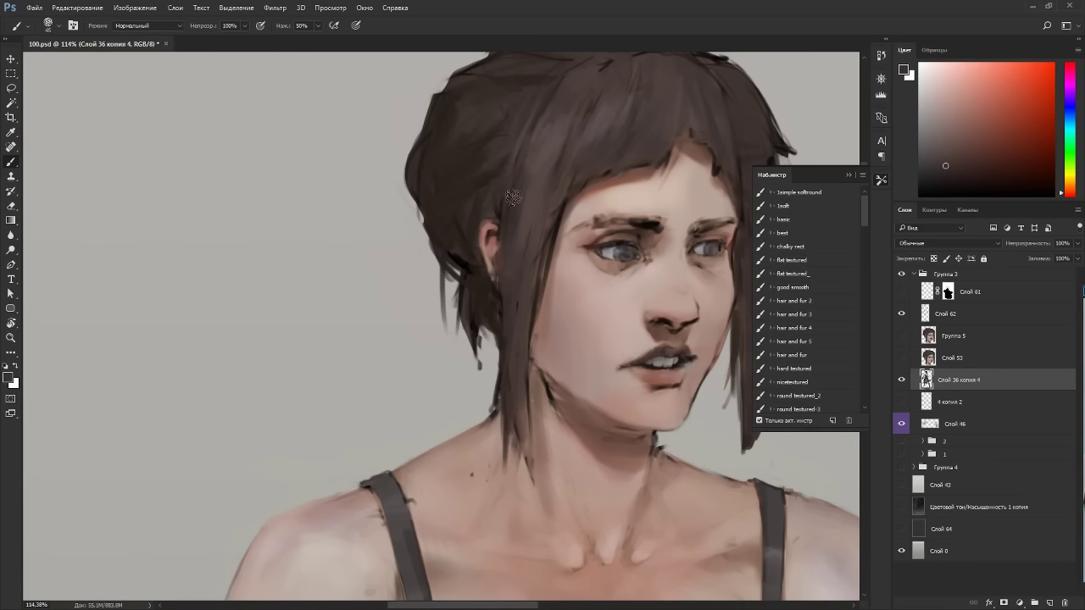
{"action": "left_click", "coordinate": [561, 131], "text": "alt"}
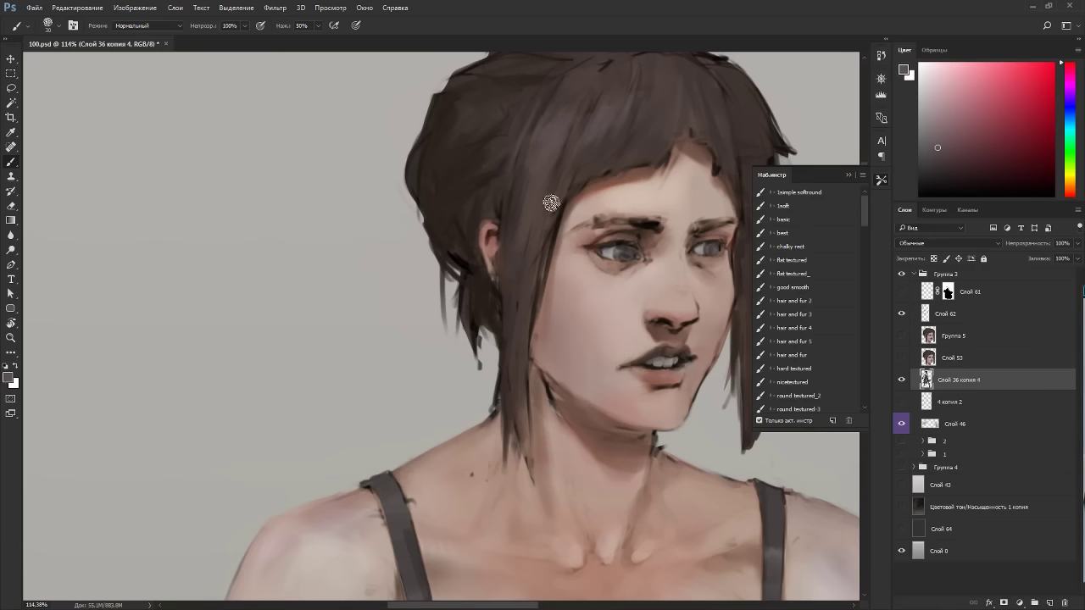
Darken the color to near-black and paint dark strands down the lock between the forehead and the ear.
{"action": "left_click", "coordinate": [589, 160], "text": "alt"}
{"action": "left_click", "coordinate": [936, 173]}
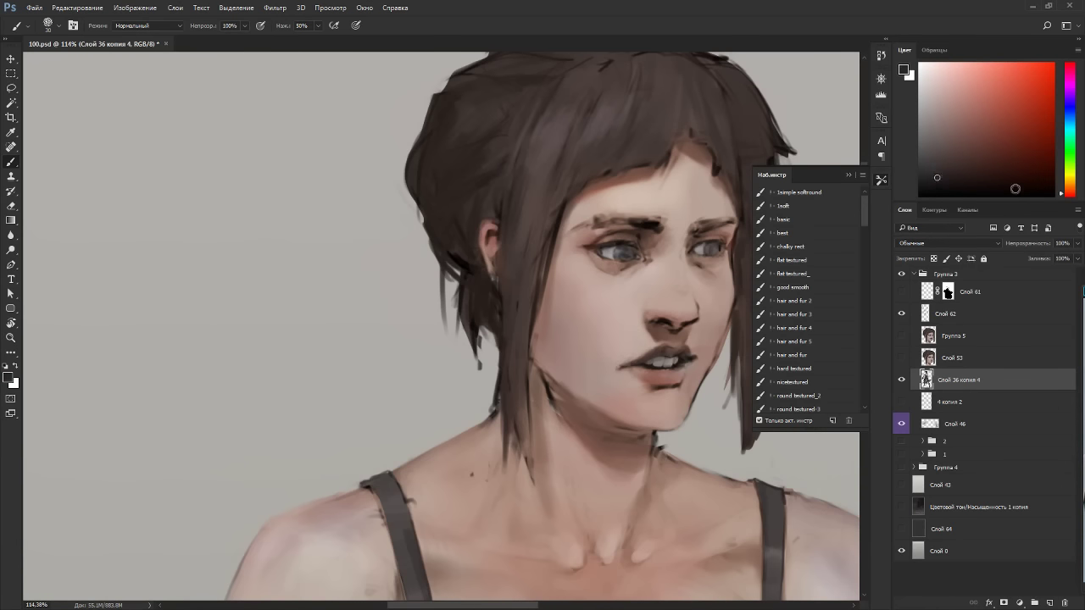
{"action": "left_click_drag", "start_coordinate": [1049, 184], "coordinate": [1038, 194]}
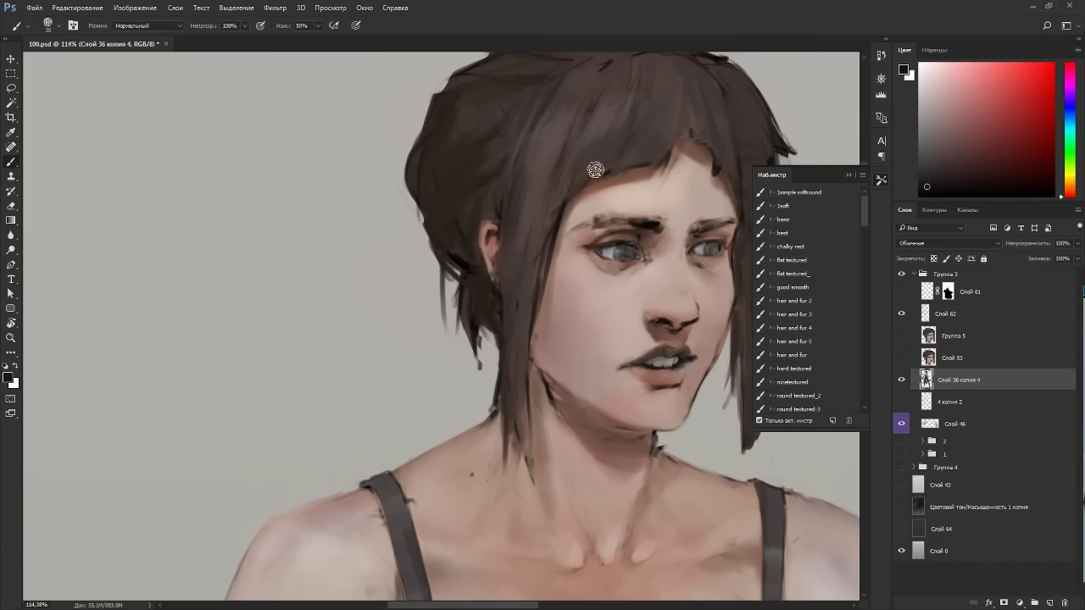
{"action": "left_click_drag", "start_coordinate": [567, 180], "coordinate": [506, 315]}
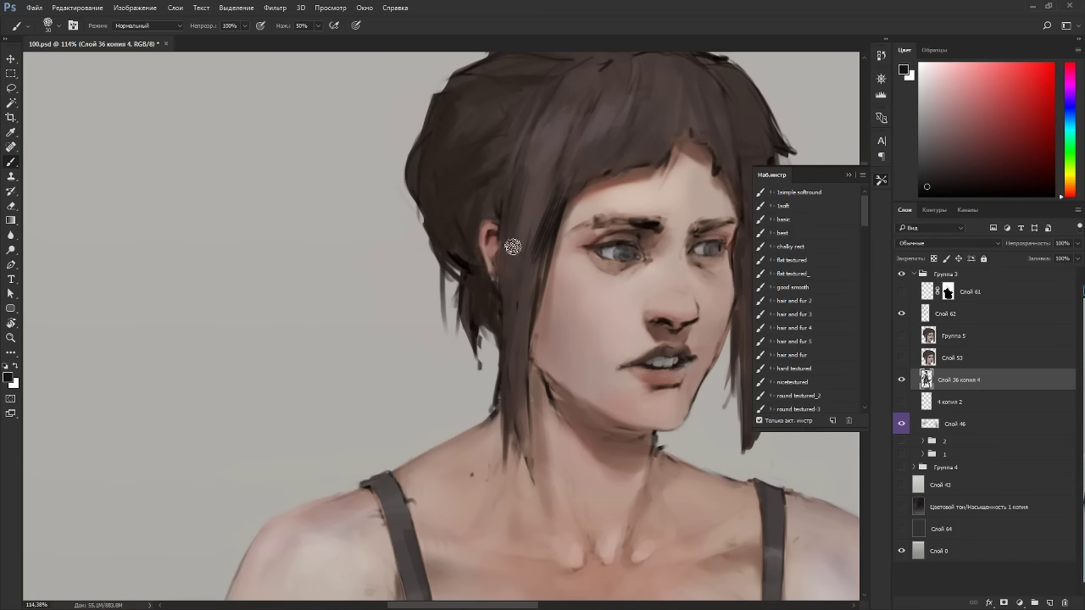
Soften the dark strands in the lock beside the face with browns sampled from the neighbouring hair.
{"action": "left_click", "coordinate": [533, 218], "text": "alt"}
{"action": "left_click", "coordinate": [558, 201], "text": "alt"}
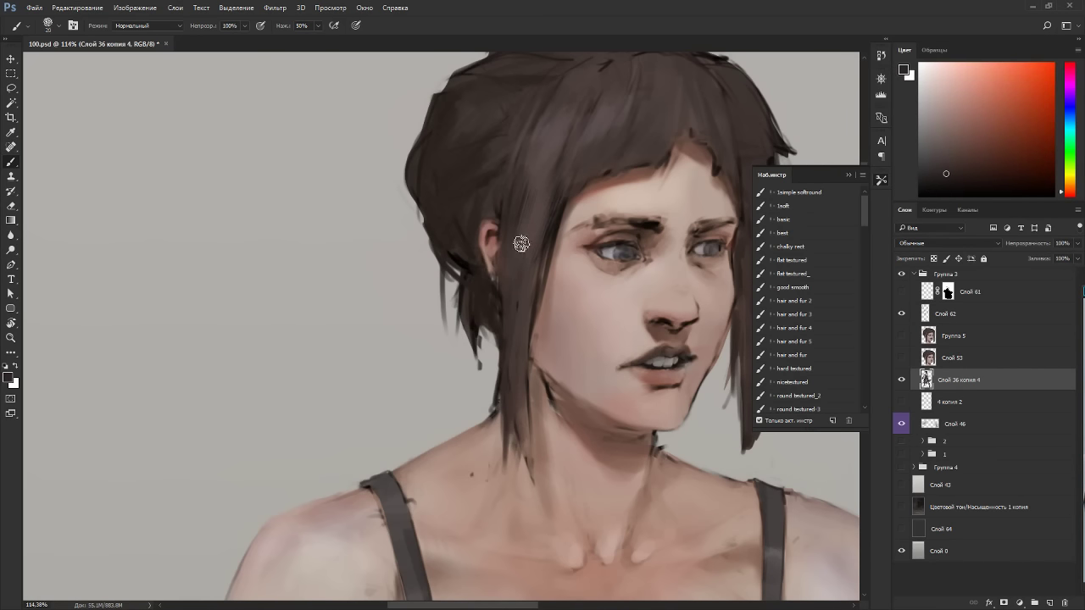
{"action": "left_click_drag", "start_coordinate": [522, 248], "coordinate": [520, 343]}
{"action": "left_click", "coordinate": [538, 207], "text": "alt"}
{"action": "left_click", "coordinate": [551, 203], "text": "alt"}
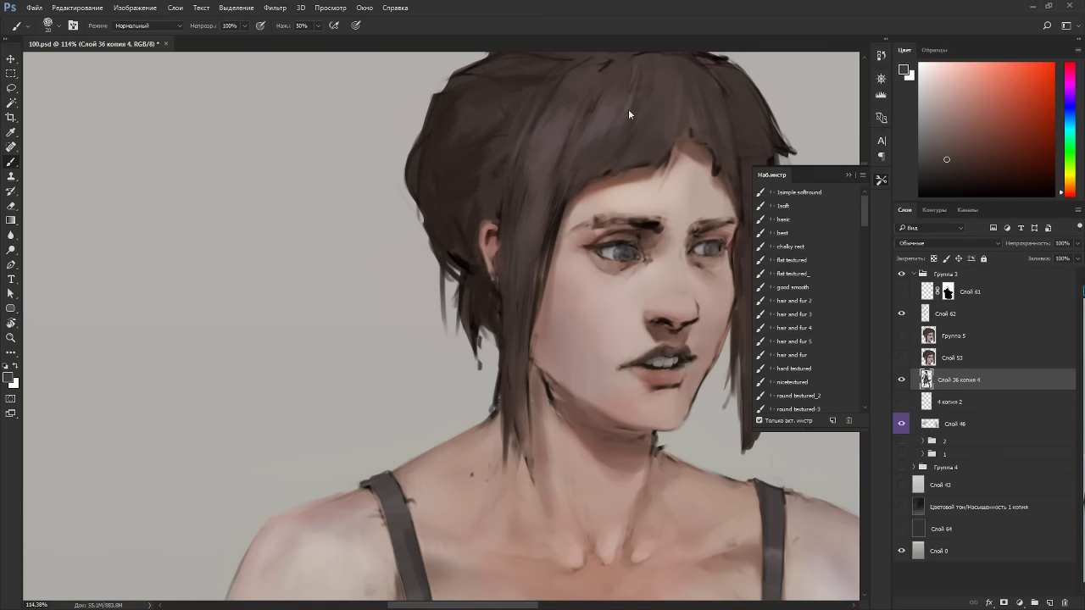
{"action": "left_click", "coordinate": [554, 210], "text": "alt"}
Refine the lower edge and tip of the fringe over the forehead with dark browns sampled from the hair.
{"action": "left_click_drag", "start_coordinate": [599, 171], "coordinate": [610, 161]}
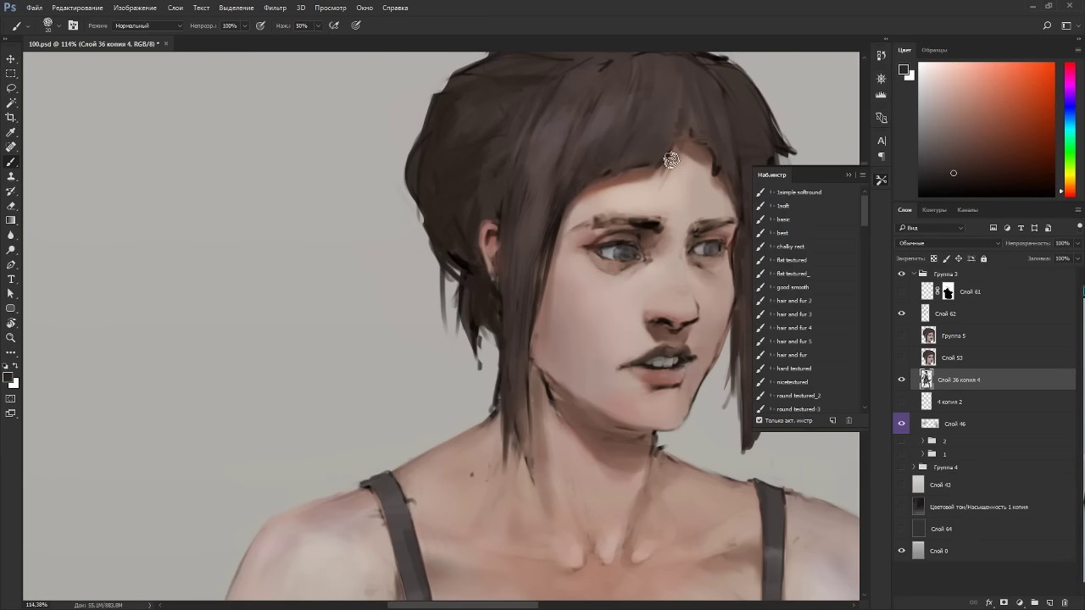
{"action": "mouse_move", "coordinate": [686, 85]}
{"action": "left_mouse_down"}
{"action": "mouse_move", "coordinate": [681, 121]}
{"action": "mouse_move", "coordinate": [472, 250]}
{"action": "mouse_move", "coordinate": [472, 237]}
{"action": "left_mouse_up"}
{"action": "left_click", "coordinate": [676, 117], "text": "alt"}
{"action": "left_click", "coordinate": [521, 244], "text": "alt"}
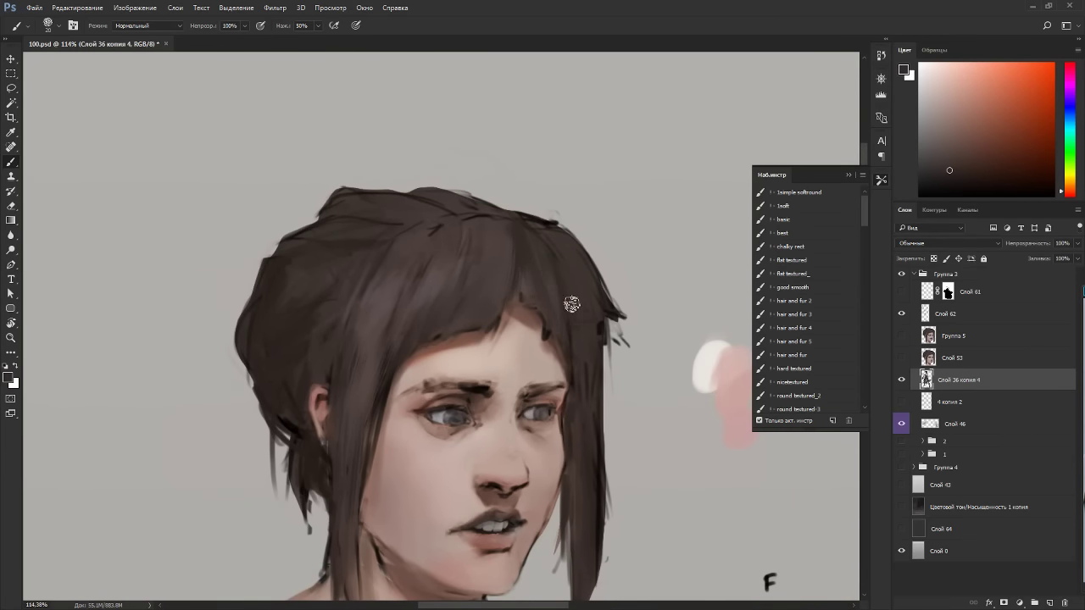
Rotate the canvas nearly upside down to blend the fringe roots with sampled browns, and restore the upright view.
{"action": "key", "text": "r"}
{"action": "mouse_move", "coordinate": [655, 195]}
{"action": "left_mouse_down"}
{"action": "mouse_move", "coordinate": [649, 177]}
{"action": "mouse_move", "coordinate": [254, 383]}
{"action": "left_mouse_up"}
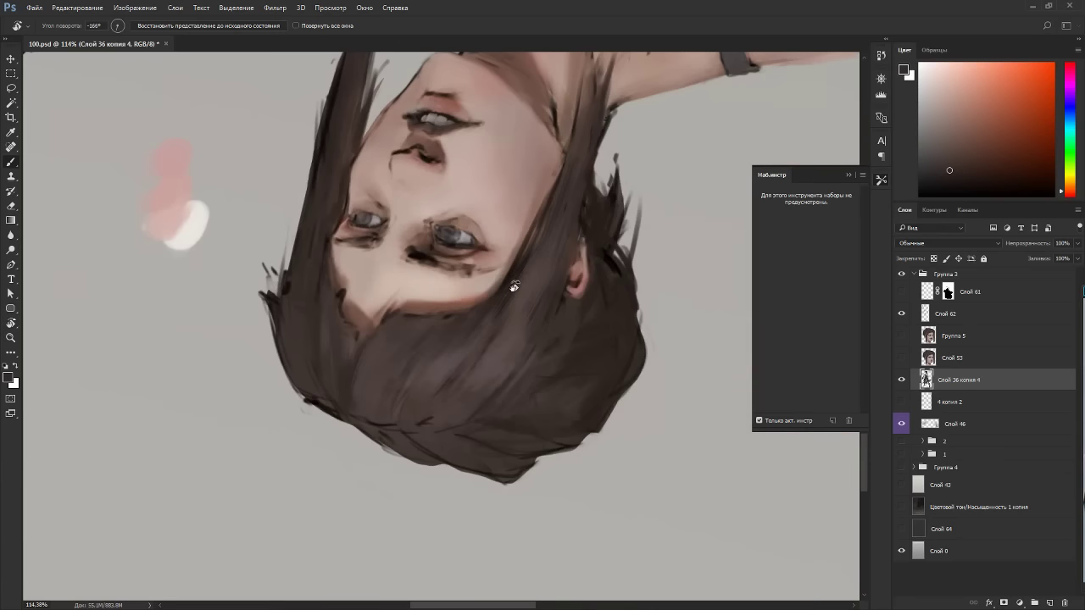
{"action": "left_click", "coordinate": [346, 394], "text": "alt"}
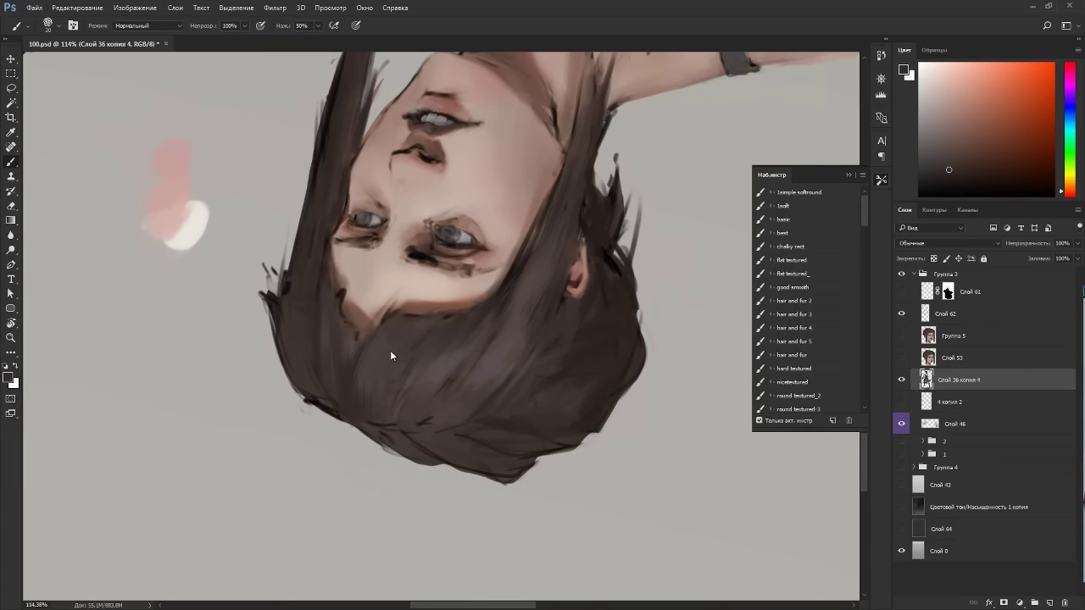
{"action": "left_click", "coordinate": [376, 364], "text": "alt"}
{"action": "left_click", "coordinate": [361, 408], "text": "alt"}
{"action": "key", "text": "Escape"}
{"action": "left_click", "coordinate": [504, 225], "text": "alt"}
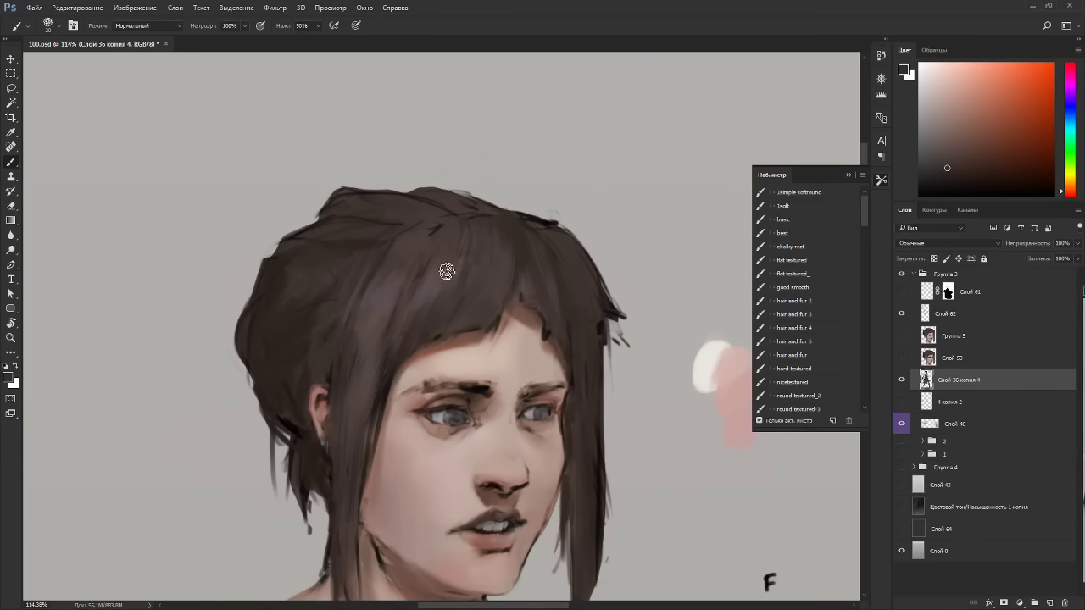
Add darker strands running from the parting into the fringe and blend them with sampled brown, rotating the canvas to follow the hair.
{"action": "left_click_drag", "start_coordinate": [1065, 192], "coordinate": [1063, 210]}
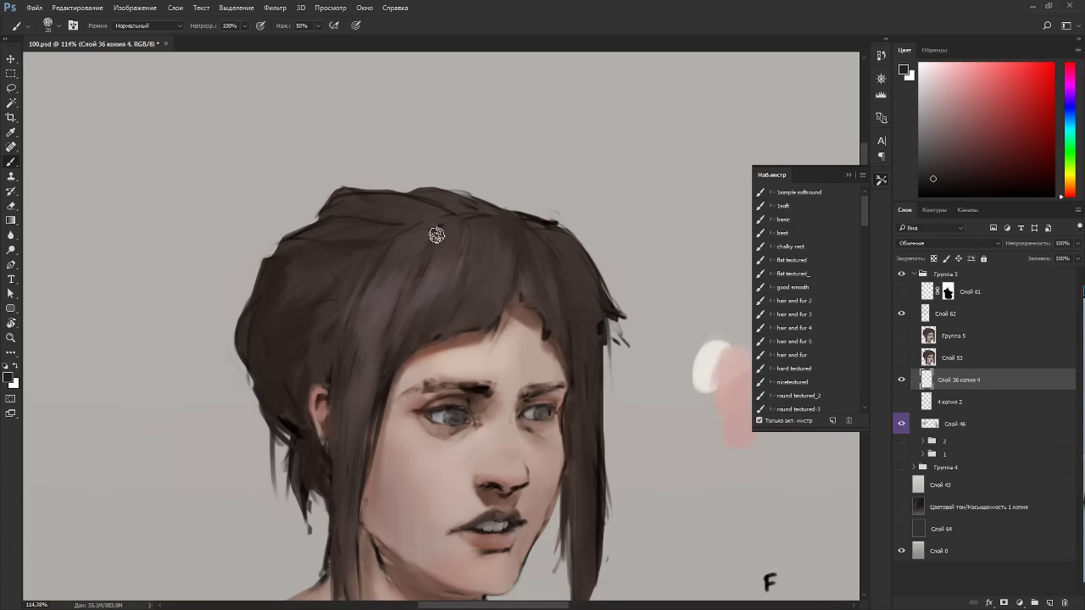
{"action": "left_click", "coordinate": [395, 283], "text": "alt"}
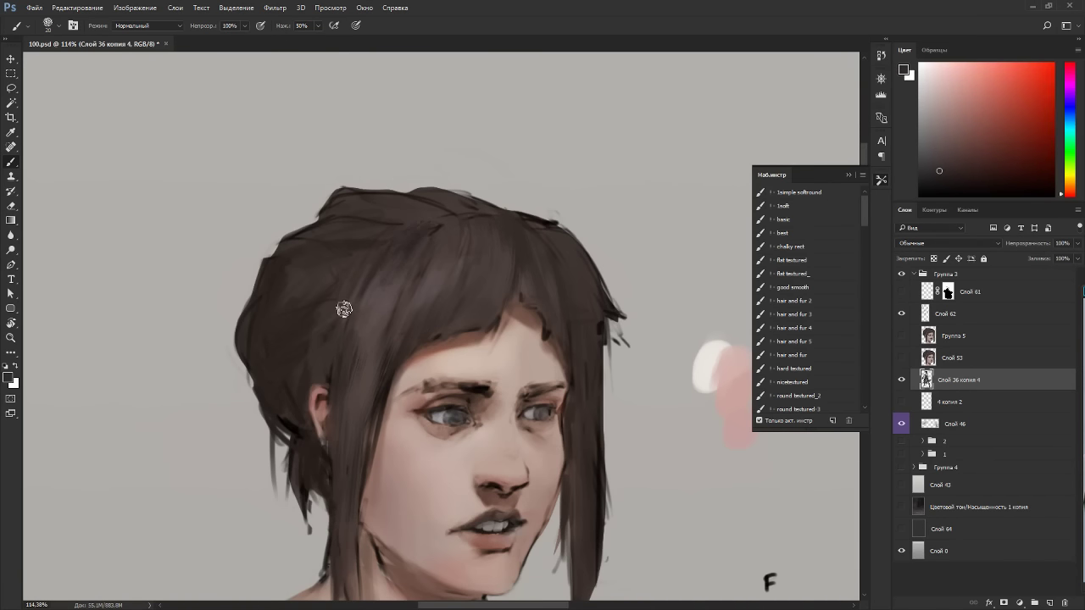
{"action": "key", "text": "r"}
{"action": "left_click_drag", "start_coordinate": [359, 266], "coordinate": [327, 194]}
{"action": "key", "text": "b"}
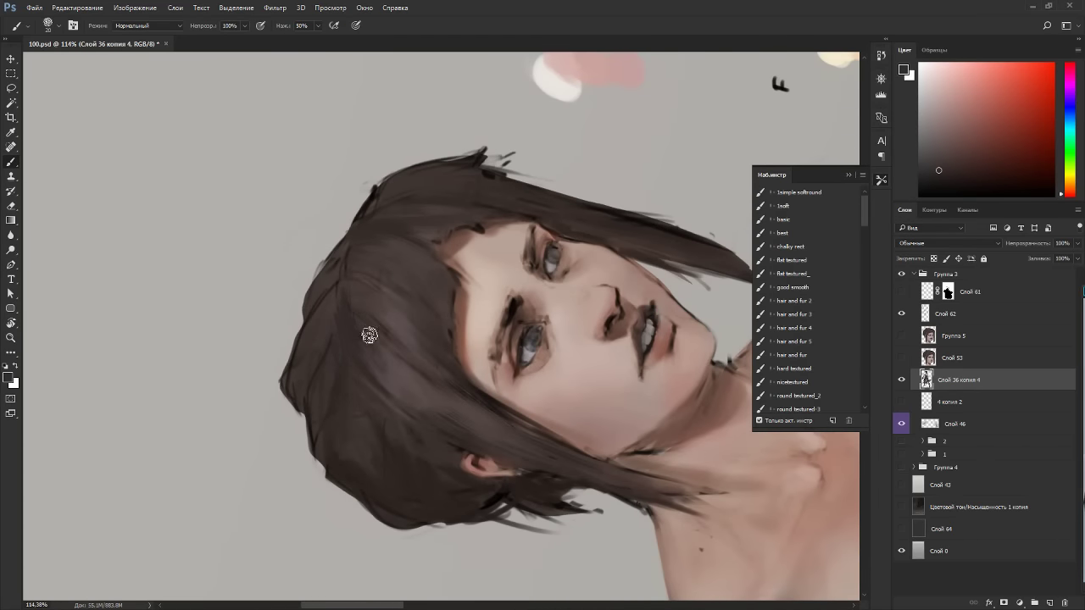
{"action": "key", "text": "r"}
{"action": "key", "text": "Escape"}
{"action": "key", "text": "b"}
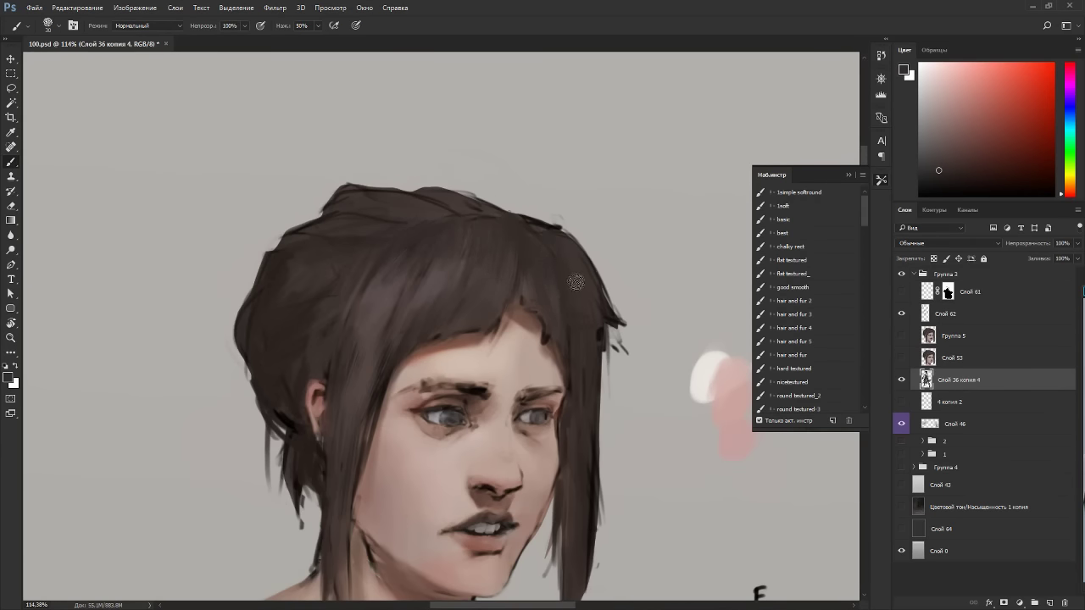
Draw fine near-black strands in the fringe and the hair on the far side of the face with a much smaller brush.
{"action": "left_click", "coordinate": [548, 225], "text": "alt"}
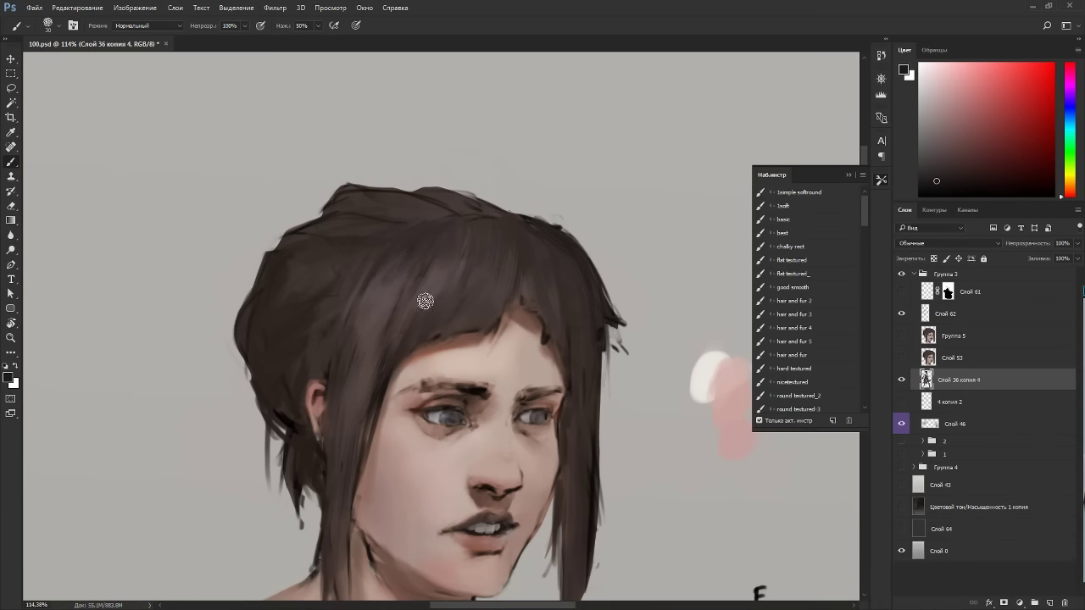
{"action": "key", "text": "bracketleft"}
{"action": "key", "text": "bracketleft"}
{"action": "key", "text": "bracketleft"}
{"action": "key", "text": "bracketleft"}
{"action": "key", "text": "bracketleft"}
{"action": "key", "text": "bracketleft"}
{"action": "key", "text": "bracketleft"}
{"action": "left_click_drag", "start_coordinate": [588, 286], "coordinate": [536, 313]}
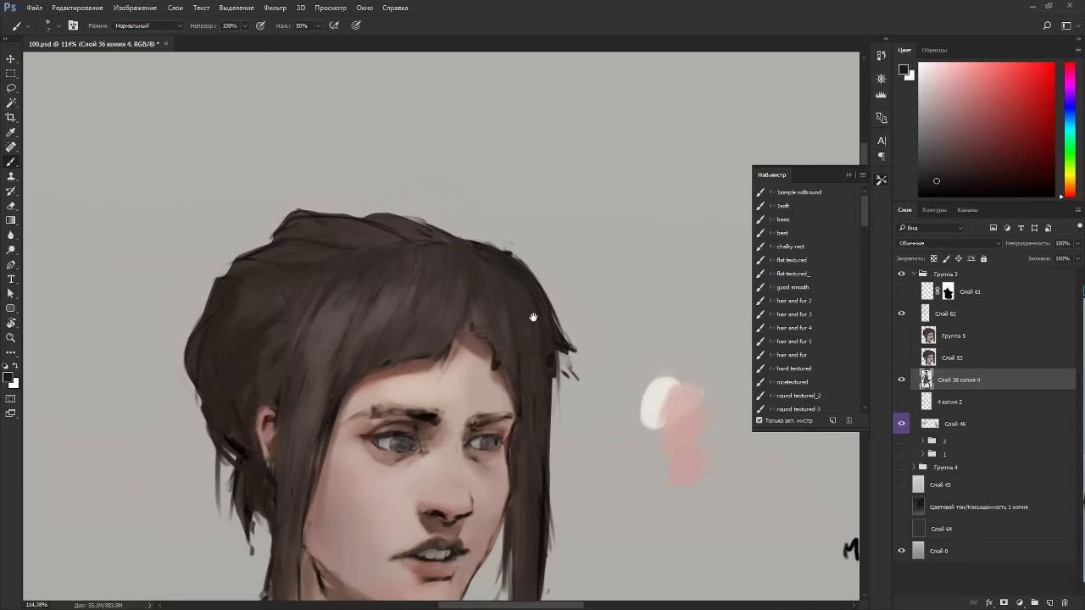
{"action": "left_click_drag", "start_coordinate": [477, 384], "coordinate": [523, 299]}
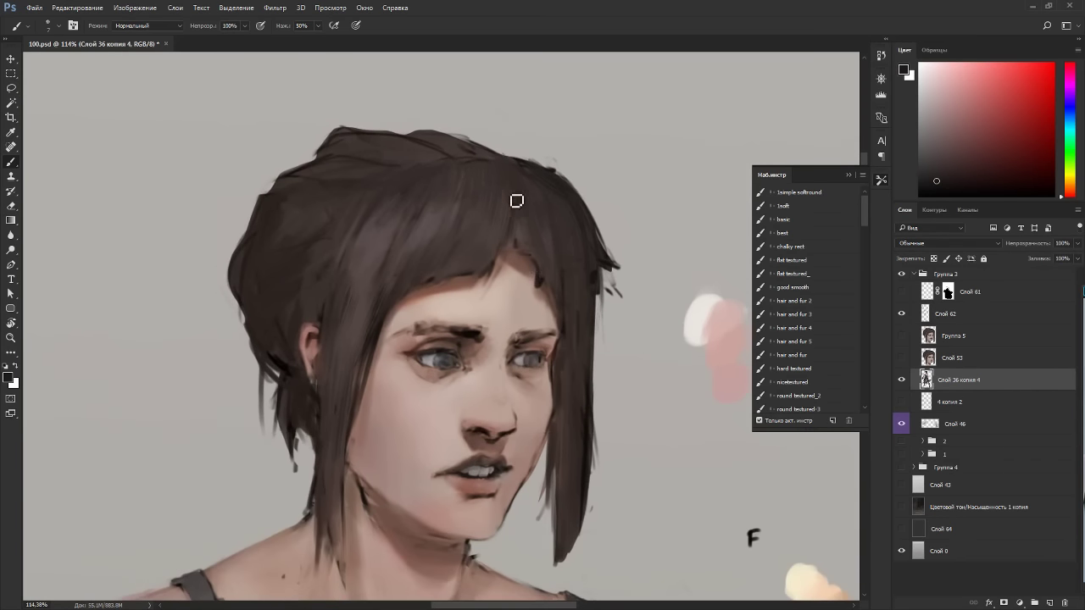
Switch to the basic brush, adjust its settings, and darken the tip of the hair parting above the forehead with a smaller size.
{"action": "left_click", "coordinate": [784, 220]}
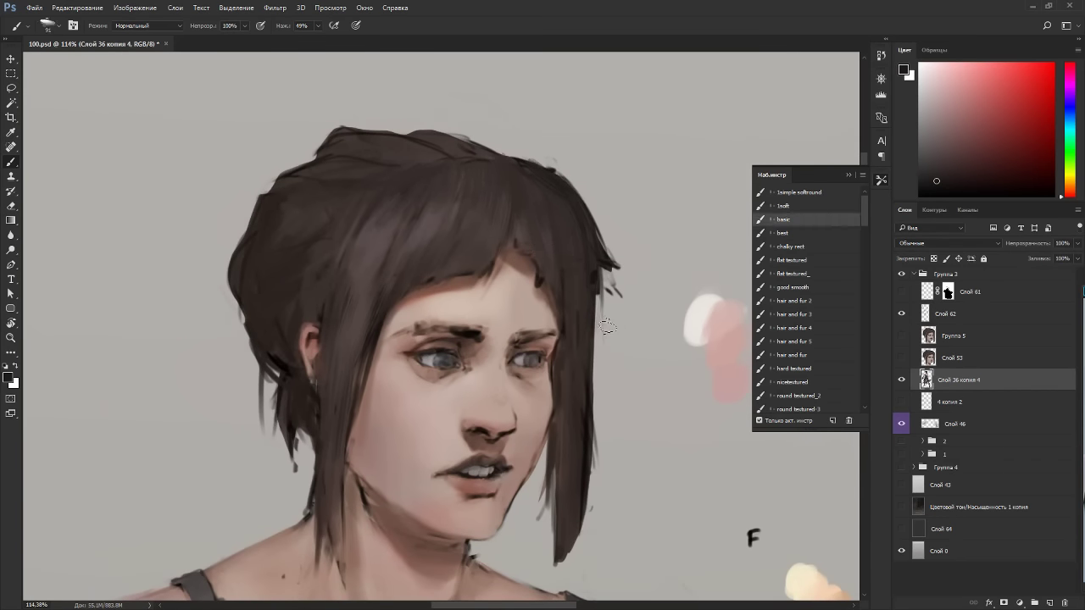
{"action": "key", "text": "F5"}
{"action": "left_click", "coordinate": [529, 281]}
{"action": "key", "text": "F5"}
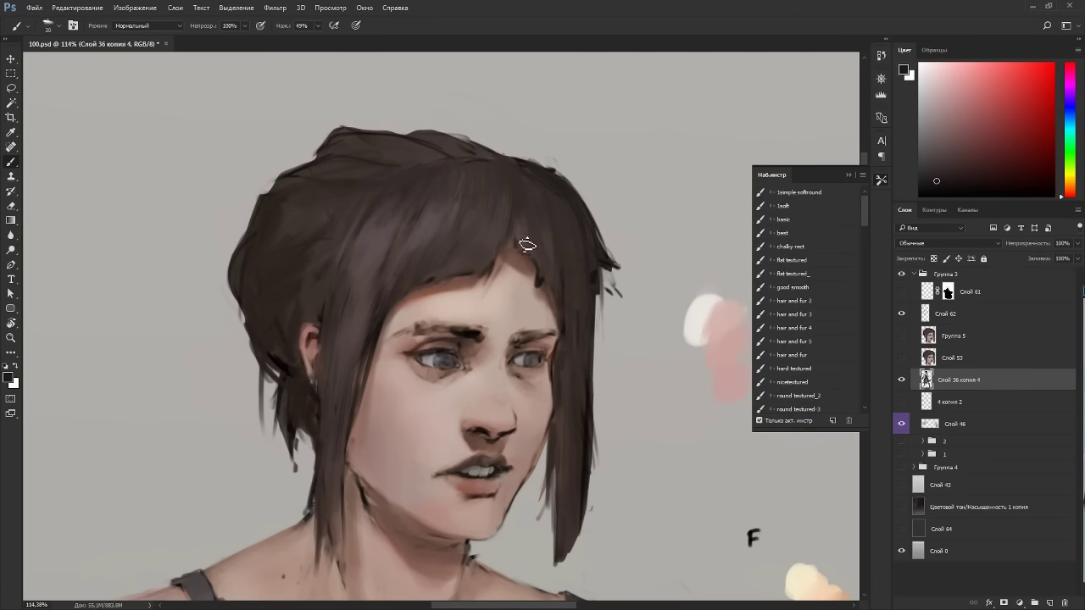
{"action": "key", "text": "bracketleft"}
{"action": "mouse_move", "coordinate": [519, 232]}
{"action": "left_mouse_down"}
{"action": "mouse_move", "coordinate": [521, 252]}
{"action": "mouse_move", "coordinate": [547, 258]}
{"action": "left_mouse_up"}
Blend the short locks over the far side of the forehead with browns sampled from the surrounding hair.
{"action": "left_click", "coordinate": [532, 275], "text": "alt"}
{"action": "left_click", "coordinate": [542, 260], "text": "alt"}
{"action": "left_click", "coordinate": [588, 267], "text": "alt"}
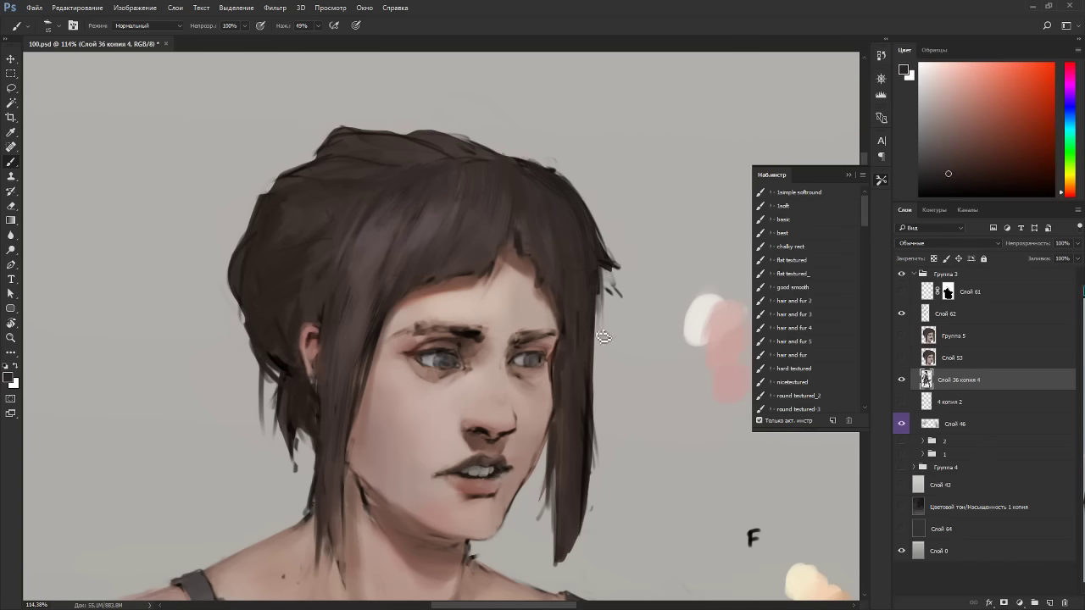
{"action": "left_click", "coordinate": [531, 256], "text": "alt"}
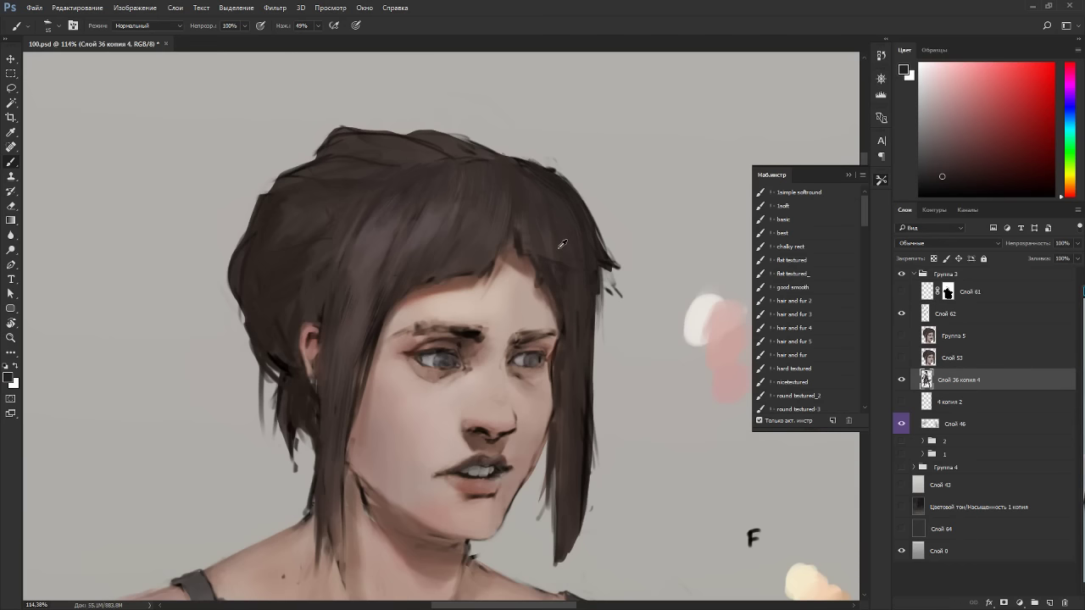
{"action": "left_click", "coordinate": [553, 261], "text": "alt"}
{"action": "left_click", "coordinate": [550, 250], "text": "alt"}
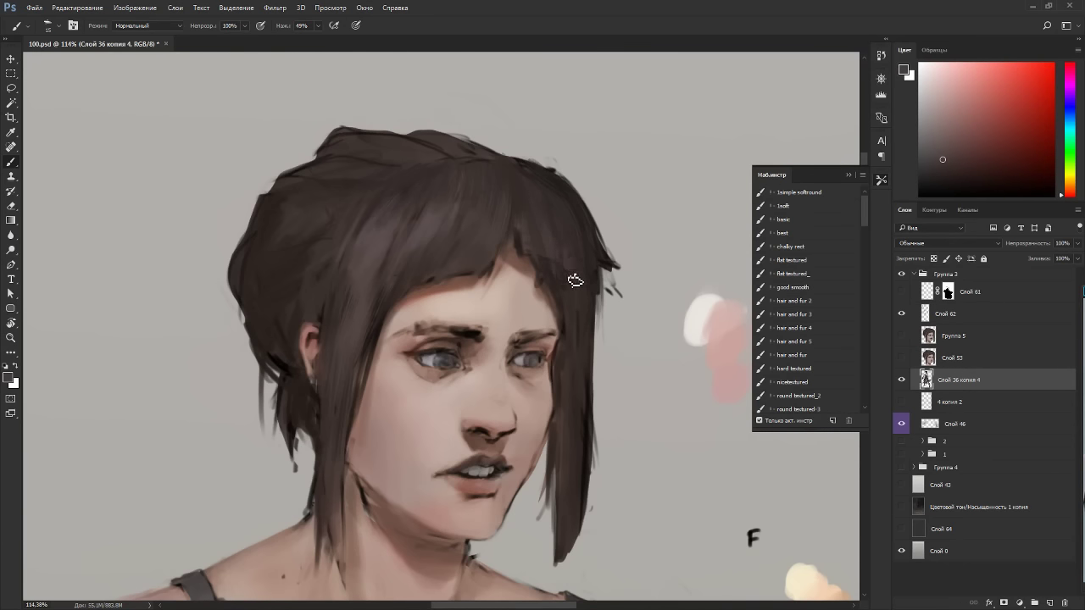
Rotate the canvas counter-clockwise and smooth the fringe and the hair above the ear with sampled browns.
{"action": "key", "text": "r"}
{"action": "left_click_drag", "start_coordinate": [581, 280], "coordinate": [399, 243]}
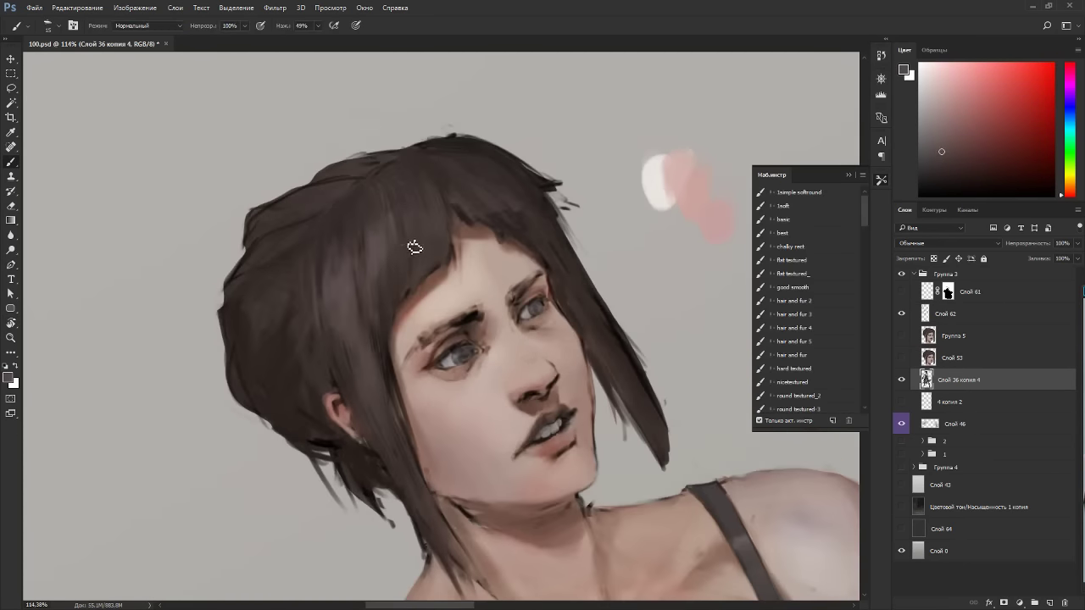
{"action": "left_click", "coordinate": [414, 207], "text": "alt"}
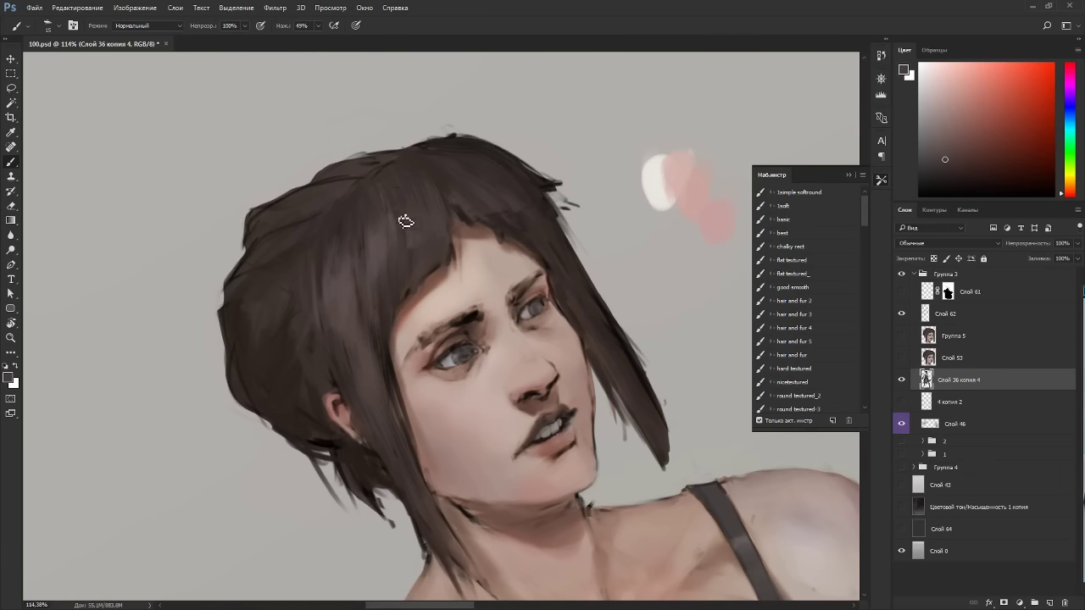
{"action": "left_click", "coordinate": [339, 288], "text": "alt"}
{"action": "left_click_drag", "start_coordinate": [311, 323], "coordinate": [307, 356]}
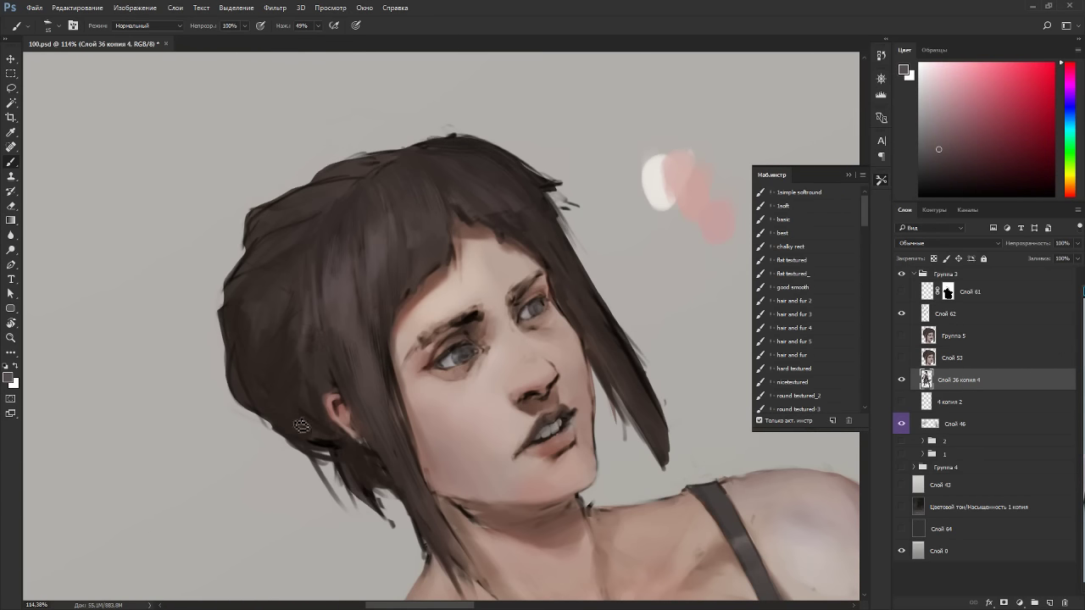
Deepen the shading of the hair behind the ear with dark browns sampled from the same area.
{"action": "left_click", "coordinate": [296, 352], "text": "alt"}
{"action": "left_click", "coordinate": [316, 403], "text": "alt"}
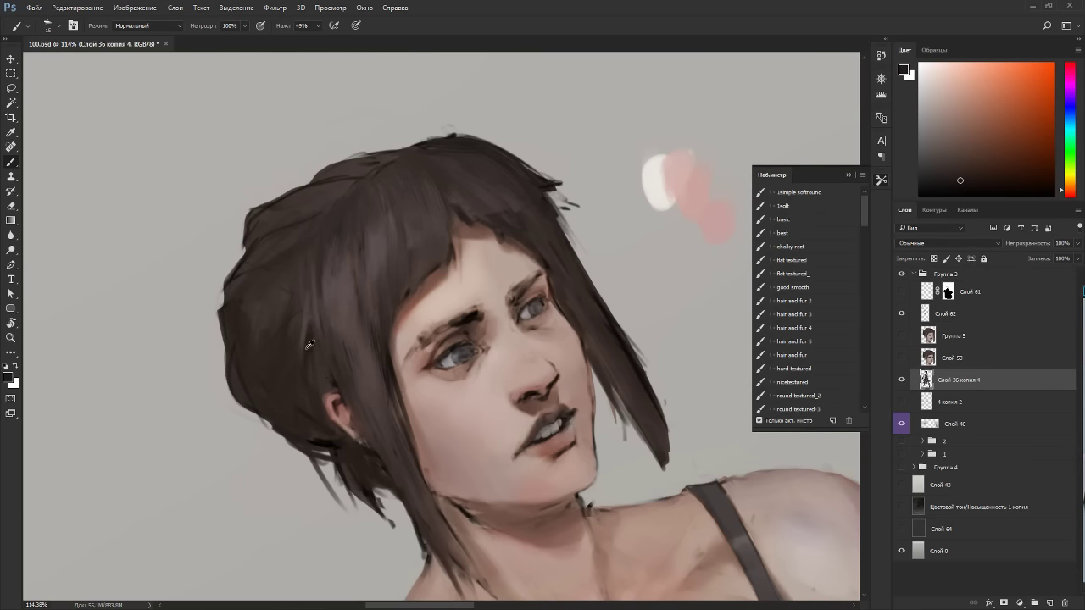
{"action": "left_click", "coordinate": [304, 314], "text": "alt"}
{"action": "left_click", "coordinate": [301, 392], "text": "alt"}
Turn the canvas nearly upside down to blend the hair behind the ear with sampled dark brown, and restore the upright view.
{"action": "key", "text": "r"}
{"action": "mouse_move", "coordinate": [464, 222]}
{"action": "left_mouse_down"}
{"action": "mouse_move", "coordinate": [532, 218]}
{"action": "mouse_move", "coordinate": [451, 448]}
{"action": "left_mouse_up"}
{"action": "left_click", "coordinate": [564, 260], "text": "alt"}
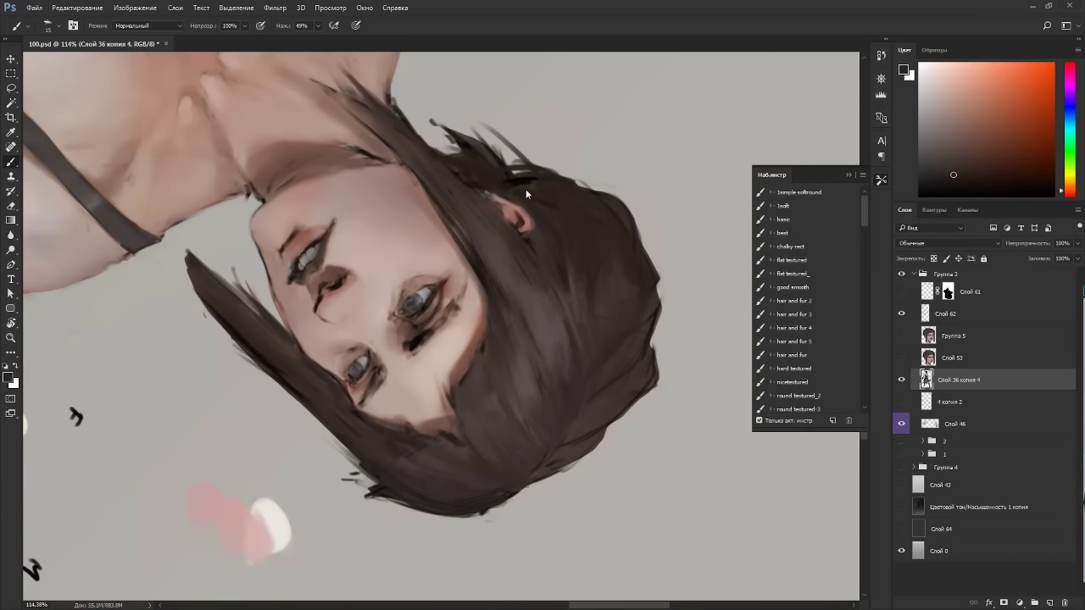
{"action": "left_click", "coordinate": [512, 186], "text": "alt"}
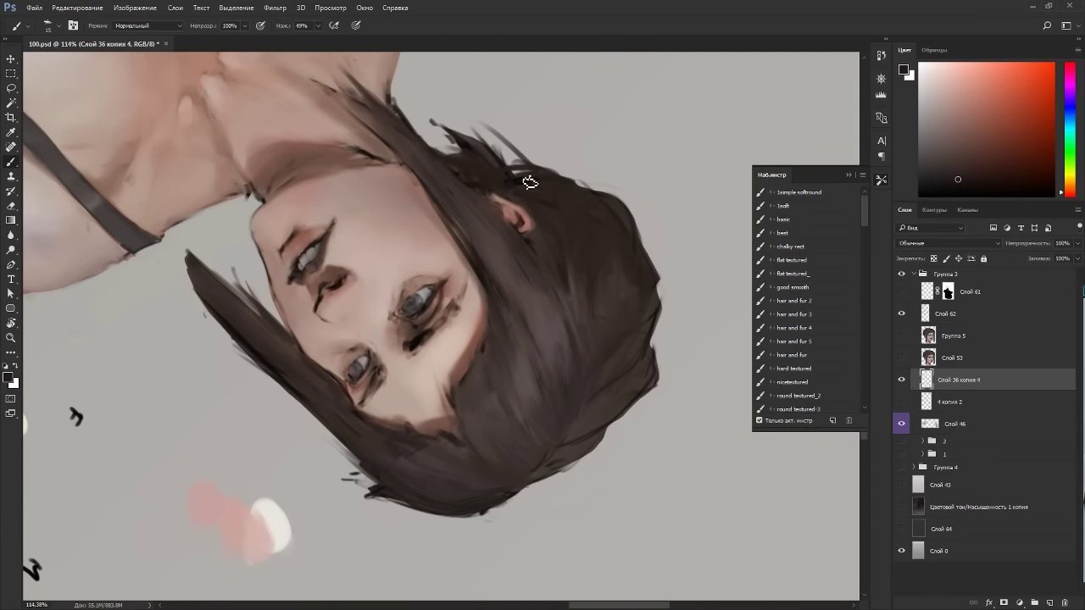
{"action": "key", "text": "F2"}
{"action": "left_click", "coordinate": [269, 342], "text": "alt"}
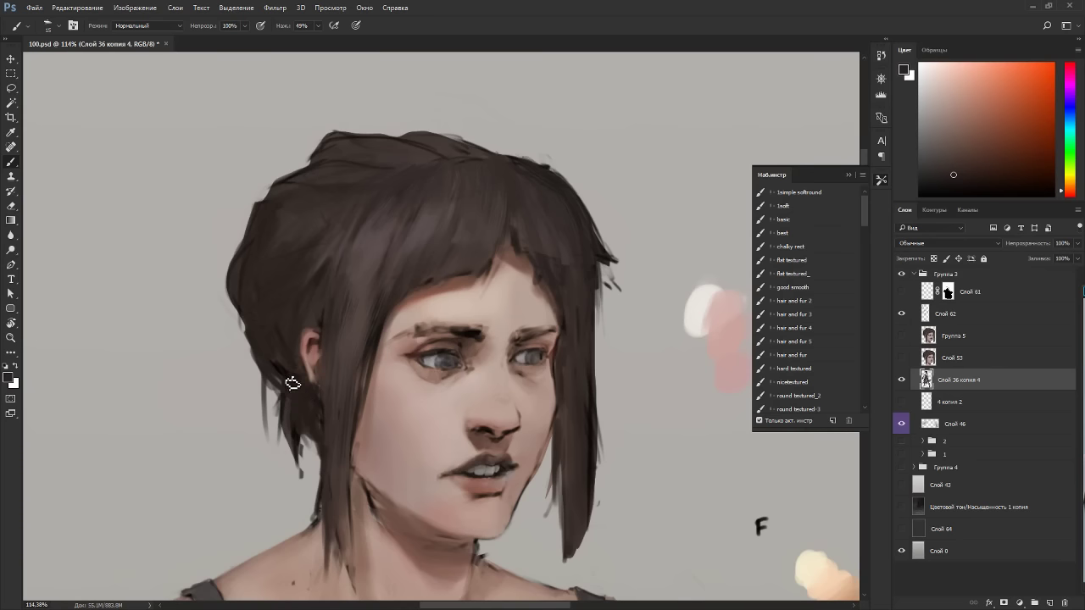
Paint along the back outline of the hair and clean up that edge with a much smaller eraser.
{"action": "left_click_drag", "start_coordinate": [231, 303], "coordinate": [241, 343]}
{"action": "key", "text": "e"}
{"action": "key", "text": "["}
{"action": "key", "text": "["}
{"action": "key", "text": "["}
{"action": "key", "text": "["}
{"action": "key", "text": "["}
{"action": "key", "text": "["}
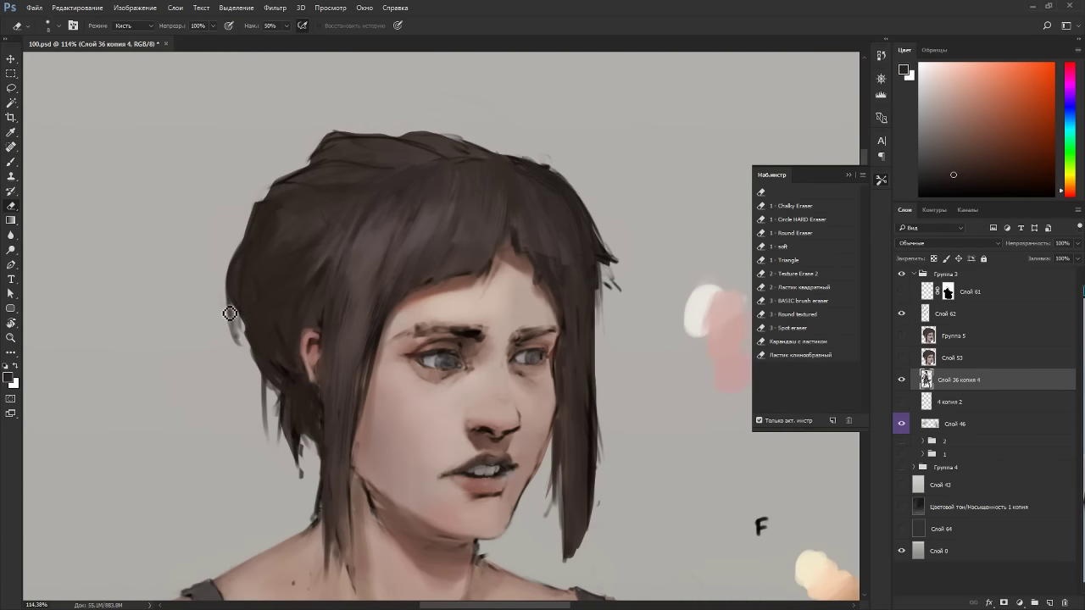
{"action": "mouse_move", "coordinate": [228, 307]}
{"action": "left_mouse_down"}
{"action": "mouse_move", "coordinate": [251, 359]}
{"action": "mouse_move", "coordinate": [234, 326]}
{"action": "left_mouse_up"}
{"action": "key", "text": "b"}
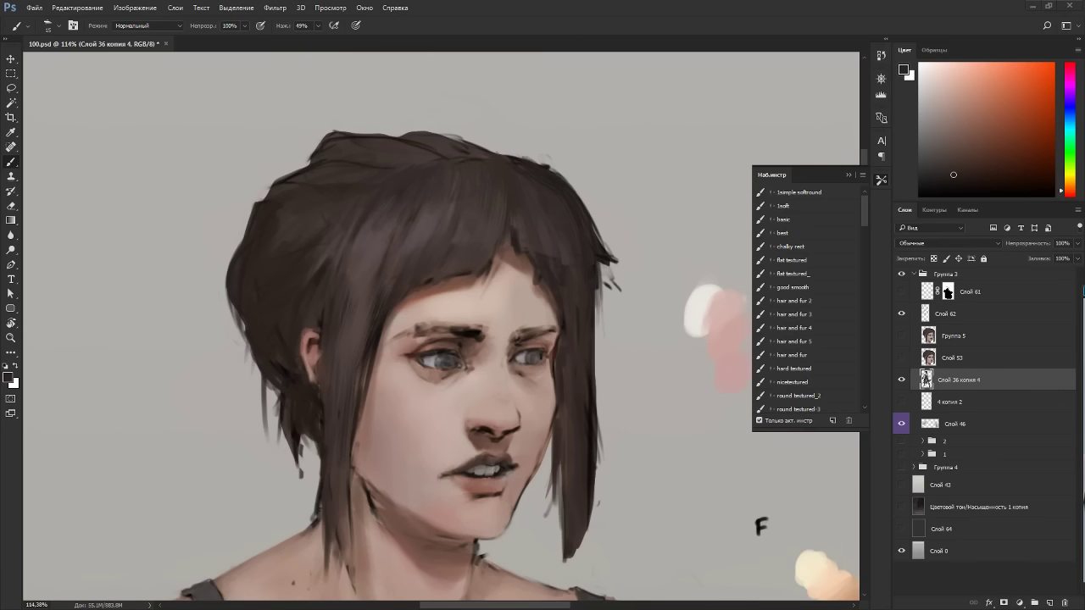
Paint near-black strands sweeping across the back of the hair, enlarging the brush to size 30.
{"action": "key", "text": "space"}
{"action": "left_click_drag", "start_coordinate": [227, 433], "coordinate": [211, 342]}
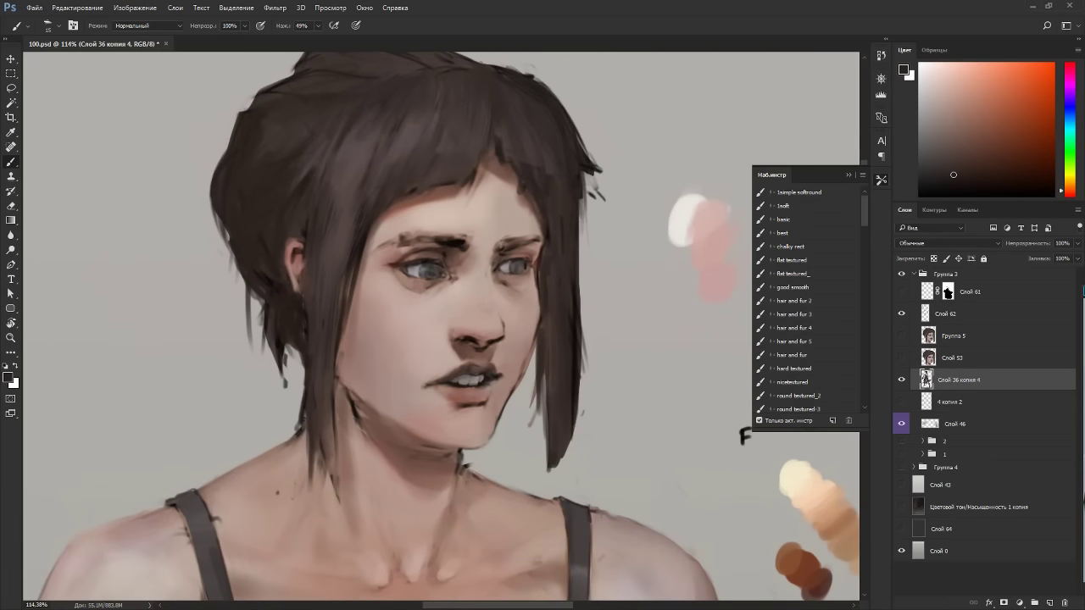
{"action": "left_click", "coordinate": [308, 174], "text": "alt"}
{"action": "left_click", "coordinate": [1059, 197]}
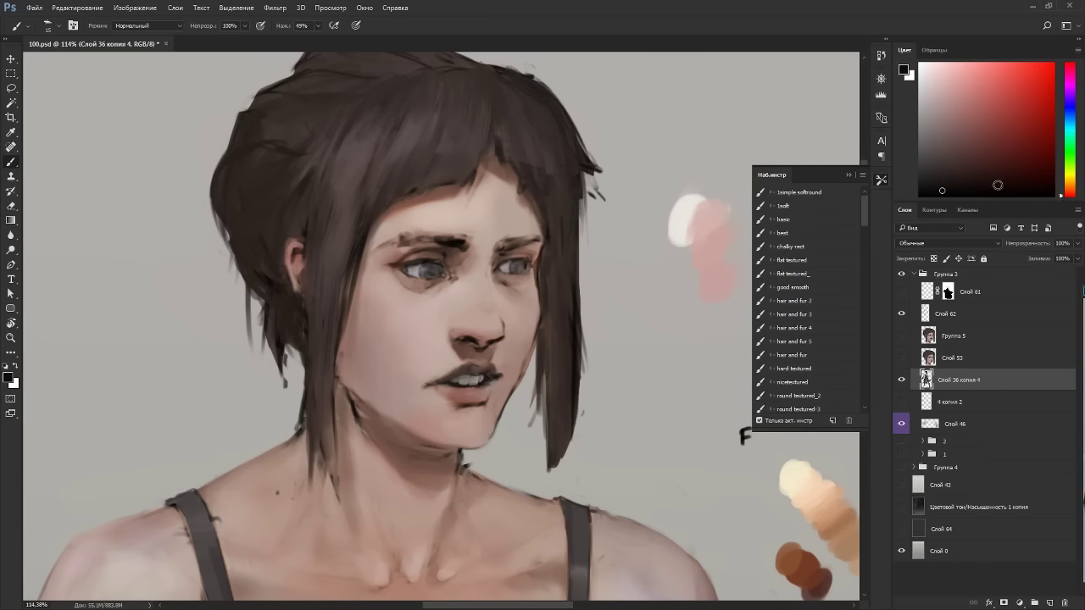
{"action": "key", "text": "]"}
{"action": "key", "text": "]"}
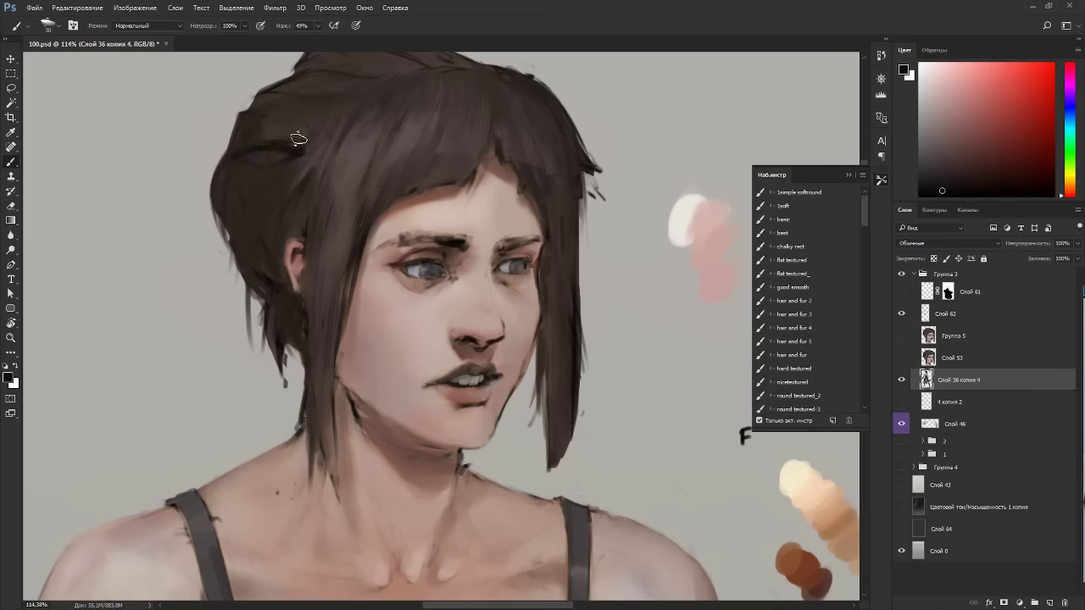
{"action": "left_click_drag", "start_coordinate": [221, 193], "coordinate": [270, 178]}
Blend the near-black strands into the back of the hair and towards the crown with sampled browns.
{"action": "left_click", "coordinate": [289, 158], "text": "alt"}
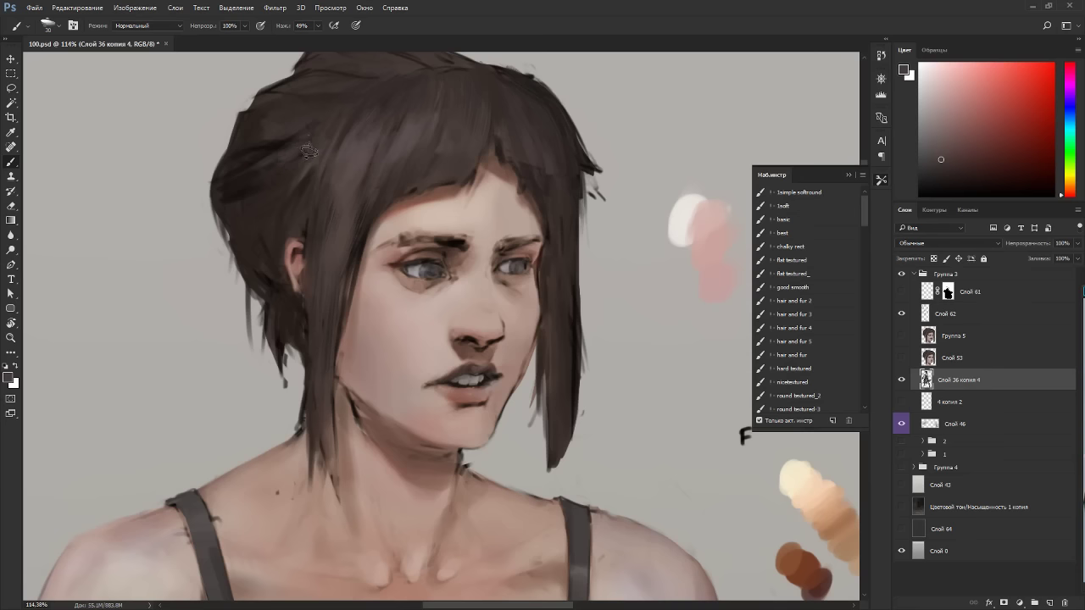
{"action": "left_click", "coordinate": [249, 174], "text": "alt"}
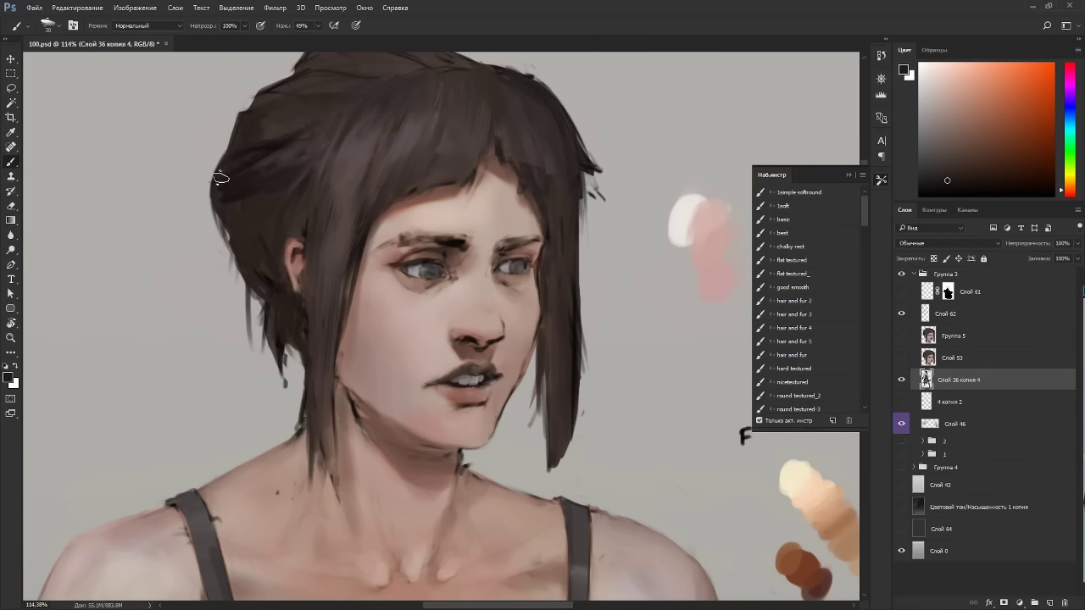
{"action": "left_click_drag", "start_coordinate": [222, 178], "coordinate": [314, 104]}
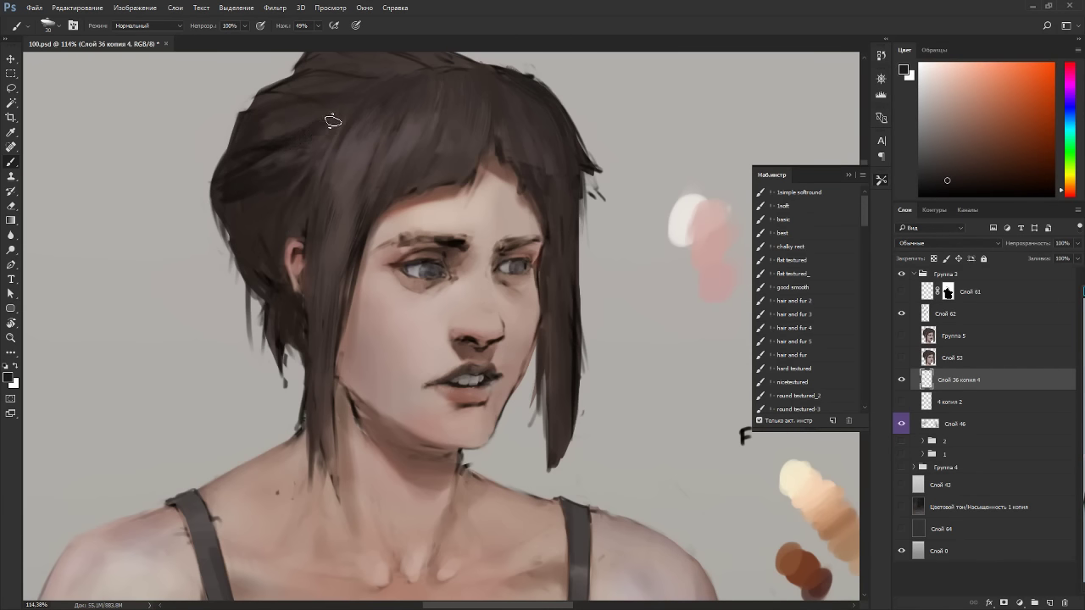
Rotate the canvas nearly upside down to shade the back hair with sampled light and dark browns, and return it upright.
{"action": "key", "text": "r"}
{"action": "left_click_drag", "start_coordinate": [298, 184], "coordinate": [513, 399]}
{"action": "key", "text": "b"}
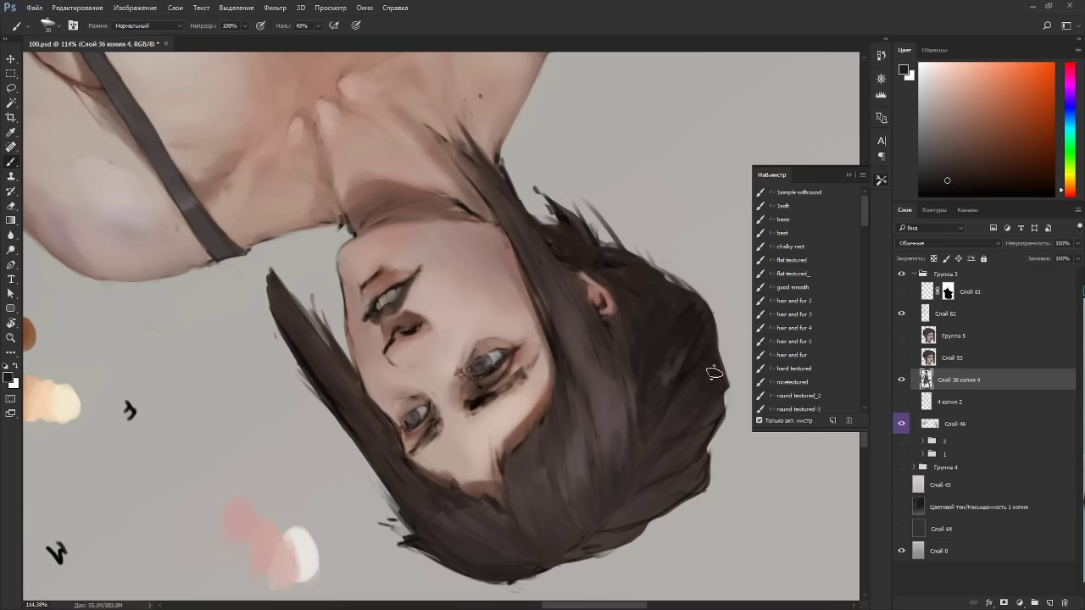
{"action": "left_click", "coordinate": [684, 341], "text": "alt"}
{"action": "left_click", "coordinate": [656, 388], "text": "alt"}
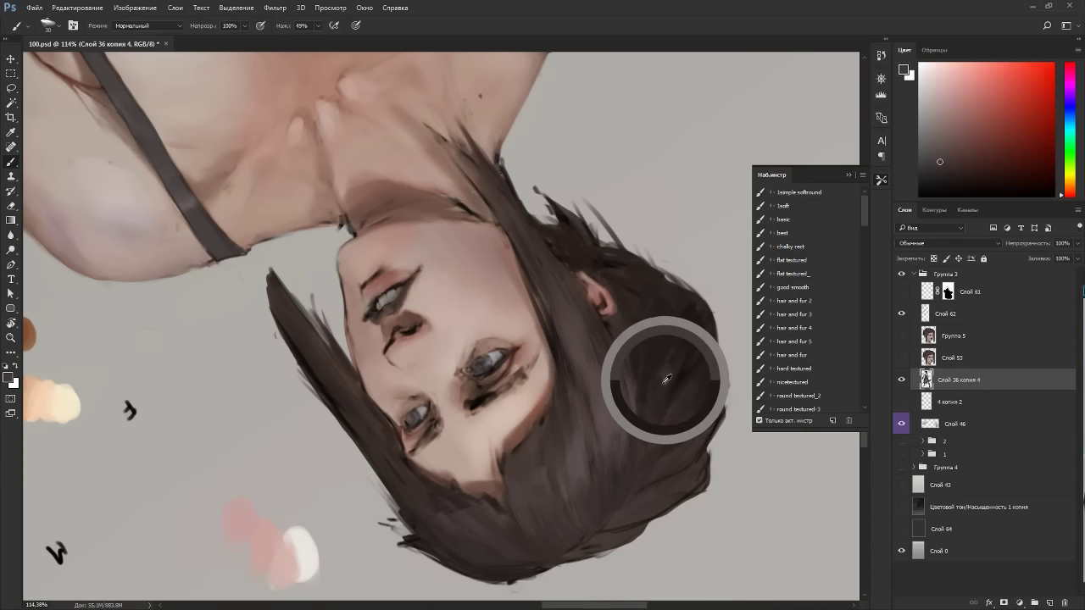
{"action": "key", "text": "Escape"}
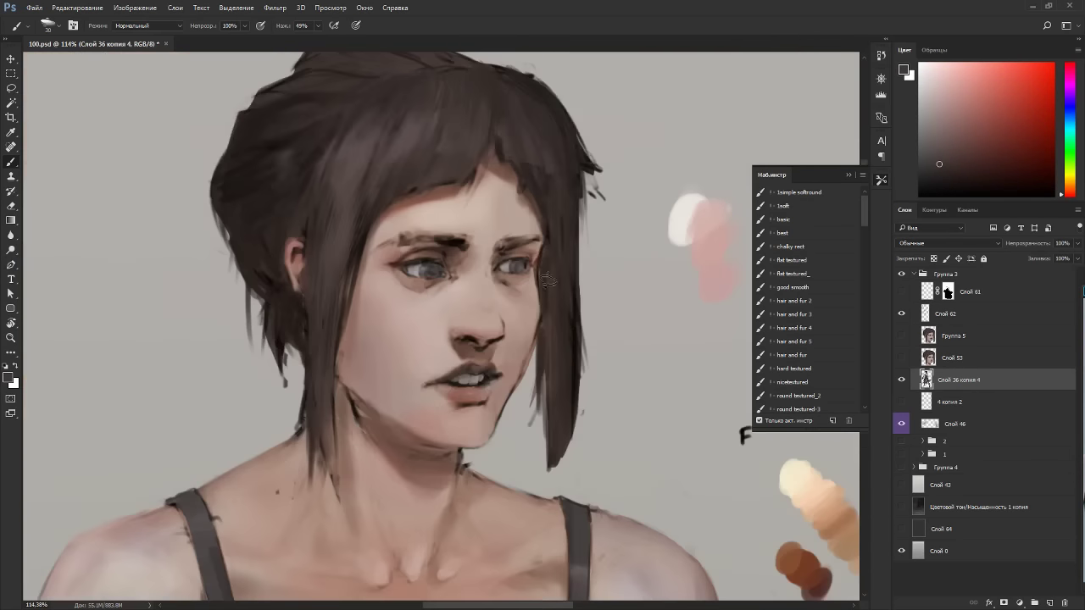
Refine the strands on the upper back of the head with dark browns sampled around them.
{"action": "left_click", "coordinate": [273, 173], "text": "alt"}
{"action": "left_click", "coordinate": [286, 154], "text": "alt"}
{"action": "left_click", "coordinate": [273, 143], "text": "alt"}
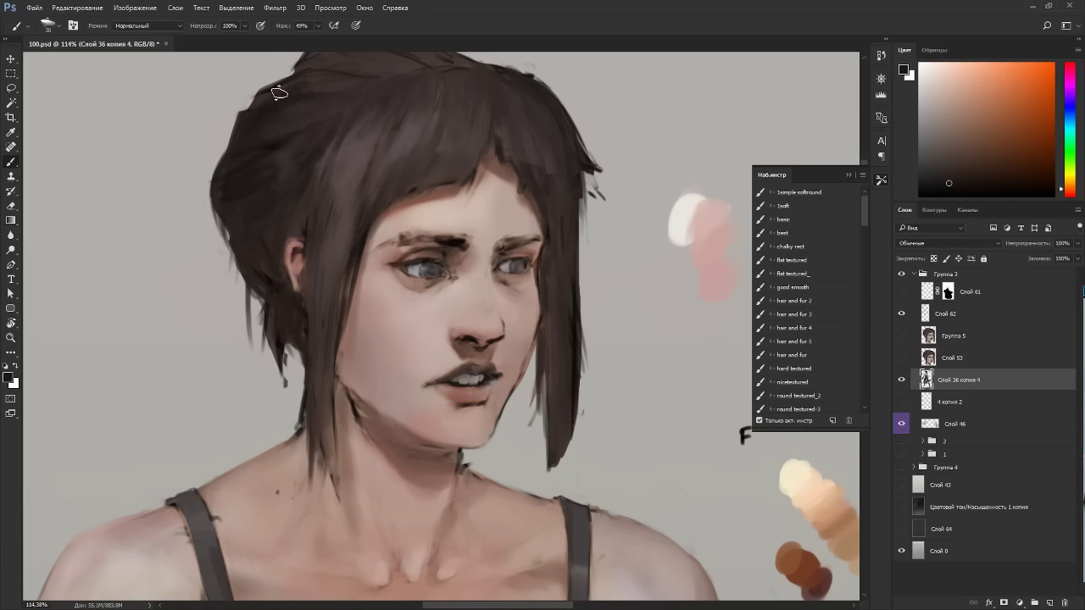
Cover the dark notch at the fringe parting with sampled brown and refine the side strands with a much smaller brush.
{"action": "left_click_drag", "start_coordinate": [415, 64], "coordinate": [381, 192]}
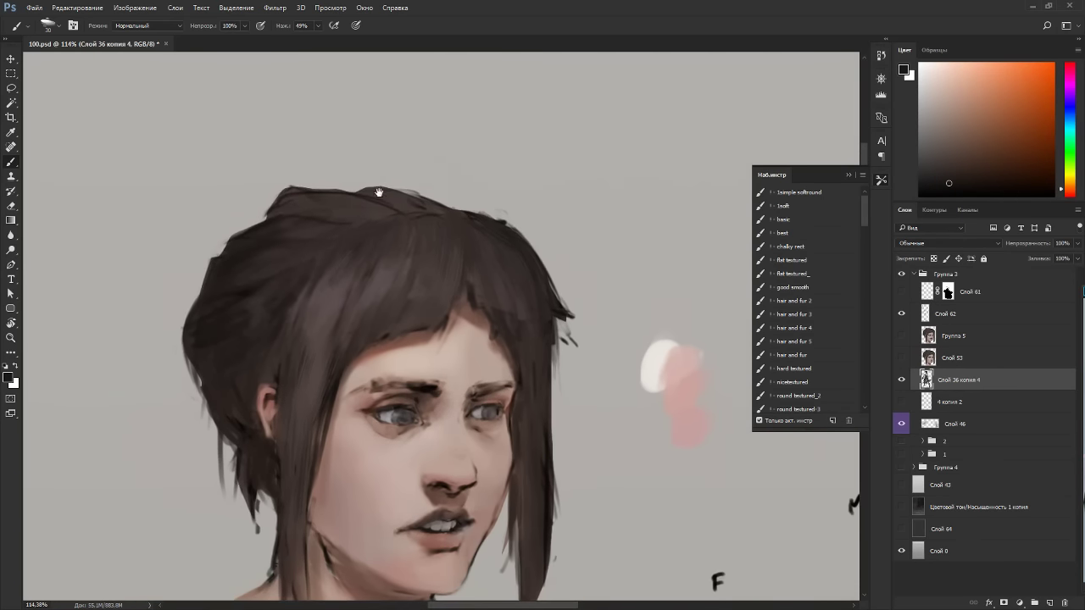
{"action": "left_click", "coordinate": [471, 283], "text": "alt"}
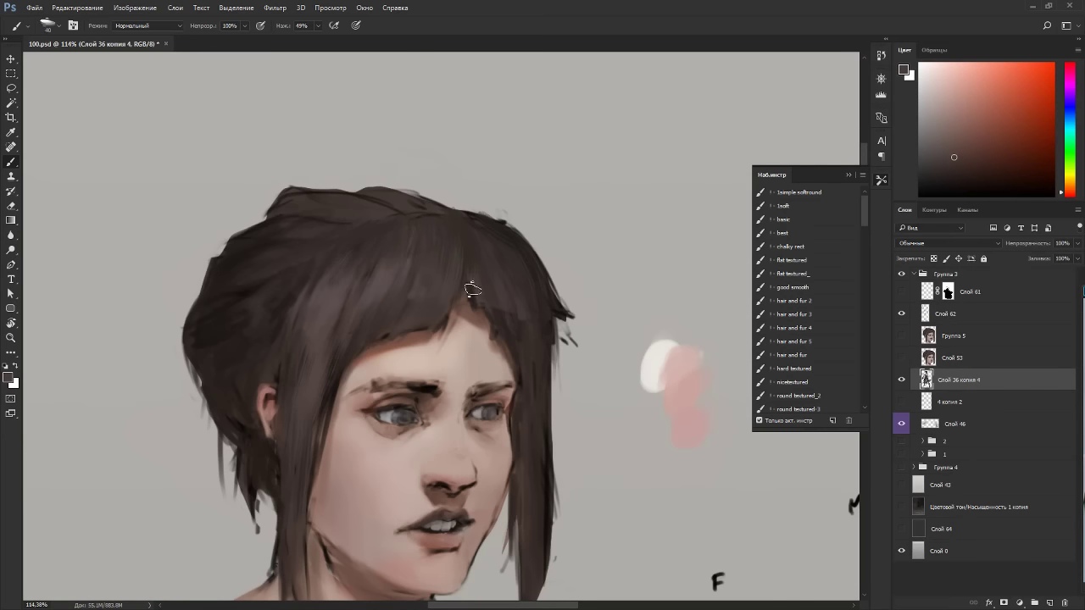
{"action": "key", "text": "["}
{"action": "key", "text": "["}
{"action": "key", "text": "["}
{"action": "key", "text": "["}
{"action": "key", "text": "["}
{"action": "key", "text": "["}
{"action": "left_click", "coordinate": [405, 321], "text": "alt"}
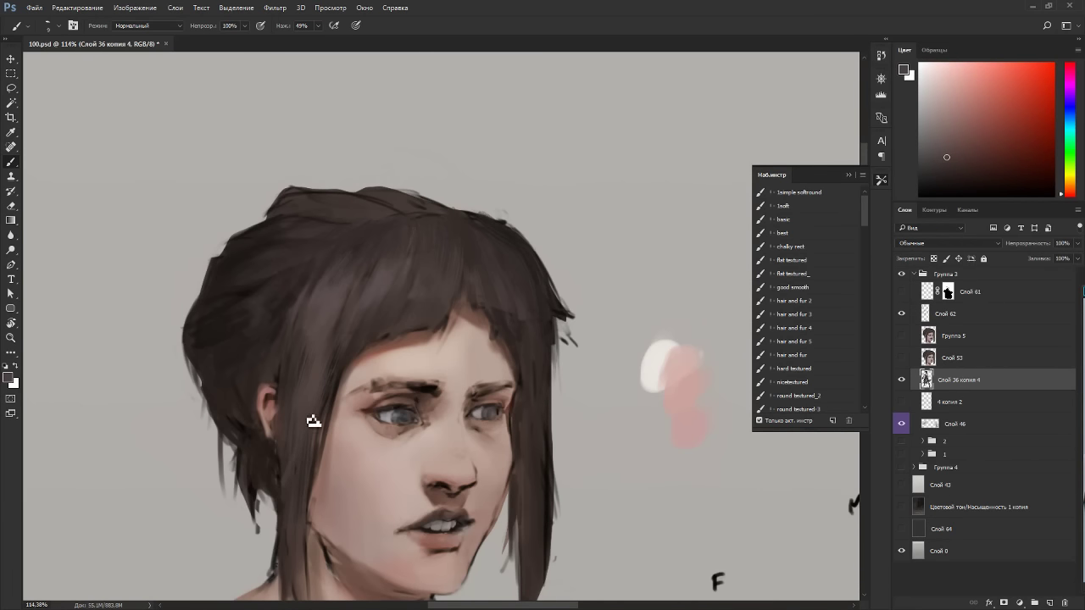
Add lighter and darker strands to the long locks framing the face with browns sampled from the hair.
{"action": "left_click_drag", "start_coordinate": [366, 386], "coordinate": [466, 267]}
{"action": "left_click", "coordinate": [443, 266], "text": "alt"}
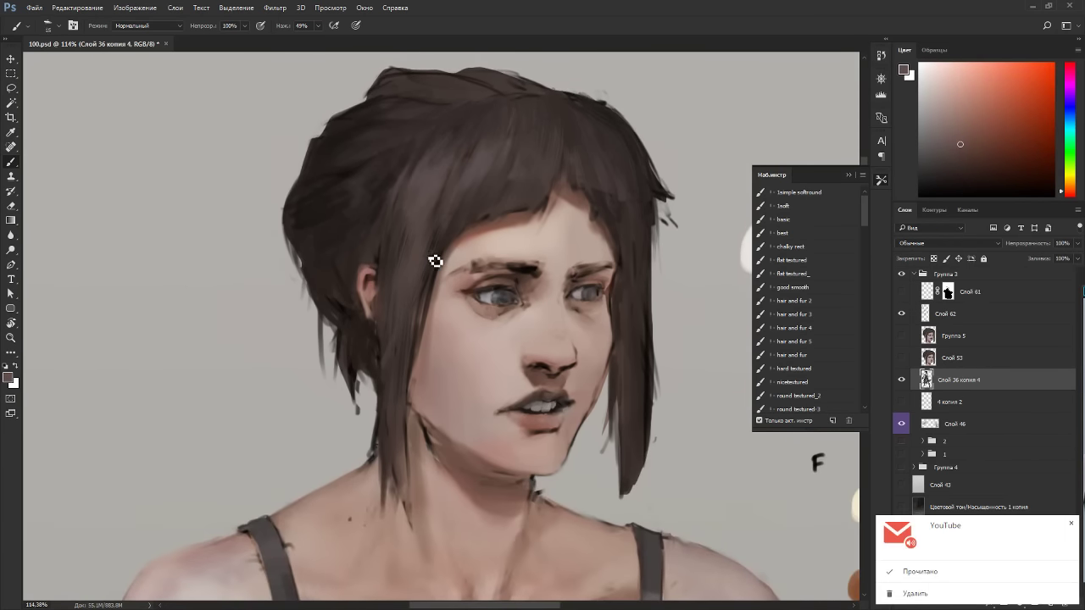
{"action": "left_click", "coordinate": [440, 217], "text": "alt"}
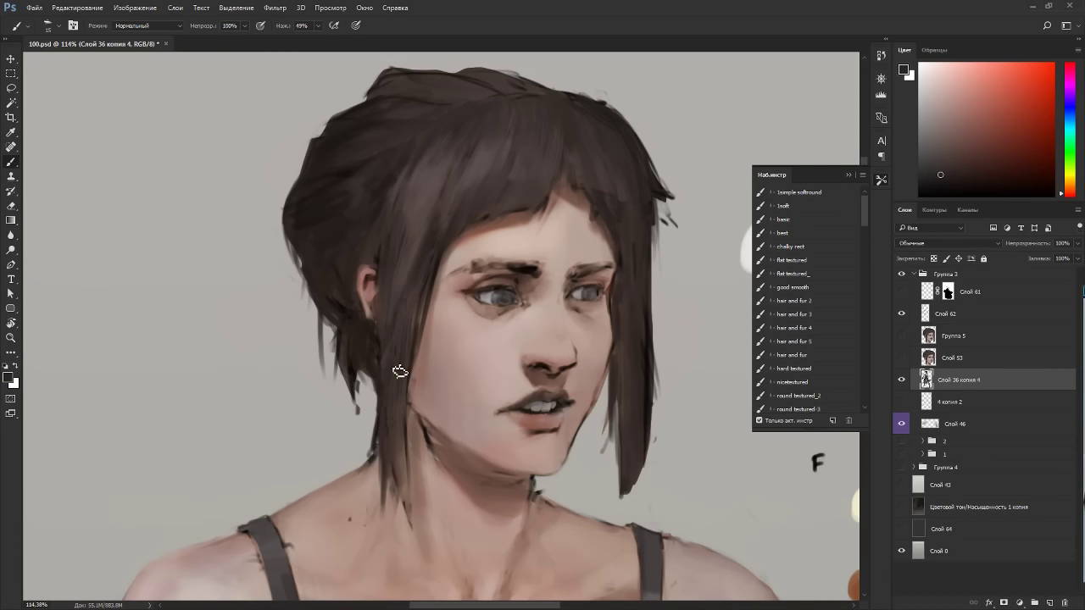
{"action": "left_click", "coordinate": [651, 350], "text": "alt"}
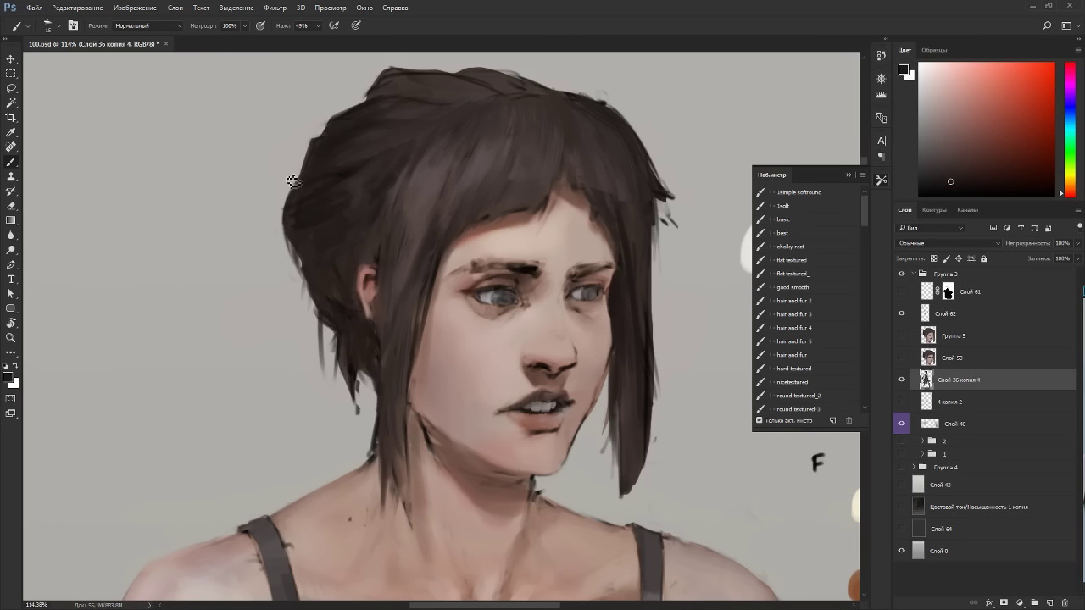
Draw fine dark strands in the hair behind the ear and at the nape with a smaller brush.
{"action": "key", "text": "bracketleft"}
{"action": "key", "text": "bracketleft"}
{"action": "left_click_drag", "start_coordinate": [328, 312], "coordinate": [348, 392]}
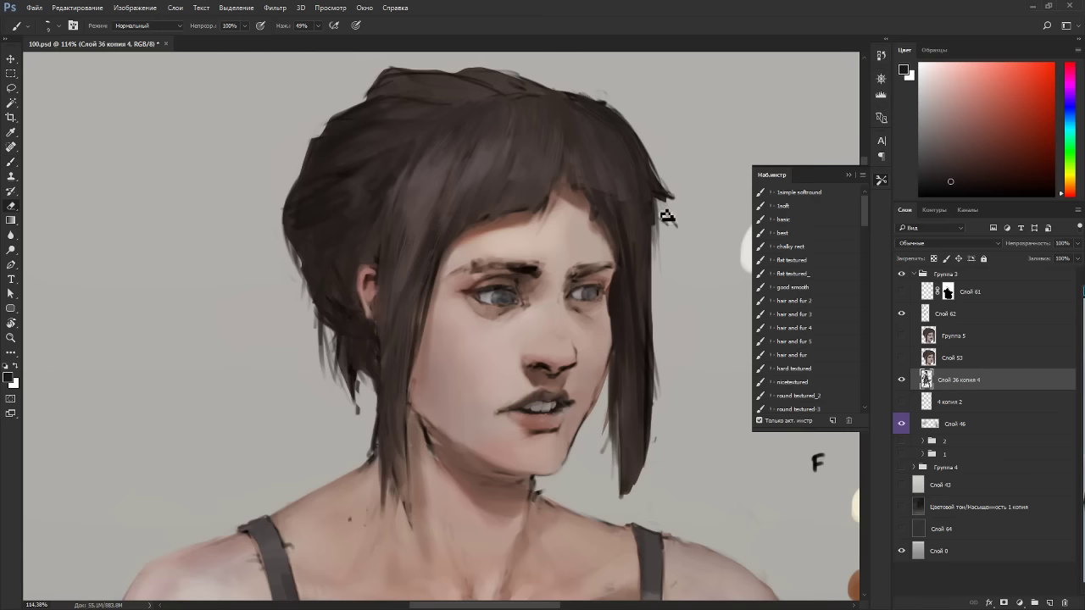
Erase the ragged outer edge of the long lock below the fringe tip and cut a thin gap between the lock and temple.
{"action": "key", "text": "e"}
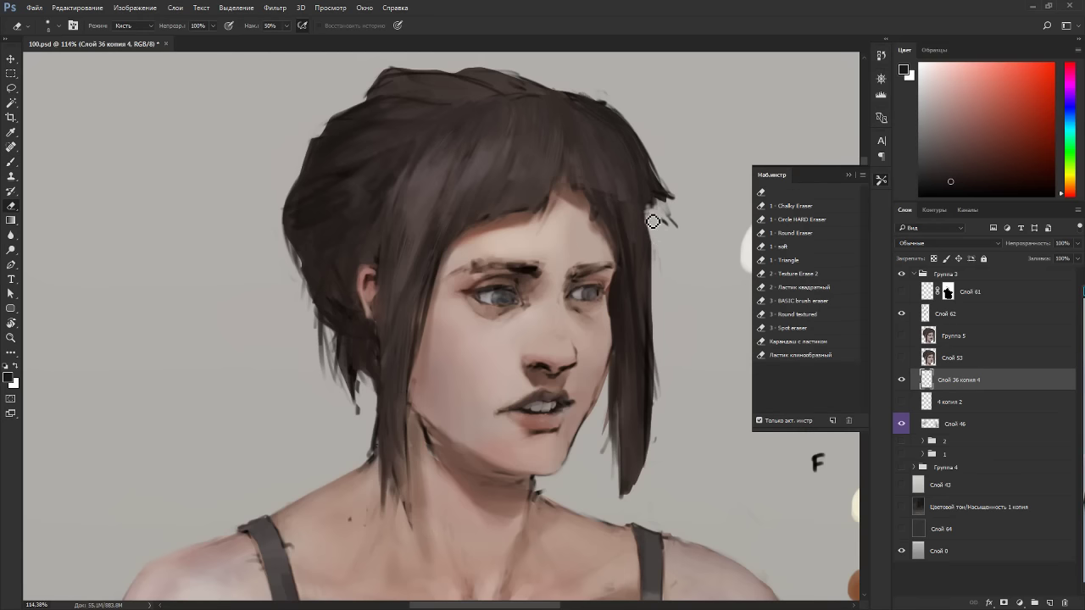
{"action": "key", "text": "b"}
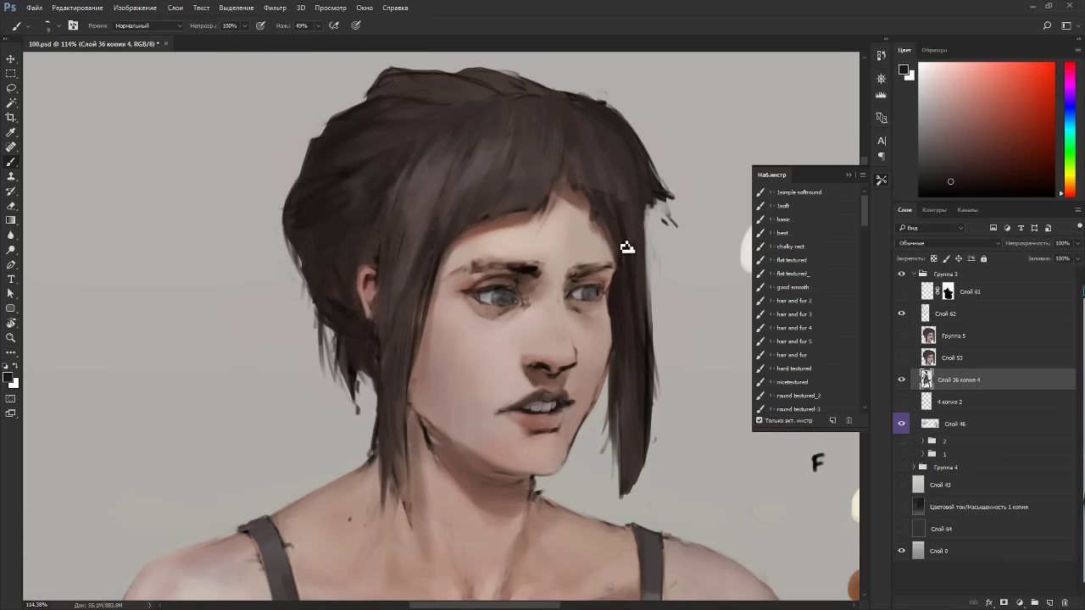
{"action": "key", "text": "e"}
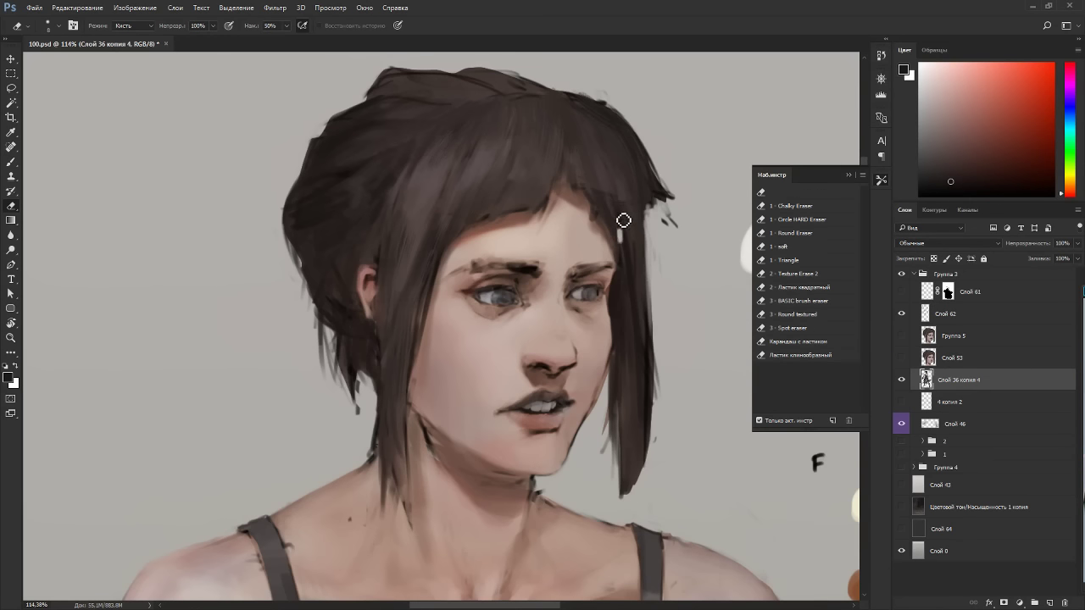
Sample dark browns from the hair and paint a darker stroke down the long lock on the far side of the face.
{"action": "key", "text": "b"}
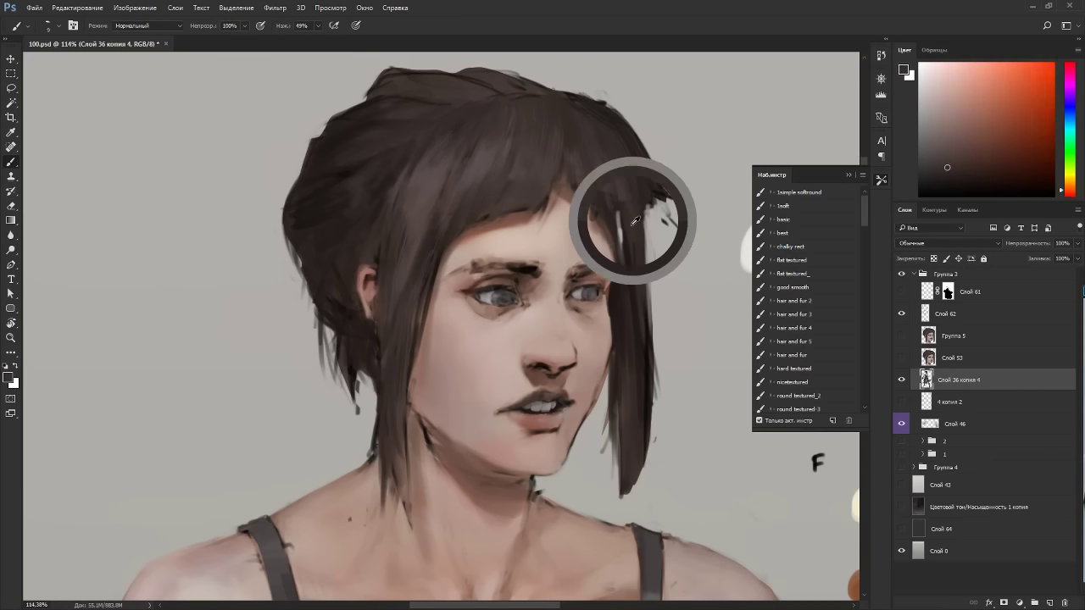
{"action": "left_click", "coordinate": [633, 219], "text": "alt"}
{"action": "left_click", "coordinate": [628, 279], "text": "alt"}
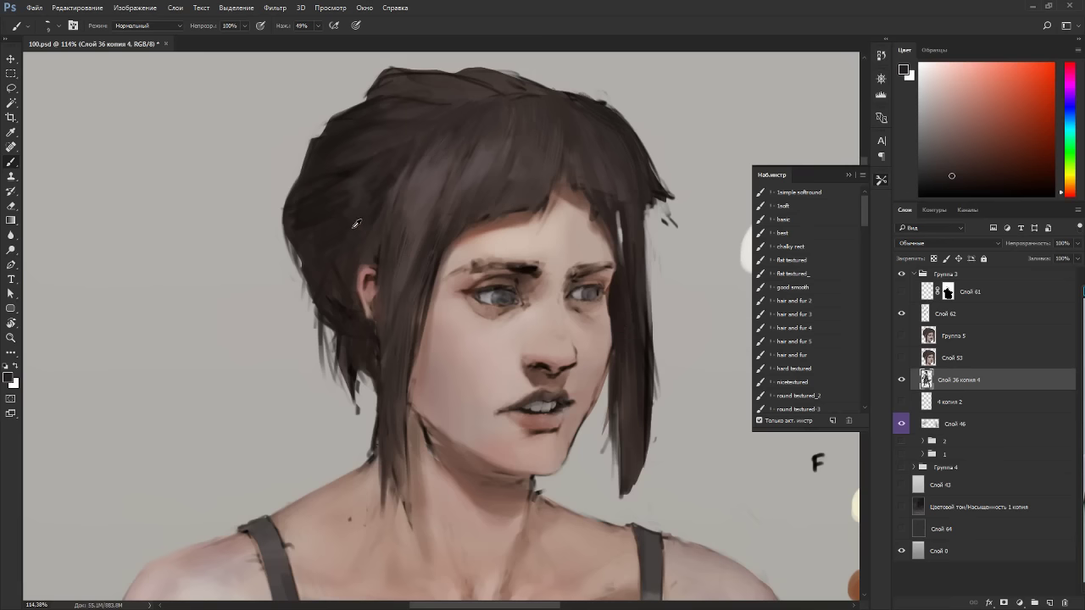
{"action": "left_click", "coordinate": [325, 203], "text": "alt"}
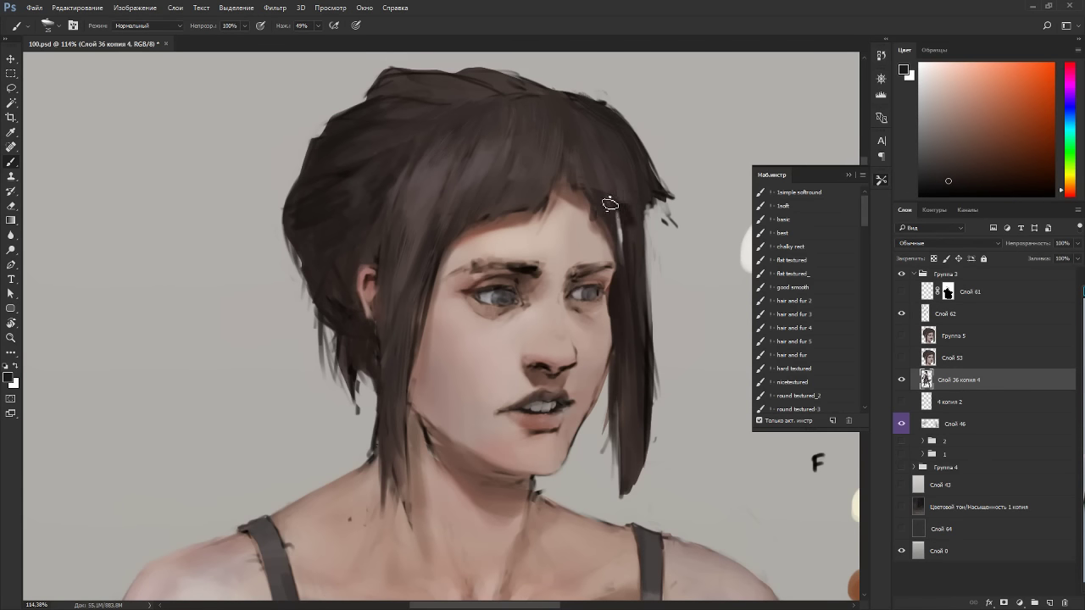
{"action": "left_click_drag", "start_coordinate": [638, 227], "coordinate": [645, 328]}
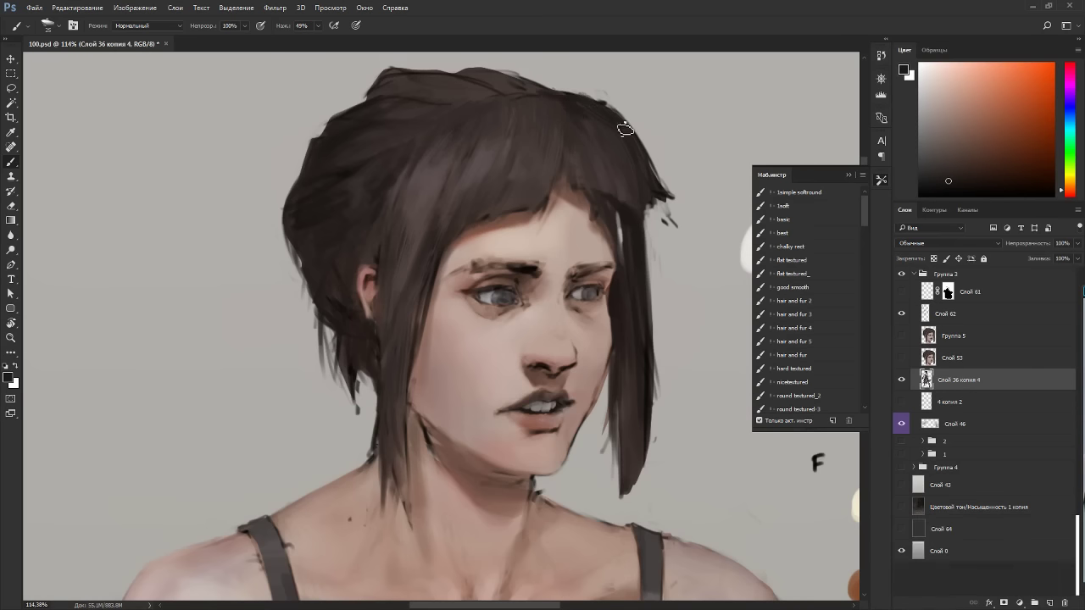
Erase the stray sketch marks along the crown outline and around the outer tip of the fringe.
{"action": "left_click_drag", "start_coordinate": [492, 114], "coordinate": [526, 216]}
{"action": "key", "text": "e"}
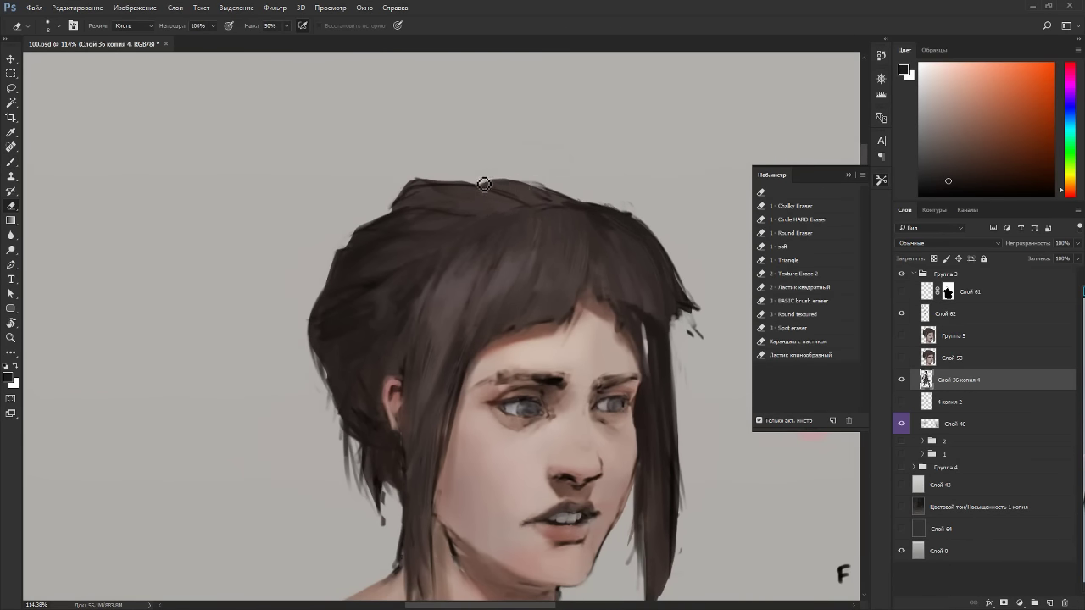
{"action": "left_click_drag", "start_coordinate": [484, 185], "coordinate": [557, 197]}
{"action": "key", "text": "r"}
{"action": "left_click_drag", "start_coordinate": [639, 184], "coordinate": [359, 170]}
{"action": "mouse_move", "coordinate": [309, 280]}
{"action": "left_mouse_down"}
{"action": "mouse_move", "coordinate": [307, 222]}
{"action": "mouse_move", "coordinate": [339, 155]}
{"action": "mouse_move", "coordinate": [337, 173]}
{"action": "left_mouse_up"}
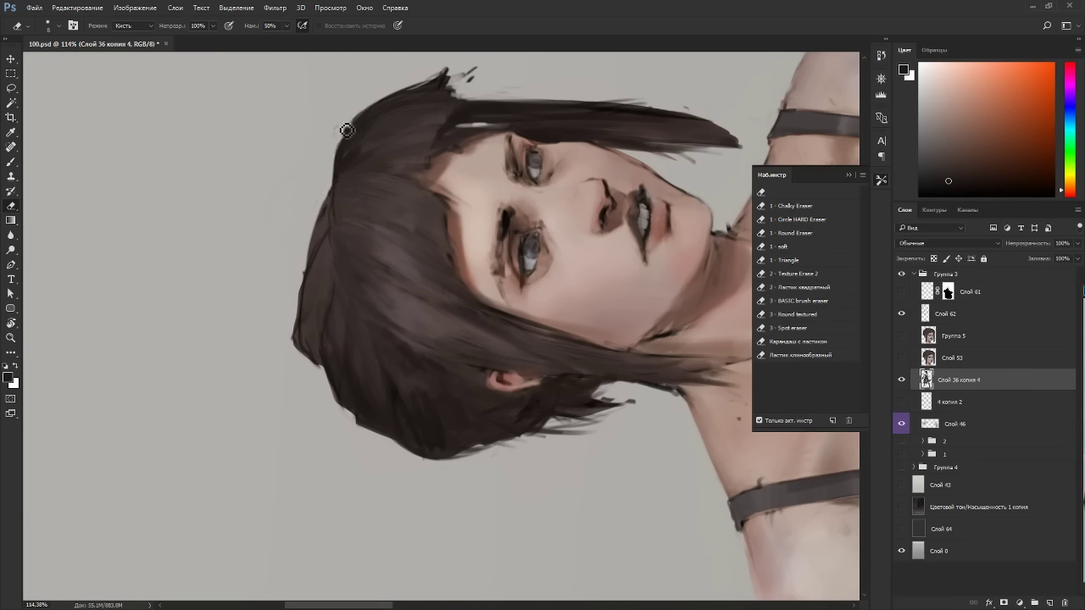
{"action": "left_click_drag", "start_coordinate": [347, 132], "coordinate": [320, 214]}
{"action": "left_click_drag", "start_coordinate": [462, 85], "coordinate": [472, 88]}
{"action": "key", "text": "Escape"}
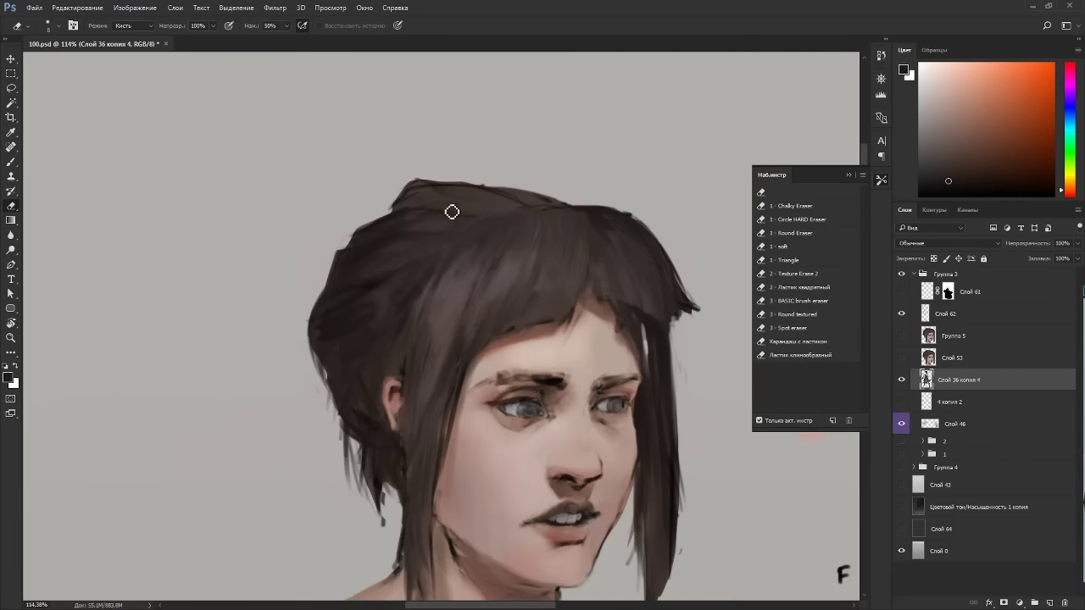
Choose a smaller brush and sample a lighter brown from the lock in front of the ear.
{"action": "key", "text": "b"}
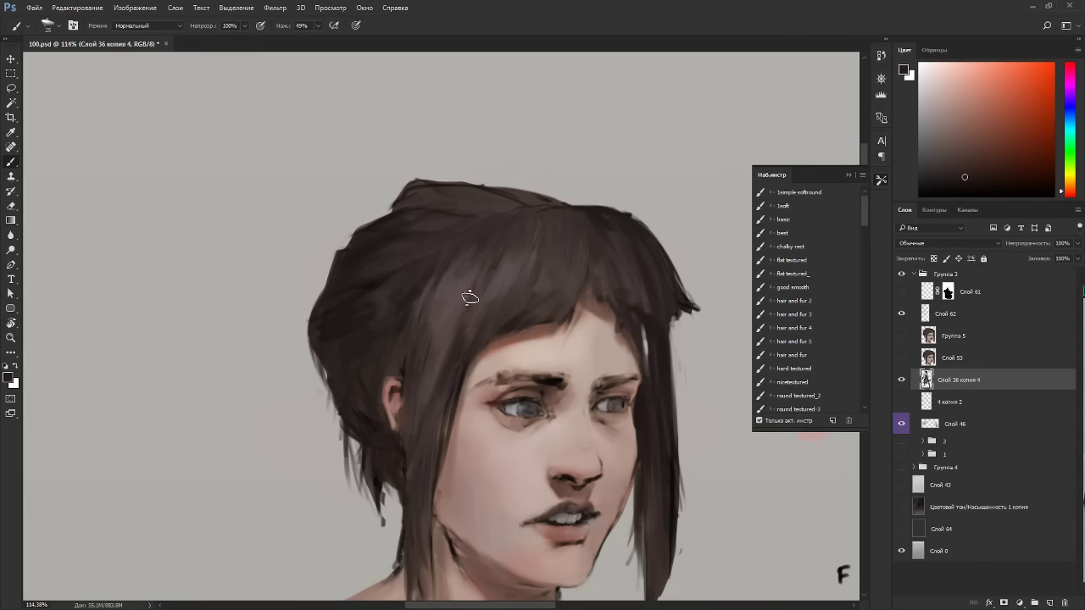
{"action": "key", "text": "["}
{"action": "key", "text": "["}
{"action": "key", "text": "["}
{"action": "key", "text": "["}
{"action": "left_click", "coordinate": [440, 351], "text": "alt"}
Create a new layer clipped to Слой 36 копия 4 and copy the mask from Слой 61 onto it.
{"action": "scroll", "coordinate": [504, 162], "scroll_direction": "down", "scroll_amount": 6}
{"action": "left_click_drag", "start_coordinate": [613, 289], "coordinate": [312, 204]}
{"action": "key", "text": "r"}
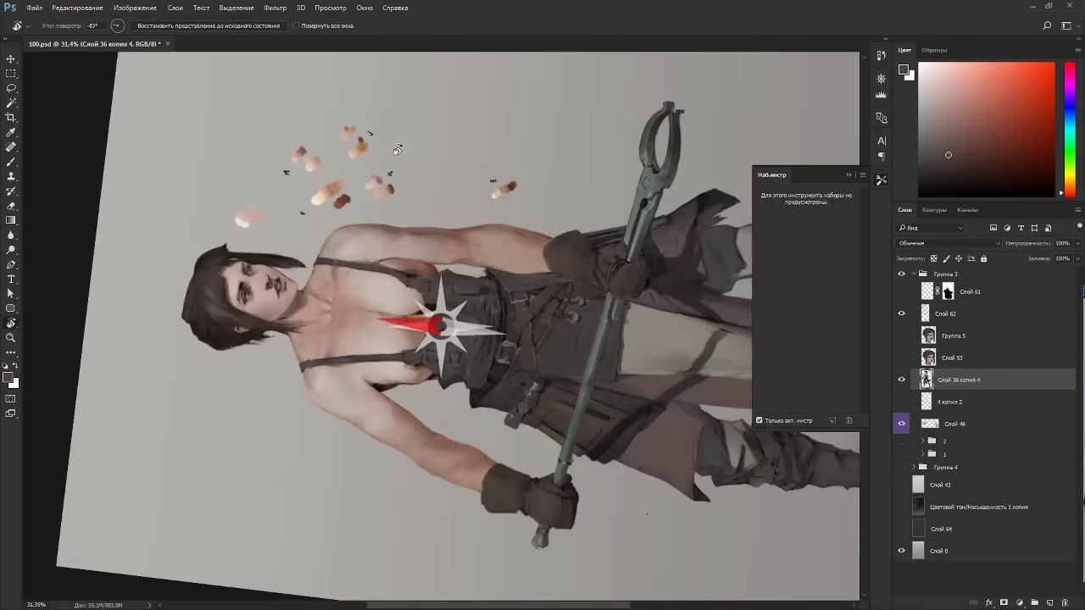
{"action": "key", "text": "Escape"}
{"action": "scroll", "coordinate": [454, 88], "scroll_direction": "up", "scroll_amount": 5}
{"action": "scroll", "coordinate": [552, 301], "scroll_direction": "up", "scroll_amount": 2}
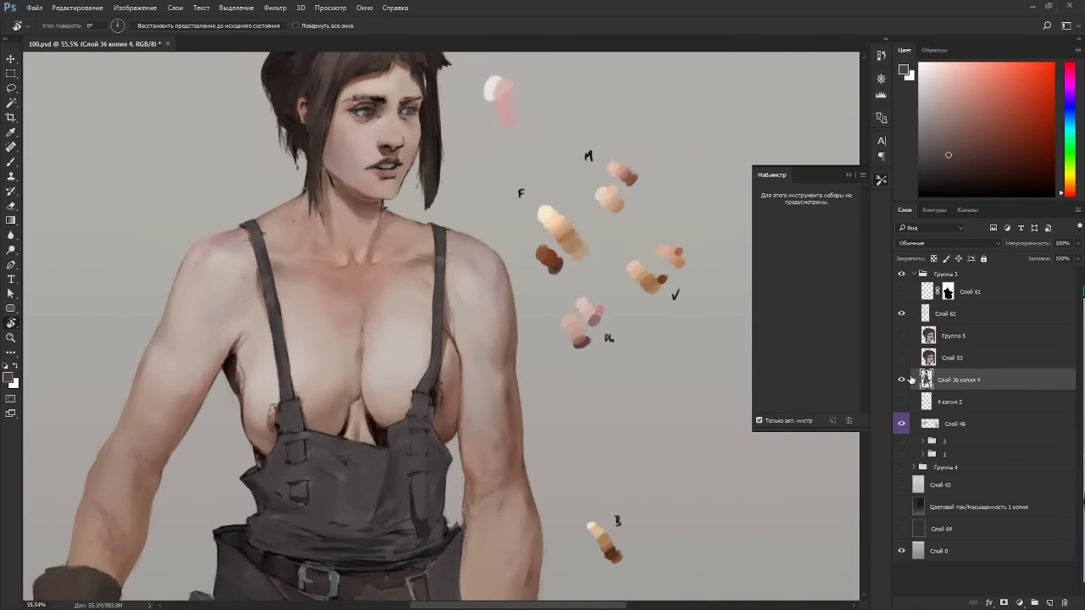
{"action": "key", "text": "ctrl+shift+n"}
{"action": "key", "text": "Return"}
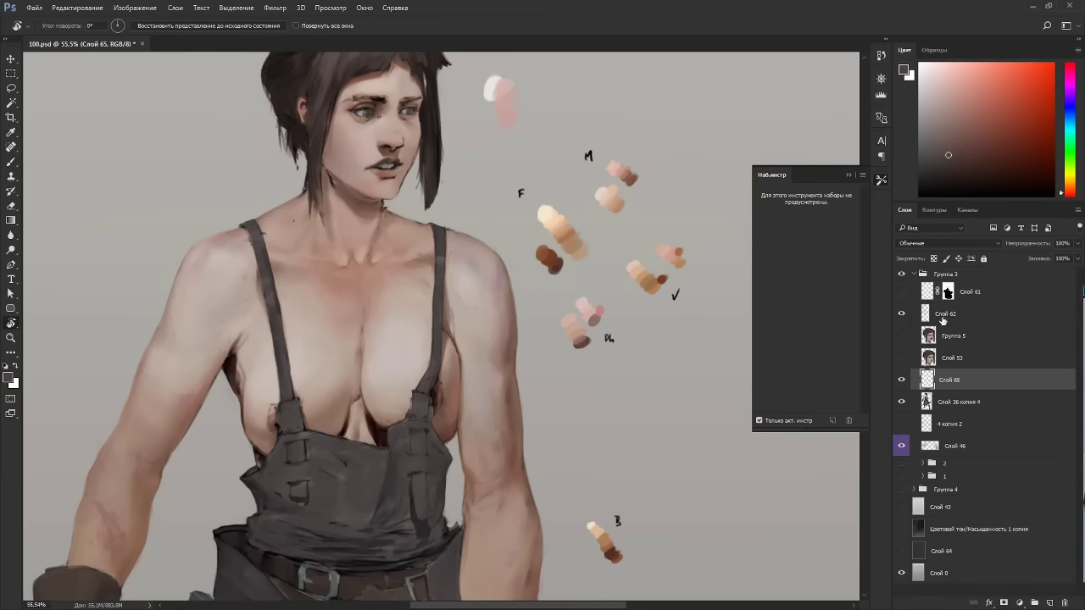
{"action": "left_click_drag", "start_coordinate": [948, 292], "coordinate": [936, 366]}
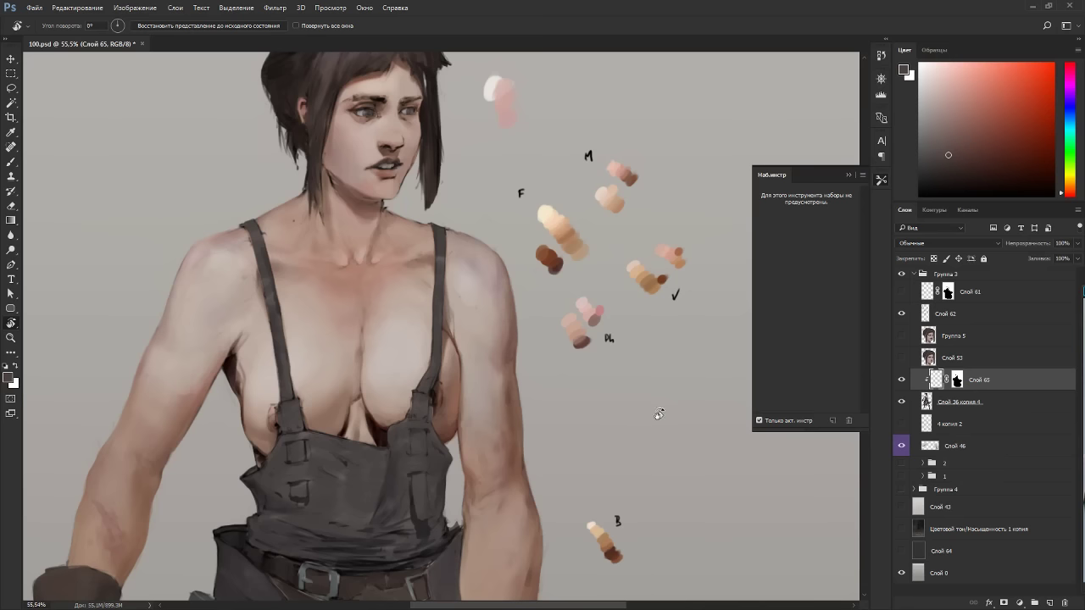
Sample the lightest cream swatch of the F palette for the brush.
{"action": "scroll", "coordinate": [576, 305], "scroll_direction": "up", "scroll_amount": 3}
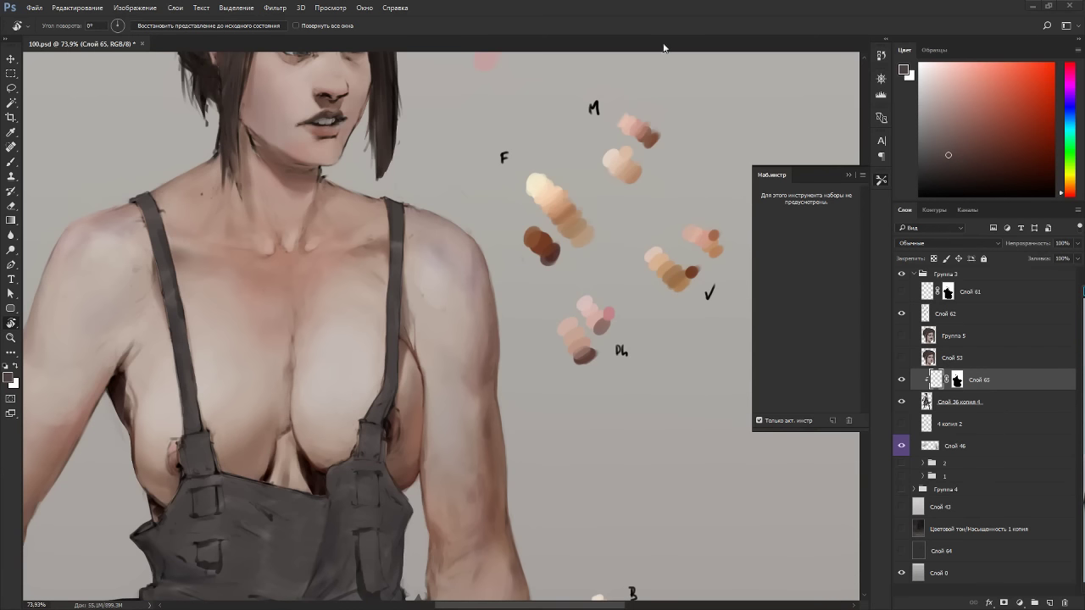
{"action": "left_click_drag", "start_coordinate": [534, 238], "coordinate": [585, 260]}
{"action": "scroll", "coordinate": [515, 260], "scroll_direction": "up", "scroll_amount": 2}
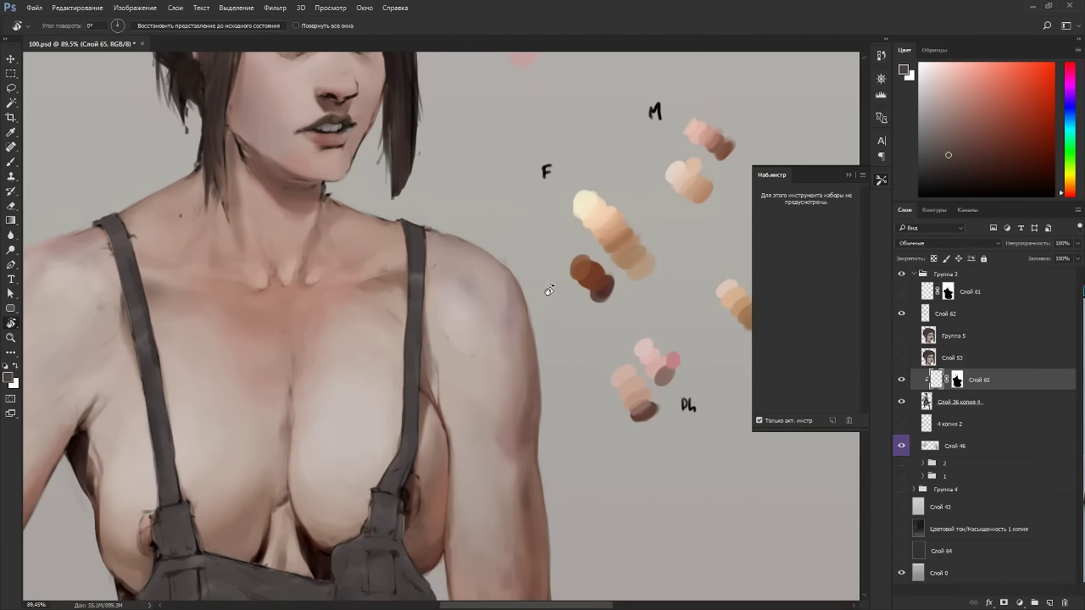
{"action": "key", "text": "b"}
{"action": "left_click_drag", "start_coordinate": [663, 332], "coordinate": [579, 367]}
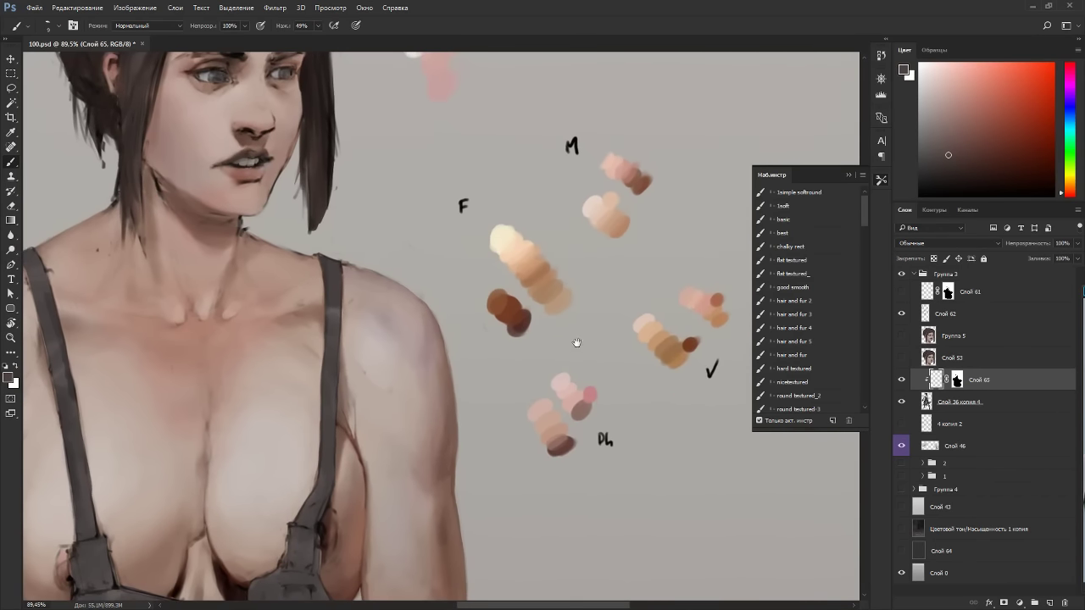
{"action": "left_click", "coordinate": [505, 238], "text": "alt"}
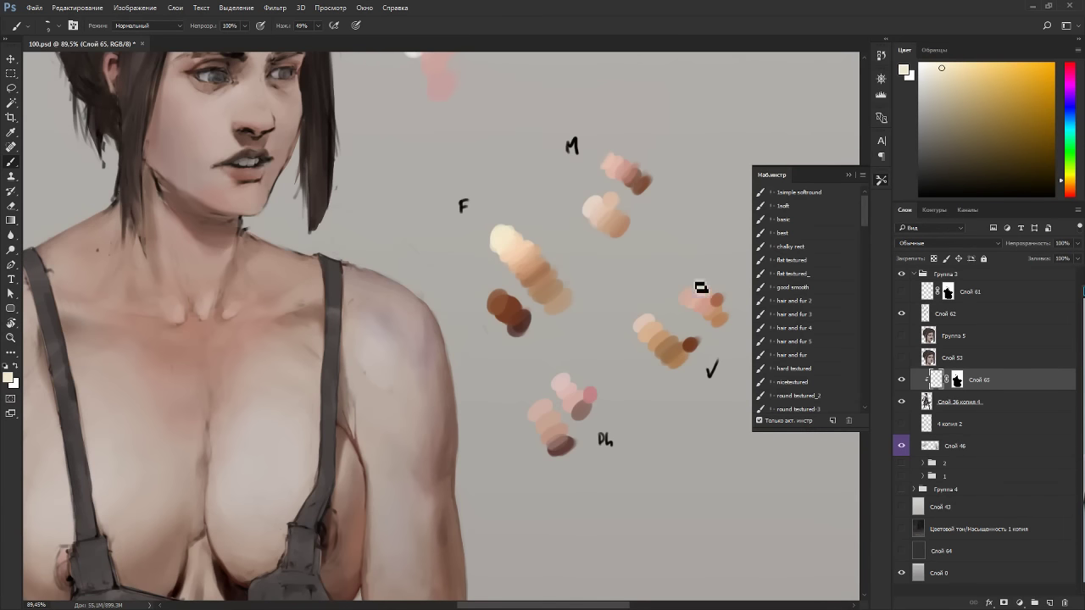
Copy the F swatches from Слой 62 to a new layer and move the copy above the original, near the pink swatches.
{"action": "left_click", "coordinate": [938, 314]}
{"action": "key", "text": "l"}
{"action": "mouse_move", "coordinate": [509, 208]}
{"action": "left_mouse_down"}
{"action": "mouse_move", "coordinate": [491, 356]}
{"action": "mouse_move", "coordinate": [582, 291]}
{"action": "mouse_move", "coordinate": [535, 231]}
{"action": "mouse_move", "coordinate": [438, 157]}
{"action": "mouse_move", "coordinate": [425, 128]}
{"action": "left_mouse_up"}
{"action": "key", "text": "ctrl+j"}
{"action": "key", "text": "v"}
{"action": "left_click_drag", "start_coordinate": [466, 181], "coordinate": [498, 302]}
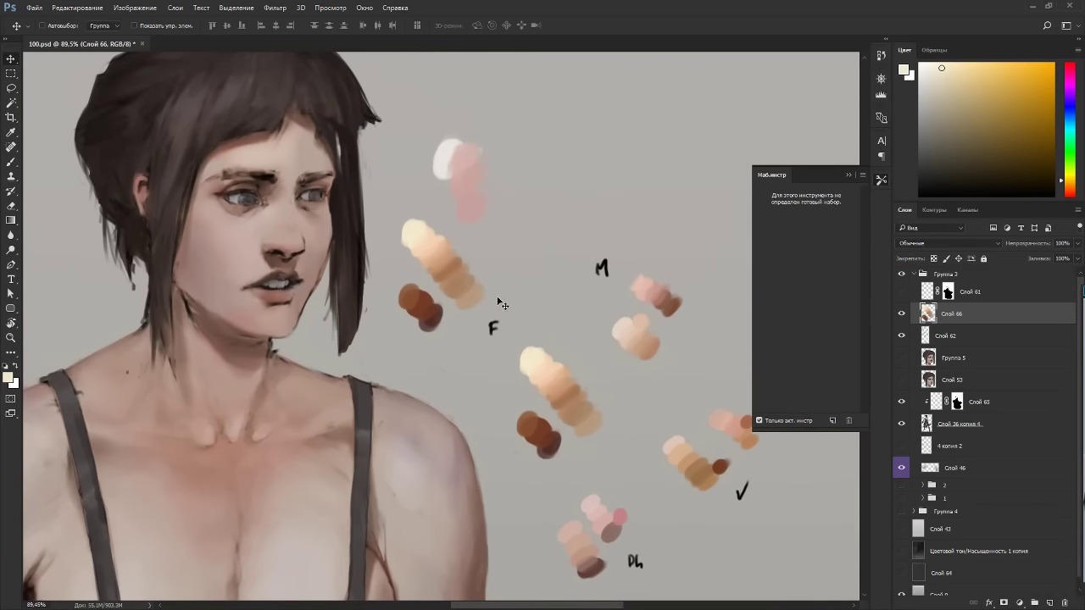
{"action": "key", "text": "ctrl+u"}
{"action": "left_click_drag", "start_coordinate": [903, 198], "coordinate": [899, 200]}
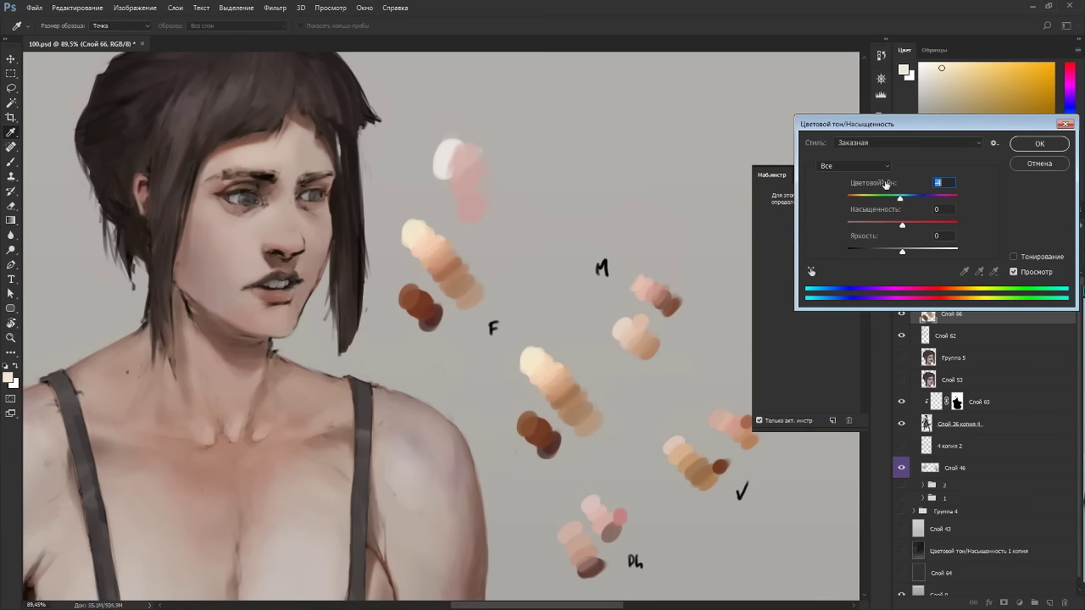
{"action": "left_click", "coordinate": [868, 166]}
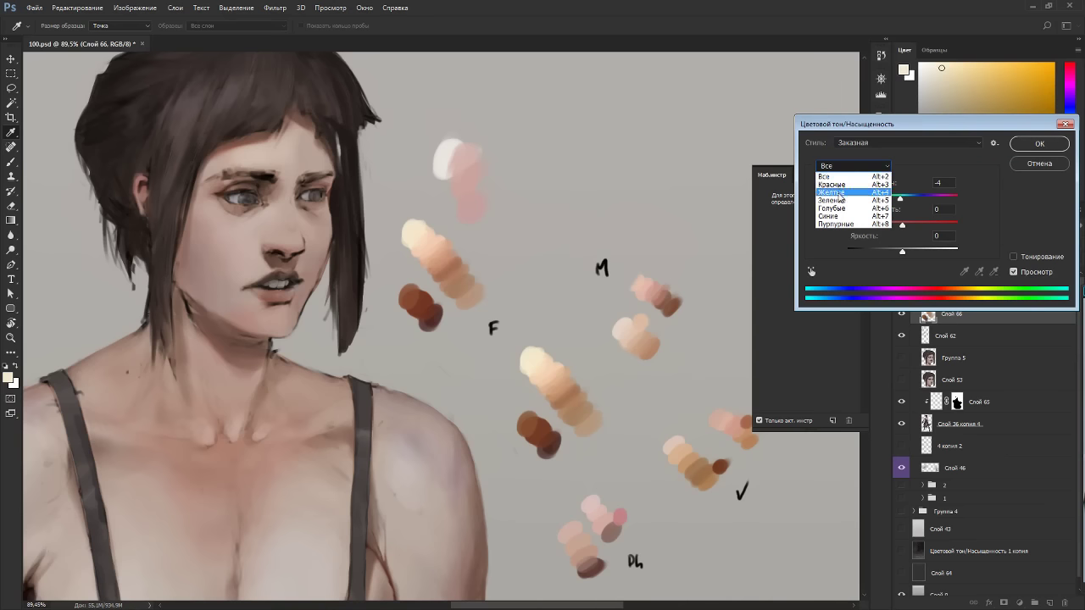
{"action": "left_click", "coordinate": [848, 185]}
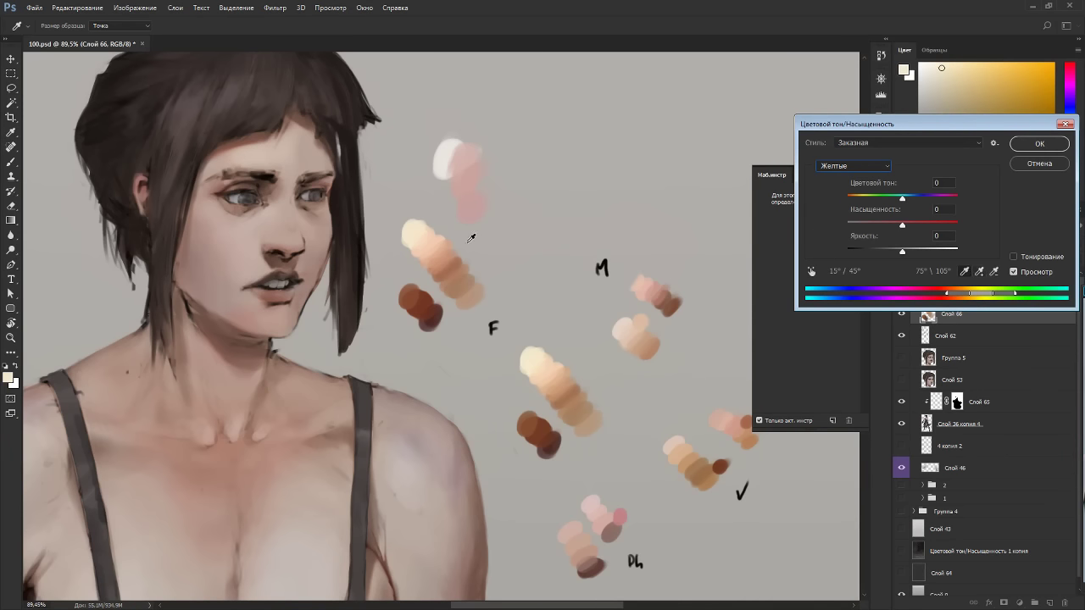
{"action": "left_click", "coordinate": [417, 227]}
{"action": "left_click_drag", "start_coordinate": [901, 202], "coordinate": [906, 199]}
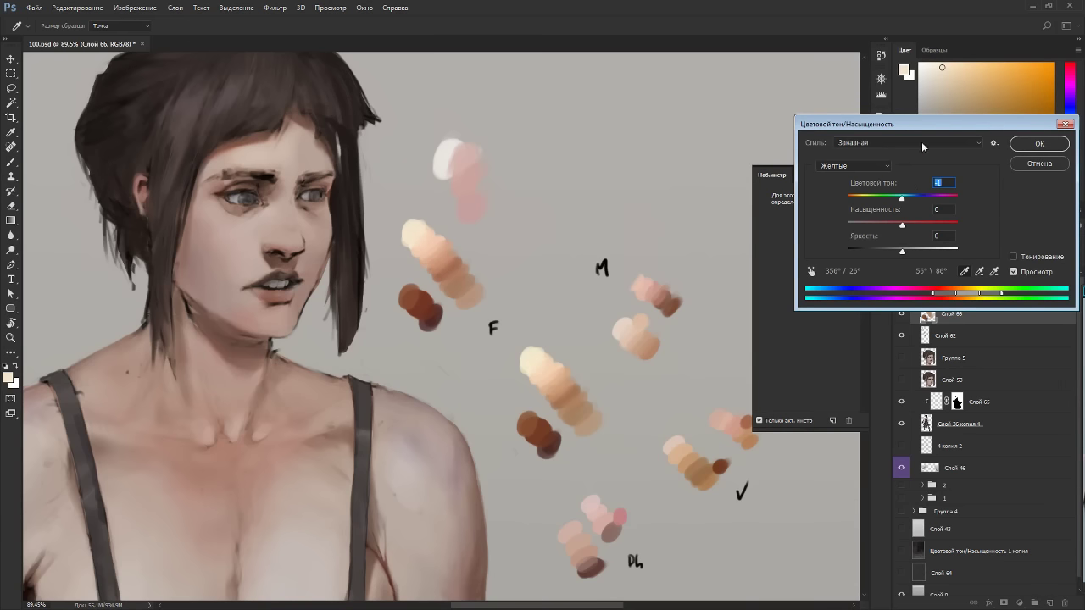
{"action": "type", "text": "8"}
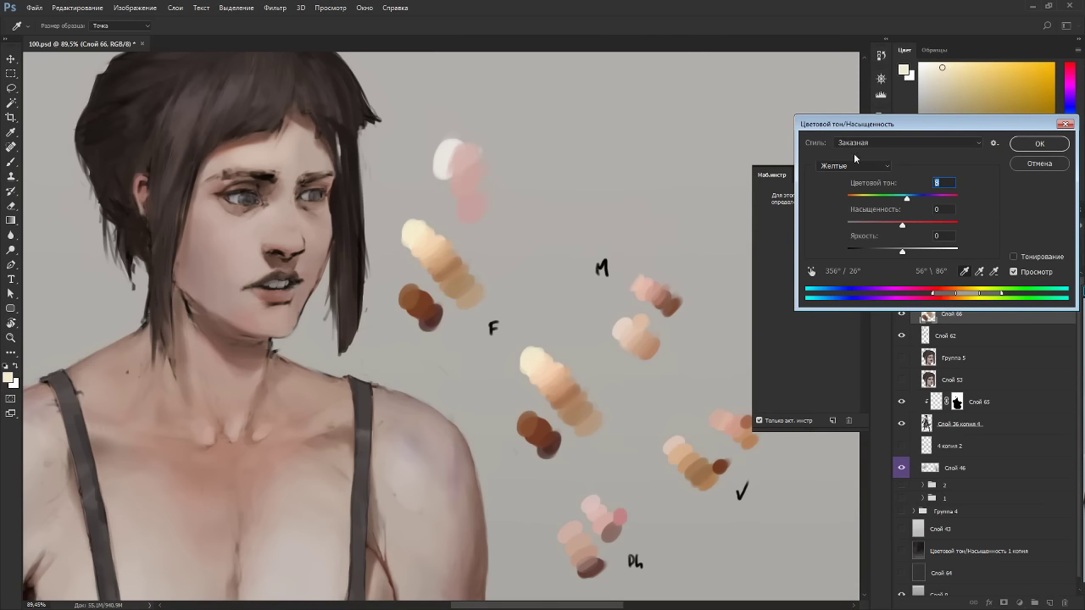
{"action": "type", "text": "3"}
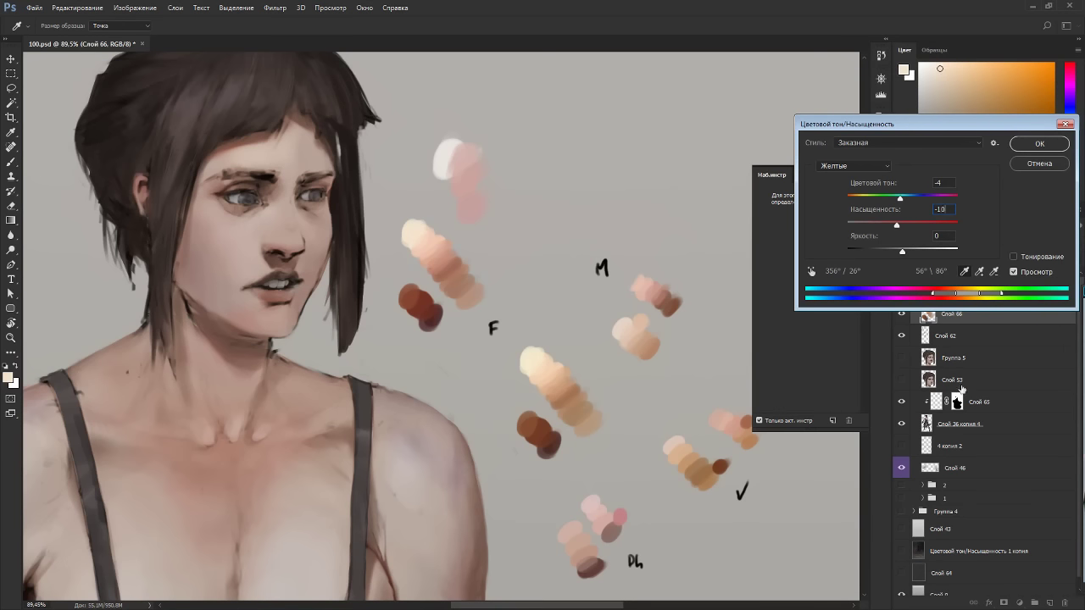
{"action": "key", "text": "Return"}
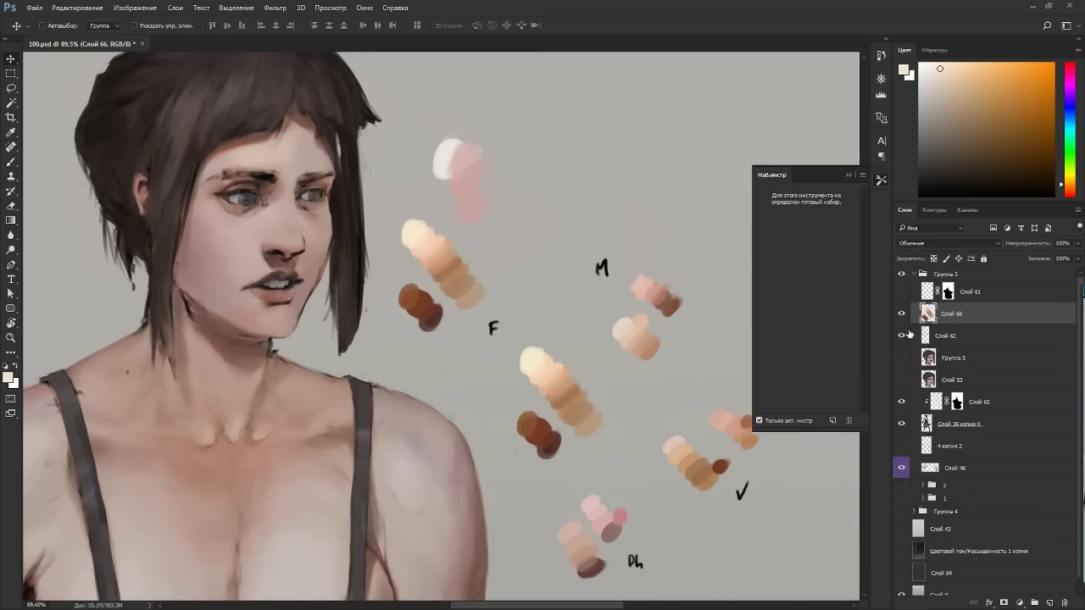
Add a Hue/Saturation adjustment layer above the copied swatches and clip it to their layer.
{"action": "left_click", "coordinate": [1020, 603]}
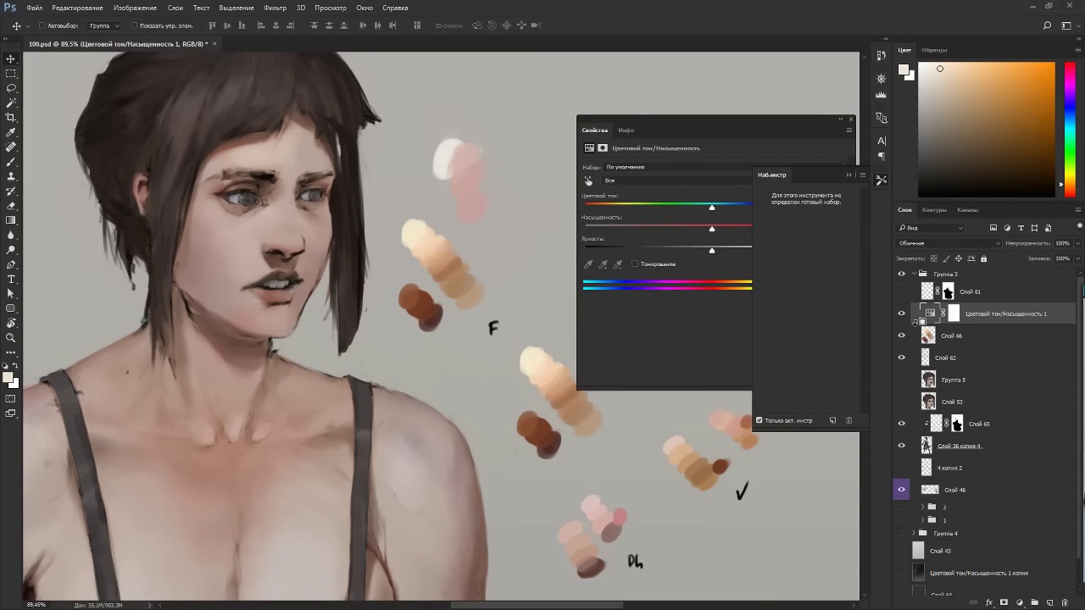
{"action": "left_click", "coordinate": [916, 324], "text": "alt"}
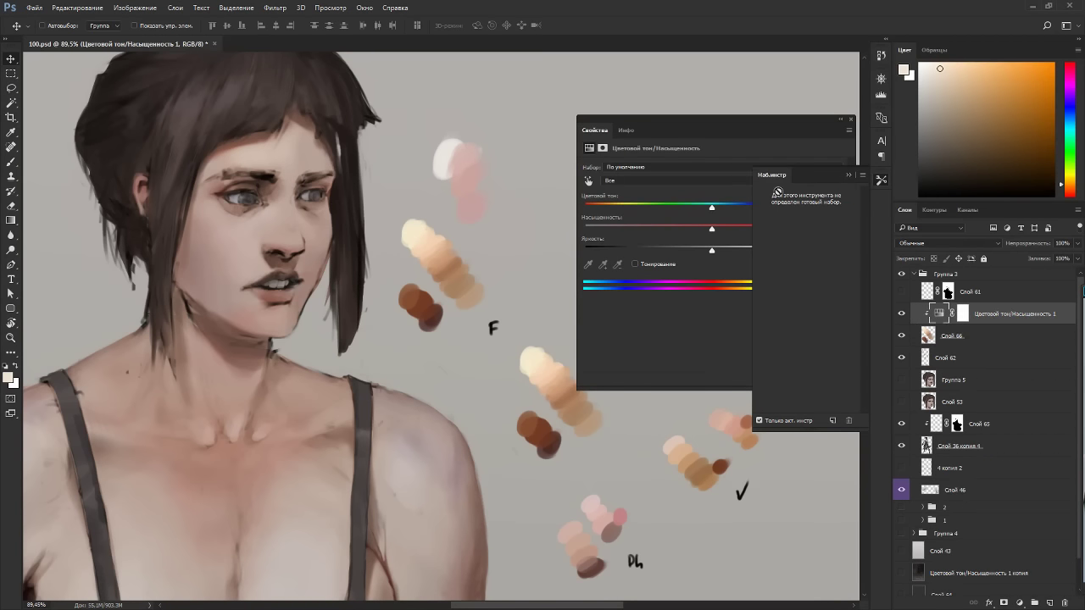
{"action": "left_click", "coordinate": [850, 175]}
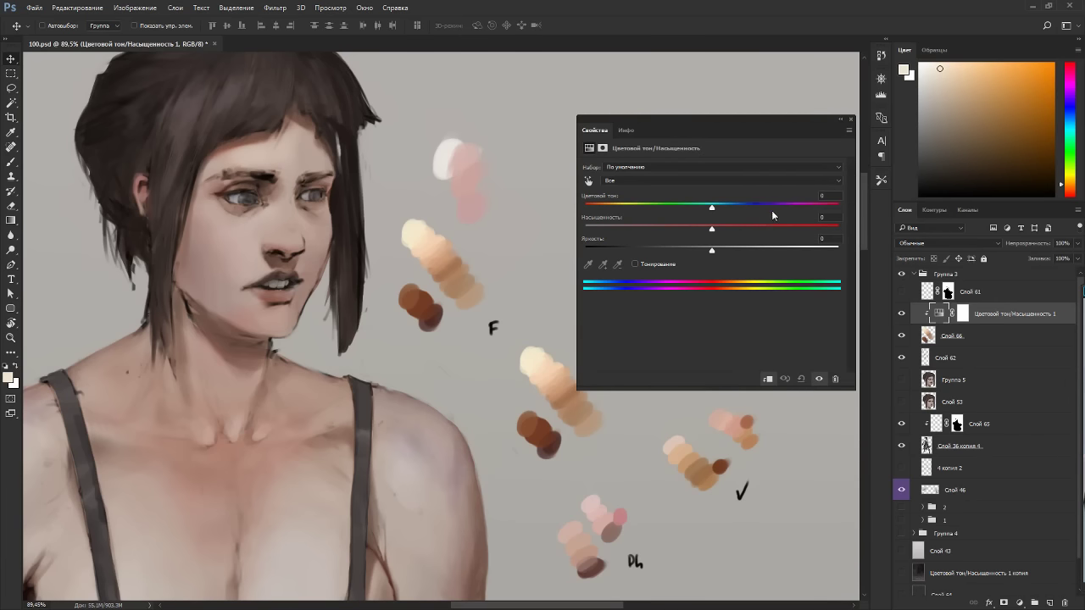
Narrow the adjustment's Yellows range around the sampled cream swatch, with hue -10 and saturation -9.
{"action": "left_click", "coordinate": [632, 181]}
{"action": "left_click", "coordinate": [617, 203]}
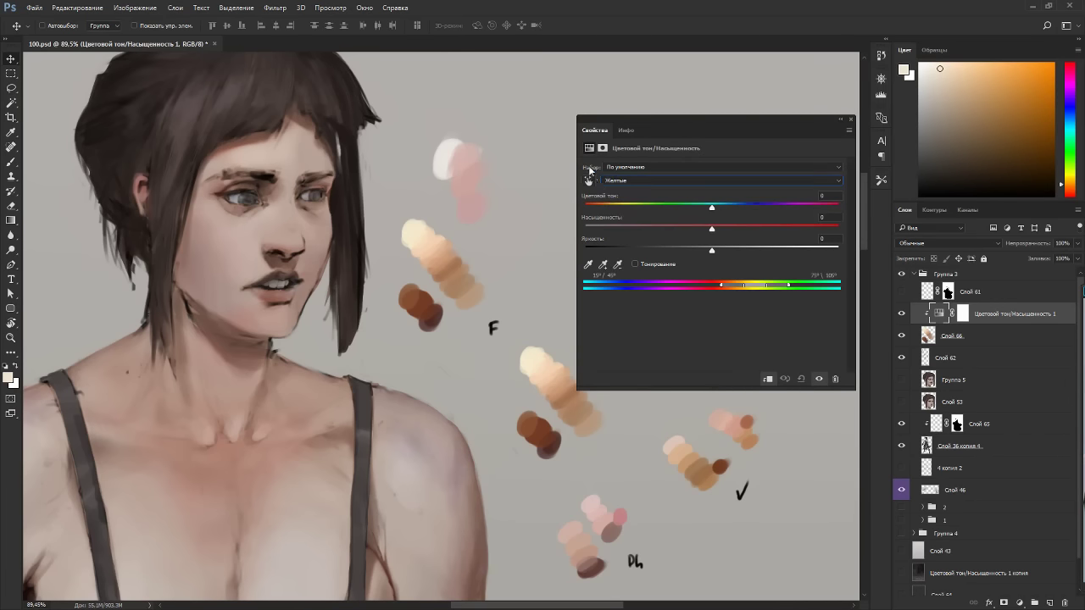
{"action": "left_click", "coordinate": [589, 180]}
{"action": "left_click", "coordinate": [424, 231]}
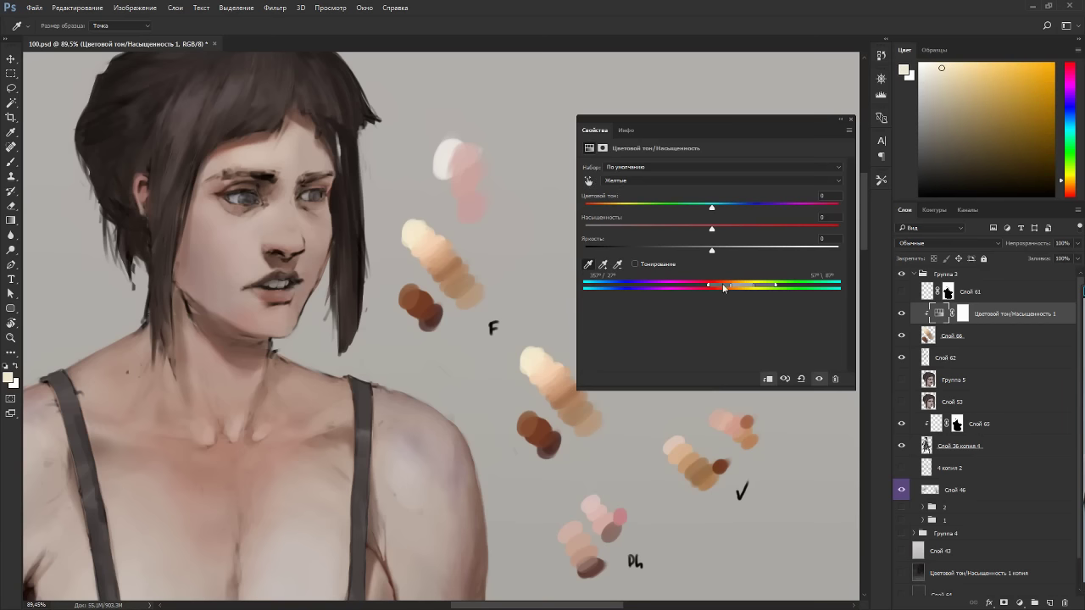
{"action": "left_click_drag", "start_coordinate": [709, 286], "coordinate": [759, 286]}
{"action": "mouse_move", "coordinate": [712, 229]}
{"action": "left_mouse_down"}
{"action": "mouse_move", "coordinate": [700, 229]}
{"action": "mouse_move", "coordinate": [709, 209]}
{"action": "mouse_move", "coordinate": [701, 211]}
{"action": "left_mouse_up"}
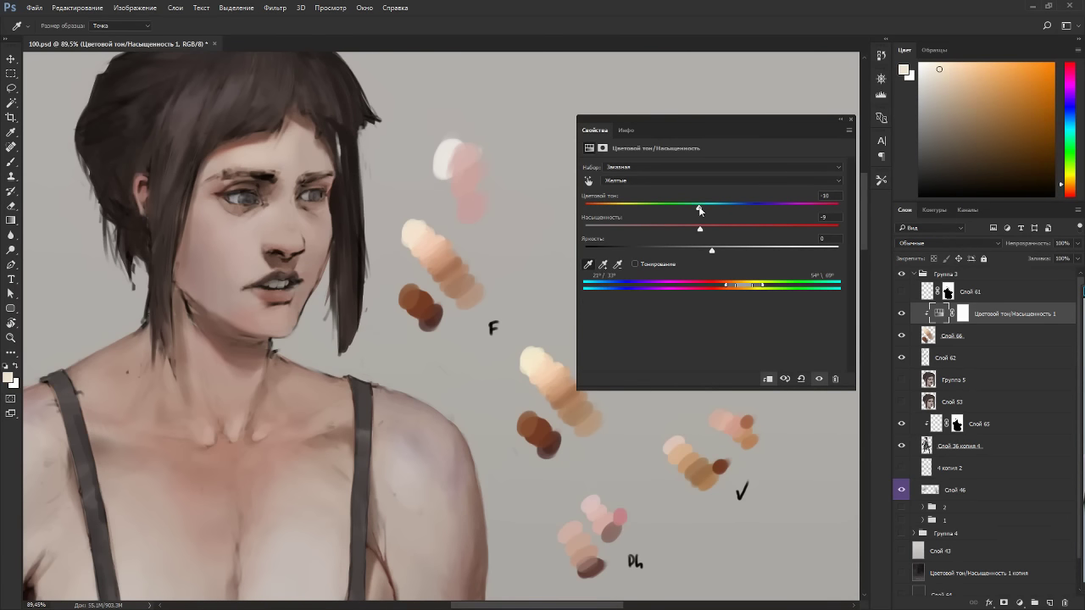
{"action": "left_click", "coordinate": [850, 119]}
Ready a black brush on the adjustment's mask and merge the adjustment layer into the copied swatches.
{"action": "left_click", "coordinate": [962, 314]}
{"action": "key", "text": "d"}
{"action": "key", "text": "b"}
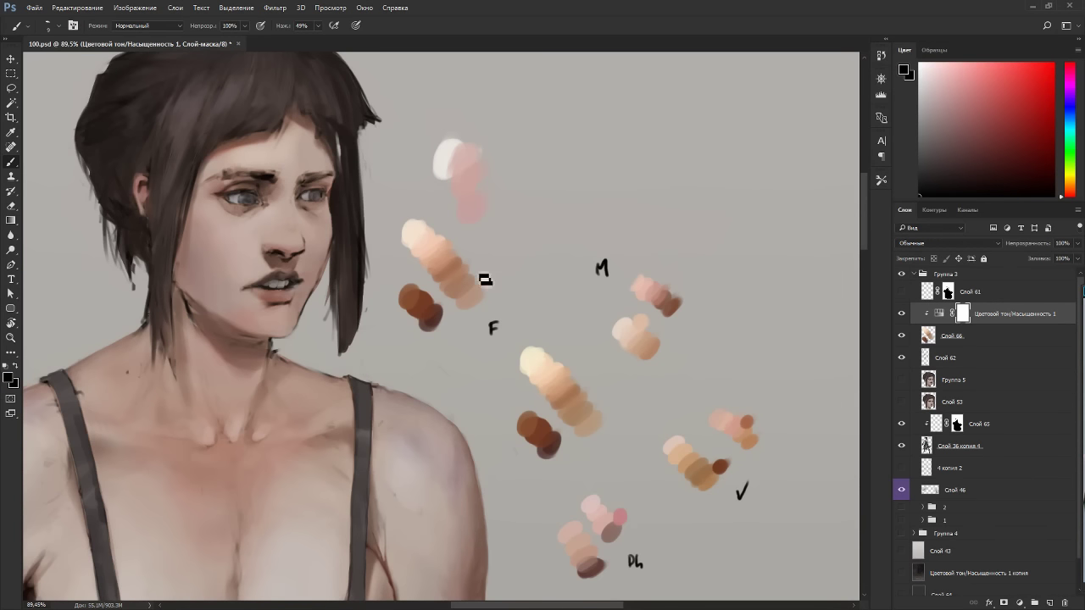
{"action": "key", "text": "."}
{"action": "key", "text": "ctrl+e"}
{"action": "left_click_drag", "start_coordinate": [665, 413], "coordinate": [757, 340]}
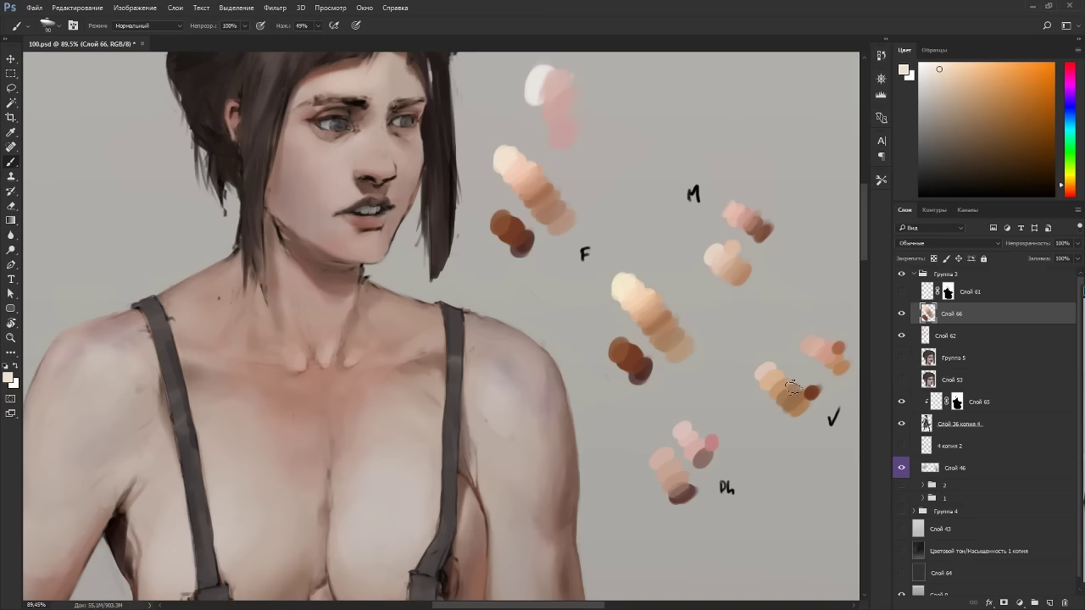
Select Слой 65 and sample the pale skin tone on the figure's shoulder.
{"action": "mouse_move", "coordinate": [793, 387]}
{"action": "left_mouse_down"}
{"action": "mouse_move", "coordinate": [741, 337]}
{"action": "mouse_move", "coordinate": [734, 313]}
{"action": "mouse_move", "coordinate": [705, 391]}
{"action": "left_mouse_up"}
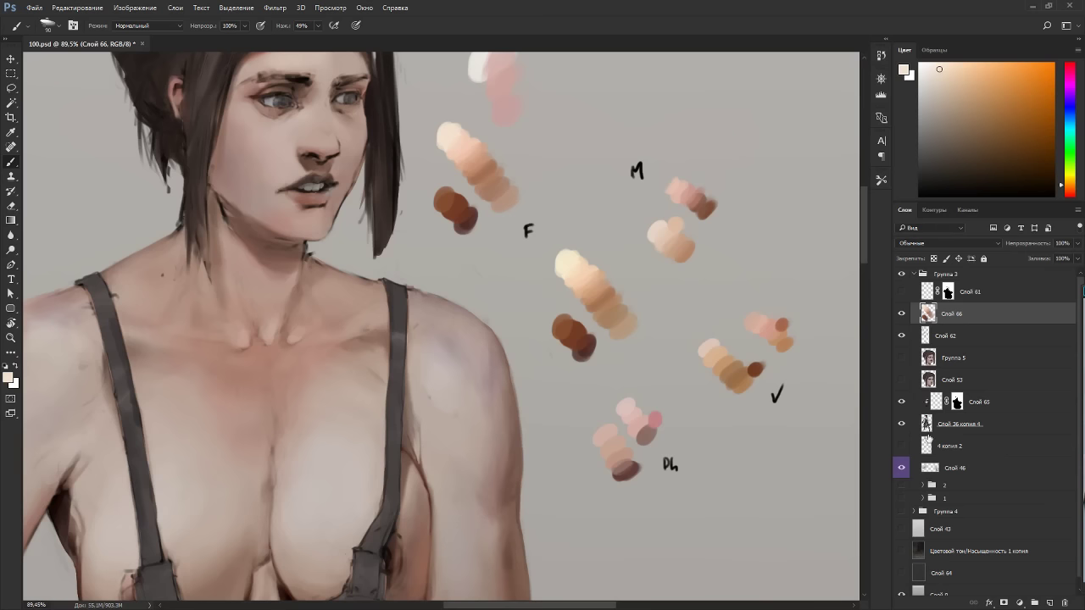
{"action": "left_click", "coordinate": [934, 405]}
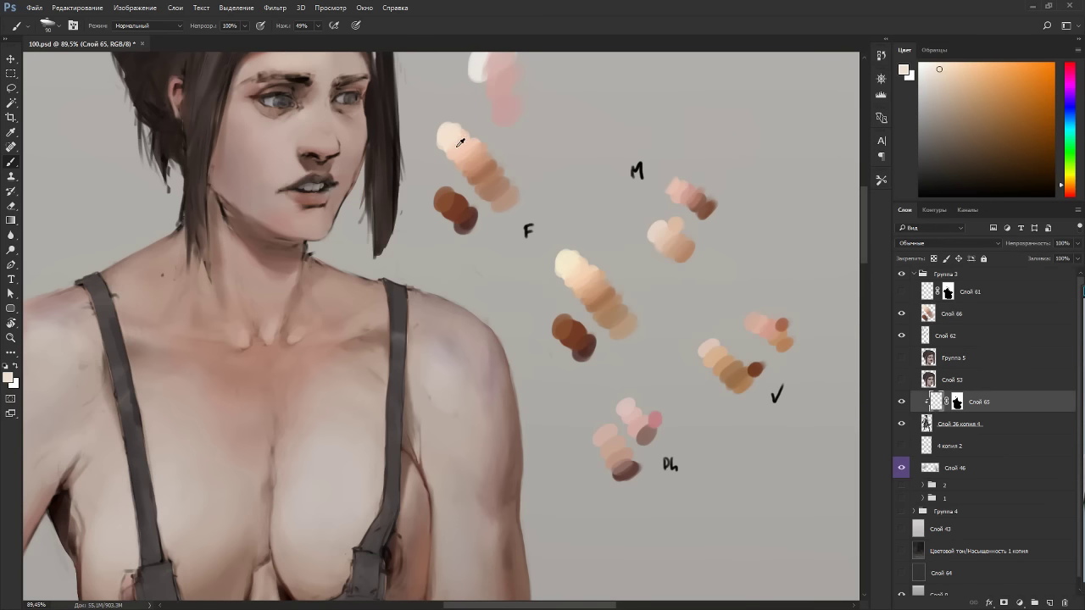
{"action": "left_click", "coordinate": [440, 376], "text": "alt"}
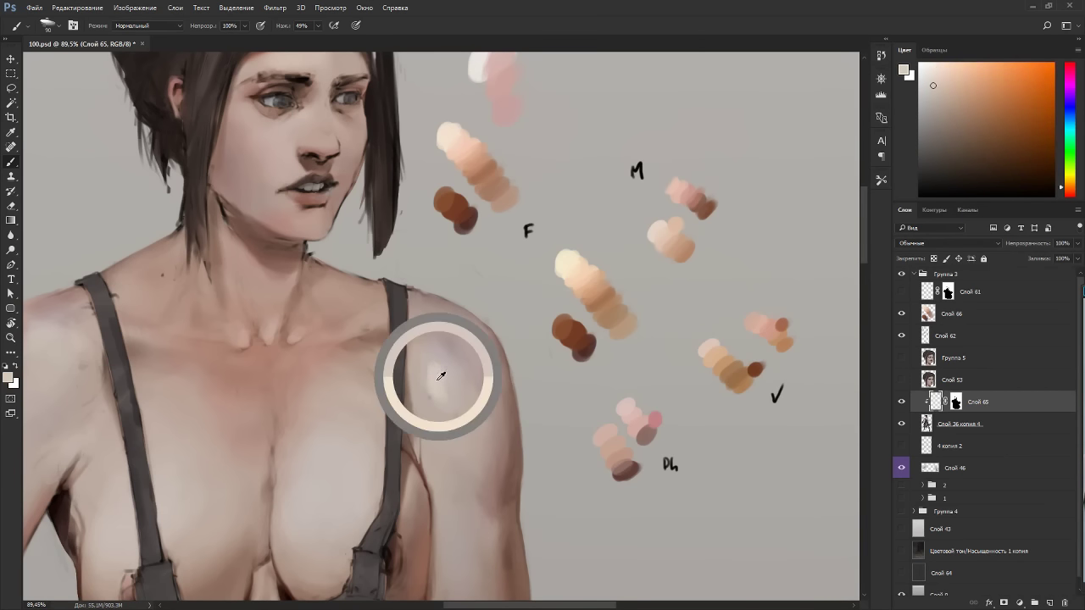
Add a clipped Brightness/Contrast adjustment above Слой 36 копия 4 and copy Слой 65's mask onto it.
{"action": "left_click", "coordinate": [936, 422]}
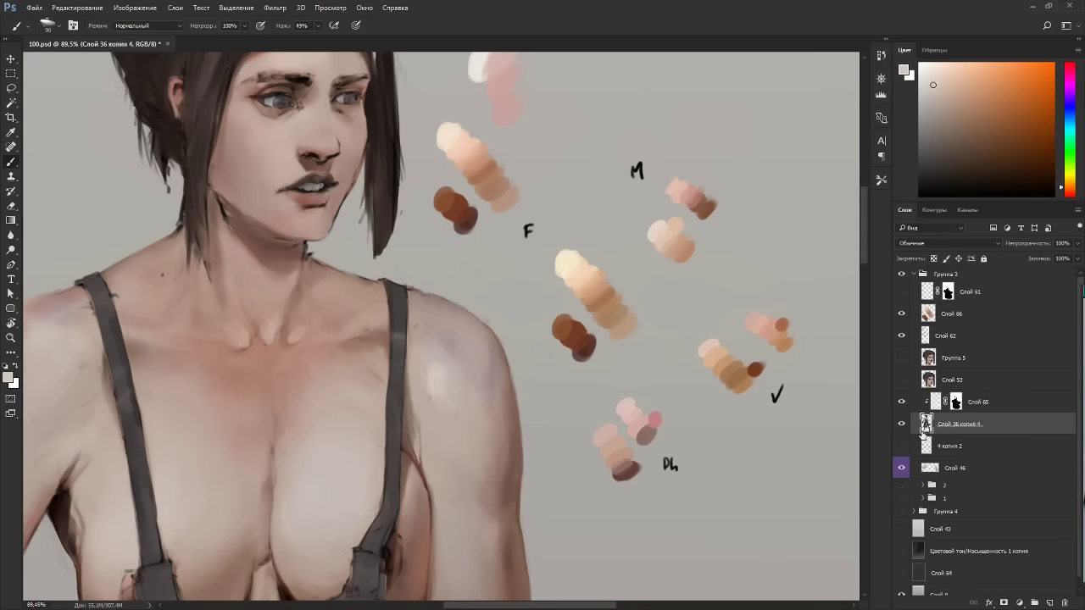
{"action": "key", "text": "ctrl+z"}
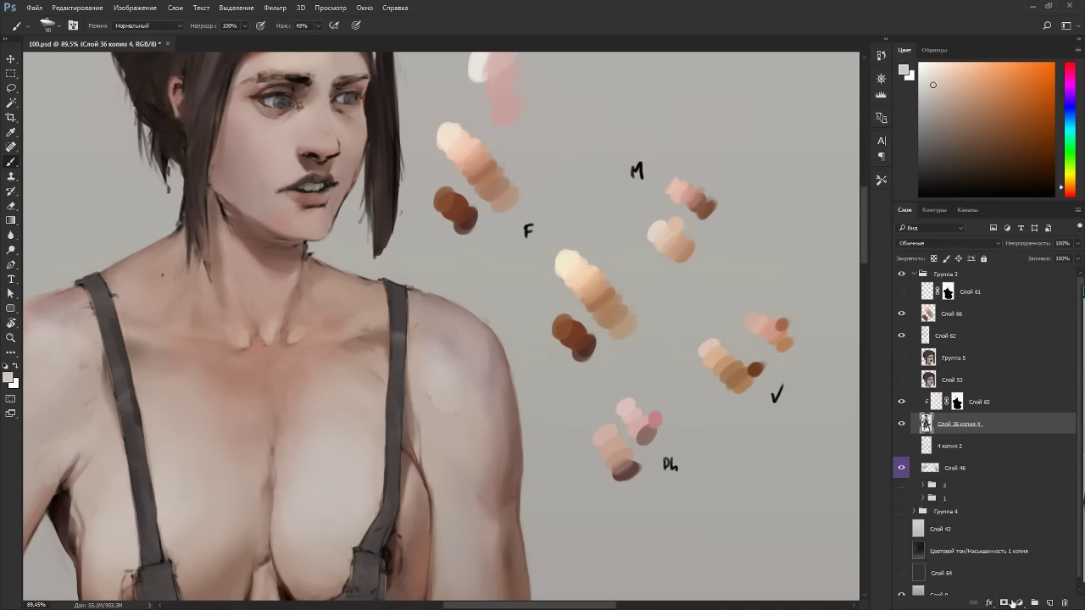
{"action": "left_click", "coordinate": [1019, 603]}
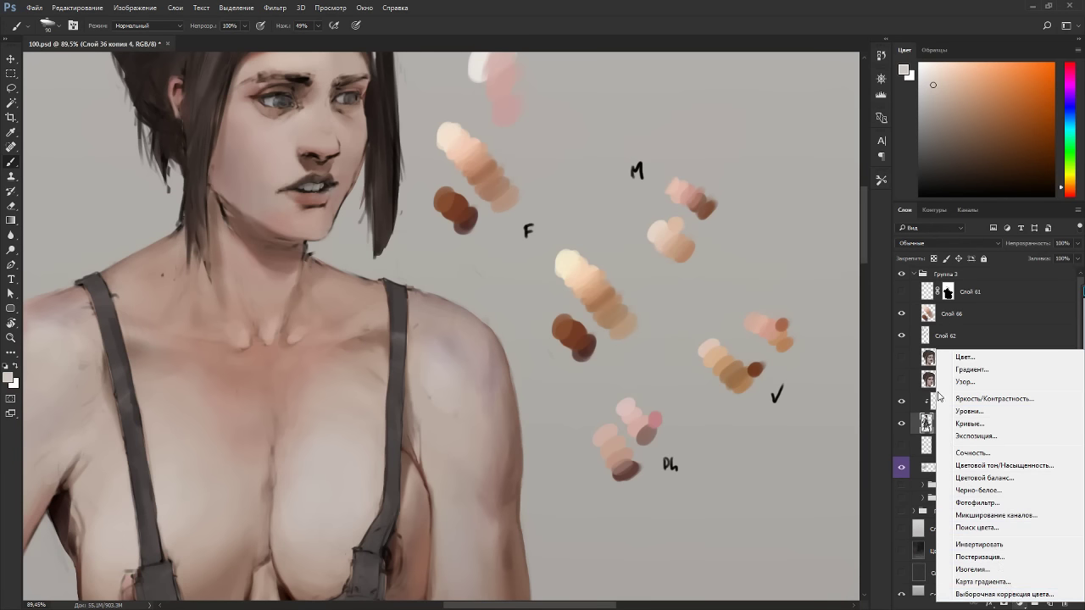
{"action": "left_click", "coordinate": [989, 400]}
{"action": "left_click", "coordinate": [963, 422]}
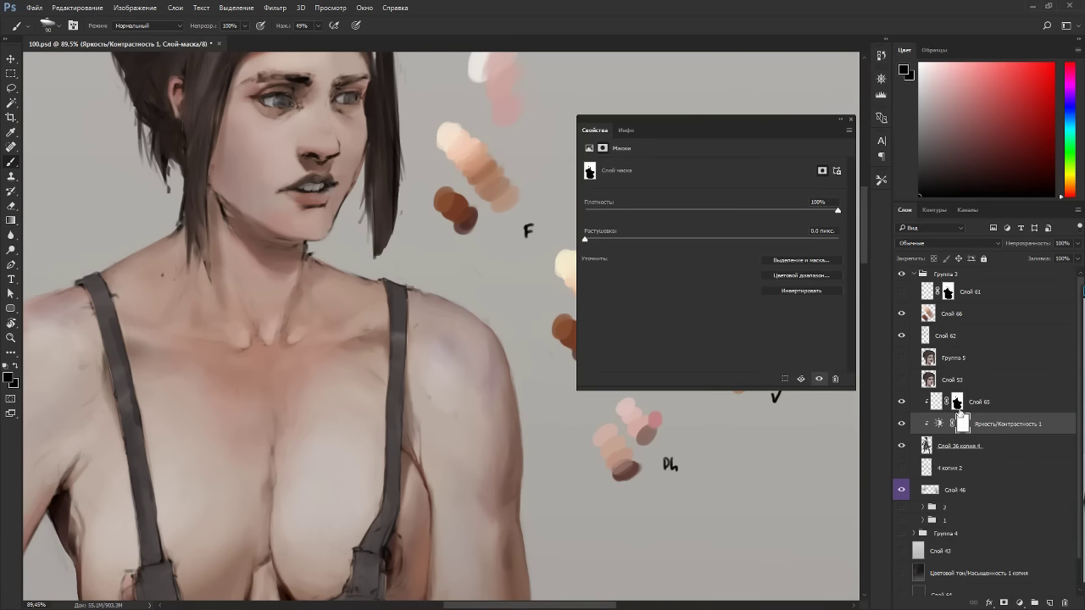
{"action": "left_click_drag", "start_coordinate": [961, 422], "coordinate": [962, 424]}
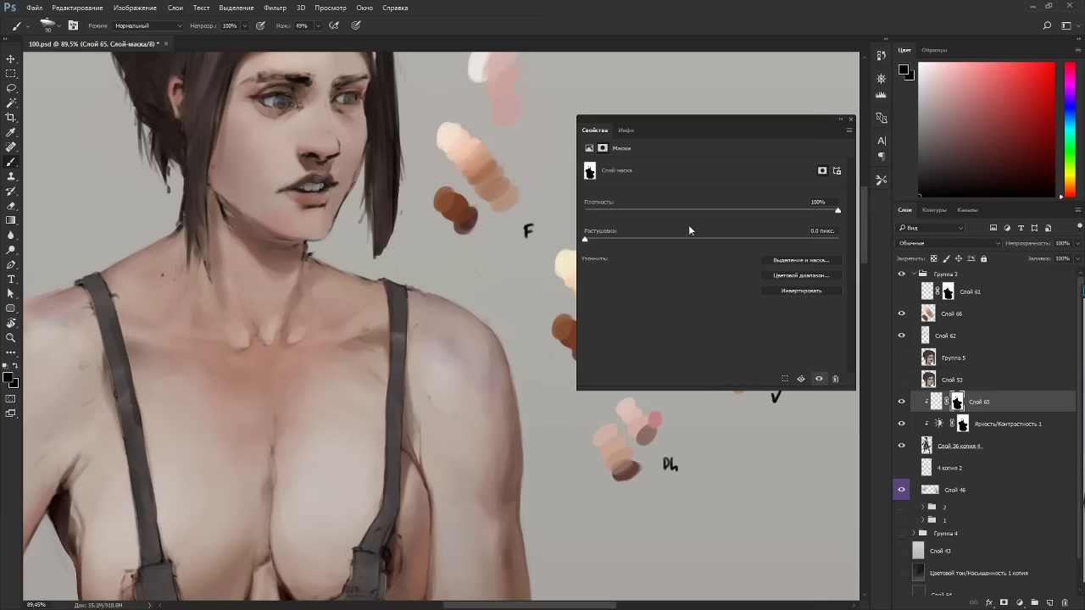
Set the Brightness/Contrast adjustment to brightness 15 and contrast 10.
{"action": "left_click", "coordinate": [937, 423]}
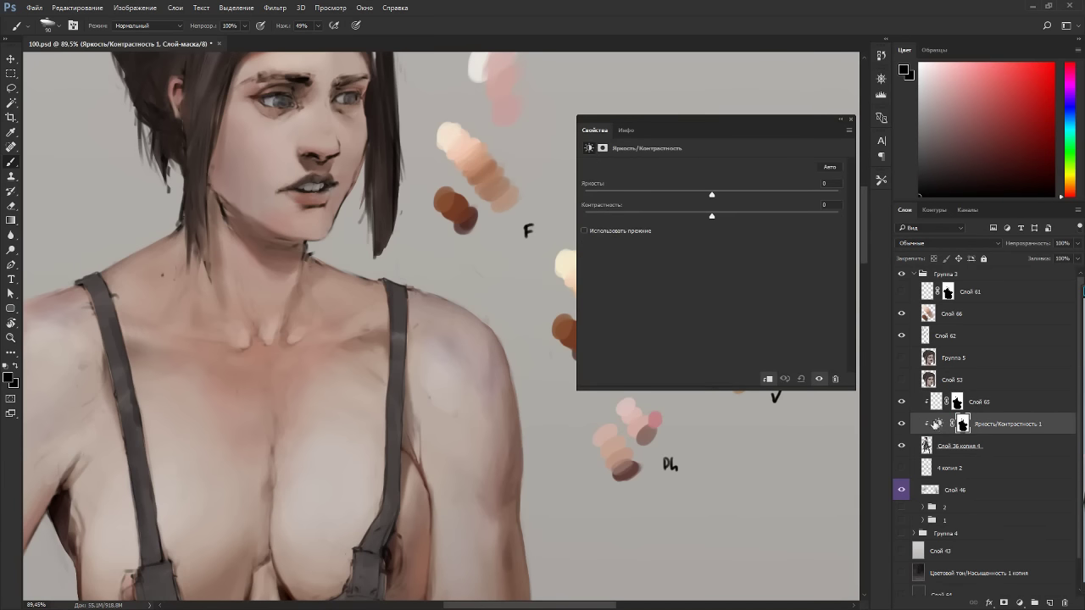
{"action": "left_click", "coordinate": [719, 195]}
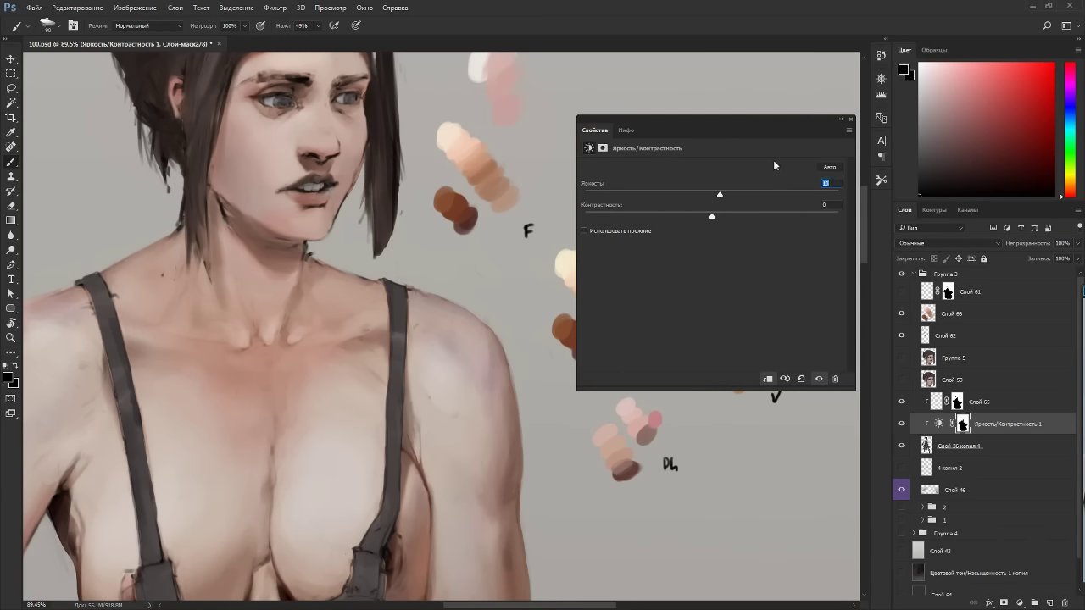
{"action": "type", "text": "25"}
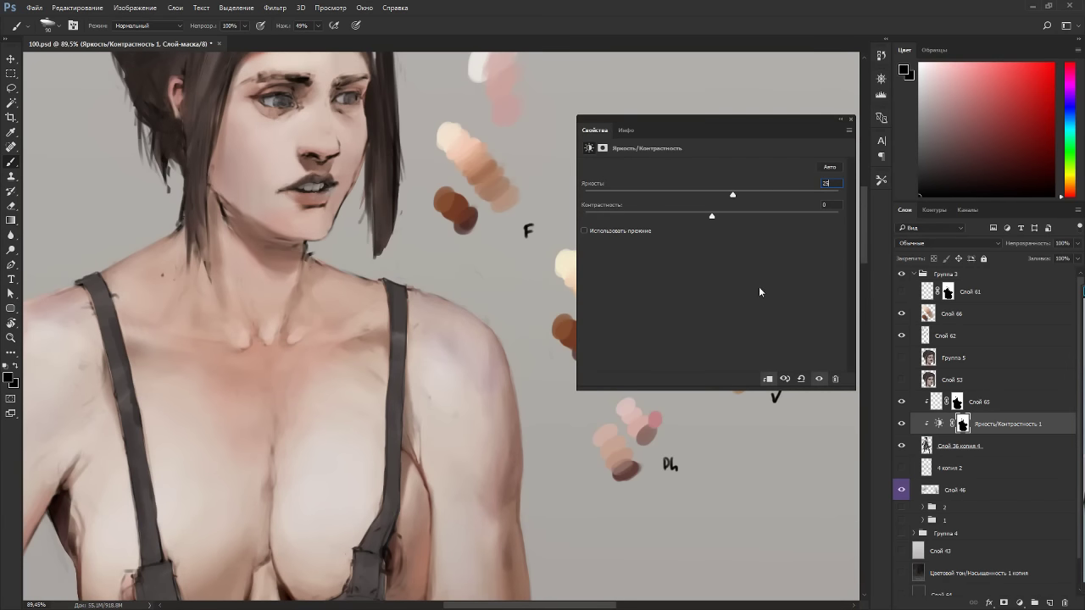
{"action": "left_click_drag", "start_coordinate": [834, 180], "coordinate": [823, 185]}
{"action": "type", "text": "15"}
{"action": "key", "text": "Tab"}
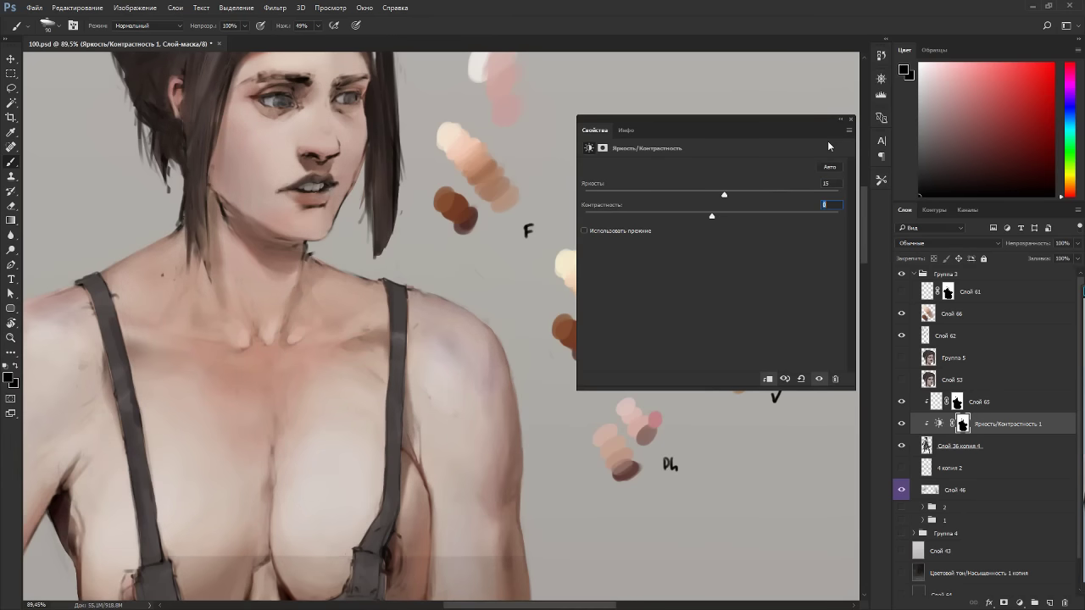
{"action": "type", "text": "10"}
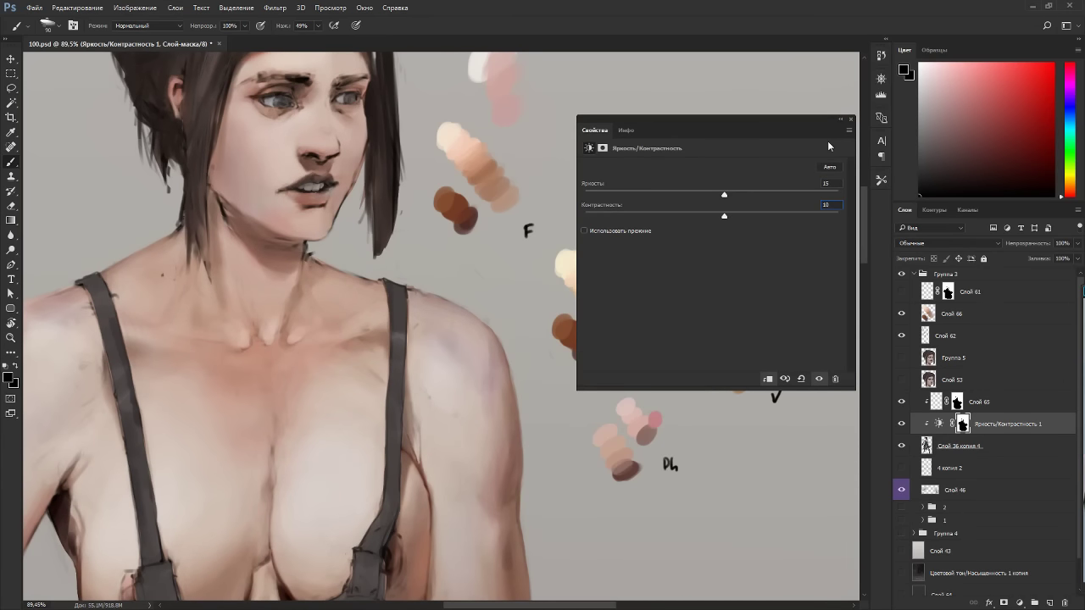
{"action": "scroll", "coordinate": [423, 250], "scroll_direction": "down", "scroll_amount": 2}
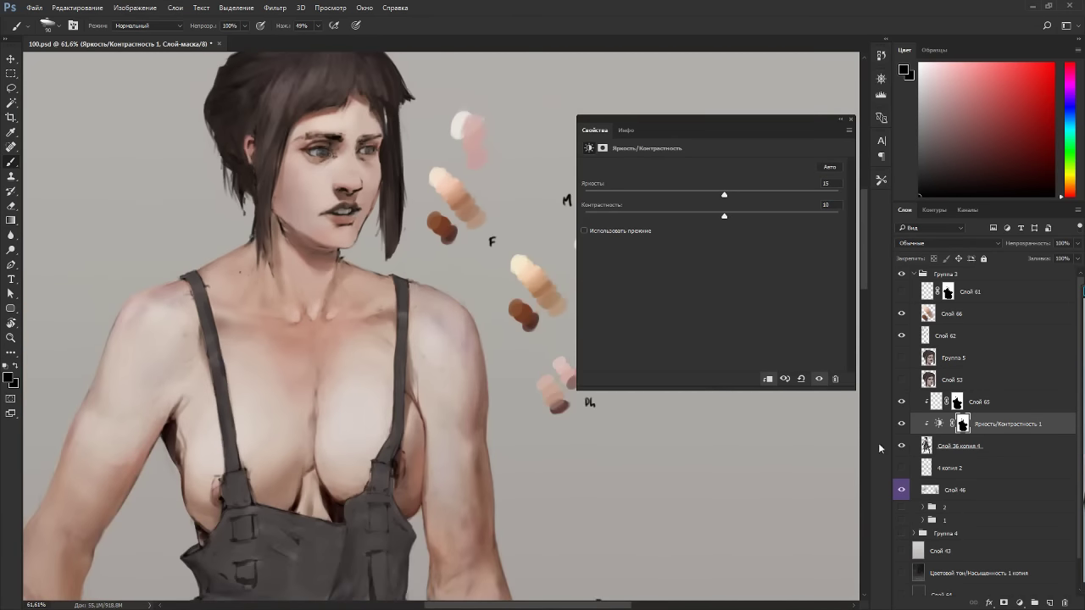
Outline the character's hair with the Lasso on the Brightness/Contrast mask, mask the hair out of the adjustment and deselect.
{"action": "left_click", "coordinate": [962, 424]}
{"action": "scroll", "coordinate": [526, 419], "scroll_direction": "up", "scroll_amount": 3}
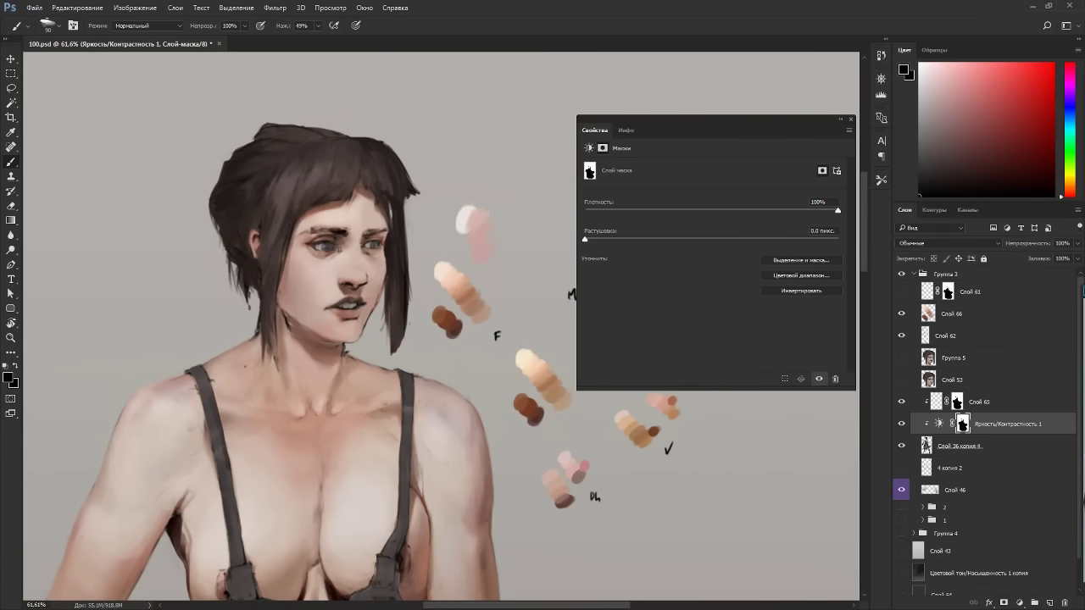
{"action": "key", "text": "l"}
{"action": "mouse_move", "coordinate": [357, 74]}
{"action": "left_mouse_down"}
{"action": "mouse_move", "coordinate": [282, 84]}
{"action": "mouse_move", "coordinate": [200, 202]}
{"action": "mouse_move", "coordinate": [243, 295]}
{"action": "mouse_move", "coordinate": [268, 294]}
{"action": "mouse_move", "coordinate": [304, 223]}
{"action": "mouse_move", "coordinate": [354, 192]}
{"action": "mouse_move", "coordinate": [423, 217]}
{"action": "mouse_move", "coordinate": [387, 250]}
{"action": "mouse_move", "coordinate": [376, 341]}
{"action": "mouse_move", "coordinate": [423, 335]}
{"action": "mouse_move", "coordinate": [366, 199]}
{"action": "mouse_move", "coordinate": [271, 275]}
{"action": "mouse_move", "coordinate": [288, 253]}
{"action": "mouse_move", "coordinate": [282, 361]}
{"action": "mouse_move", "coordinate": [235, 294]}
{"action": "mouse_move", "coordinate": [245, 229]}
{"action": "mouse_move", "coordinate": [227, 270]}
{"action": "mouse_move", "coordinate": [204, 230]}
{"action": "mouse_move", "coordinate": [260, 313]}
{"action": "mouse_move", "coordinate": [255, 234]}
{"action": "left_mouse_up"}
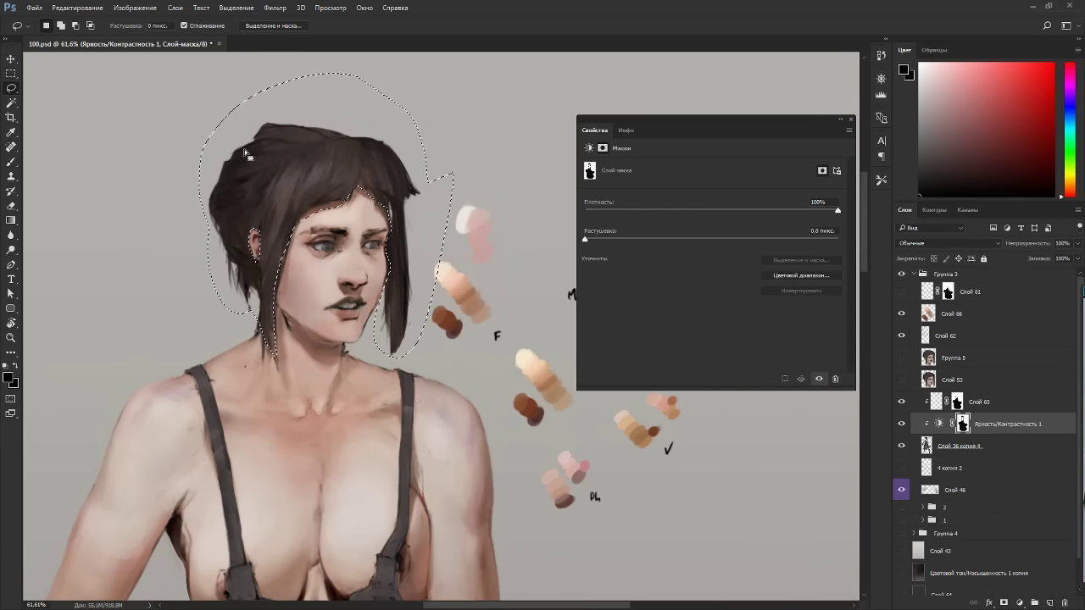
{"action": "key", "text": "ctrl+d"}
Compare the figure with the Brightness/Contrast adjustment hidden and shown, both close up and at full-figure view.
{"action": "left_click", "coordinate": [903, 426]}
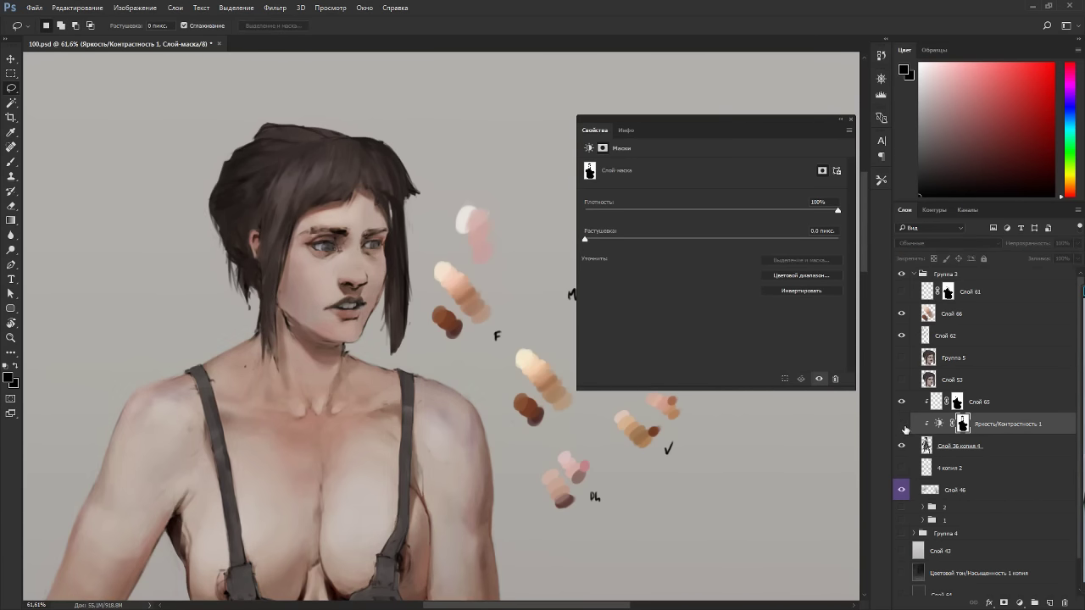
{"action": "left_click", "coordinate": [903, 425]}
{"action": "scroll", "coordinate": [446, 280], "scroll_direction": "down", "scroll_amount": 8}
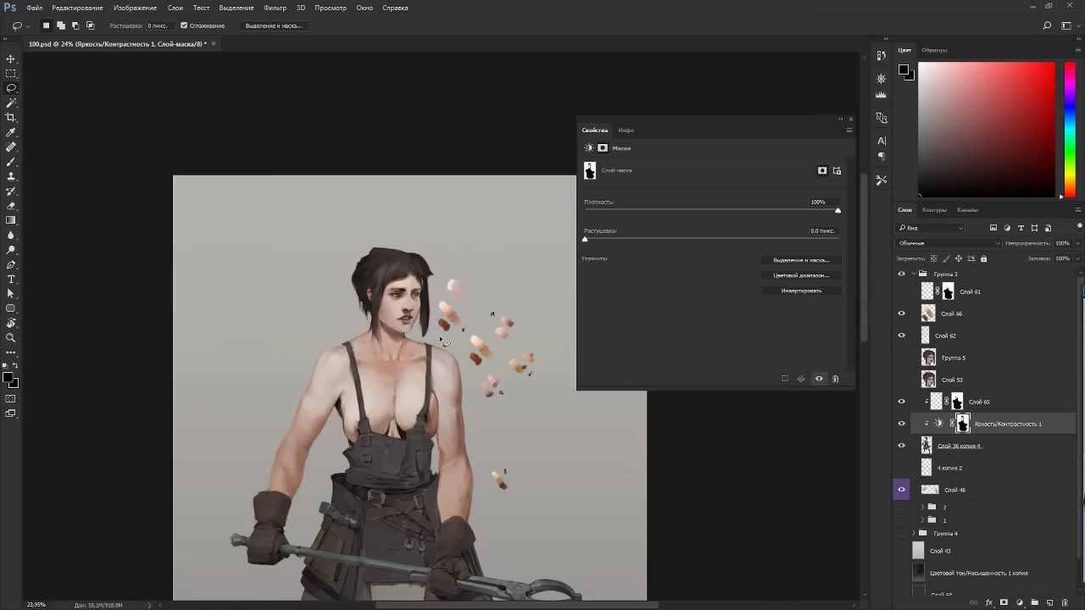
{"action": "key", "text": "r"}
{"action": "left_click_drag", "start_coordinate": [545, 297], "coordinate": [510, 245]}
{"action": "key", "text": "Escape"}
{"action": "scroll", "coordinate": [448, 305], "scroll_direction": "down", "scroll_amount": 5}
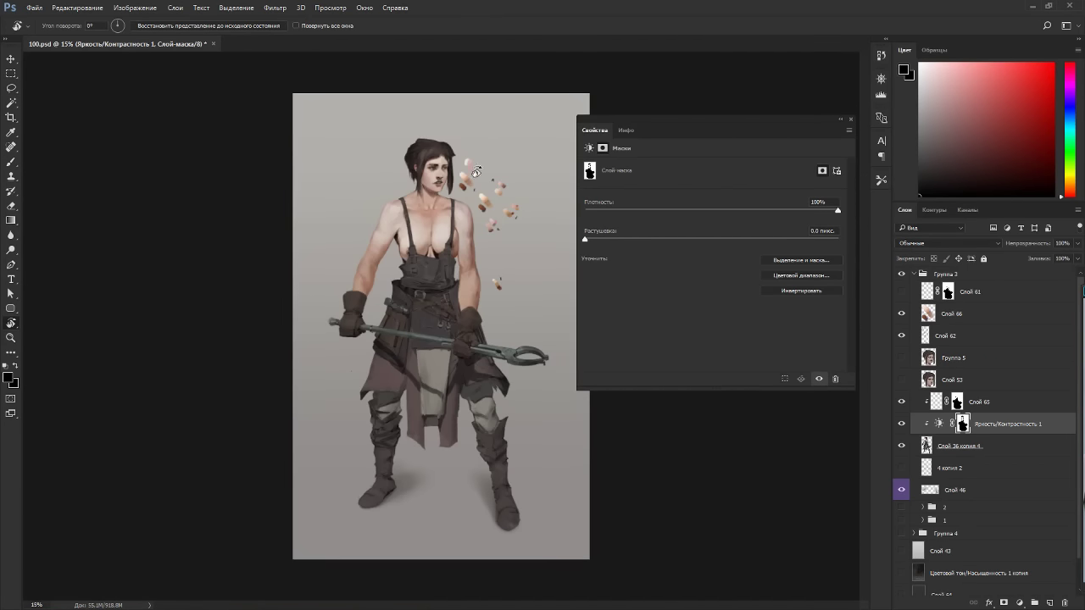
{"action": "scroll", "coordinate": [473, 159], "scroll_direction": "up", "scroll_amount": 1}
{"action": "scroll", "coordinate": [473, 159], "scroll_direction": "up", "scroll_amount": 4}
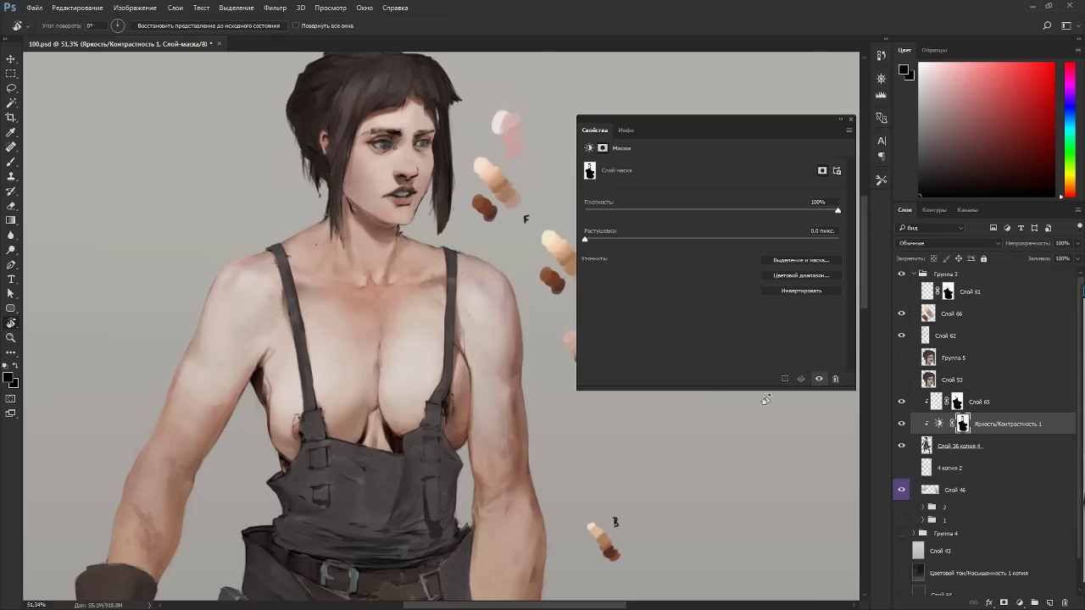
{"action": "left_click", "coordinate": [903, 425]}
{"action": "left_click", "coordinate": [902, 425]}
Add a Hue/Saturation adjustment above the Brightness/Contrast adjustment and copy the latter's mask onto it.
{"action": "left_click", "coordinate": [1020, 604]}
{"action": "left_click", "coordinate": [975, 468]}
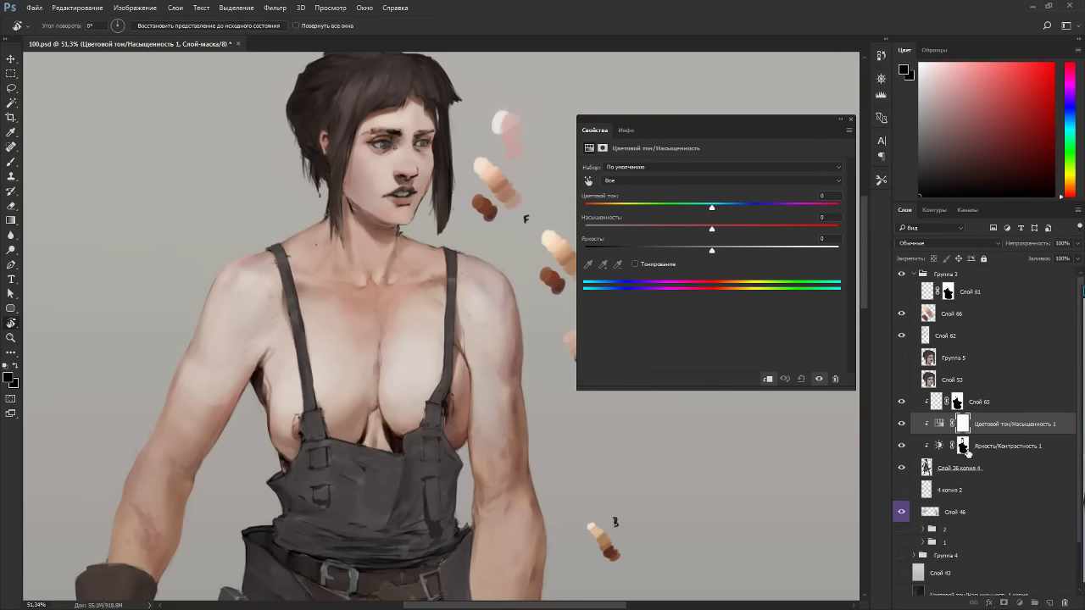
{"action": "left_click", "coordinate": [964, 448]}
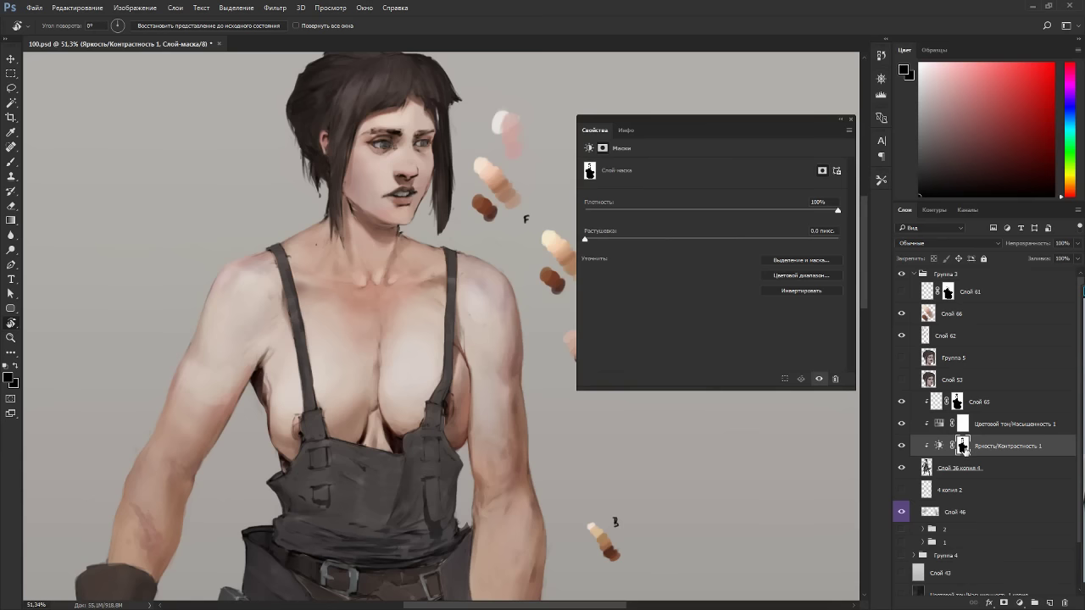
{"action": "left_click_drag", "start_coordinate": [964, 448], "coordinate": [939, 426]}
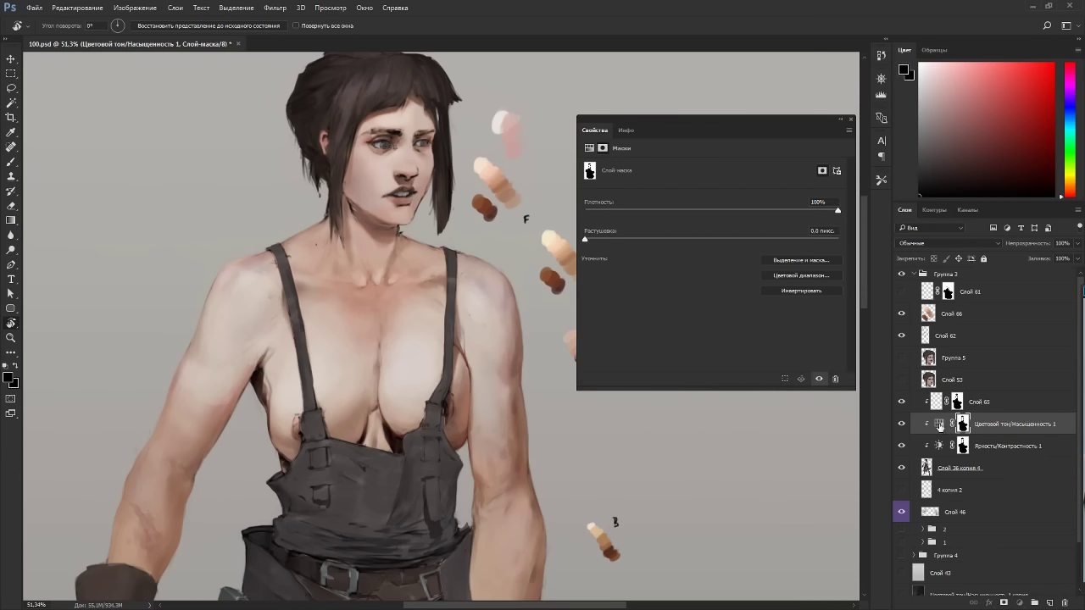
Set the new Hue/Saturation adjustment to hue -2, saturation +5 and lightness -2.
{"action": "left_click", "coordinate": [940, 426]}
{"action": "left_click_drag", "start_coordinate": [712, 206], "coordinate": [709, 209]}
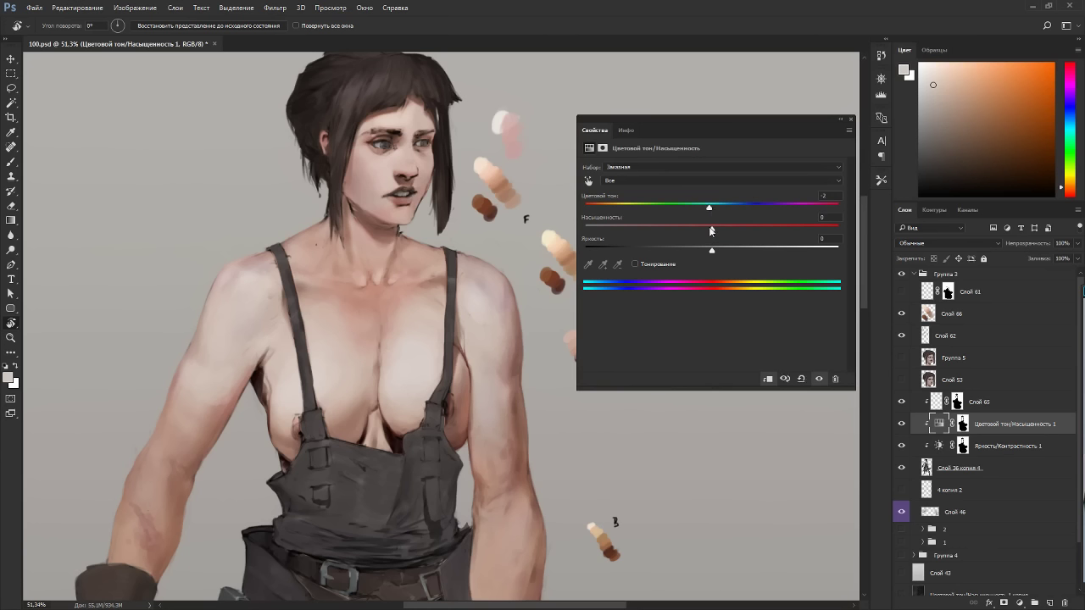
{"action": "left_click_drag", "start_coordinate": [708, 227], "coordinate": [720, 229]}
{"action": "left_click", "coordinate": [834, 237]}
Select Слой 65, ready the Brush tool and compare the upper body with both adjustments hidden and shown.
{"action": "left_click", "coordinate": [936, 397]}
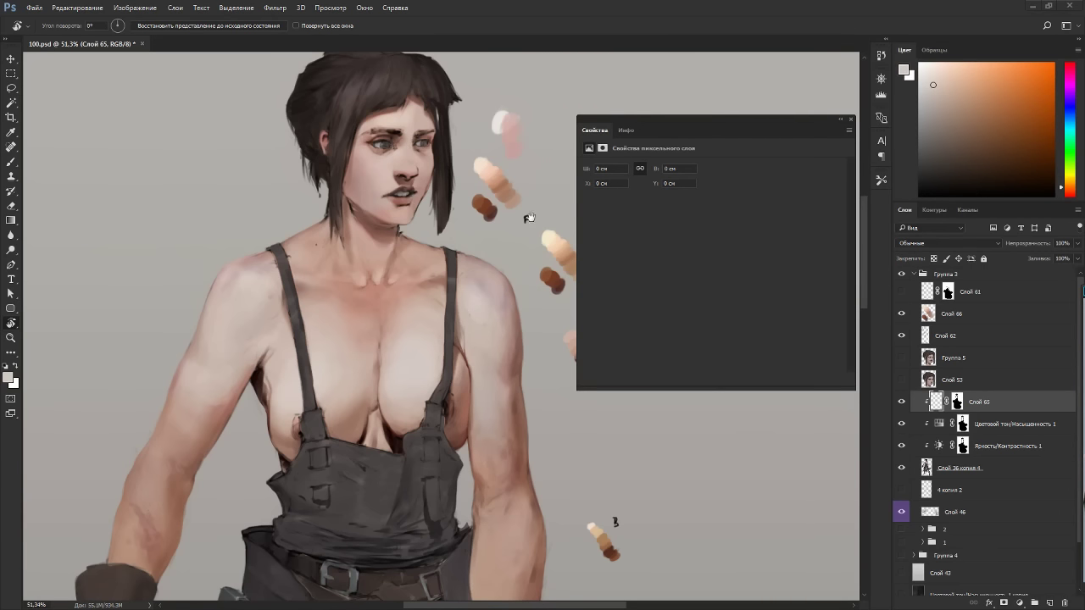
{"action": "left_click_drag", "start_coordinate": [488, 268], "coordinate": [481, 308]}
{"action": "scroll", "coordinate": [413, 302], "scroll_direction": "up", "scroll_amount": 3}
{"action": "key", "text": "b"}
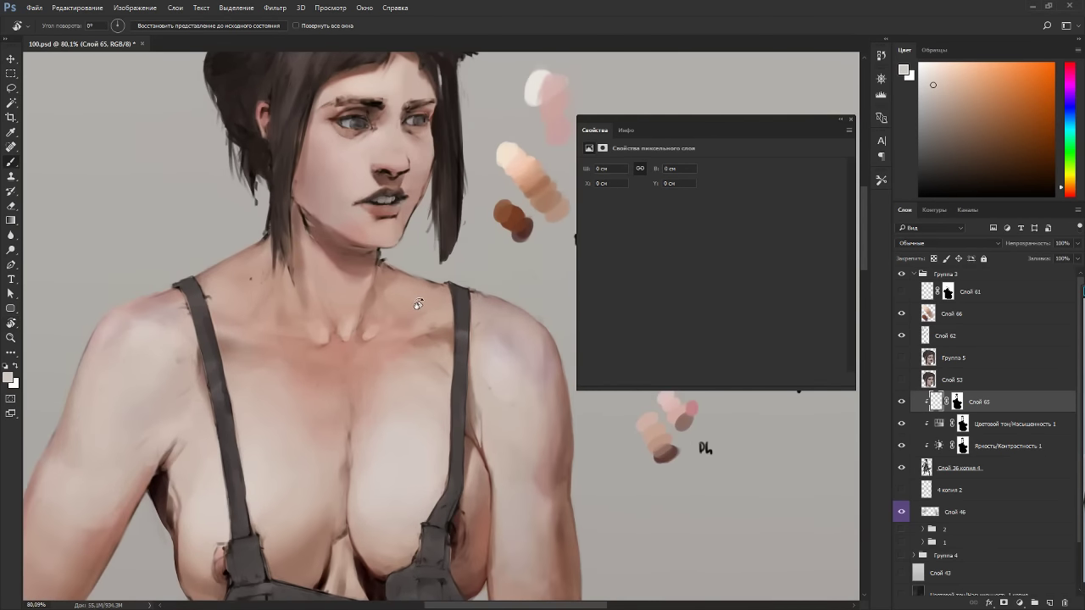
{"action": "left_click_drag", "start_coordinate": [903, 425], "coordinate": [902, 448]}
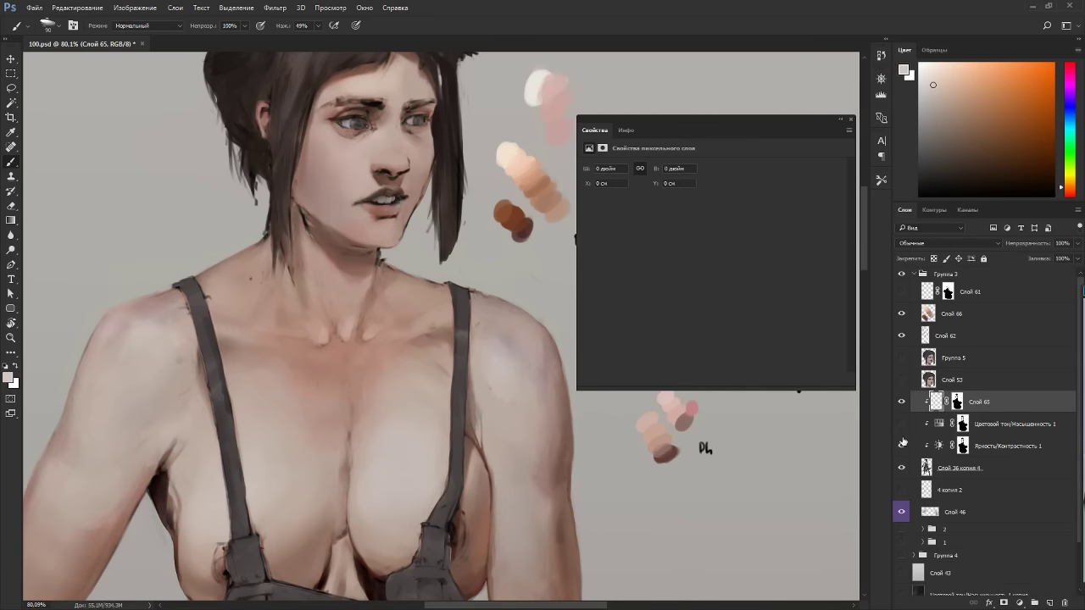
{"action": "left_click", "coordinate": [902, 423]}
Set the Brightness/Contrast adjustment to brightness 7 and contrast 5, and compare the skin with it hidden and shown.
{"action": "left_click", "coordinate": [938, 441]}
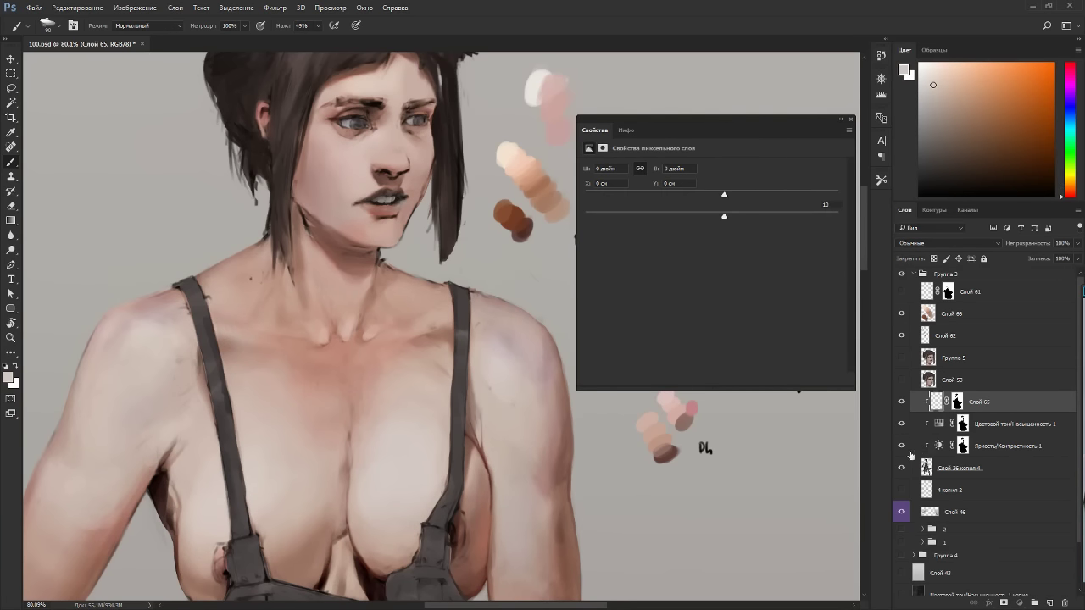
{"action": "left_click", "coordinate": [938, 446]}
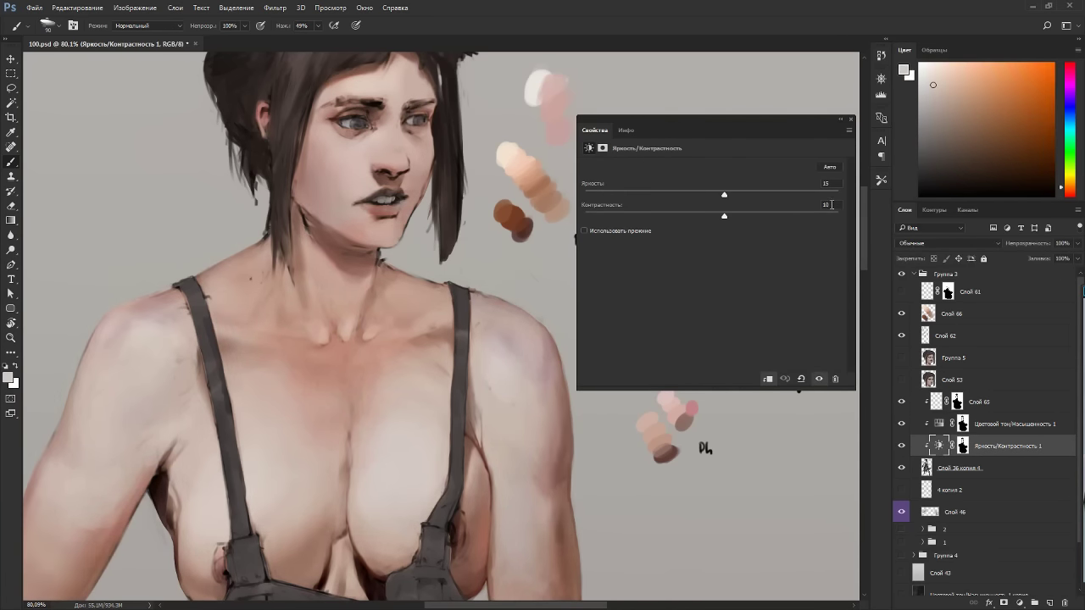
{"action": "type", "text": "7"}
{"action": "key", "text": "Tab"}
{"action": "type", "text": "5"}
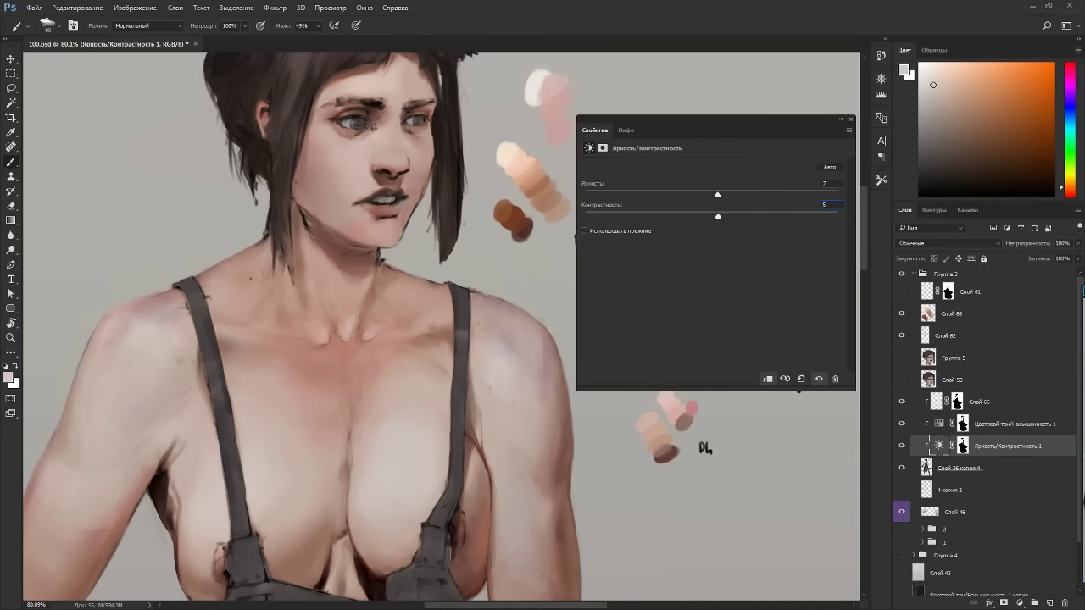
{"action": "left_click", "coordinate": [903, 447]}
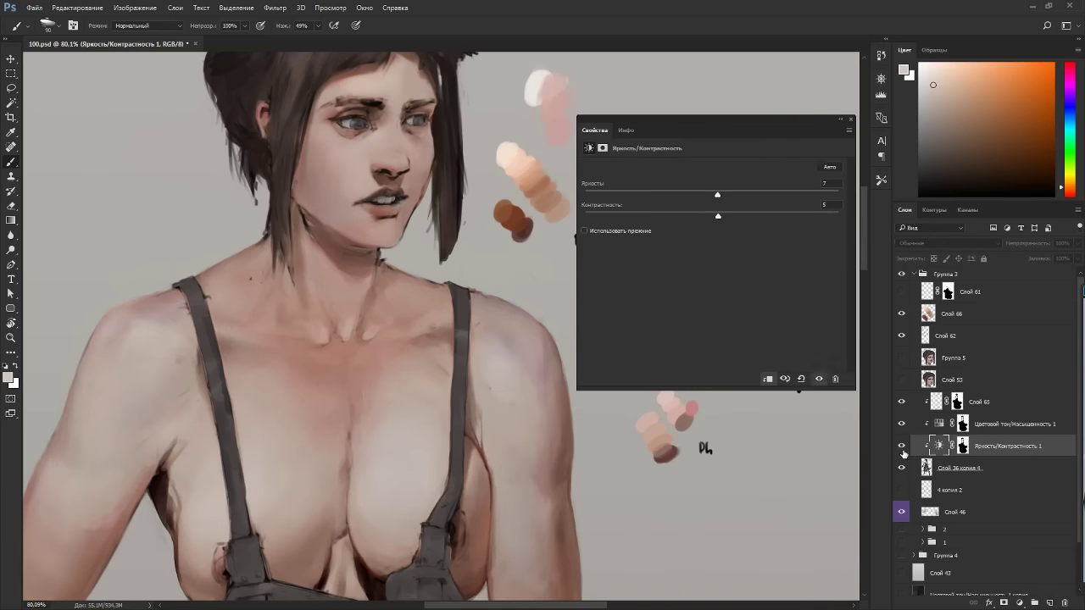
{"action": "left_click", "coordinate": [903, 446]}
Set the Hue/Saturation adjustment's saturation to -5 and close its properties.
{"action": "left_click", "coordinate": [938, 425]}
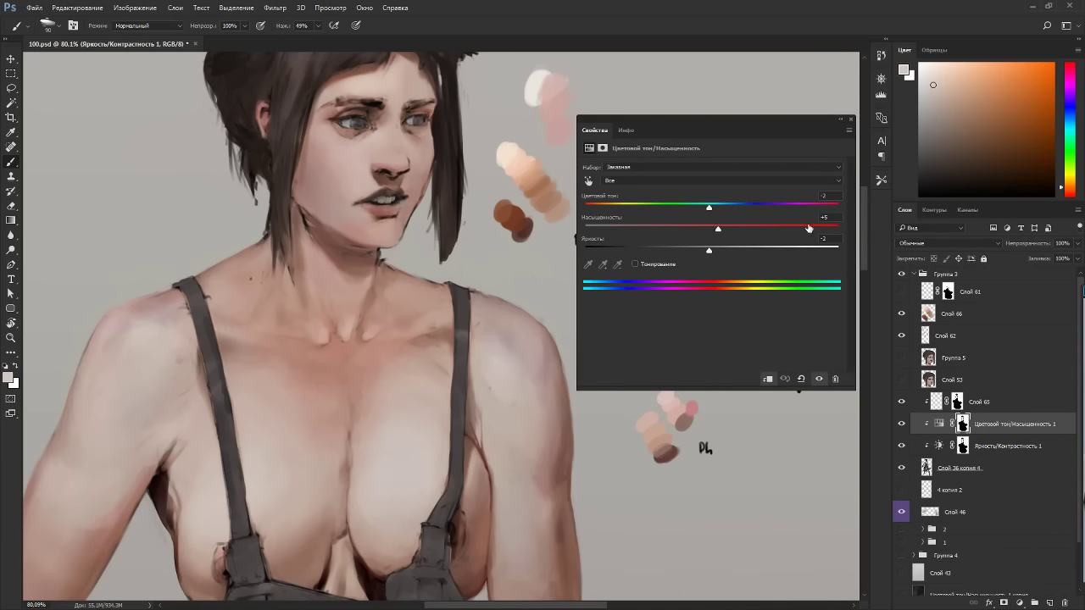
{"action": "left_click", "coordinate": [825, 217]}
{"action": "type", "text": "-5"}
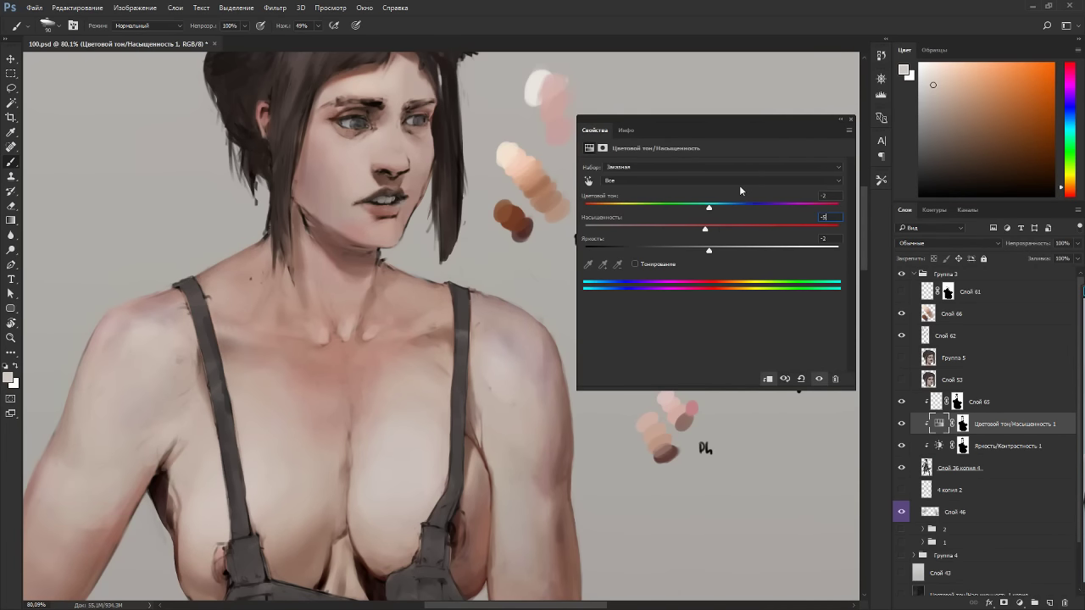
{"action": "left_click", "coordinate": [852, 120]}
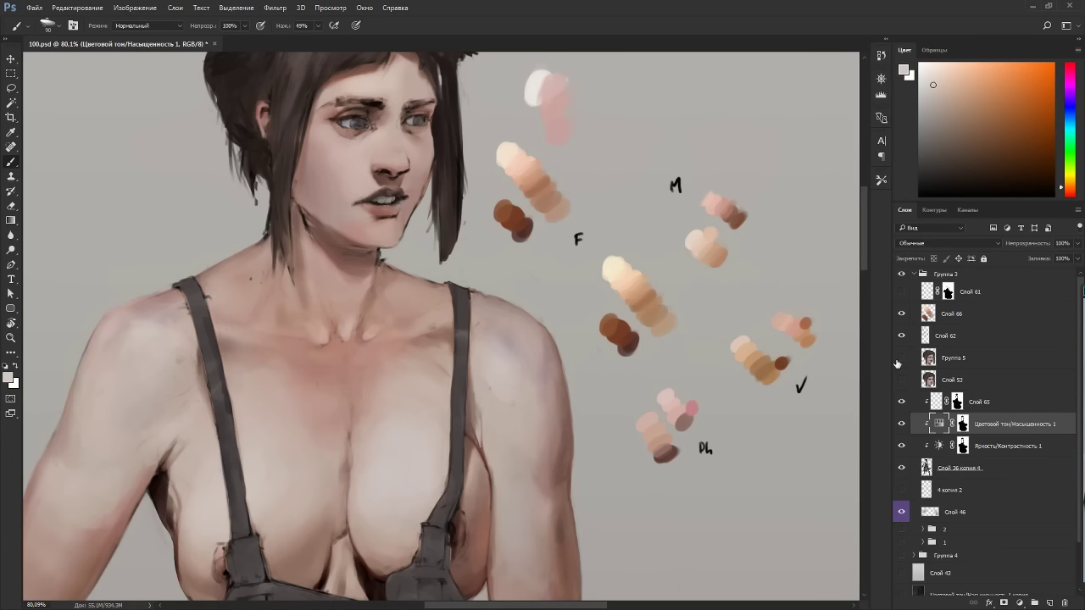
Select Слой 65 and paint the shoulder and upper arm beside the strap with light tones sampled from palette F and the surrounding skin.
{"action": "left_click", "coordinate": [935, 404]}
{"action": "left_click", "coordinate": [519, 173], "text": "alt"}
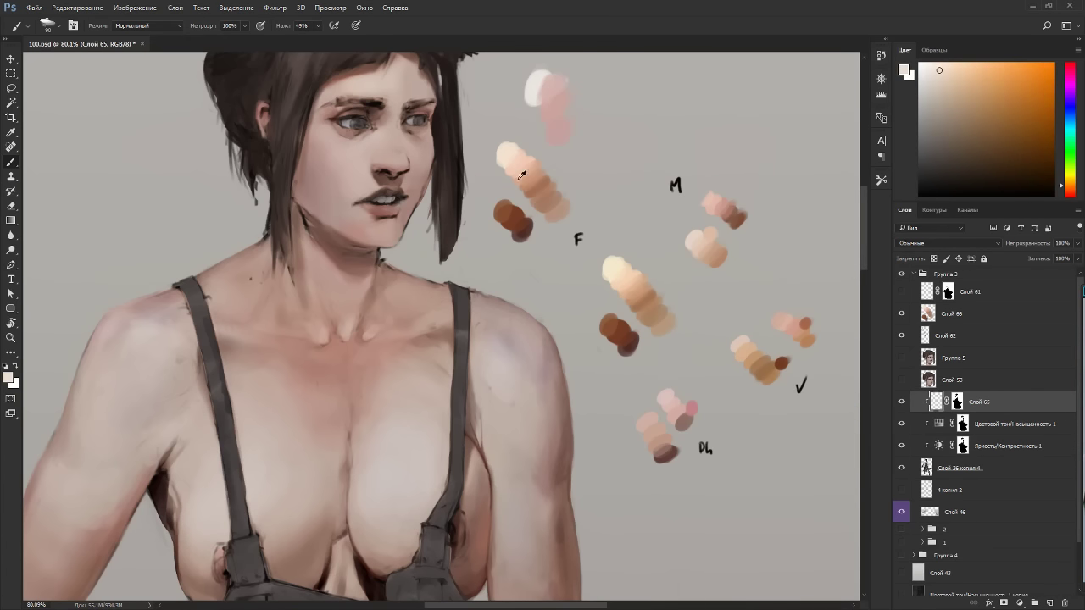
{"action": "mouse_move", "coordinate": [496, 355]}
{"action": "left_mouse_down"}
{"action": "mouse_move", "coordinate": [482, 363]}
{"action": "mouse_move", "coordinate": [487, 390]}
{"action": "mouse_move", "coordinate": [477, 376]}
{"action": "left_mouse_up"}
{"action": "left_click", "coordinate": [498, 363], "text": "alt"}
{"action": "mouse_move", "coordinate": [502, 431]}
{"action": "left_mouse_down"}
{"action": "mouse_move", "coordinate": [516, 406]}
{"action": "mouse_move", "coordinate": [494, 384]}
{"action": "left_mouse_up"}
{"action": "left_click", "coordinate": [503, 386], "text": "alt"}
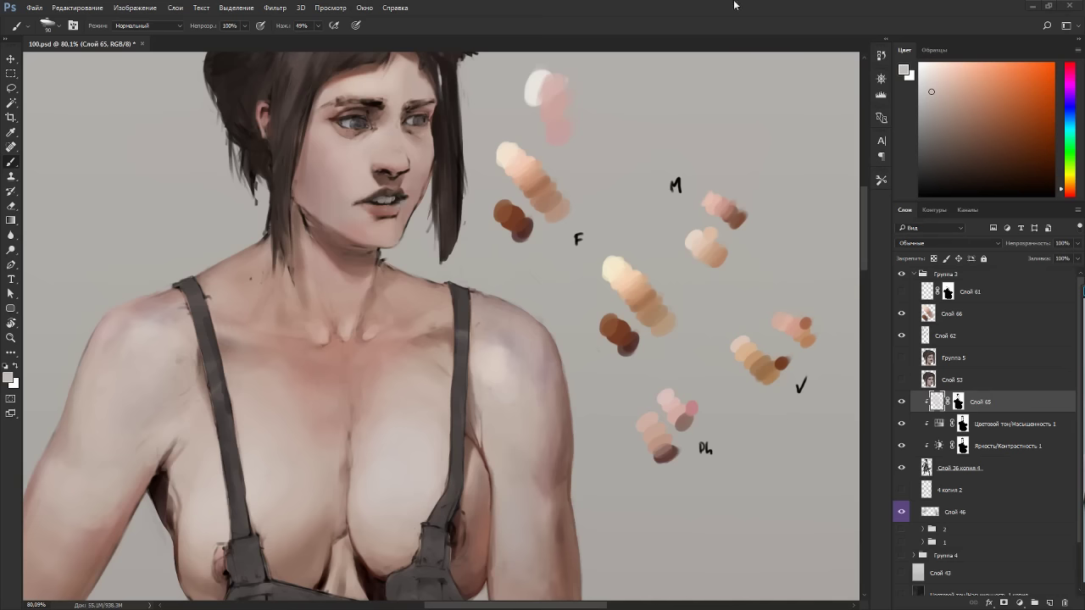
{"action": "left_click_drag", "start_coordinate": [510, 280], "coordinate": [505, 251]}
{"action": "left_click", "coordinate": [474, 315], "text": "alt"}
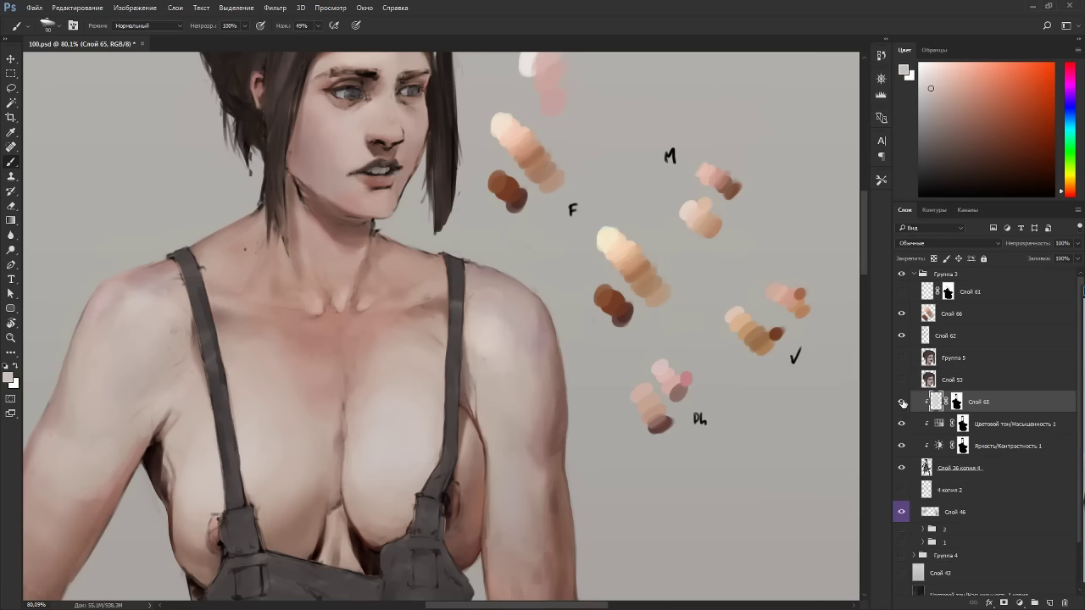
Duplicate Слой 65, hide the original and paint the shoulder on the copy with light peach tones from the M swatches.
{"action": "key", "text": "ctrl+j"}
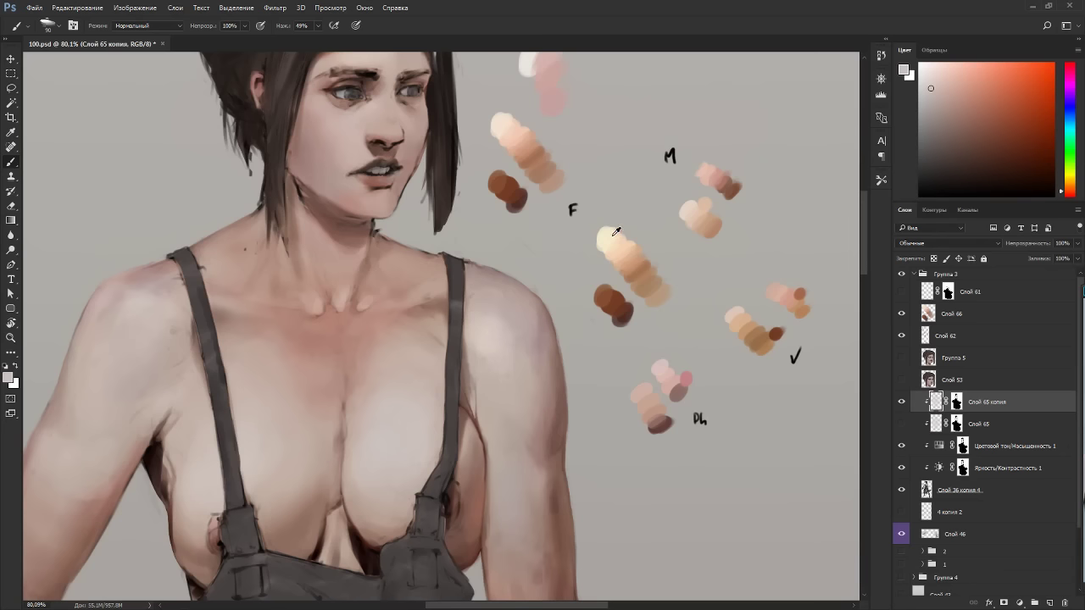
{"action": "left_click", "coordinate": [702, 203], "text": "alt"}
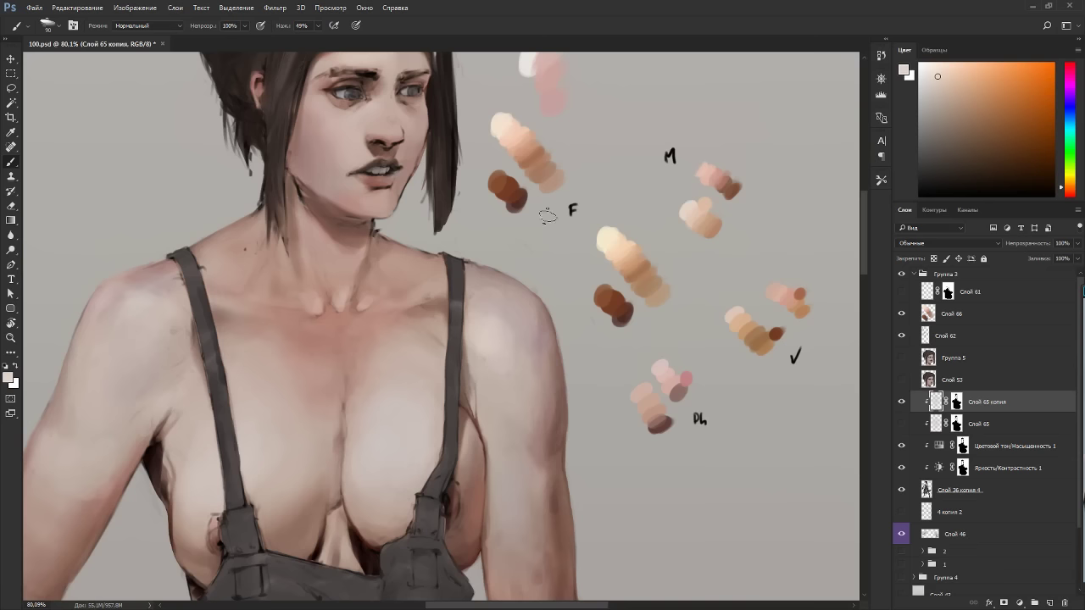
{"action": "left_click", "coordinate": [502, 316], "text": "alt"}
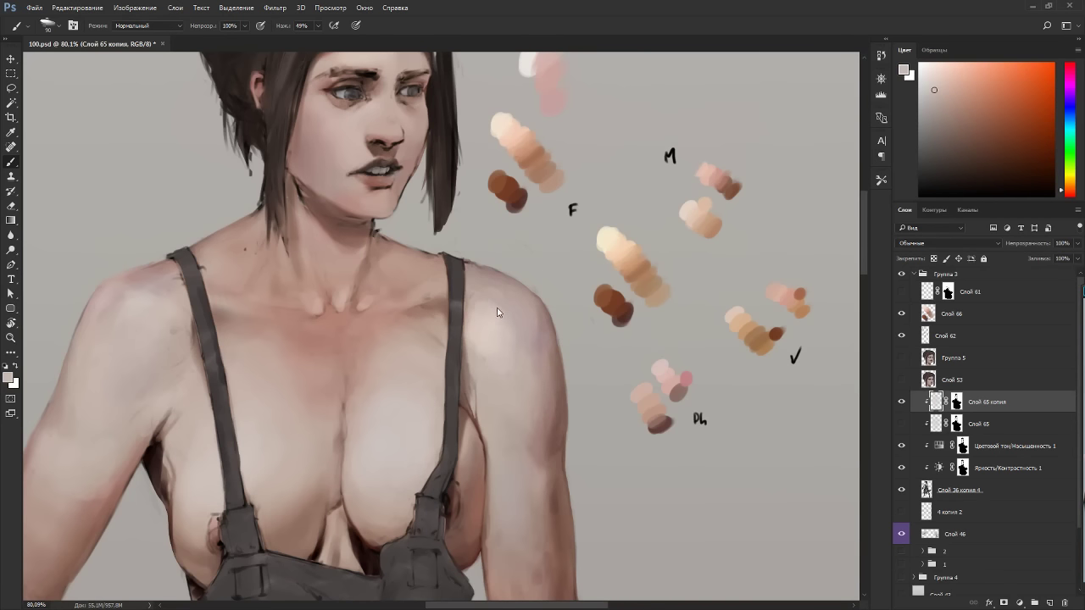
{"action": "left_click_drag", "start_coordinate": [516, 354], "coordinate": [507, 361]}
{"action": "left_click", "coordinate": [700, 212], "text": "alt"}
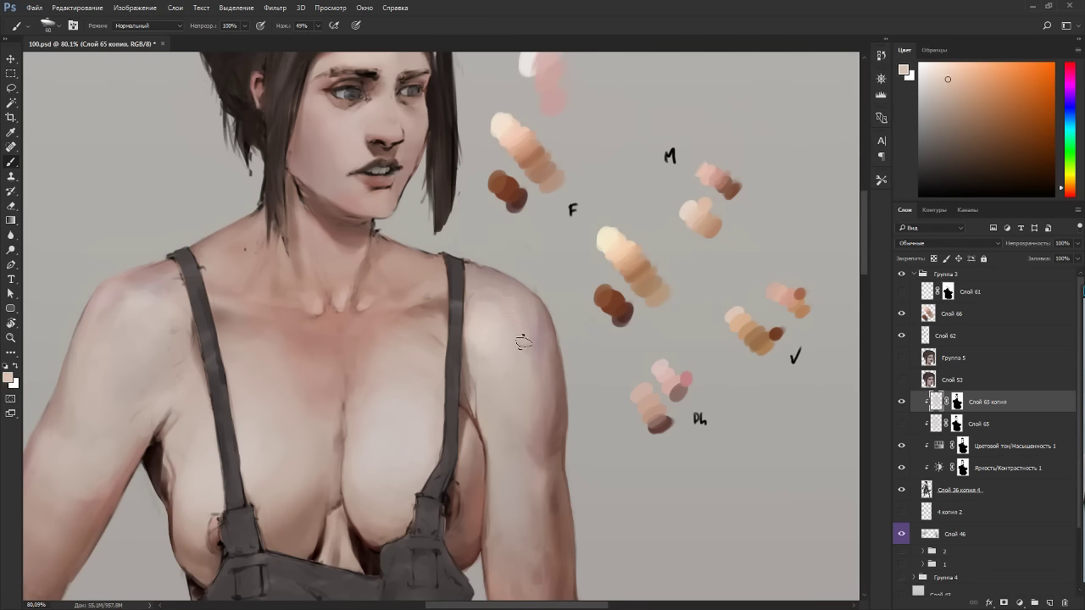
{"action": "left_click_drag", "start_coordinate": [520, 342], "coordinate": [513, 324]}
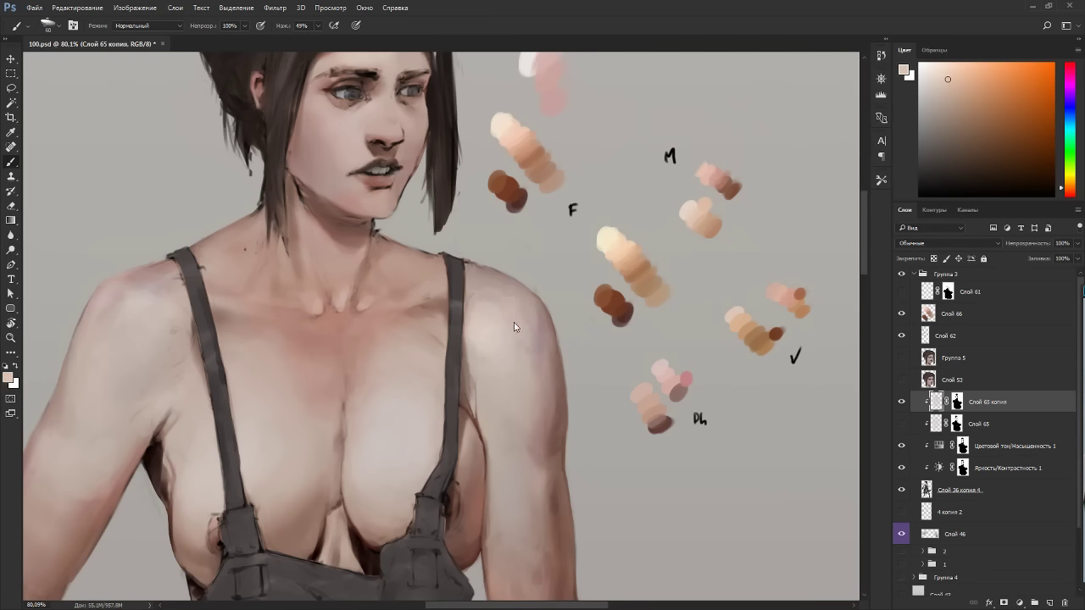
Warm the outer shoulder with a tan from the M swatches and blend it toward the strap with sampled skin tones.
{"action": "left_click", "coordinate": [707, 212], "text": "alt"}
{"action": "left_click_drag", "start_coordinate": [541, 330], "coordinate": [535, 372]}
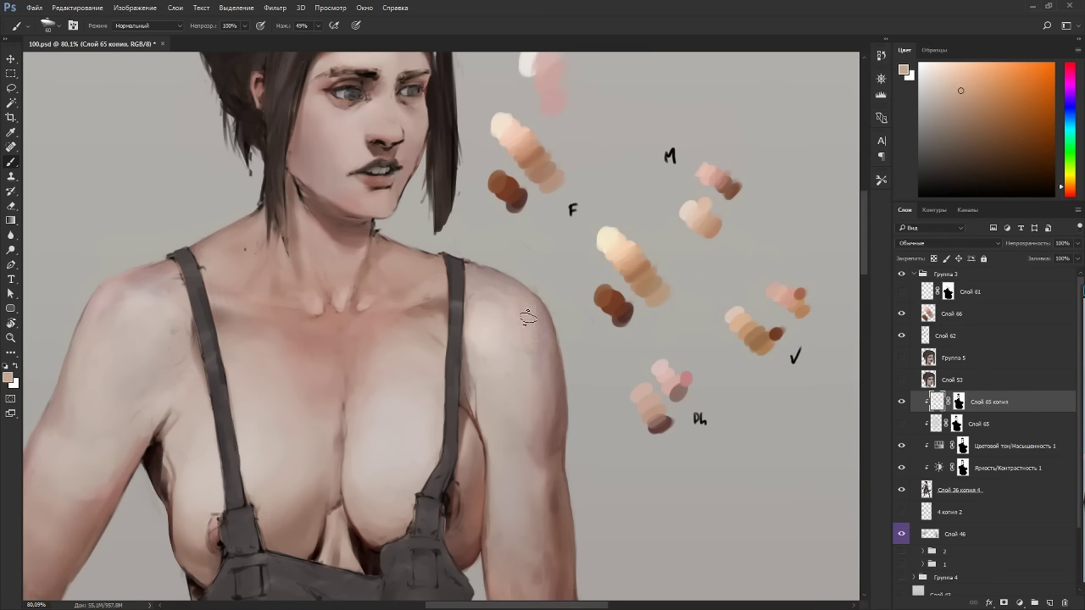
{"action": "left_click", "coordinate": [517, 303], "text": "alt"}
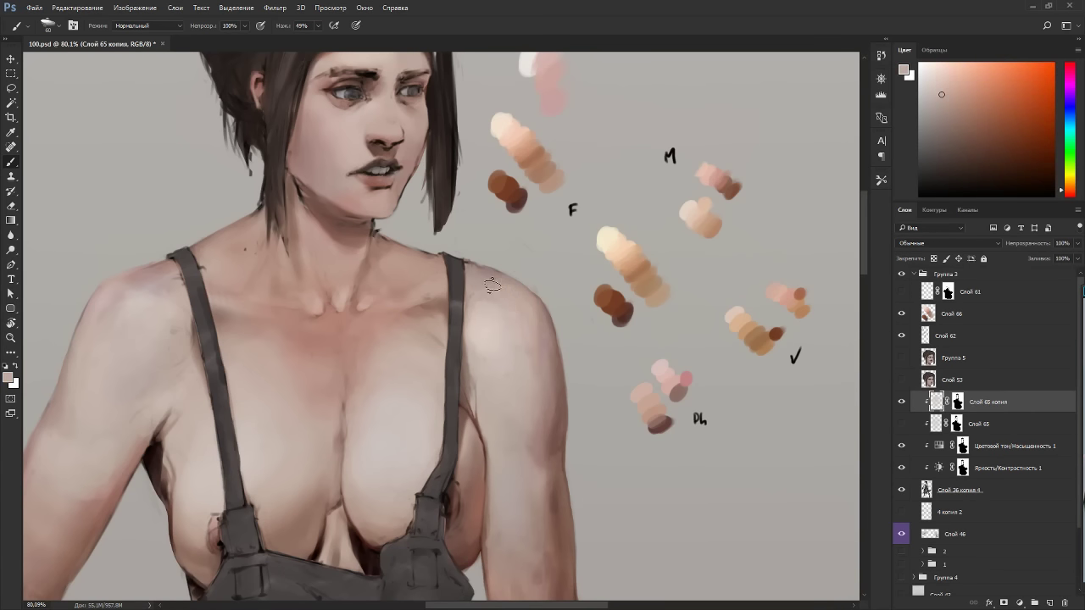
{"action": "left_click", "coordinate": [513, 330], "text": "alt"}
{"action": "key", "text": "r"}
{"action": "left_click_drag", "start_coordinate": [581, 395], "coordinate": [453, 191]}
{"action": "left_click", "coordinate": [500, 278], "text": "alt"}
{"action": "key", "text": "Escape"}
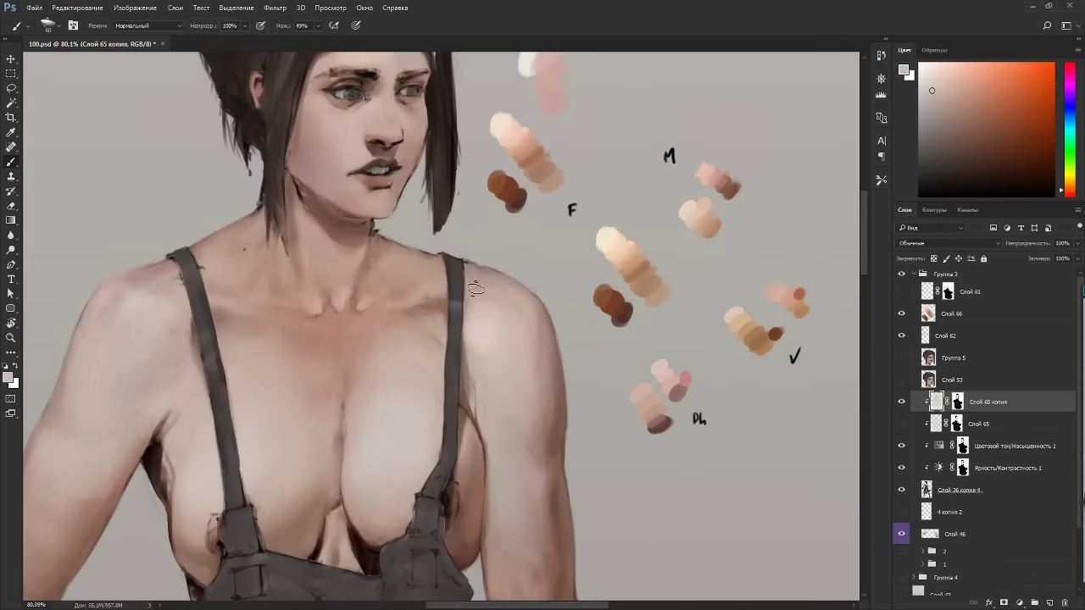
{"action": "left_click", "coordinate": [484, 333], "text": "alt"}
Lighten the chest beside the strap with the palest M swatch, blending with a tone sampled from the skin.
{"action": "left_click", "coordinate": [692, 208], "text": "alt"}
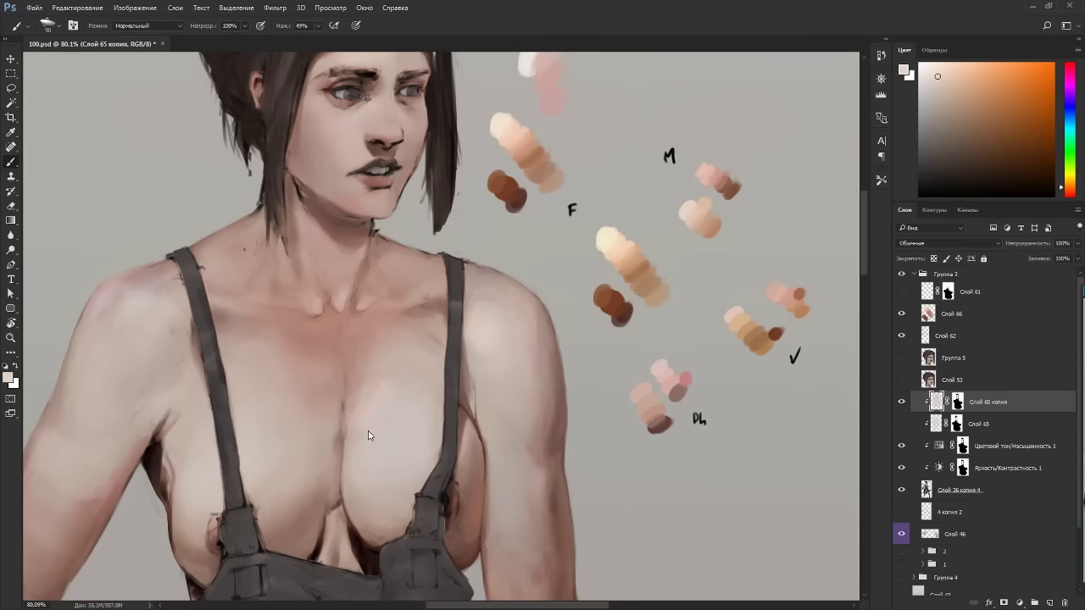
{"action": "key", "text": "r"}
{"action": "mouse_move", "coordinate": [368, 436]}
{"action": "left_mouse_down"}
{"action": "mouse_move", "coordinate": [441, 215]}
{"action": "mouse_move", "coordinate": [399, 223]}
{"action": "left_mouse_up"}
{"action": "left_click", "coordinate": [473, 424], "text": "alt"}
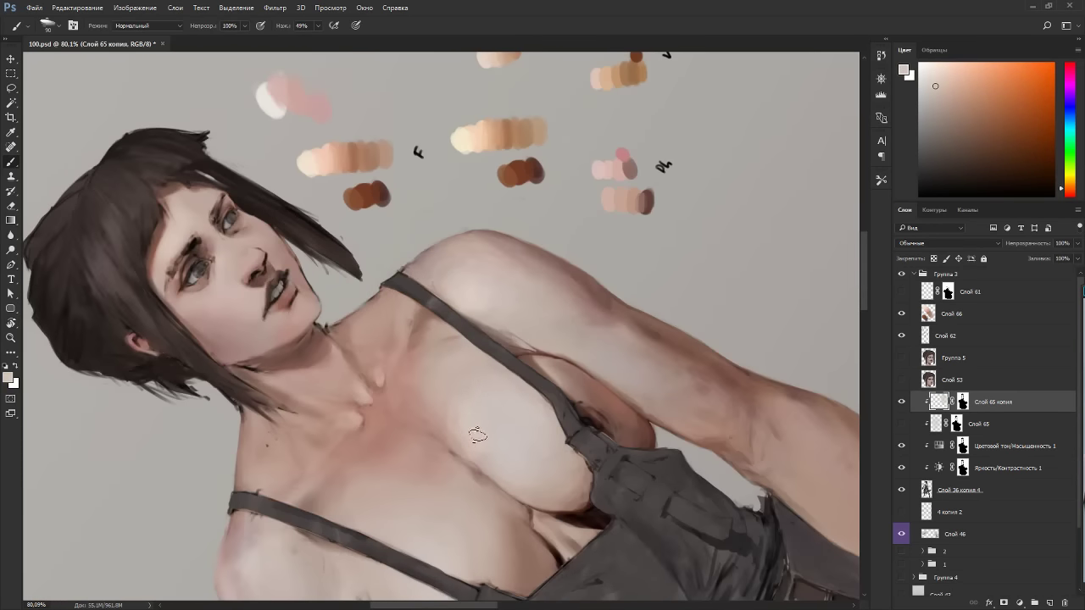
Switch to a soft round brush, enlarge it to 50 px and smooth the chest and shoulder highlights.
{"action": "right_click", "coordinate": [464, 297]}
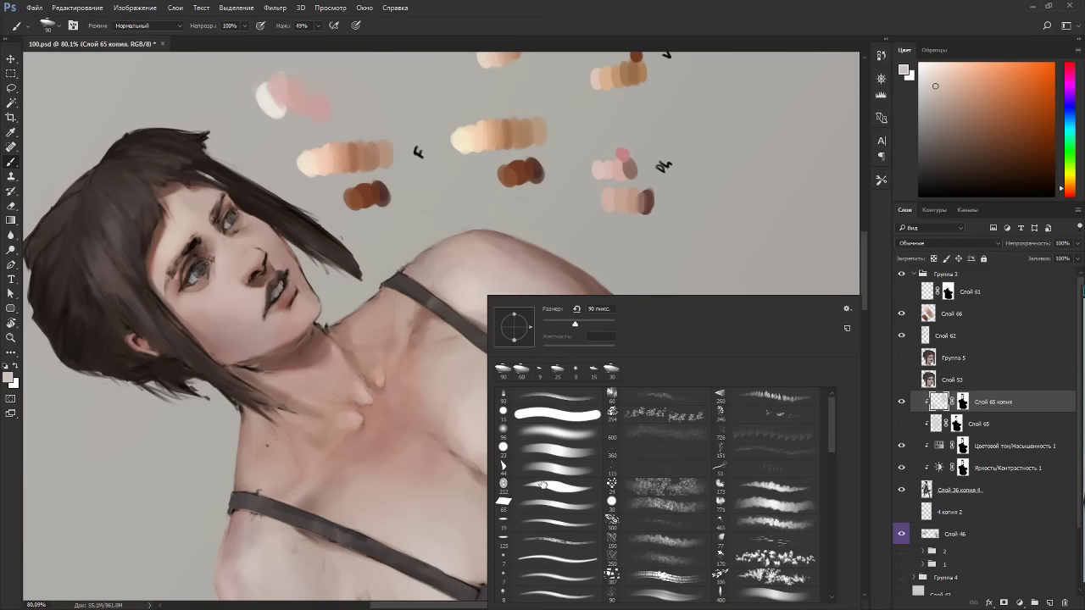
{"action": "double_click", "coordinate": [545, 444]}
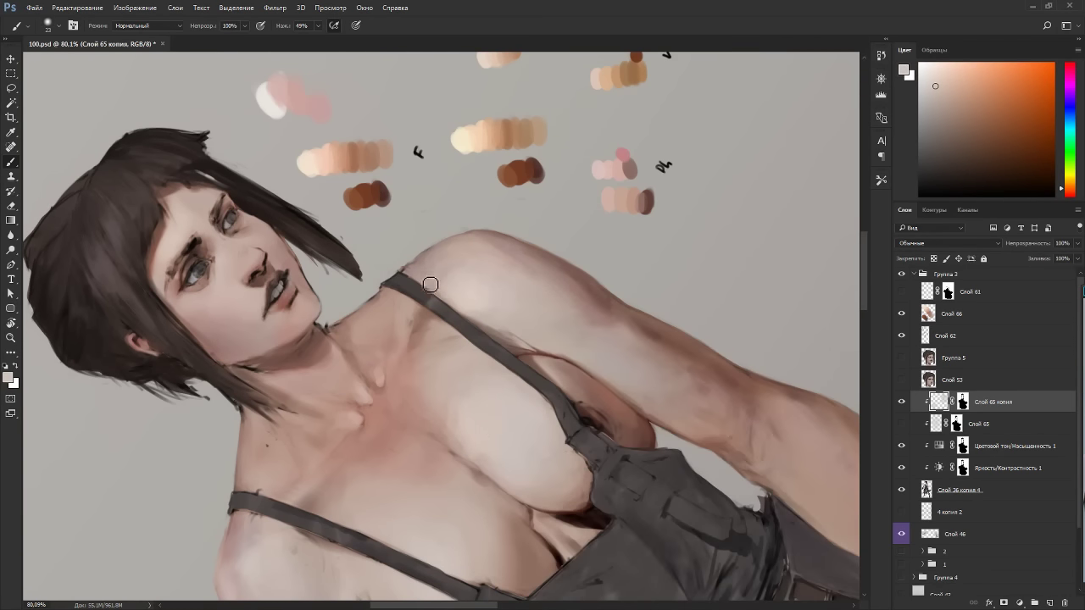
{"action": "key", "text": "bracketright"}
{"action": "key", "text": "bracketright"}
{"action": "key", "text": "Escape"}
{"action": "scroll", "coordinate": [623, 329], "scroll_direction": "up", "scroll_amount": 1}
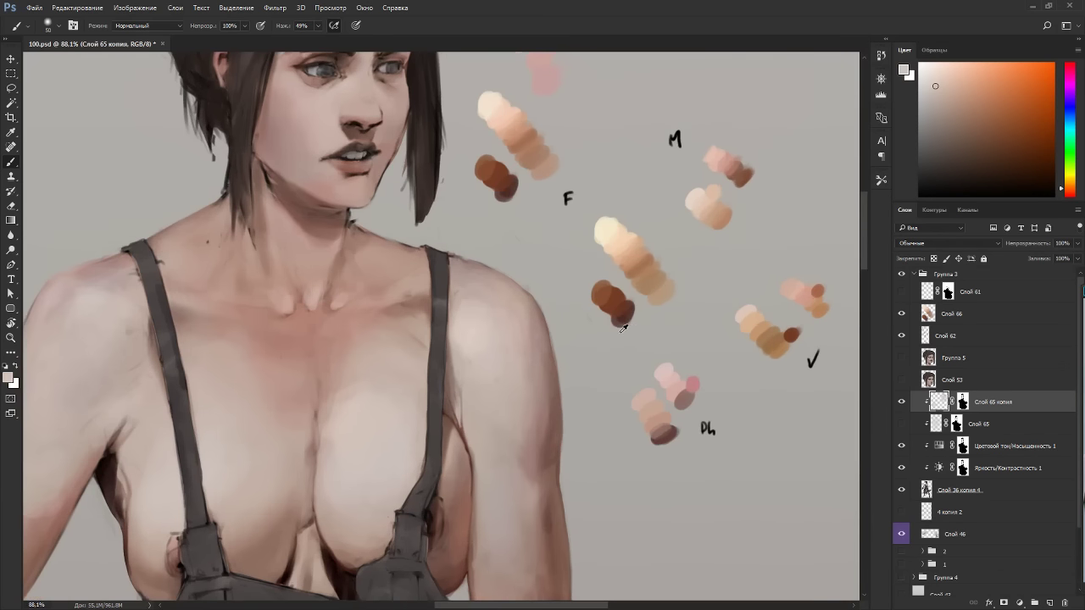
Enlarge the soft brush and even out the light skin tones on both sides of the cleavage.
{"action": "left_click_drag", "start_coordinate": [618, 351], "coordinate": [695, 323]}
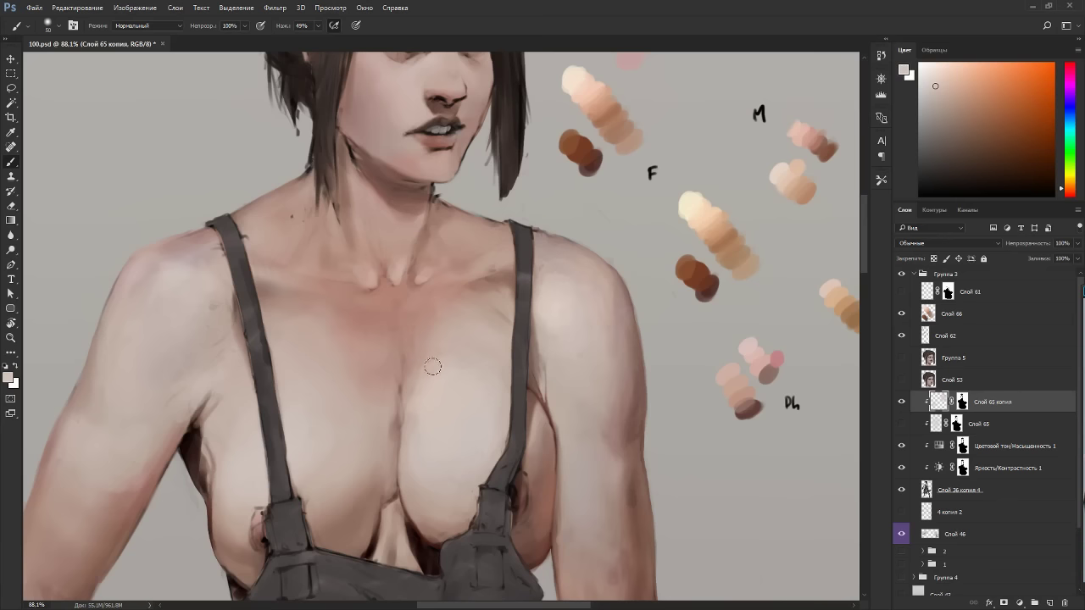
{"action": "key", "text": "bracketright"}
{"action": "mouse_move", "coordinate": [435, 422]}
{"action": "left_mouse_down"}
{"action": "mouse_move", "coordinate": [442, 472]}
{"action": "mouse_move", "coordinate": [465, 451]}
{"action": "left_mouse_up"}
{"action": "left_click_drag", "start_coordinate": [267, 402], "coordinate": [264, 446]}
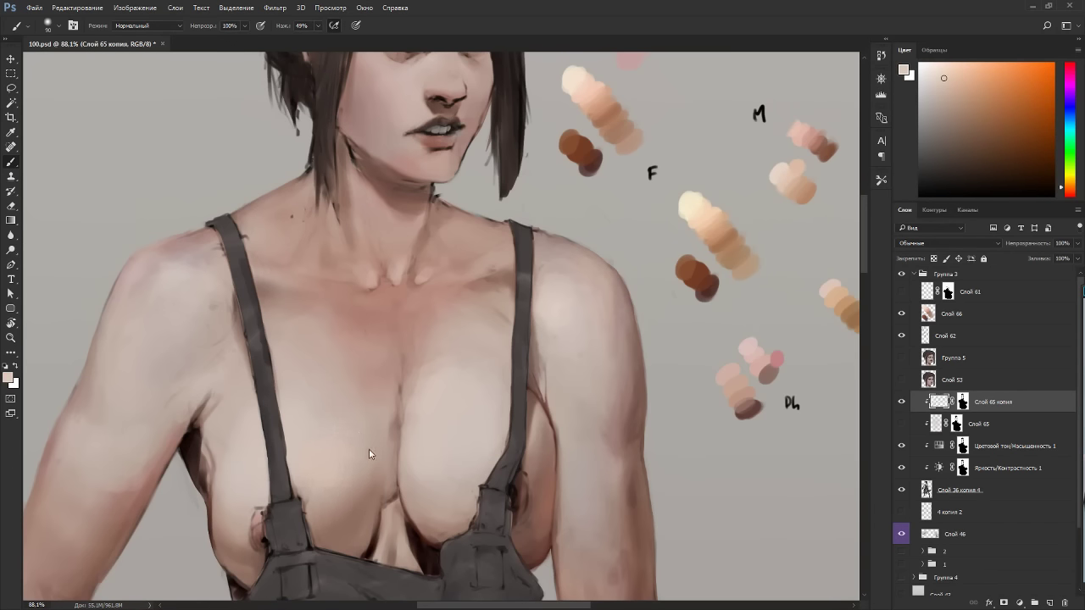
Enlarge the brush to 125 px and blend the skin around the opposite strap with a sampled chest tone.
{"action": "key", "text": "r"}
{"action": "left_click_drag", "start_coordinate": [370, 453], "coordinate": [316, 246]}
{"action": "key", "text": "b"}
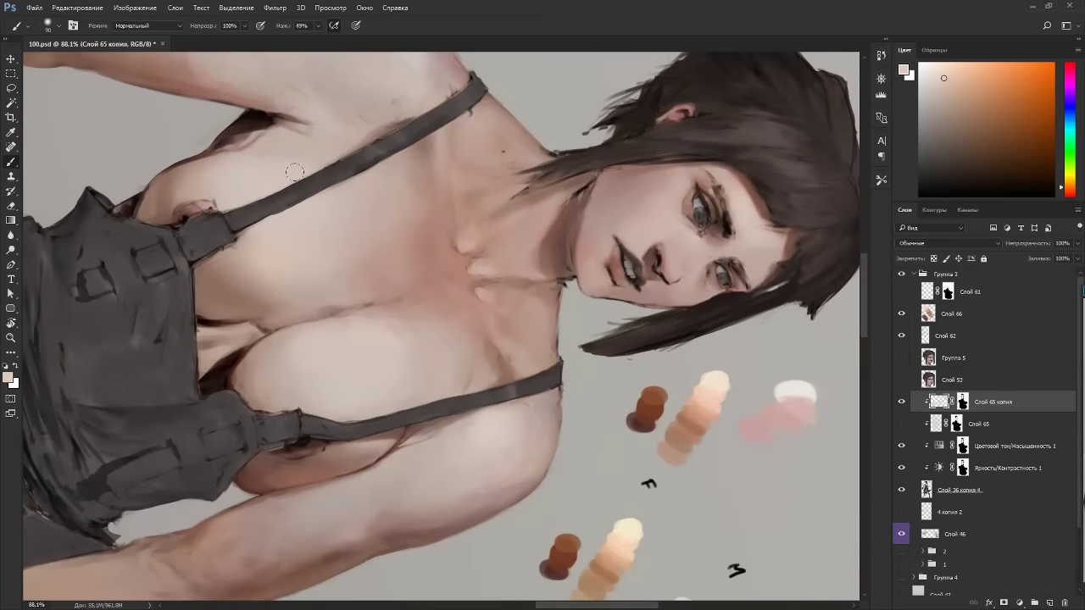
{"action": "key", "text": "bracketright"}
{"action": "left_click", "coordinate": [253, 193], "text": "alt"}
{"action": "key", "text": "Escape"}
Glaze the lower chest above the bib with tan from the M swatches and compare with Слой 65 копия hidden and shown.
{"action": "left_click_drag", "start_coordinate": [793, 170], "coordinate": [710, 186]}
{"action": "left_click", "coordinate": [710, 192], "text": "alt"}
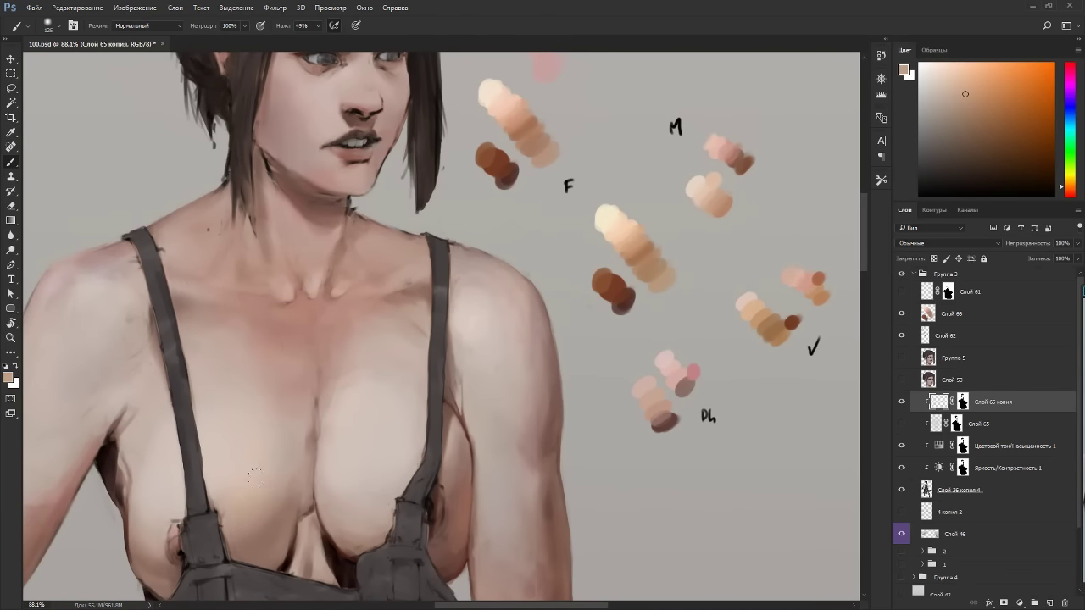
{"action": "left_click_drag", "start_coordinate": [256, 482], "coordinate": [246, 543]}
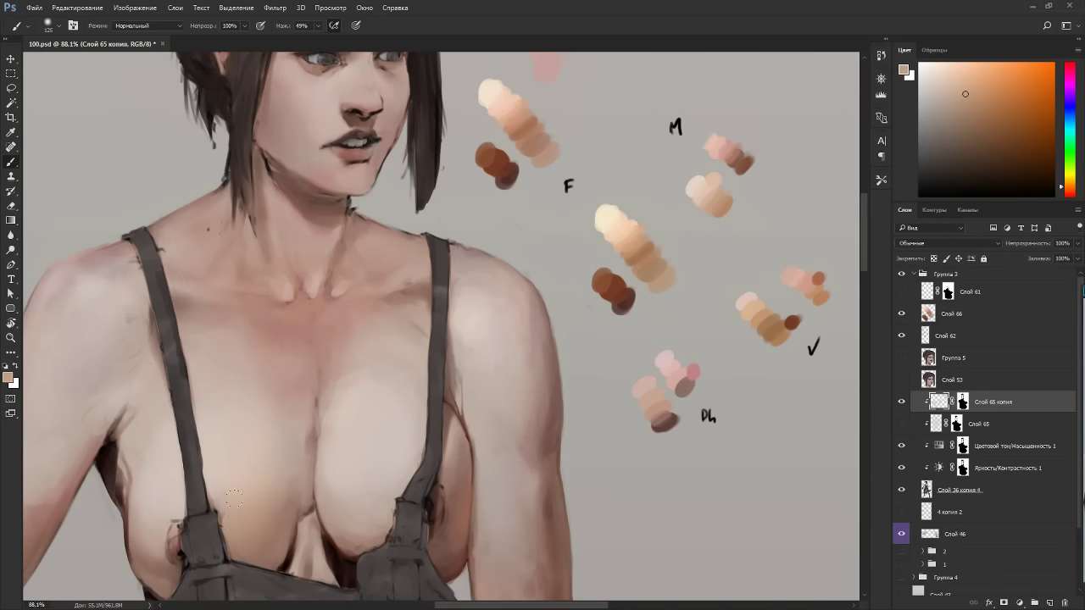
{"action": "left_click", "coordinate": [731, 204], "text": "alt"}
{"action": "left_click", "coordinate": [902, 404]}
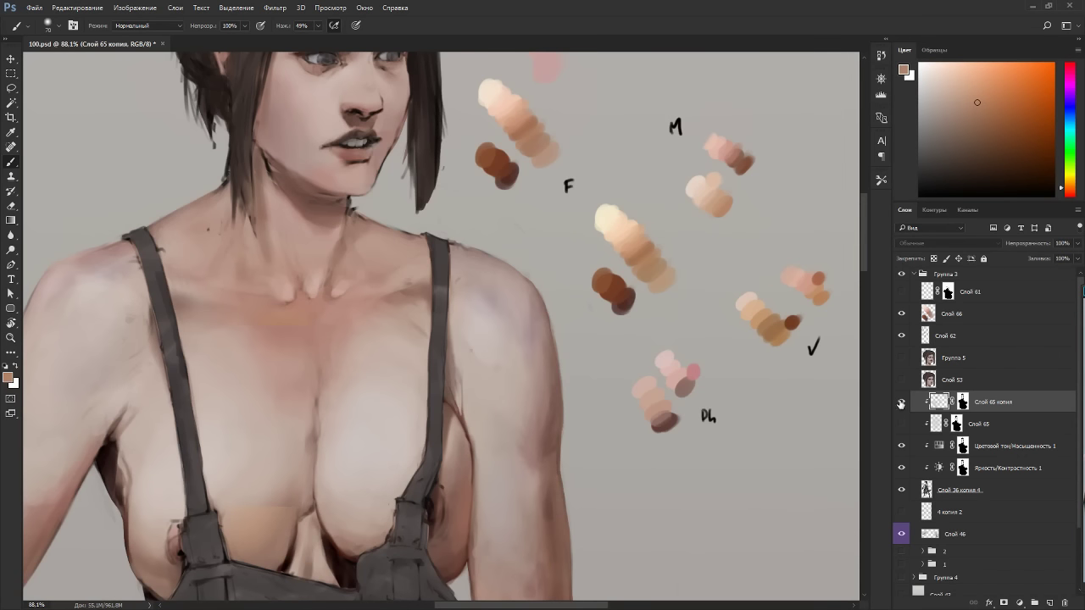
{"action": "left_click", "coordinate": [902, 403]}
Paint warm reddish-brown tones across the upper chest below the collarbones, resampling nearby skin and using a smaller brush.
{"action": "left_click", "coordinate": [316, 323], "text": "alt"}
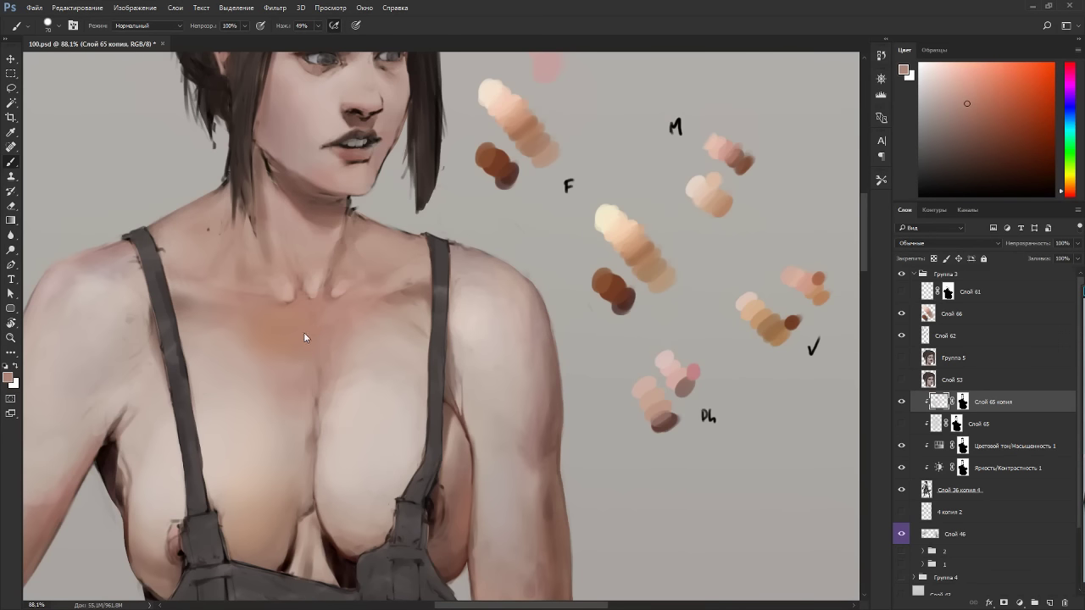
{"action": "left_click", "coordinate": [277, 337], "text": "alt"}
{"action": "left_click_drag", "start_coordinate": [225, 302], "coordinate": [265, 366]}
{"action": "left_click", "coordinate": [252, 352], "text": "alt"}
{"action": "key", "text": "bracketleft"}
{"action": "key", "text": "bracketleft"}
{"action": "key", "text": "bracketleft"}
{"action": "key", "text": "bracketleft"}
{"action": "left_click", "coordinate": [304, 355], "text": "alt"}
{"action": "left_click", "coordinate": [254, 340], "text": "alt"}
Enlarge the brush to 70 px and blend the warm sternum tone into the lighter skin around it.
{"action": "key", "text": "r"}
{"action": "left_click_drag", "start_coordinate": [482, 208], "coordinate": [300, 331]}
{"action": "key", "text": "bracketright"}
{"action": "key", "text": "bracketright"}
{"action": "left_click", "coordinate": [529, 477], "text": "alt"}
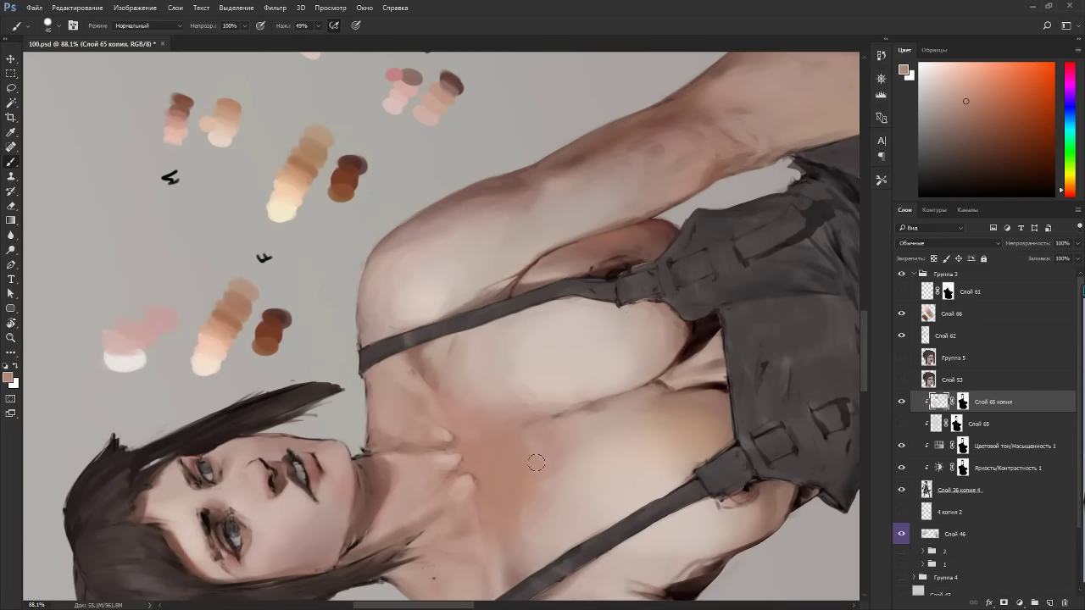
{"action": "key", "text": "bracketright"}
{"action": "key", "text": "bracketright"}
{"action": "key", "text": "bracketright"}
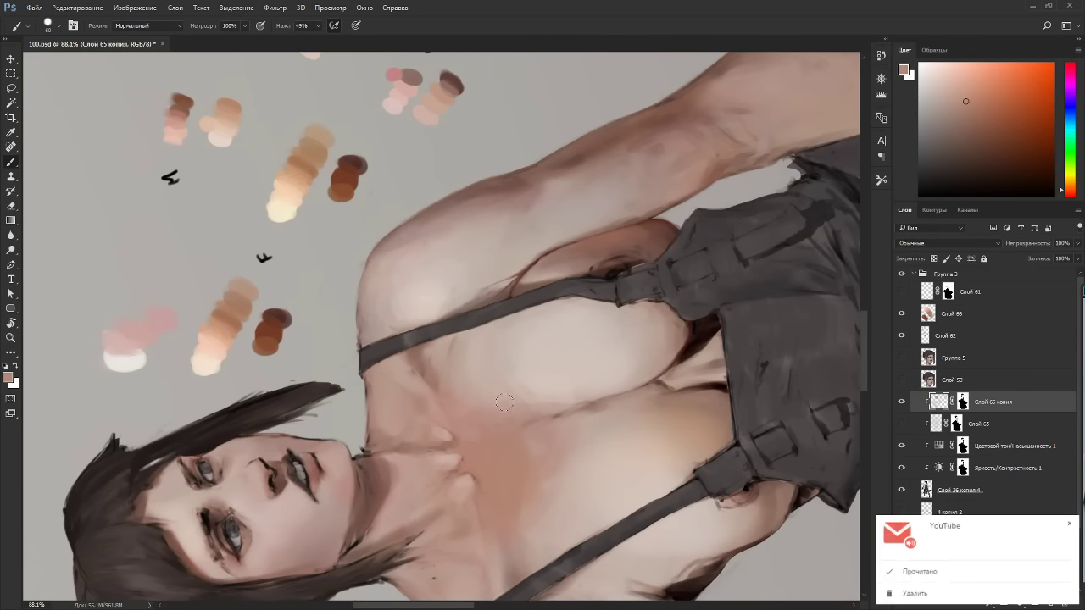
{"action": "left_click", "coordinate": [535, 480], "text": "alt"}
{"action": "left_click_drag", "start_coordinate": [530, 431], "coordinate": [551, 426]}
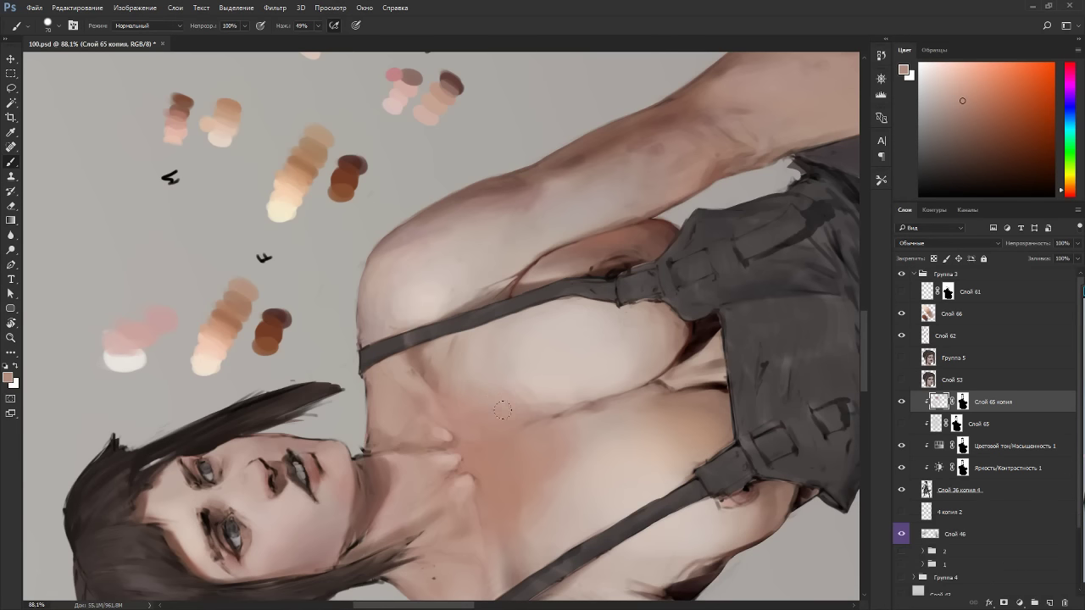
Add a warm tan patch from the M swatches to the skin above the collarbone beside the strap.
{"action": "key", "text": "Escape"}
{"action": "left_click", "coordinate": [694, 188], "text": "alt"}
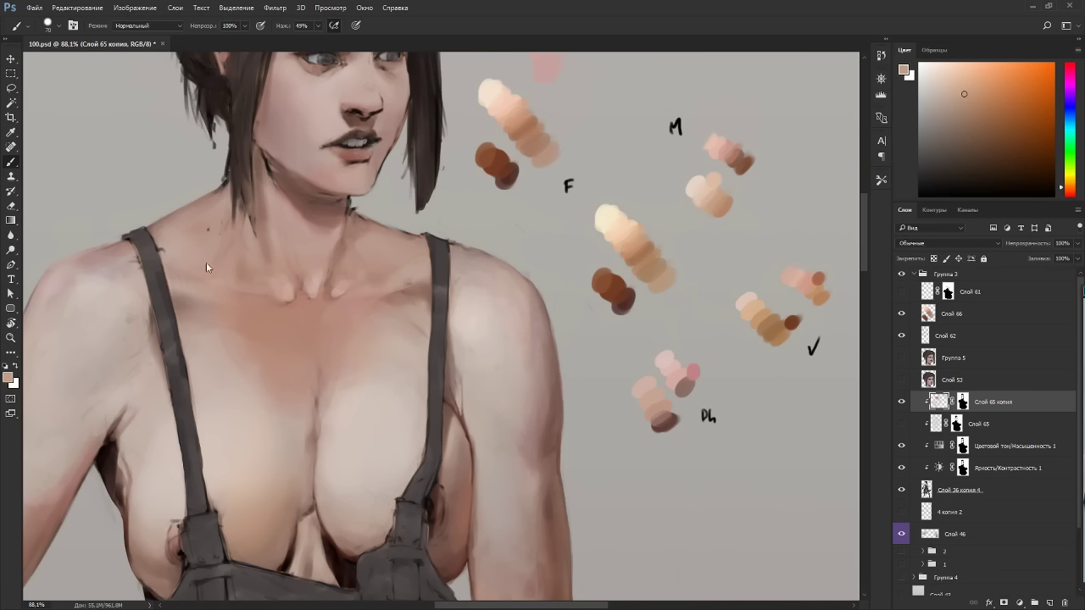
{"action": "left_click", "coordinate": [723, 206], "text": "alt"}
{"action": "key", "text": "bracketleft"}
{"action": "key", "text": "bracketleft"}
Shade the base of the neck below the jaw with dark reddish brown from the M swatches, resampling a mid skin tone.
{"action": "left_click", "coordinate": [745, 156], "text": "alt"}
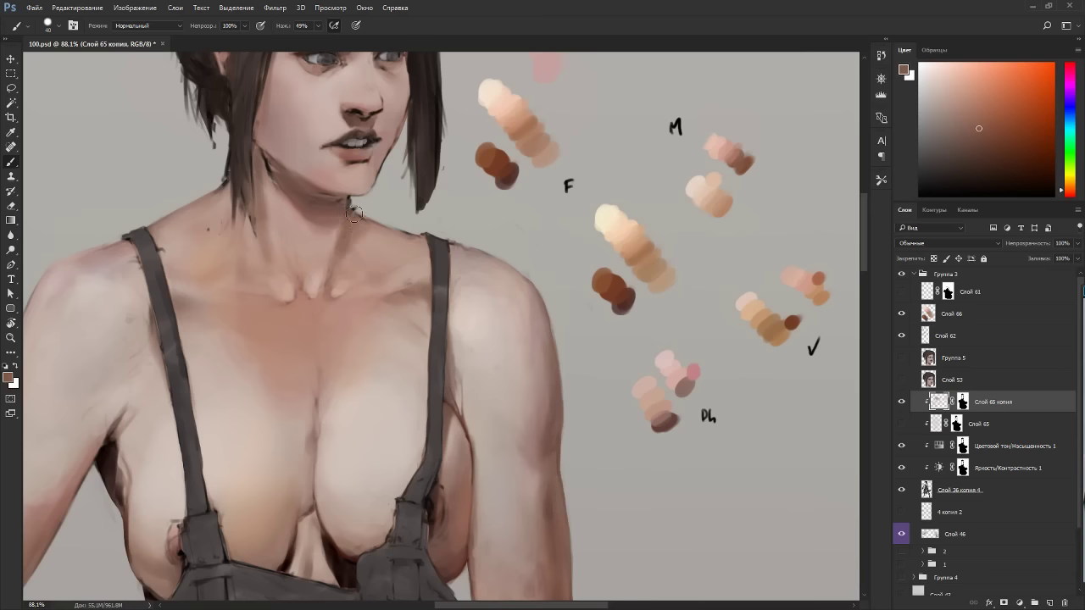
{"action": "left_click_drag", "start_coordinate": [354, 214], "coordinate": [375, 221]}
{"action": "left_click", "coordinate": [349, 253], "text": "alt"}
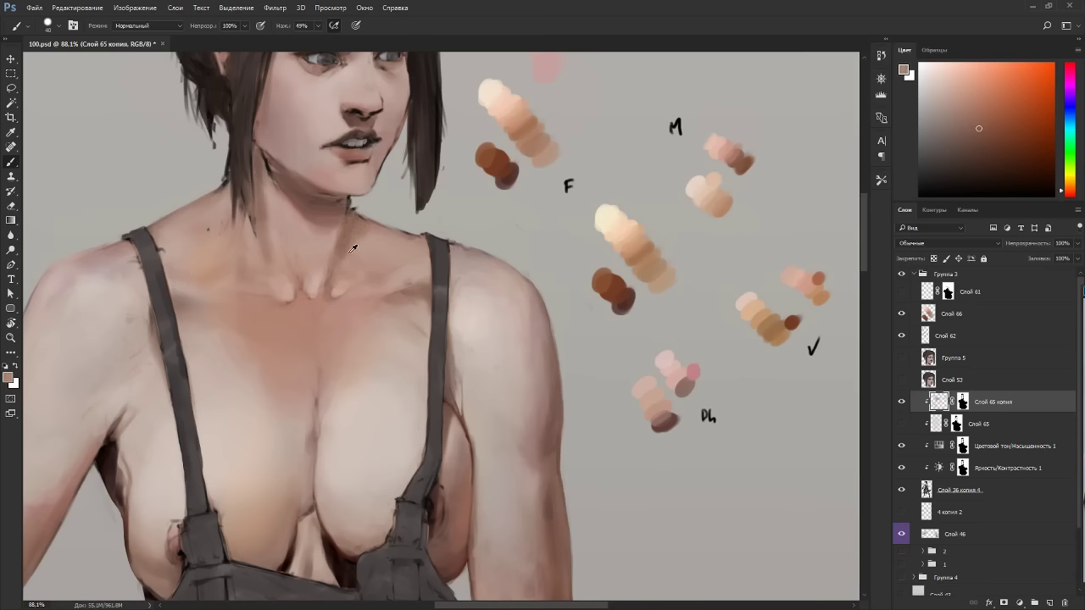
Extend the warm tan across both sides of the upper chest with colors from the M swatches and nearby skin.
{"action": "left_click", "coordinate": [337, 336], "text": "alt"}
{"action": "left_click", "coordinate": [711, 193], "text": "alt"}
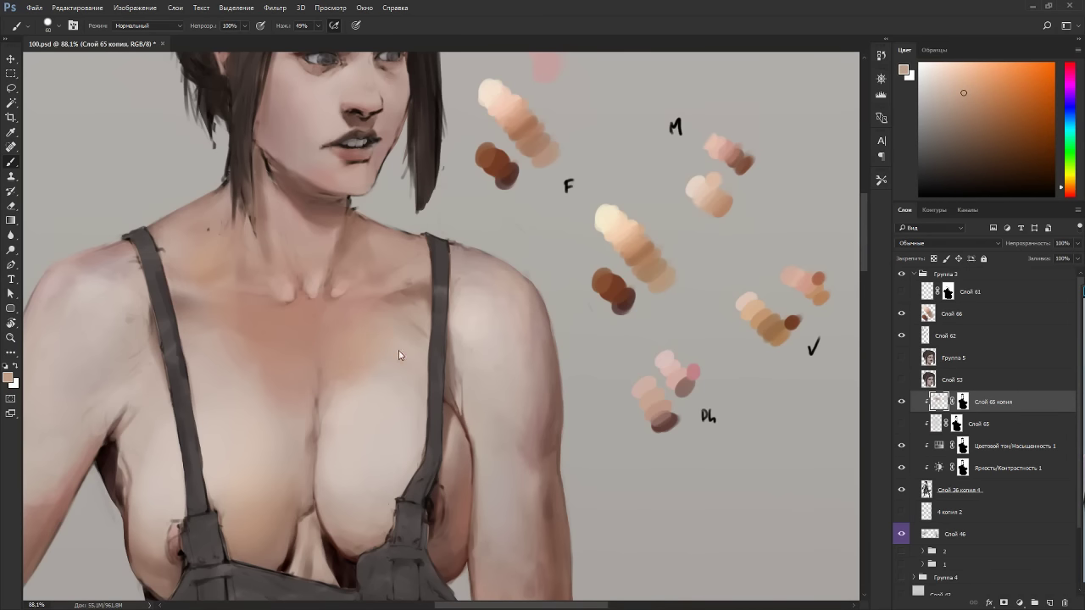
{"action": "left_click", "coordinate": [234, 364], "text": "alt"}
{"action": "left_click", "coordinate": [341, 347], "text": "alt"}
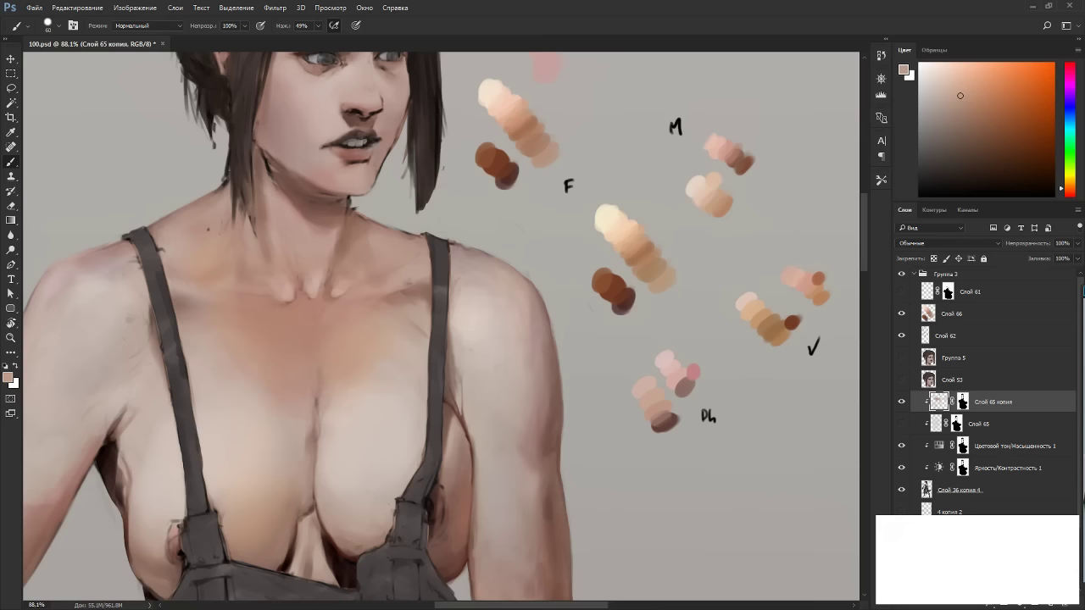
Soften the transition from the sternum into the cleavage with a sampled skin tone.
{"action": "key", "text": "r"}
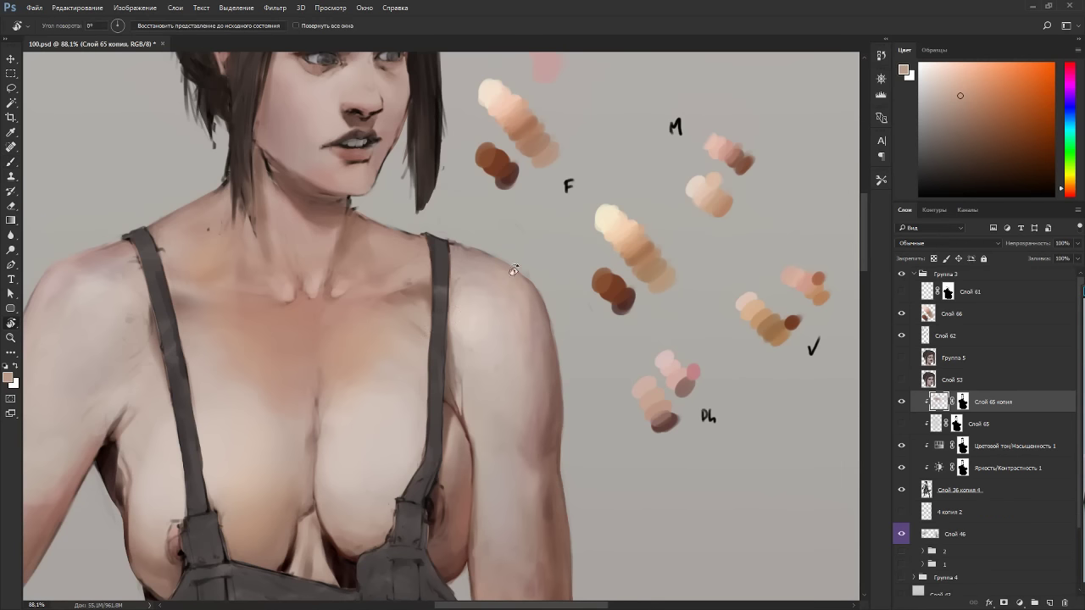
{"action": "left_click_drag", "start_coordinate": [514, 272], "coordinate": [370, 280]}
{"action": "key", "text": "Escape"}
{"action": "key", "text": "b"}
{"action": "left_click", "coordinate": [337, 397], "text": "alt"}
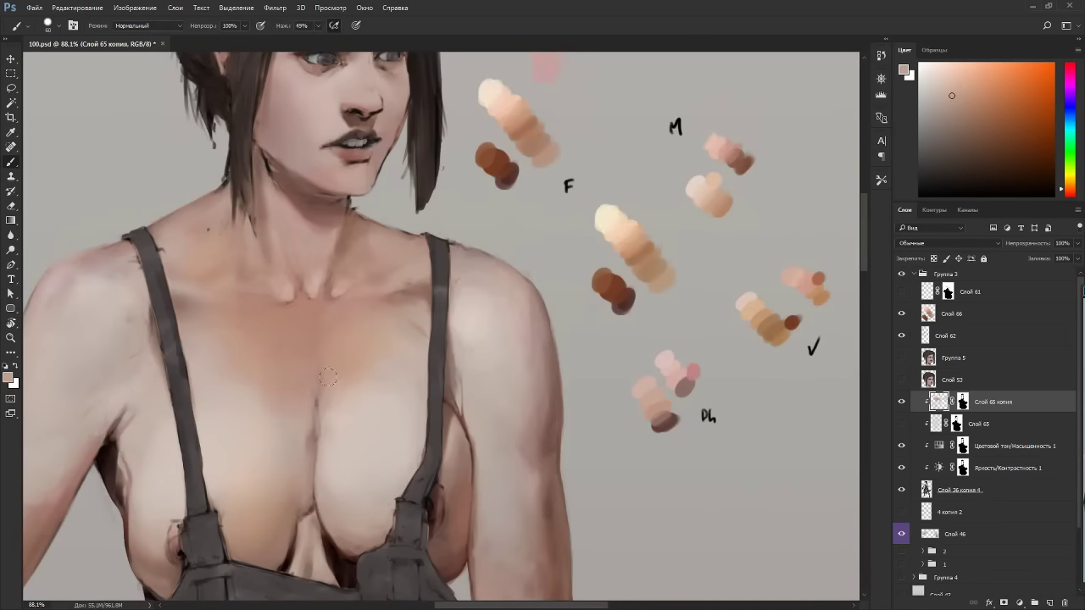
Paint the shadow at the chest's lower inner edge above the overall bib with dark reddish brown from the M swatches.
{"action": "left_click", "coordinate": [353, 549], "text": "alt"}
{"action": "left_click", "coordinate": [706, 206], "text": "alt"}
{"action": "left_click_drag", "start_coordinate": [332, 543], "coordinate": [368, 424]}
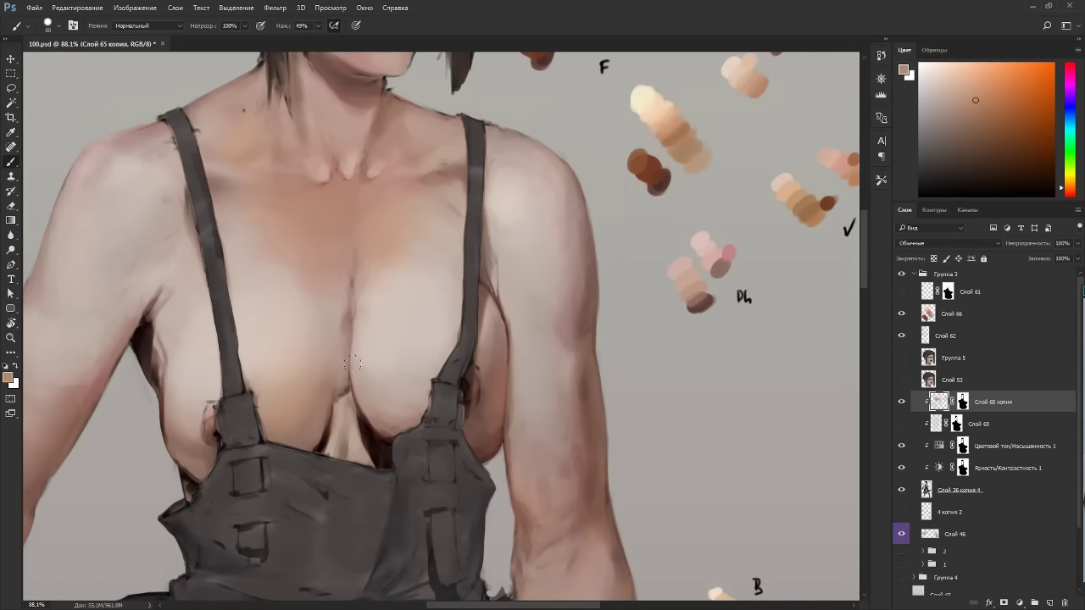
{"action": "key", "text": "["}
{"action": "left_click", "coordinate": [969, 132]}
{"action": "key", "text": "bracketright"}
{"action": "key", "text": "bracketright"}
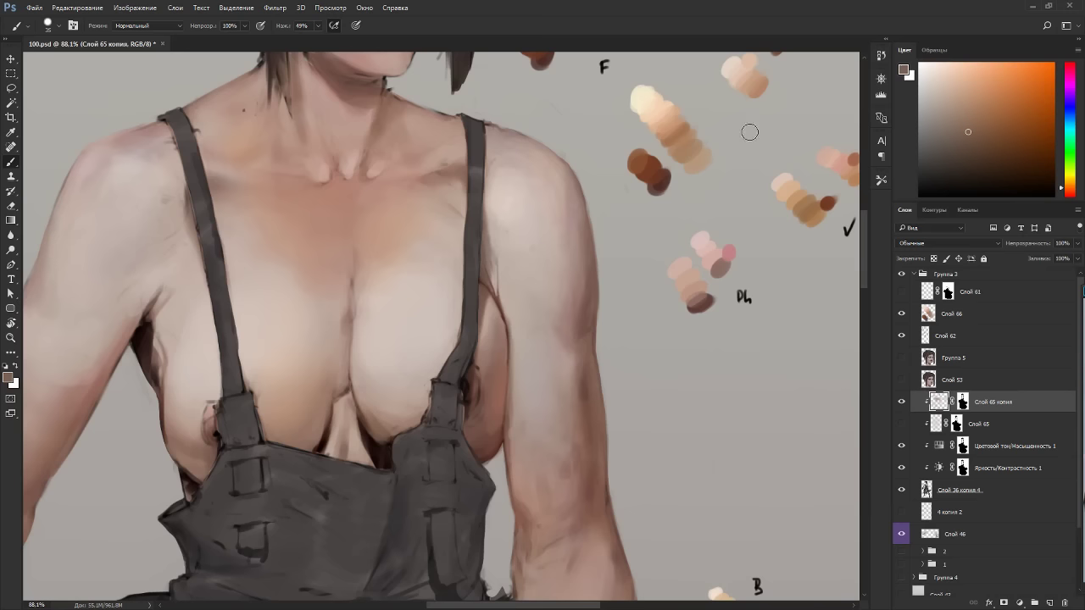
{"action": "left_click_drag", "start_coordinate": [750, 132], "coordinate": [722, 187]}
{"action": "left_click", "coordinate": [752, 96], "text": "alt"}
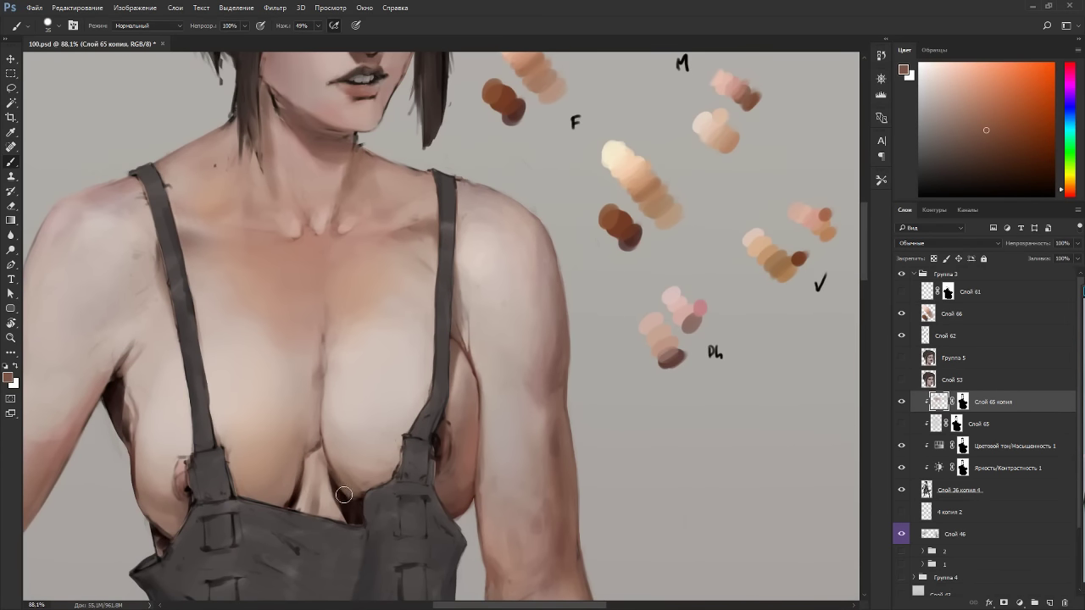
{"action": "mouse_move", "coordinate": [349, 493]}
{"action": "left_mouse_down"}
{"action": "mouse_move", "coordinate": [341, 482]}
{"action": "mouse_move", "coordinate": [363, 503]}
{"action": "left_mouse_up"}
Warm the shadow beside the bib with browns from the M and F swatches and a darker reddish brown.
{"action": "left_click", "coordinate": [749, 103], "text": "alt"}
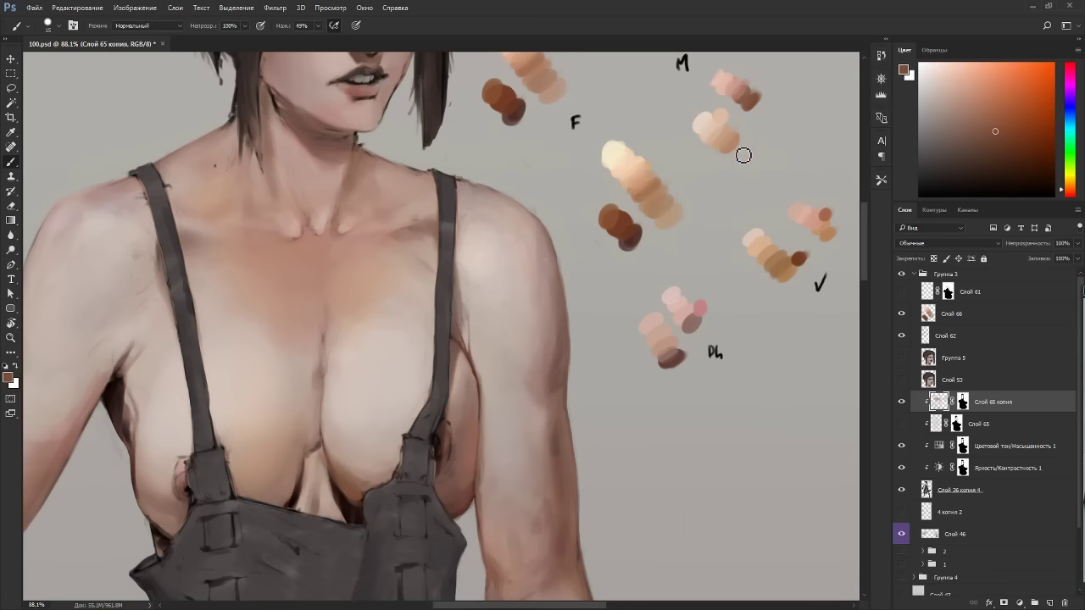
{"action": "left_click_drag", "start_coordinate": [665, 206], "coordinate": [662, 251]}
{"action": "left_click", "coordinate": [537, 106], "text": "alt"}
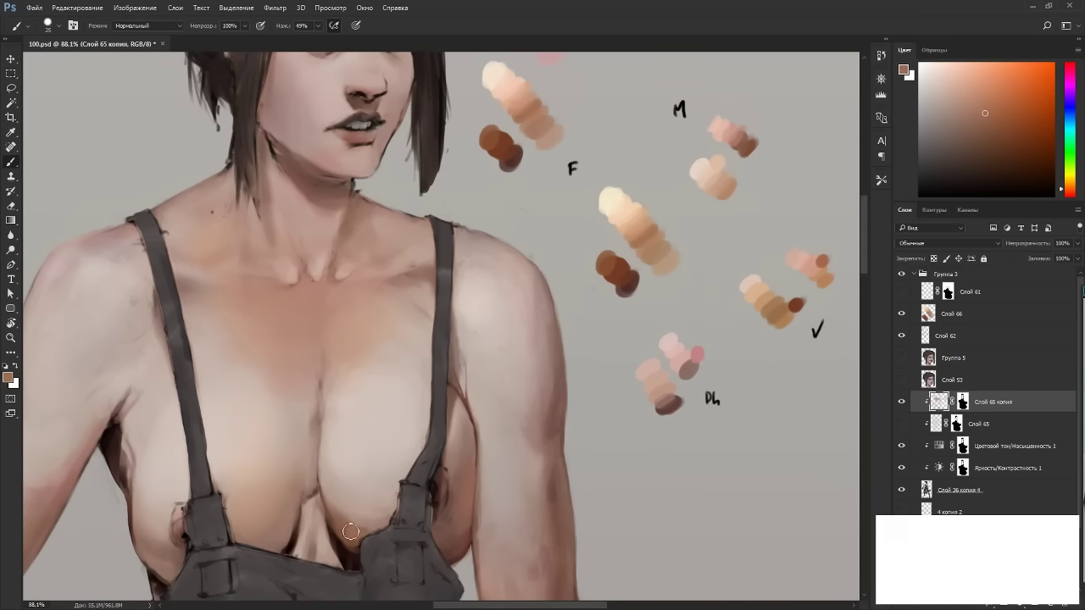
{"action": "left_click", "coordinate": [979, 144]}
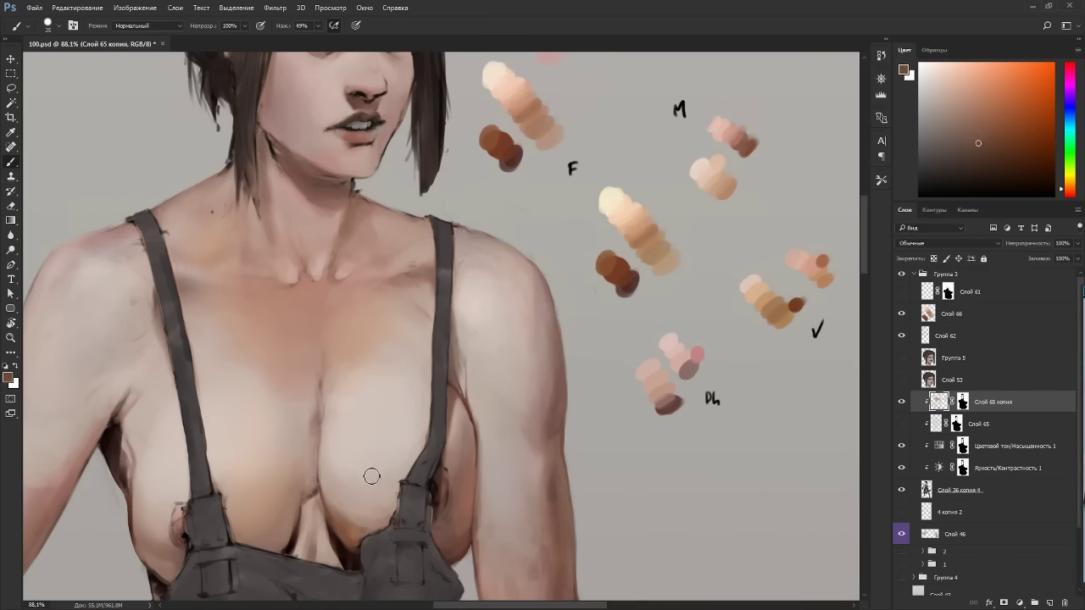
Refine the shadow contour where the chest meets the bib using resampled dark reddish tones on a rotated canvas.
{"action": "key", "text": "r"}
{"action": "mouse_move", "coordinate": [623, 305]}
{"action": "left_mouse_down"}
{"action": "mouse_move", "coordinate": [610, 266]}
{"action": "mouse_move", "coordinate": [301, 214]}
{"action": "left_mouse_up"}
{"action": "left_click", "coordinate": [661, 252], "text": "alt"}
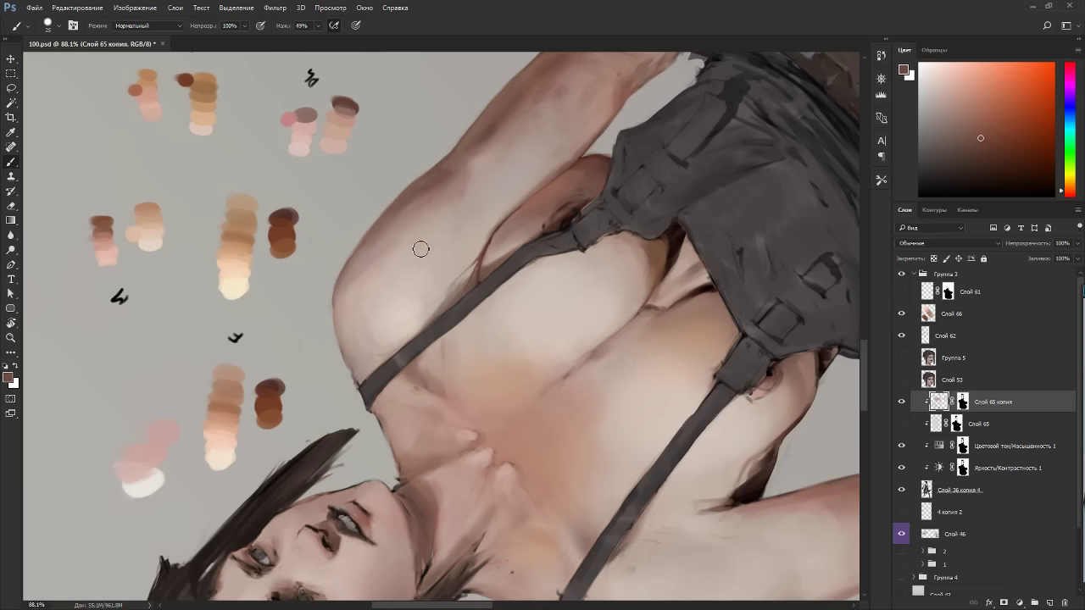
{"action": "mouse_move", "coordinate": [645, 245]}
{"action": "left_mouse_down"}
{"action": "mouse_move", "coordinate": [650, 283]}
{"action": "mouse_move", "coordinate": [658, 266]}
{"action": "left_mouse_up"}
{"action": "left_click", "coordinate": [660, 256], "text": "alt"}
{"action": "key", "text": "Escape"}
{"action": "key", "text": "r"}
{"action": "left_click_drag", "start_coordinate": [647, 320], "coordinate": [629, 413]}
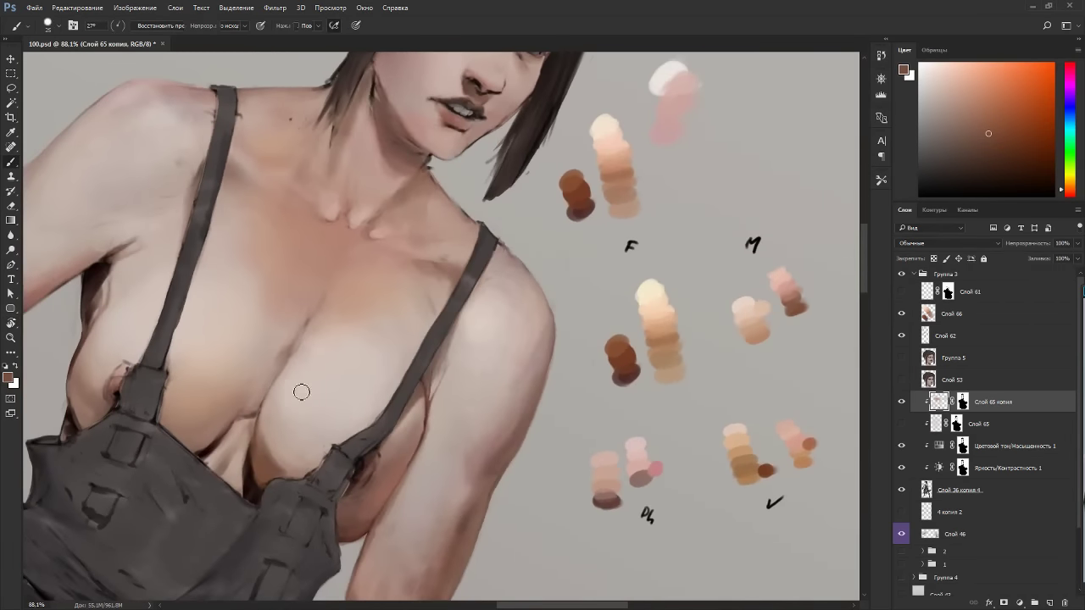
Blend the shadow above the bib into the lighter chest skin with sampled mid and light skin tones.
{"action": "left_click", "coordinate": [266, 432], "text": "alt"}
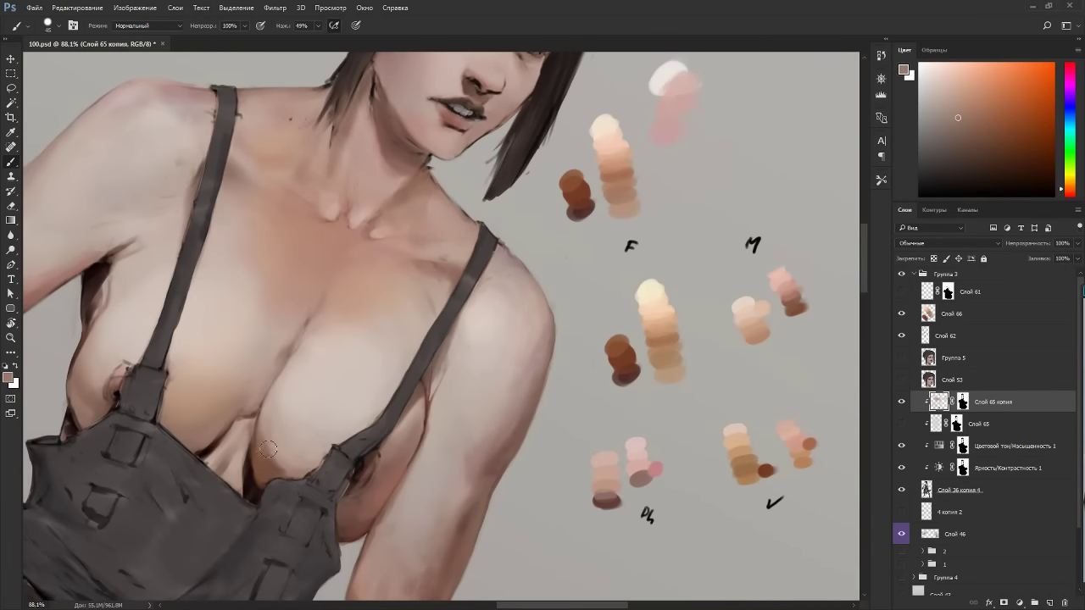
{"action": "left_click_drag", "start_coordinate": [268, 449], "coordinate": [301, 458]}
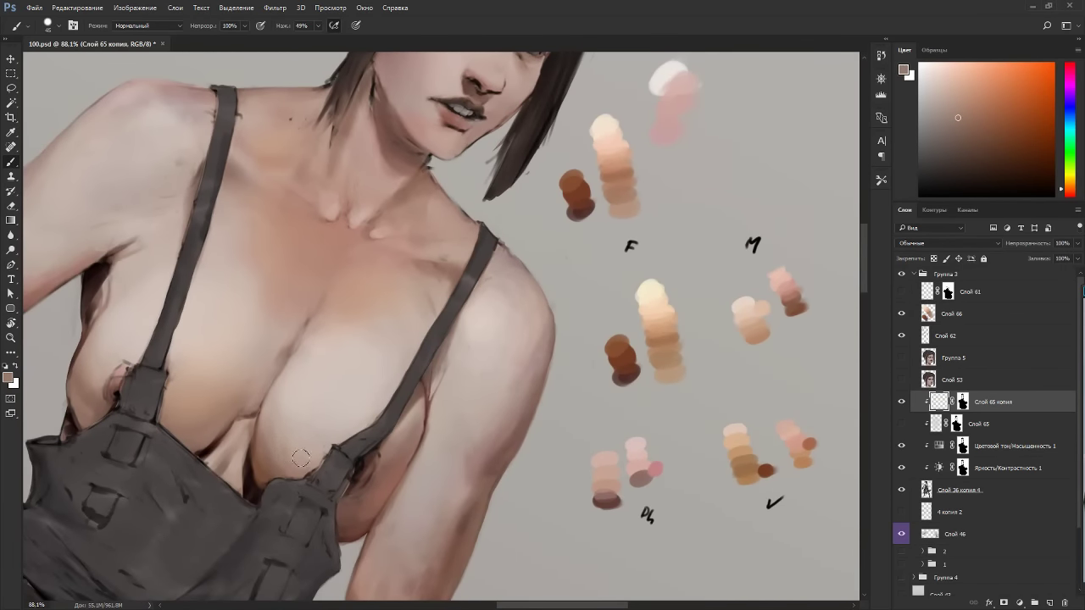
{"action": "left_click", "coordinate": [271, 411], "text": "alt"}
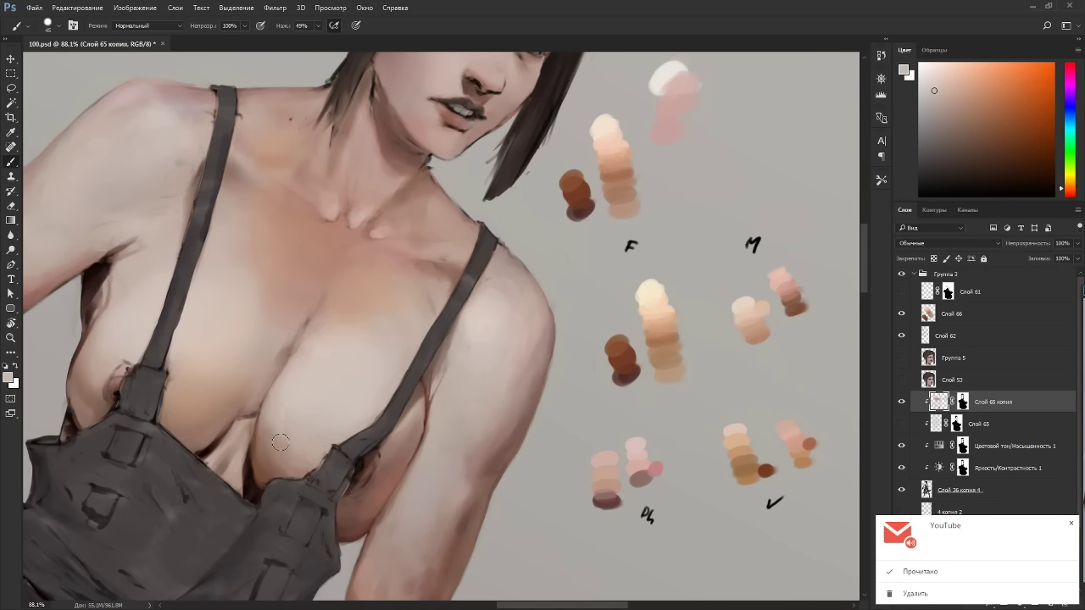
{"action": "key", "text": "Escape"}
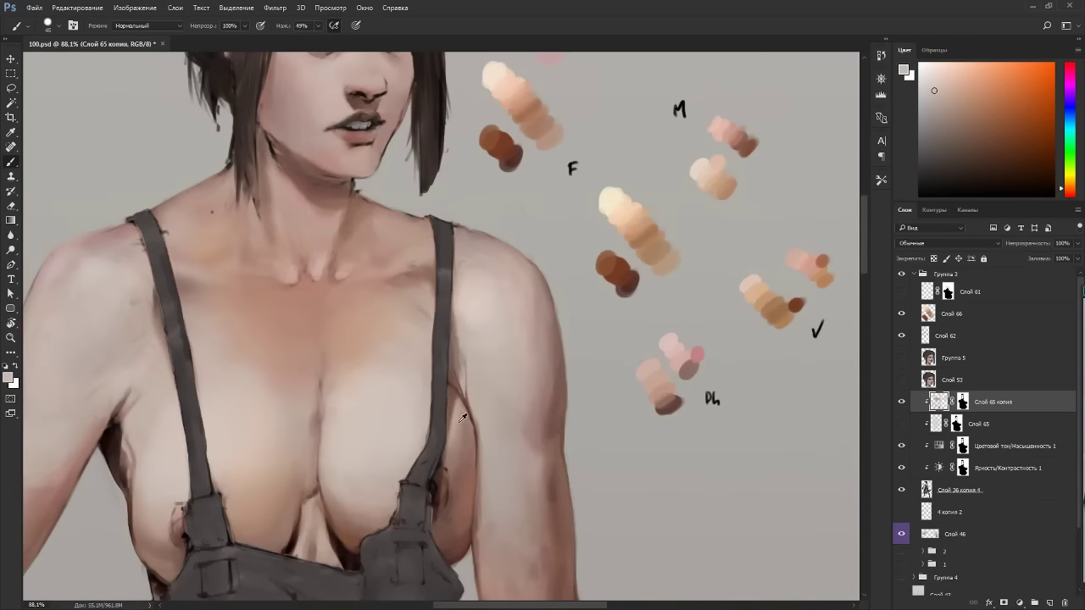
Warm the side of the chest between the strap and the arm with sampled skin tones and tan from the F swatches.
{"action": "left_click", "coordinate": [459, 417], "text": "alt"}
{"action": "left_click_drag", "start_coordinate": [599, 370], "coordinate": [600, 356]}
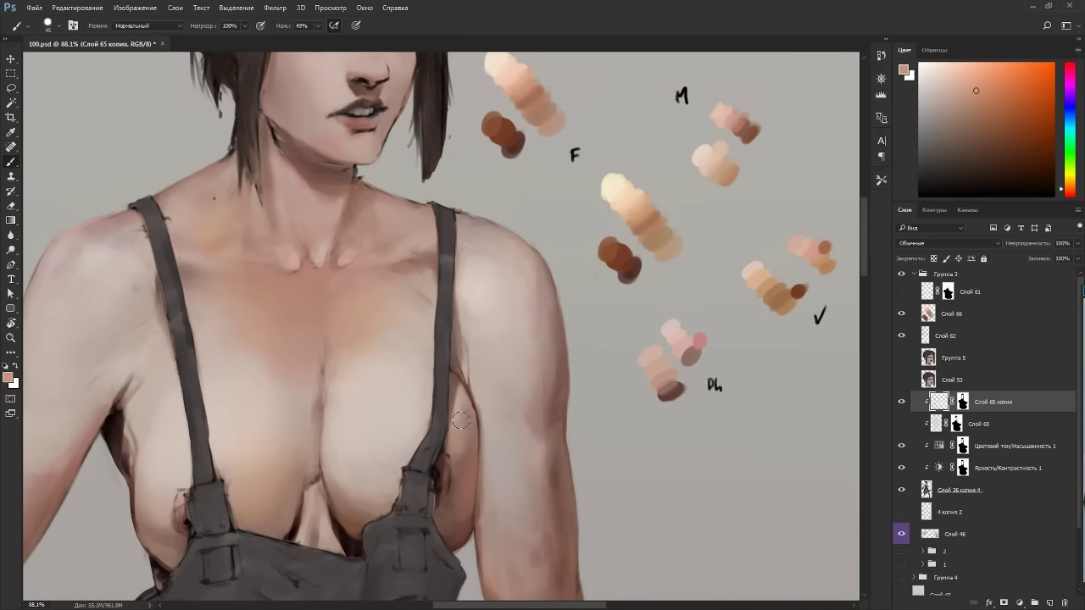
{"action": "left_click", "coordinate": [463, 458], "text": "alt"}
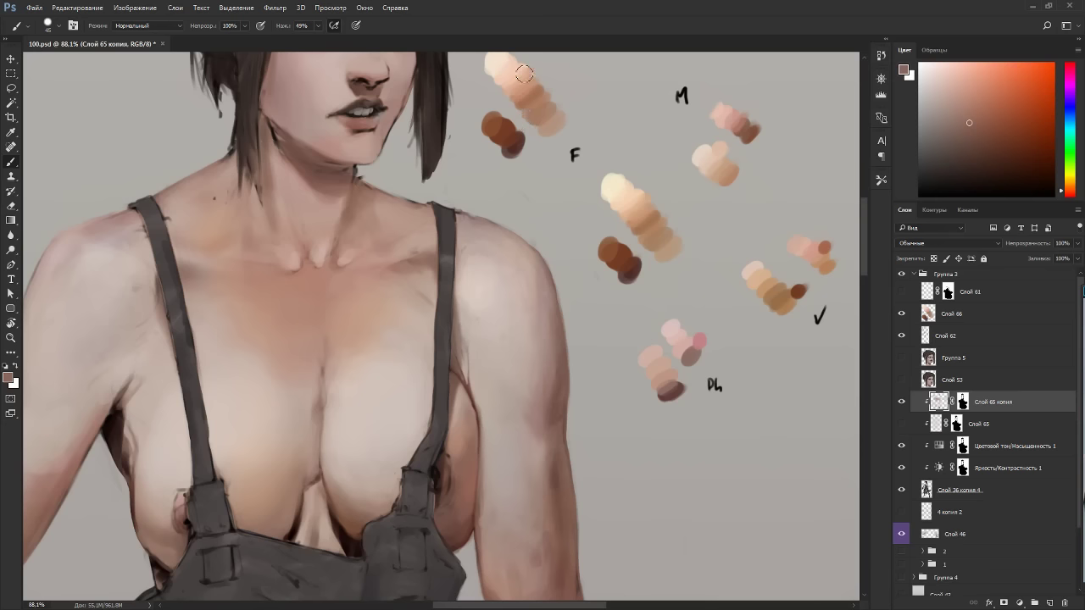
{"action": "left_click", "coordinate": [550, 111], "text": "alt"}
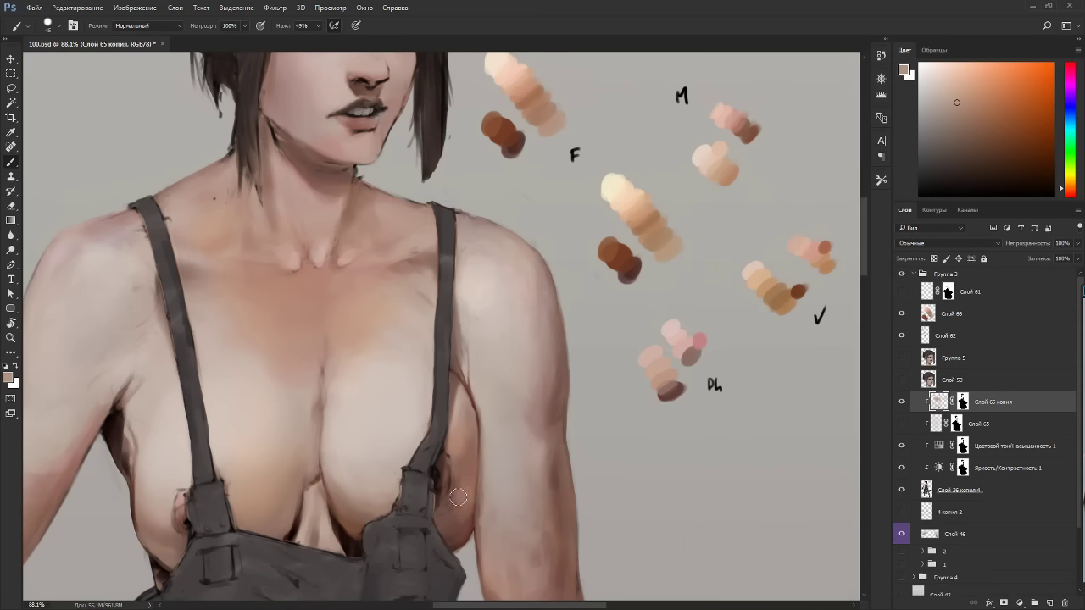
{"action": "left_click_drag", "start_coordinate": [456, 512], "coordinate": [462, 521]}
Shade the outer contour of the upper arm beside the chest with a reddish tone sampled from the arm.
{"action": "mouse_move", "coordinate": [557, 479]}
{"action": "left_mouse_down"}
{"action": "mouse_move", "coordinate": [564, 494]}
{"action": "mouse_move", "coordinate": [562, 421]}
{"action": "left_mouse_up"}
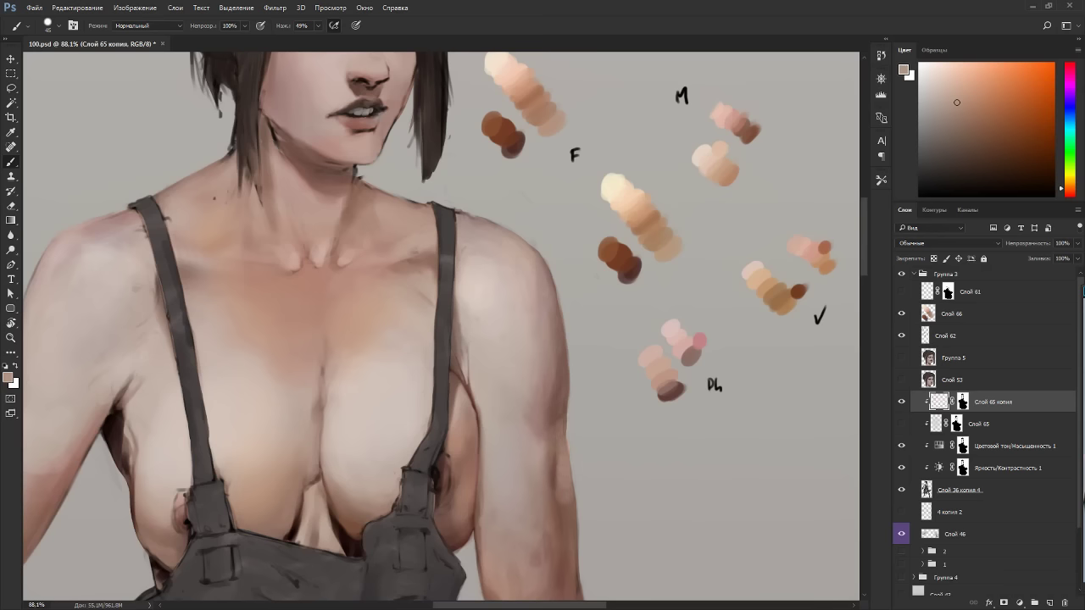
{"action": "left_click", "coordinate": [560, 485], "text": "alt"}
{"action": "left_click", "coordinate": [562, 479], "text": "alt"}
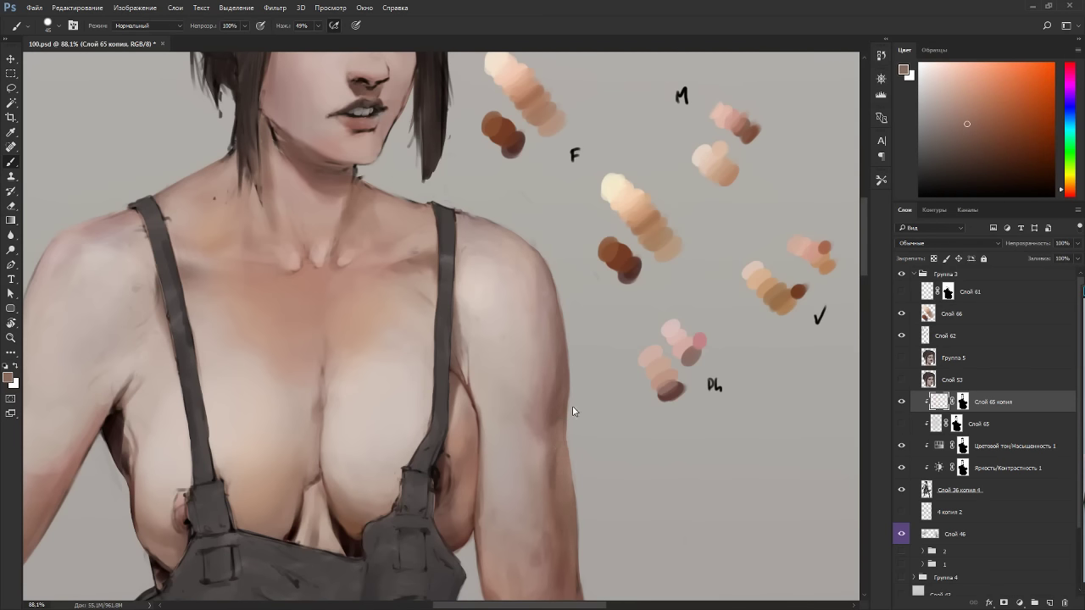
{"action": "key", "text": "r"}
{"action": "left_click_drag", "start_coordinate": [624, 297], "coordinate": [613, 218]}
{"action": "key", "text": "Escape"}
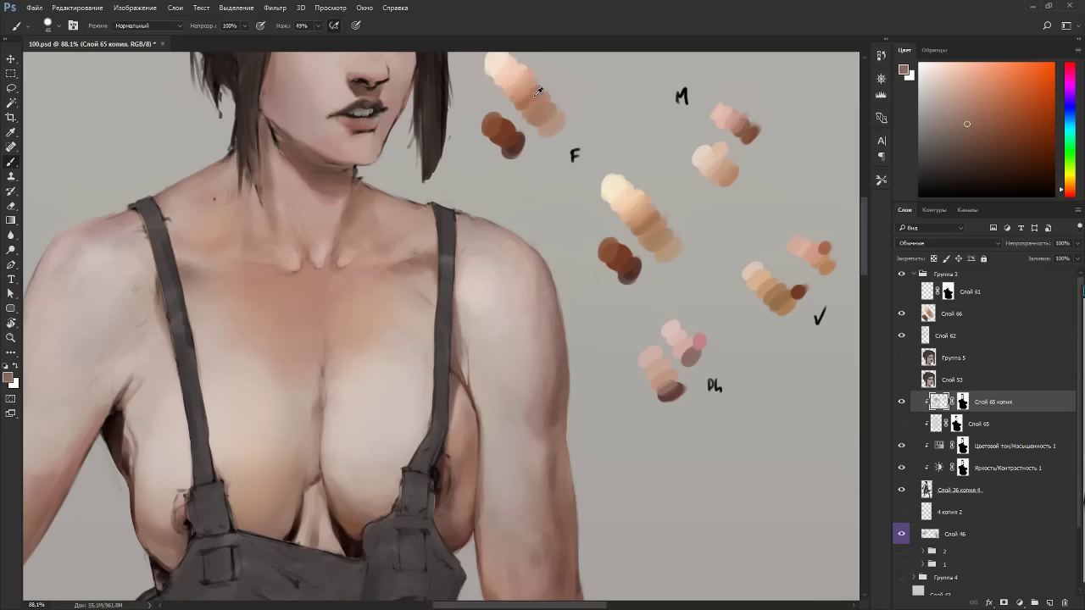
{"action": "left_click_drag", "start_coordinate": [559, 413], "coordinate": [551, 430]}
{"action": "left_click_drag", "start_coordinate": [566, 380], "coordinate": [561, 409]}
{"action": "left_click_drag", "start_coordinate": [744, 275], "coordinate": [725, 295]}
Deepen the outer upper arm's shading down its length with pinkish and reddish browns from the M swatches.
{"action": "left_click", "coordinate": [728, 141], "text": "alt"}
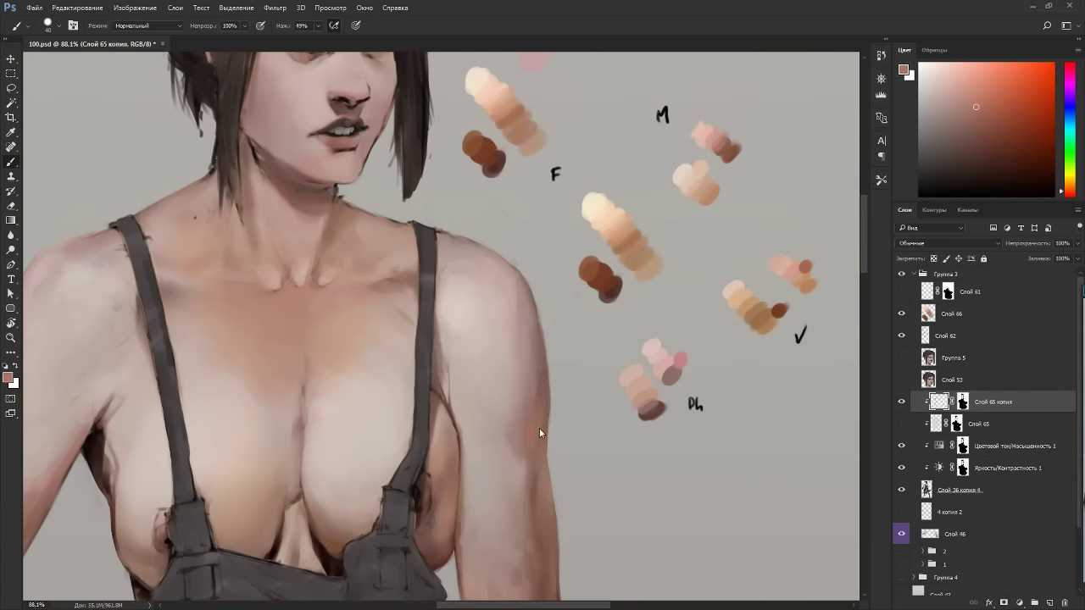
{"action": "left_click", "coordinate": [728, 140], "text": "alt"}
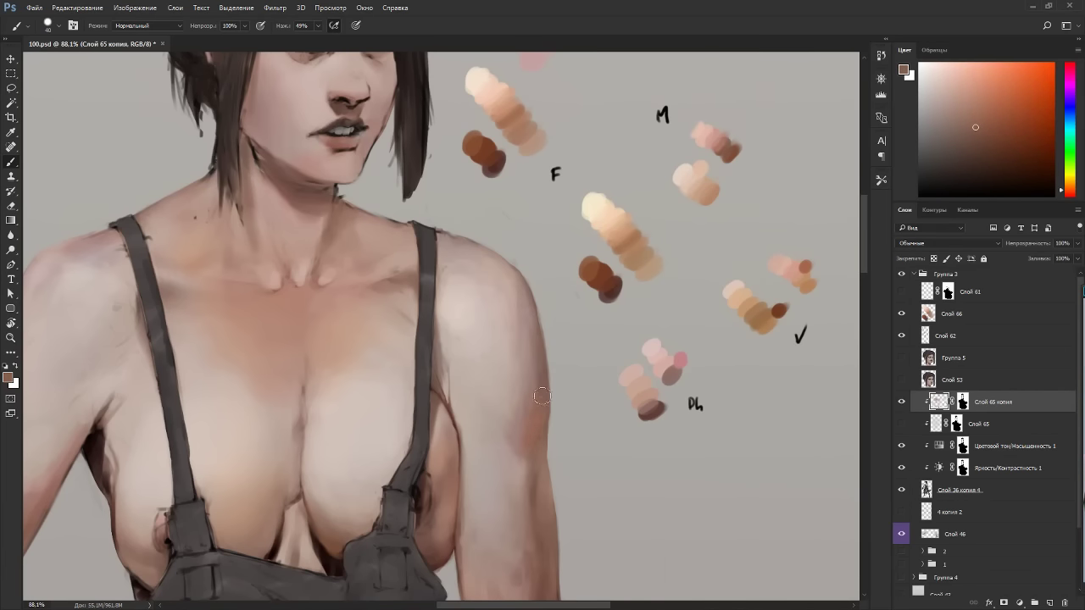
{"action": "left_click_drag", "start_coordinate": [527, 429], "coordinate": [530, 462]}
{"action": "key", "text": "r"}
{"action": "left_click_drag", "start_coordinate": [523, 529], "coordinate": [562, 213]}
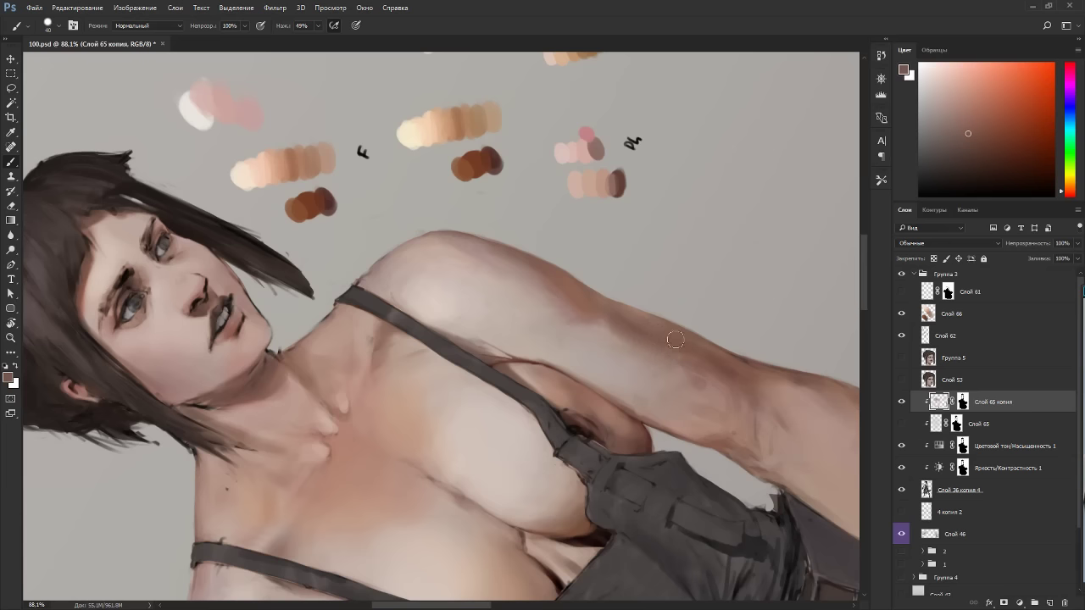
{"action": "key", "text": "Escape"}
Soften the transition between the upper arm's shaded edge and its light center with sampled arm tones.
{"action": "left_click", "coordinate": [520, 478], "text": "alt"}
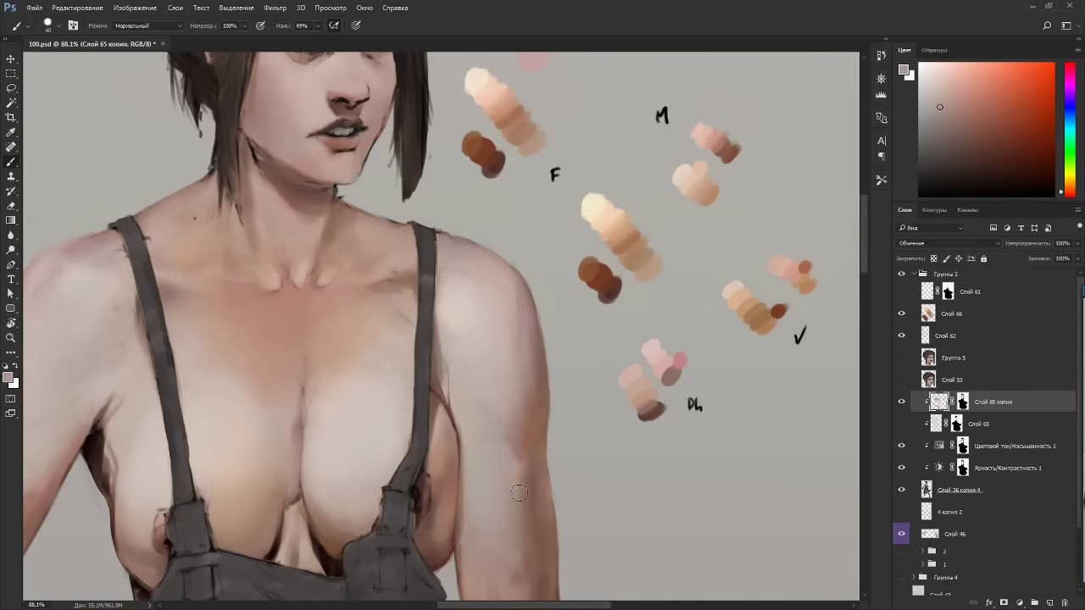
{"action": "left_click", "coordinate": [523, 413], "text": "alt"}
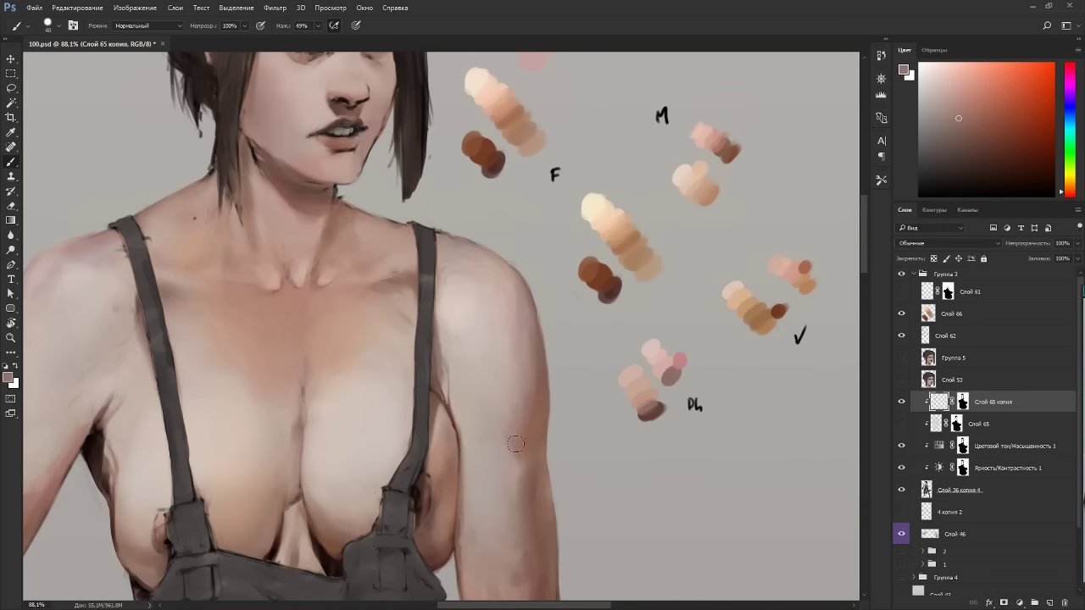
Extend the warm shading toward the elbow with reddish brown from the M swatches and a sampled arm tone, using a larger brush.
{"action": "left_click", "coordinate": [734, 154], "text": "alt"}
{"action": "key", "text": "backslash"}
{"action": "key", "text": "backslash"}
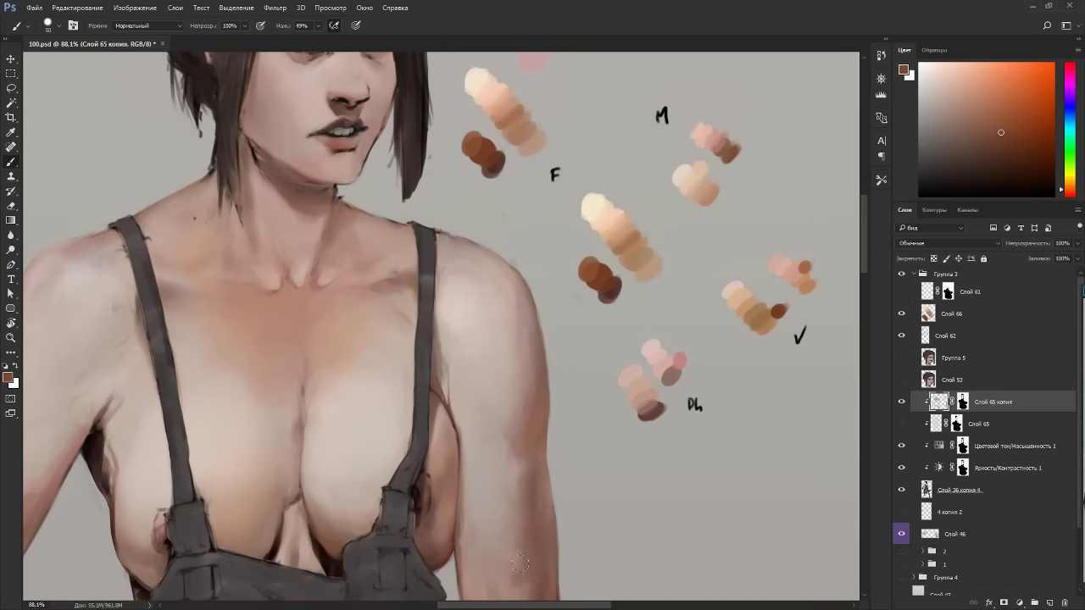
{"action": "key", "text": "r"}
{"action": "left_click_drag", "start_coordinate": [695, 361], "coordinate": [407, 581]}
{"action": "left_click_drag", "start_coordinate": [300, 298], "coordinate": [489, 298]}
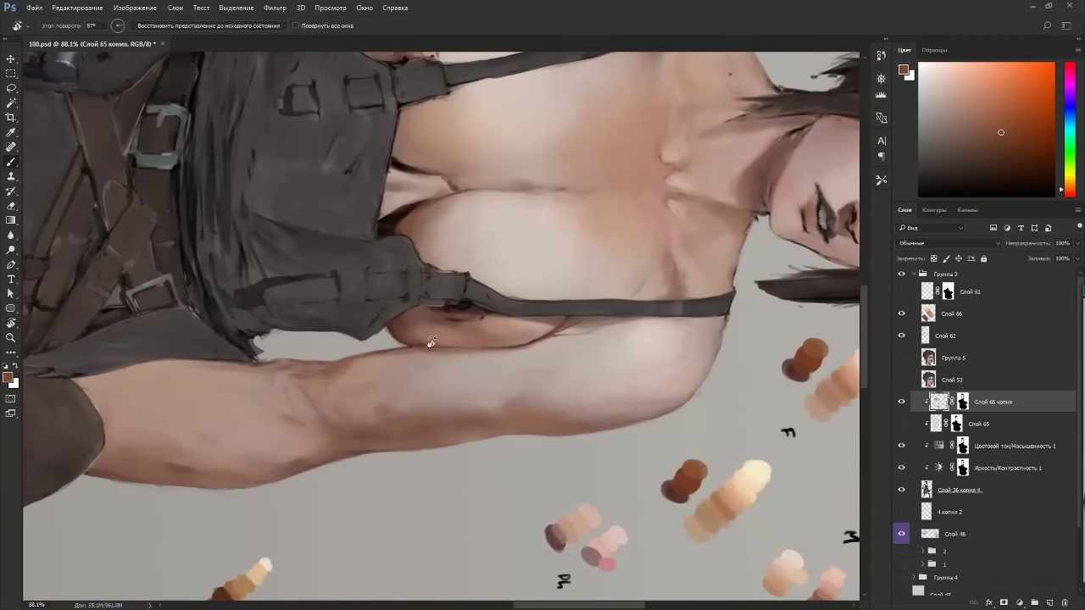
{"action": "key", "text": "b"}
{"action": "key", "text": "bracketright"}
{"action": "left_click", "coordinate": [391, 407], "text": "alt"}
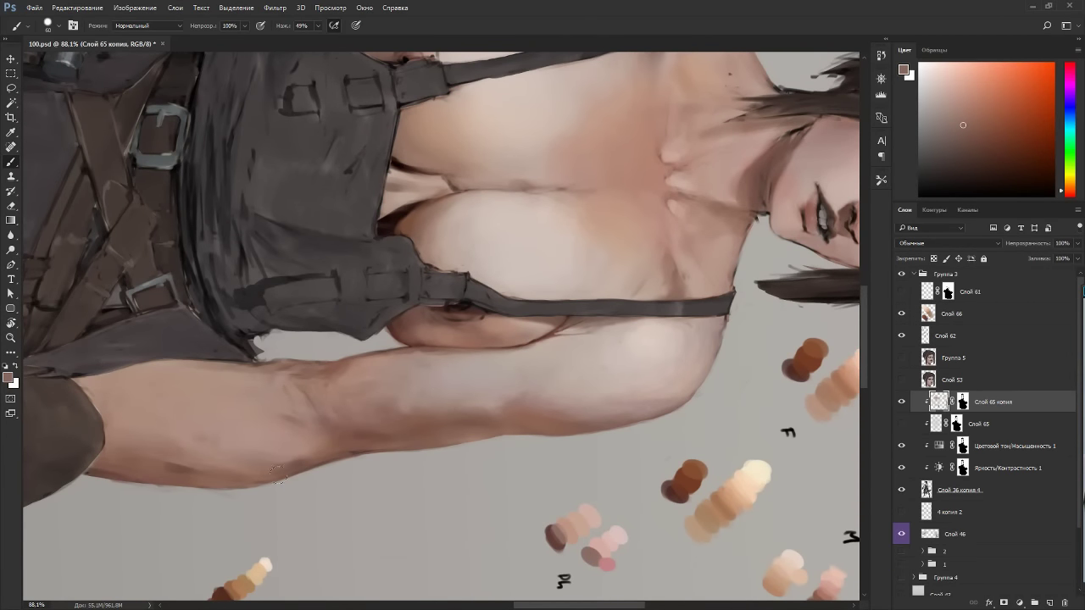
{"action": "left_click_drag", "start_coordinate": [307, 509], "coordinate": [382, 390]}
Add a warm tan patch from the B swatches to the forearm below the elbow and blend it with sampled skin.
{"action": "left_click", "coordinate": [322, 463], "text": "alt"}
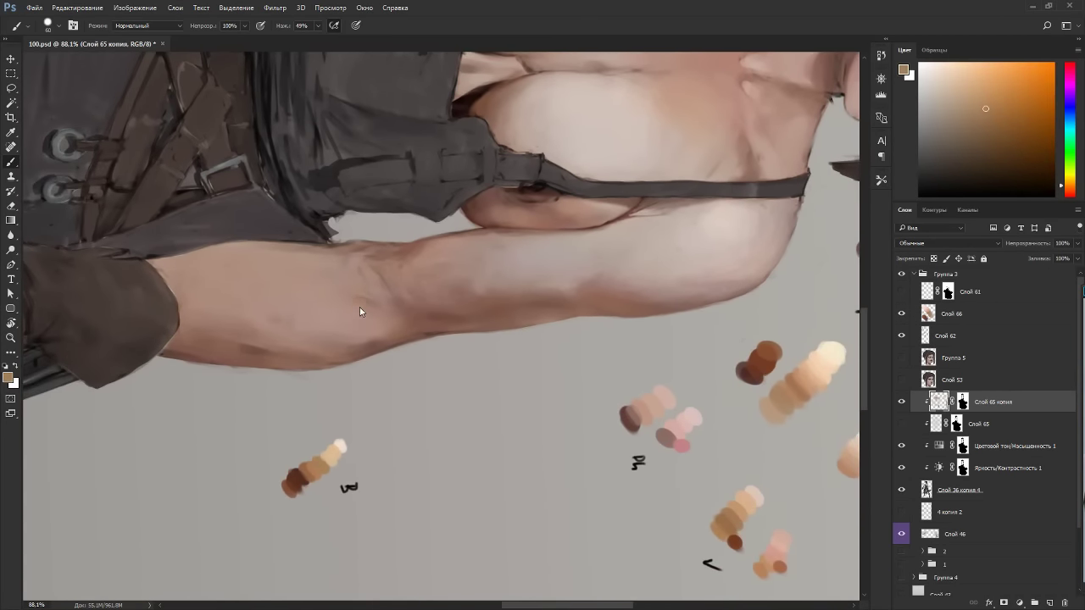
{"action": "left_click", "coordinate": [326, 468], "text": "alt"}
{"action": "left_click_drag", "start_coordinate": [310, 316], "coordinate": [301, 299]}
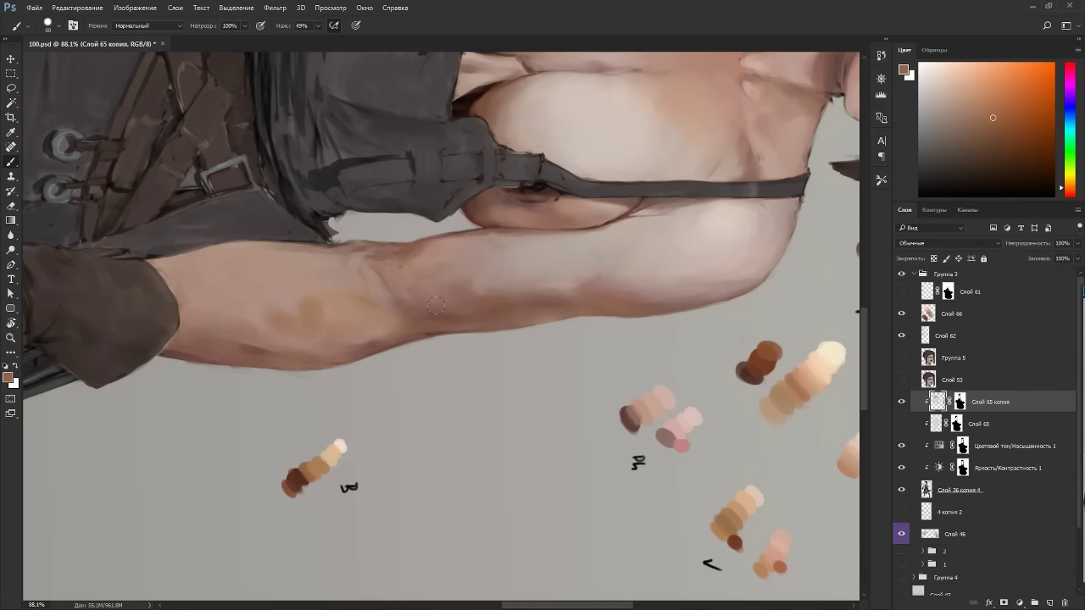
{"action": "key", "text": "Escape"}
{"action": "key", "text": "r"}
{"action": "left_click_drag", "start_coordinate": [647, 276], "coordinate": [585, 170]}
{"action": "left_click", "coordinate": [493, 464], "text": "alt"}
{"action": "left_click_drag", "start_coordinate": [491, 453], "coordinate": [501, 432]}
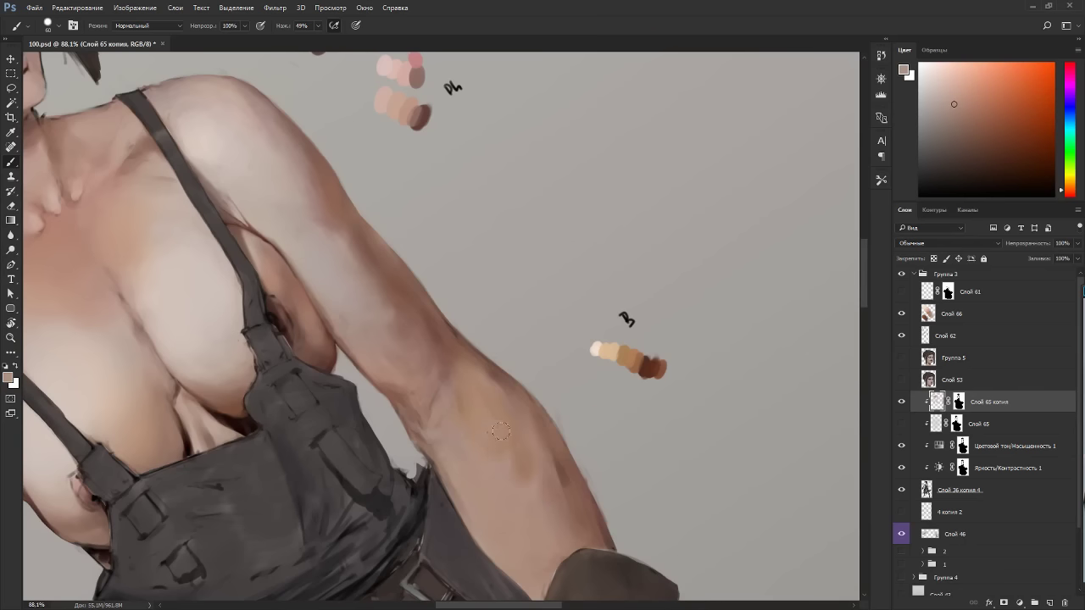
Shade the outer forearm from the elbow toward the glove with browns from the B swatches, shifting the hue toward red.
{"action": "left_click", "coordinate": [652, 362], "text": "alt"}
{"action": "left_click", "coordinate": [1065, 191]}
{"action": "mouse_move", "coordinate": [492, 414]}
{"action": "left_mouse_down"}
{"action": "mouse_move", "coordinate": [480, 397]}
{"action": "mouse_move", "coordinate": [523, 446]}
{"action": "mouse_move", "coordinate": [499, 403]}
{"action": "left_mouse_up"}
{"action": "left_click", "coordinate": [493, 439], "text": "alt"}
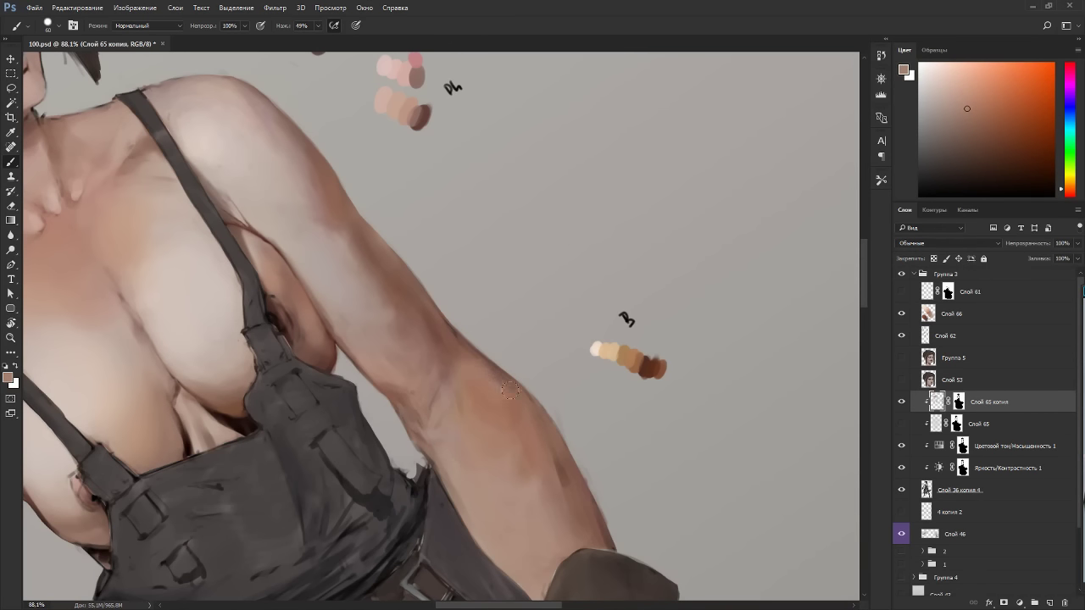
{"action": "left_click", "coordinate": [649, 365], "text": "alt"}
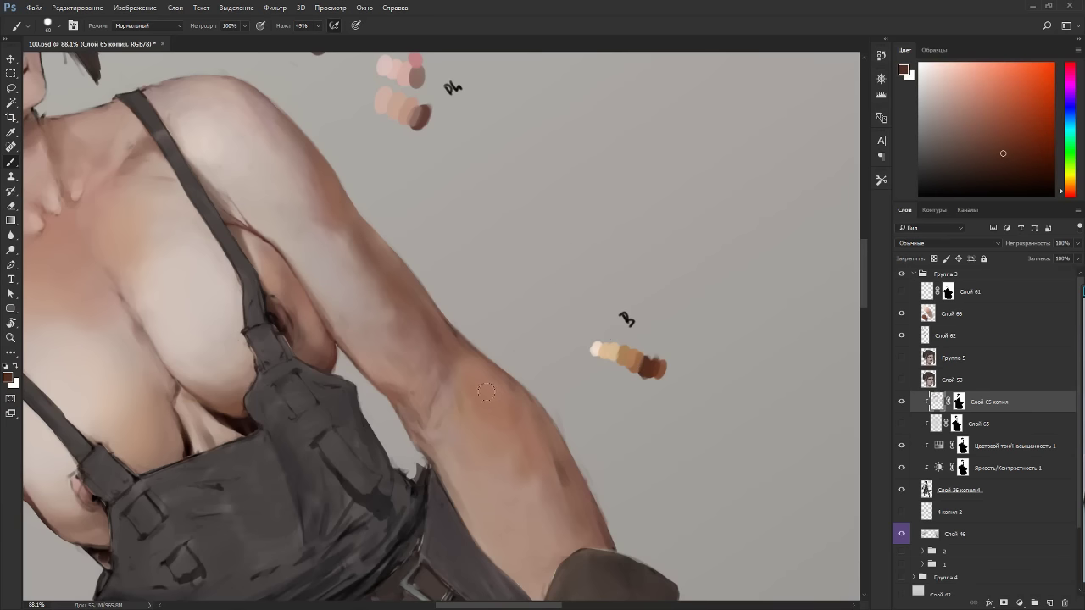
{"action": "mouse_move", "coordinate": [503, 409]}
{"action": "left_mouse_down"}
{"action": "mouse_move", "coordinate": [486, 366]}
{"action": "mouse_move", "coordinate": [535, 424]}
{"action": "mouse_move", "coordinate": [542, 410]}
{"action": "mouse_move", "coordinate": [578, 473]}
{"action": "mouse_move", "coordinate": [588, 526]}
{"action": "left_mouse_up"}
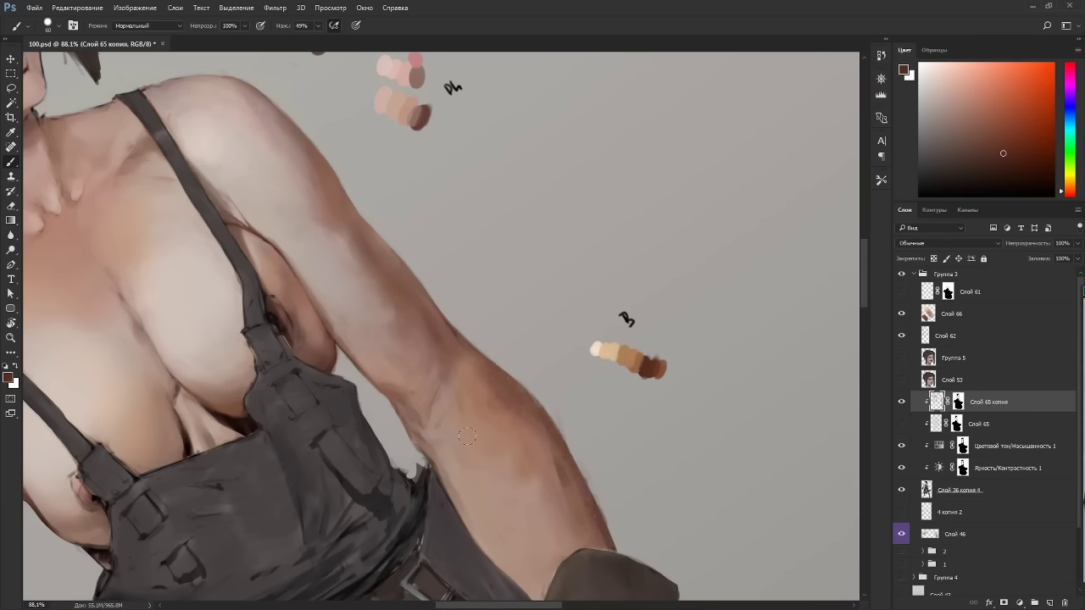
{"action": "left_click", "coordinate": [507, 398], "text": "alt"}
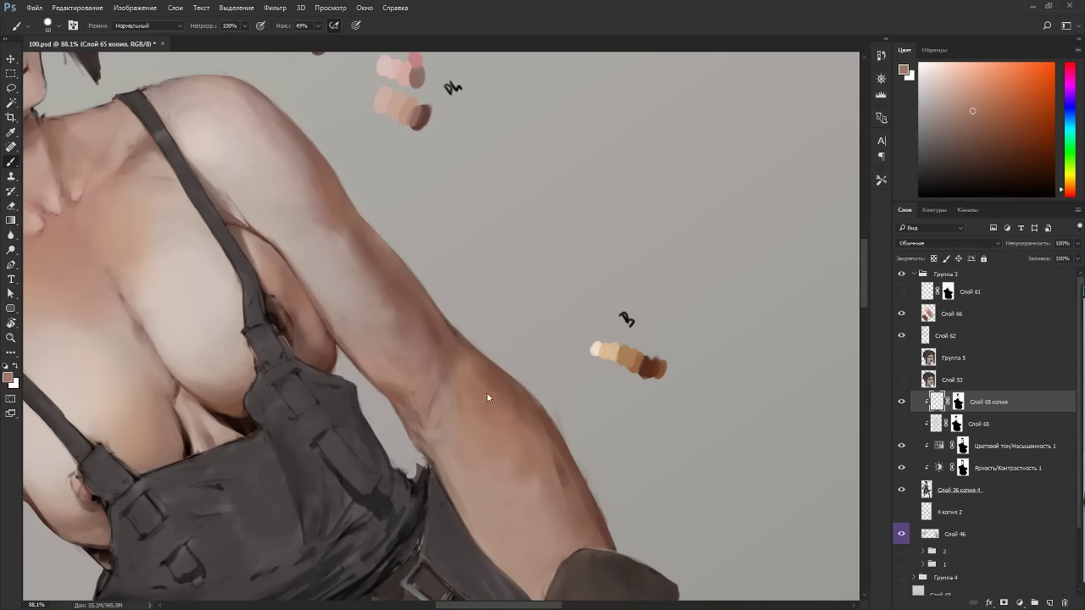
Refine the forearm's outer contour with sampled reddish browns on a rotated canvas.
{"action": "key", "text": "r"}
{"action": "mouse_move", "coordinate": [532, 496]}
{"action": "left_mouse_down"}
{"action": "mouse_move", "coordinate": [609, 305]}
{"action": "mouse_move", "coordinate": [627, 323]}
{"action": "left_mouse_up"}
{"action": "left_click", "coordinate": [608, 298], "text": "alt"}
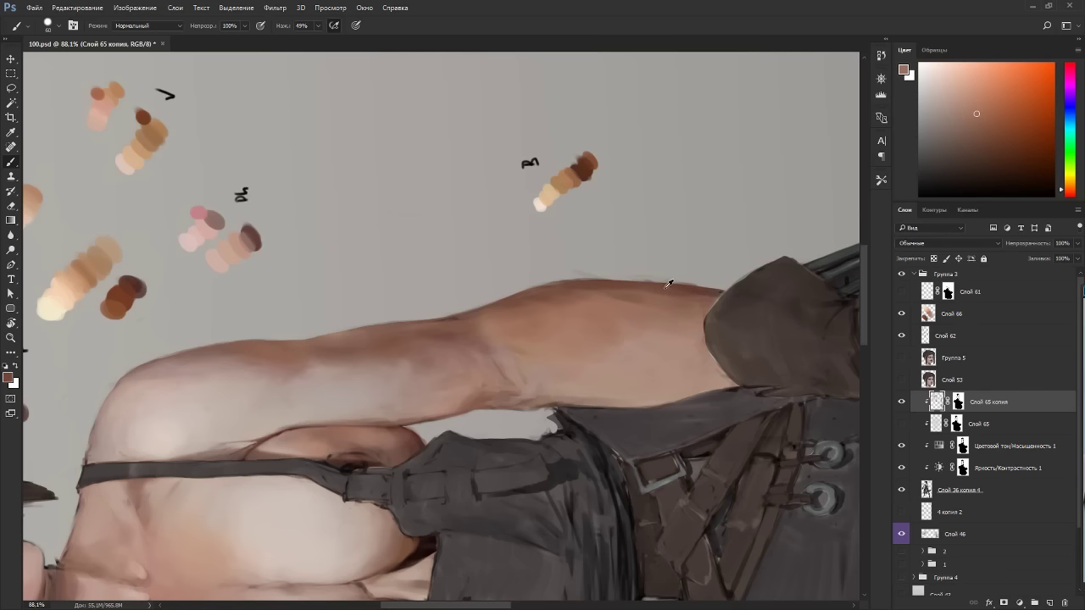
{"action": "left_click", "coordinate": [643, 302], "text": "alt"}
{"action": "key", "text": "Escape"}
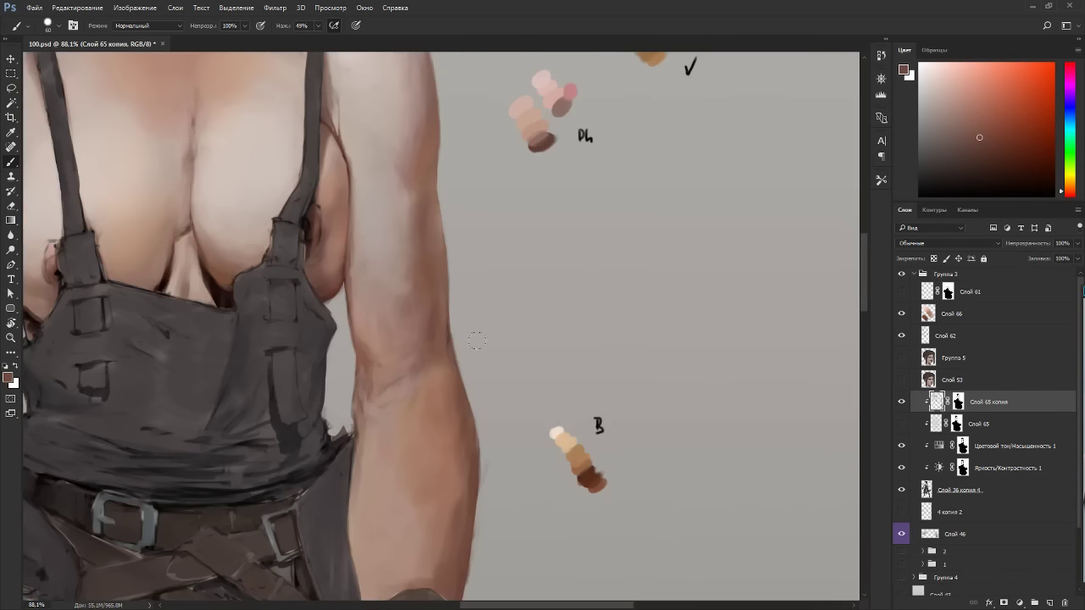
Warm the inner forearm above the glove with tans from the B swatches, blending with sampled skin tones.
{"action": "left_click", "coordinate": [436, 497], "text": "alt"}
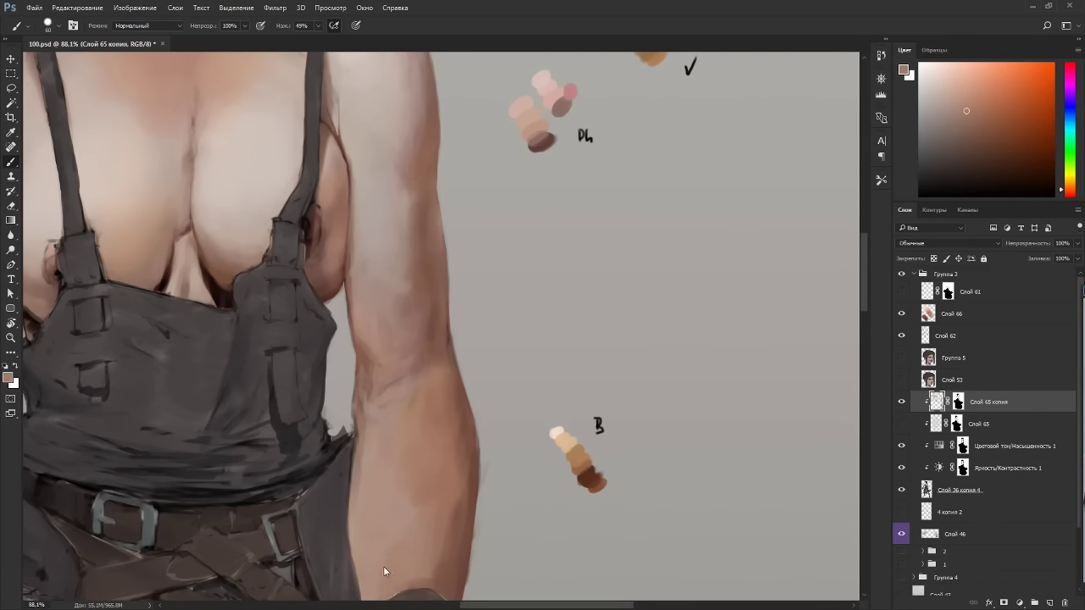
{"action": "left_click_drag", "start_coordinate": [405, 479], "coordinate": [585, 320]}
{"action": "left_click", "coordinate": [662, 345], "text": "alt"}
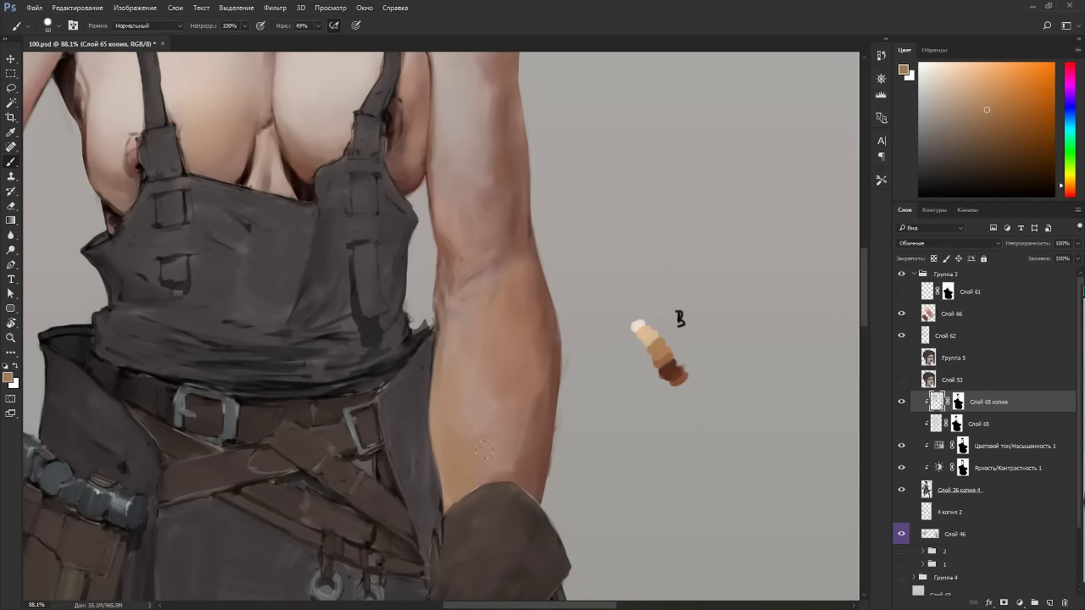
{"action": "left_click", "coordinate": [458, 397], "text": "alt"}
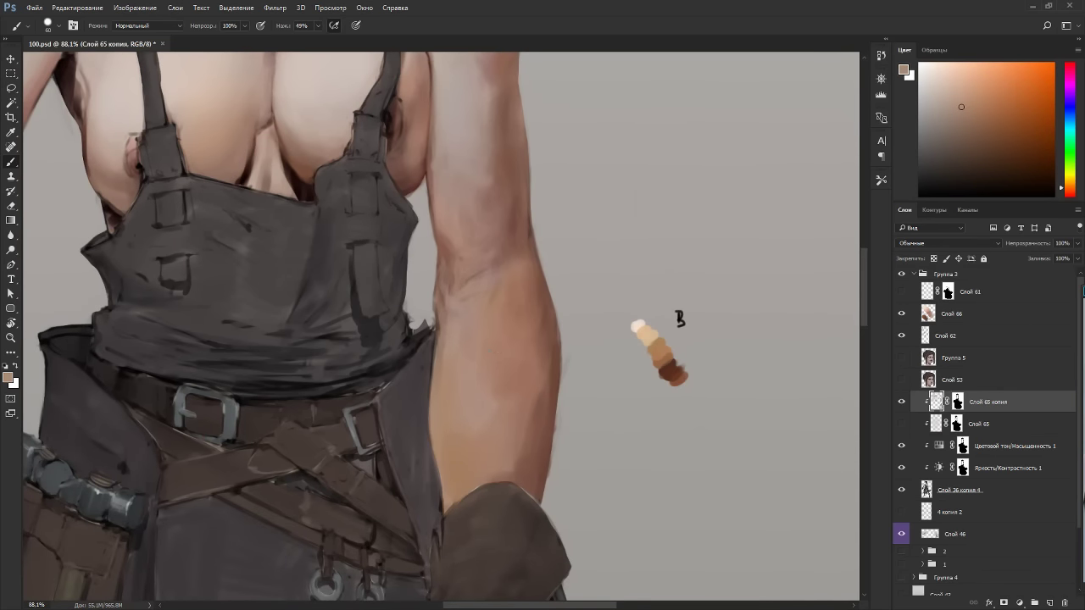
{"action": "left_click", "coordinate": [669, 357], "text": "alt"}
{"action": "left_click_drag", "start_coordinate": [449, 465], "coordinate": [445, 500]}
{"action": "mouse_move", "coordinate": [437, 436]}
{"action": "left_mouse_down"}
{"action": "mouse_move", "coordinate": [447, 507]}
{"action": "mouse_move", "coordinate": [435, 381]}
{"action": "mouse_move", "coordinate": [453, 491]}
{"action": "left_mouse_up"}
{"action": "left_click", "coordinate": [452, 430], "text": "alt"}
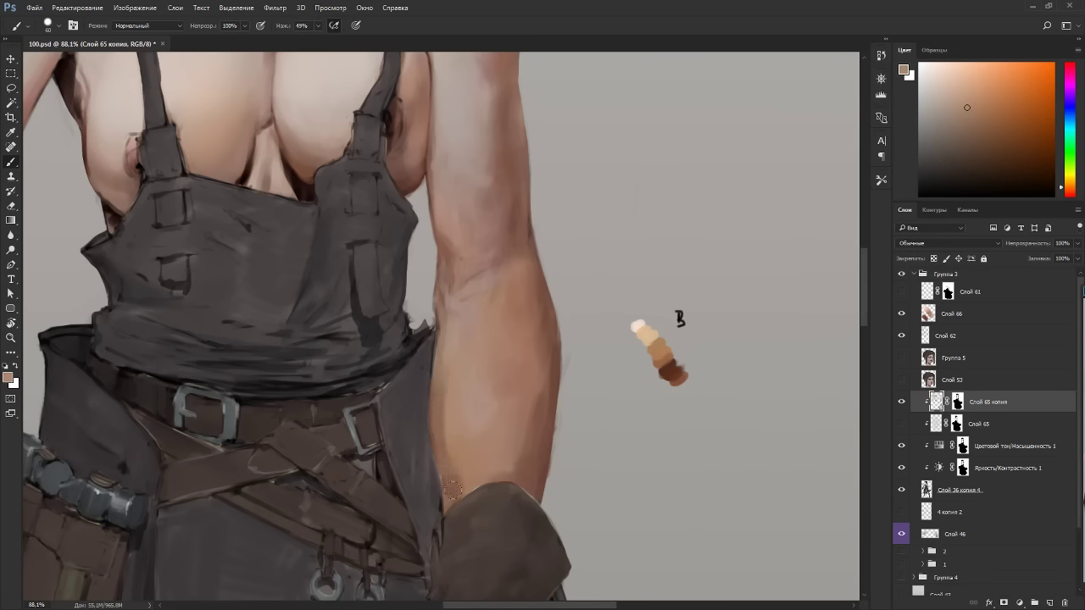
Blend the forearm skin beside the glove cuff with sampled tan and reddish tones on a rotated canvas.
{"action": "key", "text": "r"}
{"action": "mouse_move", "coordinate": [612, 441]}
{"action": "left_mouse_down"}
{"action": "mouse_move", "coordinate": [501, 575]}
{"action": "mouse_move", "coordinate": [307, 456]}
{"action": "left_mouse_up"}
{"action": "left_click", "coordinate": [297, 303], "text": "alt"}
{"action": "left_click_drag", "start_coordinate": [290, 329], "coordinate": [306, 321]}
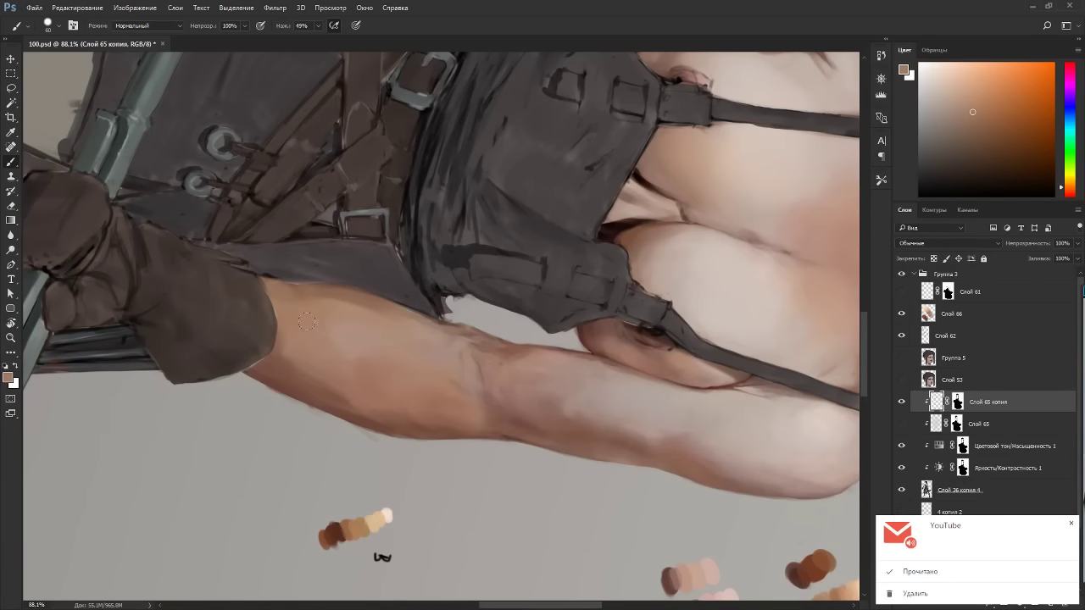
{"action": "left_click", "coordinate": [322, 302], "text": "alt"}
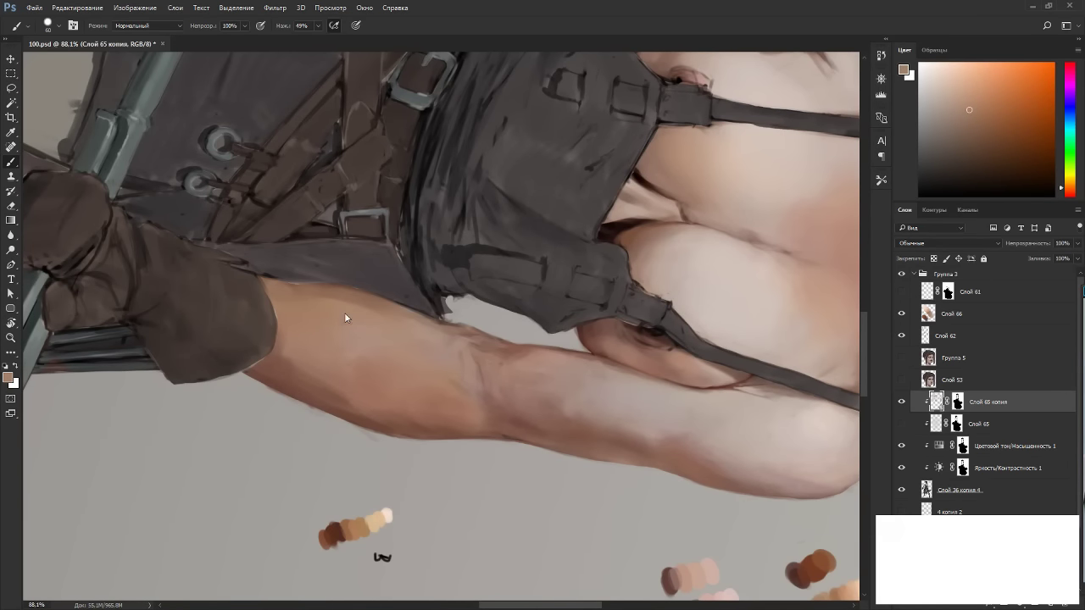
{"action": "left_click", "coordinate": [330, 393], "text": "alt"}
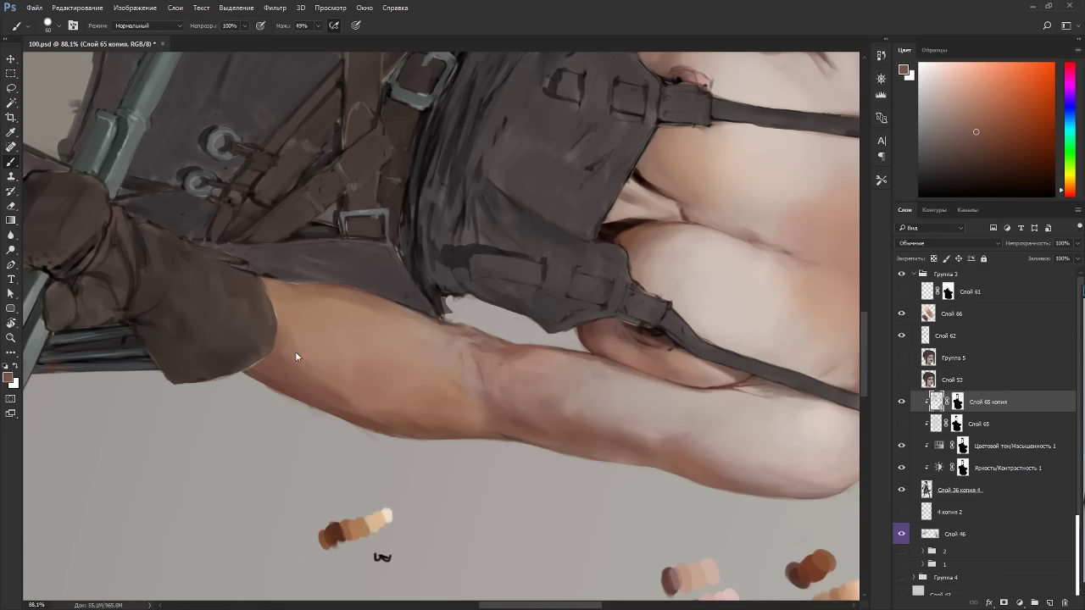
{"action": "key", "text": "Escape"}
{"action": "left_click", "coordinate": [511, 419], "text": "alt"}
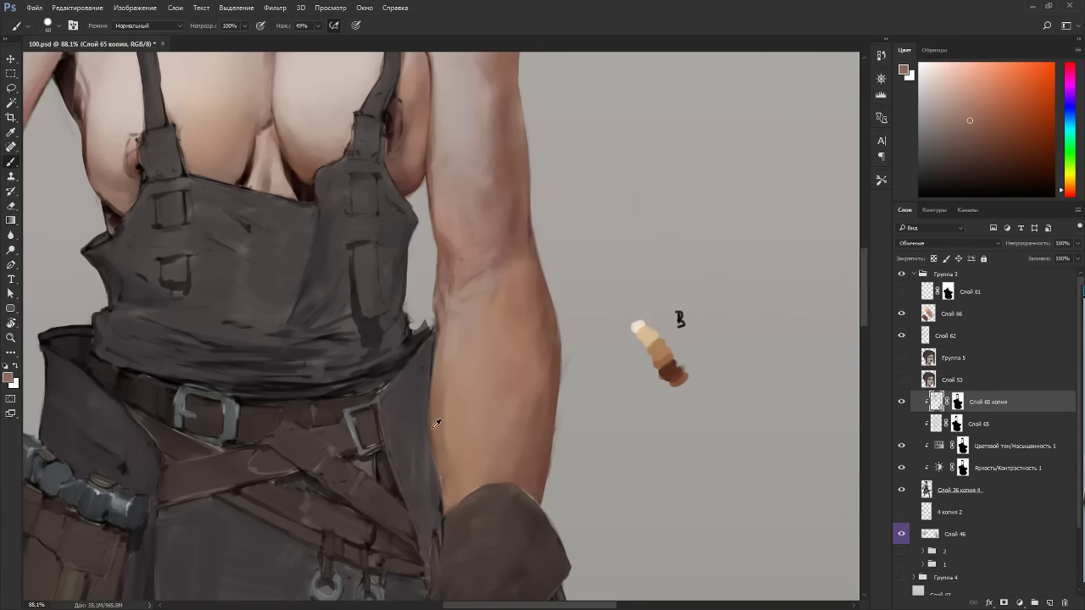
Shade the forearm just below the elbow crease with a reddish brown sampled from the arm.
{"action": "scroll", "coordinate": [444, 365], "scroll_direction": "down", "scroll_amount": 10}
{"action": "key", "text": "r"}
{"action": "left_click_drag", "start_coordinate": [691, 410], "coordinate": [585, 339]}
{"action": "key", "text": "Escape"}
{"action": "scroll", "coordinate": [451, 448], "scroll_direction": "up", "scroll_amount": 7}
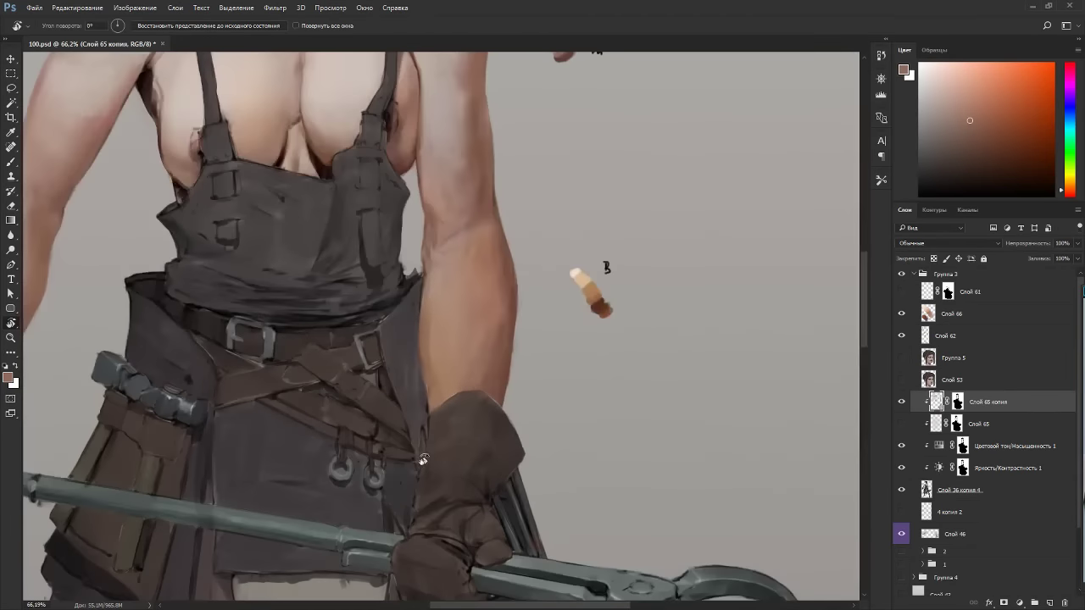
{"action": "key", "text": "b"}
{"action": "left_click", "coordinate": [460, 218], "text": "alt"}
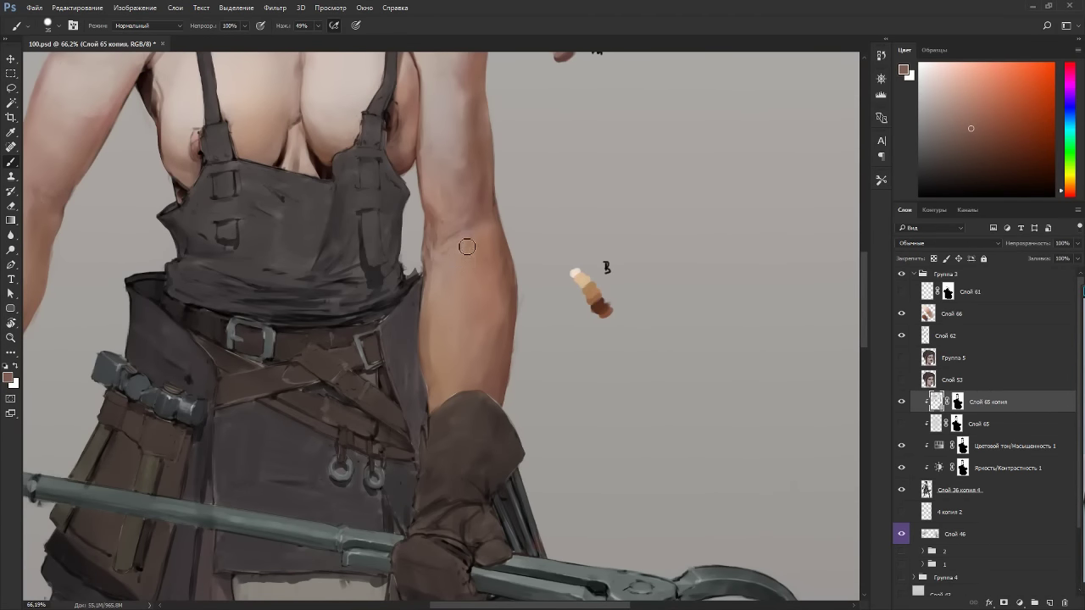
{"action": "left_click_drag", "start_coordinate": [467, 247], "coordinate": [463, 267]}
Blend the outer lower forearm toward the glove with sampled reddish browns, using a larger brush on a rotated canvas.
{"action": "left_click", "coordinate": [504, 300], "text": "alt"}
{"action": "left_click", "coordinate": [499, 318], "text": "alt"}
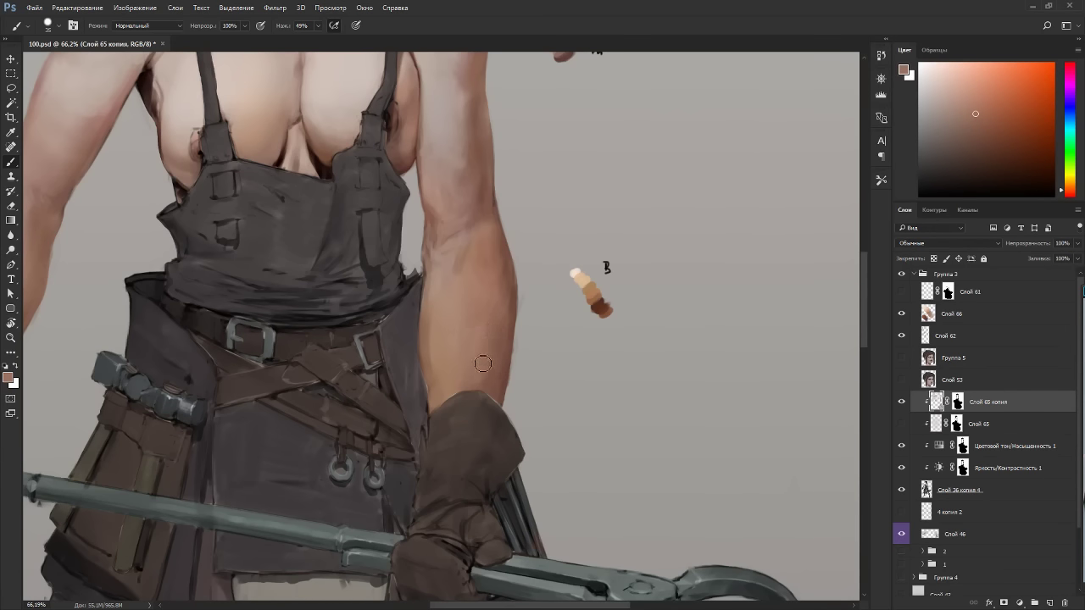
{"action": "left_click", "coordinate": [486, 391], "text": "alt"}
{"action": "left_click", "coordinate": [503, 364], "text": "alt"}
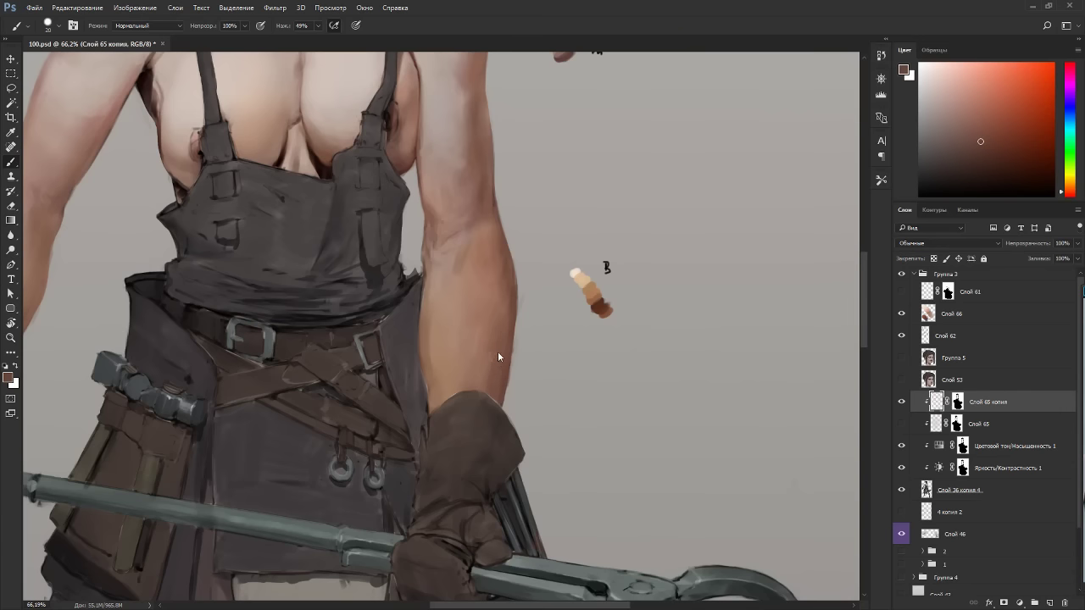
{"action": "key", "text": "r"}
{"action": "mouse_move", "coordinate": [499, 358]}
{"action": "left_mouse_down"}
{"action": "mouse_move", "coordinate": [418, 521]}
{"action": "mouse_move", "coordinate": [266, 271]}
{"action": "mouse_move", "coordinate": [382, 335]}
{"action": "left_mouse_up"}
{"action": "key", "text": "bracketright"}
{"action": "key", "text": "bracketright"}
{"action": "key", "text": "bracketright"}
{"action": "left_click", "coordinate": [399, 380], "text": "alt"}
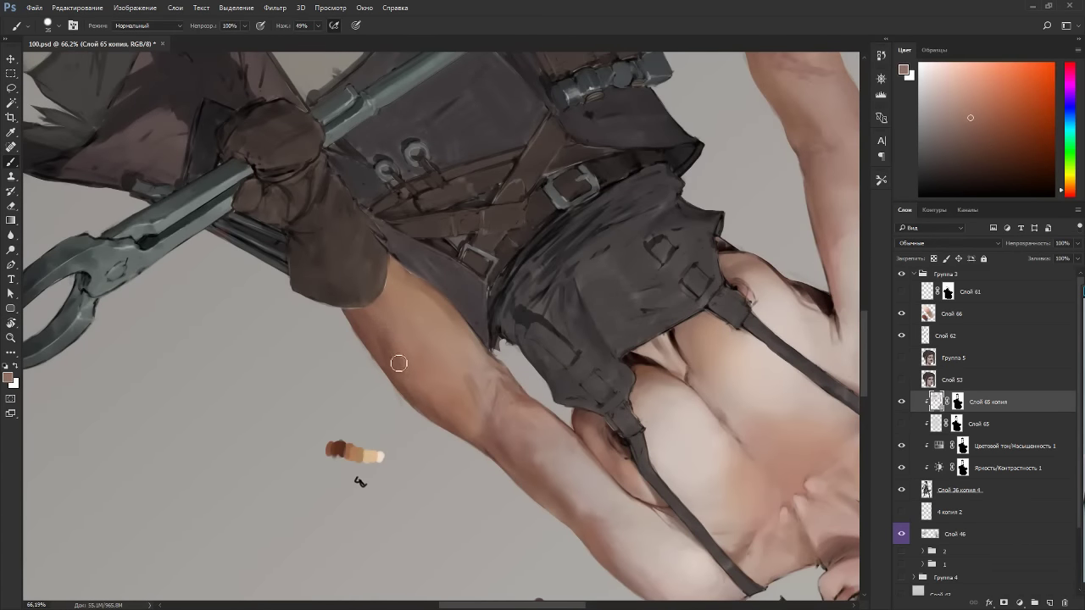
Smooth the shading on the outer forearm's muscle bulge below the elbow with sampled reddish browns.
{"action": "key", "text": "r"}
{"action": "key", "text": "Escape"}
{"action": "left_click_drag", "start_coordinate": [585, 320], "coordinate": [497, 285]}
{"action": "left_click", "coordinate": [501, 286], "text": "alt"}
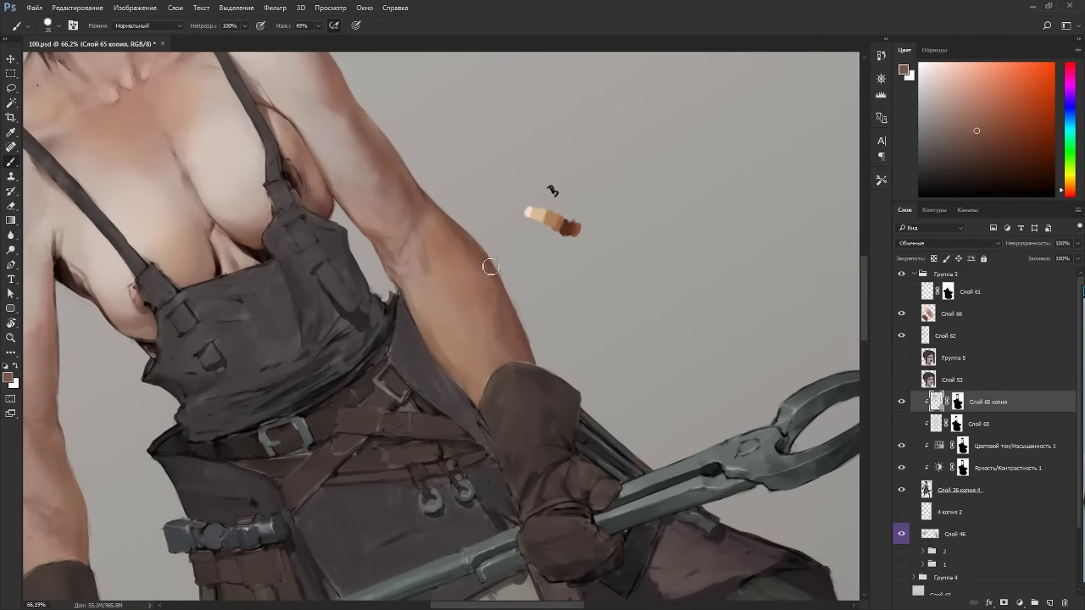
{"action": "left_click_drag", "start_coordinate": [463, 255], "coordinate": [460, 261]}
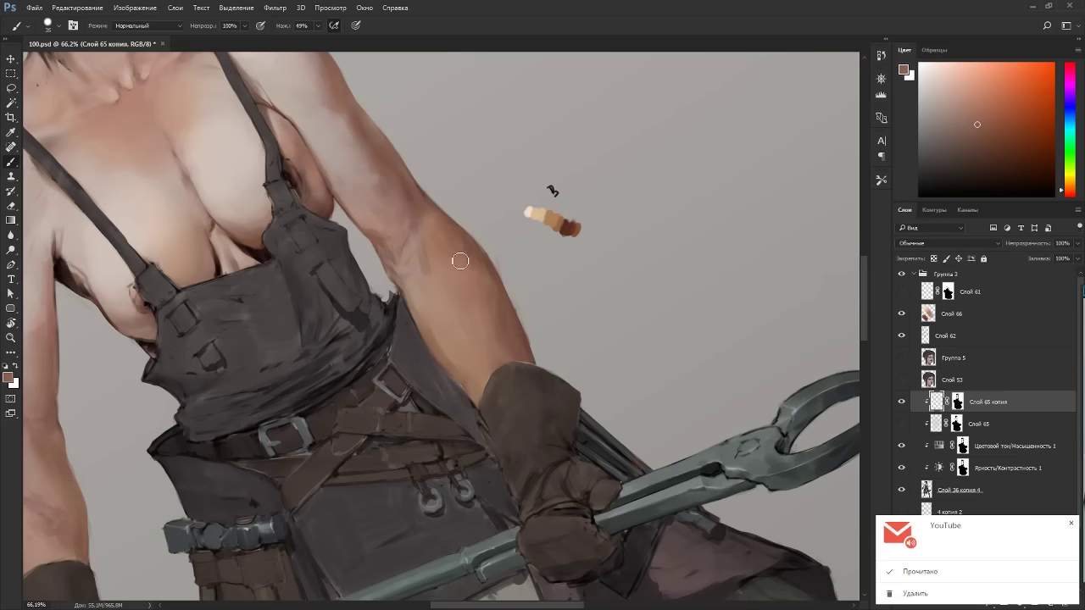
{"action": "left_click", "coordinate": [455, 248], "text": "alt"}
Soften the inner elbow crease with lighter skin tones sampled around the elbow on a rotated canvas.
{"action": "key", "text": "r"}
{"action": "left_click_drag", "start_coordinate": [598, 220], "coordinate": [528, 314]}
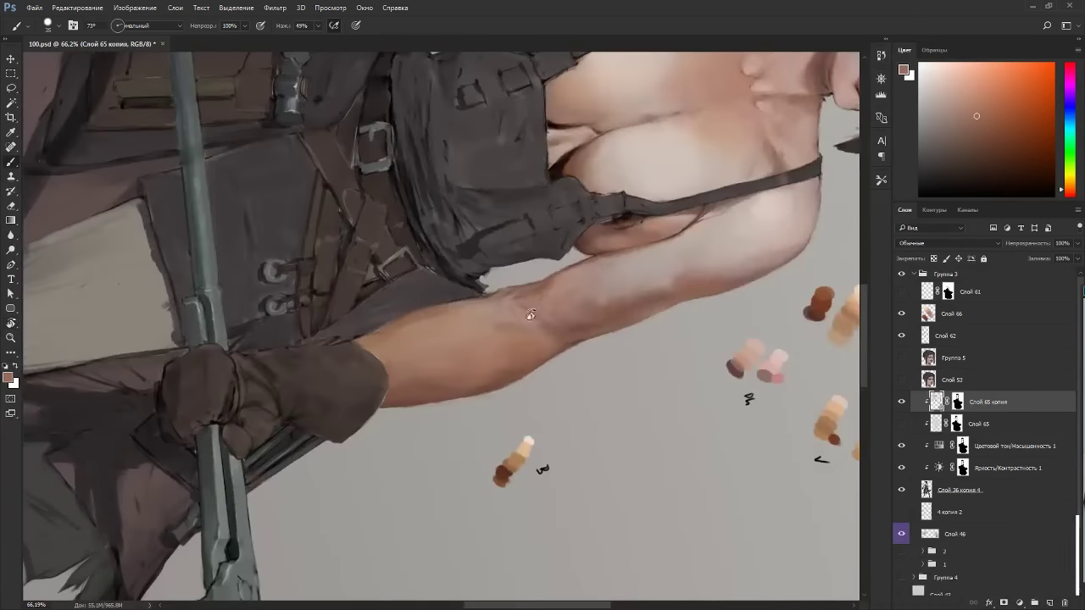
{"action": "key", "text": "b"}
{"action": "left_click", "coordinate": [497, 314], "text": "alt"}
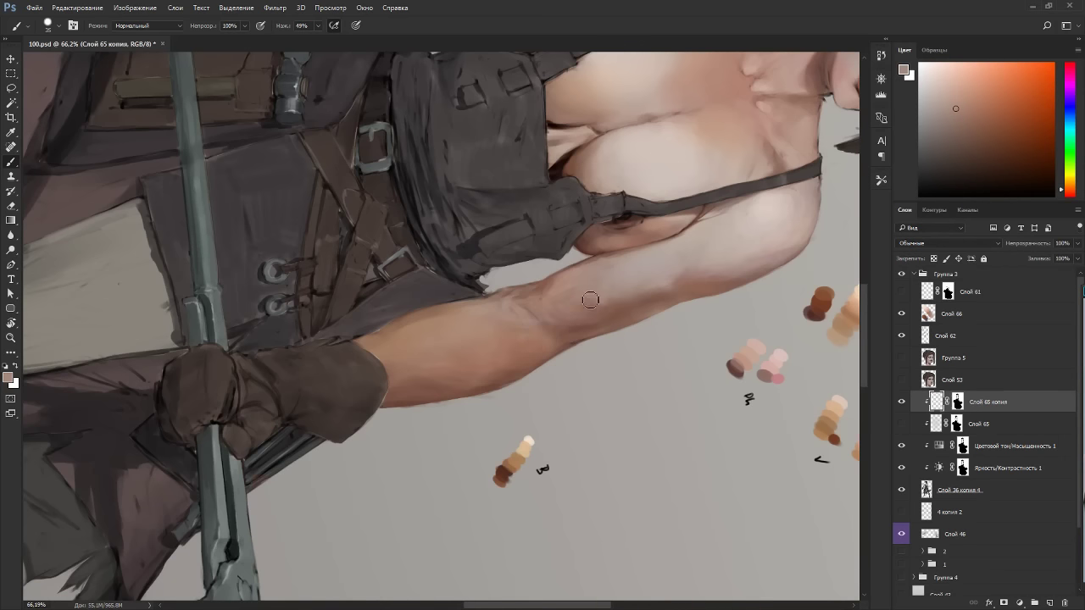
{"action": "key", "text": "Escape"}
{"action": "left_click", "coordinate": [472, 250], "text": "alt"}
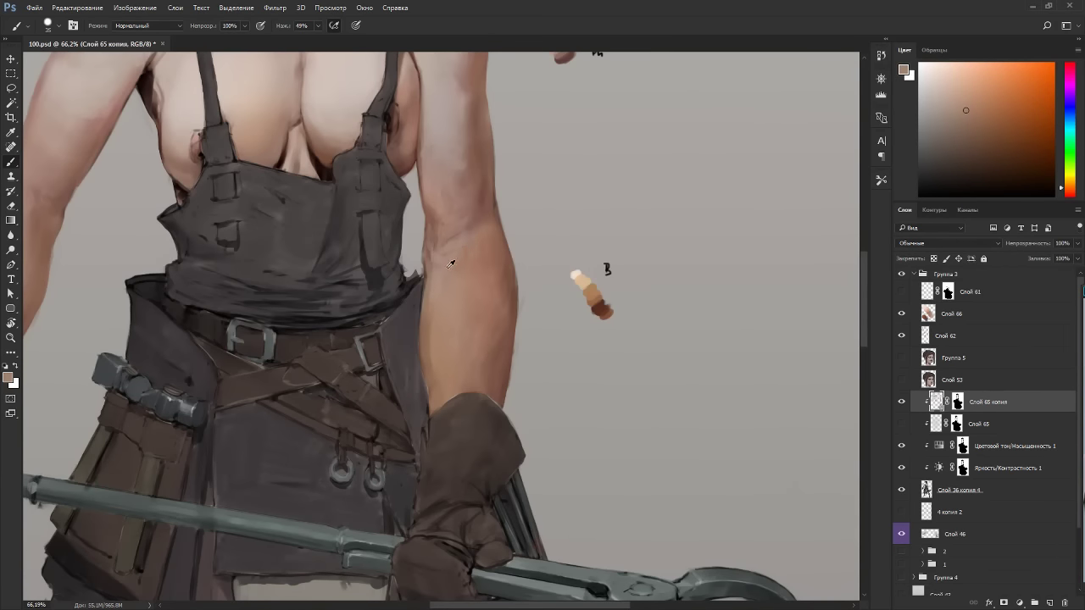
{"action": "left_click", "coordinate": [450, 264], "text": "alt"}
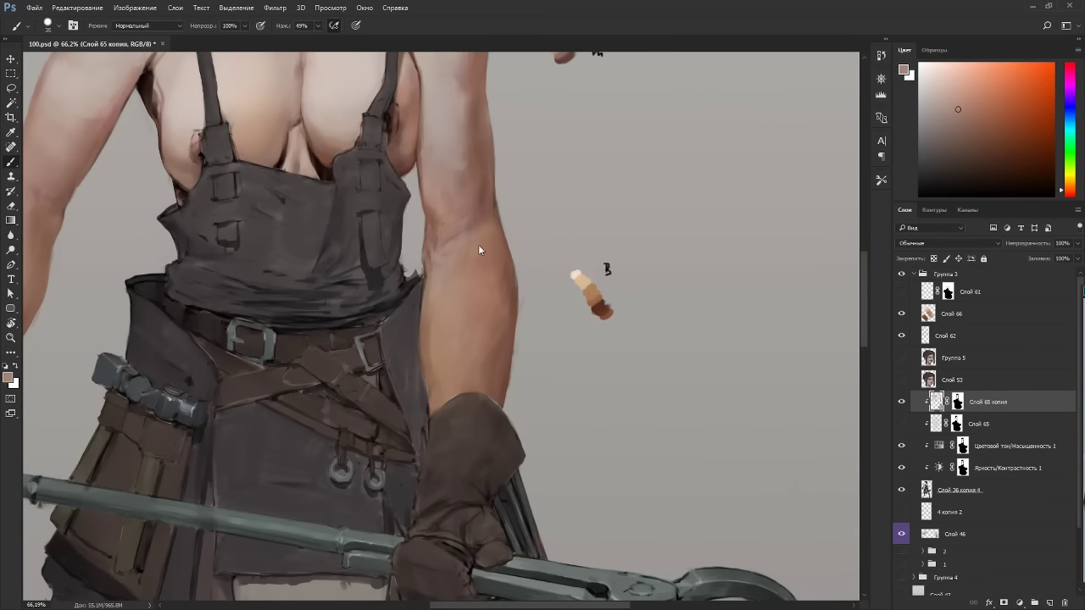
Paint a highlight across the elbow crease with the light B swatches and tone it with sampled skin.
{"action": "left_click", "coordinate": [577, 277], "text": "alt"}
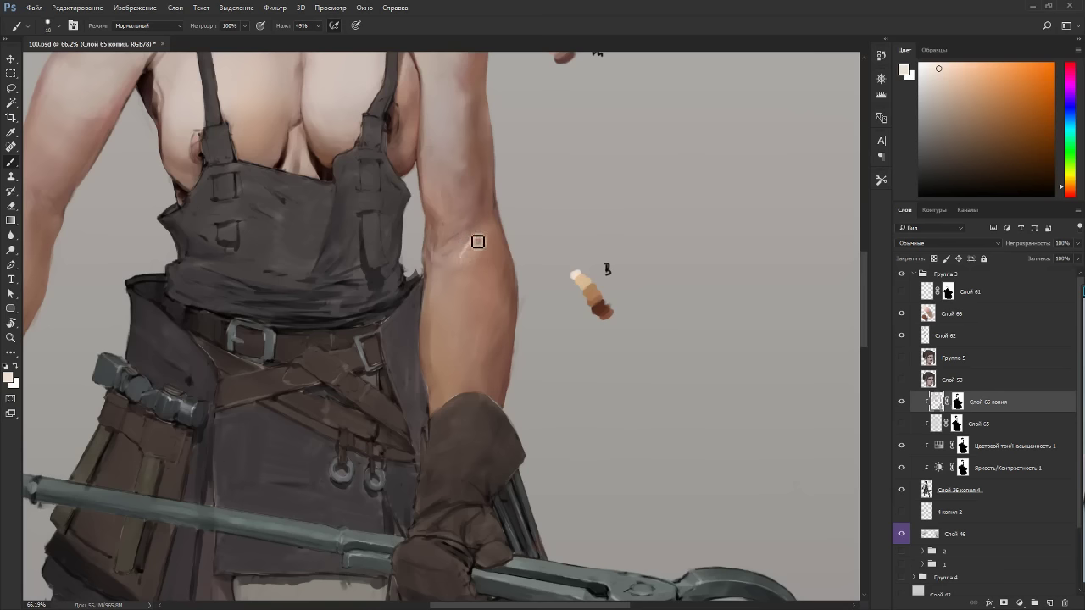
{"action": "left_click_drag", "start_coordinate": [471, 241], "coordinate": [451, 274]}
{"action": "key", "text": "bracketright"}
{"action": "left_click", "coordinate": [585, 280], "text": "alt"}
{"action": "key", "text": "r"}
{"action": "left_click_drag", "start_coordinate": [515, 218], "coordinate": [339, 228]}
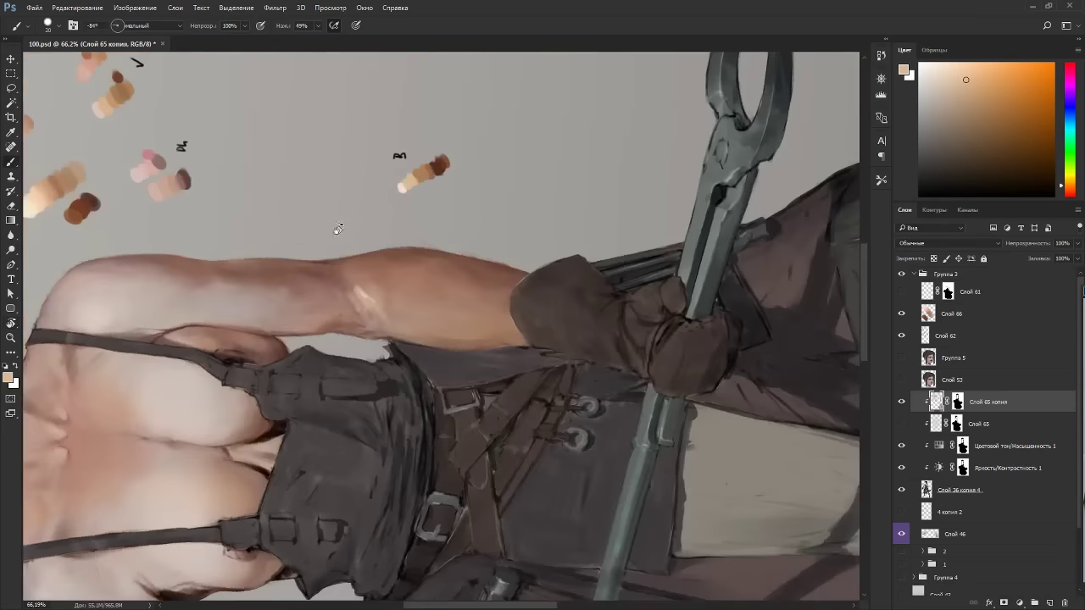
{"action": "left_click", "coordinate": [374, 286], "text": "alt"}
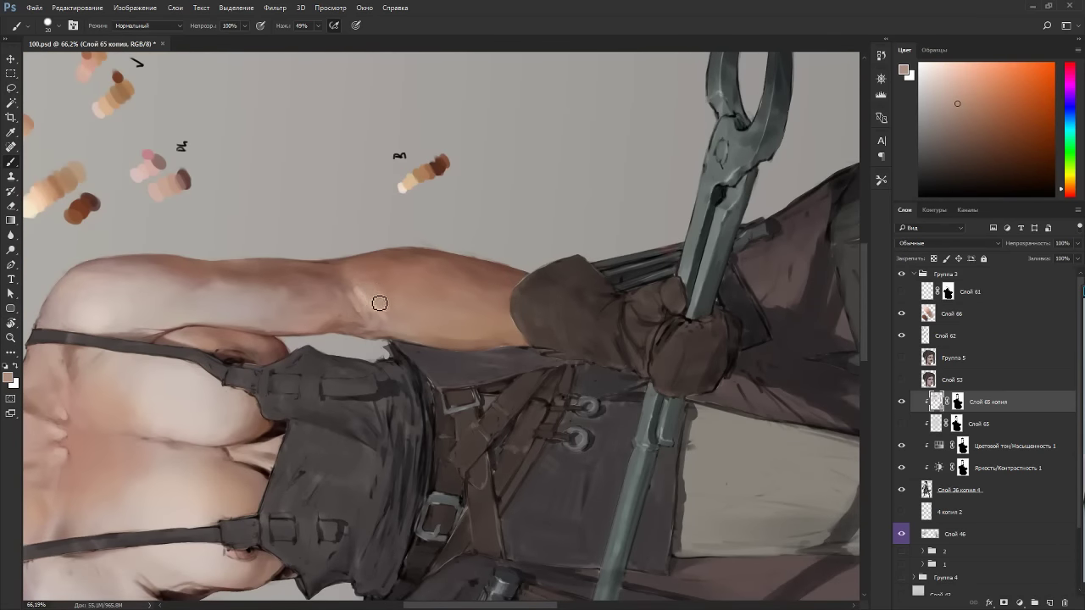
Blend the elbow highlight into the surrounding forearm with sampled skin tones and a larger brush.
{"action": "key", "text": "bracketright"}
{"action": "key", "text": "bracketright"}
{"action": "key", "text": "bracketright"}
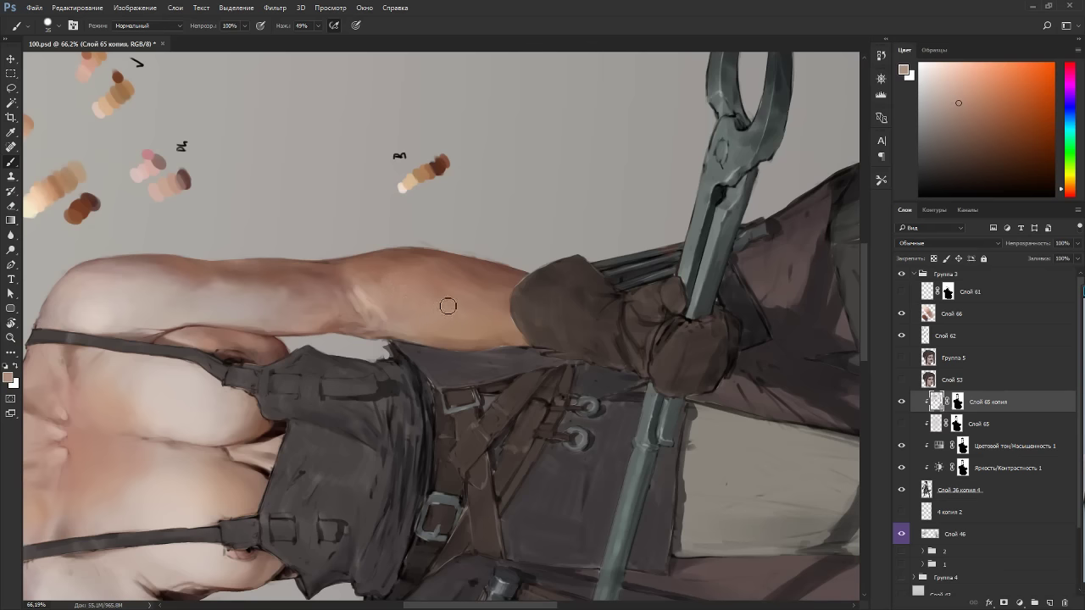
{"action": "key", "text": "r"}
{"action": "left_click_drag", "start_coordinate": [447, 306], "coordinate": [497, 324]}
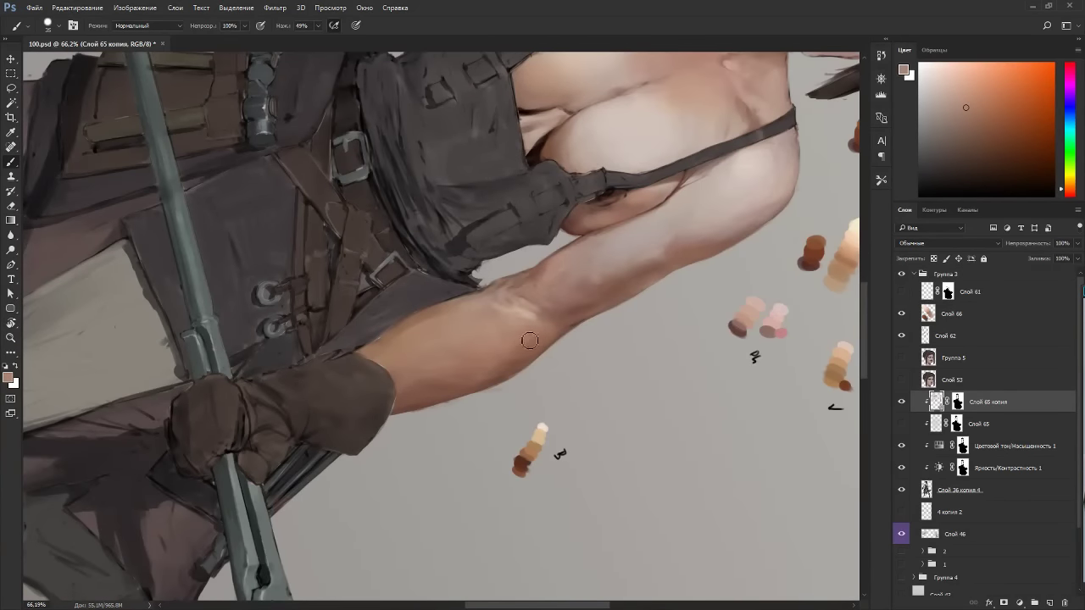
{"action": "left_click", "coordinate": [500, 313], "text": "alt"}
{"action": "key", "text": "Escape"}
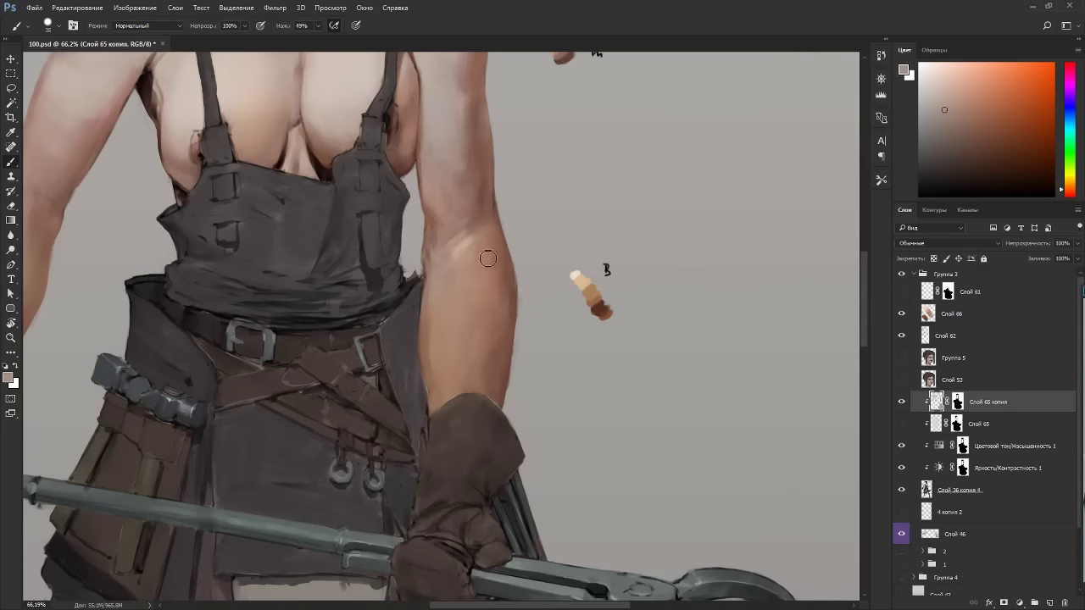
Tint the outer forearm edge below the elbow with a B swatch brown shifted toward red.
{"action": "left_click", "coordinate": [605, 307], "text": "alt"}
{"action": "left_click", "coordinate": [1065, 194]}
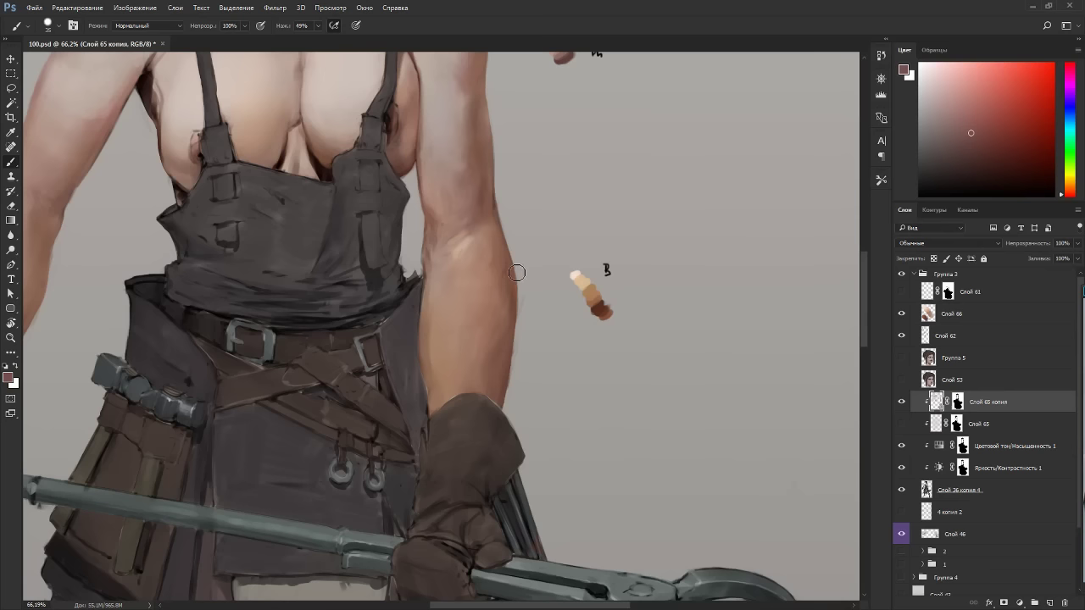
{"action": "left_click", "coordinate": [949, 117]}
{"action": "left_click", "coordinate": [514, 301], "text": "alt"}
Warm the arm just above the elbow with peach tones from the M swatches, blending with a larger brush.
{"action": "left_click_drag", "start_coordinate": [568, 184], "coordinate": [633, 381]}
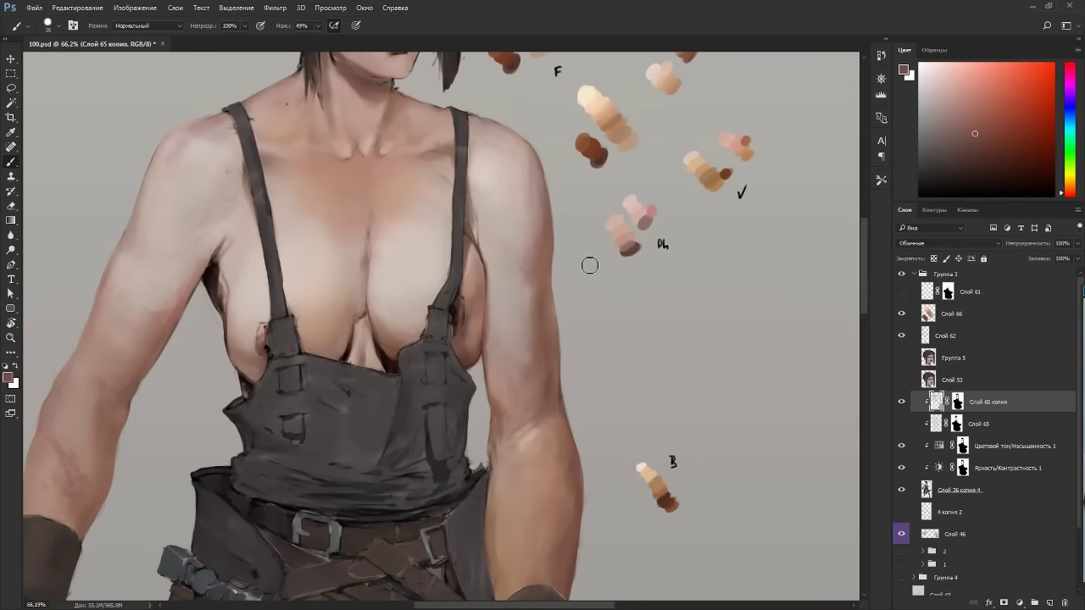
{"action": "key", "text": "r"}
{"action": "left_click_drag", "start_coordinate": [688, 300], "coordinate": [479, 347]}
{"action": "key", "text": "b"}
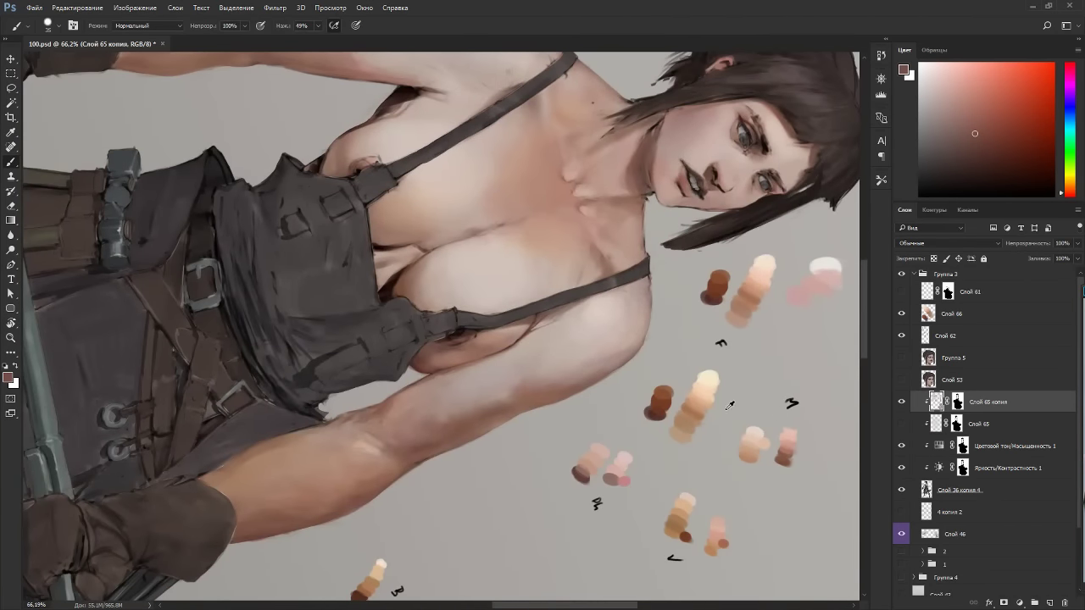
{"action": "left_click", "coordinate": [763, 444], "text": "alt"}
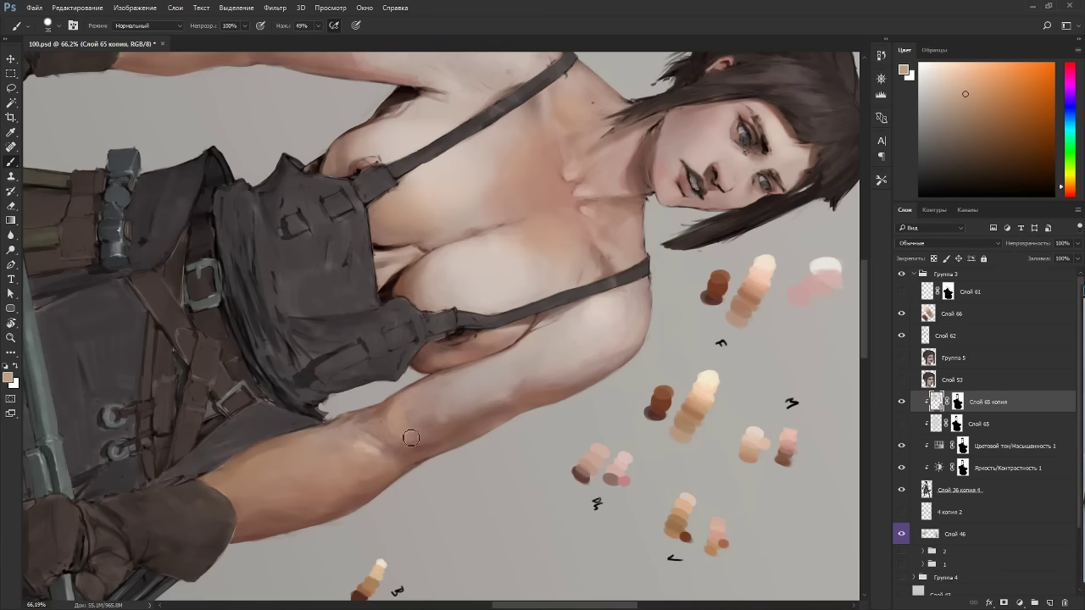
{"action": "left_click", "coordinate": [751, 458], "text": "alt"}
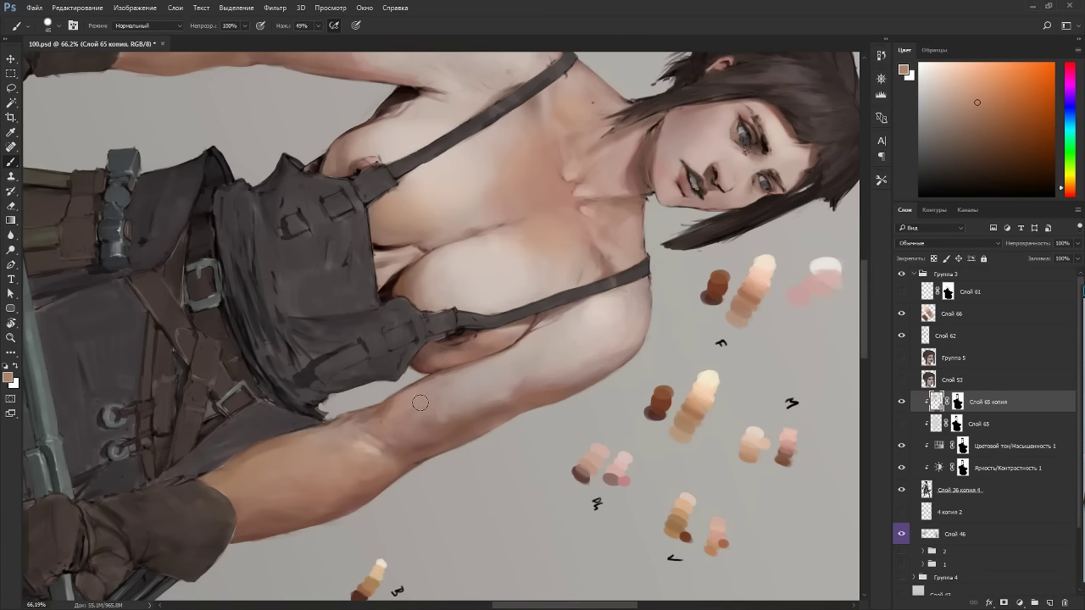
{"action": "key", "text": "bracketright"}
{"action": "mouse_move", "coordinate": [411, 418]}
{"action": "left_mouse_down"}
{"action": "mouse_move", "coordinate": [408, 409]}
{"action": "mouse_move", "coordinate": [426, 431]}
{"action": "mouse_move", "coordinate": [420, 447]}
{"action": "left_mouse_up"}
{"action": "left_click", "coordinate": [428, 442], "text": "alt"}
Deepen the outer arm above the elbow with an F swatch tone darkened and shifted toward red.
{"action": "left_click", "coordinate": [756, 296], "text": "alt"}
{"action": "key", "text": "Escape"}
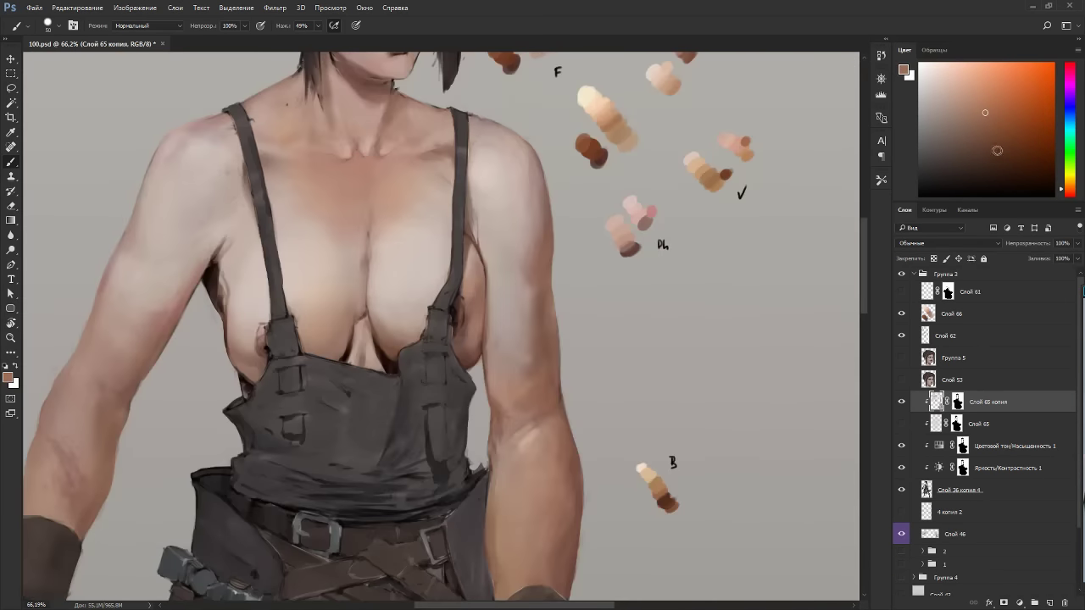
{"action": "left_click", "coordinate": [988, 133]}
{"action": "left_click", "coordinate": [1070, 194]}
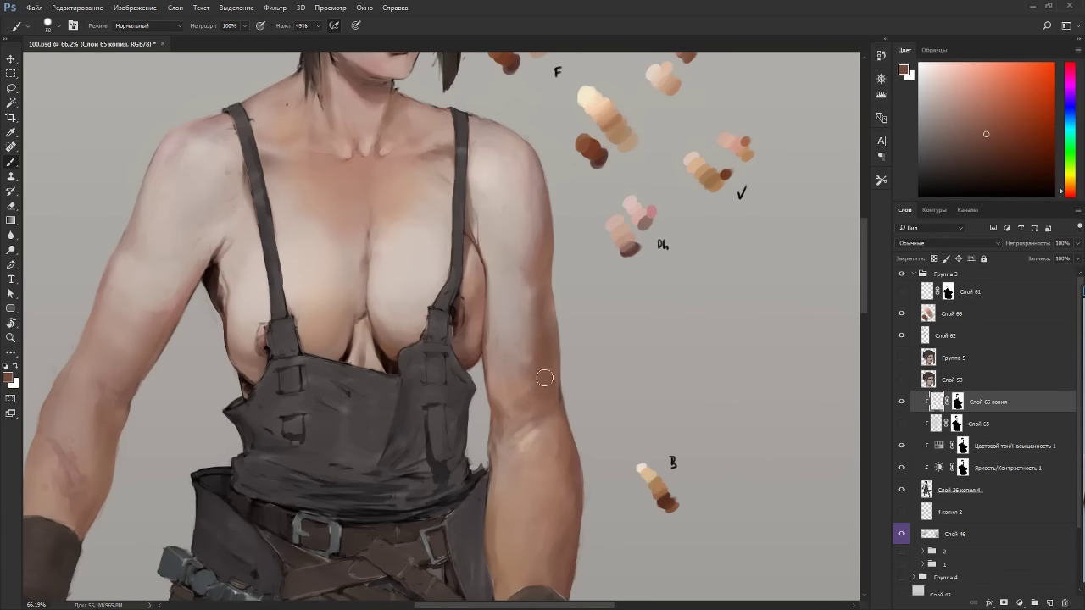
{"action": "key", "text": "r"}
{"action": "left_click_drag", "start_coordinate": [551, 206], "coordinate": [415, 165]}
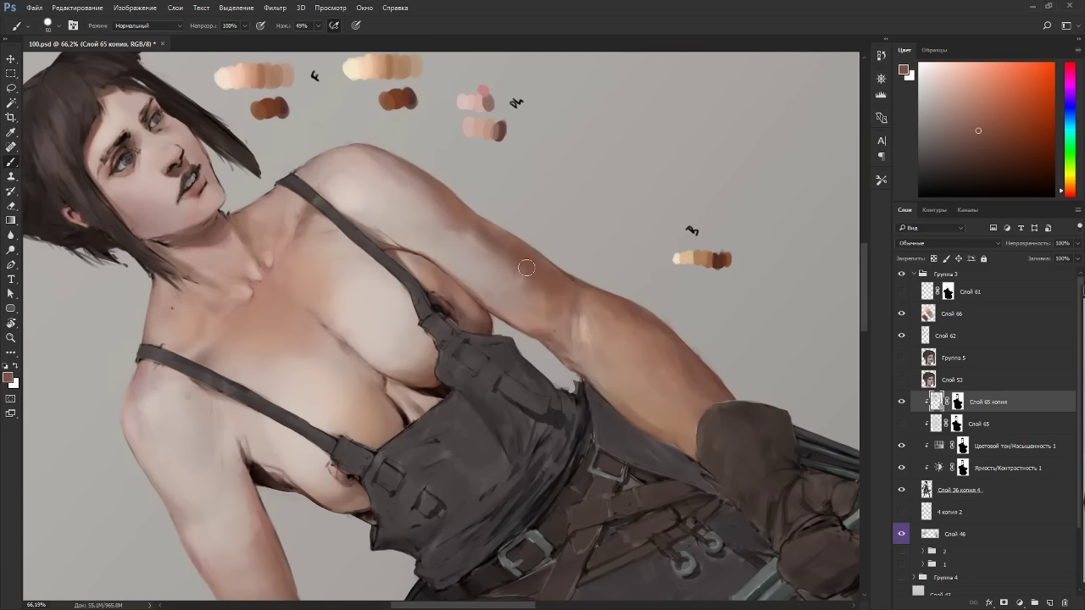
Blend the arm just above the elbow and its outer edge with skin tones sampled from the surrounding area.
{"action": "key", "text": "r"}
{"action": "mouse_move", "coordinate": [513, 153]}
{"action": "left_mouse_down"}
{"action": "mouse_move", "coordinate": [685, 245]}
{"action": "mouse_move", "coordinate": [551, 446]}
{"action": "left_mouse_up"}
{"action": "left_click", "coordinate": [406, 416], "text": "alt"}
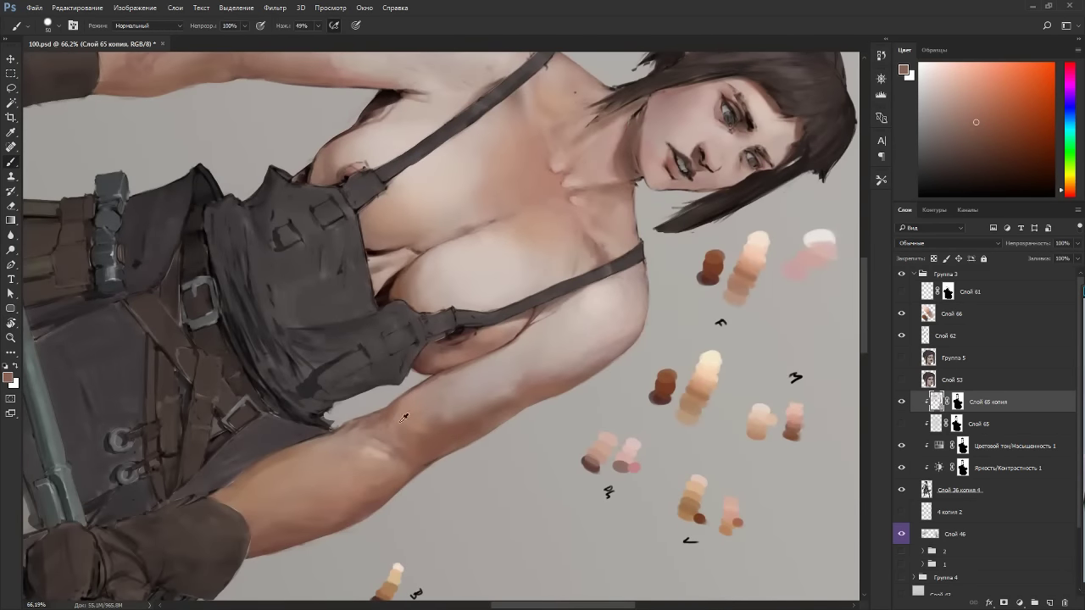
{"action": "left_click", "coordinate": [351, 456], "text": "alt"}
{"action": "left_click", "coordinate": [434, 440], "text": "alt"}
{"action": "key", "text": "Escape"}
{"action": "left_click", "coordinate": [524, 391], "text": "alt"}
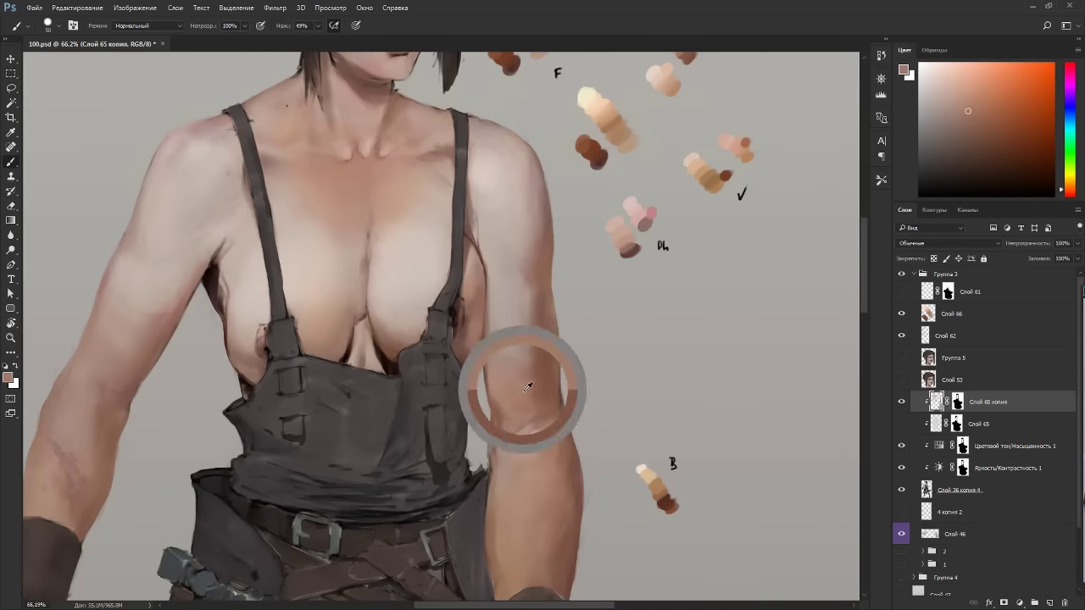
{"action": "left_click", "coordinate": [556, 333], "text": "alt"}
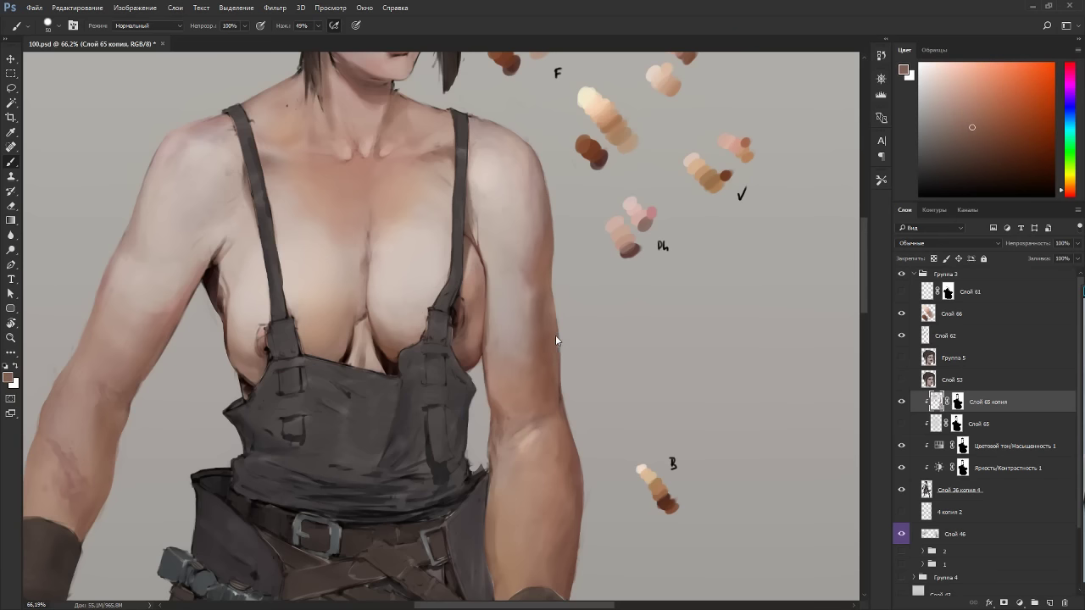
{"action": "left_click", "coordinate": [547, 346], "text": "alt"}
Lighten the middle of the upper arm with light peach tones from the palette swatches, including the F swatch.
{"action": "left_click_drag", "start_coordinate": [607, 111], "coordinate": [632, 149]}
{"action": "left_click", "coordinate": [632, 149], "text": "alt"}
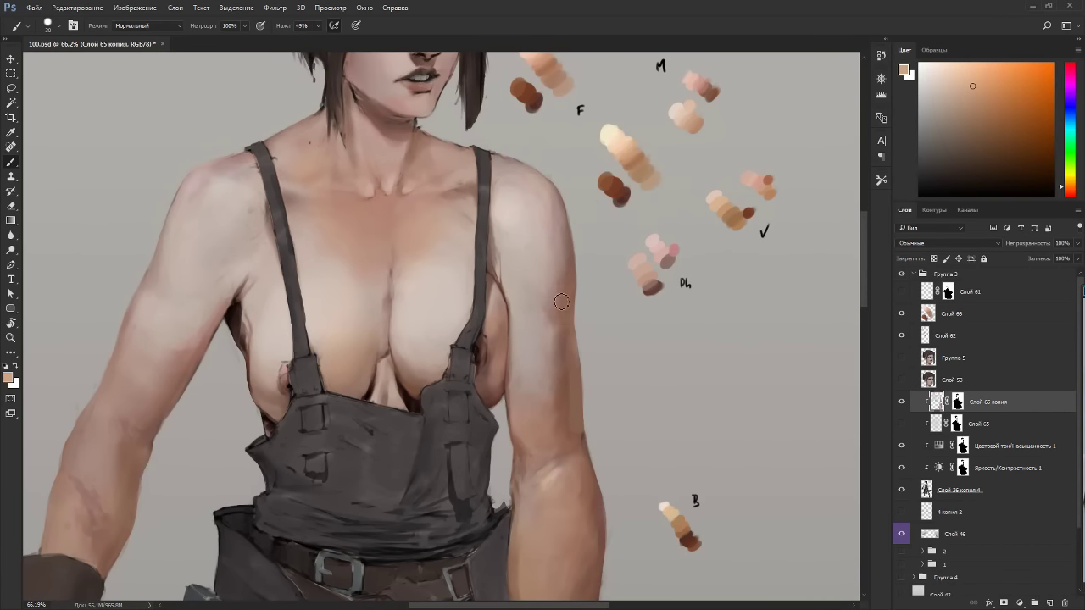
{"action": "key", "text": "r"}
{"action": "mouse_move", "coordinate": [545, 374]}
{"action": "left_mouse_down"}
{"action": "mouse_move", "coordinate": [526, 399]}
{"action": "mouse_move", "coordinate": [385, 424]}
{"action": "mouse_move", "coordinate": [344, 401]}
{"action": "left_mouse_up"}
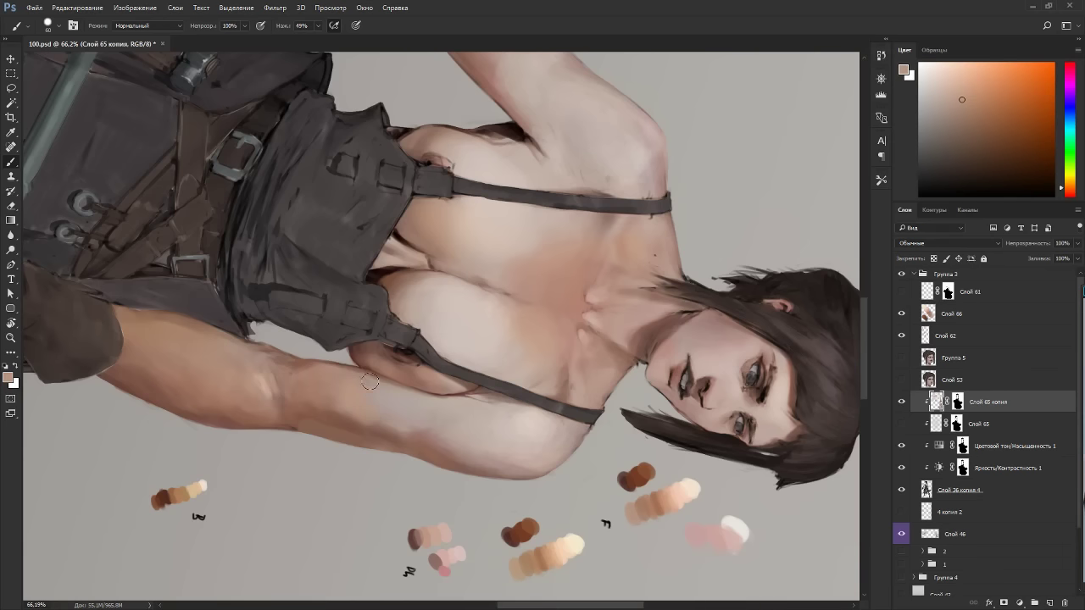
{"action": "left_click", "coordinate": [567, 546], "text": "alt"}
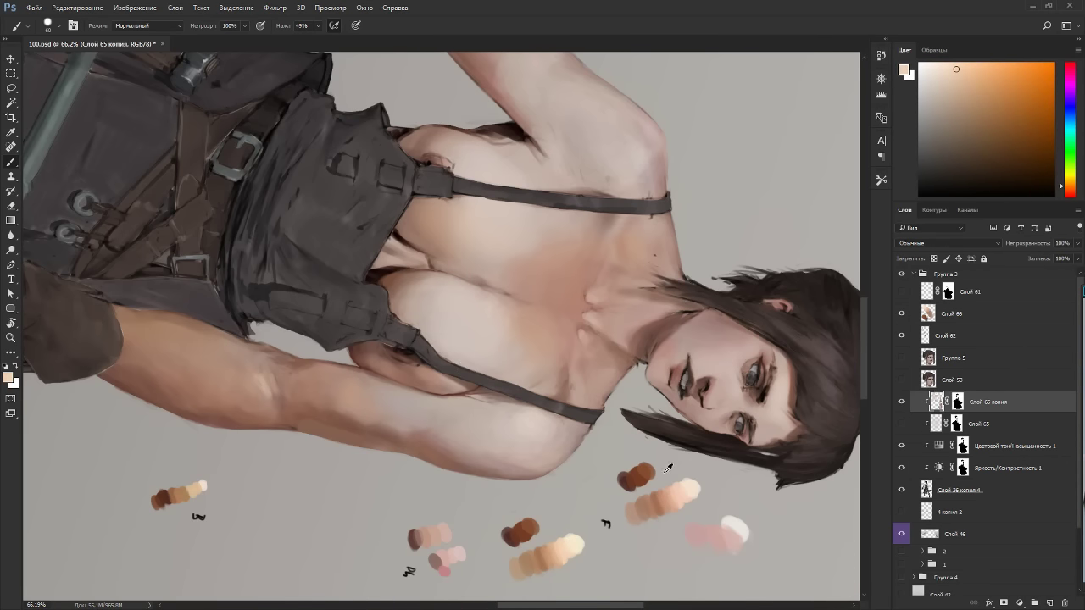
{"action": "left_click", "coordinate": [680, 498], "text": "alt"}
{"action": "mouse_move", "coordinate": [375, 386]}
{"action": "left_mouse_down"}
{"action": "mouse_move", "coordinate": [376, 409]}
{"action": "mouse_move", "coordinate": [416, 400]}
{"action": "mouse_move", "coordinate": [415, 419]}
{"action": "left_mouse_up"}
{"action": "key", "text": "Escape"}
{"action": "left_click", "coordinate": [535, 363], "text": "alt"}
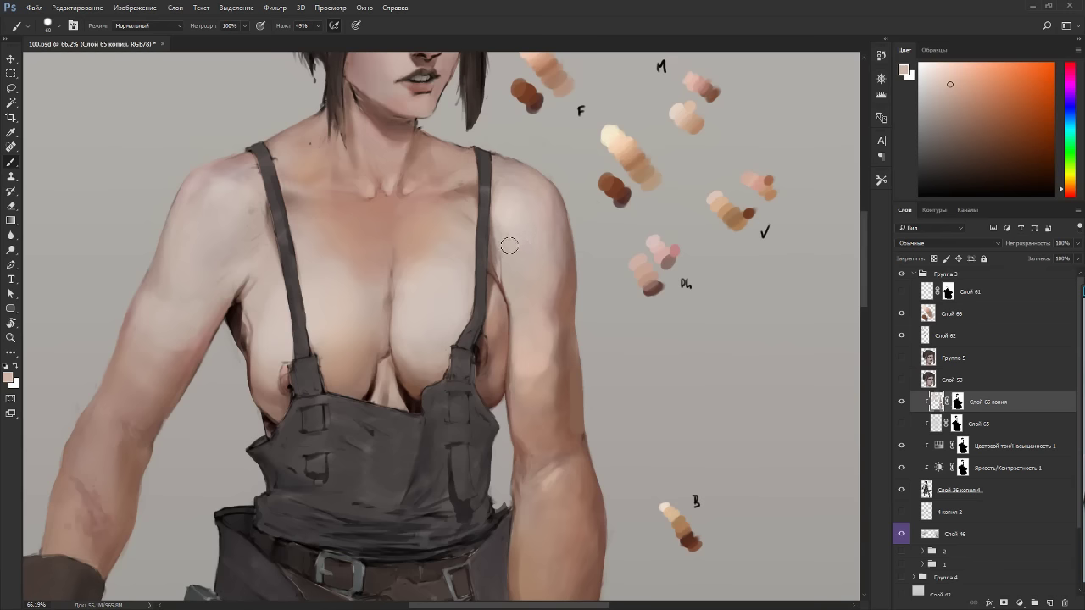
Paint a pale highlight on the shoulder cap using the lightest F swatch tone.
{"action": "mouse_move", "coordinate": [586, 125]}
{"action": "left_mouse_down"}
{"action": "mouse_move", "coordinate": [613, 219]}
{"action": "mouse_move", "coordinate": [612, 207]}
{"action": "left_mouse_up"}
{"action": "left_click", "coordinate": [549, 124], "text": "alt"}
{"action": "mouse_move", "coordinate": [540, 269]}
{"action": "left_mouse_down"}
{"action": "mouse_move", "coordinate": [550, 328]}
{"action": "mouse_move", "coordinate": [568, 176]}
{"action": "mouse_move", "coordinate": [473, 132]}
{"action": "left_mouse_up"}
{"action": "key", "text": "r"}
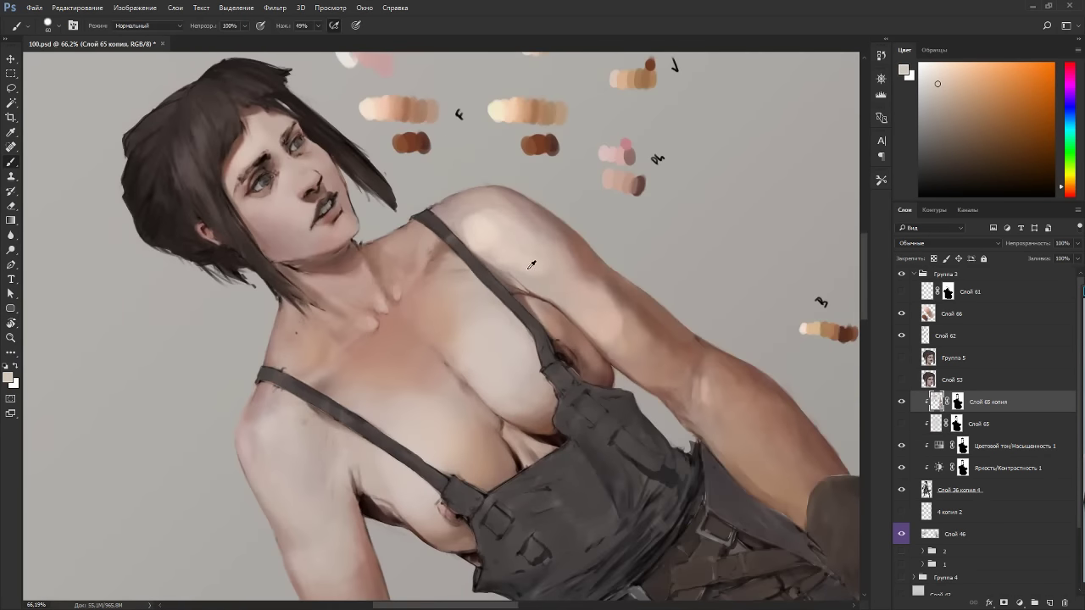
{"action": "key", "text": "Escape"}
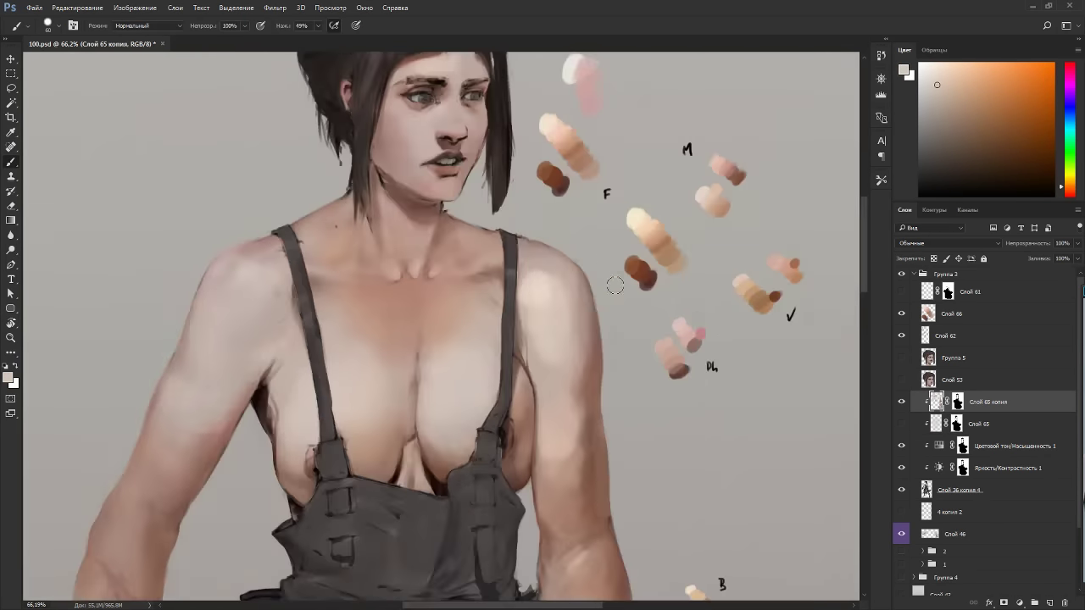
Blend the upper arm with sampled light tones and warm its outer edge with a peach tone from the F swatch.
{"action": "left_click", "coordinate": [583, 417], "text": "alt"}
{"action": "left_click", "coordinate": [563, 442], "text": "alt"}
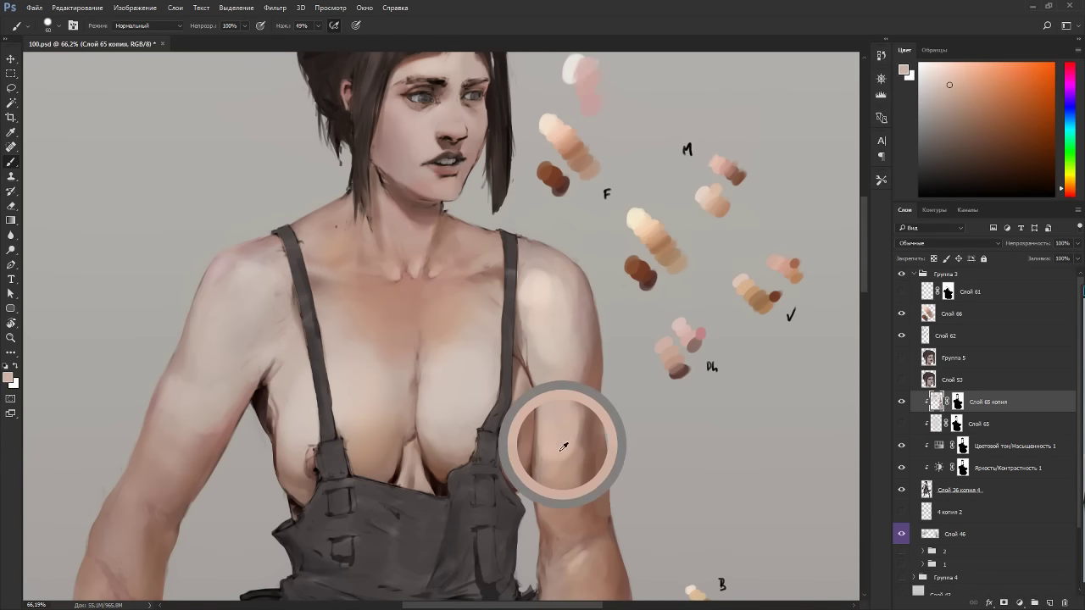
{"action": "left_click", "coordinate": [534, 359], "text": "alt"}
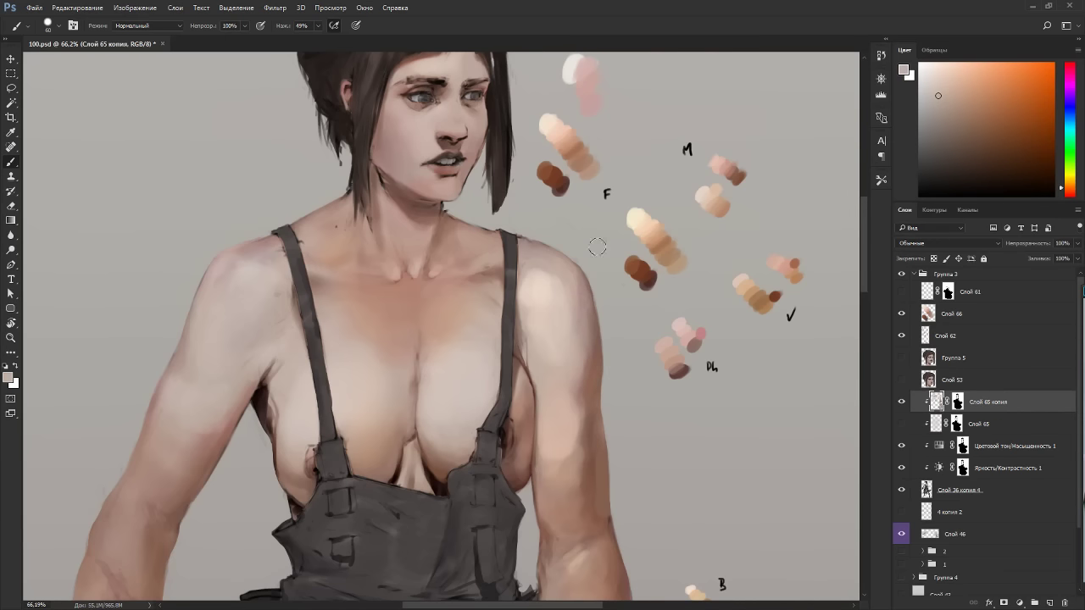
{"action": "left_click", "coordinate": [586, 159], "text": "alt"}
{"action": "mouse_move", "coordinate": [600, 366]}
{"action": "left_mouse_down"}
{"action": "mouse_move", "coordinate": [594, 394]}
{"action": "mouse_move", "coordinate": [609, 347]}
{"action": "left_mouse_up"}
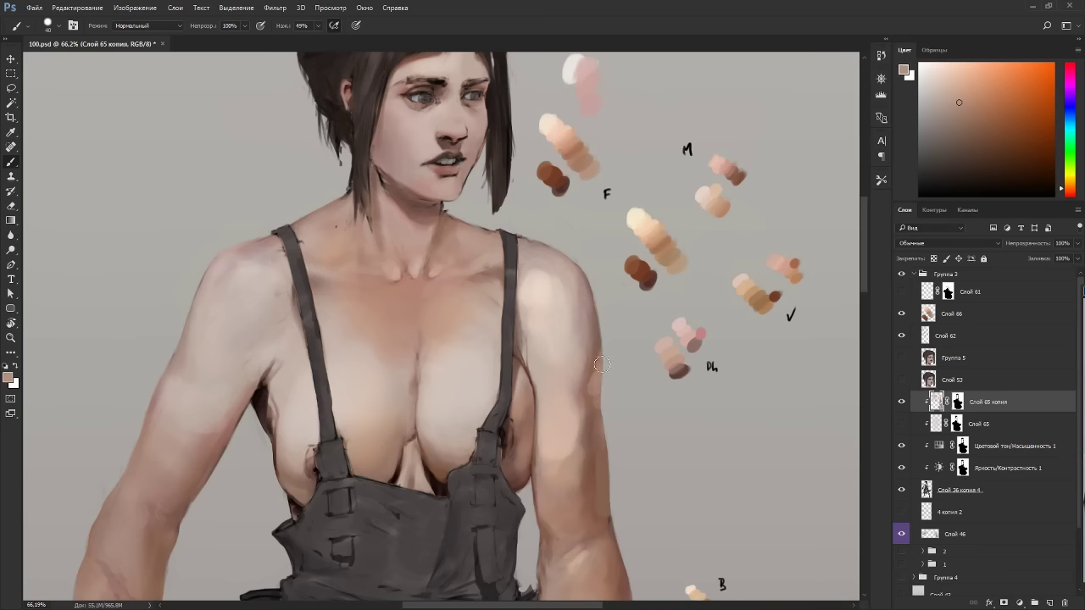
{"action": "left_click", "coordinate": [593, 359], "text": "alt"}
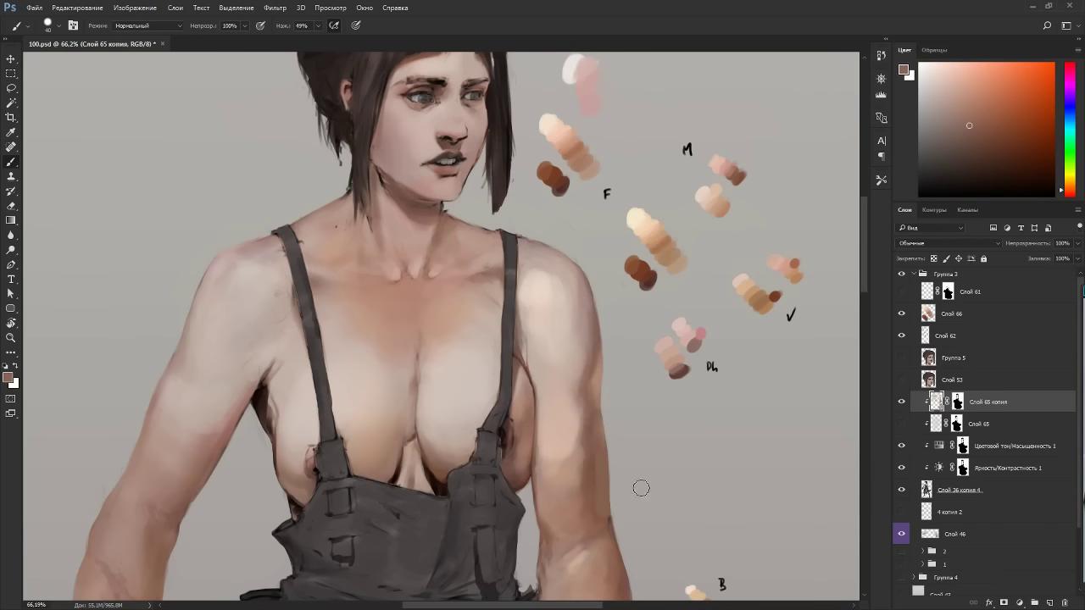
Soften the peach patch on the upper arm into the darker outer edge and elbow area with sampled skin tones.
{"action": "key", "text": "r"}
{"action": "left_click_drag", "start_coordinate": [639, 424], "coordinate": [581, 212]}
{"action": "key", "text": "Escape"}
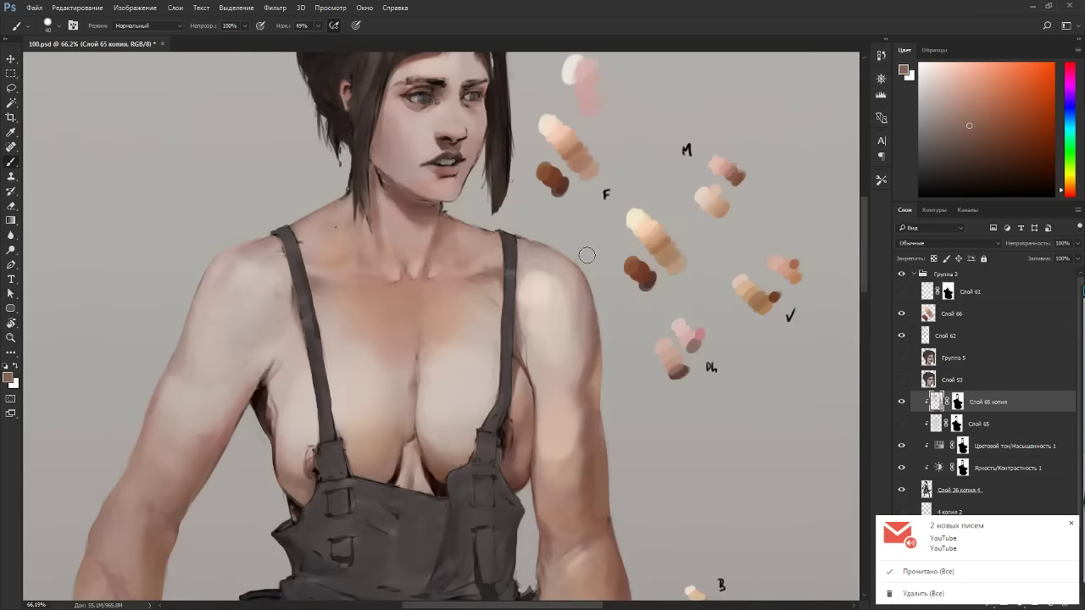
{"action": "left_click", "coordinate": [578, 422], "text": "alt"}
{"action": "left_click", "coordinate": [580, 463], "text": "alt"}
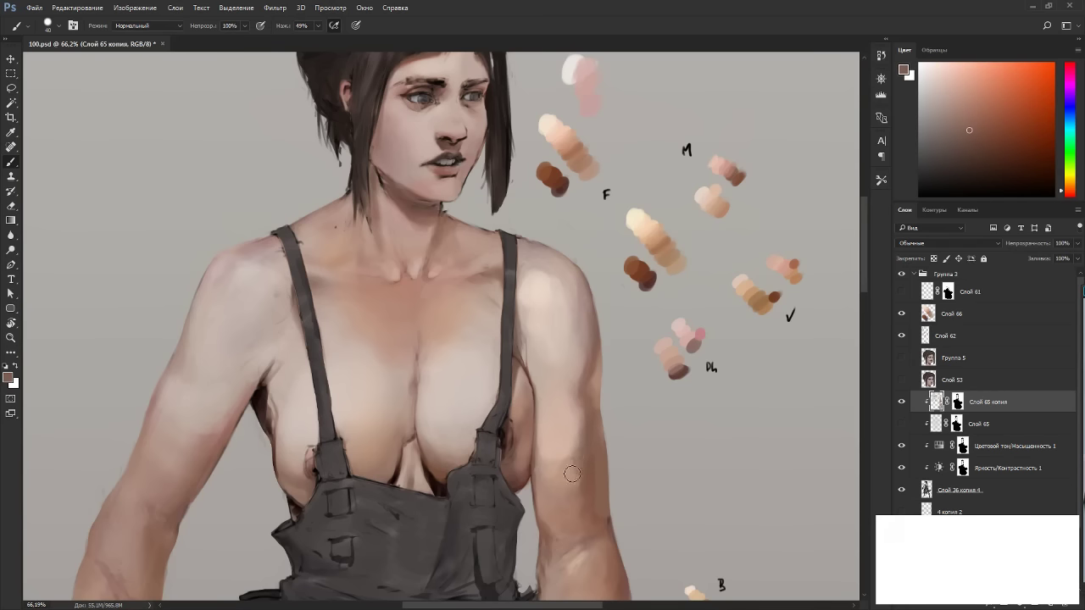
{"action": "mouse_move", "coordinate": [572, 474]}
{"action": "left_mouse_down"}
{"action": "mouse_move", "coordinate": [557, 462]}
{"action": "mouse_move", "coordinate": [623, 343]}
{"action": "left_mouse_up"}
{"action": "key", "text": "r"}
{"action": "left_click", "coordinate": [649, 353], "text": "alt"}
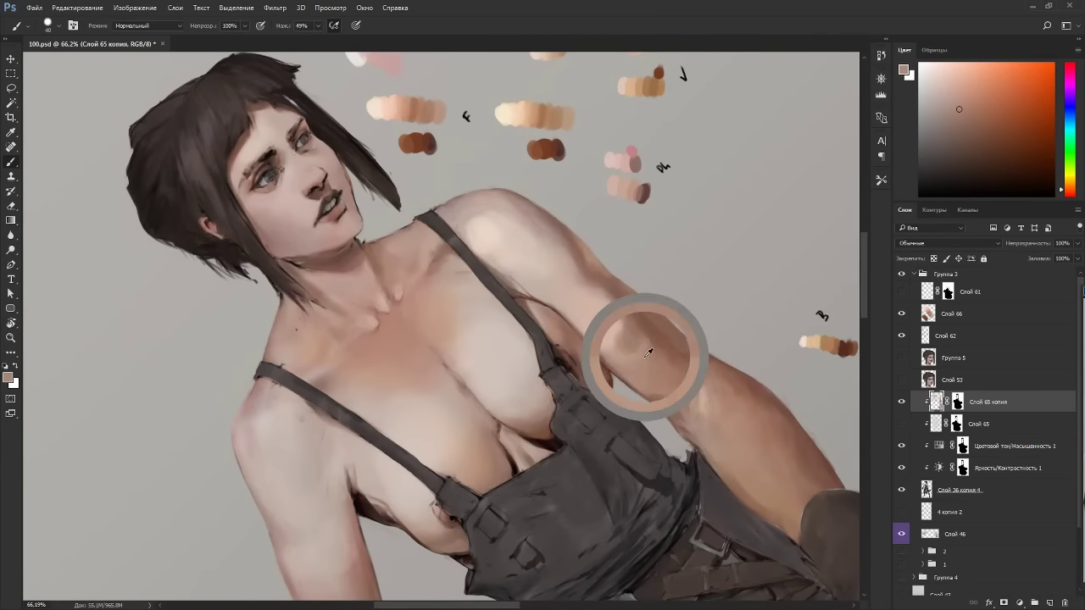
{"action": "left_click", "coordinate": [624, 327], "text": "alt"}
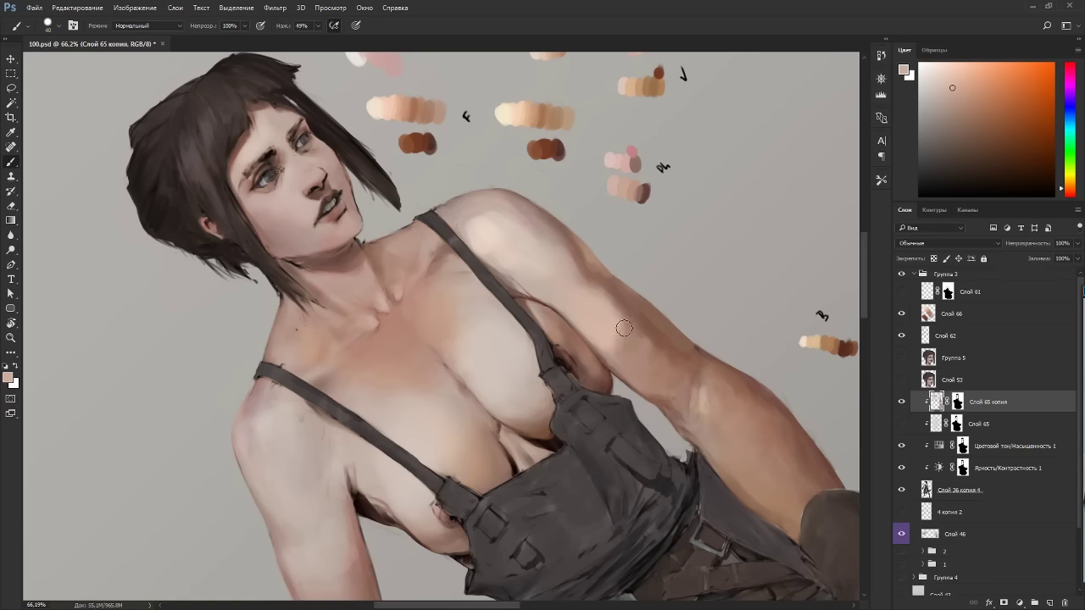
{"action": "left_click", "coordinate": [718, 414], "text": "alt"}
{"action": "key", "text": "Escape"}
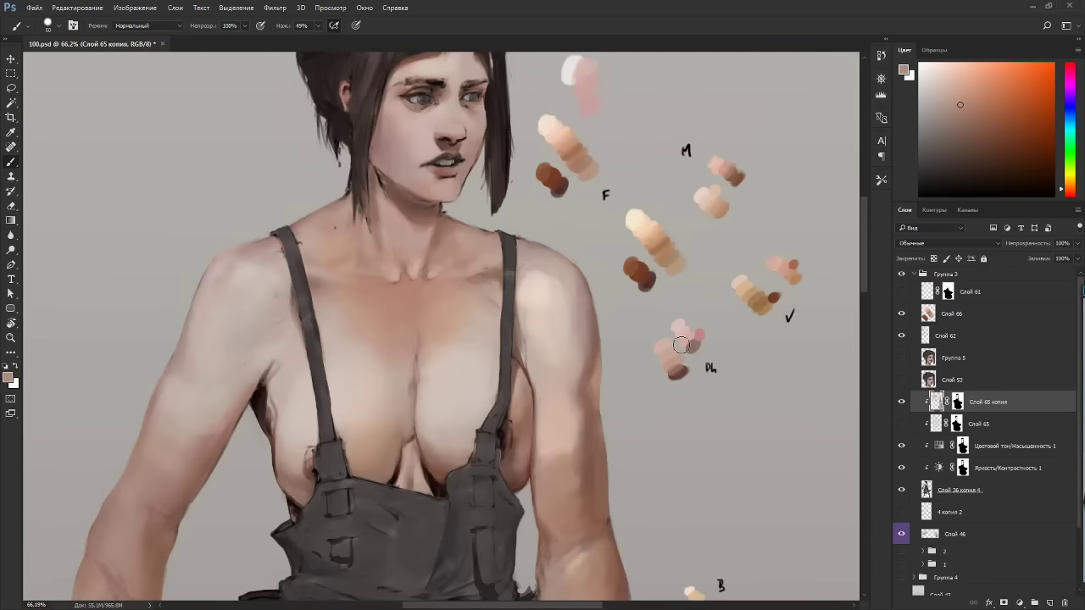
Smooth the transition between the shoulder muscle and the middle of the upper arm with sampled peach, pale and reddish-brown tones.
{"action": "left_click_drag", "start_coordinate": [574, 373], "coordinate": [579, 262]}
{"action": "left_click", "coordinate": [566, 325], "text": "alt"}
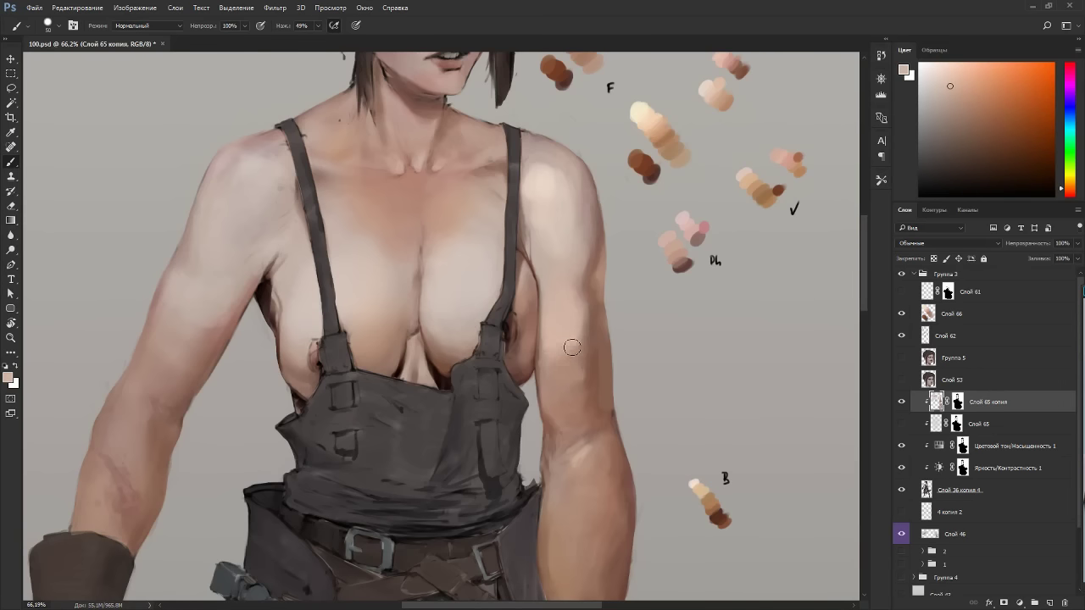
{"action": "left_click_drag", "start_coordinate": [588, 315], "coordinate": [585, 300]}
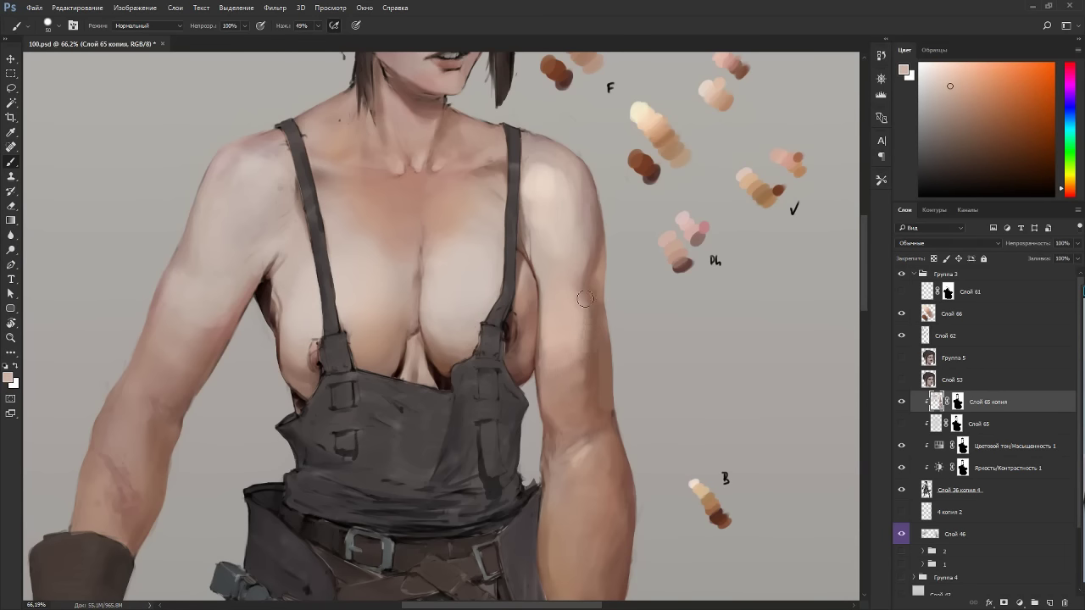
{"action": "left_click", "coordinate": [583, 227], "text": "alt"}
{"action": "key", "text": "r"}
{"action": "left_click_drag", "start_coordinate": [582, 335], "coordinate": [342, 442]}
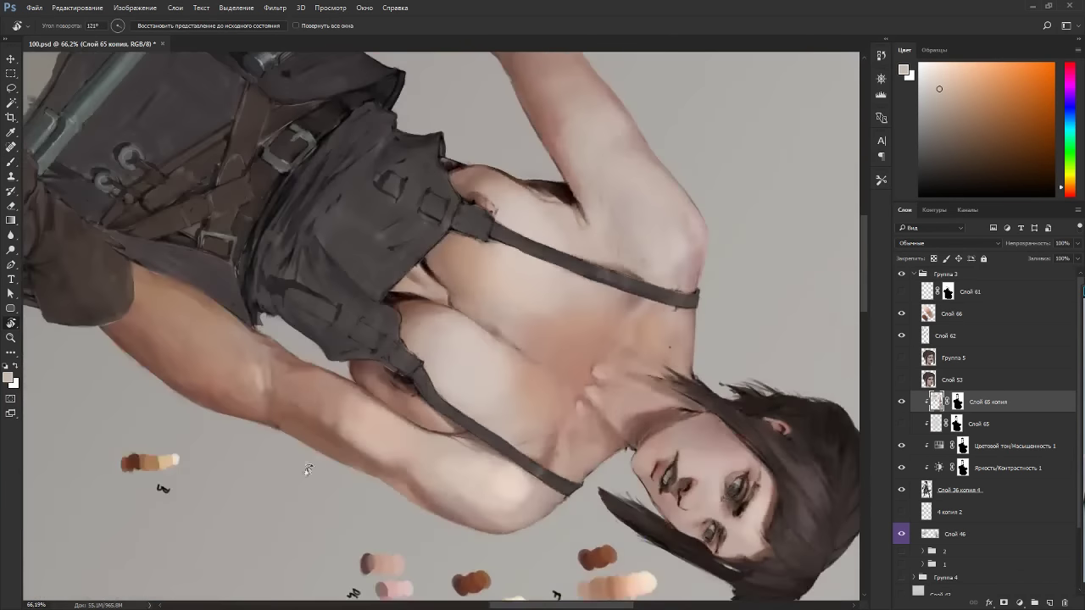
{"action": "left_click", "coordinate": [342, 441], "text": "alt"}
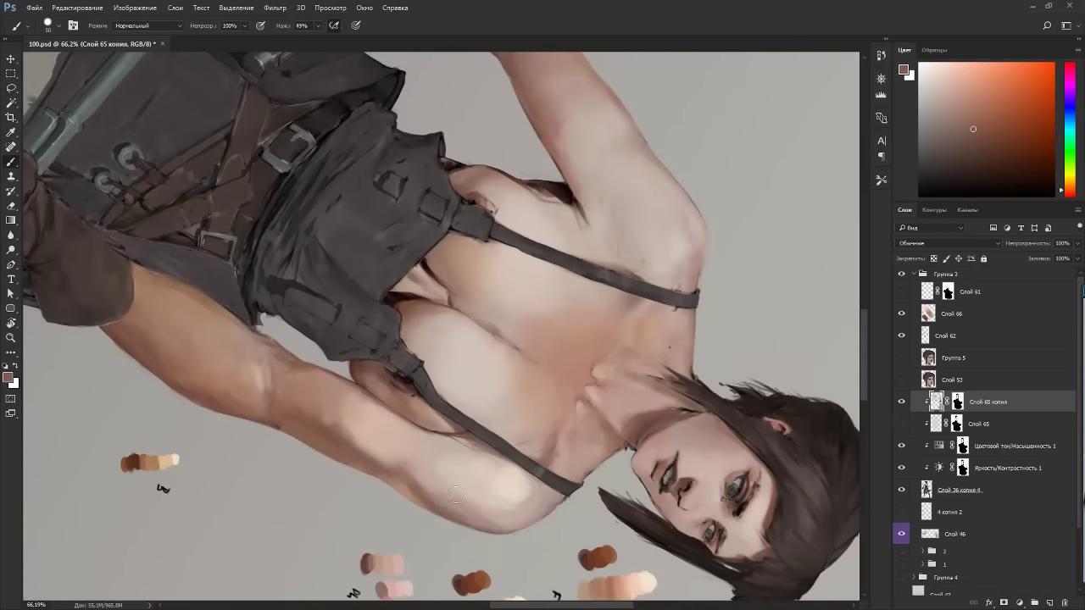
{"action": "key", "text": "Escape"}
Refine the boundary between light and shadow along the lower upper arm with sampled pinkish and brown tones.
{"action": "left_click", "coordinate": [600, 322], "text": "alt"}
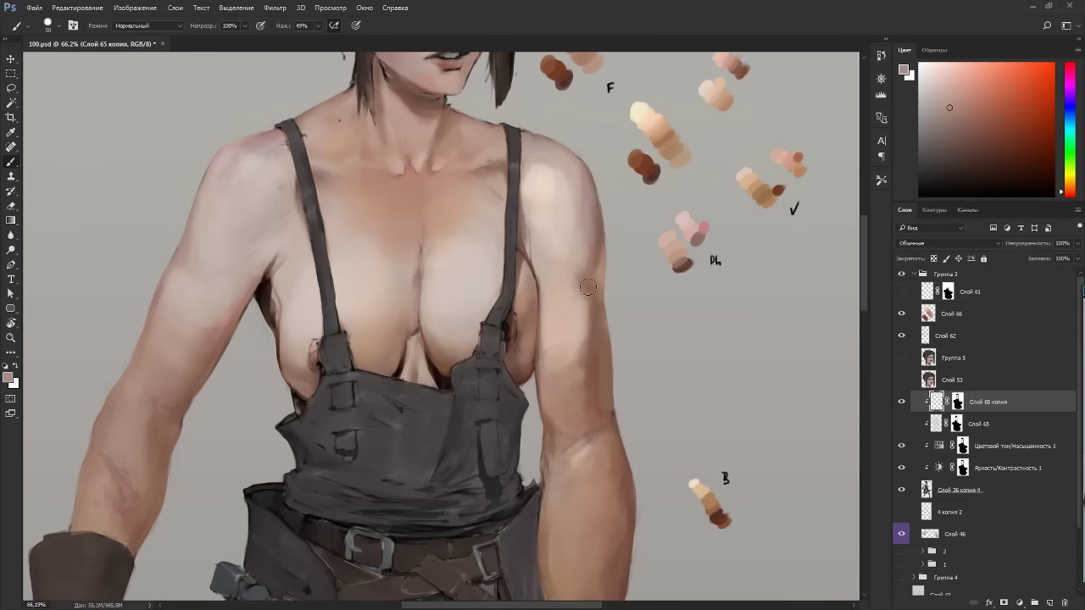
{"action": "left_click", "coordinate": [635, 331], "text": "alt"}
{"action": "key", "text": "r"}
{"action": "left_click_drag", "start_coordinate": [635, 330], "coordinate": [535, 191]}
{"action": "key", "text": "Escape"}
{"action": "left_click", "coordinate": [595, 343], "text": "alt"}
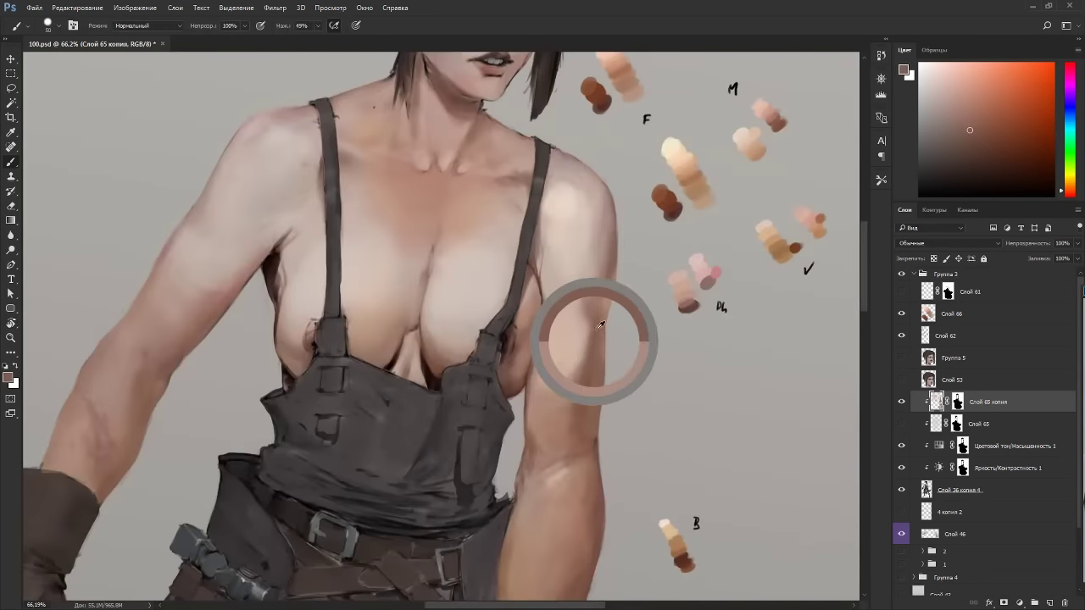
{"action": "left_click", "coordinate": [575, 386], "text": "alt"}
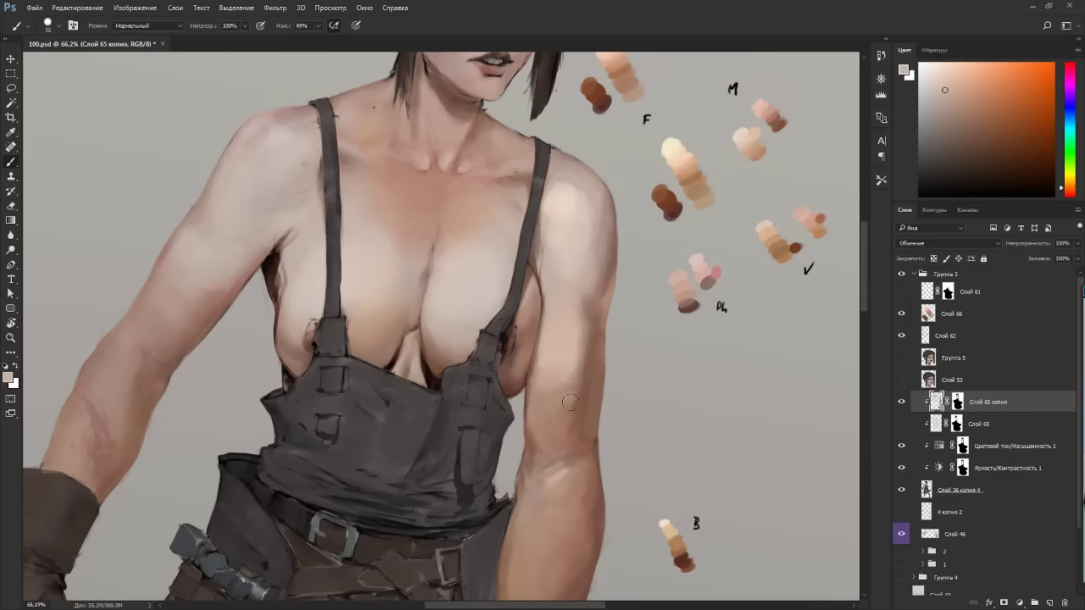
{"action": "left_click", "coordinate": [588, 374]}
{"action": "left_click", "coordinate": [581, 399], "text": "alt"}
{"action": "left_click", "coordinate": [564, 399], "text": "alt"}
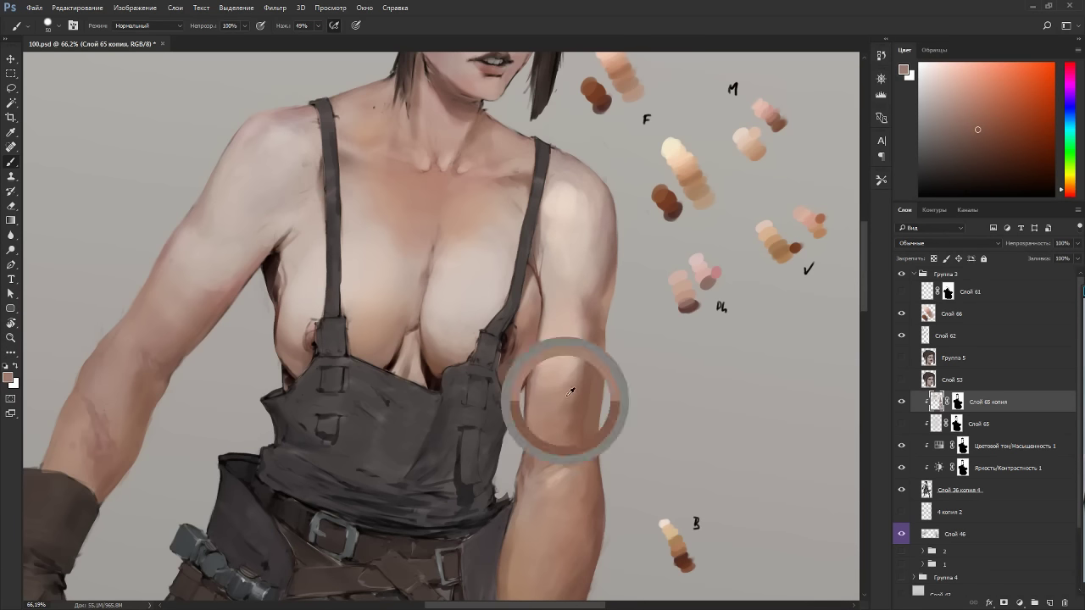
Shade the outer upper arm below the shoulder muscle with a sampled reddish-brown tone.
{"action": "key", "text": "r"}
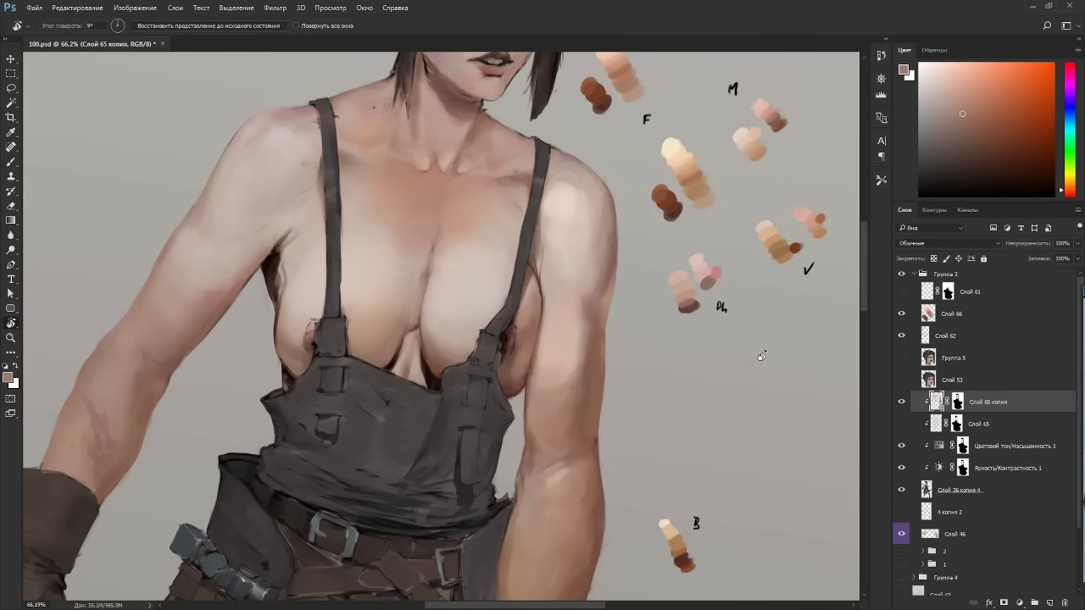
{"action": "left_click_drag", "start_coordinate": [526, 424], "coordinate": [597, 265]}
{"action": "key", "text": "b"}
{"action": "left_click", "coordinate": [585, 273], "text": "alt"}
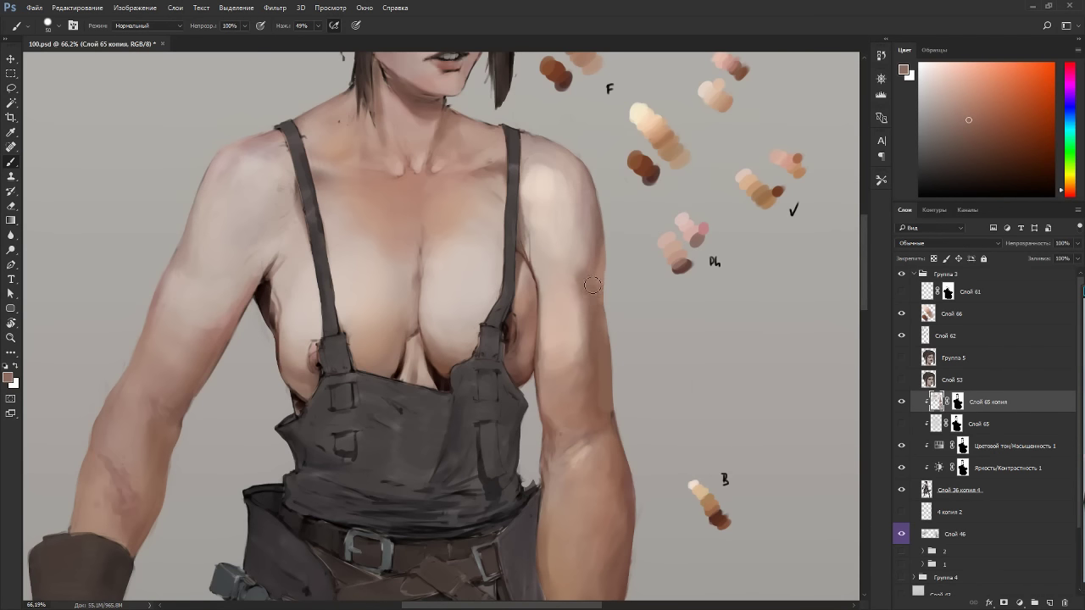
Define the outer arm contour with a darkened reddish brown and a smaller brush, undoing the last stroke.
{"action": "left_click", "coordinate": [599, 384], "text": "alt"}
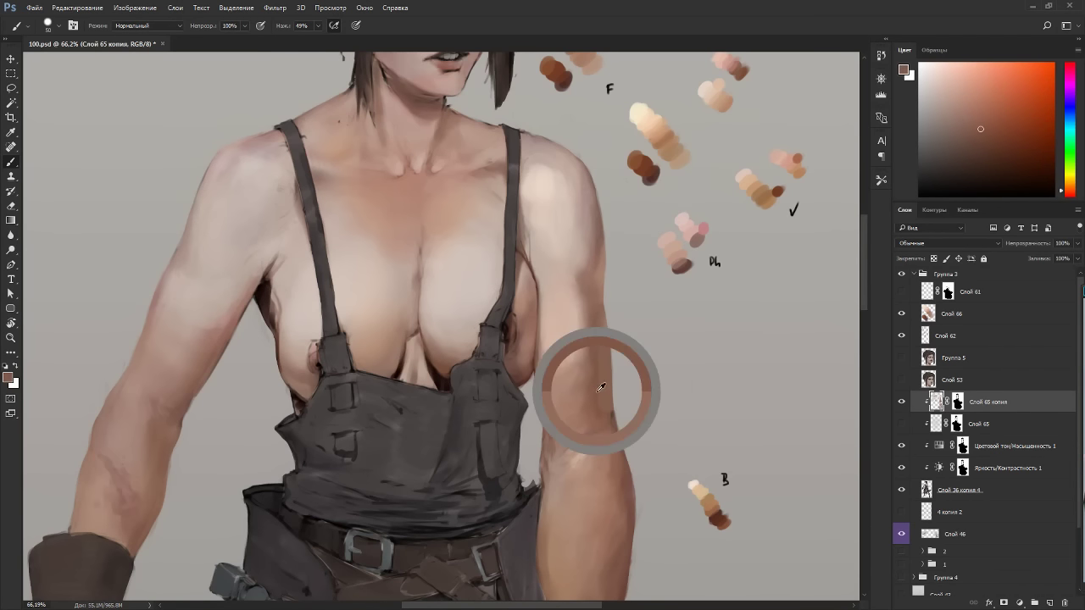
{"action": "left_click", "coordinate": [980, 146]}
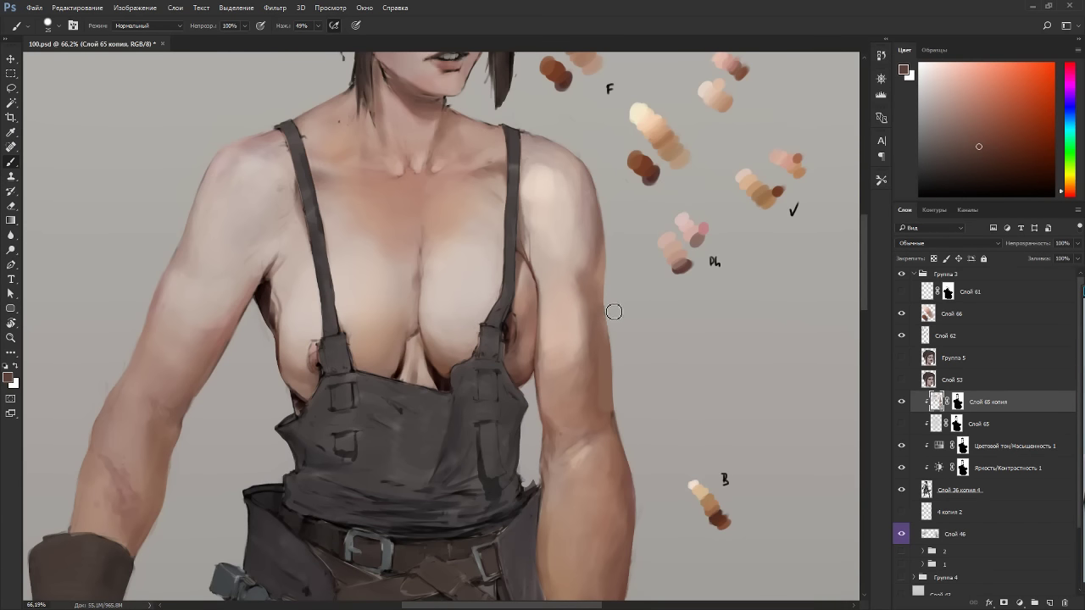
{"action": "left_click_drag", "start_coordinate": [593, 359], "coordinate": [641, 350]}
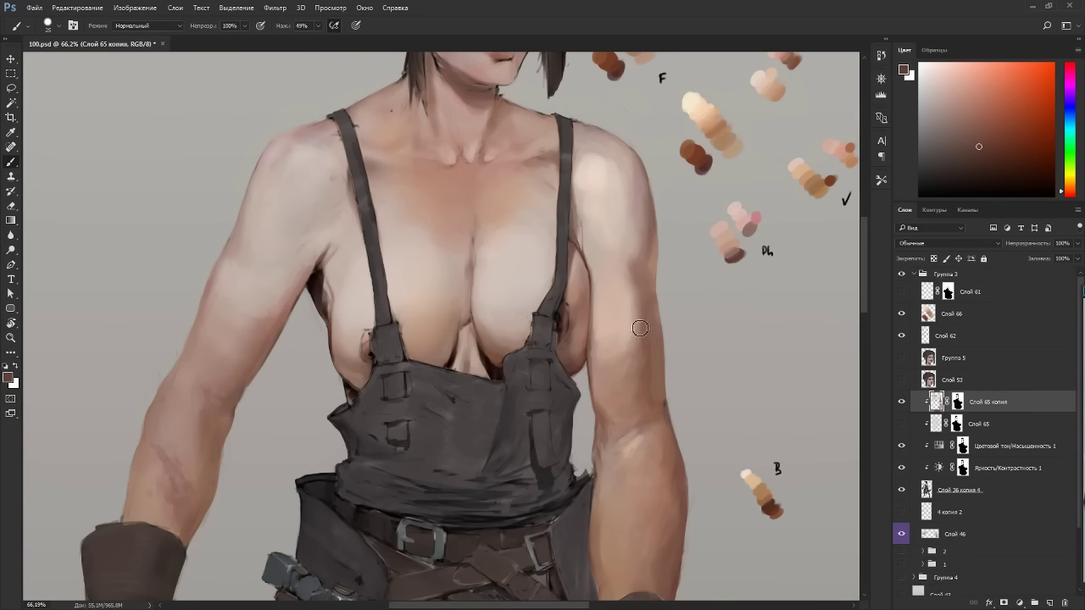
{"action": "left_click", "coordinate": [606, 273]}
{"action": "key", "text": "ctrl+z"}
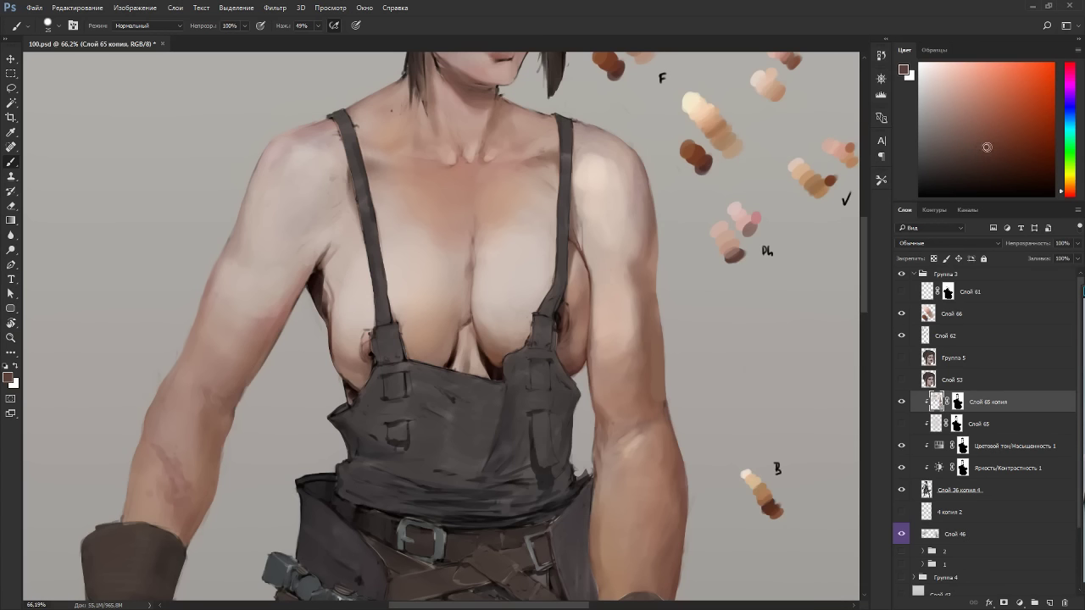
Shade the outer elbow and upper forearm contour with a sampled reddish brown, using a larger brush.
{"action": "left_click", "coordinate": [580, 303], "text": "alt"}
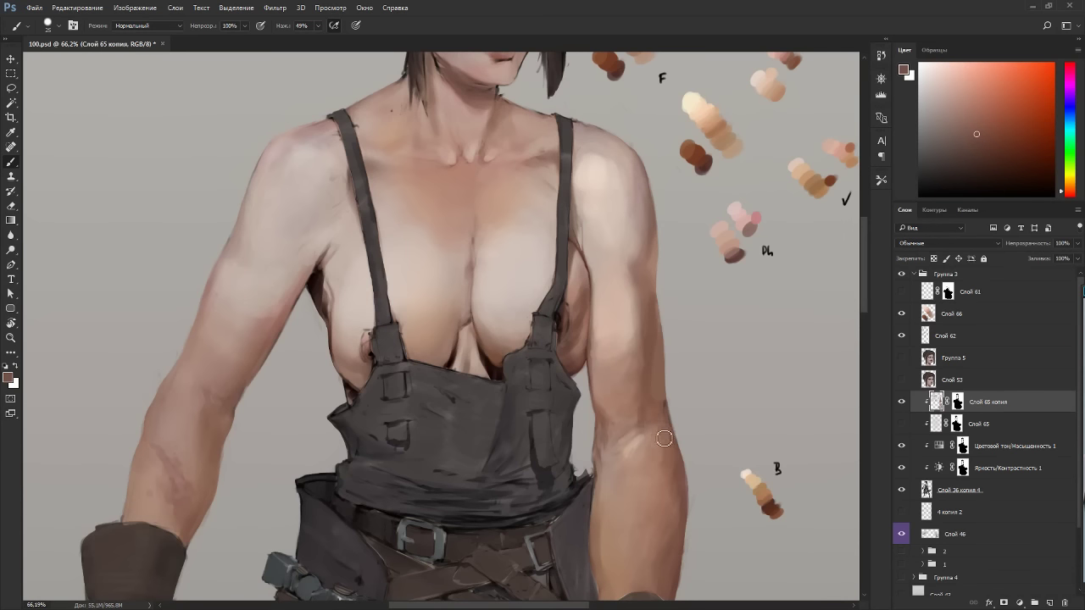
{"action": "key", "text": "r"}
{"action": "mouse_move", "coordinate": [738, 399]}
{"action": "left_mouse_down"}
{"action": "mouse_move", "coordinate": [714, 352]}
{"action": "mouse_move", "coordinate": [732, 370]}
{"action": "mouse_move", "coordinate": [734, 412]}
{"action": "mouse_move", "coordinate": [755, 273]}
{"action": "left_mouse_up"}
{"action": "key", "text": "r"}
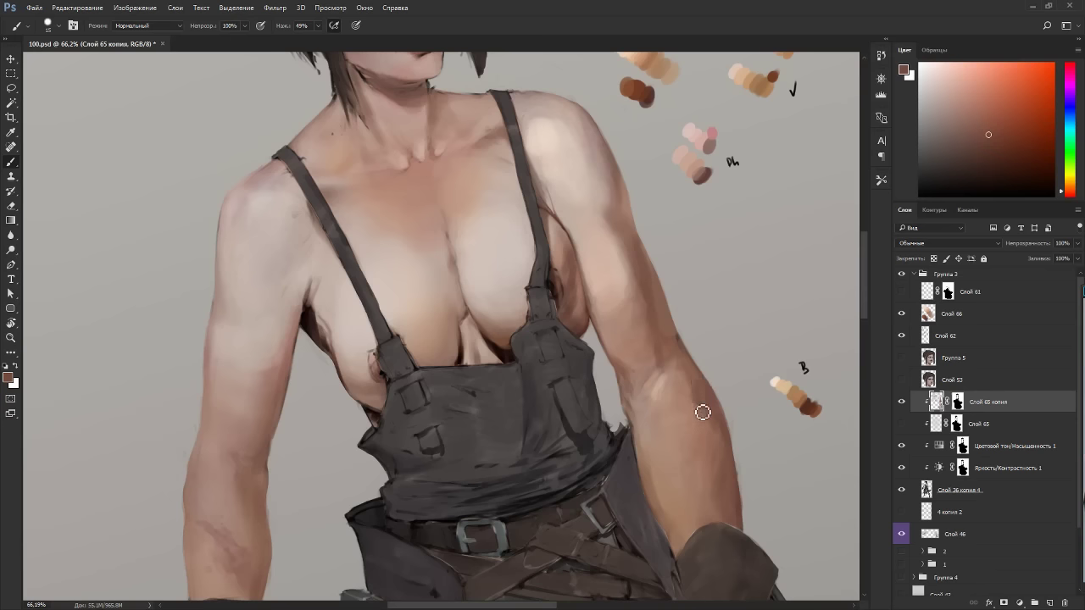
{"action": "key", "text": "r"}
{"action": "mouse_move", "coordinate": [721, 484]}
{"action": "left_mouse_down"}
{"action": "mouse_move", "coordinate": [593, 593]}
{"action": "mouse_move", "coordinate": [233, 573]}
{"action": "mouse_move", "coordinate": [207, 259]}
{"action": "left_mouse_up"}
{"action": "key", "text": "bracketright"}
{"action": "key", "text": "bracketright"}
{"action": "key", "text": "bracketright"}
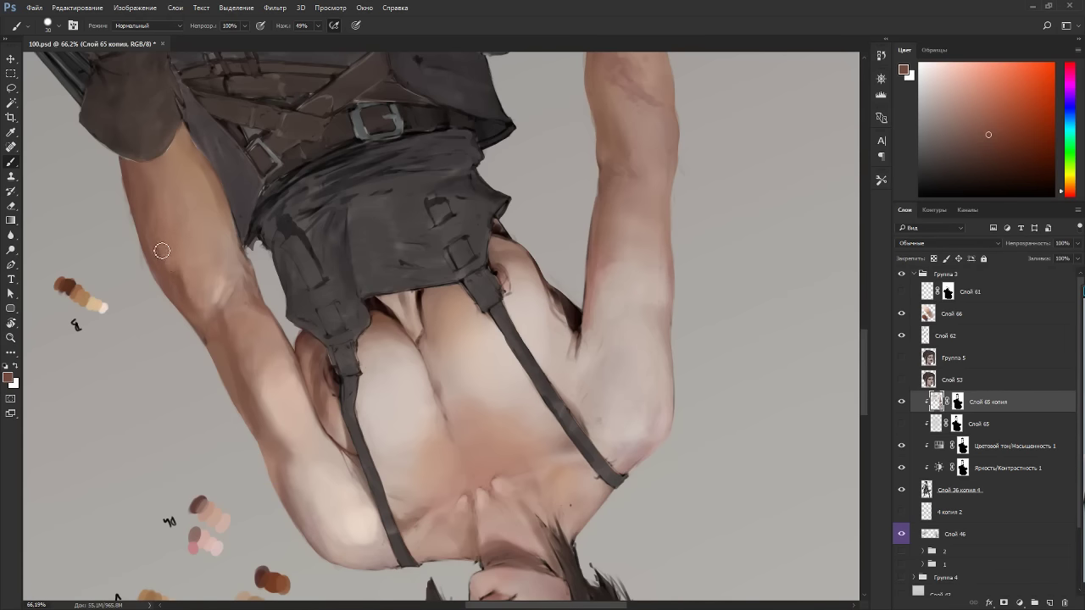
{"action": "key", "text": "Escape"}
Soften the shadow across the elbow crease towards the forearm highlight with a sampled brownish tone.
{"action": "left_click", "coordinate": [668, 465], "text": "alt"}
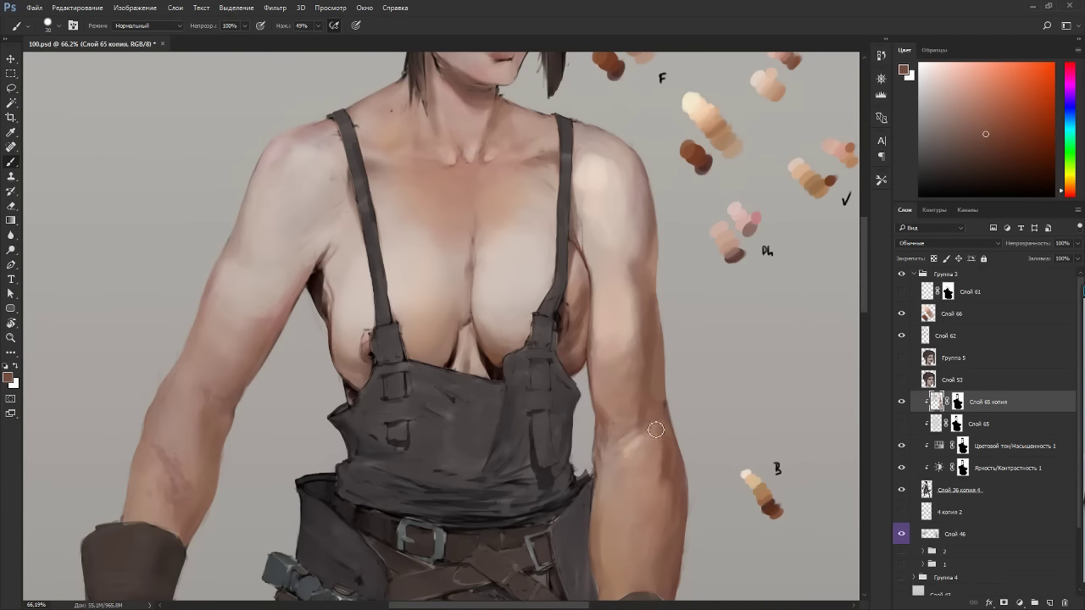
{"action": "left_click_drag", "start_coordinate": [651, 424], "coordinate": [630, 445]}
{"action": "key", "text": "r"}
{"action": "left_click_drag", "start_coordinate": [613, 426], "coordinate": [401, 525]}
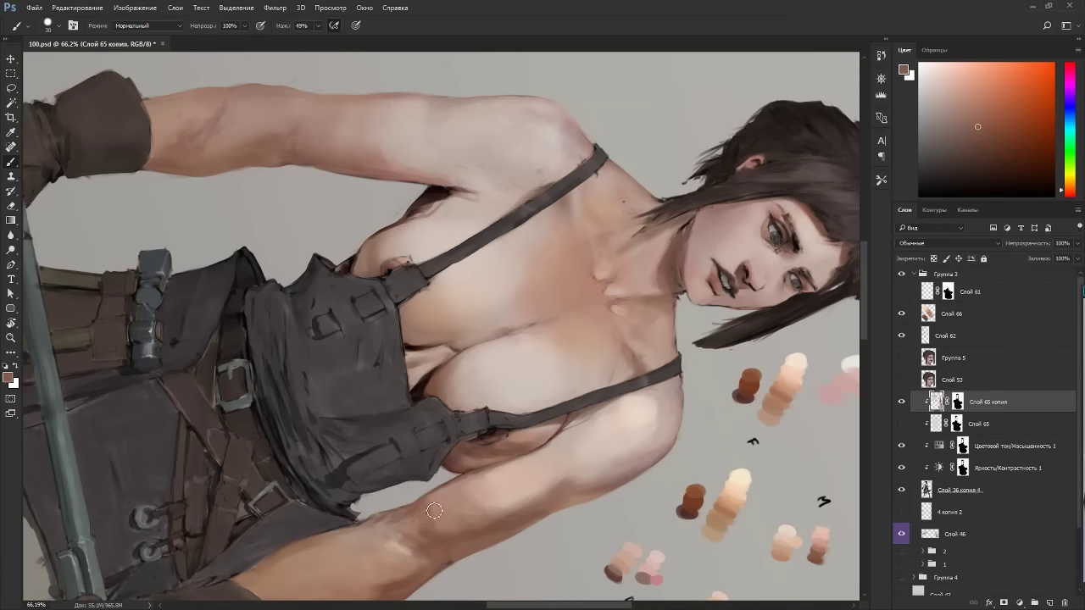
{"action": "key", "text": "r"}
{"action": "left_click_drag", "start_coordinate": [508, 521], "coordinate": [622, 320]}
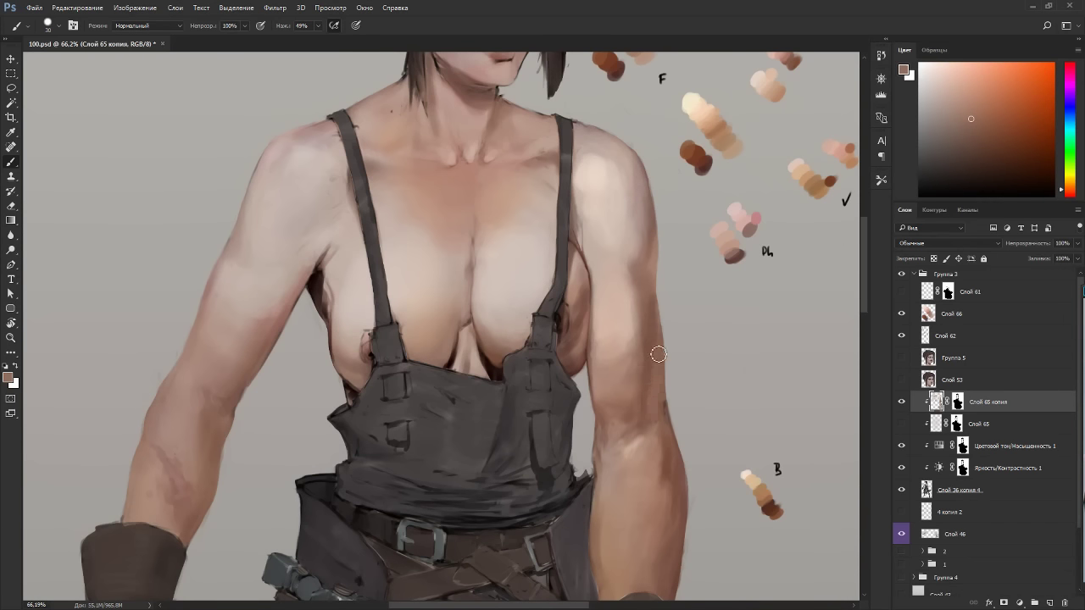
Blend the transition between the lower upper arm and the elbow with sampled brown and pale peach tones.
{"action": "left_click", "coordinate": [651, 382], "text": "alt"}
{"action": "left_click", "coordinate": [657, 432], "text": "alt"}
{"action": "key", "text": "r"}
{"action": "mouse_move", "coordinate": [724, 412]}
{"action": "left_mouse_down"}
{"action": "mouse_move", "coordinate": [449, 547]}
{"action": "mouse_move", "coordinate": [410, 549]}
{"action": "mouse_move", "coordinate": [421, 554]}
{"action": "left_mouse_up"}
{"action": "left_click", "coordinate": [389, 549], "text": "alt"}
{"action": "left_click", "coordinate": [397, 551], "text": "alt"}
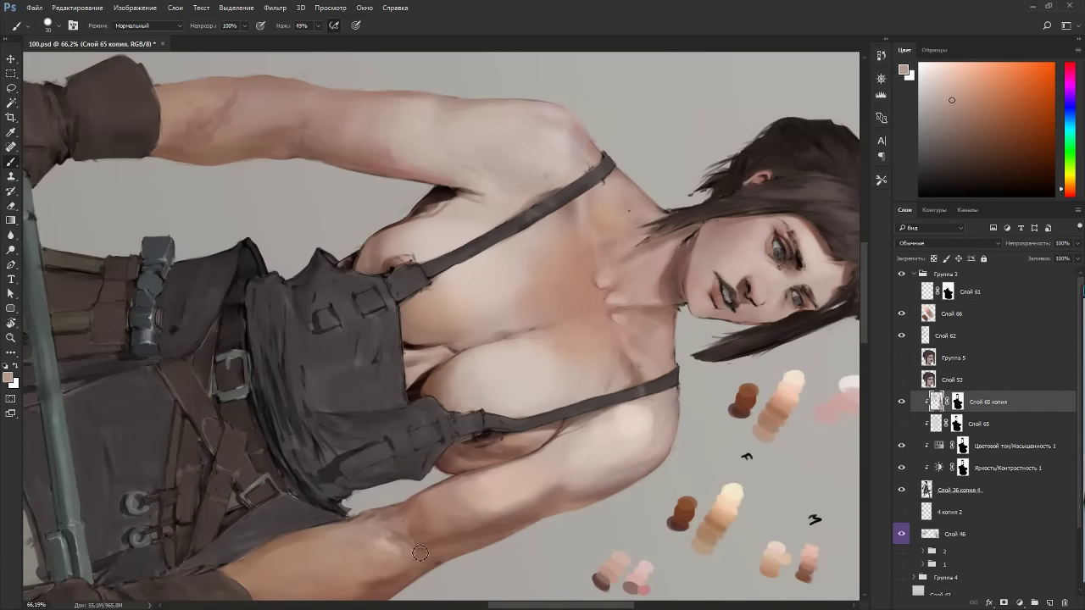
{"action": "key", "text": "Escape"}
{"action": "left_click", "coordinate": [637, 387], "text": "alt"}
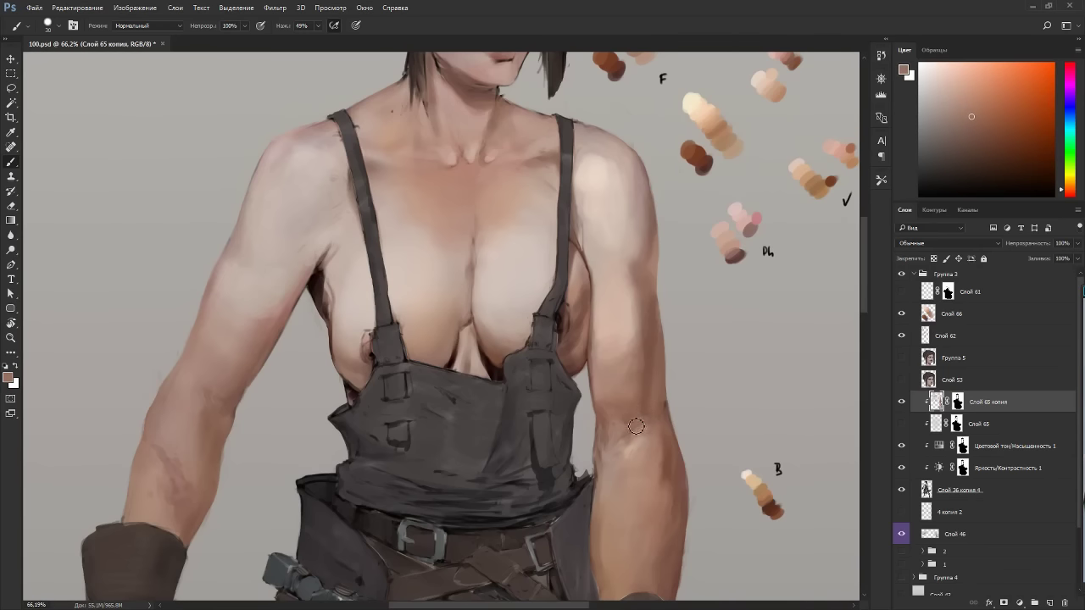
{"action": "left_click", "coordinate": [641, 456], "text": "alt"}
Refine the inner upper arm edge beside the chest with sampled reddish-brown and muted pink tones and a smaller brush.
{"action": "scroll", "coordinate": [550, 406], "scroll_direction": "down", "scroll_amount": 8}
{"action": "key", "text": "r"}
{"action": "left_click_drag", "start_coordinate": [741, 380], "coordinate": [478, 158]}
{"action": "key", "text": "Escape"}
{"action": "scroll", "coordinate": [451, 258], "scroll_direction": "up", "scroll_amount": 5}
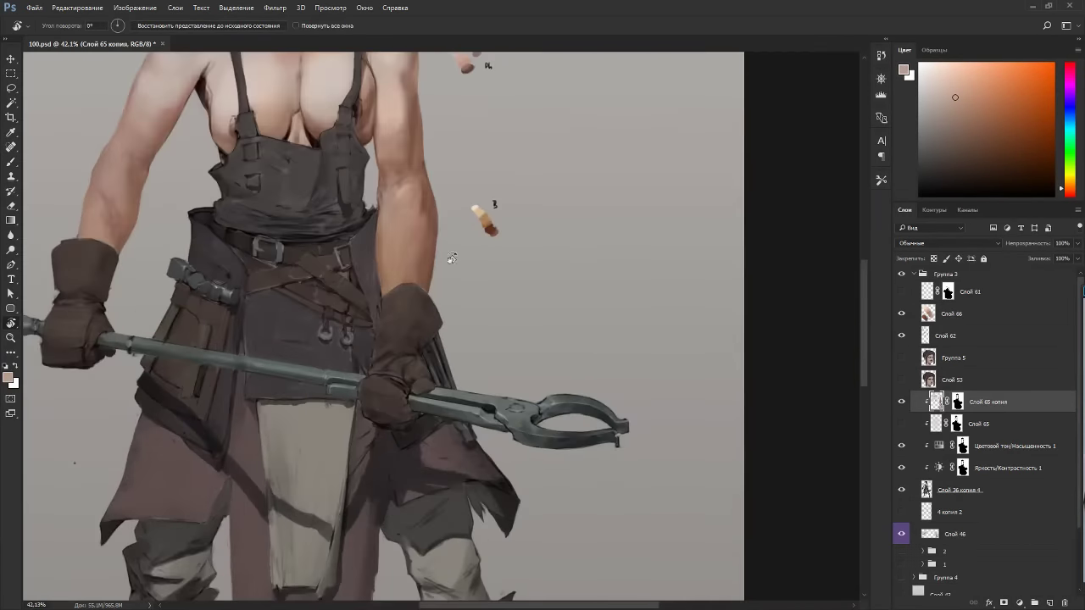
{"action": "scroll", "coordinate": [451, 258], "scroll_direction": "up", "scroll_amount": 3}
{"action": "key", "text": "b"}
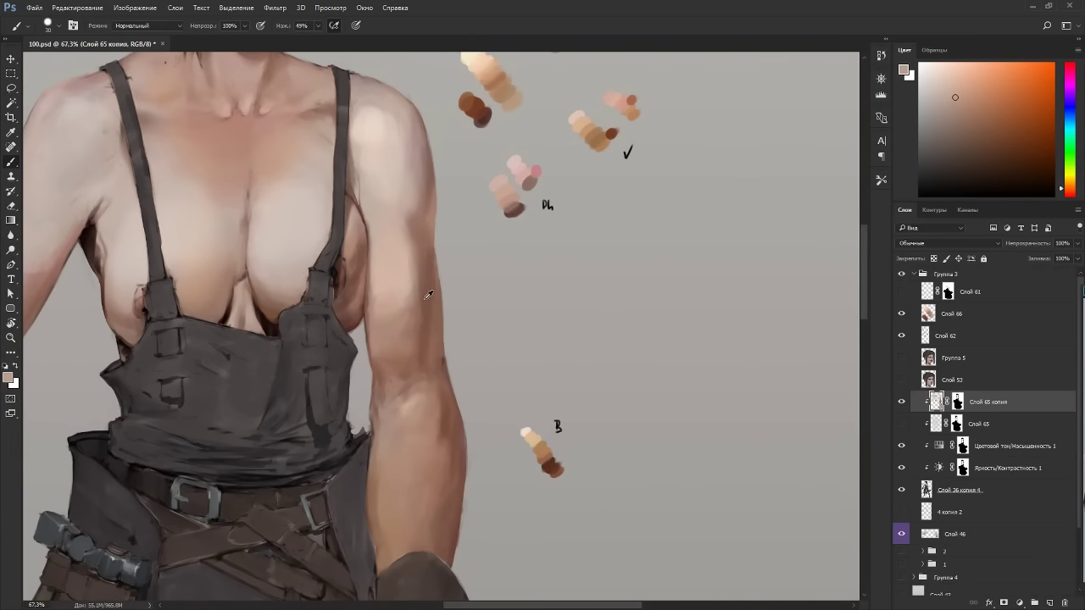
{"action": "left_click", "coordinate": [428, 295], "text": "alt"}
{"action": "key", "text": "bracketleft"}
{"action": "key", "text": "bracketleft"}
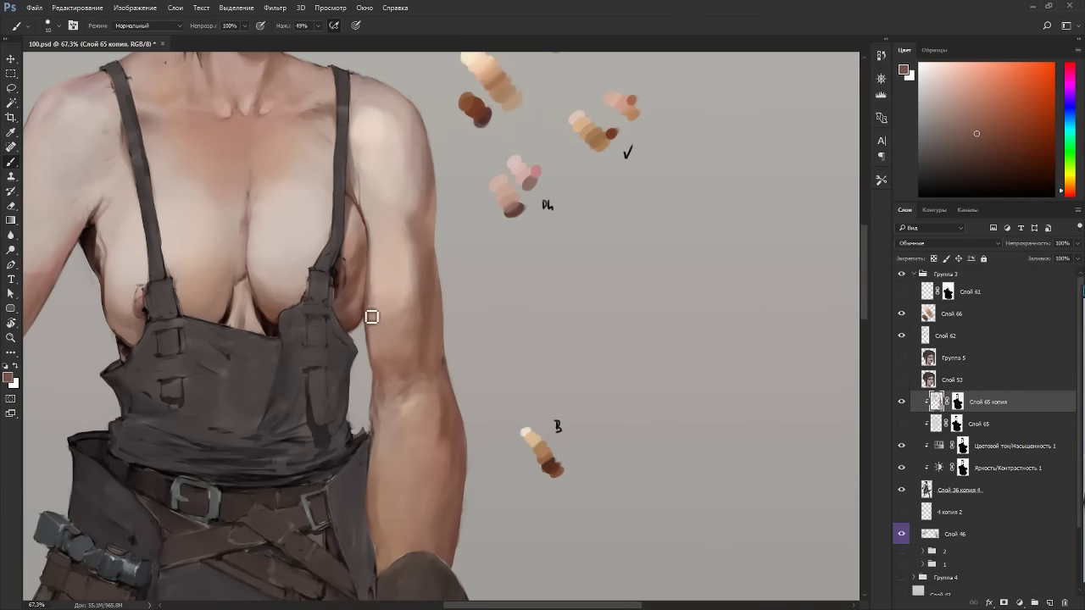
{"action": "left_click", "coordinate": [371, 316], "text": "alt"}
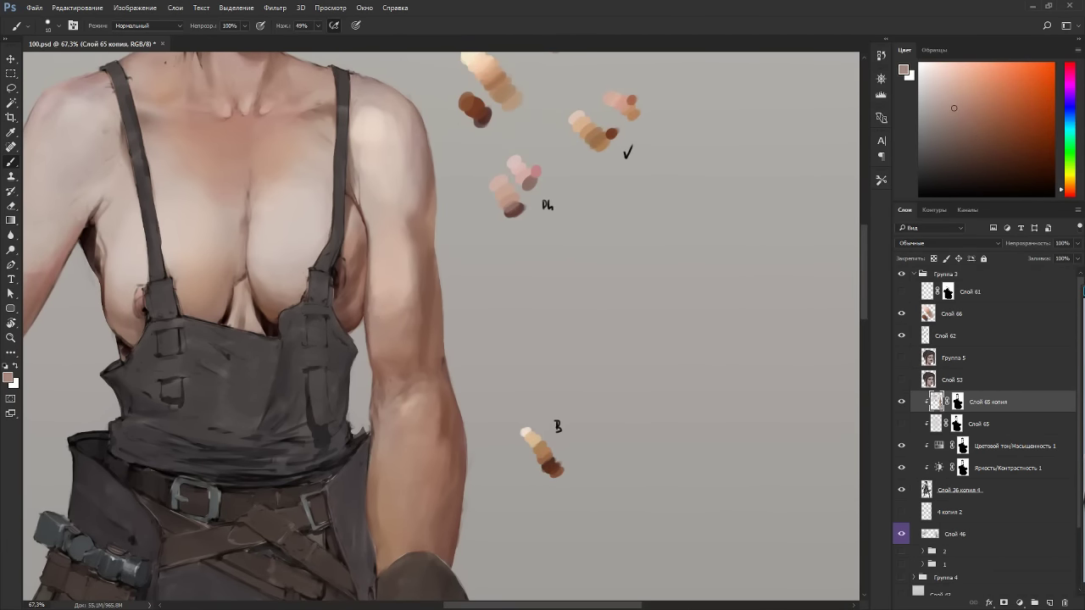
{"action": "left_click", "coordinate": [364, 251], "text": "alt"}
Warm the inner upper arm edge with reddish browns sampled from the dark palette swatches and a larger brush.
{"action": "left_click", "coordinate": [480, 96], "text": "alt"}
{"action": "key", "text": "bracketright"}
{"action": "left_click_drag", "start_coordinate": [371, 237], "coordinate": [374, 260]}
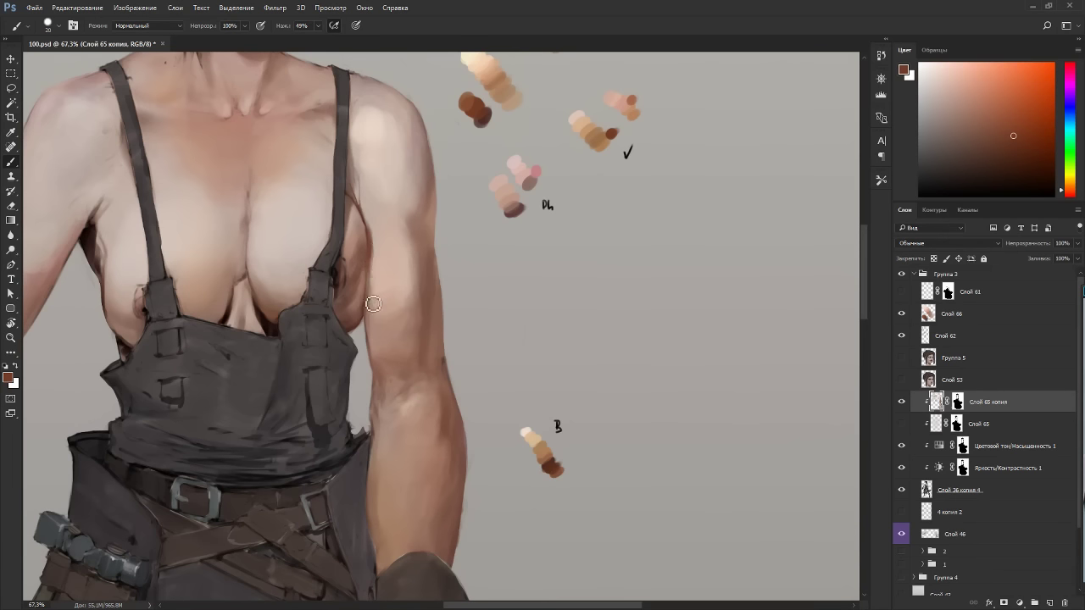
{"action": "left_click", "coordinate": [549, 464], "text": "alt"}
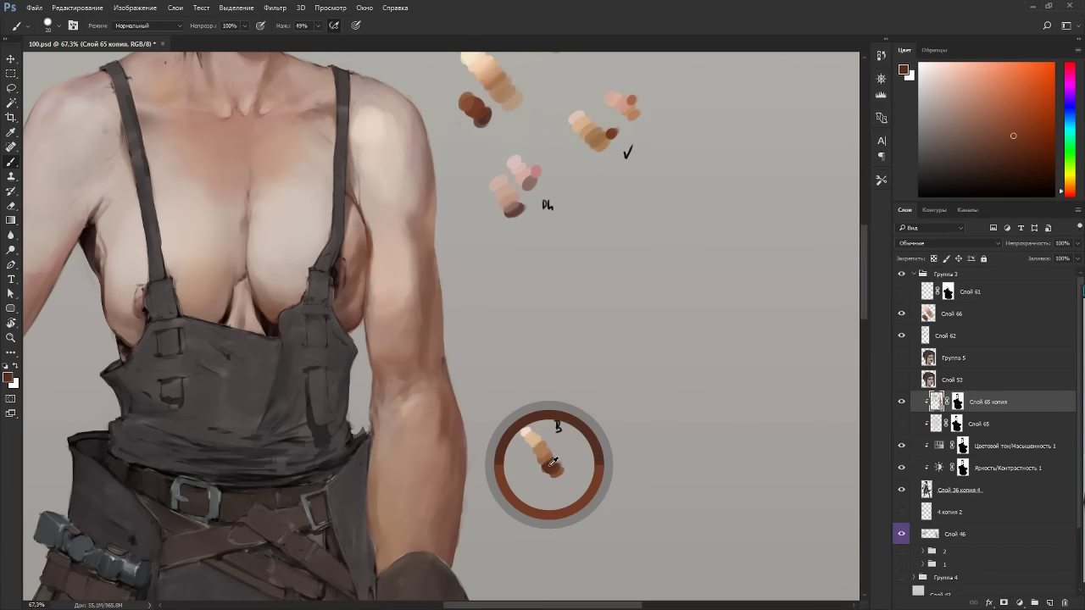
{"action": "mouse_move", "coordinate": [373, 247]}
{"action": "left_mouse_down"}
{"action": "mouse_move", "coordinate": [372, 272]}
{"action": "mouse_move", "coordinate": [368, 231]}
{"action": "left_mouse_up"}
{"action": "left_click", "coordinate": [364, 254], "text": "alt"}
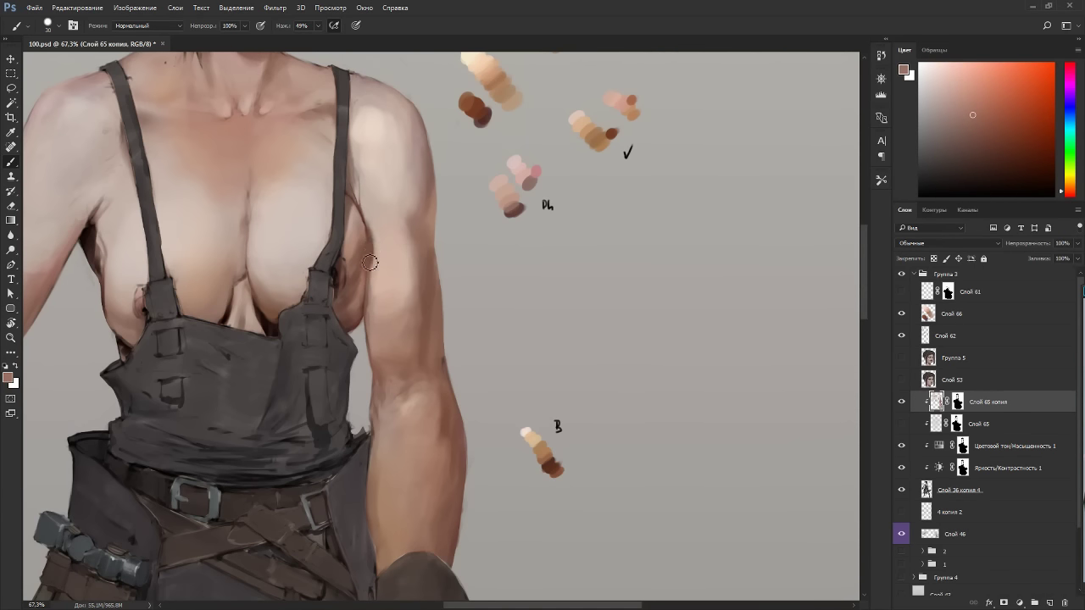
Blend the inner upper arm with sampled skin tones from the side of the chest and lighter peach tones.
{"action": "left_click", "coordinate": [357, 320], "text": "alt"}
{"action": "left_click", "coordinate": [345, 278], "text": "alt"}
{"action": "left_click", "coordinate": [355, 236], "text": "alt"}
{"action": "key", "text": "r"}
{"action": "left_click_drag", "start_coordinate": [576, 198], "coordinate": [507, 475]}
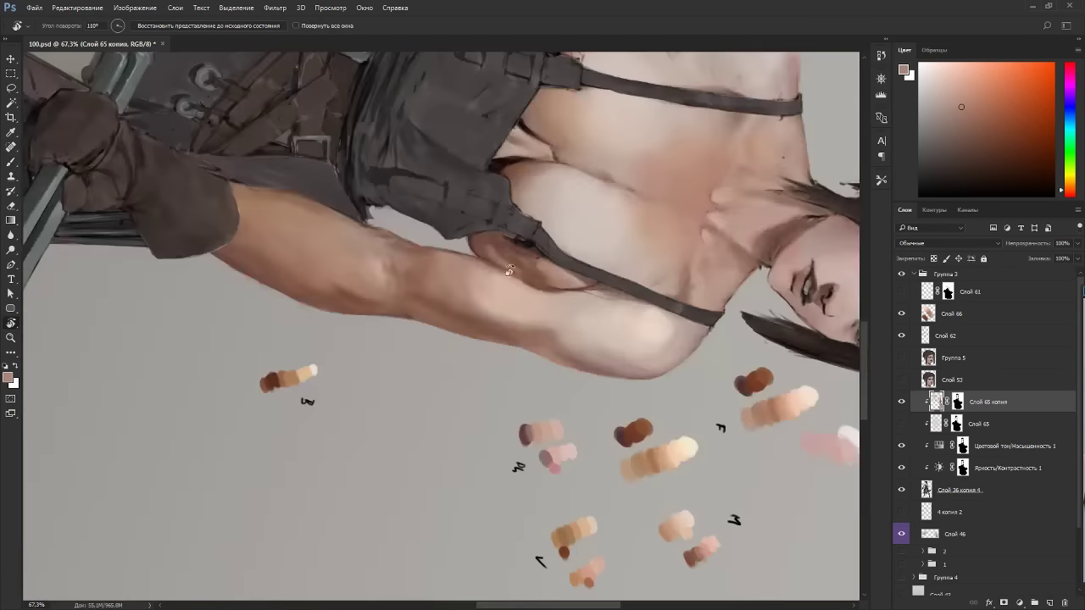
{"action": "left_click", "coordinate": [624, 225], "text": "alt"}
{"action": "key", "text": "r"}
{"action": "left_click_drag", "start_coordinate": [659, 256], "coordinate": [428, 176]}
{"action": "left_click", "coordinate": [317, 146], "text": "alt"}
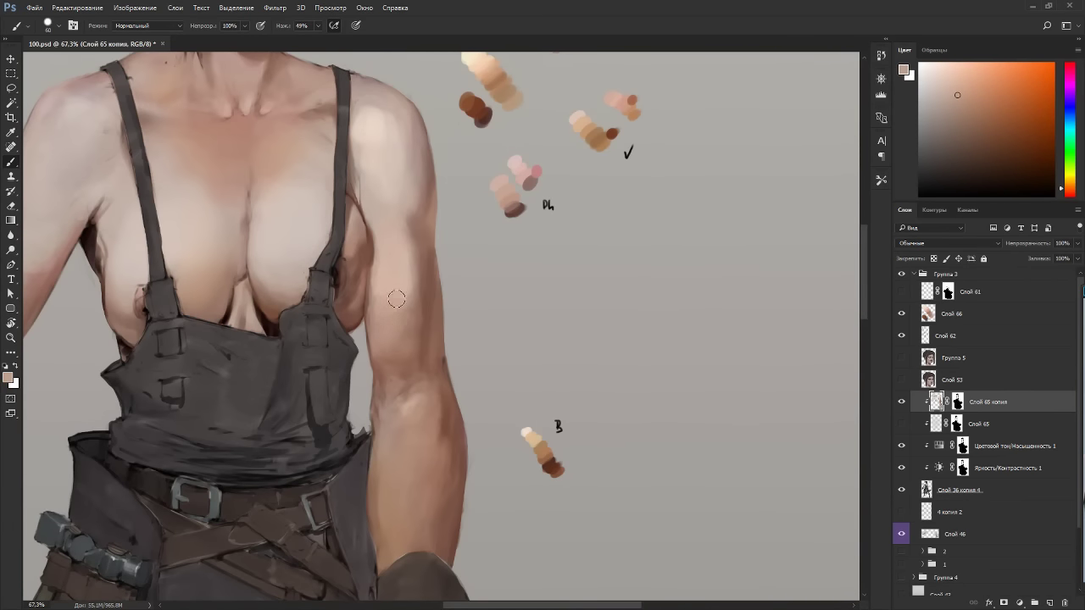
Deepen the shadow along the outer upper arm with sampled skin tones and the dark brown of the "B" swatches.
{"action": "left_click", "coordinate": [250, 134], "text": "alt"}
{"action": "left_click", "coordinate": [428, 286], "text": "alt"}
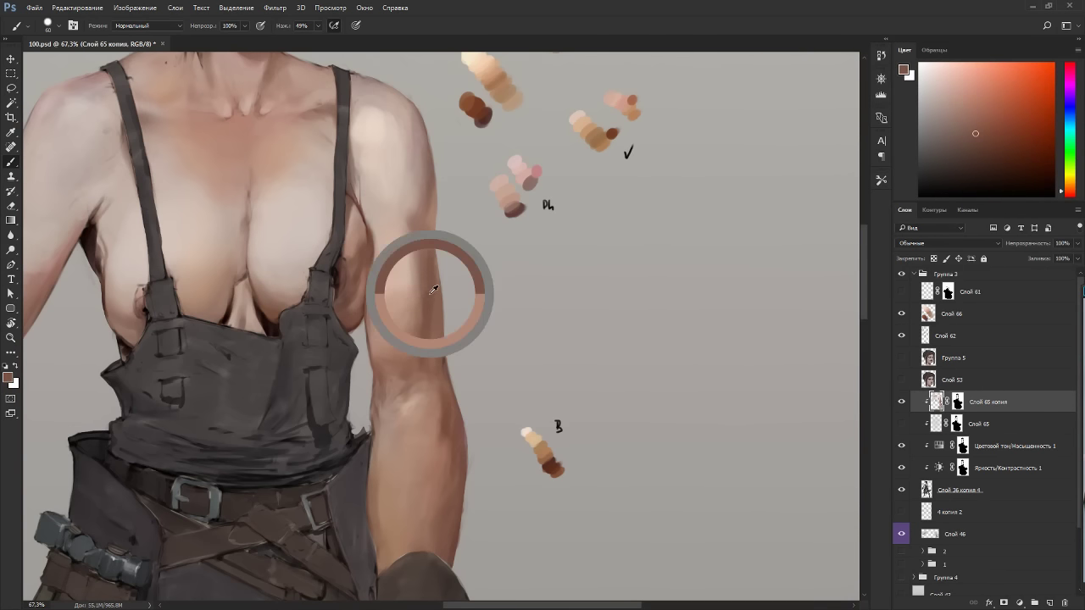
{"action": "left_click", "coordinate": [551, 463], "text": "alt"}
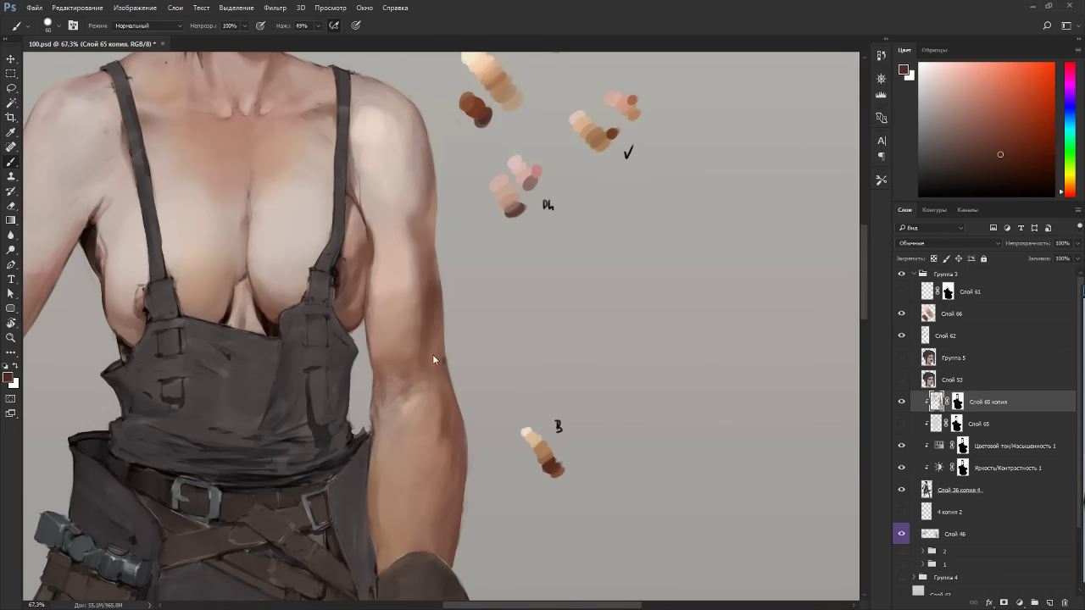
{"action": "key", "text": "r"}
{"action": "left_click_drag", "start_coordinate": [616, 267], "coordinate": [378, 424]}
{"action": "left_click", "coordinate": [442, 304], "text": "alt"}
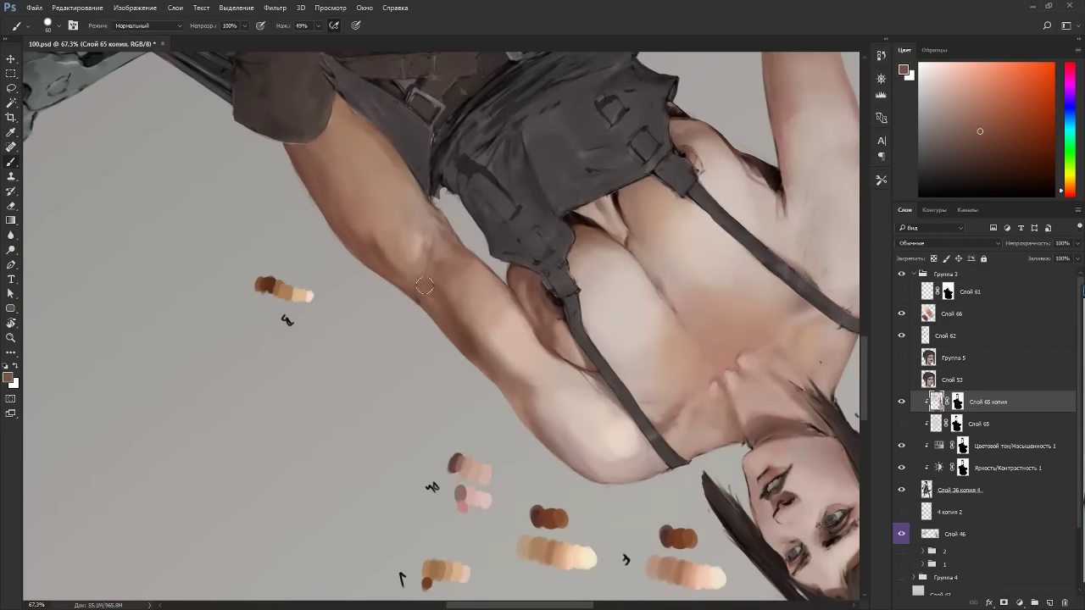
{"action": "left_click", "coordinate": [466, 356], "text": "alt"}
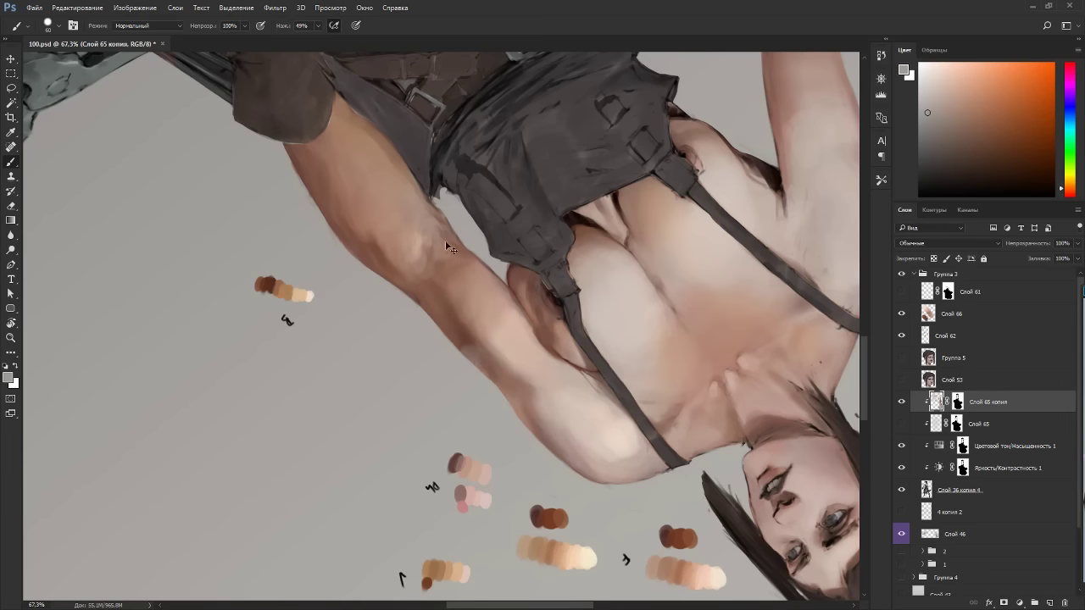
{"action": "key", "text": "r"}
{"action": "key", "text": "Escape"}
{"action": "key", "text": "z"}
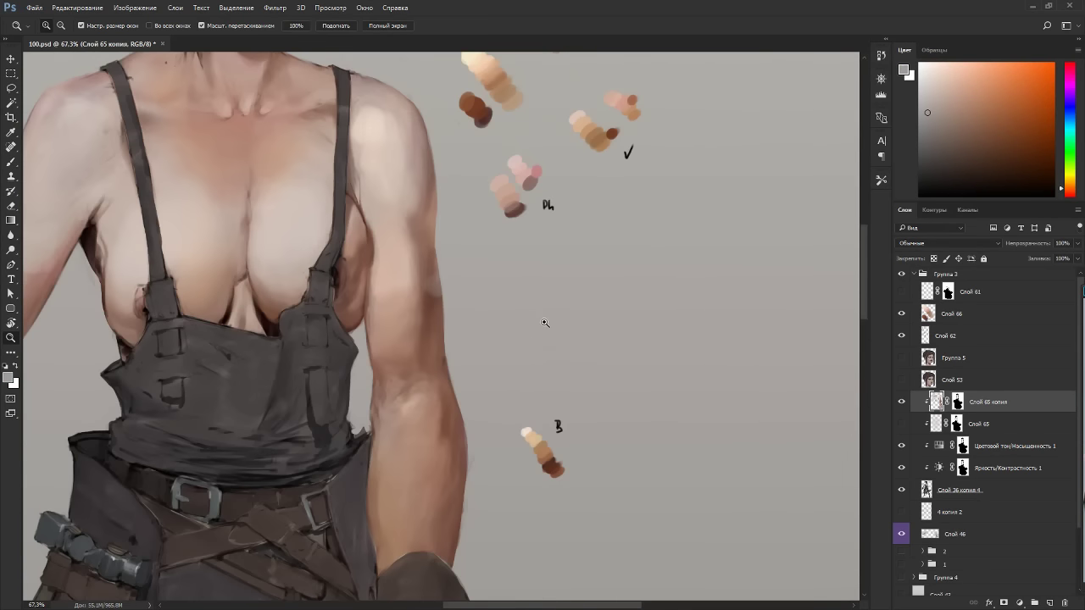
Tint the outer upper arm edge with a cooler, muted red mixed from the arm tone, using a smaller brush.
{"action": "key", "text": "b"}
{"action": "left_click", "coordinate": [436, 297], "text": "alt"}
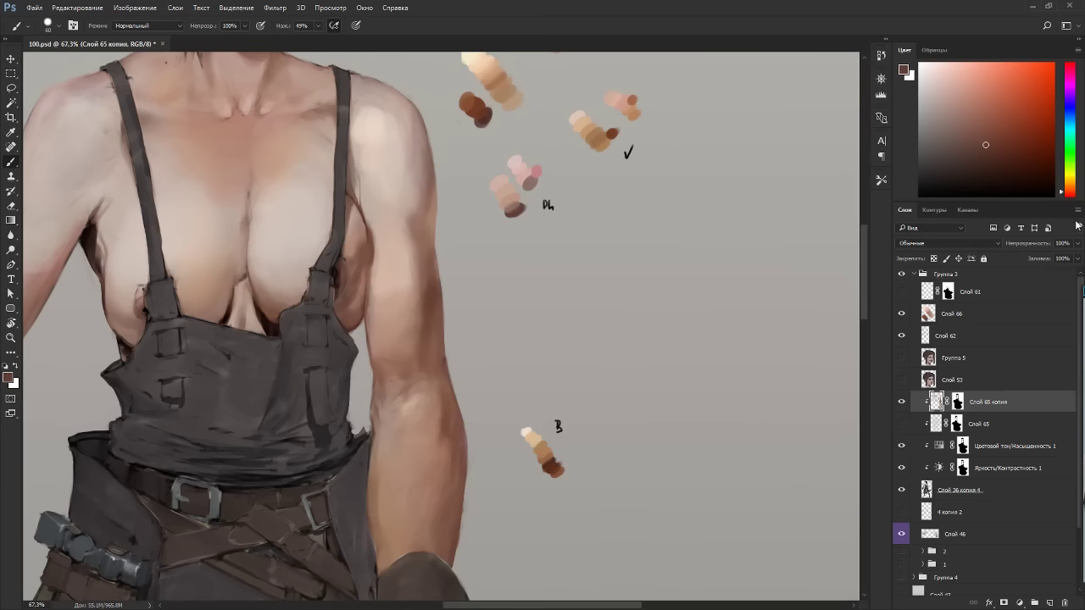
{"action": "left_click_drag", "start_coordinate": [1059, 194], "coordinate": [1062, 200]}
{"action": "left_click", "coordinate": [961, 135]}
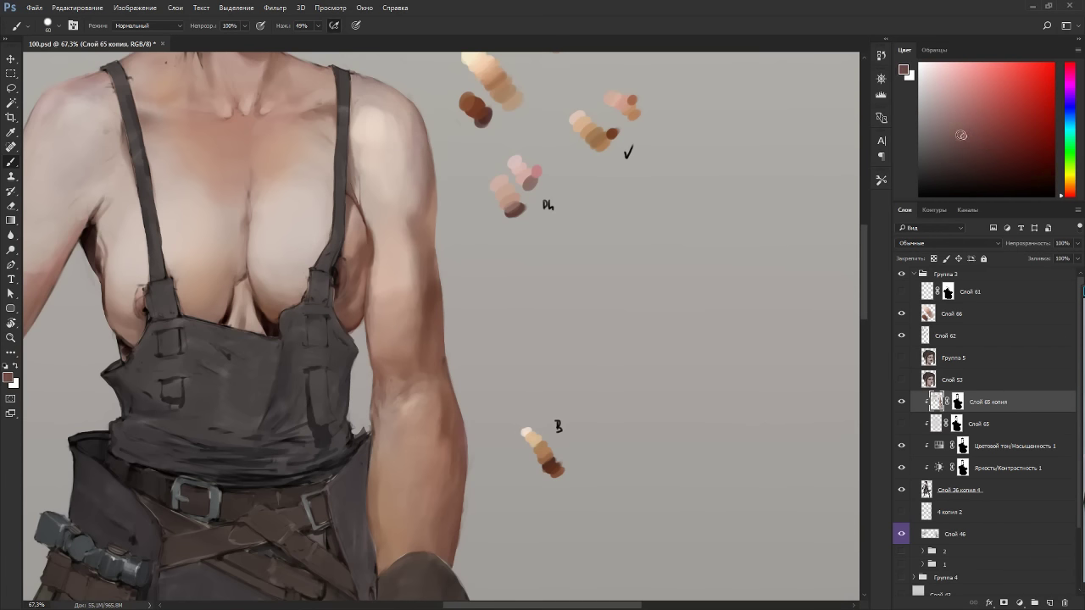
{"action": "key", "text": "bracketleft"}
{"action": "key", "text": "bracketleft"}
{"action": "left_click_drag", "start_coordinate": [496, 252], "coordinate": [555, 285]}
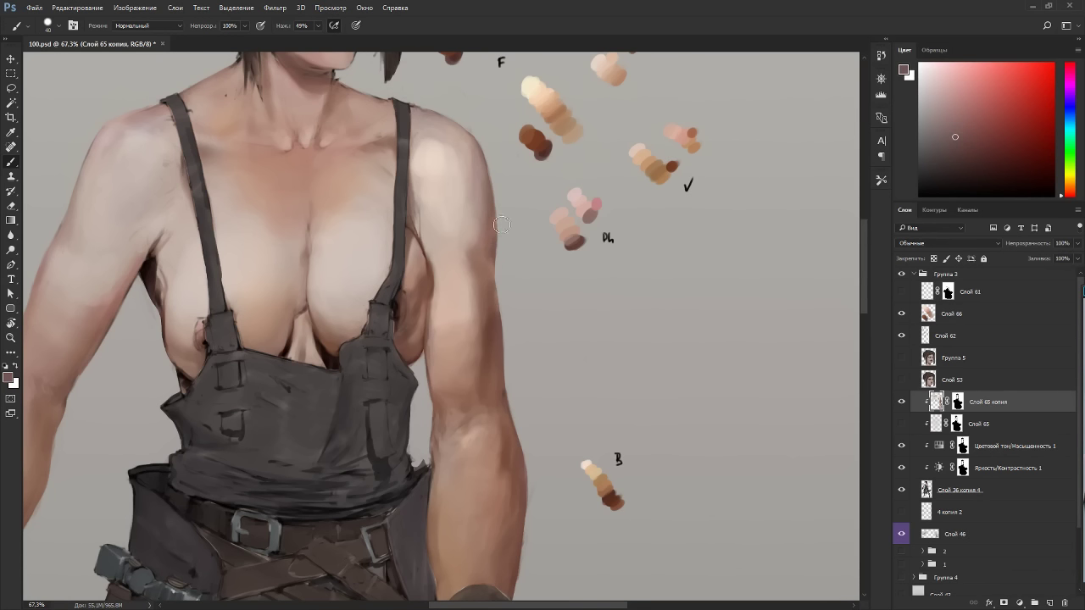
Soften the outer upper arm contour with a lighter muted pink and reddish browns sampled from the arm.
{"action": "left_click", "coordinate": [962, 113]}
{"action": "left_click", "coordinate": [1067, 194]}
{"action": "left_click_drag", "start_coordinate": [1065, 194], "coordinate": [1067, 194]}
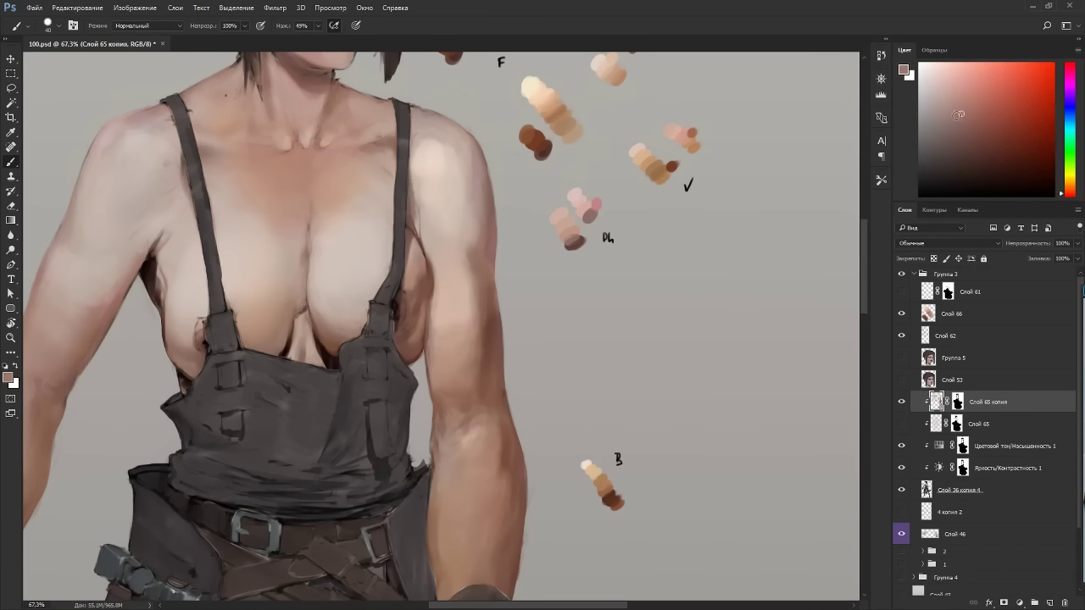
{"action": "left_click", "coordinate": [946, 118]}
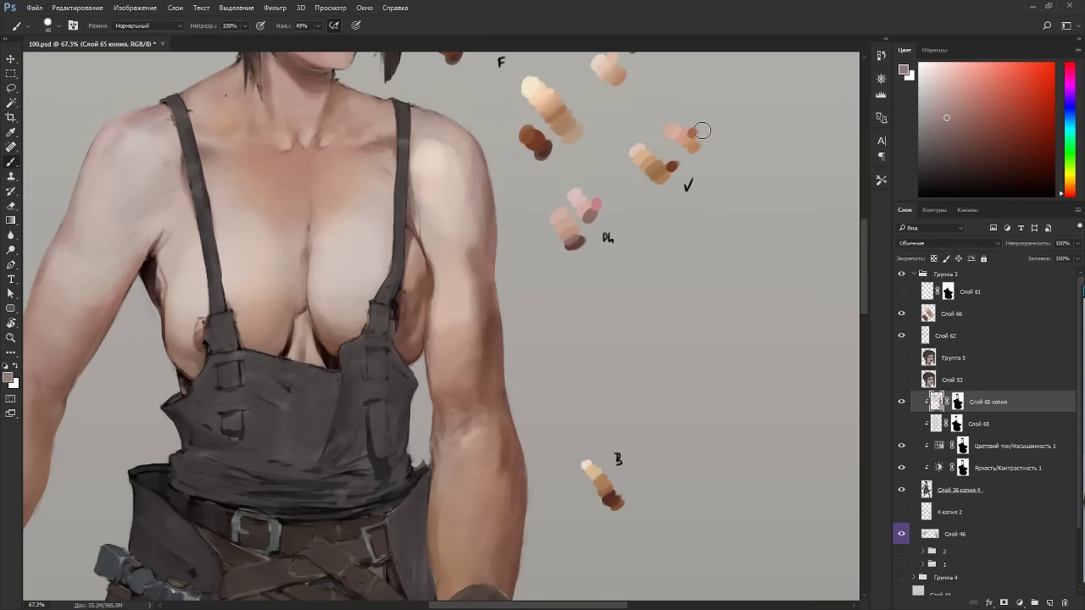
{"action": "left_click", "coordinate": [492, 255], "text": "alt"}
{"action": "left_click", "coordinate": [495, 312], "text": "alt"}
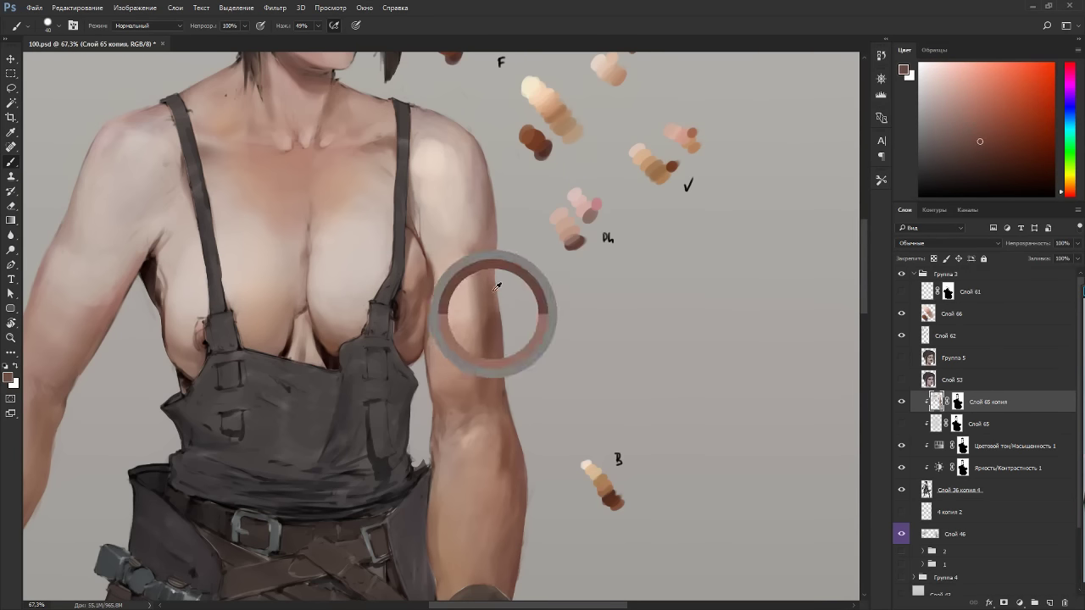
{"action": "left_click", "coordinate": [494, 291], "text": "alt"}
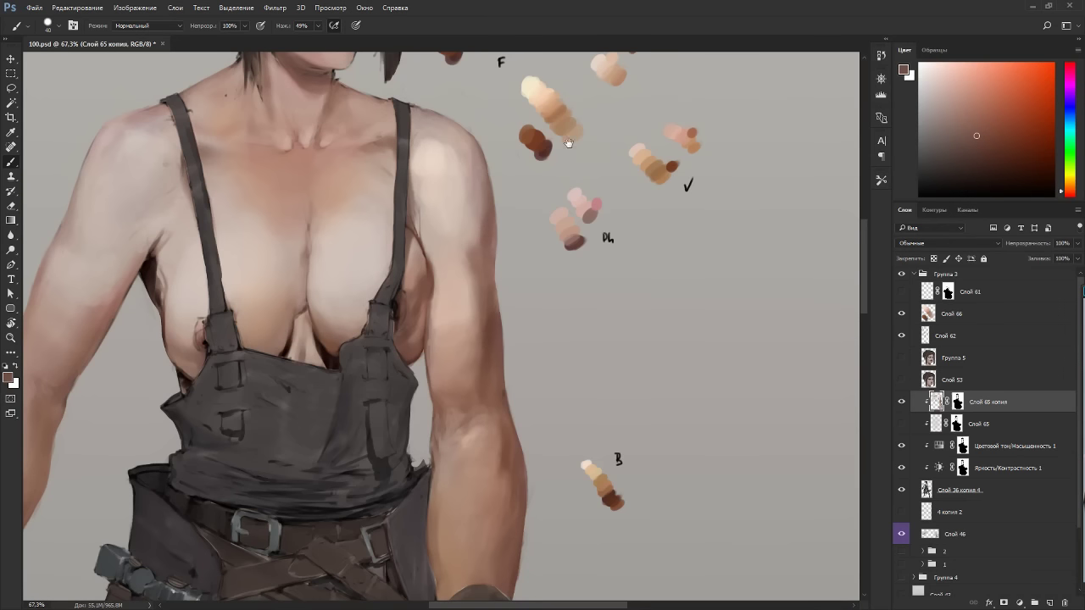
Smooth the top of the shoulder muscle with a peach swatch tone and pale tones sampled around the highlight.
{"action": "left_click_drag", "start_coordinate": [568, 143], "coordinate": [579, 227]}
{"action": "left_click", "coordinate": [561, 188], "text": "alt"}
{"action": "left_click", "coordinate": [625, 155], "text": "alt"}
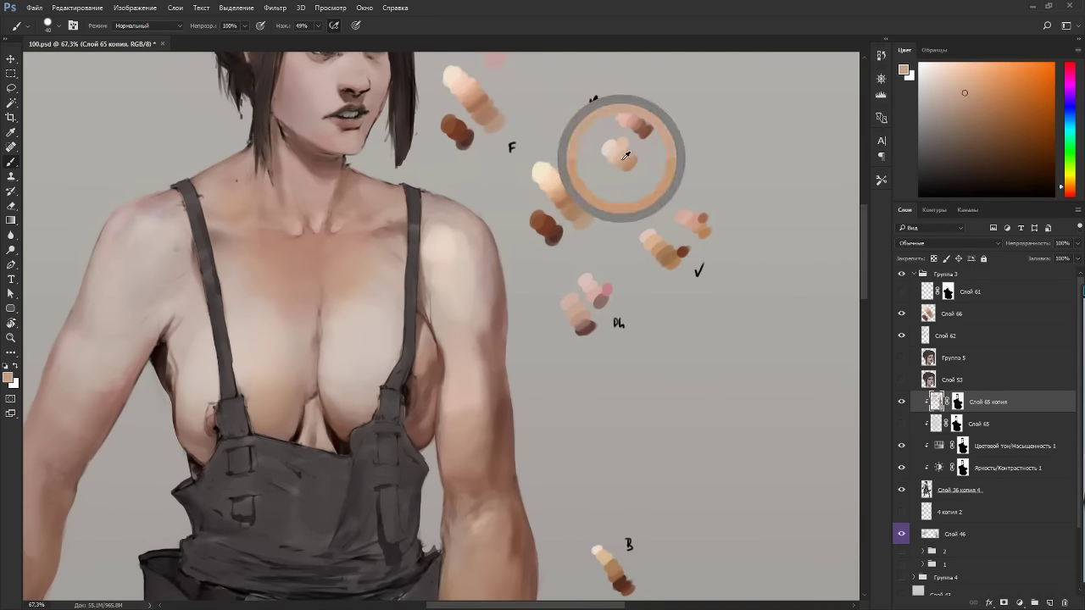
{"action": "left_click", "coordinate": [460, 232], "text": "alt"}
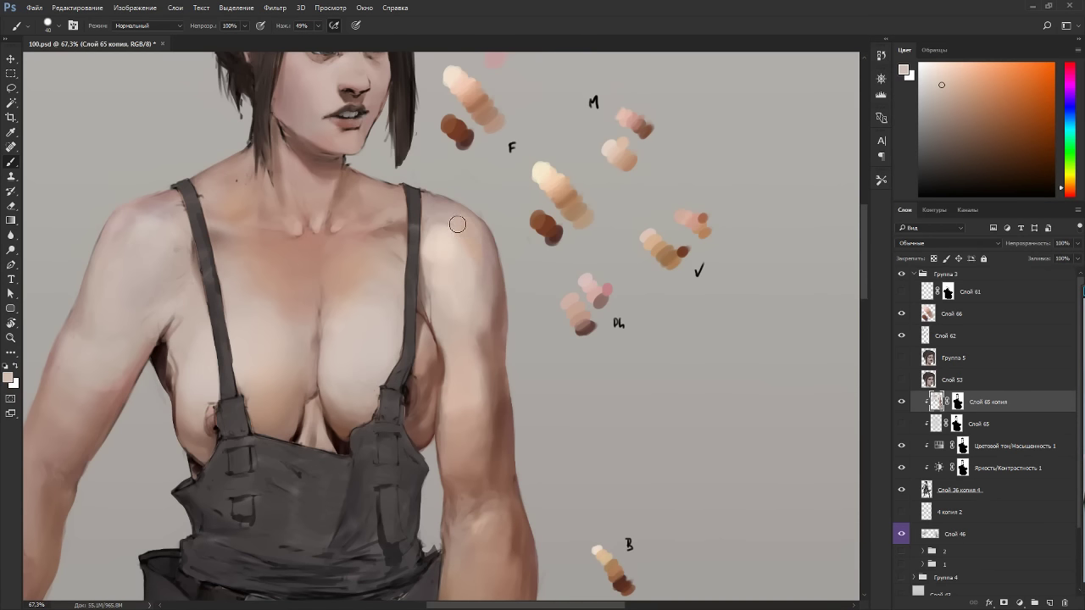
{"action": "left_click", "coordinate": [452, 244], "text": "alt"}
{"action": "left_click", "coordinate": [447, 234], "text": "alt"}
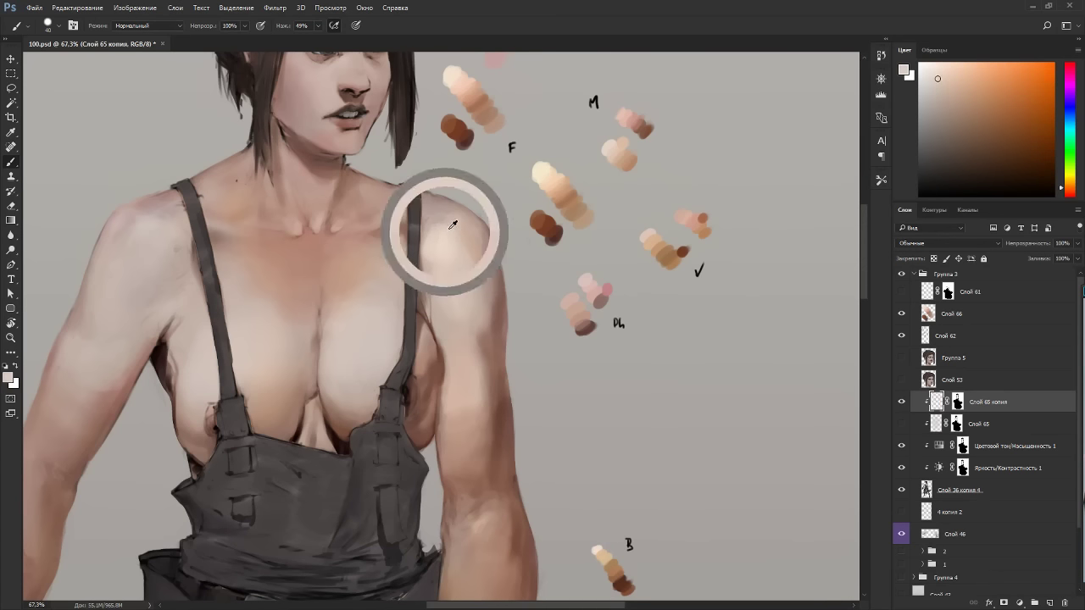
{"action": "left_click_drag", "start_coordinate": [398, 258], "coordinate": [396, 259]}
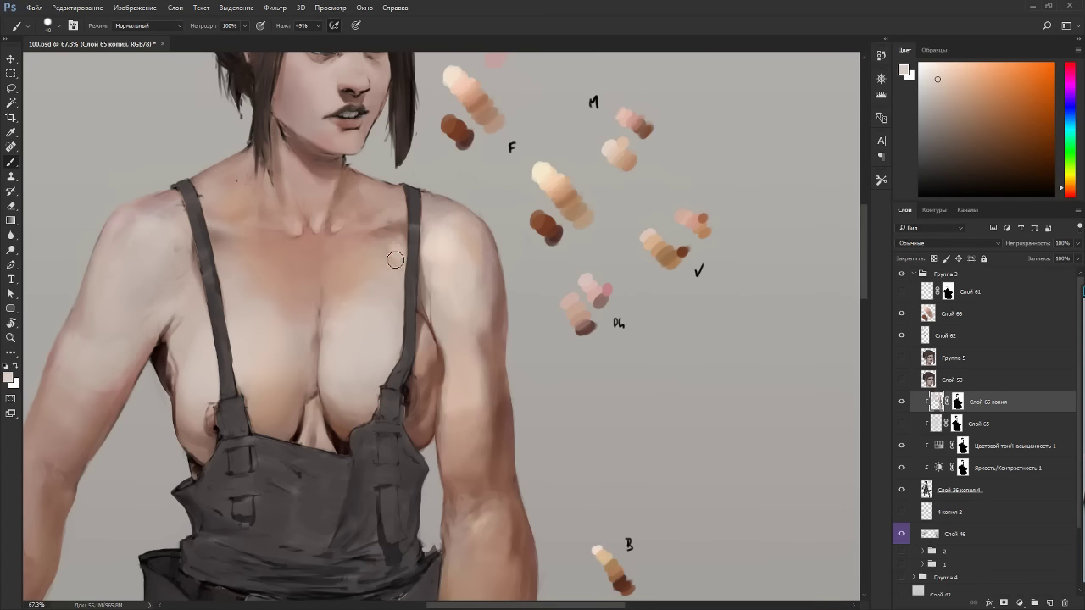
Blend the front of the shoulder beside the strap with a pale skin tone sampled there, using a larger brush.
{"action": "key", "text": "r"}
{"action": "left_click_drag", "start_coordinate": [480, 274], "coordinate": [317, 220]}
{"action": "mouse_move", "coordinate": [431, 401]}
{"action": "left_mouse_down"}
{"action": "mouse_move", "coordinate": [460, 249]}
{"action": "mouse_move", "coordinate": [426, 236]}
{"action": "left_mouse_up"}
{"action": "left_click", "coordinate": [441, 246], "text": "alt"}
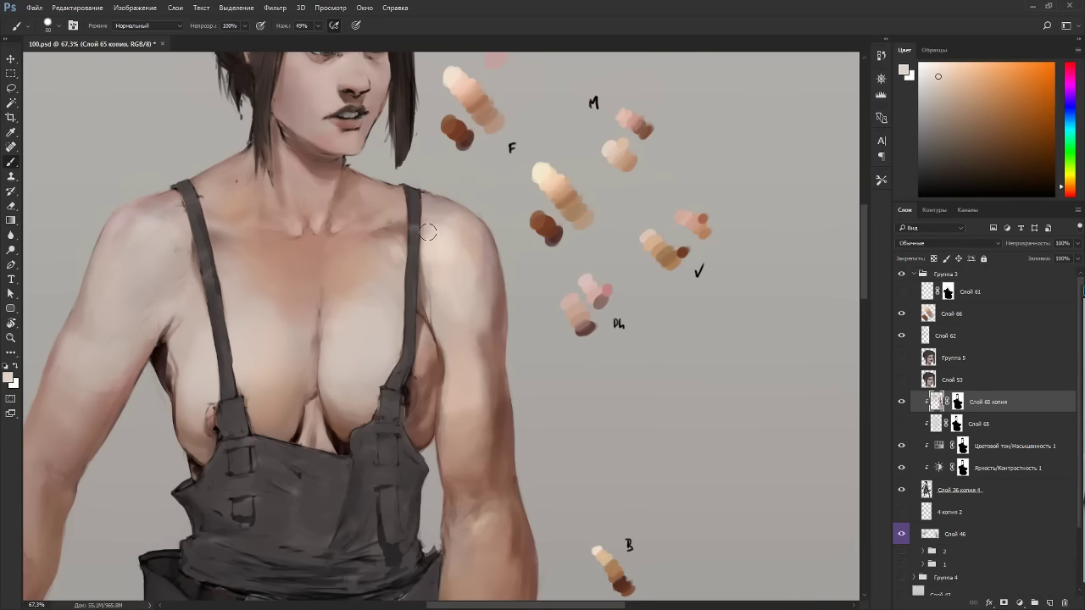
{"action": "key", "text": "bracketright"}
{"action": "mouse_move", "coordinate": [446, 302]}
{"action": "left_mouse_down"}
{"action": "mouse_move", "coordinate": [458, 326]}
{"action": "mouse_move", "coordinate": [519, 313]}
{"action": "mouse_move", "coordinate": [489, 318]}
{"action": "mouse_move", "coordinate": [494, 329]}
{"action": "mouse_move", "coordinate": [470, 350]}
{"action": "mouse_move", "coordinate": [375, 198]}
{"action": "left_mouse_up"}
{"action": "key", "text": "space"}
Smooth the highlight below the shoulder muscle with a pale tone sampled from the inner upper arm, using a smaller brush.
{"action": "left_click", "coordinate": [472, 279], "text": "alt"}
{"action": "key", "text": "bracketleft"}
{"action": "key", "text": "r"}
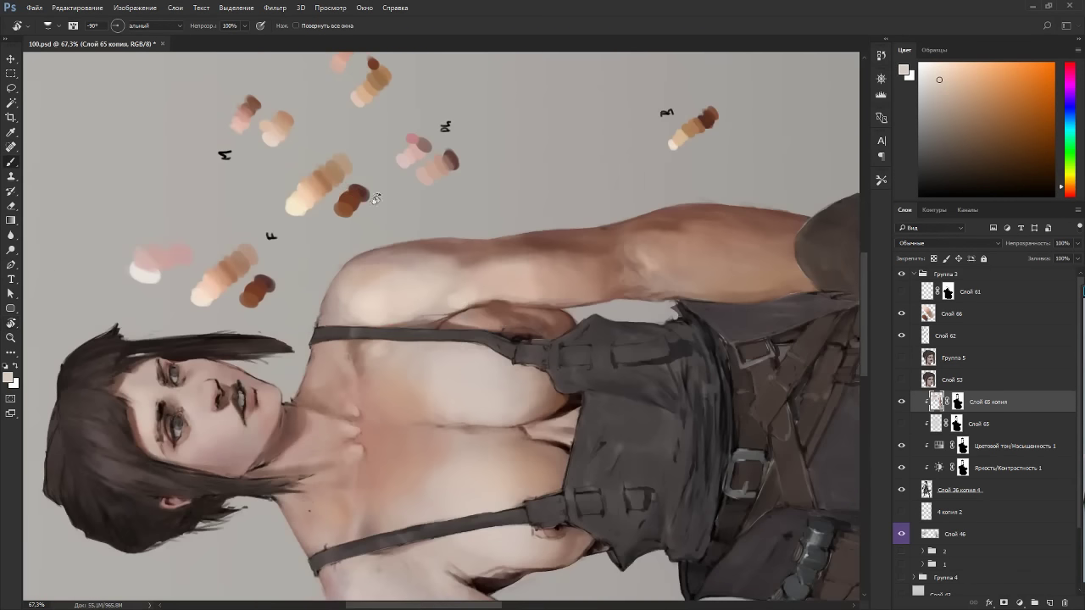
{"action": "key", "text": "b"}
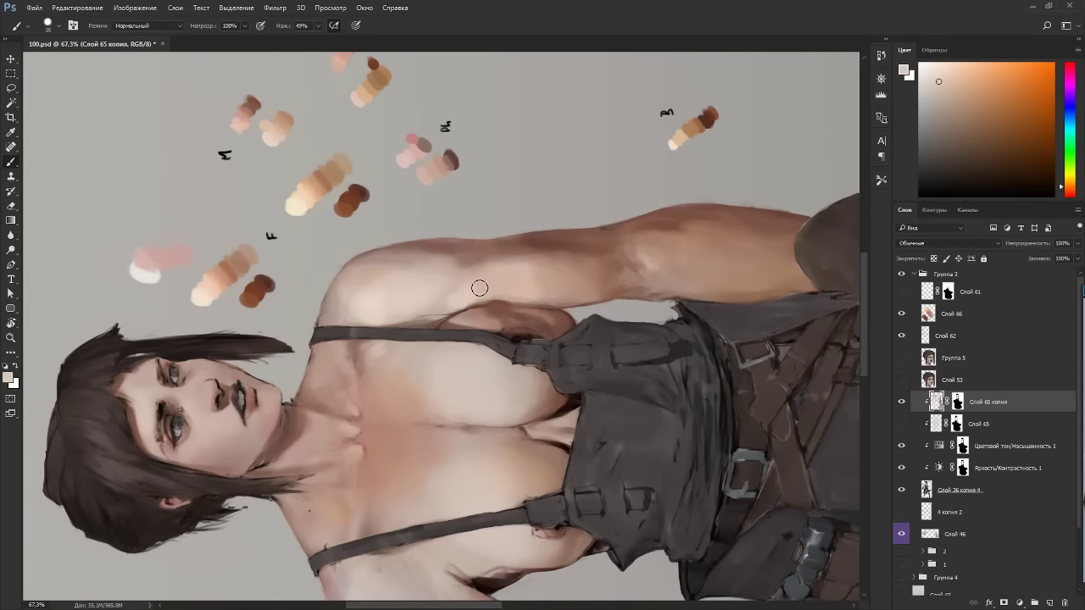
{"action": "key", "text": "Escape"}
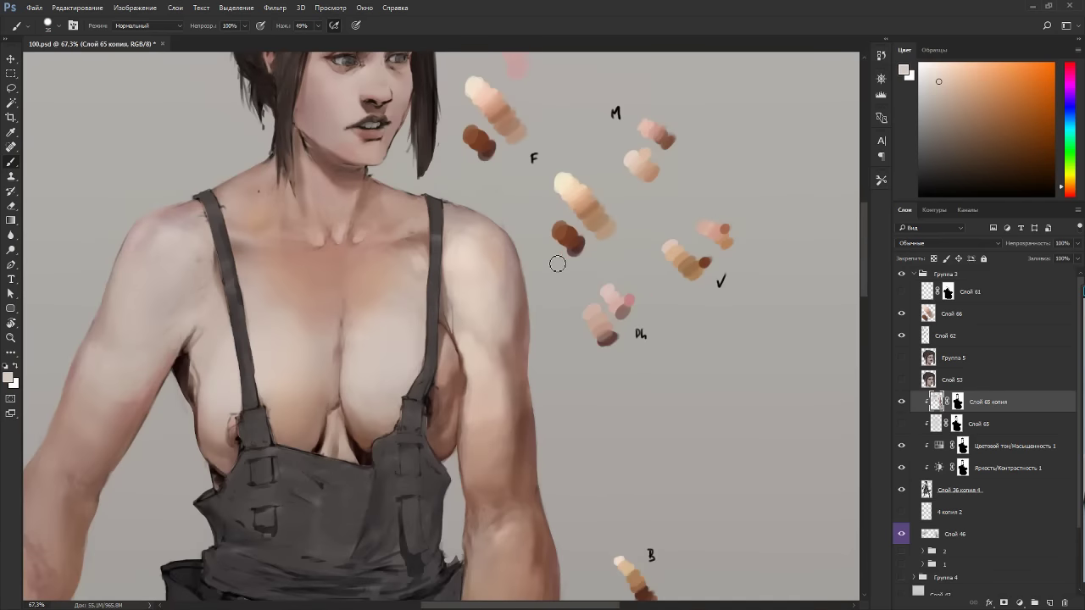
Soften the transition from the upper arm highlight to its outer shadow with a sampled muted pink.
{"action": "left_click", "coordinate": [476, 326], "text": "alt"}
{"action": "left_click", "coordinate": [522, 334], "text": "alt"}
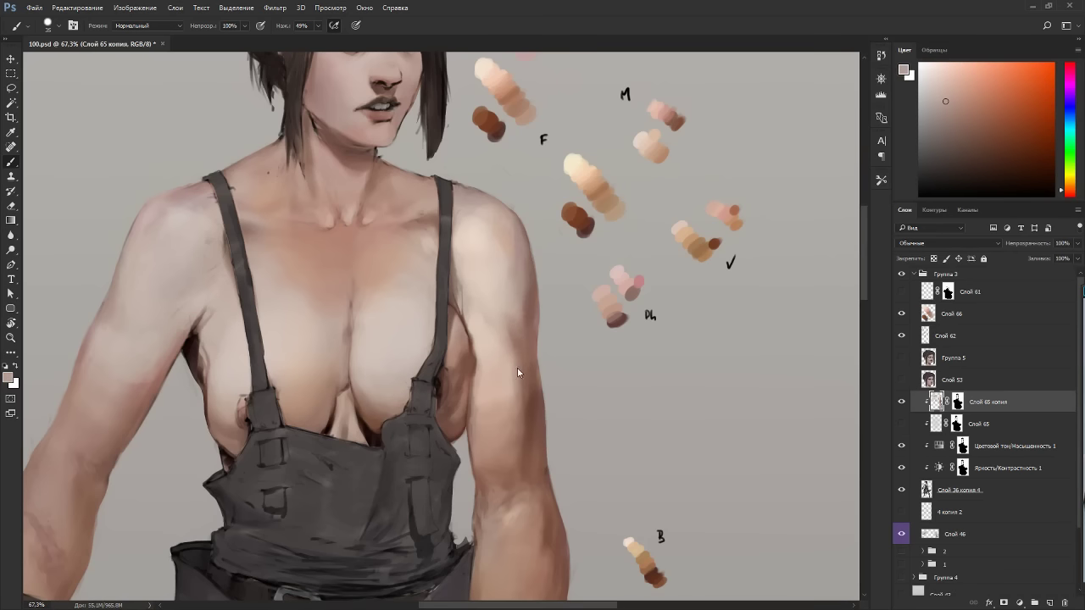
{"action": "key", "text": "r"}
{"action": "left_click_drag", "start_coordinate": [517, 348], "coordinate": [325, 259]}
{"action": "key", "text": "Escape"}
{"action": "key", "text": "b"}
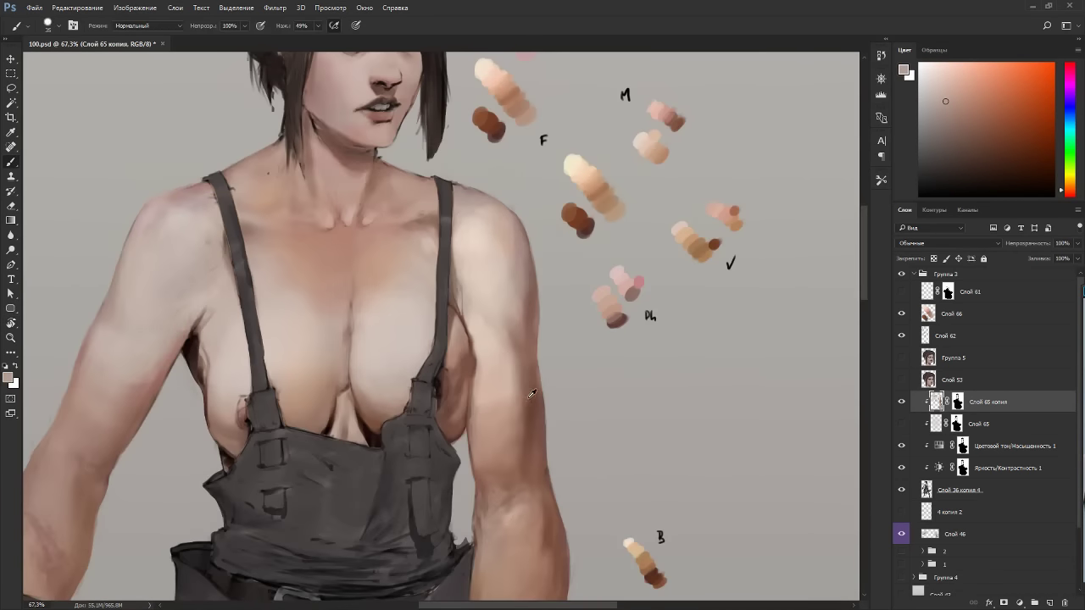
Deepen the outer contour below the shoulder muscle with dark reddish browns sampled from the arm's shadow.
{"action": "left_click", "coordinate": [534, 400], "text": "alt"}
{"action": "mouse_move", "coordinate": [530, 338]}
{"action": "left_mouse_down"}
{"action": "mouse_move", "coordinate": [538, 313]}
{"action": "mouse_move", "coordinate": [531, 347]}
{"action": "mouse_move", "coordinate": [531, 196]}
{"action": "mouse_move", "coordinate": [535, 224]}
{"action": "mouse_move", "coordinate": [685, 270]}
{"action": "mouse_move", "coordinate": [468, 145]}
{"action": "left_mouse_up"}
{"action": "left_click", "coordinate": [534, 342], "text": "alt"}
{"action": "scroll", "coordinate": [557, 189], "scroll_direction": "down", "scroll_amount": 12}
{"action": "key", "text": "r"}
{"action": "key", "text": "Escape"}
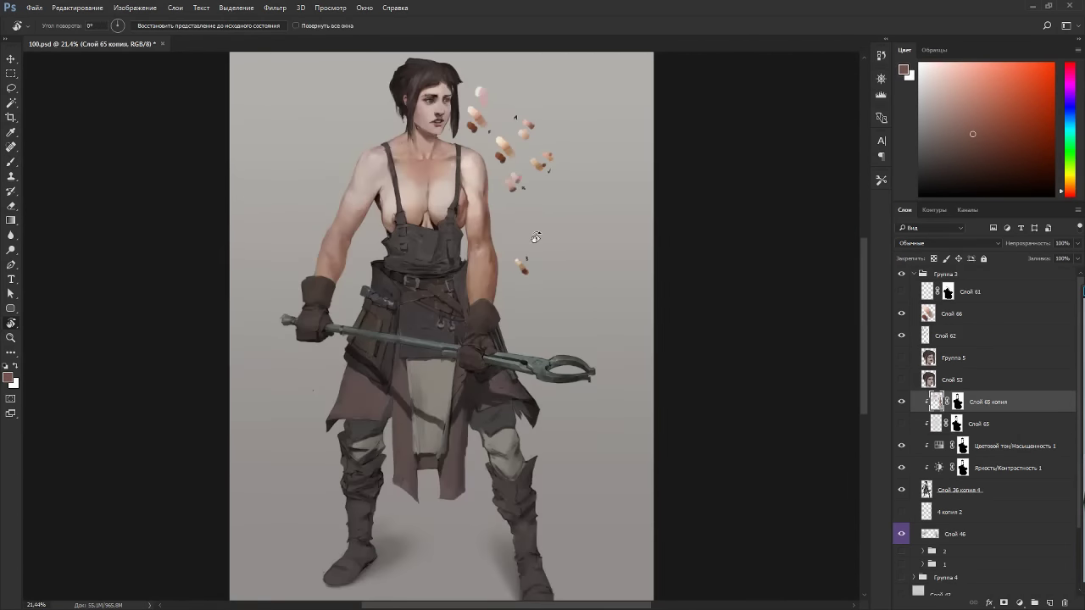
Blend the lower end of the shoulder muscle into the arm with muted reddish tones sampled at its shadow edge.
{"action": "scroll", "coordinate": [537, 201], "scroll_direction": "up", "scroll_amount": 3}
{"action": "left_click_drag", "start_coordinate": [555, 180], "coordinate": [569, 212]}
{"action": "scroll", "coordinate": [484, 220], "scroll_direction": "up", "scroll_amount": 6}
{"action": "mouse_move", "coordinate": [429, 217]}
{"action": "left_mouse_down"}
{"action": "mouse_move", "coordinate": [569, 376]}
{"action": "mouse_move", "coordinate": [544, 379]}
{"action": "left_mouse_up"}
{"action": "key", "text": "b"}
{"action": "left_click", "coordinate": [555, 367], "text": "alt"}
{"action": "left_click", "coordinate": [553, 371], "text": "alt"}
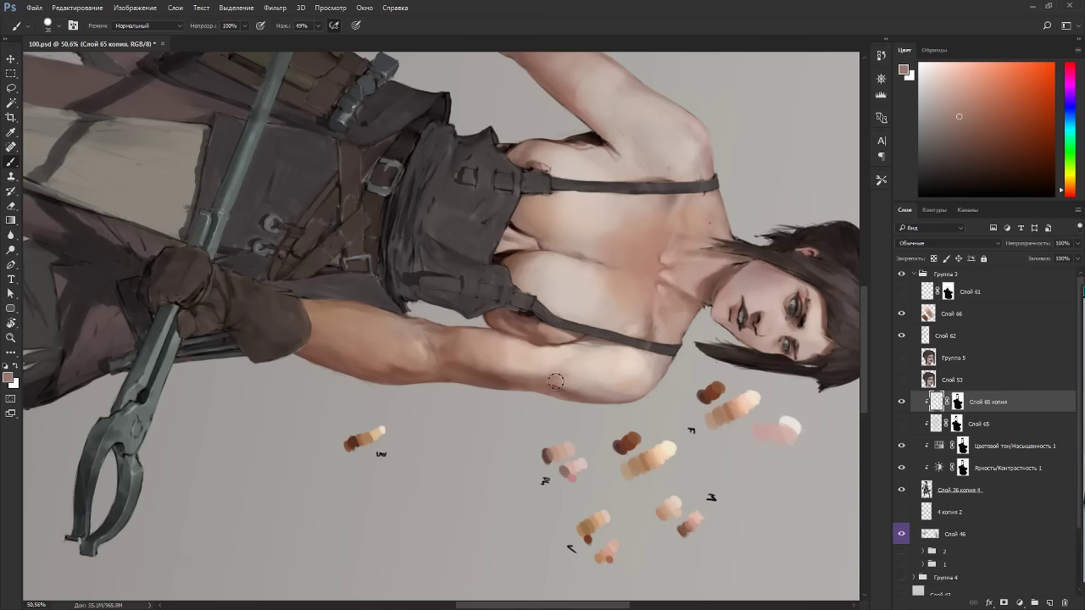
Lighten the front of the upper arm with sampled pale and soft pink skin tones.
{"action": "mouse_move", "coordinate": [610, 318]}
{"action": "left_mouse_down"}
{"action": "mouse_move", "coordinate": [625, 167]}
{"action": "mouse_move", "coordinate": [349, 334]}
{"action": "mouse_move", "coordinate": [342, 359]}
{"action": "mouse_move", "coordinate": [368, 343]}
{"action": "left_mouse_up"}
{"action": "left_click", "coordinate": [330, 355], "text": "alt"}
{"action": "key", "text": "Escape"}
{"action": "key", "text": "r"}
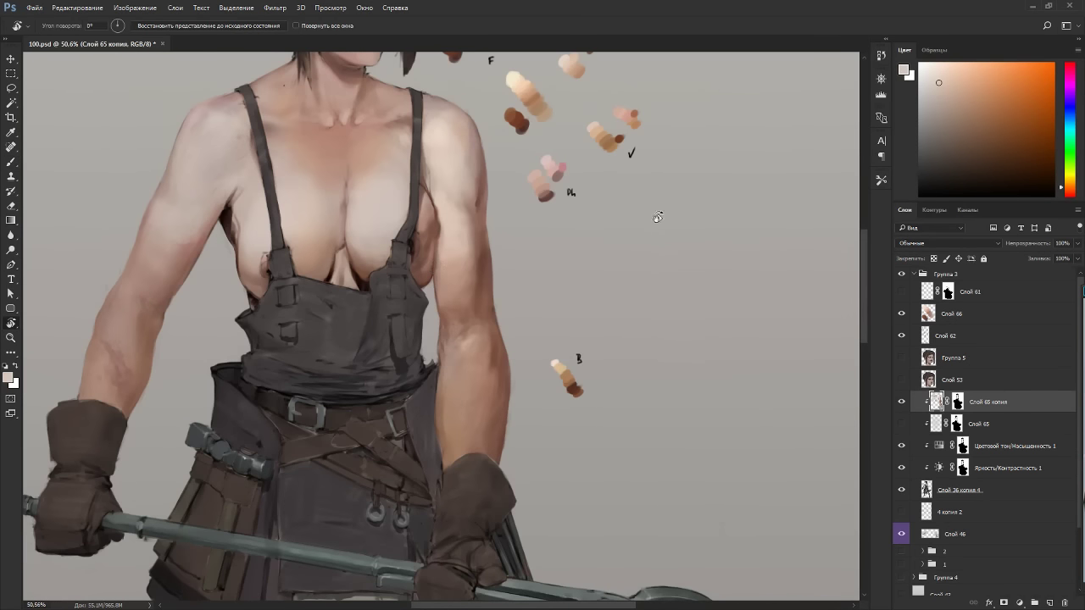
{"action": "left_click_drag", "start_coordinate": [438, 267], "coordinate": [528, 310]}
{"action": "key", "text": "r"}
{"action": "key", "text": "Escape"}
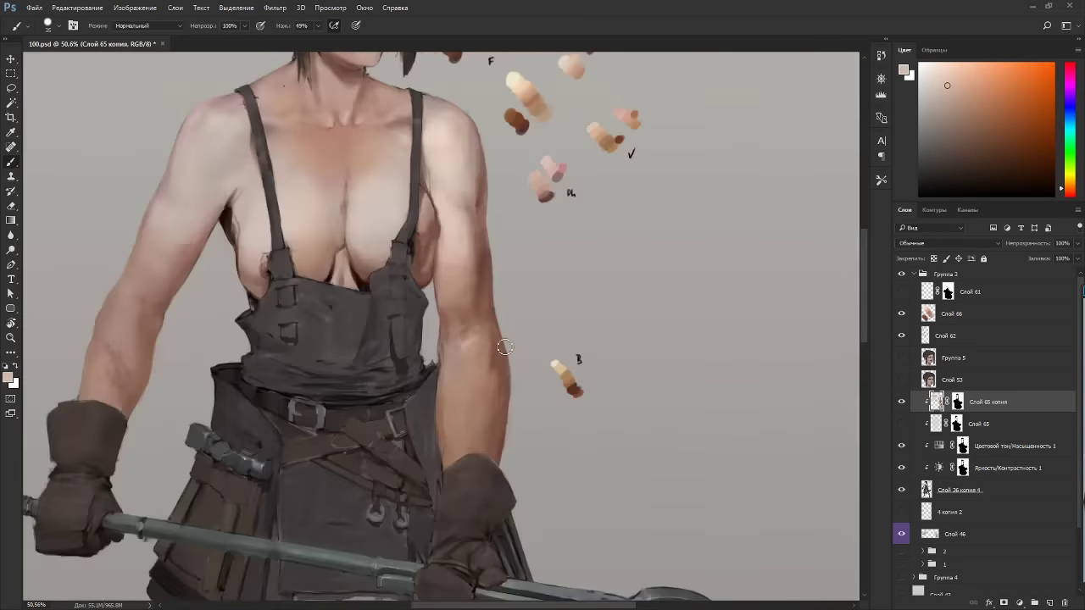
Refine the crease between the inner upper arm and the side of the chest with a dark red sampled there.
{"action": "scroll", "coordinate": [493, 255], "scroll_direction": "down", "scroll_amount": 4}
{"action": "scroll", "coordinate": [432, 213], "scroll_direction": "up", "scroll_amount": 8}
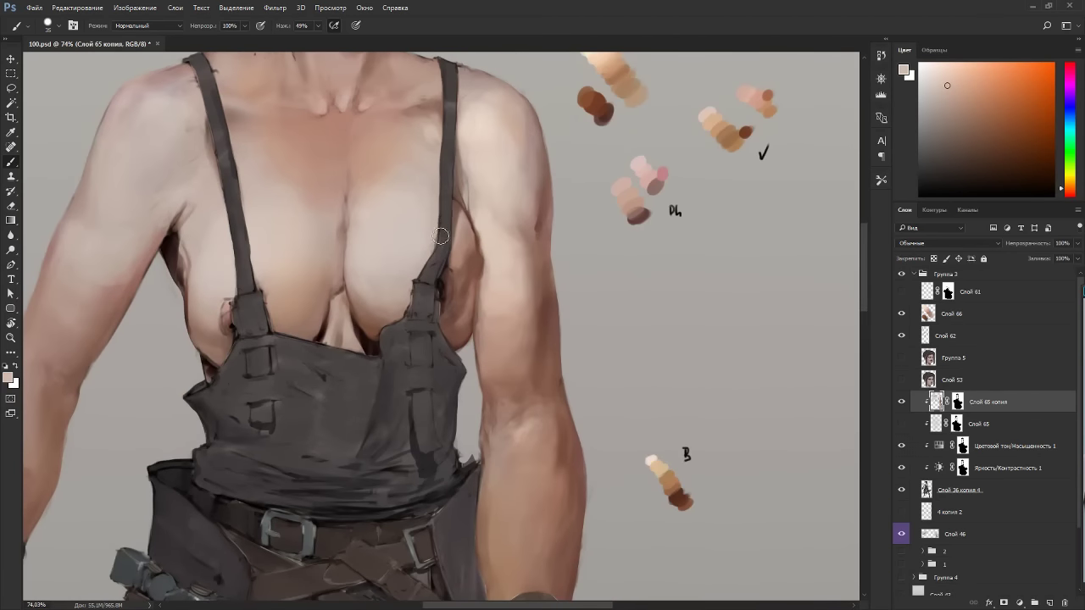
{"action": "left_click", "coordinate": [476, 247], "text": "alt"}
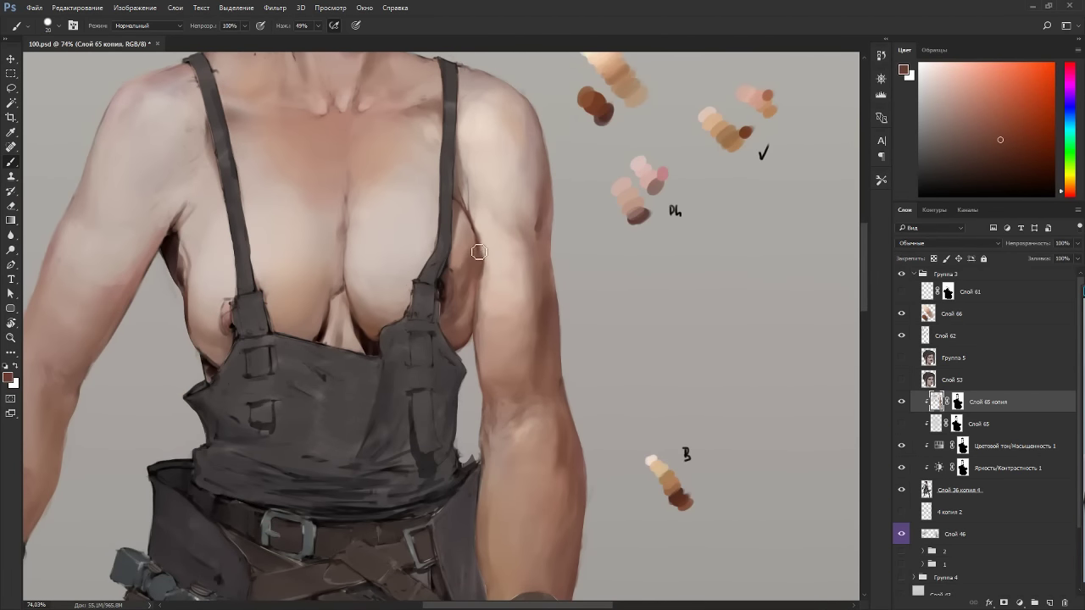
{"action": "left_click", "coordinate": [472, 233], "text": "alt"}
{"action": "left_click", "coordinate": [471, 236], "text": "alt"}
{"action": "mouse_move", "coordinate": [469, 219]}
{"action": "left_mouse_down"}
{"action": "mouse_move", "coordinate": [478, 265]}
{"action": "mouse_move", "coordinate": [418, 412]}
{"action": "left_mouse_up"}
Soften the shaded side of the chest behind the strap with sampled muted pink tones and a small brush.
{"action": "key", "text": "r"}
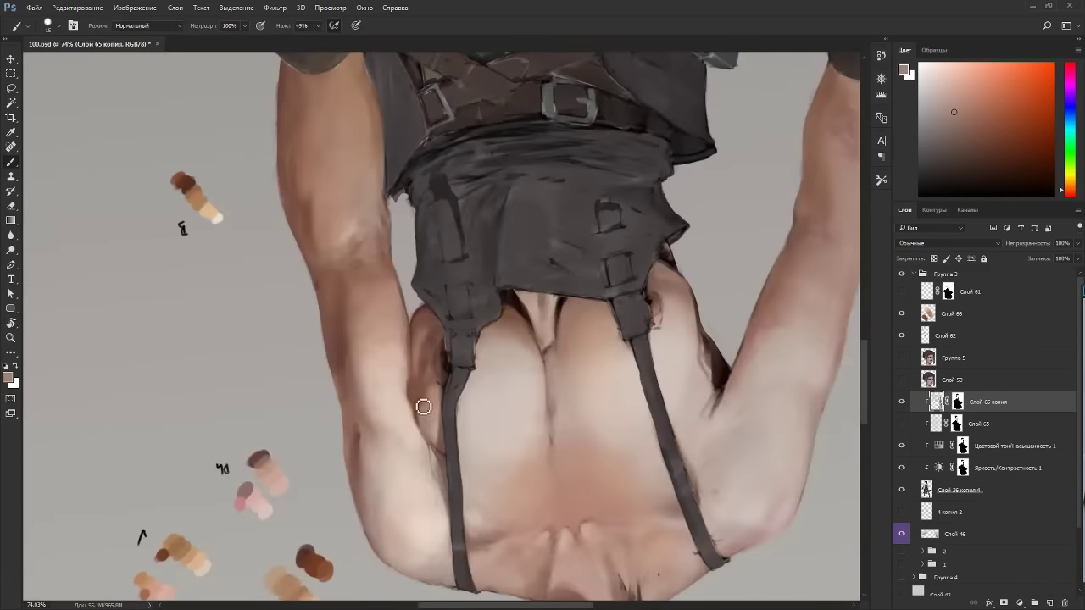
{"action": "left_click", "coordinate": [428, 420], "text": "alt"}
{"action": "left_click", "coordinate": [434, 466], "text": "alt"}
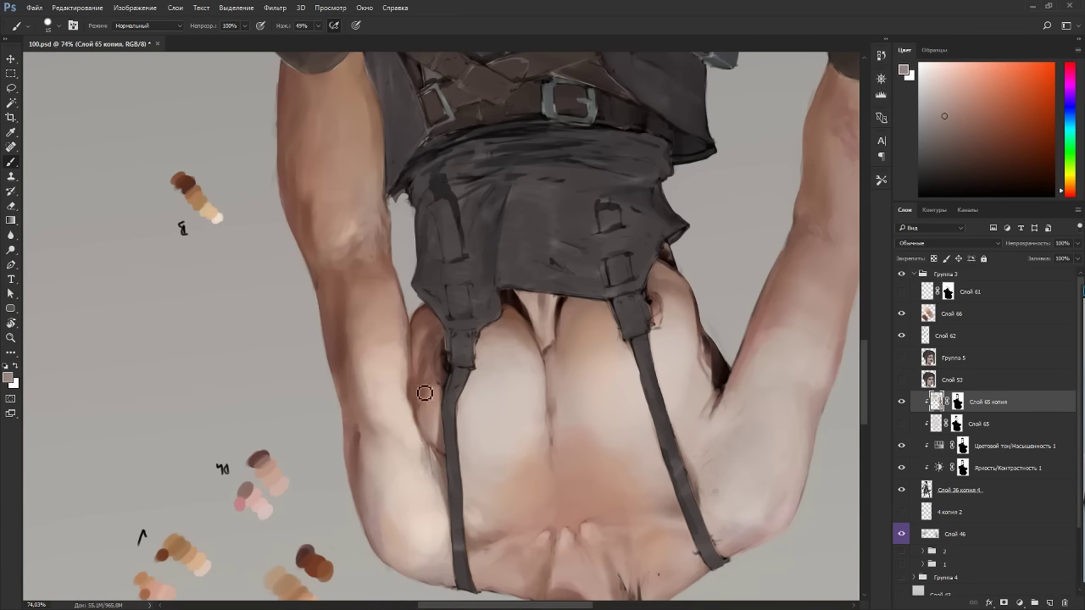
{"action": "key", "text": "Escape"}
{"action": "scroll", "coordinate": [543, 358], "scroll_direction": "down", "scroll_amount": 6}
{"action": "key", "text": "r"}
{"action": "left_click_drag", "start_coordinate": [540, 360], "coordinate": [520, 207]}
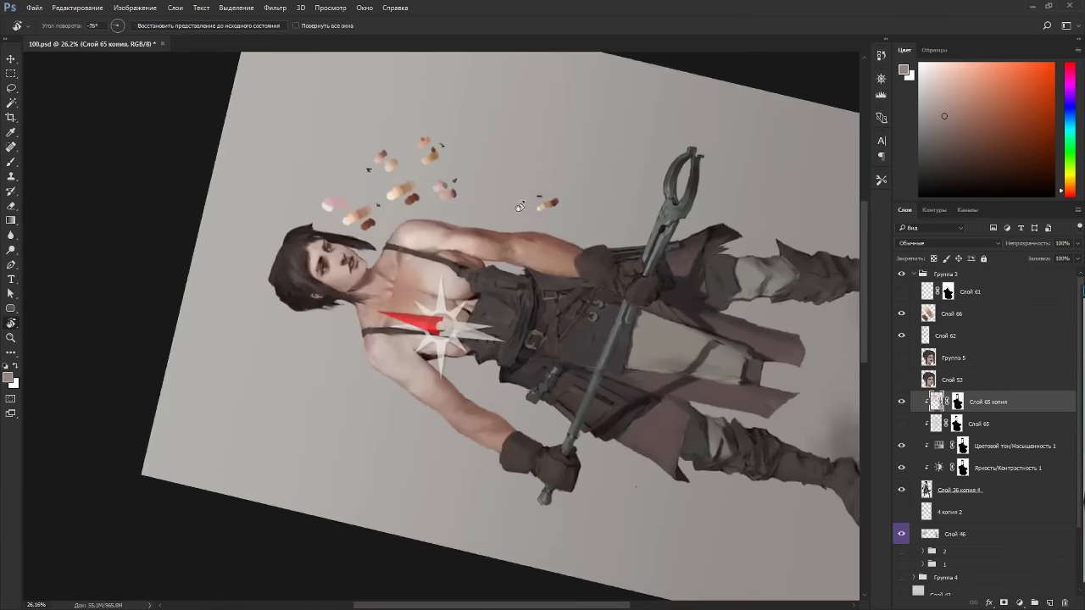
Strengthen the shadow along the outer shoulder and upper arm with sampled reddish browns and a larger brush.
{"action": "key", "text": "Escape"}
{"action": "scroll", "coordinate": [538, 262], "scroll_direction": "up", "scroll_amount": 6}
{"action": "key", "text": "b"}
{"action": "left_click", "coordinate": [536, 368], "text": "alt"}
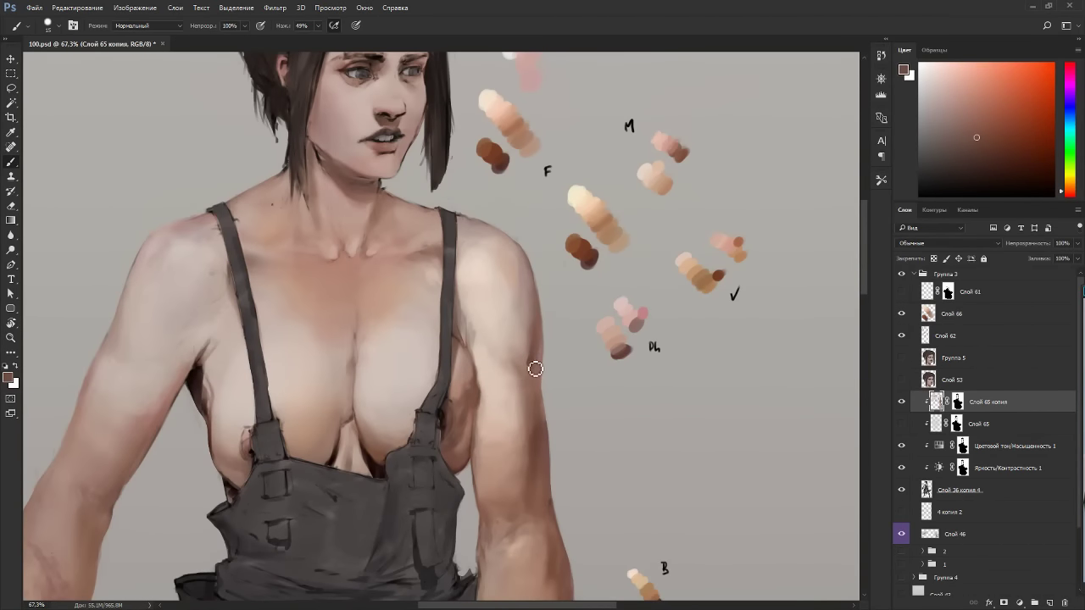
{"action": "key", "text": "bracketright"}
{"action": "key", "text": "bracketright"}
{"action": "left_click_drag", "start_coordinate": [538, 364], "coordinate": [533, 382]}
{"action": "left_click", "coordinate": [529, 345], "text": "alt"}
{"action": "left_click", "coordinate": [533, 344], "text": "alt"}
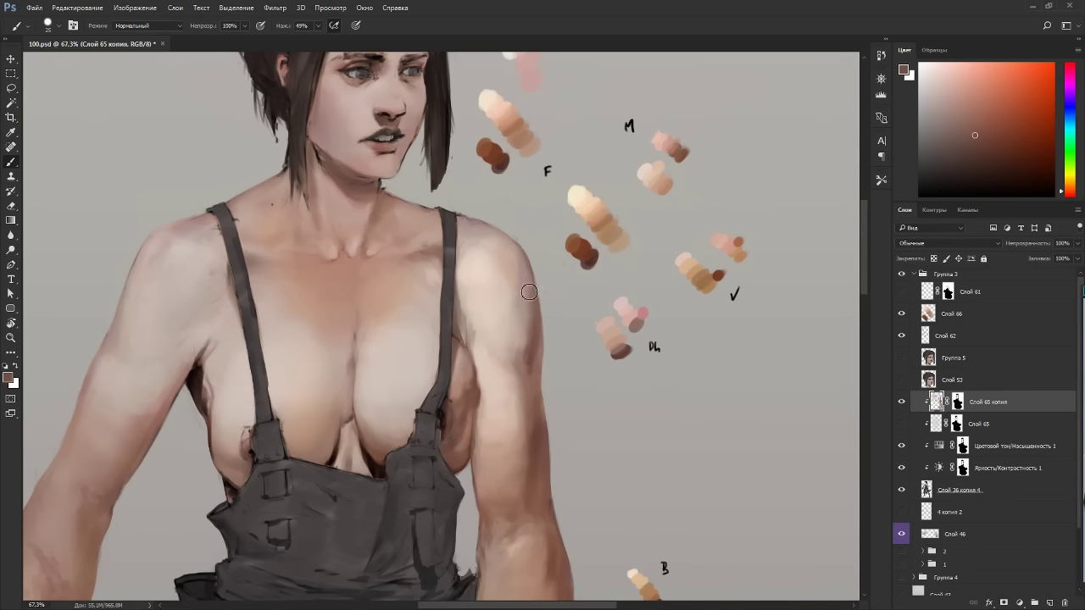
Tint the outer shoulder with a sampled arm tone shifted to a cooler, redder hue.
{"action": "key", "text": "r"}
{"action": "mouse_move", "coordinate": [530, 310]}
{"action": "left_mouse_down"}
{"action": "mouse_move", "coordinate": [456, 416]}
{"action": "mouse_move", "coordinate": [352, 343]}
{"action": "left_mouse_up"}
{"action": "left_click", "coordinate": [352, 341], "text": "alt"}
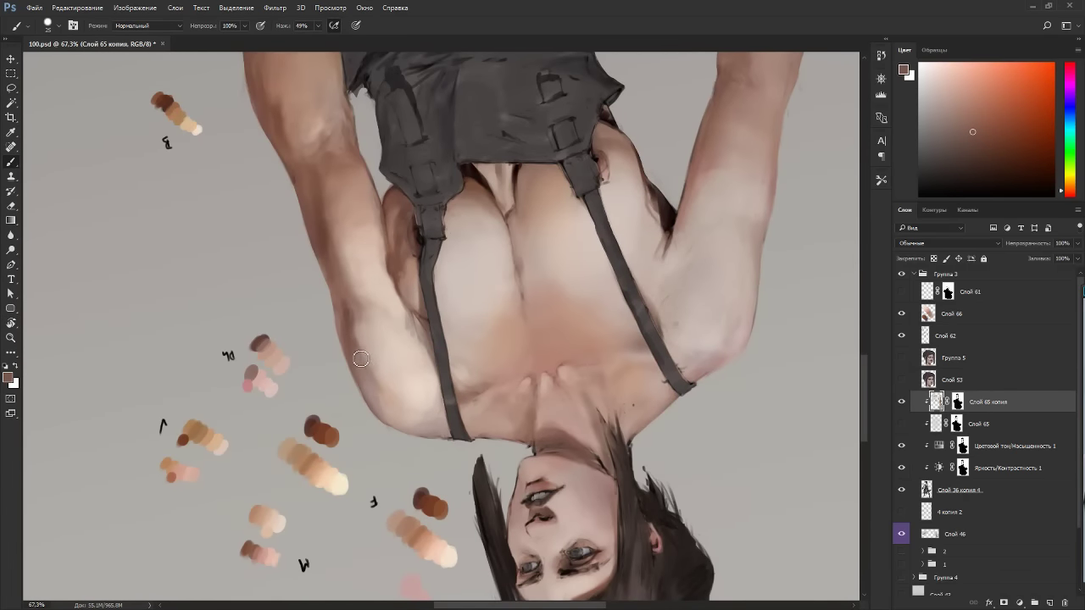
{"action": "left_click", "coordinate": [338, 245], "text": "alt"}
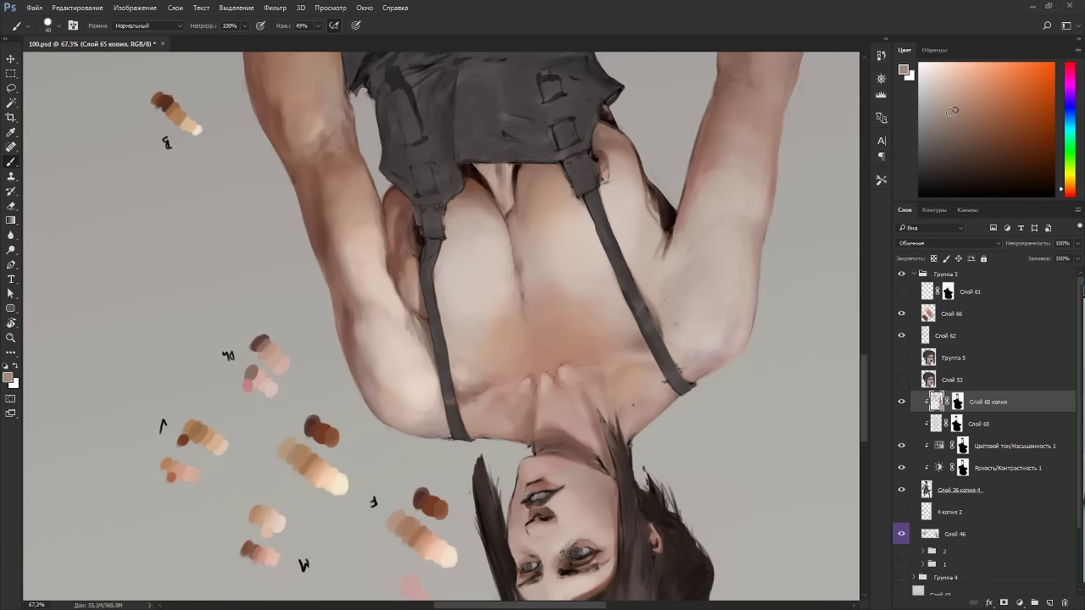
{"action": "left_click", "coordinate": [1066, 194]}
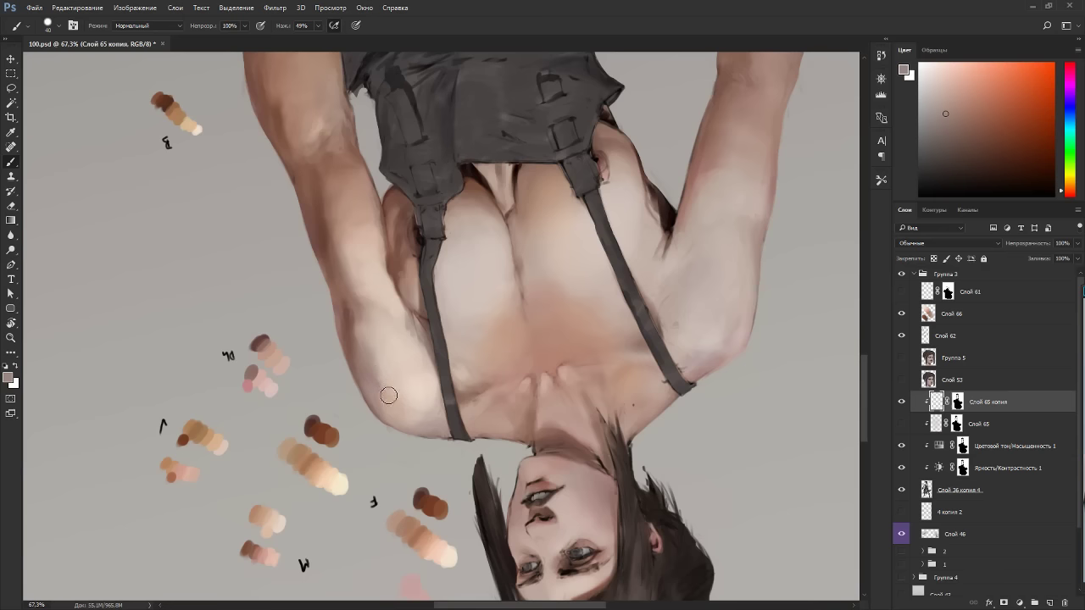
{"action": "key", "text": "Escape"}
Blend the shoulder muscle with sampled pale tones and darken its outer edge with a sampled reddish brown.
{"action": "left_click", "coordinate": [504, 302], "text": "alt"}
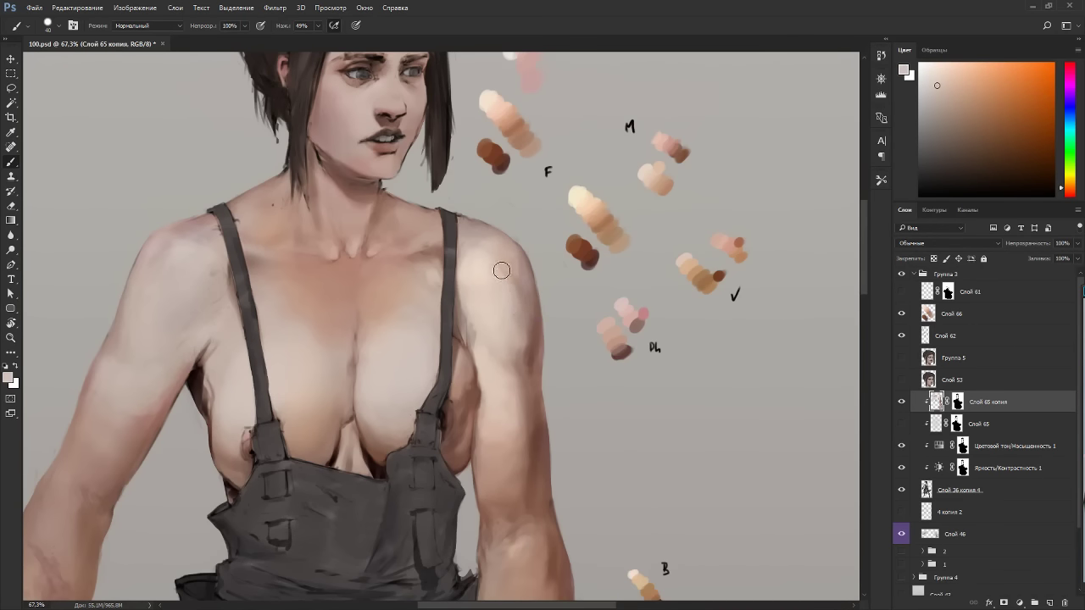
{"action": "left_click", "coordinate": [505, 272], "text": "alt"}
{"action": "key", "text": "ctrl+alt+r"}
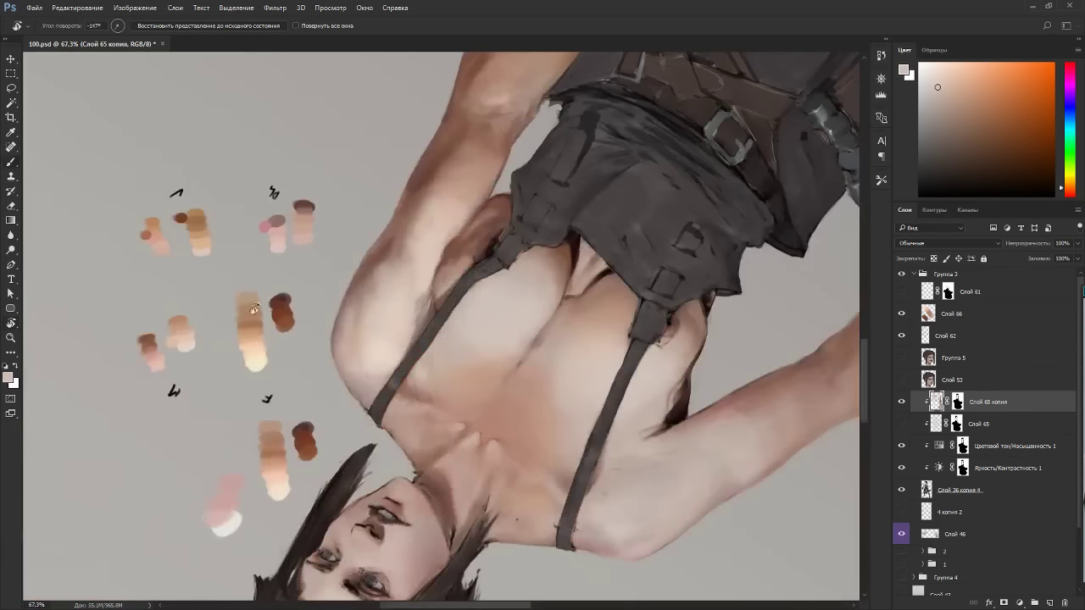
{"action": "left_click", "coordinate": [356, 301], "text": "alt"}
{"action": "key", "text": "ctrl+alt+r"}
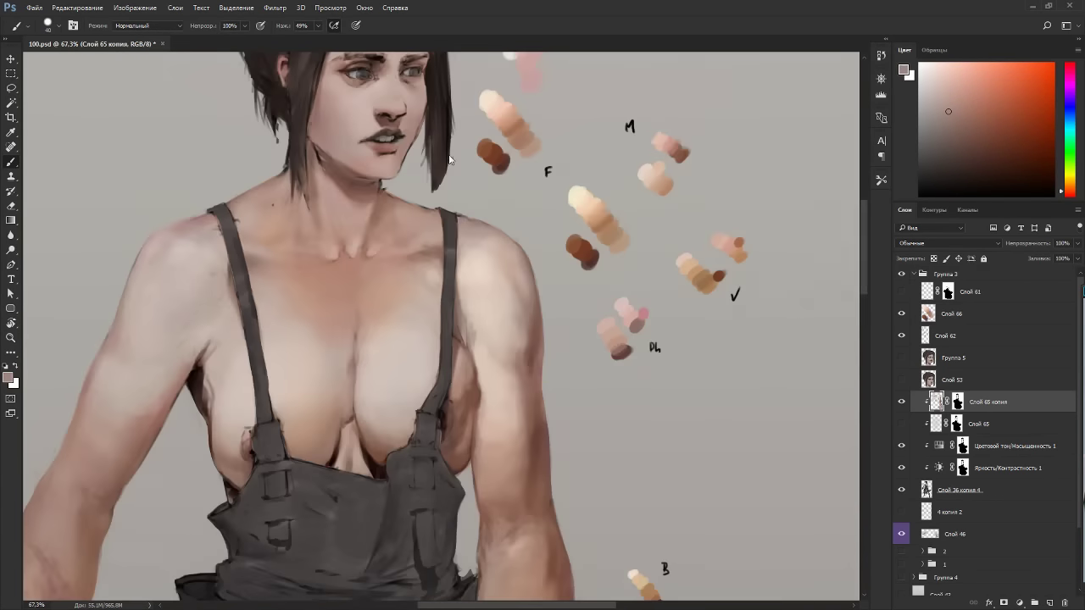
{"action": "left_click", "coordinate": [540, 332], "text": "alt"}
{"action": "left_click_drag", "start_coordinate": [535, 293], "coordinate": [533, 312]}
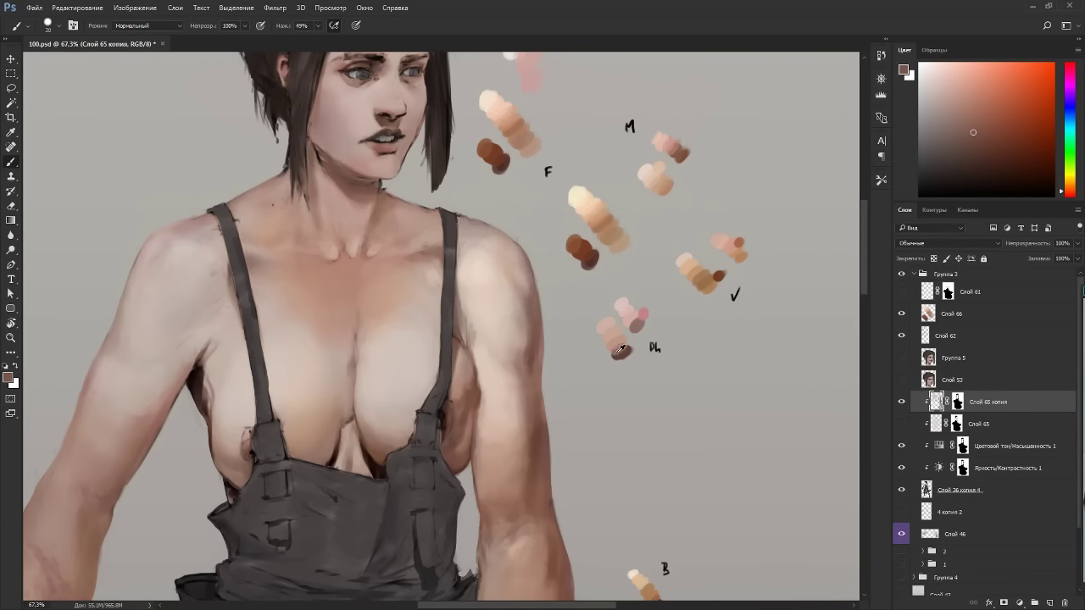
Move the layer "Слой 65 копия" below the layer "Слой 65".
{"action": "scroll", "coordinate": [621, 340], "scroll_direction": "down", "scroll_amount": 6}
{"action": "key", "text": "r"}
{"action": "left_click_drag", "start_coordinate": [744, 360], "coordinate": [653, 336]}
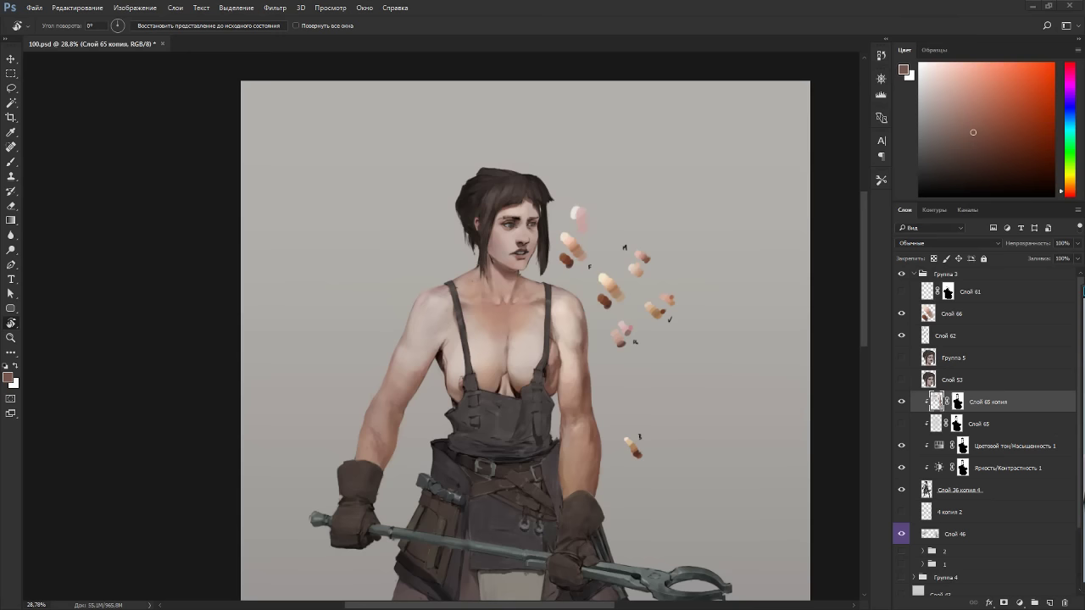
{"action": "left_click_drag", "start_coordinate": [691, 384], "coordinate": [677, 326]}
{"action": "scroll", "coordinate": [563, 299], "scroll_direction": "up", "scroll_amount": 2}
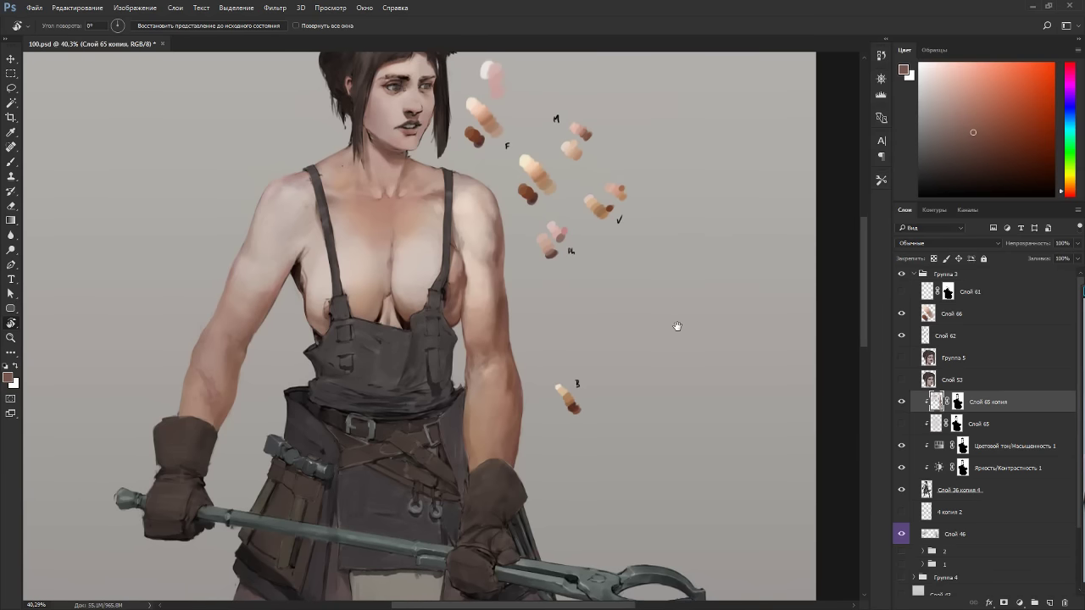
{"action": "left_click", "coordinate": [902, 404]}
{"action": "left_click", "coordinate": [901, 404]}
{"action": "left_click_drag", "start_coordinate": [934, 415], "coordinate": [909, 421]}
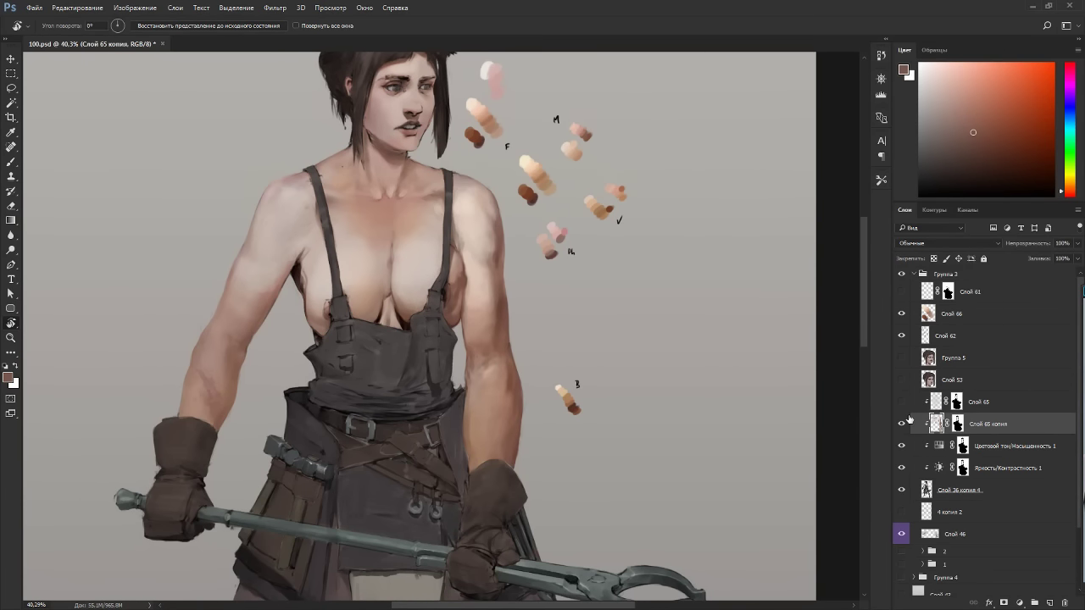
Compare the painted skin with the layer "Слой 65 копия" hidden and shown.
{"action": "left_click", "coordinate": [901, 469]}
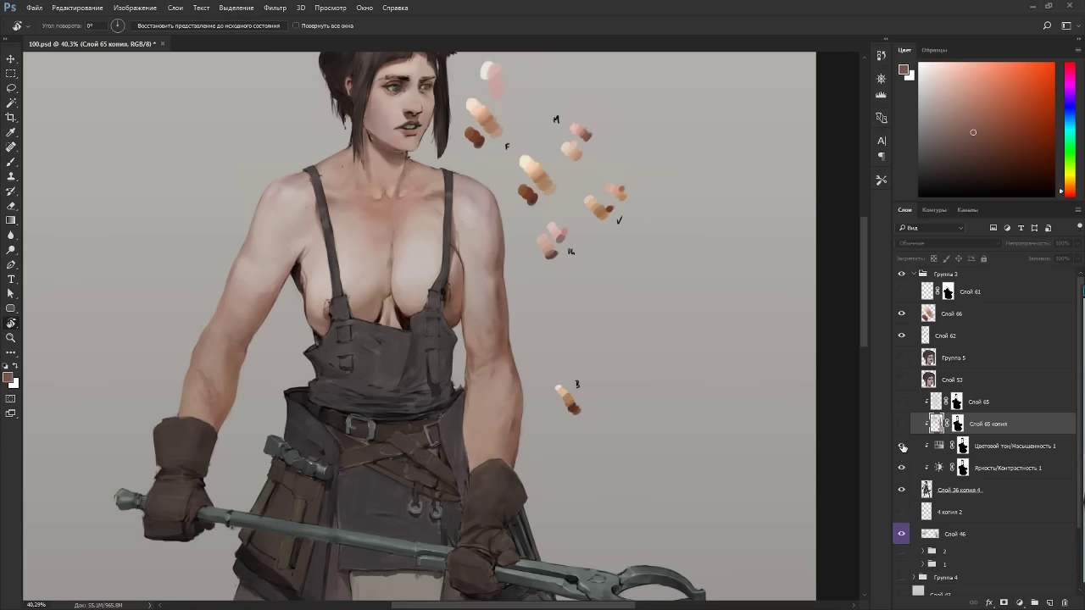
{"action": "left_click", "coordinate": [901, 424]}
{"action": "scroll", "coordinate": [542, 299], "scroll_direction": "down", "scroll_amount": 2}
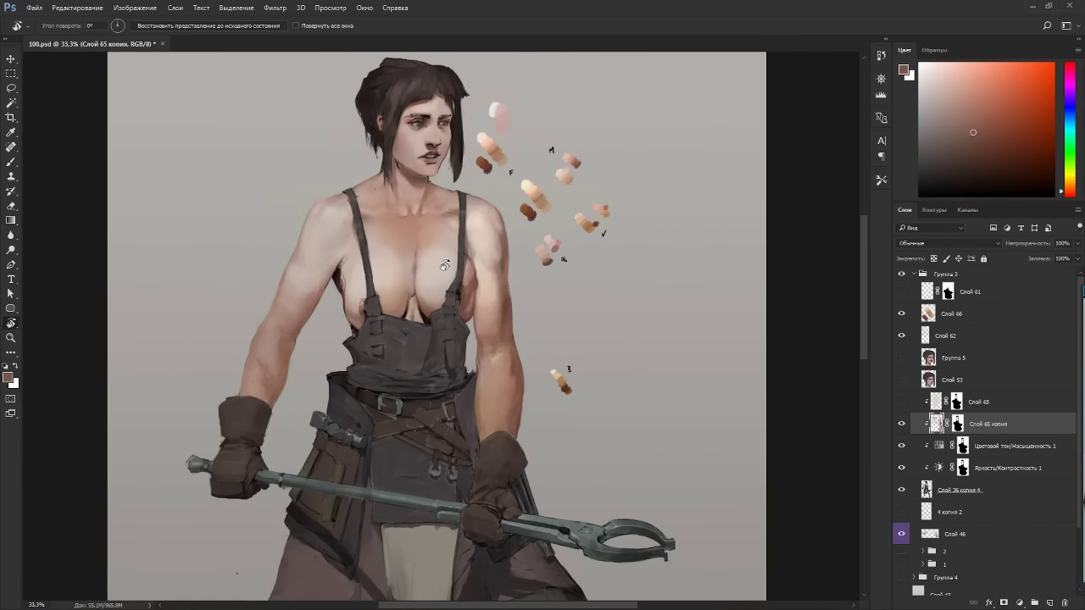
Brush the chest with a sampled pale tone shifted slightly toward a cooler red, using a larger brush.
{"action": "left_click_drag", "start_coordinate": [446, 262], "coordinate": [412, 226]}
{"action": "key", "text": "Escape"}
{"action": "scroll", "coordinate": [463, 290], "scroll_direction": "up", "scroll_amount": 4}
{"action": "scroll", "coordinate": [431, 118], "scroll_direction": "up", "scroll_amount": 3}
{"action": "left_click_drag", "start_coordinate": [510, 249], "coordinate": [574, 302]}
{"action": "key", "text": "b"}
{"action": "left_click", "coordinate": [485, 280], "text": "alt"}
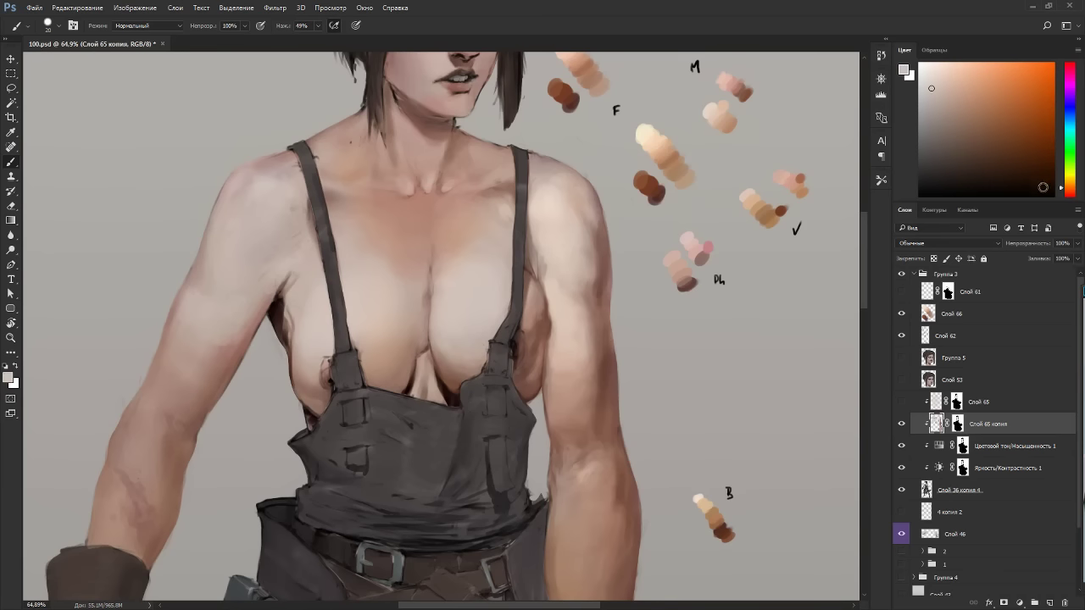
{"action": "left_click_drag", "start_coordinate": [1064, 189], "coordinate": [1063, 190]}
{"action": "key", "text": "r"}
{"action": "left_click_drag", "start_coordinate": [469, 328], "coordinate": [423, 307]}
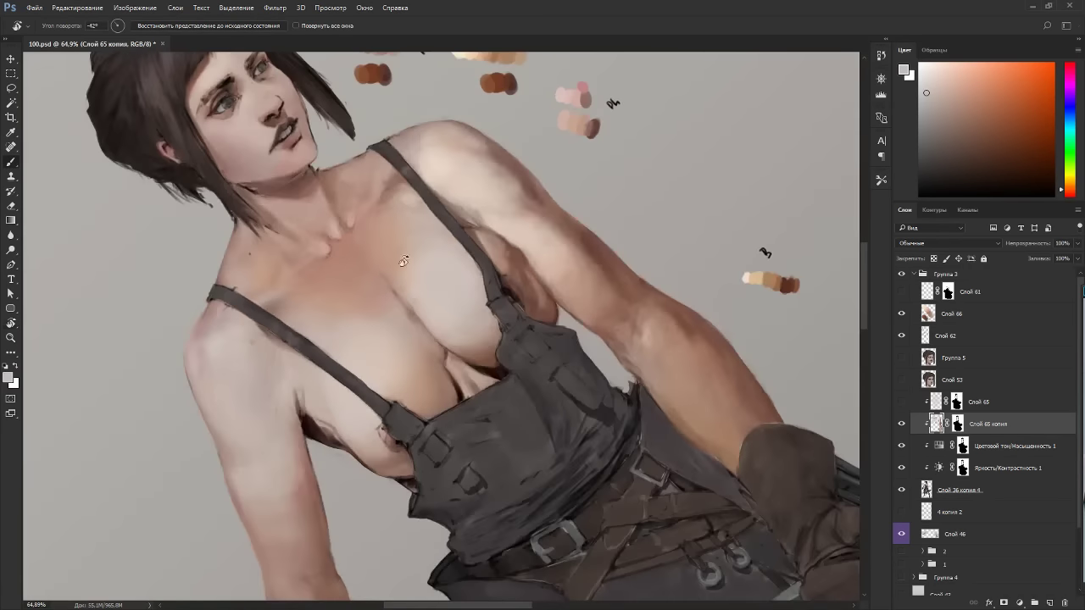
{"action": "key", "text": "Escape"}
Model the edge of the cleavage with muted brownish pinks sampled beside it, using a smaller brush.
{"action": "left_click", "coordinate": [455, 257], "text": "alt"}
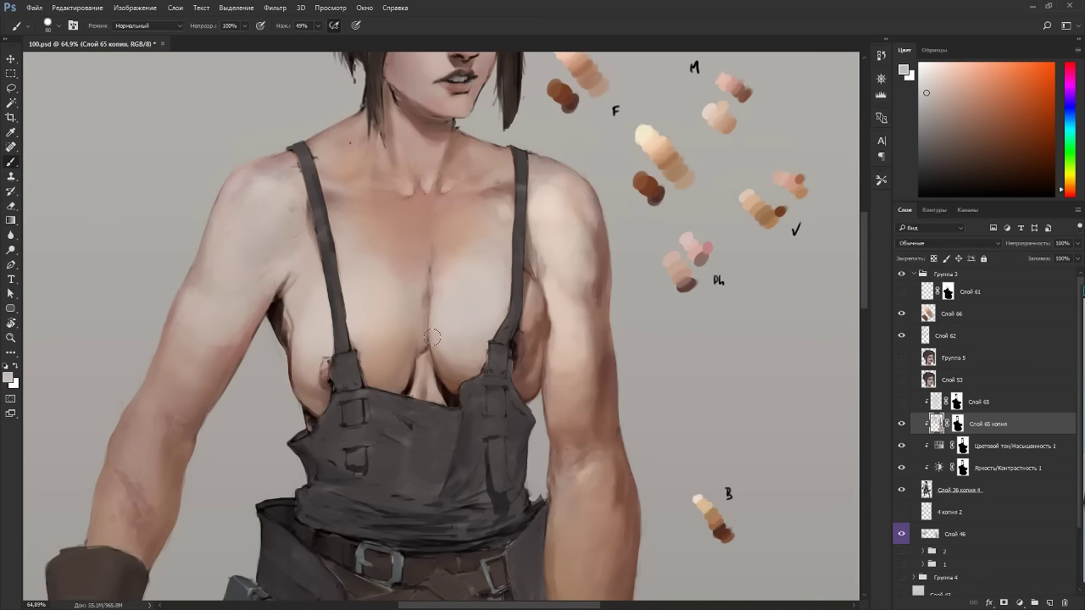
{"action": "left_click", "coordinate": [442, 358], "text": "alt"}
{"action": "left_click_drag", "start_coordinate": [438, 345], "coordinate": [440, 358]}
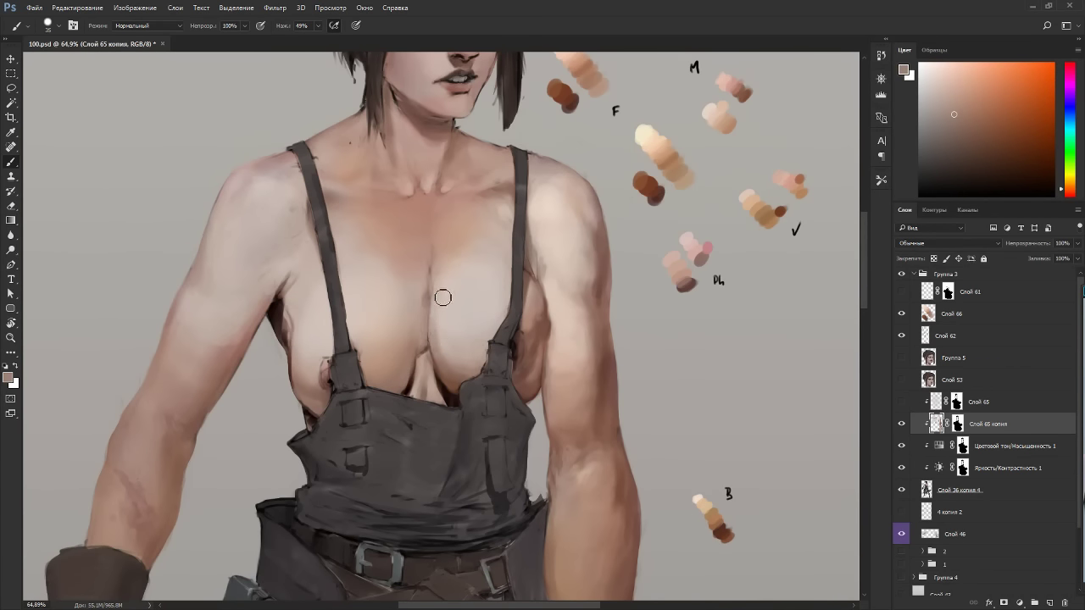
{"action": "mouse_move", "coordinate": [443, 298]}
{"action": "left_mouse_down"}
{"action": "mouse_move", "coordinate": [437, 344]}
{"action": "mouse_move", "coordinate": [448, 364]}
{"action": "mouse_move", "coordinate": [441, 328]}
{"action": "mouse_move", "coordinate": [476, 334]}
{"action": "mouse_move", "coordinate": [460, 281]}
{"action": "mouse_move", "coordinate": [439, 338]}
{"action": "left_mouse_up"}
{"action": "left_click", "coordinate": [448, 339], "text": "alt"}
Tint the underside of the chest beside the strap with a sampled skin tone shifted to a cooler, greyish red.
{"action": "key", "text": "r"}
{"action": "left_click", "coordinate": [460, 278], "text": "alt"}
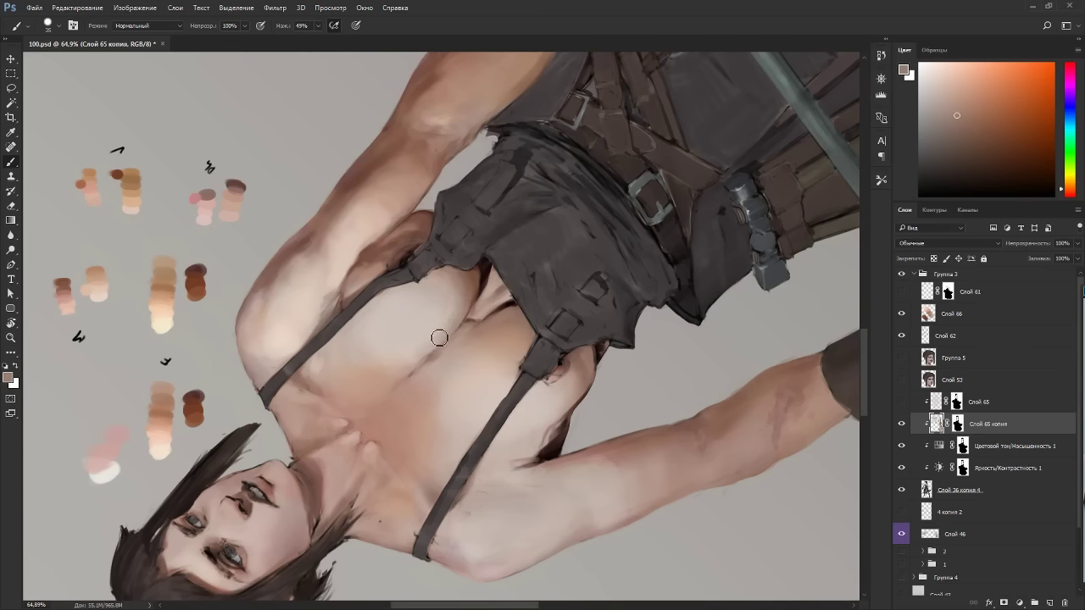
{"action": "left_click", "coordinate": [322, 245], "text": "alt"}
{"action": "left_click_drag", "start_coordinate": [1068, 193], "coordinate": [1061, 195]}
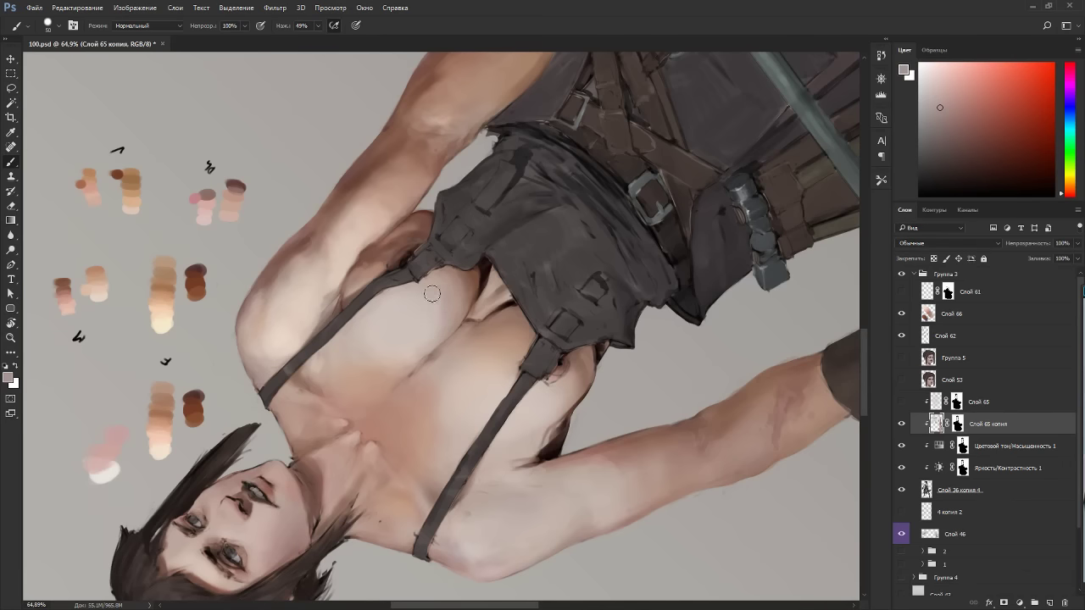
Blend the lower inner edge of the chest beside the cleavage with sampled brown, muted pink and pale skin tones.
{"action": "key", "text": "Escape"}
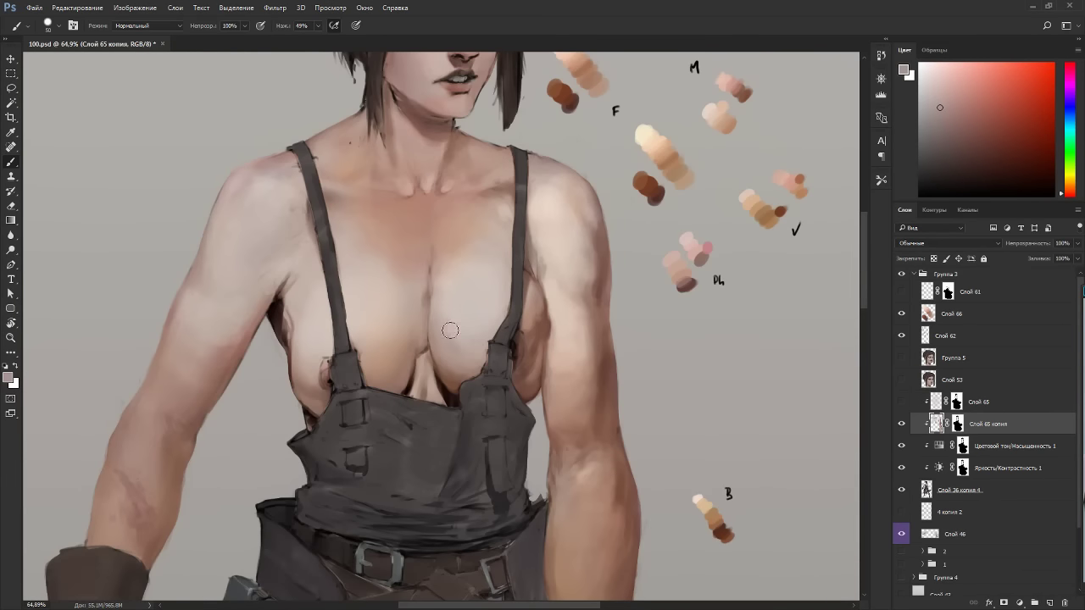
{"action": "left_click", "coordinate": [455, 377], "text": "alt"}
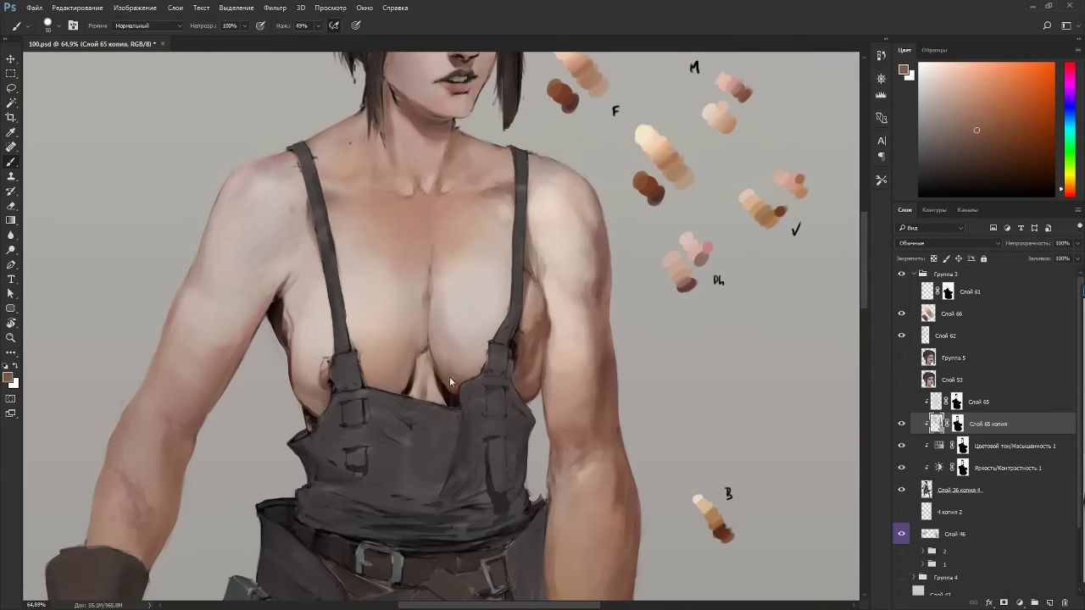
{"action": "left_click_drag", "start_coordinate": [446, 351], "coordinate": [435, 332]}
{"action": "left_click", "coordinate": [449, 349], "text": "alt"}
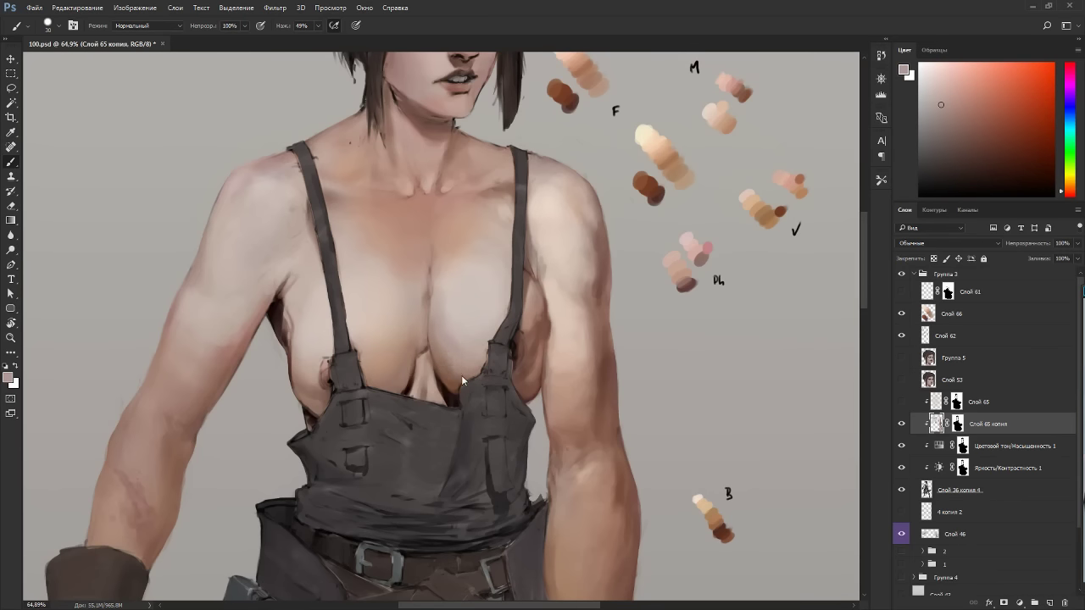
{"action": "left_click", "coordinate": [457, 312], "text": "alt"}
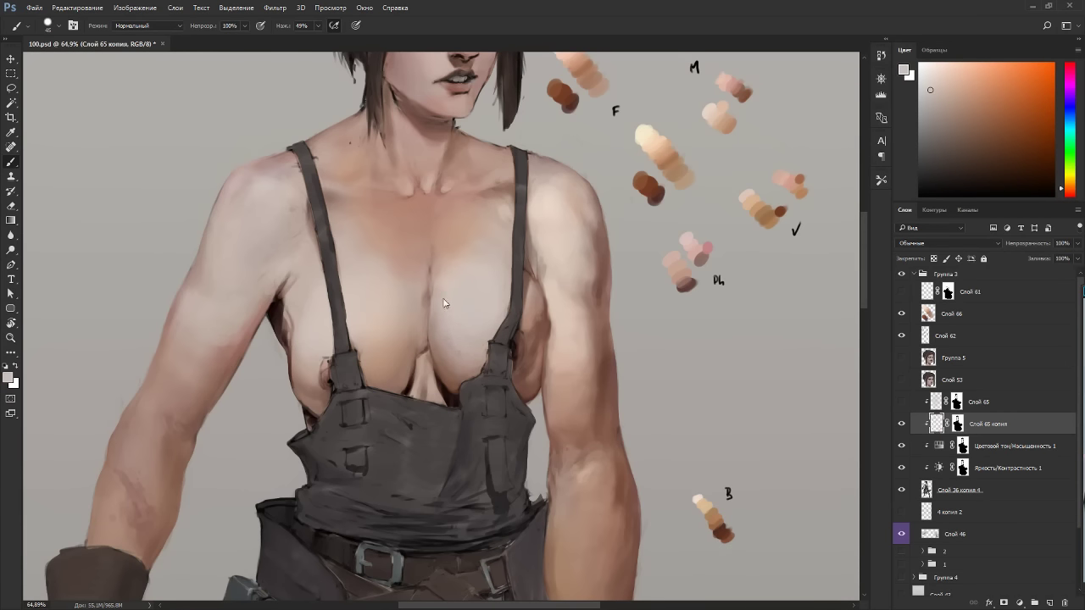
Shade the lower cleavage edge with a muted purplish brown shifted toward red, using a smaller brush.
{"action": "left_click", "coordinate": [952, 129]}
{"action": "left_click", "coordinate": [1066, 194]}
{"action": "left_click", "coordinate": [951, 143]}
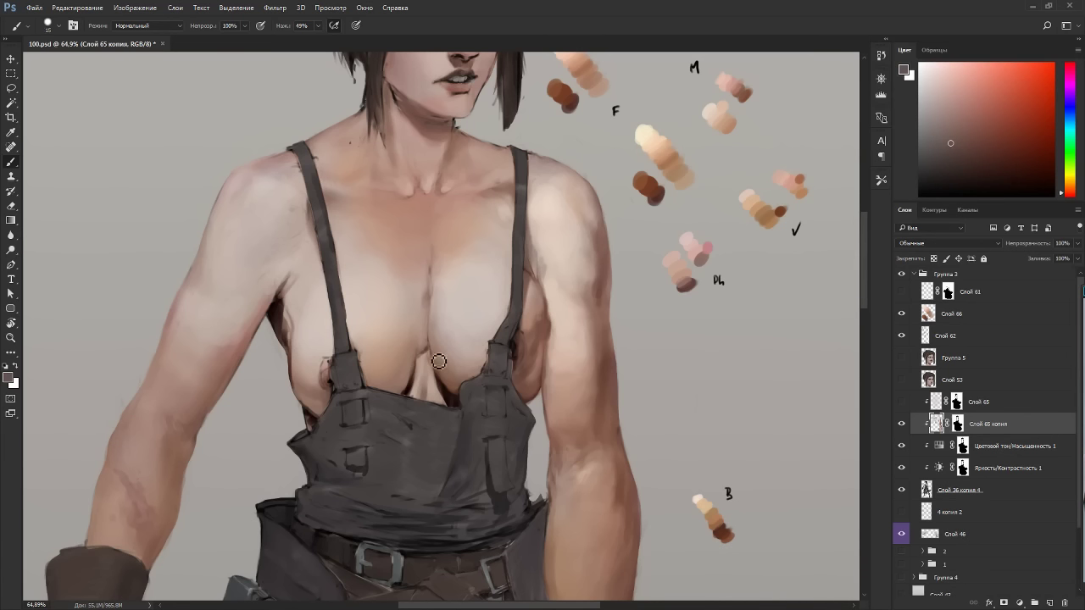
{"action": "key", "text": "["}
{"action": "key", "text": "["}
{"action": "key", "text": "["}
{"action": "key", "text": "["}
{"action": "key", "text": "["}
{"action": "key", "text": "["}
{"action": "key", "text": "["}
Deepen the crease beneath the cleavage with a darker reddish brown, enlarging the brush slightly and sampling the adjoining shadow tone.
{"action": "left_click", "coordinate": [972, 148]}
{"action": "key", "text": "]"}
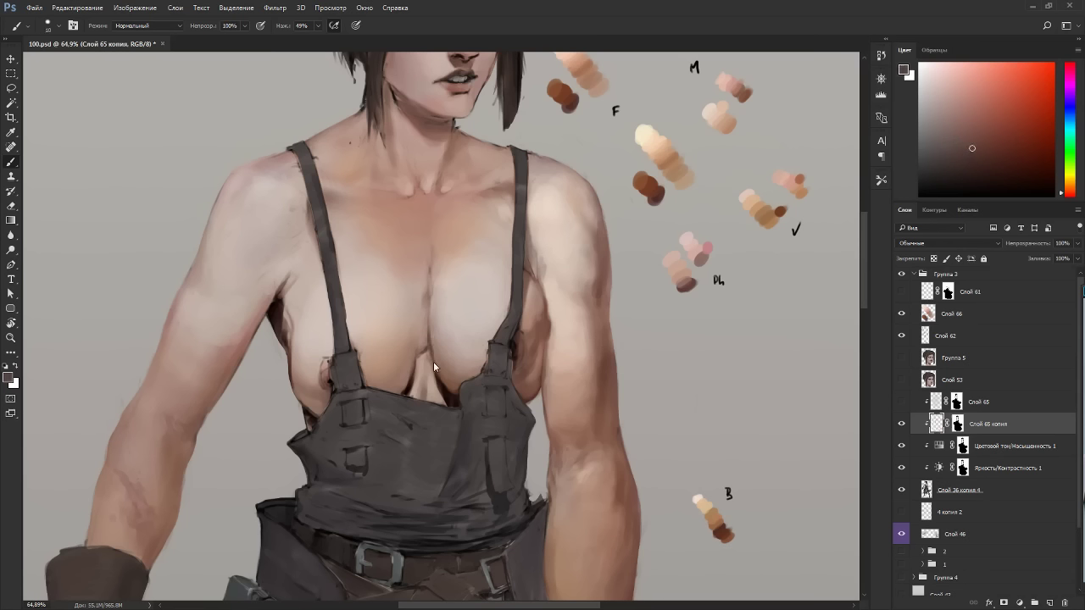
{"action": "left_click", "coordinate": [976, 148]}
{"action": "key", "text": "bracketright"}
{"action": "key", "text": "bracketright"}
{"action": "left_click", "coordinate": [446, 365], "text": "alt"}
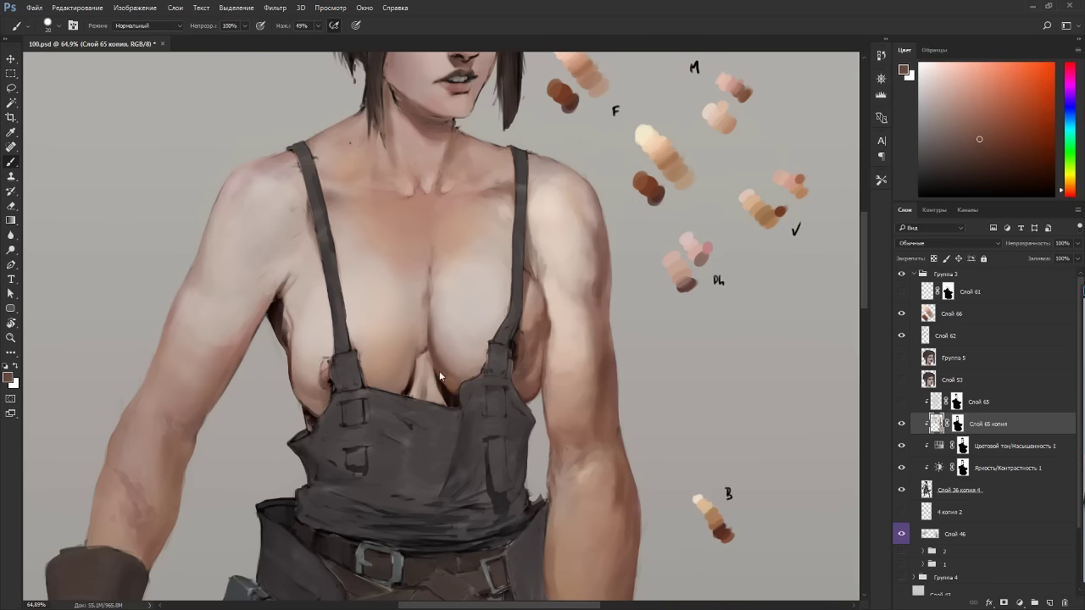
Model the chest's underside shadow above the overalls' bib with sampled reddish browns, using a slightly larger brush.
{"action": "left_click", "coordinate": [456, 376], "text": "alt"}
{"action": "key", "text": "space"}
{"action": "left_click_drag", "start_coordinate": [602, 301], "coordinate": [409, 169]}
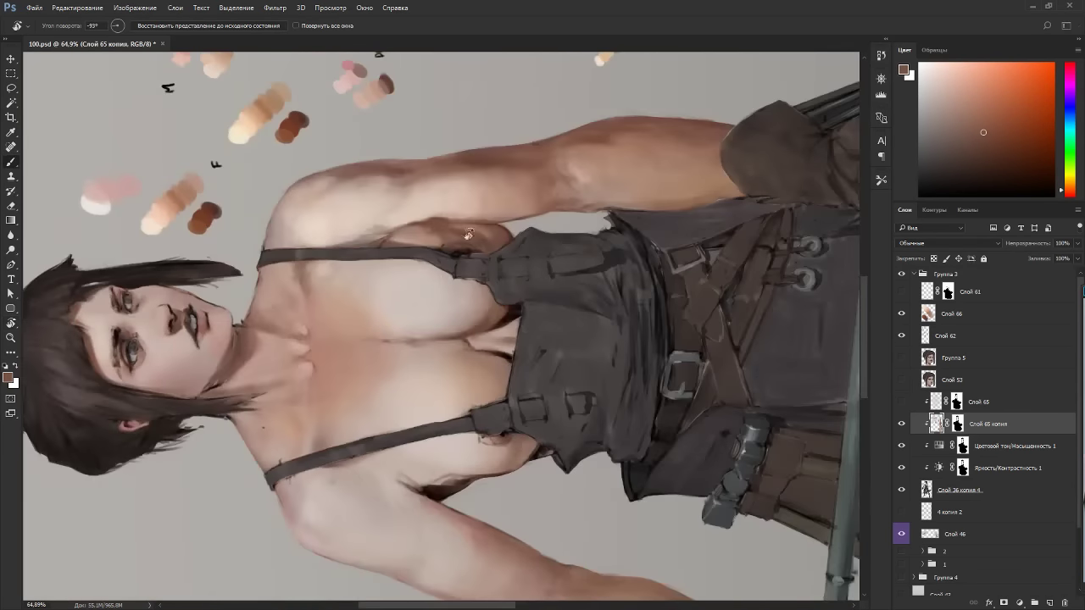
{"action": "key", "text": "b"}
{"action": "left_click", "coordinate": [495, 312], "text": "alt"}
{"action": "key", "text": "bracketright"}
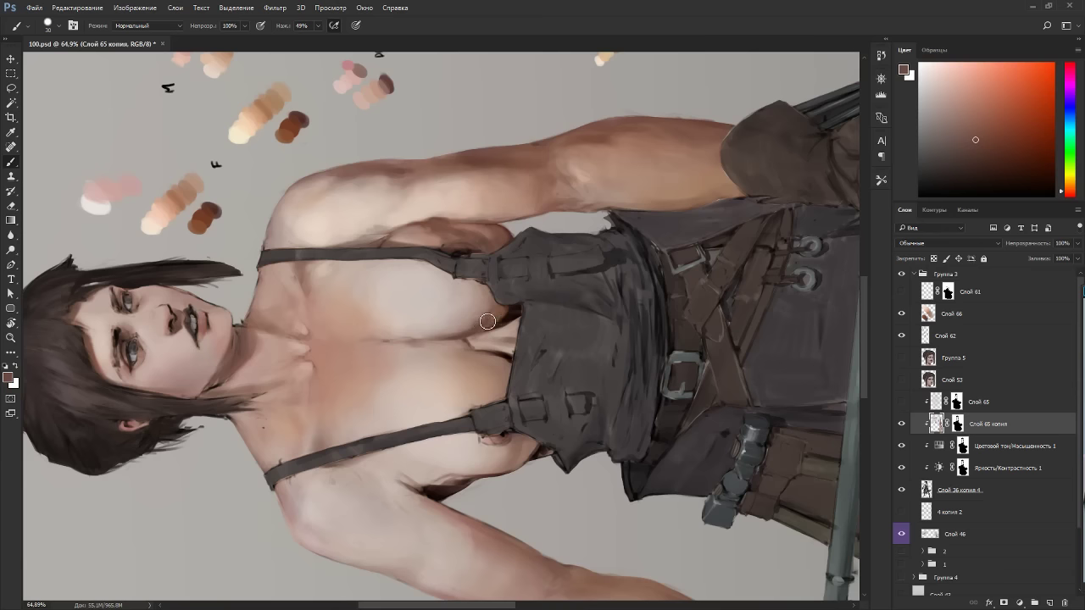
{"action": "left_click_drag", "start_coordinate": [472, 330], "coordinate": [494, 309]}
{"action": "key", "text": "Escape"}
Refine the central cleavage line with brown, peach and muted pink tones sampled around it.
{"action": "left_click", "coordinate": [439, 354], "text": "alt"}
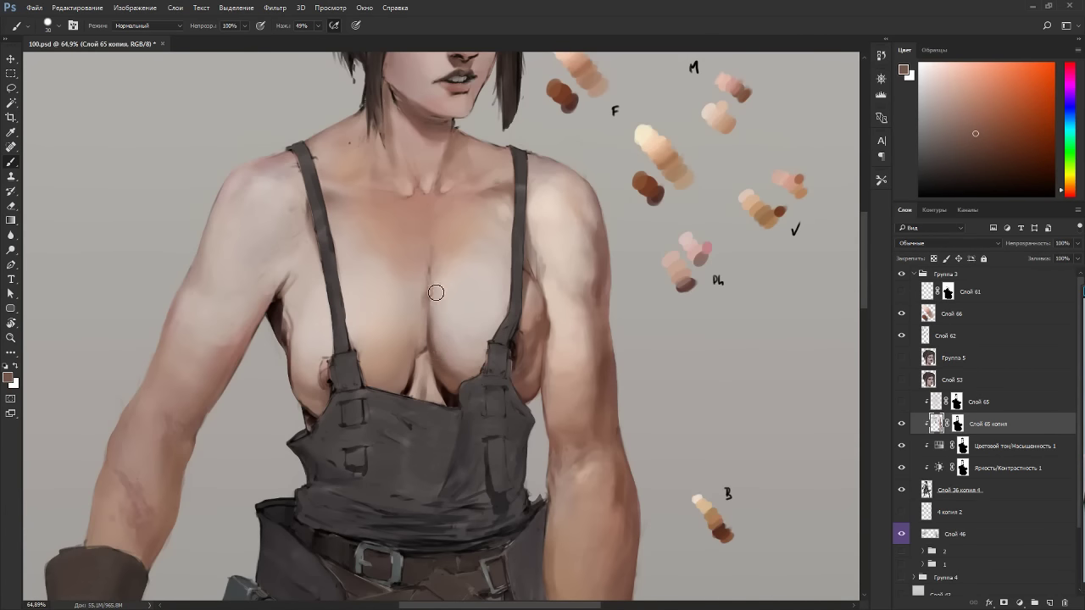
{"action": "left_click", "coordinate": [450, 254], "text": "alt"}
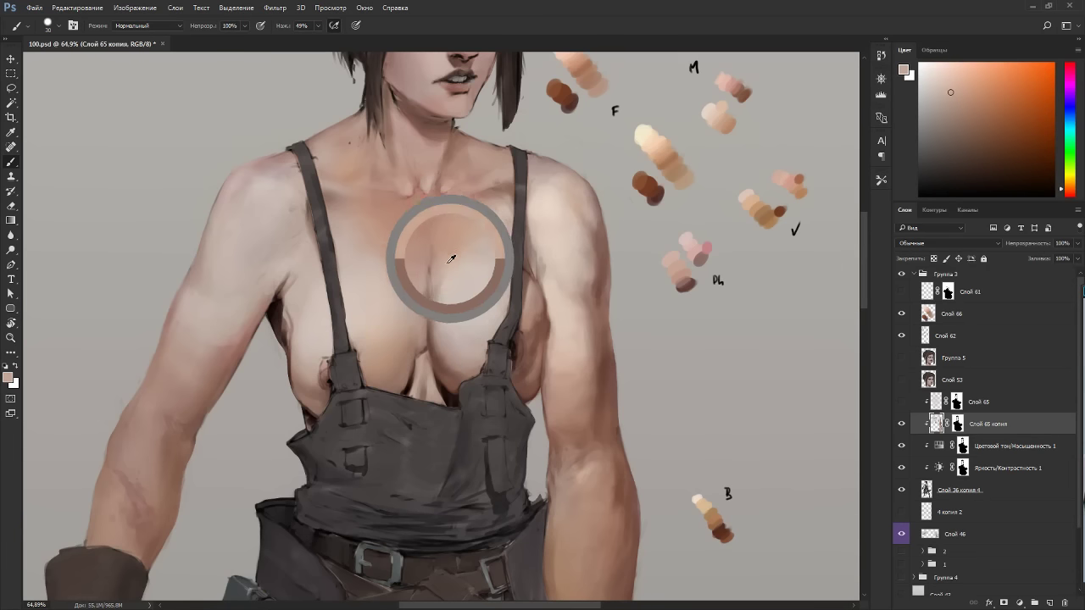
{"action": "left_click", "coordinate": [436, 306], "text": "alt"}
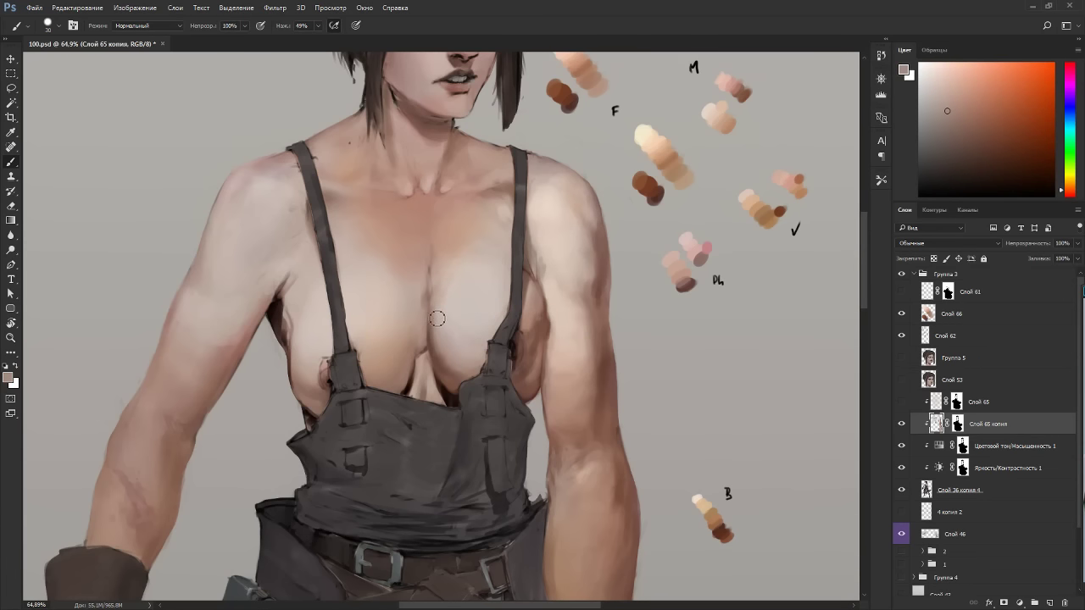
{"action": "key", "text": "r"}
{"action": "mouse_move", "coordinate": [576, 263]}
{"action": "left_mouse_down"}
{"action": "mouse_move", "coordinate": [608, 303]}
{"action": "mouse_move", "coordinate": [445, 398]}
{"action": "left_mouse_up"}
{"action": "left_click", "coordinate": [473, 343], "text": "alt"}
{"action": "left_click_drag", "start_coordinate": [472, 335], "coordinate": [477, 356]}
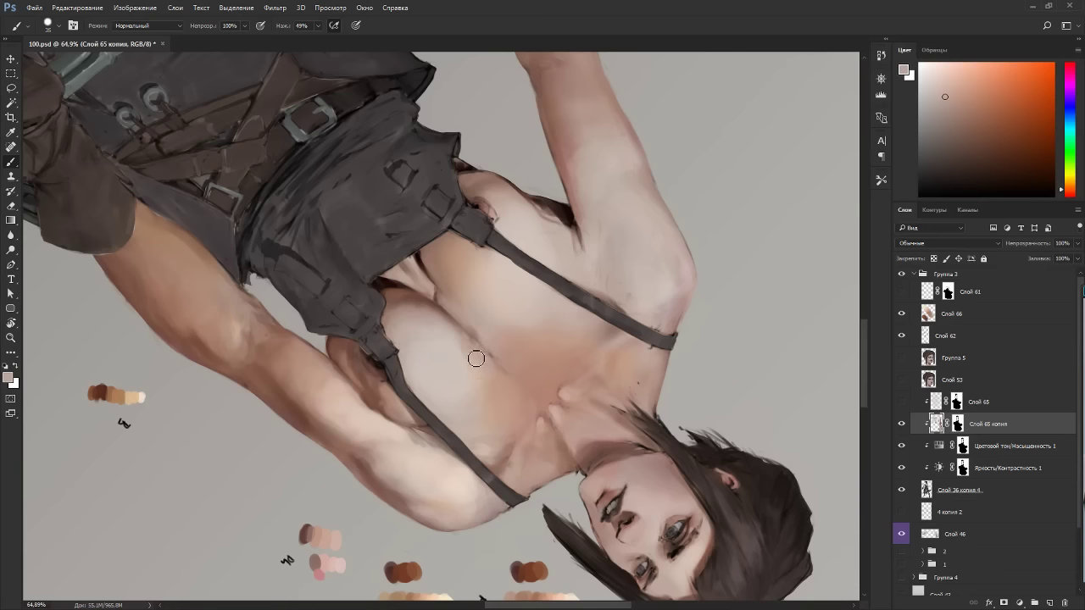
Soften the inner side of the chest beside the cleavage line with sampled pale and pinkish tones, using a larger brush.
{"action": "key", "text": "bracketright"}
{"action": "key", "text": "bracketright"}
{"action": "key", "text": "bracketright"}
{"action": "left_click", "coordinate": [462, 351], "text": "alt"}
{"action": "left_click", "coordinate": [474, 356], "text": "alt"}
{"action": "left_click", "coordinate": [449, 326], "text": "alt"}
{"action": "left_click", "coordinate": [449, 343], "text": "alt"}
{"action": "mouse_move", "coordinate": [440, 356]}
{"action": "left_mouse_down"}
{"action": "mouse_move", "coordinate": [424, 334]}
{"action": "mouse_move", "coordinate": [460, 346]}
{"action": "left_mouse_up"}
Smooth the transition along the cleavage edge with muted pinks and pale greys sampled beside it.
{"action": "key", "text": "r"}
{"action": "key", "text": "Escape"}
{"action": "left_click_drag", "start_coordinate": [514, 388], "coordinate": [522, 319]}
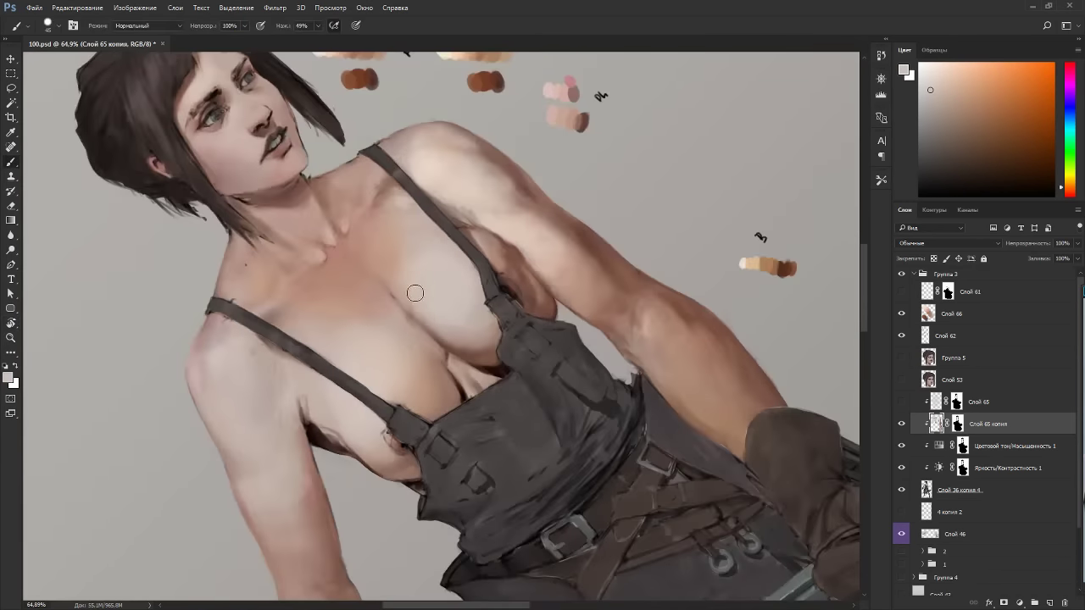
{"action": "left_click", "coordinate": [407, 327], "text": "alt"}
{"action": "mouse_move", "coordinate": [405, 320]}
{"action": "left_mouse_down"}
{"action": "mouse_move", "coordinate": [419, 343]}
{"action": "mouse_move", "coordinate": [440, 342]}
{"action": "left_mouse_up"}
{"action": "key", "text": "Escape"}
{"action": "left_click", "coordinate": [440, 308], "text": "alt"}
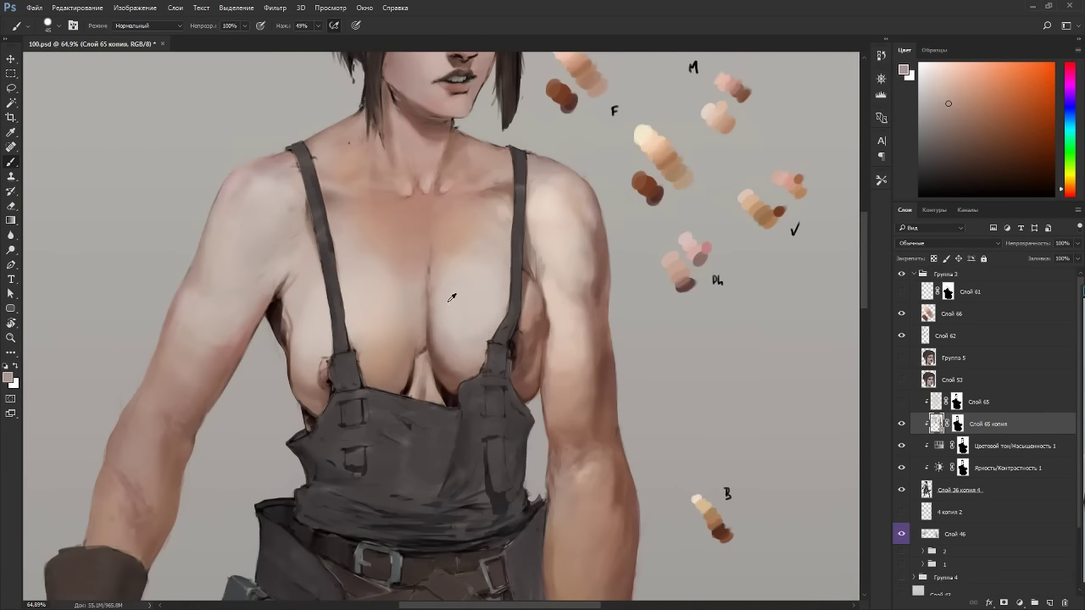
{"action": "left_click", "coordinate": [439, 274], "text": "alt"}
{"action": "left_click", "coordinate": [467, 297], "text": "alt"}
Lighten the fullest part of the chest with a pale tone shifted toward a cooler red, using a larger brush.
{"action": "key", "text": "r"}
{"action": "left_click_drag", "start_coordinate": [603, 277], "coordinate": [587, 240]}
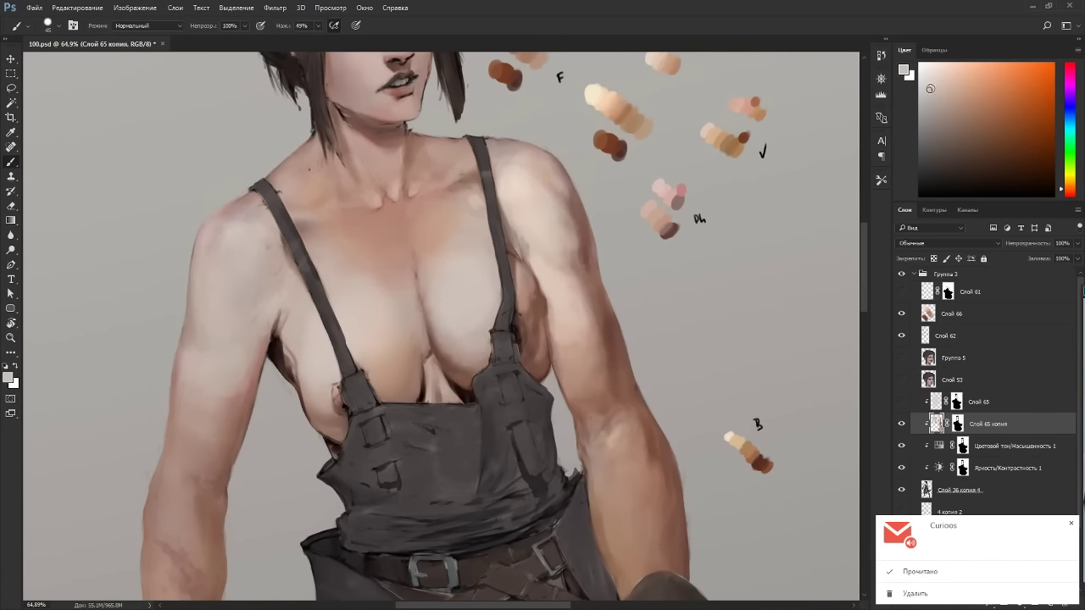
{"action": "left_click", "coordinate": [1061, 192]}
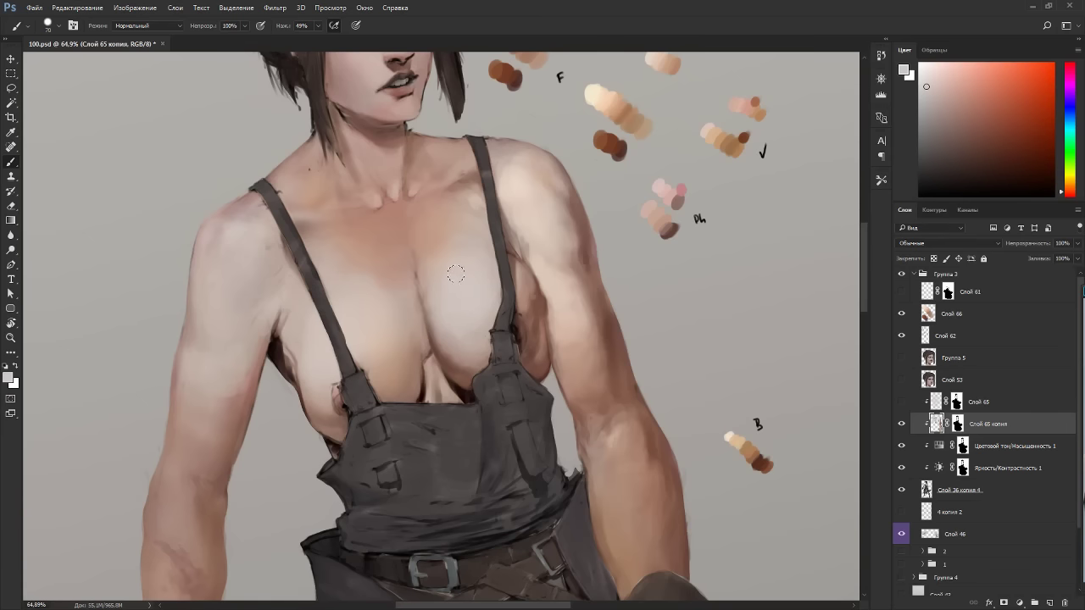
Blend the chest's cool highlight into the surrounding skin with sampled pale greys and greyish pinks.
{"action": "key", "text": "r"}
{"action": "left_click_drag", "start_coordinate": [462, 268], "coordinate": [459, 365]}
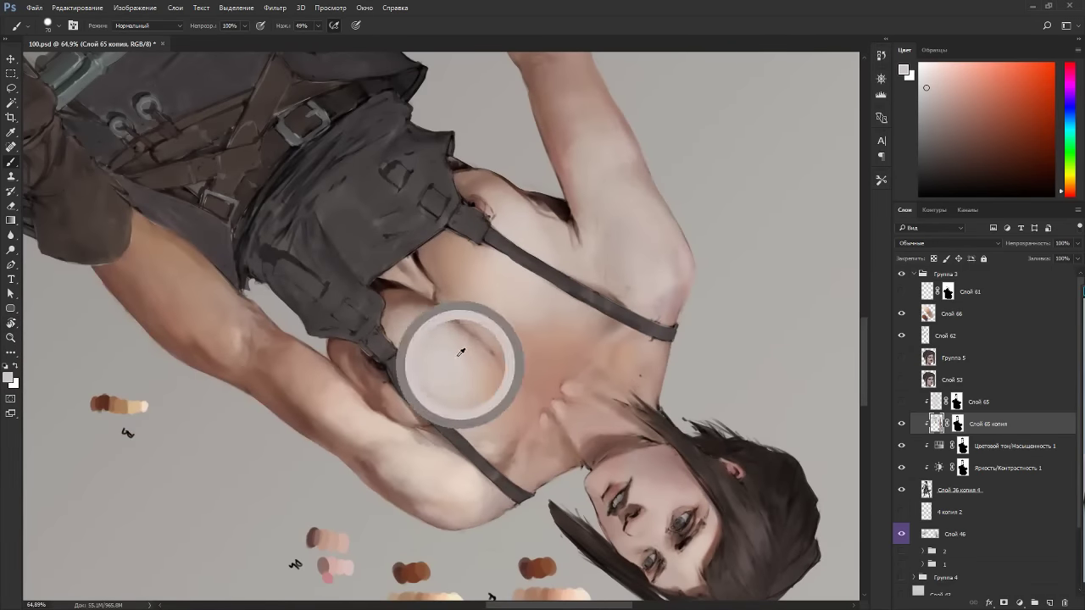
{"action": "left_click", "coordinate": [475, 343], "text": "alt"}
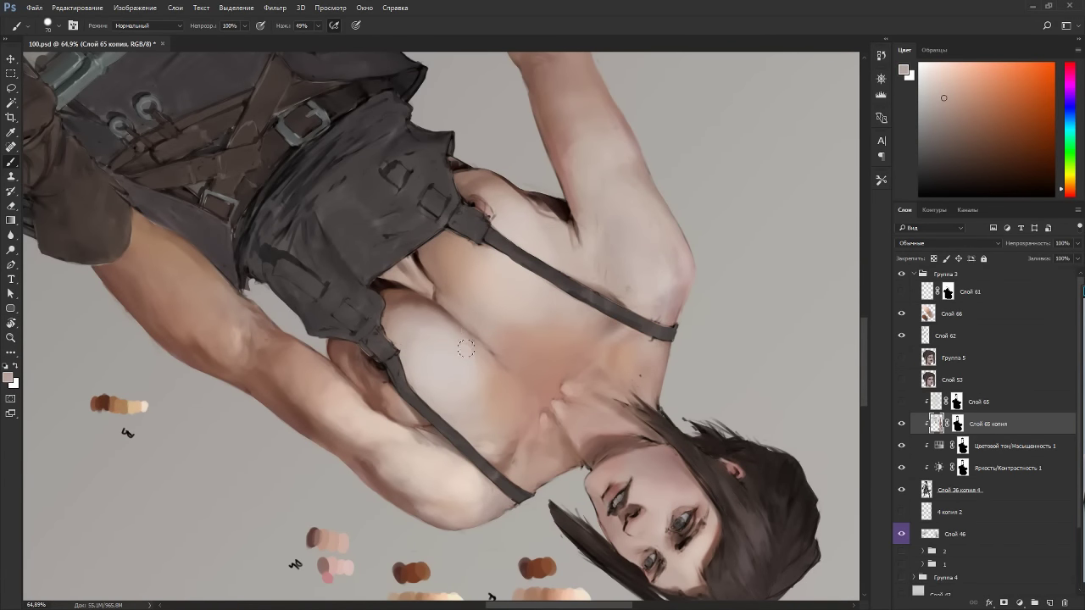
{"action": "left_click", "coordinate": [462, 367], "text": "alt"}
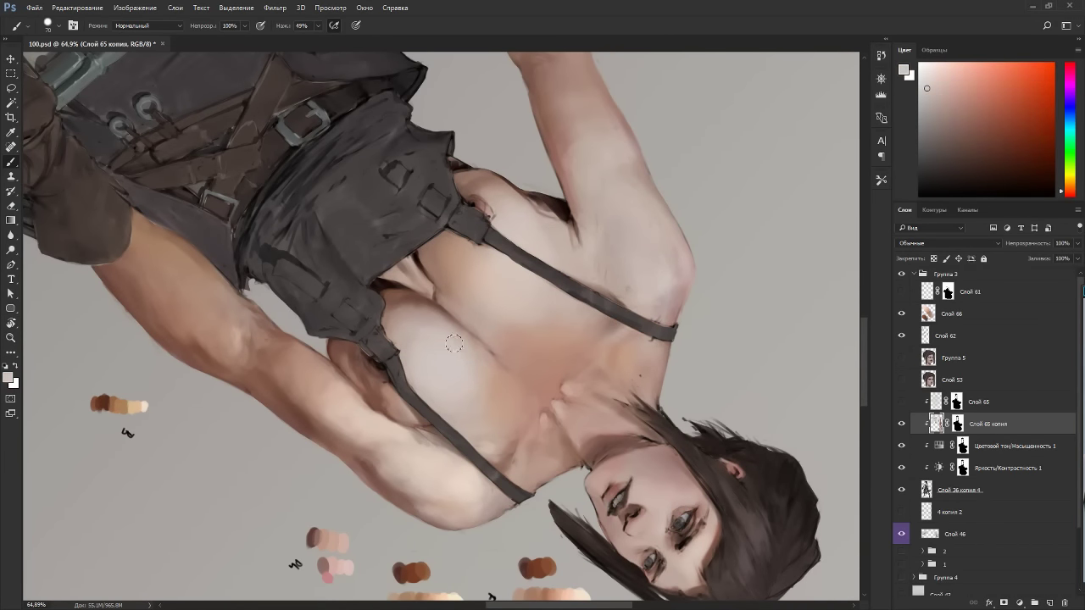
{"action": "left_click", "coordinate": [488, 370], "text": "alt"}
{"action": "left_click", "coordinate": [464, 367], "text": "alt"}
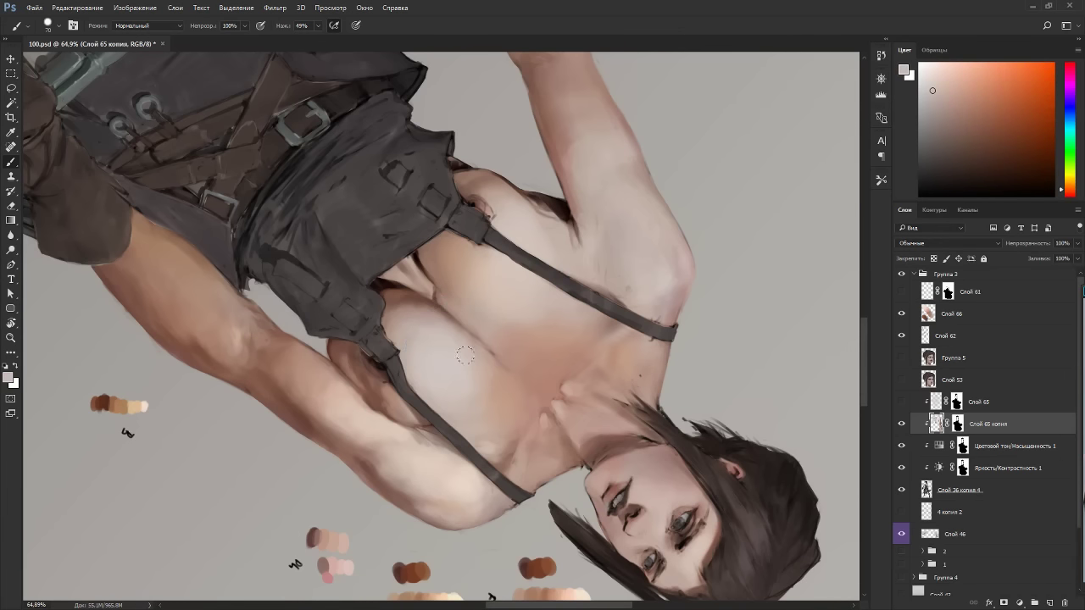
{"action": "left_click_drag", "start_coordinate": [465, 355], "coordinate": [463, 363]}
{"action": "key", "text": "Escape"}
Blend the warm upper chest into the pale highlight below it with sampled pinkish and peach tones.
{"action": "left_click", "coordinate": [465, 284], "text": "alt"}
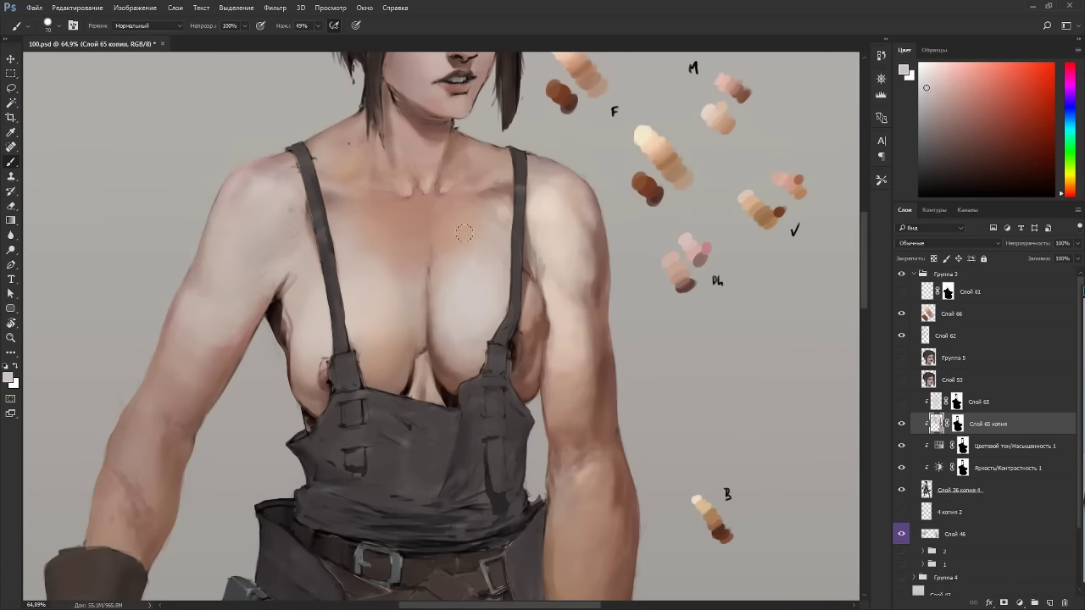
{"action": "left_click", "coordinate": [463, 233], "text": "alt"}
{"action": "key", "text": "r"}
{"action": "left_click_drag", "start_coordinate": [464, 232], "coordinate": [389, 339]}
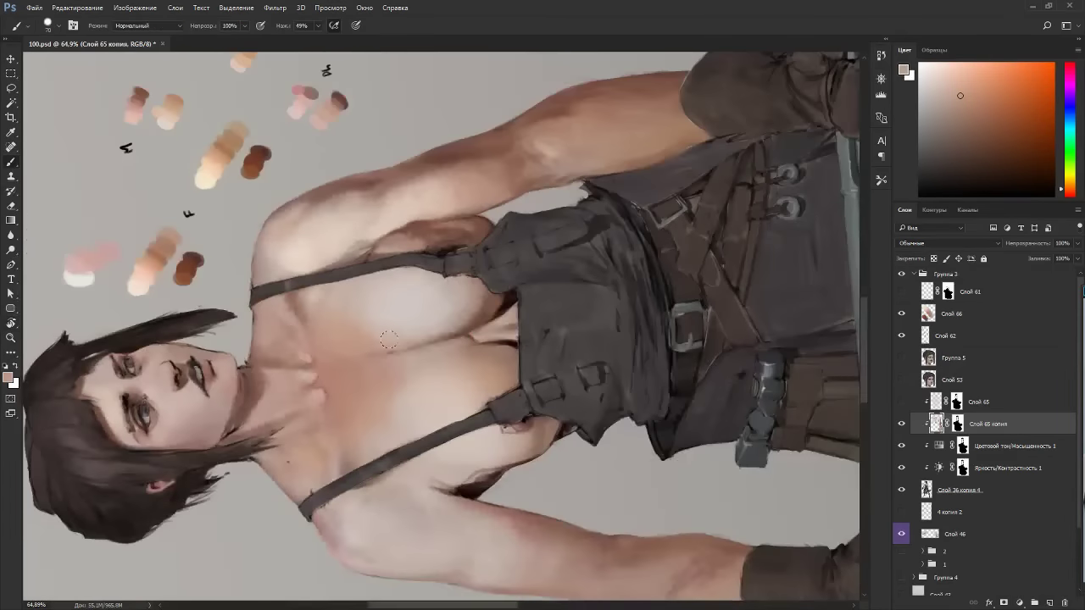
{"action": "left_click", "coordinate": [363, 347], "text": "alt"}
{"action": "key", "text": "Escape"}
{"action": "left_click", "coordinate": [451, 226], "text": "alt"}
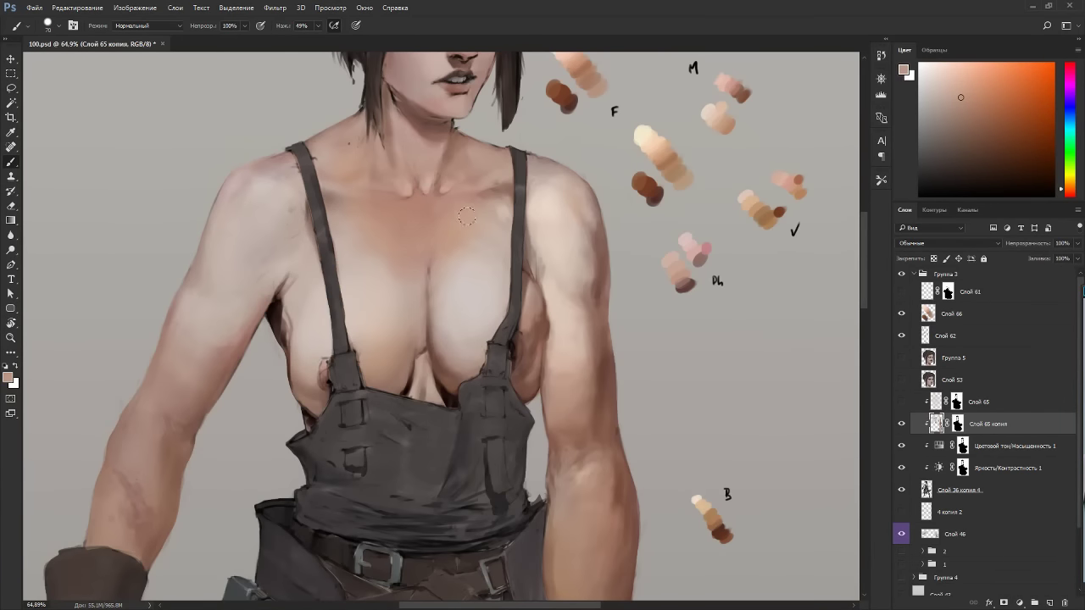
Brush a light peach from the "M" swatches onto the upper chest and soften it with a sampled warm skin tone.
{"action": "key", "text": "p"}
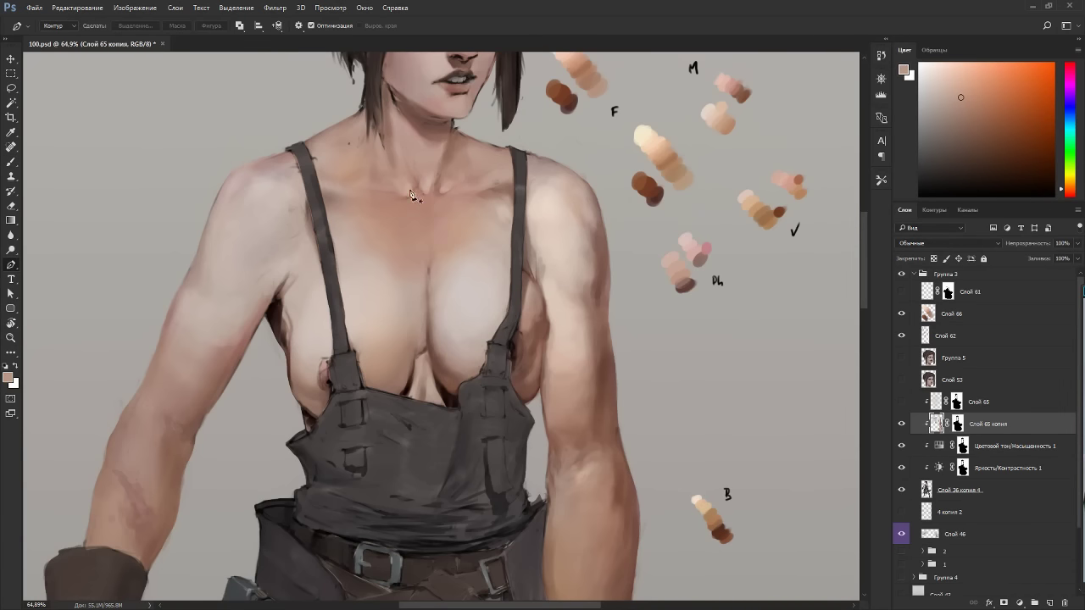
{"action": "key", "text": "b"}
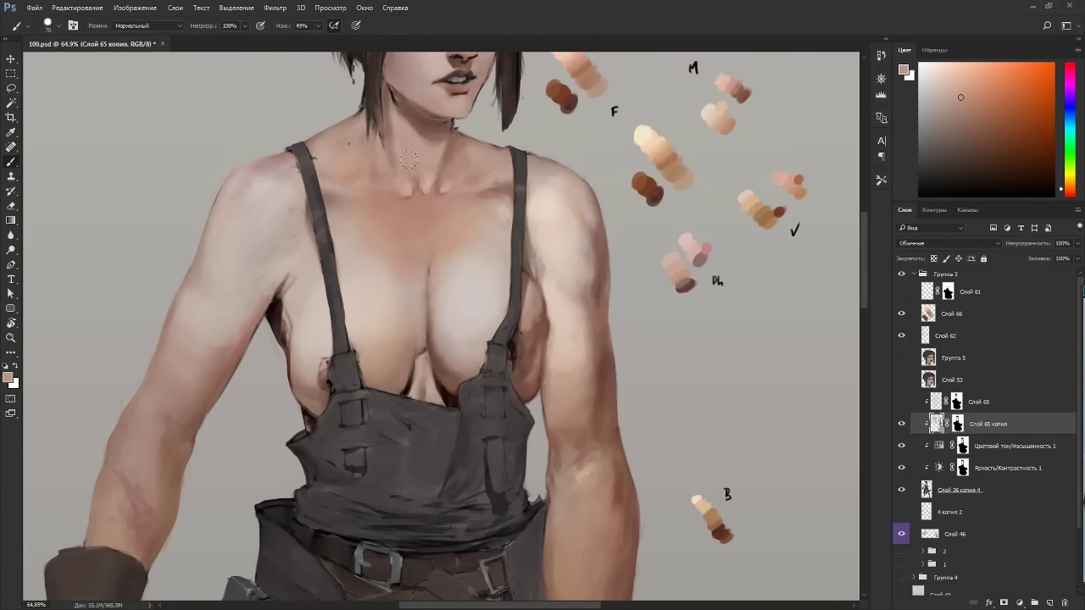
{"action": "left_click", "coordinate": [718, 113], "text": "alt"}
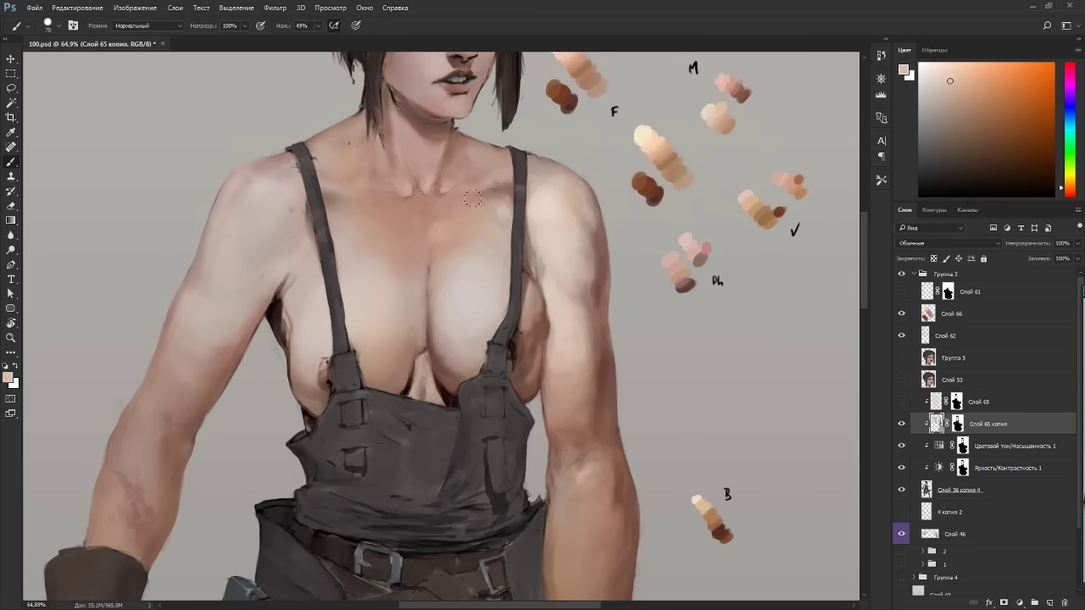
{"action": "left_click", "coordinate": [445, 215], "text": "alt"}
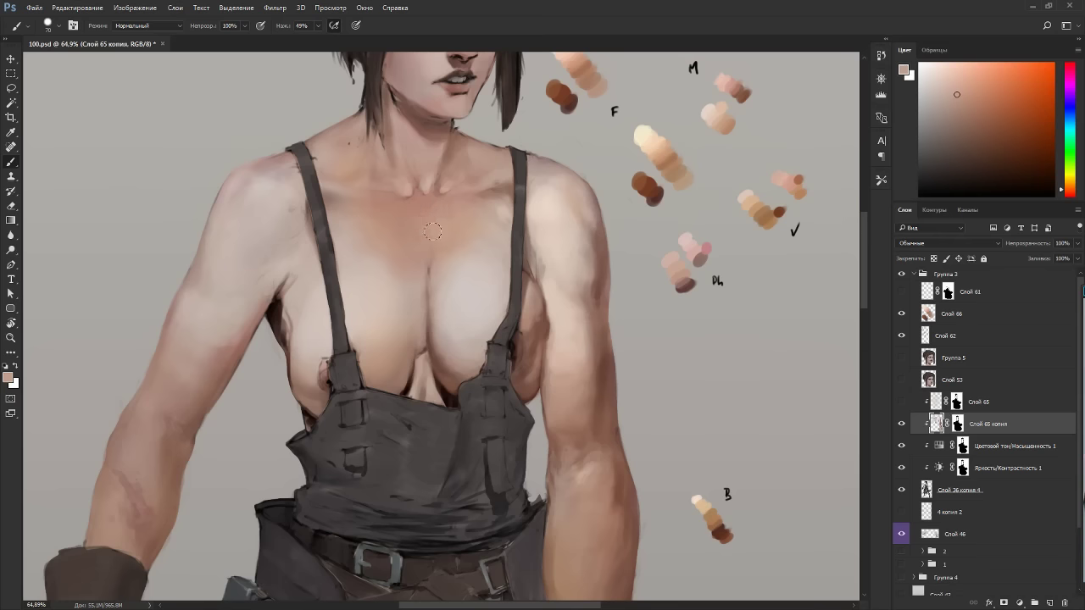
Blend sampled skin tones across the upper chest below the collarbones on the Слой 65 копия layer.
{"action": "key", "text": "r"}
{"action": "mouse_move", "coordinate": [462, 211]}
{"action": "left_mouse_down"}
{"action": "mouse_move", "coordinate": [547, 348]}
{"action": "mouse_move", "coordinate": [543, 335]}
{"action": "left_mouse_up"}
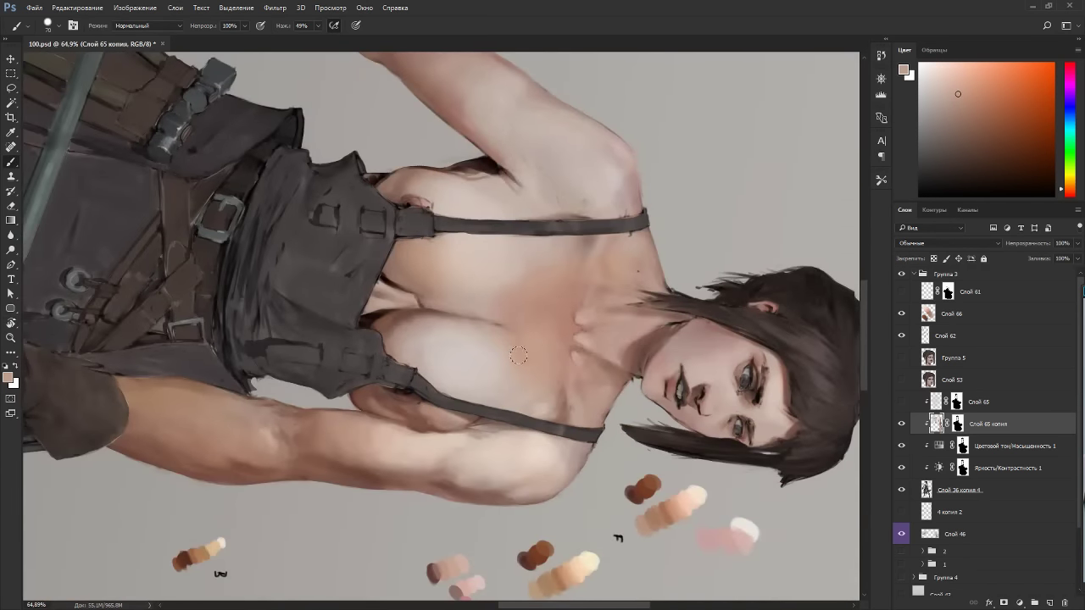
{"action": "key", "text": "Escape"}
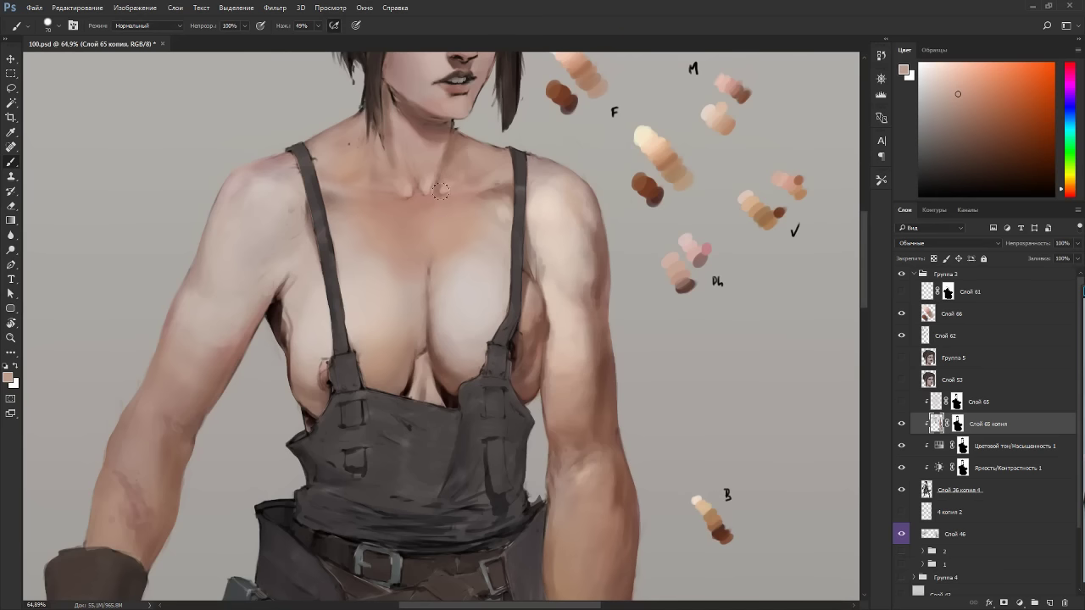
{"action": "left_click_drag", "start_coordinate": [426, 255], "coordinate": [440, 252]}
{"action": "left_click", "coordinate": [463, 234], "text": "alt"}
{"action": "mouse_move", "coordinate": [482, 242]}
{"action": "left_mouse_down"}
{"action": "mouse_move", "coordinate": [465, 257]}
{"action": "mouse_move", "coordinate": [470, 276]}
{"action": "mouse_move", "coordinate": [436, 289]}
{"action": "left_mouse_up"}
{"action": "left_click", "coordinate": [463, 266], "text": "alt"}
{"action": "left_click", "coordinate": [400, 262], "text": "alt"}
{"action": "left_click", "coordinate": [433, 277], "text": "alt"}
Paint sampled dark skin tones along the center line of the chest with a smaller brush.
{"action": "key", "text": "bracketleft"}
{"action": "key", "text": "r"}
{"action": "mouse_move", "coordinate": [427, 302]}
{"action": "left_mouse_down"}
{"action": "mouse_move", "coordinate": [475, 254]}
{"action": "mouse_move", "coordinate": [431, 302]}
{"action": "left_mouse_up"}
{"action": "key", "text": "b"}
{"action": "left_click", "coordinate": [471, 284], "text": "alt"}
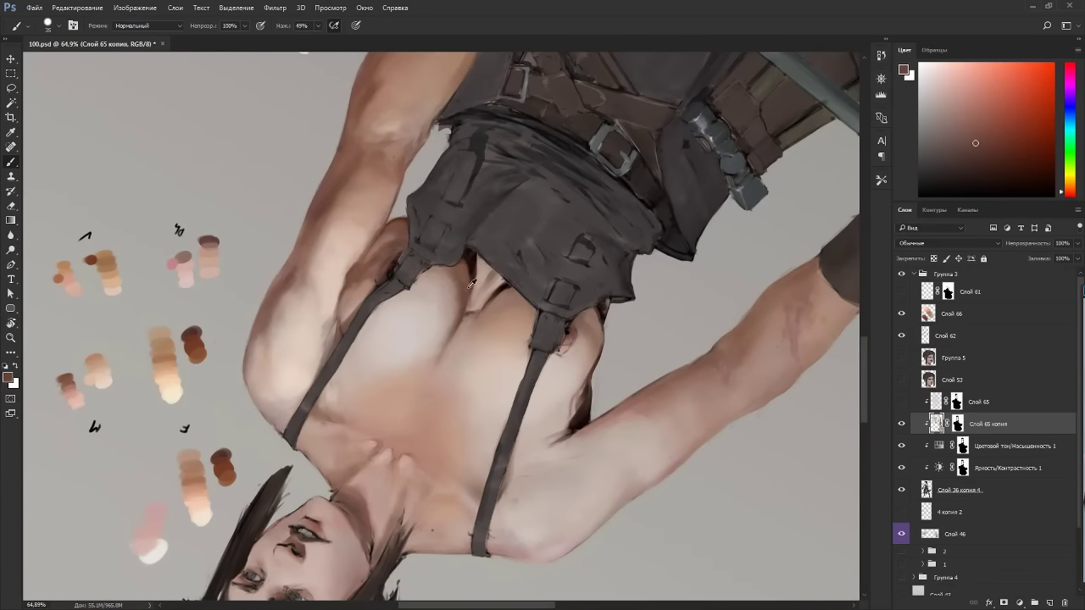
{"action": "left_click", "coordinate": [465, 283], "text": "alt"}
{"action": "key", "text": "bracketleft"}
{"action": "key", "text": "bracketleft"}
{"action": "key", "text": "bracketleft"}
{"action": "key", "text": "bracketright"}
{"action": "key", "text": "bracketright"}
{"action": "key", "text": "bracketright"}
{"action": "mouse_move", "coordinate": [472, 308]}
{"action": "left_mouse_down"}
{"action": "mouse_move", "coordinate": [470, 298]}
{"action": "mouse_move", "coordinate": [444, 356]}
{"action": "left_mouse_up"}
{"action": "key", "text": "Escape"}
Refine the center chest shadow above the bib by blending its edges with sampled neighboring skin tones.
{"action": "key", "text": "r"}
{"action": "left_click_drag", "start_coordinate": [500, 312], "coordinate": [499, 328]}
{"action": "left_click", "coordinate": [428, 322], "text": "alt"}
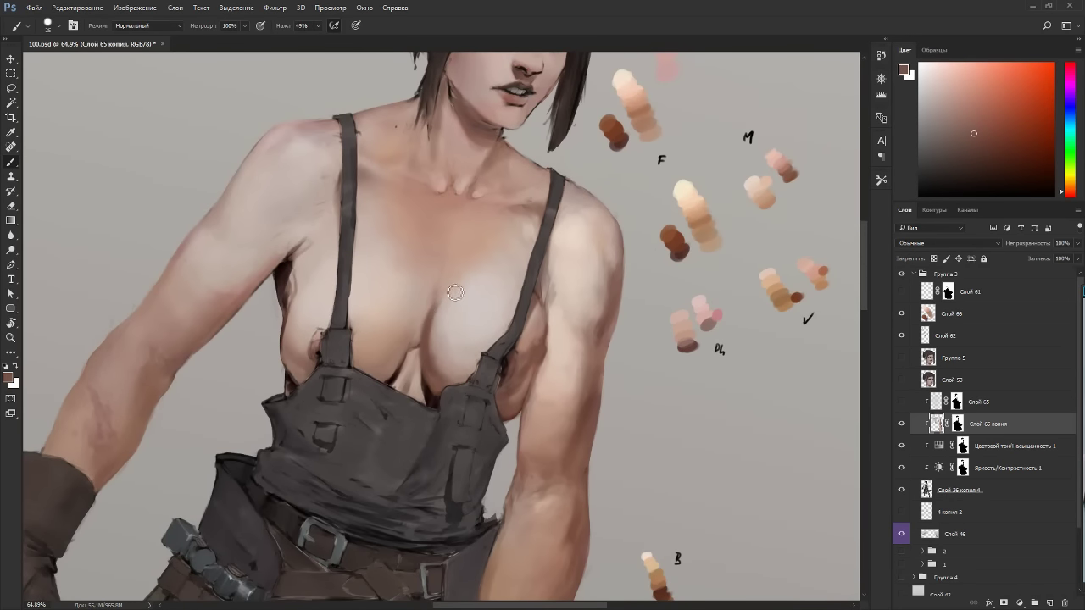
{"action": "left_click", "coordinate": [433, 327], "text": "alt"}
{"action": "left_click", "coordinate": [439, 313], "text": "alt"}
{"action": "left_click", "coordinate": [536, 359], "text": "alt"}
{"action": "left_click_drag", "start_coordinate": [429, 330], "coordinate": [431, 371]}
{"action": "left_click", "coordinate": [433, 324], "text": "alt"}
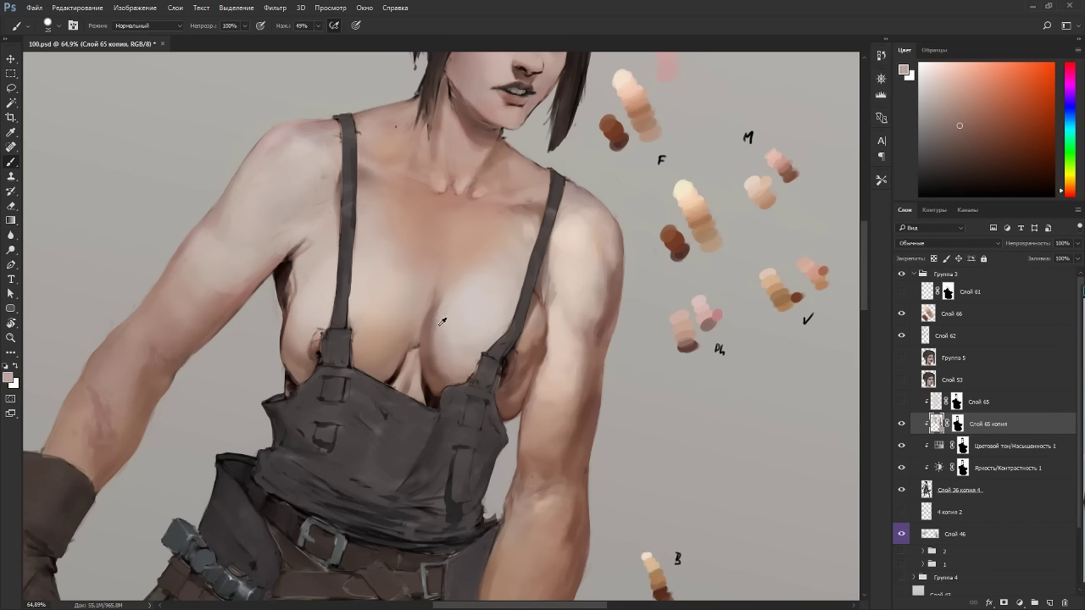
{"action": "left_click", "coordinate": [441, 310], "text": "alt"}
Soften the upper end of the center chest shadow with sampled pinkish-grey skin tones.
{"action": "key", "text": "r"}
{"action": "mouse_move", "coordinate": [579, 215]}
{"action": "left_mouse_down"}
{"action": "mouse_move", "coordinate": [349, 331]}
{"action": "mouse_move", "coordinate": [407, 226]}
{"action": "left_mouse_up"}
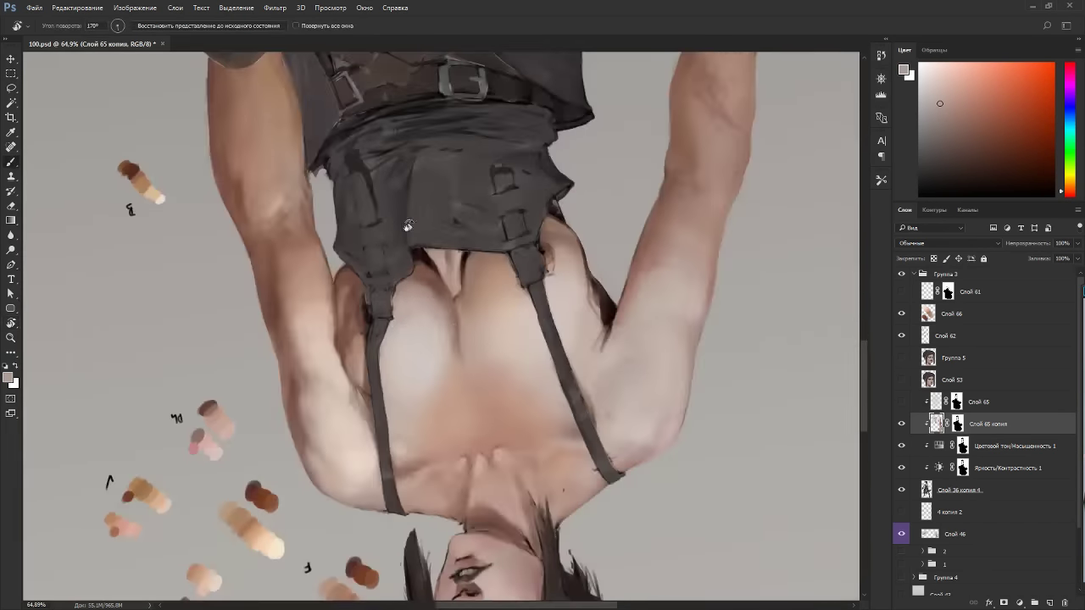
{"action": "left_click", "coordinate": [445, 325], "text": "alt"}
{"action": "left_click_drag", "start_coordinate": [448, 321], "coordinate": [456, 342]}
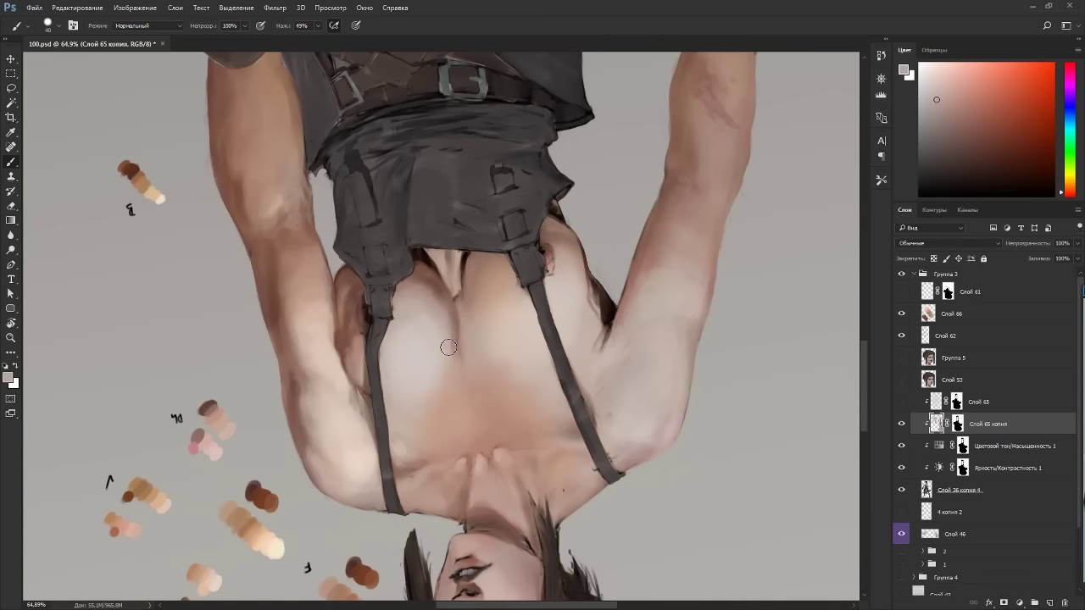
{"action": "left_click", "coordinate": [457, 315], "text": "alt"}
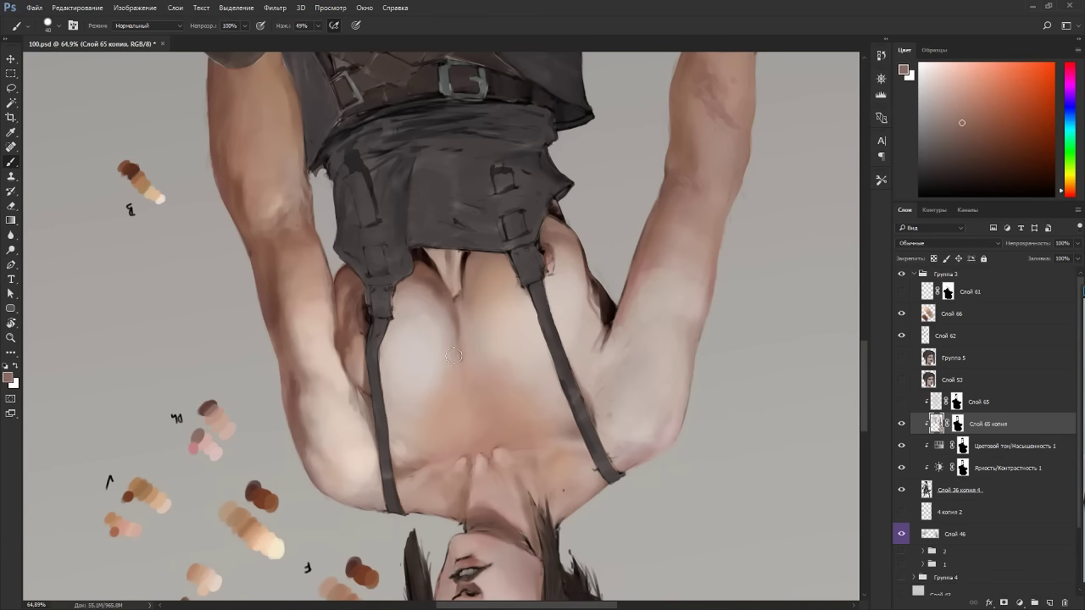
Deepen the lower part of the center chest shadow near the bib with sampled reddish brown and a smaller brush.
{"action": "key", "text": "bracketleft"}
{"action": "key", "text": "bracketleft"}
{"action": "key", "text": "d"}
{"action": "key", "text": "r"}
{"action": "left_click_drag", "start_coordinate": [456, 293], "coordinate": [561, 335]}
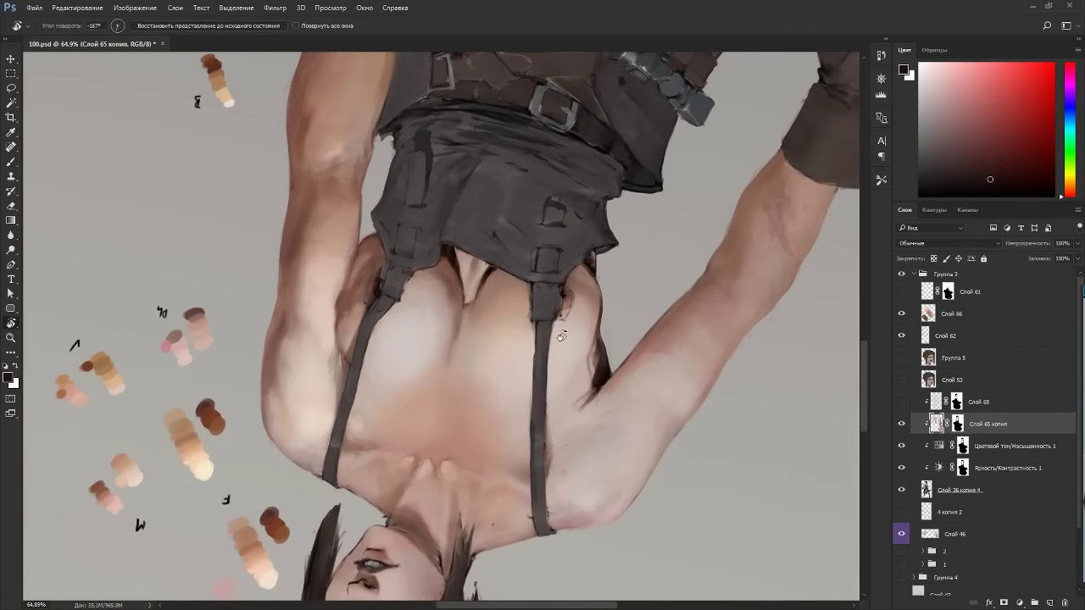
{"action": "key", "text": "b"}
{"action": "left_click", "coordinate": [451, 262], "text": "alt"}
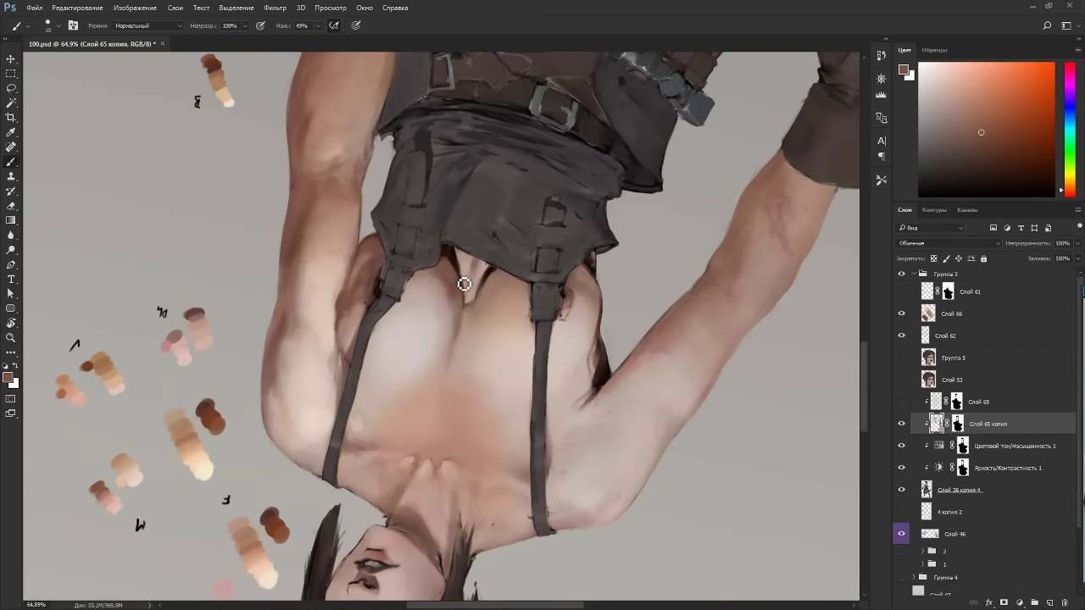
{"action": "left_click_drag", "start_coordinate": [464, 284], "coordinate": [468, 307]}
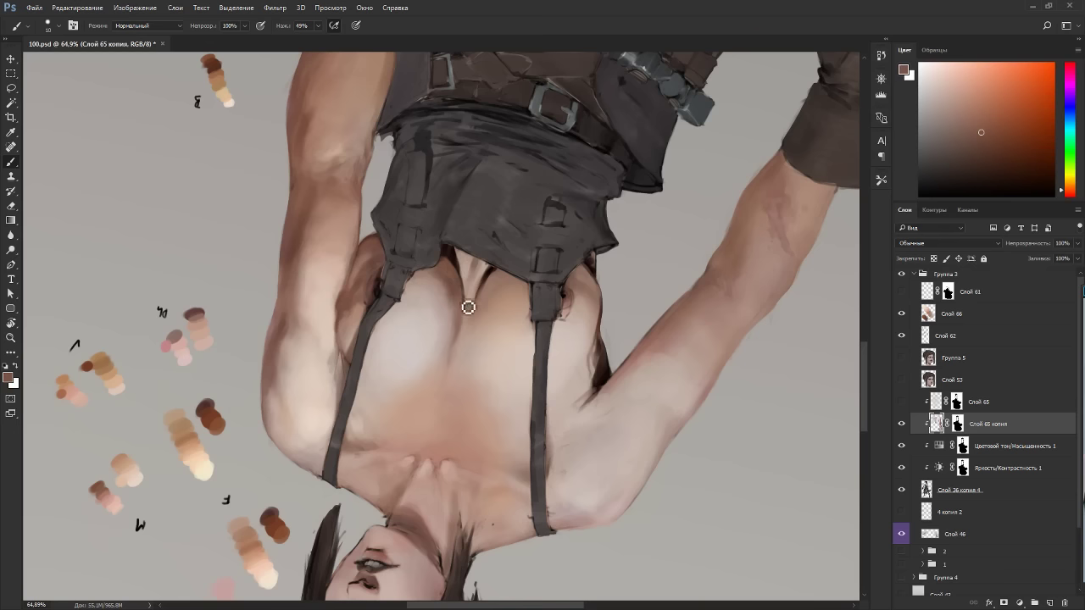
{"action": "left_click", "coordinate": [453, 265], "text": "alt"}
{"action": "left_click", "coordinate": [448, 267], "text": "alt"}
{"action": "key", "text": "r"}
{"action": "left_click_drag", "start_coordinate": [495, 308], "coordinate": [423, 393]}
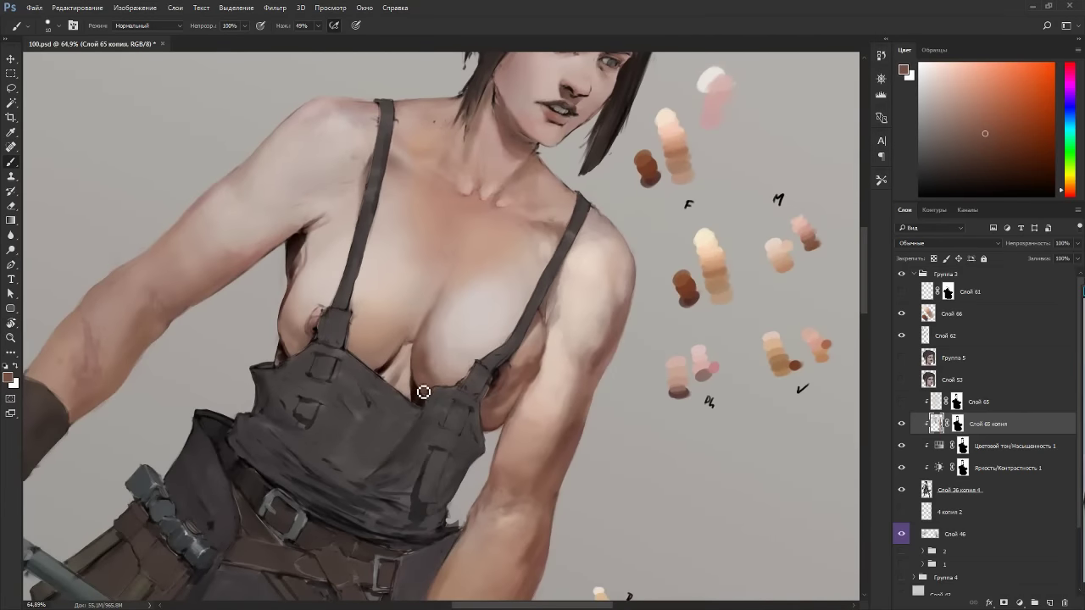
{"action": "key", "text": "Escape"}
Sample dark reddish brown from the F palette swatches and warm the chest shadow just above the bib's edge.
{"action": "left_click", "coordinate": [657, 185], "text": "alt"}
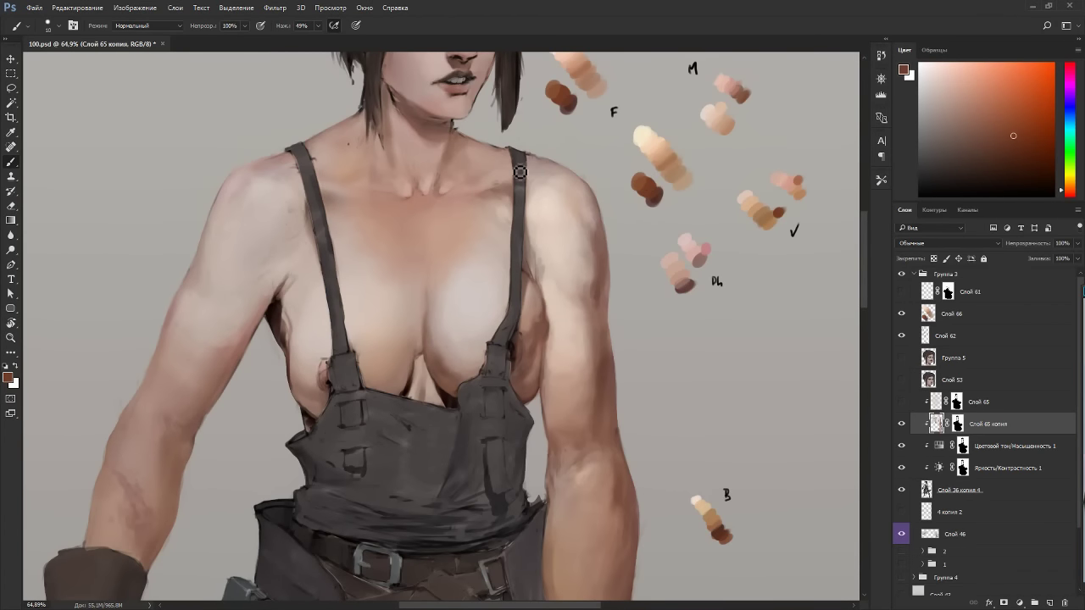
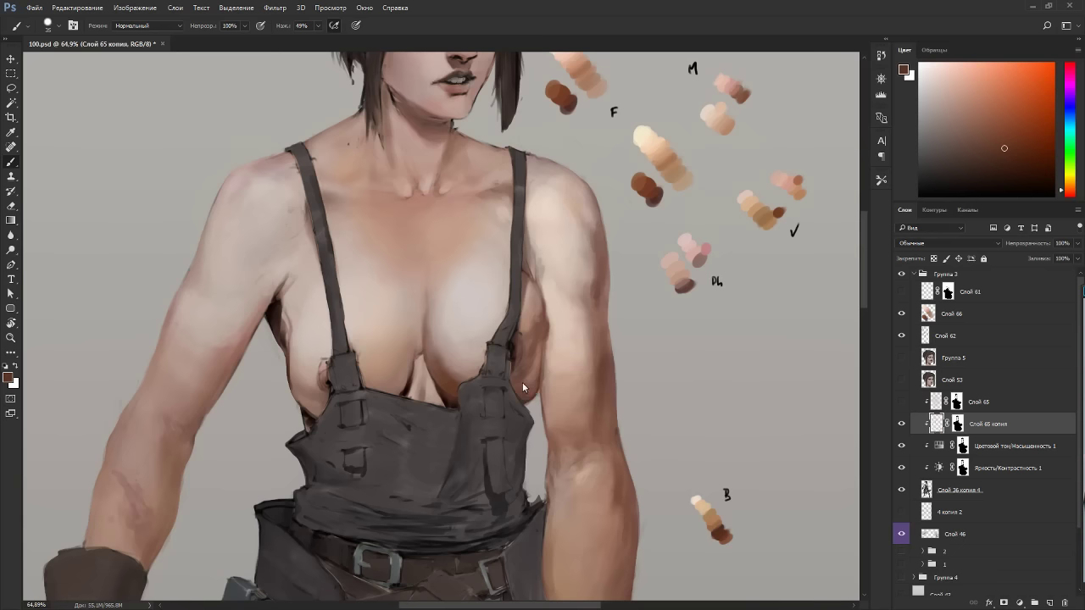
{"action": "key", "text": "r"}
{"action": "mouse_move", "coordinate": [543, 369]}
{"action": "left_mouse_down"}
{"action": "mouse_move", "coordinate": [411, 403]}
{"action": "mouse_move", "coordinate": [396, 347]}
{"action": "left_mouse_up"}
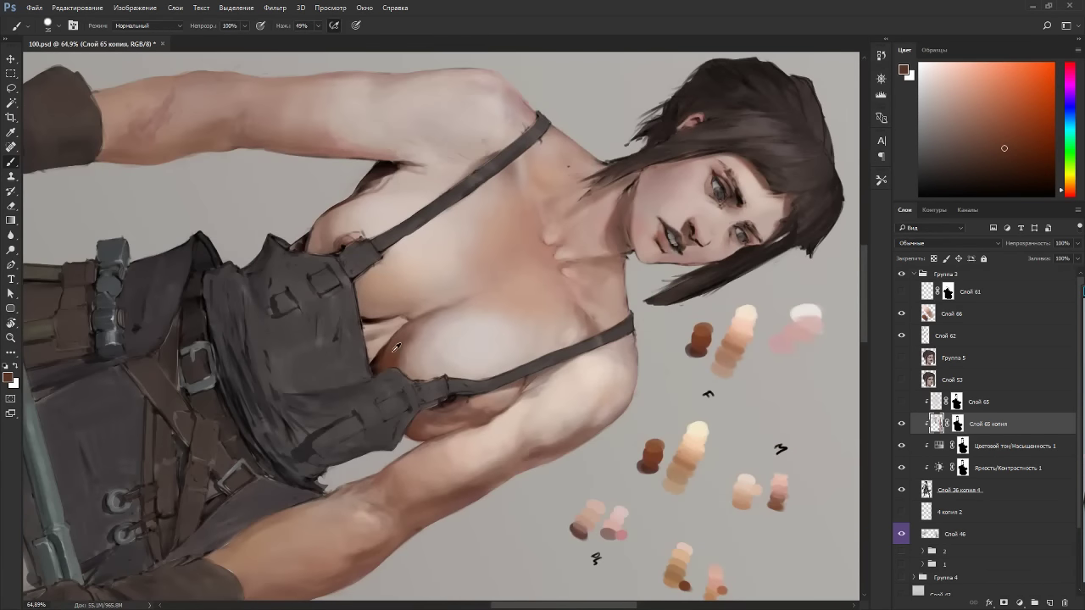
{"action": "key", "text": "Escape"}
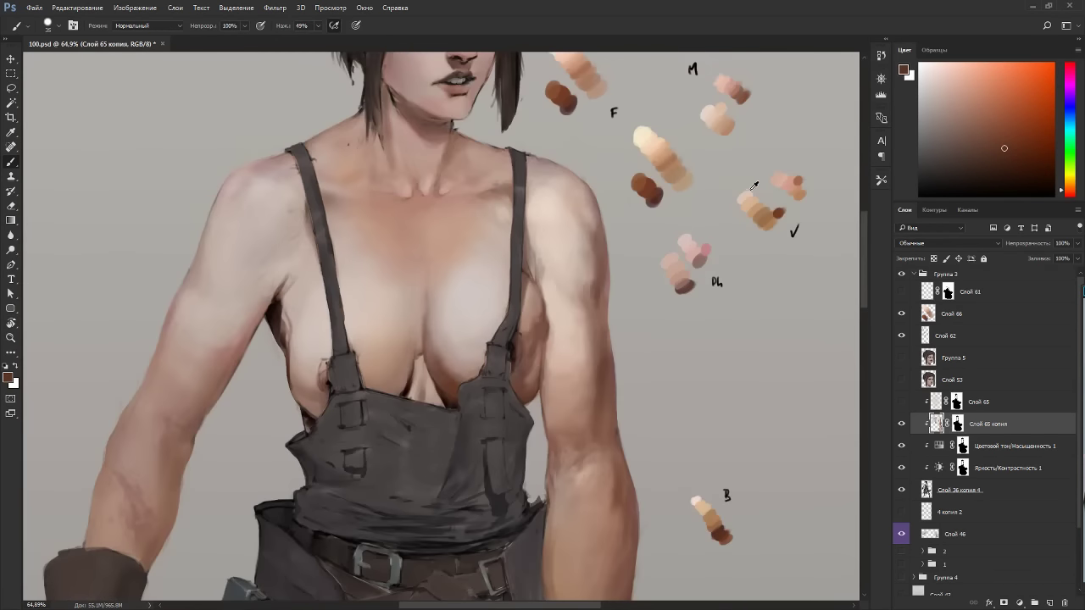
Sample light tan from the F palette swatches and work warm mid-tones into the shadow above the bib.
{"action": "left_click", "coordinate": [674, 170], "text": "alt"}
{"action": "left_click", "coordinate": [680, 186], "text": "alt"}
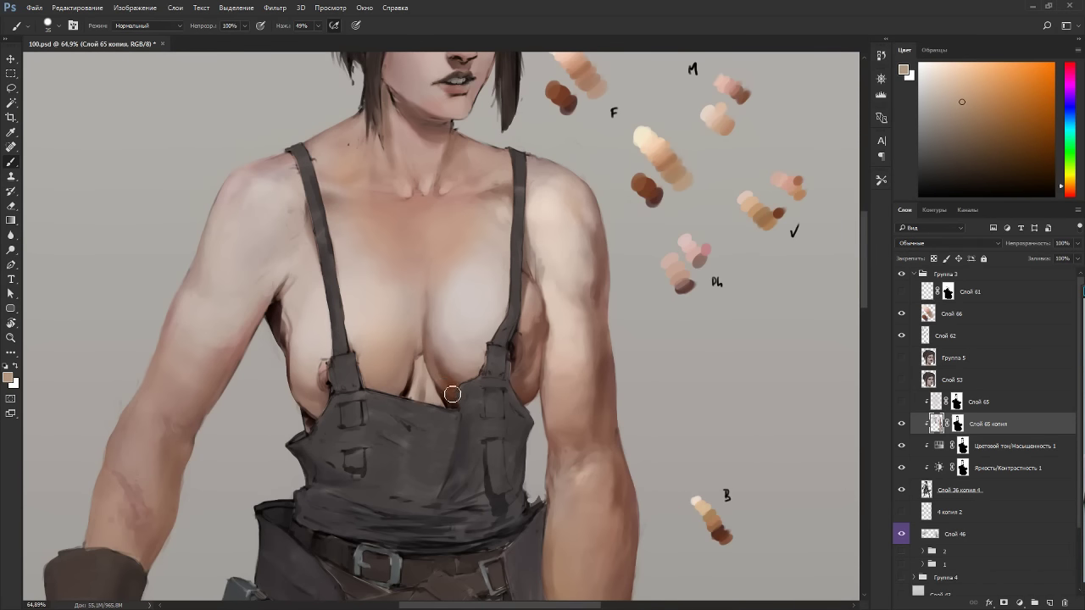
{"action": "key", "text": "r"}
{"action": "mouse_move", "coordinate": [443, 376]}
{"action": "left_mouse_down"}
{"action": "mouse_move", "coordinate": [496, 340]}
{"action": "mouse_move", "coordinate": [473, 289]}
{"action": "left_mouse_up"}
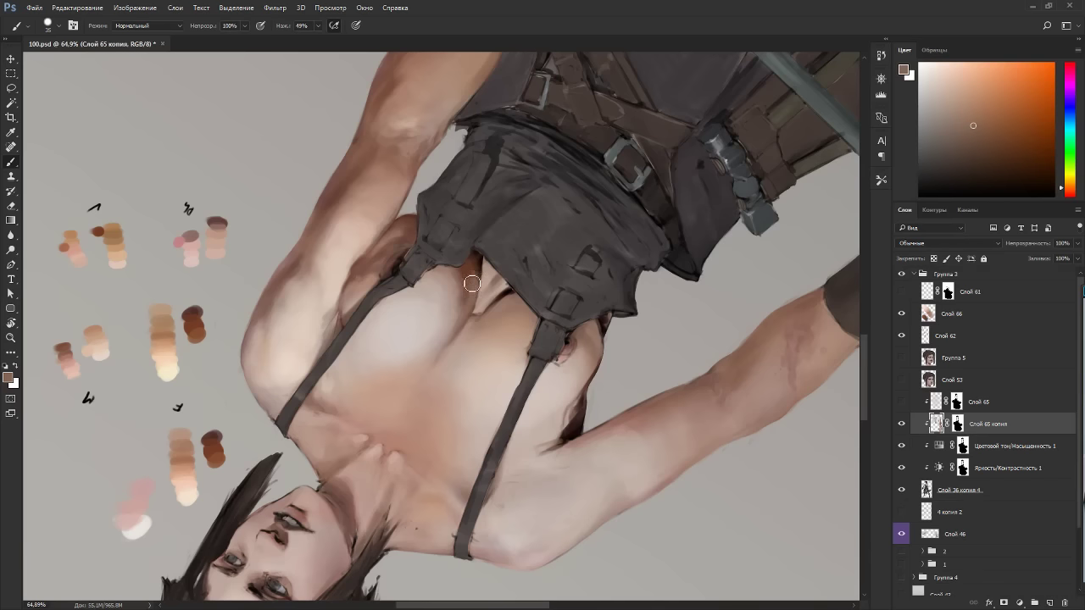
{"action": "key", "text": "Escape"}
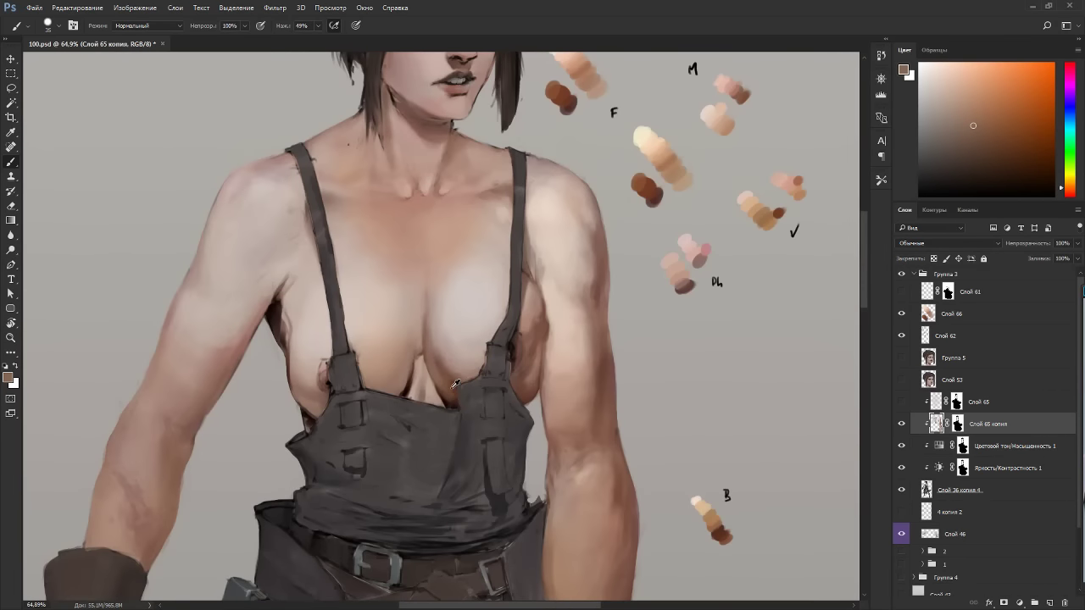
Mix a muted greyish-pink from the sampled shadow color and soften the transition between the chest shadow and the light skin.
{"action": "left_click", "coordinate": [456, 384], "text": "alt"}
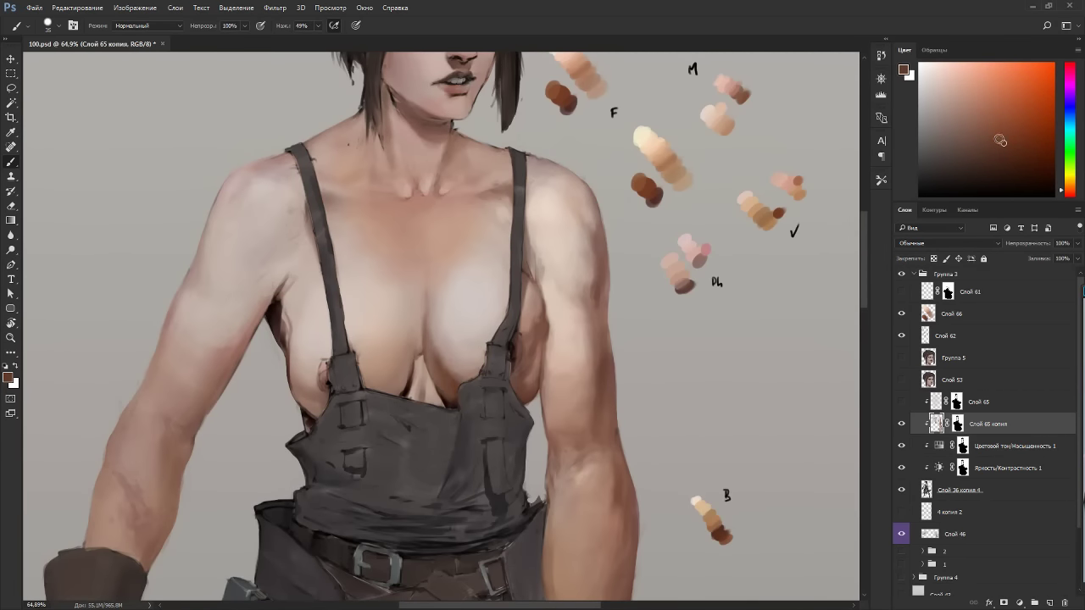
{"action": "left_click", "coordinate": [964, 140]}
{"action": "left_click", "coordinate": [1061, 194]}
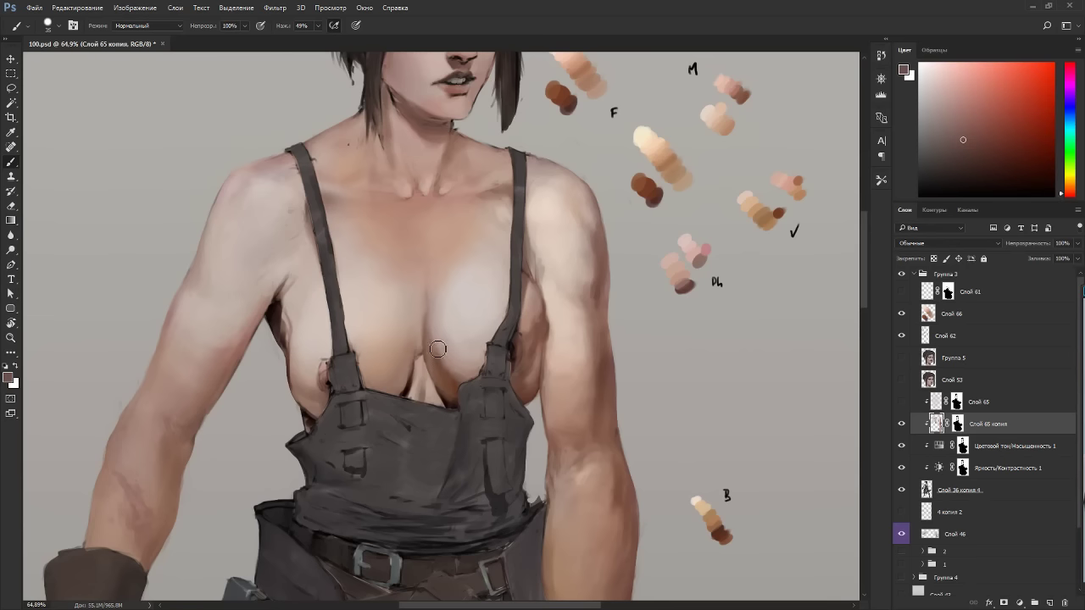
{"action": "left_click", "coordinate": [946, 120]}
{"action": "left_click", "coordinate": [444, 348], "text": "alt"}
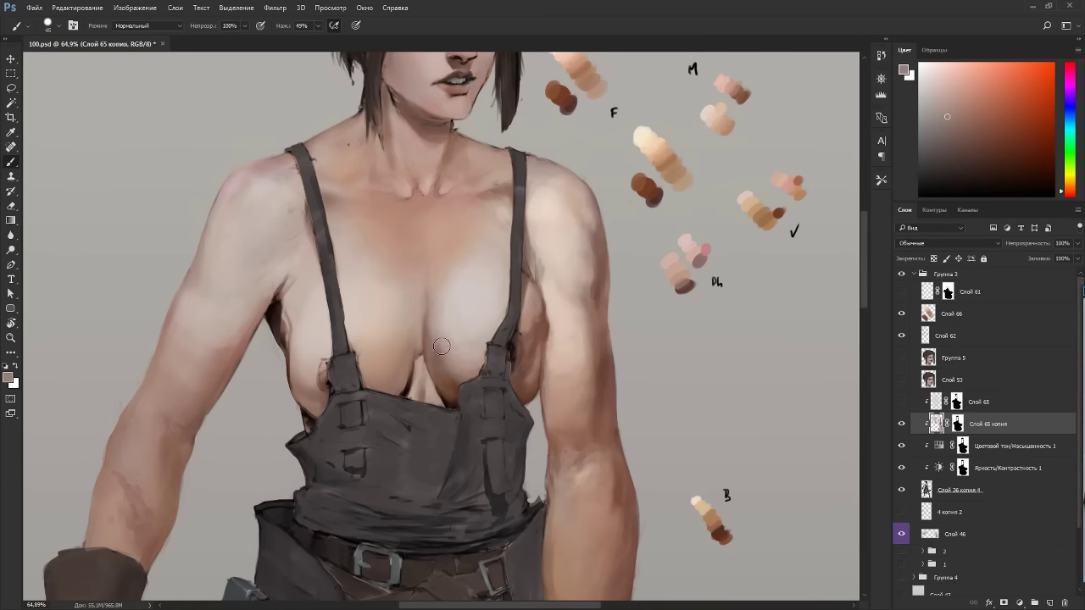
{"action": "key", "text": "r"}
{"action": "mouse_move", "coordinate": [467, 379]}
{"action": "left_mouse_down"}
{"action": "mouse_move", "coordinate": [492, 282]}
{"action": "mouse_move", "coordinate": [479, 284]}
{"action": "left_mouse_up"}
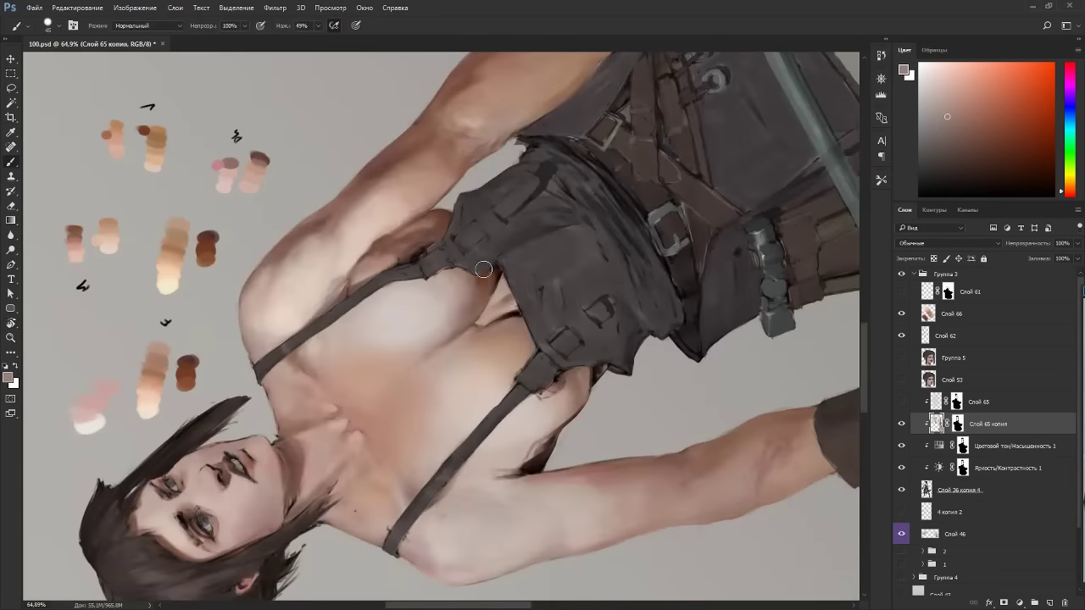
{"action": "key", "text": "Escape"}
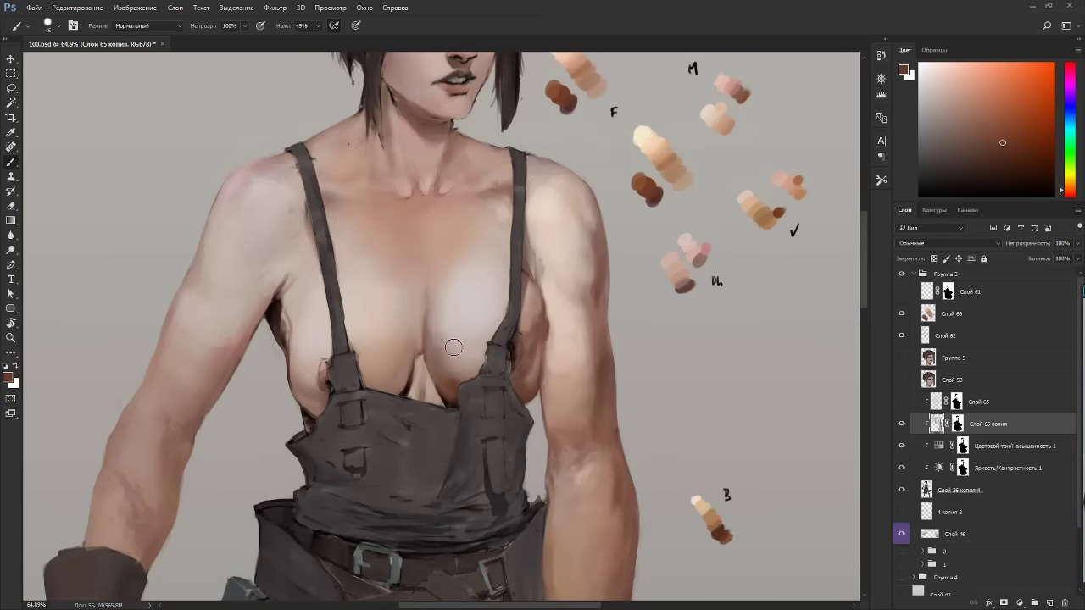
Refine the contact shadow where the skin meets the bib's upper edge, using sampled near-black, skin tones and a smaller brush.
{"action": "left_click", "coordinate": [455, 387], "text": "alt"}
{"action": "left_click", "coordinate": [455, 400], "text": "alt"}
{"action": "key", "text": "bracketleft"}
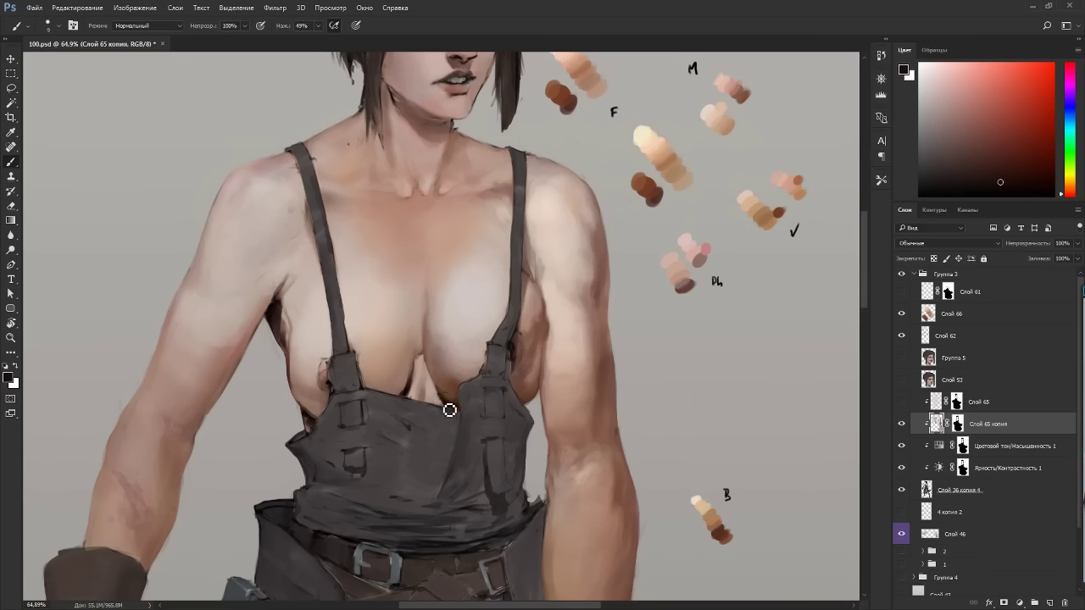
{"action": "mouse_move", "coordinate": [435, 378]}
{"action": "left_mouse_down"}
{"action": "mouse_move", "coordinate": [452, 412]}
{"action": "mouse_move", "coordinate": [424, 365]}
{"action": "left_mouse_up"}
{"action": "left_click", "coordinate": [411, 391], "text": "alt"}
{"action": "left_click", "coordinate": [416, 387], "text": "alt"}
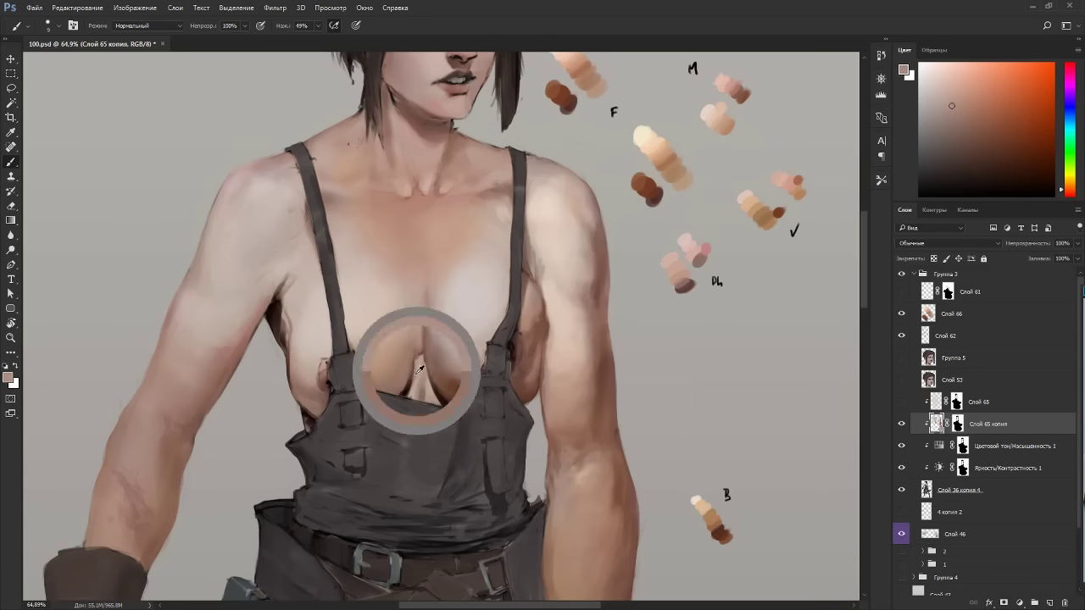
Touch up the bib's side edge next to the arm on the Слой 36 копия 4 layer with sampled dark brown and the Eraser.
{"action": "scroll", "coordinate": [585, 278], "scroll_direction": "down", "scroll_amount": 3}
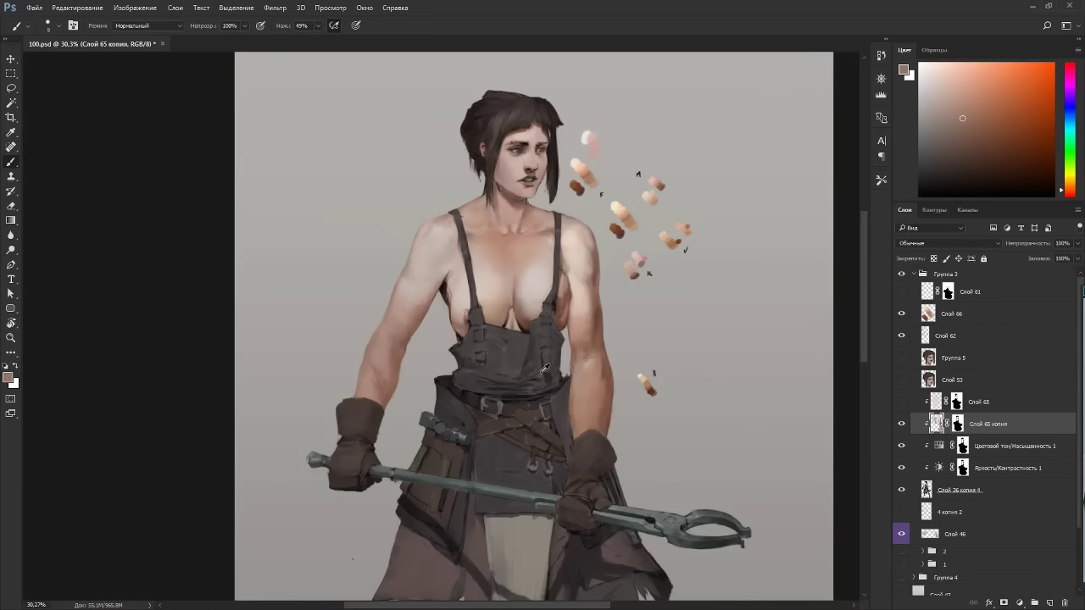
{"action": "scroll", "coordinate": [601, 249], "scroll_direction": "up", "scroll_amount": 5}
{"action": "left_click", "coordinate": [476, 283], "text": "alt"}
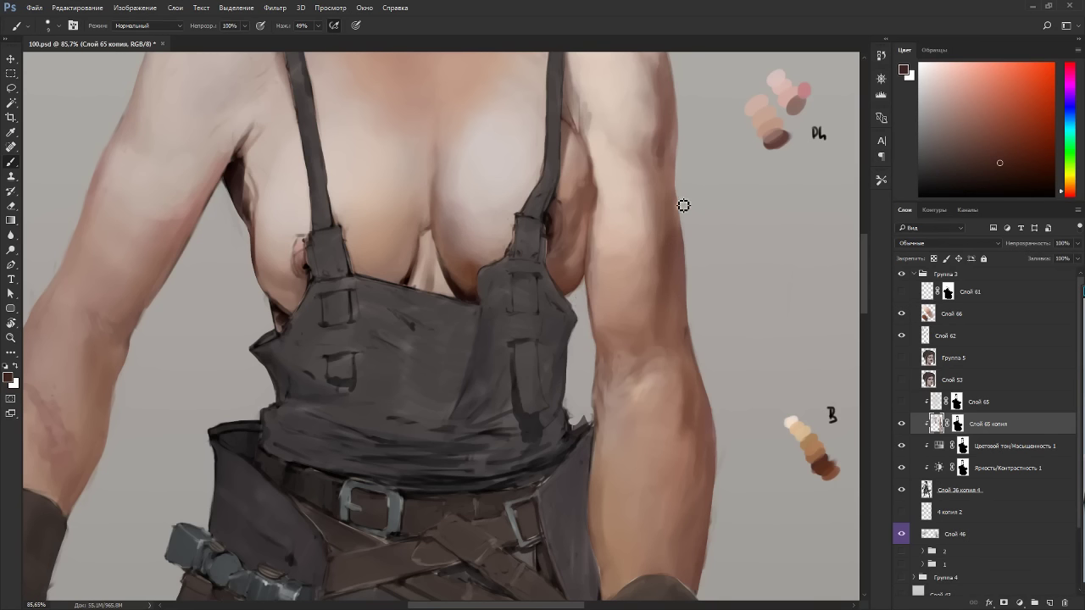
{"action": "left_click", "coordinate": [932, 488]}
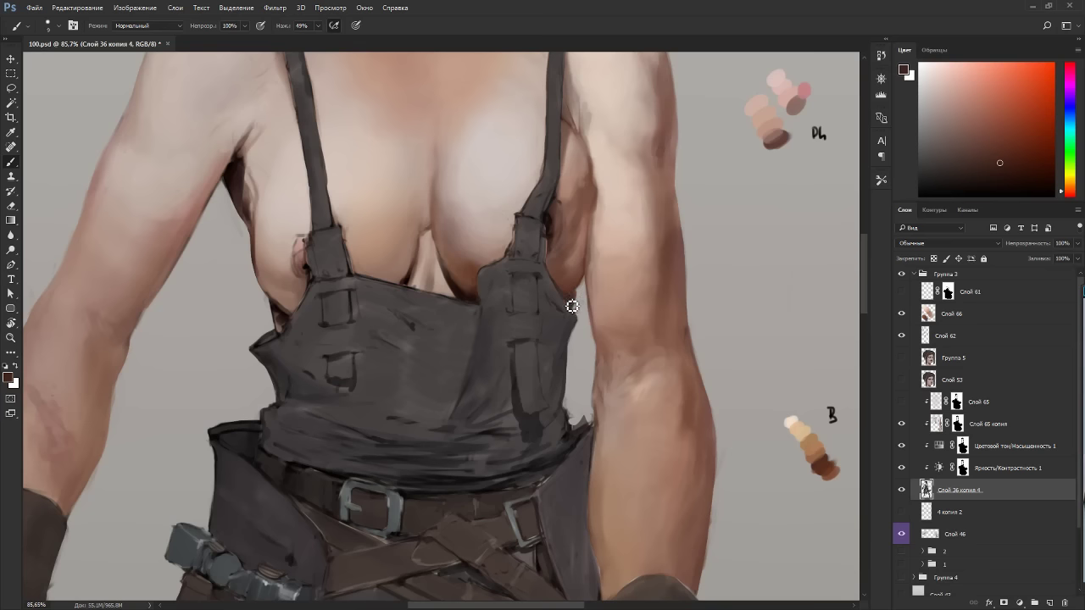
{"action": "left_click_drag", "start_coordinate": [573, 306], "coordinate": [582, 295]}
{"action": "key", "text": "e"}
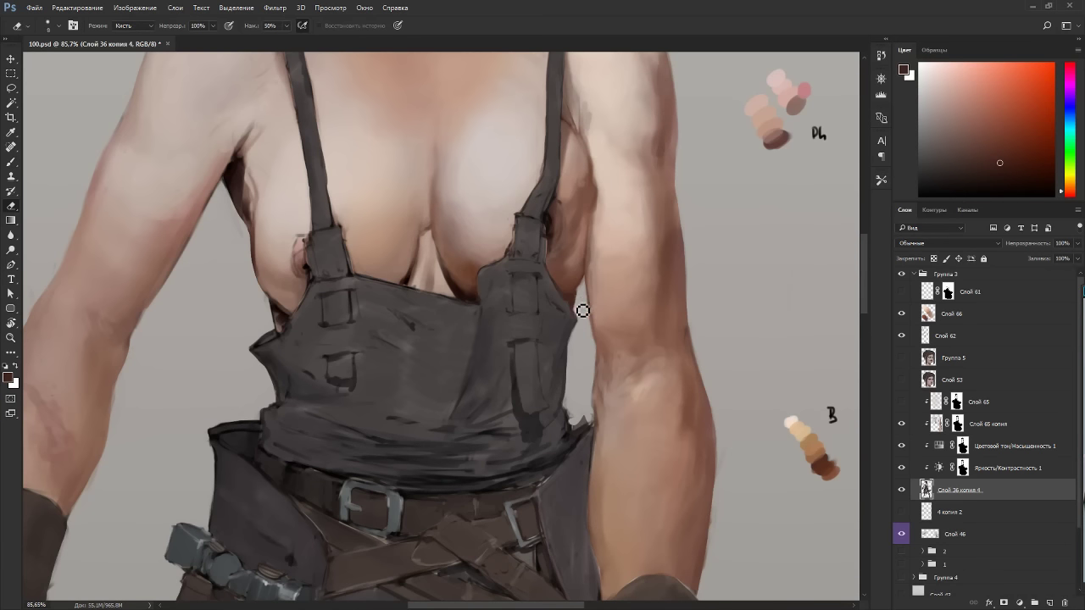
Examine the overall balance of the skin shading across the whole figure.
{"action": "scroll", "coordinate": [603, 262], "scroll_direction": "down", "scroll_amount": 5}
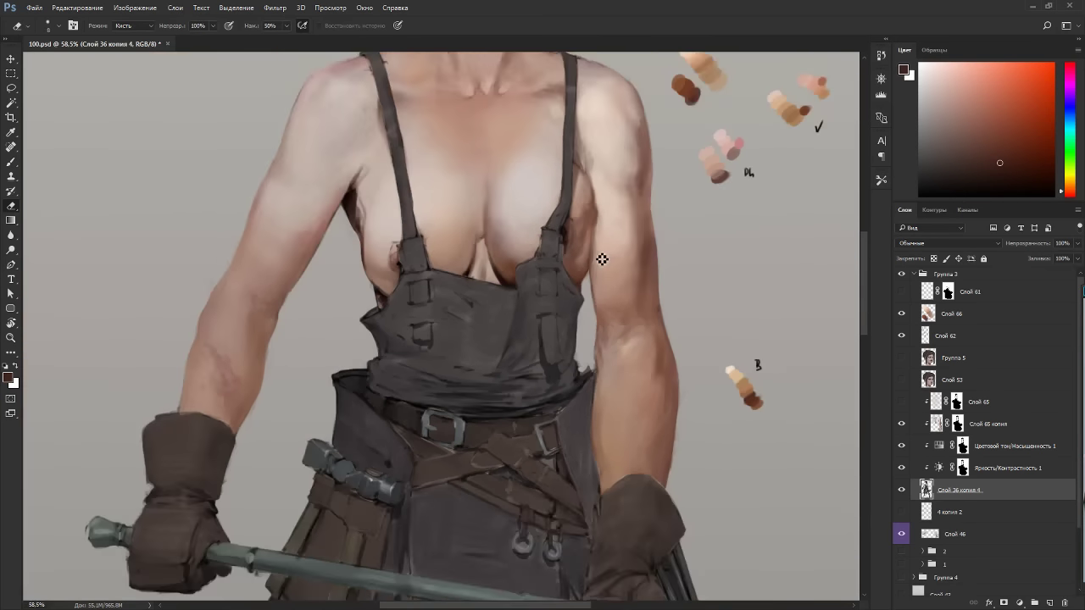
{"action": "scroll", "coordinate": [591, 280], "scroll_direction": "down", "scroll_amount": 2}
{"action": "key", "text": "r"}
{"action": "left_click_drag", "start_coordinate": [696, 378], "coordinate": [441, 204]}
{"action": "key", "text": "Escape"}
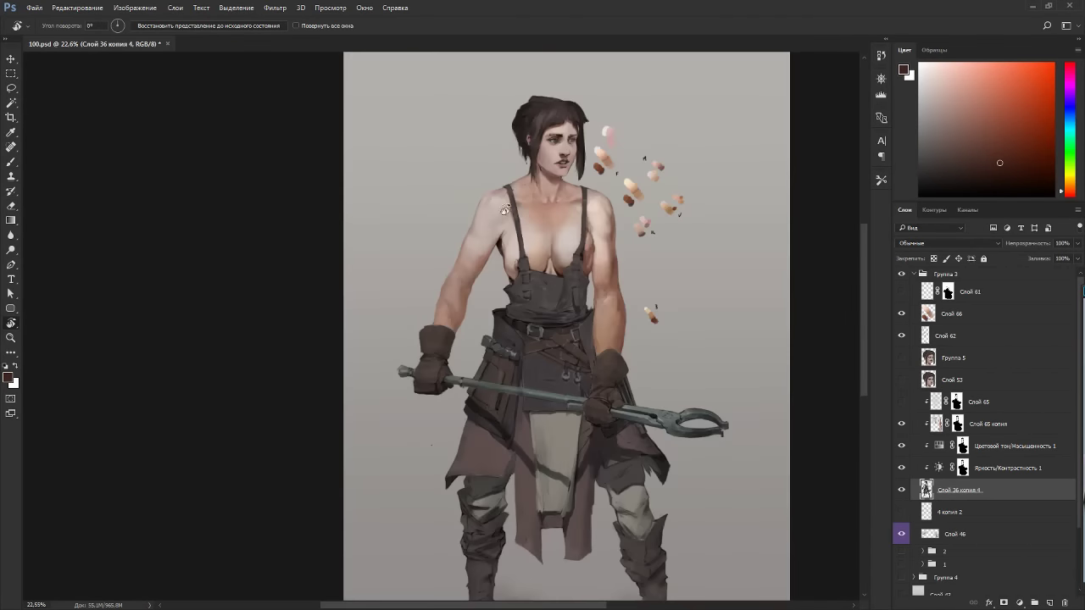
{"action": "scroll", "coordinate": [580, 246], "scroll_direction": "down", "scroll_amount": 2}
{"action": "left_click_drag", "start_coordinate": [626, 250], "coordinate": [535, 204]}
{"action": "key", "text": "Escape"}
{"action": "scroll", "coordinate": [410, 218], "scroll_direction": "up", "scroll_amount": 5}
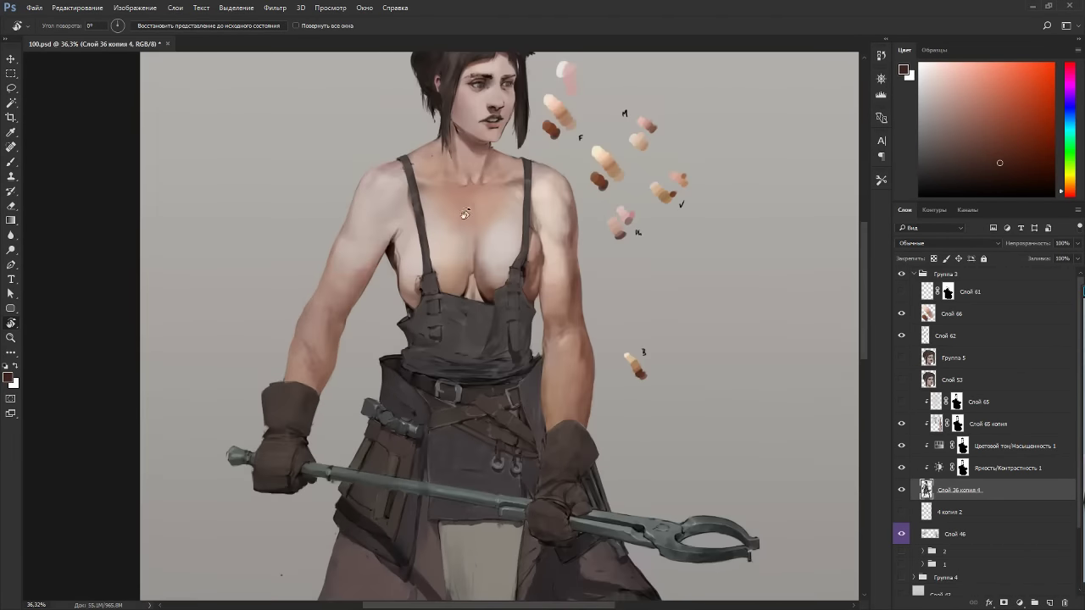
Select the Слой 65 копия layer and compare the skin rendering with the layer hidden and shown.
{"action": "left_click", "coordinate": [936, 424]}
{"action": "left_click", "coordinate": [900, 426]}
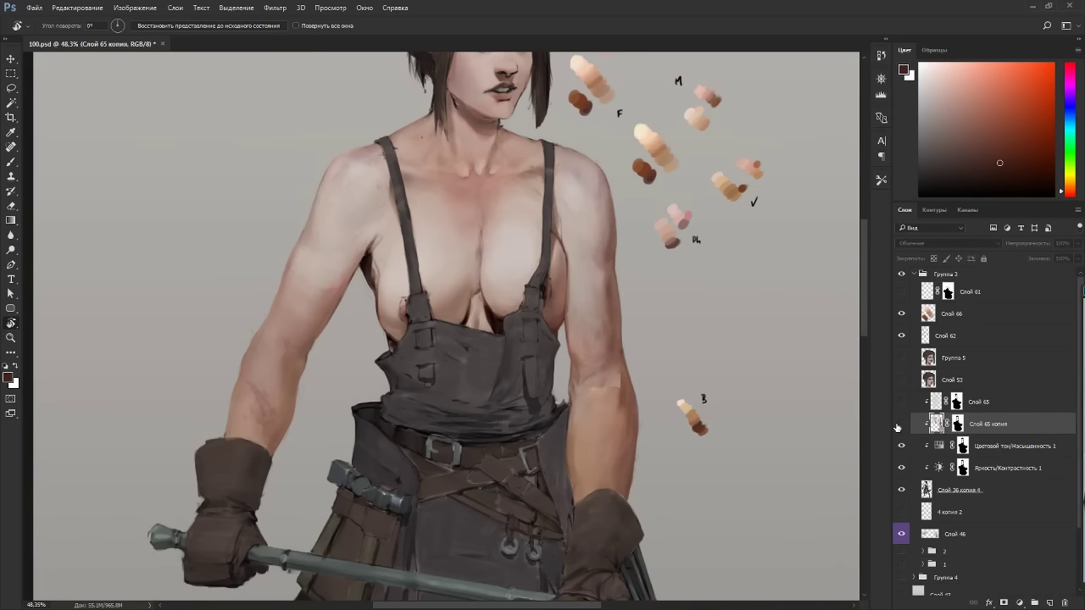
{"action": "left_click", "coordinate": [900, 425]}
{"action": "scroll", "coordinate": [432, 150], "scroll_direction": "up", "scroll_amount": 4}
{"action": "key", "text": "b"}
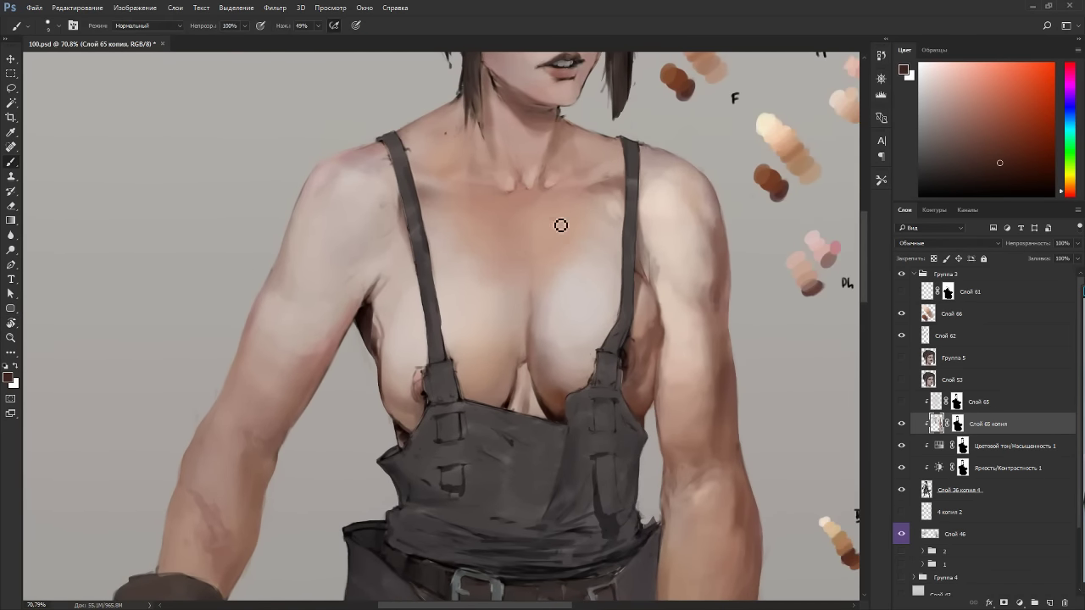
Blend the upper chest between the collarbones and breasts on the Слой 65 копия layer, using sampled skin tones and the M palette.
{"action": "left_click", "coordinate": [544, 227], "text": "alt"}
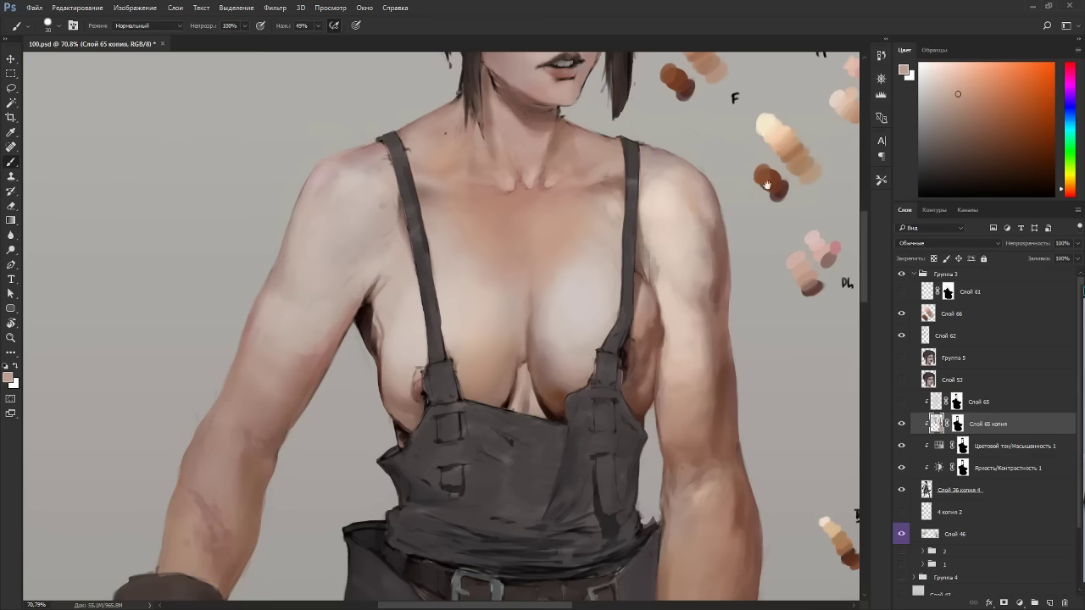
{"action": "left_click_drag", "start_coordinate": [768, 185], "coordinate": [721, 231]}
{"action": "left_click", "coordinate": [816, 161], "text": "alt"}
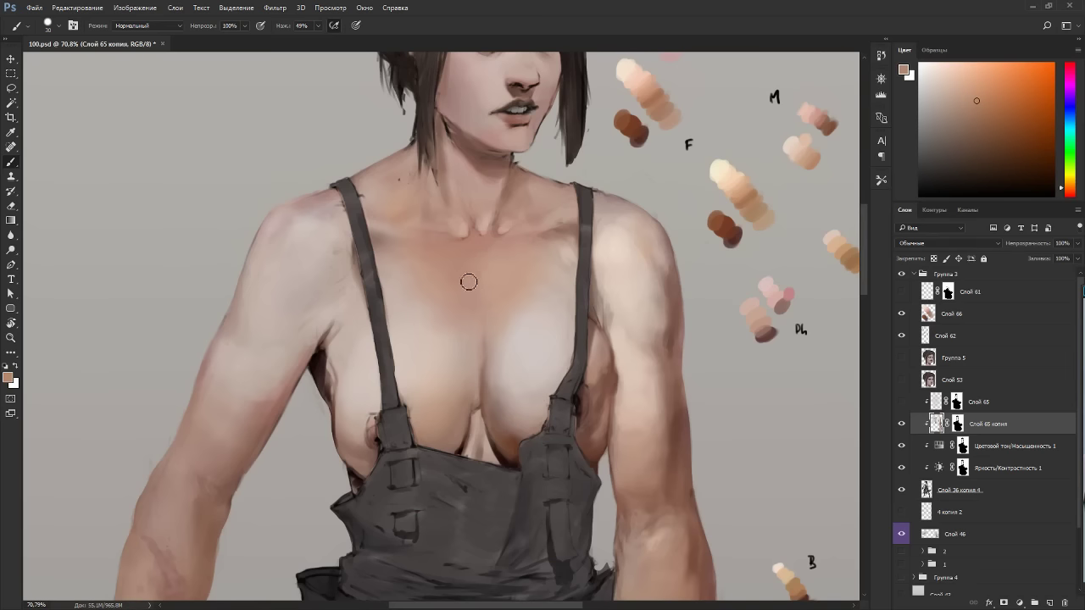
{"action": "key", "text": "r"}
{"action": "left_click_drag", "start_coordinate": [494, 264], "coordinate": [365, 258]}
{"action": "left_click", "coordinate": [396, 297], "text": "alt"}
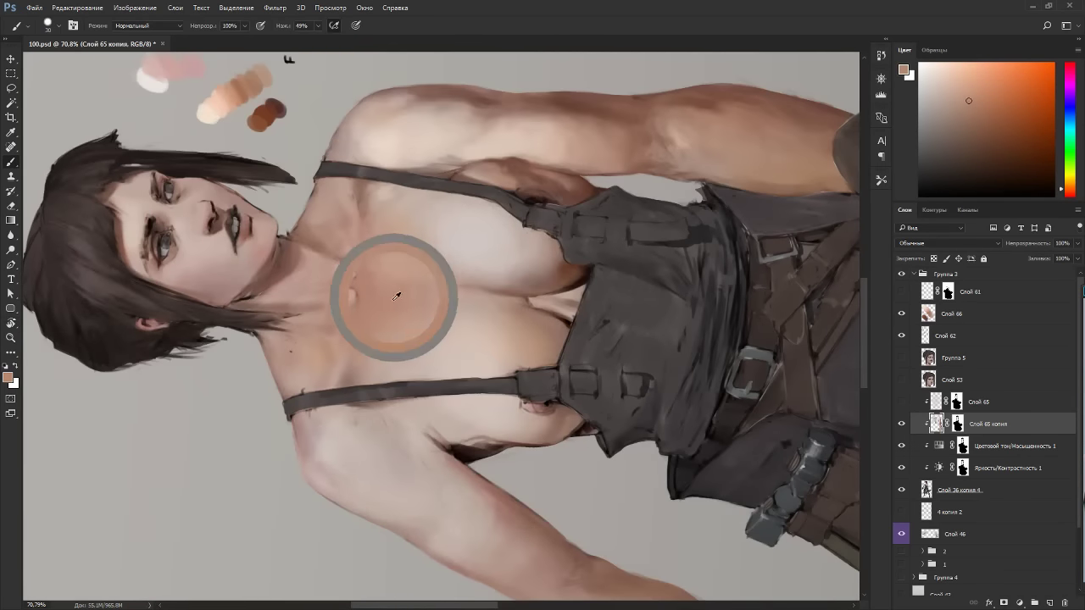
{"action": "left_click", "coordinate": [368, 248], "text": "alt"}
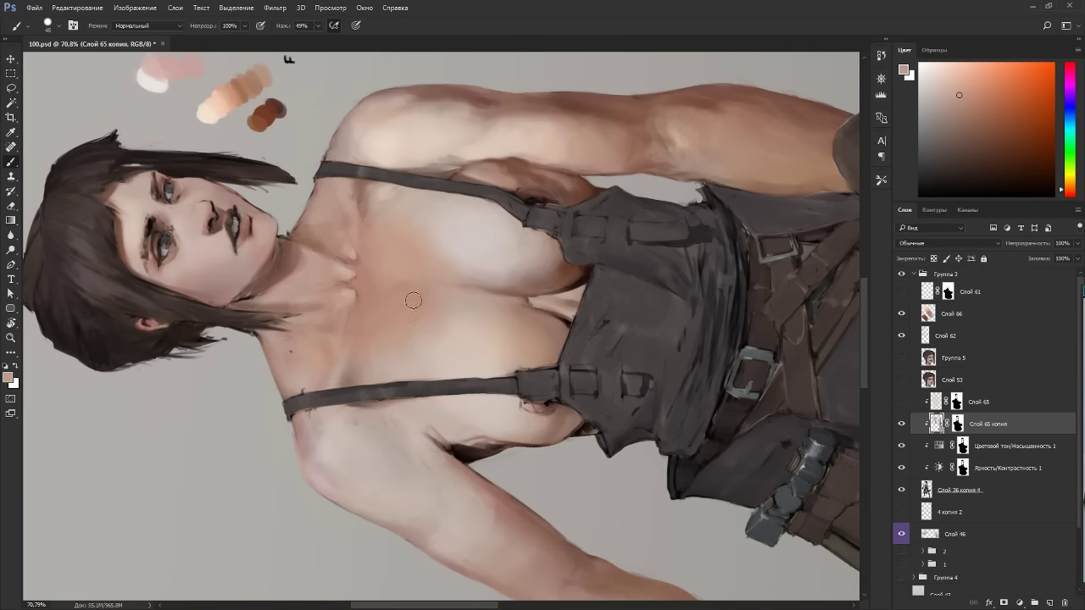
{"action": "key", "text": "Escape"}
{"action": "left_click", "coordinate": [478, 276], "text": "alt"}
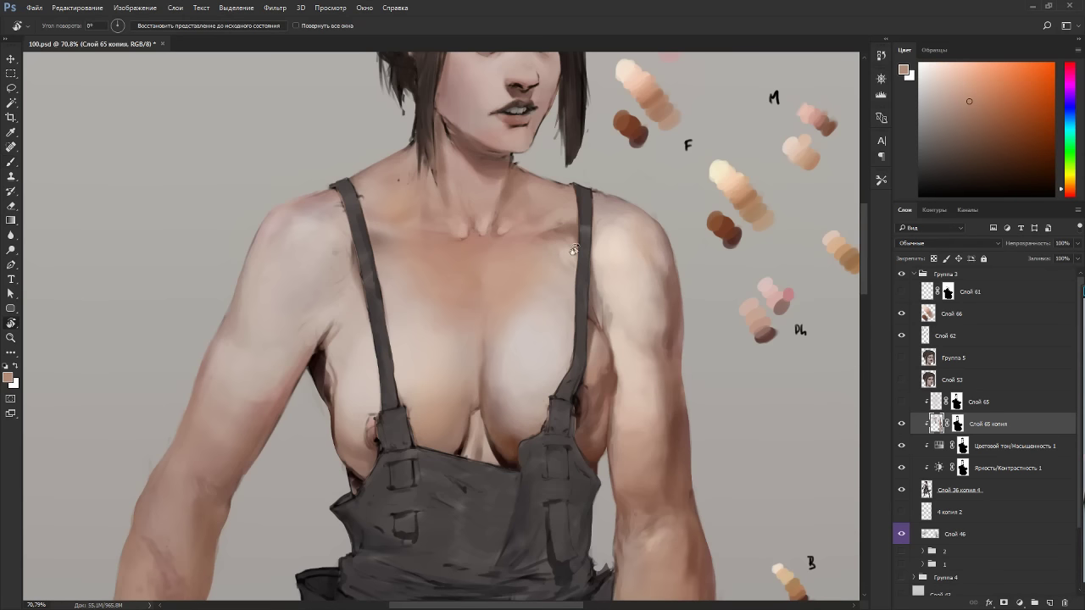
Smooth the skin just below the character's right collarbone beside the strap with a smaller brush and sampled pinkish tones.
{"action": "left_click_drag", "start_coordinate": [471, 235], "coordinate": [344, 312]}
{"action": "left_click", "coordinate": [340, 301], "text": "alt"}
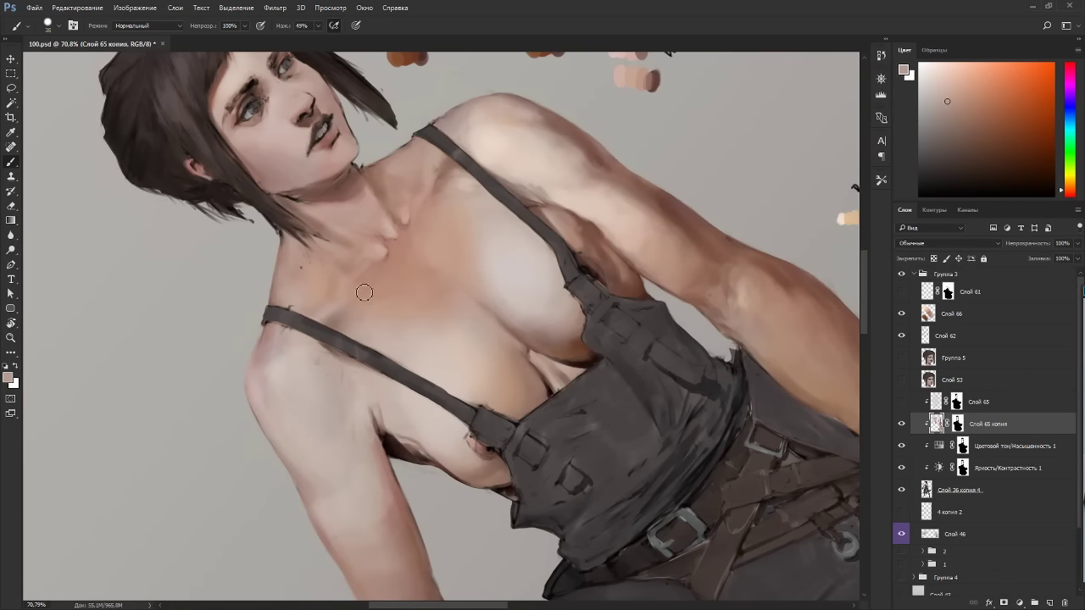
{"action": "key", "text": "bracketleft"}
{"action": "left_click", "coordinate": [371, 286], "text": "alt"}
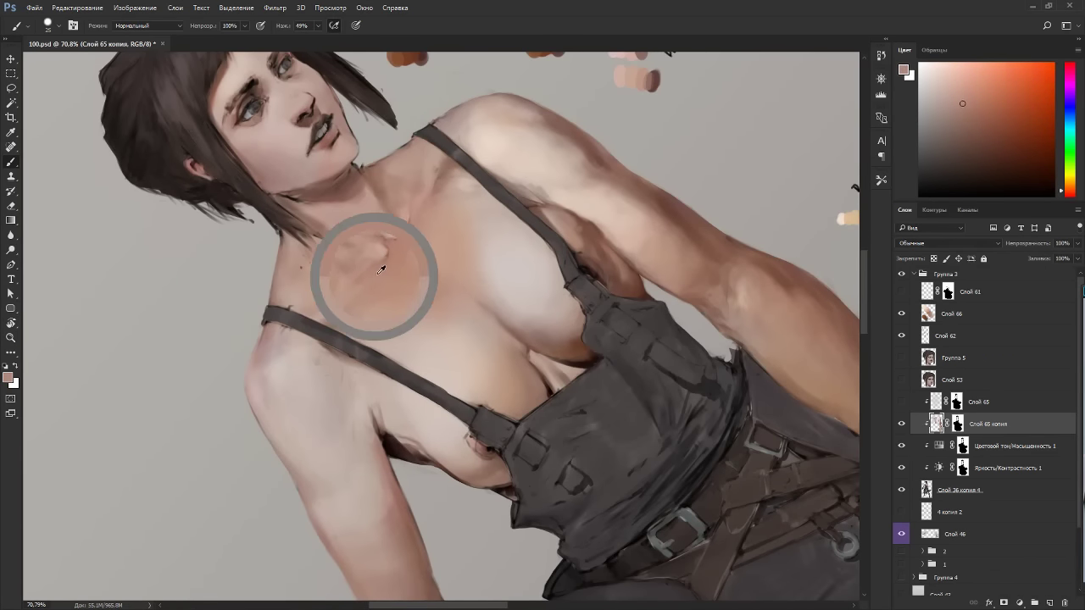
{"action": "left_click", "coordinate": [353, 298], "text": "alt"}
{"action": "key", "text": "Escape"}
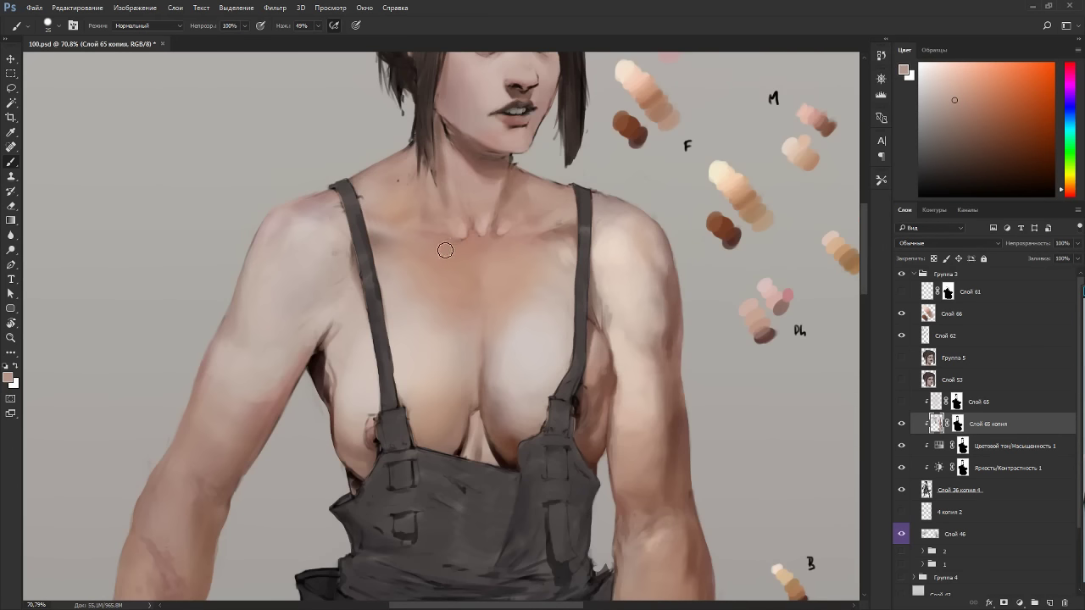
Deepen the shadow along the character's right collarbone with a brown from the M palette, darkened and shifted toward red.
{"action": "left_click", "coordinate": [816, 158], "text": "alt"}
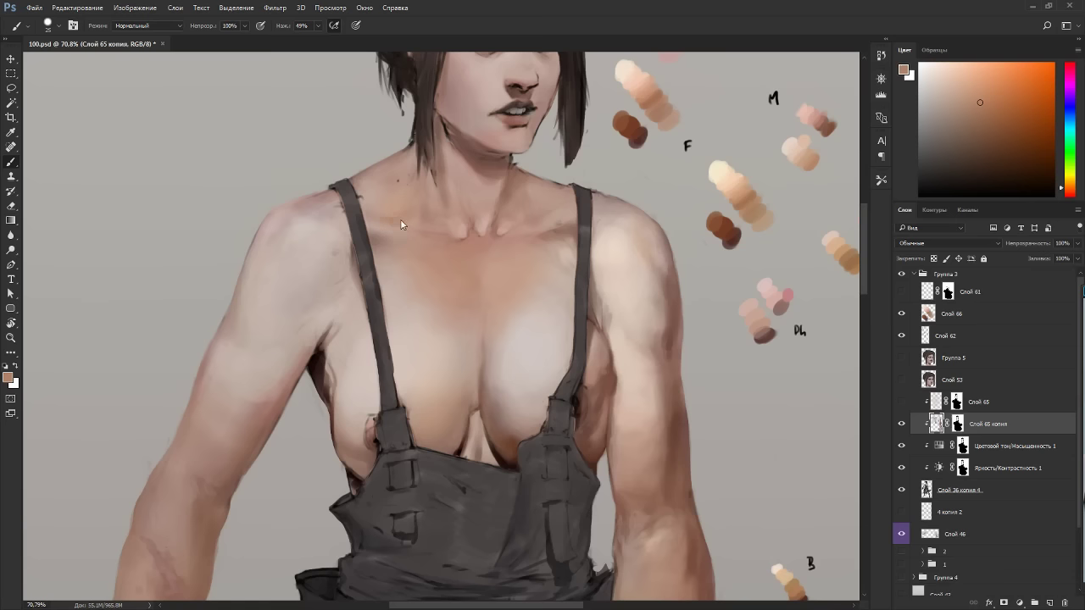
{"action": "key", "text": "r"}
{"action": "left_click_drag", "start_coordinate": [768, 129], "coordinate": [785, 157]}
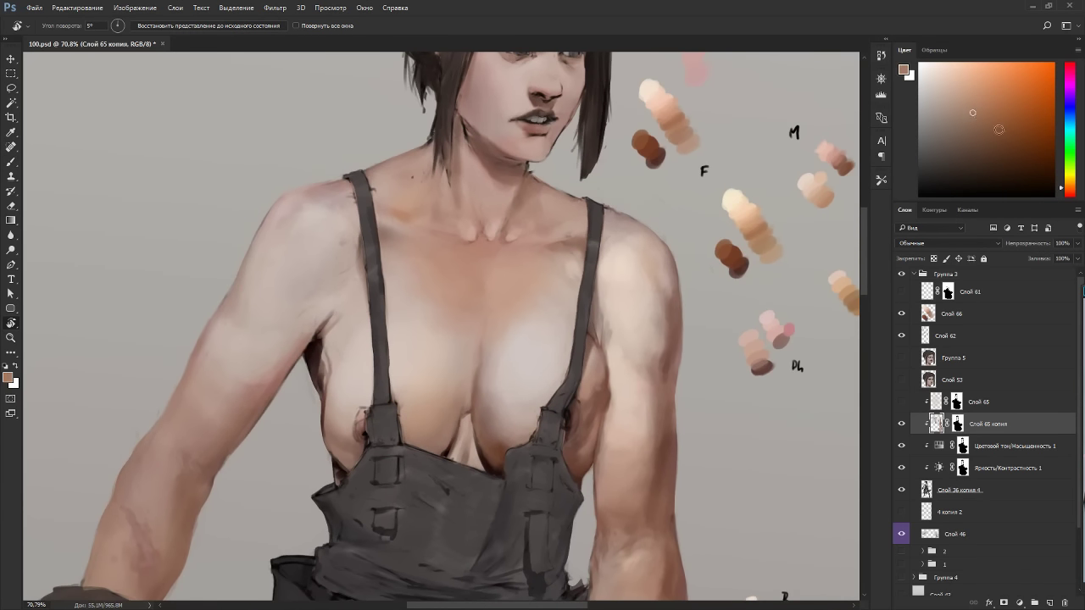
{"action": "key", "text": "b"}
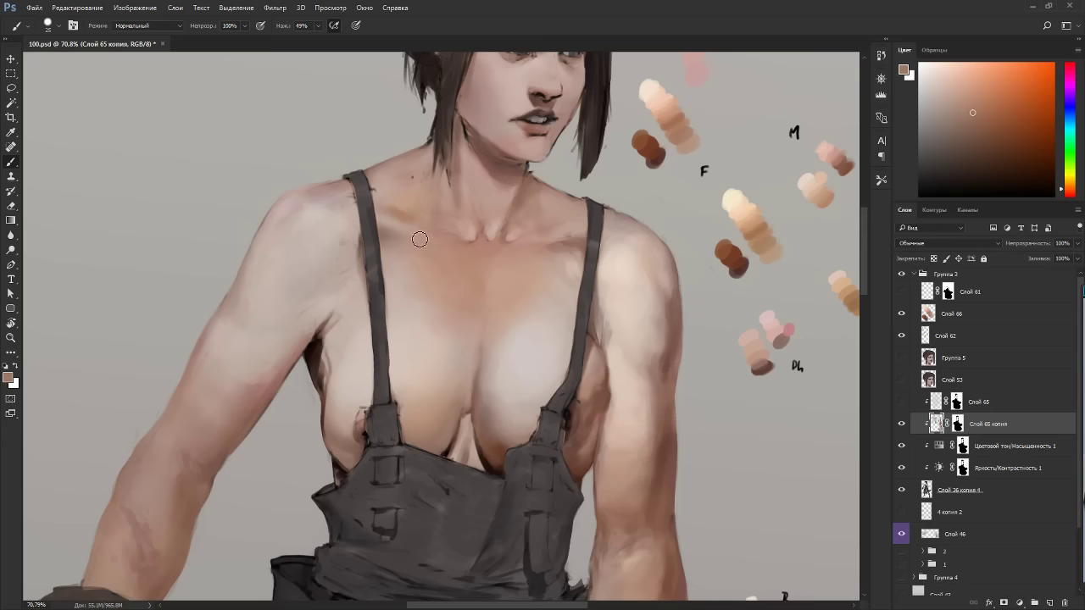
{"action": "left_click", "coordinate": [1065, 195]}
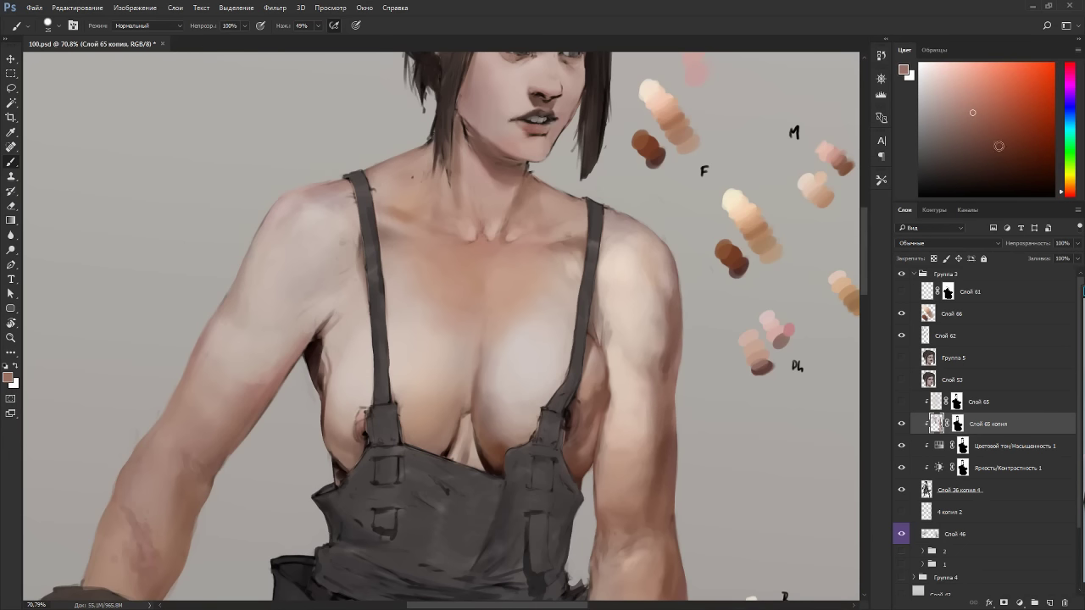
{"action": "key", "text": "r"}
{"action": "left_click_drag", "start_coordinate": [418, 198], "coordinate": [496, 209]}
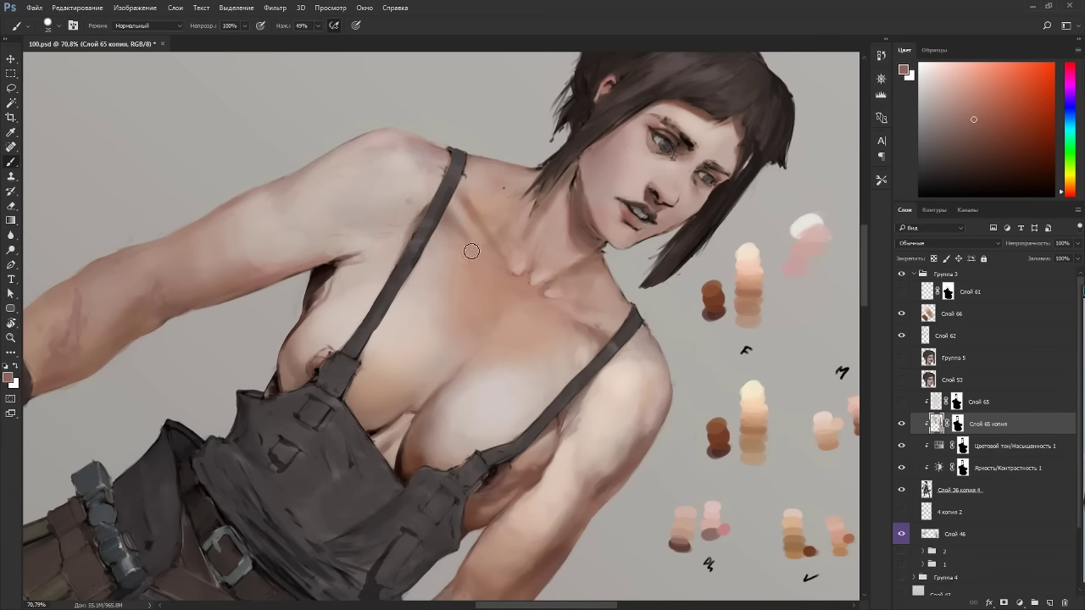
{"action": "key", "text": "Escape"}
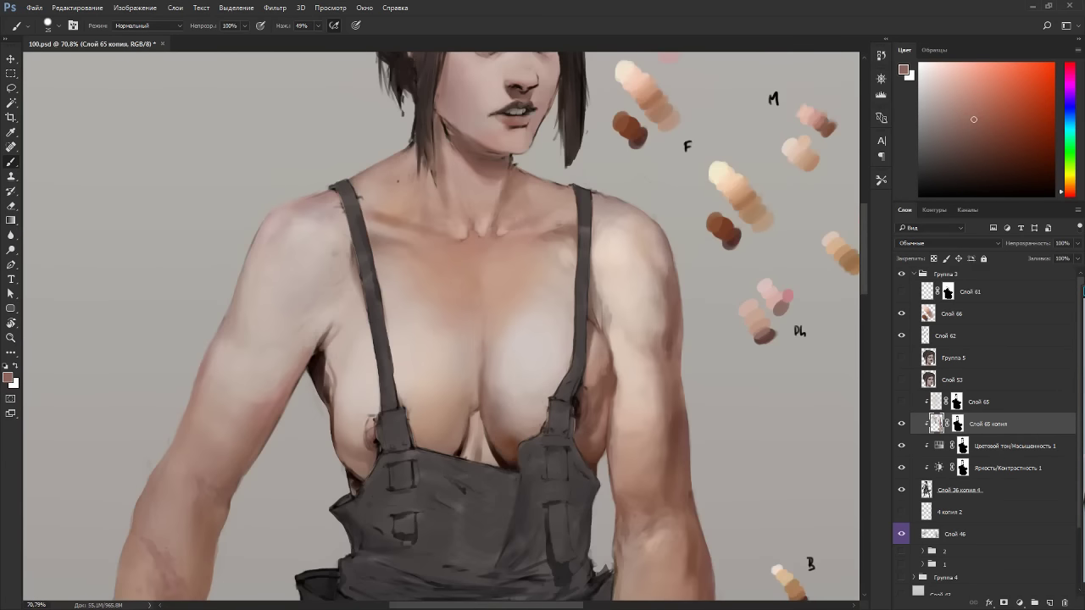
Model the character's left collarbone and the hollow above it up to the strap, using nearby sampled skin tones.
{"action": "left_click", "coordinate": [508, 219], "text": "alt"}
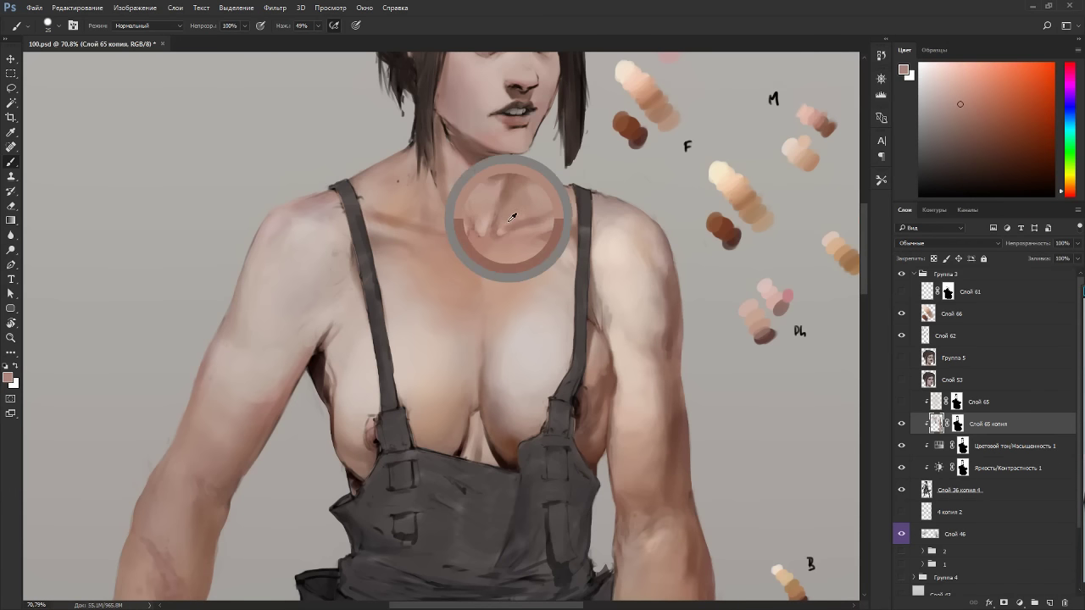
{"action": "left_click", "coordinate": [541, 217], "text": "alt"}
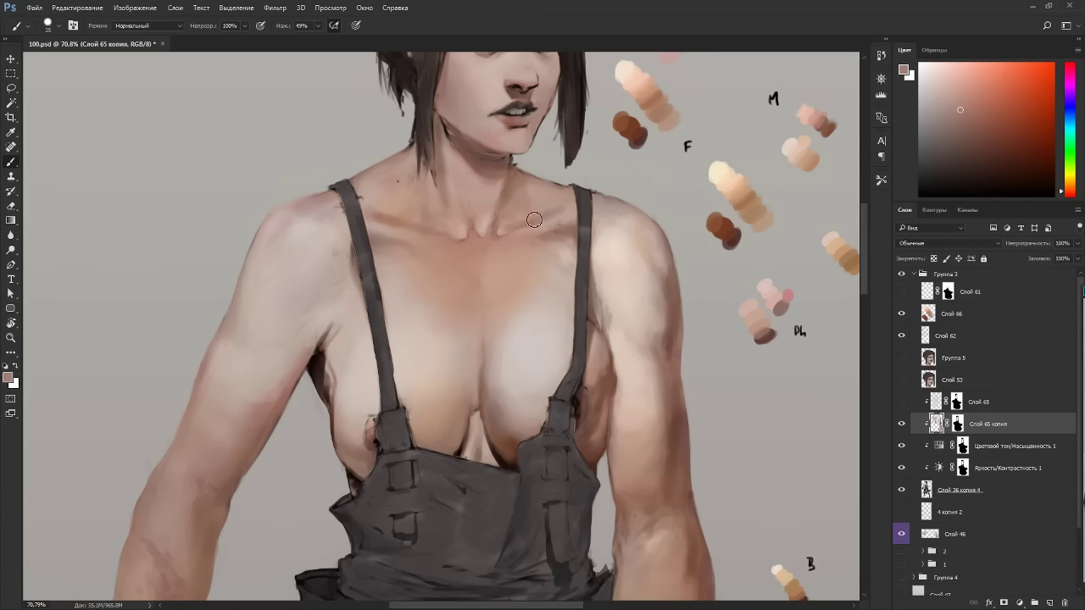
{"action": "key", "text": "r"}
{"action": "left_click_drag", "start_coordinate": [568, 196], "coordinate": [597, 378]}
{"action": "left_click", "coordinate": [591, 373], "text": "alt"}
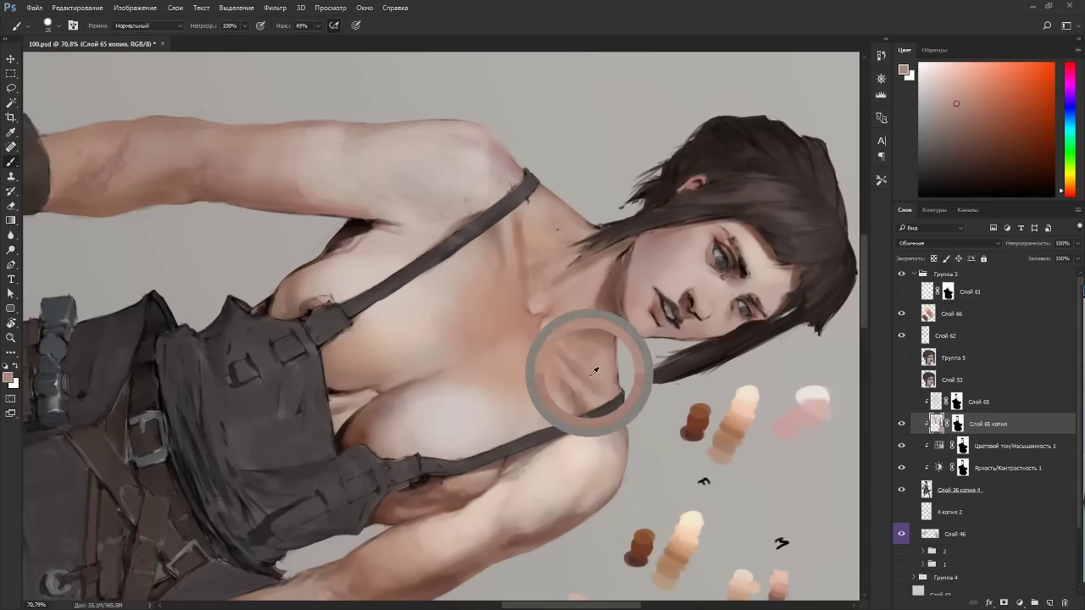
{"action": "left_click", "coordinate": [598, 383], "text": "alt"}
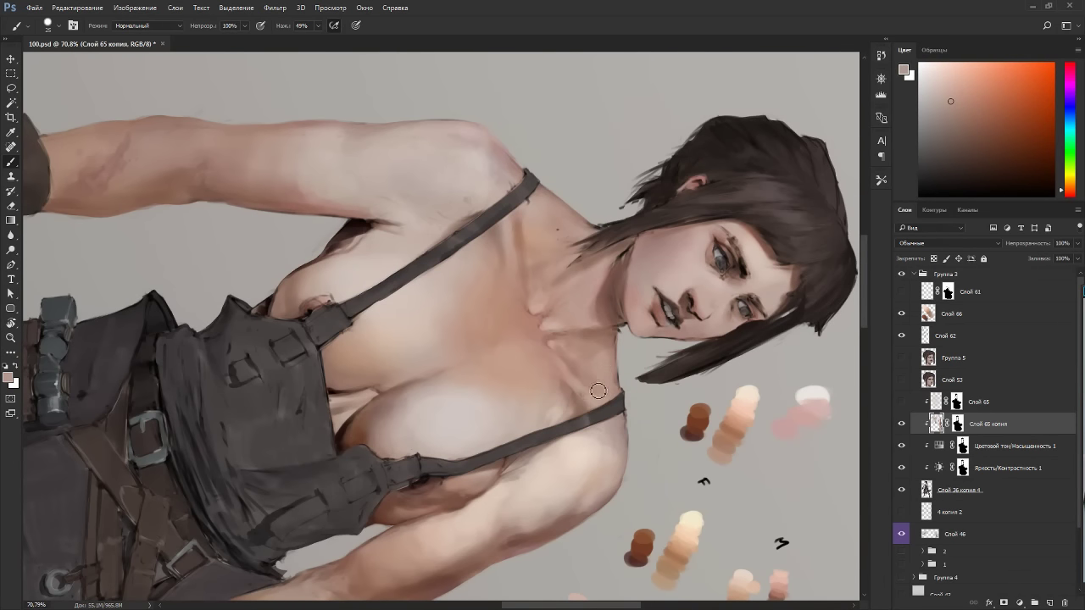
{"action": "left_click_drag", "start_coordinate": [582, 372], "coordinate": [561, 217]}
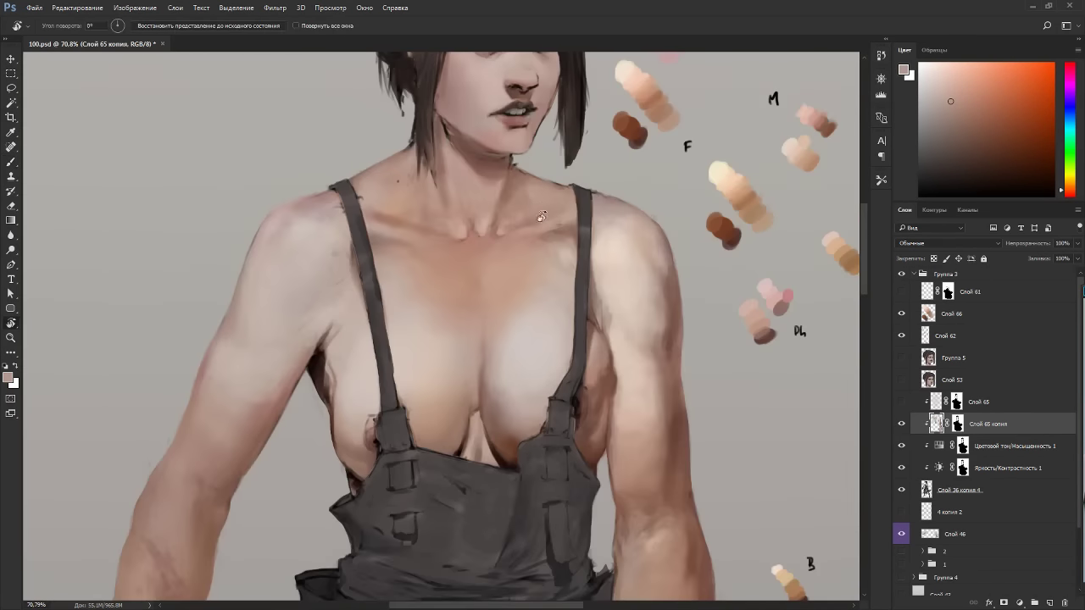
{"action": "left_click", "coordinate": [561, 218], "text": "alt"}
{"action": "left_click", "coordinate": [568, 213], "text": "alt"}
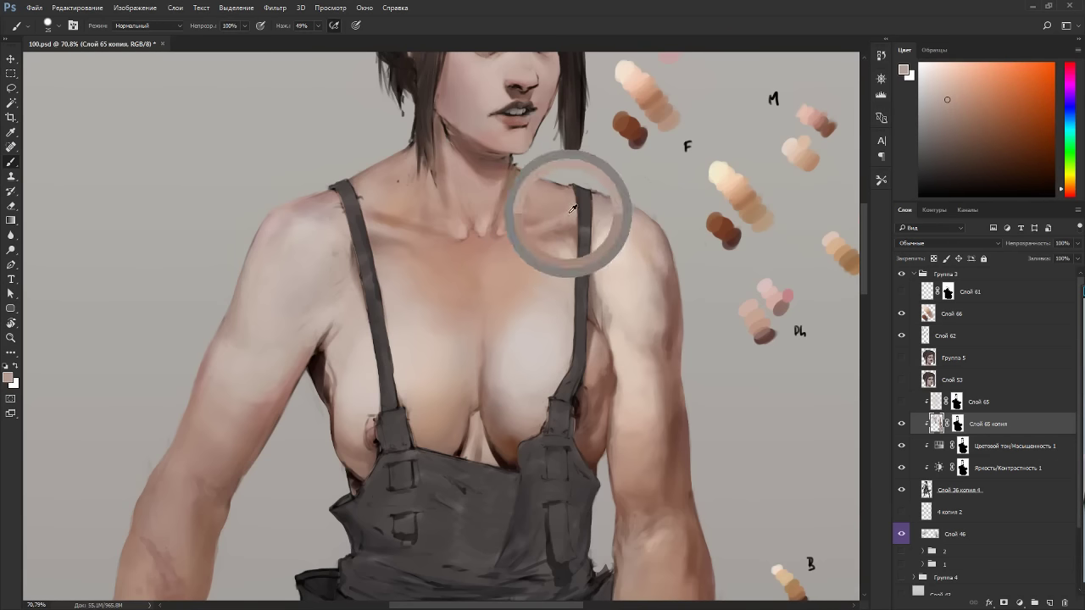
{"action": "left_click", "coordinate": [545, 252], "text": "alt"}
Soften the transitions around the character's right collarbone and the neck base with sampled light skin tones.
{"action": "key", "text": "r"}
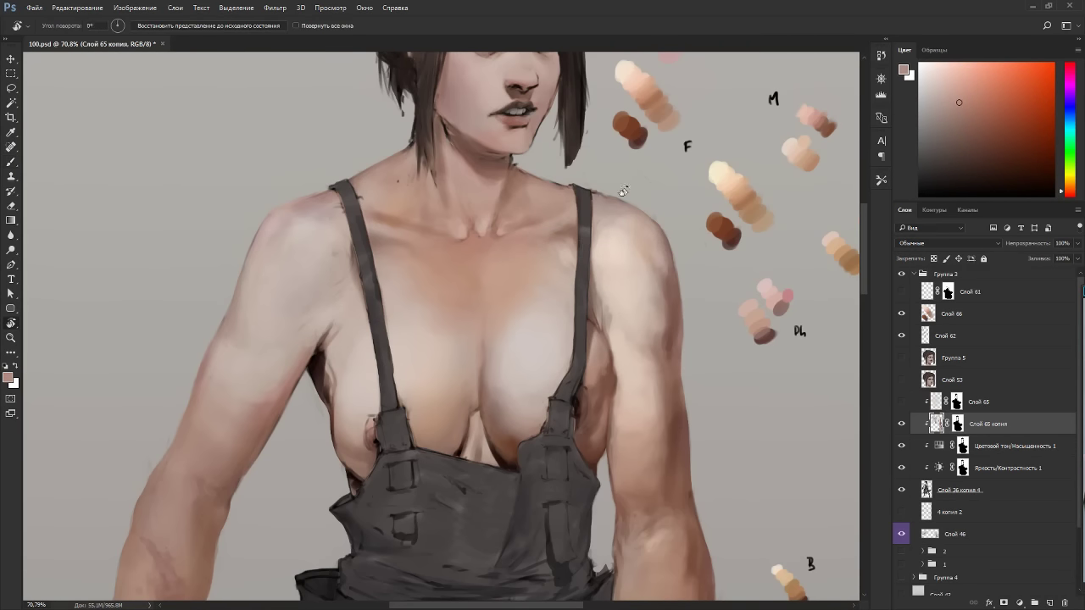
{"action": "left_click_drag", "start_coordinate": [545, 252], "coordinate": [351, 331]}
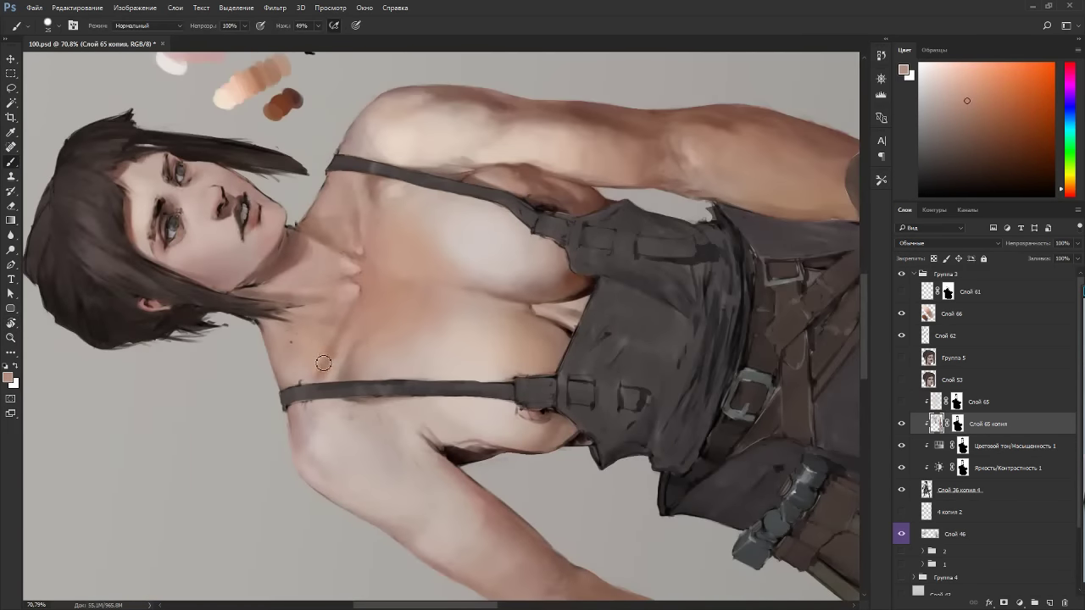
{"action": "key", "text": "r"}
{"action": "mouse_move", "coordinate": [492, 222]}
{"action": "left_mouse_down"}
{"action": "mouse_move", "coordinate": [701, 220]}
{"action": "mouse_move", "coordinate": [712, 394]}
{"action": "left_mouse_up"}
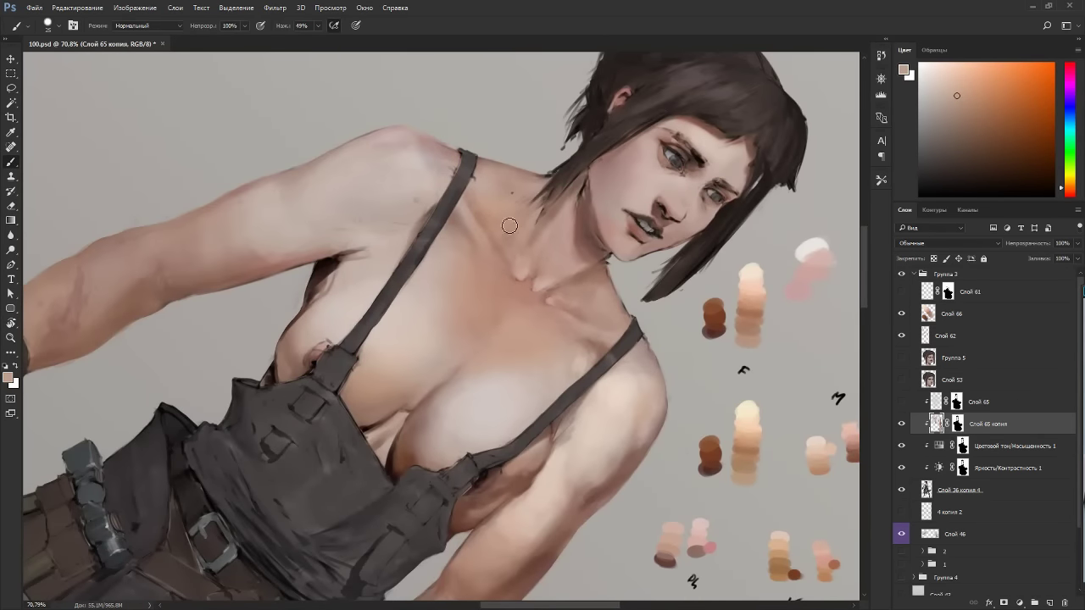
{"action": "key", "text": "Escape"}
{"action": "left_click", "coordinate": [423, 241], "text": "alt"}
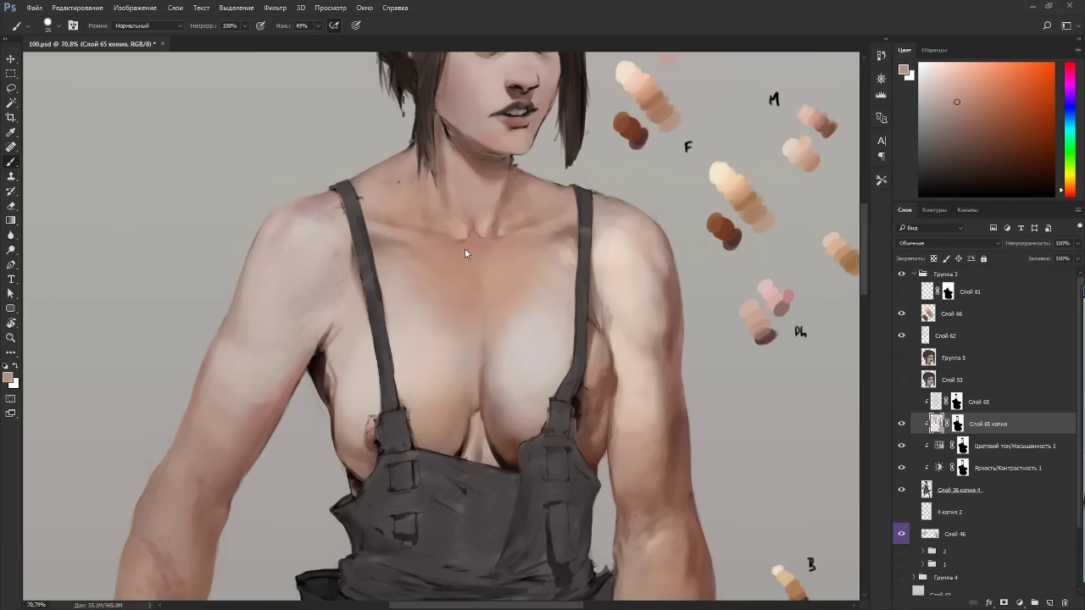
Refine the lower edge of the character's left collarbone with sampled light beige and reddish skin tones.
{"action": "left_click", "coordinate": [523, 253], "text": "alt"}
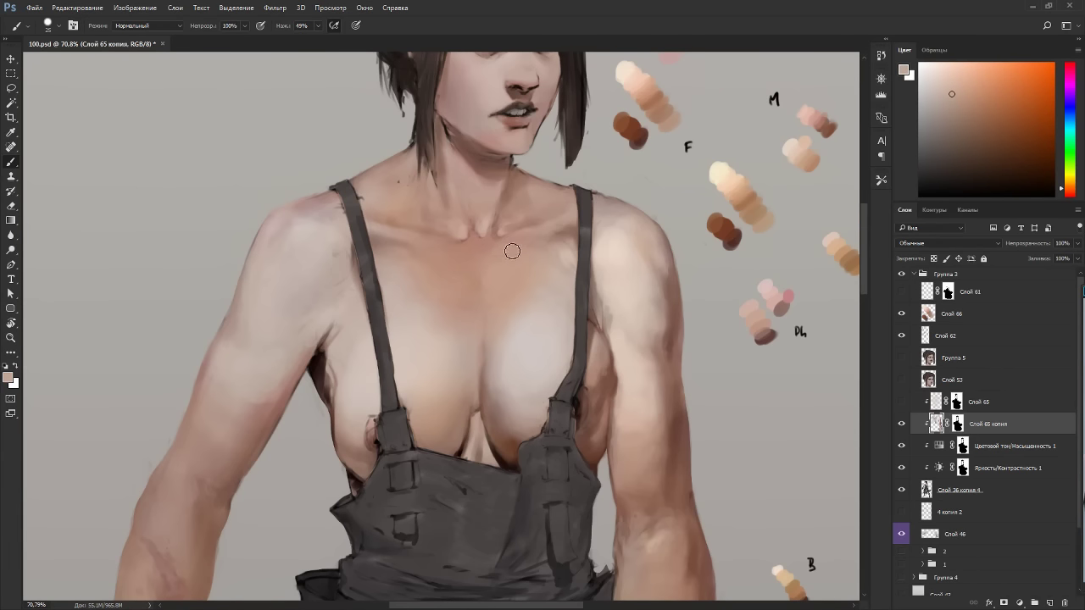
{"action": "key", "text": "r"}
{"action": "left_click_drag", "start_coordinate": [528, 246], "coordinate": [390, 235]}
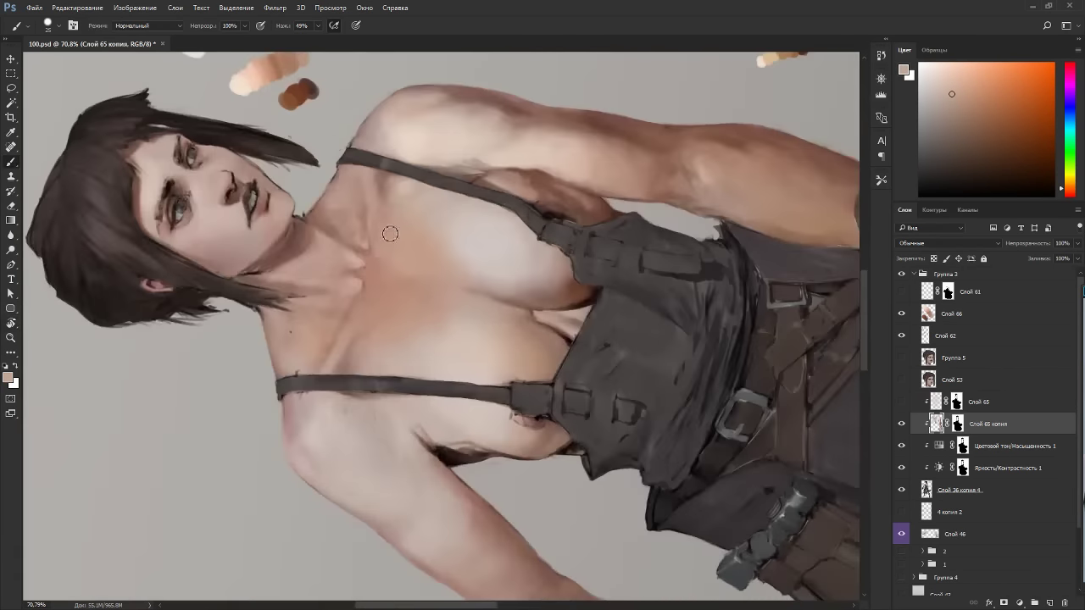
{"action": "left_click", "coordinate": [364, 214], "text": "alt"}
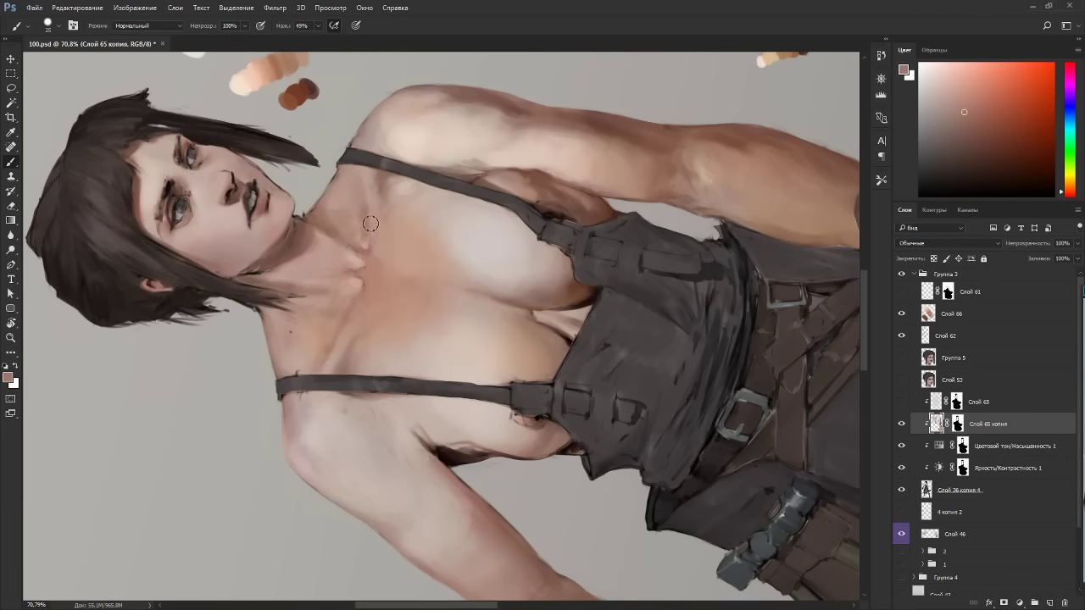
{"action": "key", "text": "Escape"}
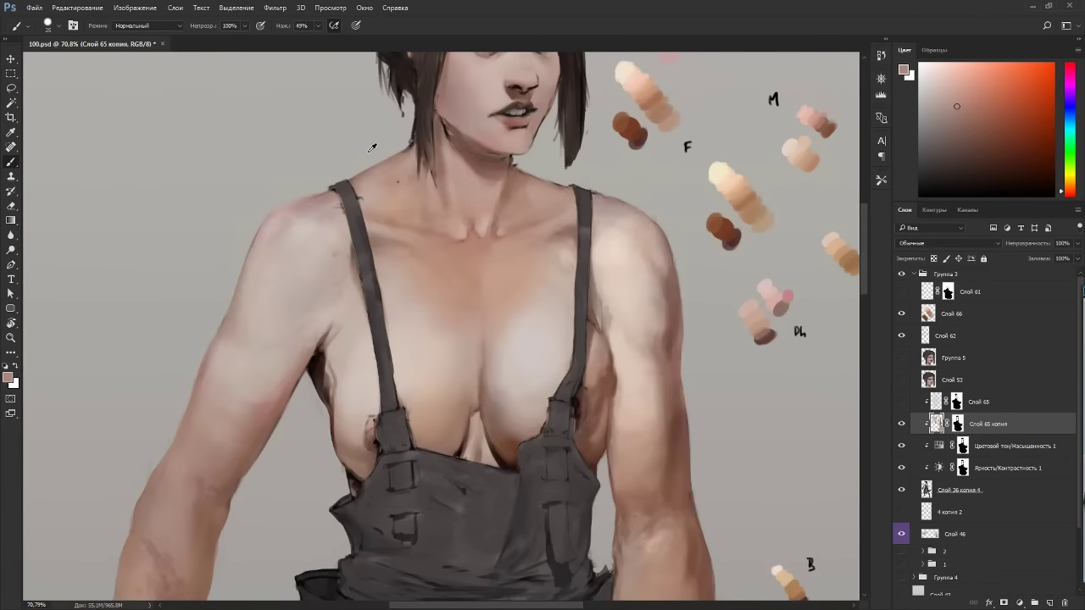
Examine the collarbone and chest shading in the context of the whole figure.
{"action": "scroll", "coordinate": [414, 258], "scroll_direction": "down", "scroll_amount": 5}
{"action": "scroll", "coordinate": [417, 253], "scroll_direction": "down", "scroll_amount": 5}
{"action": "key", "text": "r"}
{"action": "left_click_drag", "start_coordinate": [577, 347], "coordinate": [432, 203]}
{"action": "key", "text": "Escape"}
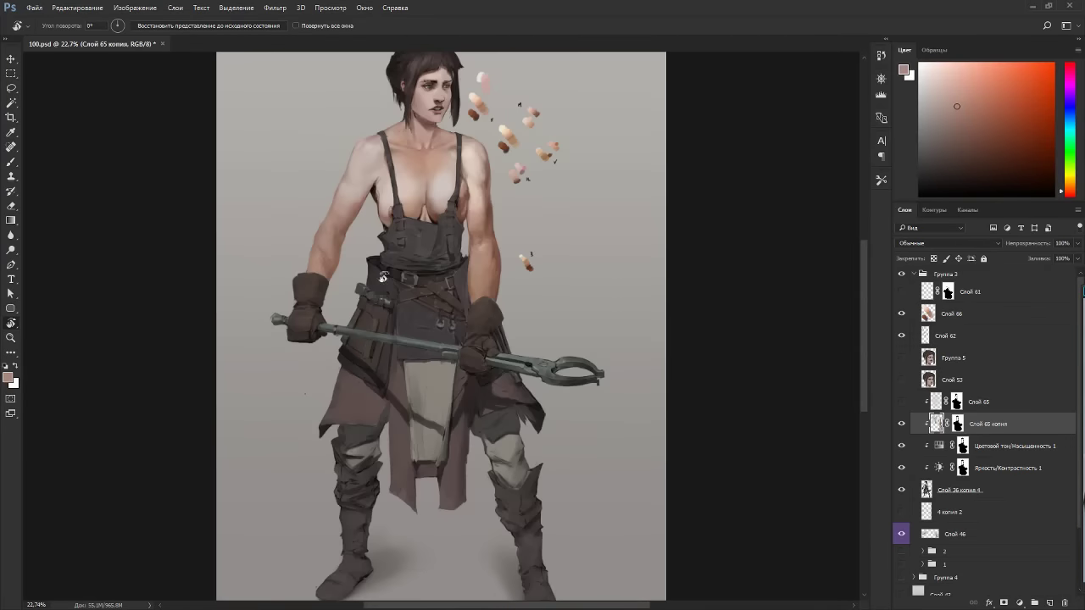
{"action": "scroll", "coordinate": [381, 255], "scroll_direction": "up", "scroll_amount": 7}
{"action": "scroll", "coordinate": [387, 160], "scroll_direction": "up", "scroll_amount": 2}
{"action": "key", "text": "b"}
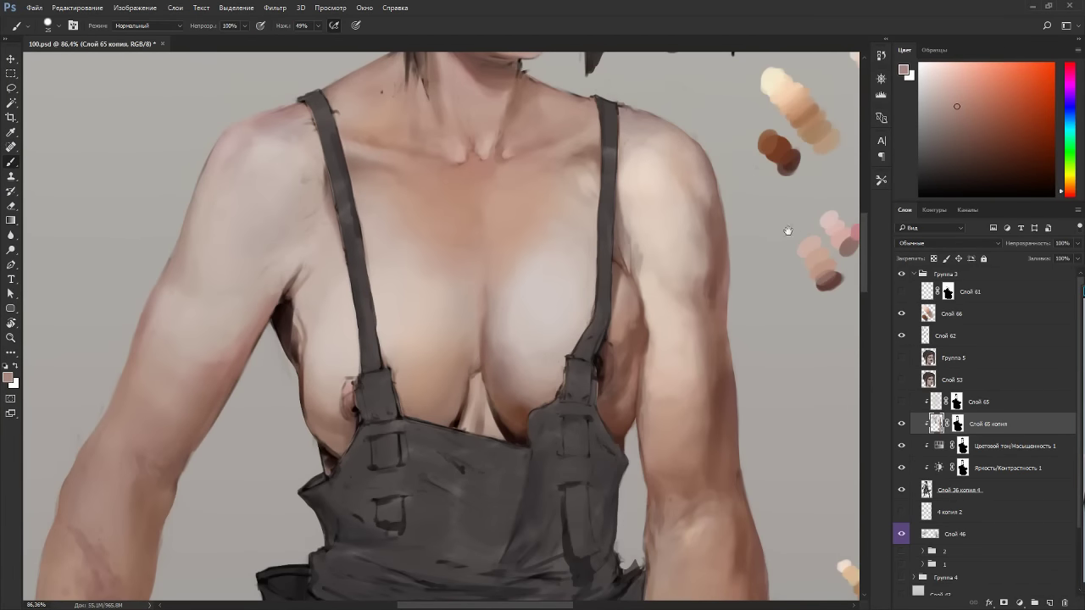
Shade the center of the upper chest below the neck hollow with a reddish-brown tone based on the M palette swatches.
{"action": "left_click_drag", "start_coordinate": [788, 231], "coordinate": [665, 324]}
{"action": "left_click", "coordinate": [743, 153], "text": "alt"}
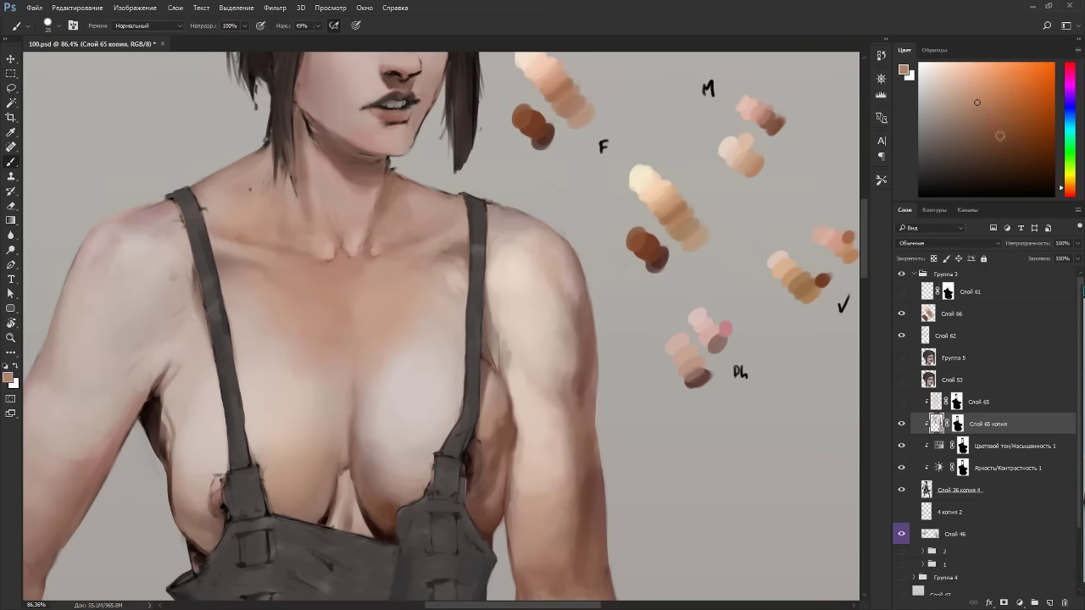
{"action": "left_click", "coordinate": [1060, 191]}
{"action": "left_click_drag", "start_coordinate": [978, 106], "coordinate": [975, 117]}
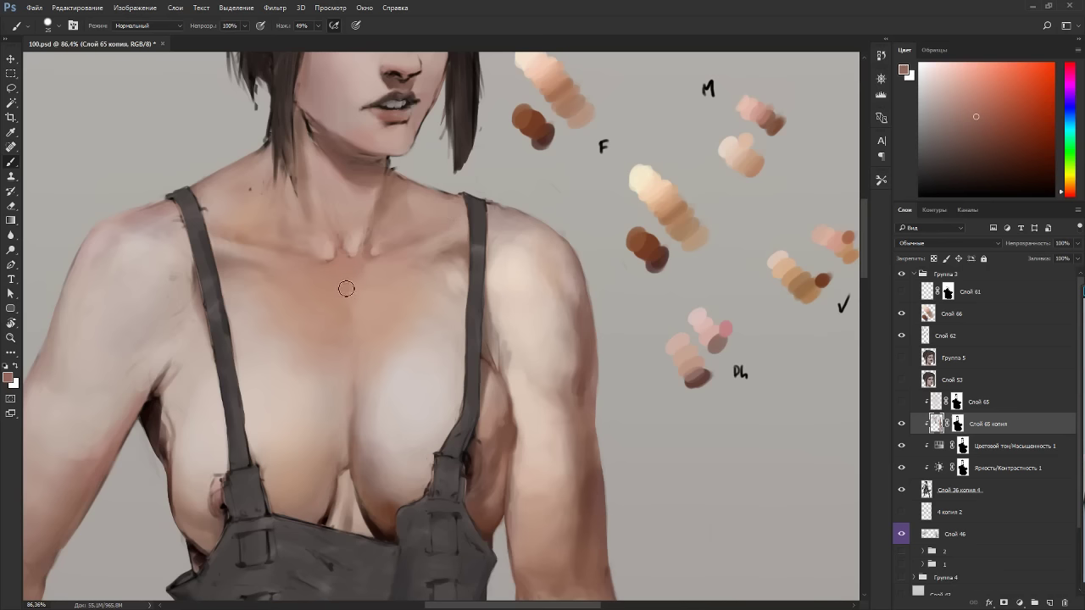
{"action": "key", "text": "r"}
{"action": "left_click_drag", "start_coordinate": [396, 377], "coordinate": [399, 283]}
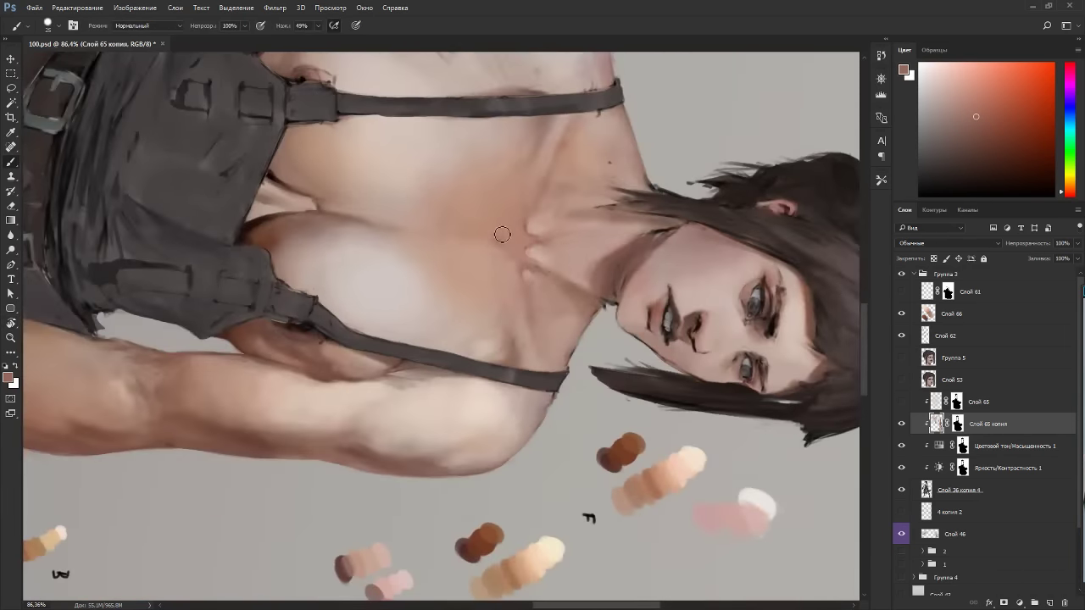
{"action": "key", "text": "Escape"}
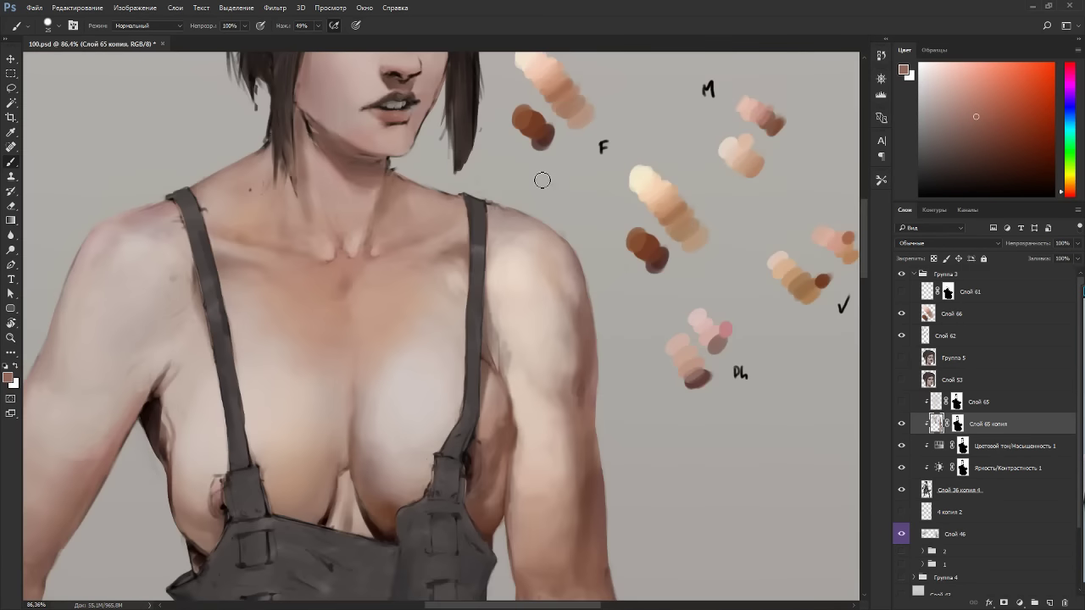
Blend the sternum shading down toward the cleavage with sampled skin tones and a larger brush.
{"action": "key", "text": "r"}
{"action": "left_click_drag", "start_coordinate": [348, 282], "coordinate": [340, 344]}
{"action": "left_click", "coordinate": [342, 344], "text": "alt"}
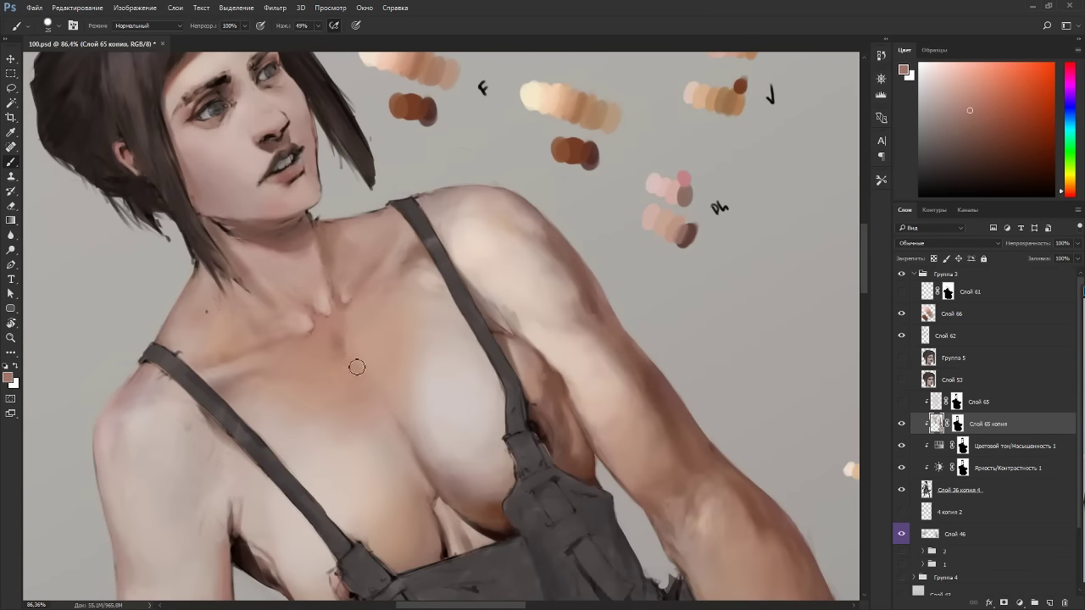
{"action": "left_click", "coordinate": [382, 412], "text": "alt"}
{"action": "left_click", "coordinate": [392, 439], "text": "alt"}
{"action": "key", "text": "]"}
{"action": "left_click", "coordinate": [377, 445], "text": "alt"}
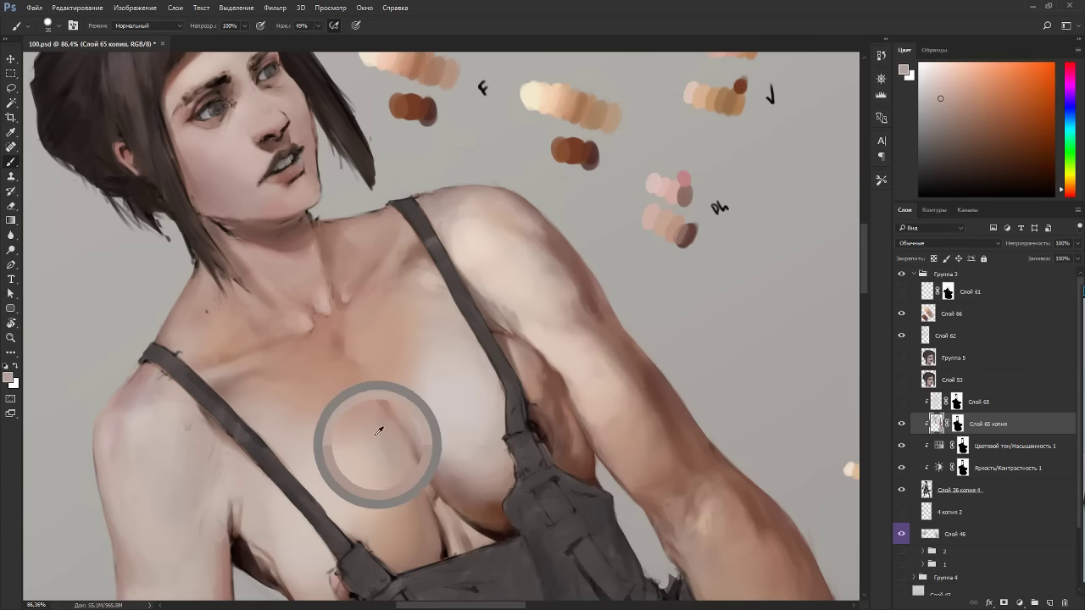
{"action": "key", "text": "Escape"}
Soften the transition along the sternum between the cleavage and the neck hollow using nearby sampled tones.
{"action": "key", "text": "r"}
{"action": "left_click_drag", "start_coordinate": [634, 356], "coordinate": [346, 499]}
{"action": "left_click", "coordinate": [444, 231], "text": "alt"}
{"action": "left_click", "coordinate": [439, 215], "text": "alt"}
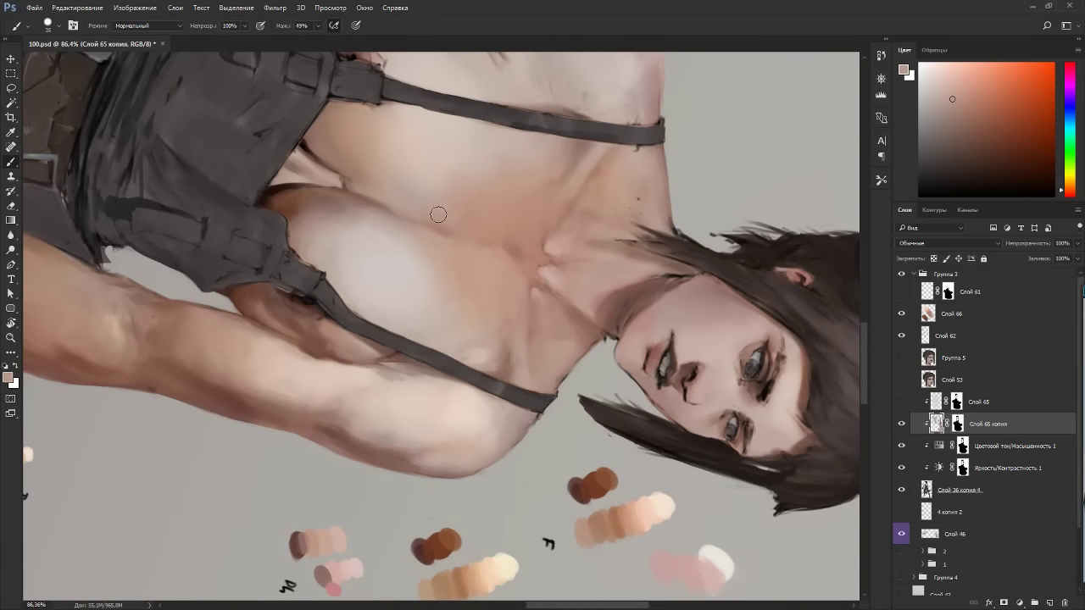
{"action": "left_click", "coordinate": [487, 234], "text": "alt"}
{"action": "left_click", "coordinate": [509, 247], "text": "alt"}
{"action": "key", "text": "Escape"}
Even out the upper sternum and the adjoining left side of the character's chest with sampled reddish and light beige tones.
{"action": "left_click", "coordinate": [342, 292], "text": "alt"}
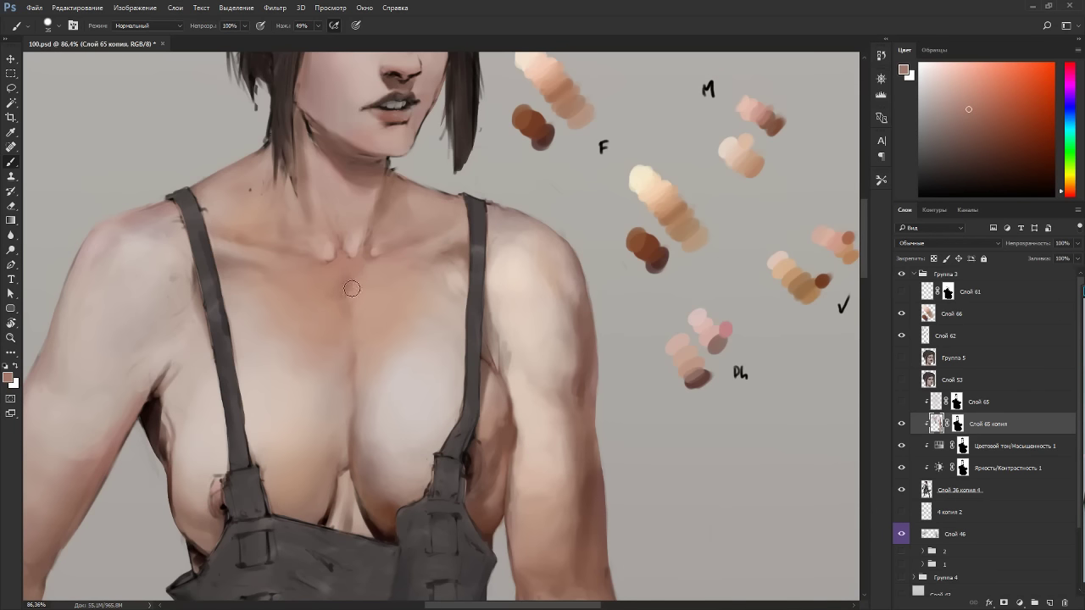
{"action": "left_click", "coordinate": [344, 282], "text": "alt"}
{"action": "left_click", "coordinate": [406, 290], "text": "alt"}
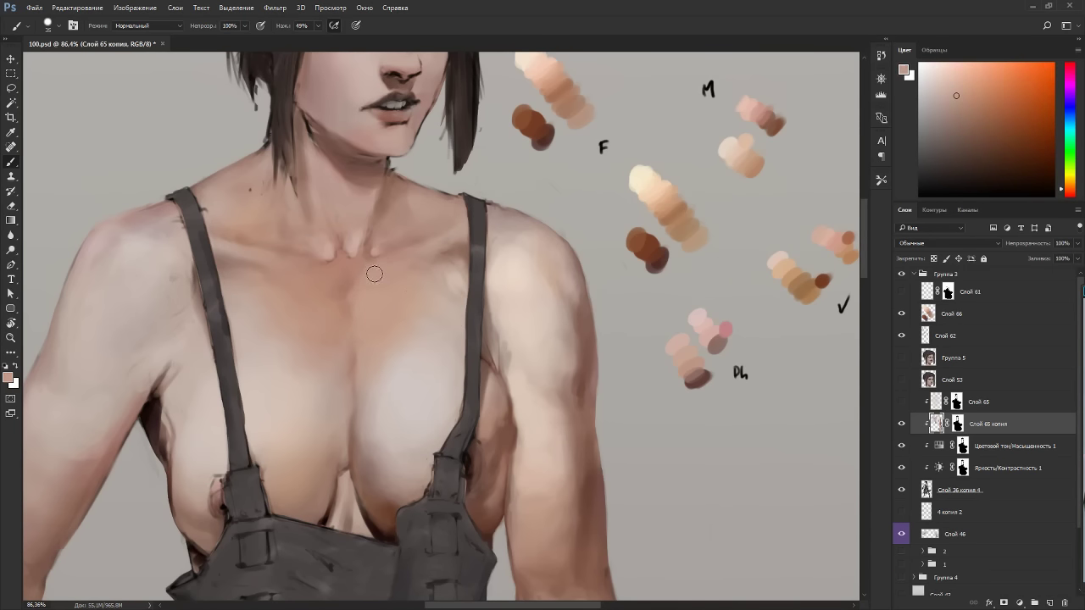
{"action": "scroll", "coordinate": [580, 174], "scroll_direction": "down", "scroll_amount": 5}
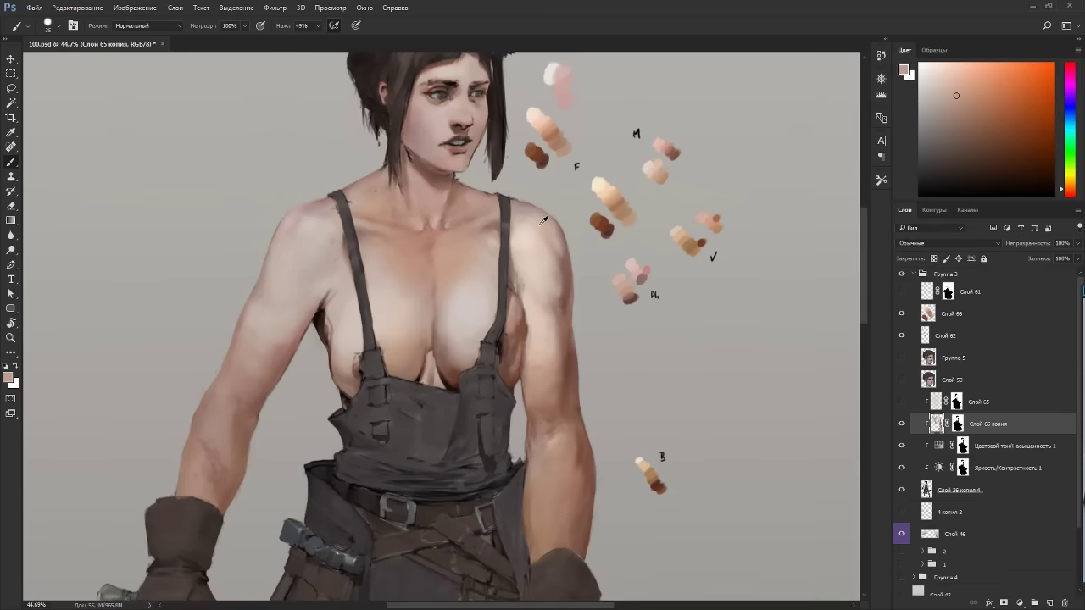
{"action": "scroll", "coordinate": [520, 242], "scroll_direction": "up", "scroll_amount": 5}
Smooth the skin just below the inner collarbone ends and lighten the neck hollow with sampled pinkish tones.
{"action": "left_click", "coordinate": [375, 244], "text": "alt"}
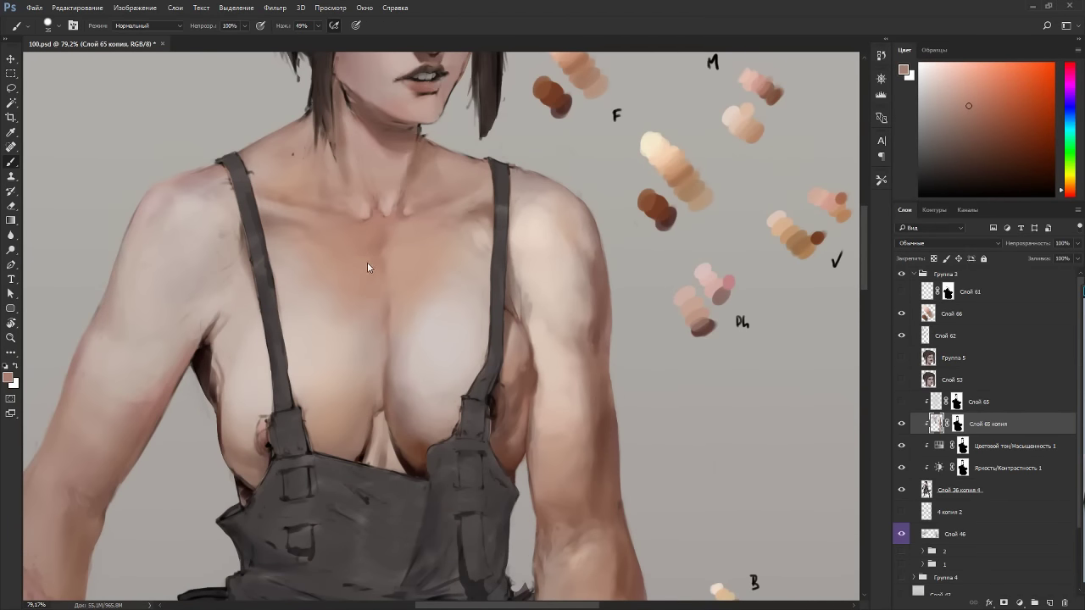
{"action": "left_click", "coordinate": [369, 226], "text": "alt"}
{"action": "left_click", "coordinate": [409, 255], "text": "alt"}
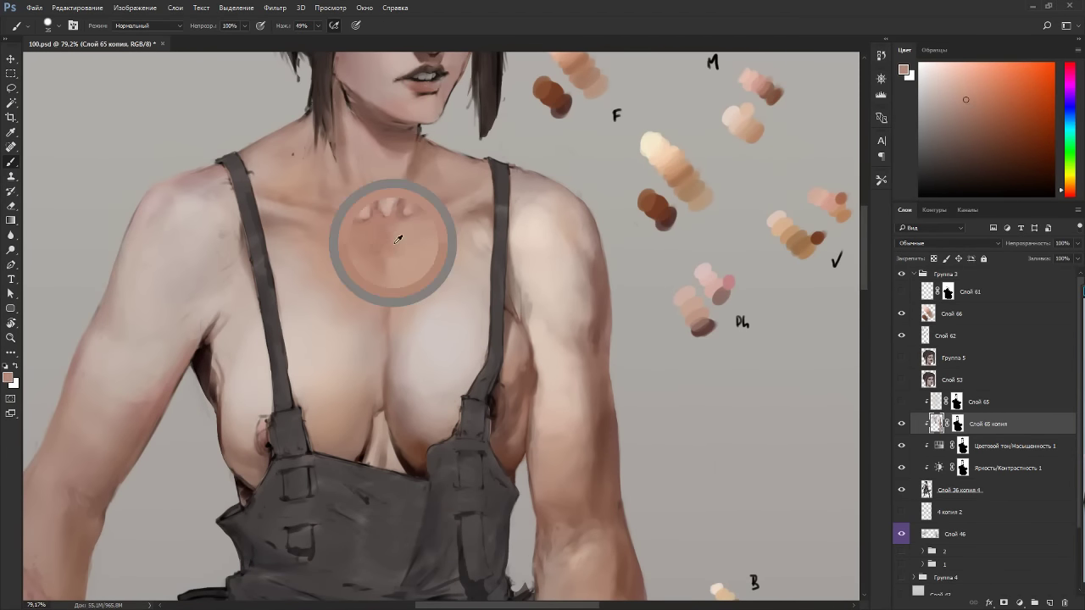
{"action": "left_click", "coordinate": [412, 235], "text": "alt"}
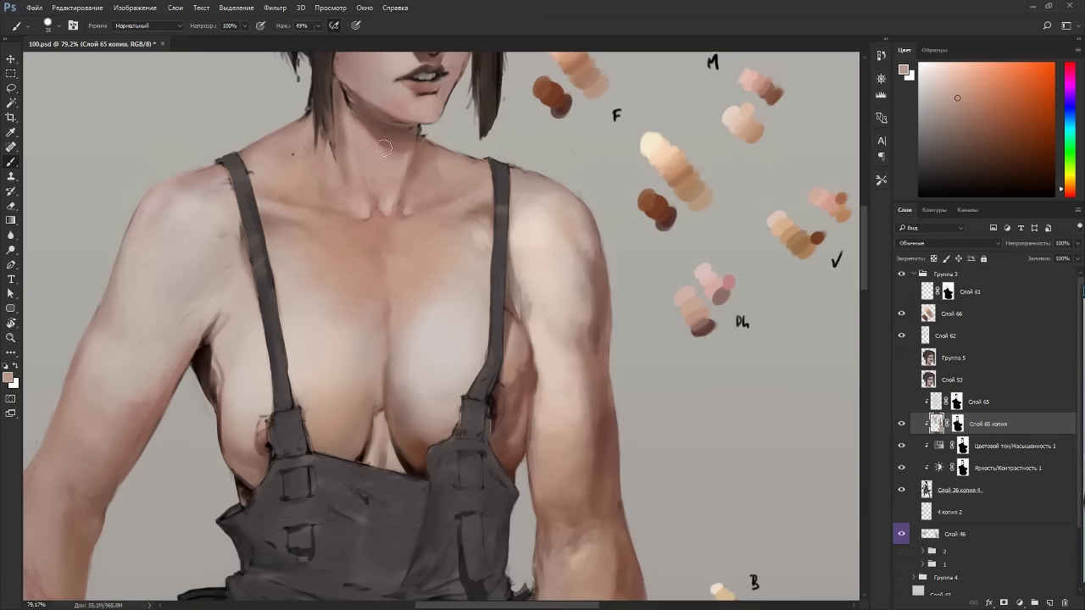
{"action": "left_click", "coordinate": [387, 202], "text": "alt"}
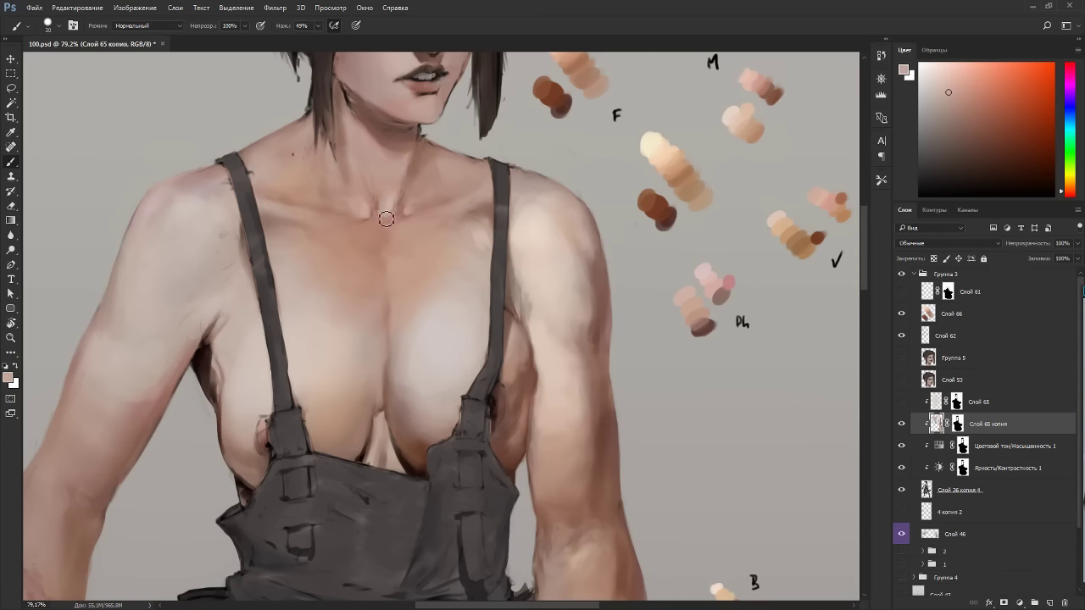
{"action": "mouse_move", "coordinate": [387, 218]}
{"action": "left_mouse_down"}
{"action": "mouse_move", "coordinate": [380, 204]}
{"action": "mouse_move", "coordinate": [388, 212]}
{"action": "left_mouse_up"}
Block in the cast shadow under the character's jaw and chin with brown tones based on the M palette swatches.
{"action": "left_click_drag", "start_coordinate": [542, 154], "coordinate": [531, 252]}
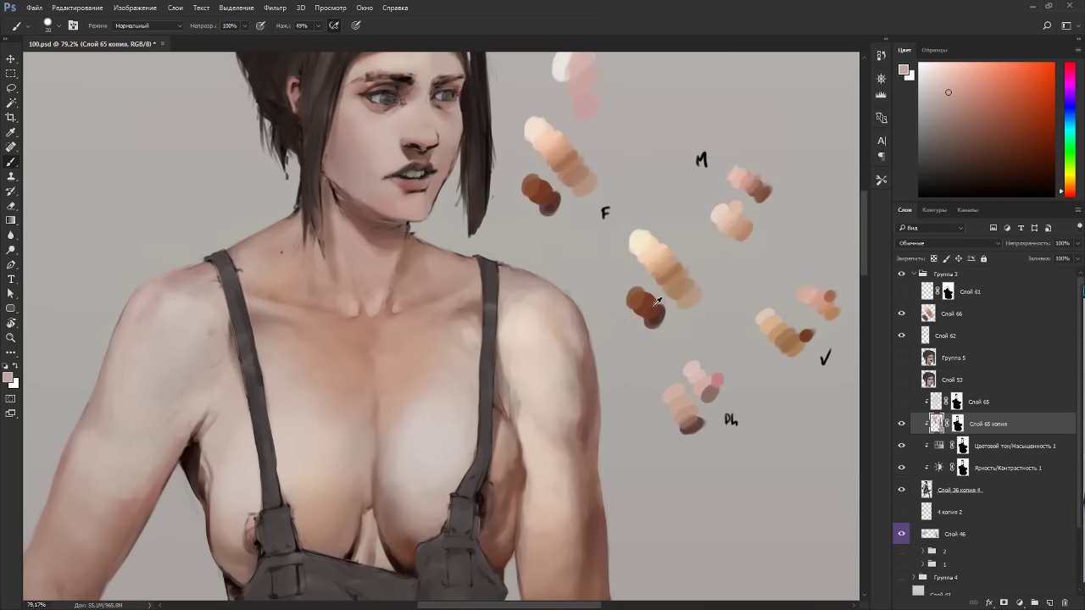
{"action": "left_click", "coordinate": [763, 185], "text": "alt"}
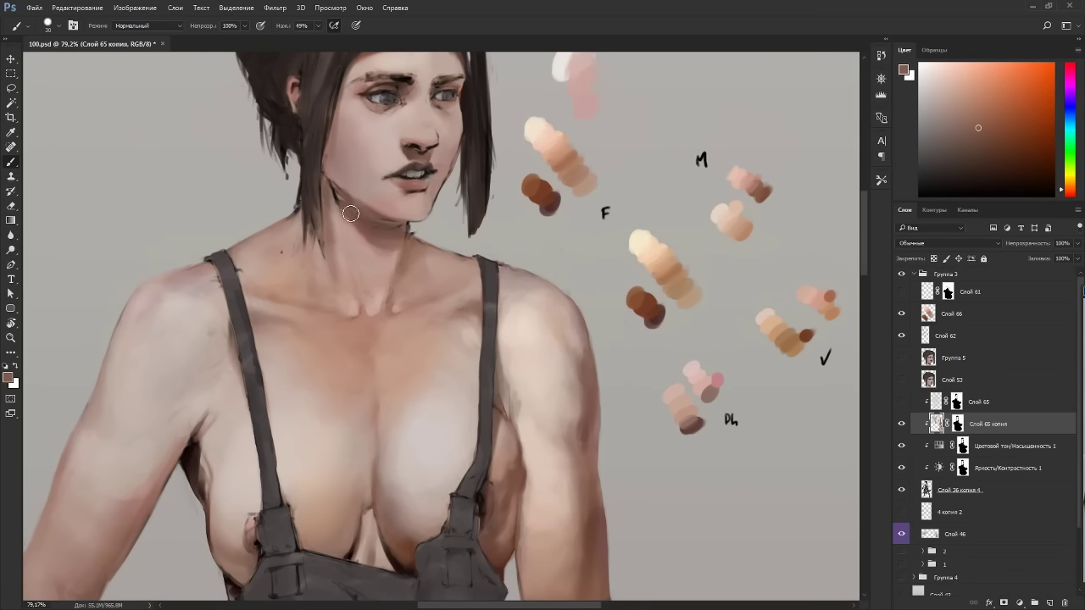
{"action": "left_click_drag", "start_coordinate": [334, 190], "coordinate": [347, 213]}
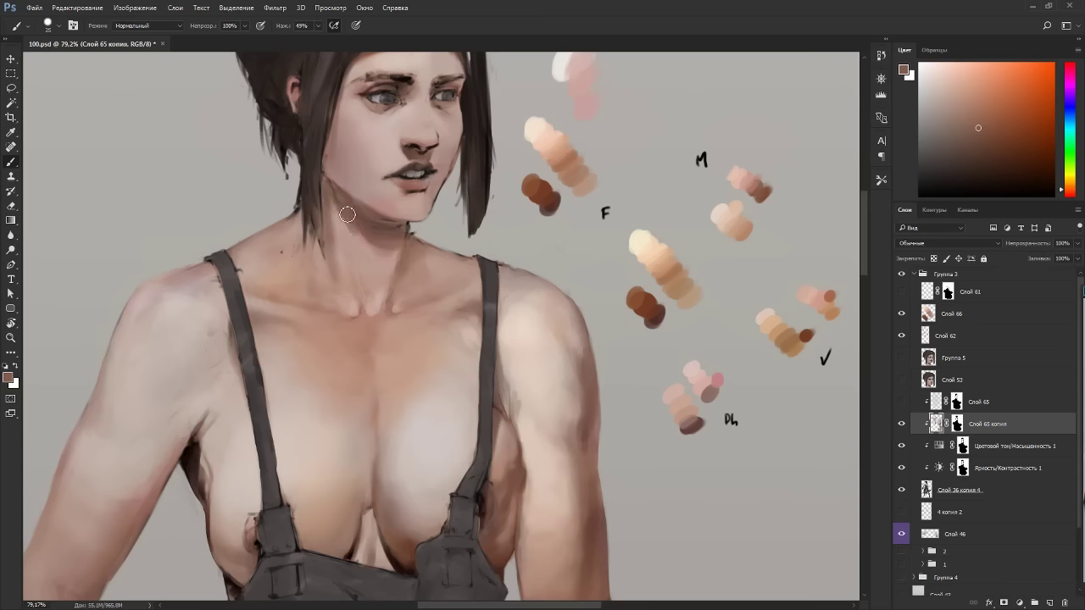
{"action": "key", "text": "bracketleft"}
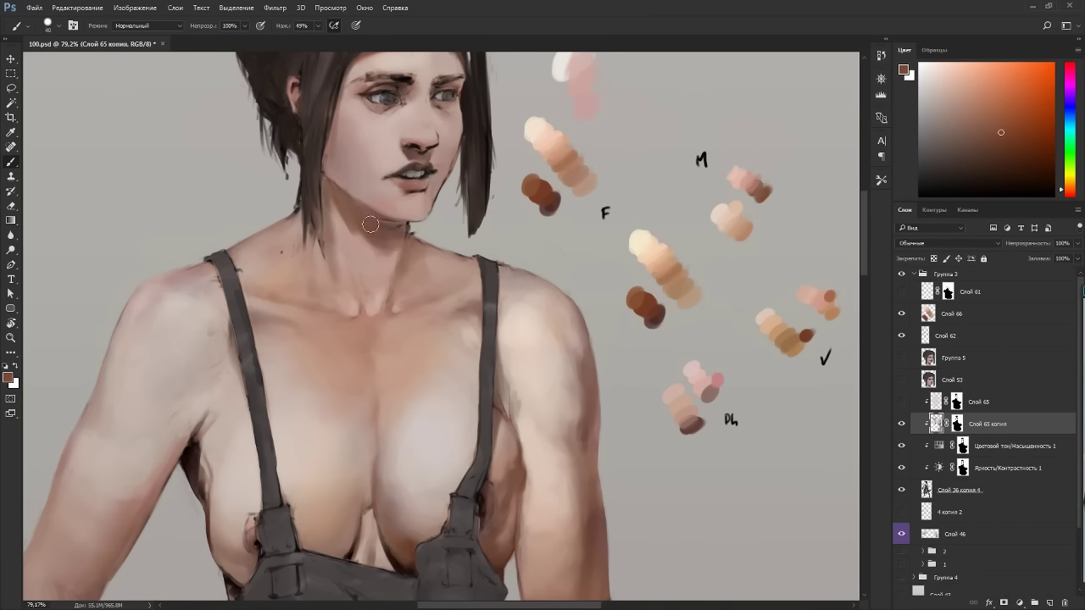
{"action": "key", "text": "r"}
{"action": "mouse_move", "coordinate": [390, 250]}
{"action": "left_mouse_down"}
{"action": "mouse_move", "coordinate": [251, 204]}
{"action": "mouse_move", "coordinate": [241, 221]}
{"action": "left_mouse_up"}
{"action": "key", "text": "b"}
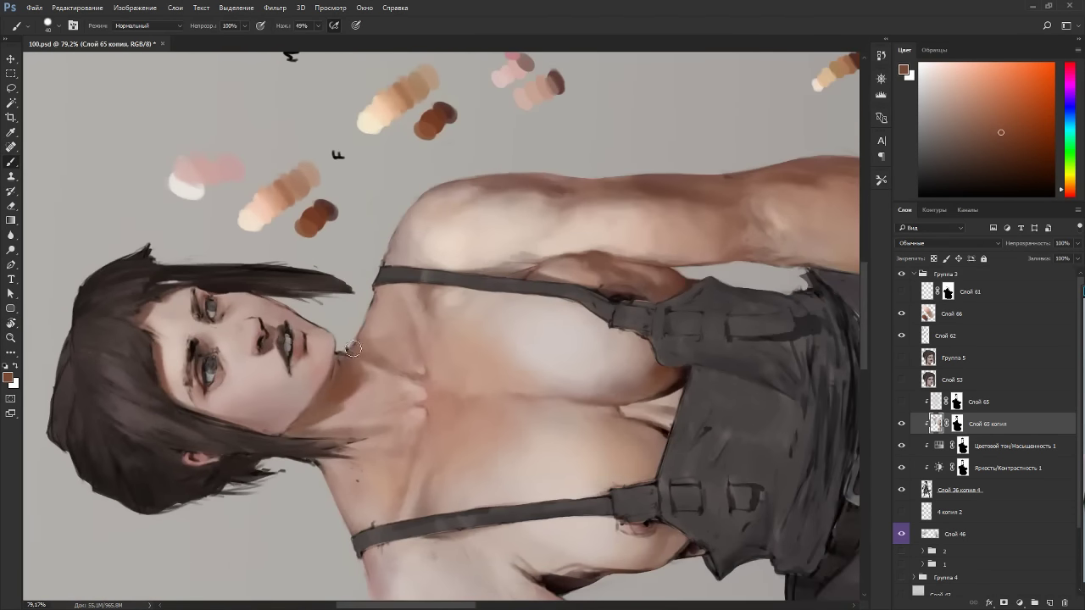
{"action": "key", "text": "Escape"}
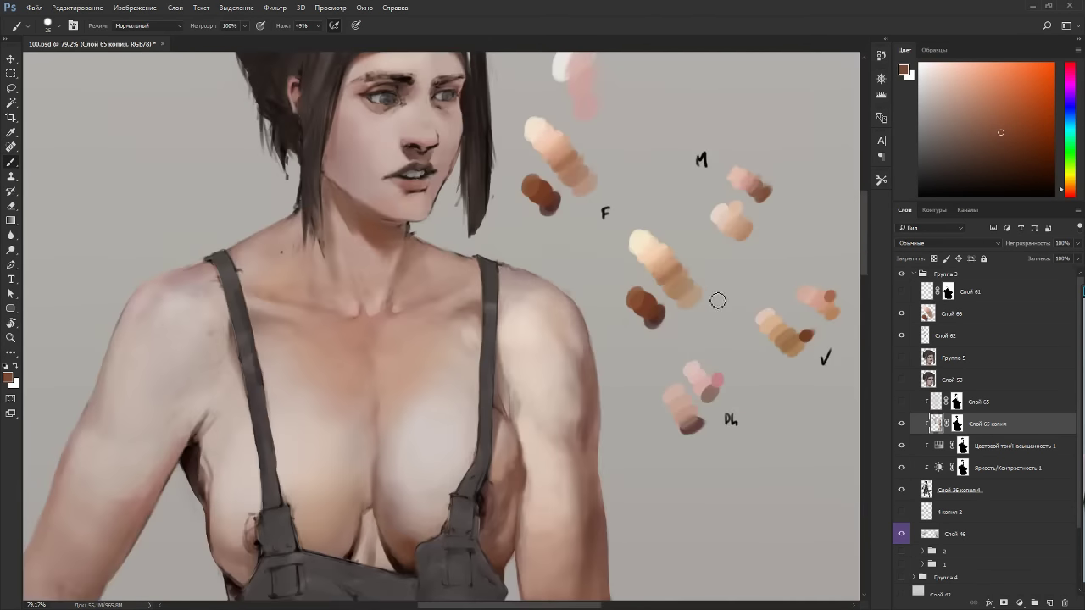
Deepen the neck shadow below the jawline and chin with a darker, redder brown.
{"action": "left_click", "coordinate": [1061, 194]}
{"action": "left_click_drag", "start_coordinate": [336, 218], "coordinate": [361, 227]}
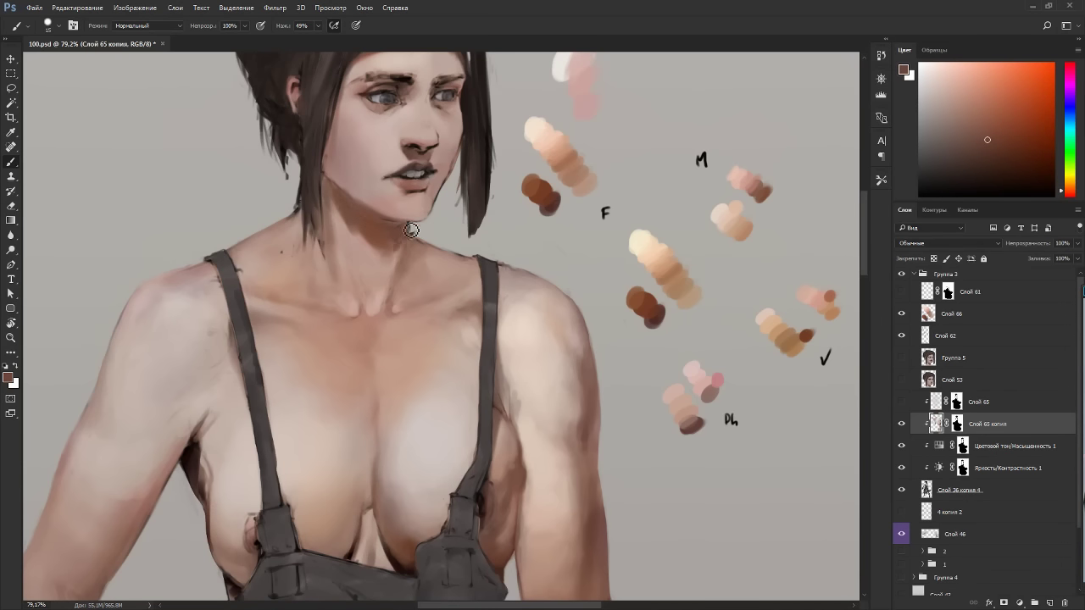
{"action": "key", "text": "r"}
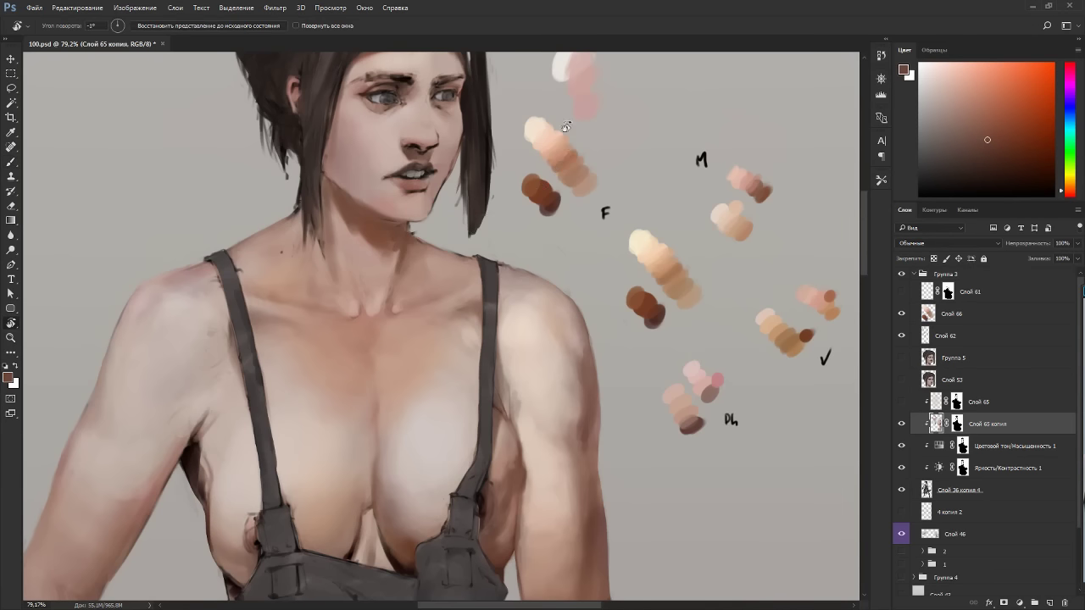
{"action": "left_click_drag", "start_coordinate": [411, 237], "coordinate": [387, 371]}
{"action": "key", "text": "bracketright"}
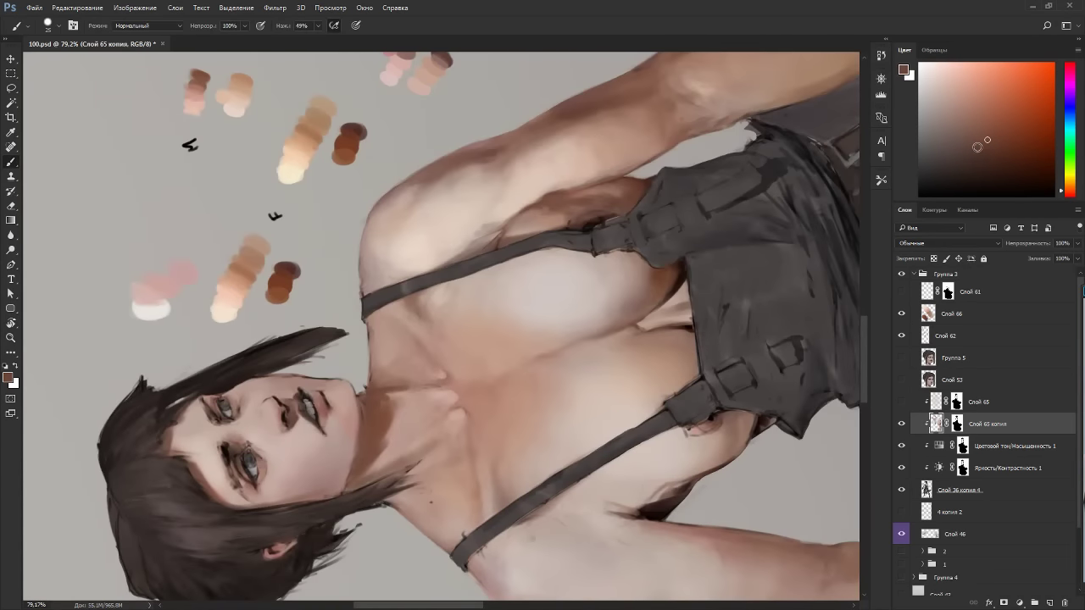
Add a dark, muted red-brown accent to the neck shadow directly along the underside of the chin and jaw.
{"action": "left_click", "coordinate": [1065, 195]}
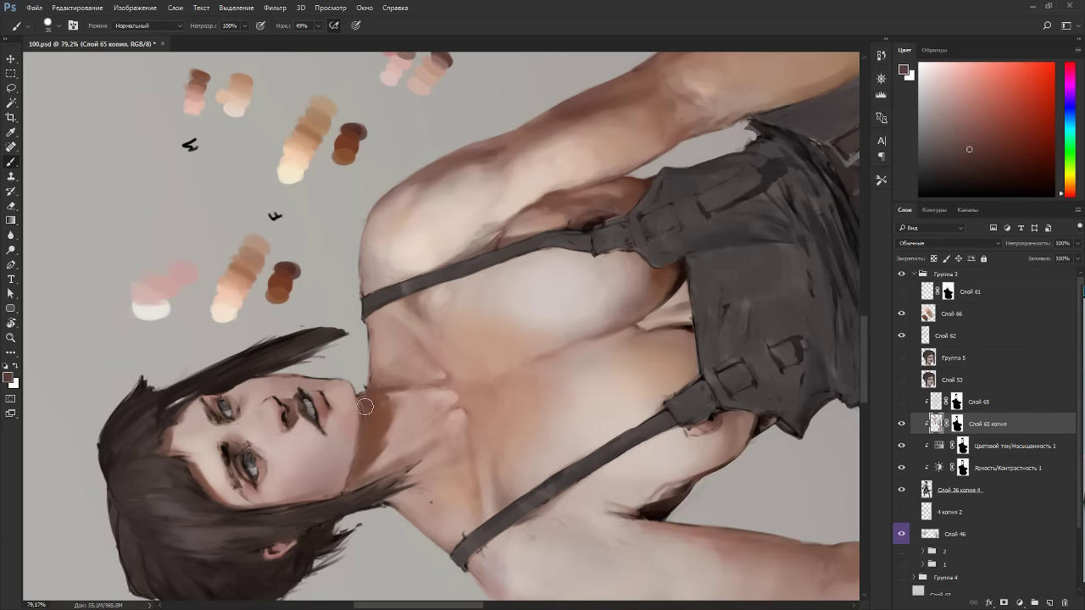
{"action": "key", "text": "Escape"}
{"action": "key", "text": "bracketleft"}
{"action": "mouse_move", "coordinate": [353, 201]}
{"action": "left_mouse_down"}
{"action": "mouse_move", "coordinate": [325, 221]}
{"action": "mouse_move", "coordinate": [327, 205]}
{"action": "mouse_move", "coordinate": [360, 206]}
{"action": "mouse_move", "coordinate": [330, 187]}
{"action": "mouse_move", "coordinate": [356, 209]}
{"action": "left_mouse_up"}
{"action": "left_click", "coordinate": [333, 195], "text": "alt"}
{"action": "key", "text": "r"}
{"action": "left_click_drag", "start_coordinate": [567, 154], "coordinate": [267, 195]}
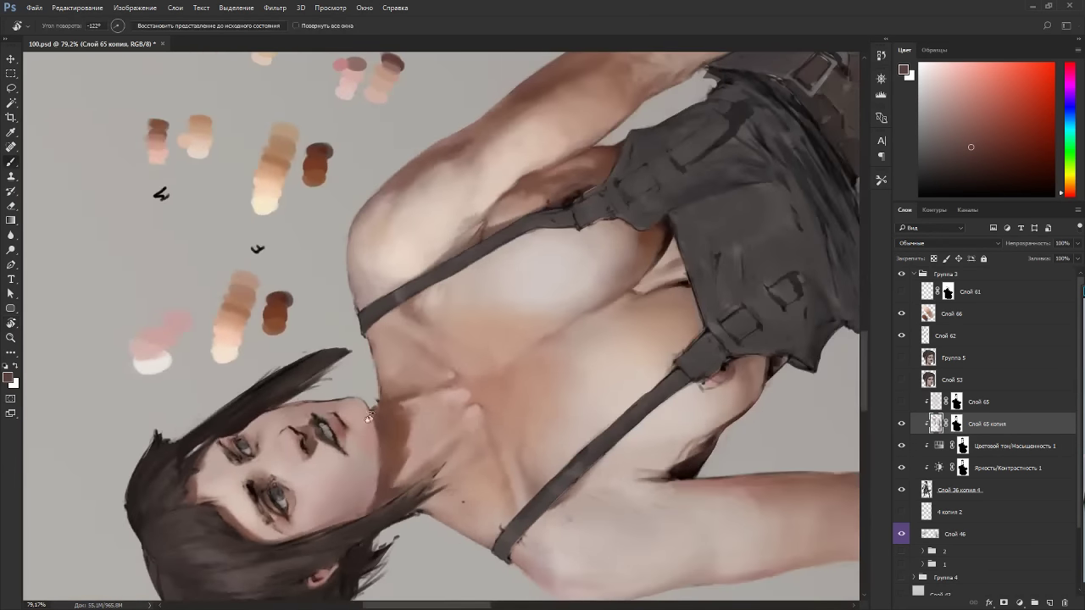
Soften the neck shadow's edge near the hair and jaw corner with sampled muted pinkish skin tones.
{"action": "key", "text": "Escape"}
{"action": "key", "text": "bracketright"}
{"action": "left_click", "coordinate": [340, 208], "text": "alt"}
{"action": "left_click_drag", "start_coordinate": [334, 206], "coordinate": [323, 184]}
{"action": "left_click", "coordinate": [330, 175], "text": "alt"}
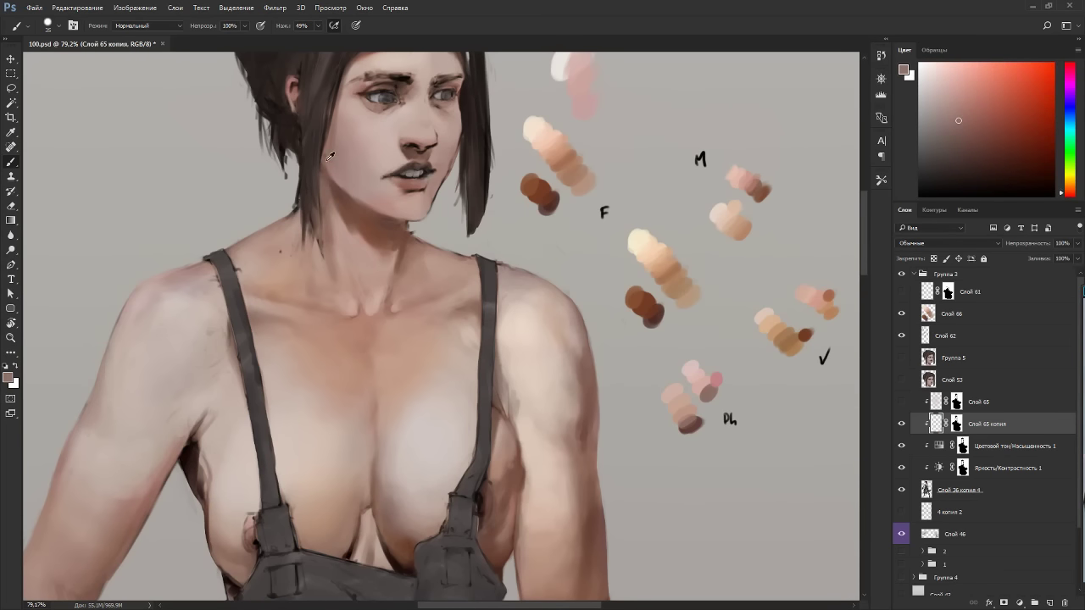
{"action": "left_click", "coordinate": [327, 218], "text": "alt"}
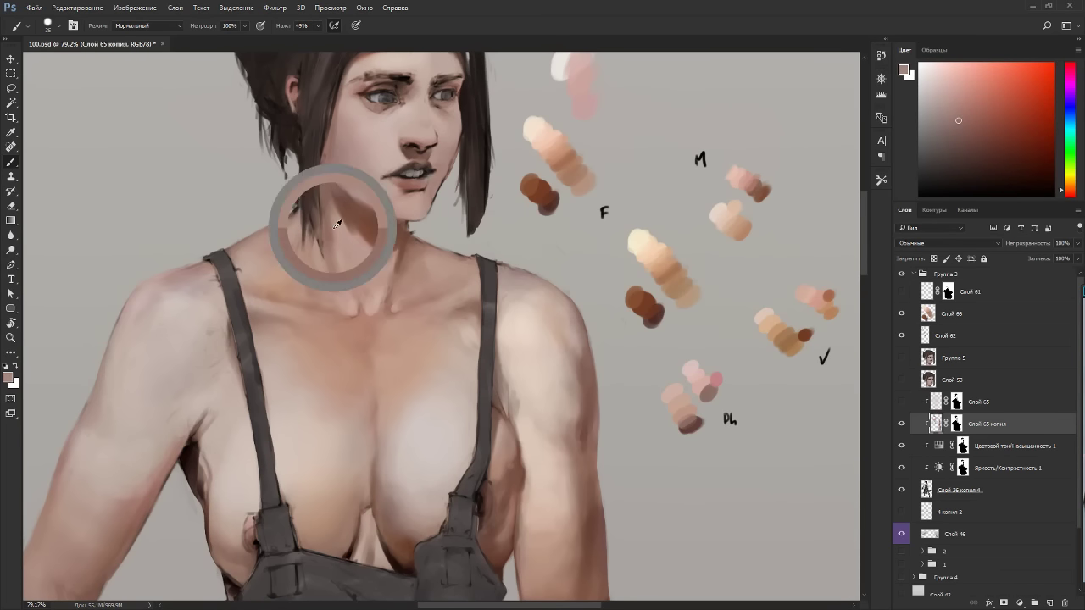
{"action": "key", "text": "r"}
{"action": "left_click_drag", "start_coordinate": [568, 321], "coordinate": [460, 136]}
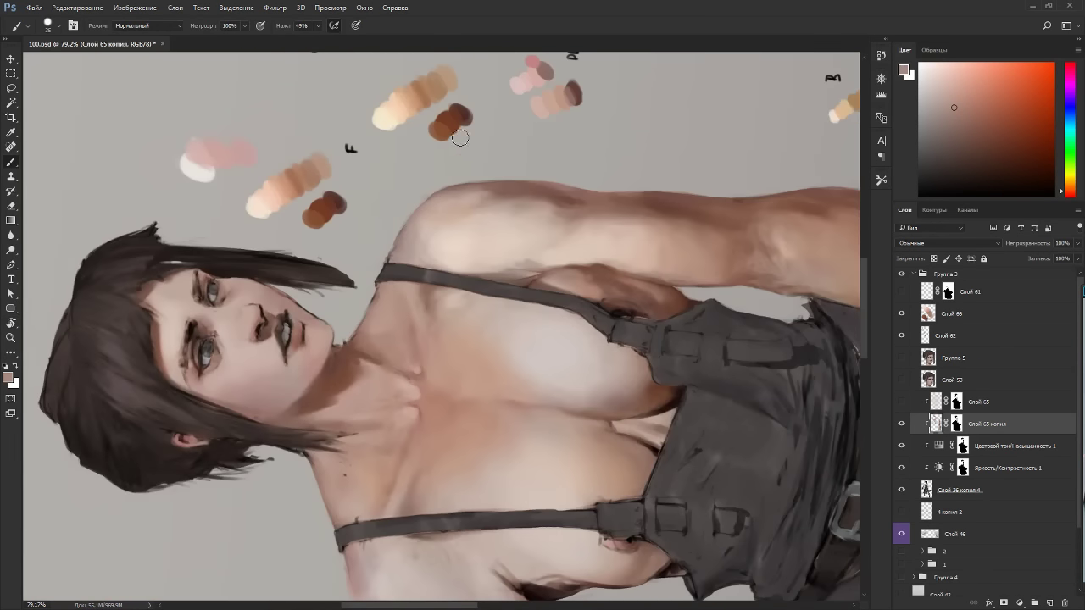
{"action": "key", "text": "Escape"}
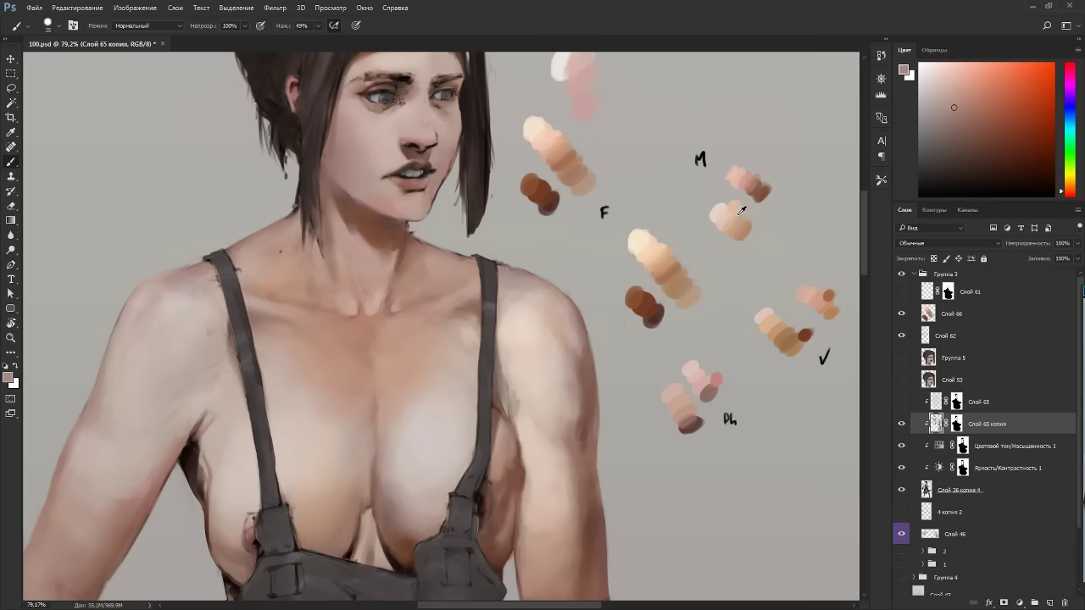
Warm the neck shadow along the jaw with a reddish tone based on the M palette swatches, using a smaller brush.
{"action": "left_click", "coordinate": [739, 213], "text": "alt"}
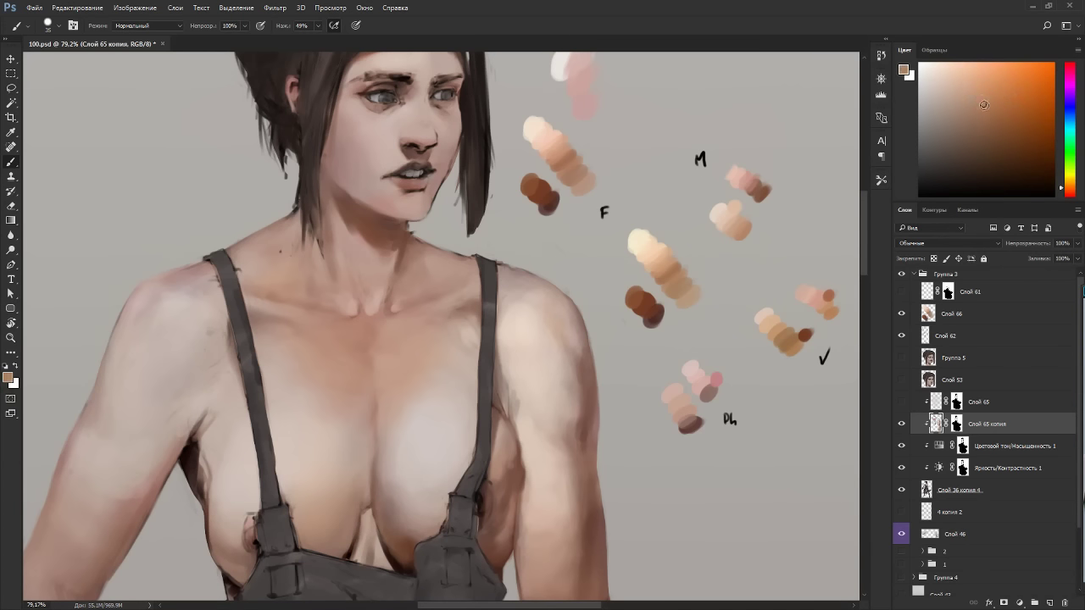
{"action": "left_click", "coordinate": [1063, 194]}
{"action": "left_click", "coordinate": [993, 119]}
{"action": "key", "text": "r"}
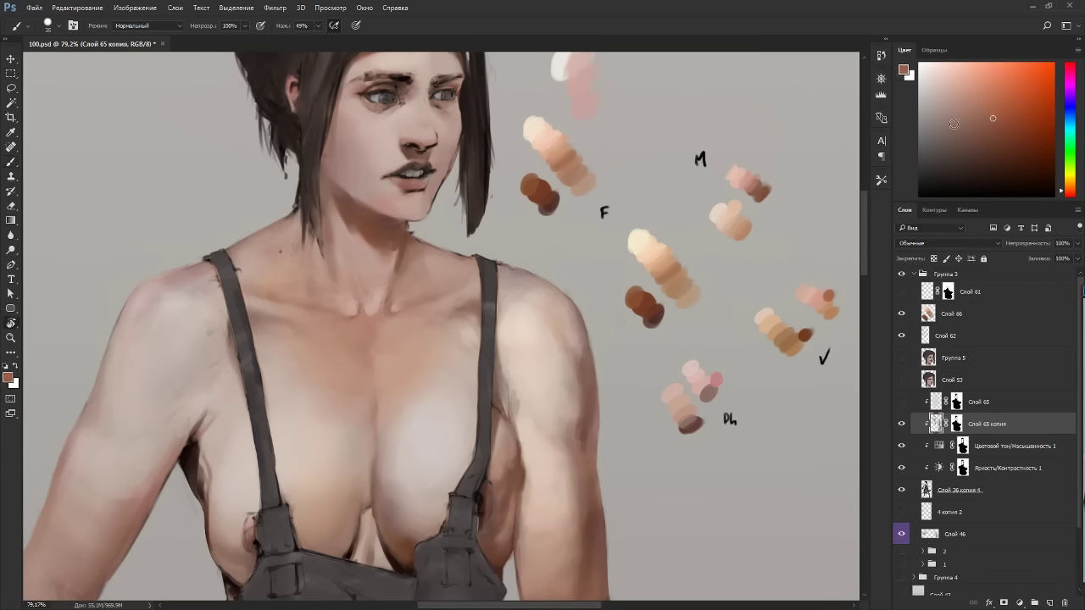
{"action": "left_click_drag", "start_coordinate": [365, 229], "coordinate": [473, 204]}
{"action": "key", "text": "bracketleft"}
{"action": "key", "text": "bracketleft"}
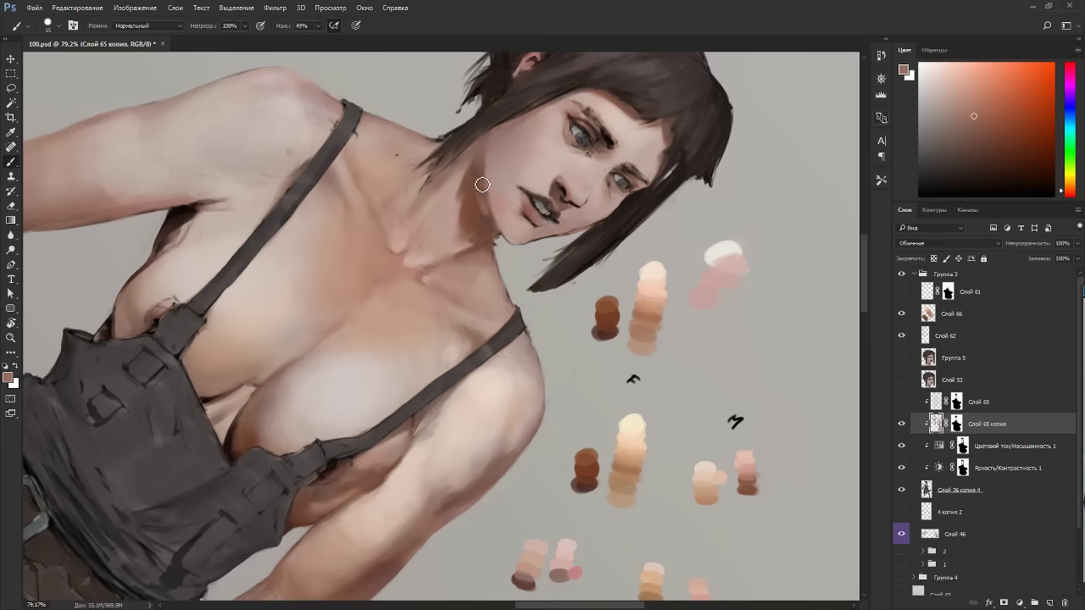
Refine the shadow beneath the chin with dark reddish-brown tones sampled from the neck.
{"action": "key", "text": "r"}
{"action": "left_click_drag", "start_coordinate": [606, 259], "coordinate": [319, 197]}
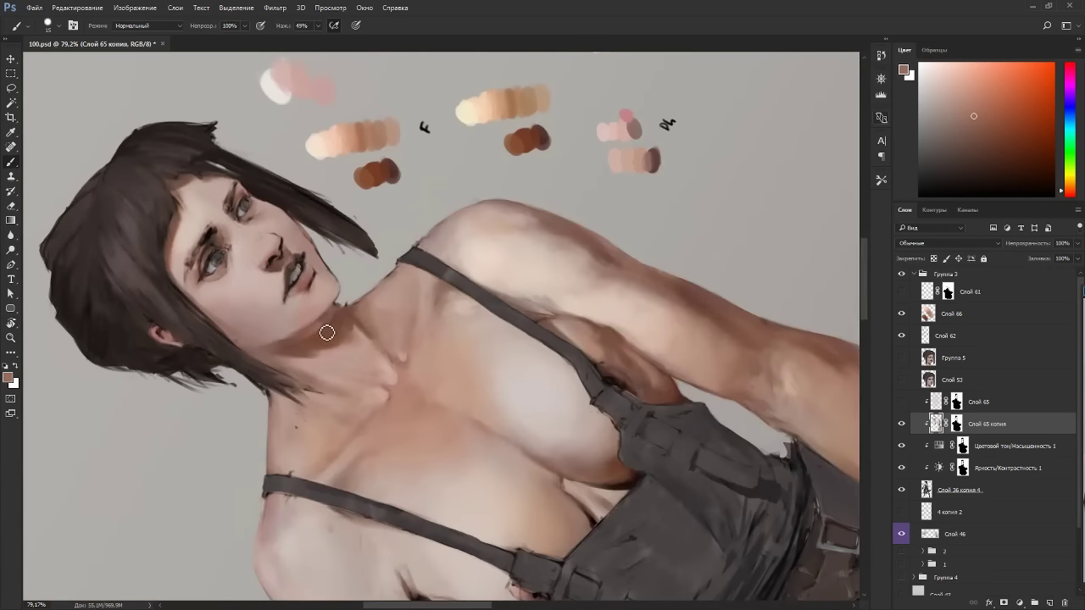
{"action": "left_click", "coordinate": [336, 325], "text": "alt"}
{"action": "left_click_drag", "start_coordinate": [307, 334], "coordinate": [338, 322]}
{"action": "left_click", "coordinate": [341, 320], "text": "alt"}
Examine the neck and chest shading in the context of the whole figure.
{"action": "scroll", "coordinate": [400, 331], "scroll_direction": "down", "scroll_amount": 10}
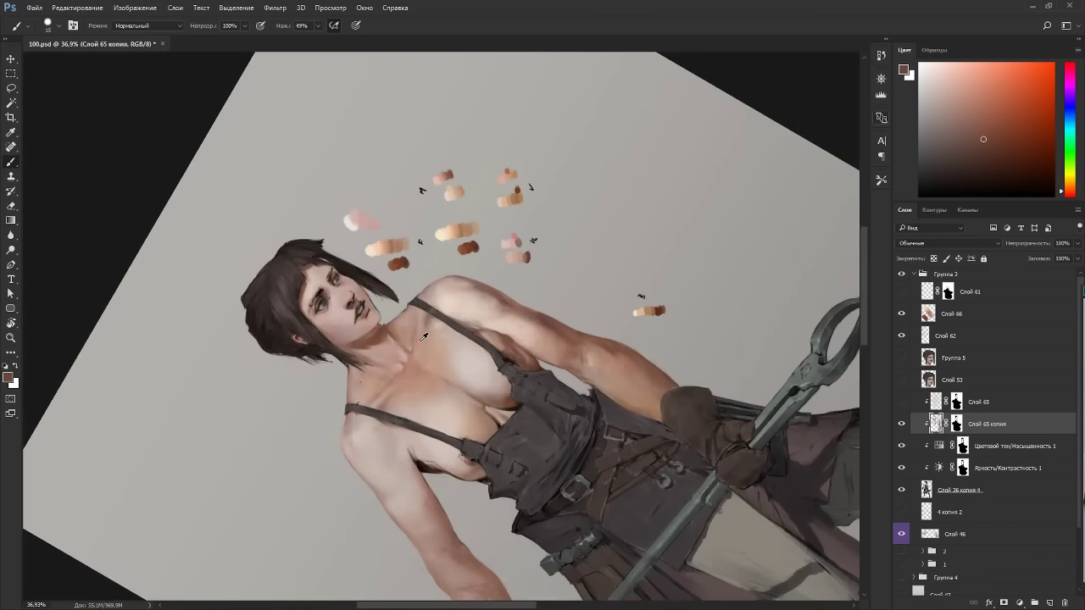
{"action": "key", "text": "Escape"}
{"action": "scroll", "coordinate": [479, 285], "scroll_direction": "down", "scroll_amount": 3}
{"action": "scroll", "coordinate": [424, 290], "scroll_direction": "up", "scroll_amount": 7}
{"action": "scroll", "coordinate": [402, 285], "scroll_direction": "up", "scroll_amount": 4}
{"action": "key", "text": "bracketright"}
{"action": "key", "text": "bracketright"}
{"action": "key", "text": "bracketright"}
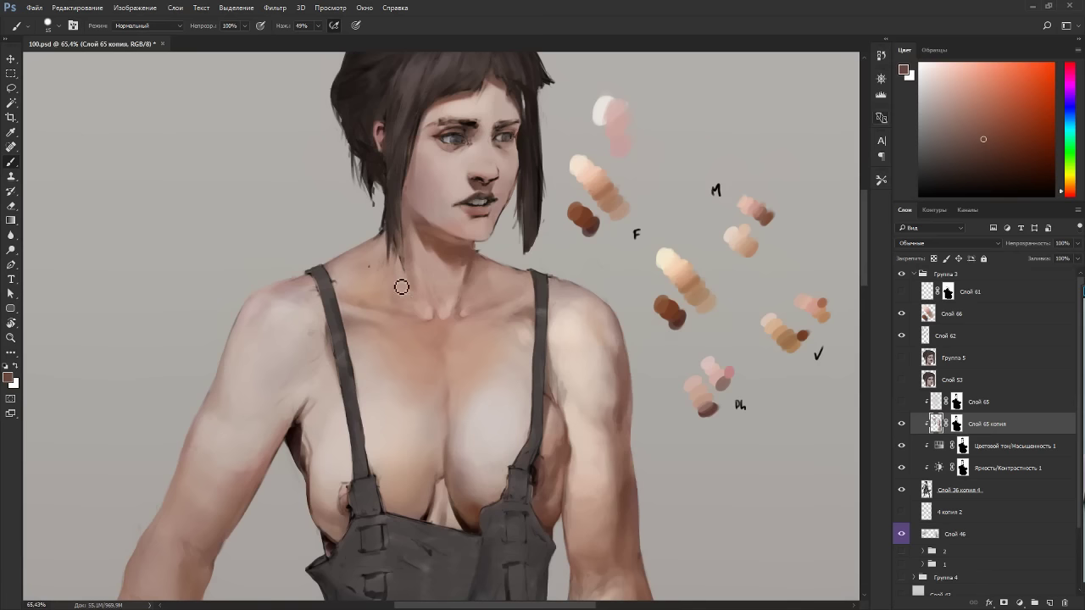
Deepen the neck shadow beneath the jaw with a sampled brown shifted toward red, using a smaller brush.
{"action": "left_click", "coordinate": [440, 252], "text": "alt"}
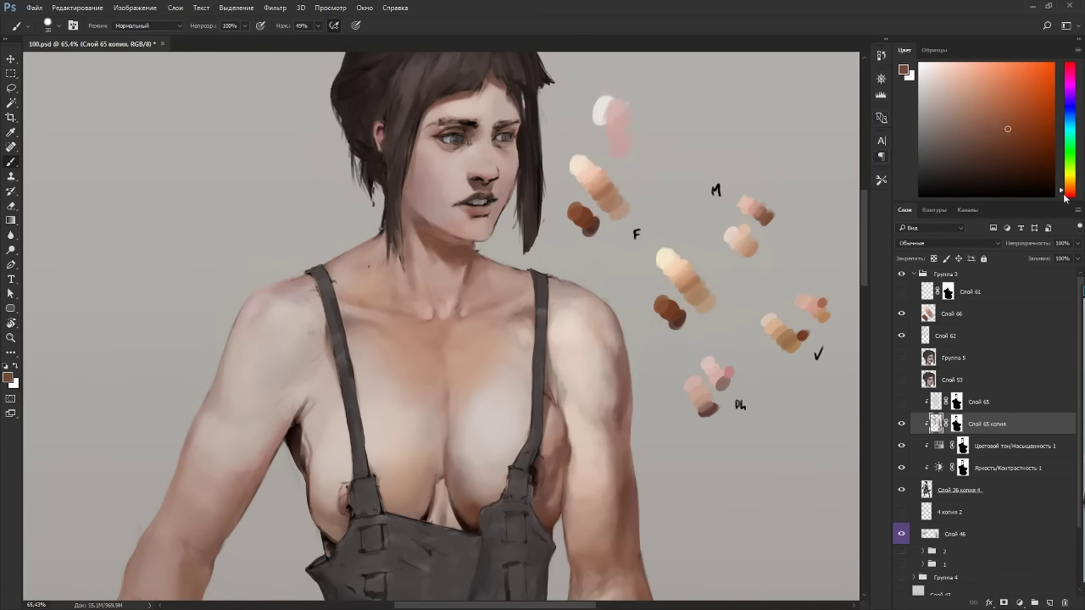
{"action": "left_click", "coordinate": [1060, 194]}
{"action": "key", "text": "bracketleft"}
{"action": "key", "text": "bracketleft"}
{"action": "key", "text": "bracketleft"}
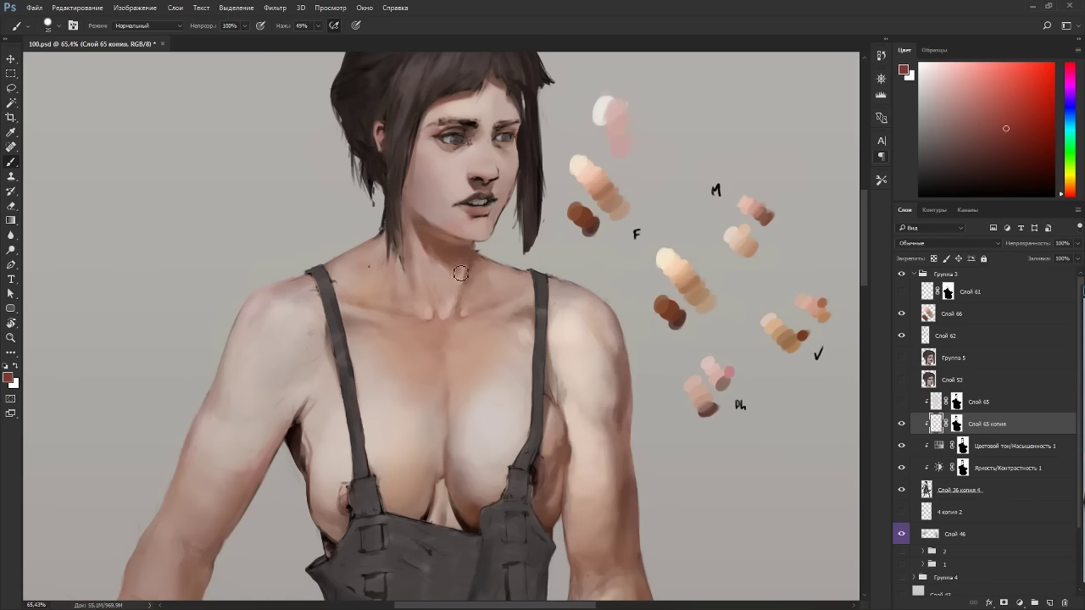
Soften the lit planes of the neck with sampled muted pinkish tones, shifting the hue slightly toward red.
{"action": "left_click", "coordinate": [446, 273], "text": "alt"}
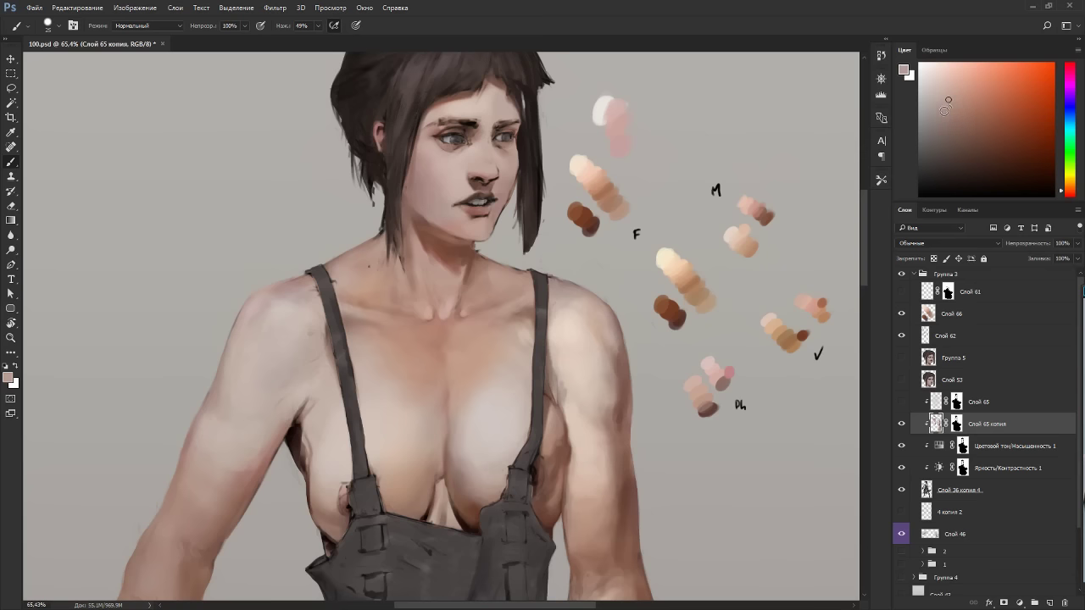
{"action": "left_click", "coordinate": [1067, 196]}
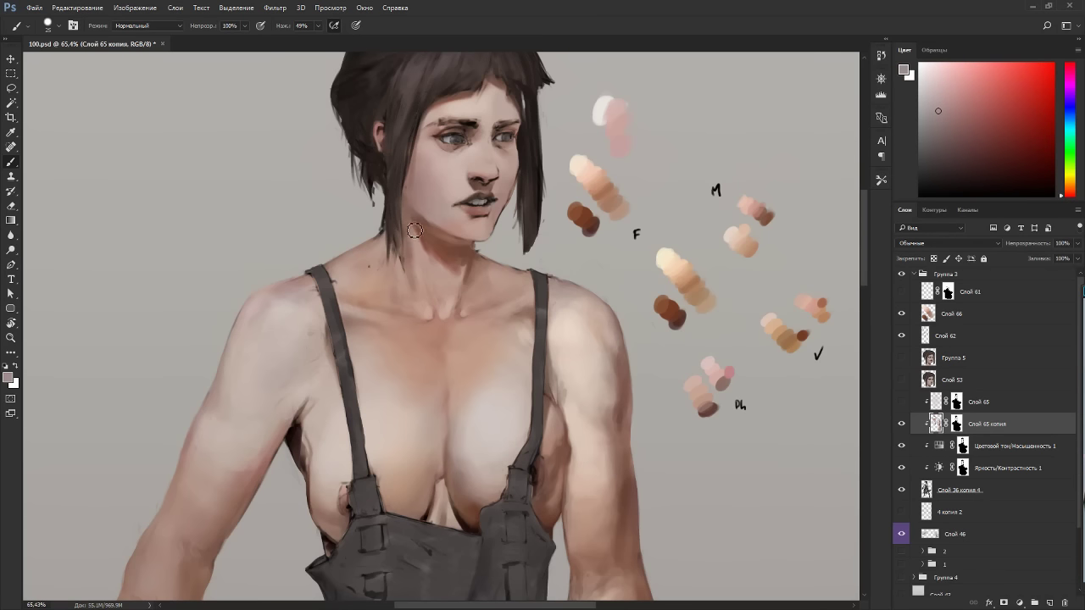
{"action": "mouse_move", "coordinate": [460, 275]}
{"action": "left_mouse_down"}
{"action": "mouse_move", "coordinate": [463, 290]}
{"action": "mouse_move", "coordinate": [440, 273]}
{"action": "left_mouse_up"}
{"action": "key", "text": "r"}
{"action": "left_click", "coordinate": [399, 271], "text": "alt"}
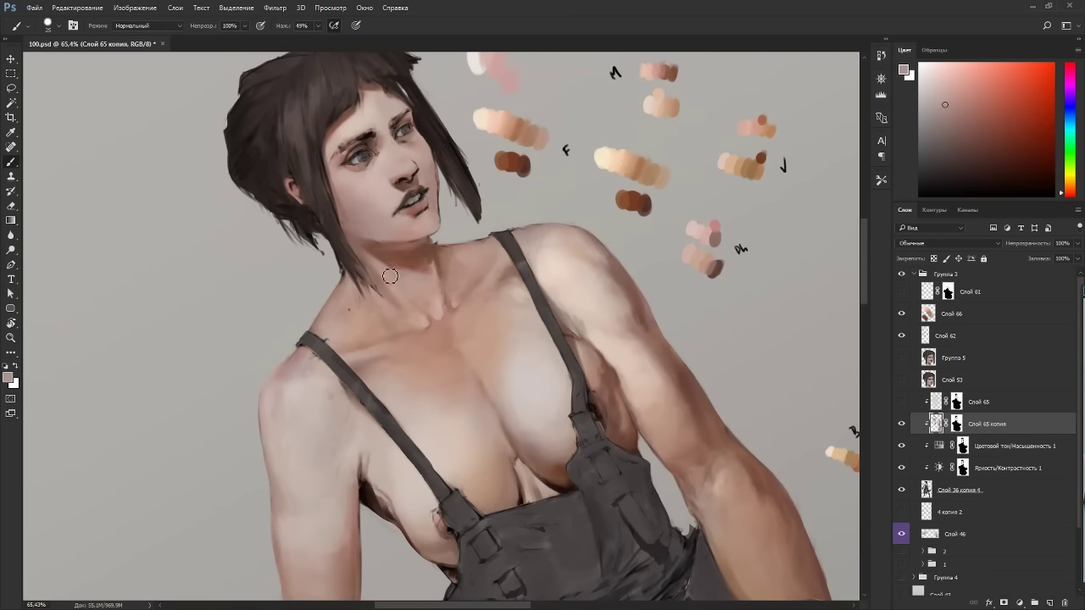
{"action": "left_click", "coordinate": [429, 259], "text": "alt"}
{"action": "left_click", "coordinate": [439, 273], "text": "alt"}
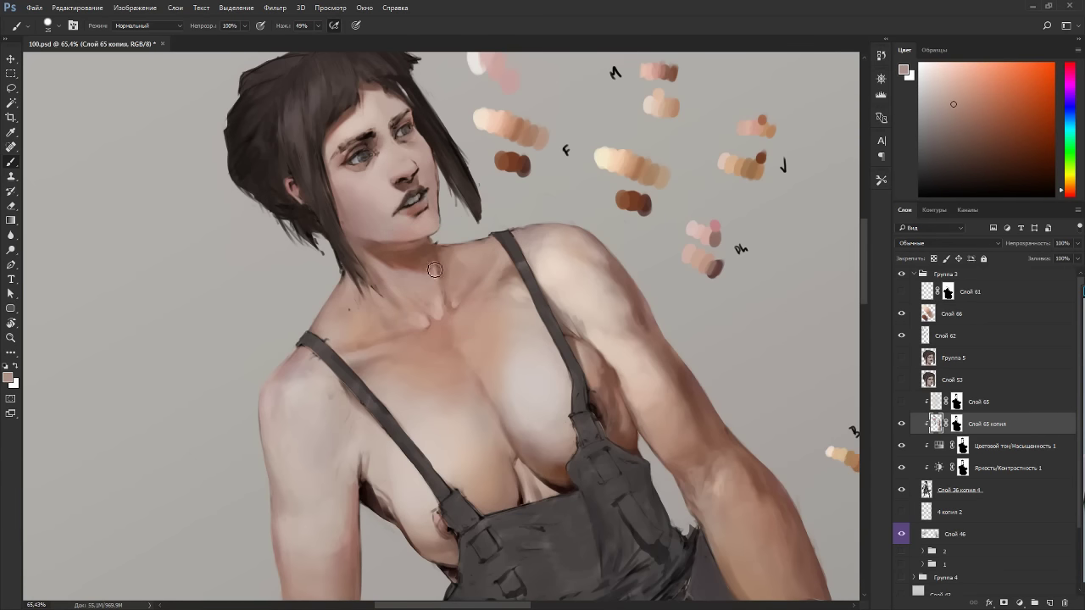
Refine the neck contour and shadow edge below the chin with sampled reddish-brown tones, varying the brush size.
{"action": "key", "text": "bracketleft"}
{"action": "key", "text": "bracketleft"}
{"action": "key", "text": "bracketleft"}
{"action": "key", "text": "bracketleft"}
{"action": "key", "text": "bracketleft"}
{"action": "key", "text": "bracketleft"}
{"action": "left_click_drag", "start_coordinate": [433, 262], "coordinate": [438, 279]}
{"action": "key", "text": "r"}
{"action": "mouse_move", "coordinate": [449, 223]}
{"action": "left_mouse_down"}
{"action": "mouse_move", "coordinate": [574, 184]}
{"action": "mouse_move", "coordinate": [458, 407]}
{"action": "left_mouse_up"}
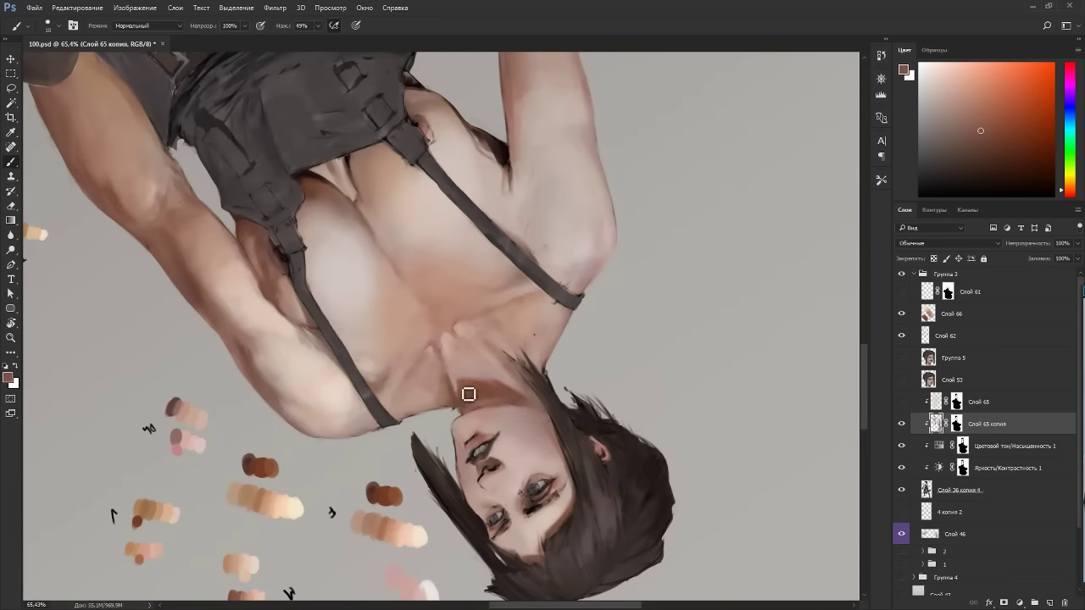
{"action": "key", "text": "bracketright"}
{"action": "key", "text": "bracketright"}
{"action": "key", "text": "bracketright"}
{"action": "left_click", "coordinate": [460, 370], "text": "alt"}
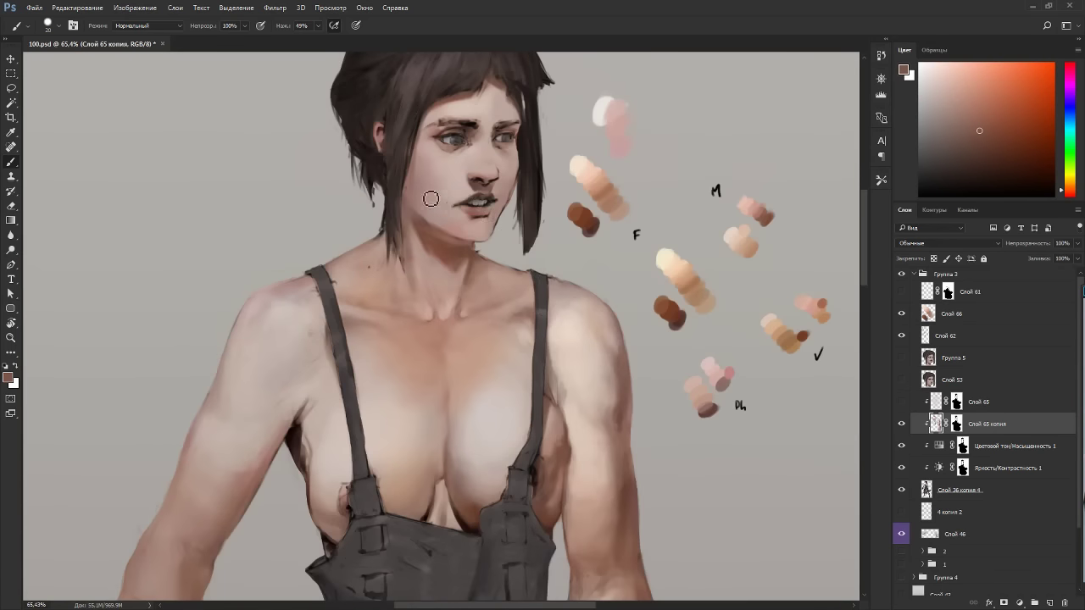
Blend the base of the neck into both collarbones with sampled warm skin tones.
{"action": "left_click", "coordinate": [480, 264], "text": "alt"}
{"action": "left_click", "coordinate": [392, 297], "text": "alt"}
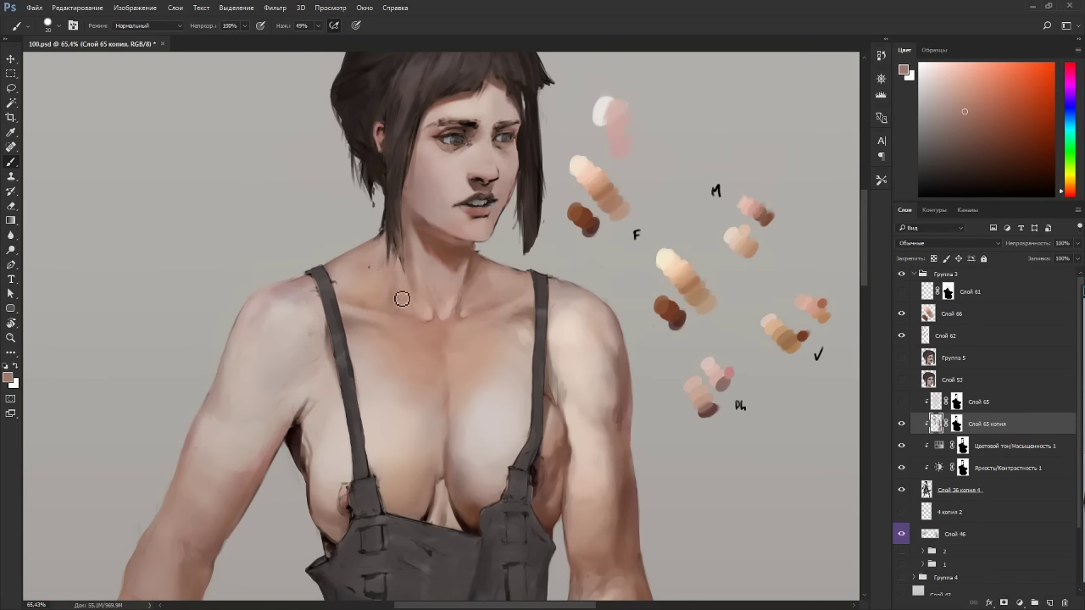
{"action": "left_click", "coordinate": [477, 263], "text": "alt"}
{"action": "left_click", "coordinate": [488, 274], "text": "alt"}
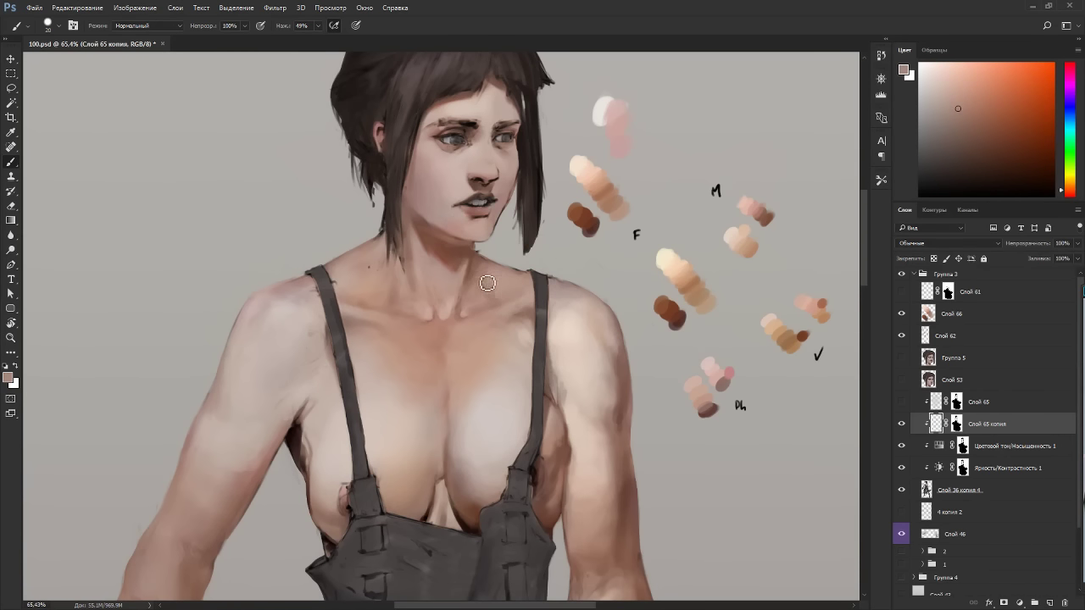
{"action": "left_click", "coordinate": [495, 294], "text": "alt"}
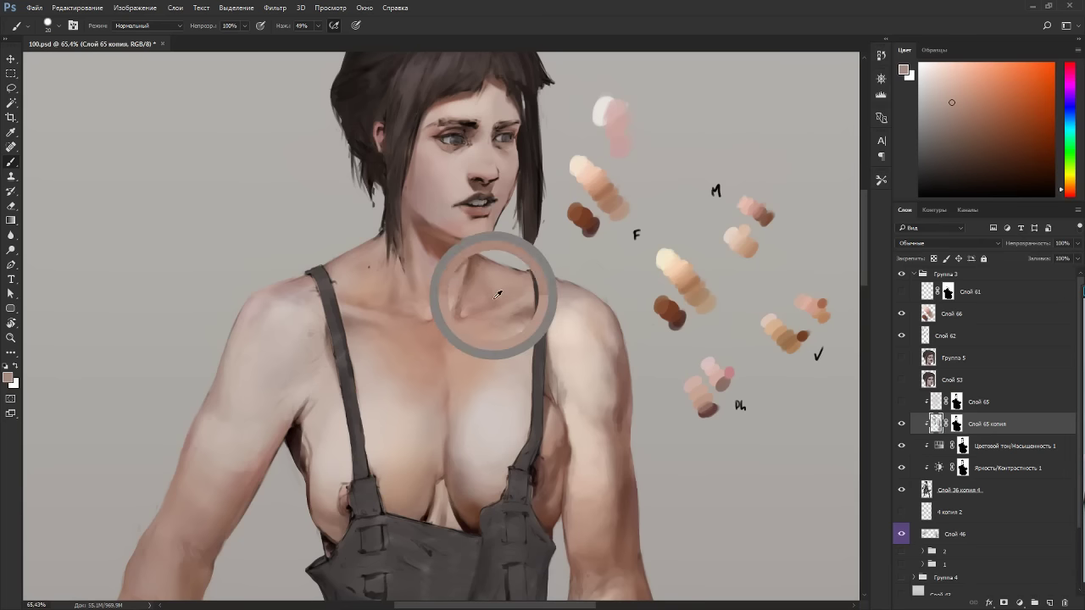
{"action": "left_click", "coordinate": [523, 329], "text": "alt"}
Lighten the upper chest beside the strap on the character's left side with a pale sampled skin tone.
{"action": "key", "text": "bracketleft"}
{"action": "key", "text": "bracketleft"}
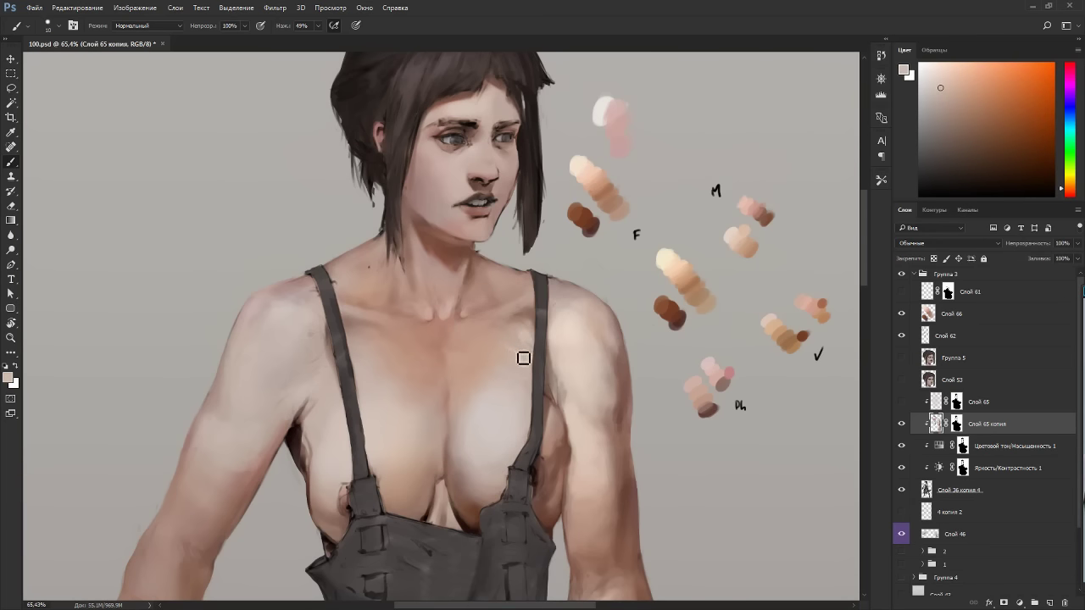
{"action": "key", "text": "r"}
{"action": "left_click_drag", "start_coordinate": [524, 359], "coordinate": [431, 472]}
{"action": "key", "text": "bracketright"}
{"action": "key", "text": "bracketright"}
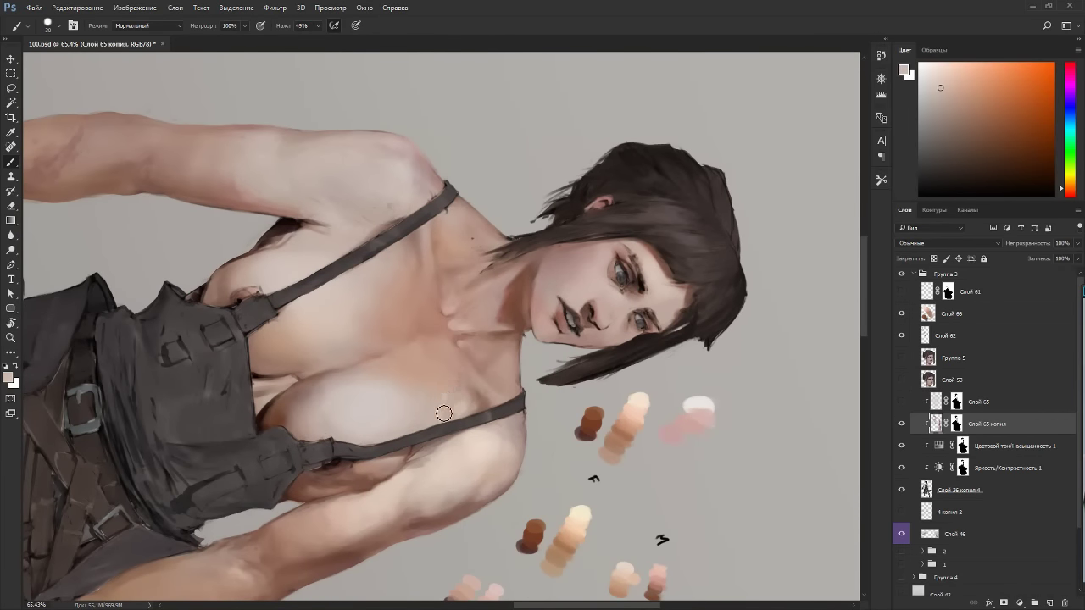
{"action": "left_click_drag", "start_coordinate": [445, 414], "coordinate": [517, 293]}
{"action": "key", "text": "r"}
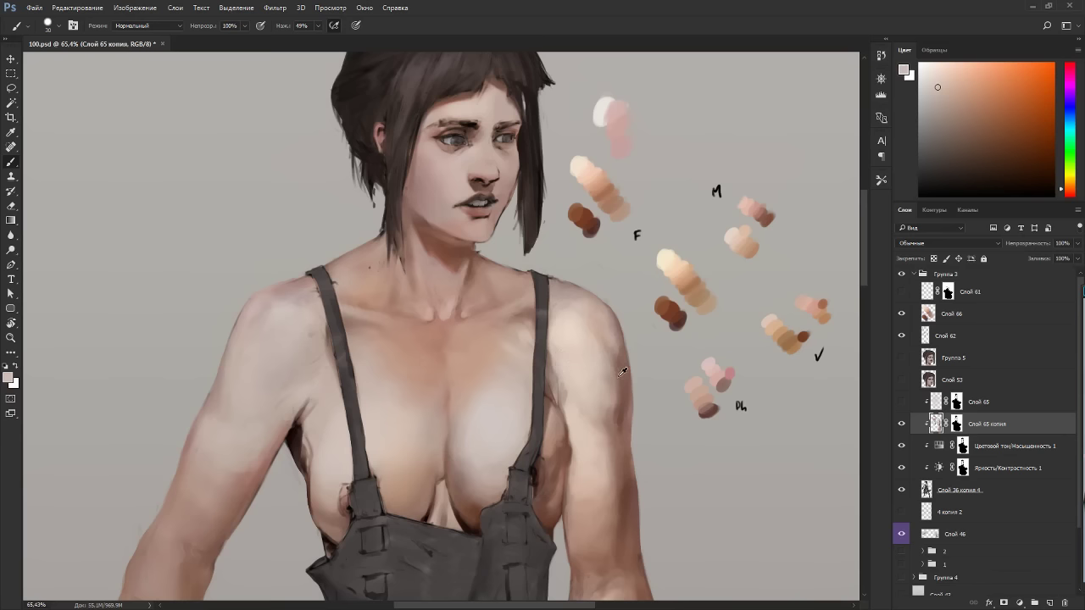
Darken the armpit fold beside the character's left strap with brown tones based on the M and F palette swatches.
{"action": "left_click", "coordinate": [623, 386], "text": "alt"}
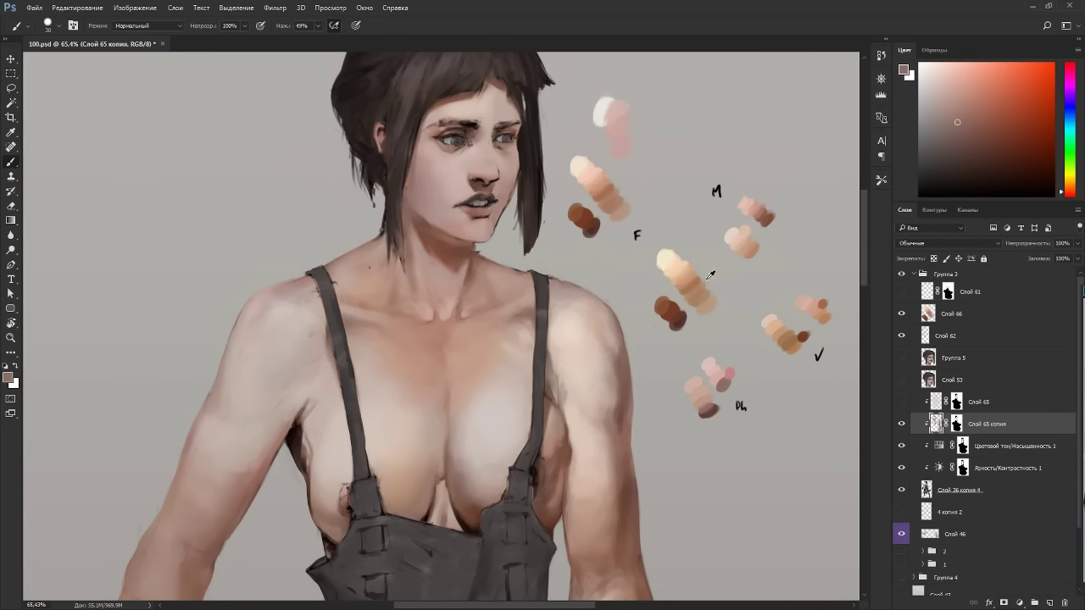
{"action": "left_click", "coordinate": [766, 218], "text": "alt"}
{"action": "key", "text": "bracketleft"}
{"action": "key", "text": "bracketleft"}
{"action": "key", "text": "bracketleft"}
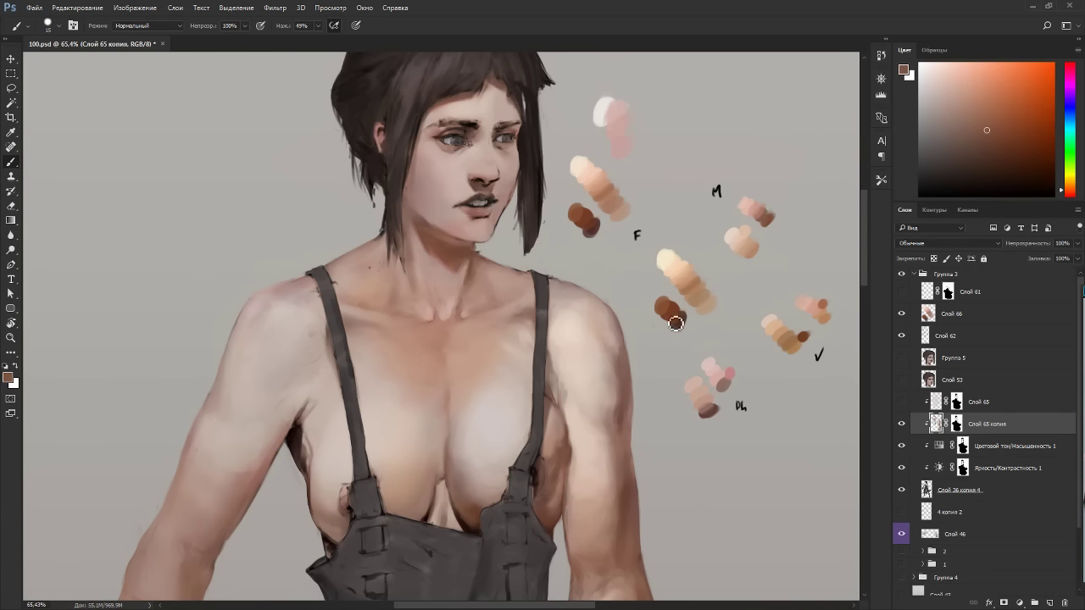
{"action": "left_click", "coordinate": [606, 190], "text": "alt"}
{"action": "key", "text": "bracketright"}
{"action": "key", "text": "bracketright"}
{"action": "key", "text": "bracketright"}
{"action": "key", "text": "bracketright"}
{"action": "left_click", "coordinate": [768, 219], "text": "alt"}
{"action": "left_click_drag", "start_coordinate": [551, 359], "coordinate": [547, 395]}
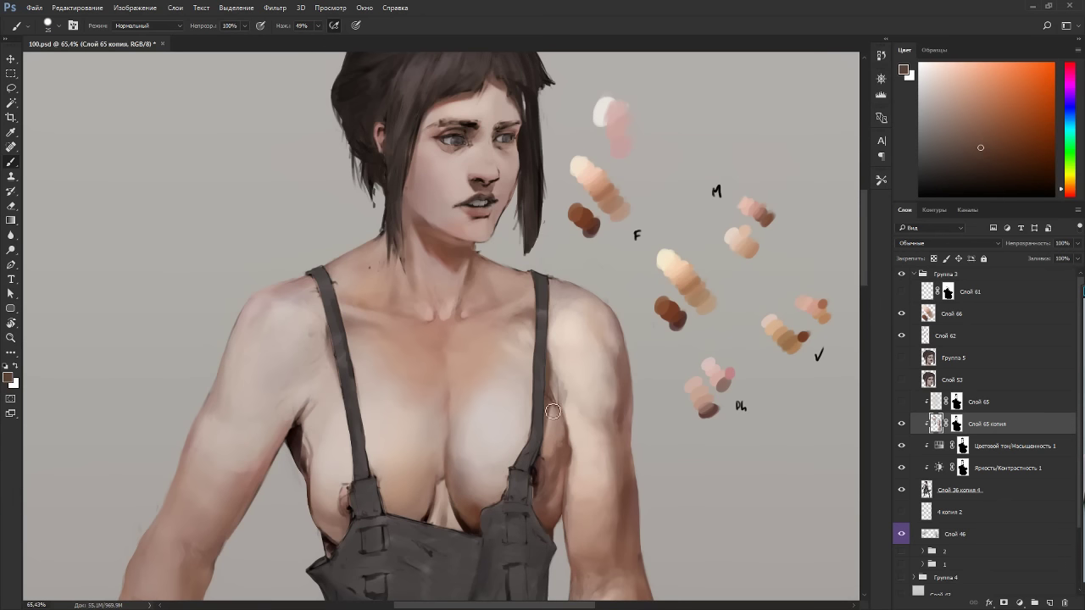
Warm the armpit shadow along the strap with a reddish-brown tone from the F palette's dark swatch.
{"action": "left_click", "coordinate": [1064, 194]}
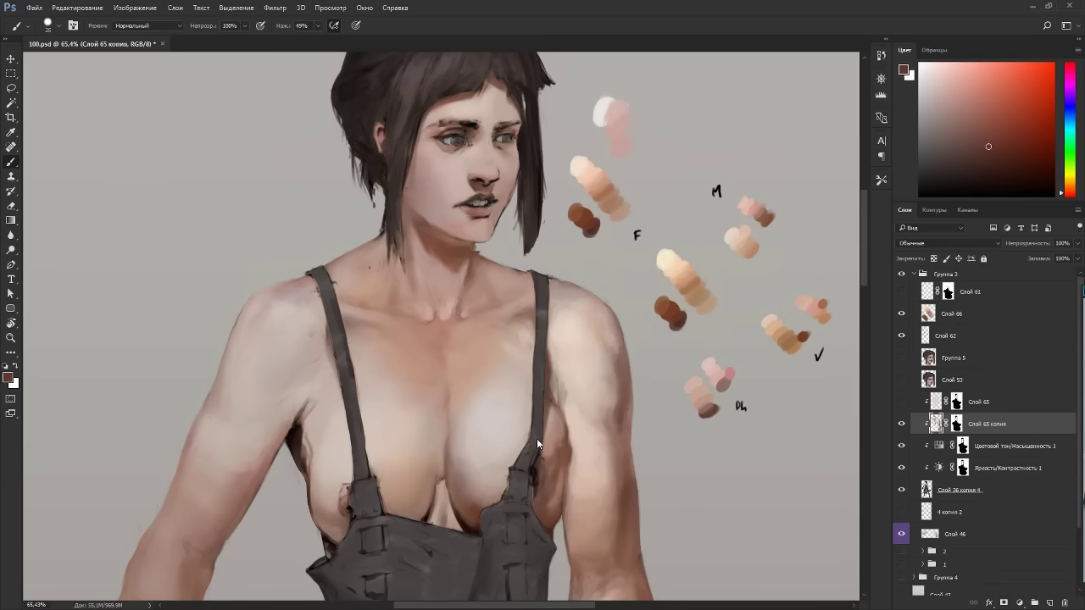
{"action": "left_click", "coordinate": [589, 212], "text": "alt"}
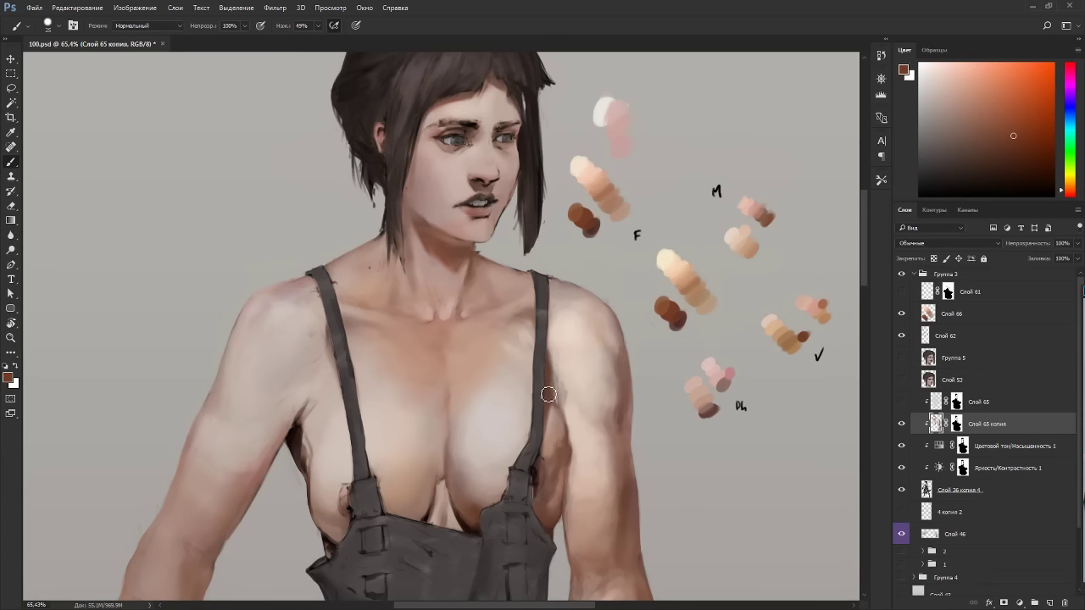
{"action": "left_click_drag", "start_coordinate": [551, 372], "coordinate": [552, 343]}
{"action": "mouse_move", "coordinate": [553, 489]}
{"action": "left_mouse_down"}
{"action": "mouse_move", "coordinate": [571, 440]}
{"action": "mouse_move", "coordinate": [664, 331]}
{"action": "left_mouse_up"}
{"action": "key", "text": "r"}
{"action": "key", "text": "Escape"}
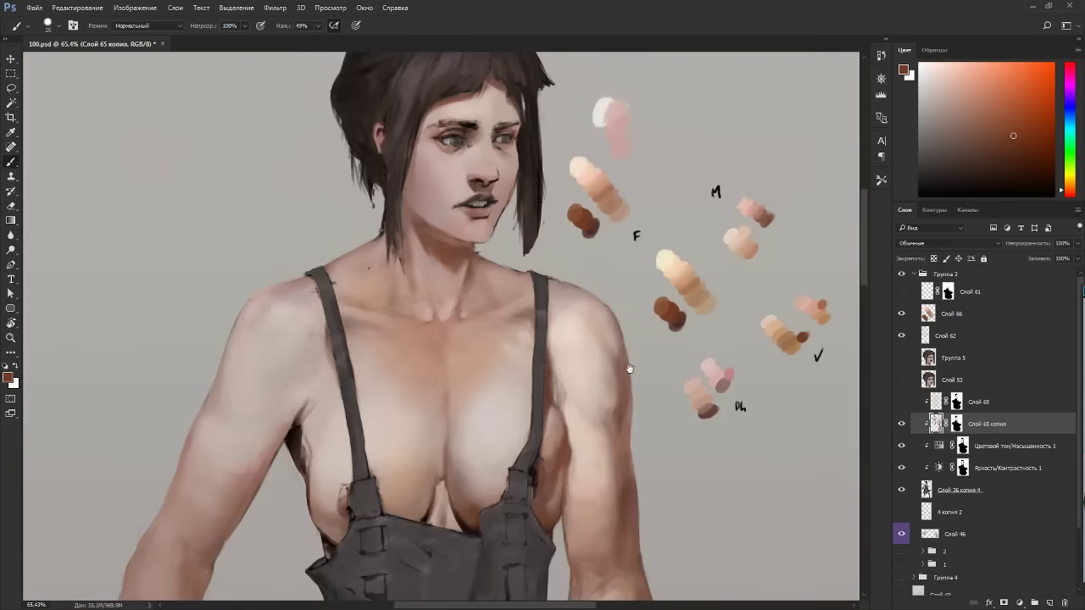
Shade the outer edge and elbow crease of the character's left arm with dark reddish-brown swatch and sampled tones.
{"action": "key", "text": "space"}
{"action": "left_click_drag", "start_coordinate": [618, 424], "coordinate": [644, 252]}
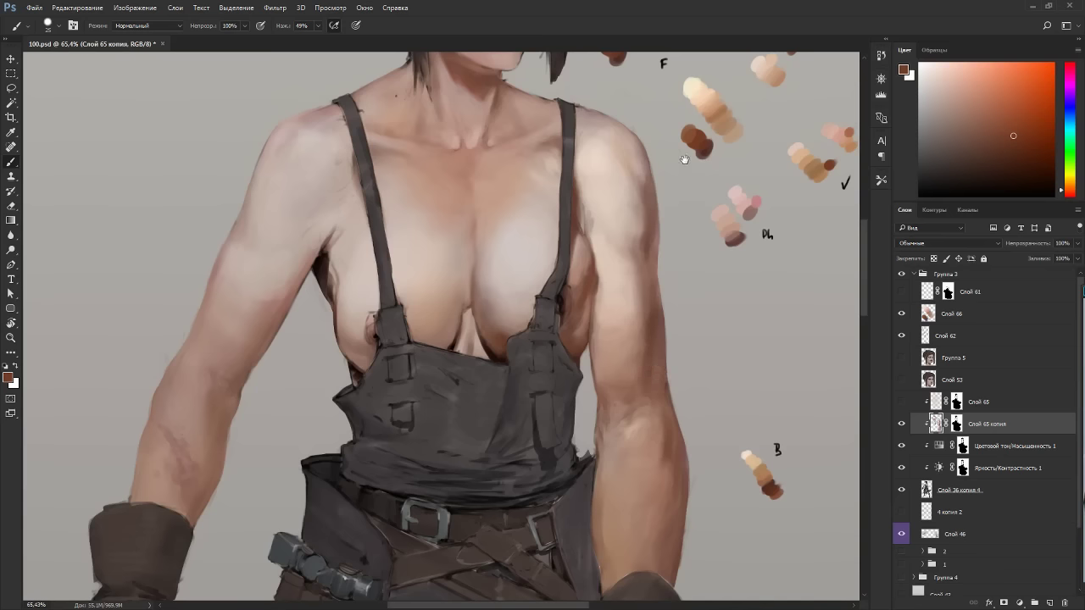
{"action": "left_click_drag", "start_coordinate": [685, 159], "coordinate": [674, 214]}
{"action": "left_click", "coordinate": [685, 194], "text": "alt"}
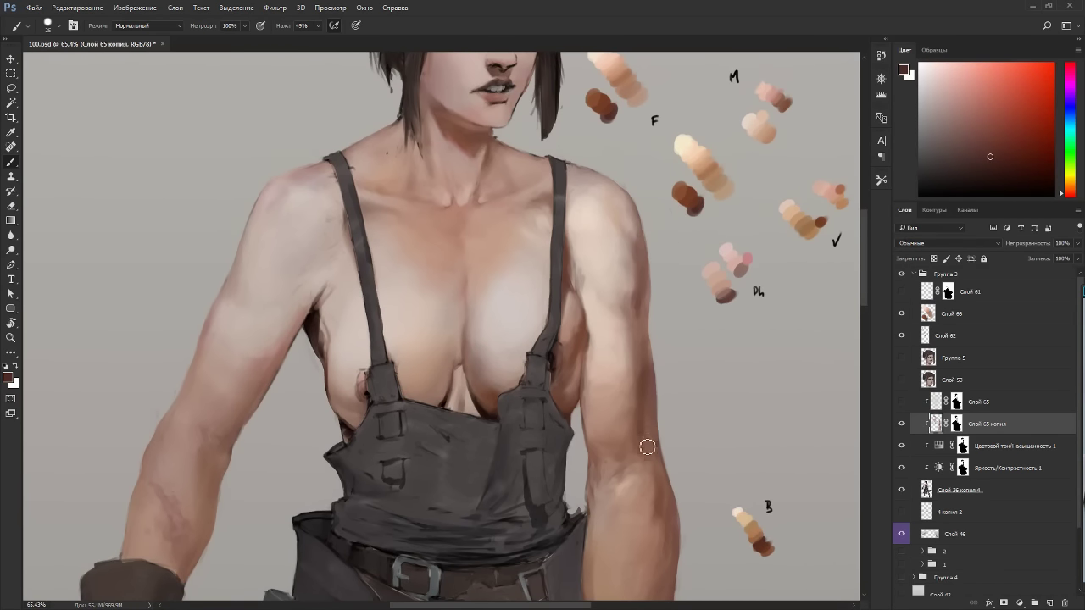
{"action": "left_click_drag", "start_coordinate": [659, 473], "coordinate": [717, 257]}
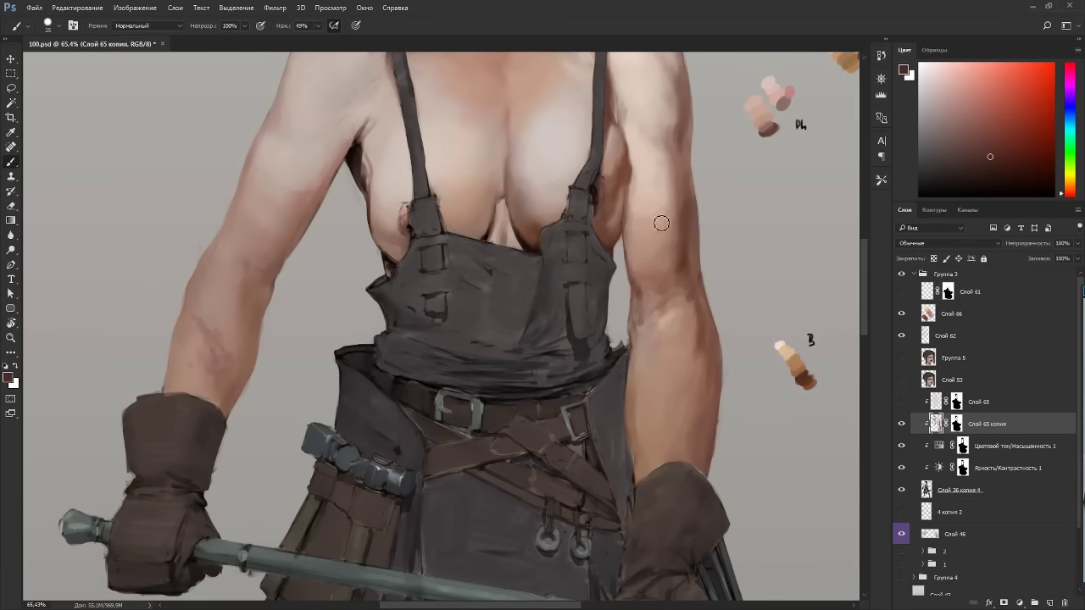
{"action": "left_click", "coordinate": [634, 282], "text": "alt"}
{"action": "left_click", "coordinate": [641, 287], "text": "alt"}
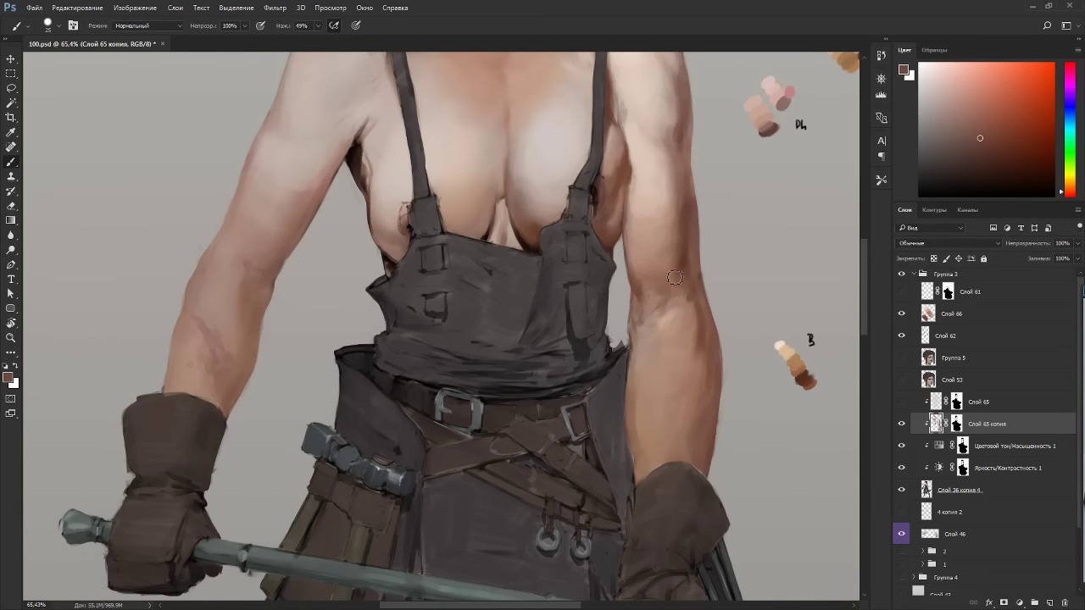
{"action": "left_click_drag", "start_coordinate": [717, 264], "coordinate": [677, 298]}
Model the outer shadow of the character's left forearm with sampled skin tones and the B palette's dark brown.
{"action": "left_click", "coordinate": [662, 370], "text": "alt"}
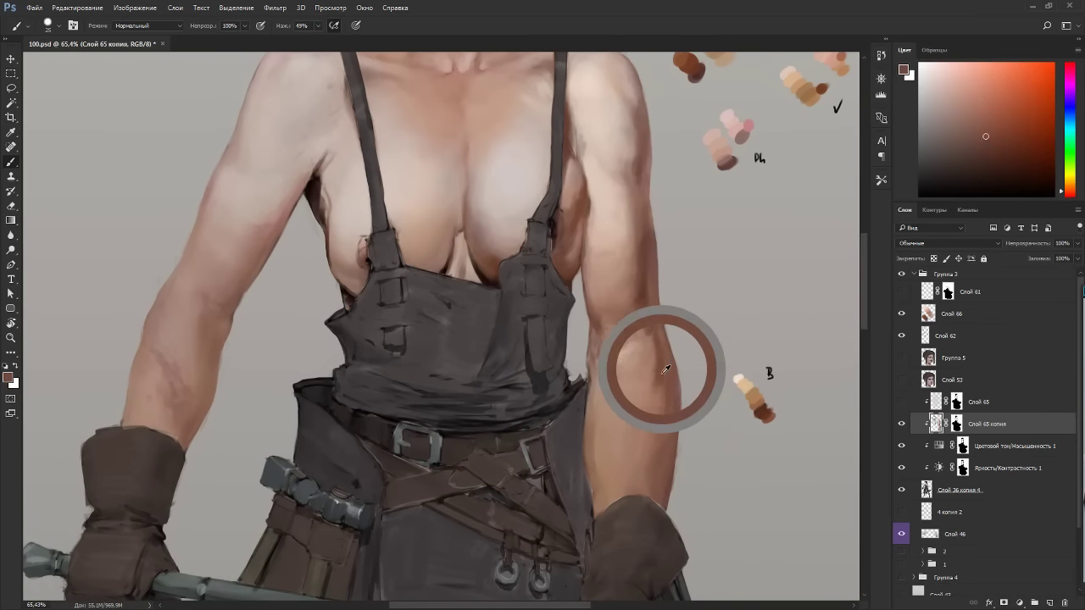
{"action": "left_click", "coordinate": [676, 425], "text": "alt"}
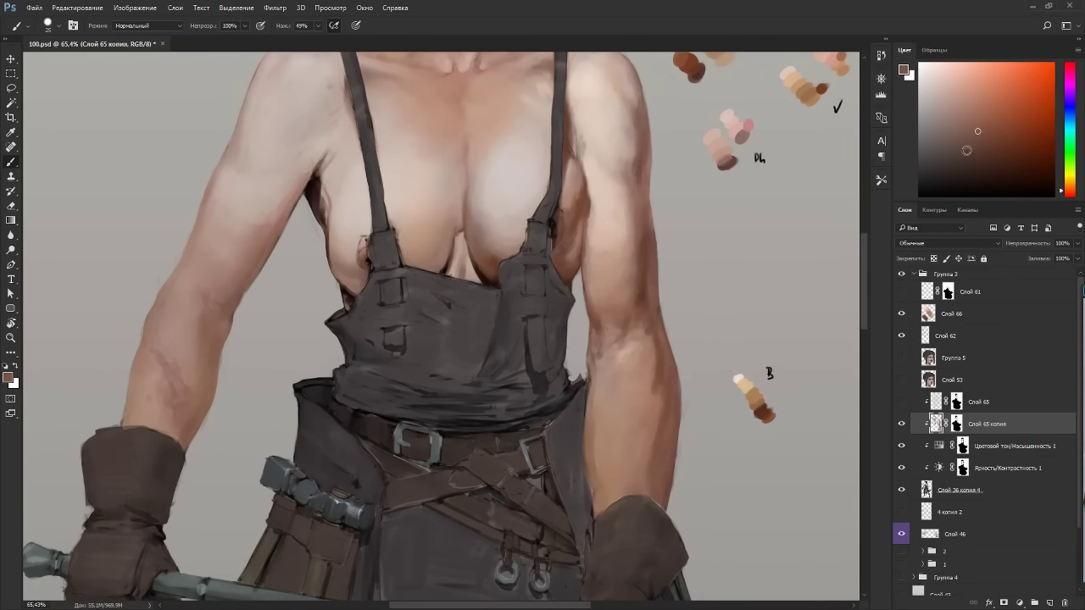
{"action": "key", "text": "bracketright"}
{"action": "left_click", "coordinate": [675, 381], "text": "alt"}
{"action": "left_click", "coordinate": [769, 415], "text": "alt"}
{"action": "left_click_drag", "start_coordinate": [672, 423], "coordinate": [658, 461]}
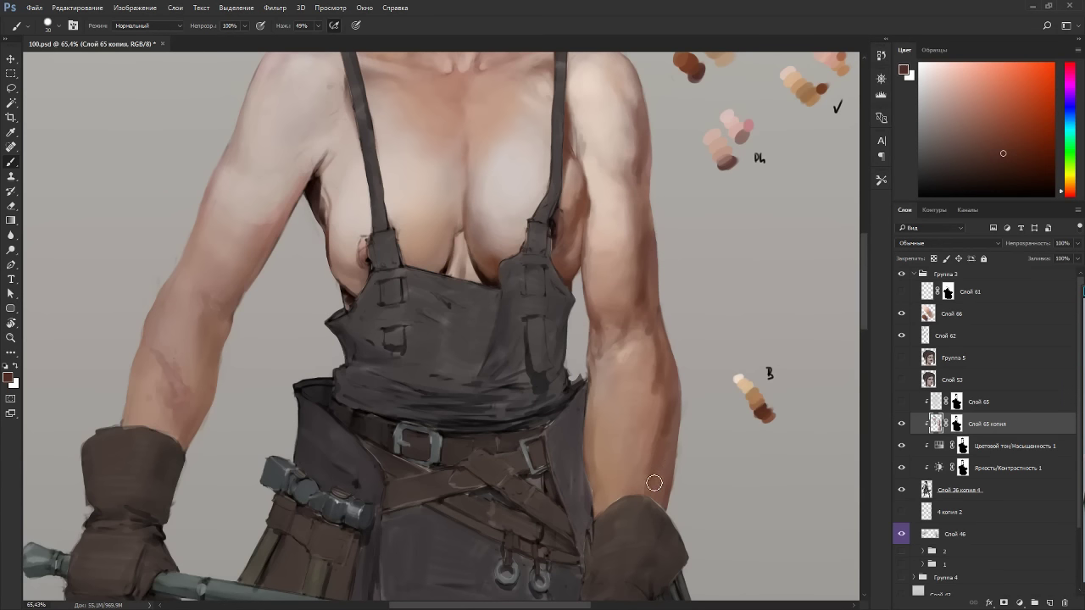
{"action": "left_click", "coordinate": [659, 435], "text": "alt"}
{"action": "left_click", "coordinate": [671, 408], "text": "alt"}
{"action": "left_click", "coordinate": [656, 389], "text": "alt"}
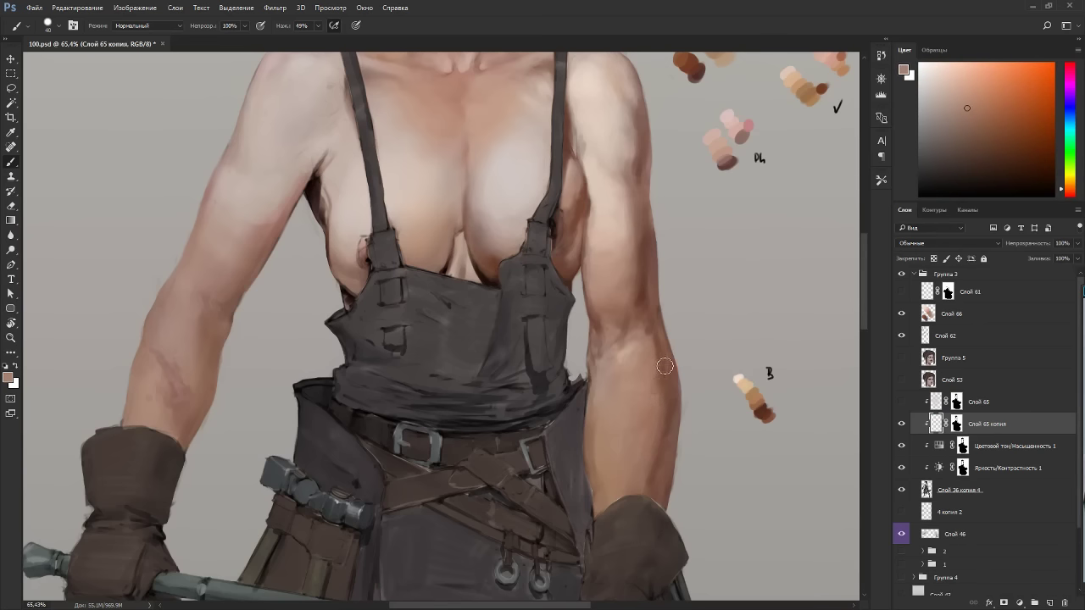
Check the whole figure, and refine the light tones on the character's left shoulder with sampled beige skin colors.
{"action": "scroll", "coordinate": [669, 362], "scroll_direction": "down", "scroll_amount": 6}
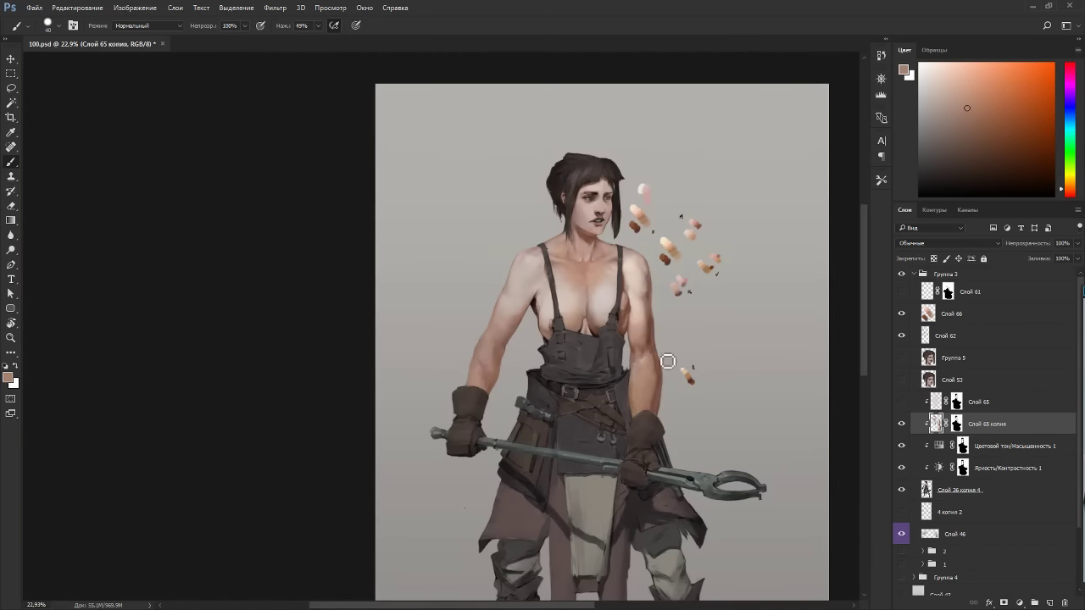
{"action": "key", "text": "r"}
{"action": "left_click_drag", "start_coordinate": [668, 360], "coordinate": [355, 194]}
{"action": "key", "text": "Escape"}
{"action": "scroll", "coordinate": [674, 292], "scroll_direction": "up", "scroll_amount": 7}
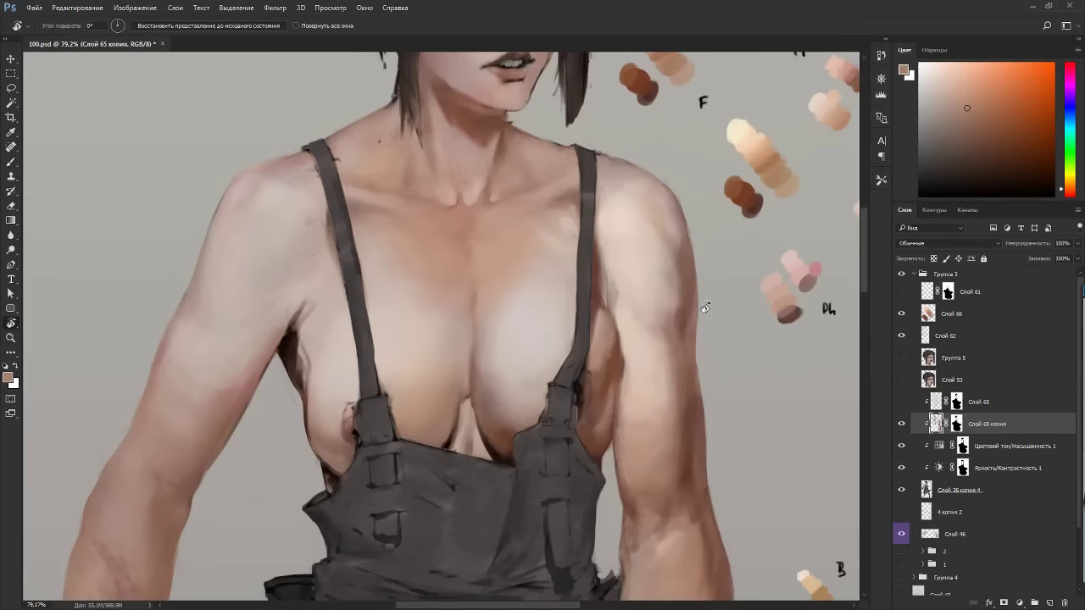
{"action": "key", "text": "b"}
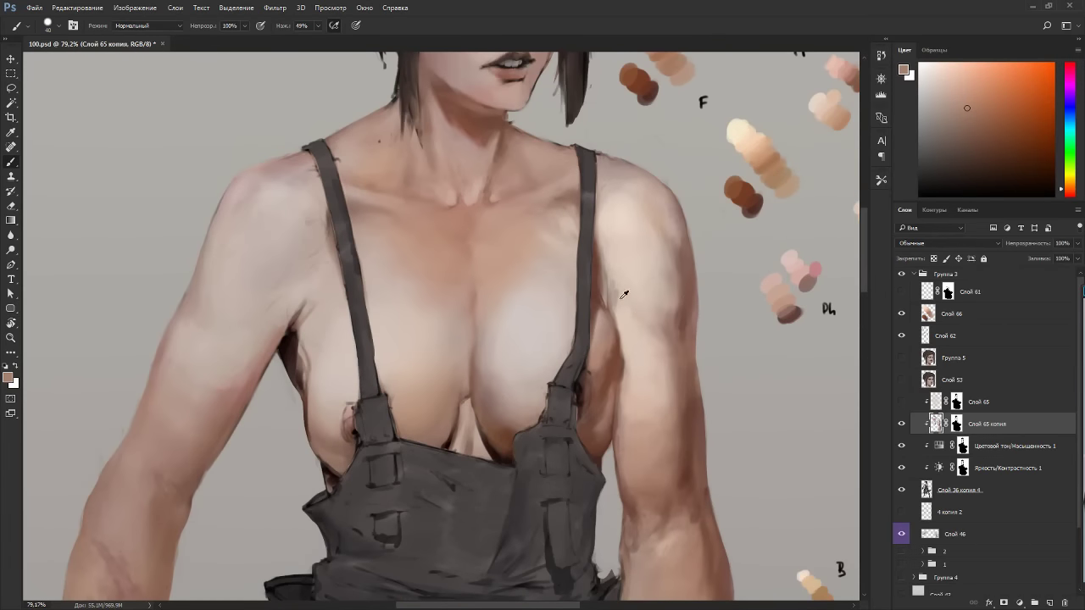
{"action": "left_click", "coordinate": [559, 237], "text": "alt"}
{"action": "key", "text": "r"}
{"action": "left_click_drag", "start_coordinate": [617, 283], "coordinate": [767, 326]}
{"action": "left_click", "coordinate": [677, 358], "text": "alt"}
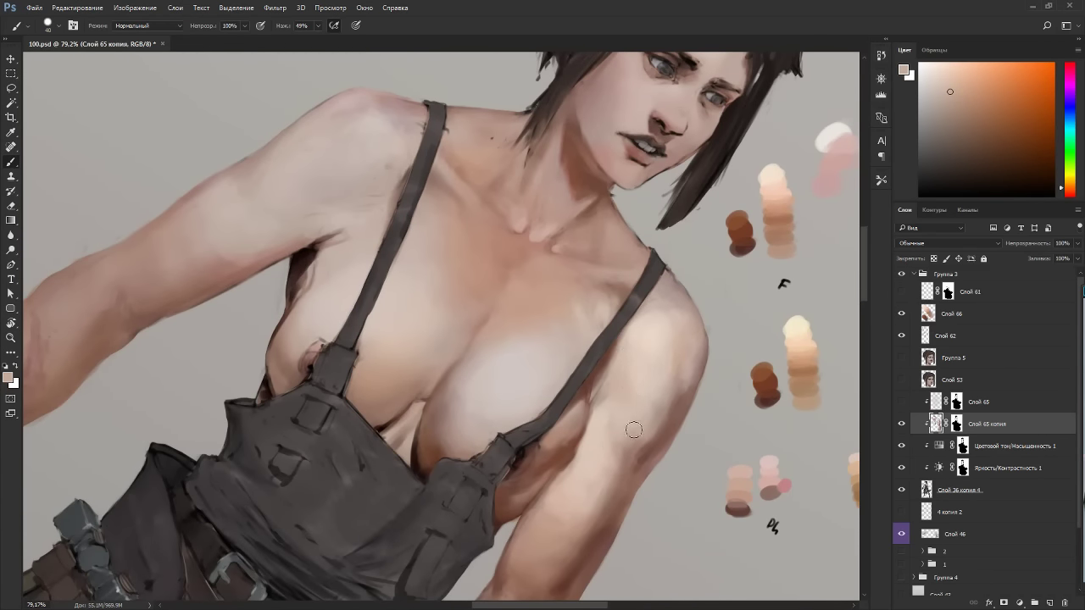
Refine the inner contour and light-to-shadow transitions of the character's left upper arm with sampled brown and beige skin tones.
{"action": "key", "text": "r"}
{"action": "mouse_move", "coordinate": [633, 432]}
{"action": "left_mouse_down"}
{"action": "mouse_move", "coordinate": [744, 327]}
{"action": "mouse_move", "coordinate": [303, 163]}
{"action": "left_mouse_up"}
{"action": "key", "text": "b"}
{"action": "left_click", "coordinate": [313, 172], "text": "alt"}
{"action": "key", "text": "Escape"}
{"action": "left_click", "coordinate": [668, 311], "text": "alt"}
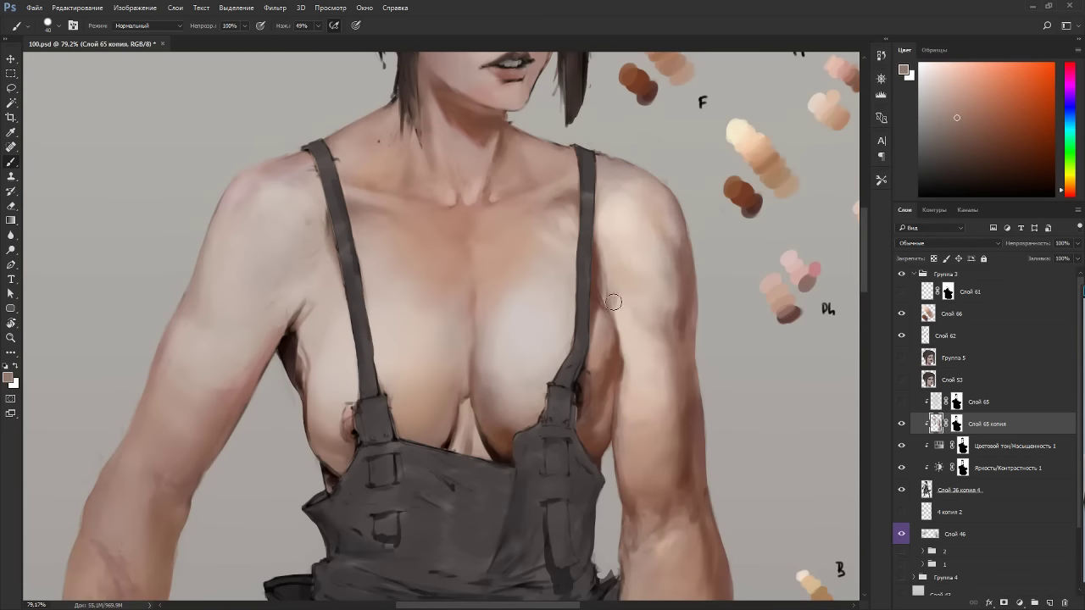
{"action": "left_click", "coordinate": [639, 312], "text": "alt"}
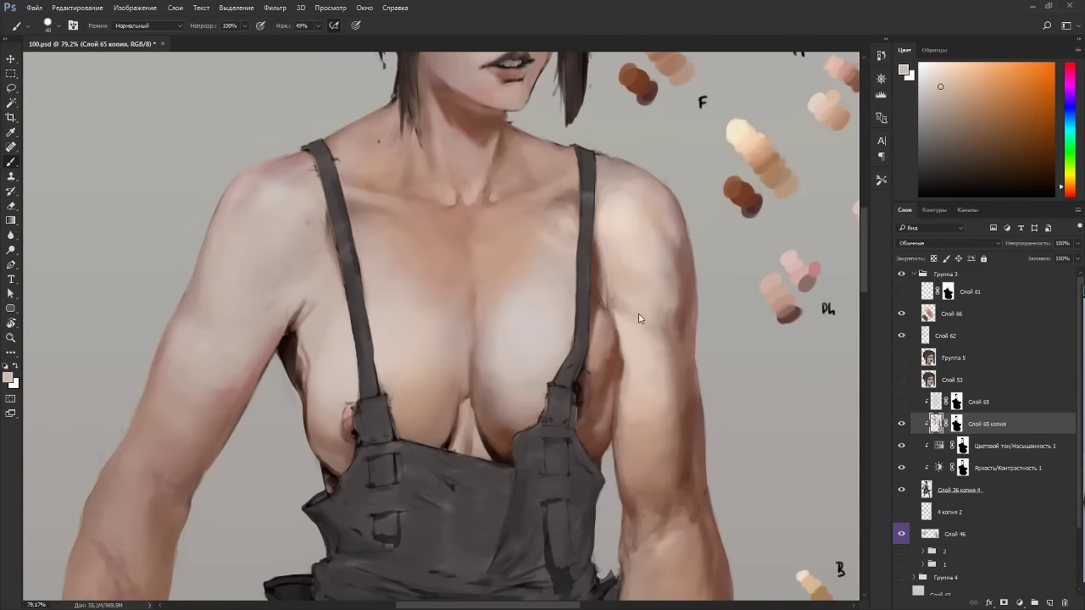
{"action": "left_click", "coordinate": [654, 327], "text": "alt"}
{"action": "key", "text": "r"}
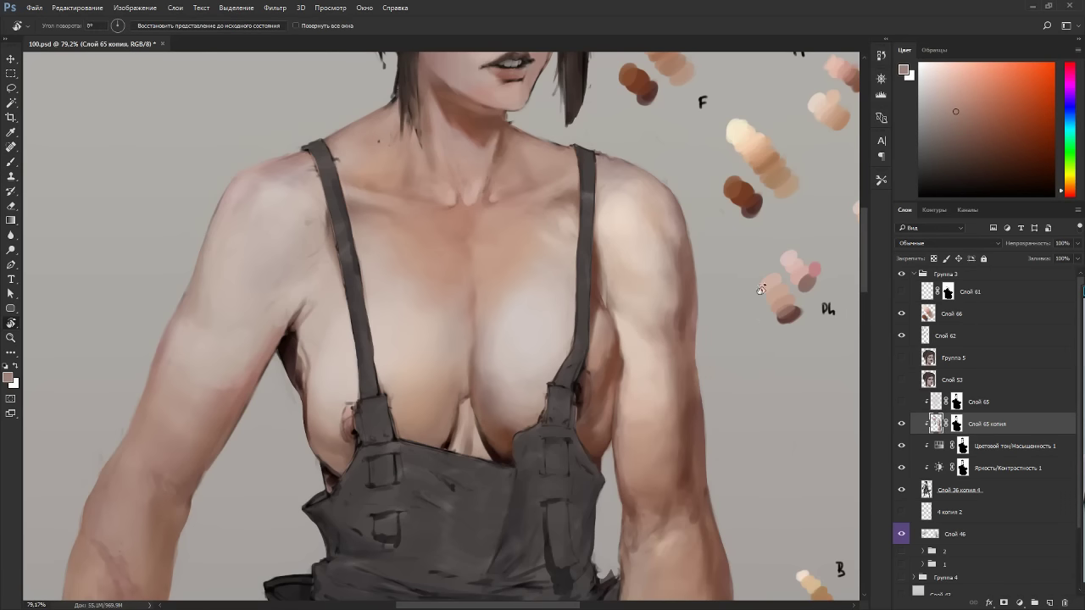
{"action": "left_click_drag", "start_coordinate": [678, 365], "coordinate": [344, 145]}
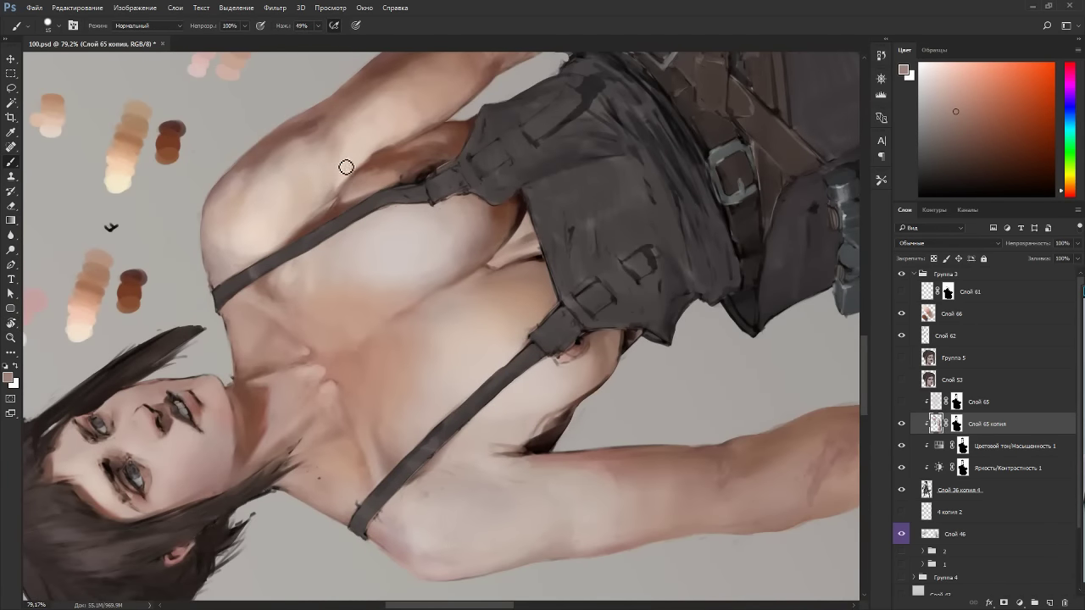
{"action": "left_click", "coordinate": [345, 151], "text": "alt"}
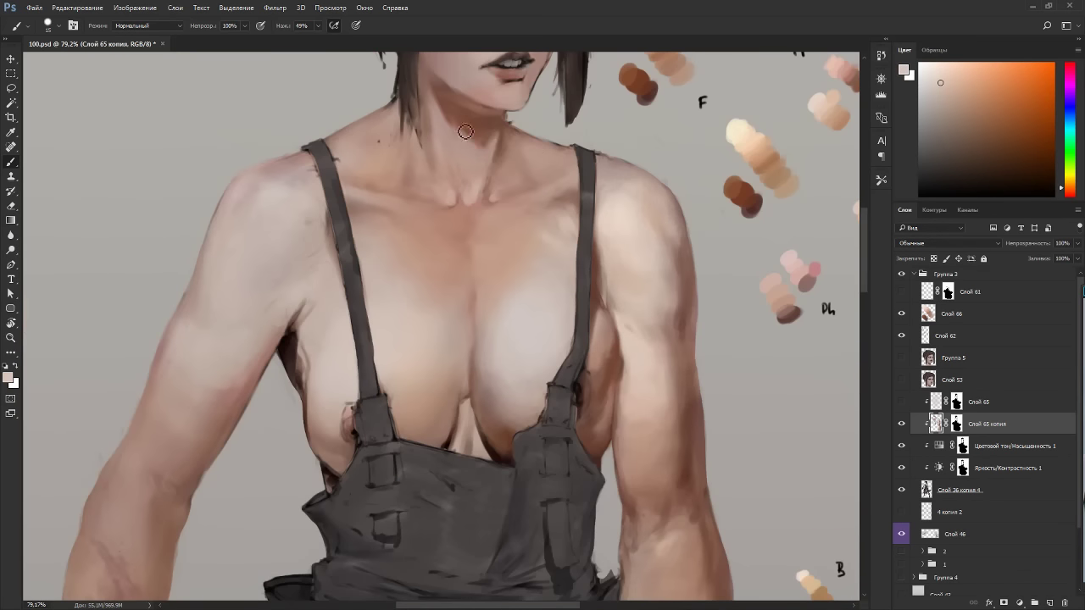
Blend the crease where the character's left upper arm meets the armpit with sampled beige and reddish-brown tones.
{"action": "key", "text": "r"}
{"action": "left_click_drag", "start_coordinate": [644, 339], "coordinate": [700, 361]}
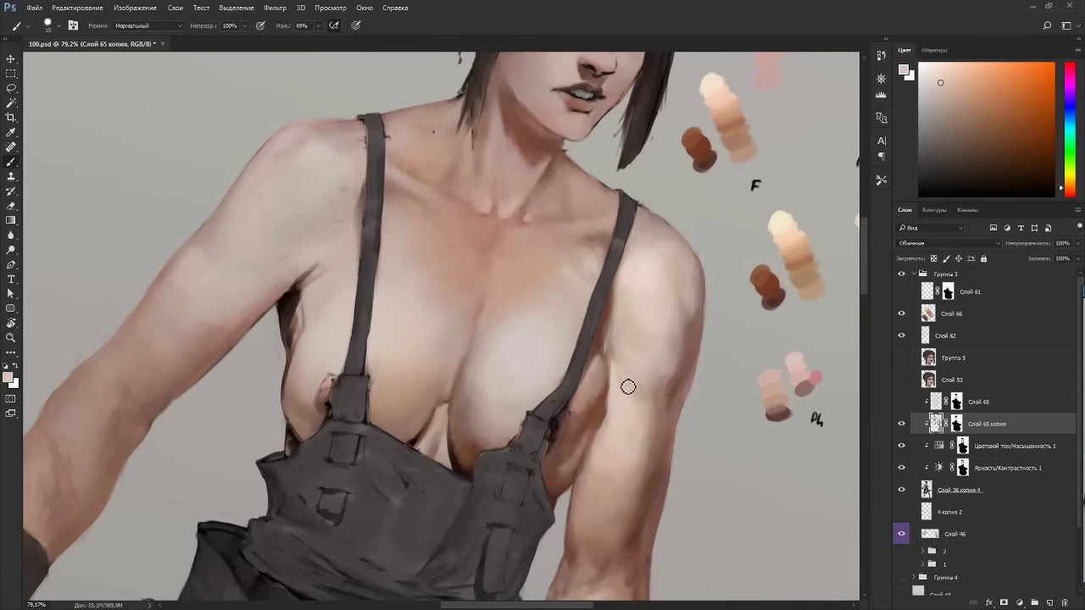
{"action": "left_click", "coordinate": [611, 348], "text": "alt"}
{"action": "left_click", "coordinate": [617, 356], "text": "alt"}
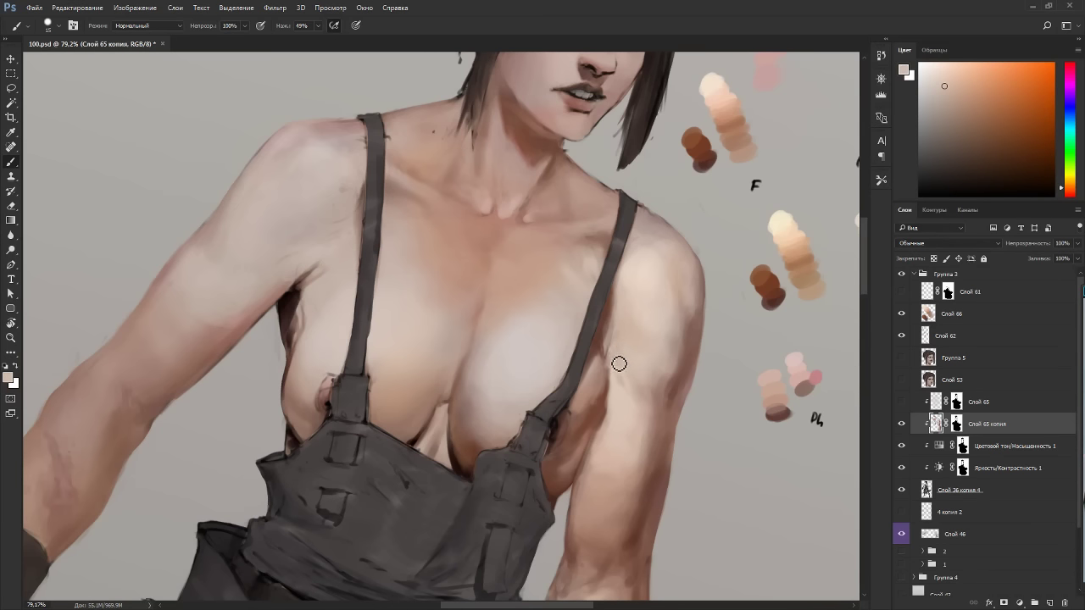
{"action": "left_click", "coordinate": [605, 355], "text": "alt"}
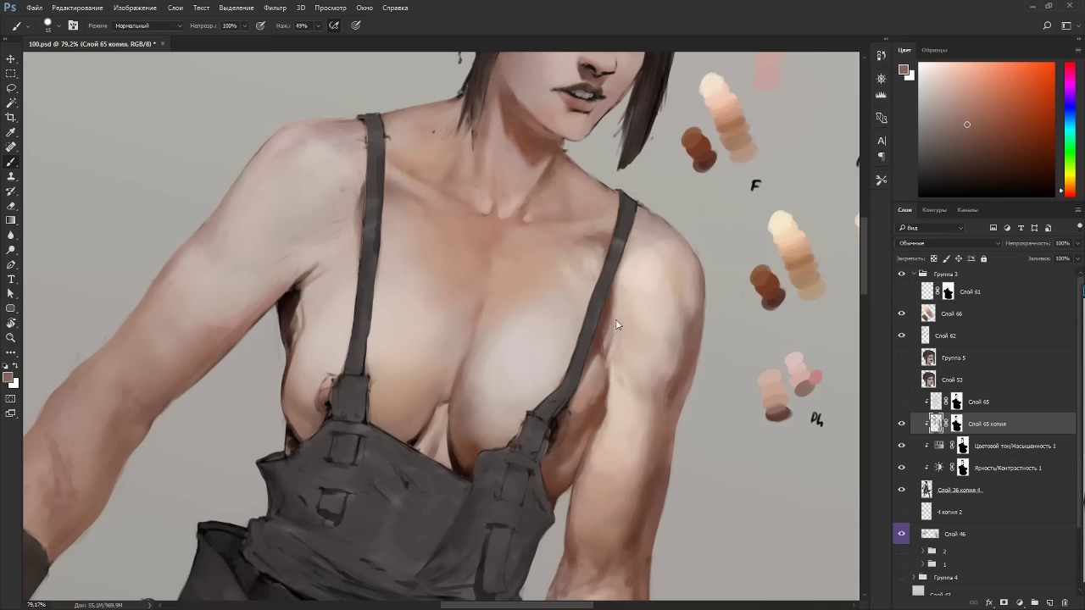
Smooth the shading on the outer side of the character's left shoulder with sampled pinkish and beige skin tones.
{"action": "left_click", "coordinate": [617, 319], "text": "alt"}
{"action": "left_click", "coordinate": [685, 297], "text": "alt"}
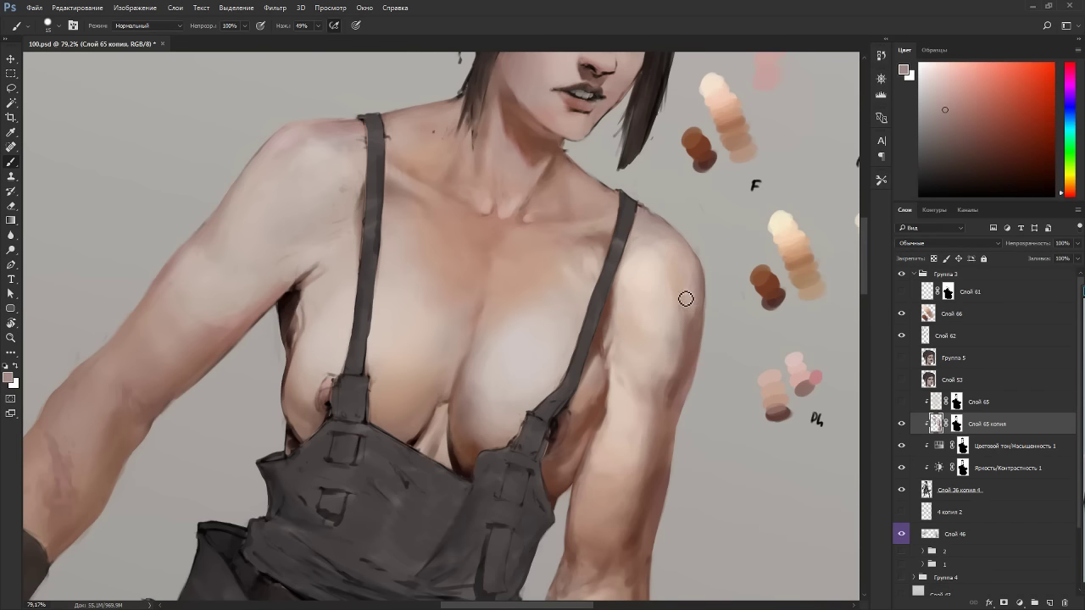
{"action": "left_click", "coordinate": [683, 311], "text": "alt"}
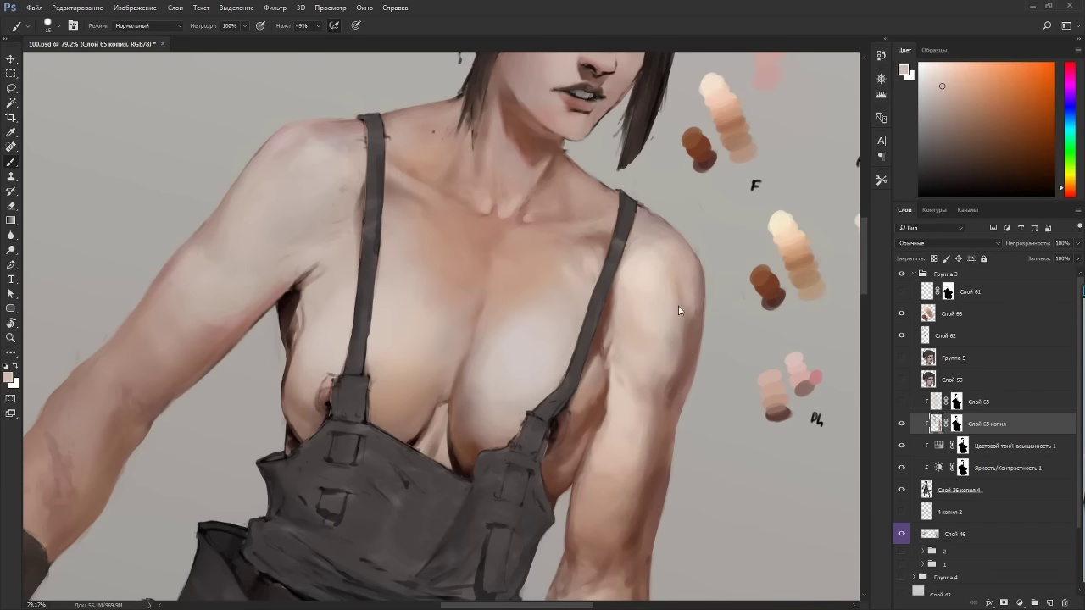
{"action": "key", "text": "r"}
{"action": "left_click_drag", "start_coordinate": [702, 329], "coordinate": [691, 252]}
Examine the skin shading across the whole figure.
{"action": "scroll", "coordinate": [620, 333], "scroll_direction": "down", "scroll_amount": 2}
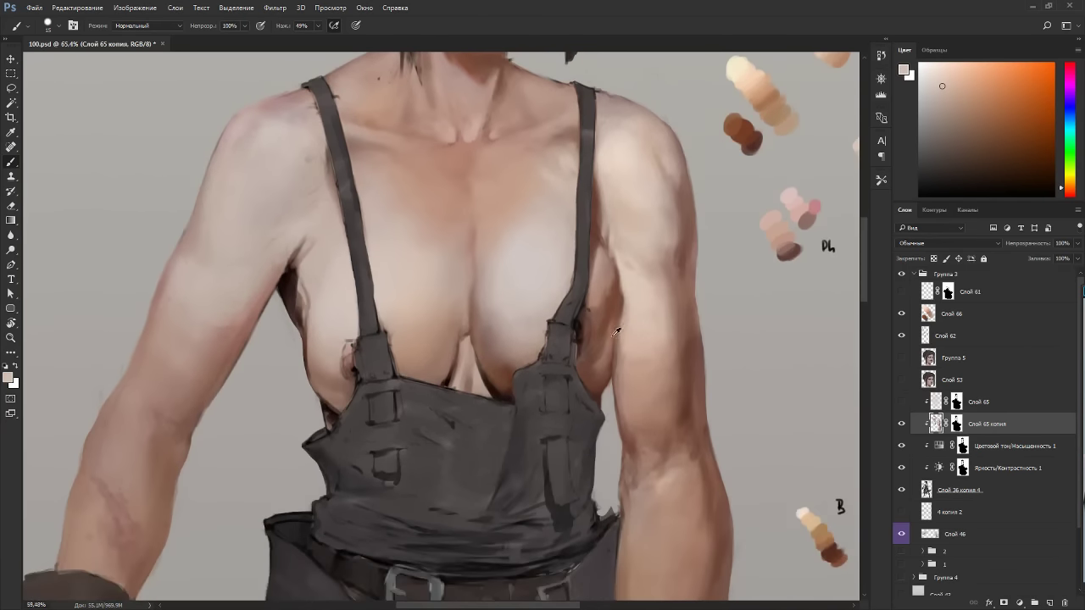
{"action": "scroll", "coordinate": [619, 330], "scroll_direction": "down", "scroll_amount": 9}
{"action": "key", "text": "r"}
{"action": "left_click_drag", "start_coordinate": [769, 338], "coordinate": [501, 132]}
{"action": "key", "text": "Escape"}
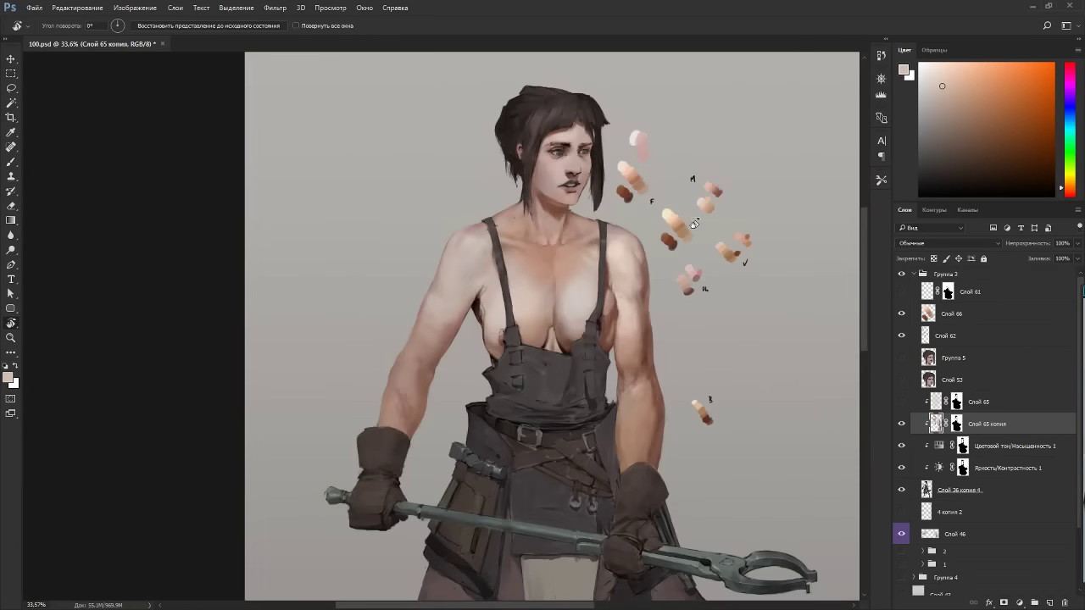
{"action": "scroll", "coordinate": [695, 225], "scroll_direction": "down", "scroll_amount": 4}
{"action": "scroll", "coordinate": [696, 237], "scroll_direction": "up", "scroll_amount": 5}
{"action": "scroll", "coordinate": [631, 245], "scroll_direction": "up", "scroll_amount": 3}
{"action": "key", "text": "b"}
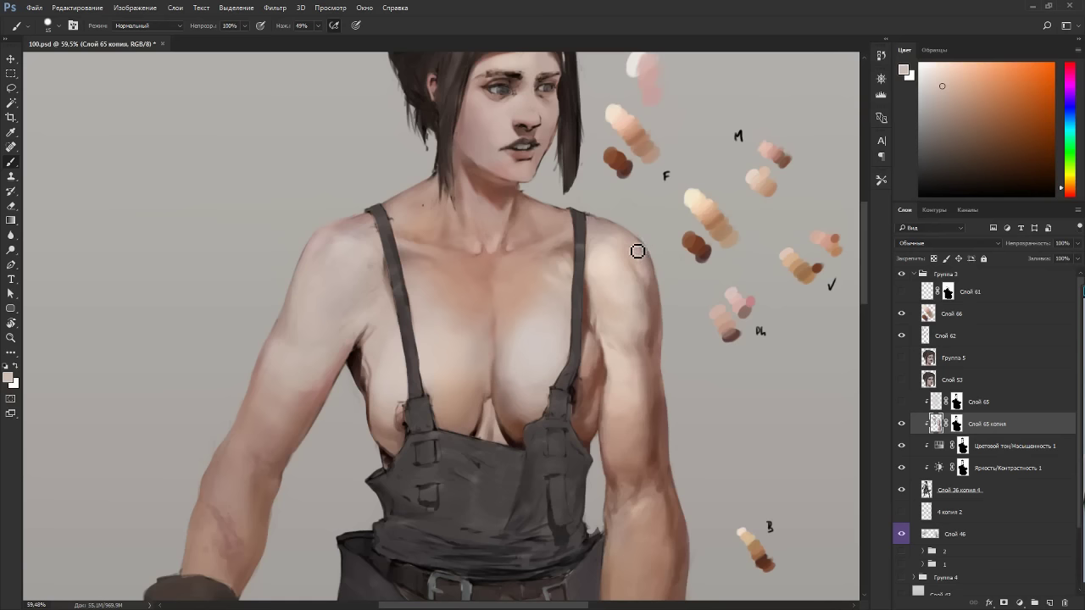
Brighten the character's right shoulder with light beige tones sampled from the left shoulder and the surrounding skin.
{"action": "left_click", "coordinate": [634, 265], "text": "alt"}
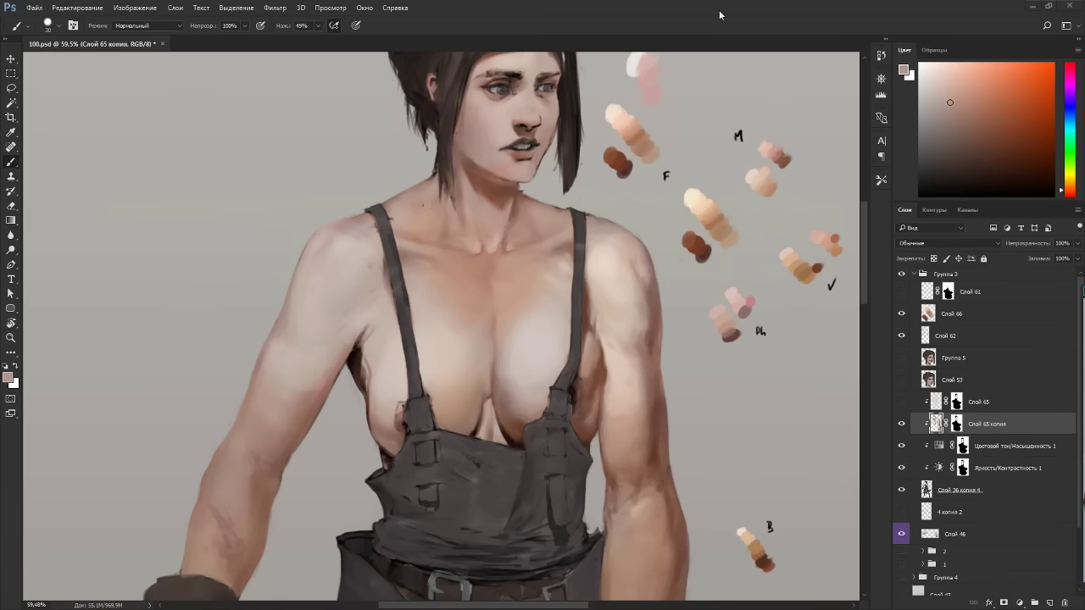
{"action": "left_click_drag", "start_coordinate": [610, 274], "coordinate": [649, 288]}
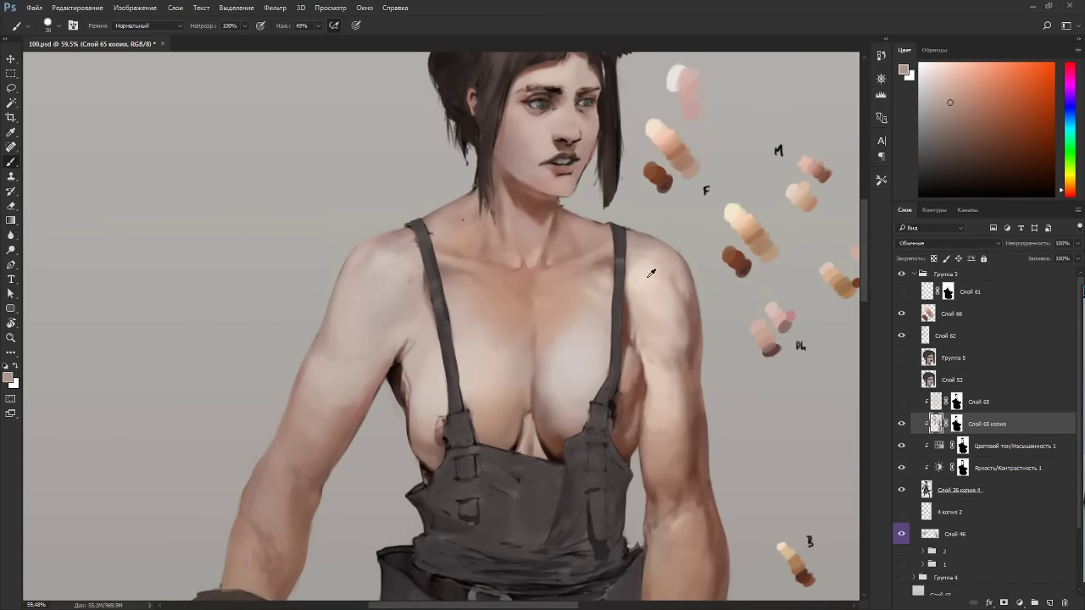
{"action": "left_click", "coordinate": [651, 273], "text": "alt"}
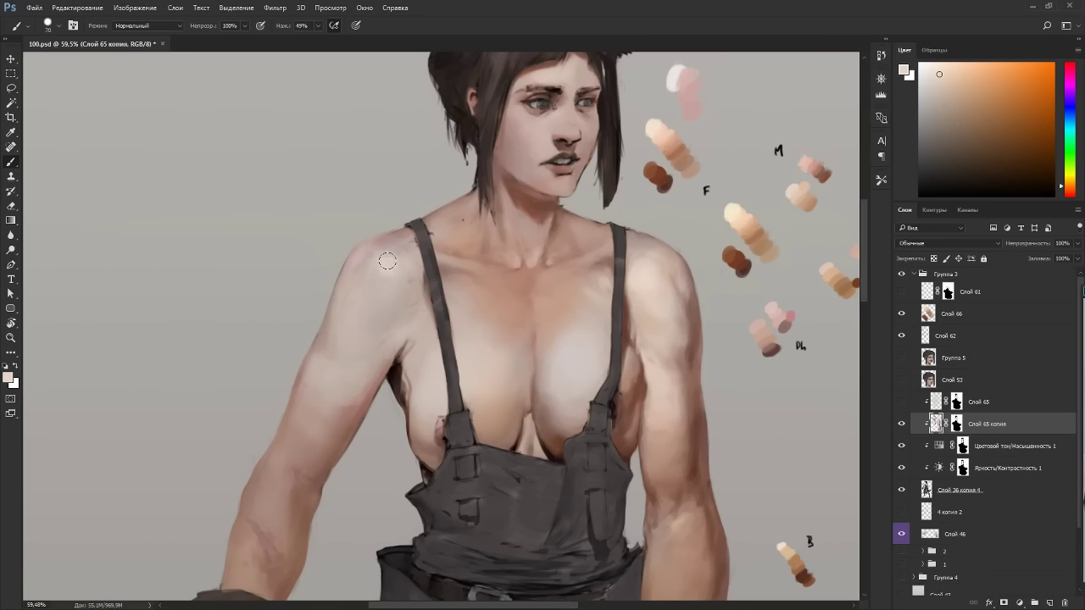
{"action": "mouse_move", "coordinate": [387, 261]}
{"action": "left_mouse_down"}
{"action": "mouse_move", "coordinate": [371, 263]}
{"action": "mouse_move", "coordinate": [393, 286]}
{"action": "mouse_move", "coordinate": [354, 309]}
{"action": "left_mouse_up"}
{"action": "left_click", "coordinate": [370, 296], "text": "alt"}
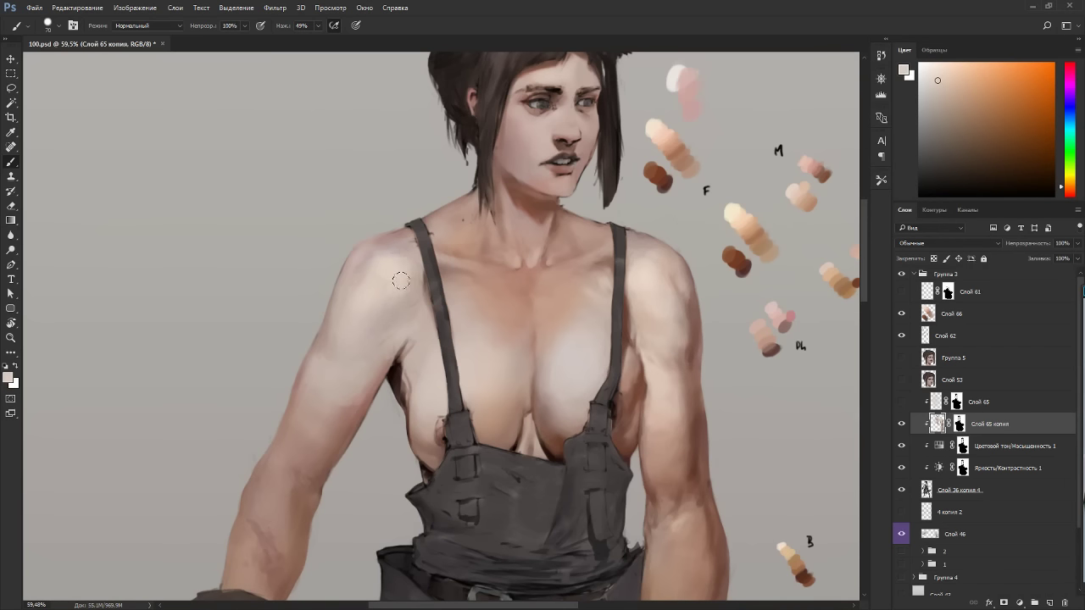
{"action": "key", "text": "bracketleft"}
Blend the skin around the character's right armpit and side of the chest with sampled beige and brown tones.
{"action": "key", "text": "r"}
{"action": "left_click_drag", "start_coordinate": [525, 308], "coordinate": [404, 302]}
{"action": "key", "text": "b"}
{"action": "left_click", "coordinate": [447, 346], "text": "alt"}
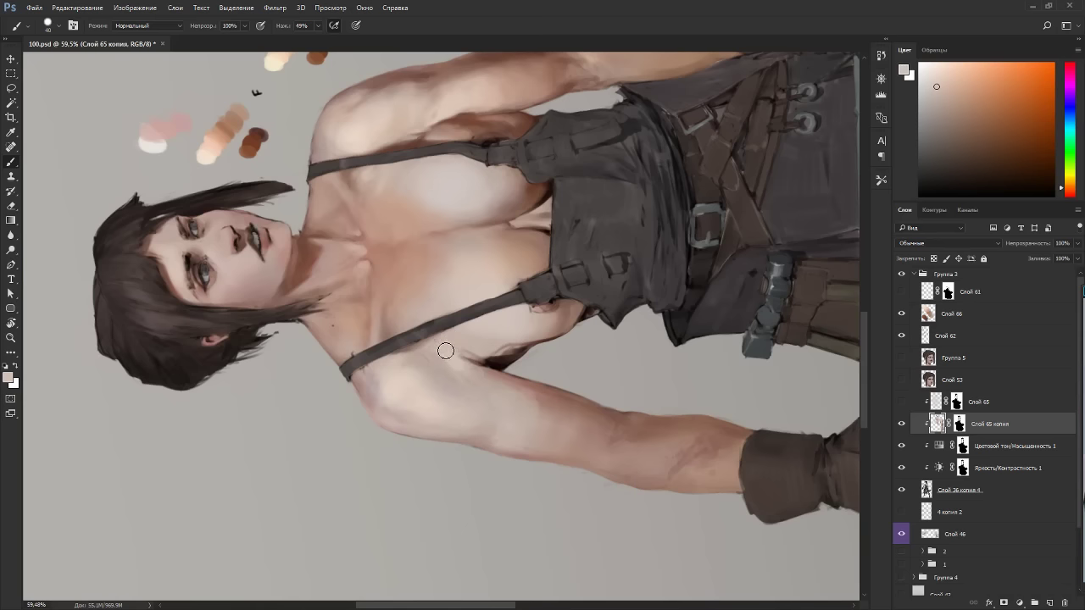
{"action": "key", "text": "Escape"}
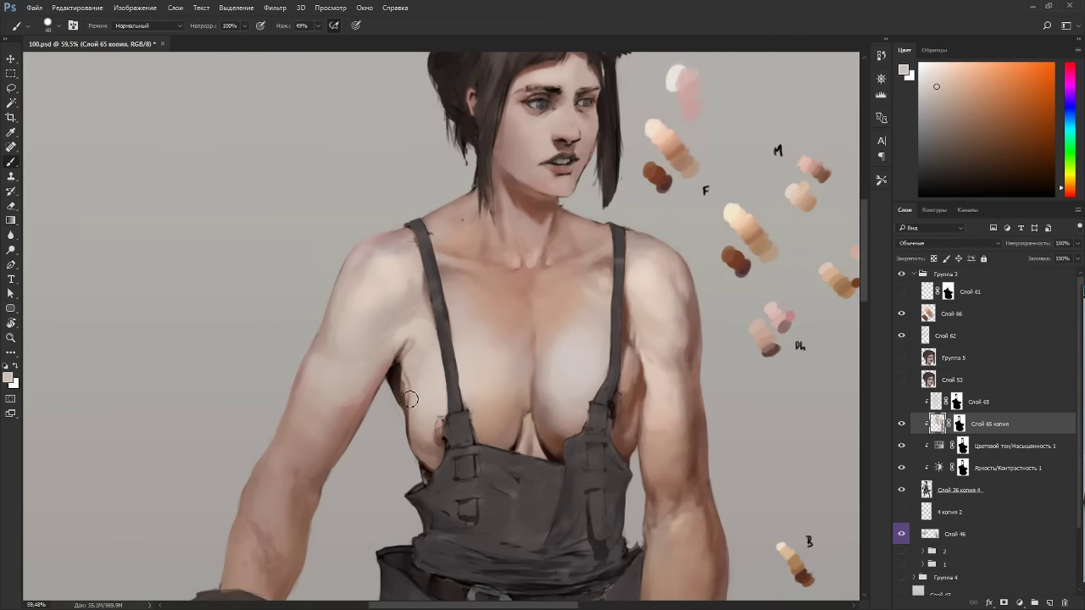
{"action": "left_click", "coordinate": [416, 375], "text": "alt"}
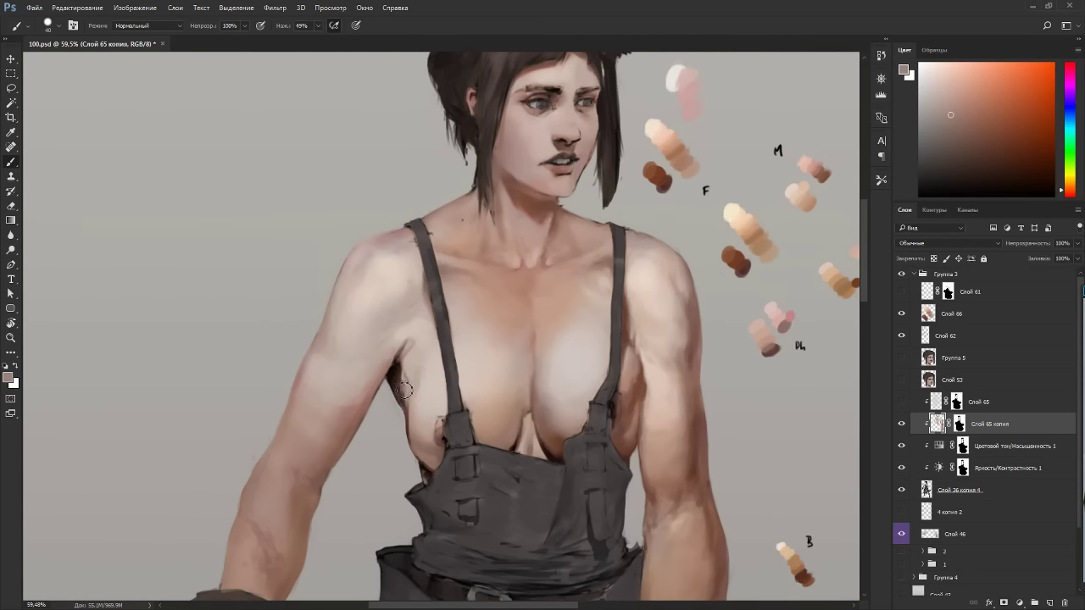
{"action": "left_click", "coordinate": [396, 373], "text": "alt"}
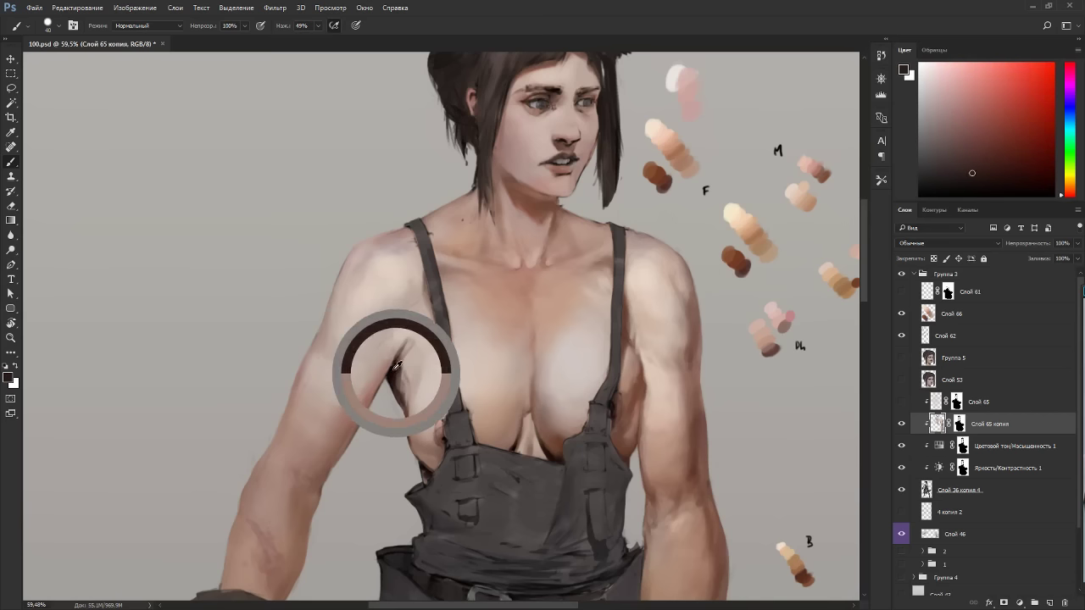
Deepen the shadow between the character's left arm and torso with sampled tones and a dark reddish-brown palette swatch.
{"action": "left_click", "coordinate": [643, 394], "text": "alt"}
{"action": "left_click", "coordinate": [748, 267], "text": "alt"}
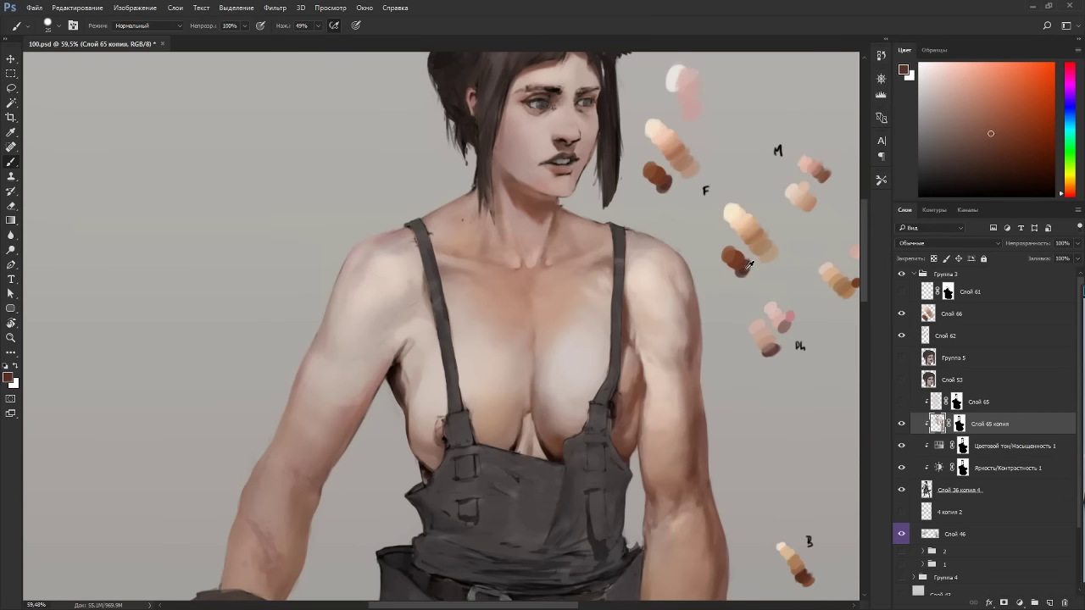
{"action": "key", "text": "["}
{"action": "key", "text": "["}
{"action": "key", "text": "["}
{"action": "key", "text": "["}
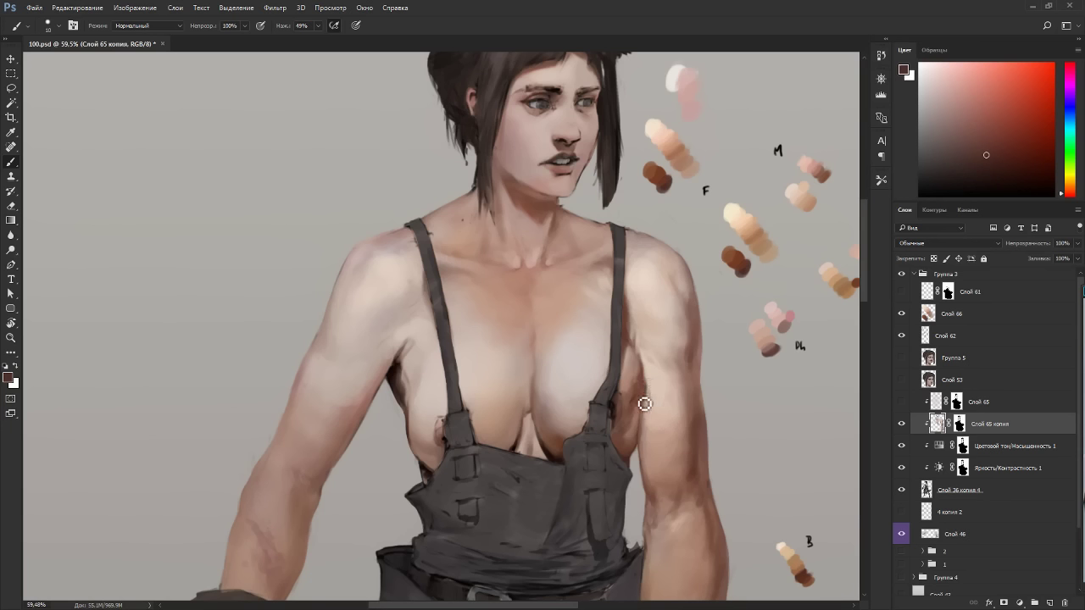
{"action": "key", "text": "bracketright"}
{"action": "key", "text": "bracketright"}
{"action": "left_click", "coordinate": [618, 443], "text": "alt"}
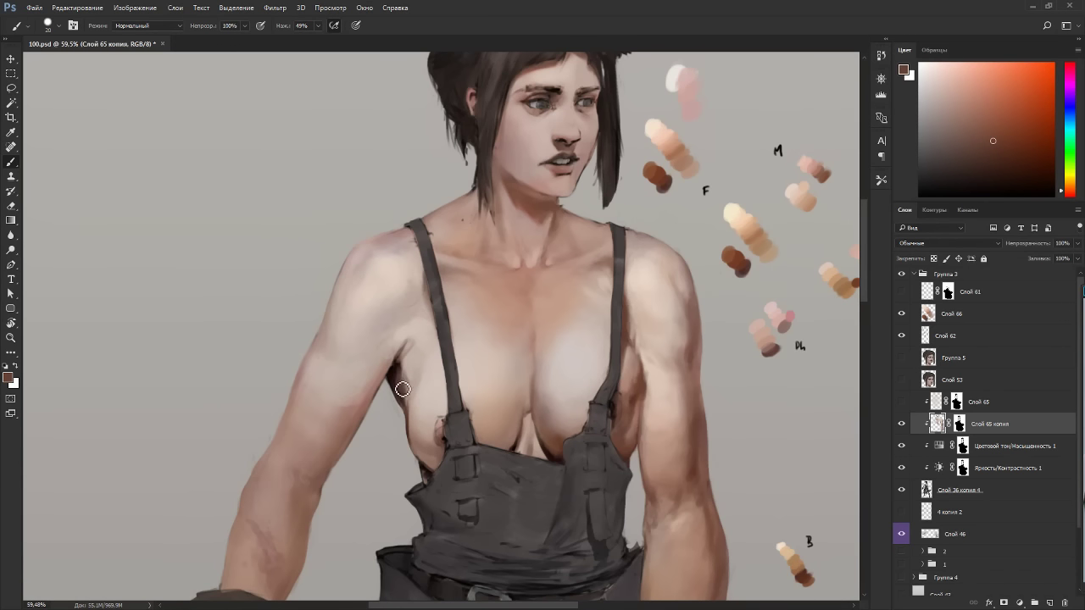
Warm the shadow along the character's right armpit and side with reddish-brown tones sampled from beneath the chest.
{"action": "mouse_move", "coordinate": [403, 389]}
{"action": "left_mouse_down"}
{"action": "mouse_move", "coordinate": [402, 364]}
{"action": "mouse_move", "coordinate": [397, 375]}
{"action": "left_mouse_up"}
{"action": "left_click", "coordinate": [556, 440], "text": "alt"}
{"action": "mouse_move", "coordinate": [403, 391]}
{"action": "left_mouse_down"}
{"action": "mouse_move", "coordinate": [397, 379]}
{"action": "mouse_move", "coordinate": [412, 391]}
{"action": "mouse_move", "coordinate": [414, 442]}
{"action": "mouse_move", "coordinate": [436, 455]}
{"action": "mouse_move", "coordinate": [423, 454]}
{"action": "left_mouse_up"}
{"action": "left_click", "coordinate": [399, 369], "text": "alt"}
{"action": "left_click", "coordinate": [395, 377], "text": "alt"}
{"action": "left_click", "coordinate": [415, 415], "text": "alt"}
{"action": "left_click", "coordinate": [418, 443], "text": "alt"}
{"action": "left_click", "coordinate": [563, 433], "text": "alt"}
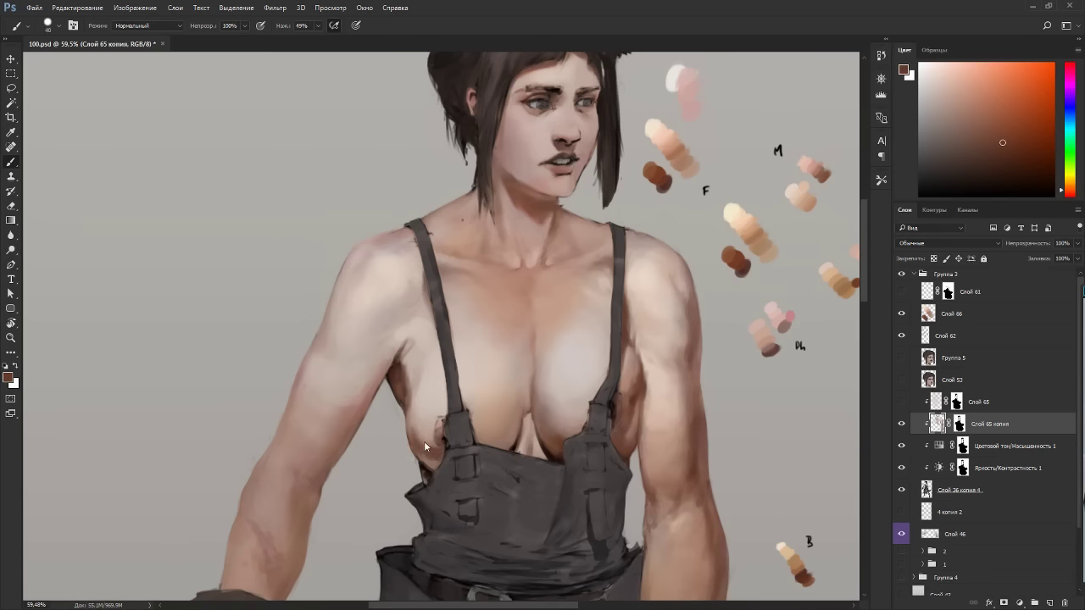
Soften the shading along the center of the chest with sampled mid-brown skin tones.
{"action": "left_click", "coordinate": [479, 389], "text": "alt"}
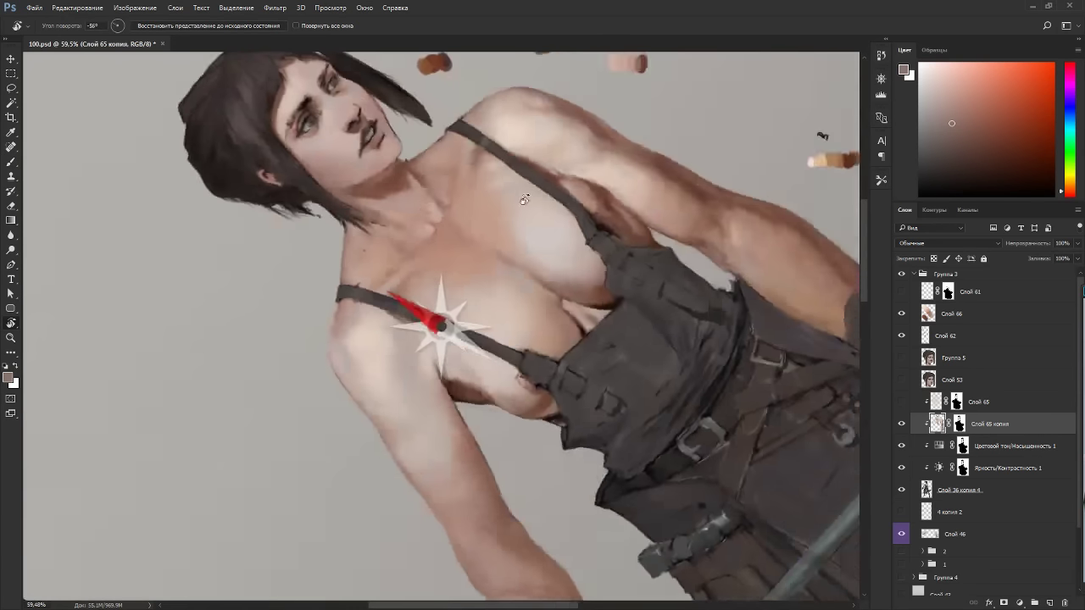
{"action": "key", "text": "r"}
{"action": "mouse_move", "coordinate": [437, 449]}
{"action": "left_mouse_down"}
{"action": "mouse_move", "coordinate": [522, 252]}
{"action": "mouse_move", "coordinate": [507, 249]}
{"action": "mouse_move", "coordinate": [517, 252]}
{"action": "left_mouse_up"}
{"action": "left_click", "coordinate": [514, 237], "text": "alt"}
{"action": "left_click", "coordinate": [500, 255], "text": "alt"}
{"action": "left_click", "coordinate": [507, 220], "text": "alt"}
{"action": "mouse_move", "coordinate": [506, 215]}
{"action": "left_mouse_down"}
{"action": "mouse_move", "coordinate": [519, 230]}
{"action": "mouse_move", "coordinate": [513, 215]}
{"action": "left_mouse_up"}
{"action": "left_click", "coordinate": [516, 218], "text": "alt"}
{"action": "left_click", "coordinate": [516, 218], "text": "alt"}
{"action": "key", "text": "r"}
{"action": "mouse_move", "coordinate": [587, 251]}
{"action": "left_mouse_down"}
{"action": "mouse_move", "coordinate": [629, 369]}
{"action": "mouse_move", "coordinate": [538, 462]}
{"action": "left_mouse_up"}
Shade the lower outer edge of the chest on the character's right side with a smaller brush and sampled brown tones.
{"action": "left_click", "coordinate": [591, 485], "text": "alt"}
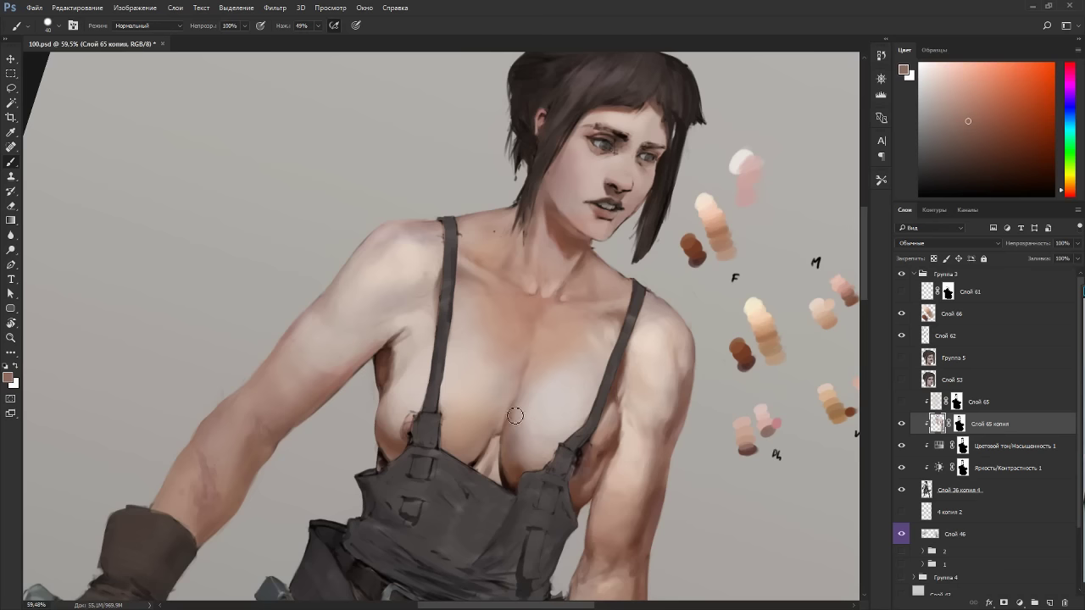
{"action": "mouse_move", "coordinate": [395, 454]}
{"action": "left_mouse_down"}
{"action": "mouse_move", "coordinate": [382, 440]}
{"action": "mouse_move", "coordinate": [396, 455]}
{"action": "left_mouse_up"}
{"action": "key", "text": "bracketleft"}
{"action": "key", "text": "bracketleft"}
{"action": "key", "text": "bracketleft"}
{"action": "left_click", "coordinate": [388, 441], "text": "alt"}
{"action": "left_click", "coordinate": [406, 444], "text": "alt"}
{"action": "left_click", "coordinate": [750, 364], "text": "alt"}
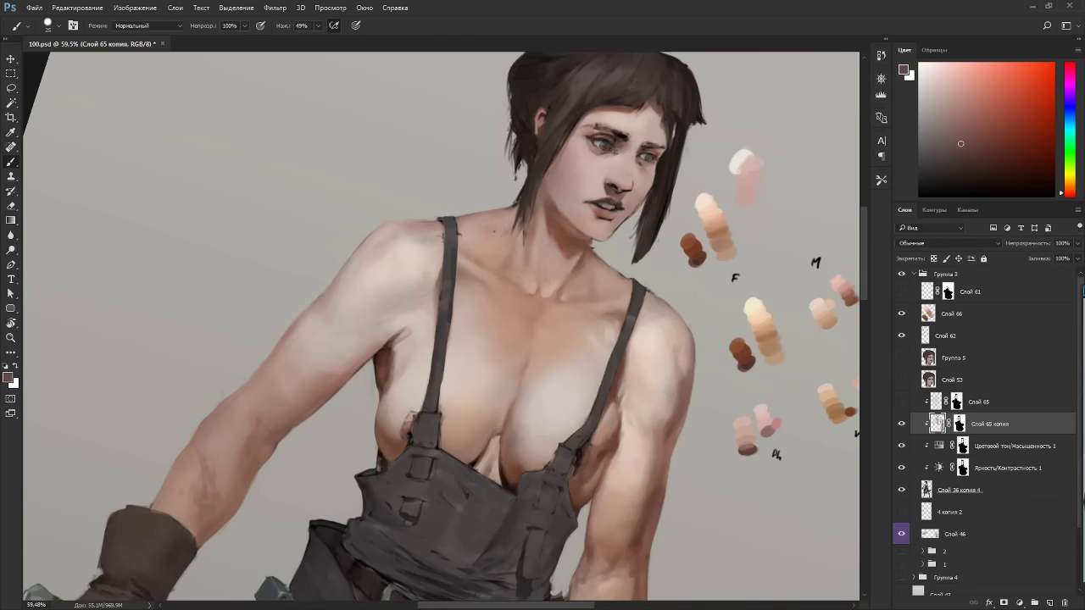
Darken the shadow where the character's right side meets the overalls using the F palette's dark swatch and a sampled near-black tone.
{"action": "left_click", "coordinate": [693, 263], "text": "alt"}
{"action": "key", "text": "r"}
{"action": "mouse_move", "coordinate": [543, 437]}
{"action": "left_mouse_down"}
{"action": "mouse_move", "coordinate": [598, 373]}
{"action": "mouse_move", "coordinate": [568, 293]}
{"action": "left_mouse_up"}
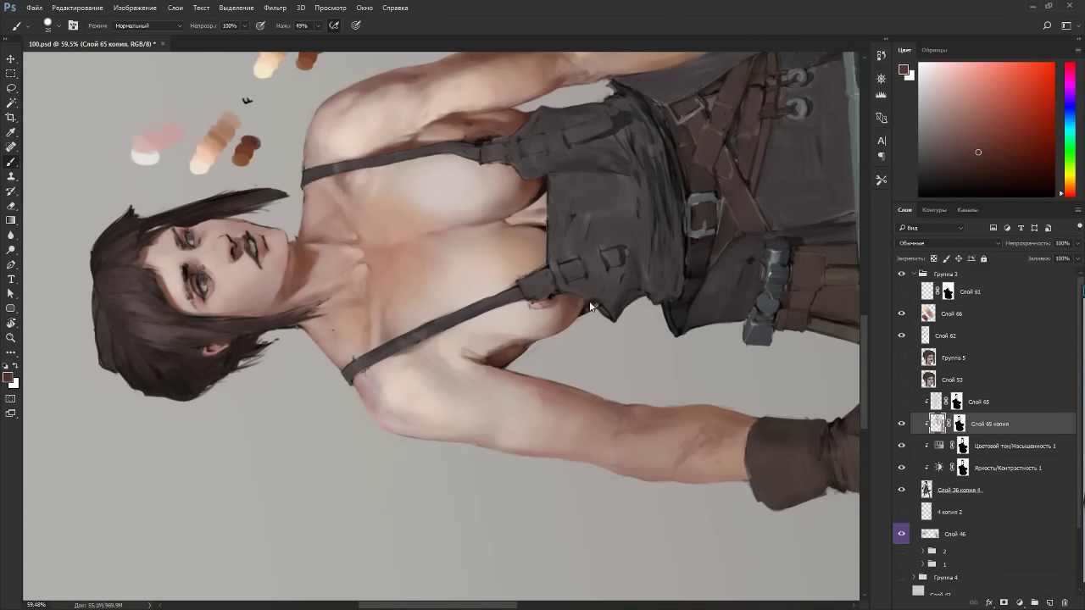
{"action": "key", "text": "Escape"}
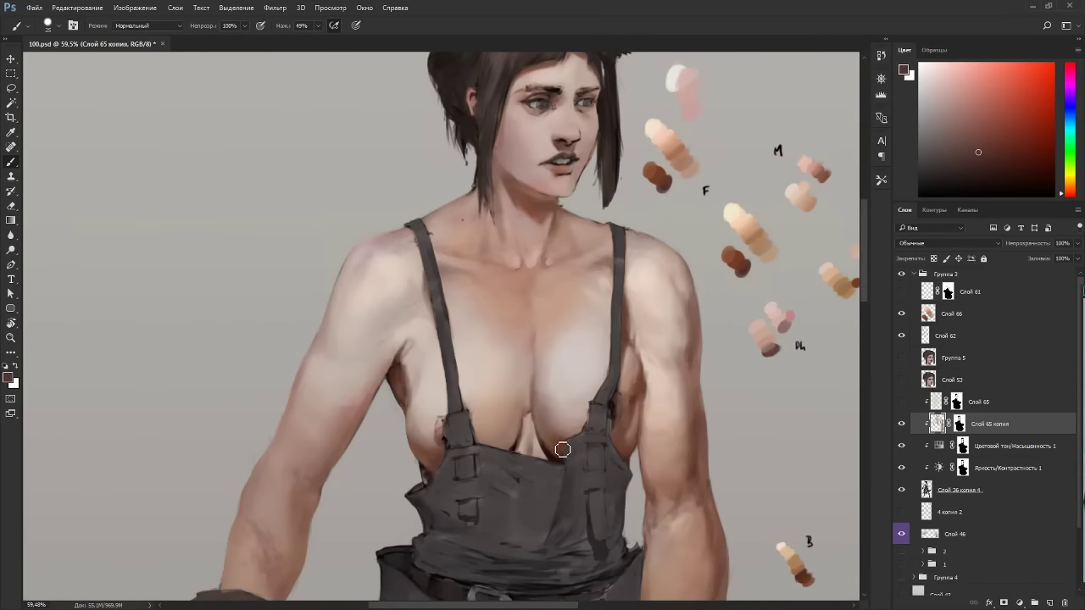
{"action": "left_click", "coordinate": [428, 475], "text": "alt"}
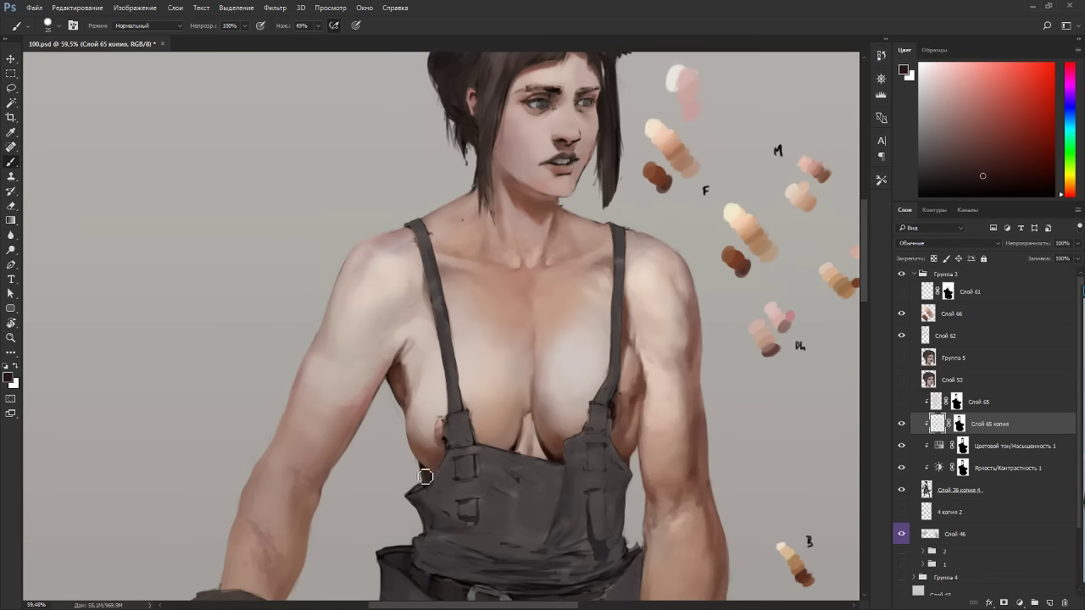
Examine the whole figure to judge the updated chest and arm shading.
{"action": "scroll", "coordinate": [530, 458], "scroll_direction": "down", "scroll_amount": 6}
{"action": "key", "text": "ctrl+0"}
{"action": "key", "text": "r"}
{"action": "left_click_drag", "start_coordinate": [674, 402], "coordinate": [669, 286]}
{"action": "key", "text": "Escape"}
{"action": "scroll", "coordinate": [403, 212], "scroll_direction": "up", "scroll_amount": 12}
{"action": "key", "text": "b"}
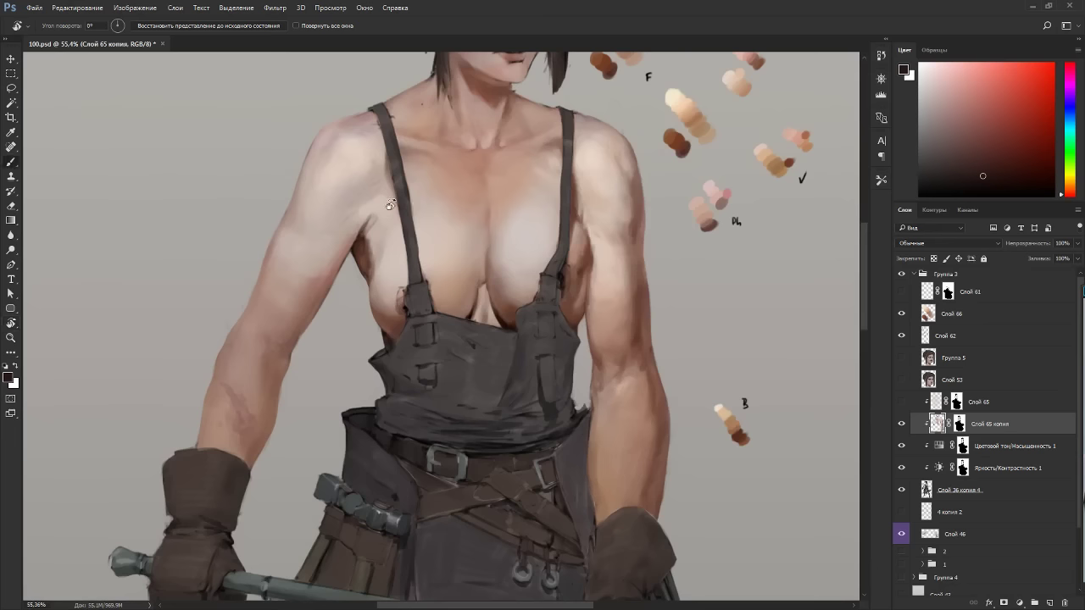
Warm the character's right shoulder beside the strap with M palette swatches and sampled skin tones, using a larger brush.
{"action": "left_click", "coordinate": [368, 190], "text": "alt"}
{"action": "left_click_drag", "start_coordinate": [648, 122], "coordinate": [657, 232]}
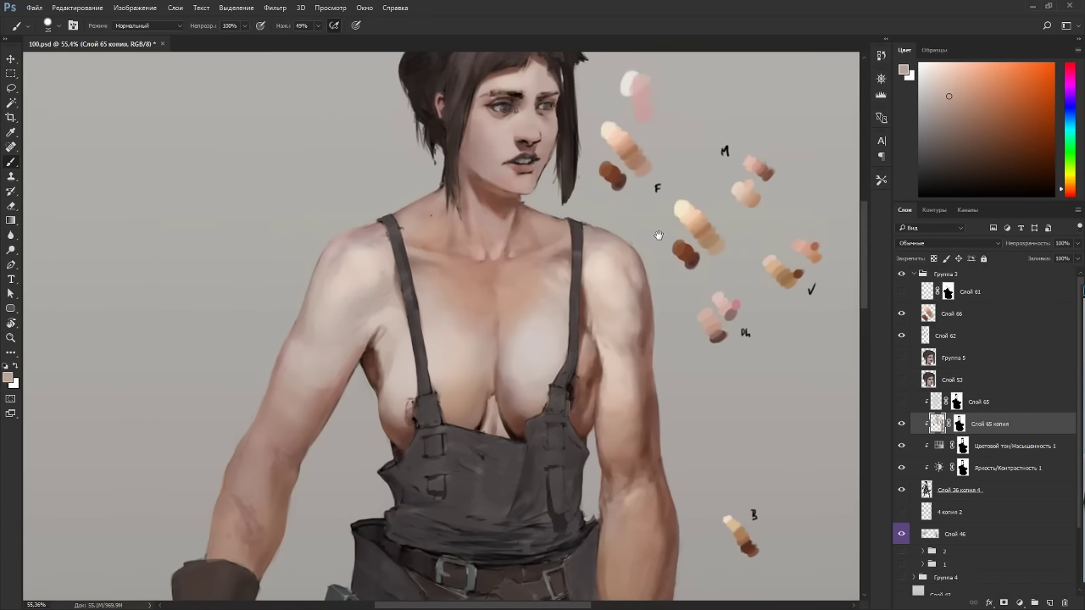
{"action": "left_click", "coordinate": [750, 198], "text": "alt"}
{"action": "key", "text": "bracketright"}
{"action": "key", "text": "bracketright"}
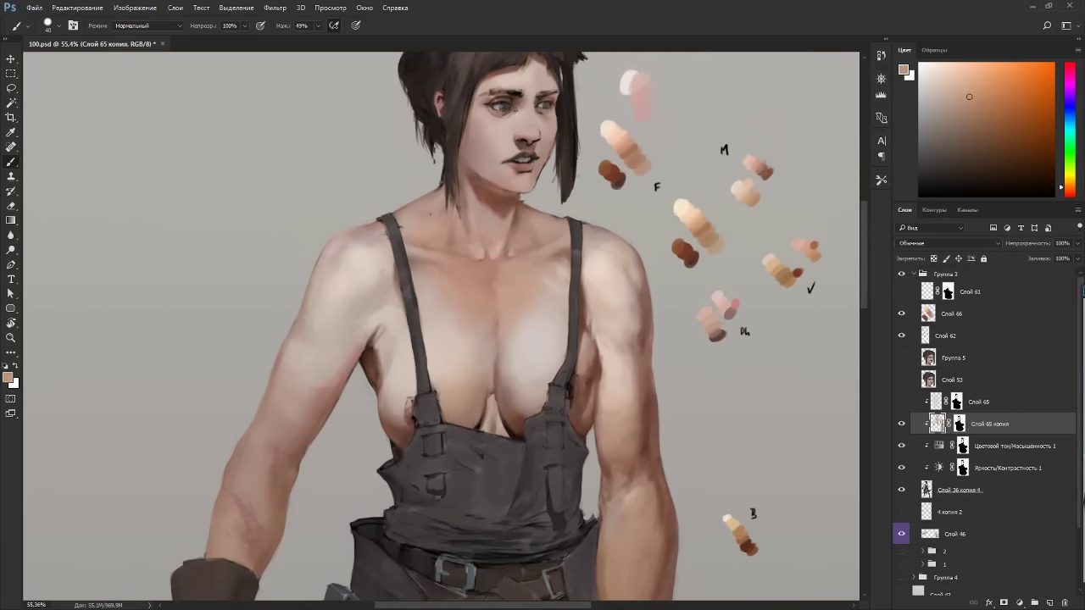
{"action": "left_click", "coordinate": [765, 174], "text": "alt"}
{"action": "left_click", "coordinate": [385, 285], "text": "alt"}
{"action": "left_click", "coordinate": [390, 295], "text": "alt"}
Darken the fold between the character's right shoulder and armpit with sampled brown tones.
{"action": "key", "text": "r"}
{"action": "left_click_drag", "start_coordinate": [445, 320], "coordinate": [385, 301]}
{"action": "left_click", "coordinate": [417, 391], "text": "alt"}
{"action": "left_click", "coordinate": [476, 391], "text": "alt"}
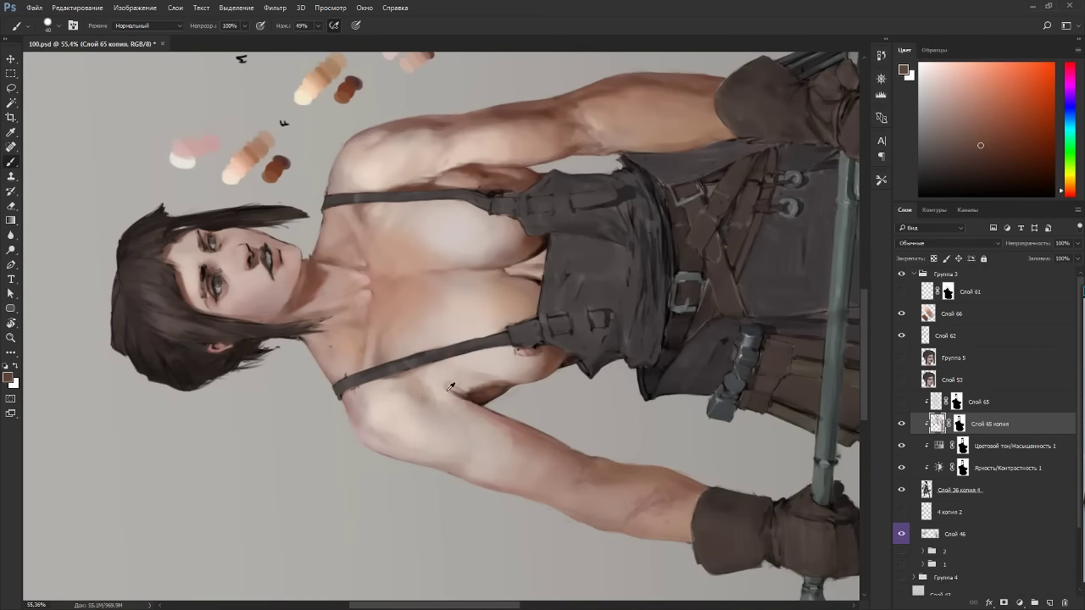
{"action": "left_click_drag", "start_coordinate": [425, 397], "coordinate": [419, 400]}
{"action": "key", "text": "Escape"}
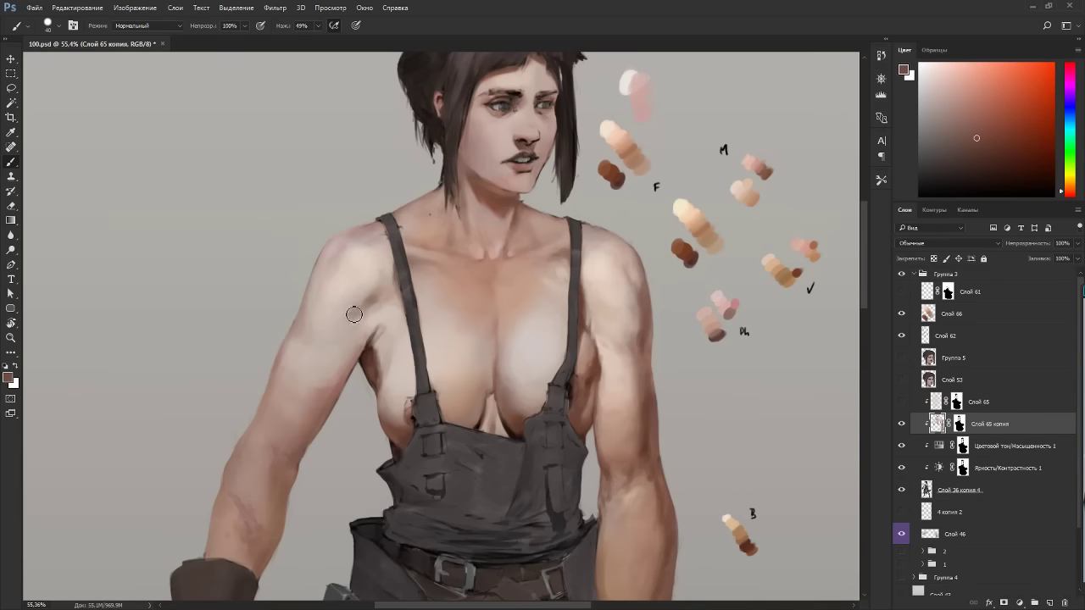
Soften the shoulder fold beside the overalls strap with sampled mid skin tones.
{"action": "left_click", "coordinate": [389, 293], "text": "alt"}
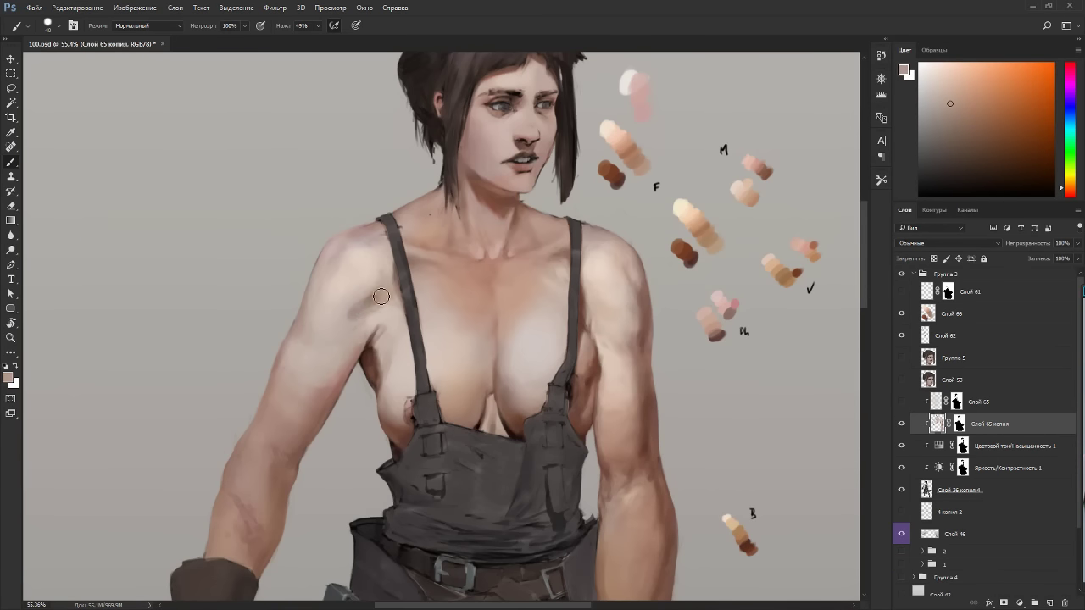
{"action": "left_click_drag", "start_coordinate": [370, 296], "coordinate": [422, 400]}
{"action": "left_click", "coordinate": [421, 400], "text": "alt"}
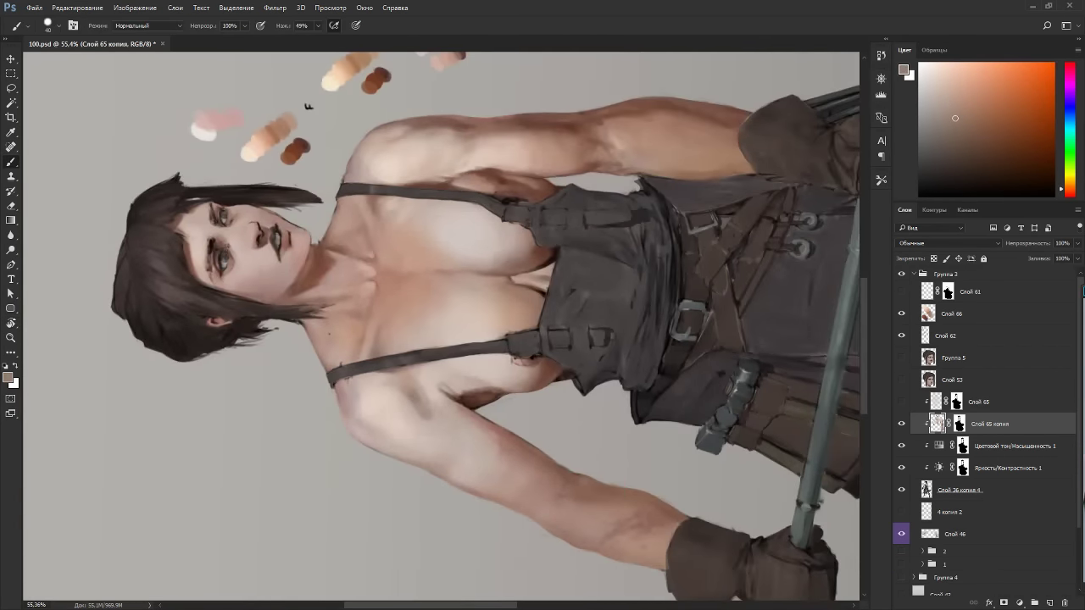
{"action": "left_click", "coordinate": [411, 407], "text": "alt"}
{"action": "left_click", "coordinate": [429, 417], "text": "alt"}
Refine the outer contour of the character's right shoulder with sampled pale and muted pink tones.
{"action": "key", "text": "r"}
{"action": "mouse_move", "coordinate": [500, 426]}
{"action": "left_mouse_down"}
{"action": "mouse_move", "coordinate": [528, 303]}
{"action": "mouse_move", "coordinate": [492, 254]}
{"action": "mouse_move", "coordinate": [441, 232]}
{"action": "mouse_move", "coordinate": [465, 247]}
{"action": "left_mouse_up"}
{"action": "key", "text": "r"}
{"action": "left_click_drag", "start_coordinate": [523, 223], "coordinate": [355, 157]}
{"action": "left_click", "coordinate": [347, 274], "text": "alt"}
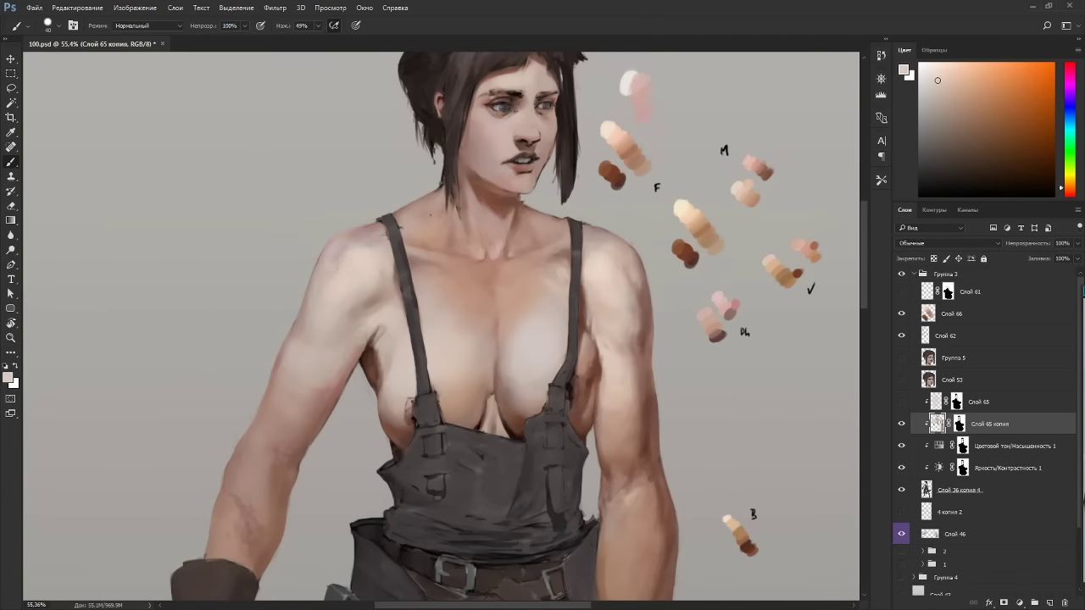
{"action": "left_click", "coordinate": [364, 236], "text": "alt"}
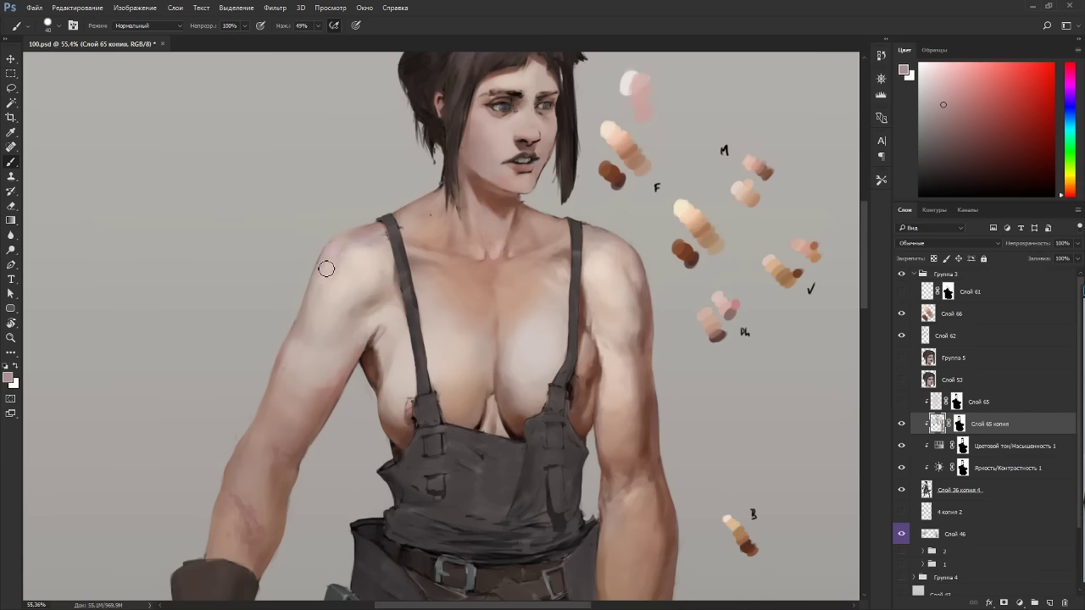
{"action": "left_click", "coordinate": [317, 289], "text": "alt"}
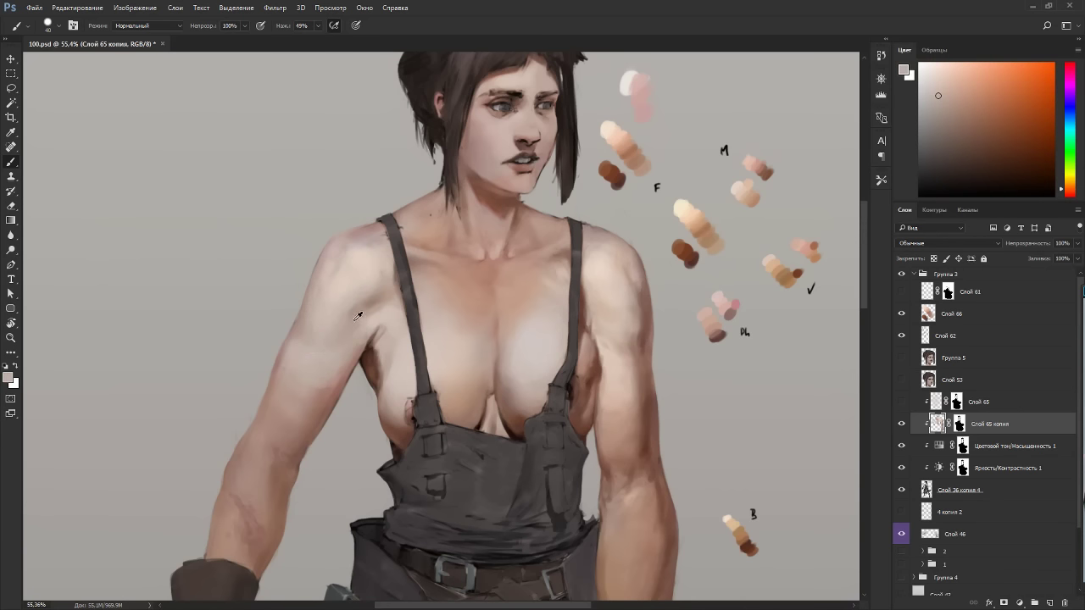
{"action": "left_click", "coordinate": [314, 339], "text": "alt"}
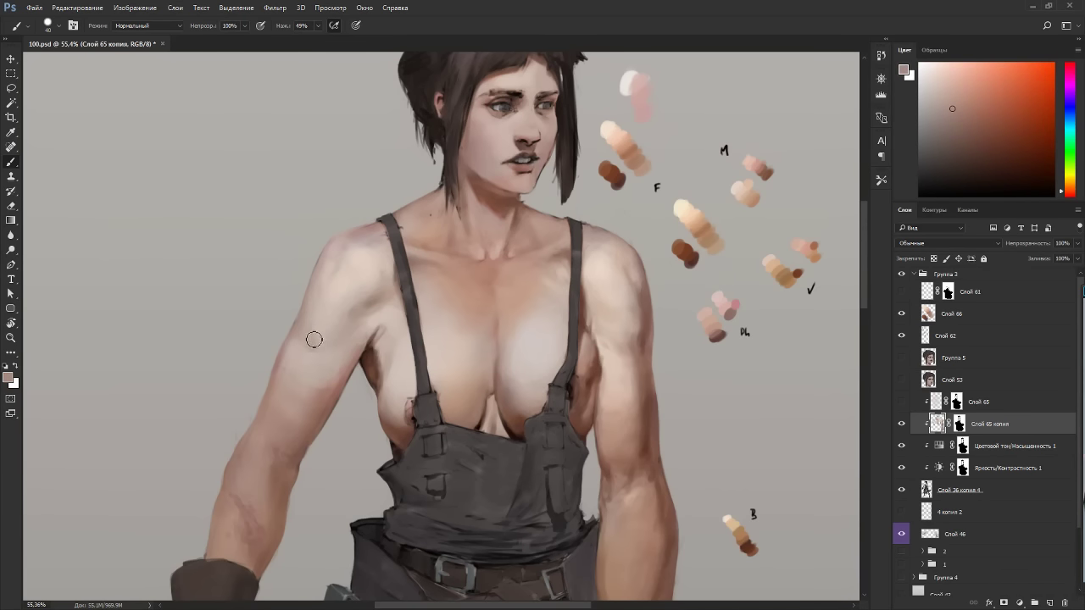
{"action": "left_click", "coordinate": [320, 307], "text": "alt"}
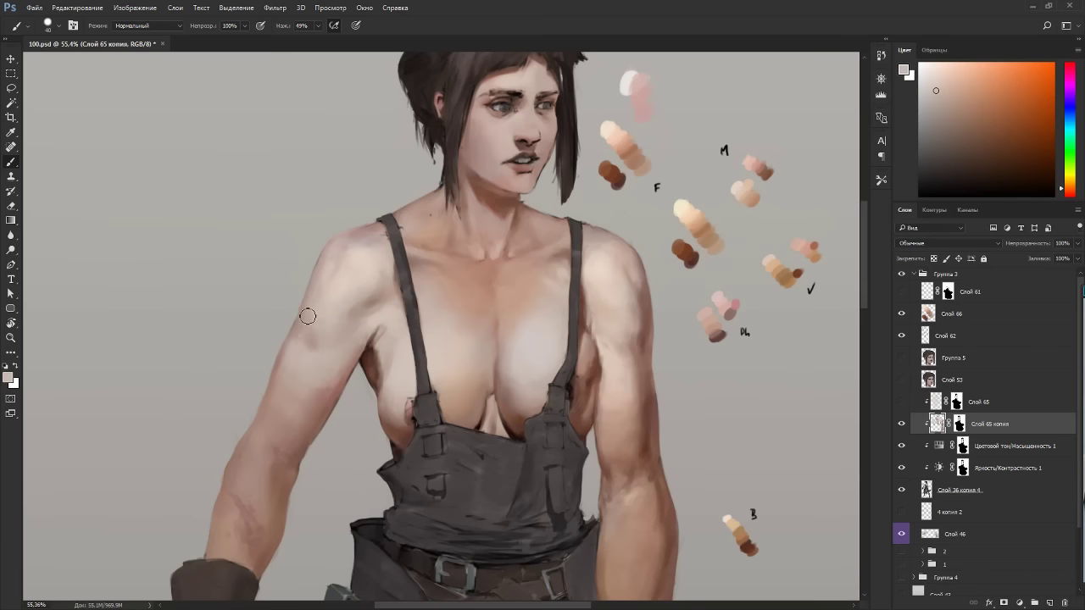
Paint the muscle break below the right shoulder on the outer upper arm with sampled greyish-pink tones.
{"action": "key", "text": "r"}
{"action": "left_click_drag", "start_coordinate": [462, 169], "coordinate": [240, 293]}
{"action": "key", "text": "Escape"}
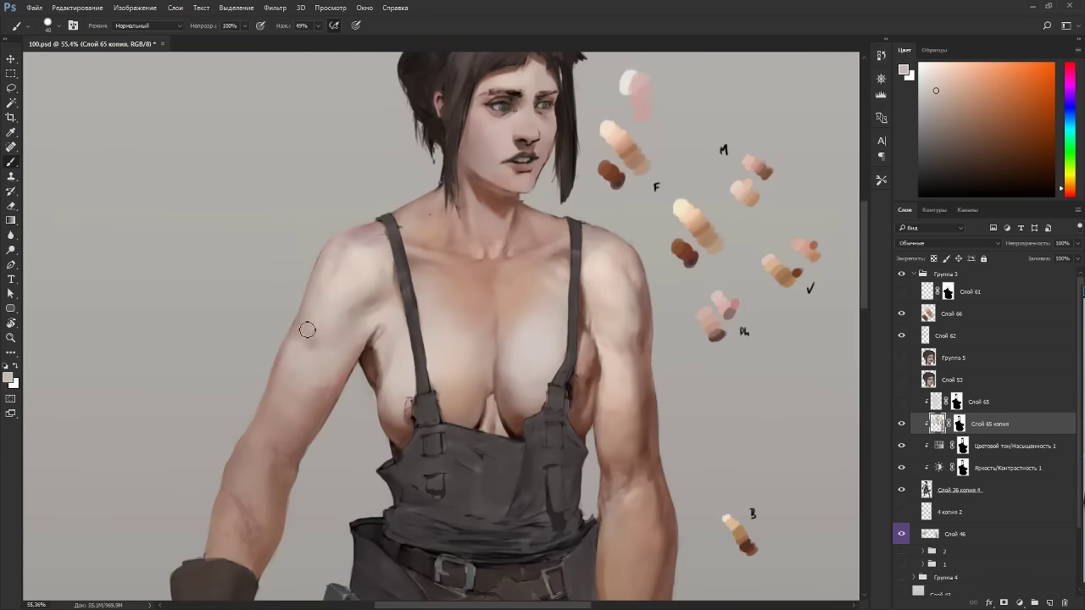
{"action": "left_click", "coordinate": [308, 335], "text": "alt"}
{"action": "left_click", "coordinate": [314, 332], "text": "alt"}
{"action": "left_click", "coordinate": [307, 345], "text": "alt"}
{"action": "left_click_drag", "start_coordinate": [312, 338], "coordinate": [324, 348]}
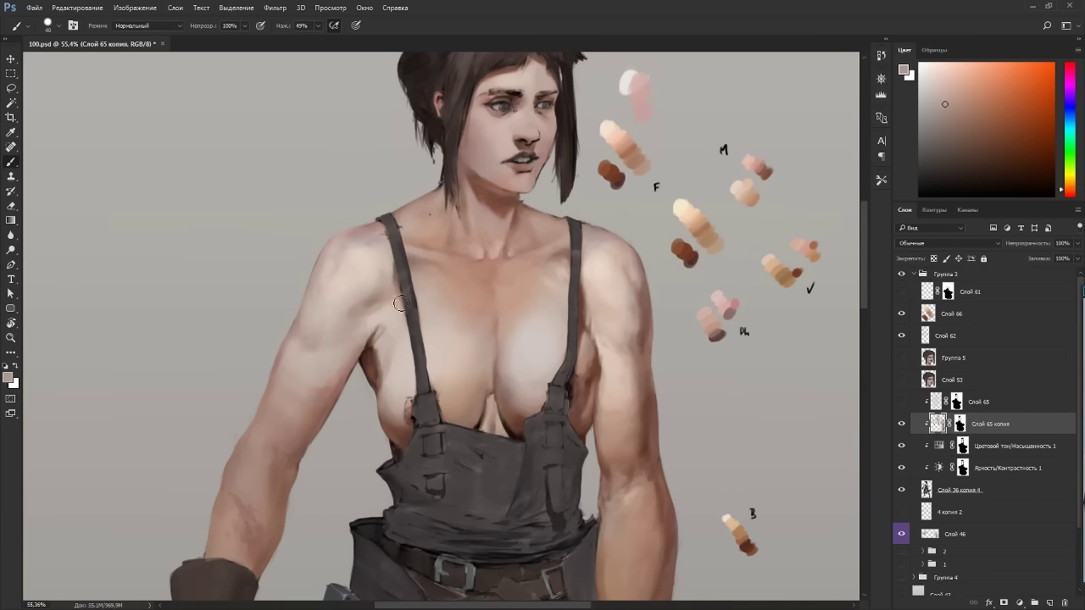
Lighten the outer side of the right upper arm with sampled pale tones and a brush enlarged to 60.
{"action": "left_click", "coordinate": [335, 308], "text": "alt"}
{"action": "key", "text": "r"}
{"action": "mouse_move", "coordinate": [327, 358]}
{"action": "left_mouse_down"}
{"action": "mouse_move", "coordinate": [451, 405]}
{"action": "mouse_move", "coordinate": [507, 404]}
{"action": "mouse_move", "coordinate": [523, 424]}
{"action": "left_mouse_up"}
{"action": "key", "text": "bracketright"}
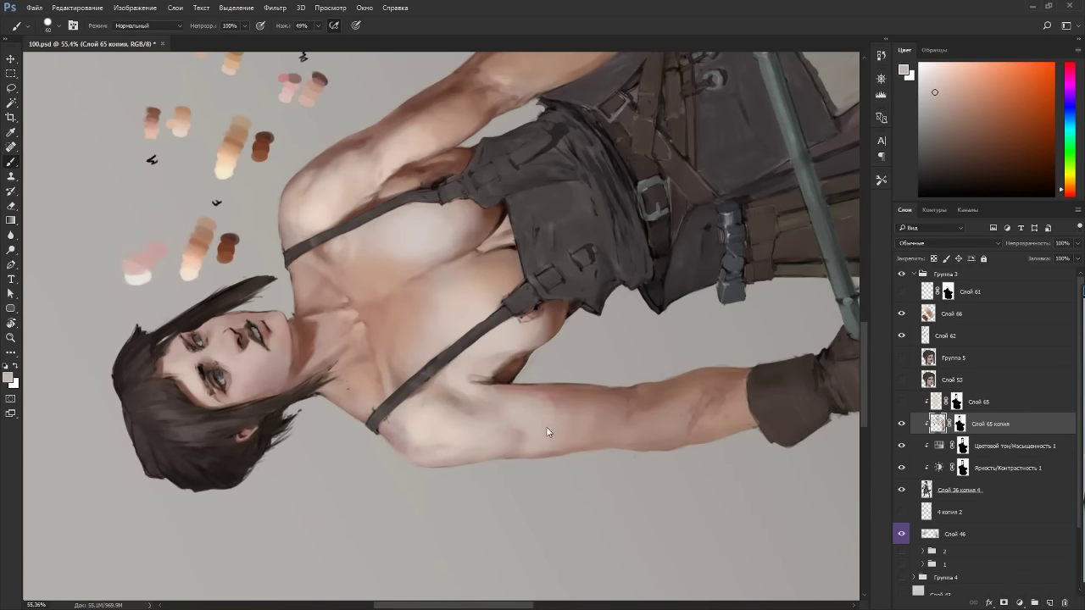
{"action": "key", "text": "Escape"}
{"action": "left_click", "coordinate": [310, 365], "text": "alt"}
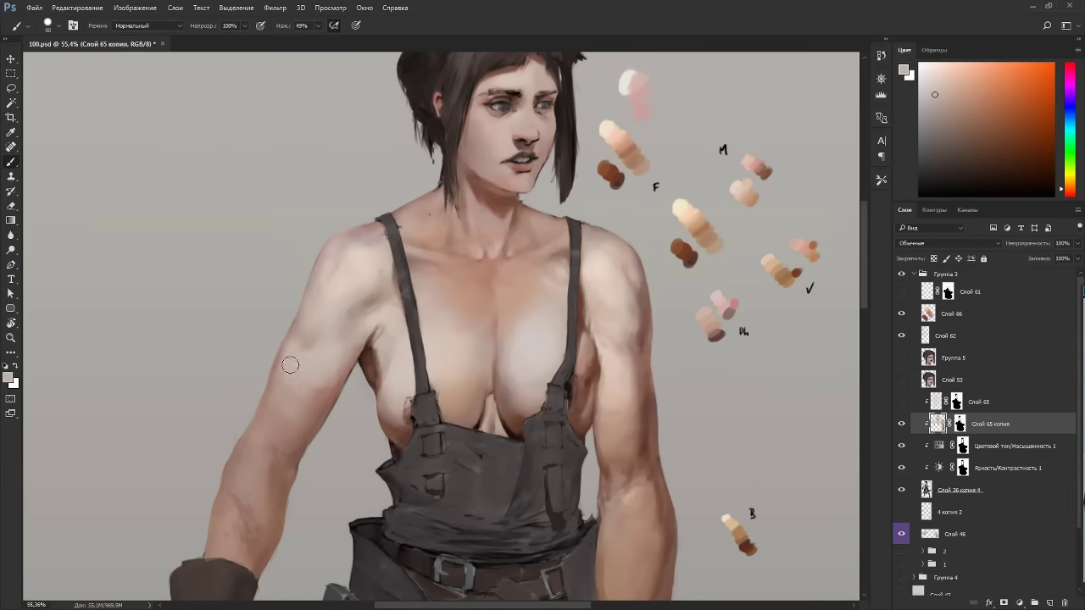
{"action": "left_click_drag", "start_coordinate": [284, 364], "coordinate": [282, 353]}
Smooth the transition between the right shoulder muscle and the biceps with sampled light skin tones.
{"action": "left_click", "coordinate": [314, 317], "text": "alt"}
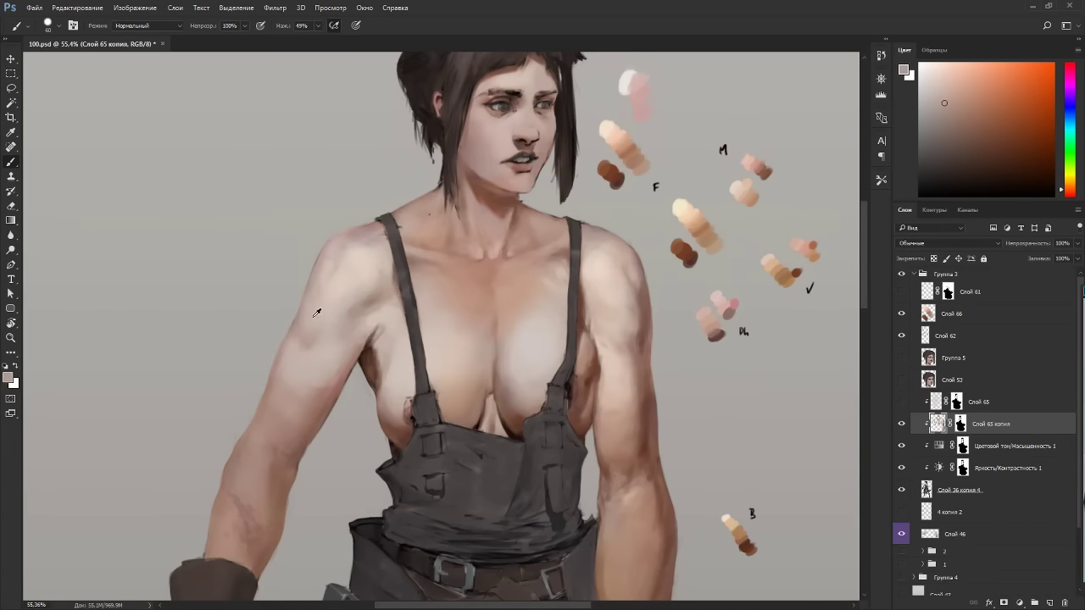
{"action": "left_click", "coordinate": [319, 317], "text": "alt"}
{"action": "mouse_move", "coordinate": [318, 306]}
{"action": "left_mouse_down"}
{"action": "mouse_move", "coordinate": [313, 294]}
{"action": "mouse_move", "coordinate": [304, 315]}
{"action": "left_mouse_up"}
{"action": "key", "text": "r"}
{"action": "mouse_move", "coordinate": [348, 231]}
{"action": "left_mouse_down"}
{"action": "mouse_move", "coordinate": [551, 399]}
{"action": "mouse_move", "coordinate": [562, 348]}
{"action": "left_mouse_up"}
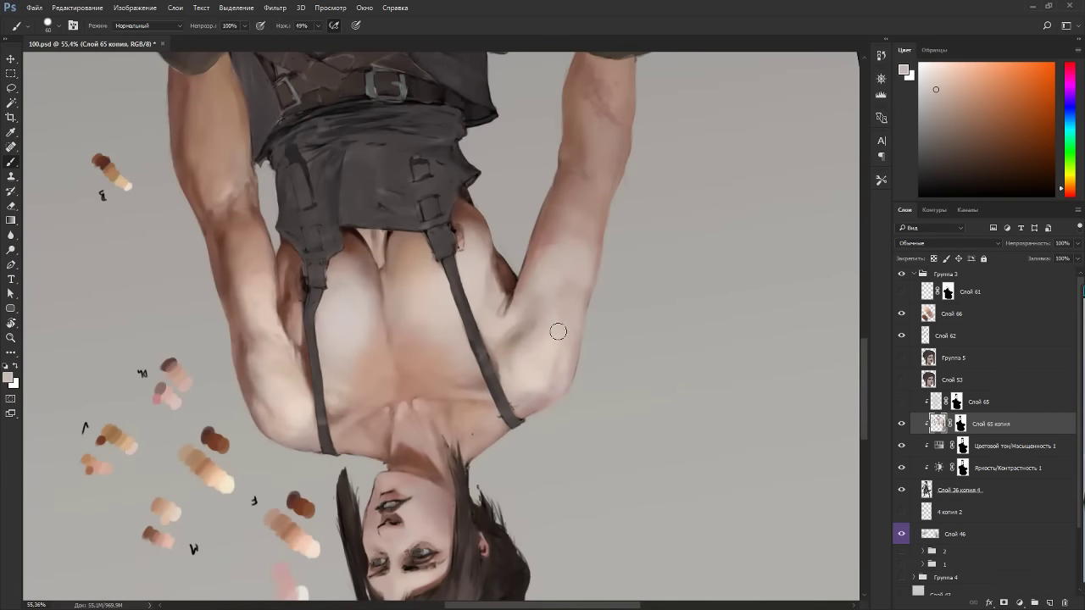
{"action": "left_click", "coordinate": [578, 287], "text": "alt"}
{"action": "key", "text": "Escape"}
{"action": "left_click", "coordinate": [344, 344], "text": "alt"}
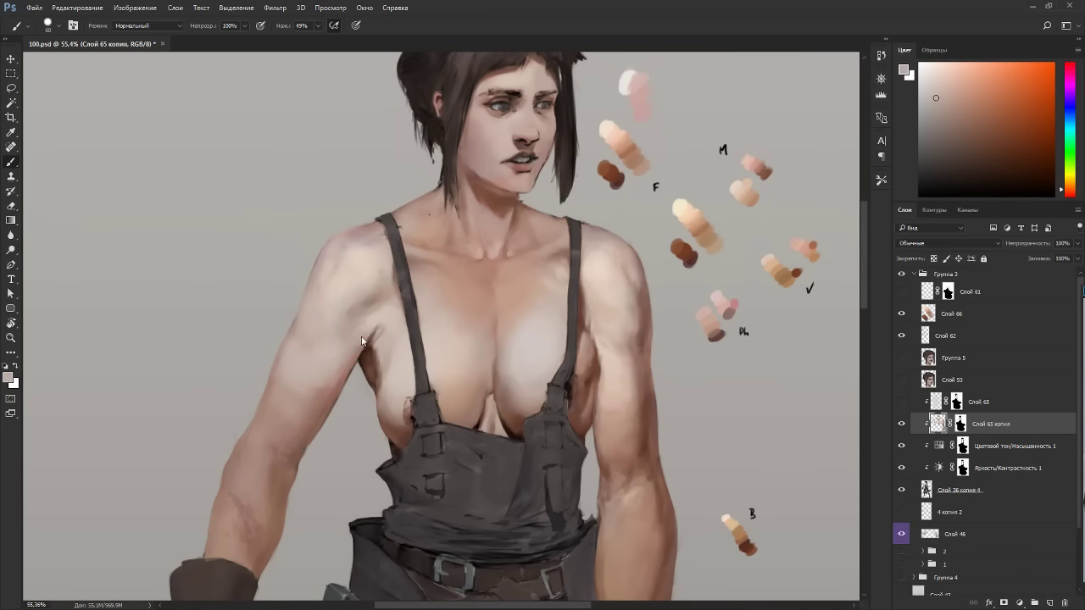
Build up the highlight on the right biceps with warm tones from the opposite arm and nearby pale skin tones.
{"action": "left_click", "coordinate": [624, 415], "text": "alt"}
{"action": "left_click", "coordinate": [624, 400], "text": "alt"}
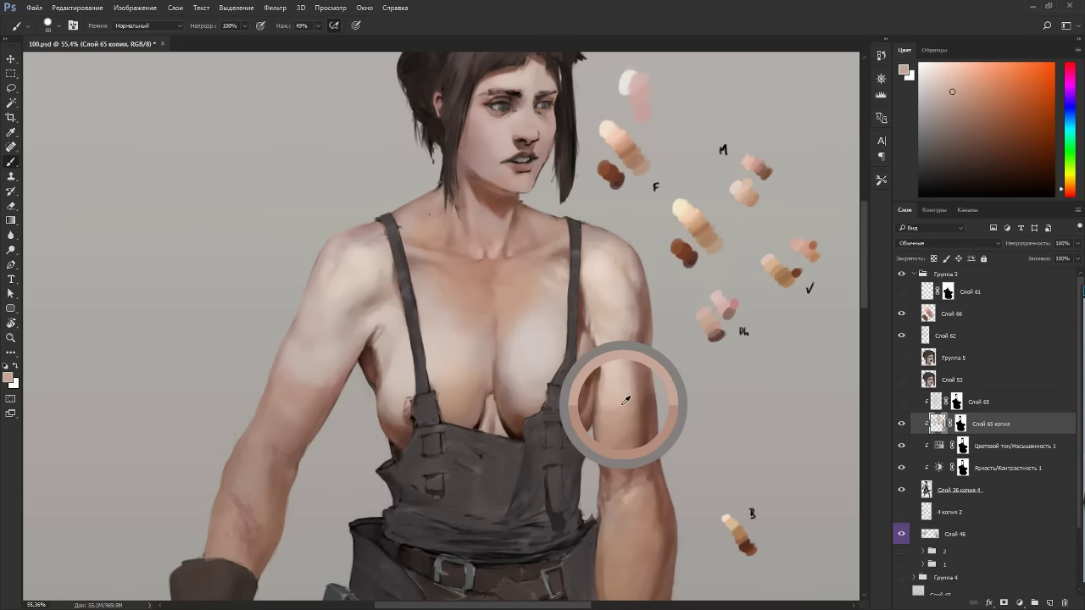
{"action": "left_click", "coordinate": [305, 355], "text": "alt"}
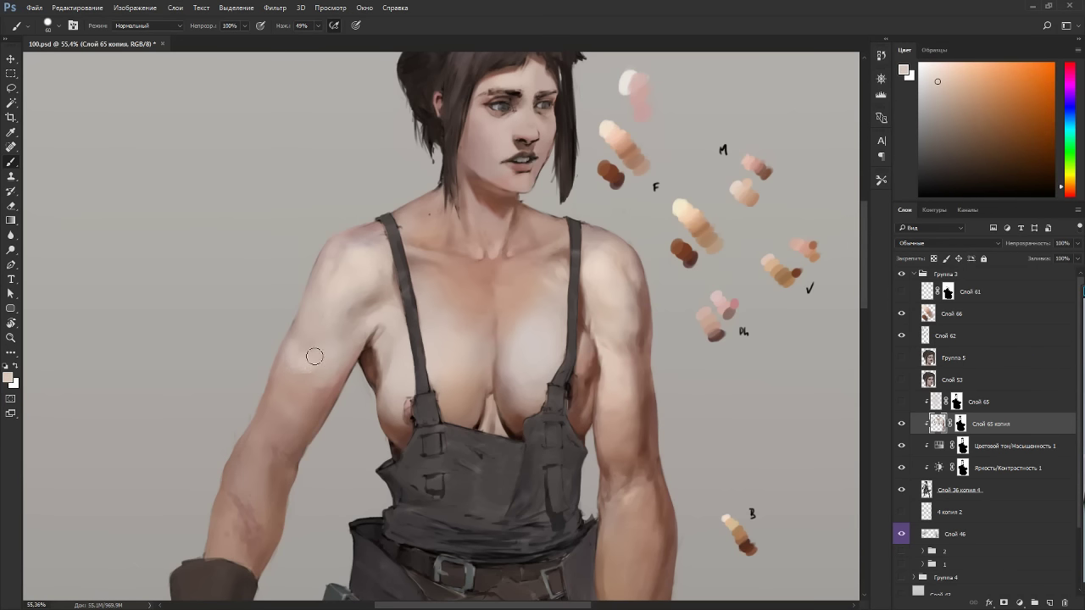
{"action": "left_click", "coordinate": [304, 327], "text": "alt"}
{"action": "left_click", "coordinate": [311, 344], "text": "alt"}
{"action": "left_click", "coordinate": [312, 361], "text": "alt"}
Blend the outer edge of the right upper arm above the biceps with sampled pinkish and beige tones.
{"action": "key", "text": "r"}
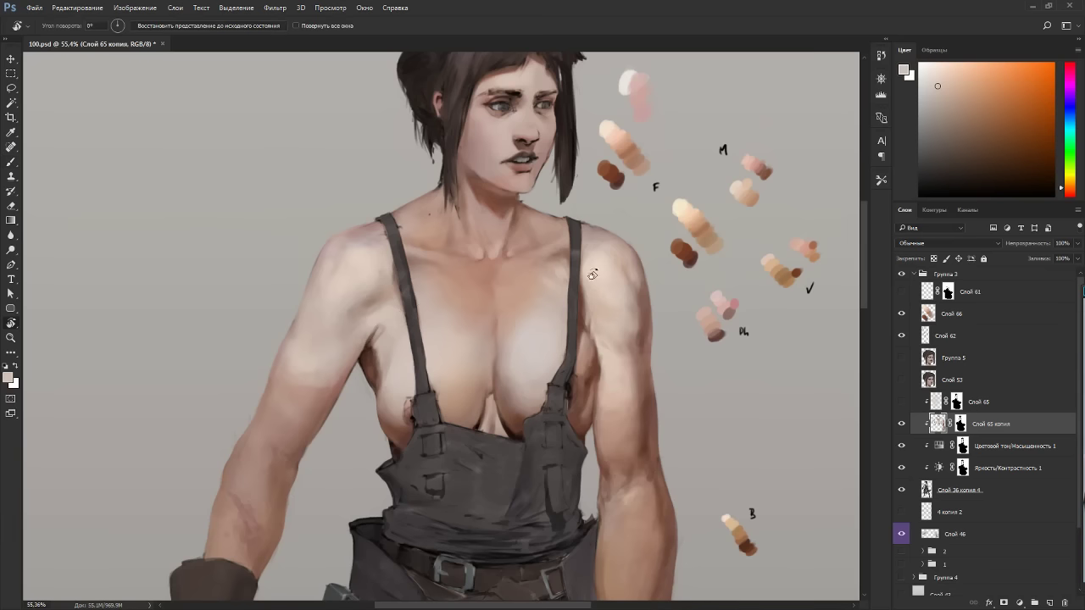
{"action": "left_click_drag", "start_coordinate": [339, 341], "coordinate": [540, 248]}
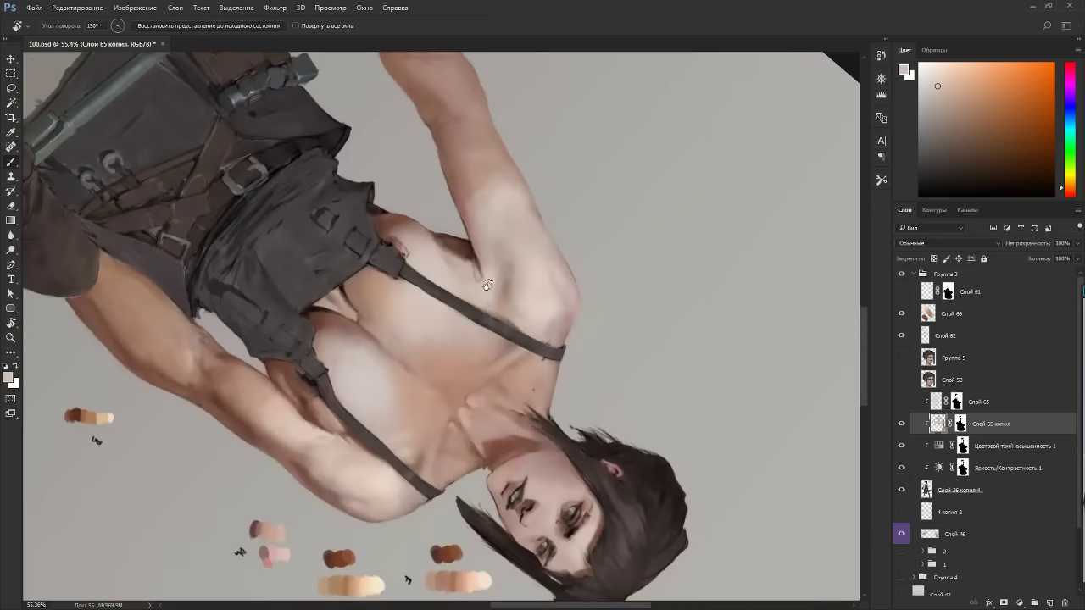
{"action": "left_click", "coordinate": [527, 184], "text": "alt"}
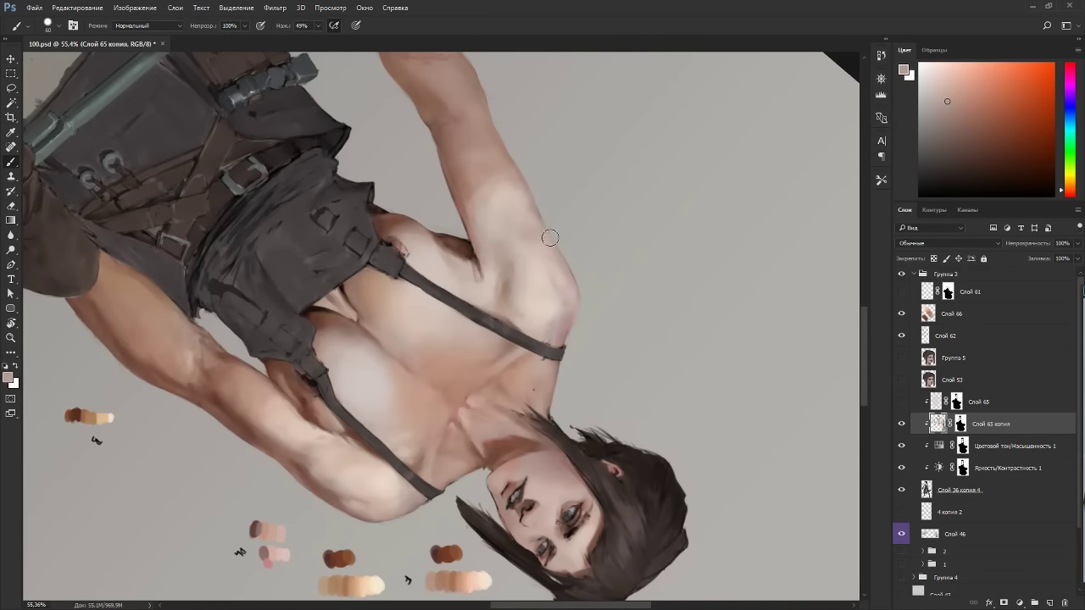
{"action": "key", "text": "Escape"}
{"action": "left_click", "coordinate": [328, 310], "text": "alt"}
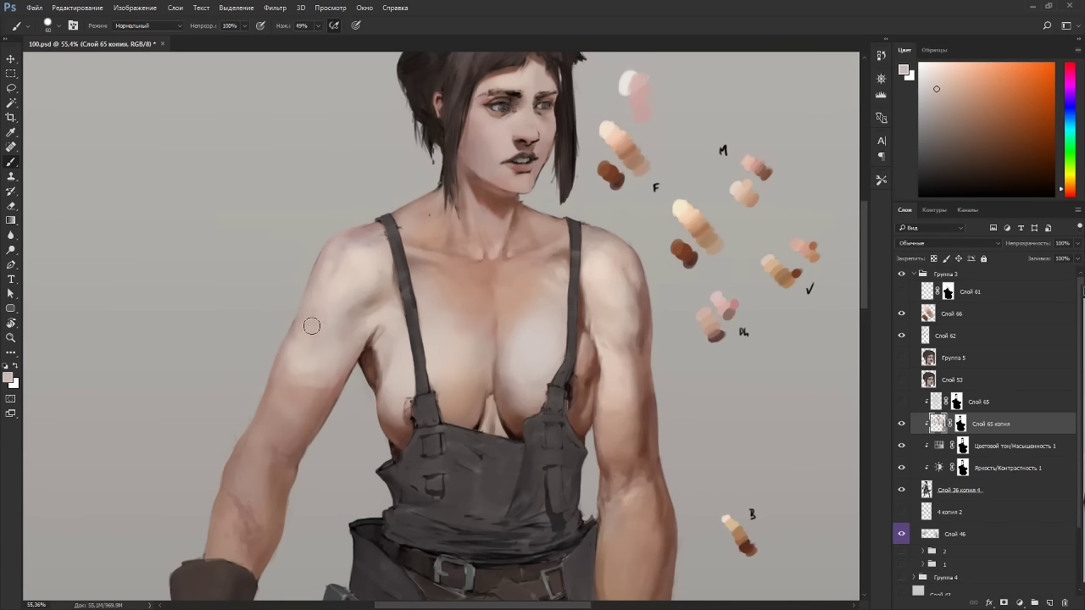
{"action": "left_click", "coordinate": [337, 322], "text": "alt"}
{"action": "left_click", "coordinate": [314, 315], "text": "alt"}
Check the arm against the whole figure and strengthen the lower edge of the right biceps highlight with a pale tone.
{"action": "scroll", "coordinate": [526, 216], "scroll_direction": "down", "scroll_amount": 9}
{"action": "key", "text": "r"}
{"action": "left_click_drag", "start_coordinate": [628, 308], "coordinate": [500, 153]}
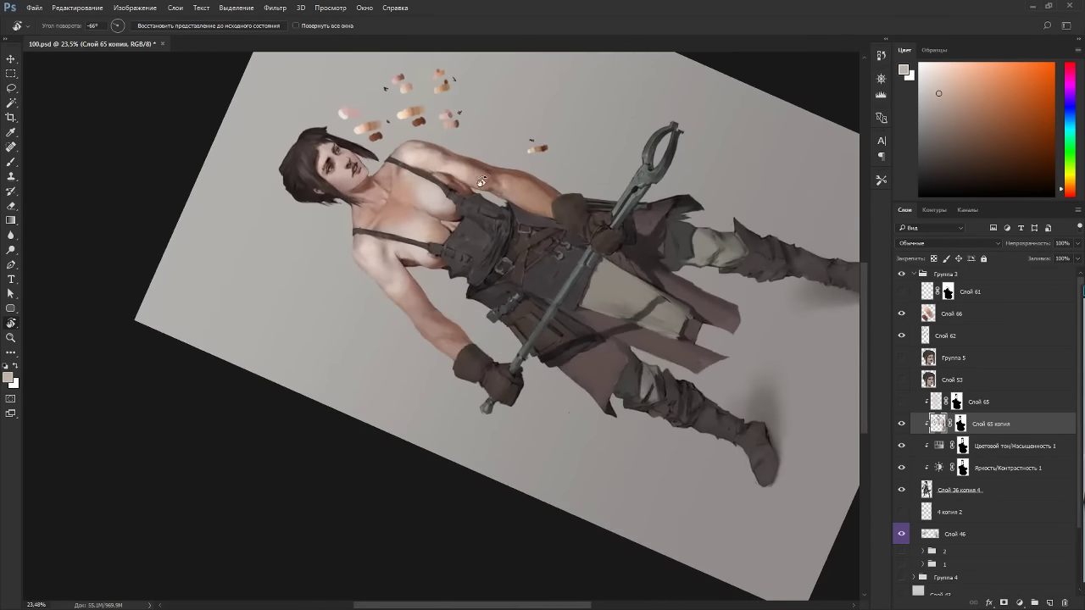
{"action": "key", "text": "Escape"}
{"action": "scroll", "coordinate": [470, 291], "scroll_direction": "up", "scroll_amount": 5}
{"action": "scroll", "coordinate": [470, 291], "scroll_direction": "up", "scroll_amount": 2}
{"action": "key", "text": "b"}
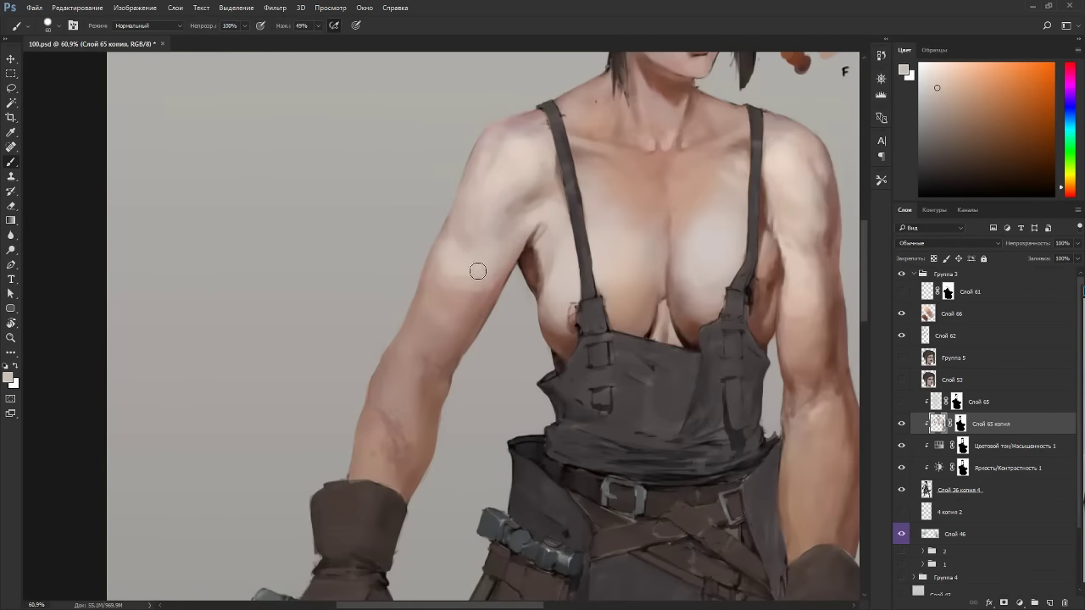
{"action": "left_click_drag", "start_coordinate": [483, 273], "coordinate": [485, 257]}
Block in and blend a shadow under the right biceps with reddish-brown tones sampled from the opposite arm.
{"action": "left_click", "coordinate": [783, 311], "text": "alt"}
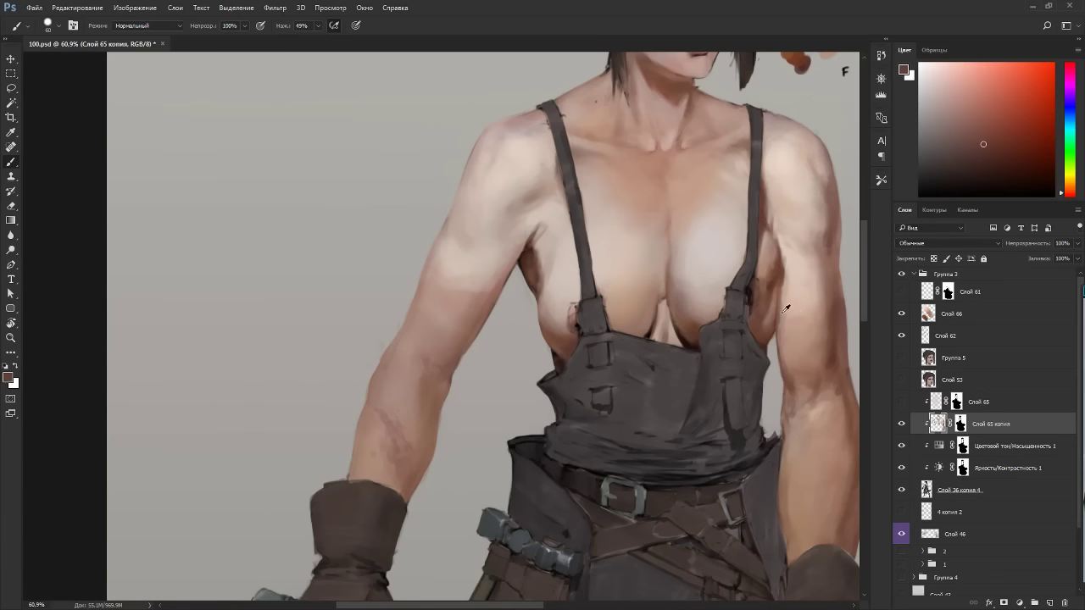
{"action": "mouse_move", "coordinate": [485, 295]}
{"action": "left_mouse_down"}
{"action": "mouse_move", "coordinate": [479, 307]}
{"action": "mouse_move", "coordinate": [493, 291]}
{"action": "mouse_move", "coordinate": [480, 306]}
{"action": "left_mouse_up"}
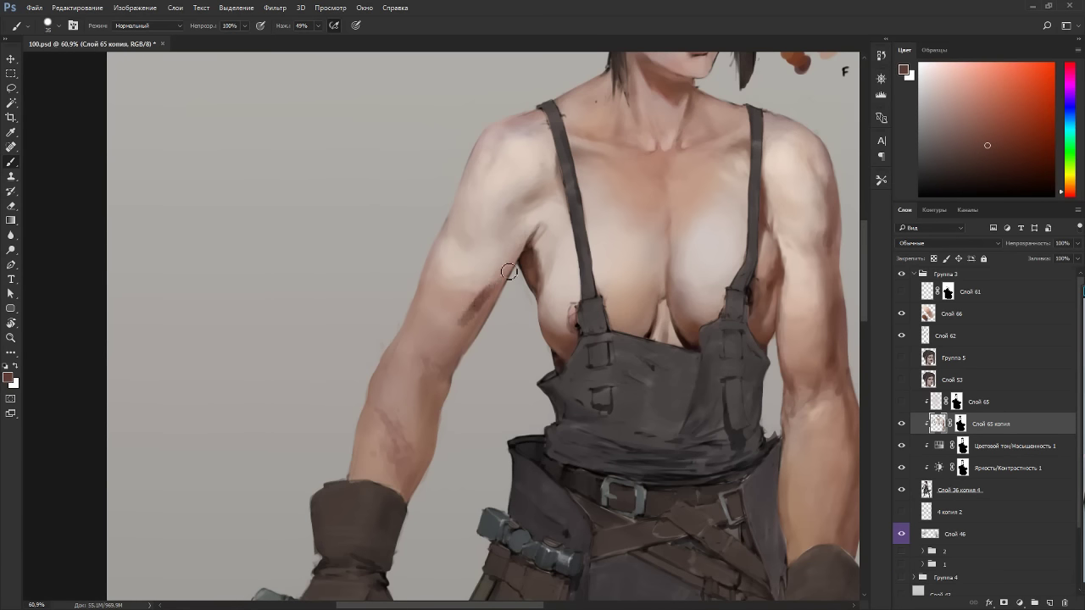
{"action": "left_click", "coordinate": [479, 310], "text": "alt"}
{"action": "key", "text": "r"}
{"action": "left_click_drag", "start_coordinate": [524, 264], "coordinate": [381, 395]}
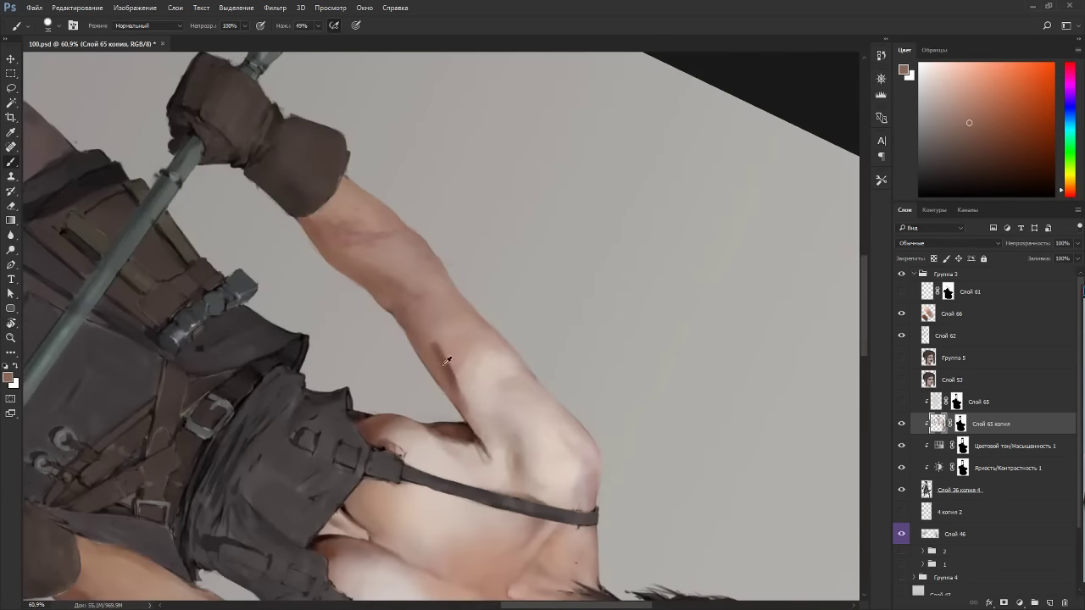
{"action": "left_click", "coordinate": [446, 367], "text": "alt"}
{"action": "mouse_move", "coordinate": [446, 353]}
{"action": "left_mouse_down"}
{"action": "mouse_move", "coordinate": [422, 328]}
{"action": "mouse_move", "coordinate": [452, 353]}
{"action": "mouse_move", "coordinate": [459, 379]}
{"action": "left_mouse_up"}
{"action": "key", "text": "Escape"}
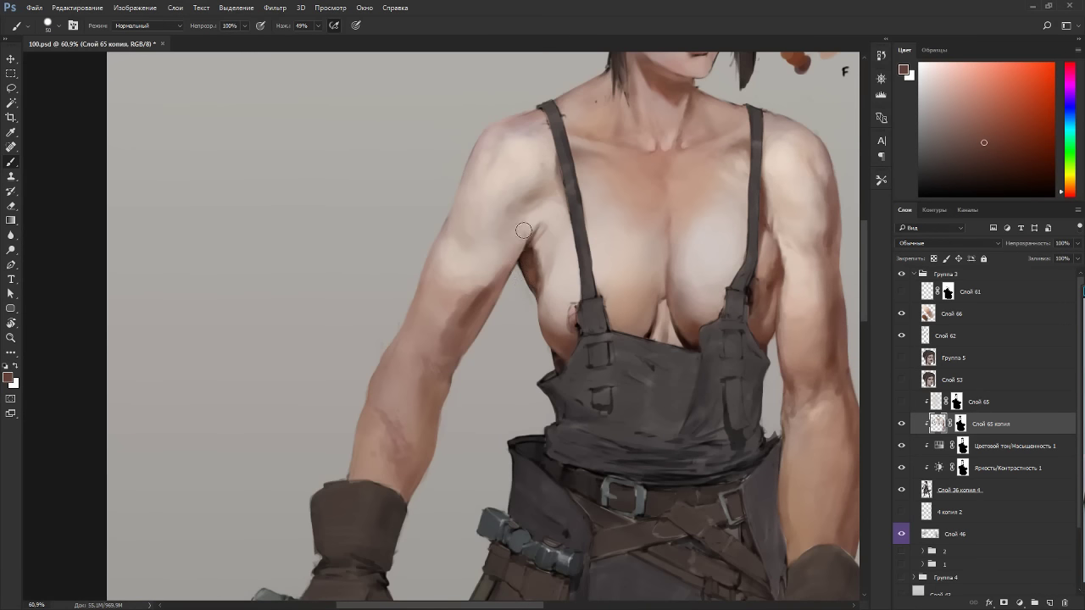
Tone the shadow under the right biceps with a sampled reddish skin colour adjusted in hue and brightness.
{"action": "left_click", "coordinate": [821, 343], "text": "alt"}
{"action": "left_click_drag", "start_coordinate": [1069, 188], "coordinate": [1064, 193]}
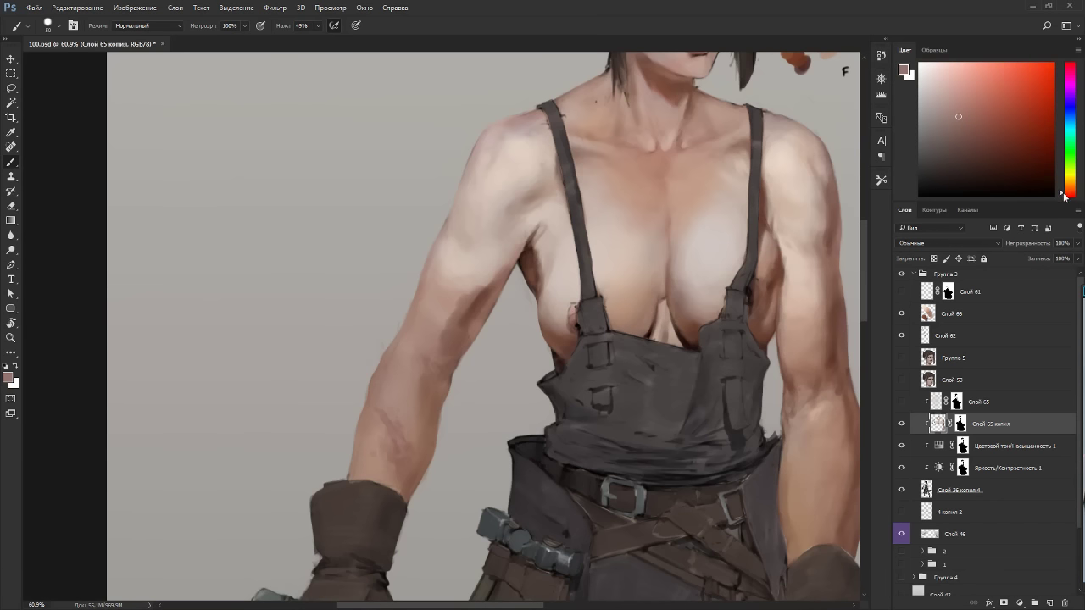
{"action": "left_click", "coordinate": [459, 330], "text": "alt"}
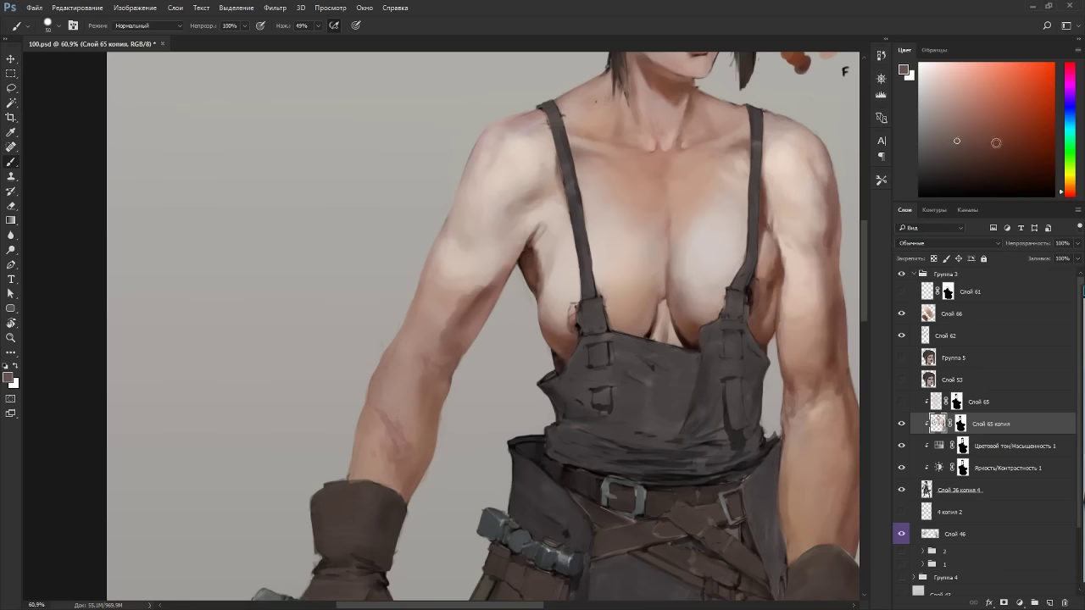
{"action": "left_click_drag", "start_coordinate": [957, 141], "coordinate": [948, 122]}
{"action": "left_click", "coordinate": [493, 290], "text": "alt"}
{"action": "left_click", "coordinate": [456, 306], "text": "alt"}
Blend the inner-arm shadow from the right biceps towards the elbow with sampled brown tones.
{"action": "key", "text": "r"}
{"action": "left_click_drag", "start_coordinate": [635, 302], "coordinate": [459, 517]}
{"action": "left_click", "coordinate": [463, 350], "text": "alt"}
{"action": "left_click", "coordinate": [429, 333], "text": "alt"}
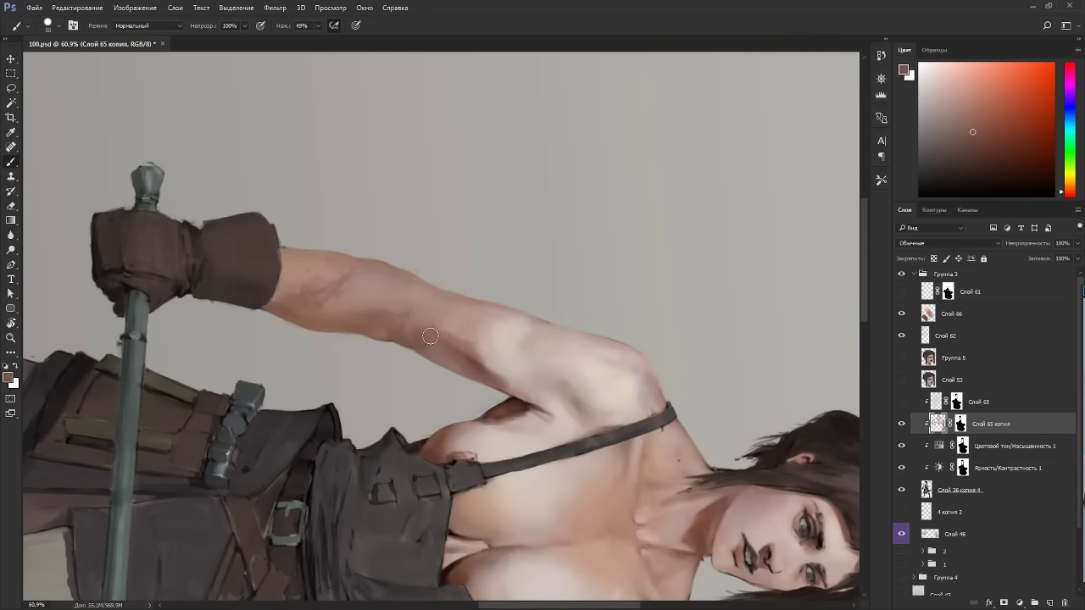
{"action": "key", "text": "Escape"}
{"action": "left_click", "coordinate": [493, 285], "text": "alt"}
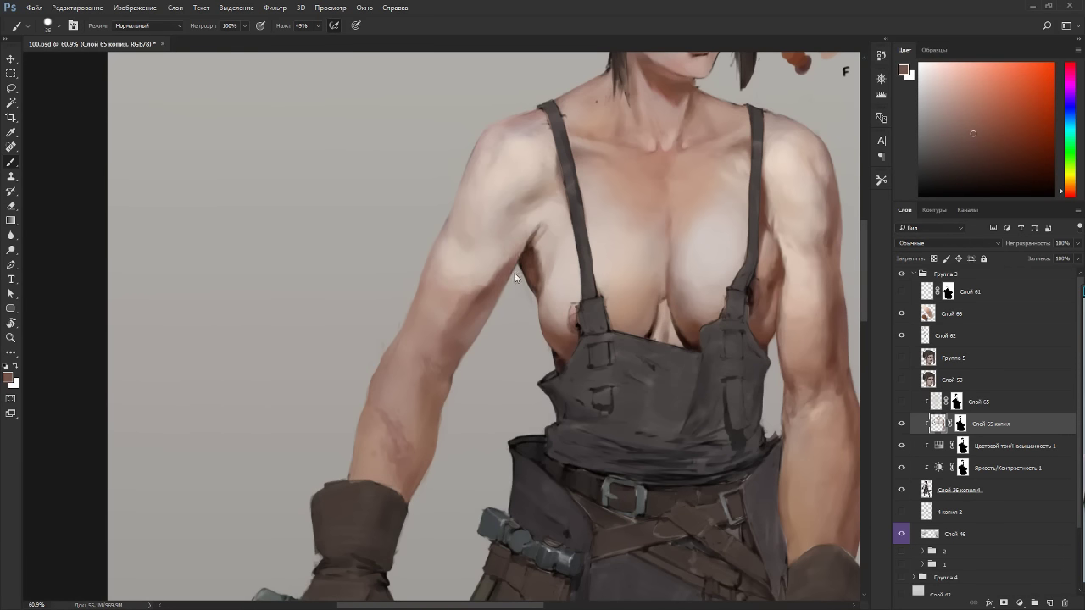
Tone the inner edge of the right upper arm with a skin colour sampled from the opposite arm and lightened.
{"action": "left_click", "coordinate": [815, 338], "text": "alt"}
{"action": "left_click", "coordinate": [978, 119]}
{"action": "left_click", "coordinate": [973, 101]}
{"action": "left_click", "coordinate": [504, 264], "text": "alt"}
{"action": "key", "text": "r"}
{"action": "mouse_move", "coordinate": [487, 298]}
{"action": "left_mouse_down"}
{"action": "mouse_move", "coordinate": [493, 339]}
{"action": "mouse_move", "coordinate": [482, 363]}
{"action": "mouse_move", "coordinate": [500, 378]}
{"action": "left_mouse_up"}
{"action": "left_click", "coordinate": [481, 364], "text": "alt"}
{"action": "left_click", "coordinate": [464, 367], "text": "alt"}
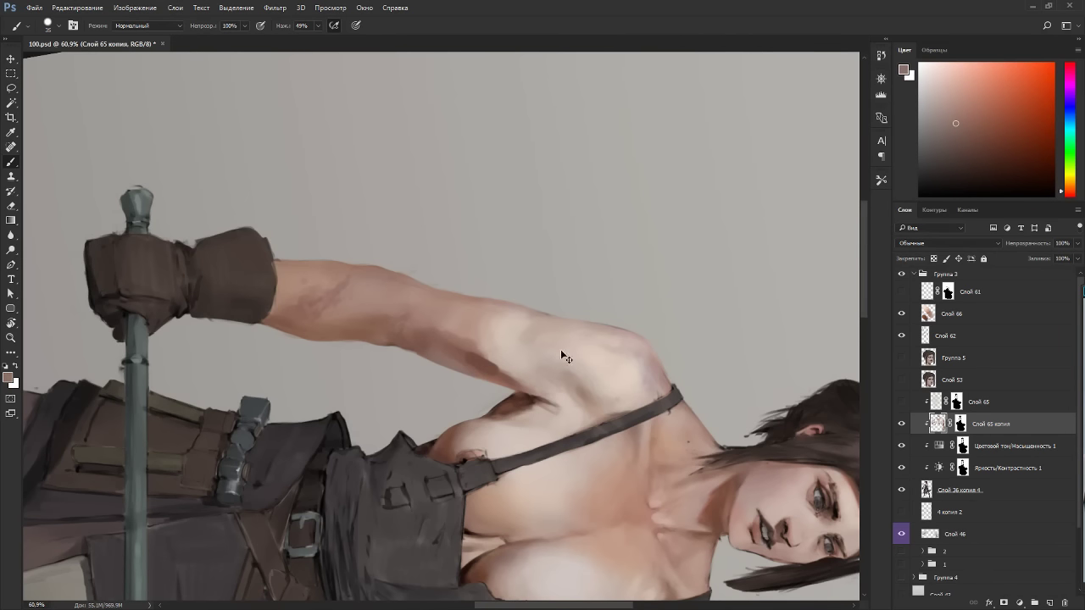
{"action": "key", "text": "Escape"}
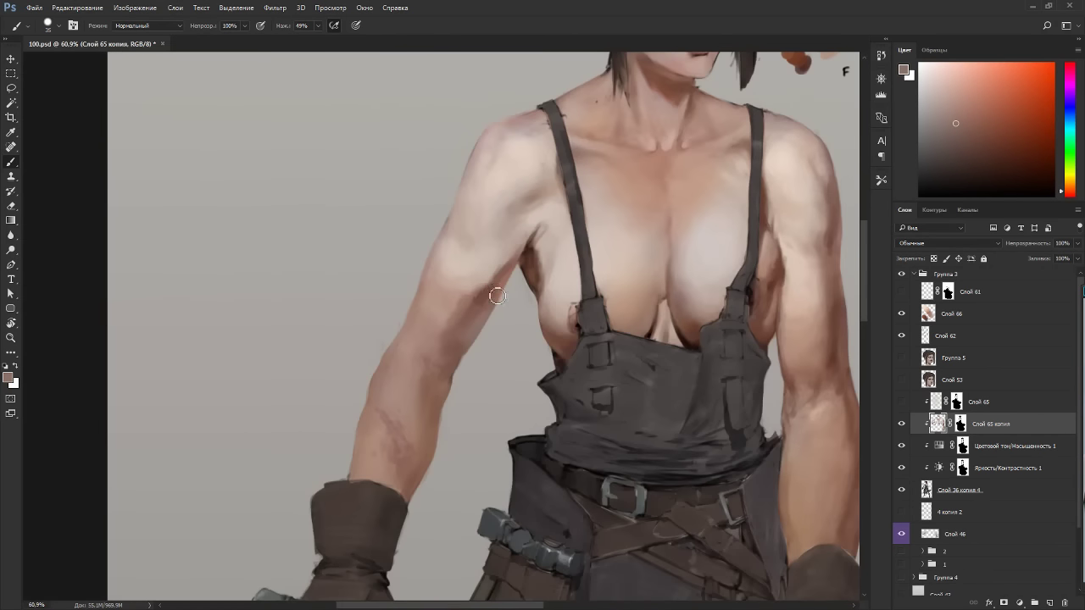
Soften the transition between the right biceps highlight and the inner-arm shadow with sampled reddish and pale tones.
{"action": "left_click", "coordinate": [486, 289], "text": "alt"}
{"action": "left_click", "coordinate": [509, 280], "text": "alt"}
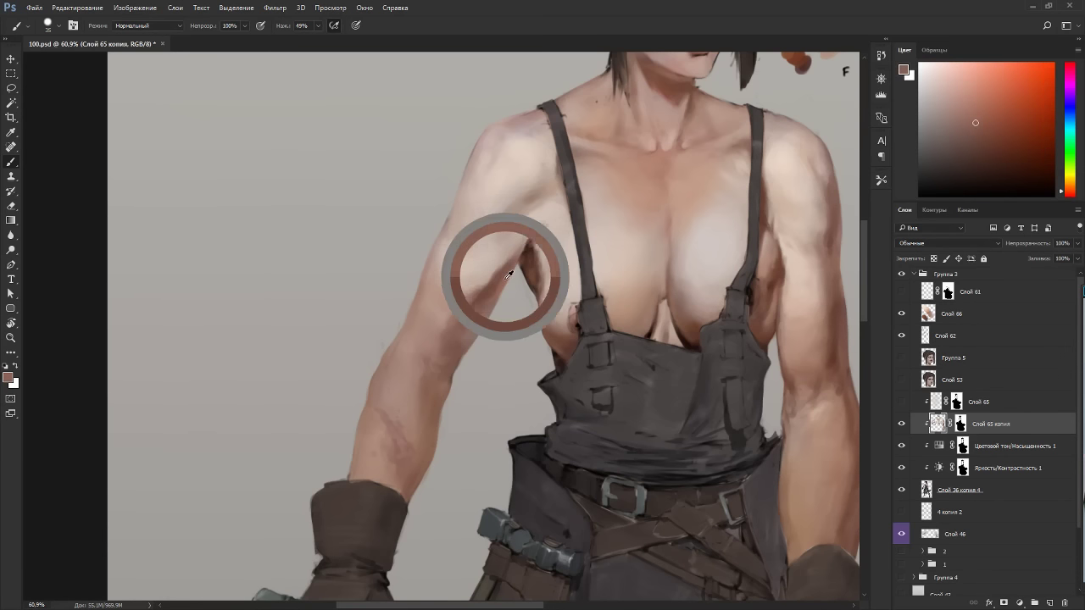
{"action": "left_click_drag", "start_coordinate": [510, 259], "coordinate": [501, 270]}
{"action": "key", "text": "r"}
{"action": "left_click_drag", "start_coordinate": [531, 236], "coordinate": [485, 362]}
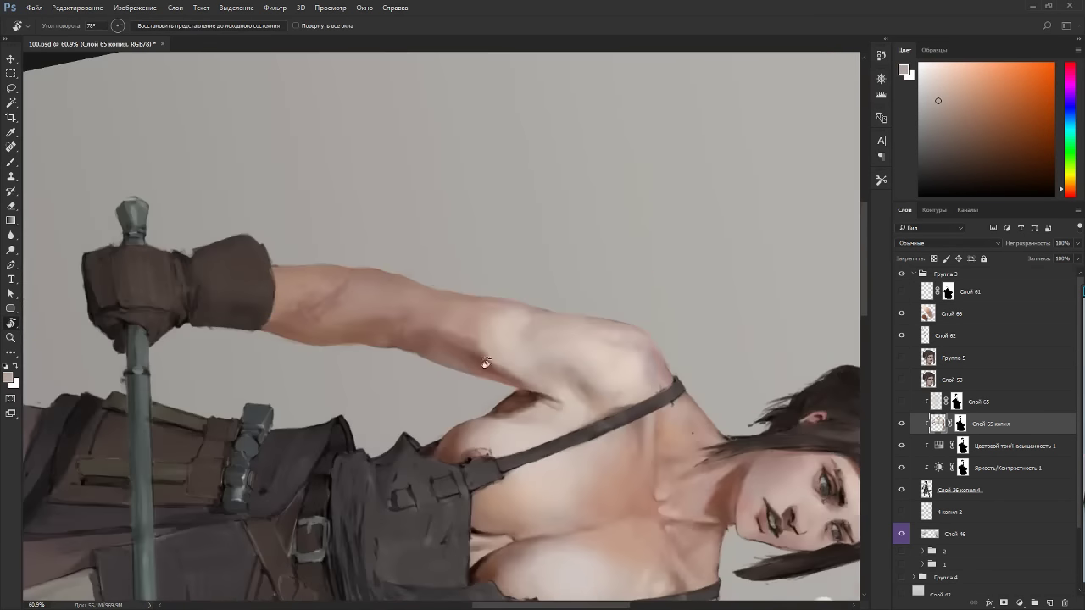
{"action": "left_click", "coordinate": [473, 336], "text": "alt"}
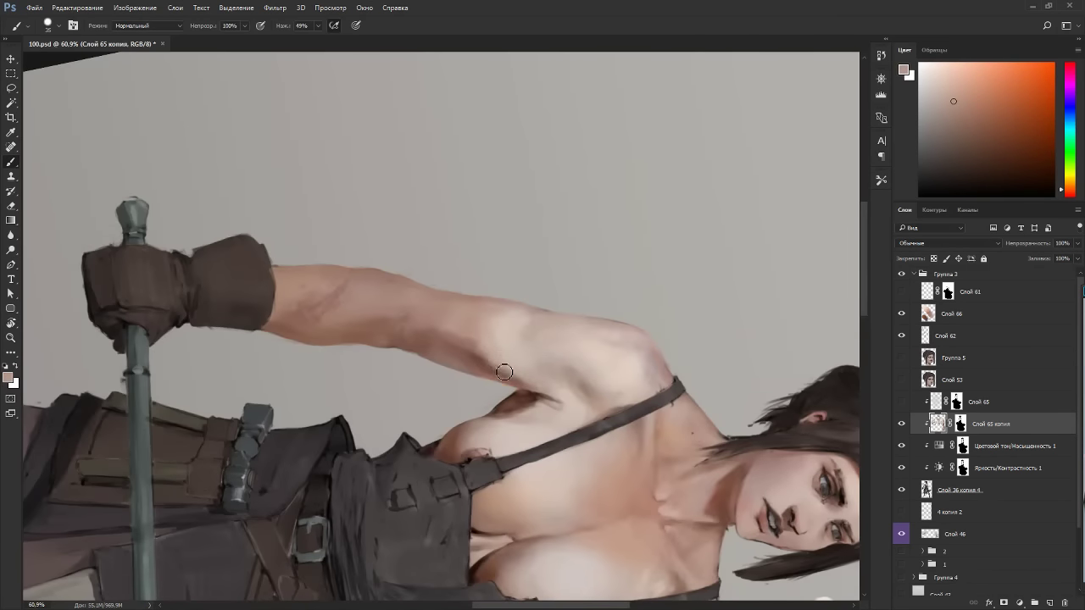
{"action": "left_click", "coordinate": [632, 365], "text": "alt"}
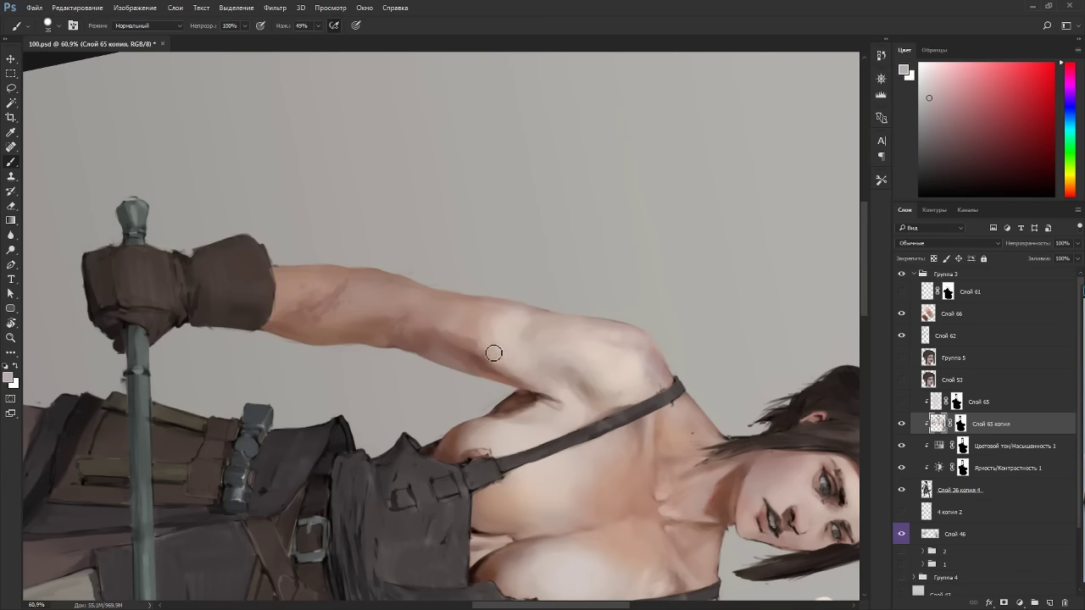
{"action": "left_click_drag", "start_coordinate": [514, 369], "coordinate": [530, 380]}
{"action": "key", "text": "r"}
{"action": "left_click_drag", "start_coordinate": [608, 357], "coordinate": [506, 233]}
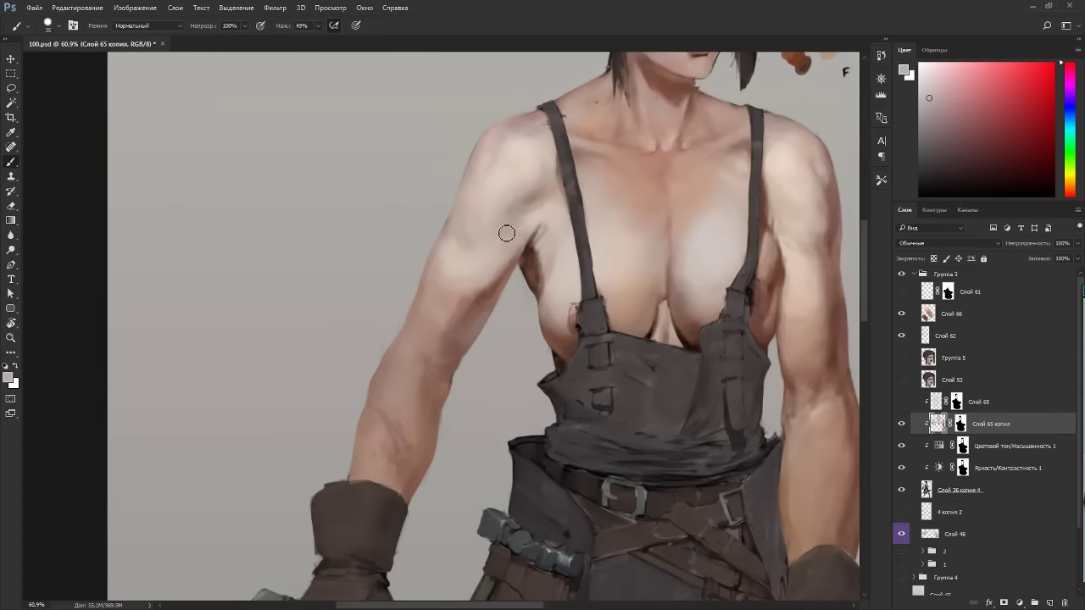
Deepen the inner-arm shadow below the right biceps with reddish brown and blend its border into the surrounding skin.
{"action": "left_click", "coordinate": [486, 297], "text": "alt"}
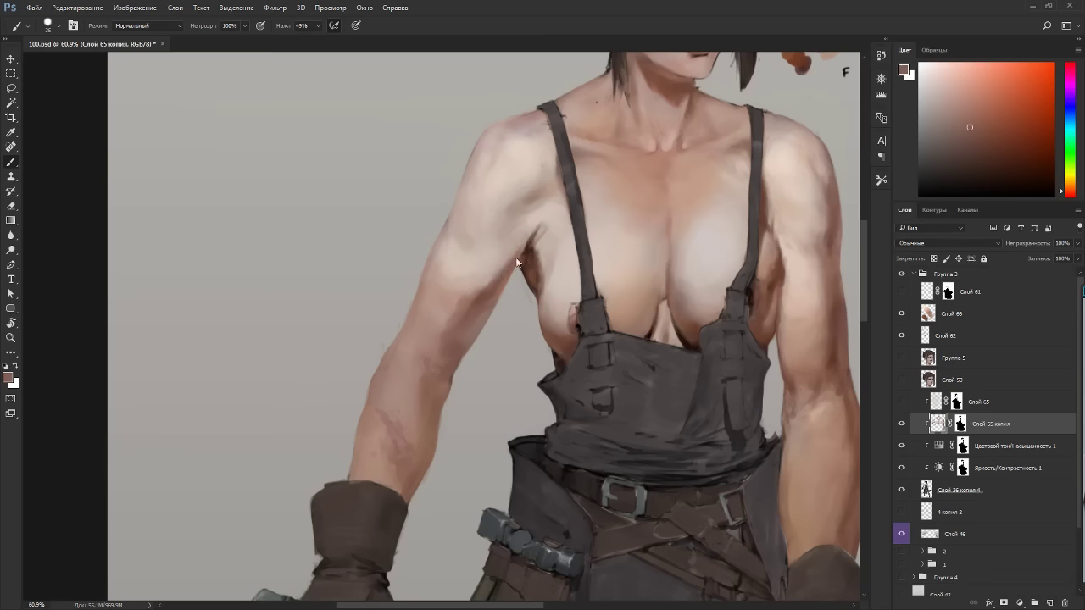
{"action": "left_click_drag", "start_coordinate": [515, 275], "coordinate": [427, 301]}
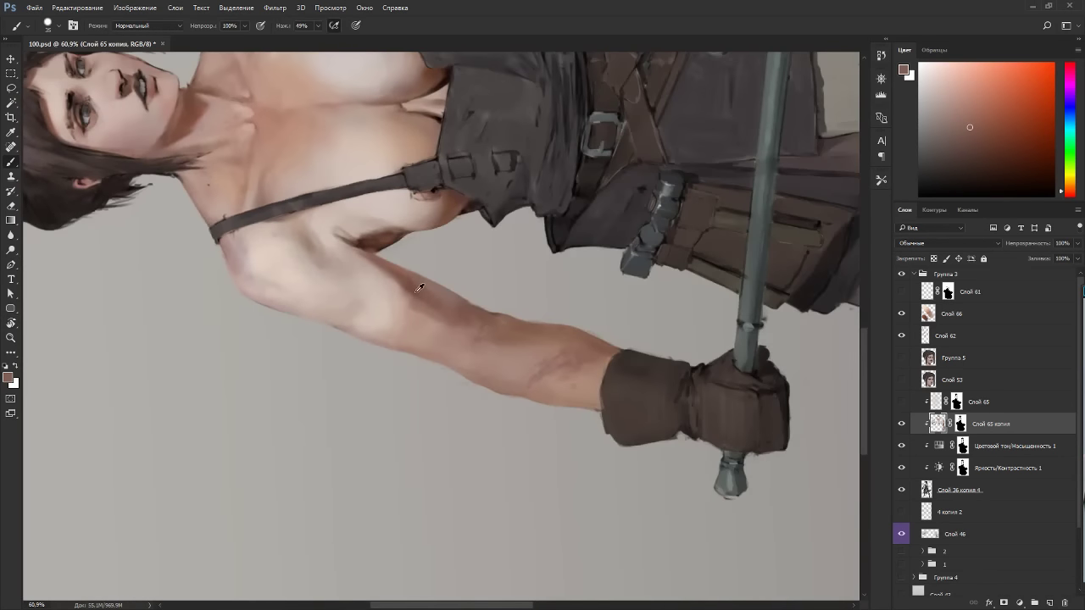
{"action": "left_click_drag", "start_coordinate": [507, 263], "coordinate": [501, 393]}
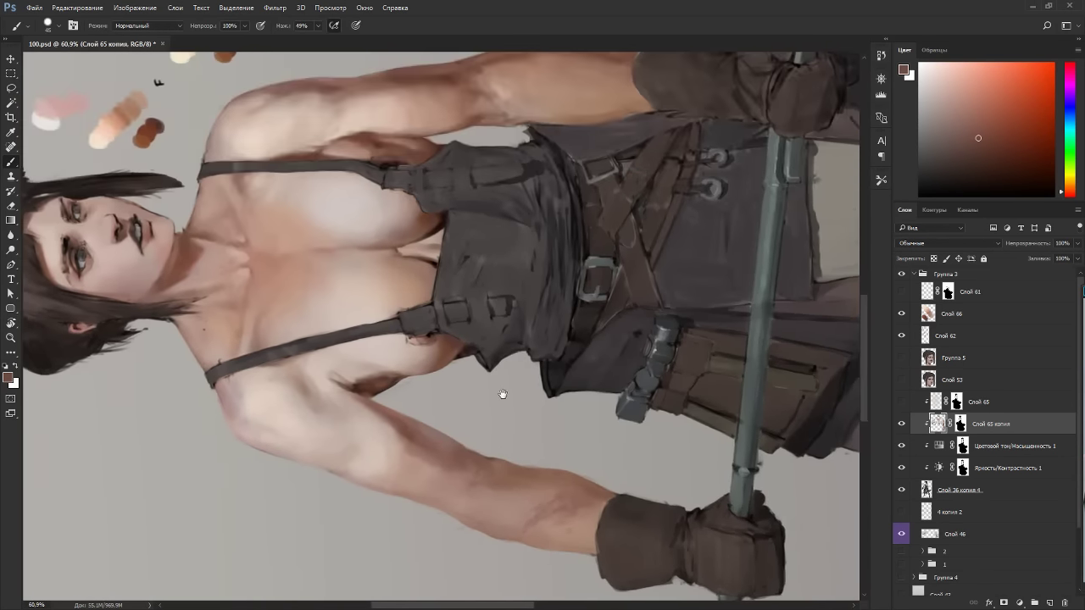
{"action": "left_click", "coordinate": [447, 312], "text": "alt"}
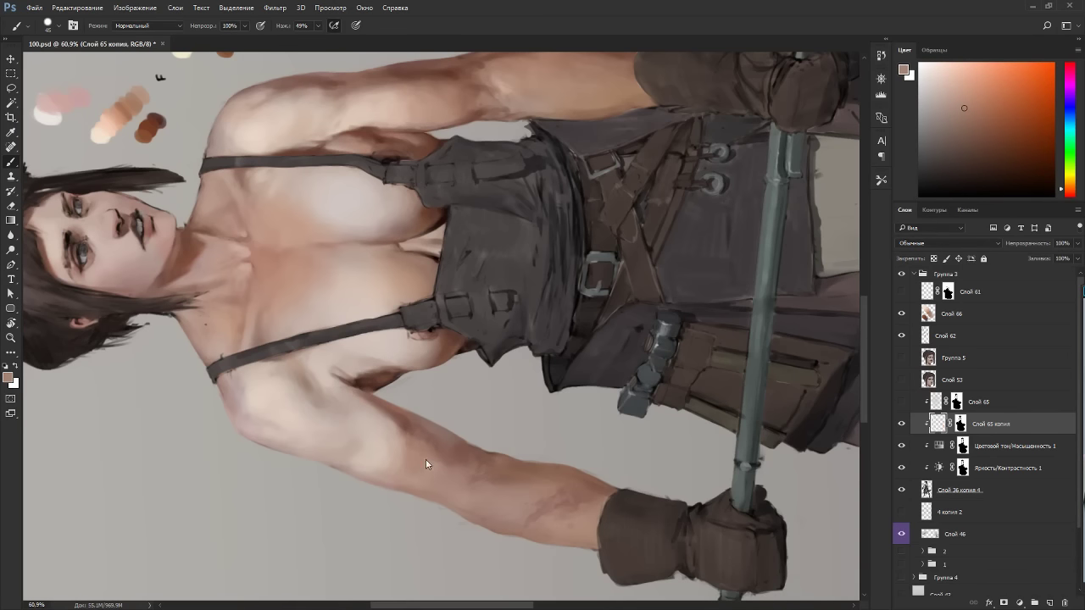
{"action": "left_click", "coordinate": [429, 479], "text": "alt"}
{"action": "left_click", "coordinate": [410, 434], "text": "alt"}
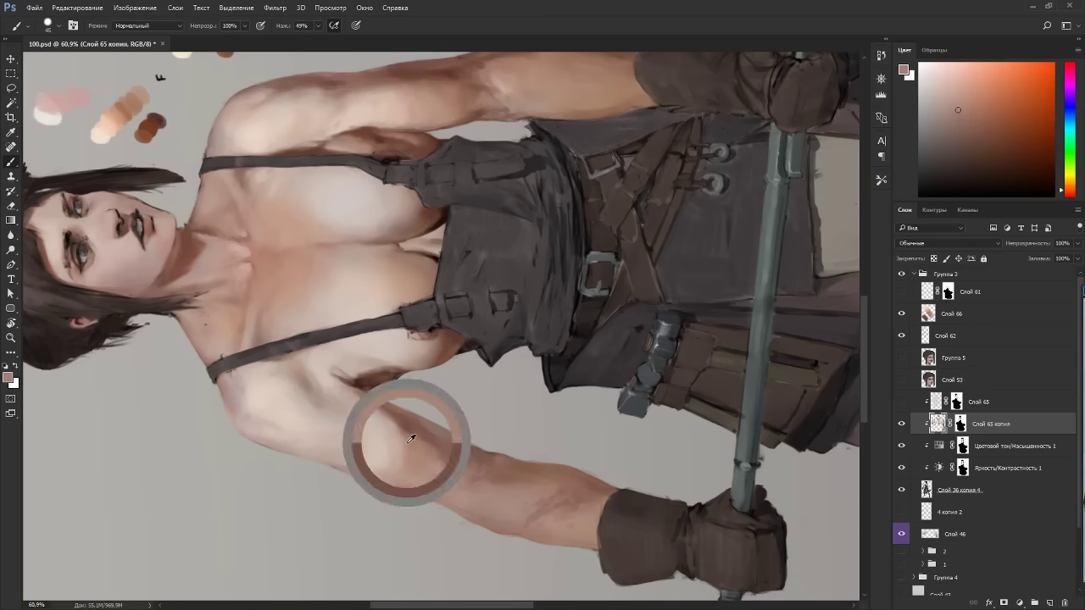
{"action": "left_click", "coordinate": [402, 442], "text": "alt"}
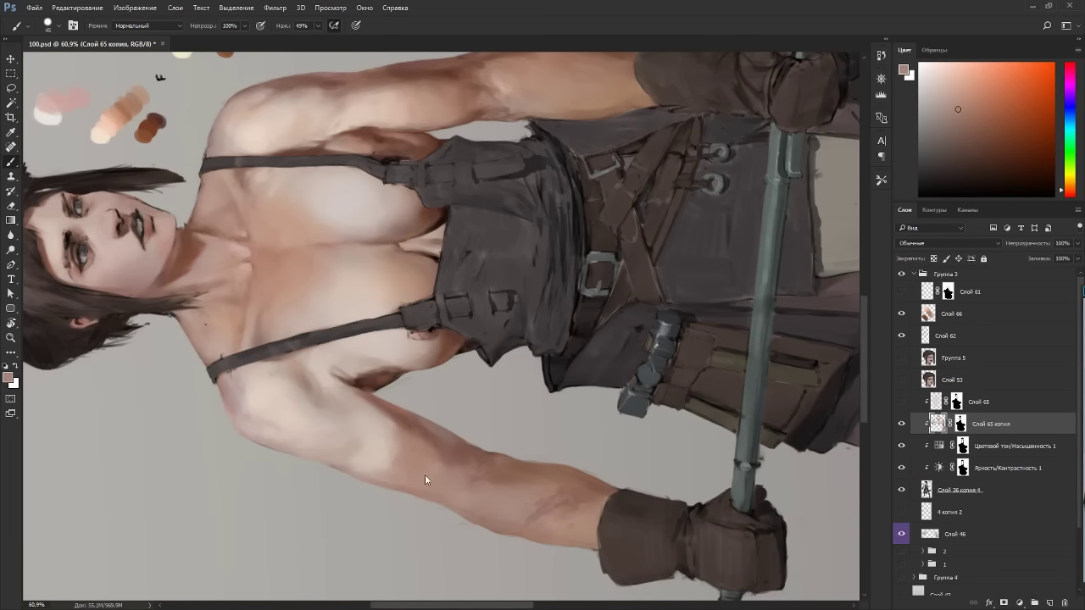
Smooth the outer side of the right biceps highlight's lower edge with a sampled light brown skin tone.
{"action": "key", "text": "r"}
{"action": "left_click_drag", "start_coordinate": [487, 388], "coordinate": [343, 277]}
{"action": "left_click", "coordinate": [417, 170], "text": "alt"}
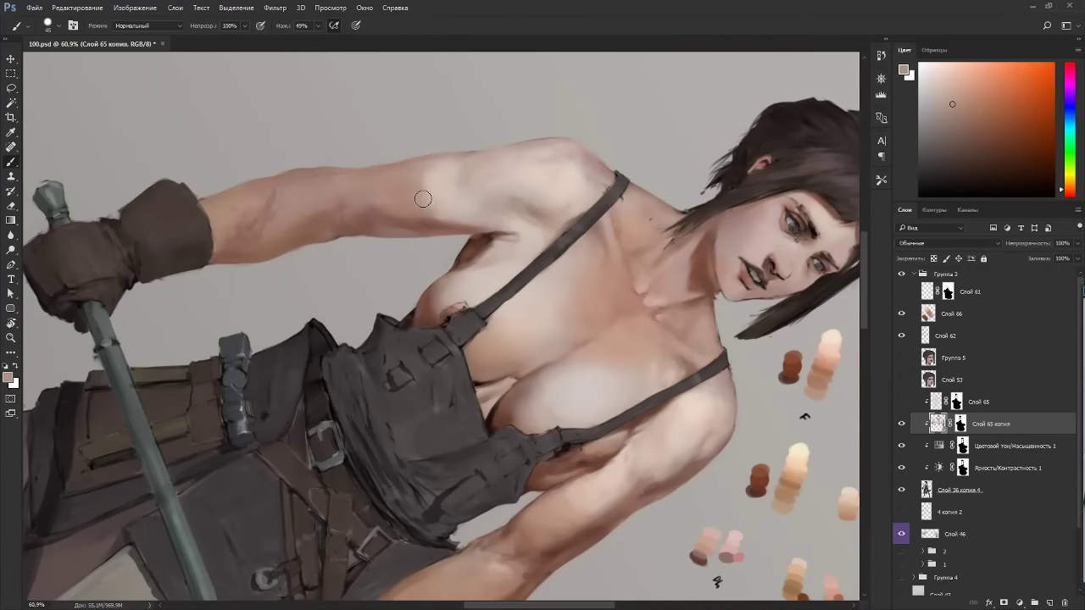
{"action": "left_click_drag", "start_coordinate": [424, 181], "coordinate": [423, 196]}
{"action": "key", "text": "Escape"}
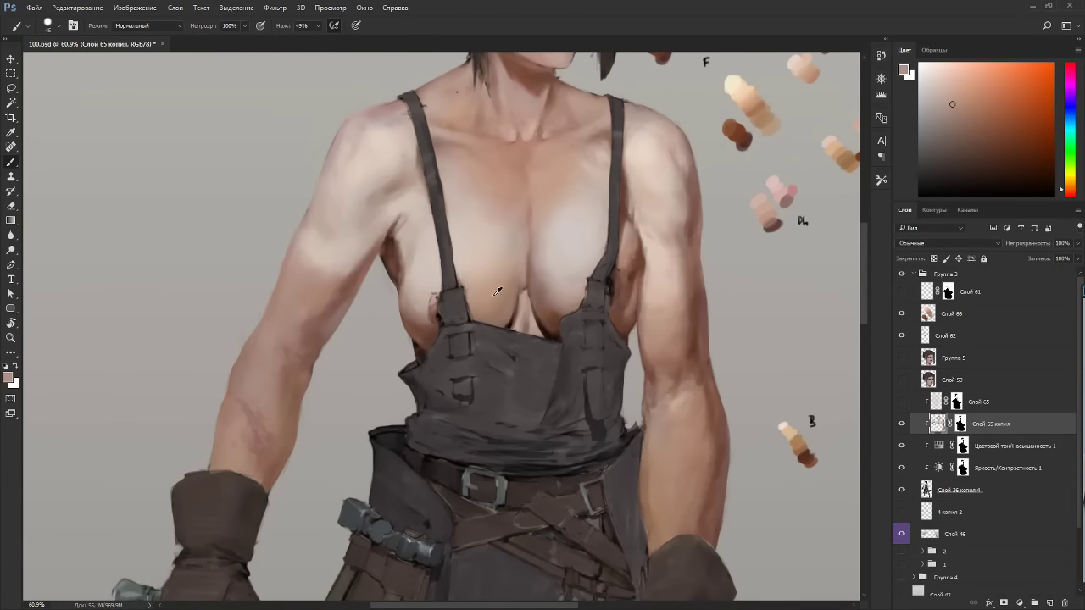
Lighten the right arm around the elbow using a larger brush and warm light tones sampled from the chest.
{"action": "left_click", "coordinate": [496, 294], "text": "alt"}
{"action": "key", "text": "bracketleft"}
{"action": "key", "text": "bracketleft"}
{"action": "key", "text": "bracketleft"}
{"action": "left_click", "coordinate": [552, 204], "text": "alt"}
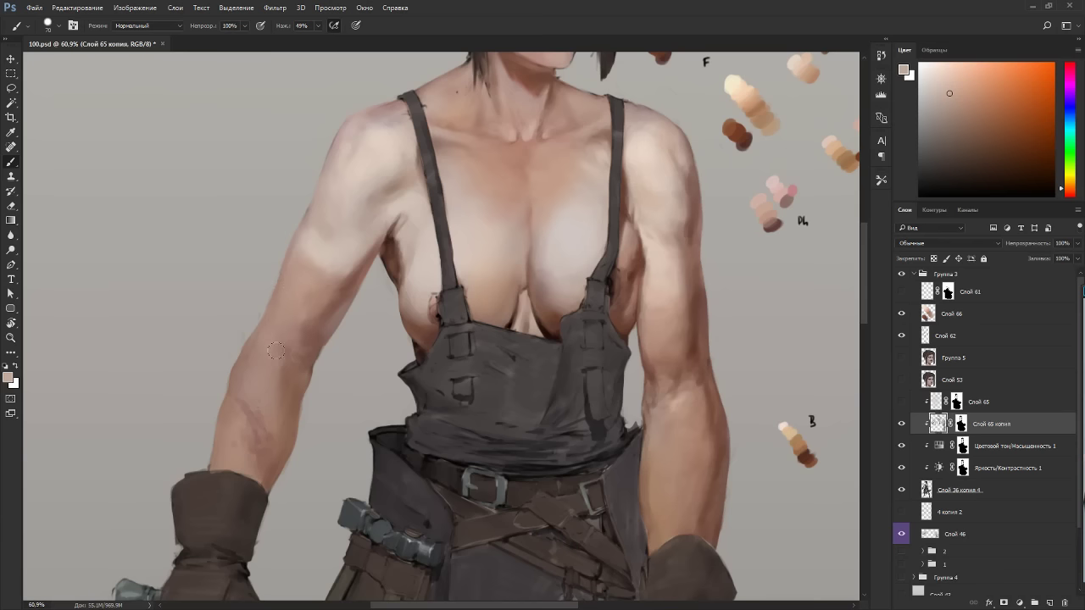
{"action": "key", "text": "r"}
{"action": "mouse_move", "coordinate": [280, 347]}
{"action": "left_mouse_down"}
{"action": "mouse_move", "coordinate": [305, 390]}
{"action": "mouse_move", "coordinate": [477, 433]}
{"action": "left_mouse_up"}
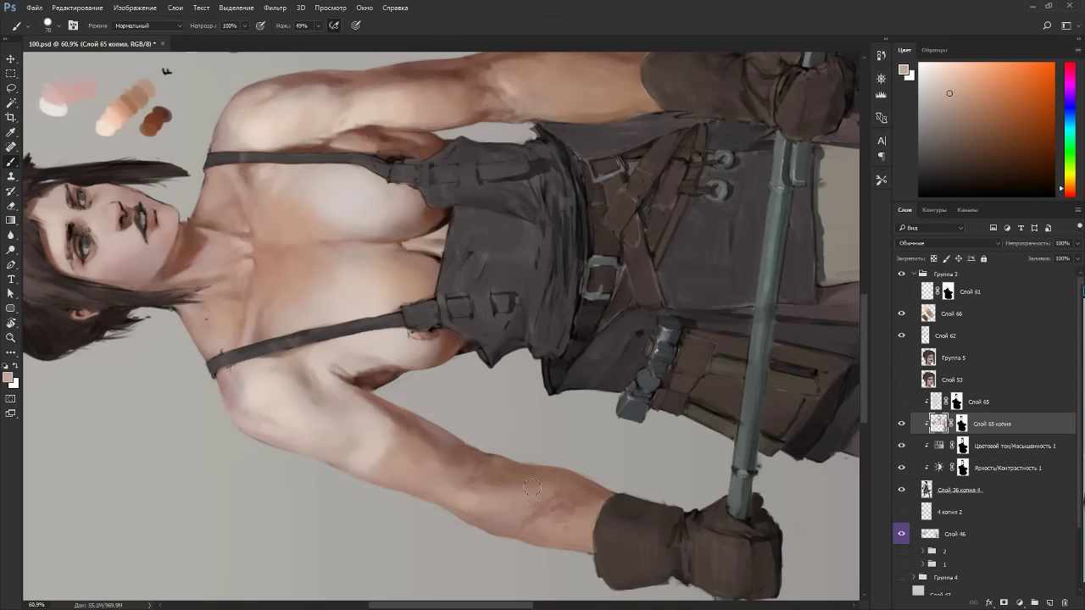
{"action": "key", "text": "Escape"}
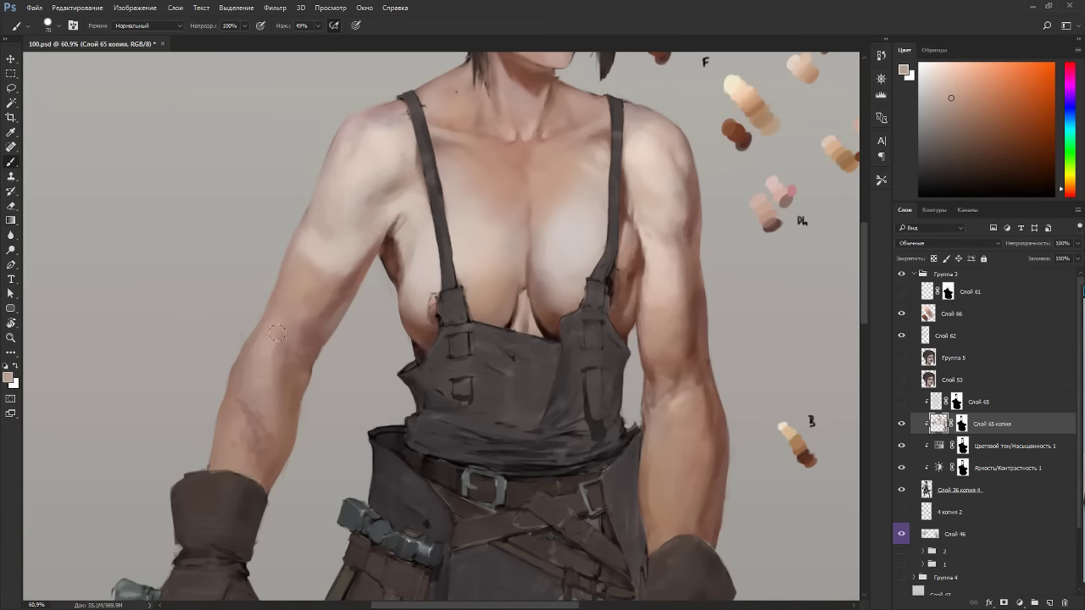
Darken the outer contour of the right arm above the elbow with a sampled brown and a smaller brush, blending it into the skin.
{"action": "left_click", "coordinate": [315, 323], "text": "alt"}
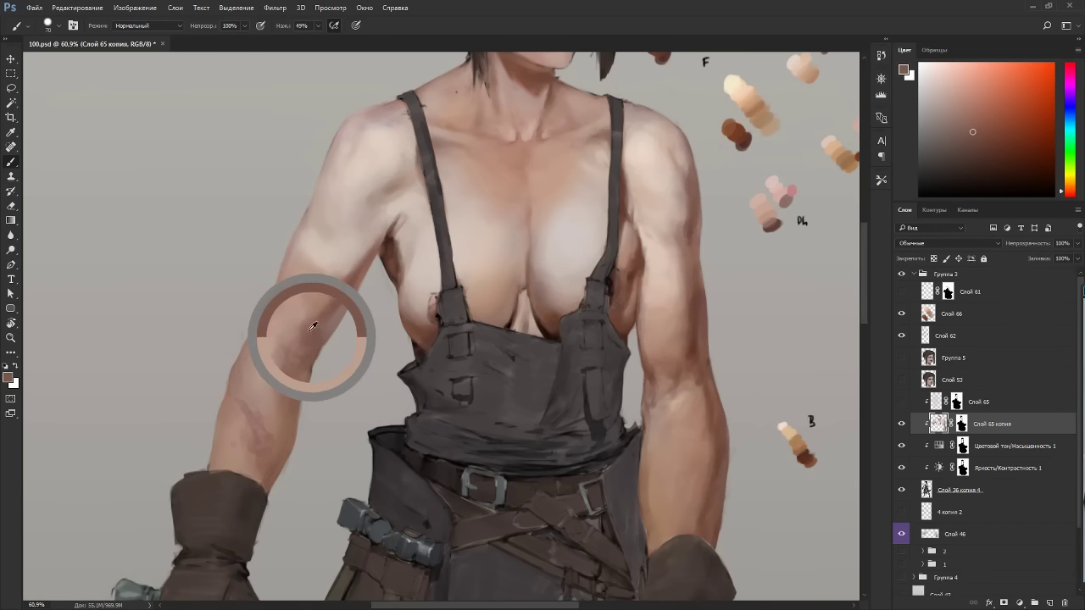
{"action": "key", "text": "bracketleft"}
{"action": "key", "text": "bracketleft"}
{"action": "key", "text": "bracketleft"}
{"action": "left_click_drag", "start_coordinate": [268, 323], "coordinate": [283, 302]}
{"action": "key", "text": "r"}
{"action": "left_click_drag", "start_coordinate": [478, 200], "coordinate": [475, 441]}
{"action": "left_click", "coordinate": [559, 280], "text": "alt"}
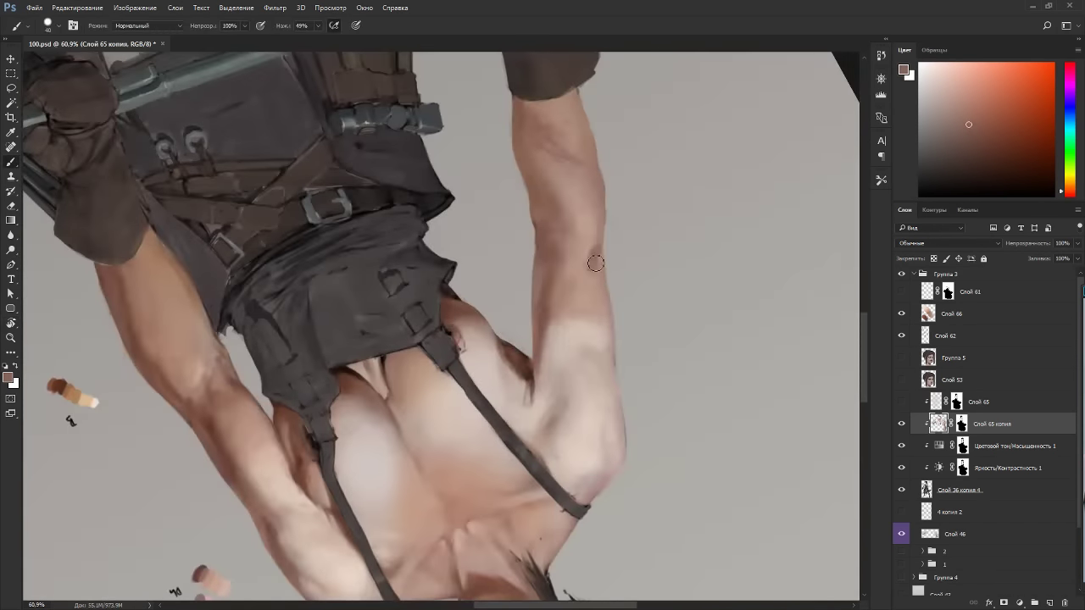
{"action": "left_click", "coordinate": [589, 251], "text": "alt"}
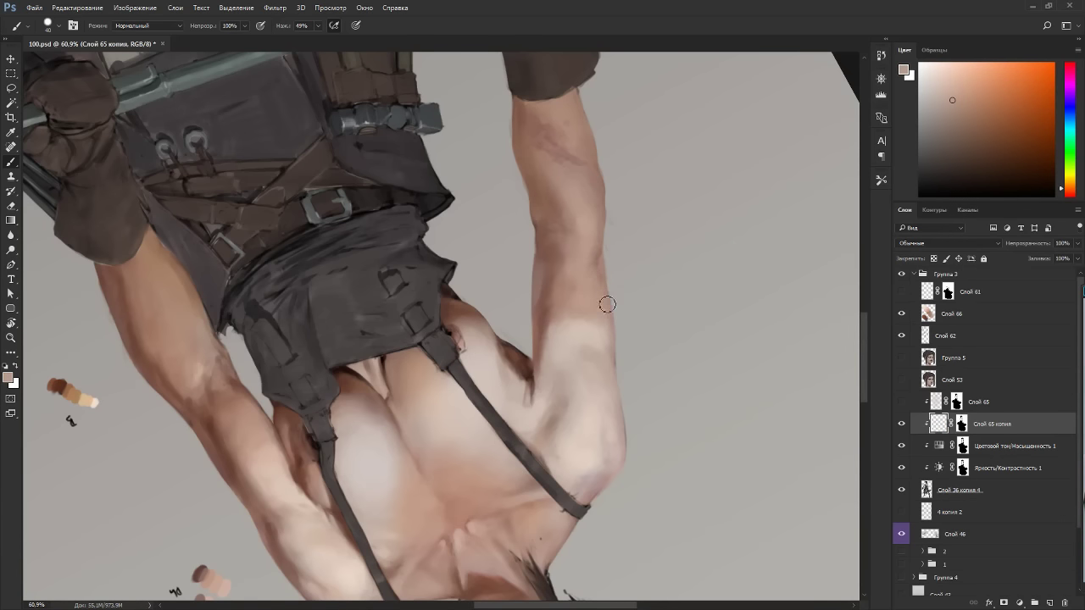
{"action": "left_click_drag", "start_coordinate": [608, 304], "coordinate": [610, 294]}
{"action": "key", "text": "Escape"}
Refine the shading across the right arm below the biceps highlight with tones sampled from both arms.
{"action": "left_click", "coordinate": [278, 295], "text": "alt"}
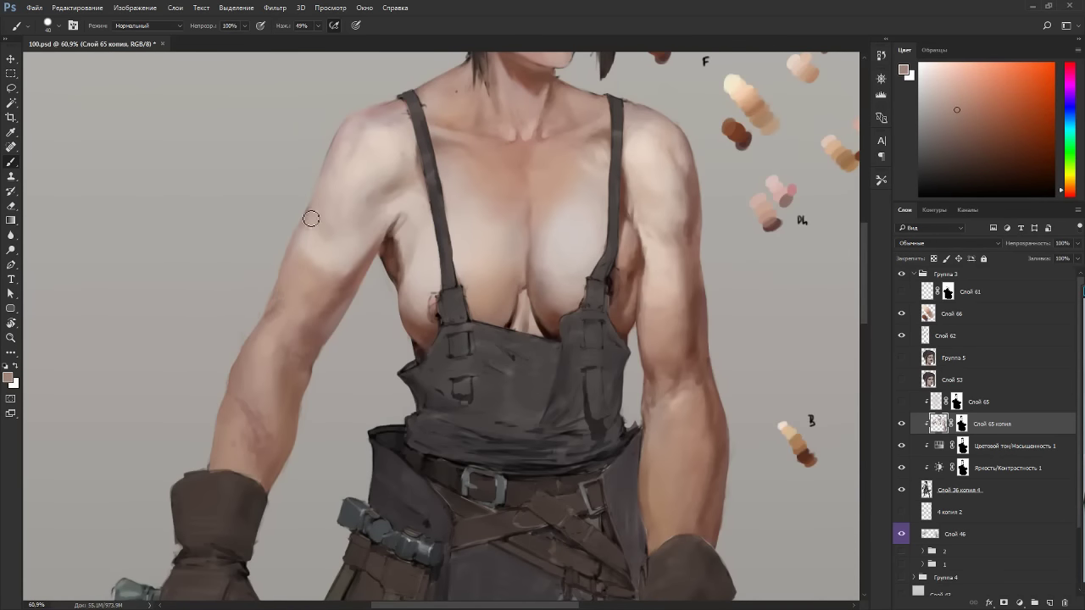
{"action": "left_click", "coordinate": [680, 306], "text": "alt"}
{"action": "key", "text": "bracketleft"}
{"action": "key", "text": "bracketleft"}
{"action": "left_click", "coordinate": [280, 302], "text": "alt"}
{"action": "left_click", "coordinate": [336, 301], "text": "alt"}
{"action": "key", "text": "bracketright"}
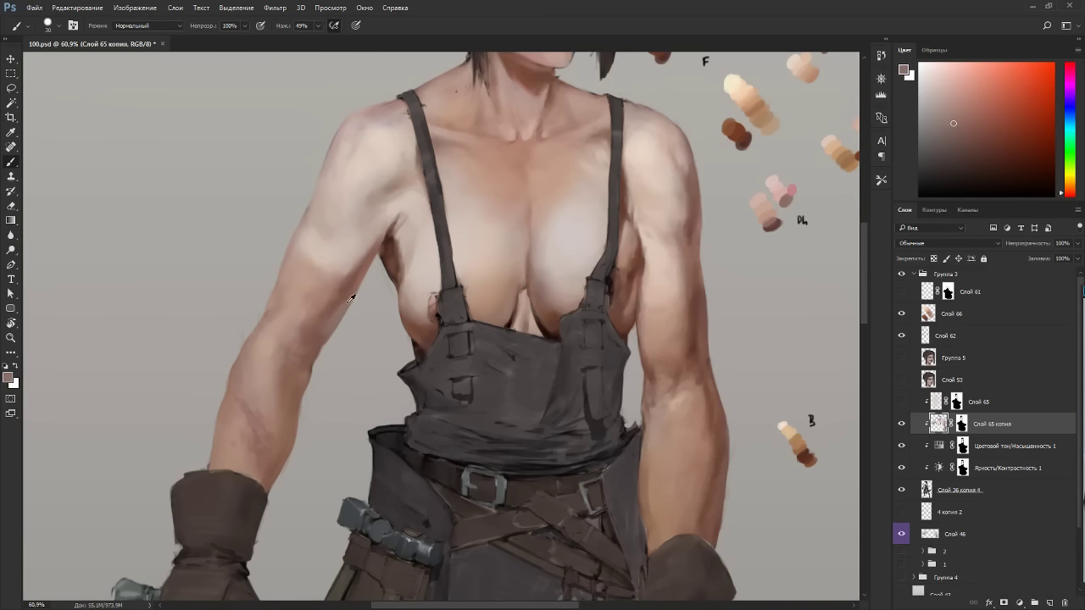
{"action": "left_click", "coordinate": [347, 294], "text": "alt"}
{"action": "left_click_drag", "start_coordinate": [351, 316], "coordinate": [279, 319]}
Blend the inner contour of the right upper arm from the elbow to the armpit with sampled brown and light skin tones.
{"action": "key", "text": "r"}
{"action": "left_click_drag", "start_coordinate": [509, 360], "coordinate": [462, 318]}
{"action": "key", "text": "Escape"}
{"action": "mouse_move", "coordinate": [355, 206]}
{"action": "left_mouse_down"}
{"action": "mouse_move", "coordinate": [332, 177]}
{"action": "mouse_move", "coordinate": [349, 48]}
{"action": "mouse_move", "coordinate": [493, 349]}
{"action": "left_mouse_up"}
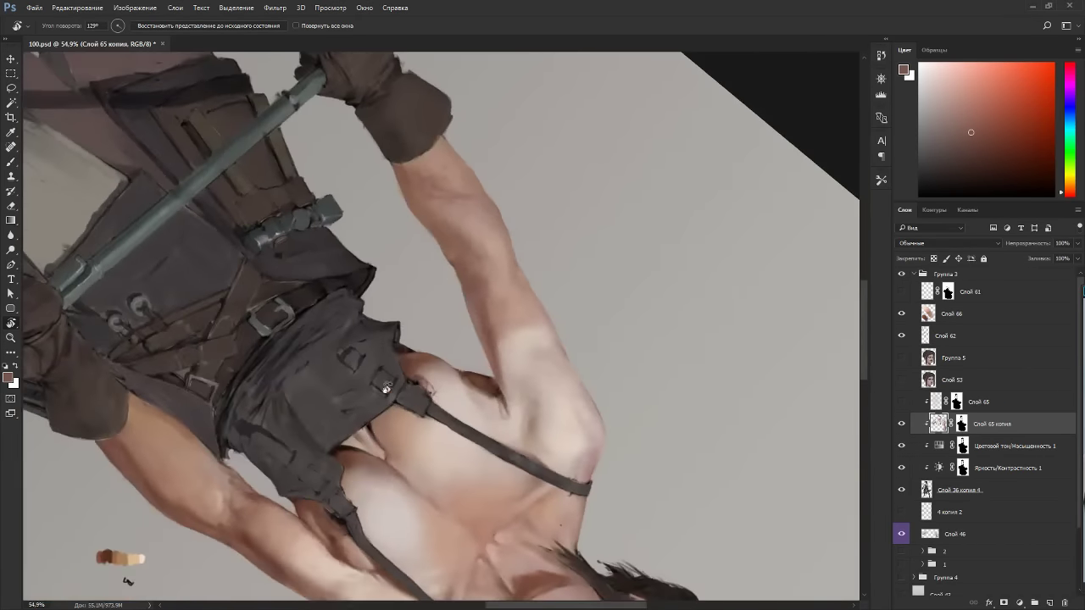
{"action": "key", "text": "b"}
{"action": "left_click", "coordinate": [493, 349], "text": "alt"}
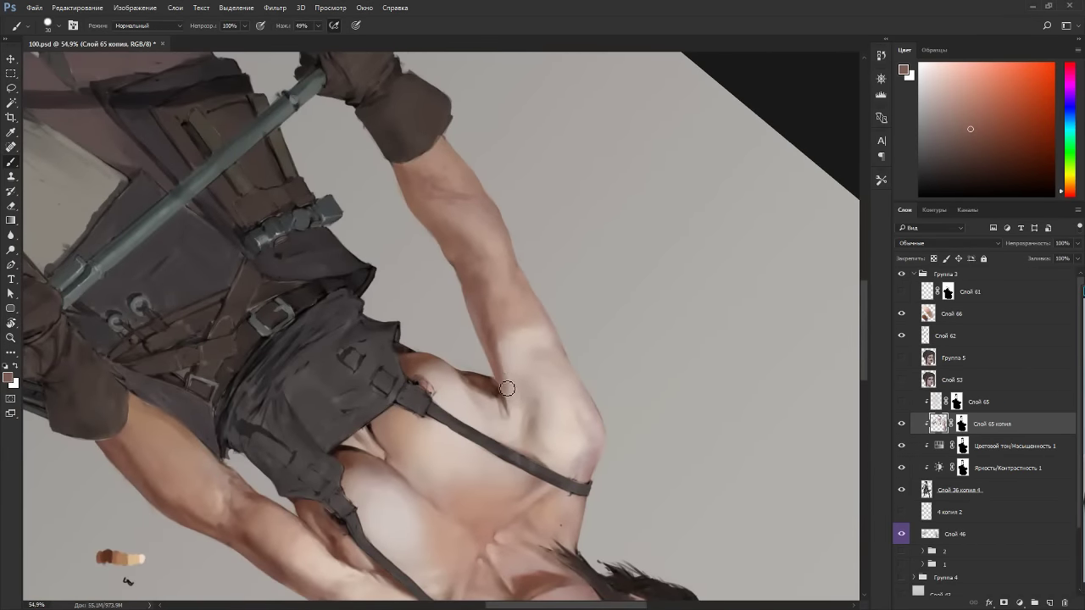
{"action": "left_click", "coordinate": [492, 294], "text": "alt"}
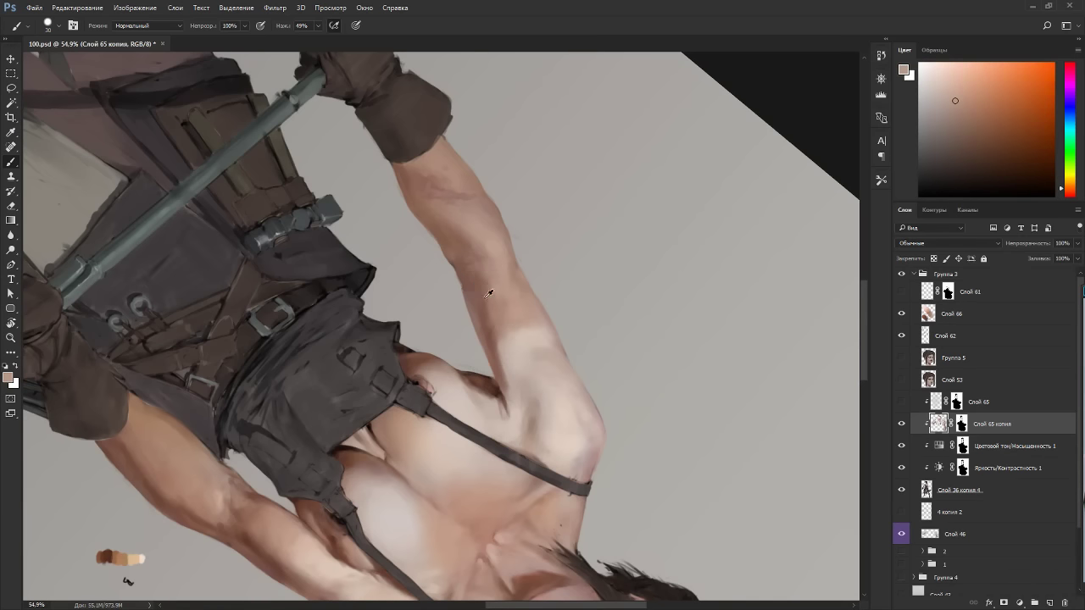
{"action": "key", "text": "bracketright"}
{"action": "left_click", "coordinate": [517, 380], "text": "alt"}
{"action": "left_click", "coordinate": [500, 358], "text": "alt"}
{"action": "key", "text": "Escape"}
Sharpen the inner edge of the right upper arm near the armpit with a smaller brush and sampled reddish tones.
{"action": "left_click", "coordinate": [440, 251], "text": "alt"}
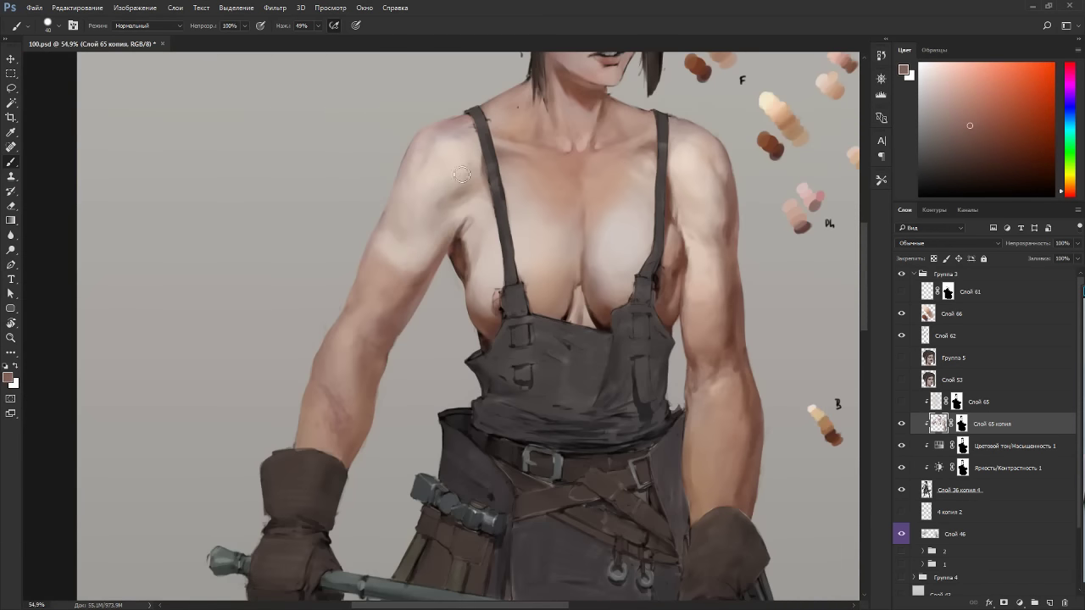
{"action": "key", "text": "bracketleft"}
{"action": "key", "text": "bracketleft"}
{"action": "key", "text": "bracketleft"}
{"action": "key", "text": "bracketleft"}
{"action": "left_click", "coordinate": [457, 254], "text": "alt"}
{"action": "left_click_drag", "start_coordinate": [446, 271], "coordinate": [450, 247]}
{"action": "left_click", "coordinate": [447, 253], "text": "alt"}
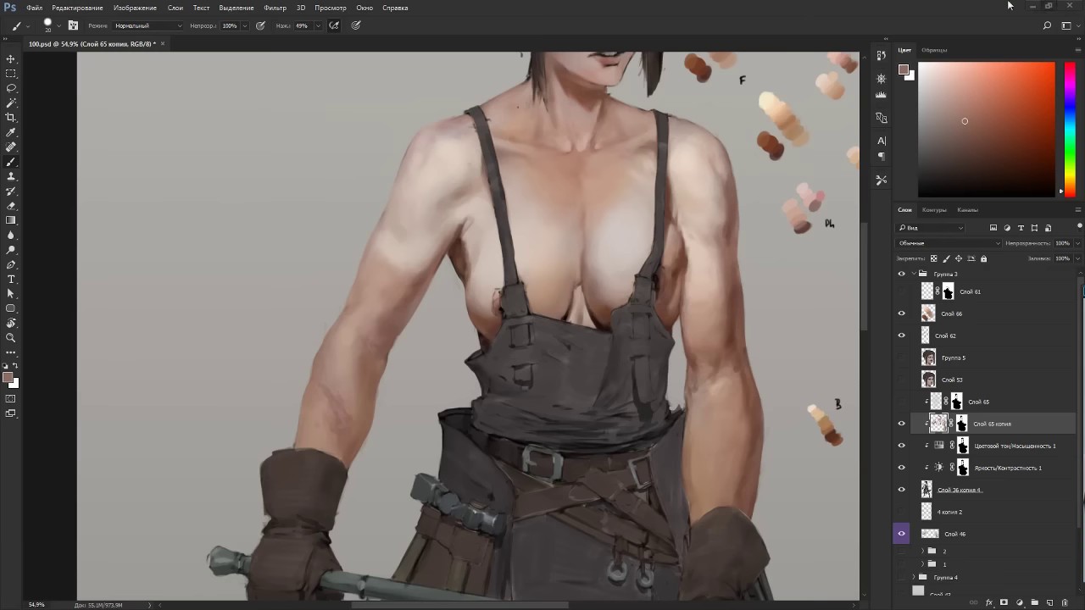
Blend the lower edge of the right biceps highlight into the darker skin with a larger brush and sampled pale tones.
{"action": "left_click_drag", "start_coordinate": [732, 258], "coordinate": [658, 216]}
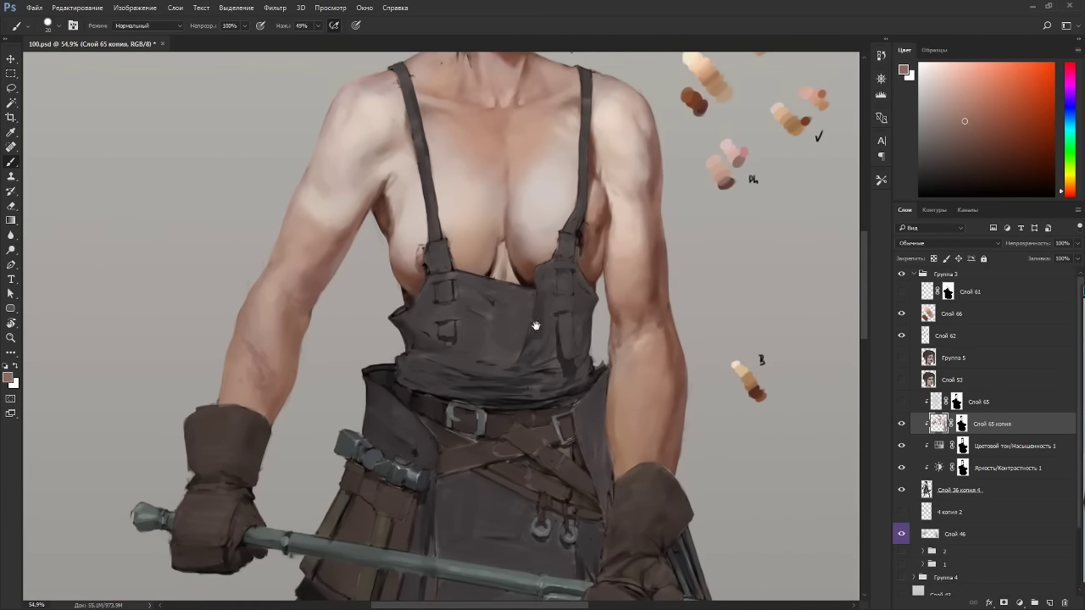
{"action": "left_click_drag", "start_coordinate": [536, 325], "coordinate": [628, 285]}
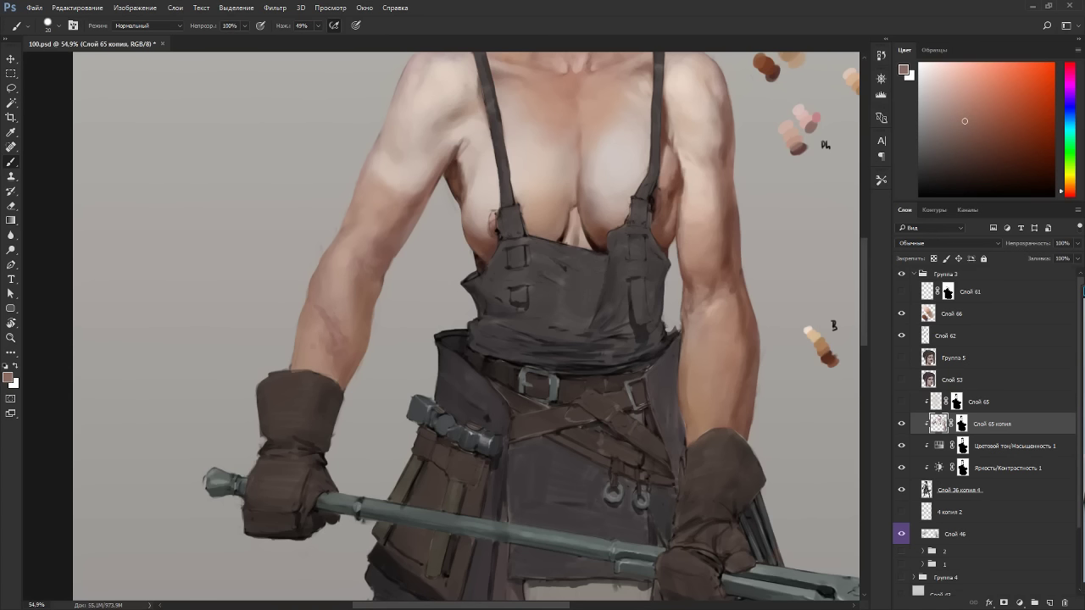
{"action": "left_click", "coordinate": [382, 223], "text": "alt"}
{"action": "key", "text": "r"}
{"action": "left_click_drag", "start_coordinate": [512, 172], "coordinate": [600, 373]}
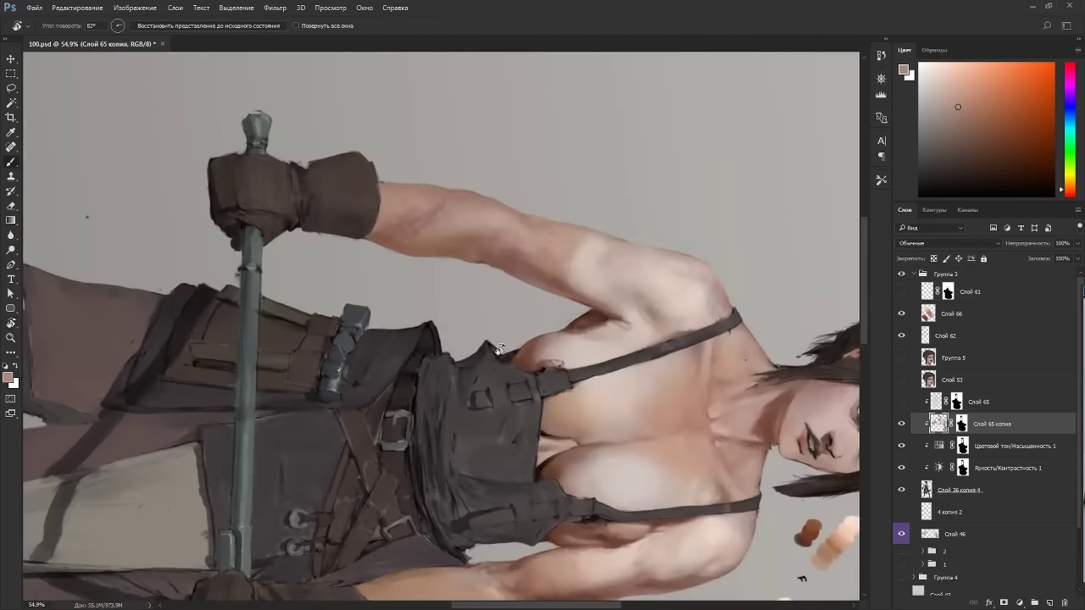
{"action": "key", "text": "b"}
{"action": "left_click", "coordinate": [579, 260], "text": "alt"}
{"action": "key", "text": "bracketright"}
{"action": "key", "text": "bracketright"}
{"action": "key", "text": "bracketright"}
{"action": "left_click", "coordinate": [583, 224], "text": "alt"}
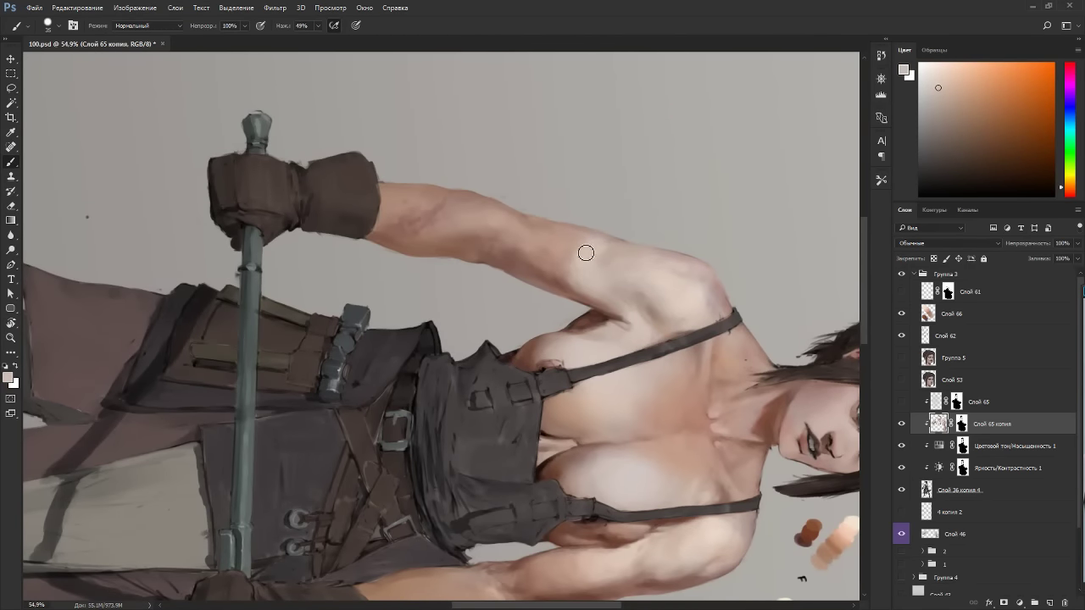
{"action": "left_click", "coordinate": [576, 244], "text": "alt"}
{"action": "mouse_move", "coordinate": [576, 262]}
{"action": "left_mouse_down"}
{"action": "mouse_move", "coordinate": [574, 273]}
{"action": "mouse_move", "coordinate": [578, 262]}
{"action": "left_mouse_up"}
{"action": "key", "text": "Escape"}
Define the lower tip of the right biceps highlight with brown and light tones sampled from the surrounding skin.
{"action": "left_click", "coordinate": [393, 187], "text": "alt"}
{"action": "left_click_drag", "start_coordinate": [387, 191], "coordinate": [378, 210]}
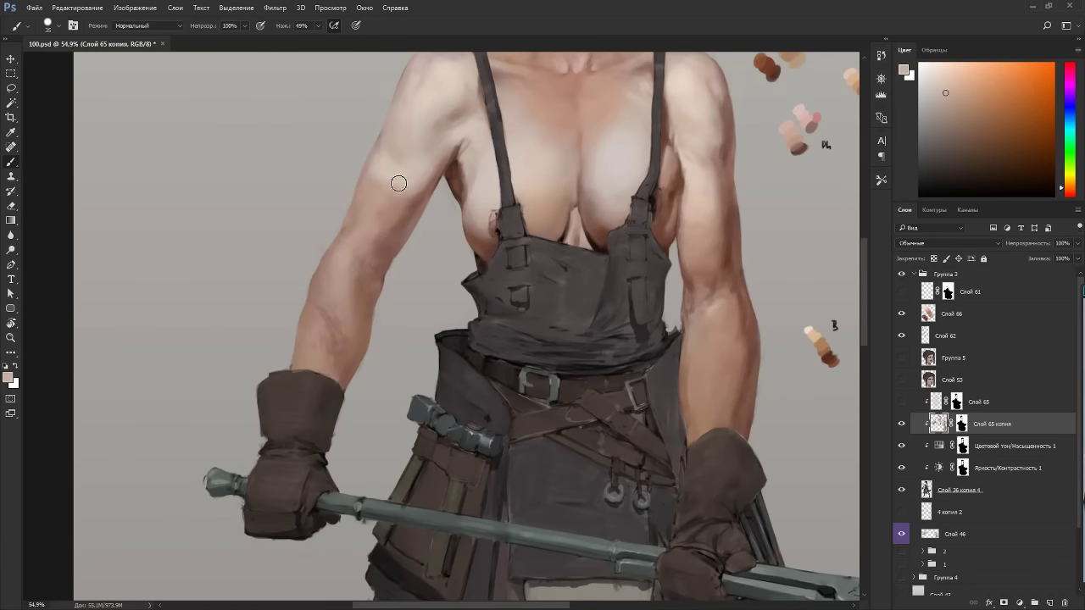
{"action": "left_click", "coordinate": [396, 198], "text": "alt"}
{"action": "left_click", "coordinate": [401, 206], "text": "alt"}
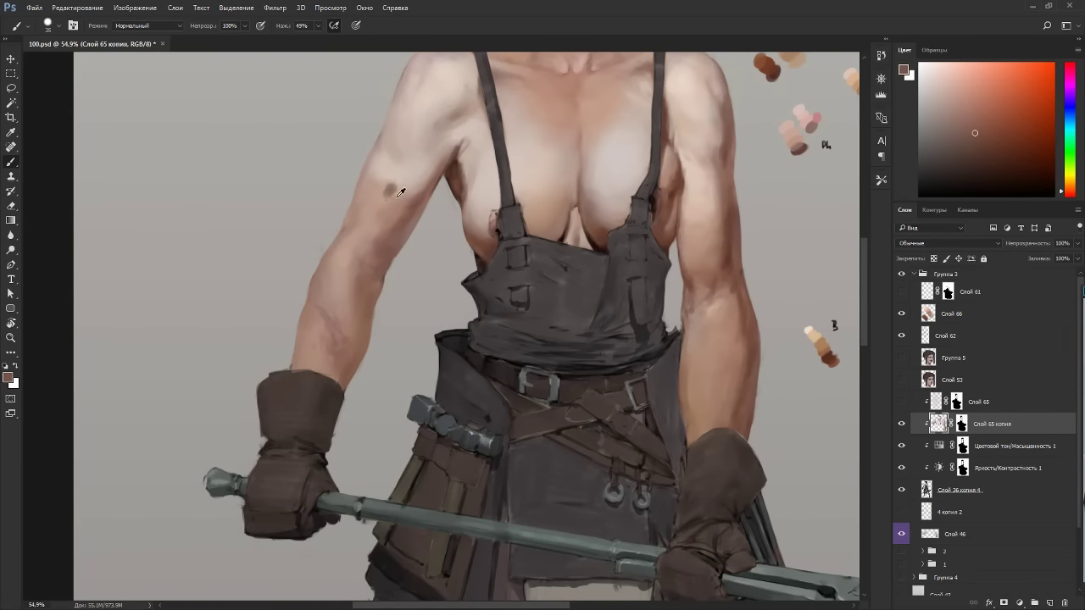
{"action": "left_click", "coordinate": [391, 189], "text": "alt"}
{"action": "left_click", "coordinate": [374, 219], "text": "alt"}
{"action": "left_click", "coordinate": [389, 187], "text": "alt"}
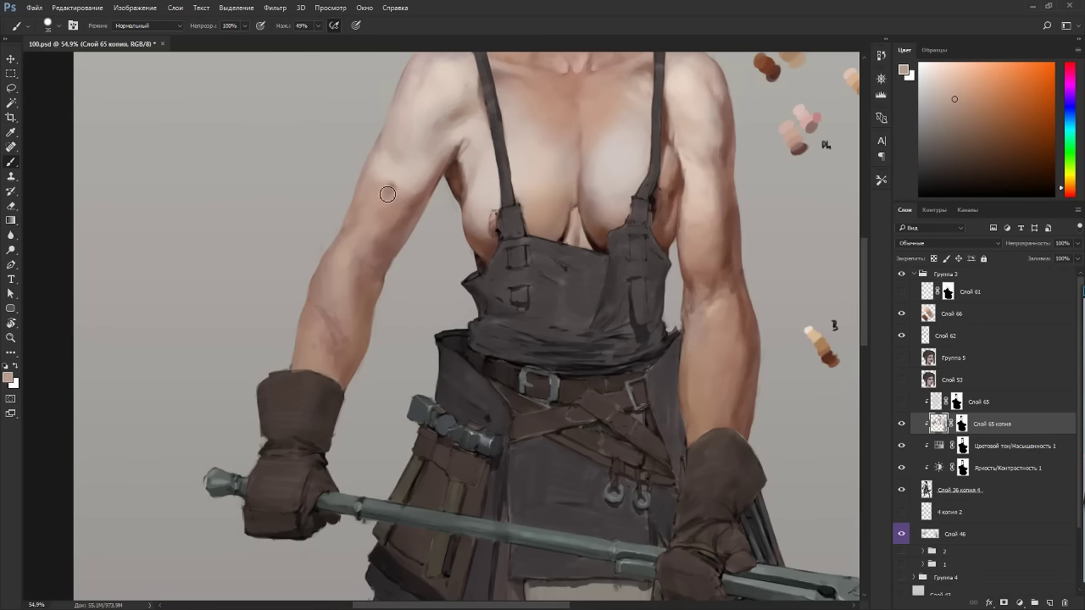
Soften the dark accent at the tip of the right biceps highlight with pale tones sampled beside it.
{"action": "mouse_move", "coordinate": [389, 191]}
{"action": "left_mouse_down"}
{"action": "mouse_move", "coordinate": [384, 205]}
{"action": "mouse_move", "coordinate": [403, 190]}
{"action": "mouse_move", "coordinate": [375, 200]}
{"action": "mouse_move", "coordinate": [311, 348]}
{"action": "left_mouse_up"}
{"action": "left_click", "coordinate": [396, 181], "text": "alt"}
{"action": "key", "text": "r"}
{"action": "left_click", "coordinate": [334, 423], "text": "alt"}
{"action": "left_click_drag", "start_coordinate": [334, 424], "coordinate": [334, 410]}
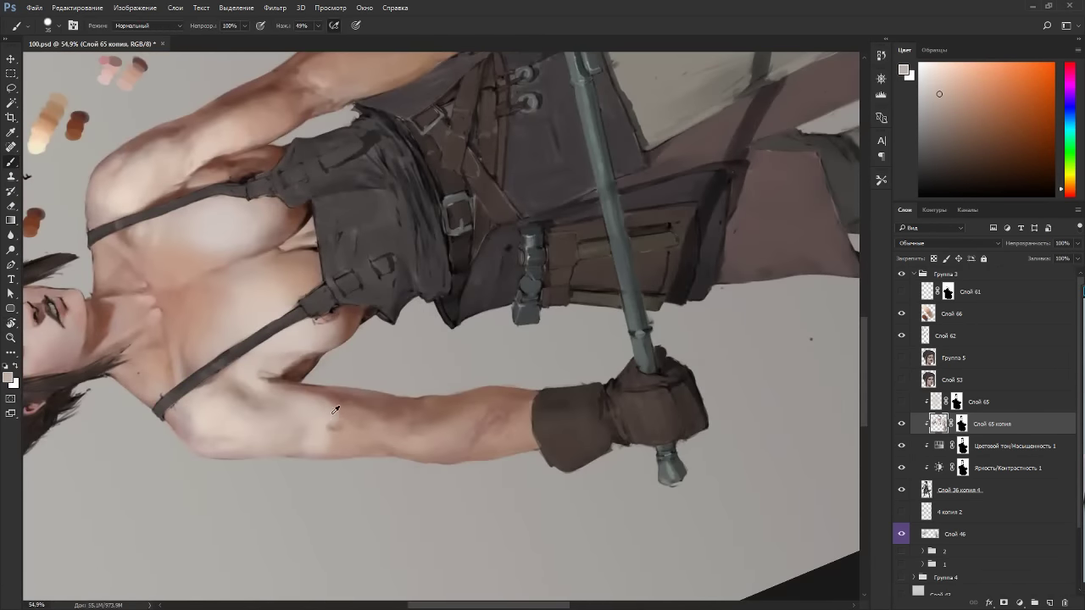
{"action": "left_click", "coordinate": [336, 419], "text": "alt"}
{"action": "left_click", "coordinate": [327, 426], "text": "alt"}
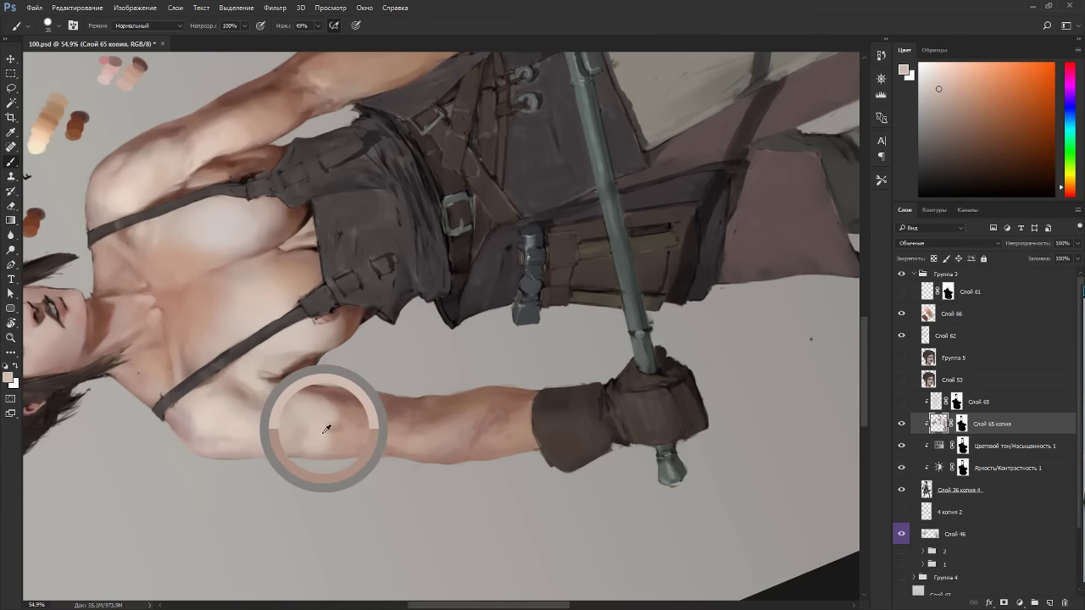
{"action": "key", "text": "Escape"}
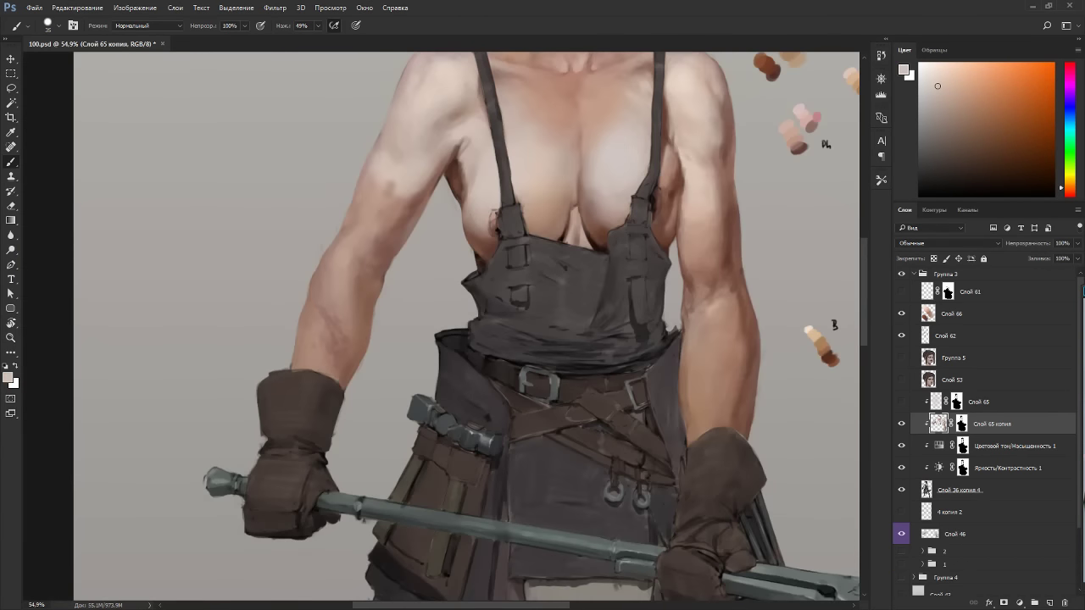
Smooth the transition from the right biceps highlight toward the elbow with sampled skin tones and a larger brush.
{"action": "left_click", "coordinate": [392, 191], "text": "alt"}
{"action": "left_click", "coordinate": [377, 209], "text": "alt"}
{"action": "mouse_move", "coordinate": [376, 201]}
{"action": "left_mouse_down"}
{"action": "mouse_move", "coordinate": [393, 176]}
{"action": "mouse_move", "coordinate": [379, 190]}
{"action": "mouse_move", "coordinate": [540, 223]}
{"action": "left_mouse_up"}
{"action": "left_click", "coordinate": [396, 170], "text": "alt"}
{"action": "key", "text": "bracketright"}
{"action": "key", "text": "bracketright"}
{"action": "key", "text": "bracketright"}
{"action": "key", "text": "r"}
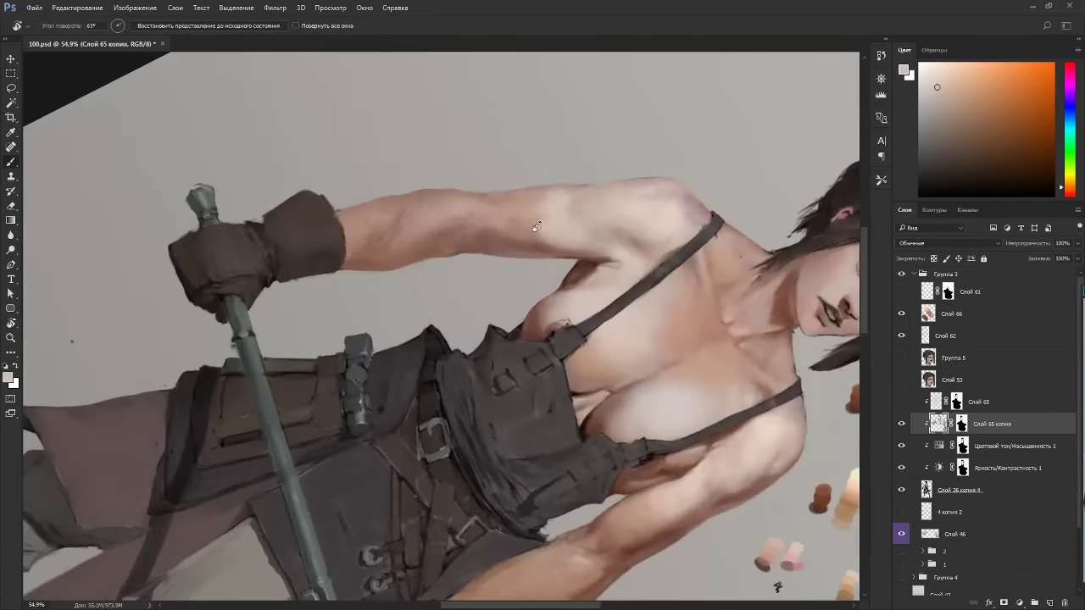
{"action": "left_click", "coordinate": [548, 224], "text": "alt"}
{"action": "key", "text": "Escape"}
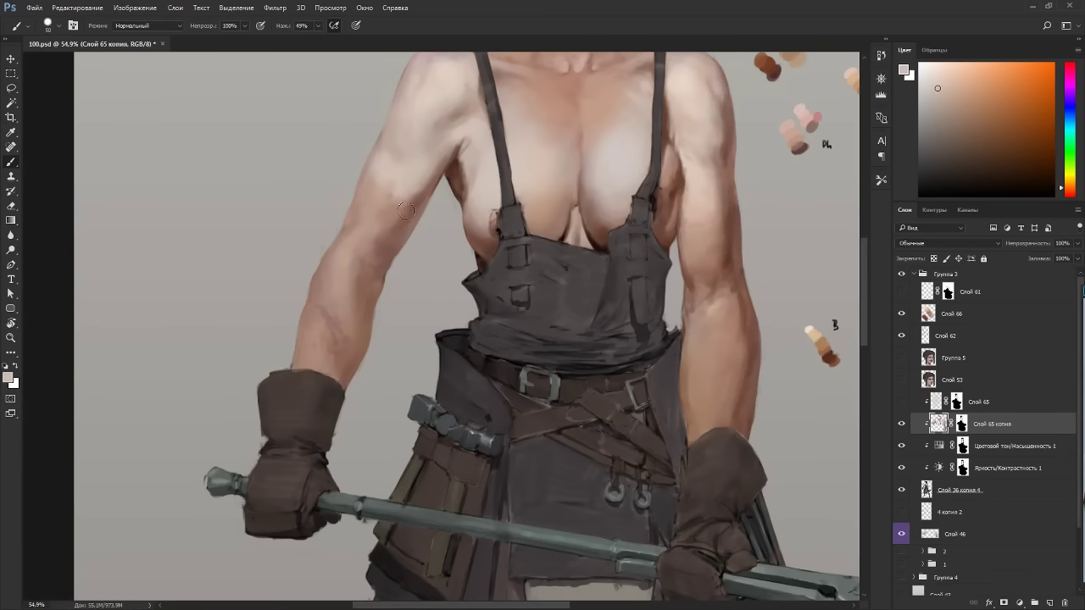
Lighten the right upper arm near the armpit with sampled skin tones and a paler, less saturated color.
{"action": "left_click", "coordinate": [393, 210], "text": "alt"}
{"action": "left_click", "coordinate": [426, 176], "text": "alt"}
{"action": "left_click", "coordinate": [931, 80]}
{"action": "scroll", "coordinate": [703, 206], "scroll_direction": "up", "scroll_amount": 3}
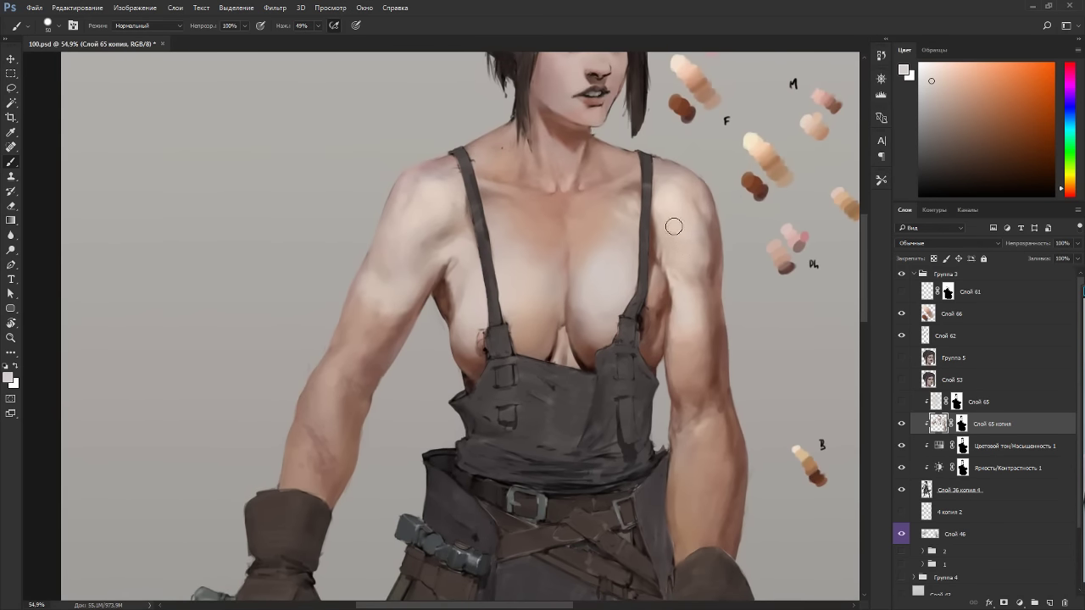
Refine the highlight on top of the right shoulder with pale tones sampled from the shoulder.
{"action": "scroll", "coordinate": [638, 241], "scroll_direction": "down", "scroll_amount": 2}
{"action": "scroll", "coordinate": [638, 241], "scroll_direction": "down", "scroll_amount": 2}
{"action": "key", "text": "r"}
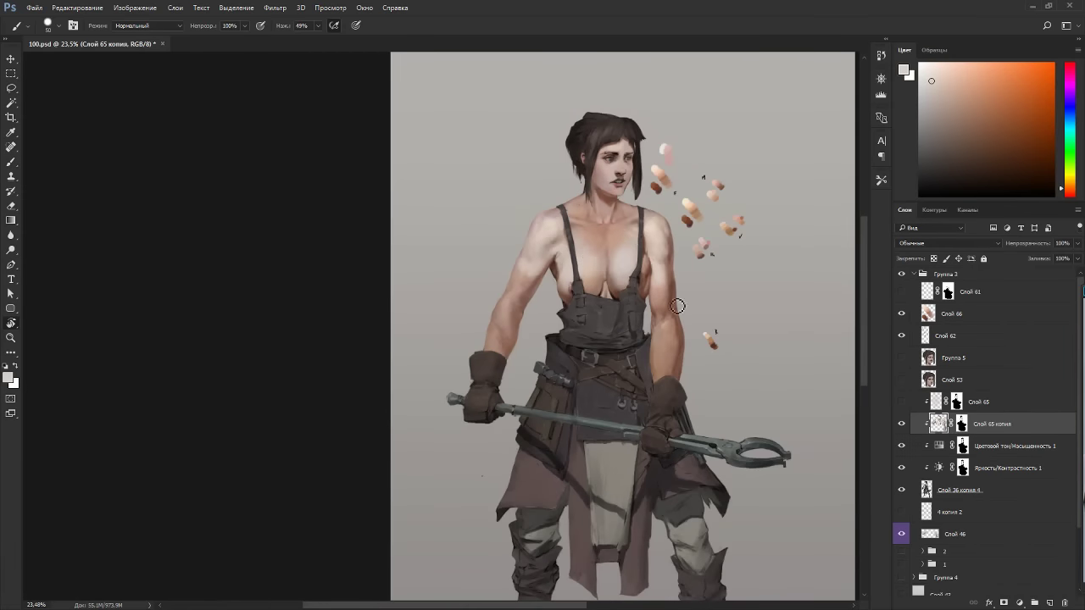
{"action": "left_click_drag", "start_coordinate": [681, 305], "coordinate": [600, 144]}
{"action": "key", "text": "Escape"}
{"action": "scroll", "coordinate": [526, 161], "scroll_direction": "up", "scroll_amount": 4}
{"action": "key", "text": "b"}
{"action": "key", "text": "b"}
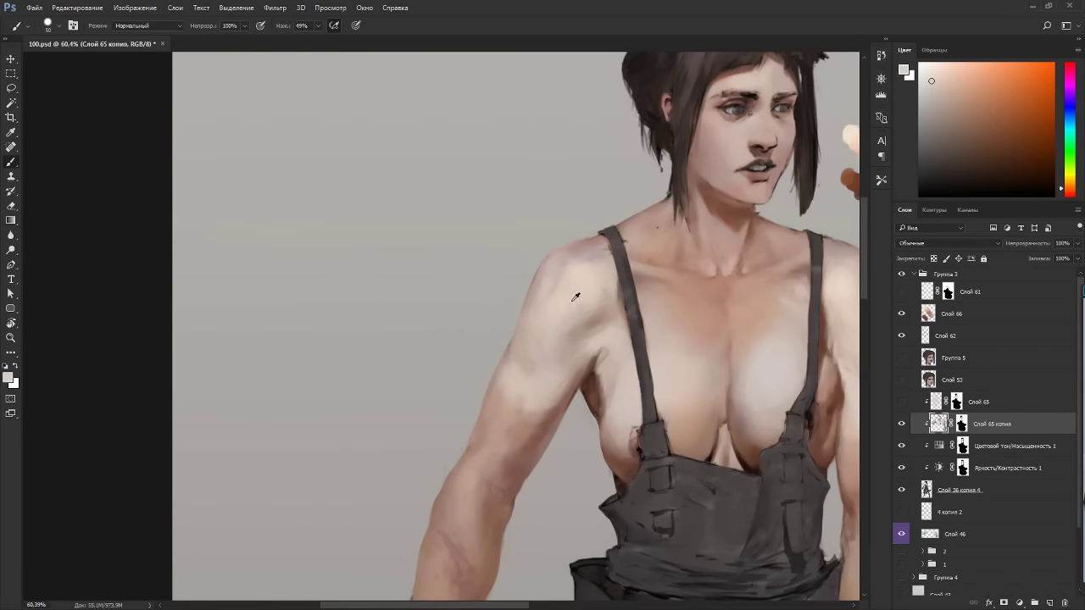
{"action": "left_click", "coordinate": [577, 298], "text": "alt"}
{"action": "left_click", "coordinate": [585, 297], "text": "alt"}
{"action": "left_click", "coordinate": [588, 262], "text": "alt"}
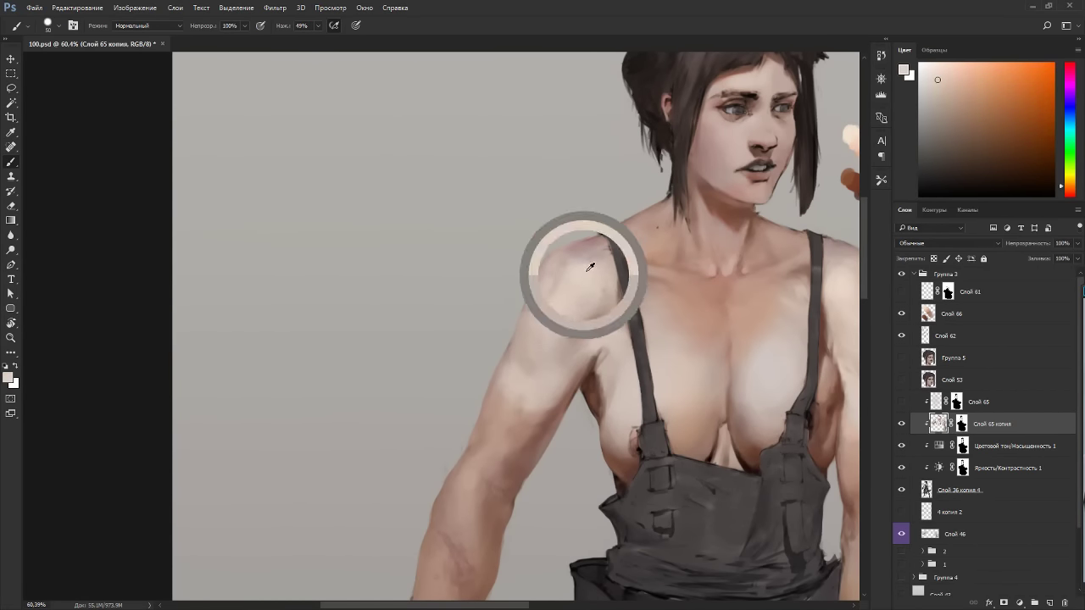
{"action": "left_click_drag", "start_coordinate": [588, 261], "coordinate": [631, 247]}
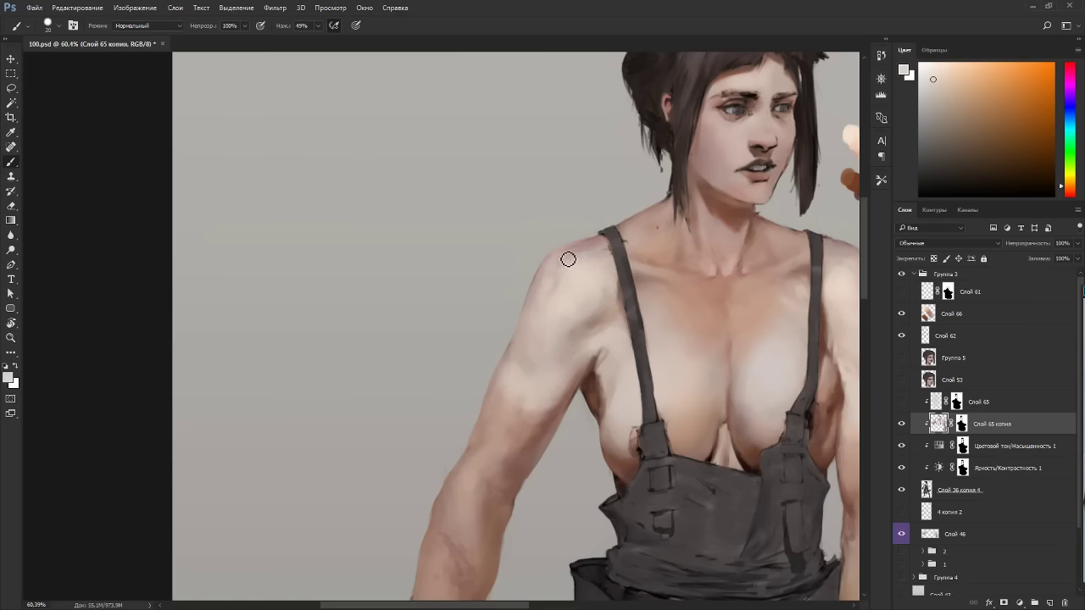
Blend the skin on the left shoulder and beside its strap with light tones sampled there.
{"action": "key", "text": "r"}
{"action": "mouse_move", "coordinate": [582, 254]}
{"action": "left_mouse_down"}
{"action": "mouse_move", "coordinate": [441, 156]}
{"action": "mouse_move", "coordinate": [429, 187]}
{"action": "left_mouse_up"}
{"action": "left_click", "coordinate": [440, 156], "text": "alt"}
{"action": "mouse_move", "coordinate": [536, 135]}
{"action": "left_mouse_down"}
{"action": "mouse_move", "coordinate": [445, 373]}
{"action": "mouse_move", "coordinate": [451, 395]}
{"action": "left_mouse_up"}
{"action": "left_click", "coordinate": [445, 183], "text": "alt"}
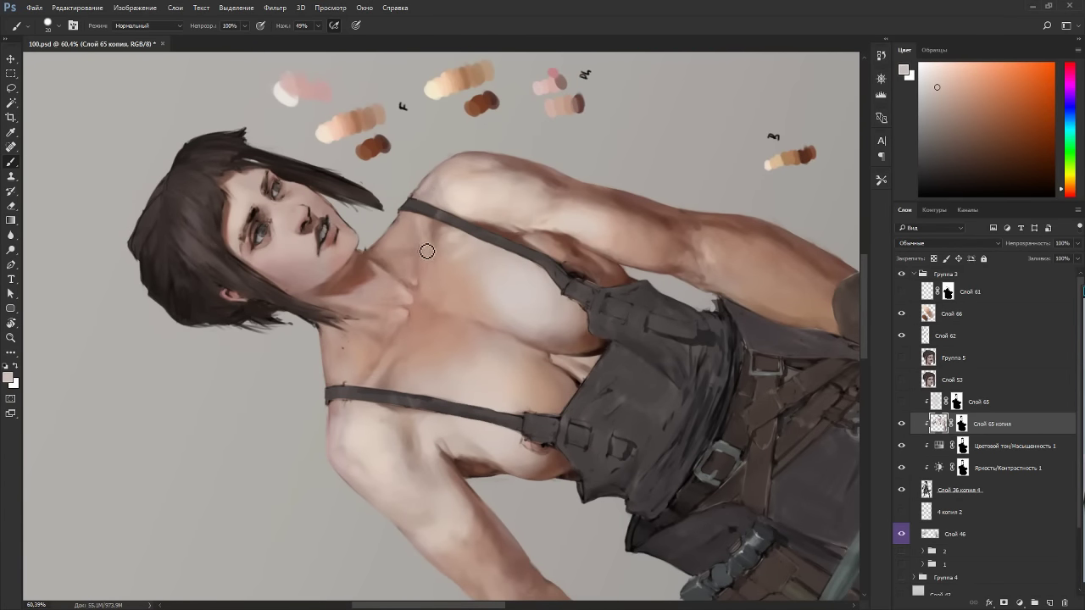
{"action": "left_click", "coordinate": [422, 226], "text": "alt"}
{"action": "key", "text": "Escape"}
{"action": "left_click", "coordinate": [498, 222], "text": "alt"}
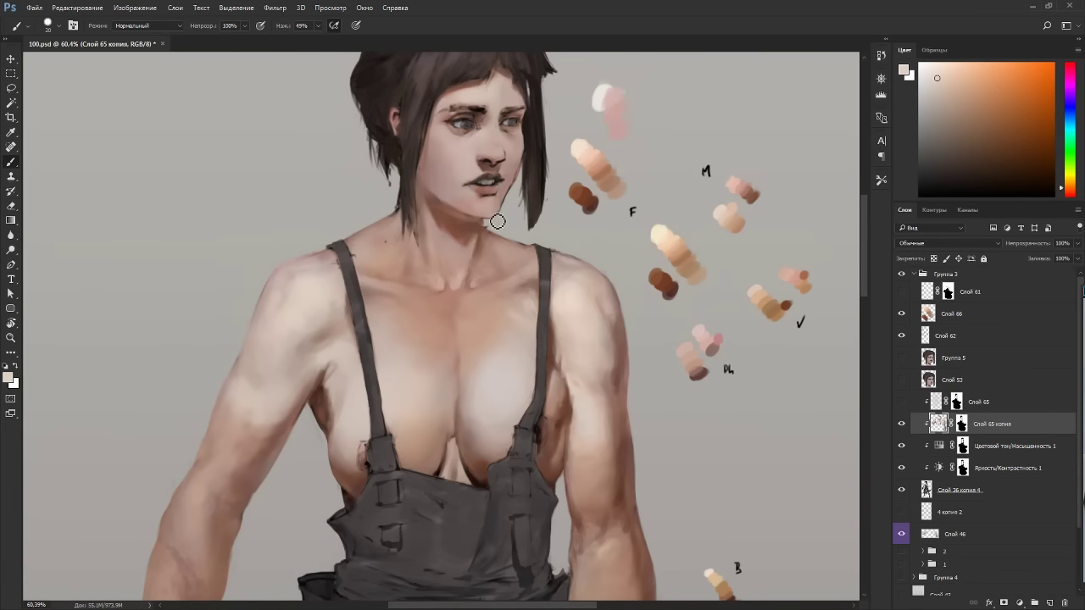
Even out the skin between the right strap and the neck with sampled tones, a lighter beige and a larger brush.
{"action": "left_click", "coordinate": [360, 252], "text": "alt"}
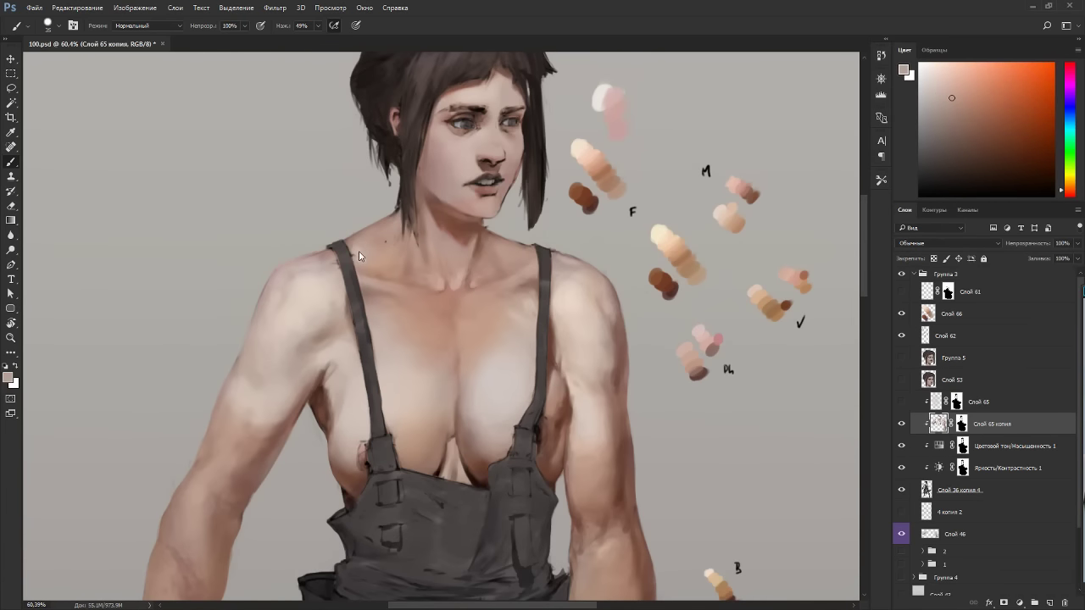
{"action": "left_click", "coordinate": [433, 308], "text": "alt"}
{"action": "left_click", "coordinate": [366, 251], "text": "alt"}
{"action": "left_click", "coordinate": [390, 250], "text": "alt"}
{"action": "left_click", "coordinate": [946, 85]}
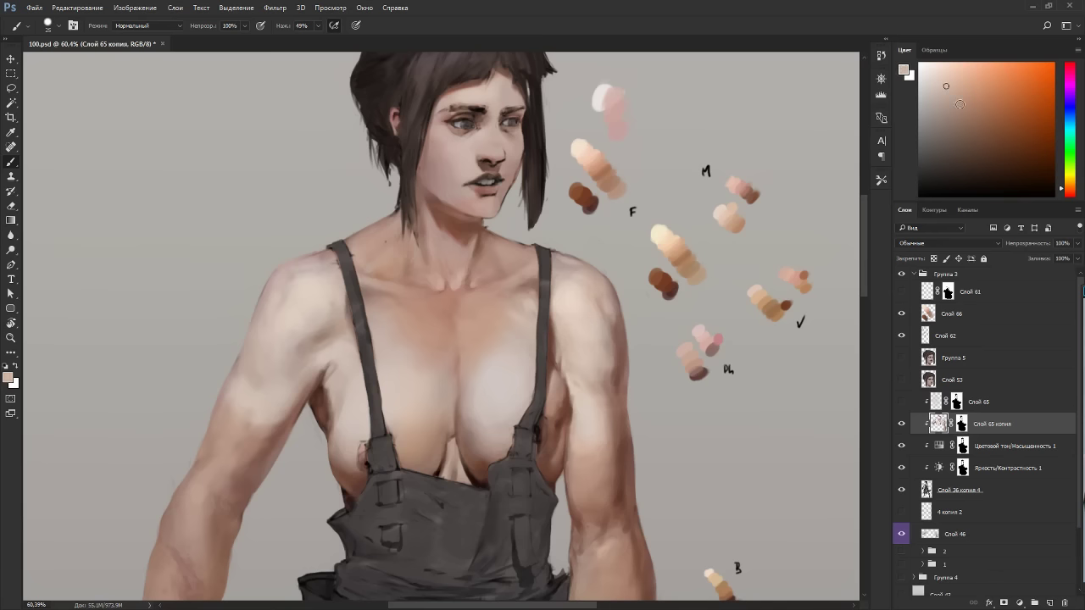
{"action": "left_click", "coordinate": [1061, 191]}
{"action": "key", "text": "bracketright"}
{"action": "left_click", "coordinate": [385, 266], "text": "alt"}
{"action": "left_click", "coordinate": [371, 266], "text": "alt"}
{"action": "left_click_drag", "start_coordinate": [364, 274], "coordinate": [386, 276]}
{"action": "left_click", "coordinate": [392, 246], "text": "alt"}
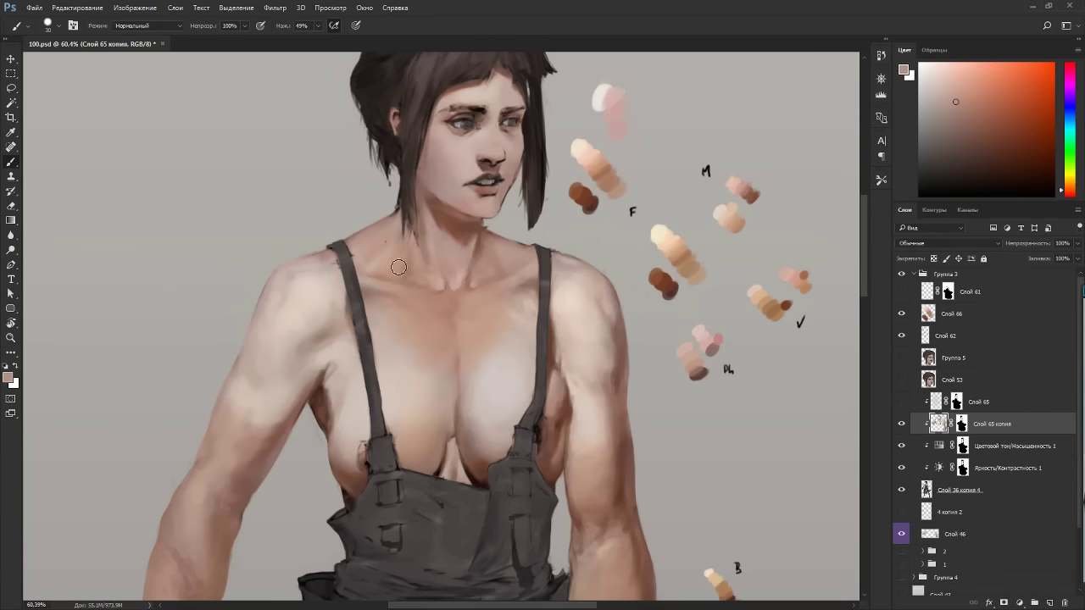
Refine the shadow where the jaw meets the neck with sampled reddish-brown tones and a smaller brush.
{"action": "left_click", "coordinate": [453, 222], "text": "alt"}
{"action": "left_click", "coordinate": [422, 196], "text": "alt"}
{"action": "left_click", "coordinate": [428, 217], "text": "alt"}
{"action": "left_click", "coordinate": [423, 198], "text": "alt"}
{"action": "left_click", "coordinate": [437, 210], "text": "alt"}
{"action": "key", "text": "bracketleft"}
{"action": "key", "text": "bracketleft"}
{"action": "key", "text": "bracketleft"}
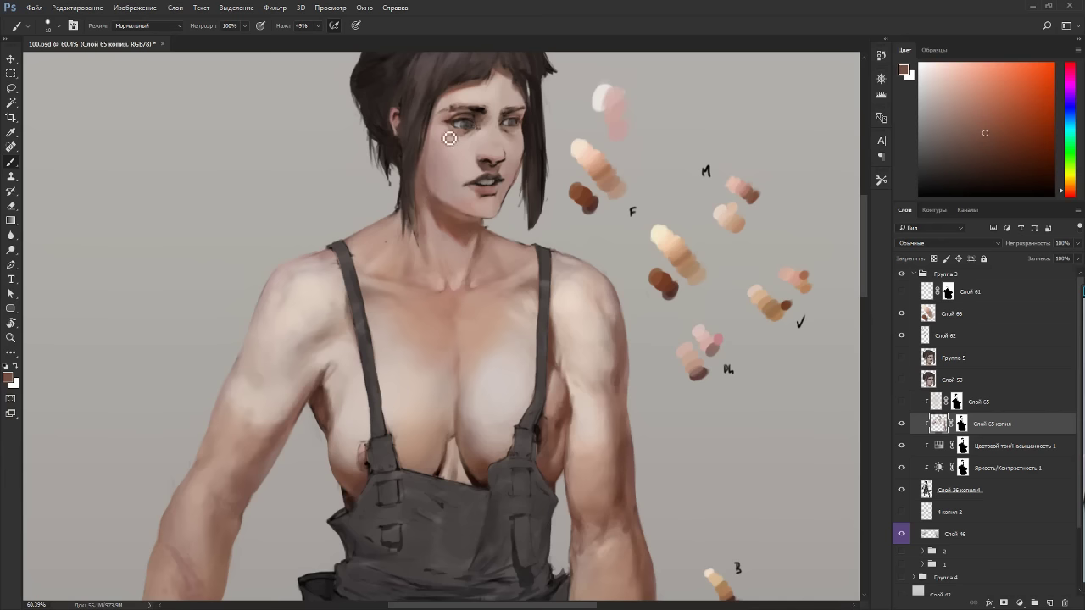
Shade the edge of the cheek beside the hair with dark tones sampled from the swatches and softer tones from the face.
{"action": "left_click", "coordinate": [674, 286], "text": "alt"}
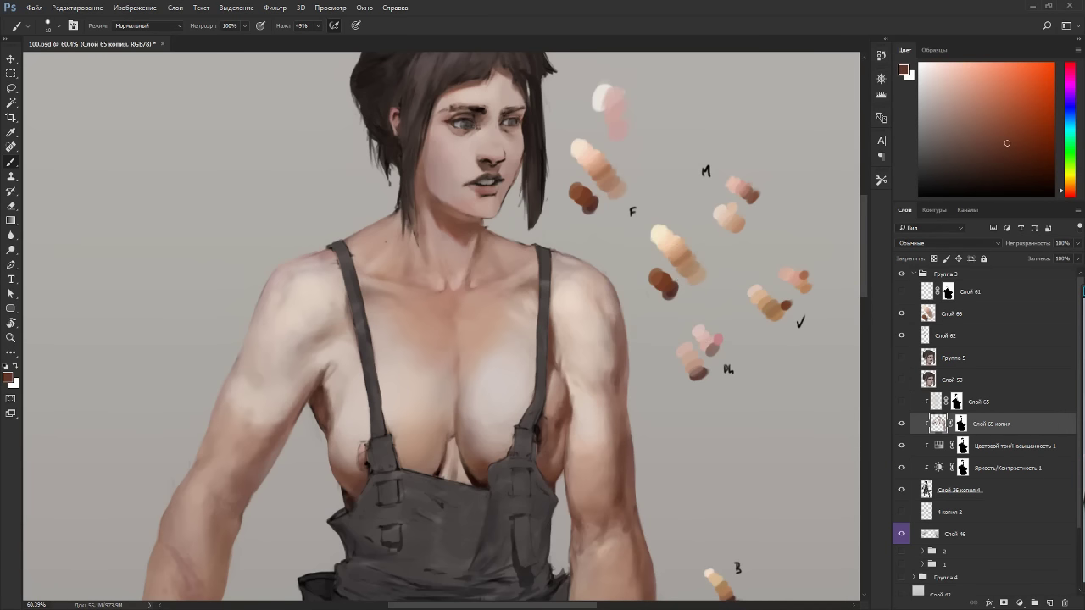
{"action": "left_click", "coordinate": [593, 206], "text": "alt"}
{"action": "key", "text": "bracketright"}
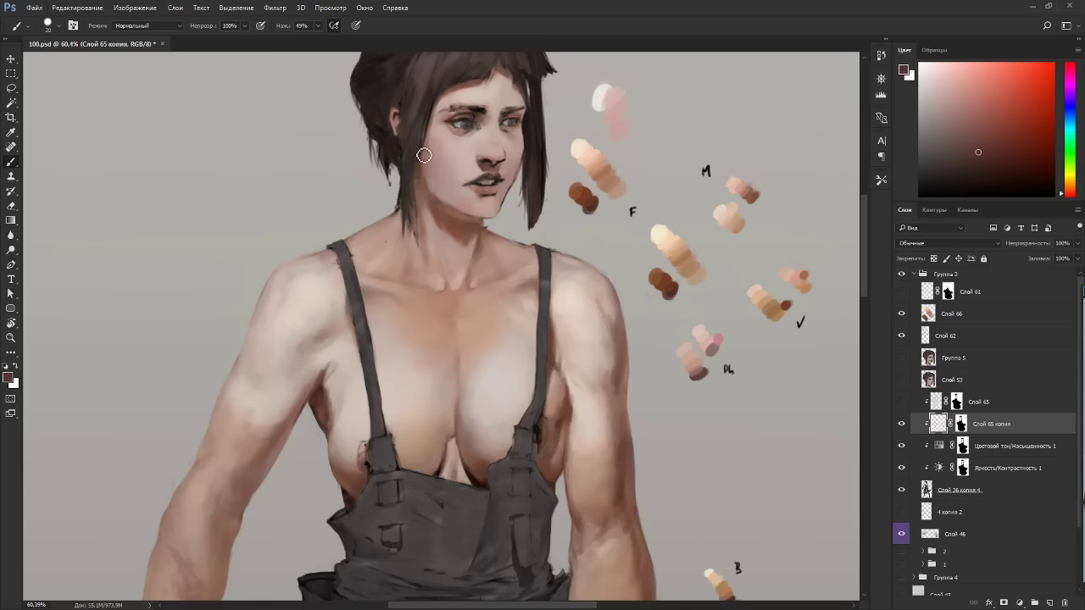
{"action": "left_click", "coordinate": [424, 156]}
{"action": "left_click", "coordinate": [431, 160], "text": "alt"}
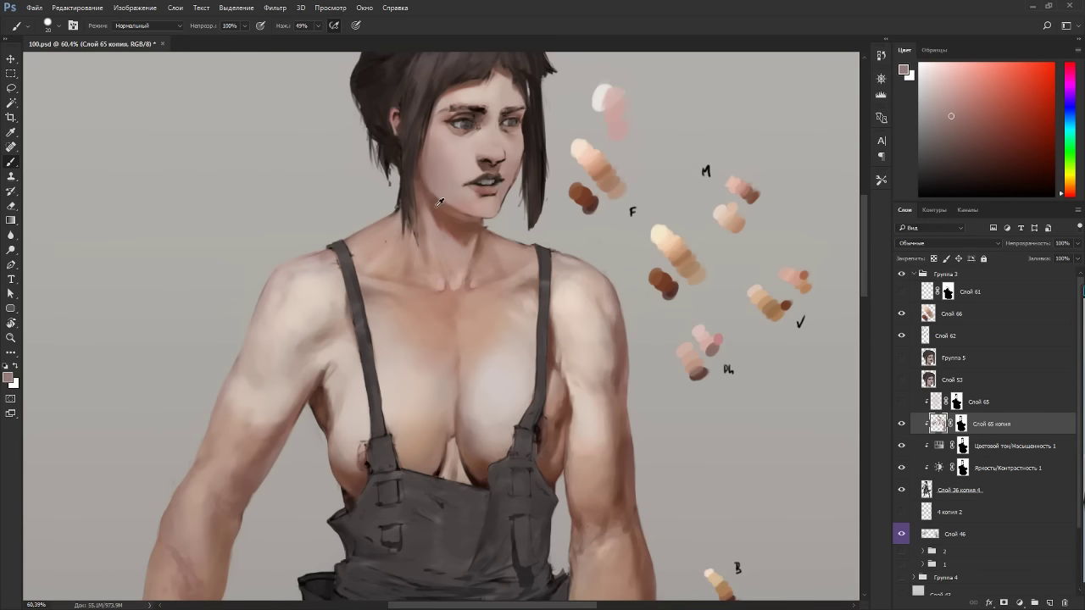
{"action": "left_click", "coordinate": [429, 195], "text": "alt"}
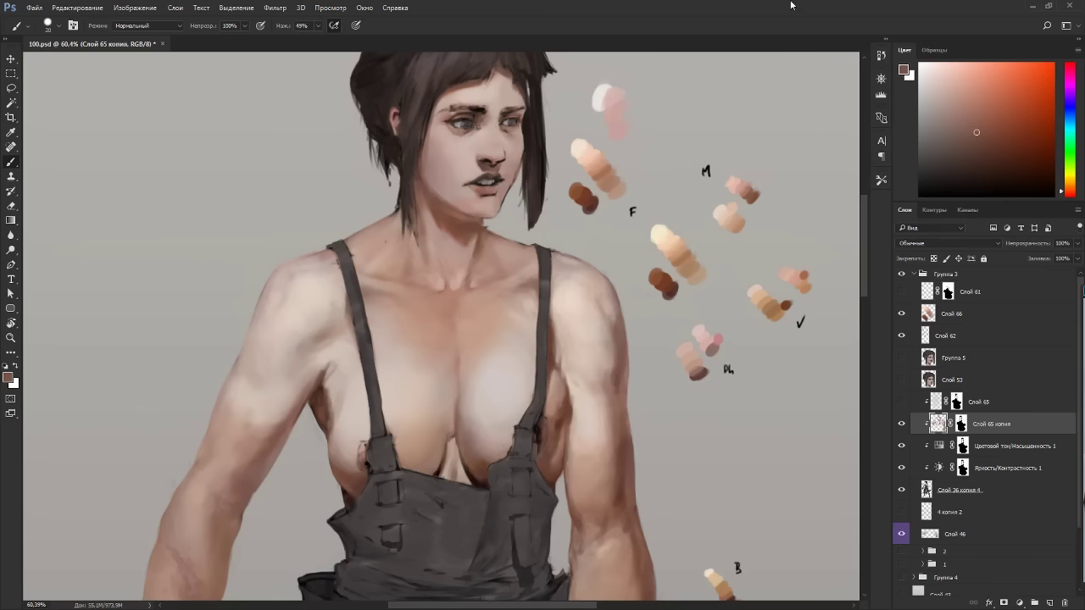
Blend the jawline shadow into the lower cheek and chin with brown, pinkish and light skin tones.
{"action": "scroll", "coordinate": [512, 153], "scroll_direction": "up", "scroll_amount": 5}
{"action": "left_click_drag", "start_coordinate": [465, 249], "coordinate": [470, 340]}
{"action": "left_click", "coordinate": [337, 312], "text": "alt"}
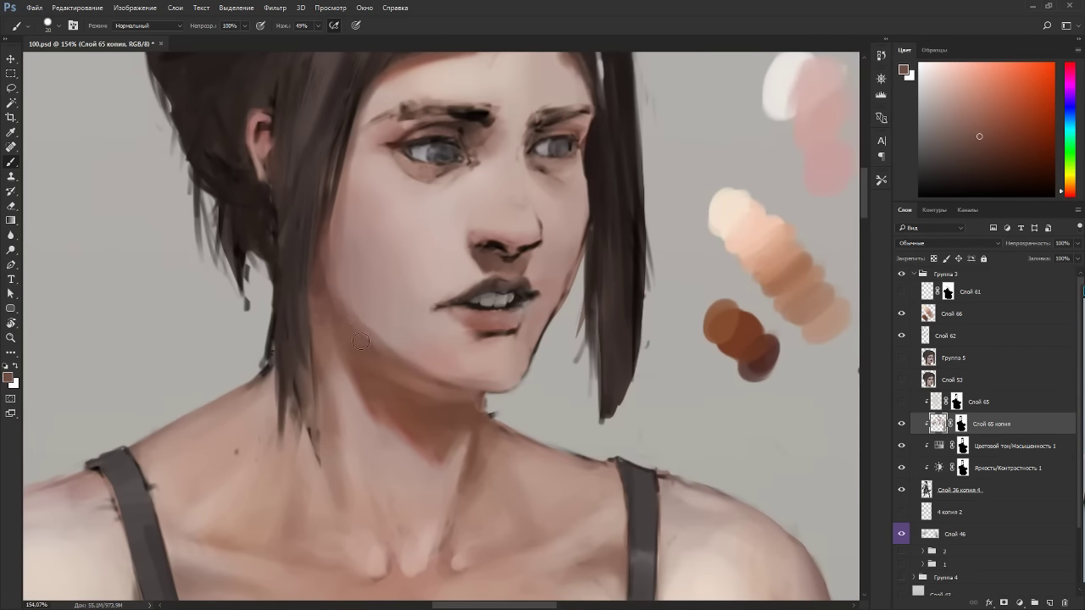
{"action": "mouse_move", "coordinate": [361, 341]}
{"action": "left_mouse_down"}
{"action": "mouse_move", "coordinate": [389, 339]}
{"action": "mouse_move", "coordinate": [413, 370]}
{"action": "left_mouse_up"}
{"action": "left_click", "coordinate": [975, 121]}
{"action": "left_click", "coordinate": [479, 361], "text": "alt"}
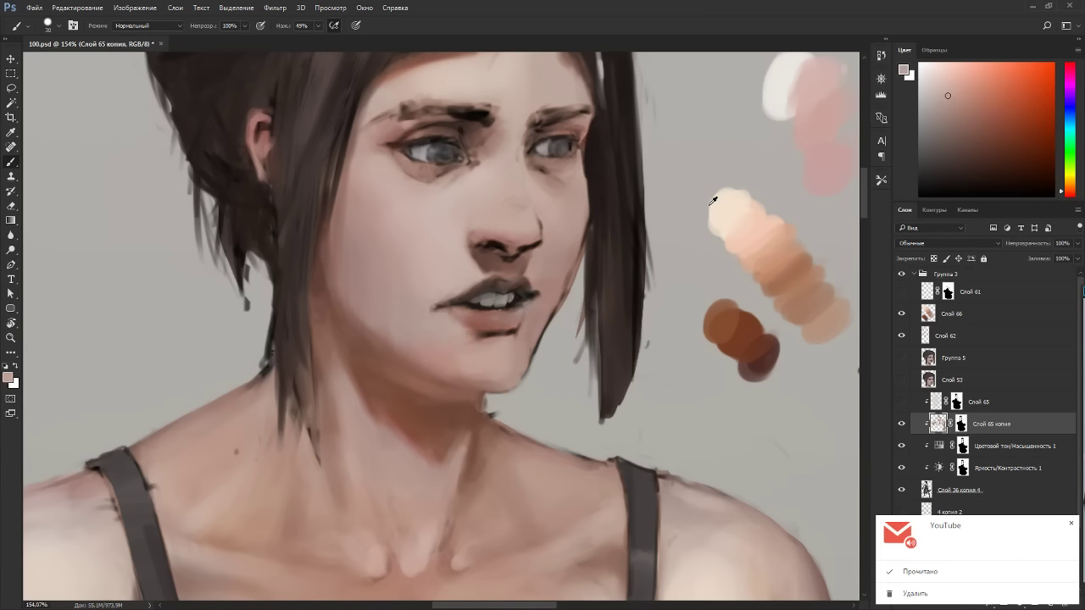
{"action": "left_click", "coordinate": [737, 226], "text": "alt"}
Try to move the color swatches on layer Слой 66.
{"action": "left_click_drag", "start_coordinate": [661, 250], "coordinate": [395, 257]}
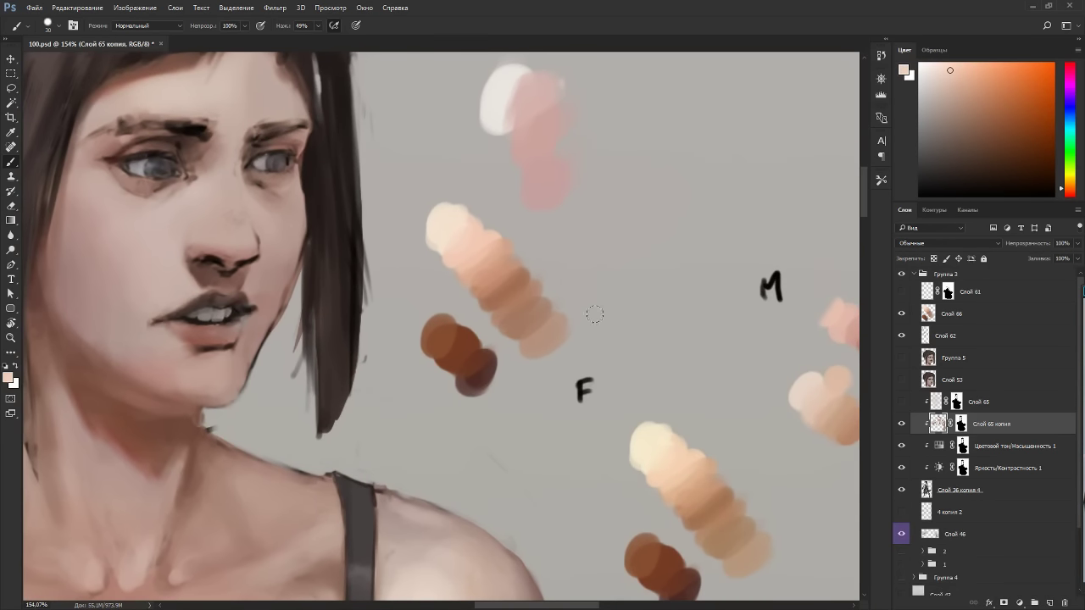
{"action": "left_click_drag", "start_coordinate": [656, 350], "coordinate": [597, 313]}
{"action": "left_click", "coordinate": [921, 317]}
{"action": "key", "text": "v"}
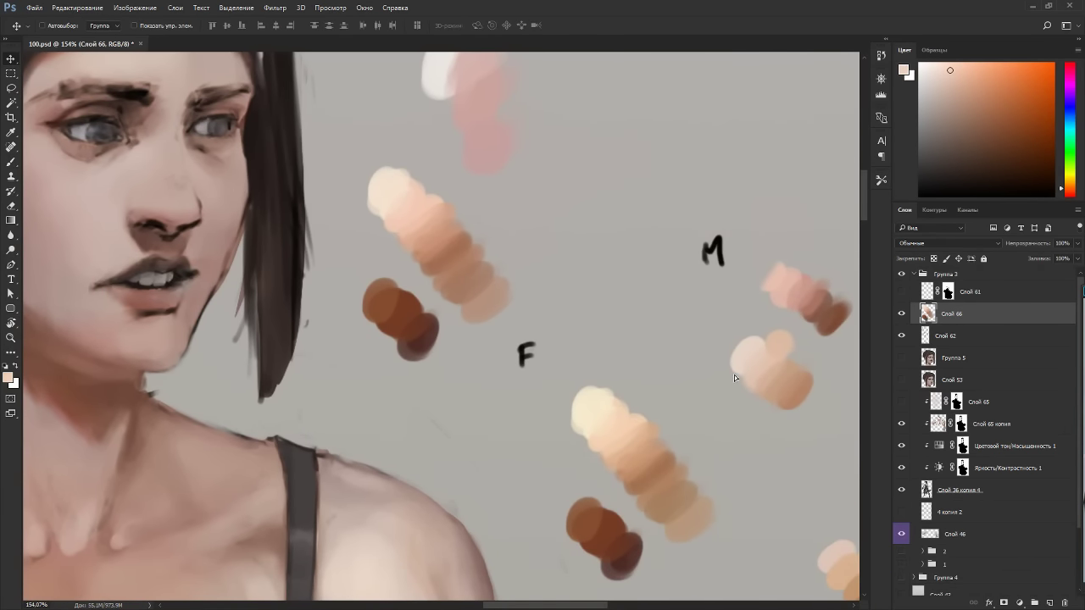
{"action": "left_click_drag", "start_coordinate": [735, 375], "coordinate": [850, 358]}
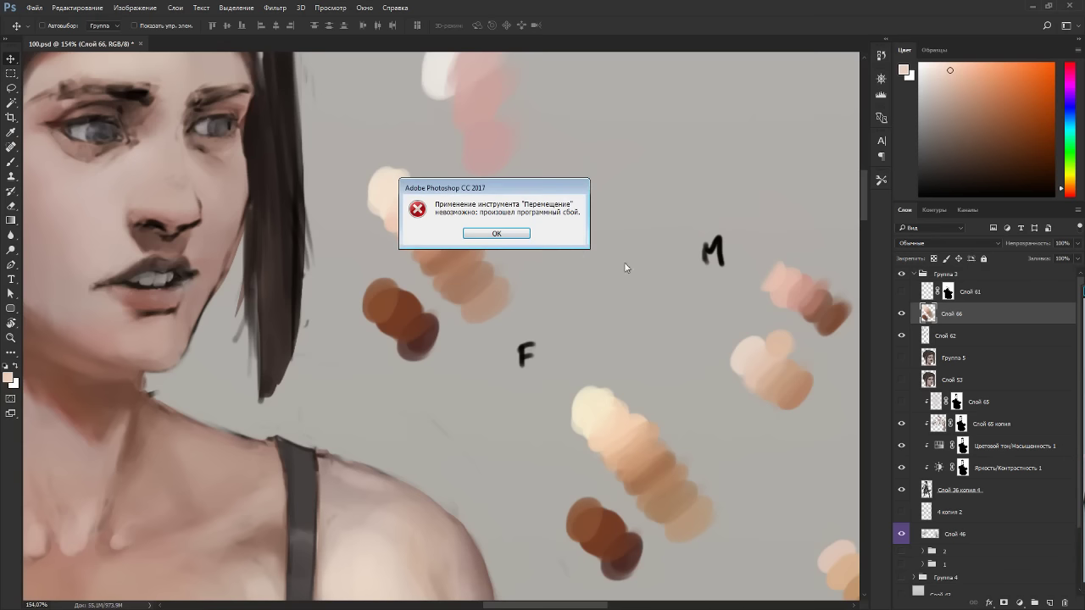
{"action": "left_click", "coordinate": [529, 231]}
Move the lettered color swatches on layer Слой 62 closer to the face.
{"action": "left_click", "coordinate": [929, 337]}
{"action": "left_click_drag", "start_coordinate": [713, 384], "coordinate": [582, 286]}
{"action": "left_click_drag", "start_coordinate": [507, 318], "coordinate": [647, 407]}
Warm the right cheek on layer Слой 65 копия with soft pink sampled from the M swatches, undoing the last stroke.
{"action": "left_click", "coordinate": [934, 420]}
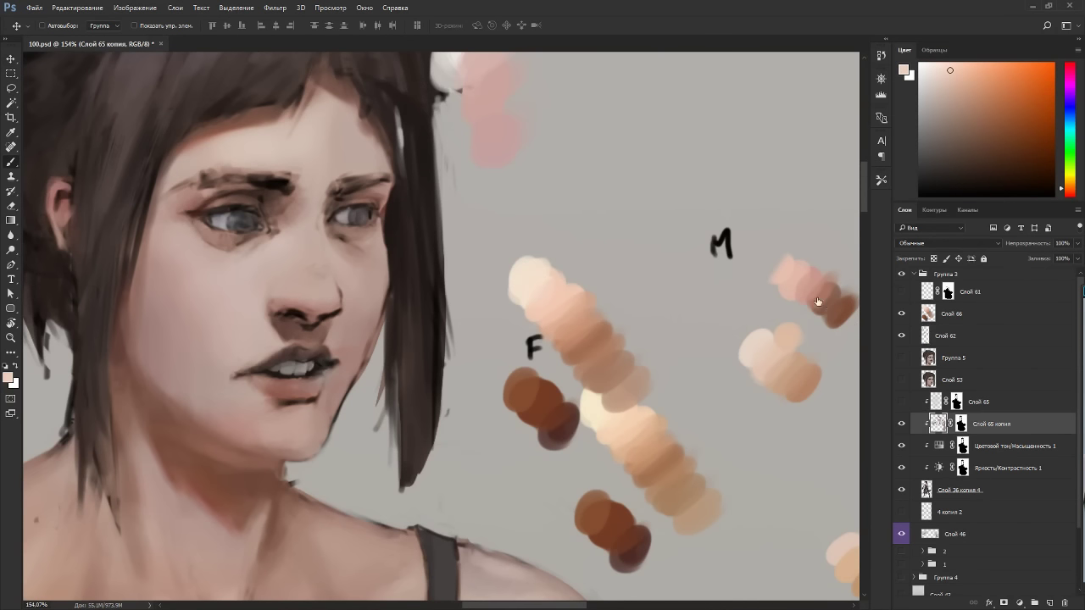
{"action": "key", "text": "b"}
{"action": "left_click", "coordinate": [772, 265], "text": "alt"}
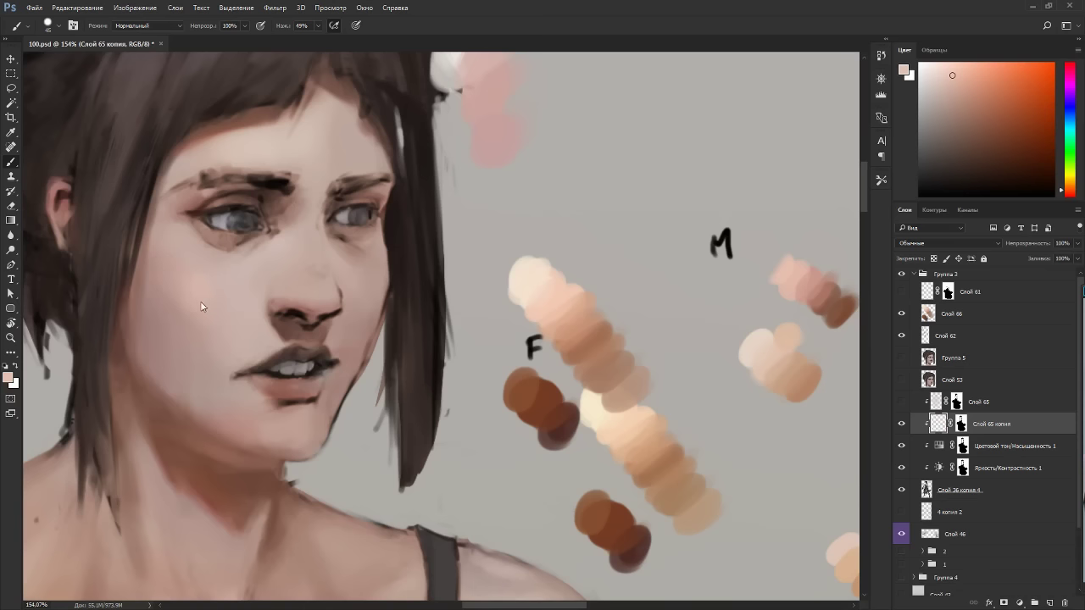
{"action": "left_click", "coordinate": [173, 245], "text": "alt"}
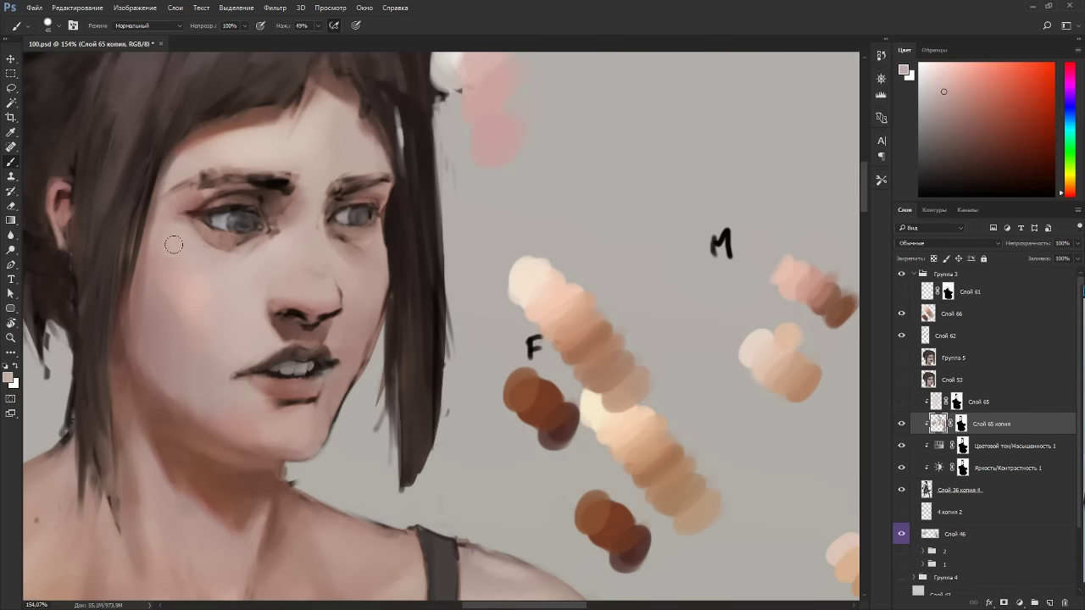
{"action": "left_click", "coordinate": [788, 271], "text": "alt"}
{"action": "mouse_move", "coordinate": [197, 269]}
{"action": "left_mouse_down"}
{"action": "mouse_move", "coordinate": [204, 260]}
{"action": "mouse_move", "coordinate": [183, 244]}
{"action": "left_mouse_up"}
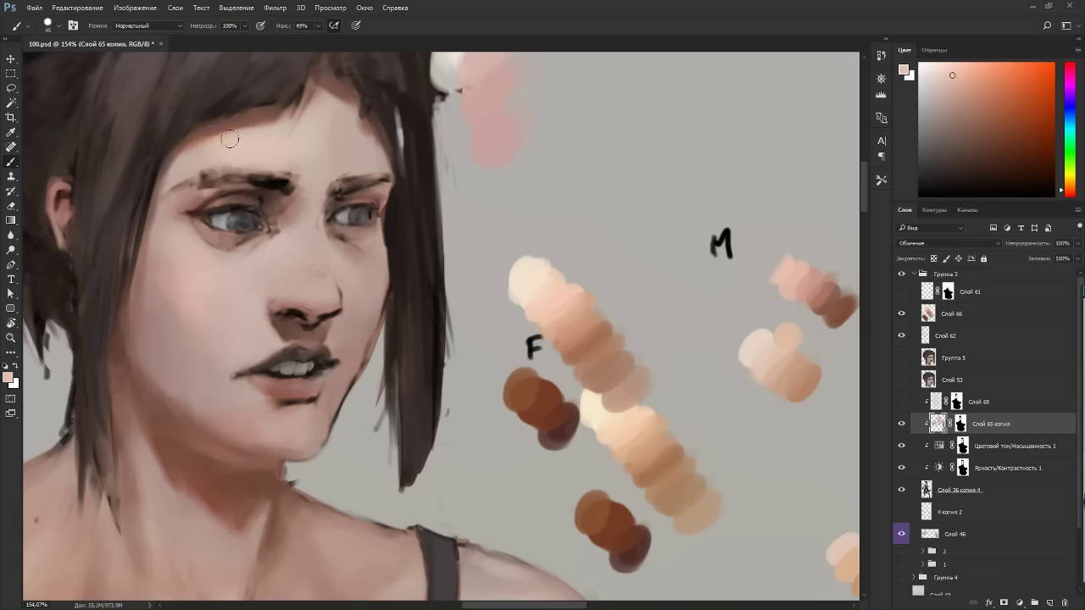
{"action": "key", "text": "ctrl+z"}
{"action": "key", "text": "r"}
{"action": "left_click_drag", "start_coordinate": [221, 315], "coordinate": [378, 397]}
{"action": "key", "text": "Escape"}
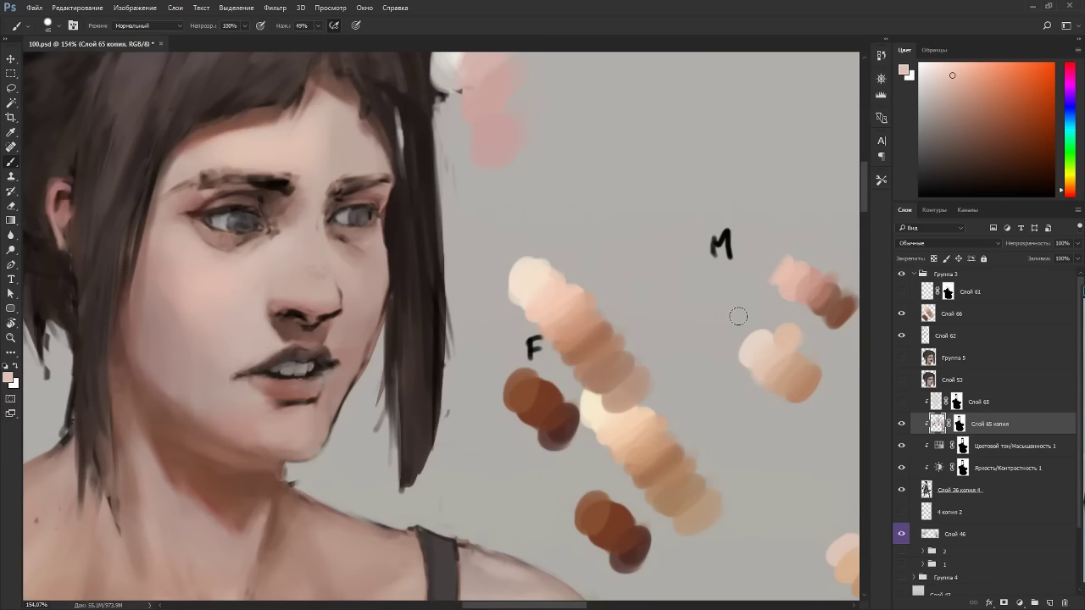
Deepen the blush on the right cheek with darker M swatch pinks and blend it using tones sampled from the face.
{"action": "left_click", "coordinate": [818, 278], "text": "alt"}
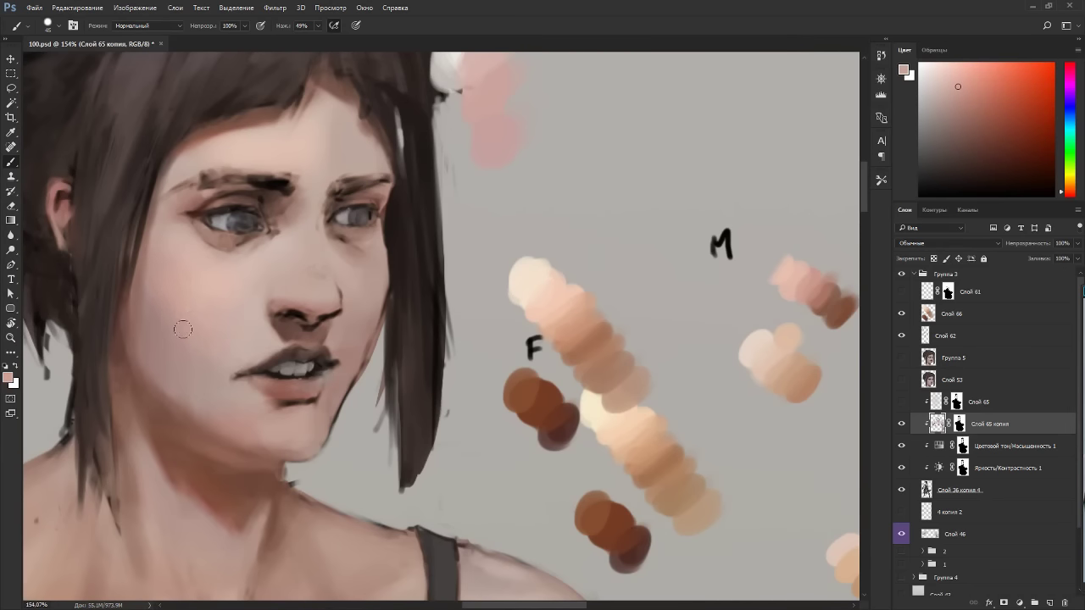
{"action": "left_click", "coordinate": [844, 297], "text": "alt"}
{"action": "left_click", "coordinate": [173, 297], "text": "alt"}
{"action": "left_click", "coordinate": [189, 284], "text": "alt"}
{"action": "left_click", "coordinate": [158, 340], "text": "alt"}
{"action": "left_click", "coordinate": [208, 353], "text": "alt"}
{"action": "key", "text": "r"}
{"action": "left_click_drag", "start_coordinate": [381, 215], "coordinate": [318, 346]}
{"action": "key", "text": "Escape"}
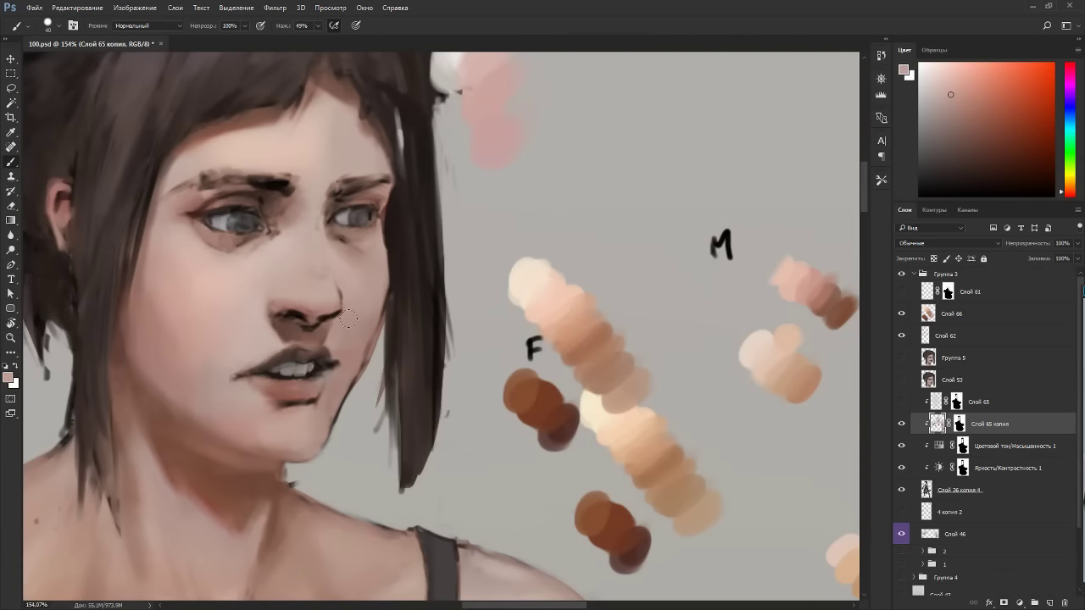
Shade the outer edge of the far cheek, beside the hair strand, with the dark reddish browns of the M swatches.
{"action": "left_click", "coordinate": [837, 293], "text": "alt"}
{"action": "key", "text": "bracketright"}
{"action": "key", "text": "bracketright"}
{"action": "key", "text": "bracketright"}
{"action": "key", "text": "bracketright"}
{"action": "key", "text": "bracketright"}
{"action": "left_click", "coordinate": [852, 303], "text": "alt"}
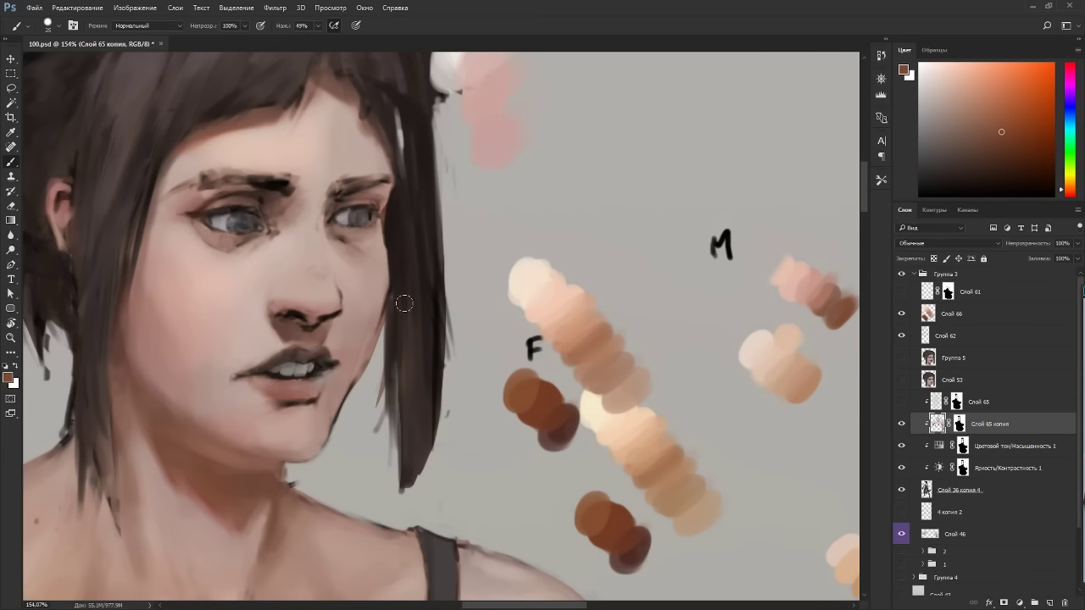
{"action": "key", "text": "bracketleft"}
{"action": "key", "text": "bracketleft"}
{"action": "key", "text": "bracketleft"}
{"action": "key", "text": "bracketleft"}
{"action": "left_click_drag", "start_coordinate": [387, 292], "coordinate": [354, 384]}
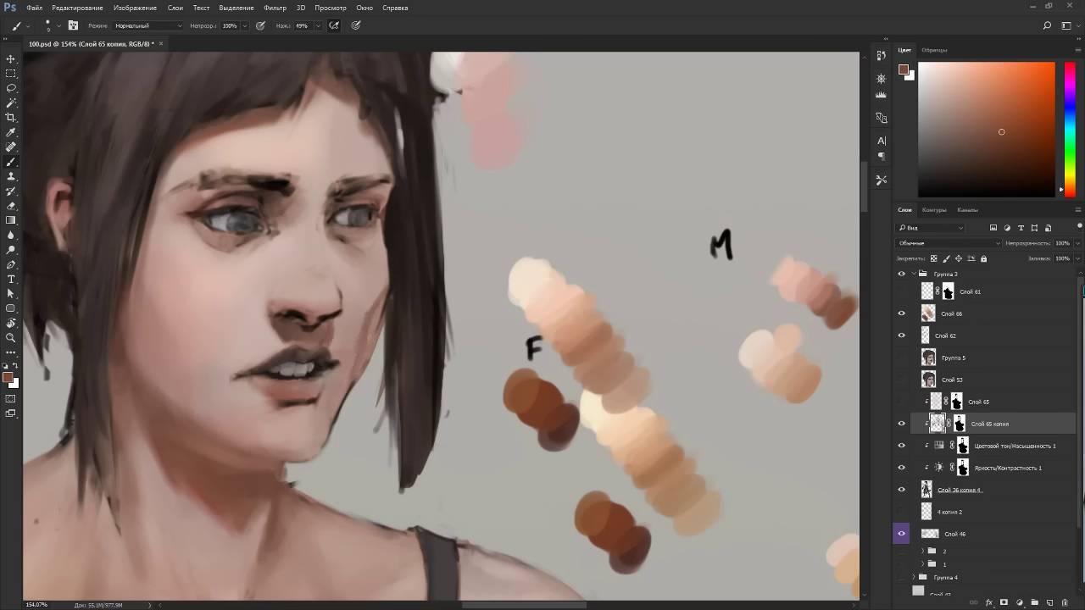
Paint a reddish-brown shadow between nose and mouth and deepen the far cheek shadow with the dark M swatch brown.
{"action": "key", "text": "bracketleft"}
{"action": "mouse_move", "coordinate": [293, 346]}
{"action": "left_mouse_down"}
{"action": "mouse_move", "coordinate": [330, 329]}
{"action": "mouse_move", "coordinate": [382, 331]}
{"action": "mouse_move", "coordinate": [360, 361]}
{"action": "mouse_move", "coordinate": [352, 314]}
{"action": "mouse_move", "coordinate": [336, 344]}
{"action": "left_mouse_up"}
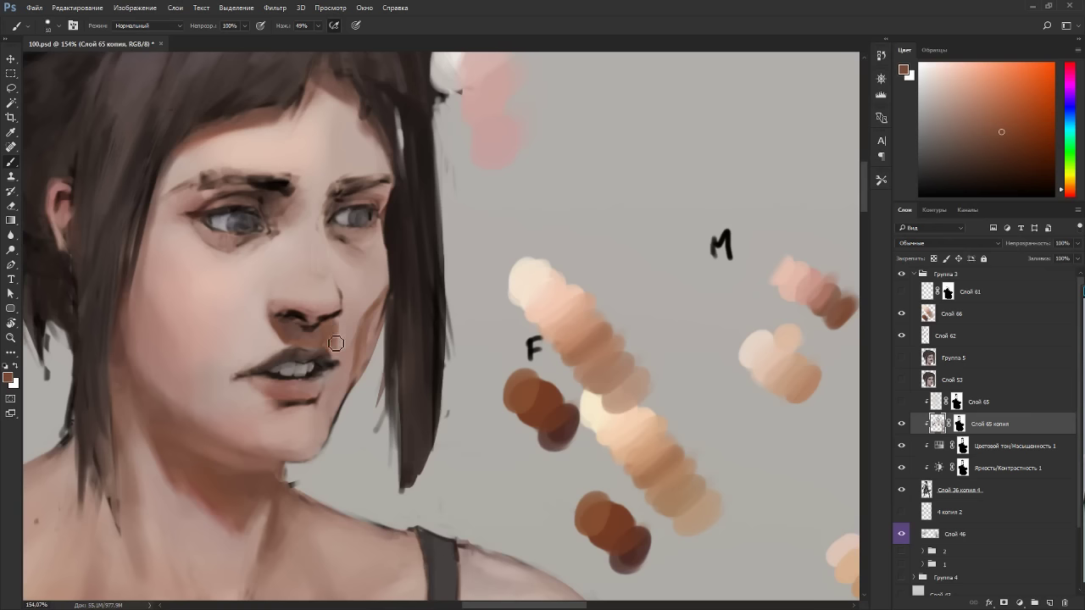
{"action": "left_click", "coordinate": [842, 300], "text": "alt"}
{"action": "mouse_move", "coordinate": [338, 349]}
{"action": "left_mouse_down"}
{"action": "mouse_move", "coordinate": [327, 405]}
{"action": "mouse_move", "coordinate": [351, 374]}
{"action": "mouse_move", "coordinate": [354, 344]}
{"action": "mouse_move", "coordinate": [336, 341]}
{"action": "mouse_move", "coordinate": [339, 356]}
{"action": "mouse_move", "coordinate": [339, 326]}
{"action": "mouse_move", "coordinate": [342, 354]}
{"action": "mouse_move", "coordinate": [349, 362]}
{"action": "mouse_move", "coordinate": [357, 347]}
{"action": "mouse_move", "coordinate": [360, 356]}
{"action": "mouse_move", "coordinate": [355, 376]}
{"action": "mouse_move", "coordinate": [381, 298]}
{"action": "left_mouse_up"}
{"action": "key", "text": "]"}
{"action": "key", "text": "r"}
{"action": "left_click_drag", "start_coordinate": [503, 194], "coordinate": [303, 281]}
{"action": "key", "text": "Escape"}
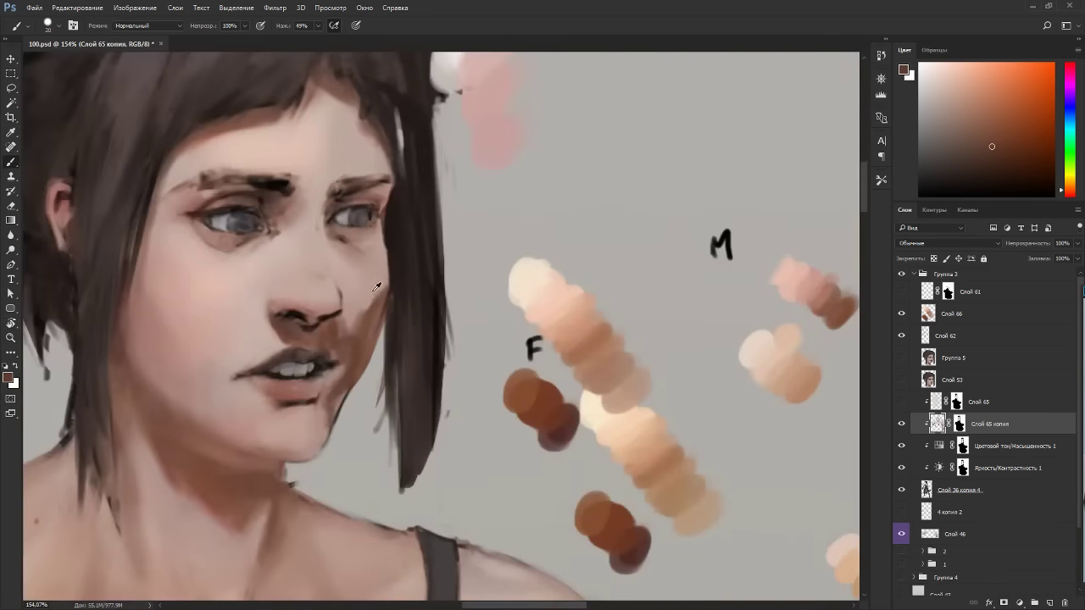
Blend the shadow beside the mouth into the far cheek using skin tones sampled from the face.
{"action": "left_click", "coordinate": [358, 295], "text": "alt"}
{"action": "left_click_drag", "start_coordinate": [359, 317], "coordinate": [349, 336]}
{"action": "left_click", "coordinate": [344, 336], "text": "alt"}
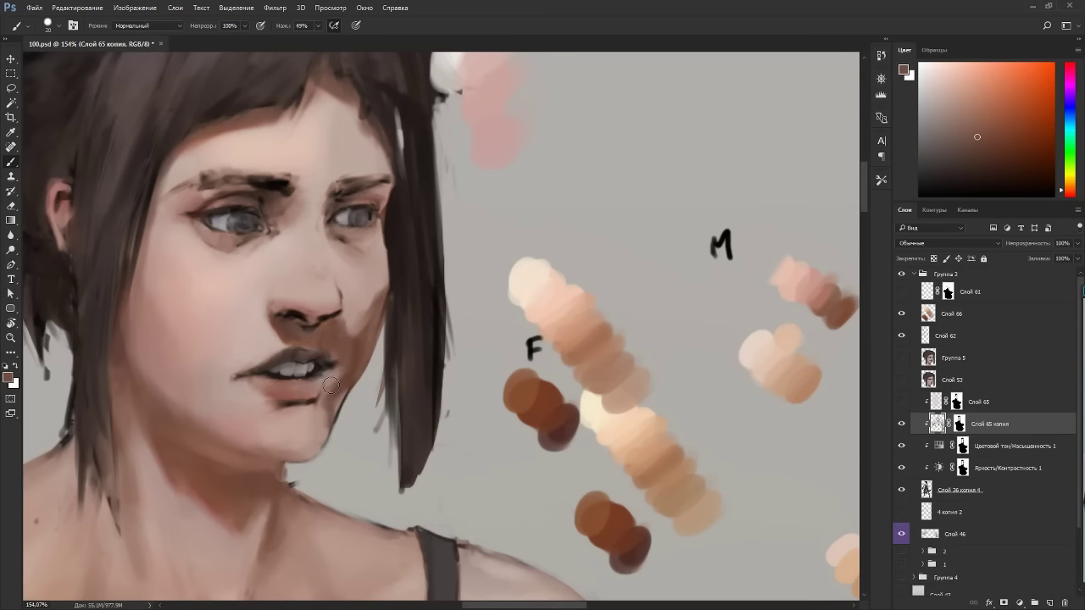
{"action": "left_click", "coordinate": [254, 341], "text": "alt"}
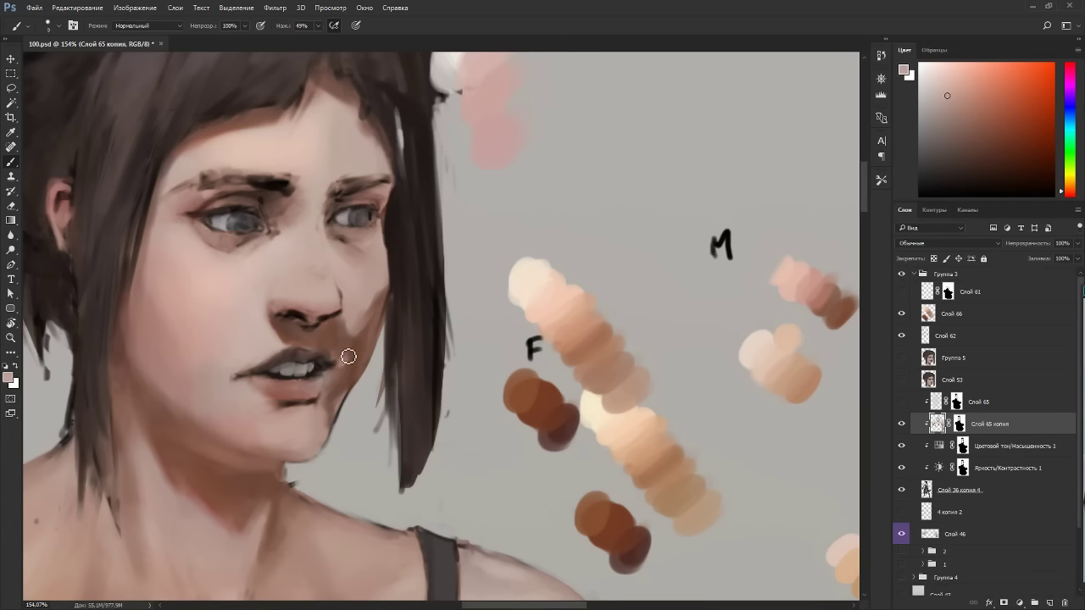
{"action": "mouse_move", "coordinate": [342, 387]}
{"action": "left_mouse_down"}
{"action": "mouse_move", "coordinate": [257, 238]}
{"action": "mouse_move", "coordinate": [255, 273]}
{"action": "left_mouse_up"}
{"action": "key", "text": "Escape"}
{"action": "key", "text": "b"}
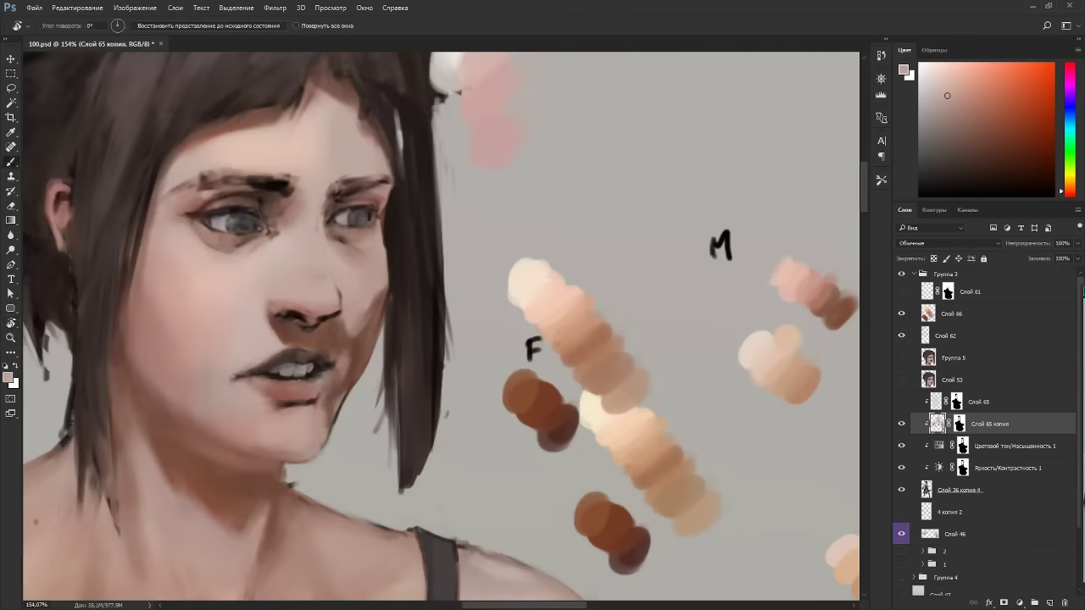
Extend the brown shadow along the far jawline towards the chin and up the cheek edge with tones sampled nearby.
{"action": "left_click", "coordinate": [348, 325], "text": "alt"}
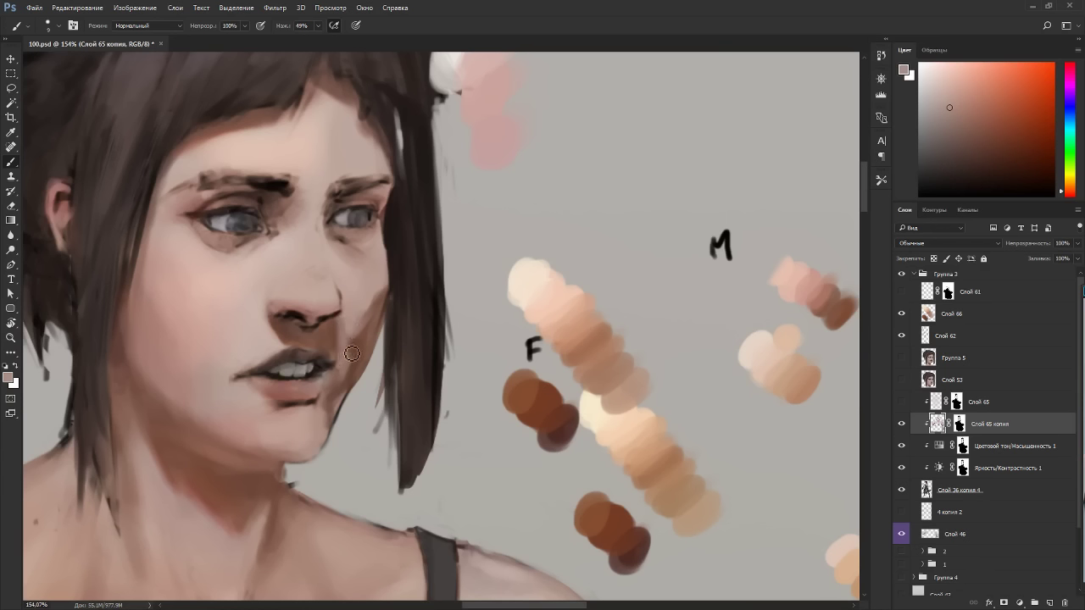
{"action": "key", "text": "bracketright"}
{"action": "left_click", "coordinate": [359, 371], "text": "alt"}
{"action": "mouse_move", "coordinate": [346, 402]}
{"action": "left_mouse_down"}
{"action": "mouse_move", "coordinate": [330, 450]}
{"action": "mouse_move", "coordinate": [304, 464]}
{"action": "left_mouse_up"}
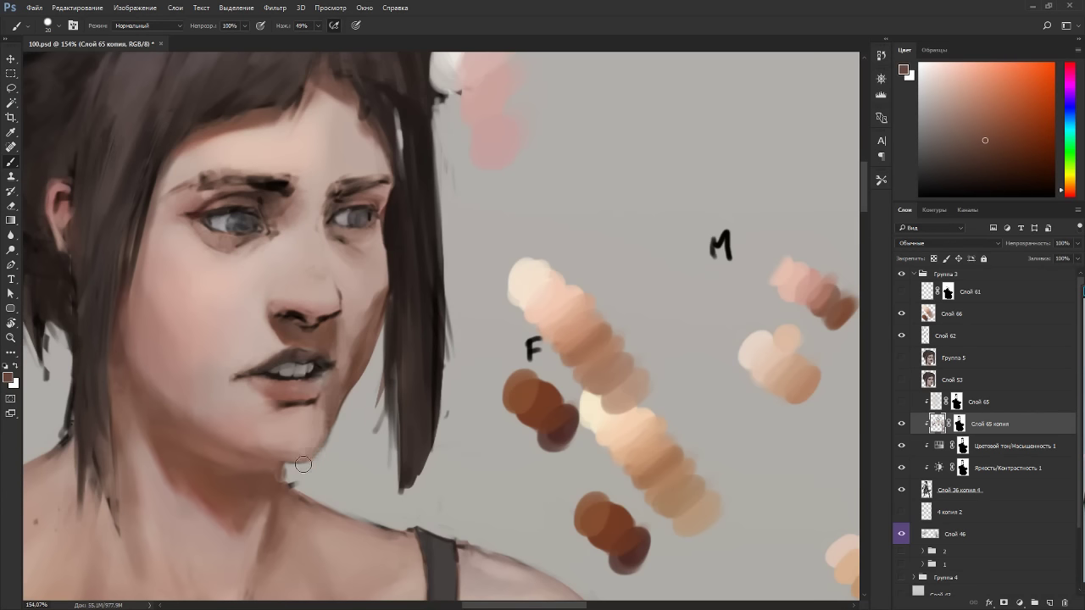
{"action": "left_click_drag", "start_coordinate": [374, 305], "coordinate": [387, 260]}
{"action": "key", "text": "r"}
{"action": "mouse_move", "coordinate": [482, 200]}
{"action": "left_mouse_down"}
{"action": "mouse_move", "coordinate": [170, 365]}
{"action": "mouse_move", "coordinate": [172, 378]}
{"action": "left_mouse_up"}
{"action": "left_click_drag", "start_coordinate": [408, 423], "coordinate": [415, 400]}
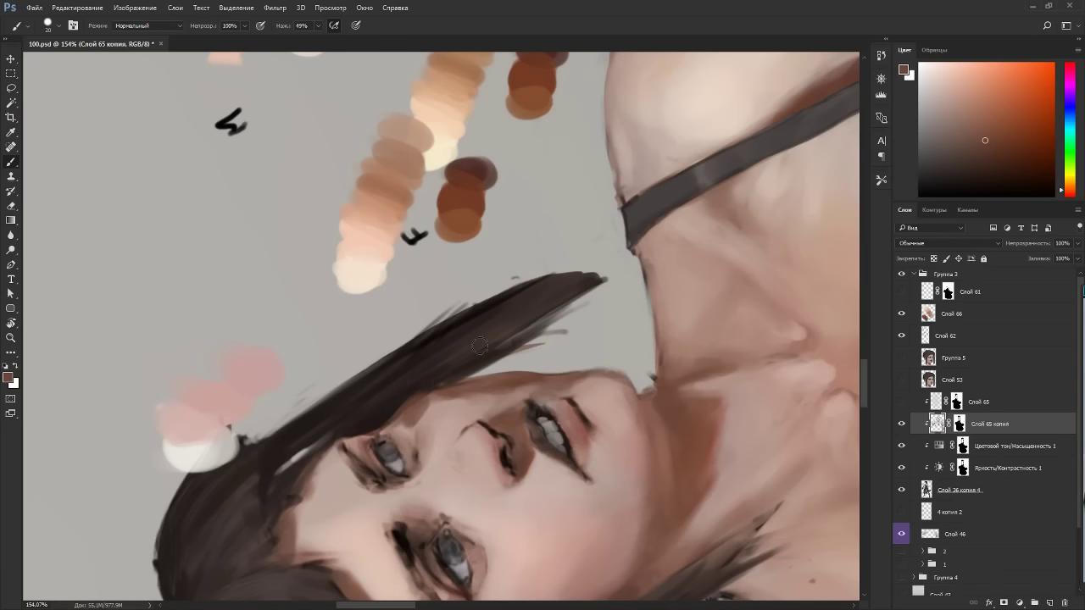
{"action": "key", "text": "Escape"}
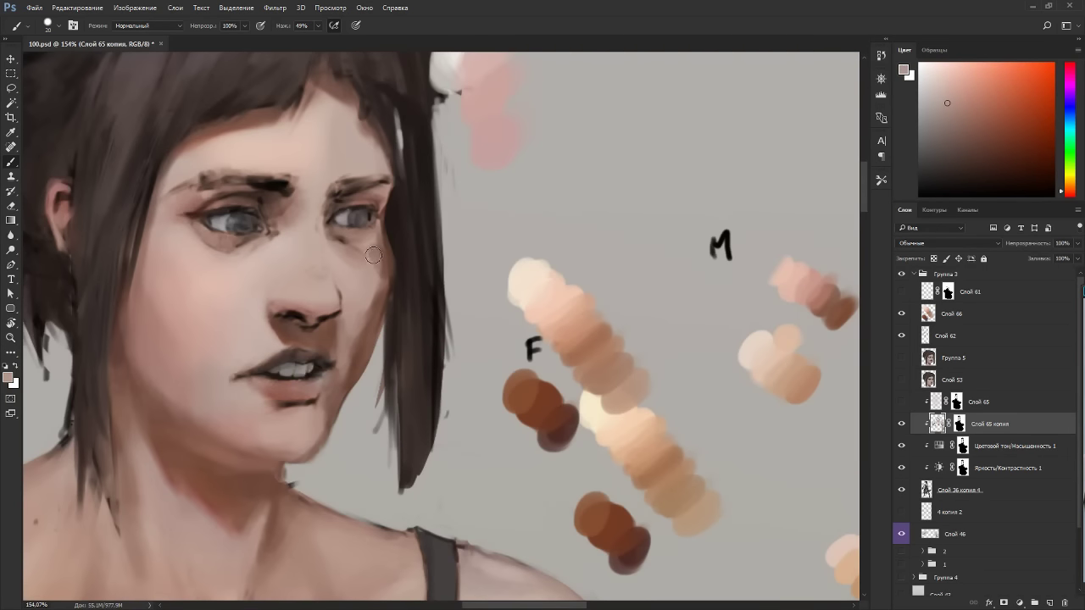
Define the far cheek's contour below the eye with a small brush and colors sampled along its edge.
{"action": "left_click", "coordinate": [396, 251], "text": "alt"}
{"action": "key", "text": "bracketleft"}
{"action": "key", "text": "bracketleft"}
{"action": "key", "text": "bracketleft"}
{"action": "left_click_drag", "start_coordinate": [396, 243], "coordinate": [400, 298]}
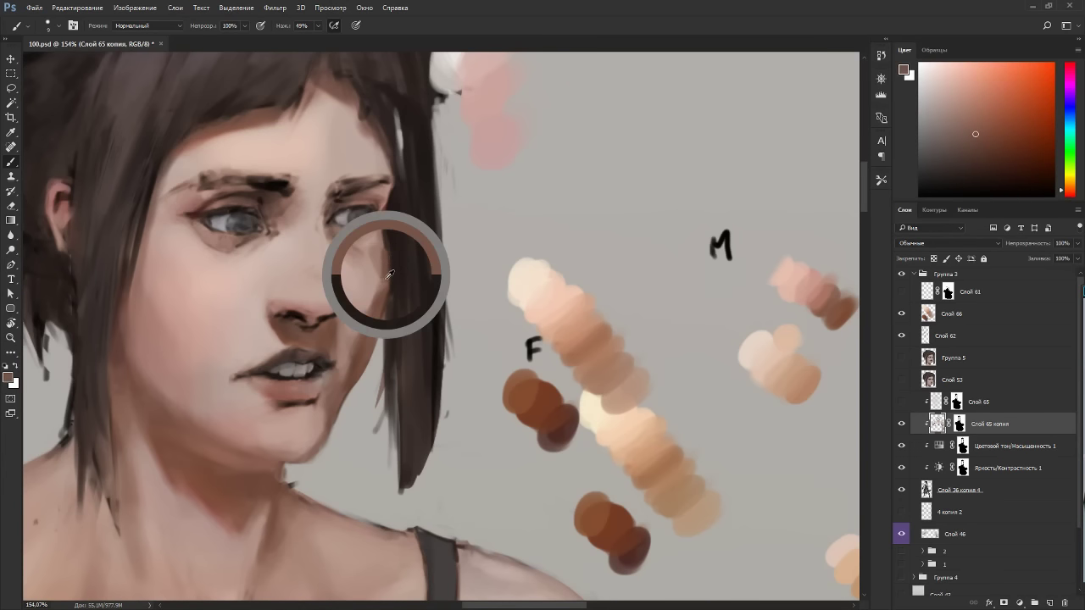
{"action": "left_click", "coordinate": [386, 275], "text": "alt"}
Erase the excess paint where the far cheek meets the hair strand, using an enlarged eraser.
{"action": "key", "text": "e"}
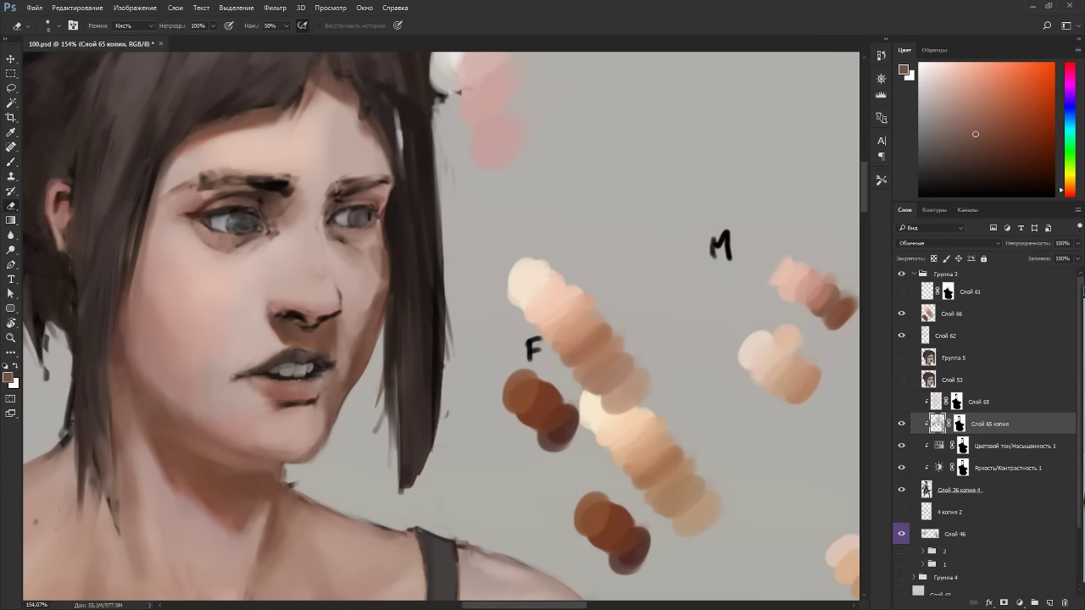
{"action": "key", "text": "bracketright"}
{"action": "key", "text": "bracketright"}
{"action": "key", "text": "bracketright"}
{"action": "key", "text": "bracketright"}
{"action": "key", "text": "bracketright"}
{"action": "key", "text": "bracketright"}
{"action": "key", "text": "bracketright"}
{"action": "key", "text": "bracketright"}
{"action": "left_click_drag", "start_coordinate": [398, 259], "coordinate": [395, 288]}
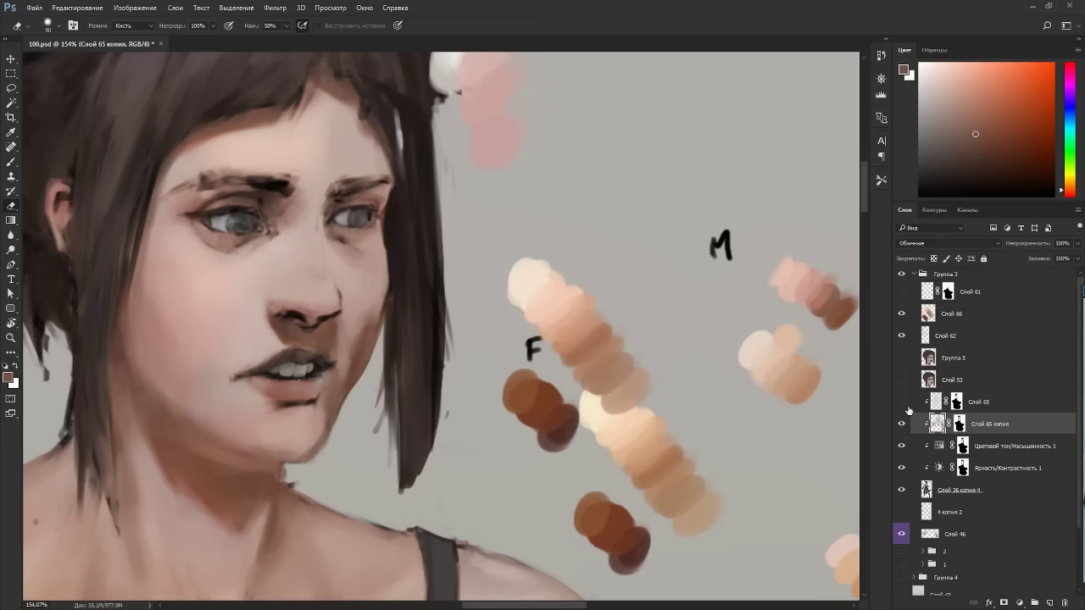
Mask out the hair strand beside the far cheek on the mask of Слой 65 копия and show the mask overlay.
{"action": "left_click", "coordinate": [961, 426]}
{"action": "key", "text": "b"}
{"action": "key", "text": "l"}
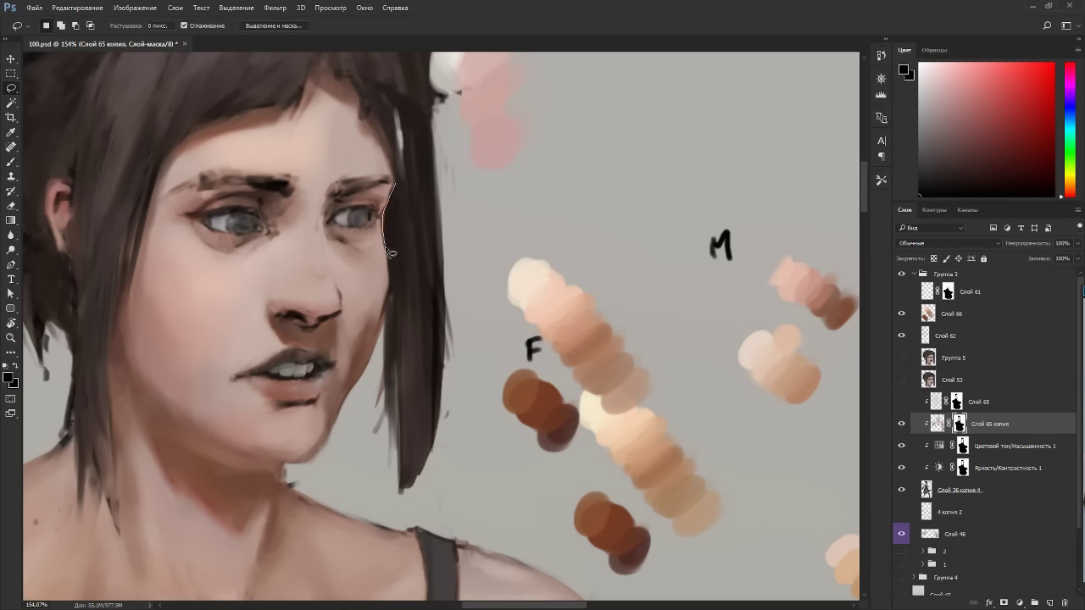
{"action": "mouse_move", "coordinate": [390, 320]}
{"action": "left_mouse_down"}
{"action": "mouse_move", "coordinate": [439, 480]}
{"action": "mouse_move", "coordinate": [531, 200]}
{"action": "left_mouse_up"}
{"action": "key", "text": "x"}
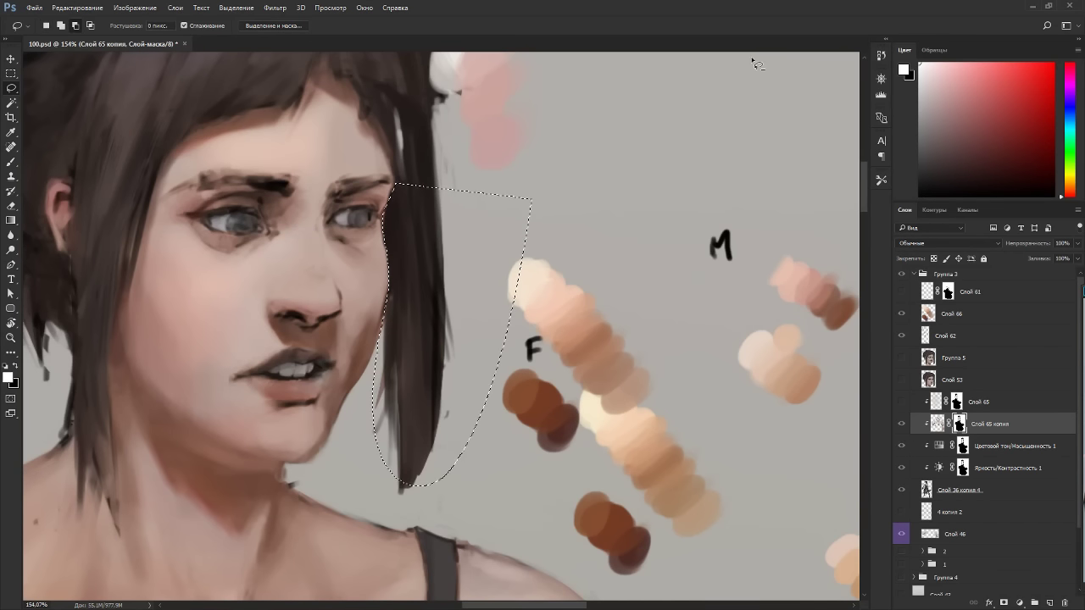
{"action": "key", "text": "backslash"}
{"action": "left_click_drag", "start_coordinate": [392, 214], "coordinate": [412, 302]}
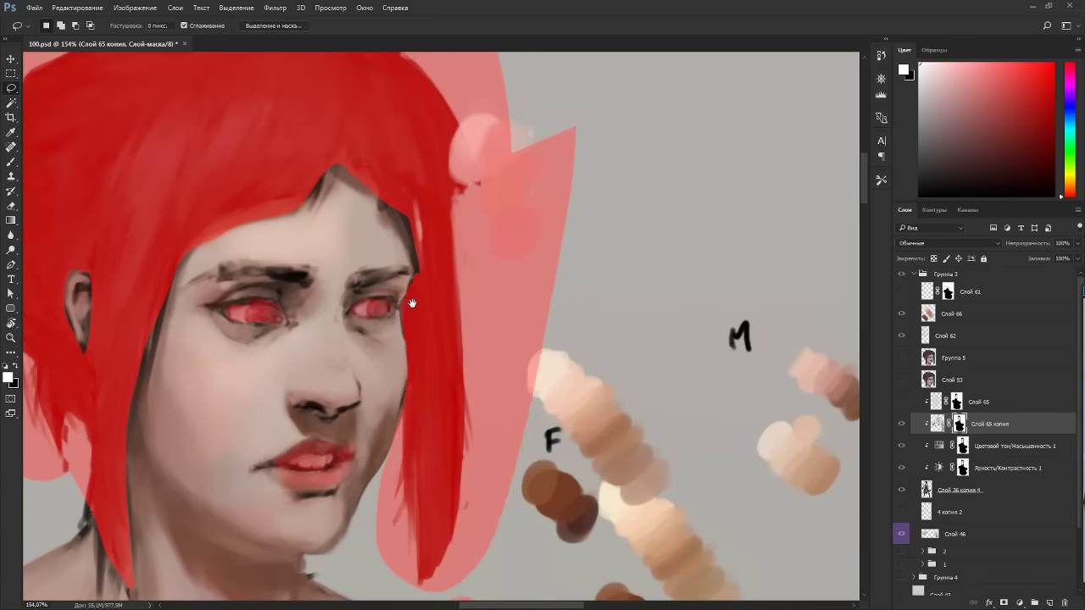
Outline the hair area next to the far temple and fill it with black on the layer mask.
{"action": "mouse_move", "coordinate": [403, 200]}
{"action": "left_mouse_down"}
{"action": "mouse_move", "coordinate": [415, 253]}
{"action": "mouse_move", "coordinate": [438, 273]}
{"action": "mouse_move", "coordinate": [409, 216]}
{"action": "left_mouse_up"}
{"action": "key", "text": "alt+BackSpace"}
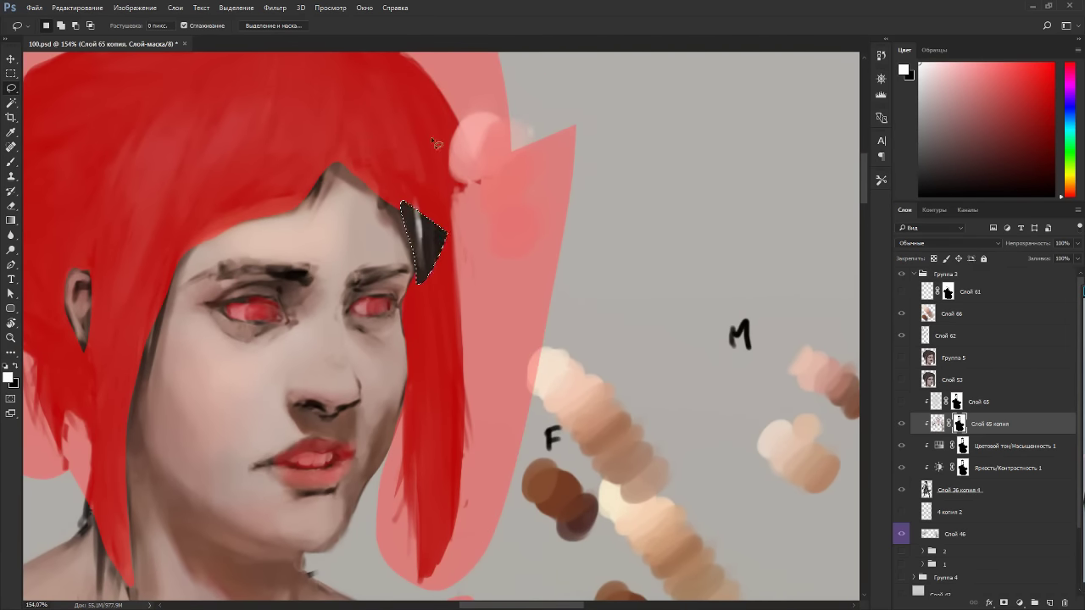
{"action": "key", "text": "x"}
{"action": "key", "text": "alt+BackSpace"}
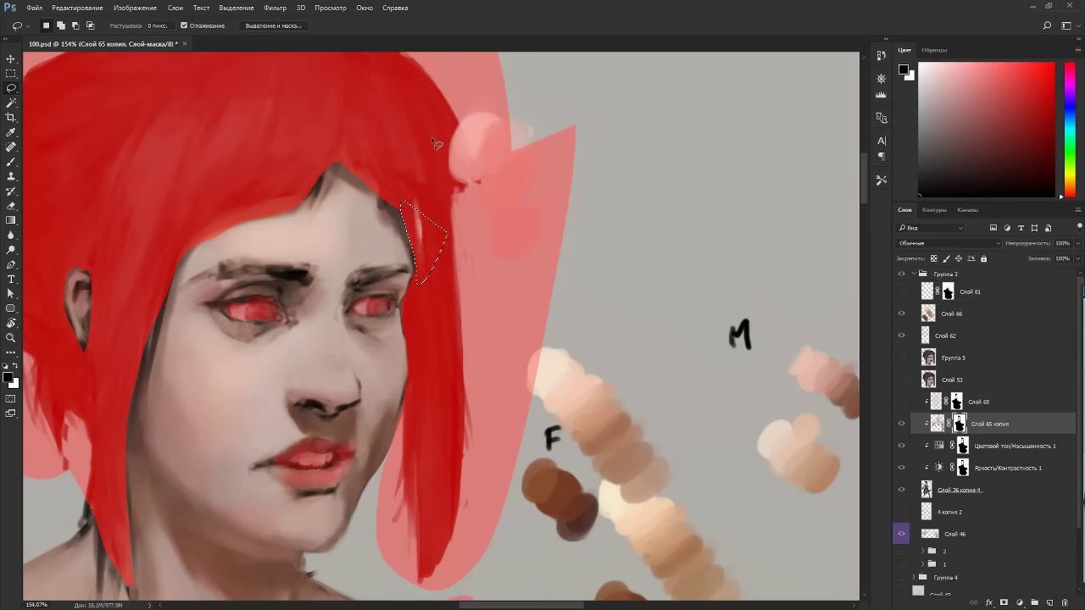
Mask out the edge of the hair lock along the near cheek, hide the mask overlay and return to painting the layer.
{"action": "left_click_drag", "start_coordinate": [396, 290], "coordinate": [473, 220]}
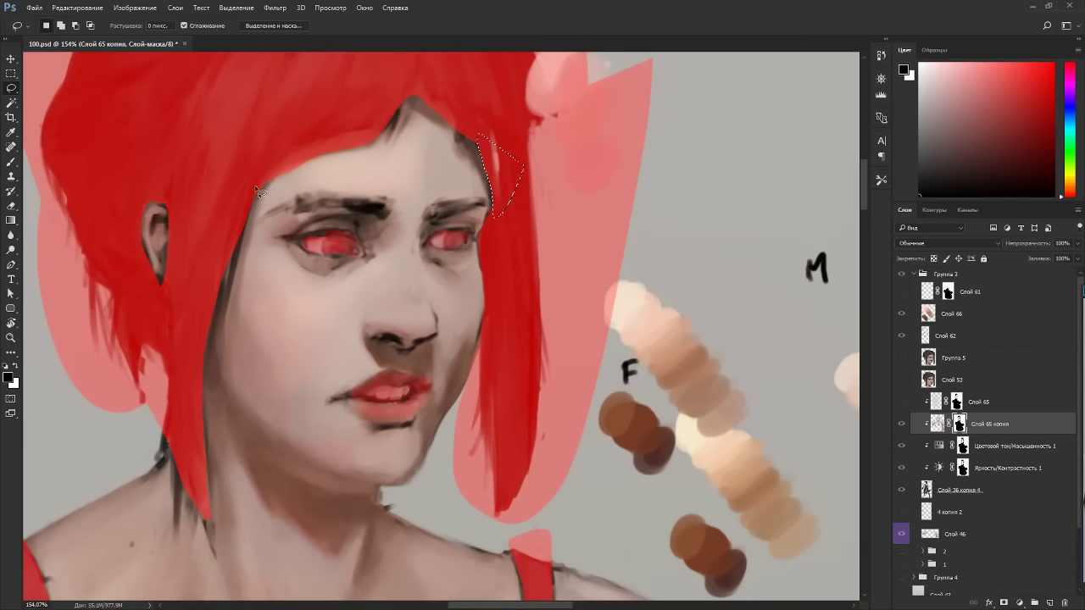
{"action": "left_click_drag", "start_coordinate": [258, 181], "coordinate": [251, 219]}
{"action": "mouse_move", "coordinate": [225, 315]}
{"action": "left_mouse_down"}
{"action": "mouse_move", "coordinate": [178, 407]}
{"action": "mouse_move", "coordinate": [252, 193]}
{"action": "left_mouse_up"}
{"action": "key", "text": "ctrl+d"}
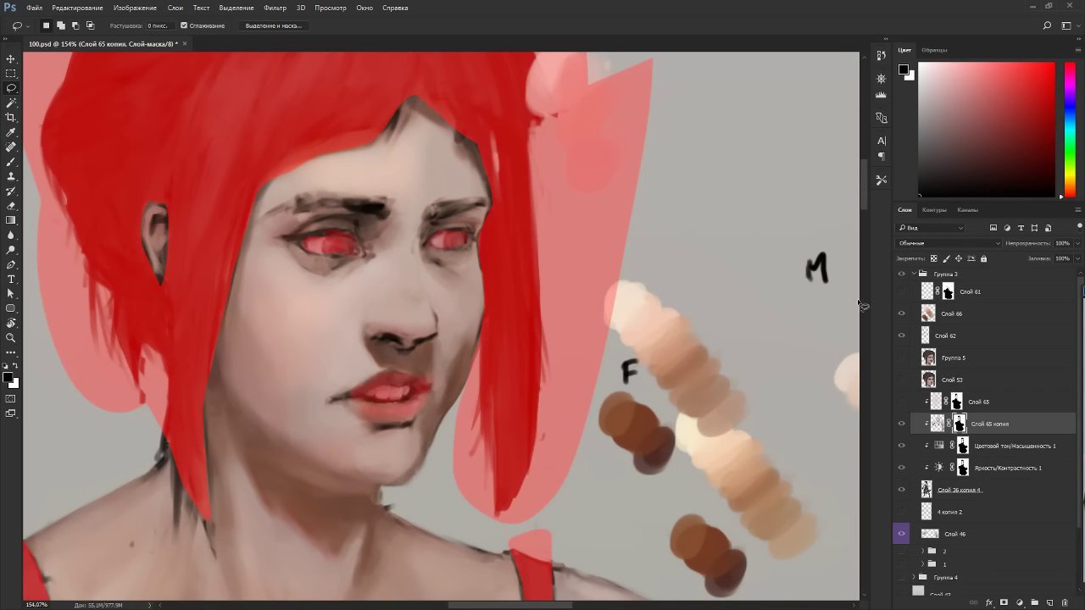
{"action": "key", "text": "backslash"}
{"action": "left_click_drag", "start_coordinate": [639, 424], "coordinate": [672, 429]}
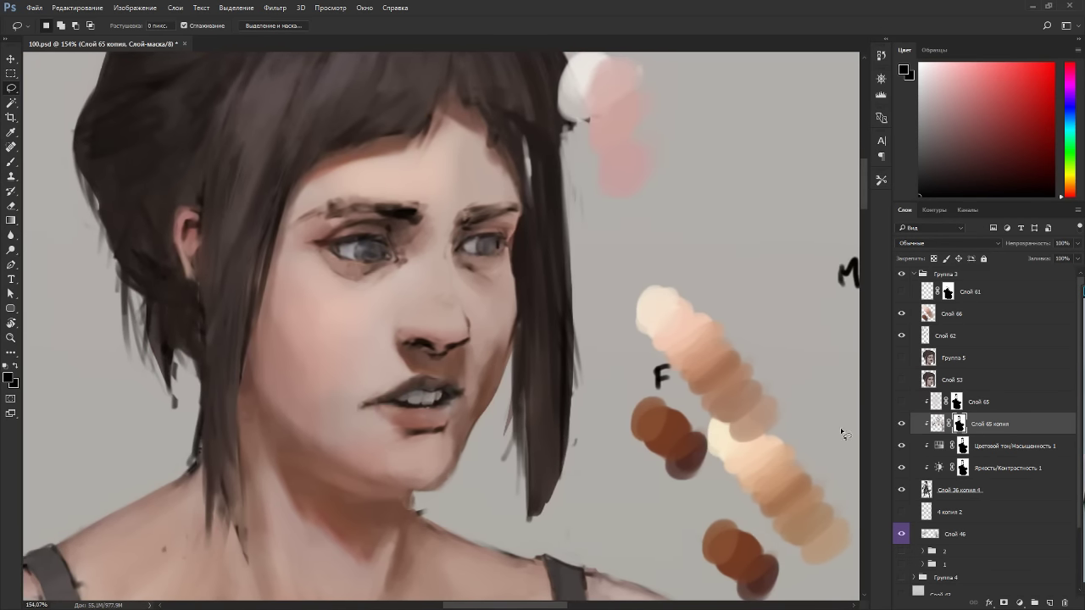
{"action": "left_click", "coordinate": [943, 428]}
{"action": "key", "text": "b"}
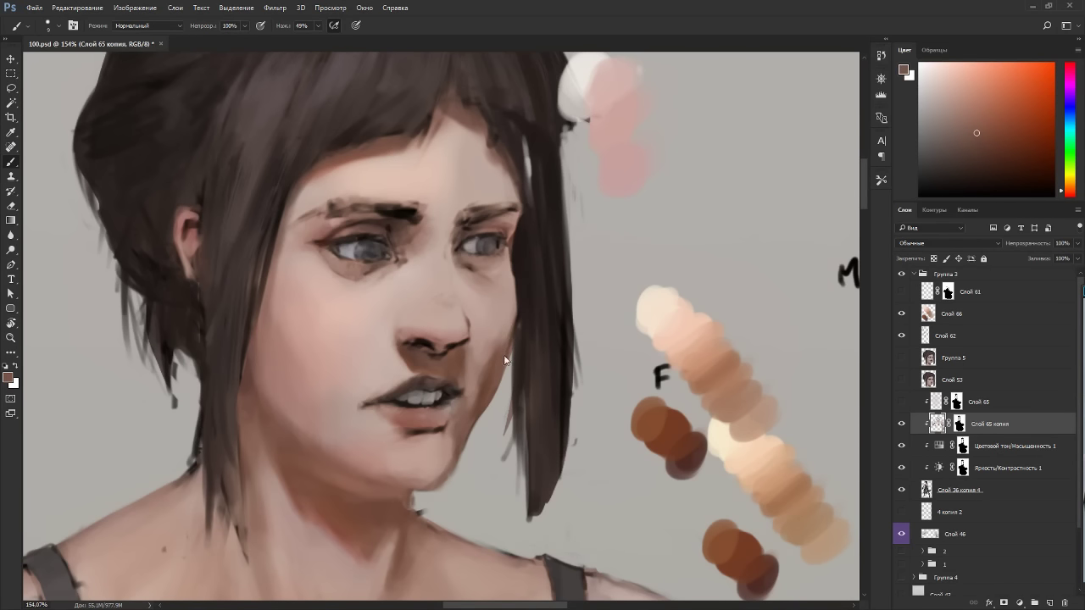
Rework the far cheek and jaw shading with a pink M swatch and tones sampled around the mouth.
{"action": "left_click_drag", "start_coordinate": [712, 376], "coordinate": [537, 258]}
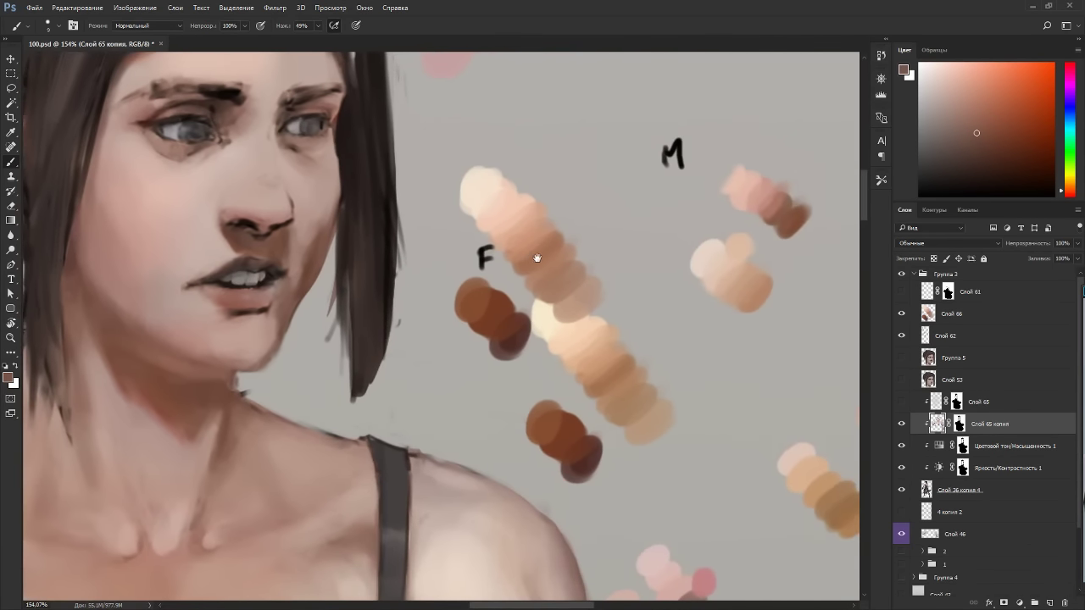
{"action": "left_click", "coordinate": [780, 200], "text": "alt"}
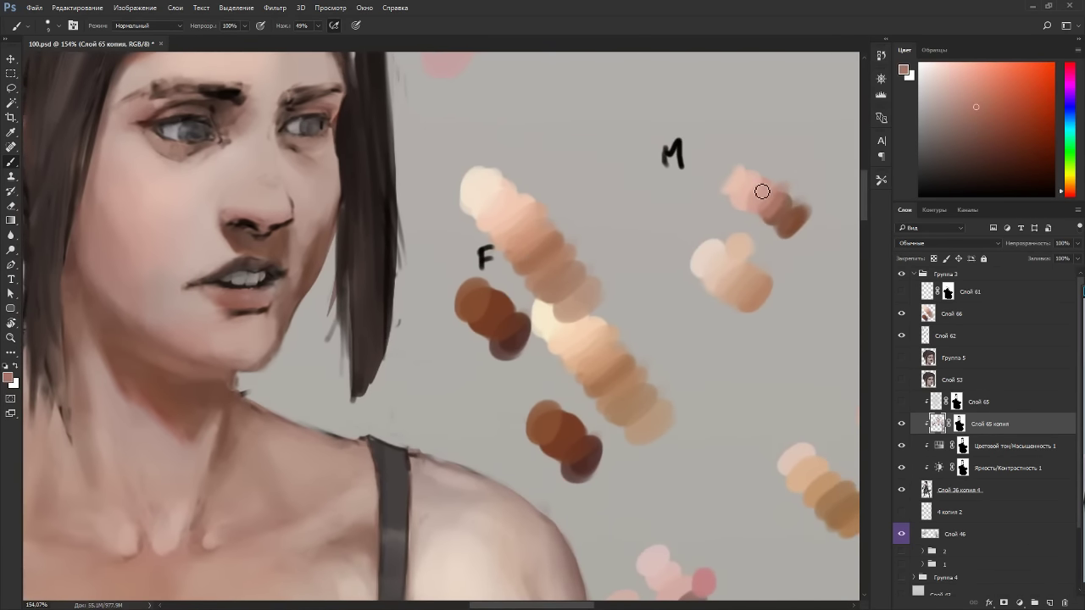
{"action": "left_click", "coordinate": [315, 256], "text": "alt"}
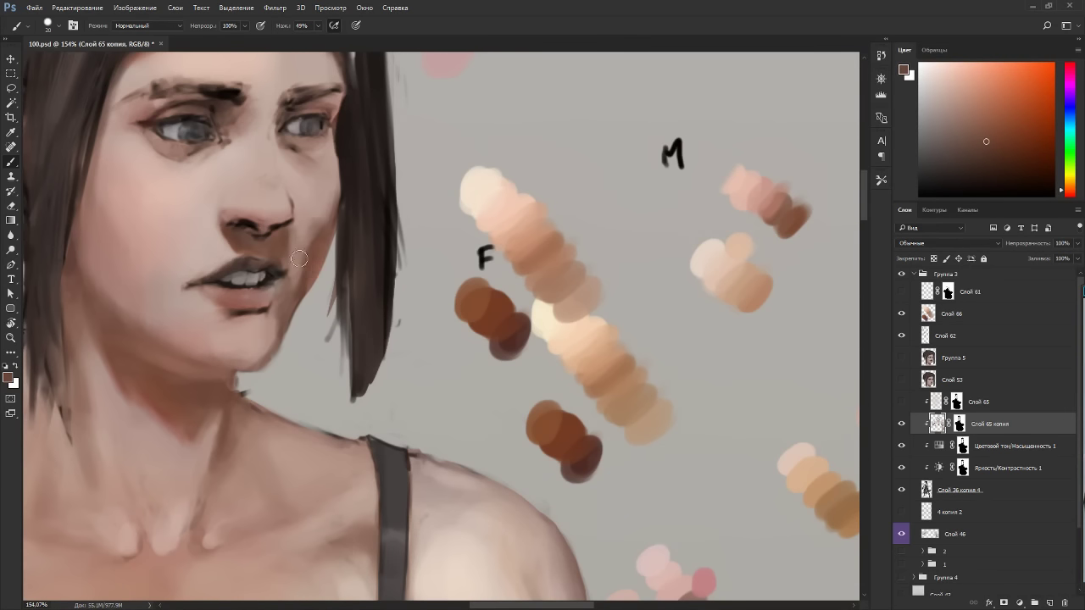
{"action": "left_click", "coordinate": [307, 239], "text": "alt"}
{"action": "left_click", "coordinate": [310, 281], "text": "alt"}
{"action": "mouse_move", "coordinate": [334, 211]}
{"action": "left_mouse_down"}
{"action": "mouse_move", "coordinate": [340, 176]}
{"action": "mouse_move", "coordinate": [331, 450]}
{"action": "left_mouse_up"}
{"action": "key", "text": "r"}
{"action": "left_click", "coordinate": [327, 449], "text": "alt"}
{"action": "key", "text": "Escape"}
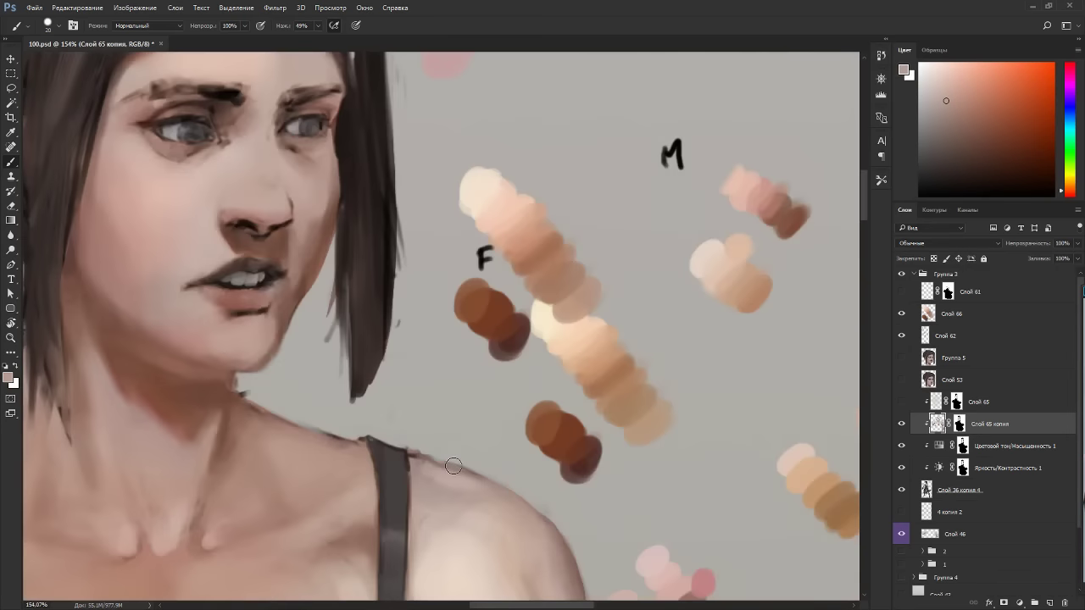
Refine the far side of the face with sampled cheek tones and a reddish-brown M swatch.
{"action": "scroll", "coordinate": [528, 231], "scroll_direction": "down", "scroll_amount": 9}
{"action": "key", "text": "r"}
{"action": "left_click_drag", "start_coordinate": [653, 346], "coordinate": [651, 279]}
{"action": "scroll", "coordinate": [475, 322], "scroll_direction": "up", "scroll_amount": 4}
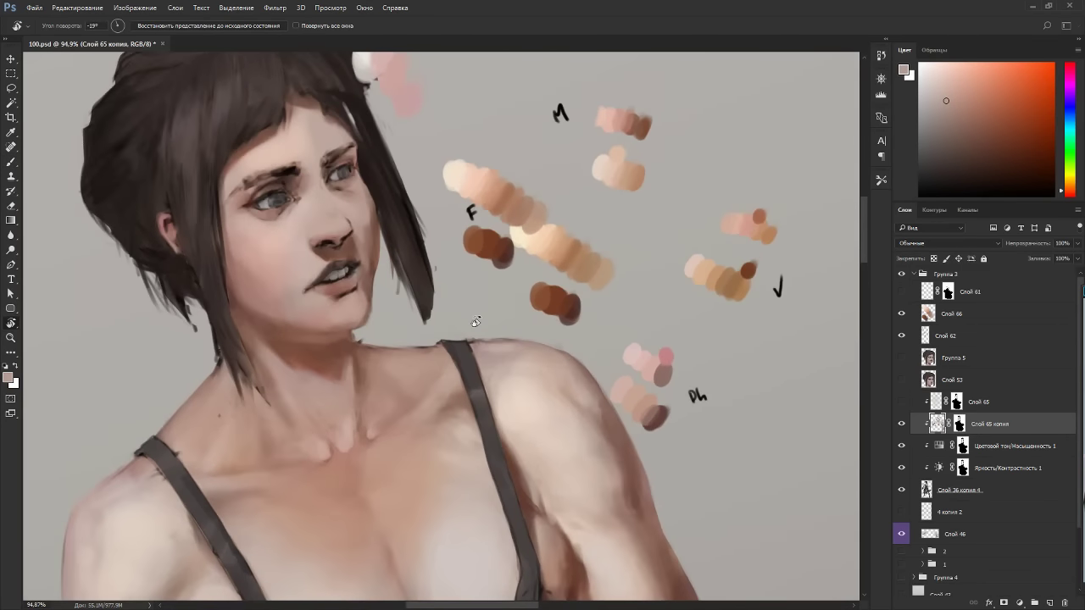
{"action": "left_click_drag", "start_coordinate": [390, 196], "coordinate": [391, 195]}
{"action": "key", "text": "b"}
{"action": "left_click", "coordinate": [370, 233], "text": "alt"}
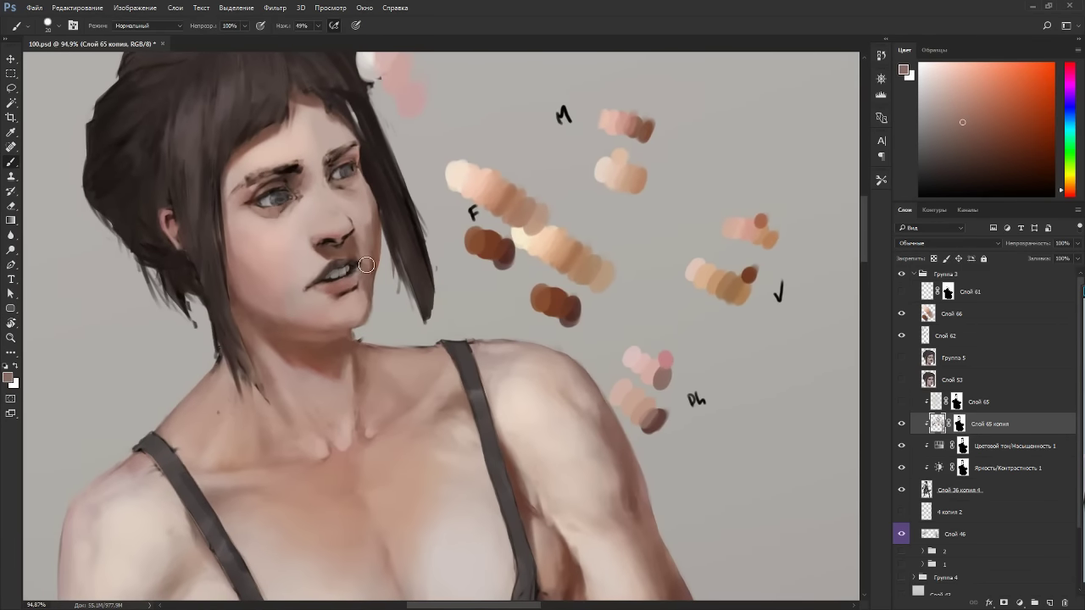
{"action": "left_click", "coordinate": [375, 237], "text": "alt"}
{"action": "left_click", "coordinate": [635, 127], "text": "alt"}
{"action": "key", "text": "r"}
{"action": "left_click_drag", "start_coordinate": [407, 105], "coordinate": [330, 414]}
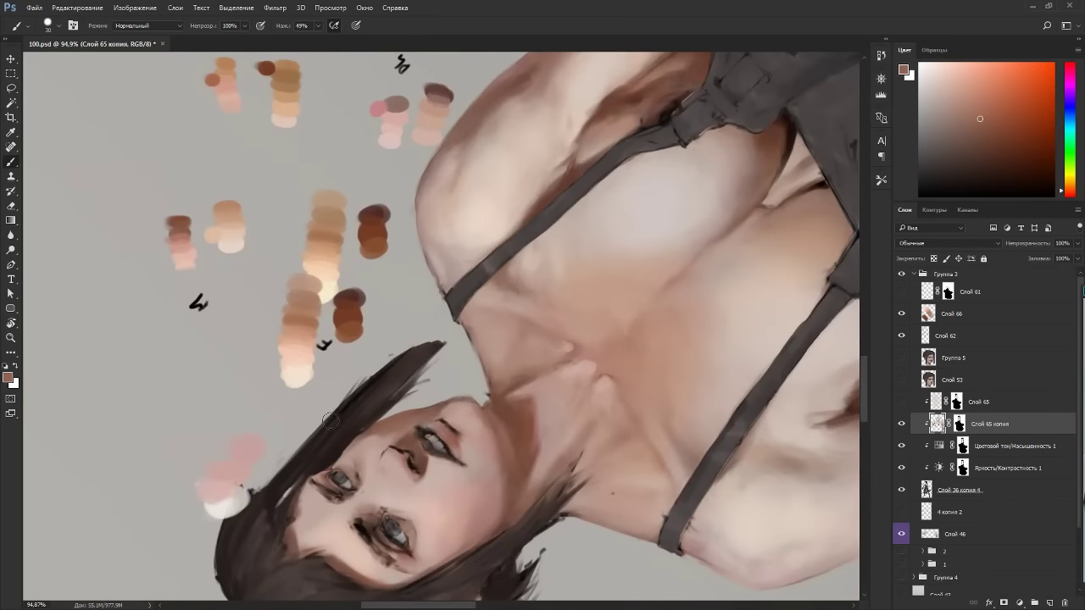
{"action": "key", "text": "Escape"}
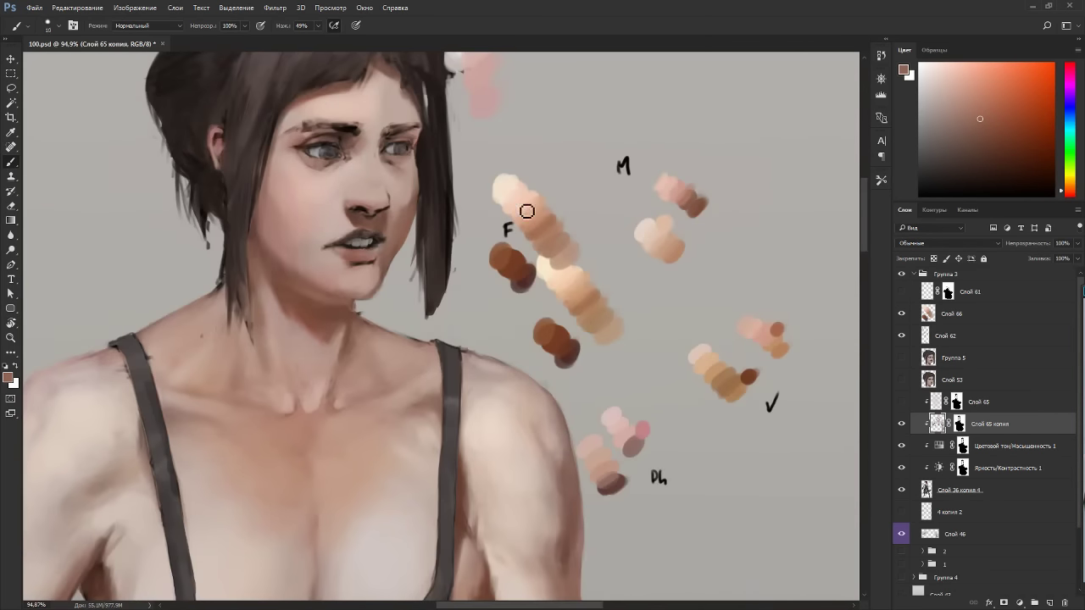
Deepen the shadow around the chin and far jaw with a darker brown based on the M swatches.
{"action": "left_click", "coordinate": [704, 213], "text": "alt"}
{"action": "left_click", "coordinate": [996, 149]}
{"action": "left_click", "coordinate": [1066, 195]}
{"action": "key", "text": "r"}
{"action": "left_click_drag", "start_coordinate": [458, 244], "coordinate": [269, 228]}
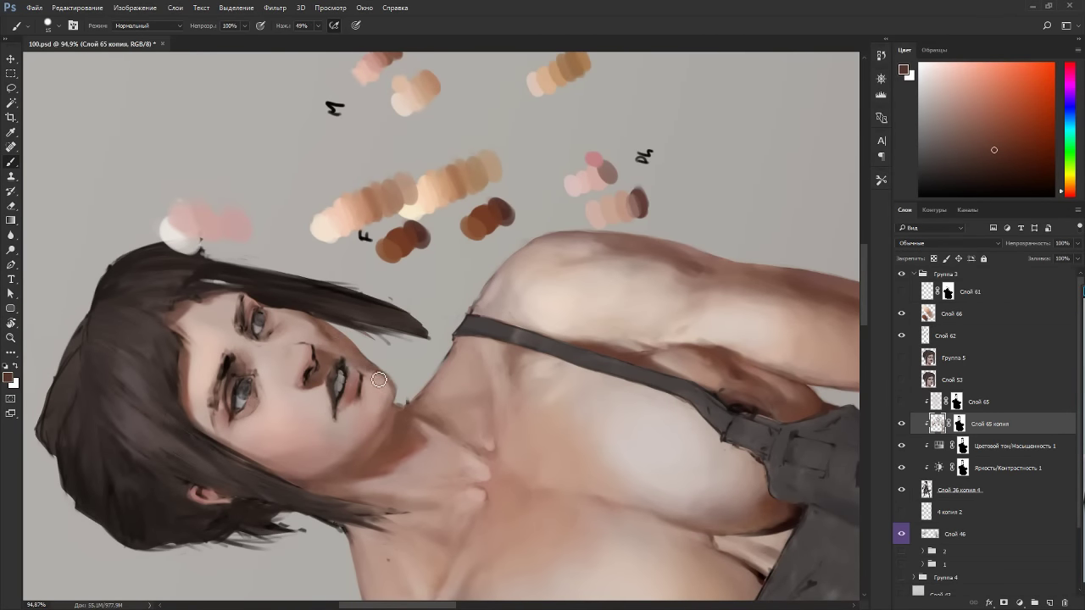
{"action": "key", "text": "Escape"}
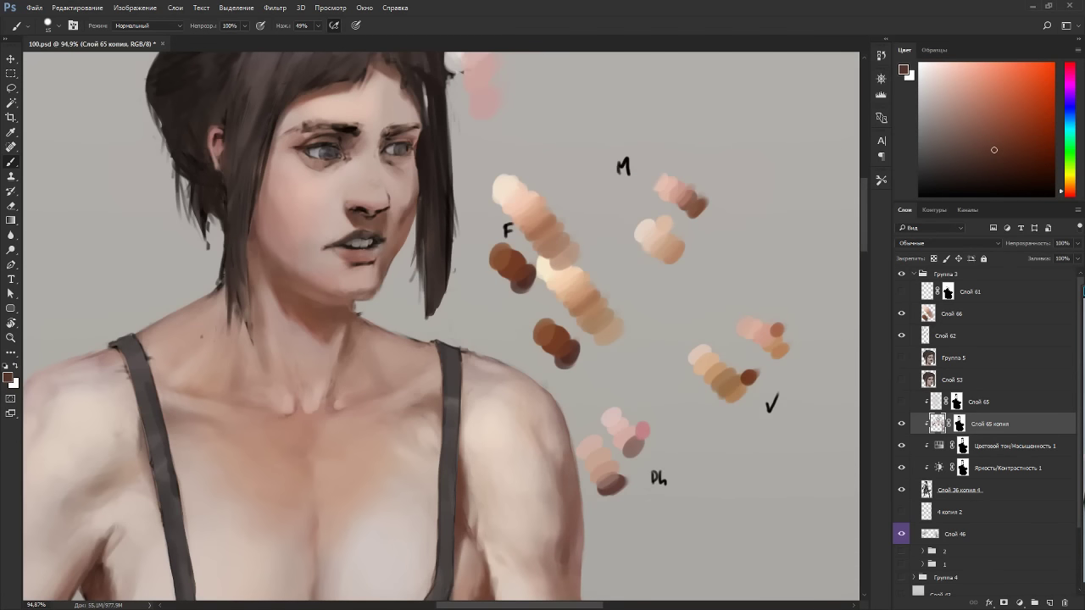
Refine the chin and lower jaw with an M swatch and skin tones sampled around the mouth.
{"action": "left_click", "coordinate": [680, 199], "text": "alt"}
{"action": "left_click_drag", "start_coordinate": [386, 288], "coordinate": [376, 300]}
{"action": "left_click", "coordinate": [383, 271], "text": "alt"}
{"action": "left_click", "coordinate": [380, 282], "text": "alt"}
{"action": "key", "text": "r"}
{"action": "left_click_drag", "start_coordinate": [380, 282], "coordinate": [373, 413]}
{"action": "left_click", "coordinate": [390, 110], "text": "alt"}
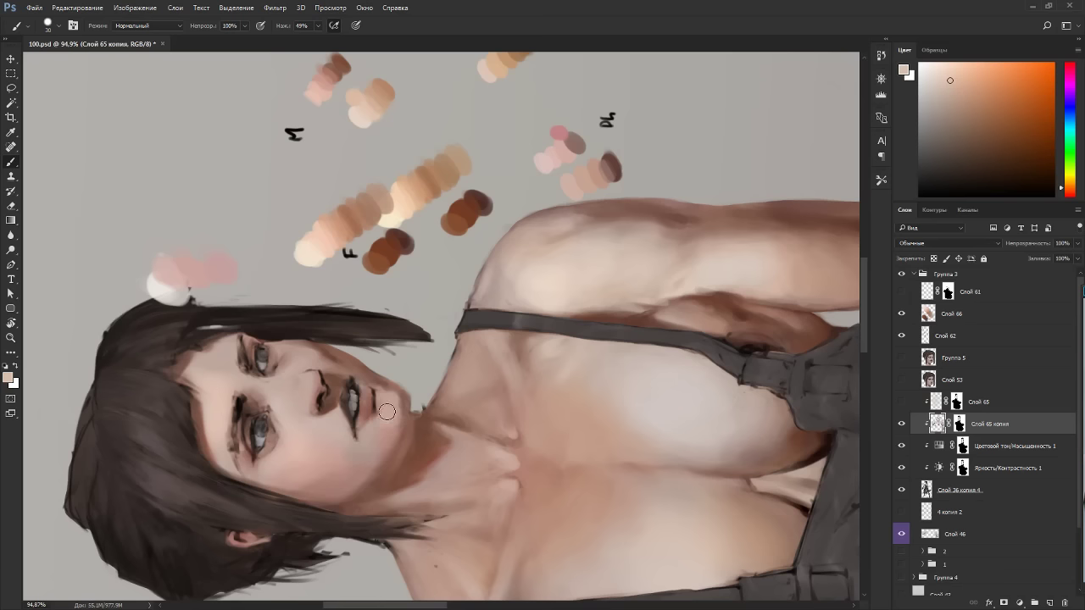
{"action": "key", "text": "r"}
{"action": "left_click_drag", "start_coordinate": [450, 367], "coordinate": [432, 287]}
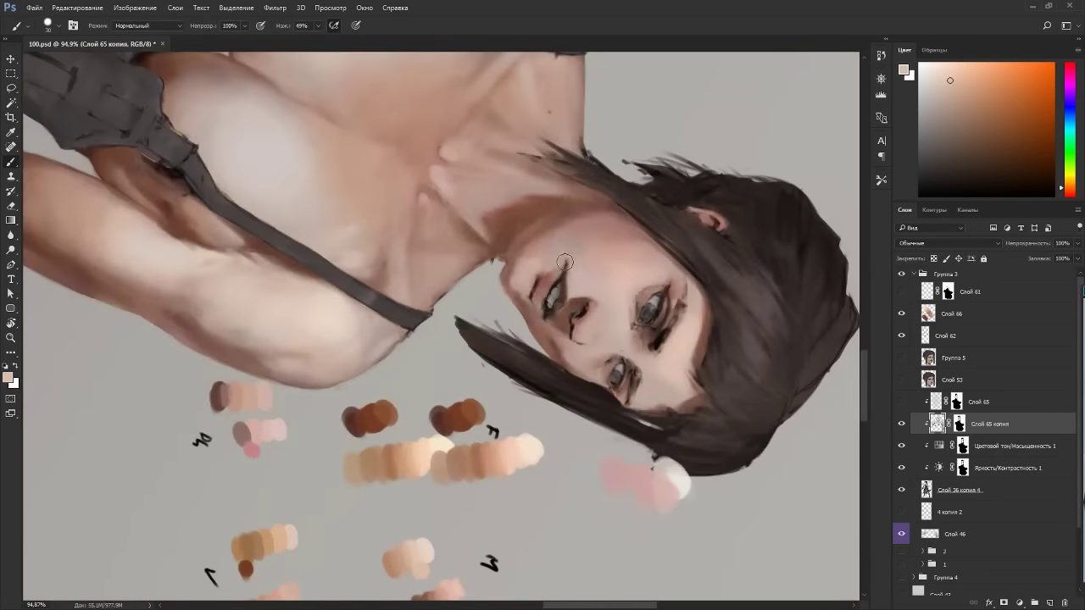
{"action": "left_click", "coordinate": [530, 263], "text": "alt"}
{"action": "key", "text": "r"}
{"action": "key", "text": "Escape"}
Model the near jaw and chin with a reddish-pink M swatch and sampled pink skin tones.
{"action": "left_click", "coordinate": [693, 193], "text": "alt"}
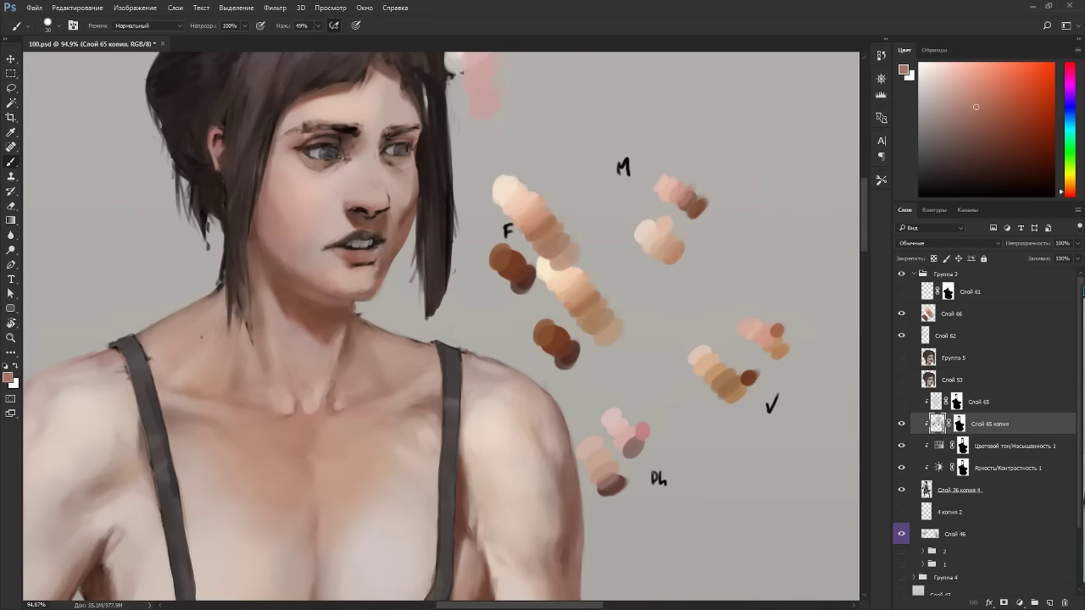
{"action": "left_click_drag", "start_coordinate": [323, 271], "coordinate": [330, 278]}
{"action": "left_click", "coordinate": [351, 278], "text": "alt"}
{"action": "key", "text": "r"}
{"action": "mouse_move", "coordinate": [332, 283]}
{"action": "left_mouse_down"}
{"action": "mouse_move", "coordinate": [338, 348]}
{"action": "mouse_move", "coordinate": [371, 402]}
{"action": "left_mouse_up"}
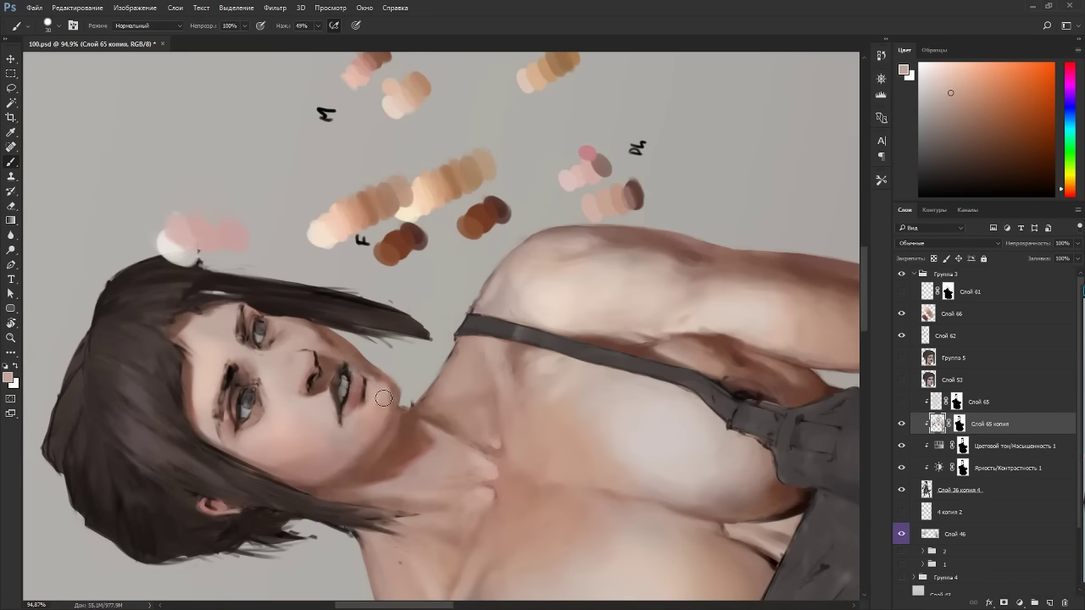
{"action": "left_click", "coordinate": [365, 434], "text": "alt"}
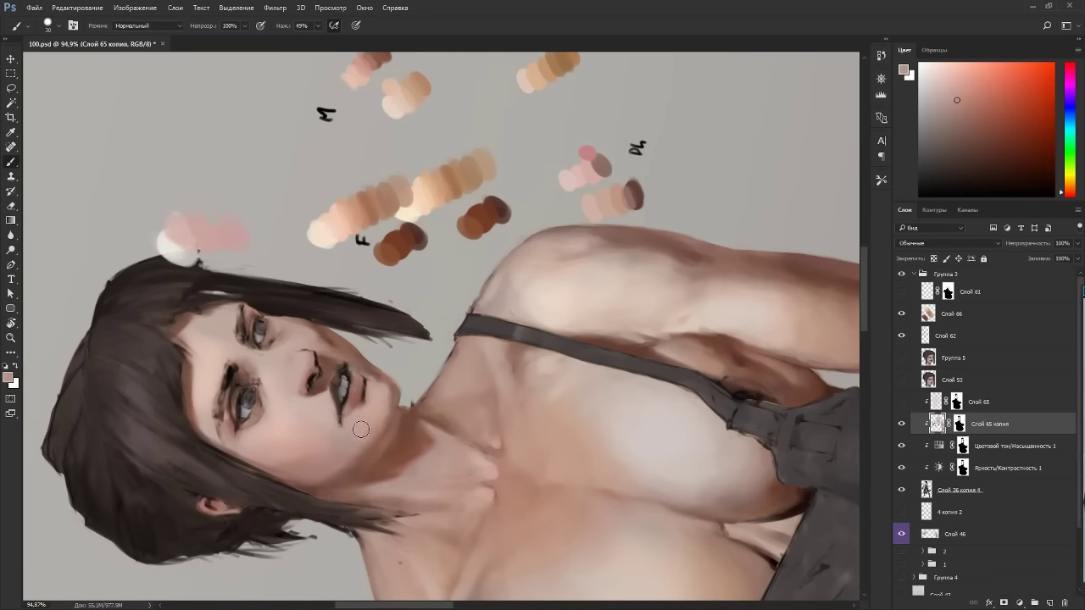
{"action": "key", "text": "Escape"}
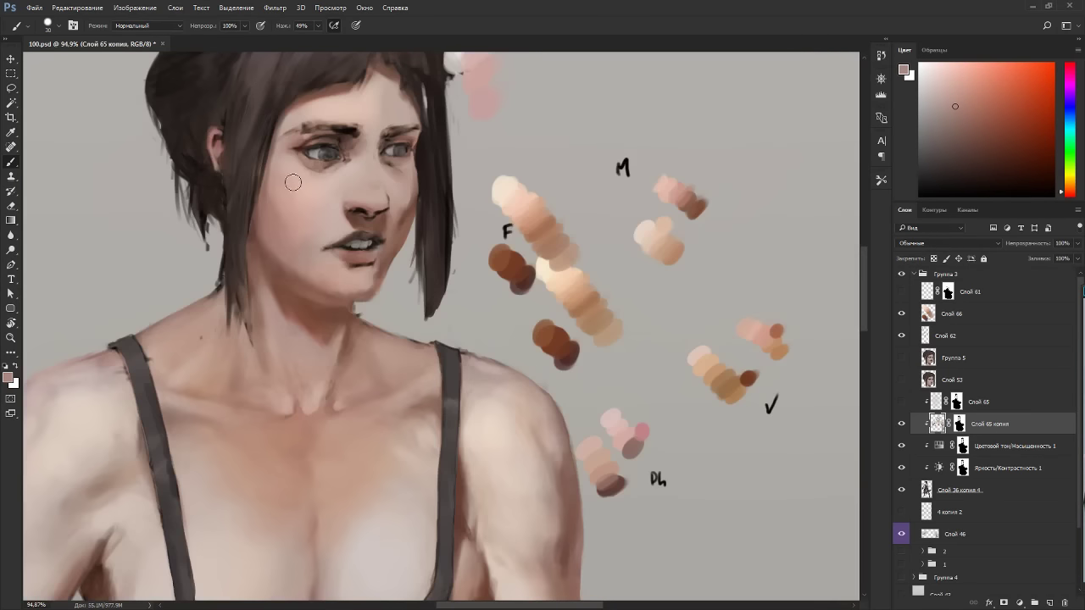
Lighten the forehead and brow edge on the near side with the off-white swatch and sampled light skin tones.
{"action": "key", "text": "r"}
{"action": "mouse_move", "coordinate": [551, 114]}
{"action": "left_mouse_down"}
{"action": "mouse_move", "coordinate": [498, 85]}
{"action": "mouse_move", "coordinate": [416, 170]}
{"action": "left_mouse_up"}
{"action": "key", "text": "Escape"}
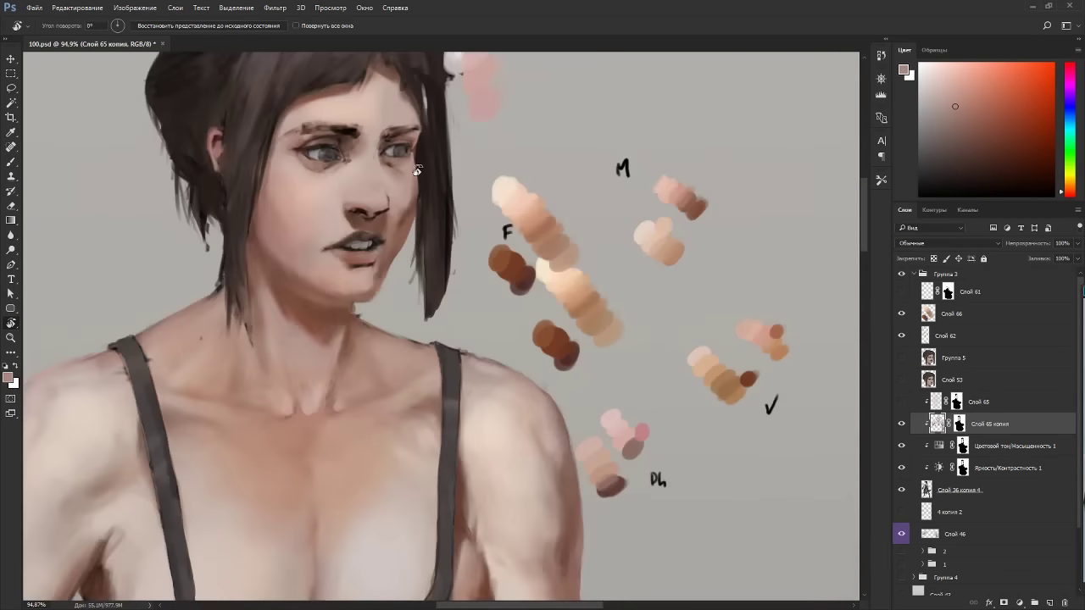
{"action": "key", "text": "b"}
{"action": "left_click_drag", "start_coordinate": [608, 310], "coordinate": [619, 444]}
{"action": "left_click", "coordinate": [474, 170], "text": "alt"}
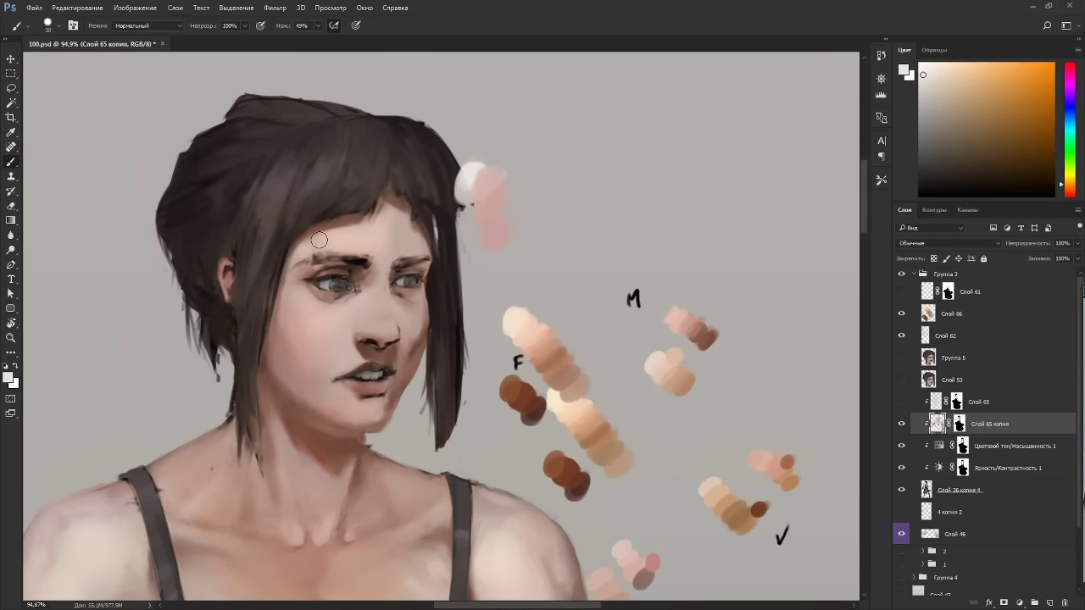
{"action": "key", "text": "r"}
{"action": "left_click_drag", "start_coordinate": [339, 245], "coordinate": [241, 269]}
{"action": "key", "text": "b"}
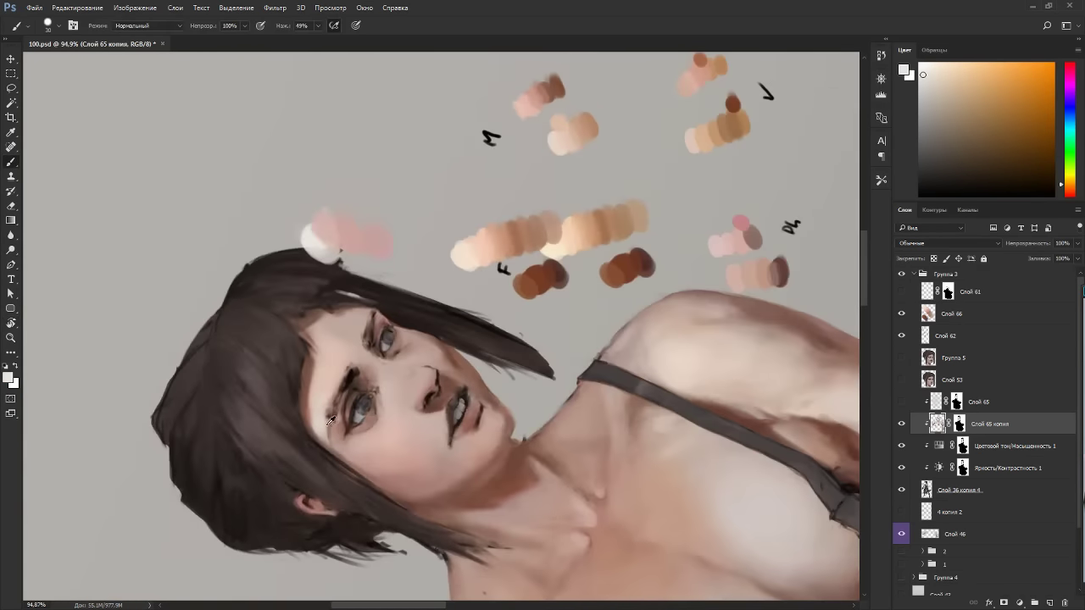
{"action": "left_click", "coordinate": [322, 420], "text": "alt"}
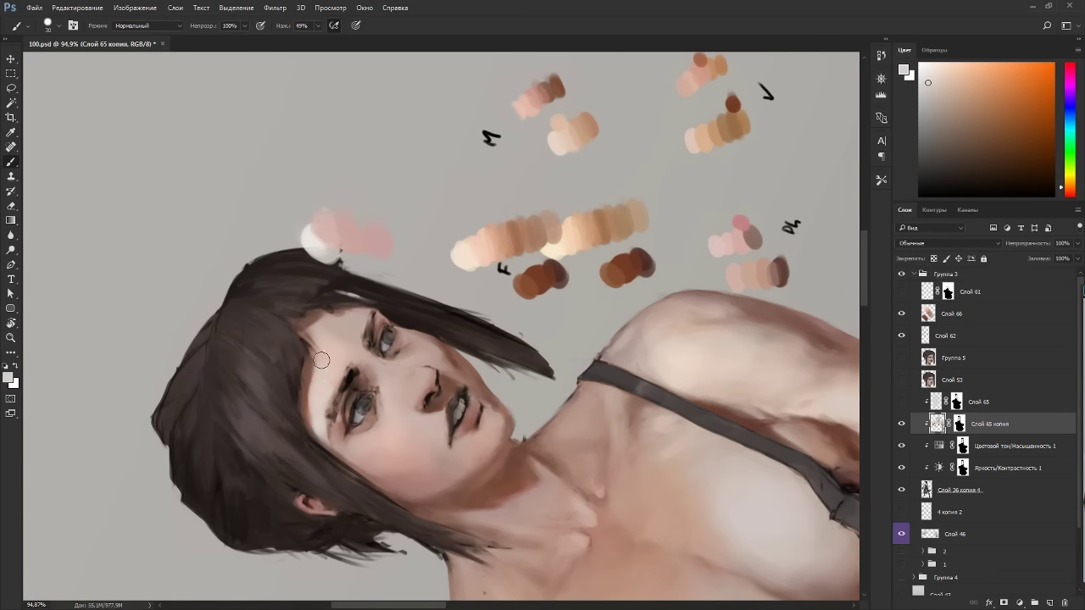
{"action": "left_click", "coordinate": [357, 449]}
{"action": "key", "text": "Escape"}
Blend the near cheek beside the outer eye with sampled pinkish skin tones.
{"action": "left_click", "coordinate": [304, 304], "text": "alt"}
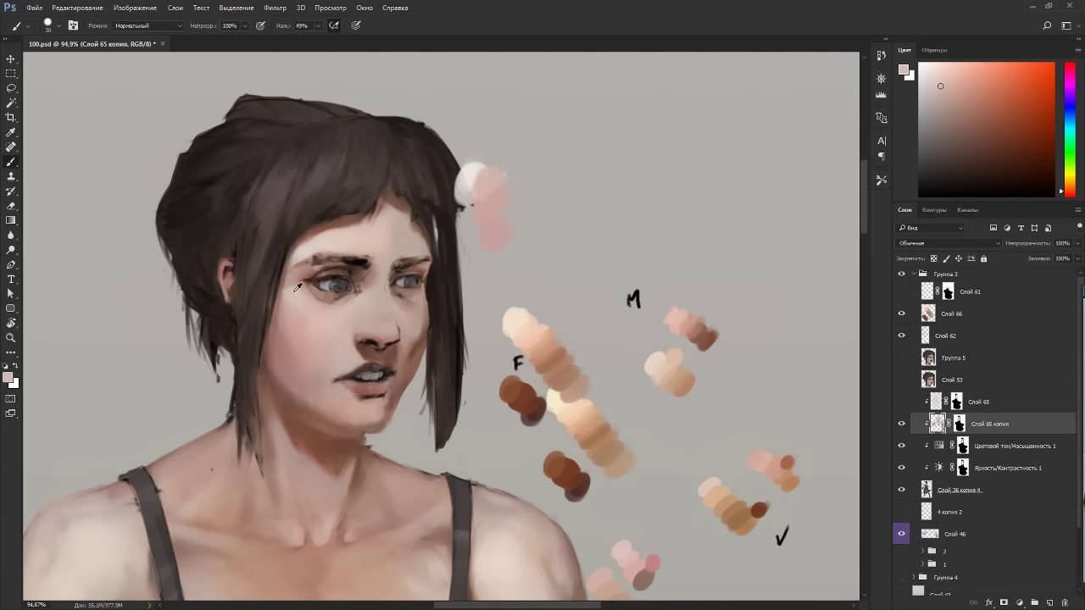
{"action": "left_click_drag", "start_coordinate": [288, 306], "coordinate": [296, 328]}
{"action": "key", "text": "r"}
{"action": "left_click_drag", "start_coordinate": [519, 226], "coordinate": [299, 241]}
{"action": "key", "text": "Escape"}
Tint the middle of the forehead with a pink M swatch.
{"action": "scroll", "coordinate": [217, 124], "scroll_direction": "down", "scroll_amount": 2}
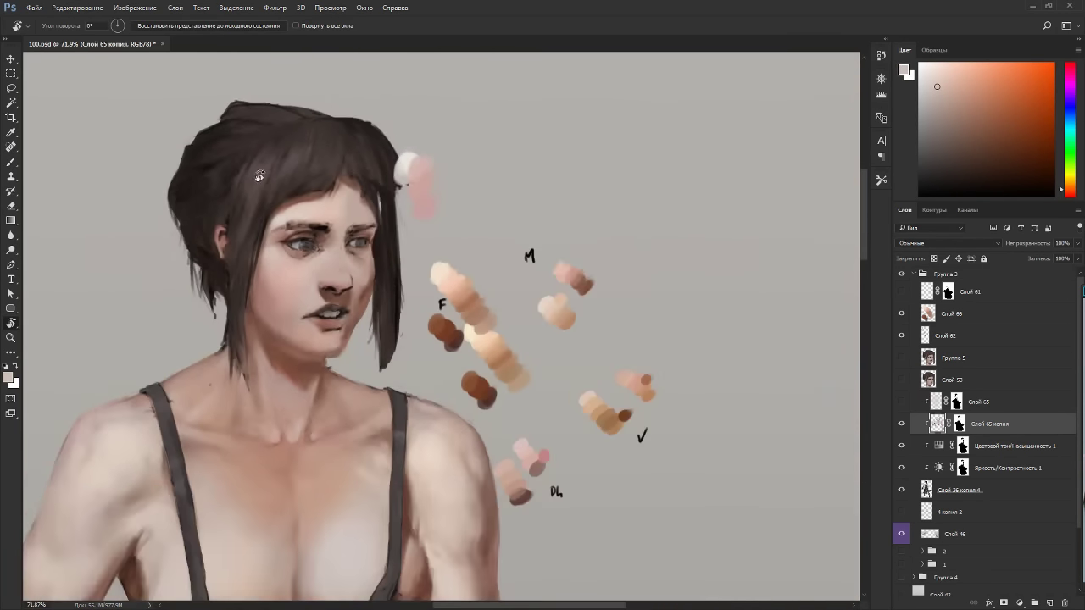
{"action": "scroll", "coordinate": [433, 268], "scroll_direction": "down", "scroll_amount": 5}
{"action": "left_click_drag", "start_coordinate": [578, 292], "coordinate": [417, 204]}
{"action": "key", "text": "Escape"}
{"action": "scroll", "coordinate": [342, 212], "scroll_direction": "up", "scroll_amount": 3}
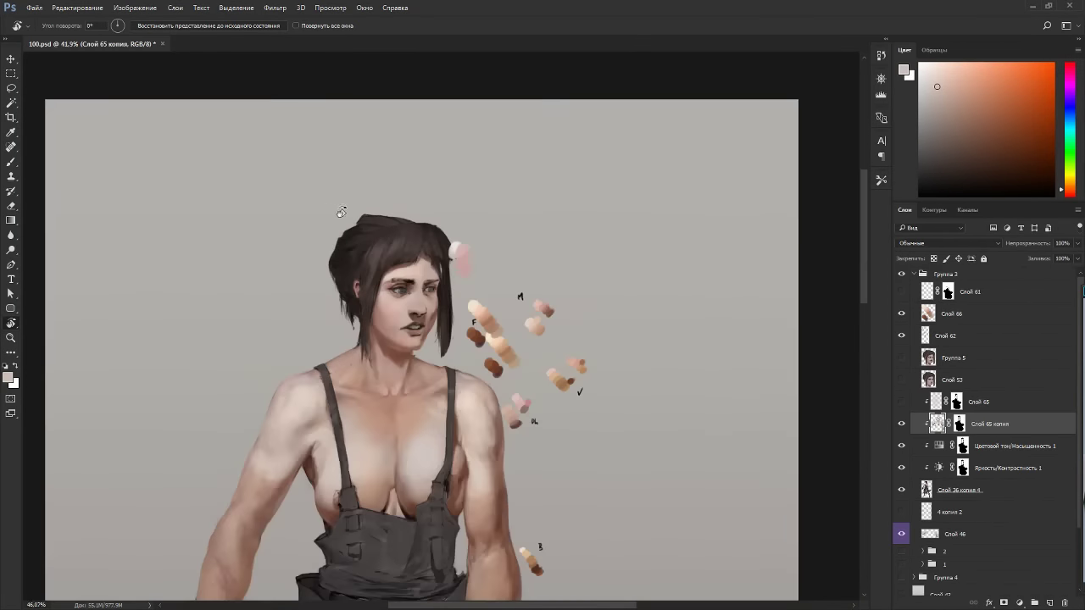
{"action": "scroll", "coordinate": [341, 212], "scroll_direction": "up", "scroll_amount": 3}
{"action": "key", "text": "b"}
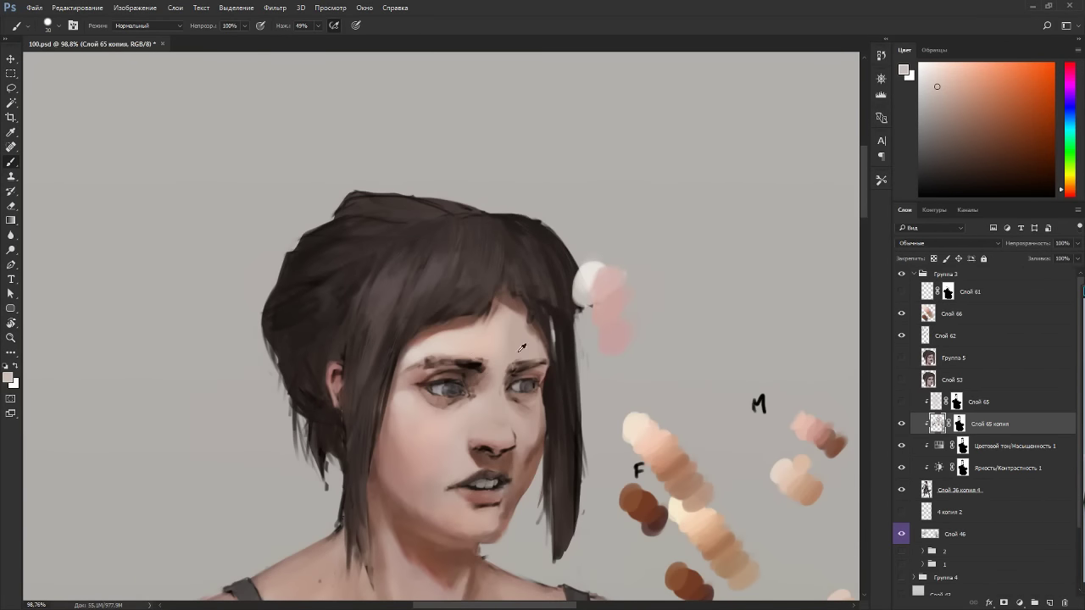
{"action": "left_click", "coordinate": [835, 423], "text": "alt"}
{"action": "left_click_drag", "start_coordinate": [478, 349], "coordinate": [501, 313]}
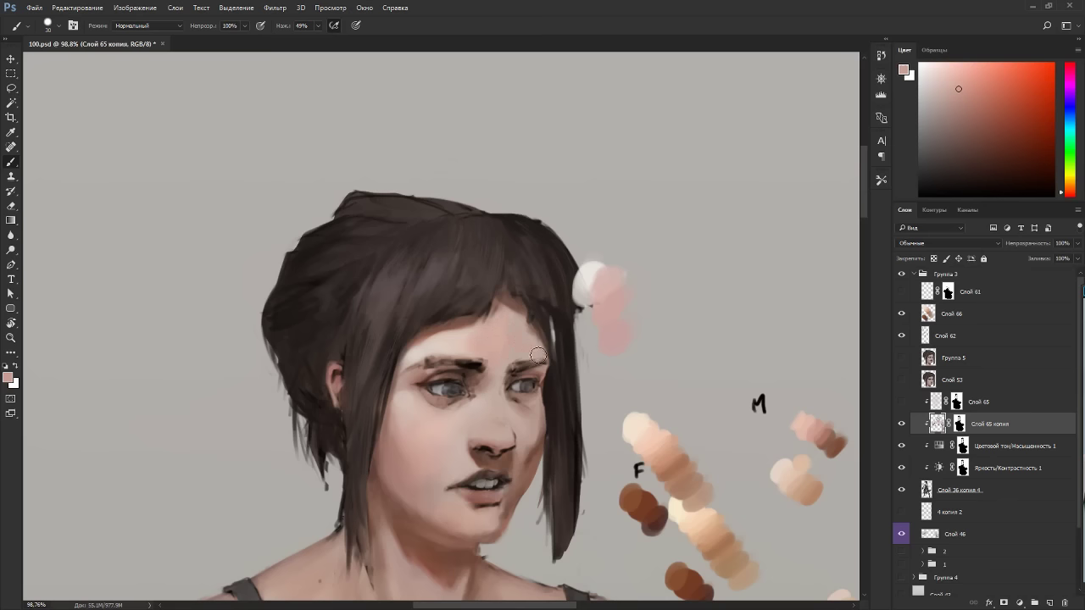
Blend the forehead and the temple beside the near eye with sampled skin tones and a light pink M swatch.
{"action": "key", "text": "r"}
{"action": "mouse_move", "coordinate": [521, 238]}
{"action": "left_mouse_down"}
{"action": "mouse_move", "coordinate": [460, 211]}
{"action": "mouse_move", "coordinate": [385, 231]}
{"action": "left_mouse_up"}
{"action": "key", "text": "b"}
{"action": "left_click", "coordinate": [475, 290], "text": "alt"}
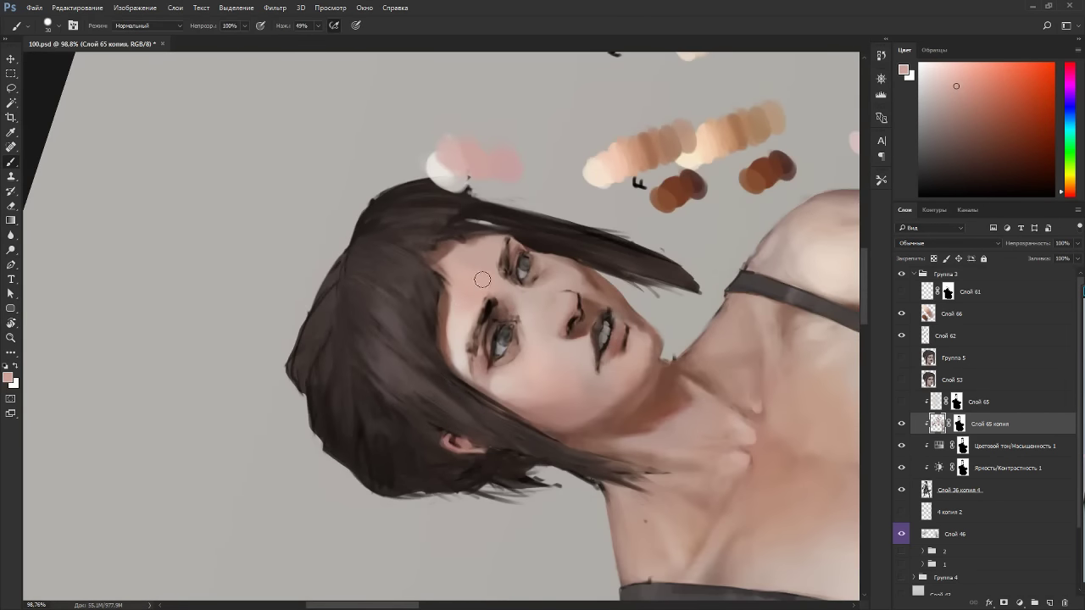
{"action": "left_click", "coordinate": [464, 301], "text": "alt"}
{"action": "left_click_drag", "start_coordinate": [637, 166], "coordinate": [592, 282]}
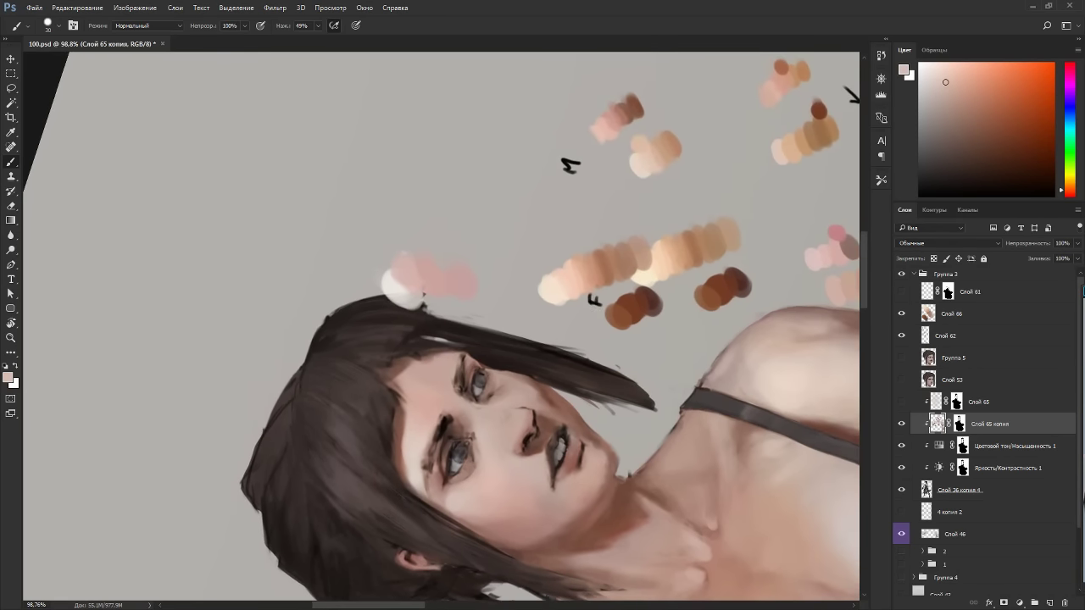
{"action": "left_click", "coordinate": [609, 125], "text": "alt"}
{"action": "key", "text": "Escape"}
{"action": "left_click", "coordinate": [276, 396], "text": "alt"}
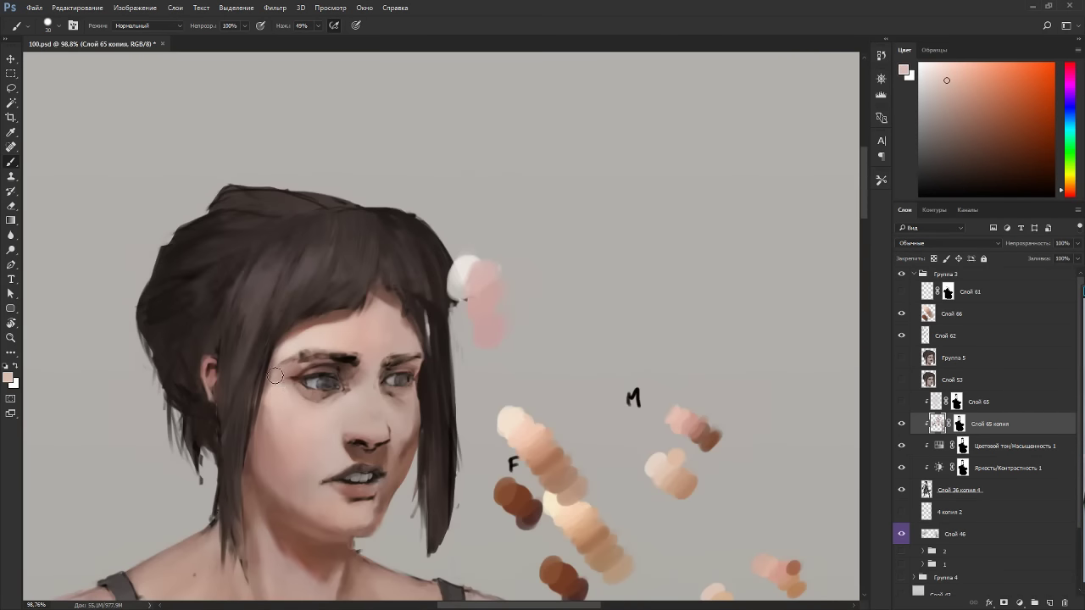
{"action": "mouse_move", "coordinate": [356, 307]}
{"action": "left_mouse_down"}
{"action": "mouse_move", "coordinate": [488, 302]}
{"action": "mouse_move", "coordinate": [501, 214]}
{"action": "left_mouse_up"}
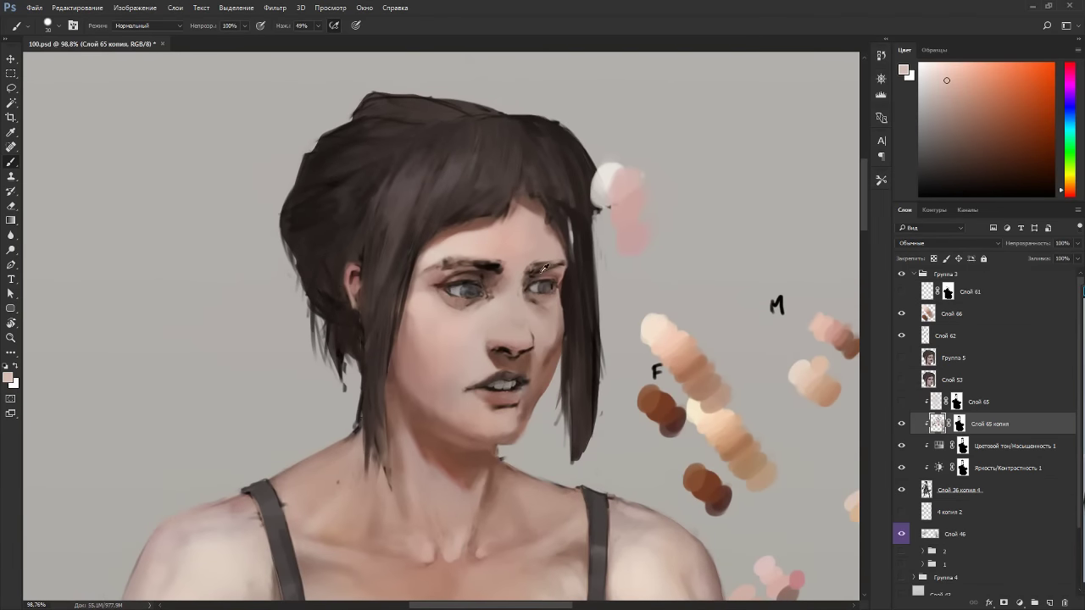
Paint the near eye's upper lid with a much smaller brush and a brown M swatch.
{"action": "left_click", "coordinate": [854, 349], "text": "alt"}
{"action": "key", "text": "bracketleft"}
{"action": "key", "text": "bracketleft"}
{"action": "key", "text": "bracketleft"}
{"action": "key", "text": "bracketleft"}
{"action": "key", "text": "bracketleft"}
{"action": "left_click_drag", "start_coordinate": [438, 286], "coordinate": [456, 278]}
Refine the outer corner of the near eye with light and brownish tones sampled around it.
{"action": "key", "text": "r"}
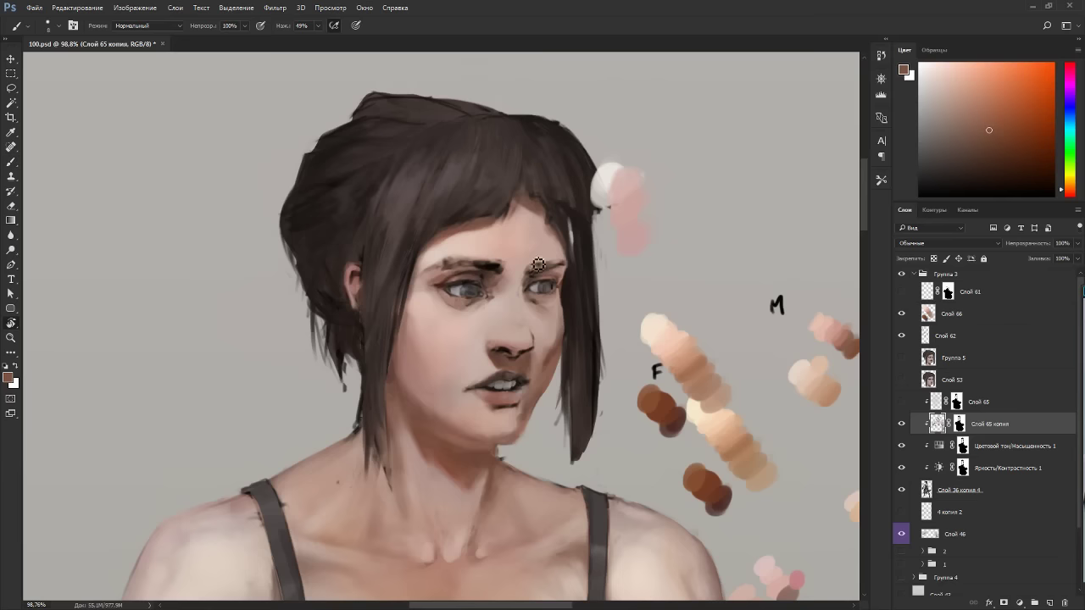
{"action": "left_click_drag", "start_coordinate": [539, 264], "coordinate": [419, 216]}
{"action": "left_click", "coordinate": [398, 310], "text": "alt"}
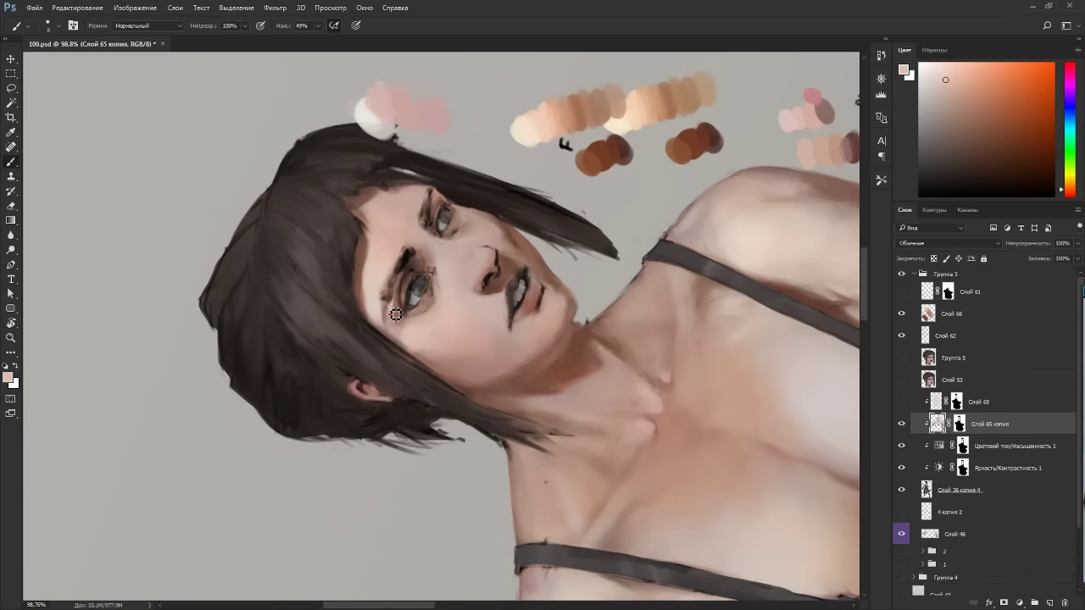
{"action": "left_click", "coordinate": [400, 322], "text": "alt"}
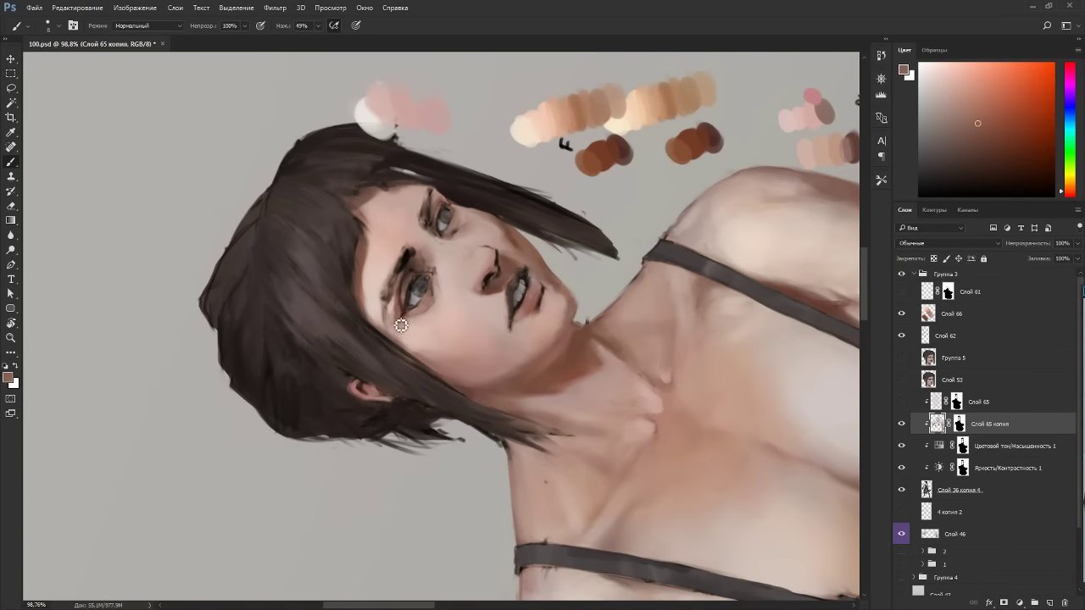
{"action": "left_click", "coordinate": [406, 305], "text": "alt"}
{"action": "key", "text": "Escape"}
{"action": "key", "text": "r"}
{"action": "left_click_drag", "start_coordinate": [697, 167], "coordinate": [607, 486]}
{"action": "key", "text": "b"}
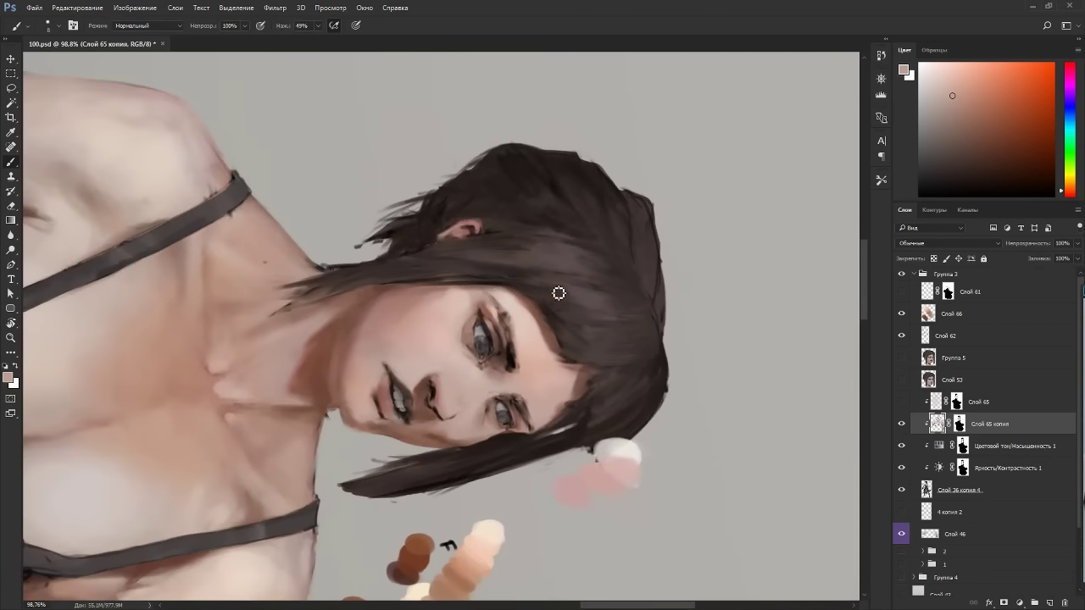
{"action": "key", "text": "Escape"}
Deepen the eyelid and inner socket shadows with dark brown F swatches and a muted dark red.
{"action": "left_click", "coordinate": [673, 407], "text": "alt"}
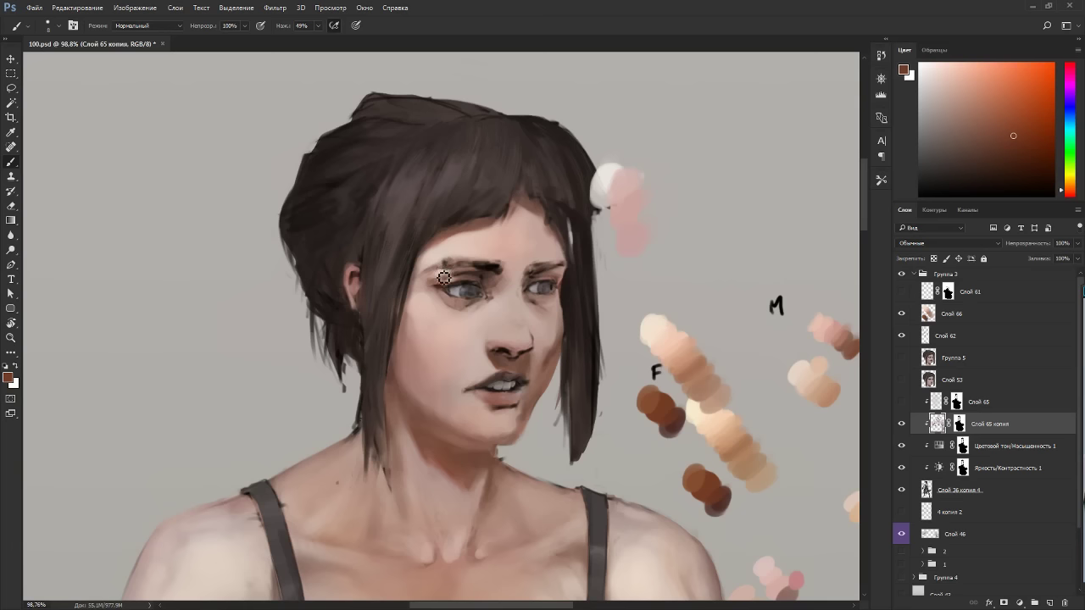
{"action": "key", "text": "r"}
{"action": "left_click_drag", "start_coordinate": [653, 226], "coordinate": [594, 148]}
{"action": "key", "text": "b"}
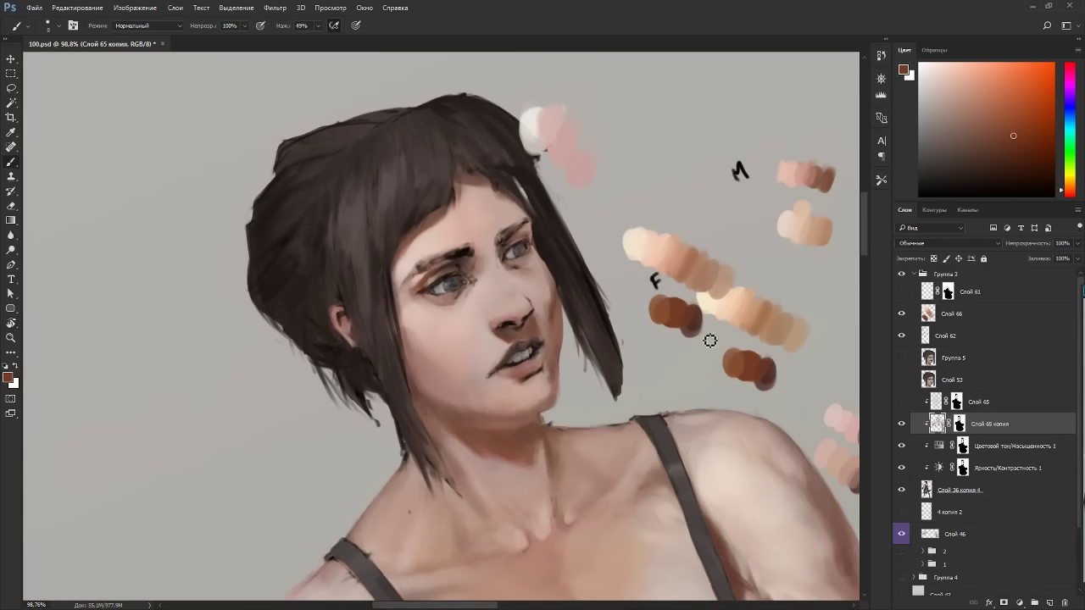
{"action": "left_click", "coordinate": [695, 325], "text": "alt"}
{"action": "left_click_drag", "start_coordinate": [450, 271], "coordinate": [468, 272]}
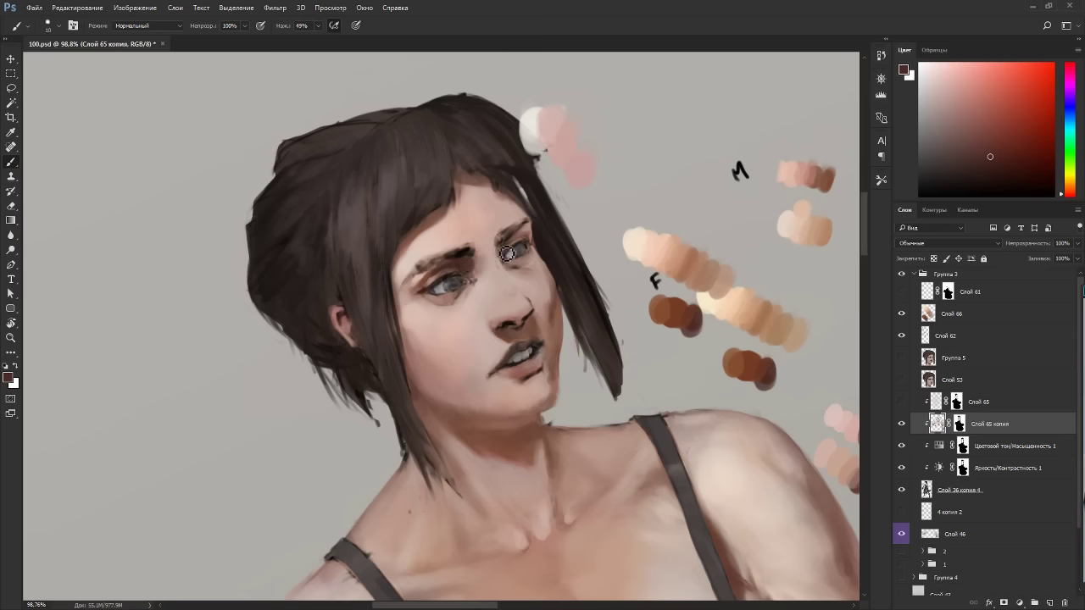
{"action": "left_click", "coordinate": [957, 153]}
{"action": "left_click", "coordinate": [1064, 198]}
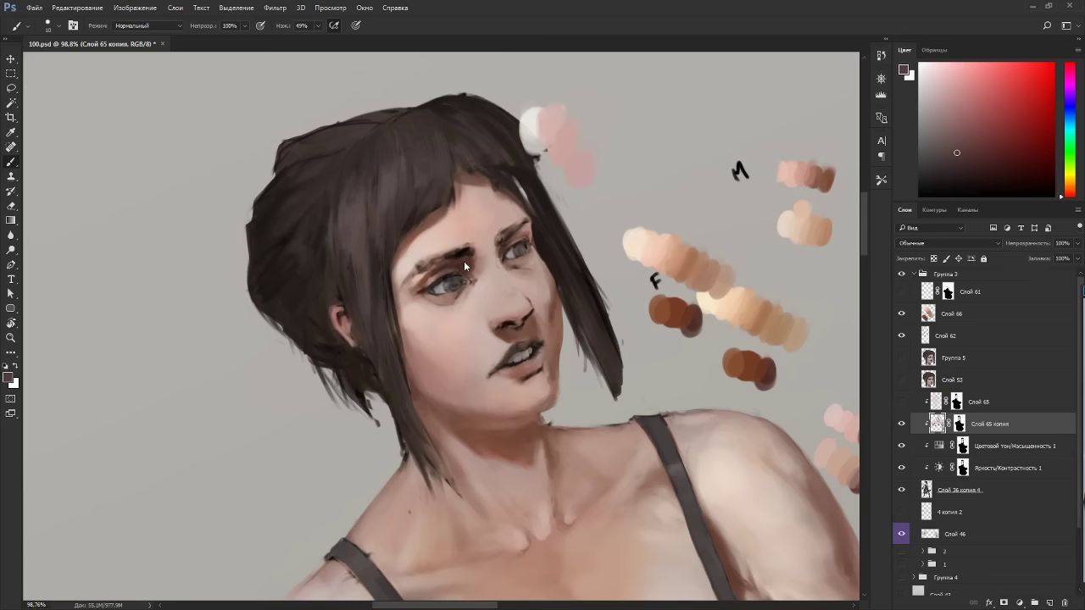
{"action": "key", "text": "r"}
{"action": "left_click_drag", "start_coordinate": [551, 263], "coordinate": [441, 494]}
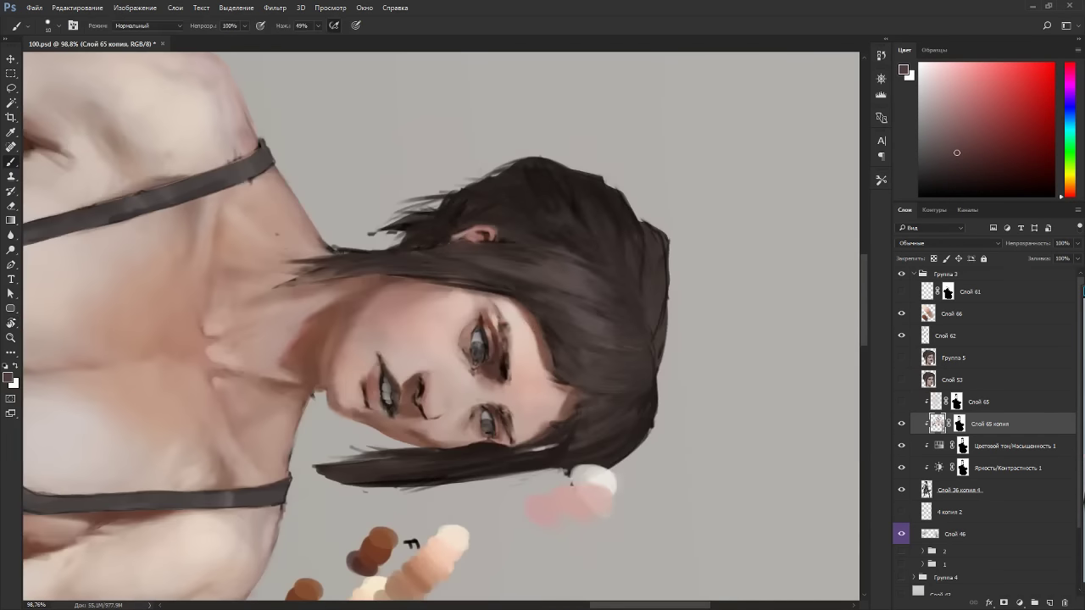
{"action": "key", "text": "Escape"}
Warm the inner socket of the near eye with a V swatch and a sampled reddish brown.
{"action": "left_click_drag", "start_coordinate": [743, 346], "coordinate": [637, 274]}
{"action": "left_click", "coordinate": [799, 415], "text": "alt"}
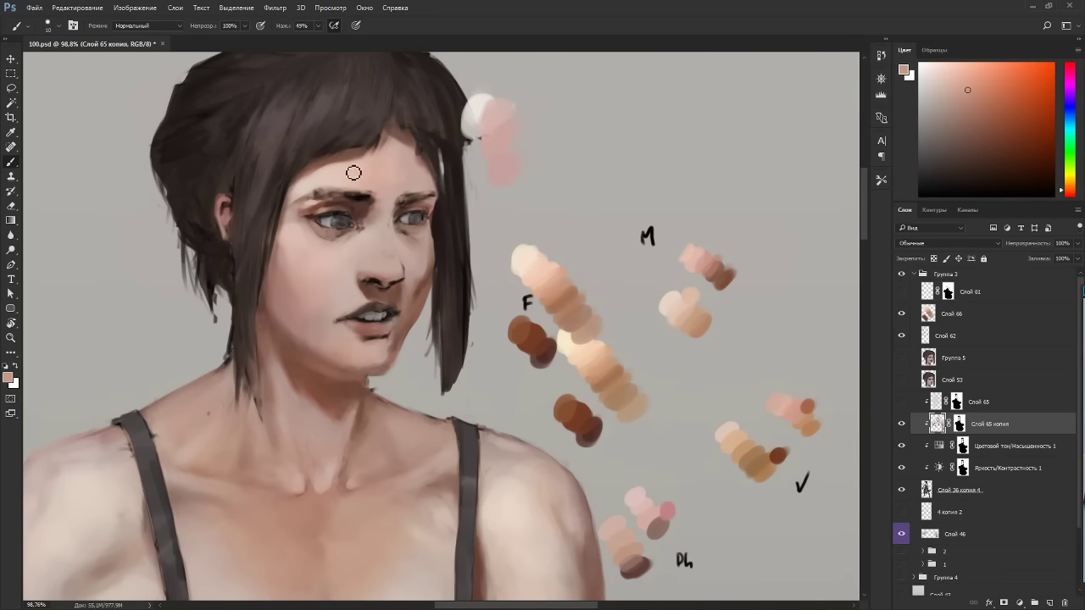
{"action": "key", "text": "r"}
{"action": "mouse_move", "coordinate": [530, 111]}
{"action": "left_mouse_down"}
{"action": "mouse_move", "coordinate": [497, 97]}
{"action": "mouse_move", "coordinate": [286, 148]}
{"action": "left_mouse_up"}
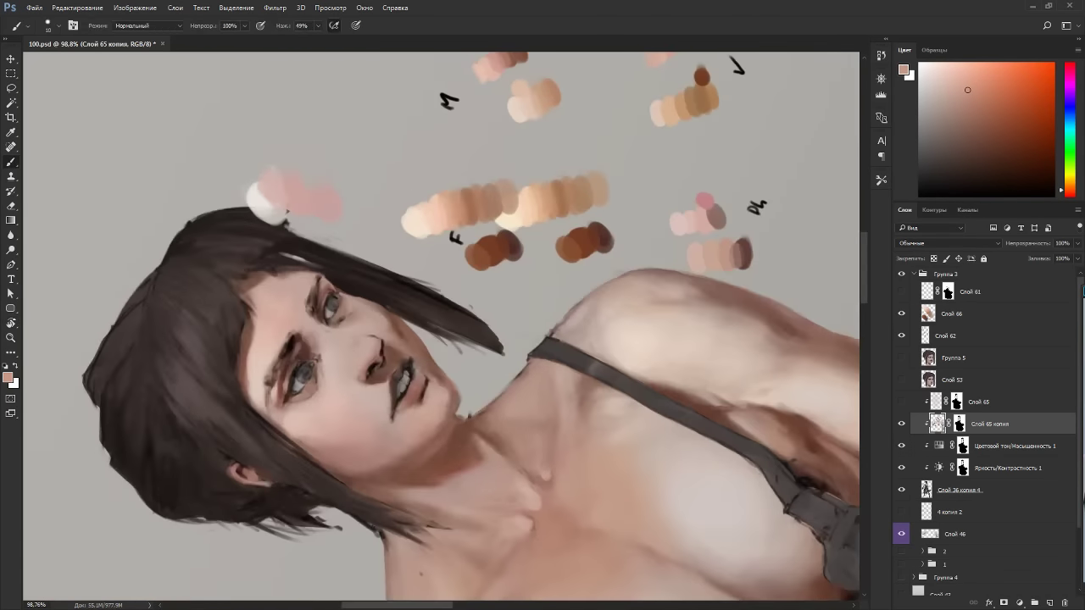
{"action": "left_click", "coordinate": [987, 110]}
{"action": "left_click", "coordinate": [297, 363], "text": "alt"}
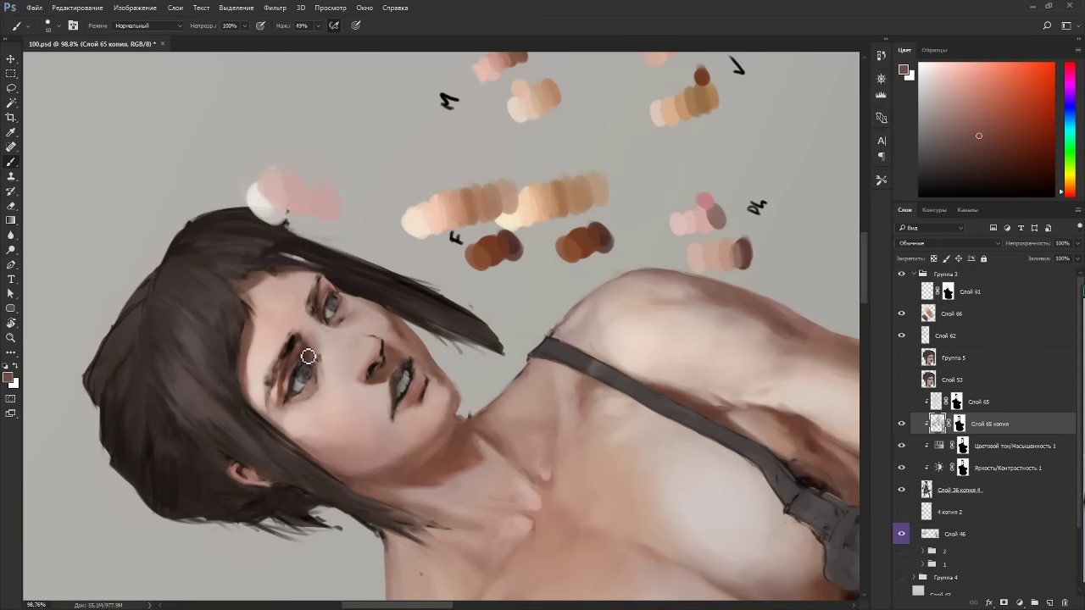
{"action": "left_click_drag", "start_coordinate": [308, 357], "coordinate": [306, 351]}
{"action": "key", "text": "Escape"}
Refine the near eye's outer upper lid with a smaller brush and a muted reddish tone sampled beside it.
{"action": "key", "text": "r"}
{"action": "left_click_drag", "start_coordinate": [539, 276], "coordinate": [537, 379]}
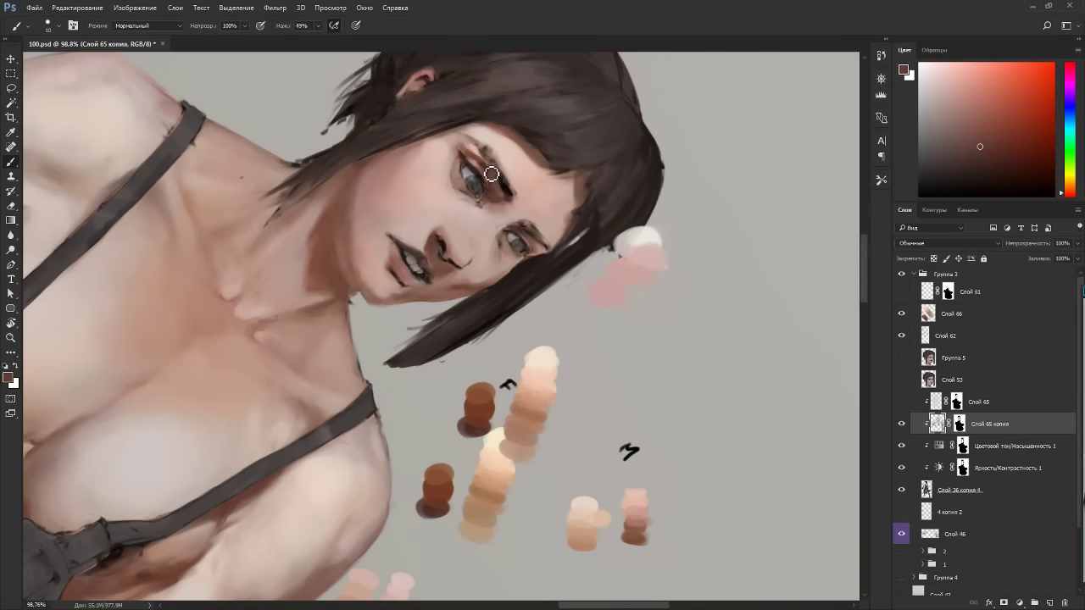
{"action": "key", "text": "Escape"}
{"action": "key", "text": "r"}
{"action": "mouse_move", "coordinate": [602, 199]}
{"action": "left_mouse_down"}
{"action": "mouse_move", "coordinate": [509, 138]}
{"action": "mouse_move", "coordinate": [352, 233]}
{"action": "left_mouse_up"}
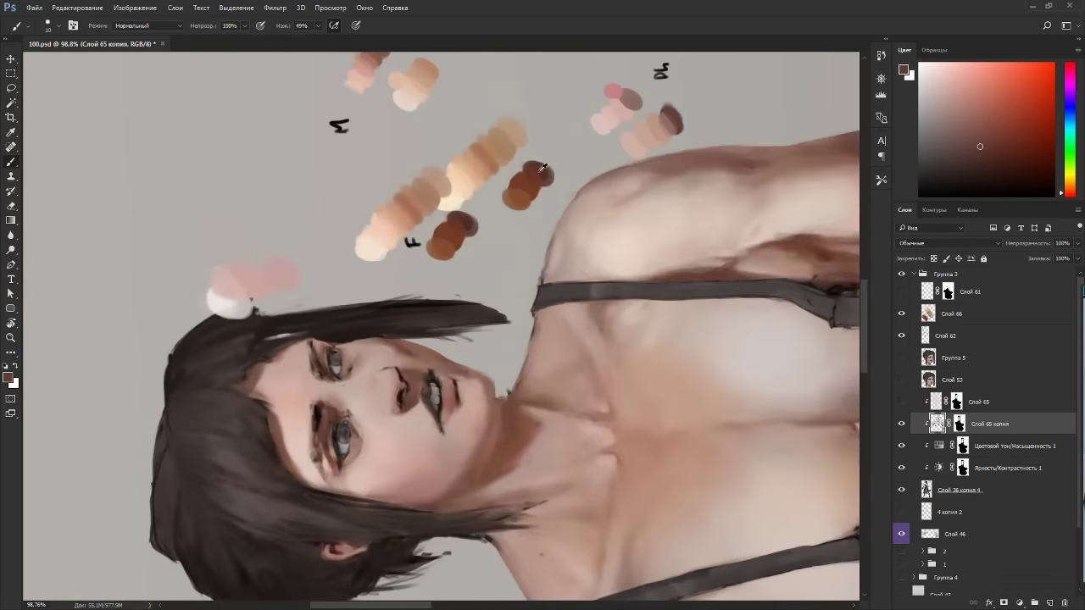
{"action": "key", "text": "bracketleft"}
{"action": "key", "text": "bracketleft"}
{"action": "left_click", "coordinate": [330, 459], "text": "alt"}
{"action": "key", "text": "Escape"}
Blend the near eye's upper lid and inner socket with reddish browns sampled around the eye.
{"action": "key", "text": "r"}
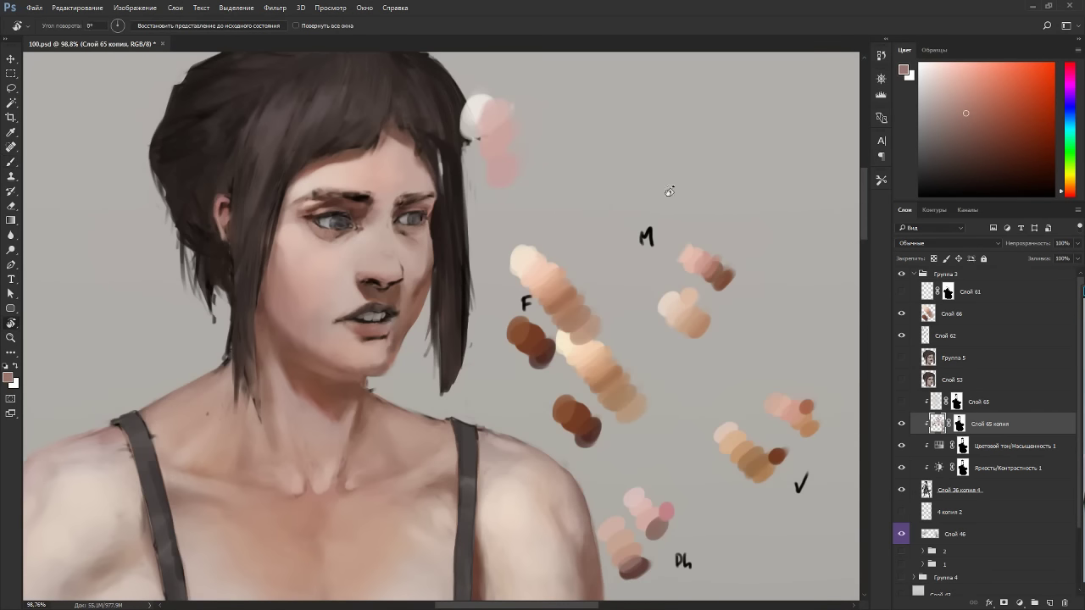
{"action": "left_click_drag", "start_coordinate": [674, 192], "coordinate": [542, 191]}
{"action": "key", "text": "b"}
{"action": "left_click", "coordinate": [324, 255], "text": "alt"}
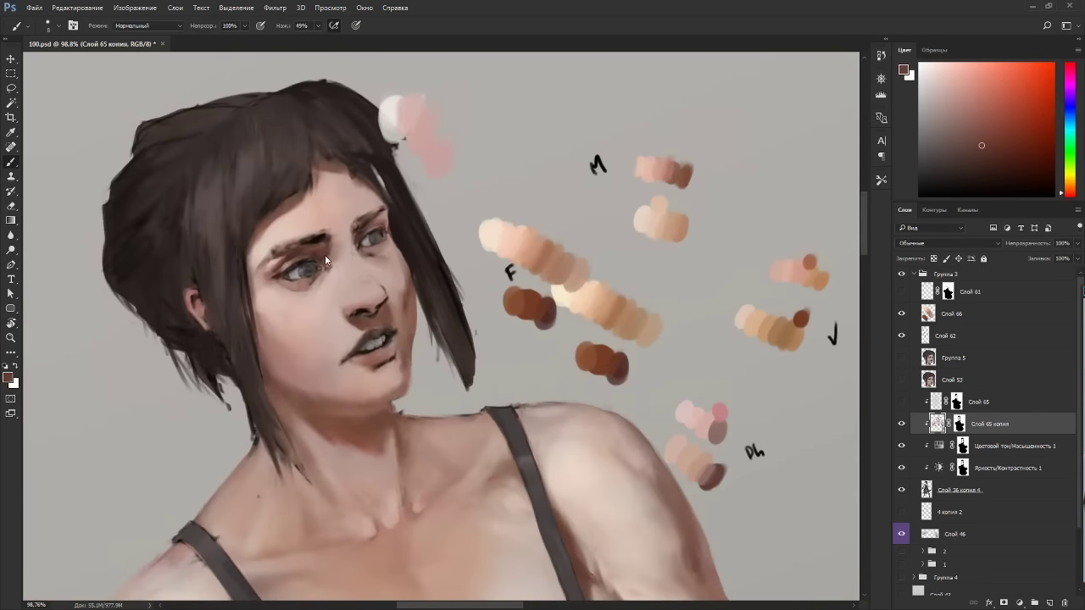
{"action": "left_click", "coordinate": [295, 266], "text": "alt"}
{"action": "left_click", "coordinate": [311, 250], "text": "alt"}
{"action": "left_click_drag", "start_coordinate": [294, 280], "coordinate": [368, 459]}
{"action": "left_click", "coordinate": [322, 254], "text": "alt"}
{"action": "key", "text": "r"}
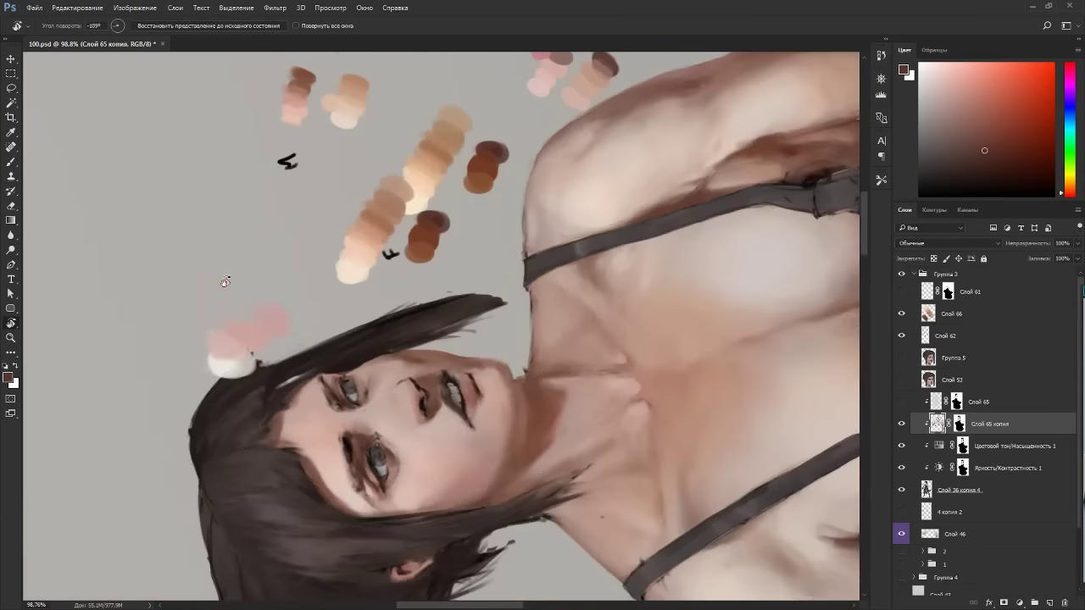
{"action": "left_click", "coordinate": [392, 456], "text": "alt"}
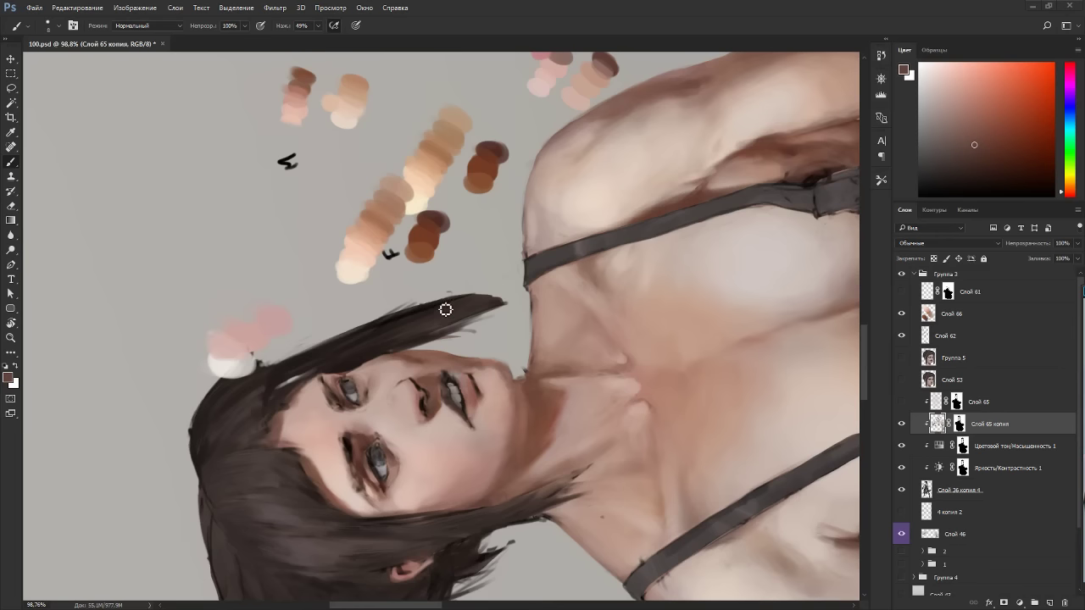
{"action": "key", "text": "Escape"}
Darken the far eye's outer upper lid with a dark brown F swatch.
{"action": "scroll", "coordinate": [452, 208], "scroll_direction": "up", "scroll_amount": 4}
{"action": "left_click_drag", "start_coordinate": [452, 209], "coordinate": [571, 322]}
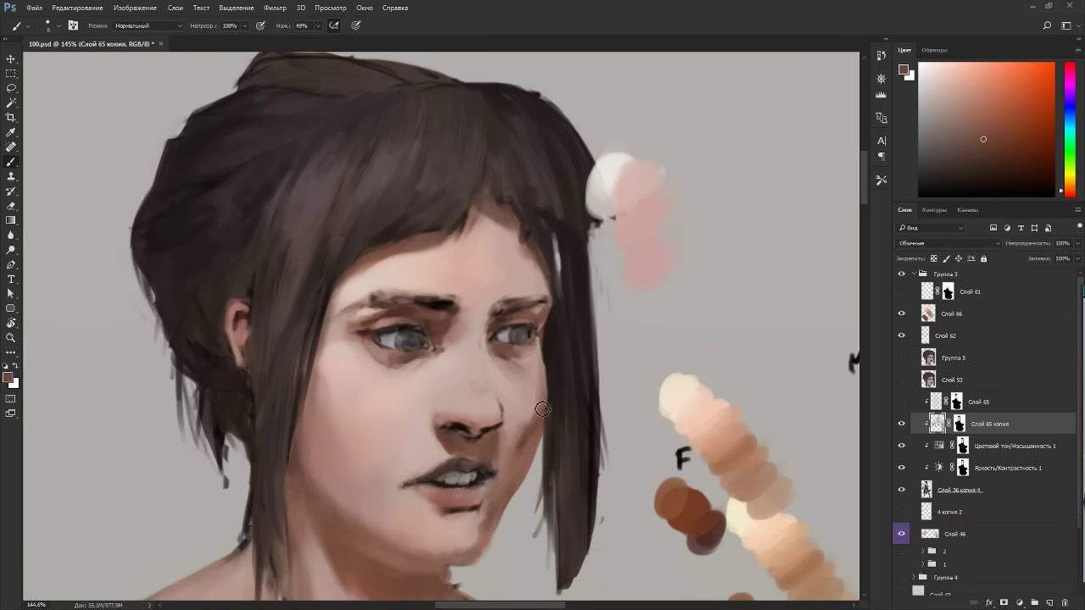
{"action": "left_click", "coordinate": [676, 503], "text": "alt"}
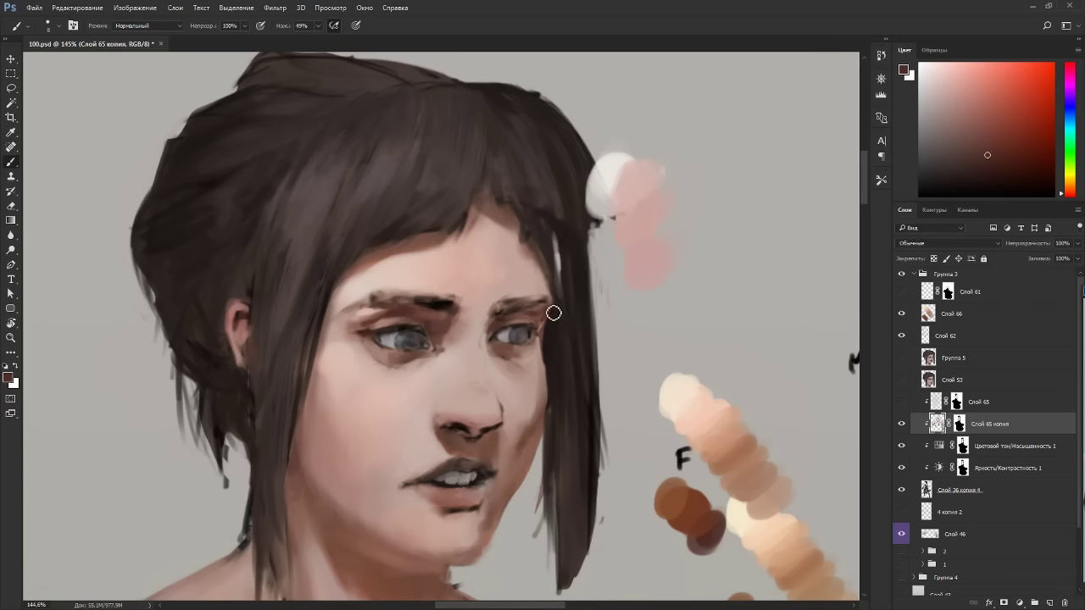
{"action": "key", "text": "r"}
{"action": "left_click_drag", "start_coordinate": [631, 233], "coordinate": [462, 147]}
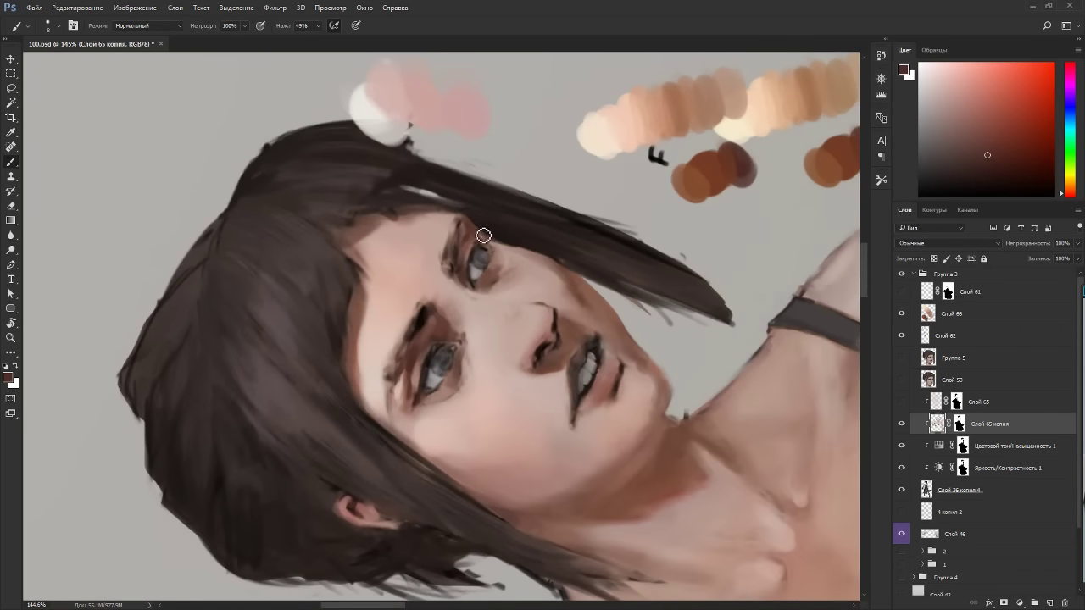
{"action": "left_click_drag", "start_coordinate": [505, 259], "coordinate": [492, 239]}
{"action": "key", "text": "Escape"}
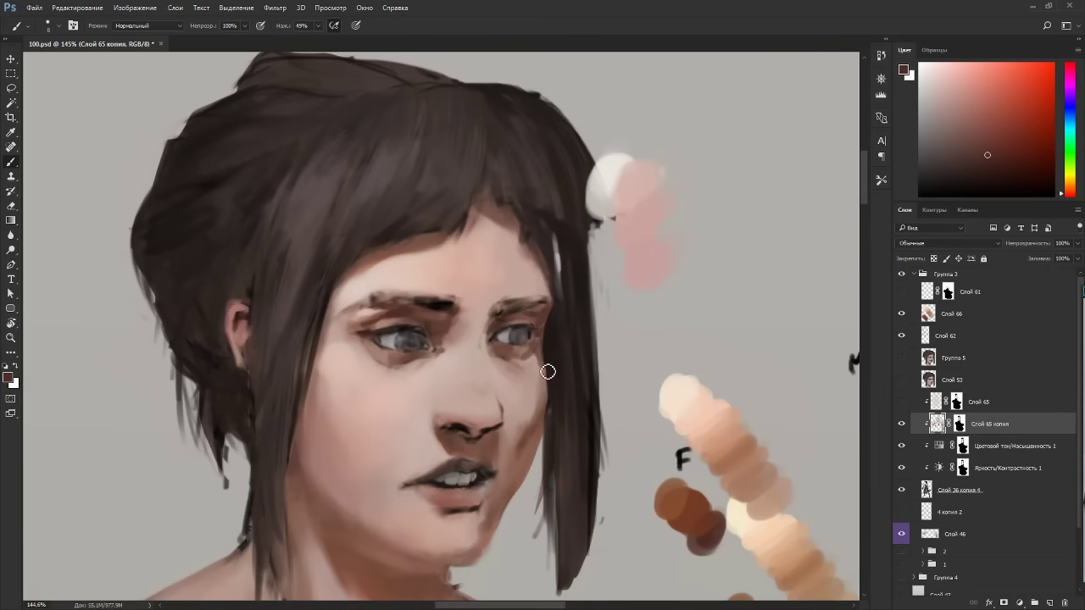
Refine the area between the far eye's lid and brow with light pink and dark brown tones sampled there.
{"action": "left_click", "coordinate": [541, 316], "text": "alt"}
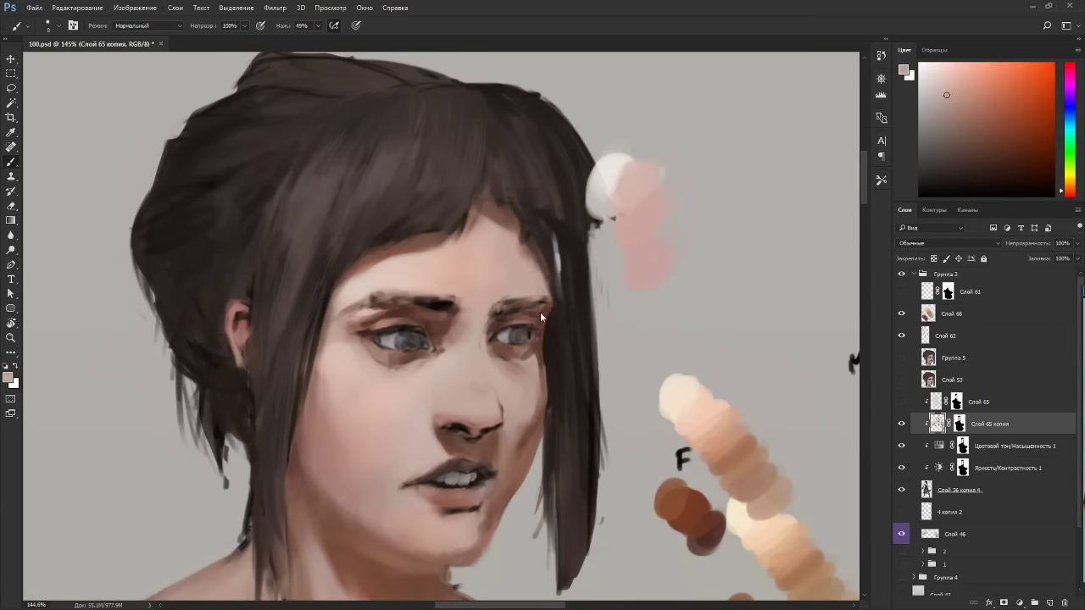
{"action": "left_click_drag", "start_coordinate": [550, 313], "coordinate": [447, 225]}
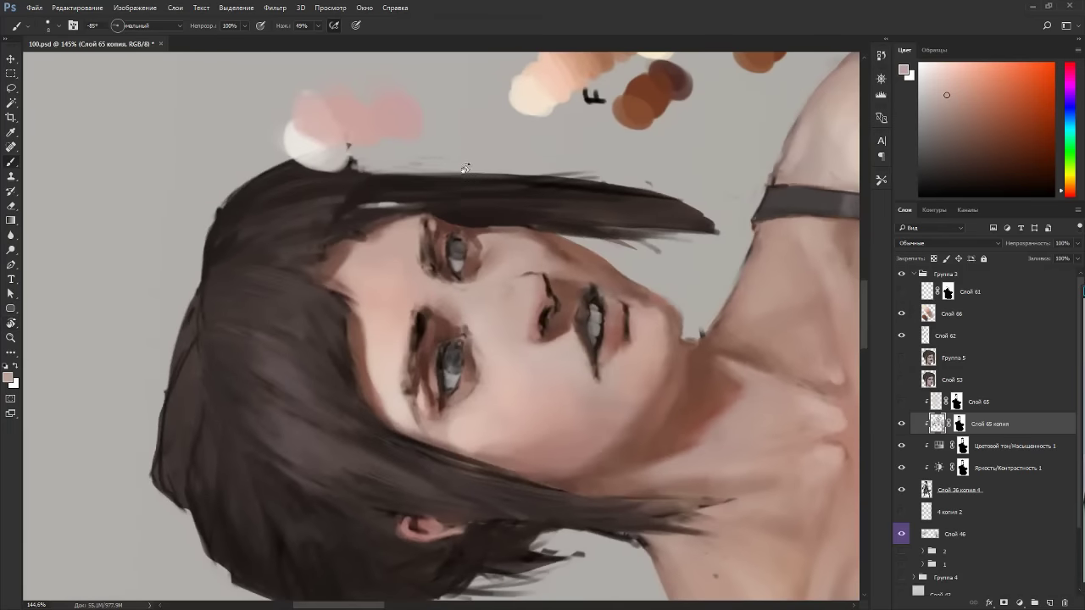
{"action": "left_click", "coordinate": [445, 232], "text": "alt"}
{"action": "left_click", "coordinate": [441, 230], "text": "alt"}
{"action": "left_click", "coordinate": [441, 227], "text": "alt"}
{"action": "left_click_drag", "start_coordinate": [442, 237], "coordinate": [458, 234]}
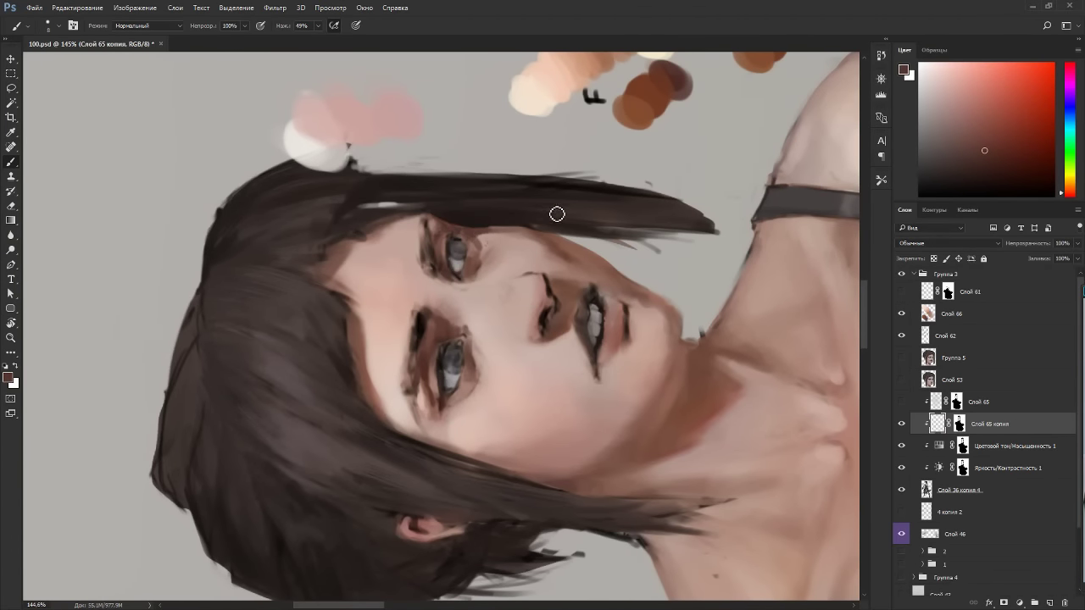
Shade the skin beneath the far eye and its outer corner with sampled reddish browns.
{"action": "key", "text": "r"}
{"action": "left_click_drag", "start_coordinate": [557, 214], "coordinate": [518, 284]}
{"action": "left_click", "coordinate": [515, 288], "text": "alt"}
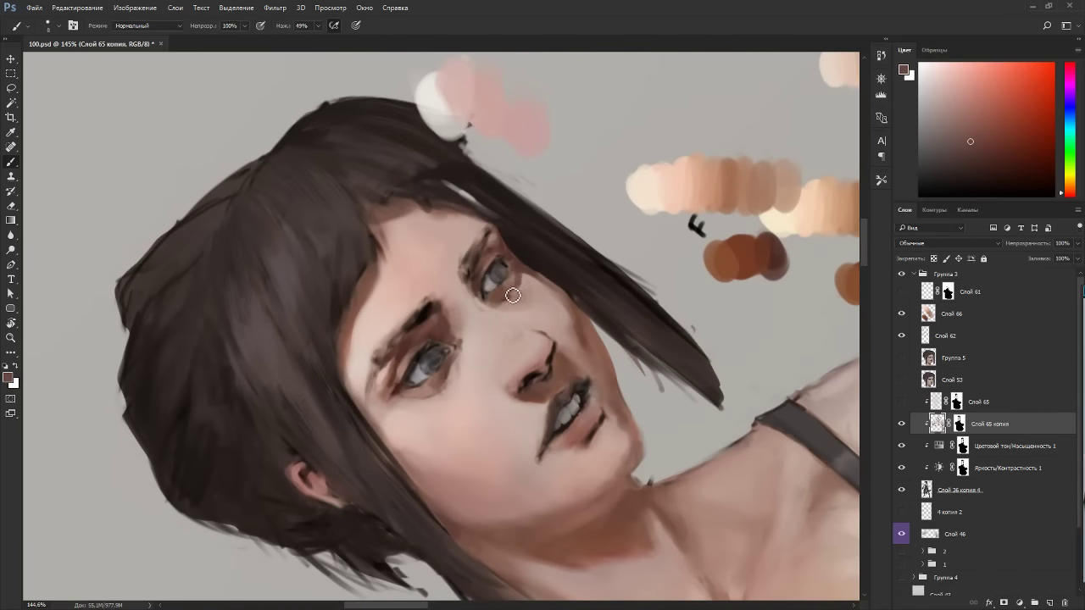
{"action": "left_click", "coordinate": [506, 285], "text": "alt"}
{"action": "left_click_drag", "start_coordinate": [513, 291], "coordinate": [520, 291]}
{"action": "left_click", "coordinate": [527, 273], "text": "alt"}
{"action": "key", "text": "r"}
{"action": "left_click_drag", "start_coordinate": [543, 200], "coordinate": [693, 260]}
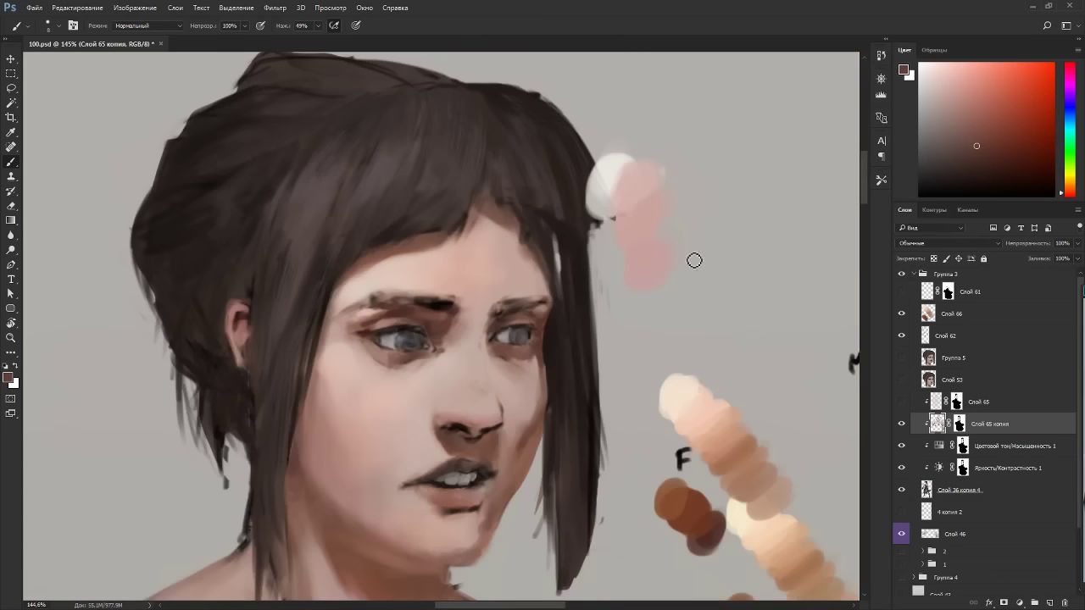
Blend the far cheek's edge below the eye with light pink and dark brown tones sampled around it.
{"action": "left_click", "coordinate": [509, 364], "text": "alt"}
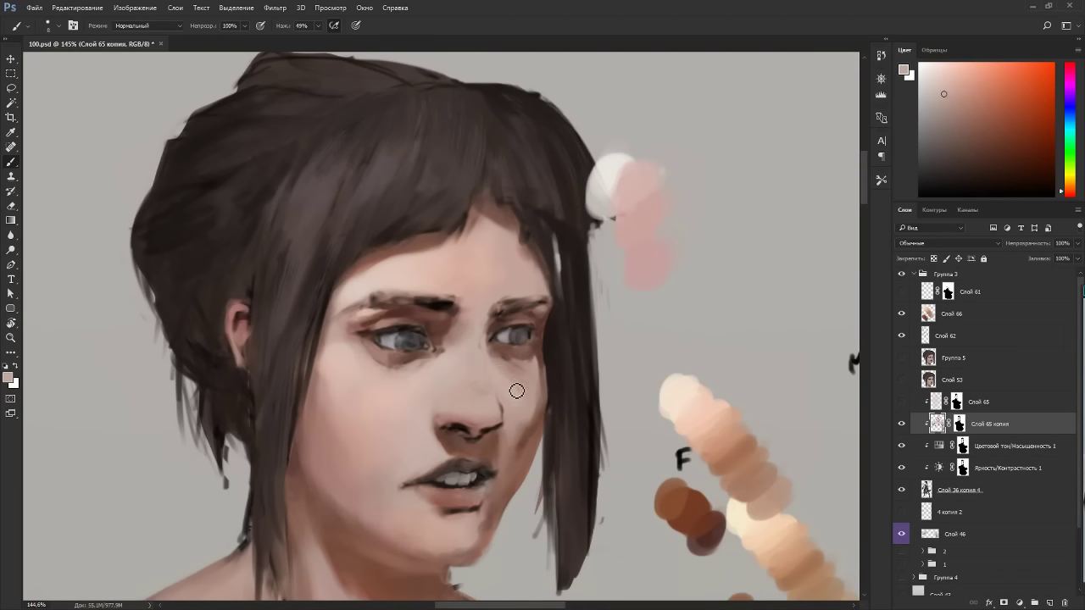
{"action": "left_click", "coordinate": [542, 372], "text": "alt"}
{"action": "left_click", "coordinate": [535, 367], "text": "alt"}
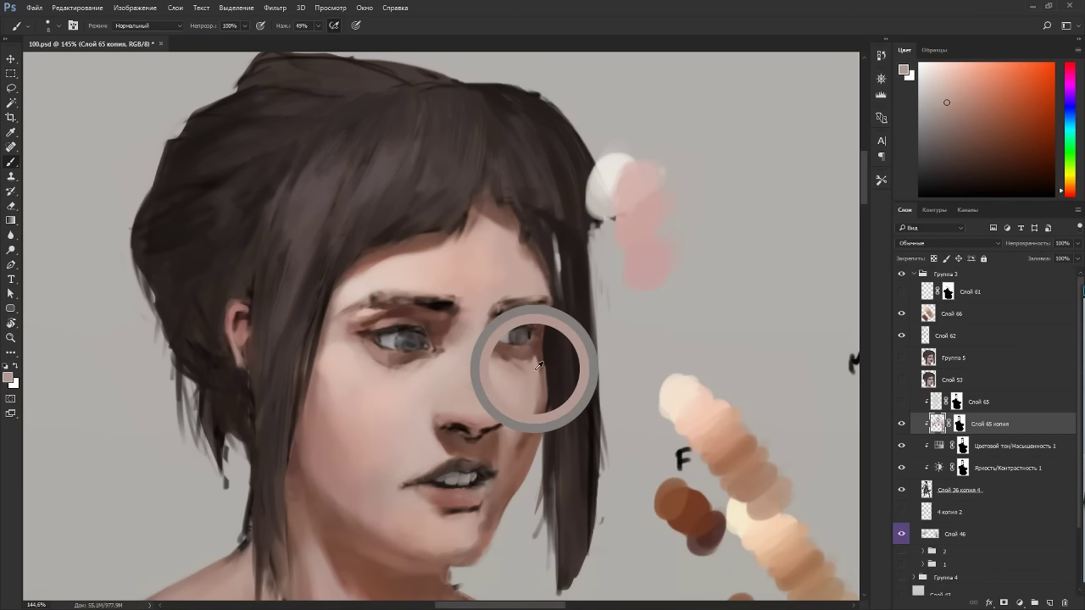
{"action": "left_click", "coordinate": [546, 365], "text": "alt"}
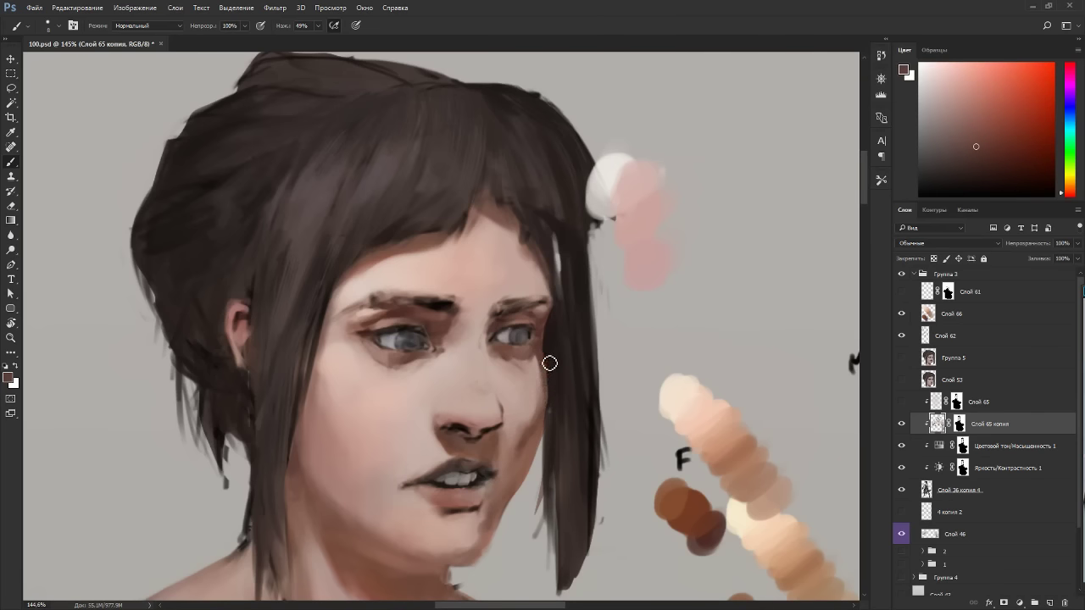
{"action": "key", "text": "r"}
{"action": "left_click_drag", "start_coordinate": [594, 305], "coordinate": [510, 137]}
{"action": "left_click_drag", "start_coordinate": [693, 254], "coordinate": [507, 127]}
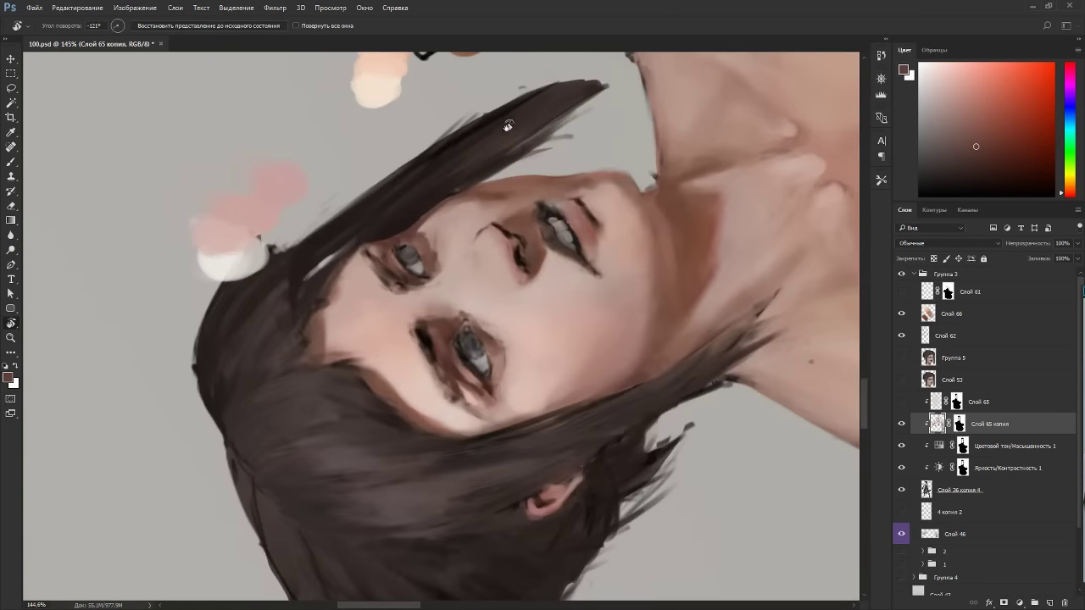
{"action": "key", "text": "Escape"}
{"action": "key", "text": "b"}
{"action": "left_click", "coordinate": [537, 363], "text": "alt"}
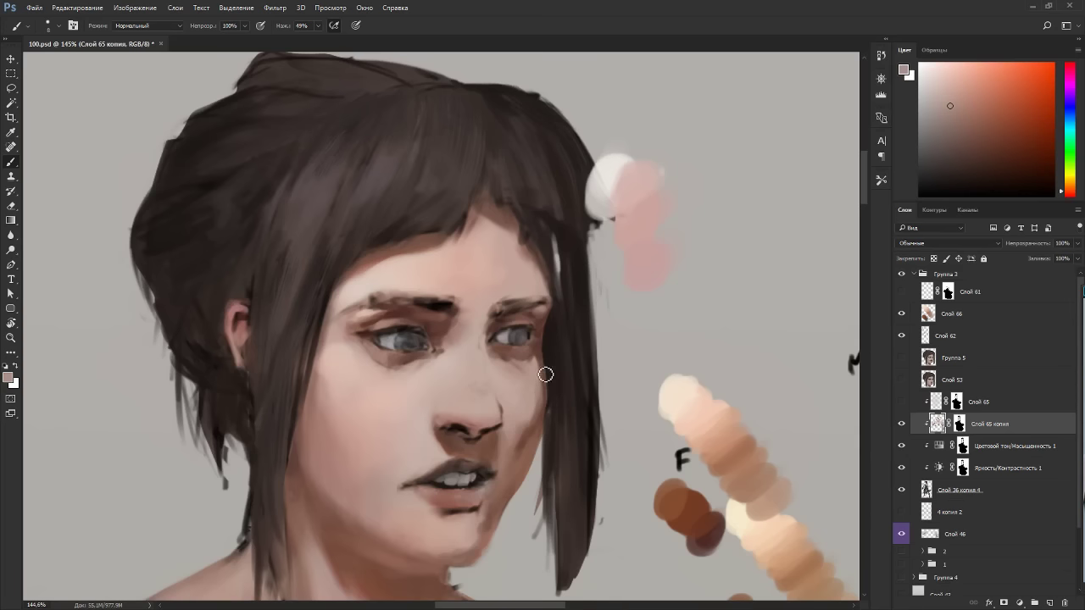
Deepen the darkest parts of the near eye with a sampled dark brown and a near-black color.
{"action": "scroll", "coordinate": [615, 273], "scroll_direction": "down", "scroll_amount": 14}
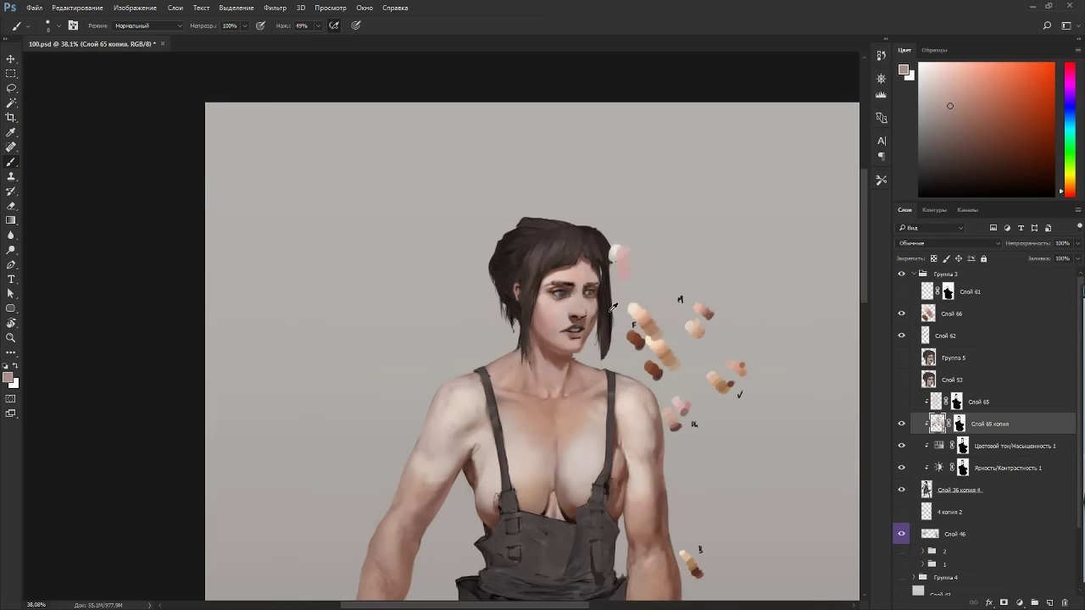
{"action": "key", "text": "r"}
{"action": "left_click_drag", "start_coordinate": [619, 288], "coordinate": [502, 139]}
{"action": "key", "text": "Escape"}
{"action": "scroll", "coordinate": [551, 275], "scroll_direction": "up", "scroll_amount": 4}
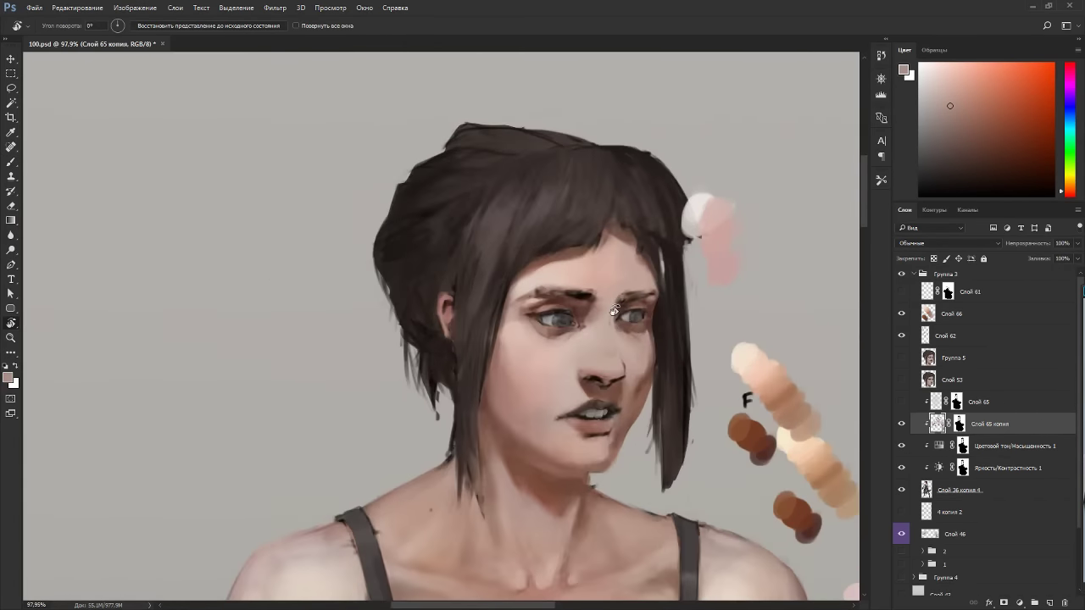
{"action": "left_click_drag", "start_coordinate": [614, 311], "coordinate": [642, 89]}
{"action": "key", "text": "b"}
{"action": "left_click", "coordinate": [477, 201], "text": "alt"}
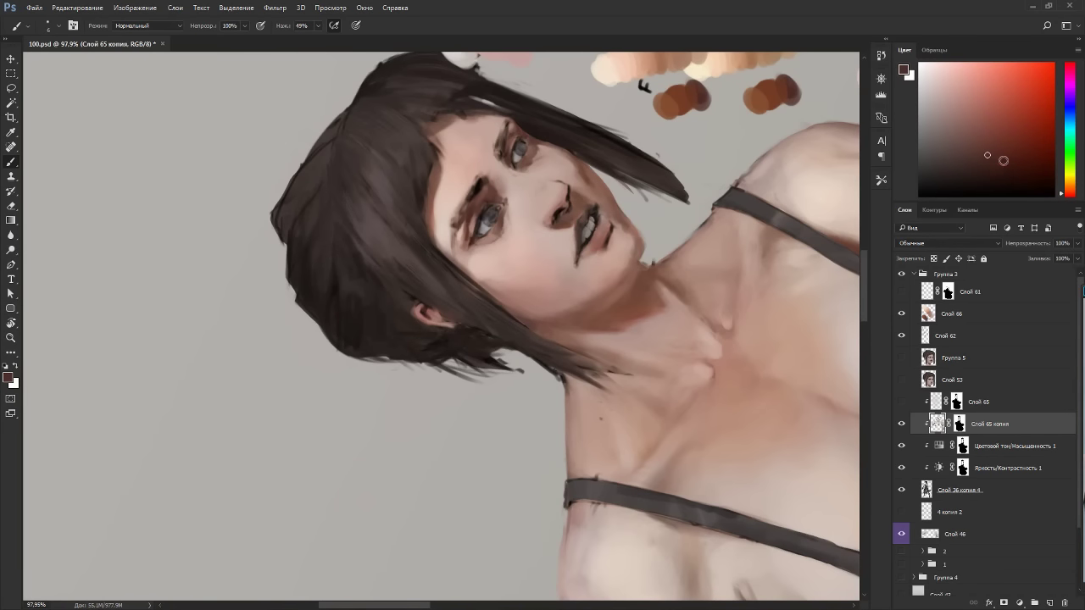
{"action": "left_click", "coordinate": [960, 181]}
{"action": "left_click_drag", "start_coordinate": [484, 228], "coordinate": [491, 212]}
{"action": "key", "text": "Escape"}
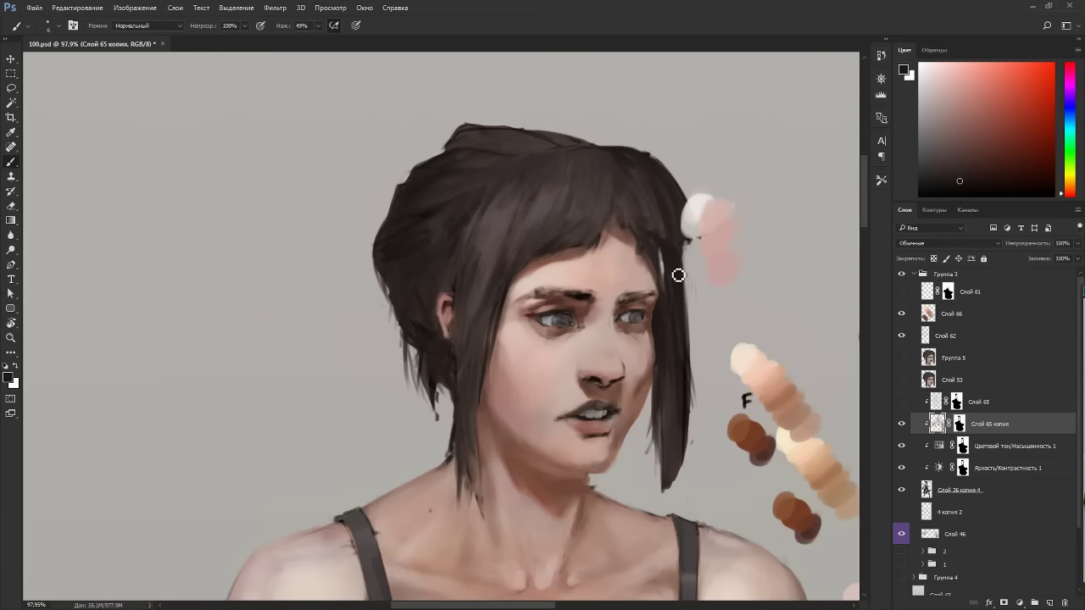
Darken the near eye's edges with a dark F swatch and clean up its outer corner with a sampled light pink.
{"action": "left_click", "coordinate": [765, 452], "text": "alt"}
{"action": "key", "text": "r"}
{"action": "mouse_move", "coordinate": [651, 305]}
{"action": "left_mouse_down"}
{"action": "mouse_move", "coordinate": [495, 237]}
{"action": "mouse_move", "coordinate": [517, 218]}
{"action": "left_mouse_up"}
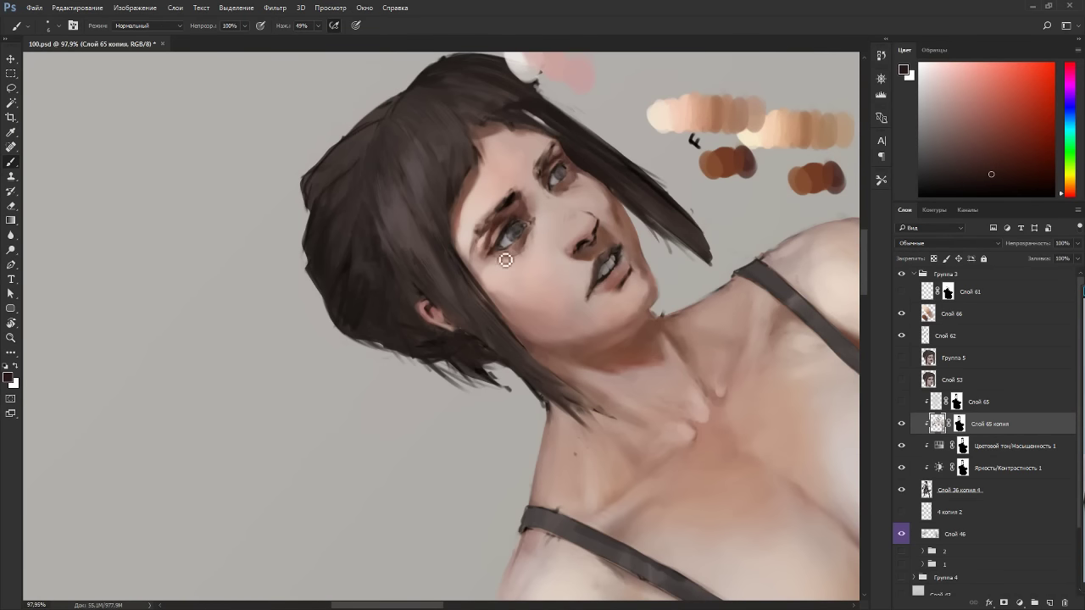
{"action": "key", "text": "r"}
{"action": "key", "text": "Escape"}
{"action": "left_click", "coordinate": [515, 309], "text": "alt"}
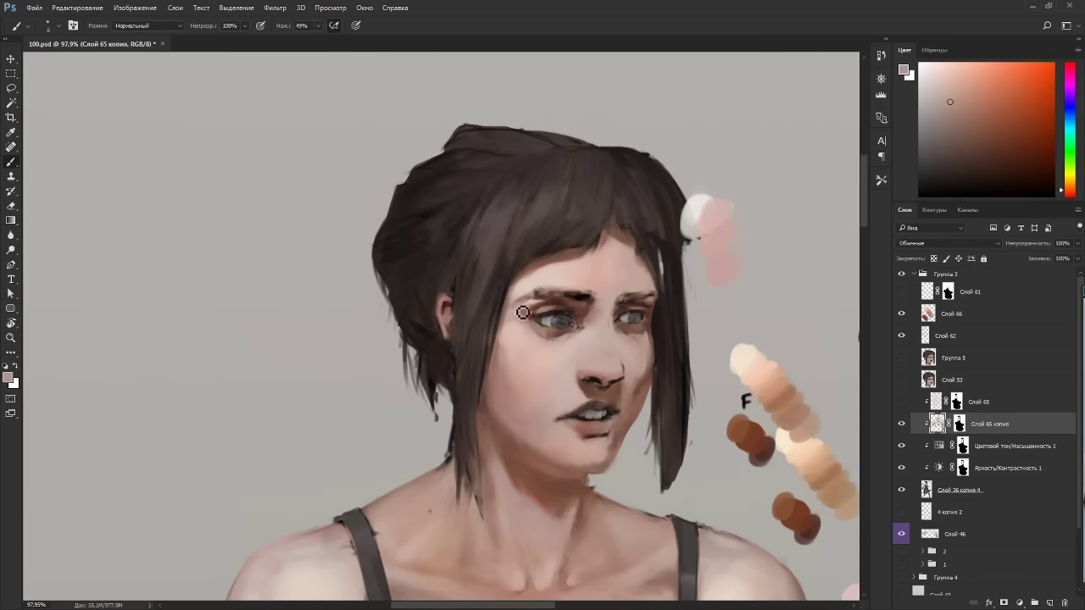
{"action": "left_click_drag", "start_coordinate": [526, 310], "coordinate": [530, 308]}
Reshape the outer half of the near eyebrow with skin and grayish brown tones sampled along it.
{"action": "key", "text": "r"}
{"action": "left_click_drag", "start_coordinate": [653, 262], "coordinate": [516, 125]}
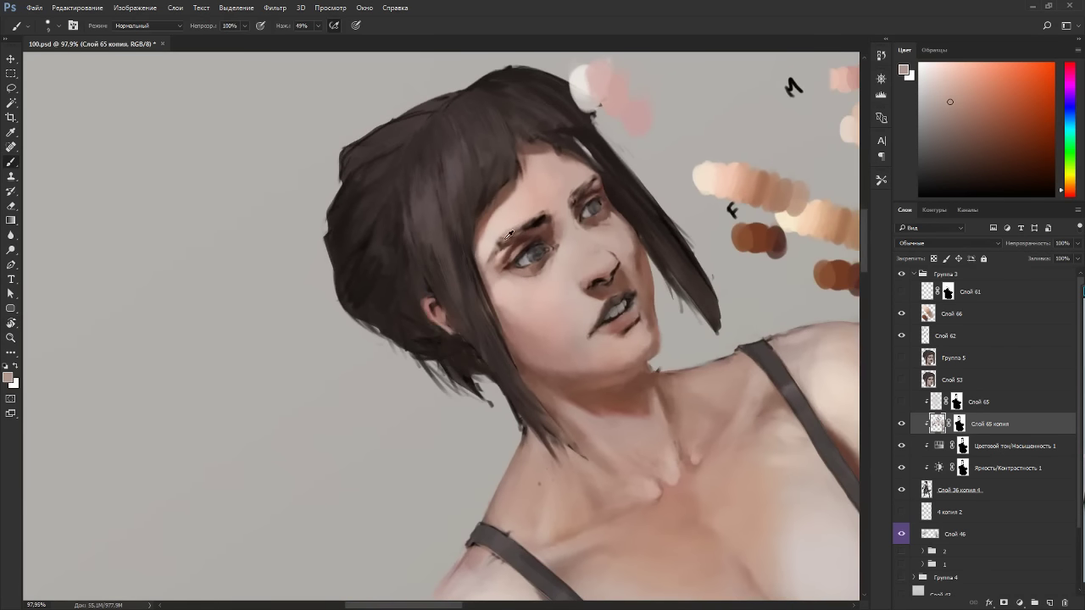
{"action": "left_click", "coordinate": [505, 245], "text": "alt"}
{"action": "mouse_move", "coordinate": [507, 244]}
{"action": "left_mouse_down"}
{"action": "mouse_move", "coordinate": [501, 253]}
{"action": "mouse_move", "coordinate": [522, 235]}
{"action": "left_mouse_up"}
{"action": "left_click", "coordinate": [513, 229], "text": "alt"}
{"action": "left_click", "coordinate": [519, 230], "text": "alt"}
{"action": "left_click", "coordinate": [514, 231], "text": "alt"}
{"action": "left_click_drag", "start_coordinate": [540, 198], "coordinate": [551, 202]}
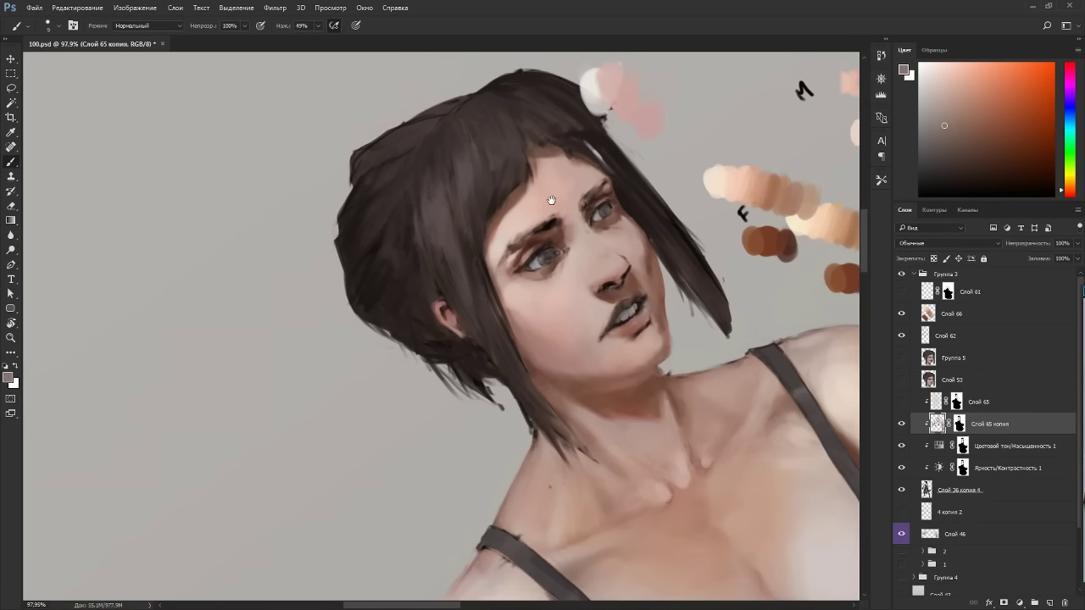
{"action": "left_click", "coordinate": [519, 250], "text": "alt"}
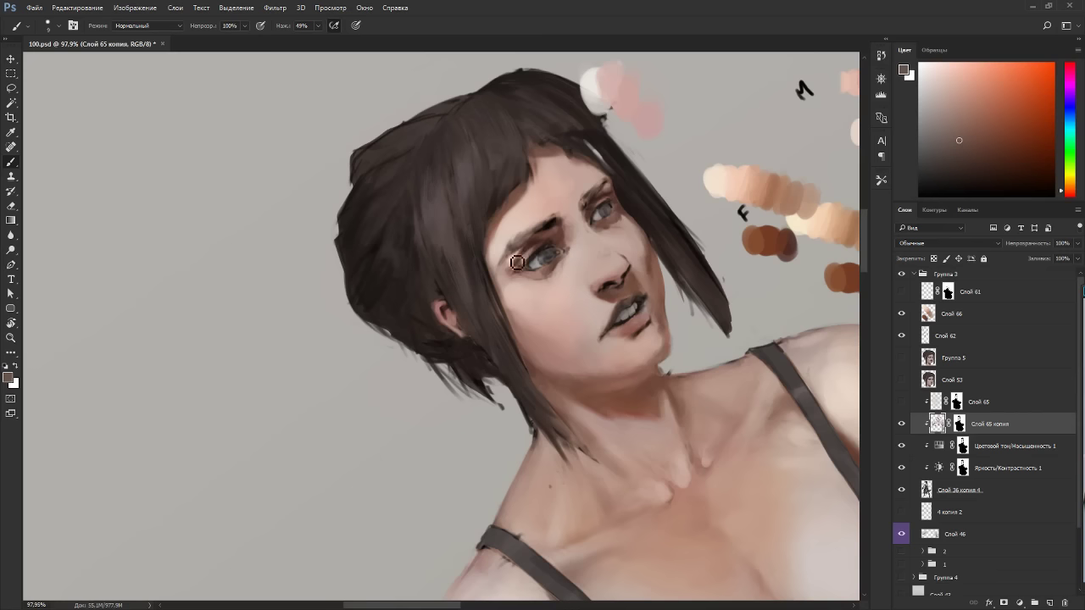
Soften the inner end of the near eyebrow with muted brown tones sampled from the brow.
{"action": "key", "text": "r"}
{"action": "mouse_move", "coordinate": [557, 224]}
{"action": "left_mouse_down"}
{"action": "mouse_move", "coordinate": [681, 347]}
{"action": "mouse_move", "coordinate": [661, 218]}
{"action": "mouse_move", "coordinate": [574, 222]}
{"action": "left_mouse_up"}
{"action": "left_click", "coordinate": [541, 238], "text": "alt"}
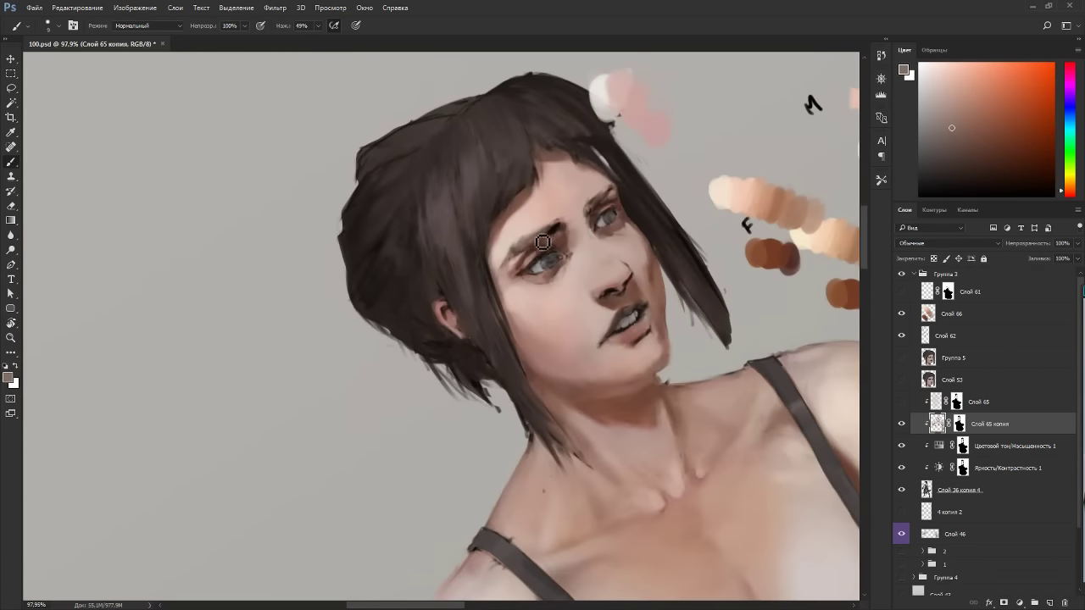
{"action": "left_click", "coordinate": [554, 225], "text": "alt"}
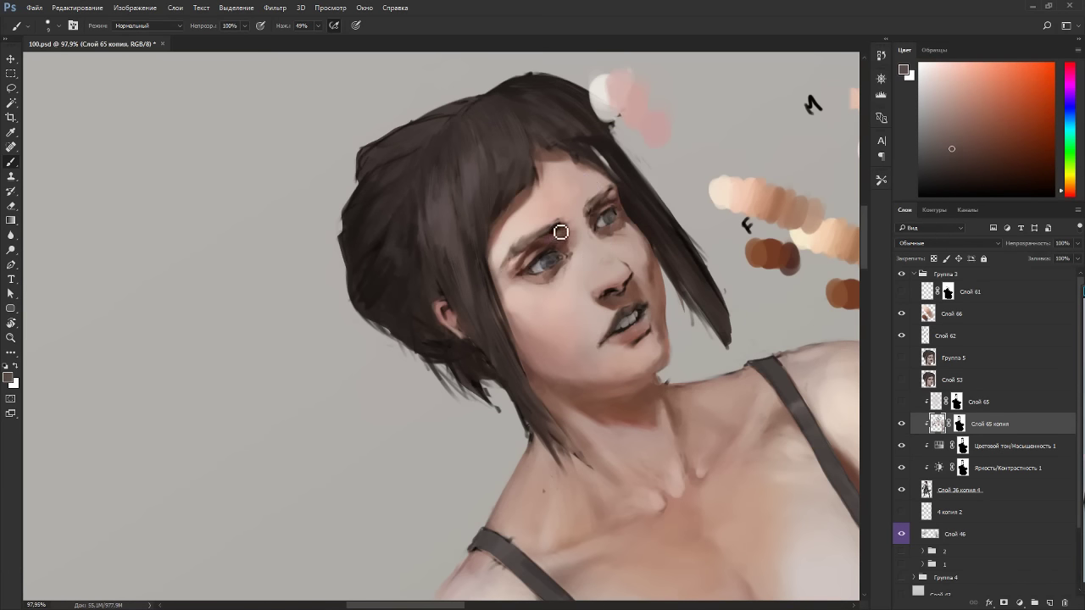
{"action": "left_click", "coordinate": [550, 226], "text": "alt"}
{"action": "key", "text": "Escape"}
Paint over the inner end of the far eyebrow with tones sampled beside and within it.
{"action": "key", "text": "r"}
{"action": "mouse_move", "coordinate": [667, 208]}
{"action": "left_mouse_down"}
{"action": "mouse_move", "coordinate": [695, 292]}
{"action": "mouse_move", "coordinate": [560, 88]}
{"action": "mouse_move", "coordinate": [593, 203]}
{"action": "left_mouse_up"}
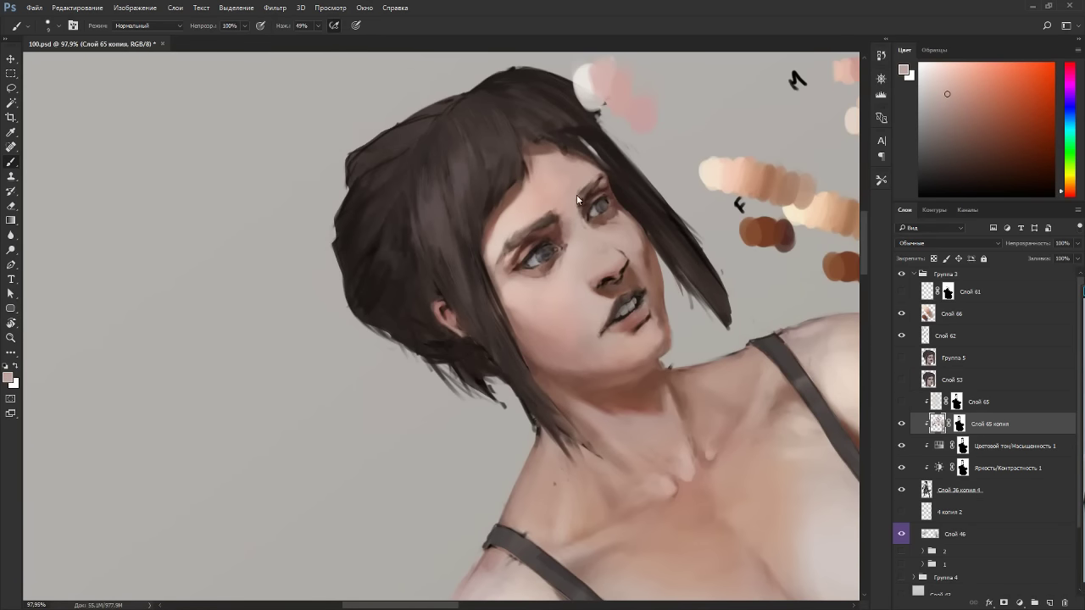
{"action": "left_click", "coordinate": [585, 202], "text": "alt"}
{"action": "left_click_drag", "start_coordinate": [587, 202], "coordinate": [596, 188]}
{"action": "key", "text": "Escape"}
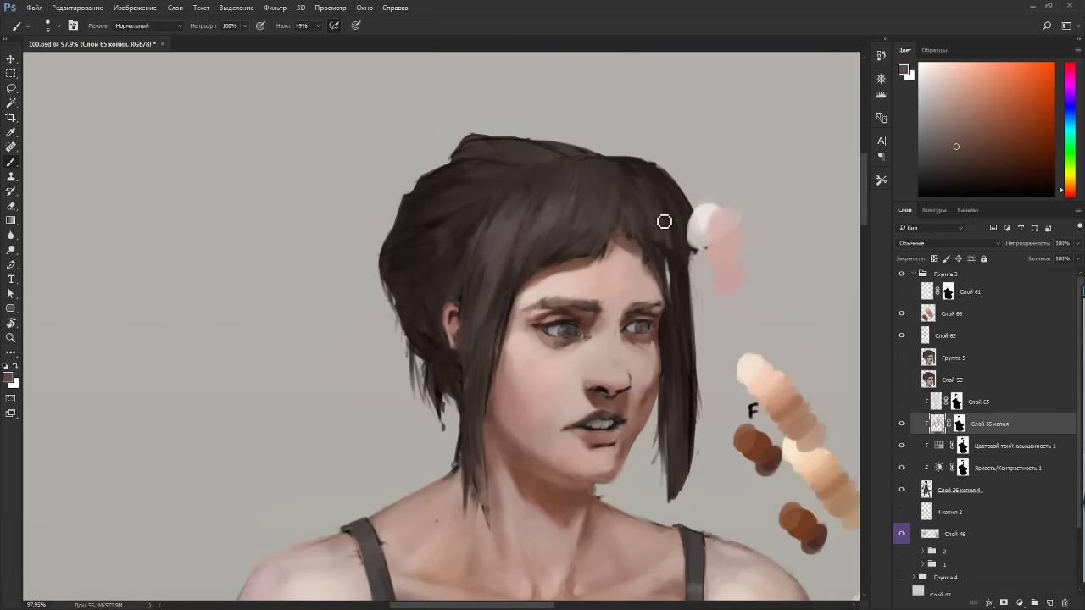
Examine the face shading within the whole figure at different view angles.
{"action": "scroll", "coordinate": [619, 310], "scroll_direction": "down", "scroll_amount": 4}
{"action": "key", "text": "r"}
{"action": "left_click_drag", "start_coordinate": [620, 346], "coordinate": [563, 81]}
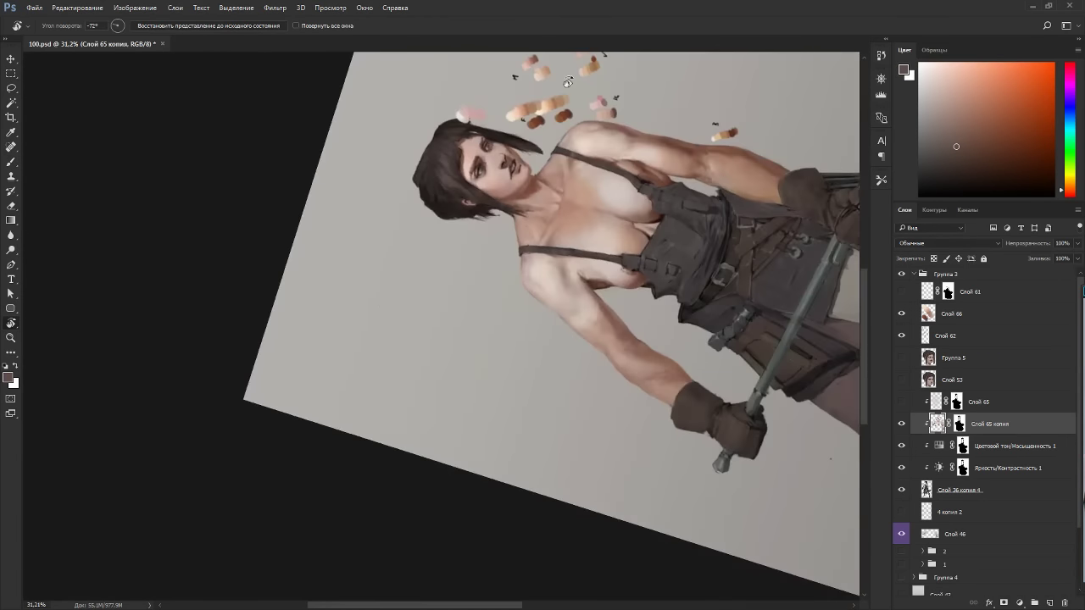
{"action": "key", "text": "Escape"}
{"action": "scroll", "coordinate": [653, 212], "scroll_direction": "down", "scroll_amount": 2}
{"action": "left_click_drag", "start_coordinate": [602, 239], "coordinate": [671, 291]}
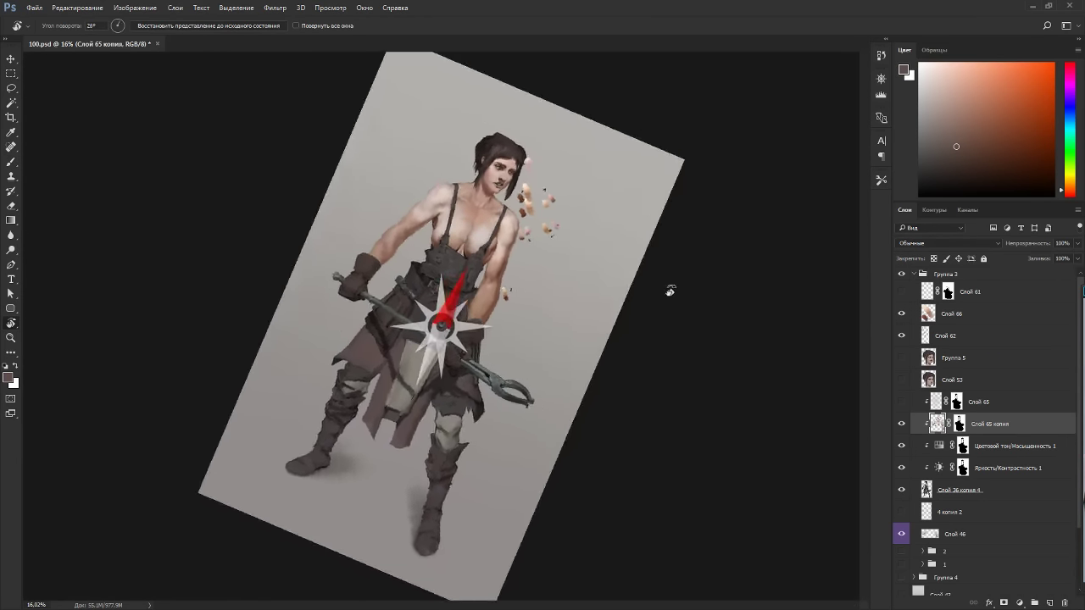
Soften the near cheek and the side of the nostril with skin tones sampled from the cheek and nose.
{"action": "key", "text": "Escape"}
{"action": "scroll", "coordinate": [446, 106], "scroll_direction": "up", "scroll_amount": 6}
{"action": "key", "text": "b"}
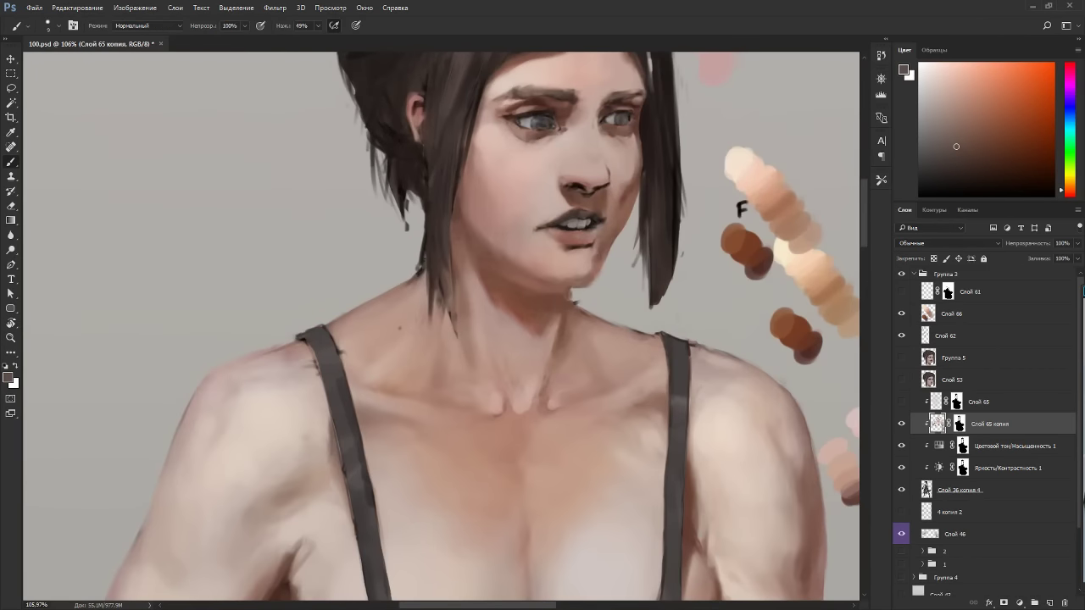
{"action": "left_click_drag", "start_coordinate": [683, 257], "coordinate": [676, 297]}
{"action": "left_click", "coordinate": [480, 184], "text": "alt"}
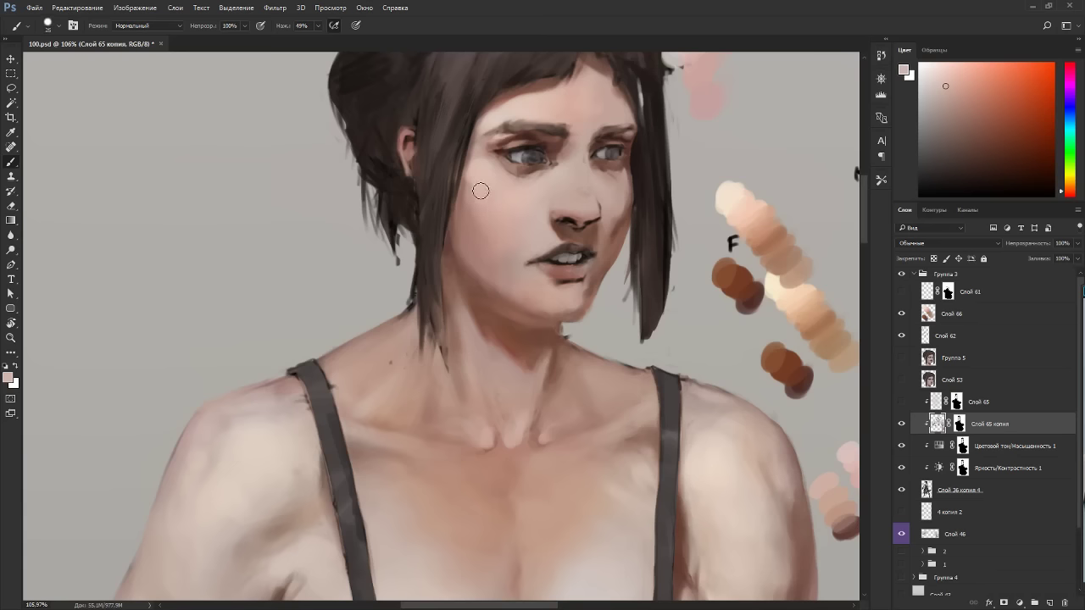
{"action": "left_click", "coordinate": [496, 245], "text": "alt"}
{"action": "left_click", "coordinate": [598, 233], "text": "alt"}
{"action": "key", "text": "bracketleft"}
{"action": "key", "text": "bracketleft"}
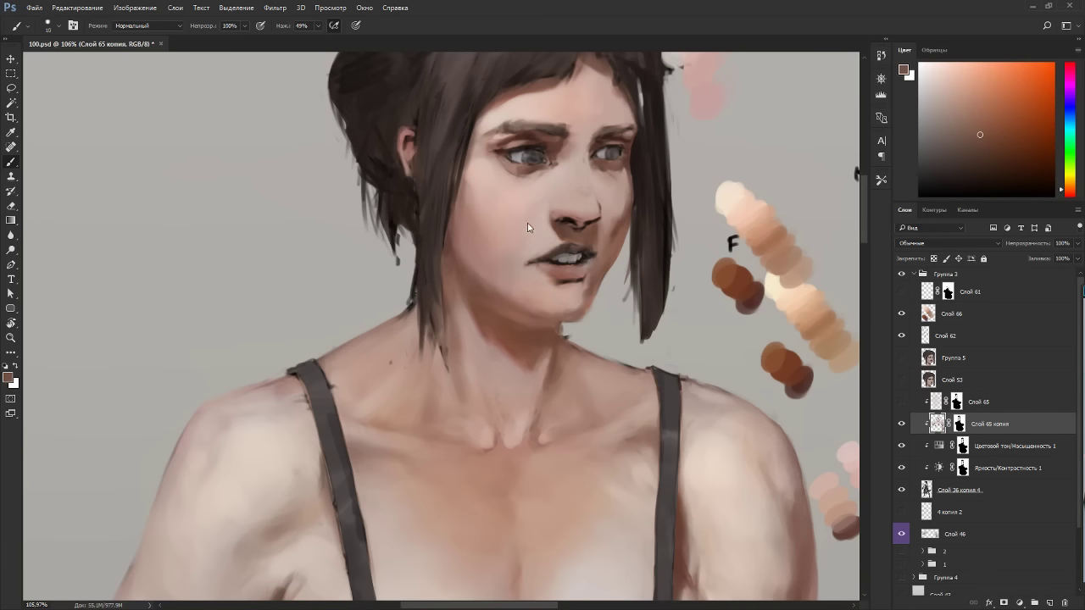
{"action": "left_click", "coordinate": [564, 213], "text": "alt"}
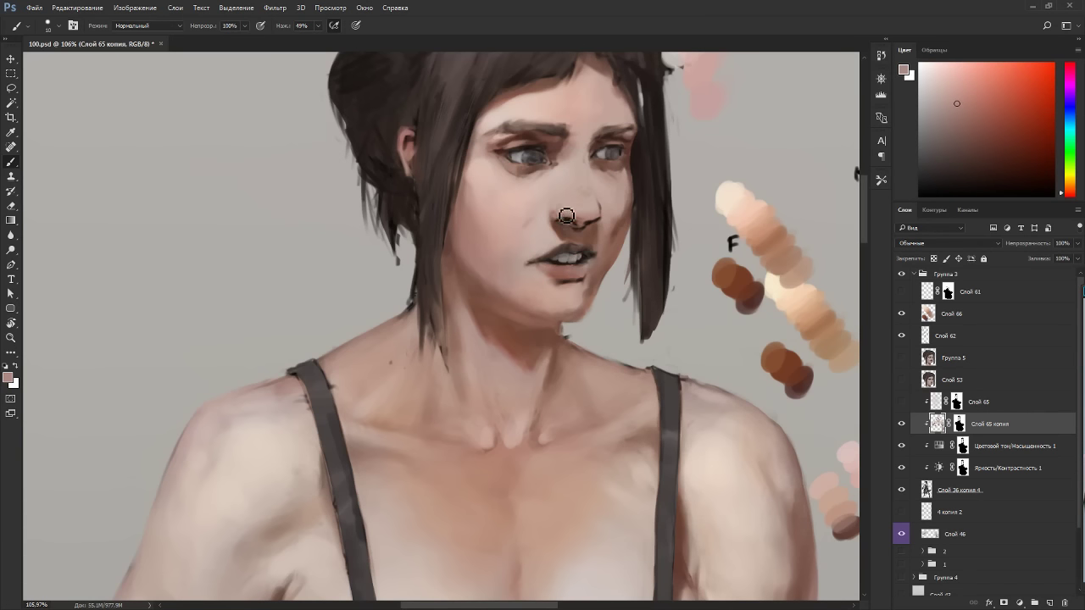
Refine the side of the nose with a muted grayish pink adjusted from a sampled tone.
{"action": "left_click_drag", "start_coordinate": [691, 216], "coordinate": [591, 276]}
{"action": "key", "text": "bracketleft"}
{"action": "key", "text": "bracketleft"}
{"action": "left_click", "coordinate": [612, 154], "text": "alt"}
{"action": "left_click", "coordinate": [942, 120]}
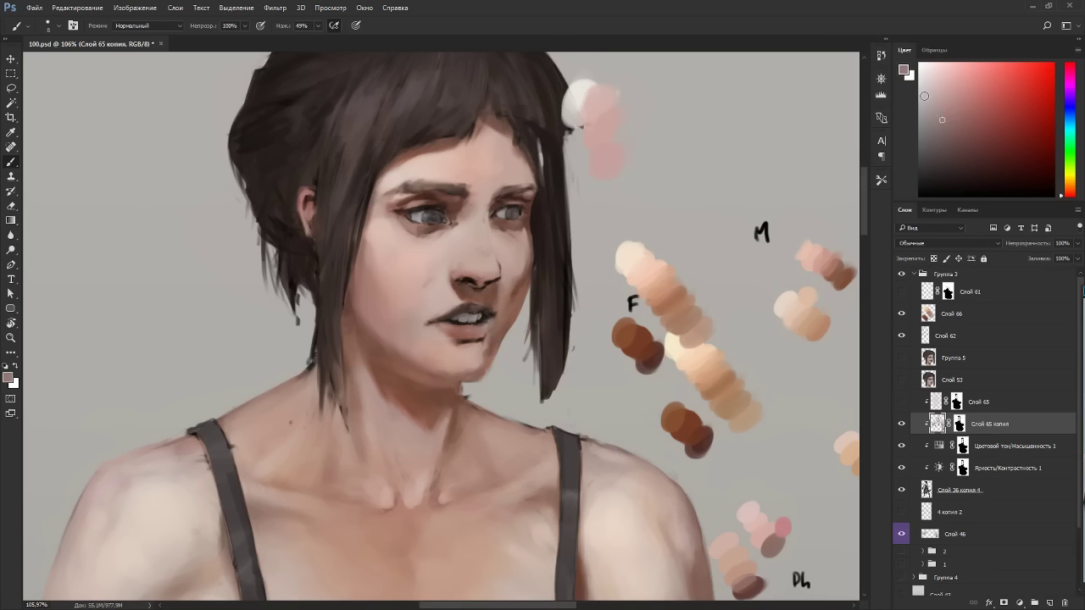
{"action": "key", "text": "bracketright"}
{"action": "key", "text": "bracketright"}
{"action": "key", "text": "r"}
{"action": "mouse_move", "coordinate": [488, 244]}
{"action": "left_mouse_down"}
{"action": "mouse_move", "coordinate": [428, 234]}
{"action": "mouse_move", "coordinate": [376, 291]}
{"action": "left_mouse_up"}
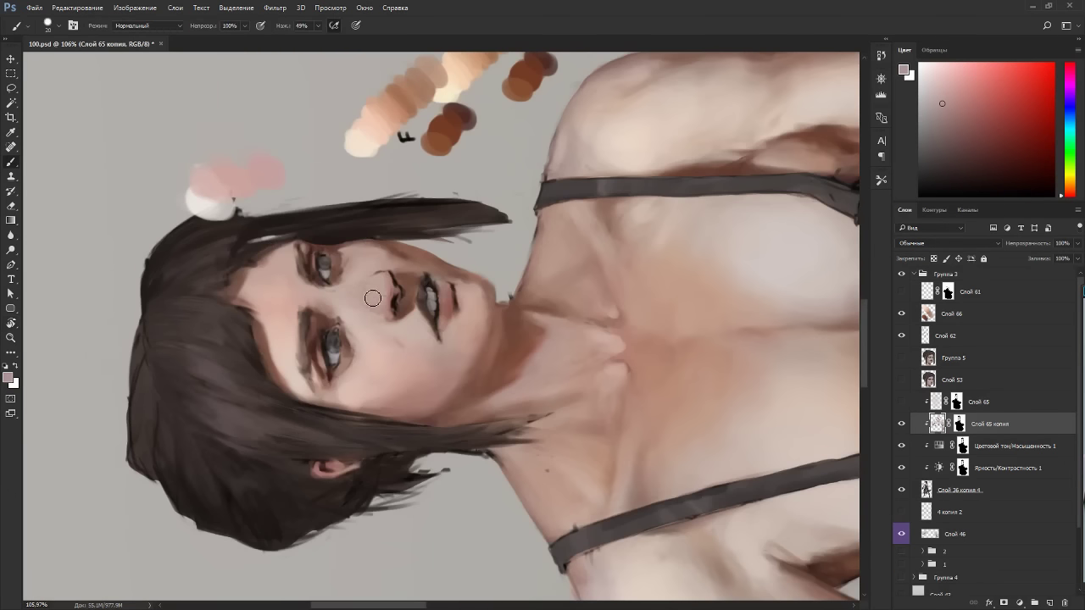
{"action": "key", "text": "Escape"}
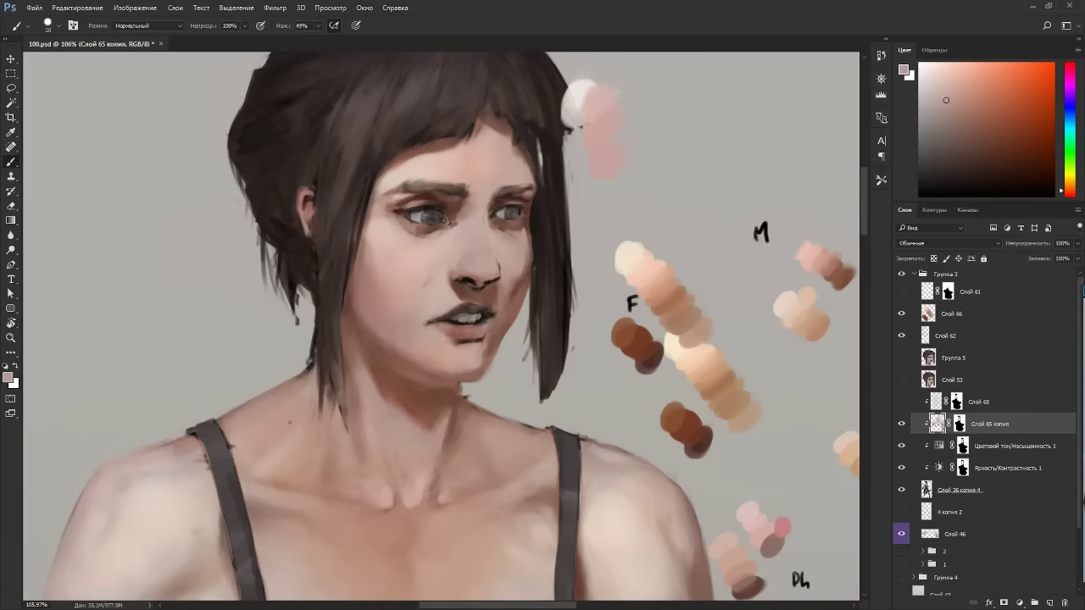
Lighten the nose bridge and inner near cheek with a pale swatch tone and skin tones sampled there.
{"action": "left_click", "coordinate": [785, 303], "text": "alt"}
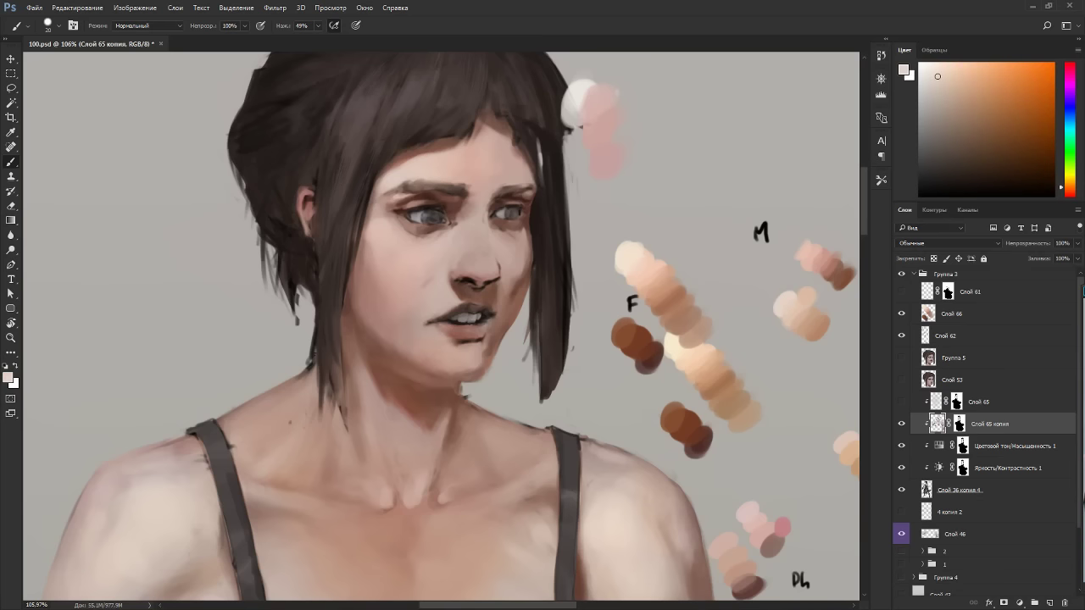
{"action": "left_click", "coordinate": [468, 252], "text": "alt"}
{"action": "left_click", "coordinate": [459, 237], "text": "alt"}
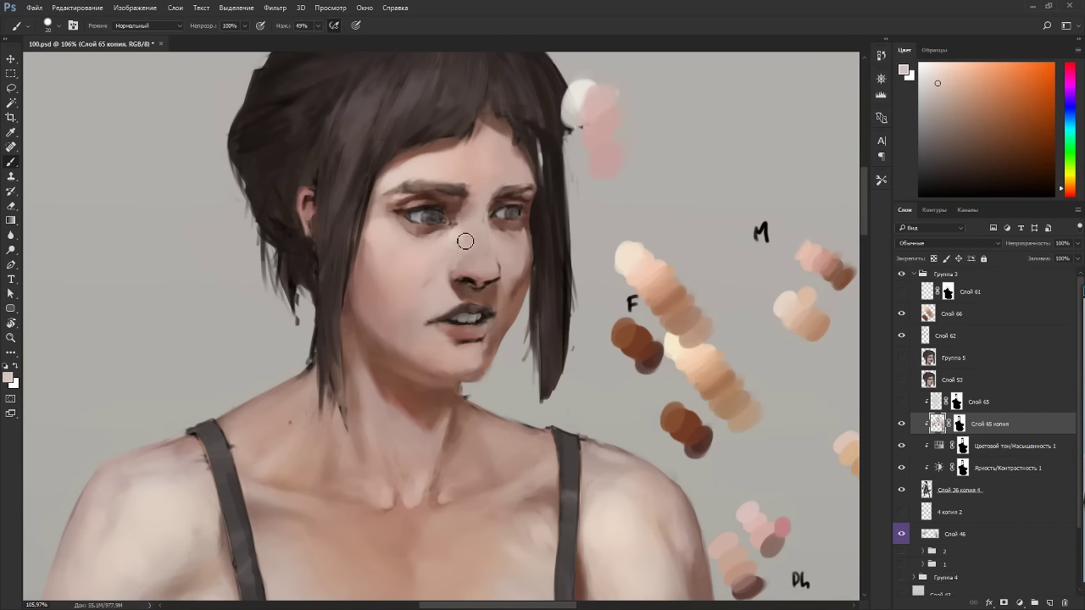
{"action": "key", "text": "r"}
{"action": "left_click_drag", "start_coordinate": [433, 271], "coordinate": [449, 285]}
{"action": "key", "text": "Escape"}
{"action": "key", "text": "b"}
{"action": "left_click", "coordinate": [431, 262], "text": "alt"}
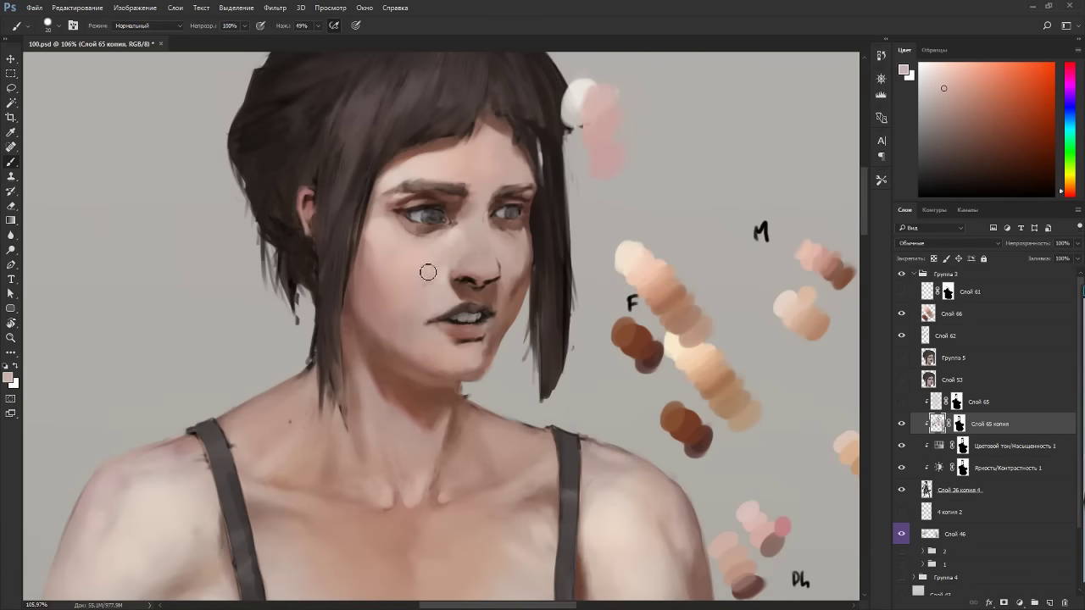
{"action": "left_click", "coordinate": [448, 270], "text": "alt"}
Blend the fold between the nostril and near cheek with pinkish skin tones sampled around it.
{"action": "key", "text": "r"}
{"action": "left_click_drag", "start_coordinate": [446, 270], "coordinate": [394, 287]}
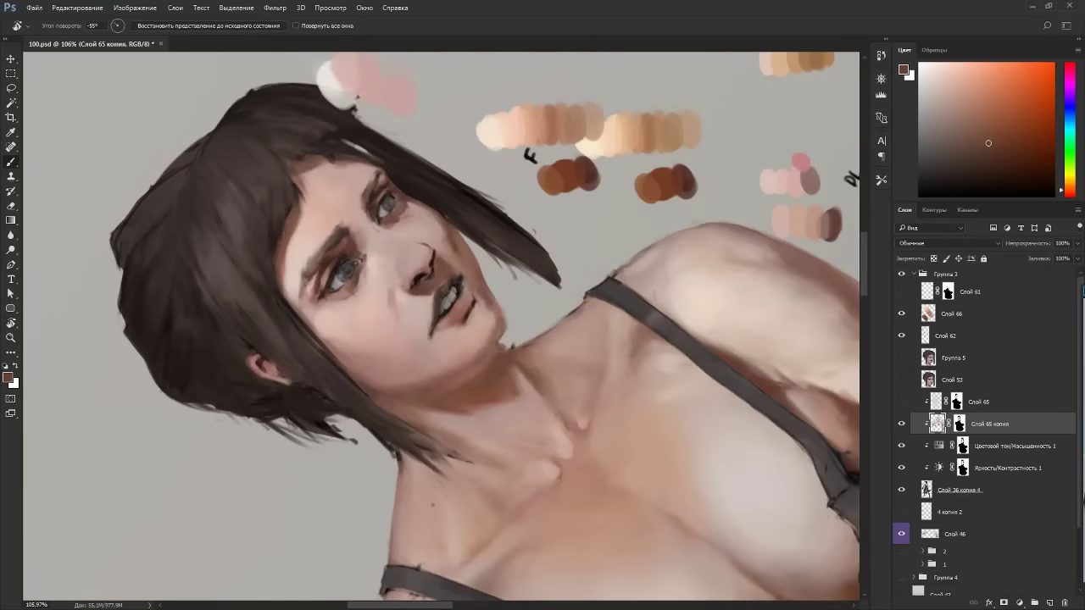
{"action": "left_click", "coordinate": [389, 286], "text": "alt"}
{"action": "left_click", "coordinate": [395, 359], "text": "alt"}
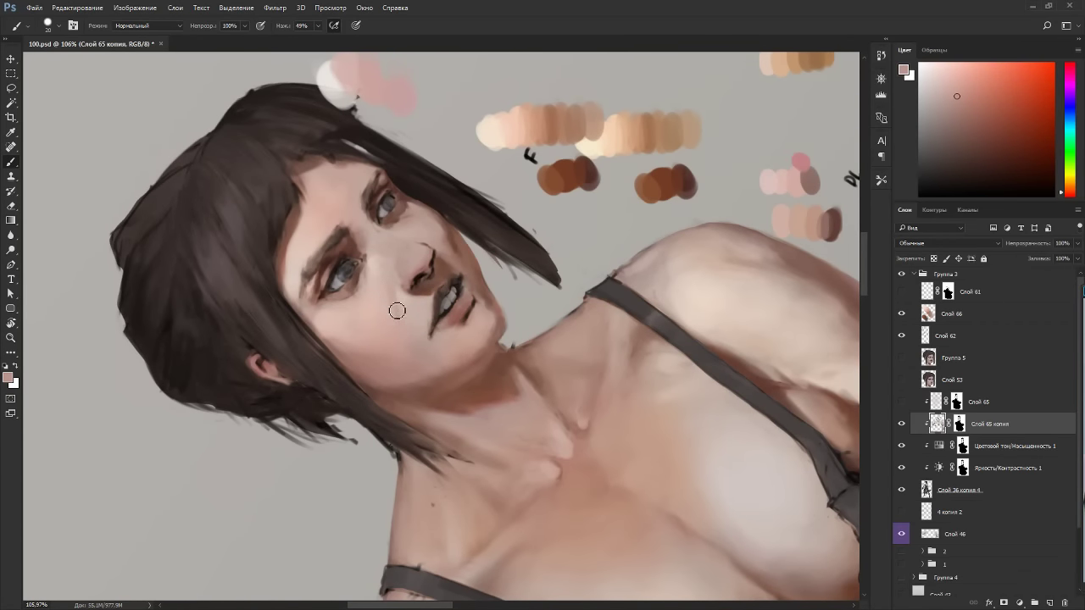
{"action": "left_click", "coordinate": [388, 318], "text": "alt"}
{"action": "key", "text": "r"}
{"action": "mouse_move", "coordinate": [530, 284]}
{"action": "left_mouse_down"}
{"action": "mouse_move", "coordinate": [658, 175]}
{"action": "mouse_move", "coordinate": [643, 132]}
{"action": "mouse_move", "coordinate": [572, 79]}
{"action": "left_mouse_up"}
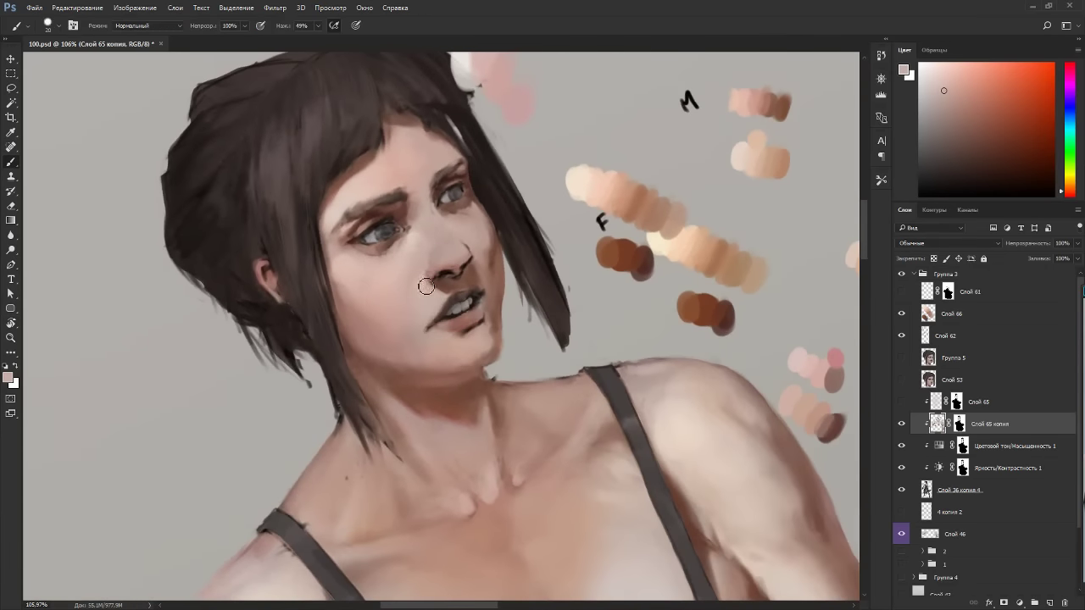
Soften the cheek beside the near mouth corner with tones sampled around the mouth.
{"action": "left_click", "coordinate": [416, 327], "text": "alt"}
{"action": "left_click", "coordinate": [419, 333], "text": "alt"}
{"action": "key", "text": "r"}
{"action": "left_click_drag", "start_coordinate": [509, 374], "coordinate": [487, 256]}
{"action": "left_click", "coordinate": [445, 345], "text": "alt"}
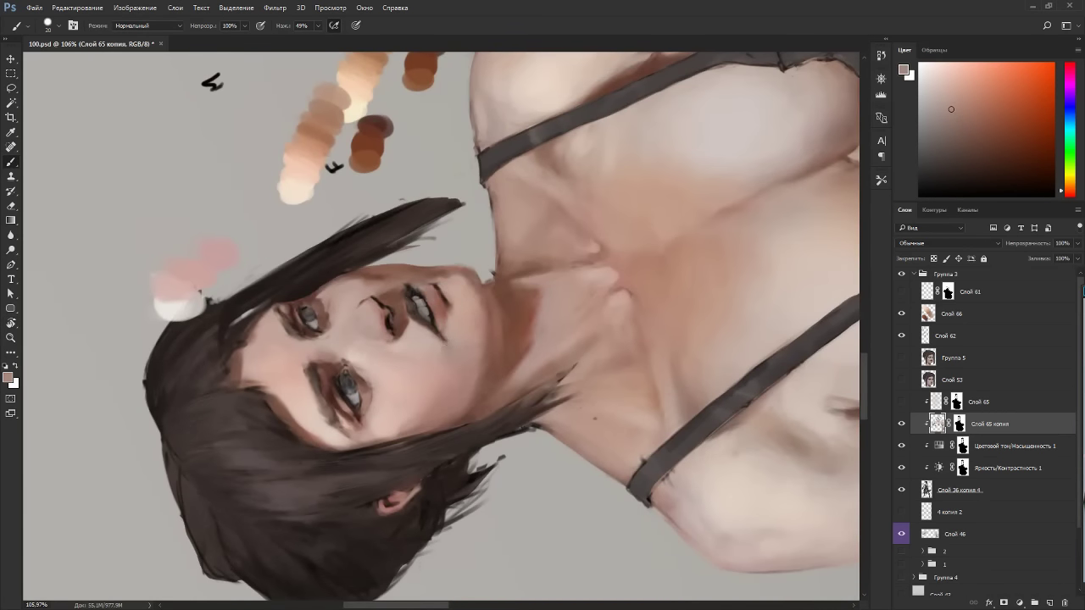
{"action": "left_click_drag", "start_coordinate": [455, 354], "coordinate": [451, 341]}
{"action": "key", "text": "Escape"}
{"action": "left_click", "coordinate": [426, 301], "text": "alt"}
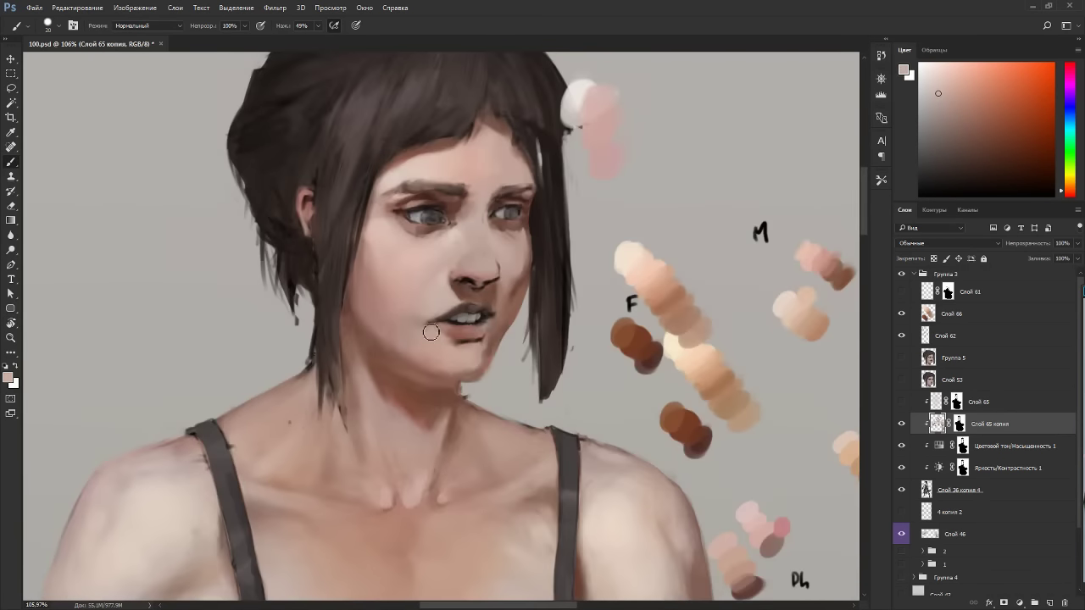
Model the chin below the near mouth corner with a reddish brown tone and sampled skin tones.
{"action": "key", "text": "r"}
{"action": "left_click_drag", "start_coordinate": [469, 364], "coordinate": [456, 334]}
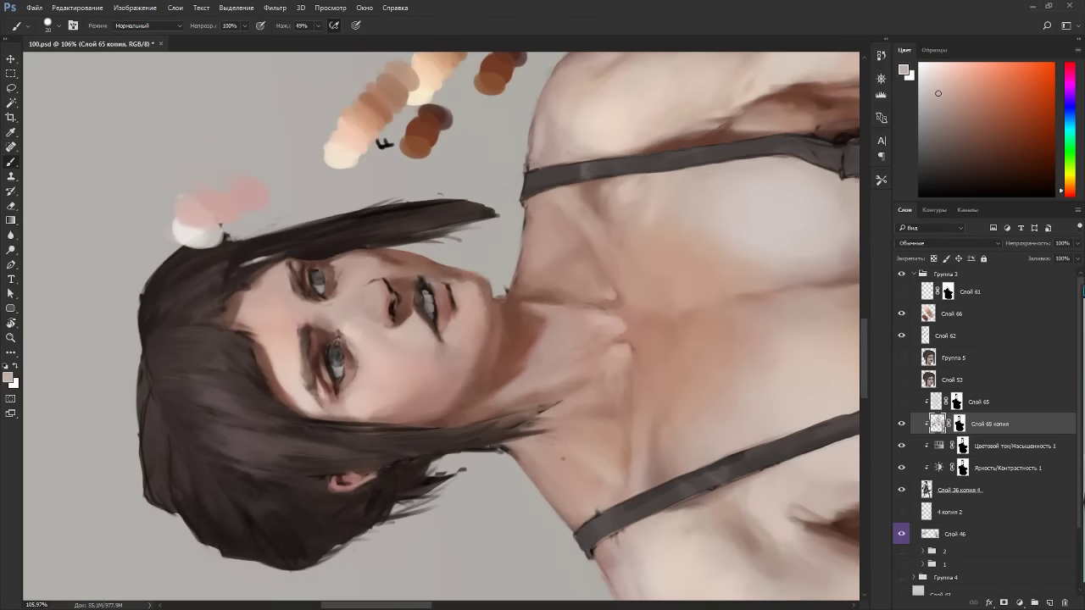
{"action": "left_click", "coordinate": [479, 339], "text": "alt"}
{"action": "left_click", "coordinate": [468, 327]}
{"action": "key", "text": "r"}
{"action": "left_click_drag", "start_coordinate": [499, 290], "coordinate": [476, 353]}
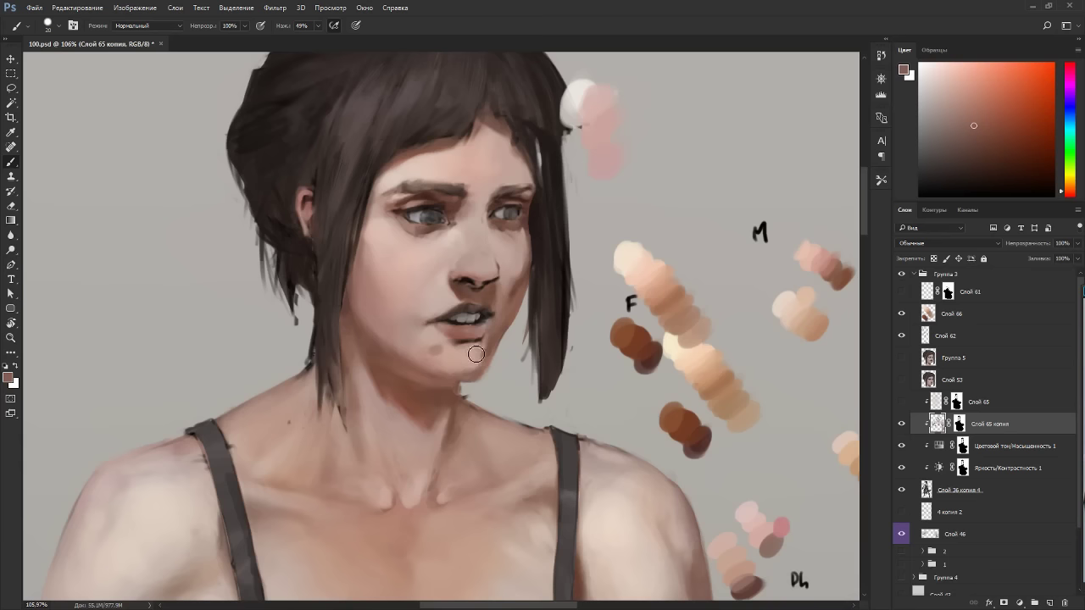
{"action": "left_click", "coordinate": [440, 350], "text": "alt"}
{"action": "left_click", "coordinate": [438, 362], "text": "alt"}
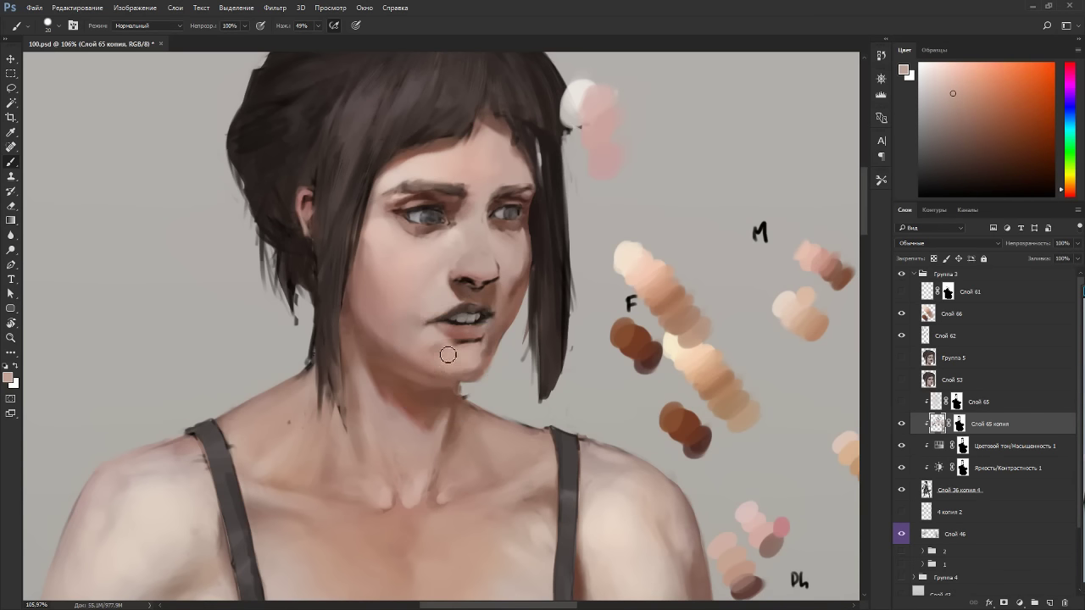
Blend the skin between the near mouth corner and the chin with sampled pinkish tones.
{"action": "key", "text": "r"}
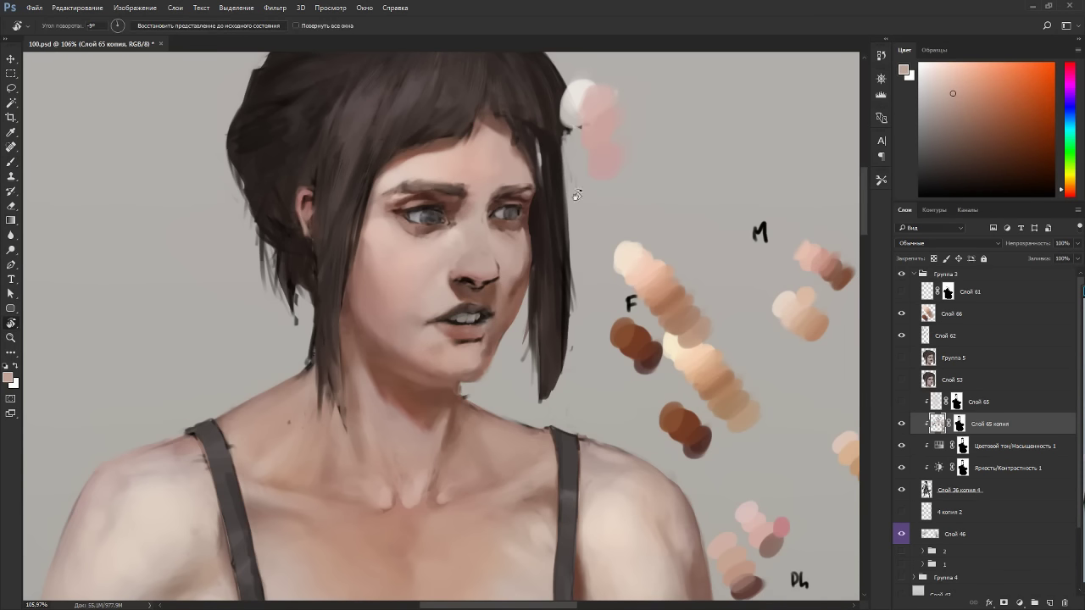
{"action": "left_click_drag", "start_coordinate": [478, 352], "coordinate": [436, 349]}
{"action": "left_click", "coordinate": [424, 344], "text": "alt"}
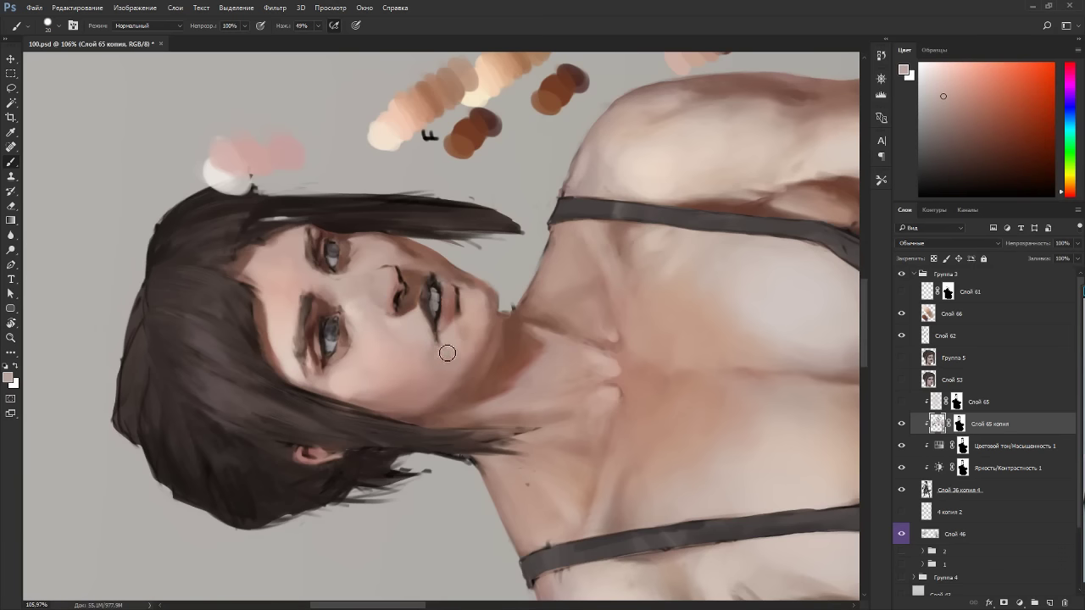
{"action": "key", "text": "r"}
{"action": "left_click_drag", "start_coordinate": [488, 306], "coordinate": [464, 373]}
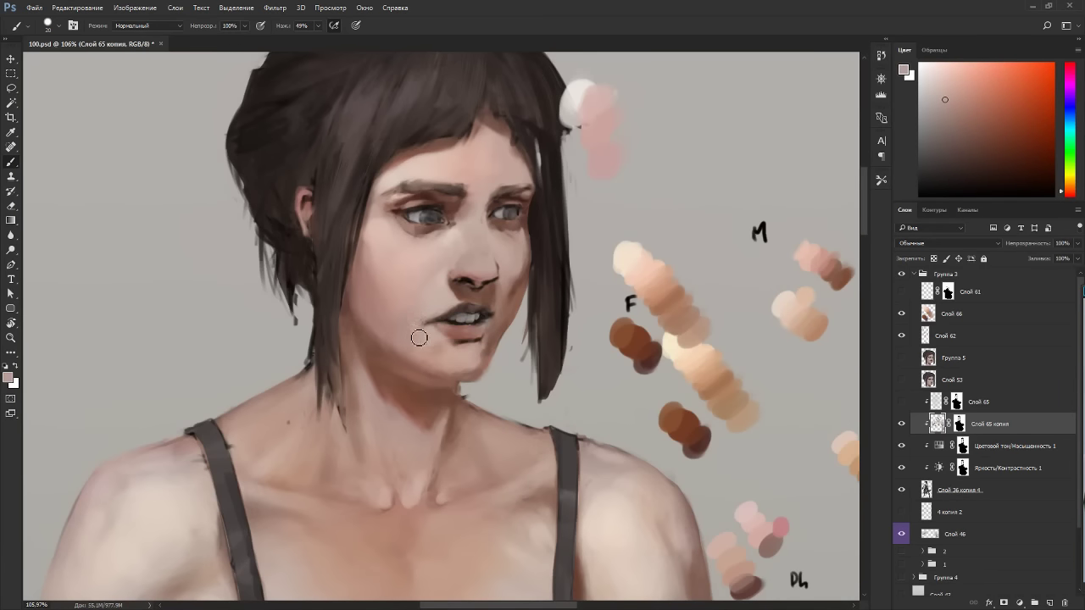
Repaint the near half of the dark upper lip with a darker reddish brown using a smaller brush.
{"action": "key", "text": "r"}
{"action": "left_click_drag", "start_coordinate": [451, 319], "coordinate": [407, 343]}
{"action": "left_click", "coordinate": [451, 312], "text": "alt"}
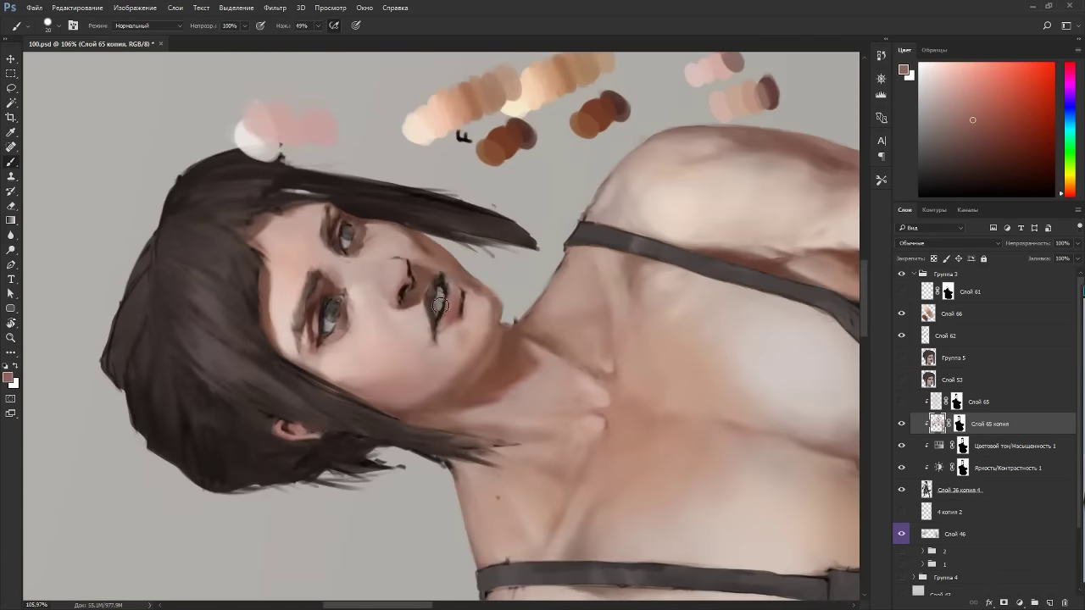
{"action": "left_click", "coordinate": [967, 140]}
{"action": "key", "text": "bracketleft"}
{"action": "key", "text": "bracketleft"}
{"action": "left_click_drag", "start_coordinate": [446, 312], "coordinate": [440, 329]}
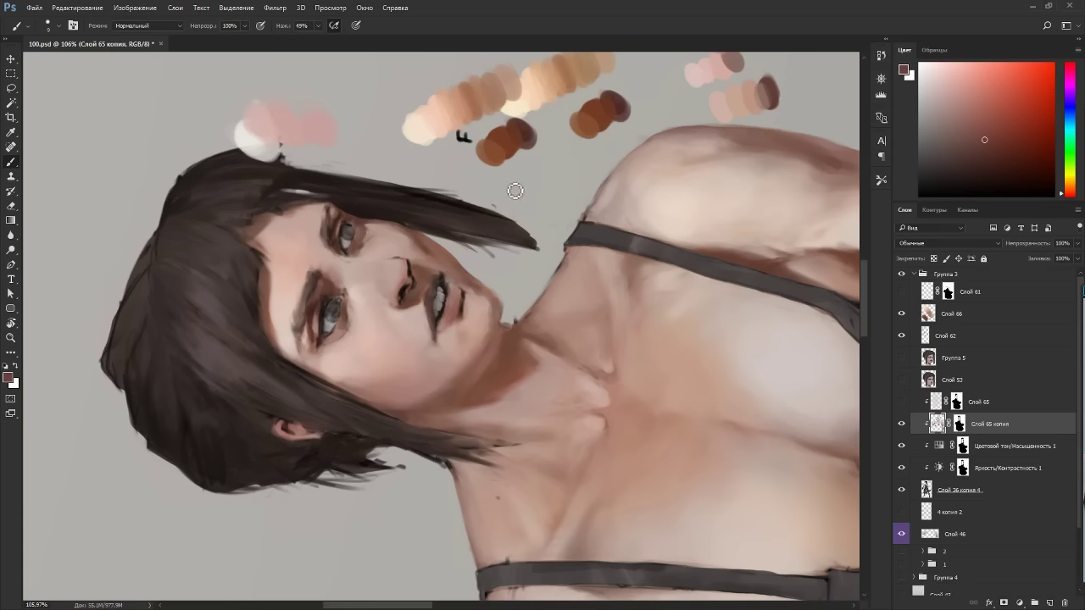
{"action": "key", "text": "r"}
{"action": "left_click_drag", "start_coordinate": [516, 187], "coordinate": [594, 366]}
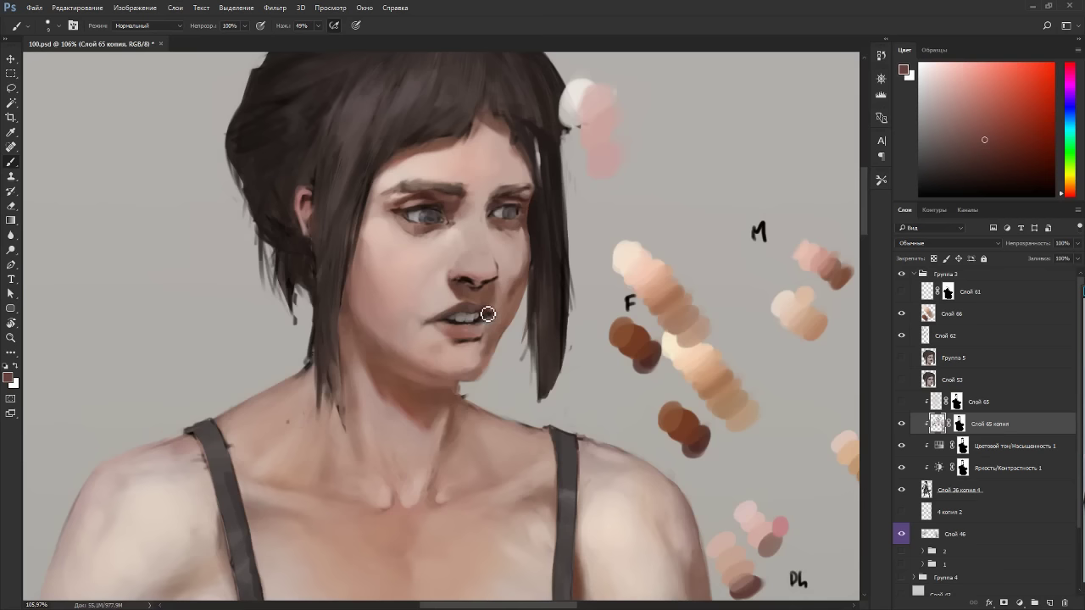
Extend the reddish brown color across the upper lip toward its far end, adjusting the tone slightly.
{"action": "key", "text": "r"}
{"action": "left_click_drag", "start_coordinate": [496, 310], "coordinate": [434, 325]}
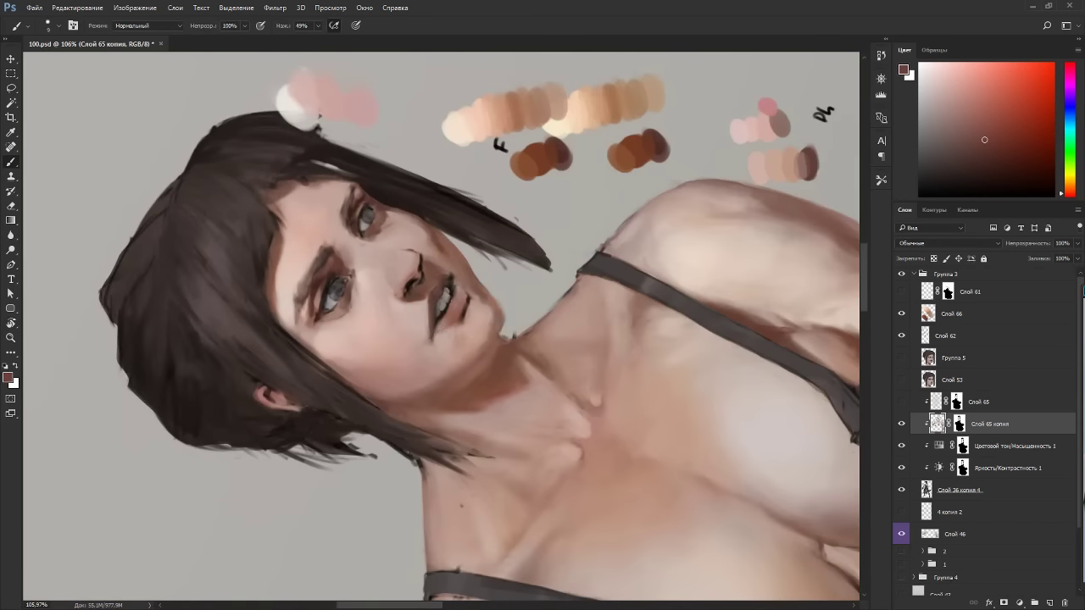
{"action": "left_click_drag", "start_coordinate": [996, 132], "coordinate": [1000, 124]}
{"action": "mouse_move", "coordinate": [436, 318]}
{"action": "left_mouse_down"}
{"action": "mouse_move", "coordinate": [445, 331]}
{"action": "mouse_move", "coordinate": [470, 304]}
{"action": "left_mouse_up"}
{"action": "key", "text": "r"}
{"action": "left_click_drag", "start_coordinate": [472, 347], "coordinate": [417, 289]}
{"action": "key", "text": "b"}
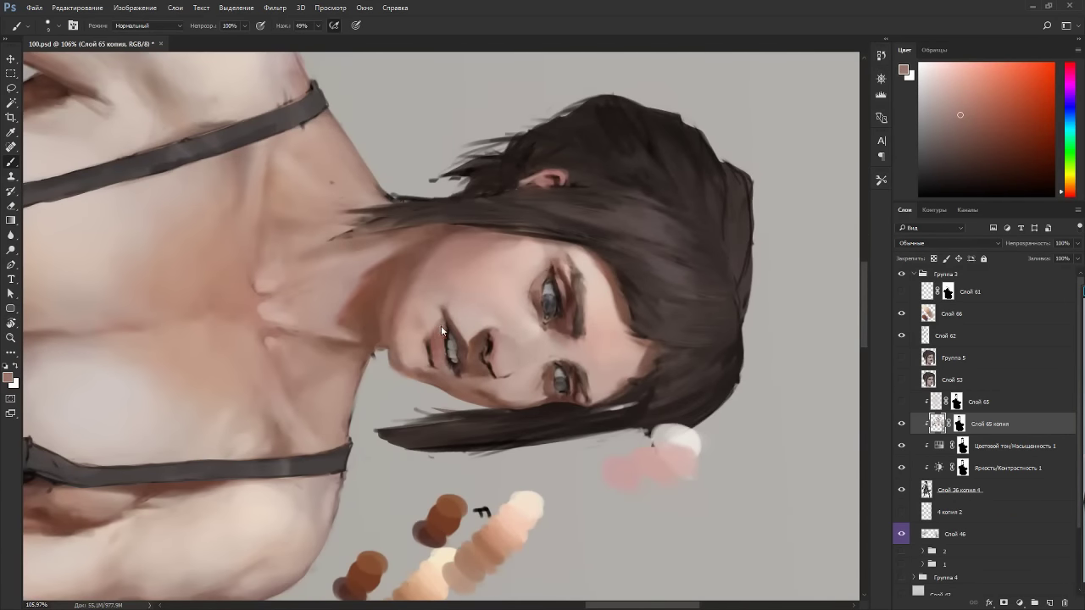
Trim the dark near mouth corner with pinkish skin tones sampled beside it.
{"action": "left_click", "coordinate": [442, 312], "text": "alt"}
{"action": "left_click_drag", "start_coordinate": [448, 321], "coordinate": [446, 313]}
{"action": "key", "text": "r"}
{"action": "mouse_move", "coordinate": [502, 281]}
{"action": "left_mouse_down"}
{"action": "mouse_move", "coordinate": [414, 265]}
{"action": "mouse_move", "coordinate": [416, 378]}
{"action": "left_mouse_up"}
{"action": "key", "text": "b"}
{"action": "left_click", "coordinate": [447, 318], "text": "alt"}
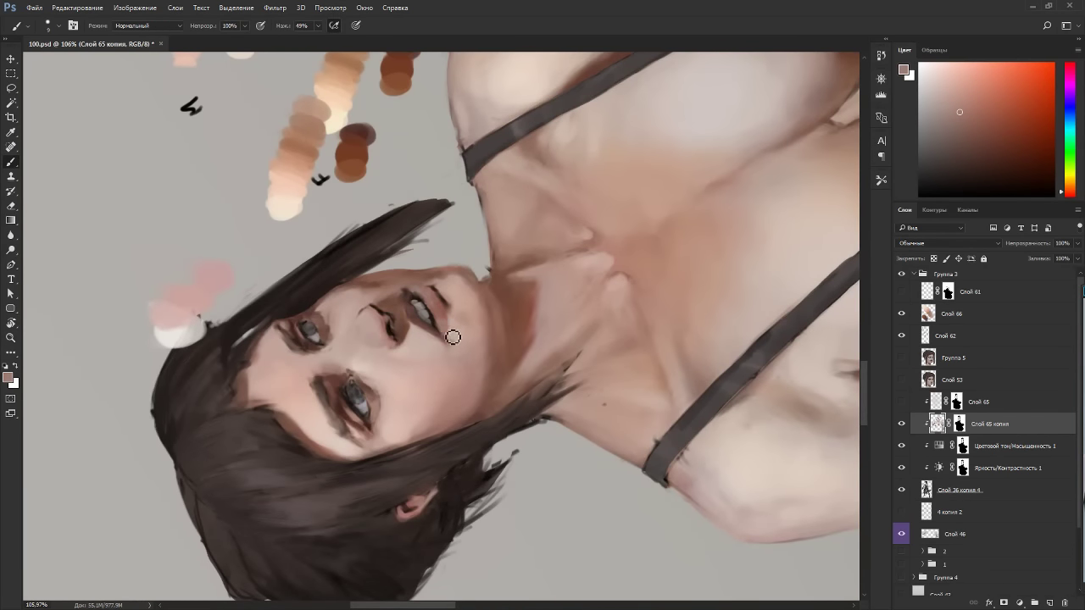
{"action": "left_click", "coordinate": [450, 309], "text": "alt"}
Refine the edge of the near mouth corner with reddish skin tones sampled around the lips.
{"action": "key", "text": "r"}
{"action": "mouse_move", "coordinate": [460, 340]}
{"action": "left_mouse_down"}
{"action": "mouse_move", "coordinate": [540, 311]}
{"action": "mouse_move", "coordinate": [501, 427]}
{"action": "mouse_move", "coordinate": [435, 329]}
{"action": "left_mouse_up"}
{"action": "left_click", "coordinate": [444, 329], "text": "alt"}
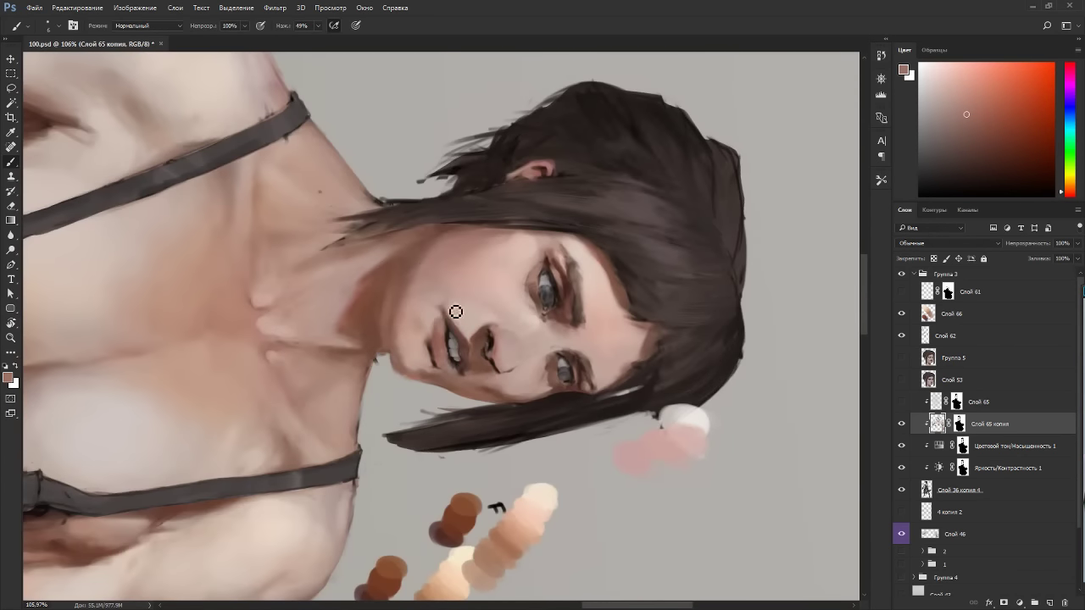
{"action": "key", "text": "Escape"}
{"action": "left_click", "coordinate": [438, 329], "text": "alt"}
{"action": "key", "text": "r"}
{"action": "left_click_drag", "start_coordinate": [548, 283], "coordinate": [501, 229]}
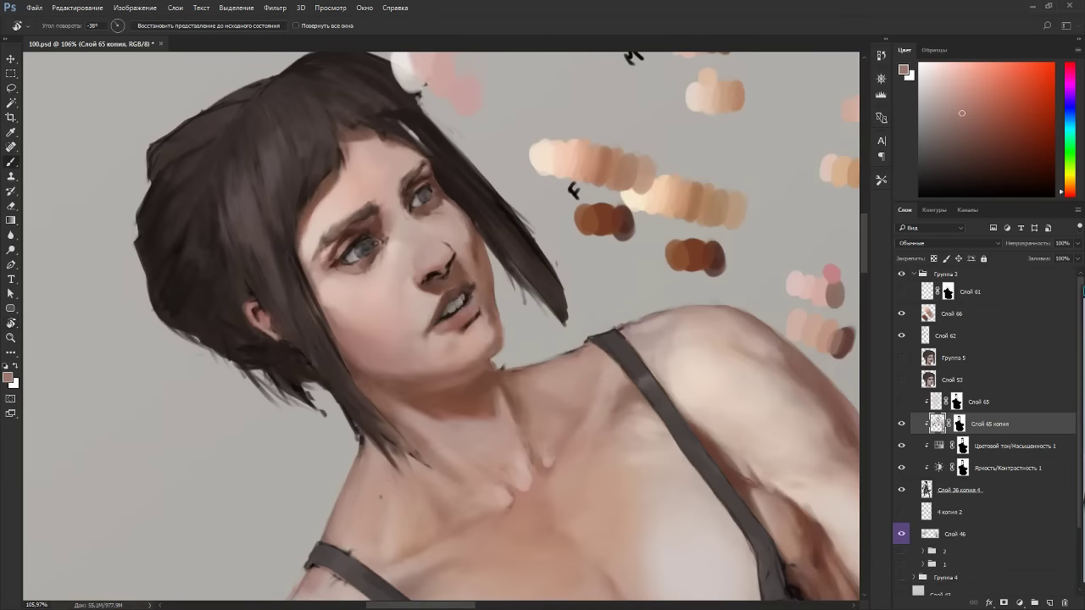
Rework the lower lip's underside with sampled skin tones and a dark brown from the swatches.
{"action": "left_click", "coordinate": [445, 327], "text": "alt"}
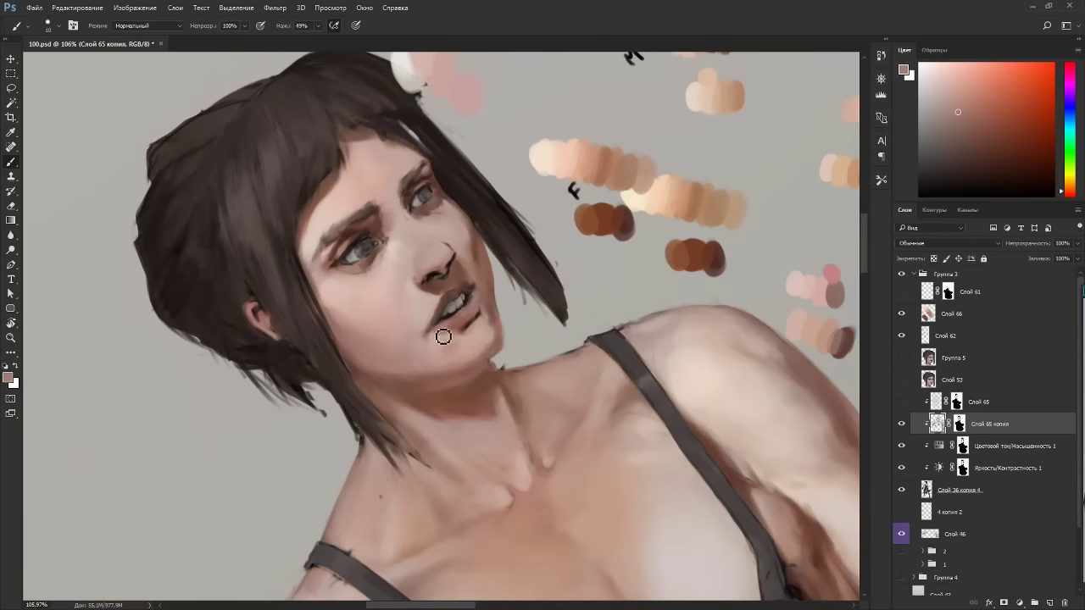
{"action": "left_click", "coordinate": [453, 344], "text": "alt"}
{"action": "left_click", "coordinate": [719, 255], "text": "alt"}
{"action": "mouse_move", "coordinate": [482, 323]}
{"action": "left_mouse_down"}
{"action": "mouse_move", "coordinate": [459, 259]}
{"action": "mouse_move", "coordinate": [404, 298]}
{"action": "left_mouse_up"}
{"action": "key", "text": "r"}
{"action": "key", "text": "Escape"}
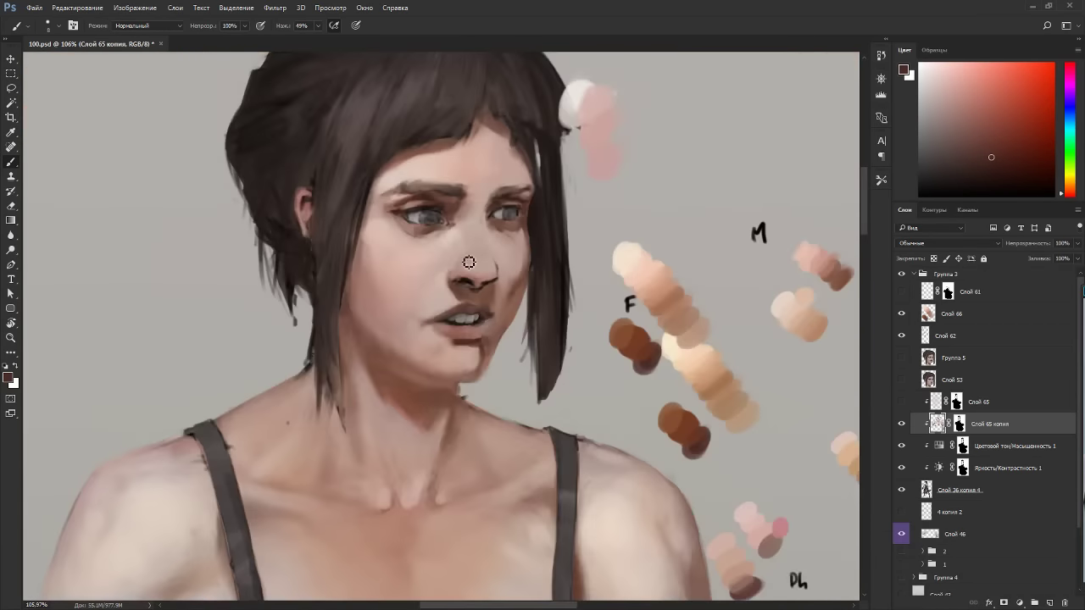
Refine the far end of the lower lip and the skin beside it with tones sampled there.
{"action": "left_click", "coordinate": [475, 343], "text": "alt"}
{"action": "left_click", "coordinate": [491, 332], "text": "alt"}
{"action": "left_click", "coordinate": [490, 333], "text": "alt"}
{"action": "key", "text": "r"}
{"action": "left_click_drag", "start_coordinate": [497, 335], "coordinate": [479, 282]}
{"action": "left_click", "coordinate": [479, 282], "text": "alt"}
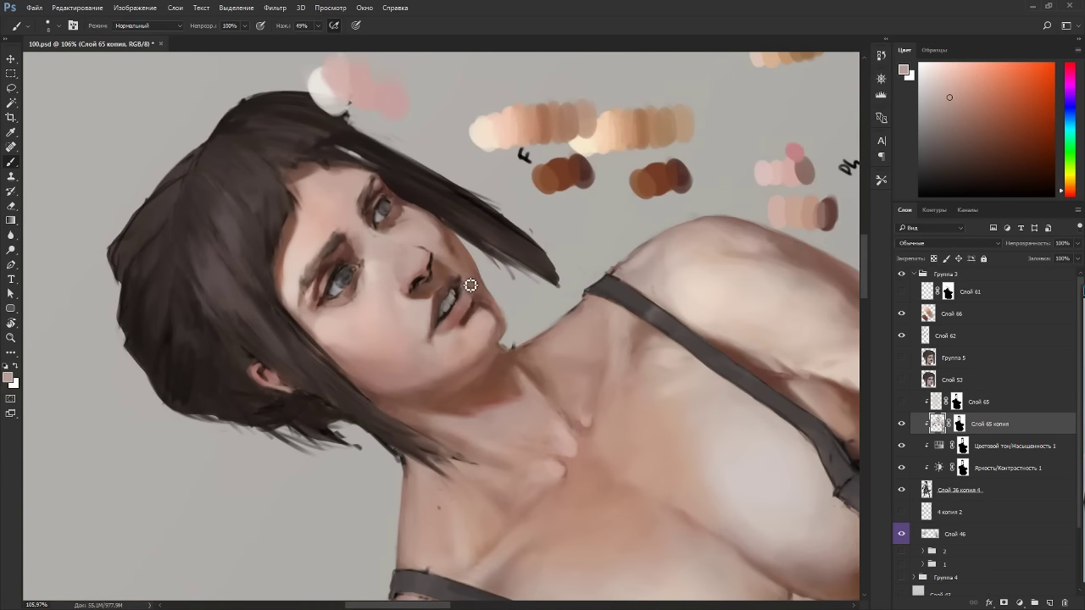
Touch up the far edge of the mouth with skin tone and a dark reddish brown sampled beside the lower lip.
{"action": "mouse_move", "coordinate": [540, 268]}
{"action": "left_mouse_down"}
{"action": "mouse_move", "coordinate": [579, 262]}
{"action": "mouse_move", "coordinate": [475, 305]}
{"action": "mouse_move", "coordinate": [497, 307]}
{"action": "mouse_move", "coordinate": [503, 287]}
{"action": "left_mouse_up"}
{"action": "left_click", "coordinate": [490, 324], "text": "alt"}
{"action": "key", "text": "r"}
{"action": "left_click_drag", "start_coordinate": [564, 273], "coordinate": [568, 199]}
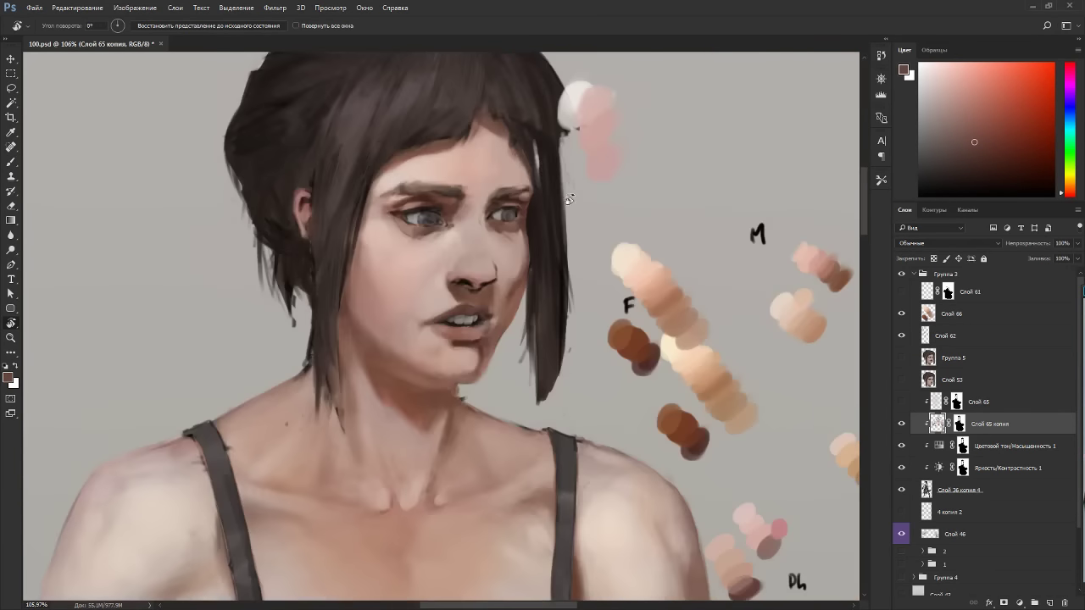
{"action": "left_click_drag", "start_coordinate": [562, 264], "coordinate": [477, 327]}
{"action": "key", "text": "b"}
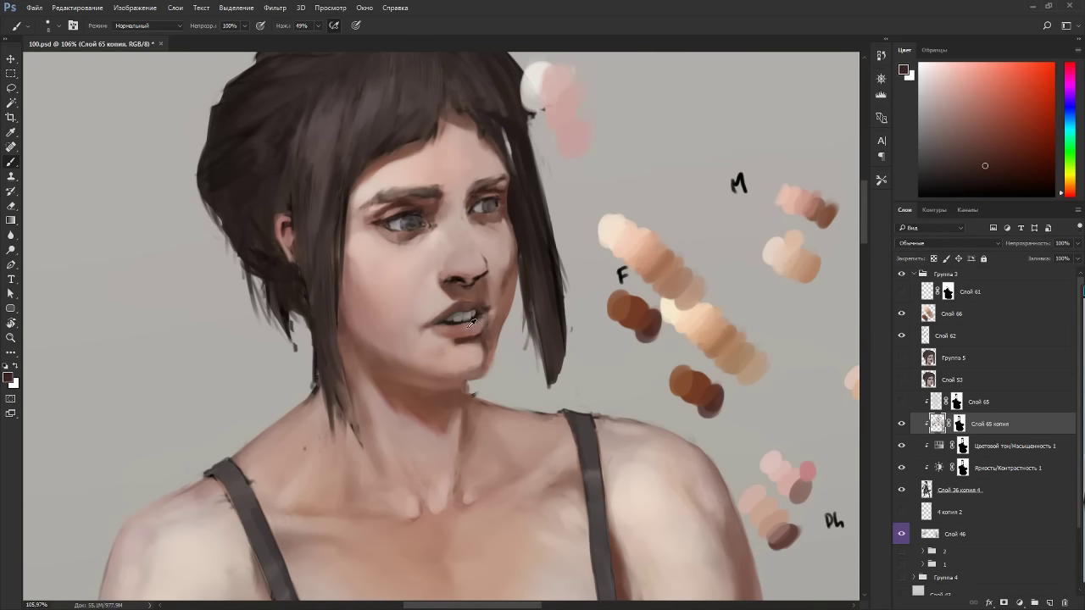
Refine the lip edges with reddish browns sampled from above the upper lip, the lower lip and the far mouth corner.
{"action": "left_click", "coordinate": [478, 304], "text": "alt"}
{"action": "left_click", "coordinate": [467, 331], "text": "alt"}
{"action": "left_click", "coordinate": [486, 335], "text": "alt"}
Soften the near corner of the mouth with a muted reddish skin tone sampled just beside it.
{"action": "key", "text": "r"}
{"action": "mouse_move", "coordinate": [581, 313]}
{"action": "left_mouse_down"}
{"action": "mouse_move", "coordinate": [531, 159]}
{"action": "mouse_move", "coordinate": [437, 308]}
{"action": "left_mouse_up"}
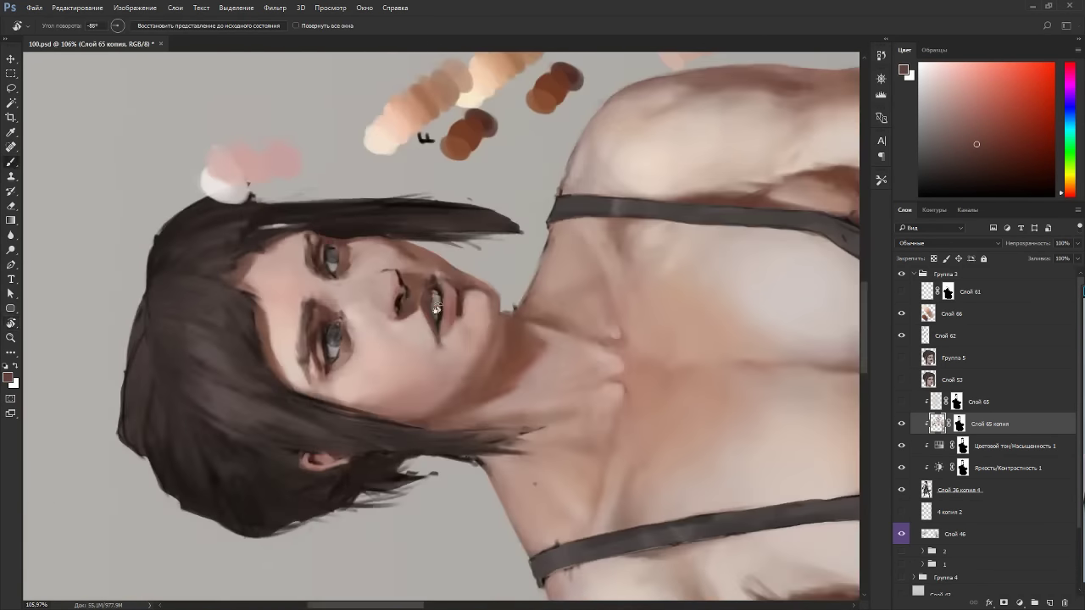
{"action": "key", "text": "b"}
{"action": "left_click", "coordinate": [445, 338], "text": "alt"}
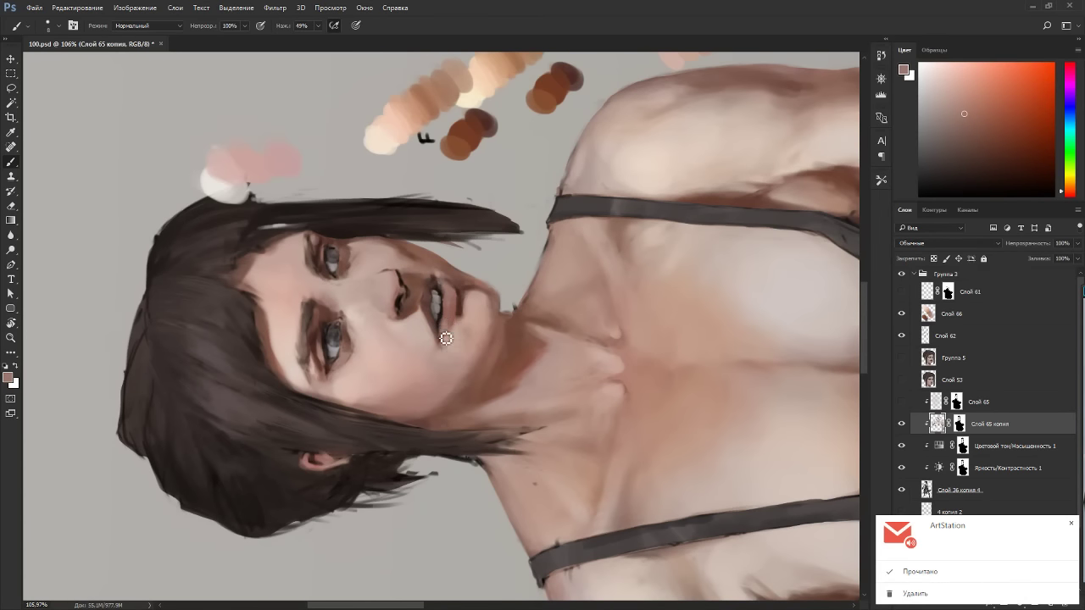
{"action": "key", "text": "r"}
{"action": "key", "text": "Escape"}
{"action": "key", "text": "b"}
Paint the near part of the lips with a muted red sampled at the mouth corner.
{"action": "key", "text": "r"}
{"action": "left_click_drag", "start_coordinate": [483, 303], "coordinate": [465, 368]}
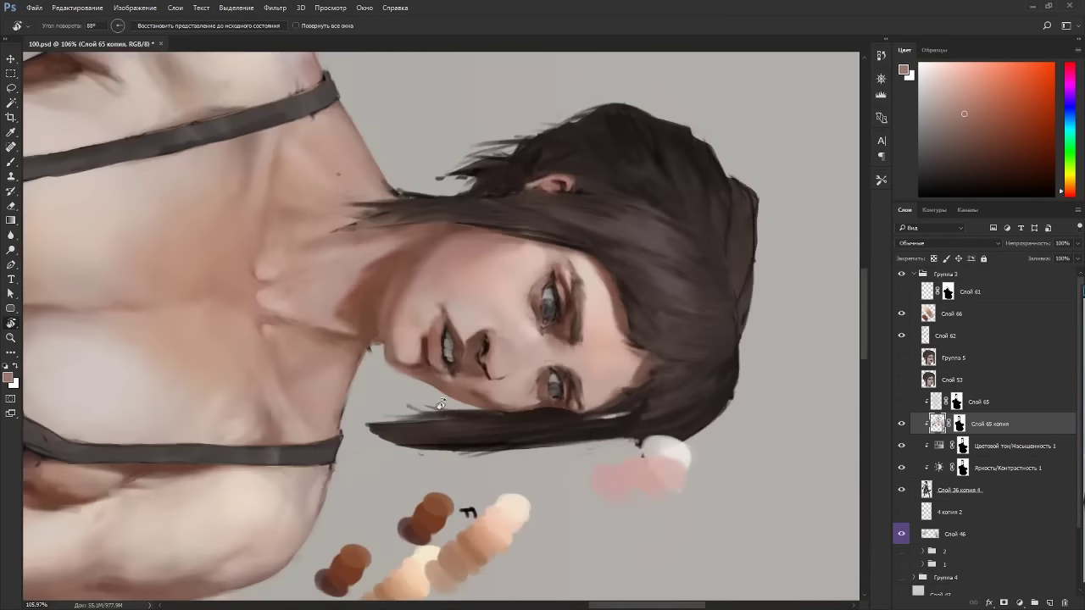
{"action": "key", "text": "b"}
{"action": "left_click", "coordinate": [441, 331], "text": "alt"}
{"action": "left_click", "coordinate": [439, 334], "text": "alt"}
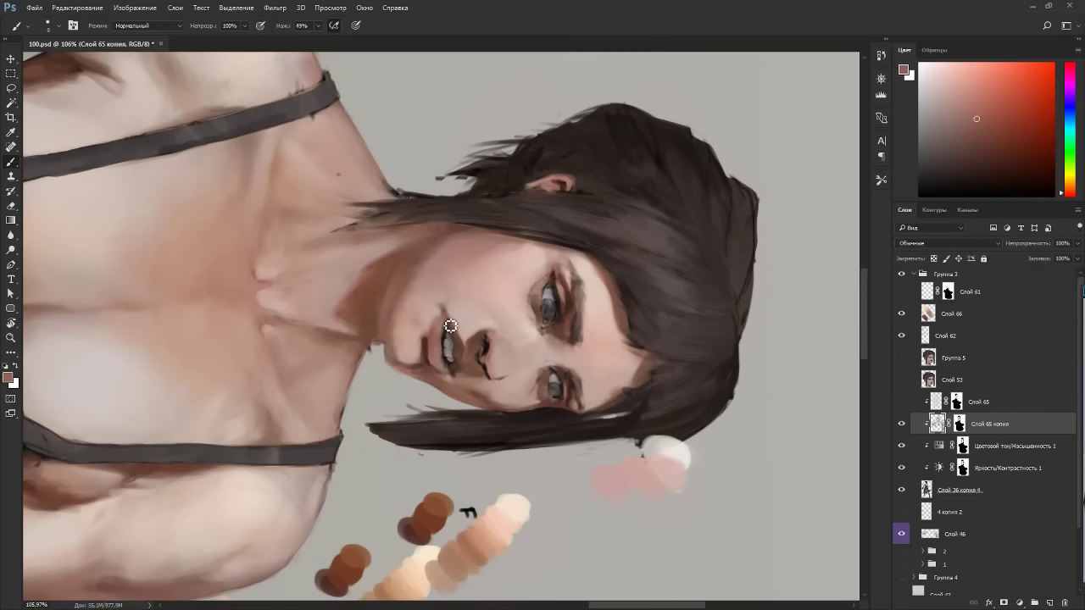
Deepen the near mouth corner with a near-black tone sampled from the gap between the lips.
{"action": "key", "text": "r"}
{"action": "mouse_move", "coordinate": [451, 311]}
{"action": "left_mouse_down"}
{"action": "mouse_move", "coordinate": [545, 302]}
{"action": "mouse_move", "coordinate": [436, 336]}
{"action": "left_mouse_up"}
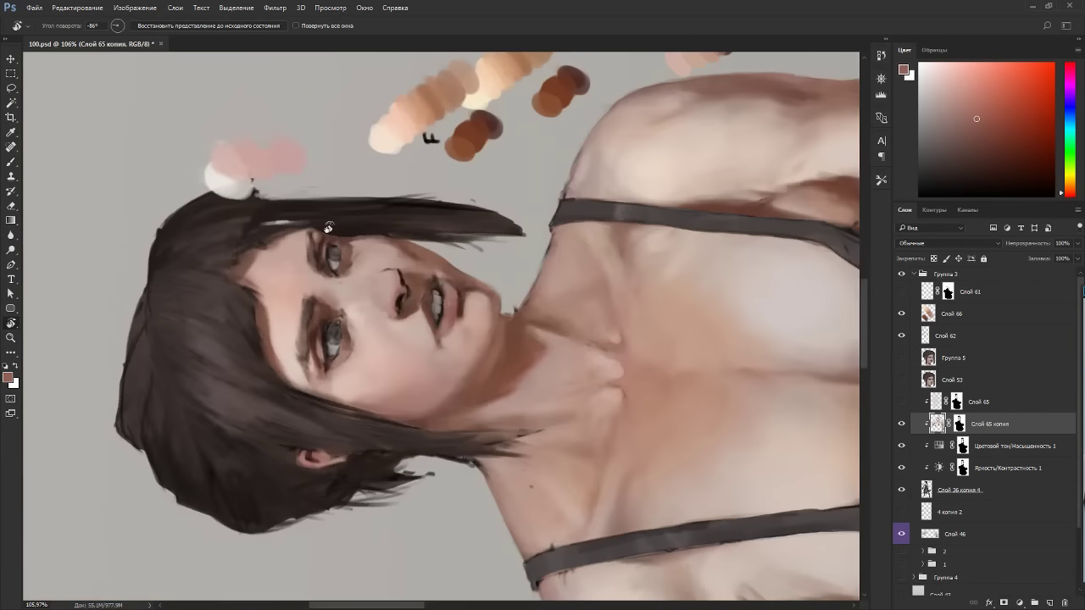
{"action": "left_click", "coordinate": [437, 337], "text": "alt"}
{"action": "left_click", "coordinate": [443, 329], "text": "alt"}
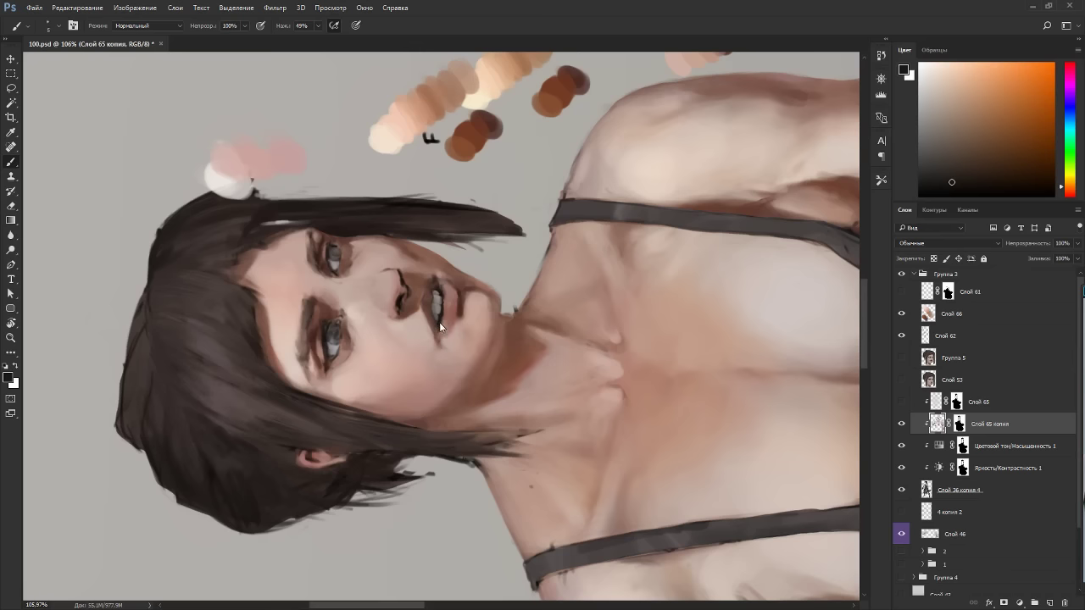
{"action": "key", "text": "Escape"}
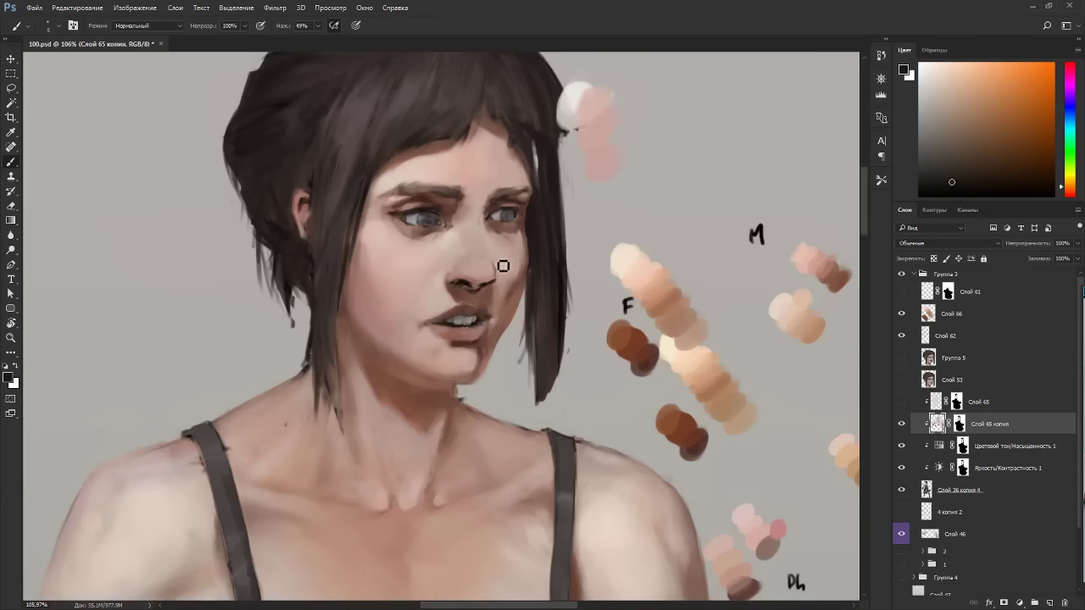
Reshape the upper lip's near edge with a lightened muted red and skin tones sampled around it.
{"action": "left_click", "coordinate": [455, 313], "text": "alt"}
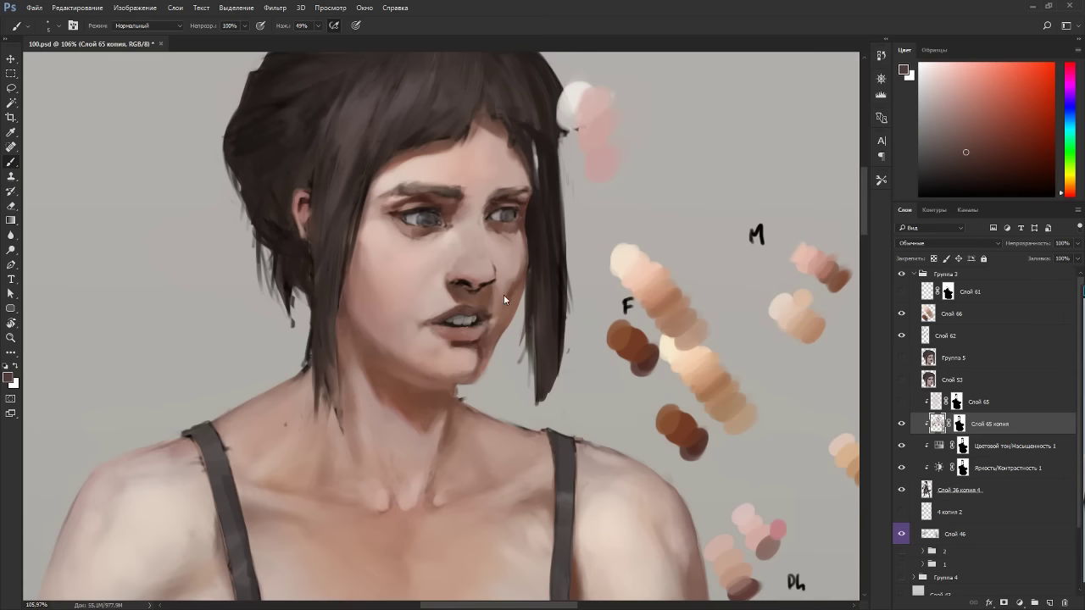
{"action": "left_click_drag", "start_coordinate": [504, 294], "coordinate": [443, 315]}
{"action": "left_click", "coordinate": [443, 313], "text": "alt"}
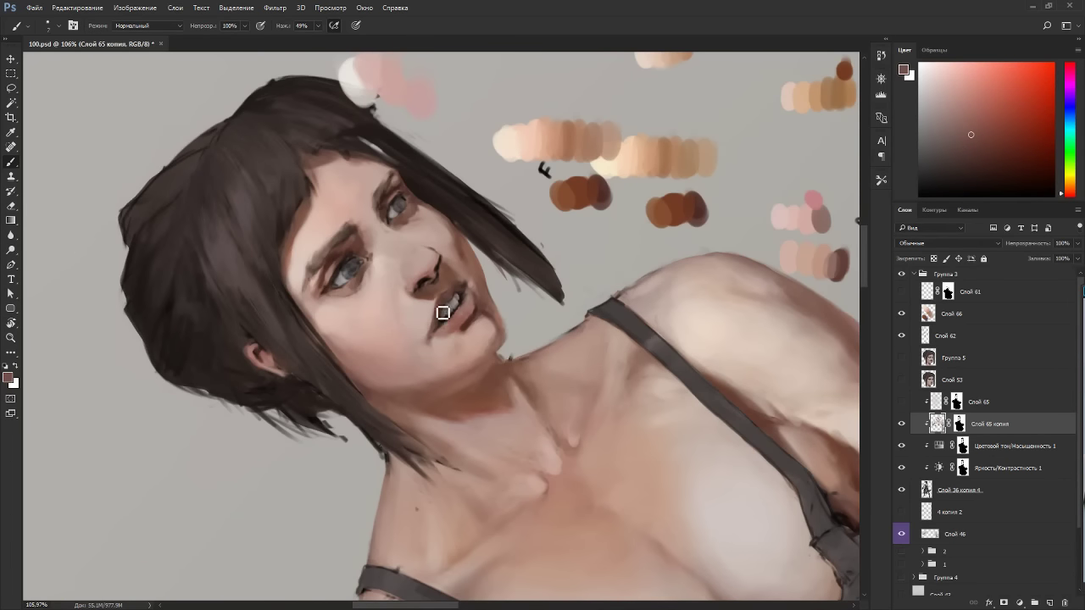
{"action": "left_click", "coordinate": [969, 119]}
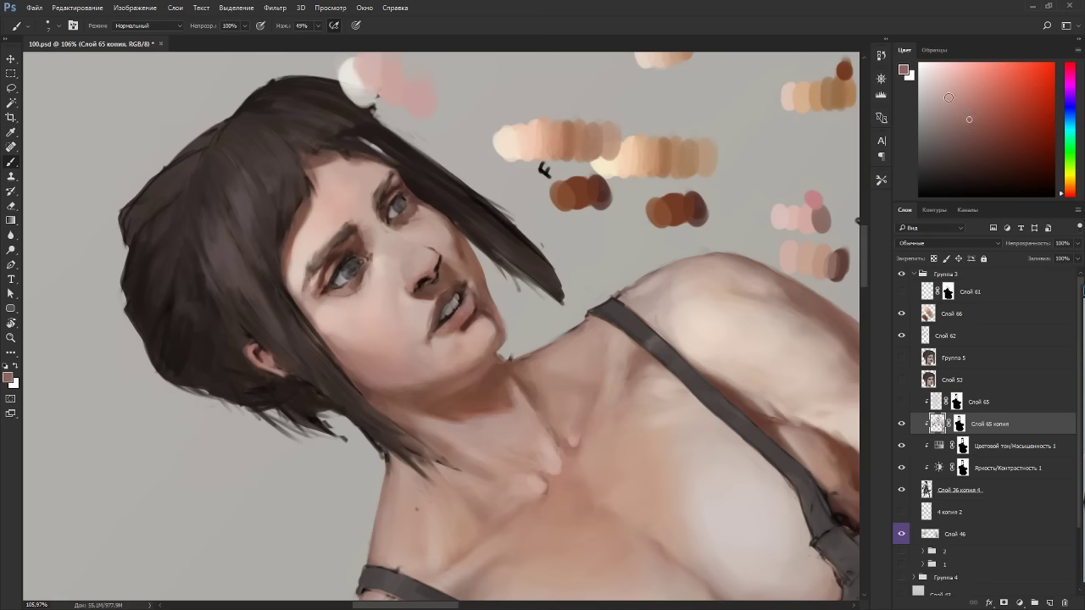
{"action": "left_click", "coordinate": [440, 318], "text": "alt"}
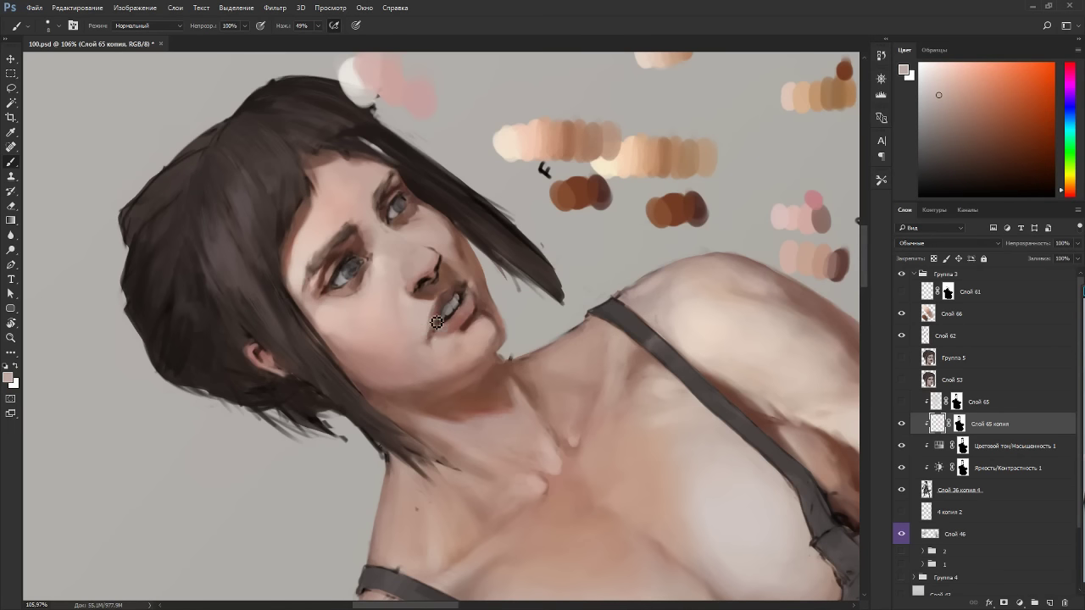
{"action": "left_click", "coordinate": [436, 308], "text": "alt"}
{"action": "left_click_drag", "start_coordinate": [440, 306], "coordinate": [445, 302]}
Paint the skin between the nose and upper lip with a sampled skin tone shifted to a redder hue.
{"action": "key", "text": "r"}
{"action": "left_click_drag", "start_coordinate": [517, 267], "coordinate": [431, 223]}
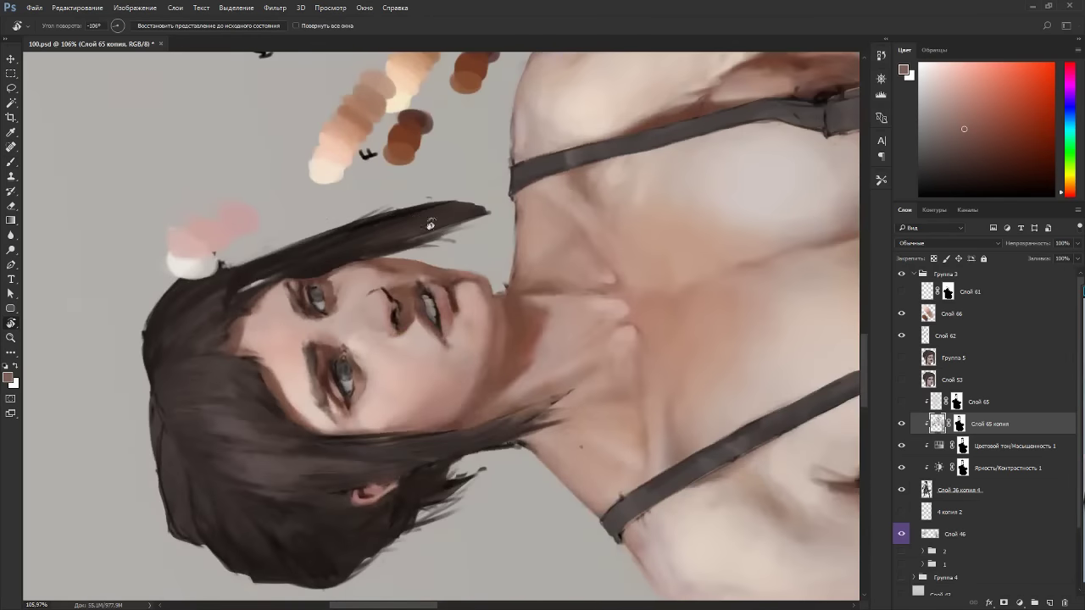
{"action": "key", "text": "Escape"}
{"action": "left_click", "coordinate": [444, 296], "text": "alt"}
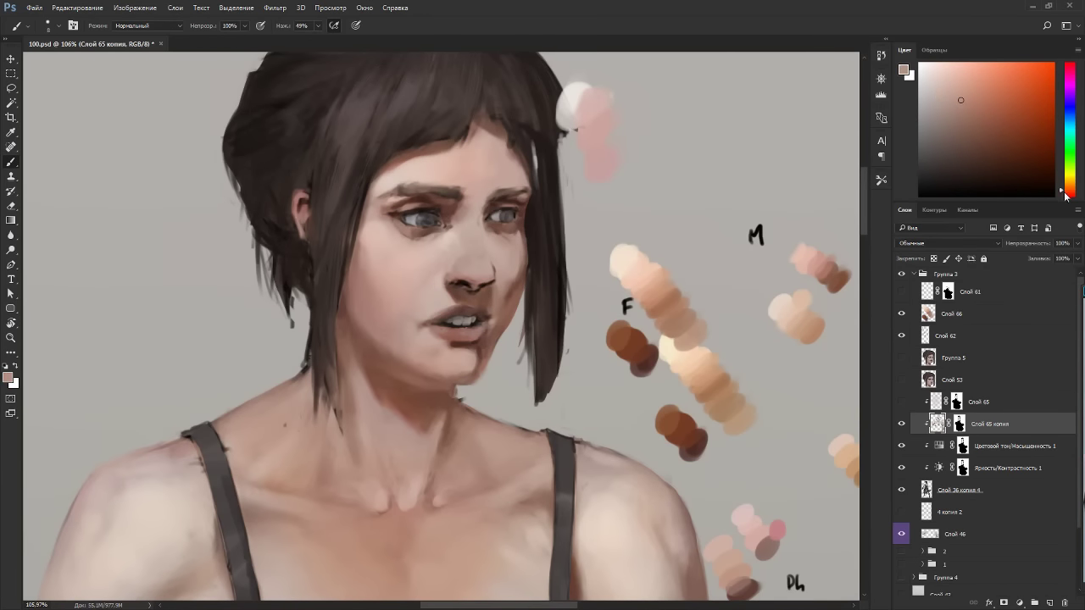
{"action": "left_click_drag", "start_coordinate": [1064, 195], "coordinate": [1063, 194]}
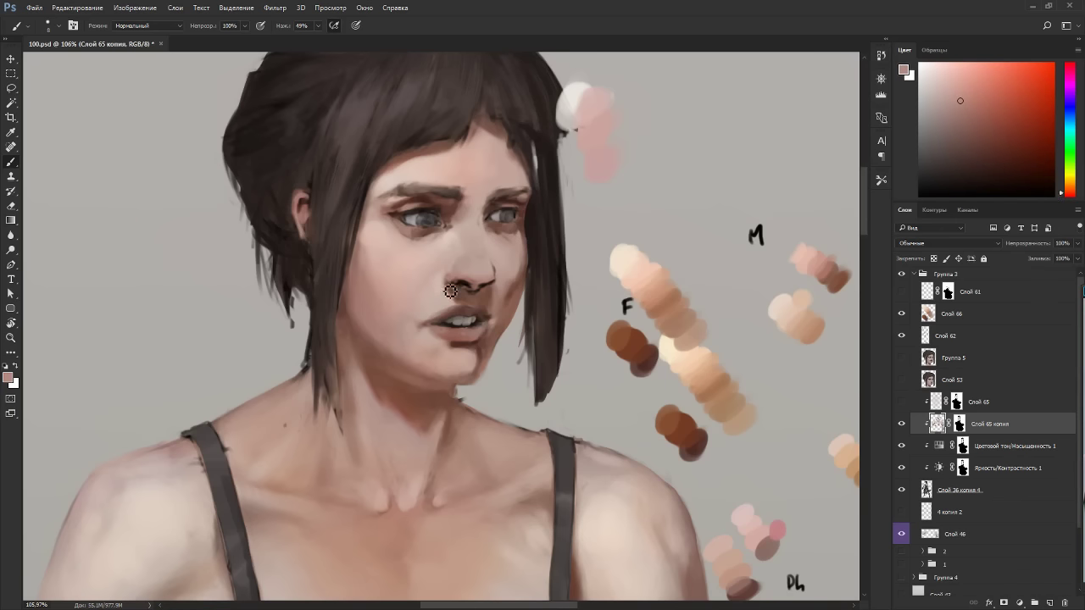
{"action": "left_click_drag", "start_coordinate": [453, 294], "coordinate": [463, 309]}
Model the far cheek with a larger brush, using greyish pink and brown tones sampled from the cheek.
{"action": "key", "text": "]"}
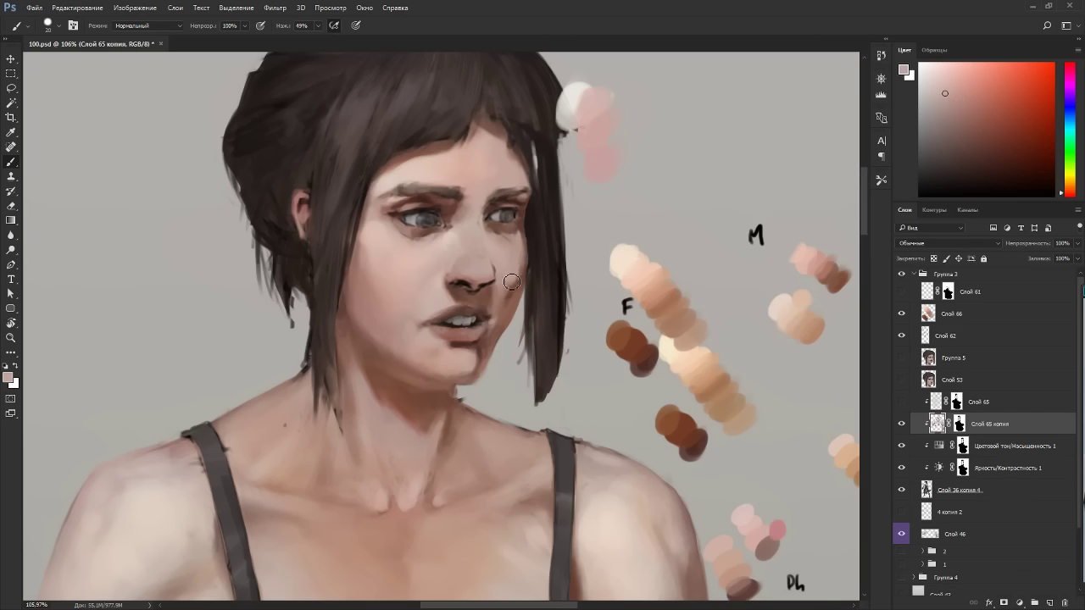
{"action": "left_click", "coordinate": [937, 112]}
{"action": "left_click", "coordinate": [517, 280], "text": "alt"}
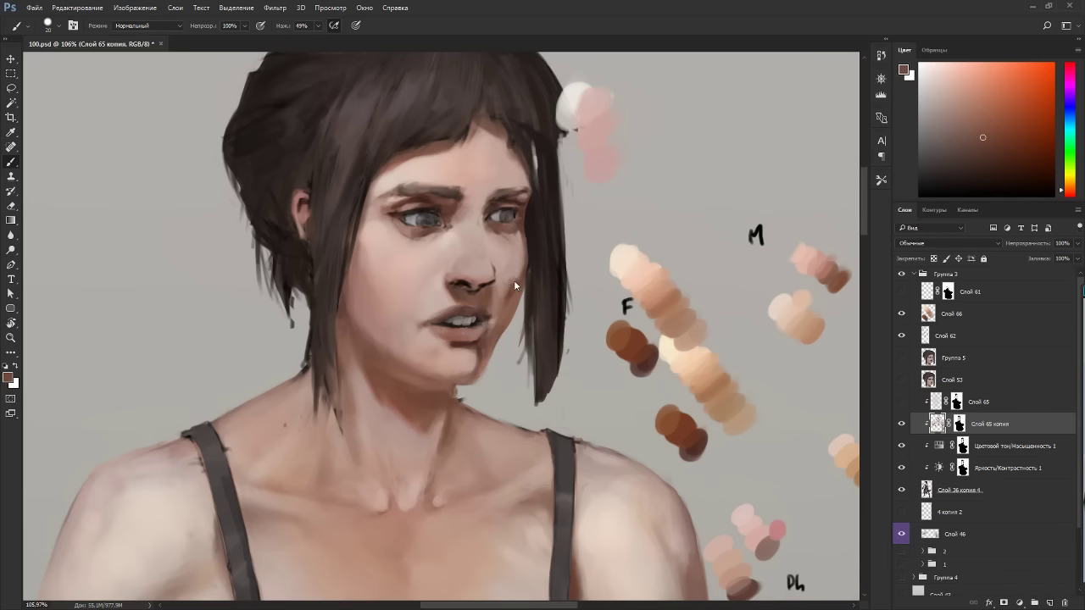
{"action": "left_click", "coordinate": [513, 263], "text": "alt"}
{"action": "left_click_drag", "start_coordinate": [594, 276], "coordinate": [493, 210]}
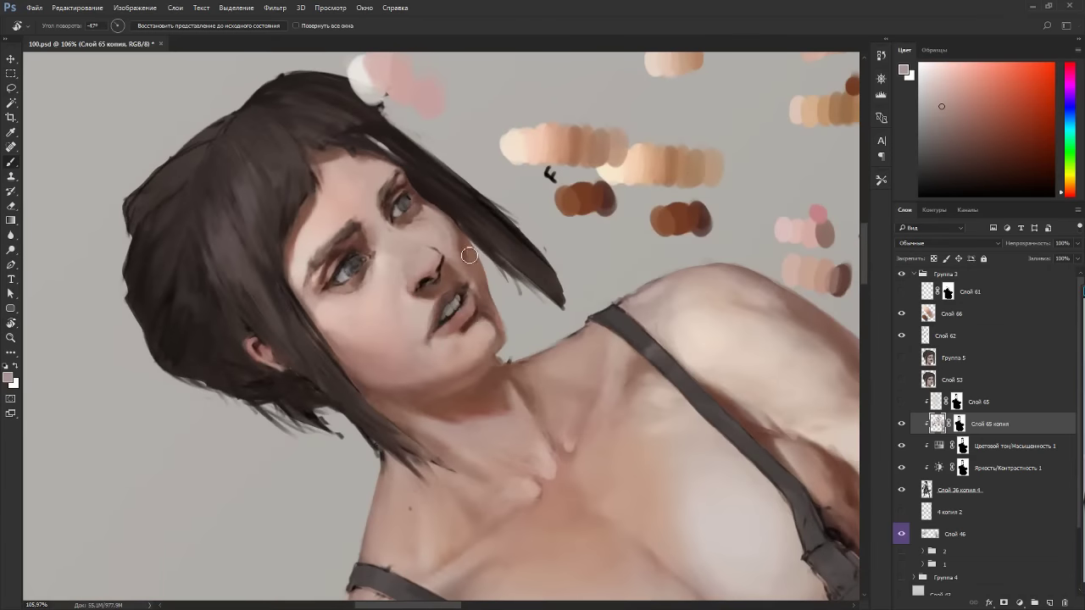
{"action": "left_click", "coordinate": [461, 247], "text": "alt"}
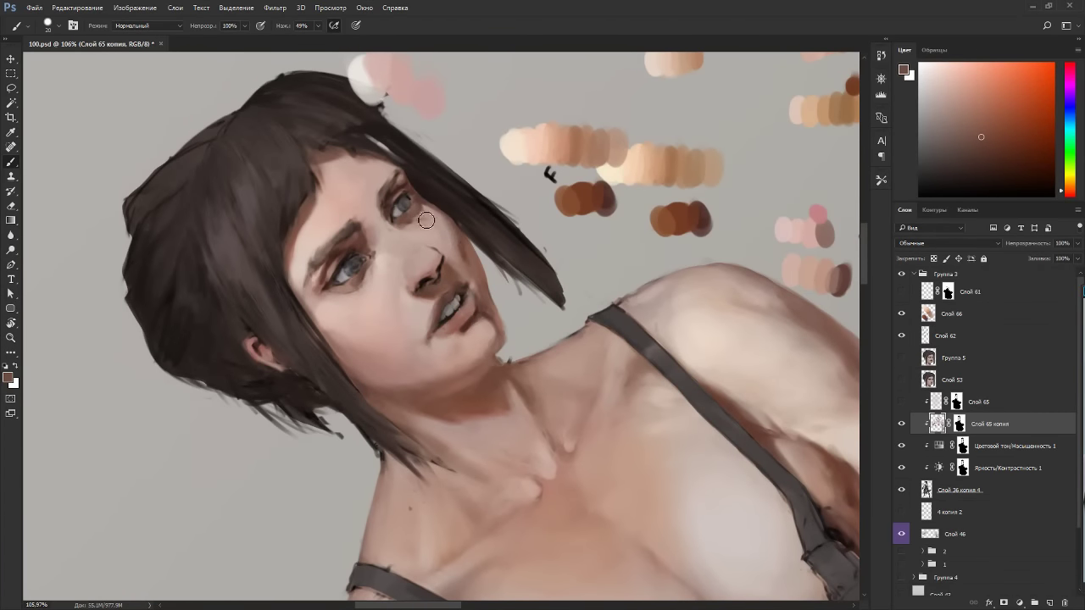
Blend the area below the far eye with a light skin tone sampled from the cheek.
{"action": "key", "text": "p"}
{"action": "key", "text": "b"}
{"action": "key", "text": "r"}
{"action": "left_click_drag", "start_coordinate": [500, 228], "coordinate": [298, 245]}
{"action": "key", "text": "b"}
{"action": "left_click", "coordinate": [336, 343], "text": "alt"}
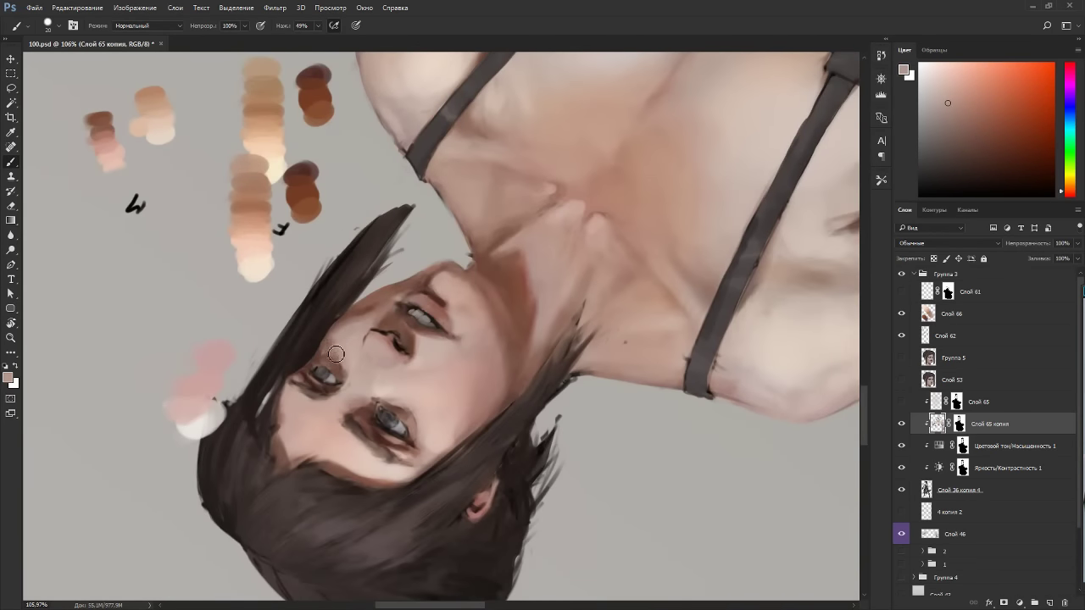
Shade the outer side of the far cheek with greyish skin and brown tones sampled there.
{"action": "key", "text": "Escape"}
{"action": "left_click", "coordinate": [518, 247], "text": "alt"}
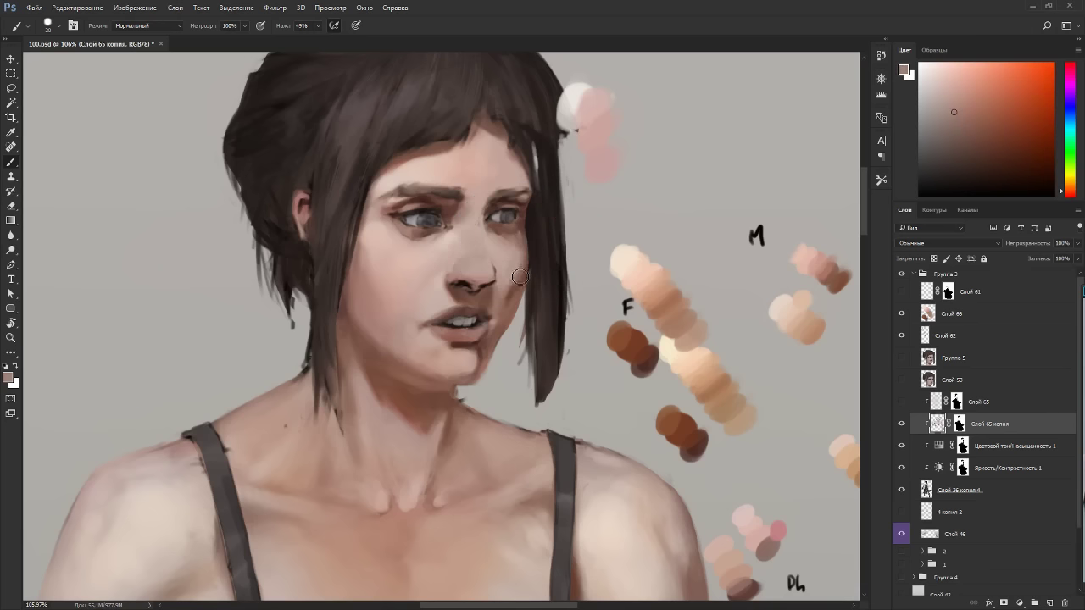
{"action": "key", "text": "r"}
{"action": "mouse_move", "coordinate": [540, 203]}
{"action": "left_mouse_down"}
{"action": "mouse_move", "coordinate": [401, 175]}
{"action": "mouse_move", "coordinate": [346, 202]}
{"action": "left_mouse_up"}
{"action": "key", "text": "b"}
{"action": "left_click", "coordinate": [414, 236], "text": "alt"}
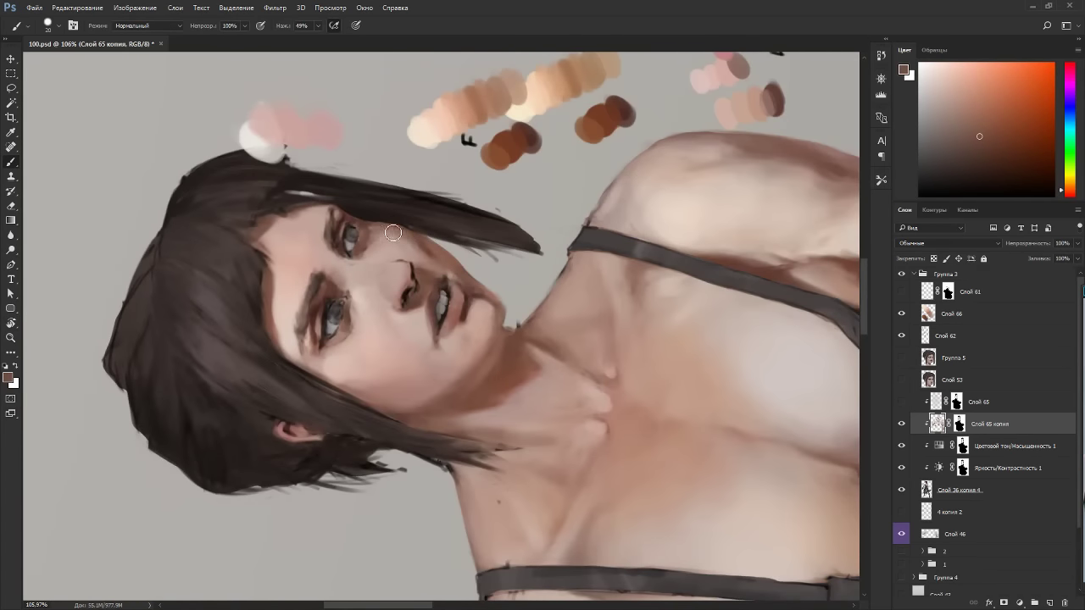
{"action": "key", "text": "Escape"}
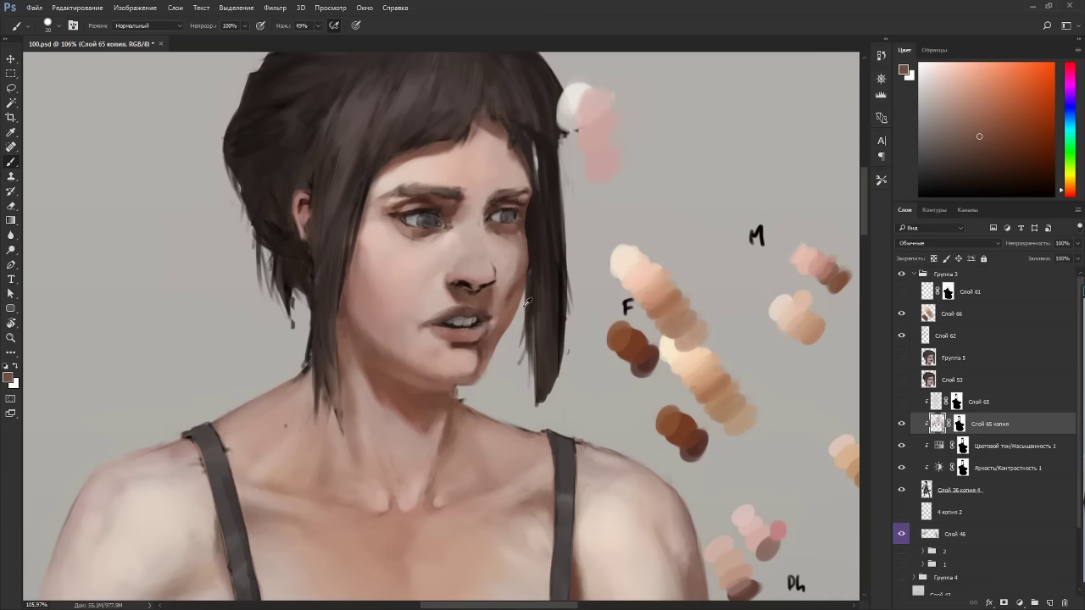
Detail the outer corner of the far eye with a smaller brush and a dark brown sampled beside it.
{"action": "key", "text": "bracketleft"}
{"action": "key", "text": "bracketleft"}
{"action": "key", "text": "bracketleft"}
{"action": "key", "text": "bracketleft"}
{"action": "left_click", "coordinate": [523, 214], "text": "alt"}
Rework the far cheek's contour with a larger brush, using sampled cheek tones and the dark reddish brown from the palette swatches.
{"action": "scroll", "coordinate": [560, 200], "scroll_direction": "down", "scroll_amount": 7}
{"action": "key", "text": "r"}
{"action": "left_click_drag", "start_coordinate": [719, 328], "coordinate": [470, 122]}
{"action": "key", "text": "Escape"}
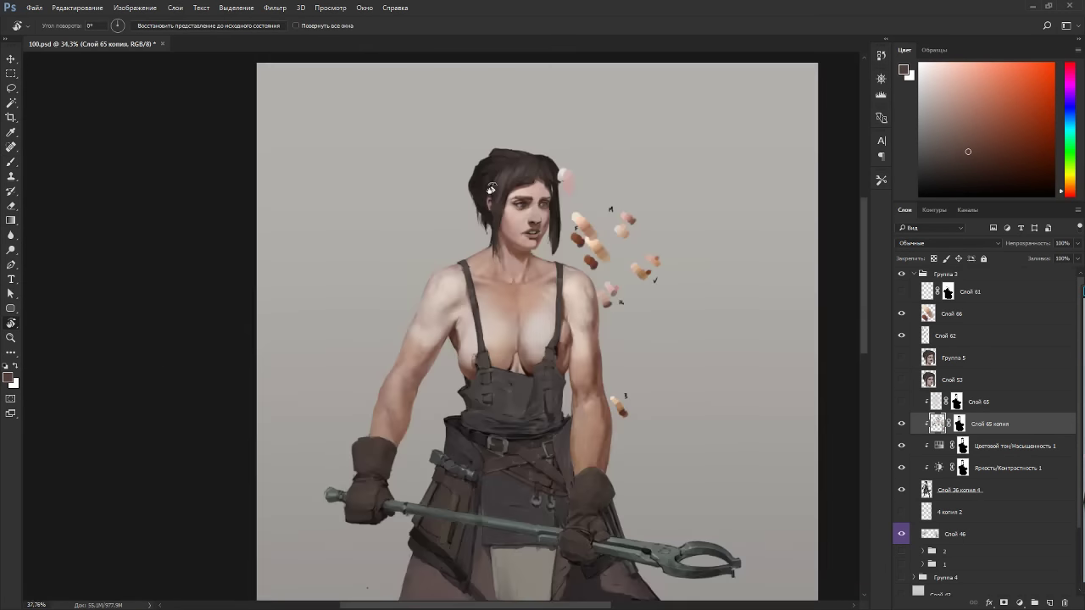
{"action": "scroll", "coordinate": [493, 190], "scroll_direction": "up", "scroll_amount": 6}
{"action": "key", "text": "b"}
{"action": "key", "text": "bracketright"}
{"action": "key", "text": "bracketright"}
{"action": "key", "text": "bracketright"}
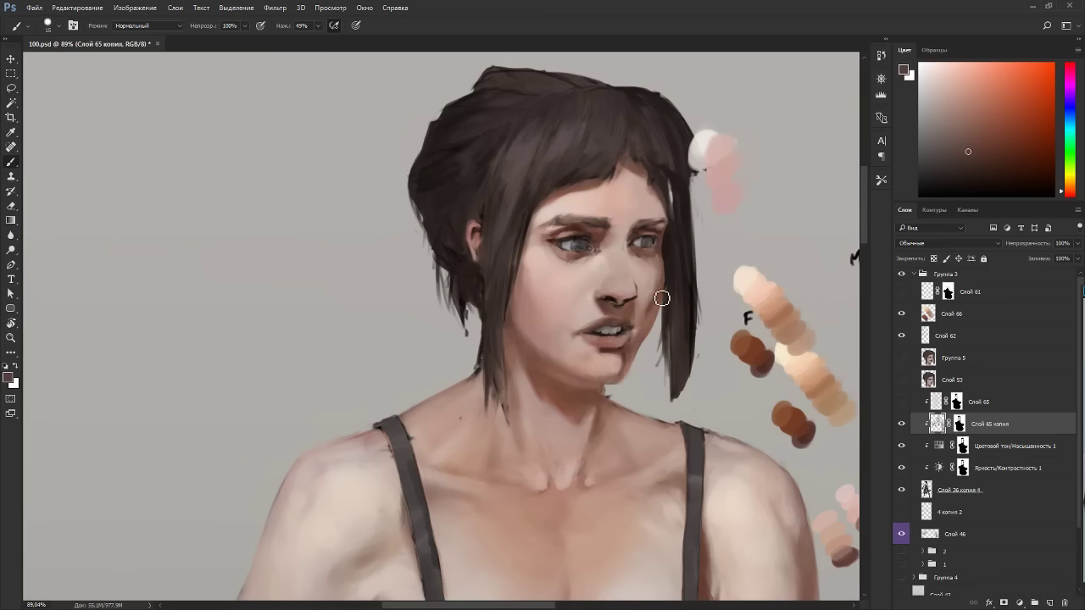
{"action": "left_click", "coordinate": [655, 274], "text": "alt"}
{"action": "left_click", "coordinate": [642, 308], "text": "alt"}
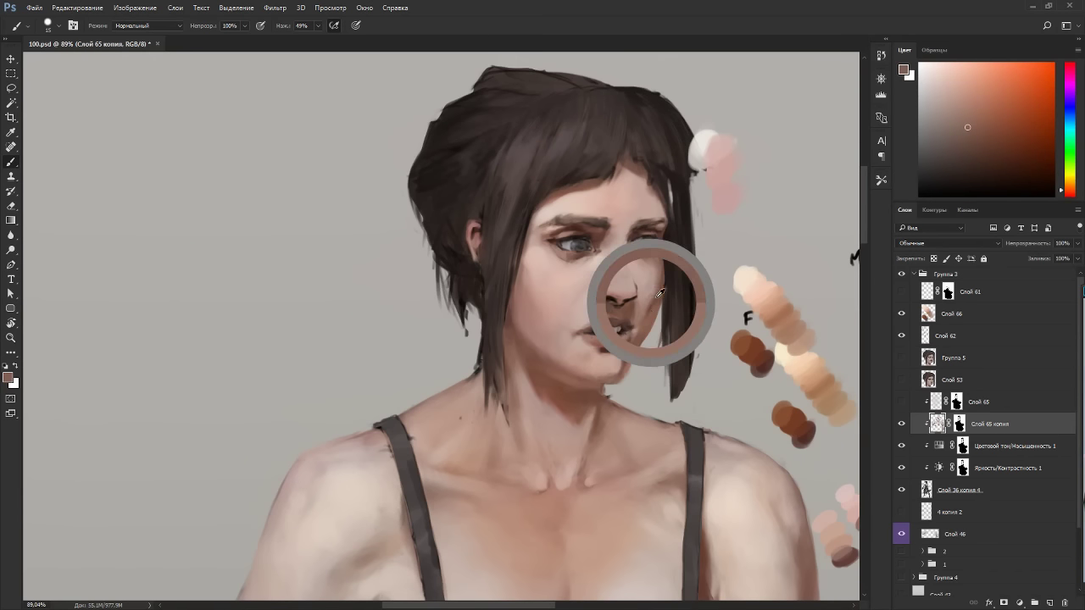
{"action": "left_click", "coordinate": [751, 348], "text": "alt"}
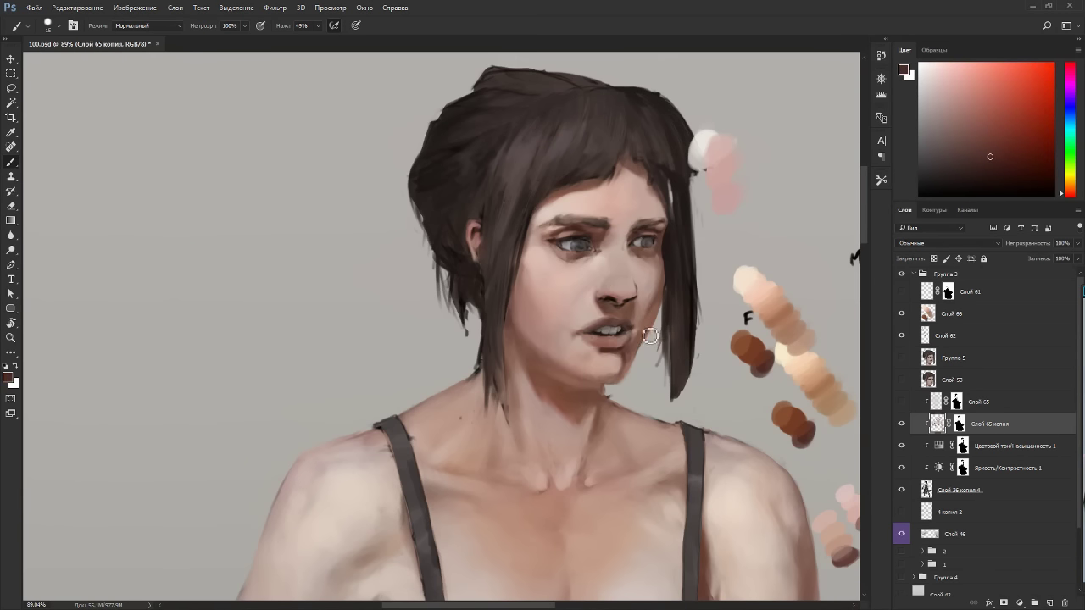
Paint a reddish-brown shadow down the outer edge of the far cheek with a tone sampled from it.
{"action": "key", "text": "r"}
{"action": "mouse_move", "coordinate": [679, 271]}
{"action": "left_mouse_down"}
{"action": "mouse_move", "coordinate": [474, 93]}
{"action": "mouse_move", "coordinate": [304, 199]}
{"action": "left_mouse_up"}
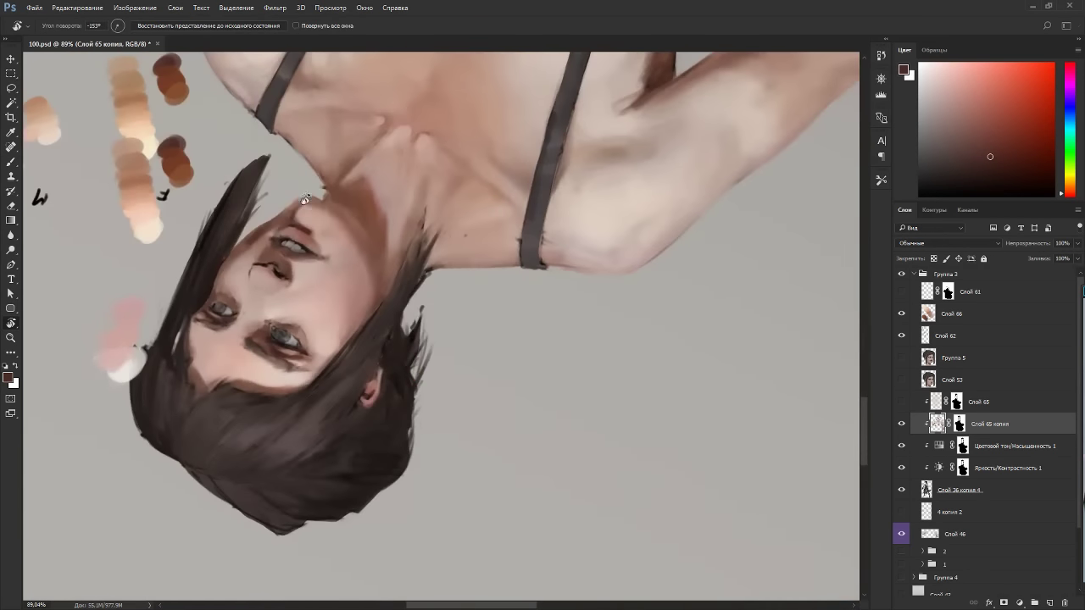
{"action": "key", "text": "Escape"}
{"action": "key", "text": "b"}
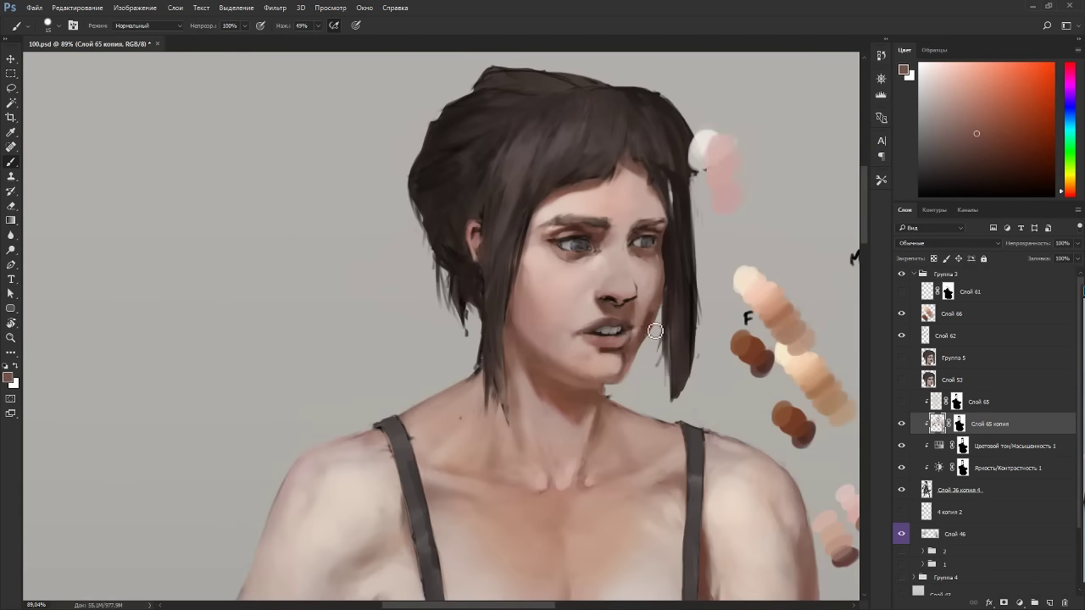
{"action": "left_click", "coordinate": [651, 313], "text": "alt"}
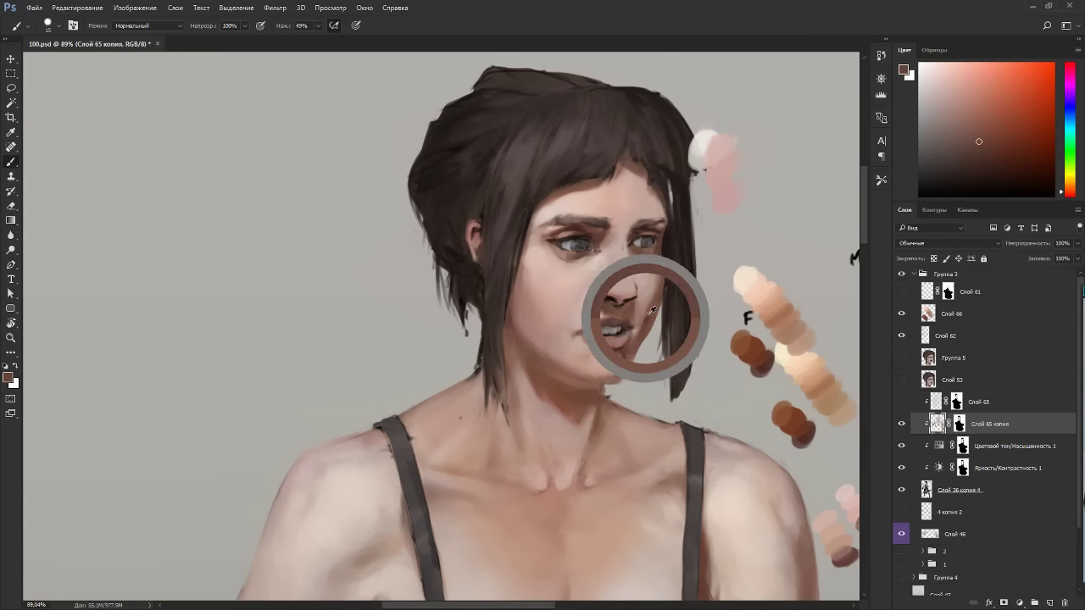
{"action": "left_click_drag", "start_coordinate": [663, 279], "coordinate": [664, 321]}
{"action": "key", "text": "e"}
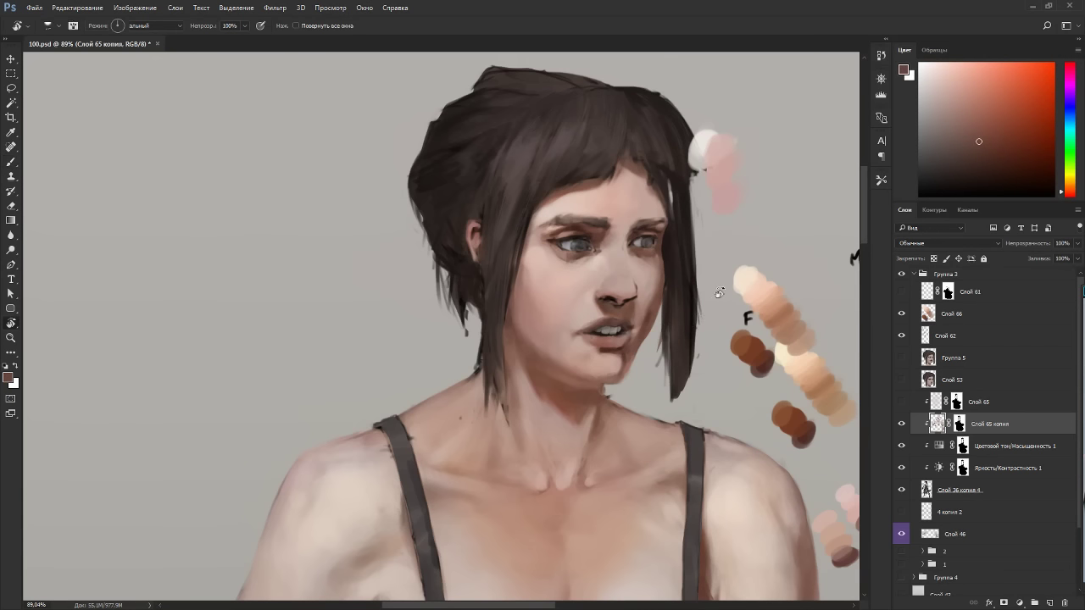
Extend the reddish-brown shading from the lower far cheek toward the mouth corner.
{"action": "key", "text": "r"}
{"action": "left_click_drag", "start_coordinate": [683, 246], "coordinate": [374, 145]}
{"action": "key", "text": "Escape"}
{"action": "key", "text": "b"}
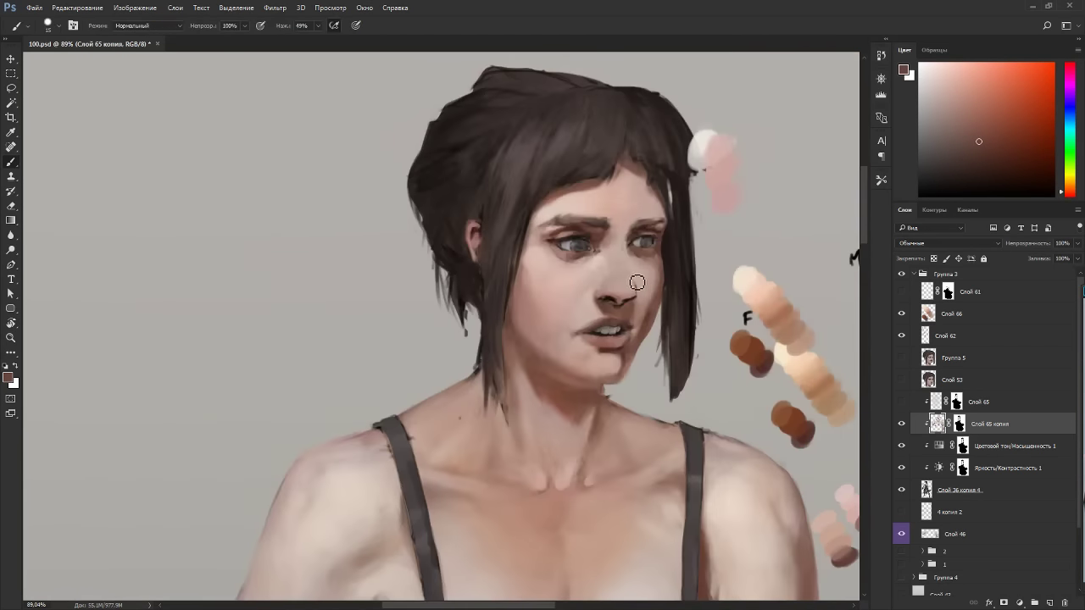
{"action": "left_click_drag", "start_coordinate": [640, 316], "coordinate": [648, 334]}
Lighten the side of the nose and the adjoining far cheek with a pale skin tone sampled beside the nose.
{"action": "key", "text": "bracketleft"}
{"action": "left_click", "coordinate": [633, 269], "text": "alt"}
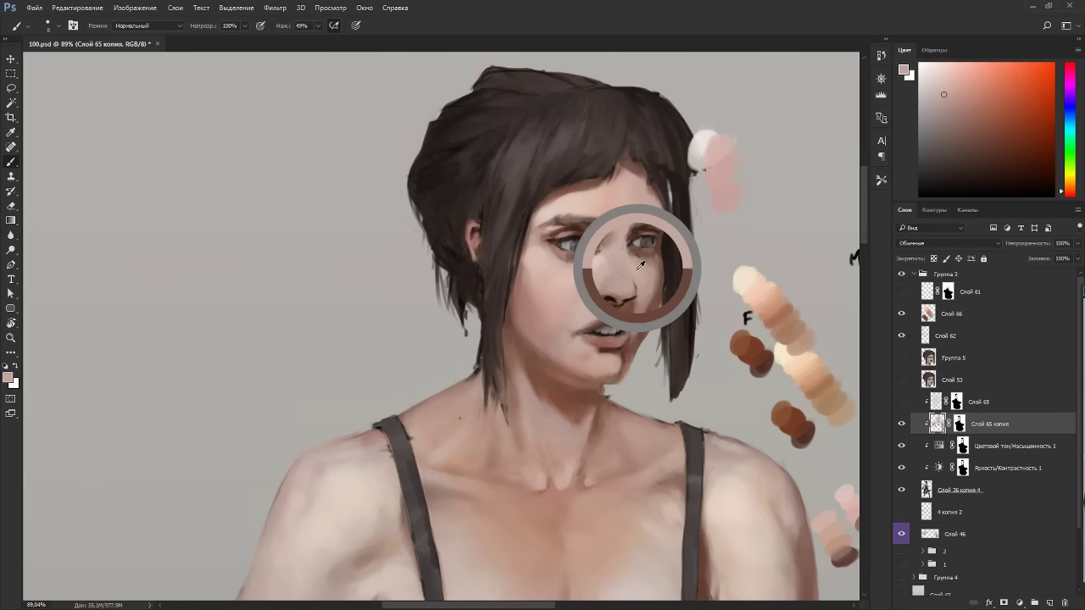
{"action": "key", "text": "r"}
{"action": "left_click_drag", "start_coordinate": [710, 209], "coordinate": [484, 153]}
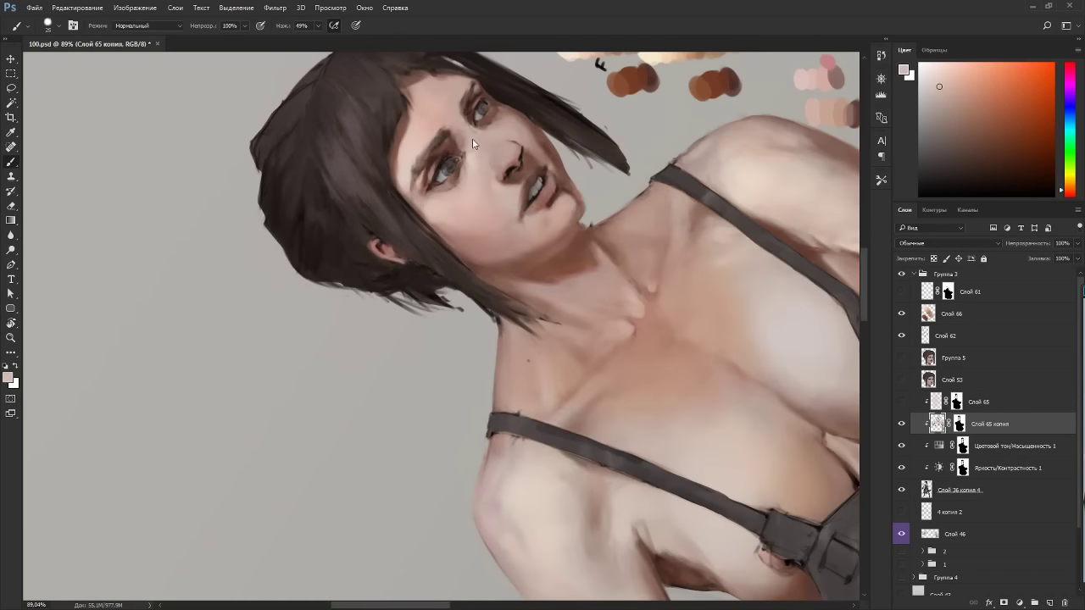
{"action": "key", "text": "Escape"}
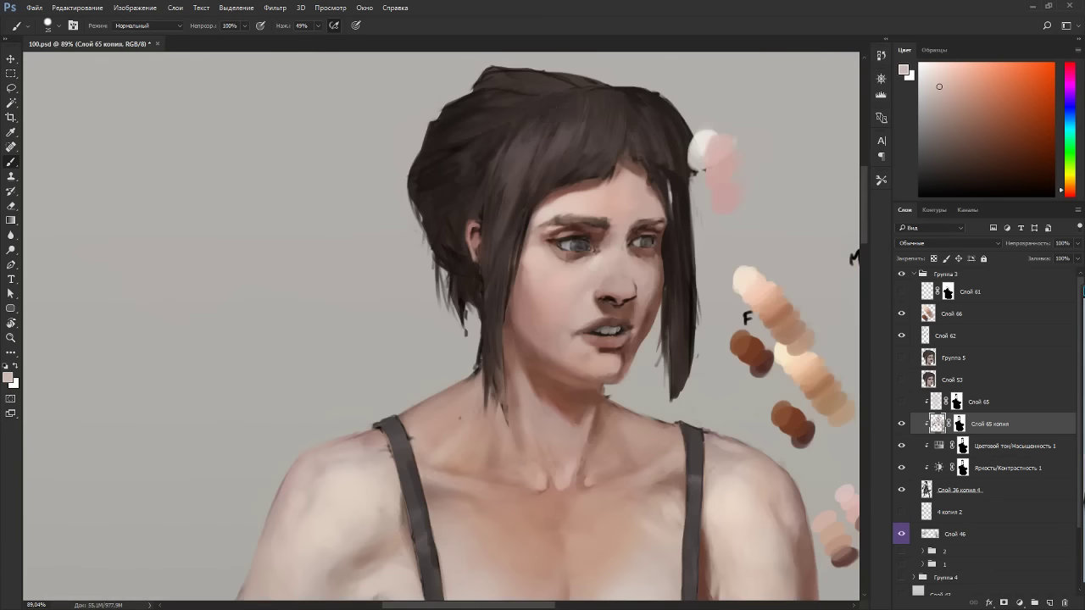
{"action": "left_click", "coordinate": [627, 256], "text": "alt"}
Compare the whole face with and without the Слой 65 копия paint layer.
{"action": "left_click", "coordinate": [901, 425]}
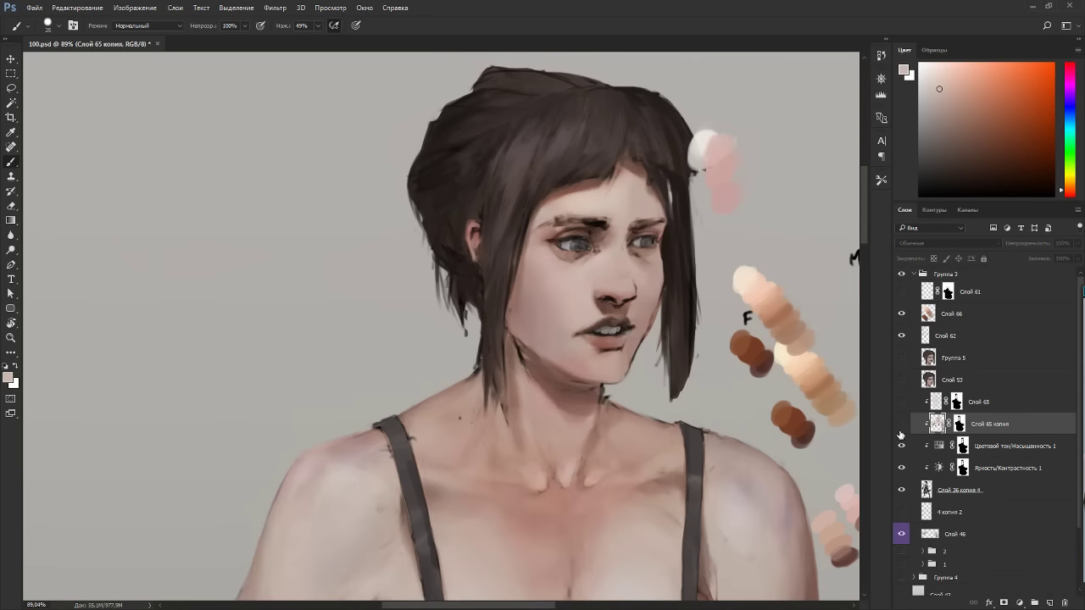
{"action": "left_click", "coordinate": [901, 425]}
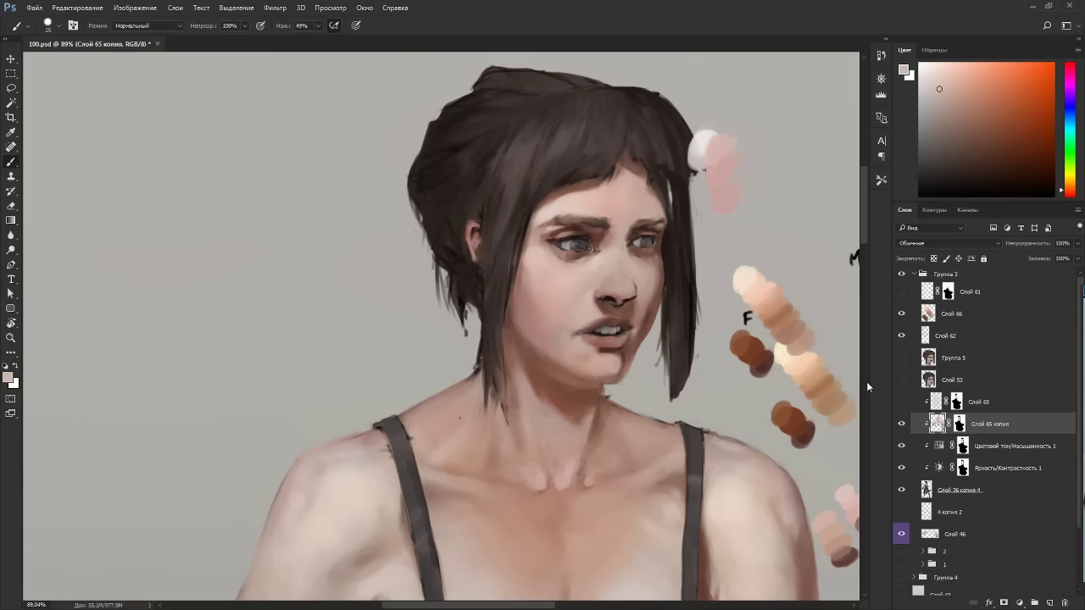
{"action": "scroll", "coordinate": [643, 275], "scroll_direction": "down", "scroll_amount": 5}
{"action": "key", "text": "r"}
{"action": "mouse_move", "coordinate": [669, 313]}
{"action": "left_mouse_down"}
{"action": "mouse_move", "coordinate": [667, 110]}
{"action": "mouse_move", "coordinate": [676, 317]}
{"action": "left_mouse_up"}
{"action": "scroll", "coordinate": [703, 349], "scroll_direction": "up", "scroll_amount": 6}
Rework the lower far cheek beside the mouth with a sampled reddish brown and a lighter sampled skin tone.
{"action": "key", "text": "e"}
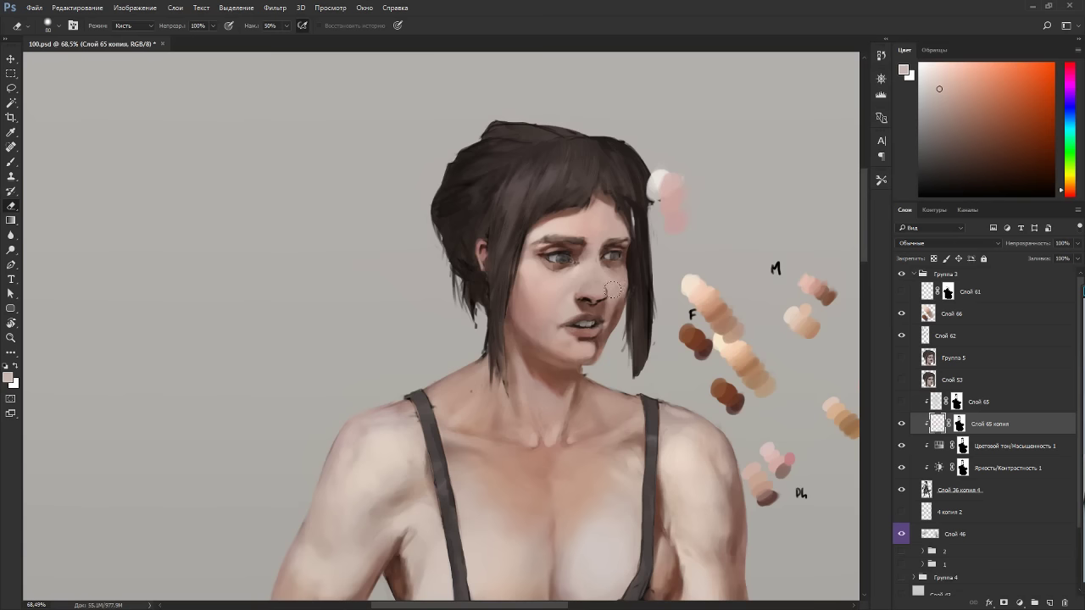
{"action": "key", "text": "b"}
{"action": "left_click", "coordinate": [616, 323], "text": "alt"}
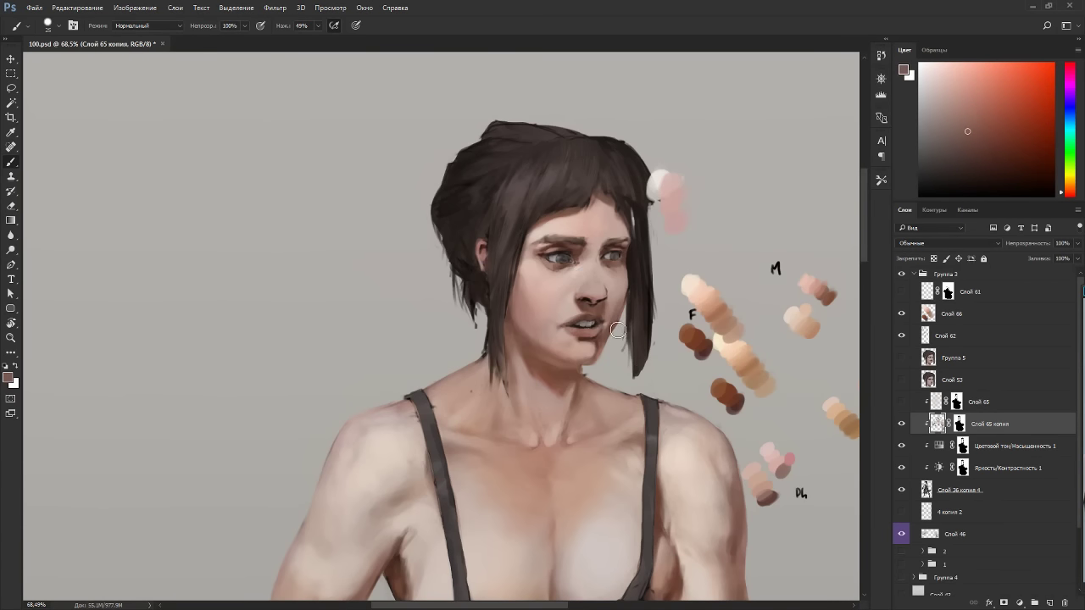
{"action": "key", "text": "r"}
{"action": "left_click_drag", "start_coordinate": [639, 288], "coordinate": [431, 180]}
{"action": "key", "text": "b"}
{"action": "left_click", "coordinate": [533, 205], "text": "alt"}
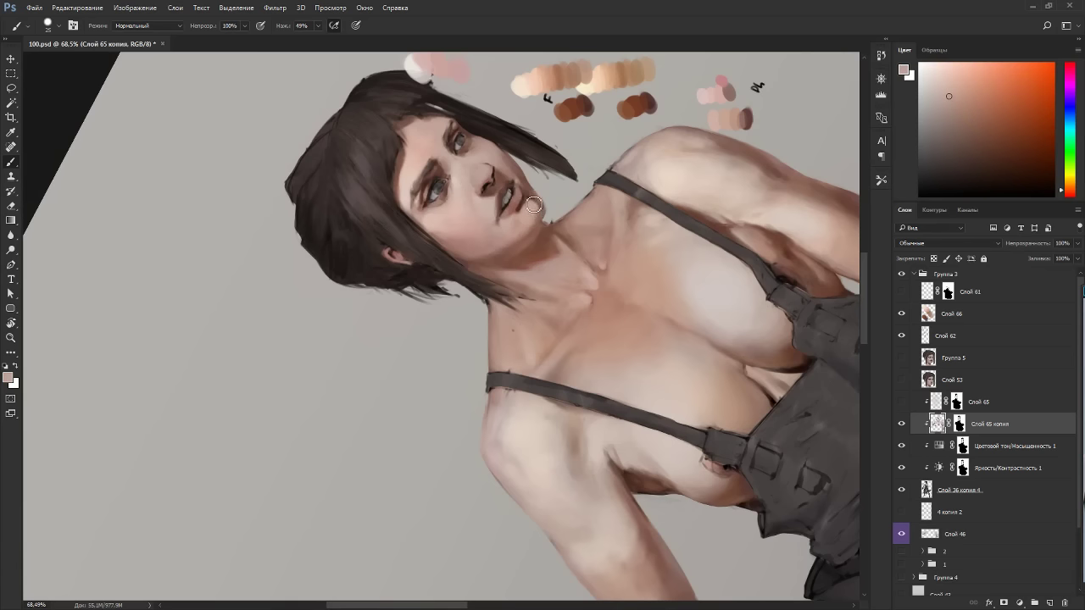
{"action": "key", "text": "Escape"}
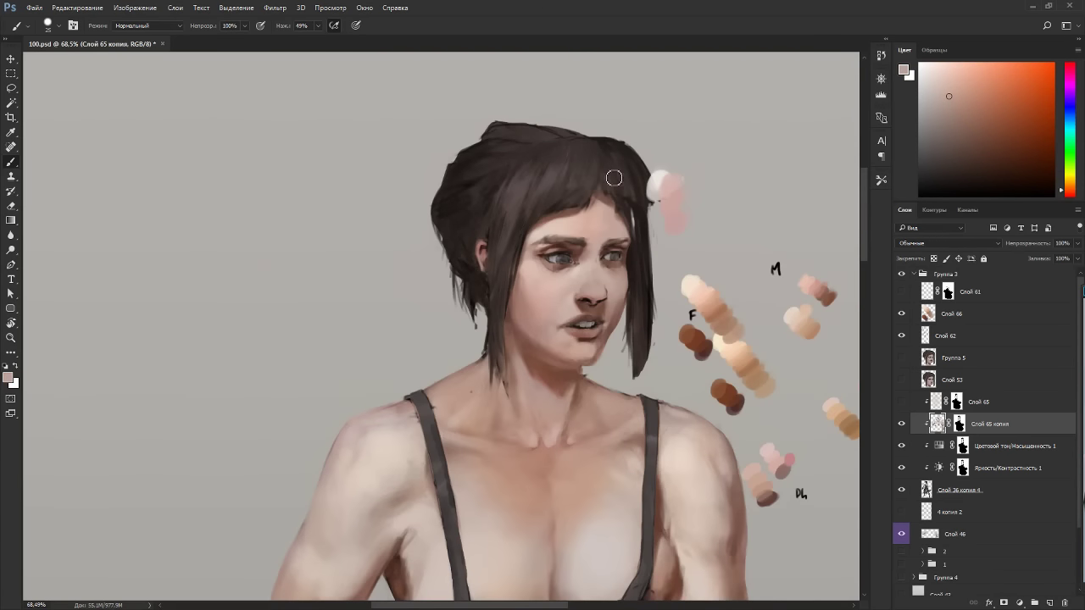
{"action": "left_click", "coordinate": [625, 303], "text": "alt"}
Check the repainted far cheek against the underlying painting by briefly hiding the Слой 65 копия layer.
{"action": "key", "text": "p"}
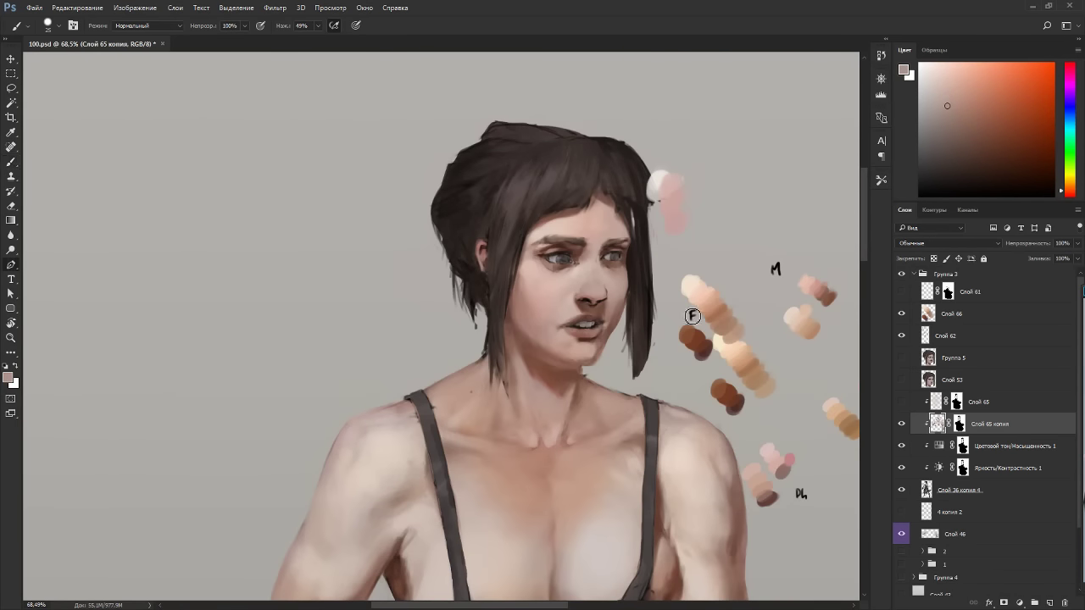
{"action": "left_click", "coordinate": [901, 425]}
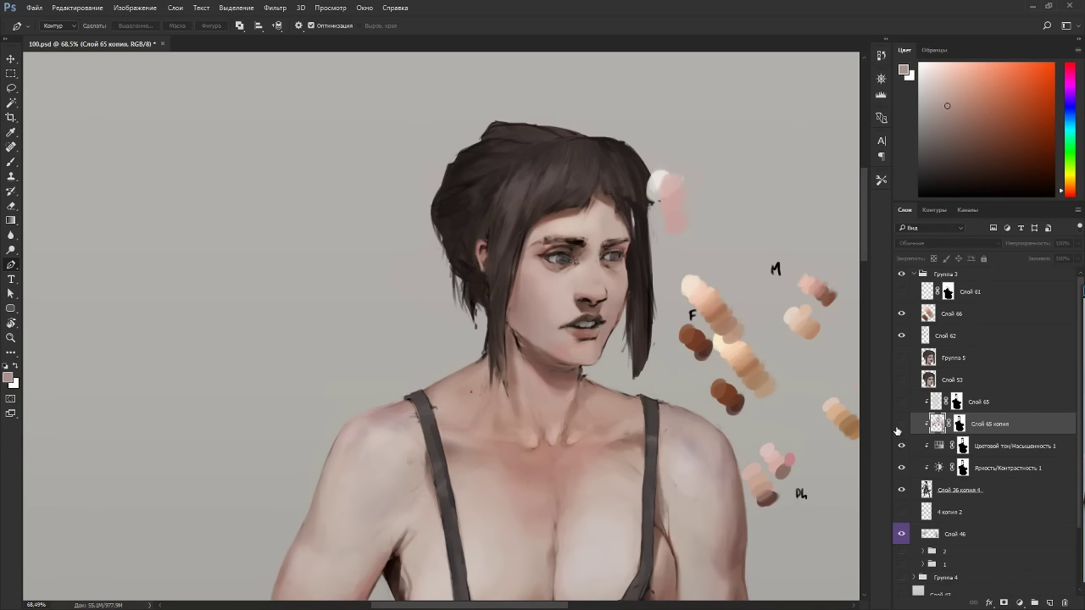
{"action": "left_click", "coordinate": [901, 425]}
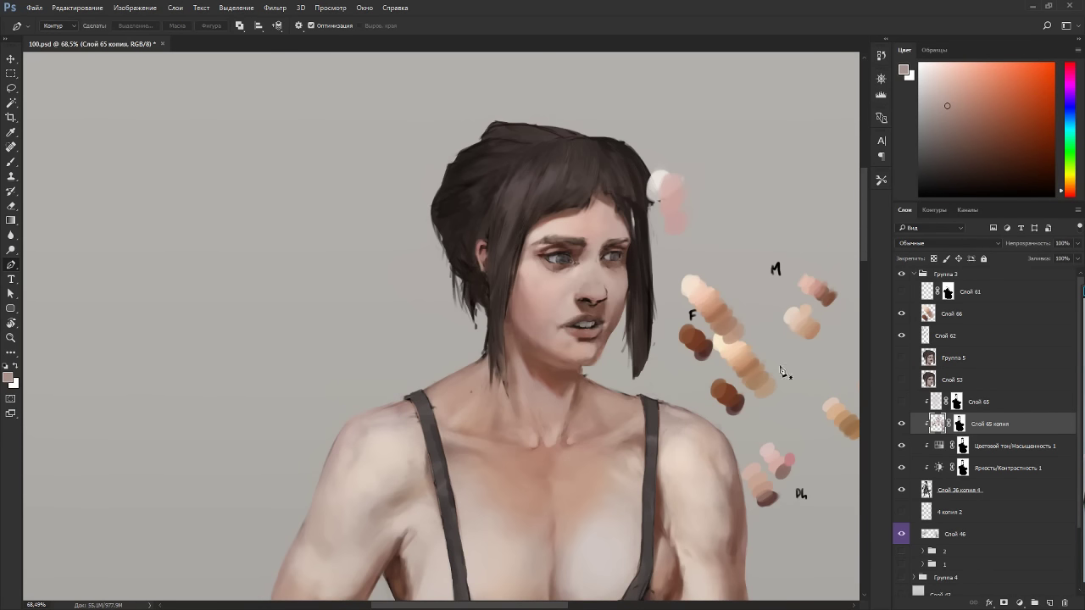
Hide the Слой 65 копия layer and erase the dark outline along the far cheek on Слой 36 копия 4 with a smaller eraser.
{"action": "scroll", "coordinate": [780, 370], "scroll_direction": "up", "scroll_amount": 6}
{"action": "left_click", "coordinate": [902, 425]}
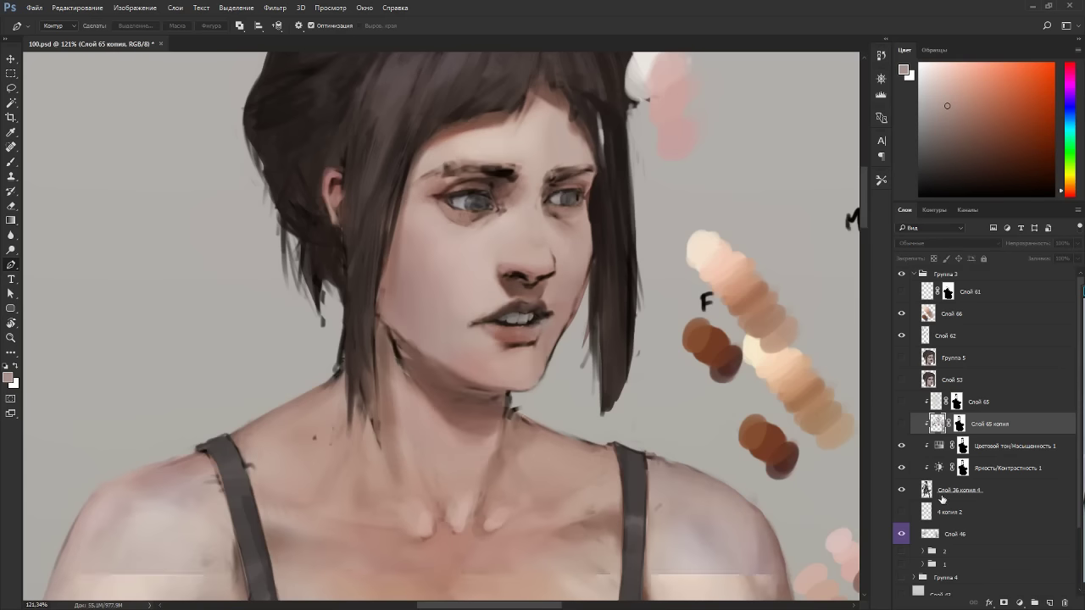
{"action": "left_click", "coordinate": [963, 468]}
{"action": "key", "text": "d"}
{"action": "key", "text": "e"}
{"action": "key", "text": "p"}
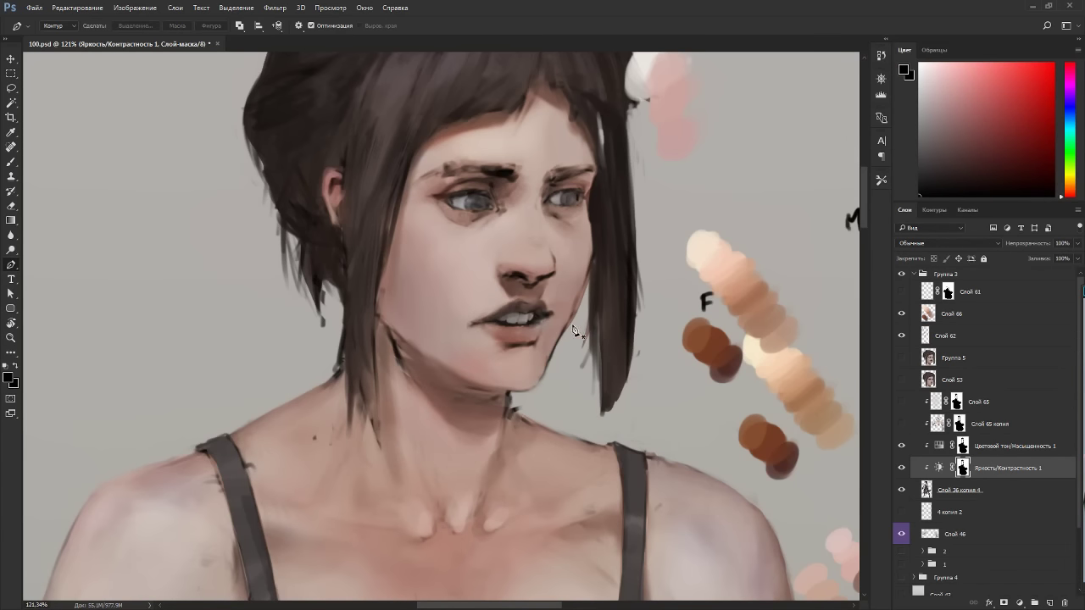
{"action": "key", "text": "e"}
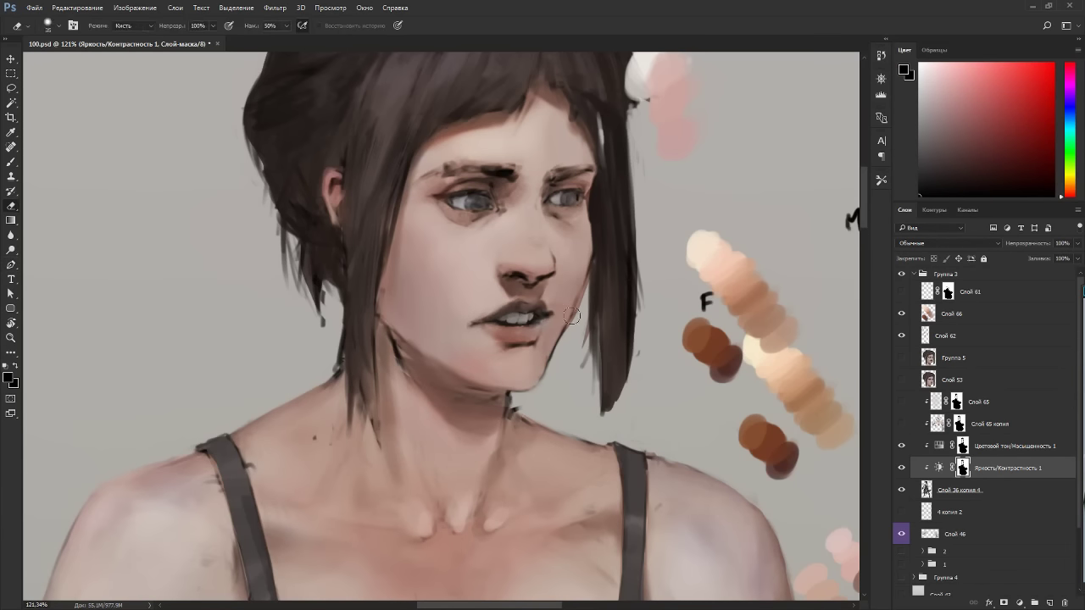
{"action": "key", "text": "bracketleft"}
{"action": "left_click", "coordinate": [926, 490]}
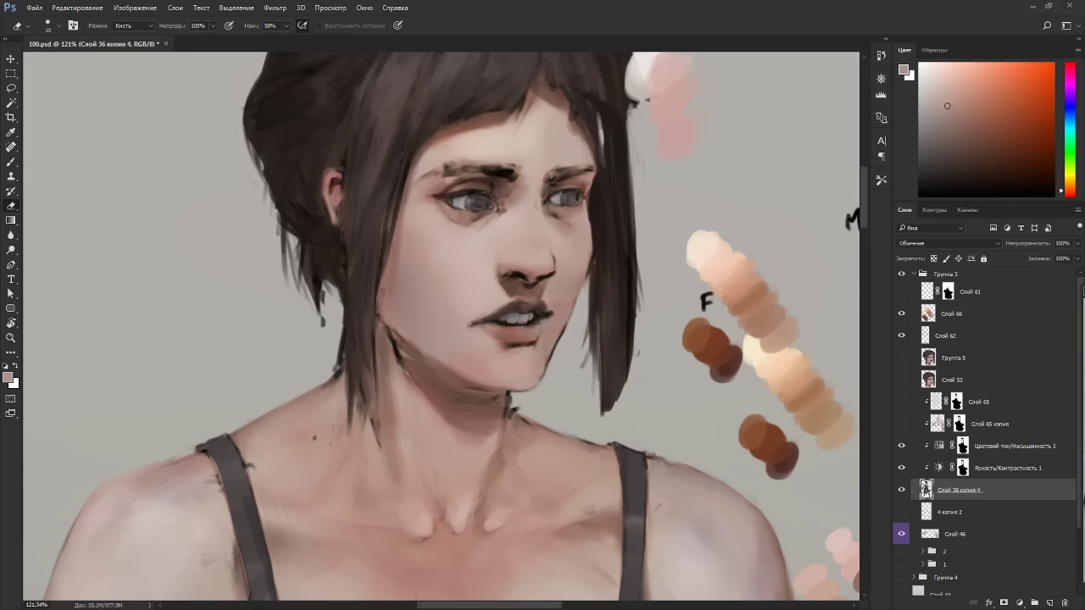
{"action": "mouse_move", "coordinate": [587, 330]}
{"action": "left_mouse_down"}
{"action": "mouse_move", "coordinate": [584, 364]}
{"action": "mouse_move", "coordinate": [561, 354]}
{"action": "left_mouse_up"}
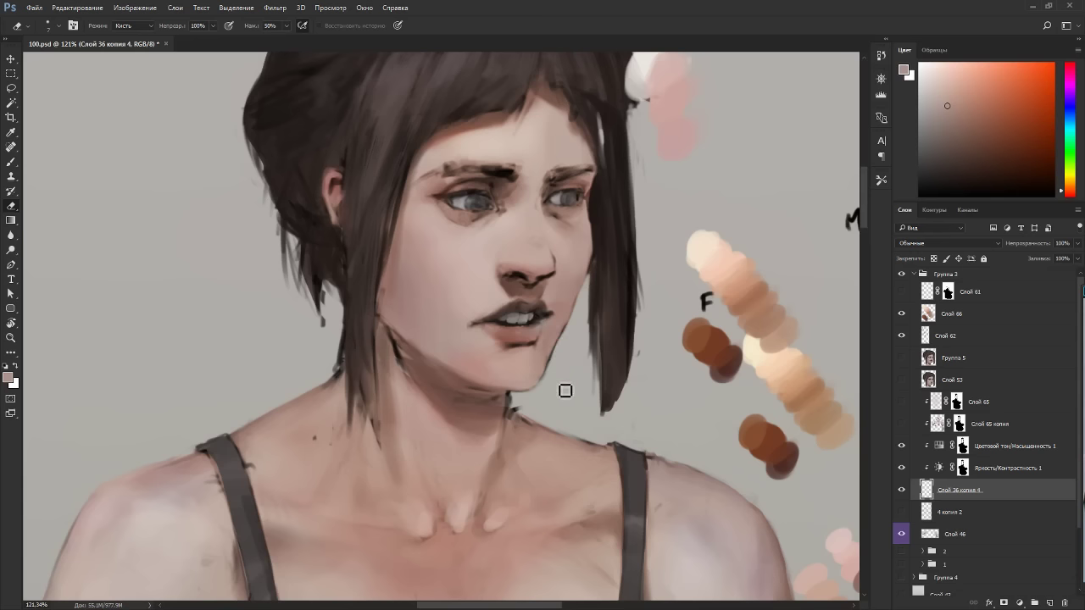
Touch up the far cheek's edge on Слой 36 копия 4 with a much smaller brush and a skin tone sampled below the far eye.
{"action": "key", "text": "b"}
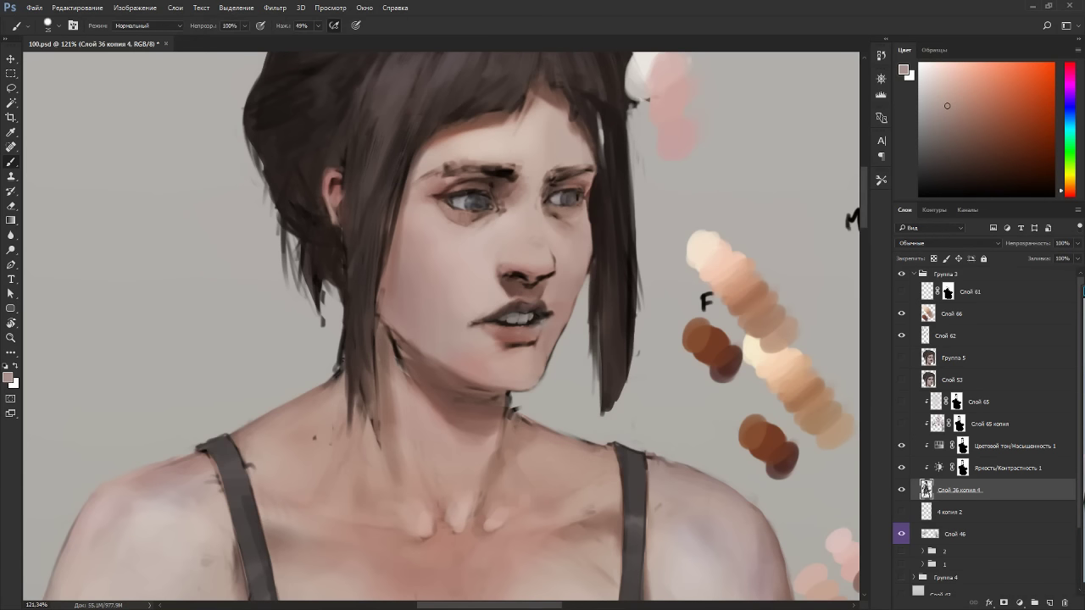
{"action": "key", "text": "bracketleft"}
{"action": "key", "text": "bracketleft"}
{"action": "key", "text": "bracketleft"}
{"action": "key", "text": "bracketleft"}
{"action": "key", "text": "bracketleft"}
{"action": "key", "text": "bracketleft"}
{"action": "key", "text": "bracketleft"}
{"action": "left_click", "coordinate": [585, 208], "text": "alt"}
Show the Слой 65 копия layer again, make it active and enlarge the eraser.
{"action": "left_click", "coordinate": [903, 406]}
{"action": "left_click", "coordinate": [902, 424]}
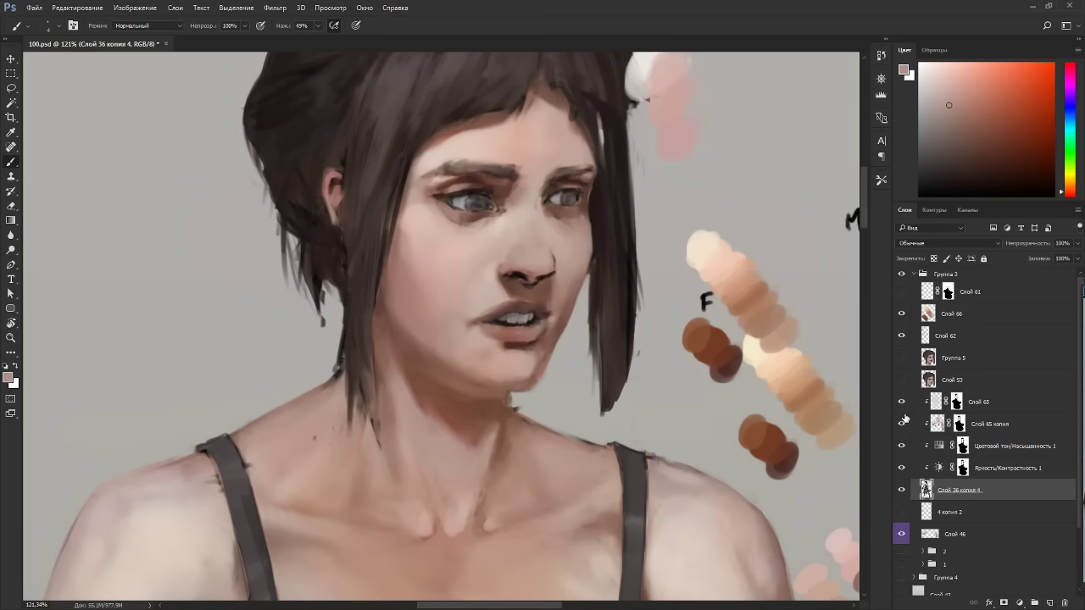
{"action": "left_click", "coordinate": [933, 424]}
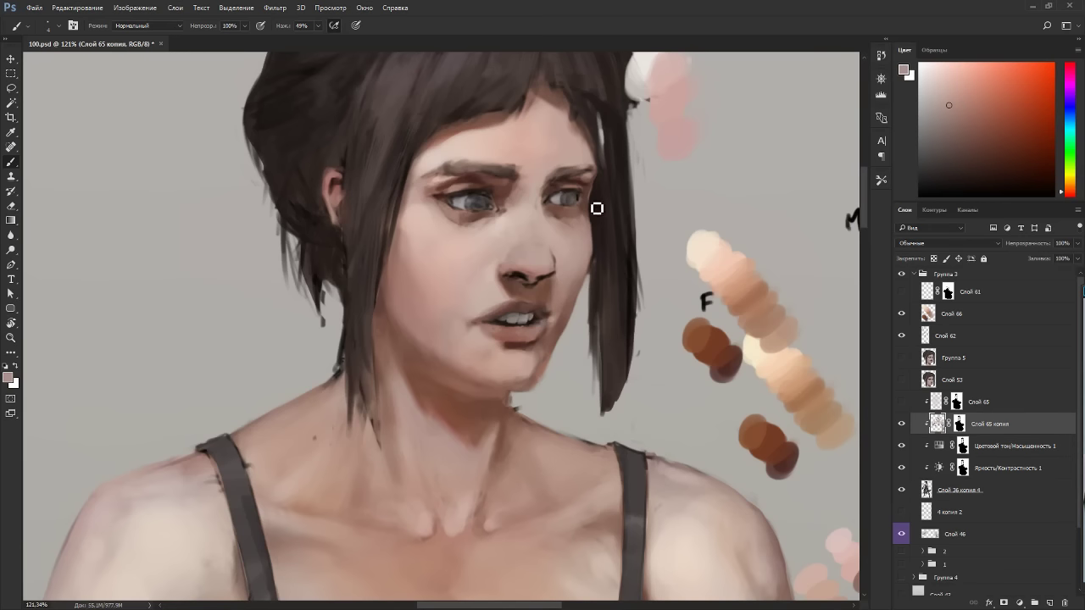
{"action": "key", "text": "e"}
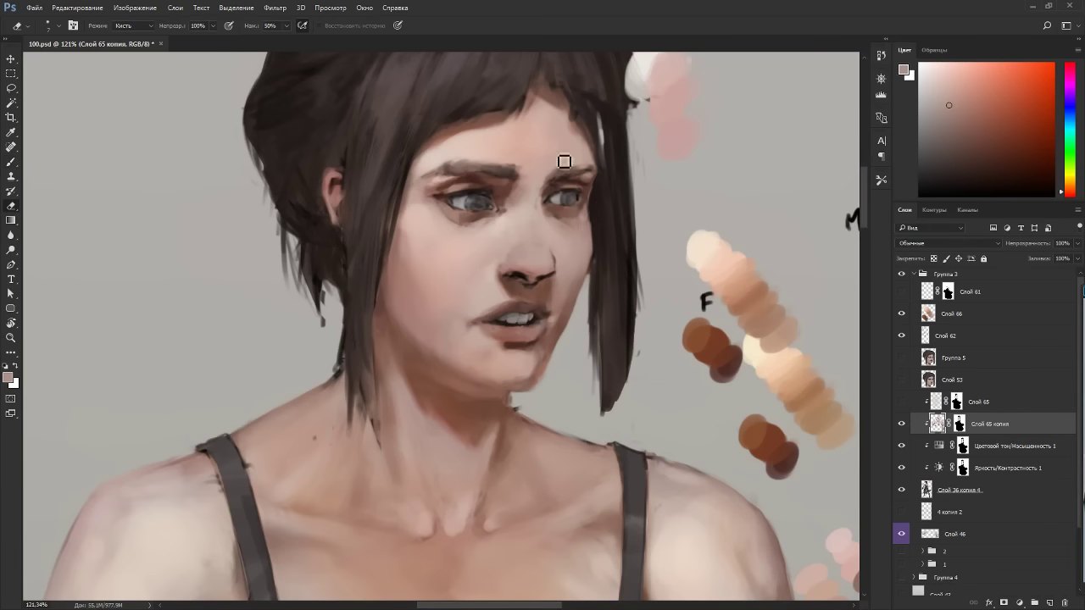
{"action": "key", "text": "bracketright"}
{"action": "key", "text": "bracketright"}
{"action": "key", "text": "bracketright"}
{"action": "key", "text": "bracketright"}
{"action": "key", "text": "bracketright"}
{"action": "key", "text": "bracketright"}
{"action": "key", "text": "bracketright"}
Paint the far cheek's outer edge with a larger brush and the dark reddish brown from the palette swatches.
{"action": "scroll", "coordinate": [638, 333], "scroll_direction": "down", "scroll_amount": 8}
{"action": "key", "text": "r"}
{"action": "left_click_drag", "start_coordinate": [645, 329], "coordinate": [625, 188]}
{"action": "key", "text": "Escape"}
{"action": "scroll", "coordinate": [651, 312], "scroll_direction": "up", "scroll_amount": 7}
{"action": "key", "text": "b"}
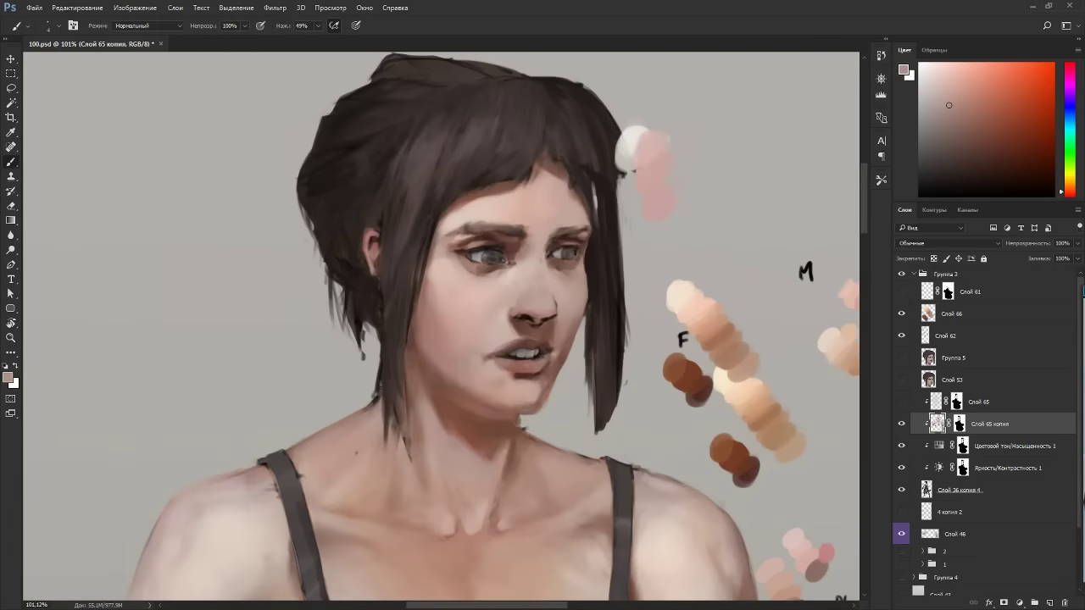
{"action": "left_click", "coordinate": [742, 469], "text": "alt"}
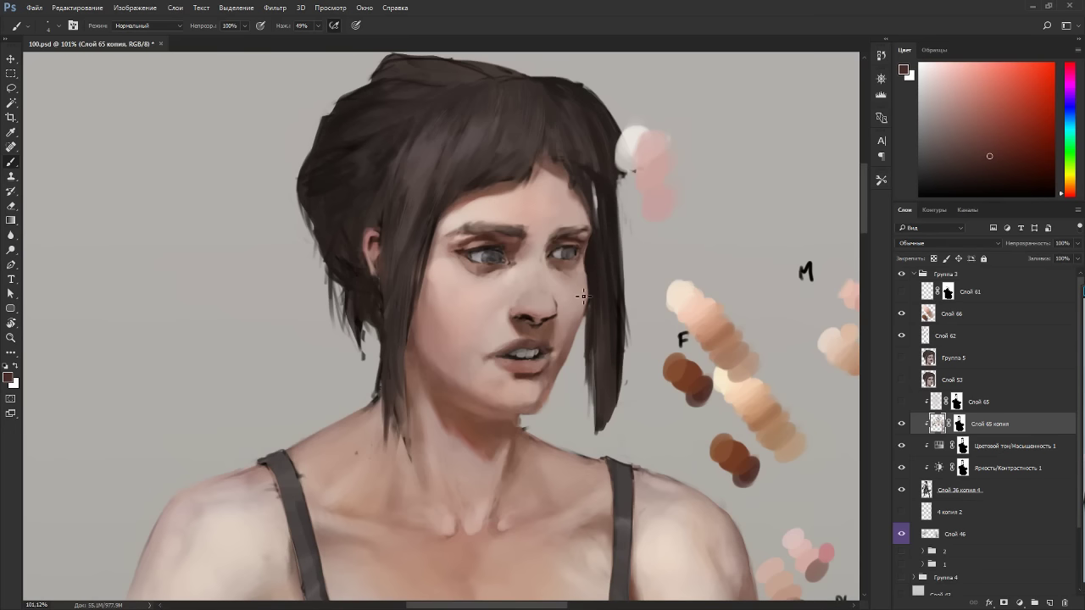
{"action": "key", "text": "]"}
{"action": "left_click_drag", "start_coordinate": [589, 272], "coordinate": [584, 317]}
{"action": "key", "text": "r"}
{"action": "mouse_move", "coordinate": [624, 285]}
{"action": "left_mouse_down"}
{"action": "mouse_move", "coordinate": [526, 212]}
{"action": "mouse_move", "coordinate": [431, 225]}
{"action": "left_mouse_up"}
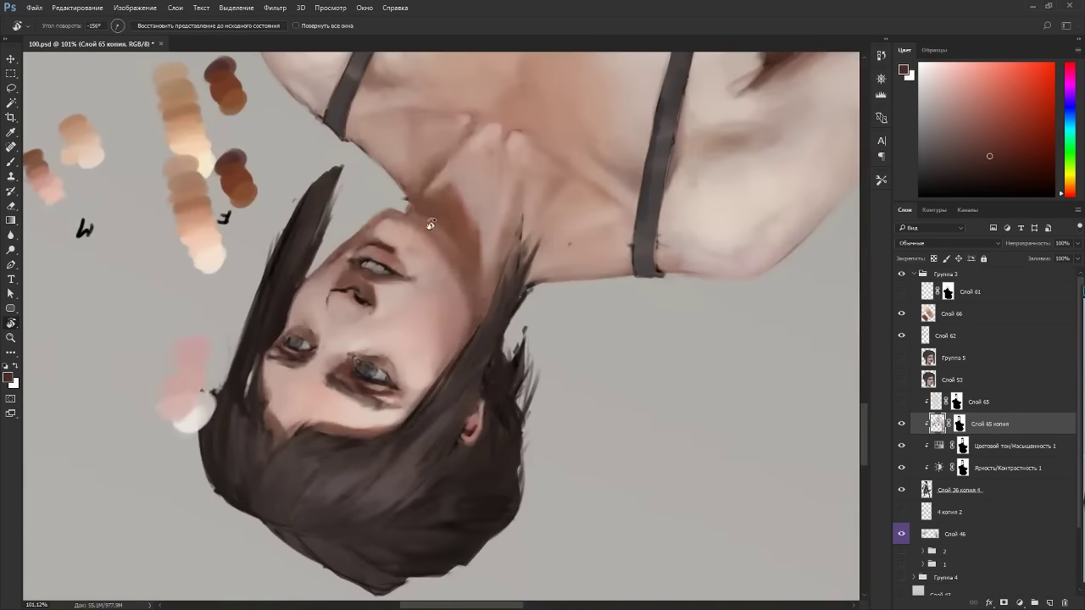
{"action": "key", "text": "Escape"}
{"action": "key", "text": "b"}
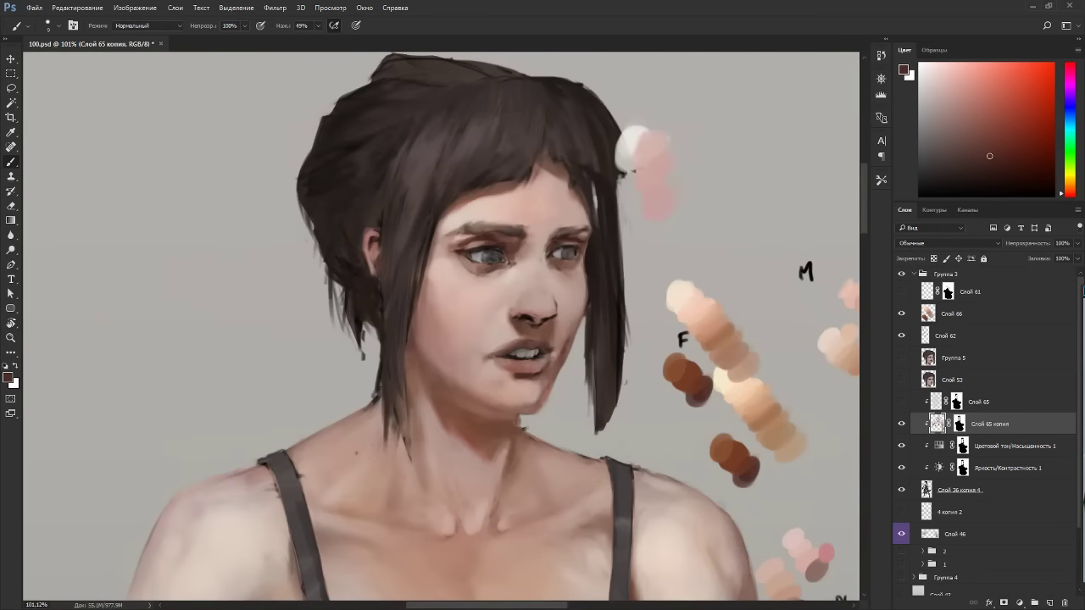
Refine the near eye's iris with grey and dark tones sampled from the eye.
{"action": "key", "text": "r"}
{"action": "left_click_drag", "start_coordinate": [582, 291], "coordinate": [564, 251]}
{"action": "key", "text": "b"}
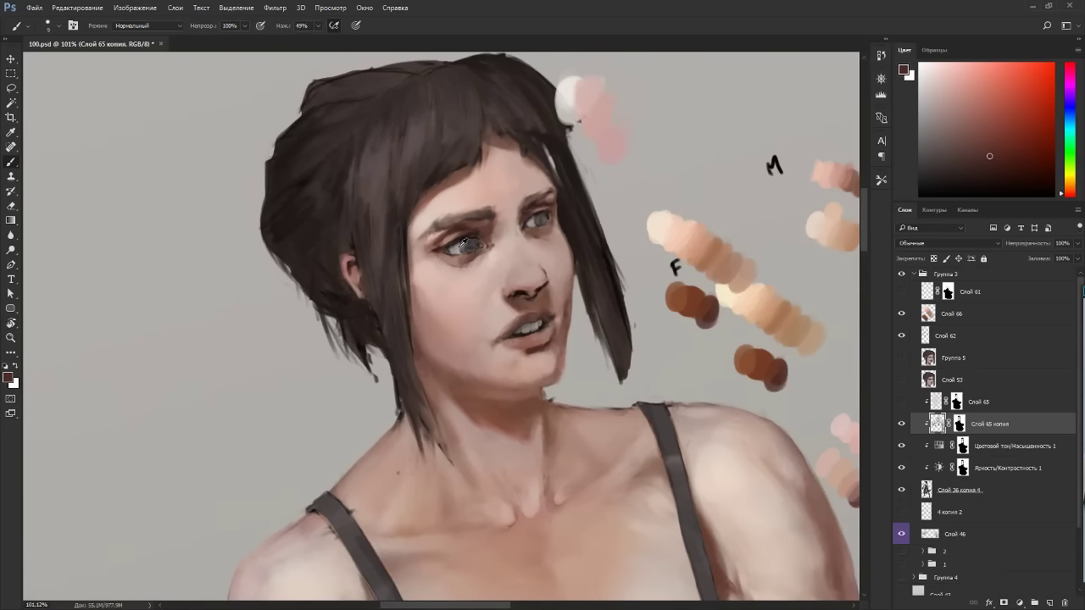
{"action": "left_click", "coordinate": [460, 255], "text": "alt"}
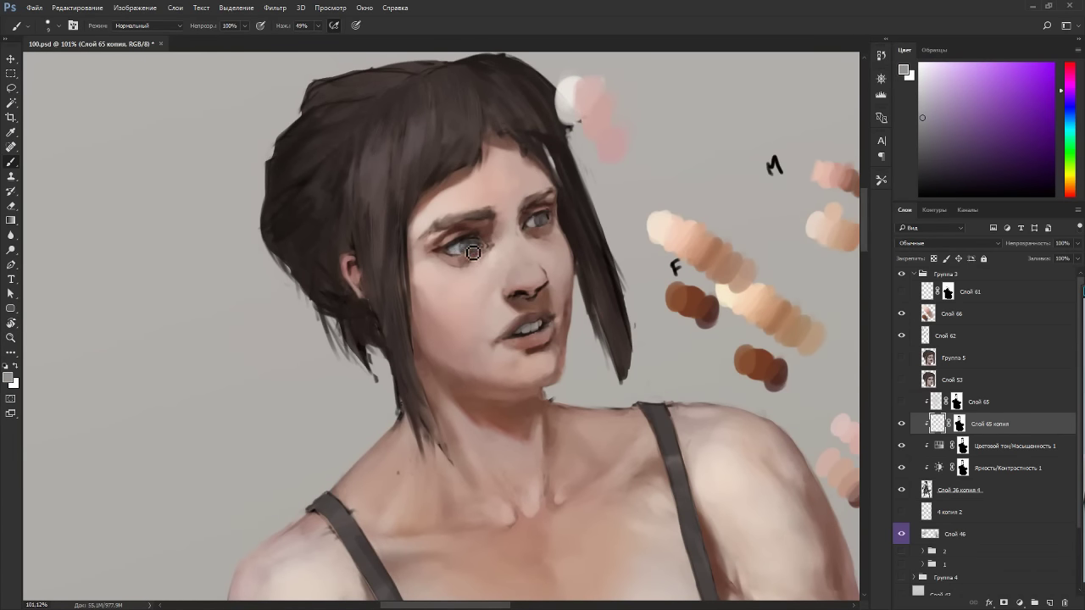
{"action": "left_click", "coordinate": [466, 250], "text": "alt"}
{"action": "key", "text": "Escape"}
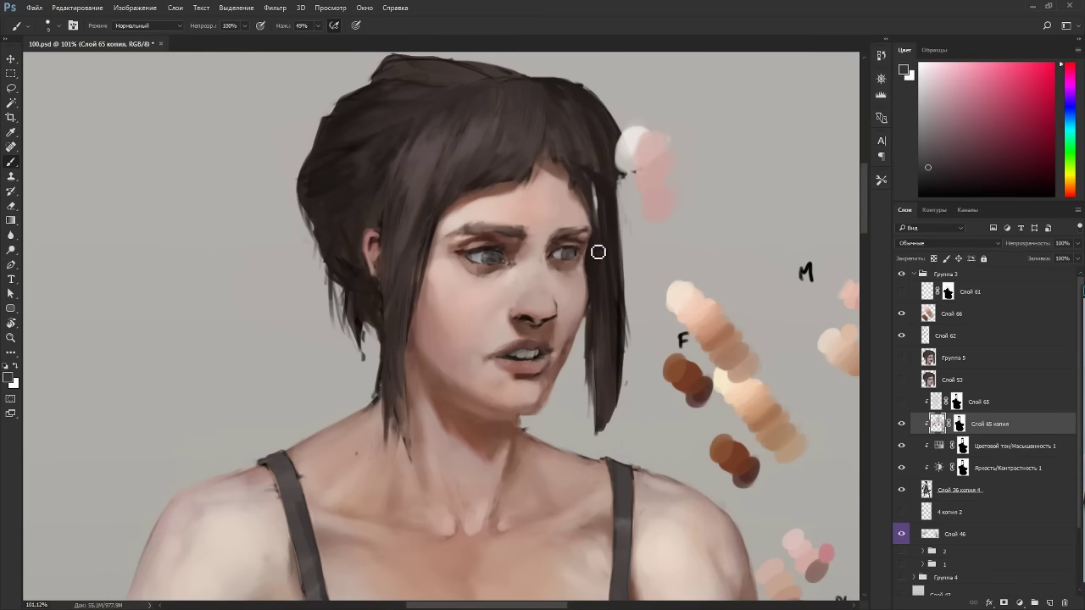
Define the far eye's iris and lower lid with dark strokes and brownish tones sampled around the eye.
{"action": "scroll", "coordinate": [625, 252], "scroll_direction": "up", "scroll_amount": 2}
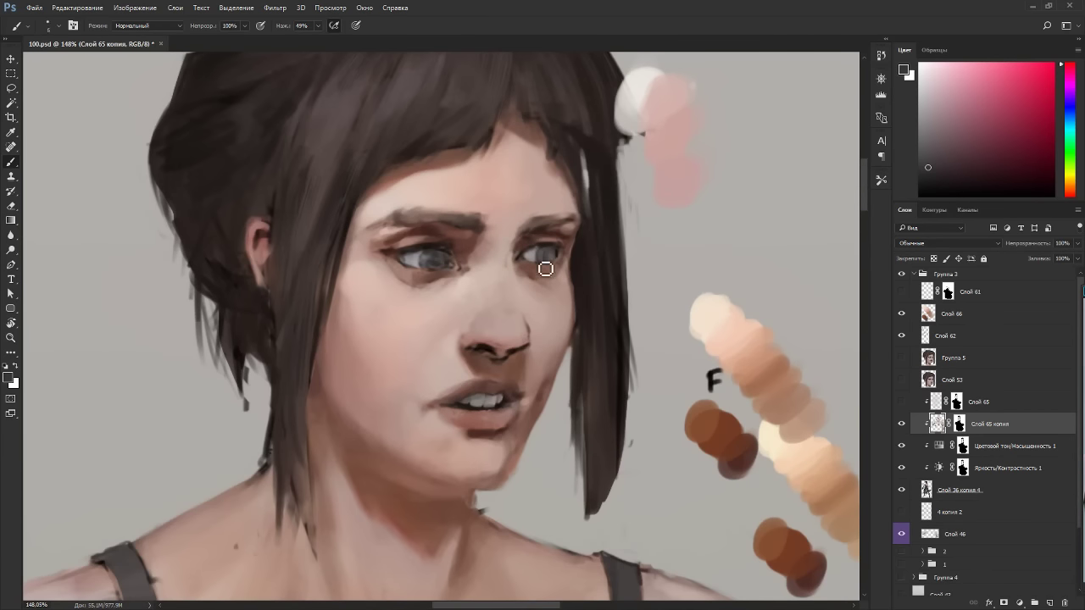
{"action": "key", "text": "]"}
{"action": "left_click_drag", "start_coordinate": [541, 259], "coordinate": [545, 269]}
{"action": "left_click", "coordinate": [551, 255], "text": "alt"}
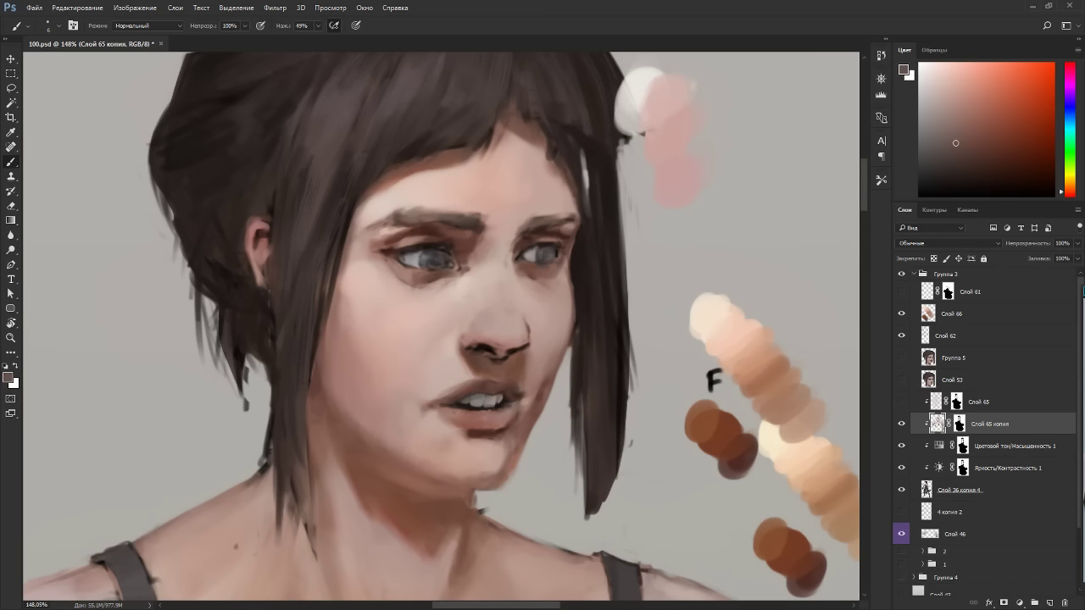
{"action": "left_click", "coordinate": [531, 297], "text": "alt"}
Paint the near eye's inner corner with a more saturated version of the pink palette swatch.
{"action": "left_click", "coordinate": [677, 170], "text": "alt"}
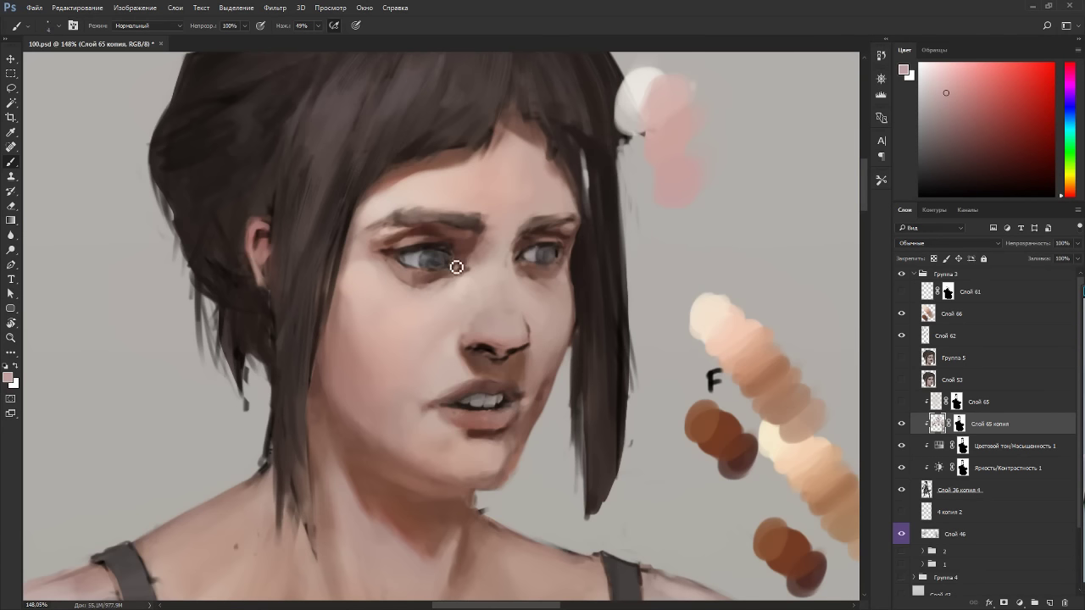
{"action": "left_click", "coordinate": [967, 103]}
{"action": "left_click_drag", "start_coordinate": [461, 269], "coordinate": [458, 276]}
{"action": "key", "text": "r"}
{"action": "left_click_drag", "start_coordinate": [646, 226], "coordinate": [284, 273]}
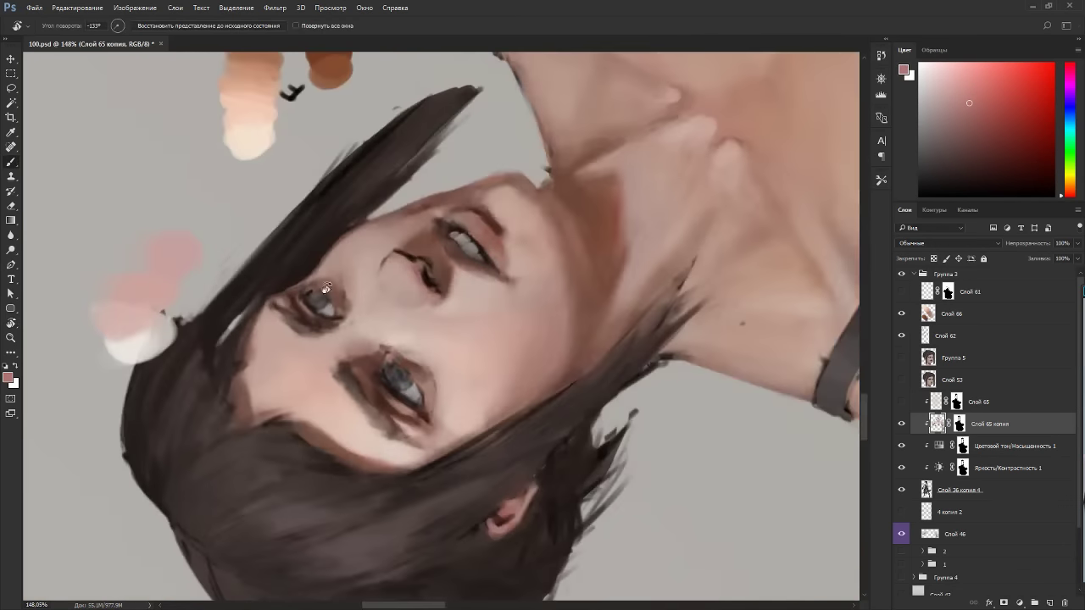
Soften the near eye's inner corner with skin tones sampled around it, and sample a tone from the near cheek.
{"action": "left_click", "coordinate": [405, 348], "text": "alt"}
{"action": "left_click", "coordinate": [420, 362], "text": "alt"}
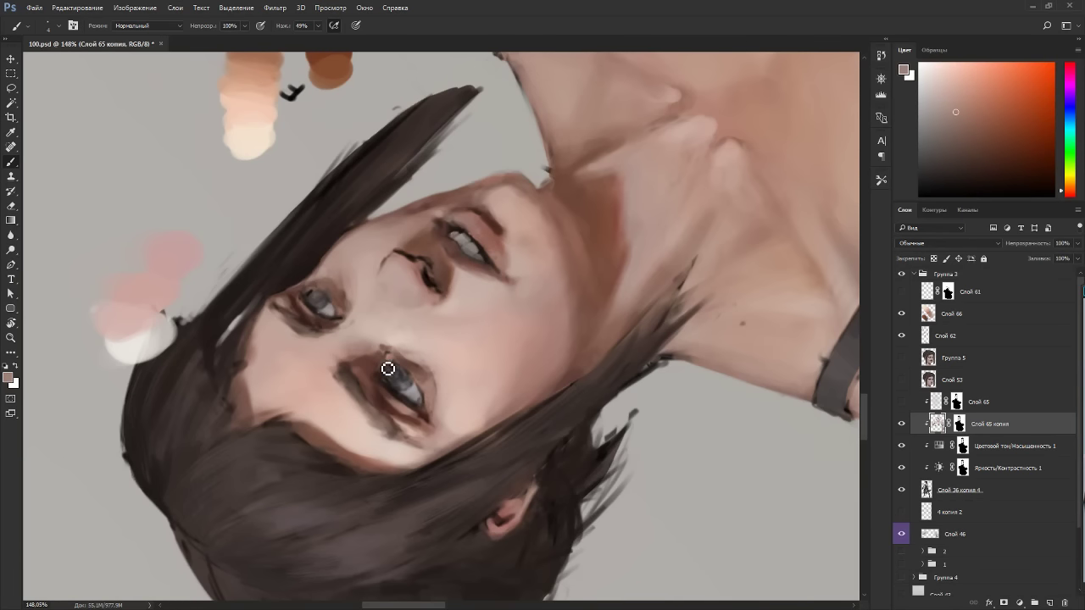
{"action": "key", "text": "Escape"}
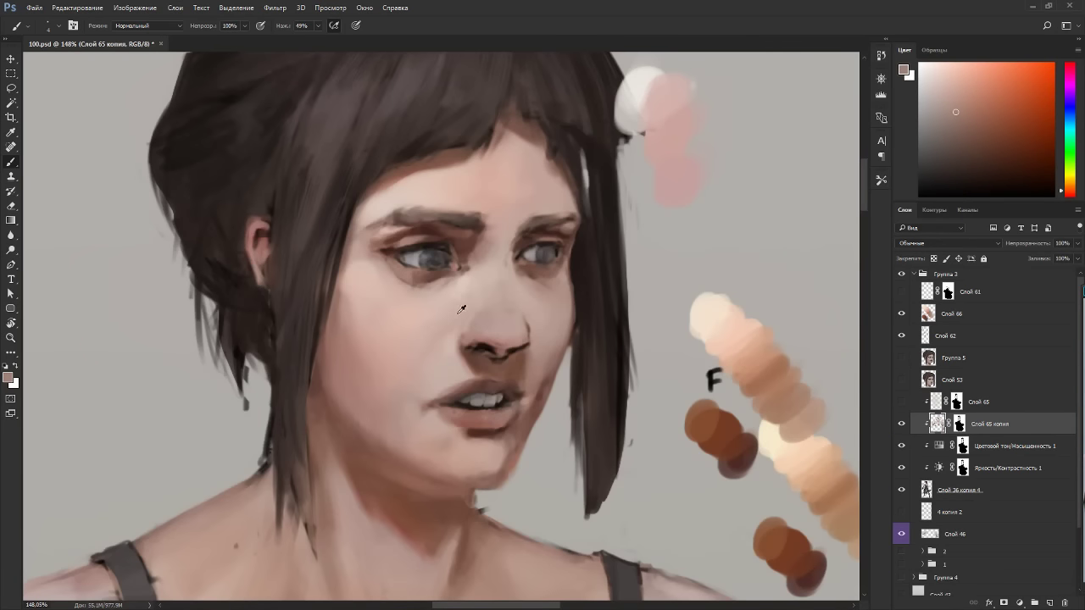
{"action": "left_click", "coordinate": [407, 393], "text": "alt"}
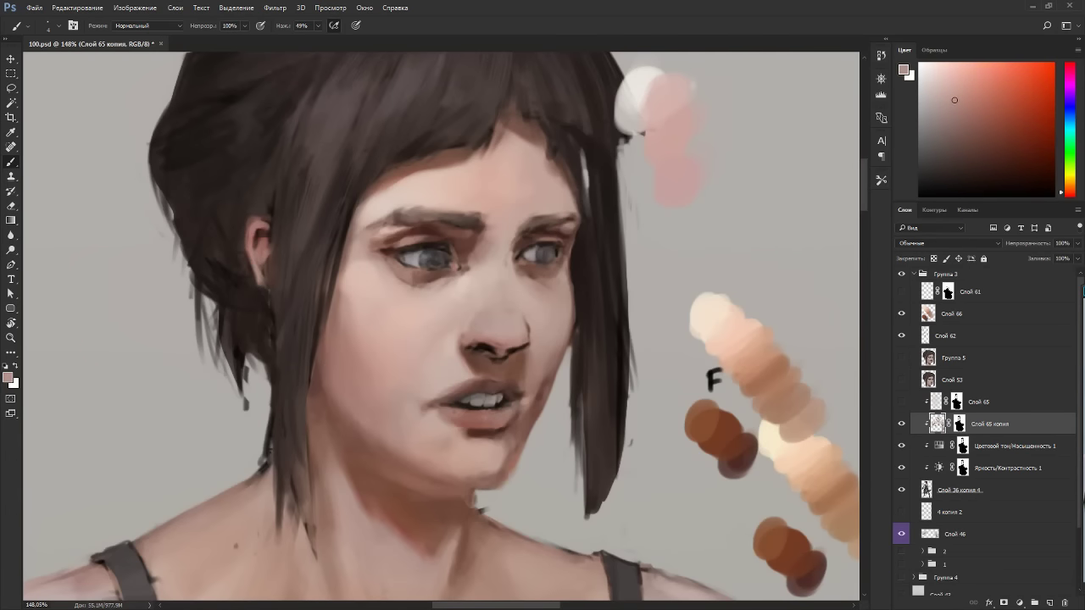
Refine the near eye's inner corner and iris with dark and grey tones sampled from the eye.
{"action": "left_click", "coordinate": [463, 252], "text": "alt"}
{"action": "key", "text": "r"}
{"action": "mouse_move", "coordinate": [520, 291]}
{"action": "left_mouse_down"}
{"action": "mouse_move", "coordinate": [396, 254]}
{"action": "mouse_move", "coordinate": [372, 277]}
{"action": "left_mouse_up"}
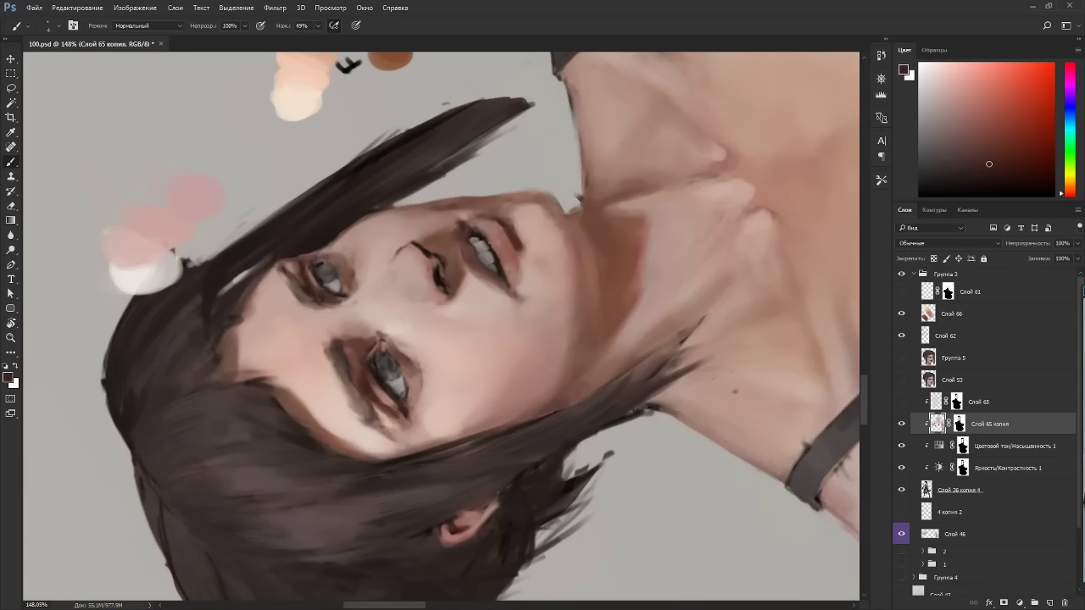
{"action": "left_click", "coordinate": [373, 383], "text": "alt"}
{"action": "left_click", "coordinate": [377, 371], "text": "alt"}
{"action": "key", "text": "Escape"}
Darken the near eye's outer corner and lower lash line with a dark tone sampled from the eye.
{"action": "key", "text": "r"}
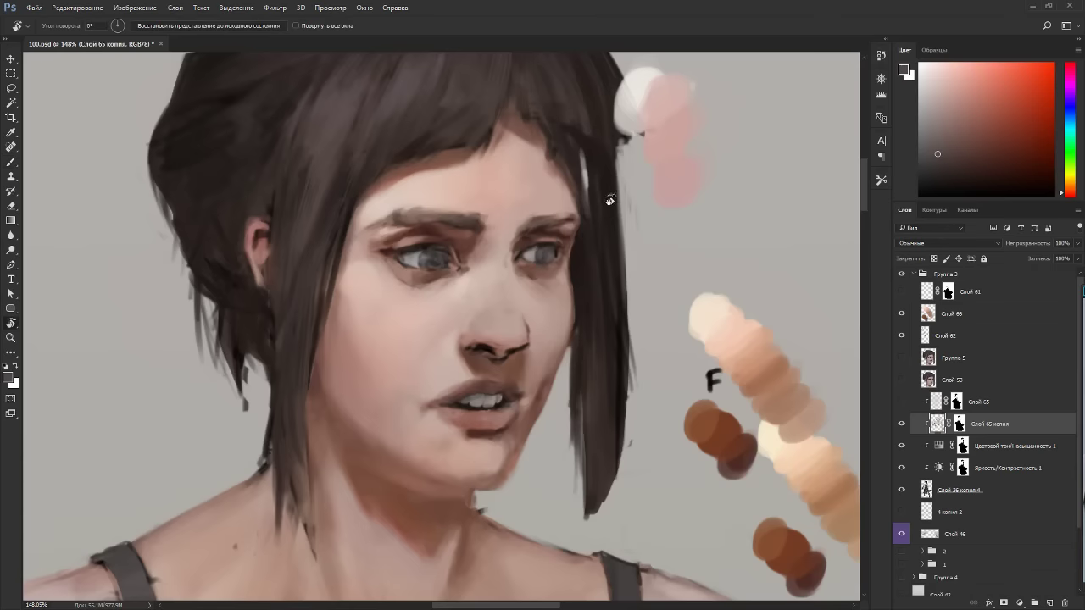
{"action": "left_click_drag", "start_coordinate": [611, 201], "coordinate": [455, 177]}
{"action": "left_click", "coordinate": [447, 217], "text": "alt"}
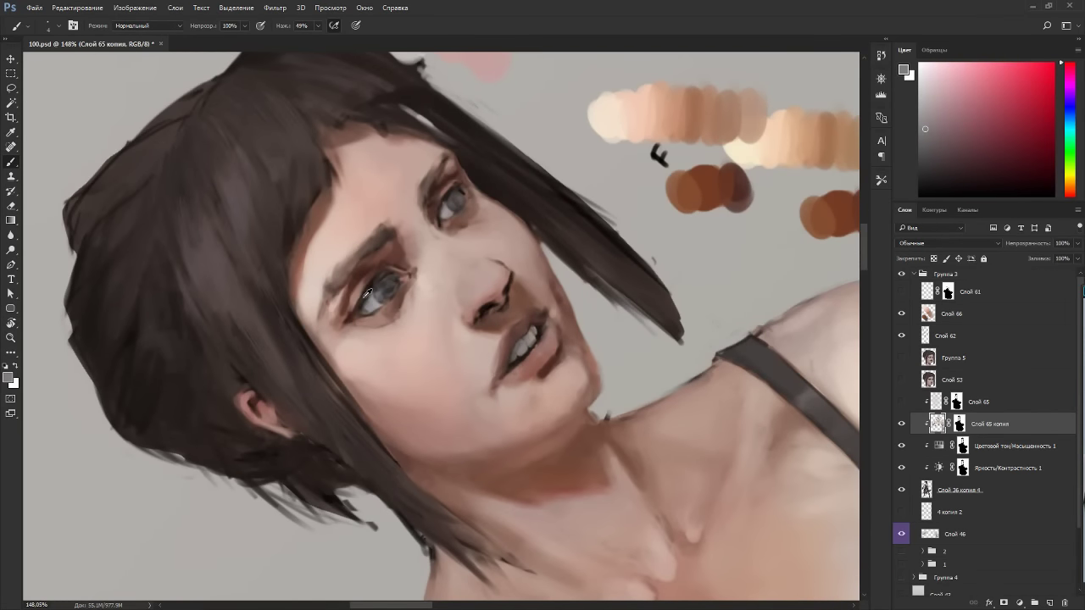
{"action": "left_click", "coordinate": [362, 327], "text": "alt"}
{"action": "left_click_drag", "start_coordinate": [357, 319], "coordinate": [371, 309]}
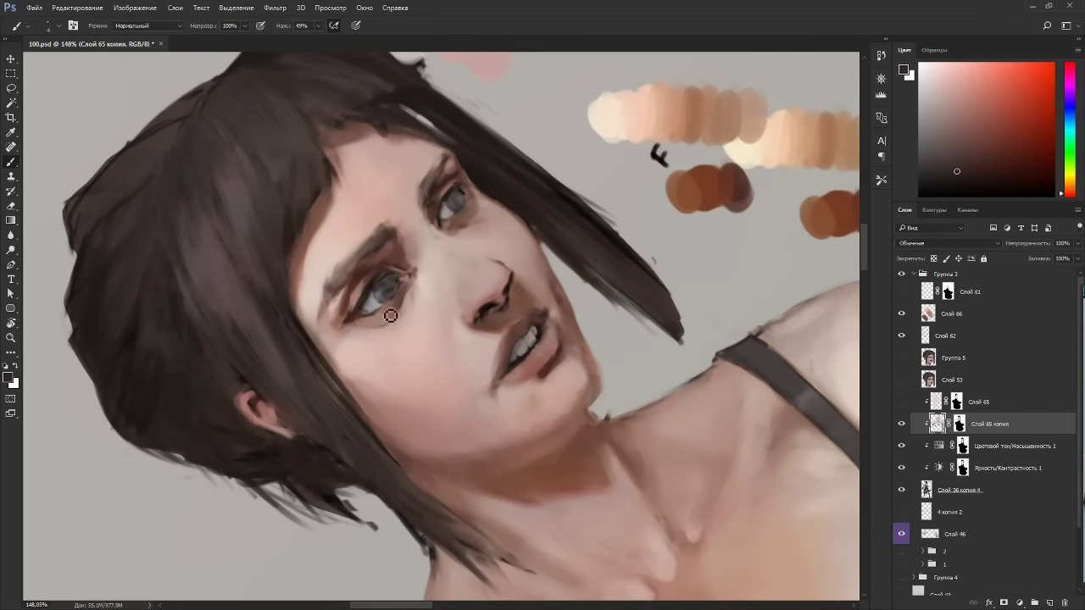
{"action": "key", "text": "Escape"}
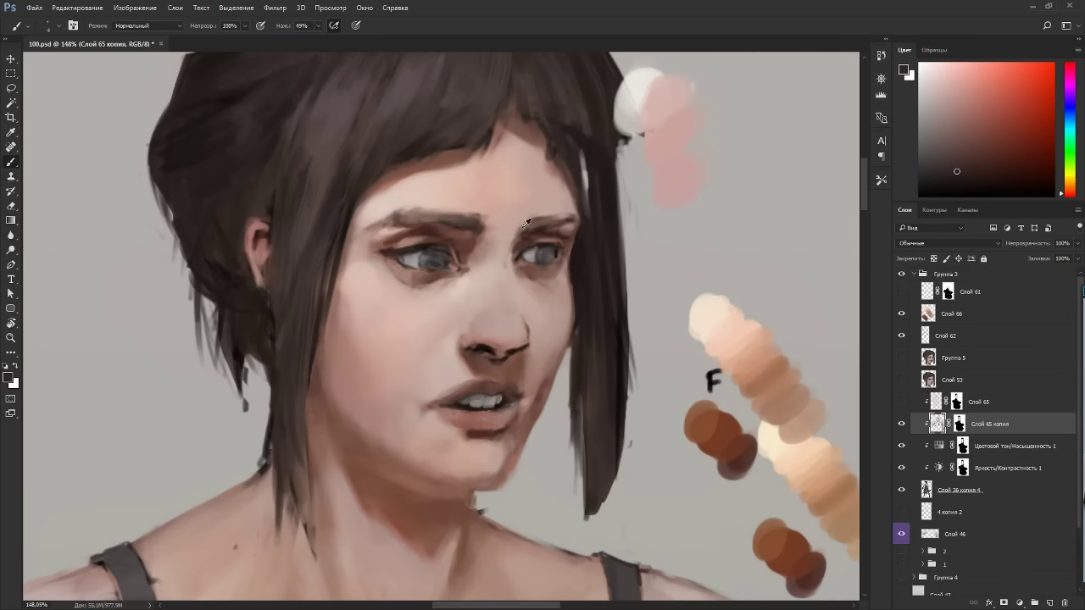
{"action": "scroll", "coordinate": [545, 288], "scroll_direction": "down", "scroll_amount": 7}
{"action": "scroll", "coordinate": [536, 314], "scroll_direction": "up", "scroll_amount": 7}
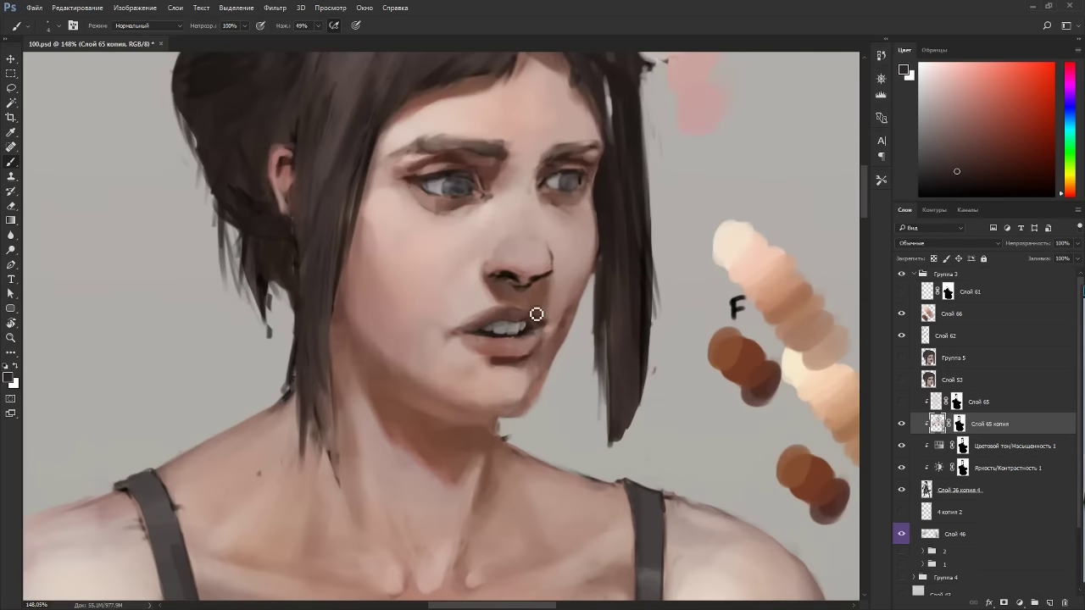
Add a new clipped layer above the face paint layer and set its blend mode to Lighten (Замена светлым).
{"action": "key", "text": "ctrl+shift+n"}
{"action": "key", "text": "Return"}
{"action": "left_click", "coordinate": [947, 243]}
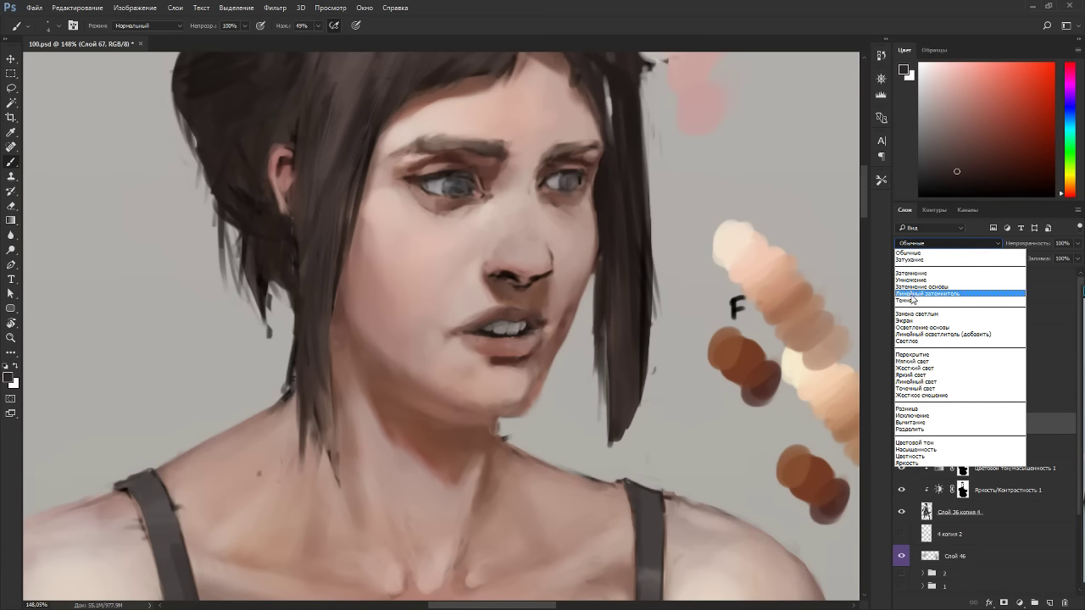
{"action": "left_click", "coordinate": [916, 314]}
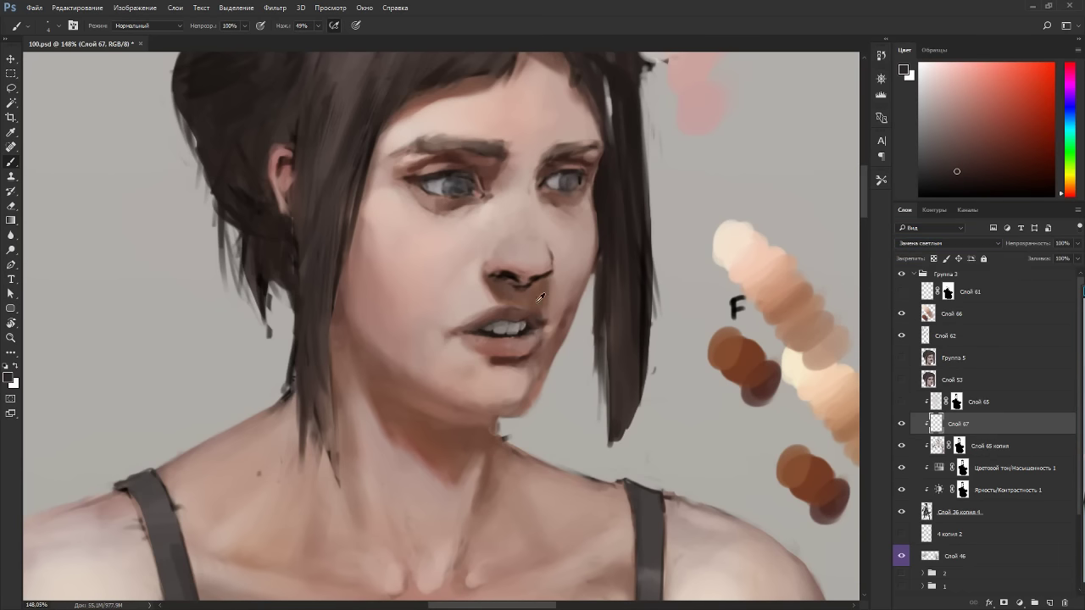
Lighten the darkest shadows of the nostrils with the dark reddish-brown palette swatch.
{"action": "left_click", "coordinate": [759, 391], "text": "alt"}
{"action": "mouse_move", "coordinate": [543, 288]}
{"action": "left_mouse_down"}
{"action": "mouse_move", "coordinate": [504, 278]}
{"action": "mouse_move", "coordinate": [562, 273]}
{"action": "mouse_move", "coordinate": [515, 259]}
{"action": "left_mouse_up"}
{"action": "key", "text": "r"}
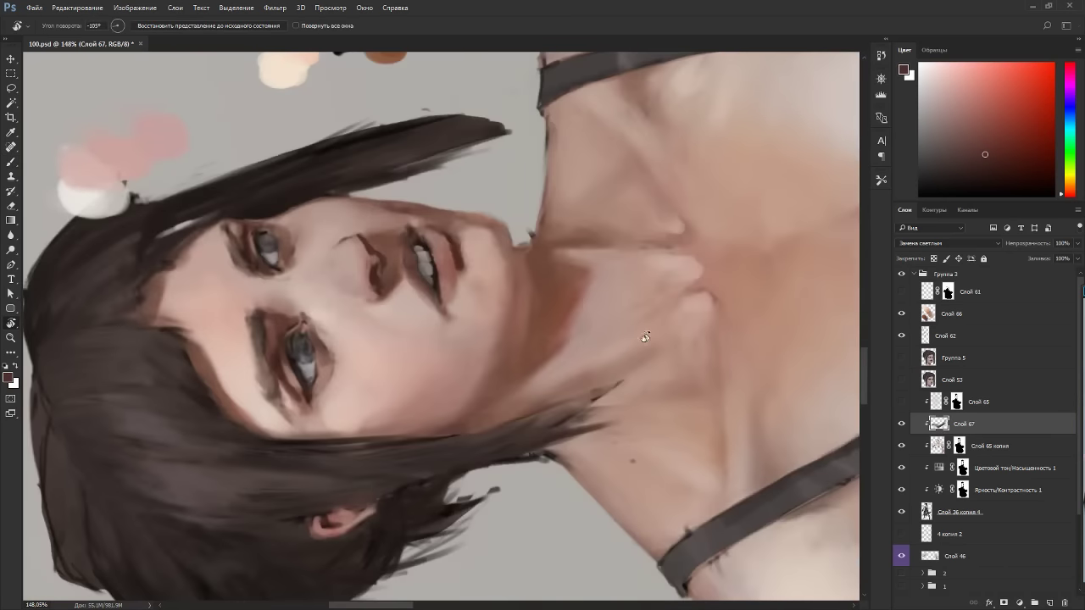
{"action": "key", "text": "Escape"}
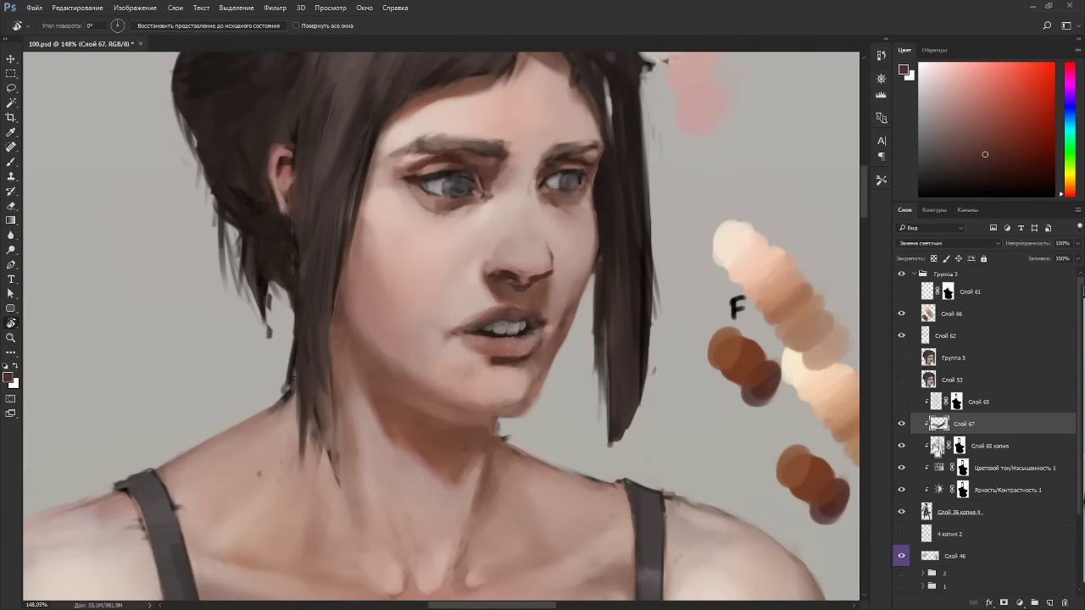
Add another clipped layer in Normal mode, copy the face paint layer's mask onto it, and make its pixels active for painting.
{"action": "key", "text": "ctrl+shift+n"}
{"action": "key", "text": "Return"}
{"action": "left_click_drag", "start_coordinate": [959, 469], "coordinate": [962, 434]}
{"action": "key", "text": "z"}
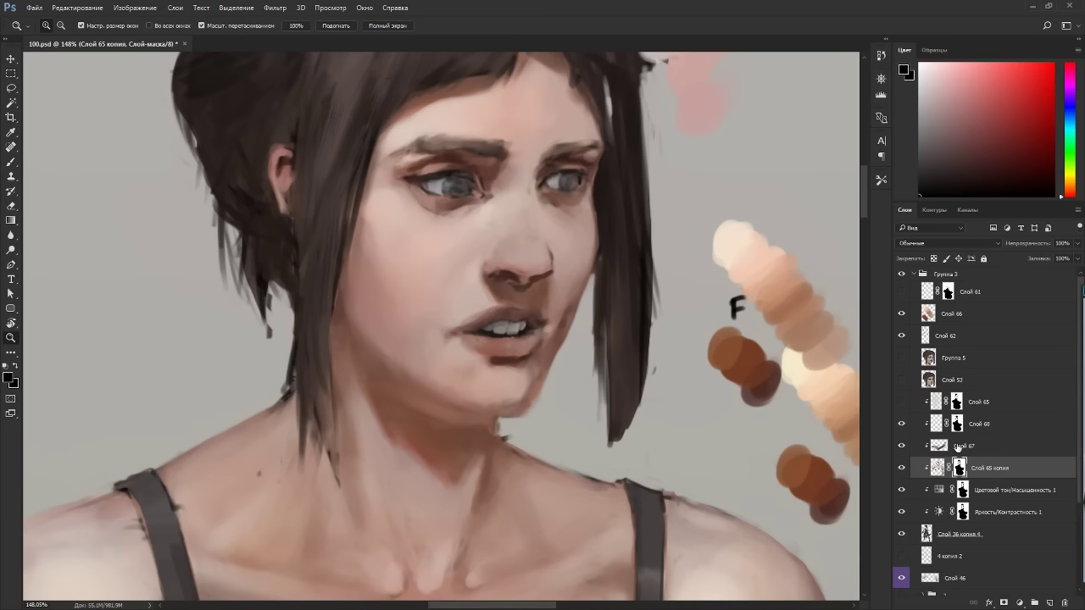
{"action": "left_click", "coordinate": [960, 428]}
{"action": "left_click", "coordinate": [935, 428]}
{"action": "key", "text": "b"}
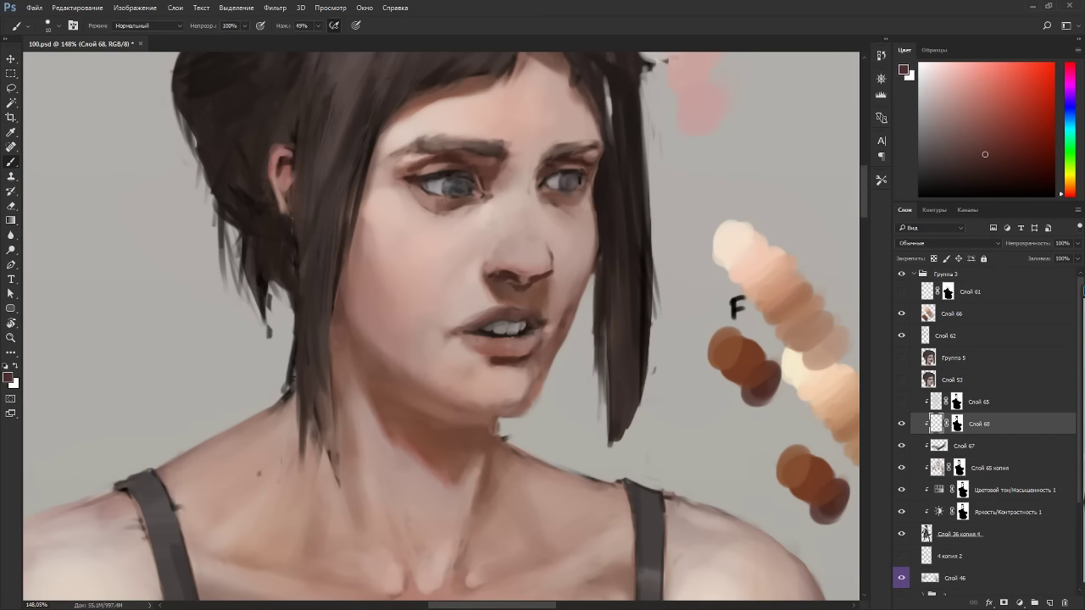
Repaint the underside of the nose using a smaller brush and dark reddish tones sampled from its shadow.
{"action": "left_click", "coordinate": [533, 270], "text": "alt"}
{"action": "key", "text": "["}
{"action": "key", "text": "["}
{"action": "key", "text": "["}
{"action": "mouse_move", "coordinate": [536, 281]}
{"action": "left_mouse_down"}
{"action": "mouse_move", "coordinate": [549, 276]}
{"action": "mouse_move", "coordinate": [513, 223]}
{"action": "mouse_move", "coordinate": [374, 223]}
{"action": "mouse_move", "coordinate": [399, 250]}
{"action": "left_mouse_up"}
{"action": "key", "text": "r"}
{"action": "left_click", "coordinate": [395, 246], "text": "alt"}
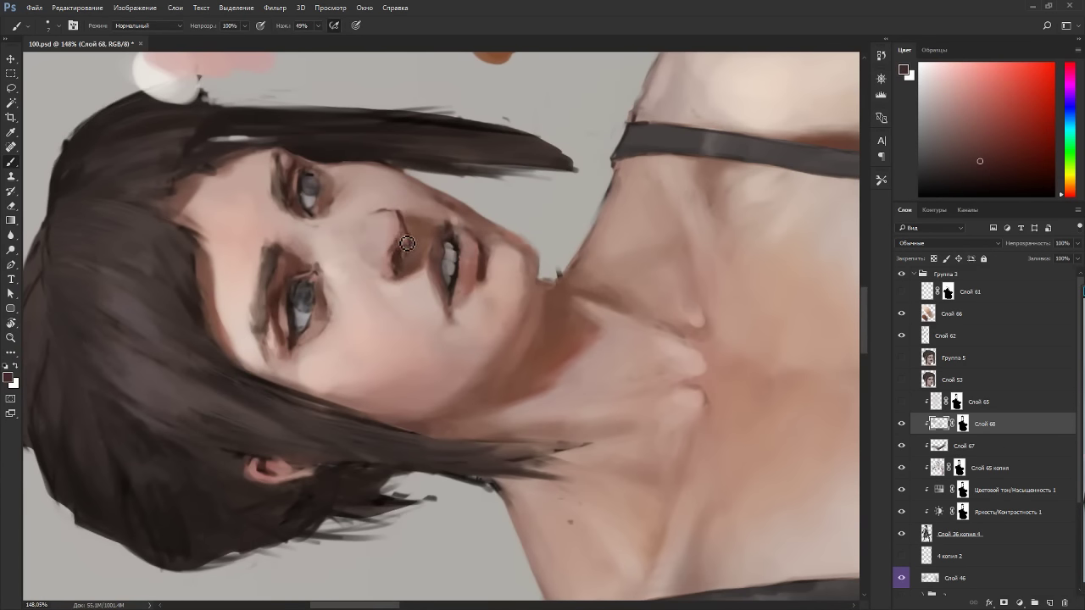
{"action": "key", "text": "Escape"}
Paint the shadow beneath the nose with sampled reddish tones and the warm brown palette swatch.
{"action": "left_click", "coordinate": [524, 268], "text": "alt"}
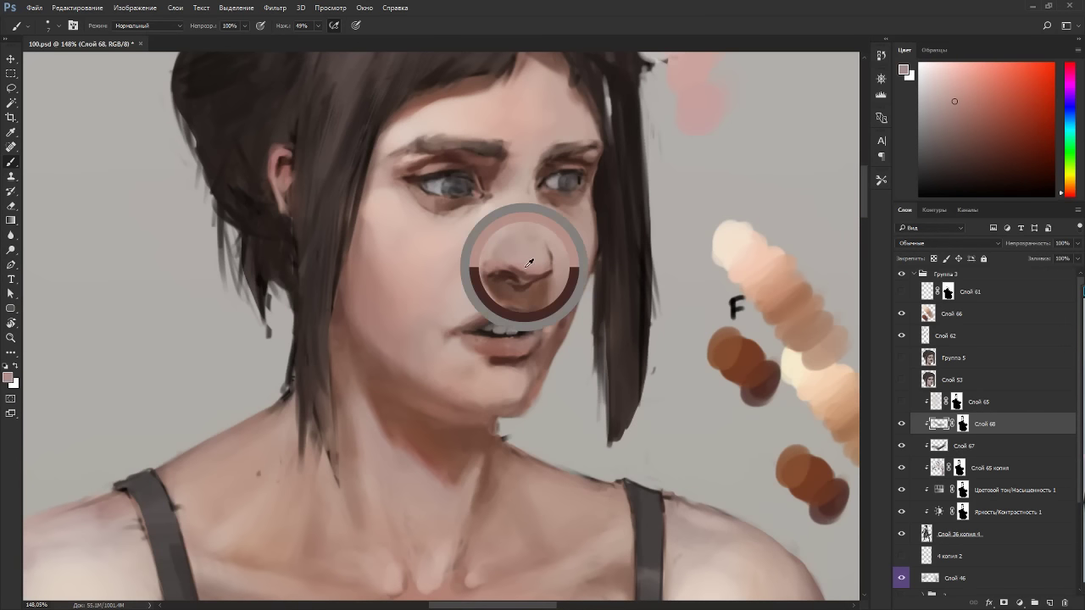
{"action": "left_click", "coordinate": [531, 279], "text": "alt"}
{"action": "left_click_drag", "start_coordinate": [525, 284], "coordinate": [527, 289]}
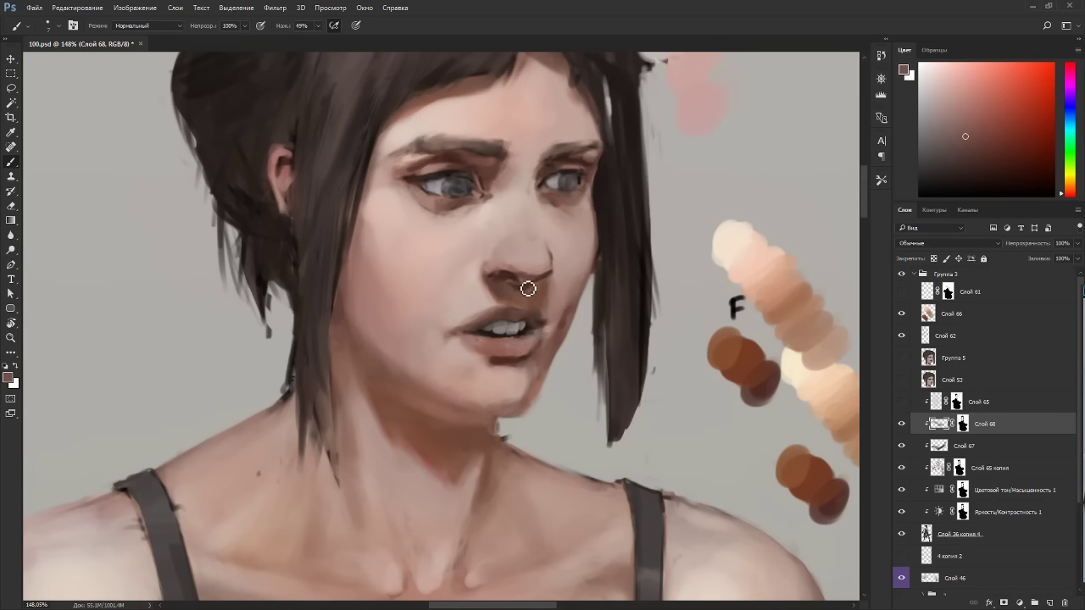
{"action": "left_click", "coordinate": [733, 347], "text": "alt"}
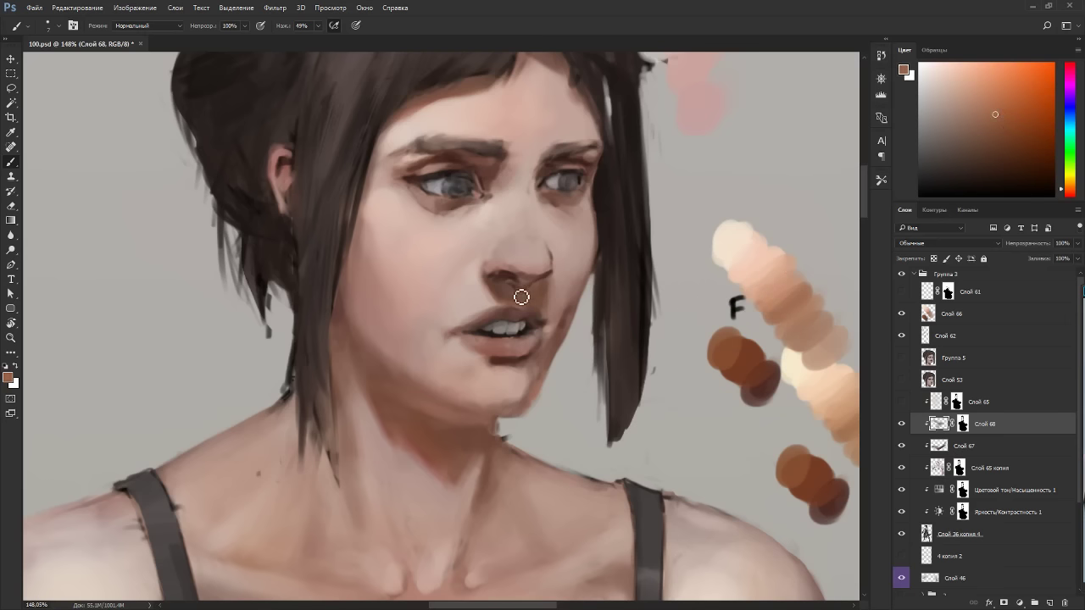
{"action": "left_click_drag", "start_coordinate": [525, 285], "coordinate": [424, 230]}
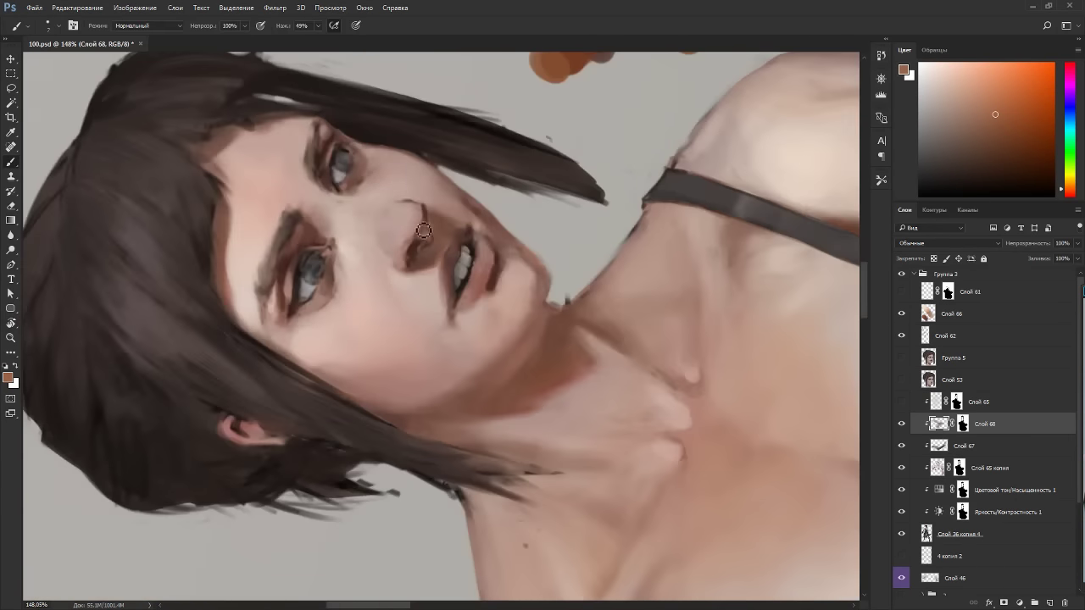
Reshape the nostril shadows with muted and dark reddish tones sampled around them.
{"action": "left_click", "coordinate": [424, 238], "text": "alt"}
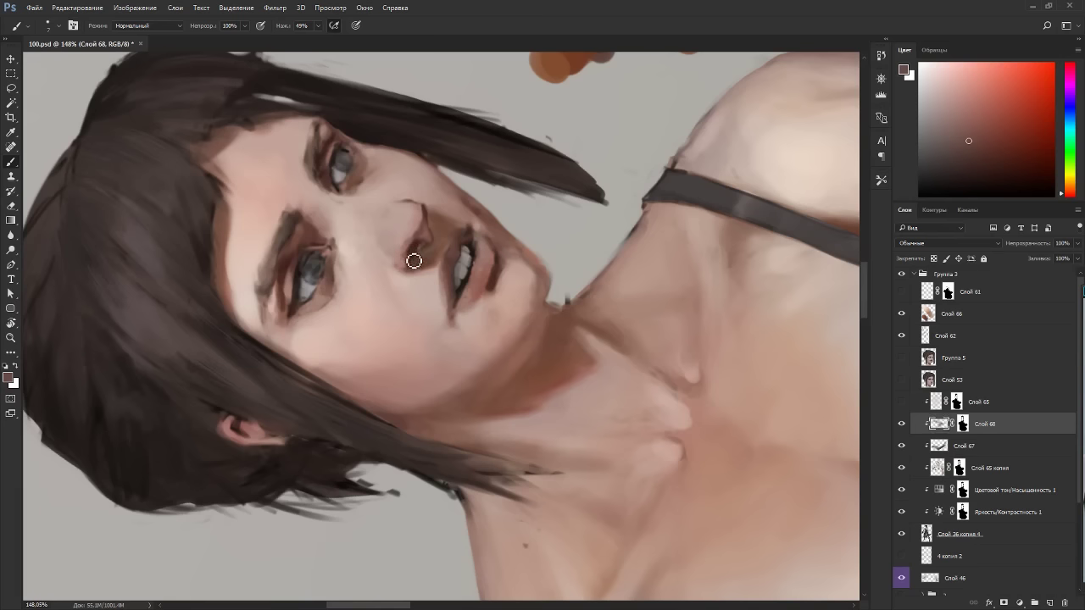
{"action": "left_click", "coordinate": [411, 247], "text": "alt"}
{"action": "left_click_drag", "start_coordinate": [408, 259], "coordinate": [402, 269]}
{"action": "key", "text": "r"}
{"action": "key", "text": "Escape"}
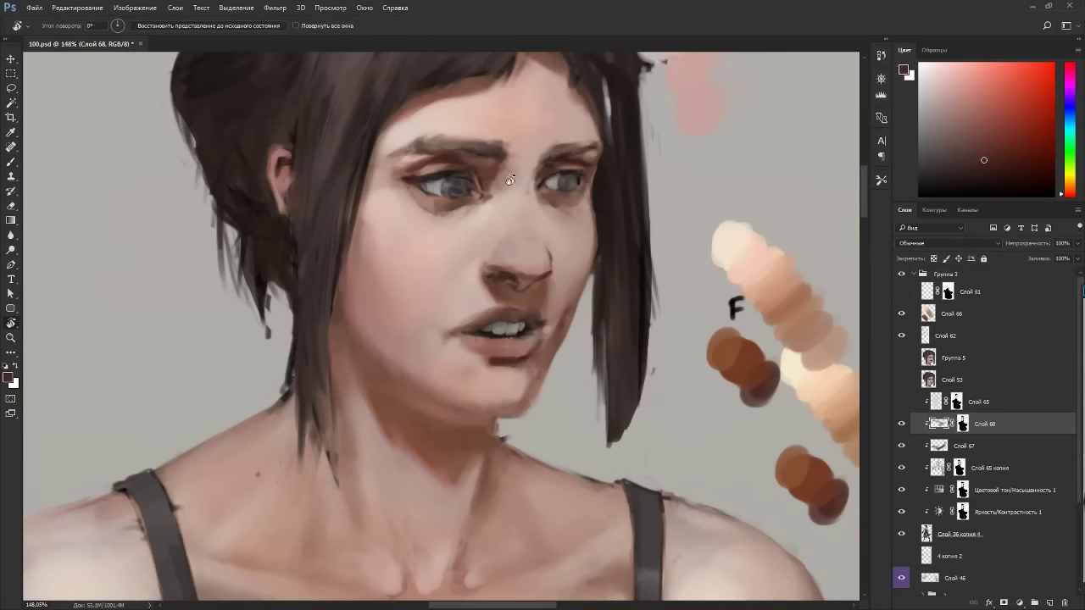
Soften the nose tip and near nostril's upper edge with light pinkish skin tones sampled from the nose.
{"action": "left_click_drag", "start_coordinate": [511, 179], "coordinate": [507, 347]}
{"action": "key", "text": "b"}
{"action": "left_click", "coordinate": [519, 376], "text": "alt"}
{"action": "key", "text": "Escape"}
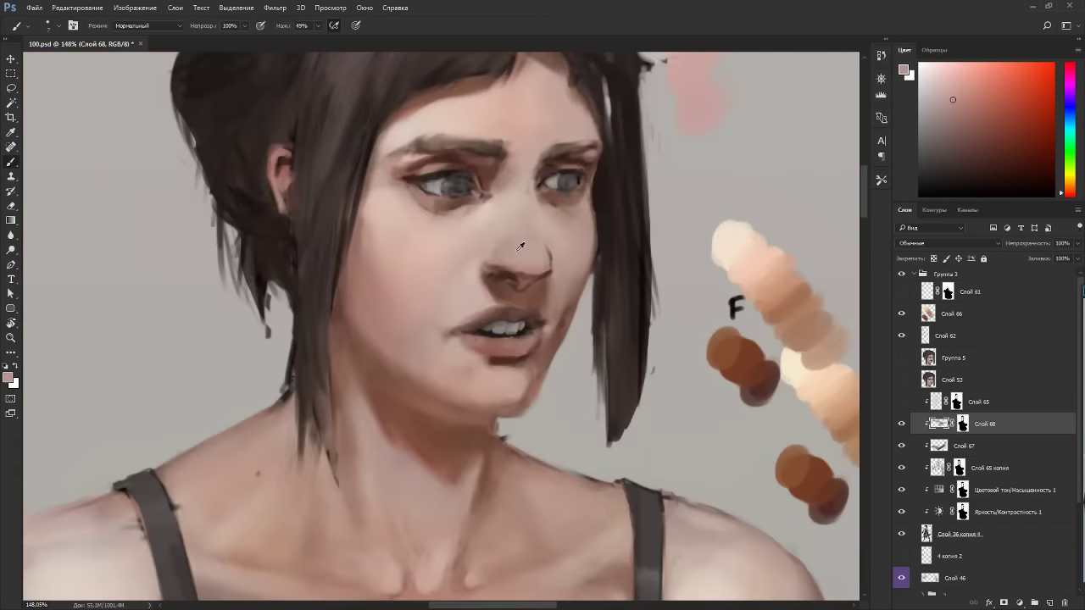
{"action": "left_click", "coordinate": [524, 268], "text": "alt"}
{"action": "left_click_drag", "start_coordinate": [515, 274], "coordinate": [347, 208]}
{"action": "key", "text": "r"}
{"action": "key", "text": "b"}
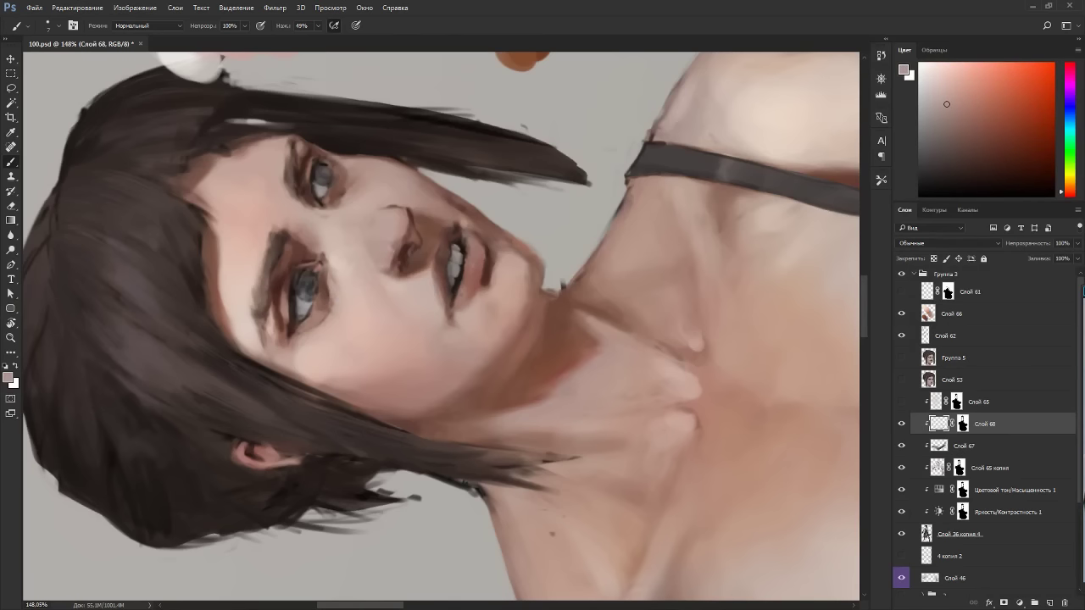
{"action": "left_click_drag", "start_coordinate": [396, 274], "coordinate": [396, 262]}
{"action": "key", "text": "Escape"}
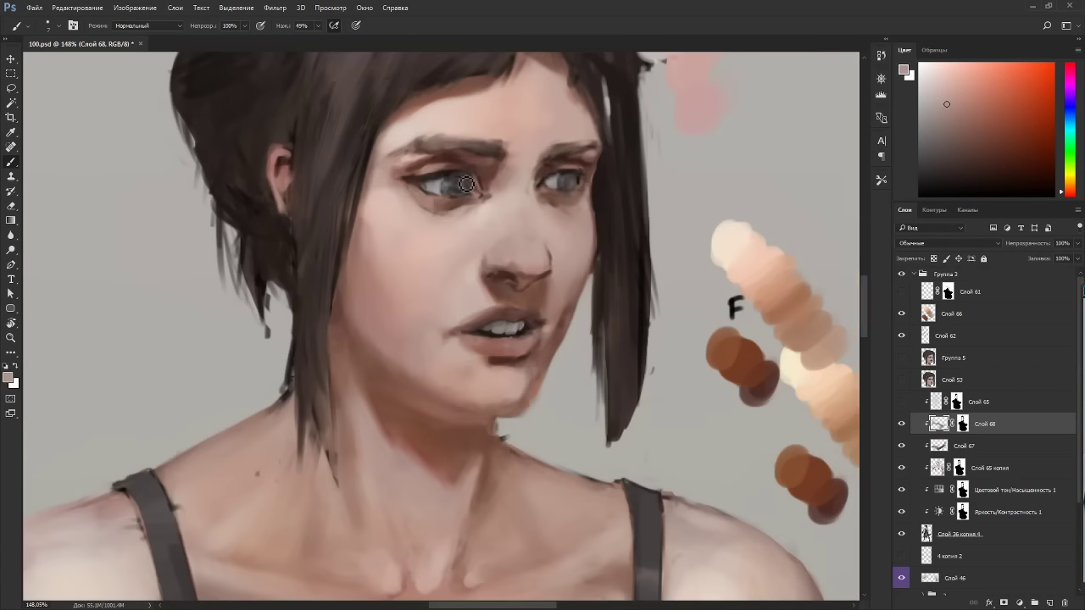
Deepen the nostril shadow with a dark reddish tone, and choose a lighter red-brown for the next strokes.
{"action": "left_click", "coordinate": [506, 276], "text": "alt"}
{"action": "left_click", "coordinate": [995, 172]}
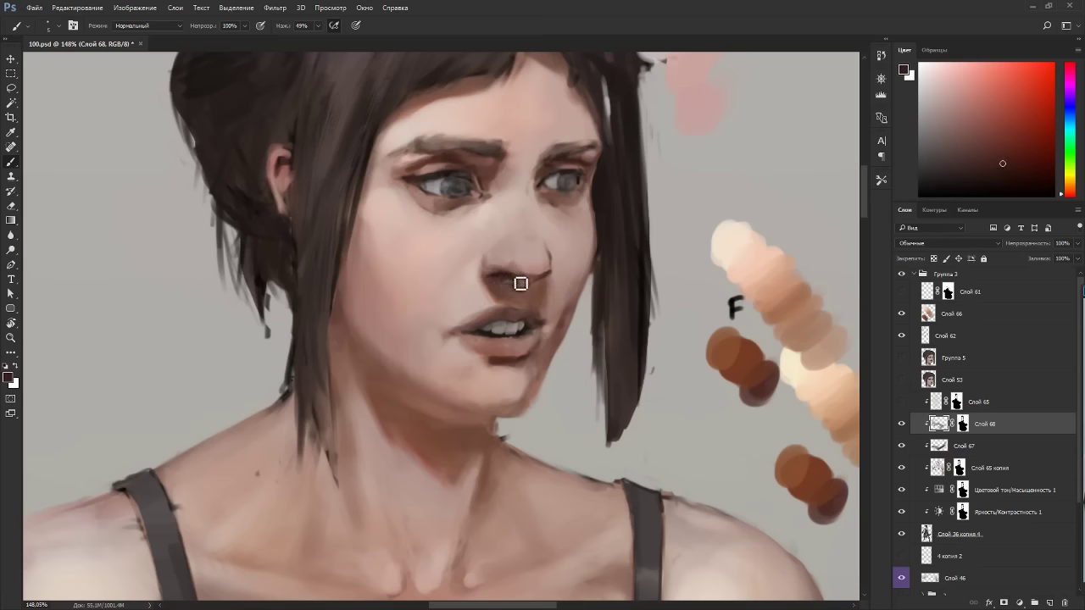
{"action": "key", "text": "r"}
{"action": "left_click_drag", "start_coordinate": [567, 278], "coordinate": [505, 208]}
{"action": "left_click_drag", "start_coordinate": [1002, 152], "coordinate": [991, 140]}
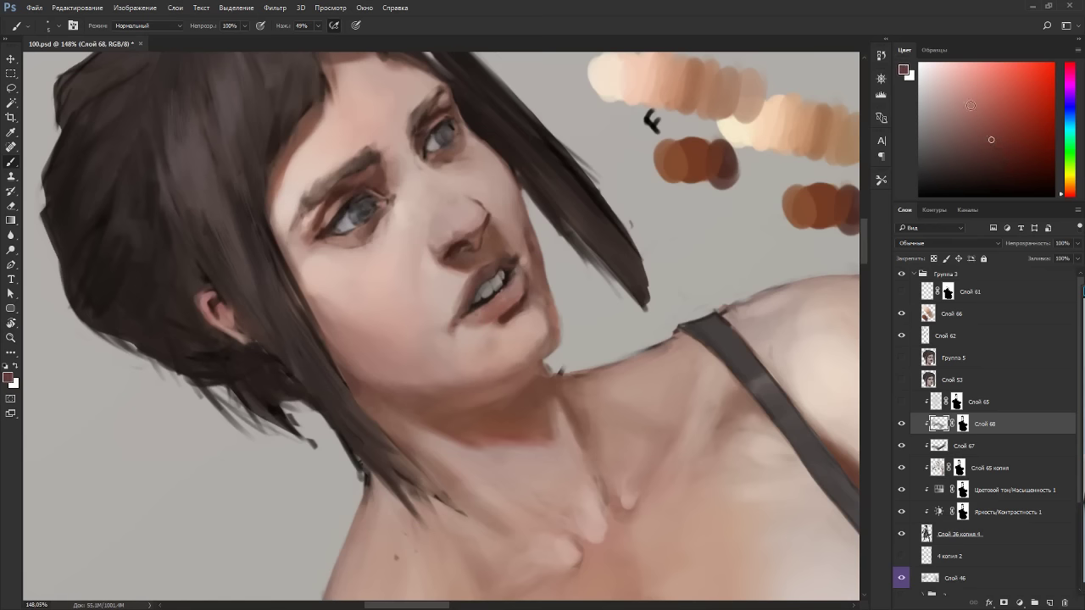
Define the near nostril's wing with mid and dark reddish tones sampled around the nose.
{"action": "left_click", "coordinate": [451, 253], "text": "alt"}
{"action": "key", "text": "r"}
{"action": "left_click_drag", "start_coordinate": [597, 244], "coordinate": [556, 296]}
{"action": "key", "text": "b"}
{"action": "left_click", "coordinate": [514, 306], "text": "alt"}
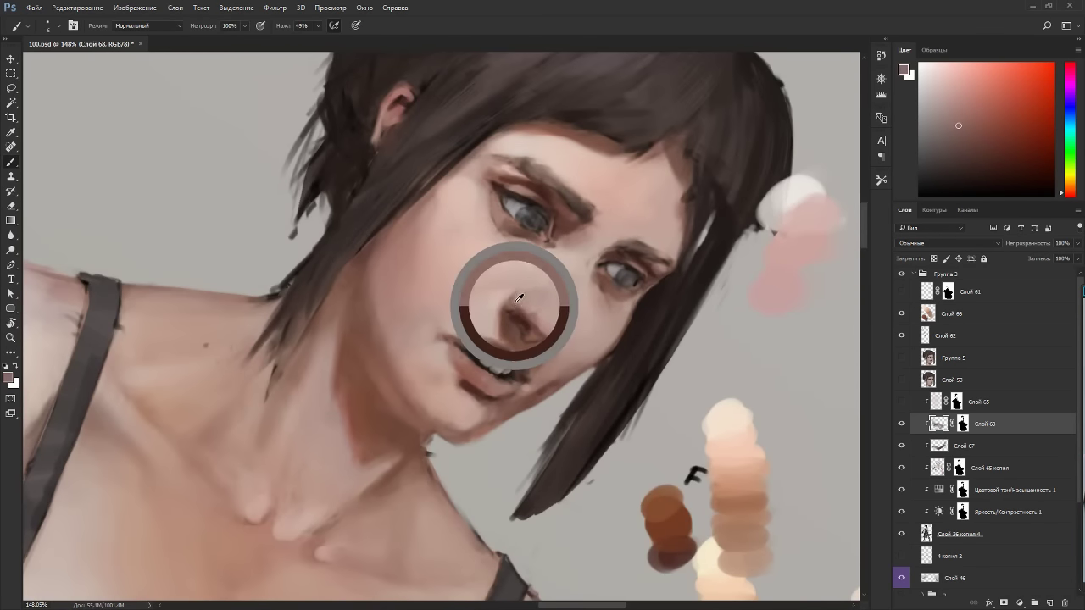
{"action": "left_click", "coordinate": [516, 320], "text": "alt"}
{"action": "left_click_drag", "start_coordinate": [514, 319], "coordinate": [508, 307]}
{"action": "key", "text": "Escape"}
Clean up the near nostril wing's outer edge with sampled skin tones and the light peach palette swatch.
{"action": "left_click", "coordinate": [483, 277], "text": "alt"}
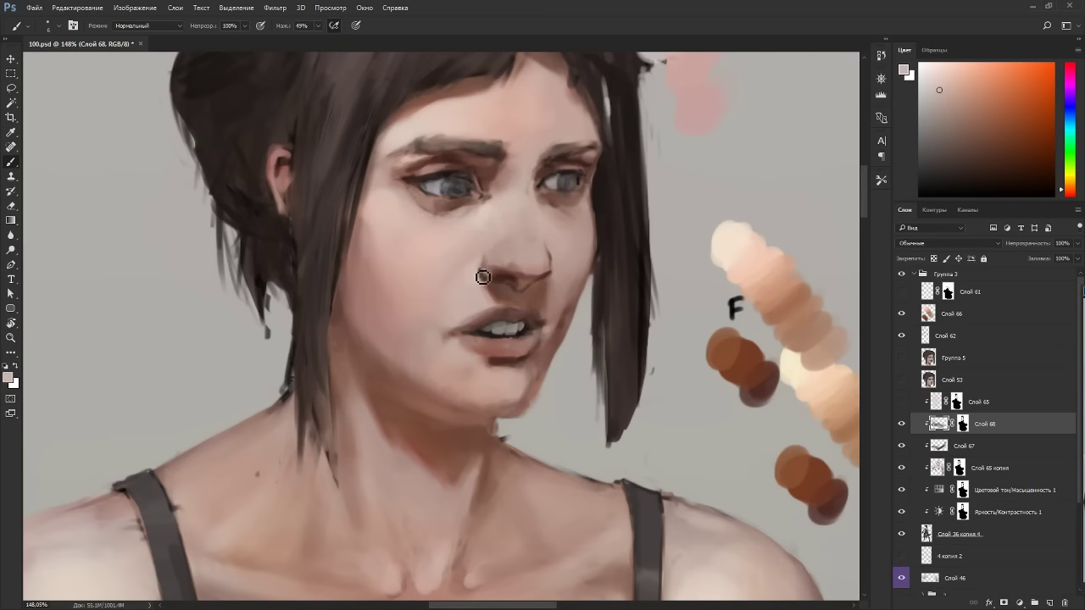
{"action": "left_click", "coordinate": [766, 268], "text": "alt"}
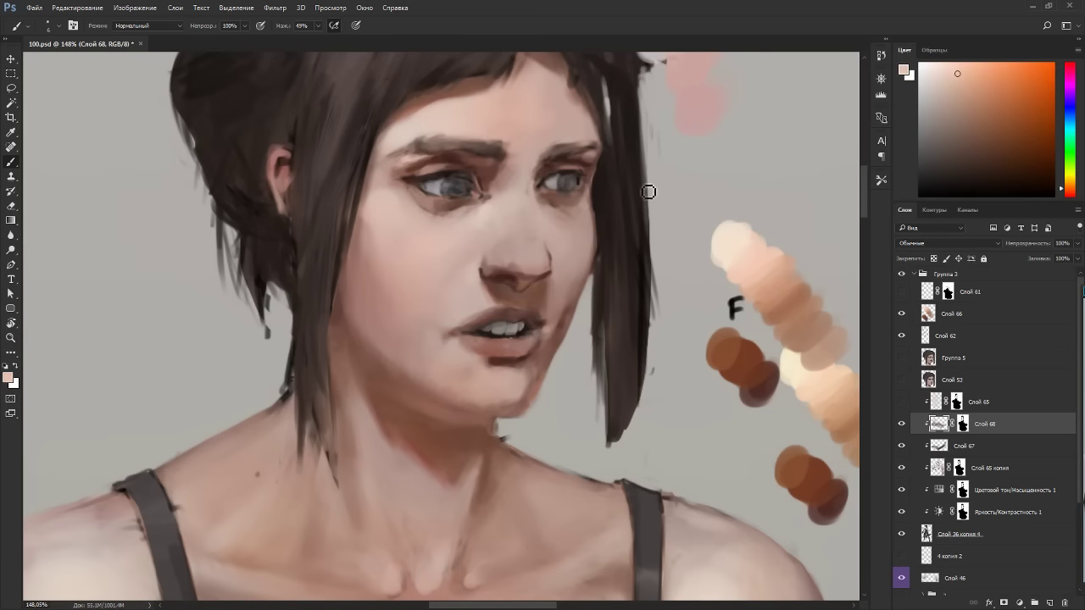
{"action": "left_click", "coordinate": [489, 267], "text": "alt"}
{"action": "left_click", "coordinate": [490, 251], "text": "alt"}
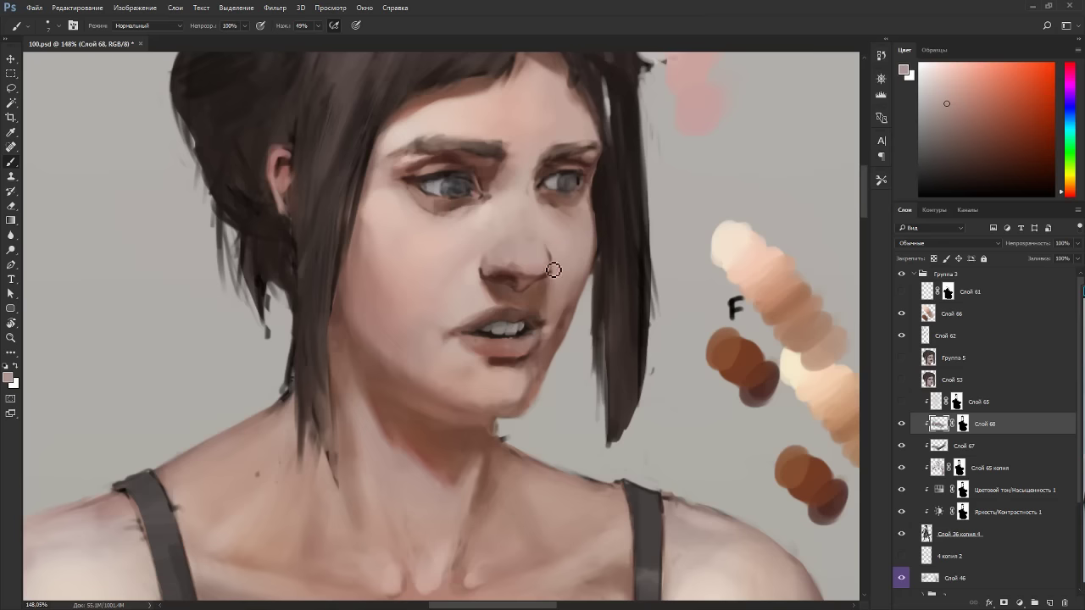
Soften the far nostril's contour and smooth the nose bridge with a sampled light skin tone, using a larger brush for the bridge.
{"action": "key", "text": "r"}
{"action": "left_click_drag", "start_coordinate": [552, 262], "coordinate": [398, 235]}
{"action": "left_click", "coordinate": [399, 234], "text": "alt"}
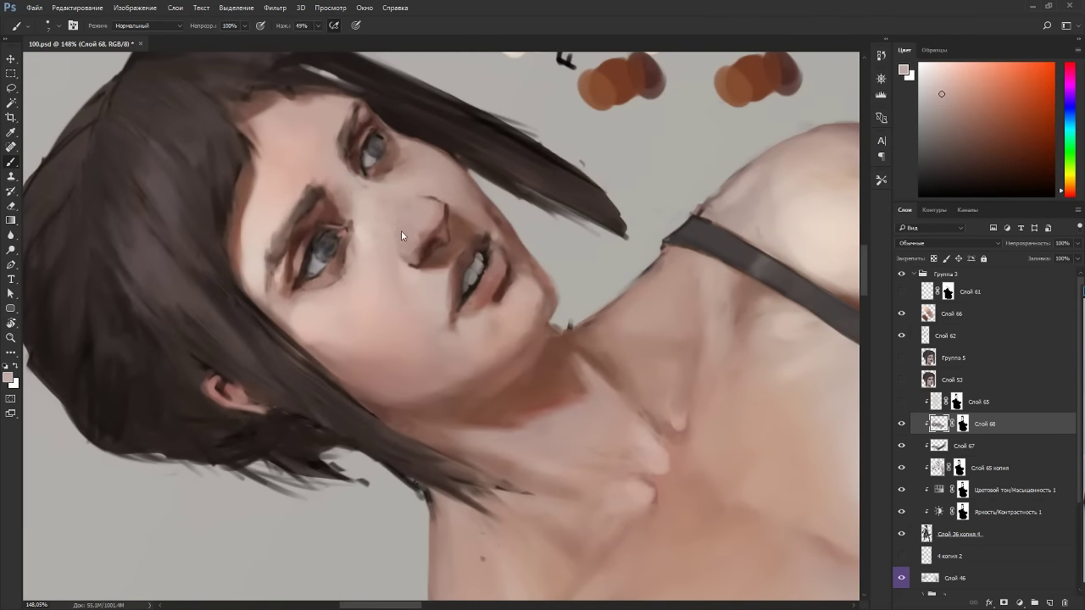
{"action": "key", "text": "Escape"}
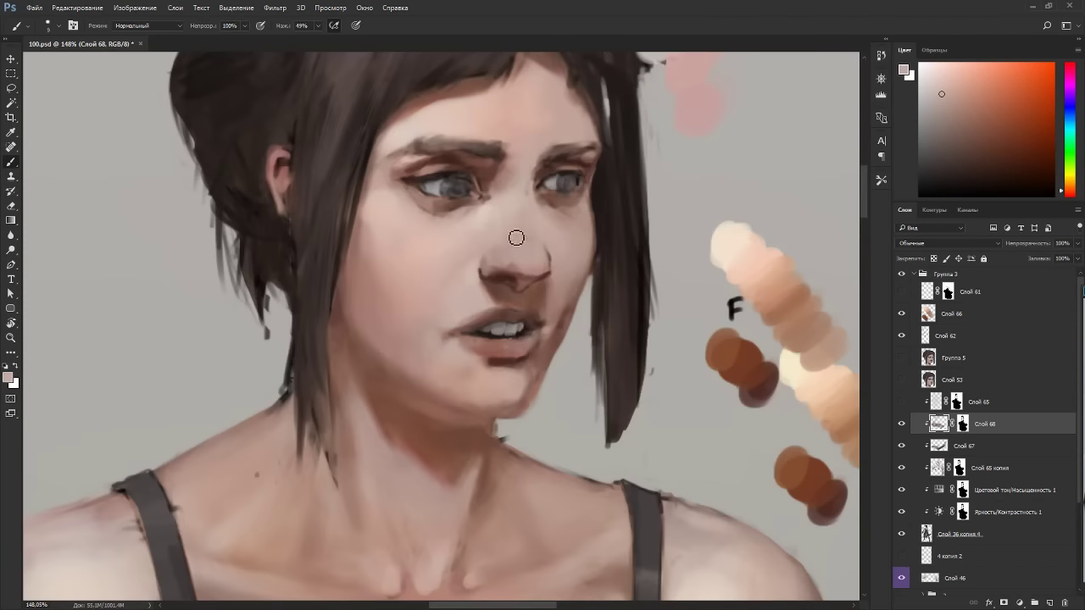
{"action": "key", "text": "bracketright"}
{"action": "key", "text": "bracketright"}
{"action": "left_click_drag", "start_coordinate": [512, 241], "coordinate": [484, 236]}
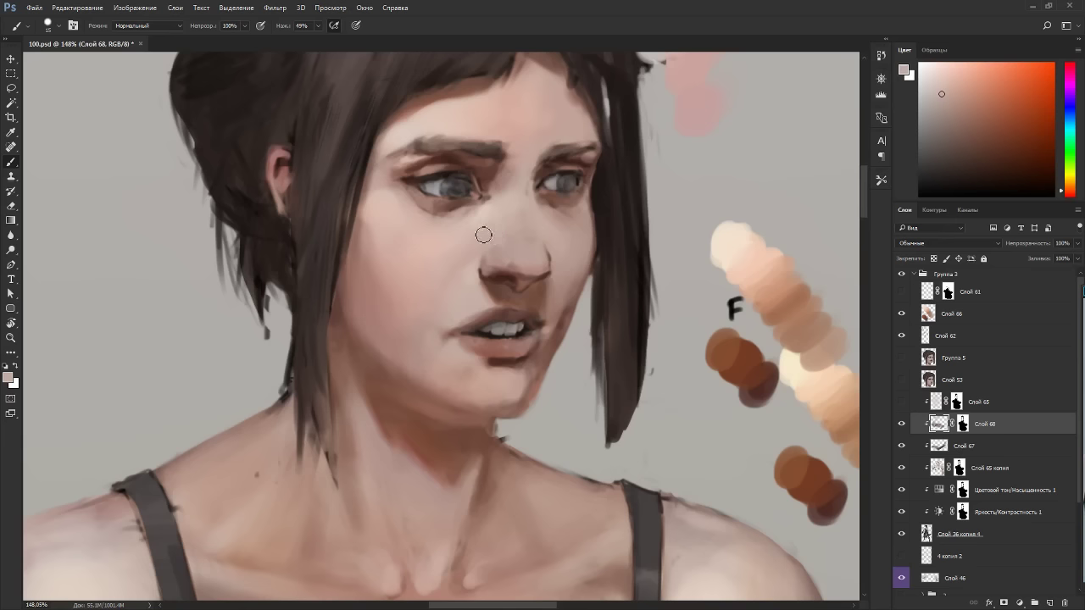
Blend the far side of the nose and the shadow above the upper lip with tones sampled around them.
{"action": "left_click", "coordinate": [552, 232], "text": "alt"}
{"action": "mouse_move", "coordinate": [549, 256]}
{"action": "left_mouse_down"}
{"action": "mouse_move", "coordinate": [559, 271]}
{"action": "mouse_move", "coordinate": [541, 304]}
{"action": "left_mouse_up"}
{"action": "left_click", "coordinate": [559, 275], "text": "alt"}
{"action": "left_click", "coordinate": [539, 297], "text": "alt"}
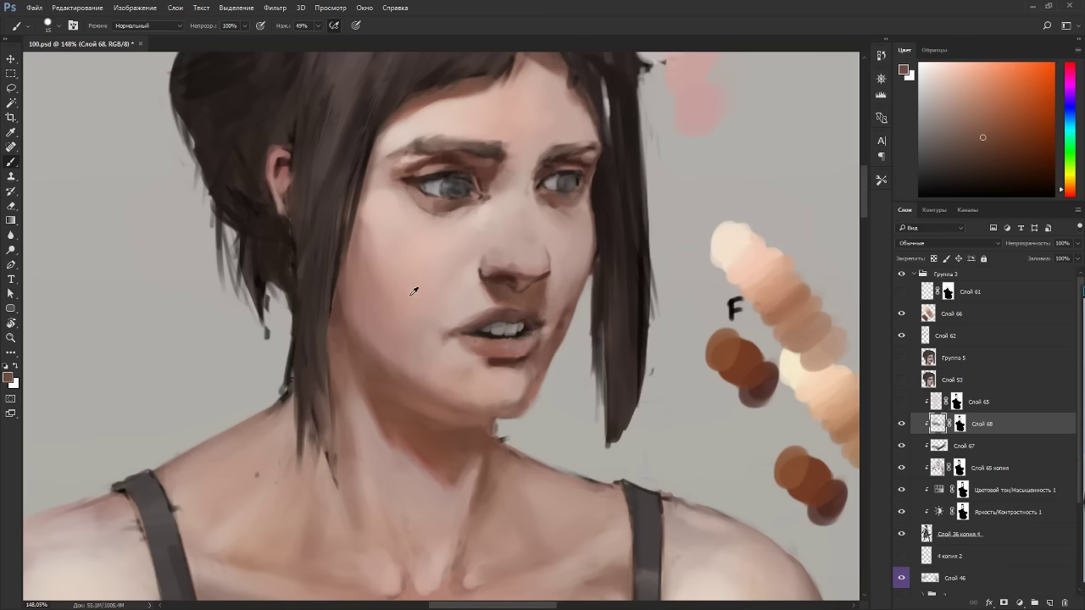
{"action": "left_click", "coordinate": [536, 291], "text": "alt"}
{"action": "left_click_drag", "start_coordinate": [531, 296], "coordinate": [532, 293]}
{"action": "left_click", "coordinate": [548, 282], "text": "alt"}
{"action": "left_click", "coordinate": [527, 291], "text": "alt"}
Refine the nostril shapes on the nose's underside with reddish-brown and dark tones sampled from their shadows.
{"action": "key", "text": "r"}
{"action": "left_click_drag", "start_coordinate": [575, 217], "coordinate": [245, 123]}
{"action": "left_click", "coordinate": [385, 251], "text": "alt"}
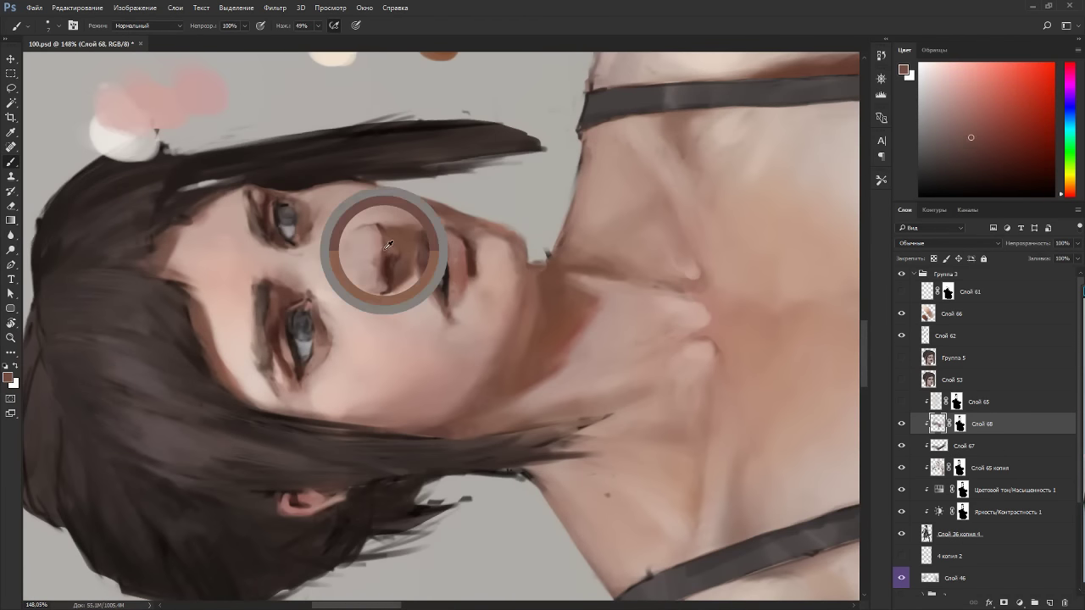
{"action": "left_click", "coordinate": [386, 248], "text": "alt"}
{"action": "left_click", "coordinate": [391, 253], "text": "alt"}
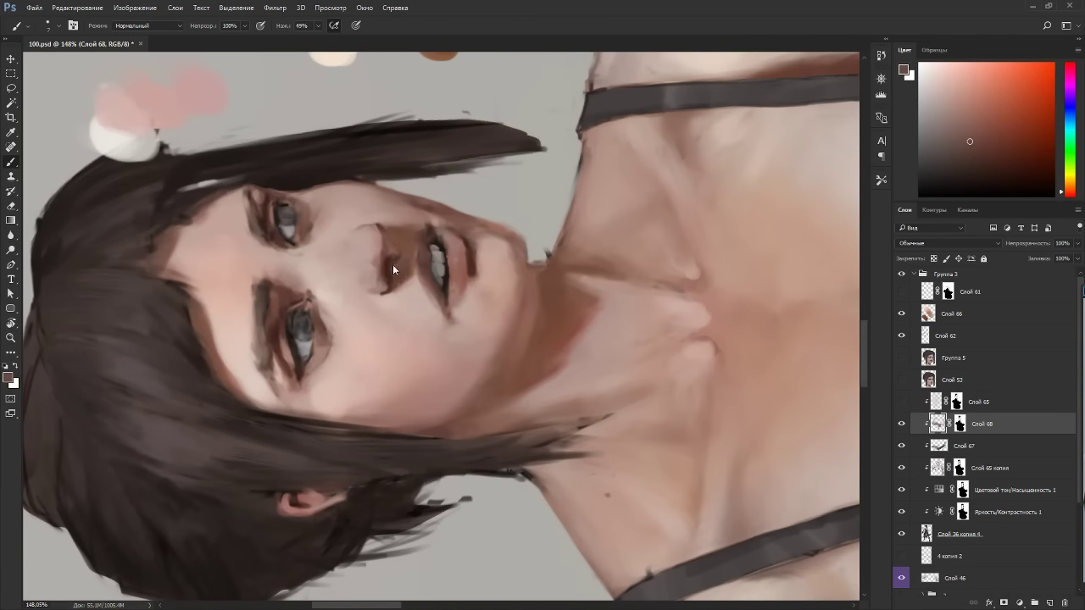
{"action": "left_click_drag", "start_coordinate": [393, 276], "coordinate": [399, 286]}
{"action": "left_click", "coordinate": [390, 279], "text": "alt"}
{"action": "key", "text": "Escape"}
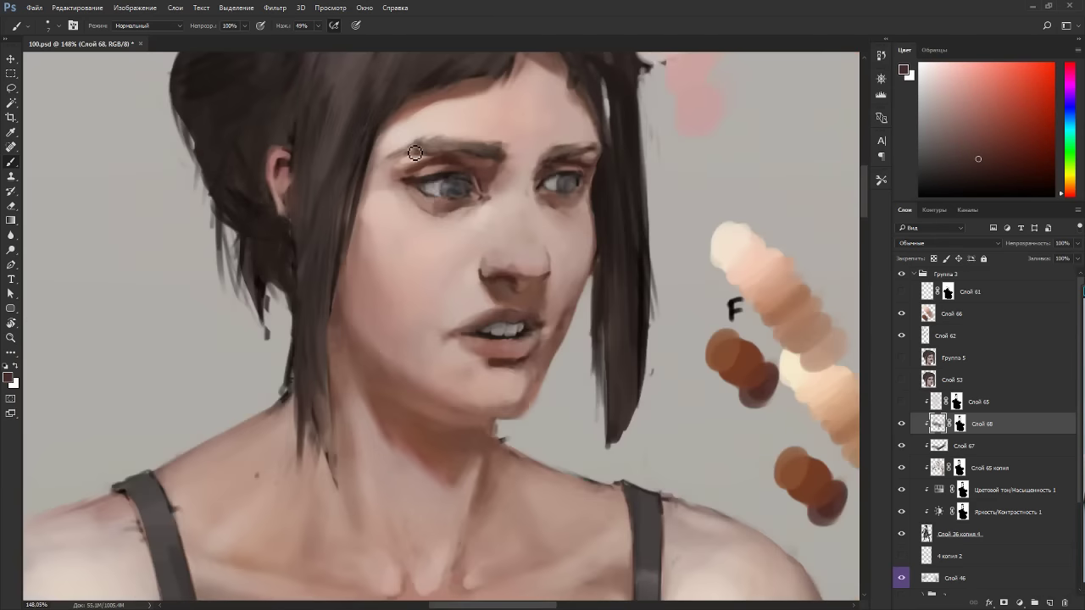
Refine the shadow on the nose's underside and the near nostril with reddish-brown tones sampled around them.
{"action": "left_click", "coordinate": [519, 284], "text": "alt"}
{"action": "left_click_drag", "start_coordinate": [547, 292], "coordinate": [466, 250]}
{"action": "left_click", "coordinate": [466, 249], "text": "alt"}
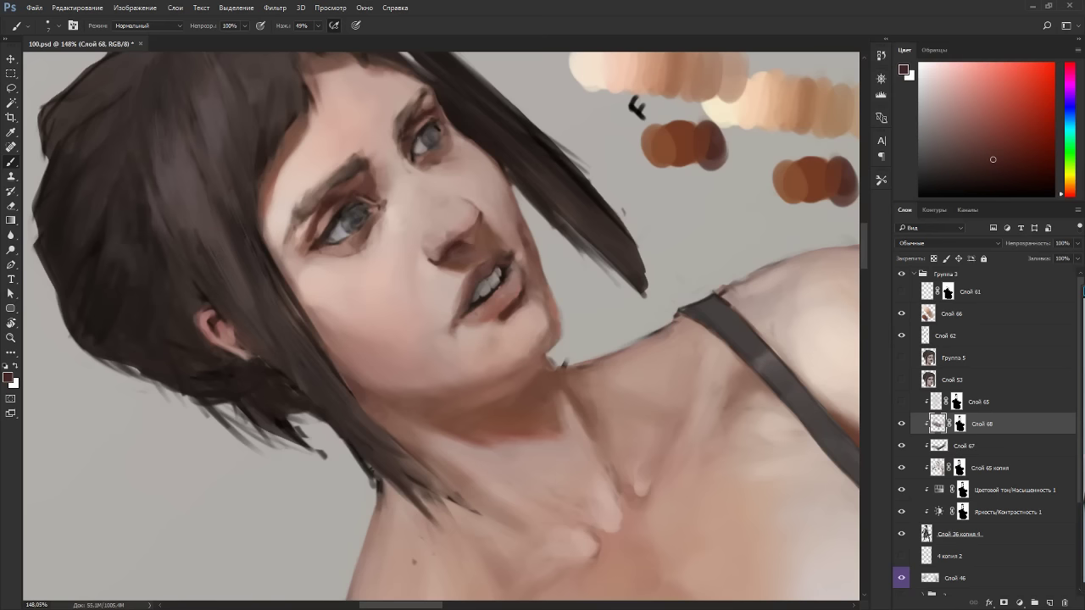
{"action": "left_click", "coordinate": [716, 141], "text": "alt"}
{"action": "left_click", "coordinate": [523, 293], "text": "alt"}
{"action": "left_click_drag", "start_coordinate": [458, 255], "coordinate": [468, 250]}
Deepen the nostril accents with a darker brown and blend the nose's underside with a sampled reddish-brown.
{"action": "left_click", "coordinate": [989, 174]}
{"action": "key", "text": "Escape"}
{"action": "key", "text": "r"}
{"action": "mouse_move", "coordinate": [679, 231]}
{"action": "left_mouse_down"}
{"action": "mouse_move", "coordinate": [580, 180]}
{"action": "mouse_move", "coordinate": [478, 217]}
{"action": "left_mouse_up"}
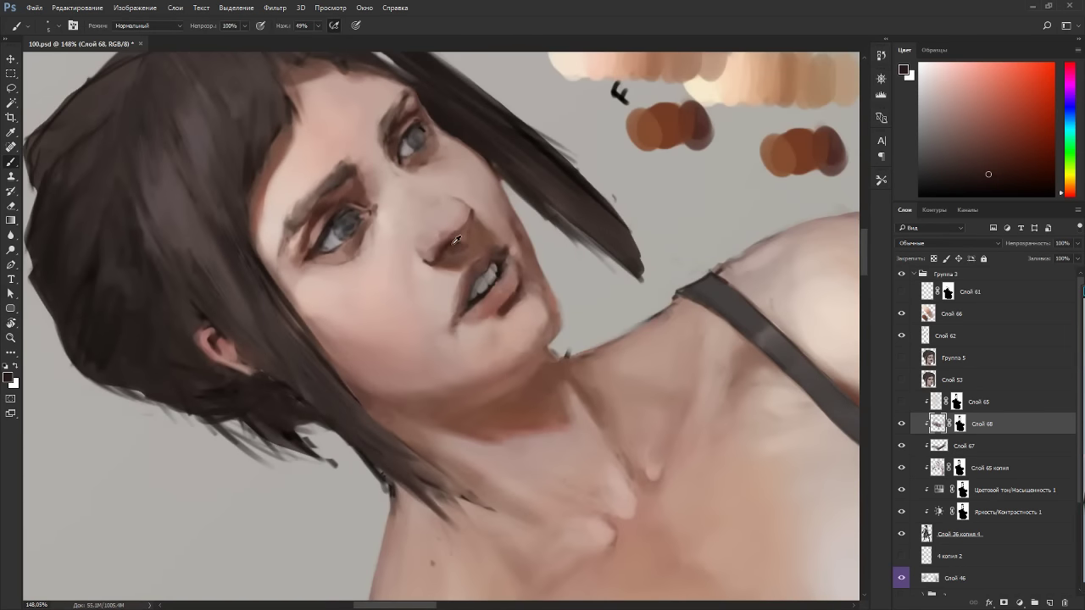
{"action": "left_click", "coordinate": [477, 236], "text": "alt"}
{"action": "left_click_drag", "start_coordinate": [472, 255], "coordinate": [475, 252]}
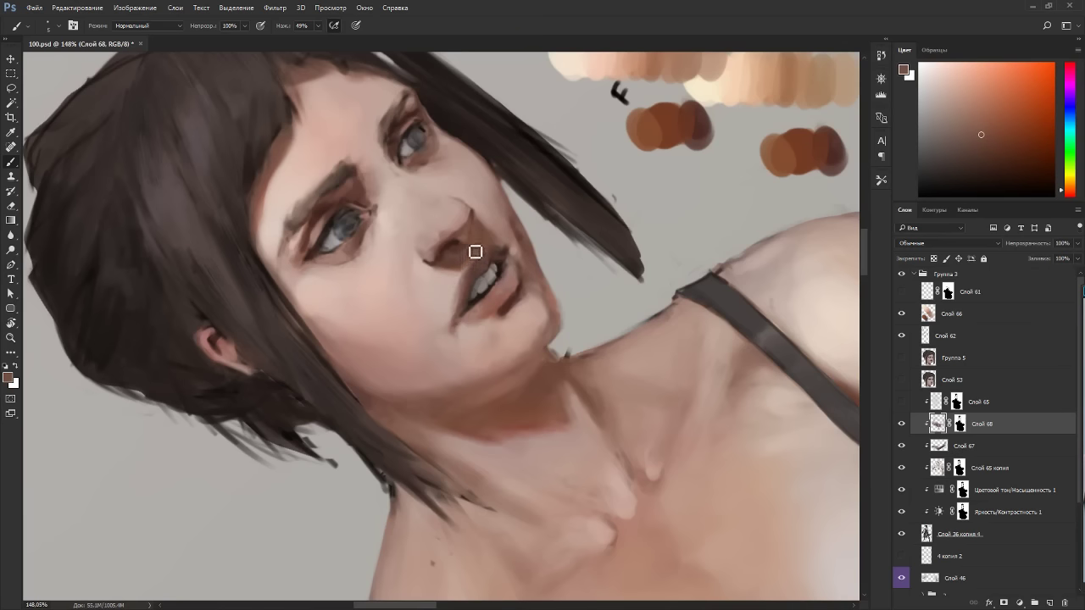
{"action": "key", "text": "Escape"}
Soften the far nostril wing's edge into the cheek with tones sampled beside the nose.
{"action": "left_click", "coordinate": [548, 273], "text": "alt"}
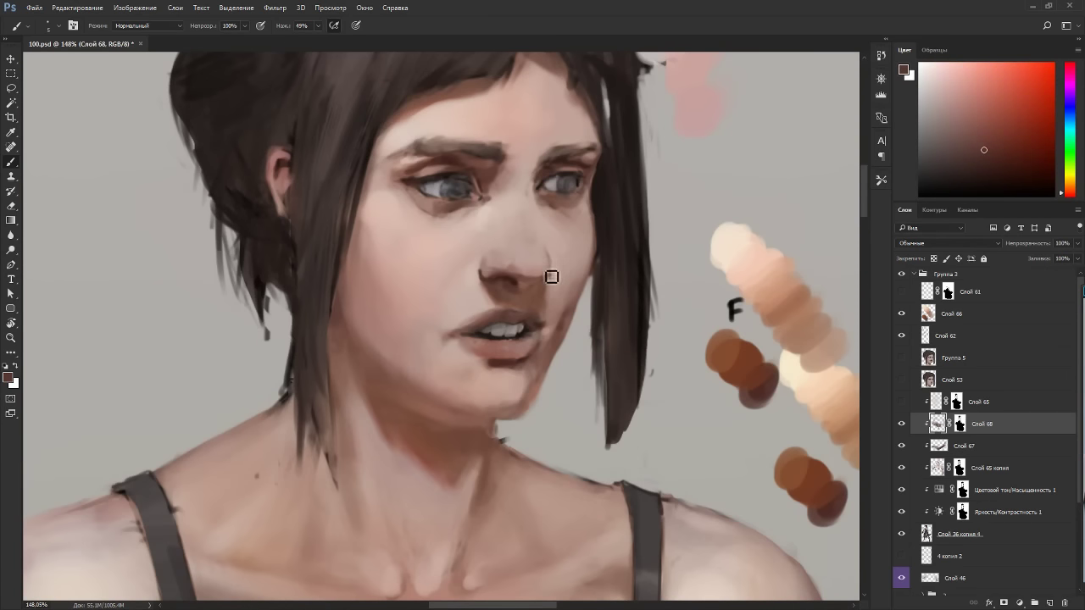
{"action": "left_click", "coordinate": [550, 251], "text": "alt"}
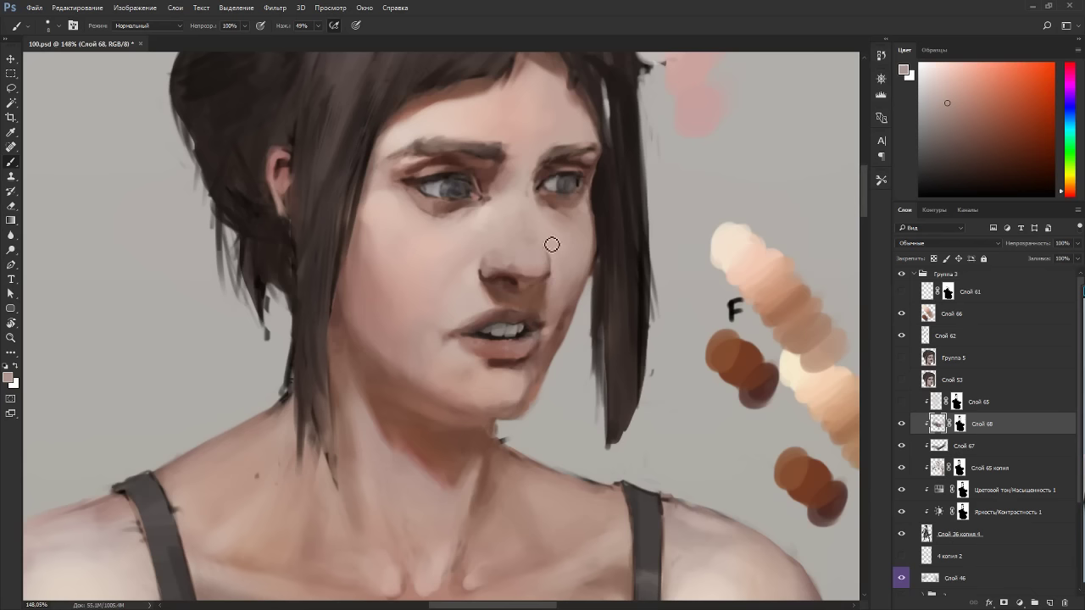
{"action": "left_click", "coordinate": [552, 244], "text": "alt"}
{"action": "key", "text": "r"}
{"action": "mouse_move", "coordinate": [556, 270]}
{"action": "left_mouse_down"}
{"action": "mouse_move", "coordinate": [565, 175]}
{"action": "mouse_move", "coordinate": [469, 183]}
{"action": "left_mouse_up"}
Rework the side of the nose bridge by the far eye's inner corner with sampled dark and light skin tones.
{"action": "left_click", "coordinate": [467, 157], "text": "alt"}
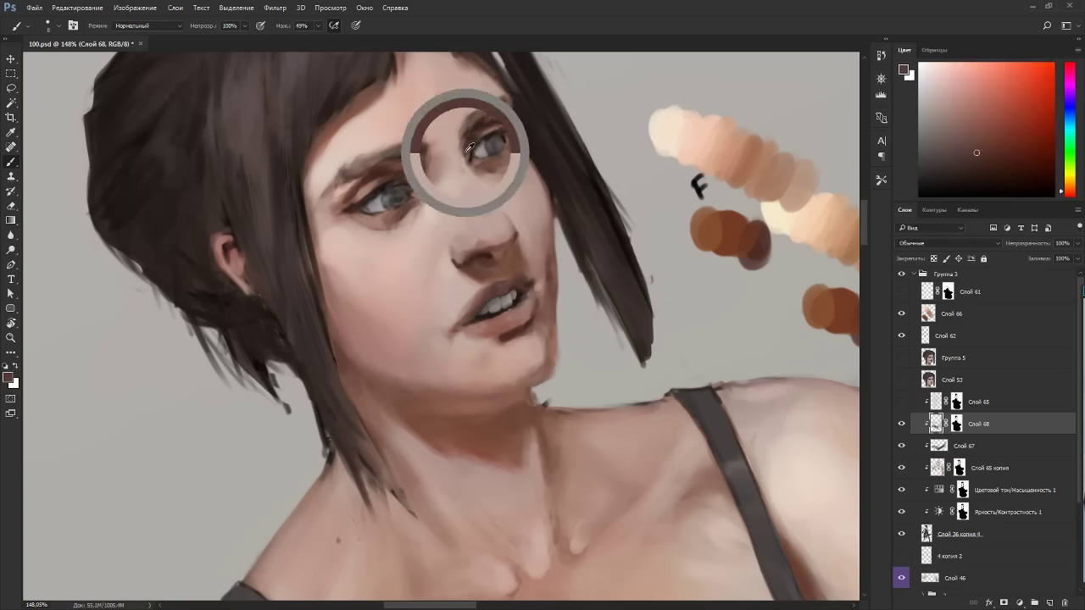
{"action": "key", "text": "r"}
{"action": "left_click_drag", "start_coordinate": [566, 183], "coordinate": [534, 332]}
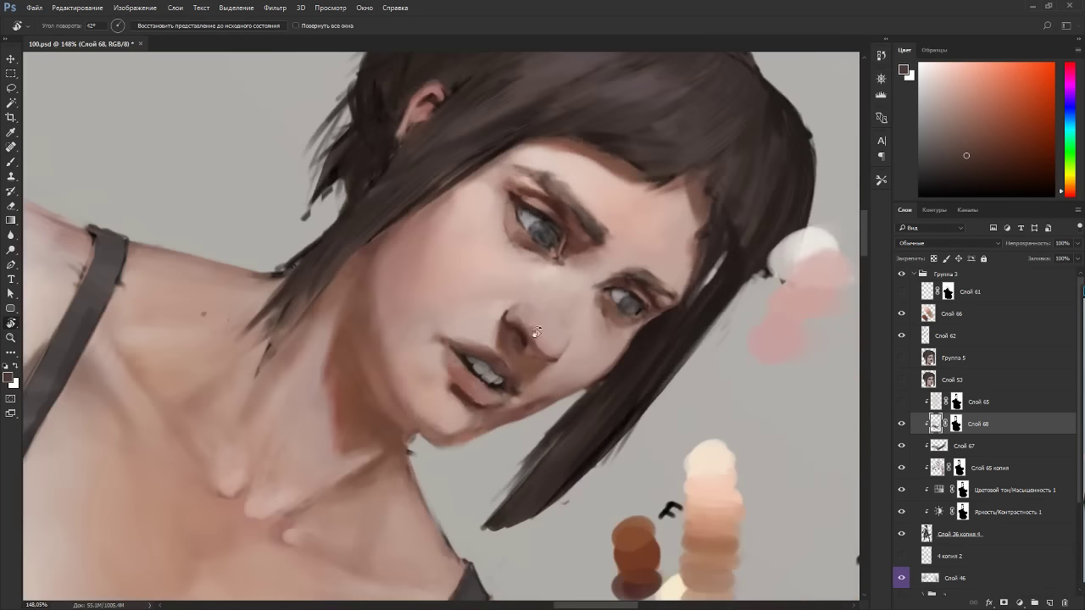
{"action": "left_click", "coordinate": [596, 274], "text": "alt"}
{"action": "left_click_drag", "start_coordinate": [599, 290], "coordinate": [591, 315]}
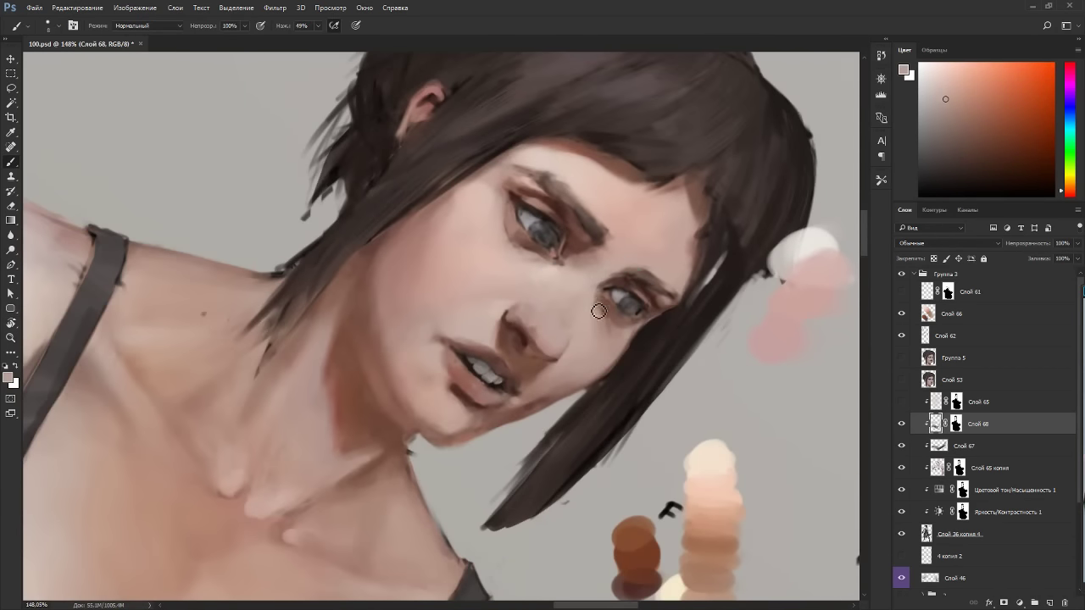
Smooth the far cheek beside the nose with a sampled skin tone and a larger brush.
{"action": "left_click", "coordinate": [599, 333], "text": "alt"}
{"action": "key", "text": "bracketright"}
{"action": "key", "text": "bracketright"}
{"action": "key", "text": "bracketright"}
{"action": "key", "text": "r"}
{"action": "left_click_drag", "start_coordinate": [594, 373], "coordinate": [584, 254]}
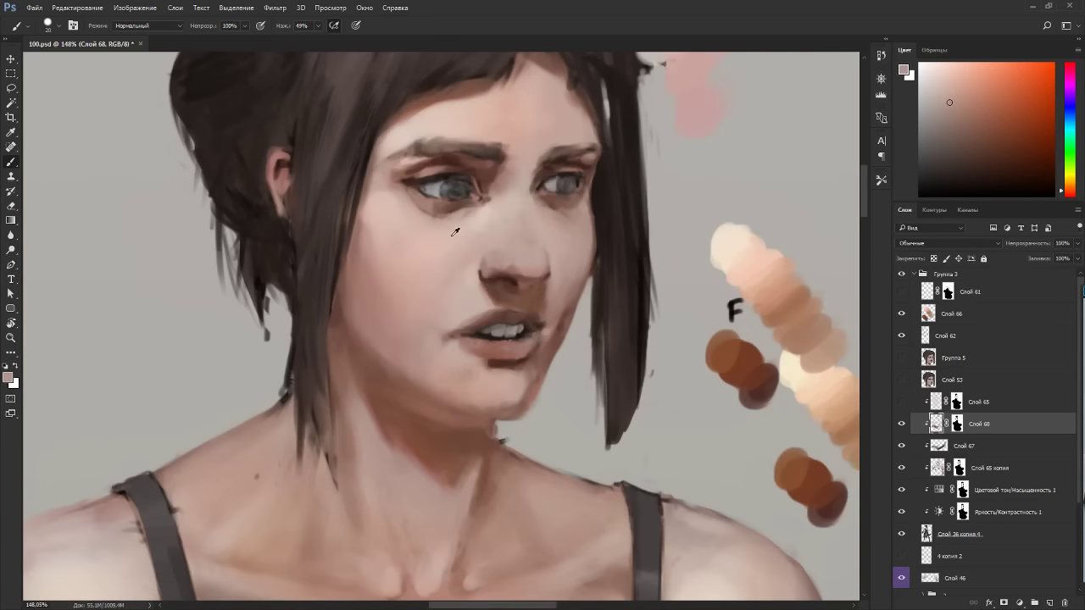
Even out the near cheek's outer area with sampled pinkish skin tones.
{"action": "left_click", "coordinate": [386, 299], "text": "alt"}
{"action": "key", "text": "r"}
{"action": "mouse_move", "coordinate": [436, 235]}
{"action": "left_mouse_down"}
{"action": "mouse_move", "coordinate": [455, 226]}
{"action": "mouse_move", "coordinate": [407, 198]}
{"action": "left_mouse_up"}
{"action": "left_click", "coordinate": [359, 263], "text": "alt"}
{"action": "left_click_drag", "start_coordinate": [364, 257], "coordinate": [368, 259]}
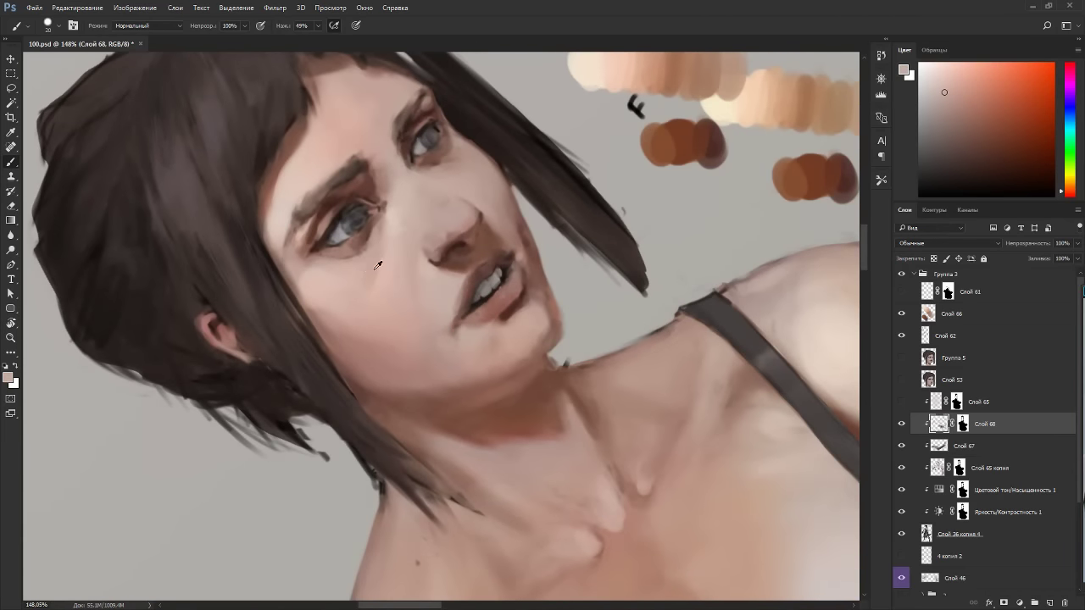
Blend the near cheek between the lower eyelid and the nose with skin tones sampled there.
{"action": "left_click", "coordinate": [383, 263], "text": "alt"}
{"action": "left_click", "coordinate": [376, 261], "text": "alt"}
{"action": "left_click_drag", "start_coordinate": [378, 254], "coordinate": [380, 261]}
{"action": "key", "text": "r"}
{"action": "mouse_move", "coordinate": [378, 317]}
{"action": "left_mouse_down"}
{"action": "mouse_move", "coordinate": [398, 254]}
{"action": "mouse_move", "coordinate": [501, 279]}
{"action": "left_mouse_up"}
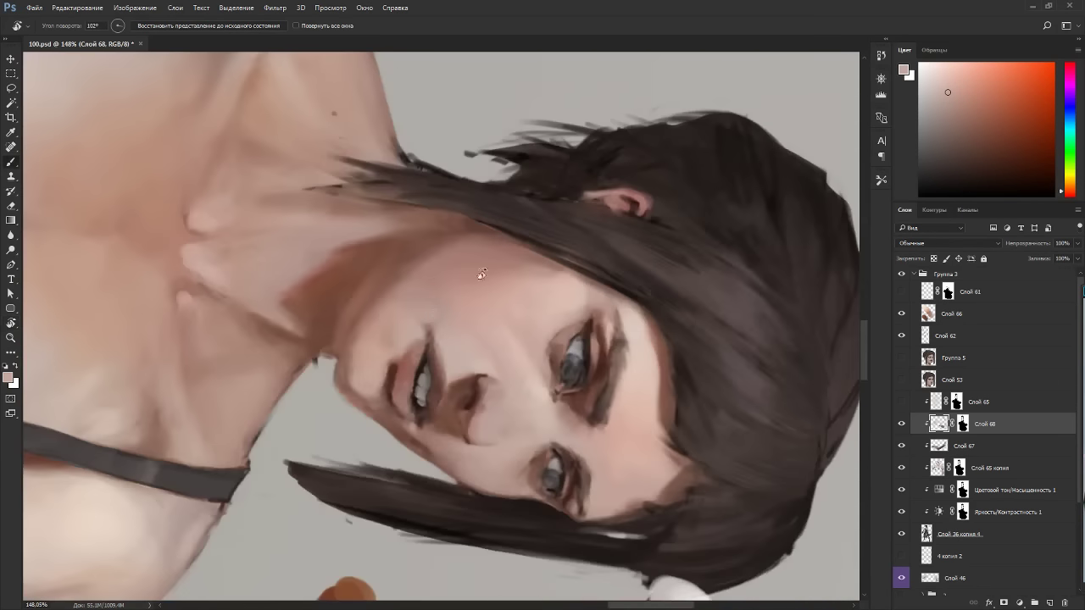
{"action": "key", "text": "Escape"}
{"action": "left_click", "coordinate": [400, 274], "text": "alt"}
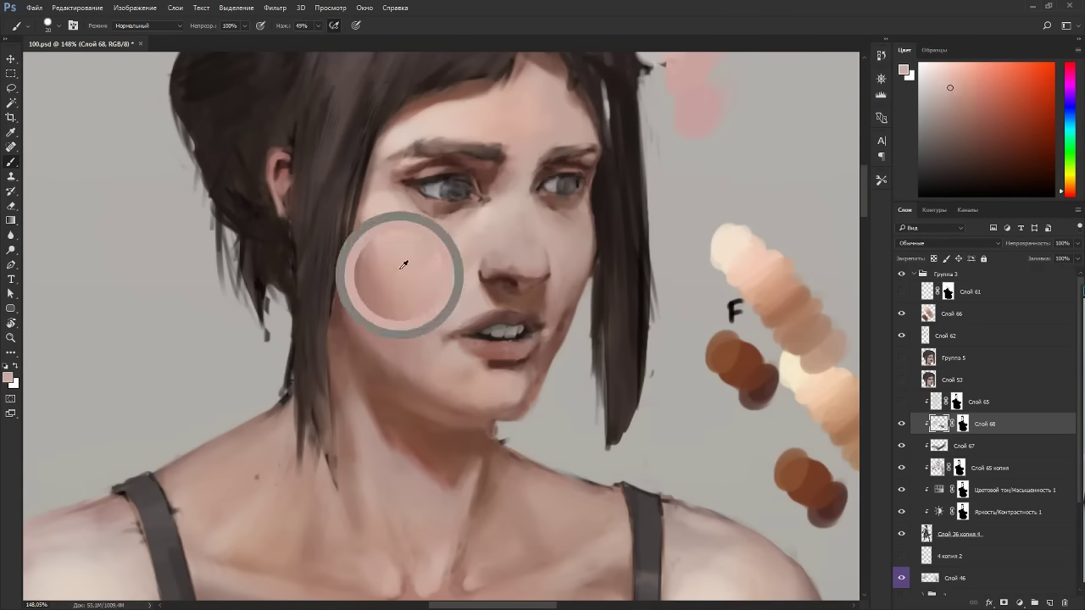
Blend the skin below the far eye into the cheek with tones sampled from that area.
{"action": "left_click", "coordinate": [557, 214], "text": "alt"}
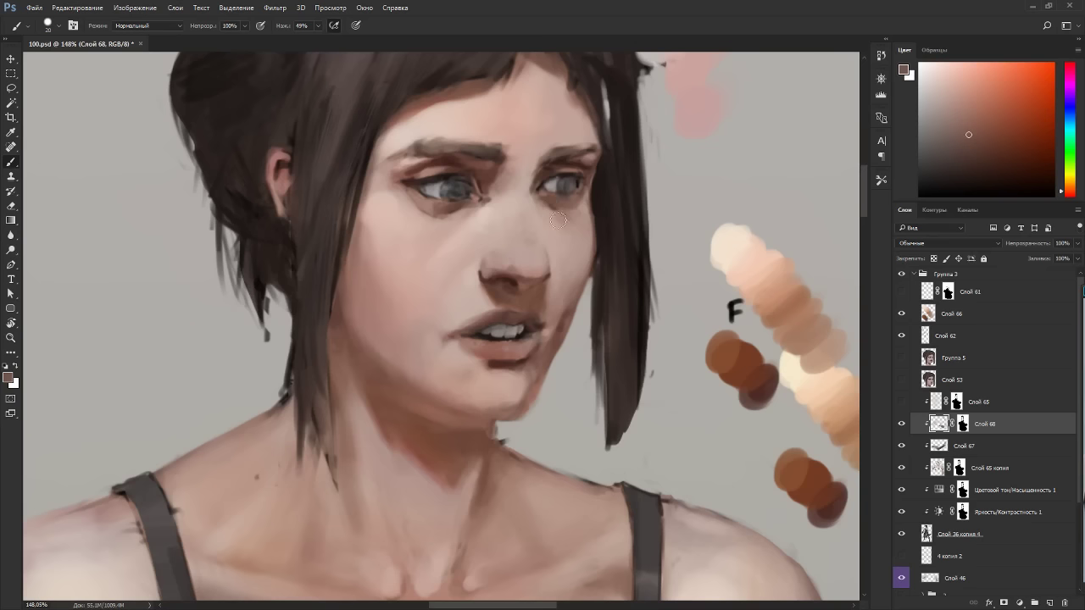
{"action": "left_click", "coordinate": [559, 225], "text": "alt"}
{"action": "key", "text": "r"}
{"action": "left_click_drag", "start_coordinate": [572, 250], "coordinate": [389, 166]}
{"action": "left_click", "coordinate": [382, 178], "text": "alt"}
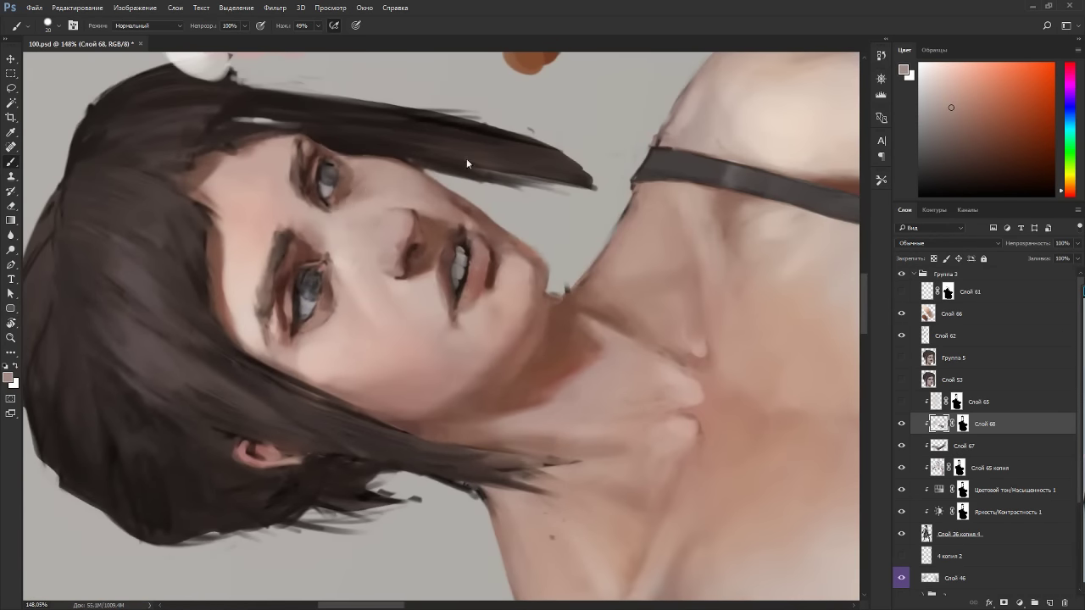
{"action": "key", "text": "r"}
{"action": "key", "text": "Escape"}
{"action": "left_click", "coordinate": [563, 225], "text": "alt"}
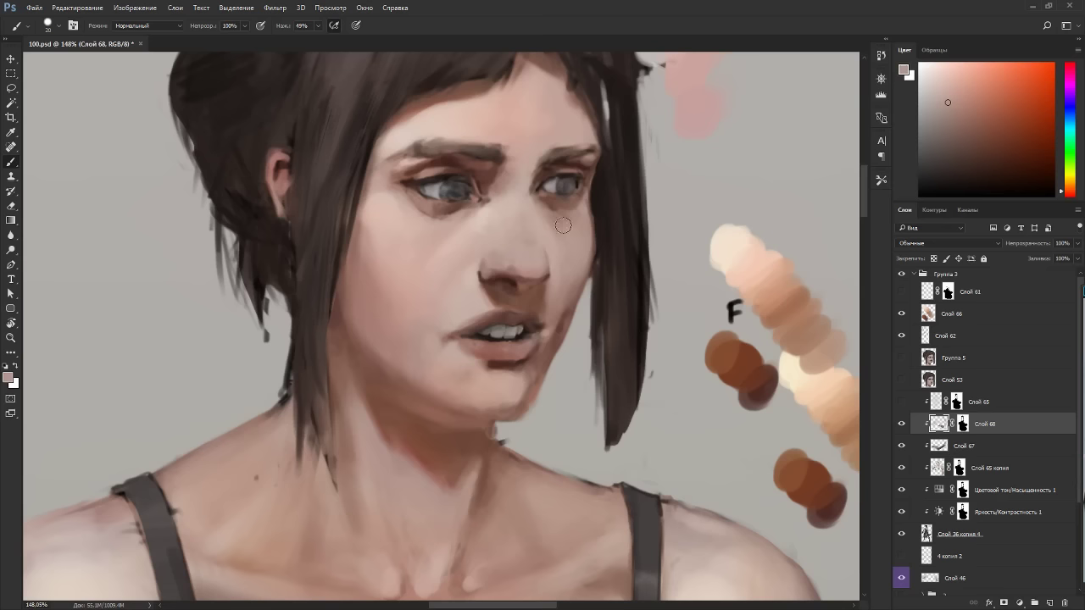
Tint the shadow beneath the near eye with a sampled tone shifted to a redder hue.
{"action": "left_click", "coordinate": [433, 215], "text": "alt"}
{"action": "left_click", "coordinate": [430, 214], "text": "alt"}
{"action": "left_click", "coordinate": [1064, 197]}
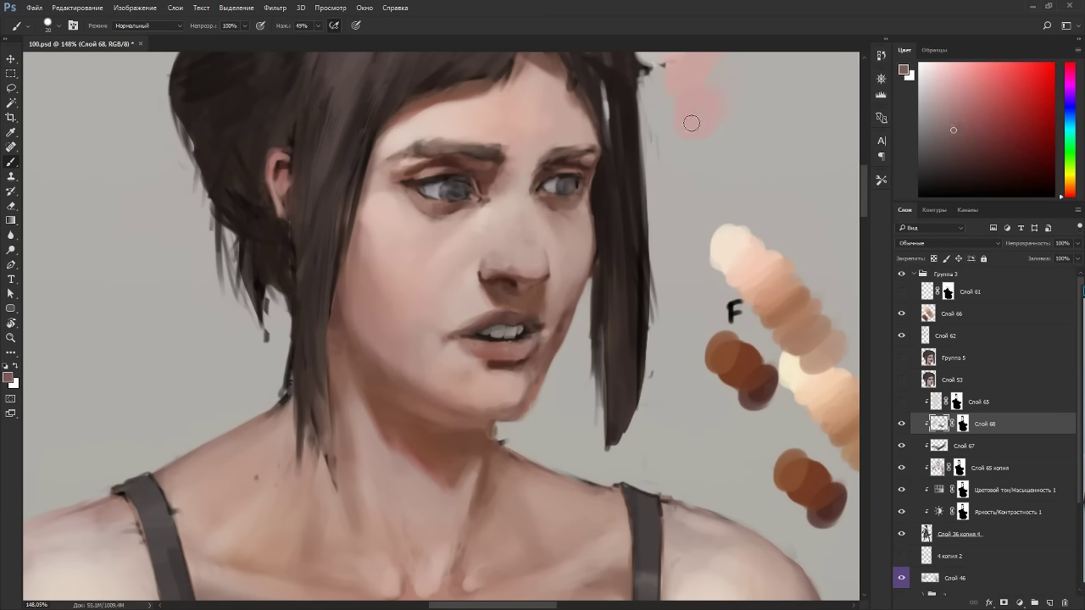
{"action": "key", "text": "r"}
{"action": "left_click_drag", "start_coordinate": [437, 225], "coordinate": [336, 335]}
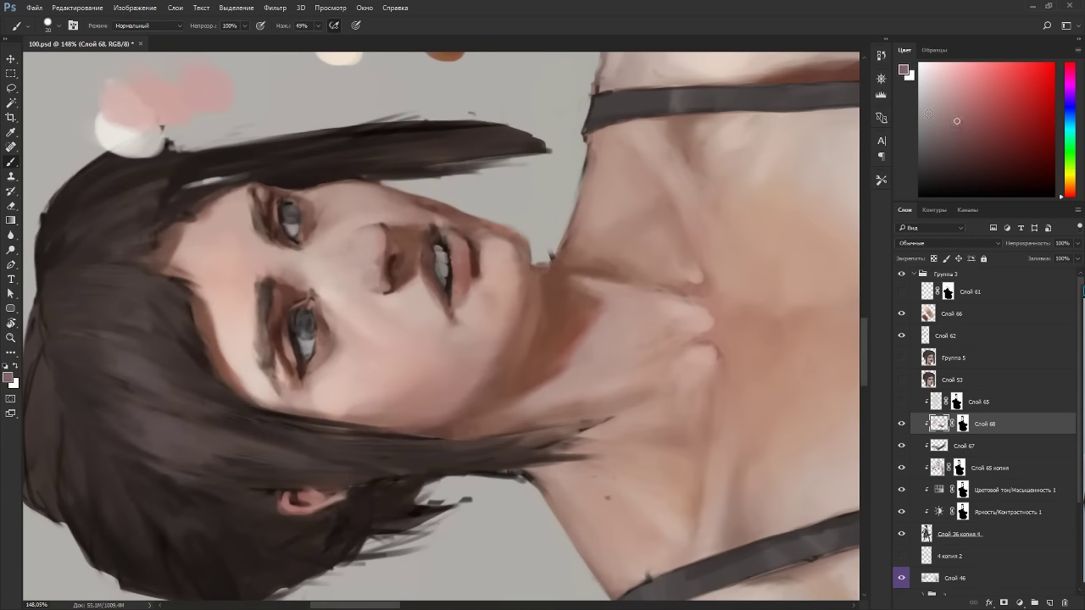
{"action": "left_click", "coordinate": [320, 369], "text": "alt"}
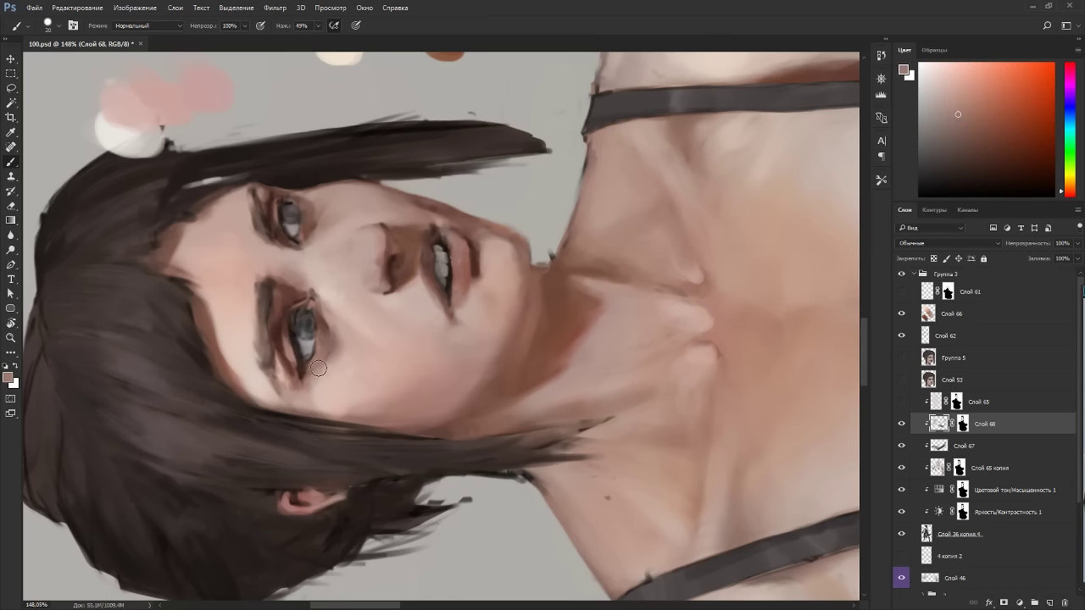
Paint the fold under the near eye's lower lid with a sampled dark brown and soften it with a mid skin tone.
{"action": "key", "text": "r"}
{"action": "left_click_drag", "start_coordinate": [332, 357], "coordinate": [474, 231]}
{"action": "key", "text": "r"}
{"action": "mouse_move", "coordinate": [585, 176]}
{"action": "left_mouse_down"}
{"action": "mouse_move", "coordinate": [628, 314]}
{"action": "mouse_move", "coordinate": [578, 306]}
{"action": "left_mouse_up"}
{"action": "left_click", "coordinate": [607, 307], "text": "alt"}
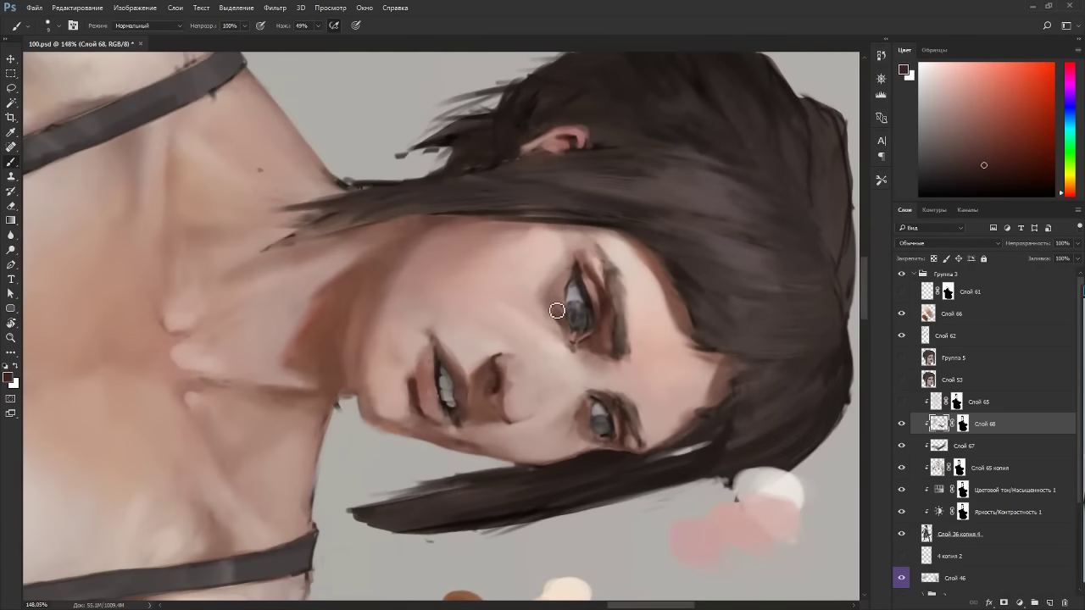
{"action": "left_click_drag", "start_coordinate": [556, 314], "coordinate": [553, 310]}
{"action": "left_click", "coordinate": [554, 310], "text": "alt"}
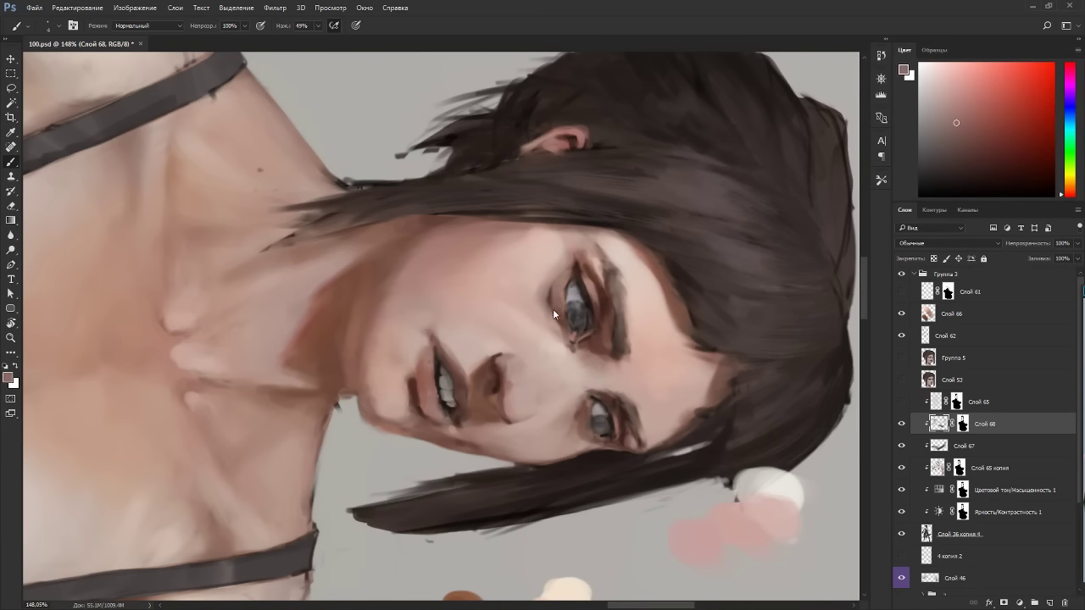
{"action": "key", "text": "Escape"}
Lighten and smooth the cheek just below the near eye's fold with sampled skin tones.
{"action": "key", "text": "r"}
{"action": "left_click_drag", "start_coordinate": [606, 204], "coordinate": [523, 140]}
{"action": "left_click", "coordinate": [364, 221], "text": "alt"}
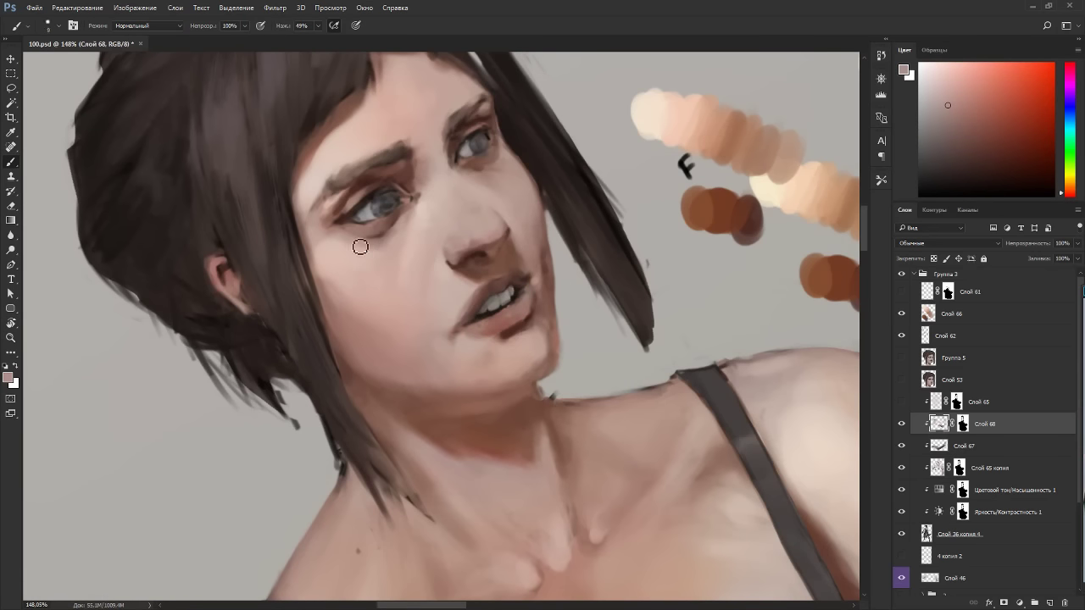
{"action": "left_click", "coordinate": [351, 250], "text": "alt"}
{"action": "left_click_drag", "start_coordinate": [341, 257], "coordinate": [333, 241]}
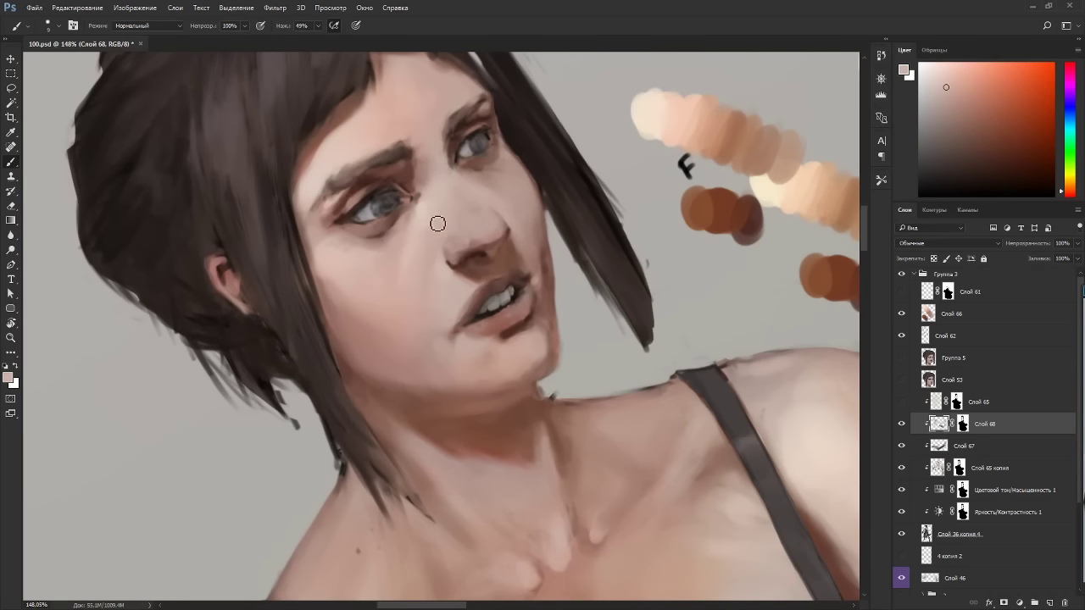
{"action": "key", "text": "Escape"}
Refine the far side of the nose bridge and the adjoining cheek with light skin tones sampled nearby.
{"action": "left_click", "coordinate": [547, 210], "text": "alt"}
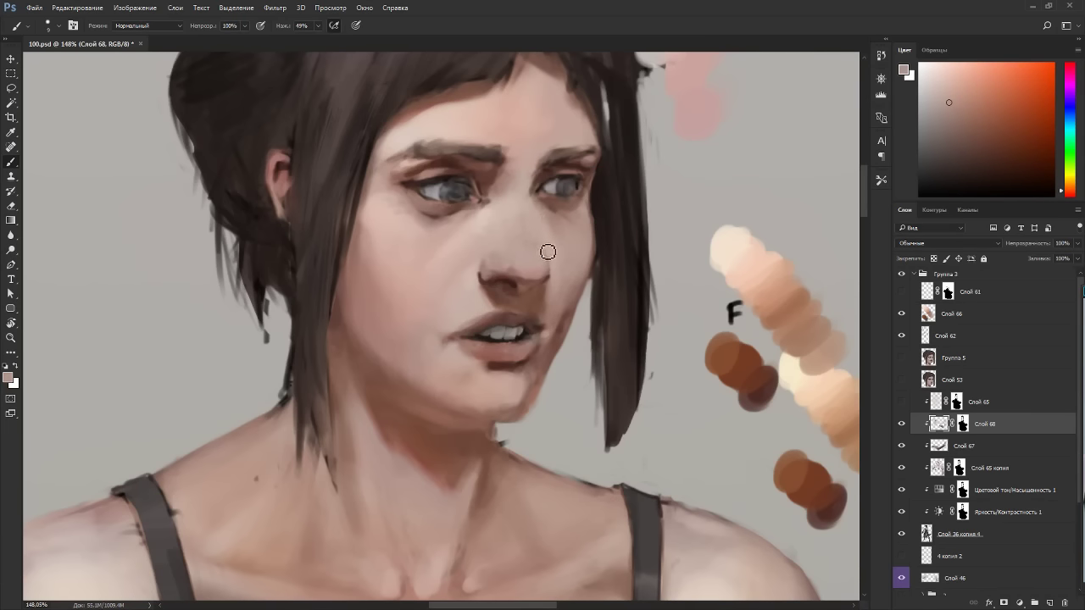
{"action": "left_click", "coordinate": [558, 212], "text": "alt"}
{"action": "key", "text": "r"}
{"action": "left_click_drag", "start_coordinate": [564, 273], "coordinate": [250, 190]}
{"action": "left_click", "coordinate": [320, 252], "text": "alt"}
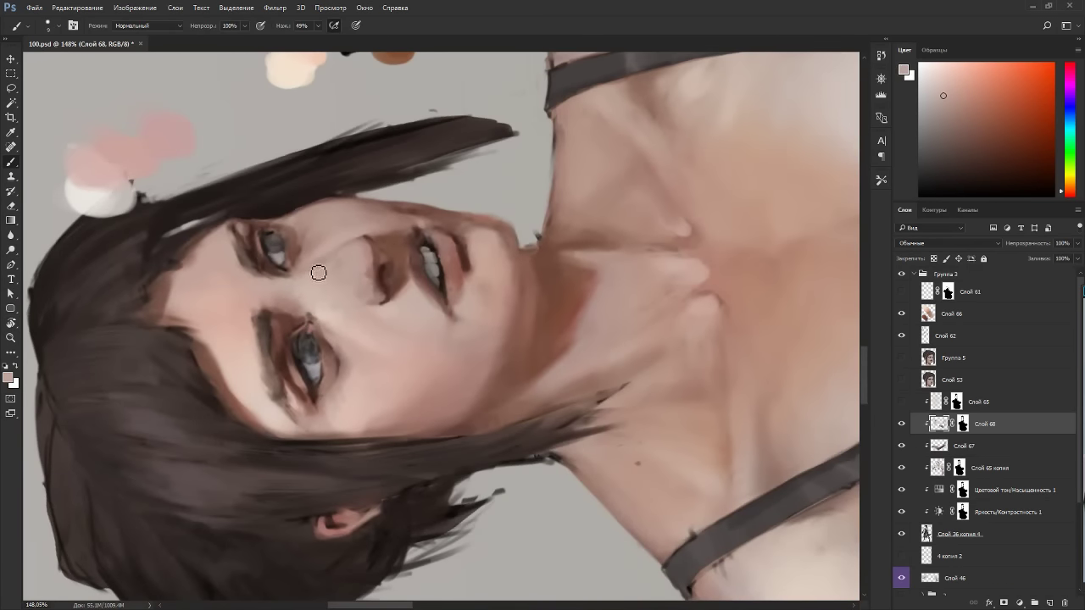
{"action": "key", "text": "Escape"}
Darken the far eye's inner corner with a sampled dark brown and soften its edges with surrounding skin tones.
{"action": "left_click", "coordinate": [533, 212], "text": "alt"}
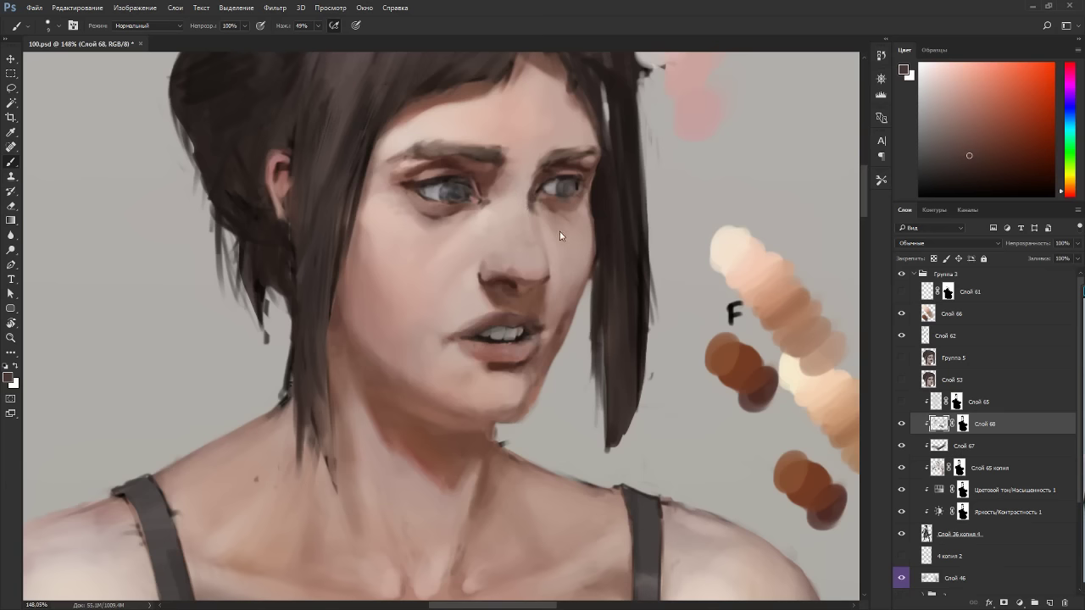
{"action": "key", "text": "r"}
{"action": "left_click_drag", "start_coordinate": [561, 235], "coordinate": [242, 207]}
{"action": "key", "text": "Escape"}
{"action": "left_click", "coordinate": [524, 205], "text": "alt"}
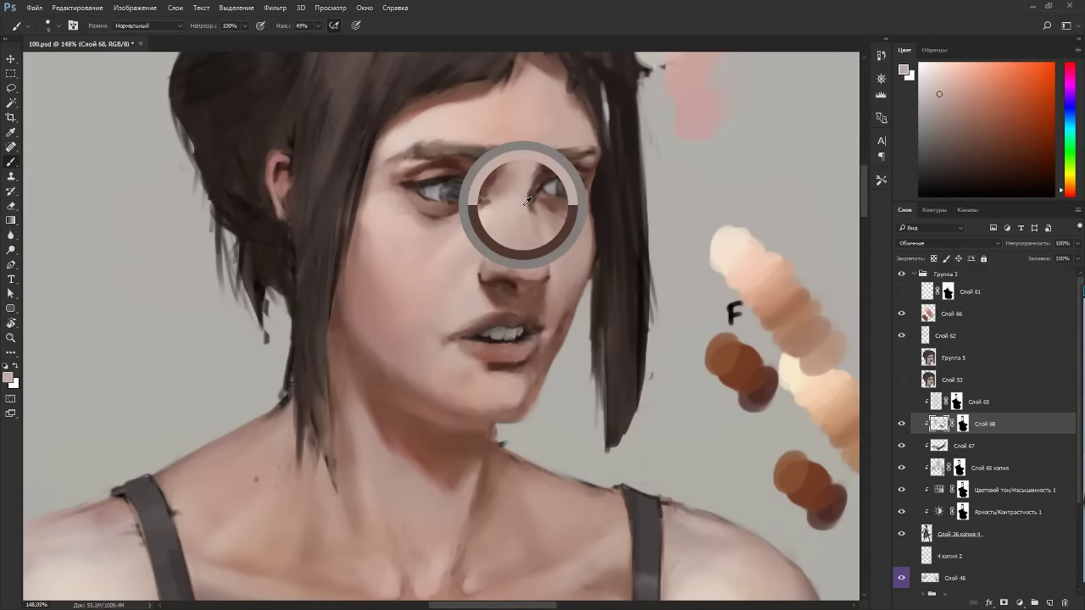
{"action": "left_click", "coordinate": [535, 206], "text": "alt"}
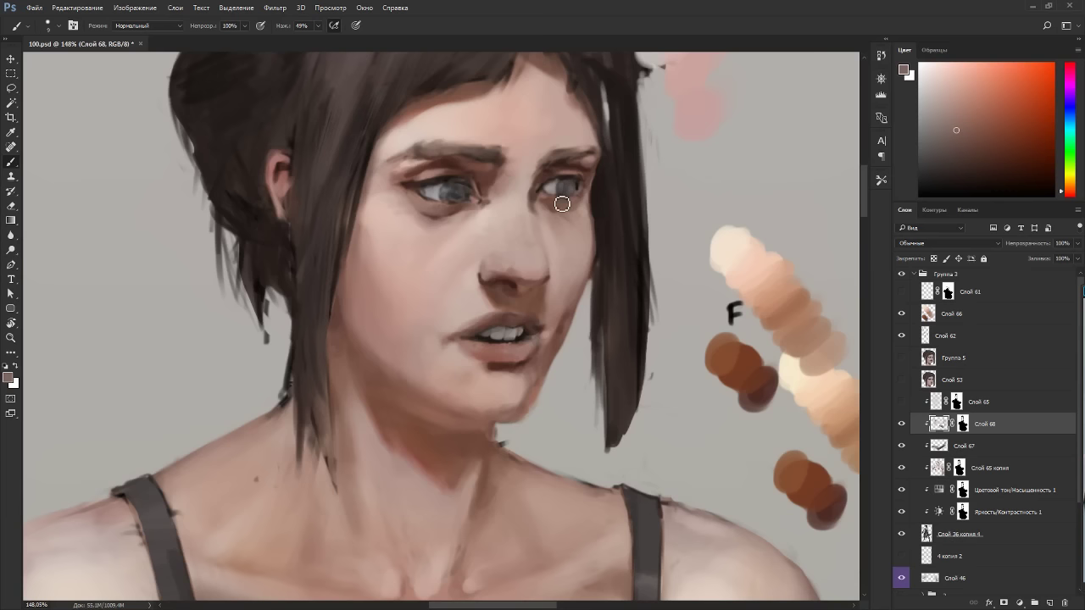
{"action": "left_click", "coordinate": [481, 176], "text": "alt"}
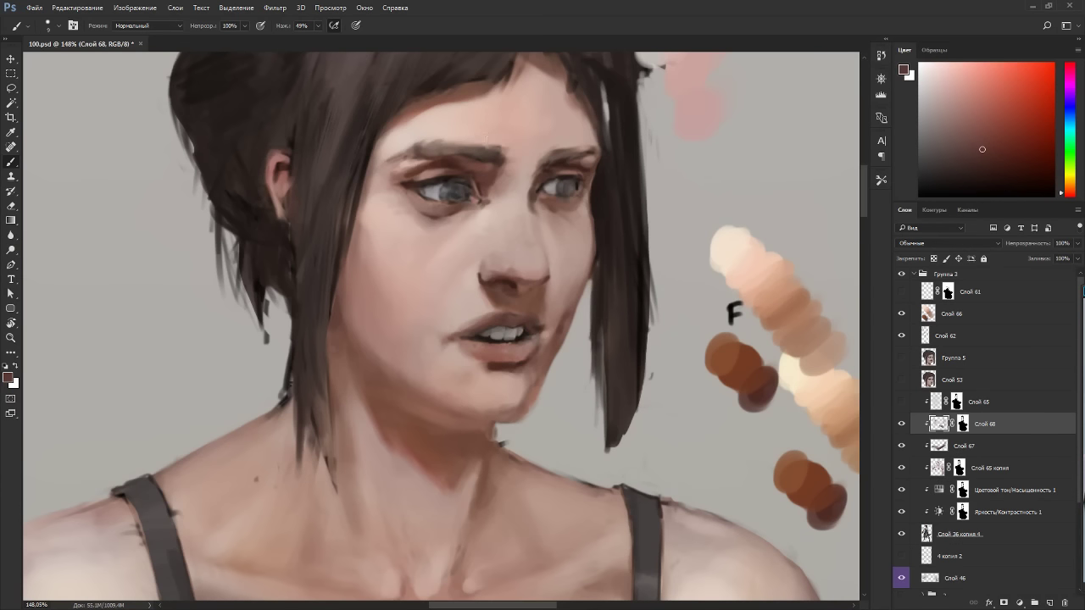
Blend the shadow along the far side of the nose and smooth the bridge with sampled tones and a larger brush.
{"action": "left_click", "coordinate": [541, 222], "text": "alt"}
{"action": "left_click", "coordinate": [556, 236], "text": "alt"}
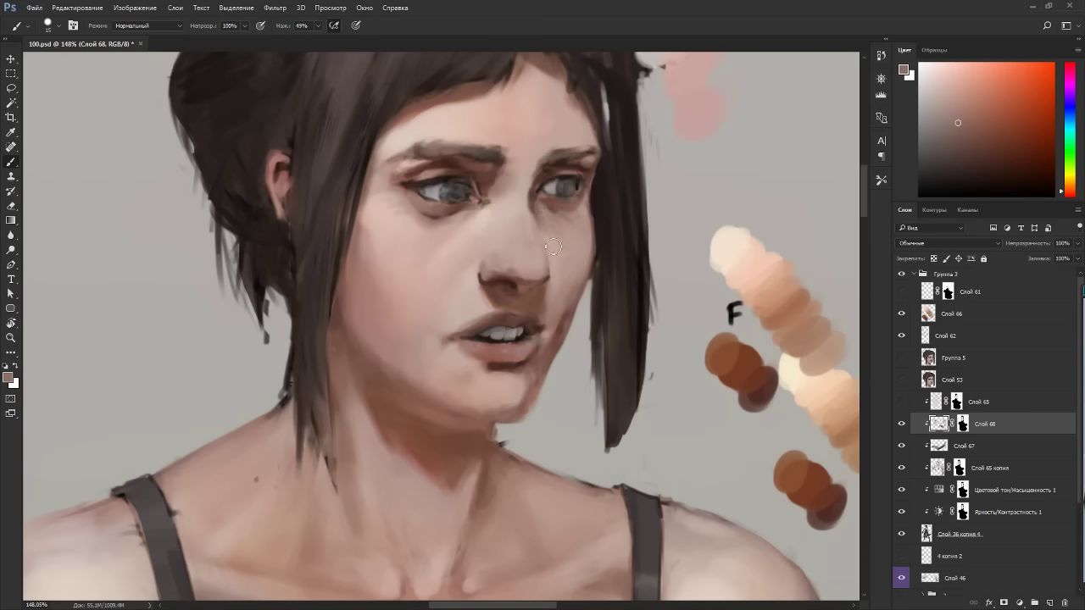
{"action": "key", "text": "r"}
{"action": "left_click_drag", "start_coordinate": [658, 282], "coordinate": [226, 300]}
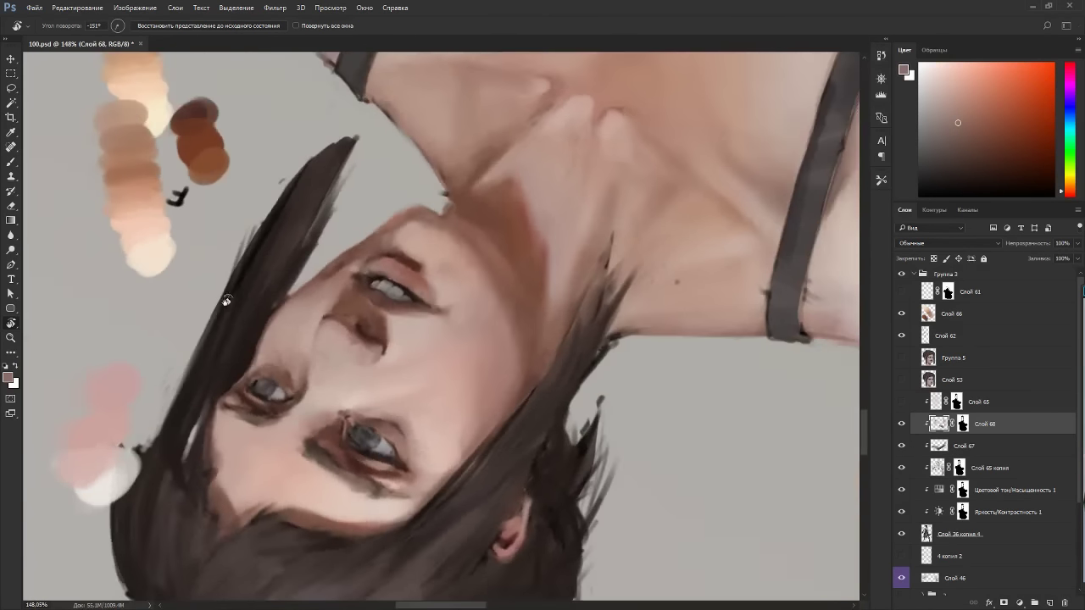
{"action": "left_click", "coordinate": [313, 385], "text": "alt"}
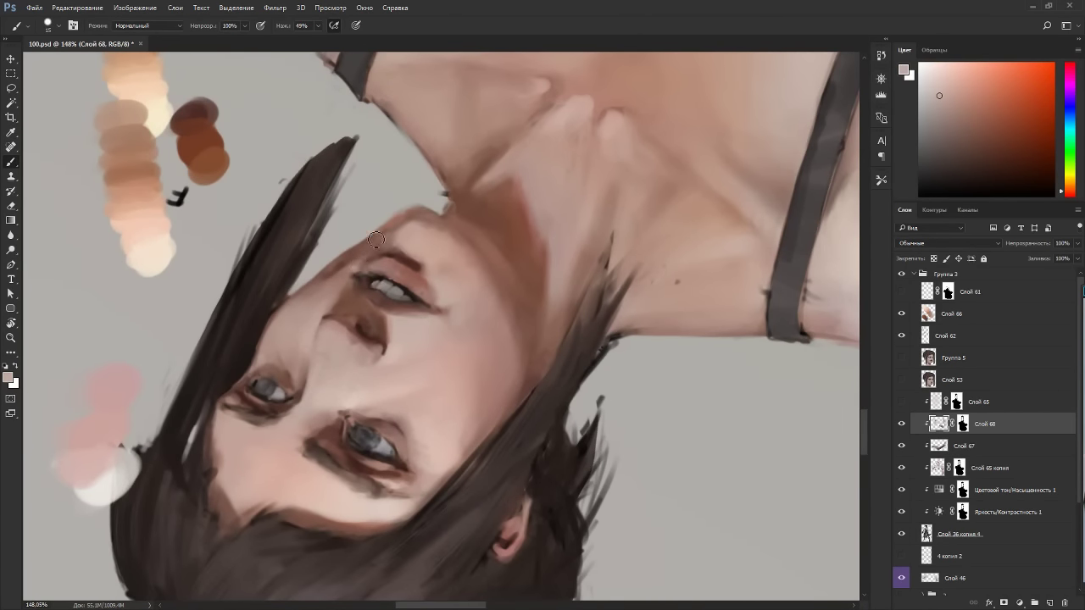
{"action": "key", "text": "Escape"}
{"action": "left_click", "coordinate": [525, 202], "text": "alt"}
{"action": "left_click_drag", "start_coordinate": [526, 213], "coordinate": [523, 224]}
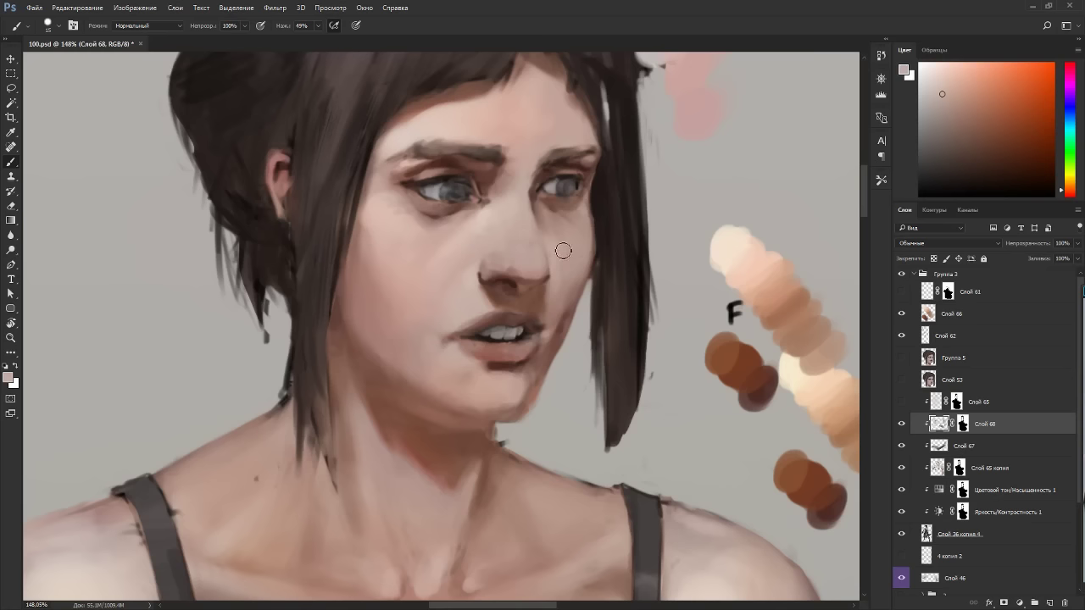
Lighten the tip of the nose with a sampled light skin tone and a smaller brush.
{"action": "left_click", "coordinate": [483, 219], "text": "alt"}
{"action": "key", "text": "r"}
{"action": "mouse_move", "coordinate": [528, 266]}
{"action": "left_mouse_down"}
{"action": "mouse_move", "coordinate": [364, 263]}
{"action": "mouse_move", "coordinate": [351, 293]}
{"action": "left_mouse_up"}
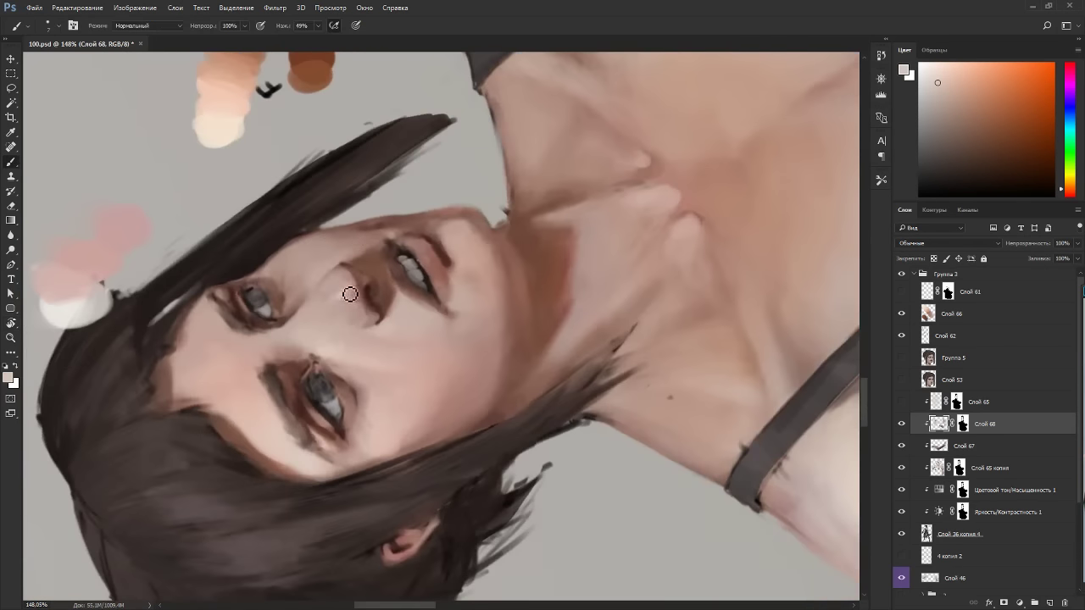
{"action": "key", "text": "Escape"}
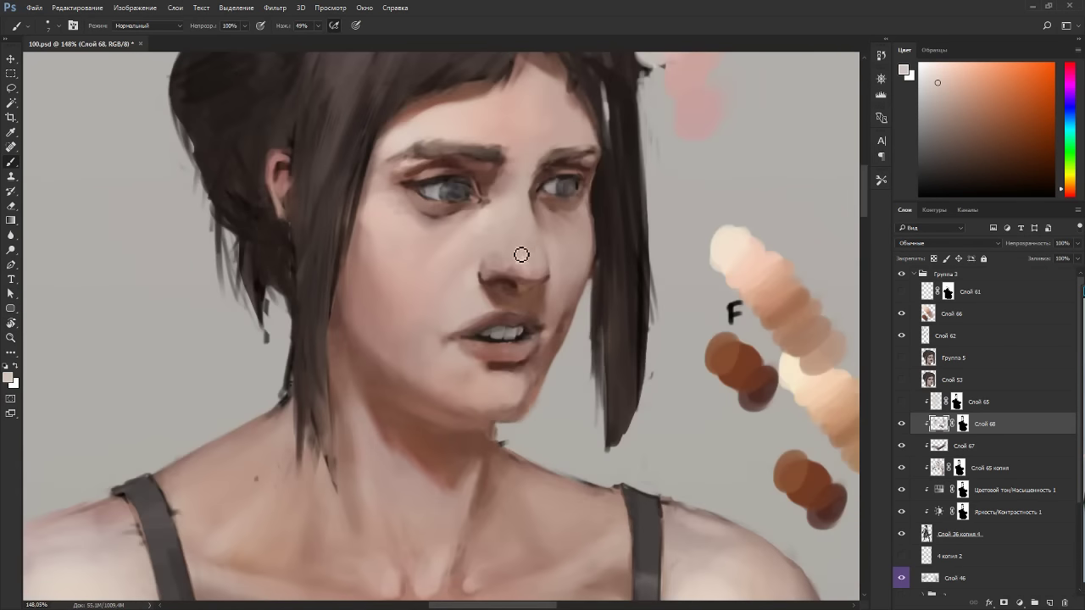
{"action": "scroll", "coordinate": [551, 331], "scroll_direction": "down", "scroll_amount": 8}
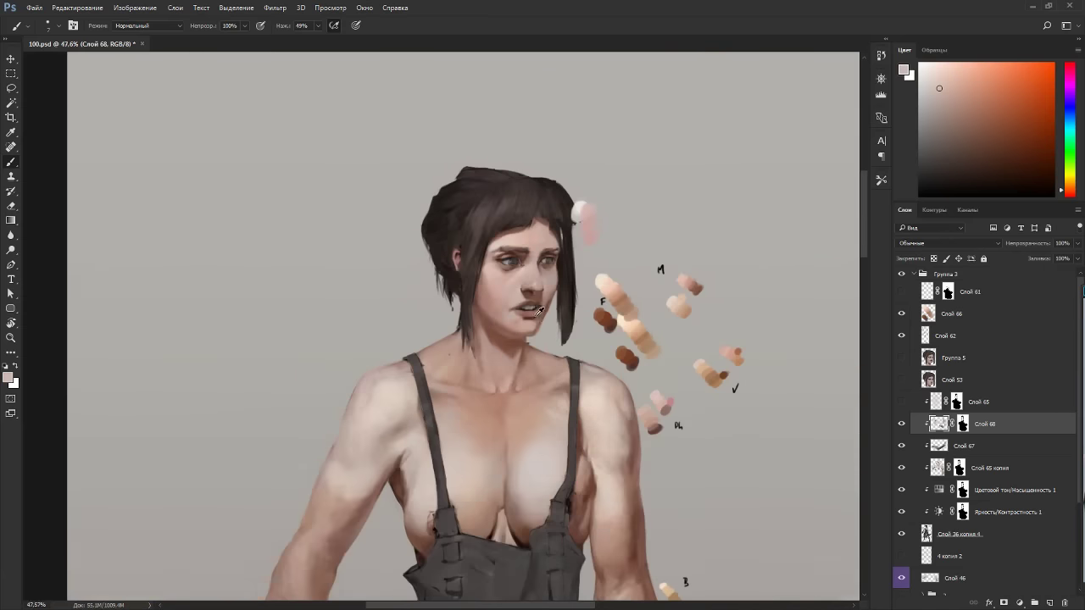
Create a new layer above Слой 68, clipped to the layers below, and set its blending mode to Multiply (Умножение).
{"action": "key", "text": "r"}
{"action": "left_click_drag", "start_coordinate": [557, 339], "coordinate": [441, 199]}
{"action": "key", "text": "Escape"}
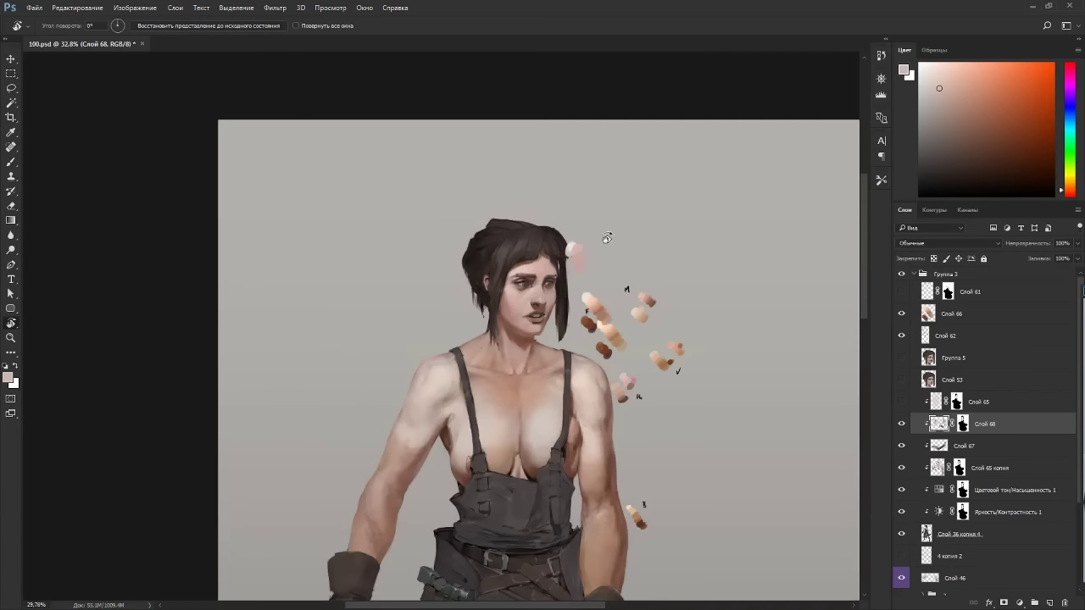
{"action": "scroll", "coordinate": [605, 239], "scroll_direction": "down", "scroll_amount": 3}
{"action": "scroll", "coordinate": [564, 285], "scroll_direction": "up", "scroll_amount": 14}
{"action": "key", "text": "ctrl+shift+n"}
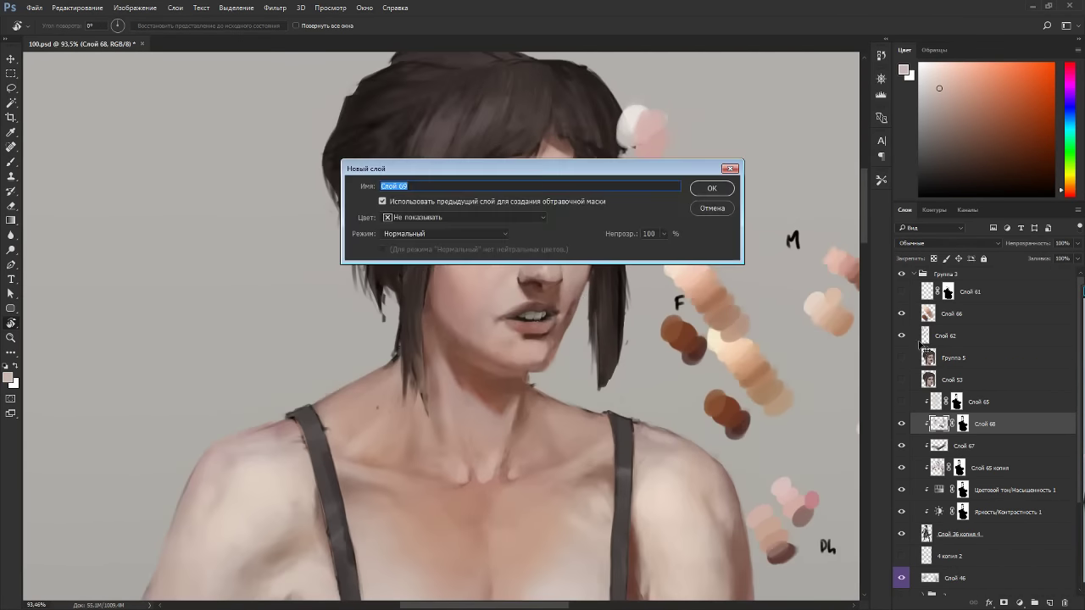
{"action": "key", "text": "Return"}
{"action": "left_click", "coordinate": [948, 243]}
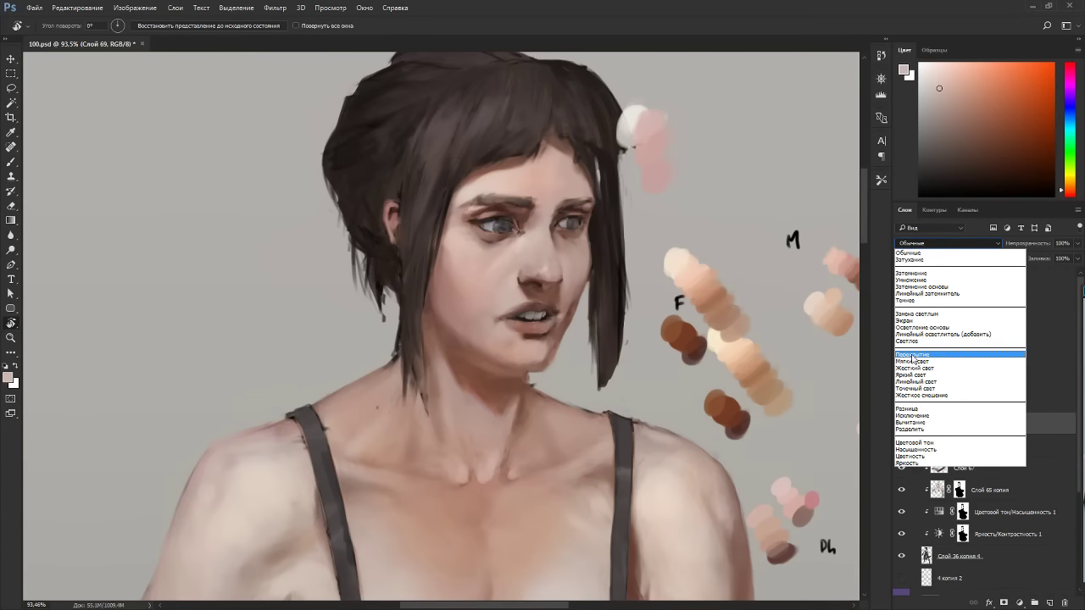
{"action": "left_click", "coordinate": [914, 280]}
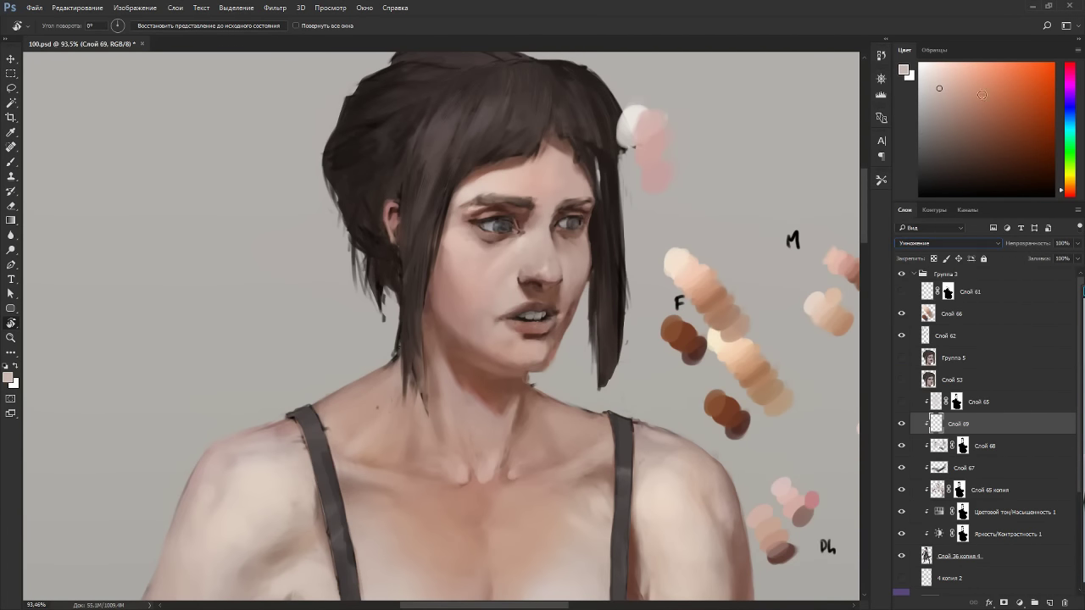
Choose pale pink and peach tones and lightly shade the nose and adjoining cheek on the Multiply layer.
{"action": "left_click", "coordinate": [940, 63]}
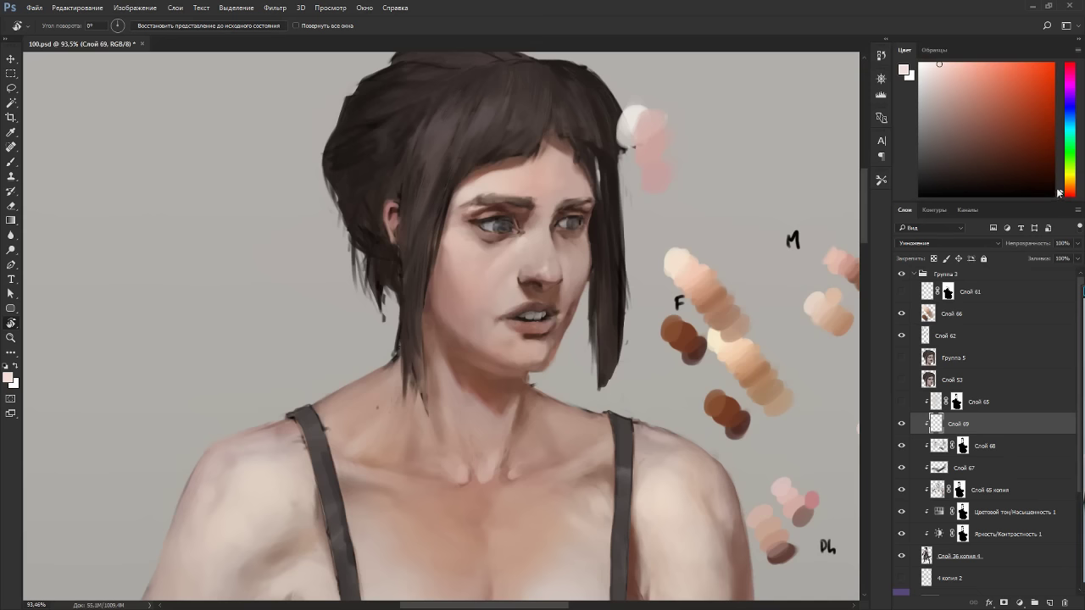
{"action": "key", "text": "b"}
{"action": "left_click_drag", "start_coordinate": [527, 266], "coordinate": [525, 272]}
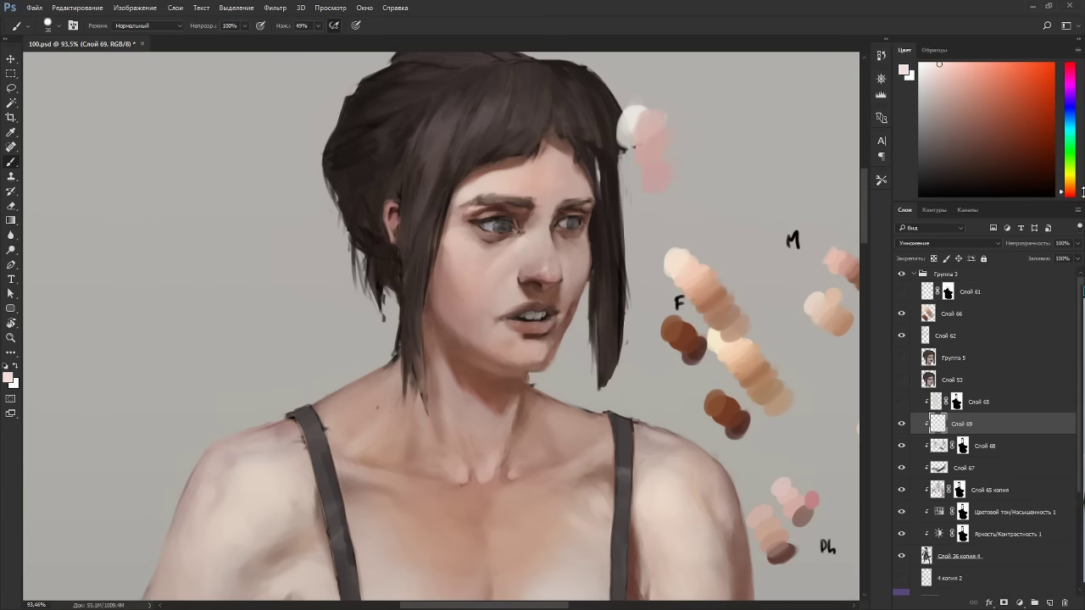
{"action": "left_click", "coordinate": [1070, 192]}
{"action": "left_click_drag", "start_coordinate": [529, 273], "coordinate": [547, 258]}
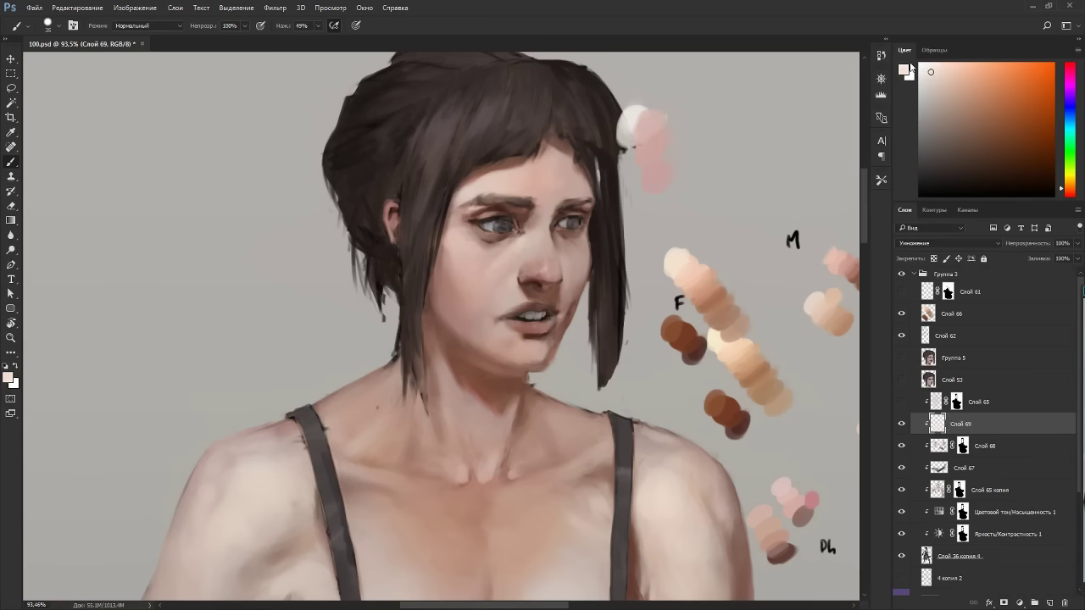
{"action": "mouse_move", "coordinate": [538, 267]}
{"action": "left_mouse_down"}
{"action": "mouse_move", "coordinate": [552, 265]}
{"action": "mouse_move", "coordinate": [345, 268]}
{"action": "mouse_move", "coordinate": [363, 285]}
{"action": "mouse_move", "coordinate": [512, 259]}
{"action": "left_mouse_up"}
{"action": "key", "text": "r"}
{"action": "key", "text": "e"}
{"action": "key", "text": "b"}
{"action": "key", "text": "r"}
{"action": "key", "text": "e"}
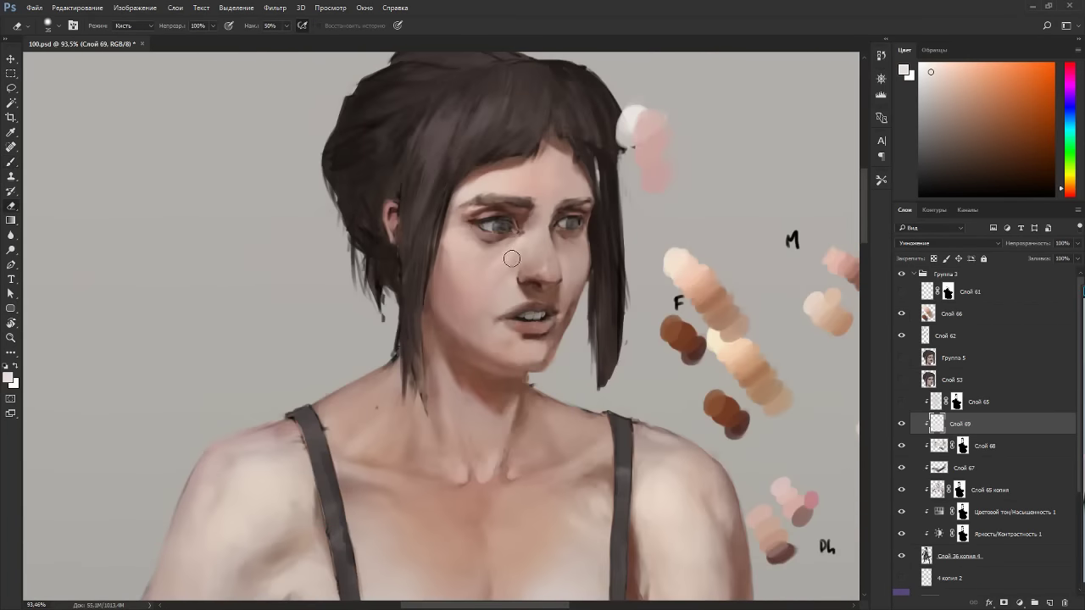
{"action": "key", "text": "b"}
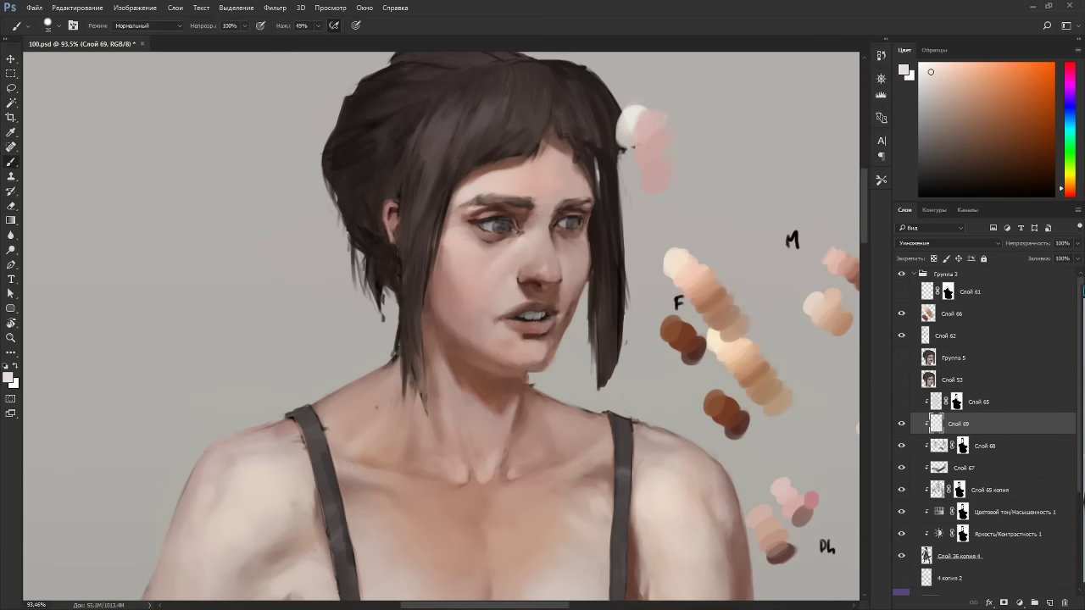
Deepen the shading along the far side of the face with a pale grey tone and a larger brush.
{"action": "key", "text": "r"}
{"action": "mouse_move", "coordinate": [601, 180]}
{"action": "left_mouse_down"}
{"action": "mouse_move", "coordinate": [493, 165]}
{"action": "mouse_move", "coordinate": [320, 272]}
{"action": "left_mouse_up"}
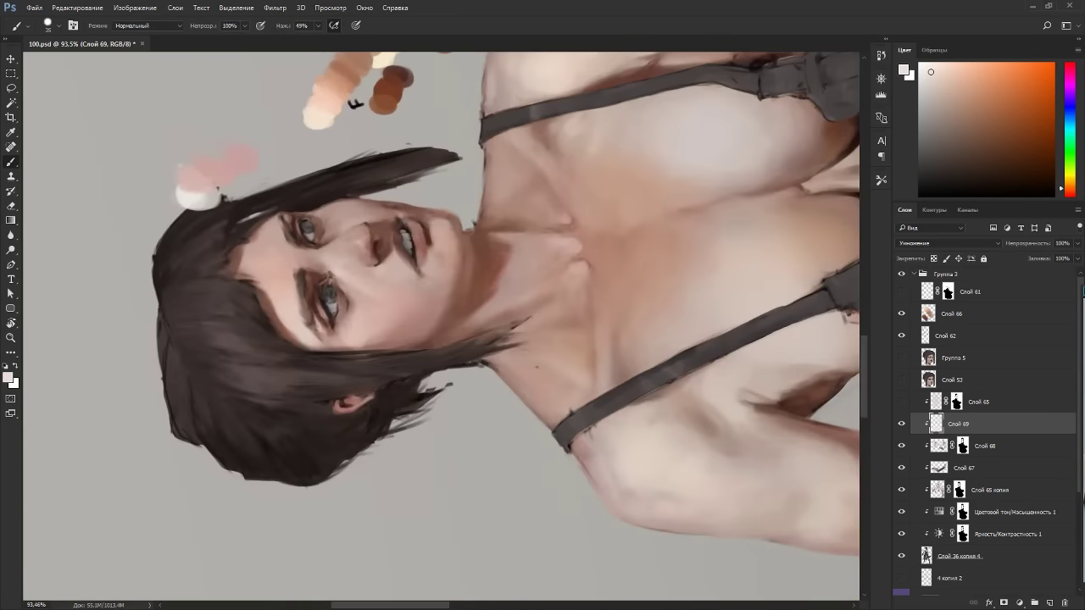
{"action": "key", "text": "r"}
{"action": "key", "text": "Escape"}
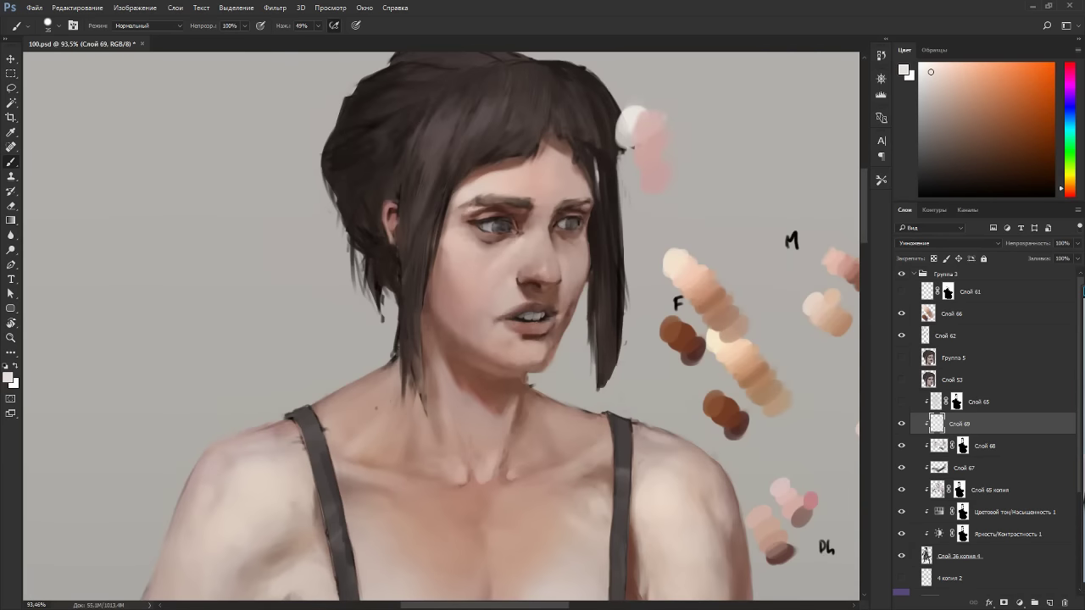
{"action": "key", "text": "r"}
{"action": "left_click_drag", "start_coordinate": [581, 218], "coordinate": [354, 221]}
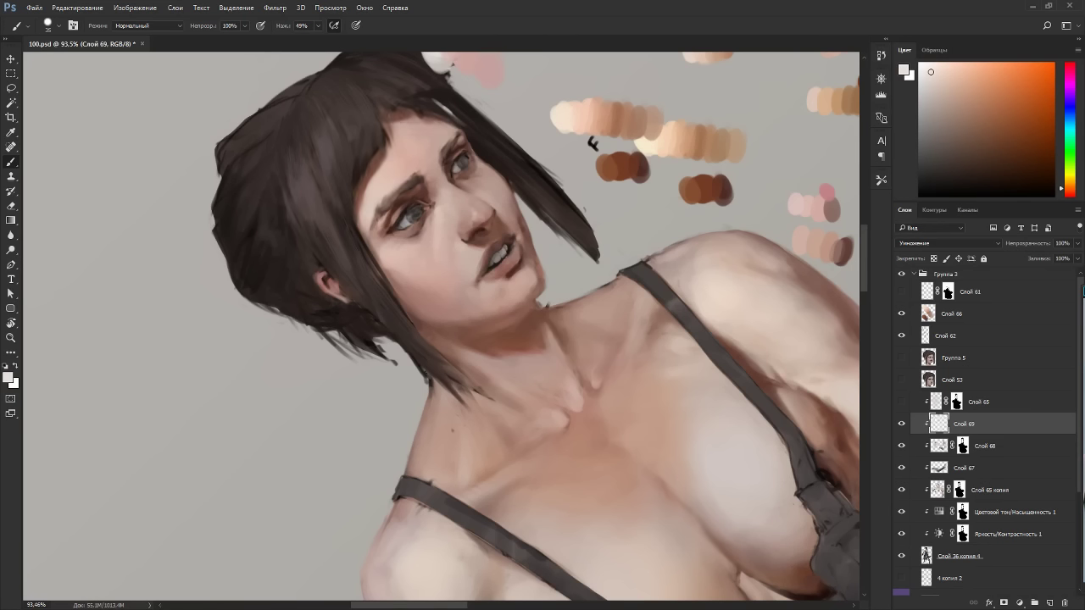
{"action": "mouse_move", "coordinate": [496, 180]}
{"action": "left_mouse_down"}
{"action": "mouse_move", "coordinate": [506, 181]}
{"action": "mouse_move", "coordinate": [496, 162]}
{"action": "left_mouse_up"}
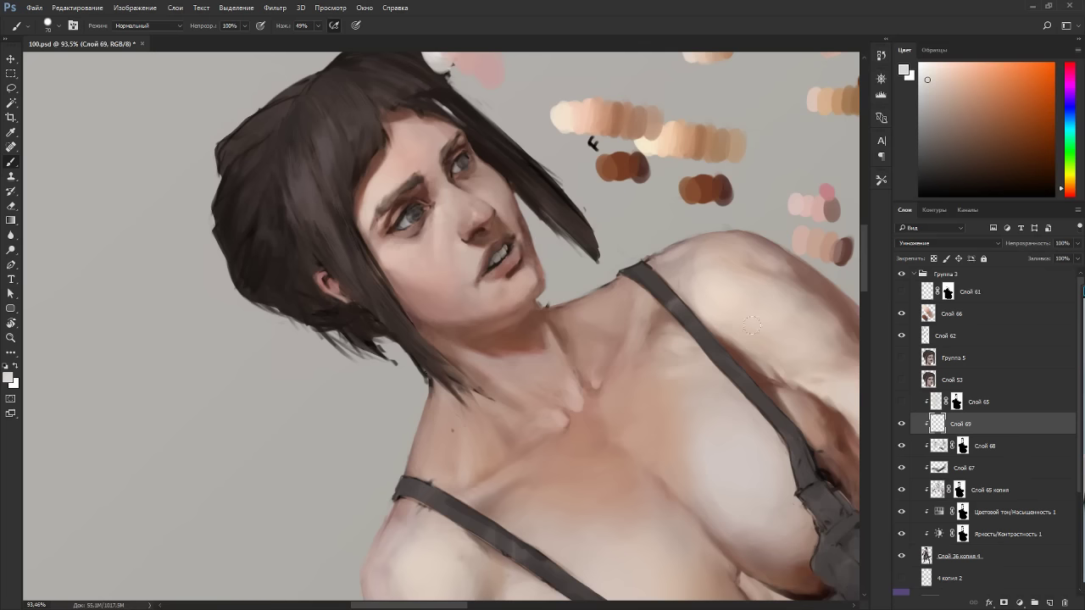
Copy the layer mask of Слой 68 onto Слой 69 and make Слой 69 ready for painting again.
{"action": "left_click_drag", "start_coordinate": [964, 447], "coordinate": [964, 426]}
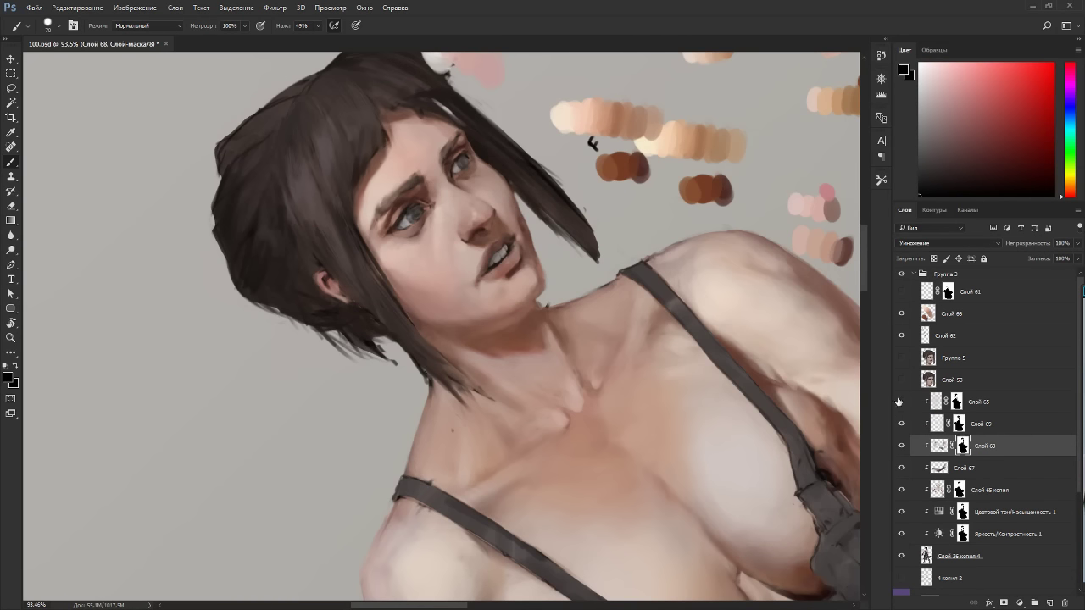
{"action": "left_click", "coordinate": [936, 424]}
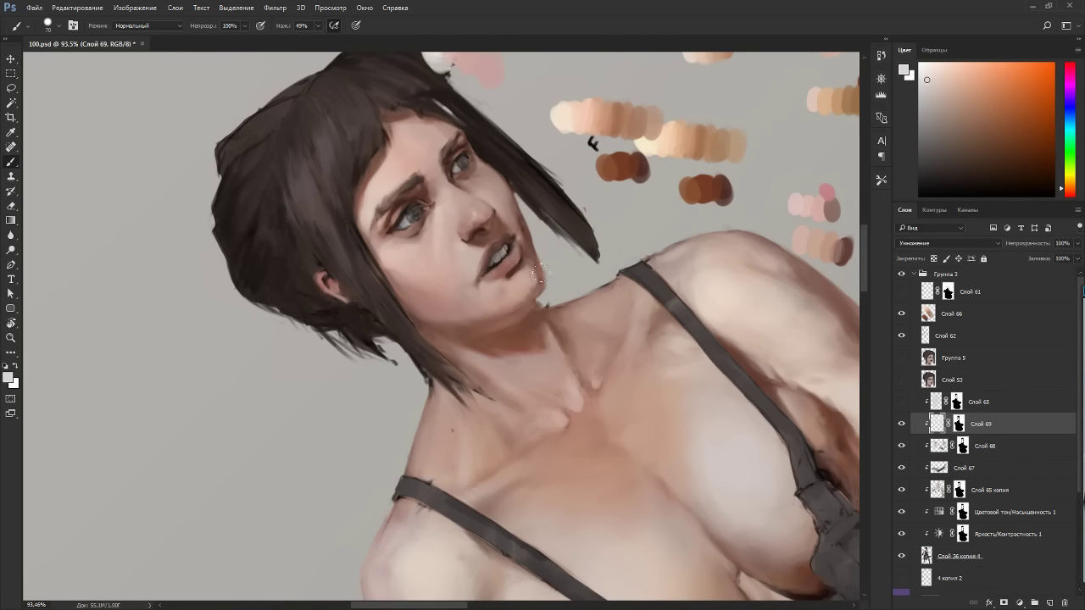
{"action": "key", "text": "Escape"}
{"action": "key", "text": "r"}
{"action": "left_click_drag", "start_coordinate": [681, 307], "coordinate": [497, 138]}
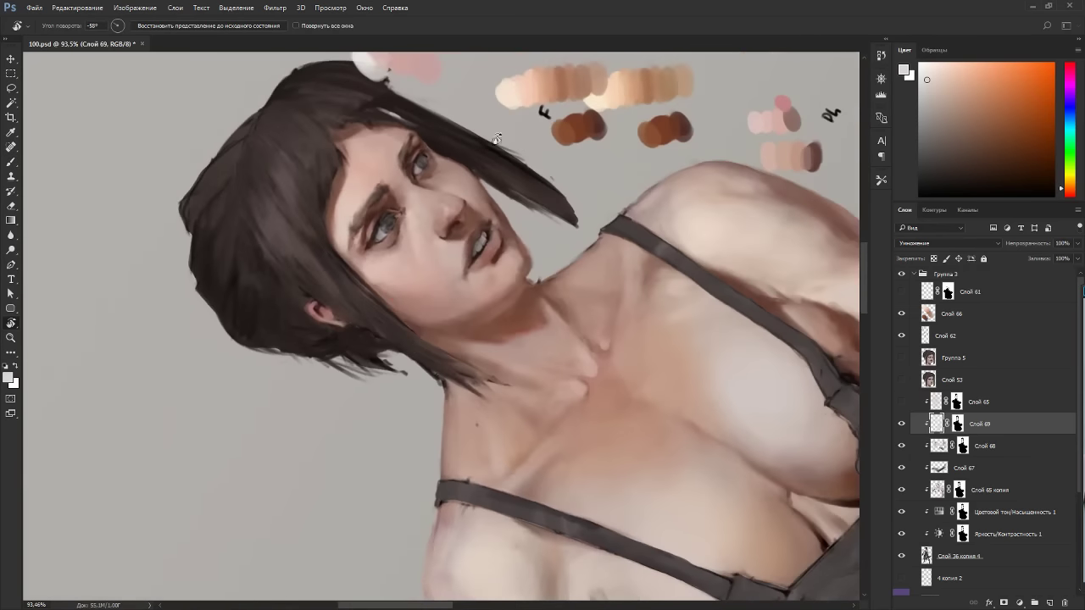
{"action": "key", "text": "b"}
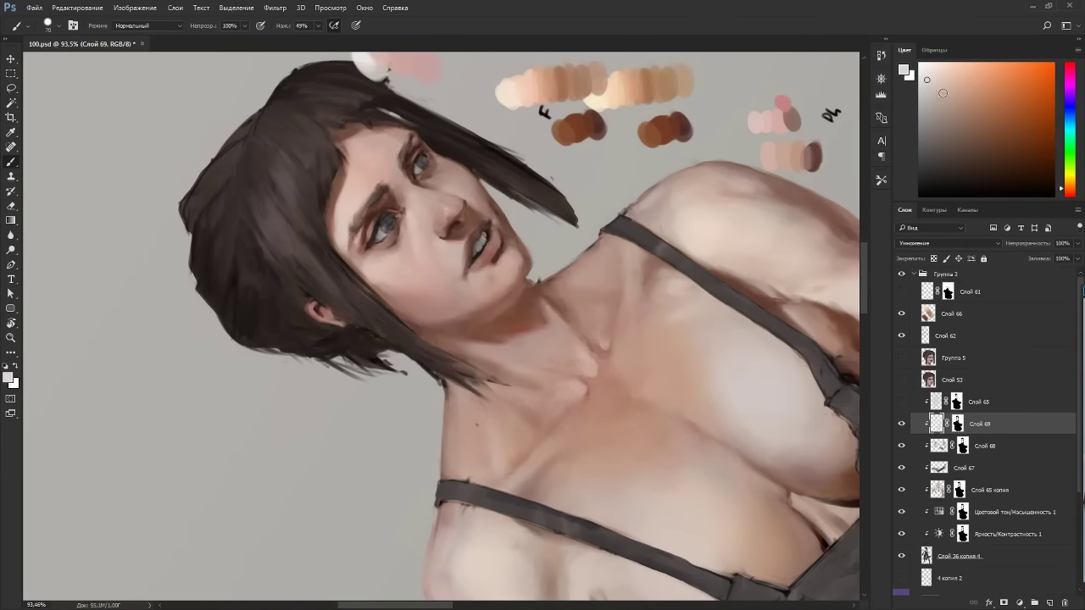
Choose darker grey tones and, with a smaller brush, shade the near cheek beside the hair on Слой 69.
{"action": "left_click", "coordinate": [925, 86]}
{"action": "key", "text": "Escape"}
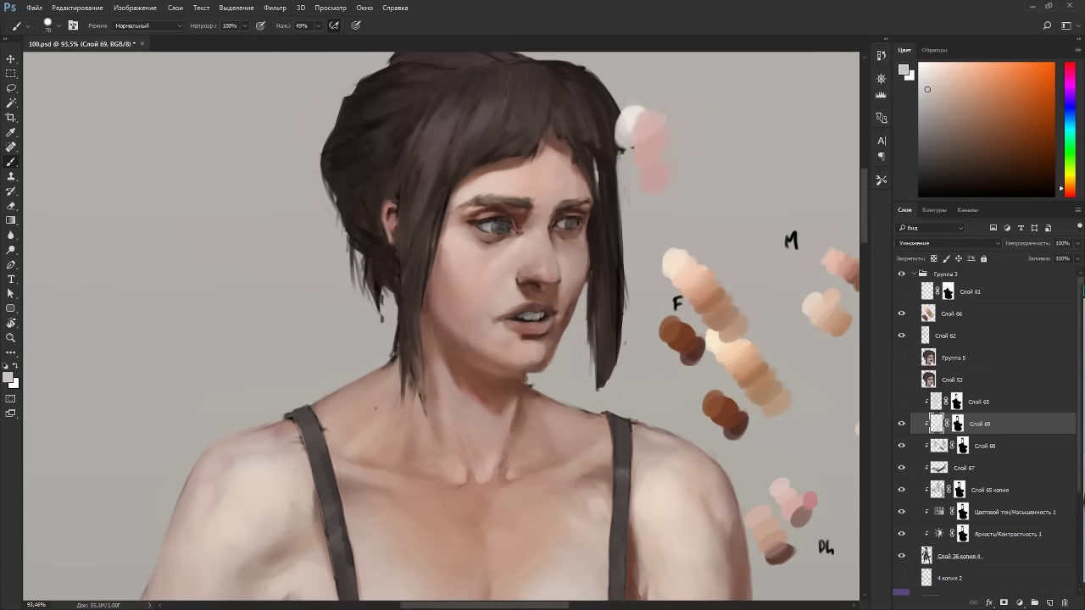
{"action": "left_click", "coordinate": [928, 100]}
{"action": "key", "text": "["}
{"action": "left_click_drag", "start_coordinate": [437, 257], "coordinate": [430, 291]}
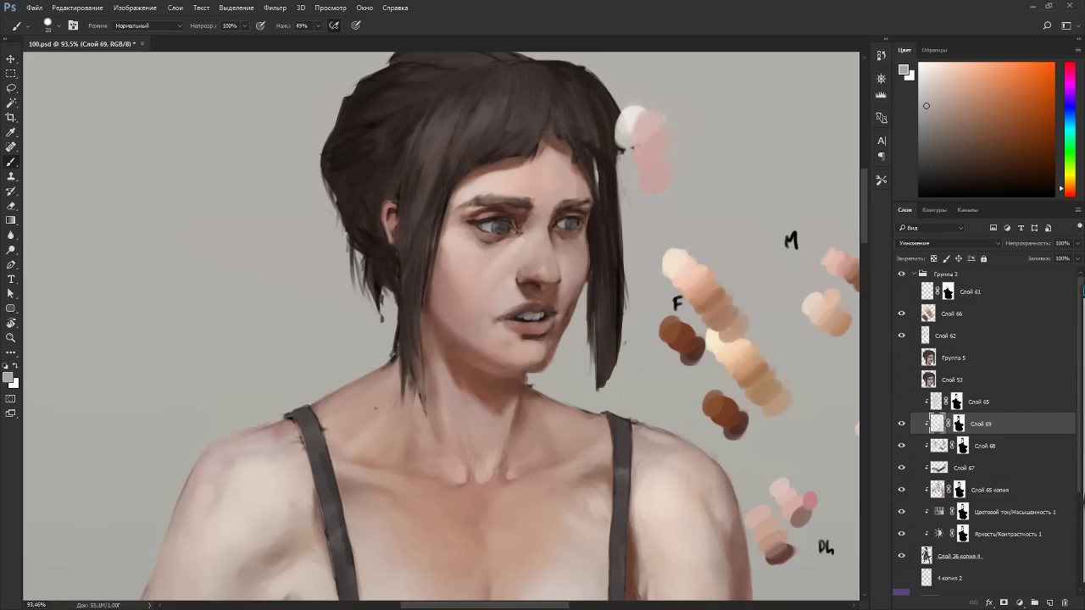
{"action": "left_click_drag", "start_coordinate": [434, 297], "coordinate": [433, 320]}
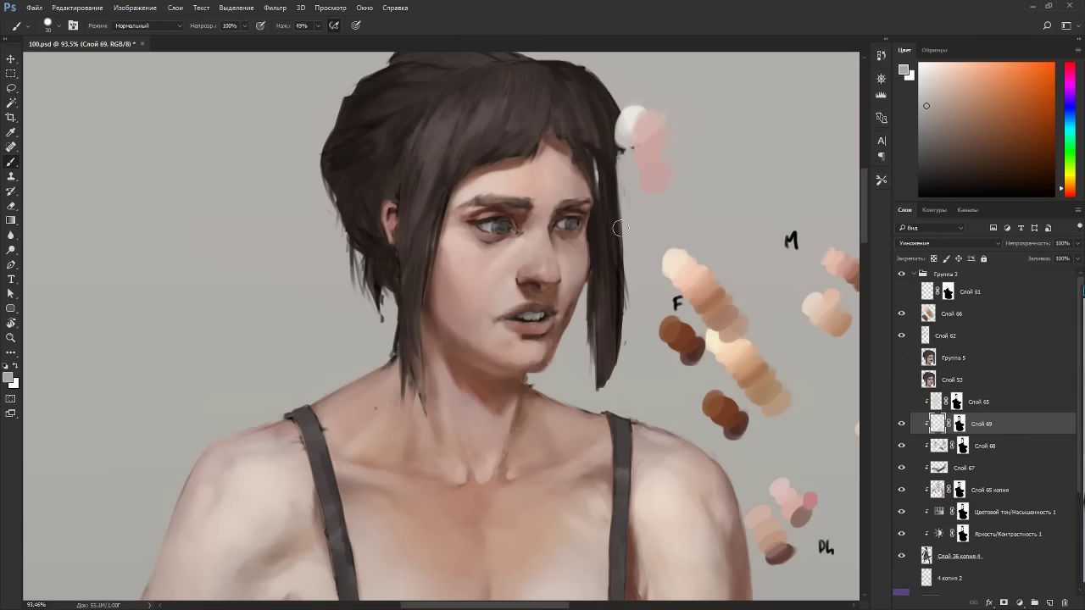
Review the whole figure, comparing it with and without Слой 69 and the other clipped skin layers.
{"action": "scroll", "coordinate": [620, 229], "scroll_direction": "down", "scroll_amount": 6}
{"action": "key", "text": "r"}
{"action": "left_click_drag", "start_coordinate": [686, 315], "coordinate": [437, 122]}
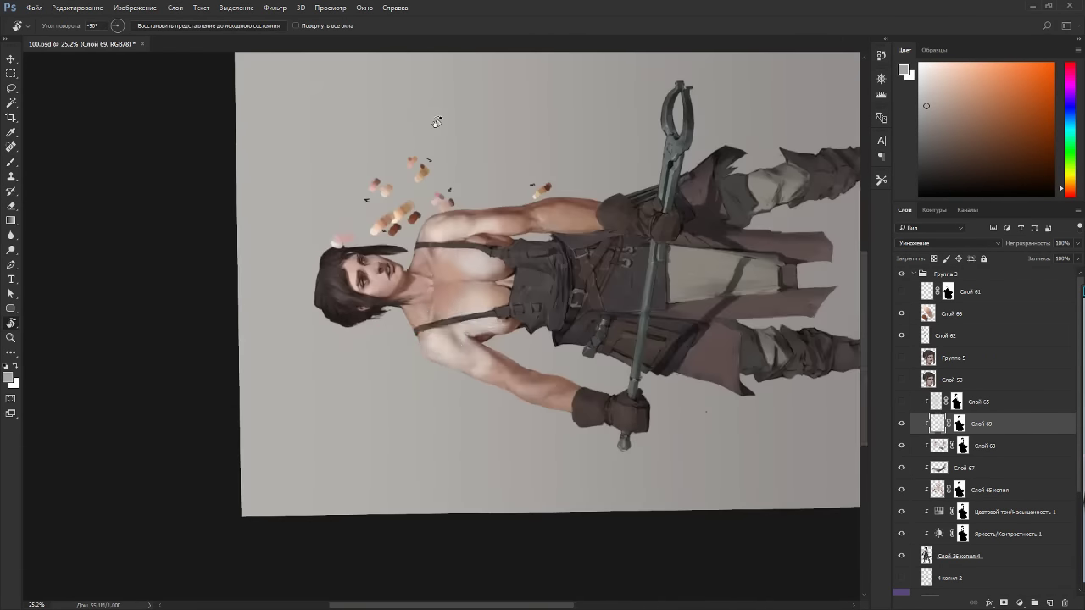
{"action": "key", "text": "Escape"}
{"action": "scroll", "coordinate": [500, 179], "scroll_direction": "down", "scroll_amount": 2}
{"action": "left_click_drag", "start_coordinate": [534, 154], "coordinate": [571, 196]}
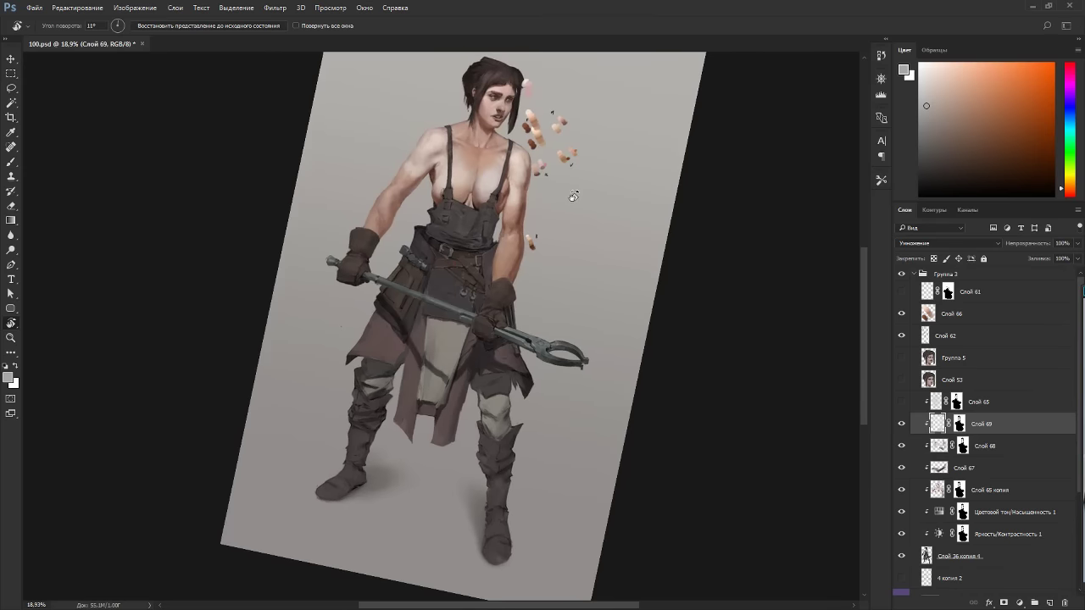
{"action": "key", "text": "Escape"}
{"action": "scroll", "coordinate": [445, 179], "scroll_direction": "up", "scroll_amount": 4}
{"action": "left_click", "coordinate": [899, 422]}
{"action": "left_click", "coordinate": [899, 422]}
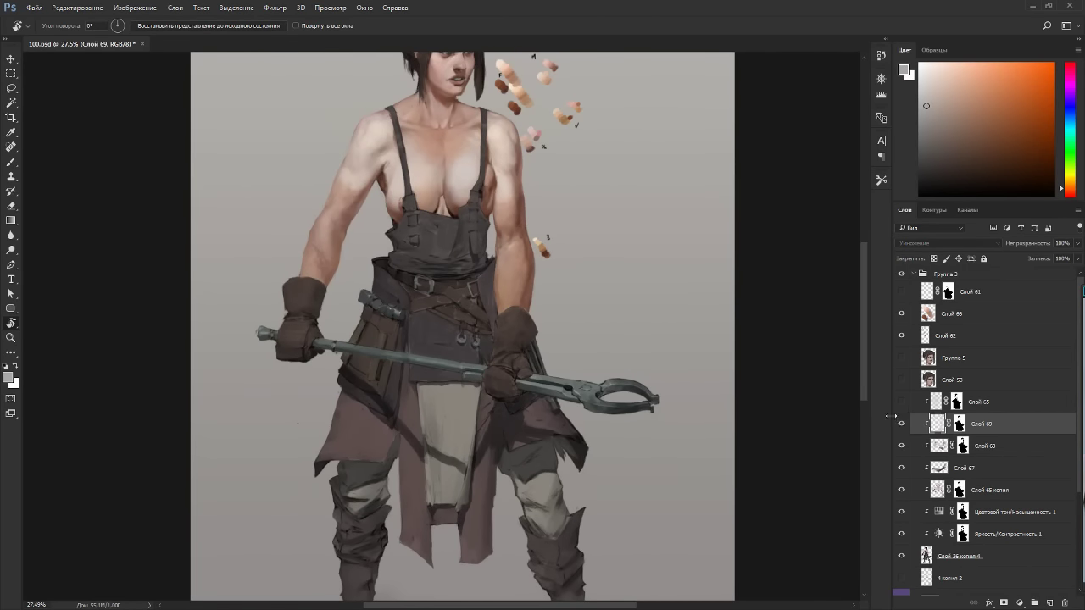
{"action": "left_click_drag", "start_coordinate": [629, 330], "coordinate": [647, 401]}
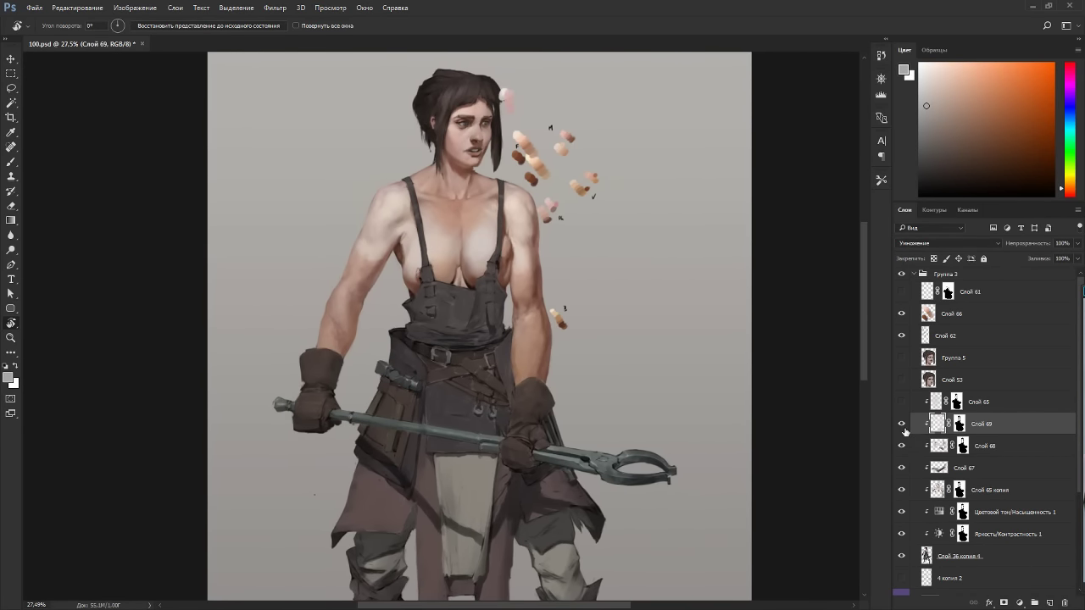
{"action": "left_click", "coordinate": [902, 536]}
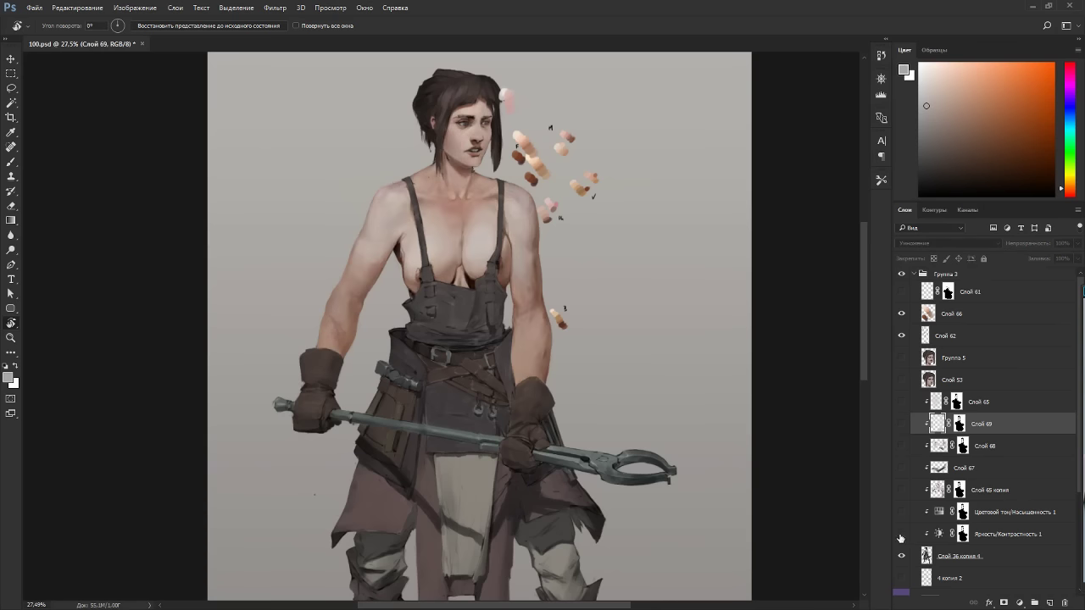
{"action": "left_click", "coordinate": [901, 424]}
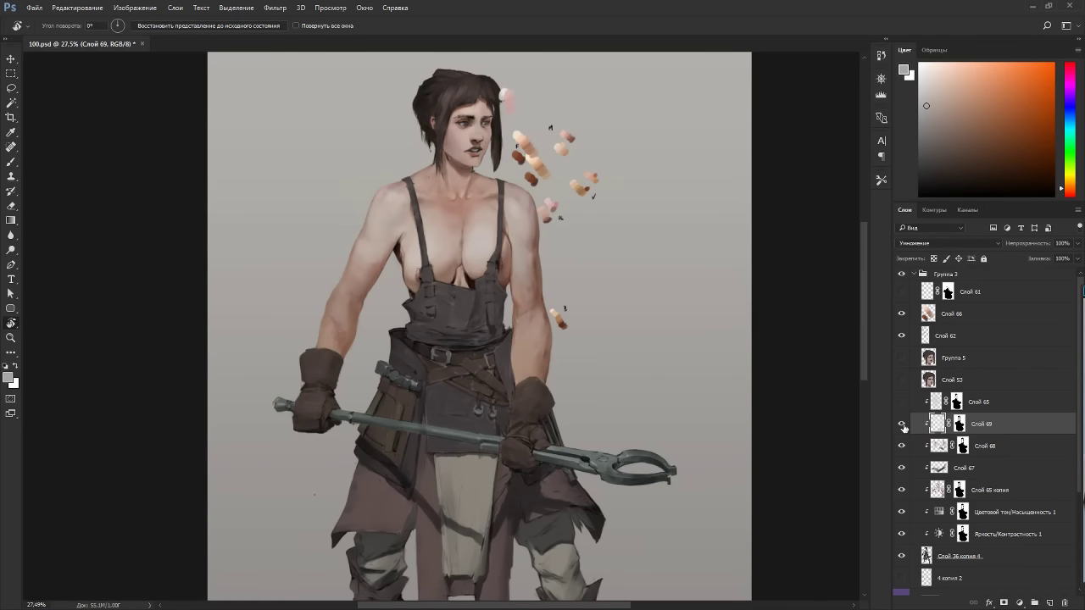
Duplicate the character layer Слой 36 копия 4, hide the original and select it for filing.
{"action": "left_click", "coordinate": [930, 561]}
{"action": "key", "text": "ctrl+j"}
{"action": "left_click", "coordinate": [902, 579]}
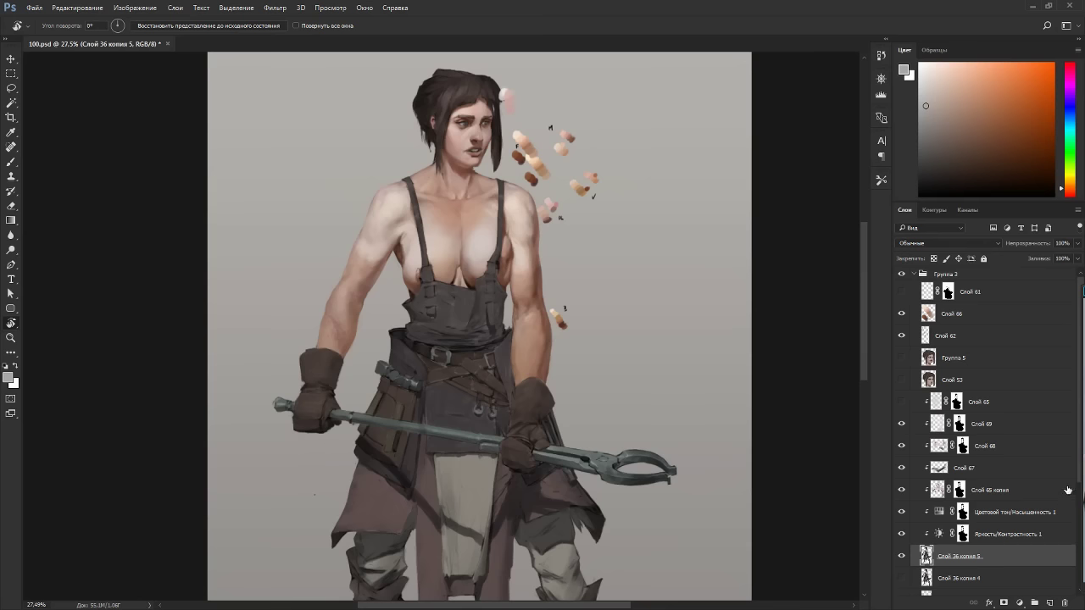
{"action": "scroll", "coordinate": [991, 490], "scroll_direction": "down", "scroll_amount": 5}
{"action": "mouse_move", "coordinate": [936, 412]}
{"action": "left_mouse_down"}
{"action": "mouse_move", "coordinate": [947, 500]}
{"action": "mouse_move", "coordinate": [951, 421]}
{"action": "left_mouse_up"}
Hide both painted character layers and examine the earlier drawing stages stored in groups 2 and 1.
{"action": "left_click", "coordinate": [904, 477]}
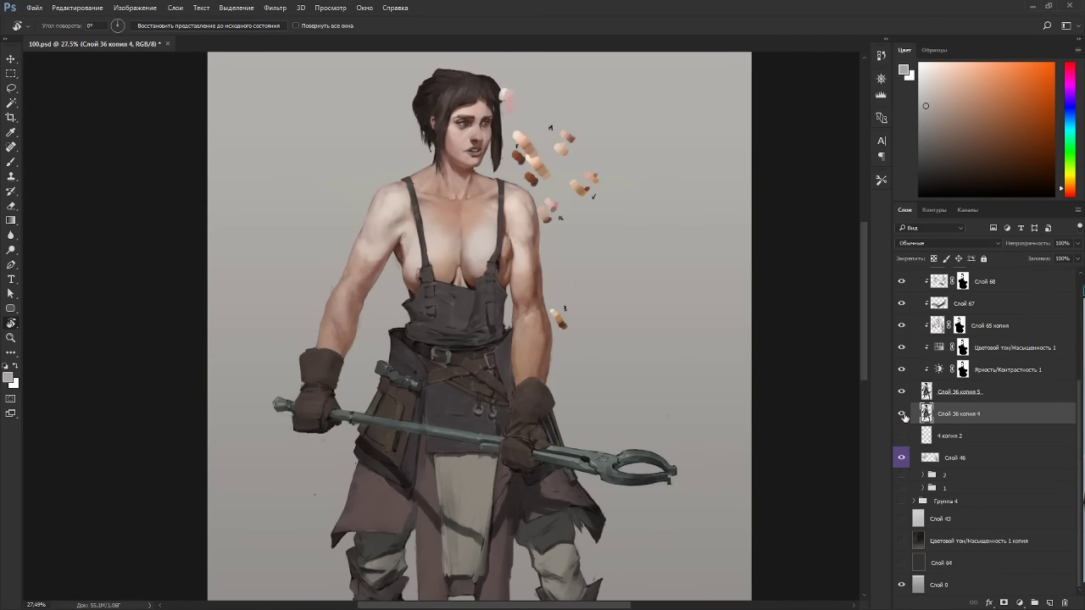
{"action": "left_click_drag", "start_coordinate": [902, 392], "coordinate": [904, 433]}
{"action": "left_click", "coordinate": [902, 477]}
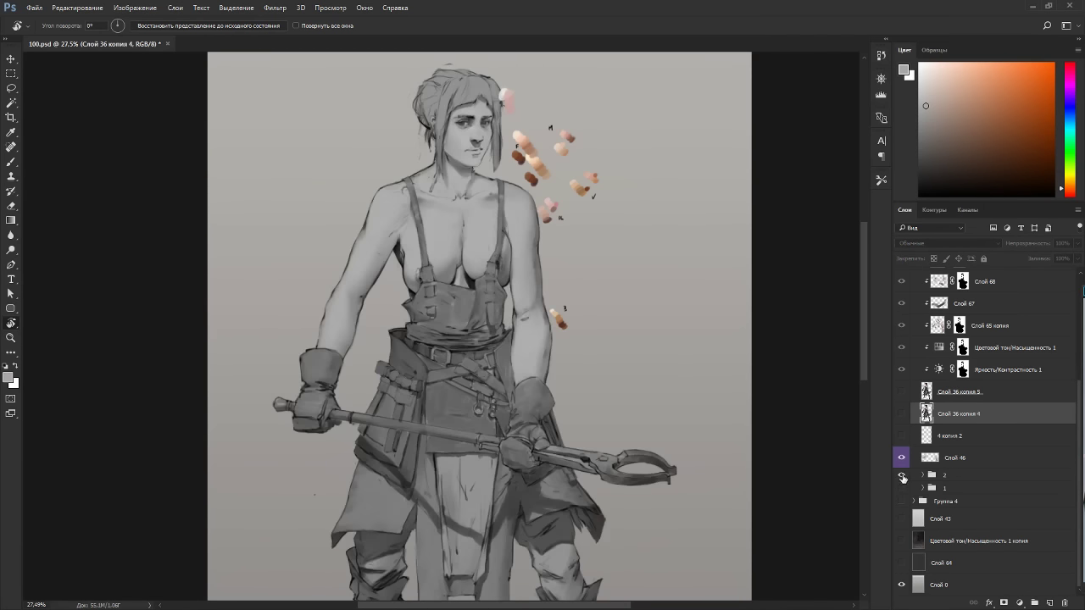
{"action": "left_click", "coordinate": [902, 477]}
{"action": "left_click", "coordinate": [902, 488]}
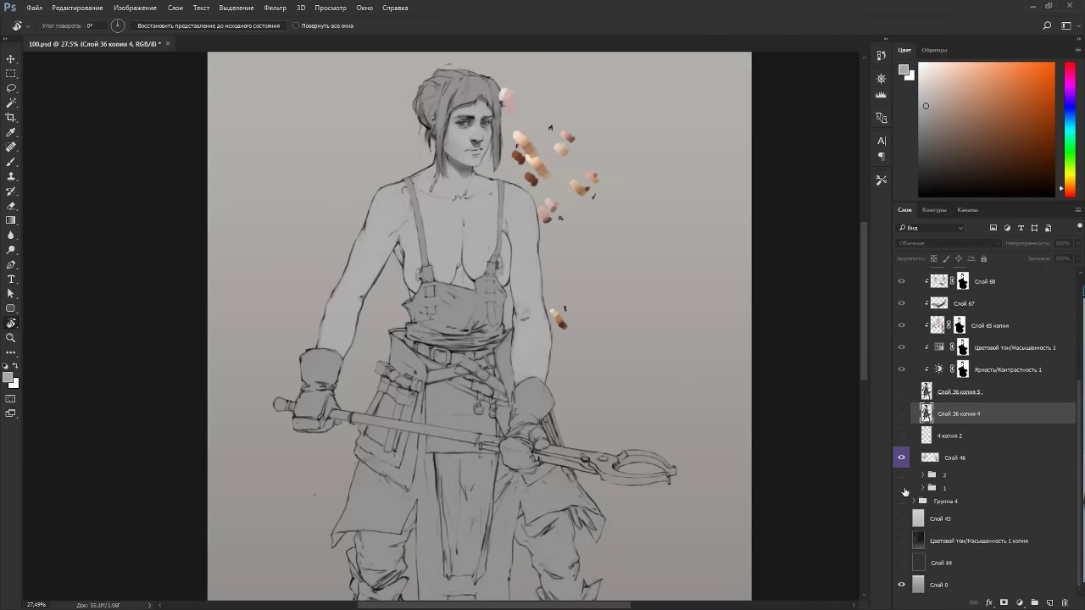
{"action": "left_click", "coordinate": [902, 488]}
Move Слой 36 копия 4 above group 2, place it in a new group named 3, and collapse the group.
{"action": "left_click_drag", "start_coordinate": [931, 417], "coordinate": [933, 473]}
{"action": "key", "text": "ctrl+g"}
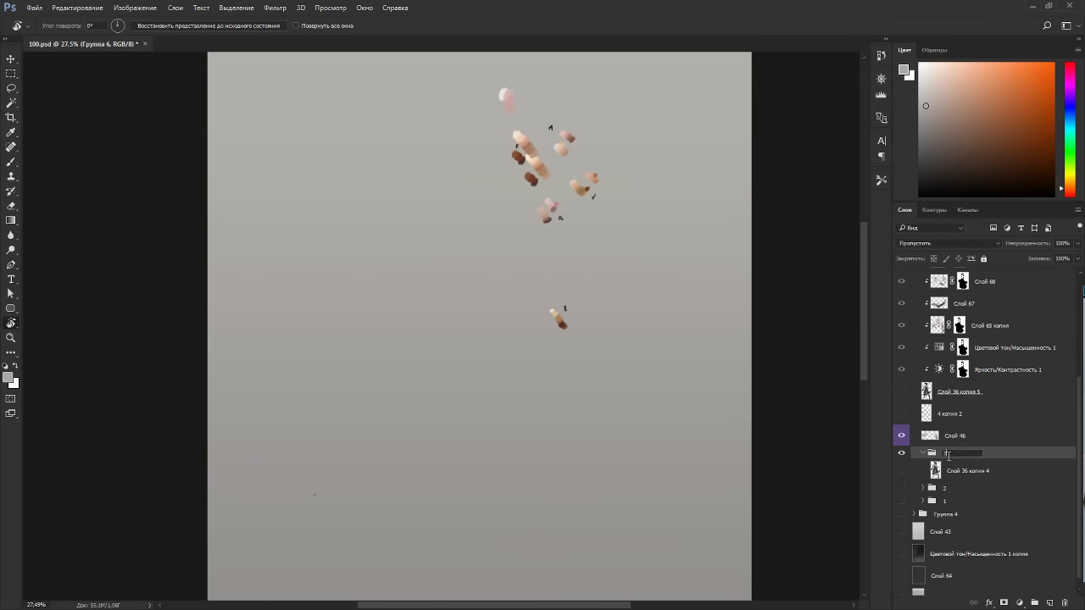
{"action": "left_click", "coordinate": [932, 464]}
{"action": "left_click", "coordinate": [929, 455]}
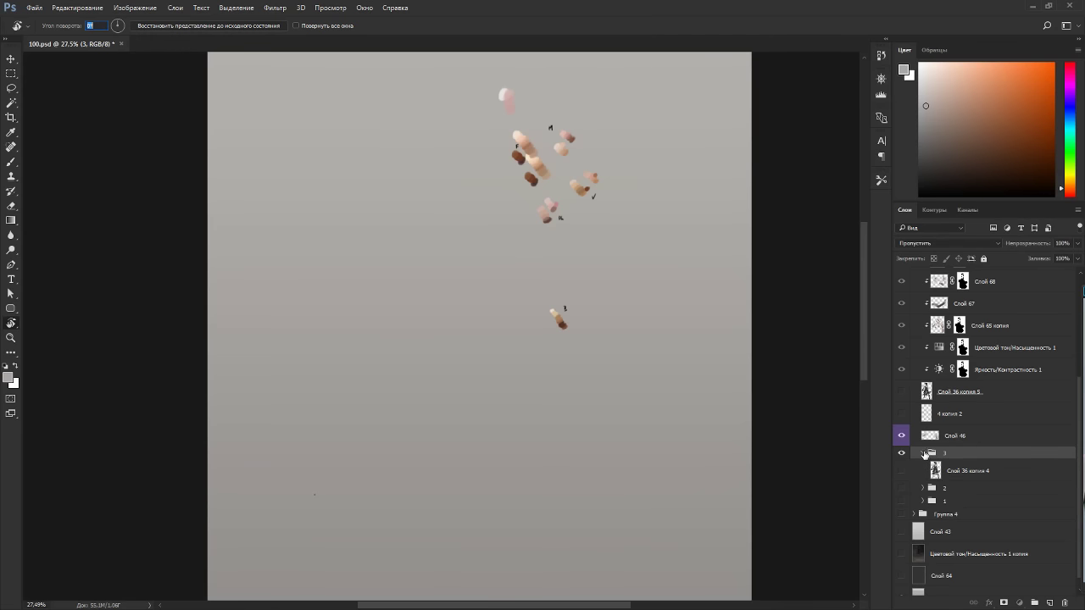
{"action": "left_click", "coordinate": [925, 455]}
Show the duplicated character layer Слой 36 копия 5 with its clipped skin layers and make it active.
{"action": "left_click", "coordinate": [901, 400]}
{"action": "left_click", "coordinate": [929, 406]}
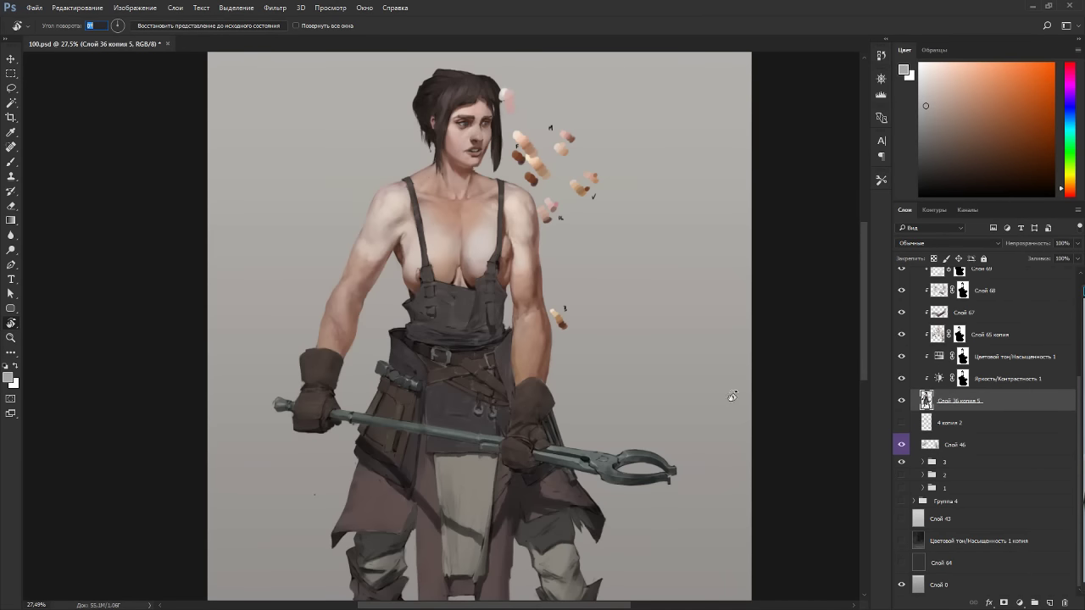
{"action": "scroll", "coordinate": [542, 364], "scroll_direction": "down", "scroll_amount": 5}
{"action": "key", "text": "Escape"}
{"action": "scroll", "coordinate": [554, 381], "scroll_direction": "down", "scroll_amount": 2}
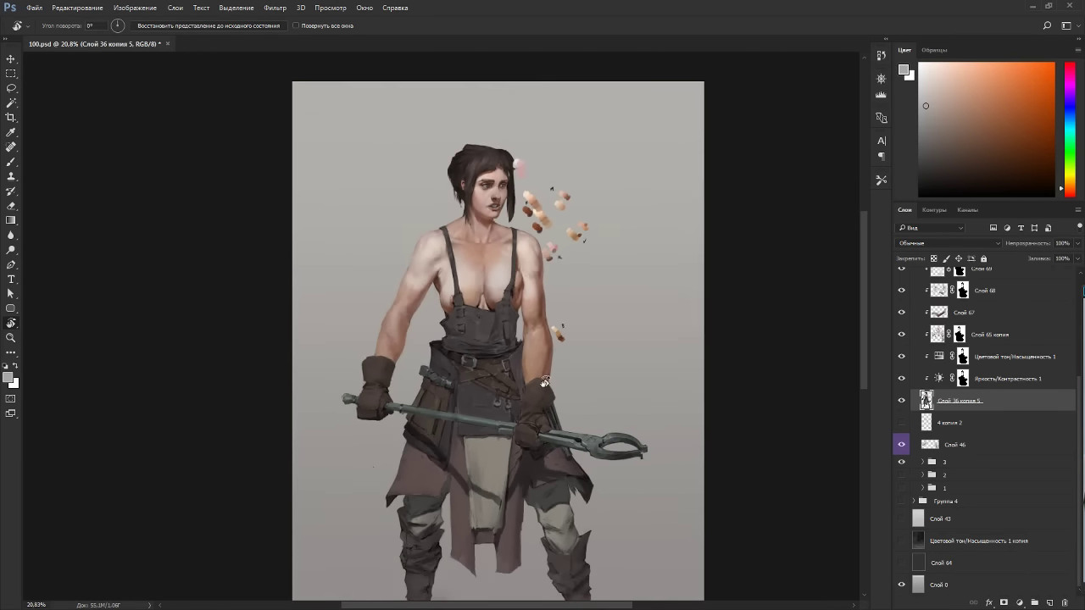
{"action": "scroll", "coordinate": [544, 383], "scroll_direction": "up", "scroll_amount": 1}
{"action": "scroll", "coordinate": [356, 182], "scroll_direction": "up", "scroll_amount": 3}
{"action": "scroll", "coordinate": [955, 349], "scroll_direction": "up", "scroll_amount": 3}
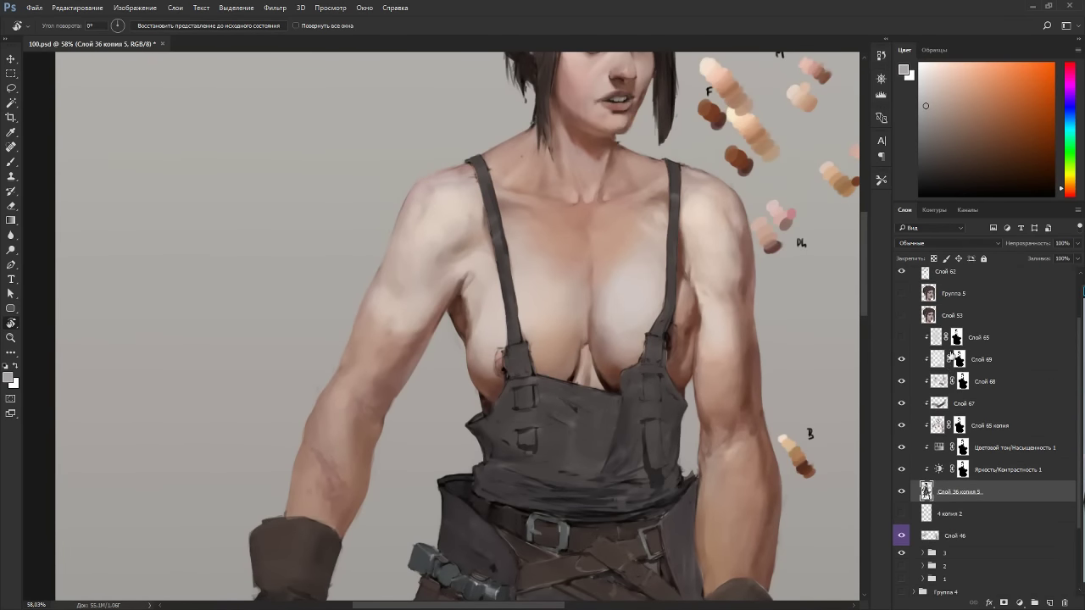
Activate clipped layer Слой 68 and paint the outer edge of her right shoulder with sampled pinkish skin tones.
{"action": "left_click", "coordinate": [923, 356]}
{"action": "scroll", "coordinate": [509, 284], "scroll_direction": "up", "scroll_amount": 2}
{"action": "key", "text": "b"}
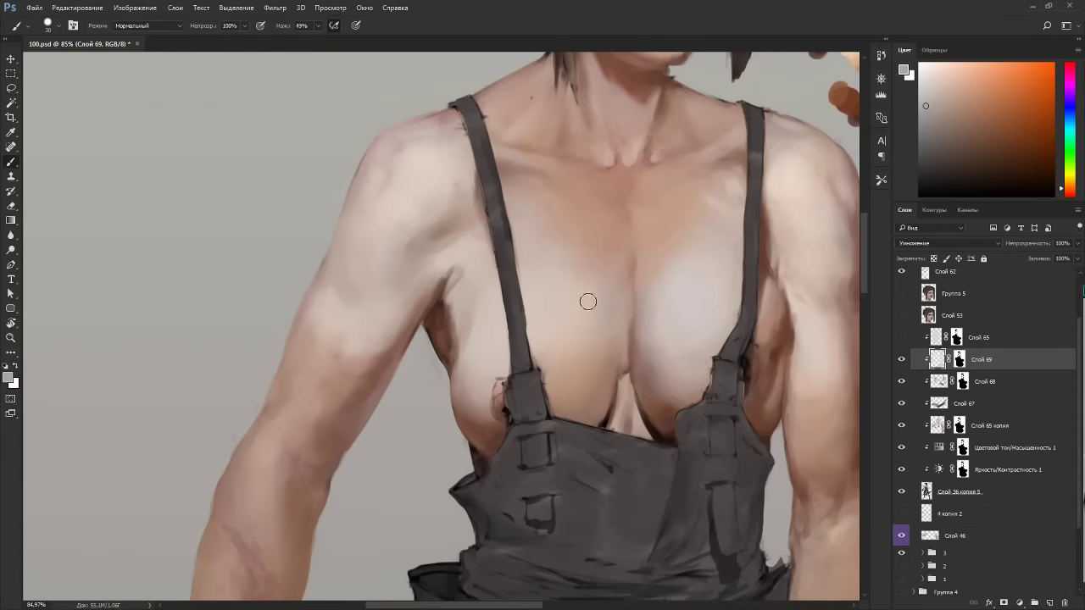
{"action": "left_click", "coordinate": [936, 384]}
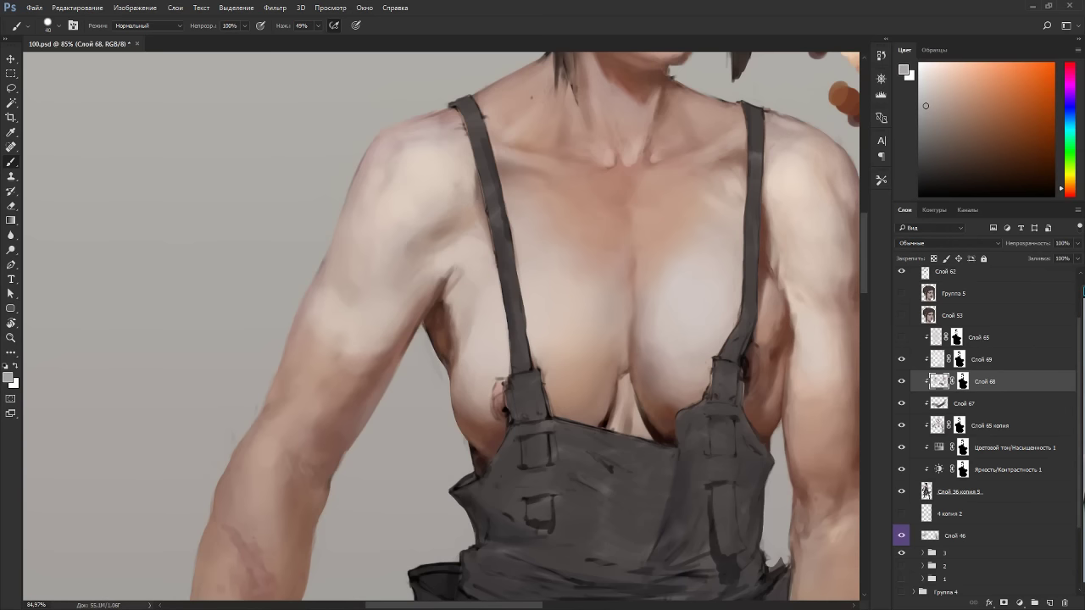
{"action": "left_click", "coordinate": [398, 175], "text": "alt"}
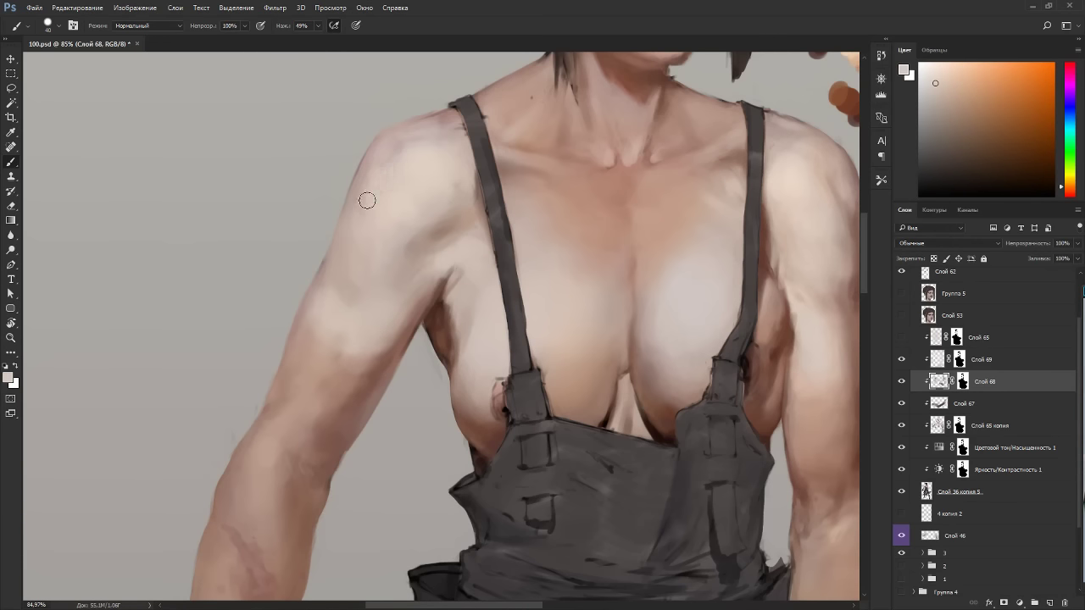
{"action": "left_click", "coordinate": [375, 151], "text": "alt"}
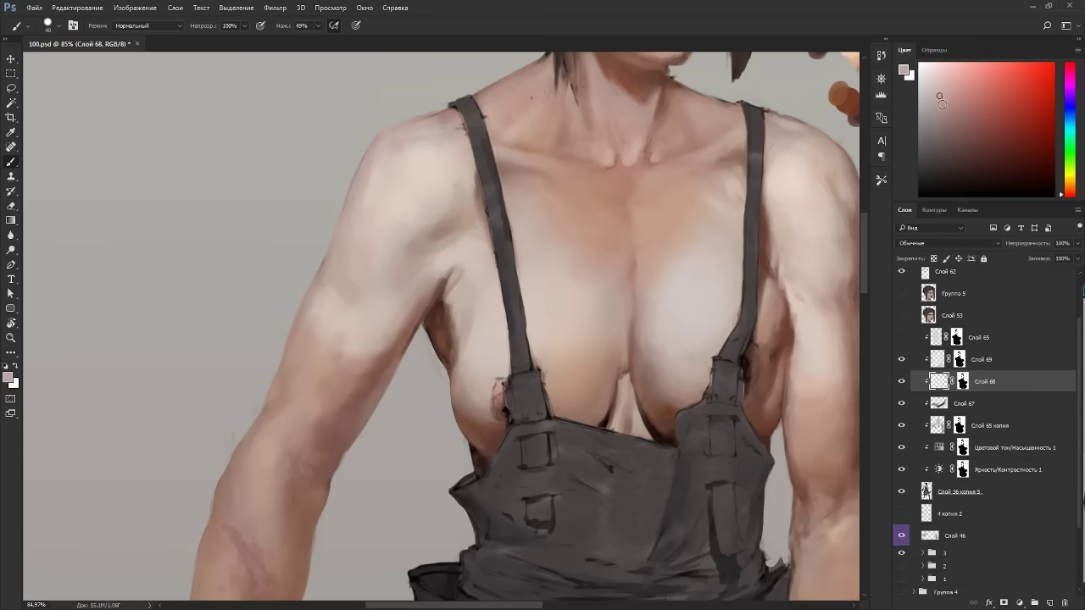
{"action": "left_click", "coordinate": [941, 107]}
{"action": "mouse_move", "coordinate": [346, 193]}
{"action": "left_mouse_down"}
{"action": "mouse_move", "coordinate": [382, 122]}
{"action": "mouse_move", "coordinate": [334, 220]}
{"action": "mouse_move", "coordinate": [390, 149]}
{"action": "left_mouse_up"}
Shade the top of her right shoulder with darker muted reddish tones using a smaller brush.
{"action": "left_click", "coordinate": [948, 122]}
{"action": "key", "text": "bracketleft"}
{"action": "key", "text": "r"}
{"action": "left_click_drag", "start_coordinate": [412, 126], "coordinate": [600, 294]}
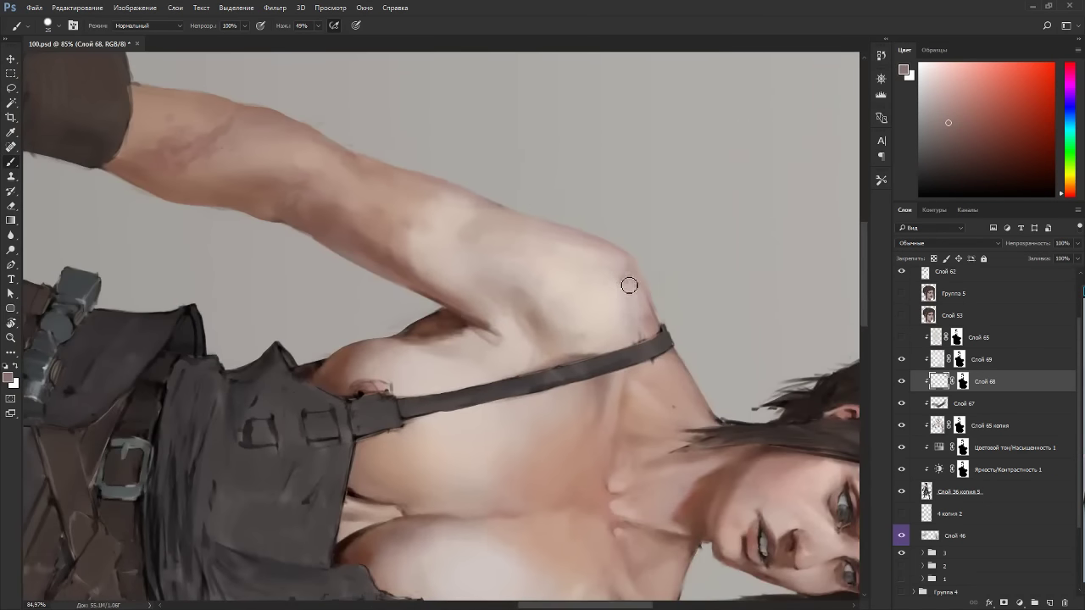
{"action": "left_click", "coordinate": [964, 125]}
{"action": "key", "text": "Escape"}
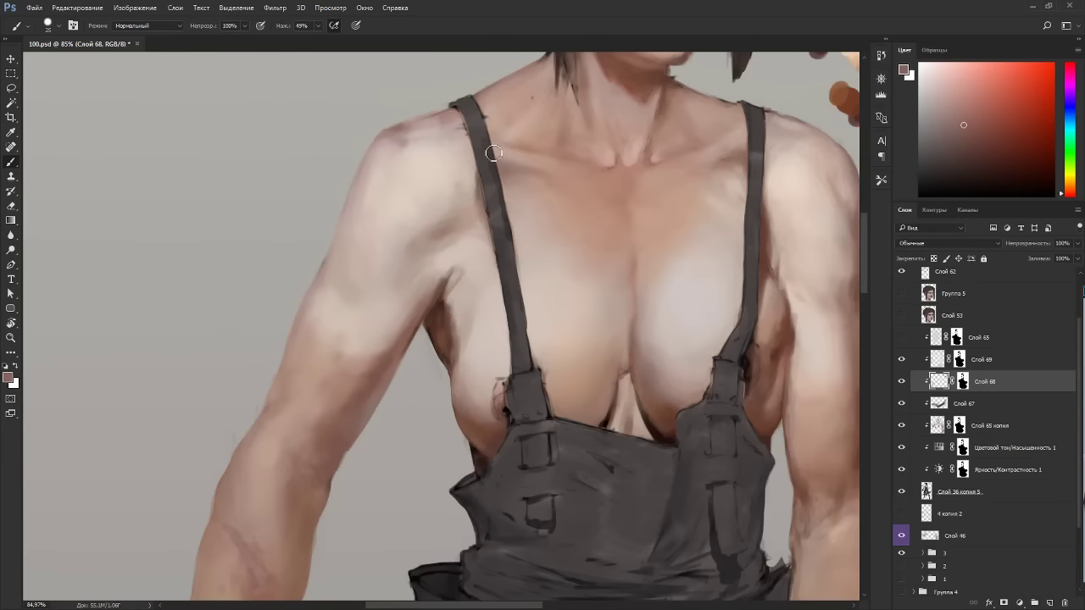
Blend the shading on her right shoulder and upper arm with sampled light and pinkish skin tones.
{"action": "left_click", "coordinate": [402, 136], "text": "alt"}
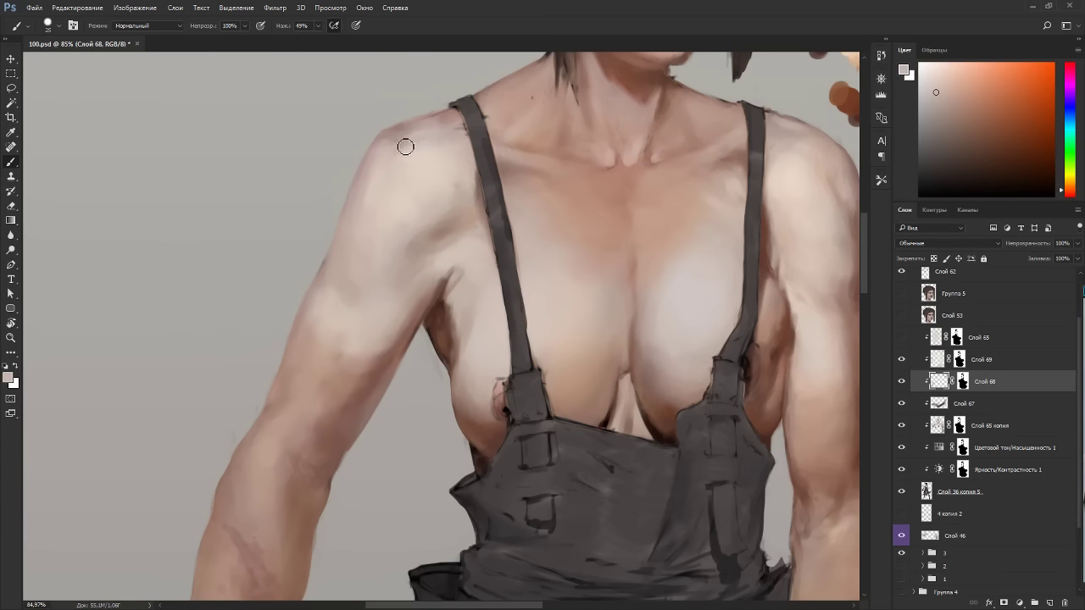
{"action": "left_click", "coordinate": [405, 144], "text": "alt"}
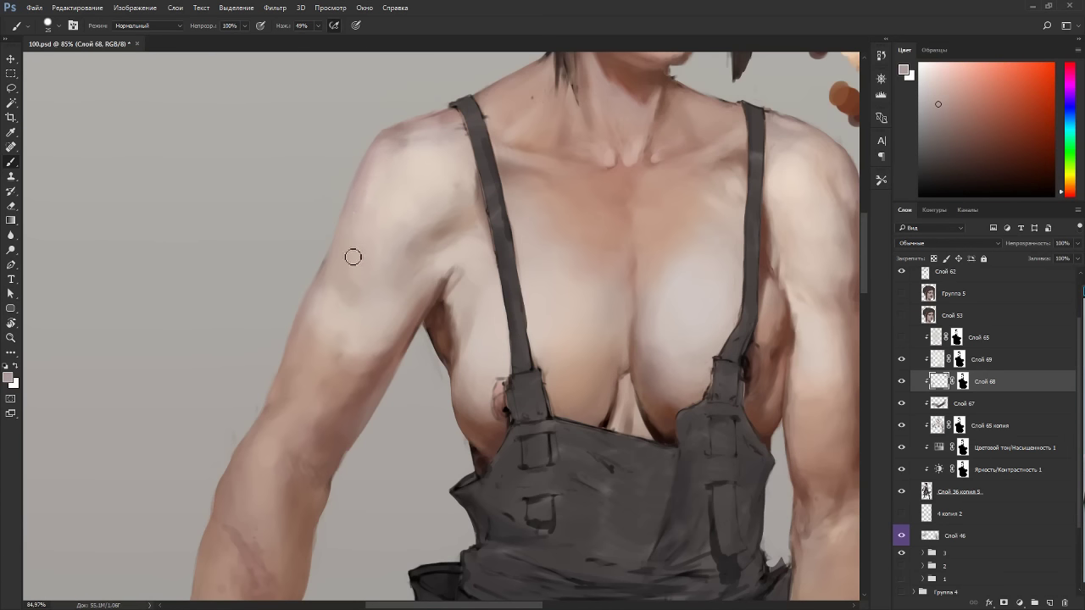
{"action": "left_click", "coordinate": [351, 296], "text": "alt"}
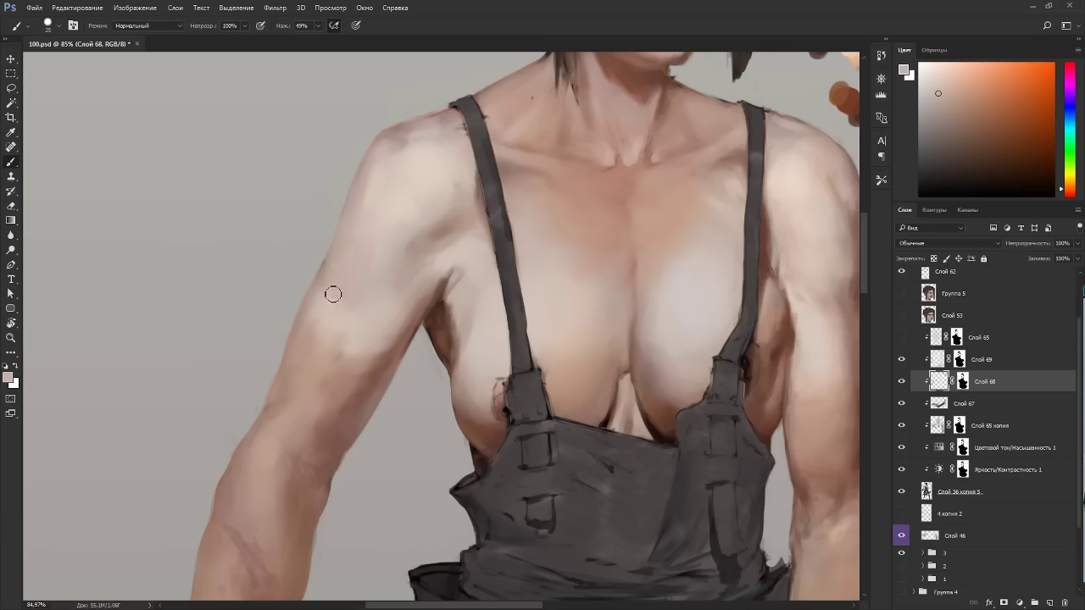
{"action": "key", "text": "r"}
{"action": "left_click_drag", "start_coordinate": [426, 274], "coordinate": [359, 389]}
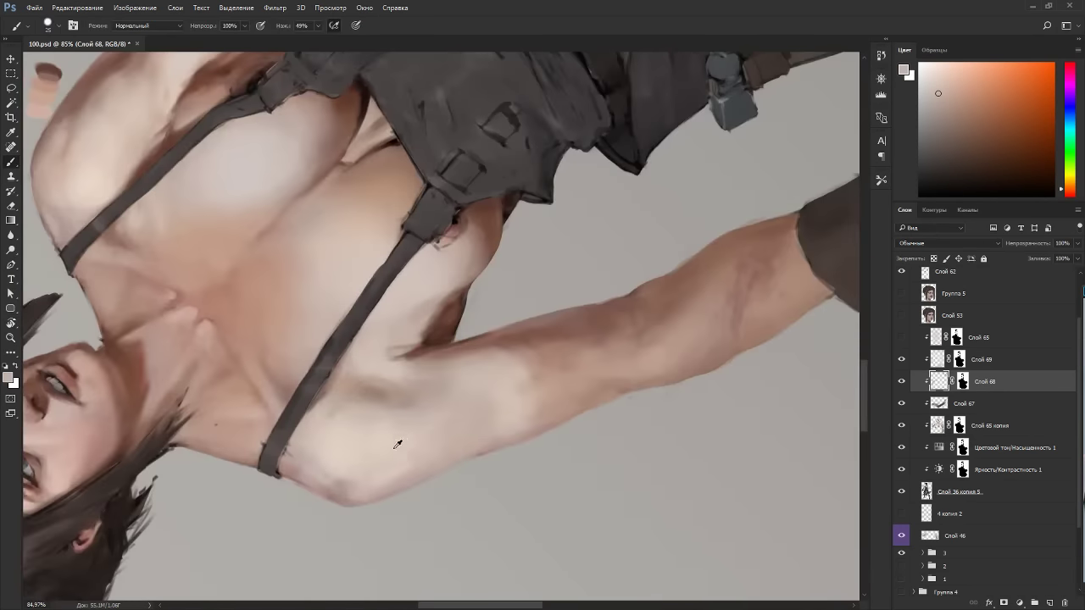
{"action": "left_click", "coordinate": [386, 458], "text": "alt"}
{"action": "key", "text": "Escape"}
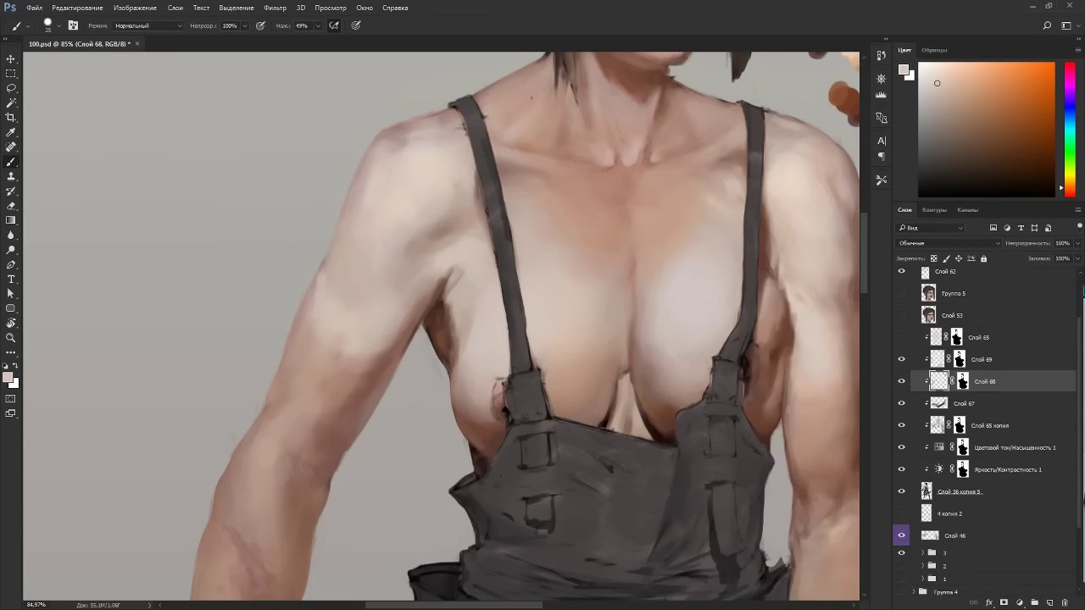
Smooth the outer contour and midtones of her right upper arm above the elbow with sampled skin tones.
{"action": "left_click", "coordinate": [312, 290], "text": "alt"}
{"action": "left_click", "coordinate": [325, 259], "text": "alt"}
{"action": "left_click", "coordinate": [319, 290], "text": "alt"}
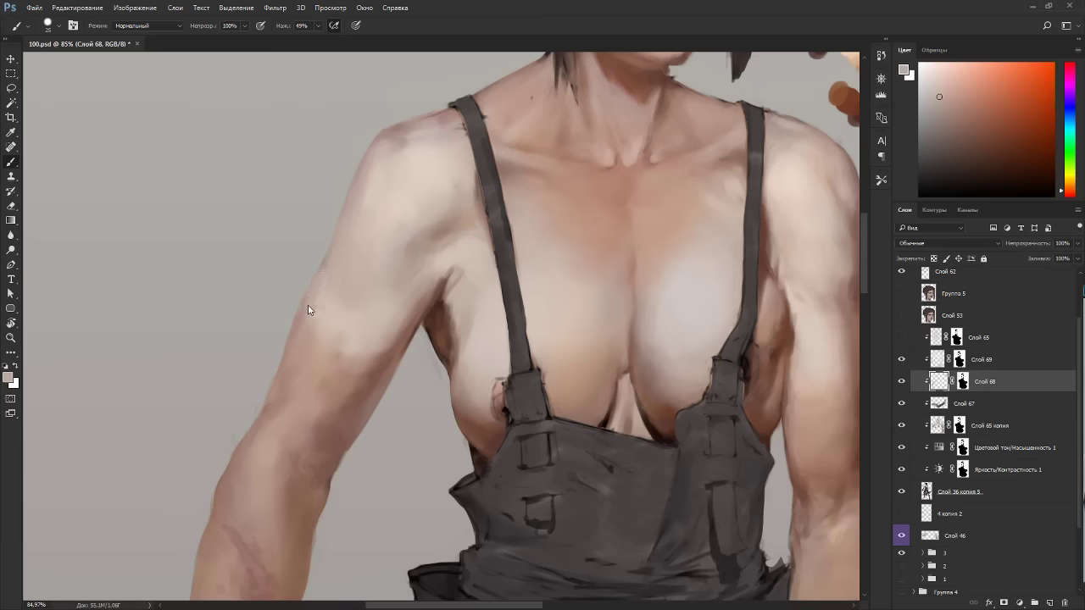
{"action": "left_click", "coordinate": [303, 324], "text": "alt"}
{"action": "left_click_drag", "start_coordinate": [319, 353], "coordinate": [355, 381]}
Touch up the shadow on her left arm with sampled dark reddish brown and a smaller brush, and check the whole figure.
{"action": "left_click_drag", "start_coordinate": [619, 370], "coordinate": [464, 238]}
{"action": "left_click", "coordinate": [703, 331], "text": "alt"}
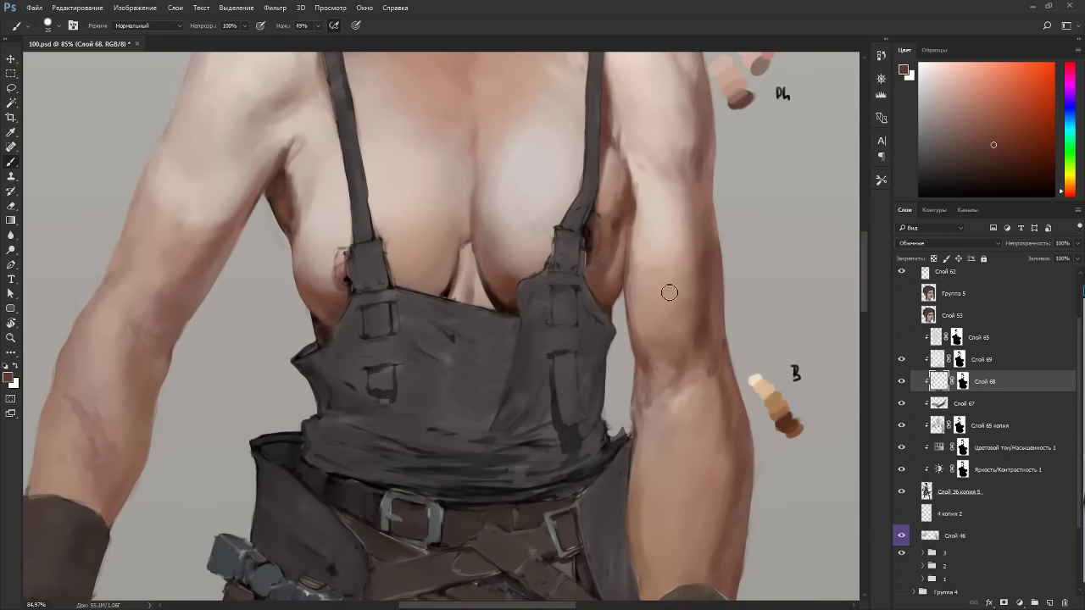
{"action": "key", "text": "bracketleft"}
{"action": "scroll", "coordinate": [719, 364], "scroll_direction": "down", "scroll_amount": 8}
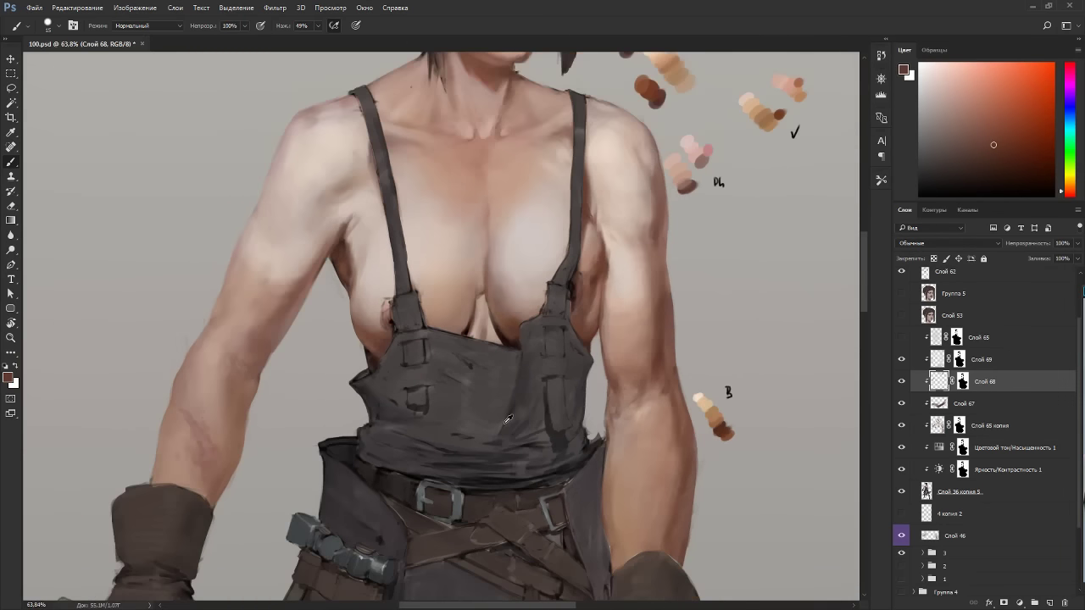
{"action": "key", "text": "r"}
{"action": "left_click_drag", "start_coordinate": [528, 337], "coordinate": [346, 181]}
{"action": "key", "text": "Escape"}
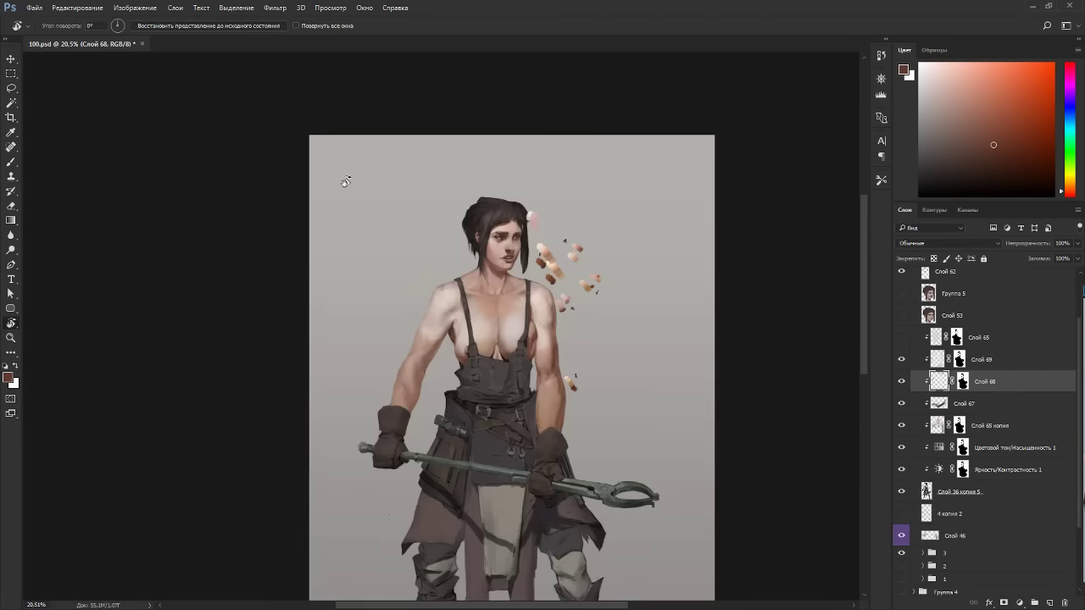
Soften the skin transitions across the center of the chest with a larger brush and sampled pale pinkish tones.
{"action": "scroll", "coordinate": [500, 283], "scroll_direction": "up", "scroll_amount": 6}
{"action": "key", "text": "b"}
{"action": "left_click", "coordinate": [460, 347], "text": "alt"}
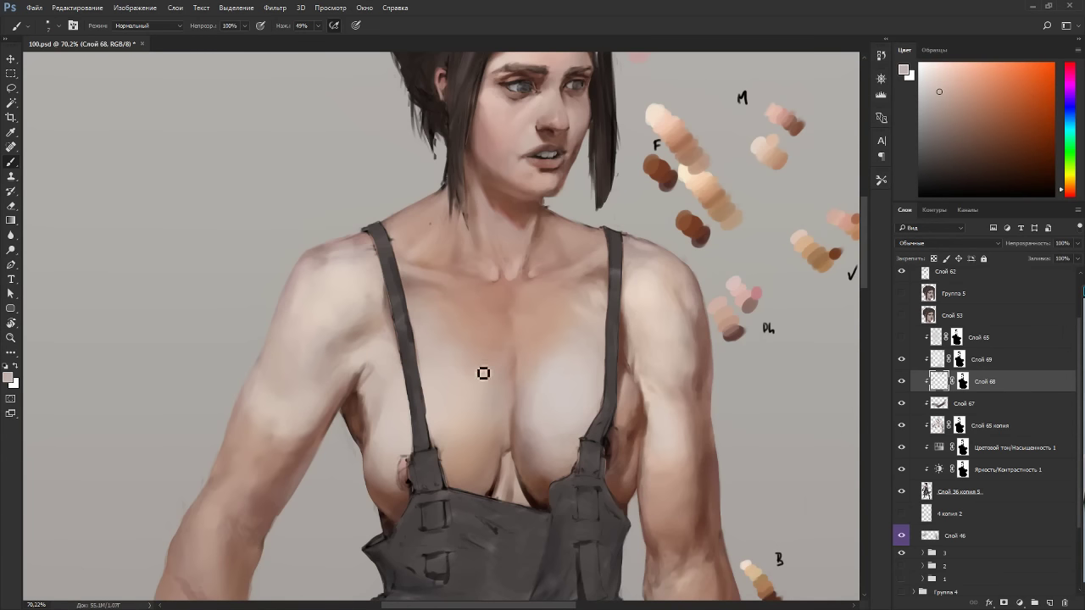
{"action": "key", "text": "bracketright"}
{"action": "key", "text": "bracketright"}
{"action": "key", "text": "bracketright"}
{"action": "key", "text": "bracketright"}
{"action": "key", "text": "bracketright"}
{"action": "key", "text": "r"}
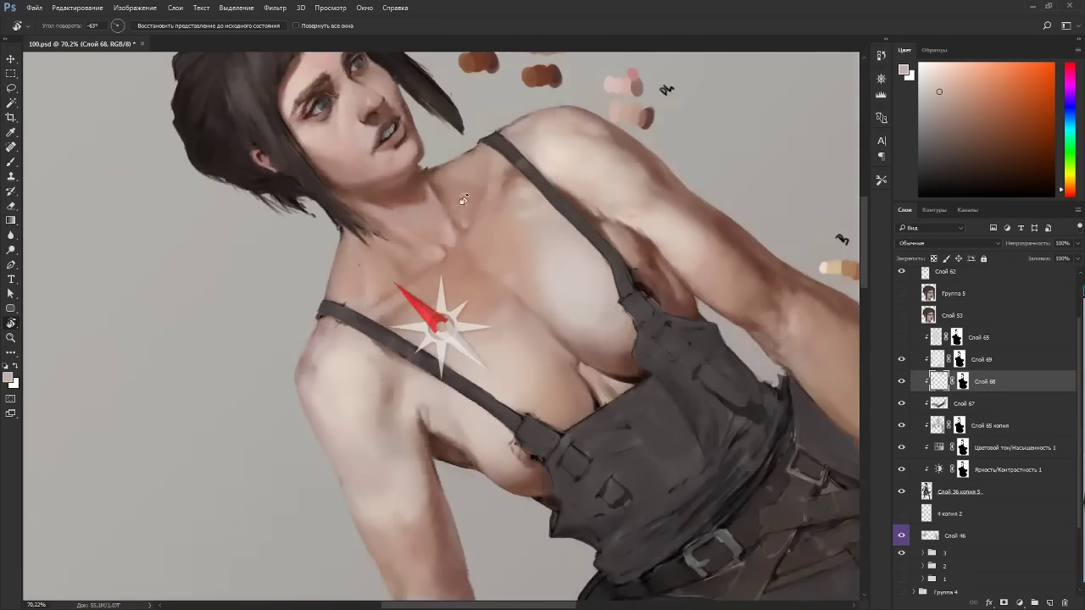
{"action": "left_click_drag", "start_coordinate": [524, 343], "coordinate": [528, 239]}
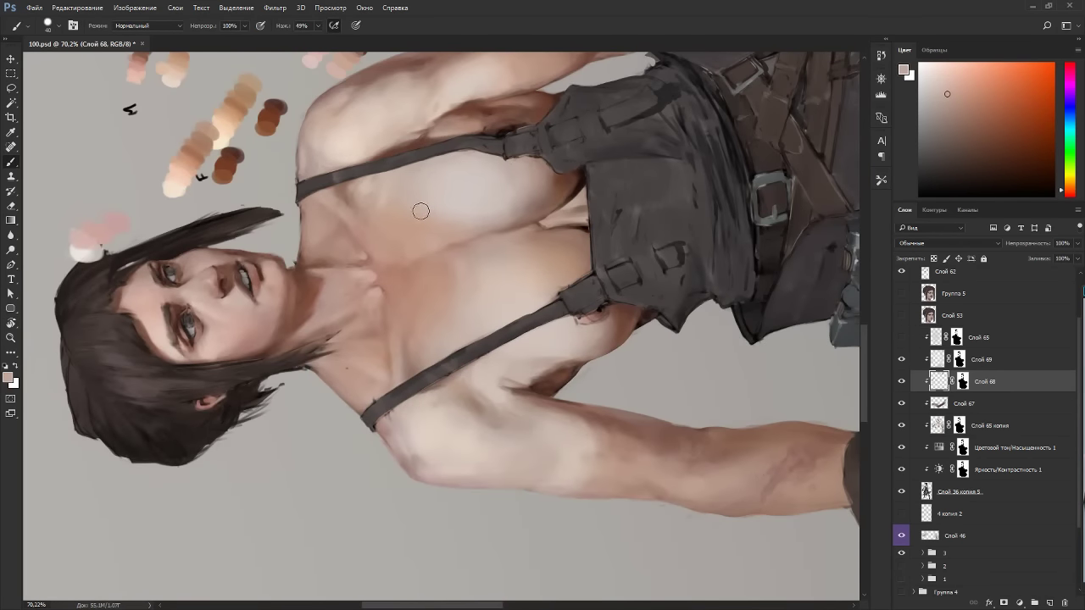
{"action": "left_click", "coordinate": [461, 270], "text": "alt"}
{"action": "key", "text": "Escape"}
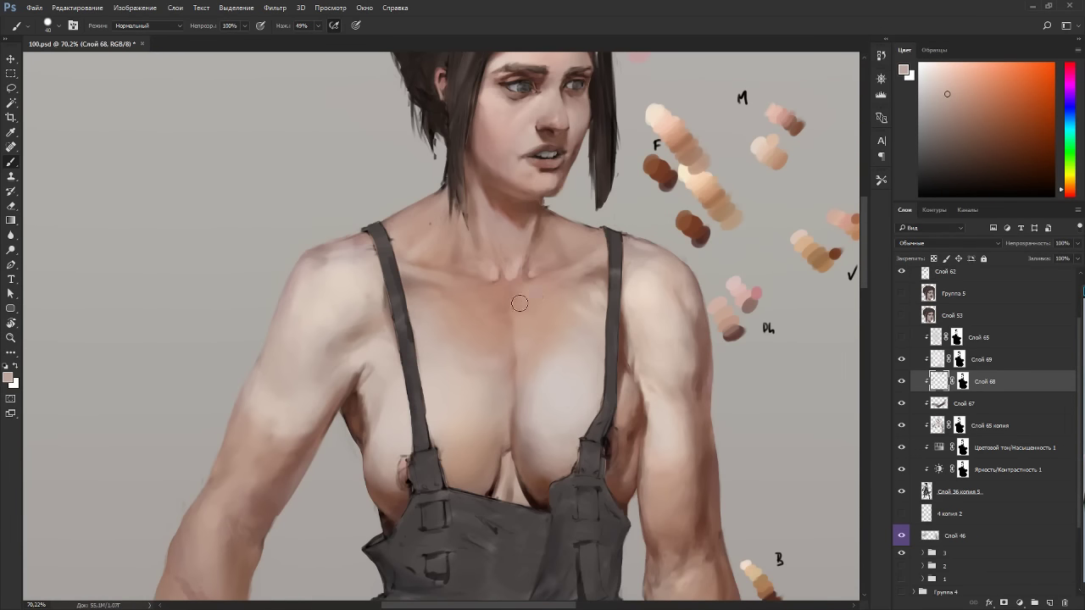
Blend warmer, more saturated skin tones into the upper chest below the collarbones.
{"action": "left_click", "coordinate": [667, 232], "text": "alt"}
{"action": "left_click", "coordinate": [956, 93]}
{"action": "key", "text": "r"}
{"action": "mouse_move", "coordinate": [474, 307]}
{"action": "left_mouse_down"}
{"action": "mouse_move", "coordinate": [462, 288]}
{"action": "mouse_move", "coordinate": [415, 288]}
{"action": "left_mouse_up"}
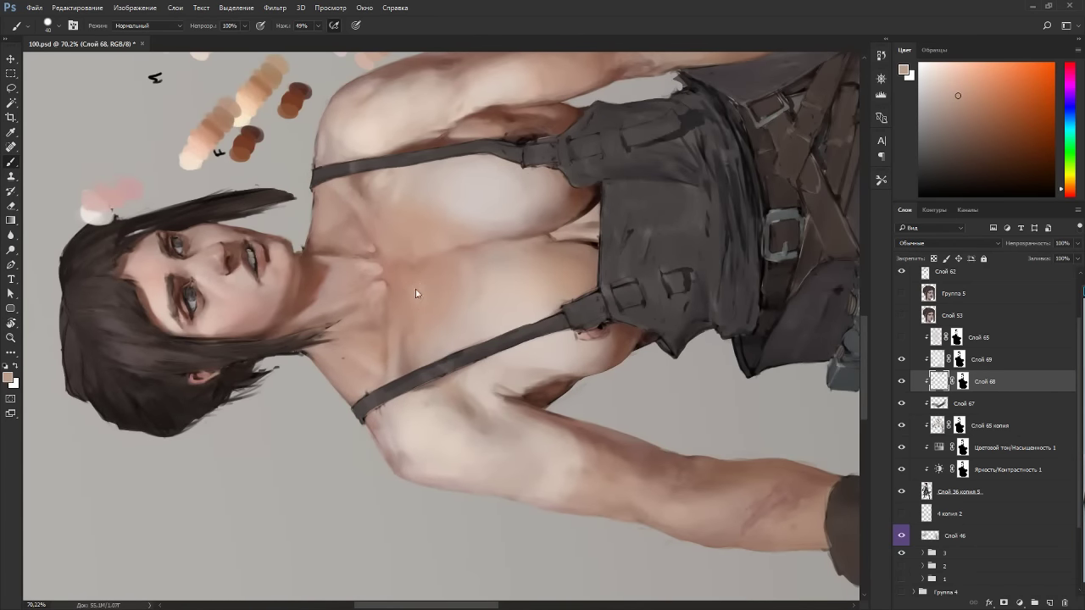
{"action": "key", "text": "r"}
{"action": "mouse_move", "coordinate": [523, 296]}
{"action": "left_mouse_down"}
{"action": "mouse_move", "coordinate": [424, 400]}
{"action": "mouse_move", "coordinate": [360, 338]}
{"action": "left_mouse_up"}
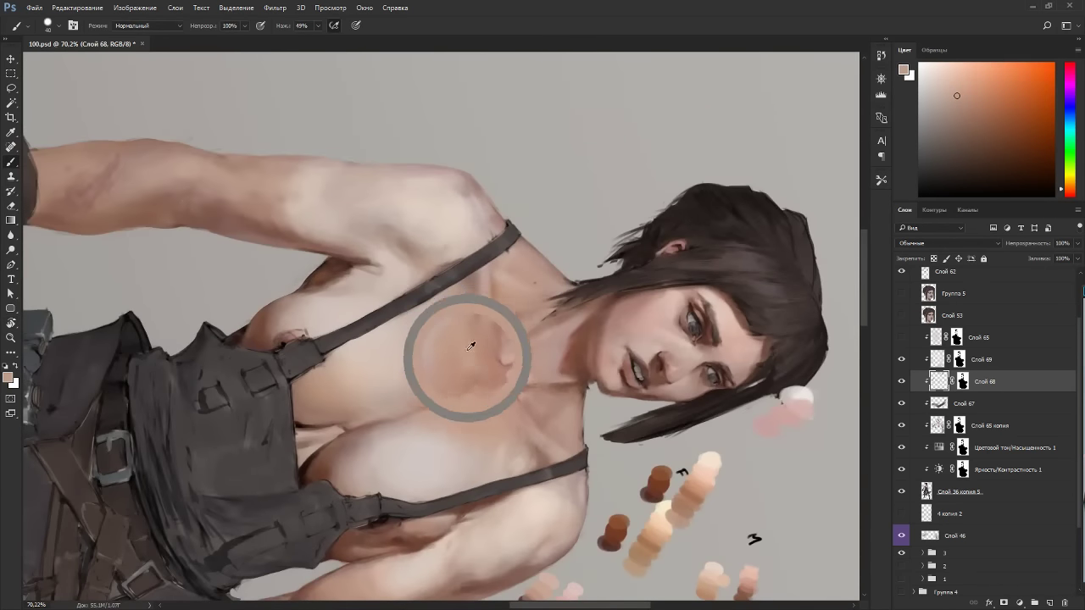
{"action": "key", "text": "Escape"}
{"action": "left_click", "coordinate": [508, 320], "text": "alt"}
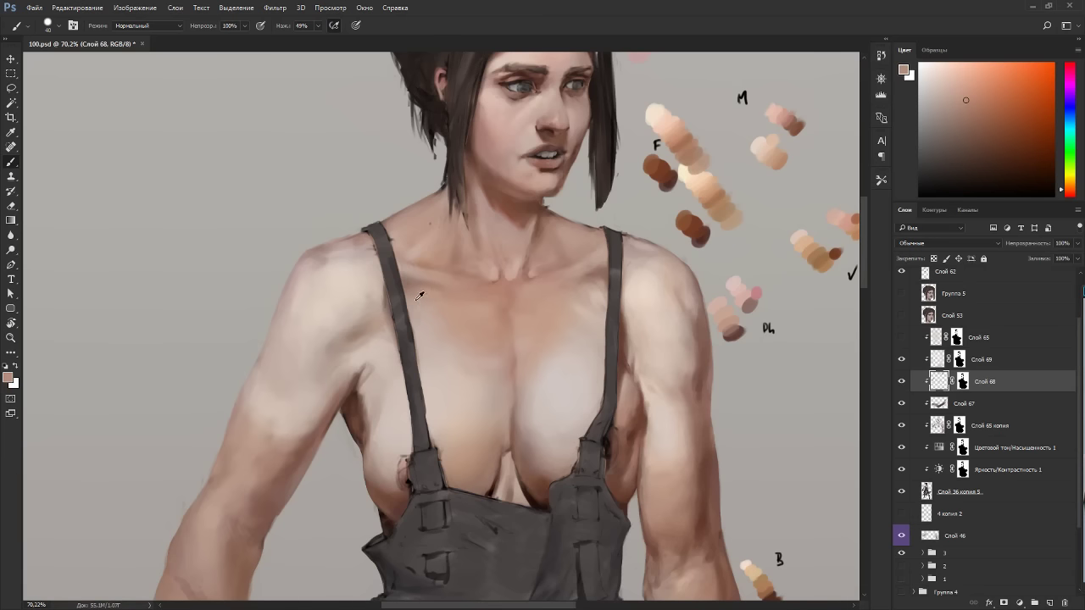
Deepen the shading beside the strap at the front of her right shoulder with sampled brownish tones.
{"action": "left_click", "coordinate": [387, 312], "text": "alt"}
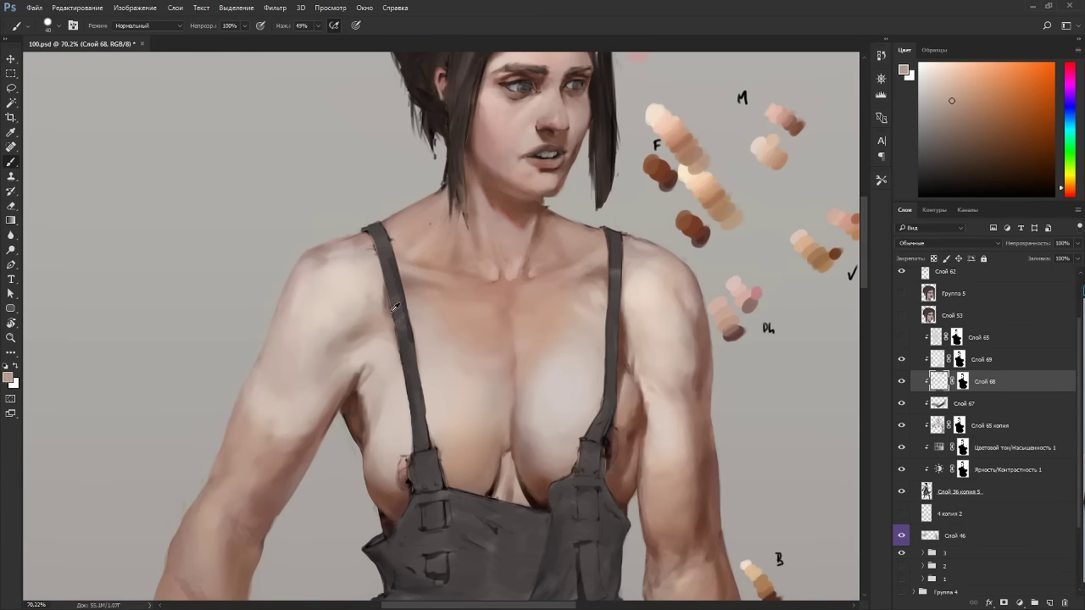
{"action": "left_click", "coordinate": [703, 239], "text": "alt"}
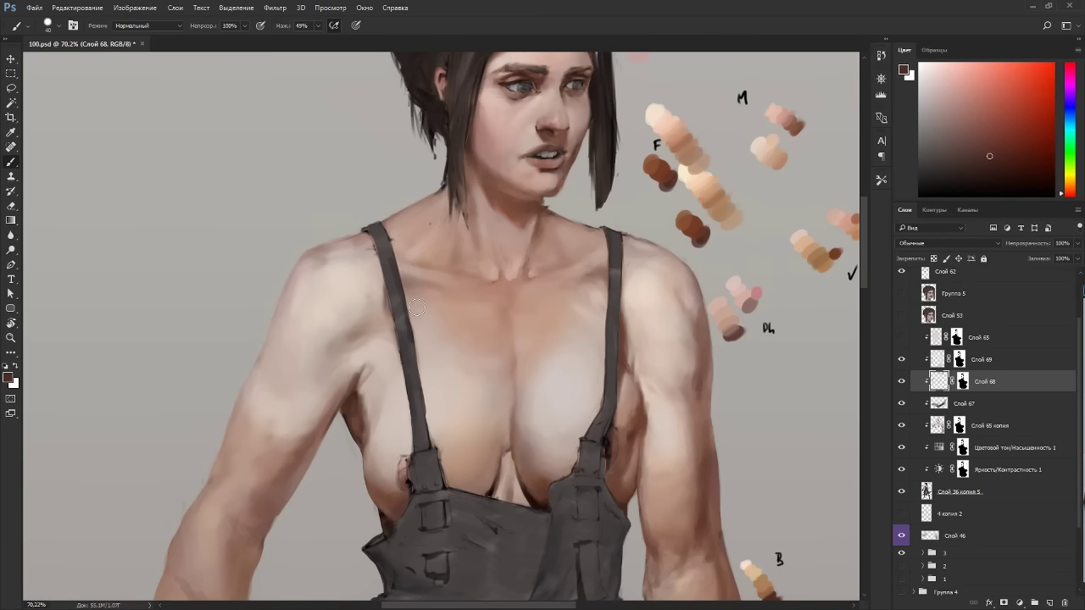
{"action": "left_click", "coordinate": [373, 331], "text": "alt"}
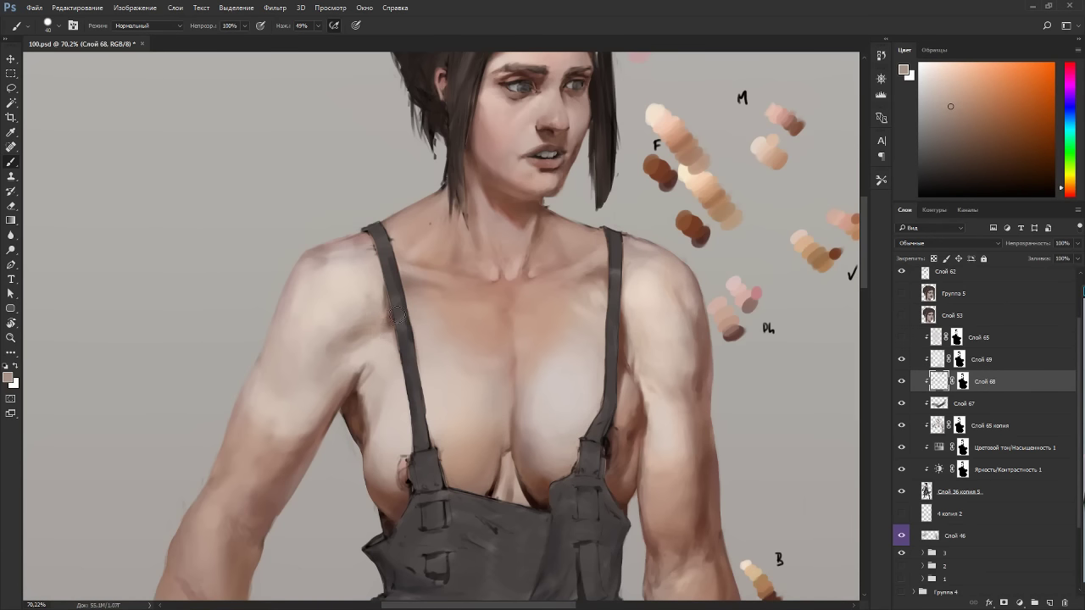
{"action": "left_click", "coordinate": [383, 315], "text": "alt"}
{"action": "left_click", "coordinate": [386, 307], "text": "alt"}
Blend the skin on both sides of the right overall strap with sampled mid-brown tones.
{"action": "key", "text": "r"}
{"action": "left_click_drag", "start_coordinate": [423, 270], "coordinate": [497, 341]}
{"action": "left_click", "coordinate": [472, 283], "text": "alt"}
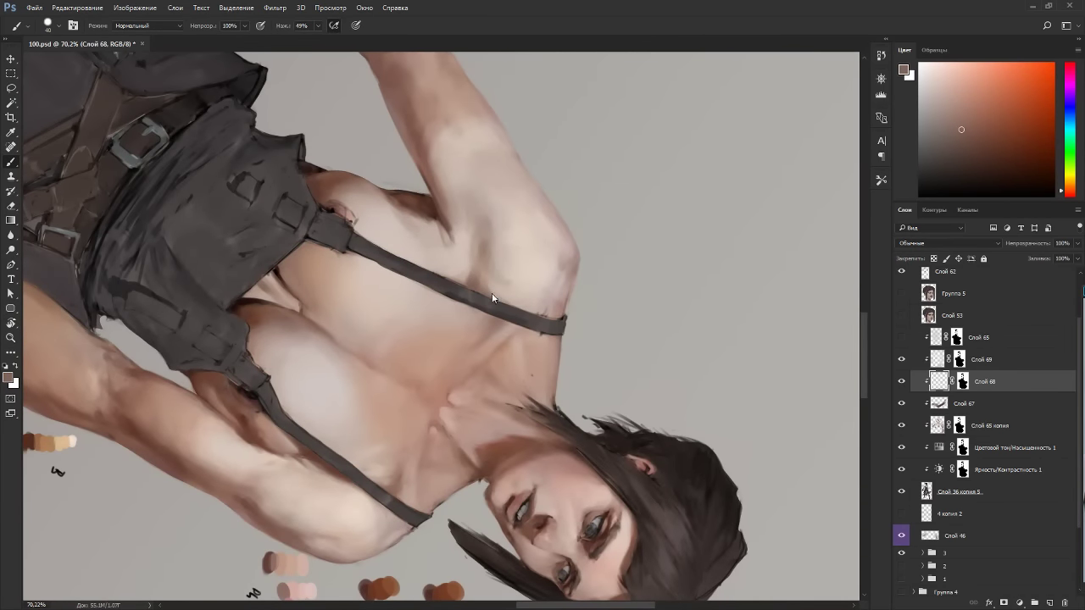
{"action": "left_click", "coordinate": [483, 288], "text": "alt"}
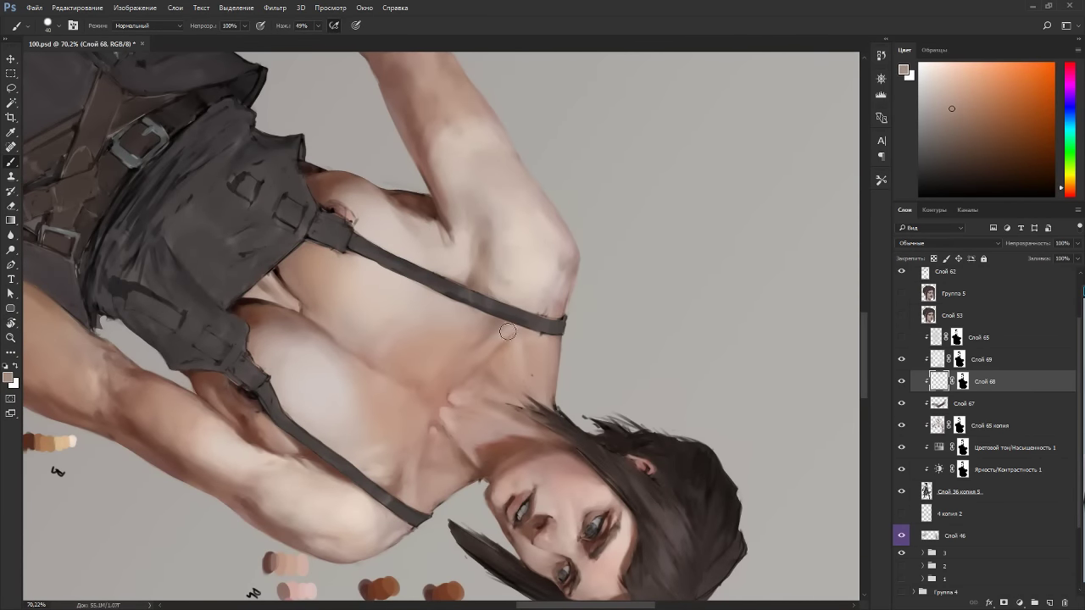
{"action": "key", "text": "Escape"}
Soften the shading between her right collarbone and the strap with sampled grayish-pink skin tones.
{"action": "key", "text": "r"}
{"action": "mouse_move", "coordinate": [603, 263]}
{"action": "left_mouse_down"}
{"action": "mouse_move", "coordinate": [590, 233]}
{"action": "mouse_move", "coordinate": [419, 315]}
{"action": "left_mouse_up"}
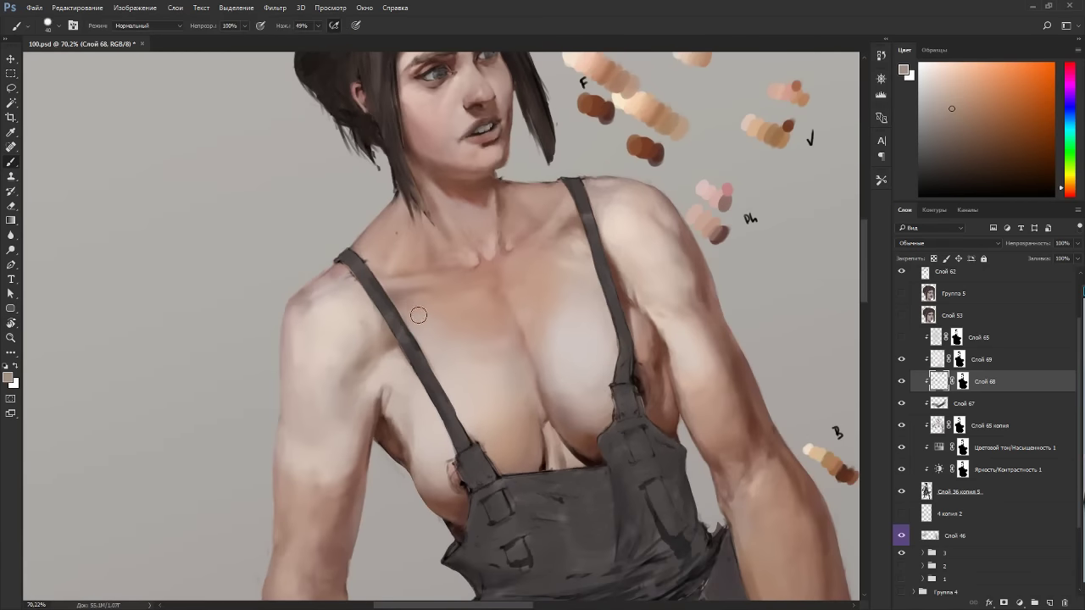
{"action": "left_click", "coordinate": [370, 320], "text": "alt"}
{"action": "key", "text": "r"}
{"action": "left_click_drag", "start_coordinate": [625, 245], "coordinate": [420, 407]}
{"action": "left_click", "coordinate": [500, 315], "text": "alt"}
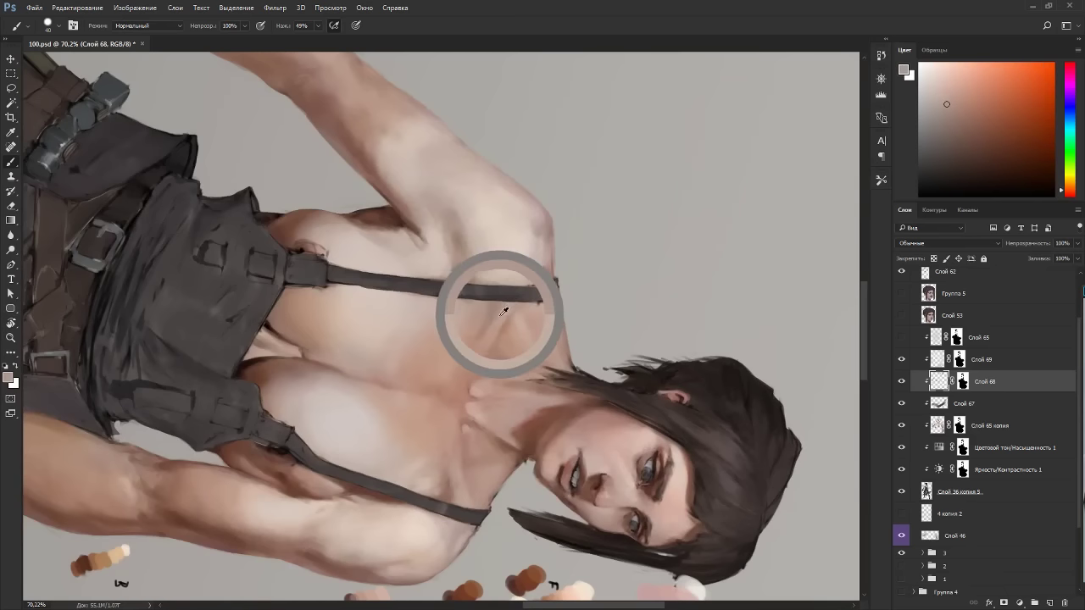
{"action": "key", "text": "Escape"}
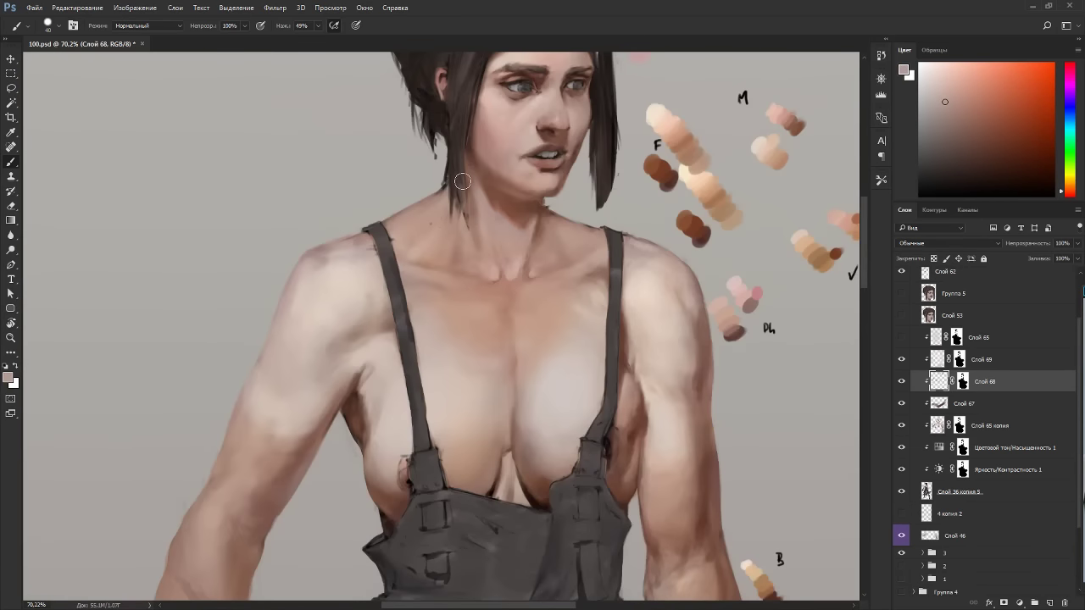
Refine the slope from her right shoulder up to the neck with sampled pinkish and shadow tones.
{"action": "left_click", "coordinate": [366, 243], "text": "alt"}
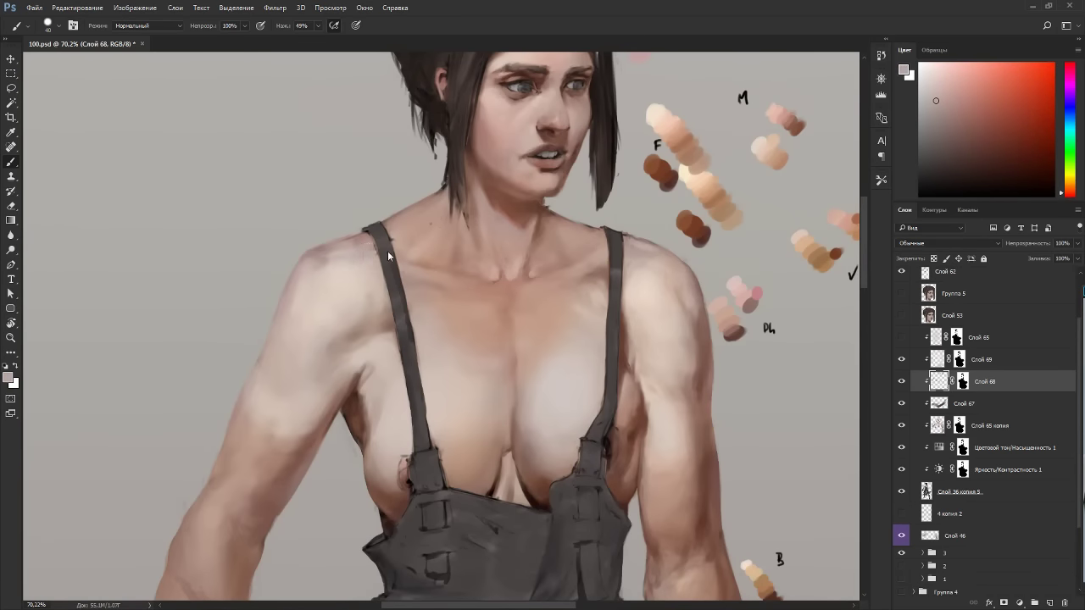
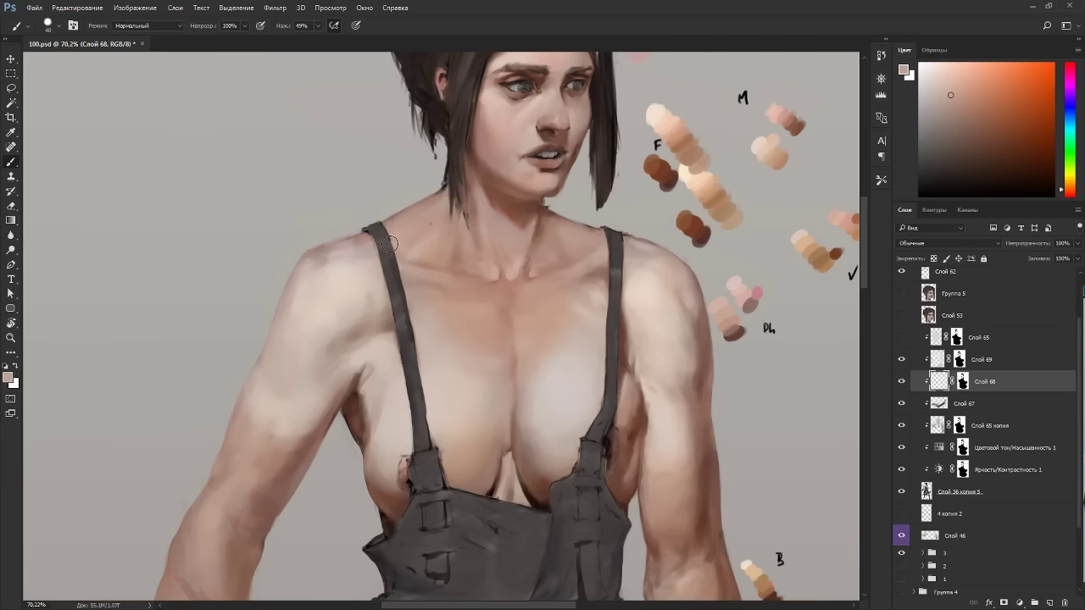
{"action": "left_click", "coordinate": [553, 219], "text": "alt"}
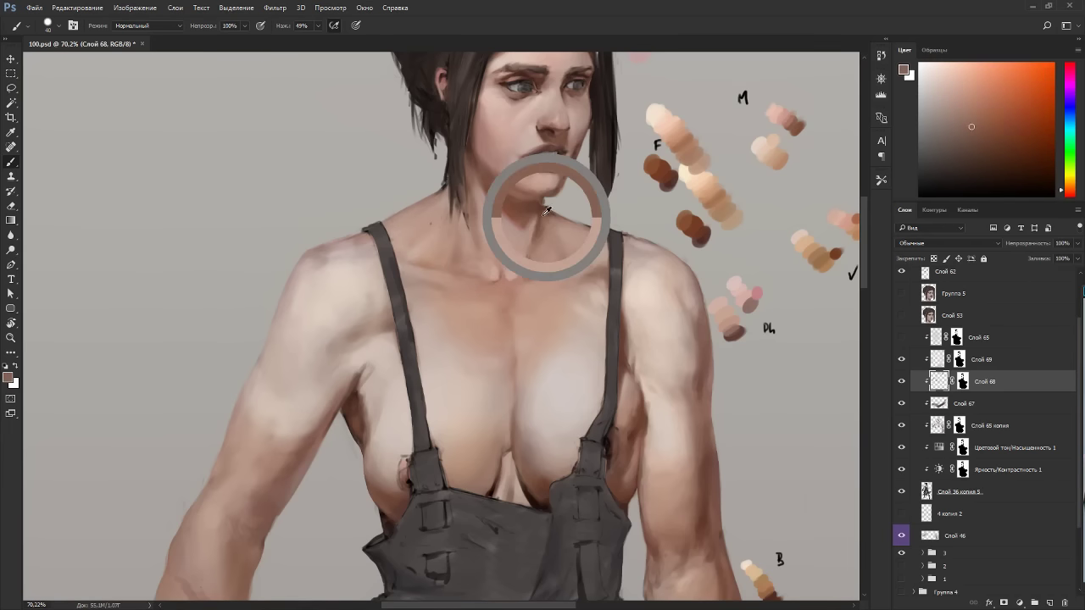
{"action": "left_click", "coordinate": [417, 212], "text": "alt"}
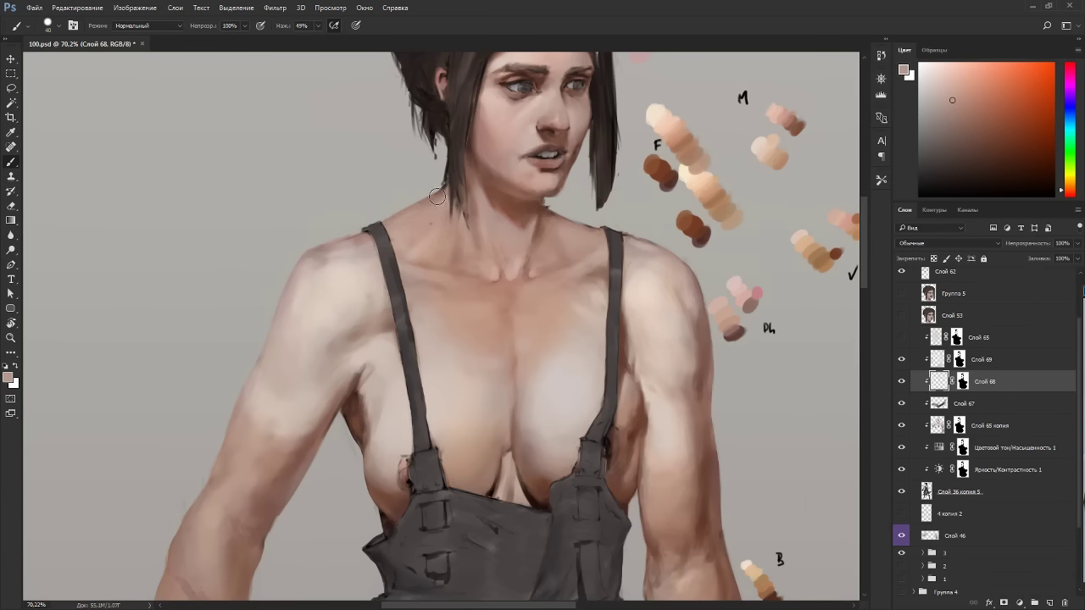
Refine the slope and top of her left shoulder with sampled pale pinkish skin tones.
{"action": "left_click", "coordinate": [563, 219], "text": "alt"}
{"action": "mouse_move", "coordinate": [601, 229]}
{"action": "left_mouse_down"}
{"action": "mouse_move", "coordinate": [463, 194]}
{"action": "mouse_move", "coordinate": [509, 202]}
{"action": "mouse_move", "coordinate": [494, 197]}
{"action": "left_mouse_up"}
{"action": "left_click", "coordinate": [574, 315], "text": "alt"}
{"action": "left_click", "coordinate": [505, 210], "text": "alt"}
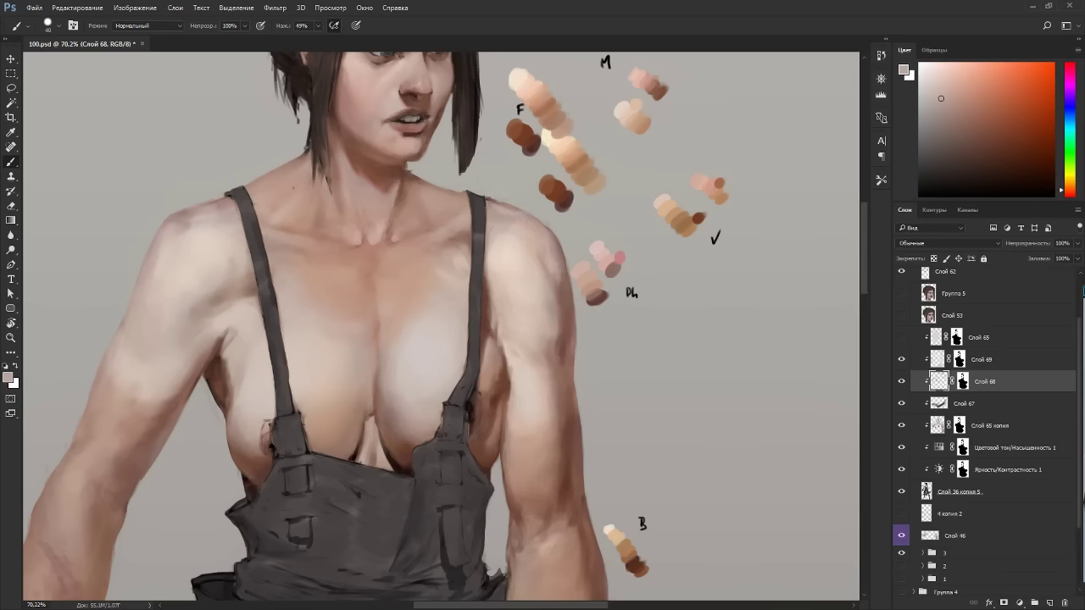
Touch up the outer edge of her left upper arm with sampled skin and shadow tones.
{"action": "left_click", "coordinate": [573, 295], "text": "alt"}
{"action": "left_click", "coordinate": [570, 336], "text": "alt"}
{"action": "left_click_drag", "start_coordinate": [586, 422], "coordinate": [614, 261]}
{"action": "left_click", "coordinate": [601, 268], "text": "alt"}
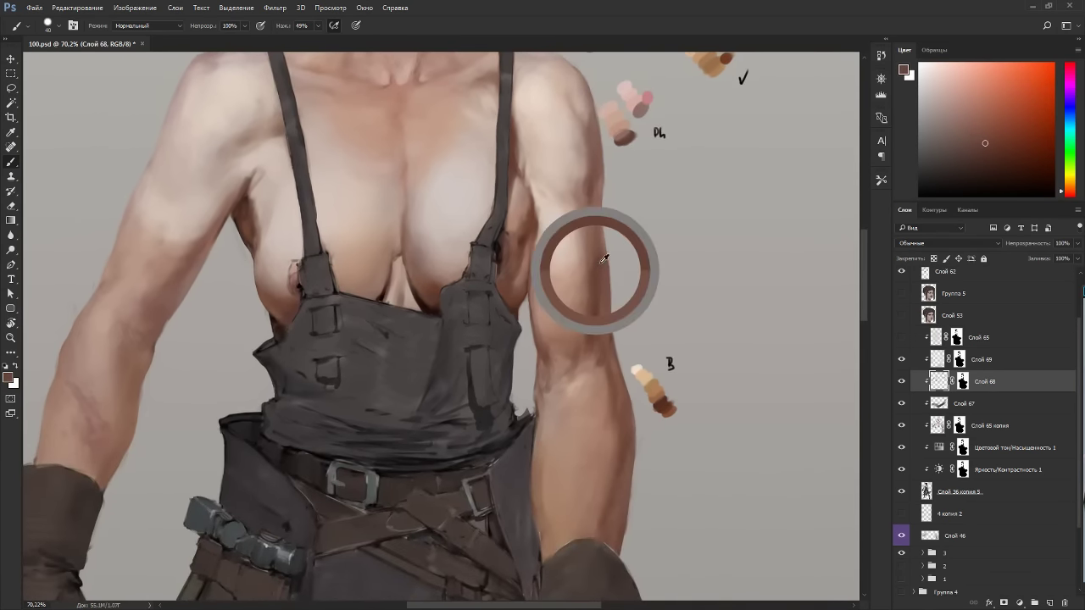
{"action": "scroll", "coordinate": [617, 318], "scroll_direction": "down", "scroll_amount": 5}
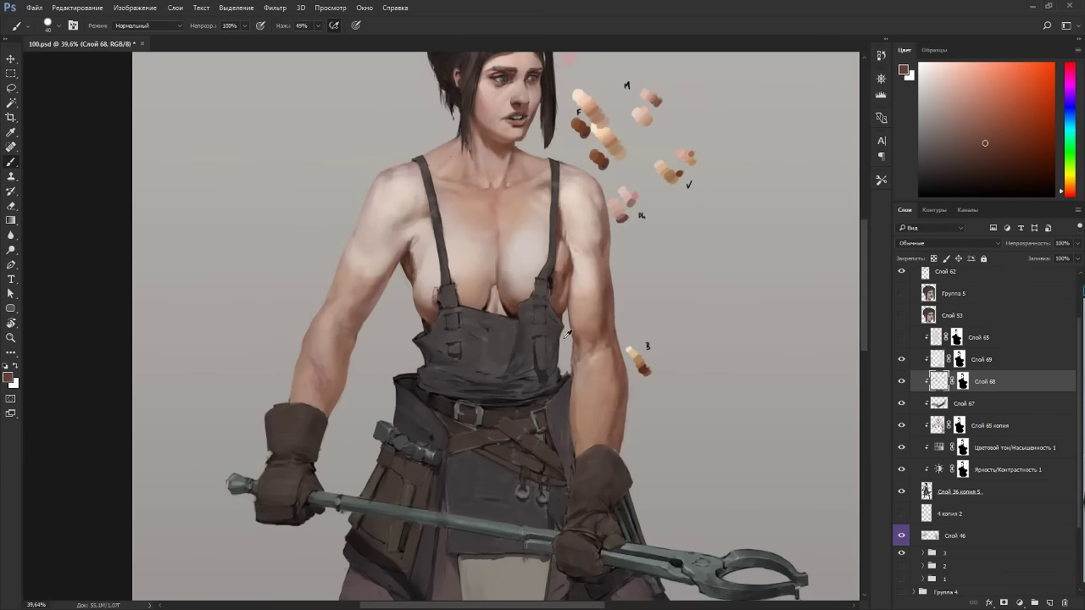
Shade the outer side of her right forearm with the sampled dark reddish-brown and forearm skin tones.
{"action": "scroll", "coordinate": [381, 435], "scroll_direction": "up", "scroll_amount": 3}
{"action": "key", "text": "bracketleft"}
{"action": "key", "text": "bracketleft"}
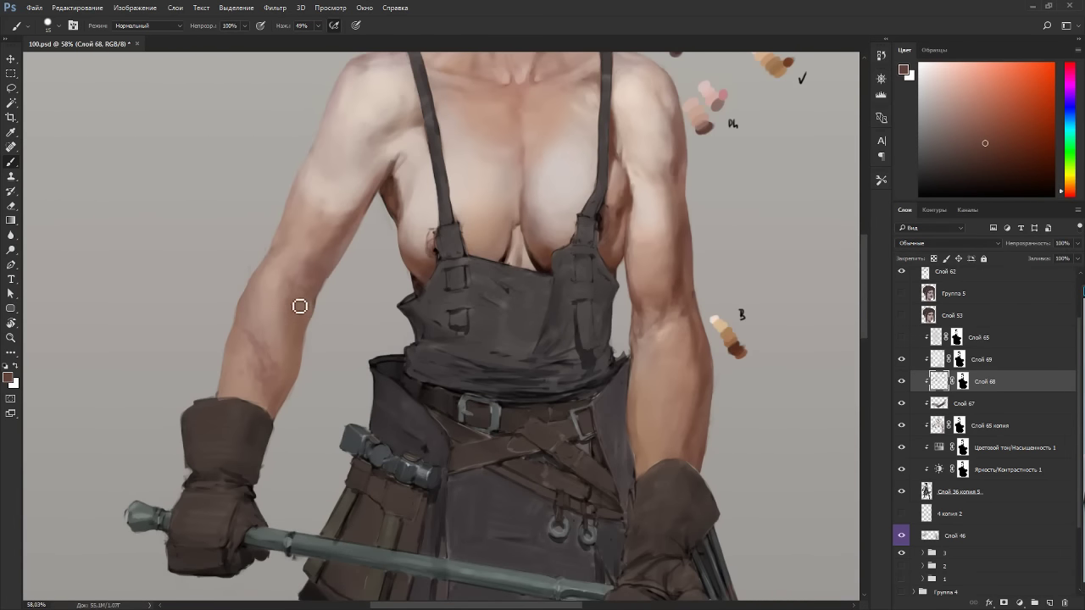
{"action": "key", "text": "bracketright"}
{"action": "key", "text": "bracketright"}
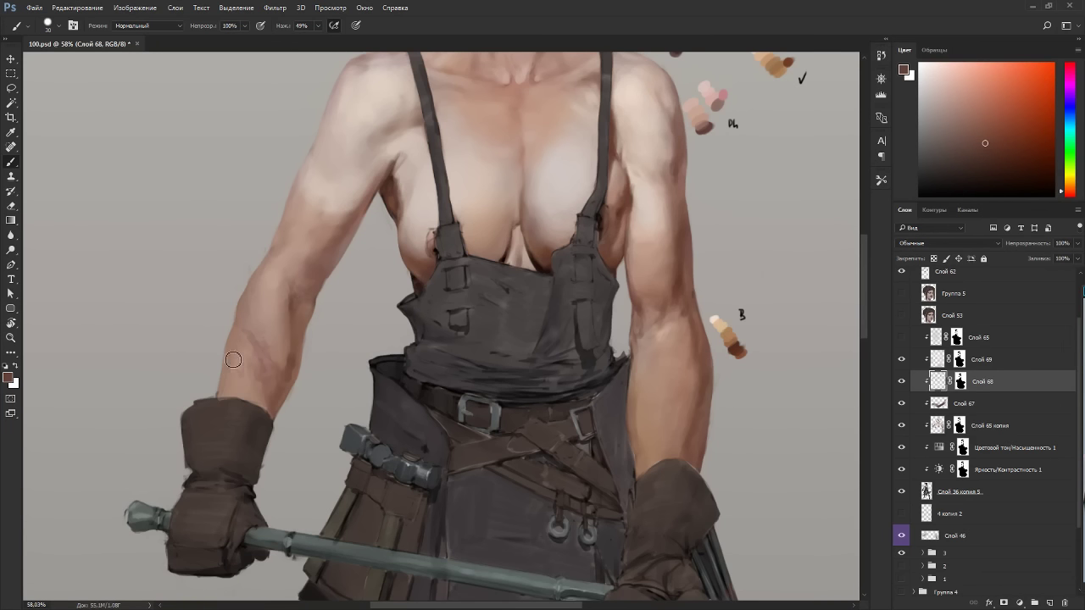
{"action": "left_click_drag", "start_coordinate": [244, 322], "coordinate": [236, 352]}
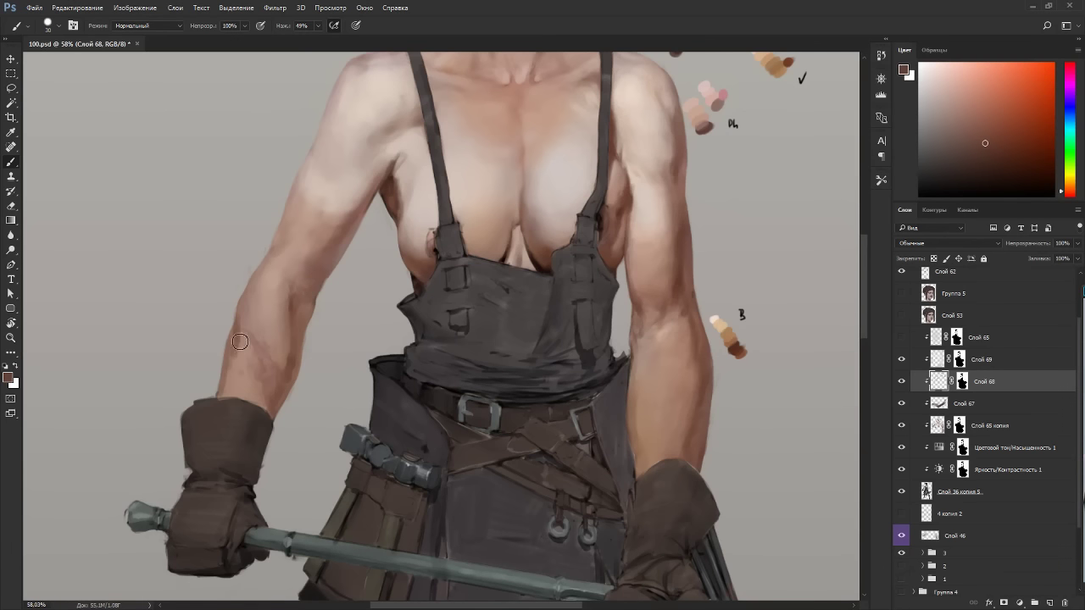
{"action": "left_click", "coordinate": [238, 344], "text": "alt"}
{"action": "left_click", "coordinate": [246, 330], "text": "alt"}
Warm up her right forearm and elbow using orange-brown from the B palette and skin tones sampled from her left forearm.
{"action": "left_click", "coordinate": [729, 332], "text": "alt"}
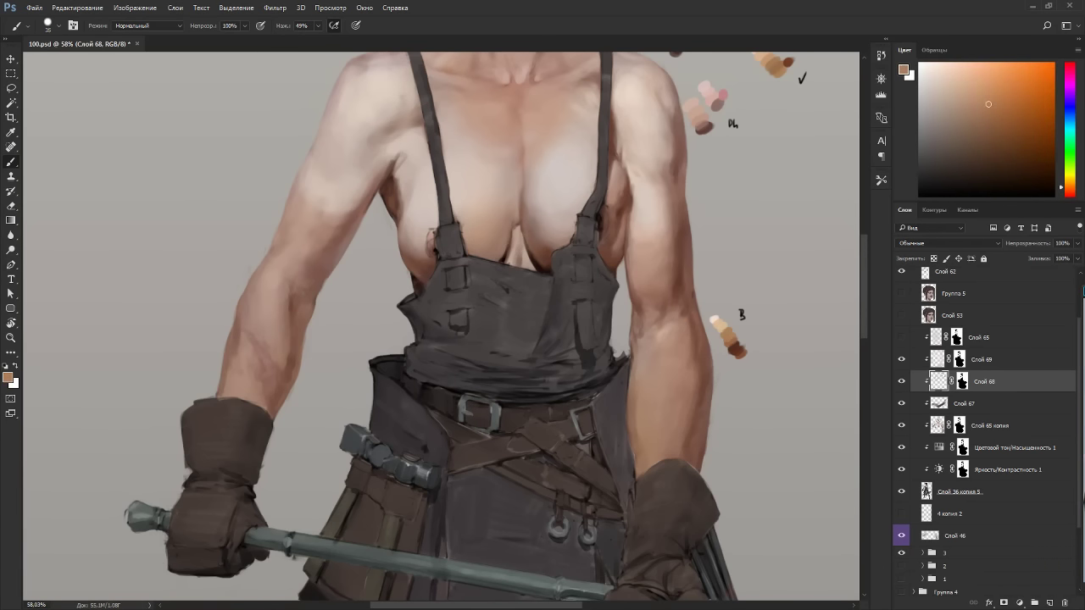
{"action": "left_click", "coordinate": [655, 414], "text": "alt"}
{"action": "left_click", "coordinate": [681, 346], "text": "alt"}
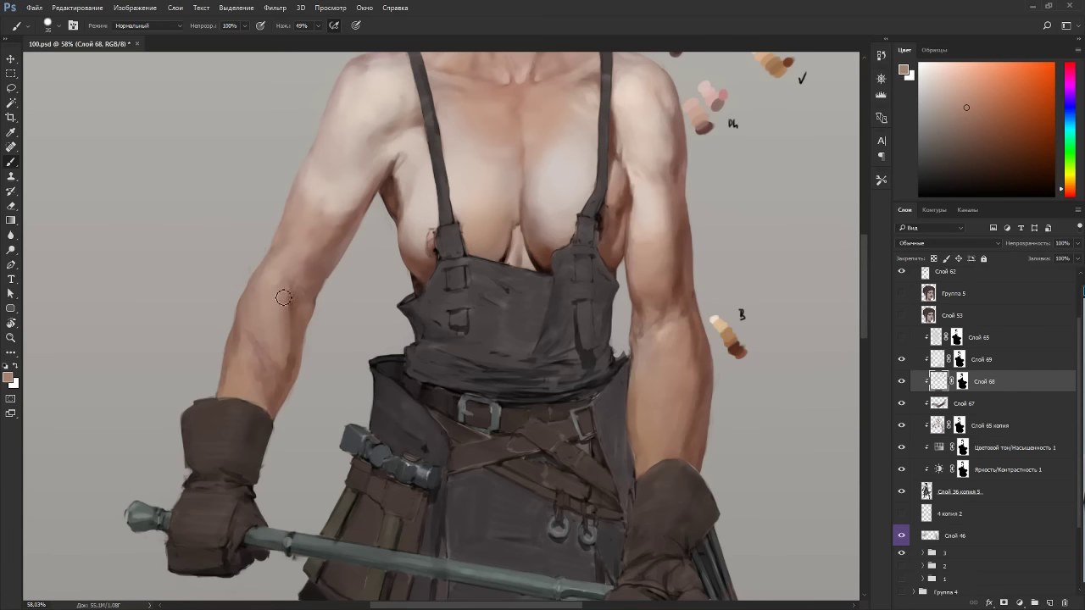
{"action": "left_click_drag", "start_coordinate": [289, 287], "coordinate": [292, 303]}
{"action": "left_click", "coordinate": [664, 335], "text": "alt"}
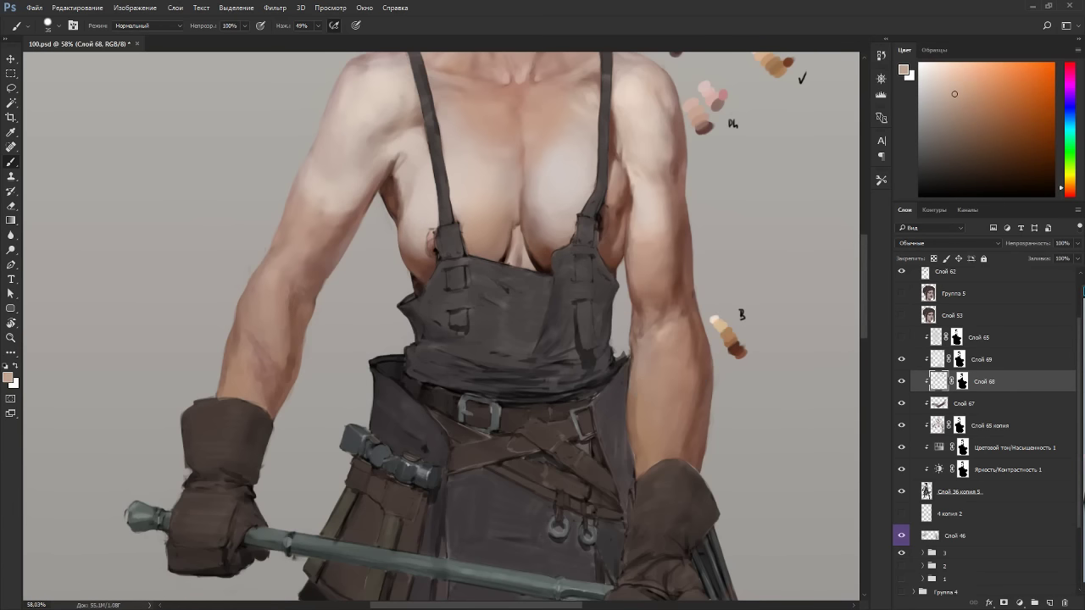
{"action": "left_click_drag", "start_coordinate": [294, 275], "coordinate": [295, 279]}
Blend her right elbow and forearm shading on a rotated canvas with sampled brownish and pinkish tones, restoring the upright view.
{"action": "key", "text": "r"}
{"action": "left_click_drag", "start_coordinate": [413, 203], "coordinate": [416, 317]}
{"action": "left_click", "coordinate": [581, 371], "text": "alt"}
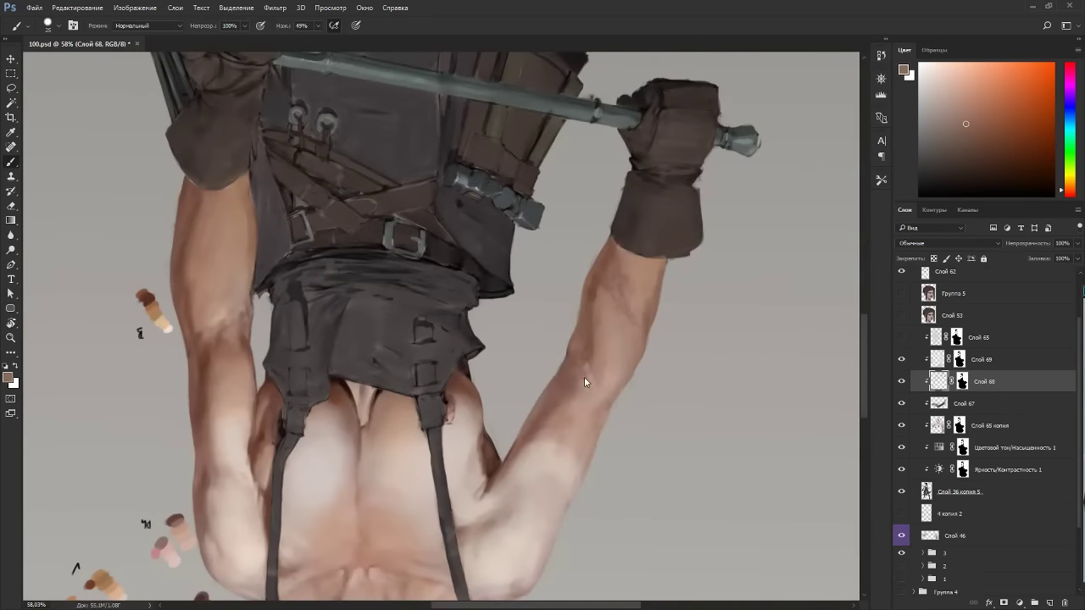
{"action": "left_click", "coordinate": [607, 340], "text": "alt"}
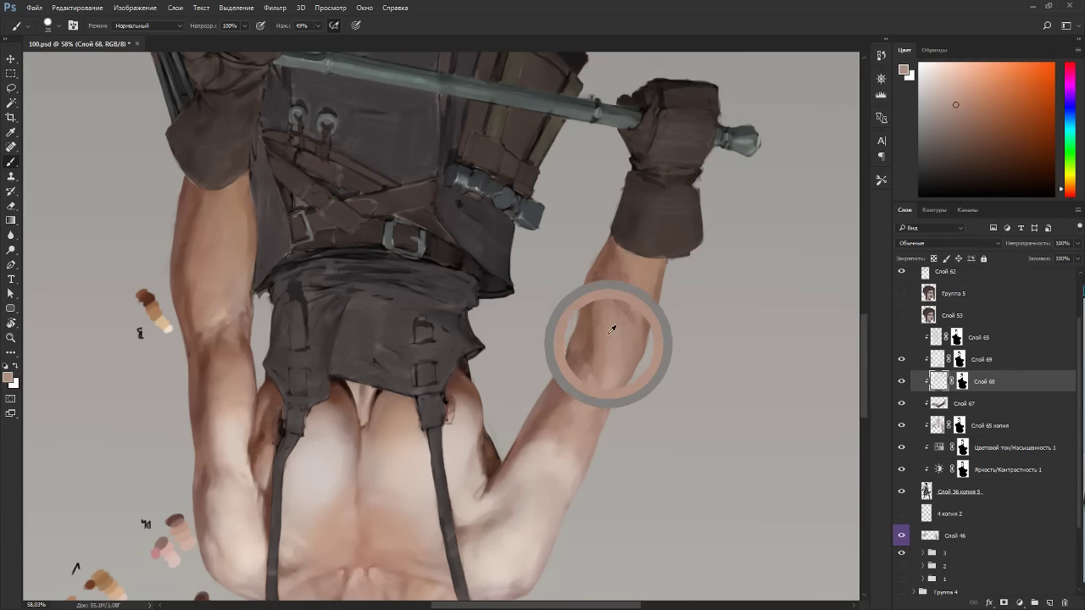
{"action": "left_click", "coordinate": [595, 295], "text": "alt"}
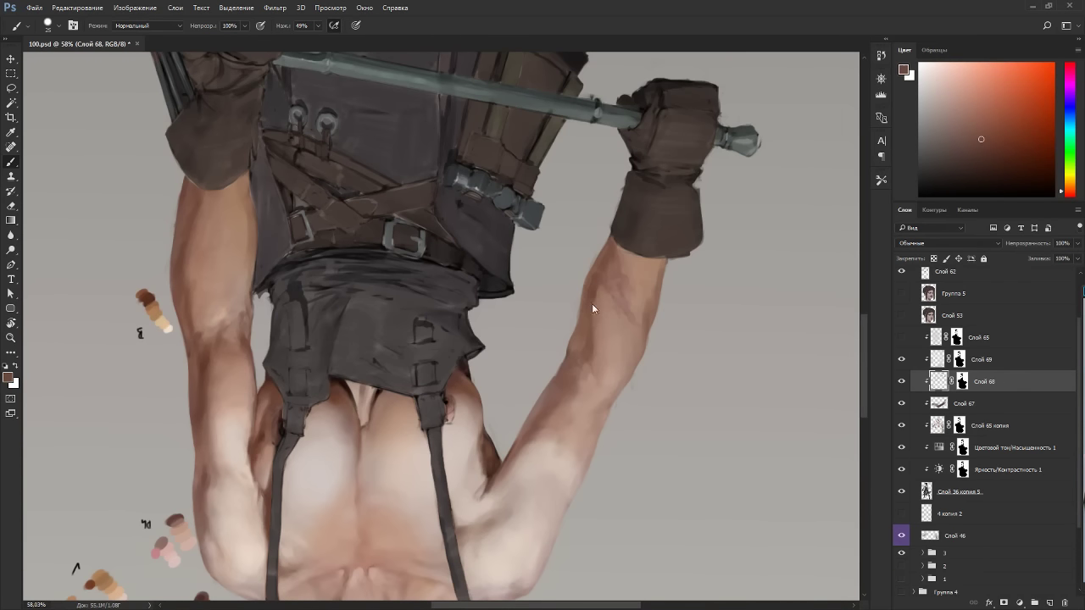
{"action": "key", "text": "Escape"}
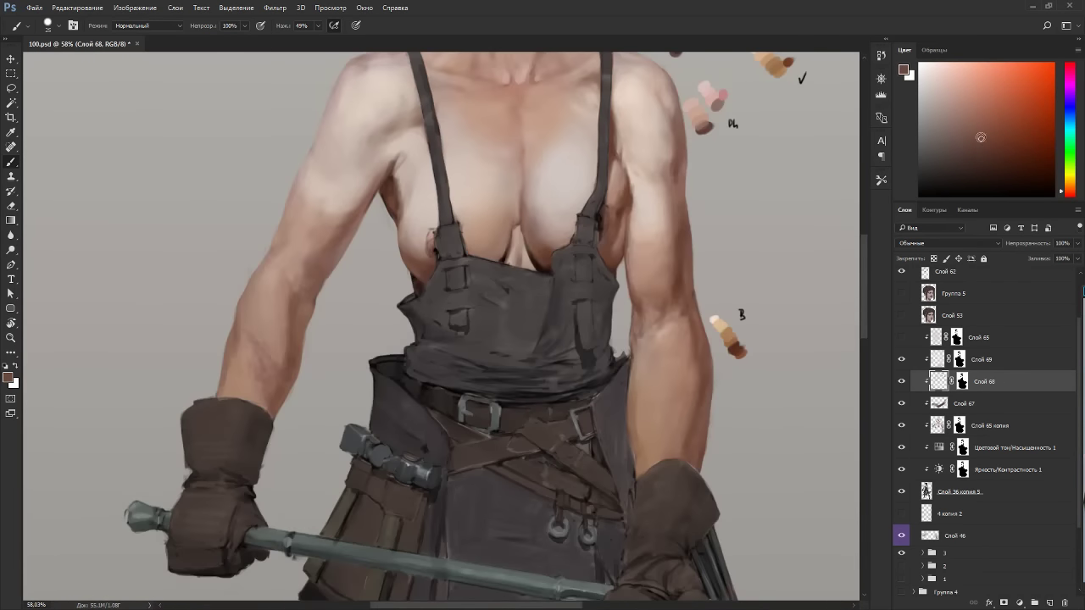
Adjust the shading of her right forearm with a slightly cooler reddish-brown and skin tones sampled from both forearms.
{"action": "left_click", "coordinate": [969, 135]}
{"action": "left_click", "coordinate": [1061, 196]}
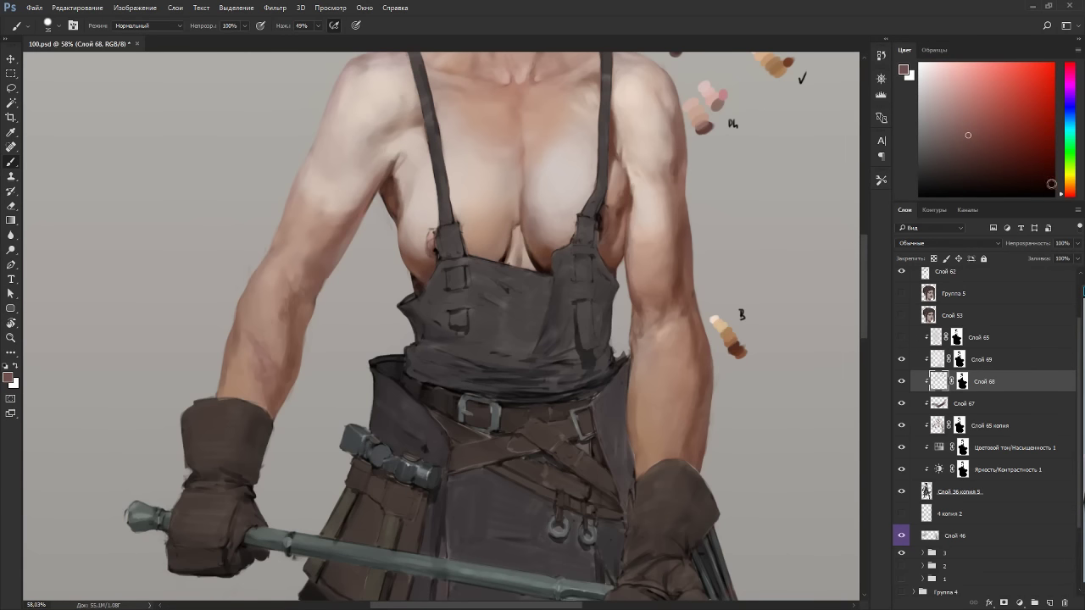
{"action": "left_click", "coordinate": [1069, 191]}
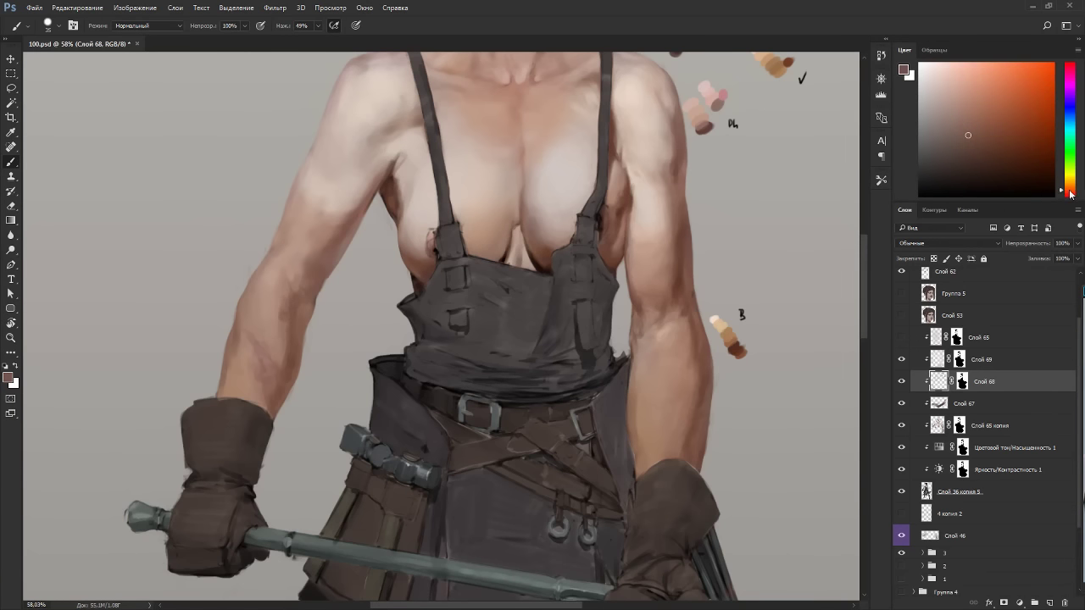
{"action": "left_click", "coordinate": [280, 313], "text": "alt"}
{"action": "left_click", "coordinate": [701, 359], "text": "alt"}
{"action": "left_click", "coordinate": [696, 370], "text": "alt"}
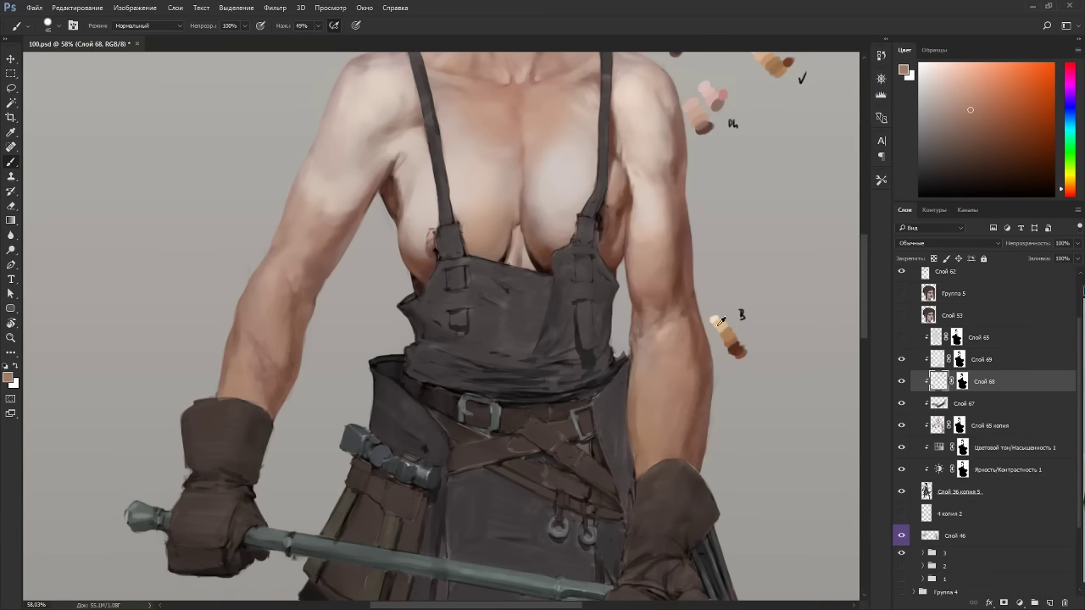
Deepen the shadow at the crook of her right elbow with dark brown from the B palette, using a smaller brush and rotated canvas.
{"action": "left_click", "coordinate": [735, 349], "text": "alt"}
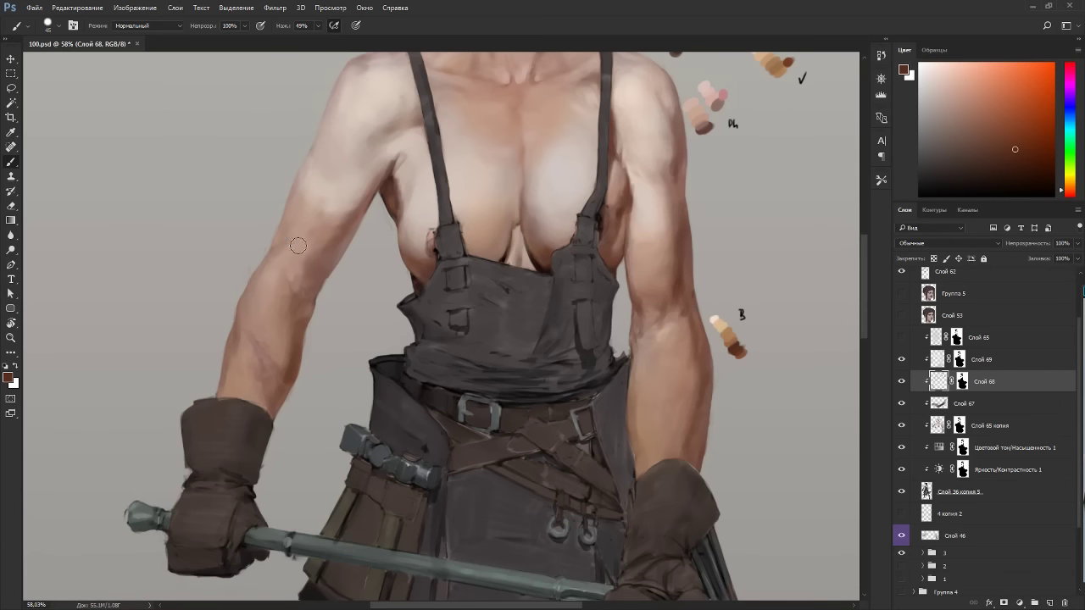
{"action": "key", "text": "["}
{"action": "key", "text": "["}
{"action": "key", "text": "["}
{"action": "key", "text": "r"}
{"action": "left_click_drag", "start_coordinate": [309, 291], "coordinate": [573, 301]}
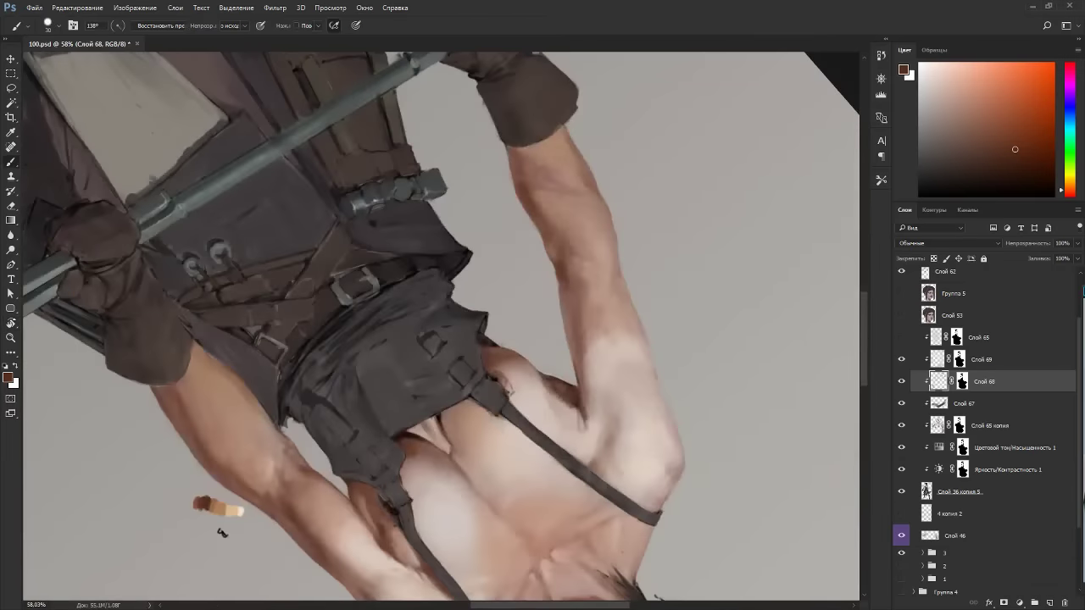
{"action": "left_click", "coordinate": [563, 287], "text": "alt"}
{"action": "left_click", "coordinate": [573, 285], "text": "alt"}
{"action": "key", "text": "Escape"}
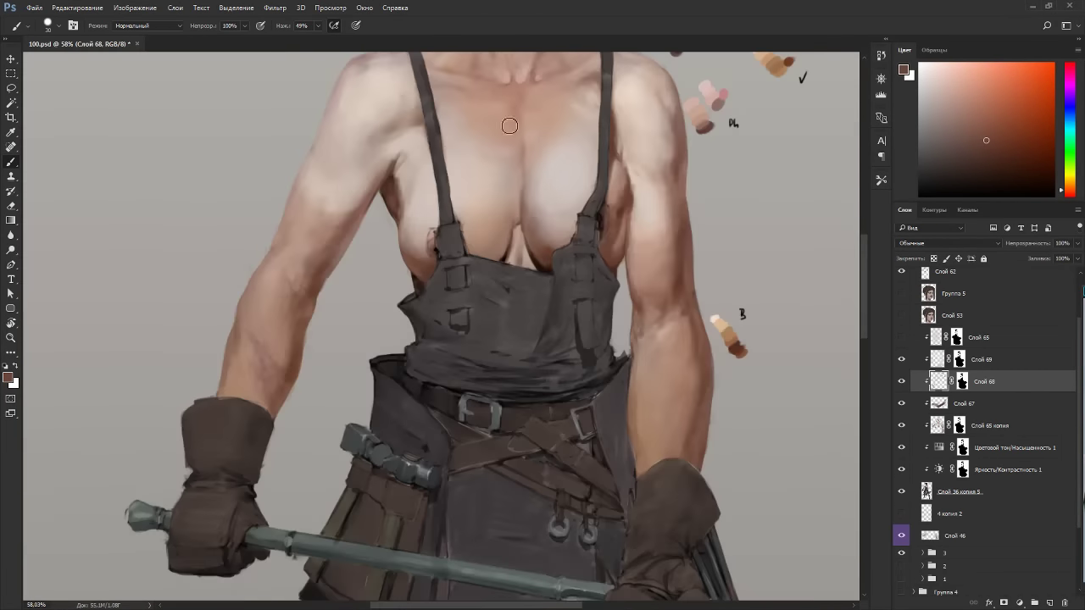
Define the outer contour of her right forearm below the elbow with sampled reddish-brown and blend it into the pinkish skin.
{"action": "left_click", "coordinate": [710, 384], "text": "alt"}
{"action": "left_click", "coordinate": [296, 343], "text": "alt"}
{"action": "key", "text": "p"}
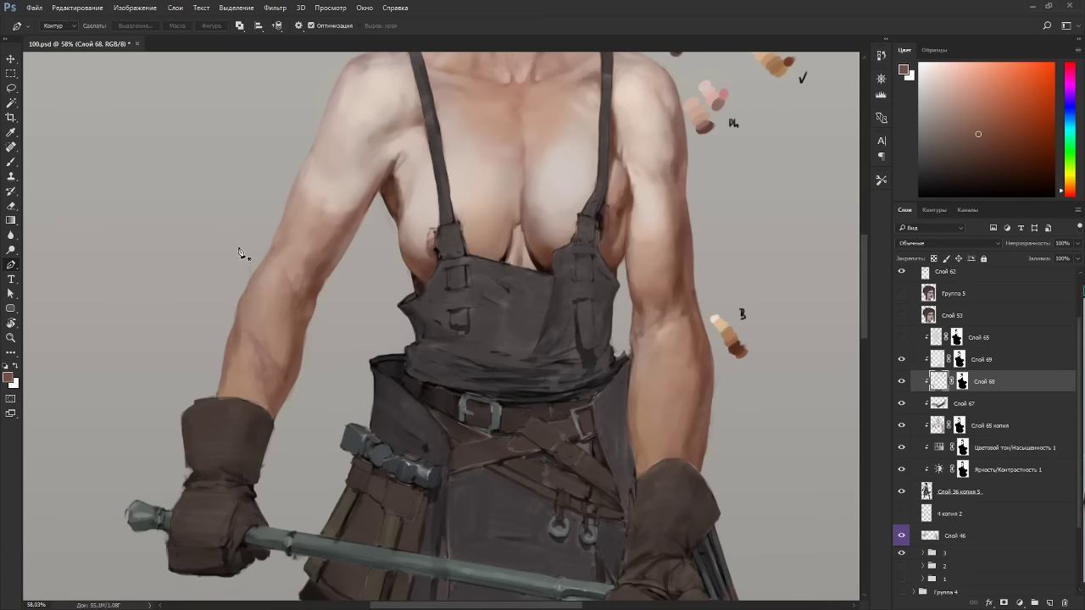
{"action": "key", "text": "b"}
{"action": "key", "text": "bracketleft"}
{"action": "key", "text": "bracketleft"}
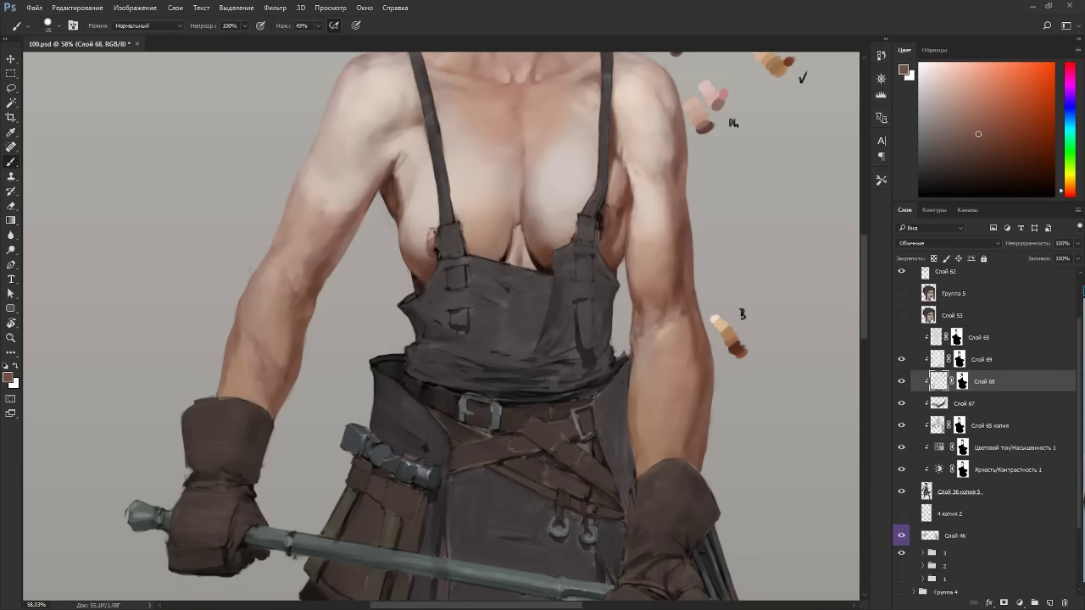
{"action": "key", "text": "bracketright"}
{"action": "left_click_drag", "start_coordinate": [254, 297], "coordinate": [250, 301]}
{"action": "left_click", "coordinate": [254, 315], "text": "alt"}
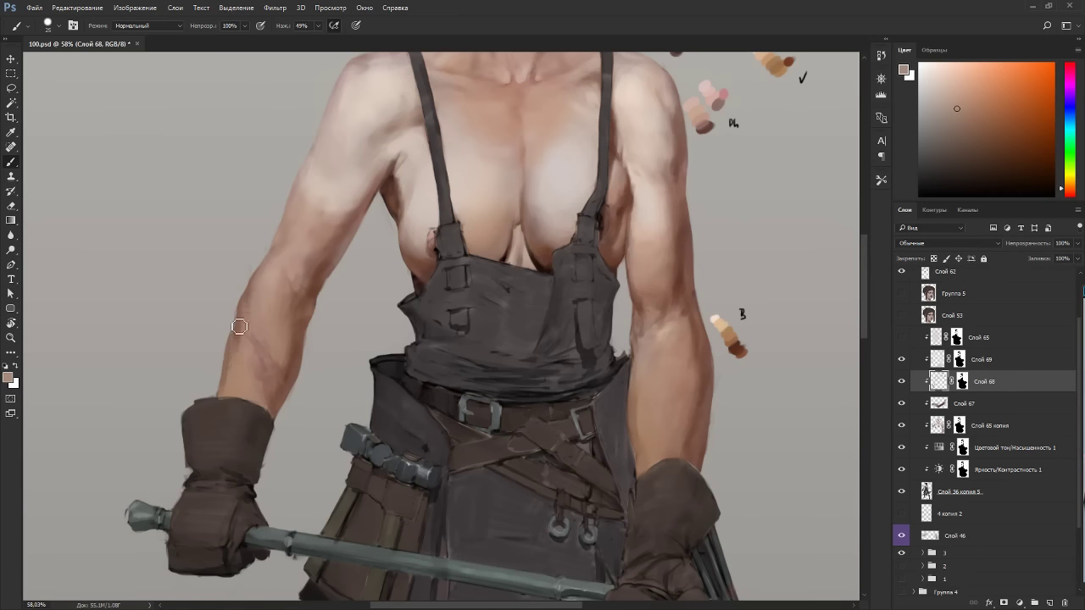
{"action": "left_click", "coordinate": [254, 284], "text": "alt"}
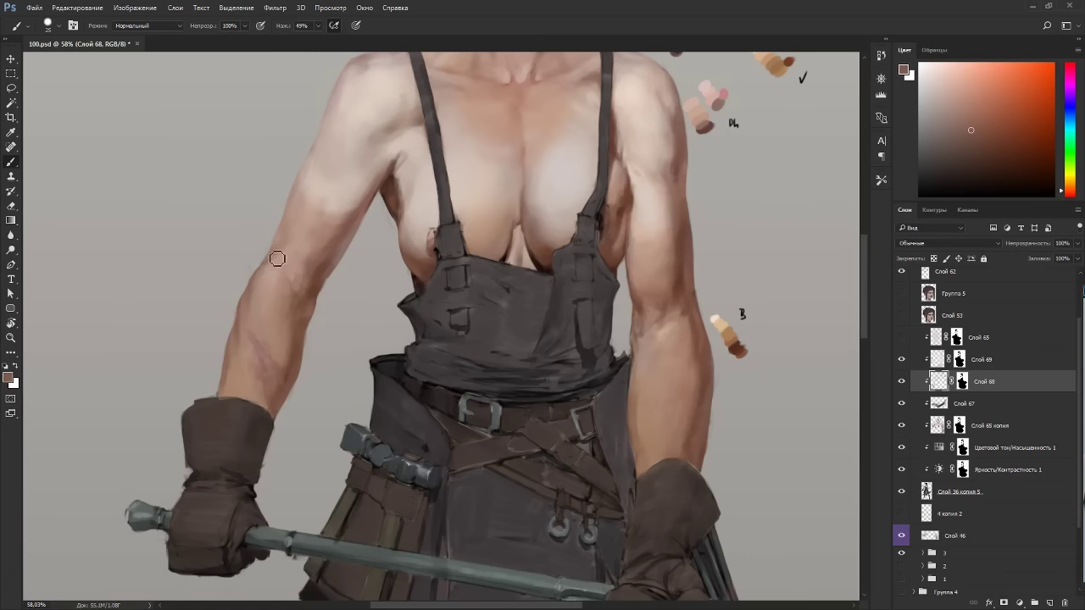
{"action": "left_click", "coordinate": [264, 288], "text": "alt"}
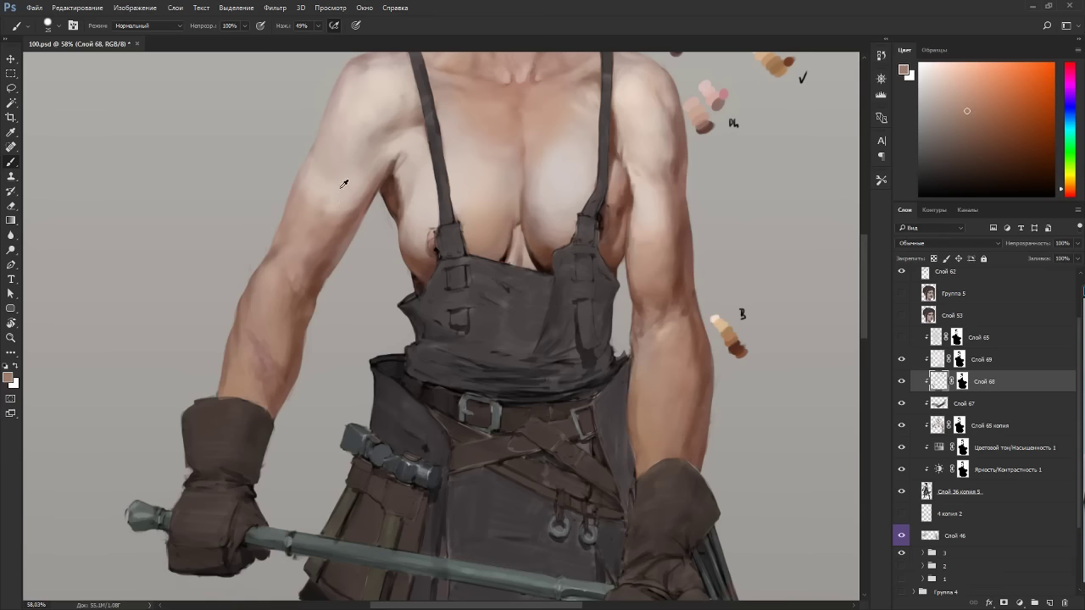
Refine the fold of her right inner elbow and the inner forearm edge with sampled pinkish and dark brown tones.
{"action": "left_click", "coordinate": [599, 218], "text": "alt"}
{"action": "key", "text": "bracketright"}
{"action": "key", "text": "bracketright"}
{"action": "left_click_drag", "start_coordinate": [301, 282], "coordinate": [298, 283]}
{"action": "left_click", "coordinate": [300, 268], "text": "alt"}
{"action": "left_click", "coordinate": [311, 292], "text": "alt"}
{"action": "left_click", "coordinate": [312, 290], "text": "alt"}
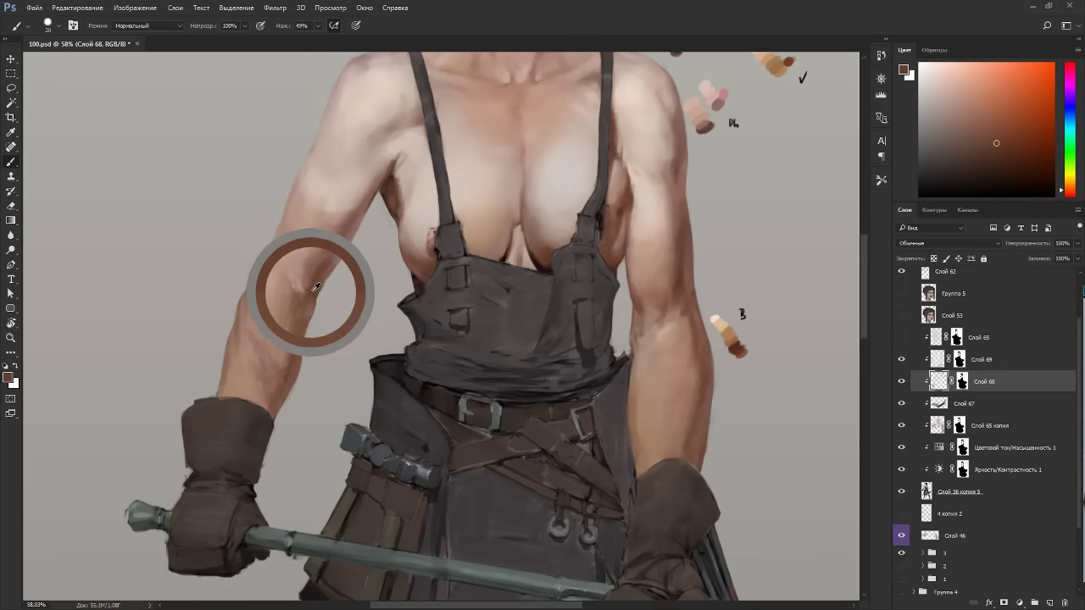
{"action": "left_click_drag", "start_coordinate": [296, 349], "coordinate": [297, 365]}
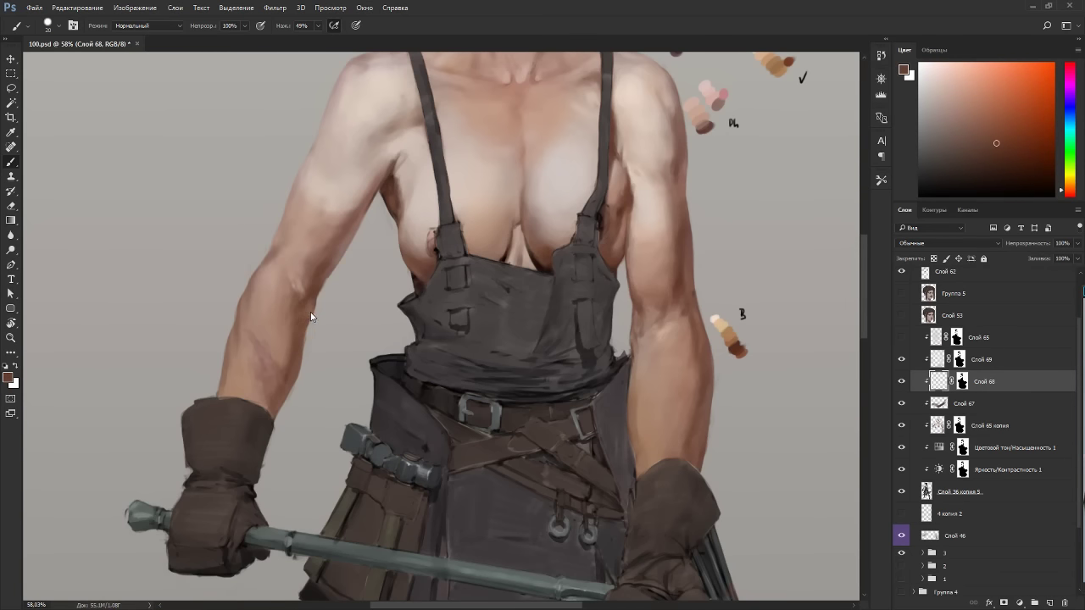
{"action": "left_click", "coordinate": [250, 331], "text": "alt"}
Examine the whole figure from a distance to judge the arm shading.
{"action": "scroll", "coordinate": [309, 350], "scroll_direction": "down", "scroll_amount": 3}
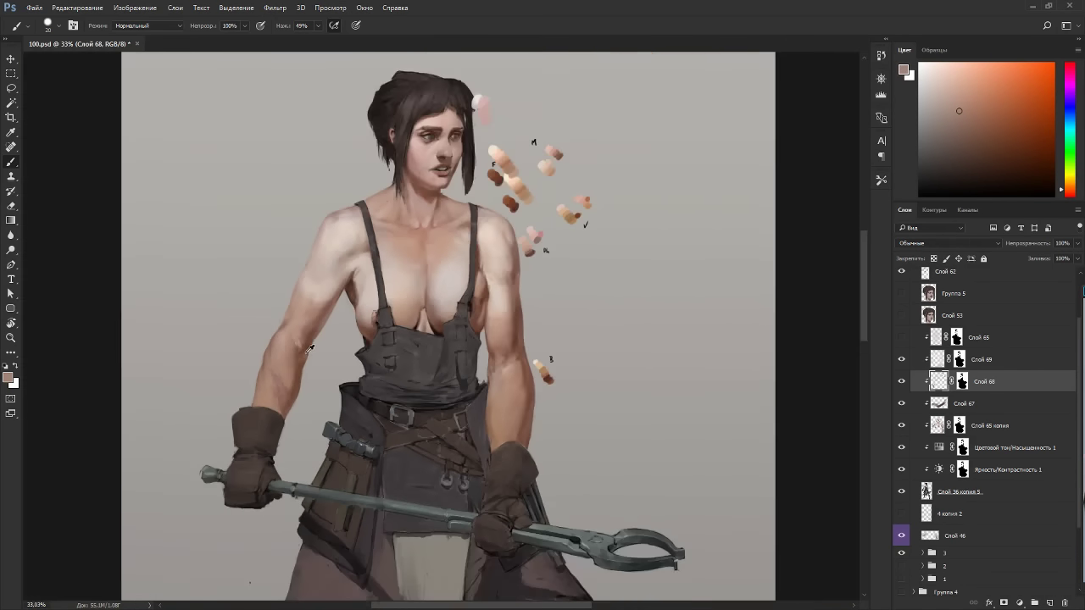
{"action": "scroll", "coordinate": [310, 350], "scroll_direction": "down", "scroll_amount": 1}
{"action": "key", "text": "r"}
{"action": "left_click_drag", "start_coordinate": [555, 381], "coordinate": [492, 155]}
{"action": "key", "text": "Escape"}
{"action": "scroll", "coordinate": [282, 352], "scroll_direction": "up", "scroll_amount": 2}
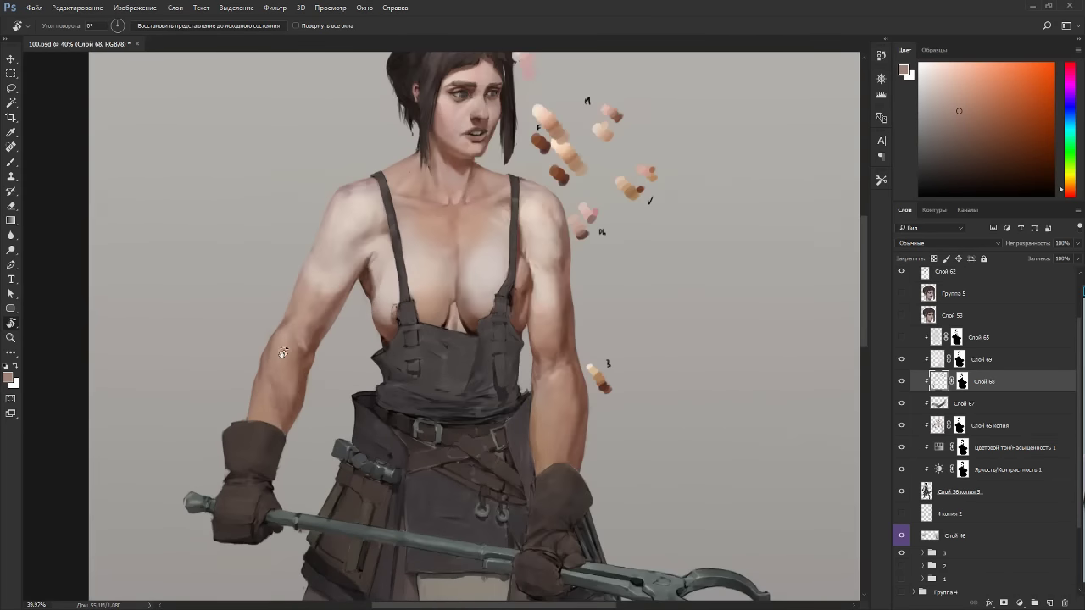
{"action": "scroll", "coordinate": [283, 352], "scroll_direction": "up", "scroll_amount": 2}
Soften the outer elbow and upper forearm of her right arm with sampled pale pinkish tones on a rotated canvas.
{"action": "key", "text": "b"}
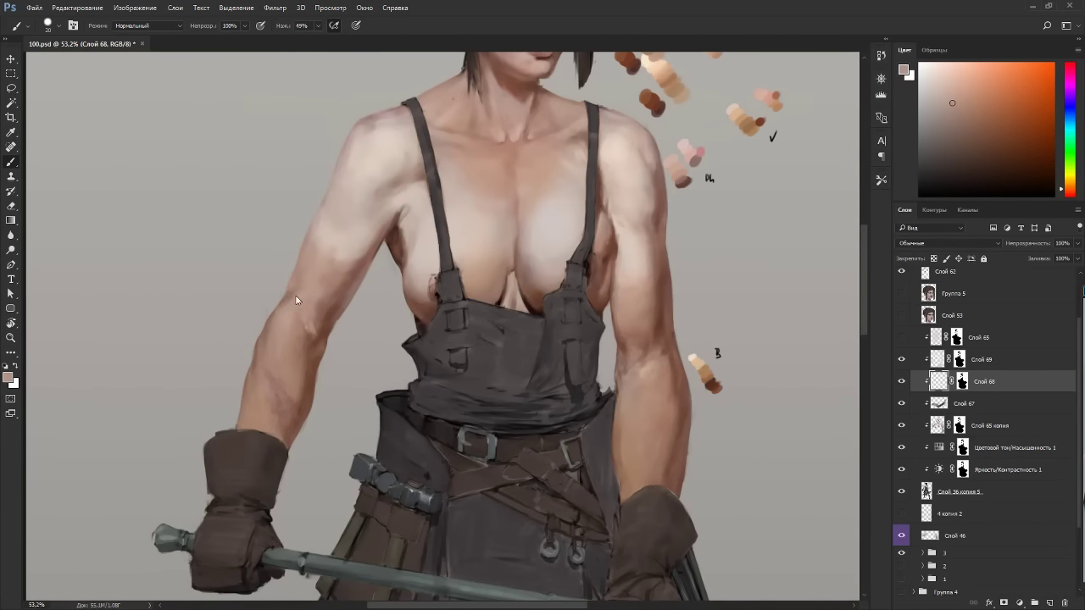
{"action": "left_click", "coordinate": [351, 237], "text": "alt"}
{"action": "left_click", "coordinate": [290, 314], "text": "alt"}
{"action": "key", "text": "r"}
{"action": "left_click_drag", "start_coordinate": [475, 242], "coordinate": [449, 366]}
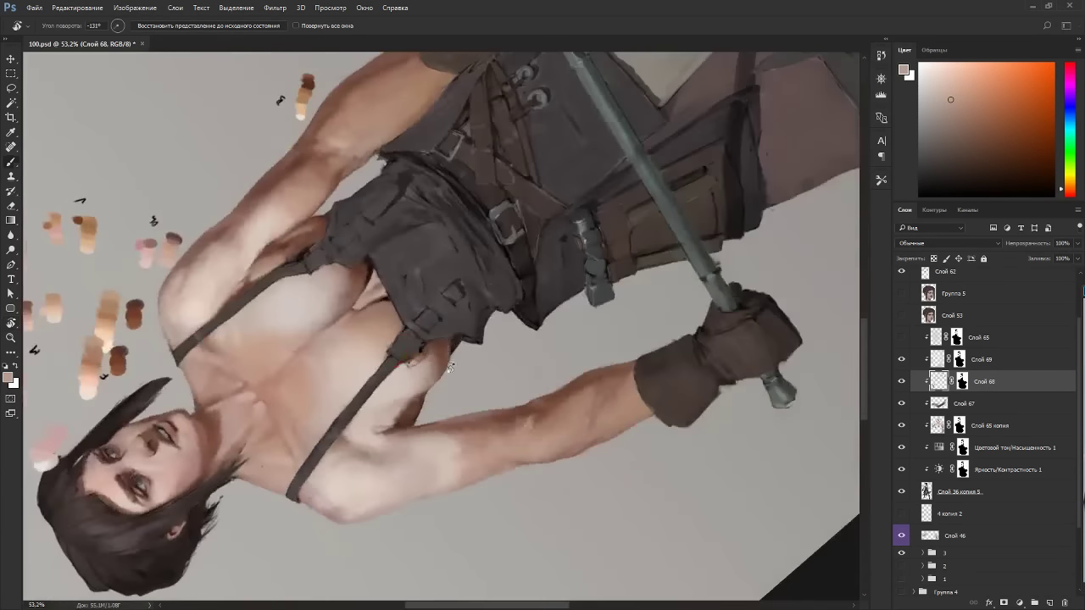
{"action": "key", "text": "b"}
{"action": "left_click_drag", "start_coordinate": [548, 450], "coordinate": [553, 432]}
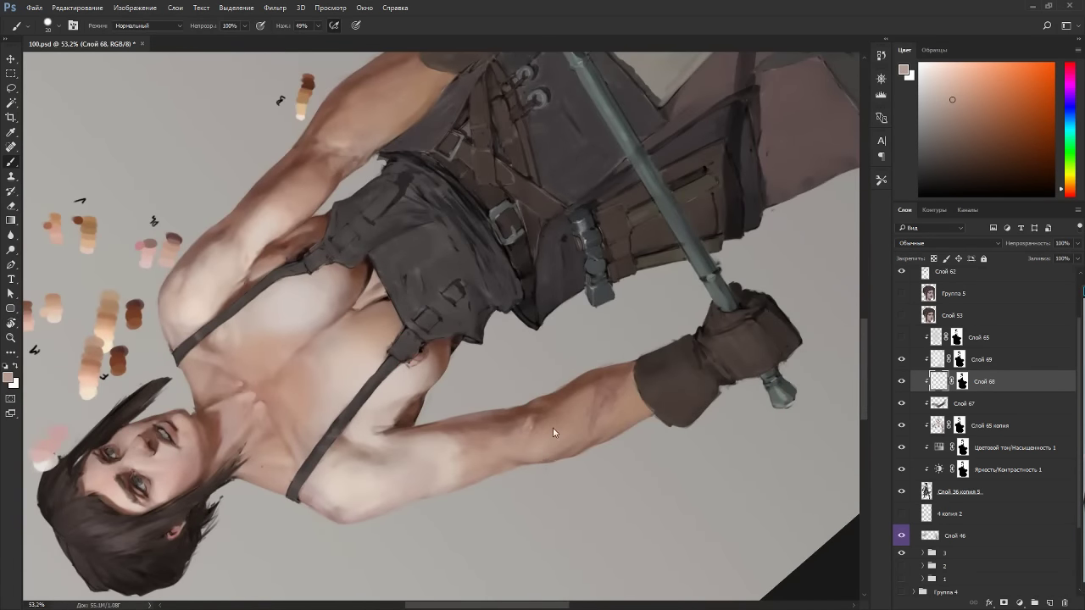
{"action": "key", "text": "Escape"}
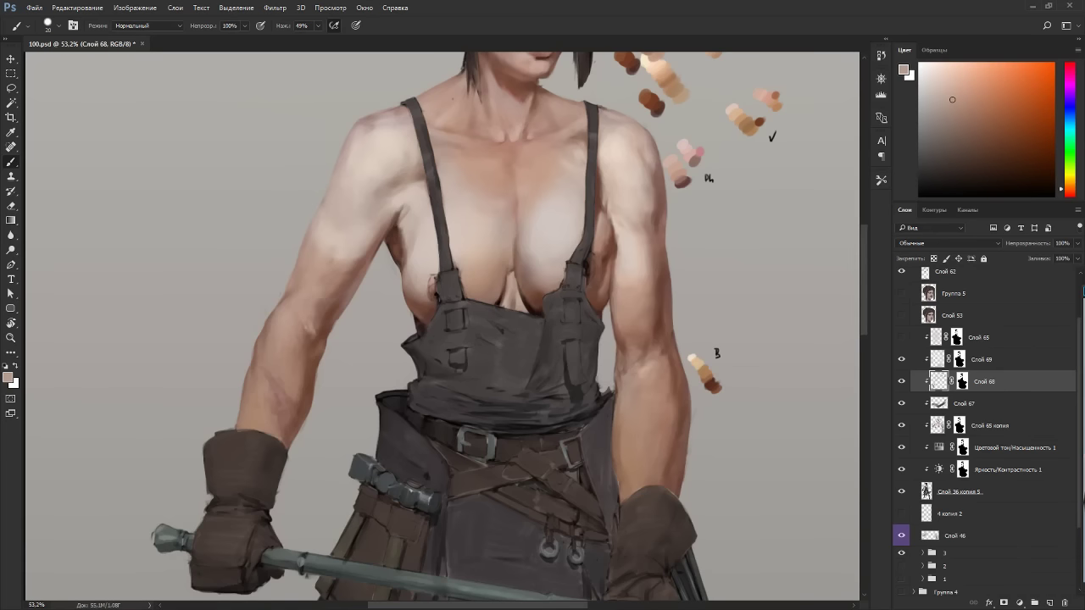
Smooth the lower part of her left upper arm and her left forearm with sampled pale pink and grayish-brown skin tones.
{"action": "left_click", "coordinate": [632, 278], "text": "alt"}
{"action": "left_click_drag", "start_coordinate": [648, 291], "coordinate": [640, 296]}
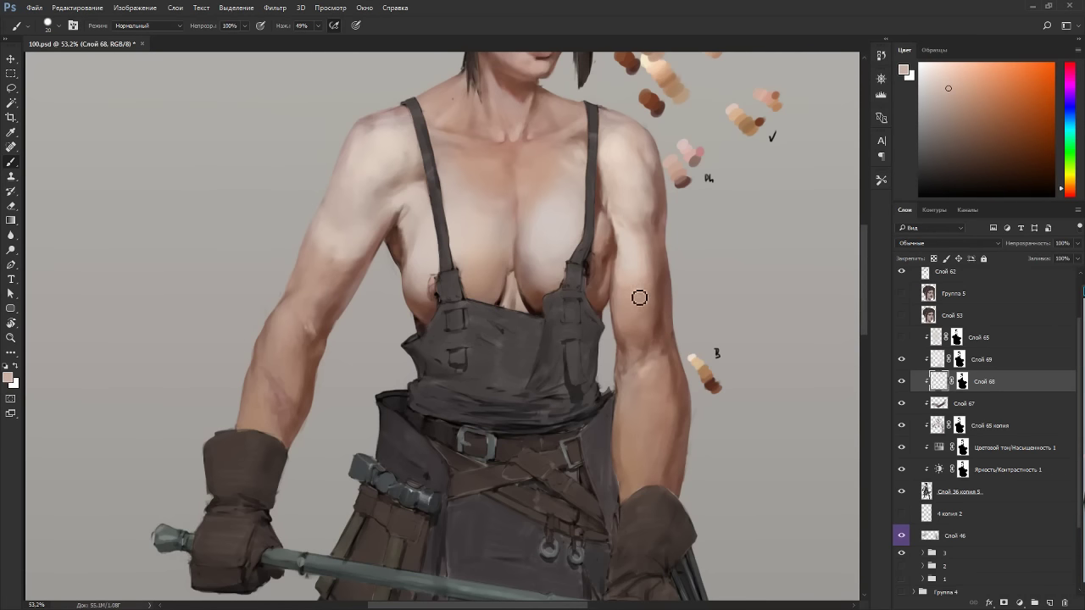
{"action": "left_click", "coordinate": [649, 375], "text": "alt"}
{"action": "left_click", "coordinate": [632, 392], "text": "alt"}
{"action": "left_click", "coordinate": [632, 384], "text": "alt"}
{"action": "left_click", "coordinate": [637, 392], "text": "alt"}
{"action": "left_click", "coordinate": [635, 391], "text": "alt"}
{"action": "left_click_drag", "start_coordinate": [644, 398], "coordinate": [641, 438]}
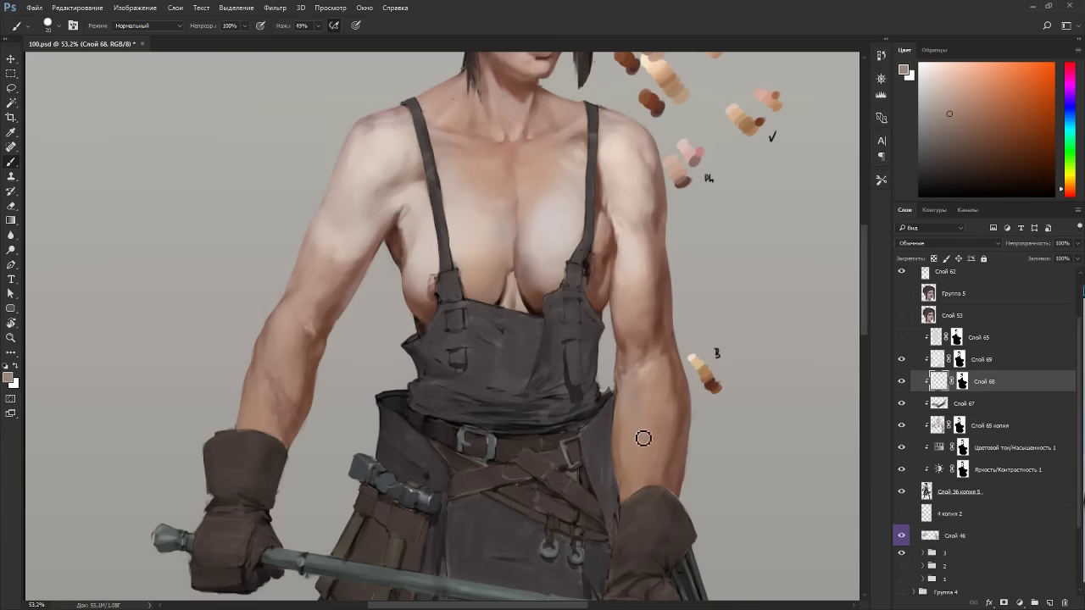
{"action": "left_click", "coordinate": [646, 391], "text": "alt"}
{"action": "left_click", "coordinate": [627, 399], "text": "alt"}
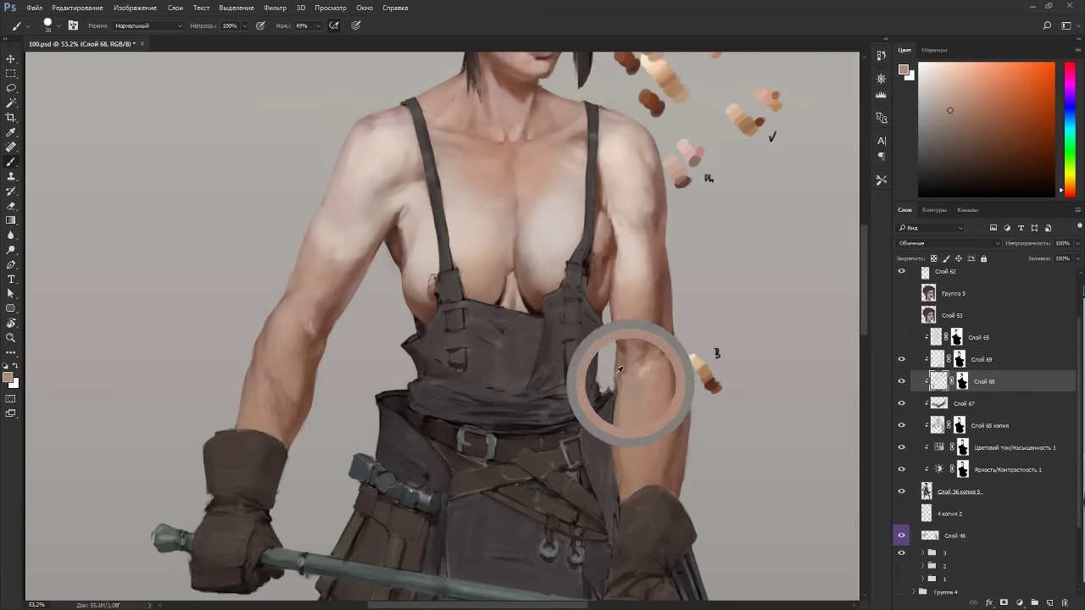
Touch up the inner edge of her right forearm near the elbow and sample its reddish-brown shadow tone.
{"action": "left_click_drag", "start_coordinate": [305, 341], "coordinate": [313, 342]}
{"action": "left_click", "coordinate": [311, 365], "text": "alt"}
{"action": "scroll", "coordinate": [411, 316], "scroll_direction": "down", "scroll_amount": 8}
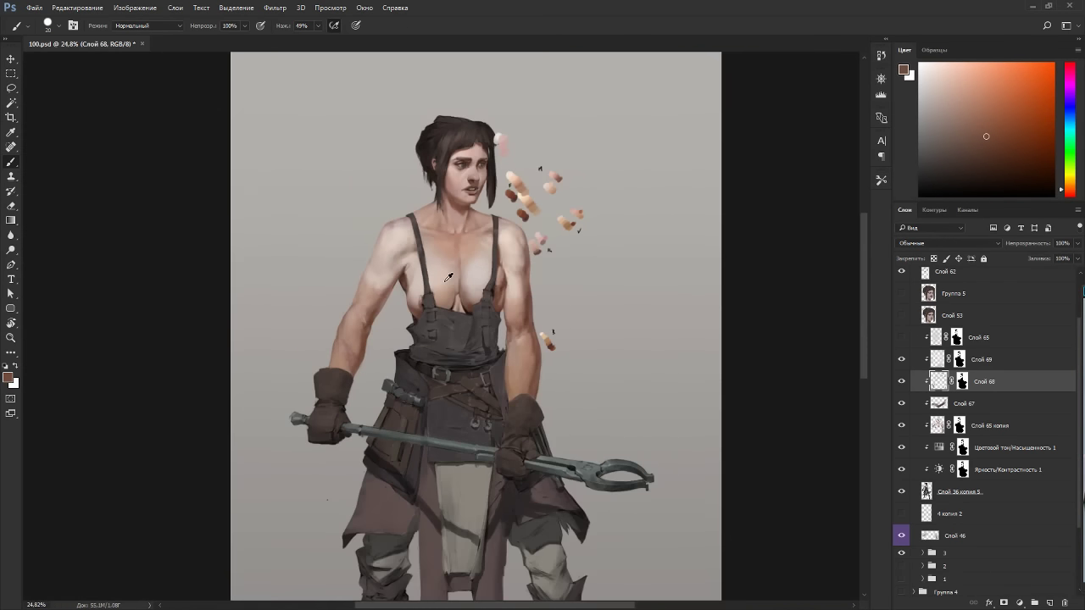
Examine the figure at several zoom levels and compare its skin shading with the correction layers hidden and shown.
{"action": "key", "text": "r"}
{"action": "left_click_drag", "start_coordinate": [684, 278], "coordinate": [396, 162]}
{"action": "key", "text": "Escape"}
{"action": "scroll", "coordinate": [340, 354], "scroll_direction": "up", "scroll_amount": 4}
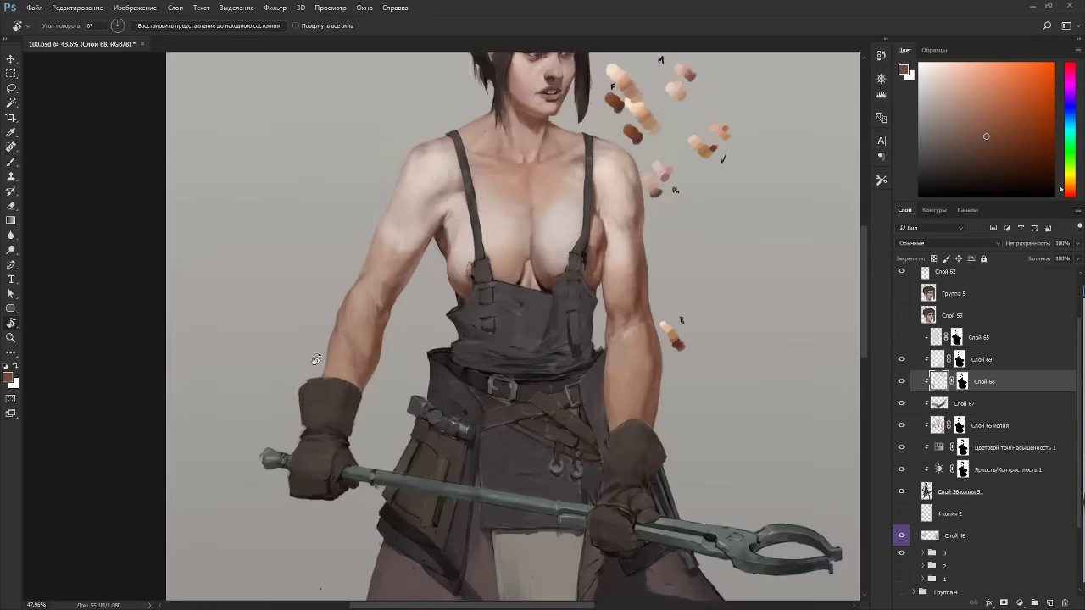
{"action": "scroll", "coordinate": [316, 360], "scroll_direction": "down", "scroll_amount": 4}
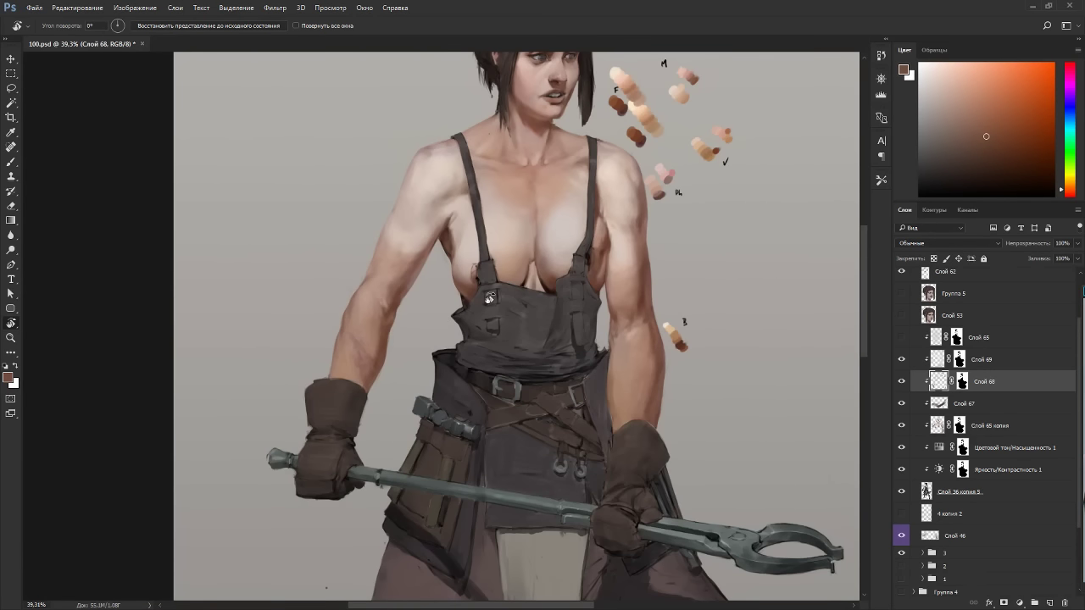
{"action": "left_click_drag", "start_coordinate": [629, 384], "coordinate": [309, 189]}
{"action": "key", "text": "Escape"}
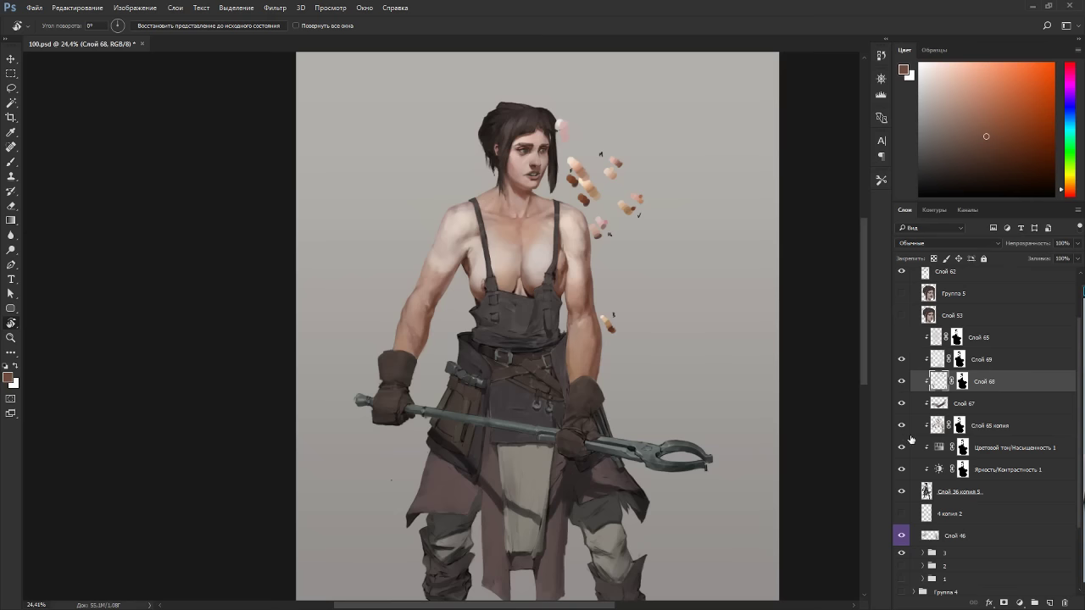
{"action": "left_click_drag", "start_coordinate": [903, 361], "coordinate": [901, 472]}
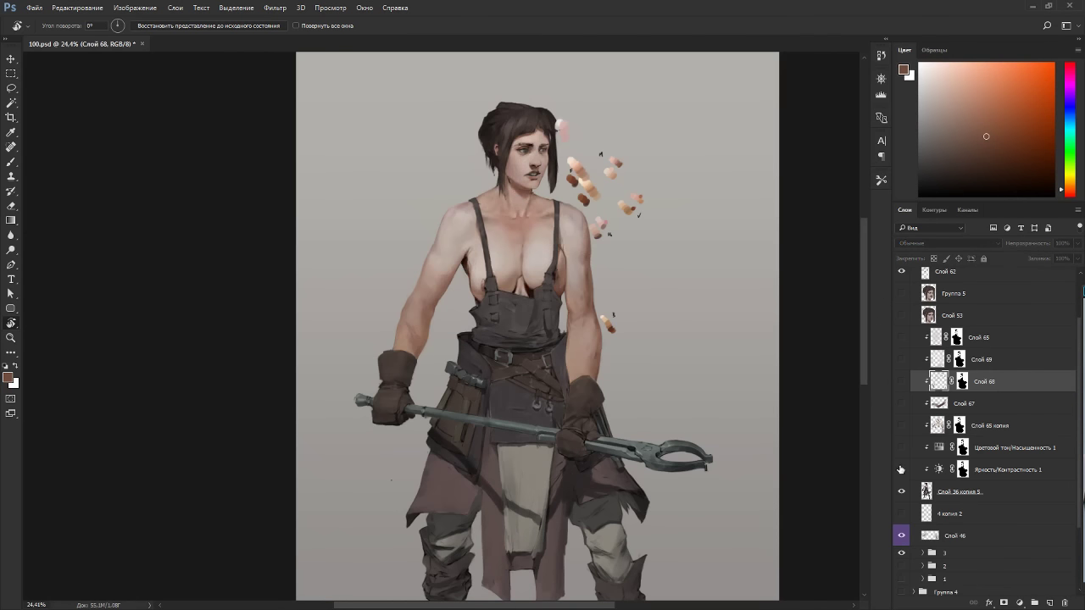
{"action": "left_click_drag", "start_coordinate": [733, 338], "coordinate": [466, 131]}
{"action": "key", "text": "Escape"}
{"action": "scroll", "coordinate": [475, 196], "scroll_direction": "up", "scroll_amount": 4}
{"action": "scroll", "coordinate": [471, 201], "scroll_direction": "up", "scroll_amount": 2}
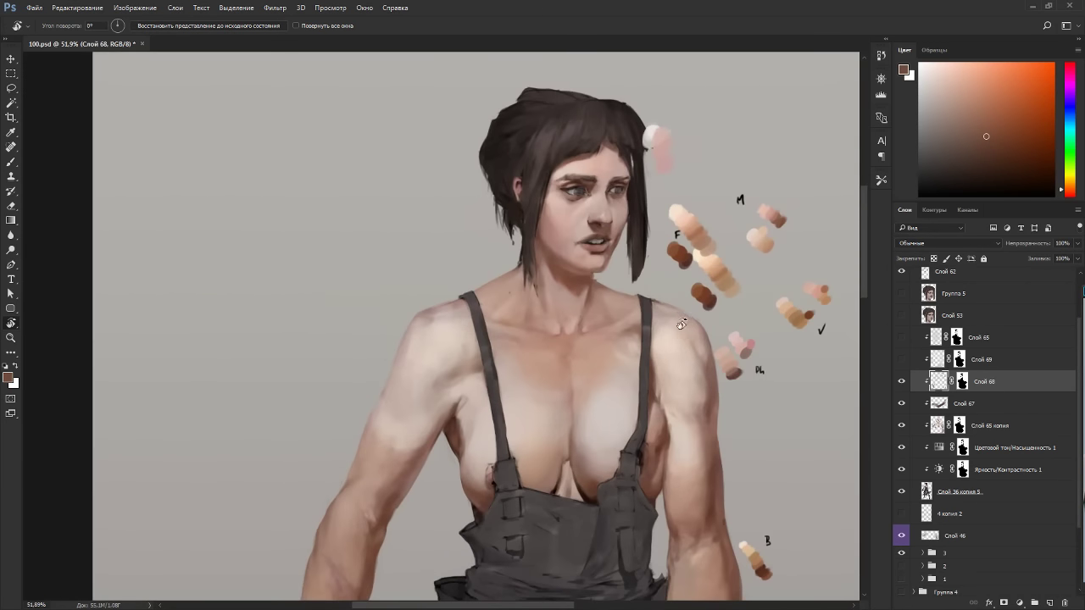
Add a new clipped layer directly above Слой 69 and set its blend mode to Умножение (Multiply).
{"action": "key", "text": "ctrl+shift+n"}
{"action": "key", "text": "Return"}
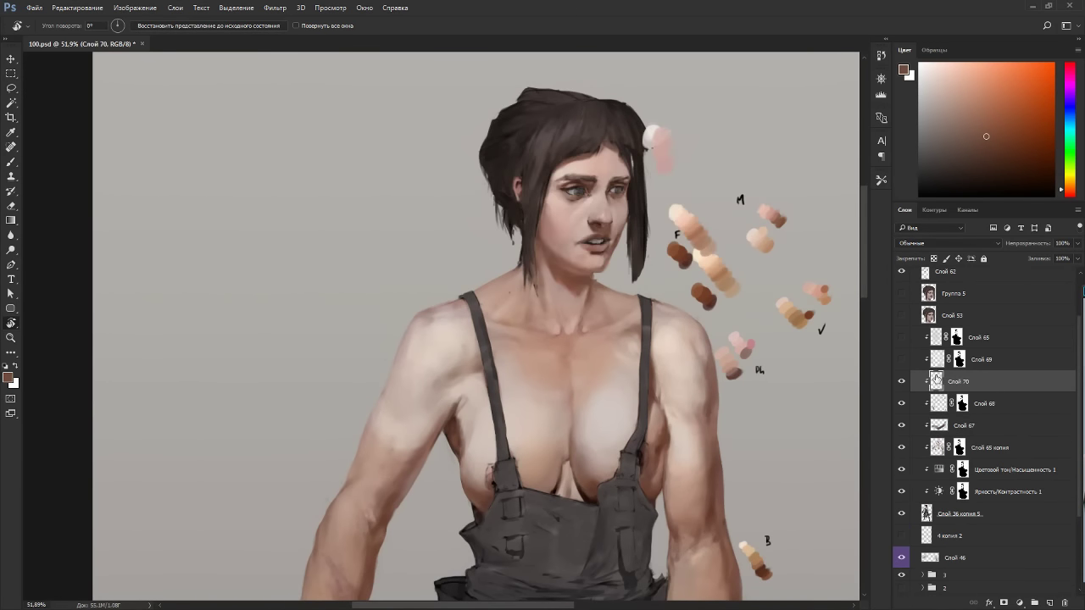
{"action": "left_click_drag", "start_coordinate": [940, 359], "coordinate": [928, 368]}
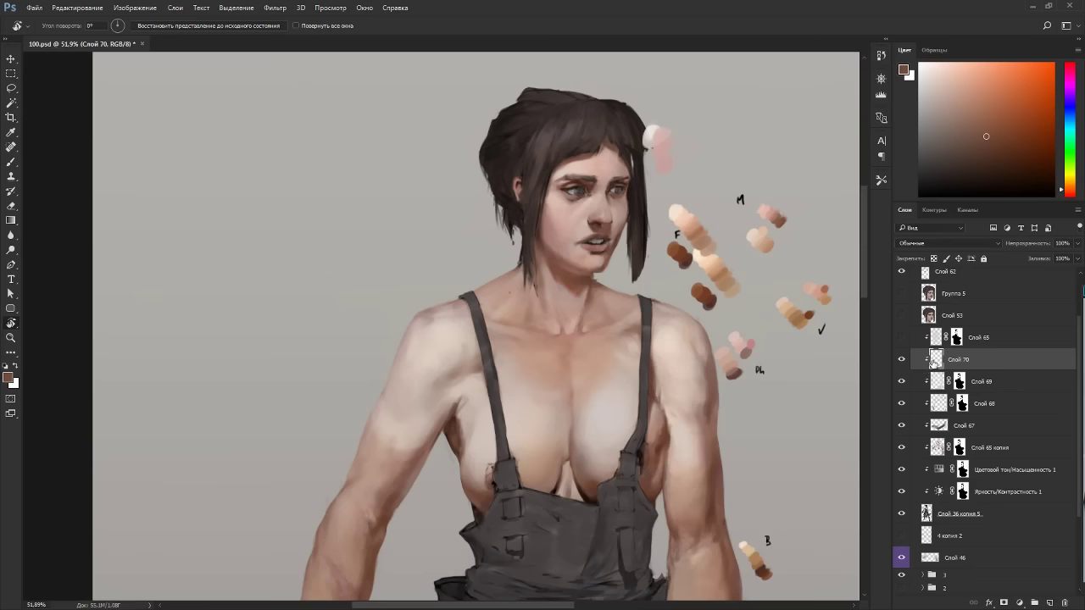
{"action": "left_click", "coordinate": [956, 244]}
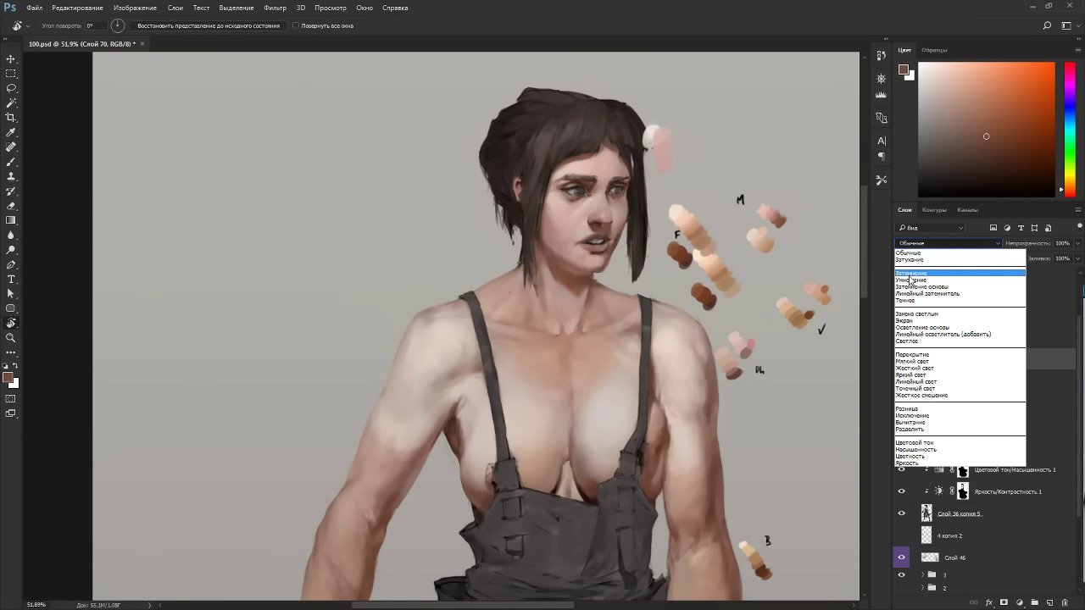
{"action": "left_click", "coordinate": [911, 273]}
Choose a light warm gray and start darkening the top of her right shoulder with a brush of size 100.
{"action": "left_click_drag", "start_coordinate": [945, 96], "coordinate": [930, 87]}
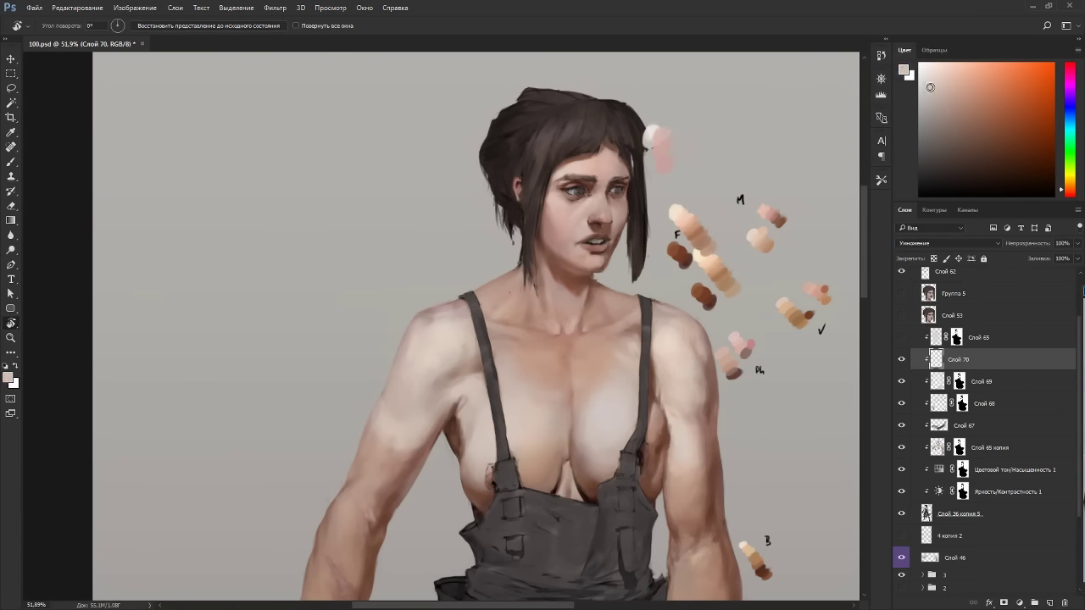
{"action": "left_click_drag", "start_coordinate": [1076, 204], "coordinate": [1075, 185]}
{"action": "key", "text": "b"}
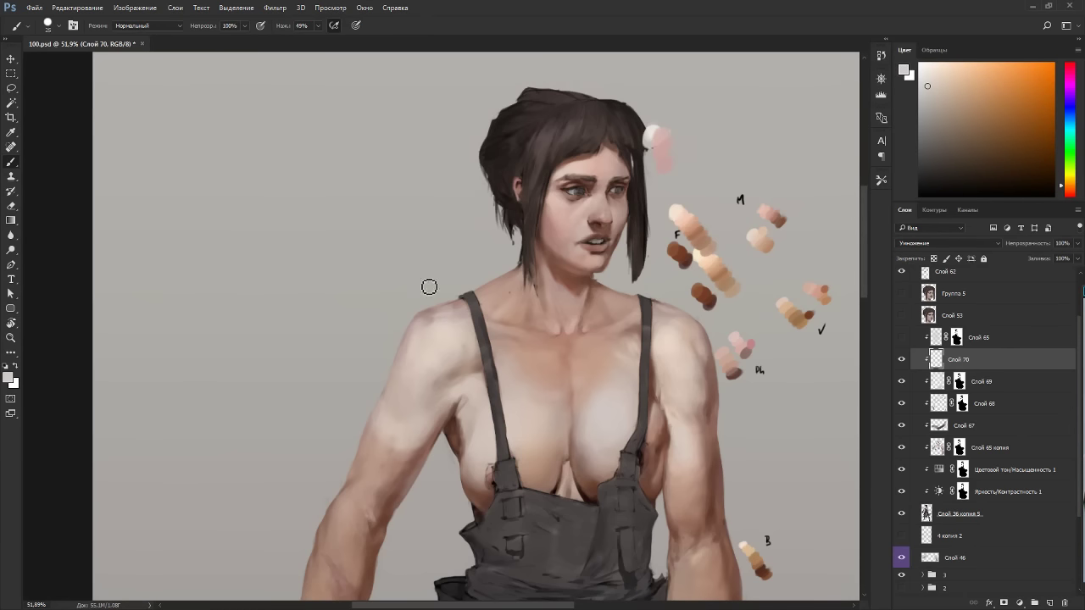
{"action": "key", "text": "bracketright"}
{"action": "key", "text": "bracketright"}
{"action": "left_click_drag", "start_coordinate": [405, 299], "coordinate": [421, 304]}
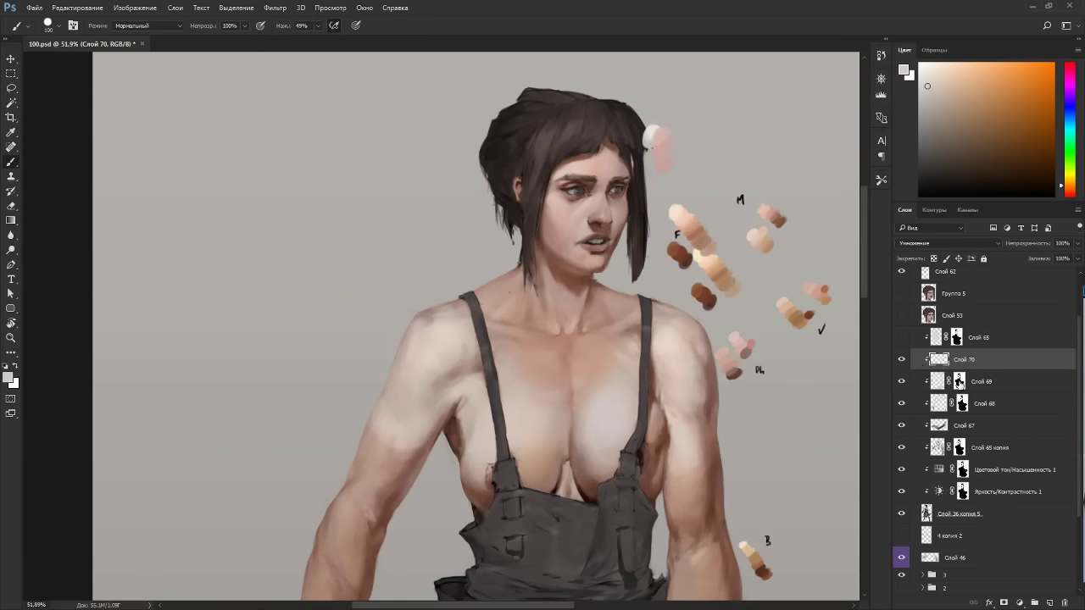
Copy the mask of Слой 69 onto the Multiply layer and shade her right shoulder in pale beige, softening its outer edge with the eraser.
{"action": "left_click_drag", "start_coordinate": [960, 383], "coordinate": [961, 362]}
{"action": "left_click", "coordinate": [939, 361]}
{"action": "mouse_move", "coordinate": [418, 306]}
{"action": "left_mouse_down"}
{"action": "mouse_move", "coordinate": [437, 310]}
{"action": "mouse_move", "coordinate": [441, 283]}
{"action": "mouse_move", "coordinate": [475, 299]}
{"action": "left_mouse_up"}
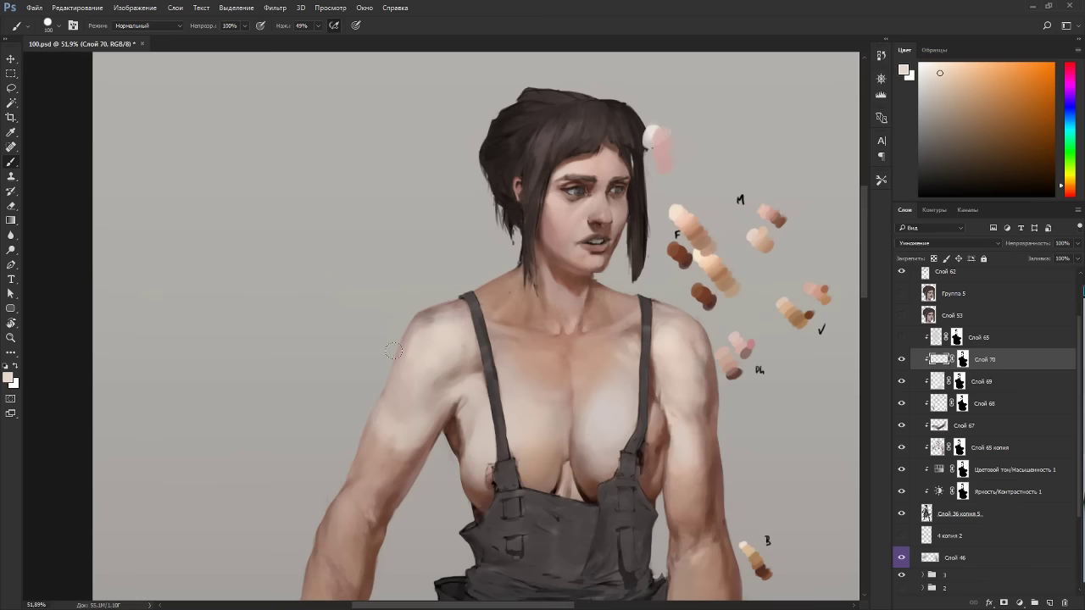
{"action": "key", "text": "e"}
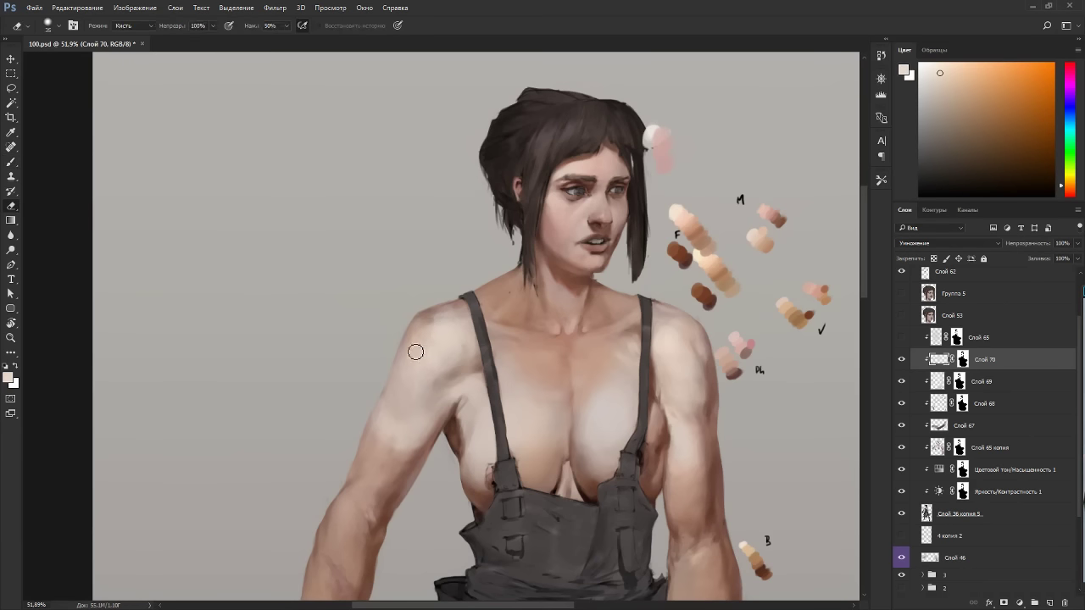
{"action": "left_click_drag", "start_coordinate": [416, 322], "coordinate": [401, 349]}
Darken her right elbow and forearm with pale beige and pinkish-beige Multiply tones, working partly on a rotated canvas.
{"action": "left_click_drag", "start_coordinate": [417, 409], "coordinate": [529, 226]}
{"action": "key", "text": "b"}
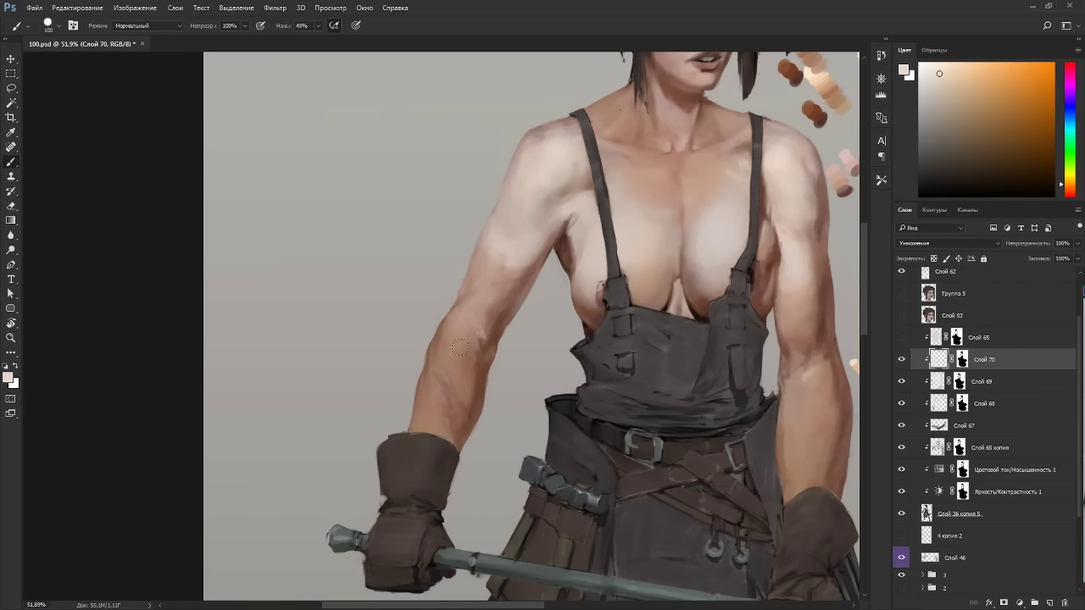
{"action": "key", "text": "r"}
{"action": "mouse_move", "coordinate": [500, 331]}
{"action": "left_mouse_down"}
{"action": "mouse_move", "coordinate": [498, 343]}
{"action": "mouse_move", "coordinate": [381, 323]}
{"action": "left_mouse_up"}
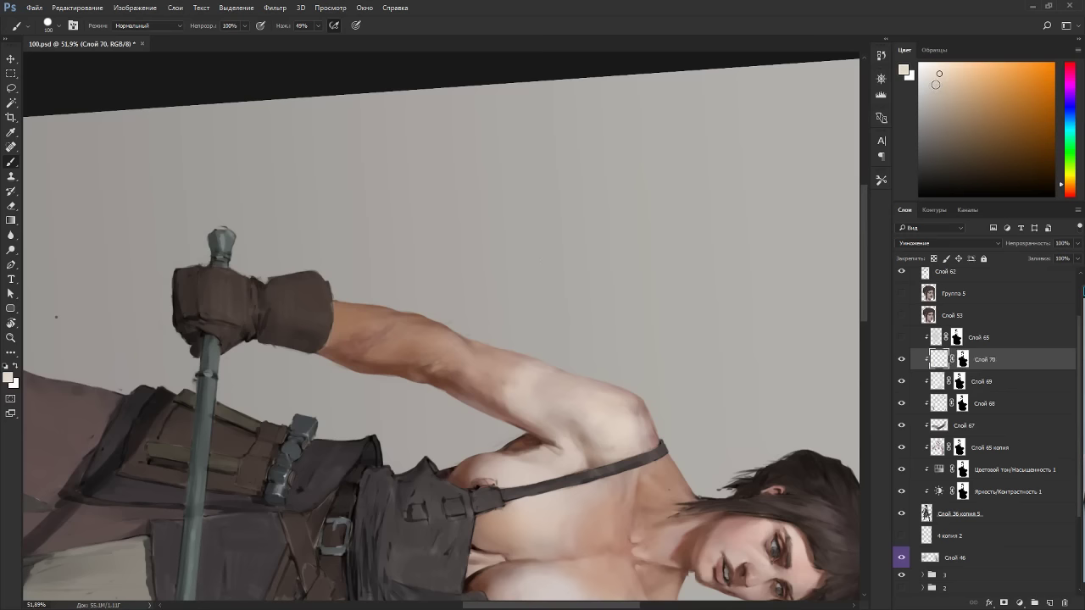
{"action": "left_click", "coordinate": [936, 84]}
{"action": "left_click", "coordinate": [1065, 191]}
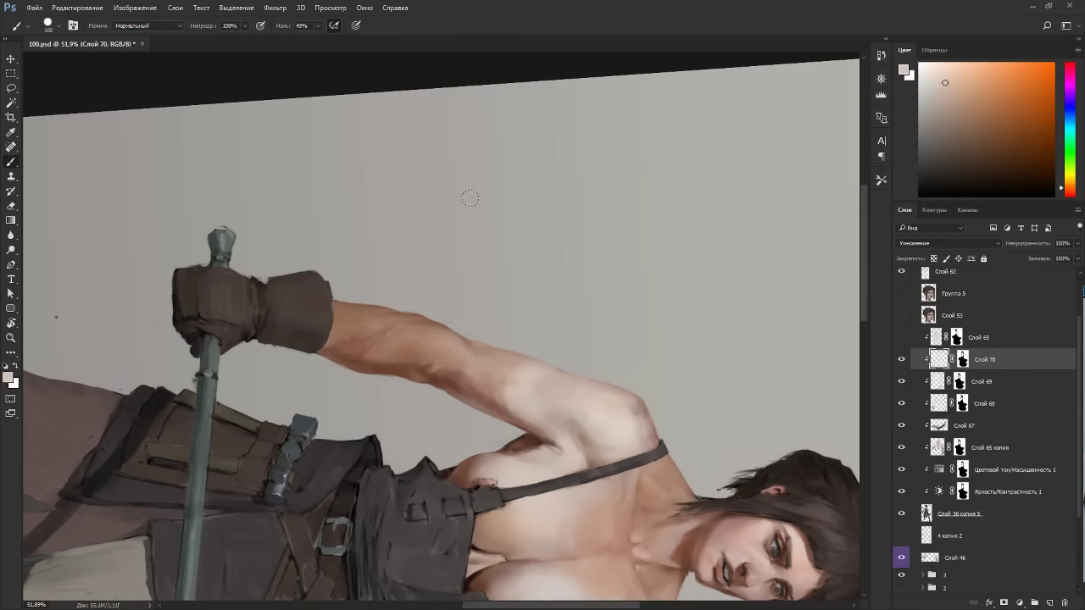
{"action": "key", "text": "Escape"}
{"action": "left_click_drag", "start_coordinate": [525, 240], "coordinate": [543, 264]}
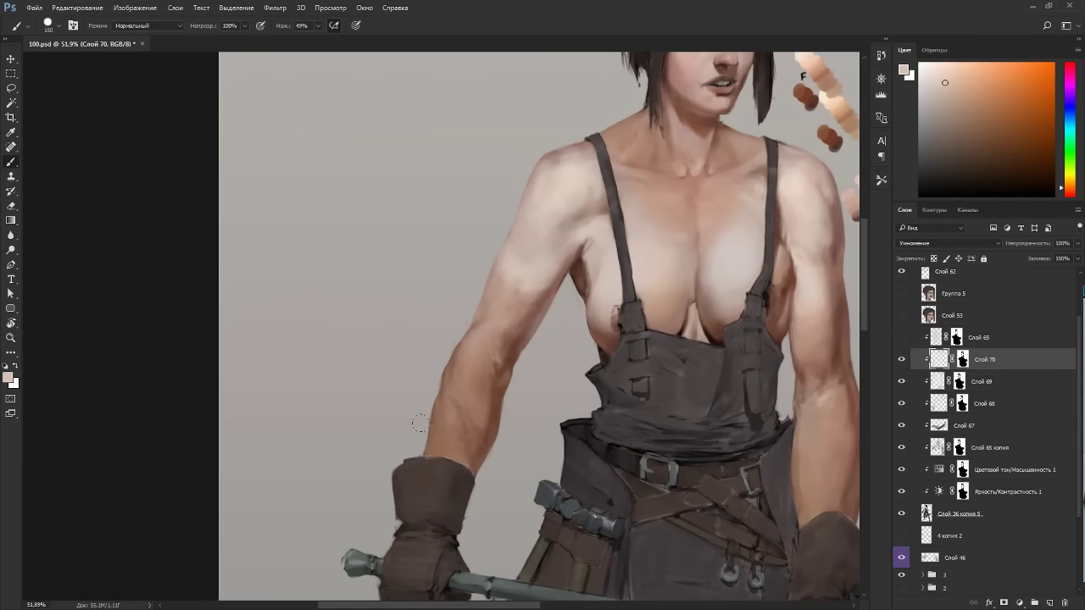
{"action": "left_click_drag", "start_coordinate": [467, 337], "coordinate": [471, 329]}
Darken her left elbow and forearm with the same pinkish-beige tone, reducing the brush to size 100.
{"action": "mouse_move", "coordinate": [617, 286]}
{"action": "left_mouse_down"}
{"action": "mouse_move", "coordinate": [446, 197]}
{"action": "mouse_move", "coordinate": [451, 178]}
{"action": "left_mouse_up"}
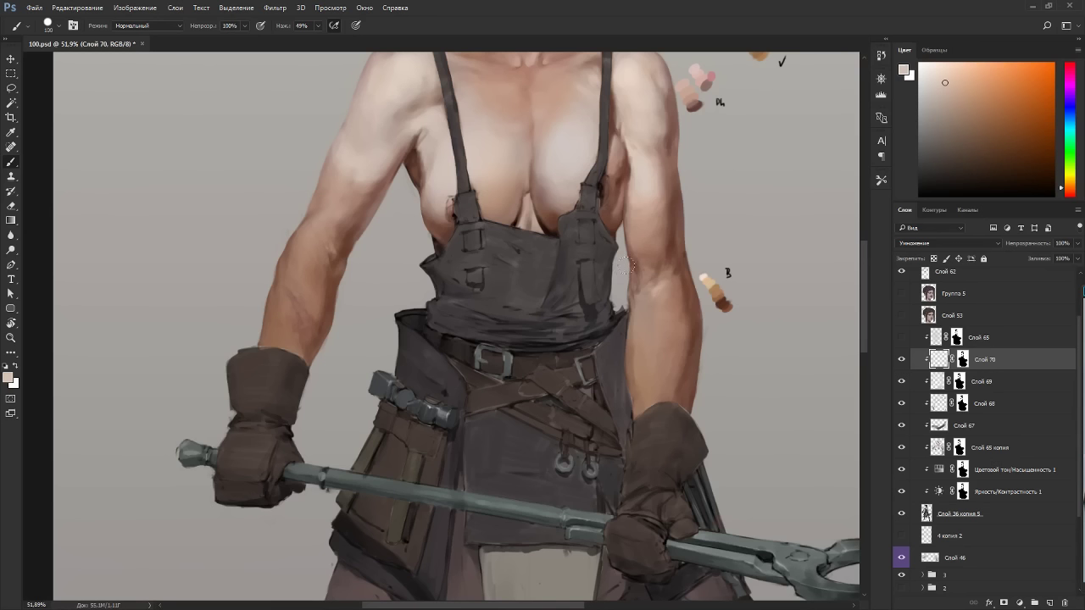
{"action": "key", "text": "bracketleft"}
{"action": "key", "text": "bracketleft"}
{"action": "key", "text": "bracketleft"}
{"action": "key", "text": "bracketleft"}
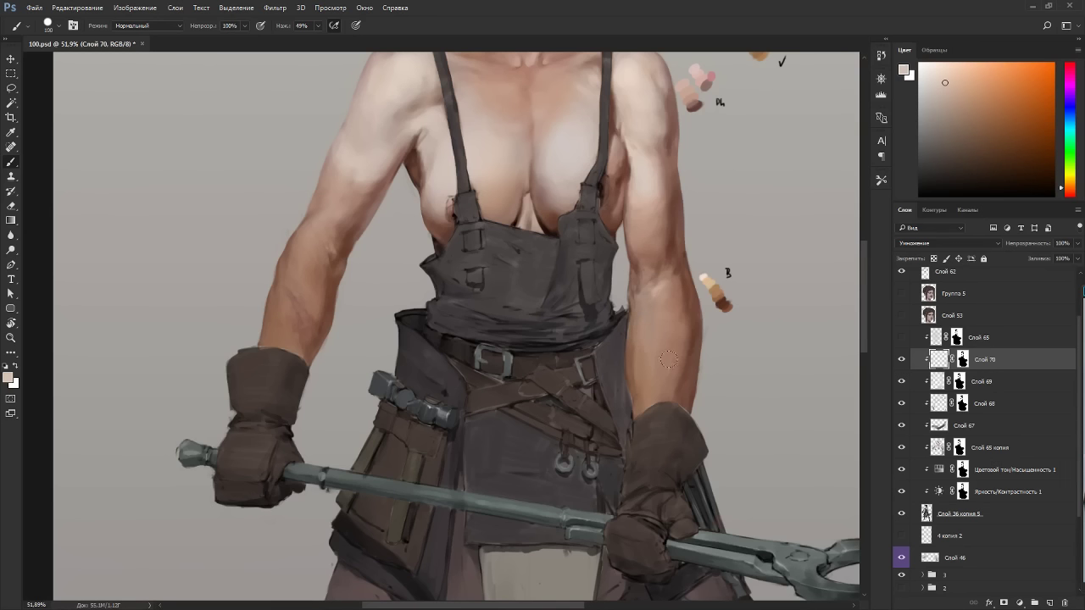
Check the whole figure from a distance and glaze her upper arms with the pinkish-beige tone.
{"action": "scroll", "coordinate": [735, 181], "scroll_direction": "down", "scroll_amount": 4}
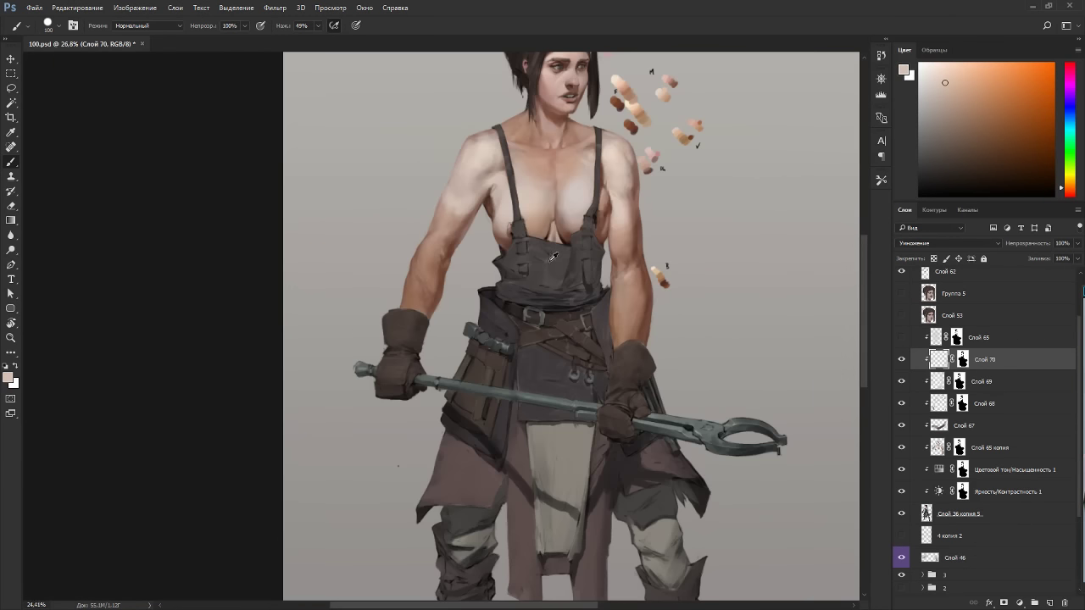
{"action": "key", "text": "r"}
{"action": "left_click_drag", "start_coordinate": [734, 182], "coordinate": [350, 344]}
{"action": "key", "text": "Escape"}
{"action": "scroll", "coordinate": [339, 201], "scroll_direction": "up", "scroll_amount": 3}
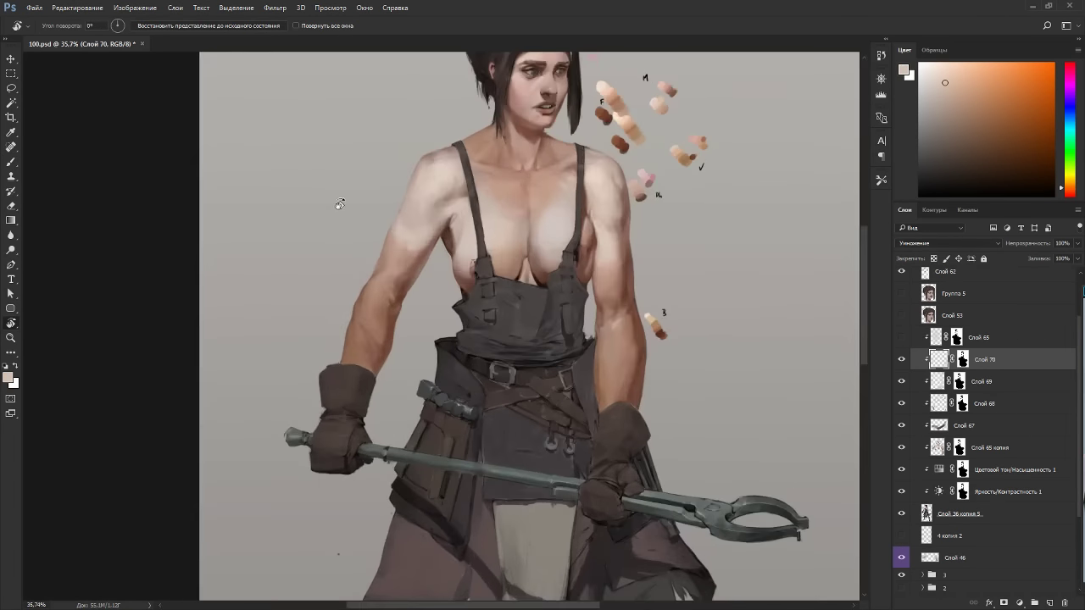
{"action": "key", "text": "b"}
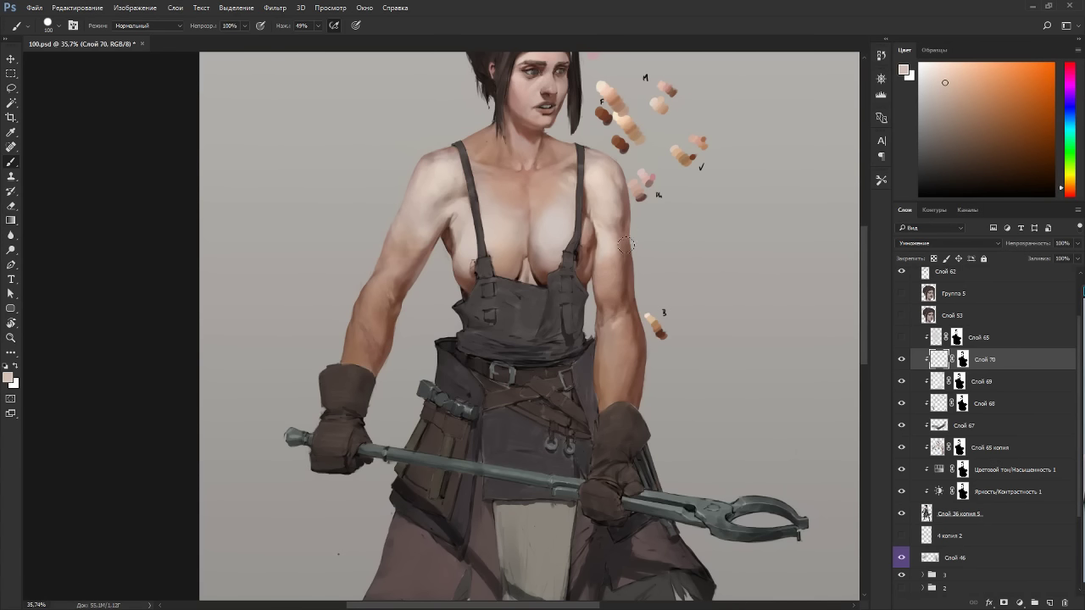
{"action": "left_click_drag", "start_coordinate": [403, 243], "coordinate": [400, 266]}
{"action": "left_click_drag", "start_coordinate": [393, 215], "coordinate": [440, 254]}
Tone the lower chest above the overalls on a rotated canvas and soften the shading with the eraser.
{"action": "key", "text": "bracketright"}
{"action": "key", "text": "r"}
{"action": "left_click_drag", "start_coordinate": [555, 229], "coordinate": [581, 300]}
{"action": "key", "text": "e"}
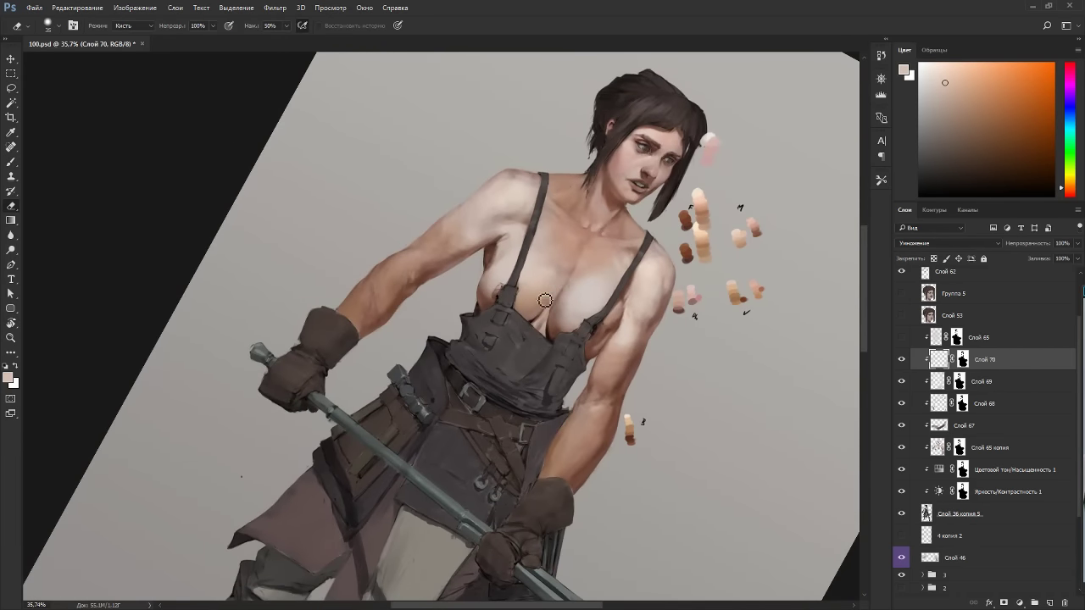
{"action": "key", "text": "b"}
{"action": "key", "text": "r"}
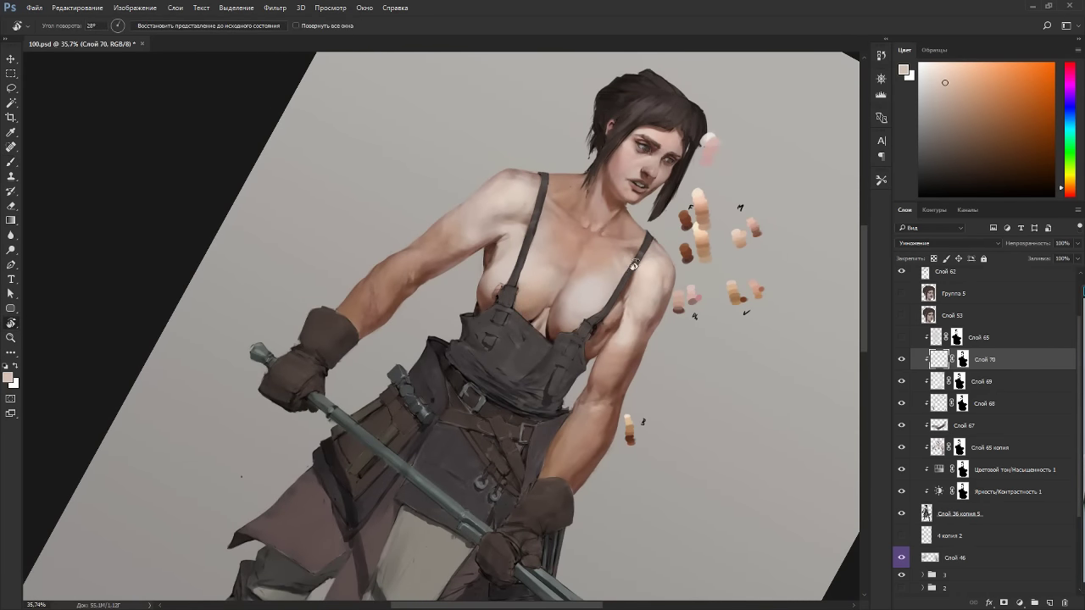
Switch to a slightly darker reddish gray and shade under her right breast with a smaller brush, cleaning the edge with the eraser.
{"action": "left_click_drag", "start_coordinate": [521, 314], "coordinate": [509, 254]}
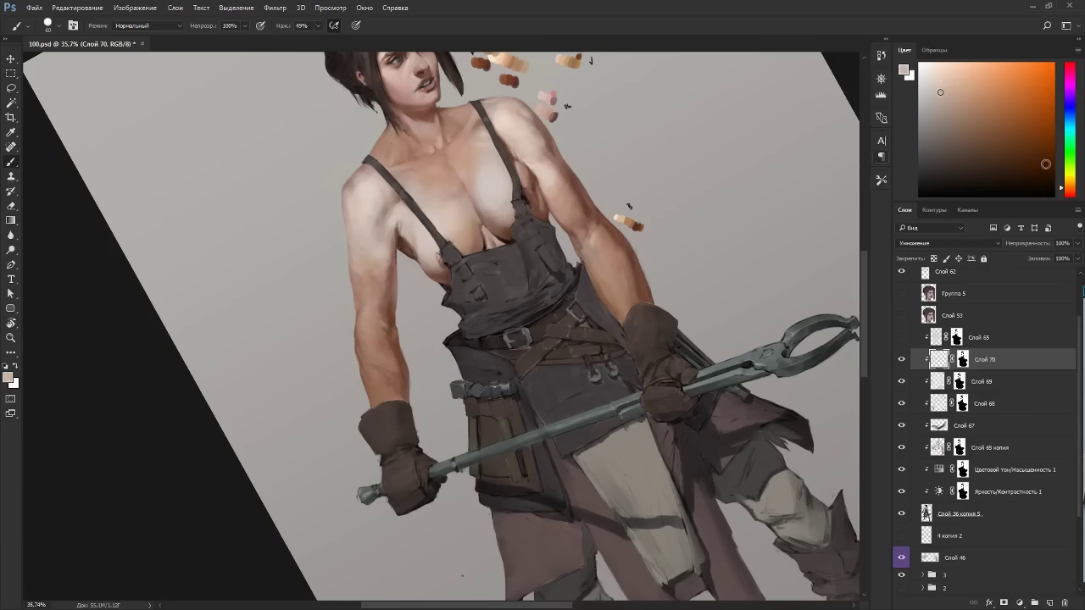
{"action": "left_click_drag", "start_coordinate": [1063, 193], "coordinate": [1063, 196]}
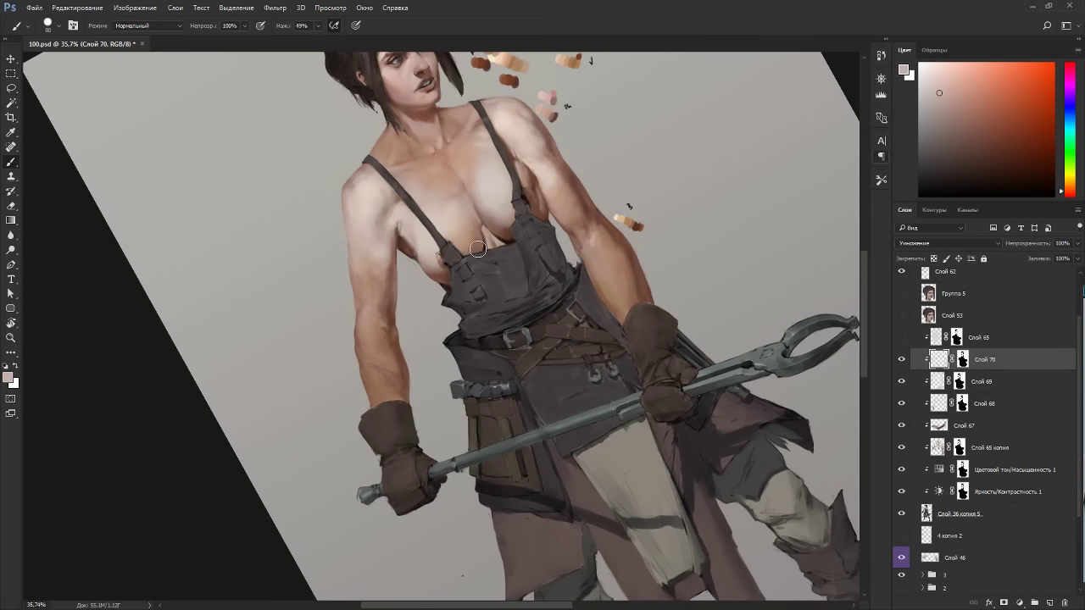
{"action": "key", "text": "["}
{"action": "key", "text": "["}
{"action": "key", "text": "["}
{"action": "key", "text": "["}
{"action": "key", "text": "e"}
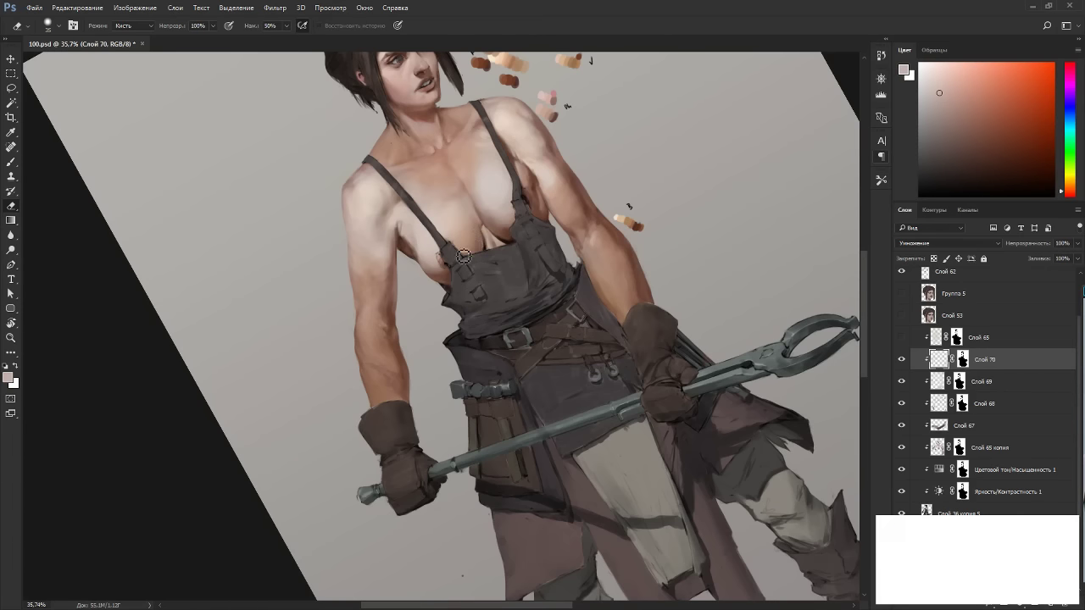
Refine the reddish-gray shadow beneath her right breast from a steeply rotated view with a smaller brush and the eraser.
{"action": "key", "text": "b"}
{"action": "key", "text": "r"}
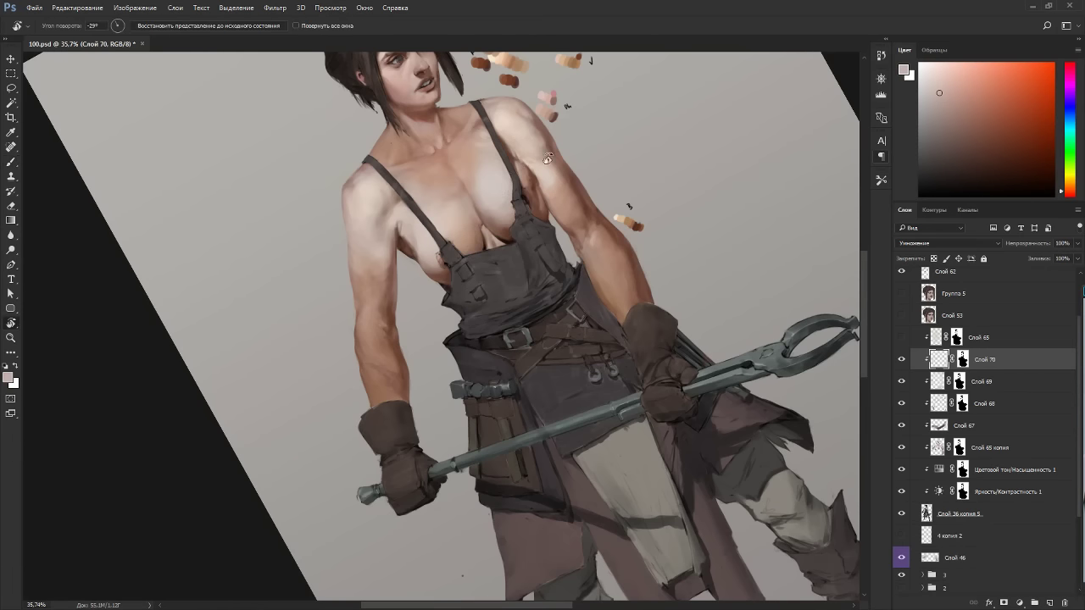
{"action": "mouse_move", "coordinate": [483, 247]}
{"action": "left_mouse_down"}
{"action": "mouse_move", "coordinate": [474, 401]}
{"action": "mouse_move", "coordinate": [489, 416]}
{"action": "left_mouse_up"}
{"action": "key", "text": "bracketleft"}
{"action": "key", "text": "bracketleft"}
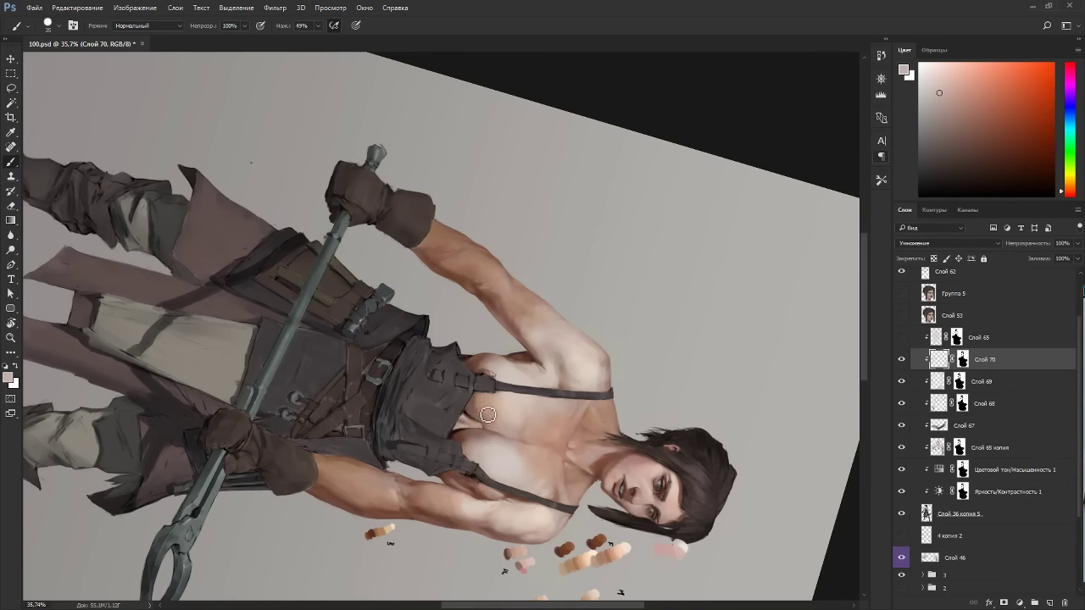
{"action": "key", "text": "Escape"}
{"action": "key", "text": "e"}
{"action": "key", "text": "b"}
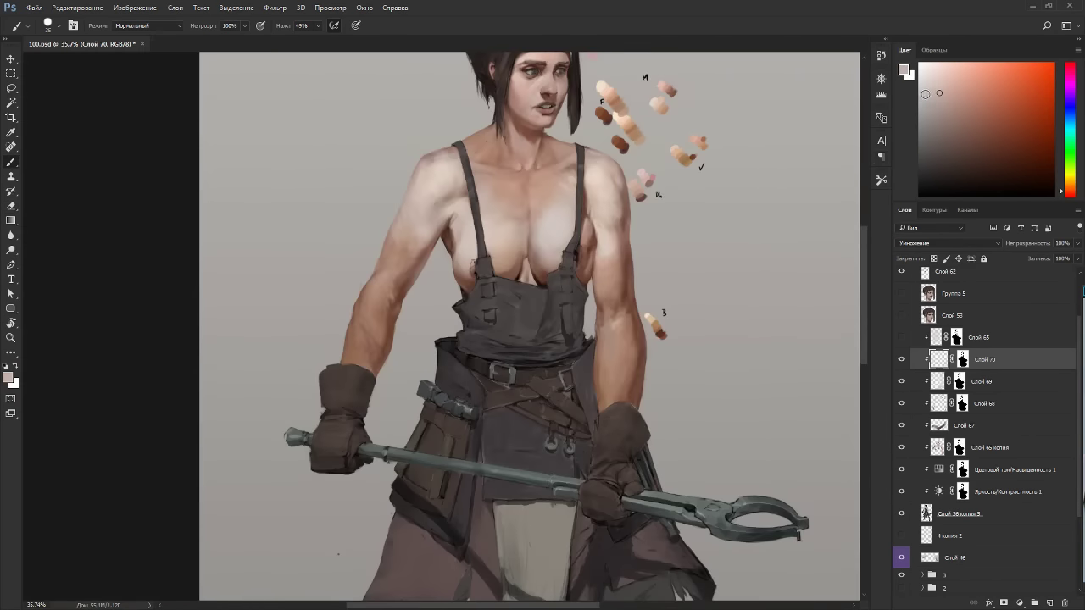
Lighten the paint color to a pale gray and shift its hue to blue for toning the lower right breast on a rotated canvas.
{"action": "left_click", "coordinate": [930, 74]}
{"action": "key", "text": "r"}
{"action": "left_click_drag", "start_coordinate": [528, 233], "coordinate": [492, 416]}
{"action": "key", "text": "e"}
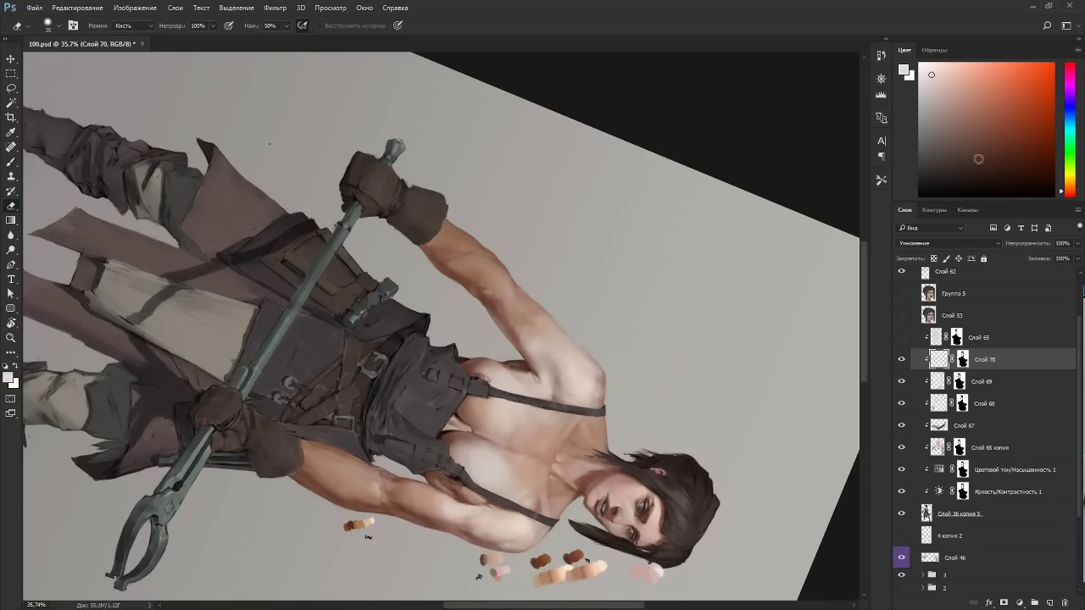
{"action": "left_click", "coordinate": [1062, 111]}
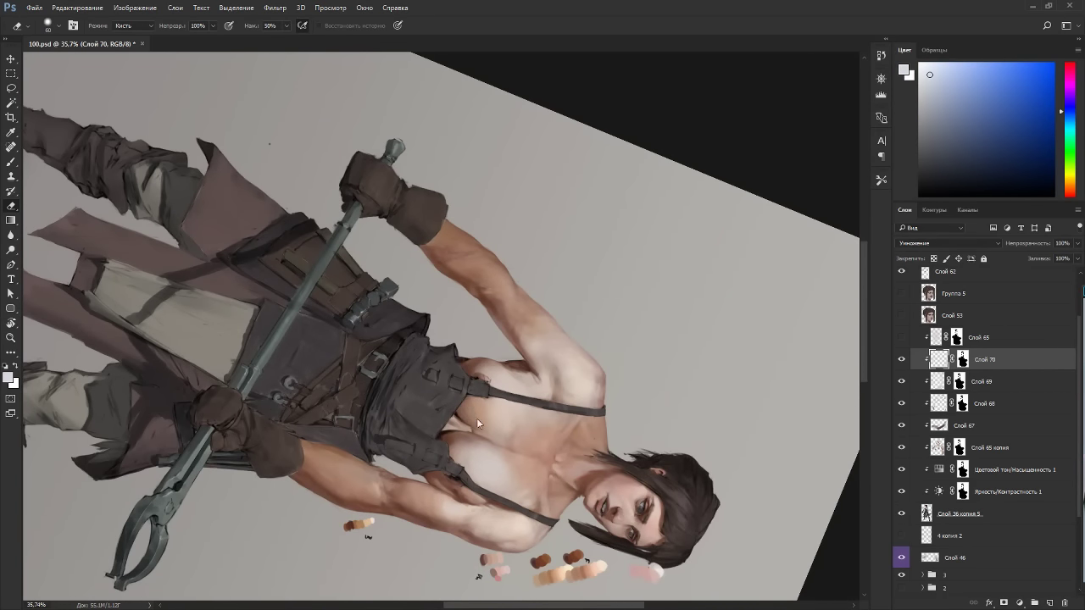
{"action": "key", "text": "Escape"}
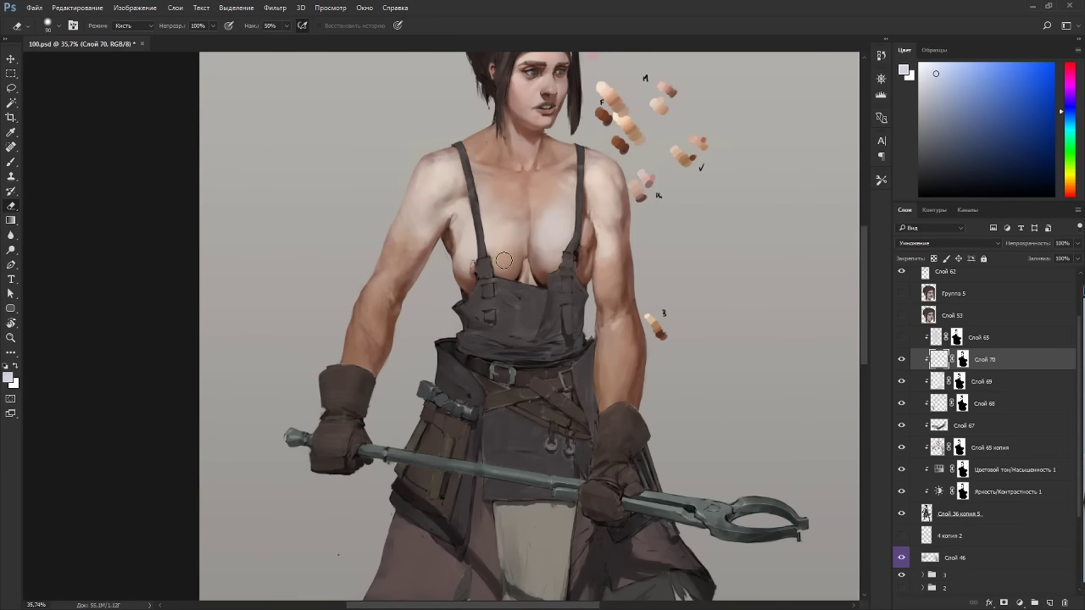
Shift the pale gray's hue slightly toward cyan and tone her lower right breast, softening the shading with the eraser.
{"action": "left_click", "coordinate": [1061, 115]}
{"action": "key", "text": "b"}
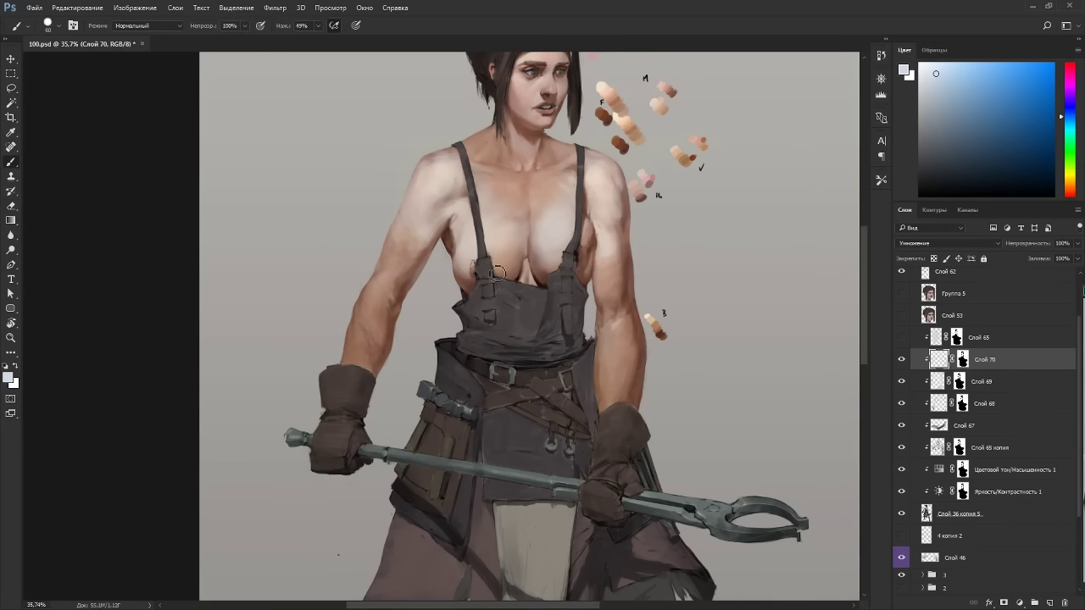
{"action": "key", "text": "e"}
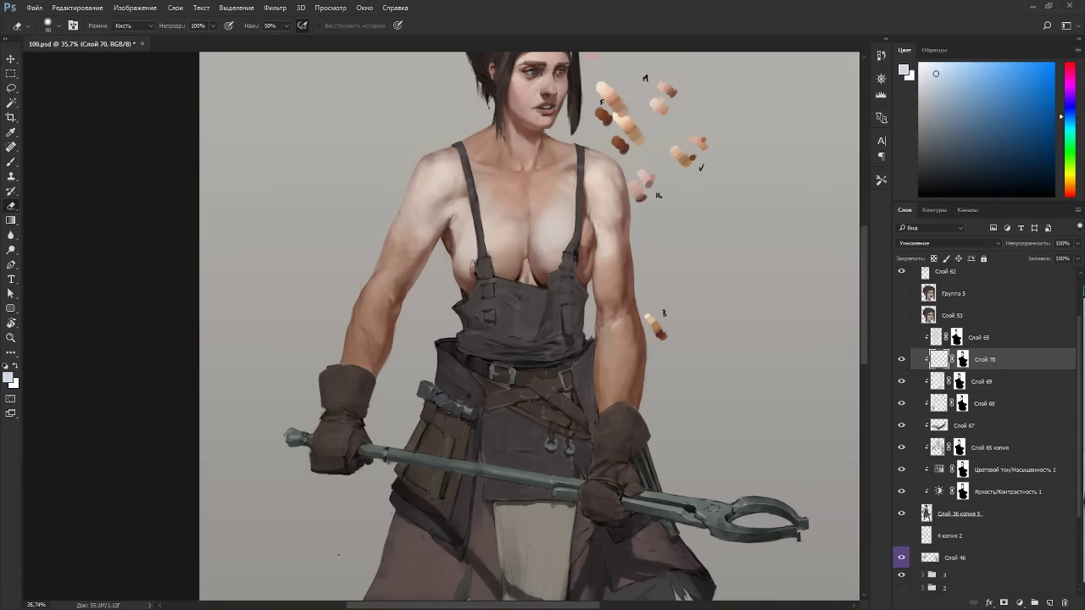
{"action": "key", "text": "b"}
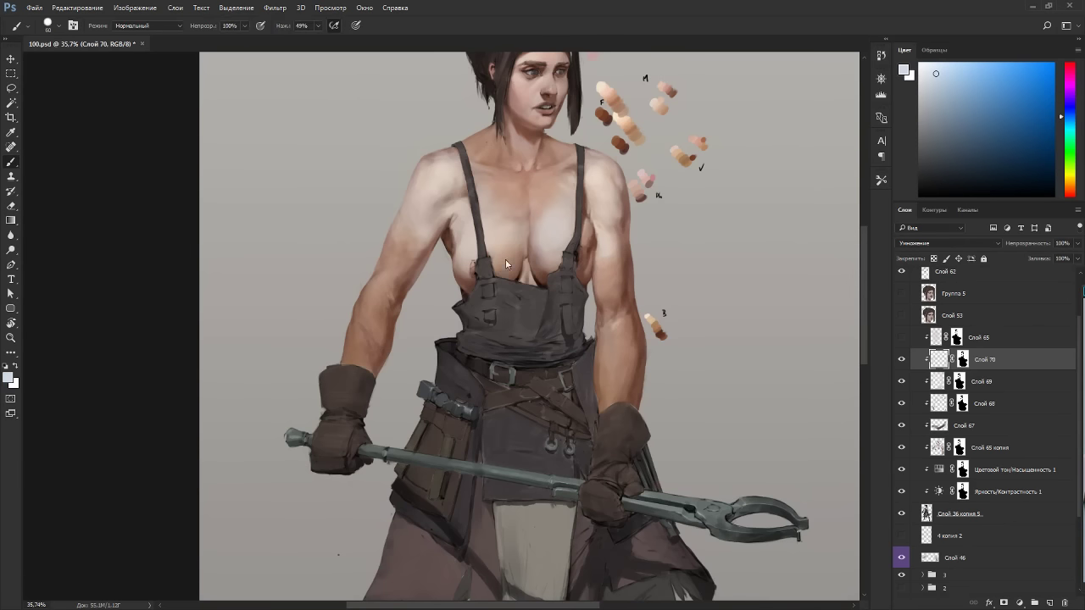
{"action": "key", "text": "r"}
{"action": "left_click_drag", "start_coordinate": [526, 256], "coordinate": [449, 429]}
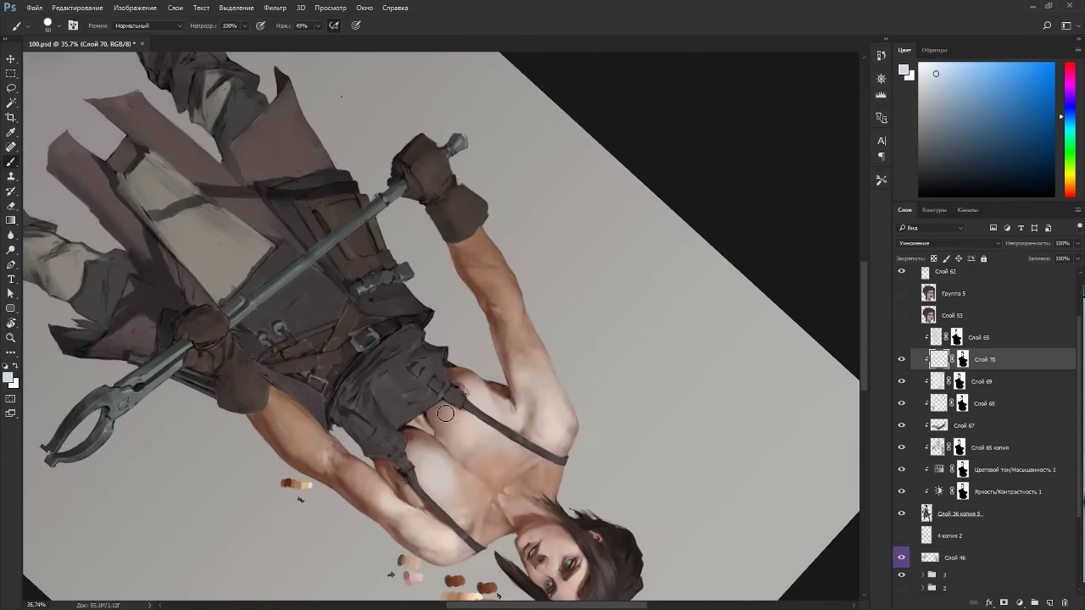
{"action": "key", "text": "r"}
{"action": "key", "text": "Escape"}
{"action": "key", "text": "e"}
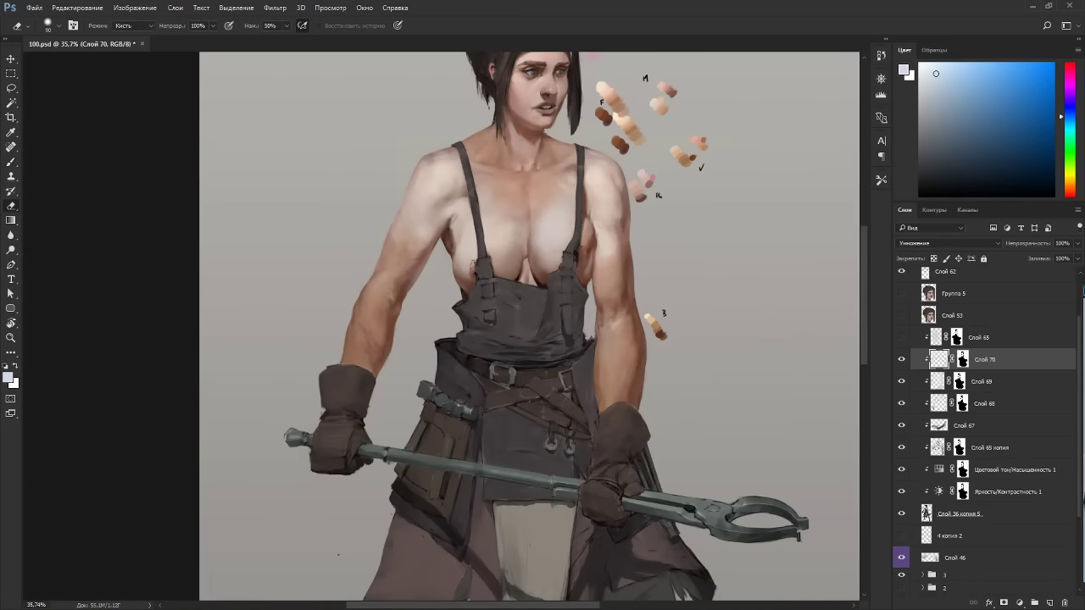
{"action": "key", "text": "b"}
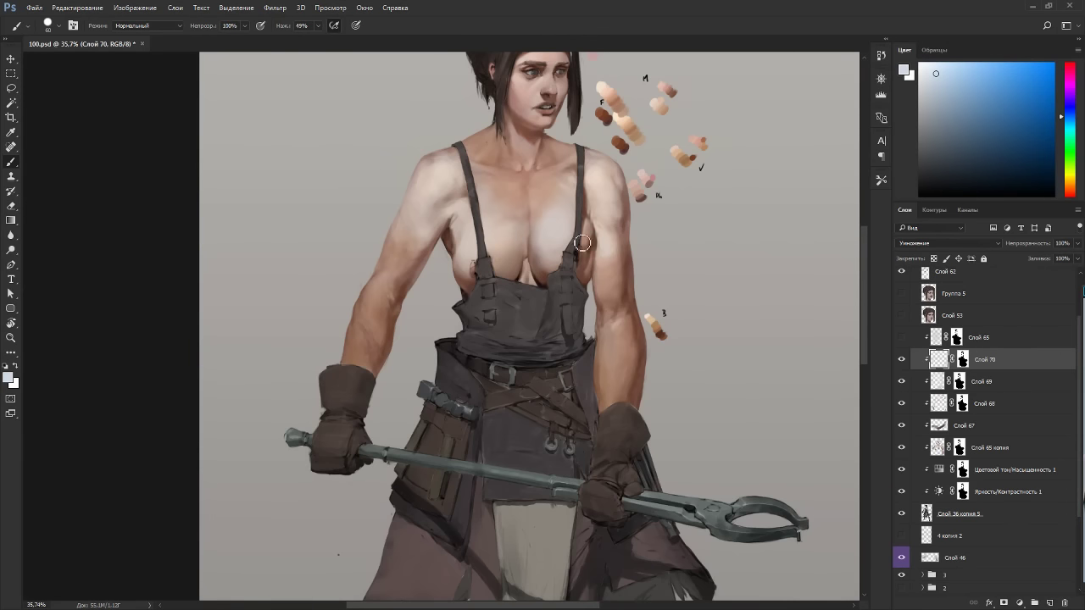
Add a new clipped layer in Normal mode above Слой 70 and copy the mask from Слой 70 onto it.
{"action": "scroll", "coordinate": [594, 248], "scroll_direction": "up", "scroll_amount": 1}
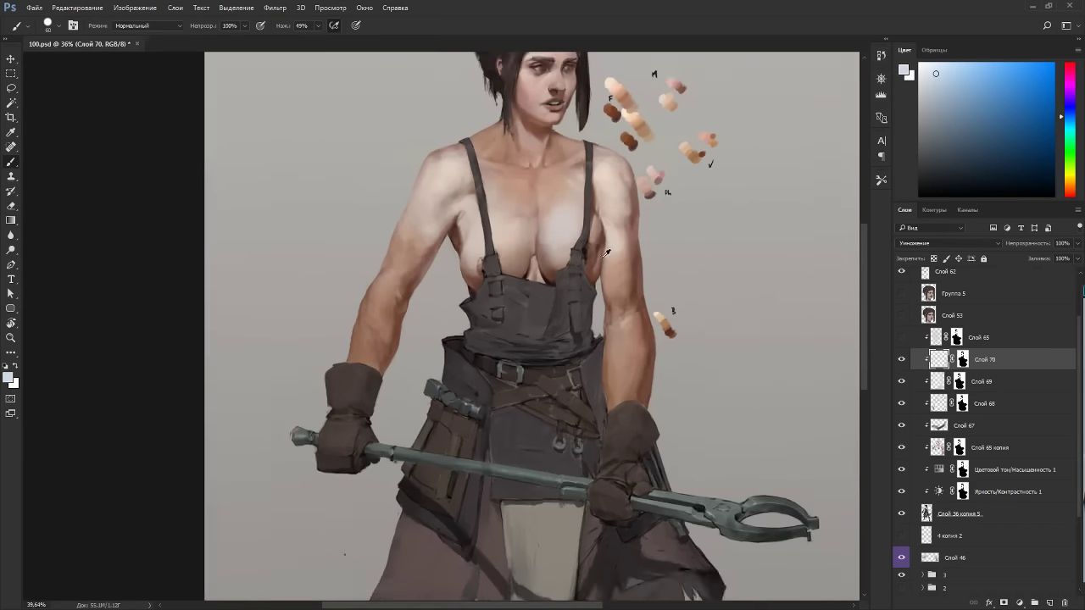
{"action": "scroll", "coordinate": [606, 252], "scroll_direction": "up", "scroll_amount": 3}
{"action": "key", "text": "ctrl+shift+n"}
{"action": "key", "text": "Return"}
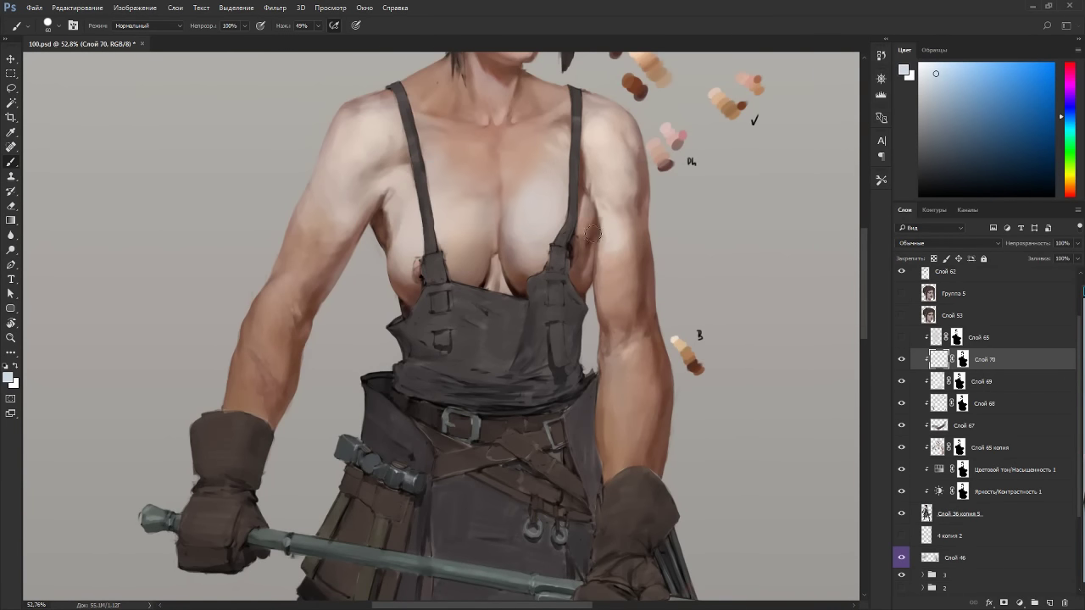
{"action": "left_click_drag", "start_coordinate": [963, 381], "coordinate": [966, 359]}
{"action": "scroll", "coordinate": [727, 301], "scroll_direction": "up", "scroll_amount": 2}
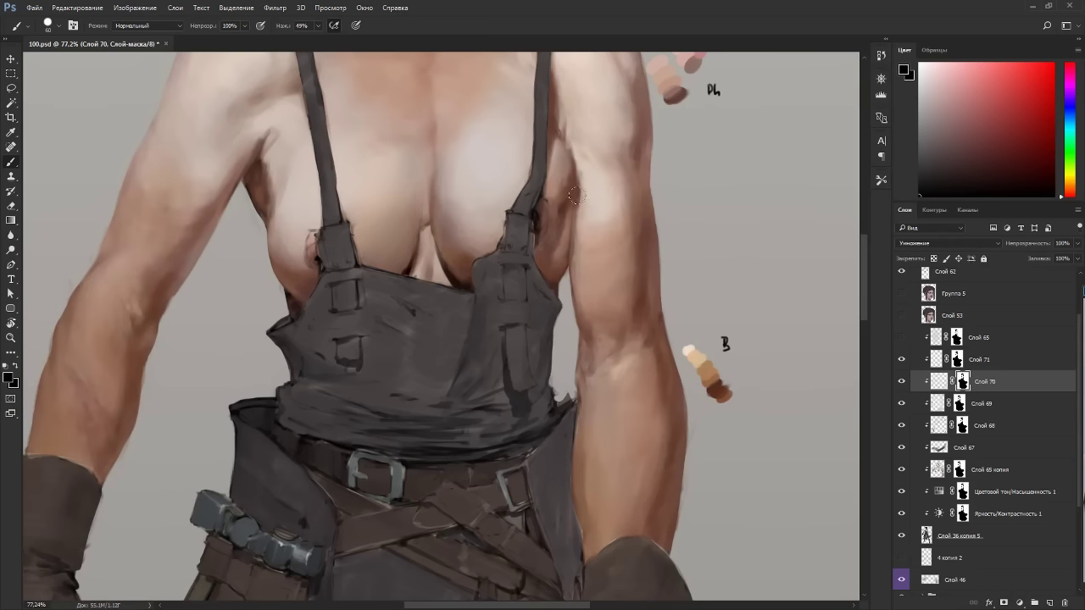
Try Слой 70 above Слой 71, restore the original order, and compare the skin with Слой 70 hidden and shown.
{"action": "key", "text": "x"}
{"action": "left_click_drag", "start_coordinate": [940, 374], "coordinate": [940, 353]}
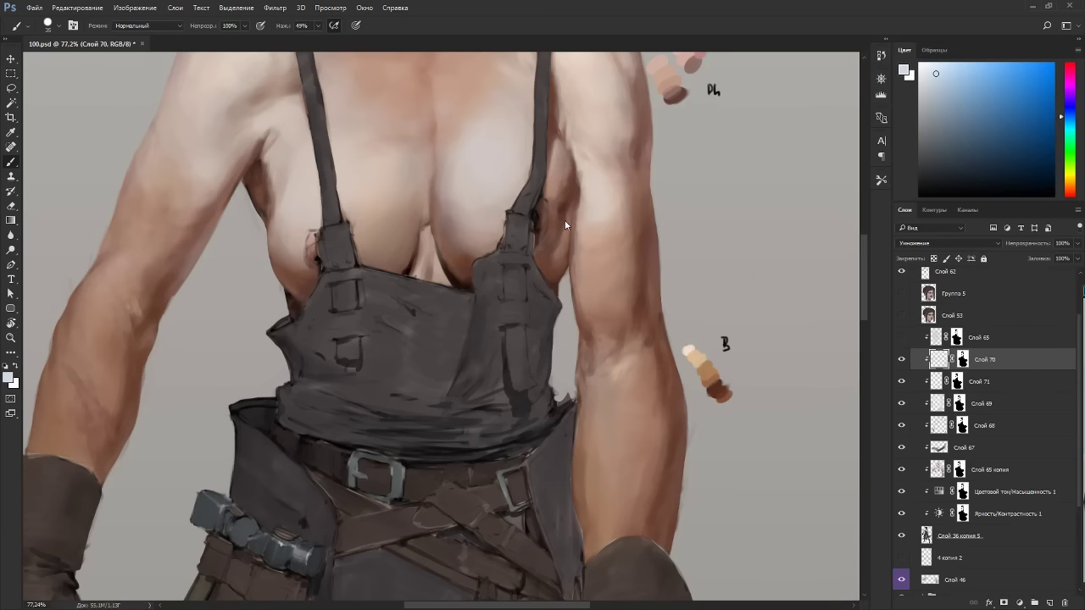
{"action": "left_click", "coordinate": [902, 361]}
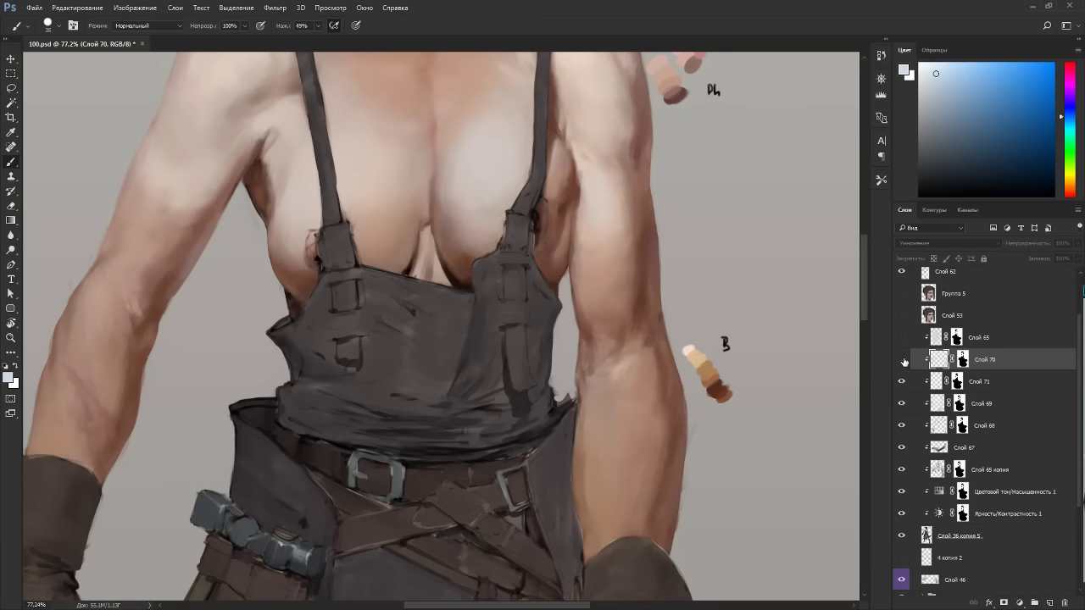
{"action": "left_click", "coordinate": [902, 361]}
{"action": "left_click", "coordinate": [938, 383]}
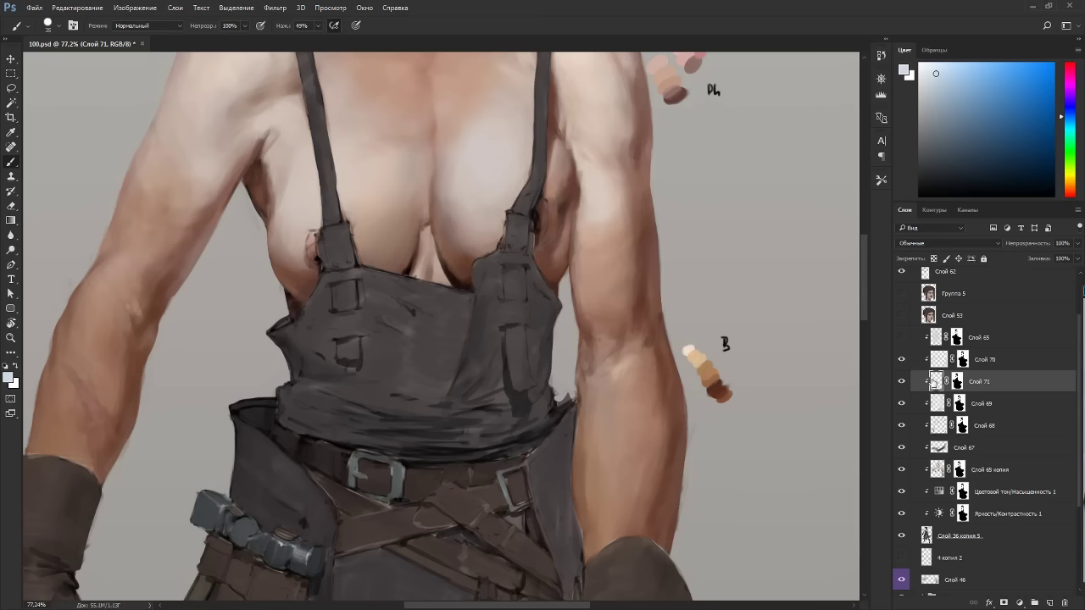
{"action": "left_click_drag", "start_coordinate": [934, 382], "coordinate": [936, 356]}
{"action": "left_click", "coordinate": [902, 381]}
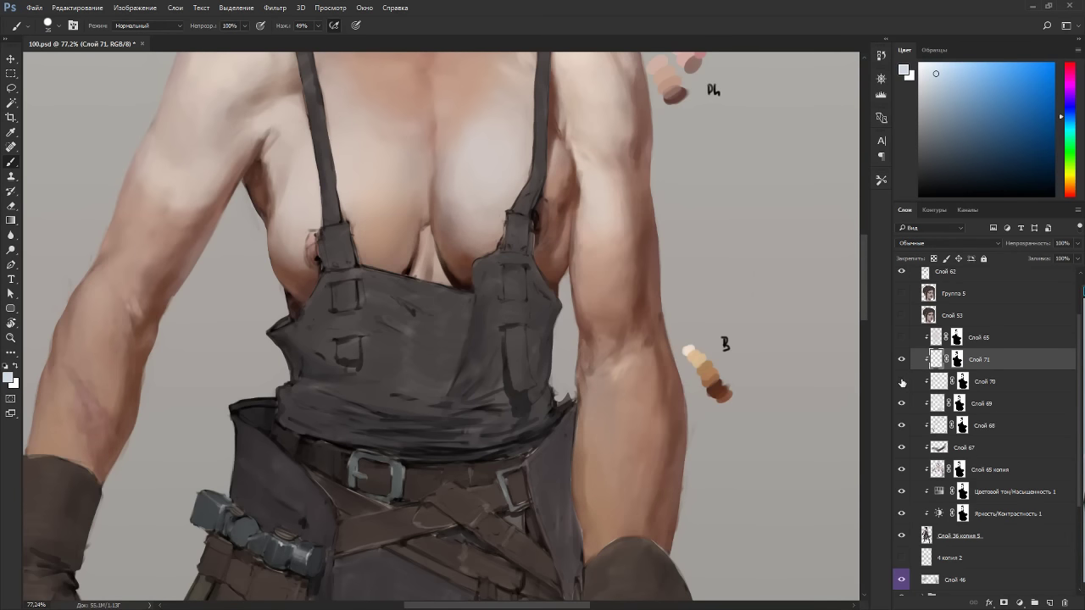
{"action": "left_click", "coordinate": [902, 382]}
Touch up Слой 70 with the eraser and paint reddish-brown shadow on Слой 71 along her left side beside the arm.
{"action": "left_click", "coordinate": [952, 382]}
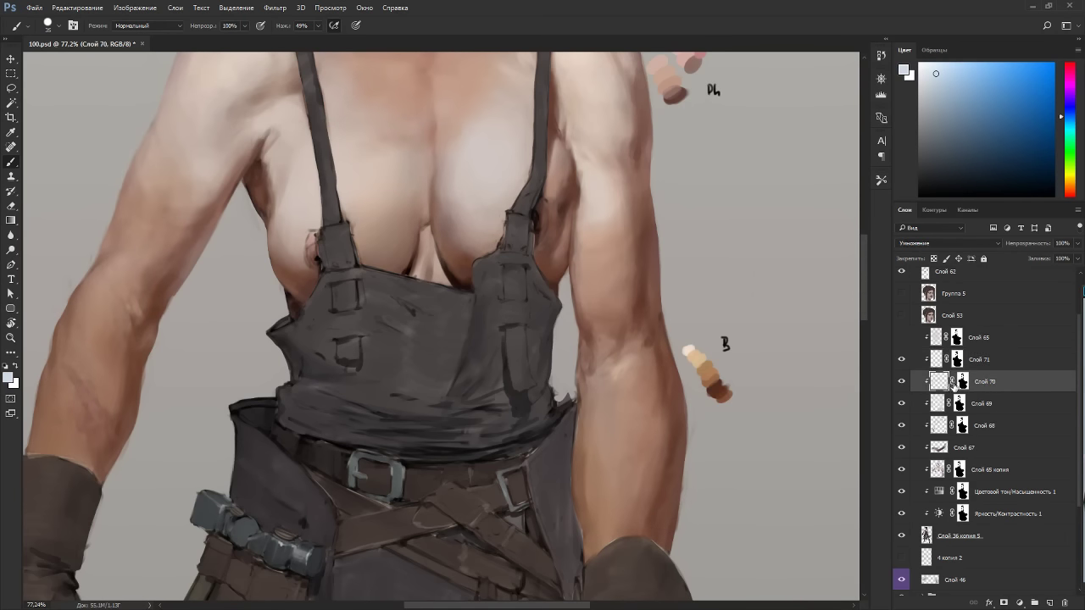
{"action": "key", "text": "e"}
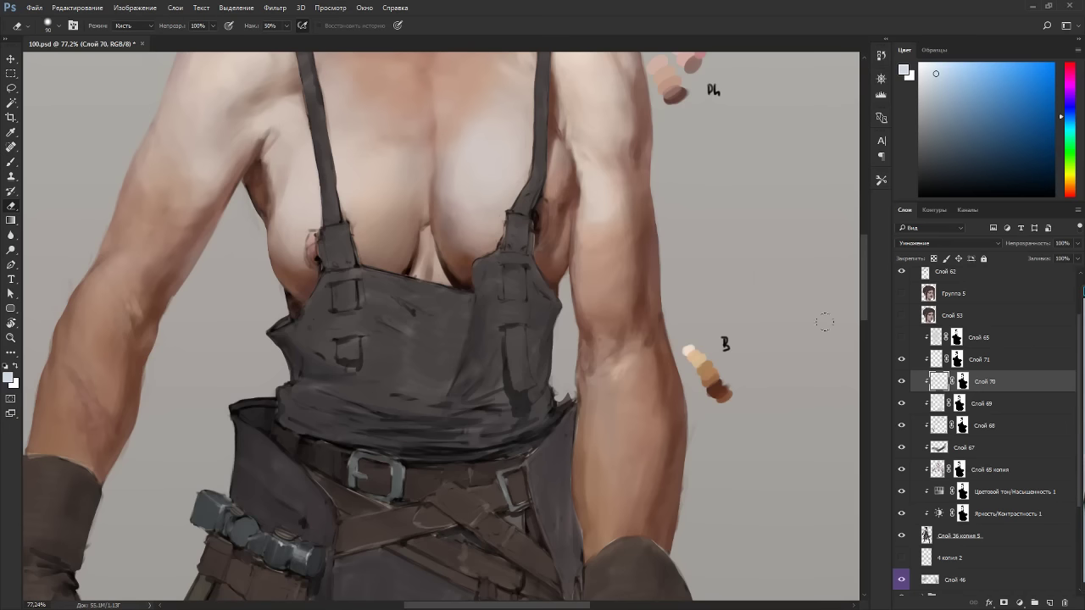
{"action": "key", "text": "alt+bracketright"}
{"action": "key", "text": "b"}
{"action": "left_click", "coordinate": [557, 195], "text": "alt"}
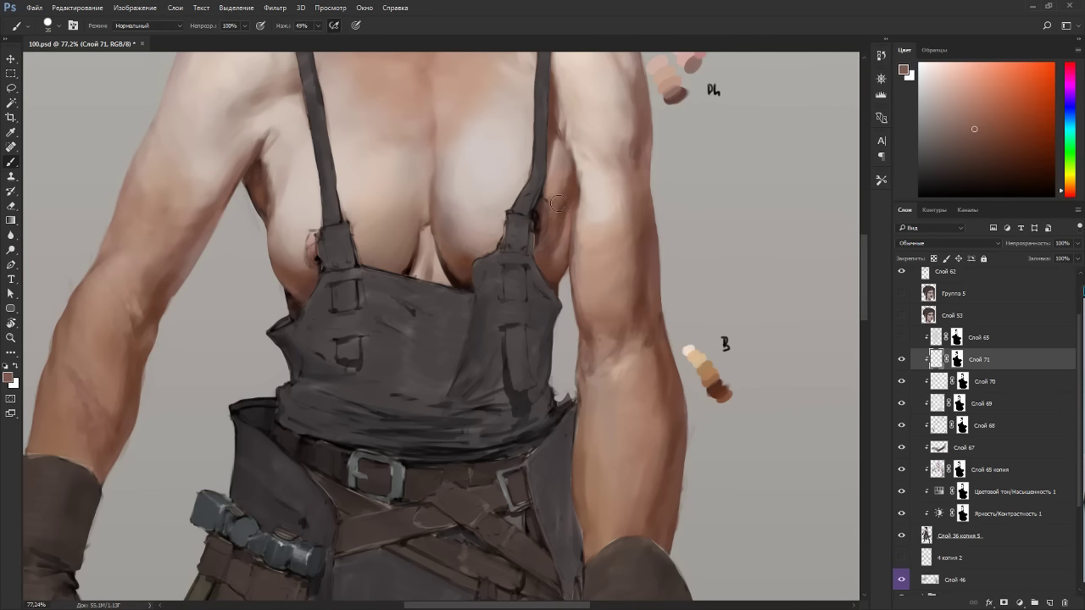
{"action": "key", "text": "r"}
{"action": "mouse_move", "coordinate": [569, 115]}
{"action": "left_mouse_down"}
{"action": "mouse_move", "coordinate": [593, 356]}
{"action": "mouse_move", "coordinate": [436, 492]}
{"action": "left_mouse_up"}
{"action": "left_click", "coordinate": [404, 442], "text": "alt"}
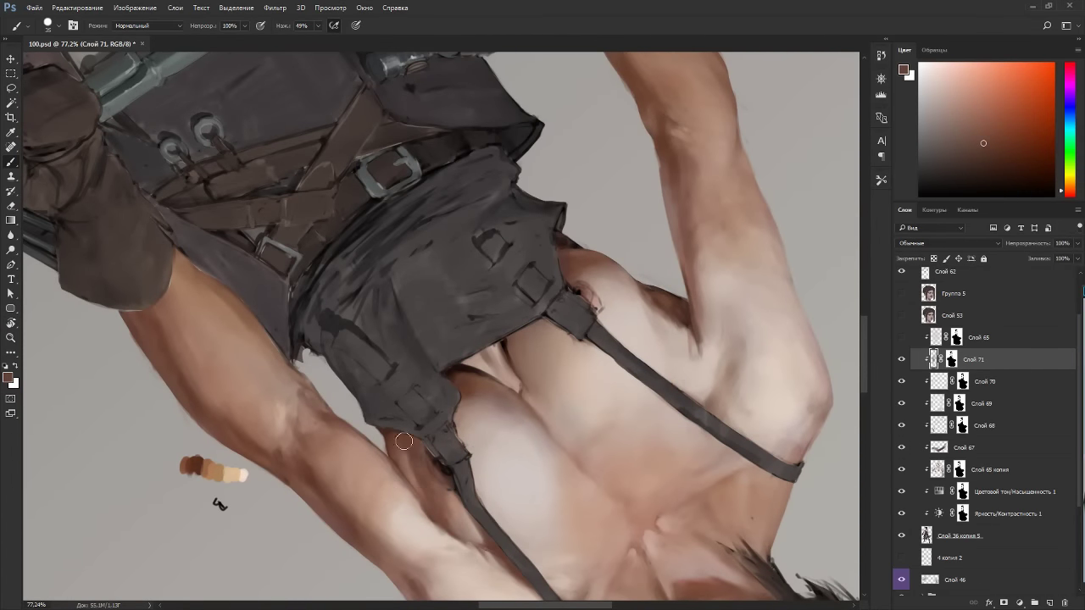
{"action": "left_click_drag", "start_coordinate": [404, 442], "coordinate": [403, 460]}
{"action": "key", "text": "Escape"}
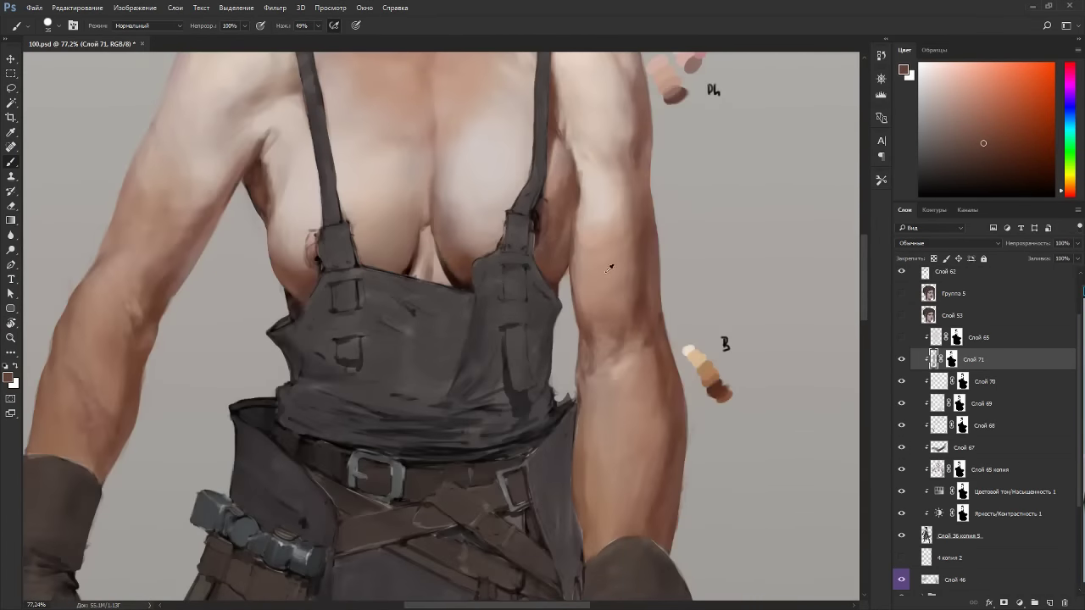
Refine the shadow between her left breast and inner arm with sampled lighter and darker reddish browns.
{"action": "left_click", "coordinate": [568, 205], "text": "alt"}
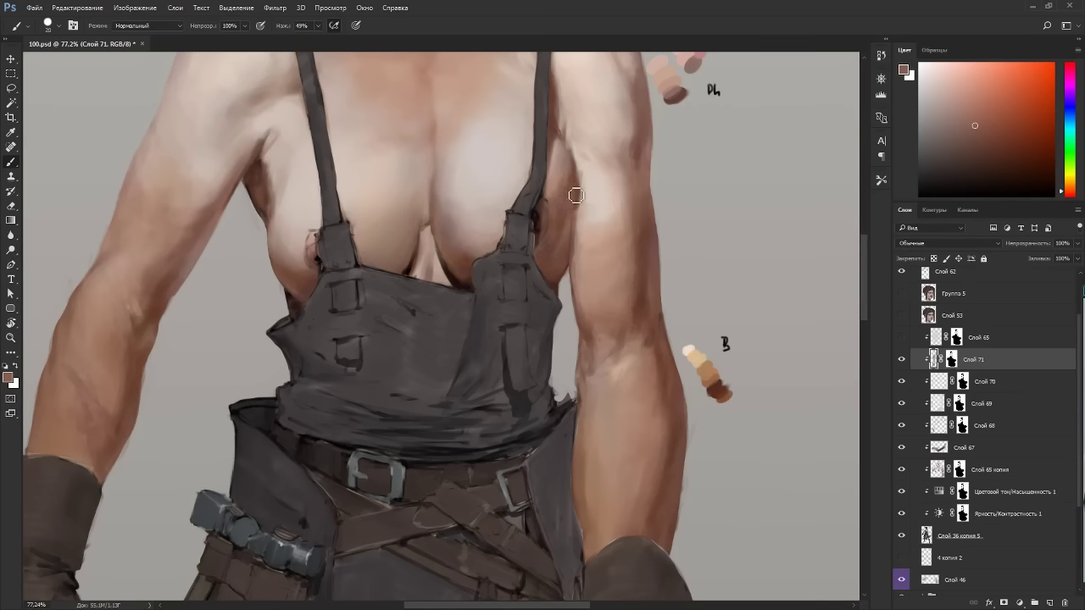
{"action": "left_click", "coordinate": [552, 252], "text": "alt"}
{"action": "mouse_move", "coordinate": [553, 273]}
{"action": "left_mouse_down"}
{"action": "mouse_move", "coordinate": [564, 266]}
{"action": "mouse_move", "coordinate": [538, 280]}
{"action": "mouse_move", "coordinate": [568, 271]}
{"action": "left_mouse_up"}
{"action": "left_click", "coordinate": [550, 252], "text": "alt"}
{"action": "left_click", "coordinate": [464, 274], "text": "alt"}
{"action": "left_click", "coordinate": [475, 276], "text": "alt"}
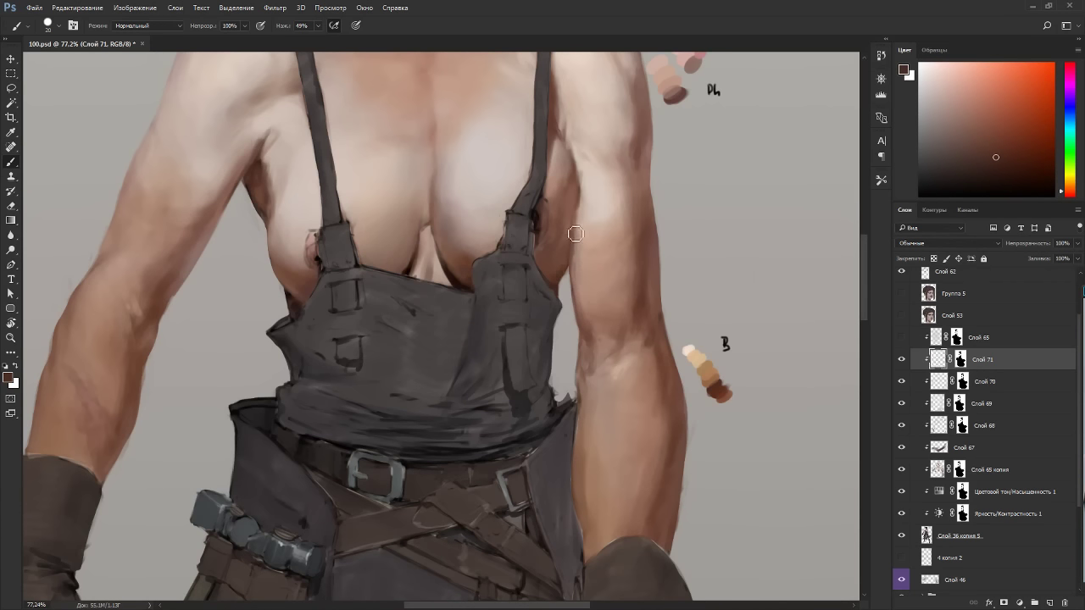
{"action": "left_click", "coordinate": [574, 190], "text": "alt"}
{"action": "left_click_drag", "start_coordinate": [569, 194], "coordinate": [556, 228]}
Blend the shaded skin beside her left strap with several sampled reddish-brown tones on a rotated canvas.
{"action": "key", "text": "r"}
{"action": "mouse_move", "coordinate": [621, 248]}
{"action": "left_mouse_down"}
{"action": "mouse_move", "coordinate": [678, 249]}
{"action": "mouse_move", "coordinate": [353, 388]}
{"action": "left_mouse_up"}
{"action": "key", "text": "b"}
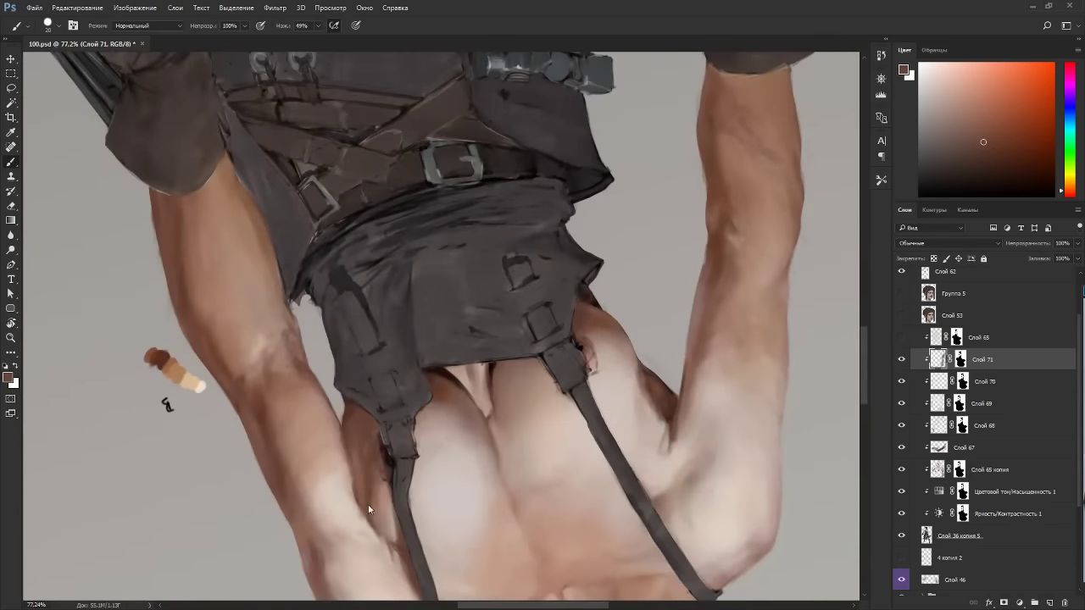
{"action": "left_click", "coordinate": [370, 459], "text": "alt"}
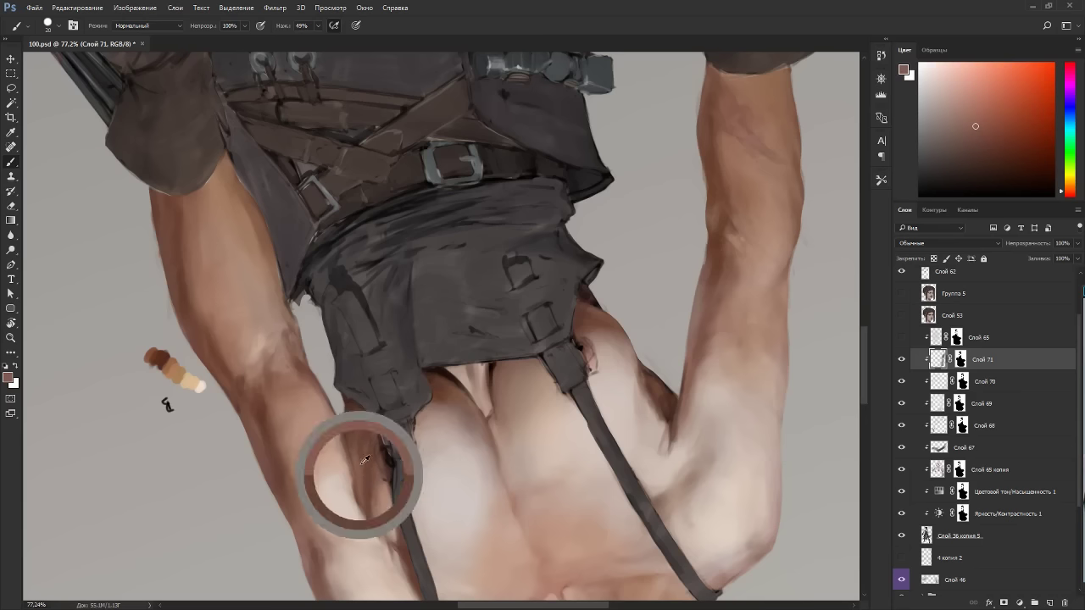
{"action": "left_click", "coordinate": [375, 513], "text": "alt"}
{"action": "left_click", "coordinate": [374, 477], "text": "alt"}
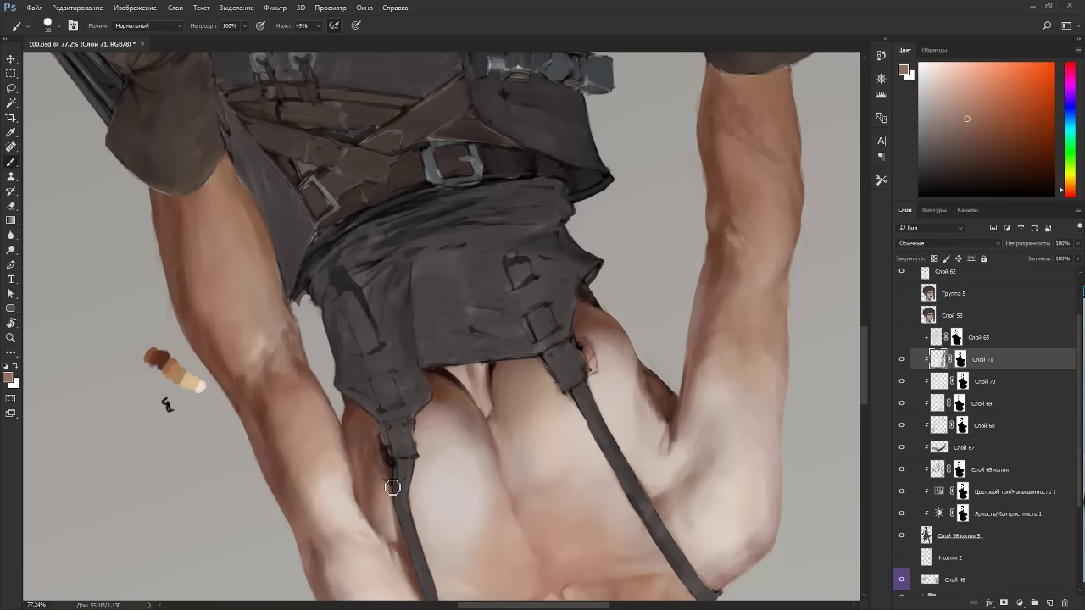
{"action": "left_click", "coordinate": [369, 487], "text": "alt"}
{"action": "left_click", "coordinate": [365, 423], "text": "alt"}
{"action": "left_click", "coordinate": [355, 464], "text": "alt"}
{"action": "key", "text": "Escape"}
Refine the inner edge of her left upper arm against the torso on a slightly tilted canvas using sampled skin tones.
{"action": "key", "text": "r"}
{"action": "left_click_drag", "start_coordinate": [688, 169], "coordinate": [623, 95]}
{"action": "key", "text": "b"}
{"action": "left_click", "coordinate": [543, 221], "text": "alt"}
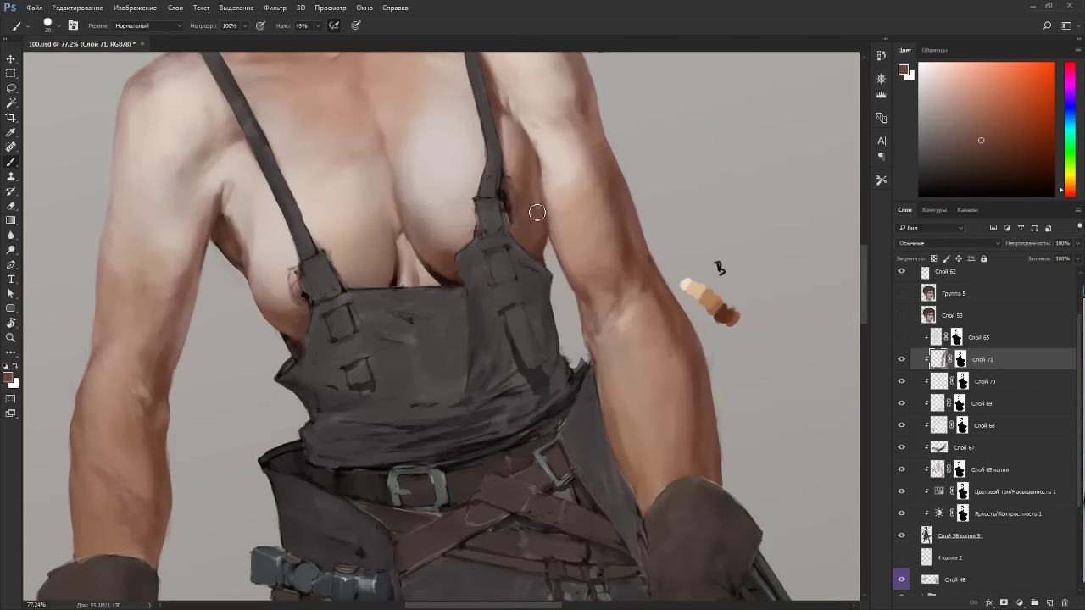
{"action": "left_click", "coordinate": [538, 246], "text": "alt"}
{"action": "left_click", "coordinate": [551, 212], "text": "alt"}
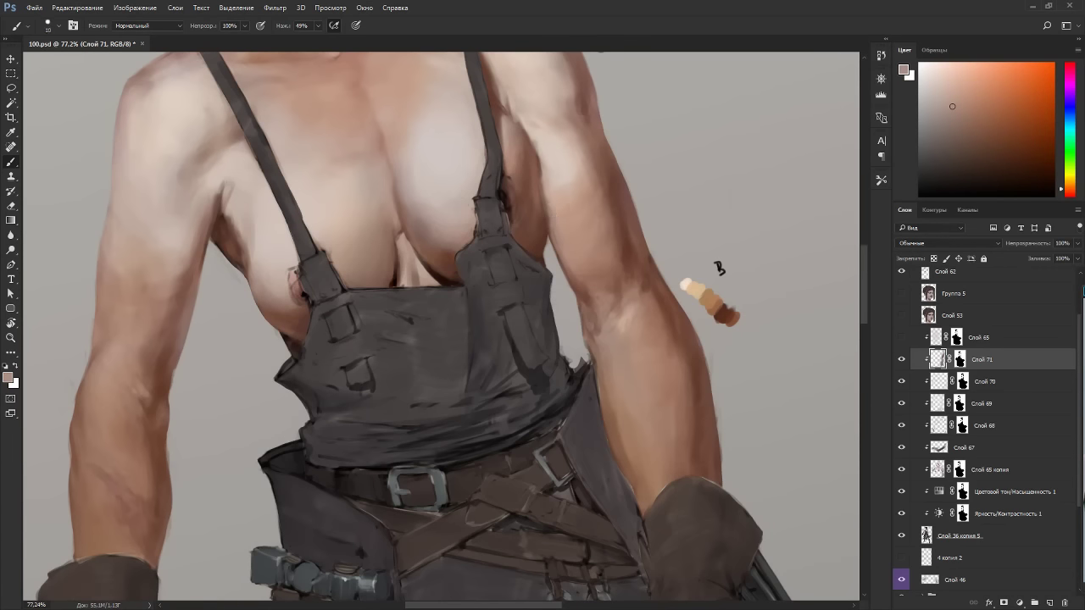
Examine the whole figure zoomed out and with the canvas rotated nearly upside down.
{"action": "scroll", "coordinate": [552, 214], "scroll_direction": "down", "scroll_amount": 5}
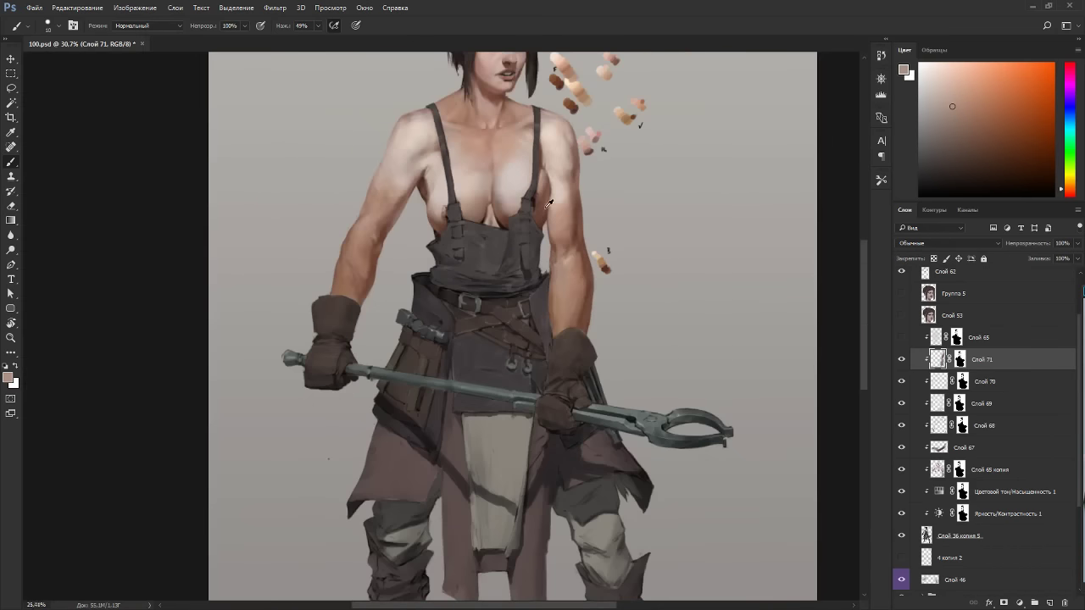
{"action": "scroll", "coordinate": [550, 205], "scroll_direction": "down", "scroll_amount": 3}
{"action": "key", "text": "r"}
{"action": "left_click_drag", "start_coordinate": [591, 258], "coordinate": [191, 271]}
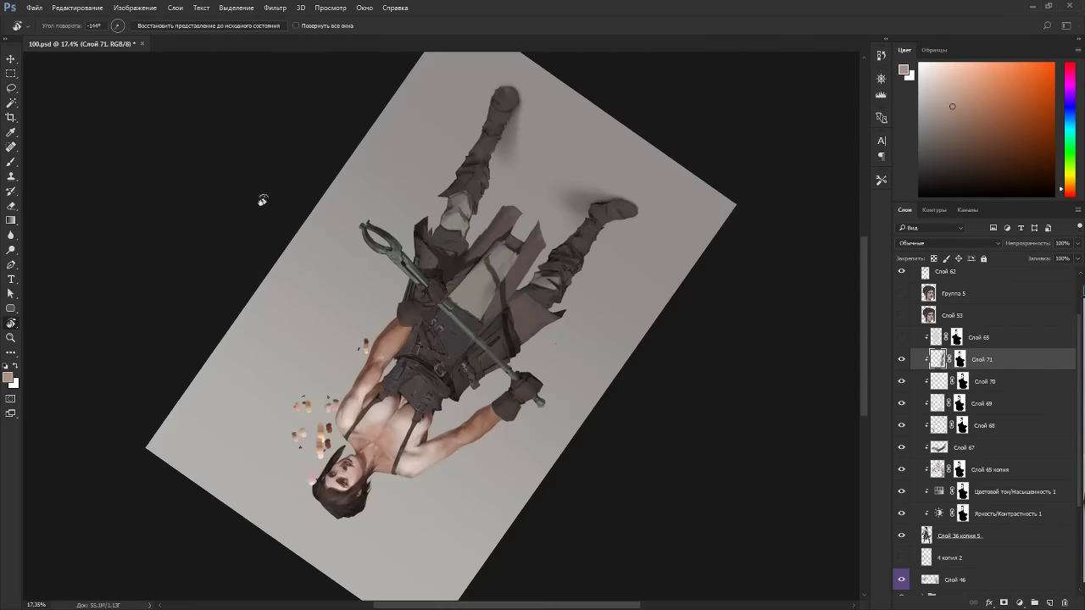
{"action": "key", "text": "Escape"}
{"action": "scroll", "coordinate": [467, 183], "scroll_direction": "up", "scroll_amount": 3}
{"action": "scroll", "coordinate": [467, 184], "scroll_direction": "up", "scroll_amount": 4}
Touch up the inner contour of her left upper arm from an upside-down view with sampled dark reddish and pale skin tones.
{"action": "key", "text": "b"}
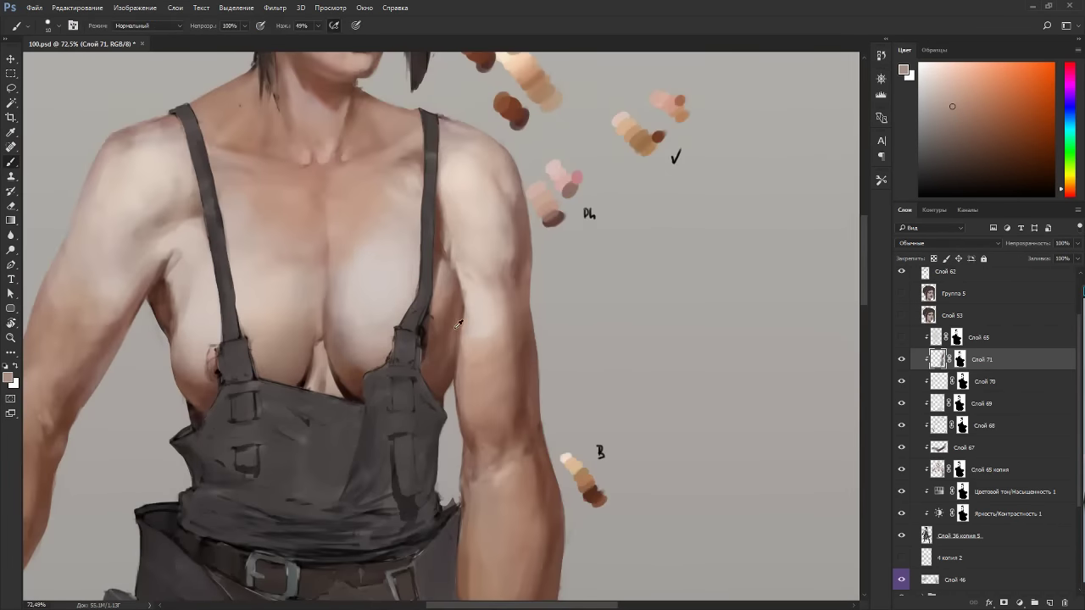
{"action": "left_click", "coordinate": [517, 412], "text": "alt"}
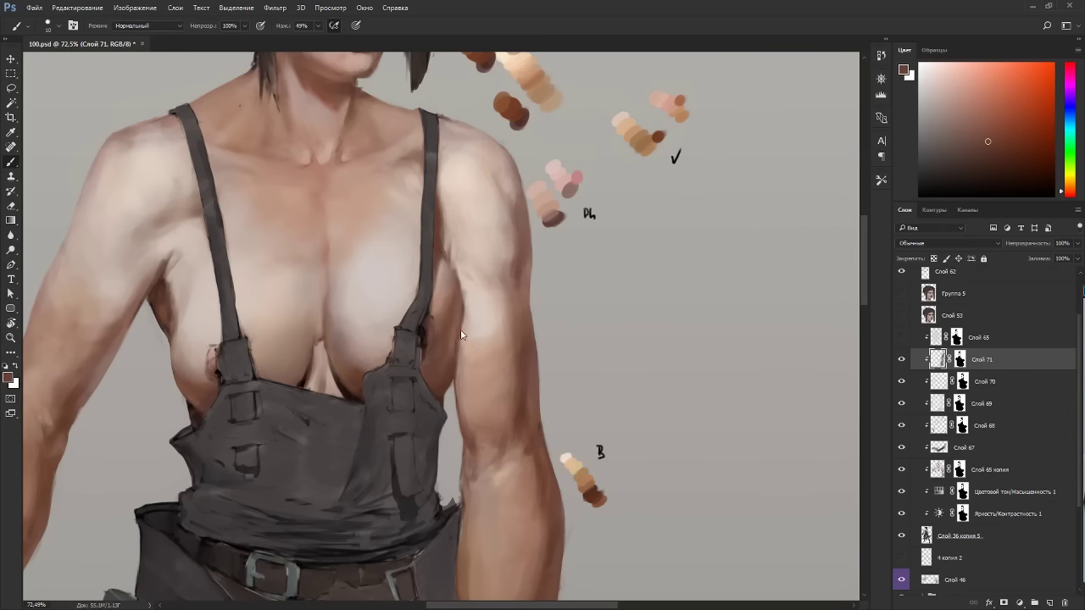
{"action": "key", "text": "r"}
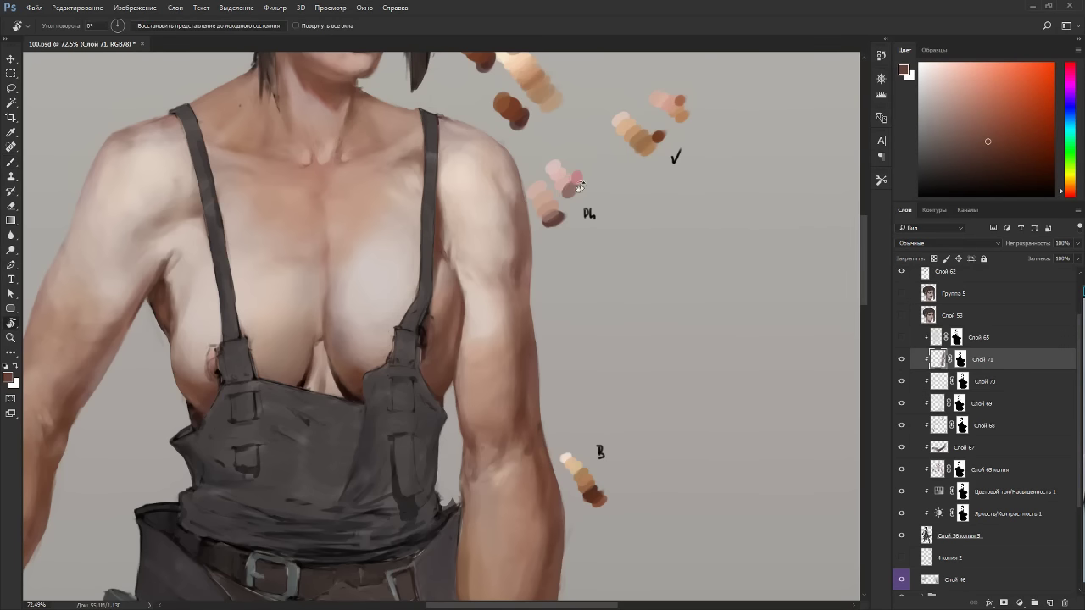
{"action": "left_click_drag", "start_coordinate": [469, 323], "coordinate": [357, 300]}
{"action": "key", "text": "b"}
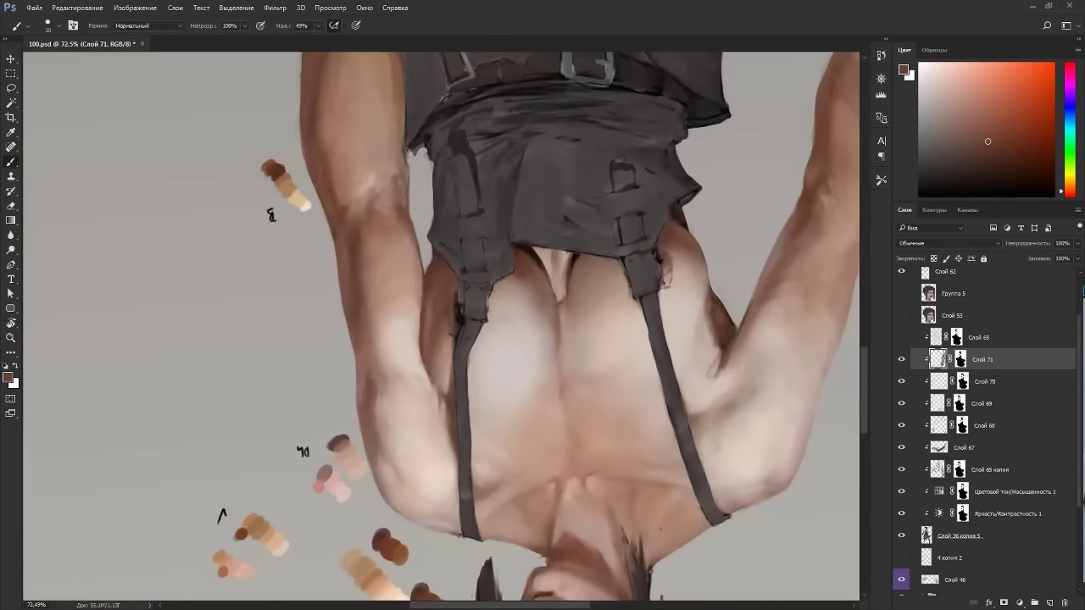
{"action": "left_click", "coordinate": [428, 374], "text": "alt"}
{"action": "left_click_drag", "start_coordinate": [428, 372], "coordinate": [436, 384]}
{"action": "key", "text": "Escape"}
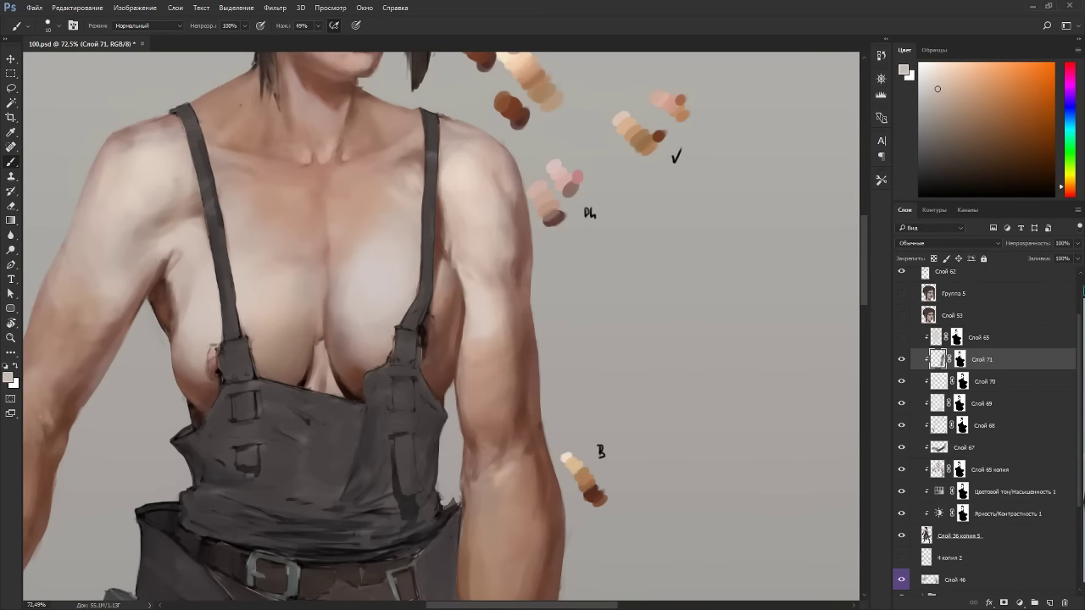
Refine the inner edge of her left upper arm beside the torso with sampled dark reddish-brown and pale skin tones.
{"action": "left_click", "coordinate": [465, 331], "text": "alt"}
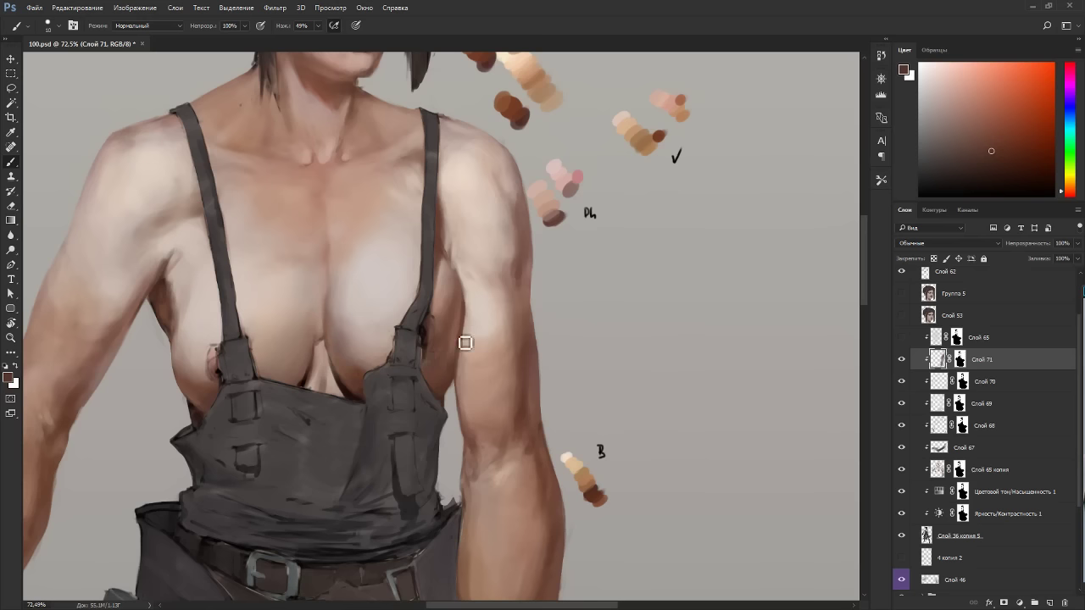
{"action": "left_click", "coordinate": [468, 295], "text": "alt"}
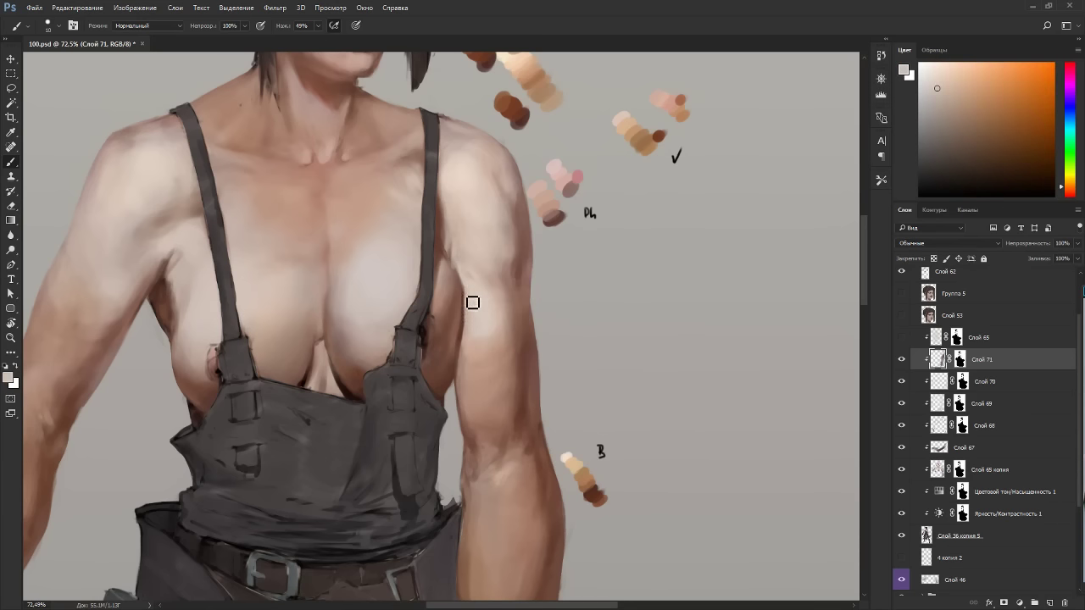
{"action": "left_click", "coordinate": [471, 316], "text": "alt"}
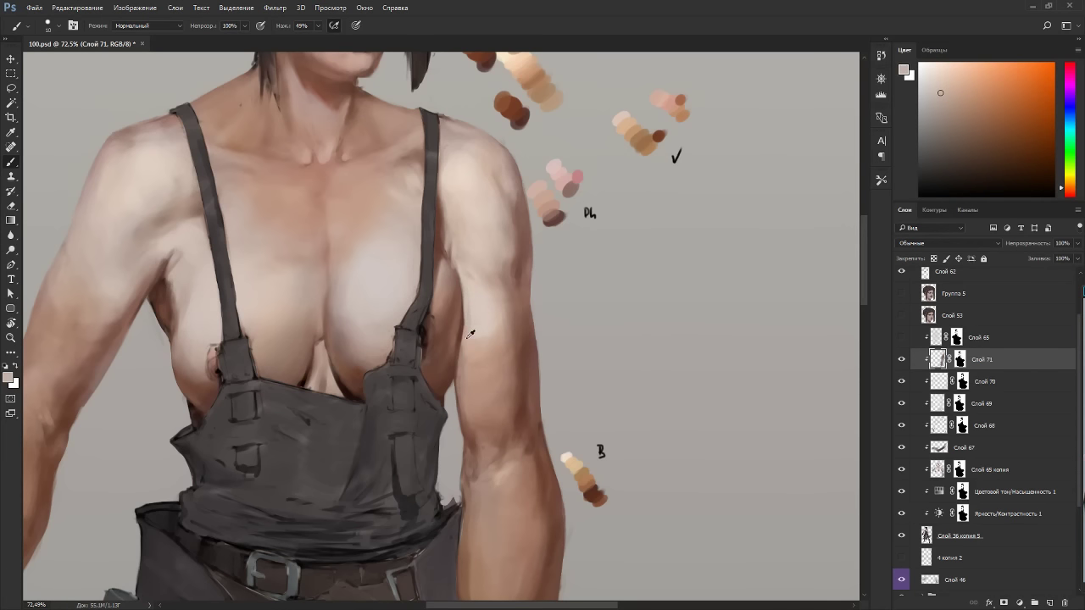
{"action": "left_click", "coordinate": [470, 329], "text": "alt"}
{"action": "left_click", "coordinate": [465, 325], "text": "alt"}
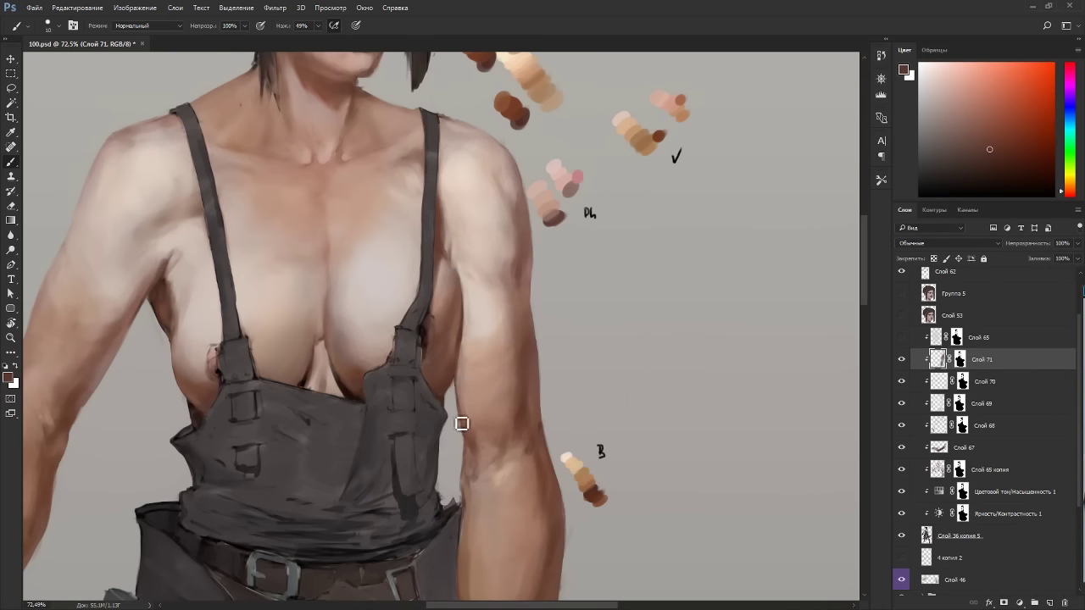
Examine the whole figure zoomed out, on a rotated and upright canvas, and compare it with Слой 70 hidden and shown.
{"action": "key", "text": "ctrl+0"}
{"action": "key", "text": "r"}
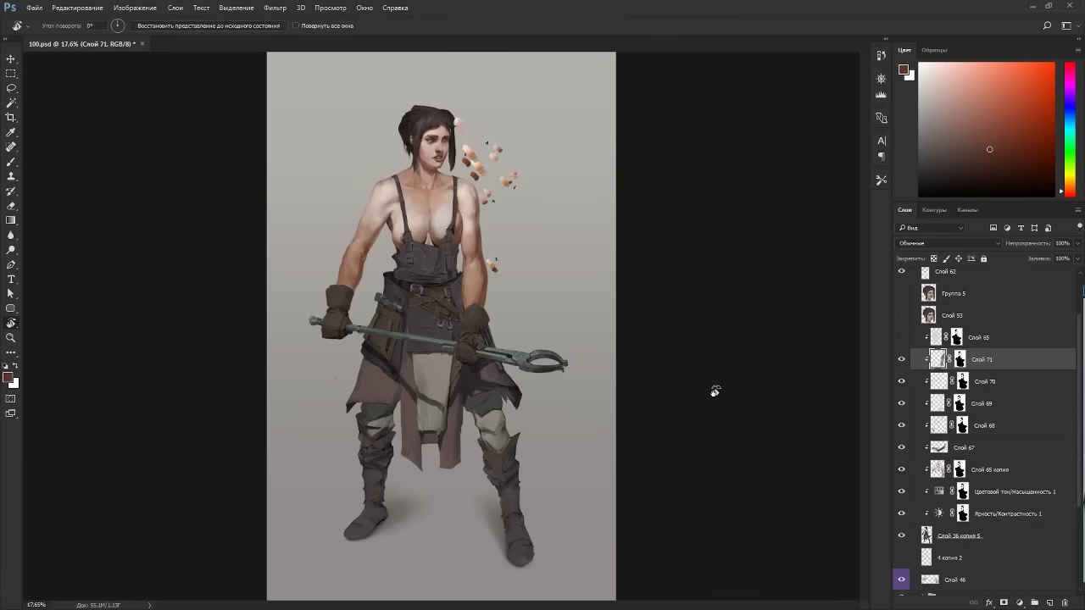
{"action": "left_click_drag", "start_coordinate": [716, 392], "coordinate": [199, 159]}
{"action": "key", "text": "Escape"}
{"action": "scroll", "coordinate": [410, 171], "scroll_direction": "down", "scroll_amount": 2}
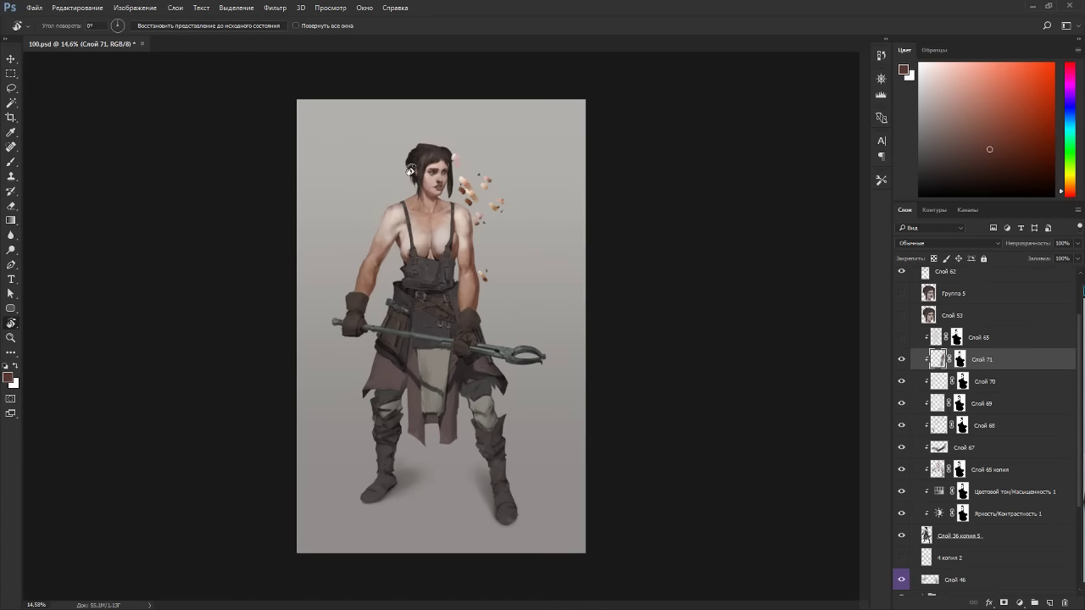
{"action": "key", "text": "ctrl+minus"}
{"action": "left_click_drag", "start_coordinate": [434, 203], "coordinate": [308, 155]}
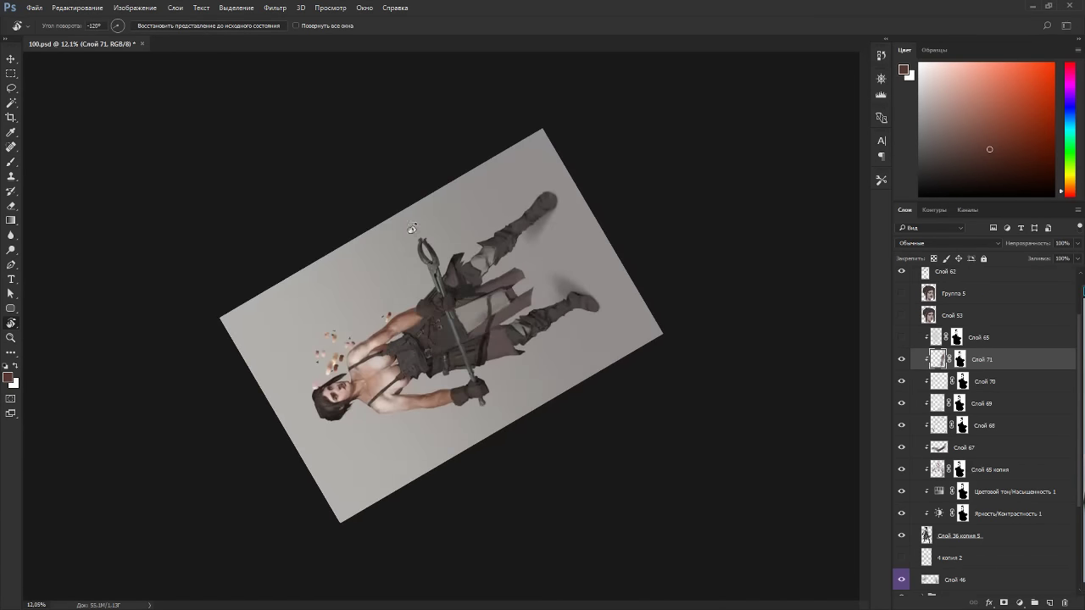
{"action": "key", "text": "Escape"}
{"action": "key", "text": "ctrl+minus"}
{"action": "left_click_drag", "start_coordinate": [612, 255], "coordinate": [537, 429]}
{"action": "key", "text": "Escape"}
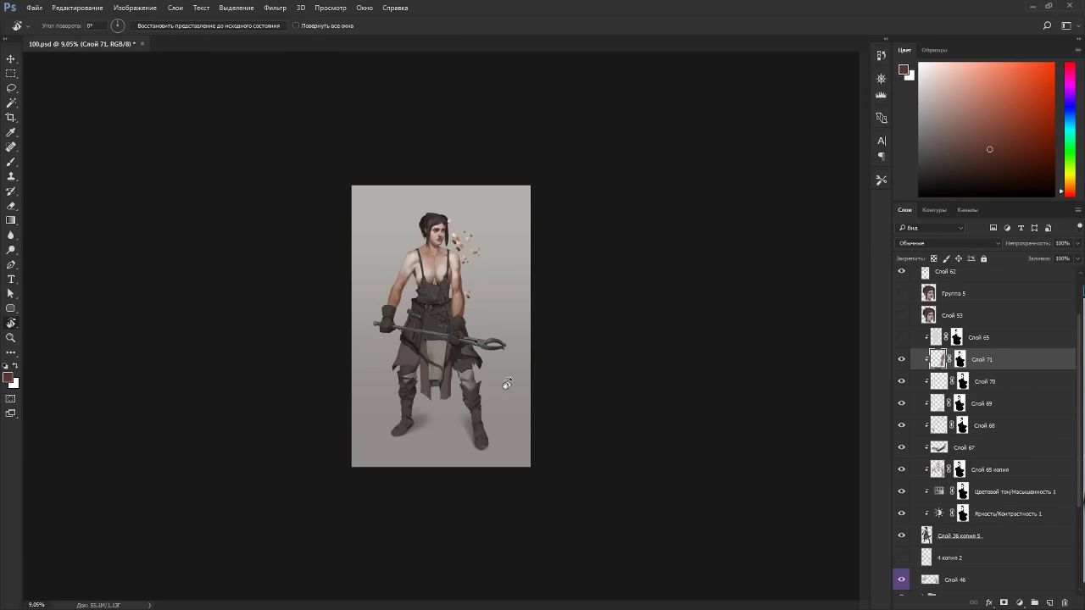
{"action": "key", "text": "ctrl+plus"}
{"action": "key", "text": "ctrl+plus"}
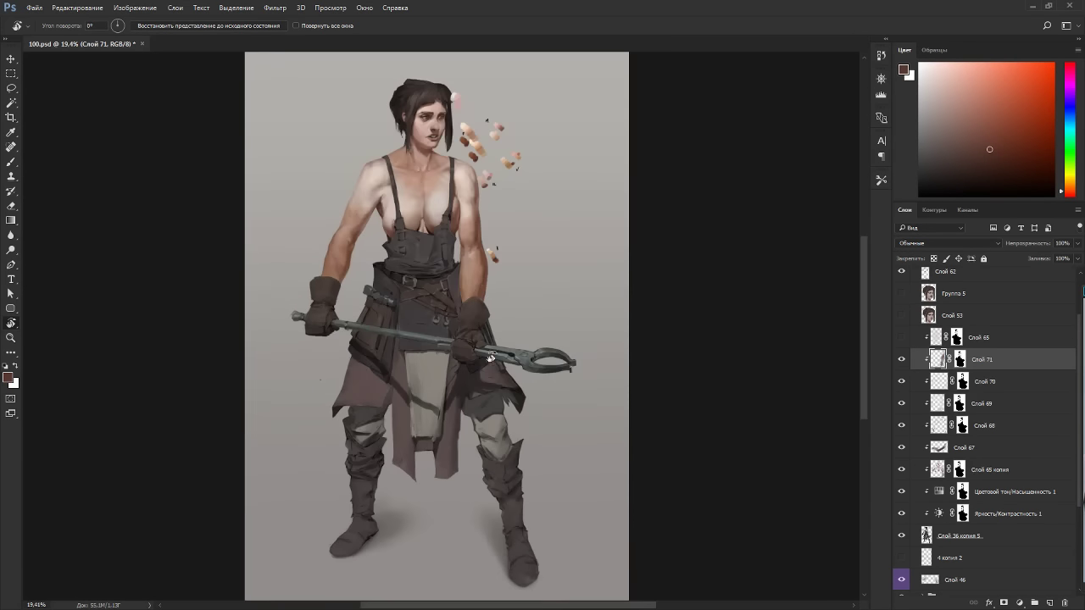
{"action": "left_click", "coordinate": [901, 381]}
{"action": "left_click", "coordinate": [902, 382]}
Add a new clipped layer directly above Слой 71 and set its blend mode to Multiply (Умножение).
{"action": "scroll", "coordinate": [488, 159], "scroll_direction": "up", "scroll_amount": 6}
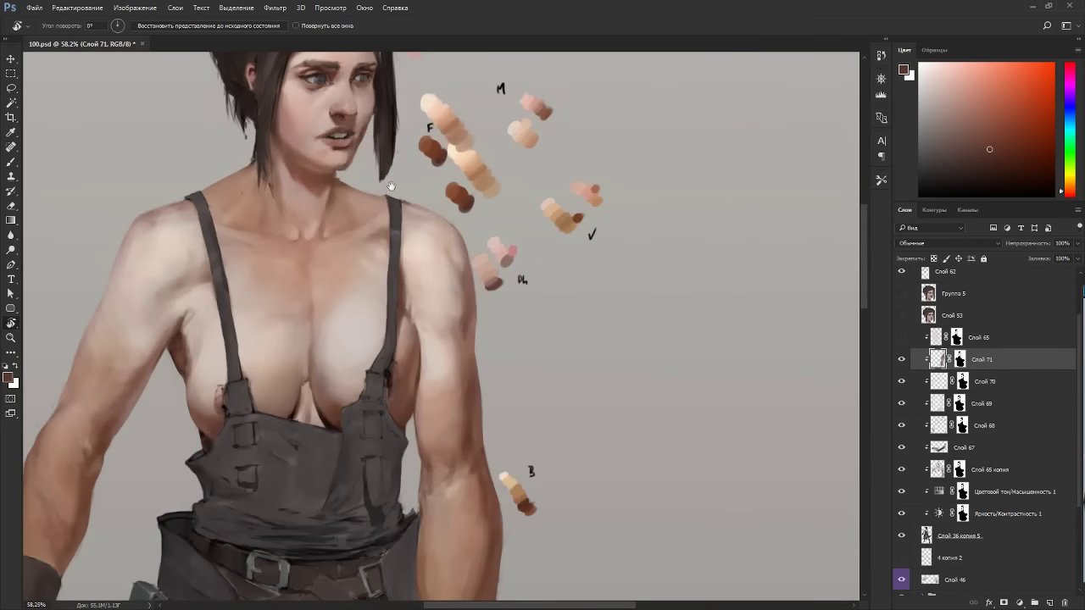
{"action": "left_click_drag", "start_coordinate": [393, 186], "coordinate": [511, 195]}
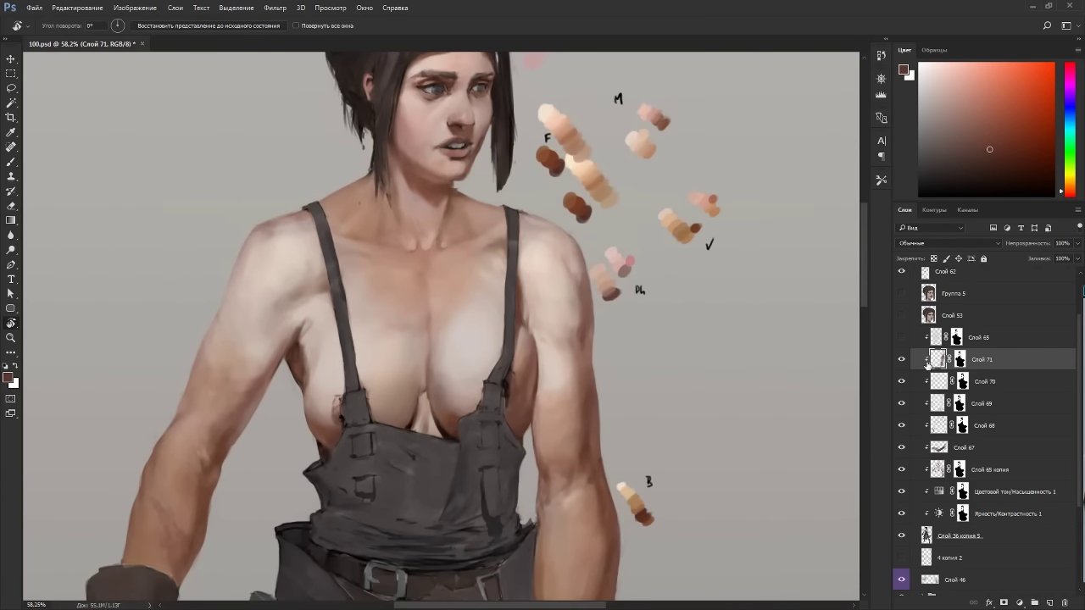
{"action": "key", "text": "ctrl+shift+n"}
{"action": "key", "text": "Return"}
{"action": "left_click", "coordinate": [941, 243]}
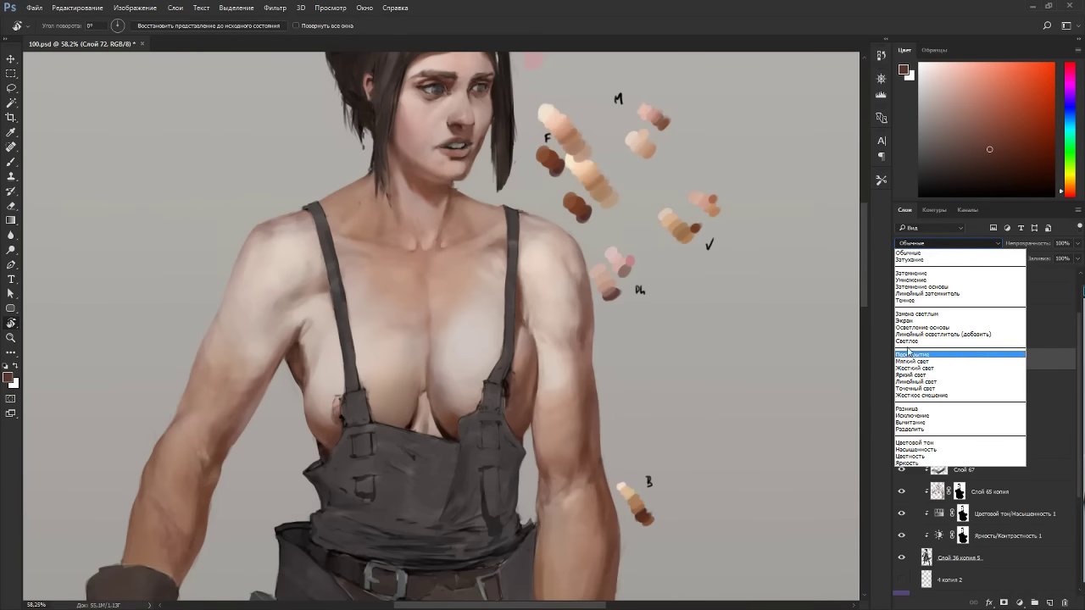
{"action": "left_click", "coordinate": [910, 280]}
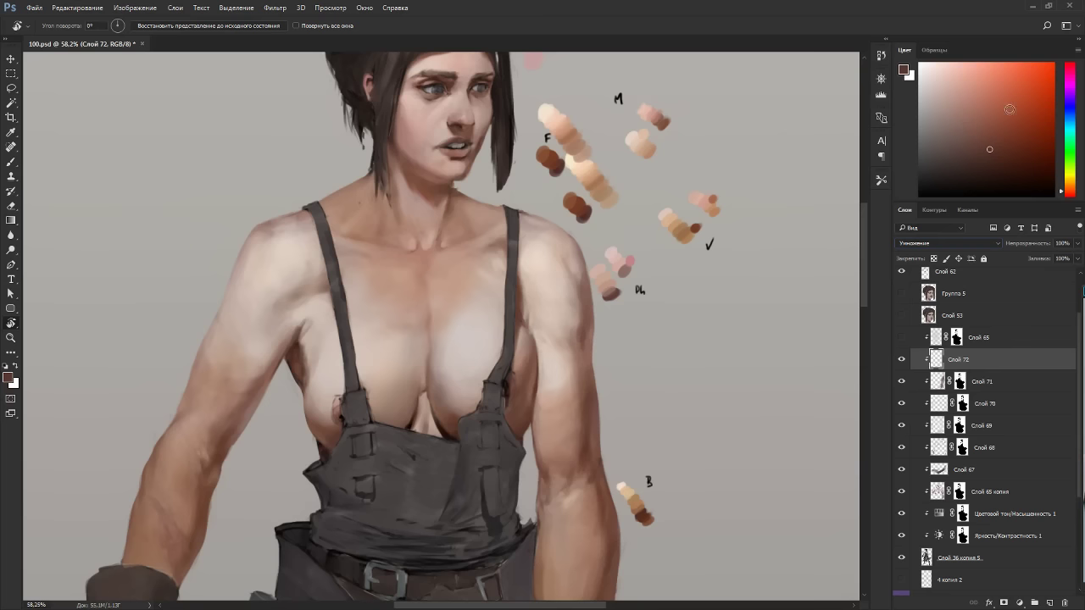
Tint the neck and upper chest with a pale pink and a paler orange-tinged tone on the Multiply layer.
{"action": "left_click", "coordinate": [948, 62]}
{"action": "key", "text": "b"}
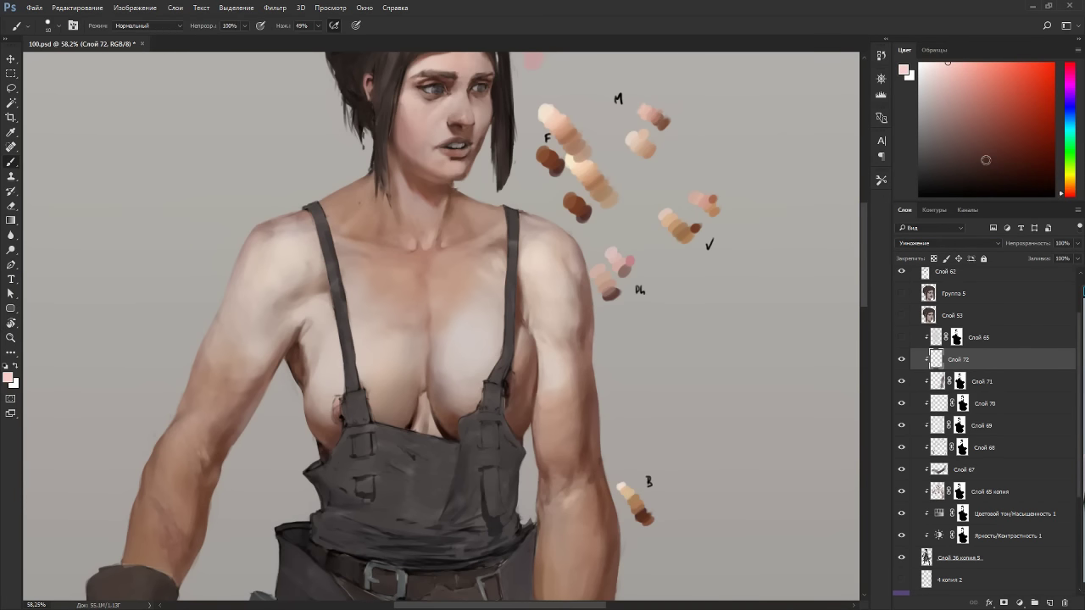
{"action": "left_click_drag", "start_coordinate": [389, 200], "coordinate": [391, 225]}
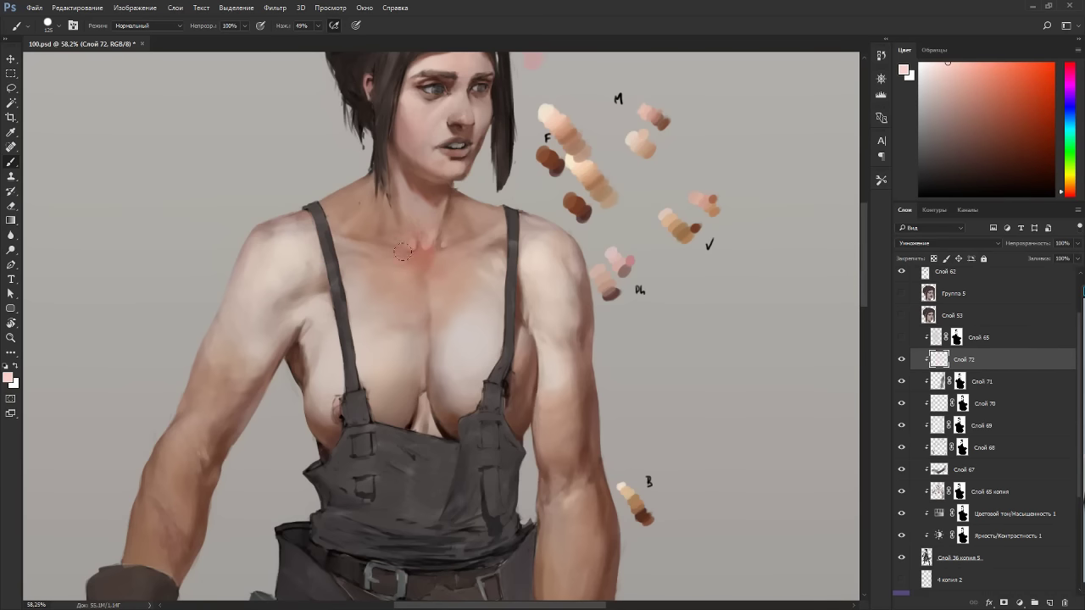
{"action": "left_click_drag", "start_coordinate": [453, 196], "coordinate": [442, 222]}
{"action": "left_click_drag", "start_coordinate": [1066, 191], "coordinate": [1066, 188]}
{"action": "left_click_drag", "start_coordinate": [945, 62], "coordinate": [933, 62]}
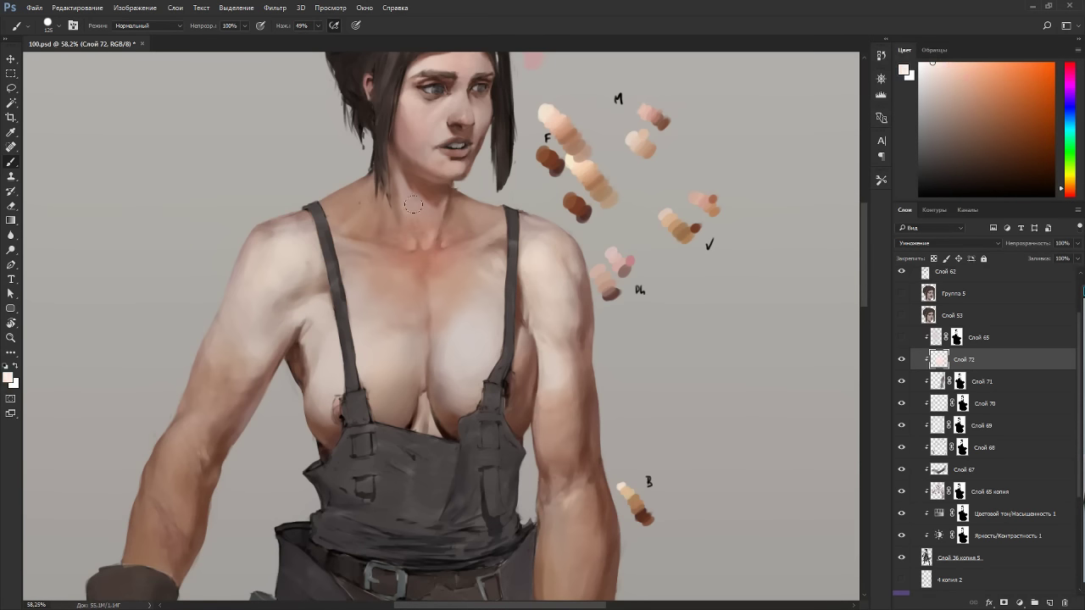
{"action": "left_click_drag", "start_coordinate": [410, 205], "coordinate": [412, 221]}
{"action": "key", "text": "r"}
{"action": "left_click_drag", "start_coordinate": [545, 213], "coordinate": [424, 173]}
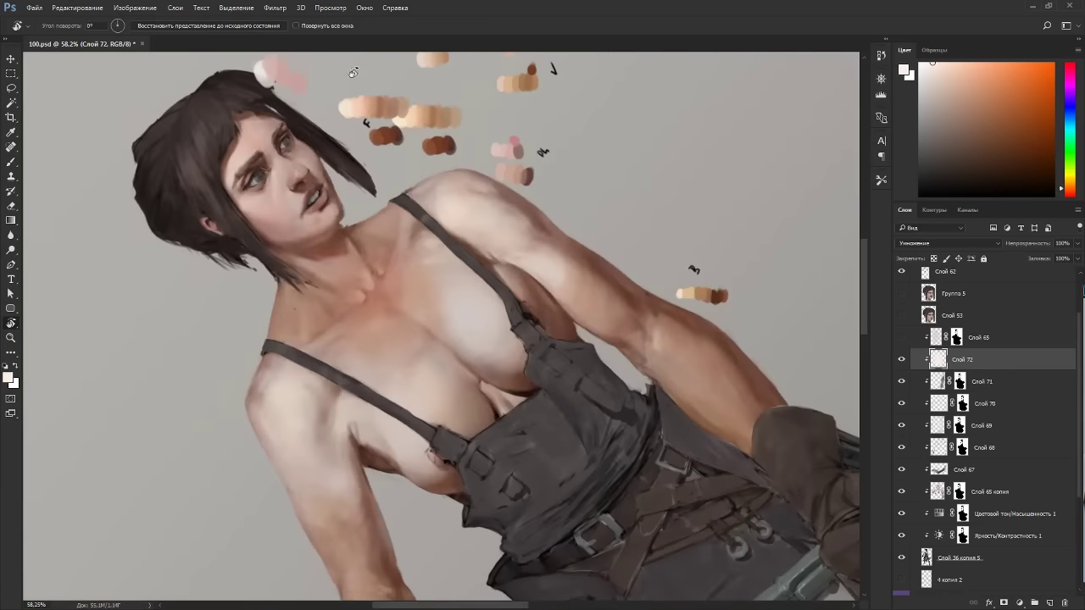
{"action": "key", "text": "Escape"}
Tint her cheek and nose with pale warm tones using a smaller brush on the Multiply layer.
{"action": "left_click_drag", "start_coordinate": [408, 102], "coordinate": [409, 113]}
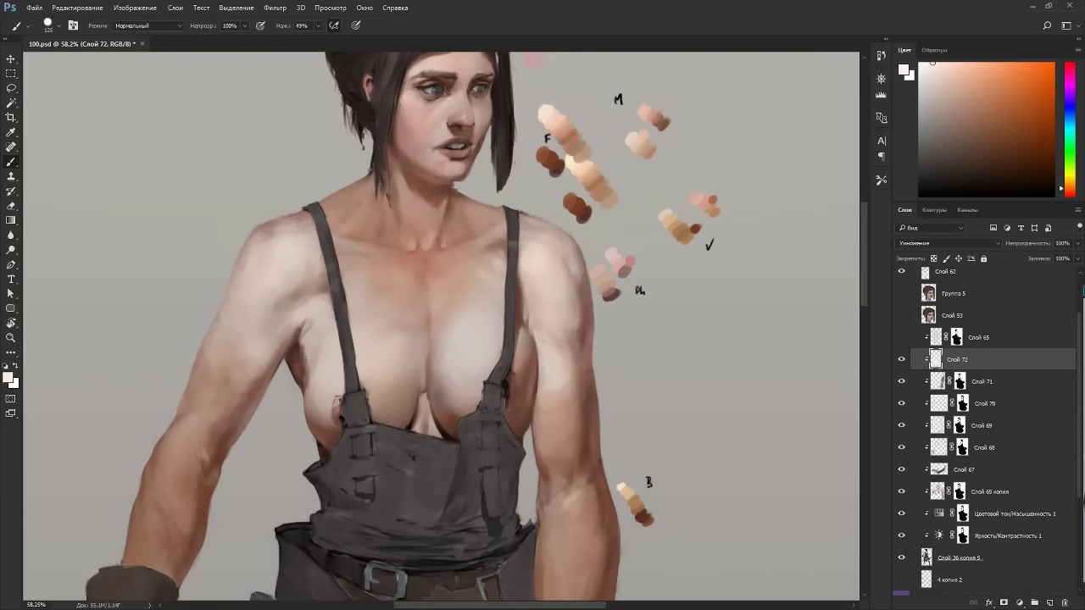
{"action": "key", "text": "r"}
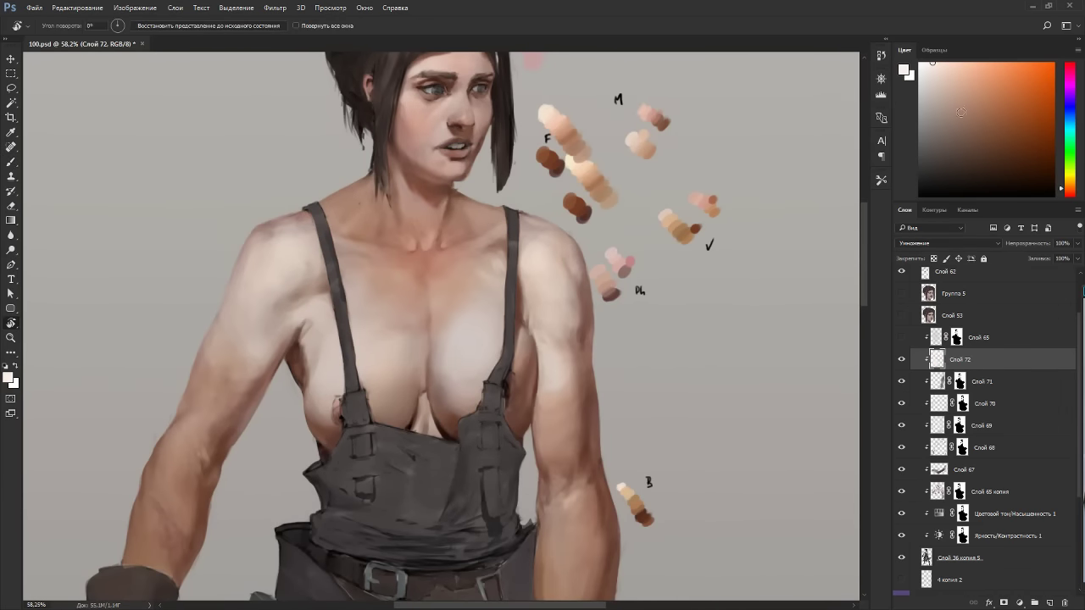
{"action": "key", "text": "b"}
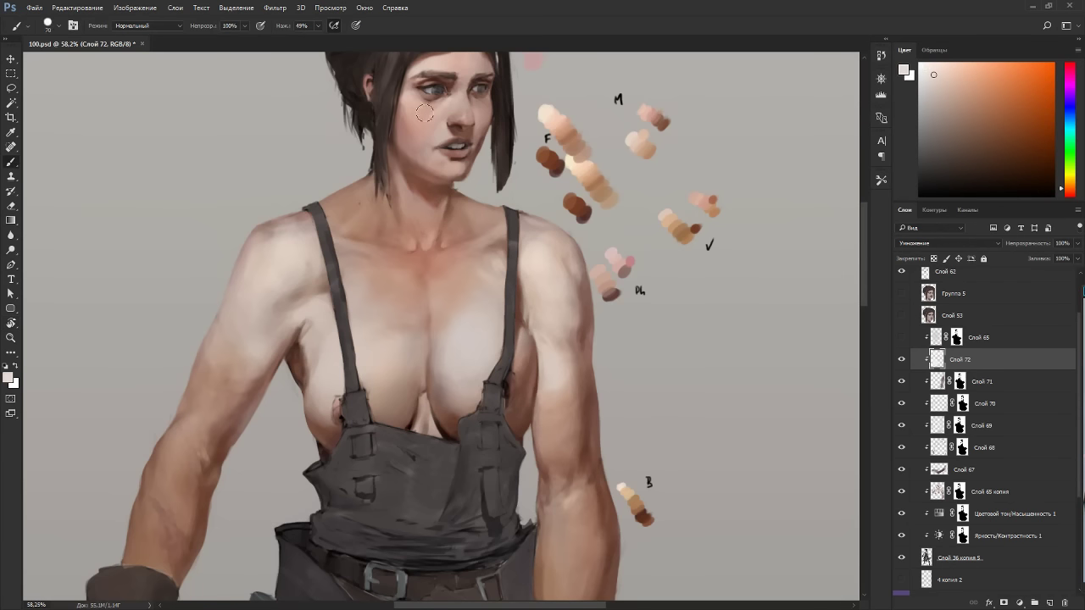
{"action": "key", "text": "bracketleft"}
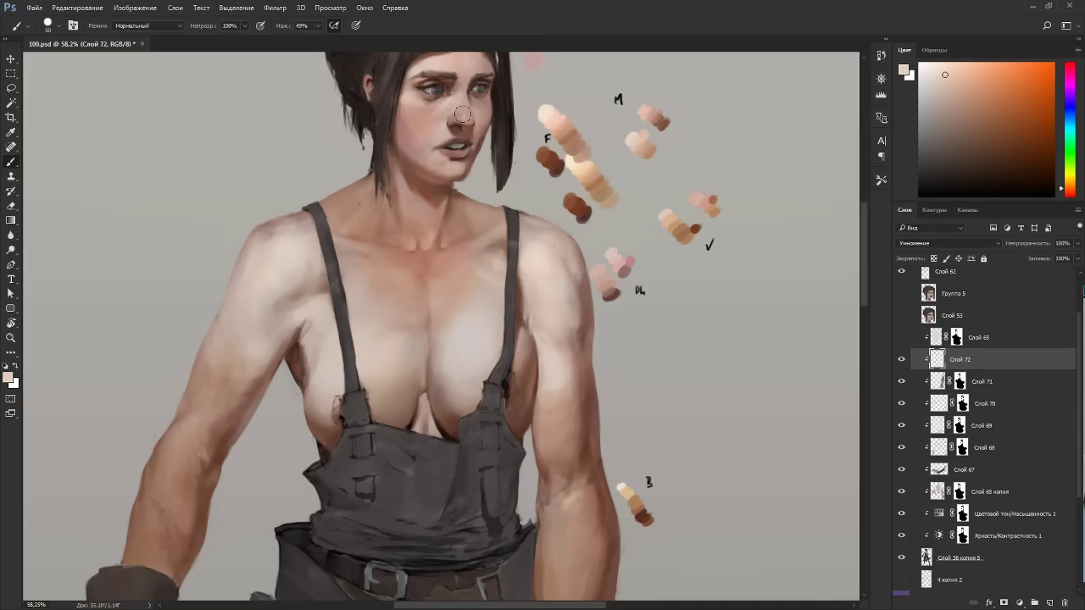
{"action": "key", "text": "r"}
{"action": "mouse_move", "coordinate": [462, 111]}
{"action": "left_mouse_down"}
{"action": "mouse_move", "coordinate": [327, 147]}
{"action": "mouse_move", "coordinate": [213, 306]}
{"action": "mouse_move", "coordinate": [233, 274]}
{"action": "left_mouse_up"}
{"action": "key", "text": "Escape"}
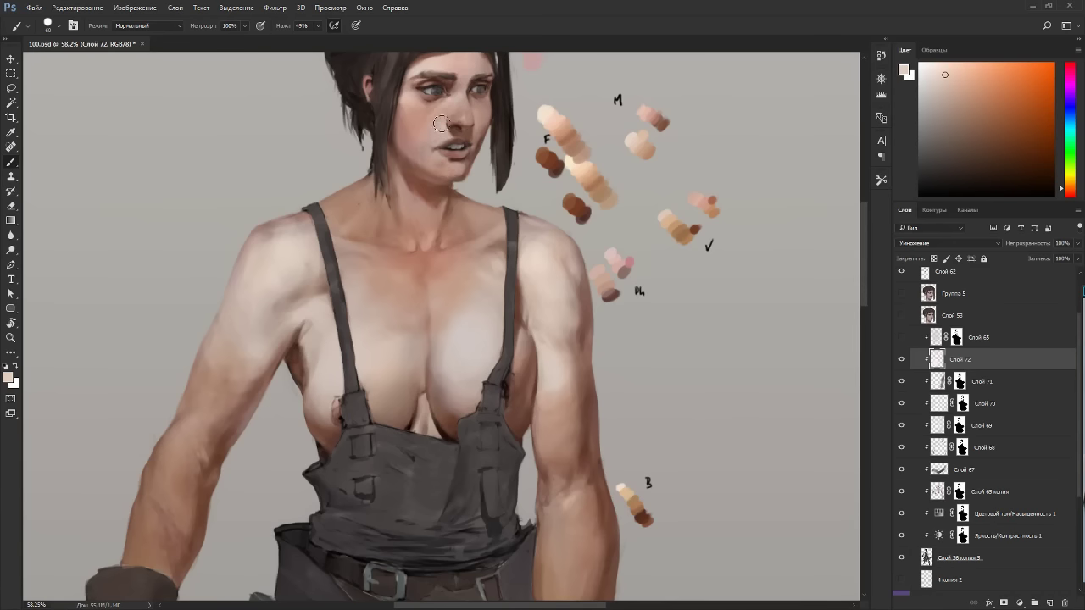
{"action": "key", "text": "r"}
{"action": "left_click_drag", "start_coordinate": [444, 131], "coordinate": [235, 255]}
{"action": "key", "text": "Escape"}
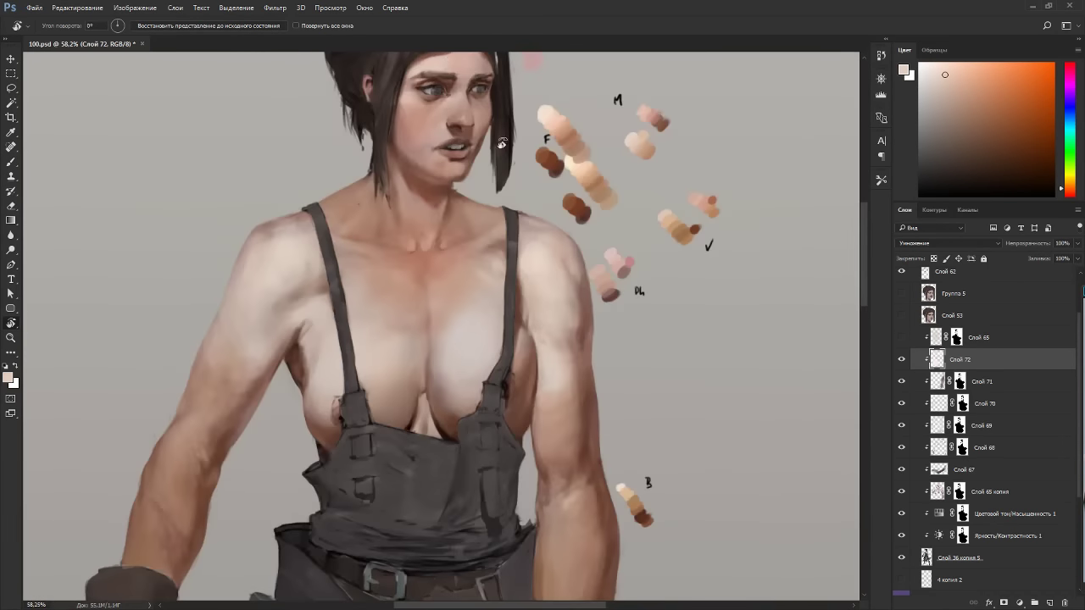
Shade her cheek beside the hair with a muted pink on a tilted canvas, and soften it with the Eraser.
{"action": "left_click_drag", "start_coordinate": [502, 144], "coordinate": [479, 247]}
{"action": "scroll", "coordinate": [445, 219], "scroll_direction": "down", "scroll_amount": 2}
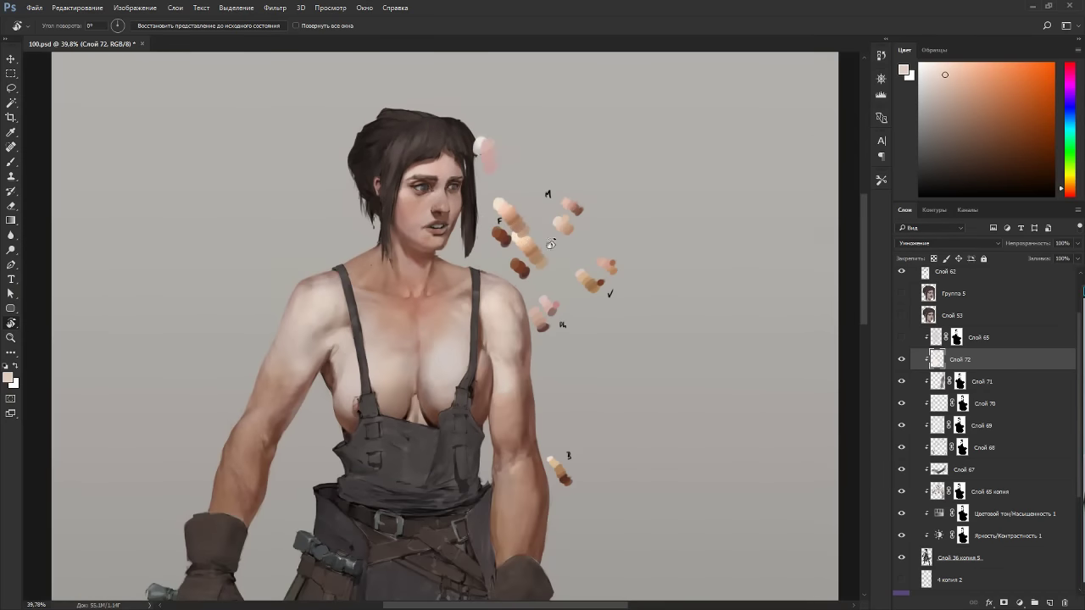
{"action": "left_click_drag", "start_coordinate": [551, 244], "coordinate": [444, 188]}
{"action": "scroll", "coordinate": [333, 287], "scroll_direction": "up", "scroll_amount": 2}
{"action": "key", "text": "b"}
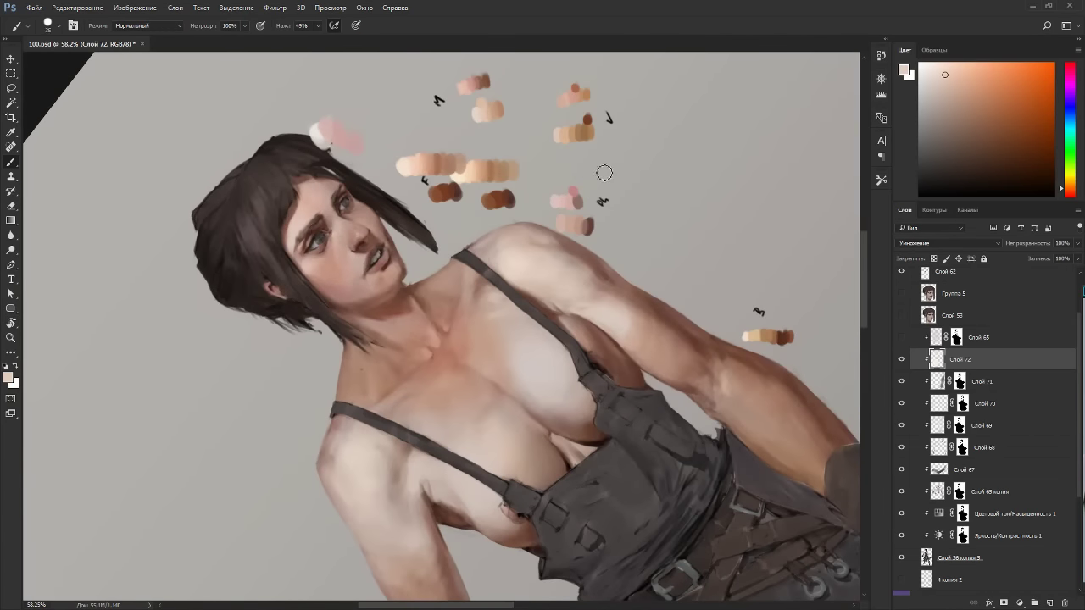
{"action": "left_click", "coordinate": [942, 85]}
{"action": "left_click", "coordinate": [1063, 192]}
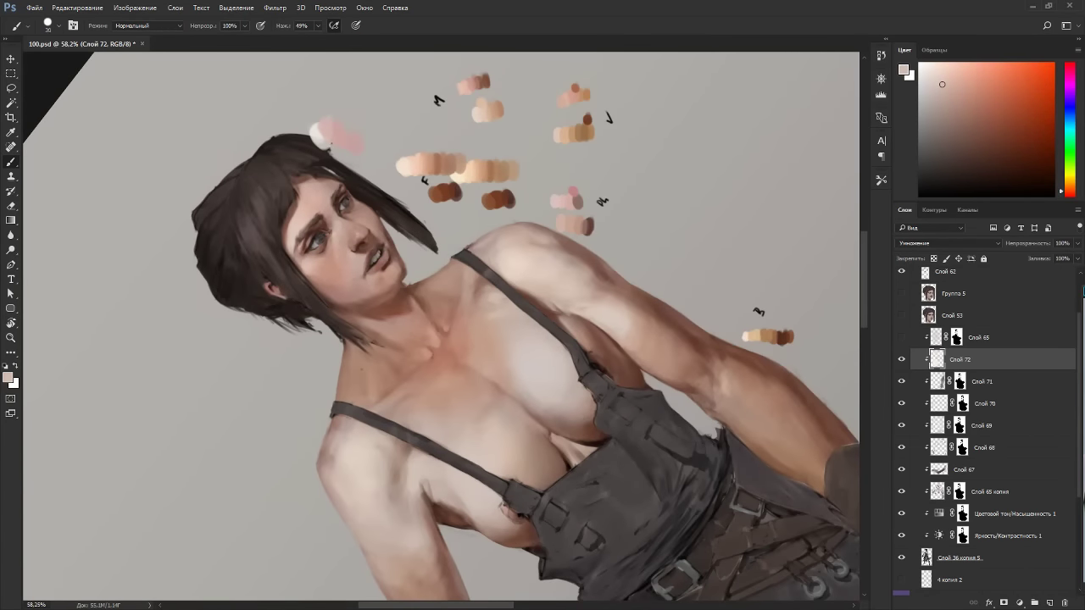
{"action": "left_click_drag", "start_coordinate": [335, 284], "coordinate": [329, 290]}
{"action": "key", "text": "r"}
{"action": "key", "text": "Escape"}
{"action": "key", "text": "e"}
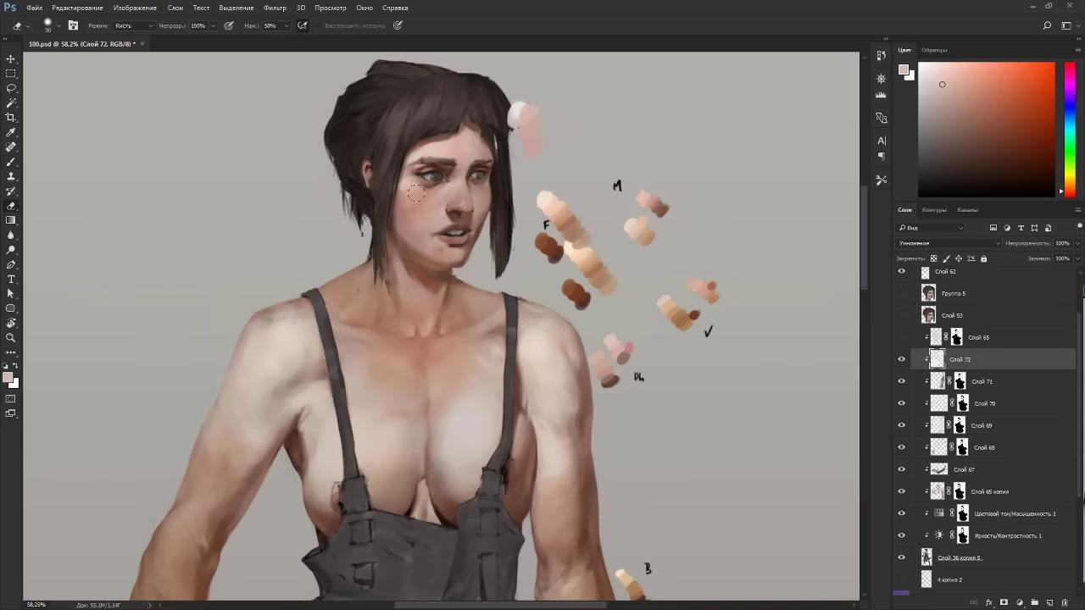
{"action": "key", "text": "b"}
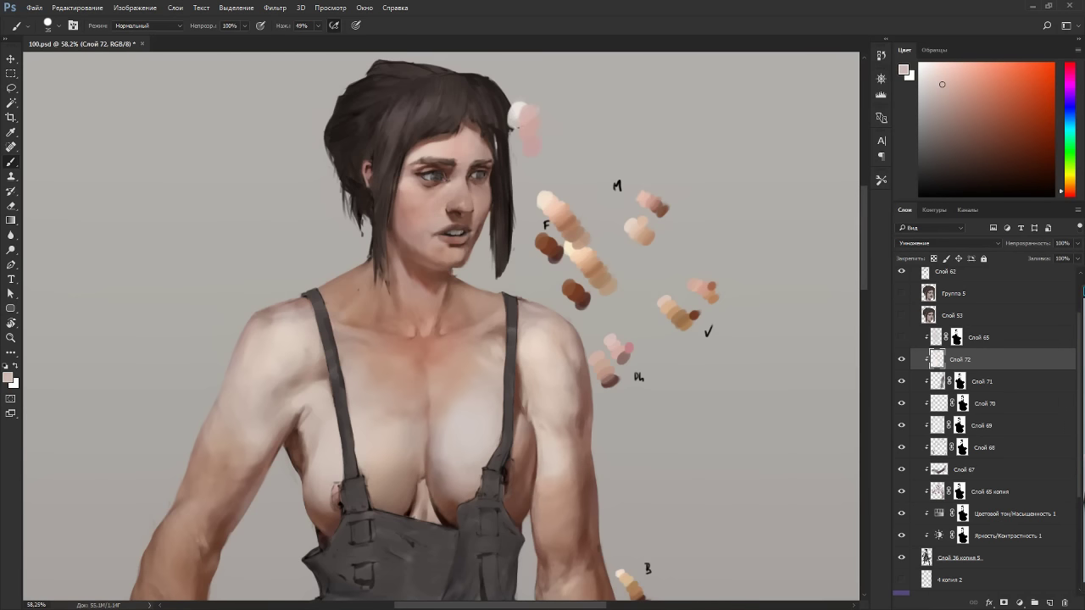
Blend a lighter pink tint into her face from tilted and upside-down views, enlarging the brush to 50.
{"action": "key", "text": "r"}
{"action": "left_click_drag", "start_coordinate": [483, 219], "coordinate": [392, 222]}
{"action": "key", "text": "b"}
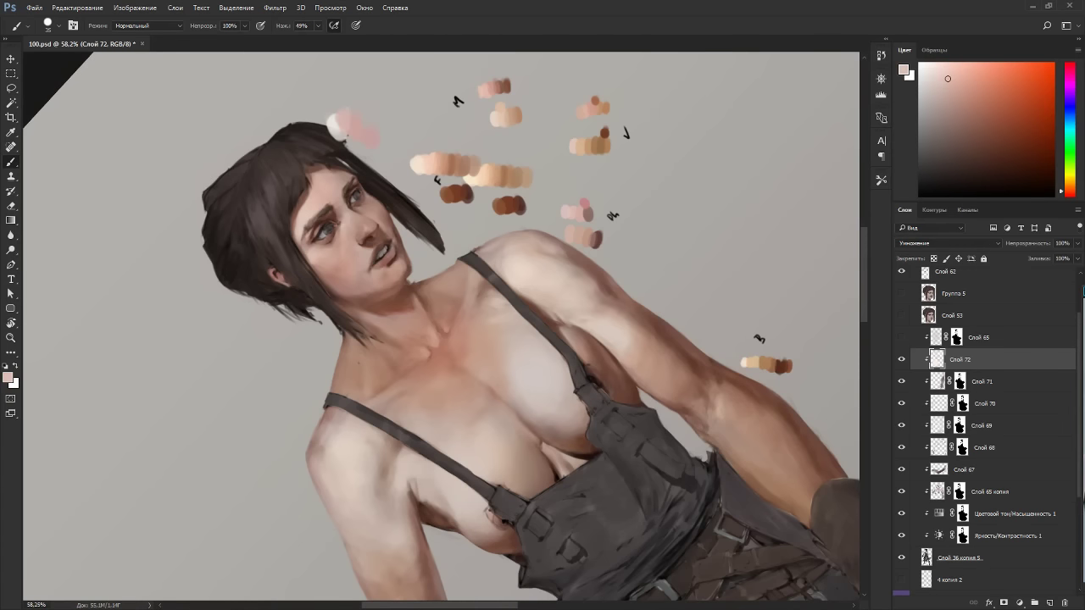
{"action": "key", "text": "bracketright"}
{"action": "key", "text": "bracketright"}
{"action": "key", "text": "bracketright"}
{"action": "key", "text": "r"}
{"action": "left_click_drag", "start_coordinate": [397, 205], "coordinate": [363, 387]}
{"action": "key", "text": "b"}
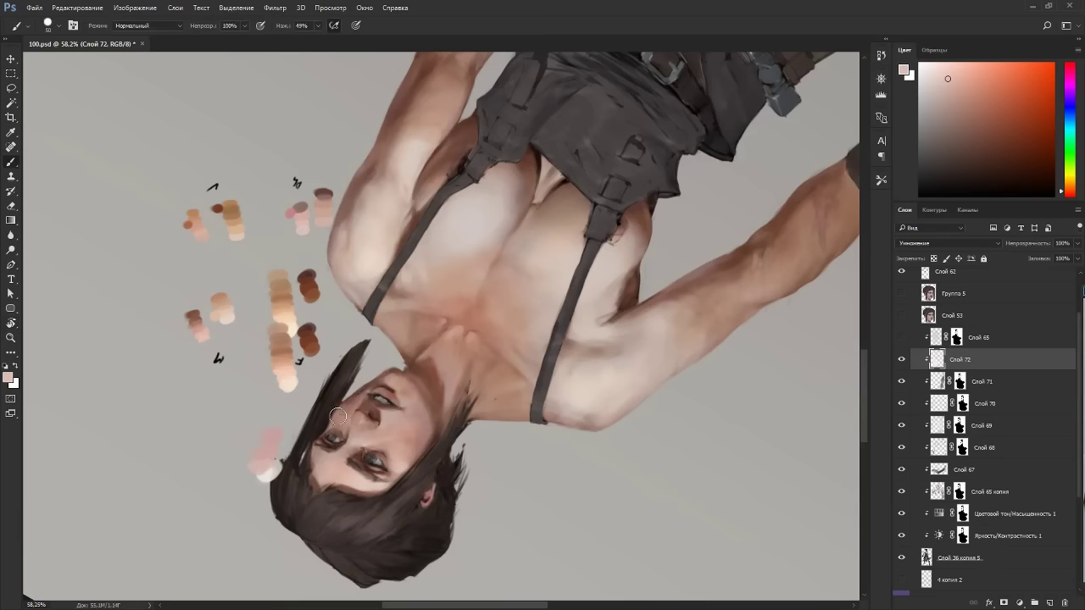
{"action": "key", "text": "Escape"}
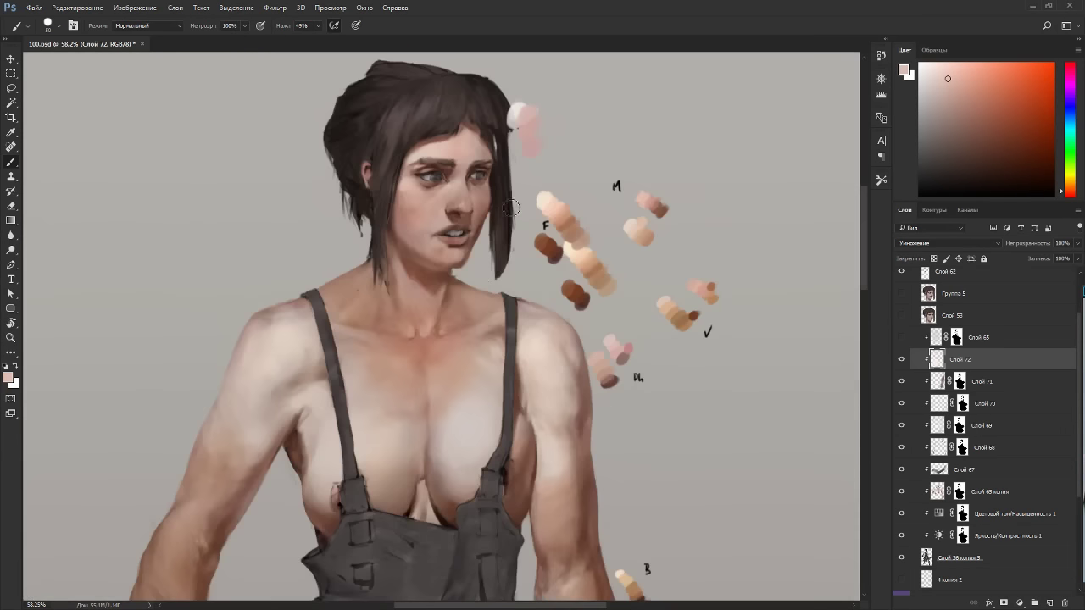
Darken both eyes and their sockets with the light pink Multiply tone on a slightly tilted canvas.
{"action": "key", "text": "r"}
{"action": "left_click_drag", "start_coordinate": [507, 210], "coordinate": [445, 192]}
{"action": "key", "text": "e"}
{"action": "key", "text": "b"}
{"action": "key", "text": "b"}
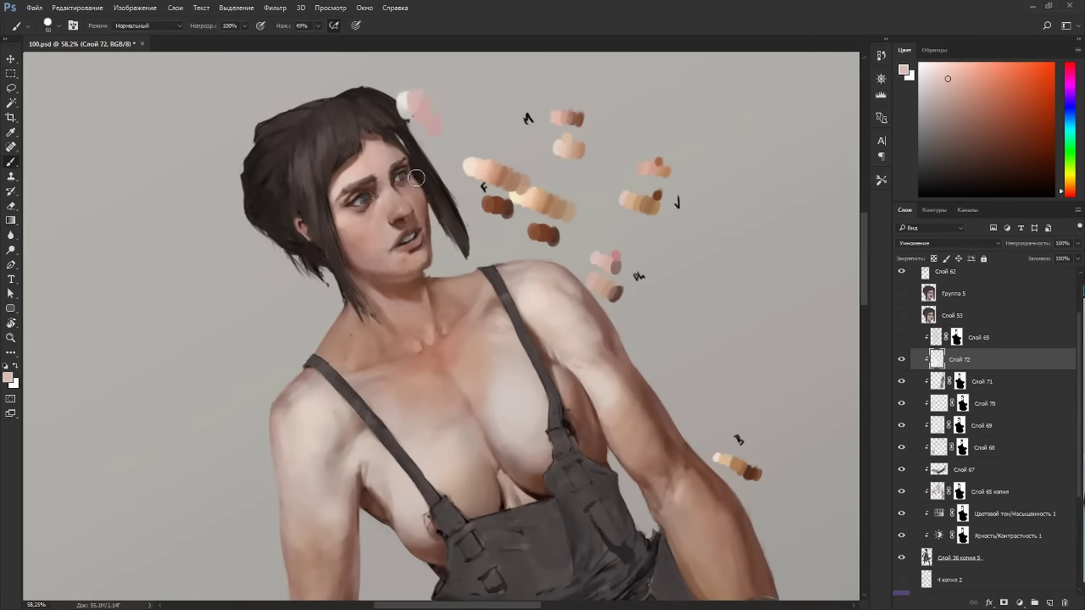
{"action": "mouse_move", "coordinate": [402, 172]}
{"action": "left_mouse_down"}
{"action": "mouse_move", "coordinate": [410, 180]}
{"action": "mouse_move", "coordinate": [358, 205]}
{"action": "left_mouse_up"}
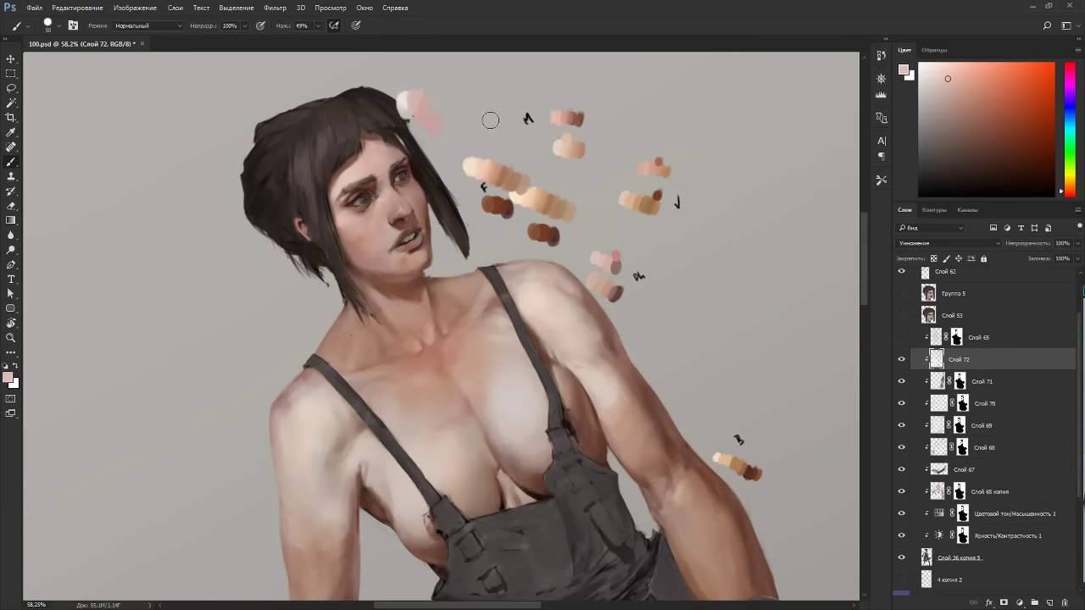
{"action": "key", "text": "Escape"}
{"action": "key", "text": "r"}
{"action": "left_click_drag", "start_coordinate": [440, 124], "coordinate": [596, 124]}
{"action": "key", "text": "Escape"}
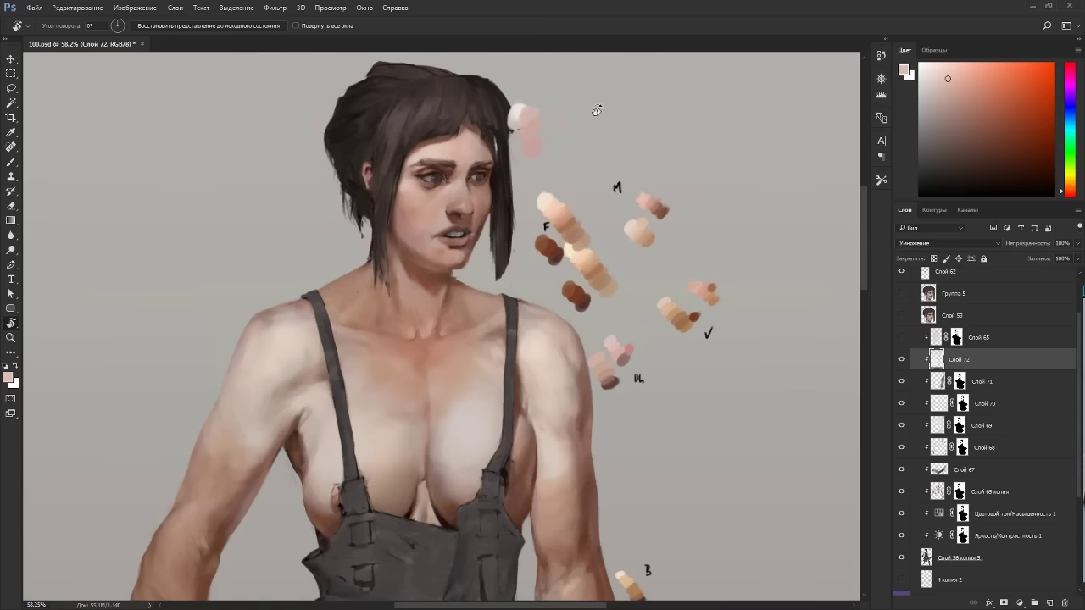
{"action": "key", "text": "b"}
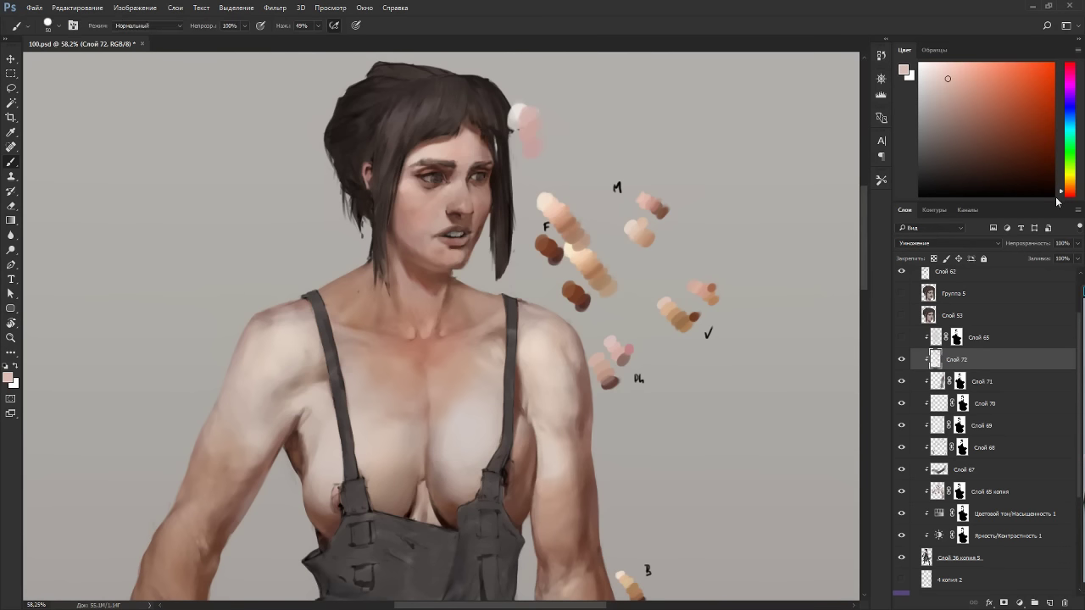
Shift the tint to a pale warm beige and soften the Multiply tones on her face with the Eraser, using a rotated canvas.
{"action": "left_click_drag", "start_coordinate": [1070, 196], "coordinate": [1070, 184]}
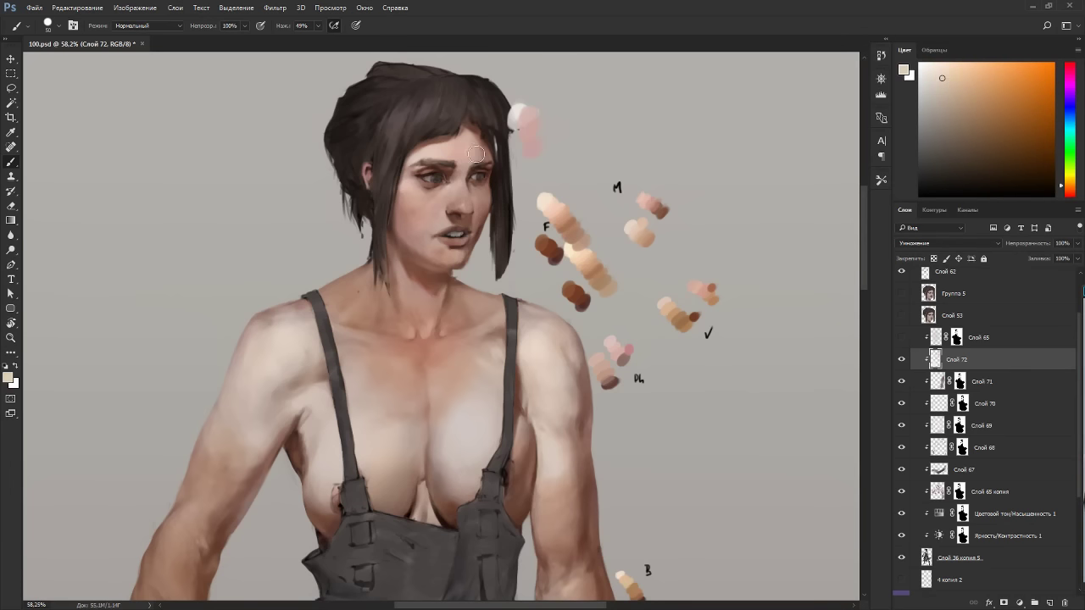
{"action": "key", "text": "e"}
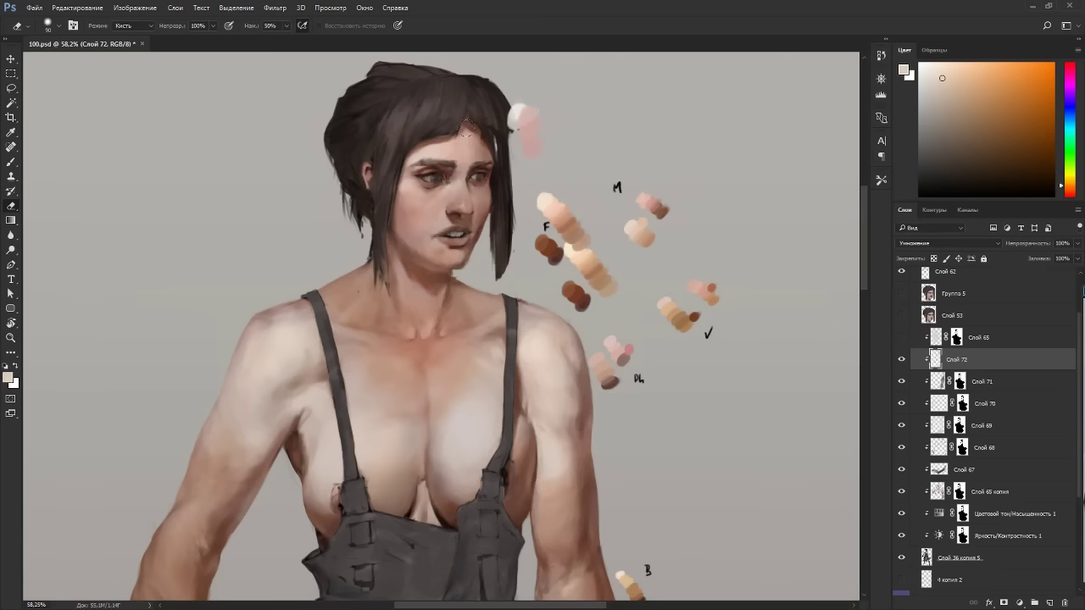
{"action": "key", "text": "r"}
{"action": "left_click_drag", "start_coordinate": [523, 77], "coordinate": [267, 386]}
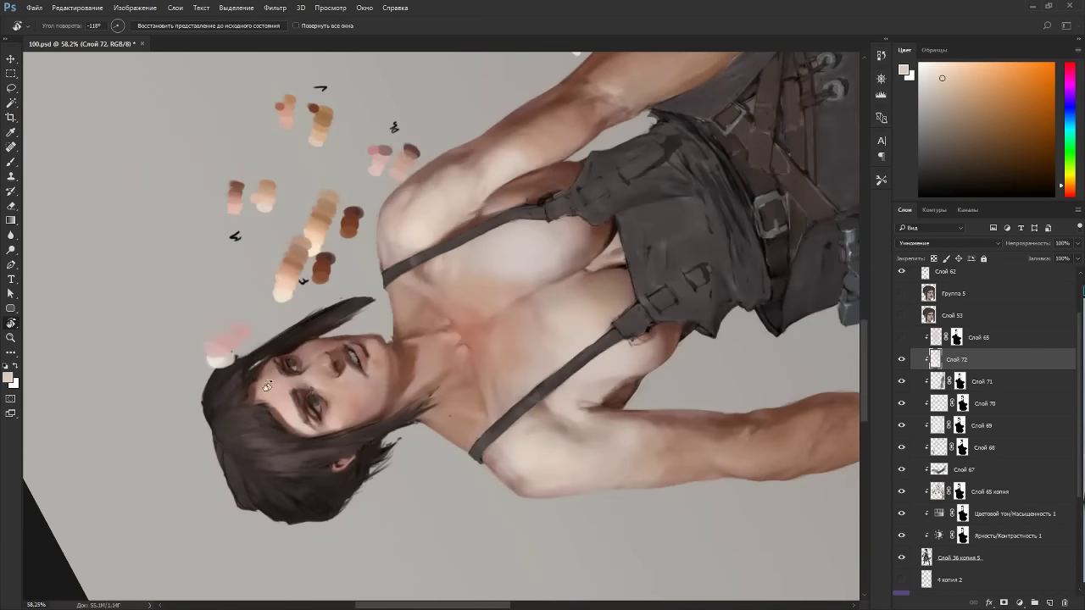
{"action": "key", "text": "e"}
{"action": "key", "text": "Escape"}
Add a new clipped layer above Слой 72 and set its blending mode to Color Burn (Затемнение основы).
{"action": "scroll", "coordinate": [456, 246], "scroll_direction": "down", "scroll_amount": 13}
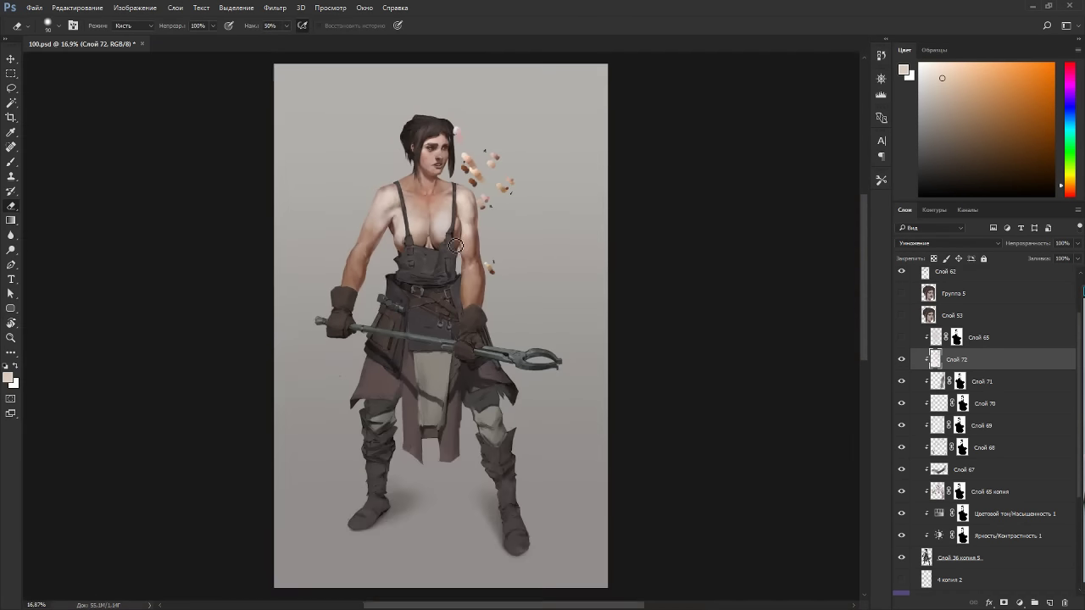
{"action": "key", "text": "r"}
{"action": "left_click_drag", "start_coordinate": [697, 329], "coordinate": [574, 508]}
{"action": "key", "text": "Escape"}
{"action": "scroll", "coordinate": [422, 196], "scroll_direction": "up", "scroll_amount": 9}
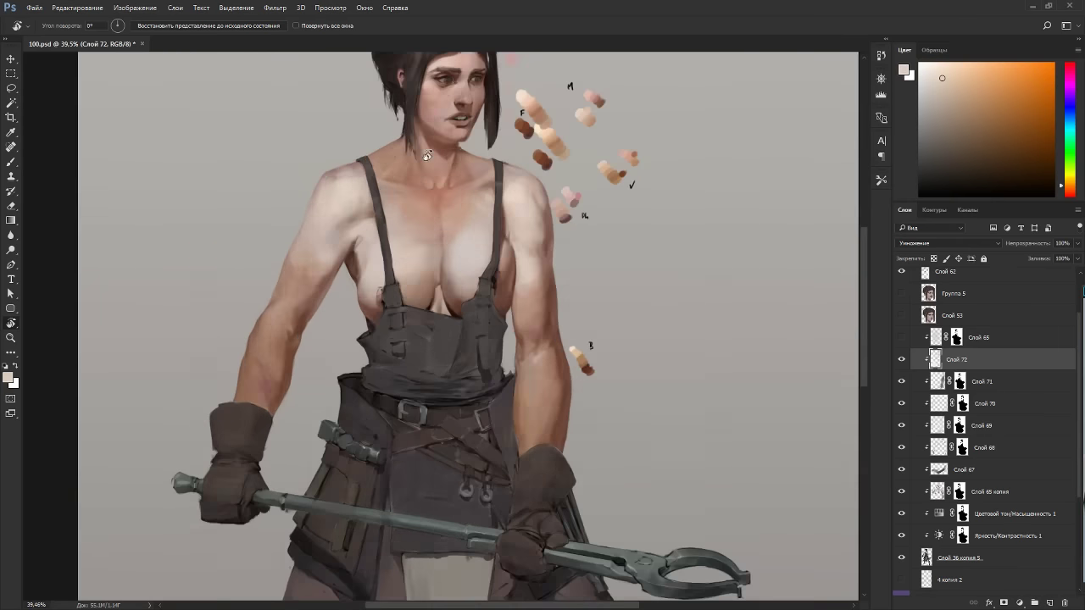
{"action": "scroll", "coordinate": [427, 156], "scroll_direction": "up", "scroll_amount": 1}
{"action": "key", "text": "ctrl+shift+n"}
{"action": "key", "text": "Return"}
{"action": "left_click", "coordinate": [927, 243]}
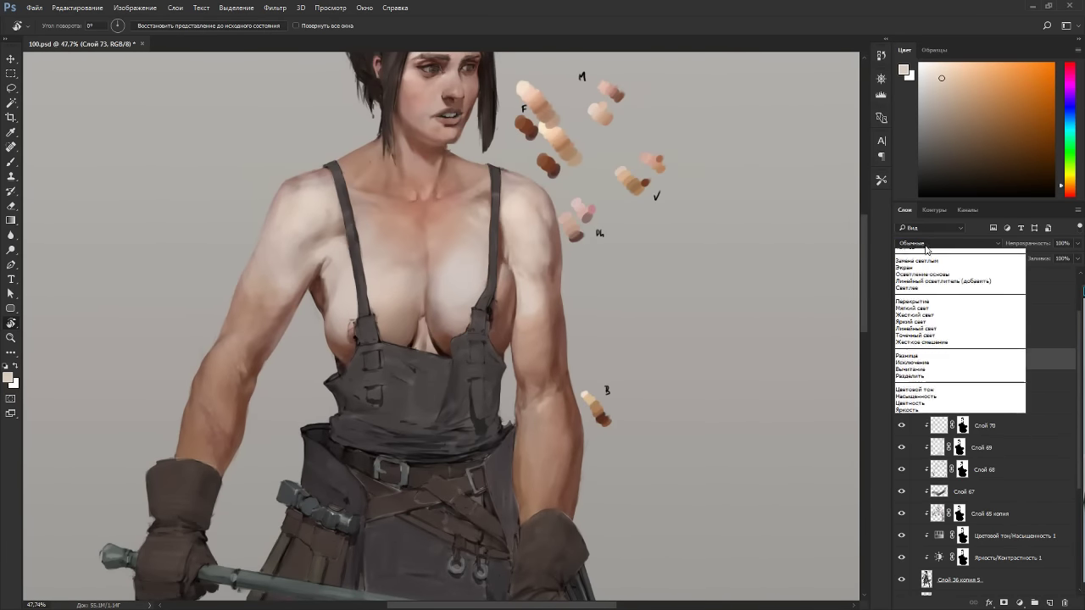
{"action": "left_click", "coordinate": [920, 288]}
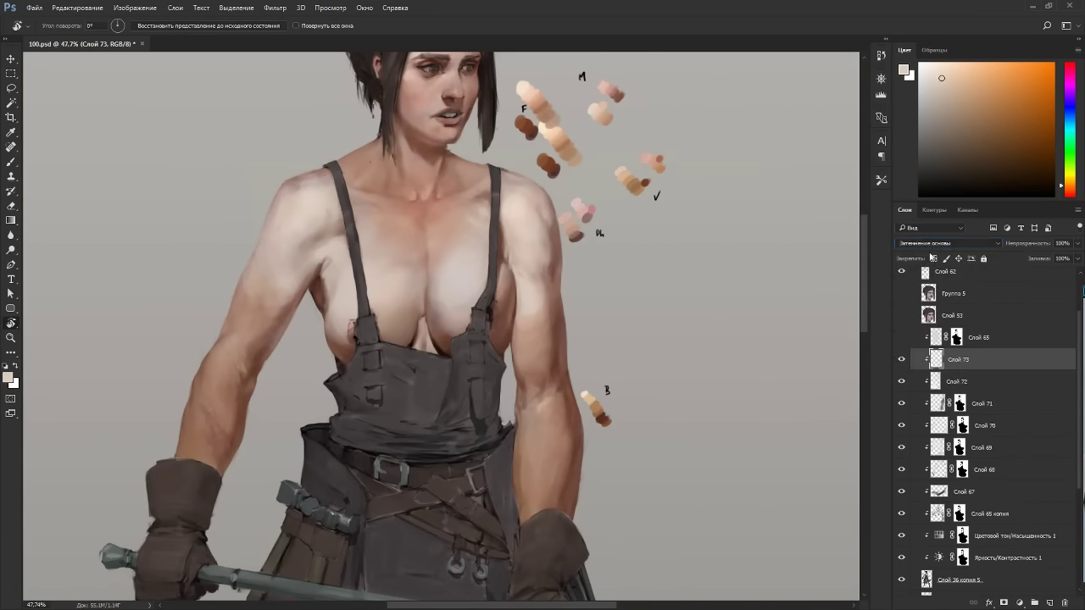
Paint a blush on her cheek below the eye on the Color Burn layer, starting with light pink and shifting to a redder pink.
{"action": "left_click_drag", "start_coordinate": [1066, 193], "coordinate": [1066, 190]}
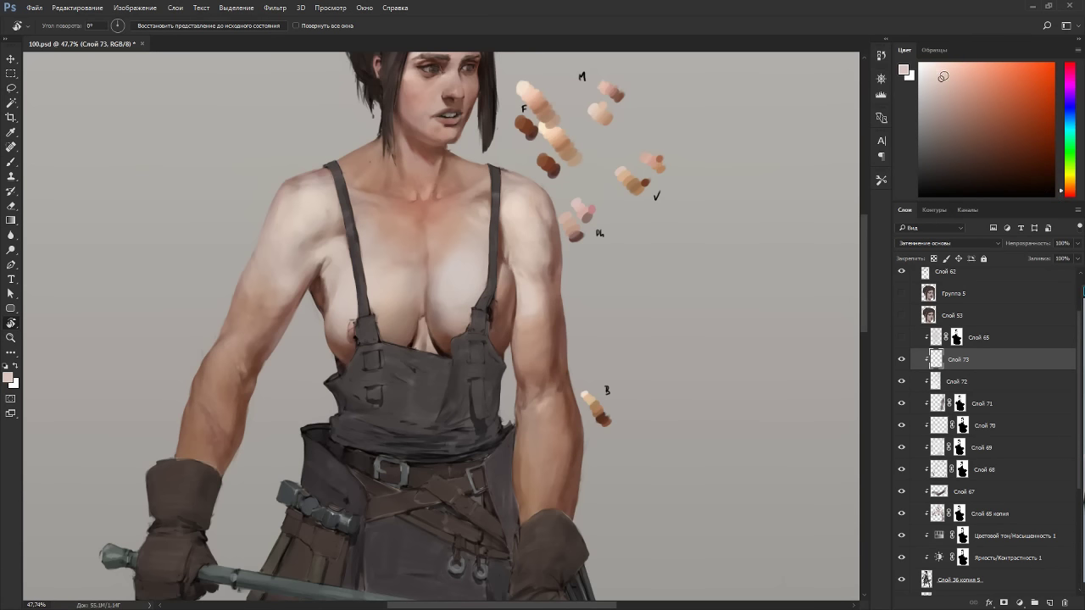
{"action": "left_click", "coordinate": [950, 67]}
{"action": "key", "text": "b"}
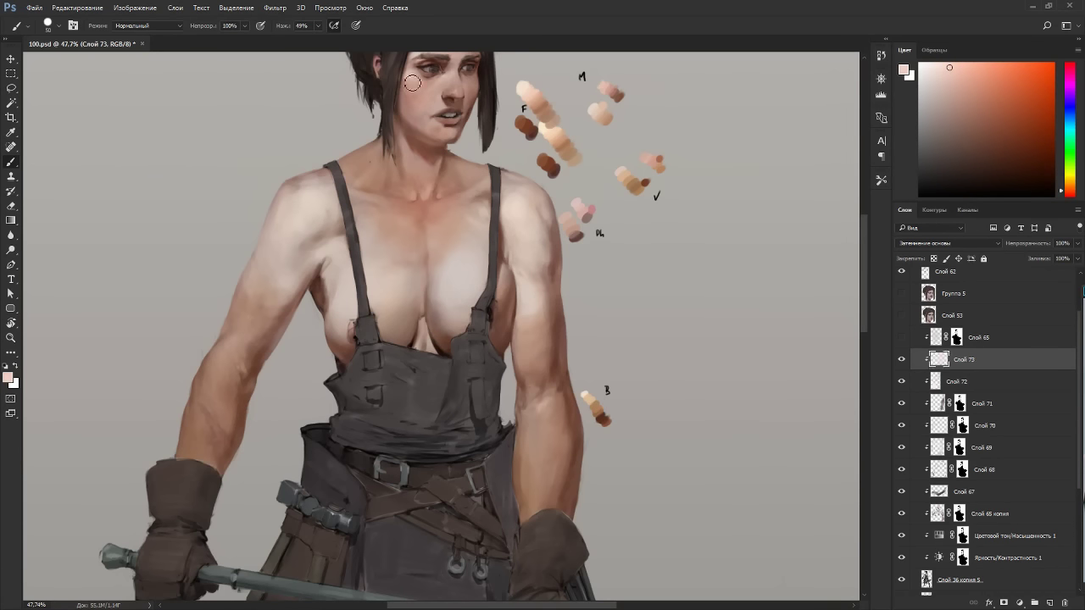
{"action": "left_click_drag", "start_coordinate": [412, 83], "coordinate": [435, 93]}
{"action": "left_click_drag", "start_coordinate": [571, 108], "coordinate": [615, 287]}
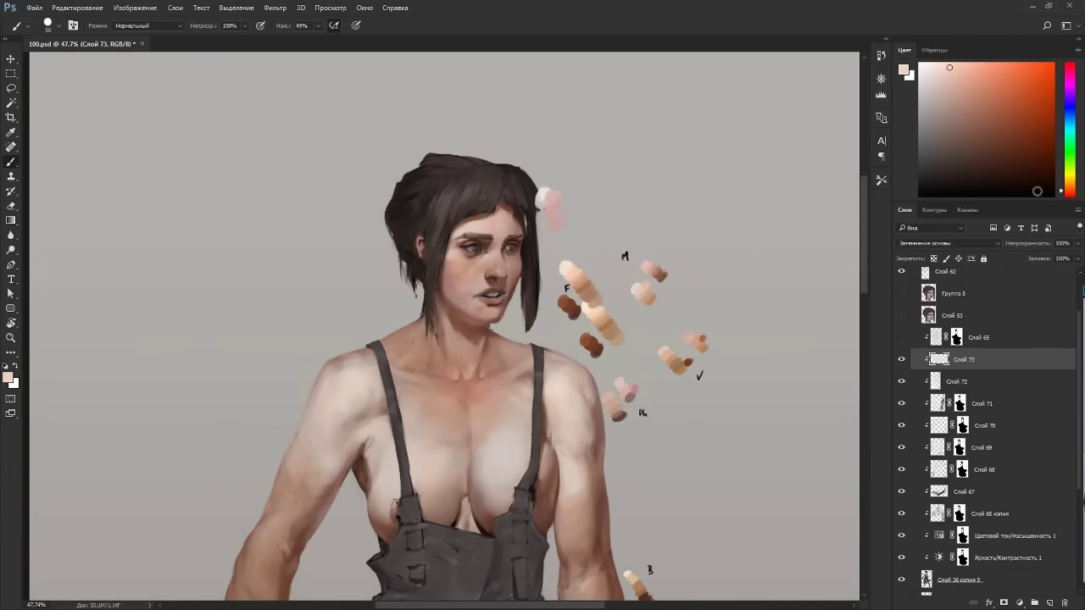
{"action": "left_click", "coordinate": [1066, 195]}
{"action": "left_click", "coordinate": [961, 70]}
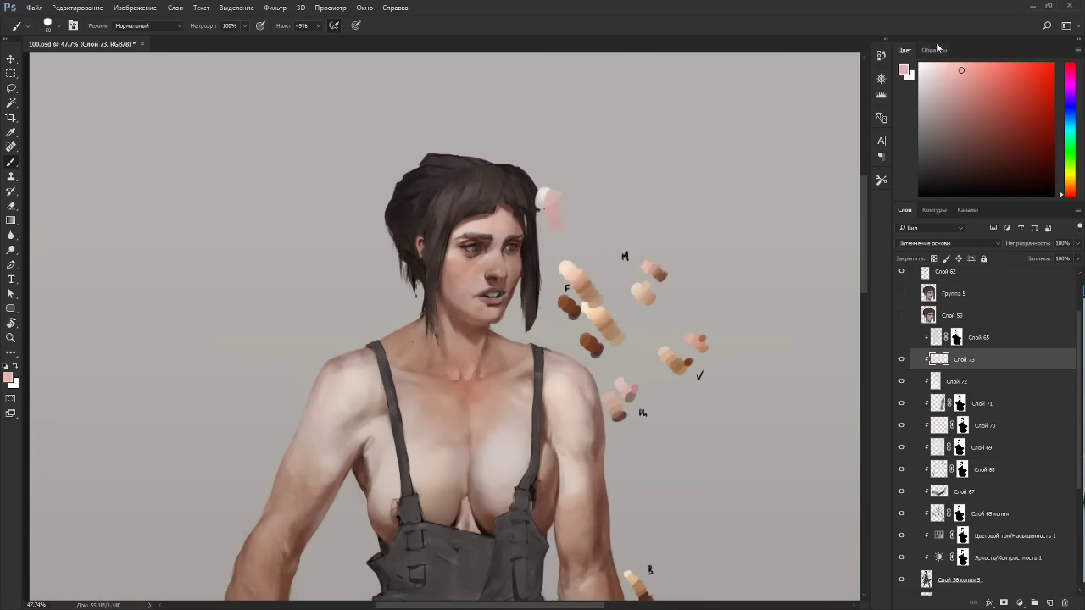
{"action": "mouse_move", "coordinate": [467, 265]}
{"action": "left_mouse_down"}
{"action": "mouse_move", "coordinate": [466, 282]}
{"action": "mouse_move", "coordinate": [464, 270]}
{"action": "mouse_move", "coordinate": [492, 267]}
{"action": "mouse_move", "coordinate": [482, 276]}
{"action": "left_mouse_up"}
{"action": "left_click", "coordinate": [943, 71]}
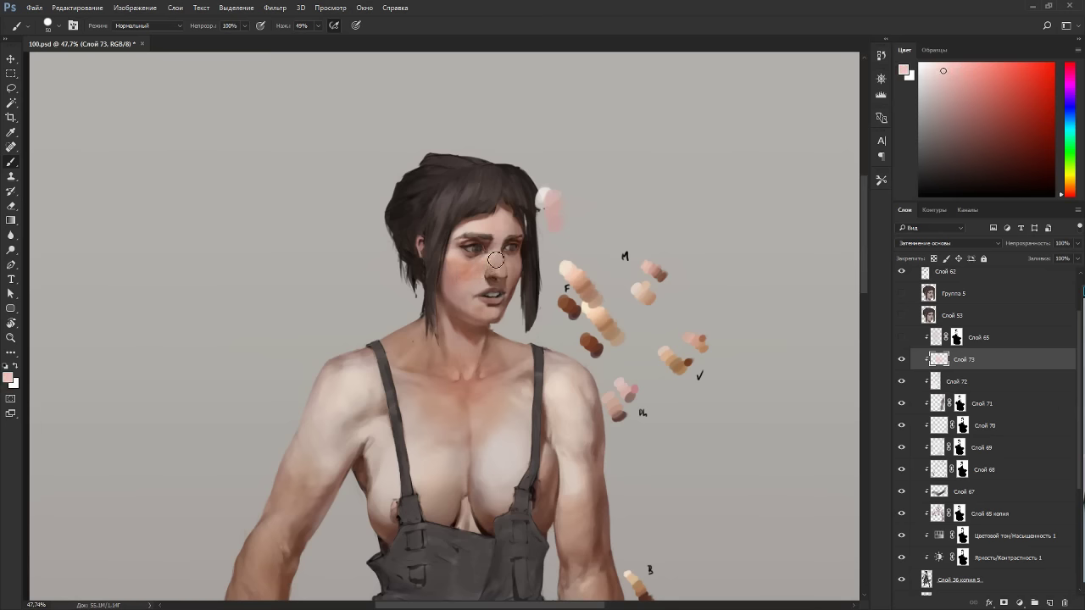
Redden the eyebrow area and soften the cheek blush by alternating Brush and Eraser, using upright and tilted views.
{"action": "key", "text": "e"}
{"action": "key", "text": "b"}
{"action": "key", "text": "e"}
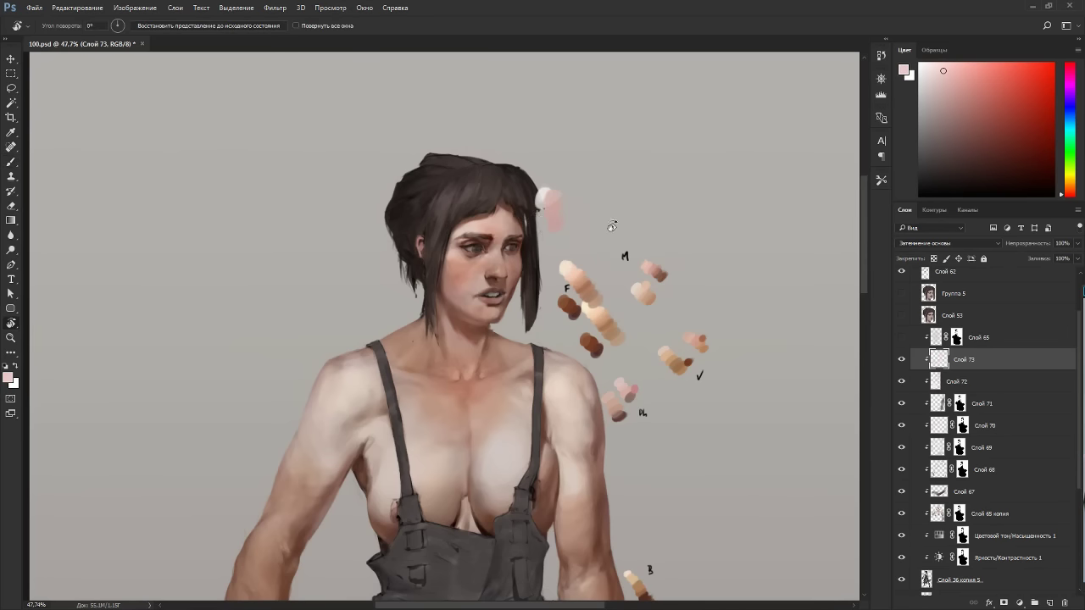
{"action": "left_click_drag", "start_coordinate": [502, 229], "coordinate": [395, 276]}
{"action": "key", "text": "b"}
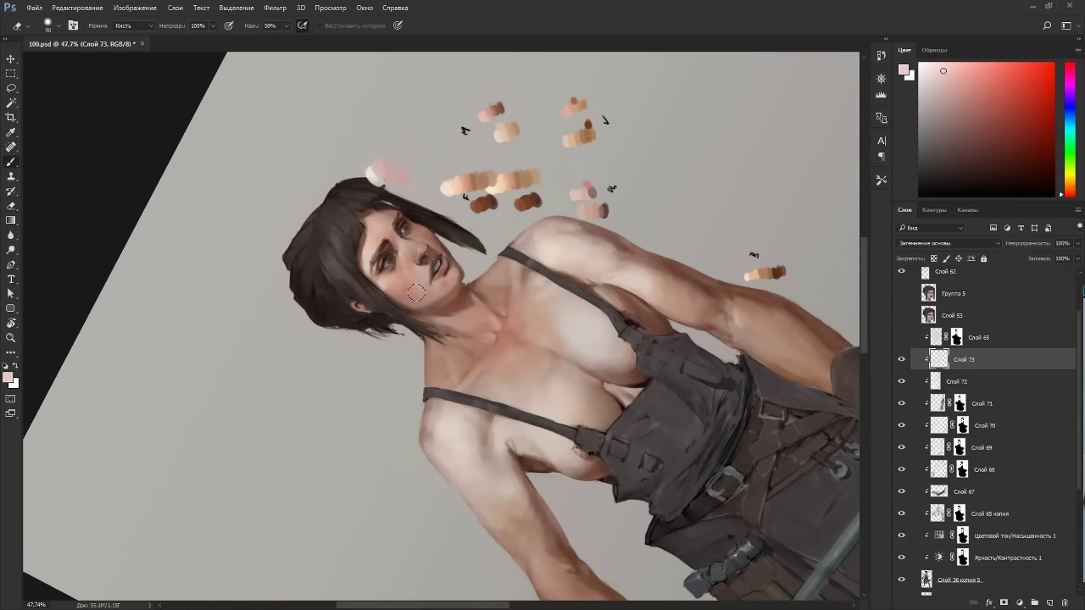
{"action": "key", "text": "Escape"}
{"action": "key", "text": "e"}
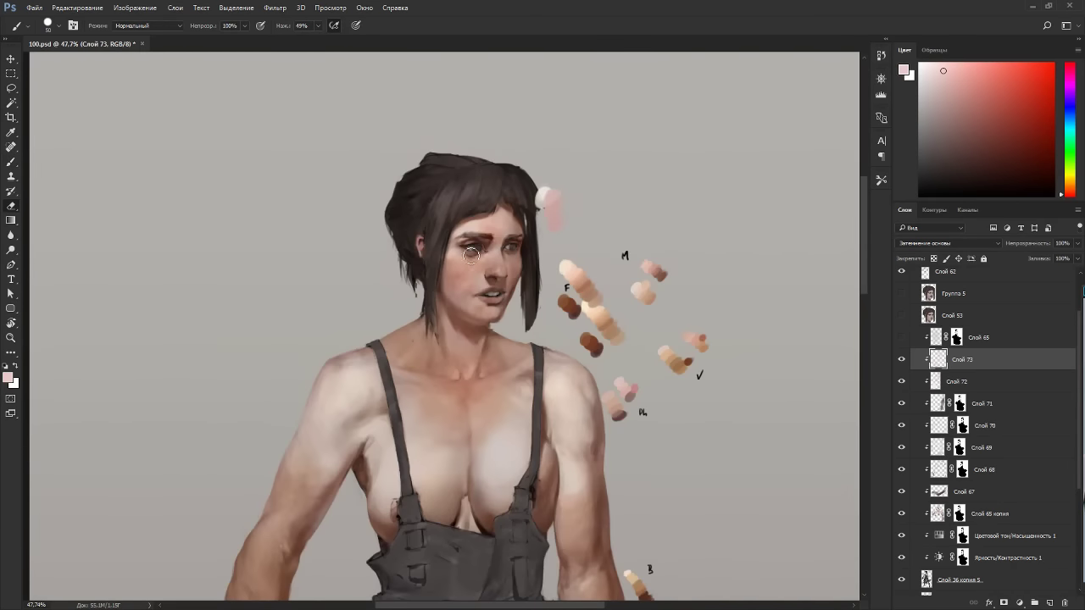
{"action": "key", "text": "b"}
{"action": "key", "text": "r"}
{"action": "mouse_move", "coordinate": [480, 273]}
{"action": "left_mouse_down"}
{"action": "mouse_move", "coordinate": [408, 274]}
{"action": "mouse_move", "coordinate": [378, 308]}
{"action": "left_mouse_up"}
{"action": "key", "text": "e"}
{"action": "key", "text": "Escape"}
Rebuild the cheek blush below the eye with a light pink and a smaller brush.
{"action": "key", "text": "b"}
{"action": "key", "text": "bracketleft"}
{"action": "key", "text": "bracketleft"}
{"action": "key", "text": "bracketleft"}
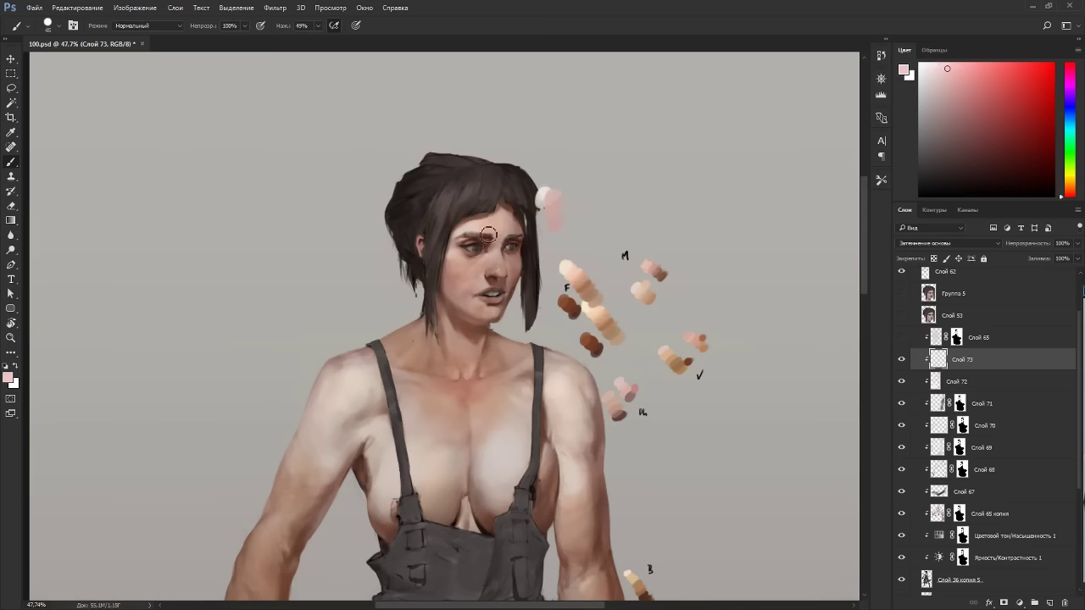
{"action": "left_click_drag", "start_coordinate": [467, 266], "coordinate": [461, 273]}
{"action": "left_click", "coordinate": [1068, 195]}
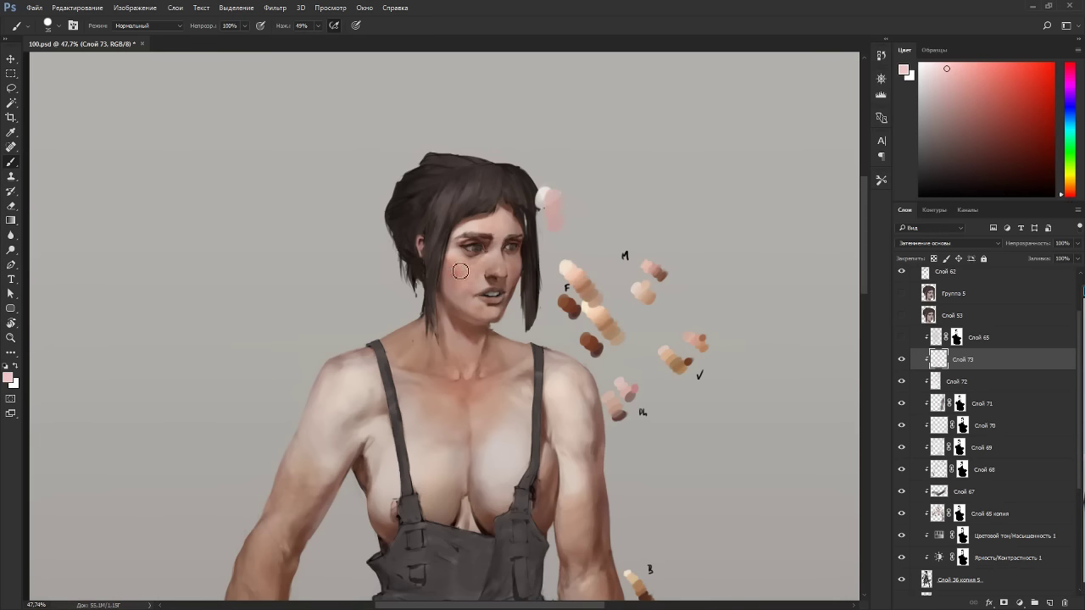
{"action": "left_click_drag", "start_coordinate": [461, 271], "coordinate": [464, 275]}
Fade the fresh cheek blush with the Eraser and check the face on a strongly rotated canvas.
{"action": "key", "text": "e"}
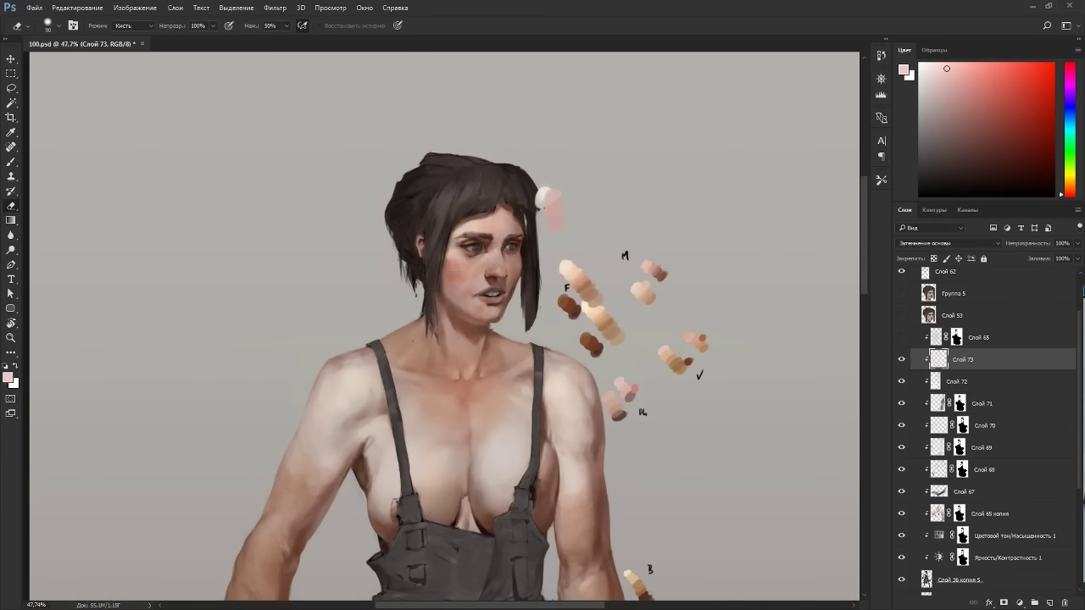
{"action": "key", "text": "b"}
{"action": "key", "text": "r"}
{"action": "left_click_drag", "start_coordinate": [480, 289], "coordinate": [285, 264]}
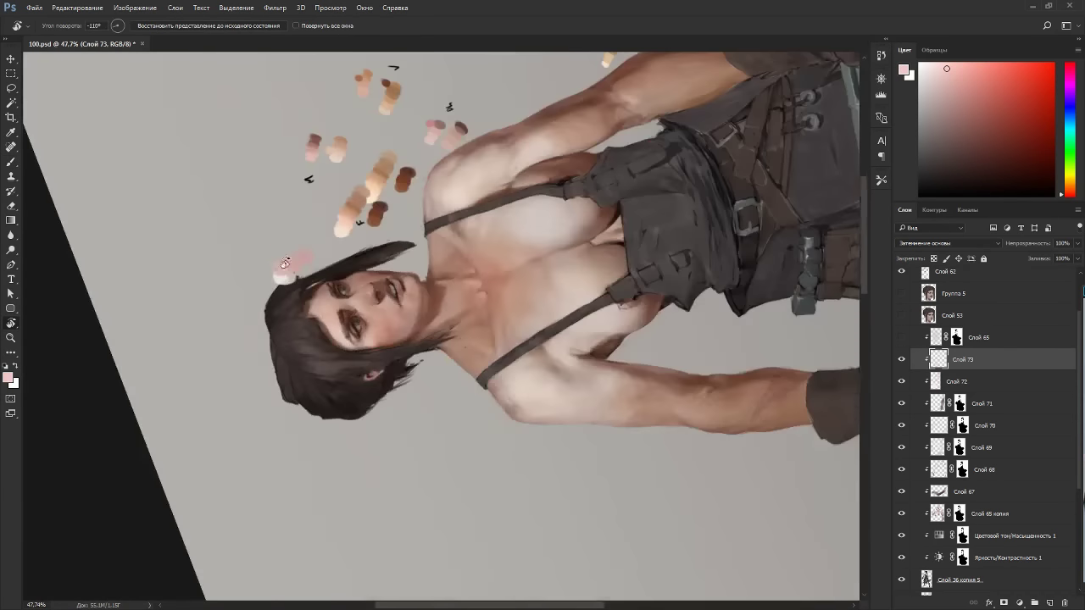
{"action": "key", "text": "Escape"}
{"action": "key", "text": "e"}
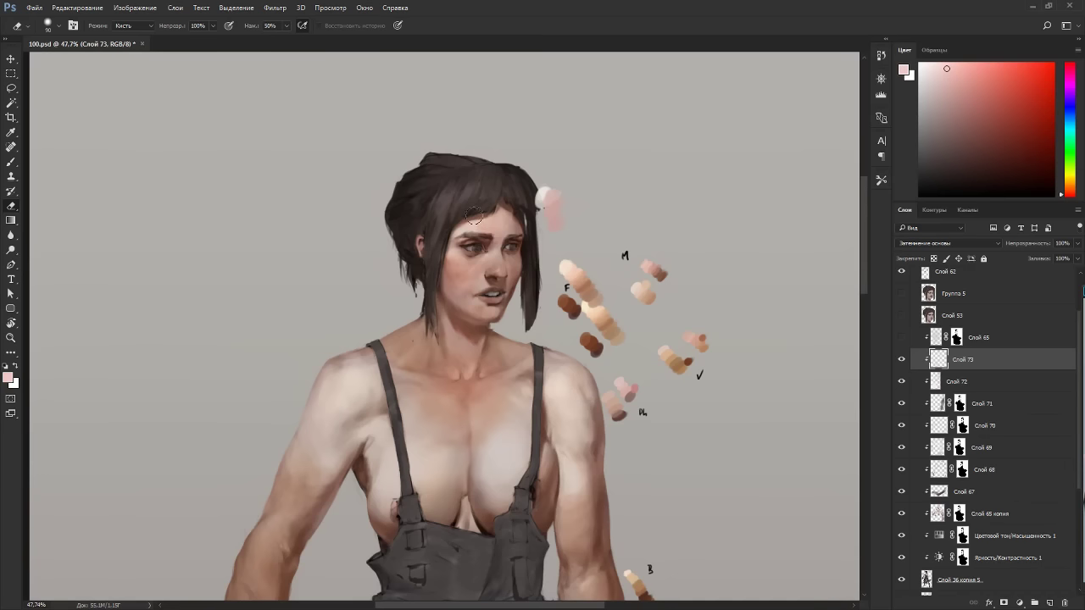
Examine the blush on the full figure with the Color Burn layer hidden and shown, at several zoom levels and rotations.
{"action": "scroll", "coordinate": [543, 297], "scroll_direction": "down", "scroll_amount": 11}
{"action": "key", "text": "r"}
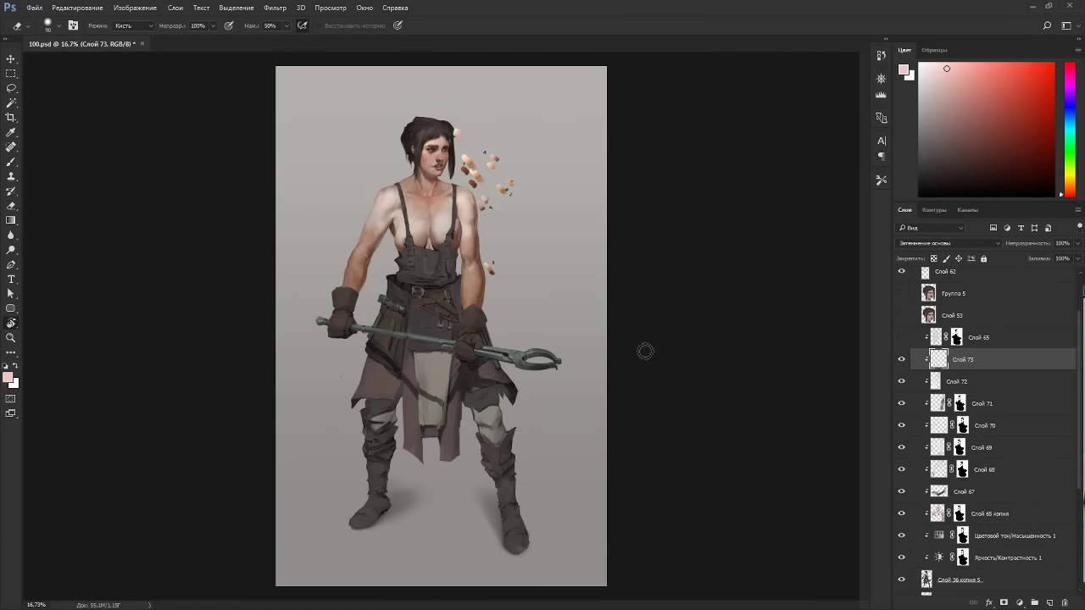
{"action": "key", "text": "r"}
{"action": "left_click_drag", "start_coordinate": [645, 351], "coordinate": [641, 211]}
{"action": "key", "text": "Escape"}
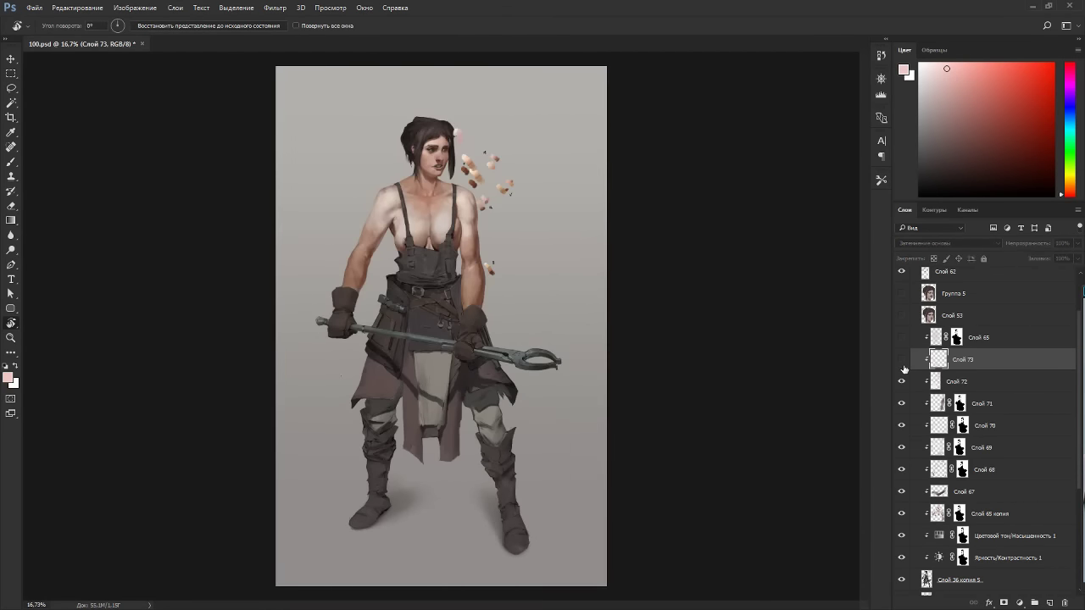
{"action": "scroll", "coordinate": [449, 148], "scroll_direction": "up", "scroll_amount": 5}
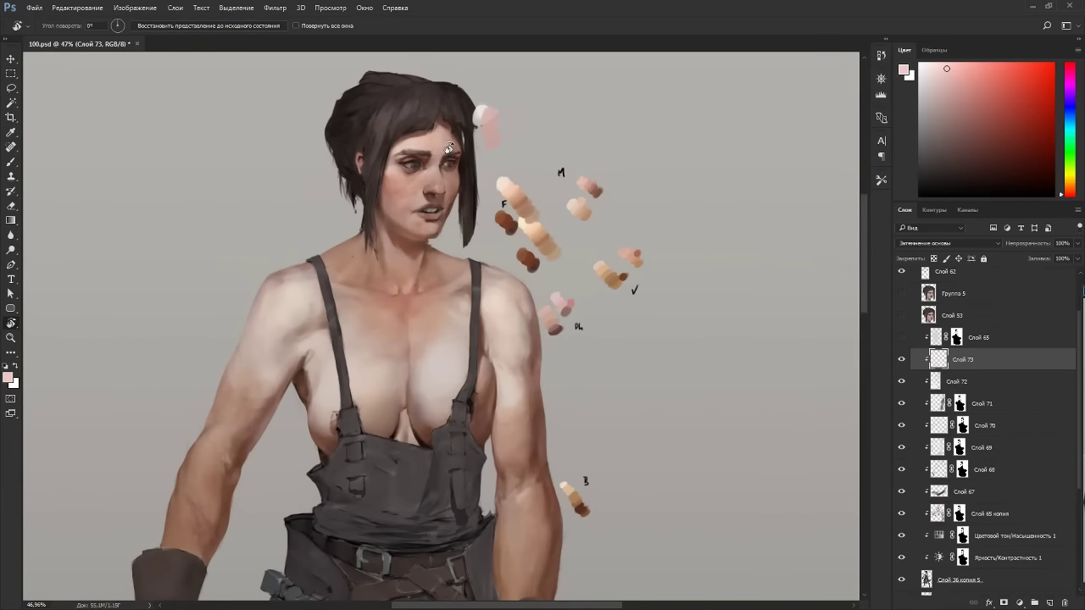
{"action": "scroll", "coordinate": [449, 148], "scroll_direction": "down", "scroll_amount": 2}
{"action": "left_click_drag", "start_coordinate": [540, 191], "coordinate": [375, 117]}
{"action": "key", "text": "Escape"}
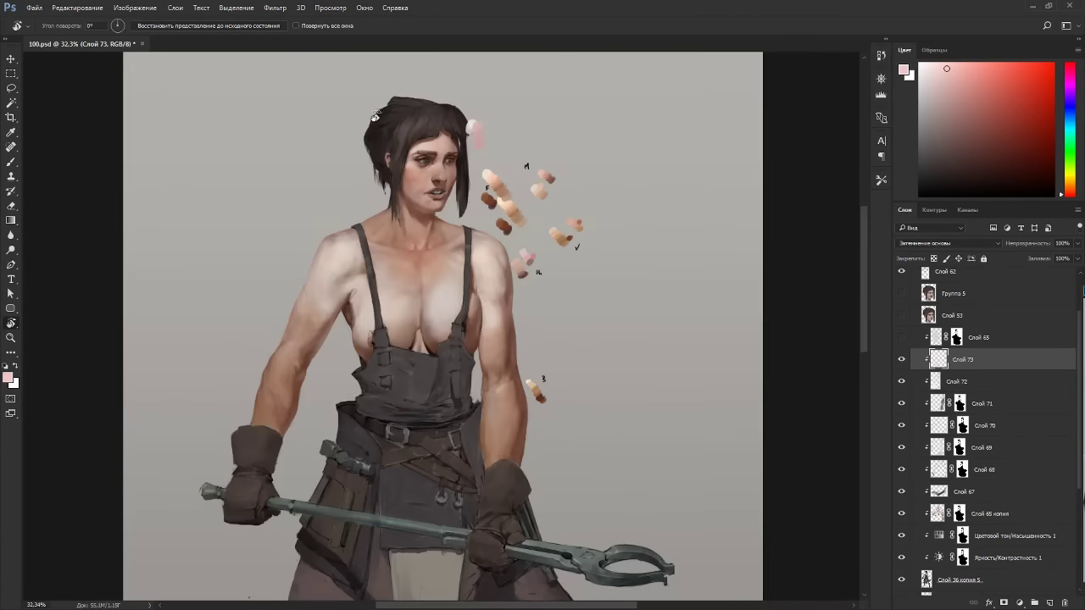
{"action": "scroll", "coordinate": [494, 137], "scroll_direction": "down", "scroll_amount": 2}
{"action": "mouse_move", "coordinate": [682, 244]}
{"action": "left_mouse_down"}
{"action": "mouse_move", "coordinate": [540, 133]}
{"action": "mouse_move", "coordinate": [344, 234]}
{"action": "left_mouse_up"}
{"action": "key", "text": "Escape"}
Blend the blush on her cheek beside the hair with a paler pink, softening it with the Eraser.
{"action": "scroll", "coordinate": [462, 180], "scroll_direction": "up", "scroll_amount": 5}
{"action": "key", "text": "e"}
{"action": "key", "text": "b"}
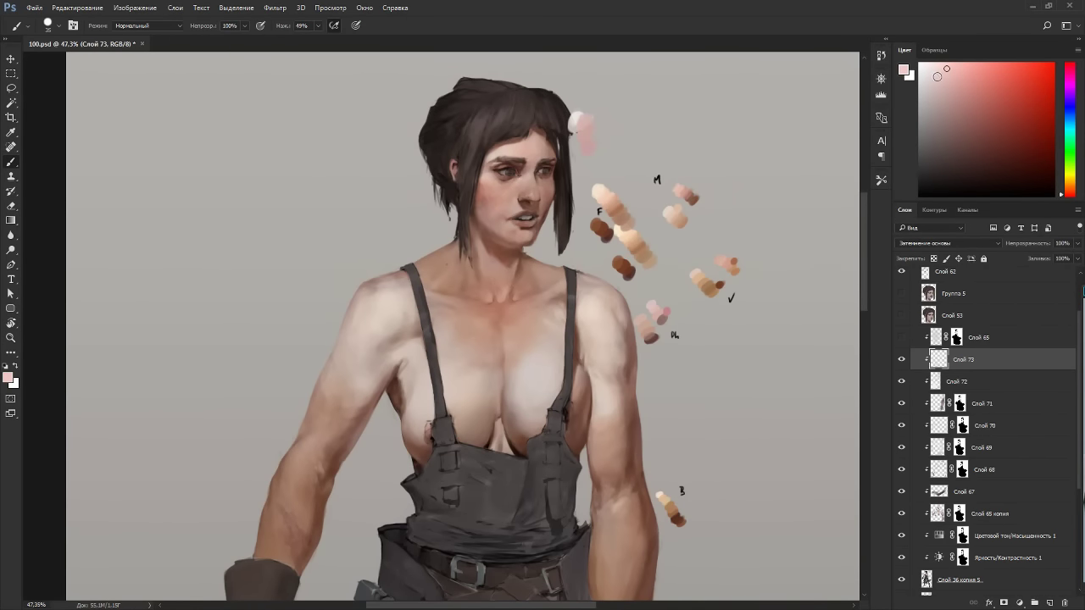
{"action": "left_click", "coordinate": [938, 67]}
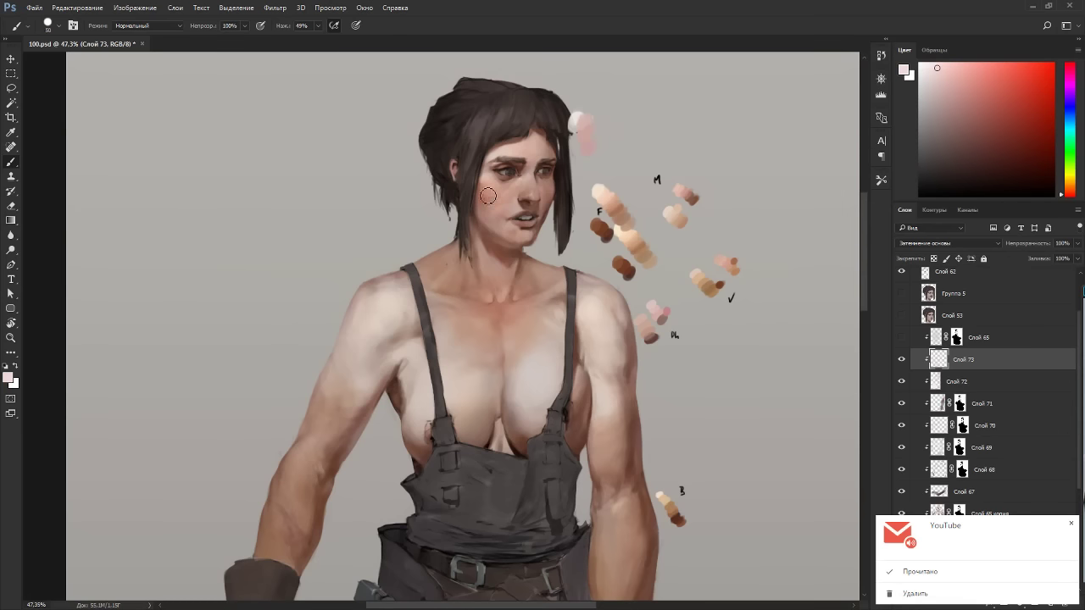
{"action": "key", "text": "e"}
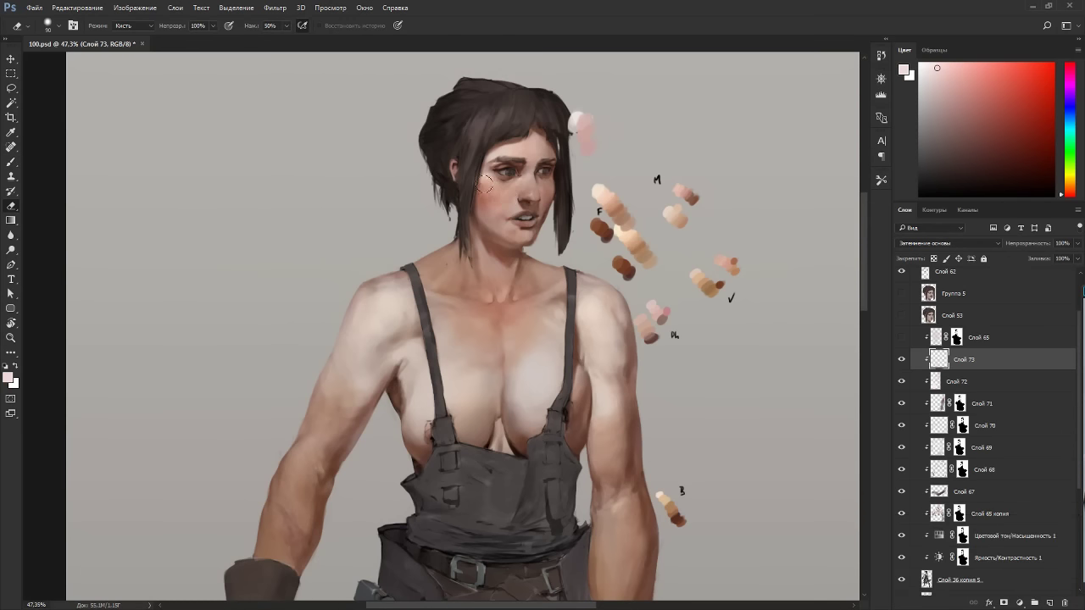
{"action": "key", "text": "b"}
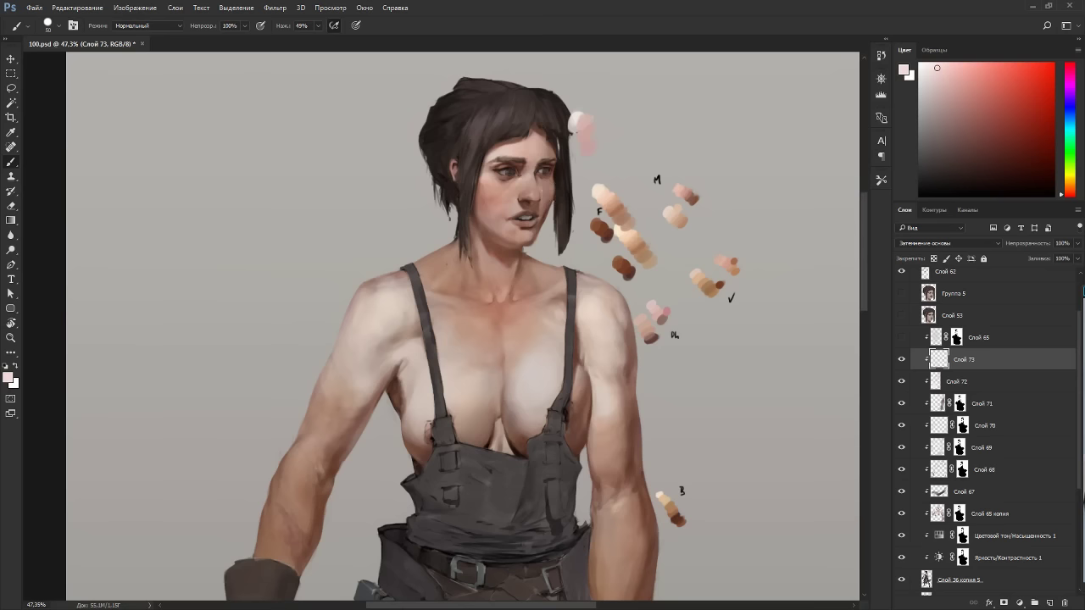
{"action": "key", "text": "r"}
{"action": "left_click_drag", "start_coordinate": [557, 204], "coordinate": [332, 221]}
{"action": "key", "text": "Escape"}
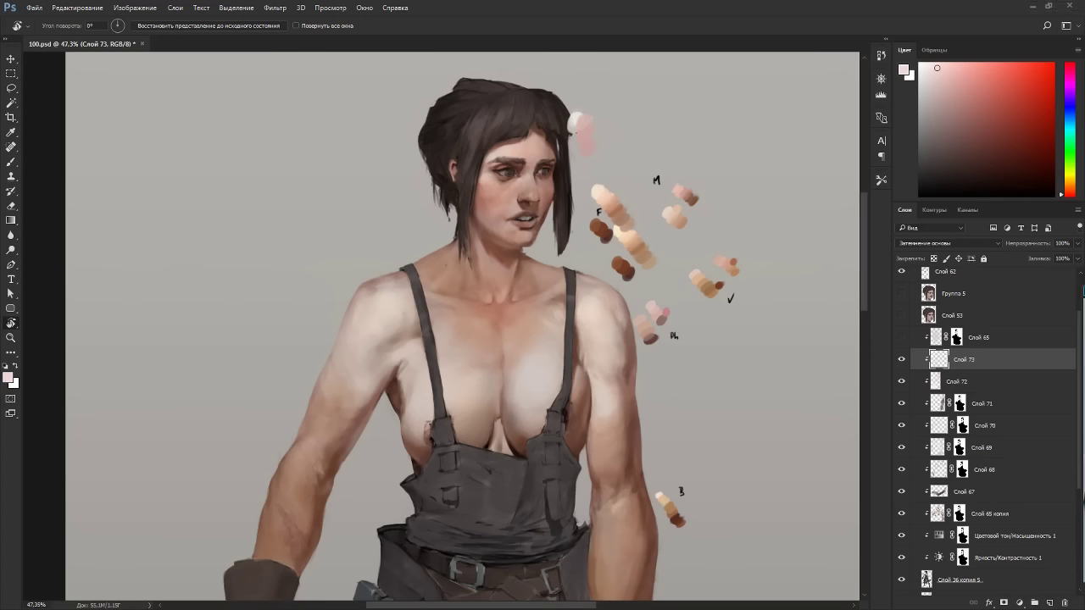
Switch the blush layer's blending mode to Multiply (Умножение) and choose a pale, desaturated peach tone.
{"action": "left_click_drag", "start_coordinate": [707, 307], "coordinate": [644, 244]}
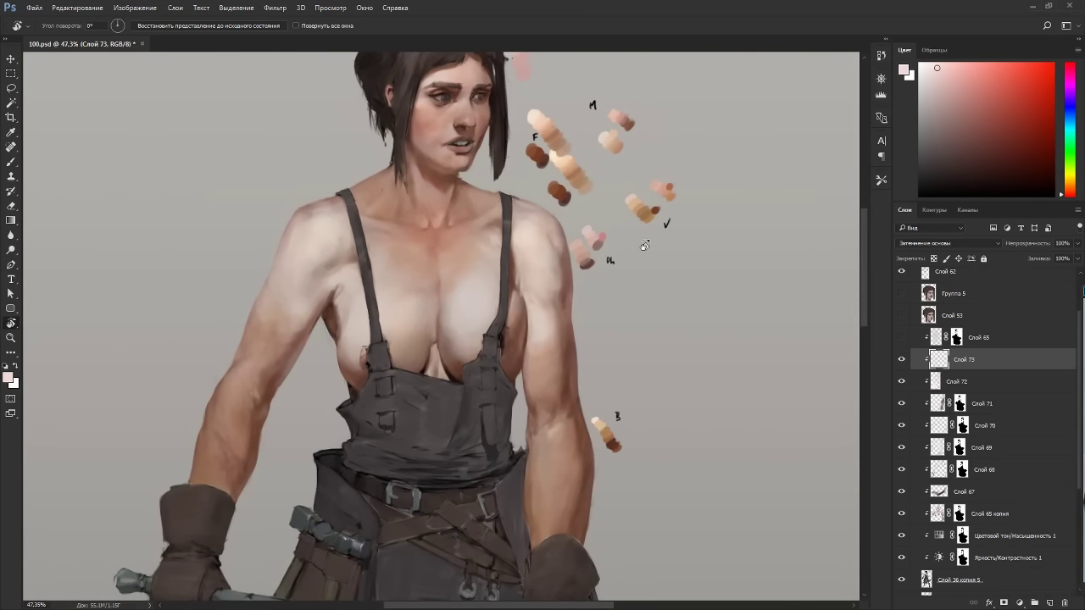
{"action": "scroll", "coordinate": [640, 247], "scroll_direction": "down", "scroll_amount": 6}
{"action": "scroll", "coordinate": [615, 256], "scroll_direction": "up", "scroll_amount": 5}
{"action": "key", "text": "b"}
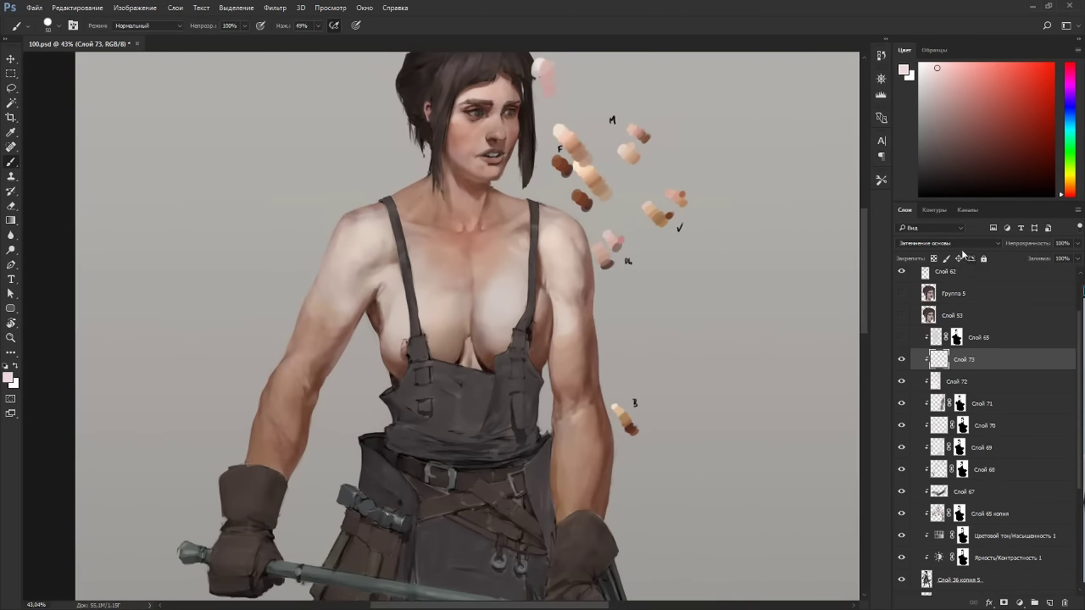
{"action": "scroll", "coordinate": [951, 245], "scroll_direction": "up", "scroll_amount": 1}
{"action": "left_click_drag", "start_coordinate": [1066, 191], "coordinate": [1066, 190]}
{"action": "left_click_drag", "start_coordinate": [933, 68], "coordinate": [929, 80]}
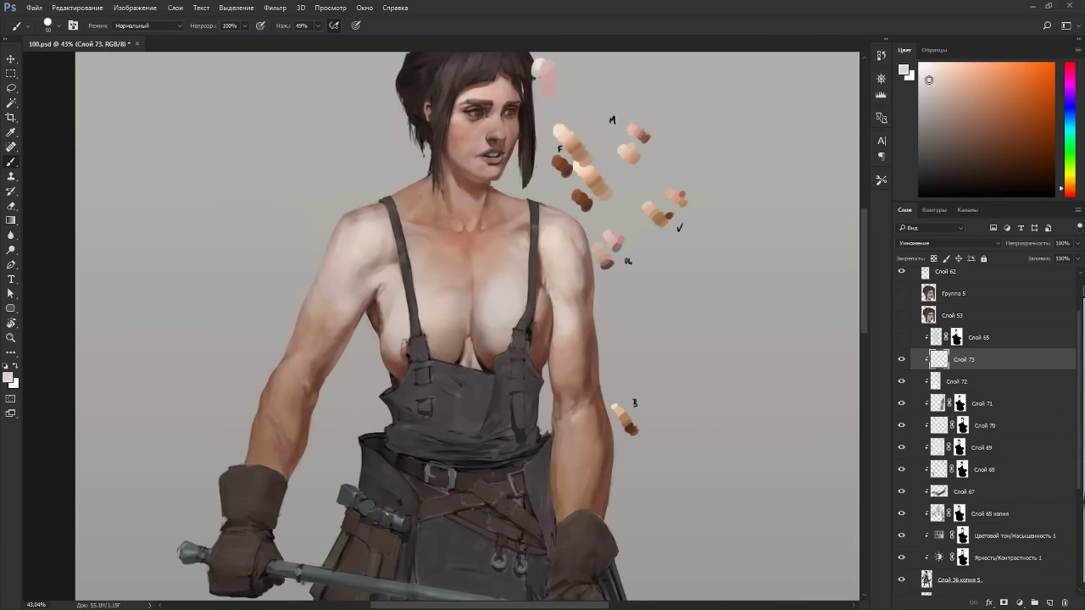
Enlarge the brush and tint the skin with a pale near-neutral Multiply tone, checking the whole figure upright and on its side.
{"action": "key", "text": "bracketright"}
{"action": "key", "text": "bracketright"}
{"action": "key", "text": "bracketright"}
{"action": "key", "text": "bracketright"}
{"action": "key", "text": "bracketright"}
{"action": "scroll", "coordinate": [643, 327], "scroll_direction": "down", "scroll_amount": 5}
{"action": "key", "text": "r"}
{"action": "left_click_drag", "start_coordinate": [643, 327], "coordinate": [453, 117]}
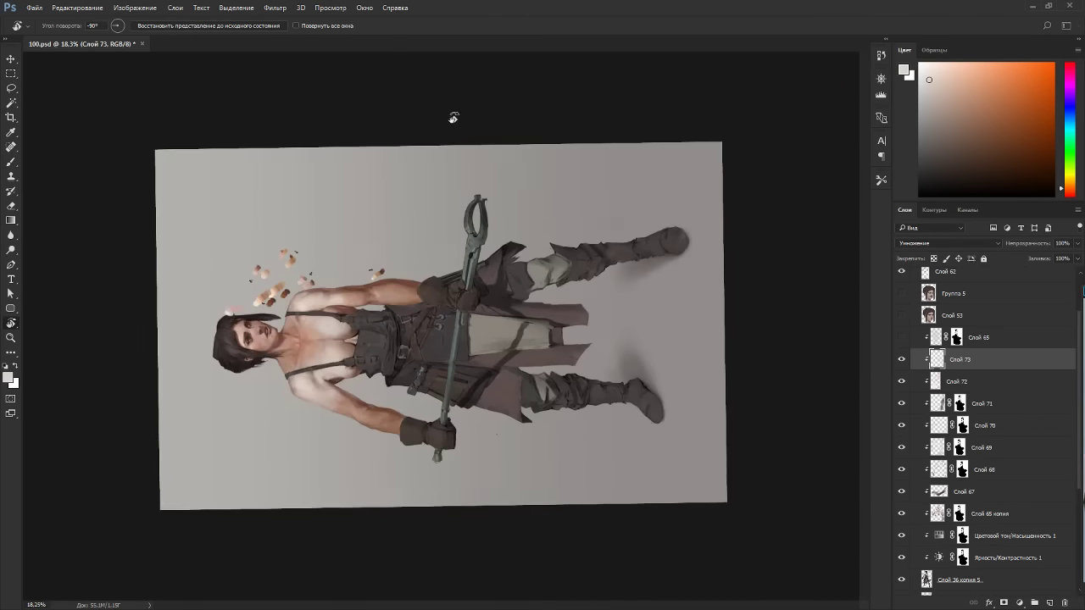
{"action": "key", "text": "Escape"}
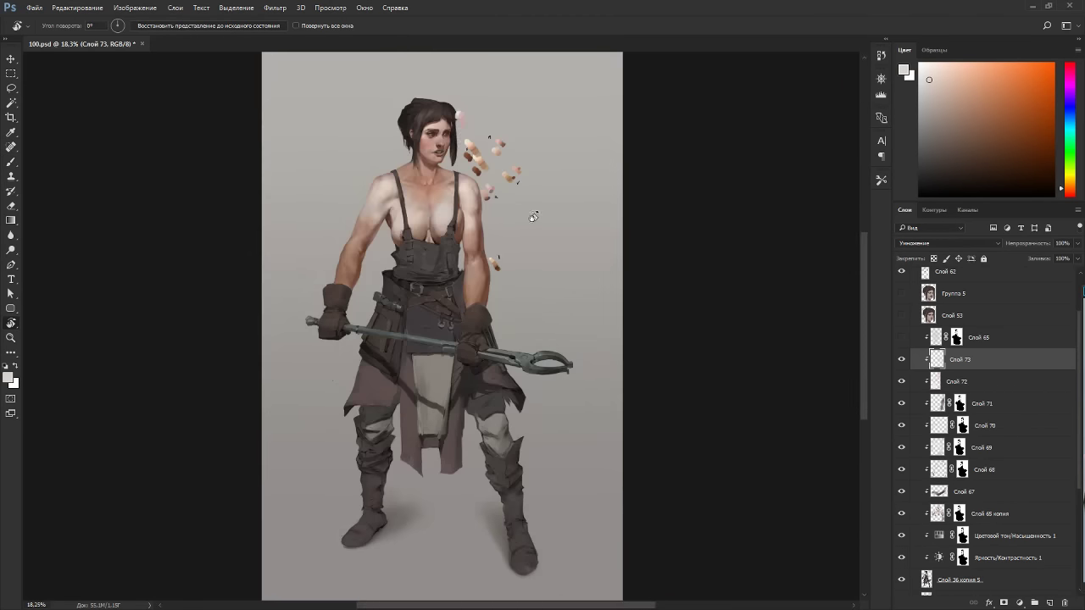
{"action": "left_click_drag", "start_coordinate": [498, 200], "coordinate": [503, 253]}
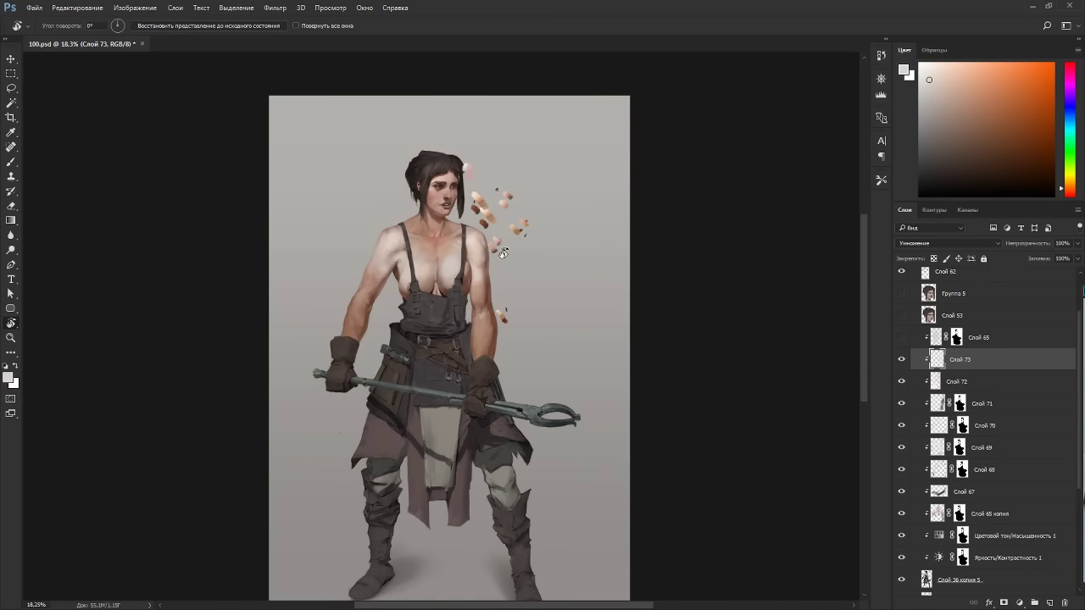
Shift the pale tint's hue toward orange and brush it over her right shoulder on the Multiply layer, checking the full figure.
{"action": "scroll", "coordinate": [503, 254], "scroll_direction": "up", "scroll_amount": 6}
{"action": "key", "text": "b"}
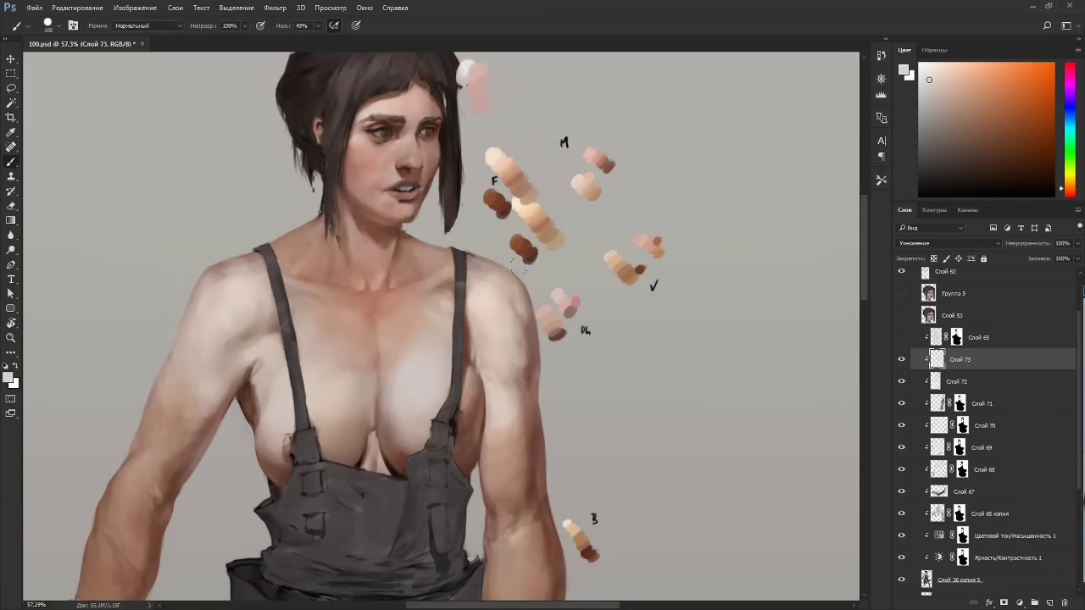
{"action": "left_click_drag", "start_coordinate": [1070, 192], "coordinate": [1070, 183]}
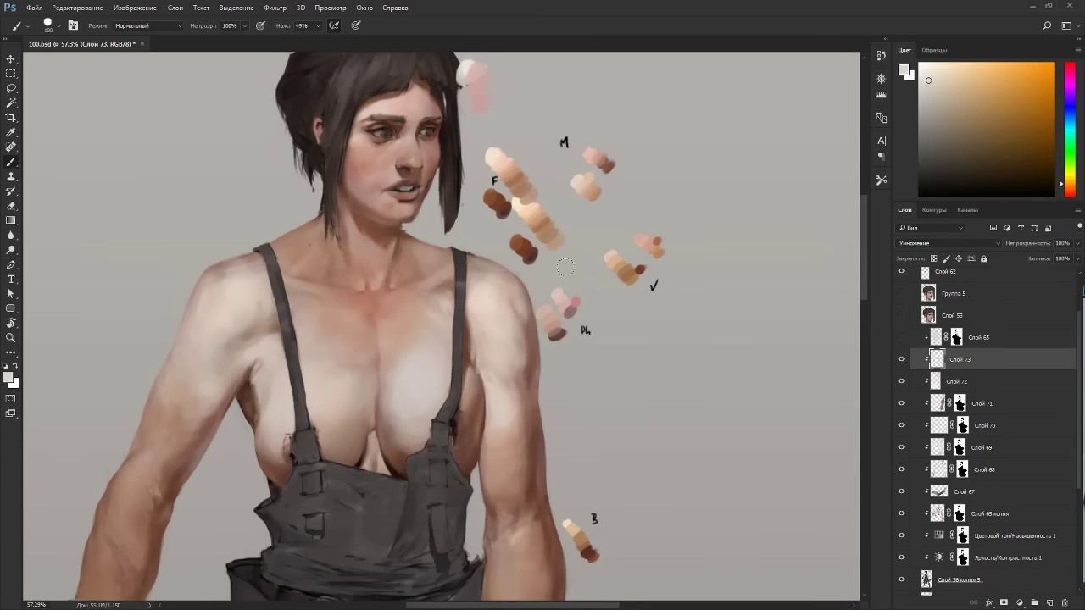
{"action": "mouse_move", "coordinate": [235, 259]}
{"action": "left_mouse_down"}
{"action": "mouse_move", "coordinate": [199, 252]}
{"action": "mouse_move", "coordinate": [271, 257]}
{"action": "mouse_move", "coordinate": [196, 275]}
{"action": "mouse_move", "coordinate": [194, 305]}
{"action": "left_mouse_up"}
{"action": "scroll", "coordinate": [558, 351], "scroll_direction": "down", "scroll_amount": 5}
{"action": "key", "text": "r"}
{"action": "left_click_drag", "start_coordinate": [703, 360], "coordinate": [499, 188]}
{"action": "key", "text": "Escape"}
{"action": "scroll", "coordinate": [540, 284], "scroll_direction": "down", "scroll_amount": 1}
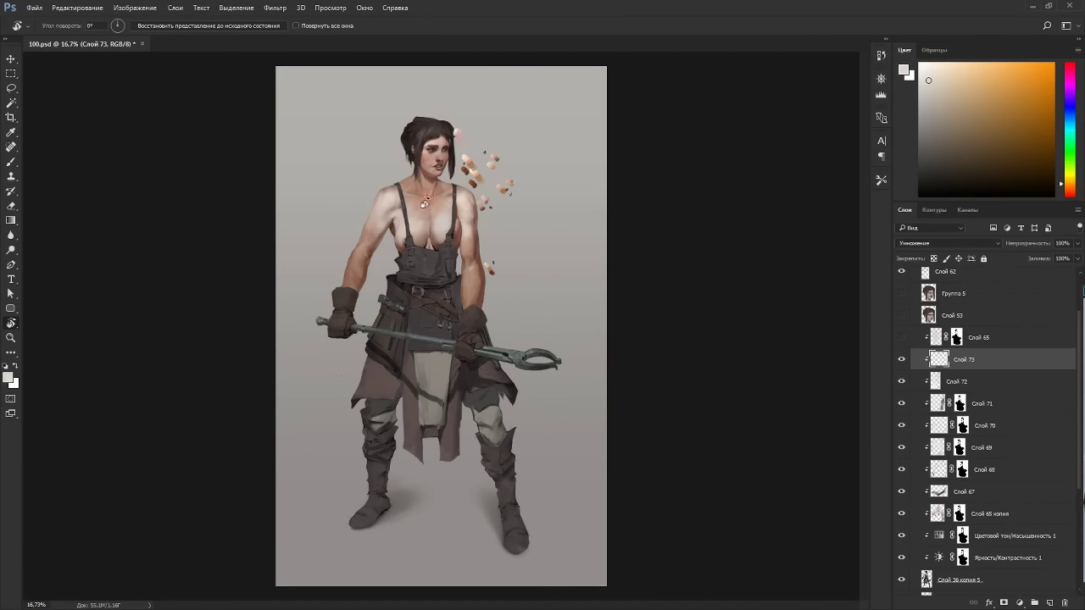
Add a new clipped layer above Слой 73 and paint light reddish grey on her left shoulder with a smaller brush.
{"action": "scroll", "coordinate": [511, 214], "scroll_direction": "up", "scroll_amount": 3}
{"action": "key", "text": "ctrl+shift+n"}
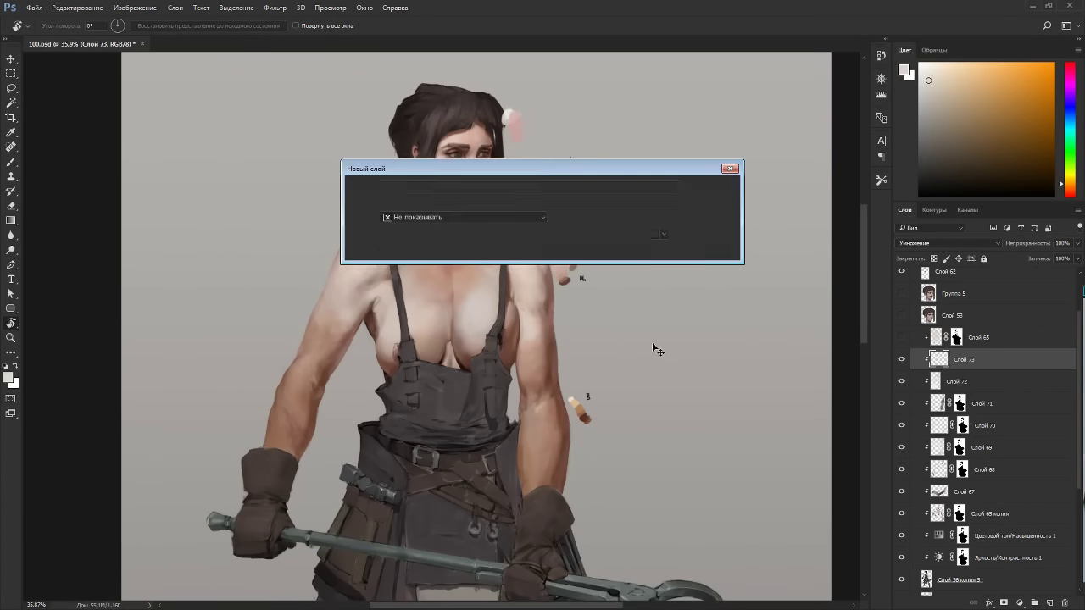
{"action": "key", "text": "Return"}
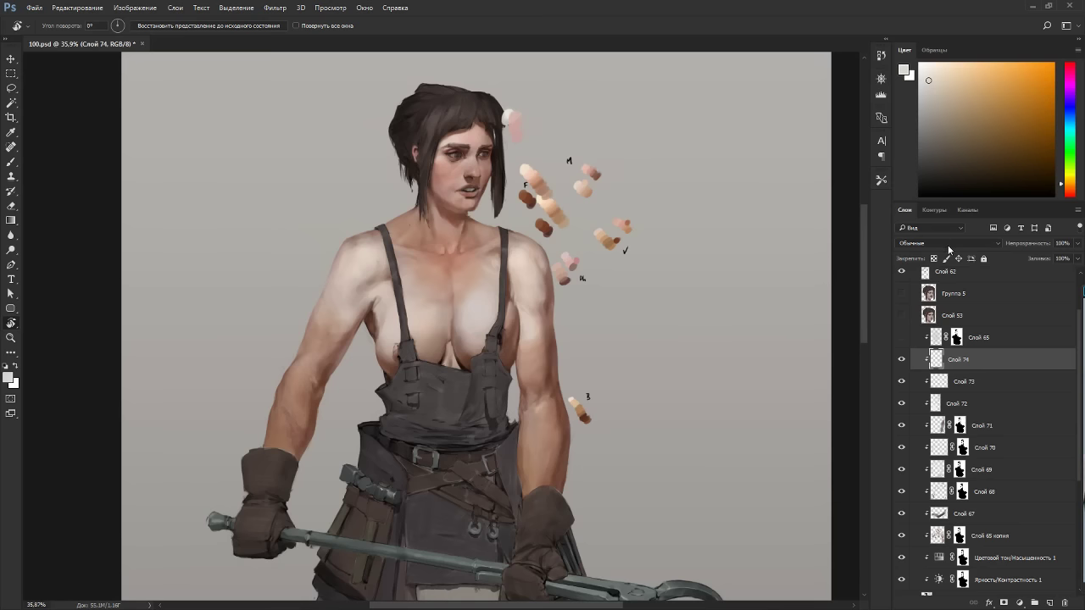
{"action": "key", "text": "b"}
{"action": "left_click", "coordinate": [1066, 194]}
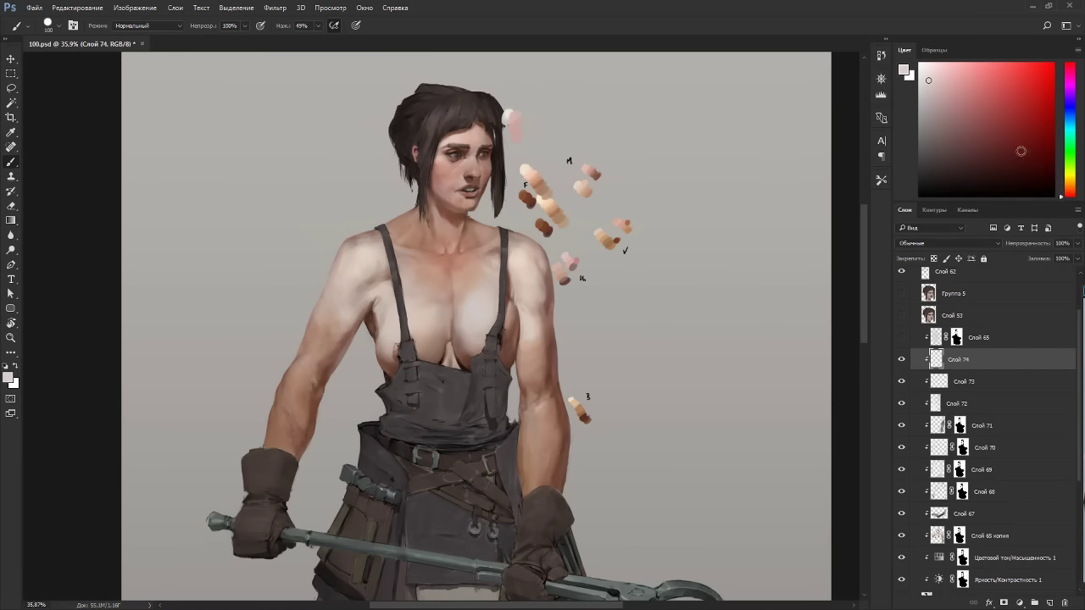
{"action": "left_click", "coordinate": [925, 98]}
{"action": "key", "text": "bracketleft"}
{"action": "key", "text": "bracketleft"}
{"action": "key", "text": "bracketleft"}
{"action": "key", "text": "bracketleft"}
{"action": "mouse_move", "coordinate": [520, 238]}
{"action": "left_mouse_down"}
{"action": "mouse_move", "coordinate": [543, 244]}
{"action": "mouse_move", "coordinate": [533, 243]}
{"action": "left_mouse_up"}
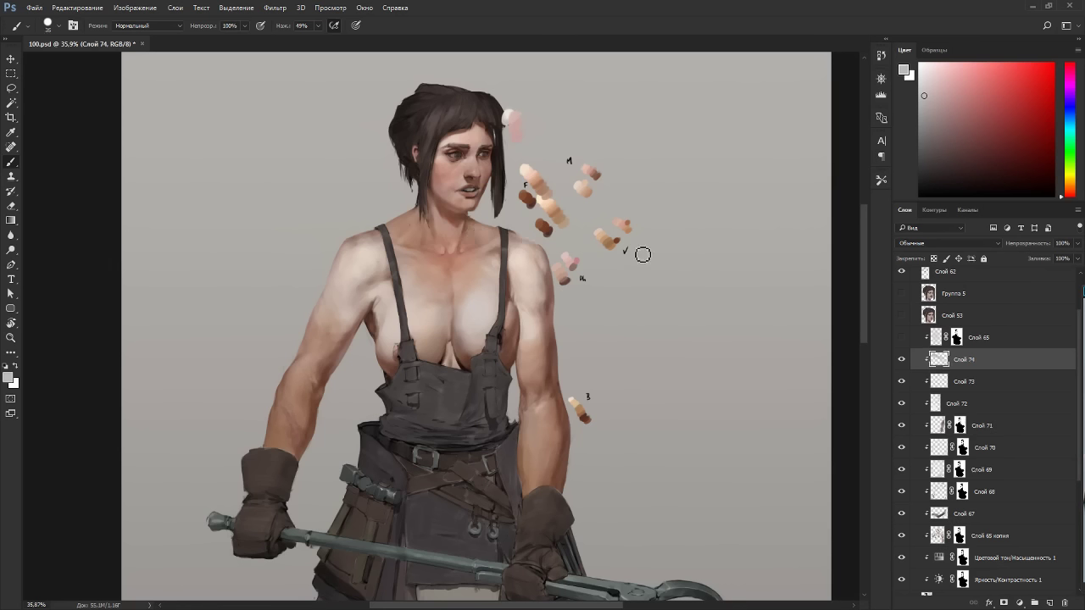
Copy the body mask of Слой 71 onto Слой 74, Слой 73 and Слой 72.
{"action": "left_click_drag", "start_coordinate": [961, 426], "coordinate": [976, 362]}
{"action": "key", "text": "backslash"}
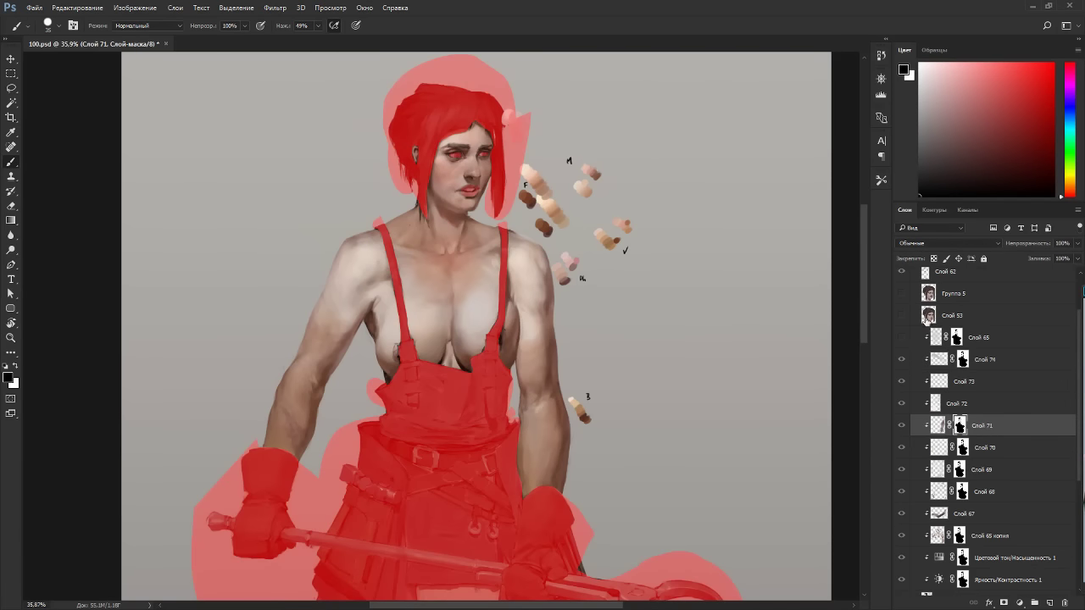
{"action": "key", "text": "backslash"}
{"action": "key", "text": "x"}
{"action": "left_click_drag", "start_coordinate": [963, 425], "coordinate": [962, 381]}
{"action": "left_click_drag", "start_coordinate": [958, 425], "coordinate": [967, 405]}
Compare Слой 74 hidden and shown, and refine its light grey paint along the outer edge of her left shoulder.
{"action": "left_click", "coordinate": [902, 360]}
{"action": "left_click", "coordinate": [902, 360]}
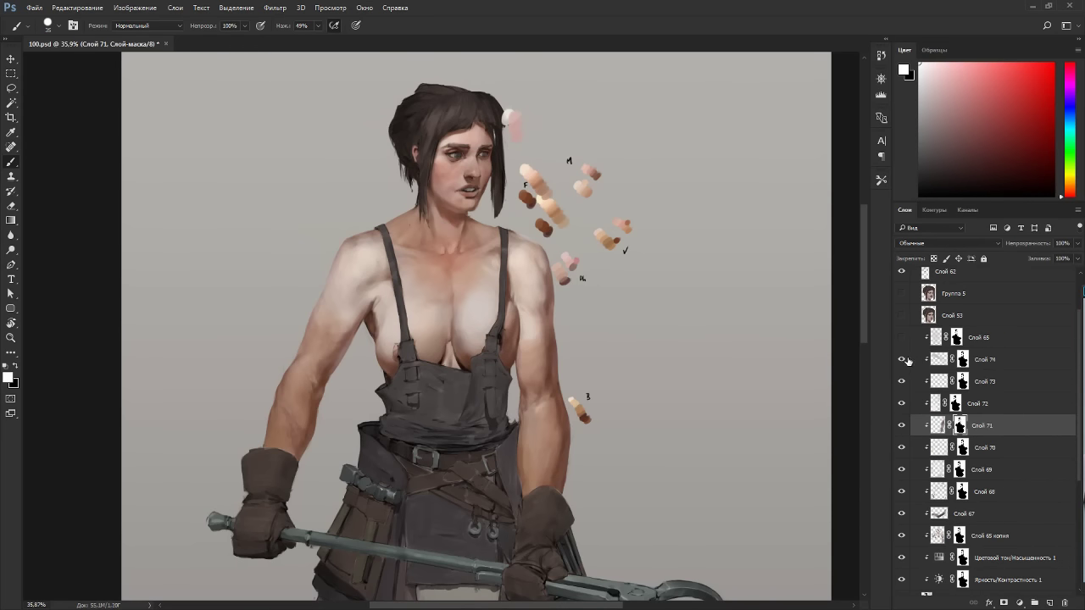
{"action": "left_click", "coordinate": [939, 360]}
{"action": "key", "text": "e"}
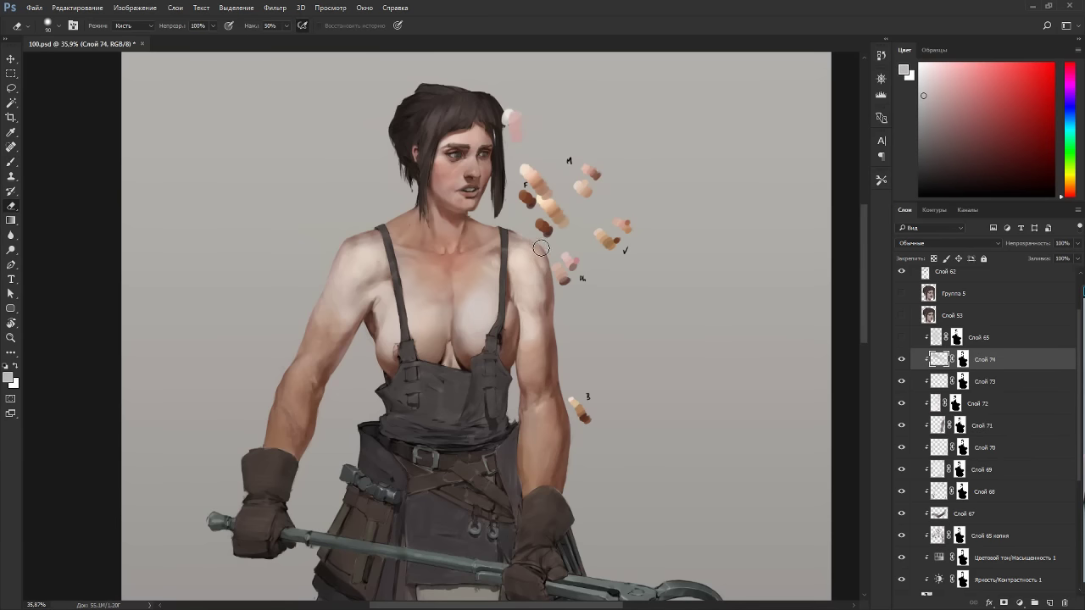
{"action": "key", "text": "b"}
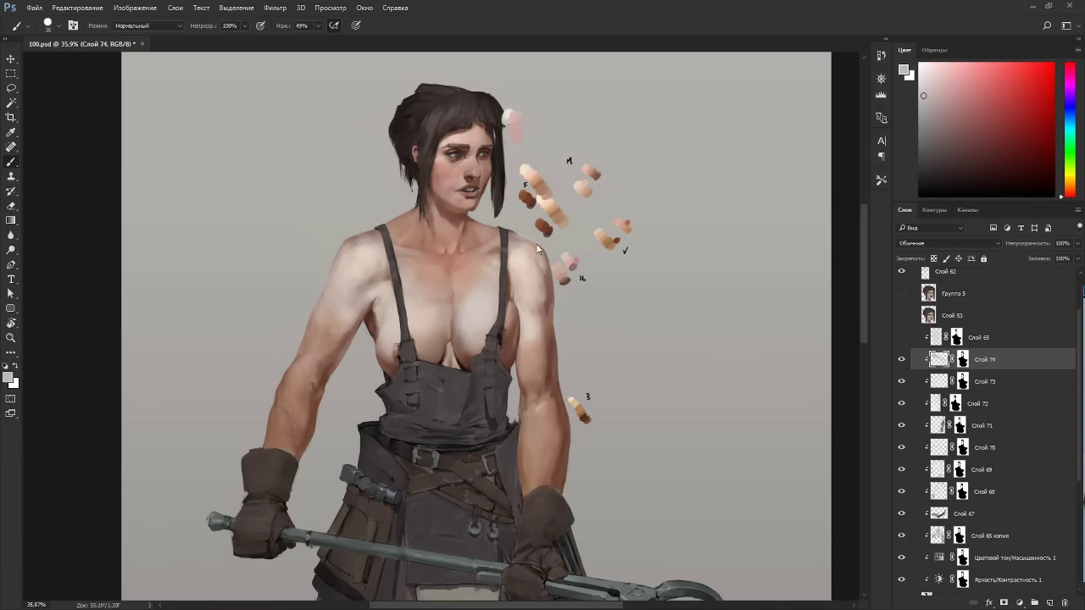
{"action": "left_click_drag", "start_coordinate": [558, 269], "coordinate": [556, 273]}
{"action": "scroll", "coordinate": [613, 289], "scroll_direction": "down", "scroll_amount": 5}
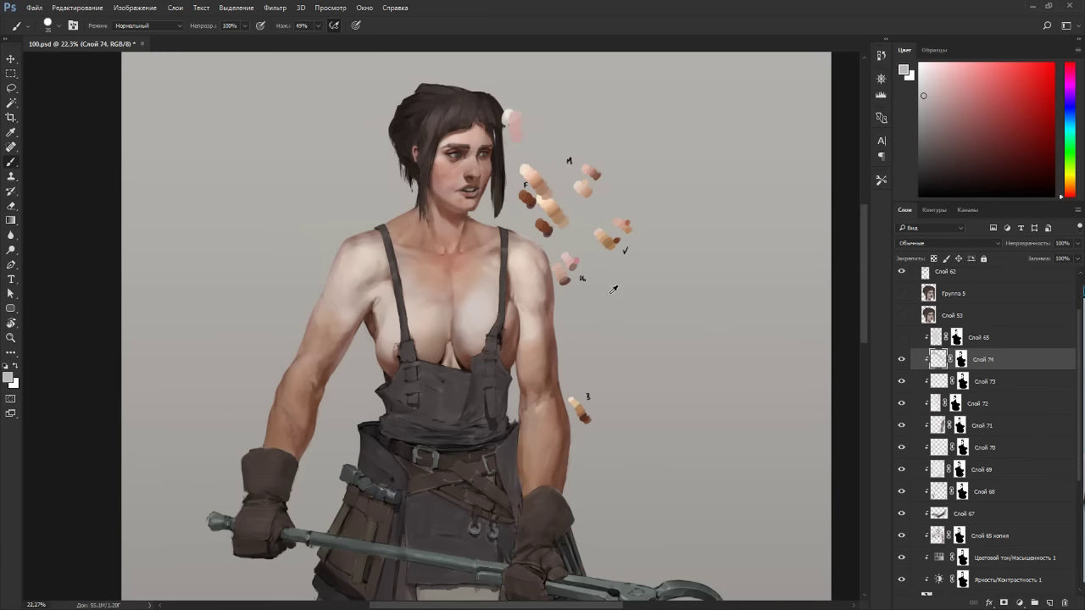
{"action": "scroll", "coordinate": [599, 274], "scroll_direction": "up", "scroll_amount": 4}
Show the dark background layer Цветовой тон/Насыщенность 1 копия and check the figure against it at several zoom levels.
{"action": "scroll", "coordinate": [935, 532], "scroll_direction": "down", "scroll_amount": 4}
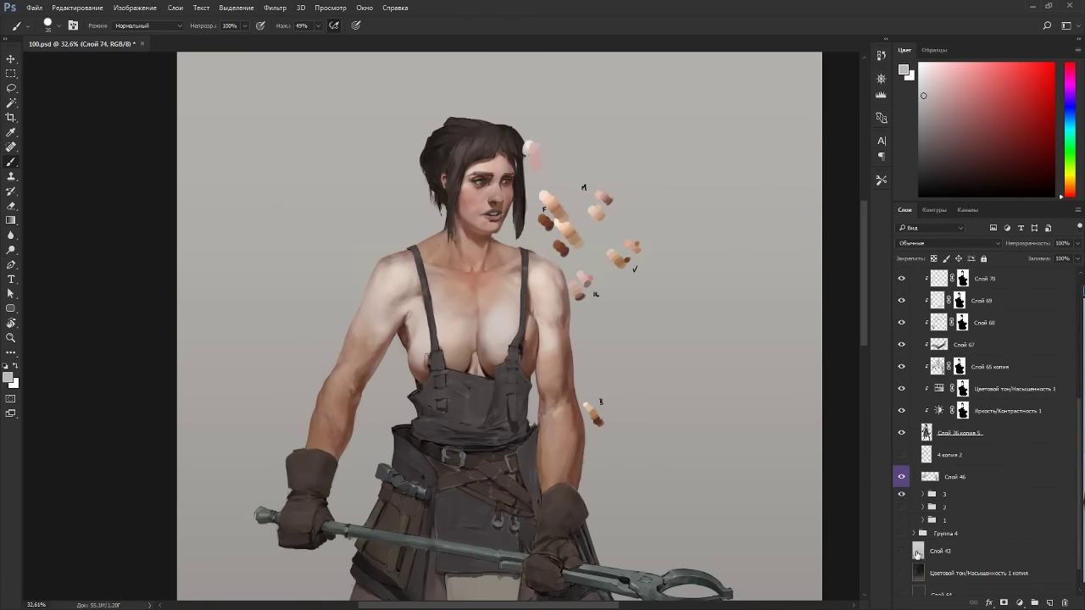
{"action": "left_click", "coordinate": [902, 573]}
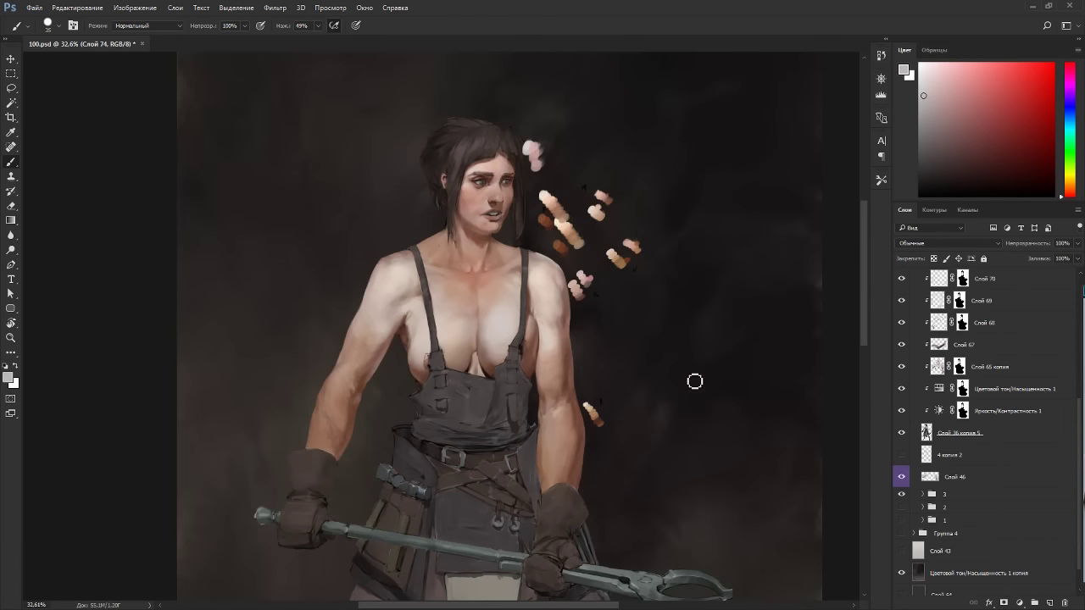
{"action": "key", "text": "e"}
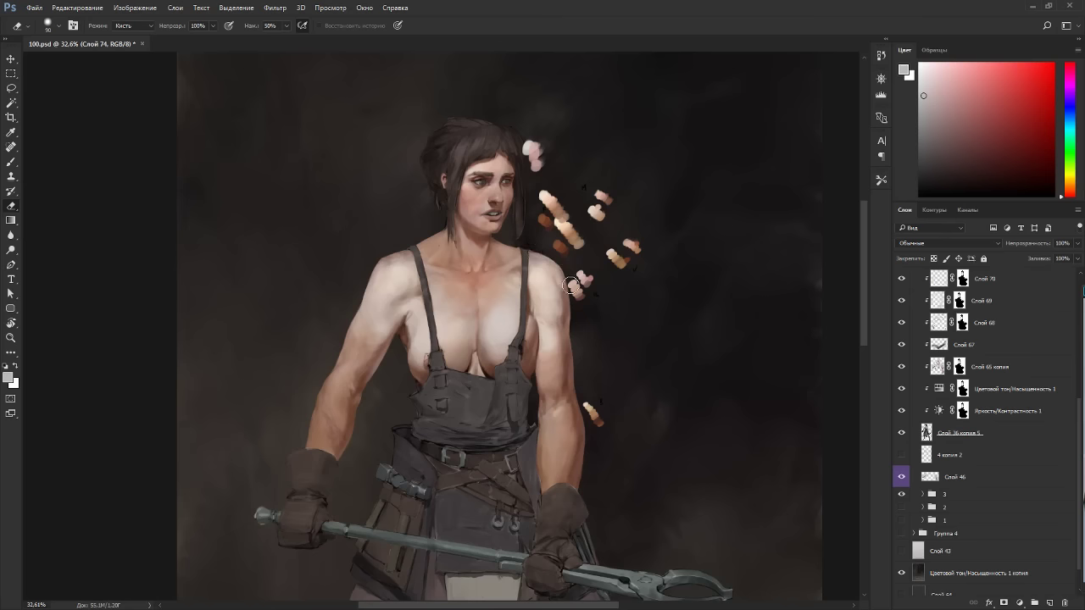
{"action": "scroll", "coordinate": [606, 334], "scroll_direction": "down", "scroll_amount": 4}
{"action": "key", "text": "r"}
{"action": "left_click_drag", "start_coordinate": [613, 245], "coordinate": [634, 388]}
{"action": "key", "text": "Escape"}
{"action": "scroll", "coordinate": [365, 288], "scroll_direction": "up", "scroll_amount": 4}
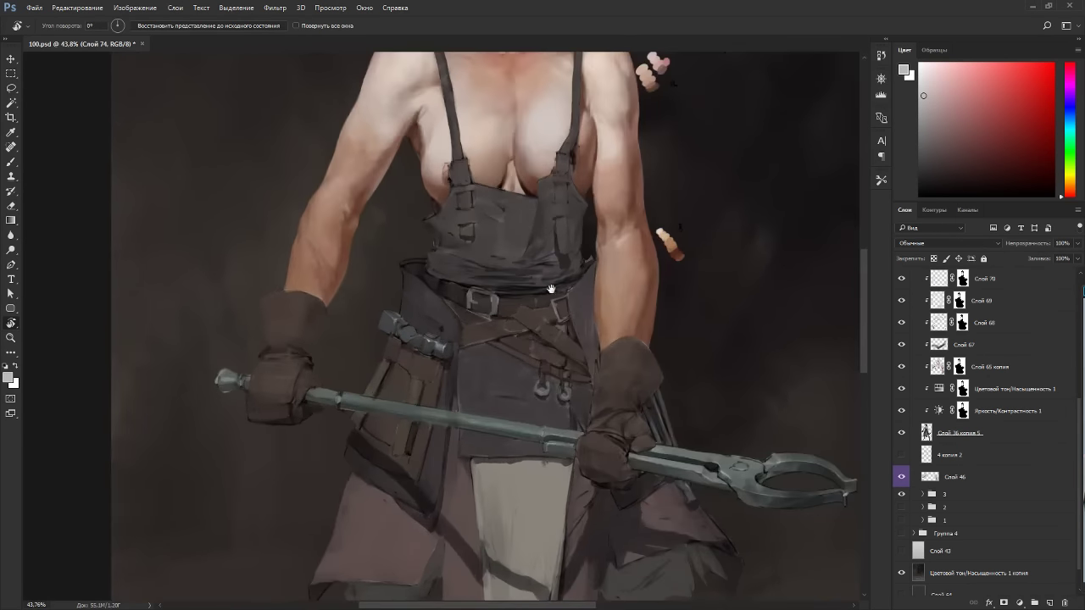
Tint the area around her right forearm on Слой 73 with a light orange-hued grey, using a much larger brush.
{"action": "left_click_drag", "start_coordinate": [551, 289], "coordinate": [616, 376]}
{"action": "left_click_drag", "start_coordinate": [1078, 410], "coordinate": [1075, 319]}
{"action": "left_click", "coordinate": [938, 389]}
{"action": "key", "text": "b"}
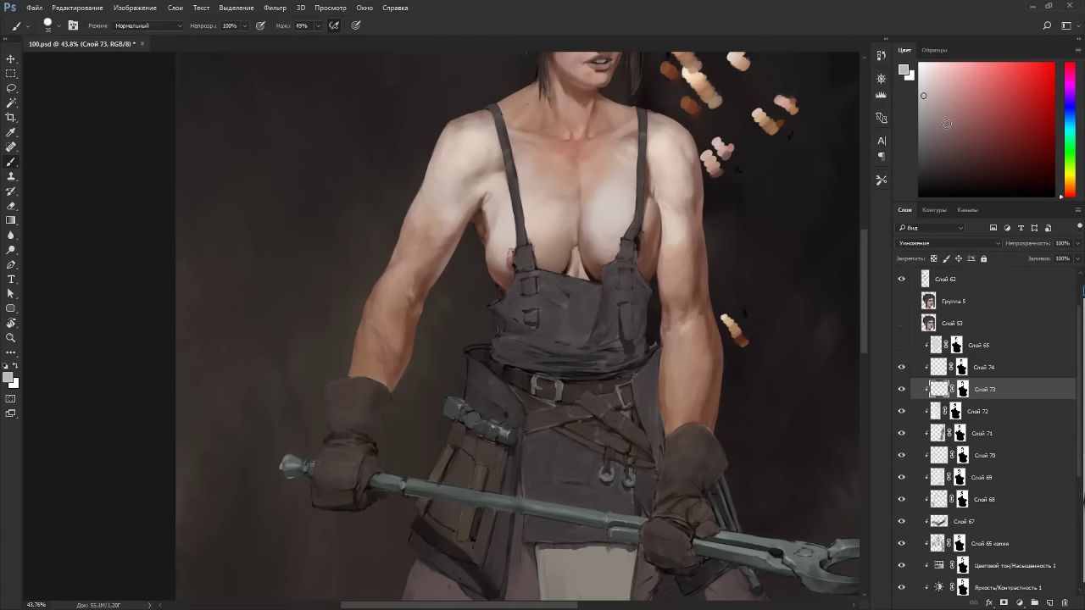
{"action": "left_click_drag", "start_coordinate": [1071, 196], "coordinate": [1071, 187]}
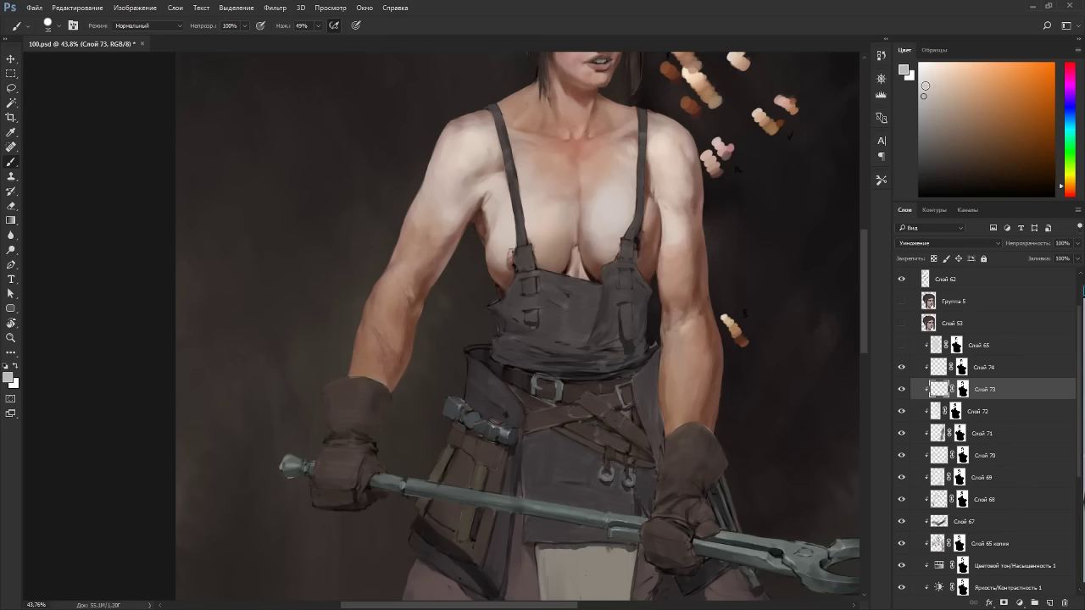
{"action": "key", "text": "bracketright"}
{"action": "key", "text": "bracketright"}
{"action": "key", "text": "bracketright"}
{"action": "key", "text": "bracketright"}
{"action": "key", "text": "bracketright"}
{"action": "key", "text": "bracketright"}
{"action": "key", "text": "bracketright"}
{"action": "key", "text": "bracketright"}
{"action": "key", "text": "bracketright"}
{"action": "key", "text": "bracketright"}
{"action": "key", "text": "bracketright"}
{"action": "left_click", "coordinate": [459, 412]}
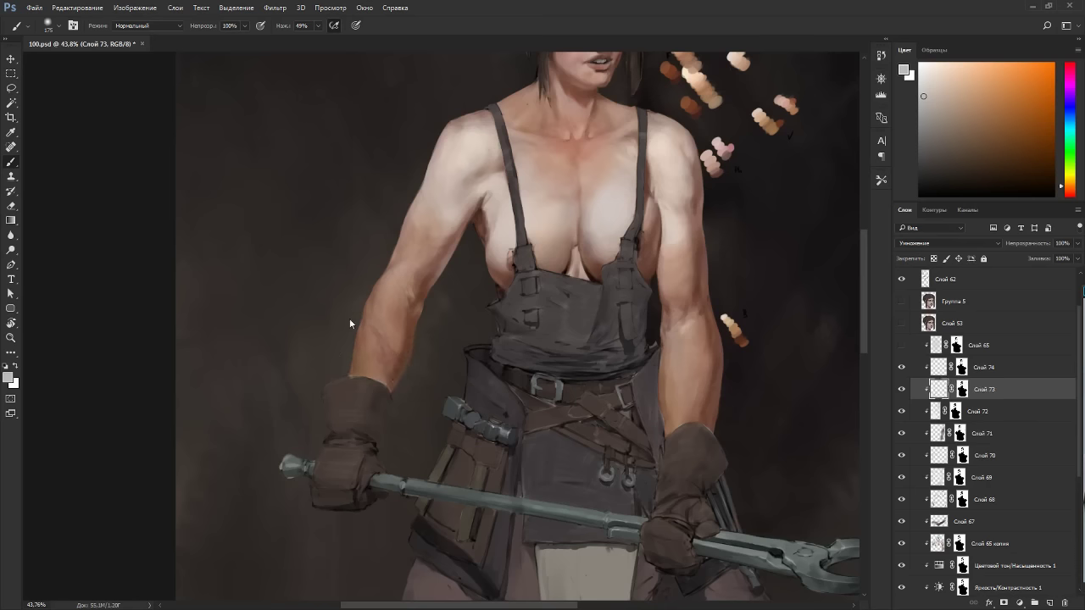
Examine the blacksmith character painting at several zoom levels and canvas rotations.
{"action": "left_click", "coordinate": [1066, 184]}
{"action": "left_click", "coordinate": [1017, 152]}
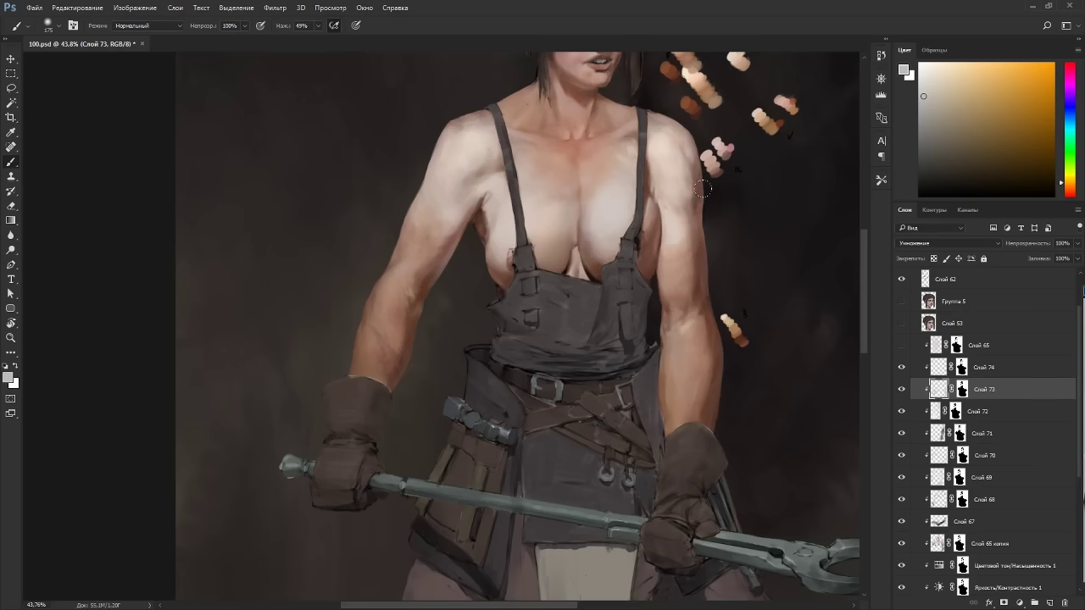
{"action": "left_click_drag", "start_coordinate": [559, 144], "coordinate": [528, 299]}
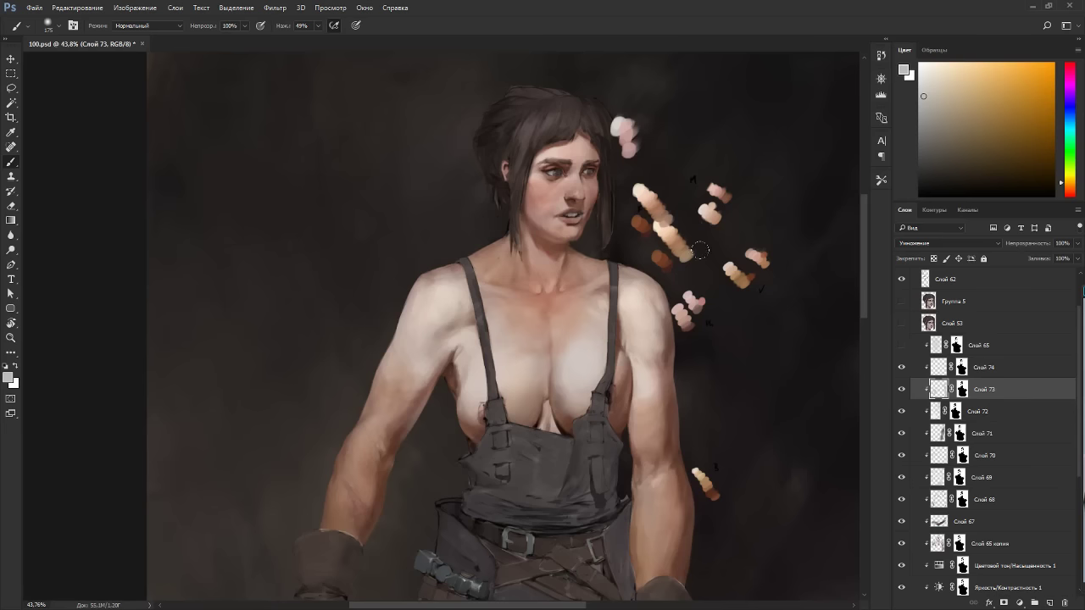
{"action": "left_click_drag", "start_coordinate": [715, 256], "coordinate": [508, 246]}
{"action": "key", "text": "r"}
{"action": "left_click_drag", "start_coordinate": [623, 254], "coordinate": [645, 270]}
{"action": "key", "text": "Escape"}
{"action": "scroll", "coordinate": [506, 293], "scroll_direction": "down", "scroll_amount": 3}
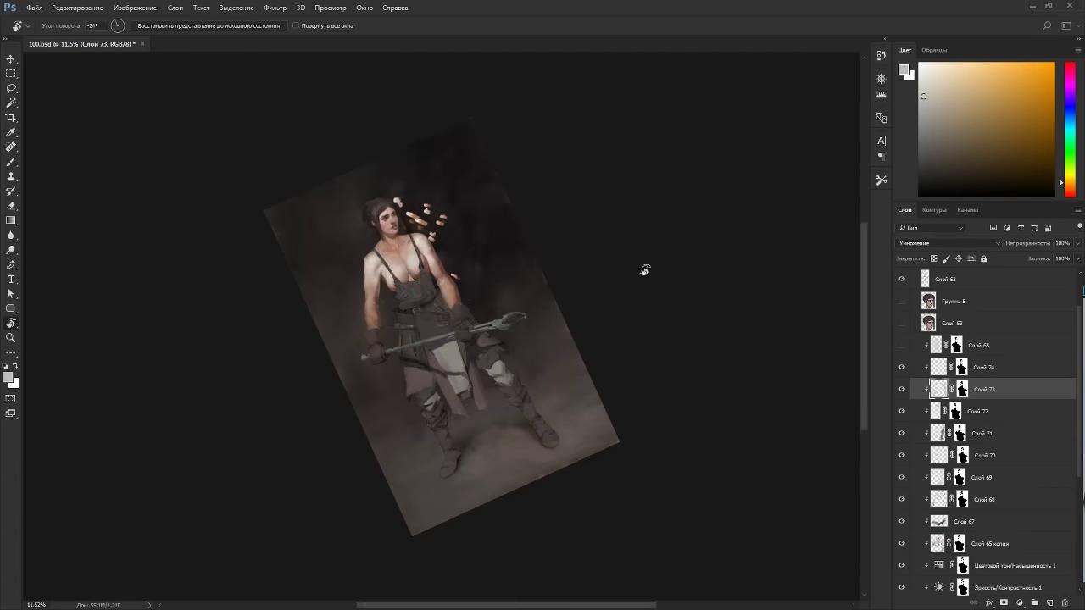
{"action": "key", "text": "Escape"}
{"action": "scroll", "coordinate": [903, 322], "scroll_direction": "up", "scroll_amount": 3}
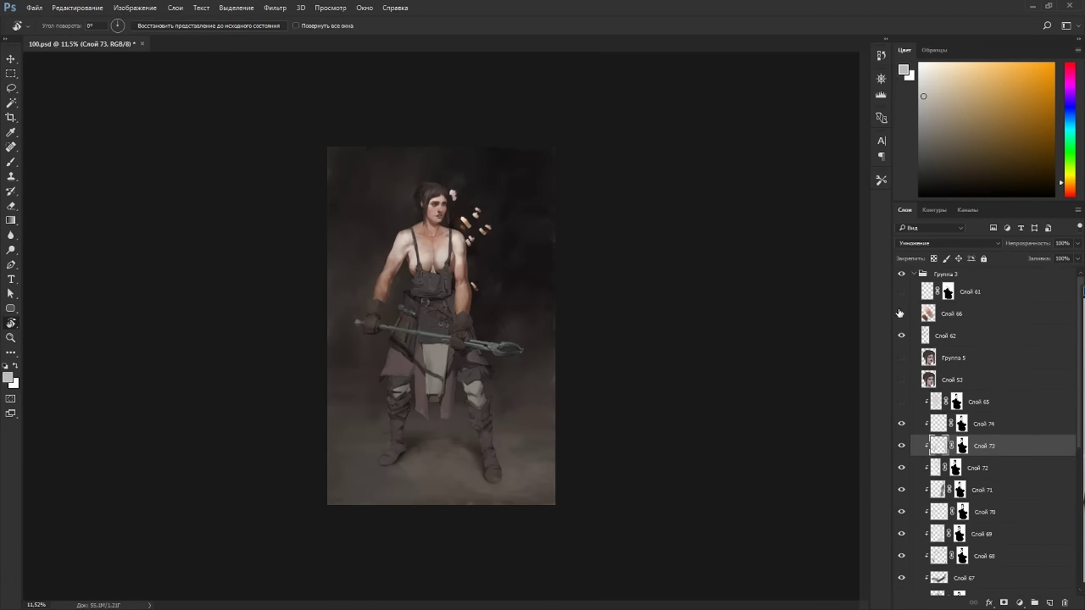
Delete layer Слой 66 from Группа 3 and hide the colour swatch layer Слой 62.
{"action": "left_click", "coordinate": [926, 317]}
{"action": "key", "text": "Delete"}
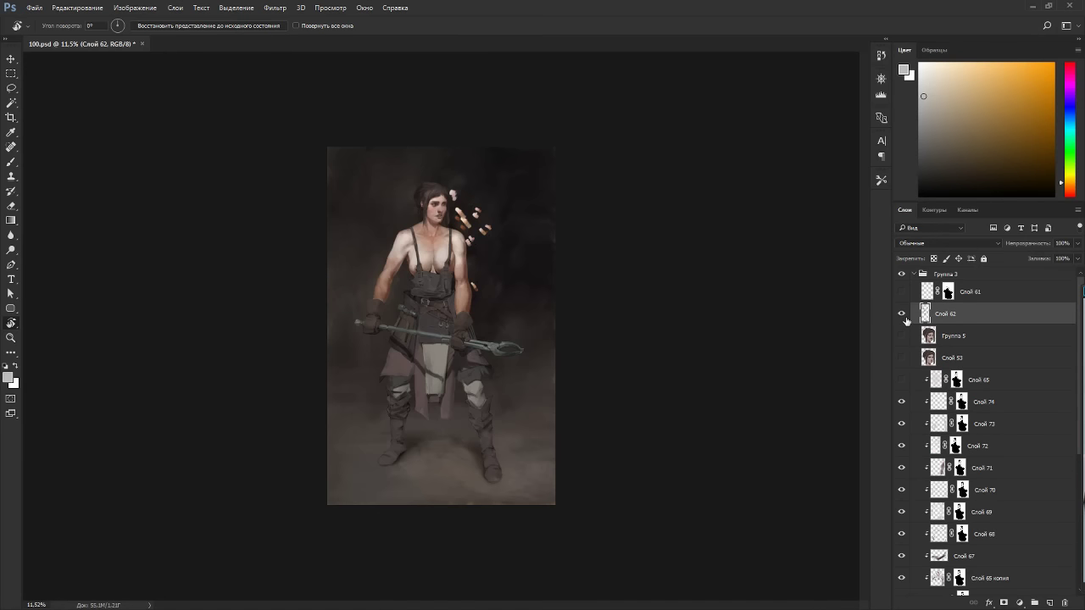
{"action": "left_click", "coordinate": [902, 314]}
Examine the whole character without the colour swatches, both rotated and at different magnifications.
{"action": "left_click_drag", "start_coordinate": [731, 326], "coordinate": [433, 164]}
{"action": "key", "text": "Escape"}
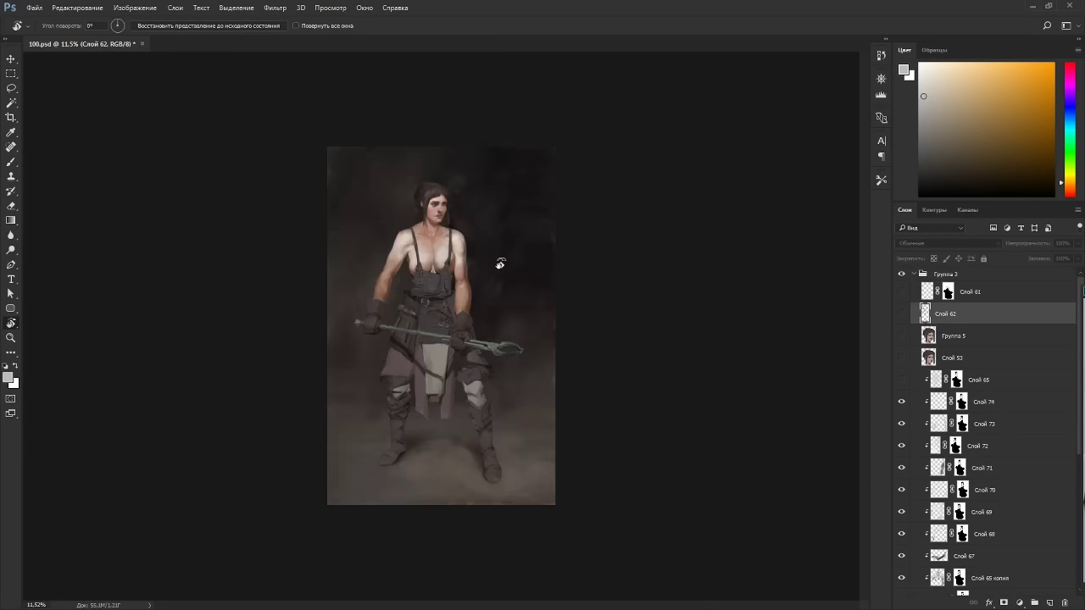
{"action": "scroll", "coordinate": [469, 256], "scroll_direction": "down", "scroll_amount": 5}
{"action": "left_click_drag", "start_coordinate": [605, 318], "coordinate": [414, 204]}
{"action": "key", "text": "Escape"}
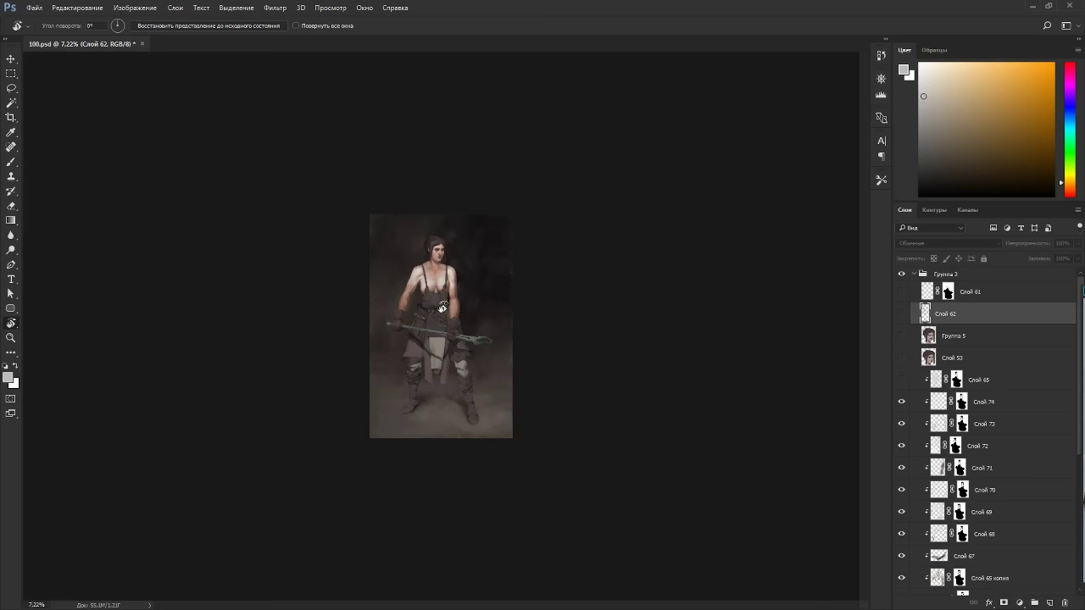
{"action": "scroll", "coordinate": [440, 298], "scroll_direction": "up", "scroll_amount": 14}
{"action": "left_click_drag", "start_coordinate": [560, 216], "coordinate": [611, 260]}
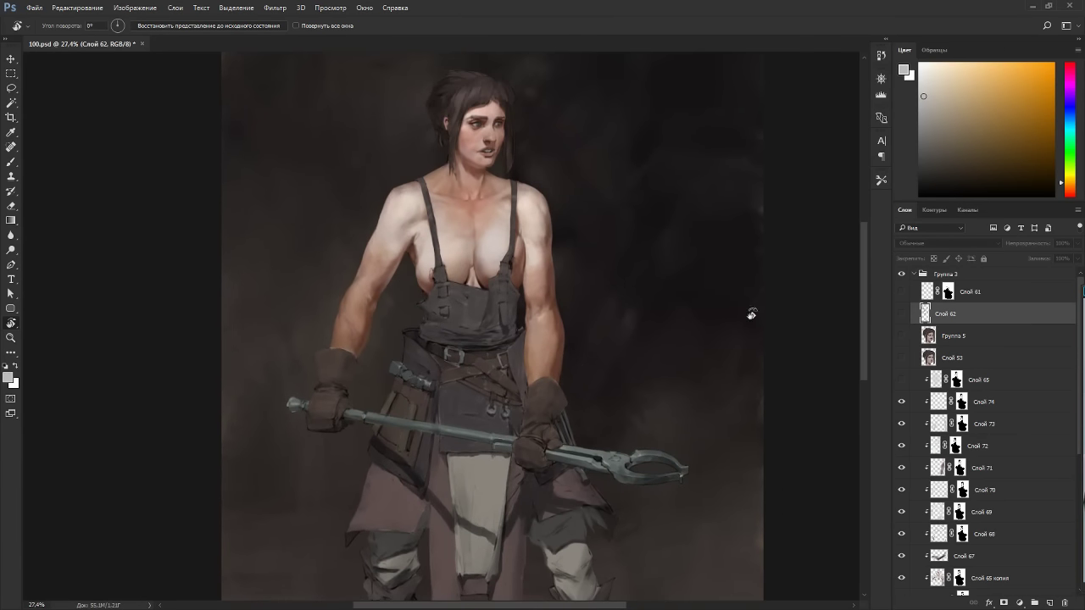
Delete the hidden clipped layer Слой 65 above Слой 74.
{"action": "left_click", "coordinate": [902, 380]}
{"action": "left_click", "coordinate": [938, 380]}
{"action": "key", "text": "Delete"}
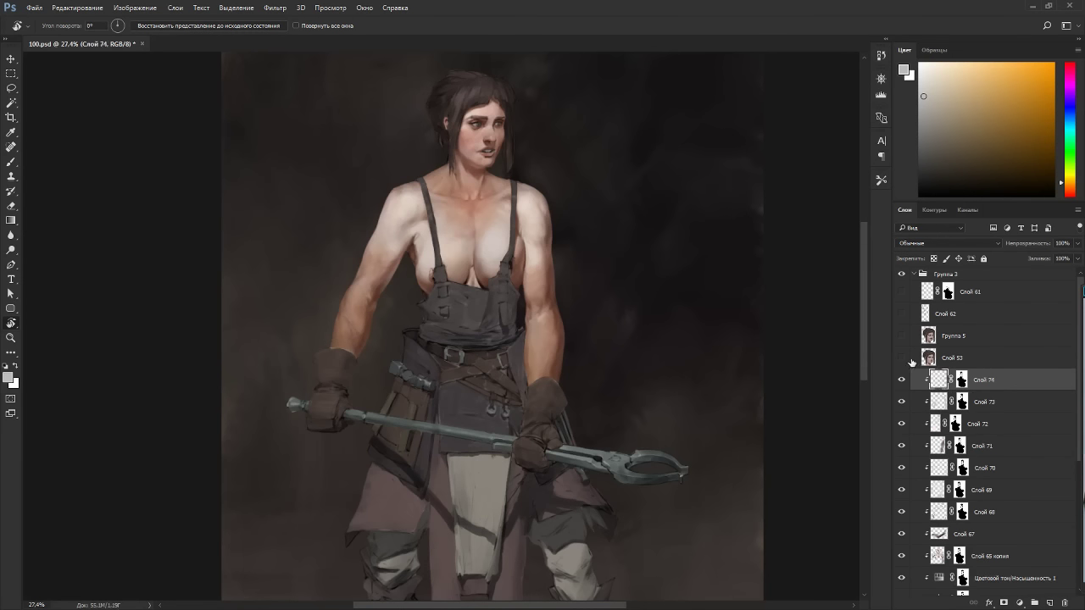
Compare the figure with layer Слой 53 shown and hidden, and check it in a rotated view.
{"action": "left_click", "coordinate": [902, 358]}
{"action": "left_click", "coordinate": [902, 358]}
{"action": "left_click_drag", "start_coordinate": [705, 382], "coordinate": [564, 192]}
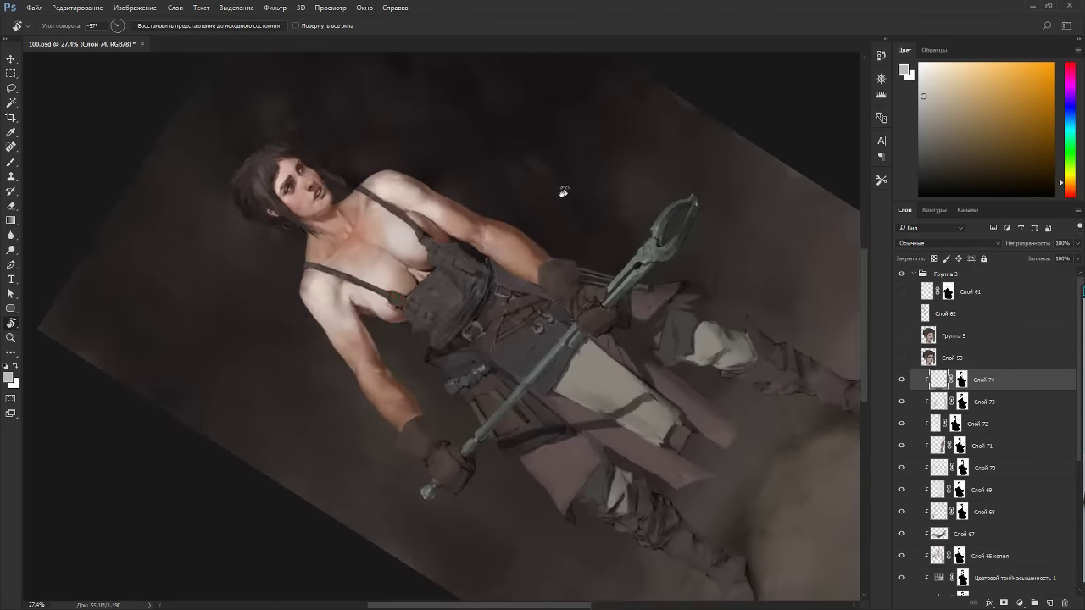
{"action": "key", "text": "Escape"}
{"action": "scroll", "coordinate": [542, 190], "scroll_direction": "up", "scroll_amount": 4}
{"action": "scroll", "coordinate": [630, 370], "scroll_direction": "down", "scroll_amount": 3}
{"action": "left_click_drag", "start_coordinate": [696, 355], "coordinate": [642, 229]}
{"action": "scroll", "coordinate": [924, 508], "scroll_direction": "down", "scroll_amount": 3}
Merge all layers clipped to Слой 36 копия 5 into it and save the document.
{"action": "left_click", "coordinate": [925, 507]}
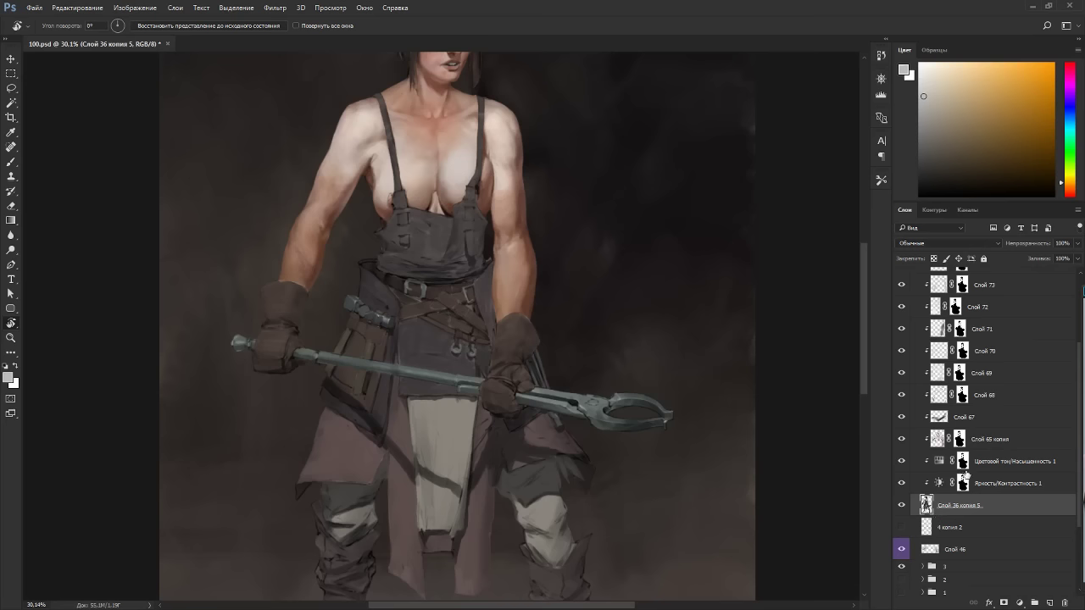
{"action": "scroll", "coordinate": [966, 474], "scroll_direction": "up", "scroll_amount": 3}
{"action": "scroll", "coordinate": [941, 390], "scroll_direction": "down", "scroll_amount": 3}
{"action": "scroll", "coordinate": [938, 390], "scroll_direction": "down", "scroll_amount": 3}
{"action": "scroll", "coordinate": [669, 323], "scroll_direction": "down", "scroll_amount": 3}
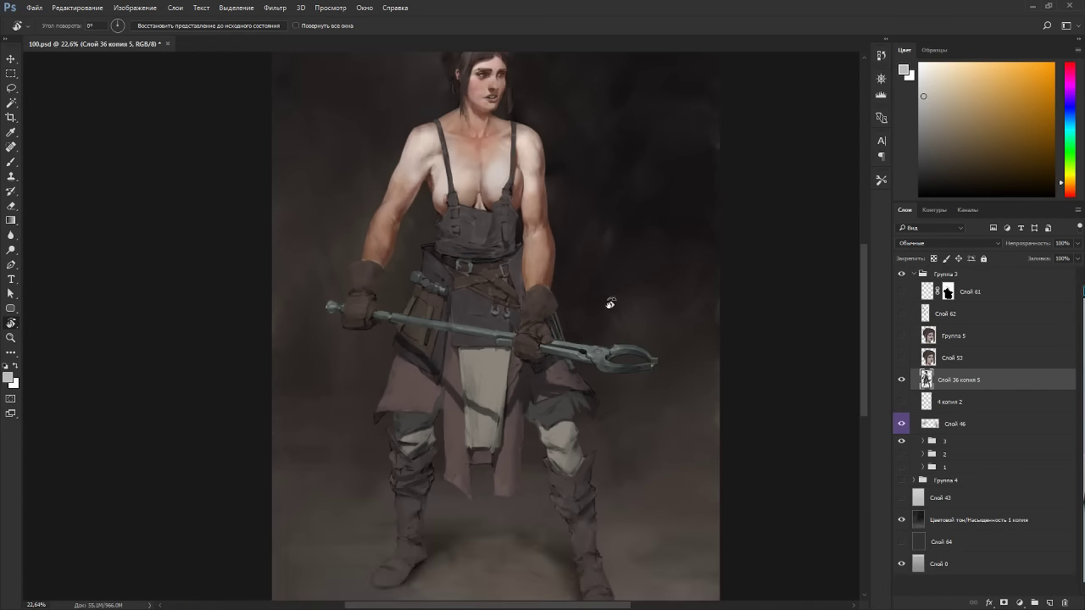
{"action": "scroll", "coordinate": [610, 302], "scroll_direction": "up", "scroll_amount": 3}
{"action": "scroll", "coordinate": [686, 424], "scroll_direction": "down", "scroll_amount": 2}
{"action": "key", "text": "ctrl+s"}
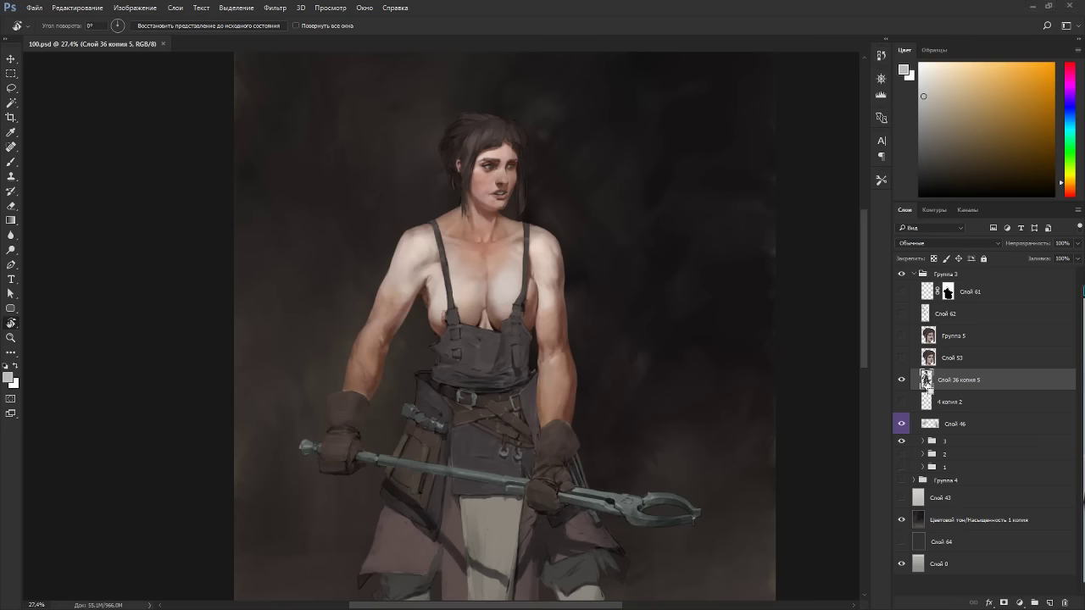
Add a new layer above Слой 36 копия 5 and prepare a size 15 brush with a light grey colour.
{"action": "key", "text": "ctrl+shift+n"}
{"action": "key", "text": "Return"}
{"action": "scroll", "coordinate": [683, 194], "scroll_direction": "up", "scroll_amount": 3}
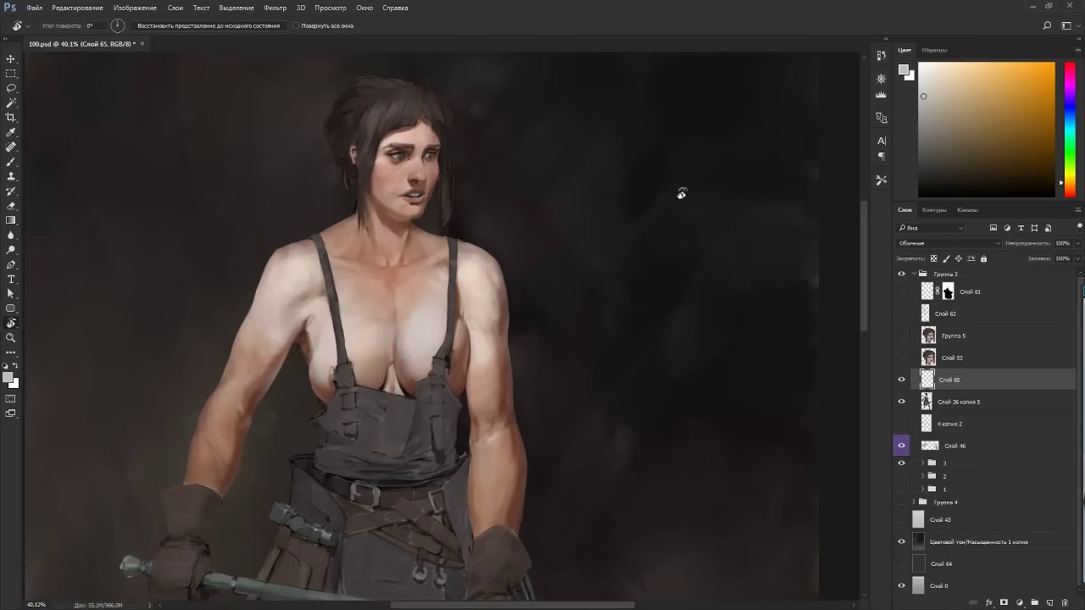
{"action": "mouse_move", "coordinate": [681, 194]}
{"action": "left_mouse_down"}
{"action": "mouse_move", "coordinate": [514, 281]}
{"action": "mouse_move", "coordinate": [506, 297]}
{"action": "left_mouse_up"}
{"action": "key", "text": "b"}
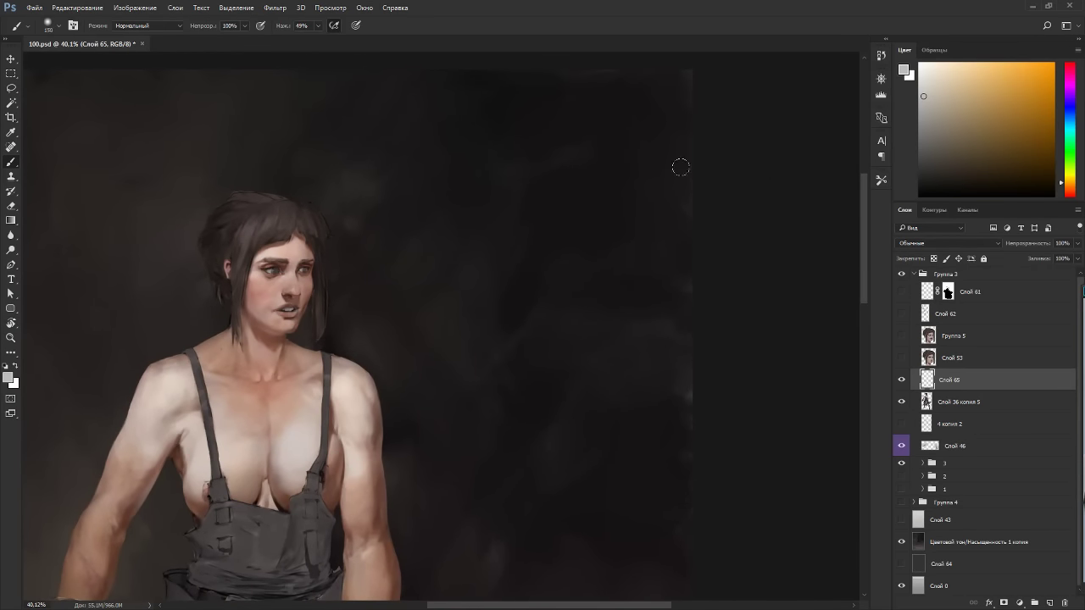
{"action": "key", "text": "["}
{"action": "key", "text": "["}
{"action": "left_click", "coordinate": [923, 80]}
{"action": "left_click", "coordinate": [921, 95]}
{"action": "left_click", "coordinate": [1069, 192]}
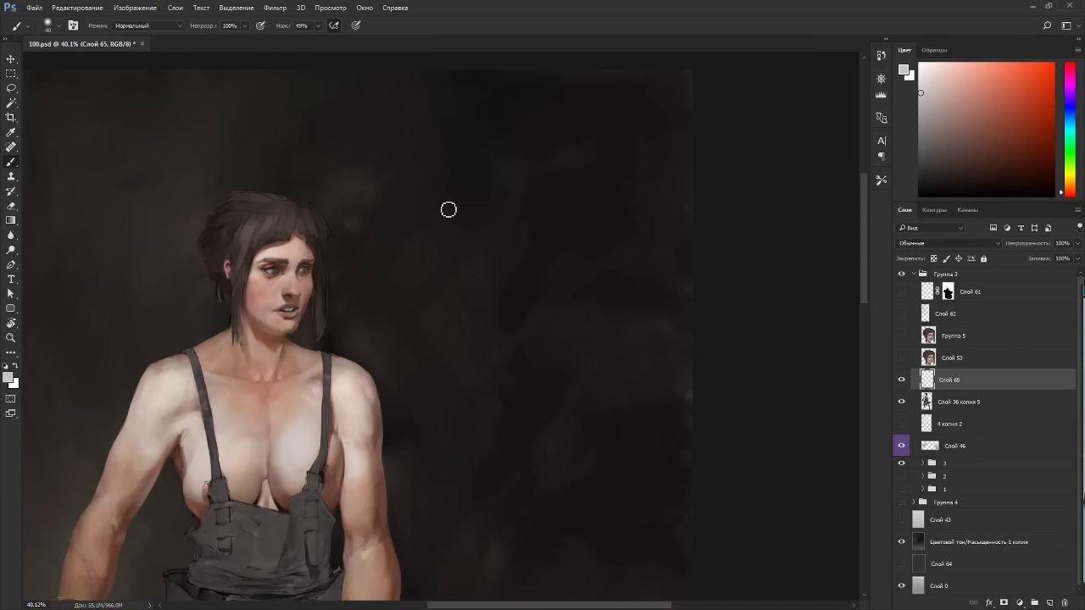
{"action": "key", "text": "["}
{"action": "key", "text": "bracketleft"}
{"action": "key", "text": "bracketleft"}
Handwrite "2 min afk" with a looping doodle on the dark background and merge it into Слой 36 копия 5.
{"action": "mouse_move", "coordinate": [422, 204]}
{"action": "left_mouse_down"}
{"action": "mouse_move", "coordinate": [426, 230]}
{"action": "mouse_move", "coordinate": [488, 226]}
{"action": "mouse_move", "coordinate": [509, 219]}
{"action": "mouse_move", "coordinate": [515, 199]}
{"action": "mouse_move", "coordinate": [525, 227]}
{"action": "mouse_move", "coordinate": [550, 213]}
{"action": "left_mouse_up"}
{"action": "left_click", "coordinate": [509, 196]}
{"action": "mouse_move", "coordinate": [478, 272]}
{"action": "left_mouse_down"}
{"action": "mouse_move", "coordinate": [519, 256]}
{"action": "mouse_move", "coordinate": [553, 269]}
{"action": "left_mouse_up"}
{"action": "mouse_move", "coordinate": [438, 317]}
{"action": "left_mouse_down"}
{"action": "mouse_move", "coordinate": [477, 345]}
{"action": "mouse_move", "coordinate": [554, 446]}
{"action": "mouse_move", "coordinate": [532, 484]}
{"action": "mouse_move", "coordinate": [642, 393]}
{"action": "mouse_move", "coordinate": [612, 494]}
{"action": "mouse_move", "coordinate": [619, 454]}
{"action": "left_mouse_up"}
{"action": "left_click_drag", "start_coordinate": [612, 404], "coordinate": [632, 402]}
{"action": "left_click_drag", "start_coordinate": [619, 388], "coordinate": [620, 397]}
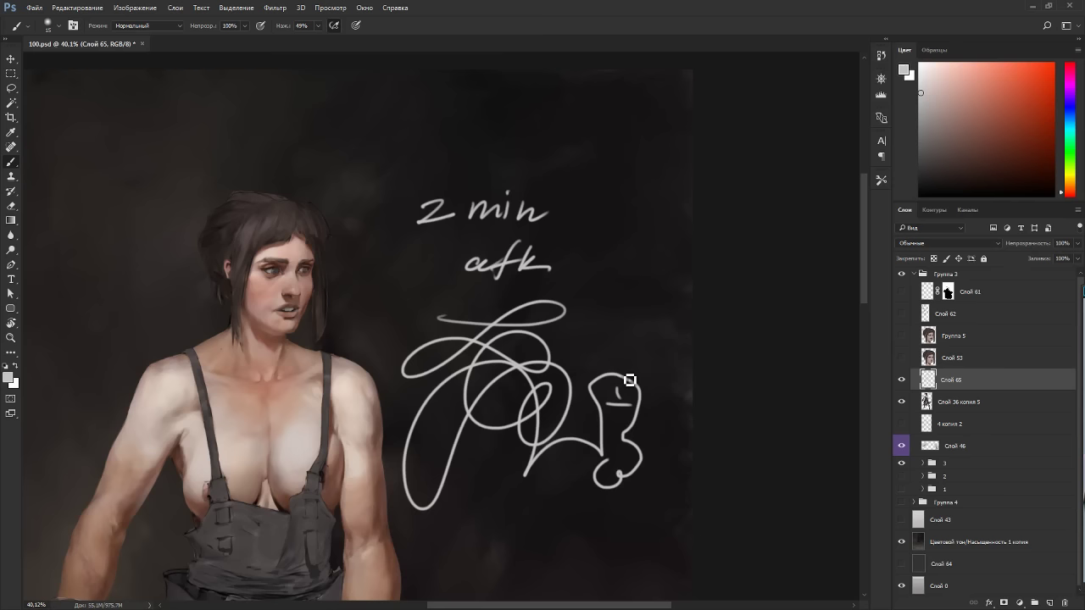
{"action": "key", "text": "ctrl+e"}
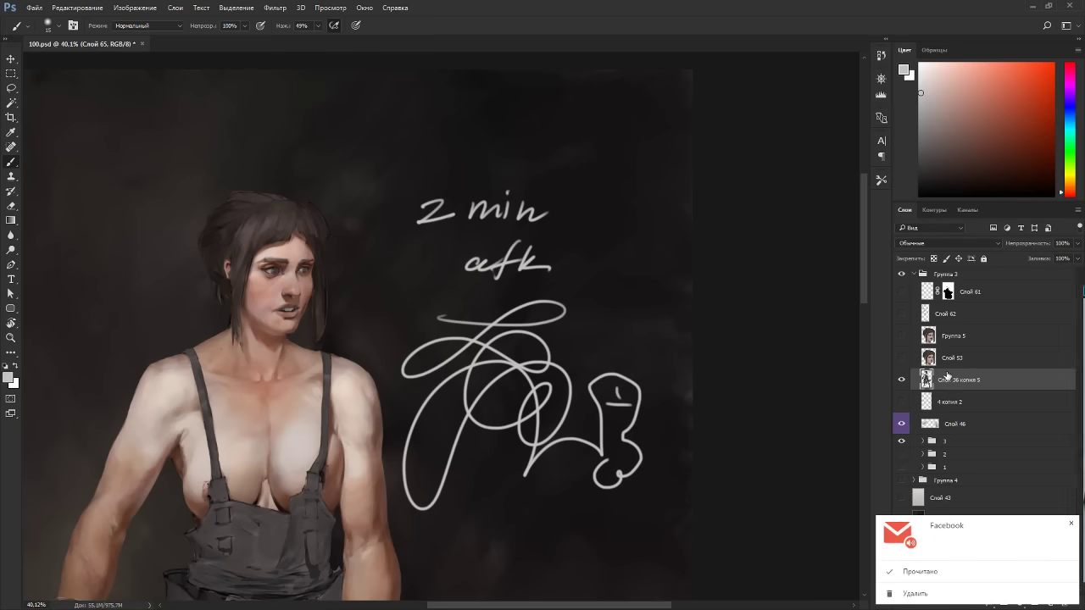
Create layer Слой 65 clipped to Слой 36 копия 5 and give it the inverted mask from Слой 61.
{"action": "key", "text": "ctrl+shift+n"}
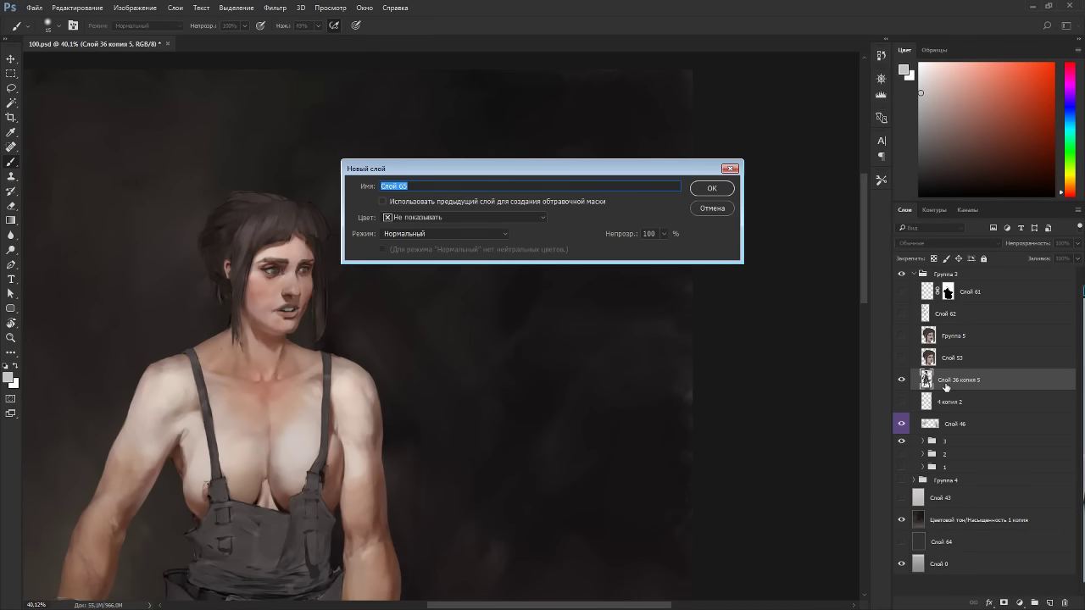
{"action": "key", "text": "Return"}
{"action": "key", "text": "ctrl+alt+g"}
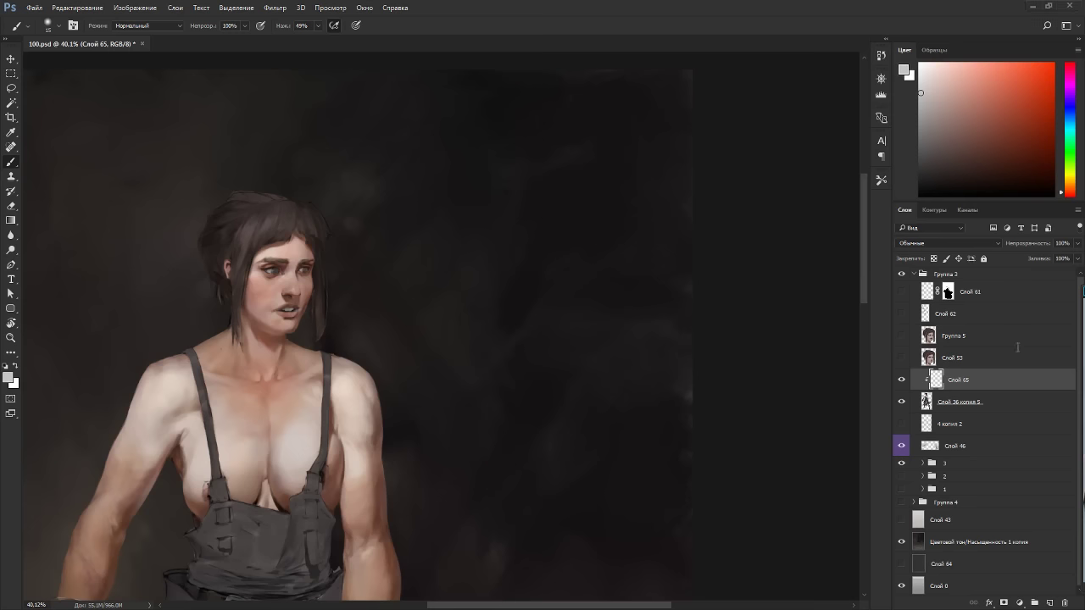
{"action": "left_click_drag", "start_coordinate": [949, 294], "coordinate": [954, 381]}
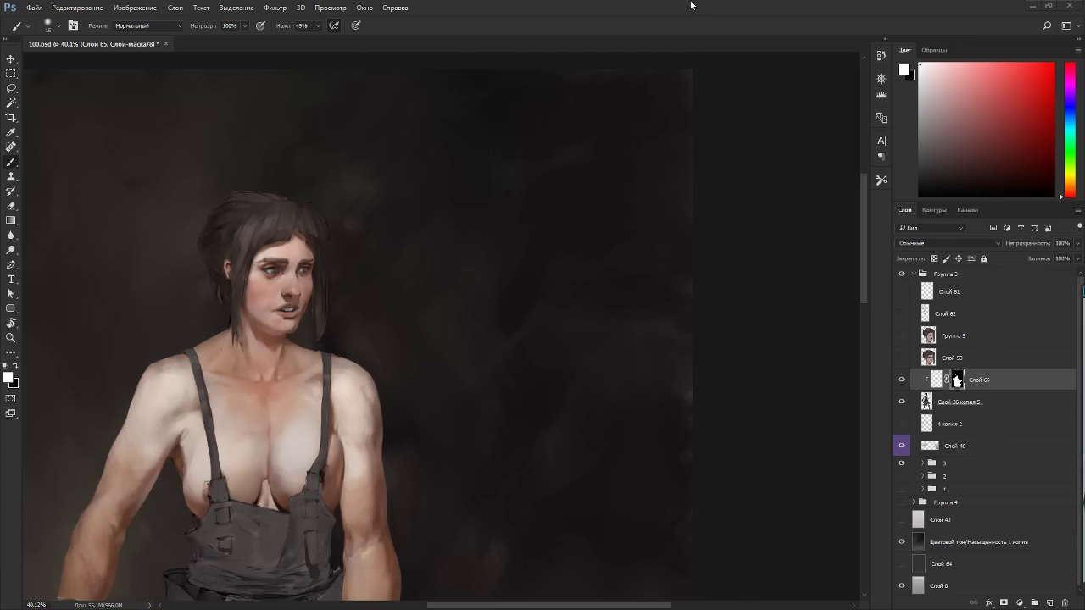
Make the pixels of Слой 65 active instead of its mask and ready the brush over the apron.
{"action": "mouse_move", "coordinate": [480, 364]}
{"action": "left_mouse_down"}
{"action": "mouse_move", "coordinate": [624, 323]}
{"action": "mouse_move", "coordinate": [642, 252]}
{"action": "mouse_move", "coordinate": [554, 240]}
{"action": "left_mouse_up"}
{"action": "scroll", "coordinate": [602, 327], "scroll_direction": "down", "scroll_amount": 2}
{"action": "key", "text": "r"}
{"action": "key", "text": "Escape"}
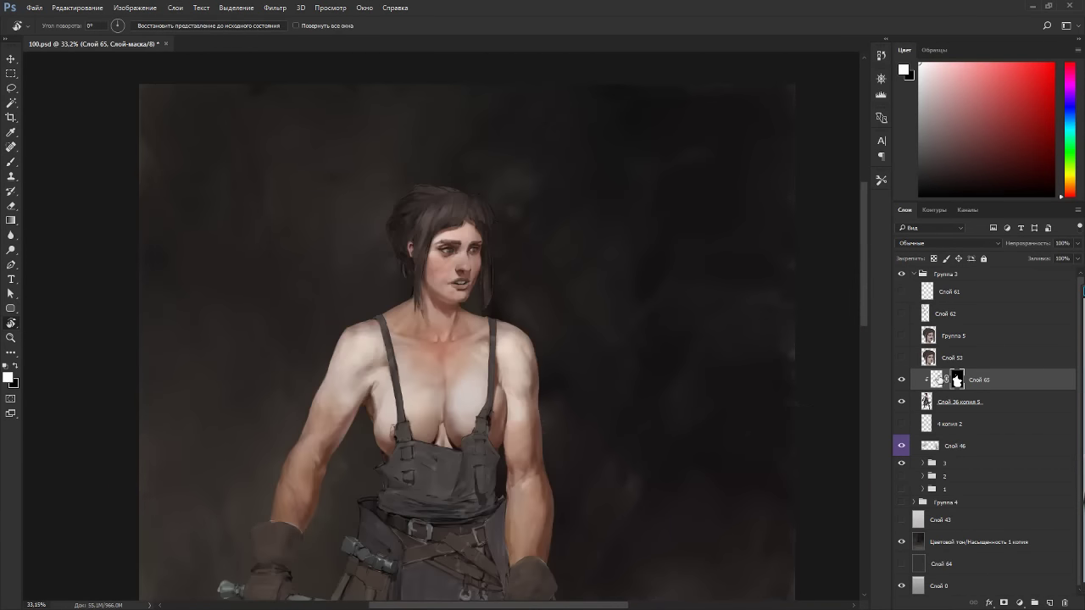
{"action": "left_click", "coordinate": [939, 381]}
{"action": "left_click_drag", "start_coordinate": [685, 392], "coordinate": [741, 224]}
{"action": "scroll", "coordinate": [474, 289], "scroll_direction": "up", "scroll_amount": 5}
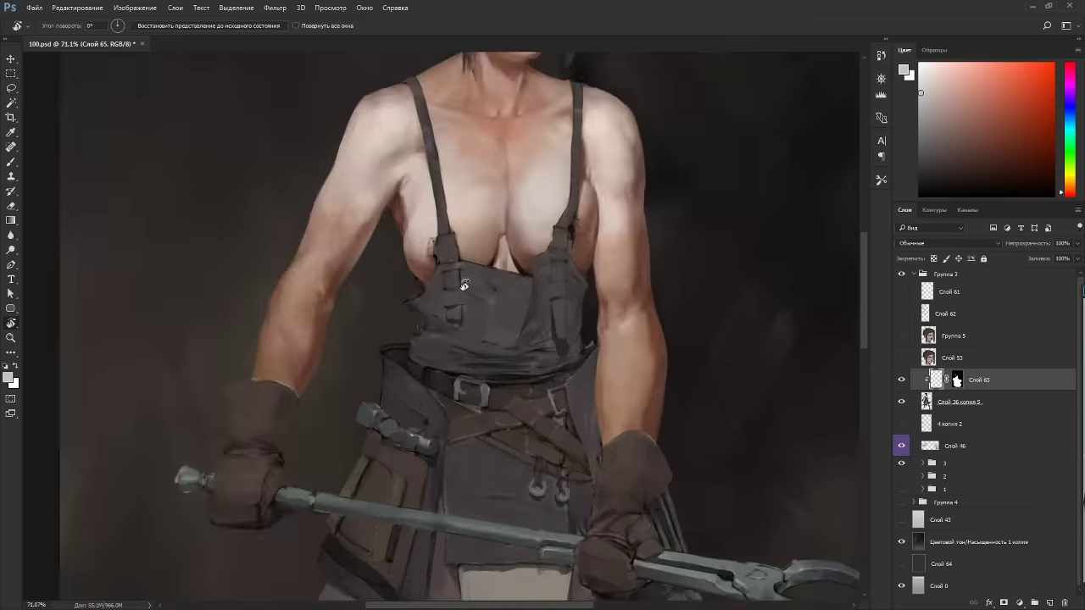
{"action": "key", "text": "b"}
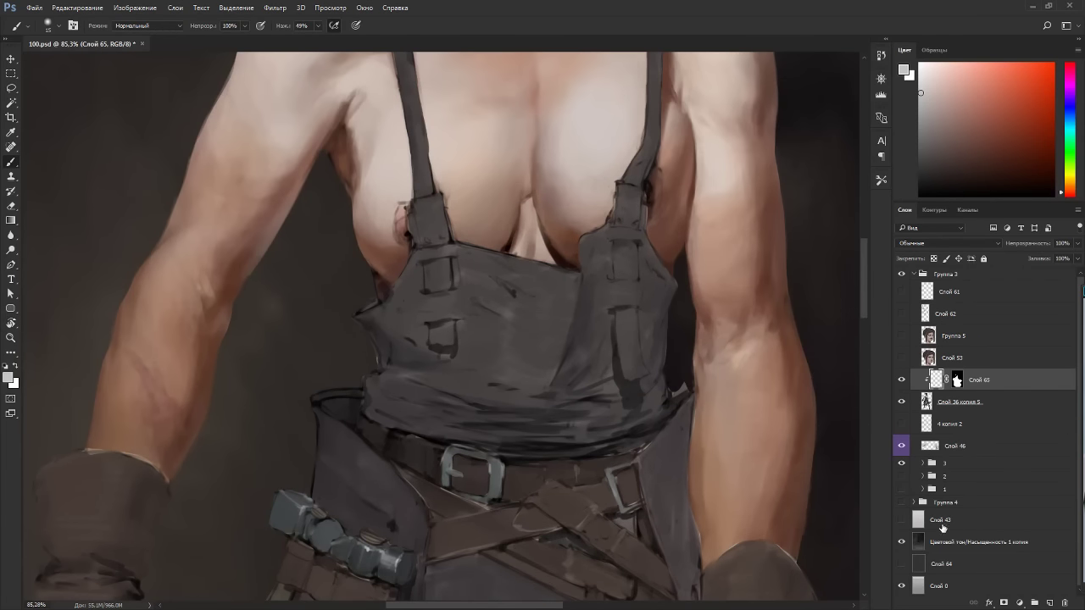
Hide the dark background layer Цветовой тон/Насыщенность 1 копия and paint a short stroke on the apron in its sampled dark grey.
{"action": "left_click", "coordinate": [901, 543]}
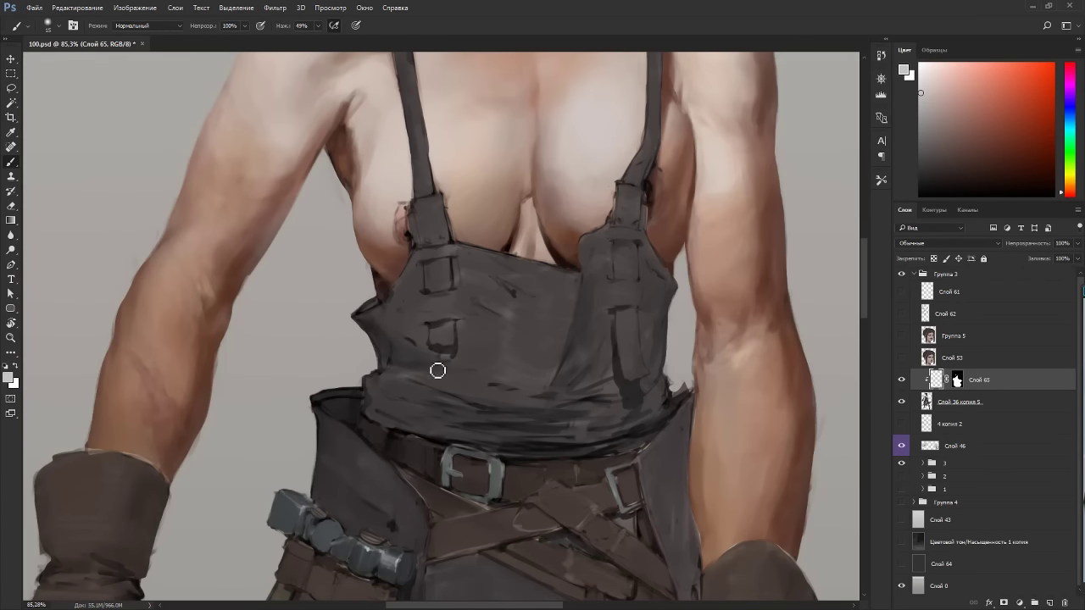
{"action": "left_click", "coordinate": [383, 350], "text": "alt"}
{"action": "left_click_drag", "start_coordinate": [420, 358], "coordinate": [429, 355]}
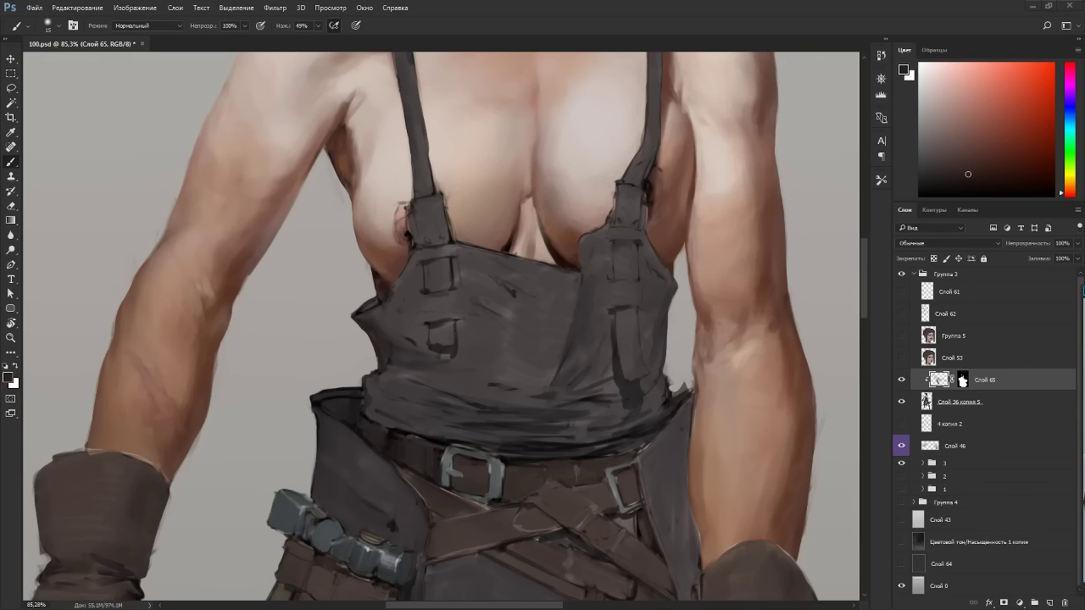
Open the tongs and blacksmith reference photos, and float 44044909.jpg in its own window at 33.3% zoom.
{"action": "left_click_drag", "start_coordinate": [1023, 5], "coordinate": [705, 7]}
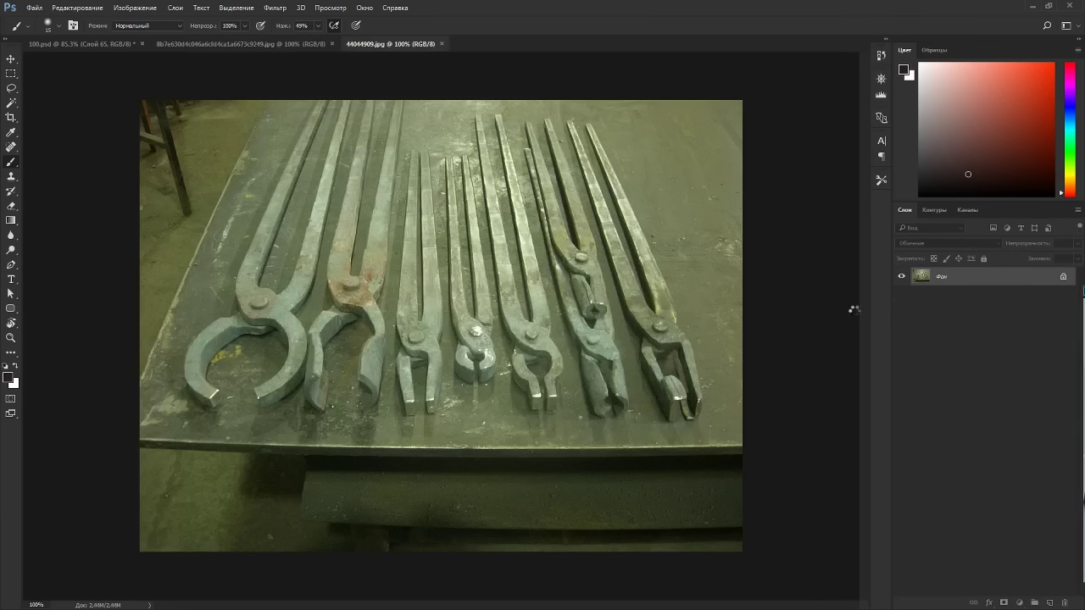
{"action": "left_click_drag", "start_coordinate": [389, 43], "coordinate": [383, 81]}
{"action": "key", "text": "z"}
{"action": "left_click", "coordinate": [438, 191], "text": "alt"}
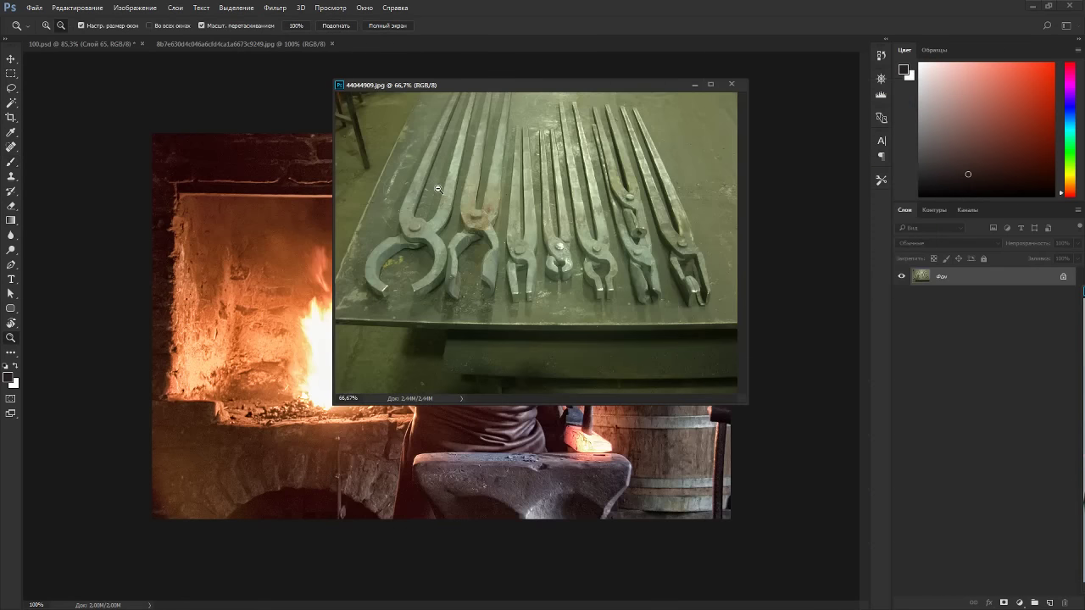
{"action": "left_click", "coordinate": [438, 191], "text": "alt"}
{"action": "left_click", "coordinate": [438, 191], "text": "alt"}
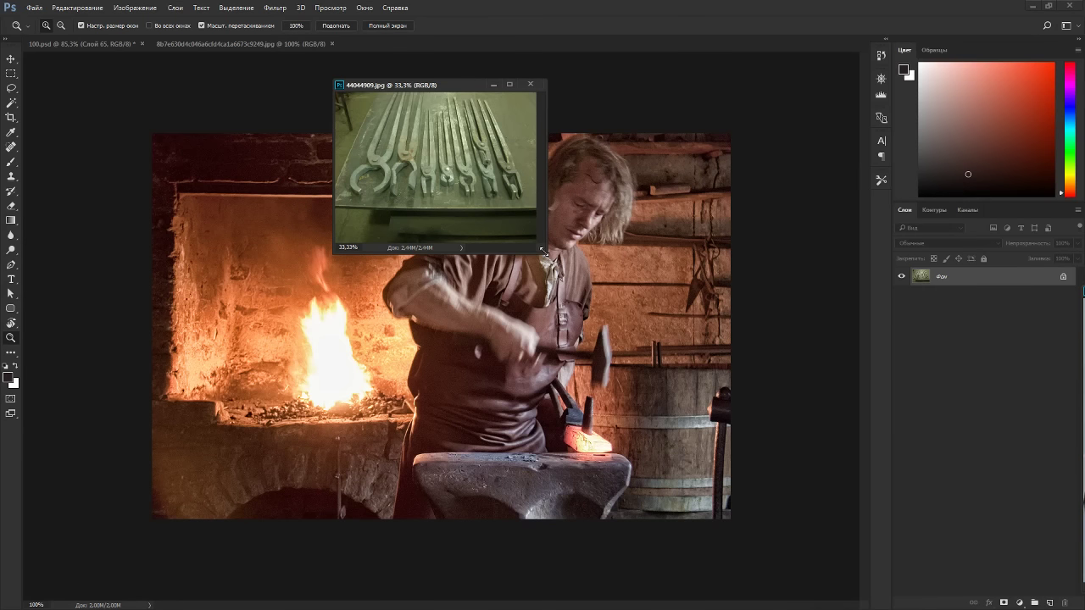
Shrink the floating tongs photo to frame the large pair of tongs and park it in a corner of the workspace.
{"action": "left_click_drag", "start_coordinate": [544, 251], "coordinate": [407, 231]}
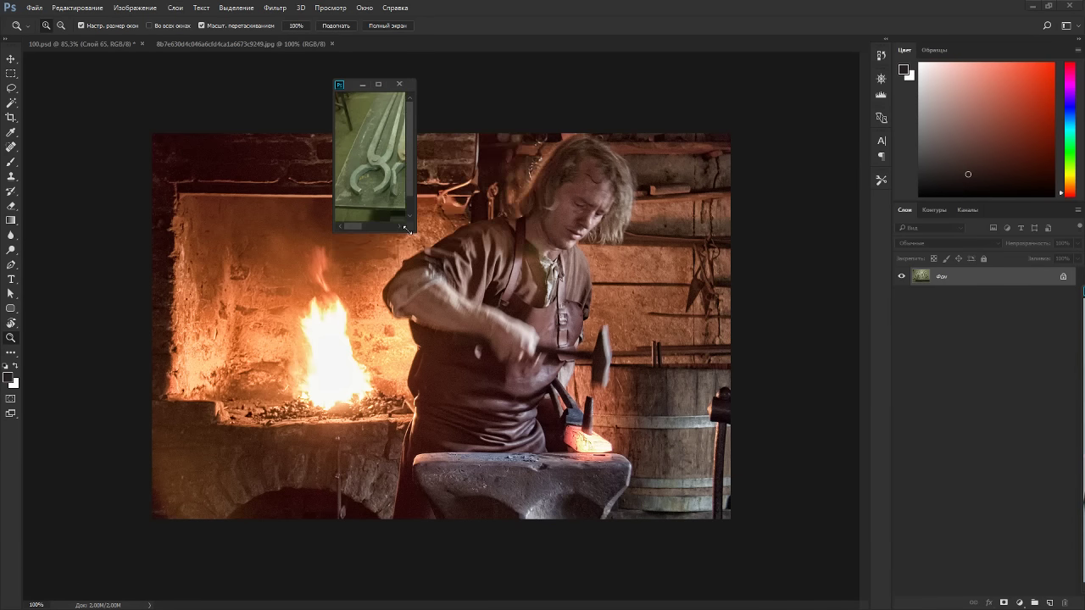
{"action": "left_click", "coordinate": [383, 157]}
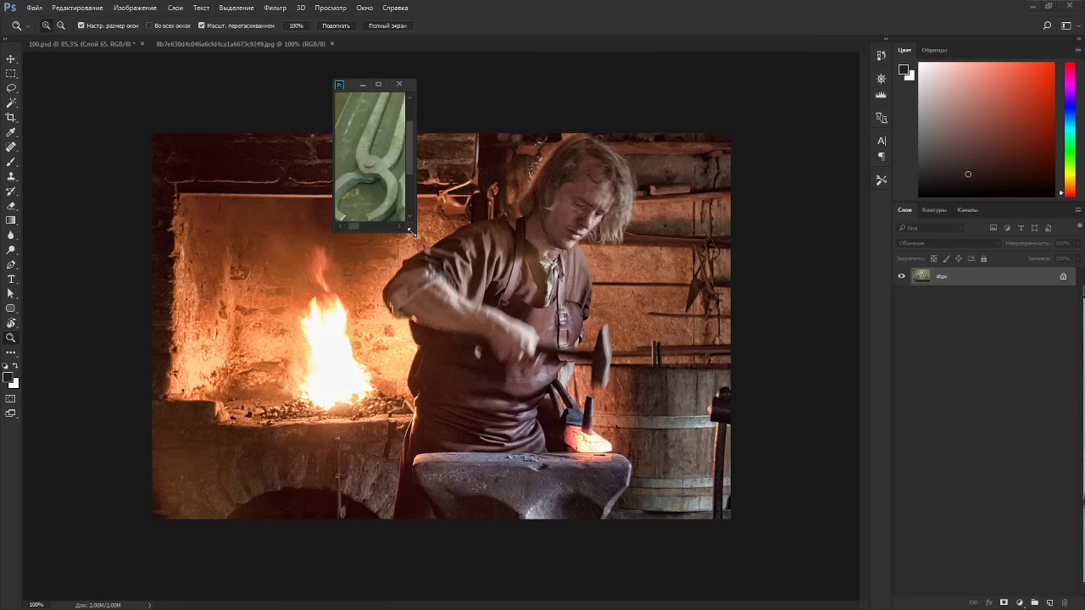
{"action": "left_click_drag", "start_coordinate": [415, 230], "coordinate": [413, 262]}
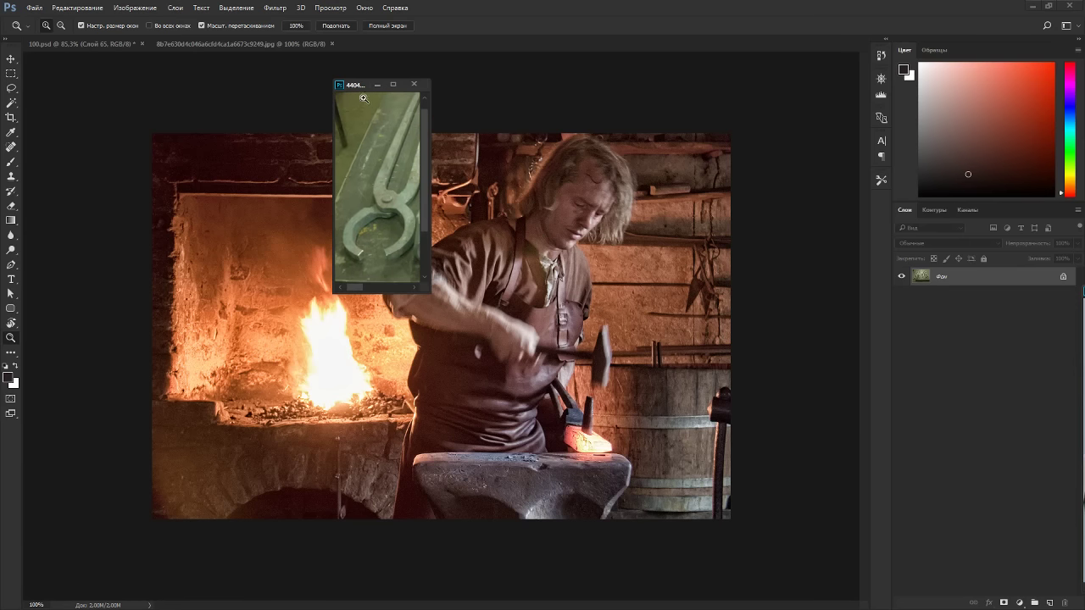
{"action": "left_click_drag", "start_coordinate": [356, 85], "coordinate": [317, 100]}
{"action": "left_click_drag", "start_coordinate": [57, 57], "coordinate": [58, 56]}
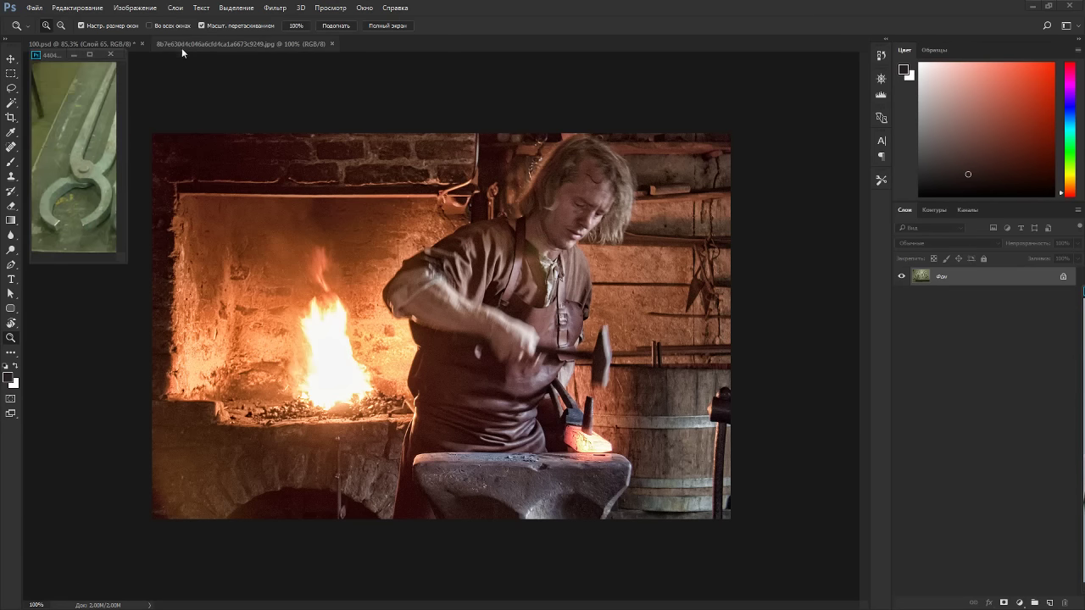
Float the blacksmith photo in its own window at 66.67% zoom and narrow it to frame the smith and his apron.
{"action": "left_click_drag", "start_coordinate": [182, 45], "coordinate": [188, 88]}
{"action": "left_click", "coordinate": [579, 289], "text": "alt"}
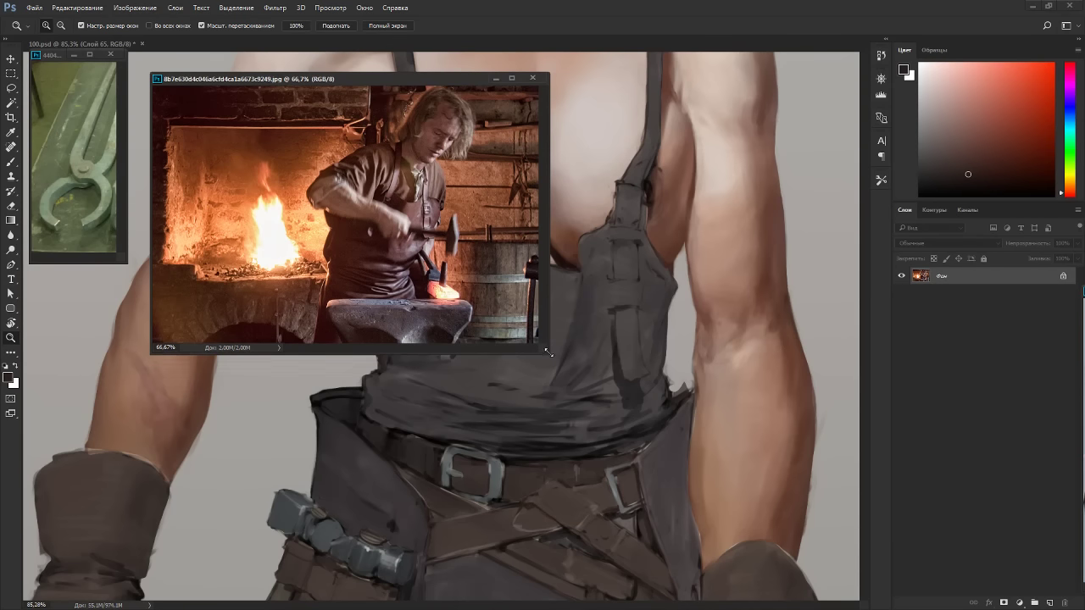
{"action": "left_click_drag", "start_coordinate": [548, 352], "coordinate": [271, 335]}
{"action": "left_click_drag", "start_coordinate": [222, 280], "coordinate": [93, 267]}
{"action": "left_click_drag", "start_coordinate": [258, 229], "coordinate": [228, 237]}
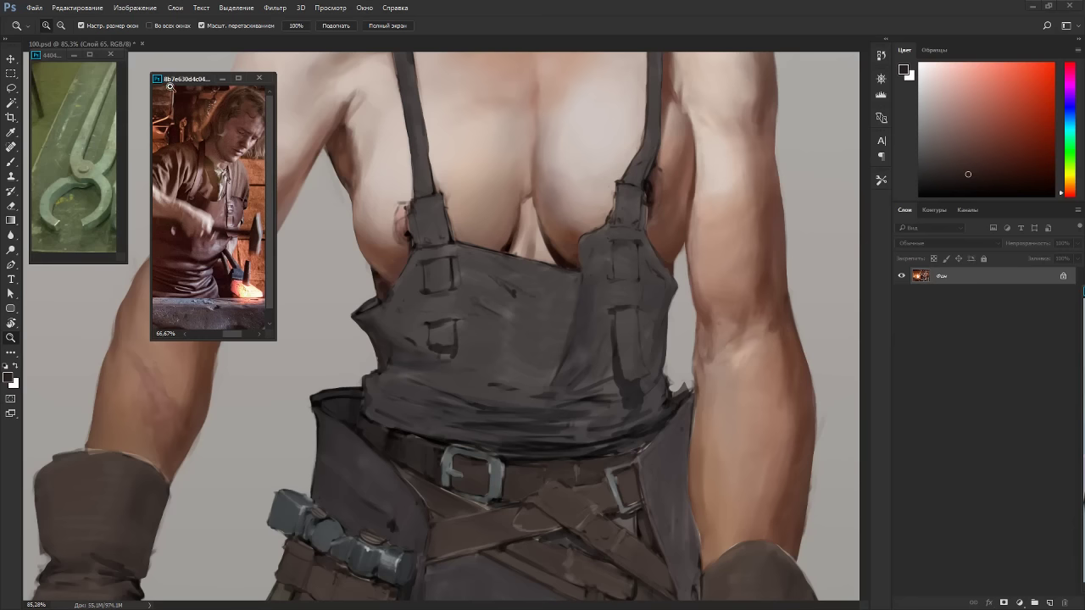
Move the blacksmith photo off the painting and smooth the dark marks on the apron's upper front with sampled grey.
{"action": "left_click_drag", "start_coordinate": [174, 82], "coordinate": [390, 105]}
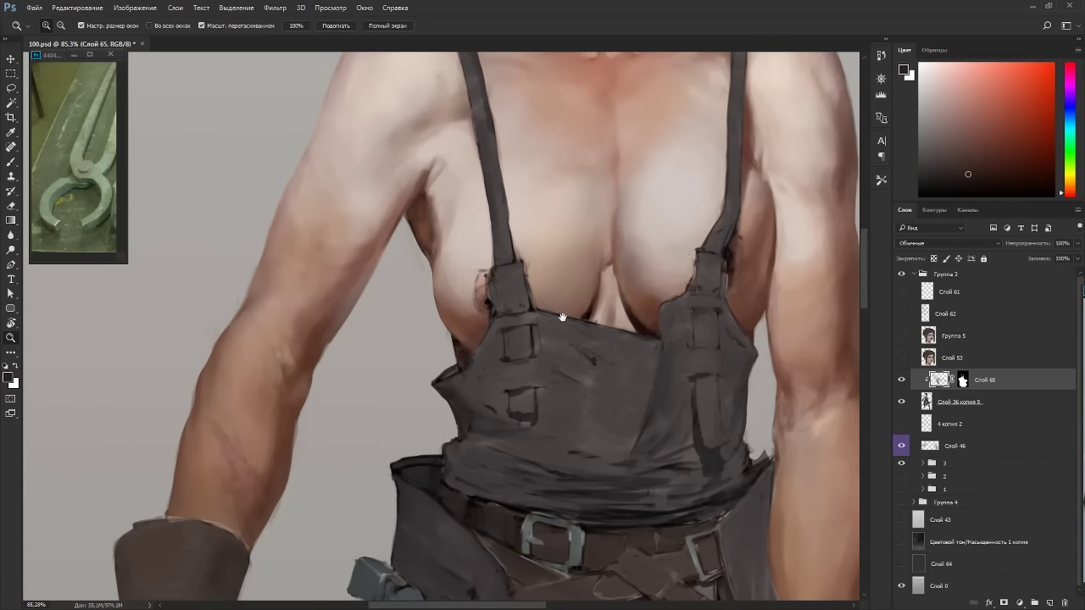
{"action": "scroll", "coordinate": [562, 317], "scroll_direction": "up", "scroll_amount": 1}
{"action": "key", "text": "b"}
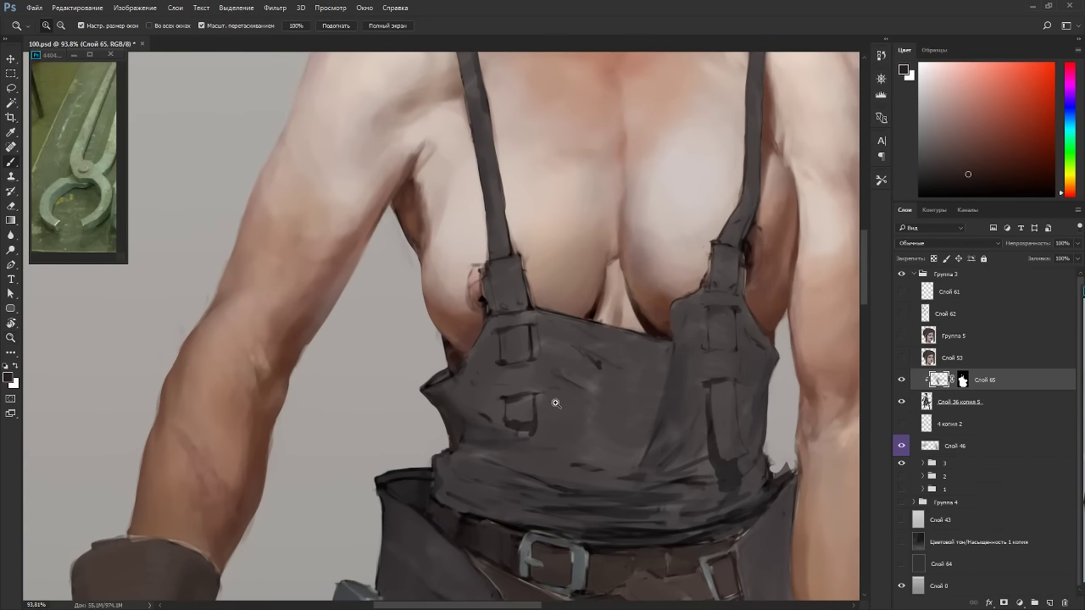
{"action": "left_click", "coordinate": [617, 353], "text": "alt"}
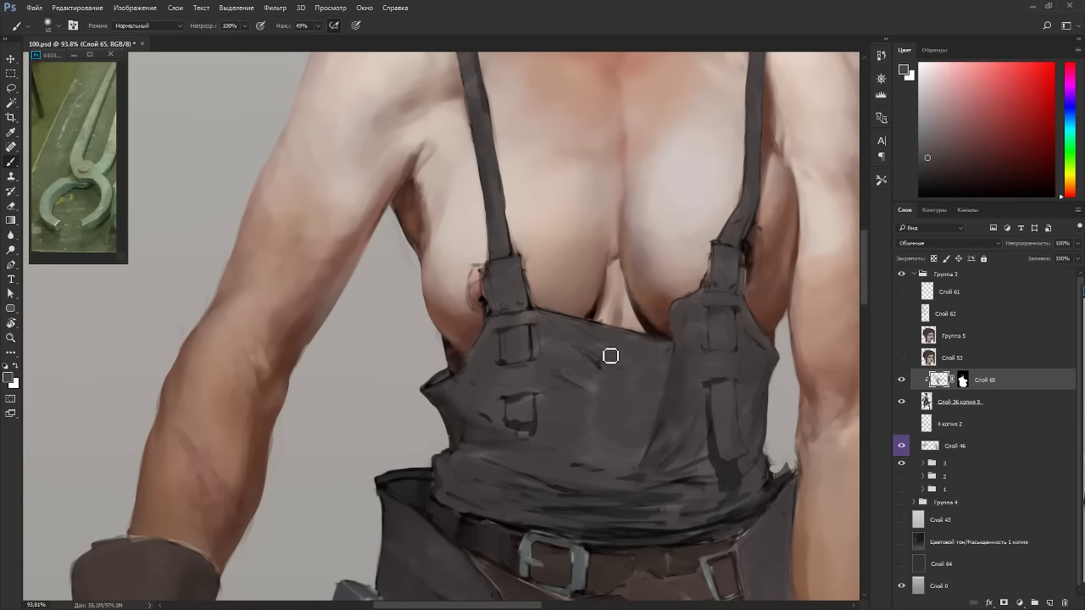
{"action": "key", "text": "r"}
{"action": "left_click_drag", "start_coordinate": [714, 326], "coordinate": [548, 414]}
{"action": "key", "text": "b"}
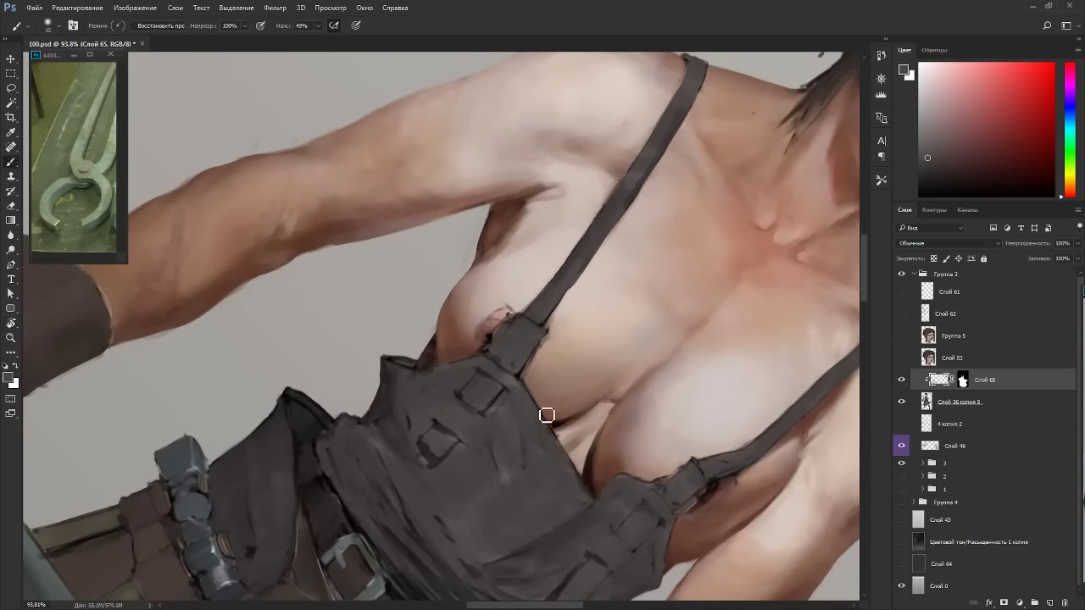
{"action": "key", "text": "Escape"}
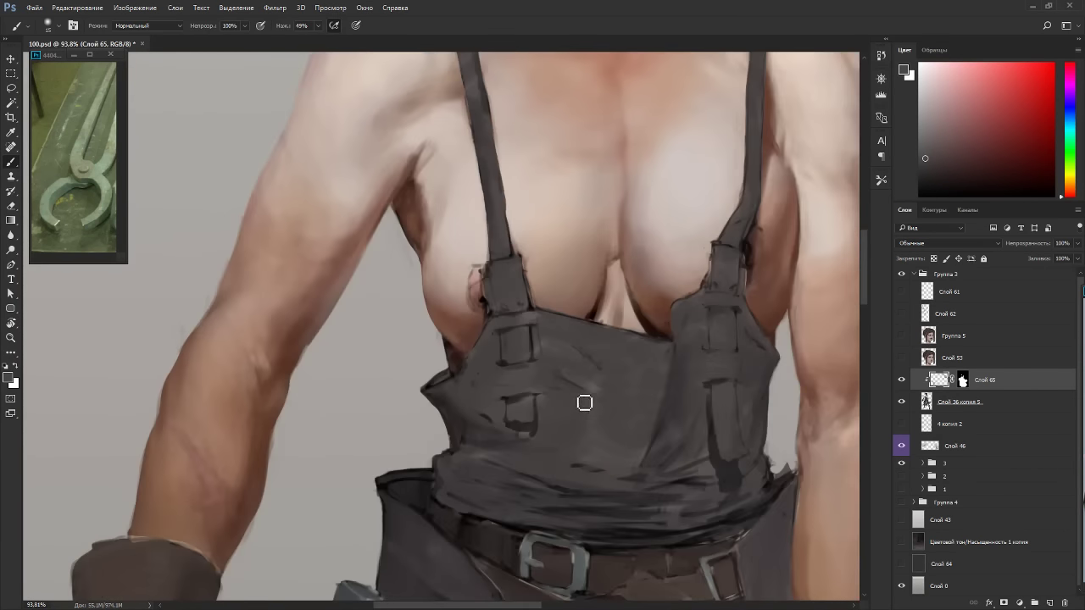
Shift the sampled apron grey to a lighter pinkish tone, enlarge the brush to 30, and paint a soft highlight at the bib's centre.
{"action": "left_click", "coordinate": [612, 380], "text": "alt"}
{"action": "left_click", "coordinate": [644, 350], "text": "alt"}
{"action": "left_click", "coordinate": [1067, 72]}
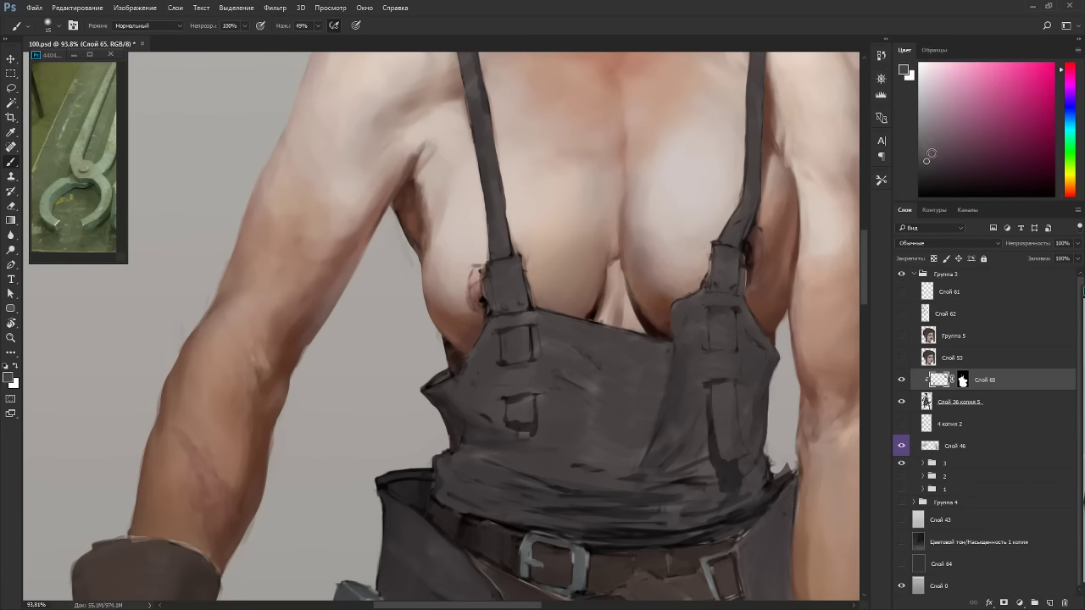
{"action": "left_click_drag", "start_coordinate": [930, 154], "coordinate": [923, 146]}
{"action": "key", "text": "bracketright"}
{"action": "key", "text": "bracketright"}
{"action": "key", "text": "bracketright"}
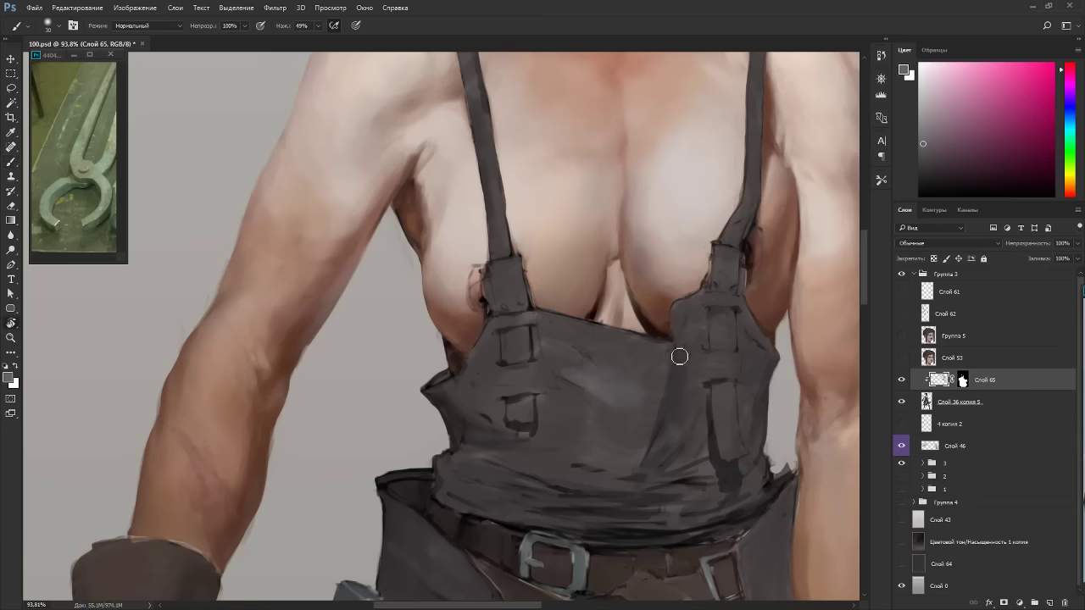
Sample the dark apron grey and load the basic brush preset, using its irregular textured tip.
{"action": "key", "text": "r"}
{"action": "left_click_drag", "start_coordinate": [678, 356], "coordinate": [577, 297]}
{"action": "left_click", "coordinate": [580, 341], "text": "alt"}
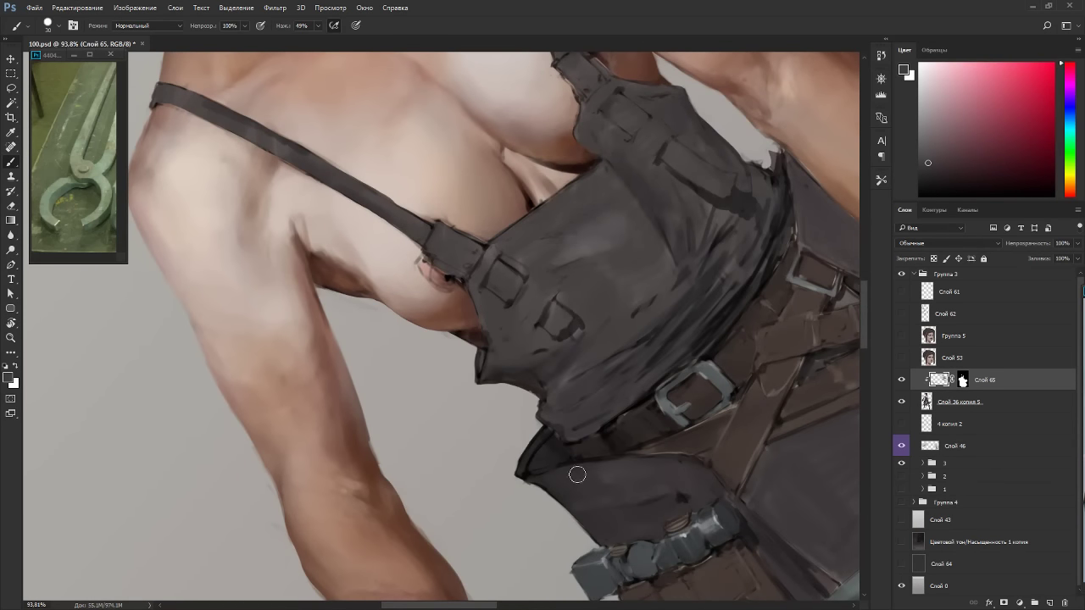
{"action": "left_click", "coordinate": [882, 180]}
{"action": "left_click", "coordinate": [786, 220]}
{"action": "right_click", "coordinate": [588, 261]}
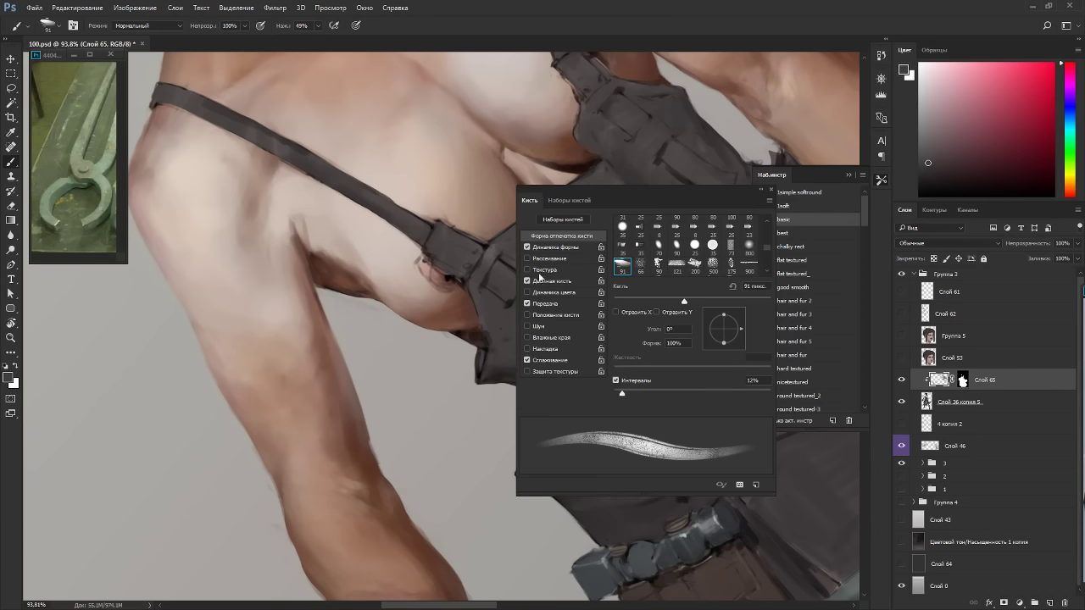
{"action": "key", "text": "Escape"}
{"action": "left_click", "coordinate": [882, 181]}
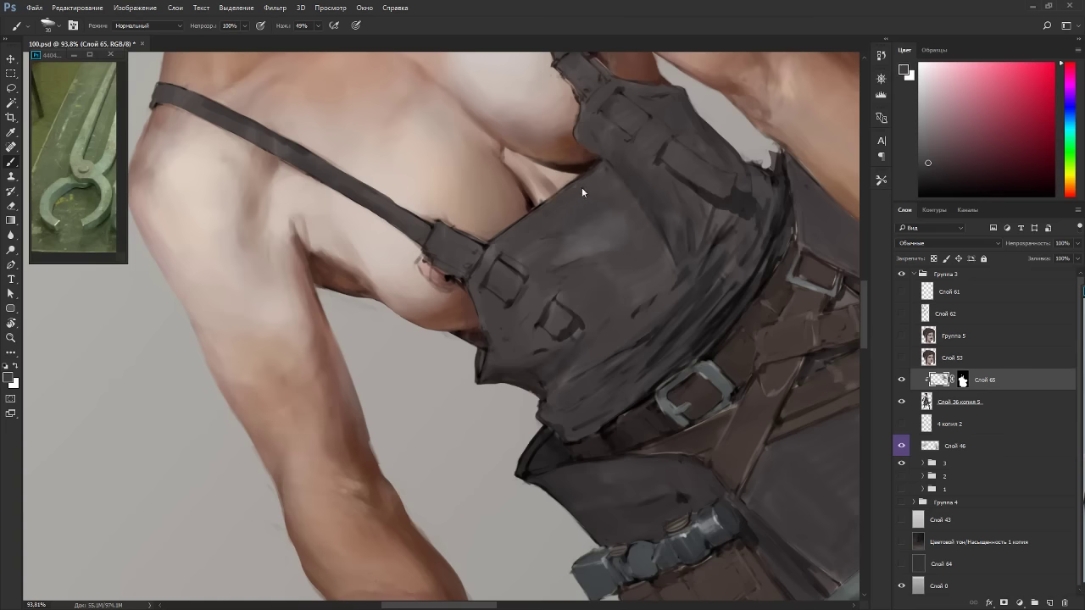
Spread the highlight across the centre of the apron bib with the textured brush in a sampled lighter grey.
{"action": "key", "text": "r"}
{"action": "left_click_drag", "start_coordinate": [595, 195], "coordinate": [691, 164]}
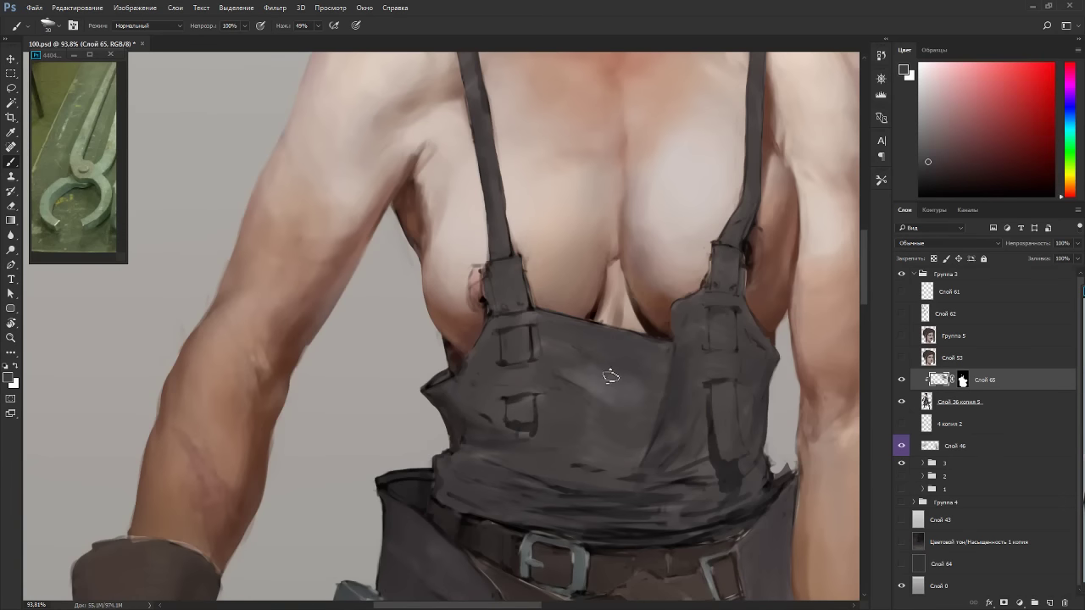
{"action": "left_click", "coordinate": [620, 394], "text": "alt"}
{"action": "left_click_drag", "start_coordinate": [671, 383], "coordinate": [418, 119]}
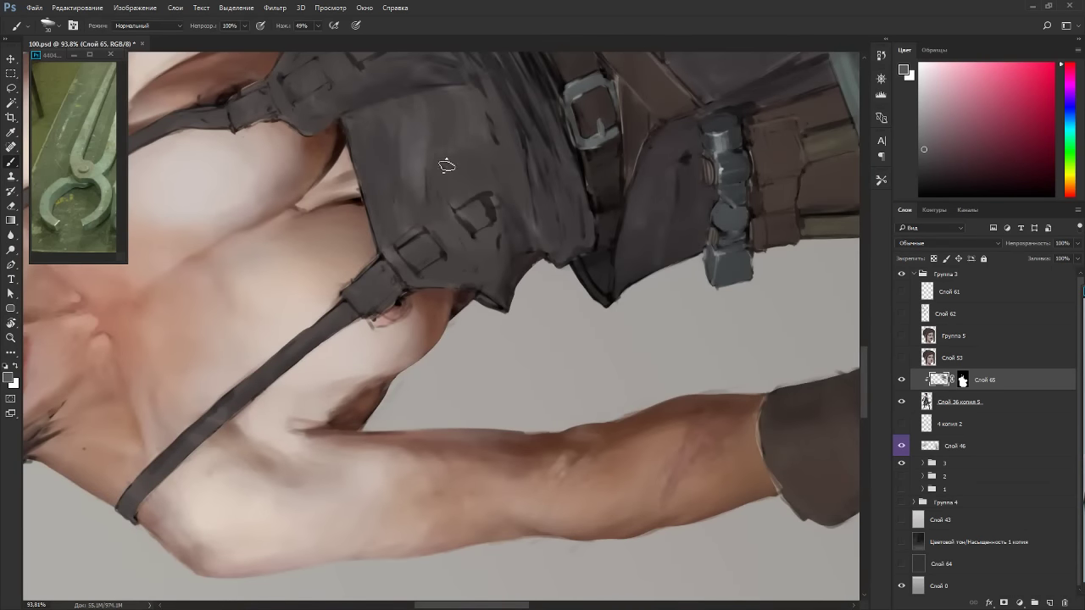
{"action": "key", "text": "Escape"}
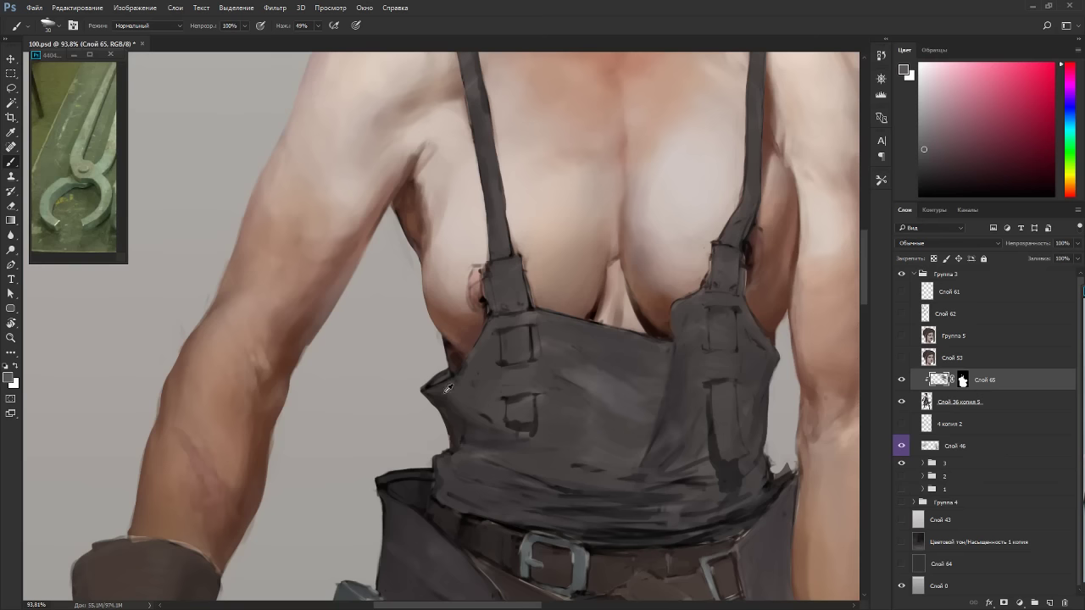
Soften the edges of the bib highlight toward the top hem with alternating sampled dark and light greys.
{"action": "left_click", "coordinate": [545, 370], "text": "alt"}
{"action": "key", "text": "r"}
{"action": "left_click_drag", "start_coordinate": [703, 358], "coordinate": [524, 150]}
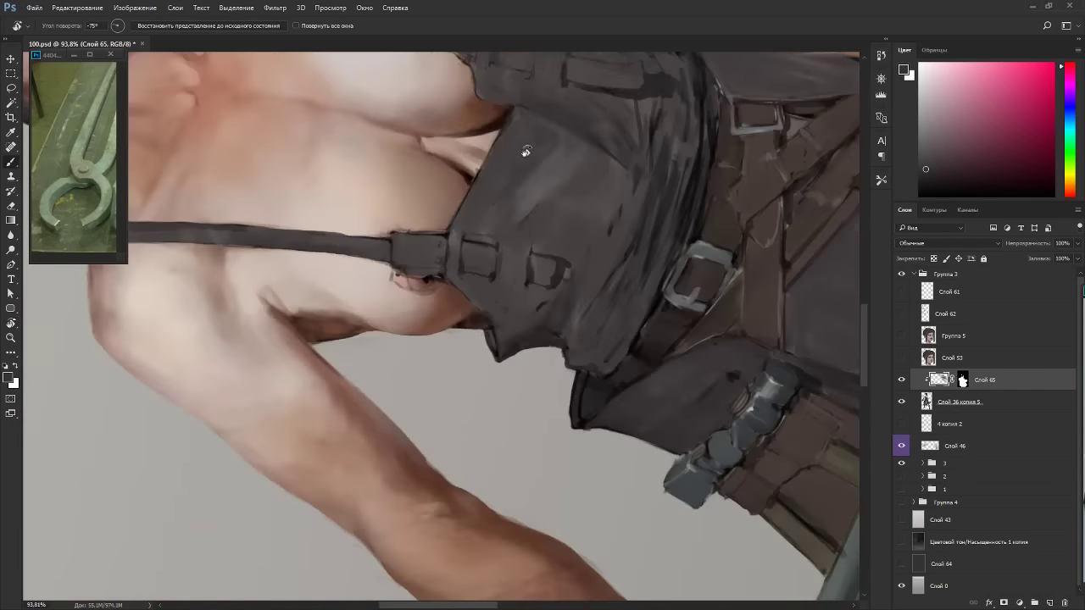
{"action": "left_click", "coordinate": [563, 154], "text": "alt"}
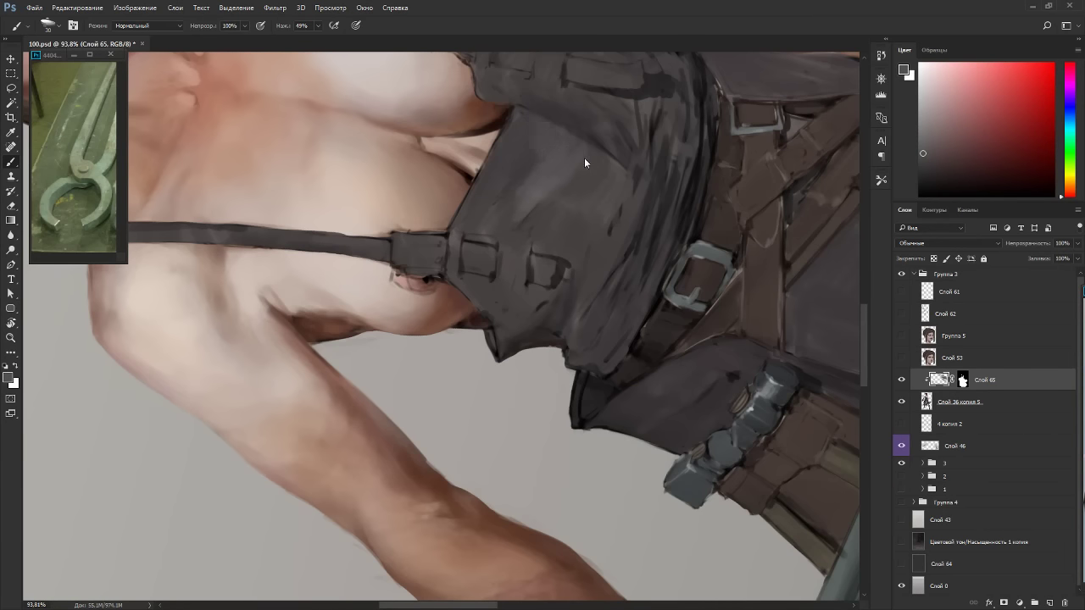
{"action": "key", "text": "Escape"}
{"action": "key", "text": "r"}
{"action": "mouse_move", "coordinate": [702, 227]}
{"action": "left_mouse_down"}
{"action": "mouse_move", "coordinate": [669, 149]}
{"action": "mouse_move", "coordinate": [598, 92]}
{"action": "left_mouse_up"}
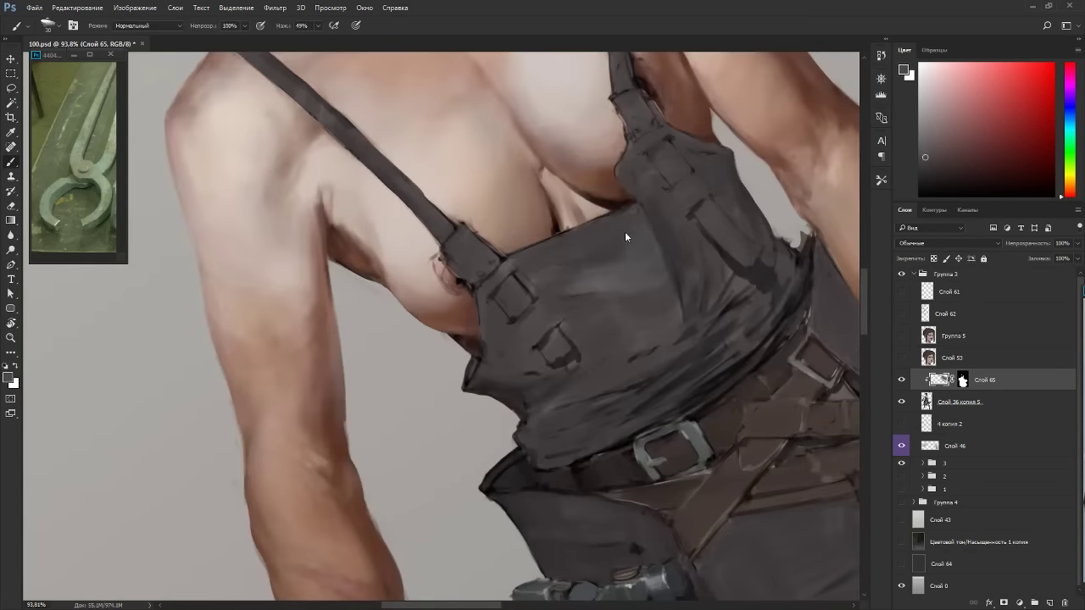
Build up directional leather shading around the bib highlight with greys sampled from its surroundings.
{"action": "mouse_move", "coordinate": [650, 238]}
{"action": "left_mouse_down"}
{"action": "mouse_move", "coordinate": [661, 340]}
{"action": "mouse_move", "coordinate": [516, 465]}
{"action": "left_mouse_up"}
{"action": "key", "text": "Escape"}
{"action": "key", "text": "r"}
{"action": "left_click", "coordinate": [519, 476], "text": "alt"}
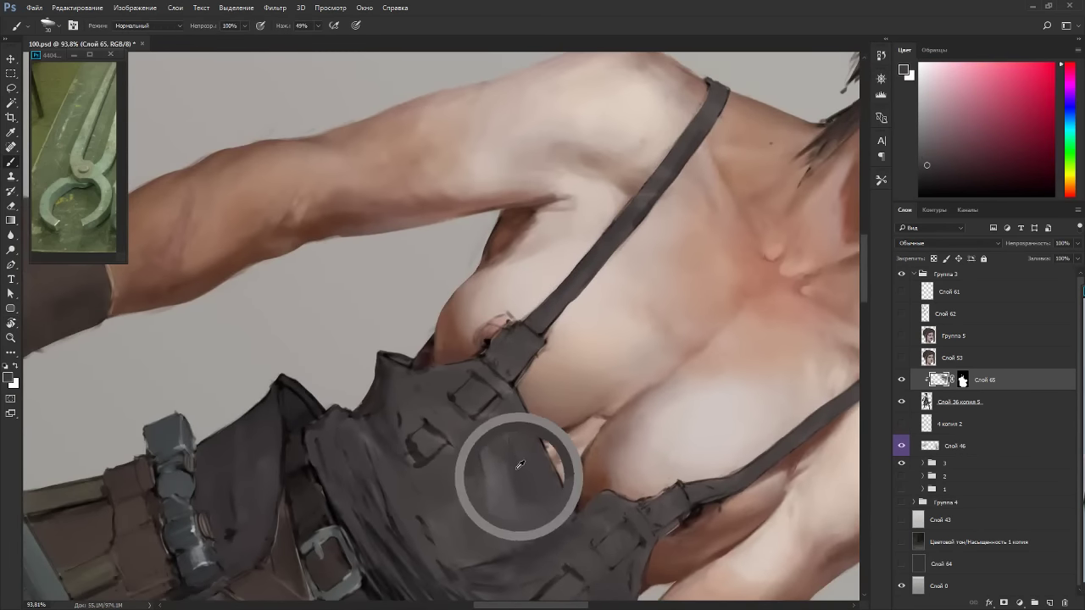
{"action": "left_click", "coordinate": [519, 505], "text": "alt"}
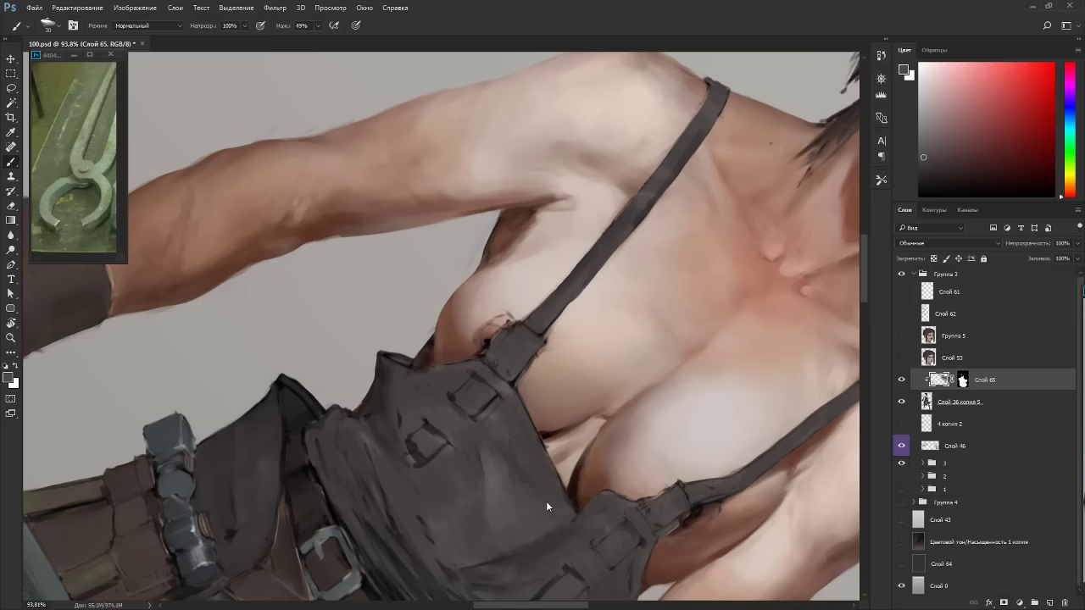
{"action": "left_click_drag", "start_coordinate": [575, 399], "coordinate": [529, 189]}
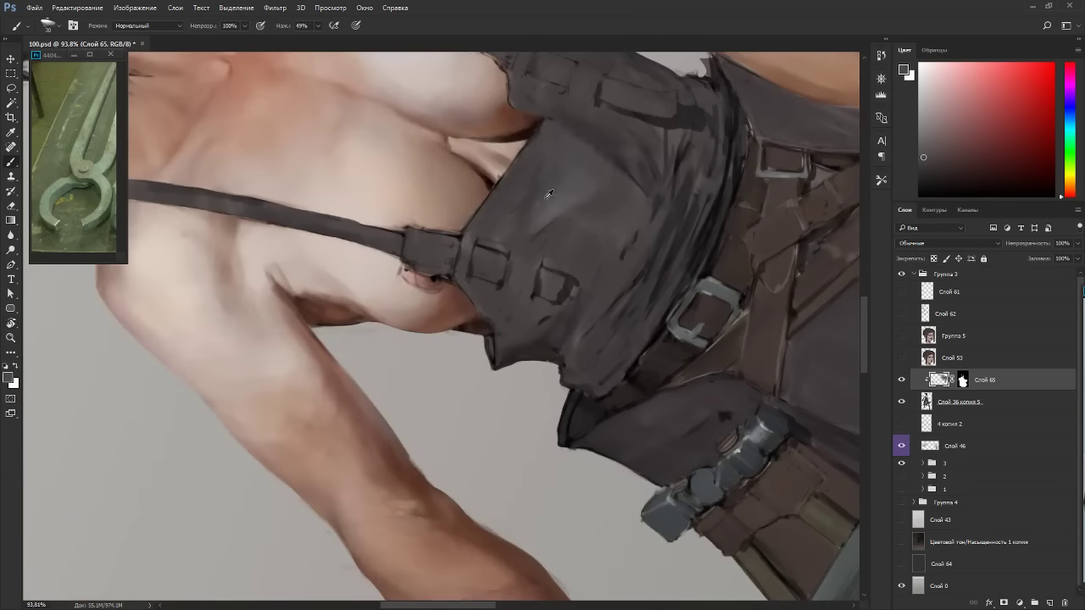
{"action": "left_click", "coordinate": [527, 193], "text": "alt"}
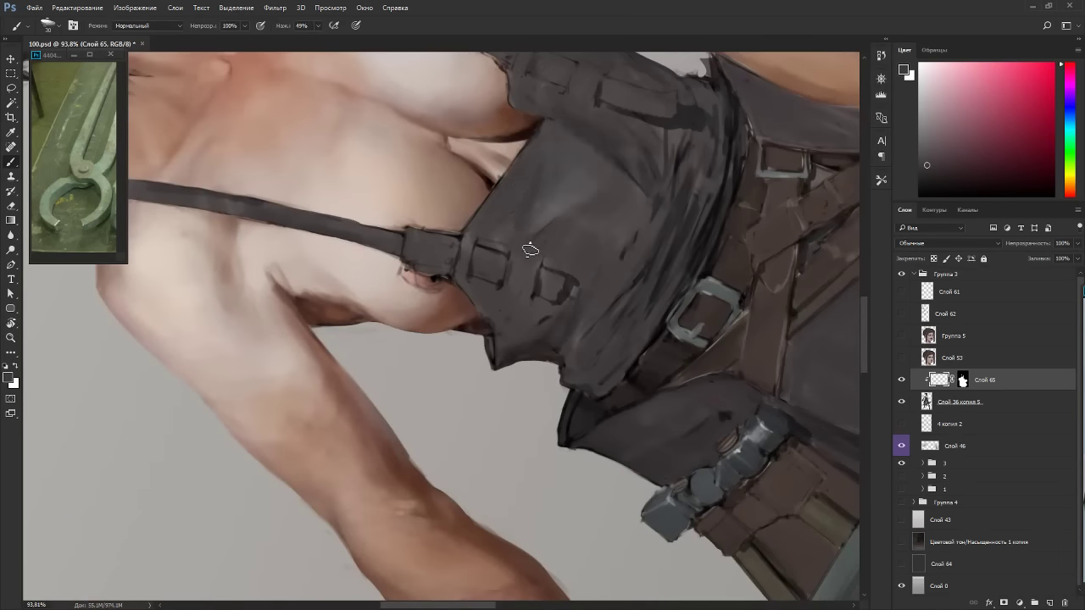
Cover the dark spots on the lower bib above the waist folds with nearby sampled greys.
{"action": "left_click", "coordinate": [668, 219], "text": "alt"}
{"action": "left_click", "coordinate": [635, 249], "text": "alt"}
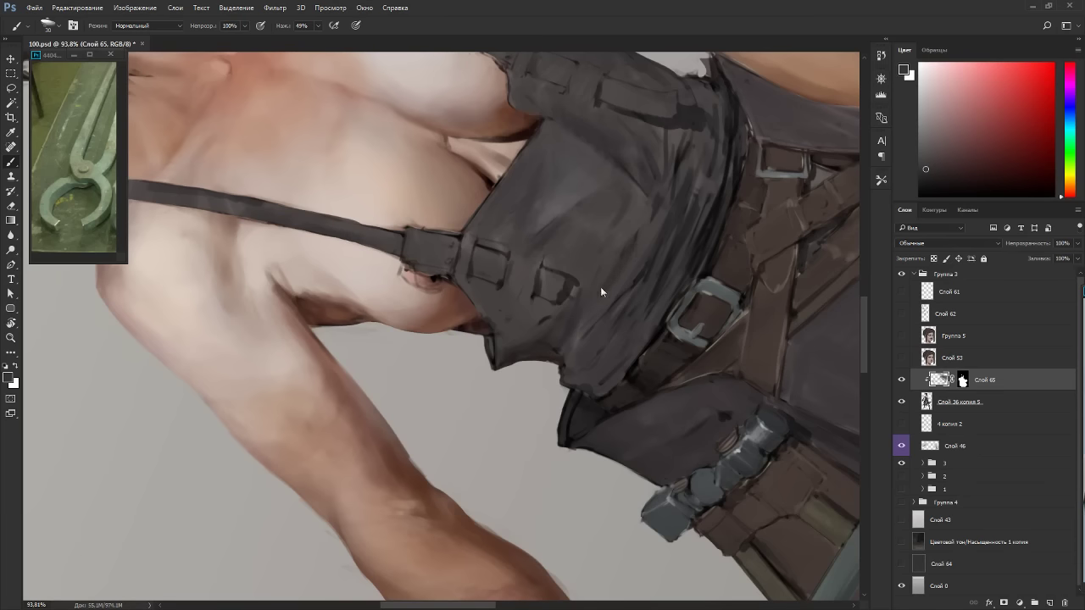
{"action": "mouse_move", "coordinate": [676, 210]}
{"action": "left_mouse_down"}
{"action": "mouse_move", "coordinate": [594, 441]}
{"action": "mouse_move", "coordinate": [490, 475]}
{"action": "mouse_move", "coordinate": [661, 356]}
{"action": "mouse_move", "coordinate": [678, 322]}
{"action": "mouse_move", "coordinate": [465, 90]}
{"action": "left_mouse_up"}
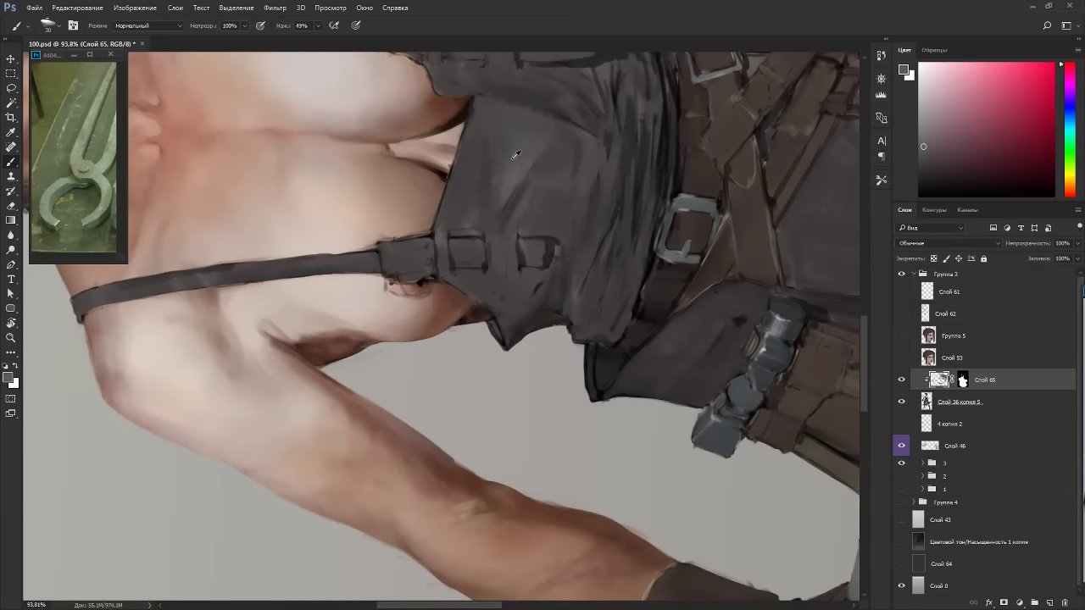
Reduce the brush to 15 and refine the tonal transitions between the bib highlight, lower folds and strap loops.
{"action": "key", "text": "bracketleft"}
{"action": "key", "text": "bracketleft"}
{"action": "key", "text": "bracketleft"}
{"action": "left_click", "coordinate": [568, 176], "text": "alt"}
{"action": "left_click", "coordinate": [597, 200], "text": "alt"}
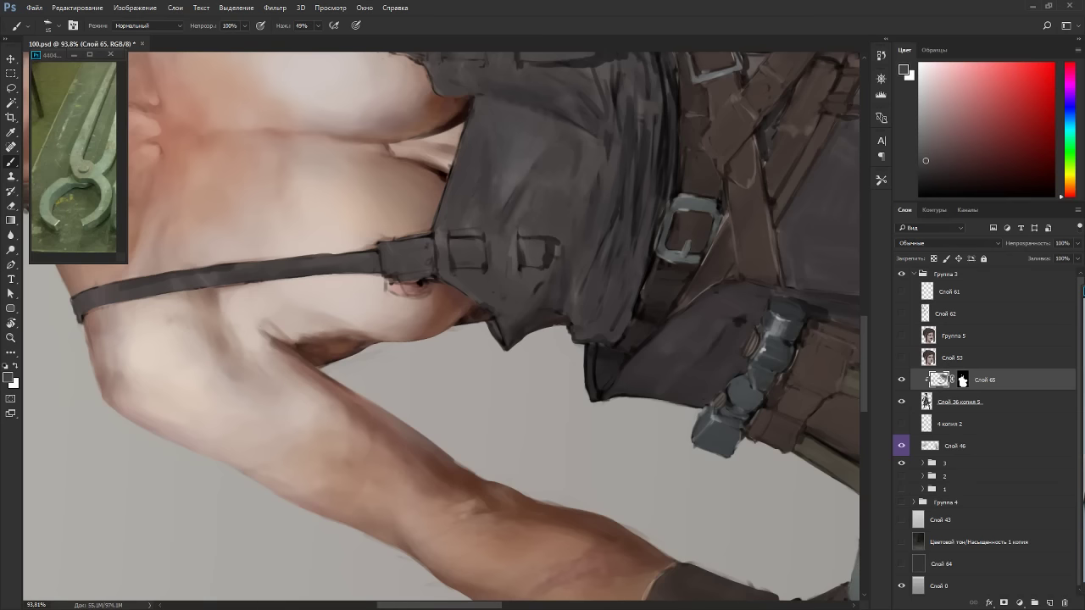
{"action": "left_click", "coordinate": [509, 255], "text": "alt"}
{"action": "key", "text": "Escape"}
{"action": "scroll", "coordinate": [615, 202], "scroll_direction": "up", "scroll_amount": 4}
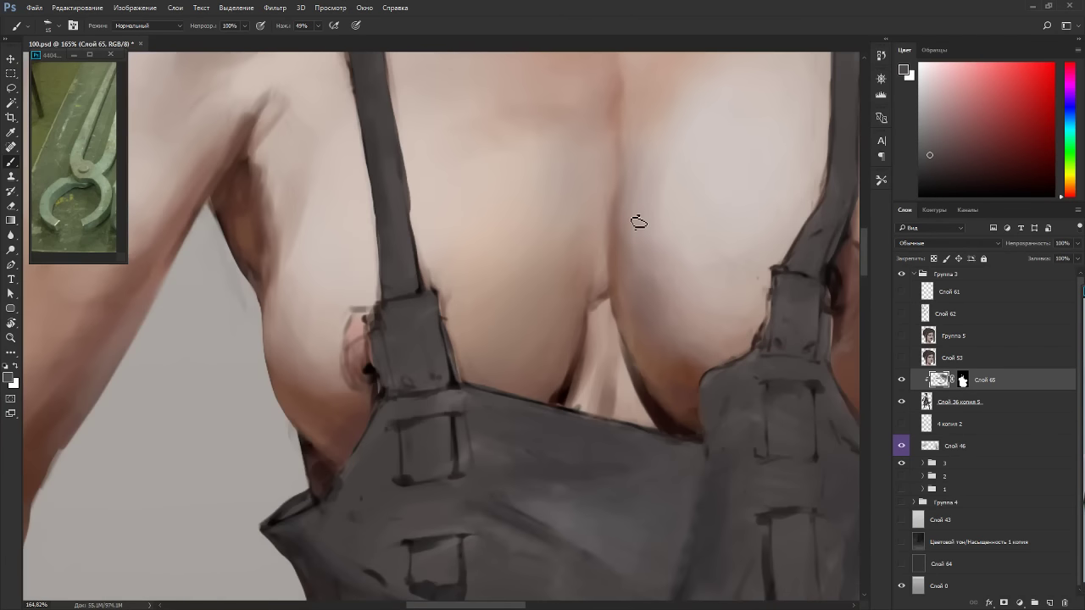
Paint a lighter grey fill inside the lower strap loop of the apron using a smaller brush.
{"action": "left_click_drag", "start_coordinate": [455, 456], "coordinate": [557, 245]}
{"action": "left_click", "coordinate": [535, 275], "text": "alt"}
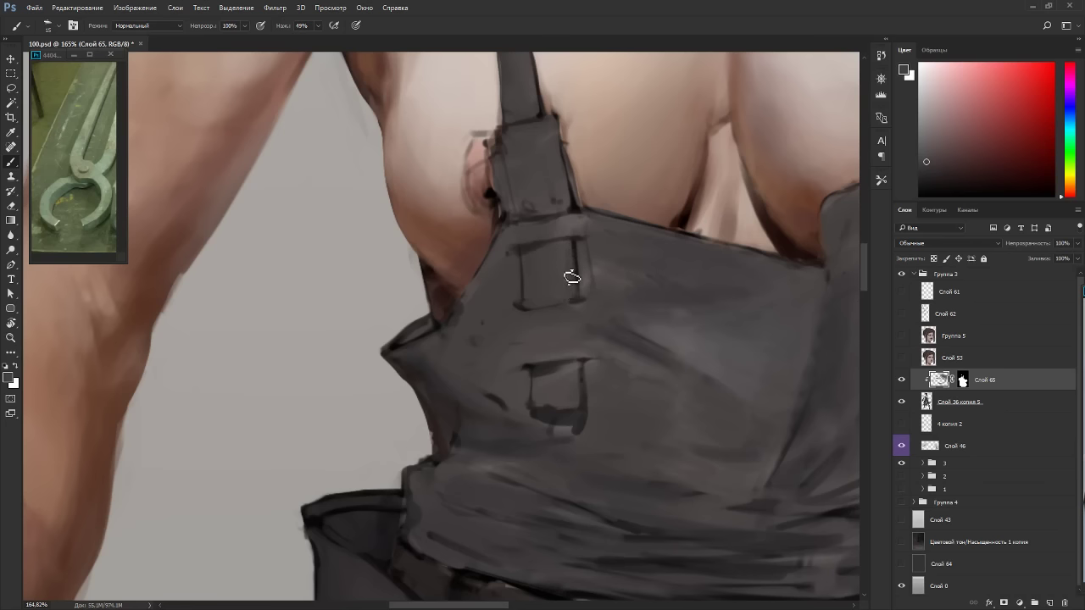
{"action": "left_click", "coordinate": [572, 376], "text": "alt"}
{"action": "key", "text": "bracketleft"}
{"action": "key", "text": "bracketleft"}
{"action": "left_click_drag", "start_coordinate": [541, 406], "coordinate": [563, 412]}
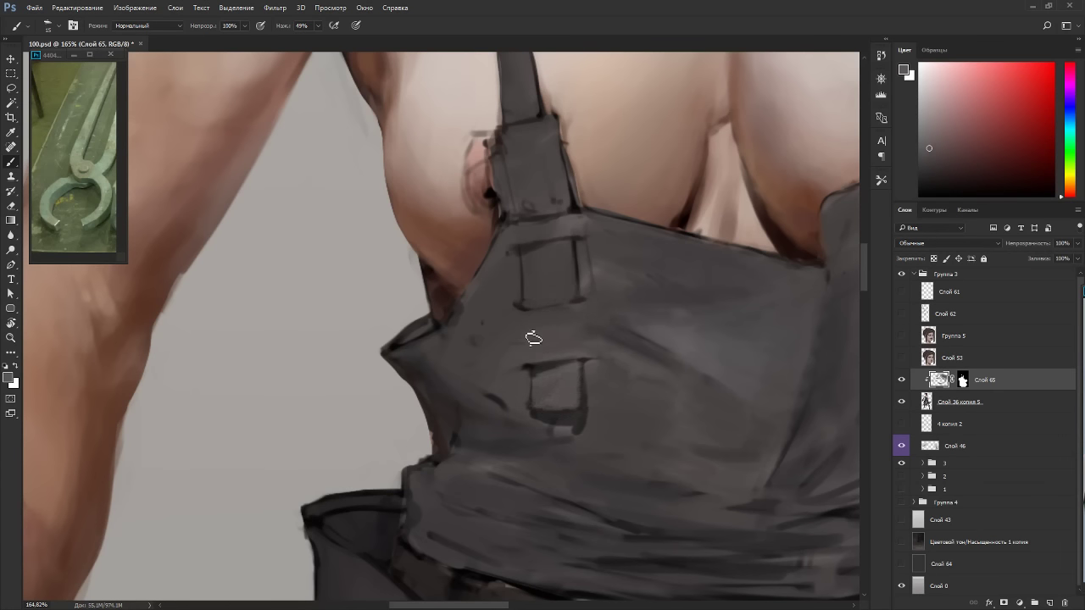
Paint out the dark mark beside the lower strap loop with sampled grey, and dismiss the news notification.
{"action": "left_click", "coordinate": [549, 381], "text": "alt"}
{"action": "left_click", "coordinate": [512, 389], "text": "alt"}
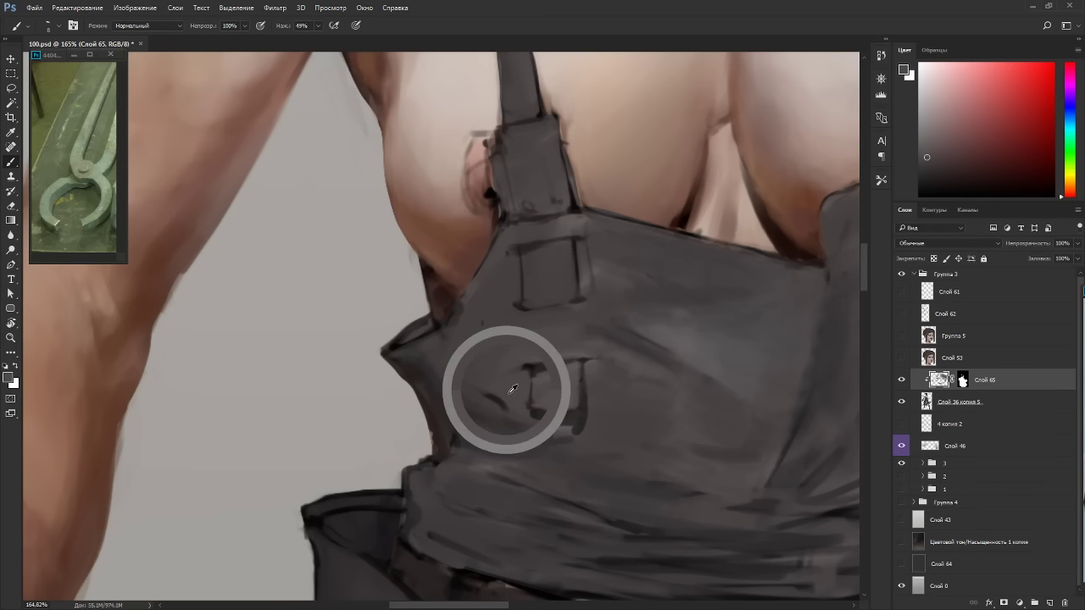
{"action": "left_click_drag", "start_coordinate": [488, 396], "coordinate": [516, 408]}
{"action": "left_click", "coordinate": [413, 373], "text": "alt"}
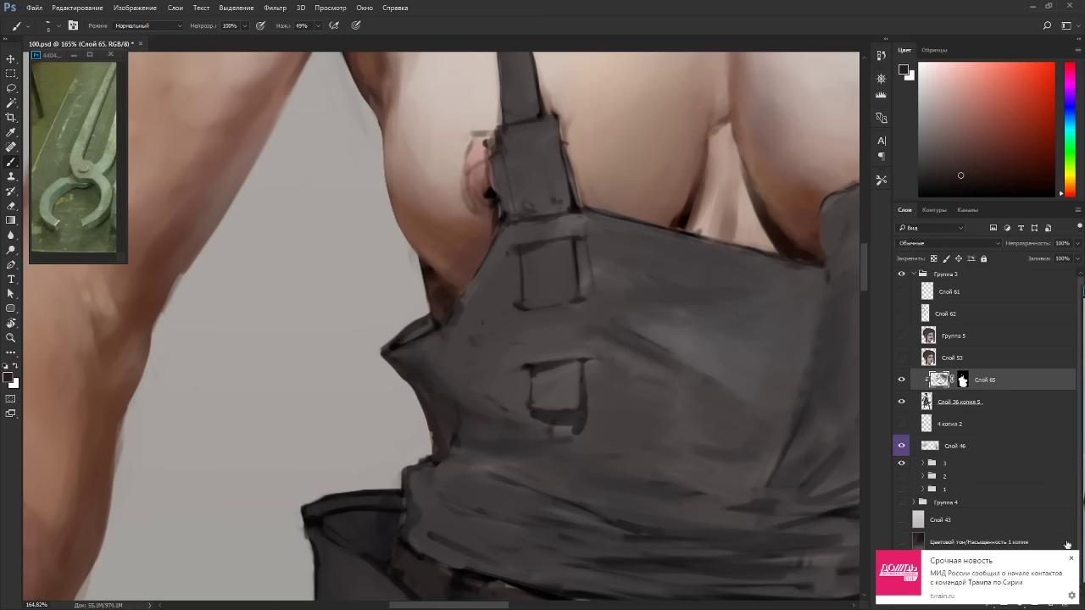
{"action": "left_click", "coordinate": [1071, 559]}
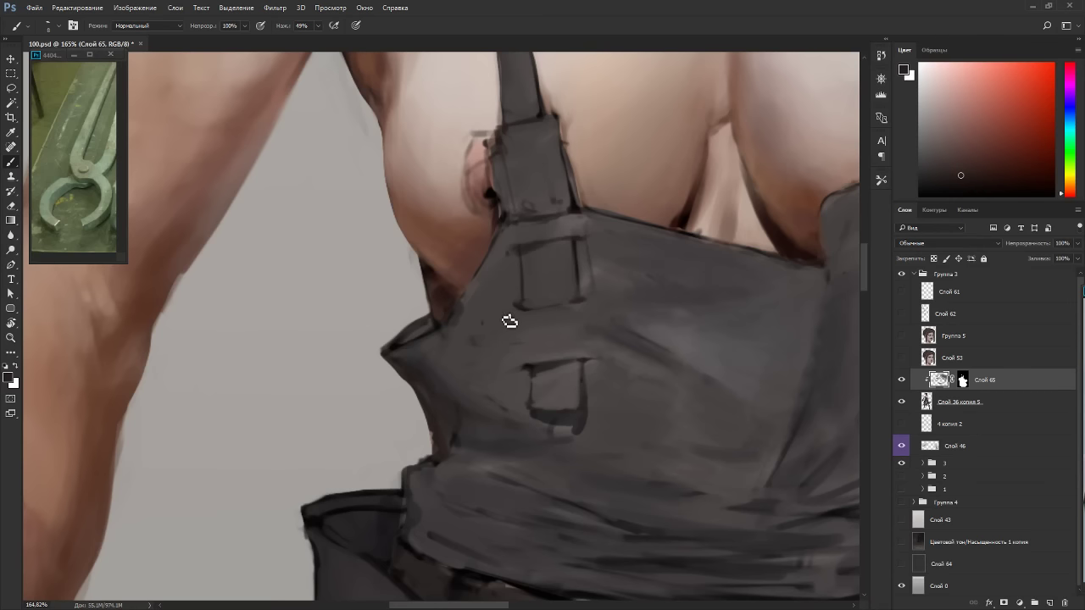
Pick a lighter grey with an orange hue and paint small worn highlights along the bib's top hem below the cleavage.
{"action": "left_click_drag", "start_coordinate": [643, 257], "coordinate": [488, 325]}
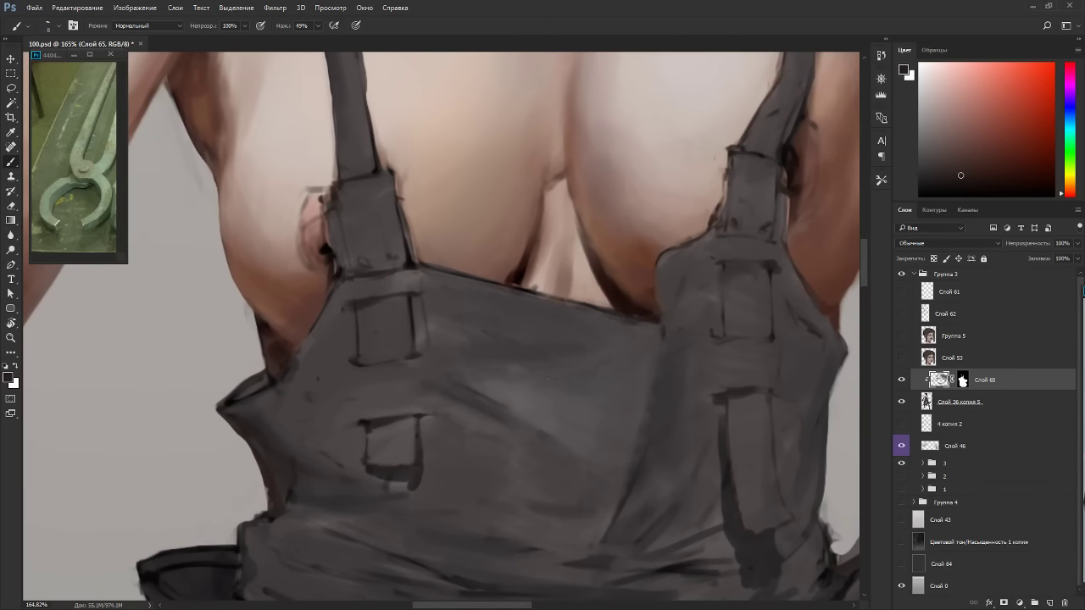
{"action": "left_click", "coordinate": [534, 315], "text": "alt"}
{"action": "left_click", "coordinate": [1070, 187]}
{"action": "left_click", "coordinate": [929, 128]}
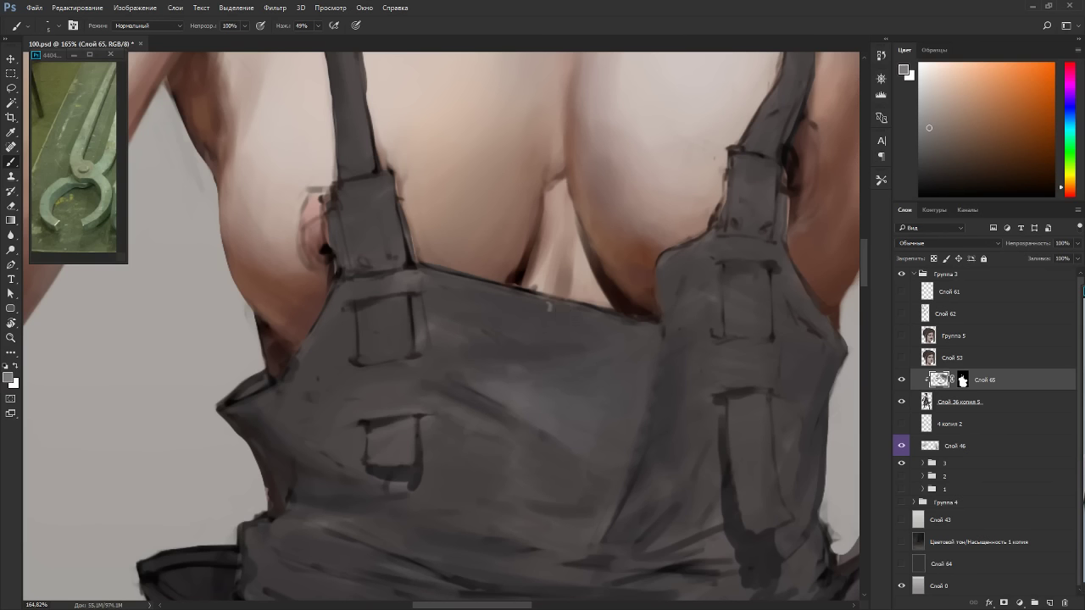
{"action": "mouse_move", "coordinate": [567, 316]}
{"action": "left_mouse_down"}
{"action": "mouse_move", "coordinate": [608, 322]}
{"action": "mouse_move", "coordinate": [618, 307]}
{"action": "mouse_move", "coordinate": [560, 311]}
{"action": "left_mouse_up"}
{"action": "left_click", "coordinate": [941, 136]}
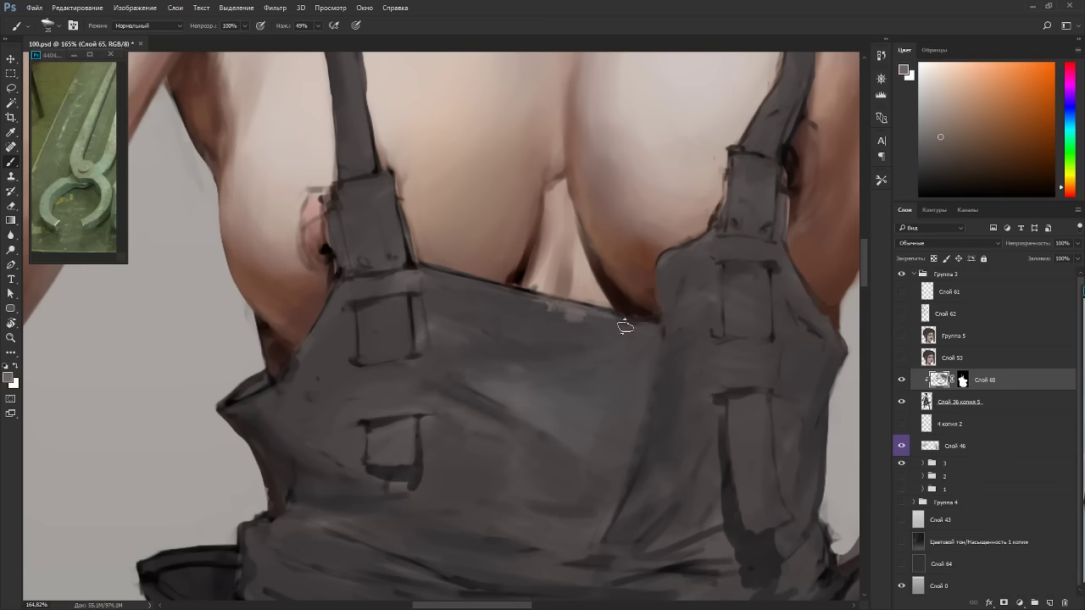
Blend the light worn patches into the bib's top hem with greys sampled from the apron.
{"action": "key", "text": "r"}
{"action": "left_click_drag", "start_coordinate": [655, 328], "coordinate": [416, 214]}
{"action": "left_click", "coordinate": [434, 177], "text": "alt"}
{"action": "left_click_drag", "start_coordinate": [434, 173], "coordinate": [431, 190]}
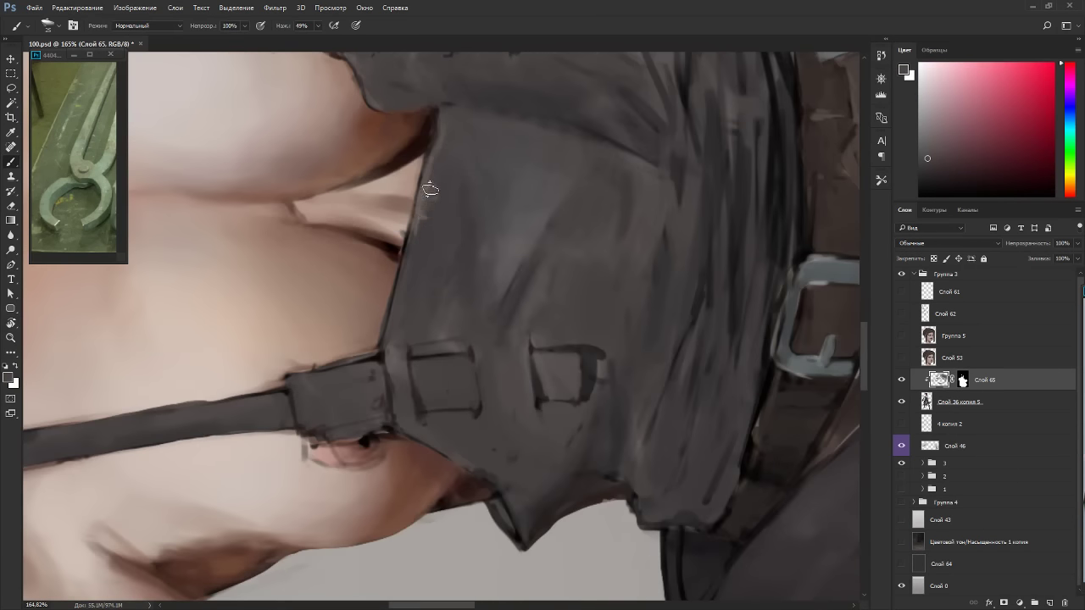
{"action": "left_click", "coordinate": [428, 191], "text": "alt"}
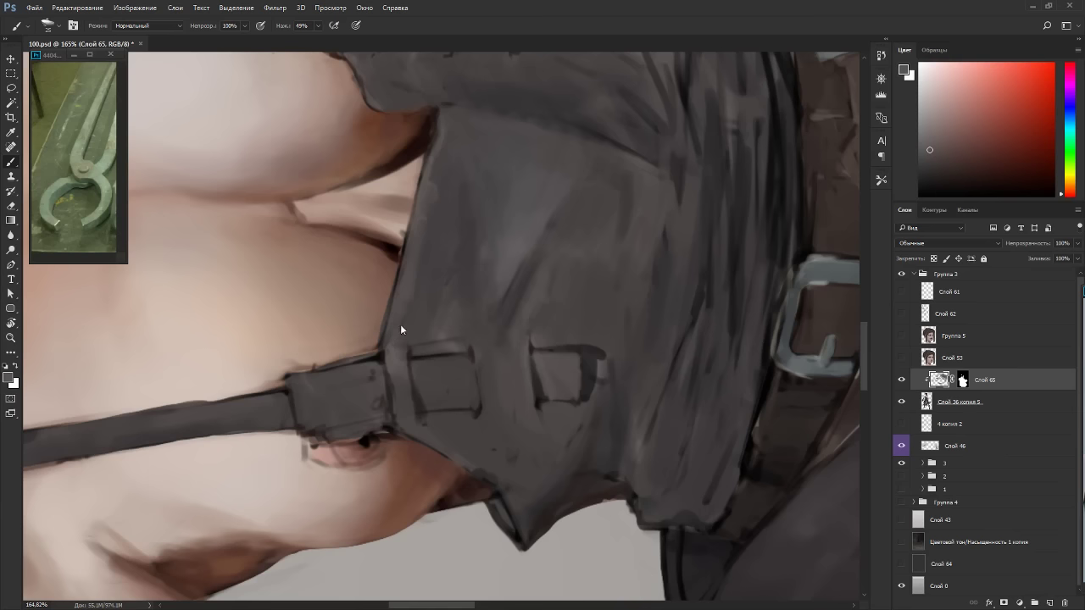
{"action": "left_click", "coordinate": [437, 219], "text": "alt"}
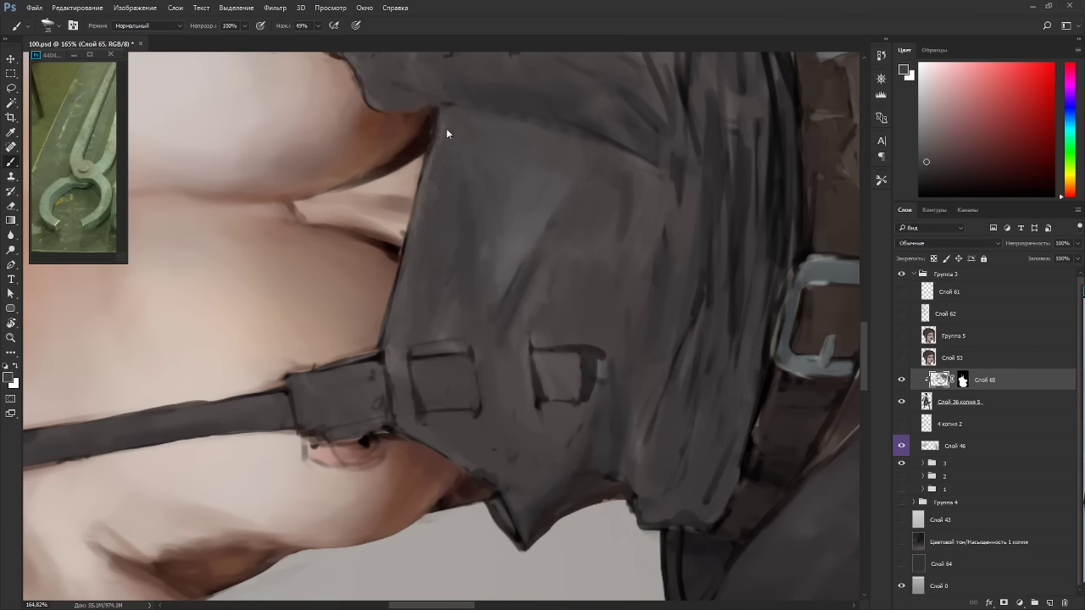
Touch up the bib around the upper-left strap loop with sampled greys, reducing the brush size for finer strokes.
{"action": "left_click_drag", "start_coordinate": [558, 331], "coordinate": [476, 298]}
{"action": "left_click", "coordinate": [392, 283], "text": "alt"}
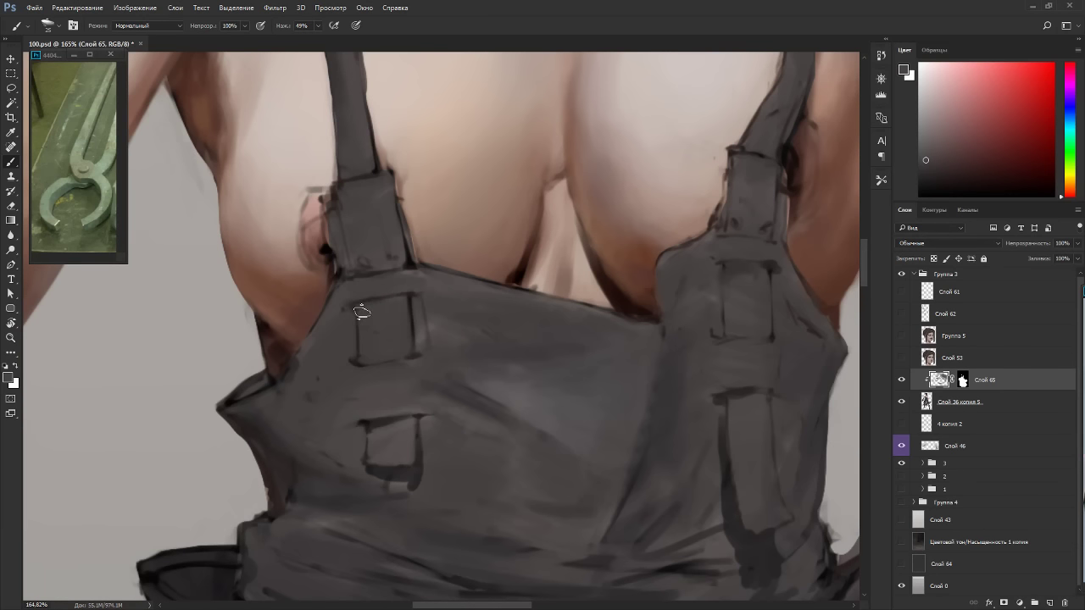
{"action": "left_click", "coordinate": [502, 413], "text": "alt"}
{"action": "key", "text": "p"}
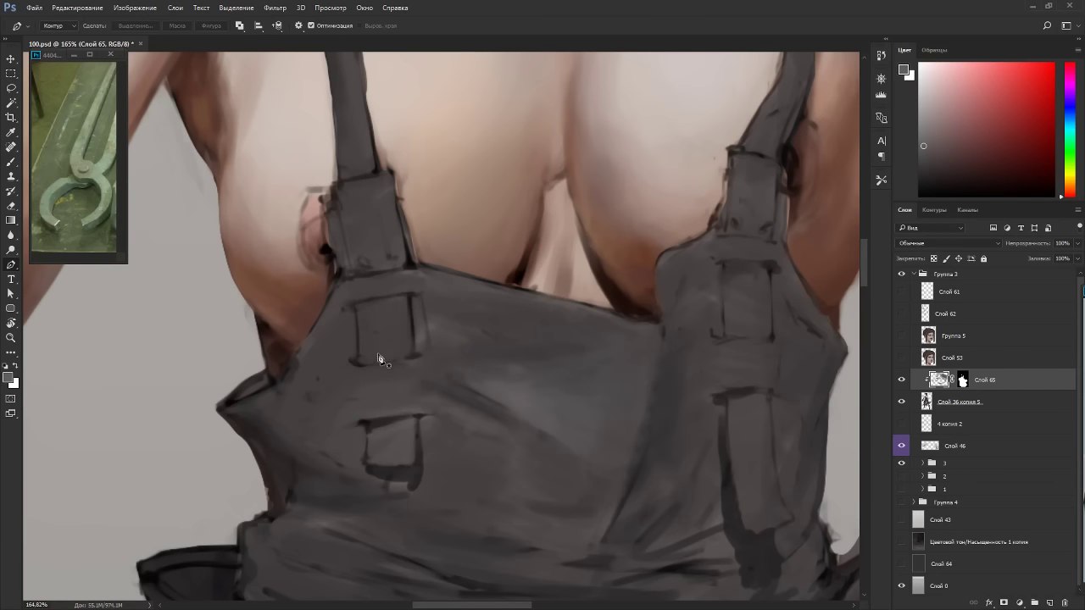
{"action": "key", "text": "b"}
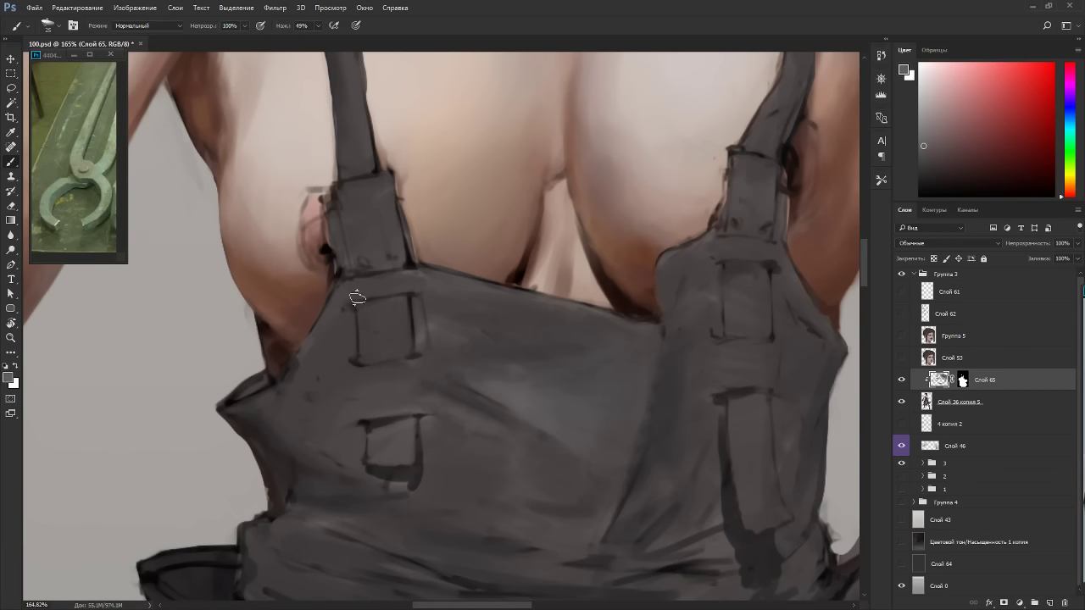
{"action": "key", "text": "bracketleft"}
{"action": "key", "text": "bracketleft"}
{"action": "key", "text": "bracketleft"}
Refine the seam where the left shoulder strap meets the bib using dark and light greys sampled nearby.
{"action": "left_click_drag", "start_coordinate": [483, 246], "coordinate": [437, 369]}
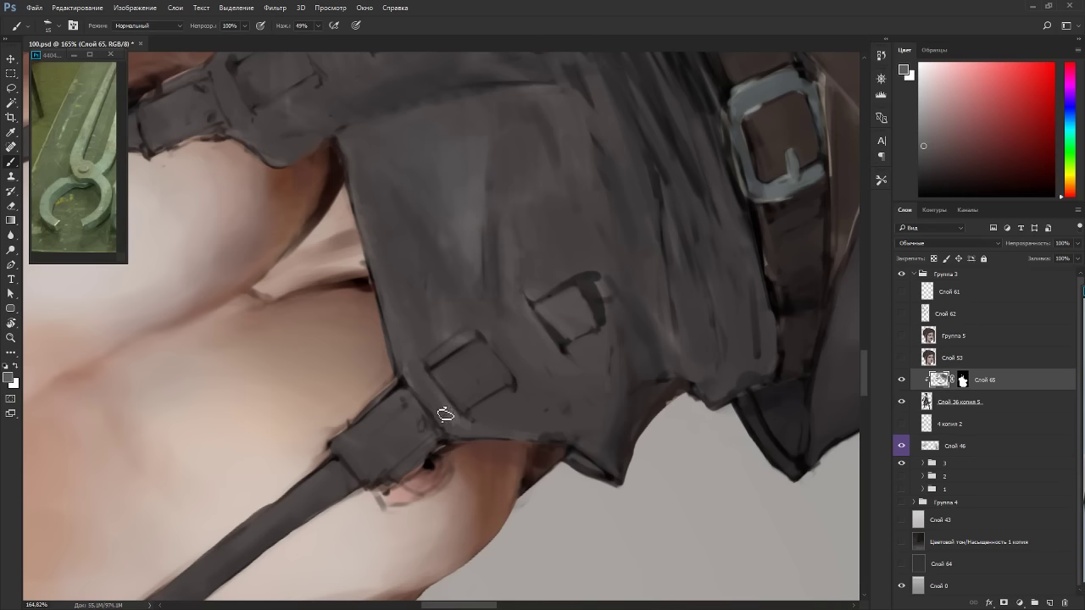
{"action": "left_click", "coordinate": [555, 434], "text": "alt"}
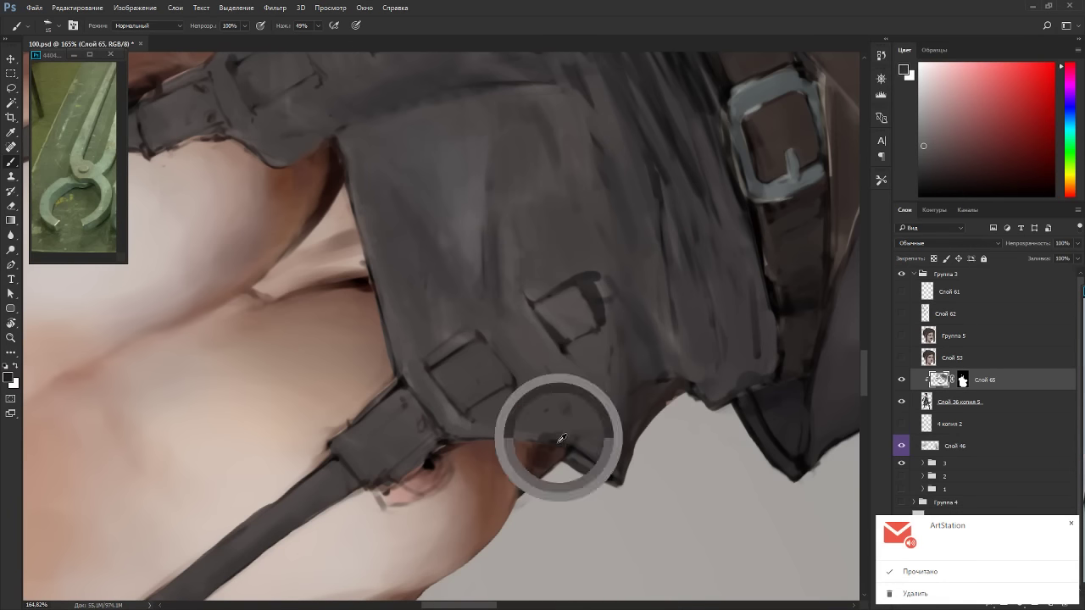
{"action": "left_click", "coordinate": [408, 375], "text": "alt"}
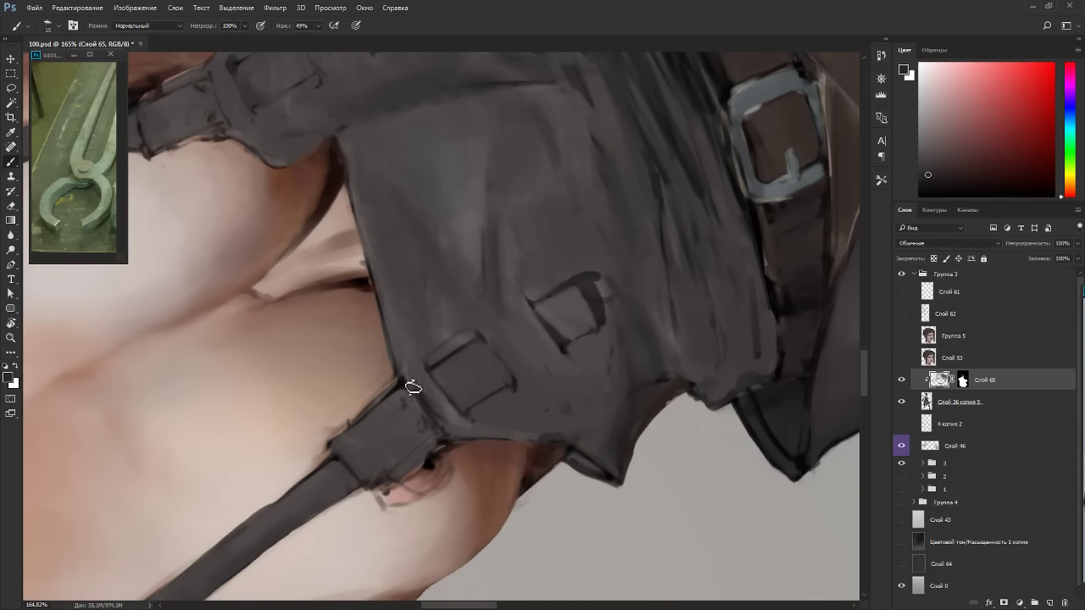
{"action": "left_click", "coordinate": [420, 380], "text": "alt"}
{"action": "key", "text": "p"}
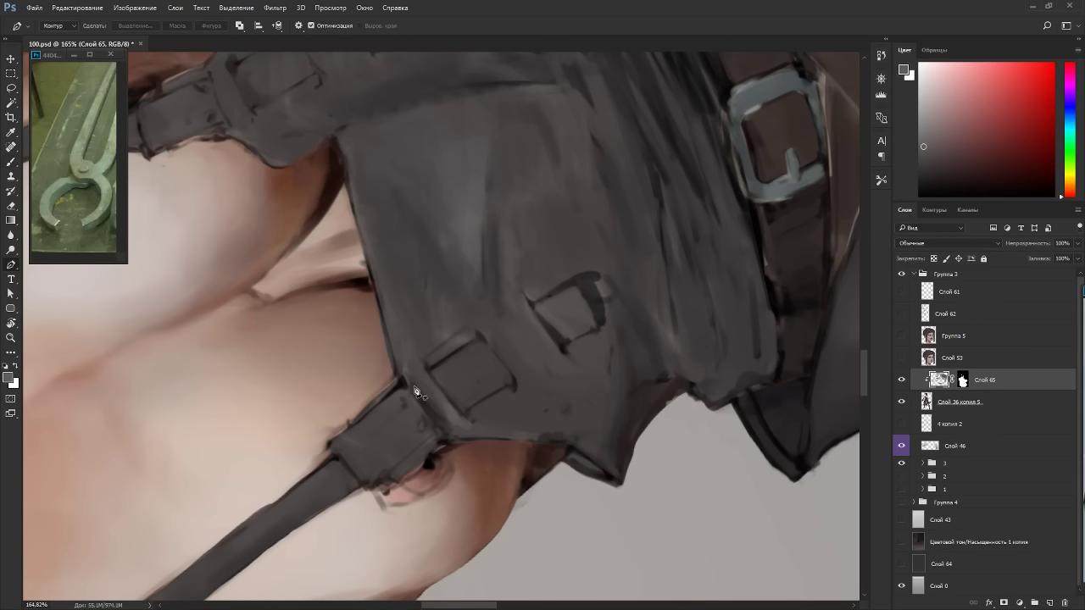
{"action": "key", "text": "b"}
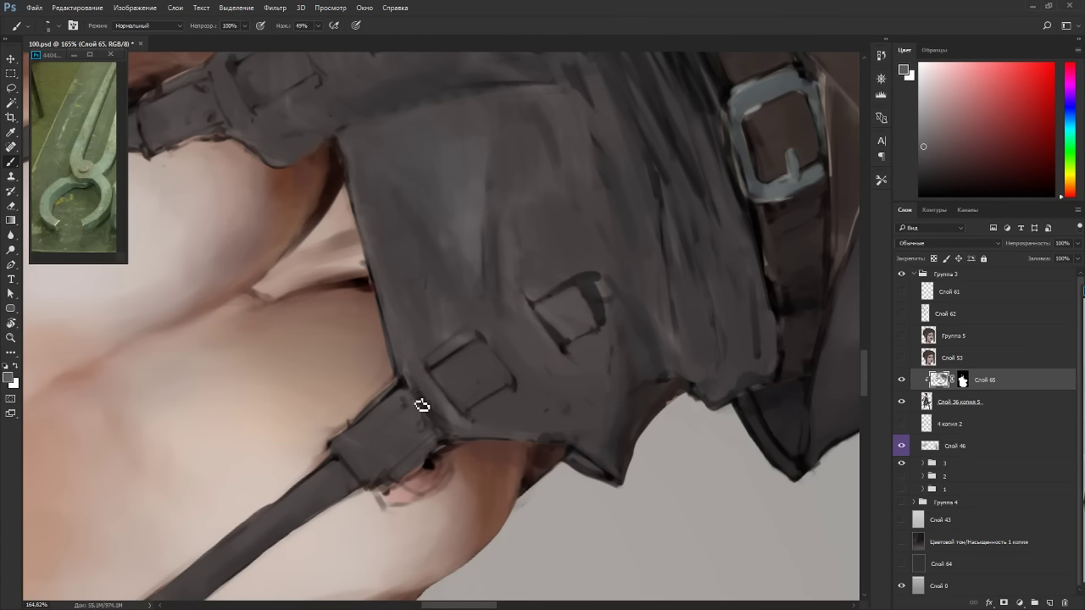
Define the edge band between the left shoulder strap and the upper loop with greys sampled from the apron.
{"action": "key", "text": "r"}
{"action": "key", "text": "Escape"}
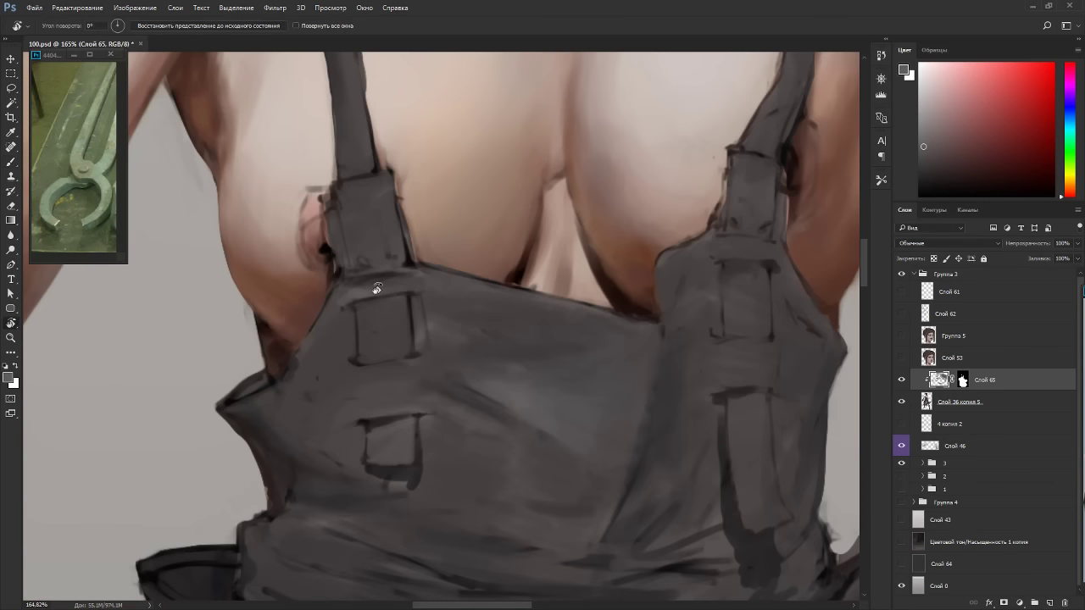
{"action": "left_click_drag", "start_coordinate": [378, 288], "coordinate": [481, 258]}
{"action": "key", "text": "b"}
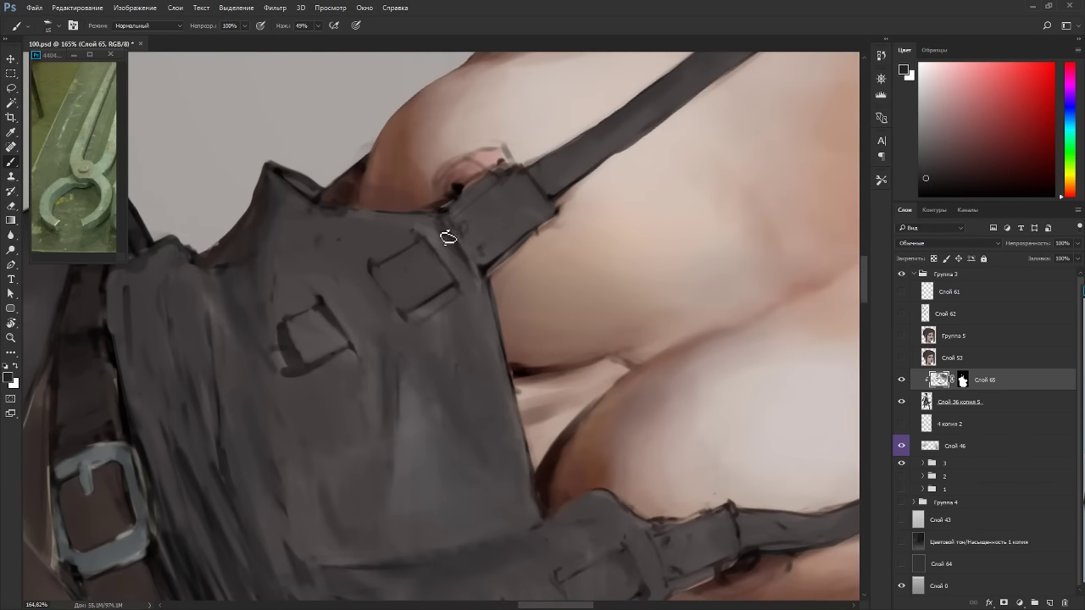
{"action": "left_click", "coordinate": [456, 266], "text": "alt"}
{"action": "key", "text": "Escape"}
{"action": "key", "text": "r"}
{"action": "left_click_drag", "start_coordinate": [480, 229], "coordinate": [356, 262]}
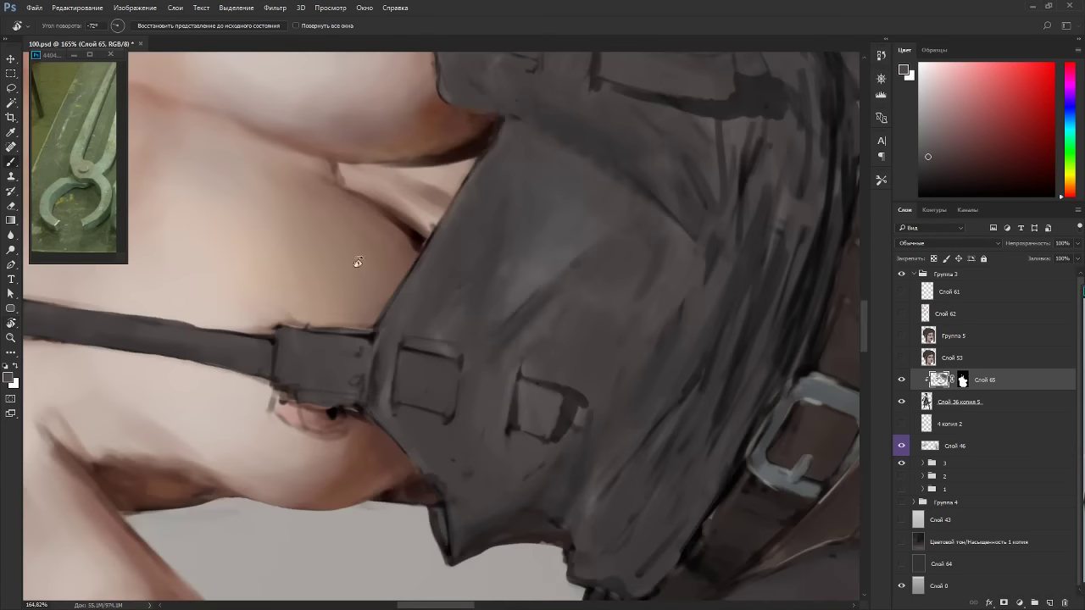
Smooth the leather between the upper and lower strap loops with sampled mid and dark greys.
{"action": "key", "text": "b"}
{"action": "left_click", "coordinate": [389, 364], "text": "alt"}
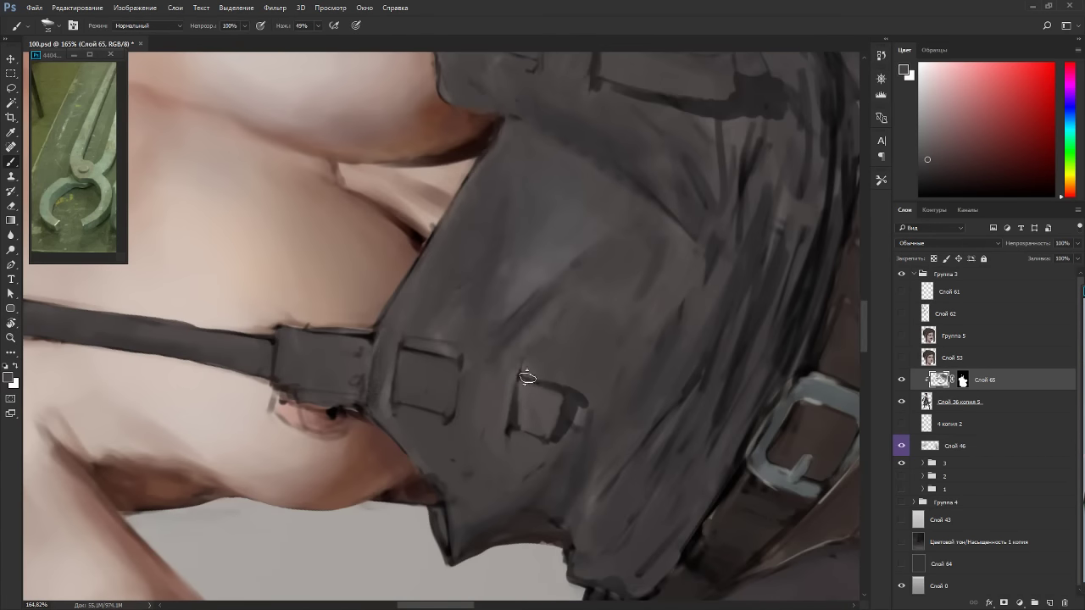
{"action": "left_click", "coordinate": [520, 411], "text": "alt"}
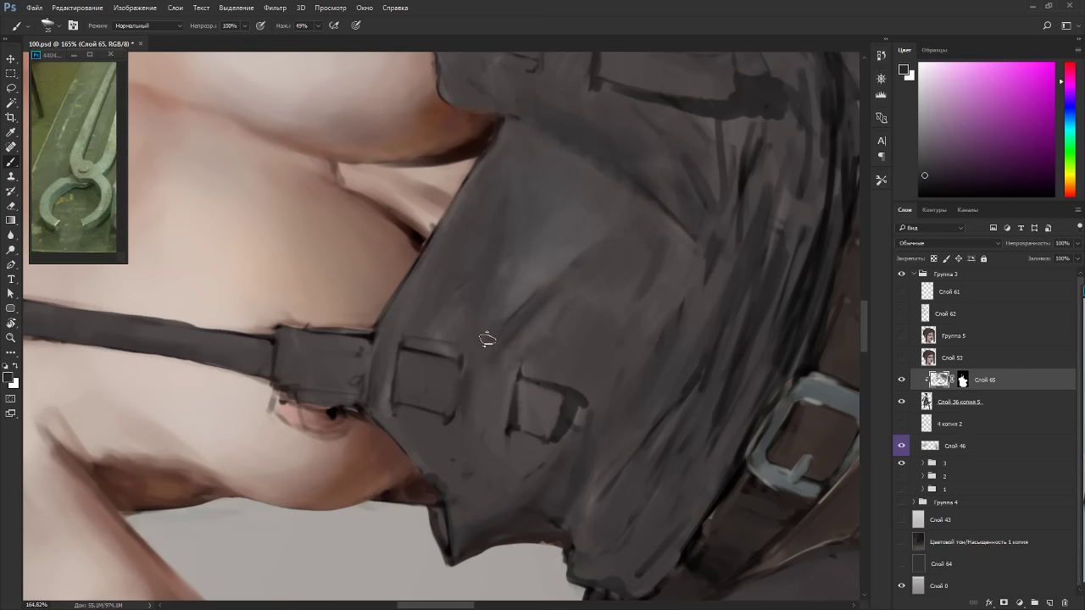
{"action": "left_click", "coordinate": [482, 374], "text": "alt"}
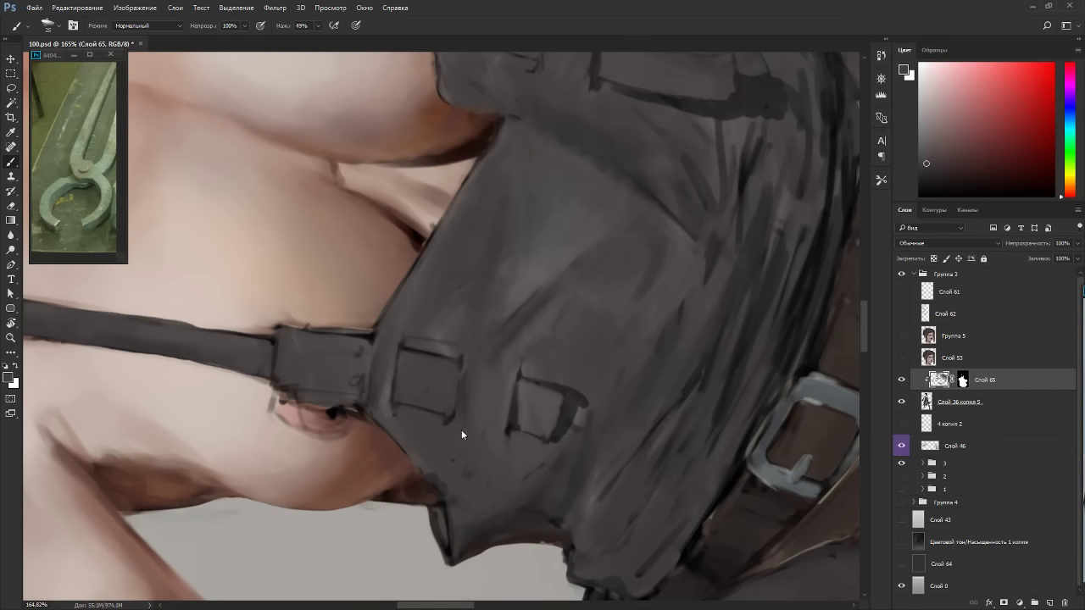
{"action": "left_click_drag", "start_coordinate": [461, 435], "coordinate": [444, 307]}
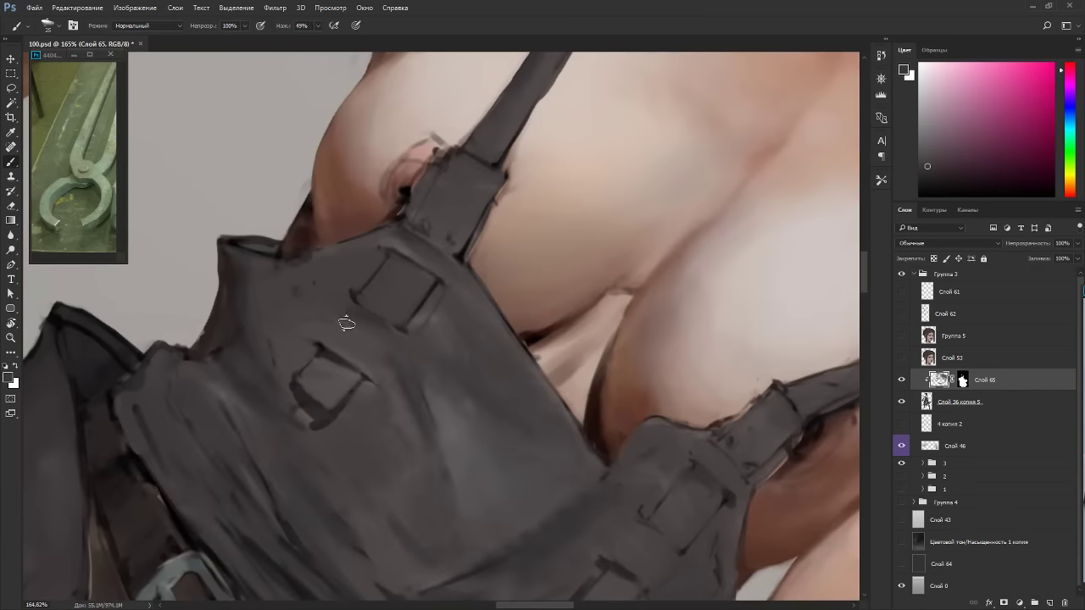
Blend sampled greys into the leather around the lower loop and toward the bib's left side.
{"action": "left_click_drag", "start_coordinate": [514, 359], "coordinate": [363, 291]}
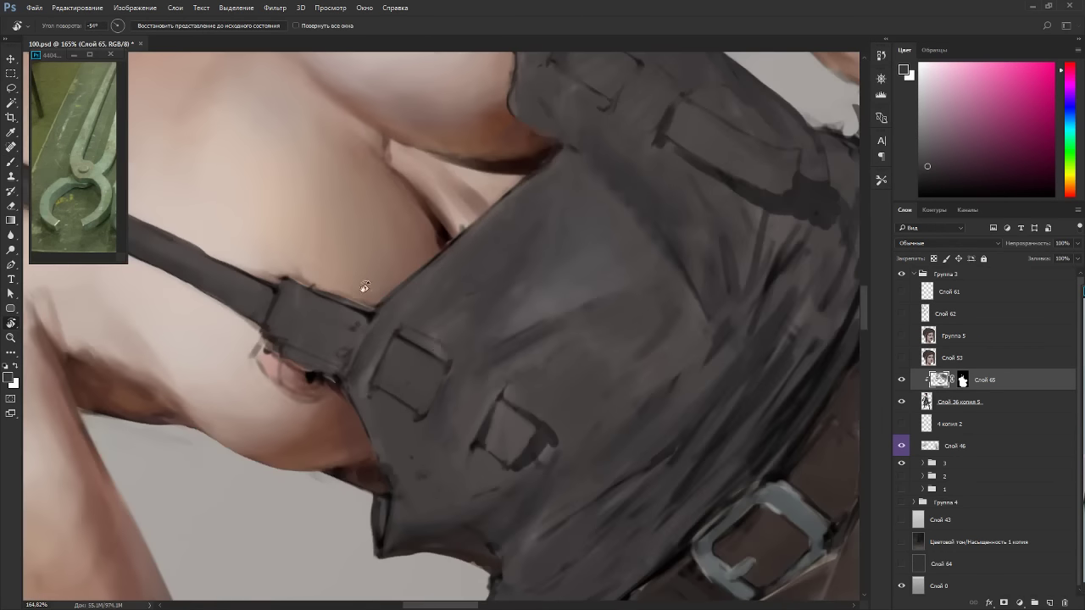
{"action": "left_click", "coordinate": [458, 410], "text": "alt"}
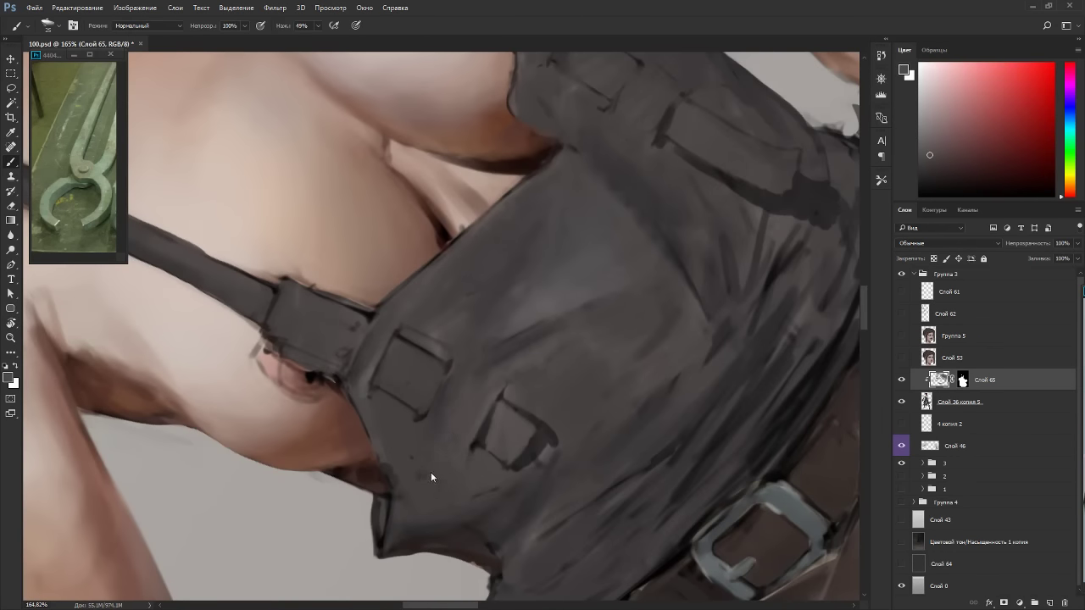
{"action": "left_click", "coordinate": [428, 475], "text": "alt"}
{"action": "left_click", "coordinate": [473, 405], "text": "alt"}
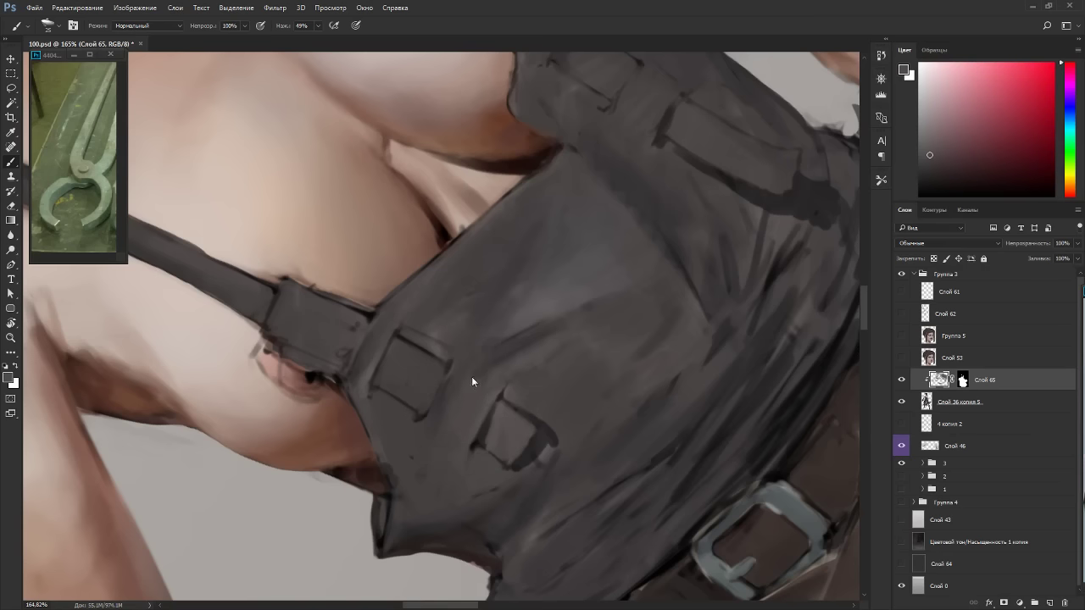
{"action": "key", "text": "r"}
{"action": "left_click_drag", "start_coordinate": [538, 314], "coordinate": [460, 243]}
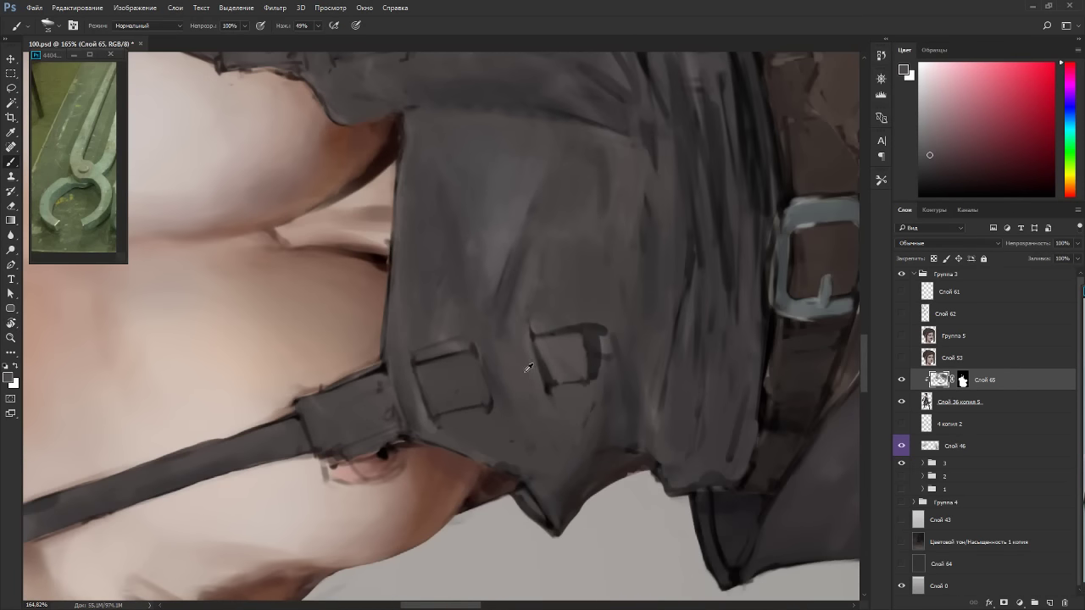
Refine the lower loop's outline and the adjoining leather using a smaller brush and sampled dark and light greys.
{"action": "left_click", "coordinate": [545, 367], "text": "alt"}
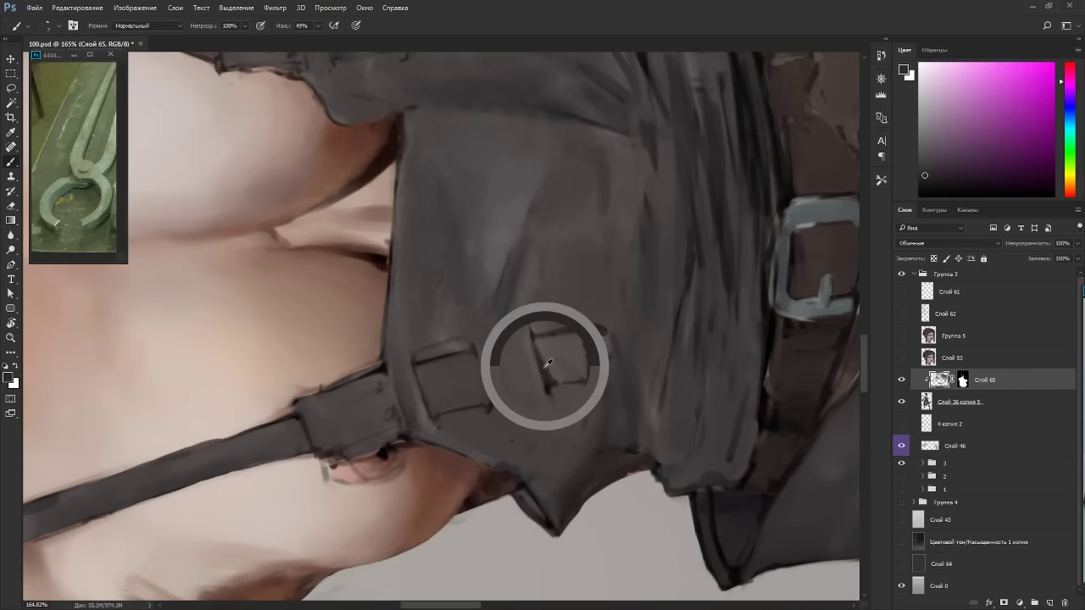
{"action": "left_click", "coordinate": [527, 348], "text": "alt"}
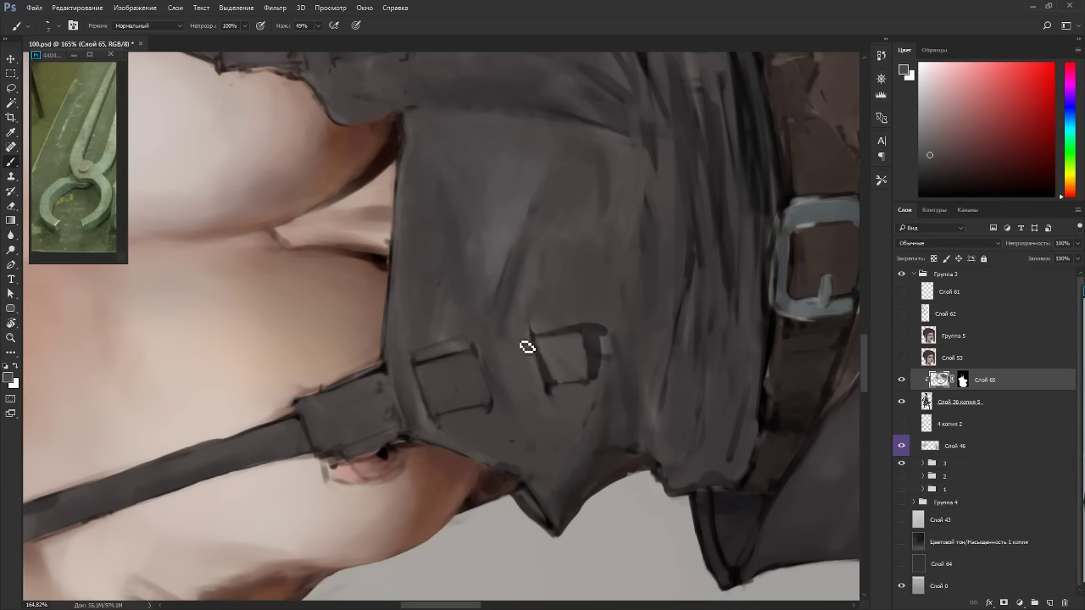
{"action": "left_click", "coordinate": [489, 361], "text": "alt"}
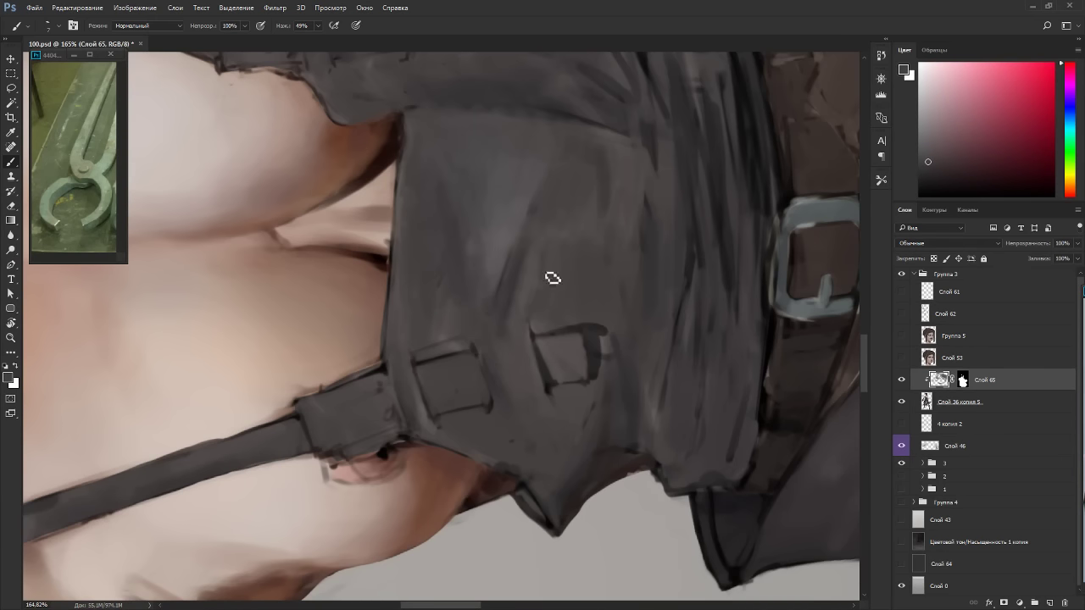
{"action": "key", "text": "Escape"}
Paint out the stray doubled outline along the upper loop's inner side with greys sampled beside it.
{"action": "left_click", "coordinate": [435, 295], "text": "alt"}
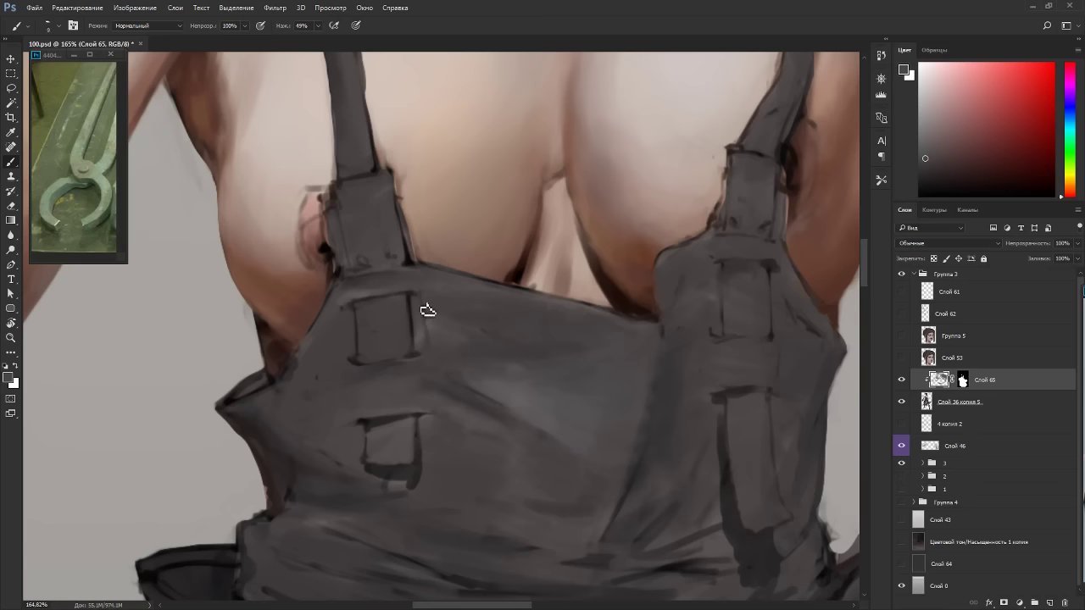
{"action": "left_click", "coordinate": [429, 327], "text": "alt"}
{"action": "left_click", "coordinate": [419, 338], "text": "alt"}
{"action": "key", "text": "r"}
{"action": "left_click_drag", "start_coordinate": [528, 277], "coordinate": [386, 231]}
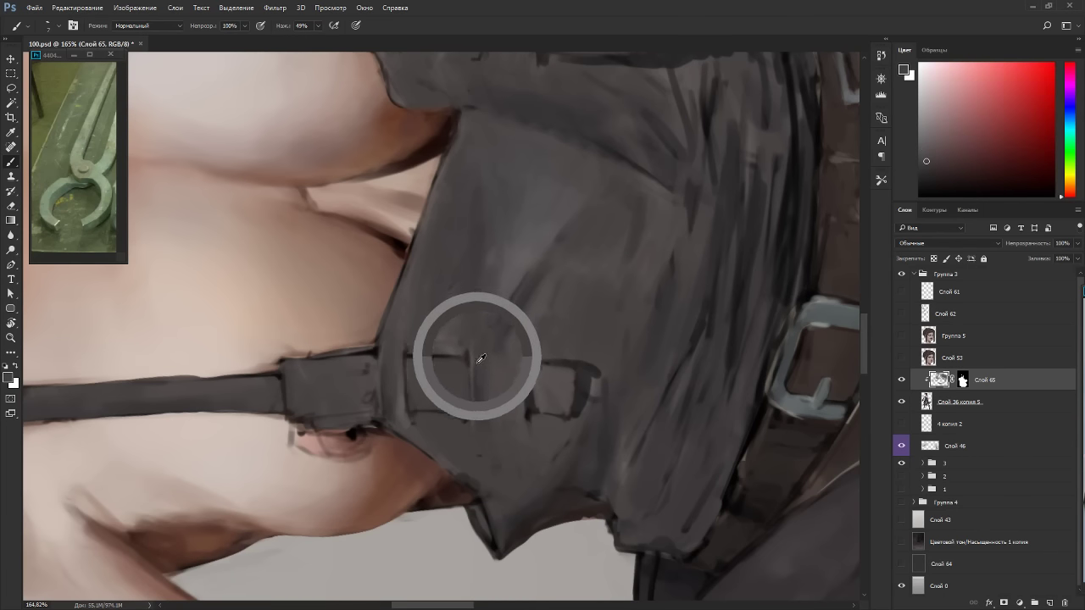
{"action": "left_click", "coordinate": [475, 358], "text": "alt"}
{"action": "left_click", "coordinate": [476, 381], "text": "alt"}
{"action": "key", "text": "Escape"}
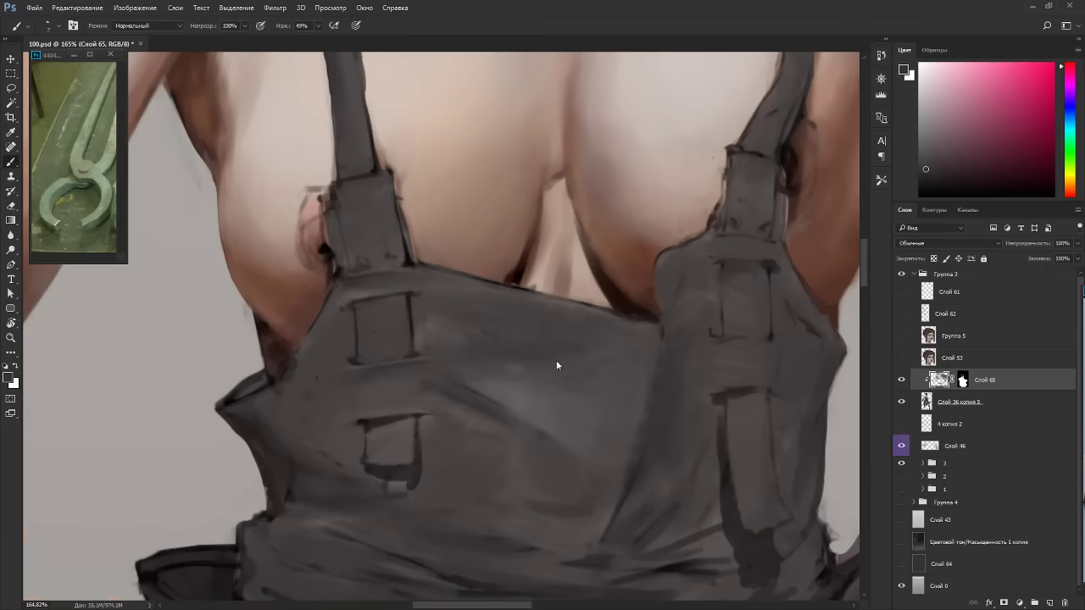
Clean up the lower corner of the upper strap loop with greys sampled around its outline.
{"action": "key", "text": "r"}
{"action": "left_click_drag", "start_coordinate": [556, 363], "coordinate": [424, 464]}
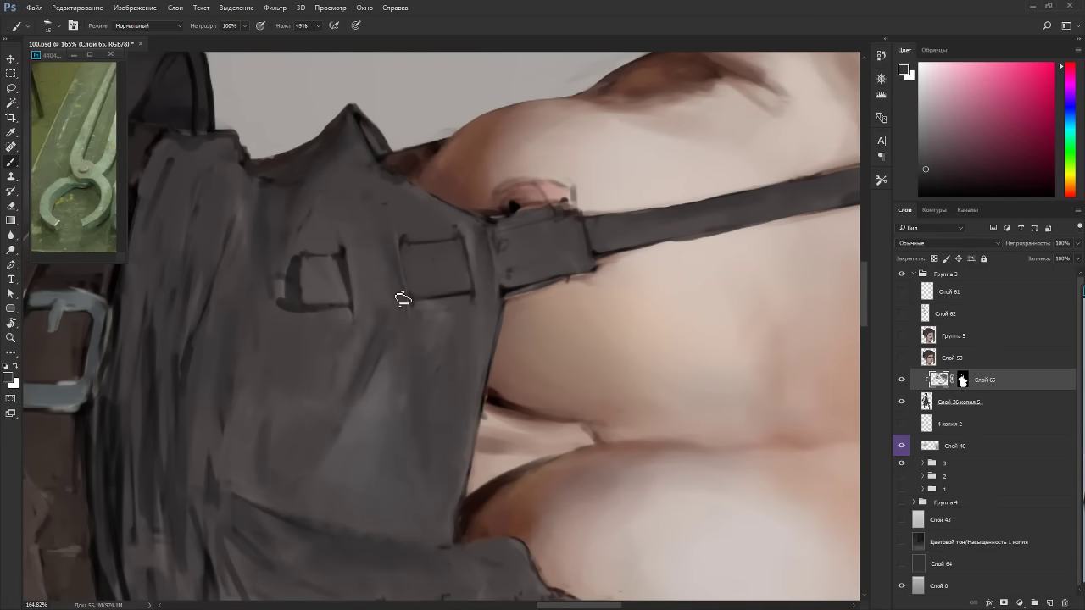
{"action": "left_click", "coordinate": [398, 295], "text": "alt"}
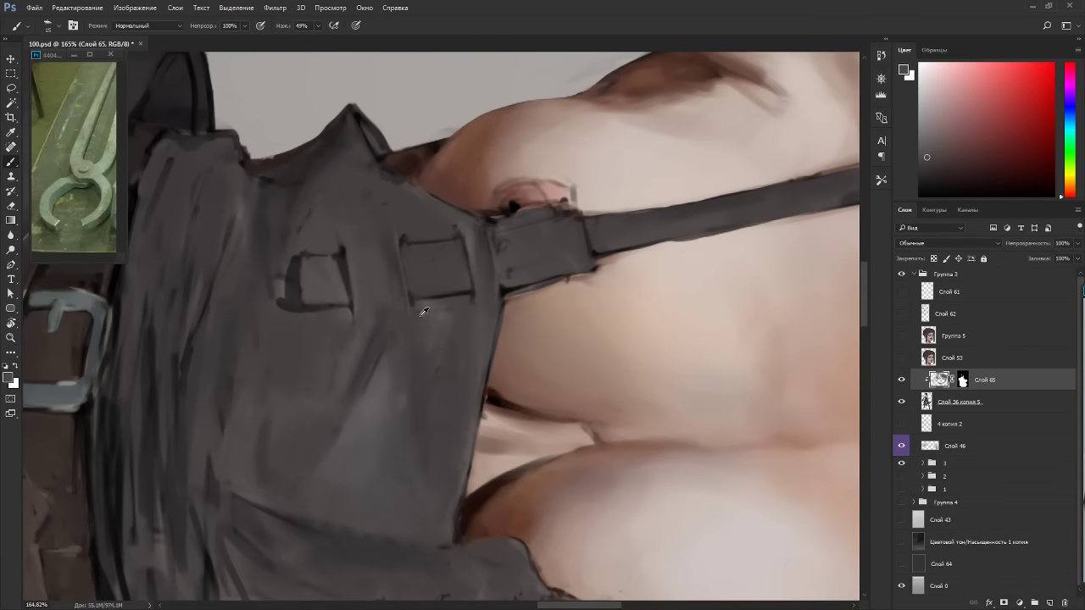
{"action": "left_click", "coordinate": [417, 289], "text": "alt"}
{"action": "left_click", "coordinate": [412, 305], "text": "alt"}
{"action": "key", "text": "Escape"}
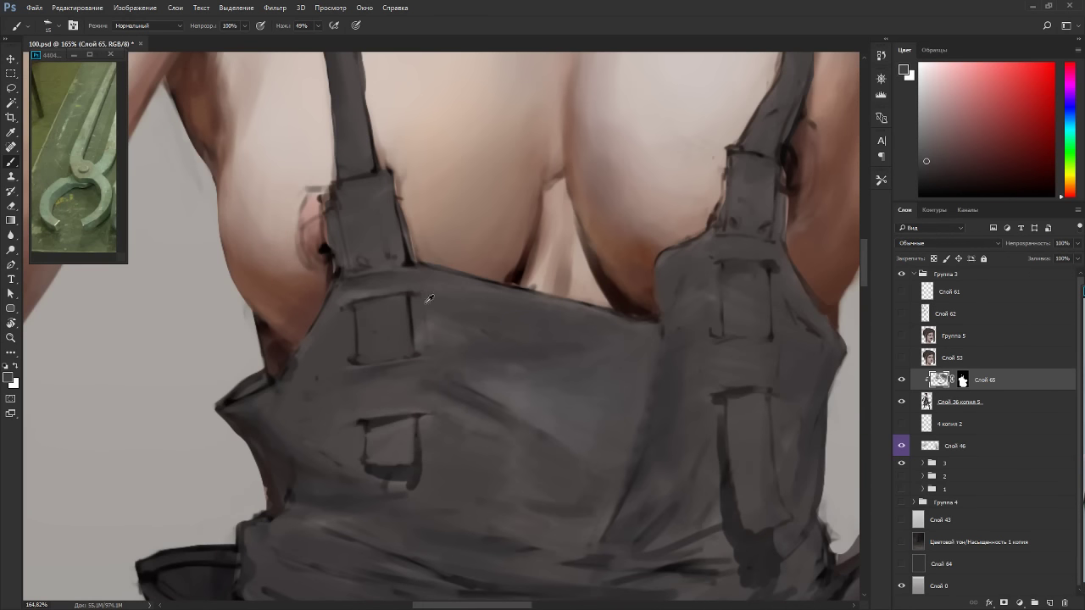
Rework the upper loop's right side and interior with dark strokes and lighter greys sampled from the surrounding leather.
{"action": "left_click", "coordinate": [381, 351], "text": "alt"}
{"action": "left_click", "coordinate": [412, 318], "text": "alt"}
{"action": "left_click_drag", "start_coordinate": [409, 303], "coordinate": [412, 338]}
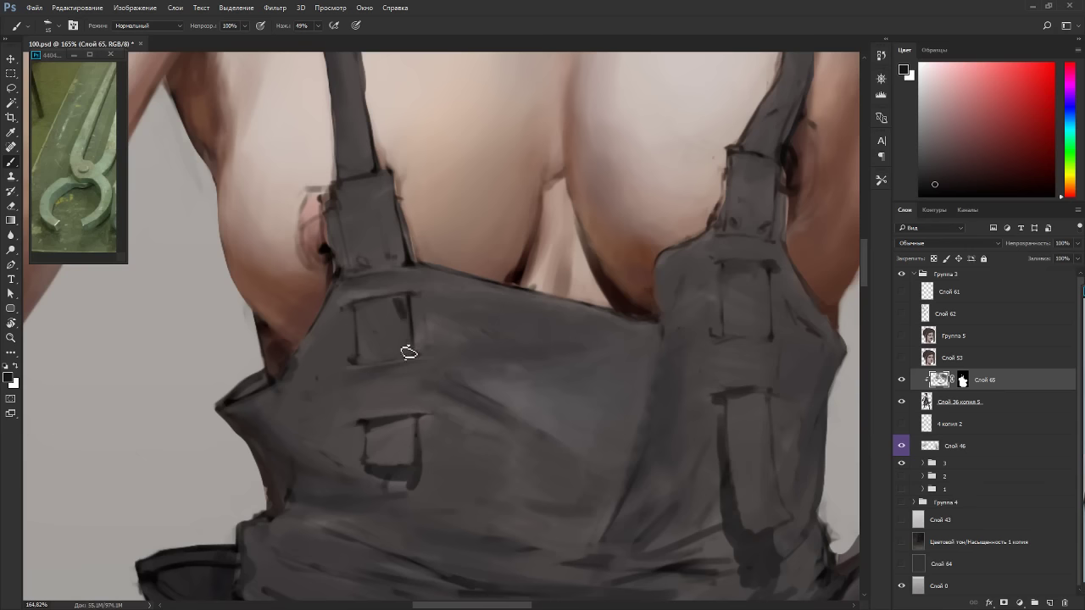
{"action": "left_click", "coordinate": [408, 352], "text": "alt"}
{"action": "left_click_drag", "start_coordinate": [396, 301], "coordinate": [402, 323]}
{"action": "left_click", "coordinate": [432, 331], "text": "alt"}
{"action": "left_click_drag", "start_coordinate": [408, 300], "coordinate": [413, 338]}
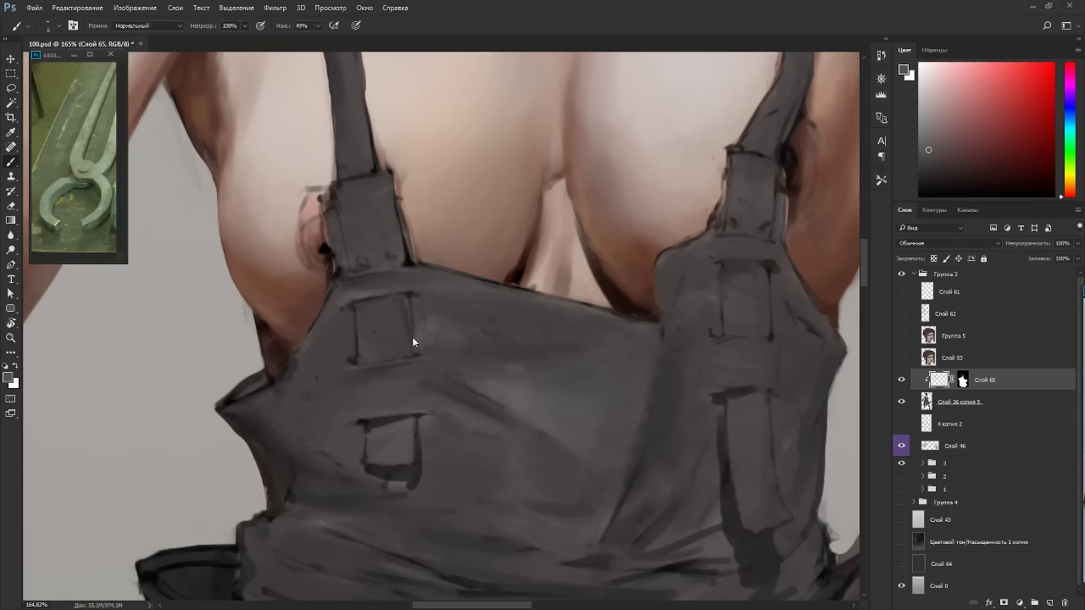
{"action": "left_click", "coordinate": [421, 331], "text": "alt"}
{"action": "left_click", "coordinate": [402, 307], "text": "alt"}
Touch up the left side of the upper loop and the adjacent bib and strap edges with sampled greys.
{"action": "scroll", "coordinate": [469, 291], "scroll_direction": "down", "scroll_amount": 6}
{"action": "key", "text": "r"}
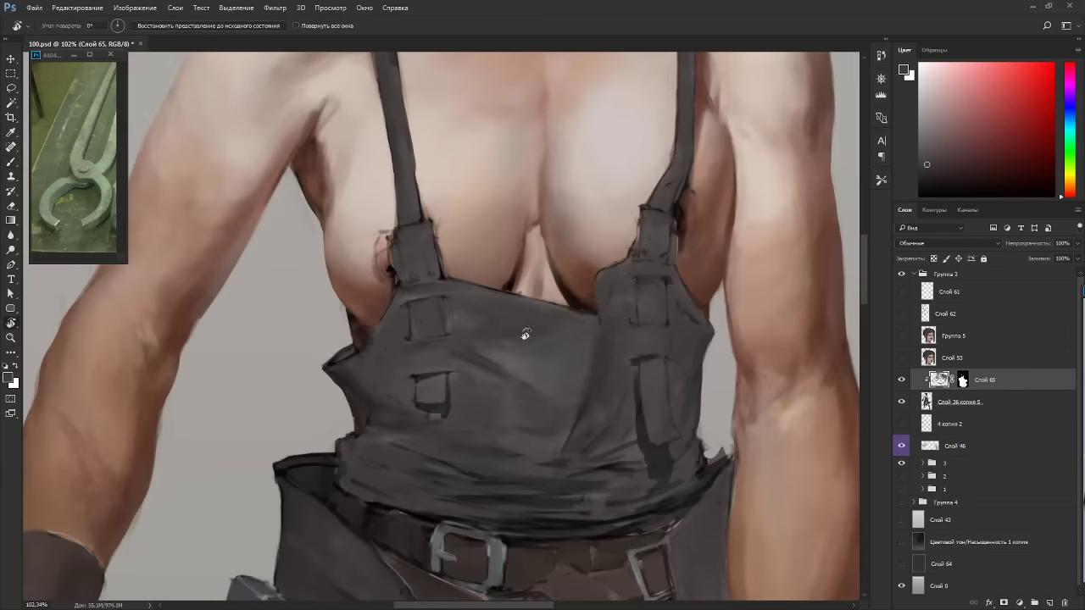
{"action": "left_click_drag", "start_coordinate": [523, 334], "coordinate": [453, 214]}
{"action": "key", "text": "Escape"}
{"action": "scroll", "coordinate": [476, 260], "scroll_direction": "up", "scroll_amount": 5}
{"action": "key", "text": "b"}
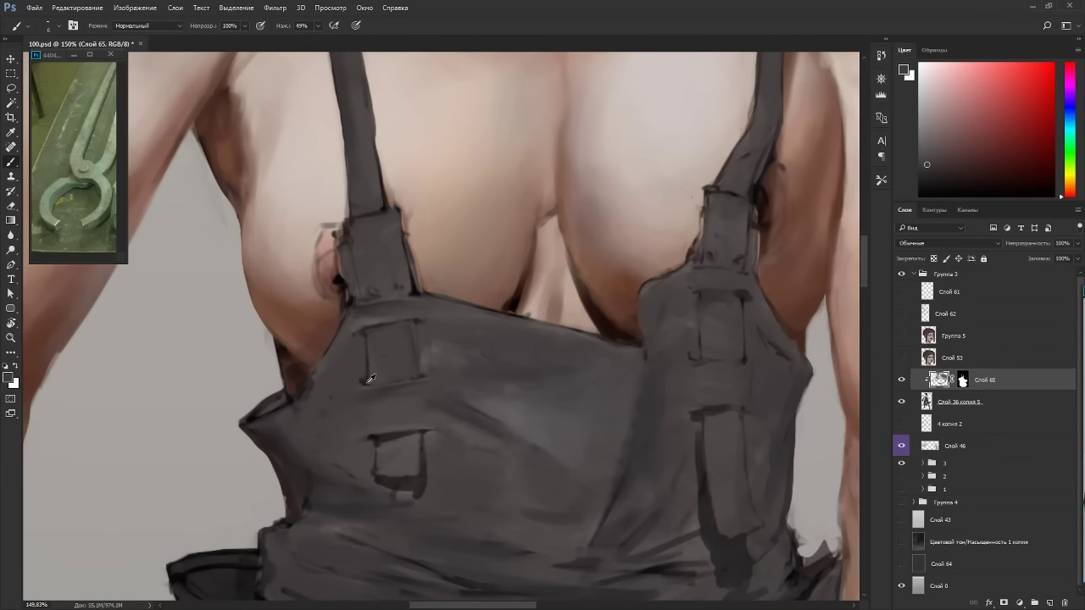
{"action": "left_click", "coordinate": [366, 376], "text": "alt"}
{"action": "left_click", "coordinate": [364, 354], "text": "alt"}
{"action": "left_click", "coordinate": [349, 331], "text": "alt"}
{"action": "left_click", "coordinate": [352, 273], "text": "alt"}
Paint lighter sampled grey at the top hem's corner where the bib meets the right strap section.
{"action": "left_click", "coordinate": [655, 284], "text": "alt"}
{"action": "key", "text": "r"}
{"action": "left_click_drag", "start_coordinate": [685, 341], "coordinate": [496, 174]}
{"action": "left_click", "coordinate": [545, 284], "text": "alt"}
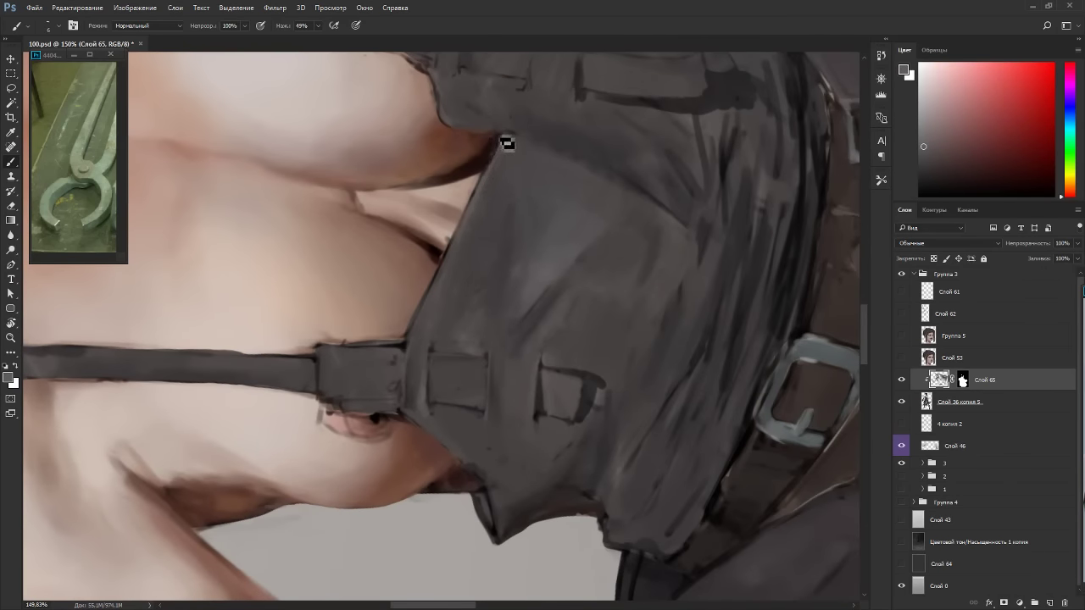
{"action": "key", "text": "Escape"}
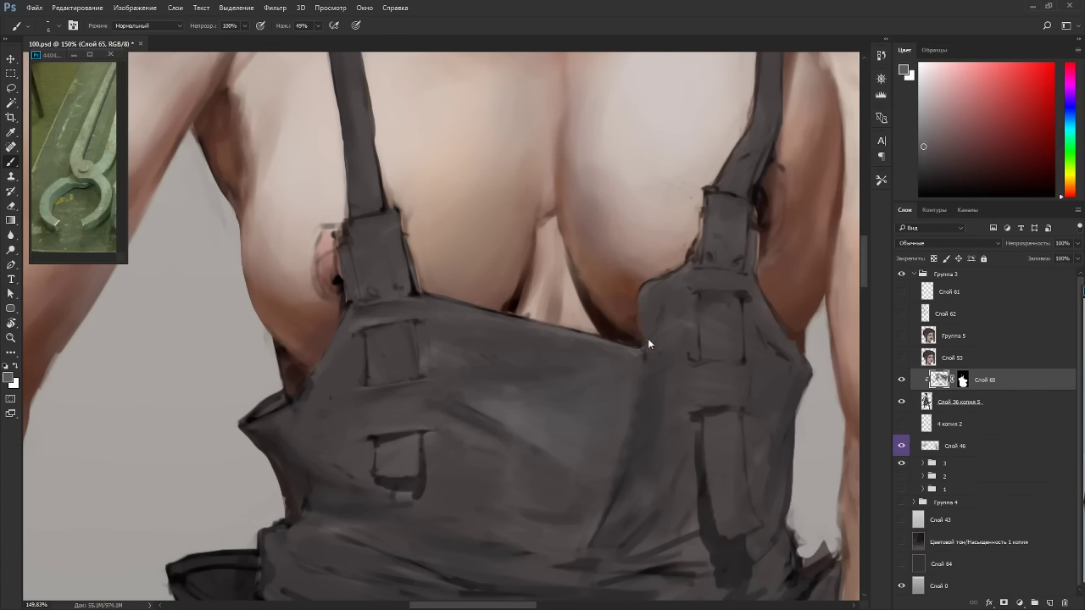
Shade the rounded top corner of the apron's right strap section with dark greys sampled from the leather.
{"action": "left_click", "coordinate": [964, 380]}
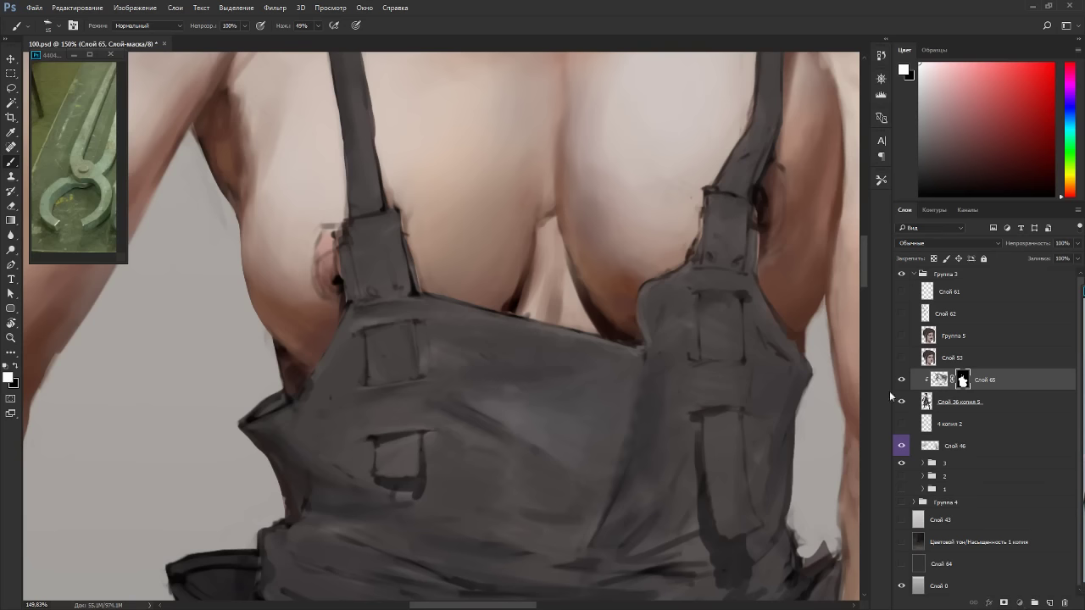
{"action": "left_click", "coordinate": [940, 380]}
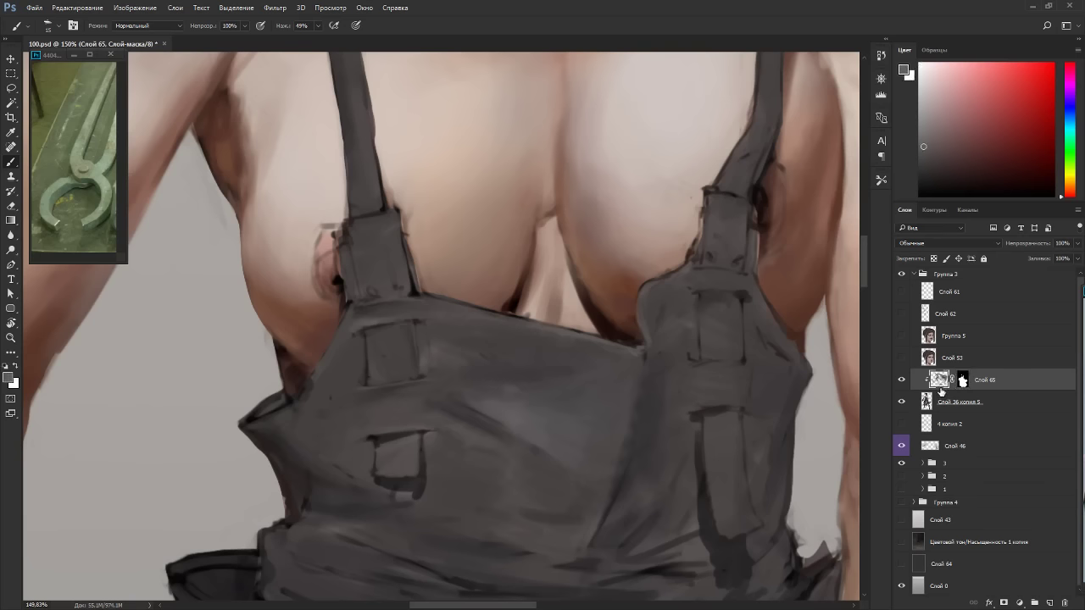
{"action": "left_click", "coordinate": [648, 340], "text": "alt"}
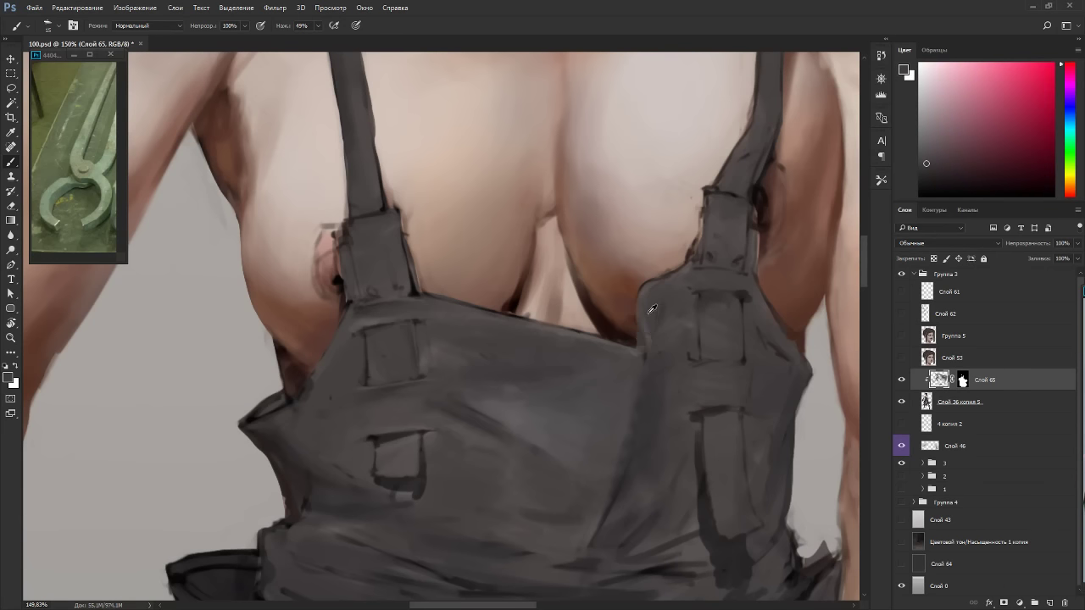
{"action": "left_click_drag", "start_coordinate": [649, 311], "coordinate": [651, 320]}
{"action": "left_click", "coordinate": [740, 537], "text": "alt"}
{"action": "key", "text": "bracketright"}
{"action": "key", "text": "bracketright"}
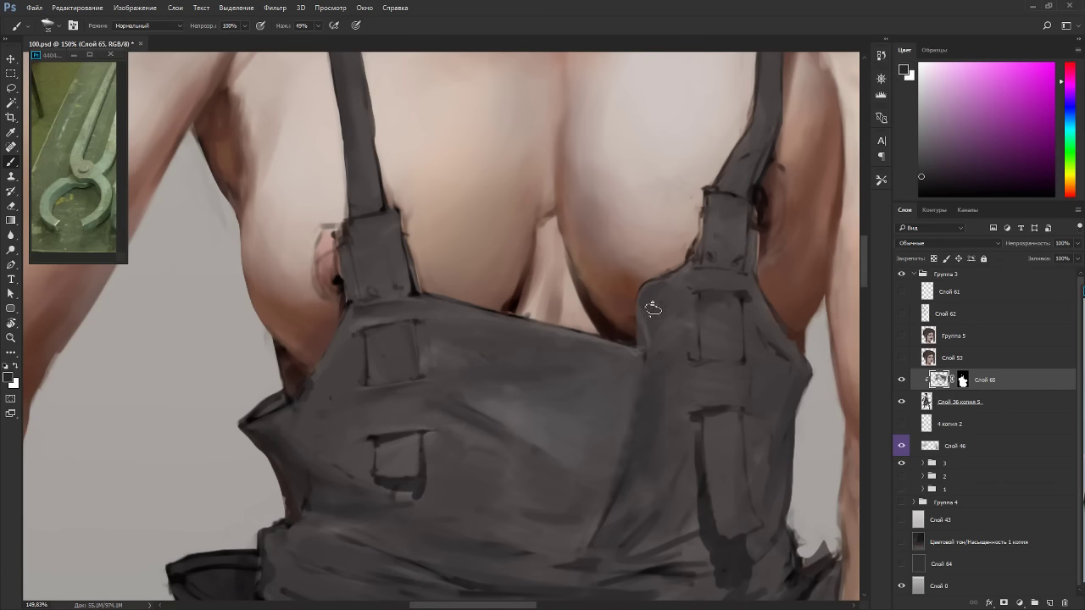
{"action": "left_click_drag", "start_coordinate": [675, 280], "coordinate": [654, 291]}
{"action": "left_click", "coordinate": [661, 322], "text": "alt"}
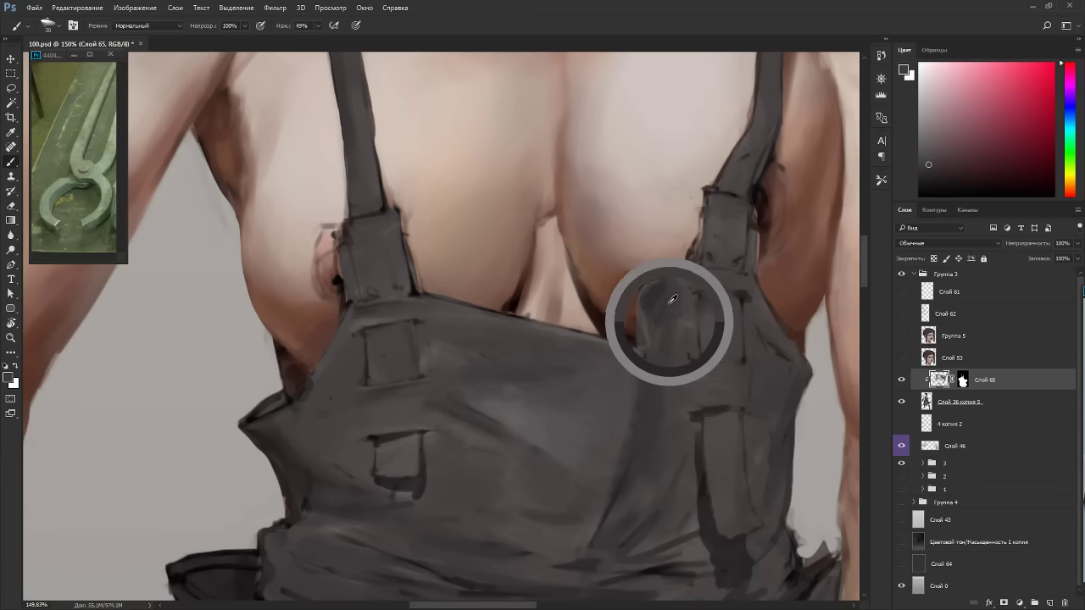
Paint lighter grey highlight streaks along the apron's waist folds above the belt.
{"action": "left_click_drag", "start_coordinate": [700, 394], "coordinate": [601, 296]}
{"action": "left_click", "coordinate": [584, 337], "text": "alt"}
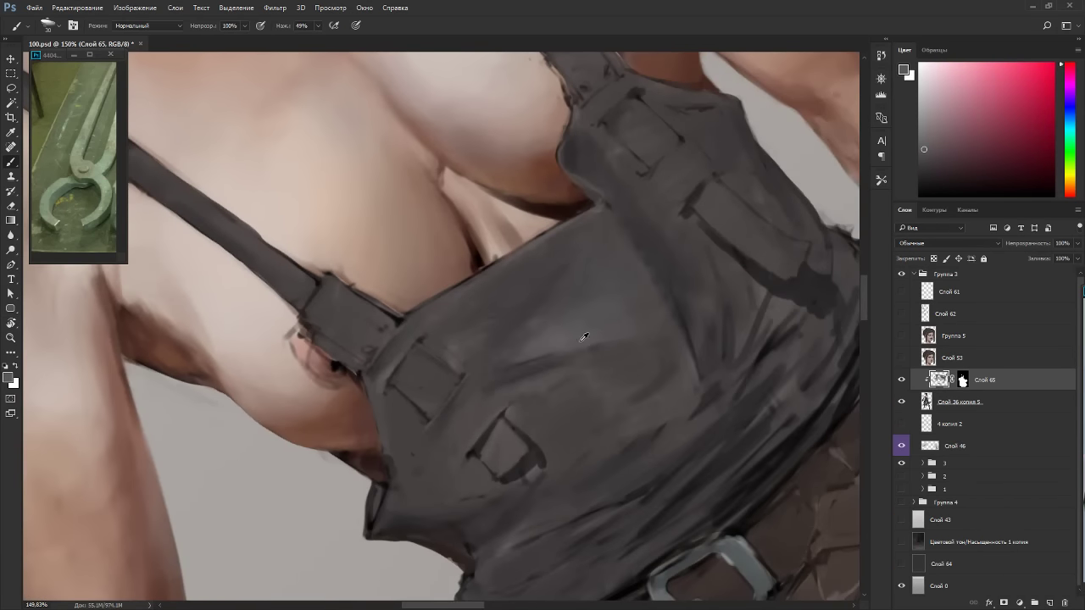
{"action": "left_click_drag", "start_coordinate": [632, 336], "coordinate": [636, 177]}
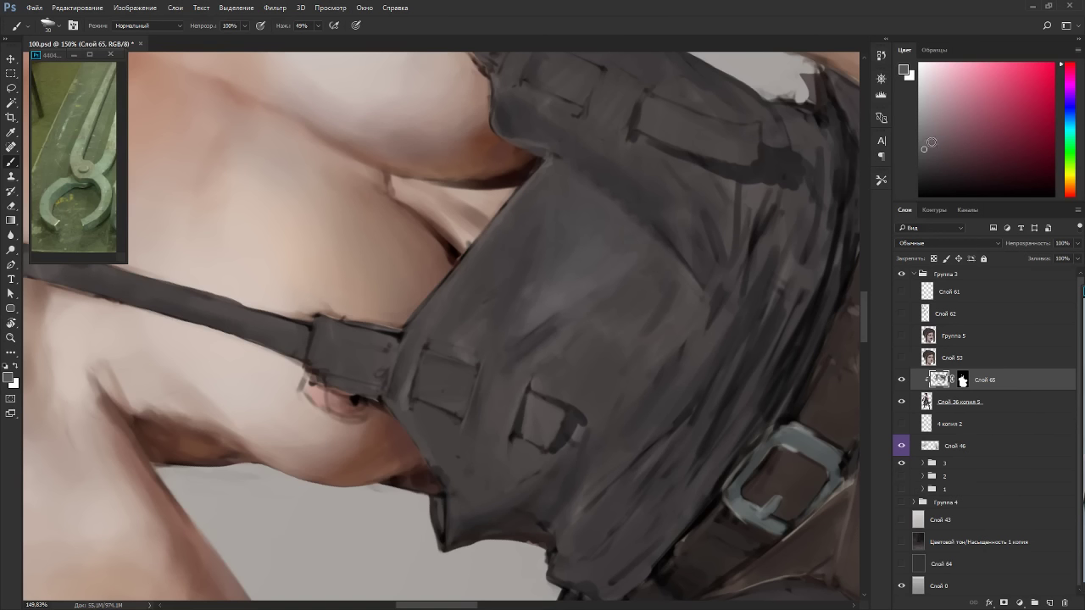
{"action": "left_click", "coordinate": [928, 134]}
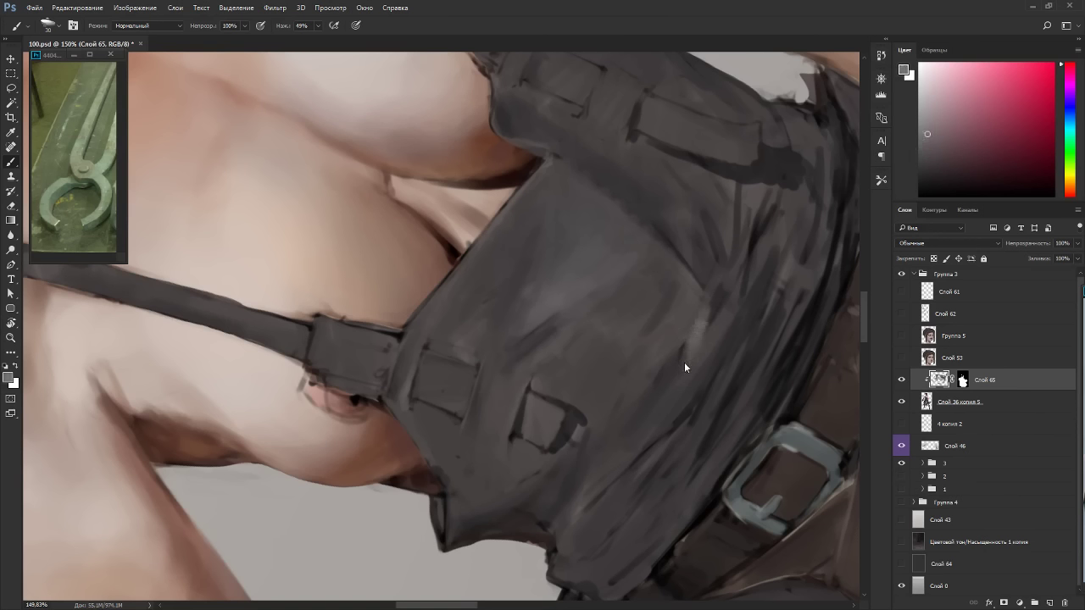
{"action": "mouse_move", "coordinate": [714, 342]}
{"action": "left_mouse_down"}
{"action": "mouse_move", "coordinate": [660, 410]}
{"action": "mouse_move", "coordinate": [743, 282]}
{"action": "left_mouse_up"}
{"action": "key", "text": "bracketleft"}
{"action": "mouse_move", "coordinate": [722, 389]}
{"action": "left_mouse_down"}
{"action": "mouse_move", "coordinate": [709, 407]}
{"action": "mouse_move", "coordinate": [780, 271]}
{"action": "mouse_move", "coordinate": [769, 310]}
{"action": "left_mouse_up"}
{"action": "mouse_move", "coordinate": [794, 273]}
{"action": "left_mouse_down"}
{"action": "mouse_move", "coordinate": [766, 364]}
{"action": "mouse_move", "coordinate": [793, 281]}
{"action": "mouse_move", "coordinate": [746, 387]}
{"action": "left_mouse_up"}
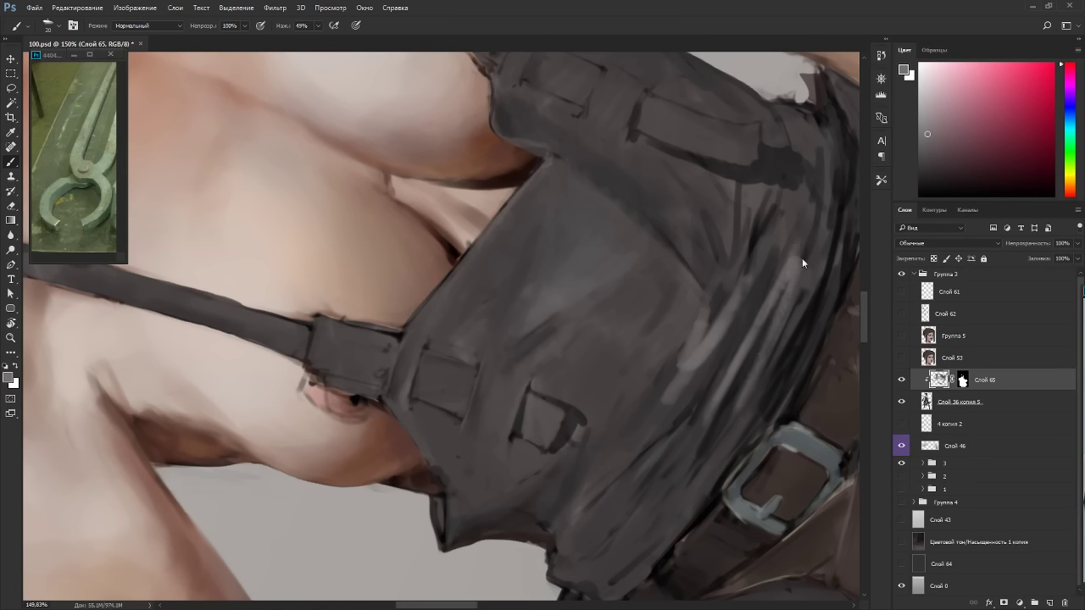
{"action": "mouse_move", "coordinate": [800, 260]}
{"action": "left_mouse_down"}
{"action": "mouse_move", "coordinate": [790, 304]}
{"action": "mouse_move", "coordinate": [824, 209]}
{"action": "mouse_move", "coordinate": [822, 219]}
{"action": "left_mouse_up"}
Refine the edges of the new waist-fold highlights with sampled near-black and mid grey strokes.
{"action": "left_click", "coordinate": [837, 220], "text": "alt"}
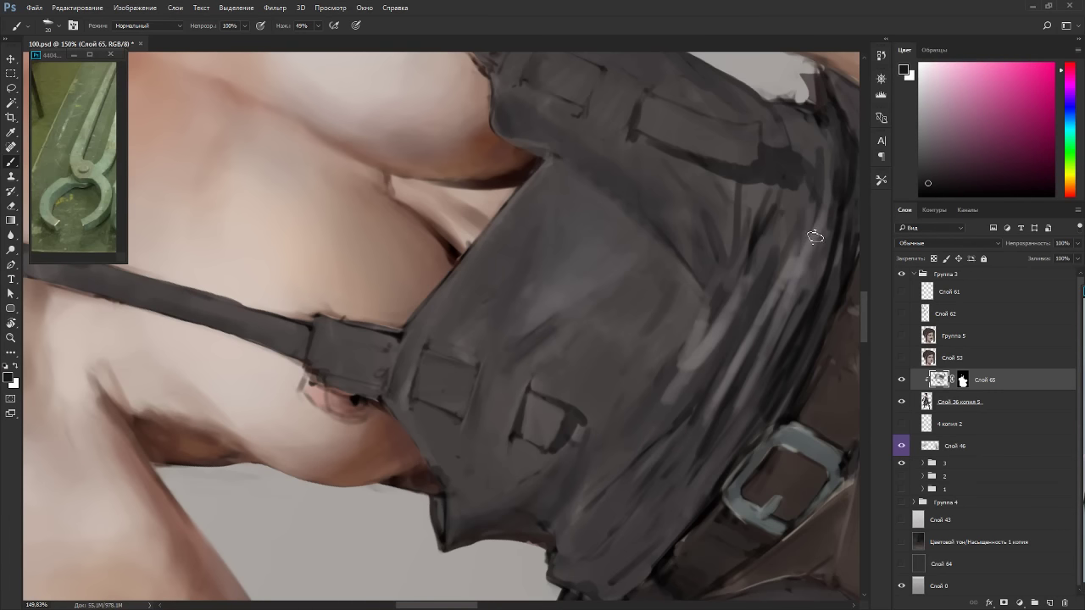
{"action": "key", "text": "bracketleft"}
{"action": "key", "text": "Escape"}
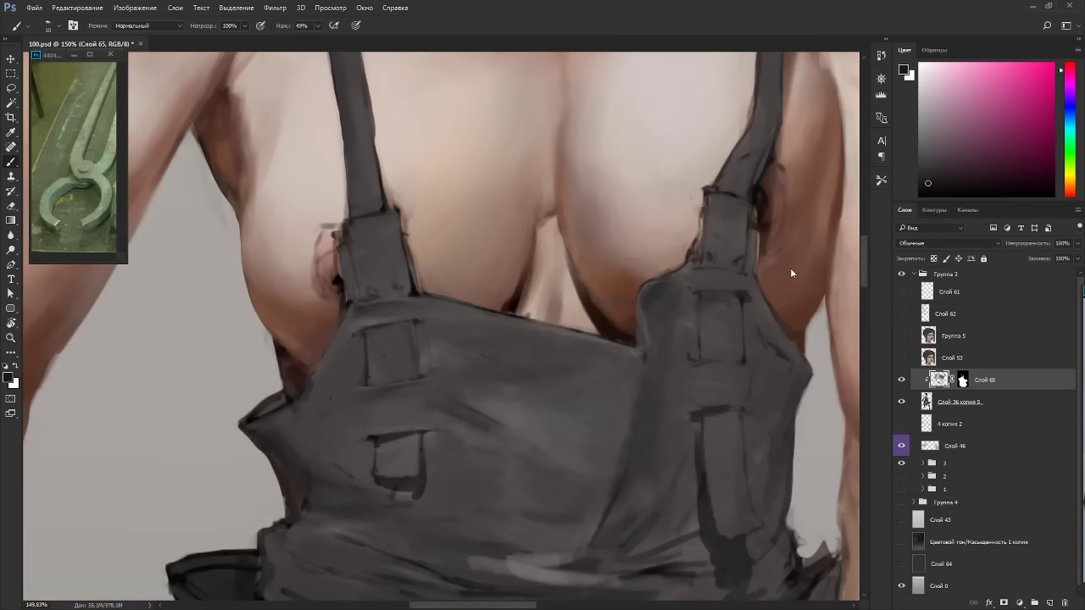
{"action": "key", "text": "r"}
{"action": "mouse_move", "coordinate": [623, 400]}
{"action": "left_mouse_down"}
{"action": "mouse_move", "coordinate": [497, 511]}
{"action": "mouse_move", "coordinate": [386, 511]}
{"action": "left_mouse_up"}
{"action": "left_click_drag", "start_coordinate": [303, 391], "coordinate": [514, 203]}
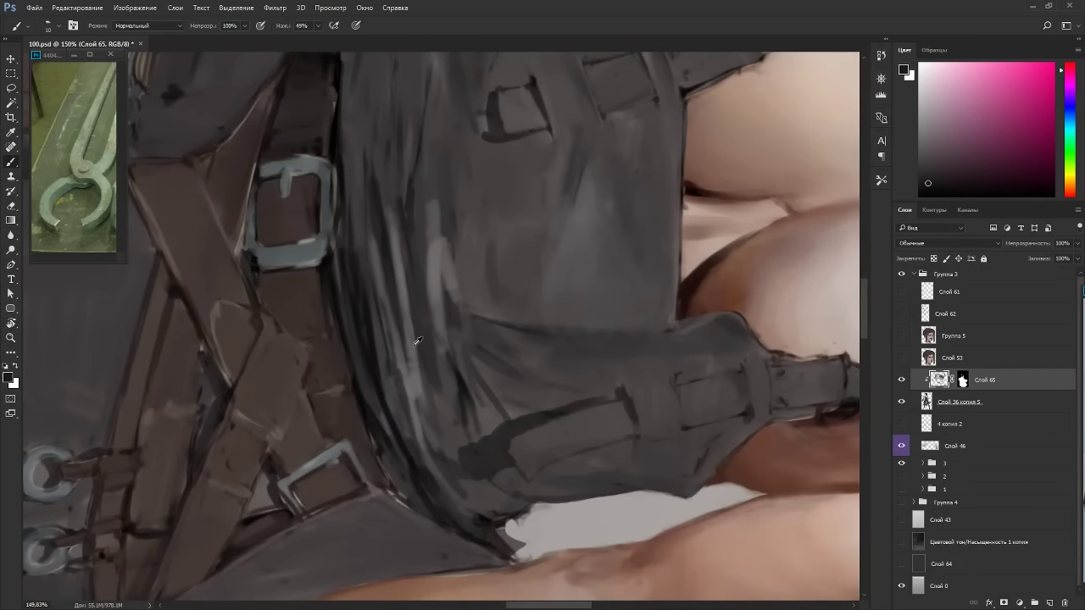
{"action": "left_click", "coordinate": [415, 365], "text": "alt"}
{"action": "key", "text": "bracketright"}
{"action": "key", "text": "bracketright"}
{"action": "key", "text": "bracketright"}
{"action": "key", "text": "bracketright"}
{"action": "key", "text": "bracketright"}
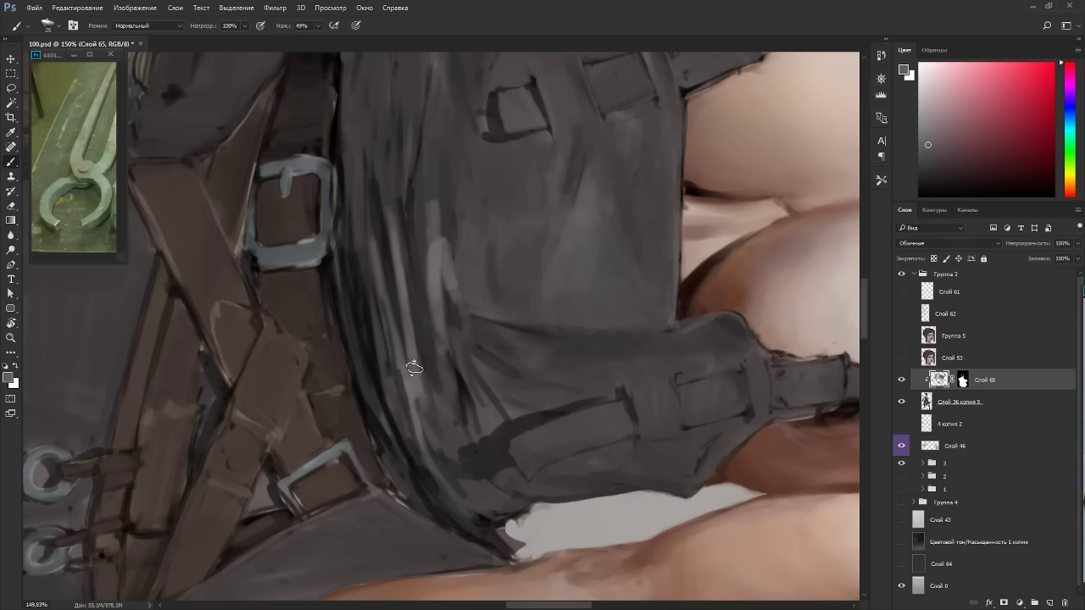
Deepen the gaps between the waist folds below the right strap section with sampled dark grey.
{"action": "left_click", "coordinate": [461, 397], "text": "alt"}
{"action": "key", "text": "bracketleft"}
{"action": "key", "text": "bracketleft"}
{"action": "key", "text": "bracketleft"}
{"action": "key", "text": "bracketleft"}
{"action": "key", "text": "bracketleft"}
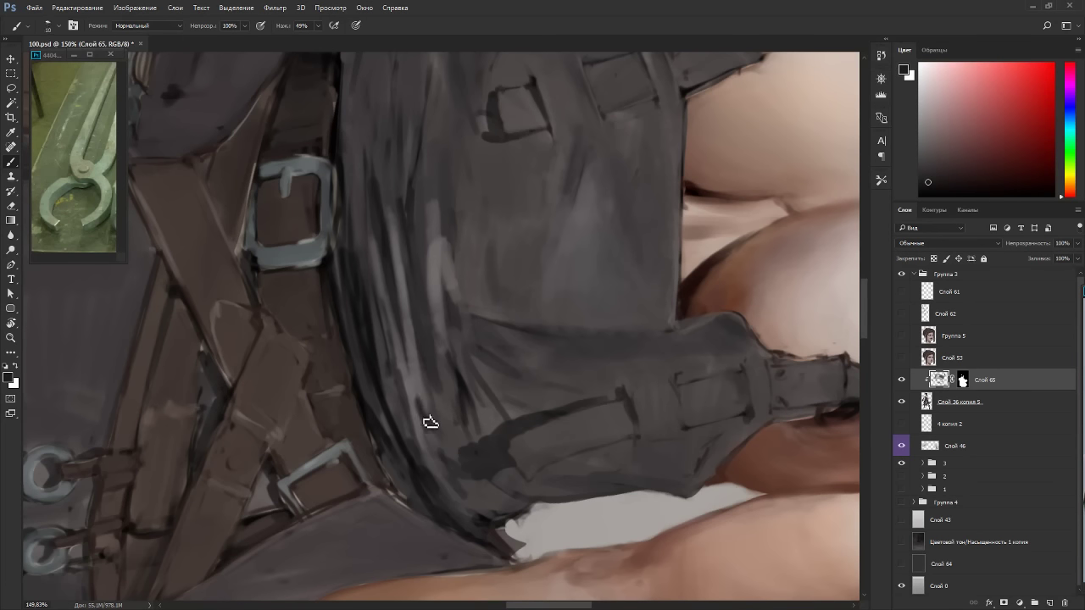
{"action": "key", "text": "bracketright"}
{"action": "key", "text": "bracketright"}
{"action": "key", "text": "bracketright"}
{"action": "key", "text": "bracketright"}
{"action": "key", "text": "bracketright"}
{"action": "left_click_drag", "start_coordinate": [420, 427], "coordinate": [442, 485]}
{"action": "key", "text": "Escape"}
{"action": "scroll", "coordinate": [583, 132], "scroll_direction": "down", "scroll_amount": 6}
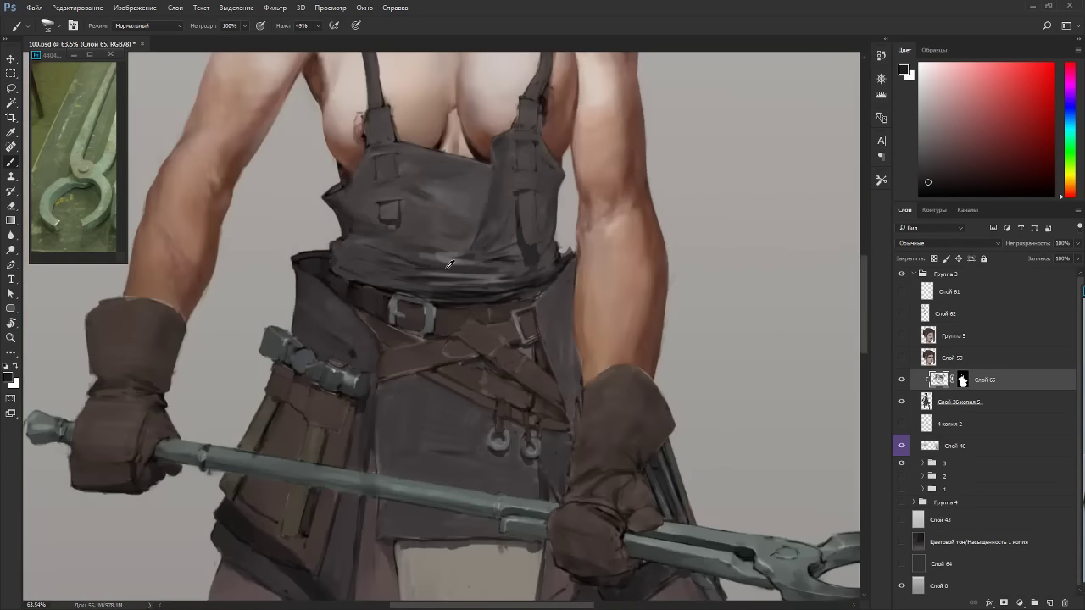
Brighten the central waist folds above the belt buckle with a lighter purplish grey, blending with sampled greys.
{"action": "key", "text": "r"}
{"action": "left_click_drag", "start_coordinate": [620, 349], "coordinate": [346, 233]}
{"action": "scroll", "coordinate": [399, 395], "scroll_direction": "up", "scroll_amount": 5}
{"action": "left_click_drag", "start_coordinate": [369, 396], "coordinate": [414, 216]}
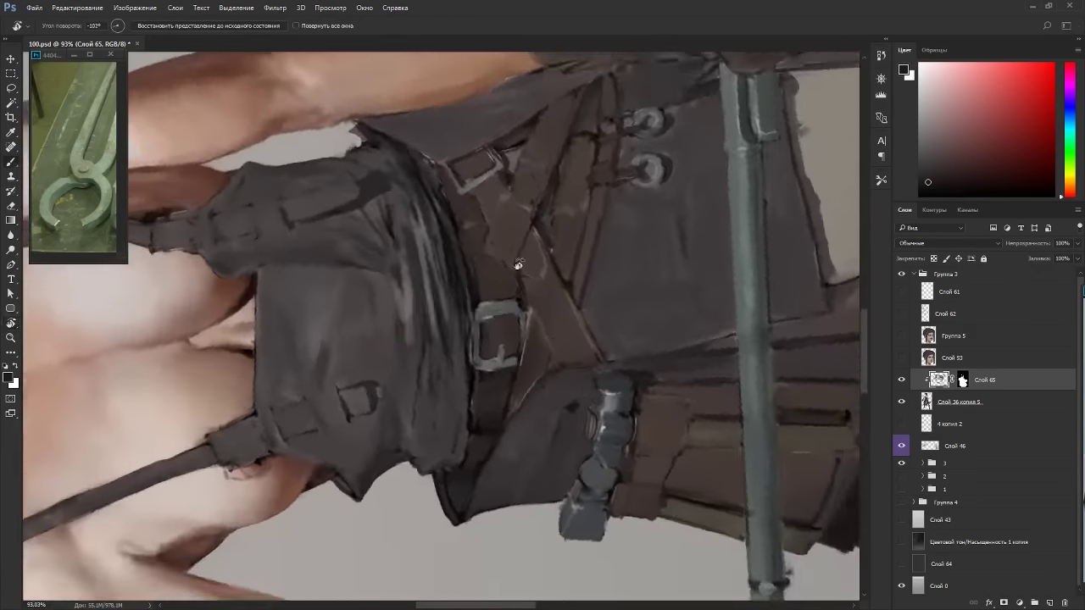
{"action": "key", "text": "b"}
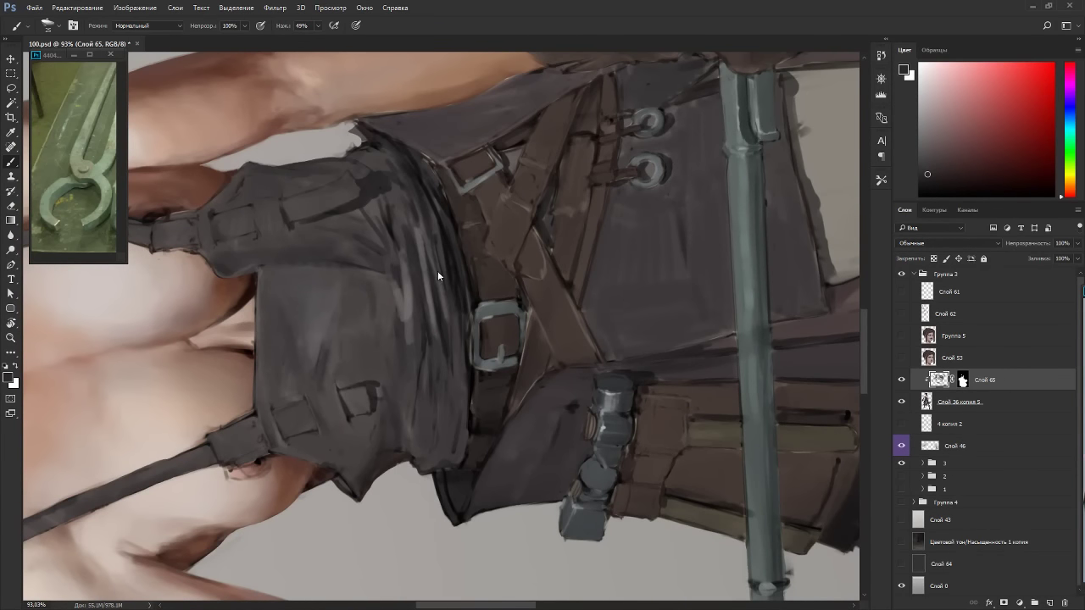
{"action": "left_click", "coordinate": [408, 307], "text": "alt"}
{"action": "left_click", "coordinate": [1067, 81]}
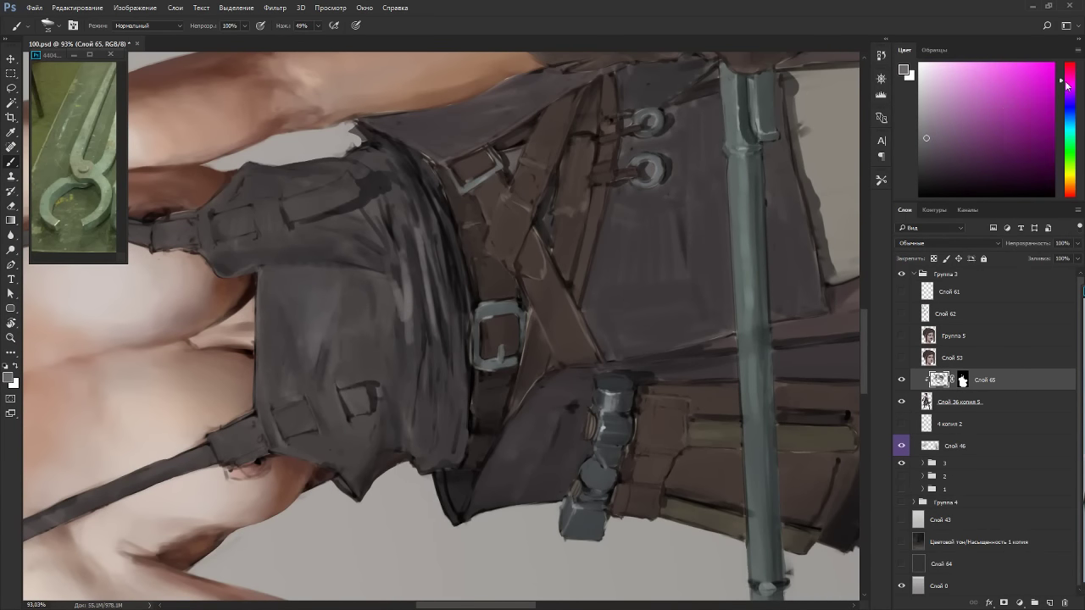
{"action": "left_click_drag", "start_coordinate": [930, 136], "coordinate": [929, 130]}
{"action": "left_click_drag", "start_coordinate": [402, 300], "coordinate": [432, 344]}
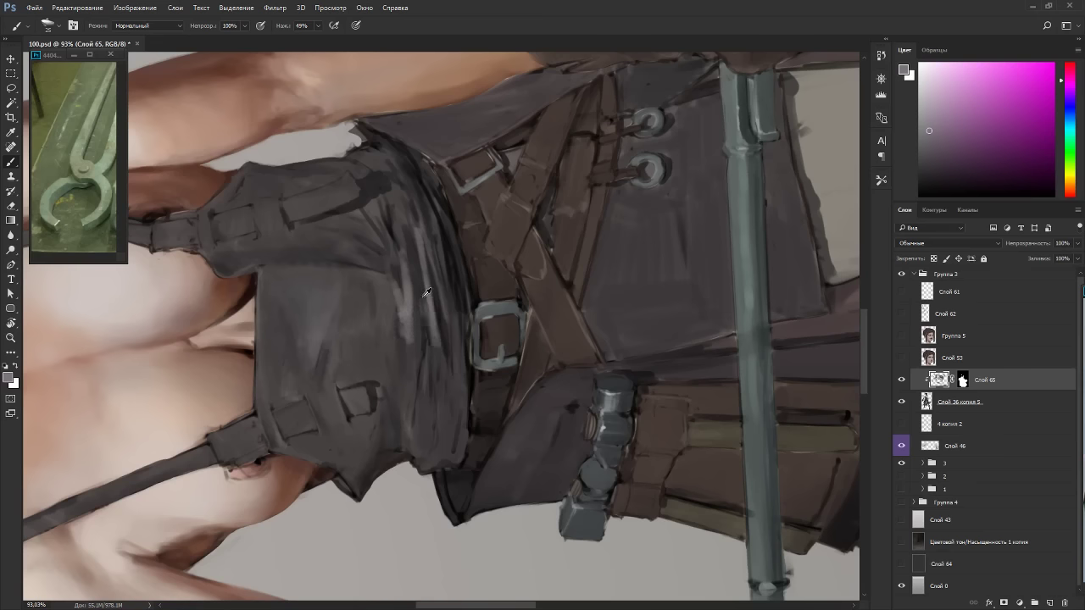
{"action": "left_click", "coordinate": [429, 315], "text": "alt"}
{"action": "left_click", "coordinate": [408, 295], "text": "alt"}
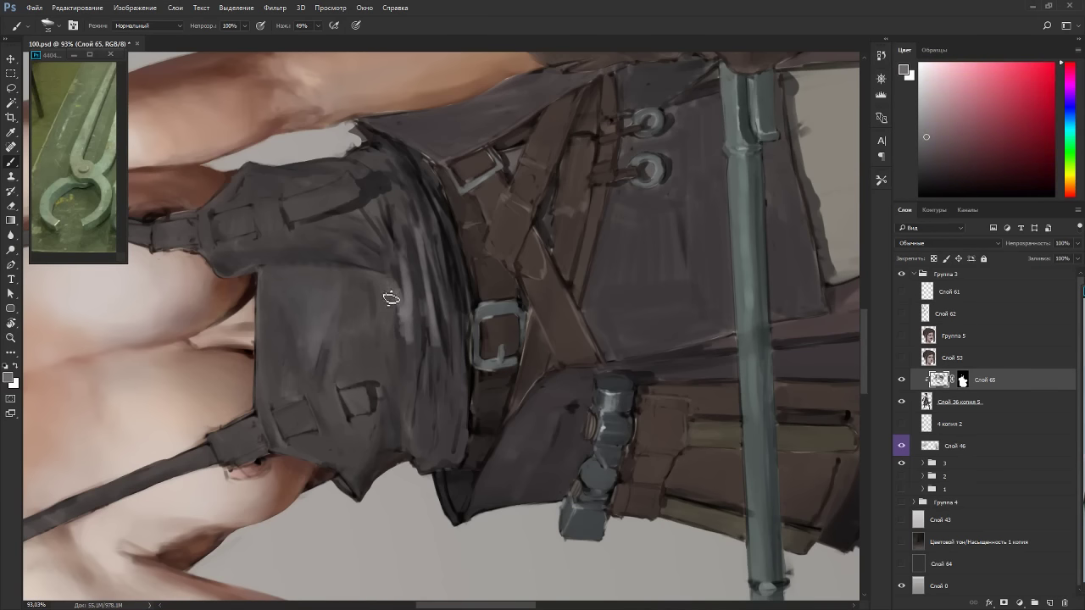
Brush broad, soft light grey patches over the middle of the bib beside the diagonal fold.
{"action": "key", "text": "Escape"}
{"action": "key", "text": "r"}
{"action": "left_click_drag", "start_coordinate": [434, 281], "coordinate": [538, 303]}
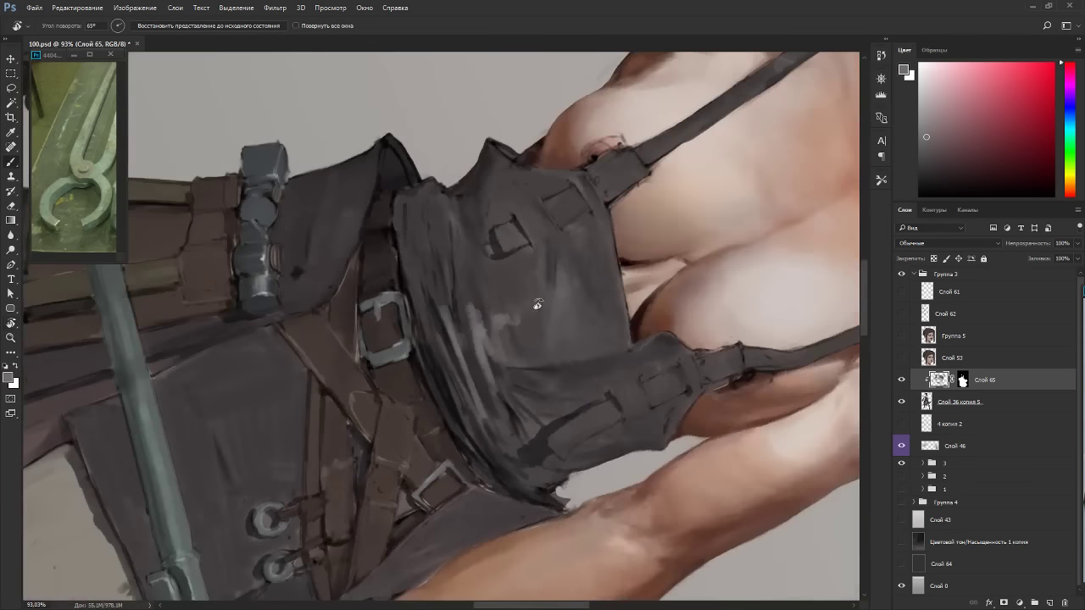
{"action": "key", "text": "bracketright"}
{"action": "key", "text": "bracketright"}
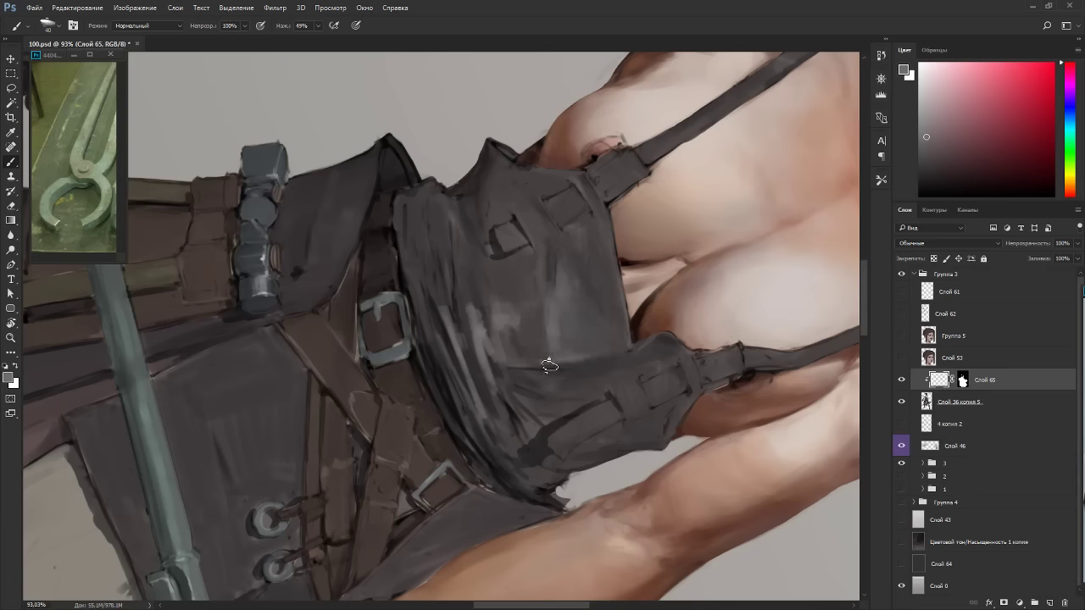
{"action": "left_click_drag", "start_coordinate": [549, 364], "coordinate": [501, 218]}
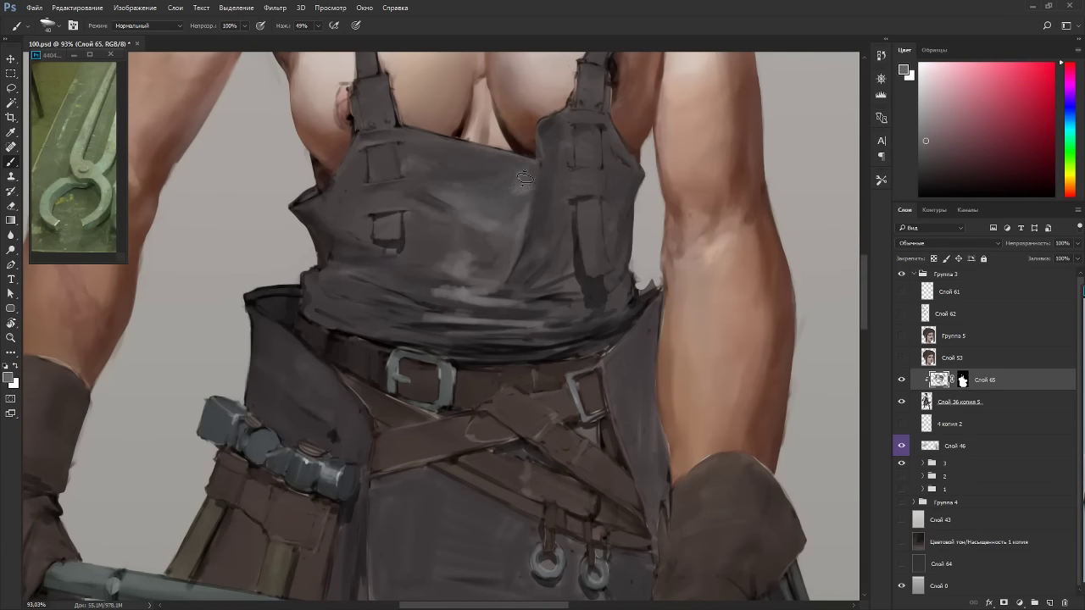
Blend the bib's central highlights into the surrounding leather with sampled dark and mid greys.
{"action": "left_click_drag", "start_coordinate": [503, 198], "coordinate": [559, 388]}
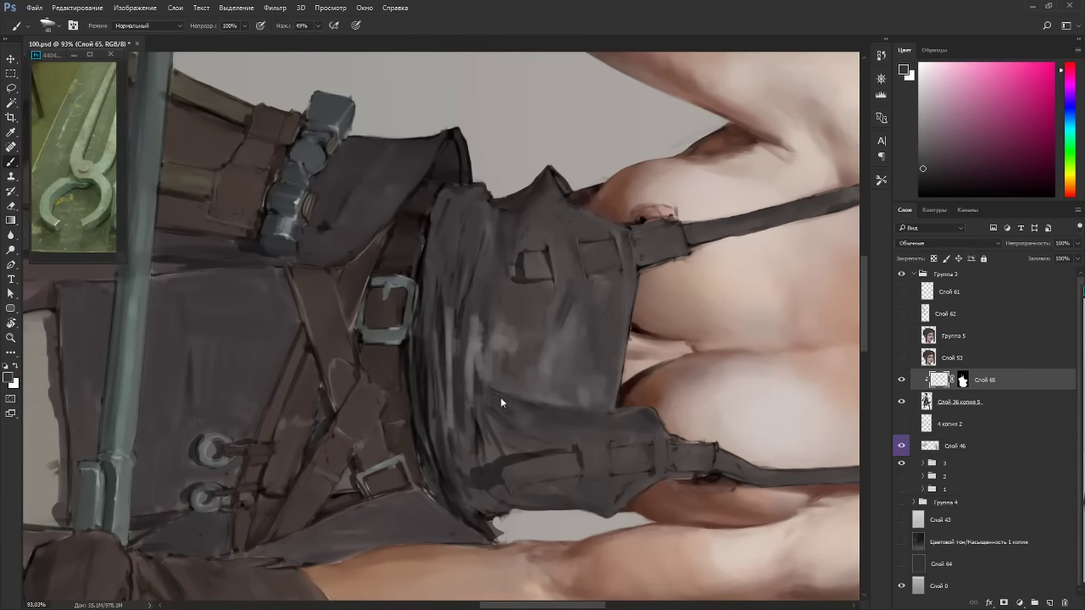
{"action": "left_click", "coordinate": [556, 399], "text": "alt"}
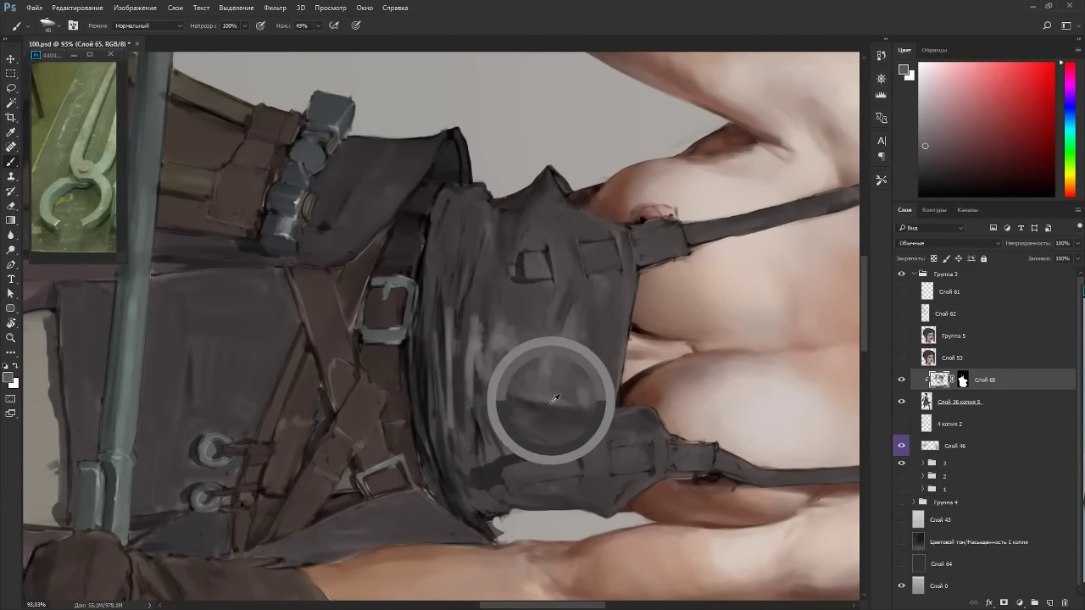
{"action": "left_click", "coordinate": [516, 316], "text": "alt"}
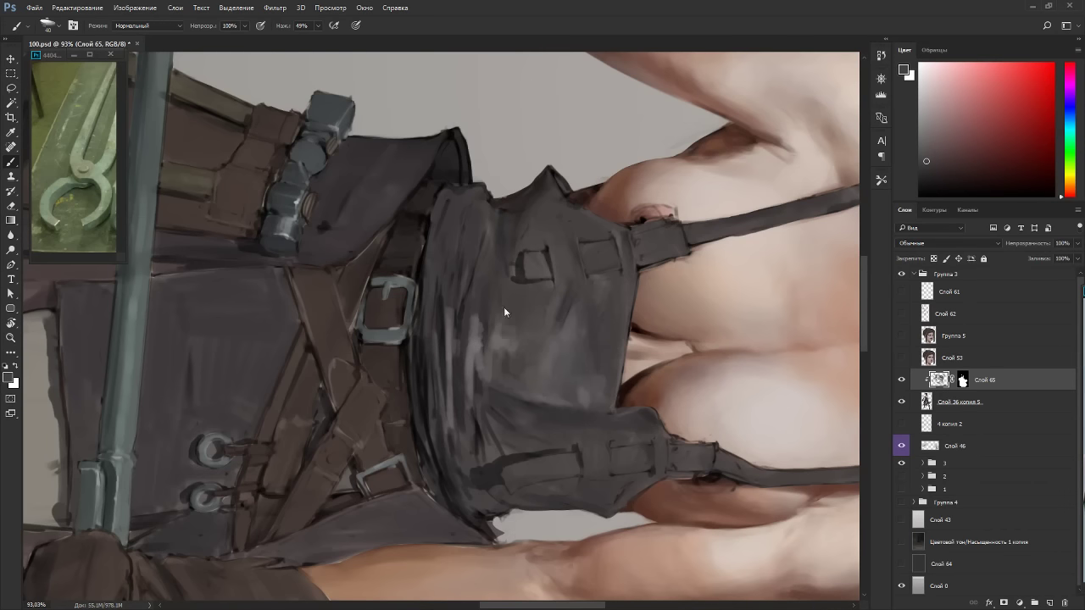
{"action": "key", "text": "r"}
{"action": "key", "text": "Escape"}
{"action": "left_click_drag", "start_coordinate": [634, 303], "coordinate": [485, 140]}
{"action": "key", "text": "b"}
{"action": "left_click", "coordinate": [389, 284], "text": "alt"}
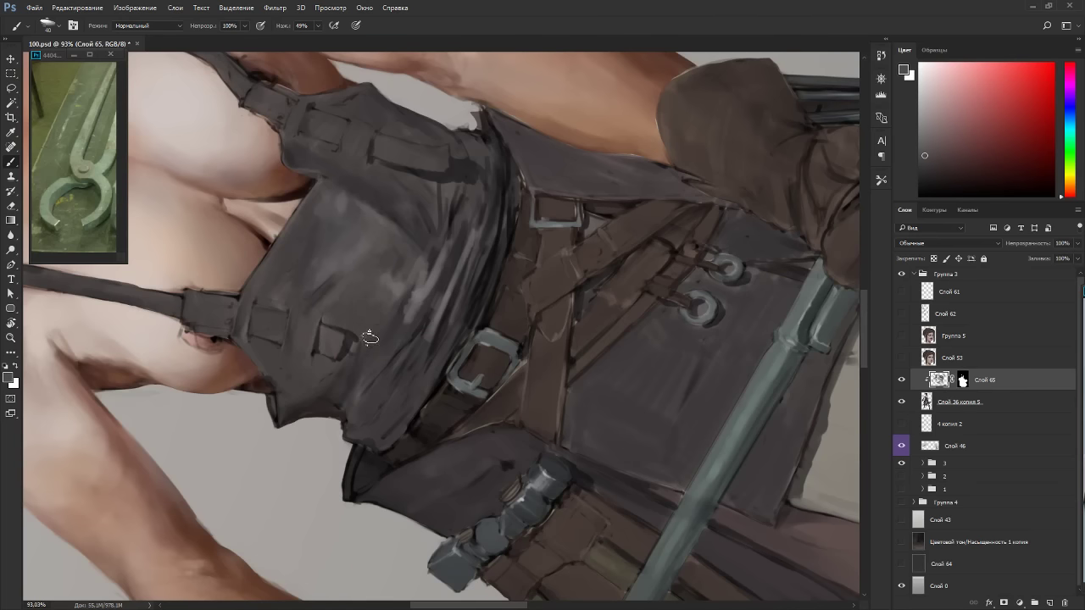
{"action": "left_click", "coordinate": [383, 241], "text": "alt"}
Rework the lower end of the bib's diagonal fold, where it meets the waist folds, with sampled greys.
{"action": "key", "text": "r"}
{"action": "key", "text": "Escape"}
{"action": "left_click", "coordinate": [519, 243], "text": "alt"}
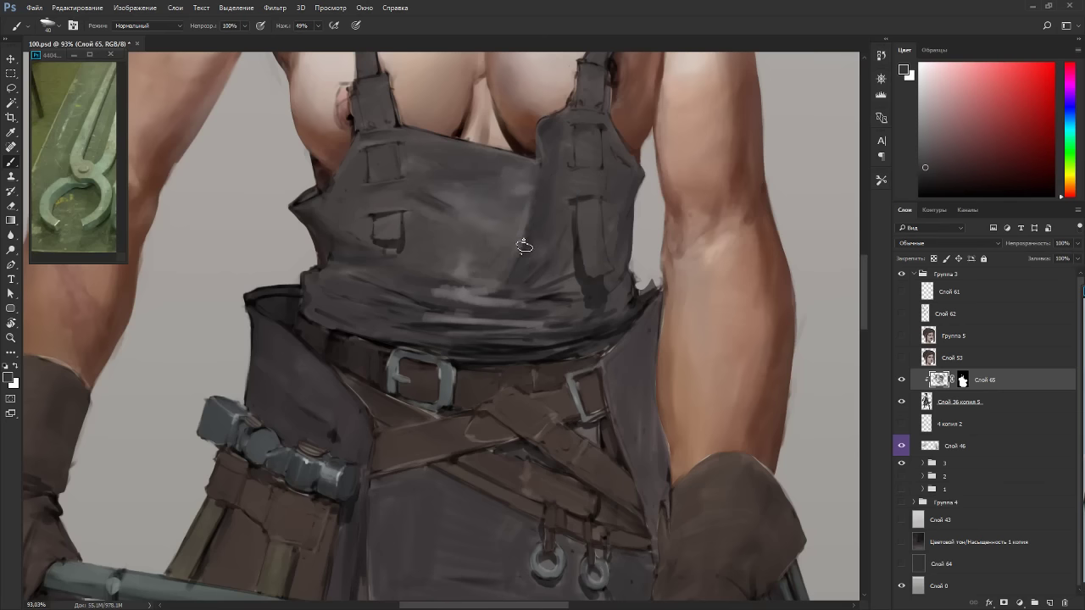
{"action": "key", "text": "r"}
{"action": "left_click_drag", "start_coordinate": [629, 185], "coordinate": [551, 119]}
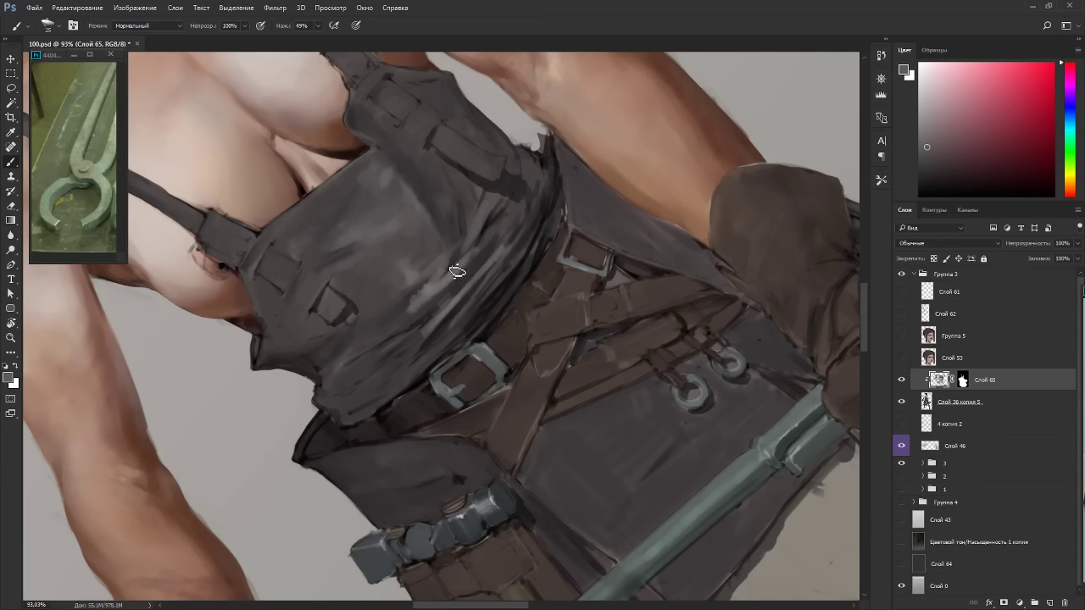
{"action": "left_click", "coordinate": [483, 240], "text": "alt"}
{"action": "mouse_move", "coordinate": [484, 250]}
{"action": "left_mouse_down"}
{"action": "mouse_move", "coordinate": [517, 305]}
{"action": "mouse_move", "coordinate": [497, 387]}
{"action": "left_mouse_up"}
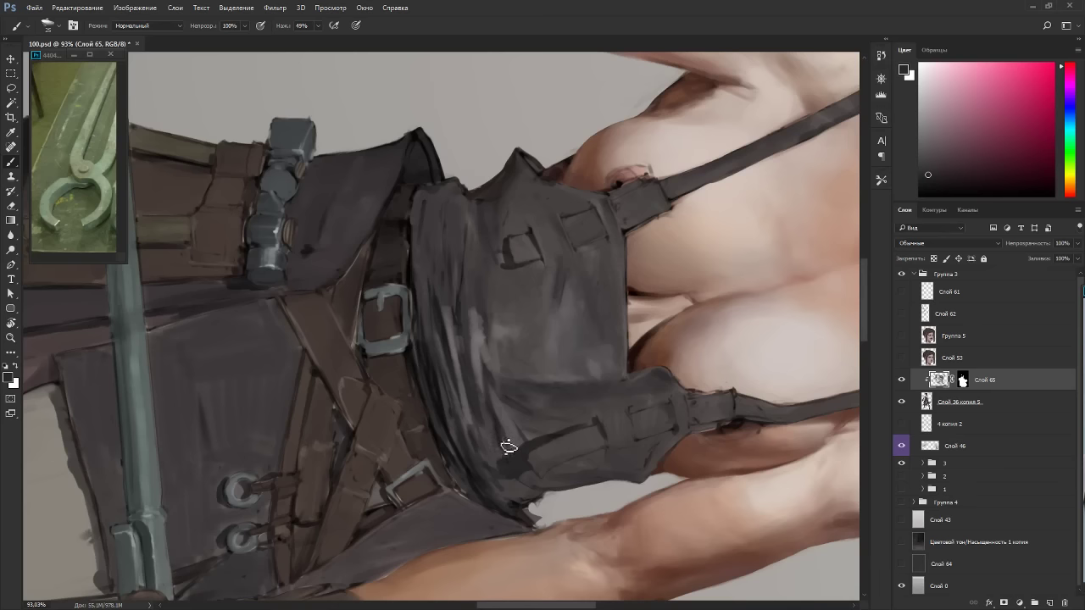
Paint lighter grey highlights on the folds just below the lower loop of the right strap section.
{"action": "key", "text": "z"}
{"action": "key", "text": "b"}
{"action": "left_click", "coordinate": [478, 370], "text": "alt"}
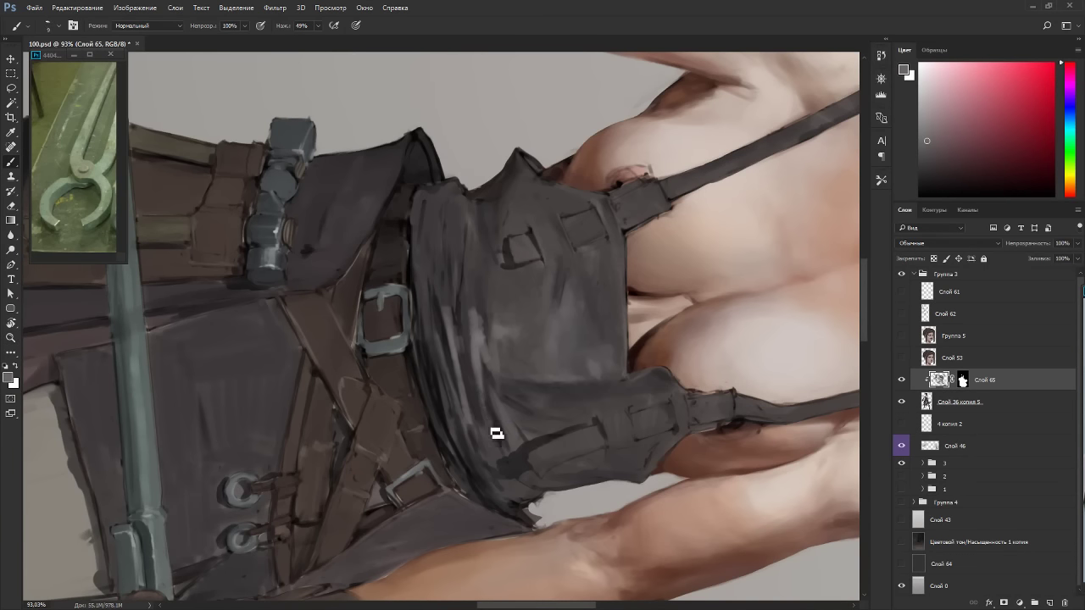
{"action": "key", "text": "r"}
{"action": "left_click_drag", "start_coordinate": [486, 421], "coordinate": [418, 174]}
{"action": "key", "text": "b"}
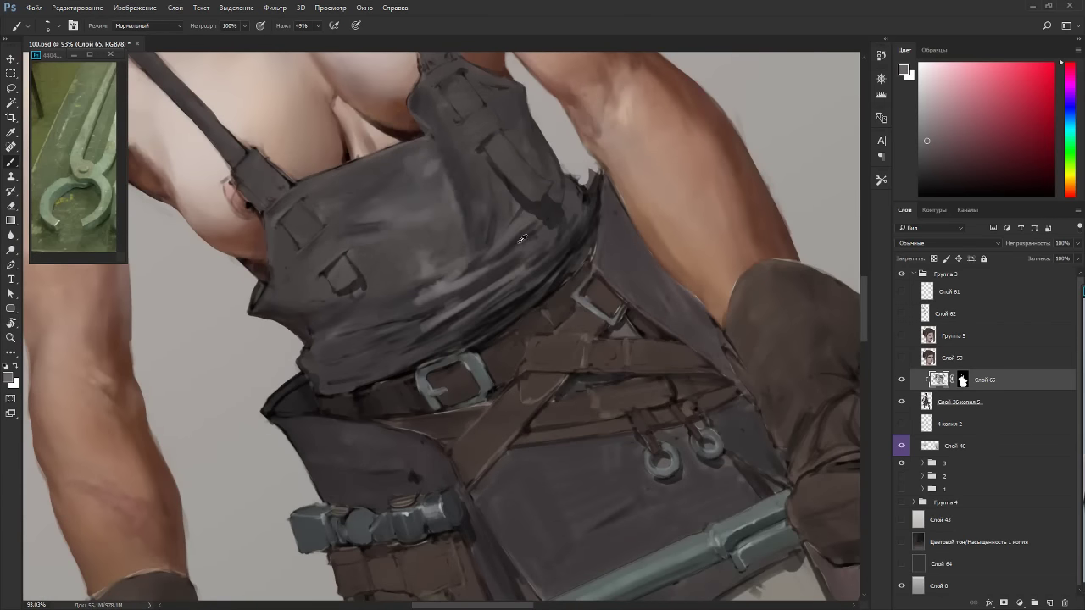
{"action": "left_click", "coordinate": [450, 274], "text": "alt"}
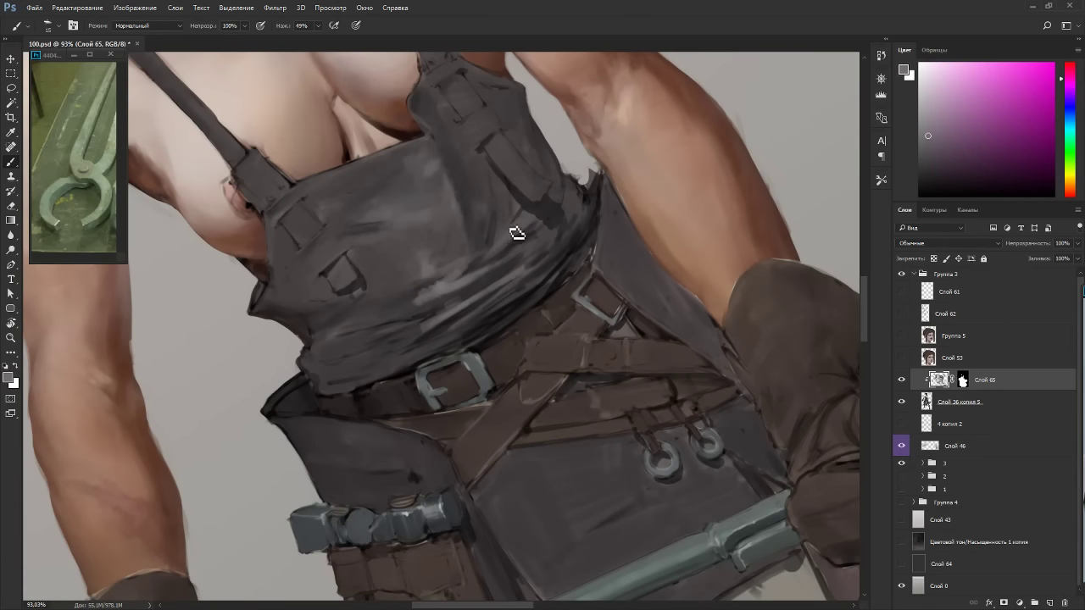
{"action": "key", "text": "bracketright"}
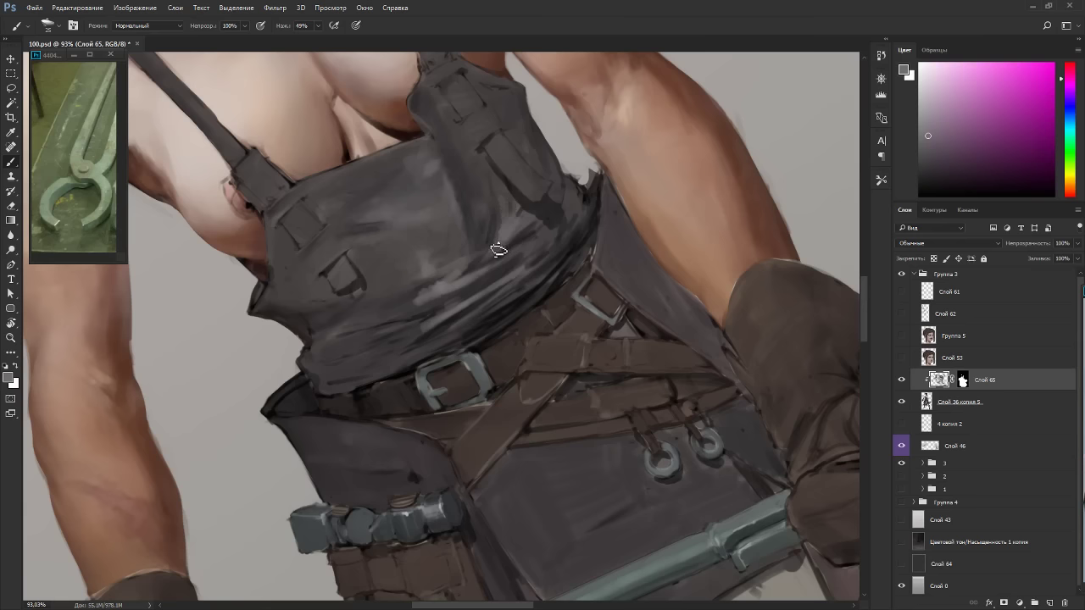
{"action": "key", "text": "Escape"}
{"action": "scroll", "coordinate": [519, 433], "scroll_direction": "down", "scroll_amount": 10}
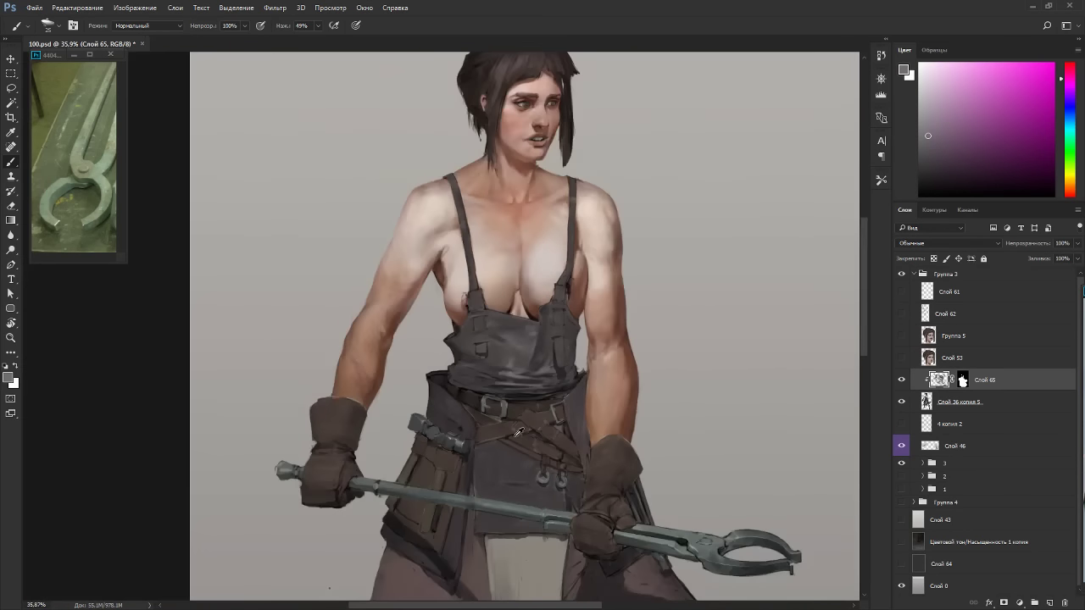
Deepen the shadows between the waist folds at the bottom of the bib with a sampled dark grey.
{"action": "key", "text": "r"}
{"action": "mouse_move", "coordinate": [543, 373]}
{"action": "left_mouse_down"}
{"action": "mouse_move", "coordinate": [478, 140]}
{"action": "mouse_move", "coordinate": [381, 126]}
{"action": "left_mouse_up"}
{"action": "scroll", "coordinate": [415, 246], "scroll_direction": "up", "scroll_amount": 8}
{"action": "key", "text": "b"}
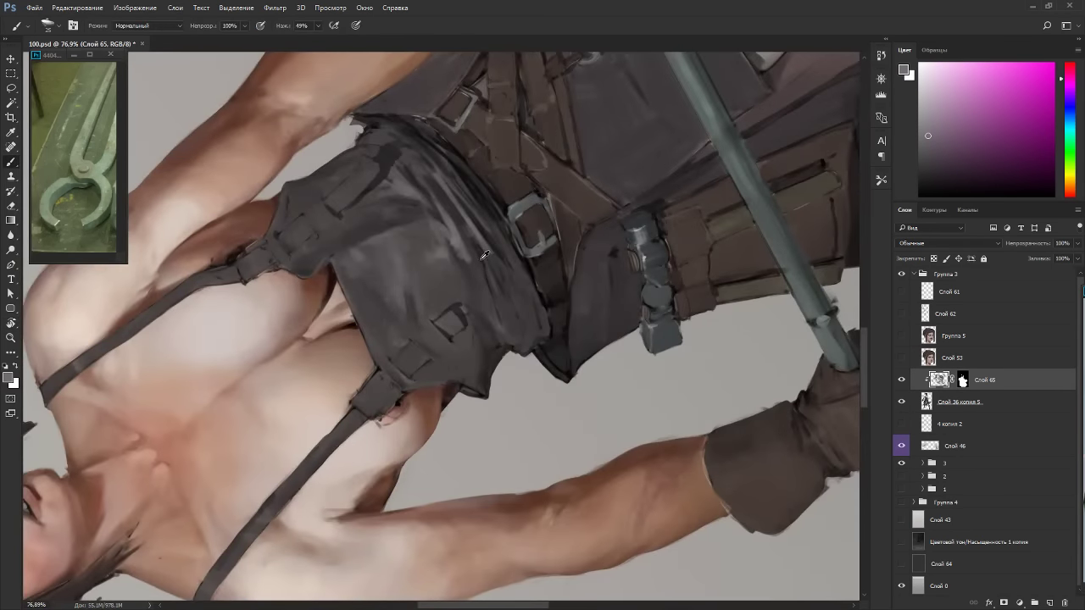
{"action": "left_click", "coordinate": [484, 254], "text": "alt"}
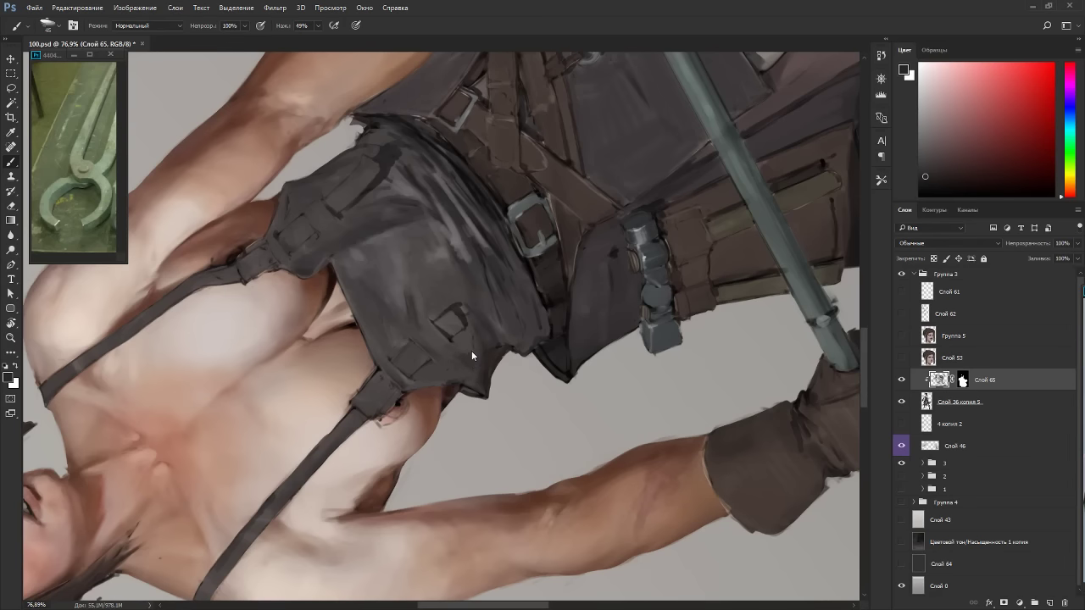
{"action": "key", "text": "Escape"}
Refine the pointed left side edge of the bib with sampled dark greys and a smaller brush.
{"action": "key", "text": "r"}
{"action": "left_click_drag", "start_coordinate": [394, 361], "coordinate": [407, 279]}
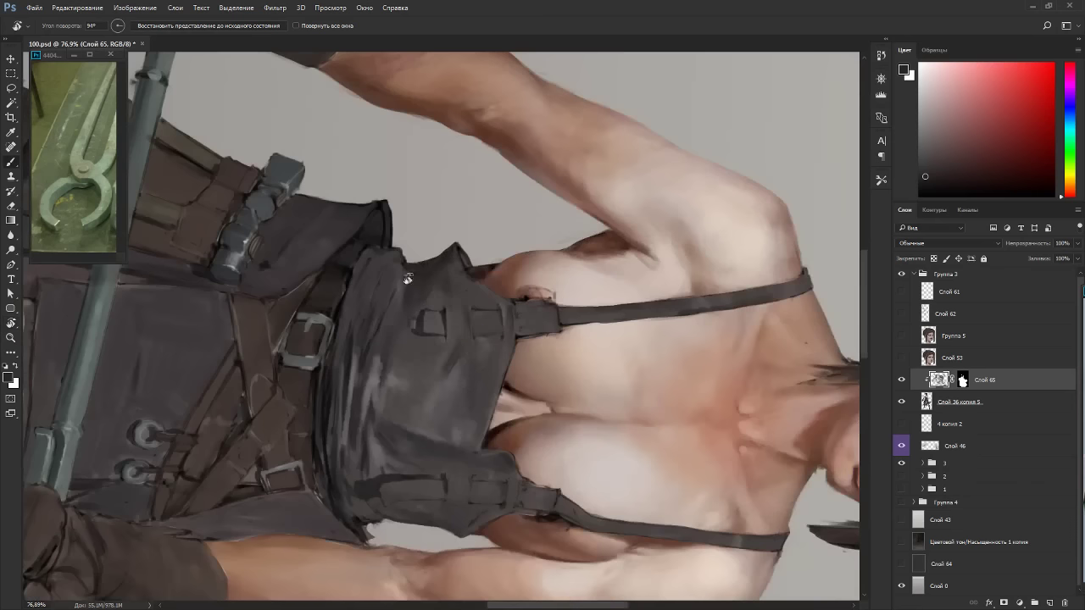
{"action": "key", "text": "b"}
{"action": "left_click", "coordinate": [443, 260], "text": "alt"}
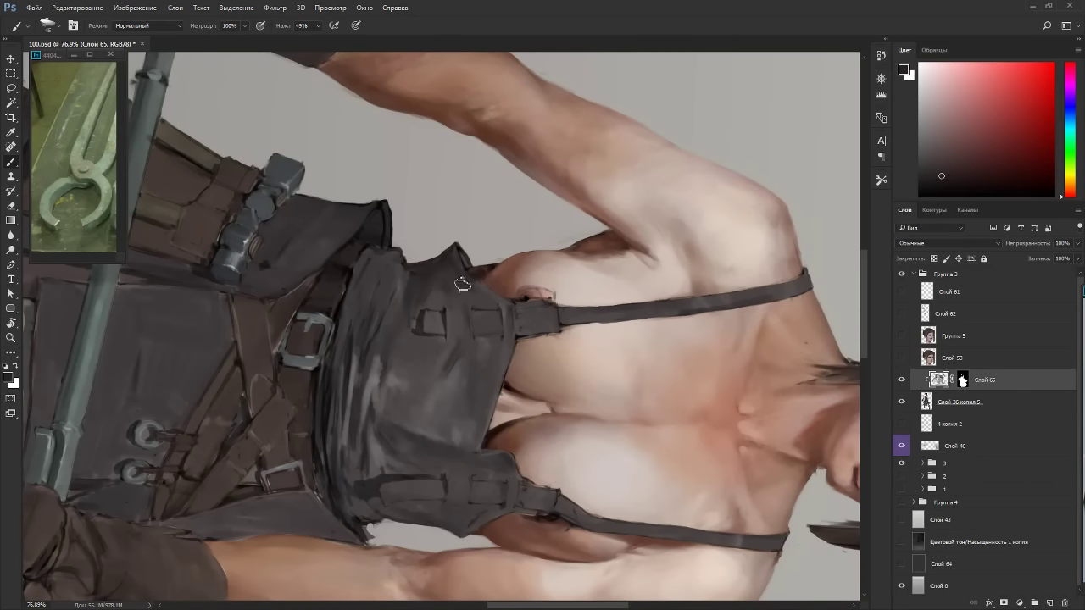
{"action": "left_click", "coordinate": [462, 292], "text": "alt"}
{"action": "left_click", "coordinate": [460, 258], "text": "alt"}
{"action": "key", "text": "bracketleft"}
{"action": "left_click_drag", "start_coordinate": [468, 273], "coordinate": [458, 259]}
{"action": "left_click", "coordinate": [373, 235], "text": "alt"}
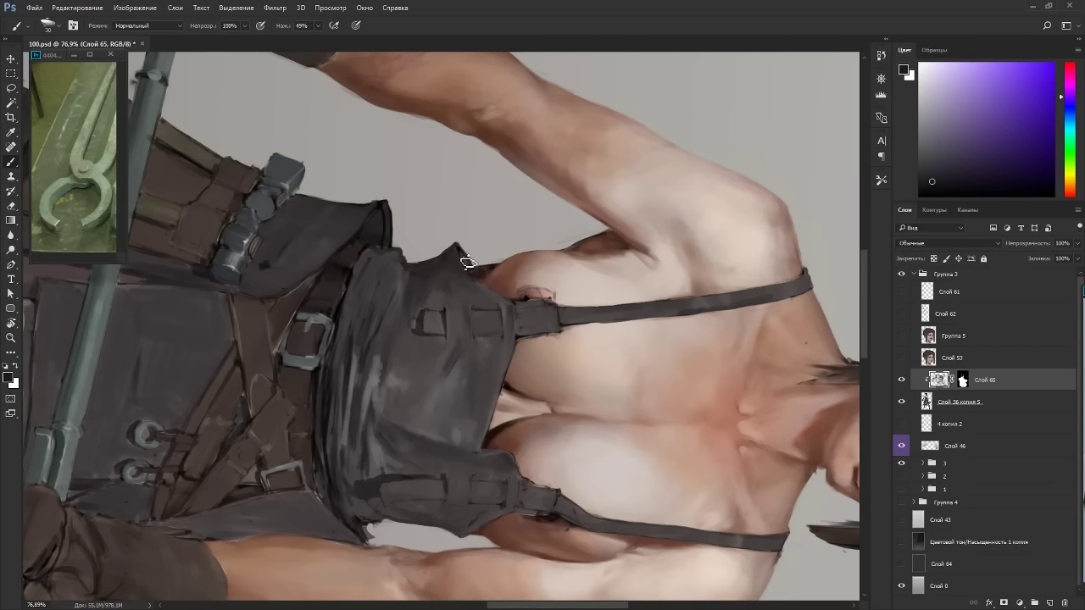
{"action": "key", "text": "Escape"}
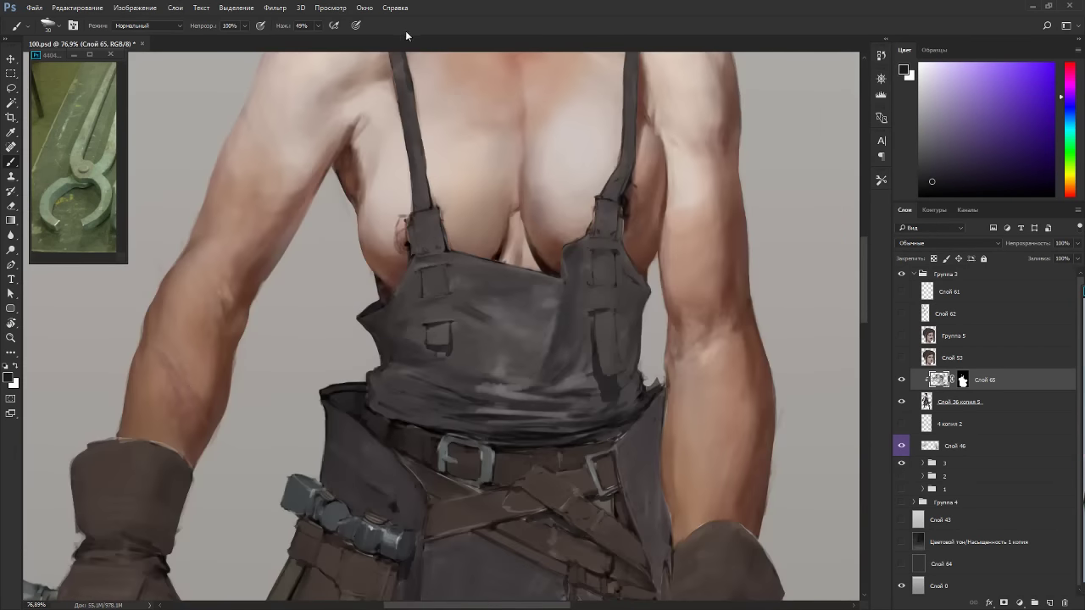
Examine the apron's shading against the whole figure, from the shoulders down to the skirt and tongs.
{"action": "scroll", "coordinate": [478, 167], "scroll_direction": "down", "scroll_amount": 8}
{"action": "key", "text": "r"}
{"action": "left_click_drag", "start_coordinate": [634, 330], "coordinate": [477, 172]}
{"action": "key", "text": "Escape"}
{"action": "scroll", "coordinate": [528, 243], "scroll_direction": "down", "scroll_amount": 1}
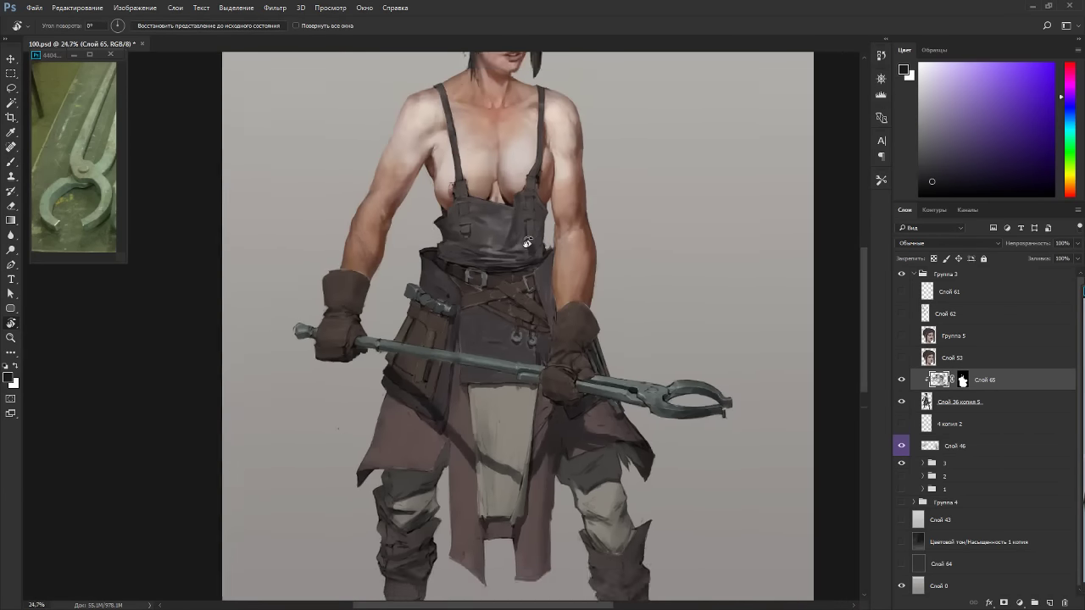
{"action": "scroll", "coordinate": [528, 242], "scroll_direction": "down", "scroll_amount": 3}
{"action": "left_click_drag", "start_coordinate": [642, 263], "coordinate": [613, 439]}
{"action": "key", "text": "Escape"}
{"action": "scroll", "coordinate": [524, 261], "scroll_direction": "up", "scroll_amount": 9}
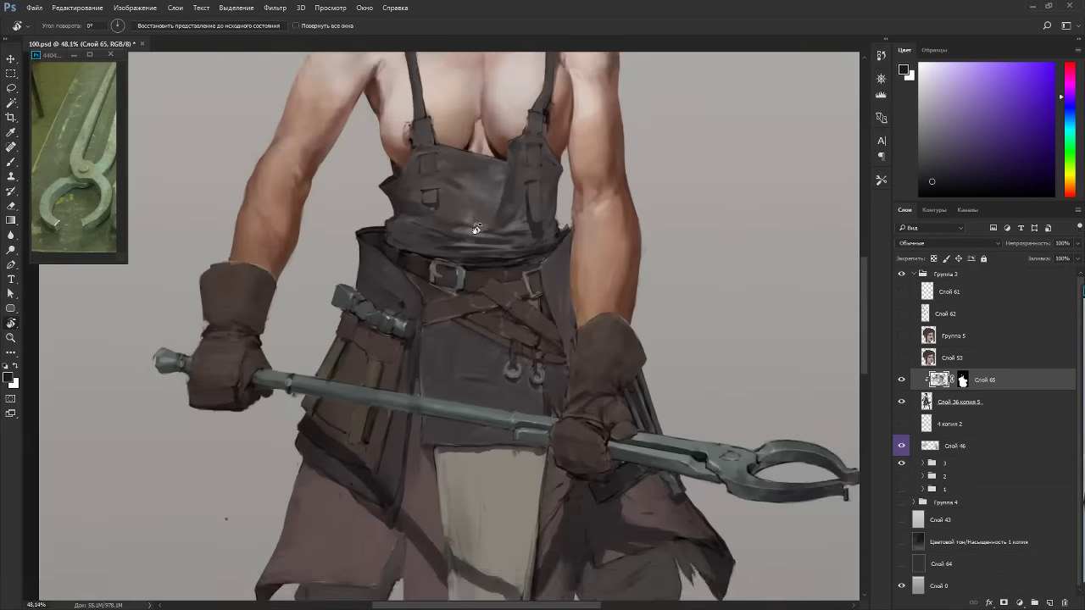
{"action": "scroll", "coordinate": [476, 229], "scroll_direction": "up", "scroll_amount": 1}
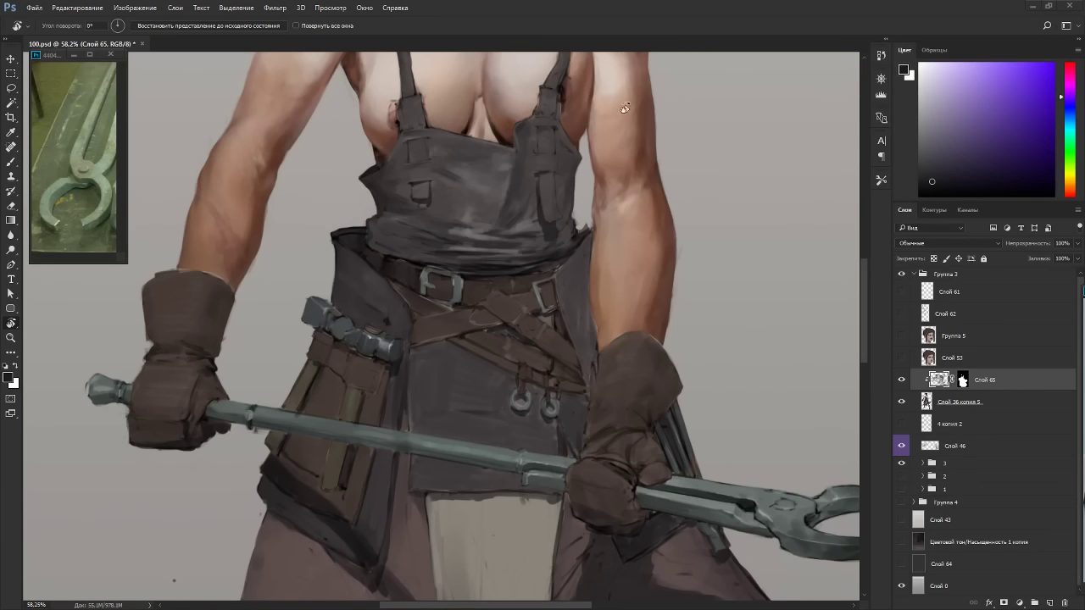
{"action": "left_click_drag", "start_coordinate": [625, 109], "coordinate": [652, 285]}
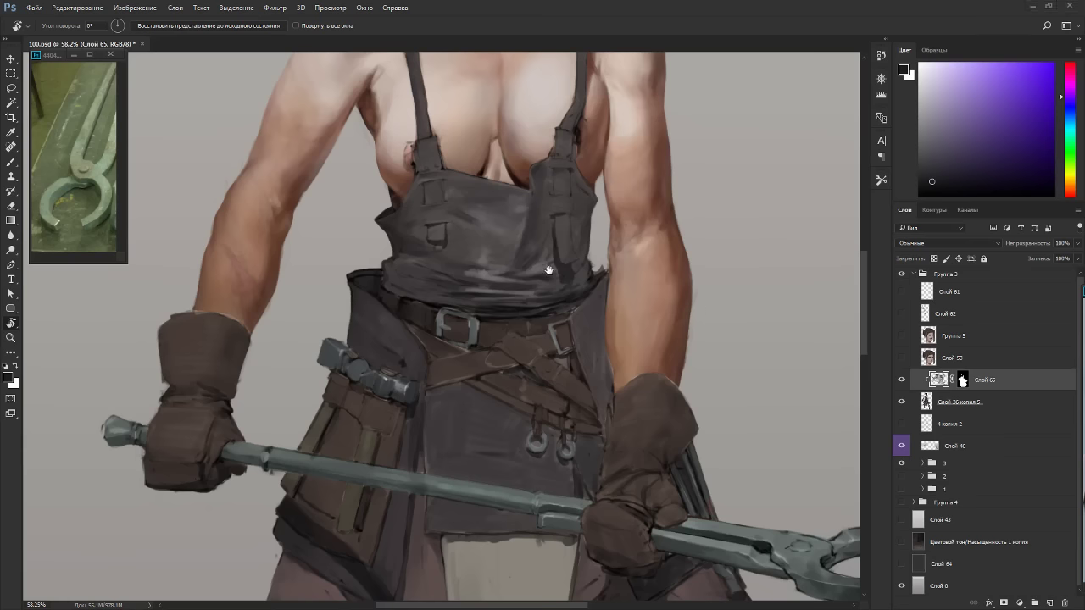
Add fine dark strokes to the waist folds just above the belt with a smaller brush.
{"action": "mouse_move", "coordinate": [549, 270]}
{"action": "left_mouse_down"}
{"action": "mouse_move", "coordinate": [562, 373]}
{"action": "mouse_move", "coordinate": [415, 250]}
{"action": "left_mouse_up"}
{"action": "key", "text": "b"}
{"action": "left_click", "coordinate": [481, 379], "text": "alt"}
{"action": "key", "text": "r"}
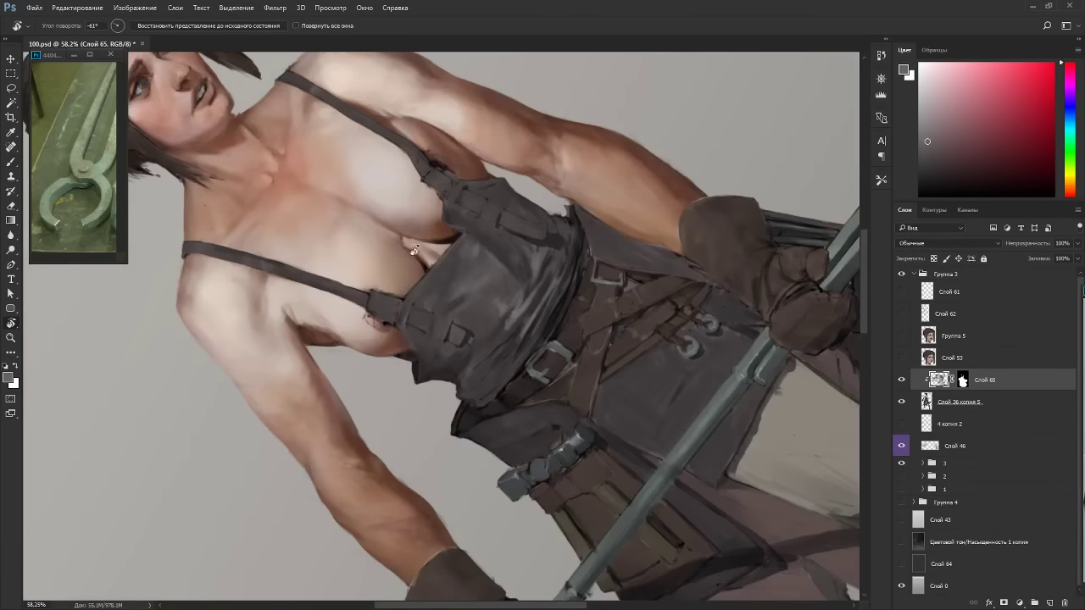
{"action": "key", "text": "b"}
{"action": "left_click", "coordinate": [507, 336], "text": "alt"}
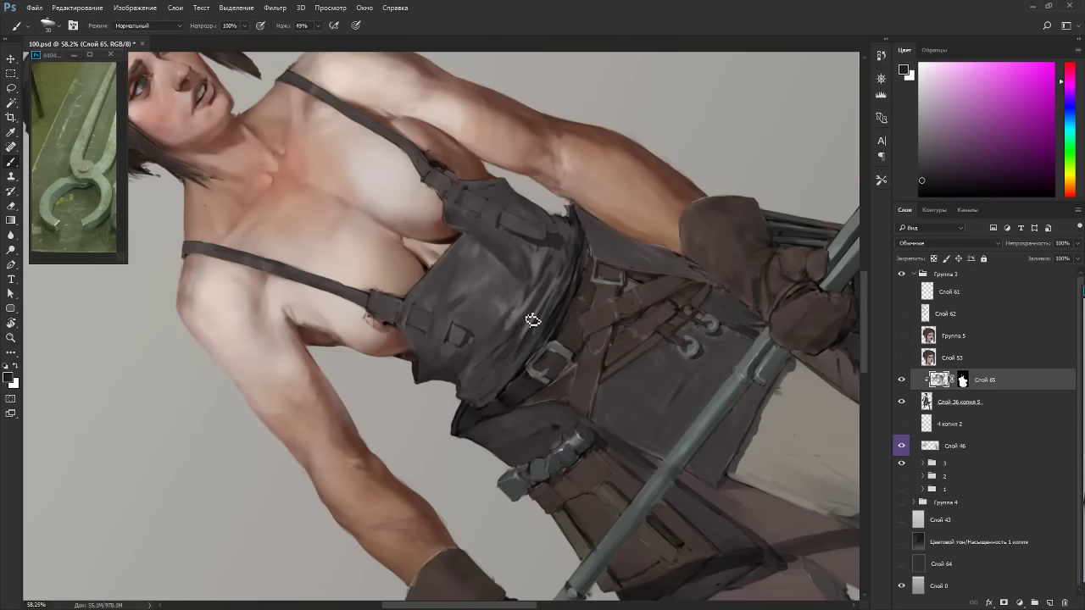
{"action": "key", "text": "bracketleft"}
{"action": "key", "text": "bracketleft"}
{"action": "key", "text": "bracketleft"}
{"action": "left_click_drag", "start_coordinate": [563, 275], "coordinate": [552, 295]}
Blend the highlights at the bib's lower centre into the waist folds with sampled dark and mid greys.
{"action": "key", "text": "r"}
{"action": "left_click_drag", "start_coordinate": [560, 220], "coordinate": [547, 388]}
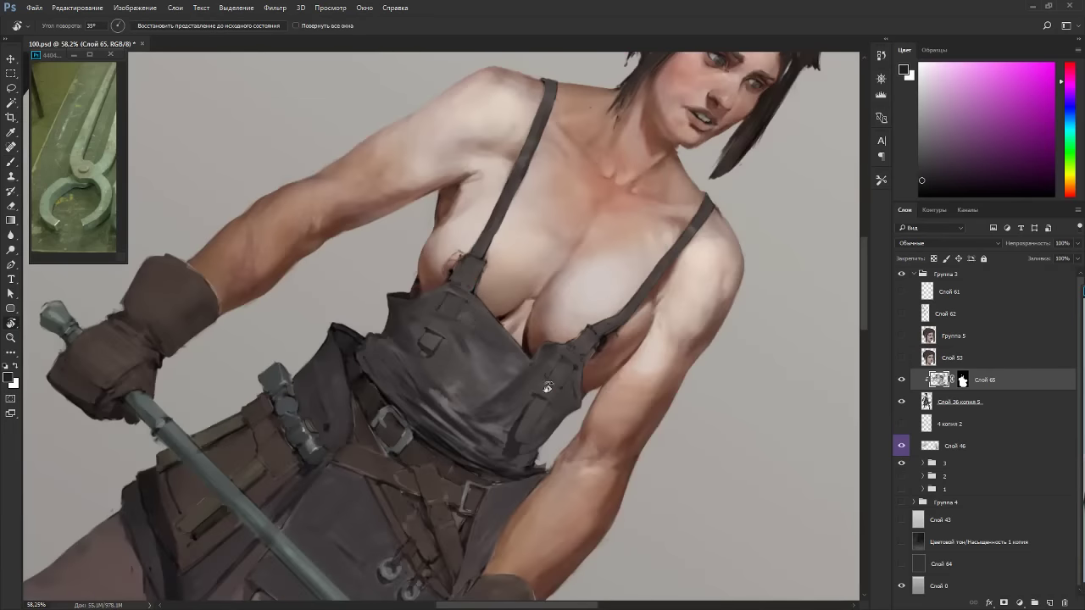
{"action": "key", "text": "bracketright"}
{"action": "key", "text": "bracketright"}
{"action": "key", "text": "bracketright"}
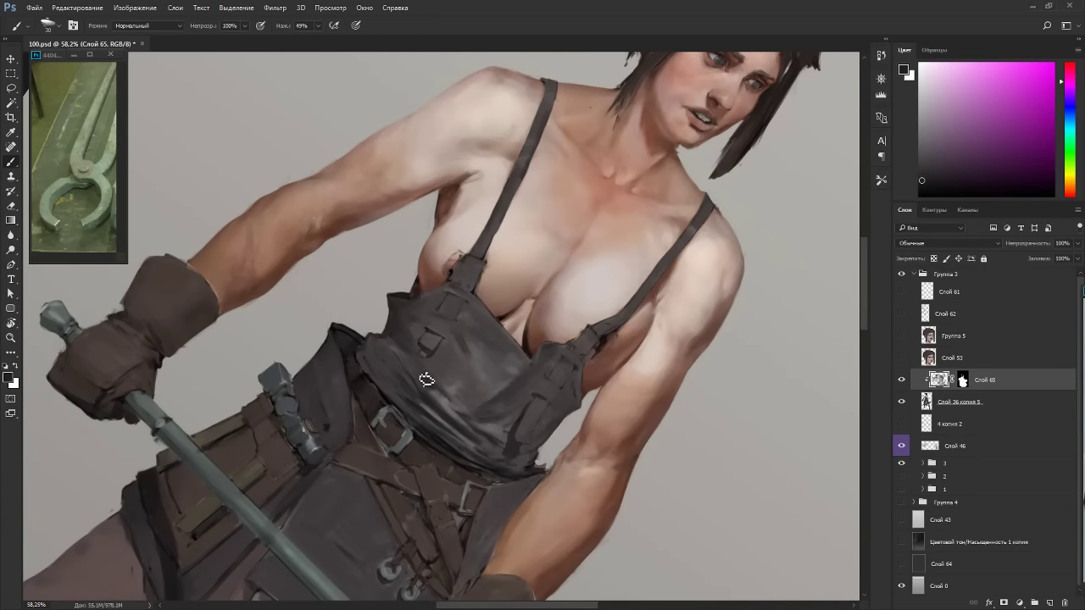
{"action": "key", "text": "r"}
{"action": "left_click_drag", "start_coordinate": [422, 369], "coordinate": [445, 366]}
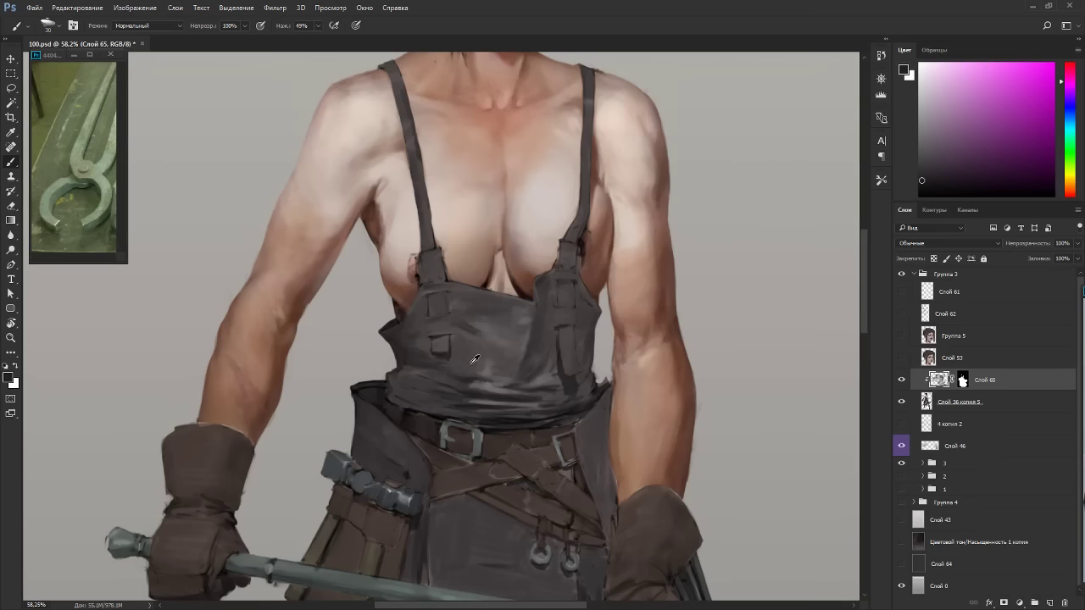
{"action": "scroll", "coordinate": [490, 363], "scroll_direction": "up", "scroll_amount": 3}
{"action": "left_click", "coordinate": [460, 387], "text": "alt"}
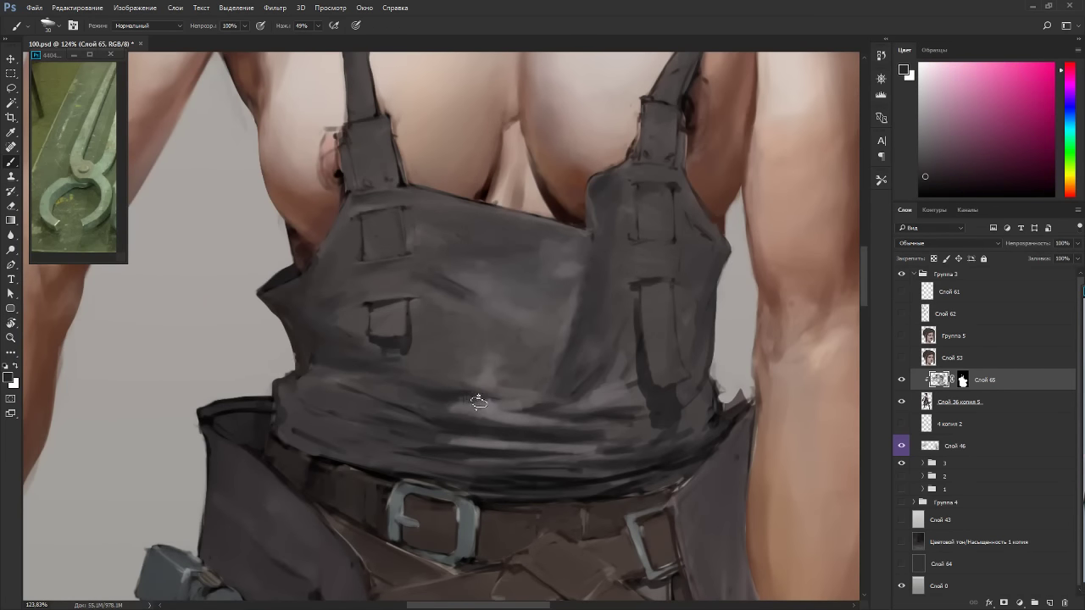
{"action": "left_click", "coordinate": [511, 366], "text": "alt"}
{"action": "key", "text": "bracketleft"}
{"action": "key", "text": "bracketleft"}
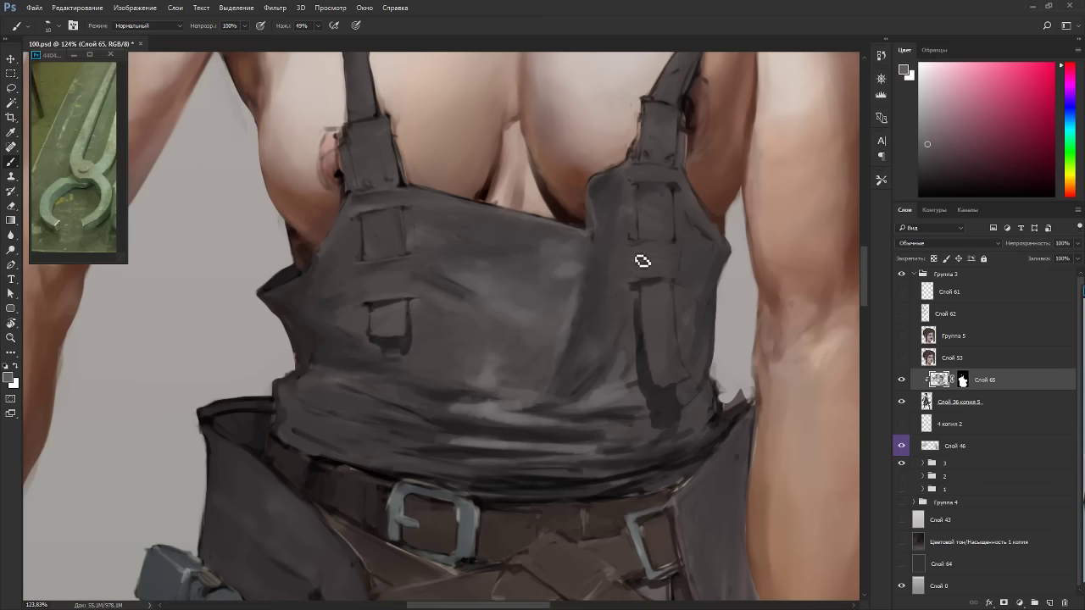
Brush sampled mid greys over the leather around the left strap section's loops and along the bib's upper edge.
{"action": "left_click_drag", "start_coordinate": [588, 217], "coordinate": [422, 398]}
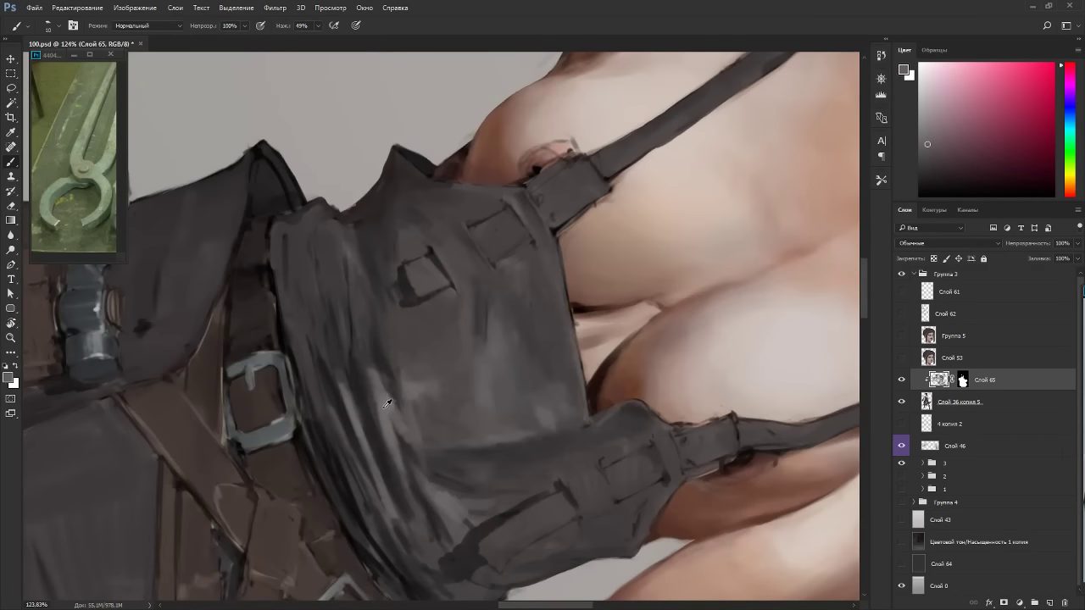
{"action": "left_click", "coordinate": [452, 268], "text": "alt"}
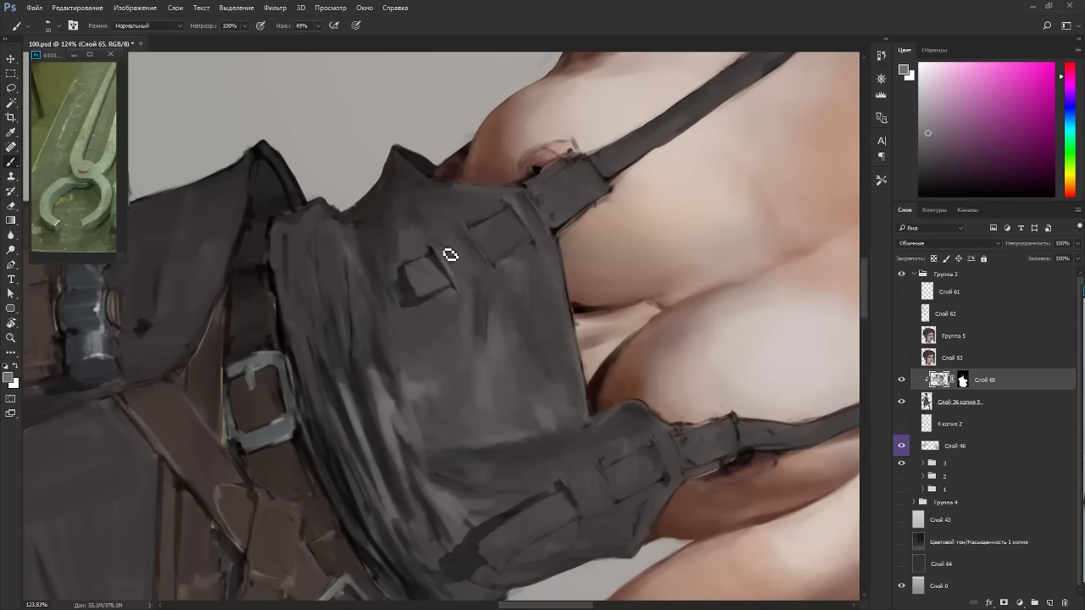
{"action": "key", "text": "bracketright"}
{"action": "left_click", "coordinate": [447, 262], "text": "alt"}
{"action": "left_click", "coordinate": [455, 274], "text": "alt"}
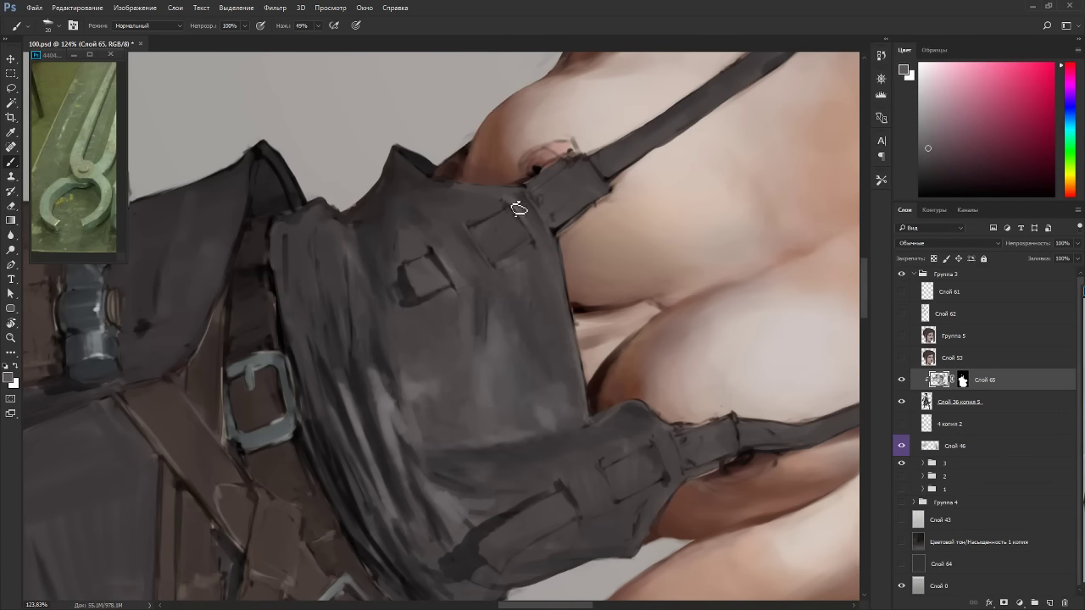
{"action": "left_click", "coordinate": [542, 242], "text": "alt"}
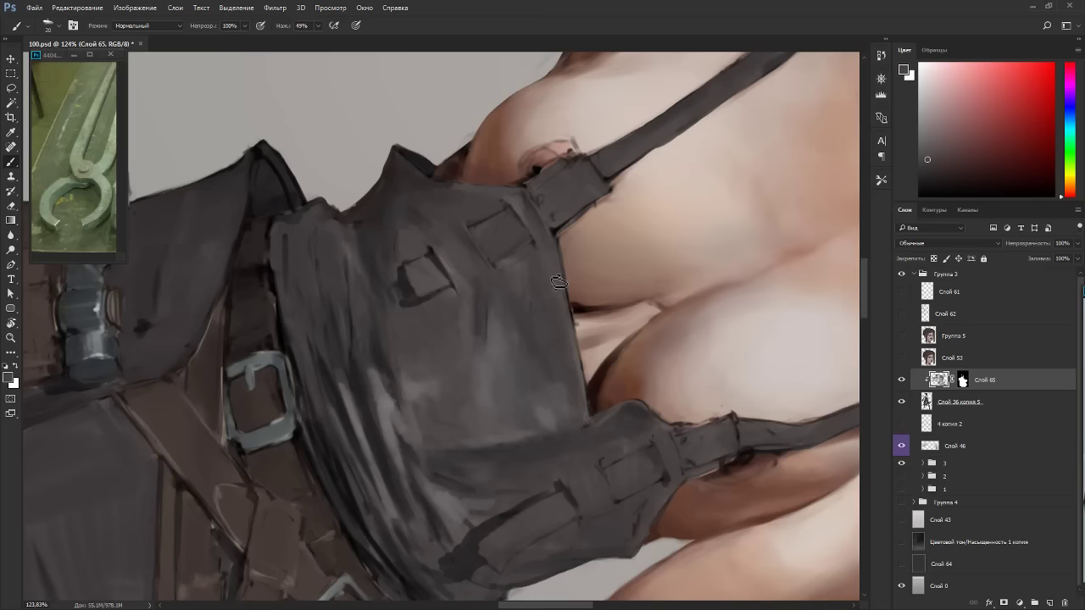
Rework the bib's left side point and the leather around the left strap section's upper loop with sampled dark greys.
{"action": "key", "text": "r"}
{"action": "mouse_move", "coordinate": [559, 283]}
{"action": "left_mouse_down"}
{"action": "mouse_move", "coordinate": [522, 424]}
{"action": "mouse_move", "coordinate": [371, 447]}
{"action": "left_mouse_up"}
{"action": "left_click", "coordinate": [455, 480], "text": "alt"}
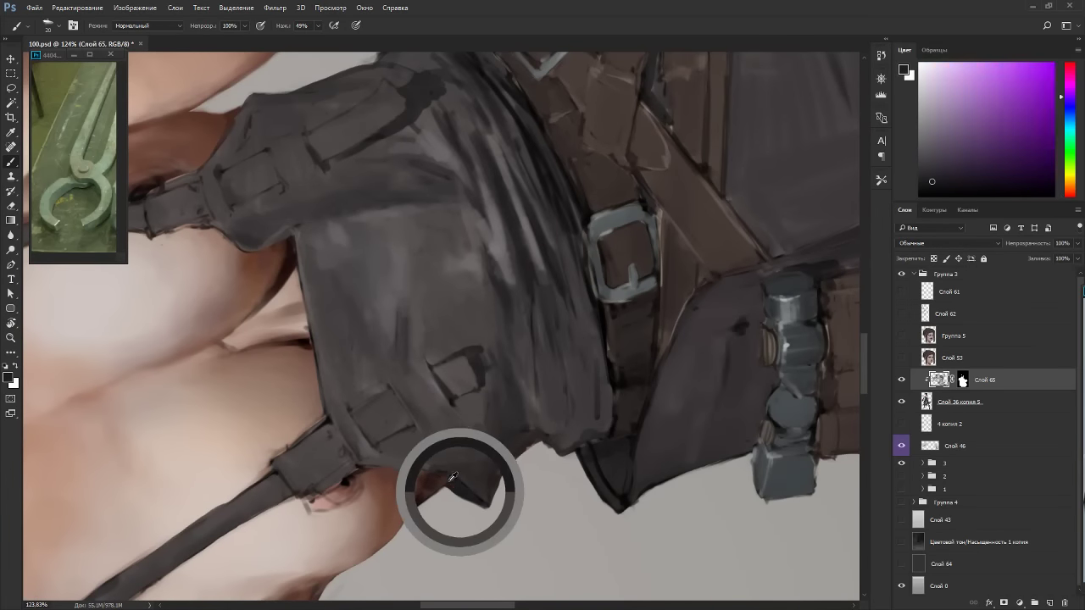
{"action": "left_click", "coordinate": [485, 465], "text": "alt"}
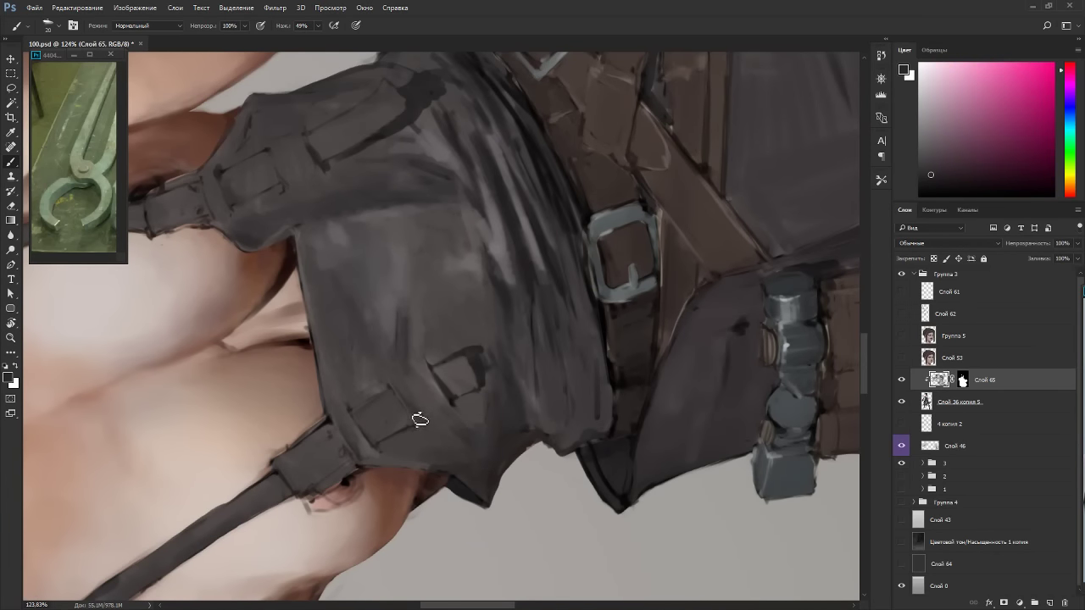
{"action": "key", "text": "bracketleft"}
{"action": "left_click", "coordinate": [358, 449], "text": "alt"}
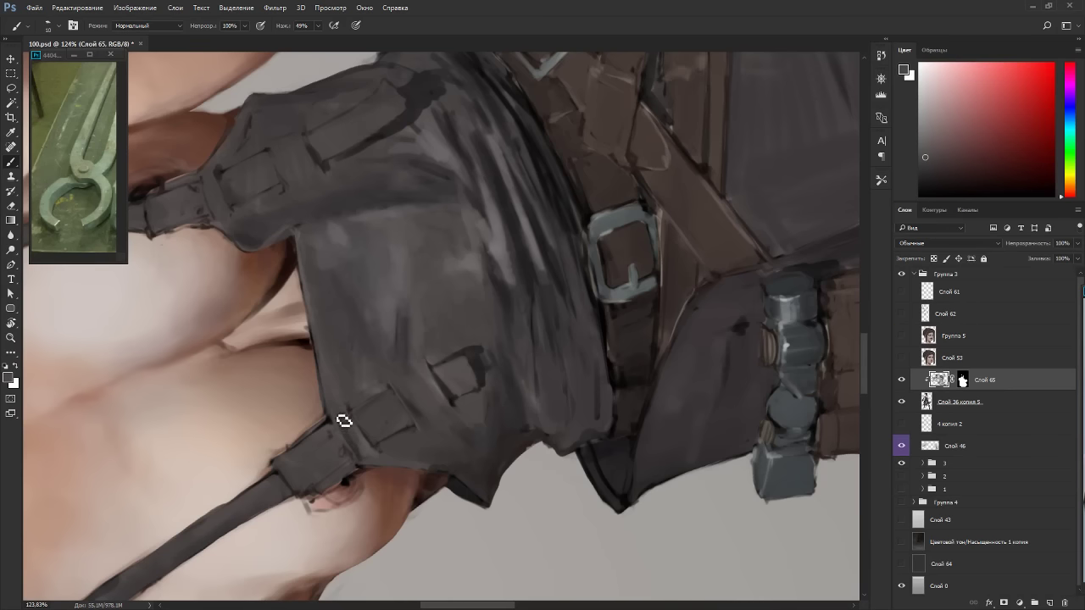
{"action": "left_click", "coordinate": [349, 437], "text": "alt"}
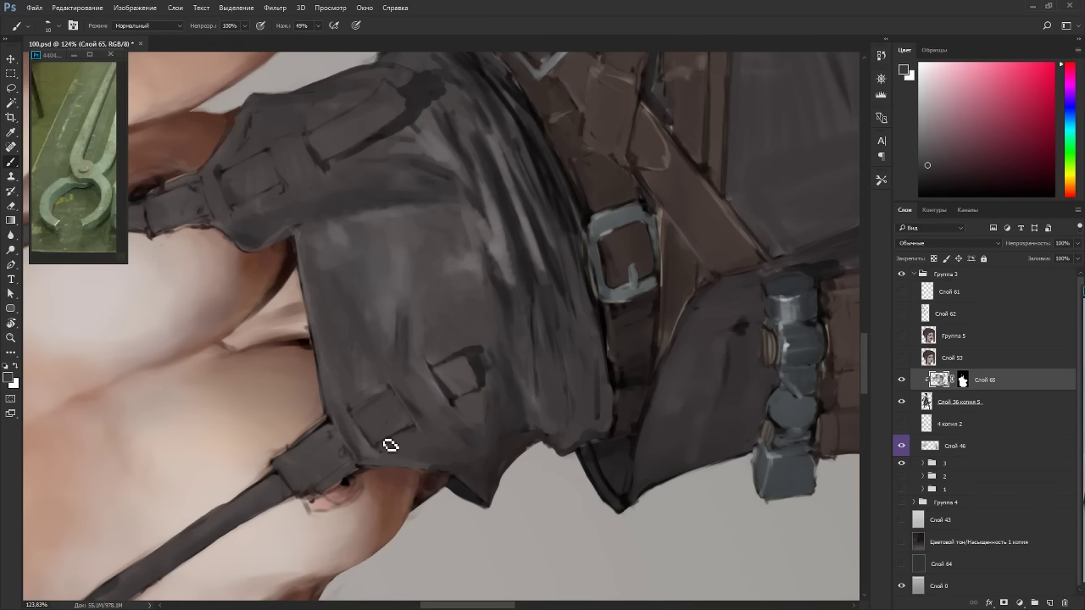
Shade the leather between the right strap section's loops with a larger brush and sampled dark grey.
{"action": "key", "text": "Escape"}
{"action": "scroll", "coordinate": [320, 407], "scroll_direction": "down", "scroll_amount": 4}
{"action": "key", "text": "r"}
{"action": "left_click_drag", "start_coordinate": [507, 373], "coordinate": [478, 255]}
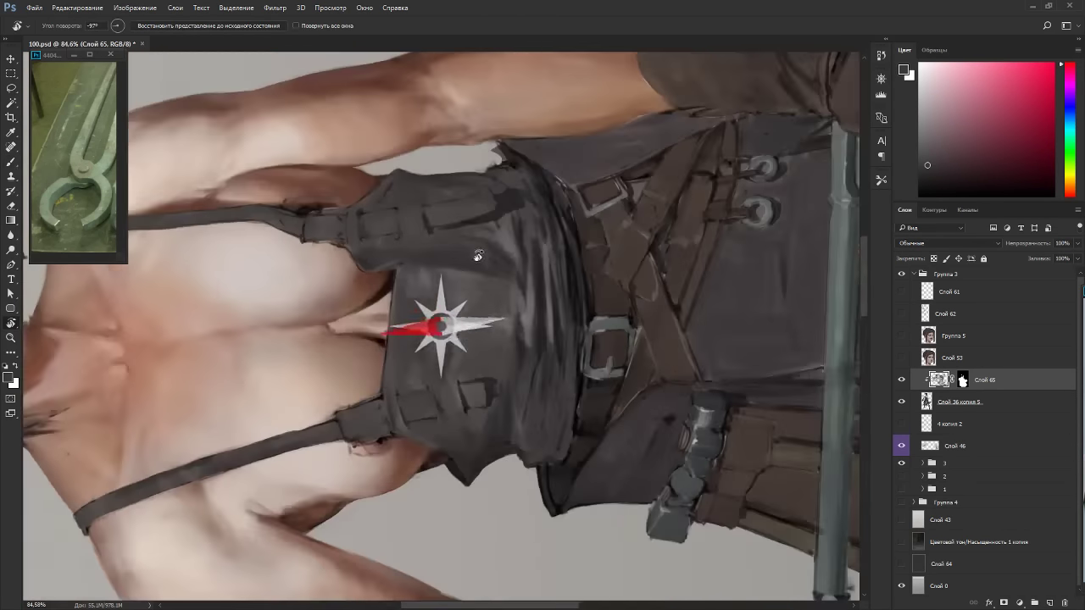
{"action": "key", "text": "Escape"}
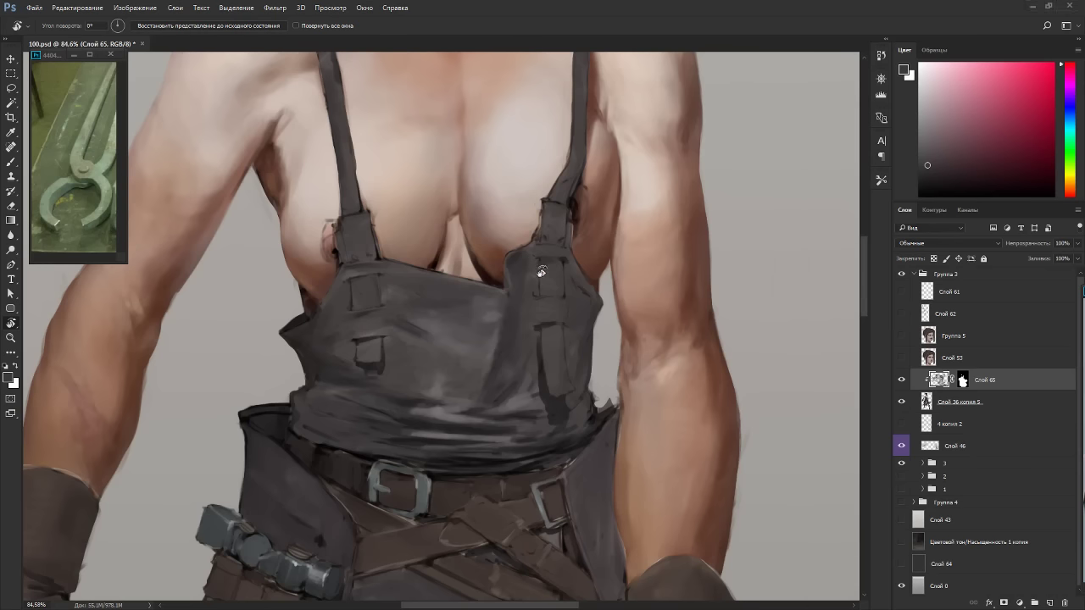
{"action": "mouse_move", "coordinate": [541, 272]}
{"action": "left_mouse_down"}
{"action": "mouse_move", "coordinate": [500, 247]}
{"action": "mouse_move", "coordinate": [415, 330]}
{"action": "left_mouse_up"}
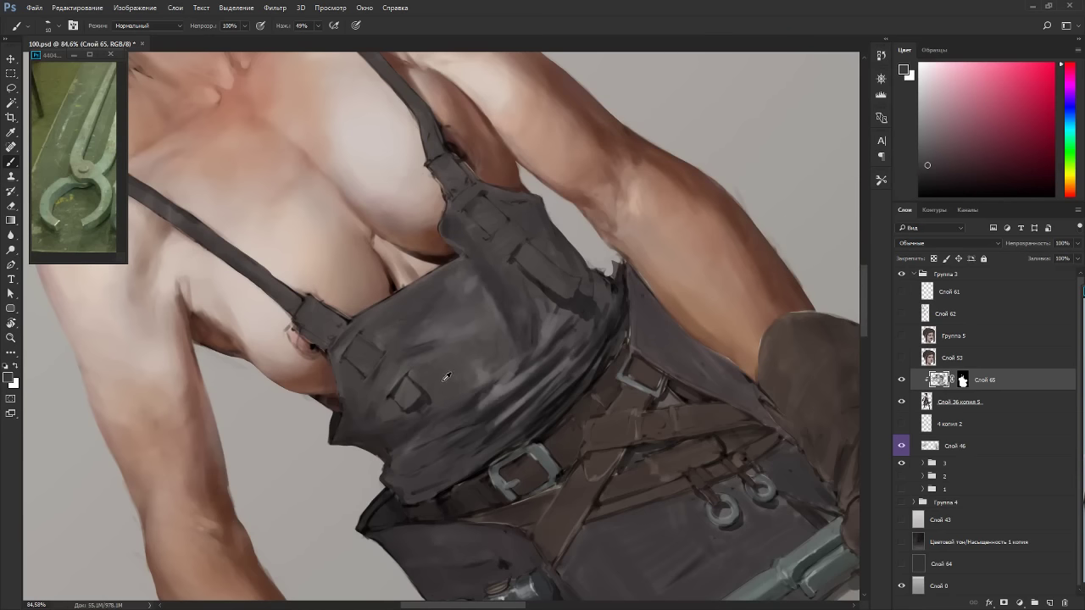
{"action": "left_click", "coordinate": [400, 379], "text": "alt"}
{"action": "key", "text": "]"}
{"action": "left_click_drag", "start_coordinate": [535, 239], "coordinate": [517, 253]}
{"action": "left_click", "coordinate": [521, 246], "text": "alt"}
{"action": "left_click_drag", "start_coordinate": [532, 238], "coordinate": [520, 422]}
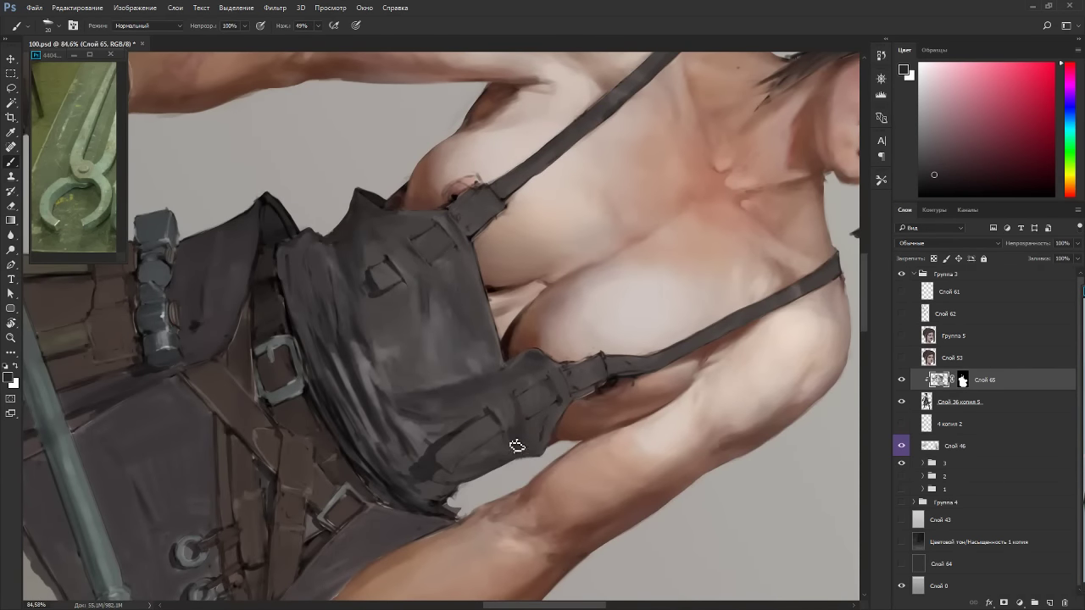
Refine the edges of the right strap section's loops with a small brush and sampled light and dark greys.
{"action": "left_click_drag", "start_coordinate": [538, 446], "coordinate": [416, 178]}
{"action": "key", "text": "b"}
{"action": "left_click", "coordinate": [450, 225], "text": "alt"}
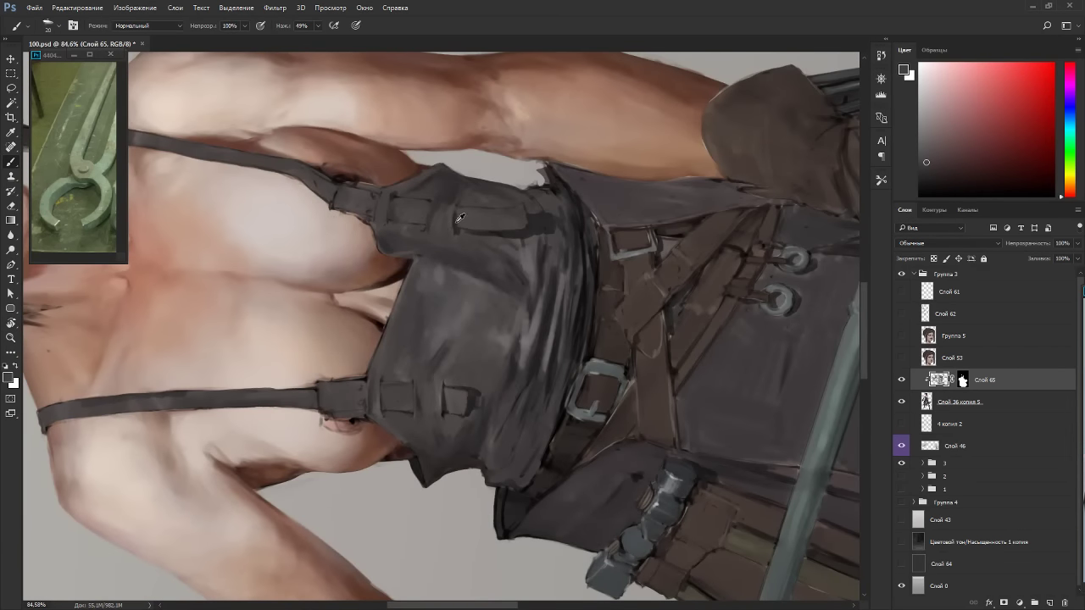
{"action": "left_click", "coordinate": [525, 258], "text": "alt"}
{"action": "key", "text": "bracketleft"}
{"action": "key", "text": "bracketleft"}
{"action": "key", "text": "bracketleft"}
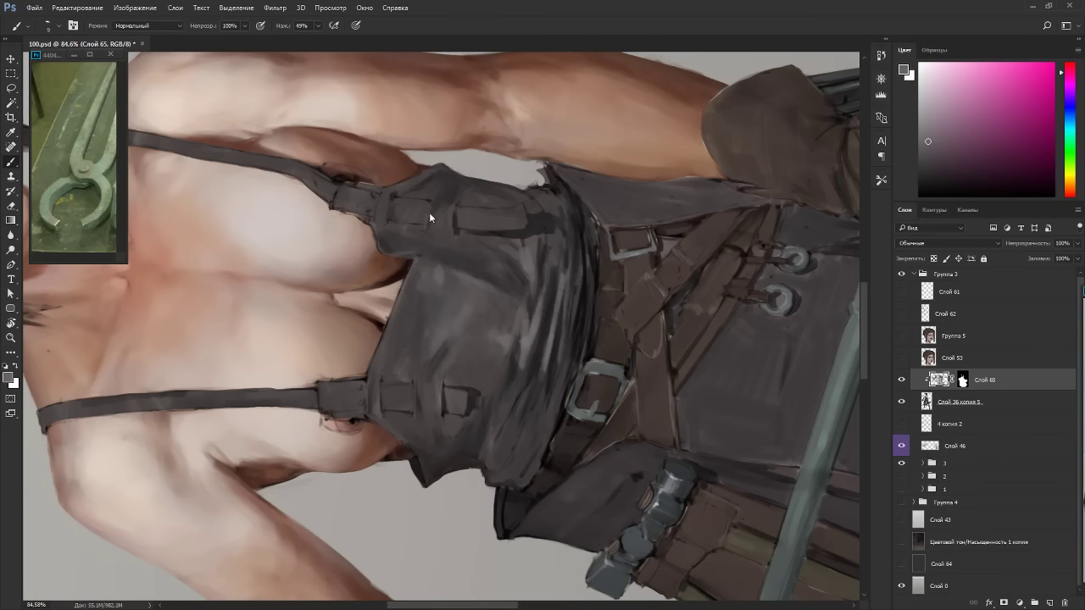
{"action": "left_click", "coordinate": [434, 211], "text": "alt"}
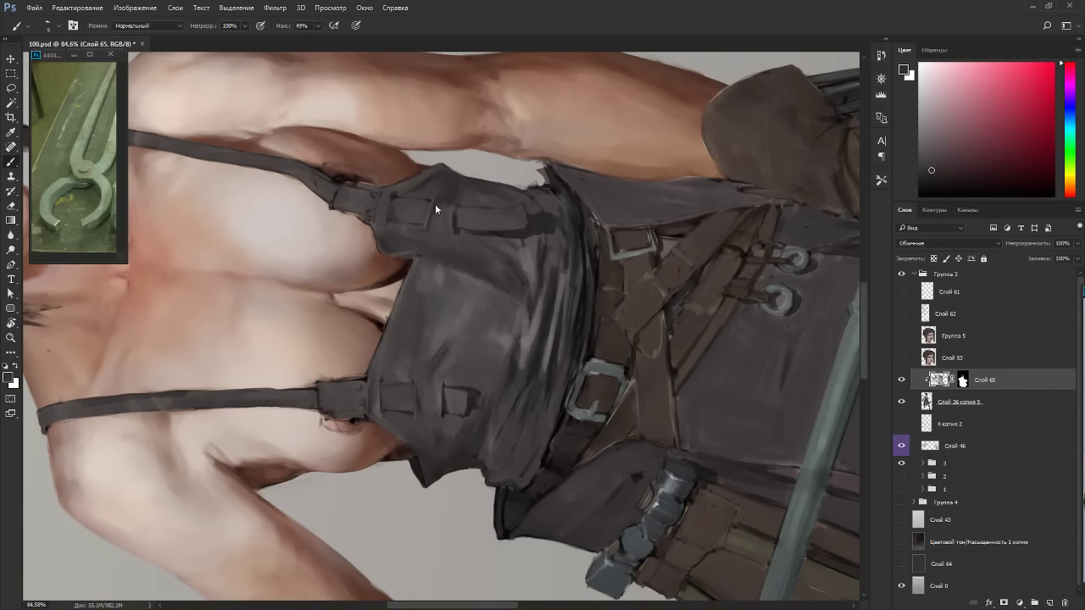
Brush sampled mid greys over the leather between the right strap section's upper and lower loops.
{"action": "key", "text": "r"}
{"action": "left_click_drag", "start_coordinate": [525, 161], "coordinate": [528, 391]}
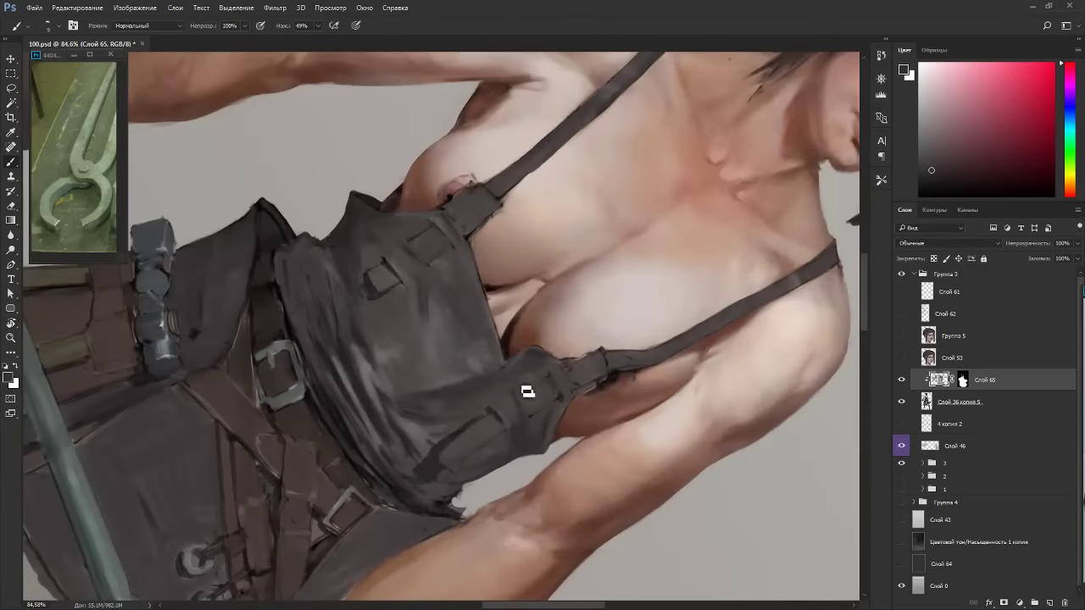
{"action": "left_click", "coordinate": [513, 407], "text": "alt"}
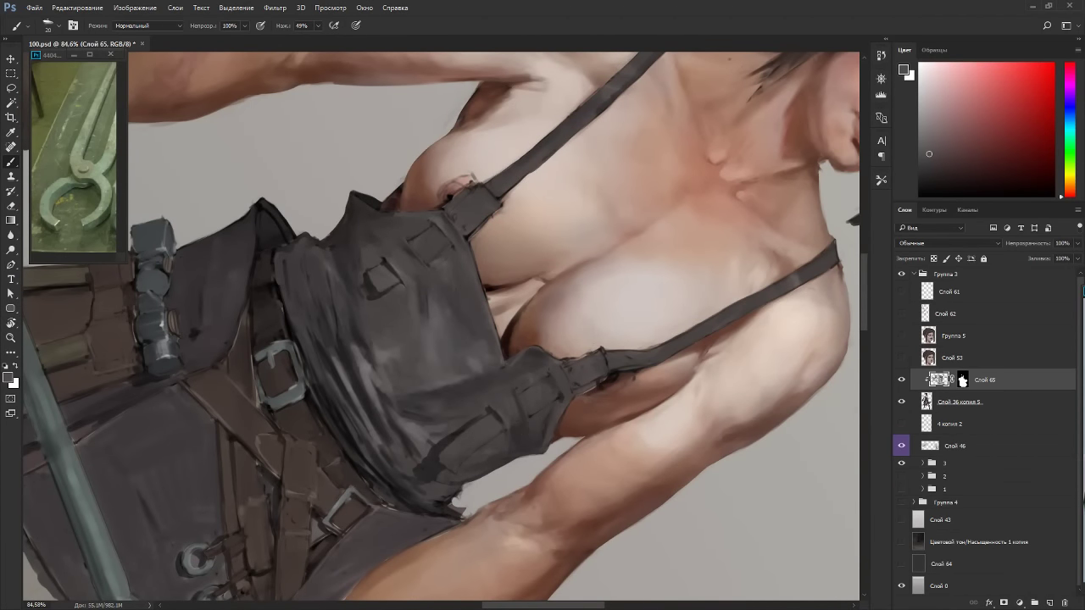
{"action": "left_click", "coordinate": [517, 413], "text": "alt"}
{"action": "left_click", "coordinate": [464, 383], "text": "alt"}
{"action": "left_click", "coordinate": [506, 398], "text": "alt"}
{"action": "left_click", "coordinate": [508, 418], "text": "alt"}
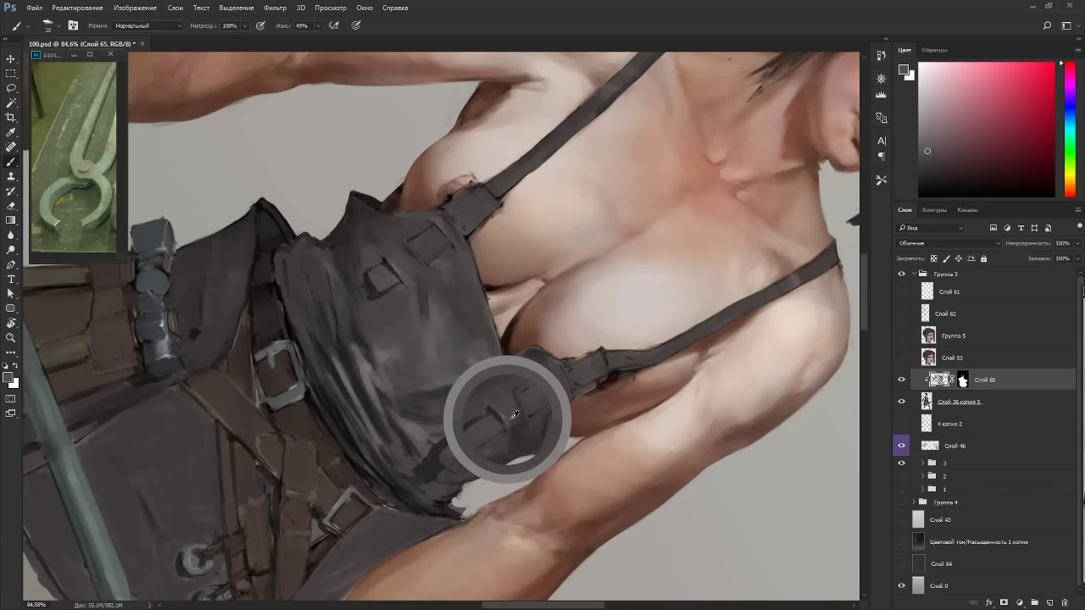
Rework the right strap section's upper loop and the leather around its upper end with sampled dark and mid greys.
{"action": "left_click", "coordinate": [558, 392], "text": "alt"}
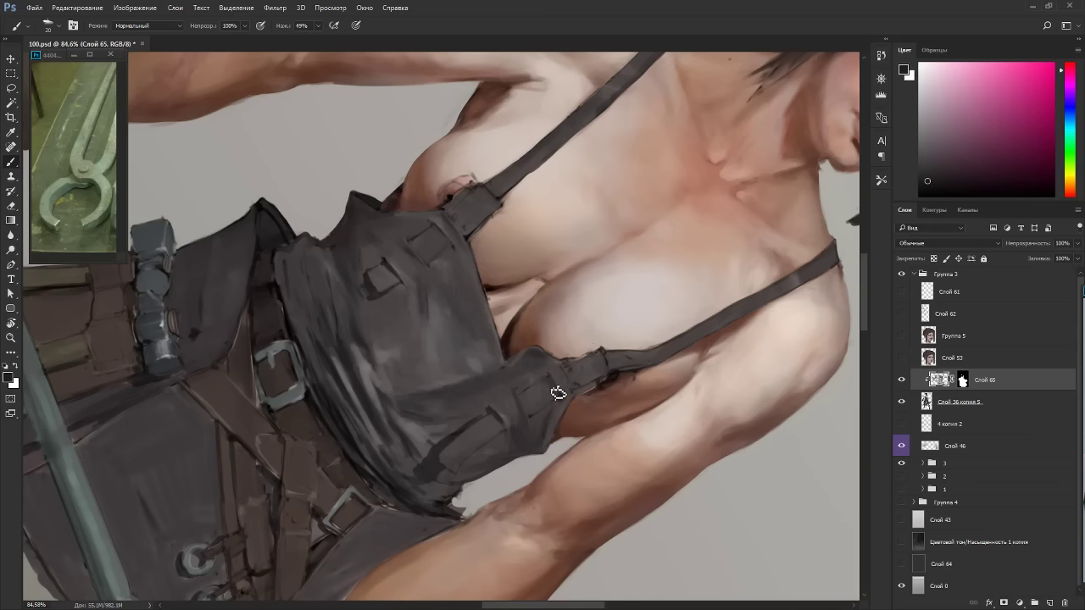
{"action": "left_click", "coordinate": [507, 418], "text": "alt"}
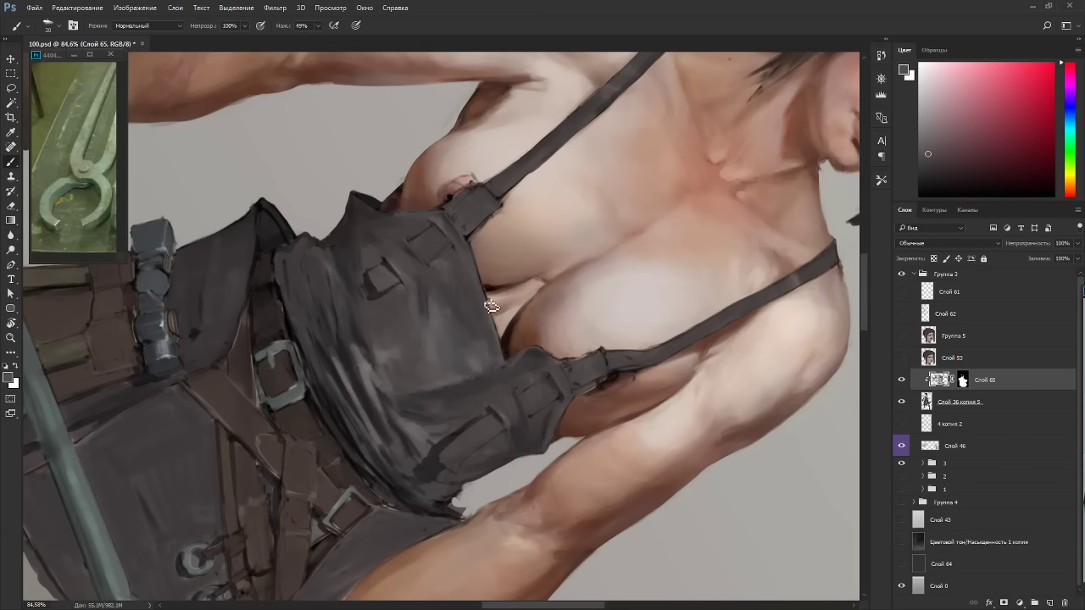
{"action": "left_click", "coordinate": [563, 395], "text": "alt"}
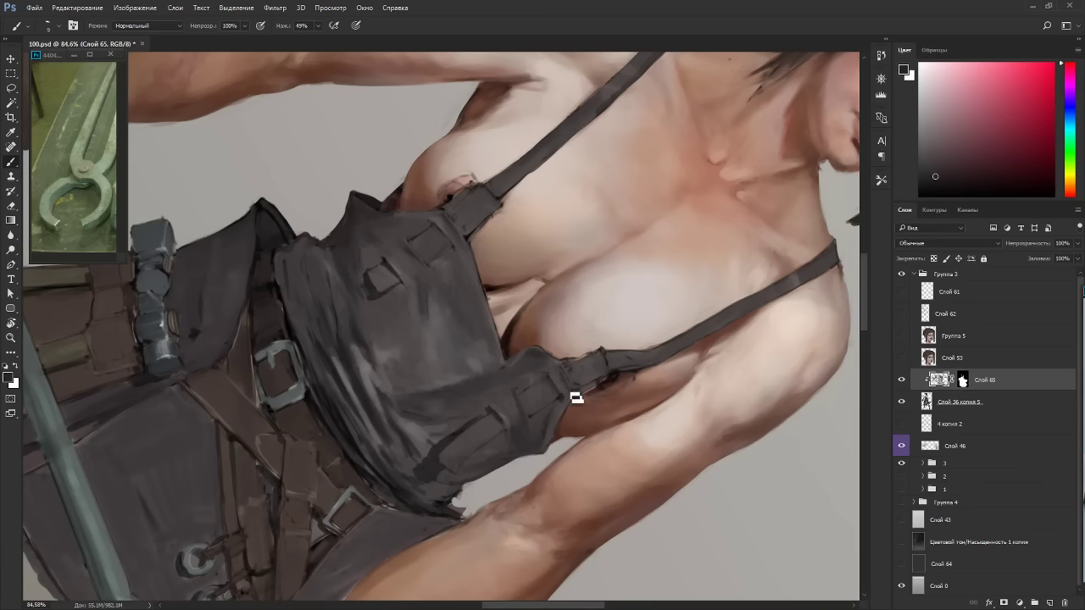
{"action": "key", "text": "bracketright"}
{"action": "key", "text": "bracketright"}
{"action": "key", "text": "r"}
{"action": "left_click_drag", "start_coordinate": [567, 395], "coordinate": [451, 164]}
{"action": "left_click", "coordinate": [435, 192], "text": "alt"}
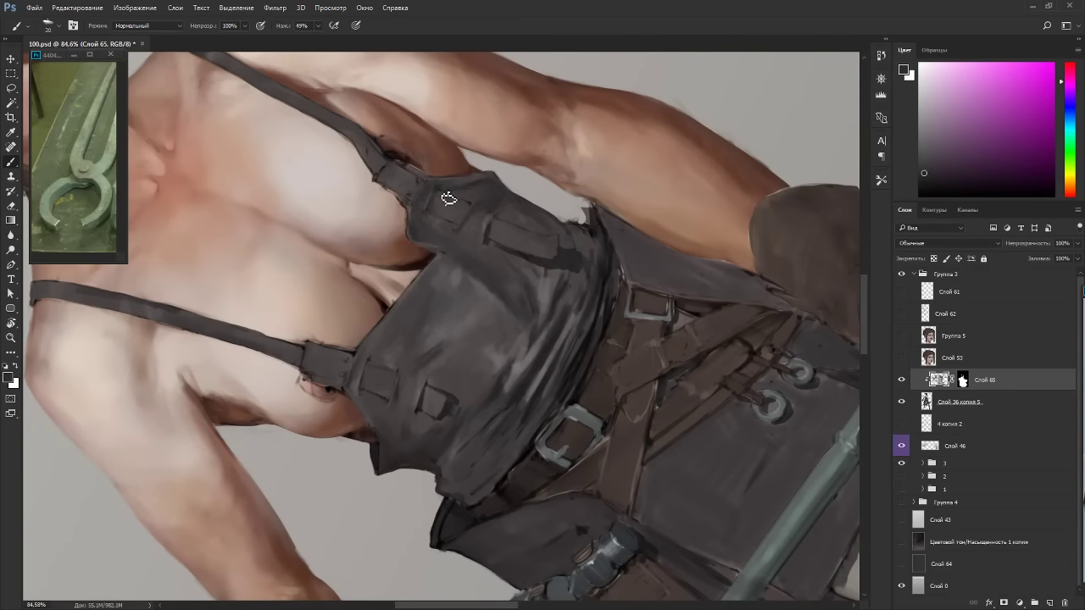
{"action": "key", "text": "Escape"}
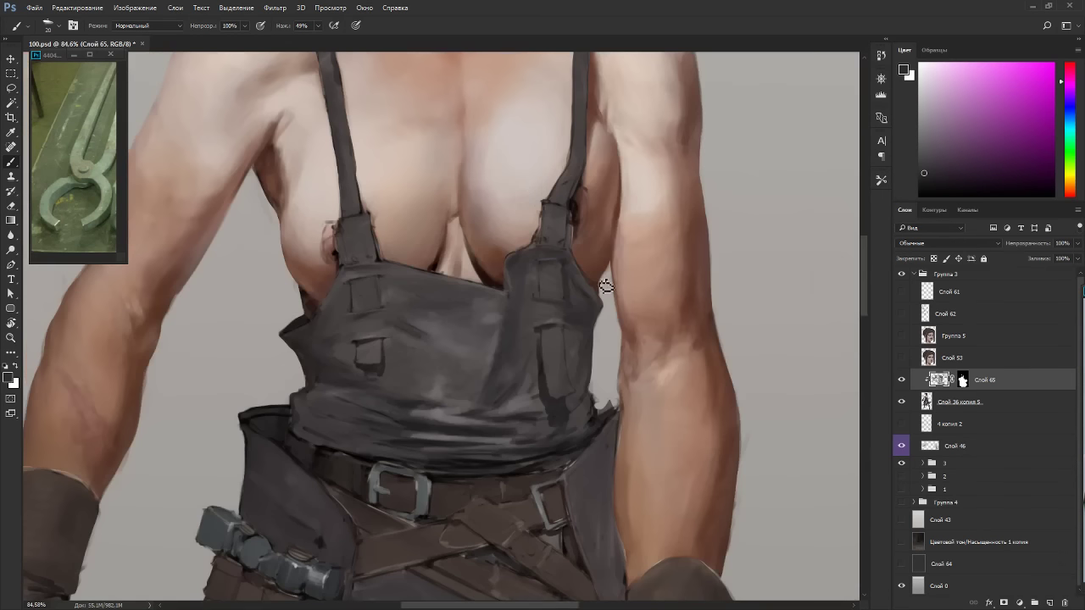
Refine the right strap section's lower loop and outer edge with sampled greys, using small and larger brush sizes.
{"action": "left_click", "coordinate": [534, 345], "text": "alt"}
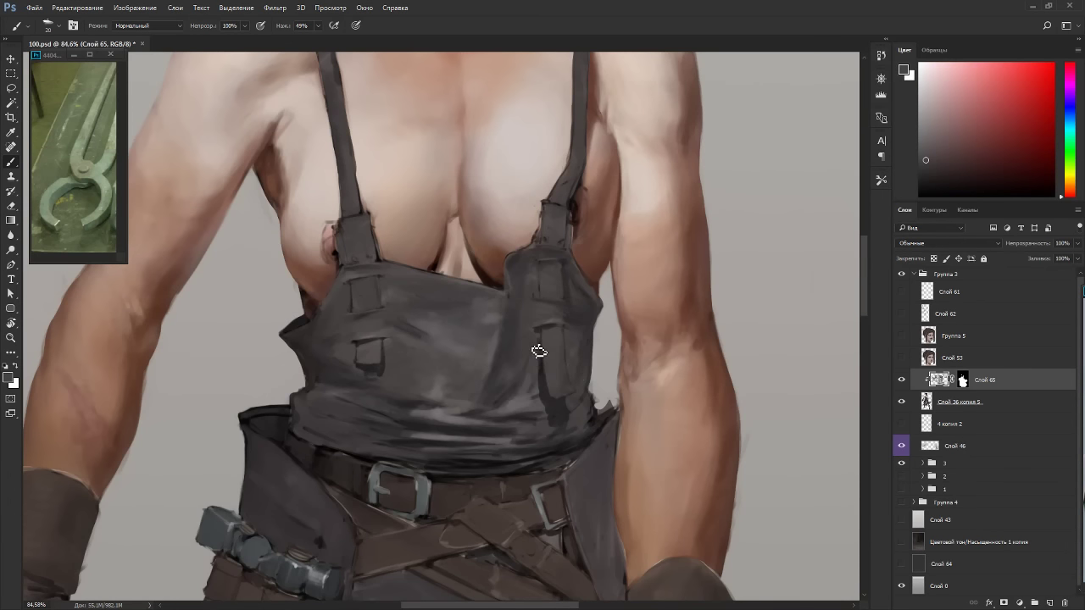
{"action": "left_click", "coordinate": [552, 400], "text": "alt"}
{"action": "key", "text": "bracketleft"}
{"action": "key", "text": "bracketleft"}
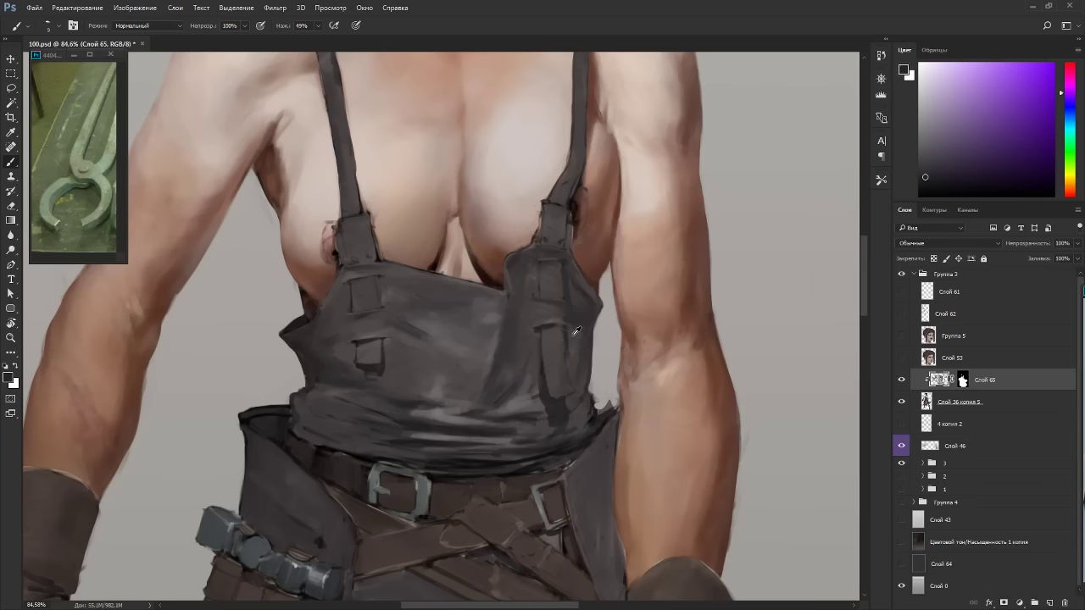
{"action": "left_click", "coordinate": [550, 315], "text": "alt"}
{"action": "key", "text": "r"}
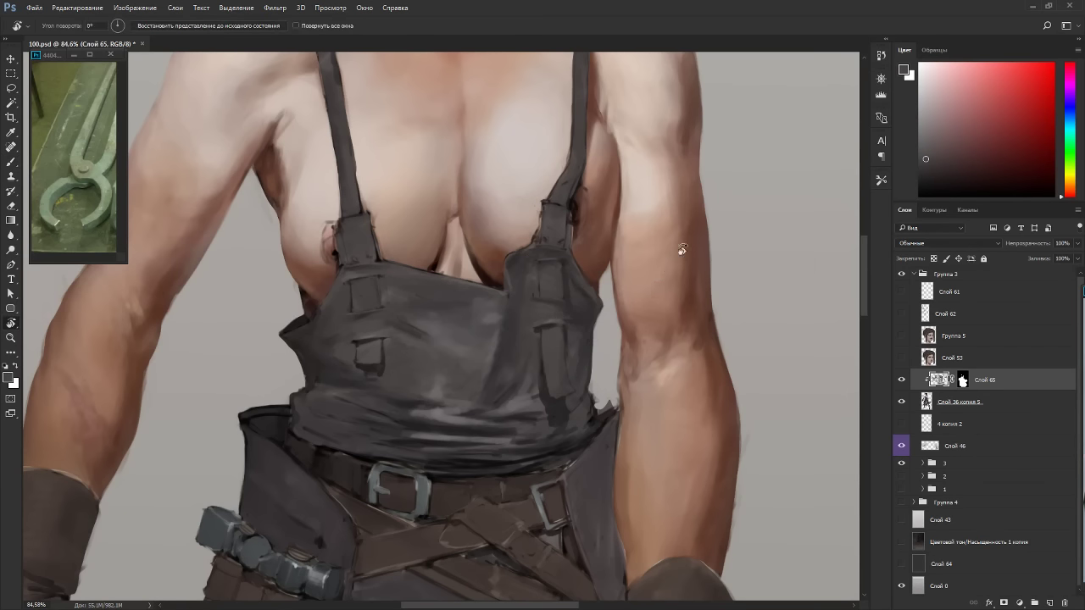
{"action": "left_click_drag", "start_coordinate": [683, 251], "coordinate": [453, 210]}
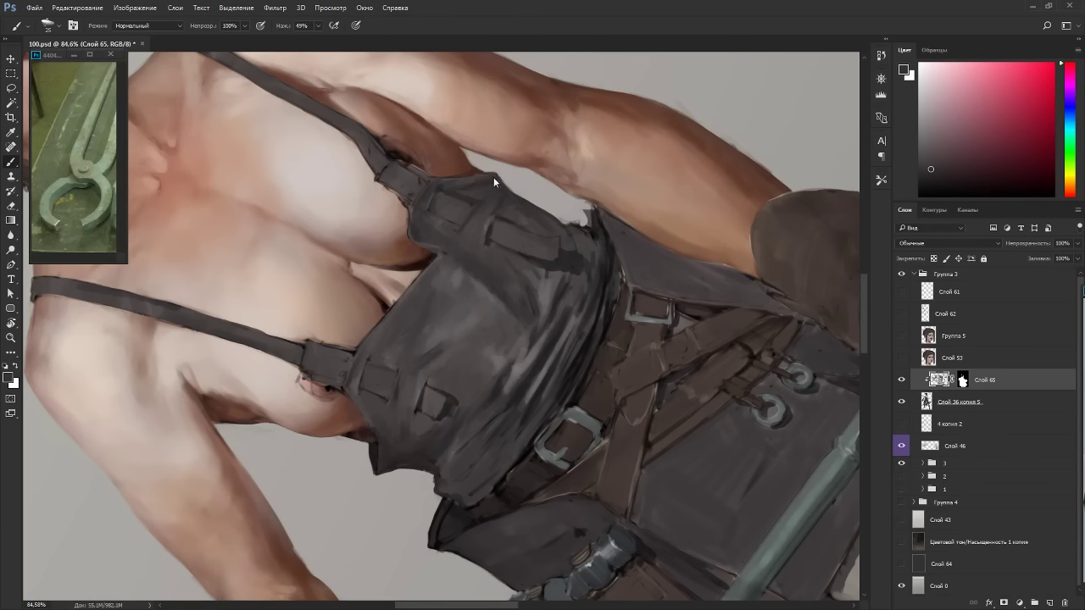
{"action": "key", "text": "Escape"}
Shade the bib's right side and the shadow beneath the right strap section's lower loop with sampled dark greys.
{"action": "left_click", "coordinate": [583, 349], "text": "alt"}
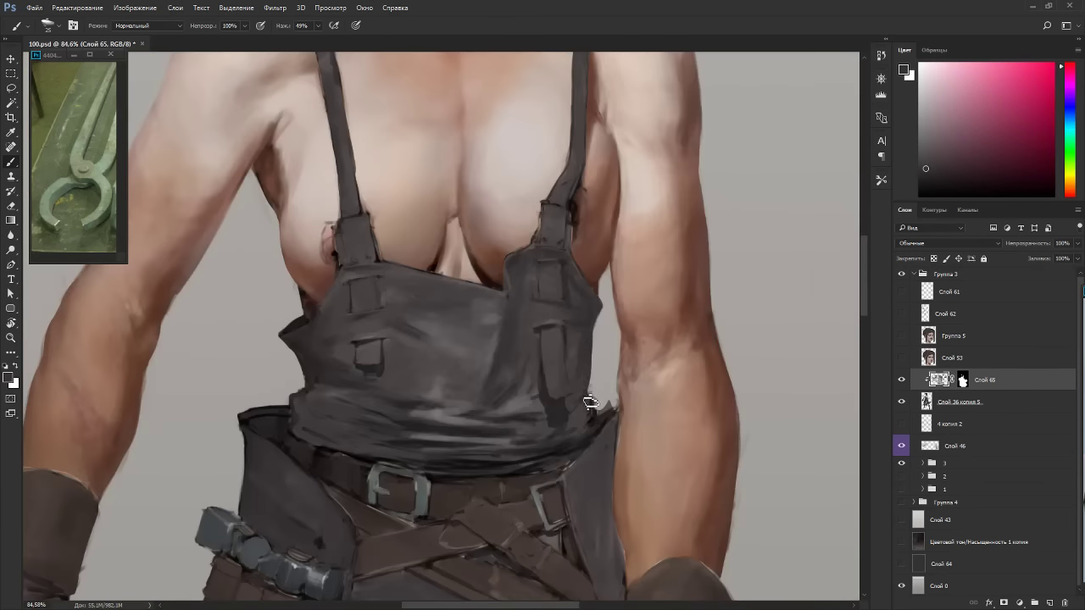
{"action": "left_click", "coordinate": [544, 414], "text": "alt"}
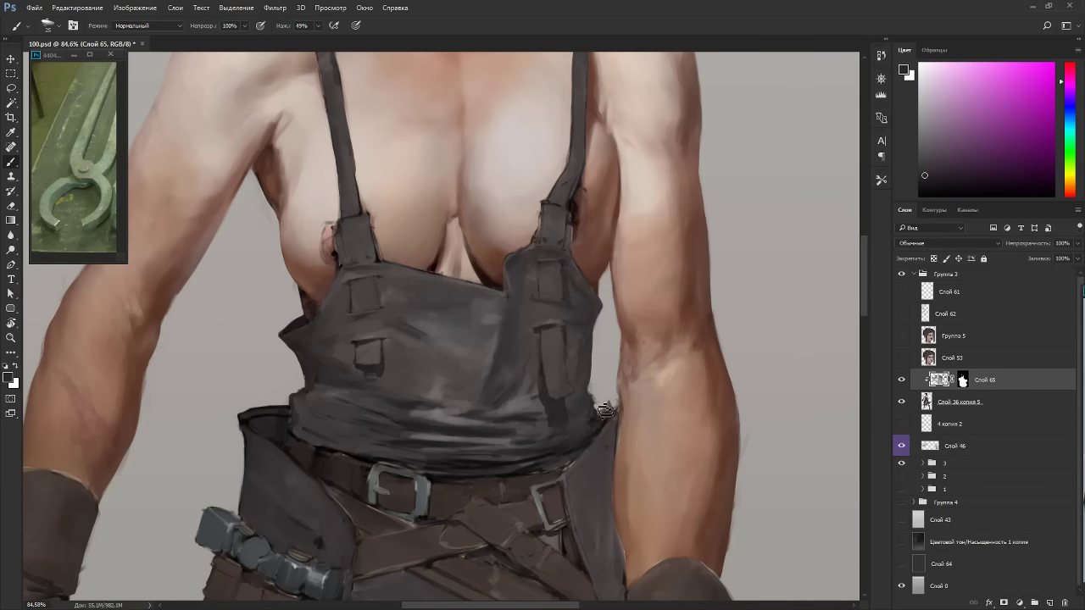
{"action": "key", "text": "e"}
{"action": "key", "text": "z"}
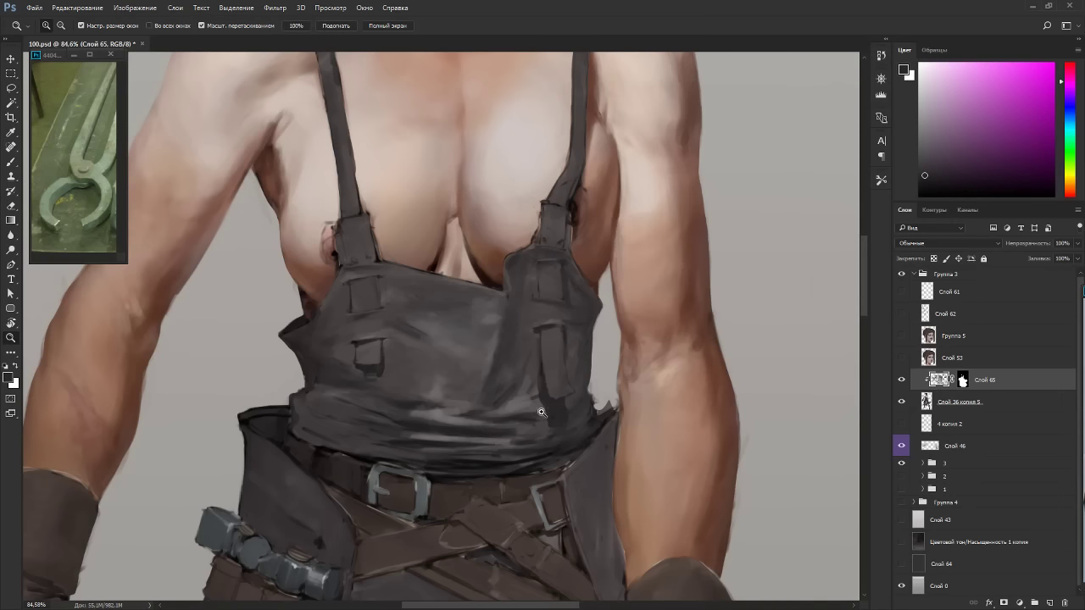
{"action": "key", "text": "b"}
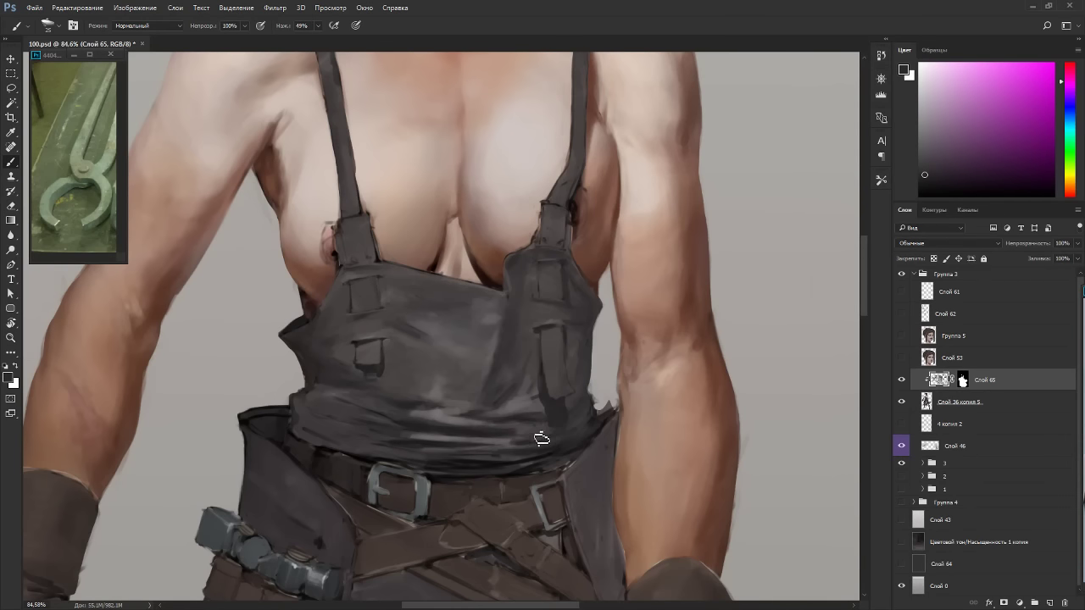
{"action": "key", "text": "r"}
{"action": "mouse_move", "coordinate": [607, 403]}
{"action": "left_mouse_down"}
{"action": "mouse_move", "coordinate": [628, 258]}
{"action": "mouse_move", "coordinate": [575, 303]}
{"action": "left_mouse_up"}
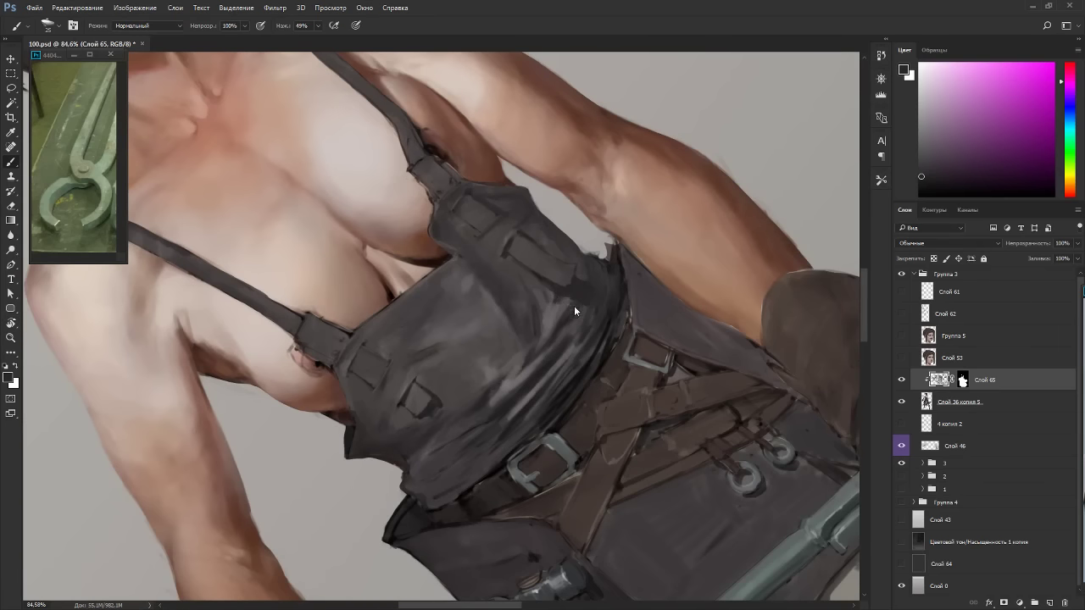
{"action": "key", "text": "Escape"}
{"action": "left_click", "coordinate": [526, 400], "text": "alt"}
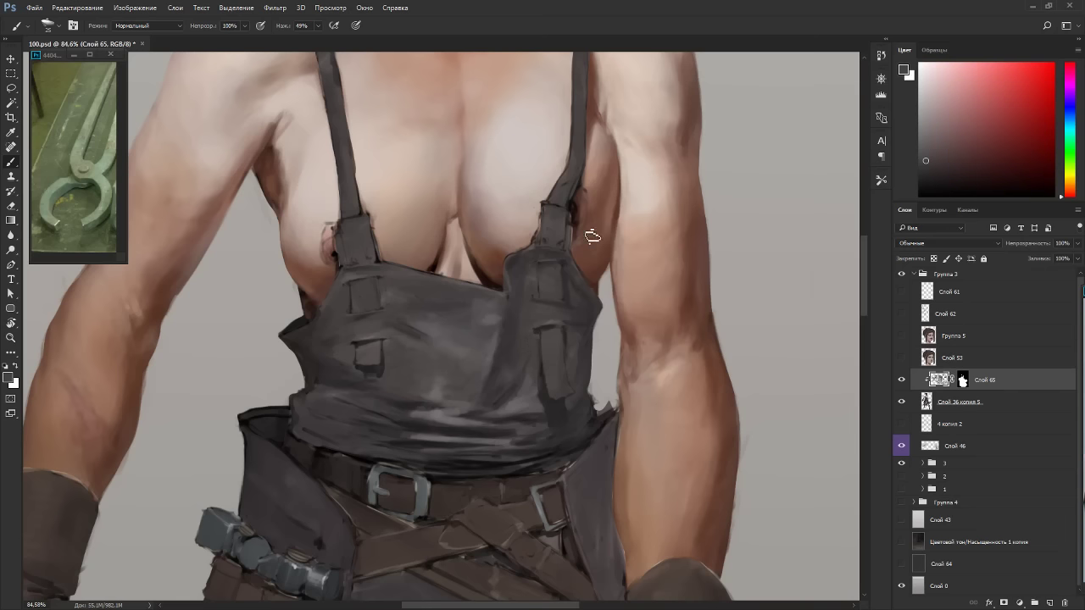
Check the whole figure, and brush sampled dark greys into the fold between the bib's centre and the right strap section.
{"action": "scroll", "coordinate": [594, 299], "scroll_direction": "down", "scroll_amount": 3}
{"action": "scroll", "coordinate": [621, 299], "scroll_direction": "down", "scroll_amount": 5}
{"action": "key", "text": "r"}
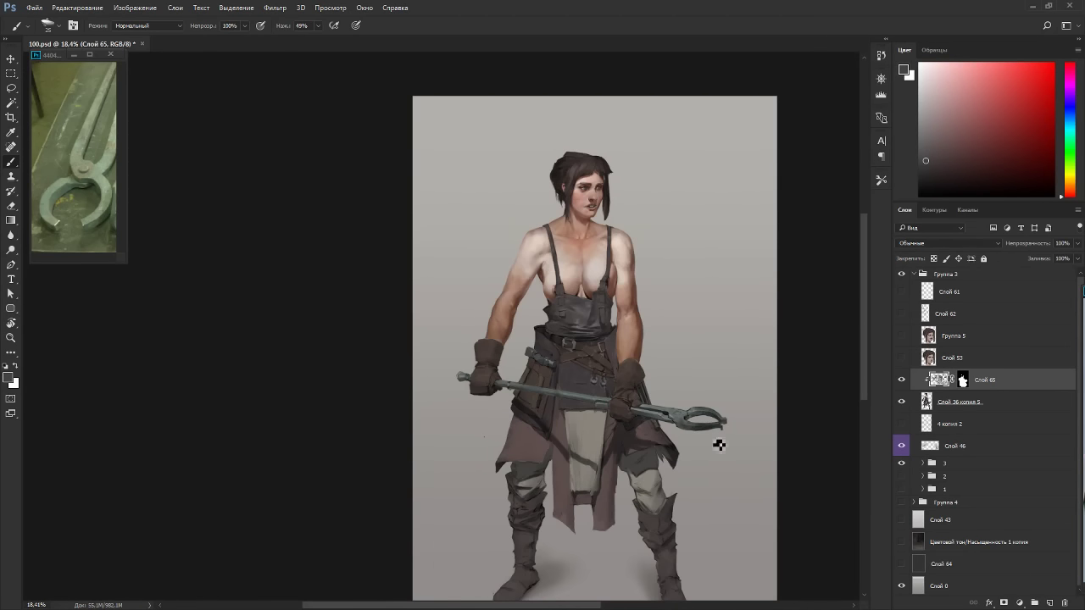
{"action": "left_click_drag", "start_coordinate": [719, 443], "coordinate": [276, 283]}
{"action": "key", "text": "Escape"}
{"action": "scroll", "coordinate": [498, 308], "scroll_direction": "up", "scroll_amount": 7}
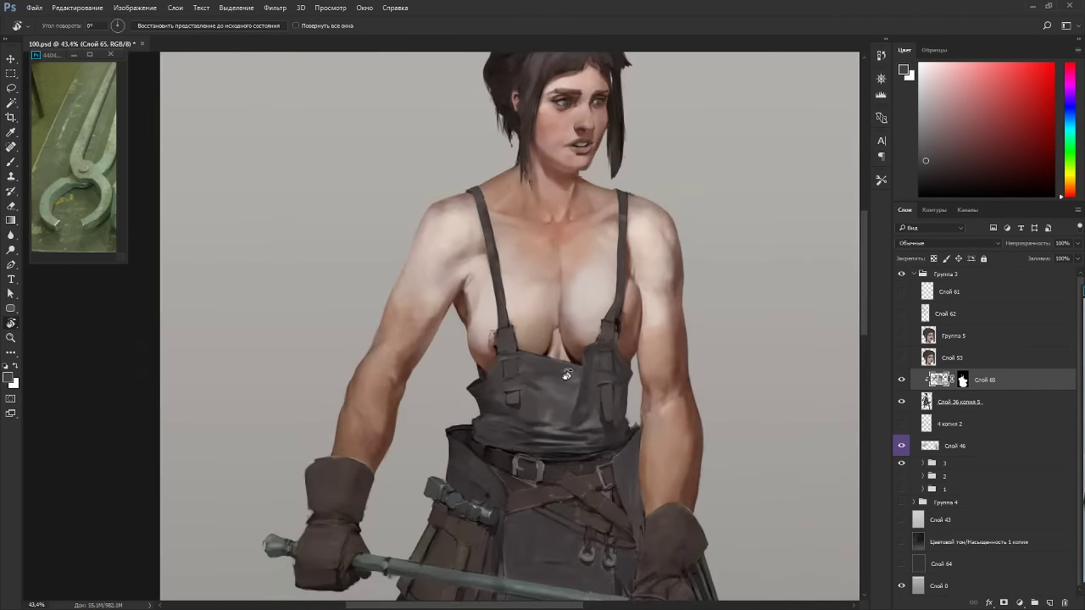
{"action": "key", "text": "b"}
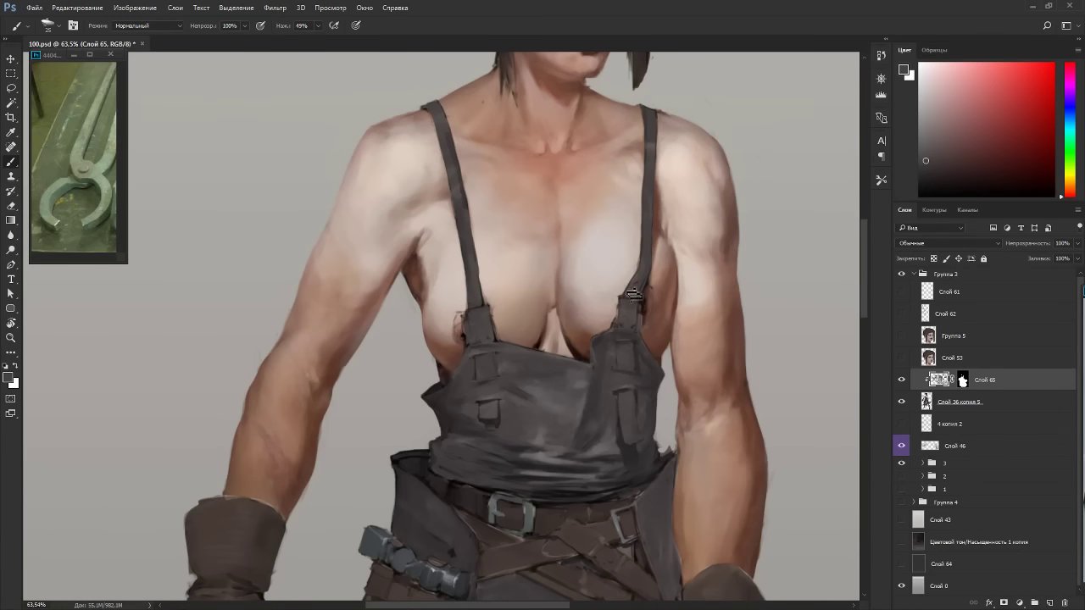
{"action": "left_click", "coordinate": [583, 417], "text": "alt"}
{"action": "left_click", "coordinate": [593, 421], "text": "alt"}
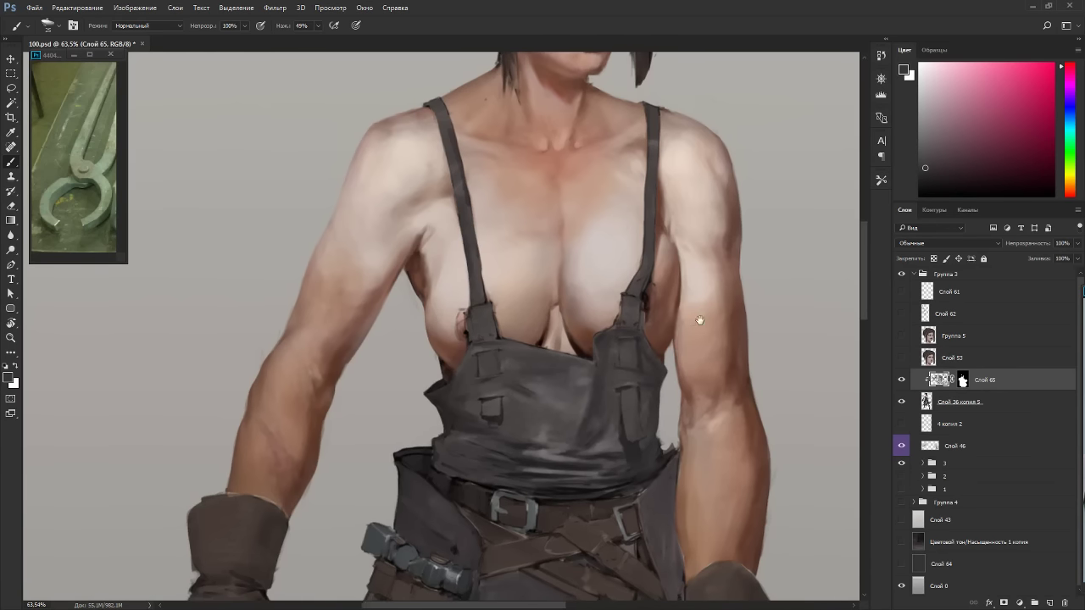
Refine the waist folds and the upper edge of the right strap section's lower loop with sampled greys.
{"action": "left_click_drag", "start_coordinate": [683, 334], "coordinate": [722, 315]}
{"action": "left_click_drag", "start_coordinate": [626, 424], "coordinate": [710, 496]}
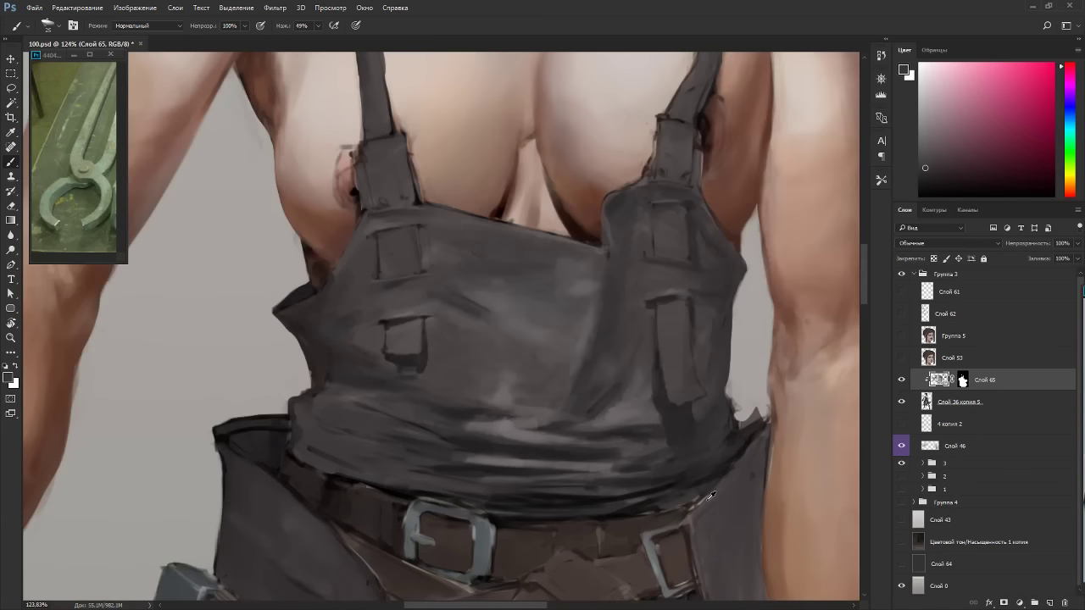
{"action": "left_click", "coordinate": [524, 479], "text": "alt"}
{"action": "left_click", "coordinate": [693, 291], "text": "alt"}
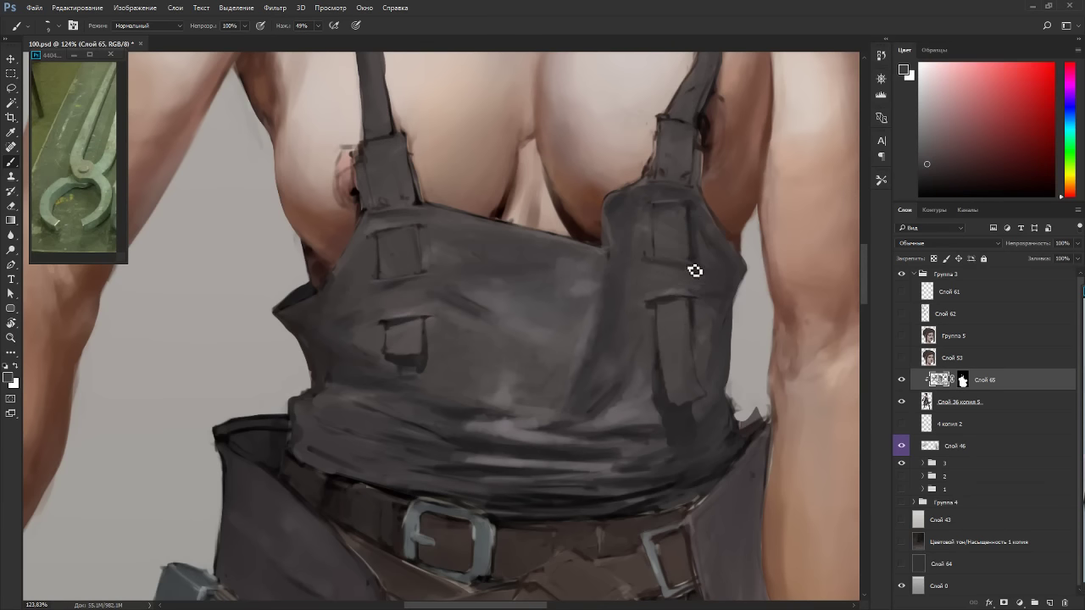
Touch up the right strap section and the bib's upper edge beside the left strap's base with sampled greys.
{"action": "left_click_drag", "start_coordinate": [694, 270], "coordinate": [599, 510]}
{"action": "left_click", "coordinate": [594, 506], "text": "alt"}
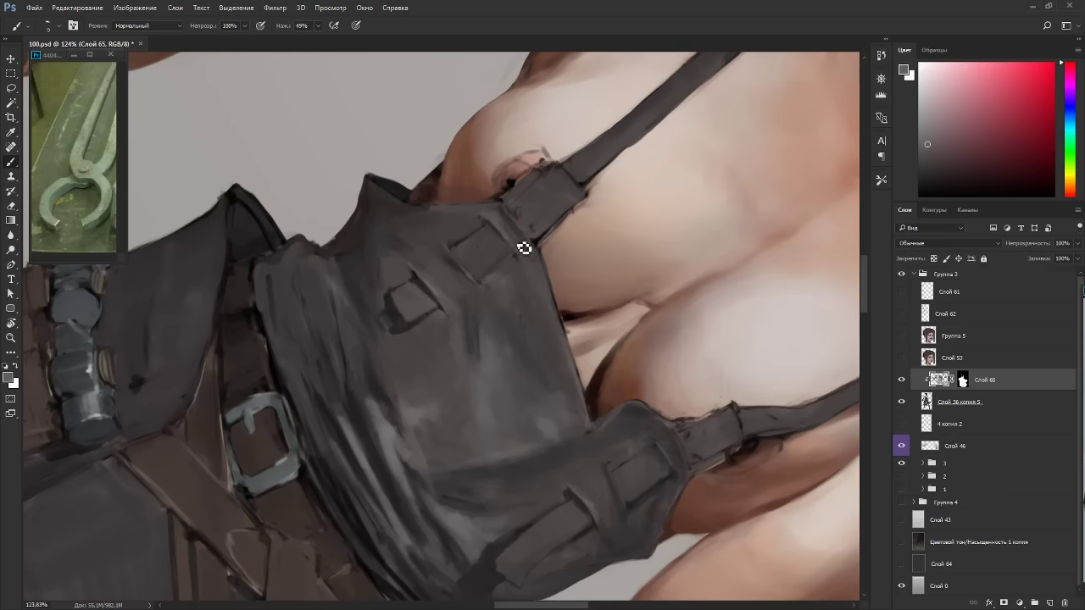
{"action": "key", "text": "Escape"}
{"action": "left_click_drag", "start_coordinate": [529, 127], "coordinate": [419, 395]}
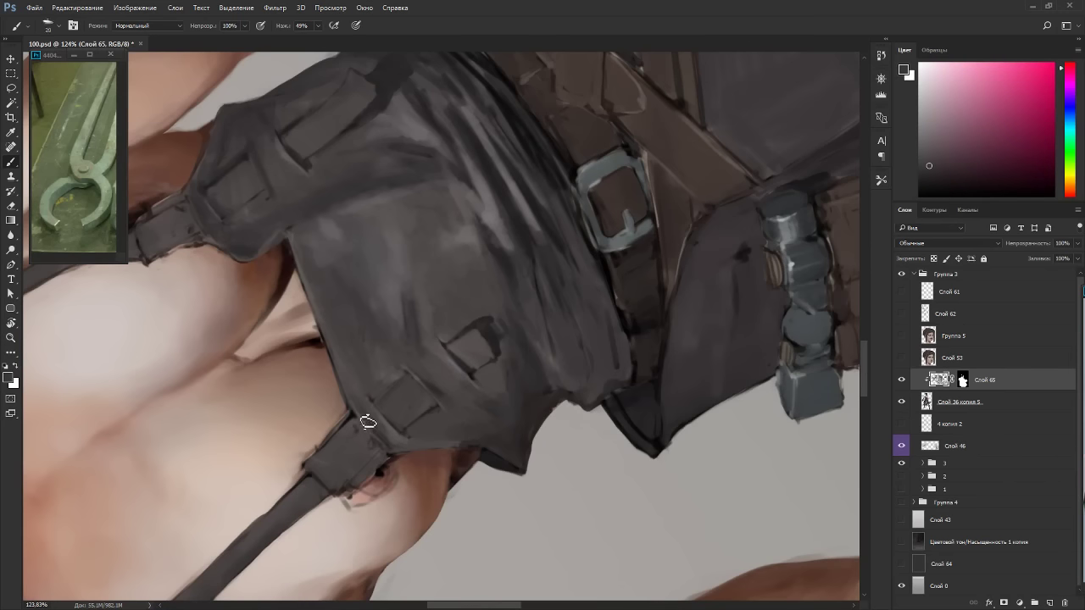
{"action": "key", "text": "Escape"}
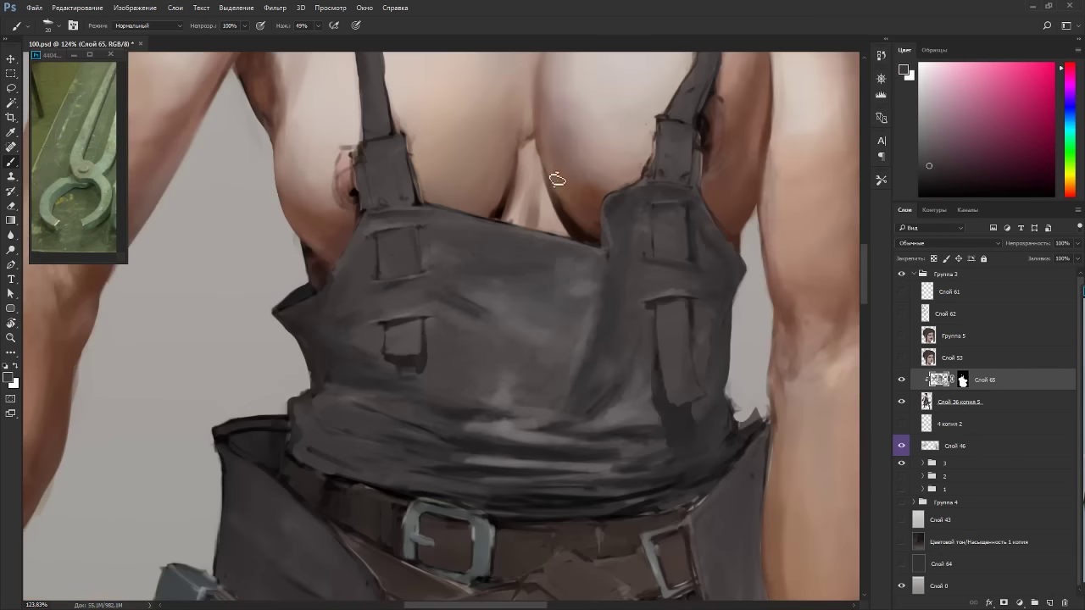
Darken the top and inner edge of the right strap section's upper loop with a smaller brush and sampled dark greys.
{"action": "mouse_move", "coordinate": [685, 189]}
{"action": "left_mouse_down"}
{"action": "mouse_move", "coordinate": [645, 144]}
{"action": "mouse_move", "coordinate": [609, 160]}
{"action": "left_mouse_up"}
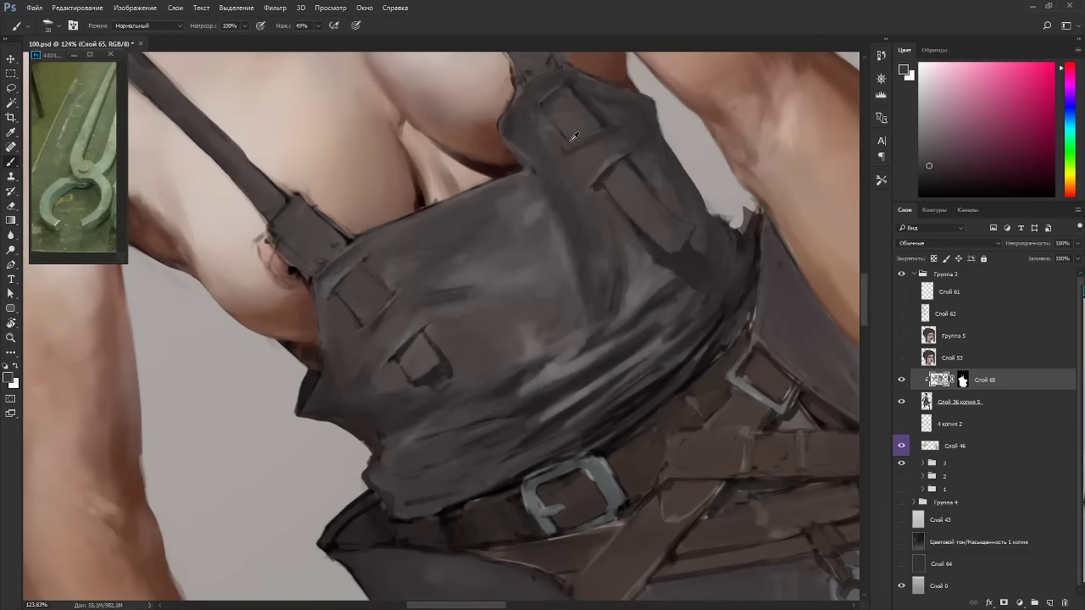
{"action": "left_click", "coordinate": [541, 101]}
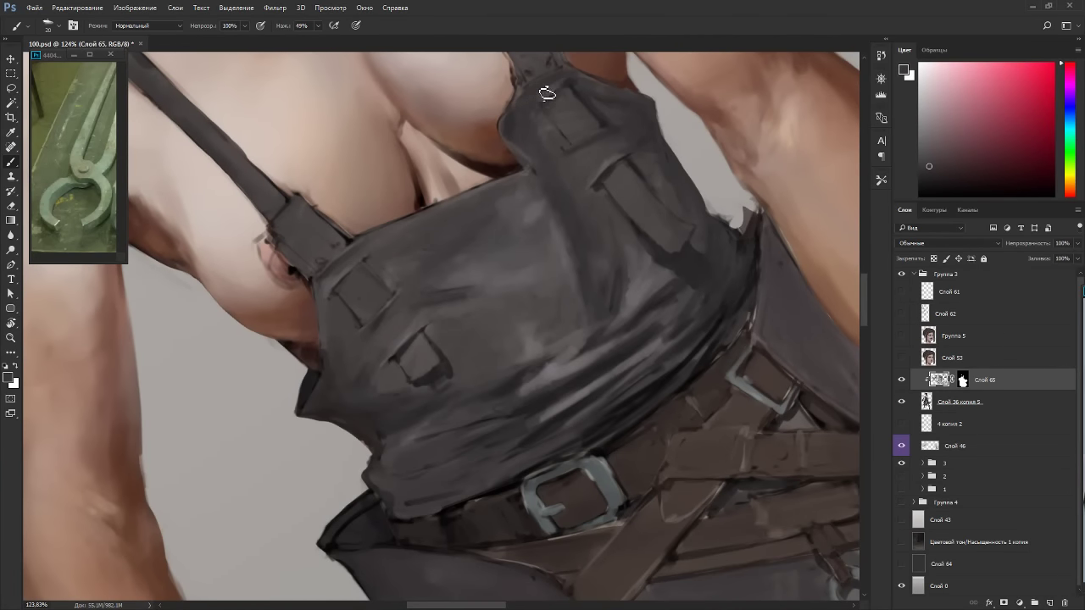
{"action": "left_click", "coordinate": [573, 88], "text": "alt"}
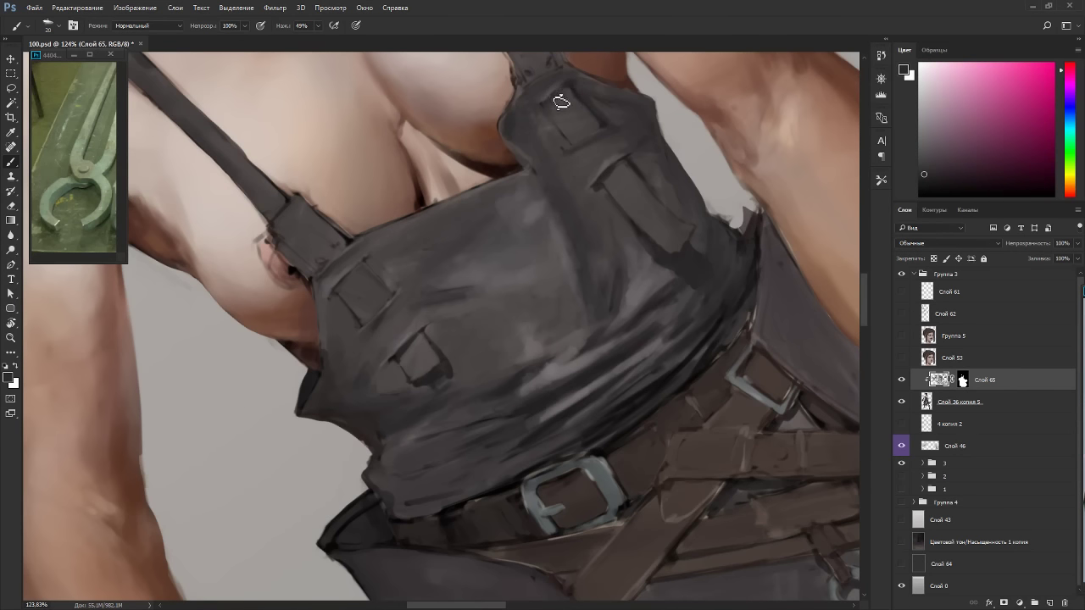
{"action": "key", "text": "bracketleft"}
{"action": "key", "text": "bracketleft"}
{"action": "left_click_drag", "start_coordinate": [549, 107], "coordinate": [540, 123]}
{"action": "left_click", "coordinate": [573, 101], "text": "alt"}
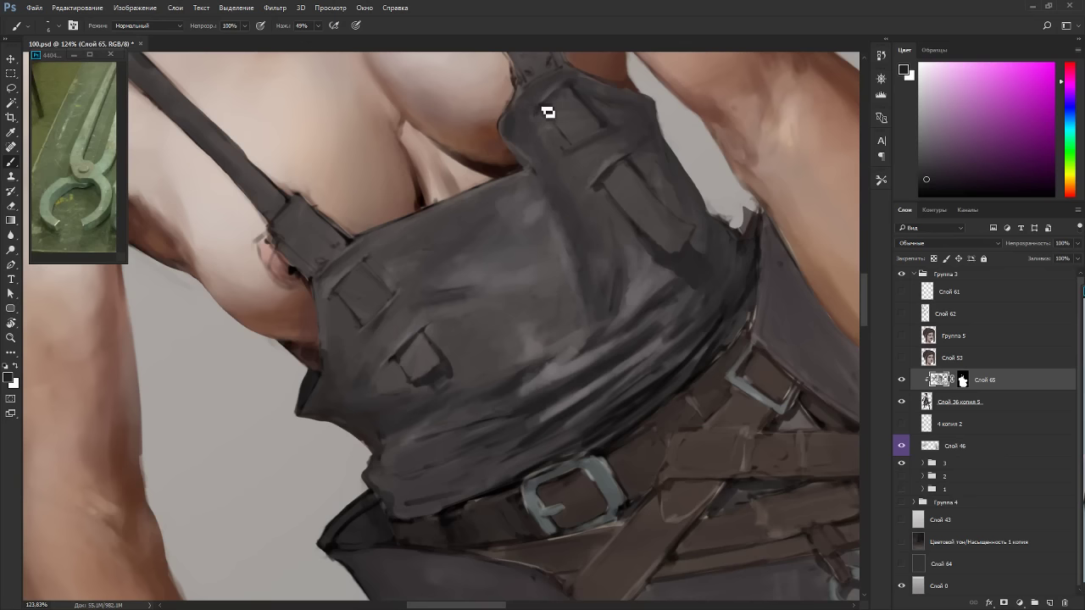
{"action": "left_click_drag", "start_coordinate": [545, 111], "coordinate": [568, 87]}
Add lighter edges around the right strap section's upper loop with a small brush and sampled light and mid greys.
{"action": "key", "text": "r"}
{"action": "left_click_drag", "start_coordinate": [619, 123], "coordinate": [475, 453]}
{"action": "left_click_drag", "start_coordinate": [565, 395], "coordinate": [569, 339]}
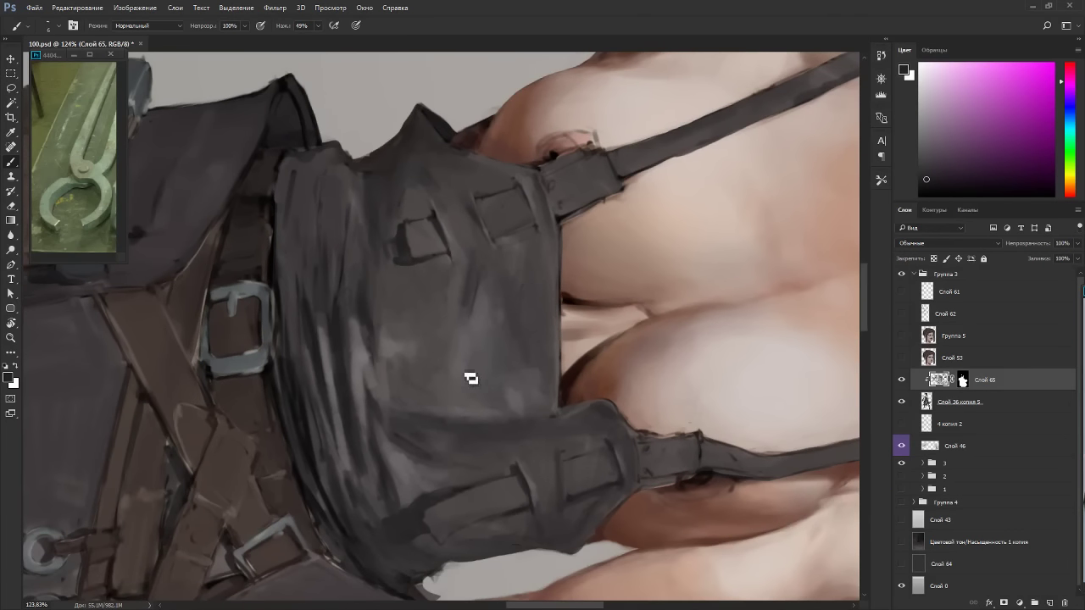
{"action": "left_click", "coordinate": [544, 451], "text": "alt"}
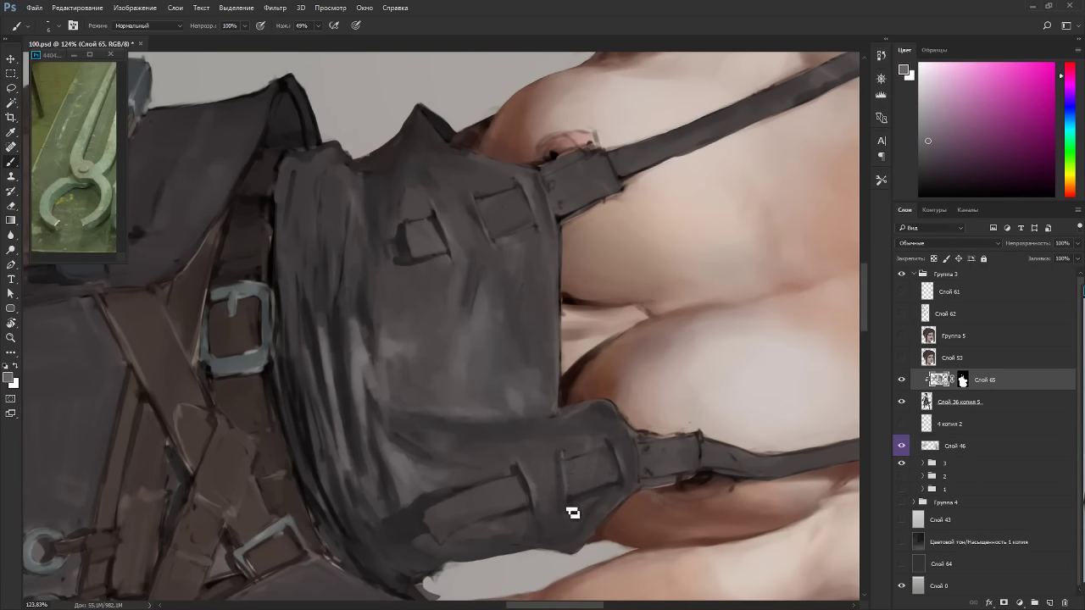
{"action": "left_click", "coordinate": [567, 461], "text": "alt"}
{"action": "left_click", "coordinate": [567, 449], "text": "alt"}
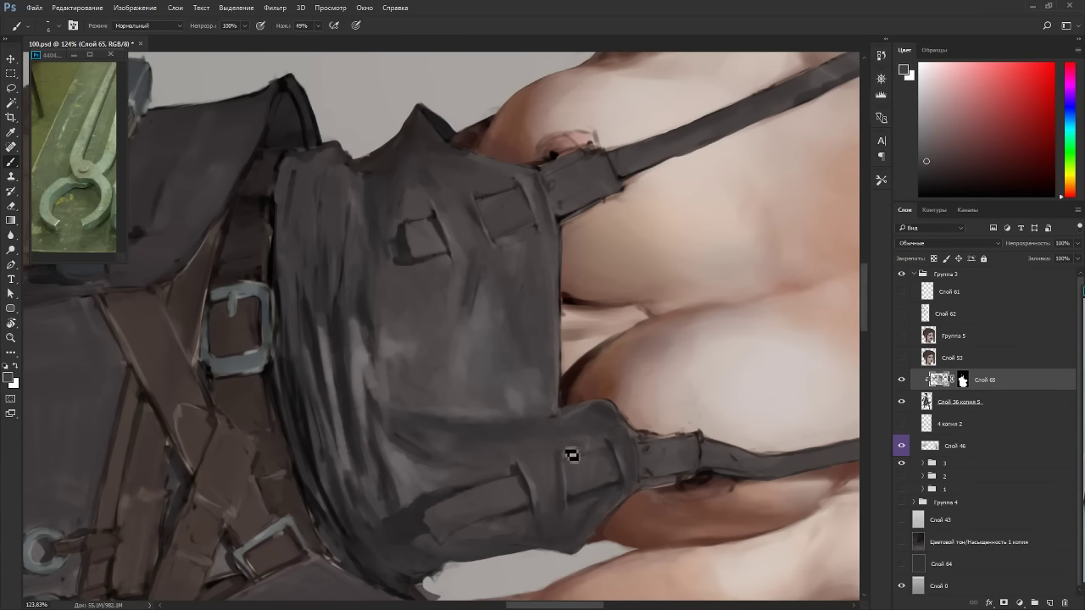
{"action": "left_click", "coordinate": [556, 459], "text": "alt"}
{"action": "key", "text": "Escape"}
{"action": "scroll", "coordinate": [537, 354], "scroll_direction": "down", "scroll_amount": 2}
{"action": "key", "text": "r"}
{"action": "left_click_drag", "start_coordinate": [687, 380], "coordinate": [593, 133]}
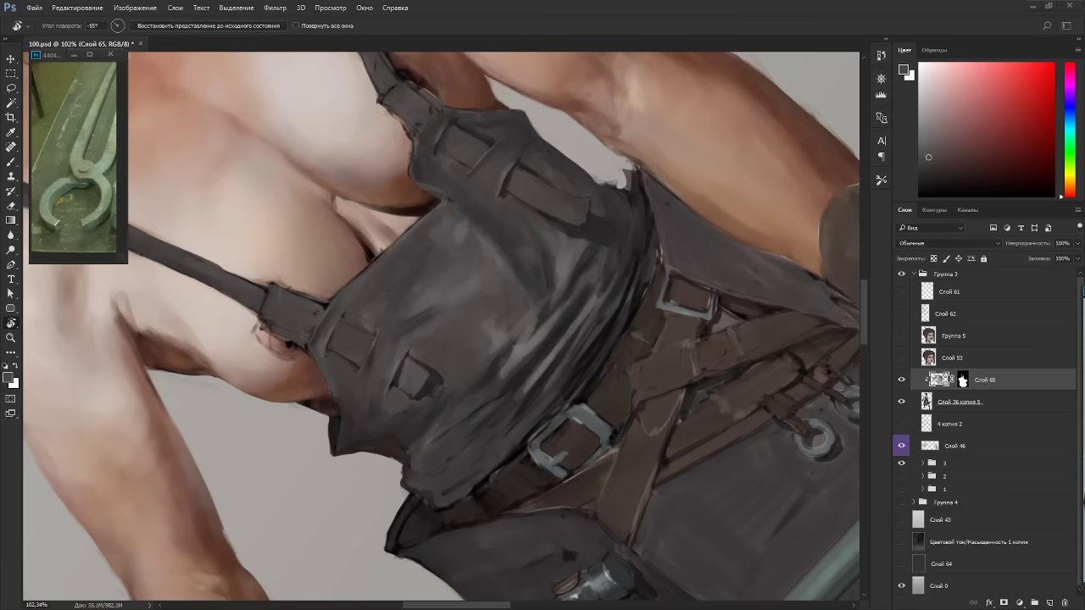
Model the strap end hanging from the right strap section's lower loop with sampled dark and mid greys.
{"action": "key", "text": "Escape"}
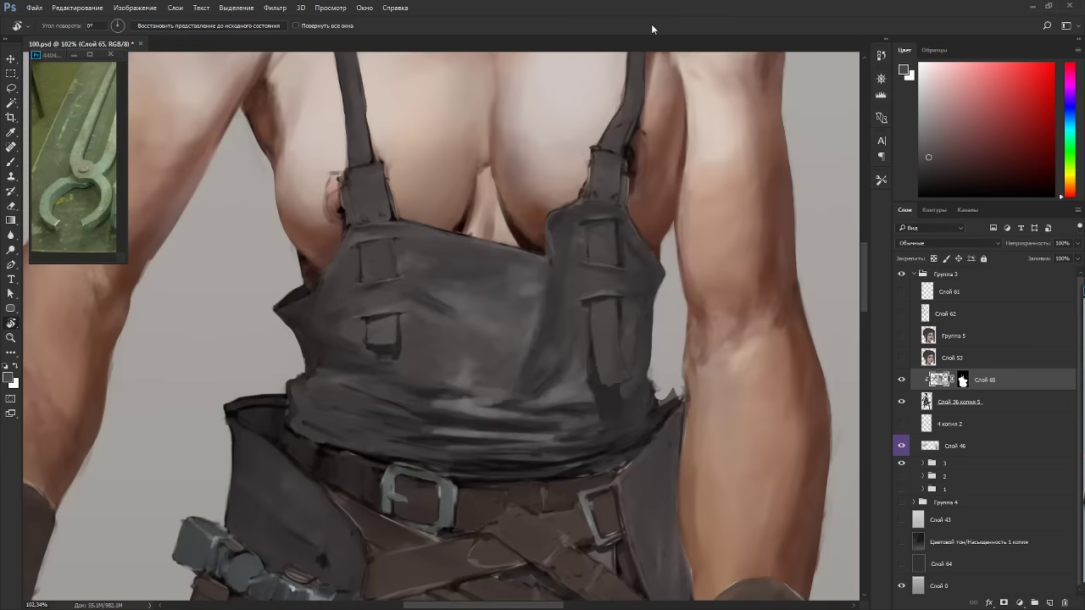
{"action": "left_click_drag", "start_coordinate": [644, 325], "coordinate": [586, 267]}
{"action": "key", "text": "b"}
{"action": "left_click", "coordinate": [563, 337], "text": "alt"}
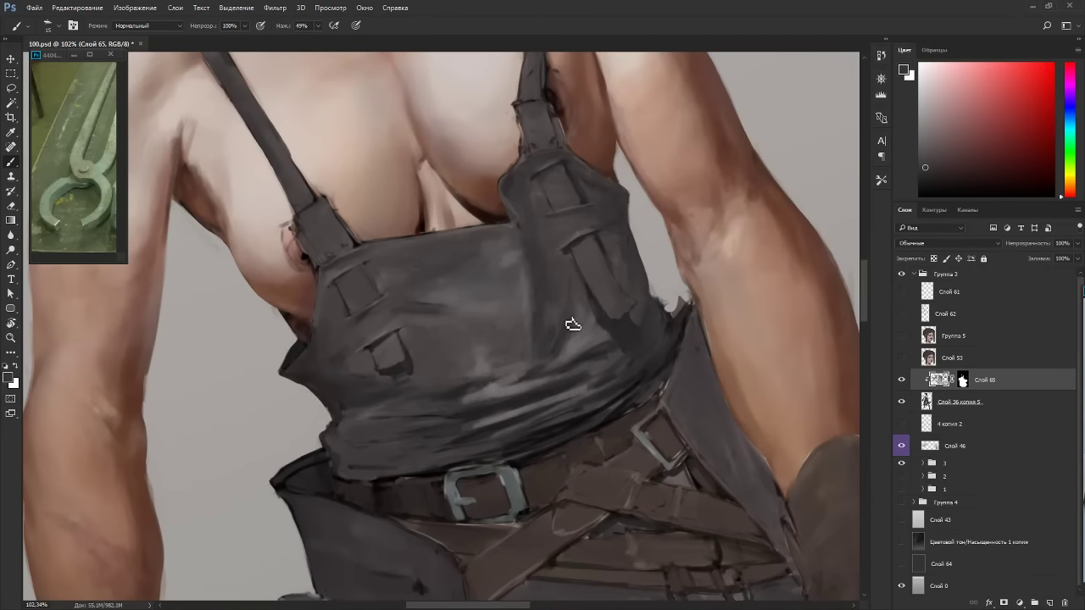
{"action": "left_click_drag", "start_coordinate": [574, 223], "coordinate": [625, 322]}
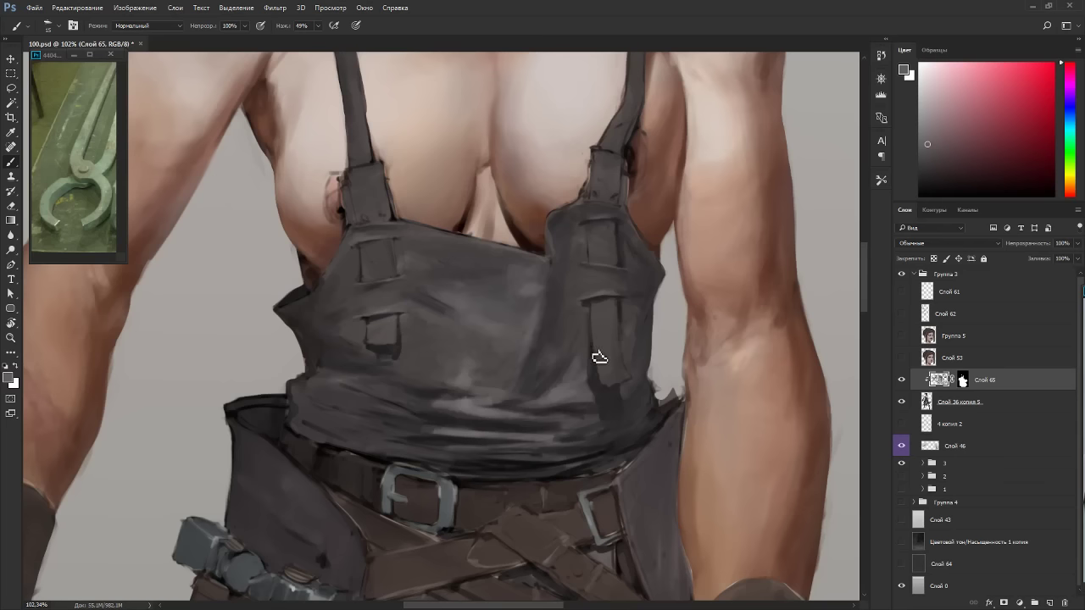
{"action": "left_click_drag", "start_coordinate": [600, 304], "coordinate": [606, 370]}
{"action": "left_click", "coordinate": [623, 363], "text": "alt"}
{"action": "left_click_drag", "start_coordinate": [623, 365], "coordinate": [630, 381]}
{"action": "left_click", "coordinate": [614, 340], "text": "alt"}
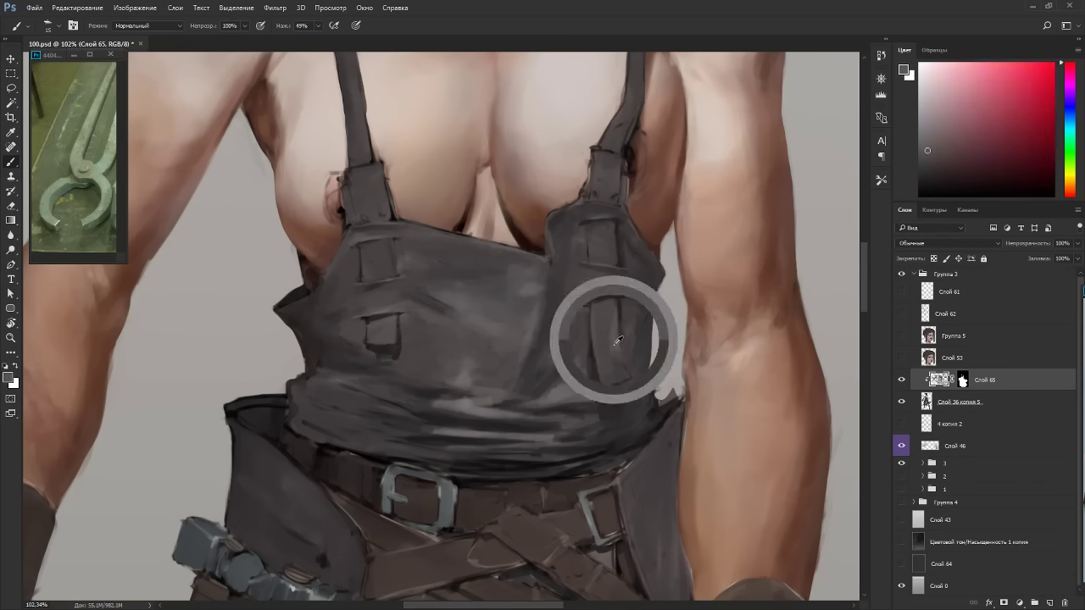
Add a light grey highlight near the right strap end's tip and blend it upward with a larger brush and sampled greys.
{"action": "left_click", "coordinate": [470, 397], "text": "alt"}
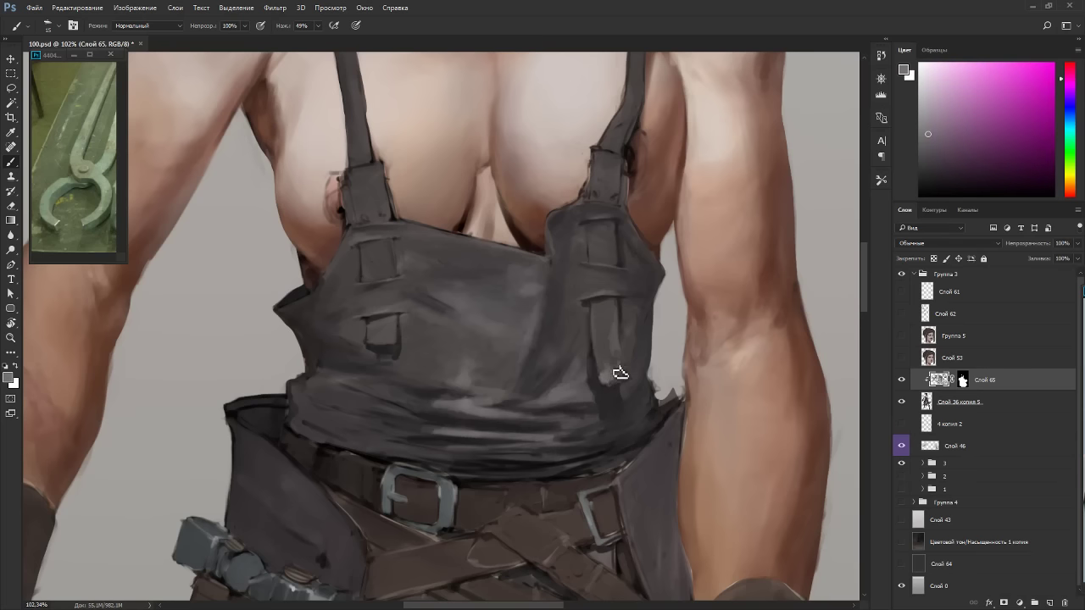
{"action": "left_click", "coordinate": [609, 332], "text": "alt"}
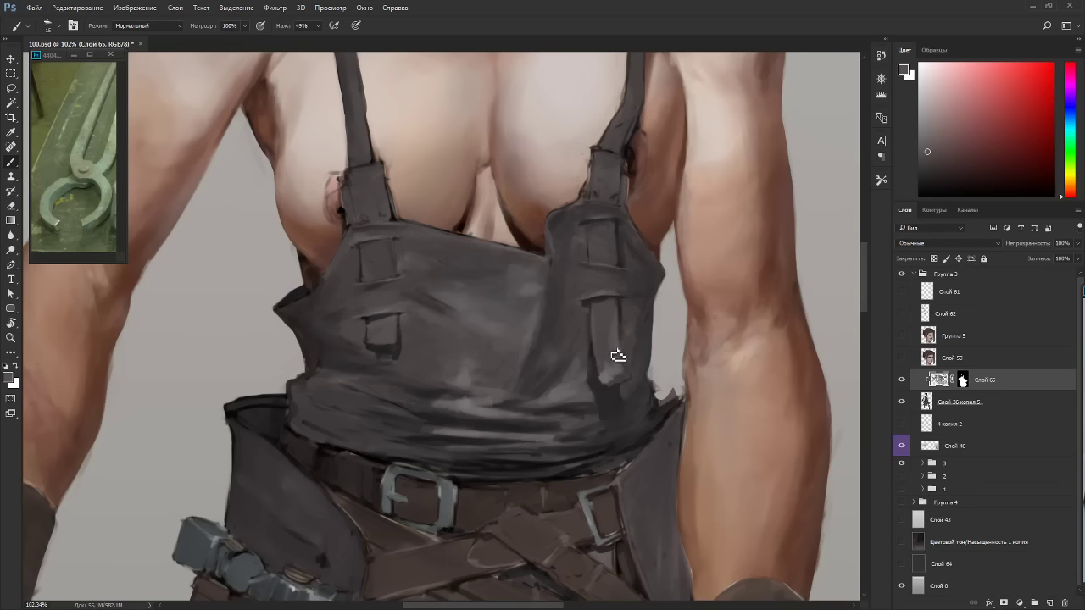
{"action": "left_click", "coordinate": [602, 303], "text": "alt"}
{"action": "left_click", "coordinate": [604, 295], "text": "alt"}
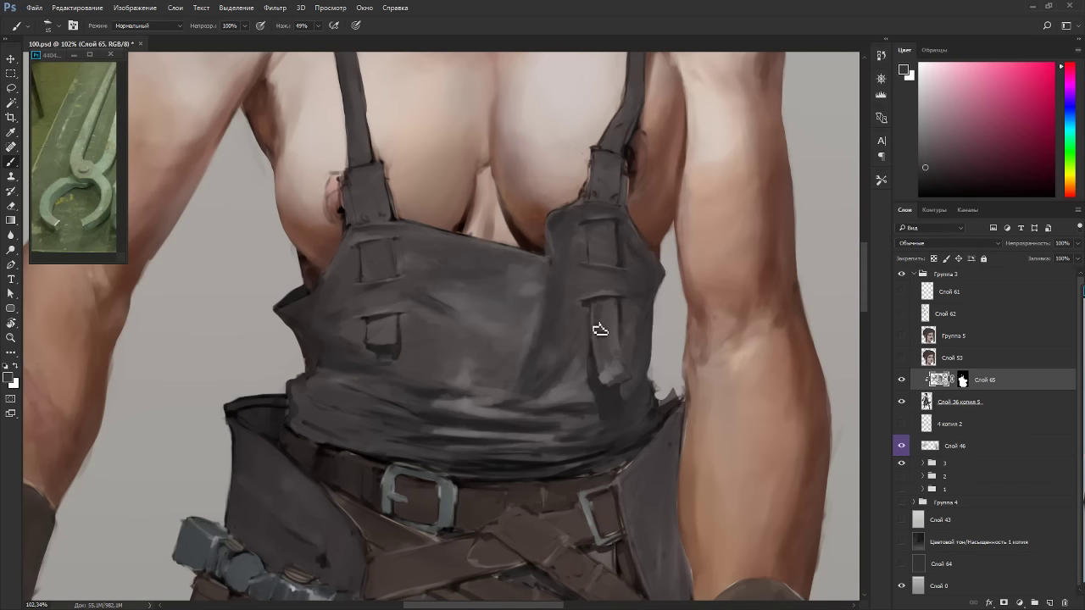
{"action": "key", "text": "bracketright"}
{"action": "key", "text": "bracketright"}
{"action": "left_click", "coordinate": [604, 346], "text": "alt"}
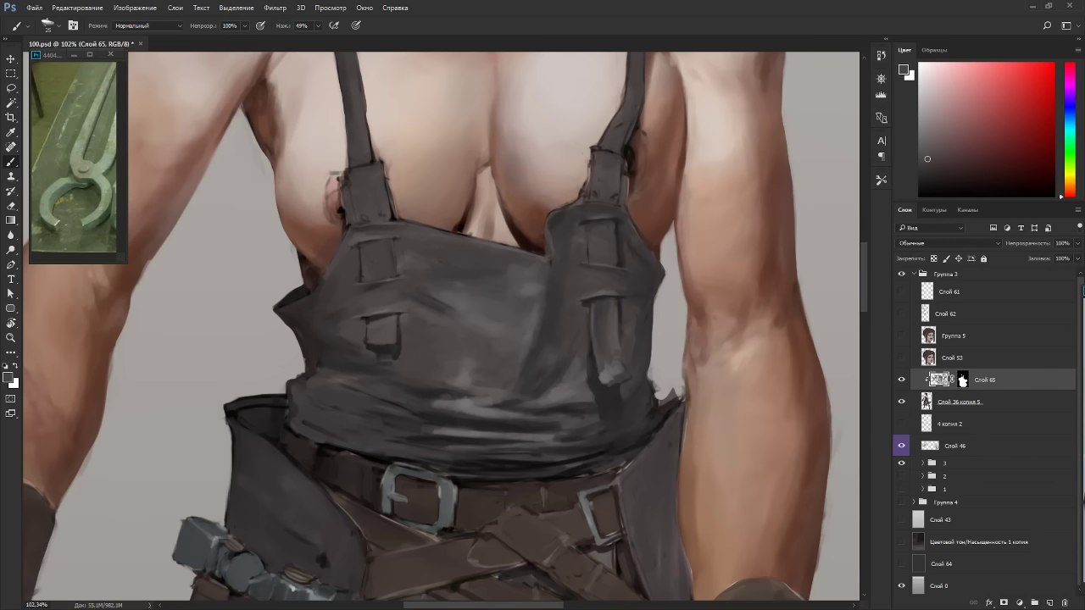
{"action": "left_click", "coordinate": [606, 361], "text": "alt"}
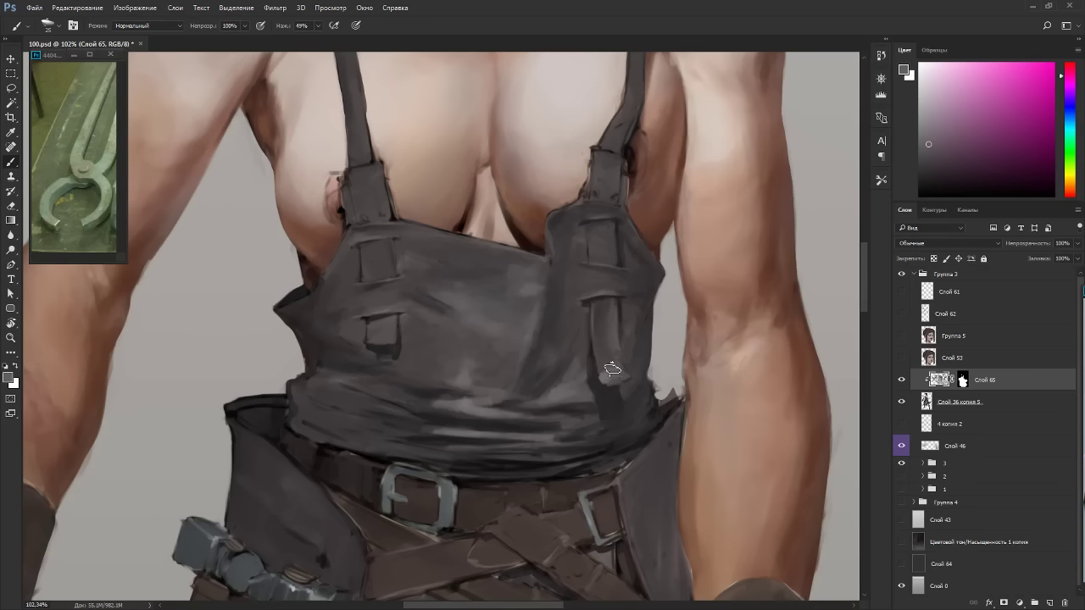
{"action": "left_click", "coordinate": [605, 381], "text": "alt"}
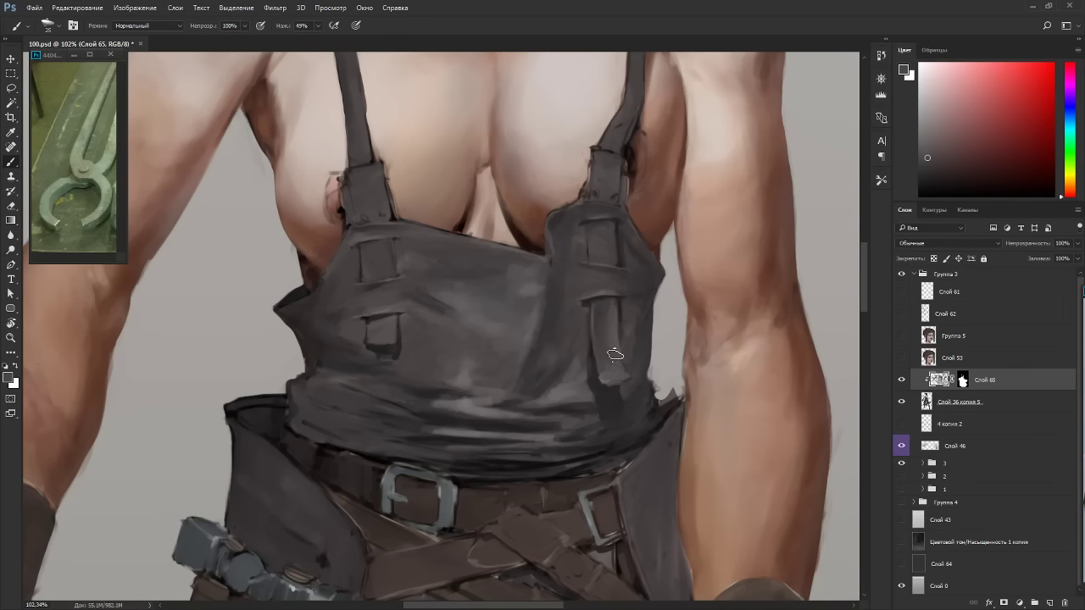
Add thin light grey edges to the tips of the right and left strap ends with a smaller brush.
{"action": "key", "text": "r"}
{"action": "mouse_move", "coordinate": [613, 378]}
{"action": "left_mouse_down"}
{"action": "mouse_move", "coordinate": [575, 447]}
{"action": "mouse_move", "coordinate": [483, 176]}
{"action": "left_mouse_up"}
{"action": "left_click", "coordinate": [498, 249], "text": "alt"}
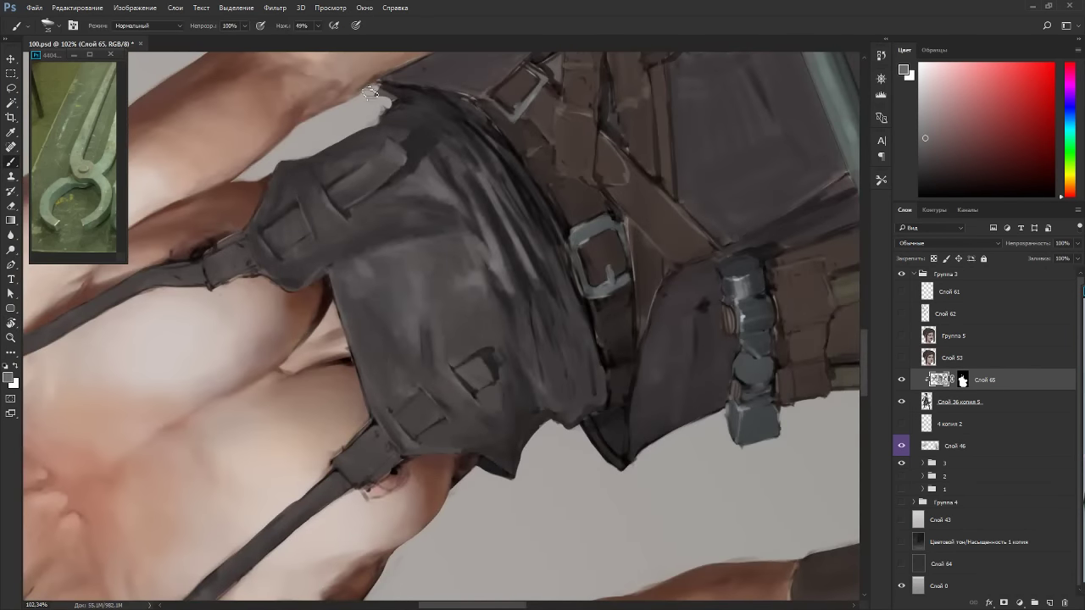
{"action": "key", "text": "bracketleft"}
{"action": "key", "text": "bracketleft"}
{"action": "left_click_drag", "start_coordinate": [406, 154], "coordinate": [410, 171]}
{"action": "key", "text": "Escape"}
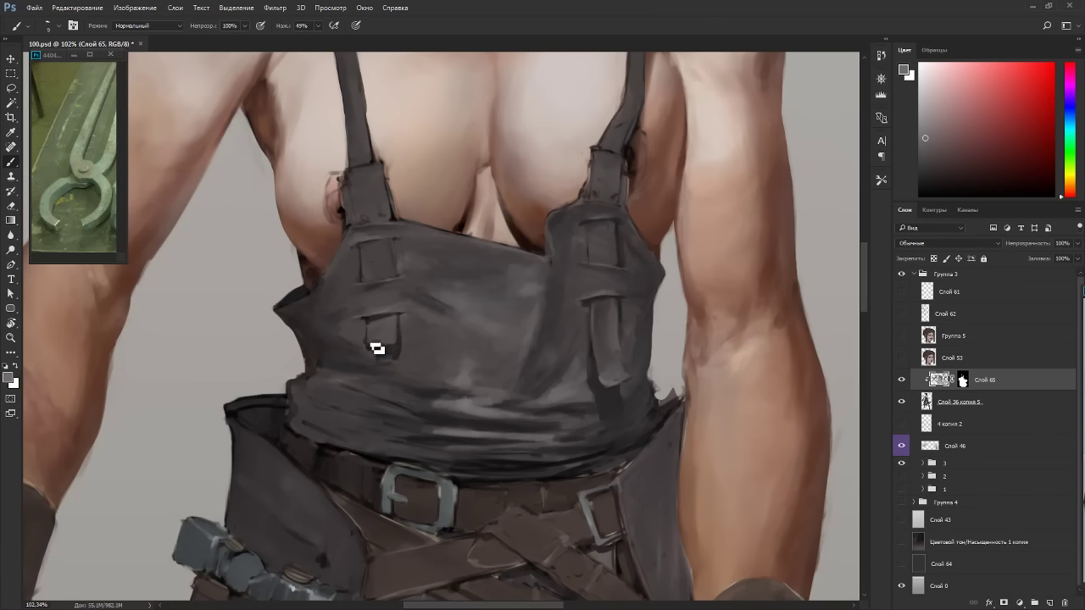
{"action": "left_click_drag", "start_coordinate": [381, 350], "coordinate": [401, 342]}
Deepen the shadow beneath the right strap end with a larger brush and sampled near-black.
{"action": "scroll", "coordinate": [543, 261], "scroll_direction": "down", "scroll_amount": 9}
{"action": "key", "text": "r"}
{"action": "left_click_drag", "start_coordinate": [575, 298], "coordinate": [755, 450]}
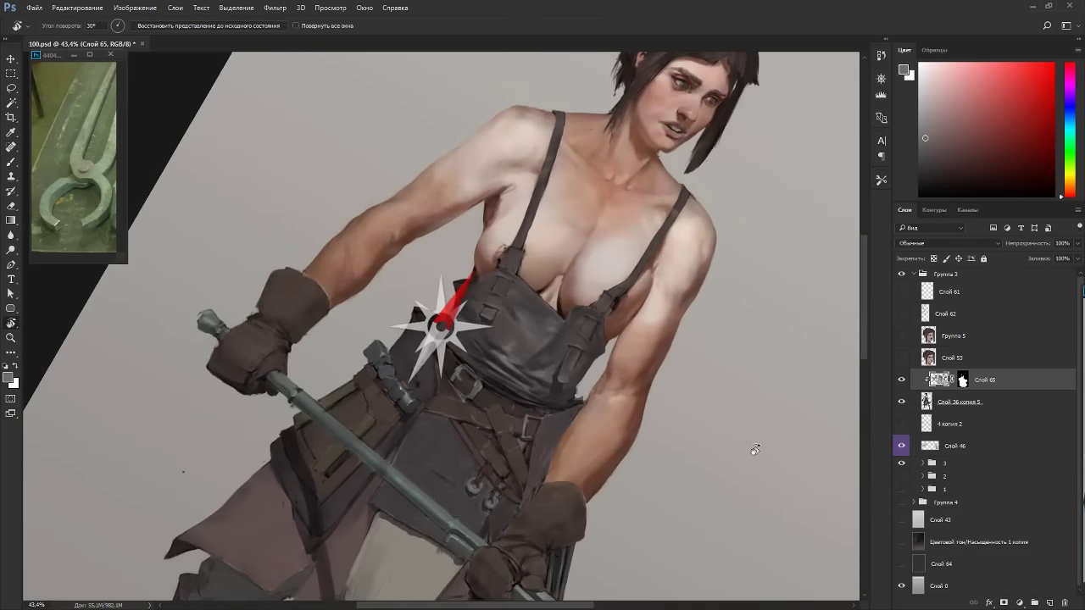
{"action": "key", "text": "Escape"}
{"action": "scroll", "coordinate": [589, 263], "scroll_direction": "up", "scroll_amount": 10}
{"action": "key", "text": "b"}
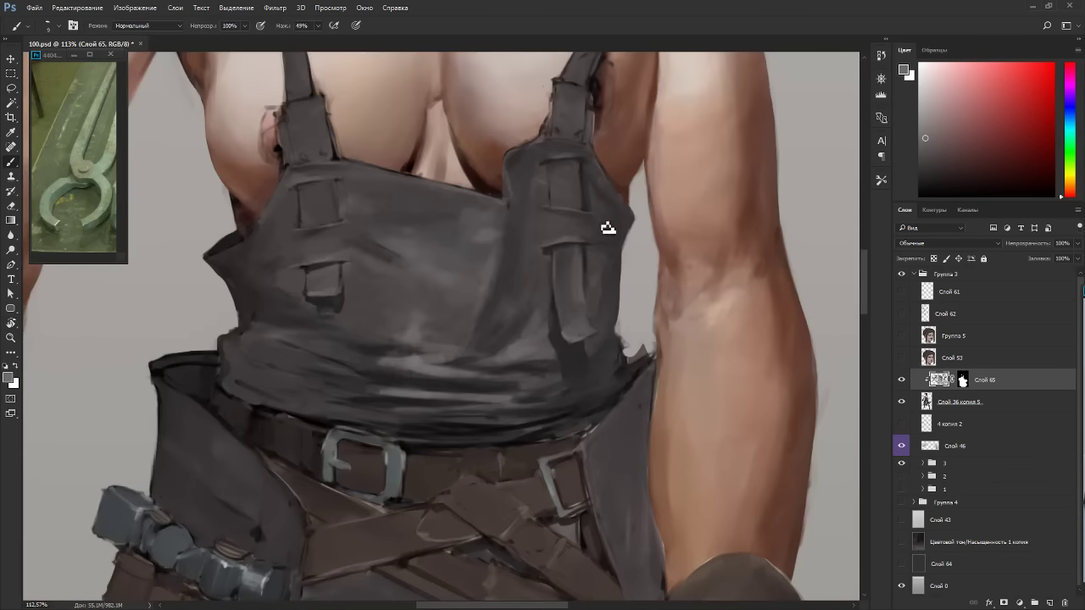
{"action": "left_click", "coordinate": [589, 256], "text": "alt"}
{"action": "key", "text": "r"}
{"action": "left_click_drag", "start_coordinate": [651, 329], "coordinate": [572, 271]}
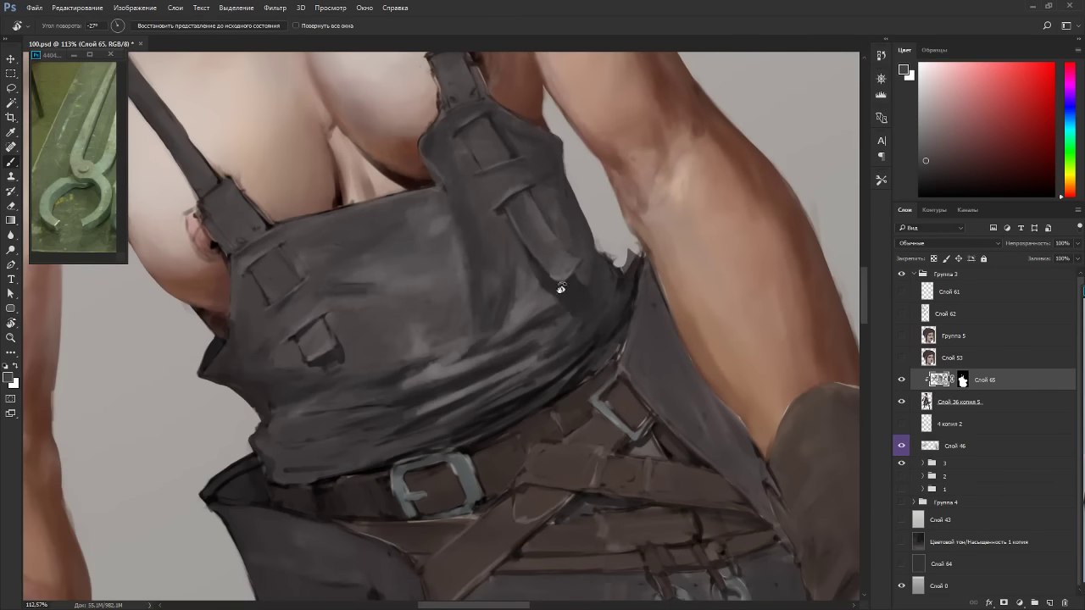
{"action": "key", "text": "b"}
{"action": "left_click", "coordinate": [571, 380], "text": "alt"}
{"action": "key", "text": "bracketright"}
{"action": "key", "text": "bracketright"}
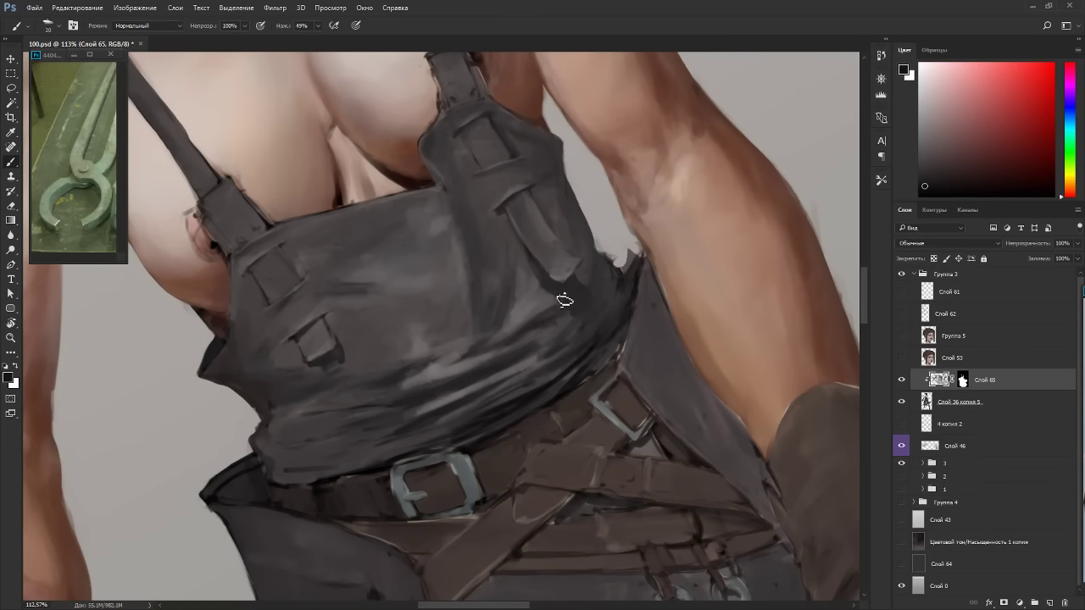
{"action": "left_click_drag", "start_coordinate": [560, 297], "coordinate": [571, 302]}
Erase the ragged bits at the apron's waist corner beside the arm on layer Слой 36 копия 5 with a small eraser.
{"action": "left_click", "coordinate": [988, 402]}
{"action": "key", "text": "e"}
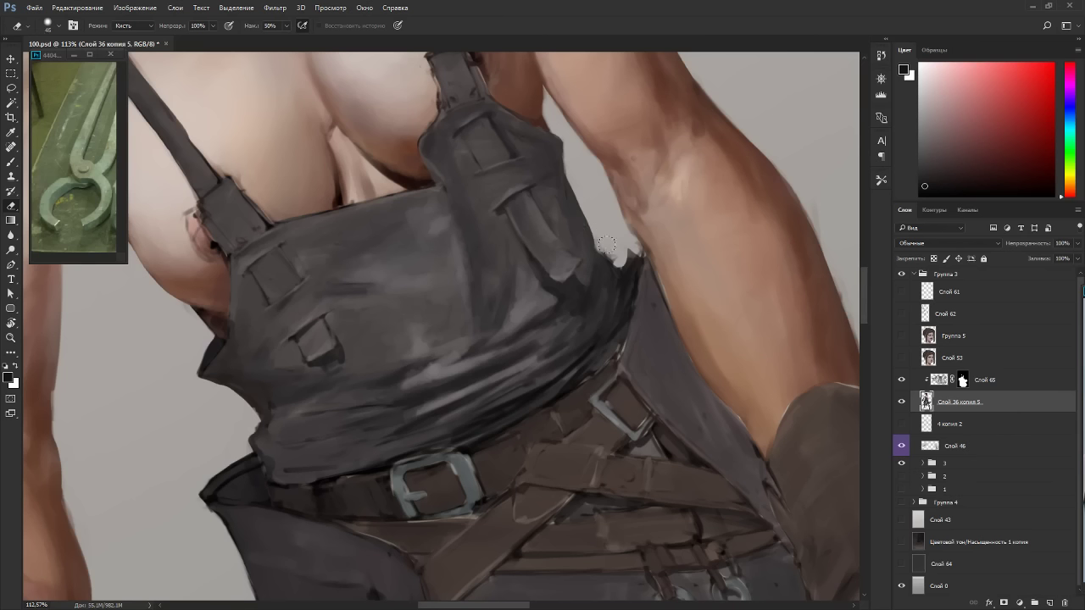
{"action": "key", "text": "bracketleft"}
{"action": "key", "text": "bracketleft"}
{"action": "key", "text": "bracketleft"}
{"action": "key", "text": "bracketleft"}
{"action": "key", "text": "bracketleft"}
{"action": "key", "text": "bracketleft"}
{"action": "key", "text": "bracketleft"}
{"action": "mouse_move", "coordinate": [618, 256]}
{"action": "left_mouse_down"}
{"action": "mouse_move", "coordinate": [640, 264]}
{"action": "mouse_move", "coordinate": [644, 254]}
{"action": "left_mouse_up"}
{"action": "right_click", "coordinate": [584, 202], "text": "alt"}
{"action": "key", "text": "Escape"}
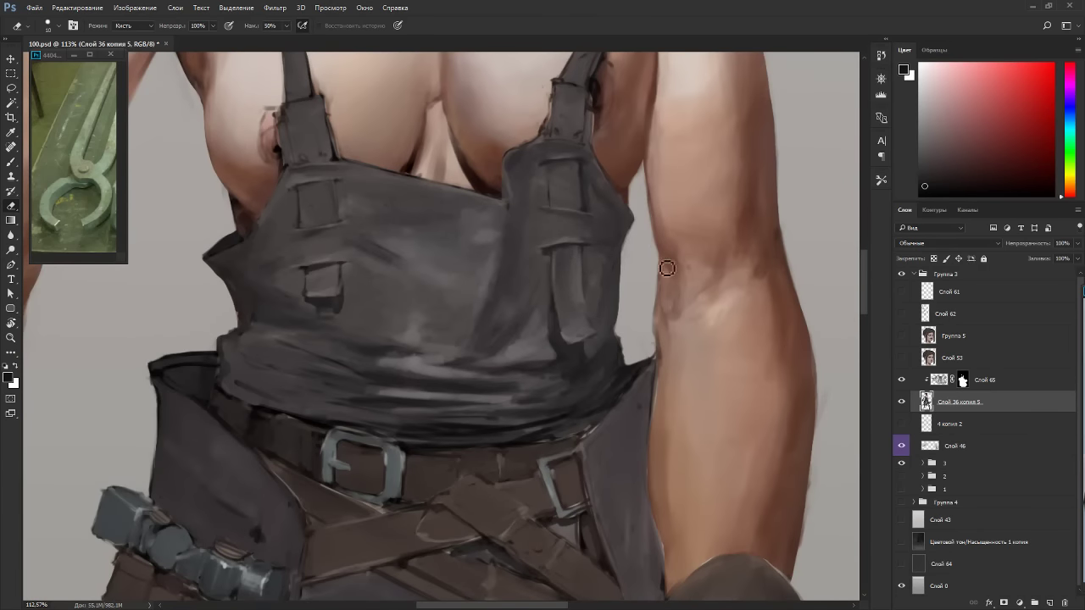
Reselect layer Слой 65 and toggle its visibility to compare the apron with and without the painted details.
{"action": "left_click_drag", "start_coordinate": [739, 368], "coordinate": [629, 197]}
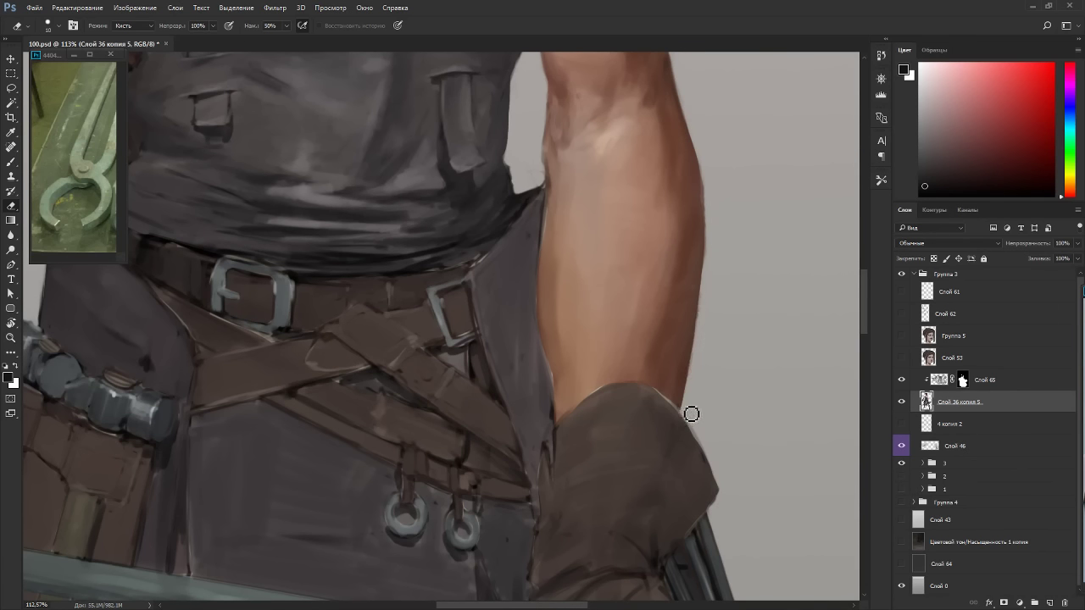
{"action": "left_click_drag", "start_coordinate": [526, 300], "coordinate": [705, 371]}
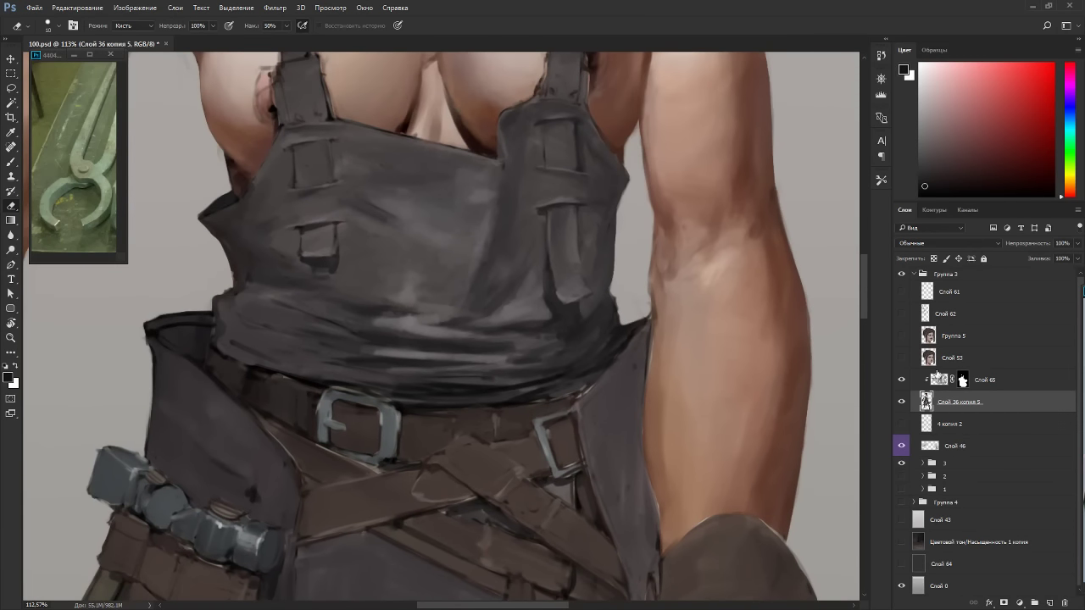
{"action": "left_click", "coordinate": [939, 379]}
{"action": "left_click", "coordinate": [901, 380]}
{"action": "left_click", "coordinate": [901, 380]}
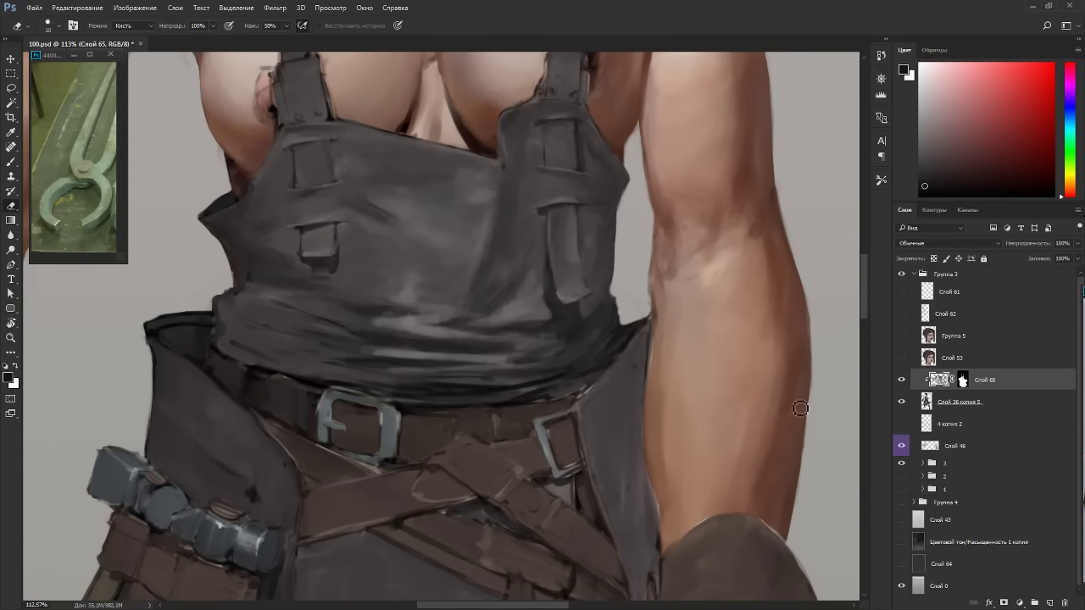
Highlight the central waist folds with a lighter violet-tinted grey on Слой 65, checking the mask coverage.
{"action": "key", "text": "r"}
{"action": "left_click_drag", "start_coordinate": [602, 166], "coordinate": [438, 175]}
{"action": "key", "text": "b"}
{"action": "left_click", "coordinate": [487, 269], "text": "alt"}
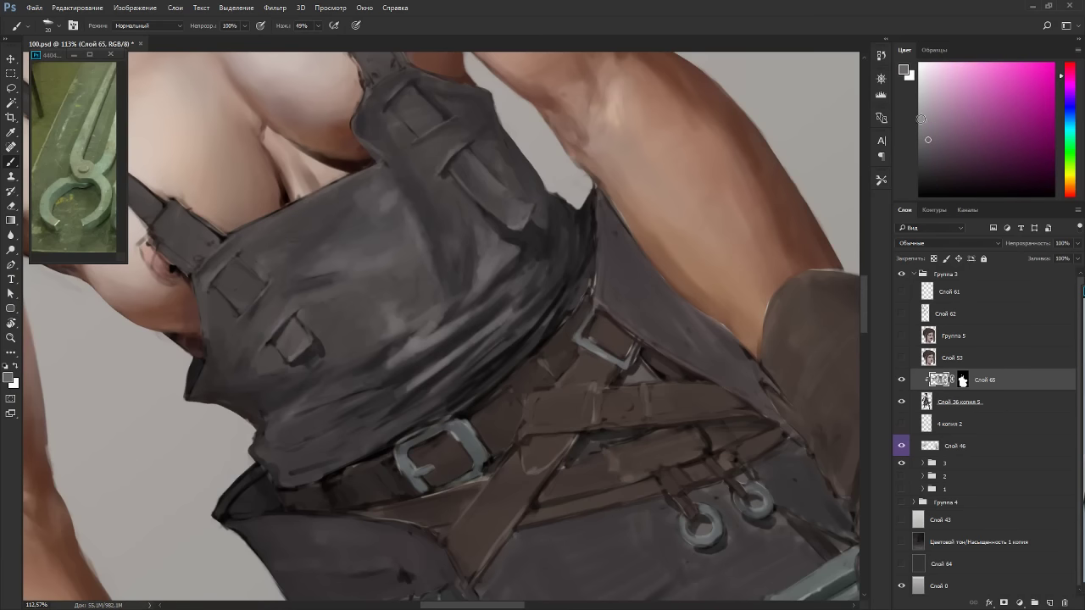
{"action": "left_click", "coordinate": [930, 128]}
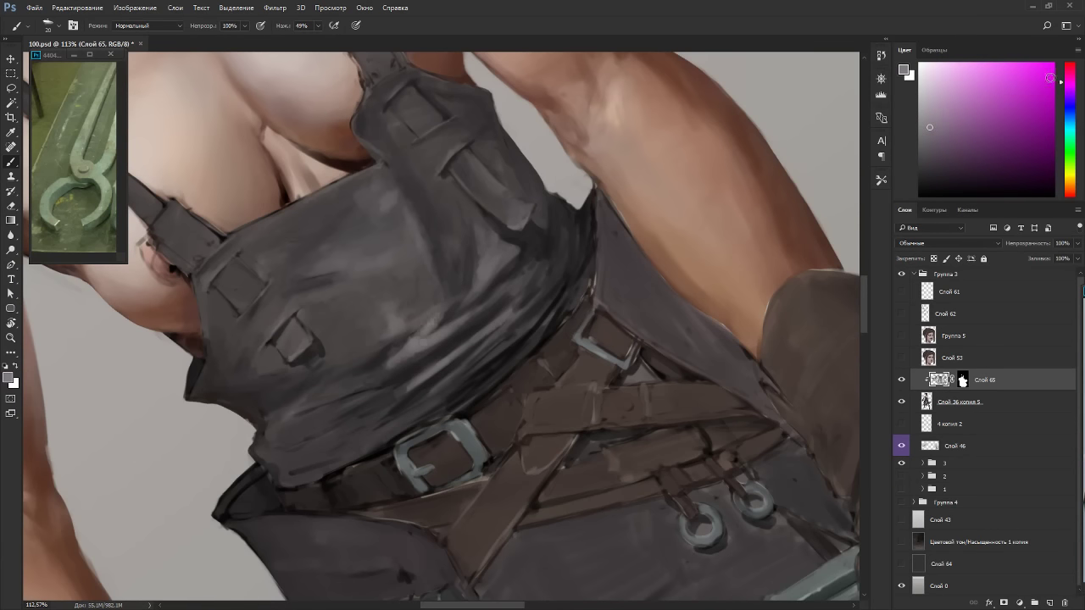
{"action": "left_click", "coordinate": [1067, 94]}
{"action": "key", "text": "backslash"}
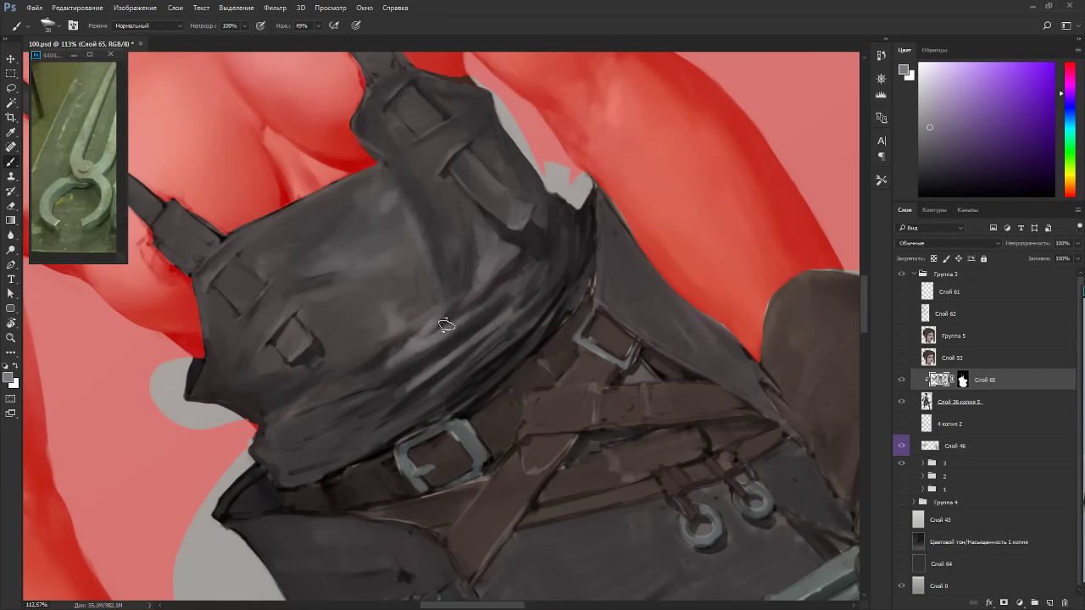
{"action": "key", "text": "backslash"}
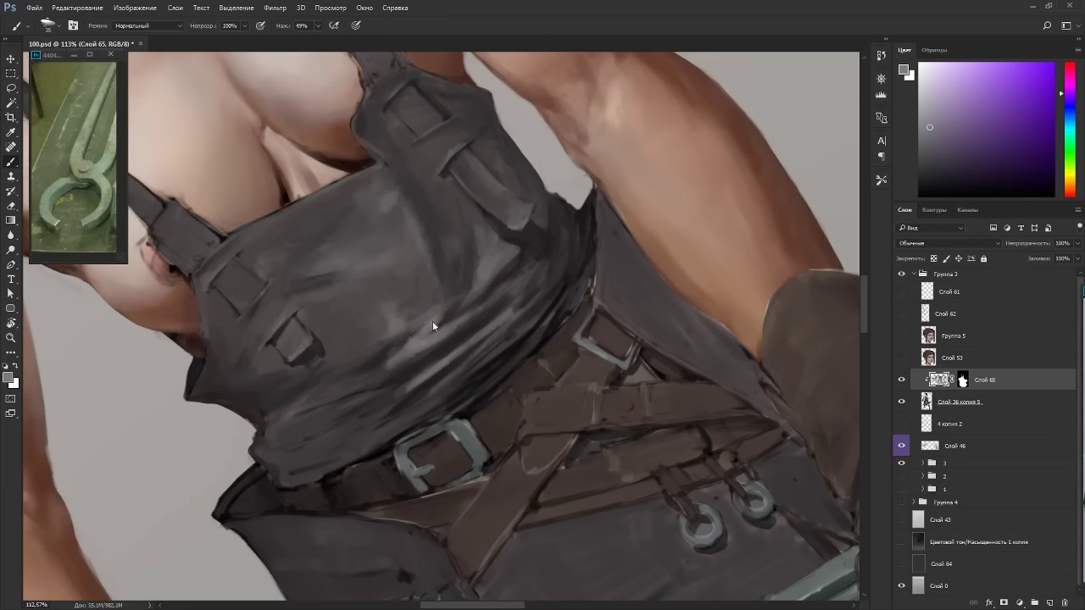
Draw a thin light grey edge along the bib's upper edge with a small brush.
{"action": "key", "text": "Escape"}
{"action": "key", "text": "space"}
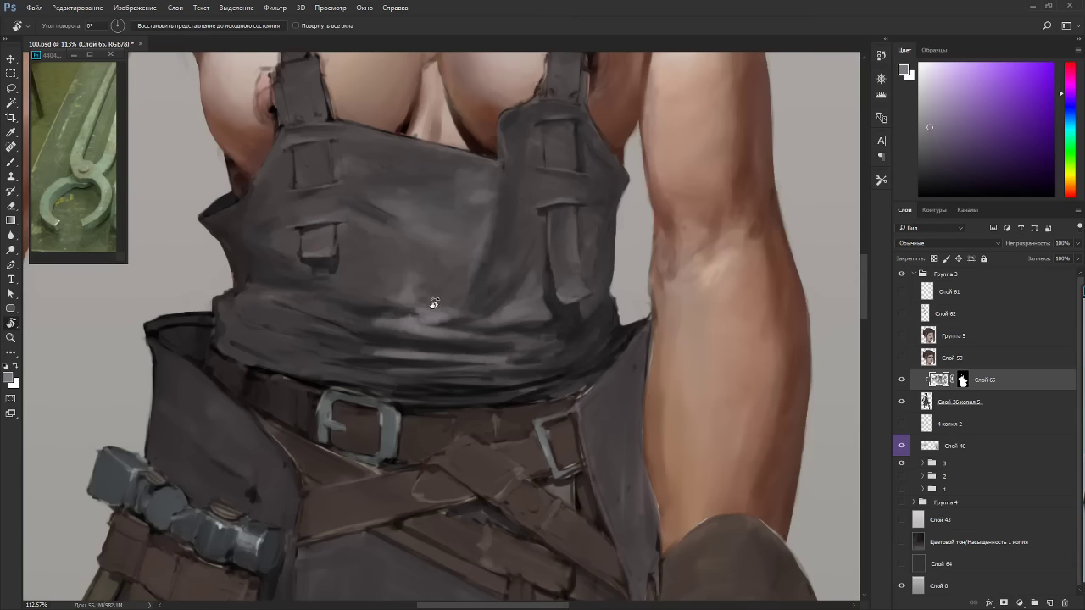
{"action": "left_click_drag", "start_coordinate": [435, 304], "coordinate": [437, 289]}
{"action": "left_click_drag", "start_coordinate": [444, 151], "coordinate": [575, 198]}
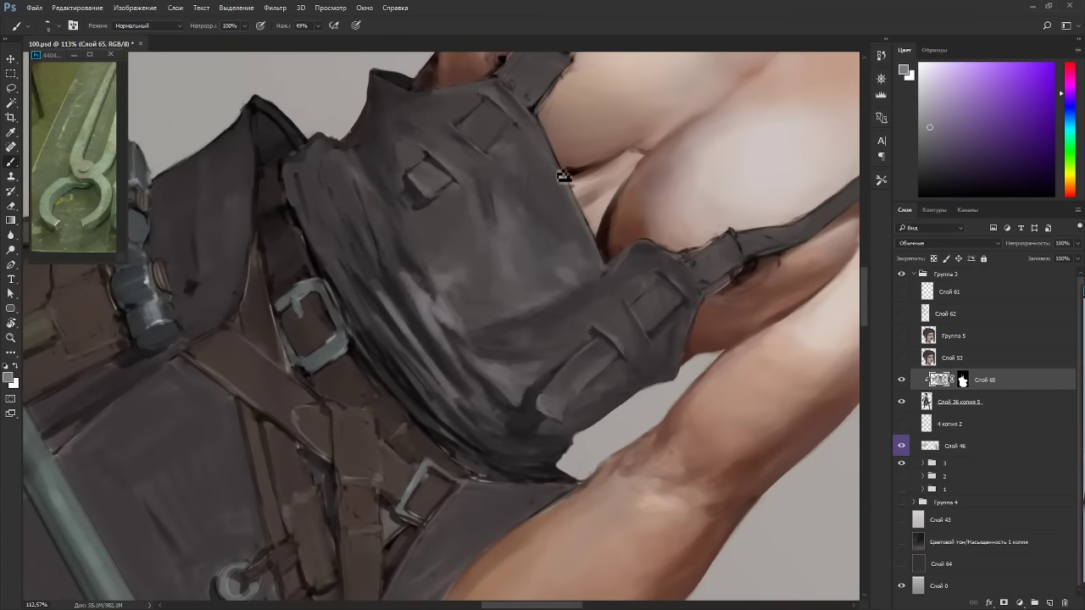
Touch up the bib's centre and the area below its upper edge with a larger brush and sampled dark greys.
{"action": "left_click", "coordinate": [409, 266], "text": "alt"}
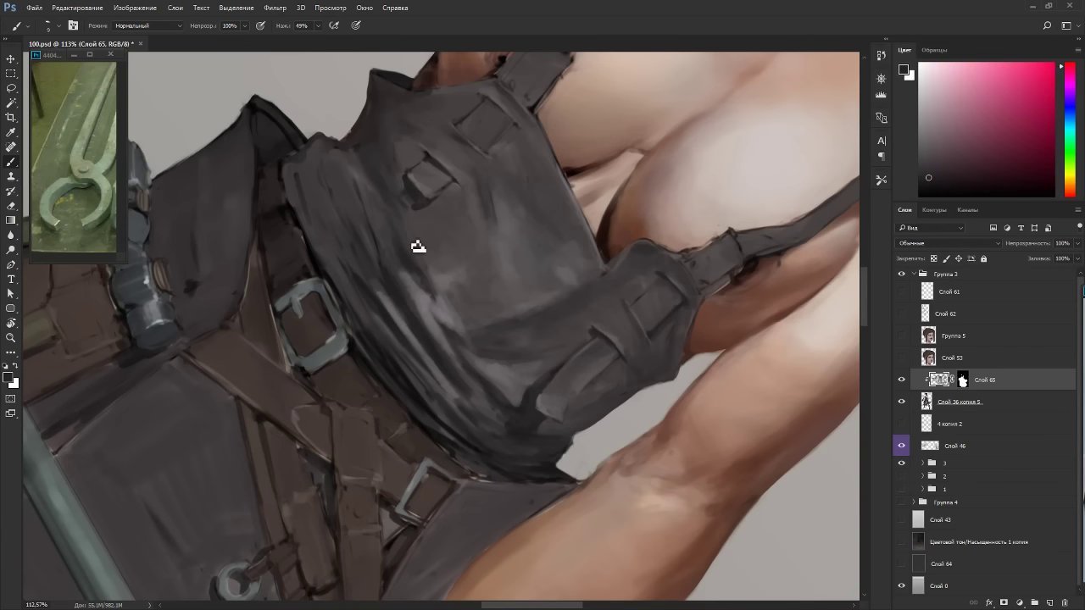
{"action": "key", "text": "bracketright"}
{"action": "key", "text": "bracketright"}
{"action": "key", "text": "bracketright"}
{"action": "left_click", "coordinate": [540, 166], "text": "alt"}
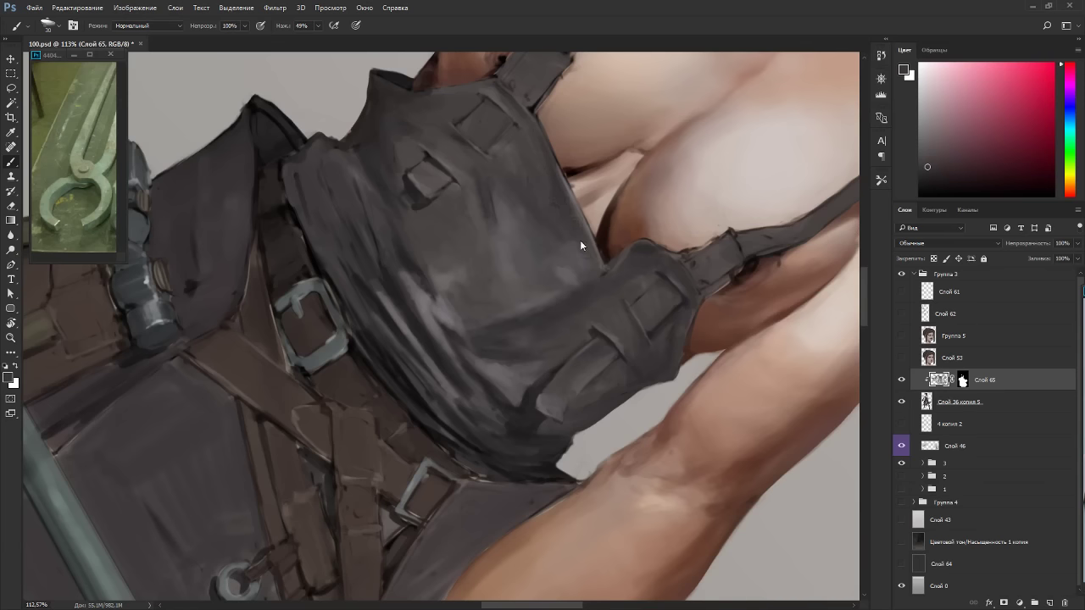
{"action": "key", "text": "r"}
{"action": "left_click_drag", "start_coordinate": [574, 245], "coordinate": [352, 443]}
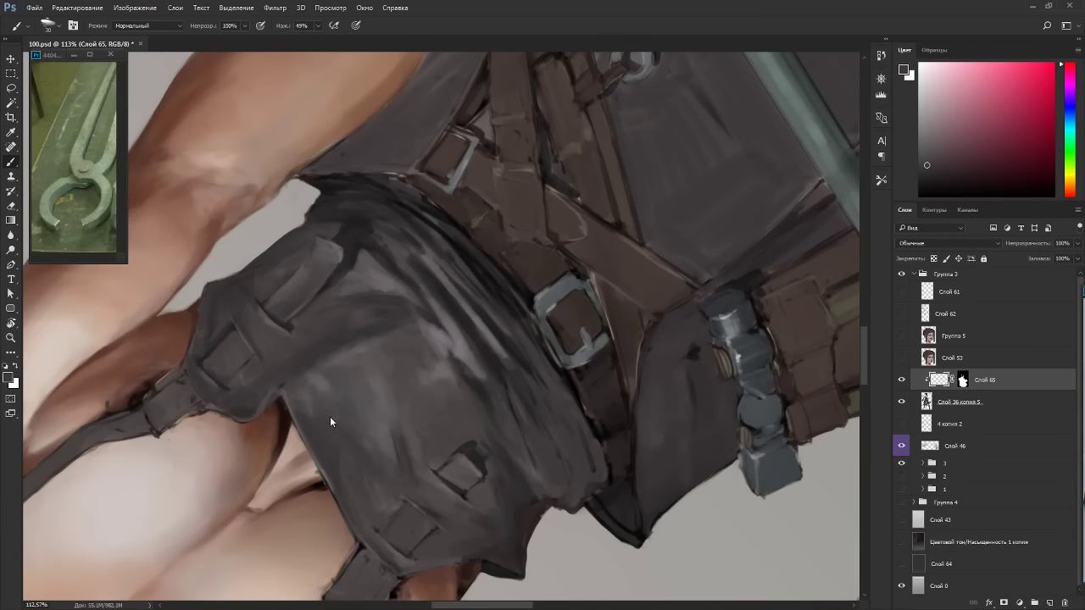
Check the apron against the whole figure and refine the bib's upper area and mid highlight with sampled dark greys.
{"action": "key", "text": "Escape"}
{"action": "scroll", "coordinate": [432, 365], "scroll_direction": "down", "scroll_amount": 8}
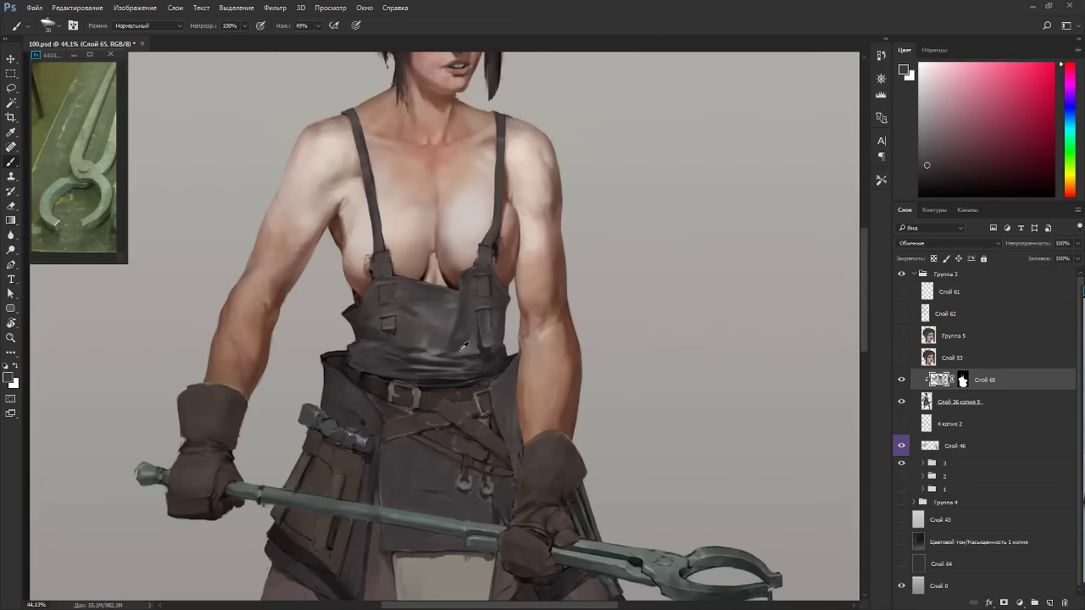
{"action": "scroll", "coordinate": [491, 405], "scroll_direction": "down", "scroll_amount": 3}
{"action": "key", "text": "r"}
{"action": "left_click_drag", "start_coordinate": [568, 425], "coordinate": [490, 229]}
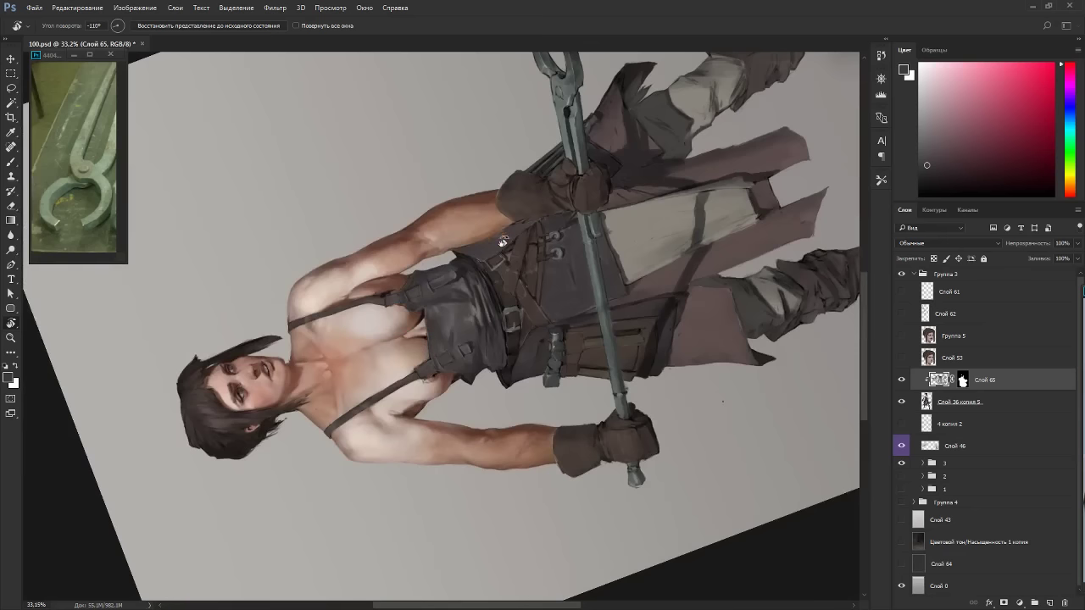
{"action": "key", "text": "Escape"}
{"action": "scroll", "coordinate": [483, 363], "scroll_direction": "up", "scroll_amount": 6}
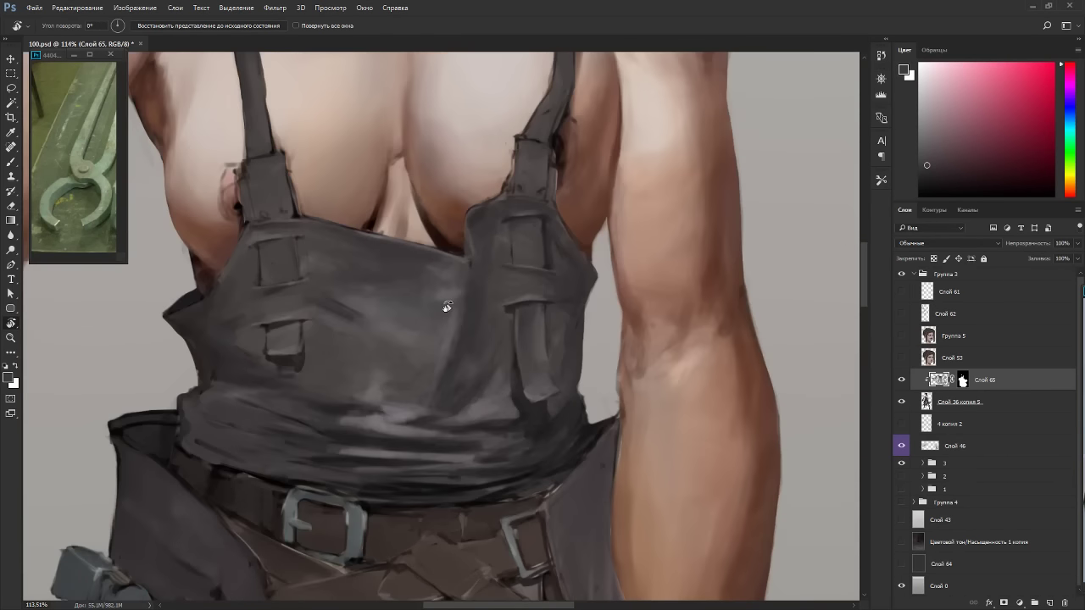
{"action": "key", "text": "b"}
{"action": "left_click", "coordinate": [432, 256], "text": "alt"}
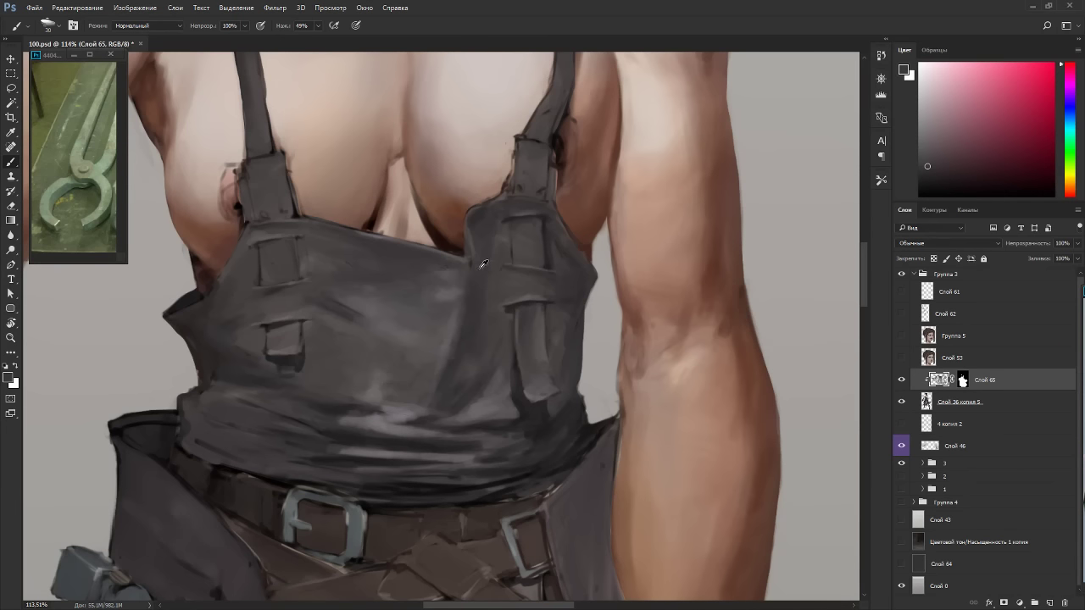
{"action": "left_click", "coordinate": [358, 310], "text": "alt"}
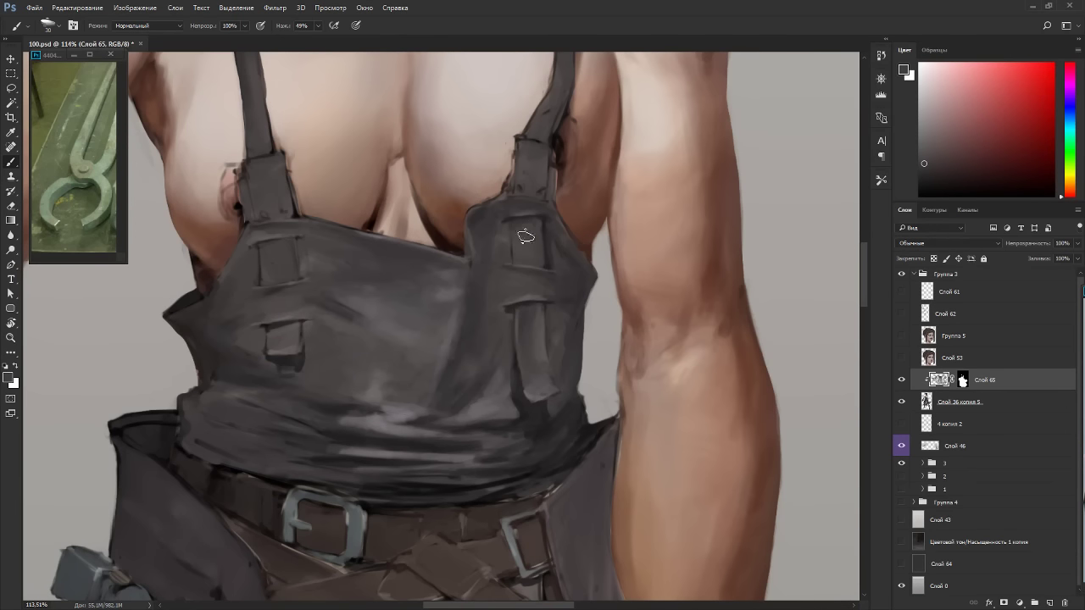
Deepen the apron's waist edge along the belt on Слой 65 with a sampled near-black.
{"action": "left_click", "coordinate": [481, 219], "text": "alt"}
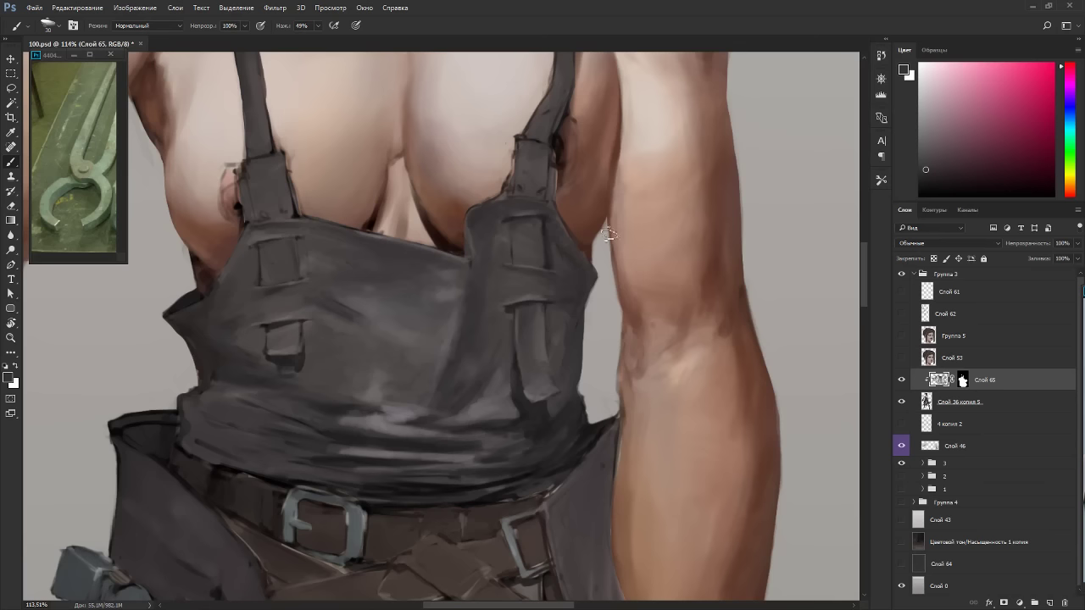
{"action": "key", "text": "r"}
{"action": "left_click_drag", "start_coordinate": [698, 310], "coordinate": [608, 387]}
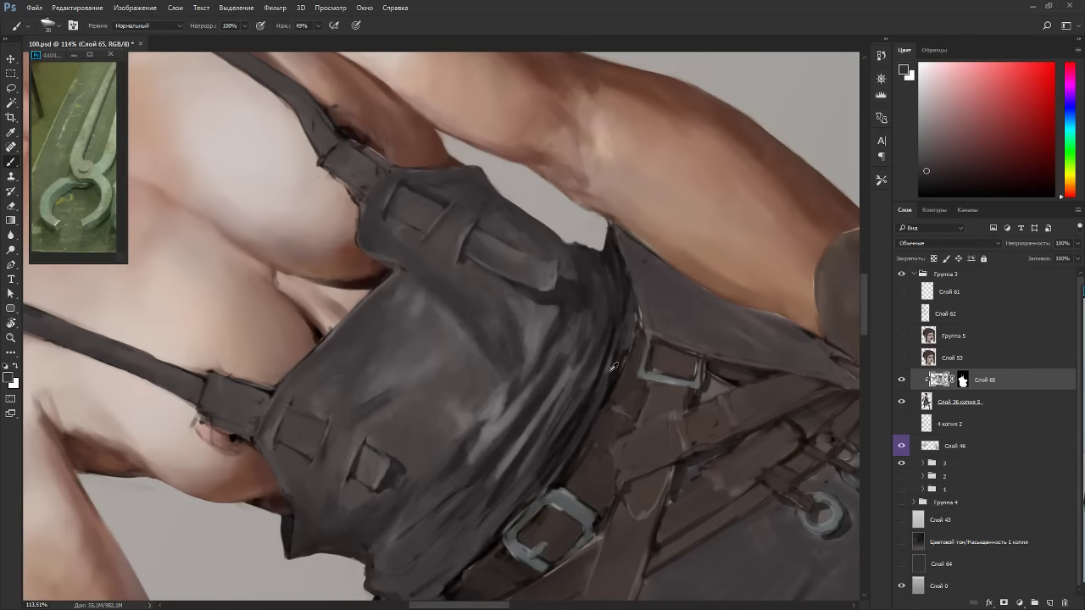
{"action": "left_click", "coordinate": [613, 367], "text": "alt"}
{"action": "left_click", "coordinate": [618, 364], "text": "alt"}
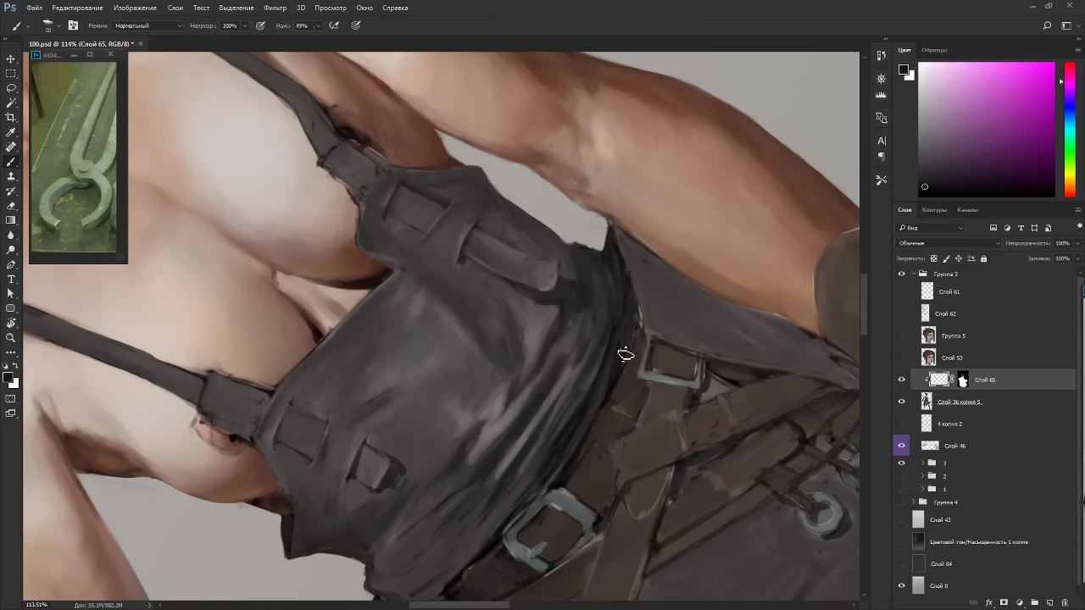
{"action": "key", "text": "r"}
{"action": "mouse_move", "coordinate": [742, 336]}
{"action": "left_mouse_down"}
{"action": "mouse_move", "coordinate": [743, 293]}
{"action": "mouse_move", "coordinate": [624, 217]}
{"action": "left_mouse_up"}
{"action": "key", "text": "space"}
{"action": "mouse_move", "coordinate": [642, 453]}
{"action": "left_mouse_down"}
{"action": "mouse_move", "coordinate": [689, 326]}
{"action": "mouse_move", "coordinate": [627, 419]}
{"action": "left_mouse_up"}
{"action": "left_click_drag", "start_coordinate": [653, 340], "coordinate": [620, 423]}
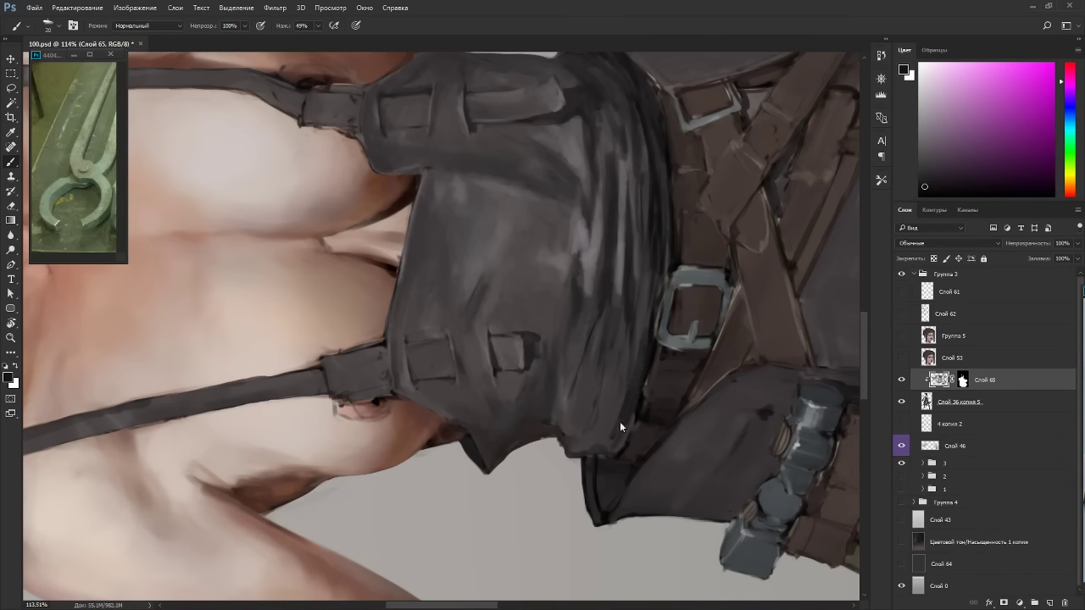
Define the waist folds near the apron's side edge with dark strokes and a sampled grey.
{"action": "key", "text": "r"}
{"action": "mouse_move", "coordinate": [686, 291]}
{"action": "left_mouse_down"}
{"action": "mouse_move", "coordinate": [652, 439]}
{"action": "mouse_move", "coordinate": [245, 330]}
{"action": "left_mouse_up"}
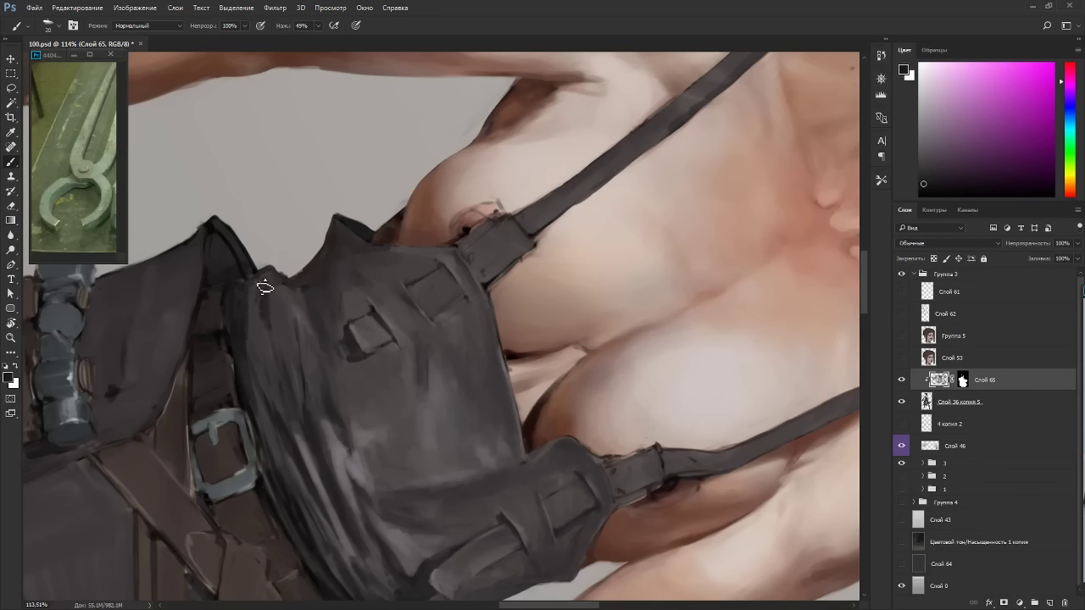
{"action": "left_click_drag", "start_coordinate": [267, 339], "coordinate": [255, 307]}
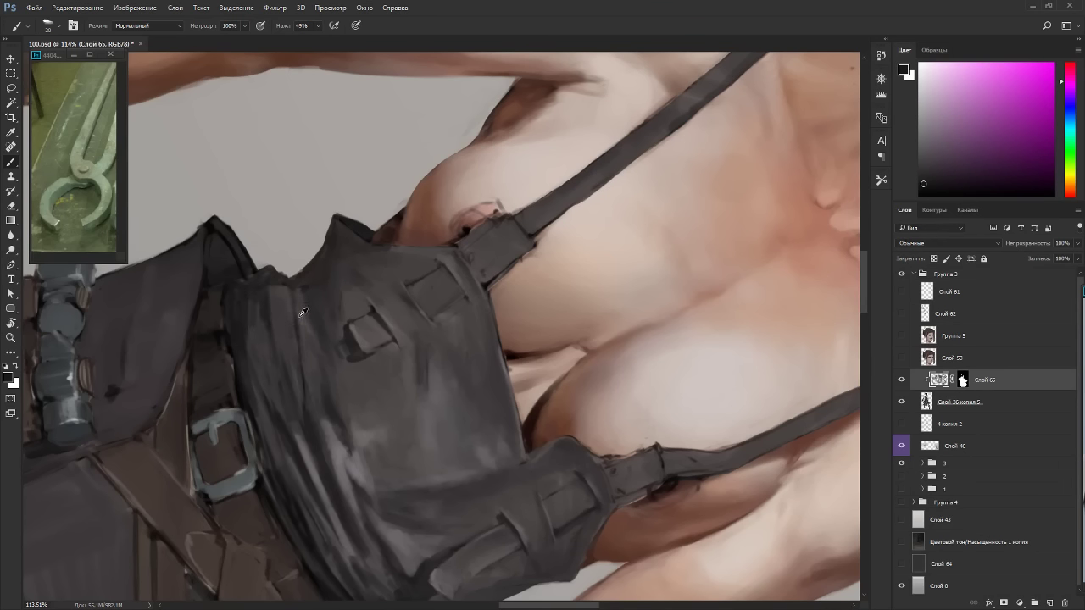
{"action": "left_click", "coordinate": [290, 345], "text": "alt"}
Paint a lighter, warmer grey with an orange-red hue onto the bib's centre beside the short strap end.
{"action": "key", "text": "r"}
{"action": "left_click_drag", "start_coordinate": [513, 244], "coordinate": [358, 243]}
{"action": "left_click", "coordinate": [431, 459], "text": "alt"}
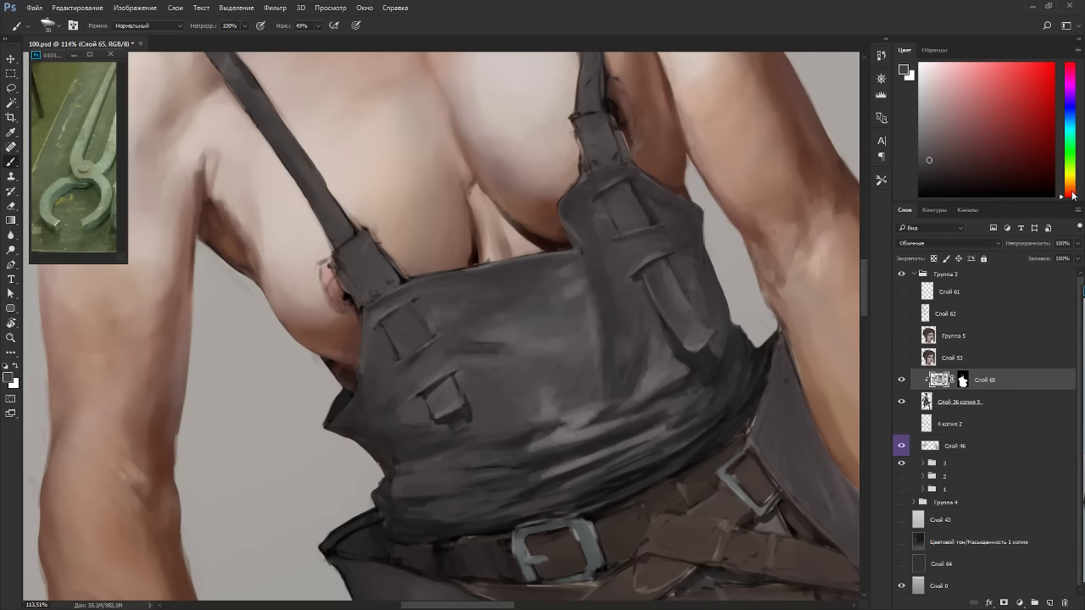
{"action": "left_click", "coordinate": [1072, 192]}
{"action": "left_click", "coordinate": [934, 146]}
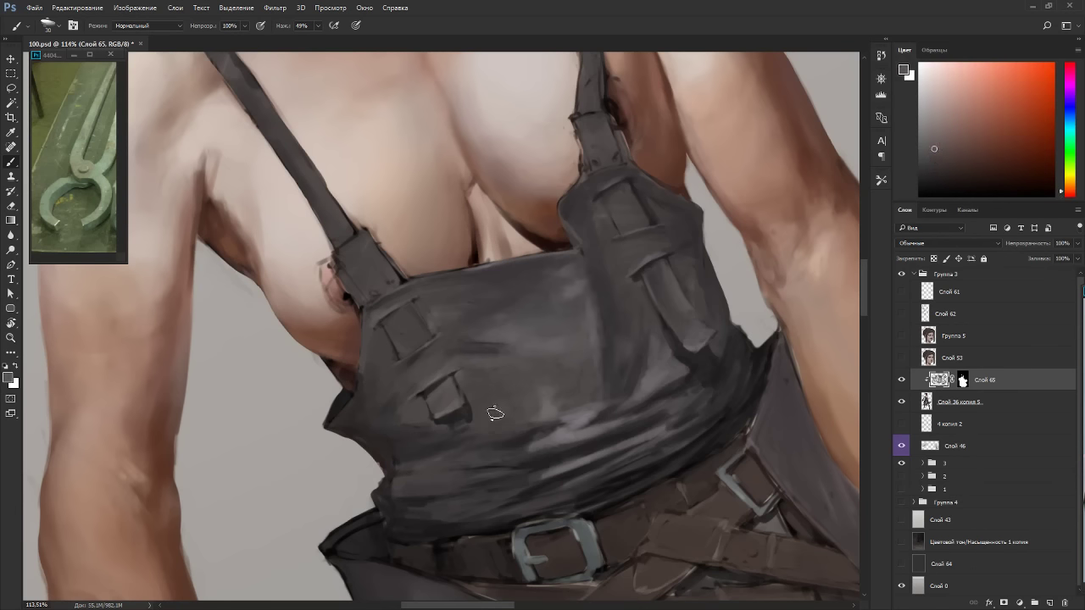
{"action": "key", "text": "r"}
{"action": "left_click_drag", "start_coordinate": [475, 405], "coordinate": [298, 294]}
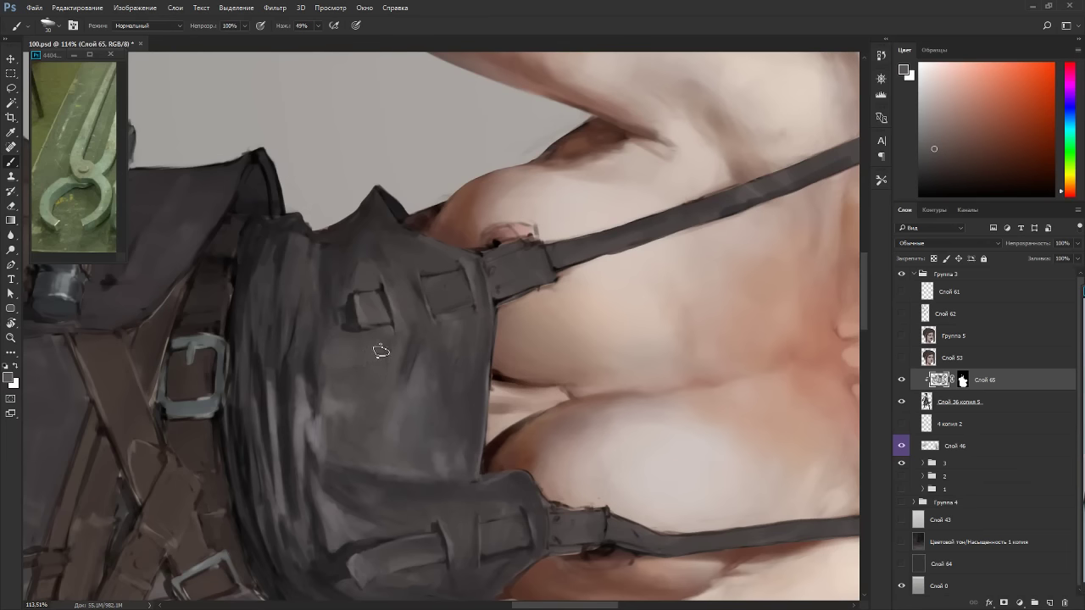
Blend the bib's centre between the two strap ends using sampled neutral and warm greys.
{"action": "left_click", "coordinate": [411, 363], "text": "alt"}
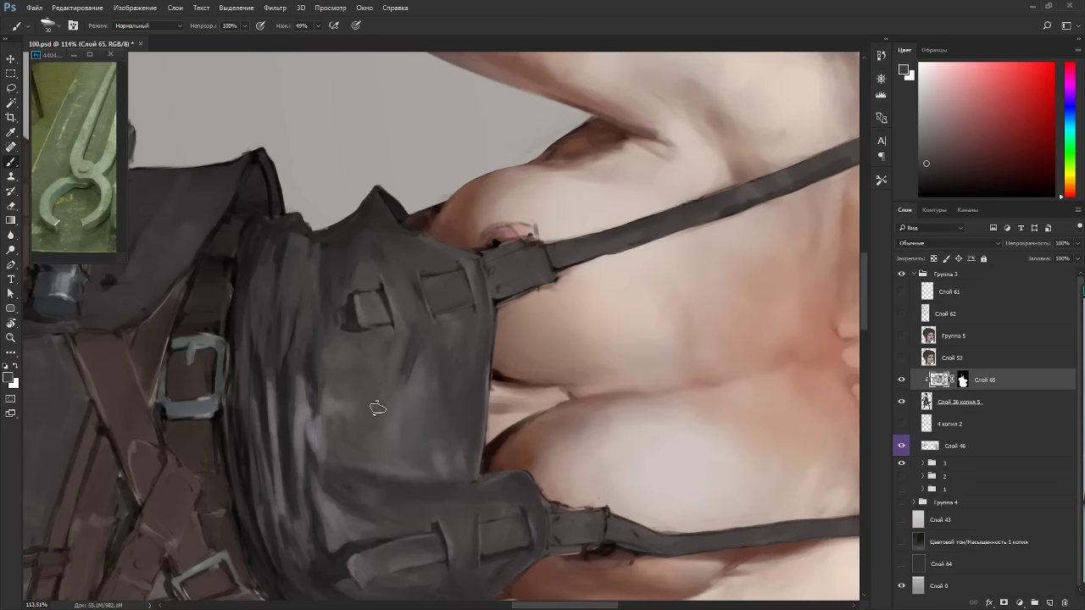
{"action": "key", "text": "r"}
{"action": "mouse_move", "coordinate": [351, 375]}
{"action": "left_mouse_down"}
{"action": "mouse_move", "coordinate": [483, 414]}
{"action": "mouse_move", "coordinate": [503, 405]}
{"action": "left_mouse_up"}
{"action": "left_click", "coordinate": [503, 383], "text": "alt"}
{"action": "left_click", "coordinate": [599, 363], "text": "alt"}
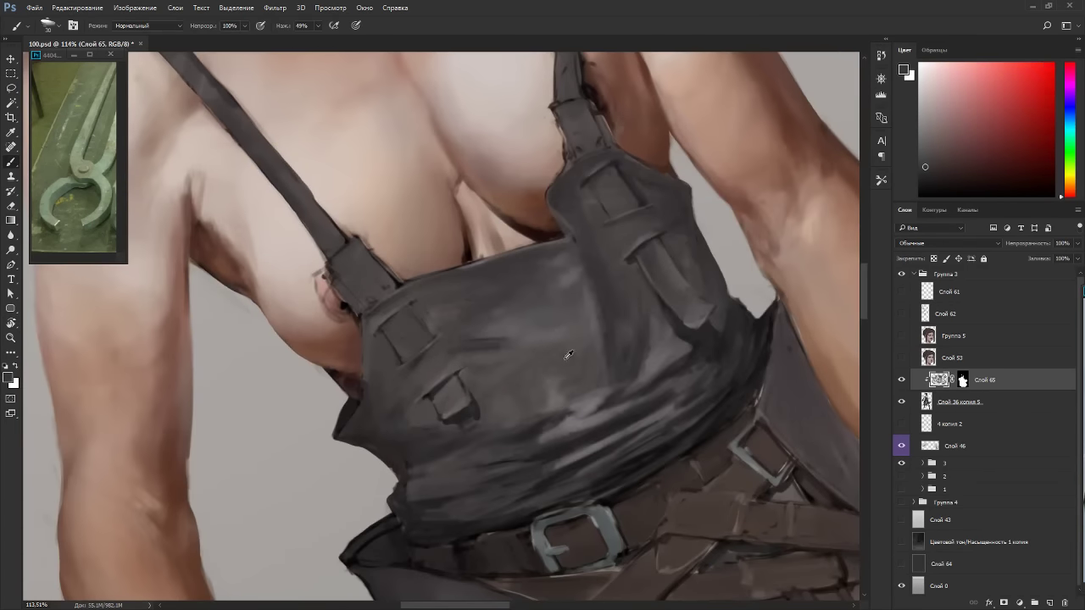
{"action": "left_click", "coordinate": [542, 362], "text": "alt"}
{"action": "left_click", "coordinate": [528, 364], "text": "alt"}
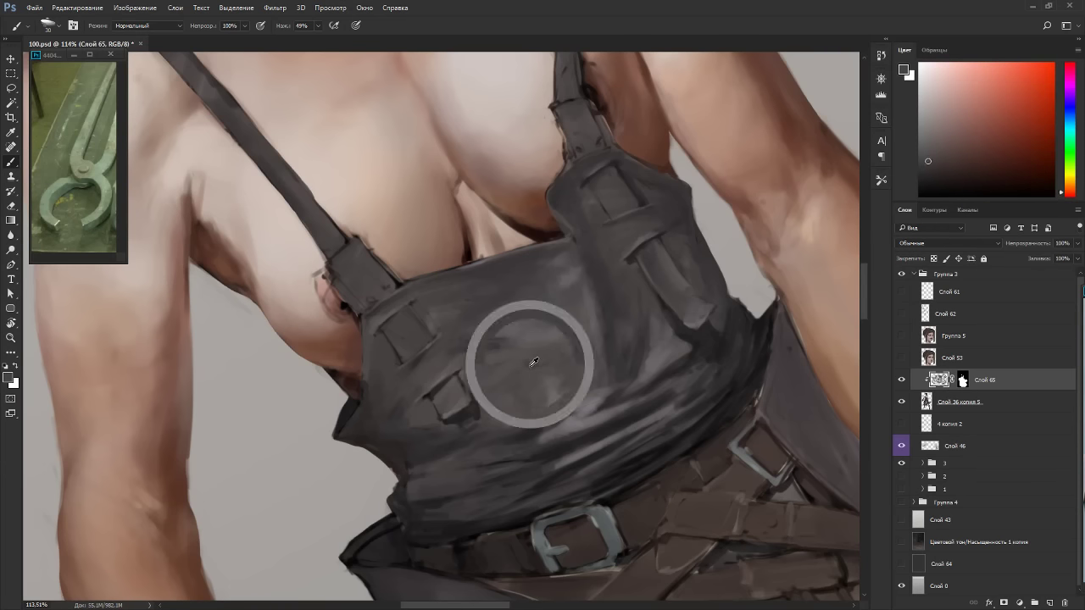
{"action": "left_click", "coordinate": [507, 398], "text": "alt"}
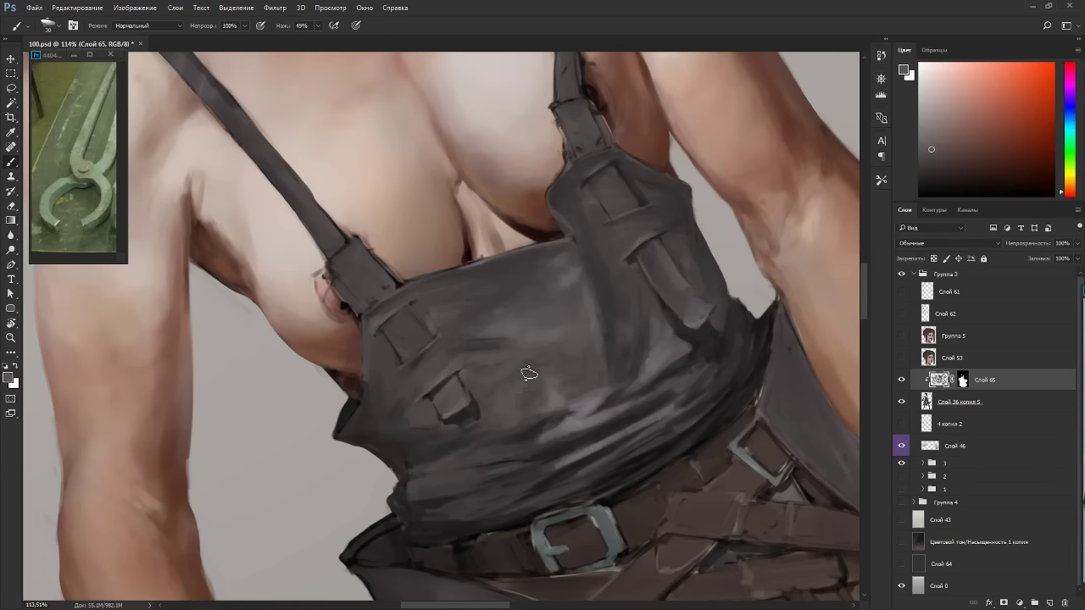
Work the warm grey into the bib just above the waist folds with a sampled tone.
{"action": "key", "text": "r"}
{"action": "left_click_drag", "start_coordinate": [536, 367], "coordinate": [339, 377]}
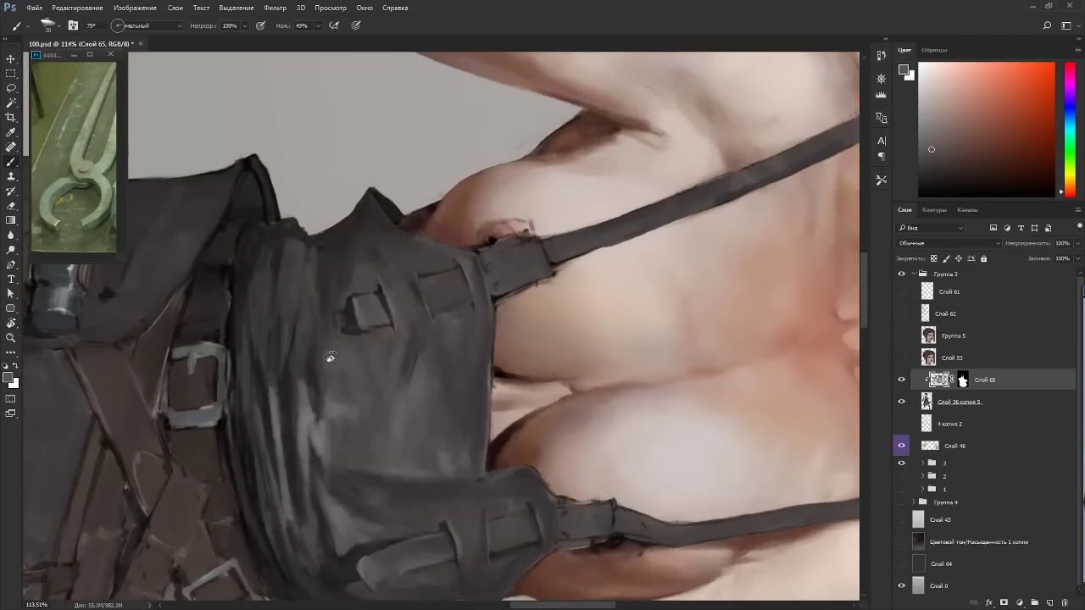
{"action": "left_click", "coordinate": [357, 340], "text": "alt"}
{"action": "key", "text": "r"}
{"action": "key", "text": "Escape"}
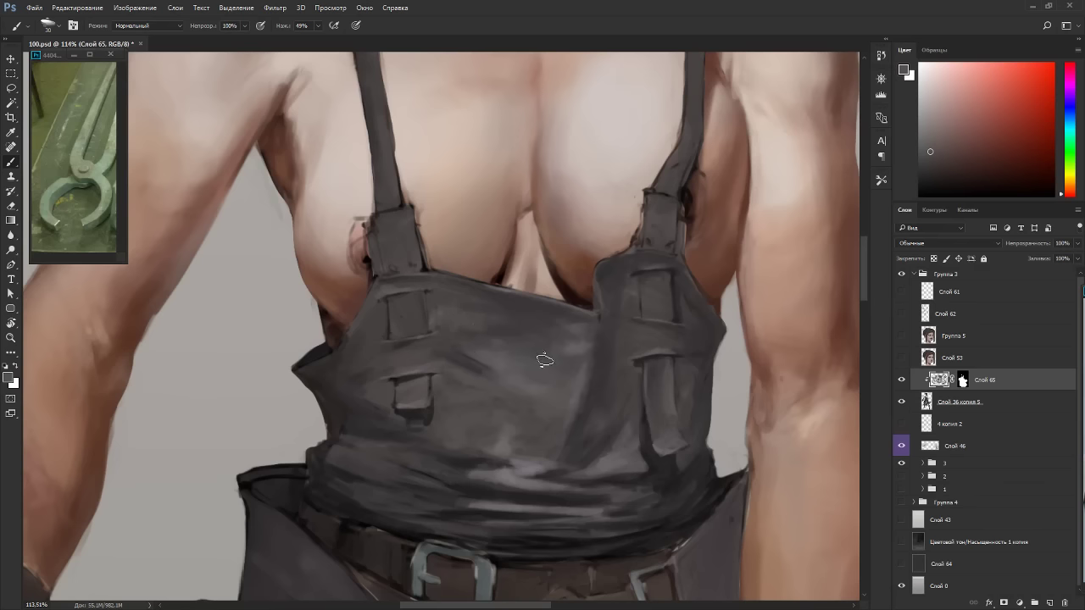
Touch up the leather around the short strap end and its loops with sampled dark greys.
{"action": "key", "text": "r"}
{"action": "left_click_drag", "start_coordinate": [545, 360], "coordinate": [456, 419]}
{"action": "left_click", "coordinate": [455, 388], "text": "alt"}
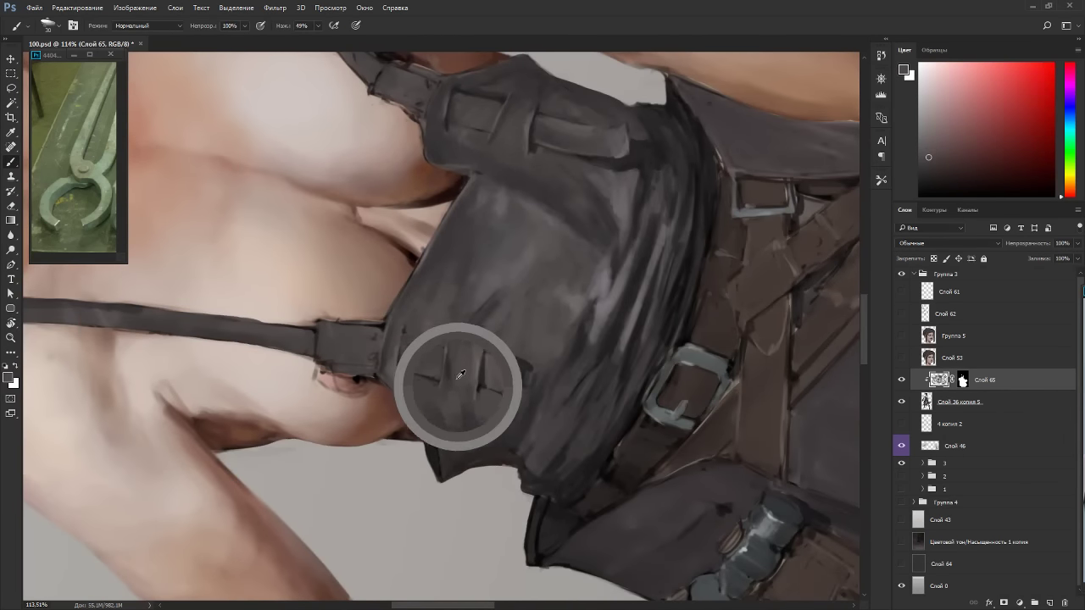
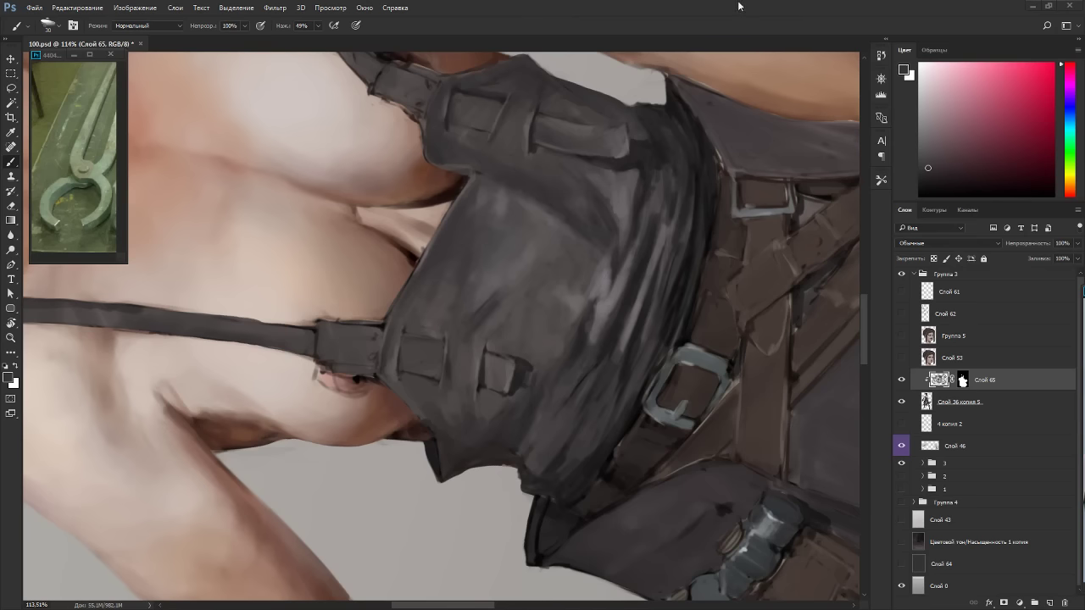
{"action": "key", "text": "Escape"}
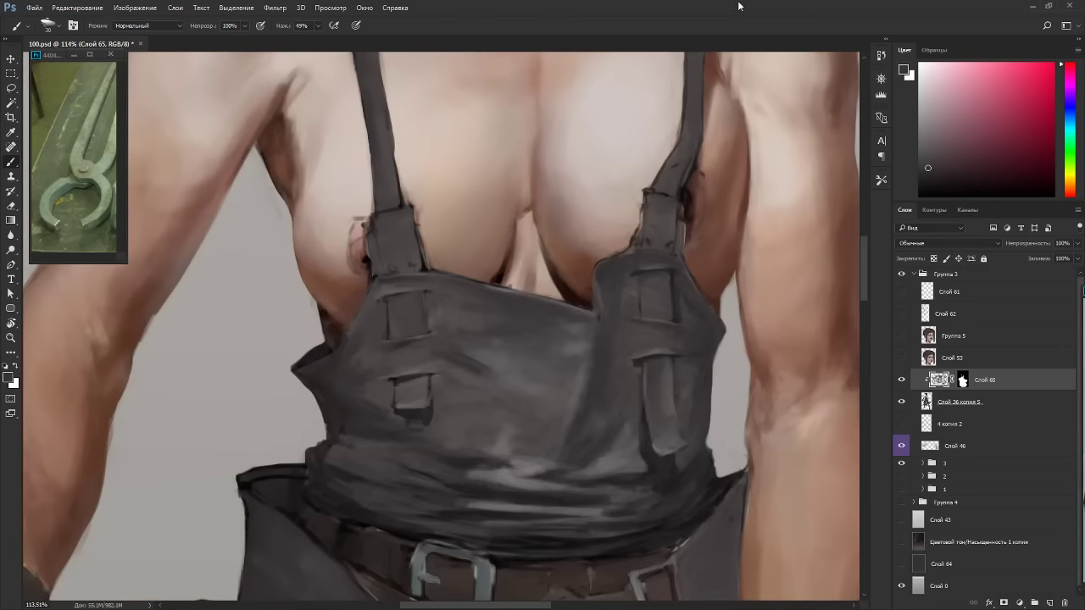
Smooth the tonal transitions in the upper middle of the bib with sampled greys.
{"action": "left_click", "coordinate": [463, 360], "text": "alt"}
{"action": "left_click", "coordinate": [490, 363], "text": "alt"}
{"action": "key", "text": "r"}
{"action": "mouse_move", "coordinate": [484, 354]}
{"action": "left_mouse_down"}
{"action": "mouse_move", "coordinate": [500, 318]}
{"action": "mouse_move", "coordinate": [496, 285]}
{"action": "left_mouse_up"}
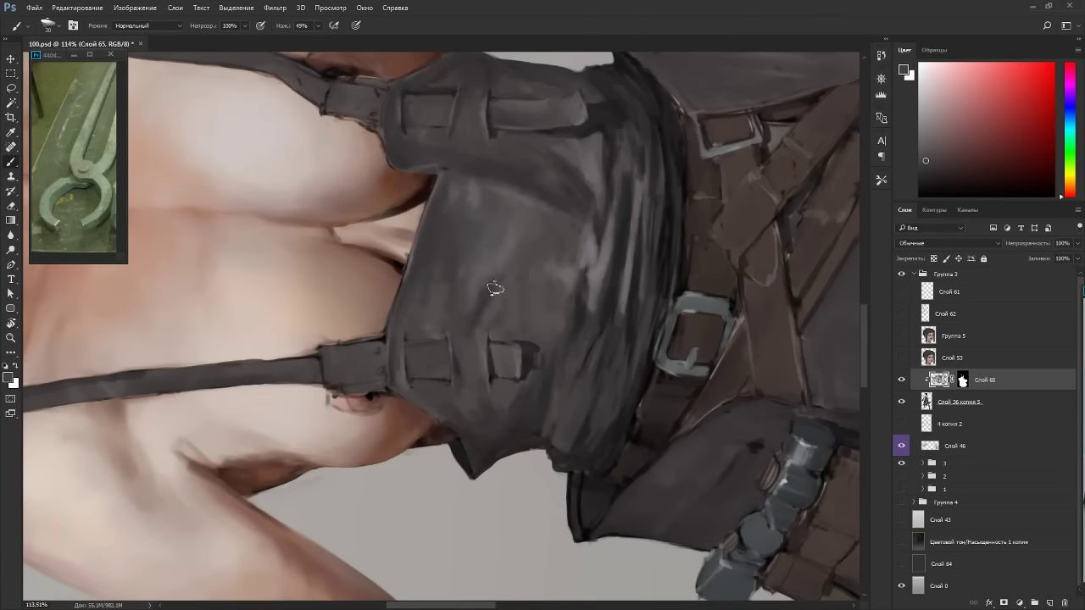
{"action": "left_click", "coordinate": [511, 246], "text": "alt"}
{"action": "left_click", "coordinate": [505, 276], "text": "alt"}
{"action": "key", "text": "Escape"}
Soften the dark streak beside the short strap end with lighter greys sampled from the bib.
{"action": "key", "text": "r"}
{"action": "left_click_drag", "start_coordinate": [698, 218], "coordinate": [711, 371]}
{"action": "left_click", "coordinate": [451, 372], "text": "alt"}
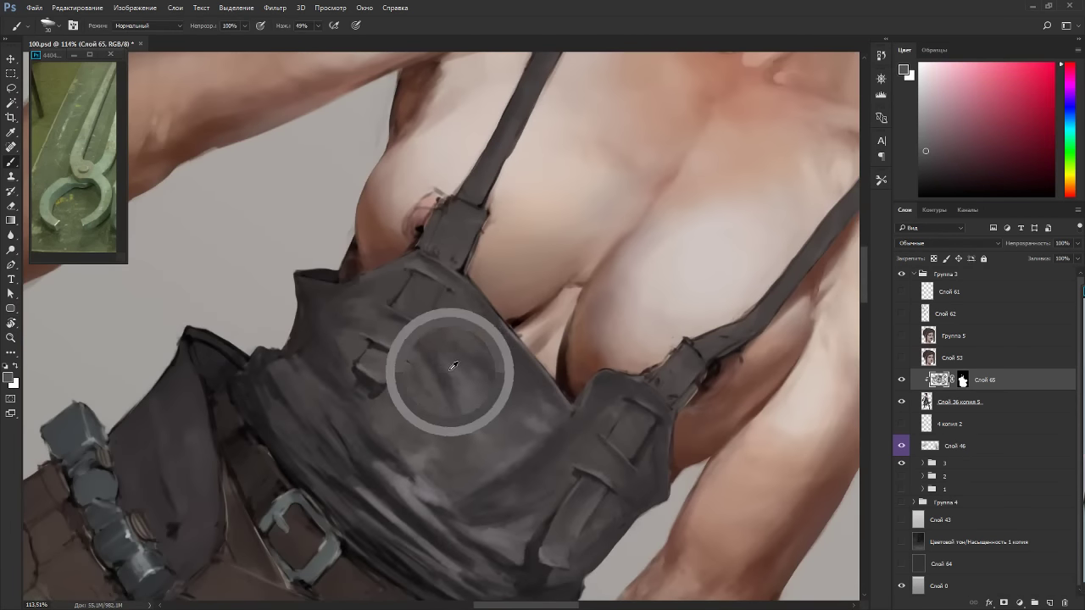
{"action": "left_click", "coordinate": [477, 434], "text": "alt"}
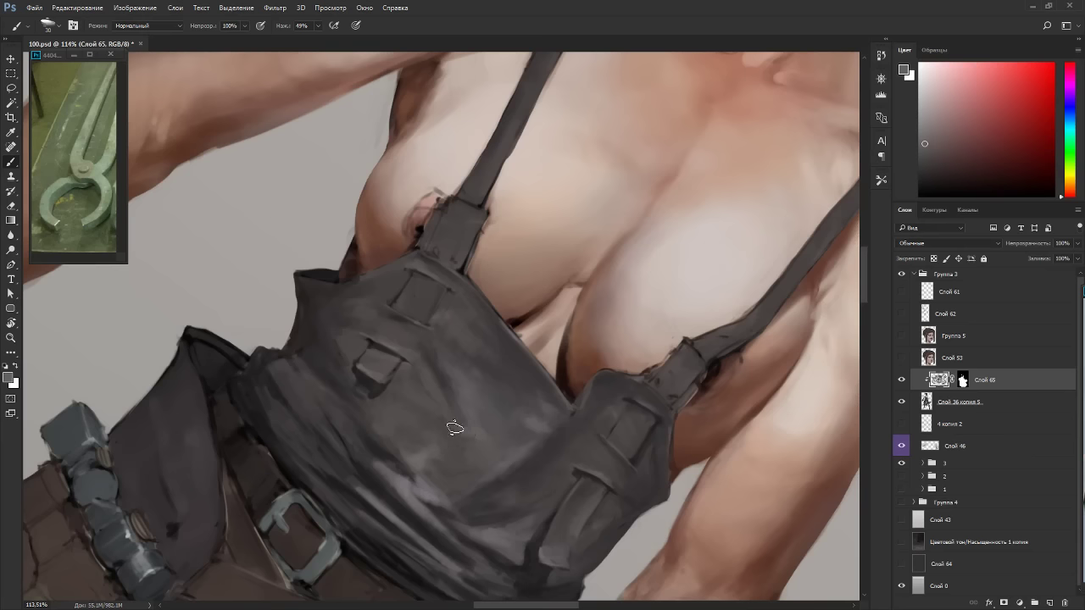
{"action": "left_click", "coordinate": [456, 407], "text": "alt"}
Refine the long strap end and the bib surface beside it with sampled mid greys.
{"action": "key", "text": "r"}
{"action": "left_click_drag", "start_coordinate": [448, 395], "coordinate": [555, 310]}
{"action": "left_click", "coordinate": [528, 336], "text": "alt"}
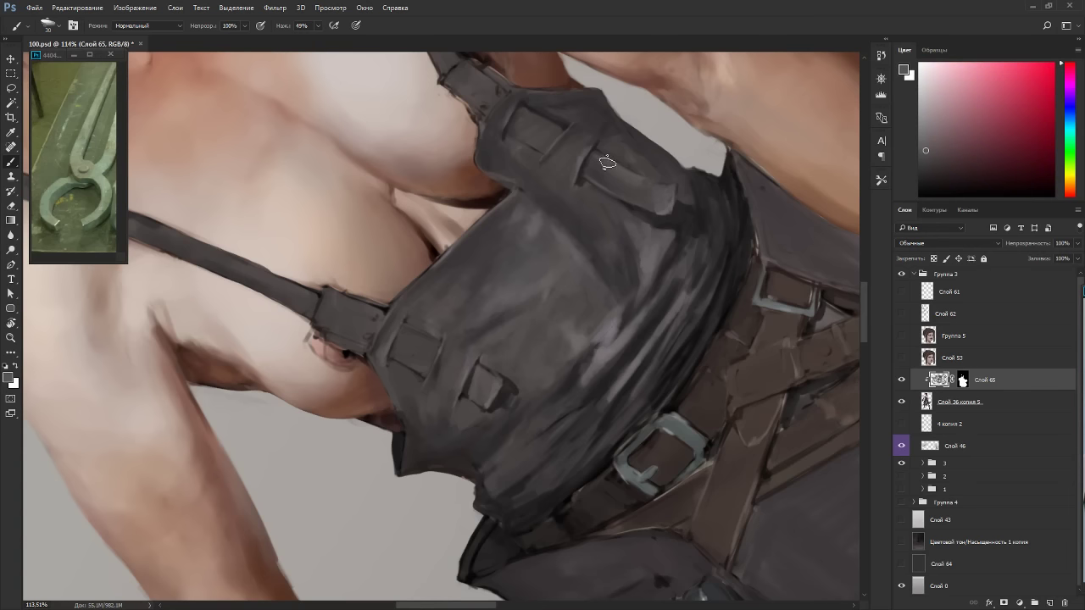
{"action": "left_click", "coordinate": [588, 243], "text": "alt"}
{"action": "left_click", "coordinate": [585, 299], "text": "alt"}
Blend the vertical fold shadow into the bib's highlight below its upper edge with sampled greys.
{"action": "key", "text": "r"}
{"action": "mouse_move", "coordinate": [613, 297]}
{"action": "left_mouse_down"}
{"action": "mouse_move", "coordinate": [642, 395]}
{"action": "mouse_move", "coordinate": [347, 453]}
{"action": "mouse_move", "coordinate": [404, 474]}
{"action": "left_mouse_up"}
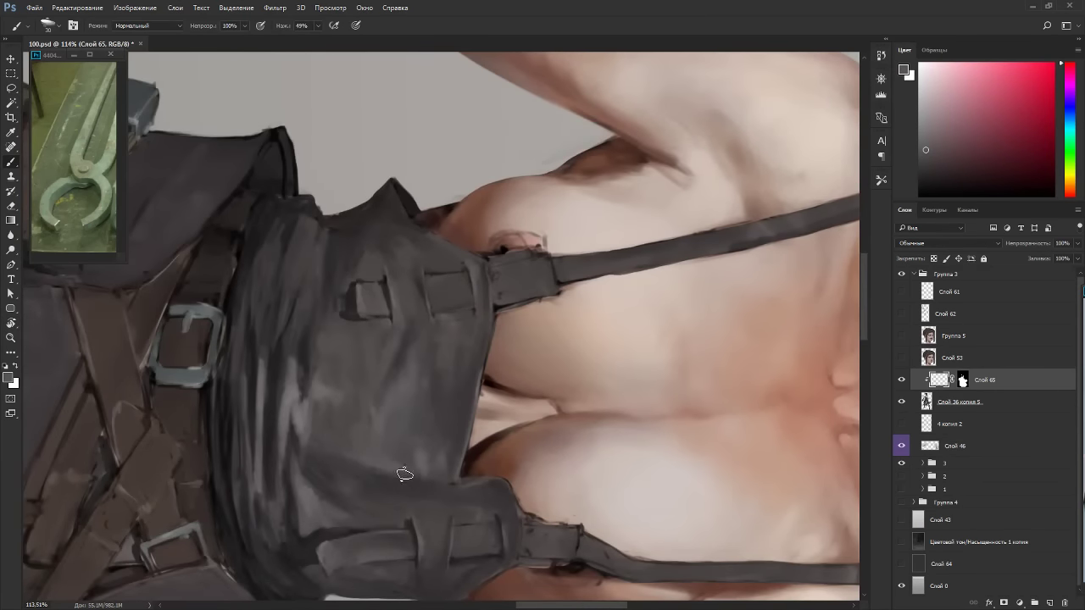
{"action": "left_click", "coordinate": [397, 460], "text": "alt"}
{"action": "left_click", "coordinate": [423, 430], "text": "alt"}
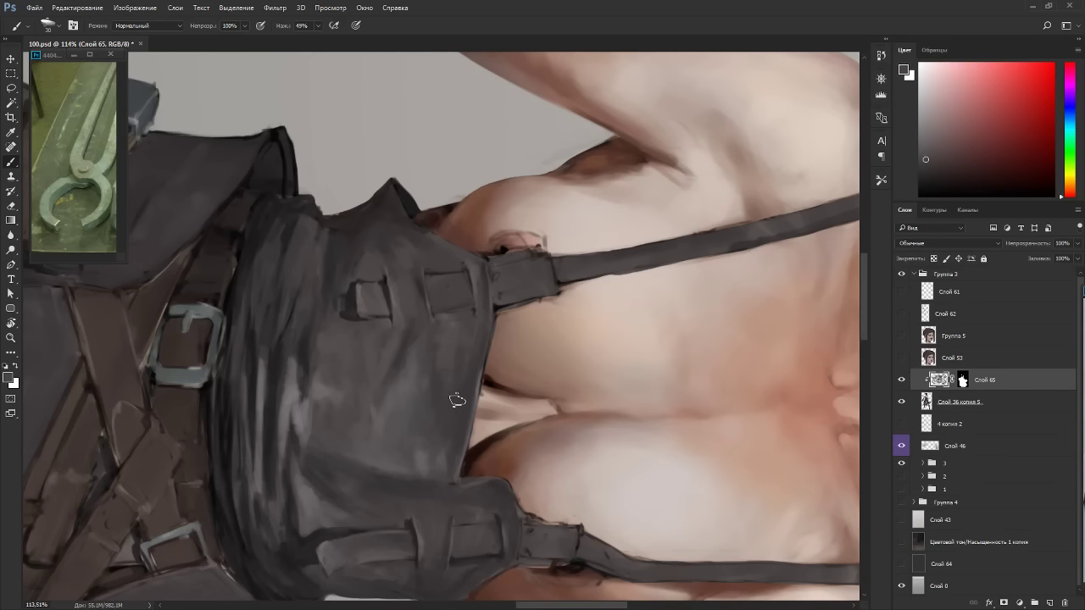
{"action": "key", "text": "Escape"}
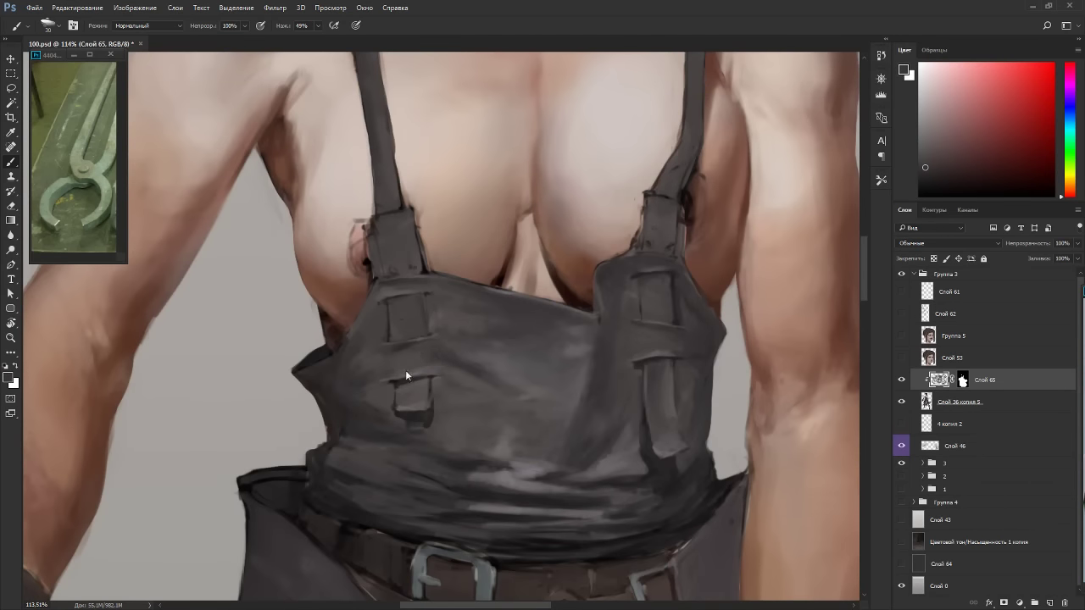
Retouch the bib's raised corner beside the upper strap loop with sampled dark greys.
{"action": "left_click", "coordinate": [406, 376], "text": "alt"}
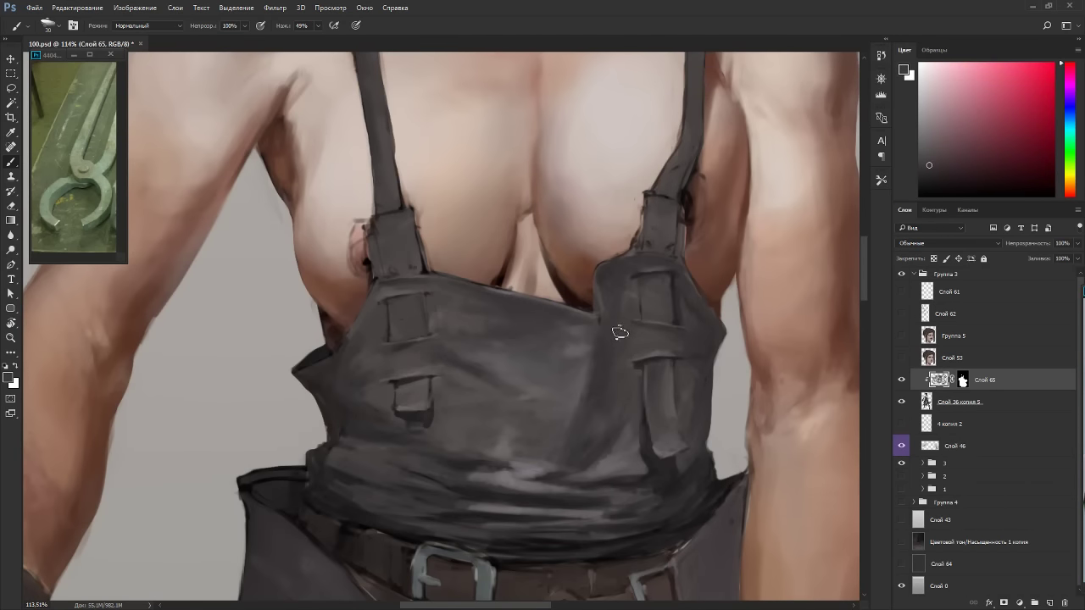
{"action": "left_click", "coordinate": [619, 295], "text": "alt"}
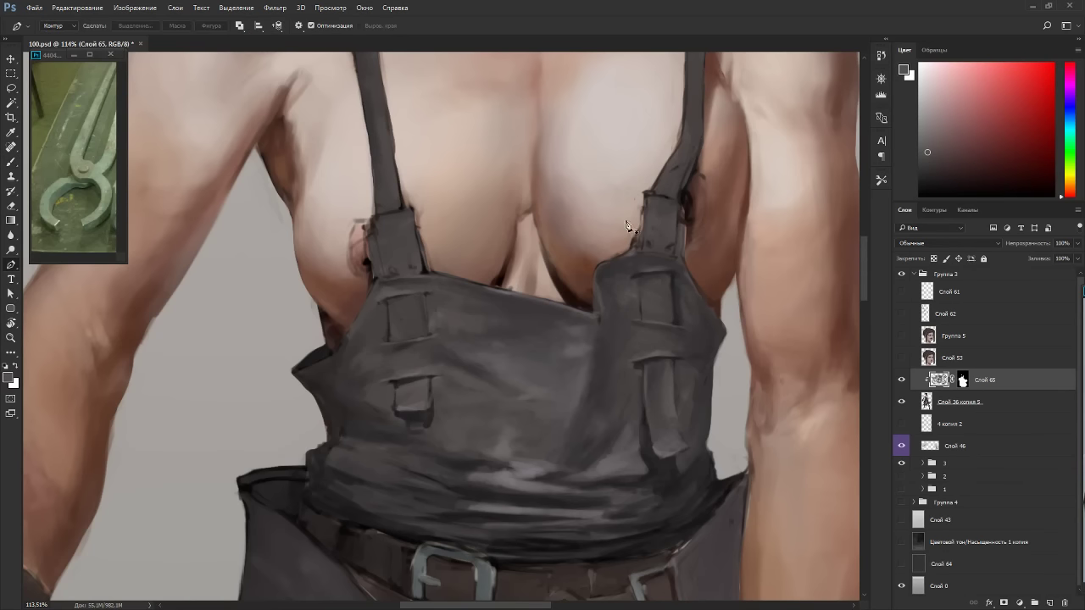
{"action": "mouse_move", "coordinate": [644, 280]}
{"action": "left_mouse_down"}
{"action": "mouse_move", "coordinate": [625, 380]}
{"action": "mouse_move", "coordinate": [551, 400]}
{"action": "mouse_move", "coordinate": [585, 284]}
{"action": "left_mouse_up"}
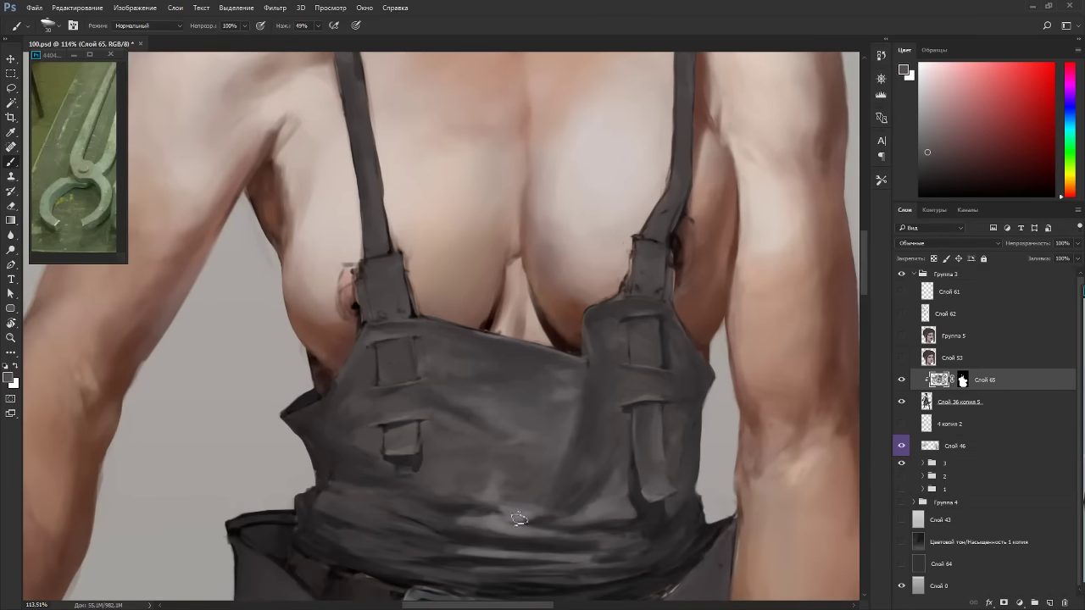
Highlight the upper part of the shoulder strap with a violet-grey sampled from the waist folds.
{"action": "left_click", "coordinate": [511, 514], "text": "alt"}
{"action": "left_click_drag", "start_coordinate": [657, 161], "coordinate": [636, 442]}
{"action": "left_click_drag", "start_coordinate": [661, 263], "coordinate": [659, 309]}
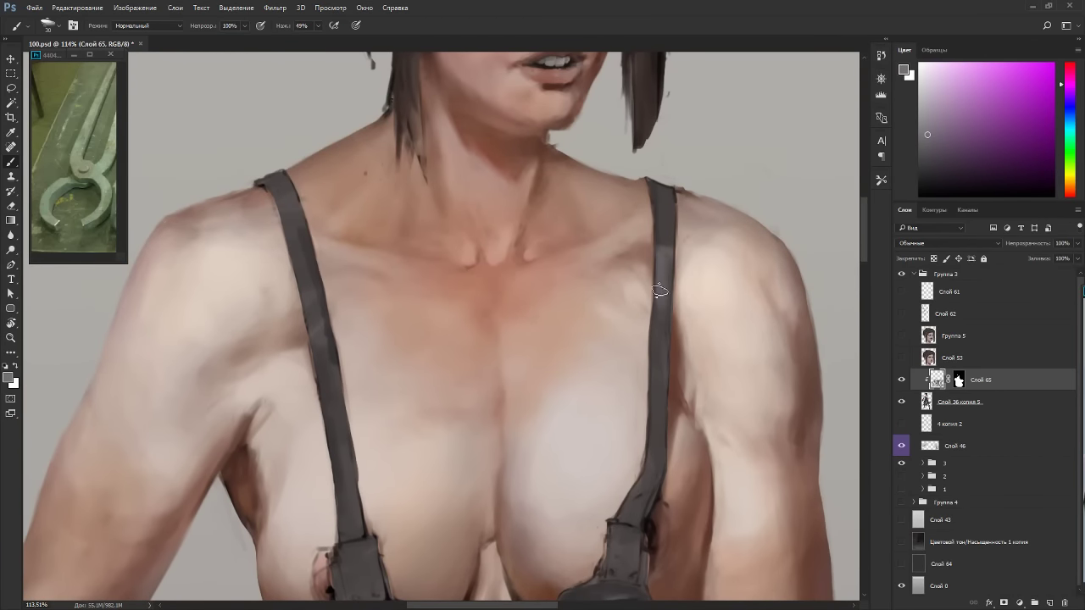
{"action": "left_click_drag", "start_coordinate": [661, 244], "coordinate": [664, 323]}
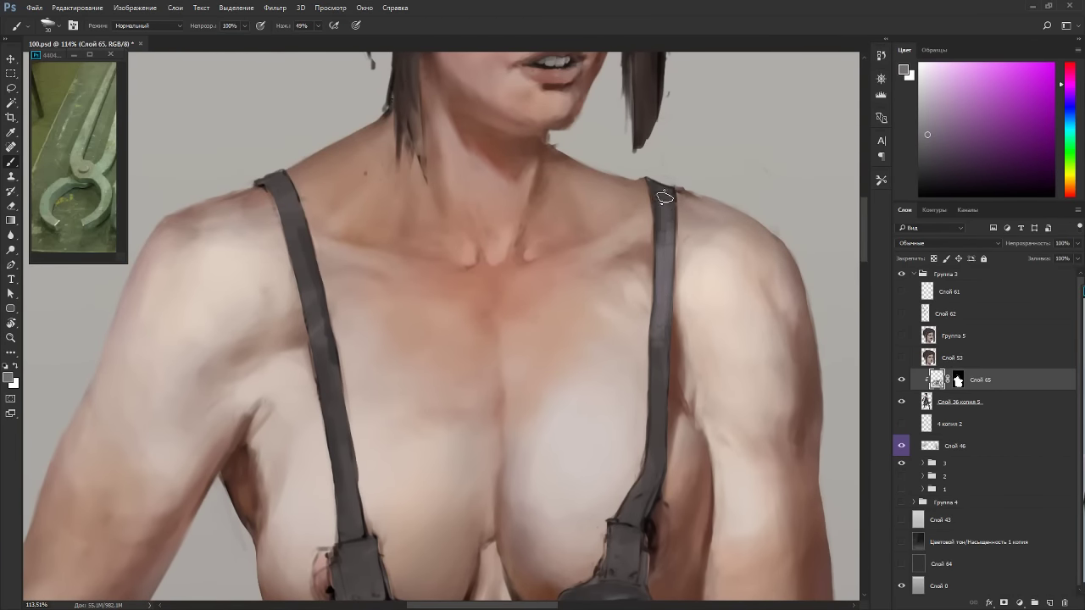
Blend the shoulder strap's highlight and shade its lower bend with sampled dark greys.
{"action": "left_click", "coordinate": [661, 228], "text": "alt"}
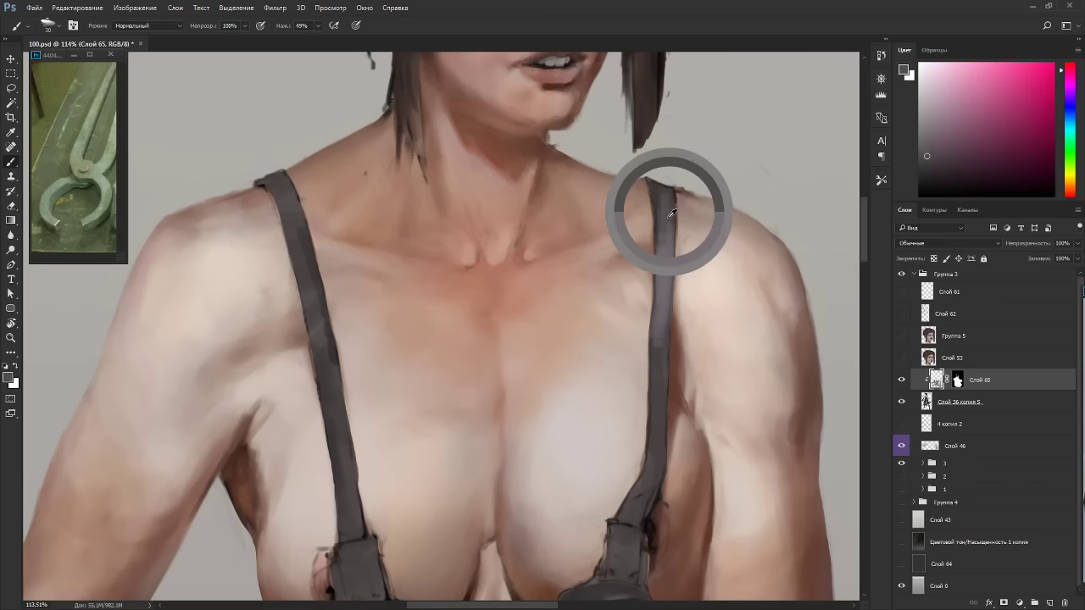
{"action": "left_click", "coordinate": [657, 373], "text": "alt"}
{"action": "left_click_drag", "start_coordinate": [657, 458], "coordinate": [659, 443]}
{"action": "left_click", "coordinate": [659, 434], "text": "alt"}
{"action": "scroll", "coordinate": [663, 416], "scroll_direction": "down", "scroll_amount": 5}
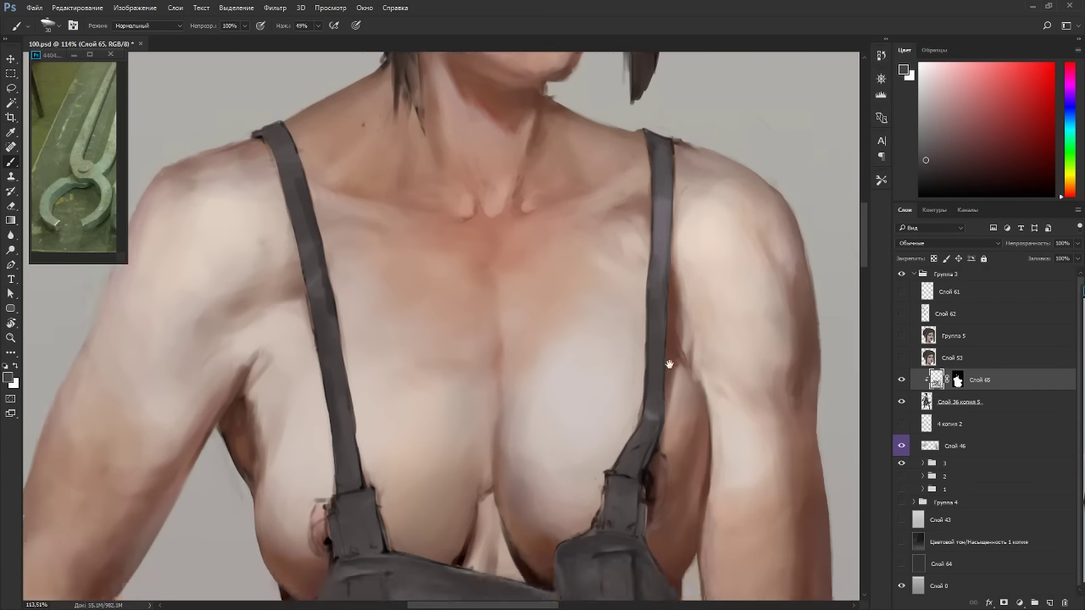
{"action": "left_click", "coordinate": [583, 381], "text": "alt"}
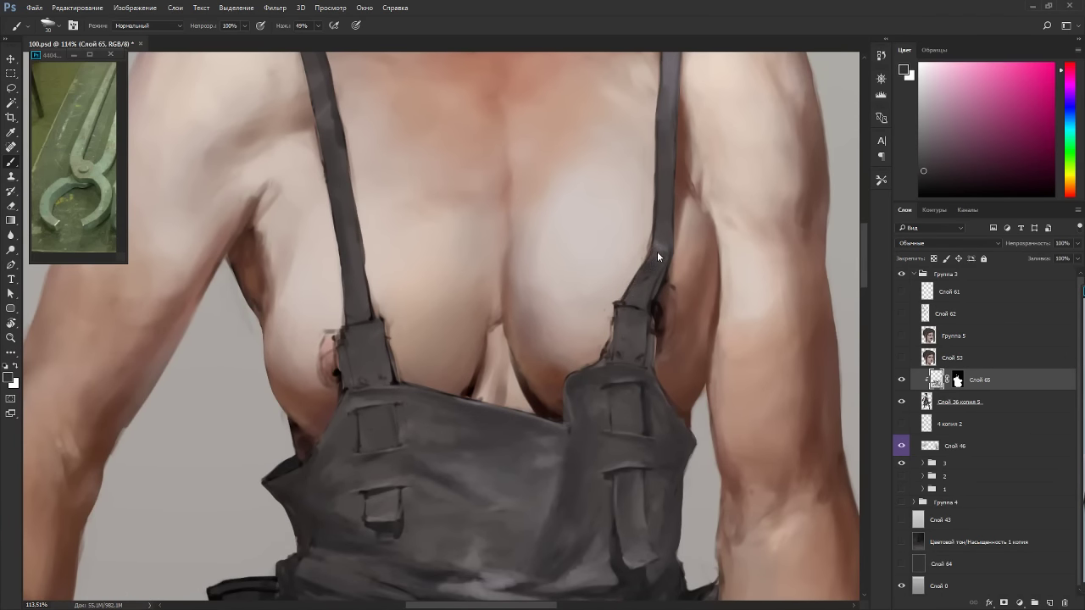
Even out the tones along both shoulder straps with dark greys sampled from the straps.
{"action": "left_click", "coordinate": [660, 251], "text": "alt"}
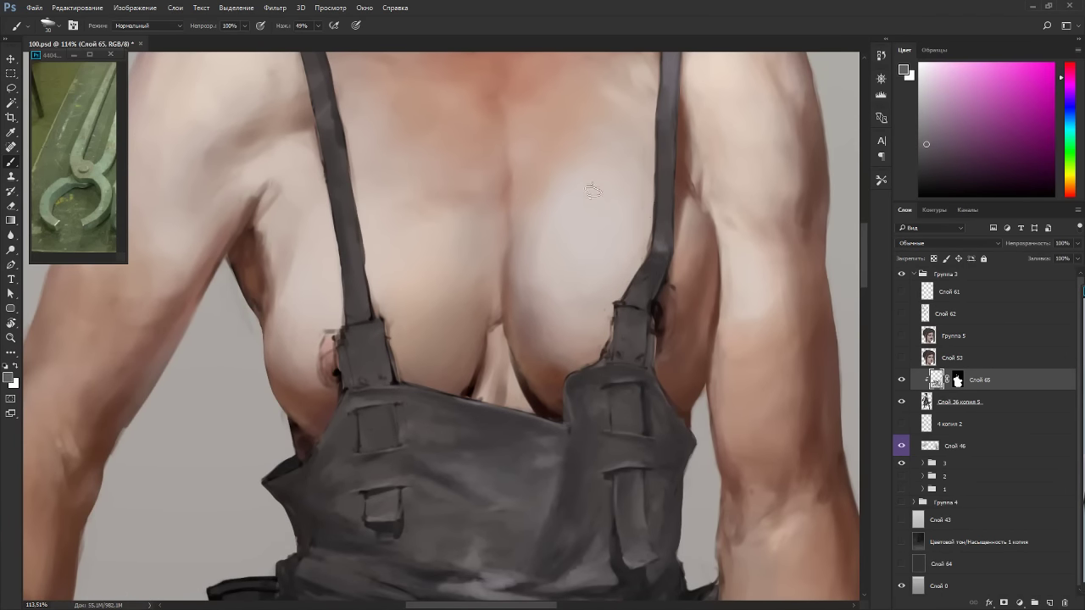
{"action": "scroll", "coordinate": [593, 242], "scroll_direction": "up", "scroll_amount": 4}
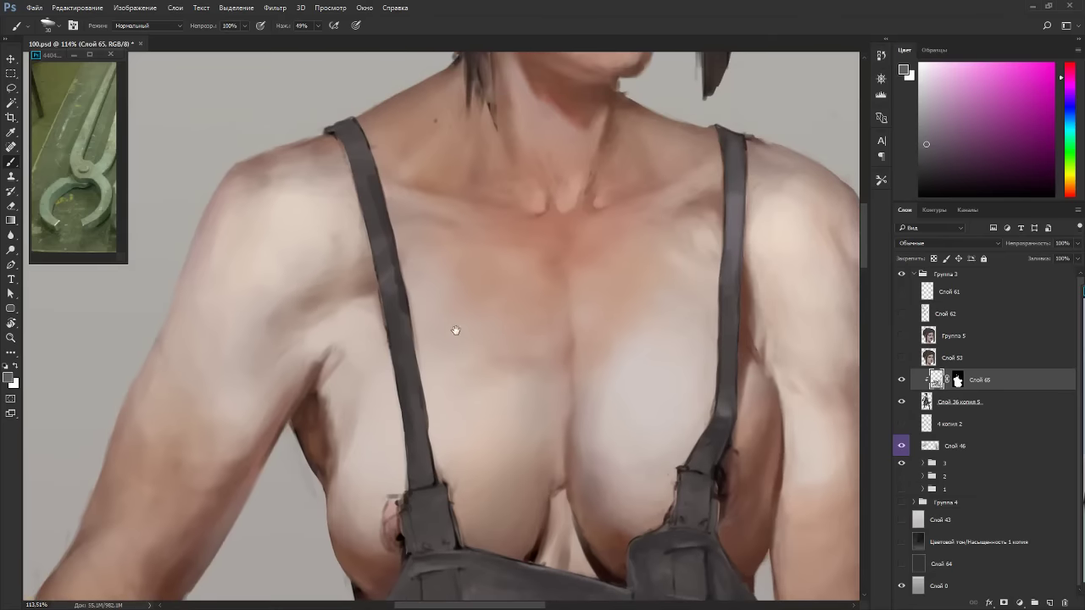
{"action": "left_click", "coordinate": [387, 230], "text": "alt"}
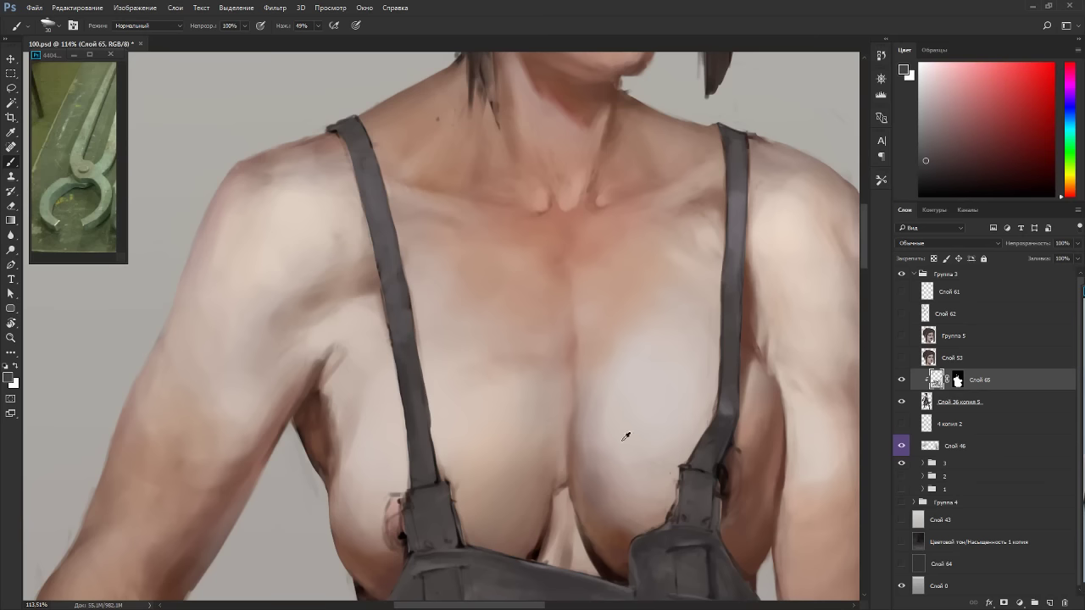
{"action": "left_click", "coordinate": [722, 438], "text": "alt"}
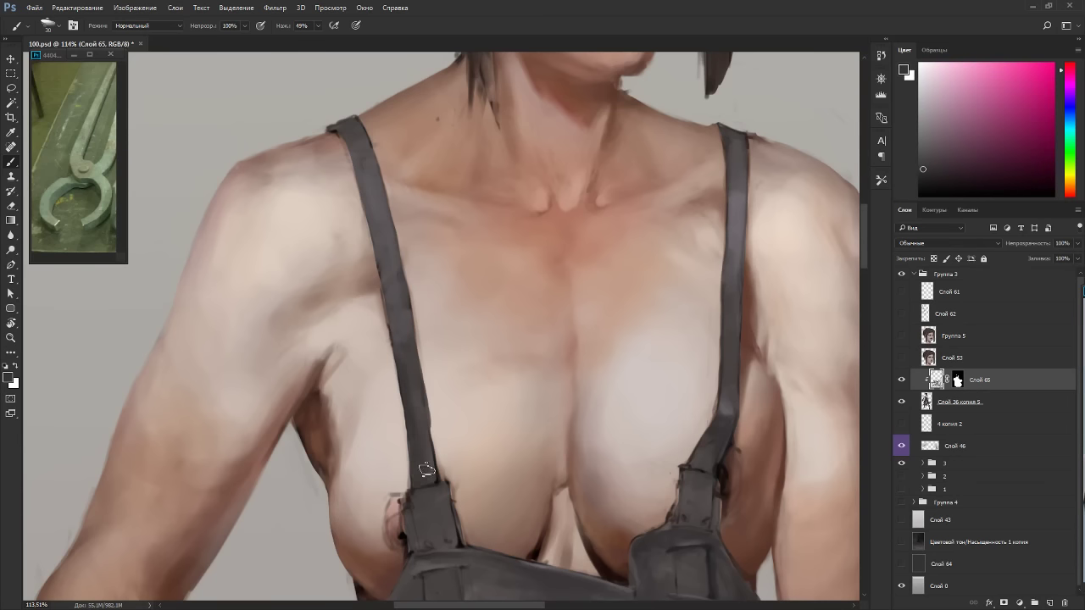
{"action": "left_click", "coordinate": [395, 301], "text": "alt"}
Lighten the upper ends of the shoulder straps with a lighter violet-grey and blend it with sampled greys.
{"action": "left_click", "coordinate": [741, 205], "text": "alt"}
{"action": "left_click", "coordinate": [925, 129]}
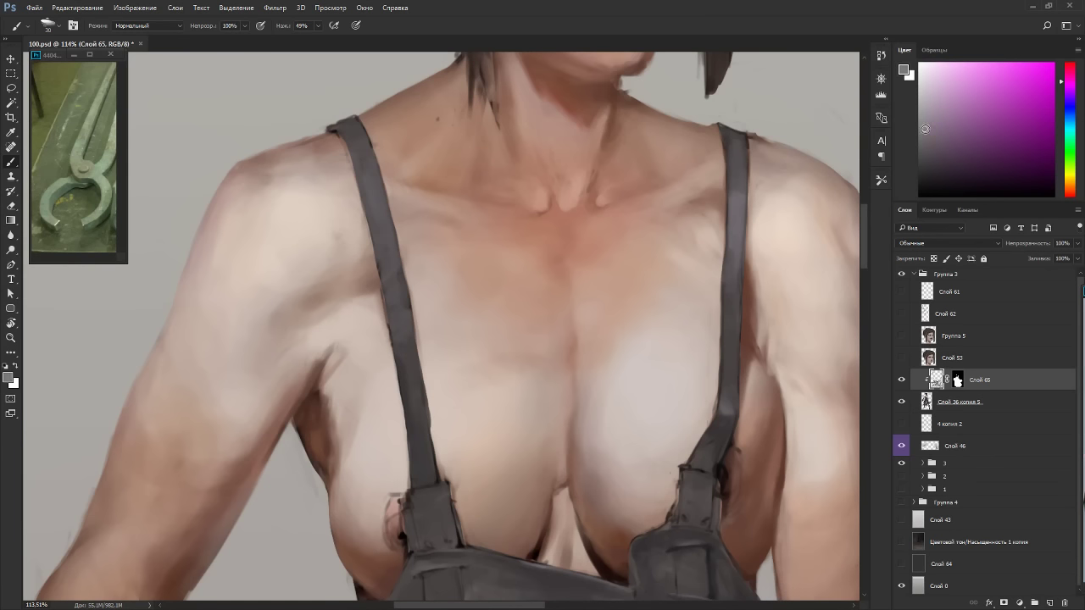
{"action": "left_click_drag", "start_coordinate": [1073, 81], "coordinate": [1070, 95]}
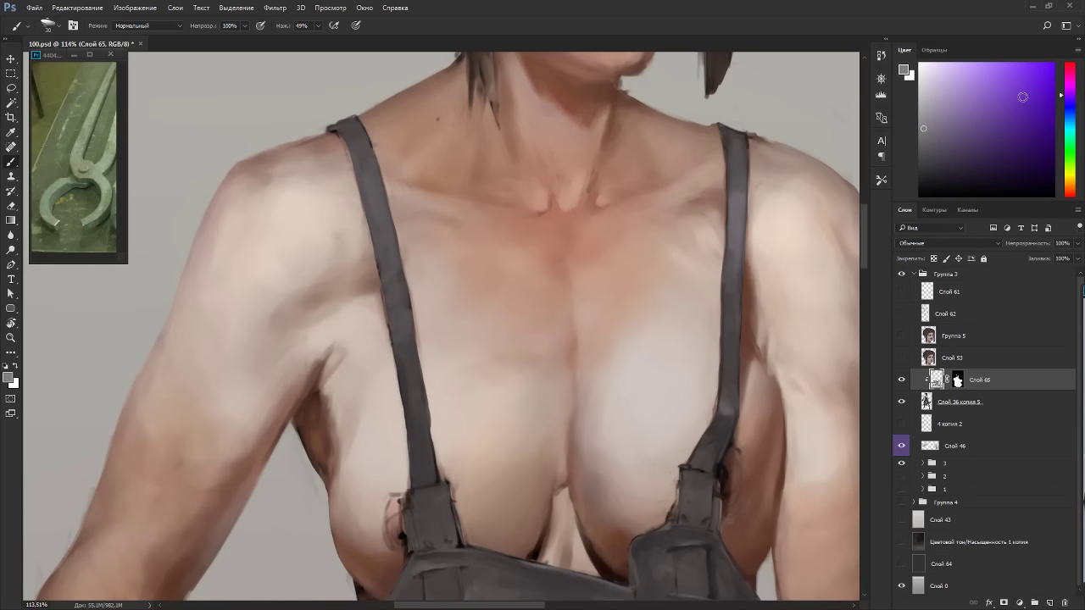
{"action": "left_click", "coordinate": [377, 181], "text": "alt"}
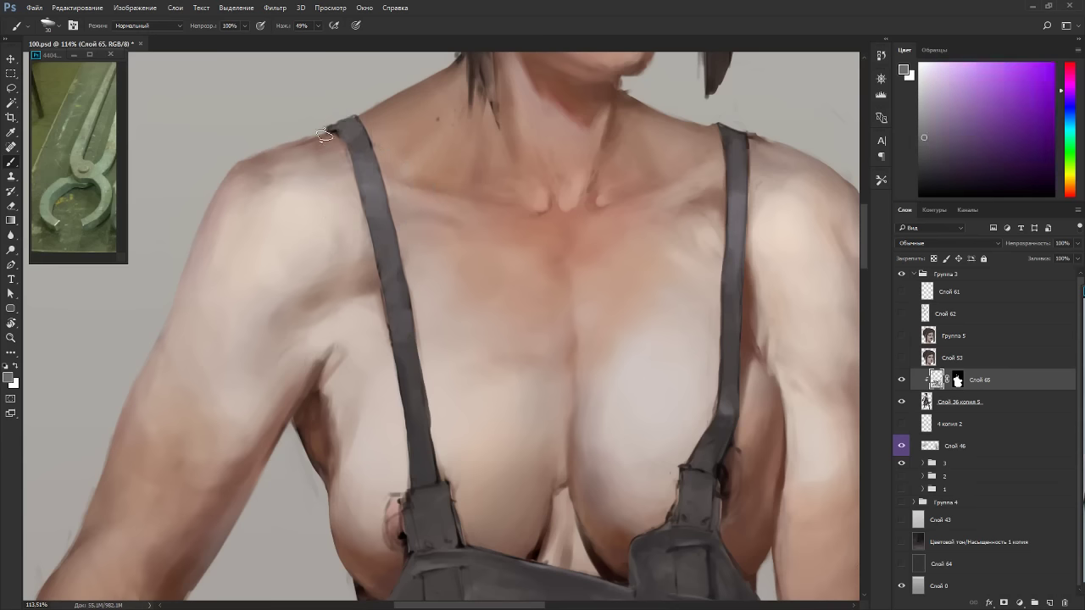
{"action": "left_click", "coordinate": [360, 134], "text": "alt"}
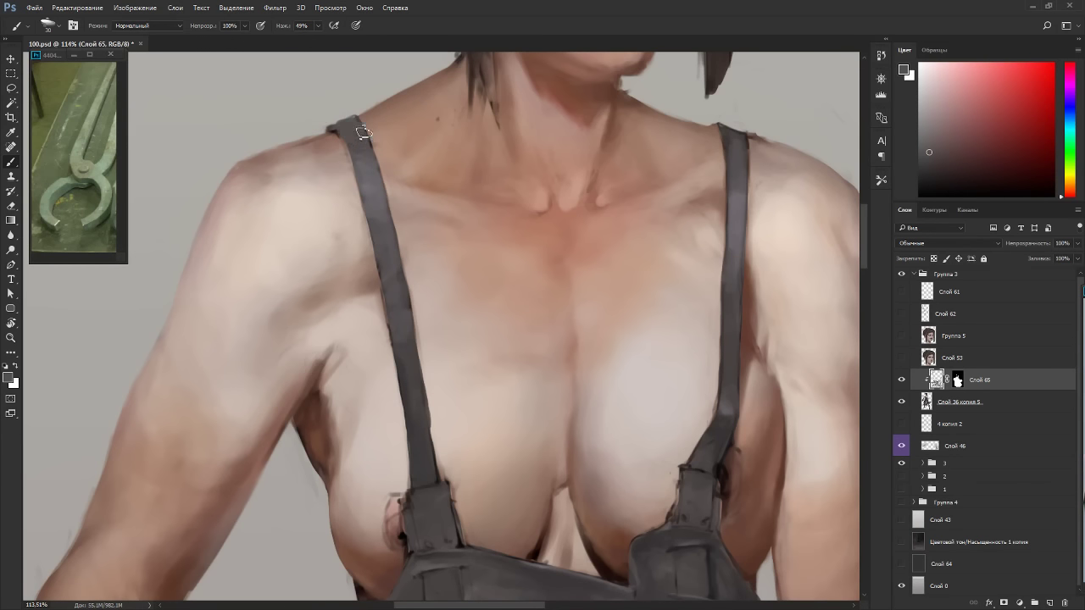
{"action": "left_click", "coordinate": [736, 136], "text": "alt"}
Examine the whole figure upright and compare it with and without the apron detail layer.
{"action": "scroll", "coordinate": [539, 301], "scroll_direction": "down", "scroll_amount": 6}
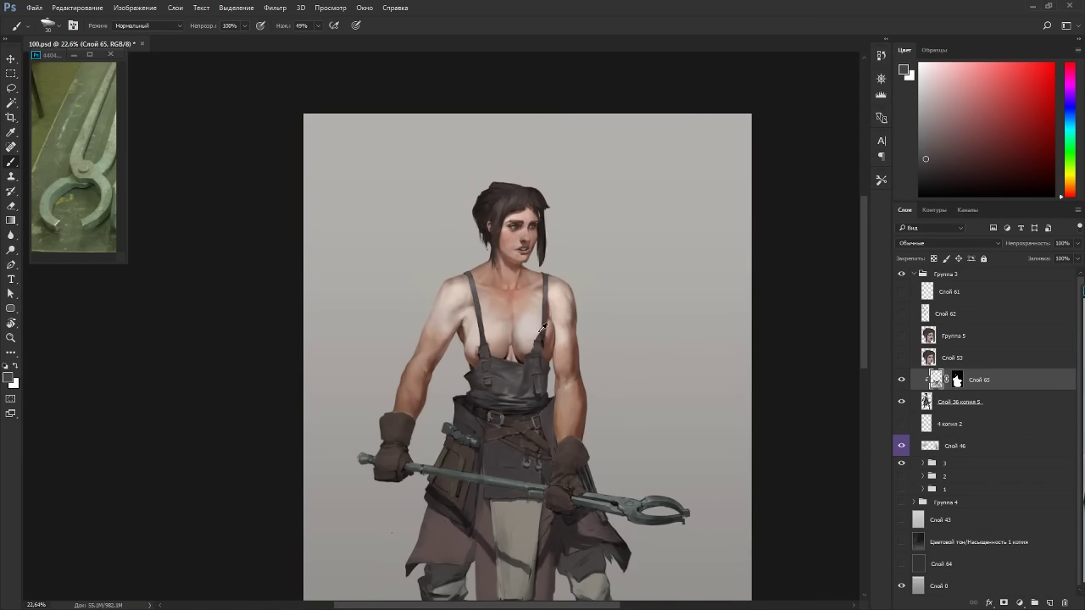
{"action": "key", "text": "r"}
{"action": "left_click_drag", "start_coordinate": [526, 327], "coordinate": [527, 227]}
{"action": "key", "text": "Escape"}
{"action": "scroll", "coordinate": [525, 402], "scroll_direction": "up", "scroll_amount": 3}
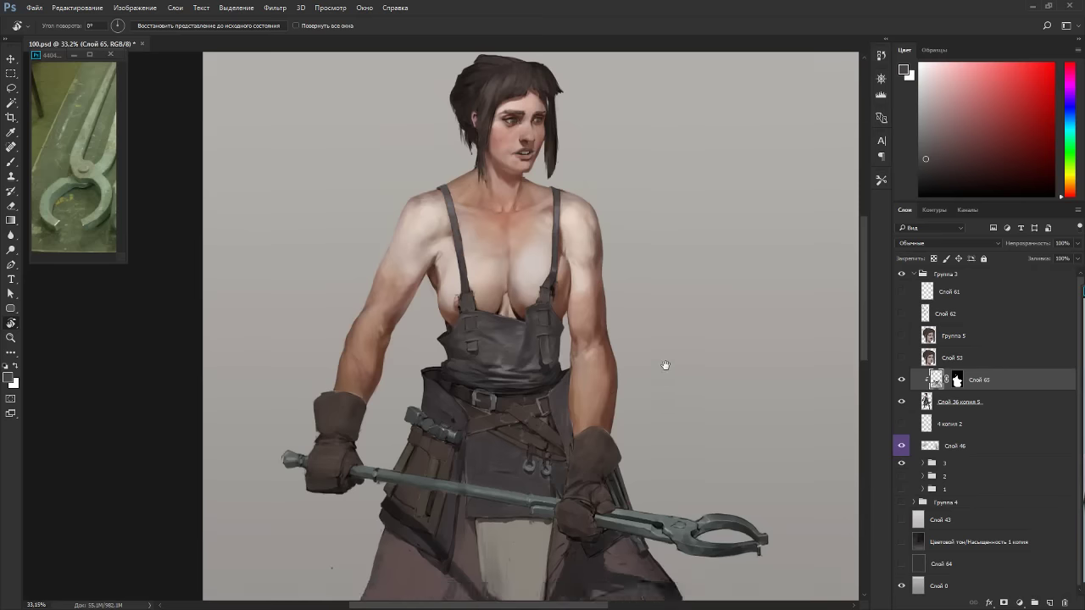
{"action": "left_click", "coordinate": [900, 382]}
{"action": "left_click", "coordinate": [900, 383]}
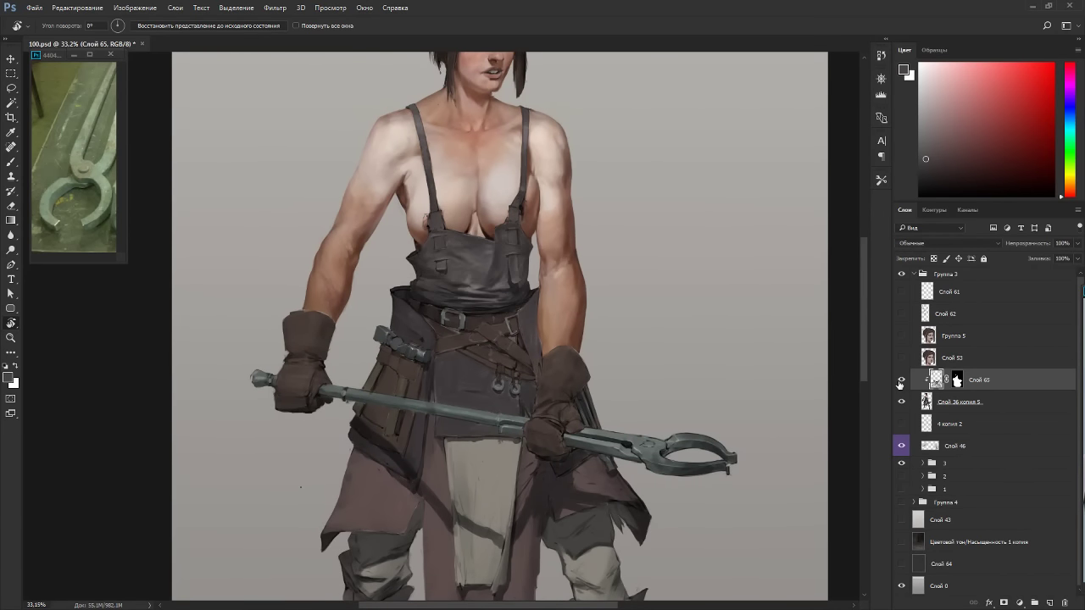
Retouch the strap running into the smaller belt buckle with a smaller brush and sampled browns.
{"action": "scroll", "coordinate": [585, 328], "scroll_direction": "up", "scroll_amount": 5}
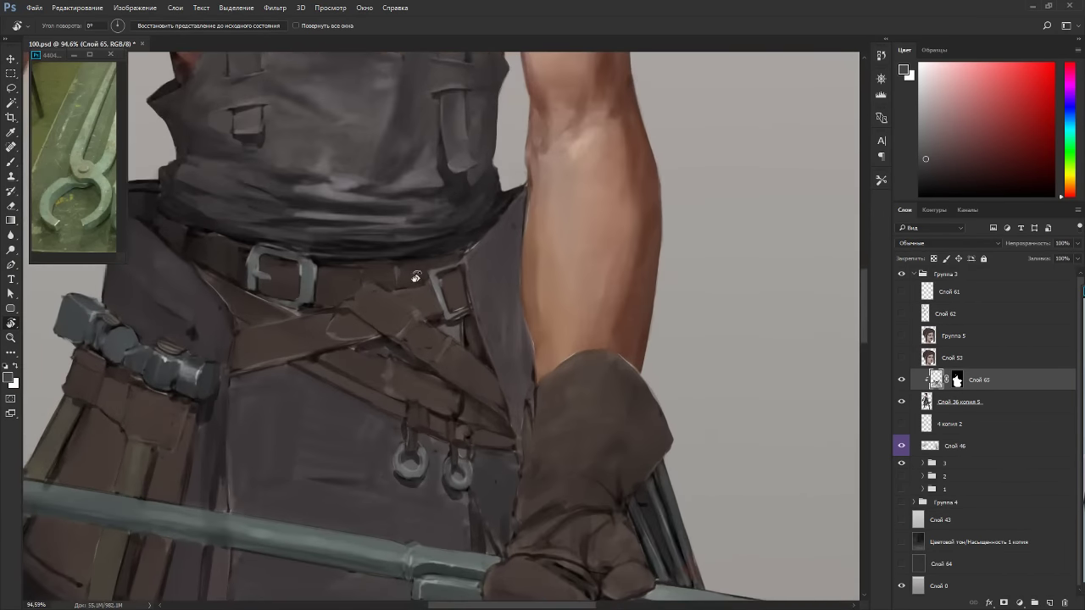
{"action": "scroll", "coordinate": [414, 275], "scroll_direction": "up", "scroll_amount": 4}
{"action": "mouse_move", "coordinate": [592, 183]}
{"action": "left_mouse_down"}
{"action": "mouse_move", "coordinate": [537, 141]}
{"action": "mouse_move", "coordinate": [482, 121]}
{"action": "left_mouse_up"}
{"action": "key", "text": "b"}
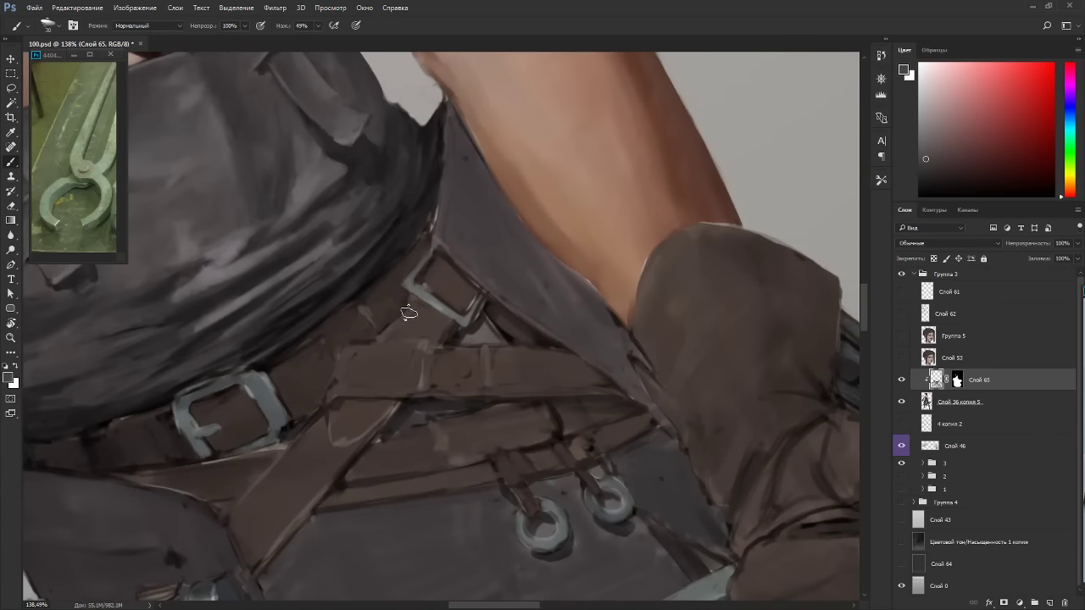
{"action": "left_click", "coordinate": [399, 323], "text": "alt"}
{"action": "left_click", "coordinate": [388, 332], "text": "alt"}
{"action": "key", "text": "bracketleft"}
{"action": "key", "text": "bracketleft"}
{"action": "key", "text": "bracketleft"}
{"action": "key", "text": "bracketleft"}
{"action": "key", "text": "bracketleft"}
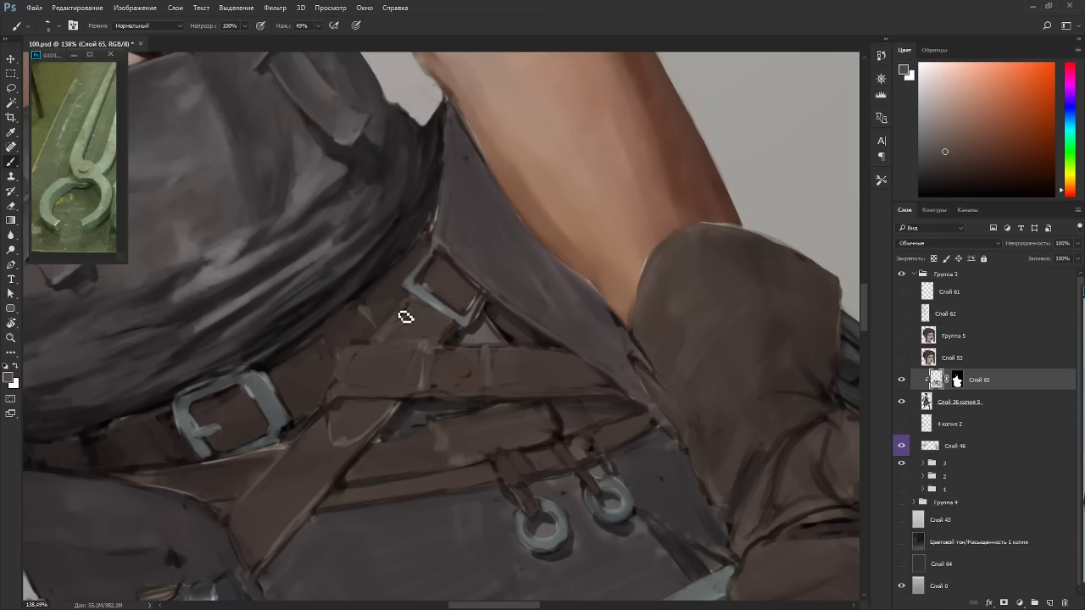
{"action": "left_click", "coordinate": [405, 315], "text": "alt"}
Refine the overlap of the crossed leather straps below the belt with sampled browns.
{"action": "key", "text": "r"}
{"action": "left_click_drag", "start_coordinate": [393, 320], "coordinate": [452, 313]}
{"action": "key", "text": "Escape"}
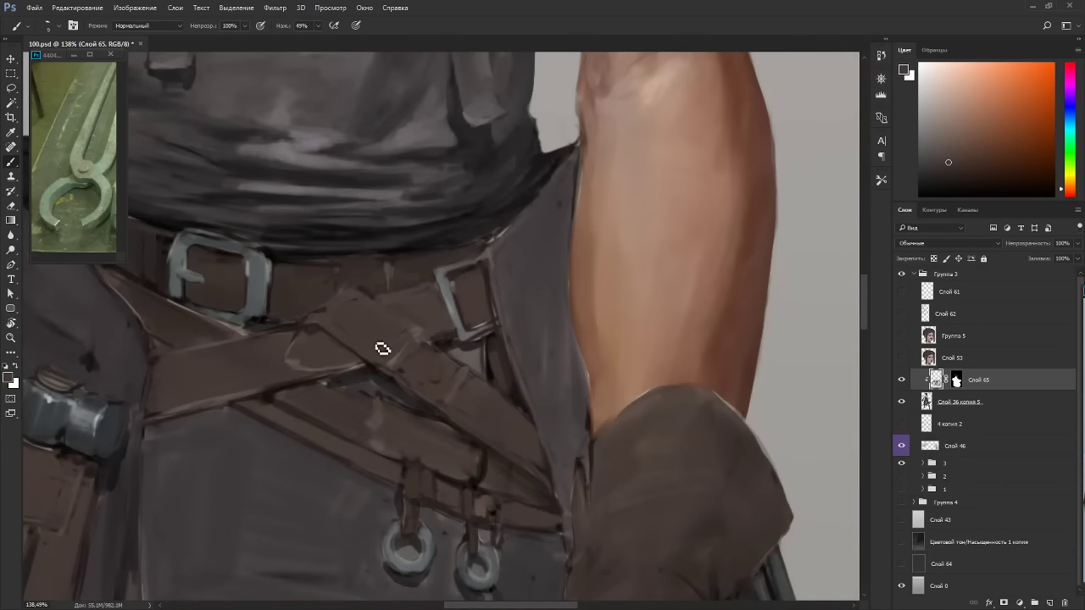
{"action": "left_click", "coordinate": [384, 370], "text": "alt"}
{"action": "left_click_drag", "start_coordinate": [531, 312], "coordinate": [691, 338]}
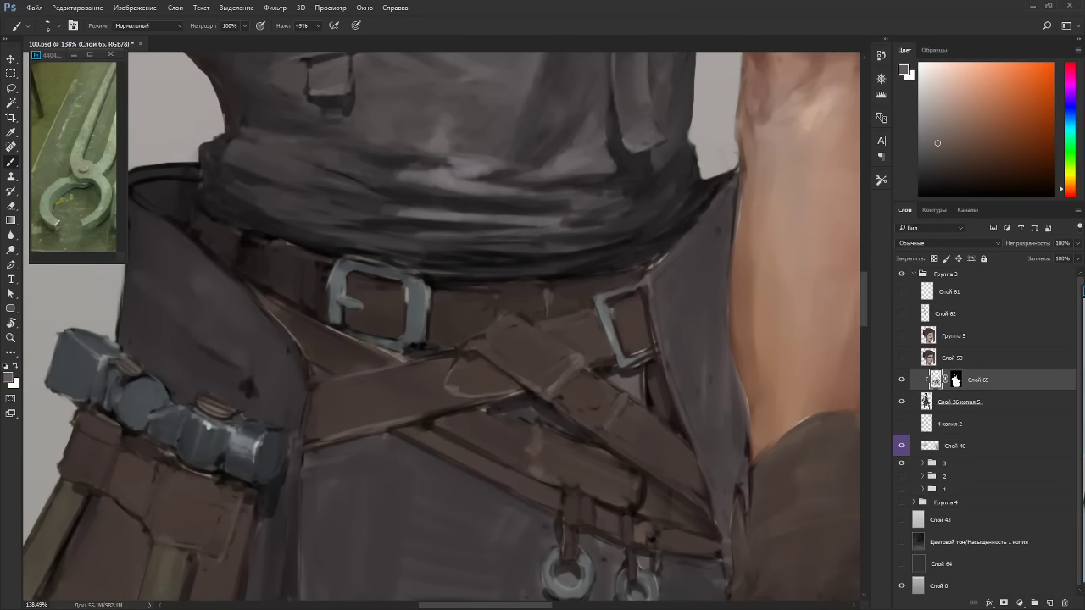
Smooth the main belt's leather between the two buckles with sampled dark browns.
{"action": "left_click", "coordinate": [573, 339], "text": "alt"}
{"action": "key", "text": "r"}
{"action": "left_click_drag", "start_coordinate": [586, 359], "coordinate": [422, 235]}
{"action": "left_click", "coordinate": [502, 267], "text": "alt"}
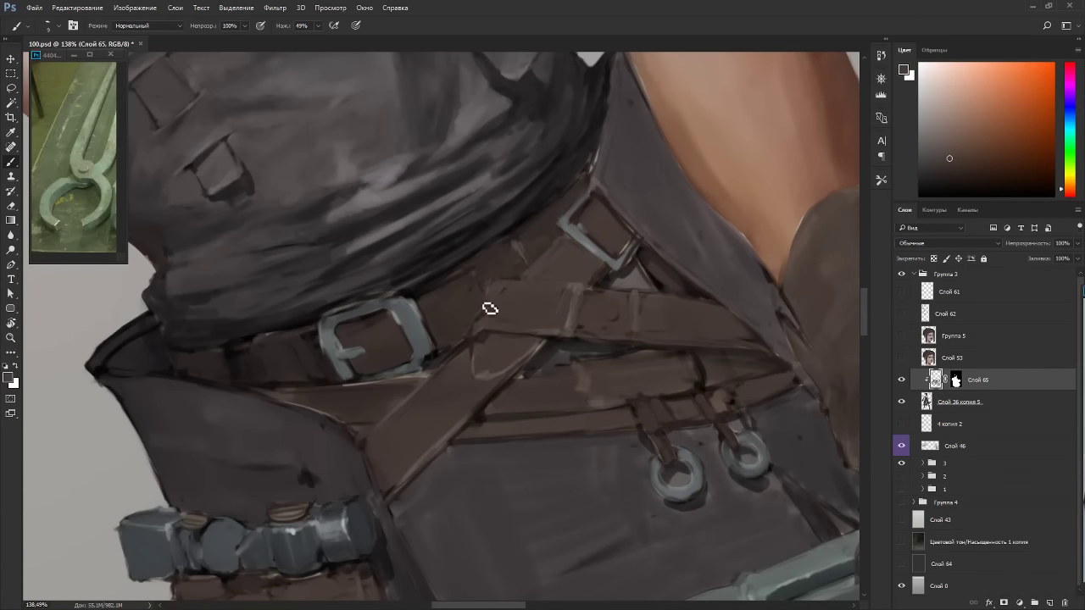
{"action": "left_click", "coordinate": [449, 292], "text": "alt"}
Shade the lower corner of the large belt buckle with a darker blue-grey.
{"action": "left_click", "coordinate": [422, 367], "text": "alt"}
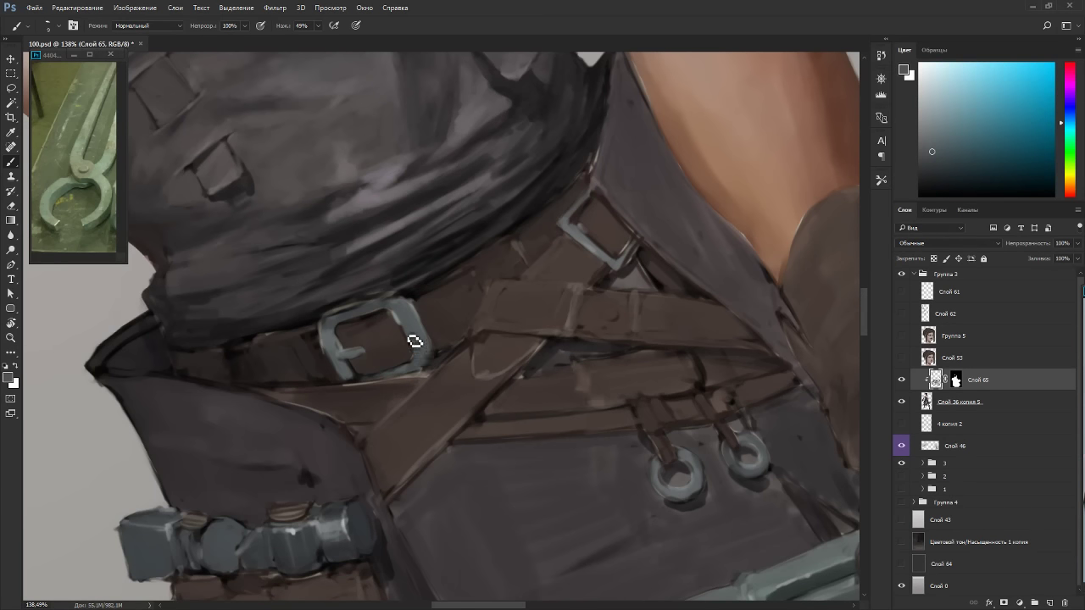
{"action": "left_click", "coordinate": [930, 166]}
{"action": "left_click", "coordinate": [1059, 113]}
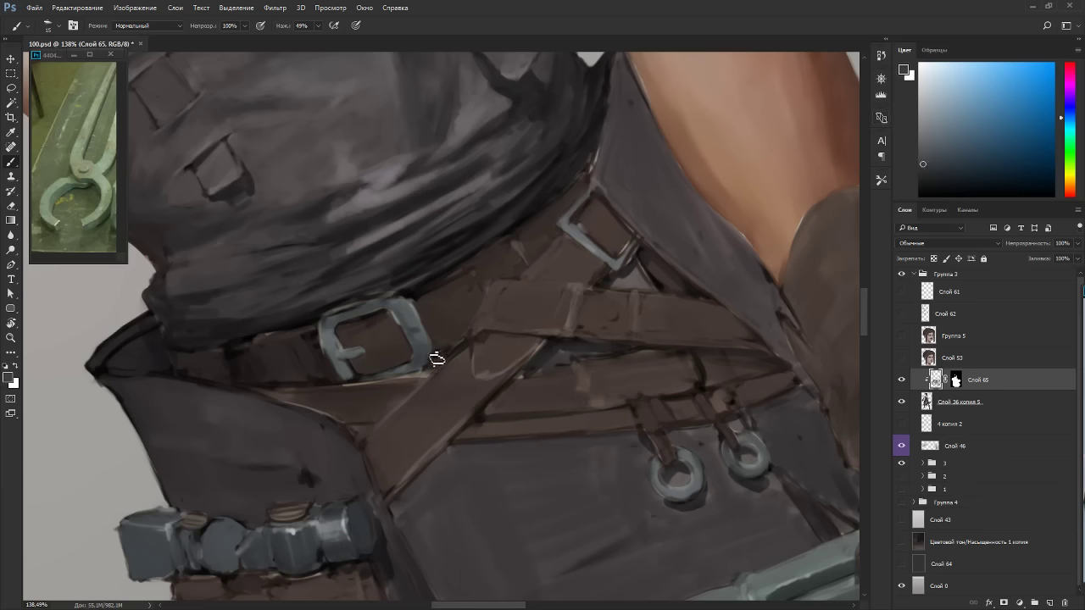
{"action": "key", "text": "r"}
{"action": "left_click_drag", "start_coordinate": [663, 303], "coordinate": [449, 517]}
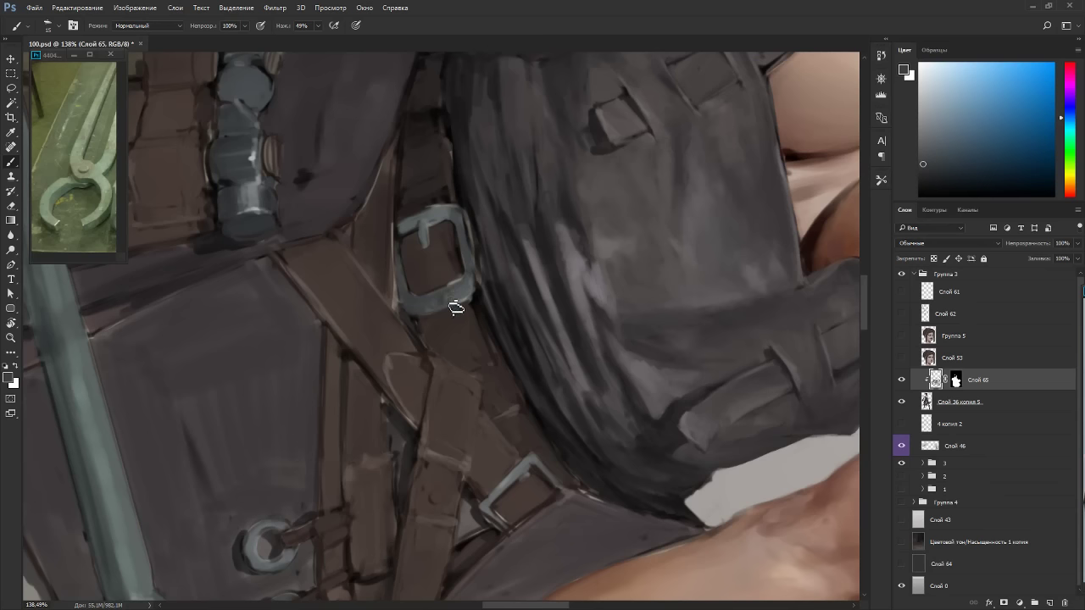
Clean up the large buckle's inner and outer edges with sampled belt brown and the waist folds' near-black.
{"action": "key", "text": "r"}
{"action": "left_click_drag", "start_coordinate": [637, 189], "coordinate": [476, 95]}
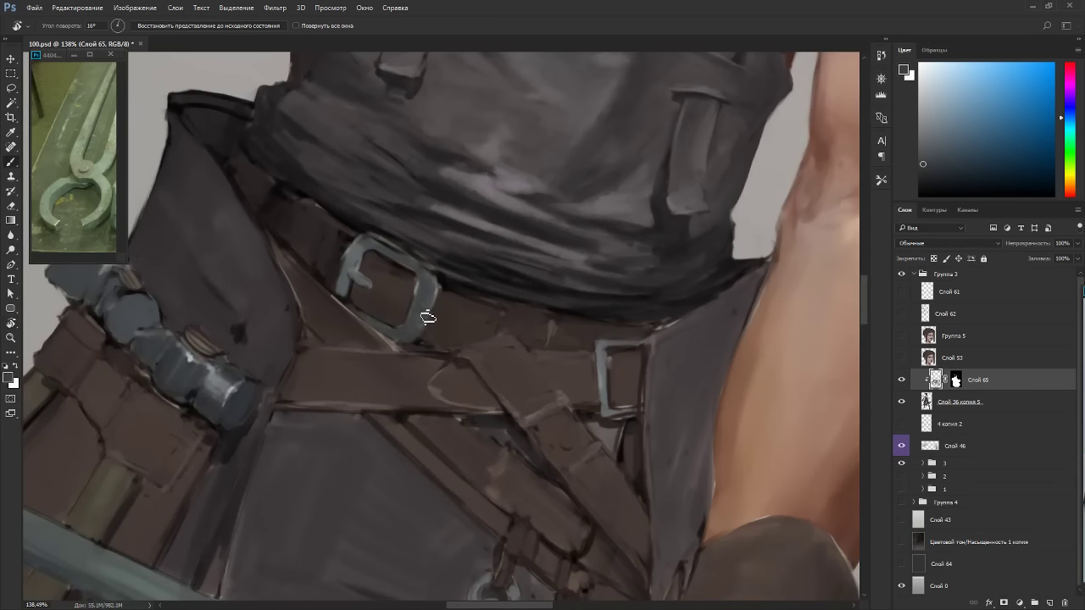
{"action": "left_click", "coordinate": [408, 288], "text": "alt"}
{"action": "mouse_move", "coordinate": [415, 292]}
{"action": "left_mouse_down"}
{"action": "mouse_move", "coordinate": [373, 269]}
{"action": "mouse_move", "coordinate": [412, 272]}
{"action": "left_mouse_up"}
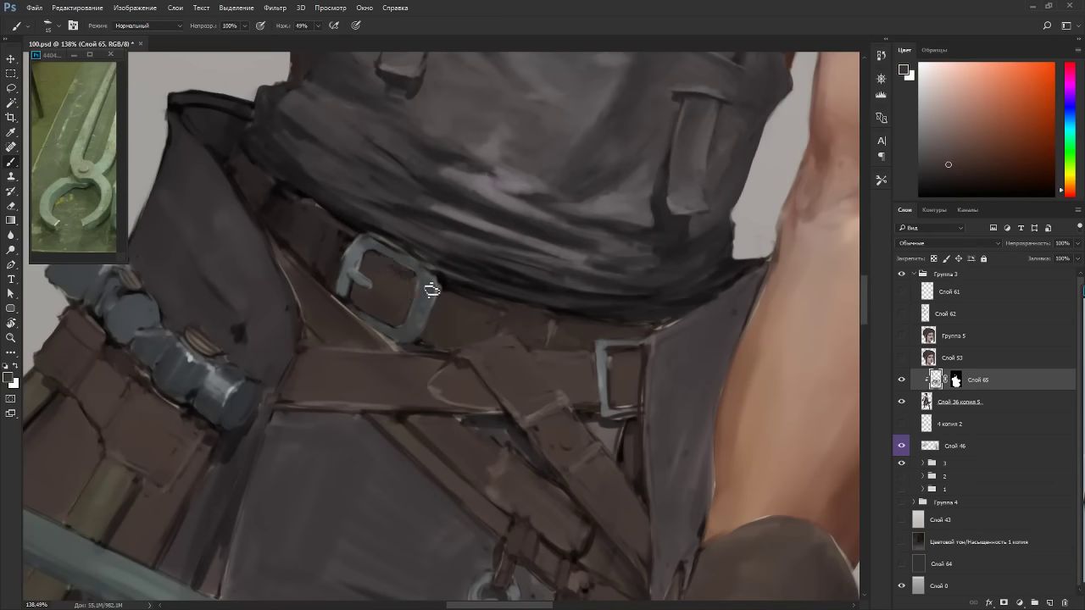
{"action": "left_click", "coordinate": [427, 280], "text": "alt"}
{"action": "key", "text": "r"}
{"action": "left_click_drag", "start_coordinate": [466, 209], "coordinate": [549, 273]}
{"action": "left_click", "coordinate": [477, 217], "text": "alt"}
{"action": "left_click_drag", "start_coordinate": [476, 217], "coordinate": [482, 252]}
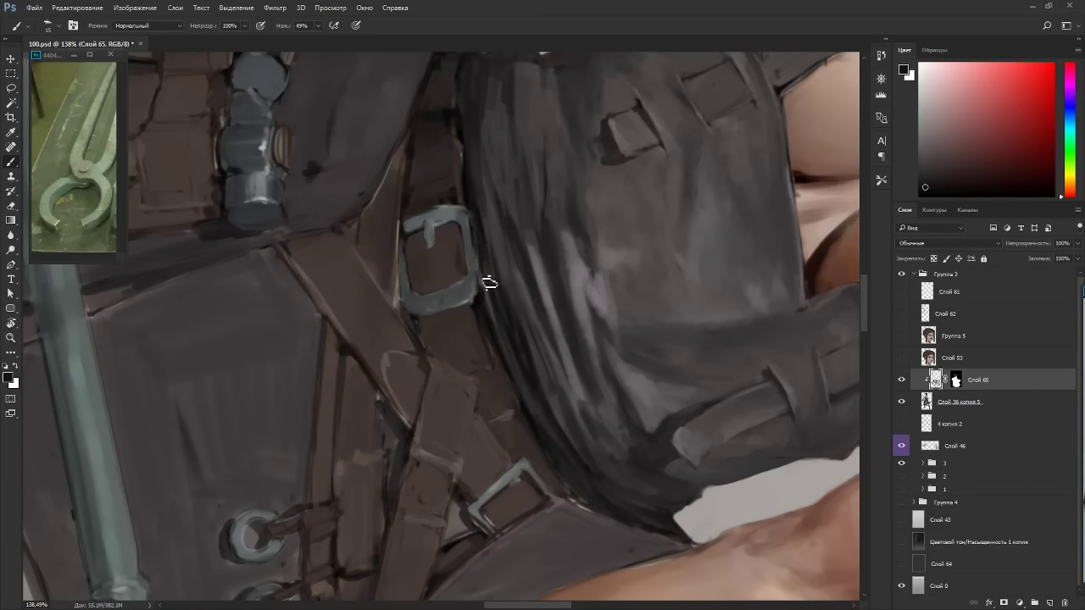
Redefine the large buckle's side and lower corner with sampled blue-grey, belt brown and near-black.
{"action": "left_click", "coordinate": [468, 251], "text": "alt"}
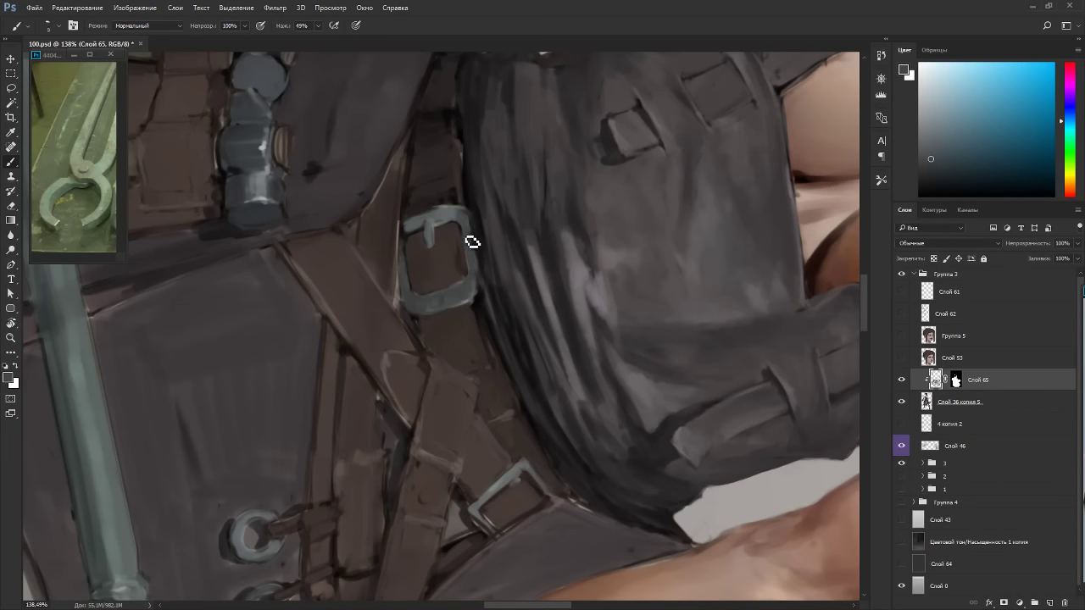
{"action": "left_click", "coordinate": [475, 312], "text": "alt"}
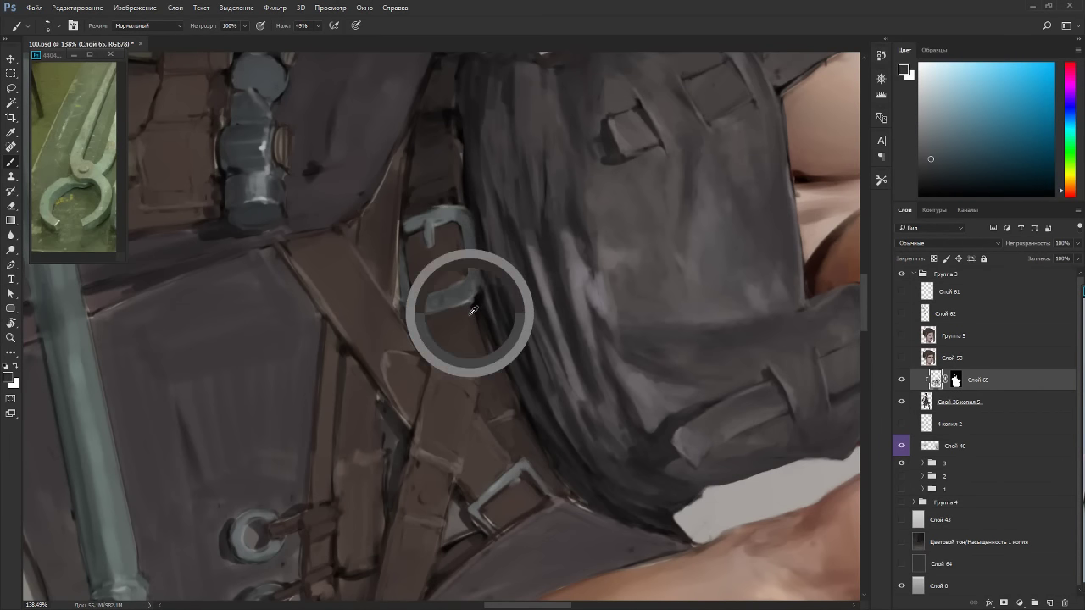
{"action": "left_click", "coordinate": [476, 289], "text": "alt"}
{"action": "key", "text": "r"}
{"action": "key", "text": "Escape"}
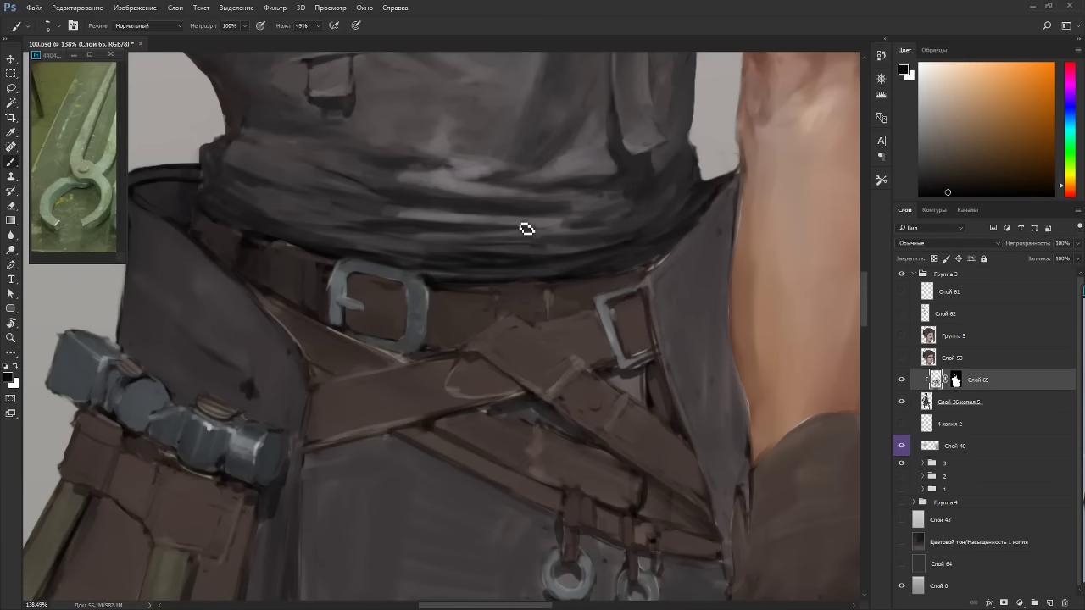
Reshape the large buckle's frame around its prong with sampled blue-grey and dark brown.
{"action": "key", "text": "b"}
{"action": "left_click", "coordinate": [346, 273], "text": "alt"}
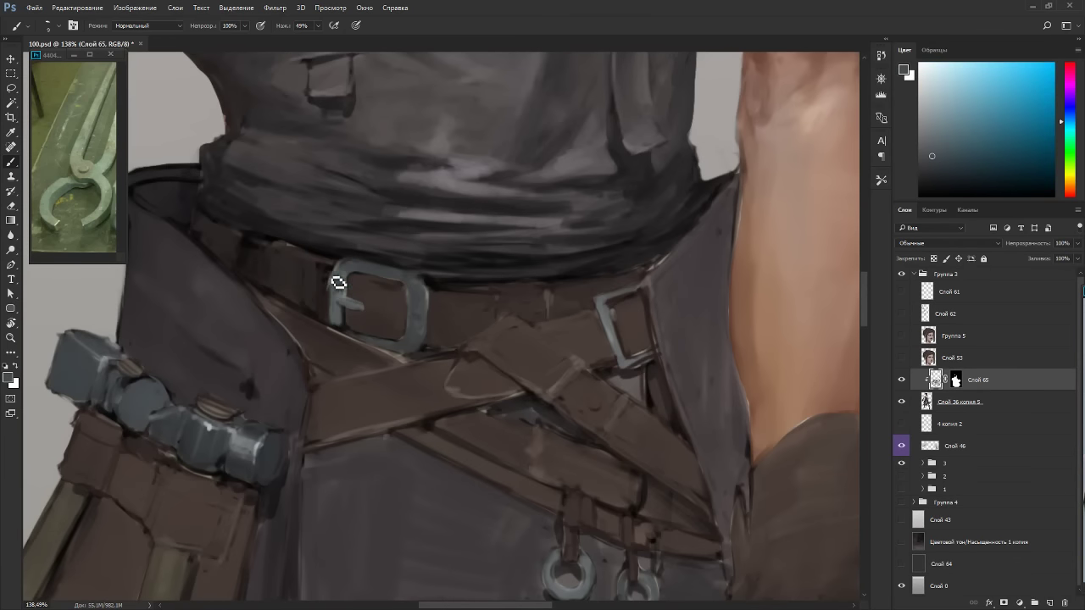
{"action": "mouse_move", "coordinate": [339, 313]}
{"action": "left_mouse_down"}
{"action": "mouse_move", "coordinate": [343, 335]}
{"action": "mouse_move", "coordinate": [345, 313]}
{"action": "left_mouse_up"}
{"action": "left_click", "coordinate": [350, 319], "text": "alt"}
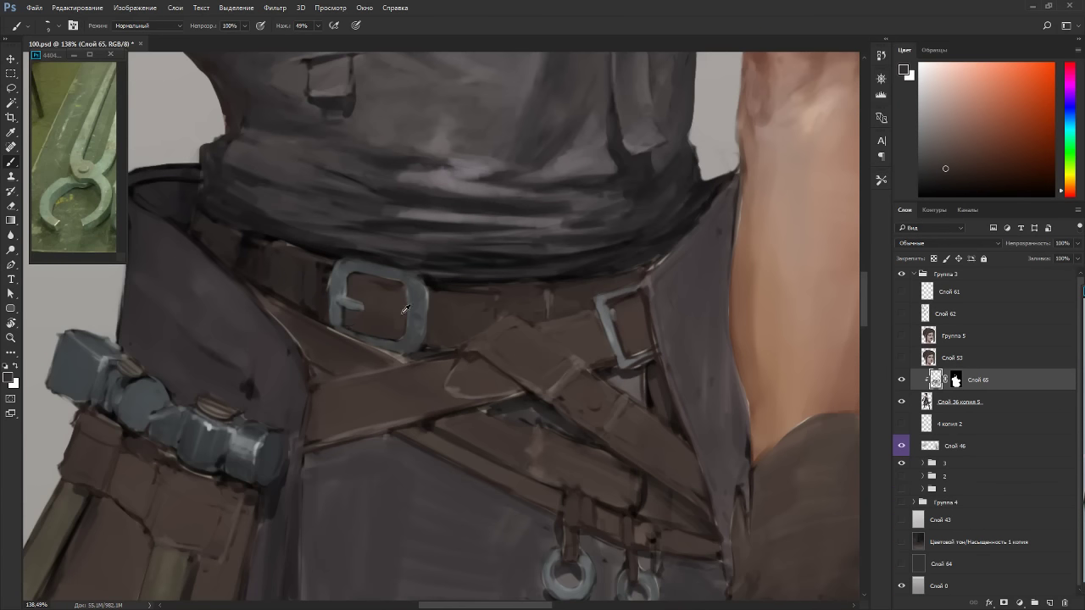
Shade the frame beside the large buckle's prong with a dark teal-grey and sample the neighbouring belt brown.
{"action": "left_click", "coordinate": [929, 177]}
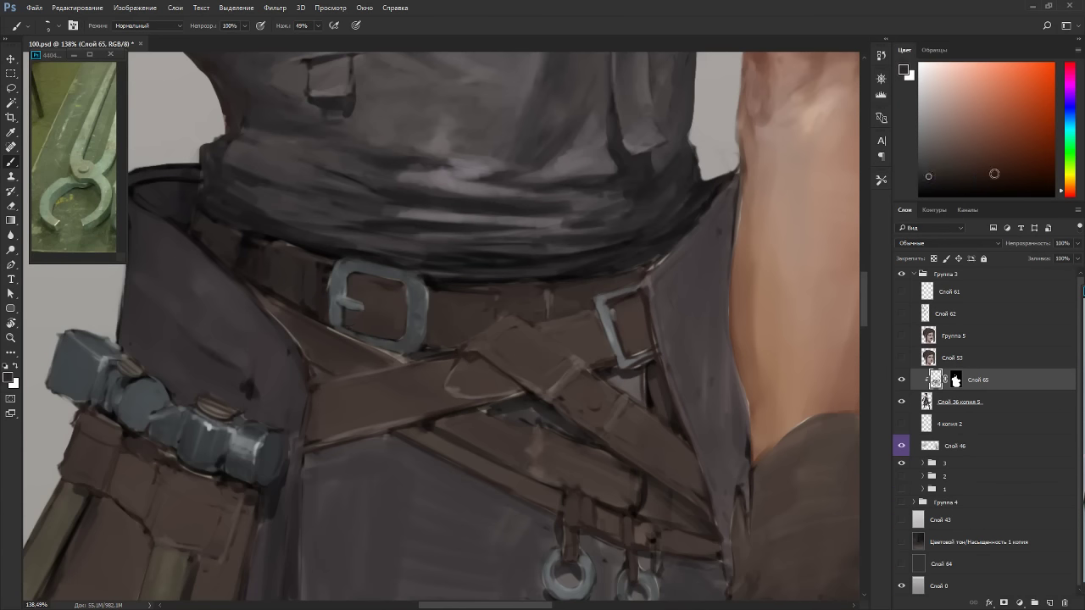
{"action": "left_click", "coordinate": [1072, 124]}
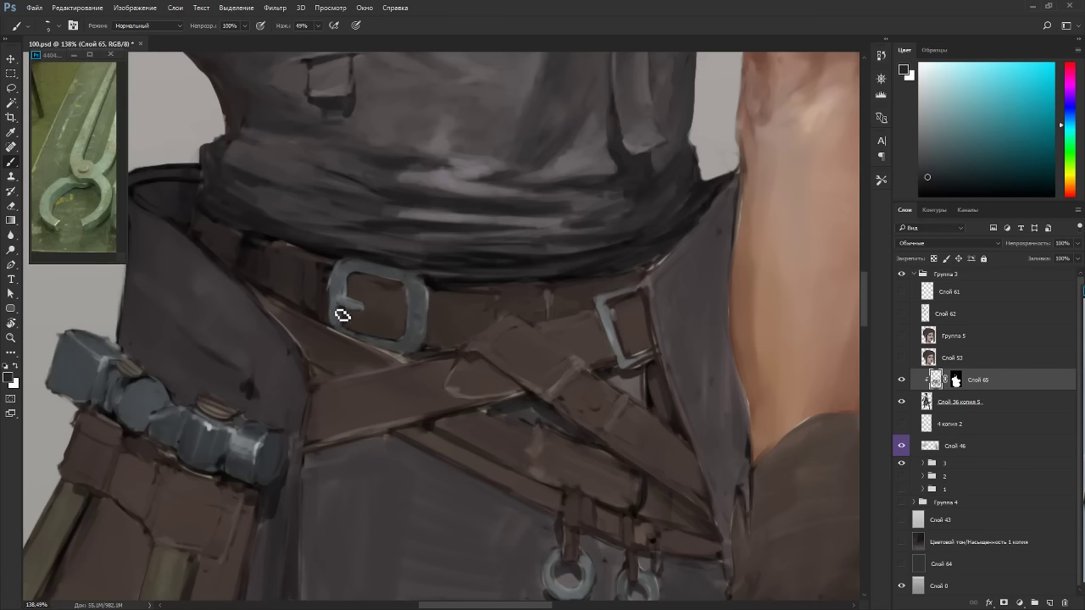
{"action": "left_click_drag", "start_coordinate": [342, 316], "coordinate": [336, 305]}
{"action": "left_click", "coordinate": [433, 298], "text": "alt"}
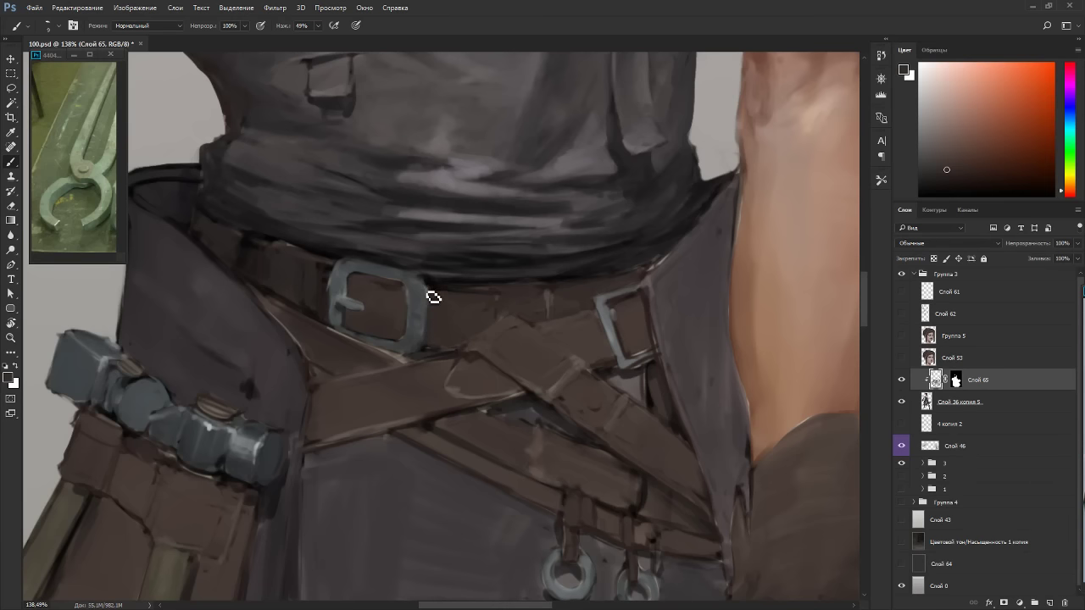
Darken the belt leather right beside the large buckle's outer side with sampled dark browns.
{"action": "left_click", "coordinate": [435, 280], "text": "alt"}
{"action": "mouse_move", "coordinate": [432, 294]}
{"action": "left_mouse_down"}
{"action": "mouse_move", "coordinate": [426, 350]}
{"action": "mouse_move", "coordinate": [446, 395]}
{"action": "left_mouse_up"}
{"action": "left_click", "coordinate": [431, 314], "text": "alt"}
{"action": "key", "text": "r"}
{"action": "left_click", "coordinate": [436, 327], "text": "alt"}
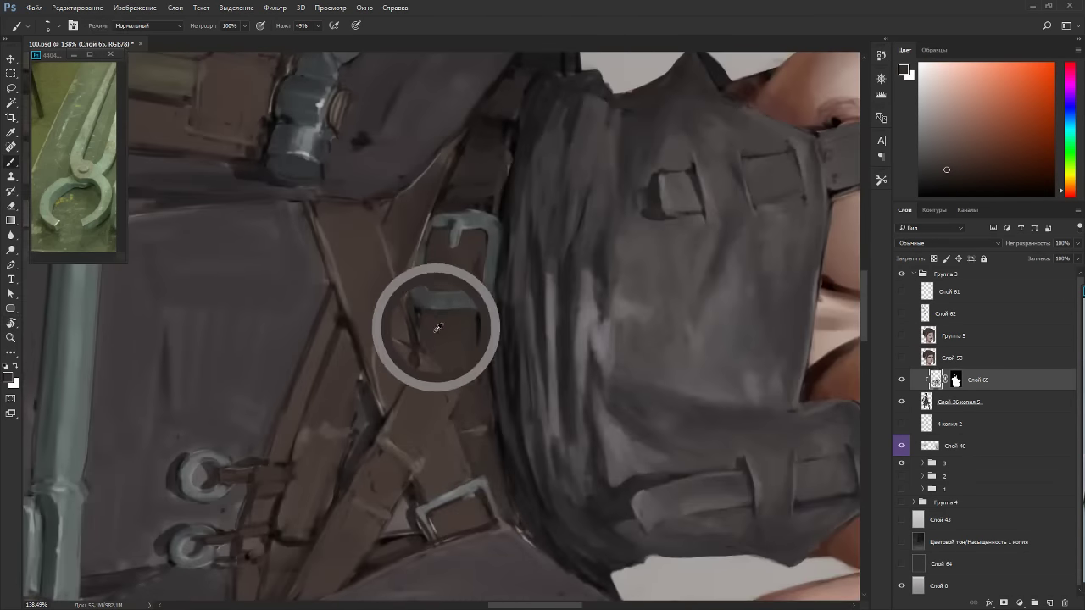
{"action": "left_click", "coordinate": [468, 339], "text": "alt"}
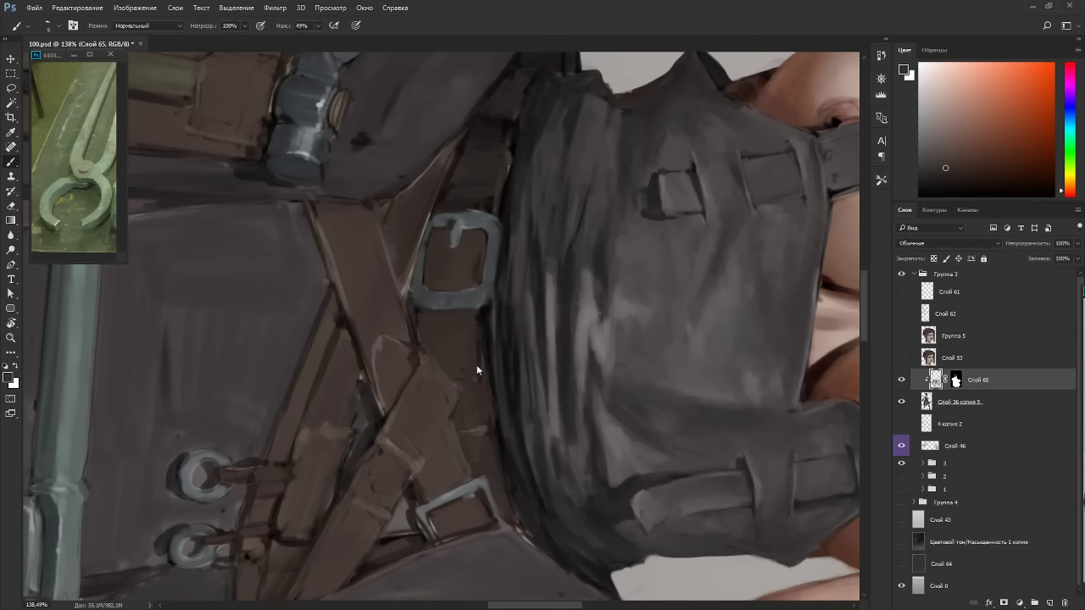
Redefine the belt's edge against the shirt between the two buckles with sampled brown-grey and near-black.
{"action": "left_click", "coordinate": [420, 468], "text": "alt"}
{"action": "left_click_drag", "start_coordinate": [480, 335], "coordinate": [481, 364]}
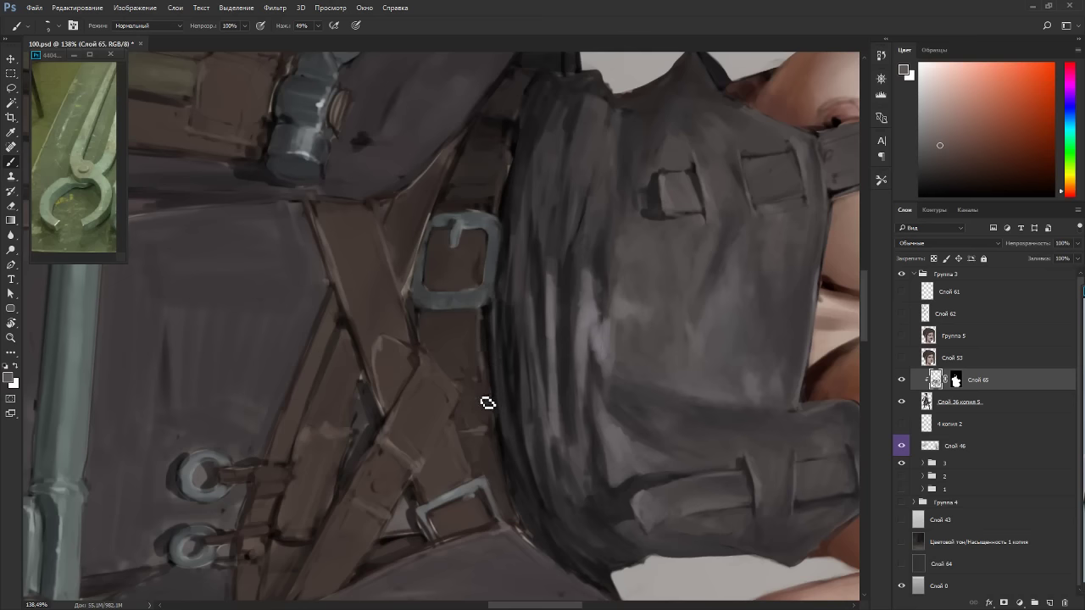
{"action": "mouse_move", "coordinate": [487, 403]}
{"action": "left_mouse_down"}
{"action": "mouse_move", "coordinate": [686, 291]}
{"action": "mouse_move", "coordinate": [441, 235]}
{"action": "left_mouse_up"}
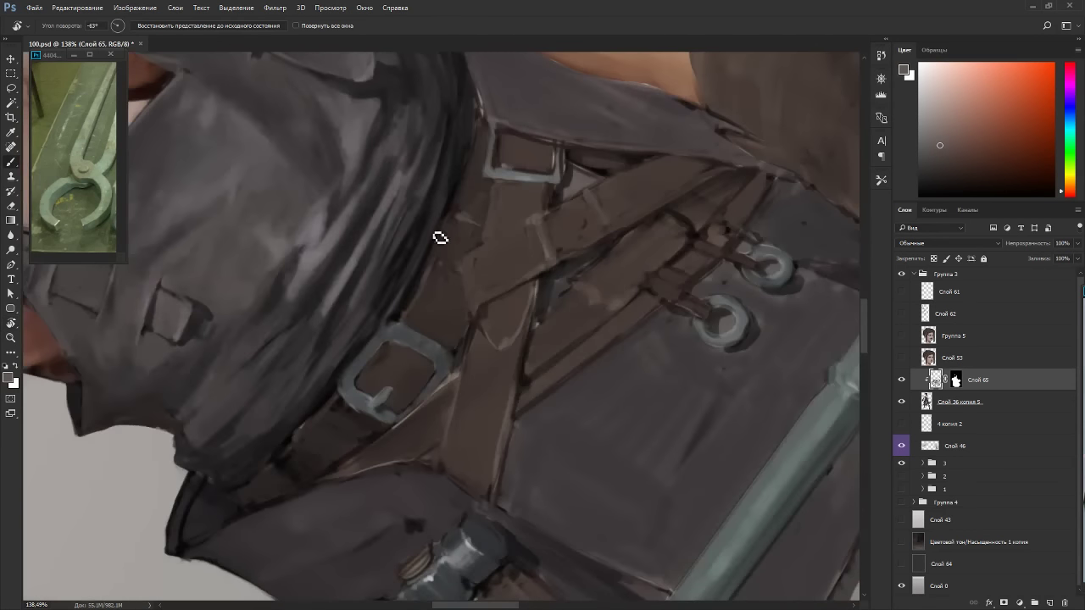
{"action": "left_click", "coordinate": [397, 311], "text": "alt"}
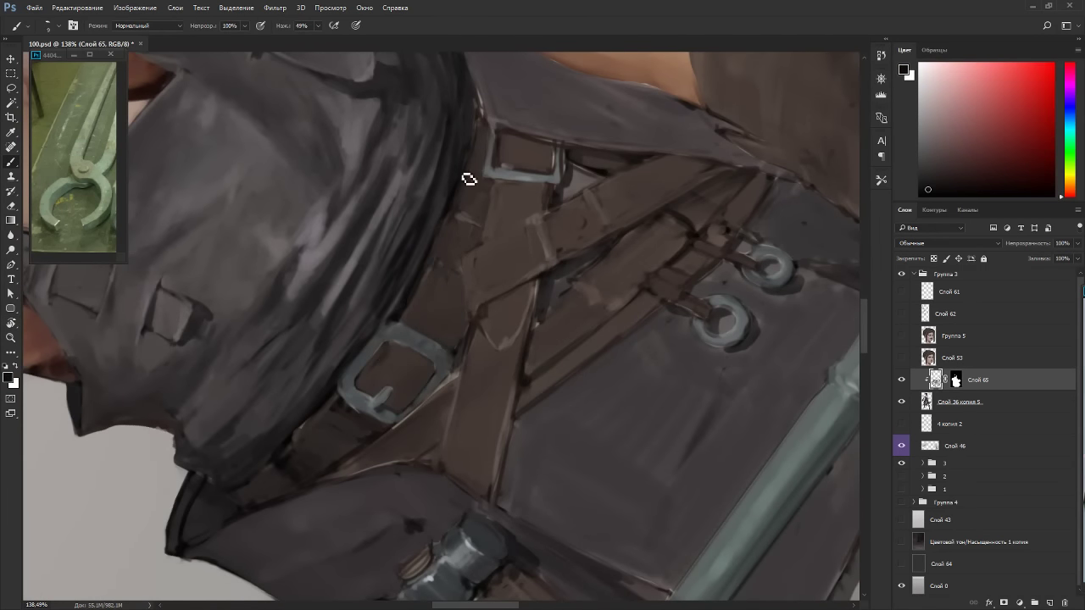
{"action": "left_click", "coordinate": [430, 268], "text": "alt"}
{"action": "left_click", "coordinate": [426, 275], "text": "alt"}
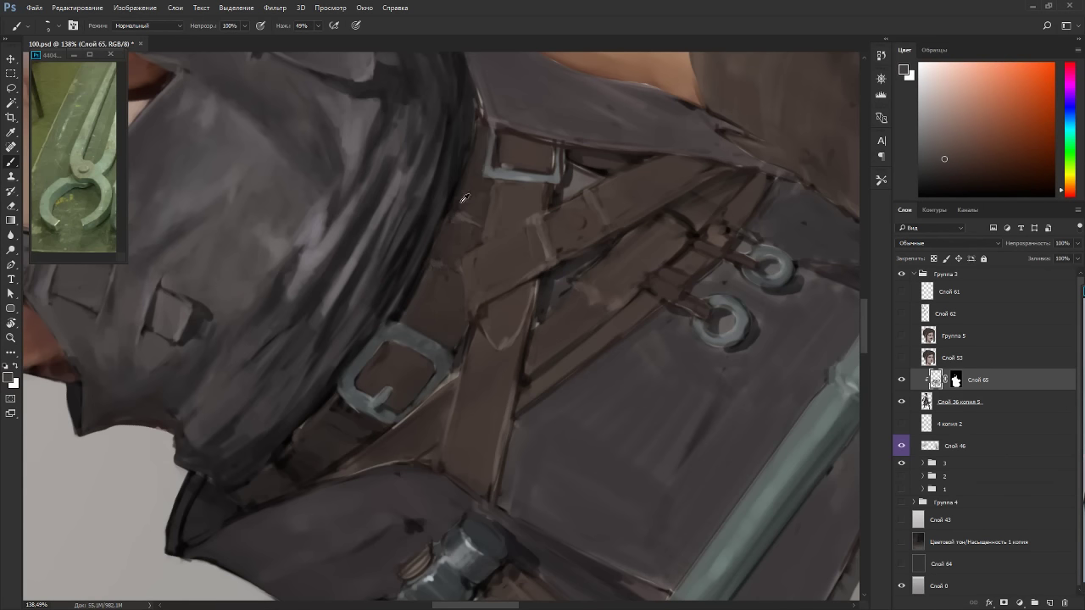
{"action": "left_click", "coordinate": [444, 246], "text": "alt"}
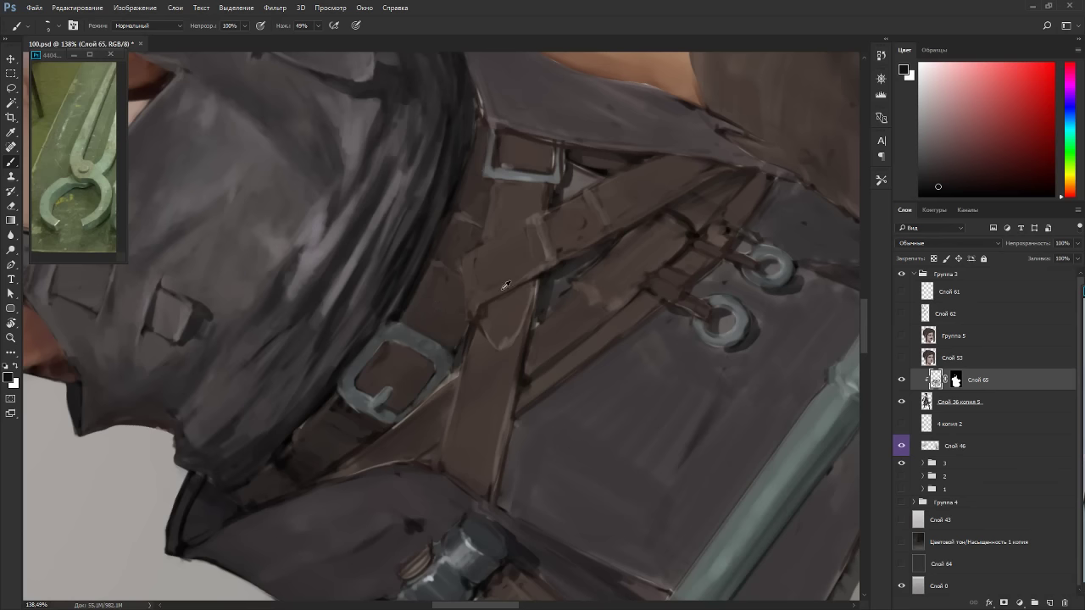
Shade the belt leather between the large buckle and the crossed straps with a deep reddish near-black and a sampled dark brown.
{"action": "left_click", "coordinate": [362, 388], "text": "alt"}
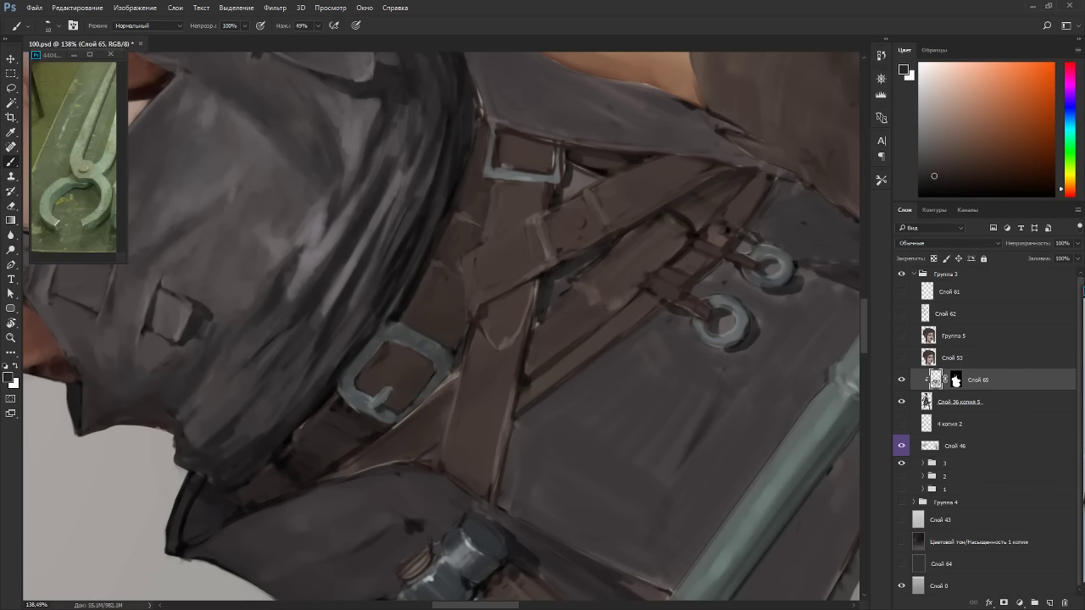
{"action": "left_click", "coordinate": [947, 184]}
{"action": "left_click_drag", "start_coordinate": [1074, 188], "coordinate": [1071, 195]}
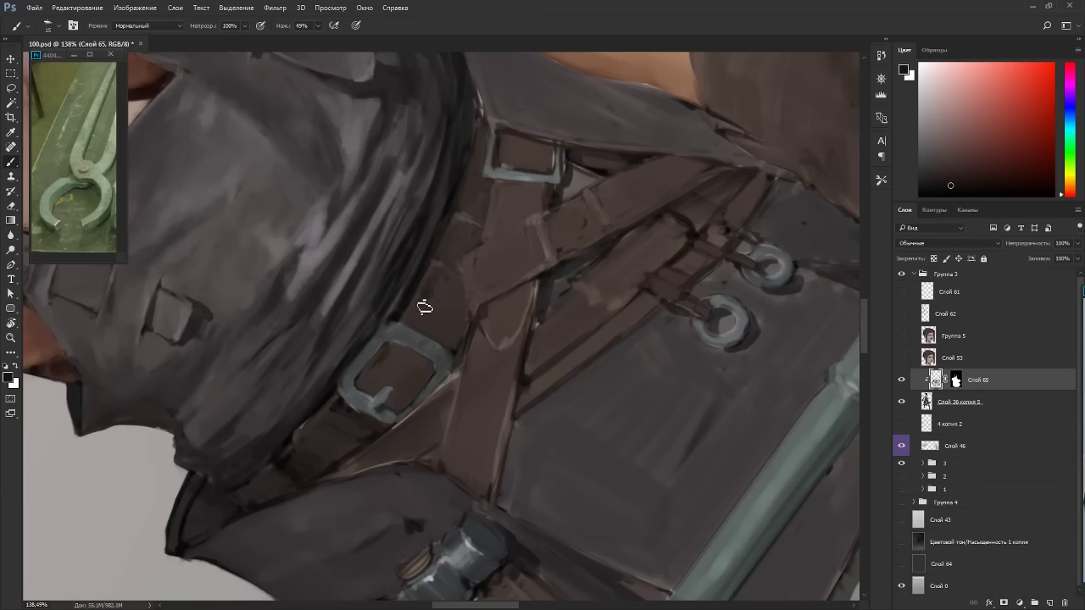
{"action": "left_click", "coordinate": [457, 234], "text": "alt"}
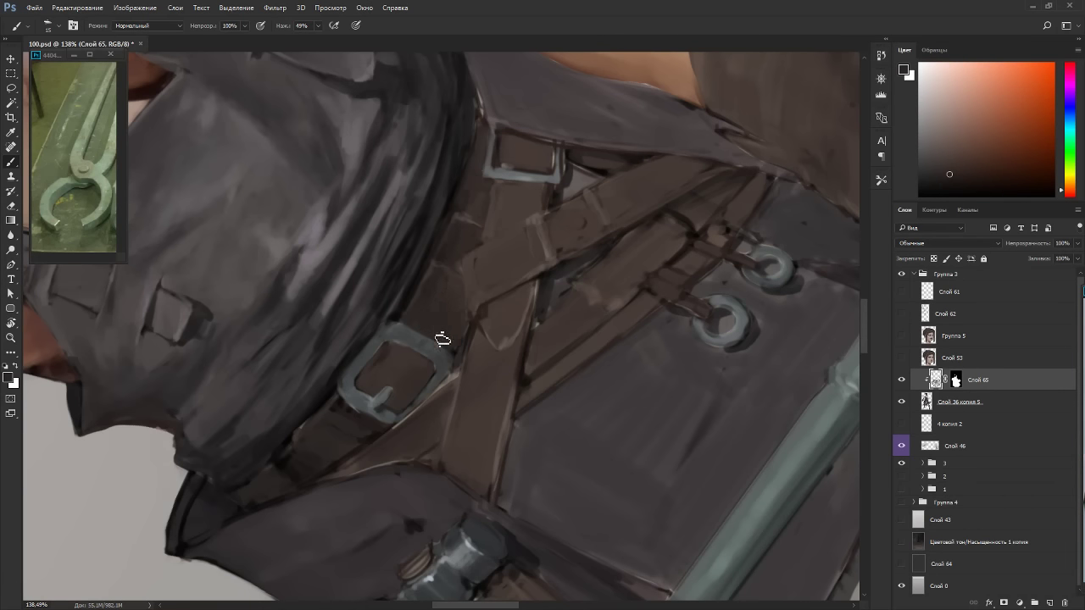
Blend the shaded belt leather into the crossed straps' overlap with sampled mid and dark browns.
{"action": "key", "text": "r"}
{"action": "left_click_drag", "start_coordinate": [481, 287], "coordinate": [480, 363]}
{"action": "left_click", "coordinate": [477, 339], "text": "alt"}
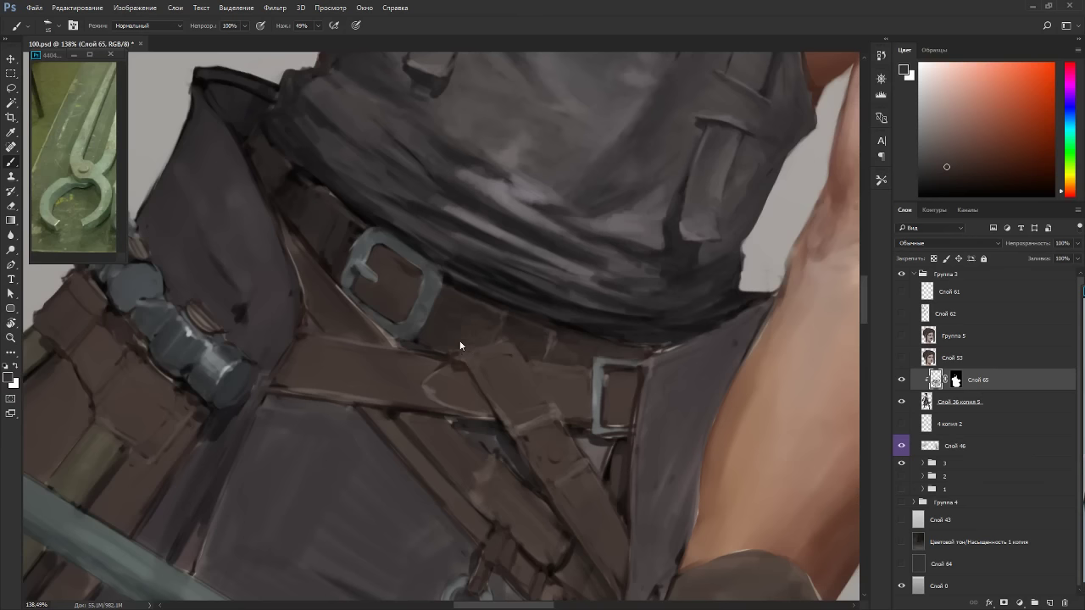
{"action": "left_click", "coordinate": [485, 309], "text": "alt"}
{"action": "key", "text": "r"}
{"action": "mouse_move", "coordinate": [490, 334]}
{"action": "left_mouse_down"}
{"action": "mouse_move", "coordinate": [556, 185]}
{"action": "mouse_move", "coordinate": [429, 291]}
{"action": "left_mouse_up"}
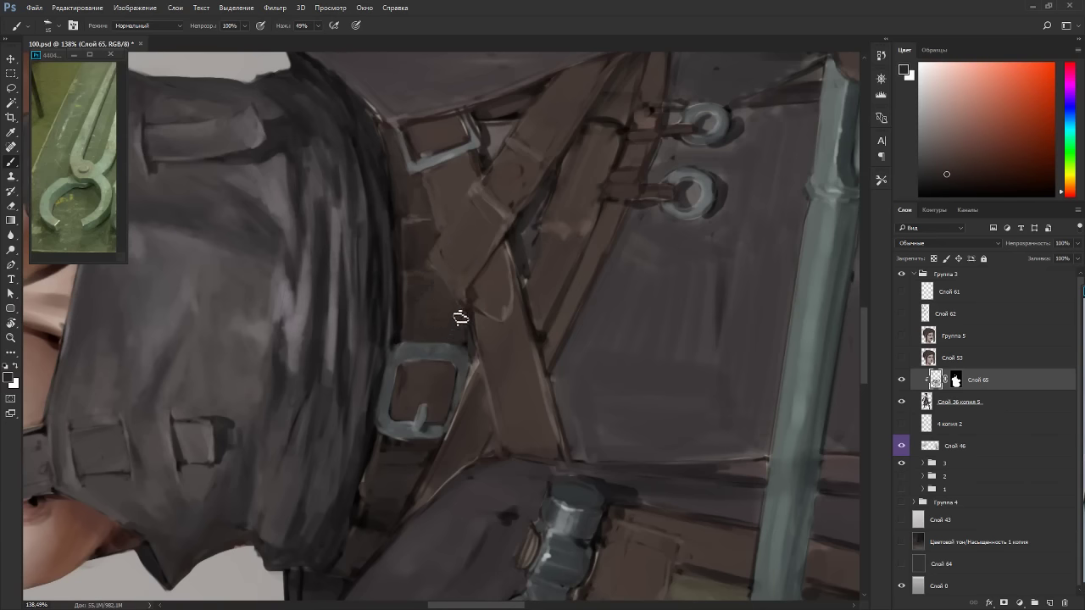
Sharpen the dark gap between the large buckle's outer edge and the shirt with sampled near-blacks.
{"action": "left_click", "coordinate": [397, 322], "text": "alt"}
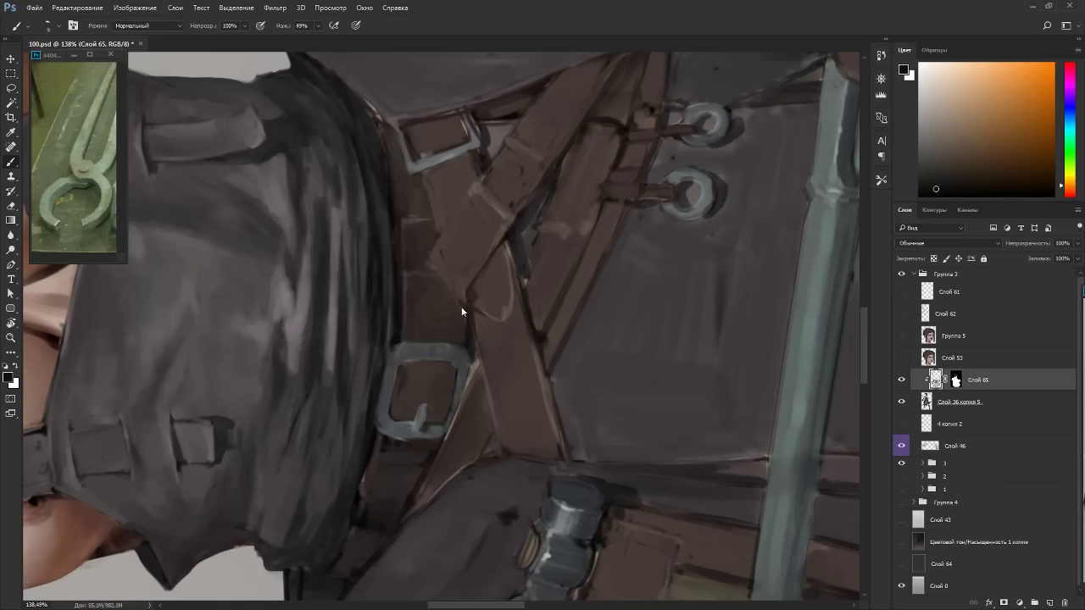
{"action": "left_click", "coordinate": [394, 356], "text": "alt"}
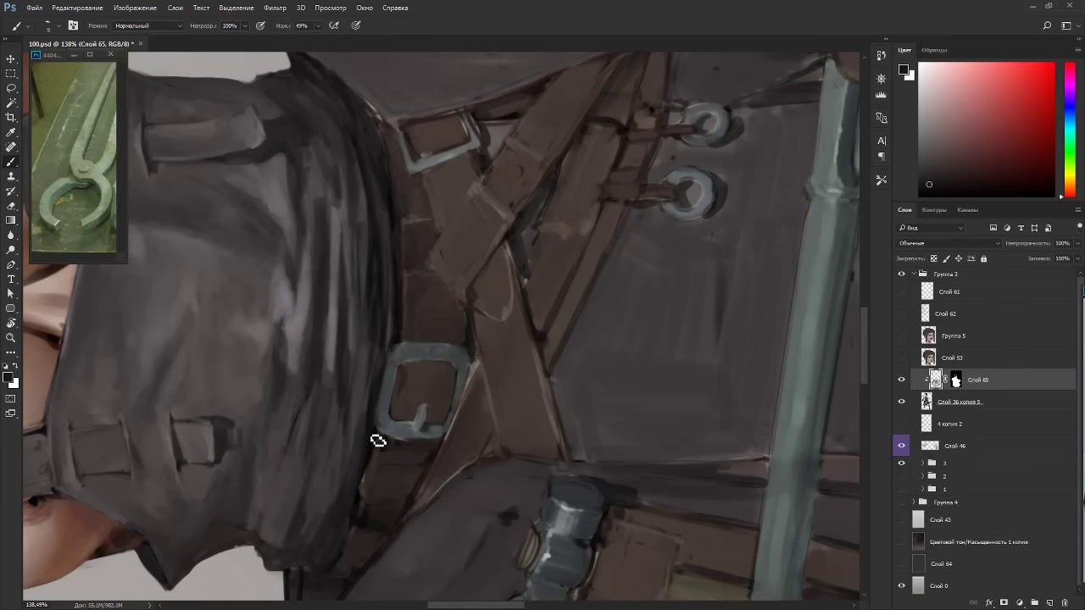
{"action": "key", "text": "Escape"}
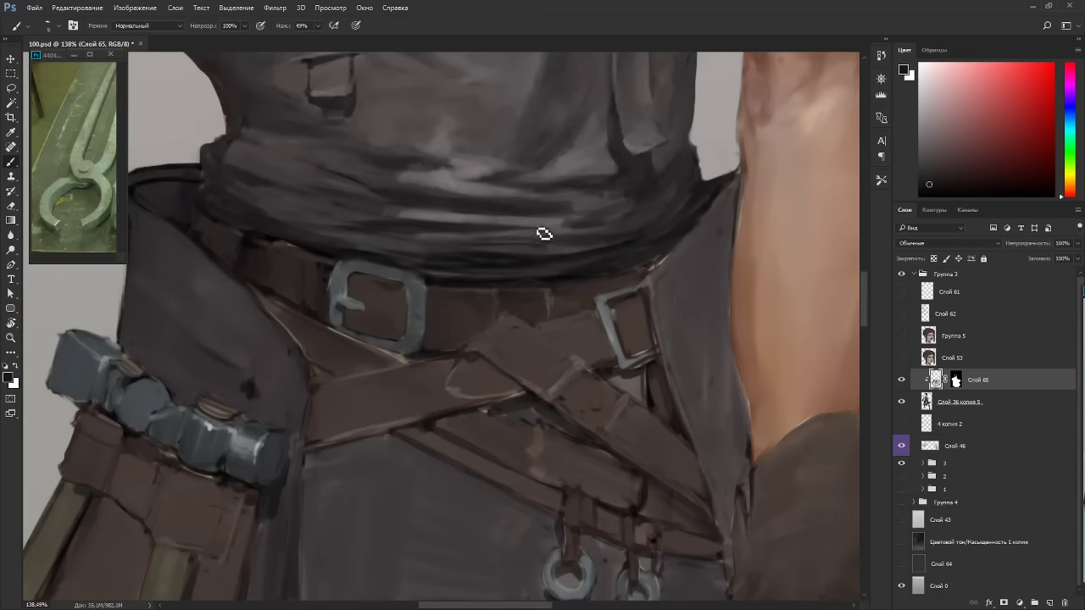
Clean up the large buckle's frame beside its prong and along the shirt with sampled blue-grey and near-black.
{"action": "key", "text": "r"}
{"action": "mouse_move", "coordinate": [641, 294]}
{"action": "left_mouse_down"}
{"action": "mouse_move", "coordinate": [646, 310]}
{"action": "mouse_move", "coordinate": [505, 500]}
{"action": "left_mouse_up"}
{"action": "key", "text": "b"}
{"action": "left_click", "coordinate": [444, 222], "text": "alt"}
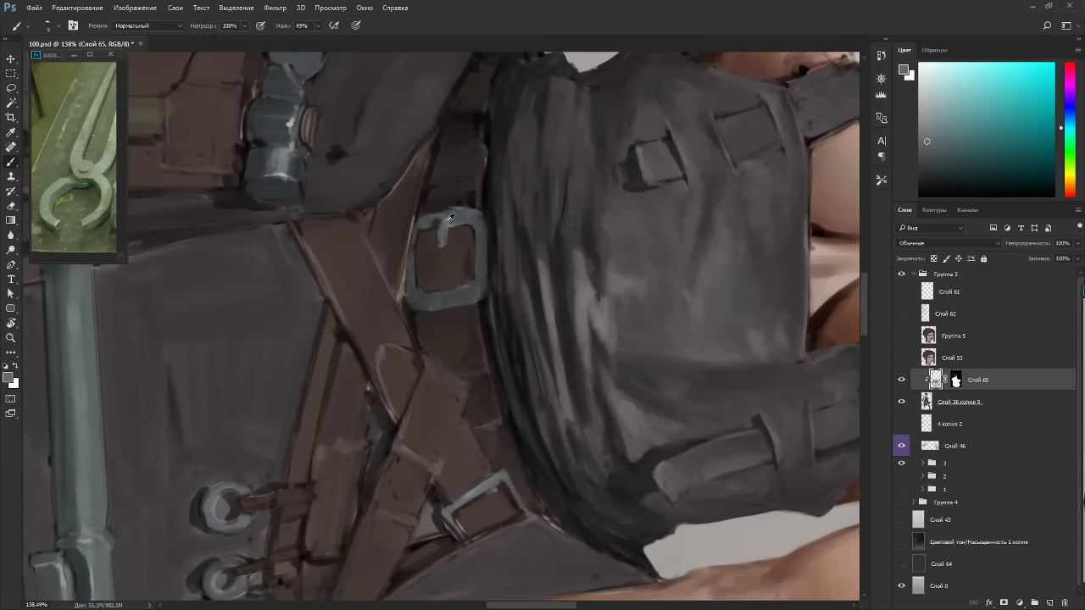
{"action": "left_click", "coordinate": [447, 220], "text": "alt"}
{"action": "left_click", "coordinate": [480, 246], "text": "alt"}
{"action": "left_click", "coordinate": [484, 302], "text": "alt"}
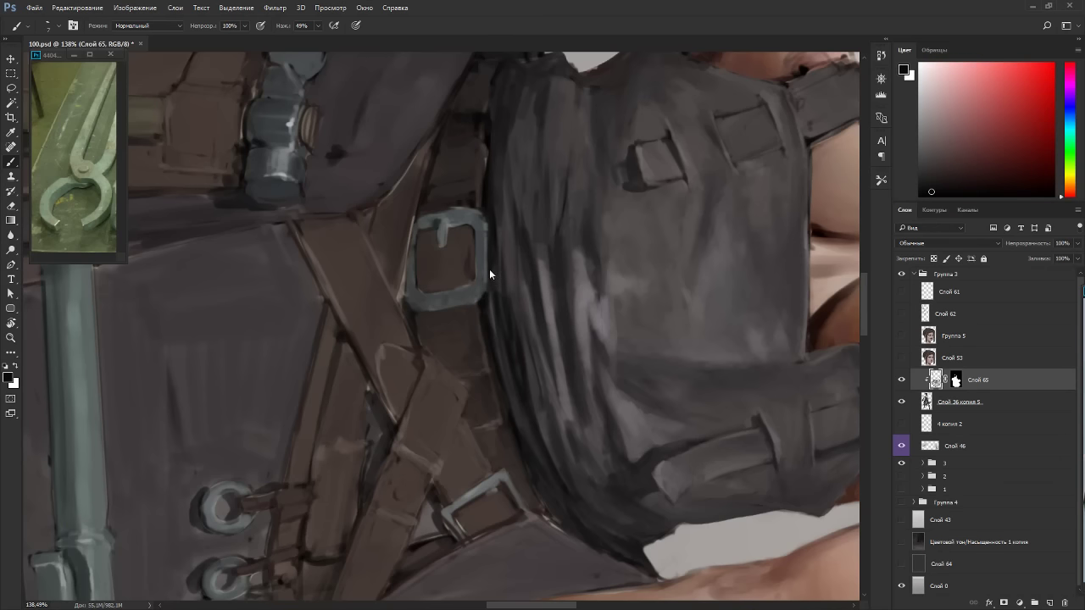
Smooth the belt leather under the shirt's hem beside the large buckle with sampled dark browns and a larger brush.
{"action": "key", "text": "r"}
{"action": "mouse_move", "coordinate": [490, 269]}
{"action": "left_mouse_down"}
{"action": "mouse_move", "coordinate": [460, 492]}
{"action": "mouse_move", "coordinate": [475, 373]}
{"action": "left_mouse_up"}
{"action": "key", "text": "b"}
{"action": "left_click", "coordinate": [482, 363], "text": "alt"}
{"action": "left_click", "coordinate": [478, 363], "text": "alt"}
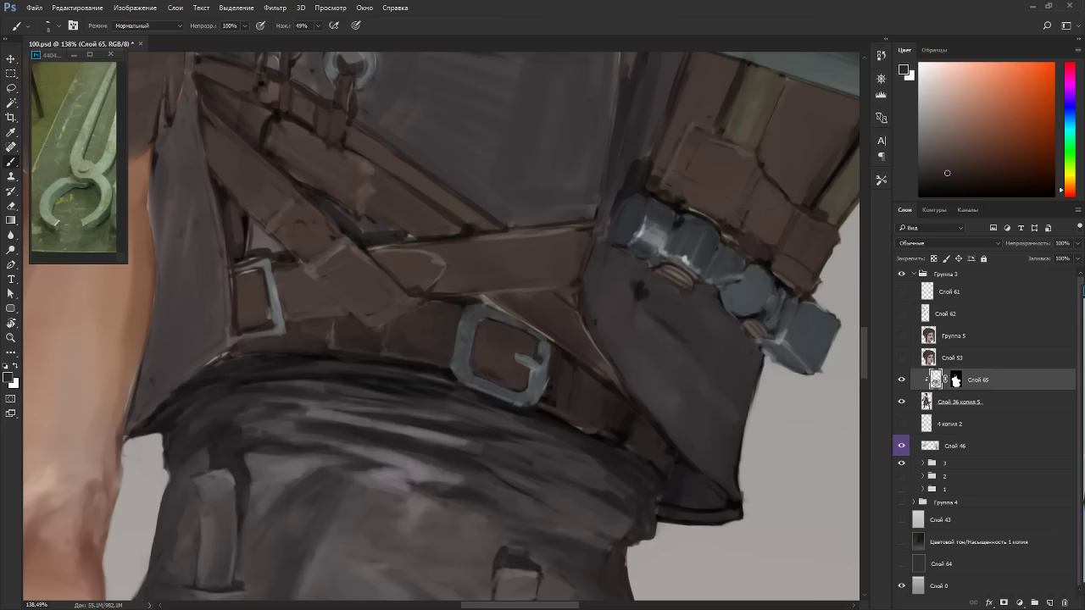
{"action": "double_click", "coordinate": [488, 349]}
{"action": "key", "text": "Escape"}
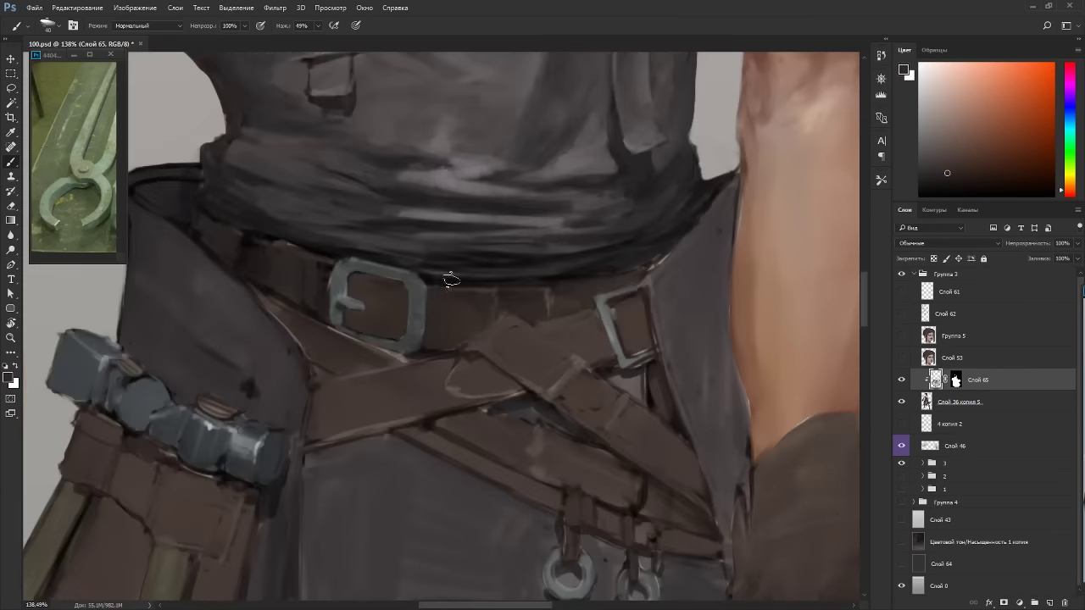
Even out the belt around the large buckle and near the crossed straps with sampled leather browns.
{"action": "left_click", "coordinate": [534, 346], "text": "alt"}
{"action": "key", "text": "r"}
{"action": "left_click_drag", "start_coordinate": [549, 329], "coordinate": [452, 424]}
{"action": "left_click", "coordinate": [472, 360], "text": "alt"}
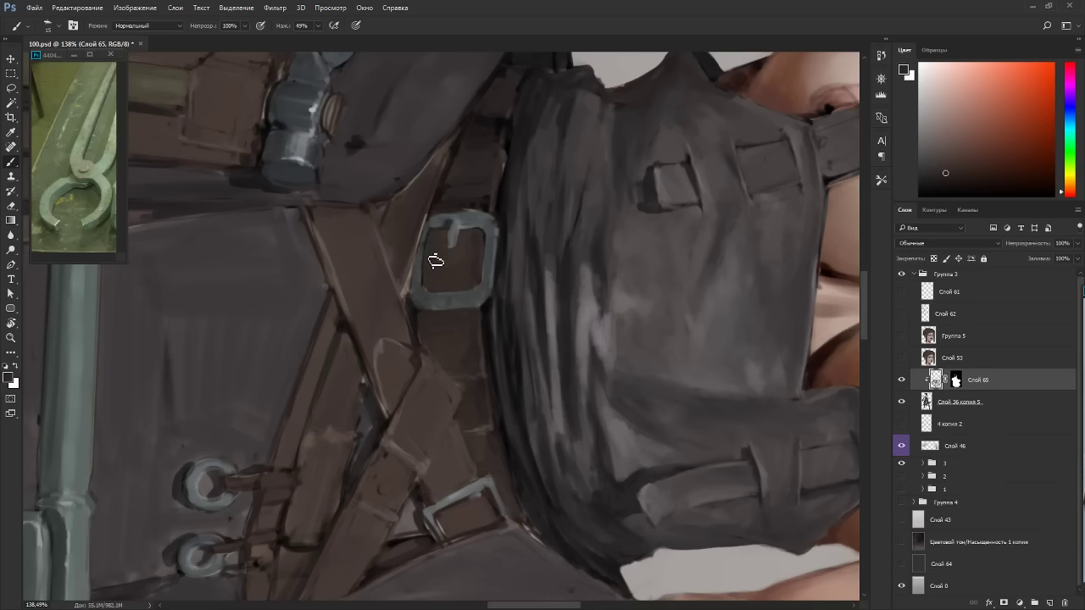
{"action": "left_click", "coordinate": [483, 421], "text": "alt"}
{"action": "key", "text": "r"}
{"action": "mouse_move", "coordinate": [551, 458]}
{"action": "left_mouse_down"}
{"action": "mouse_move", "coordinate": [625, 213]}
{"action": "mouse_move", "coordinate": [363, 364]}
{"action": "left_mouse_up"}
{"action": "left_click", "coordinate": [492, 464], "text": "alt"}
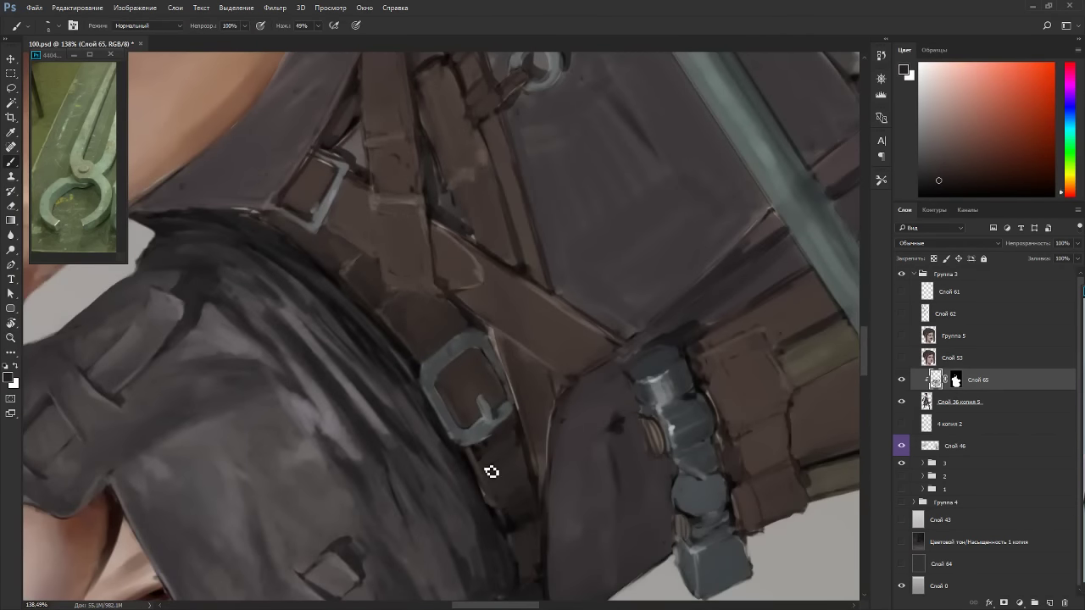
Darken the belt end between the large buckle and the side flap, and repaint the leather inside the buckle with sampled browns.
{"action": "key", "text": "bracketright"}
{"action": "key", "text": "bracketright"}
{"action": "key", "text": "bracketright"}
{"action": "left_click", "coordinate": [497, 493], "text": "alt"}
{"action": "left_click", "coordinate": [529, 539], "text": "alt"}
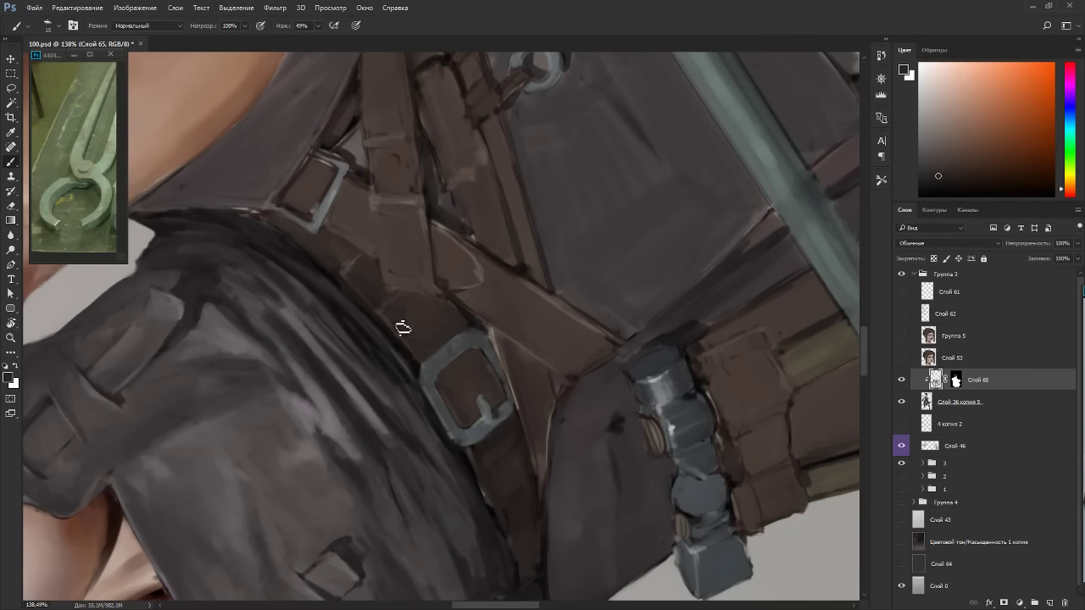
{"action": "left_click", "coordinate": [476, 355], "text": "alt"}
{"action": "left_click", "coordinate": [469, 387], "text": "alt"}
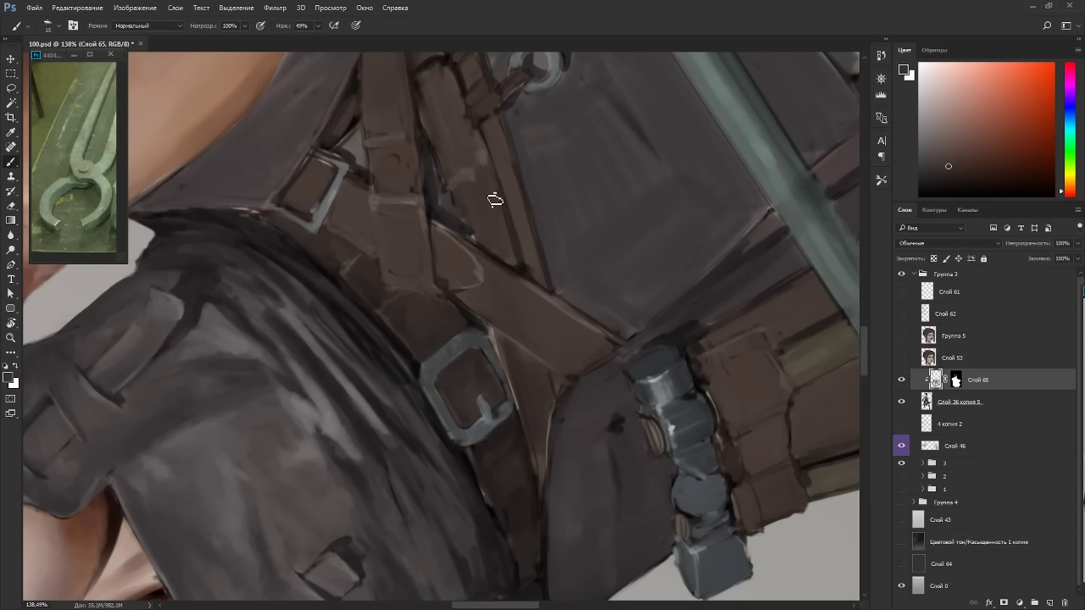
Deepen the shadow where the belt disappears under the side flap with sampled near-black, dark brown and dark violet-grey.
{"action": "key", "text": "r"}
{"action": "left_click_drag", "start_coordinate": [494, 198], "coordinate": [429, 212]}
{"action": "left_click", "coordinate": [440, 151], "text": "alt"}
{"action": "mouse_move", "coordinate": [451, 132]}
{"action": "left_mouse_down"}
{"action": "mouse_move", "coordinate": [454, 101]}
{"action": "mouse_move", "coordinate": [463, 266]}
{"action": "left_mouse_up"}
{"action": "key", "text": "d"}
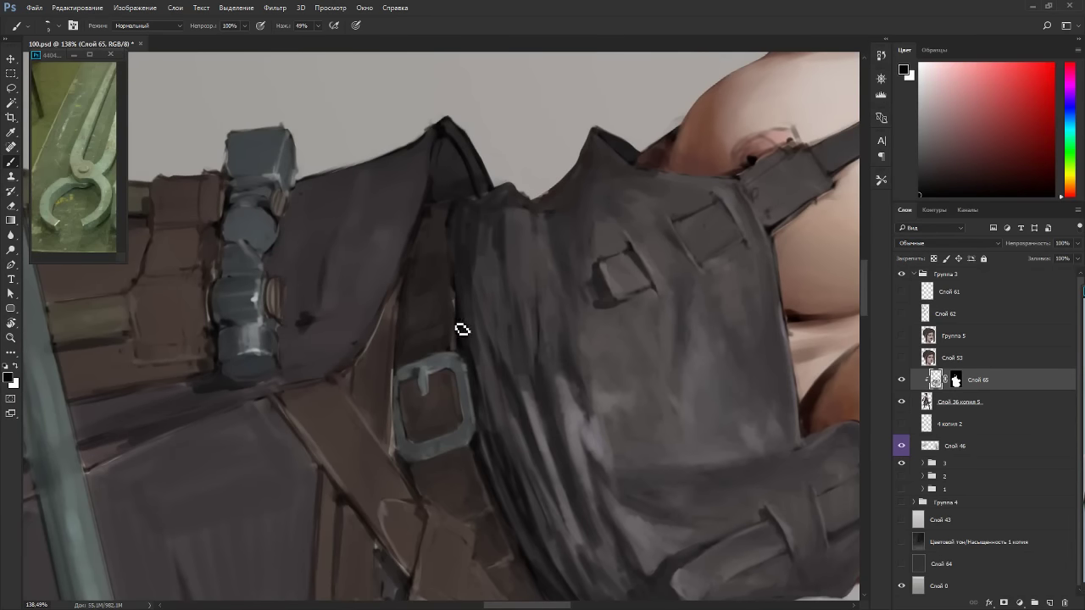
{"action": "left_click", "coordinate": [447, 231], "text": "alt"}
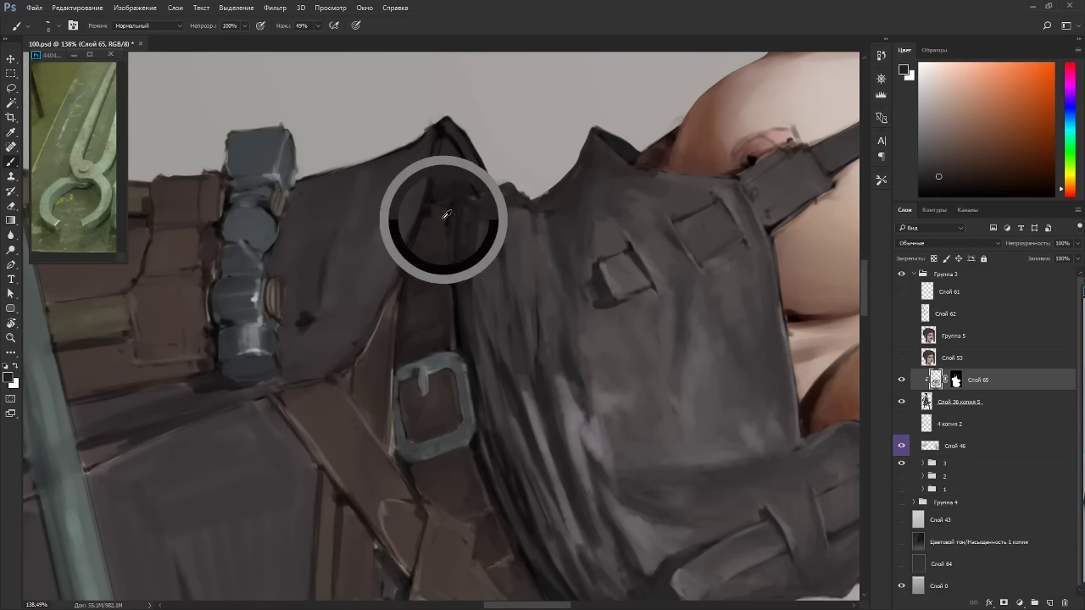
{"action": "left_click", "coordinate": [456, 291], "text": "alt"}
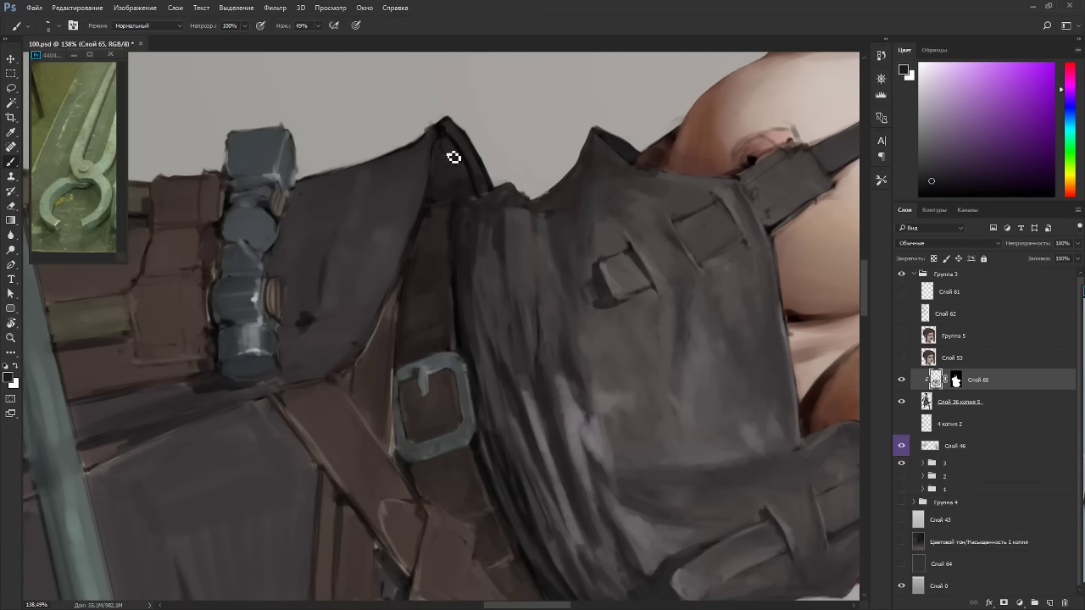
{"action": "left_click", "coordinate": [462, 187], "text": "alt"}
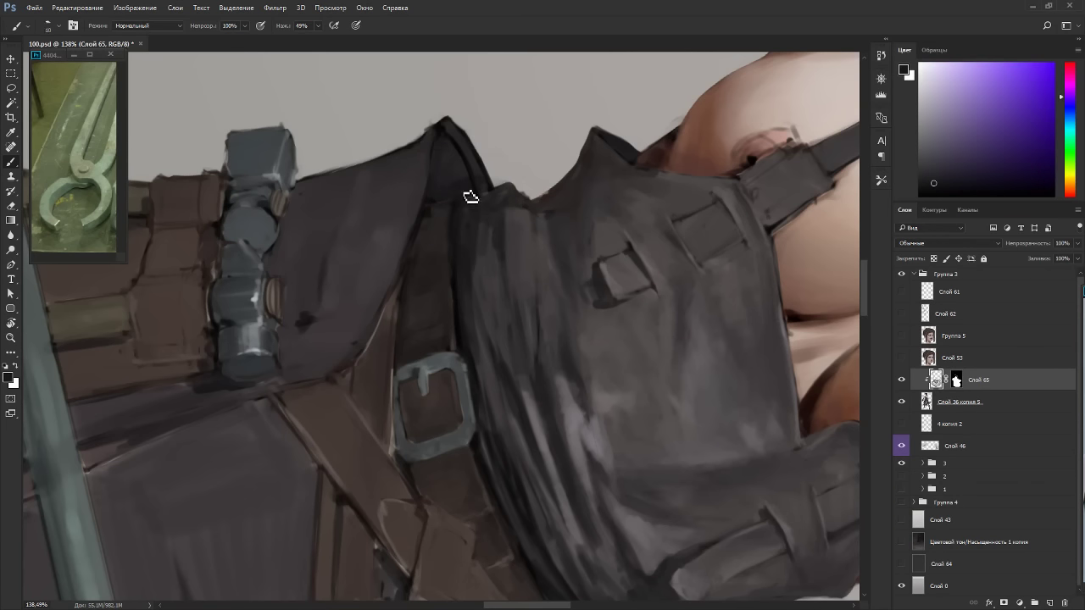
Compare the waist area with and without the current detail layer.
{"action": "key", "text": "Escape"}
{"action": "scroll", "coordinate": [470, 189], "scroll_direction": "down", "scroll_amount": 4}
{"action": "key", "text": "r"}
{"action": "left_click_drag", "start_coordinate": [561, 397], "coordinate": [535, 231]}
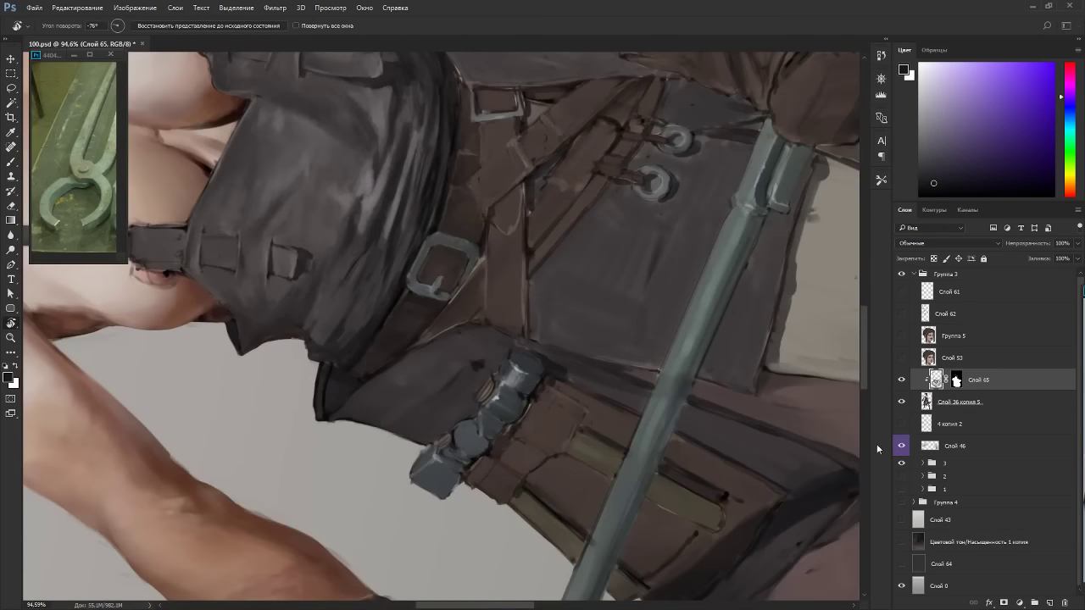
{"action": "left_click", "coordinate": [901, 382]}
{"action": "left_click", "coordinate": [901, 382]}
Shade the large buckle's frame beside its prong with a sampled dark teal-grey and an enlarged brush.
{"action": "scroll", "coordinate": [424, 325], "scroll_direction": "up", "scroll_amount": 7}
{"action": "key", "text": "b"}
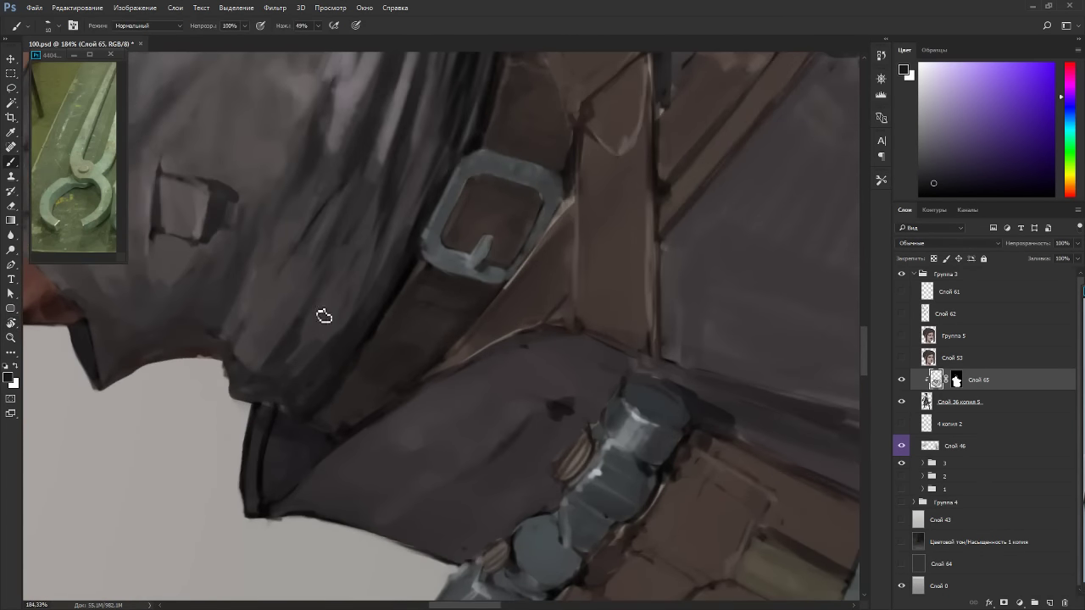
{"action": "left_click", "coordinate": [481, 257], "text": "alt"}
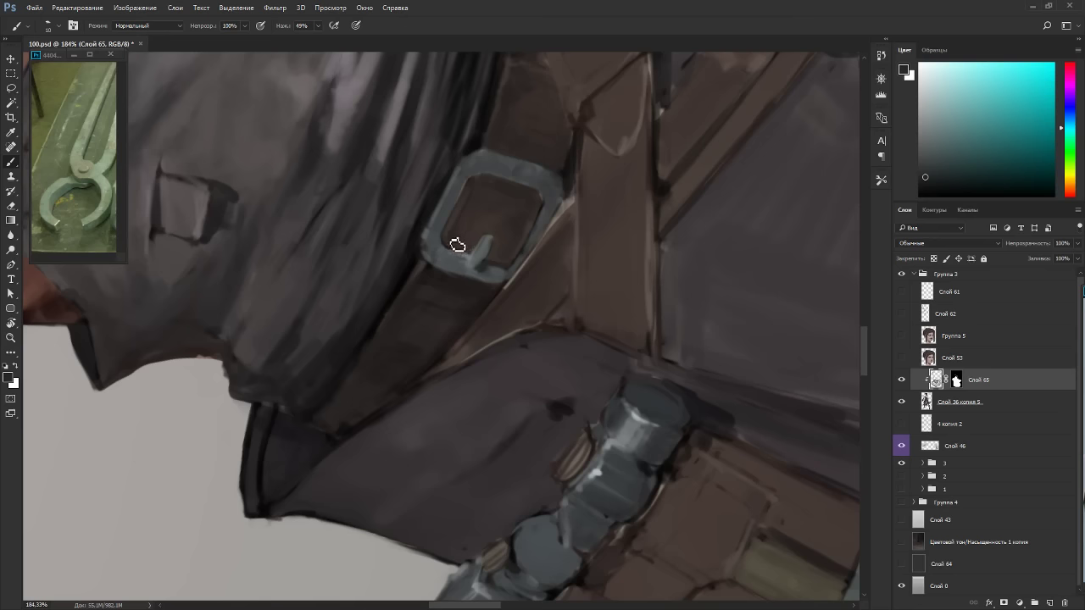
{"action": "key", "text": "bracketright"}
{"action": "key", "text": "bracketright"}
{"action": "key", "text": "bracketright"}
{"action": "key", "text": "bracketright"}
{"action": "key", "text": "bracketright"}
{"action": "mouse_move", "coordinate": [427, 234]}
{"action": "left_mouse_down"}
{"action": "mouse_move", "coordinate": [430, 258]}
{"action": "mouse_move", "coordinate": [473, 280]}
{"action": "left_mouse_up"}
Refine the large buckle's prong and shirt-side frame edge with a sampled lighter blue-grey and a smaller brush.
{"action": "key", "text": "r"}
{"action": "mouse_move", "coordinate": [577, 201]}
{"action": "left_mouse_down"}
{"action": "mouse_move", "coordinate": [669, 344]}
{"action": "mouse_move", "coordinate": [497, 388]}
{"action": "mouse_move", "coordinate": [500, 414]}
{"action": "left_mouse_up"}
{"action": "left_click", "coordinate": [479, 387], "text": "alt"}
{"action": "key", "text": "bracketleft"}
{"action": "key", "text": "bracketleft"}
{"action": "key", "text": "bracketleft"}
{"action": "key", "text": "bracketleft"}
{"action": "key", "text": "bracketleft"}
{"action": "key", "text": "bracketleft"}
{"action": "left_click", "coordinate": [495, 392], "text": "alt"}
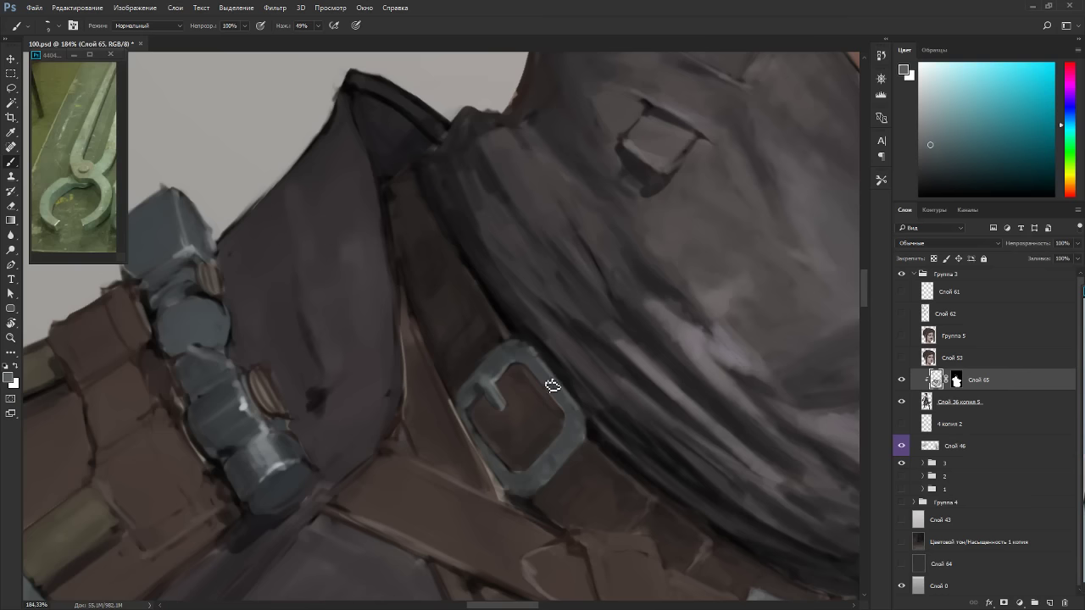
{"action": "key", "text": "r"}
{"action": "left_click_drag", "start_coordinate": [552, 392], "coordinate": [466, 456]}
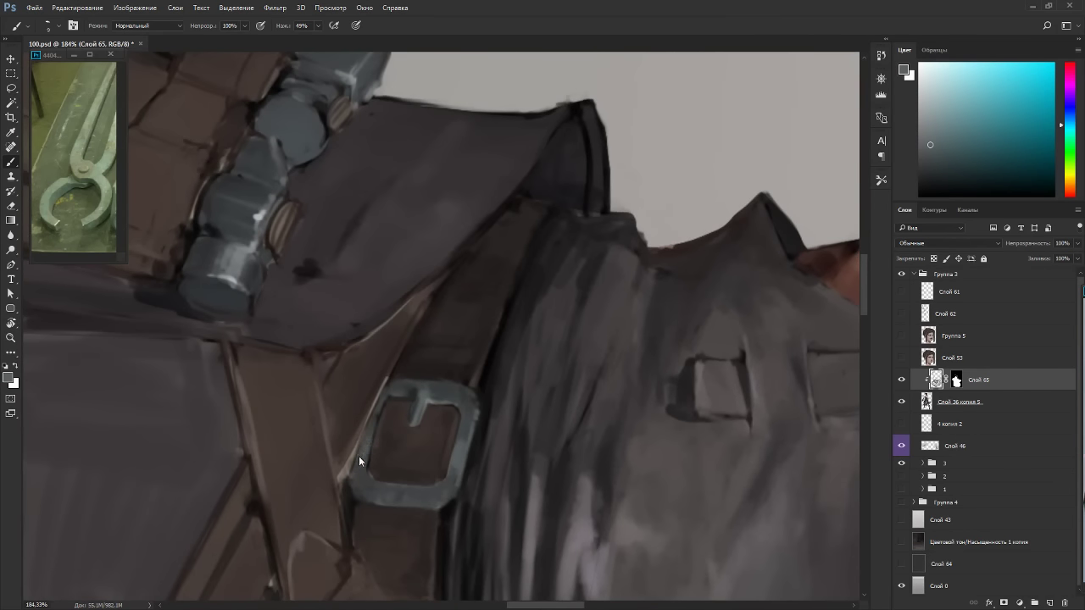
Examine the whole figure upright to judge how the belt, straps and buckles read from a distance.
{"action": "key", "text": "Escape"}
{"action": "scroll", "coordinate": [674, 372], "scroll_direction": "down", "scroll_amount": 13}
{"action": "key", "text": "r"}
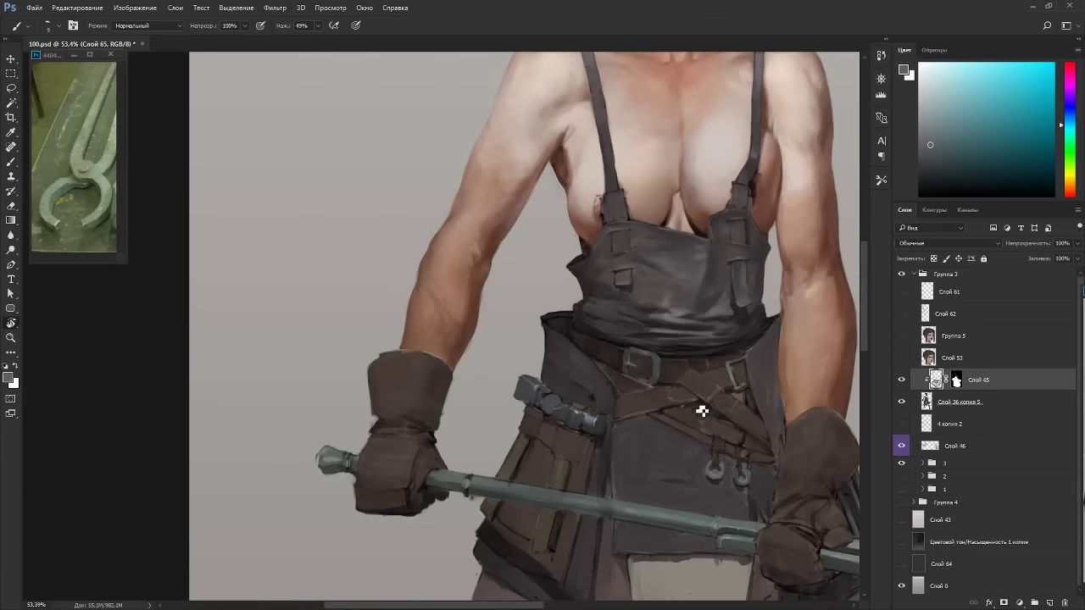
{"action": "left_click_drag", "start_coordinate": [702, 409], "coordinate": [619, 206]}
{"action": "key", "text": "Escape"}
{"action": "scroll", "coordinate": [699, 261], "scroll_direction": "down", "scroll_amount": 5}
{"action": "left_click_drag", "start_coordinate": [731, 280], "coordinate": [507, 300]}
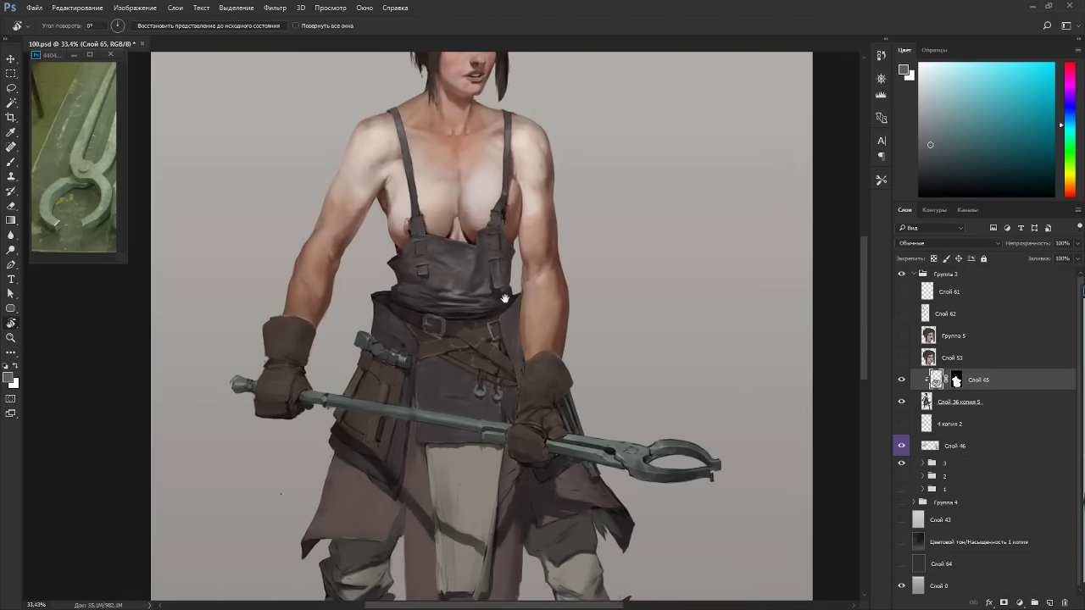
{"action": "left_click_drag", "start_coordinate": [610, 297], "coordinate": [356, 161]}
{"action": "key", "text": "Escape"}
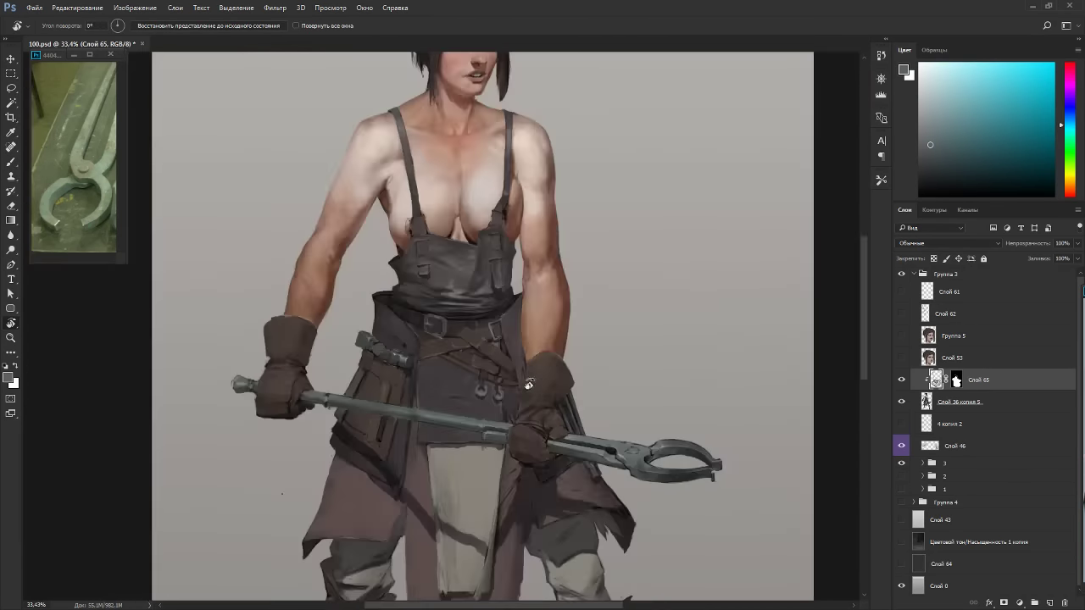
Darken the apron-side edge at the lower end of the diagonal strap with a sampled near-black purple.
{"action": "scroll", "coordinate": [465, 385], "scroll_direction": "up", "scroll_amount": 5}
{"action": "scroll", "coordinate": [393, 340], "scroll_direction": "up", "scroll_amount": 7}
{"action": "left_click_drag", "start_coordinate": [674, 314], "coordinate": [589, 213]}
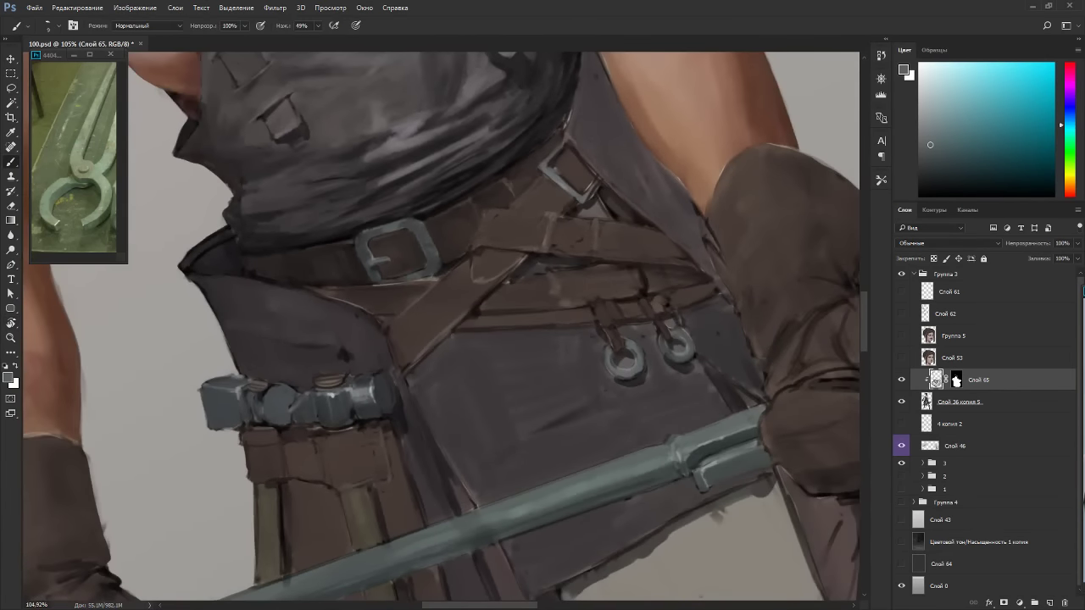
{"action": "key", "text": "r"}
{"action": "left_click_drag", "start_coordinate": [534, 188], "coordinate": [483, 178]}
{"action": "key", "text": "b"}
{"action": "left_click", "coordinate": [242, 339], "text": "alt"}
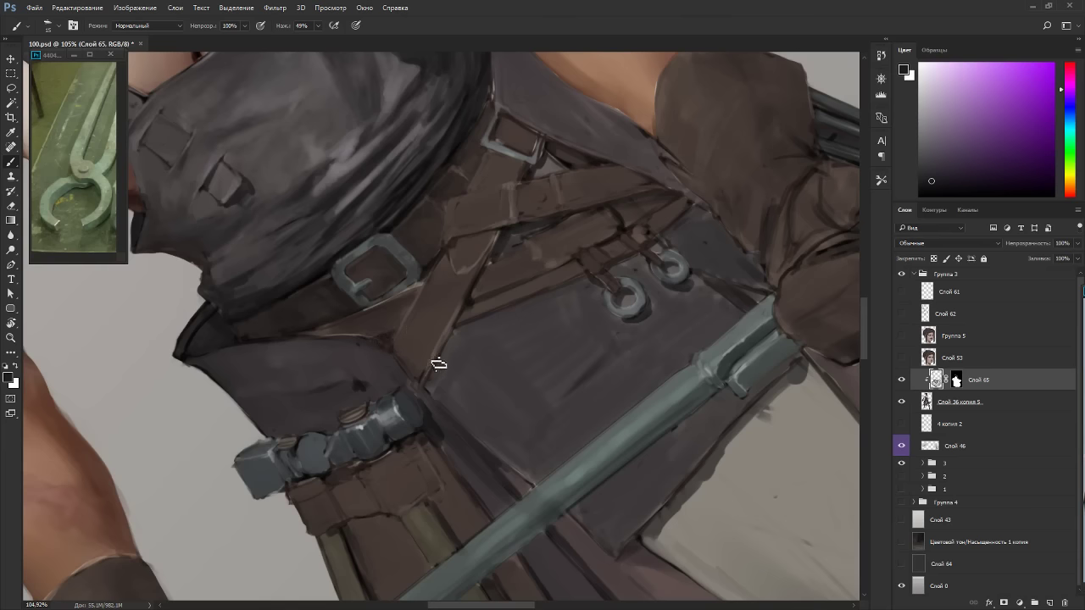
{"action": "left_click_drag", "start_coordinate": [438, 365], "coordinate": [433, 381]}
{"action": "left_click_drag", "start_coordinate": [455, 340], "coordinate": [433, 394]}
Smooth the grey apron panel below the crossed straps with a sampled warm grey and an enlarged brush.
{"action": "key", "text": "r"}
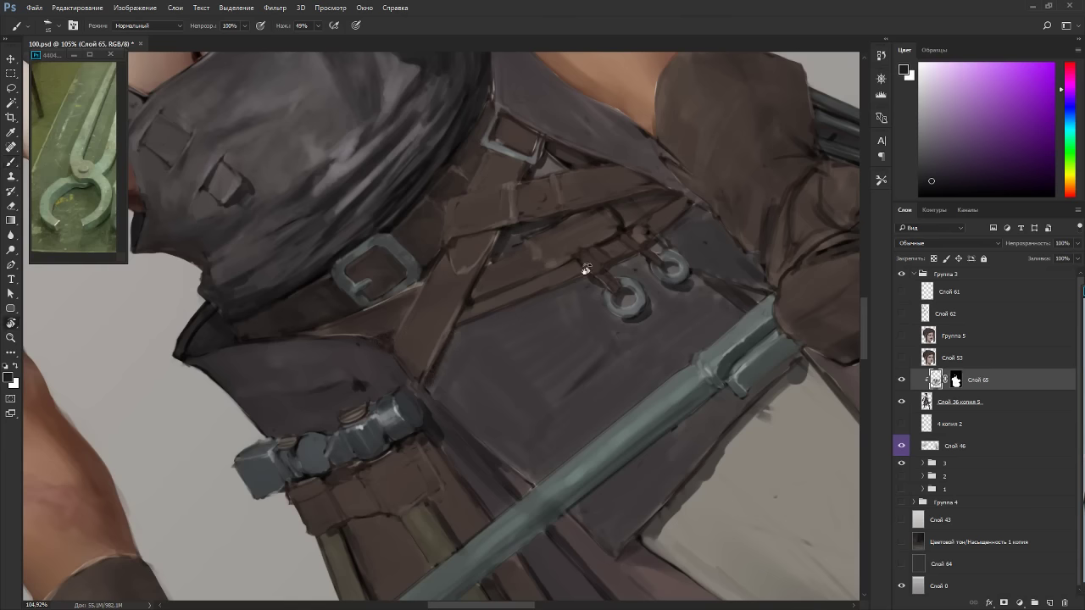
{"action": "left_click_drag", "start_coordinate": [585, 270], "coordinate": [456, 317]}
{"action": "left_click", "coordinate": [462, 233], "text": "alt"}
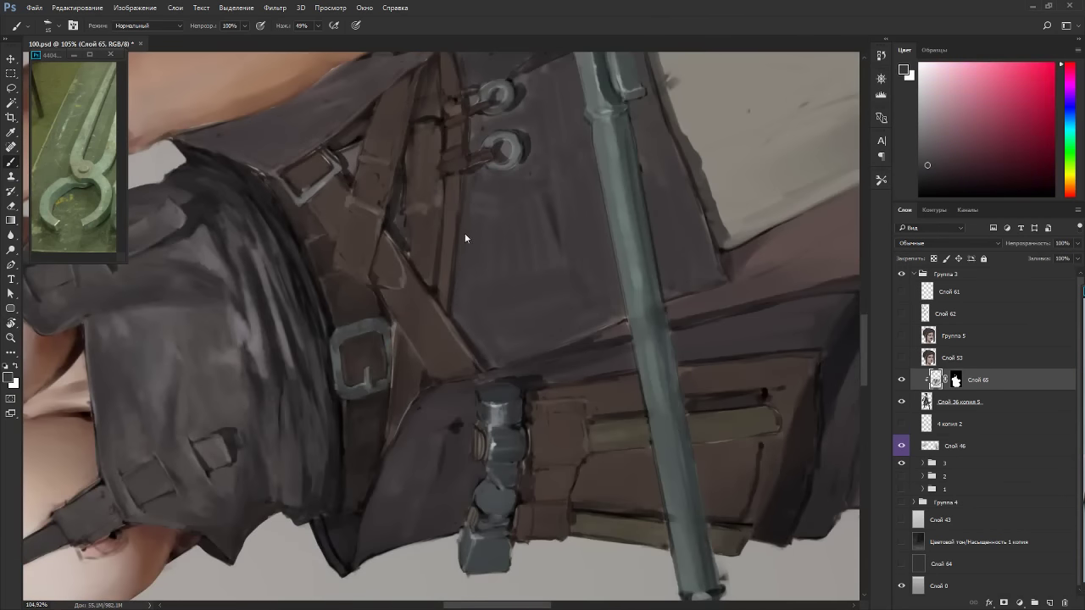
{"action": "left_click", "coordinate": [545, 253], "text": "alt"}
{"action": "key", "text": "]"}
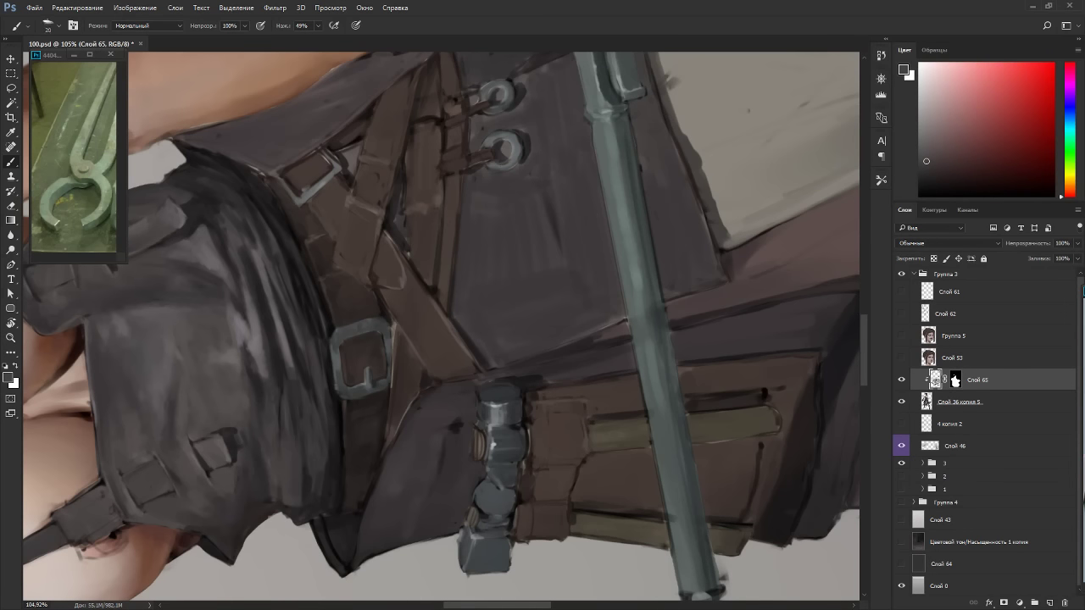
{"action": "key", "text": "bracketright"}
{"action": "left_click_drag", "start_coordinate": [538, 197], "coordinate": [549, 221]}
{"action": "left_click_drag", "start_coordinate": [545, 176], "coordinate": [562, 239]}
{"action": "key", "text": "Escape"}
Repaint the hammer-side end of the diagonal strap with sampled brown shifted to redder lighter and darker tones.
{"action": "key", "text": "r"}
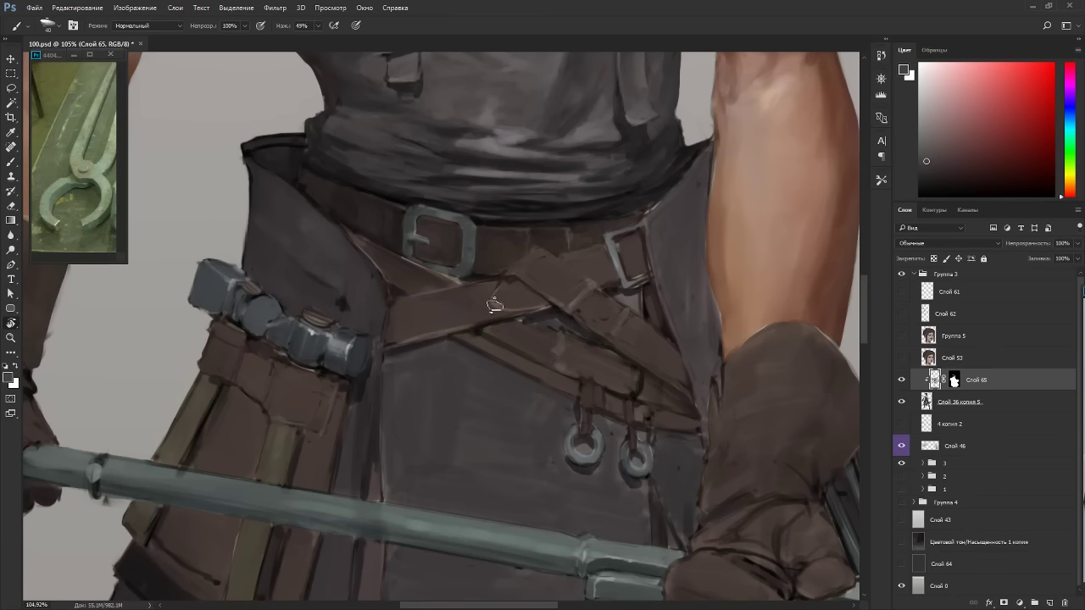
{"action": "left_click_drag", "start_coordinate": [495, 305], "coordinate": [443, 296]}
{"action": "left_click", "coordinate": [385, 308], "text": "alt"}
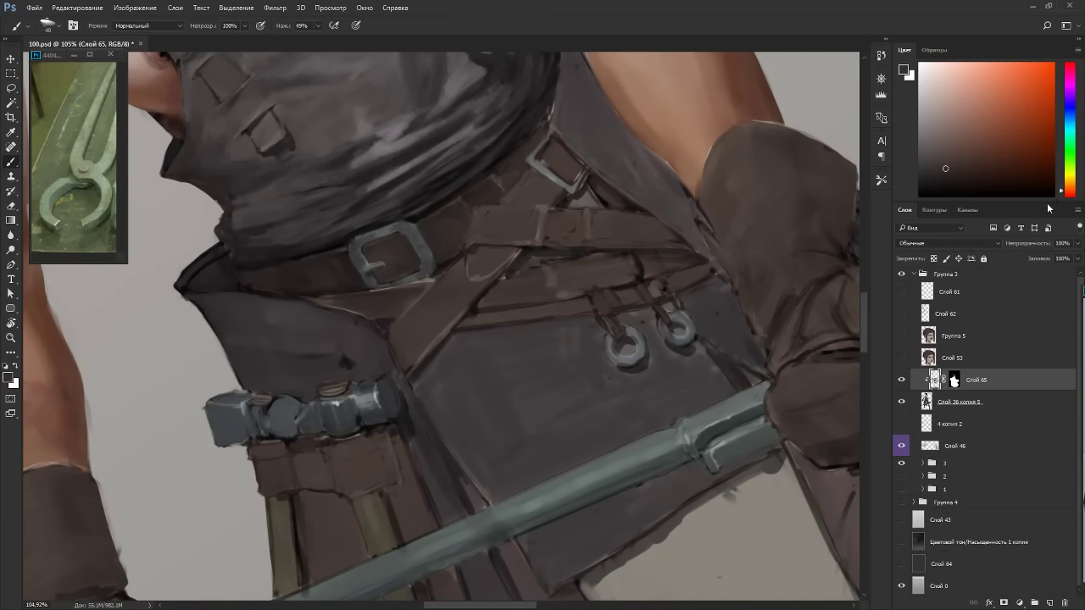
{"action": "left_click", "coordinate": [1069, 196]}
{"action": "left_click_drag", "start_coordinate": [947, 167], "coordinate": [947, 155]}
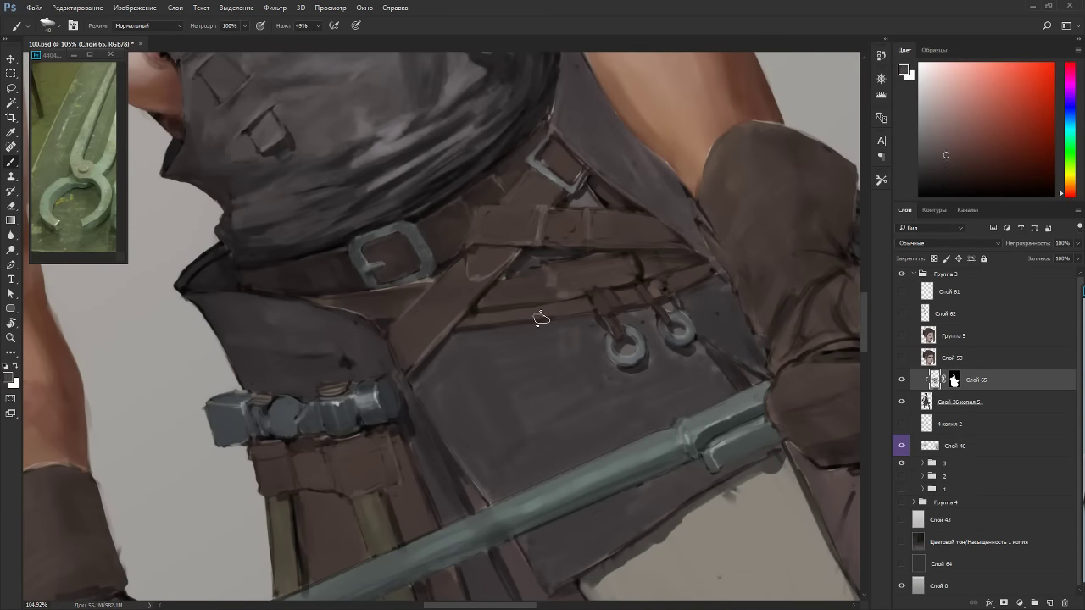
{"action": "left_click", "coordinate": [948, 175]}
{"action": "left_click", "coordinate": [419, 348], "text": "alt"}
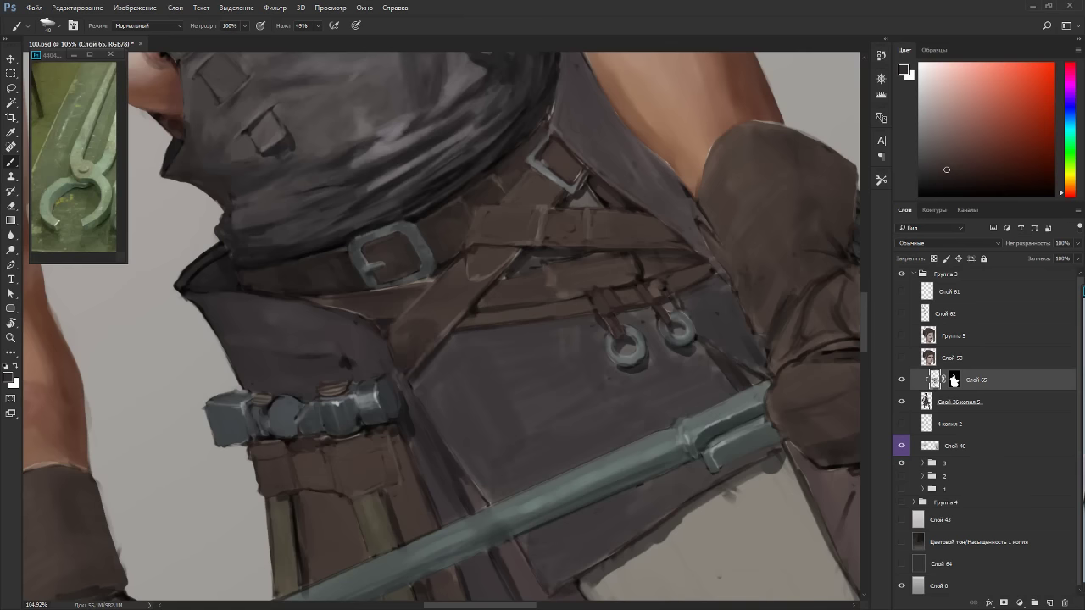
{"action": "mouse_move", "coordinate": [401, 344]}
{"action": "left_mouse_down"}
{"action": "mouse_move", "coordinate": [491, 399]}
{"action": "mouse_move", "coordinate": [424, 322]}
{"action": "left_mouse_up"}
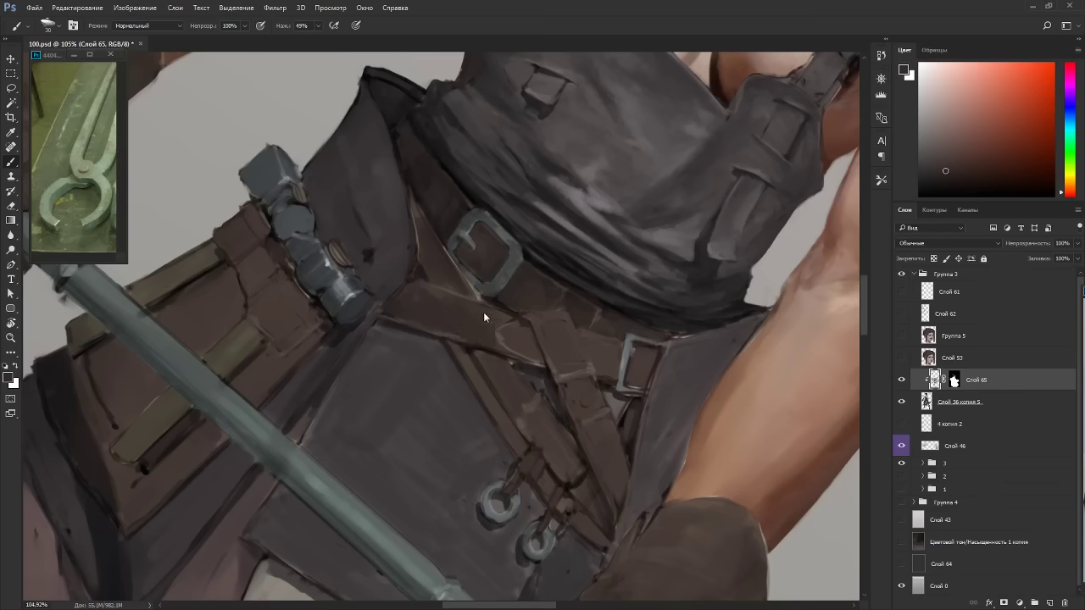
Even out the diagonal strap's leather between the large buckle and the apron with sampled browns.
{"action": "left_click_drag", "start_coordinate": [585, 298], "coordinate": [429, 230]}
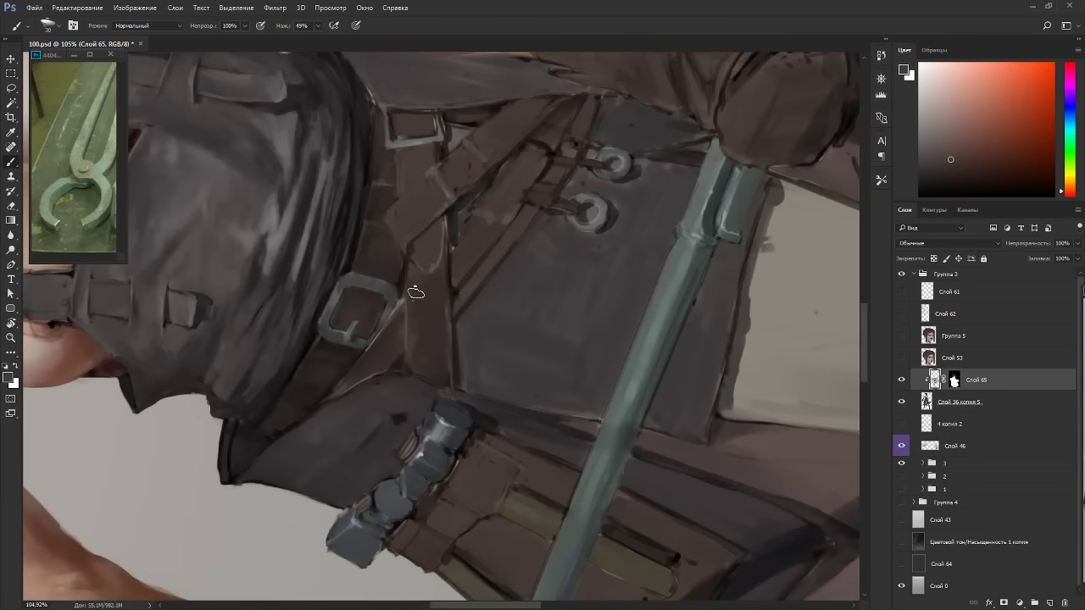
{"action": "left_click_drag", "start_coordinate": [487, 286], "coordinate": [427, 292]}
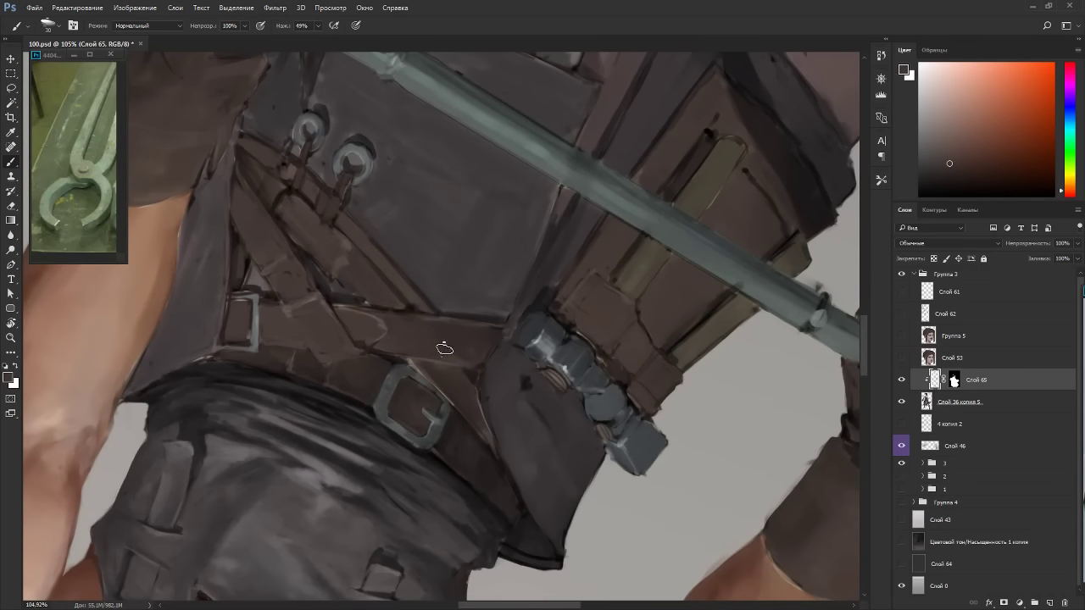
{"action": "key", "text": "Escape"}
{"action": "left_click", "coordinate": [413, 330], "text": "alt"}
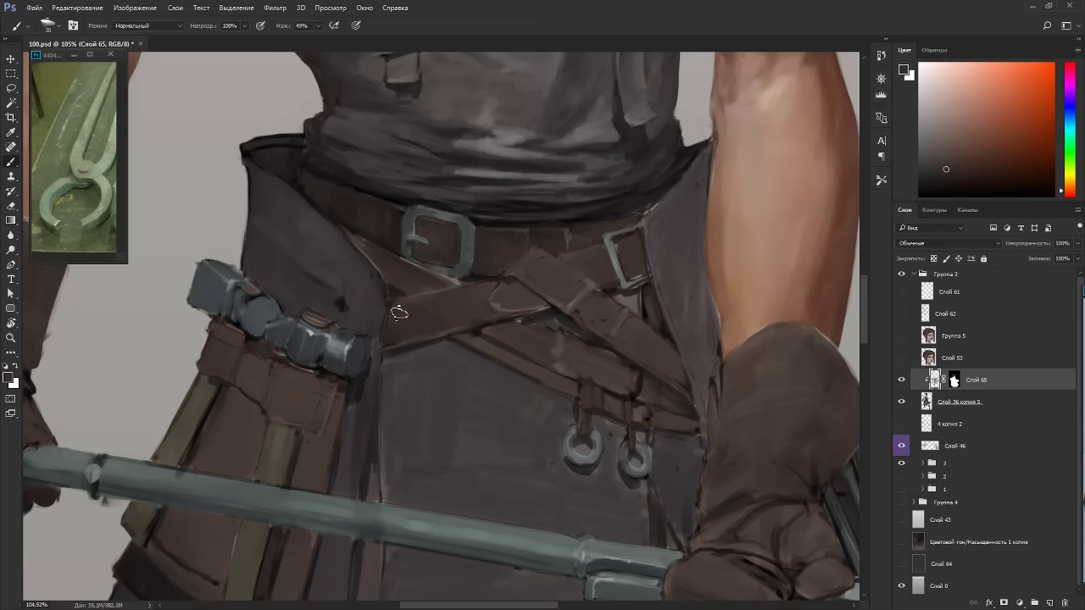
{"action": "key", "text": "r"}
{"action": "mouse_move", "coordinate": [529, 246]}
{"action": "left_mouse_down"}
{"action": "mouse_move", "coordinate": [499, 181]}
{"action": "mouse_move", "coordinate": [351, 217]}
{"action": "left_mouse_up"}
{"action": "left_click", "coordinate": [427, 318], "text": "alt"}
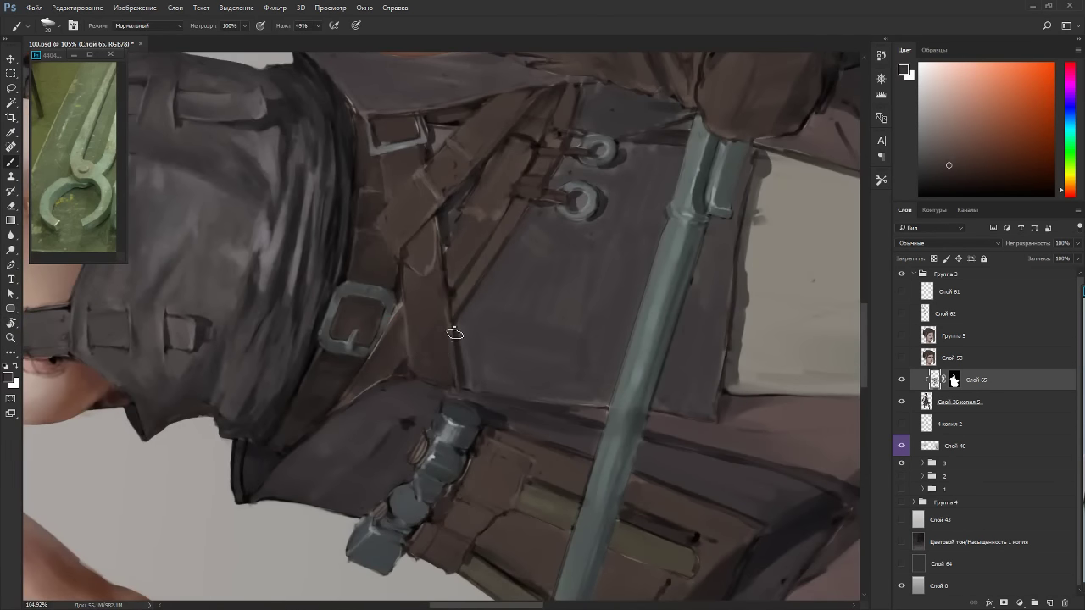
Deepen the shading on the middle of the diagonal strap with a saturated dark red-brown, varying the brush size.
{"action": "left_click", "coordinate": [987, 177]}
{"action": "left_click", "coordinate": [1067, 196]}
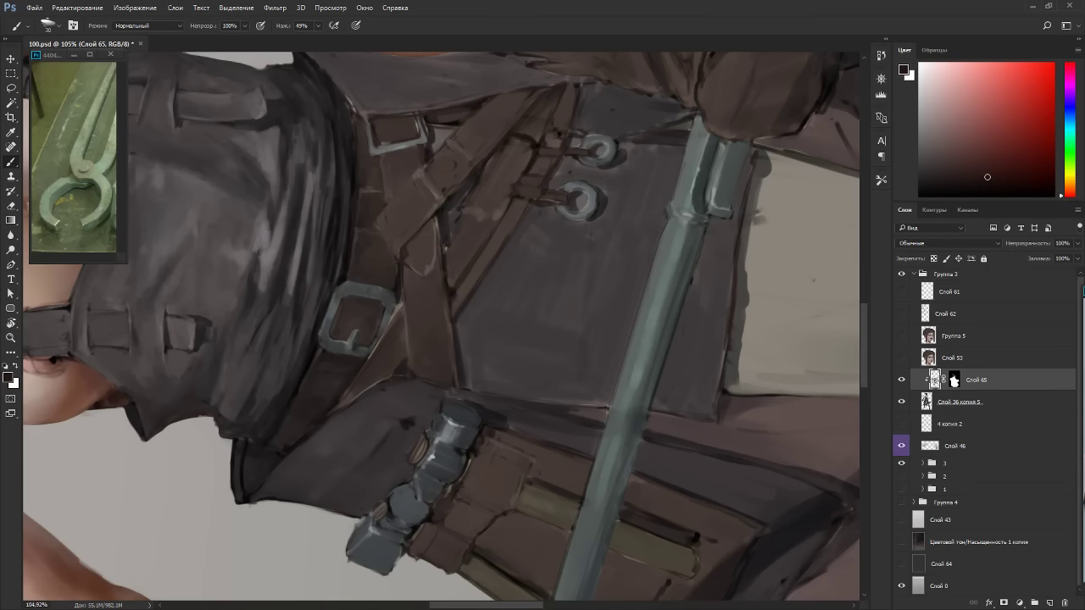
{"action": "key", "text": "bracketleft"}
{"action": "key", "text": "bracketleft"}
{"action": "key", "text": "bracketleft"}
{"action": "key", "text": "bracketright"}
{"action": "key", "text": "bracketright"}
{"action": "key", "text": "bracketright"}
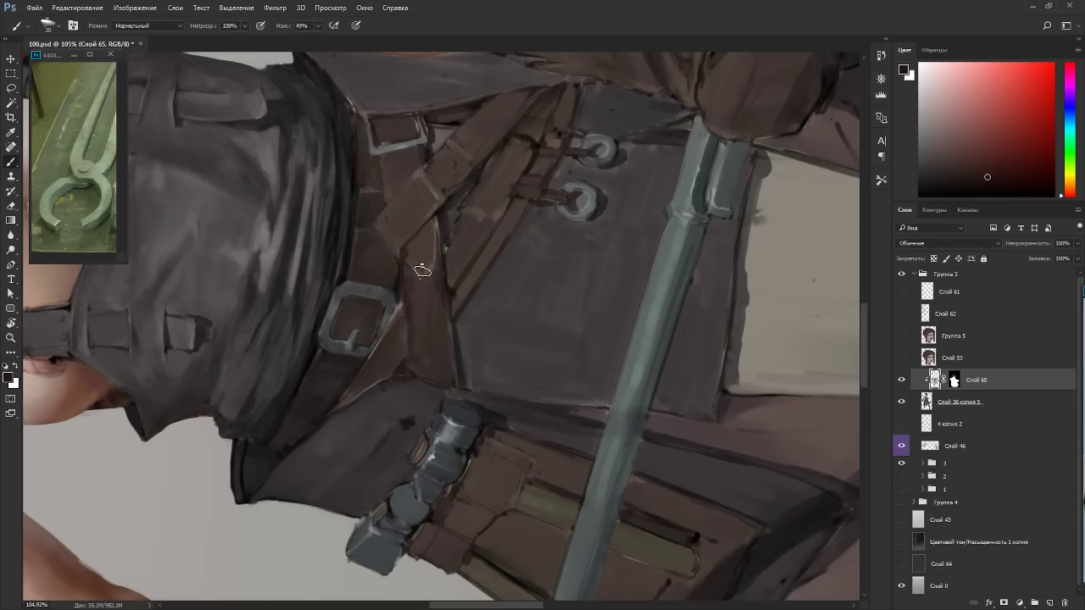
Blend the diagonal strap's shading and apron-side edge with sampled dark browns and a smaller brush.
{"action": "left_click", "coordinate": [425, 297], "text": "alt"}
{"action": "left_click", "coordinate": [419, 359], "text": "alt"}
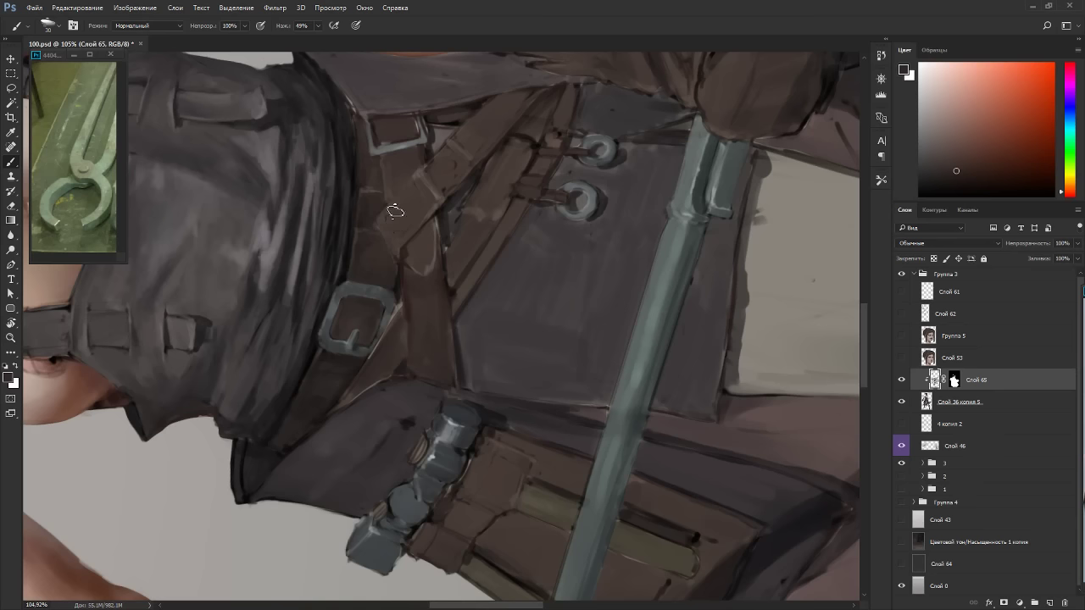
{"action": "left_click", "coordinate": [450, 280], "text": "alt"}
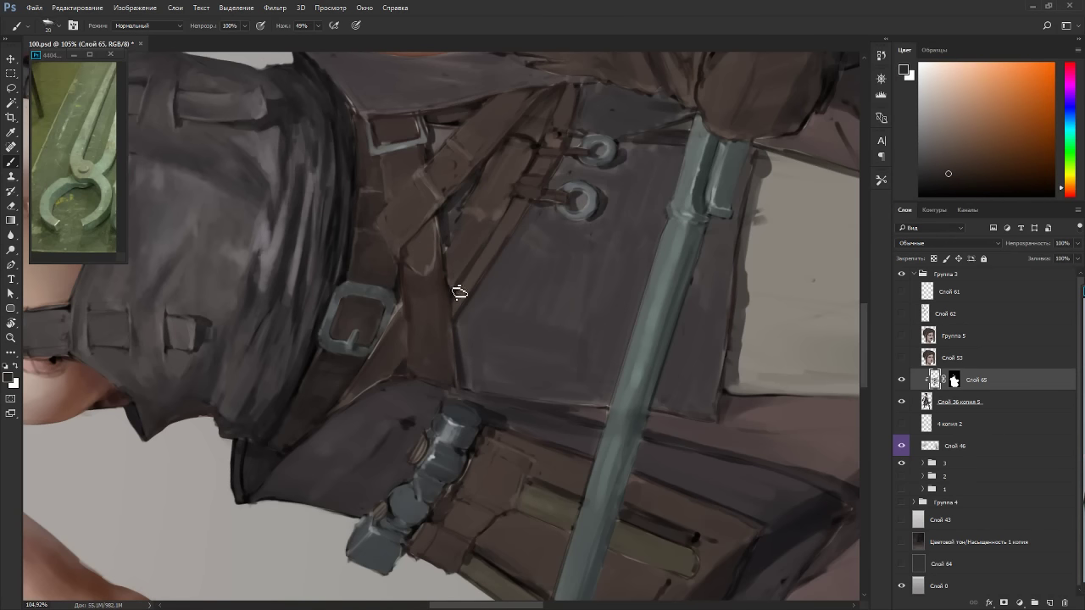
{"action": "left_click", "coordinate": [448, 286], "text": "alt"}
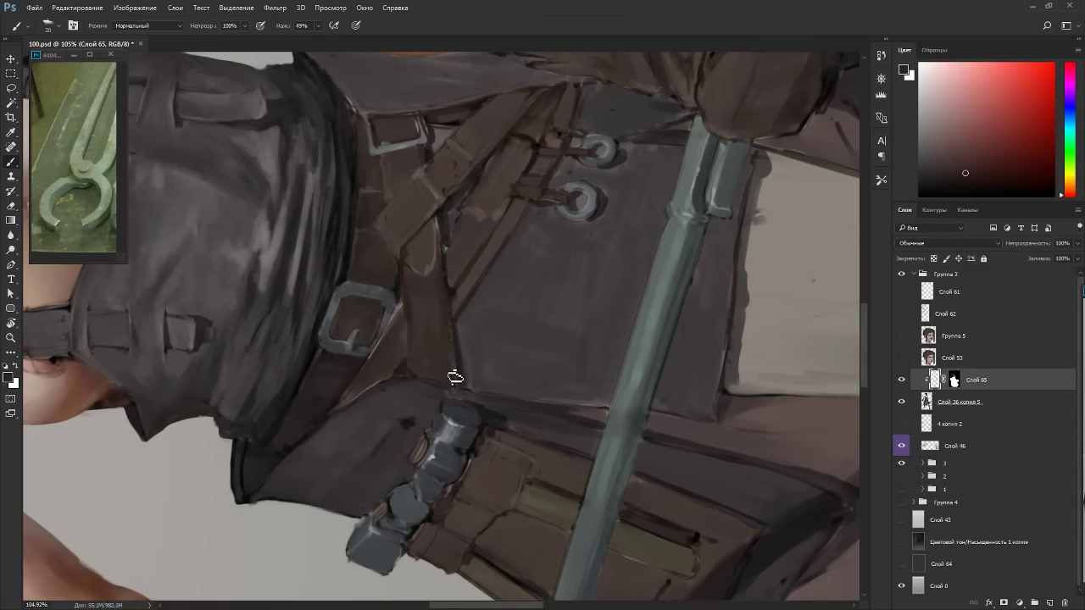
Accent the diagonal strap's edges with a lighter greyish red and a finer brush.
{"action": "left_click", "coordinate": [944, 148]}
{"action": "key", "text": "bracketleft"}
{"action": "key", "text": "bracketleft"}
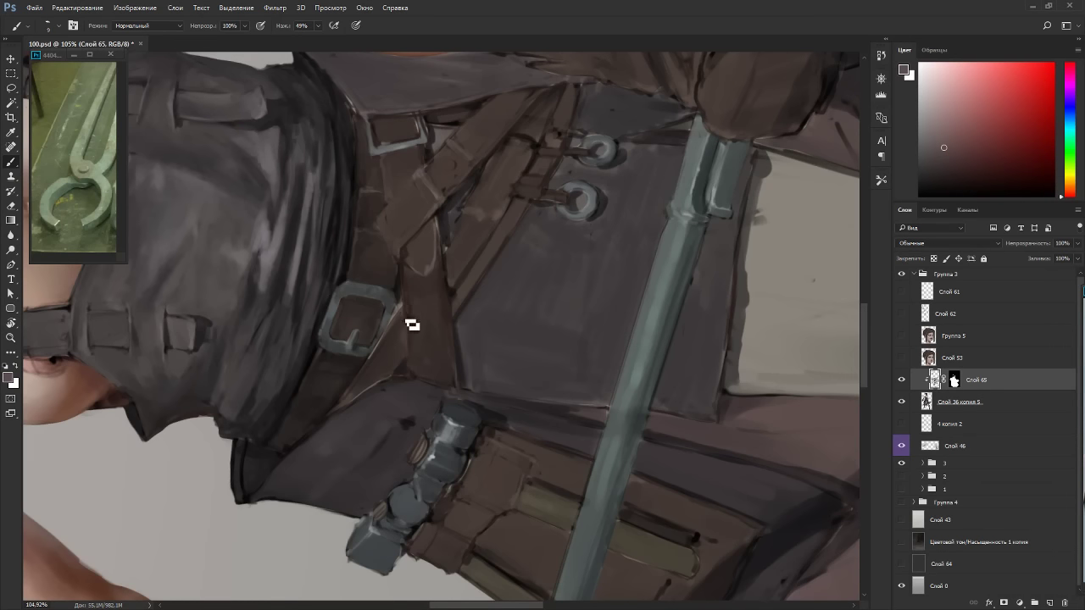
{"action": "left_click_drag", "start_coordinate": [456, 319], "coordinate": [450, 303]}
Shade the diagonal strap near the crossing with dark brown and an enlarged brush.
{"action": "key", "text": "r"}
{"action": "mouse_move", "coordinate": [381, 244]}
{"action": "left_mouse_down"}
{"action": "mouse_move", "coordinate": [539, 230]}
{"action": "mouse_move", "coordinate": [426, 378]}
{"action": "left_mouse_up"}
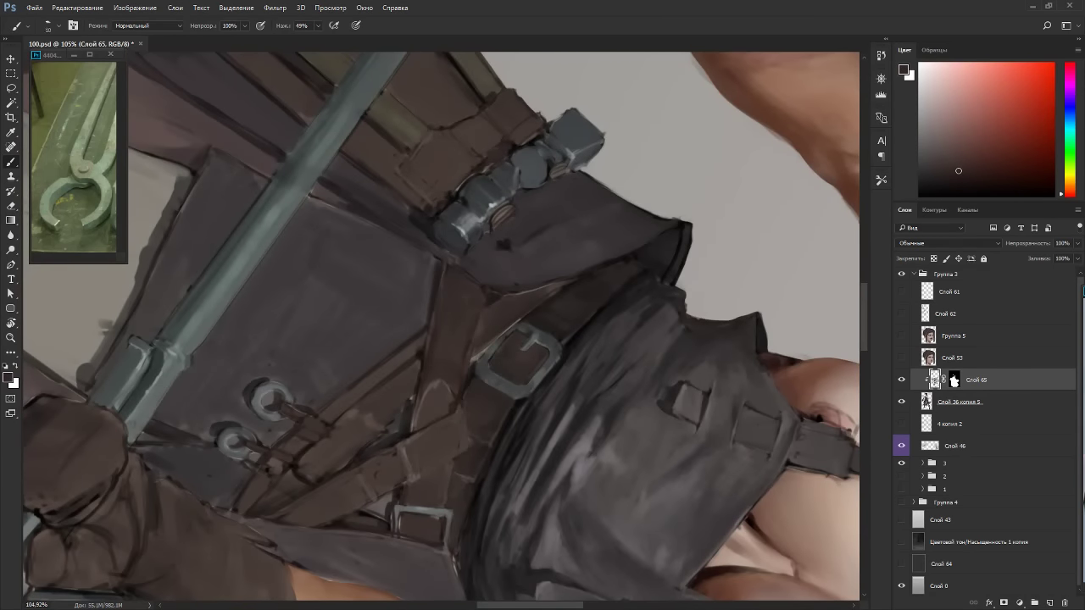
{"action": "key", "text": "bracketright"}
{"action": "key", "text": "bracketright"}
{"action": "key", "text": "bracketright"}
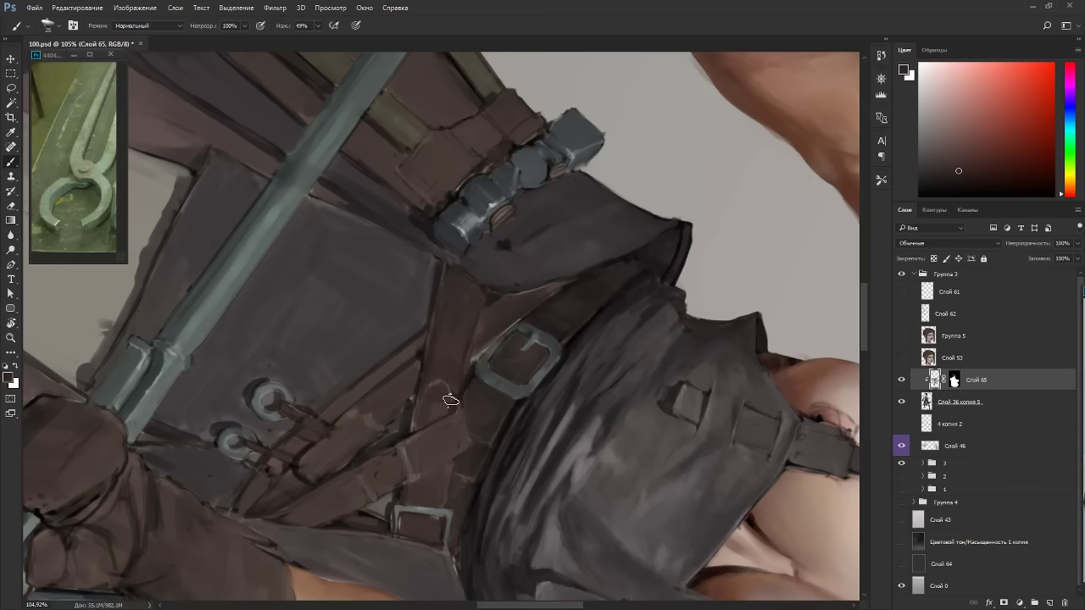
{"action": "left_click_drag", "start_coordinate": [440, 414], "coordinate": [419, 425]}
Sharpen the diagonal strap's lower apron-side edge with a sampled near-black purple and a much smaller brush.
{"action": "key", "text": "bracketleft"}
{"action": "key", "text": "bracketleft"}
{"action": "key", "text": "bracketleft"}
{"action": "key", "text": "bracketleft"}
{"action": "key", "text": "Escape"}
{"action": "key", "text": "r"}
{"action": "left_click_drag", "start_coordinate": [508, 284], "coordinate": [363, 208]}
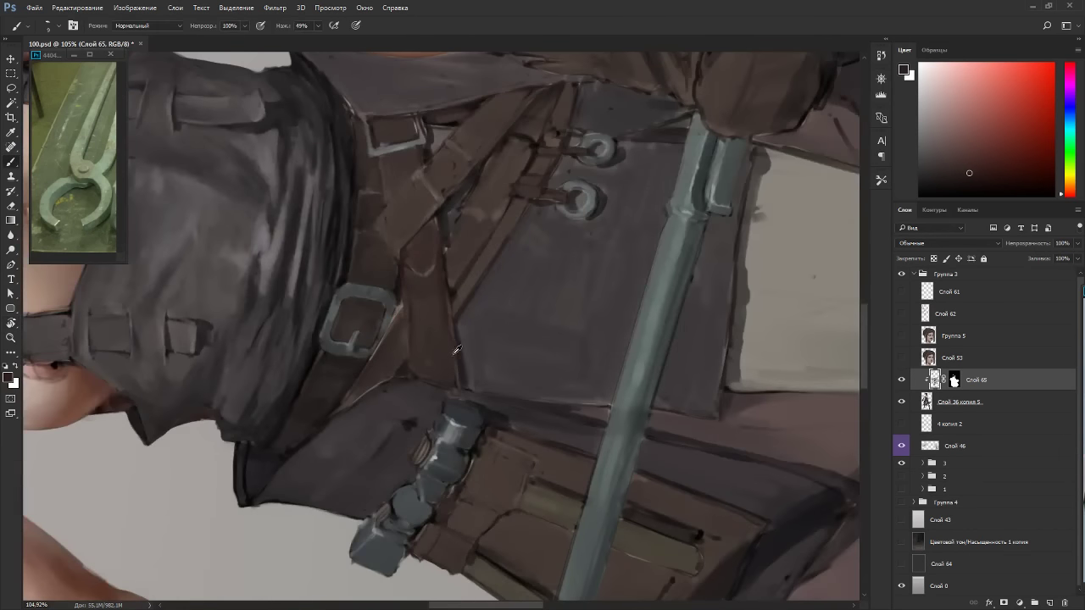
{"action": "left_click", "coordinate": [460, 352], "text": "alt"}
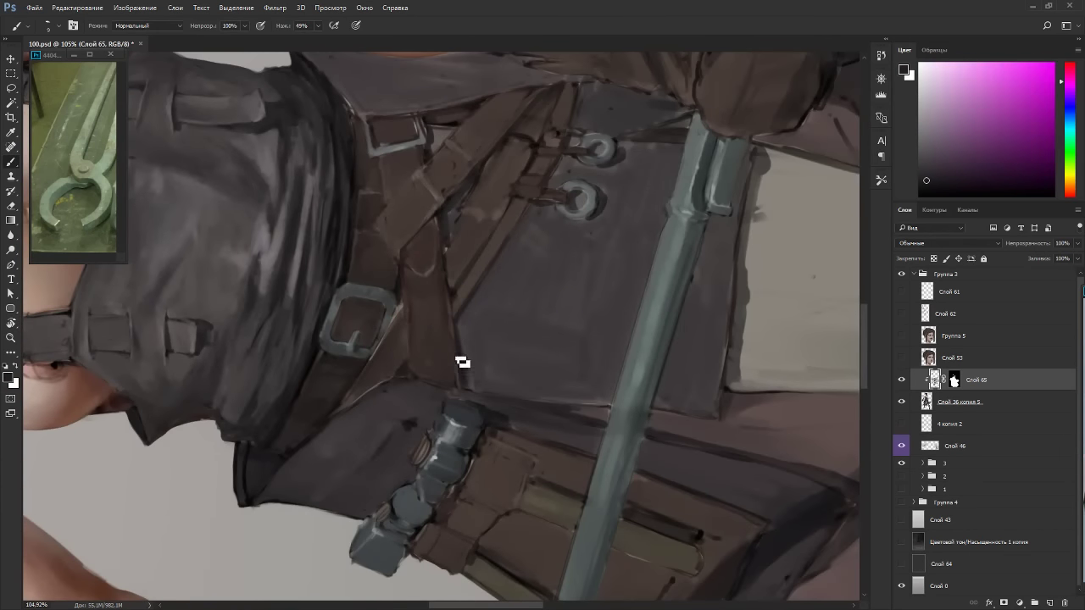
Refine the diagonal strap's edge beside the large buckle with sampled leather browns and the buckle's blue-grey.
{"action": "left_click", "coordinate": [410, 341], "text": "alt"}
{"action": "left_click", "coordinate": [405, 298], "text": "alt"}
{"action": "left_click", "coordinate": [404, 339], "text": "alt"}
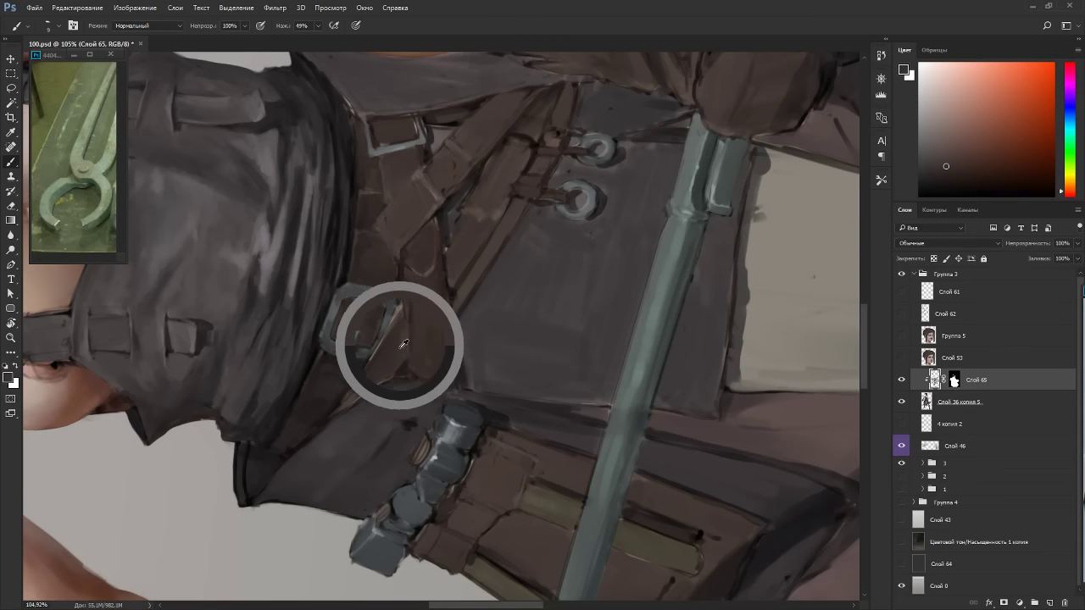
{"action": "left_click", "coordinate": [404, 310], "text": "alt"}
{"action": "left_click", "coordinate": [394, 306], "text": "alt"}
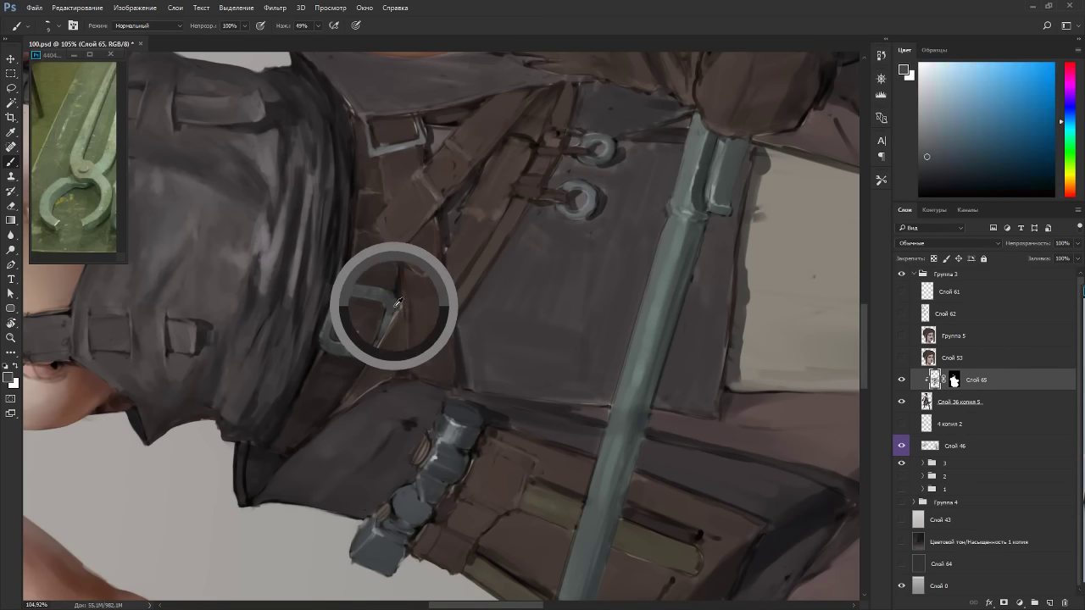
Clean up the diagonal strap's apron-side edge up to the crossing with sampled apron grey and strap browns.
{"action": "key", "text": "Escape"}
{"action": "scroll", "coordinate": [517, 295], "scroll_direction": "down", "scroll_amount": 4}
{"action": "key", "text": "r"}
{"action": "mouse_move", "coordinate": [559, 305]}
{"action": "left_mouse_down"}
{"action": "mouse_move", "coordinate": [538, 189]}
{"action": "mouse_move", "coordinate": [491, 169]}
{"action": "left_mouse_up"}
{"action": "scroll", "coordinate": [428, 292], "scroll_direction": "up", "scroll_amount": 5}
{"action": "key", "text": "b"}
{"action": "left_click", "coordinate": [462, 330], "text": "alt"}
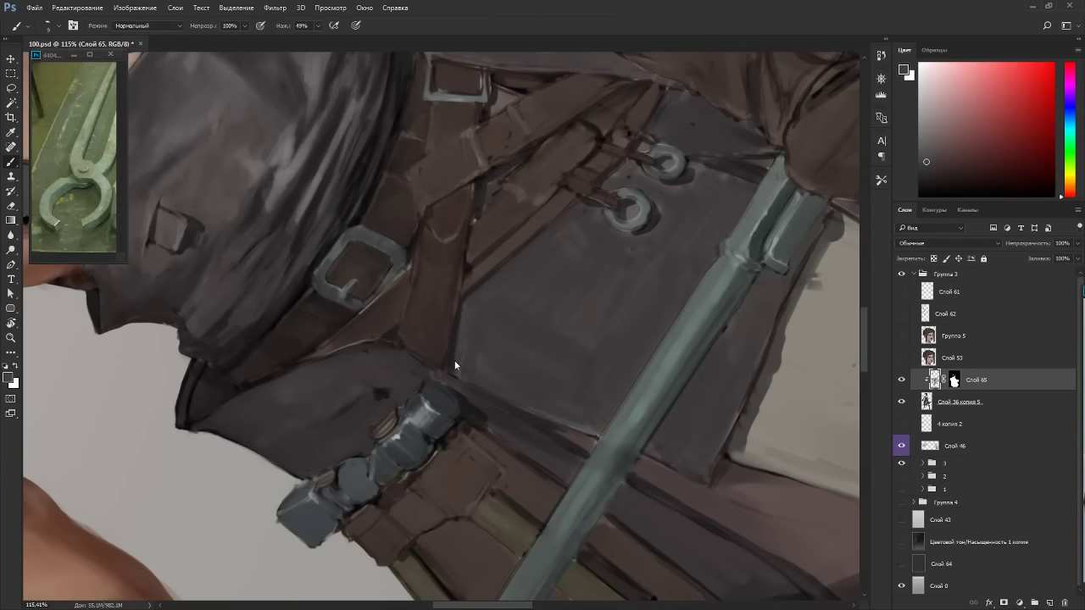
{"action": "left_click", "coordinate": [460, 301], "text": "alt"}
{"action": "left_click", "coordinate": [462, 245], "text": "alt"}
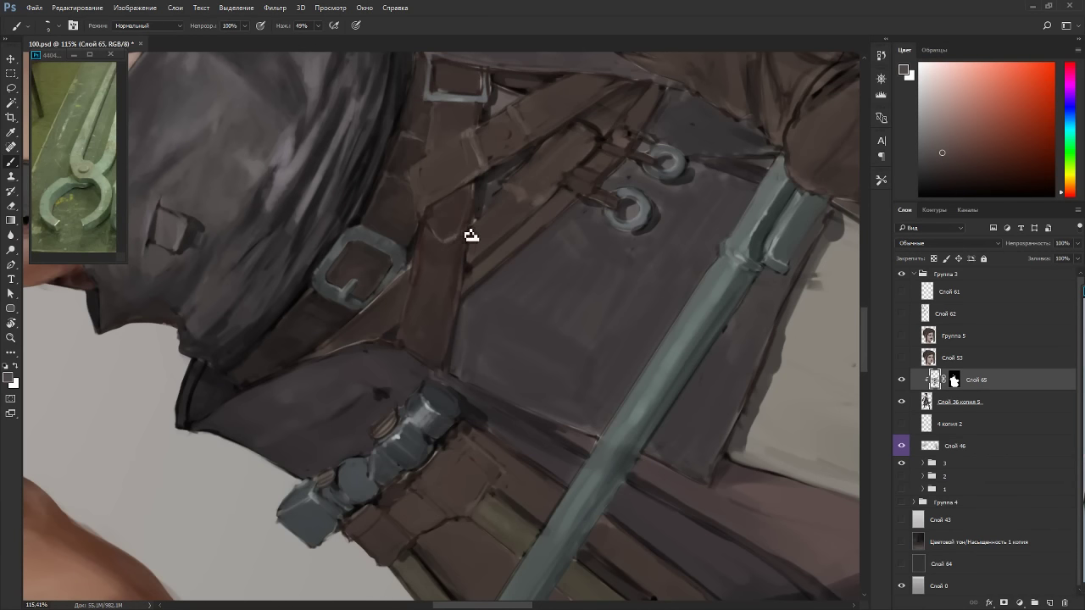
{"action": "left_click", "coordinate": [471, 212], "text": "alt"}
Define the rounded leather edge on the diagonal strap at the crossing with a sampled lighter brown.
{"action": "key", "text": "r"}
{"action": "left_click_drag", "start_coordinate": [493, 175], "coordinate": [513, 397]}
{"action": "key", "text": "b"}
{"action": "left_click", "coordinate": [485, 401], "text": "alt"}
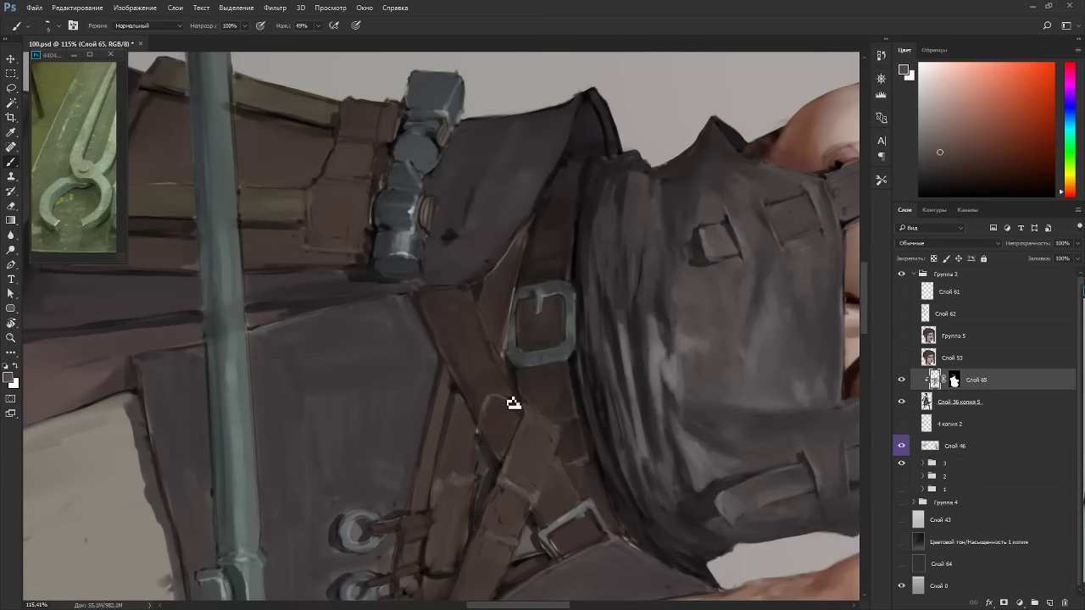
{"action": "left_click", "coordinate": [499, 405], "text": "alt"}
Refine the diagonal strap's buckle-side edge just below the crossing with sampled browns.
{"action": "key", "text": "Escape"}
{"action": "key", "text": "r"}
{"action": "mouse_move", "coordinate": [543, 200]}
{"action": "left_mouse_down"}
{"action": "mouse_move", "coordinate": [395, 143]}
{"action": "mouse_move", "coordinate": [367, 169]}
{"action": "left_mouse_up"}
{"action": "key", "text": "b"}
{"action": "left_click", "coordinate": [444, 243], "text": "alt"}
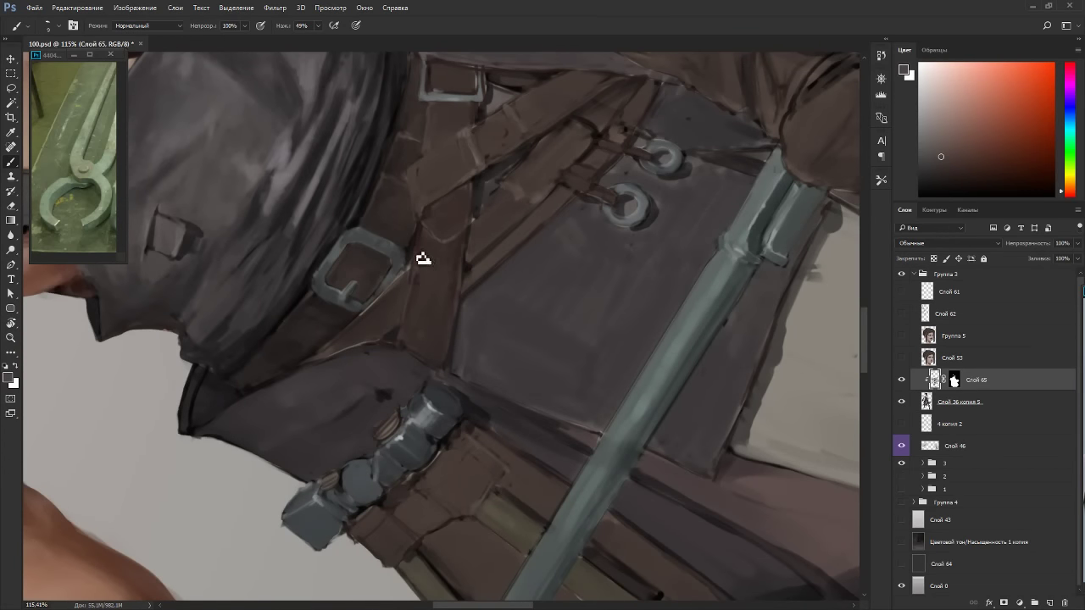
{"action": "left_click", "coordinate": [426, 211], "text": "alt"}
Model the overlapping strap at the crossing with sampled dark and lighter browns.
{"action": "key", "text": "r"}
{"action": "left_click_drag", "start_coordinate": [515, 154], "coordinate": [547, 384]}
{"action": "left_click", "coordinate": [548, 339], "text": "alt"}
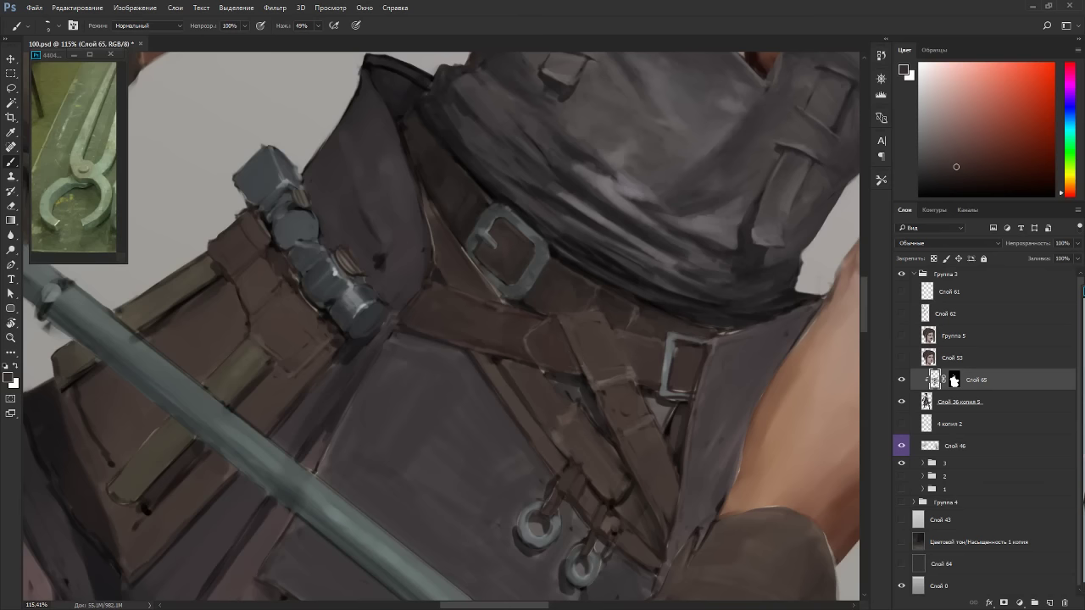
{"action": "left_click", "coordinate": [591, 369], "text": "alt"}
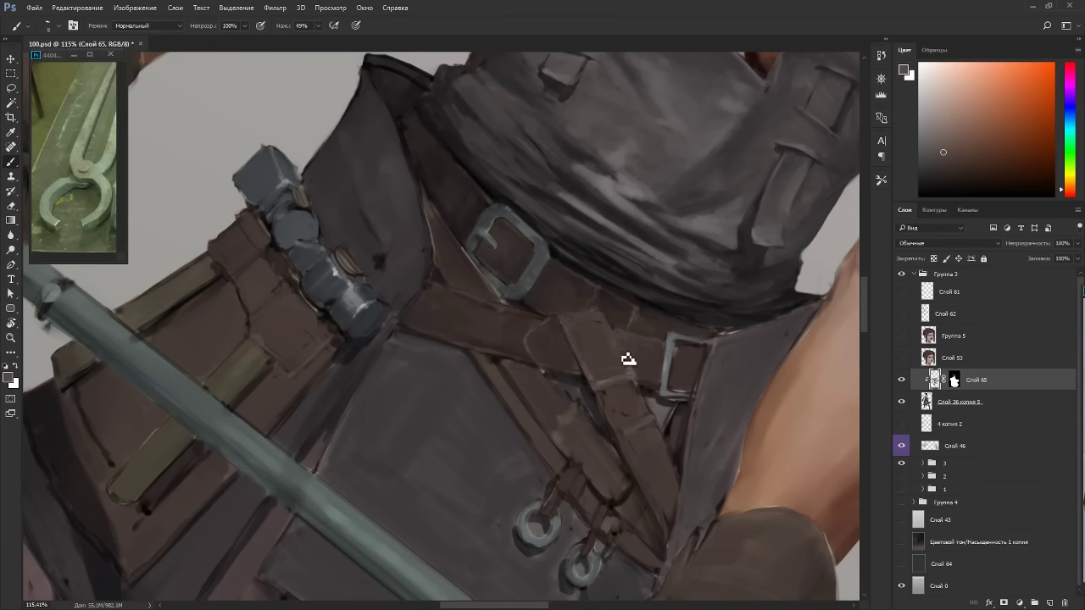
Outline the edges of the overlapping strap's upper section with sampled lighter and mid browns.
{"action": "key", "text": "r"}
{"action": "mouse_move", "coordinate": [691, 347]}
{"action": "left_mouse_down"}
{"action": "mouse_move", "coordinate": [431, 161]}
{"action": "mouse_move", "coordinate": [419, 170]}
{"action": "mouse_move", "coordinate": [408, 193]}
{"action": "mouse_move", "coordinate": [588, 327]}
{"action": "left_mouse_up"}
{"action": "left_click", "coordinate": [430, 162], "text": "alt"}
{"action": "key", "text": "r"}
{"action": "key", "text": "b"}
{"action": "left_click", "coordinate": [613, 416], "text": "alt"}
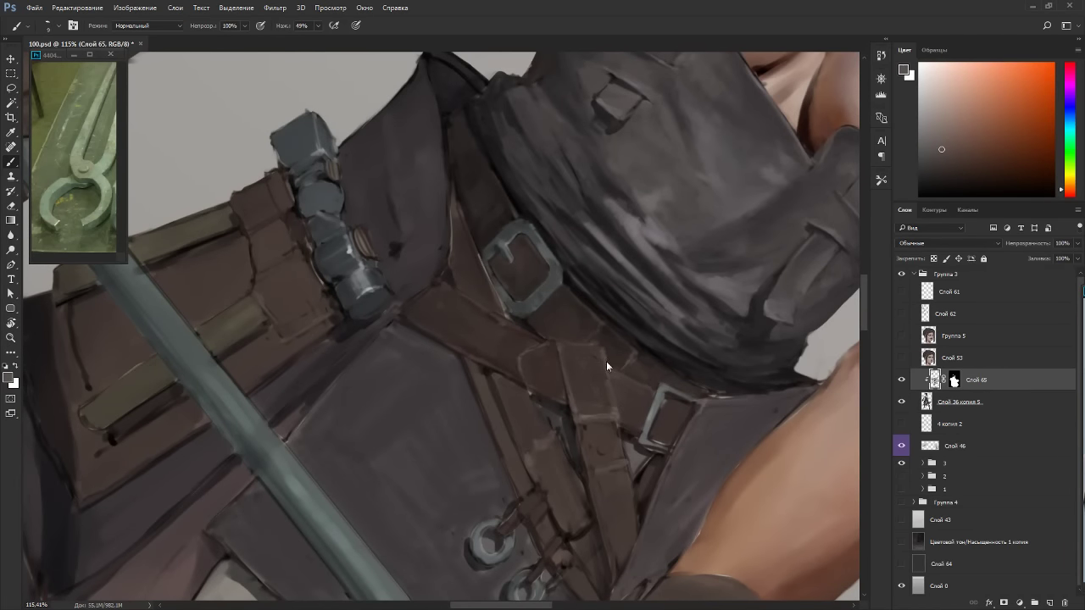
{"action": "left_click", "coordinate": [605, 365], "text": "alt"}
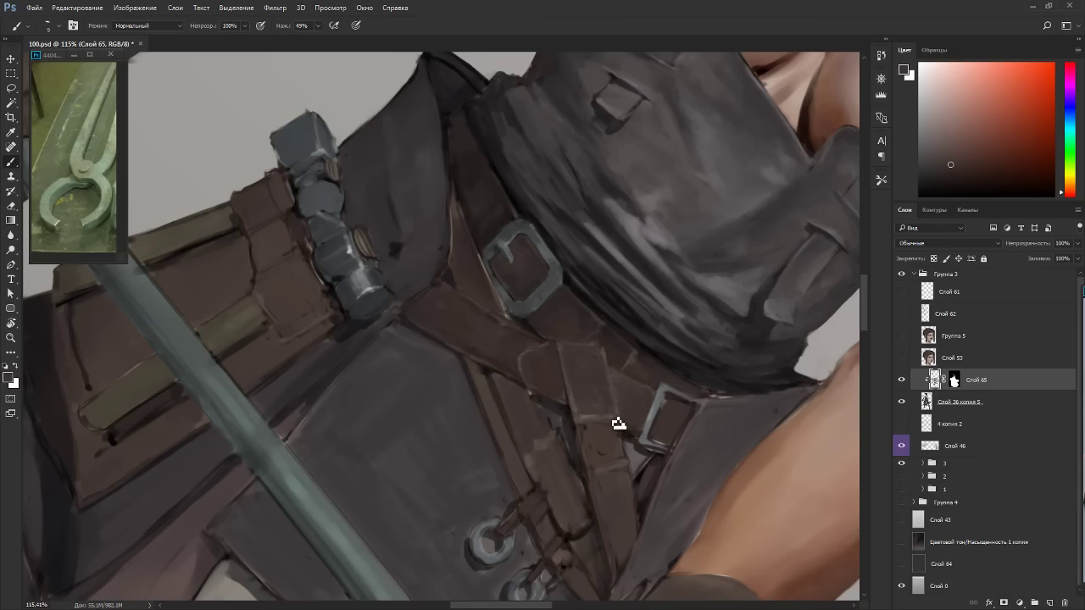
Refine the overlapping strap's edges at the crossing with sampled near-black and mid-brown tones.
{"action": "mouse_move", "coordinate": [602, 422]}
{"action": "left_mouse_down"}
{"action": "mouse_move", "coordinate": [622, 254]}
{"action": "mouse_move", "coordinate": [542, 175]}
{"action": "mouse_move", "coordinate": [567, 206]}
{"action": "mouse_move", "coordinate": [573, 362]}
{"action": "left_mouse_up"}
{"action": "left_click", "coordinate": [565, 178], "text": "alt"}
{"action": "left_click", "coordinate": [571, 191], "text": "alt"}
{"action": "left_click", "coordinate": [587, 388], "text": "alt"}
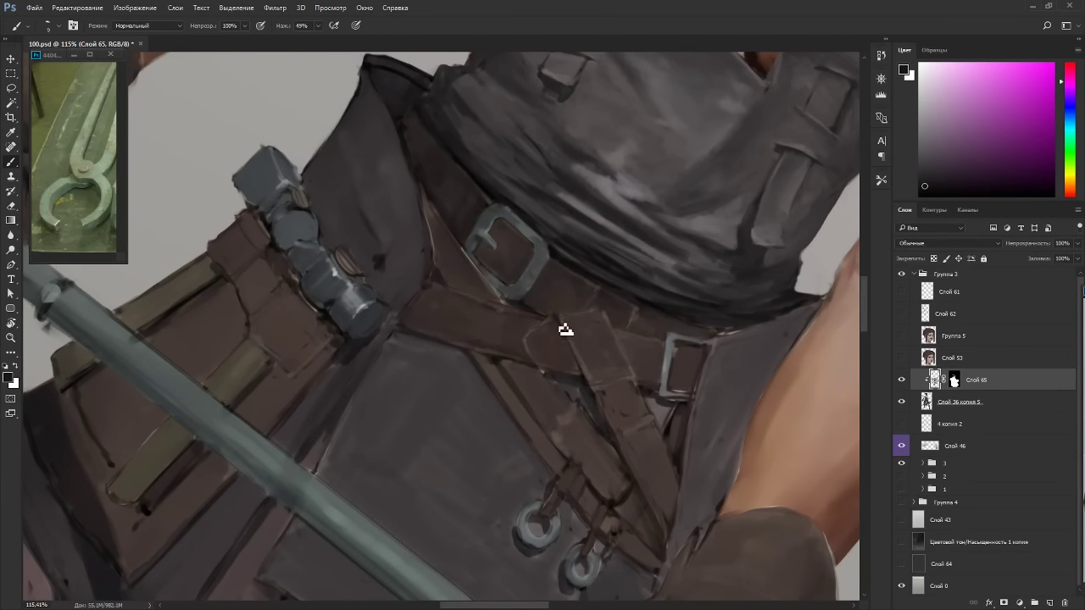
{"action": "mouse_move", "coordinate": [564, 327]}
{"action": "left_mouse_down"}
{"action": "mouse_move", "coordinate": [458, 191]}
{"action": "mouse_move", "coordinate": [471, 193]}
{"action": "left_mouse_up"}
{"action": "left_click", "coordinate": [468, 195], "text": "alt"}
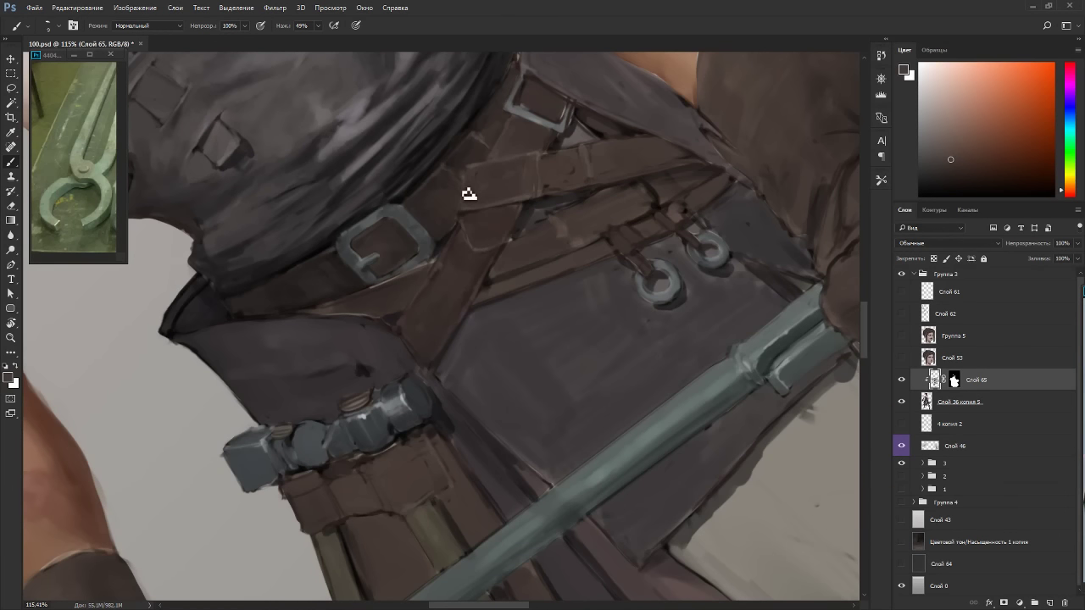
{"action": "left_click", "coordinate": [482, 261], "text": "alt"}
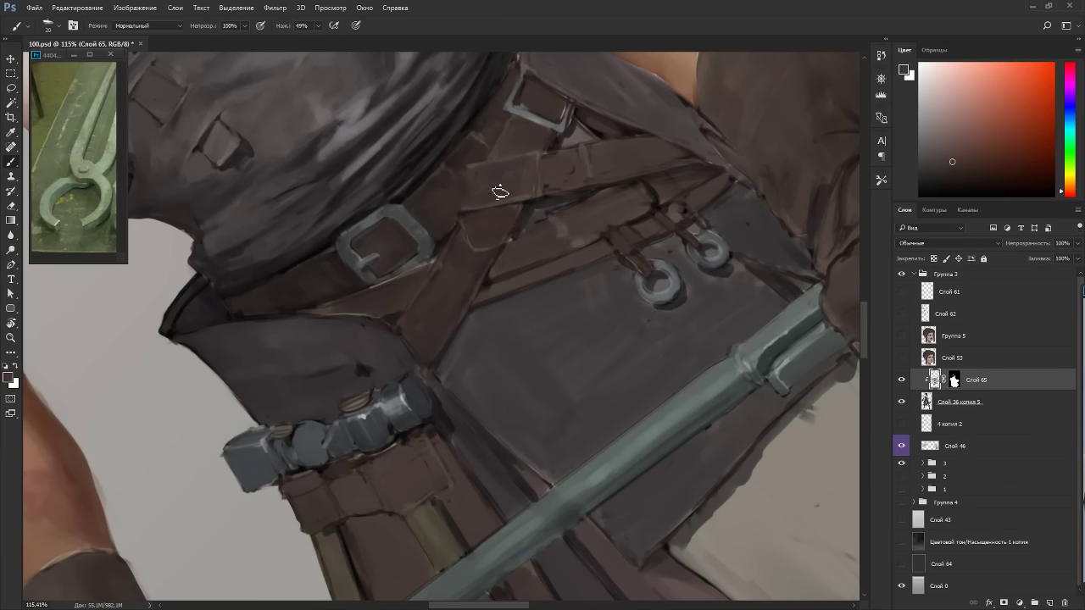
{"action": "left_click", "coordinate": [476, 172], "text": "alt"}
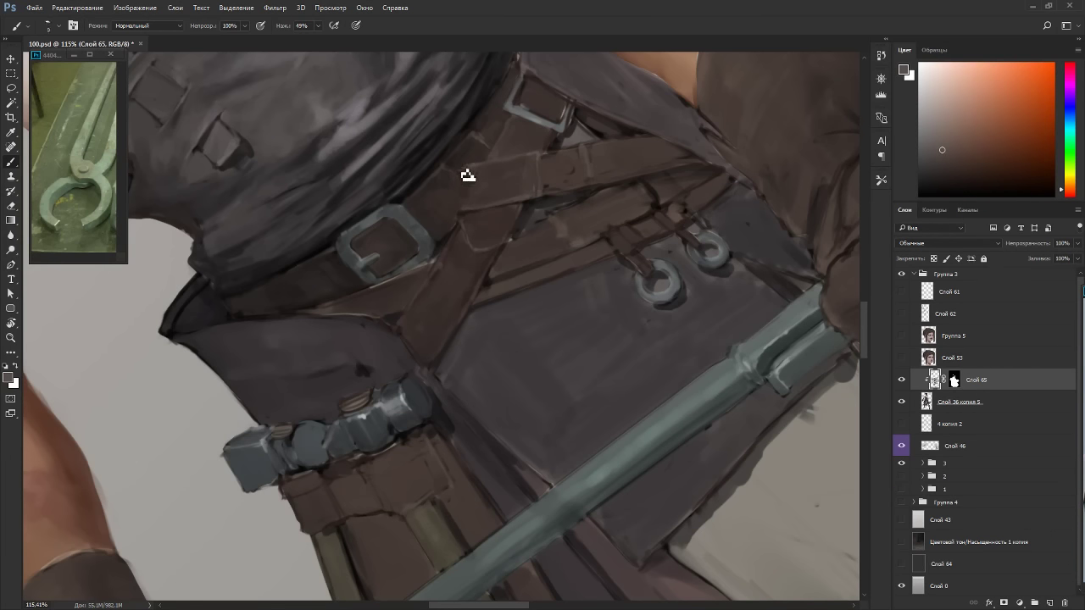
Soften the overlapping strap's upper end with sampled lighter browns.
{"action": "key", "text": "r"}
{"action": "left_click_drag", "start_coordinate": [477, 206], "coordinate": [581, 317]}
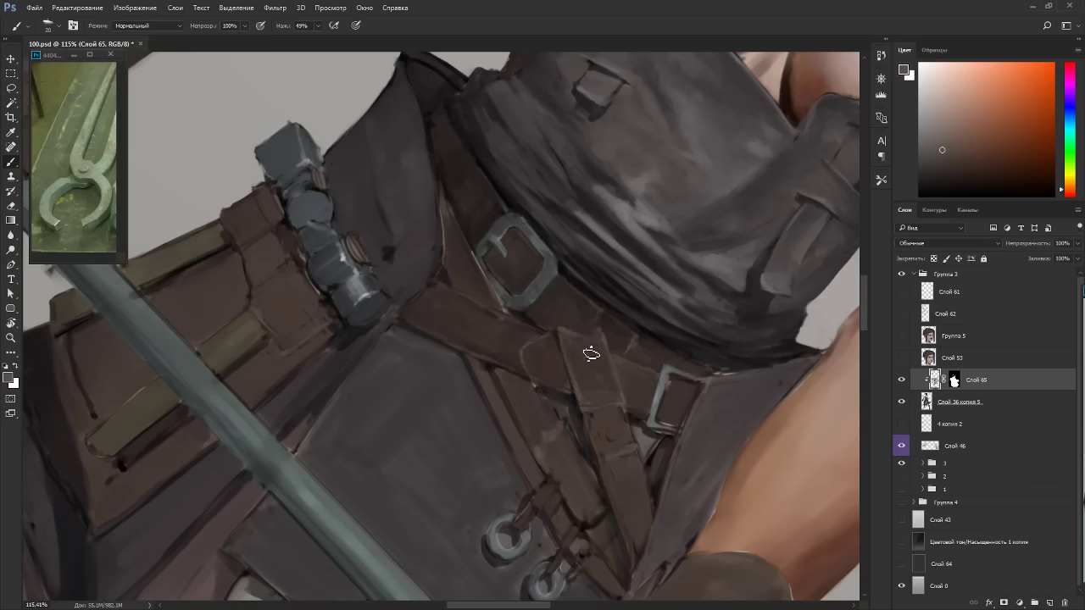
{"action": "left_click", "coordinate": [585, 346], "text": "alt"}
{"action": "left_click", "coordinate": [576, 329], "text": "alt"}
Deepen the shadow on the main belt beside the strap crossing with a sampled dark brown and a smaller brush.
{"action": "key", "text": "r"}
{"action": "left_click_drag", "start_coordinate": [644, 315], "coordinate": [516, 370]}
{"action": "left_click", "coordinate": [541, 391], "text": "alt"}
{"action": "key", "text": "bracketleft"}
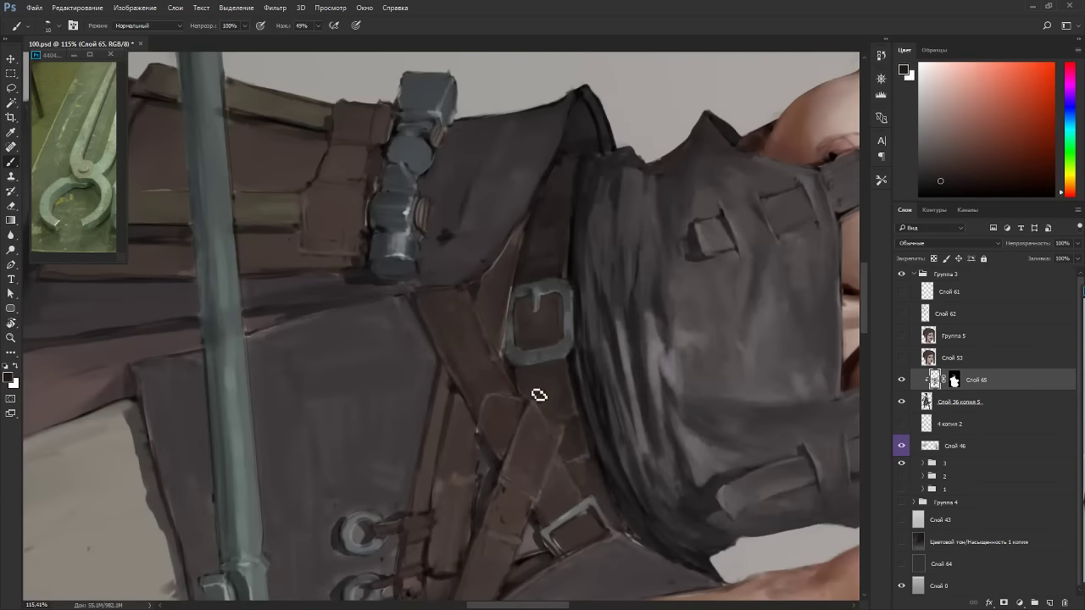
{"action": "key", "text": "r"}
{"action": "key", "text": "Escape"}
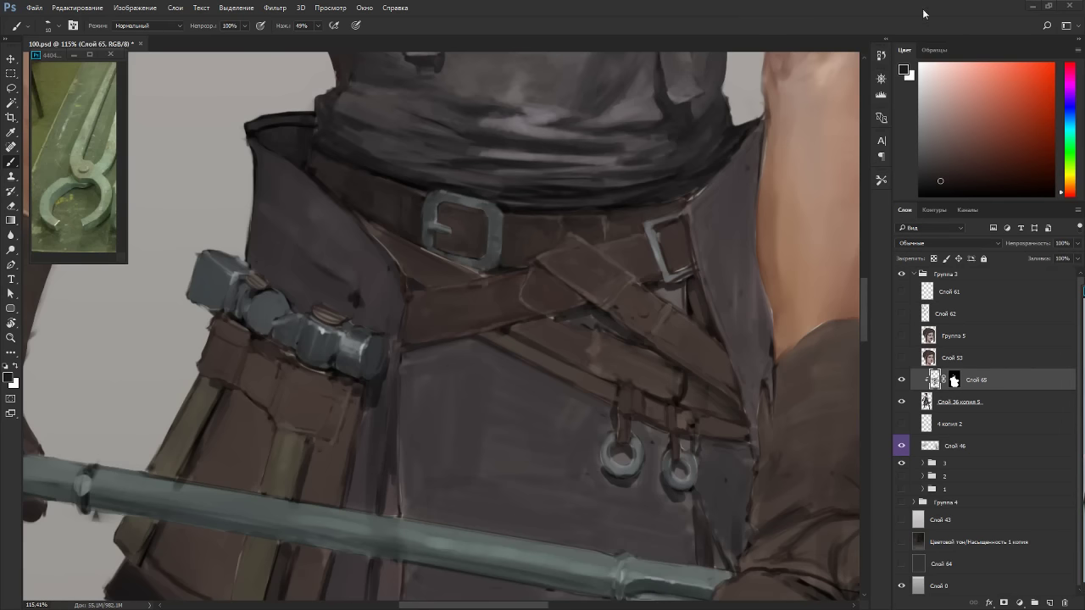
Darken the gap between the small buckle and the overlapping strap with a sampled near-black and a larger brush.
{"action": "key", "text": "r"}
{"action": "left_click_drag", "start_coordinate": [654, 250], "coordinate": [373, 96]}
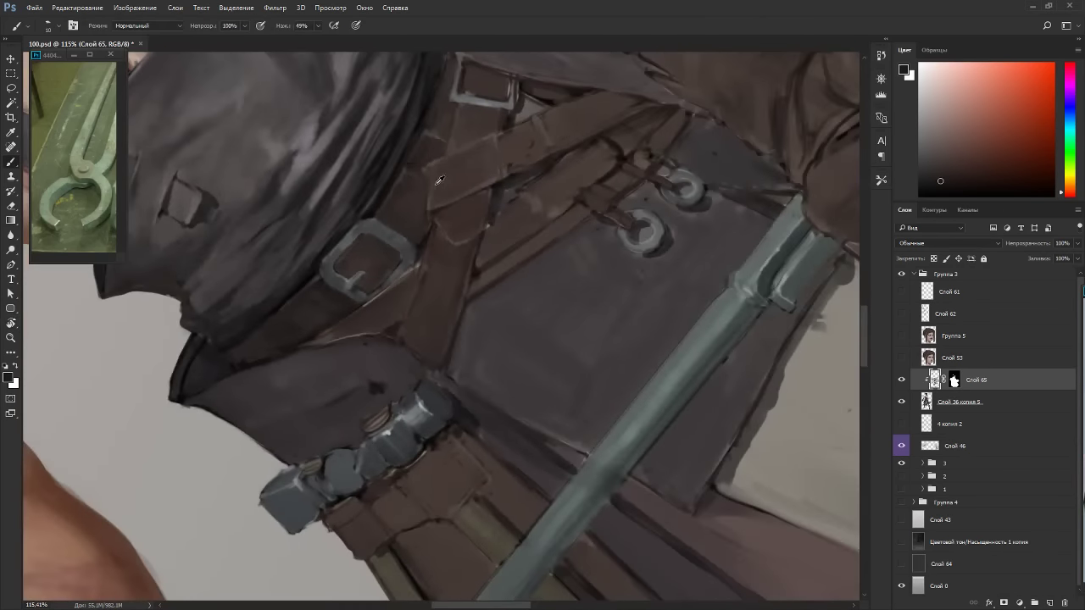
{"action": "left_click_drag", "start_coordinate": [593, 161], "coordinate": [585, 343]}
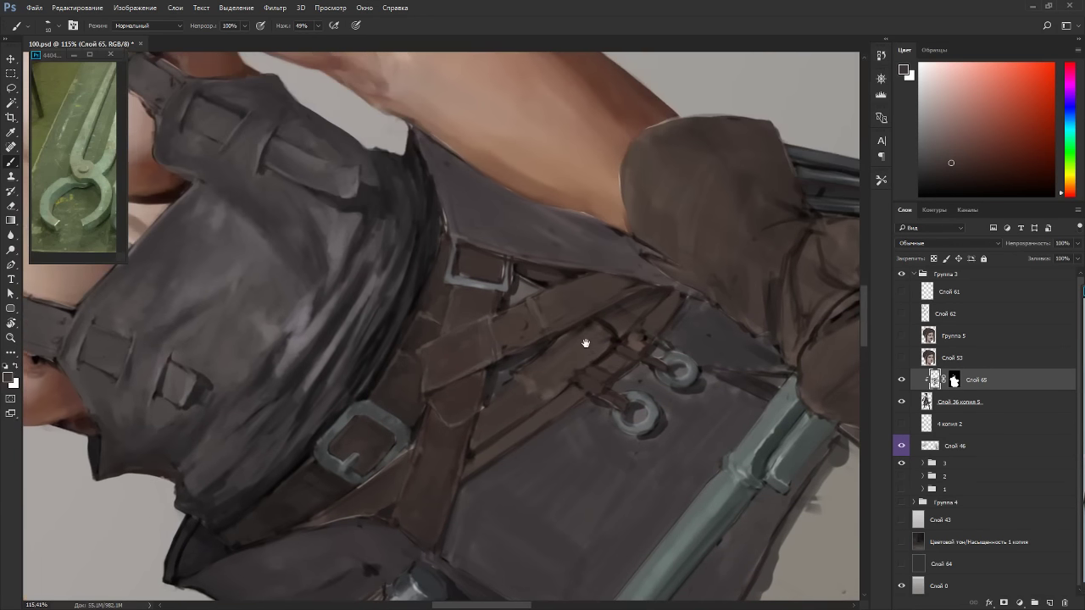
{"action": "key", "text": "r"}
{"action": "left_click_drag", "start_coordinate": [654, 174], "coordinate": [482, 184]}
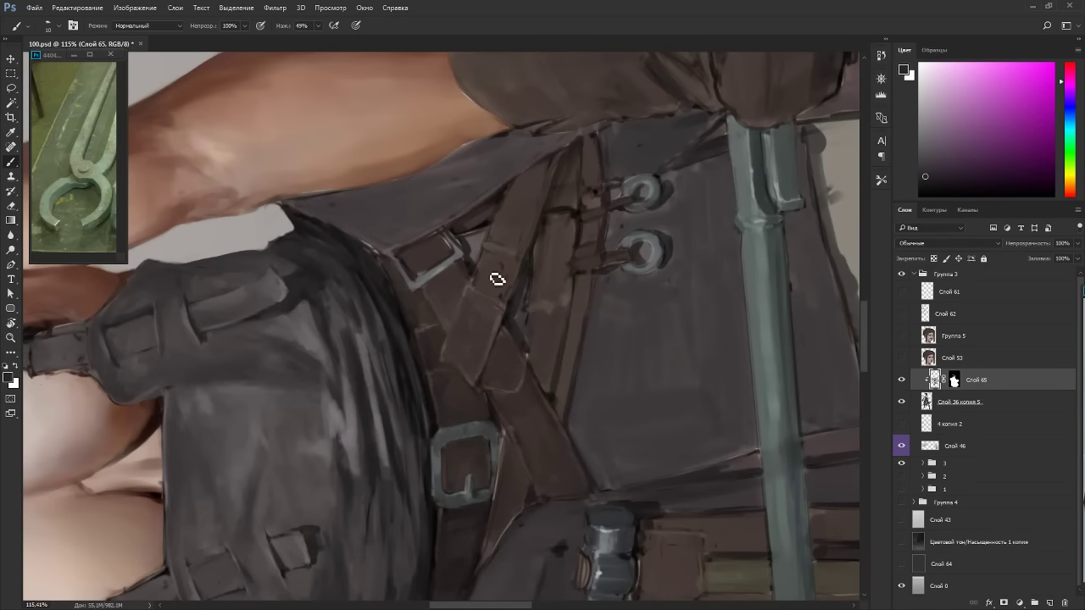
{"action": "key", "text": "bracketright"}
{"action": "key", "text": "bracketright"}
{"action": "key", "text": "bracketright"}
{"action": "left_click_drag", "start_coordinate": [477, 230], "coordinate": [477, 259]}
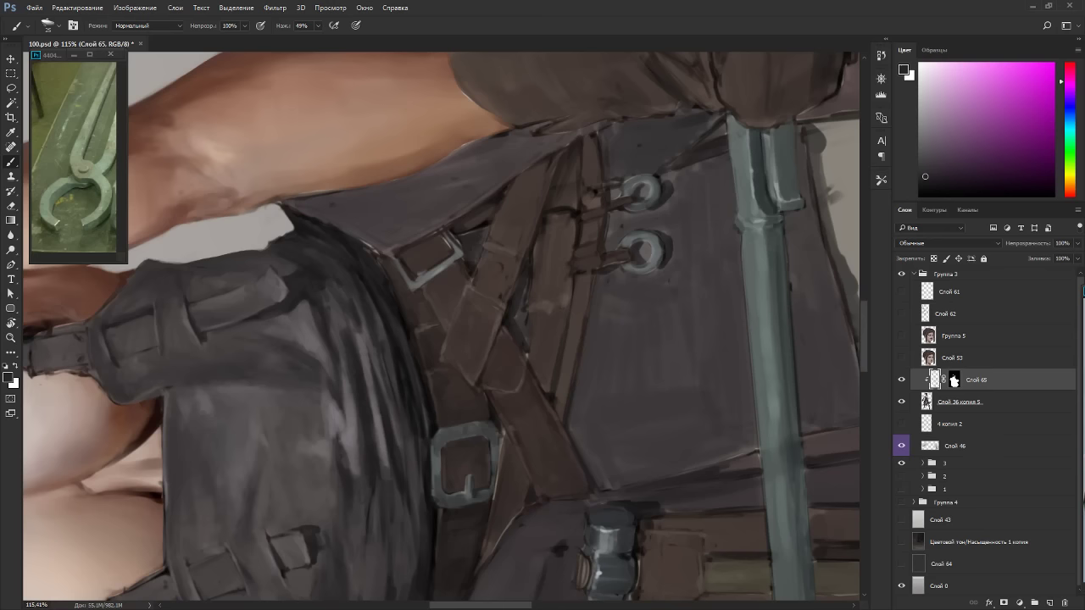
{"action": "key", "text": "Escape"}
Paint the thin shadow directly below the small buckle with sampled dark tones and a much smaller brush.
{"action": "left_click", "coordinate": [537, 391], "text": "alt"}
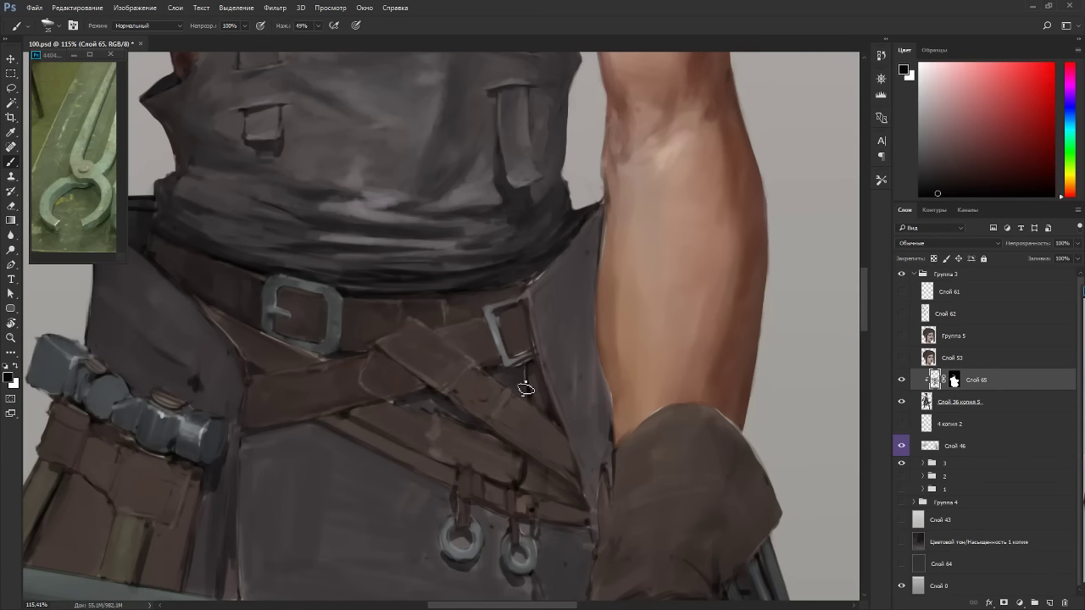
{"action": "key", "text": "bracketleft"}
{"action": "key", "text": "bracketleft"}
{"action": "key", "text": "bracketleft"}
{"action": "key", "text": "bracketleft"}
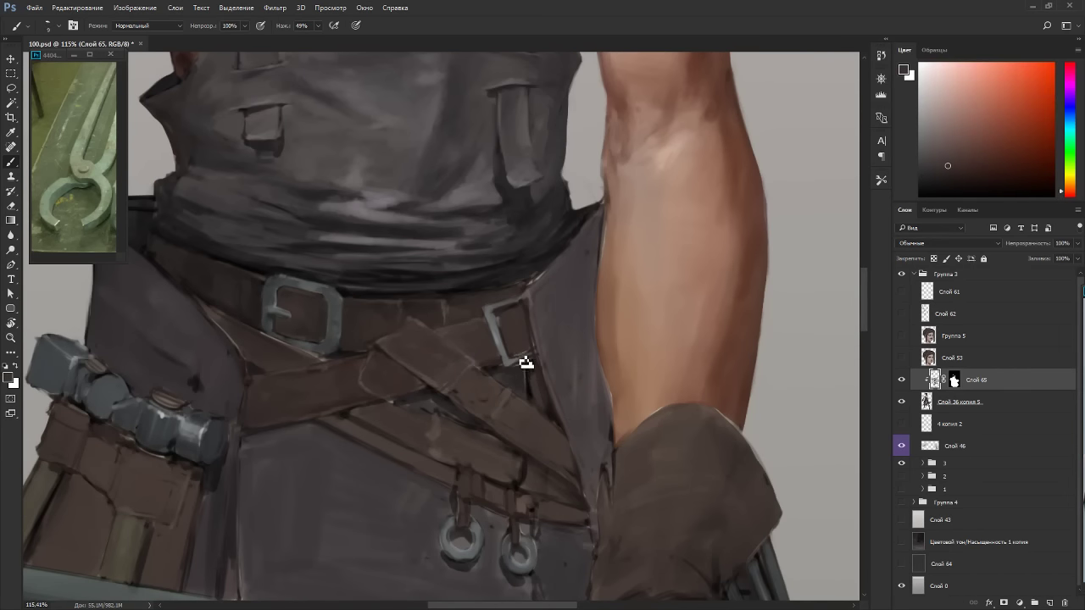
{"action": "left_click", "coordinate": [525, 365], "text": "alt"}
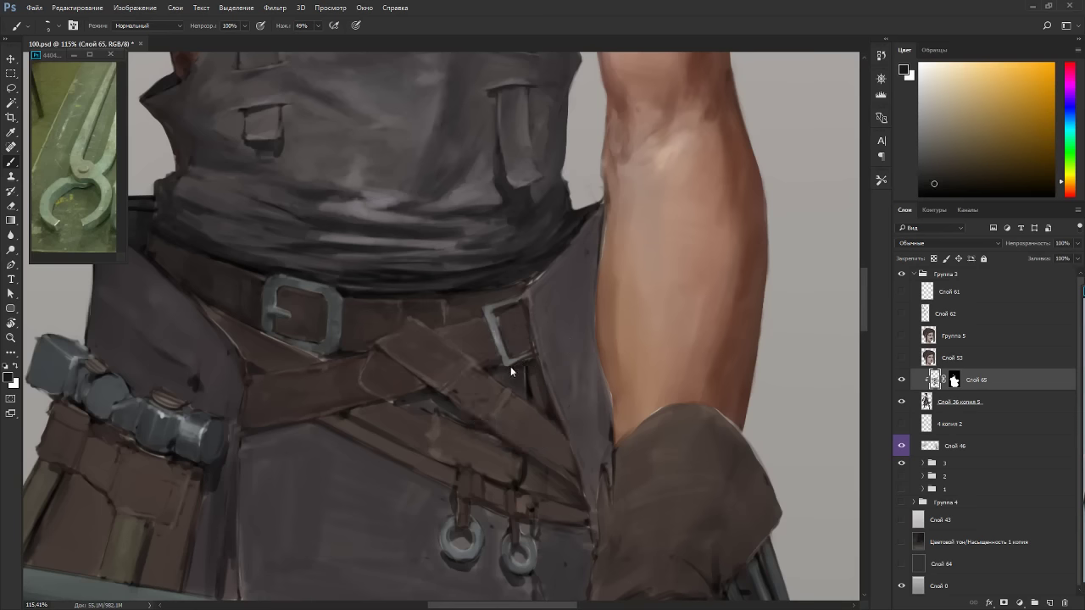
Repaint the small buckle's metal frame in a dark, muted cyan-grey adjusted from a sampled tone.
{"action": "left_click", "coordinate": [514, 363], "text": "alt"}
{"action": "key", "text": "r"}
{"action": "left_click_drag", "start_coordinate": [661, 265], "coordinate": [840, 126]}
{"action": "left_click", "coordinate": [925, 162]}
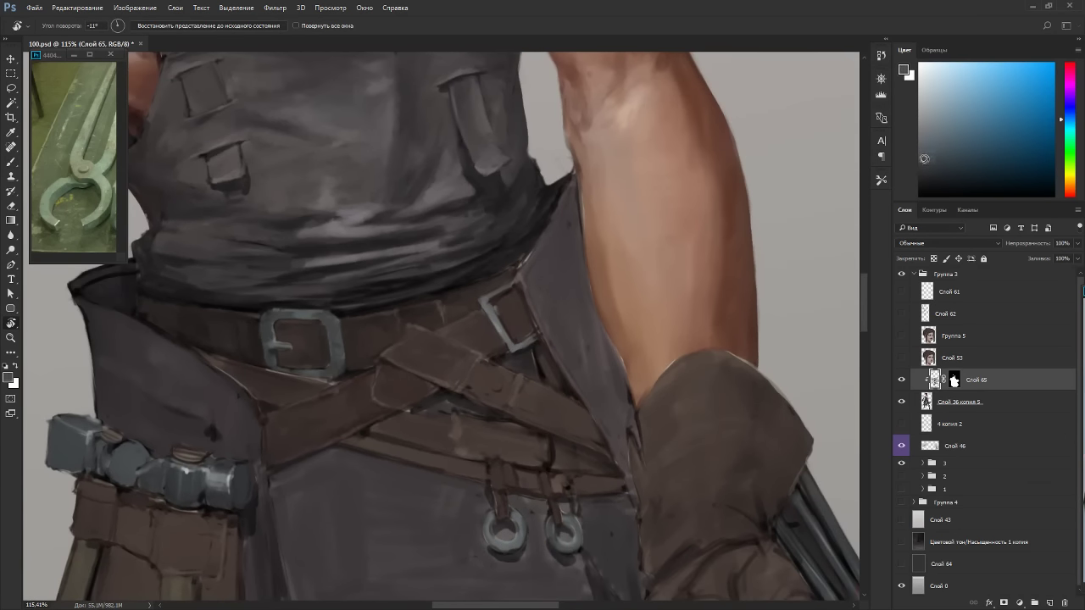
{"action": "left_click", "coordinate": [1068, 126]}
{"action": "key", "text": "b"}
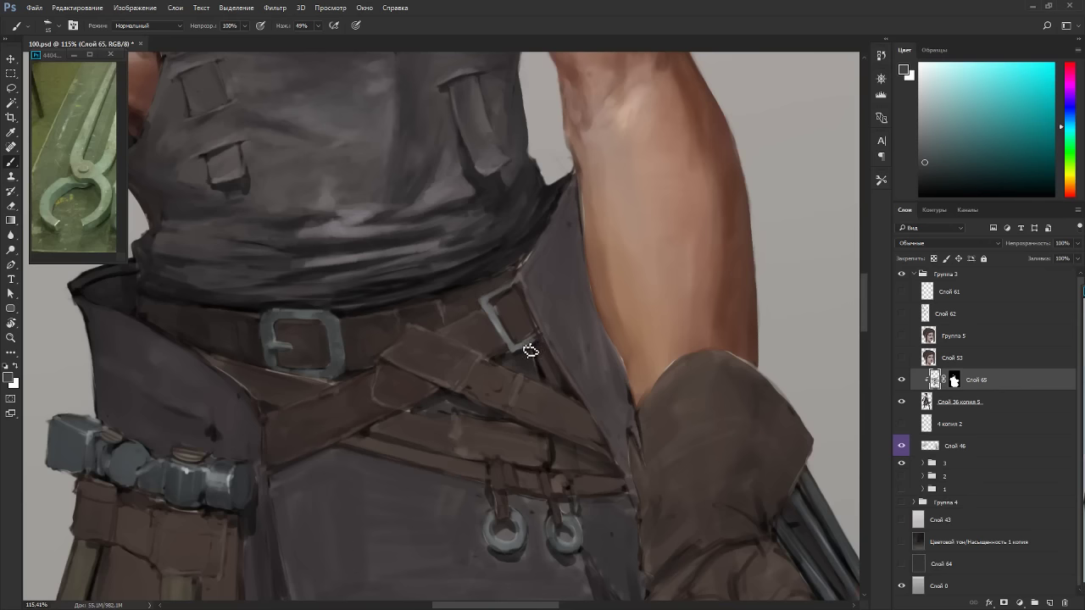
{"action": "left_click", "coordinate": [922, 169]}
{"action": "key", "text": "r"}
{"action": "left_click_drag", "start_coordinate": [823, 204], "coordinate": [473, 176]}
{"action": "key", "text": "b"}
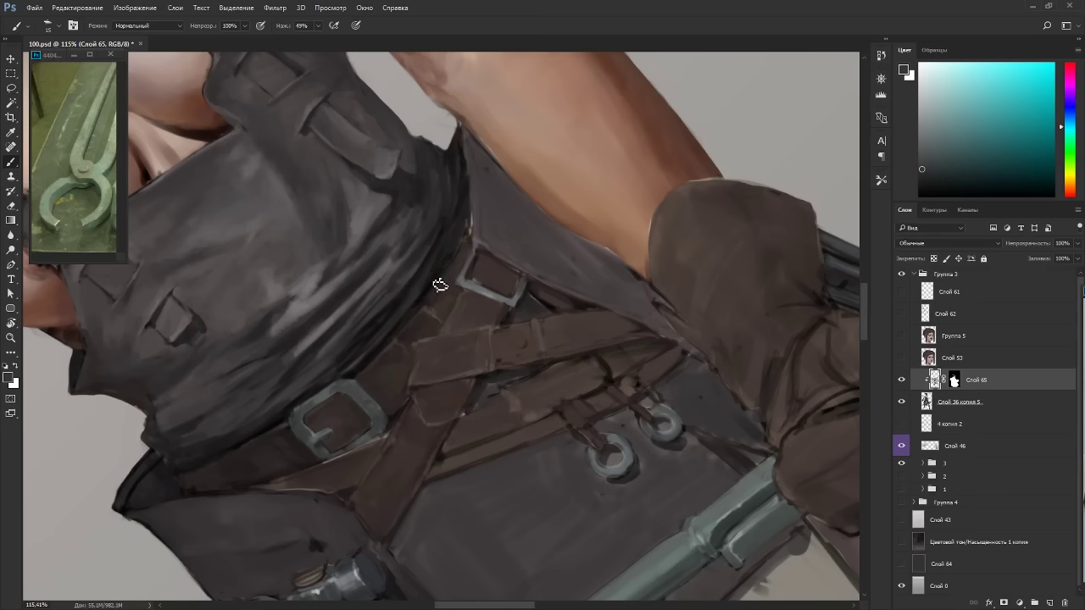
{"action": "left_click_drag", "start_coordinate": [439, 283], "coordinate": [473, 299]}
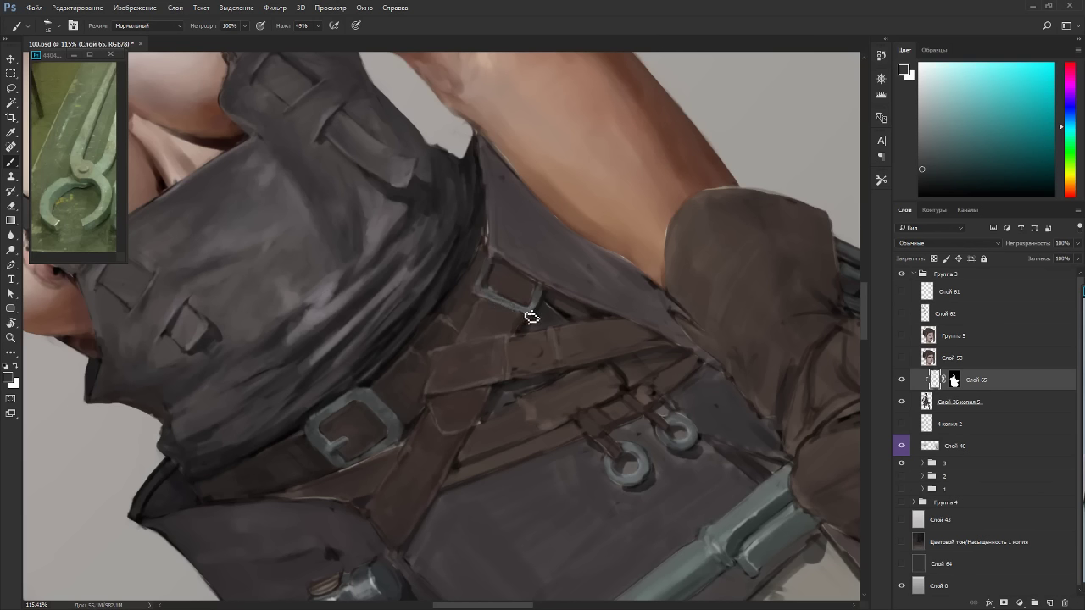
{"action": "left_click_drag", "start_coordinate": [536, 316], "coordinate": [492, 363]}
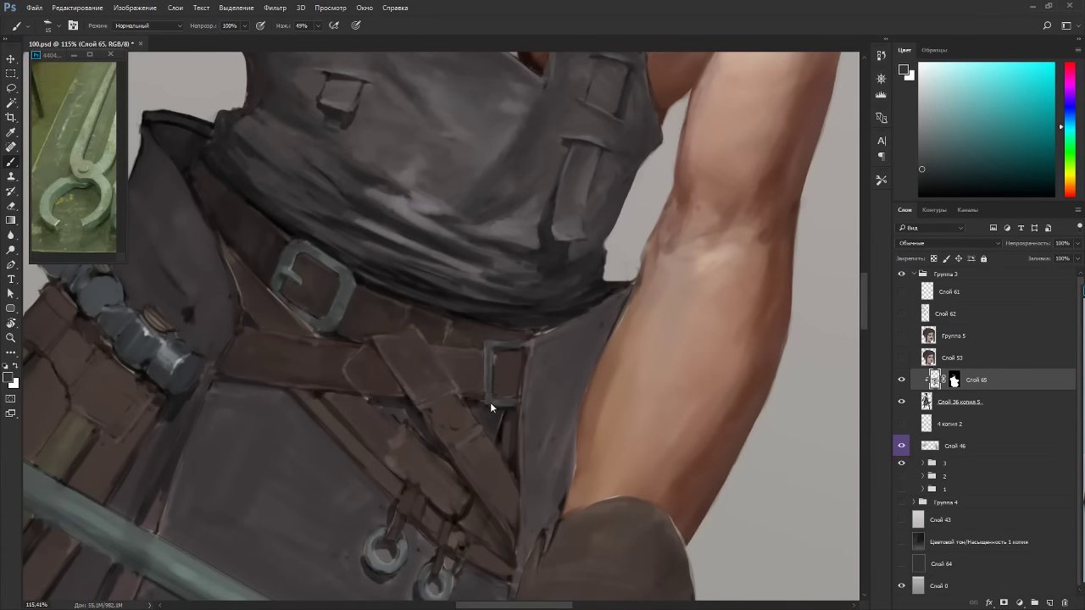
Refine the leather edges around the small buckle with a fine brush and a sampled lighter brown.
{"action": "left_click", "coordinate": [499, 354], "text": "alt"}
{"action": "key", "text": "r"}
{"action": "left_click_drag", "start_coordinate": [532, 247], "coordinate": [360, 237]}
{"action": "left_click", "coordinate": [508, 309], "text": "alt"}
{"action": "key", "text": "bracketleft"}
{"action": "key", "text": "bracketleft"}
{"action": "key", "text": "bracketleft"}
{"action": "key", "text": "bracketleft"}
{"action": "key", "text": "bracketleft"}
{"action": "key", "text": "bracketleft"}
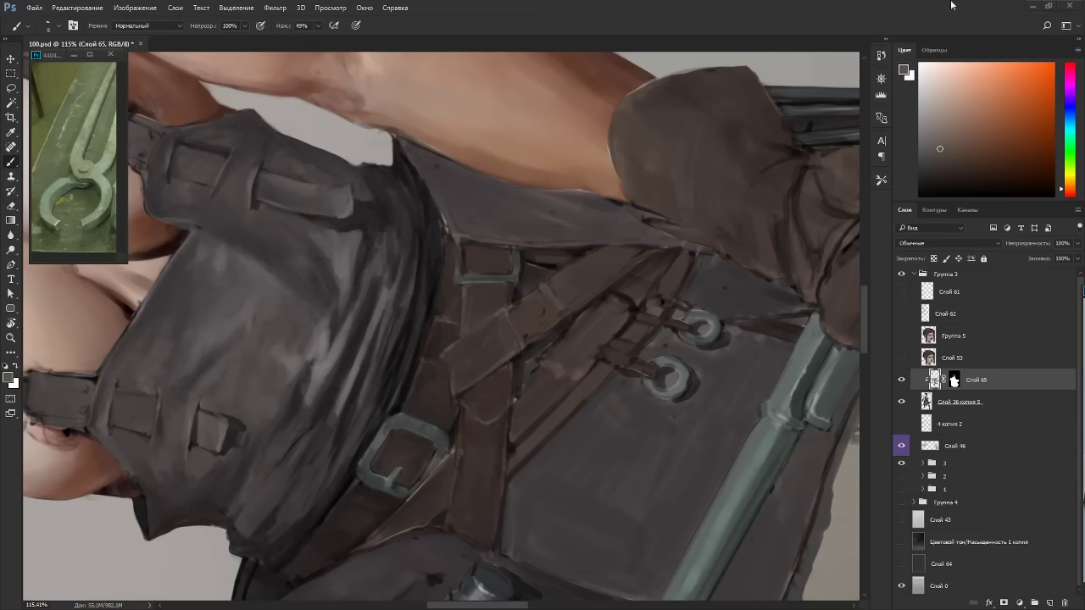
{"action": "key", "text": "Escape"}
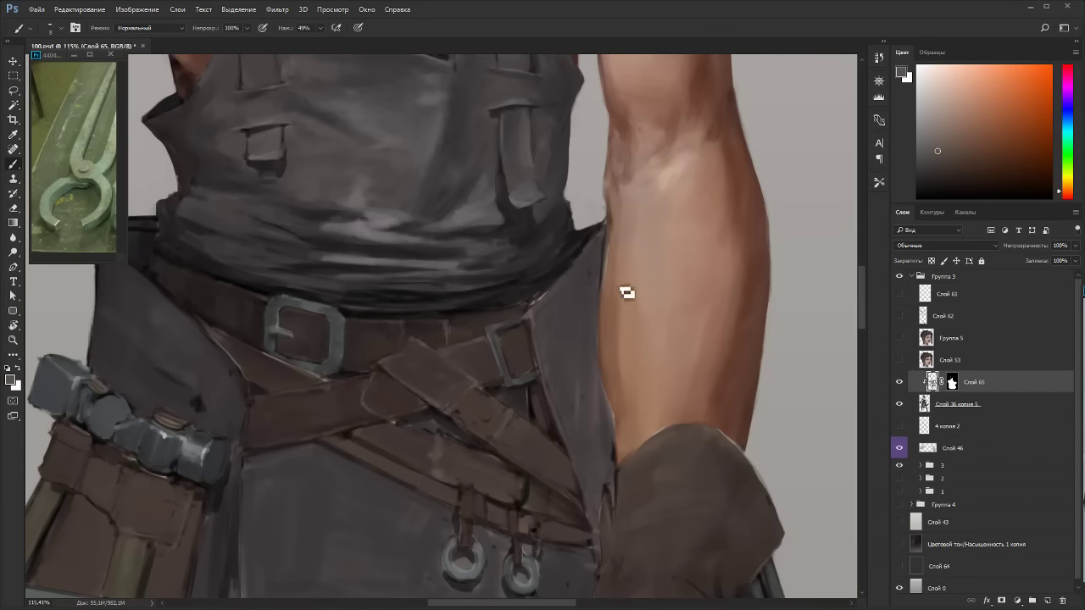
Define the underside of the diagonal strap below the main buckle with a sampled dark tone.
{"action": "left_click_drag", "start_coordinate": [567, 233], "coordinate": [645, 262]}
{"action": "left_click", "coordinate": [614, 317], "text": "alt"}
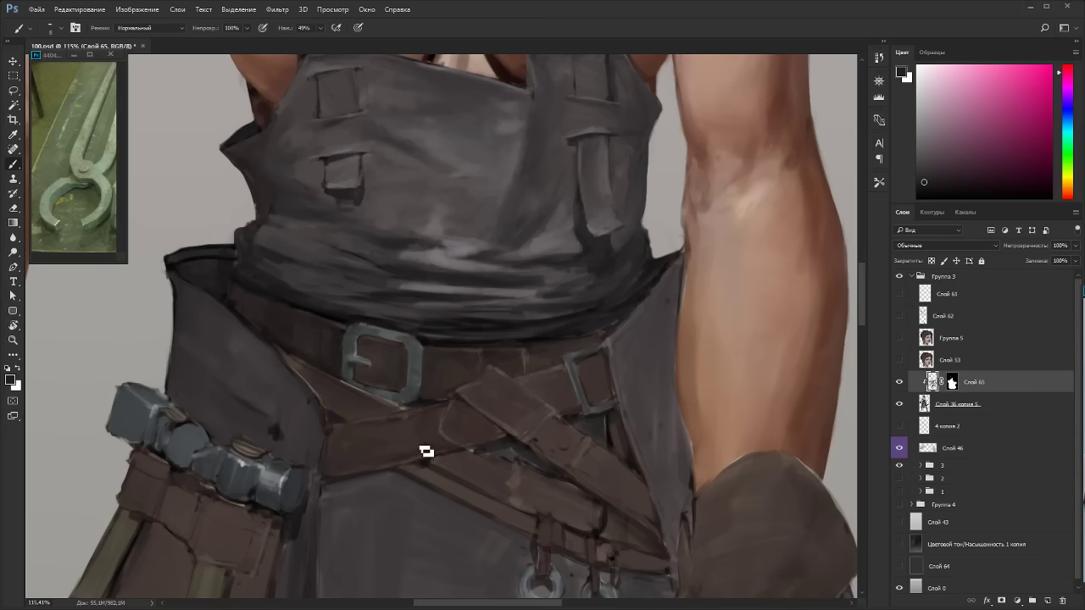
Paint the edge of the apron flap beside the bare forearm with sampled and lightened warm grays, using a 10 px brush.
{"action": "left_click", "coordinate": [285, 545], "text": "alt"}
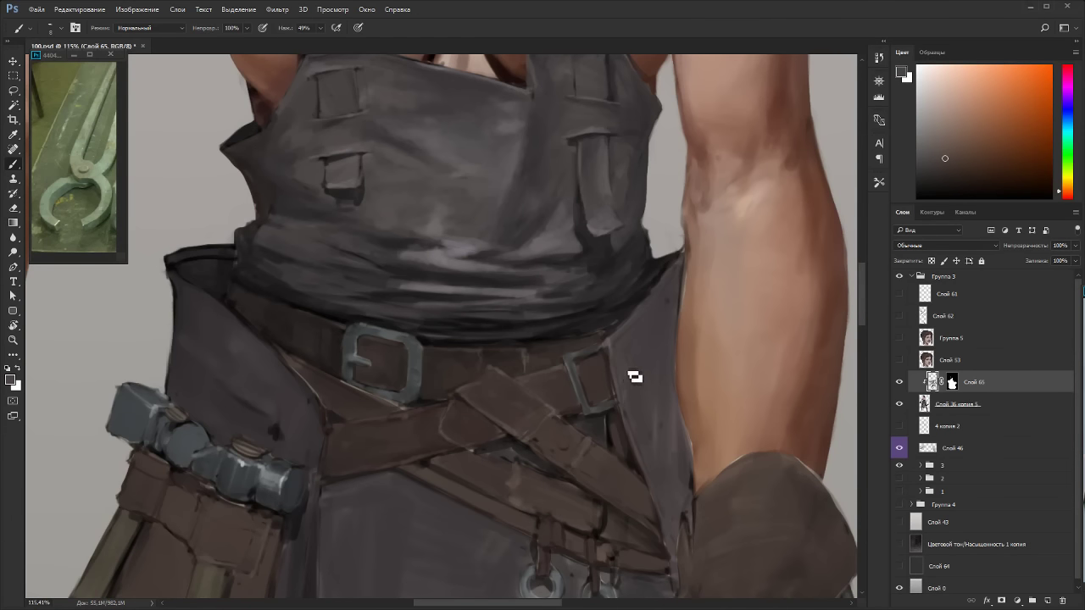
{"action": "left_click", "coordinate": [296, 410], "text": "alt"}
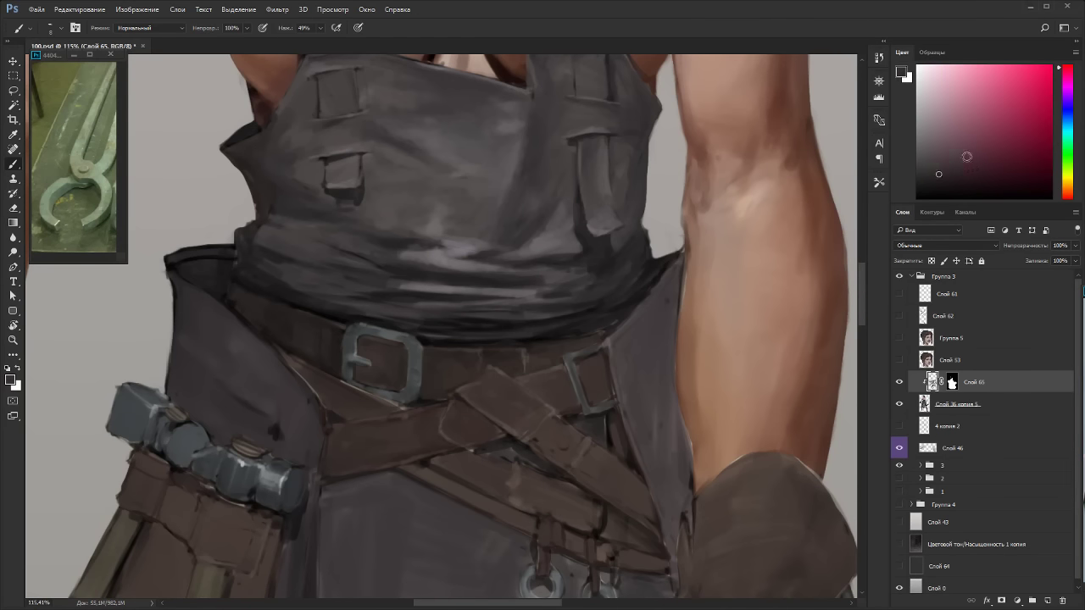
{"action": "left_click", "coordinate": [1068, 193]}
{"action": "left_click", "coordinate": [940, 162]}
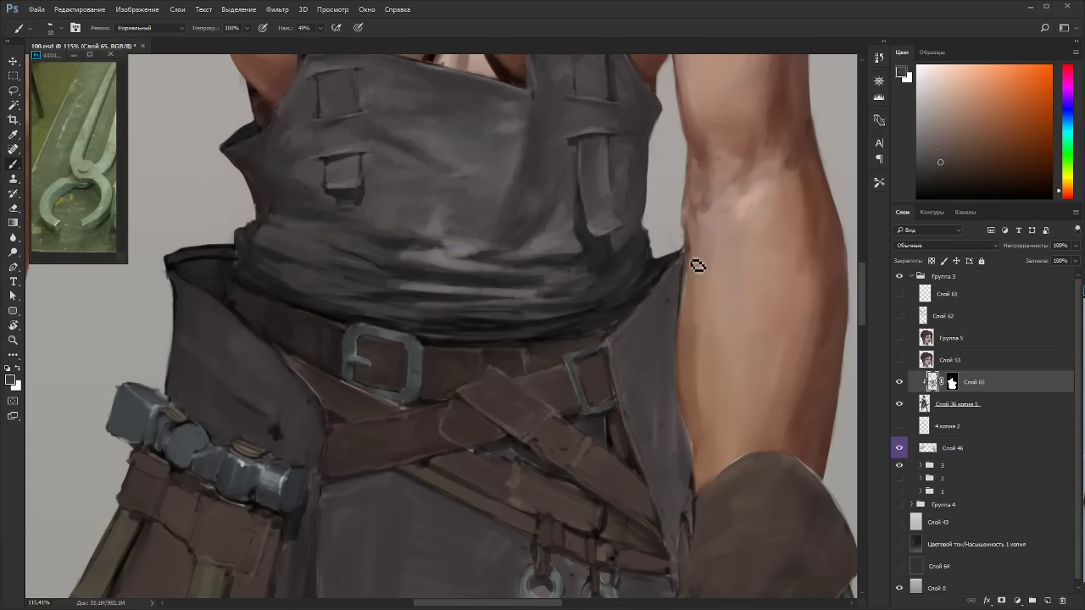
{"action": "left_click", "coordinate": [938, 138]}
{"action": "key", "text": "bracketright"}
{"action": "key", "text": "bracketleft"}
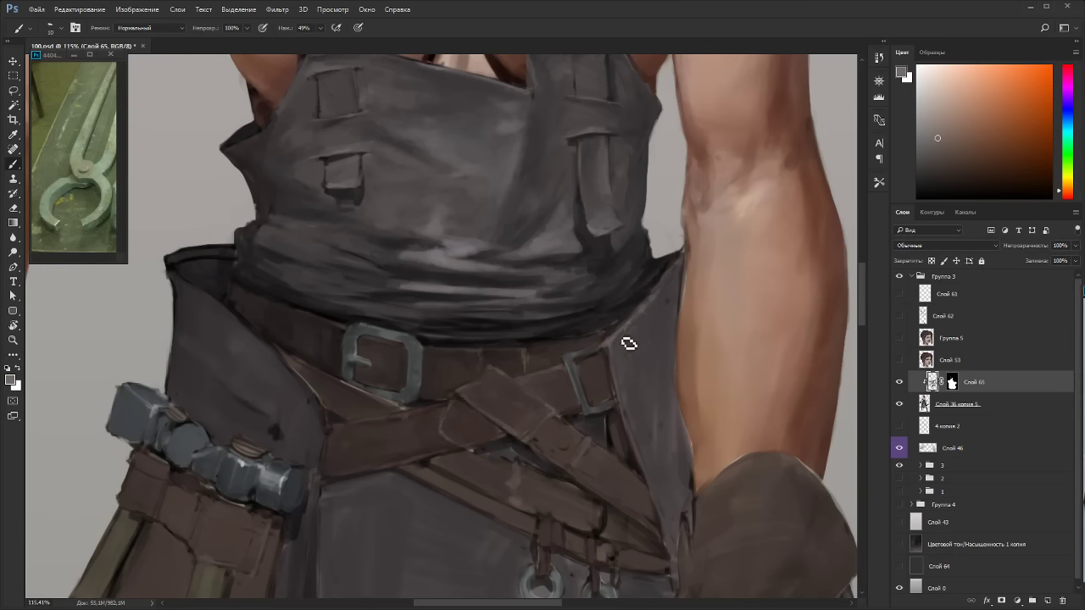
{"action": "left_click", "coordinate": [642, 322], "text": "alt"}
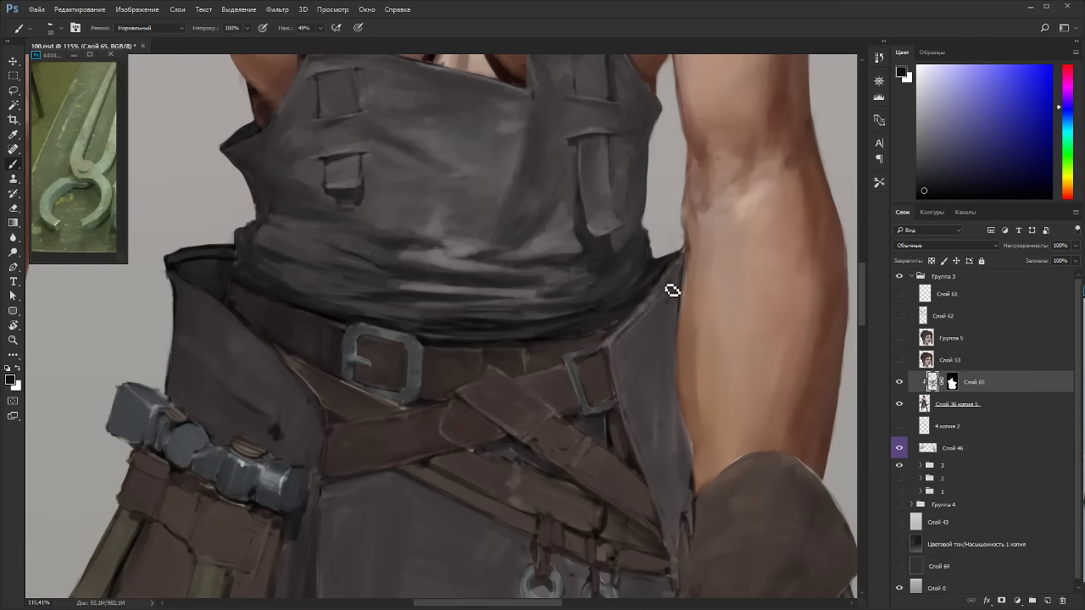
{"action": "left_click", "coordinate": [619, 346], "text": "alt"}
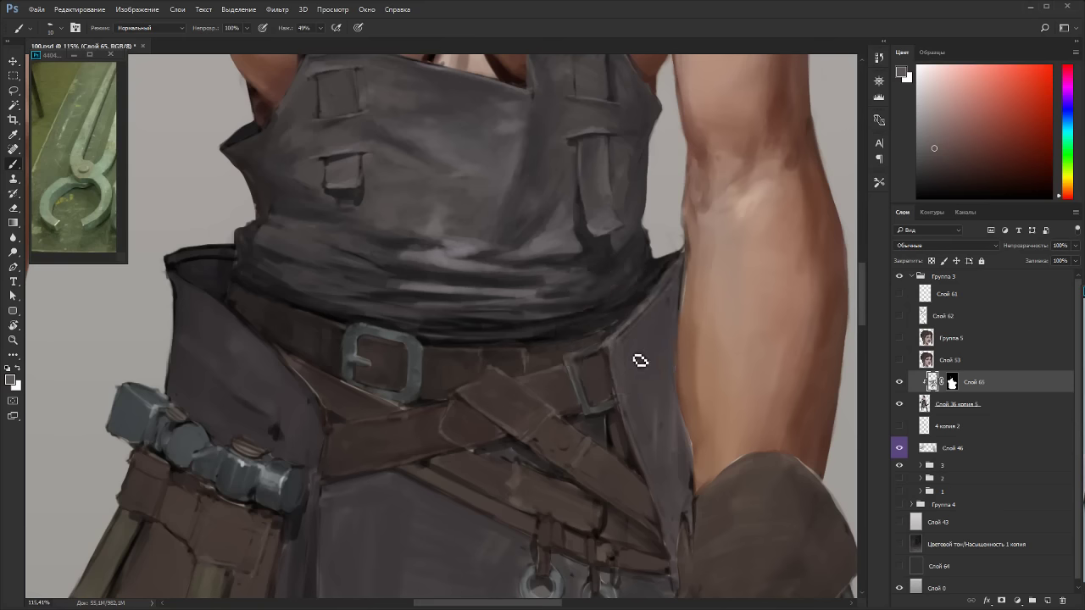
Blend darker sampled grays over the forearm-side apron flap down to the glove with a 30 px brush.
{"action": "left_click", "coordinate": [196, 310], "text": "alt"}
{"action": "key", "text": "bracketright"}
{"action": "key", "text": "bracketright"}
{"action": "key", "text": "bracketright"}
{"action": "key", "text": "bracketright"}
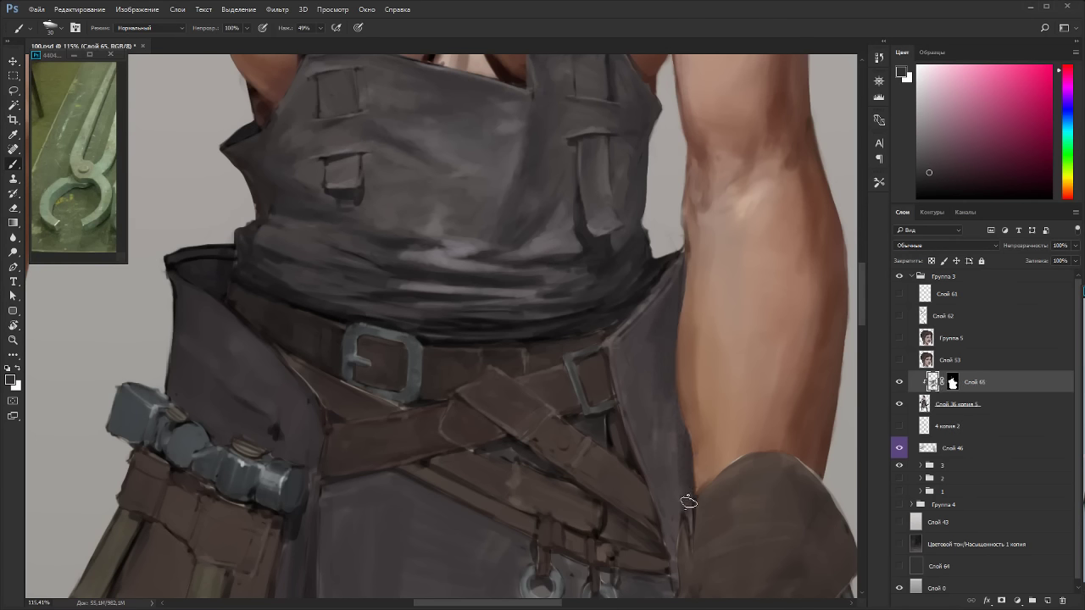
{"action": "left_click", "coordinate": [705, 535], "text": "alt"}
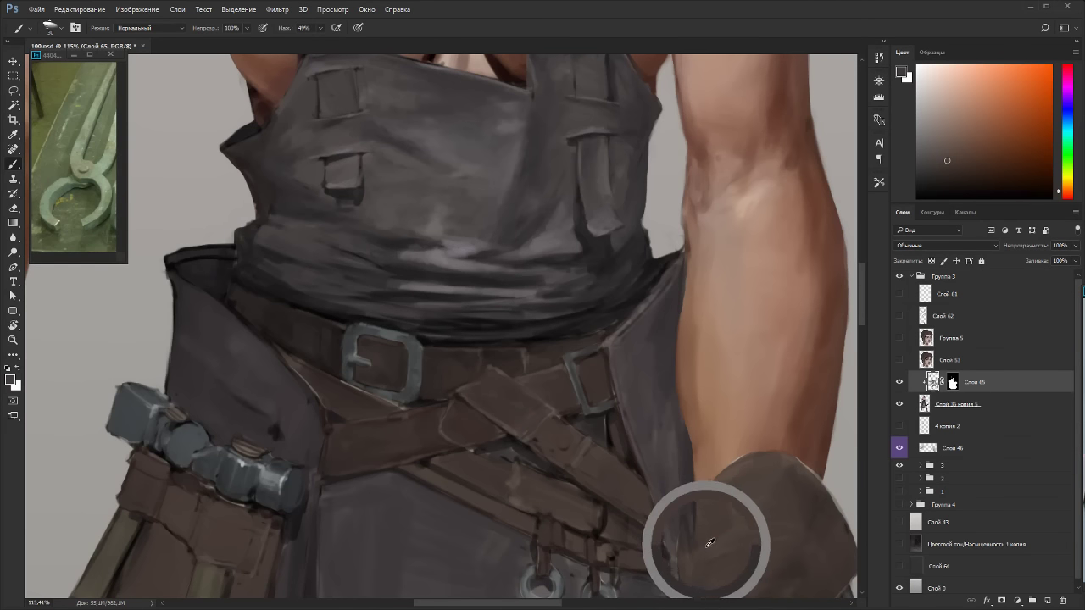
{"action": "left_click", "coordinate": [673, 395], "text": "alt"}
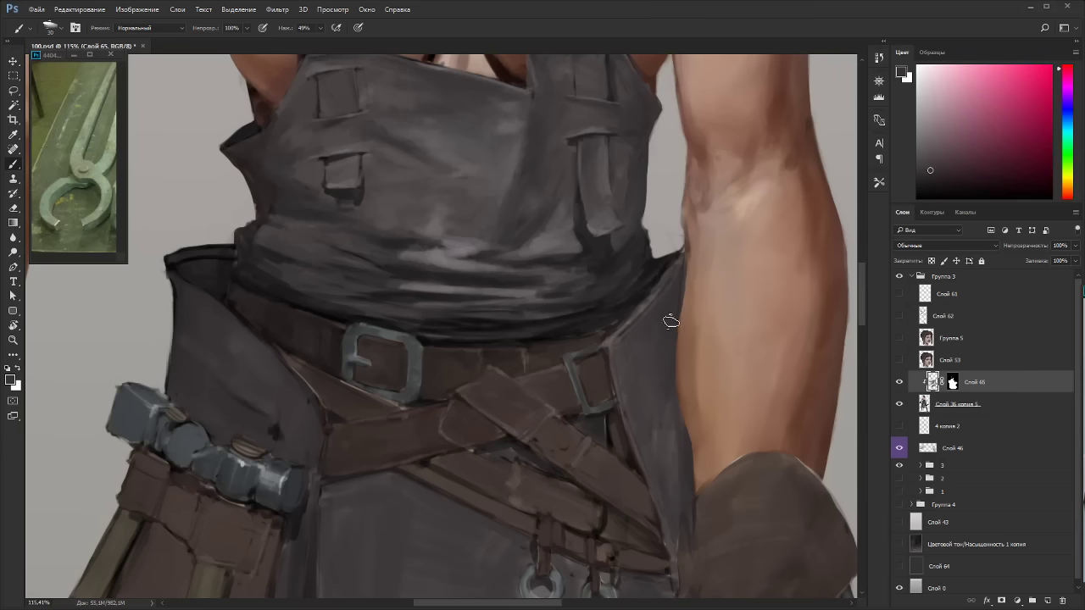
Shade the apron flap above the hammers with a sampled dark gray, using a 45 px brush.
{"action": "left_click_drag", "start_coordinate": [691, 344], "coordinate": [812, 336]}
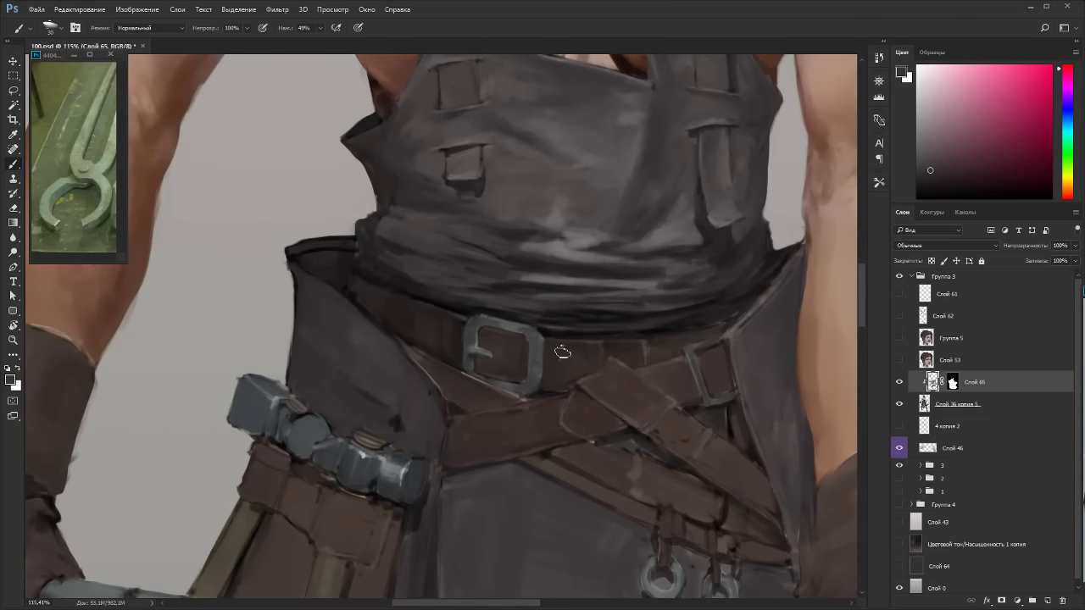
{"action": "left_click", "coordinate": [297, 304], "text": "alt"}
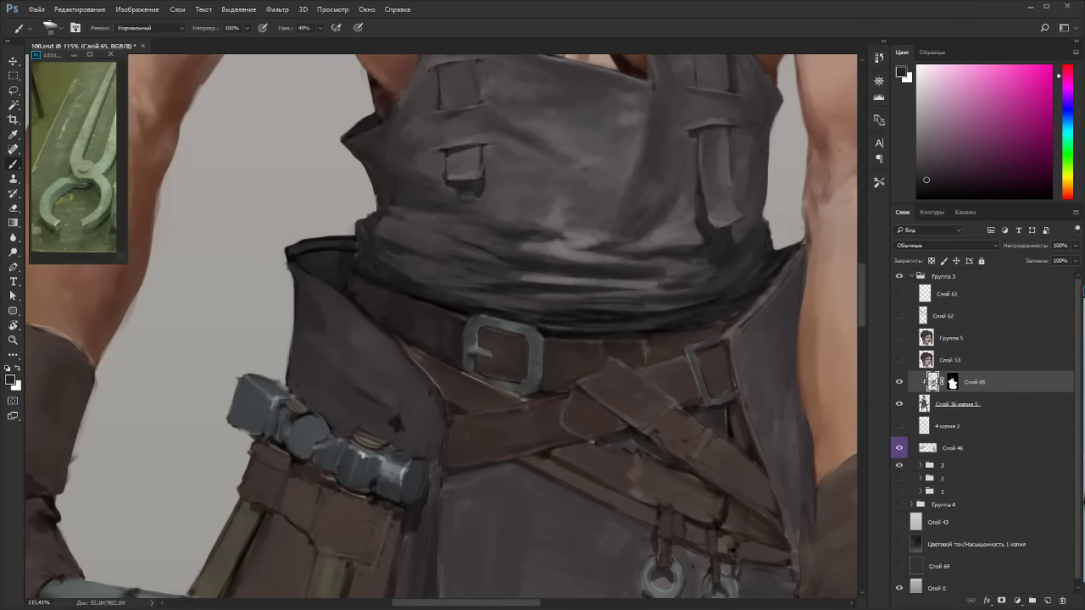
{"action": "key", "text": "r"}
{"action": "left_click_drag", "start_coordinate": [334, 309], "coordinate": [514, 399]}
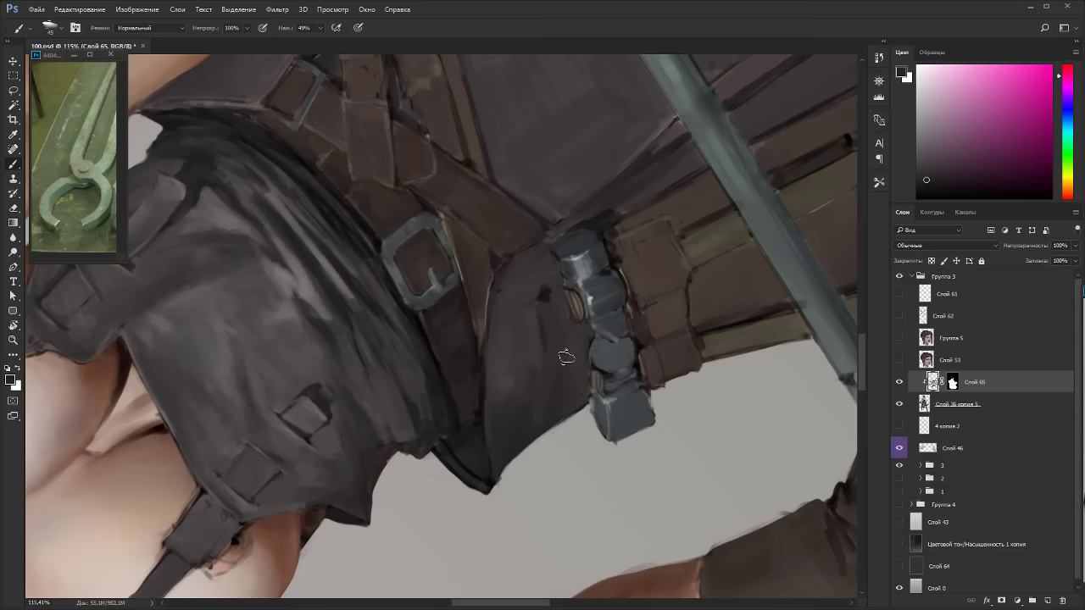
{"action": "key", "text": "Escape"}
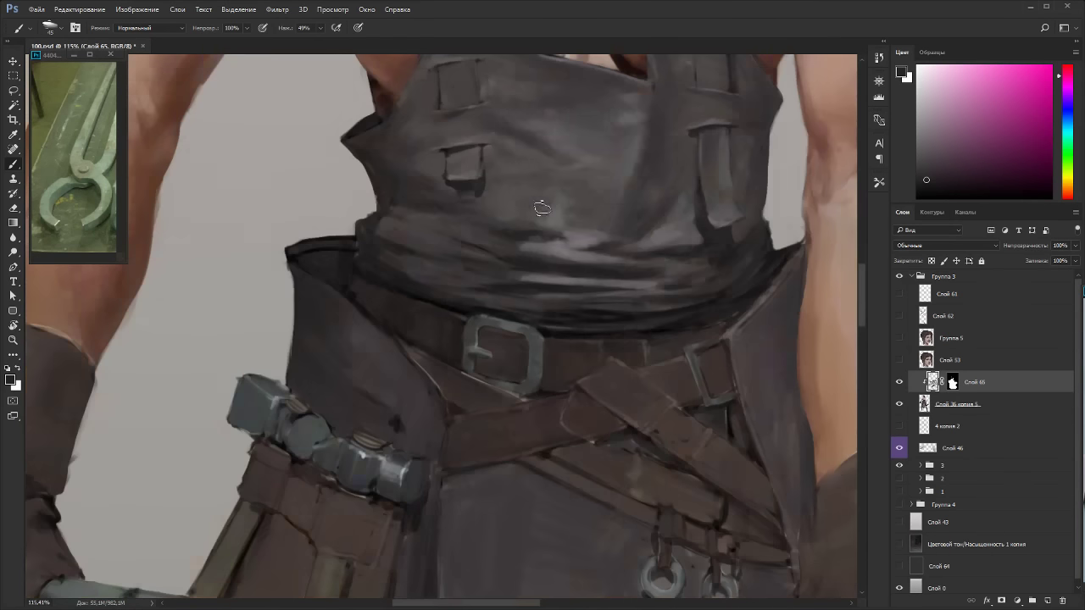
Paint over the dark spot and smooth the flap's shading above the hammers with sampled grays and a 25 px brush.
{"action": "left_click", "coordinate": [335, 329], "text": "alt"}
{"action": "mouse_move", "coordinate": [393, 411]}
{"action": "left_mouse_down"}
{"action": "mouse_move", "coordinate": [398, 423]}
{"action": "mouse_move", "coordinate": [382, 288]}
{"action": "mouse_move", "coordinate": [505, 295]}
{"action": "left_mouse_up"}
{"action": "key", "text": "r"}
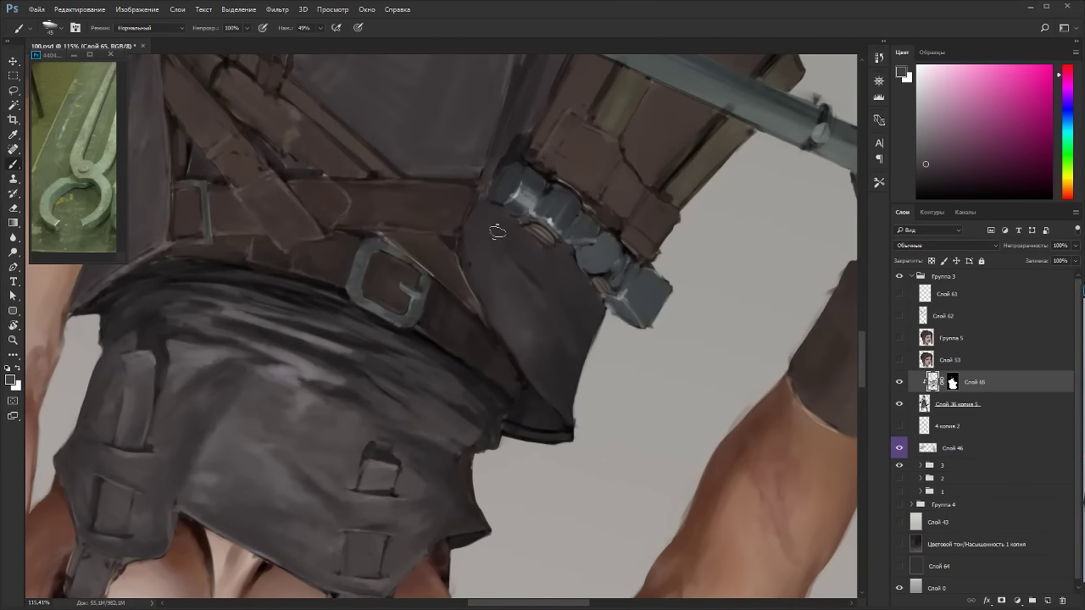
{"action": "key", "text": "bracketleft"}
{"action": "key", "text": "bracketleft"}
{"action": "key", "text": "r"}
{"action": "mouse_move", "coordinate": [523, 257]}
{"action": "left_mouse_down"}
{"action": "mouse_move", "coordinate": [625, 339]}
{"action": "mouse_move", "coordinate": [359, 235]}
{"action": "left_mouse_up"}
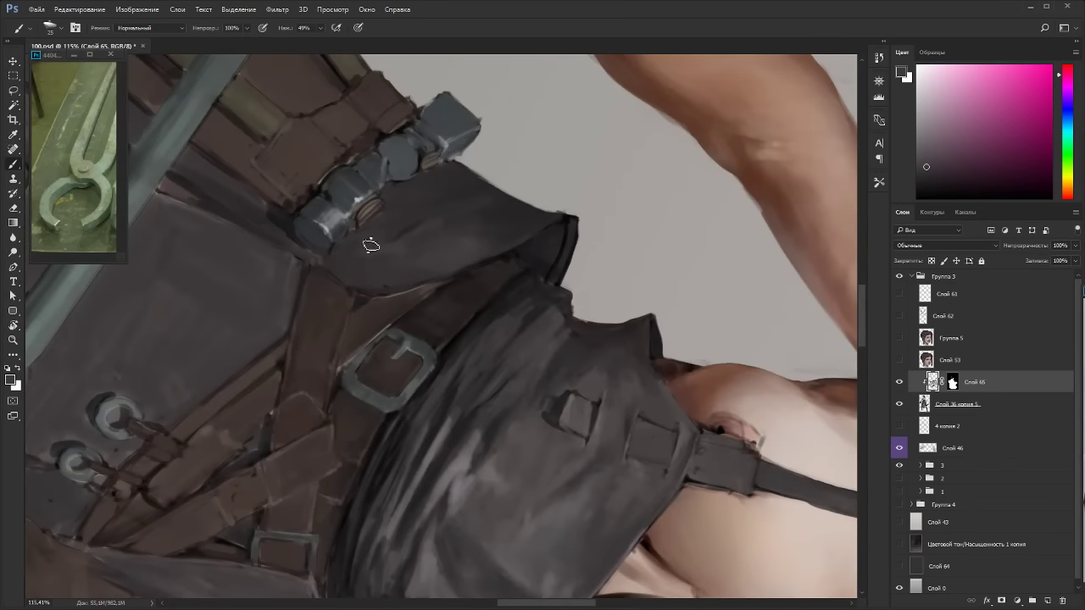
{"action": "left_click", "coordinate": [403, 221], "text": "alt"}
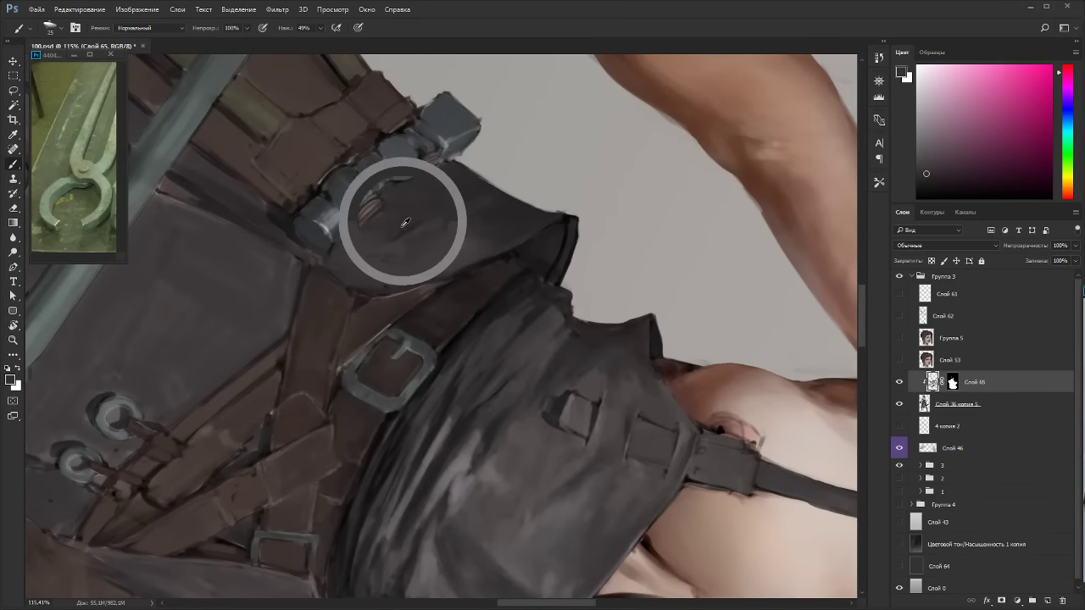
{"action": "key", "text": "r"}
{"action": "key", "text": "Escape"}
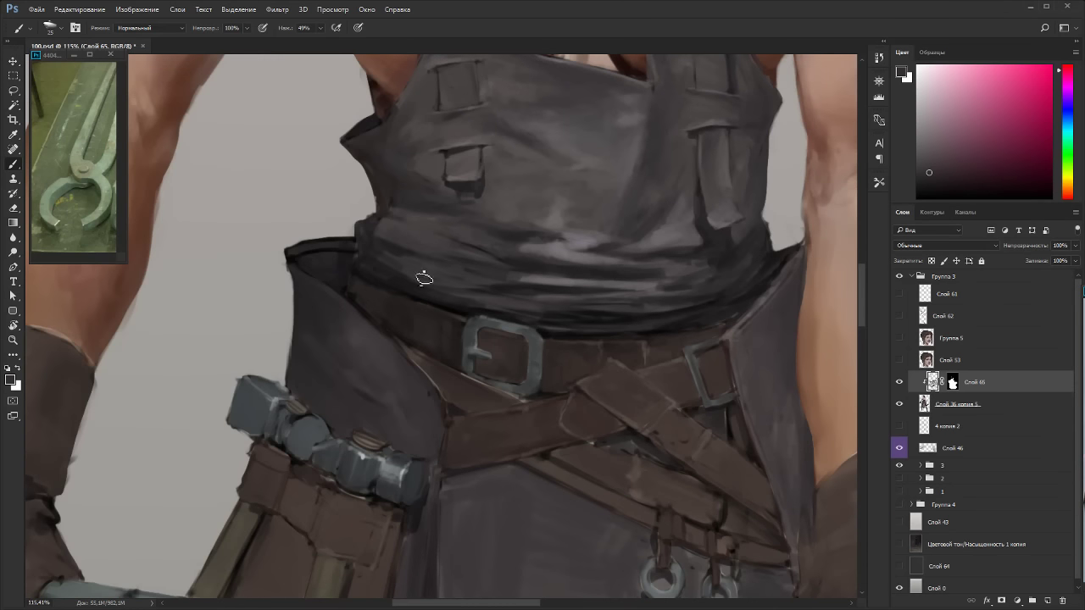
Refine the hammer-side flap's curved edge along the belts with sampled dark grays and a small brush.
{"action": "left_click", "coordinate": [403, 419], "text": "alt"}
{"action": "key", "text": "r"}
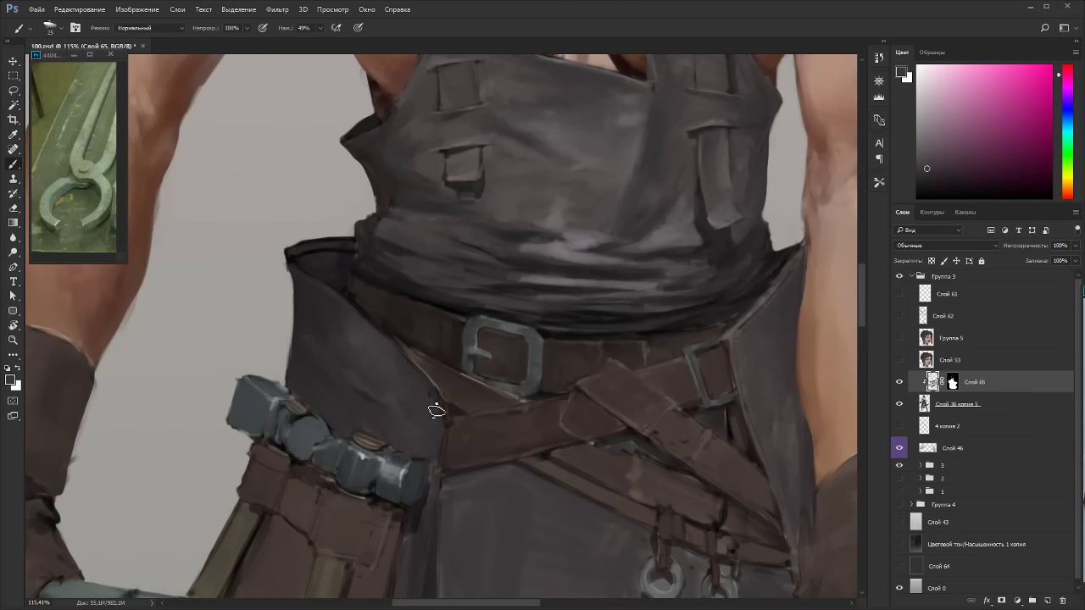
{"action": "mouse_move", "coordinate": [436, 399]}
{"action": "left_mouse_down"}
{"action": "mouse_move", "coordinate": [332, 257]}
{"action": "mouse_move", "coordinate": [441, 259]}
{"action": "left_mouse_up"}
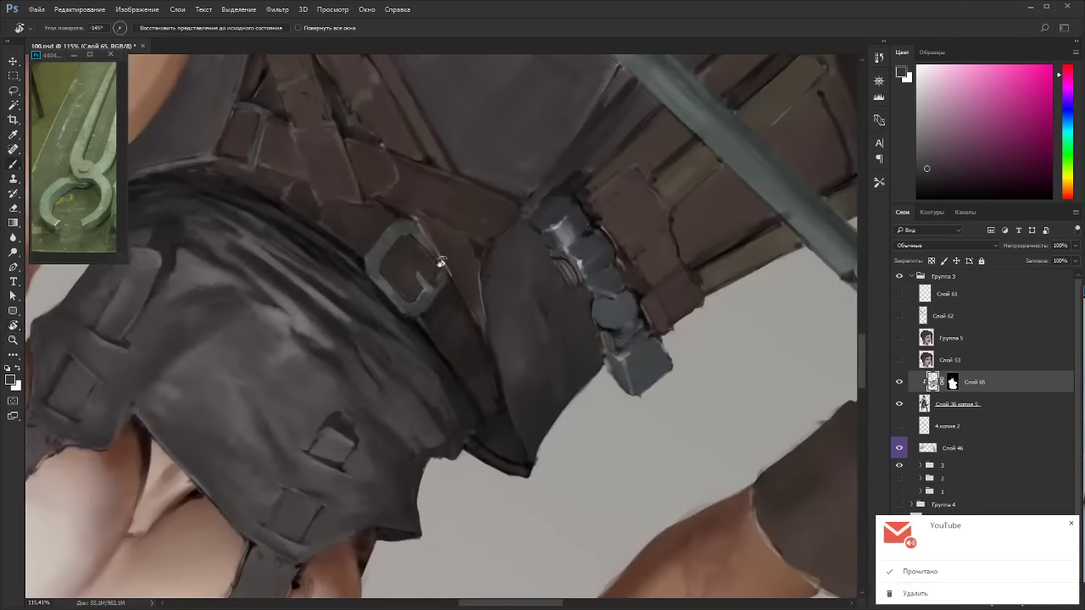
{"action": "left_click", "coordinate": [504, 407], "text": "alt"}
{"action": "key", "text": "["}
{"action": "key", "text": "["}
{"action": "key", "text": "["}
{"action": "key", "text": "["}
{"action": "left_click", "coordinate": [509, 367], "text": "alt"}
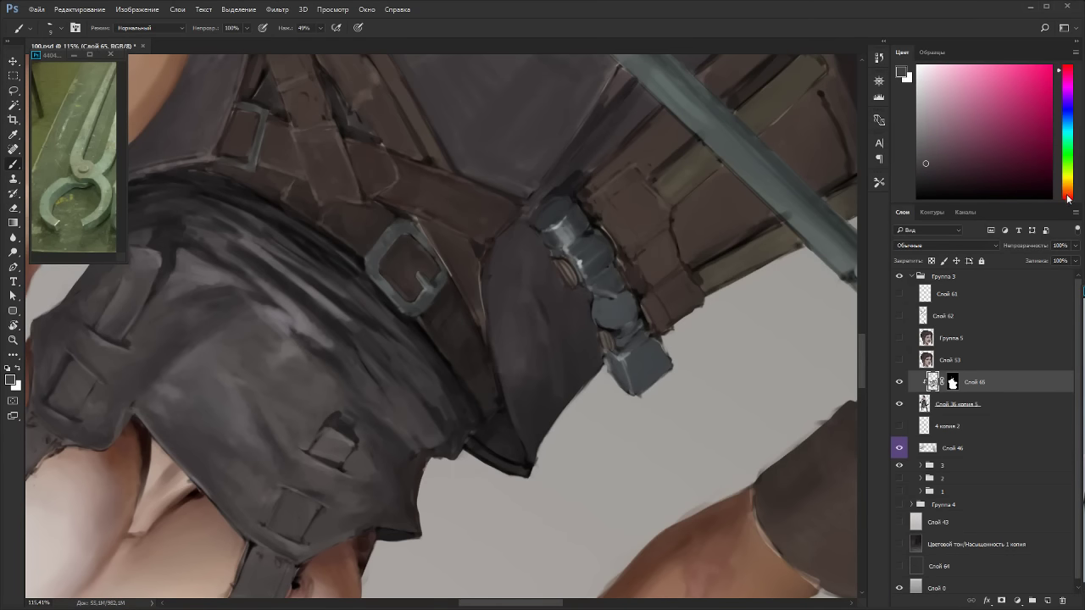
Add warm gray edge accents to the hammer-side apron flap with a 10 px brush.
{"action": "left_click", "coordinate": [1068, 198]}
{"action": "left_click", "coordinate": [936, 139]}
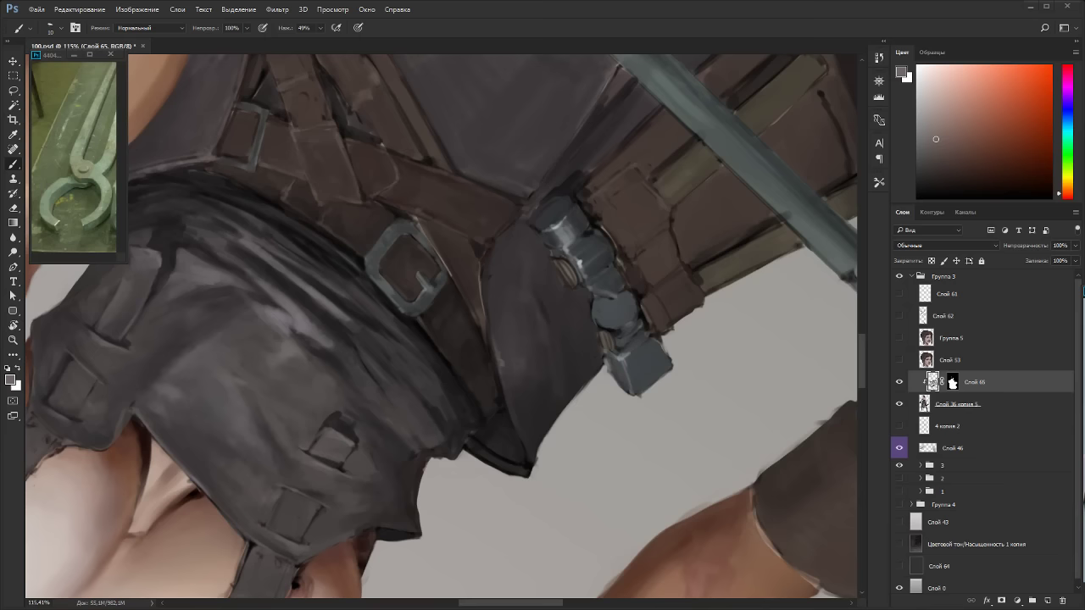
{"action": "key", "text": "Escape"}
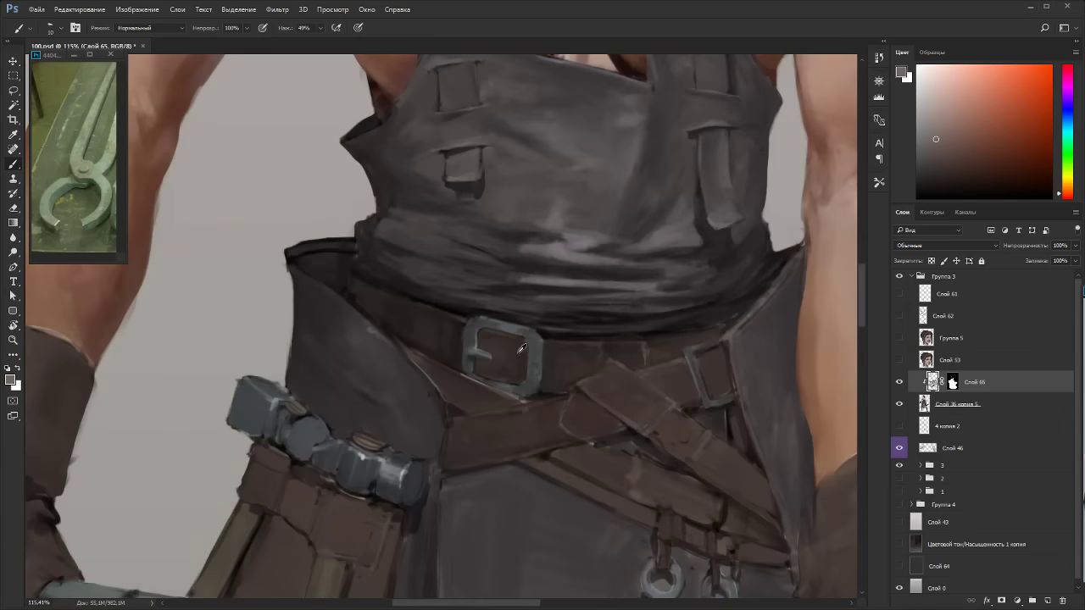
Touch up the flap's curved edge and darken the apron shadow beside the hammer with sampled tones and a 25 px brush.
{"action": "scroll", "coordinate": [519, 355], "scroll_direction": "up", "scroll_amount": 1}
{"action": "left_click", "coordinate": [368, 339], "text": "alt"}
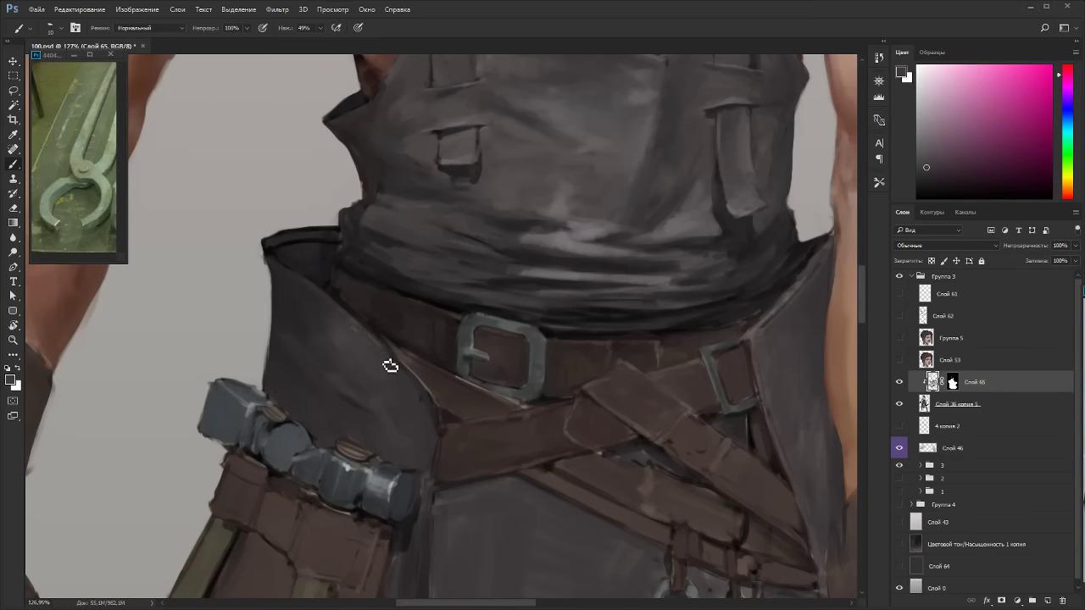
{"action": "left_click_drag", "start_coordinate": [453, 364], "coordinate": [499, 268]}
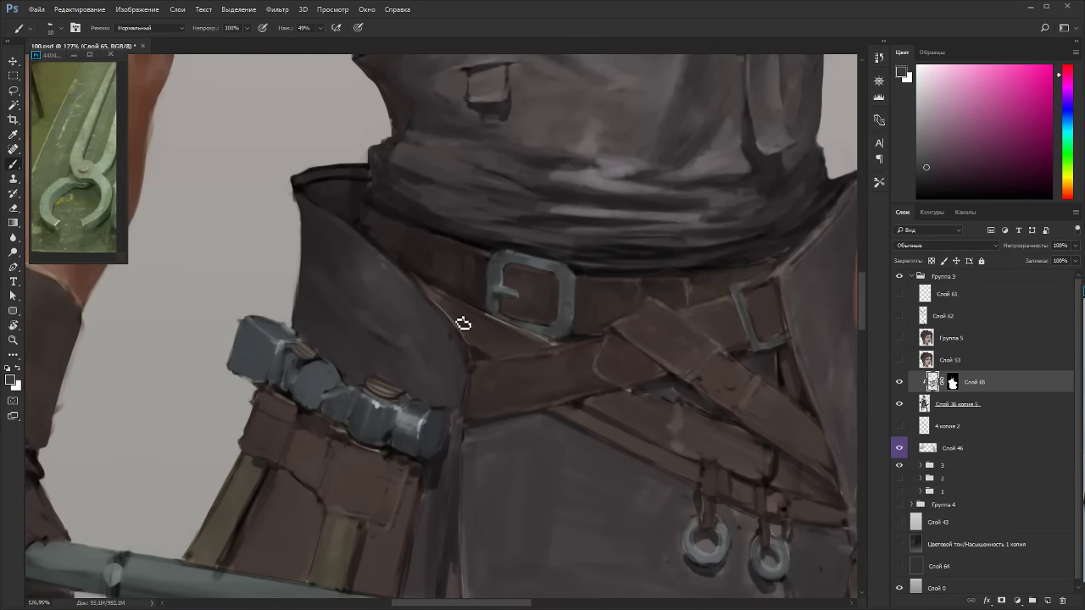
{"action": "left_click", "coordinate": [430, 466], "text": "alt"}
{"action": "key", "text": "bracketright"}
{"action": "key", "text": "bracketright"}
{"action": "key", "text": "bracketright"}
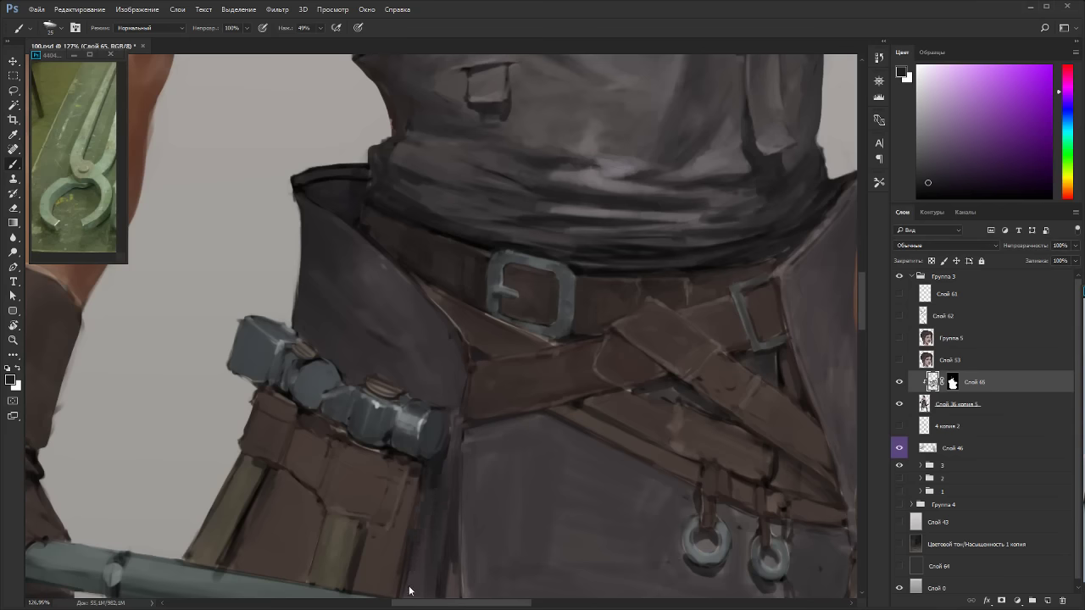
Blend the surface of the apron flap next to the hammers with sampled dark grays and a 35 px brush.
{"action": "left_click_drag", "start_coordinate": [439, 497], "coordinate": [472, 351]}
{"action": "left_click", "coordinate": [450, 429], "text": "alt"}
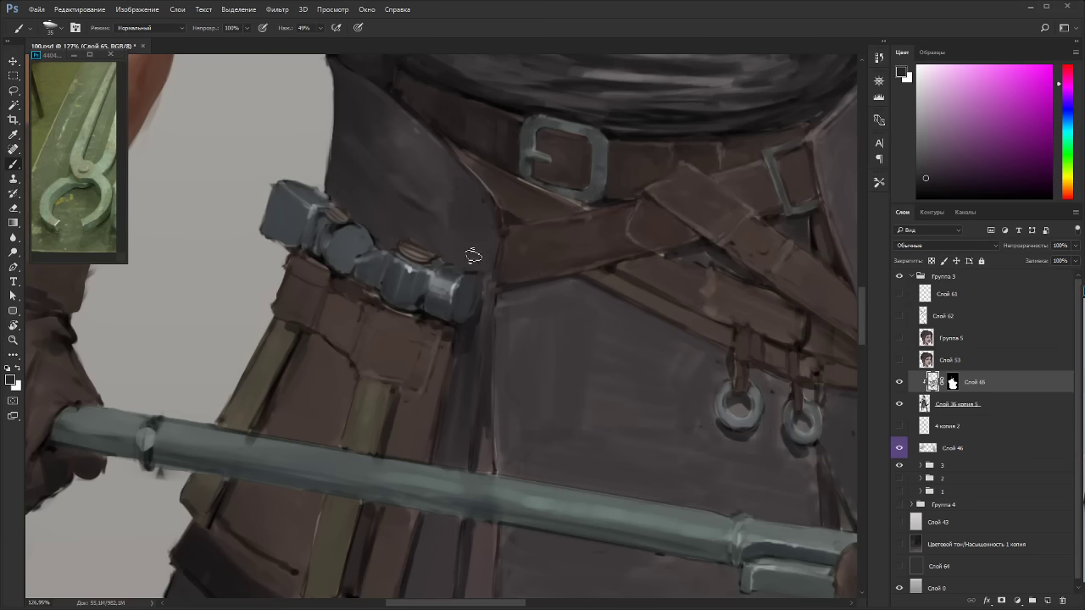
{"action": "key", "text": "r"}
{"action": "left_click_drag", "start_coordinate": [475, 258], "coordinate": [548, 283]}
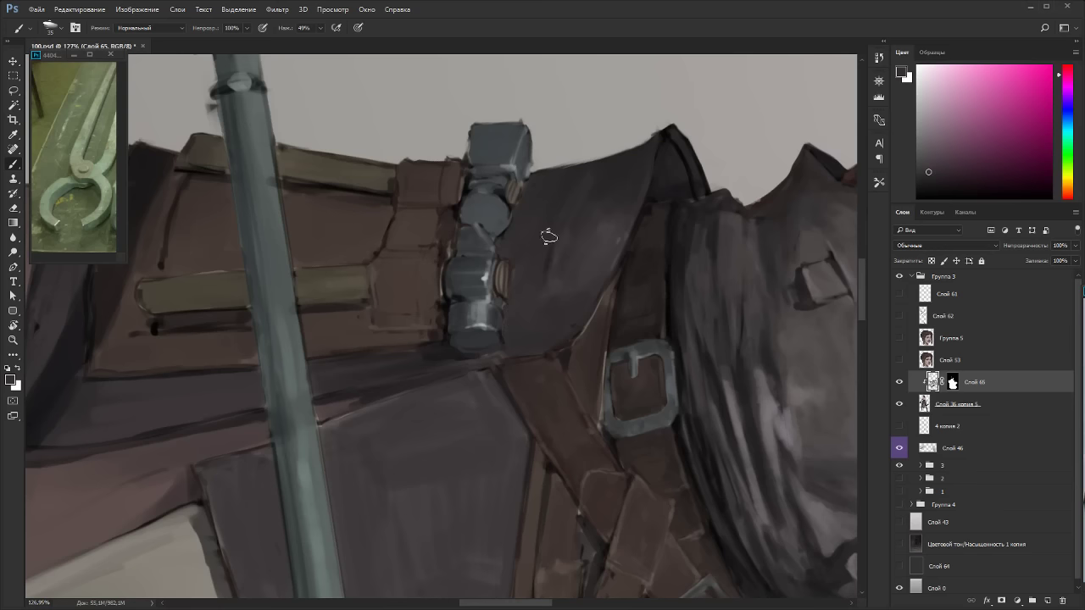
{"action": "left_click", "coordinate": [552, 187], "text": "alt"}
Darken the inner fold at the flap's upper corner with a sampled near-black tone and a 20 px brush.
{"action": "left_click", "coordinate": [665, 179], "text": "alt"}
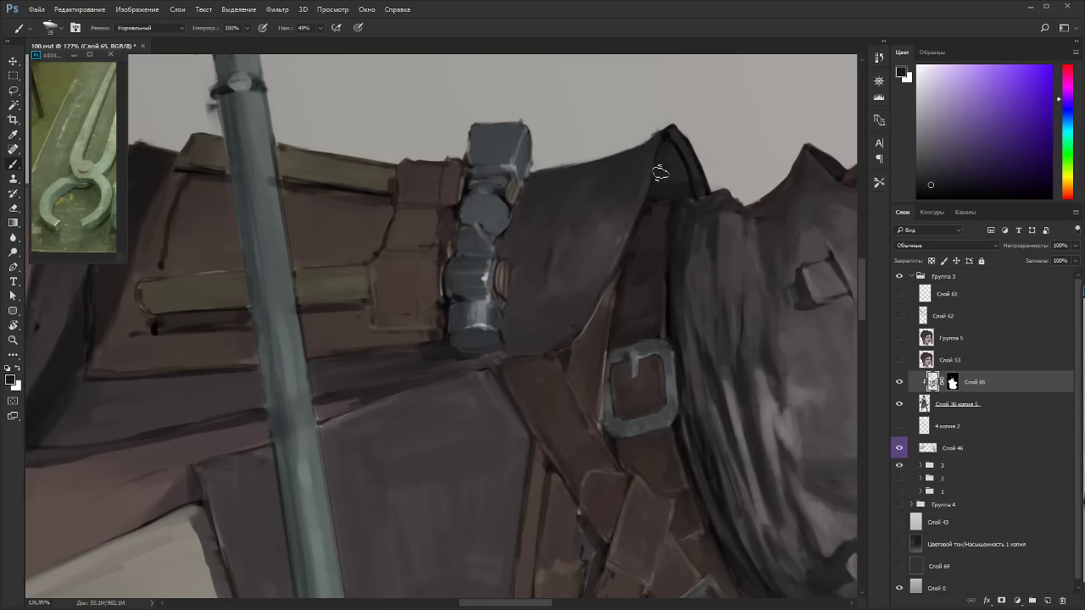
{"action": "key", "text": "bracketleft"}
{"action": "key", "text": "bracketleft"}
{"action": "key", "text": "bracketleft"}
{"action": "mouse_move", "coordinate": [685, 190]}
{"action": "left_mouse_down"}
{"action": "mouse_move", "coordinate": [698, 194]}
{"action": "mouse_move", "coordinate": [695, 174]}
{"action": "mouse_move", "coordinate": [707, 194]}
{"action": "mouse_move", "coordinate": [685, 155]}
{"action": "left_mouse_up"}
Cover the light line between the flap and the strap beside the buckle with sampled dark browns, using a smaller brush.
{"action": "key", "text": "r"}
{"action": "mouse_move", "coordinate": [690, 198]}
{"action": "left_mouse_down"}
{"action": "mouse_move", "coordinate": [625, 235]}
{"action": "mouse_move", "coordinate": [560, 310]}
{"action": "left_mouse_up"}
{"action": "key", "text": "b"}
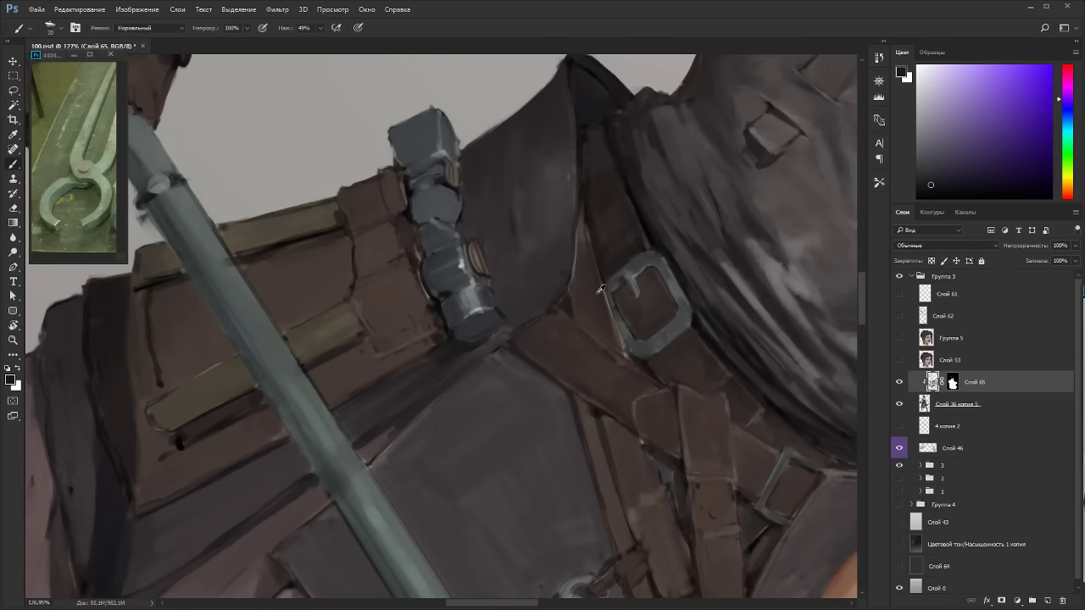
{"action": "left_click", "coordinate": [602, 230], "text": "alt"}
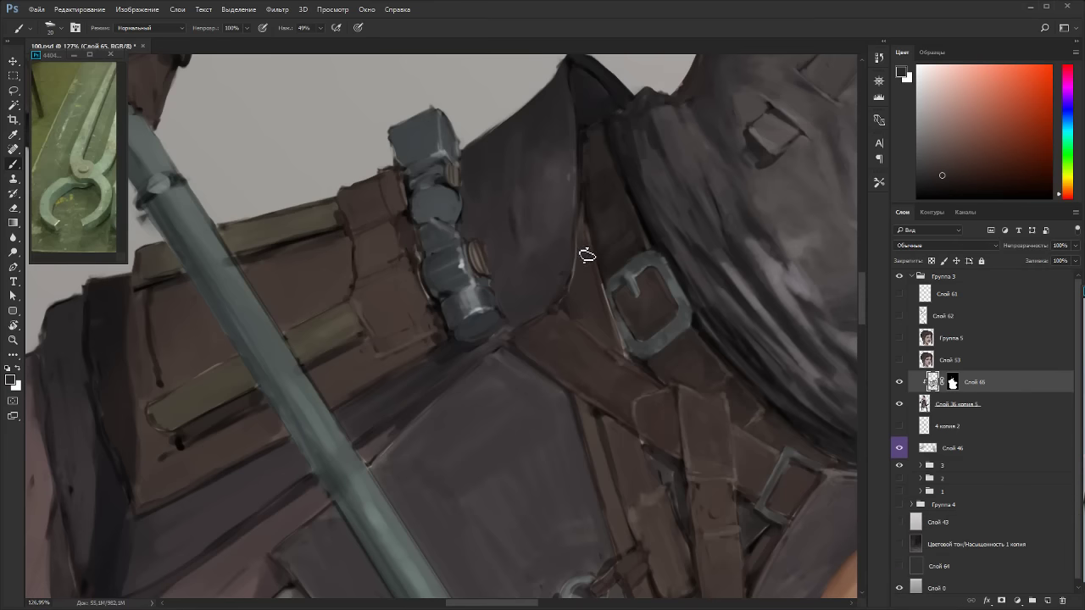
{"action": "key", "text": "bracketleft"}
{"action": "key", "text": "bracketleft"}
{"action": "key", "text": "bracketleft"}
{"action": "left_click", "coordinate": [584, 200], "text": "alt"}
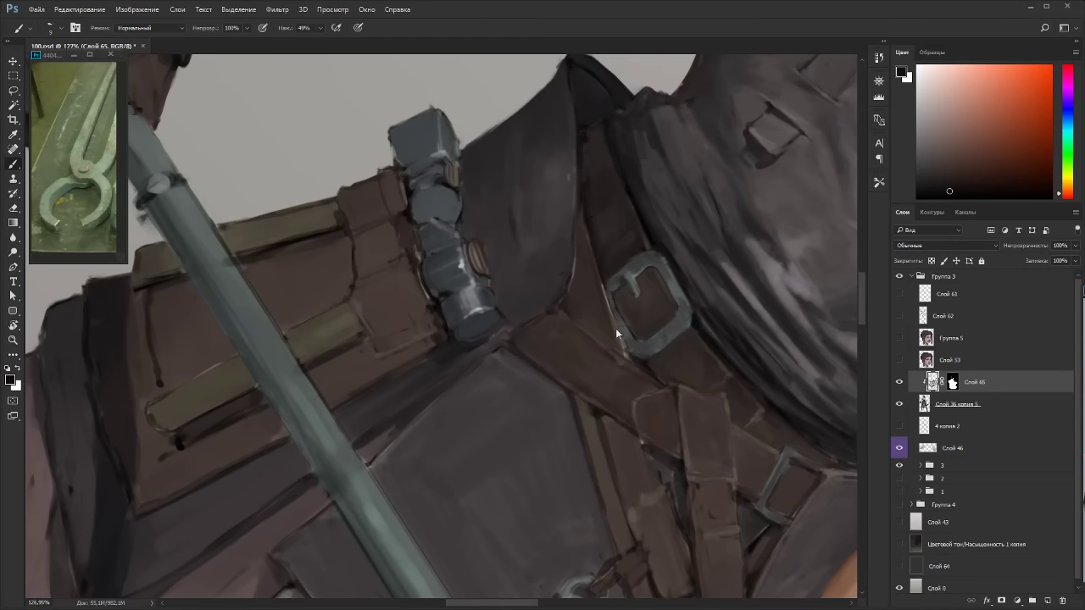
{"action": "left_click", "coordinate": [599, 292], "text": "alt"}
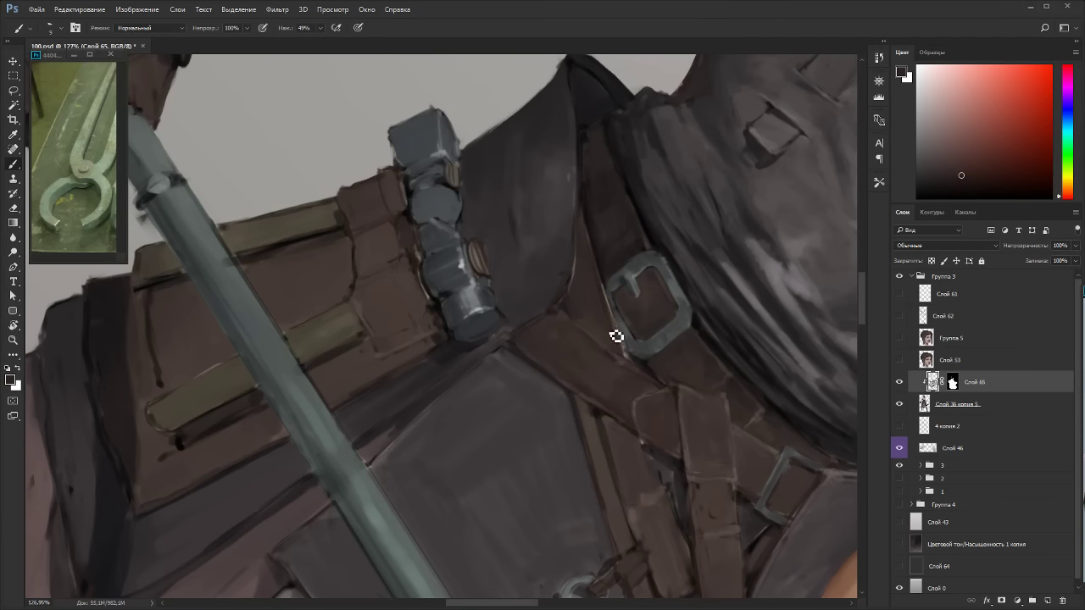
{"action": "key", "text": "Escape"}
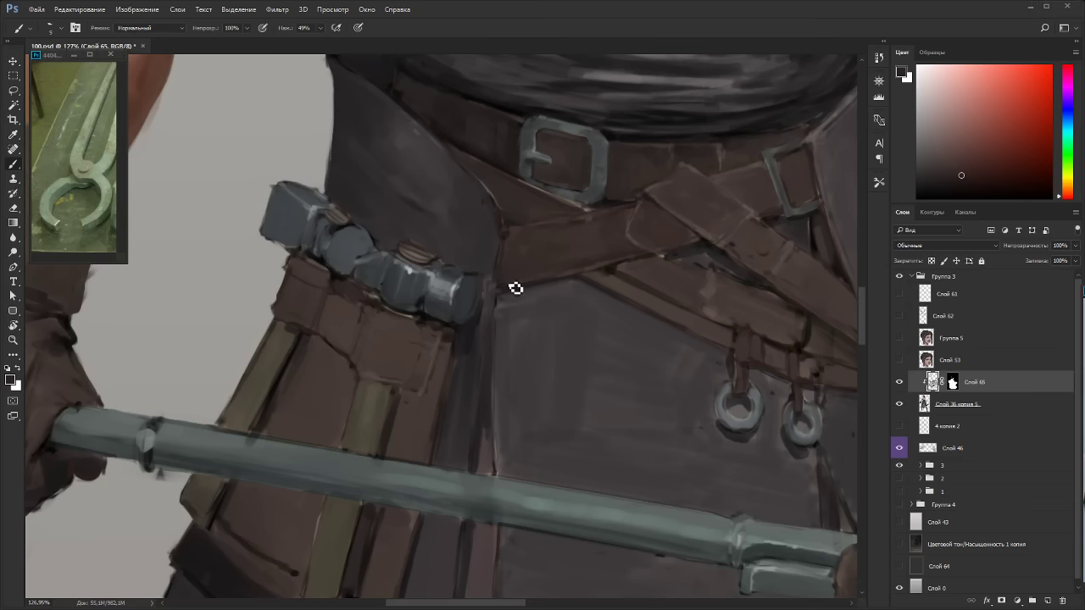
Tone down the light line along the apron flap's curved edge beside the strap with sampled dark tones, then enlarge the brush.
{"action": "left_click", "coordinate": [480, 269], "text": "alt"}
{"action": "left_click", "coordinate": [473, 326], "text": "alt"}
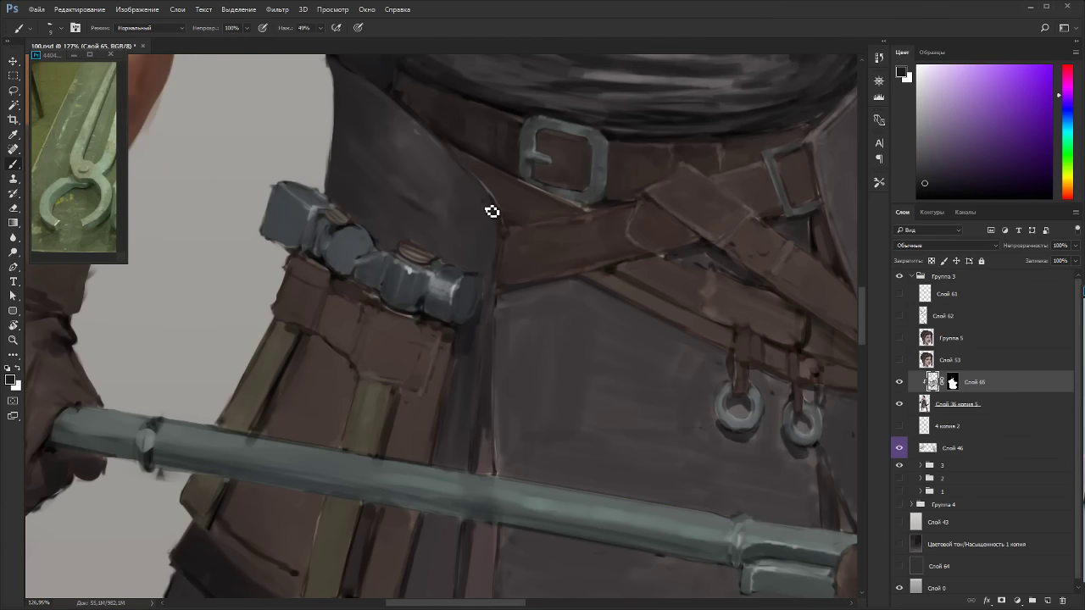
{"action": "key", "text": "bracketright"}
{"action": "key", "text": "bracketright"}
{"action": "key", "text": "bracketright"}
{"action": "key", "text": "bracketright"}
{"action": "key", "text": "bracketright"}
Blend the apron flap's surface beside the hammers with a sampled dark gray and a 40 px brush.
{"action": "key", "text": "r"}
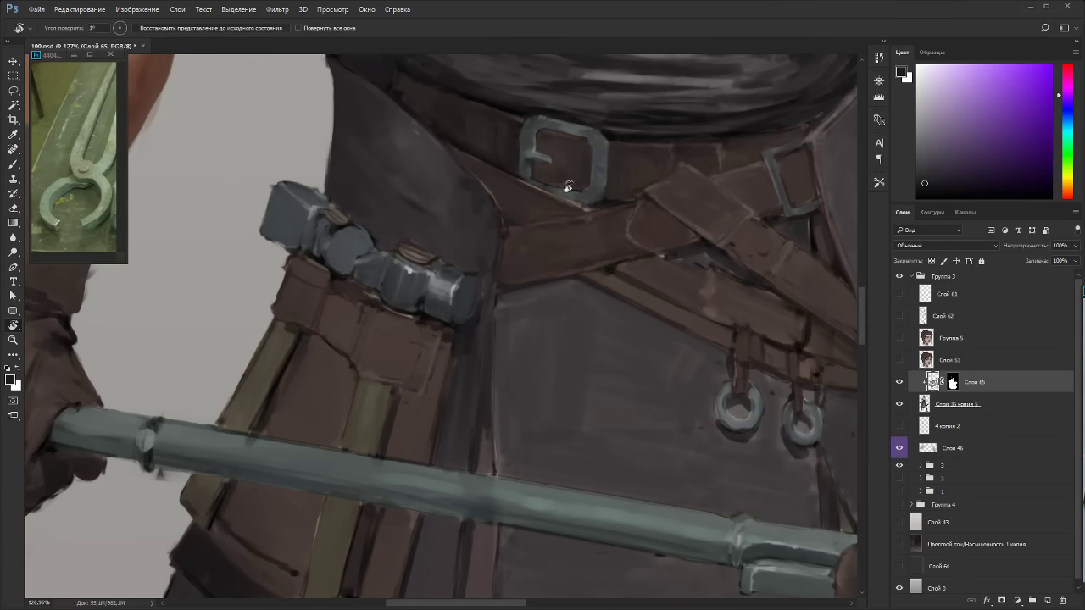
{"action": "left_click_drag", "start_coordinate": [479, 251], "coordinate": [467, 251]}
{"action": "left_click", "coordinate": [455, 270], "text": "alt"}
{"action": "key", "text": "bracketright"}
{"action": "key", "text": "bracketright"}
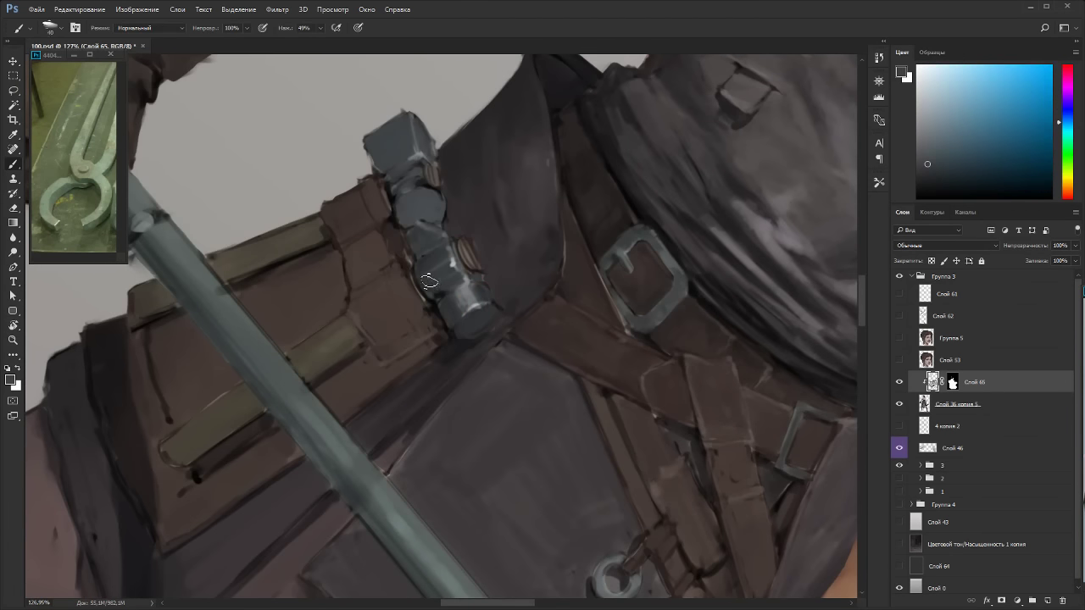
Shade the end of the hammer head nearest the straps with a dark desaturated blue and a 15–20 px brush.
{"action": "key", "text": "bracketleft"}
{"action": "key", "text": "bracketleft"}
{"action": "key", "text": "bracketleft"}
{"action": "key", "text": "bracketleft"}
{"action": "key", "text": "bracketleft"}
{"action": "left_click", "coordinate": [927, 174]}
{"action": "left_click_drag", "start_coordinate": [928, 174], "coordinate": [924, 179]}
{"action": "left_click_drag", "start_coordinate": [1063, 125], "coordinate": [1065, 115]}
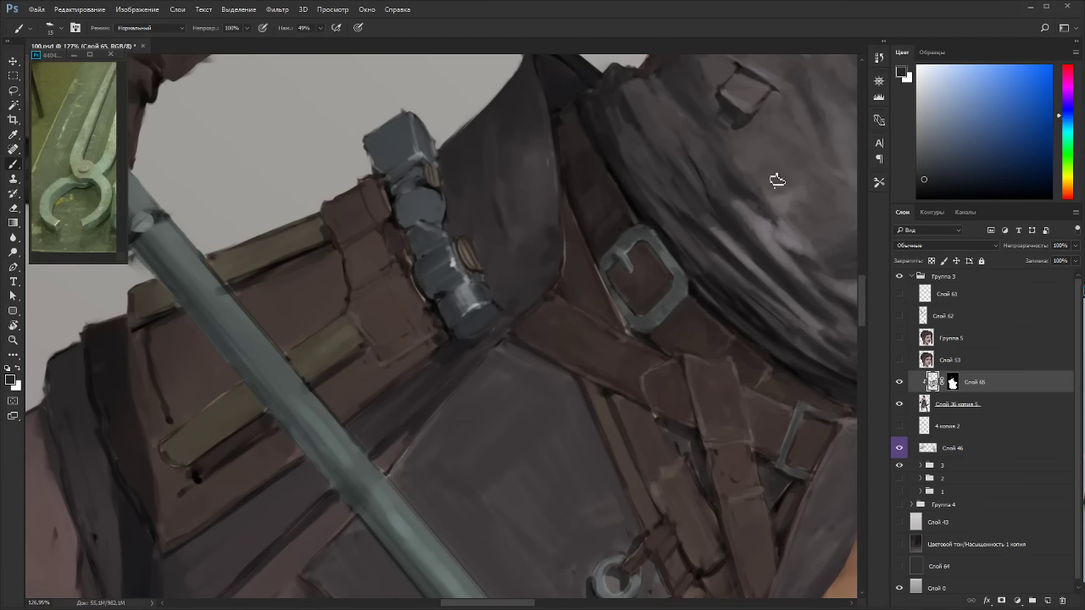
{"action": "key", "text": "bracketright"}
{"action": "mouse_move", "coordinate": [461, 298]}
{"action": "left_mouse_down"}
{"action": "mouse_move", "coordinate": [450, 303]}
{"action": "mouse_move", "coordinate": [465, 308]}
{"action": "mouse_move", "coordinate": [457, 319]}
{"action": "left_mouse_up"}
{"action": "key", "text": "Escape"}
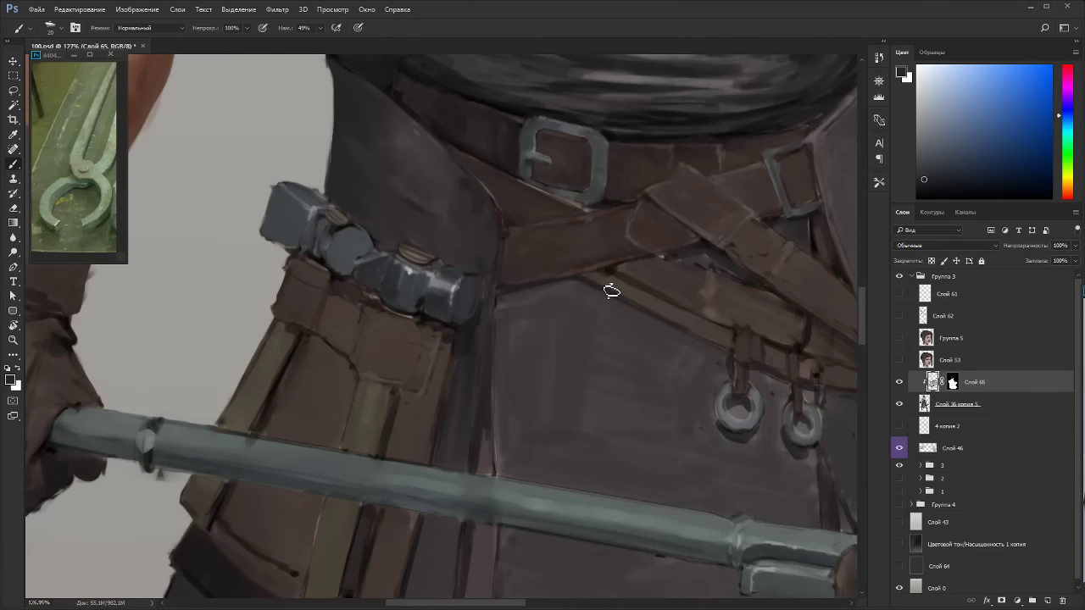
Darken the shadowed underside of the hammer head nearest the straps with a 15 px brush.
{"action": "key", "text": "r"}
{"action": "left_click_drag", "start_coordinate": [610, 291], "coordinate": [523, 175]}
{"action": "key", "text": "bracketright"}
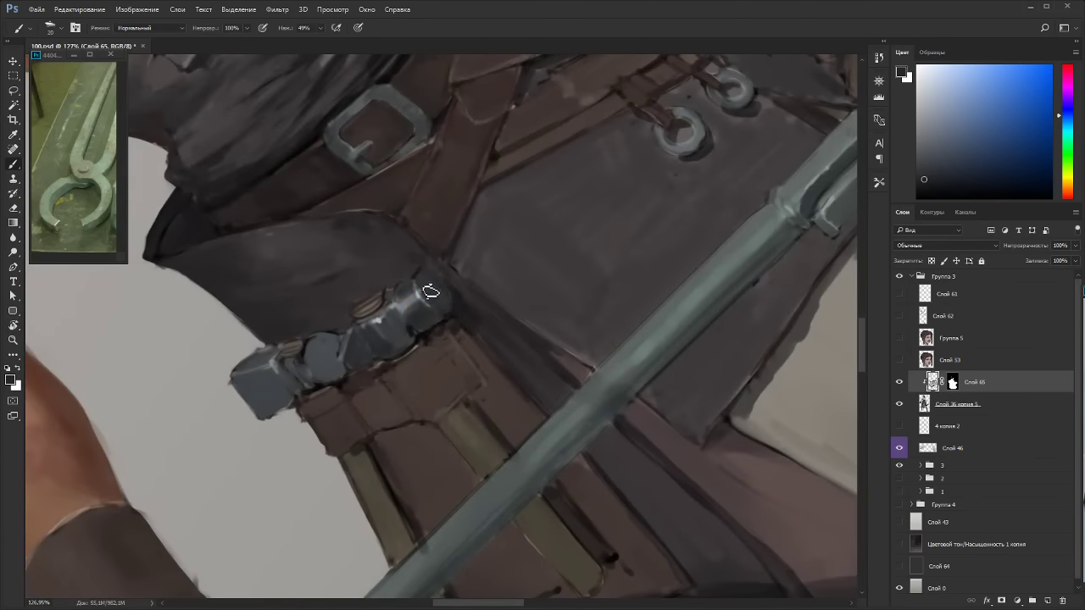
{"action": "key", "text": "bracketleft"}
{"action": "key", "text": "bracketleft"}
{"action": "key", "text": "bracketleft"}
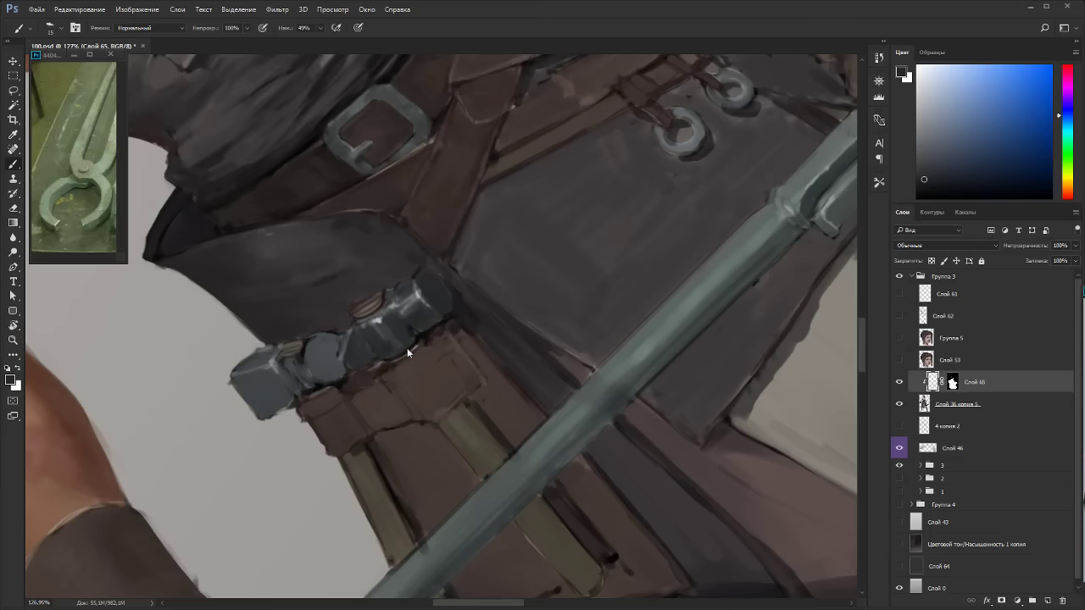
Repaint the middle block of the hammer nearest the straps with sampled dark blue-grays.
{"action": "key", "text": "r"}
{"action": "left_click_drag", "start_coordinate": [475, 197], "coordinate": [351, 200]}
{"action": "left_click", "coordinate": [409, 365], "text": "alt"}
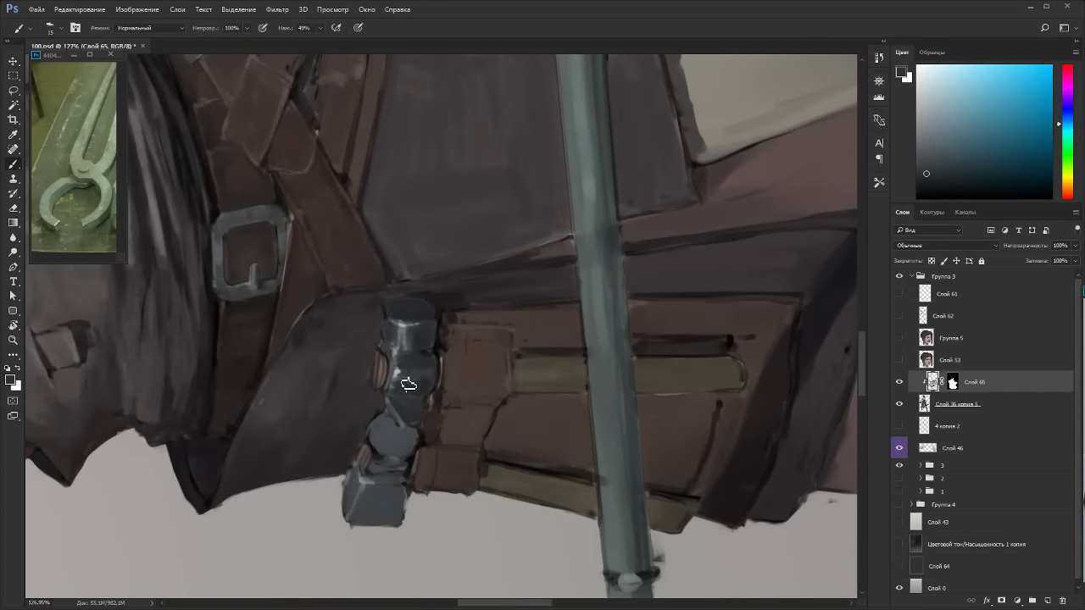
{"action": "left_click", "coordinate": [413, 372], "text": "alt"}
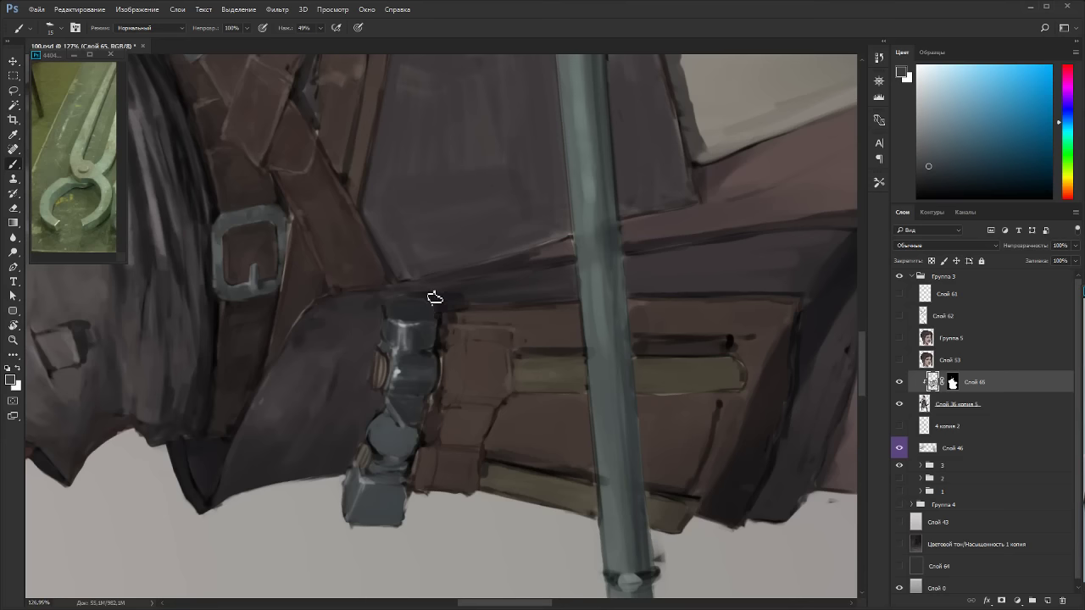
{"action": "left_click", "coordinate": [414, 391], "text": "alt"}
{"action": "left_click", "coordinate": [397, 372], "text": "alt"}
Refine the edge highlights and the contour beside the handle end on the inner hammer with sampled tones and a smaller brush.
{"action": "key", "text": "bracketleft"}
{"action": "left_click", "coordinate": [397, 371]}
{"action": "left_click", "coordinate": [397, 371], "text": "alt"}
{"action": "left_click", "coordinate": [385, 353], "text": "alt"}
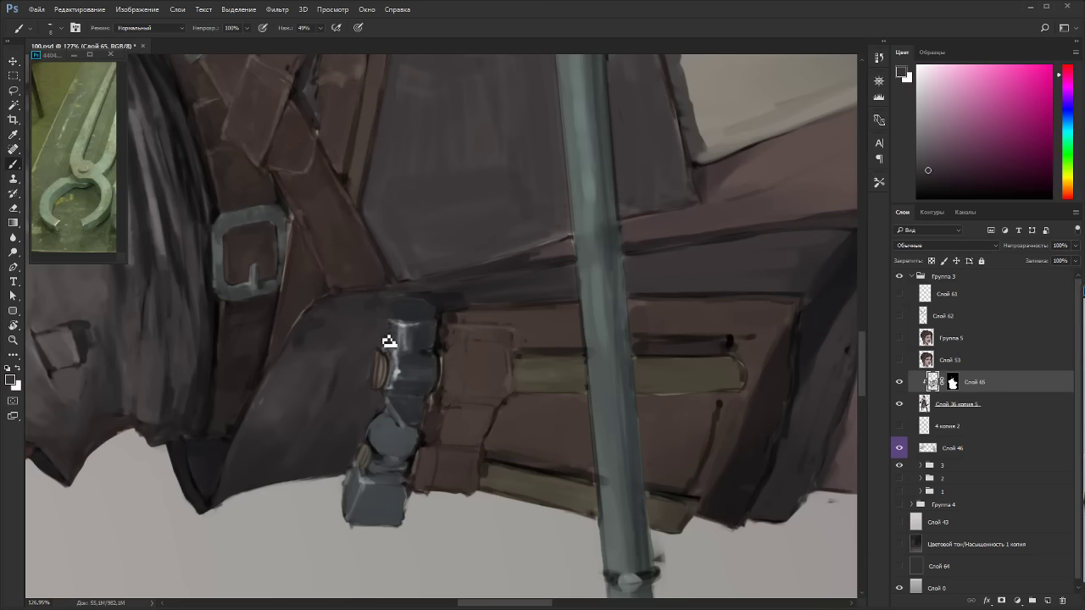
{"action": "mouse_move", "coordinate": [389, 343]}
{"action": "left_mouse_down"}
{"action": "mouse_move", "coordinate": [504, 218]}
{"action": "mouse_move", "coordinate": [443, 209]}
{"action": "left_mouse_up"}
{"action": "left_click", "coordinate": [438, 266], "text": "alt"}
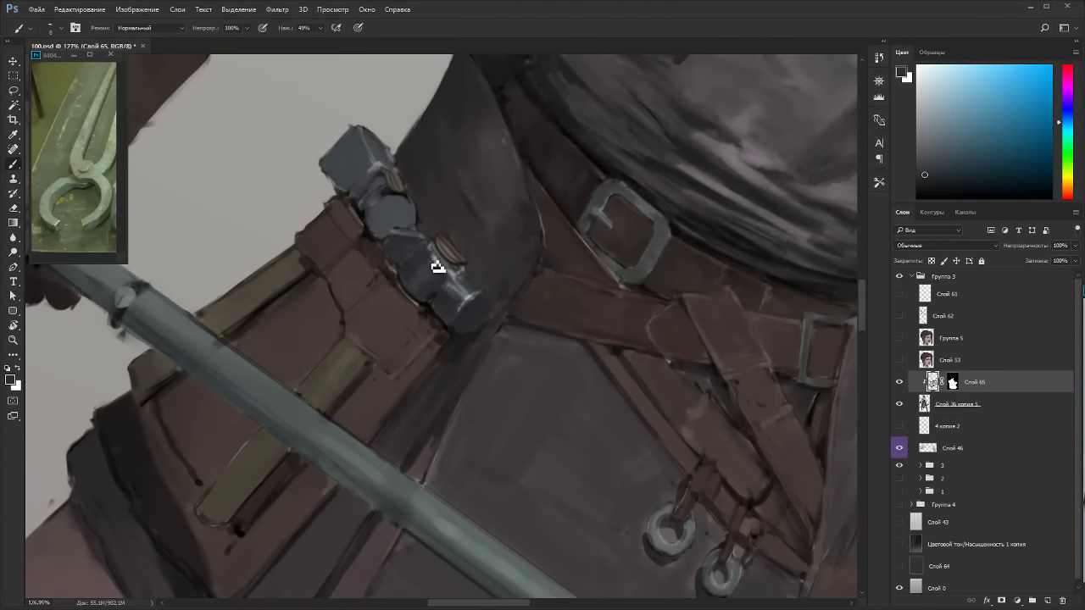
{"action": "left_click_drag", "start_coordinate": [440, 257], "coordinate": [448, 265]}
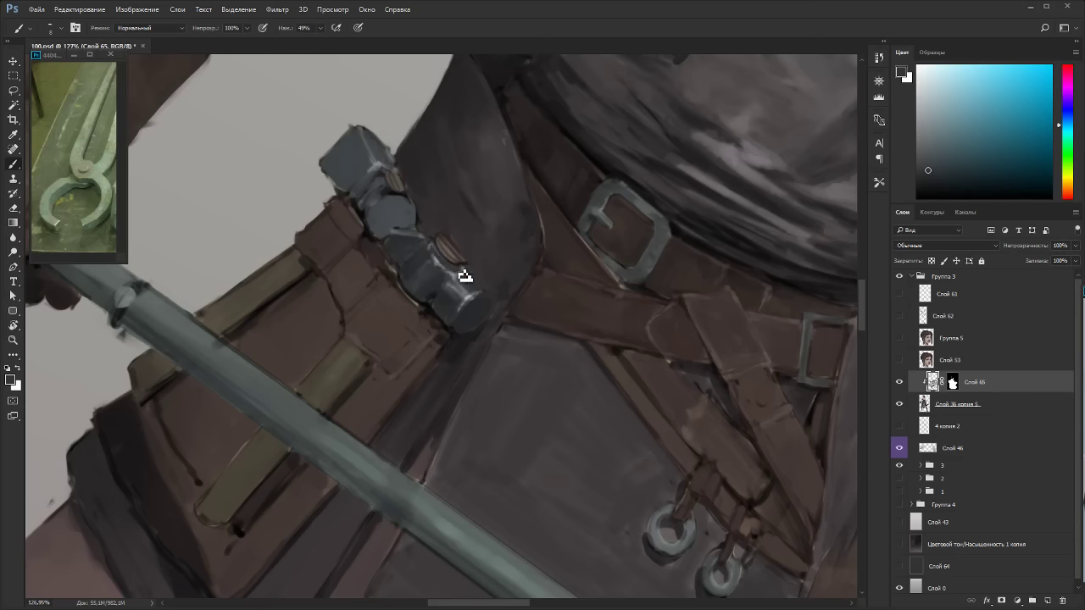
Clean up the outline of the inner hammer's wooden handle end with a sampled dark gray.
{"action": "key", "text": "r"}
{"action": "mouse_move", "coordinate": [582, 297]}
{"action": "left_mouse_down"}
{"action": "mouse_move", "coordinate": [569, 233]}
{"action": "mouse_move", "coordinate": [395, 232]}
{"action": "left_mouse_up"}
{"action": "left_click", "coordinate": [411, 270], "text": "alt"}
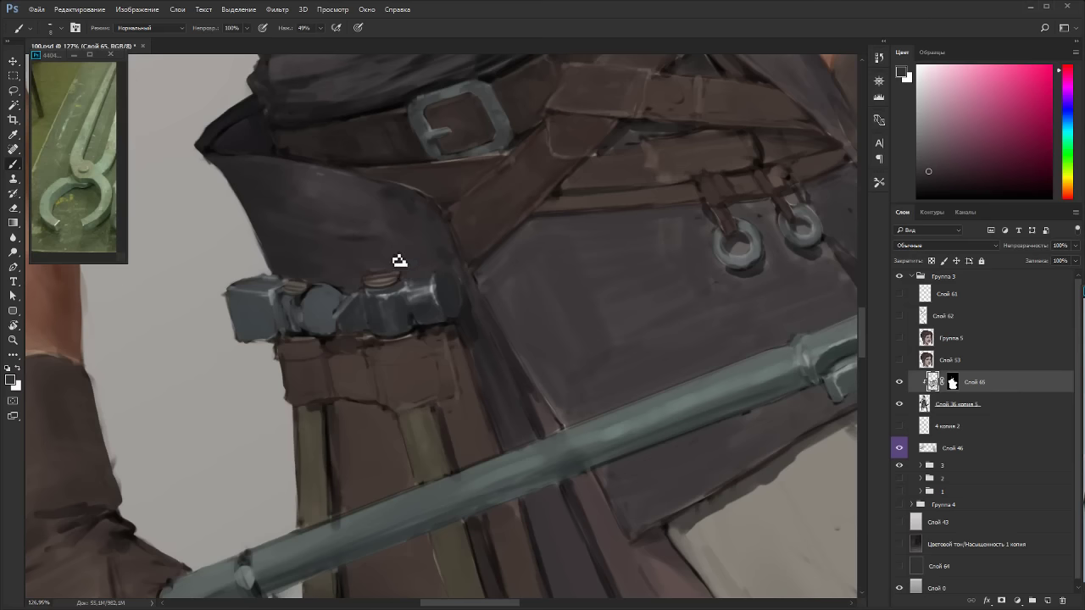
{"action": "left_click_drag", "start_coordinate": [391, 270], "coordinate": [384, 280]}
{"action": "left_click_drag", "start_coordinate": [424, 319], "coordinate": [455, 296]}
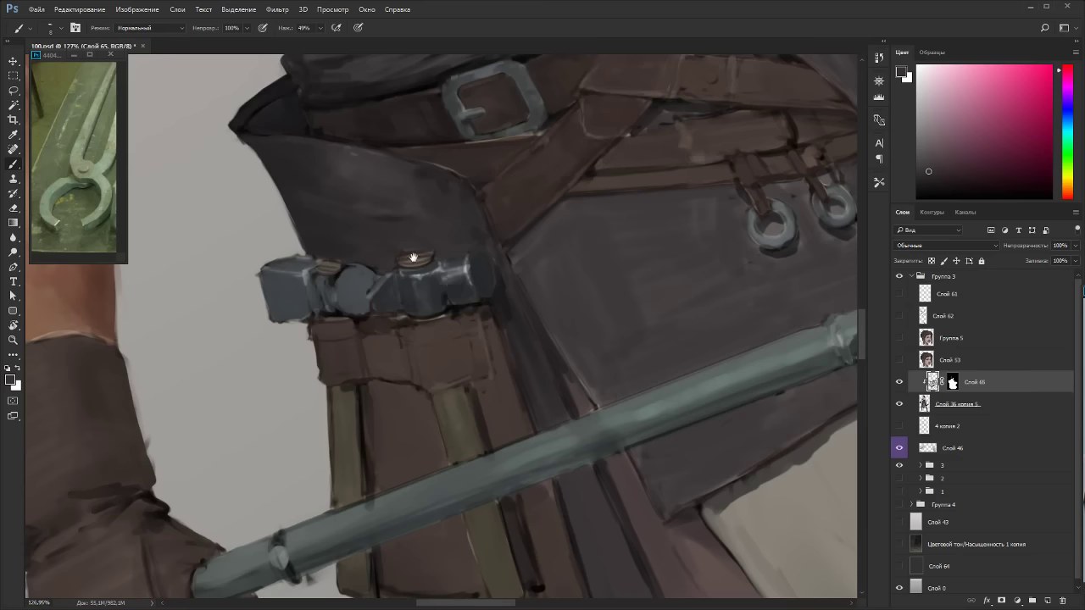
{"action": "left_click_drag", "start_coordinate": [455, 286], "coordinate": [478, 277]}
{"action": "key", "text": "r"}
{"action": "left_click_drag", "start_coordinate": [530, 247], "coordinate": [564, 271]}
{"action": "key", "text": "b"}
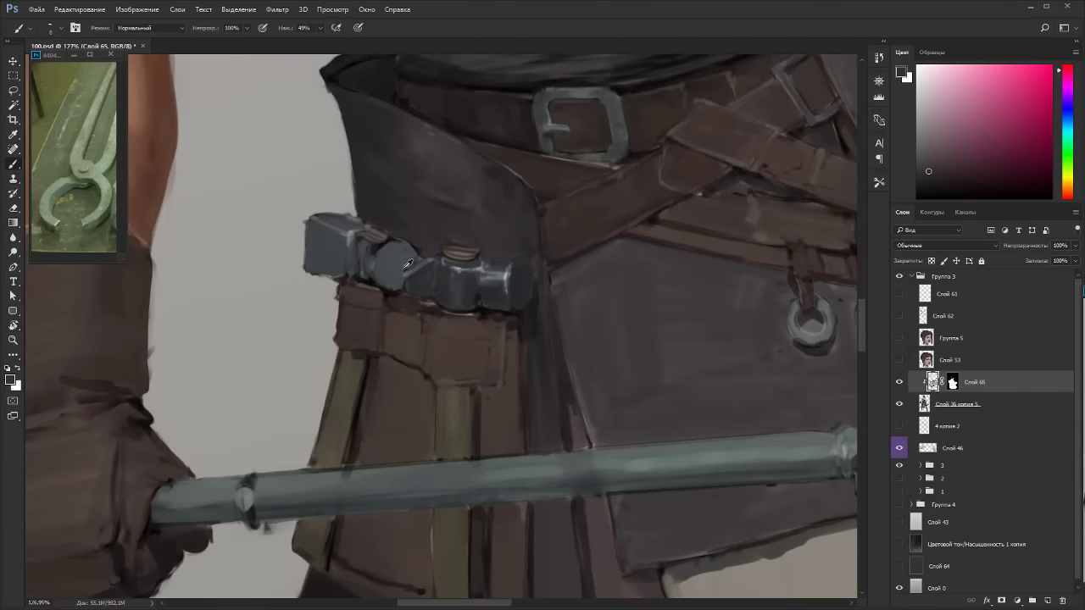
Darken the outer hammer's square head with sampled blue-gray and a darker blue, using a 20 px brush.
{"action": "left_click", "coordinate": [399, 264], "text": "alt"}
{"action": "left_click", "coordinate": [429, 279], "text": "alt"}
{"action": "key", "text": "bracketright"}
{"action": "key", "text": "bracketright"}
{"action": "key", "text": "bracketright"}
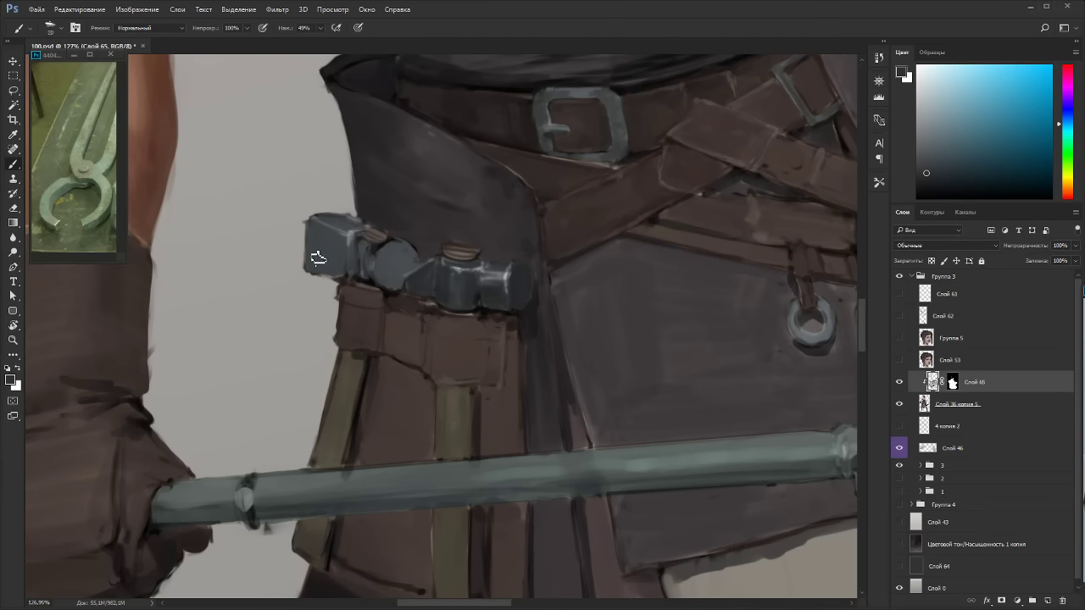
{"action": "mouse_move", "coordinate": [315, 233]}
{"action": "left_mouse_down"}
{"action": "mouse_move", "coordinate": [340, 245]}
{"action": "mouse_move", "coordinate": [322, 267]}
{"action": "mouse_move", "coordinate": [331, 238]}
{"action": "mouse_move", "coordinate": [336, 272]}
{"action": "left_mouse_up"}
{"action": "left_click", "coordinate": [1061, 109]}
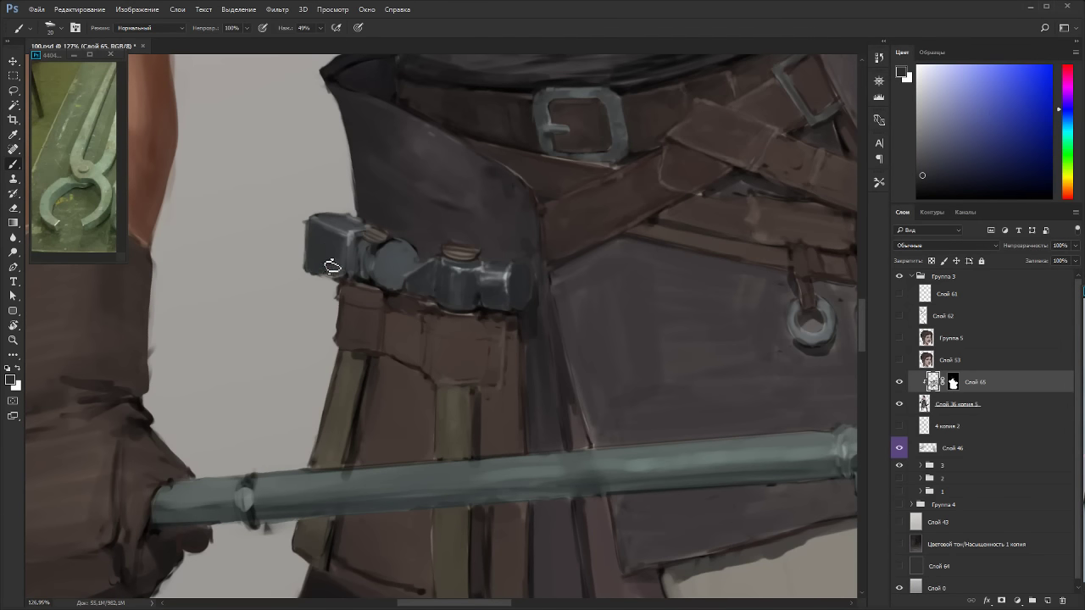
{"action": "mouse_move", "coordinate": [333, 266]}
{"action": "left_mouse_down"}
{"action": "mouse_move", "coordinate": [370, 263]}
{"action": "mouse_move", "coordinate": [370, 288]}
{"action": "mouse_move", "coordinate": [384, 266]}
{"action": "mouse_move", "coordinate": [389, 279]}
{"action": "mouse_move", "coordinate": [404, 274]}
{"action": "mouse_move", "coordinate": [398, 292]}
{"action": "mouse_move", "coordinate": [398, 260]}
{"action": "mouse_move", "coordinate": [412, 273]}
{"action": "mouse_move", "coordinate": [332, 227]}
{"action": "left_mouse_up"}
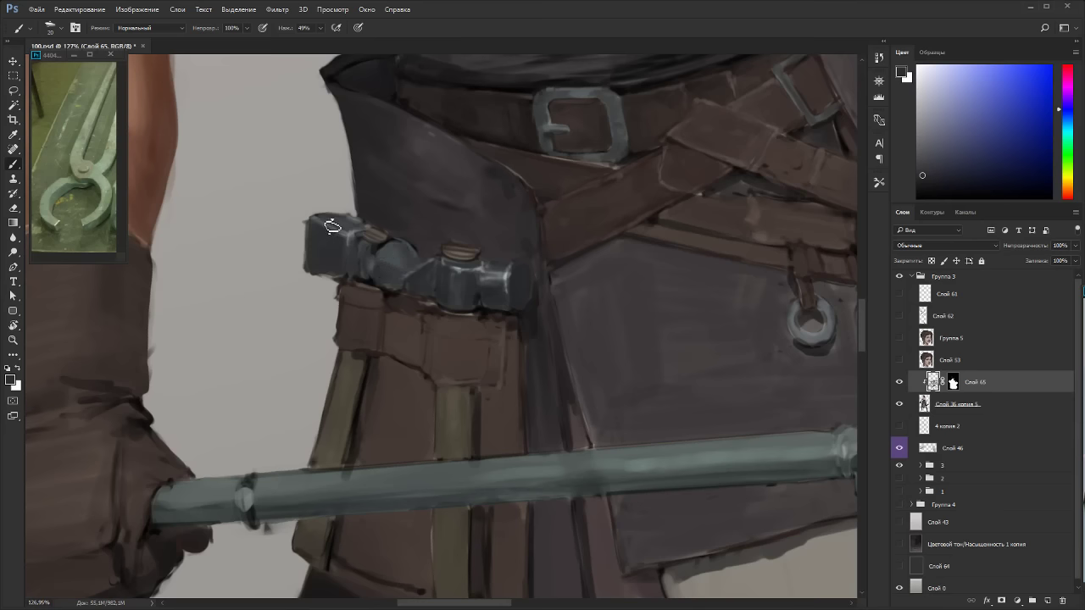
Lighten the outer hammer's rounded face with a sampled gray and blend its square head with sampled blue-grays.
{"action": "left_click", "coordinate": [383, 266], "text": "alt"}
{"action": "left_click", "coordinate": [488, 273], "text": "alt"}
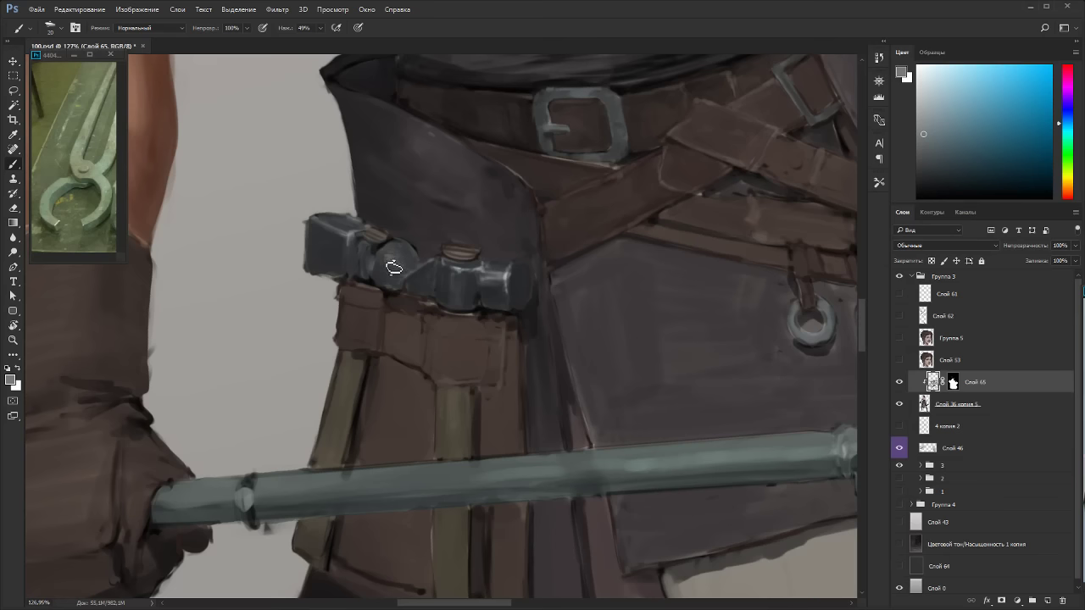
{"action": "left_click", "coordinate": [337, 233], "text": "alt"}
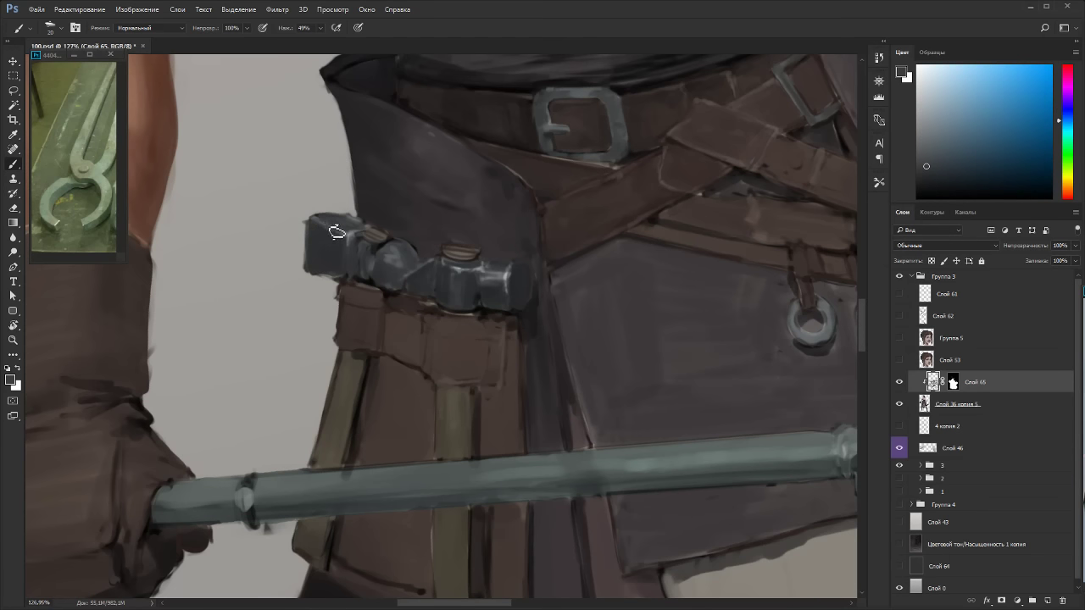
{"action": "left_click", "coordinate": [341, 235], "text": "alt"}
{"action": "left_click", "coordinate": [337, 251], "text": "alt"}
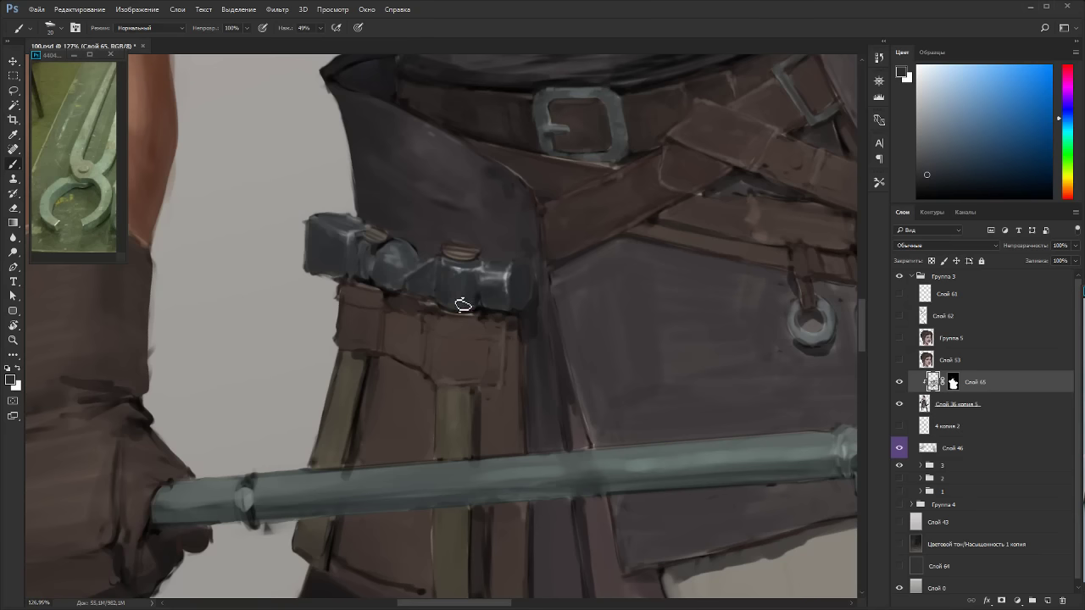
Create a new layer, set its blend mode to Multiply and clip it to the layer below.
{"action": "scroll", "coordinate": [576, 223], "scroll_direction": "down", "scroll_amount": 5}
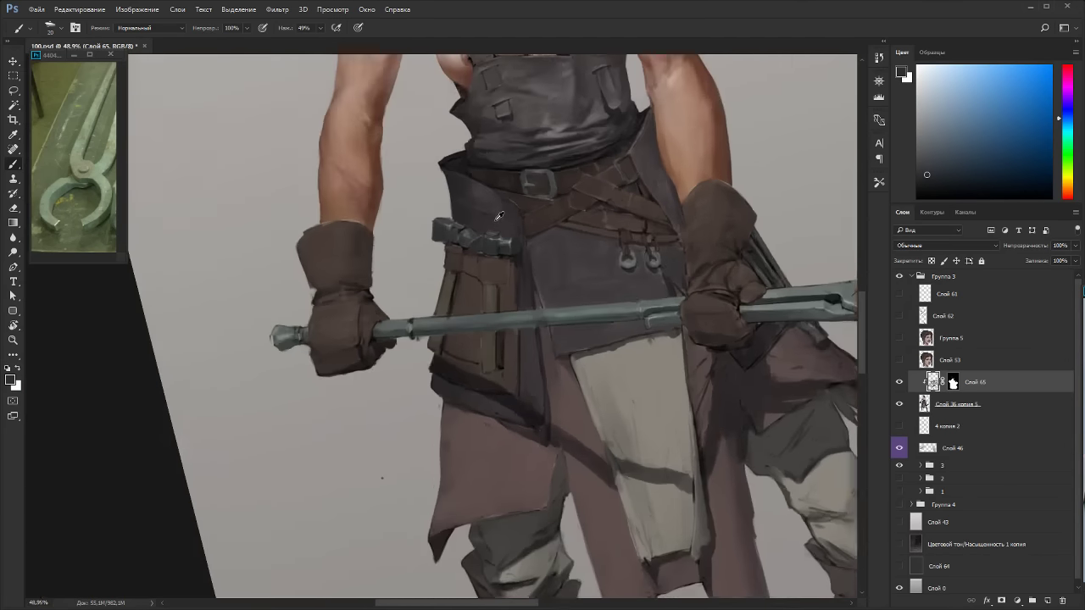
{"action": "scroll", "coordinate": [608, 346], "scroll_direction": "up", "scroll_amount": 3}
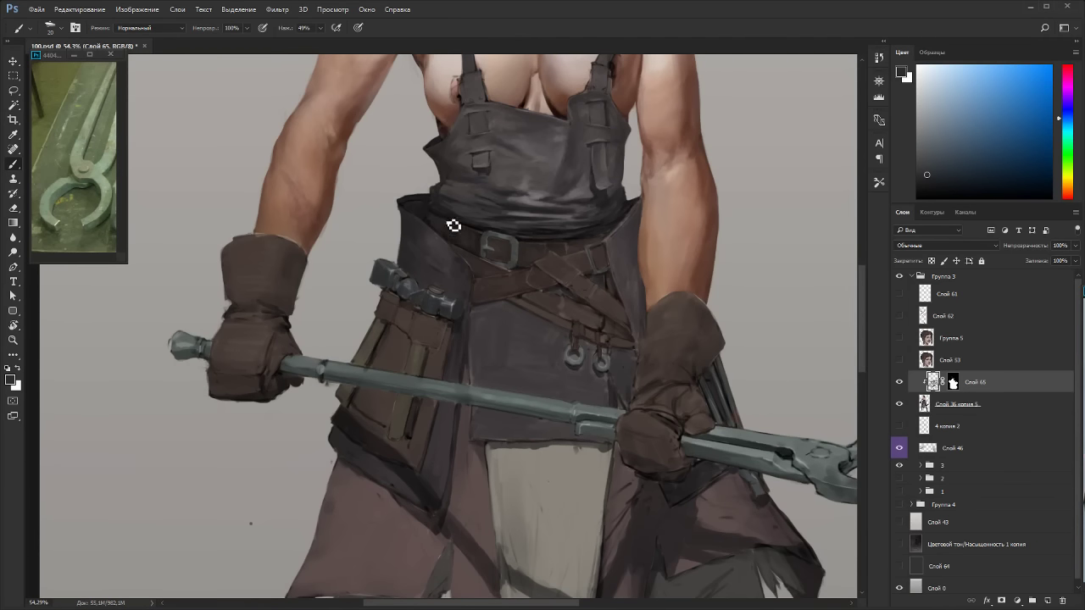
{"action": "scroll", "coordinate": [402, 269], "scroll_direction": "up", "scroll_amount": 3}
{"action": "key", "text": "ctrl+shift+n"}
{"action": "key", "text": "Return"}
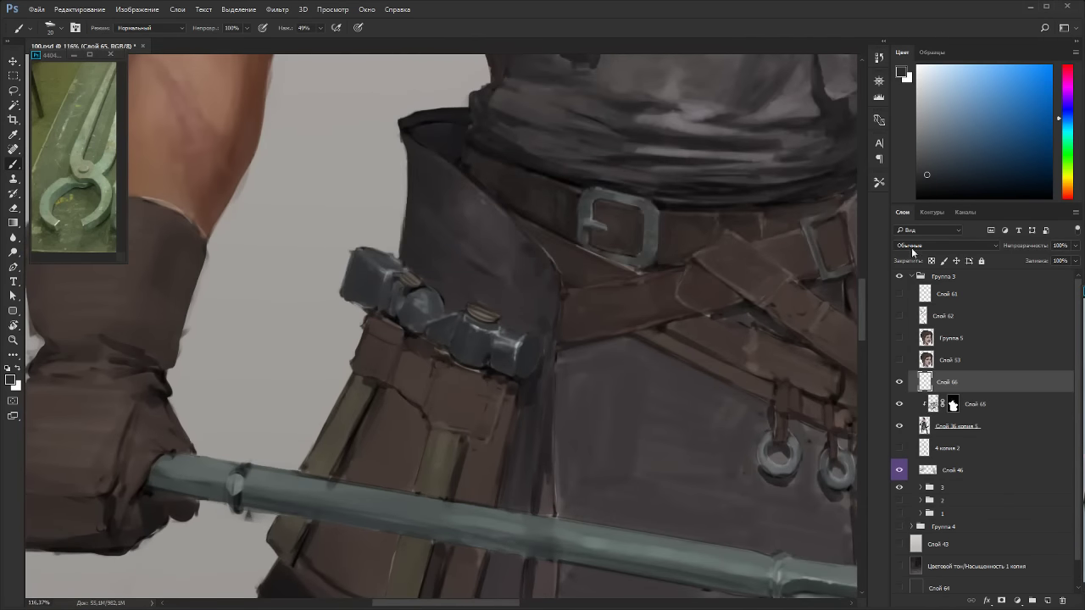
{"action": "left_click", "coordinate": [945, 245]}
{"action": "left_click", "coordinate": [914, 283]}
{"action": "left_click", "coordinate": [917, 391], "text": "alt"}
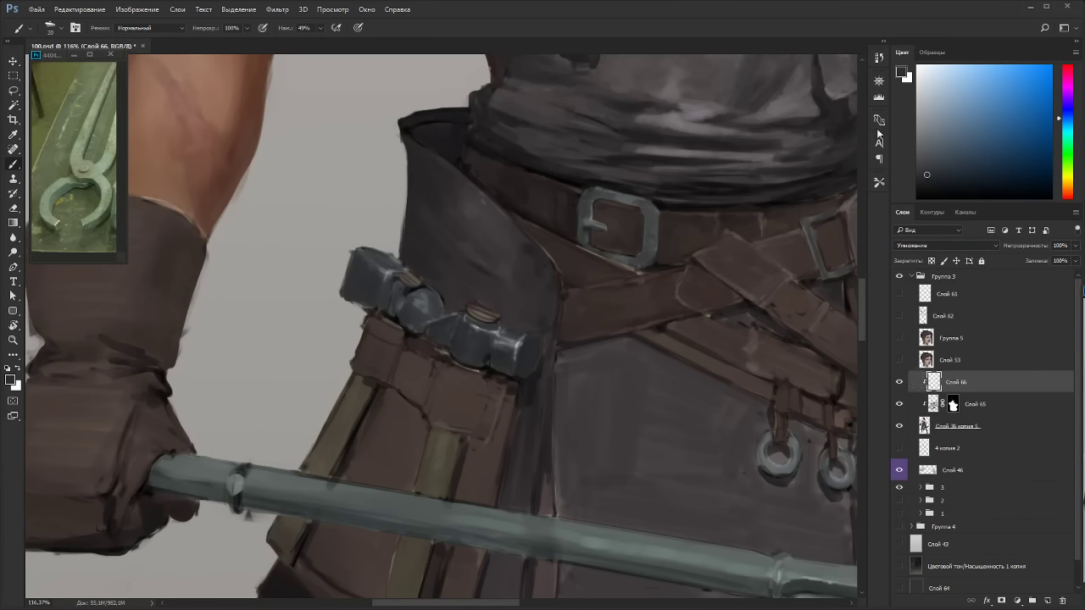
Glaze both hammer heads on the Multiply layer with a light, slightly warm gray, adjusting the brush to 35 px.
{"action": "left_click", "coordinate": [919, 80]}
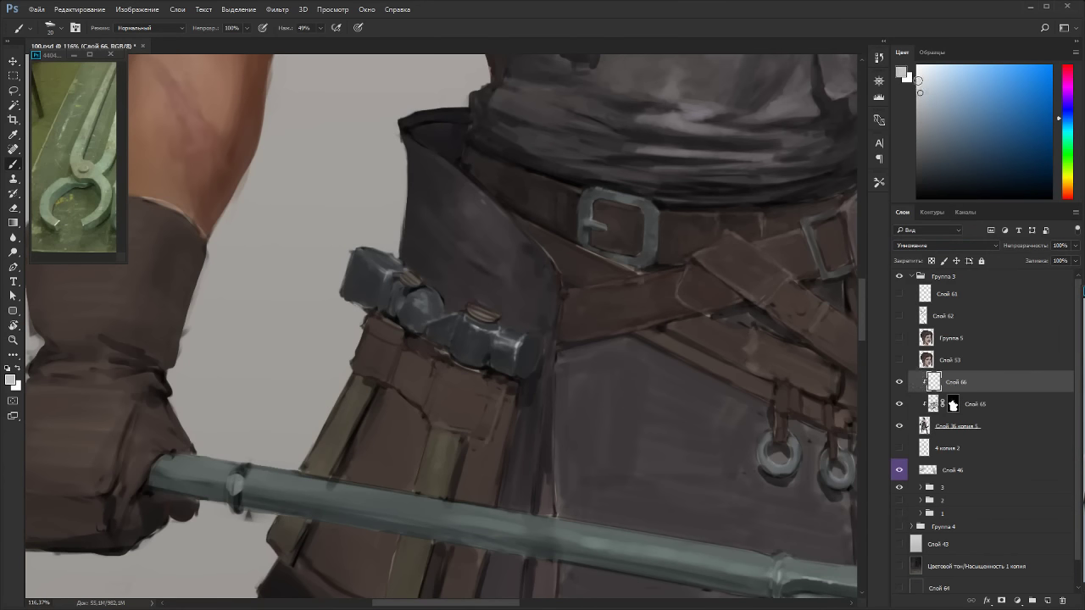
{"action": "left_click", "coordinate": [1064, 125]}
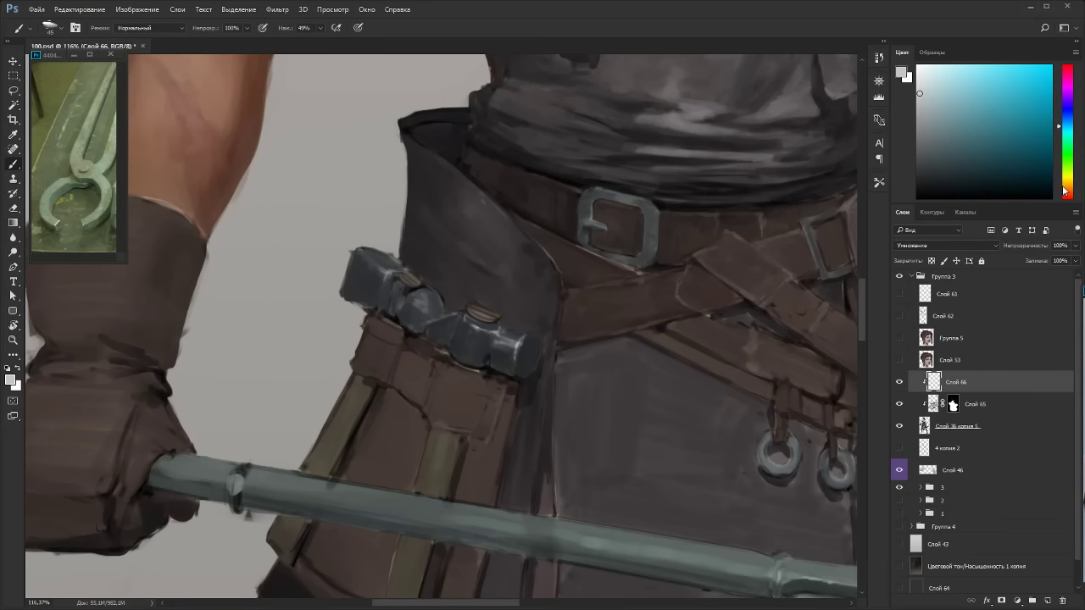
{"action": "left_click_drag", "start_coordinate": [1063, 187], "coordinate": [896, 198]}
{"action": "mouse_move", "coordinate": [358, 256]}
{"action": "left_mouse_down"}
{"action": "mouse_move", "coordinate": [380, 297]}
{"action": "mouse_move", "coordinate": [389, 292]}
{"action": "mouse_move", "coordinate": [403, 321]}
{"action": "mouse_move", "coordinate": [426, 329]}
{"action": "mouse_move", "coordinate": [427, 300]}
{"action": "mouse_move", "coordinate": [440, 326]}
{"action": "mouse_move", "coordinate": [460, 329]}
{"action": "mouse_move", "coordinate": [439, 333]}
{"action": "mouse_move", "coordinate": [473, 331]}
{"action": "mouse_move", "coordinate": [479, 353]}
{"action": "mouse_move", "coordinate": [516, 330]}
{"action": "mouse_move", "coordinate": [495, 356]}
{"action": "mouse_move", "coordinate": [526, 348]}
{"action": "left_mouse_up"}
{"action": "key", "text": "bracketright"}
{"action": "key", "text": "bracketright"}
{"action": "key", "text": "bracketleft"}
{"action": "key", "text": "bracketleft"}
{"action": "key", "text": "bracketleft"}
{"action": "key", "text": "bracketleft"}
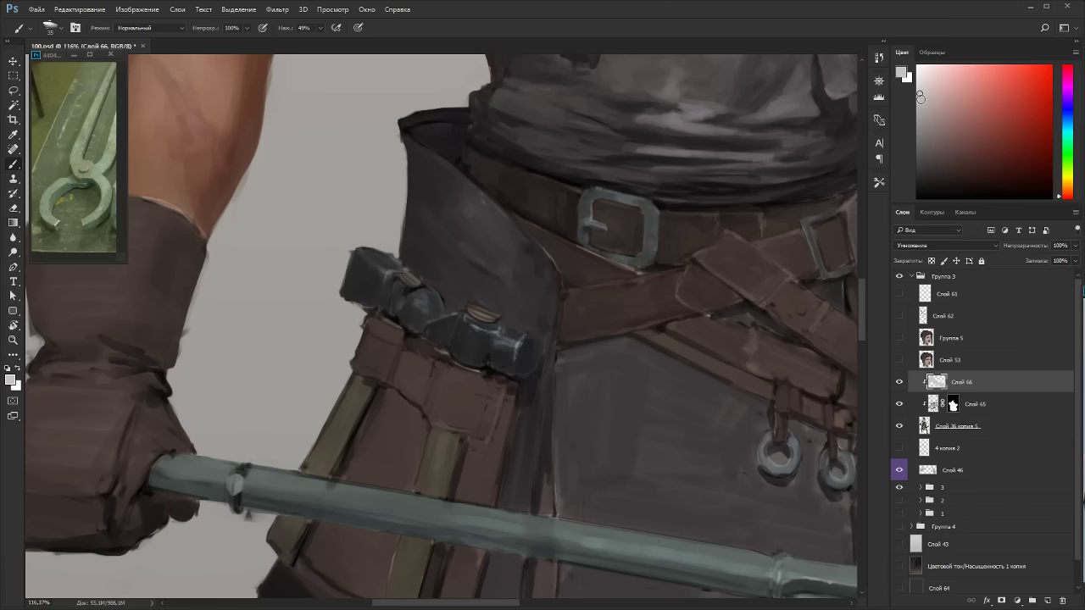
Deepen the shading on the hammer heads with a darker pinkish gray and a 30 px brush.
{"action": "left_click", "coordinate": [921, 104]}
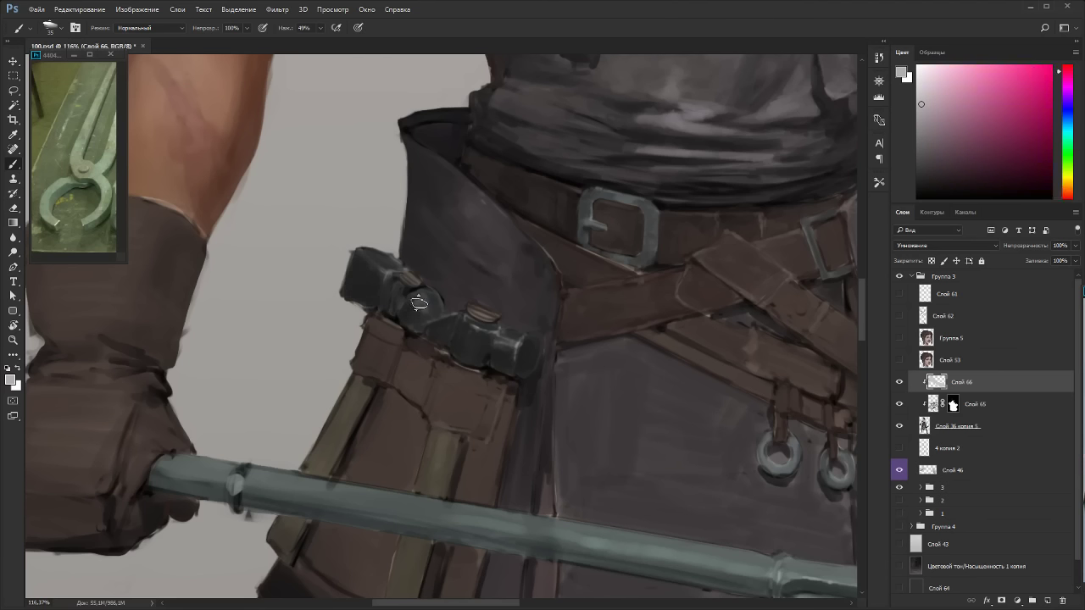
{"action": "key", "text": "bracketright"}
{"action": "key", "text": "bracketright"}
{"action": "key", "text": "bracketleft"}
Copy the mask of layer Слой 65 onto the Multiply layer and add a new layer above it.
{"action": "left_click_drag", "start_coordinate": [954, 407], "coordinate": [955, 393]}
{"action": "left_click", "coordinate": [936, 384]}
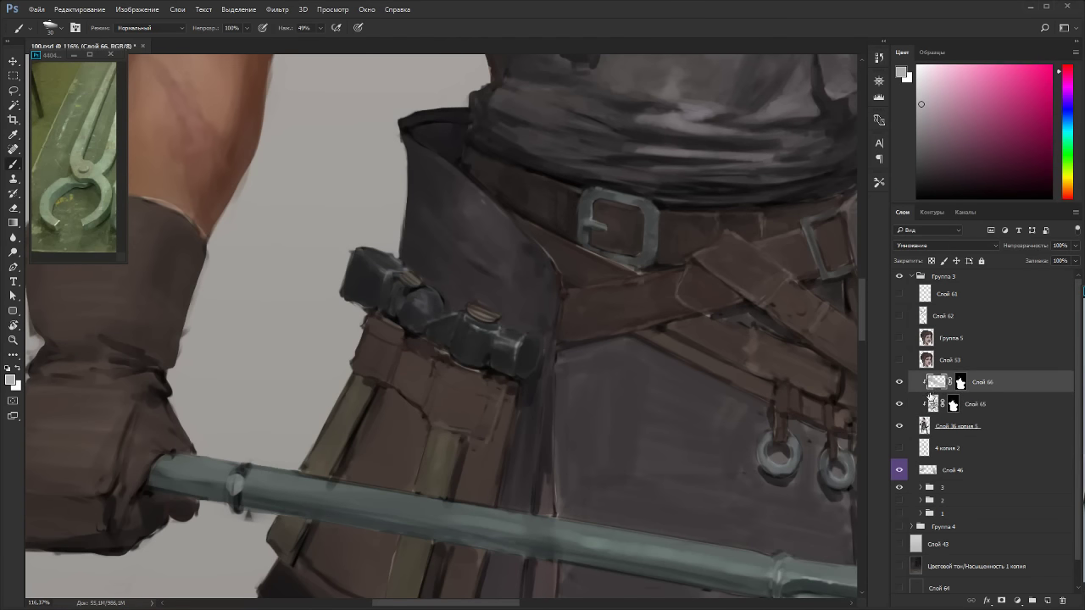
{"action": "key", "text": "ctrl+shift+n"}
{"action": "key", "text": "Return"}
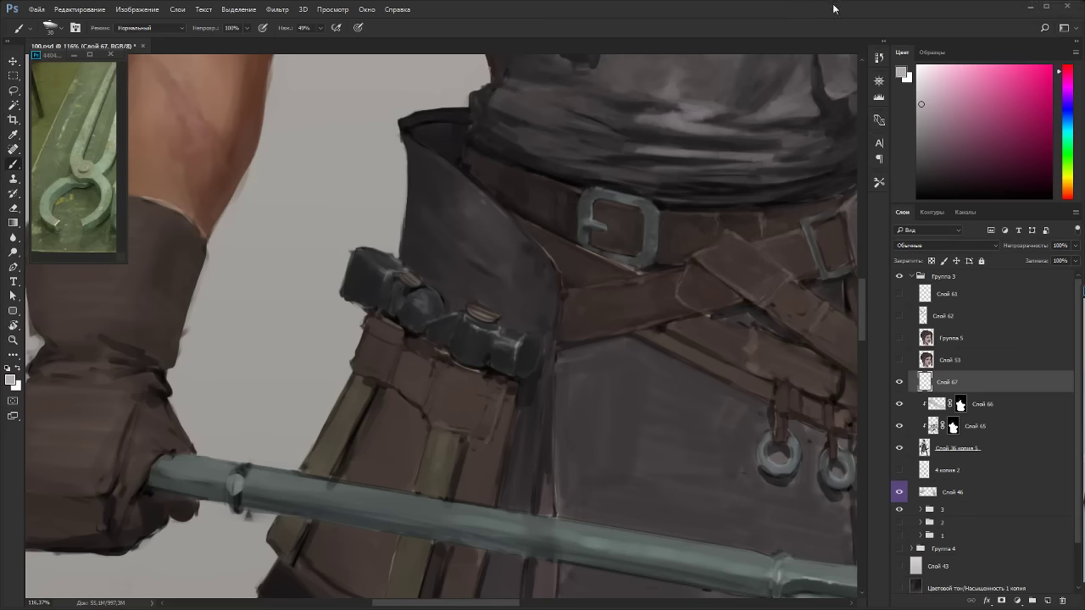
Paint the inner edge of the hammer-side apron flap with dark violet-gray tones sampled from the leather.
{"action": "key", "text": "space"}
{"action": "left_click_drag", "start_coordinate": [434, 211], "coordinate": [445, 284]}
{"action": "key", "text": "r"}
{"action": "left_click_drag", "start_coordinate": [633, 300], "coordinate": [612, 393]}
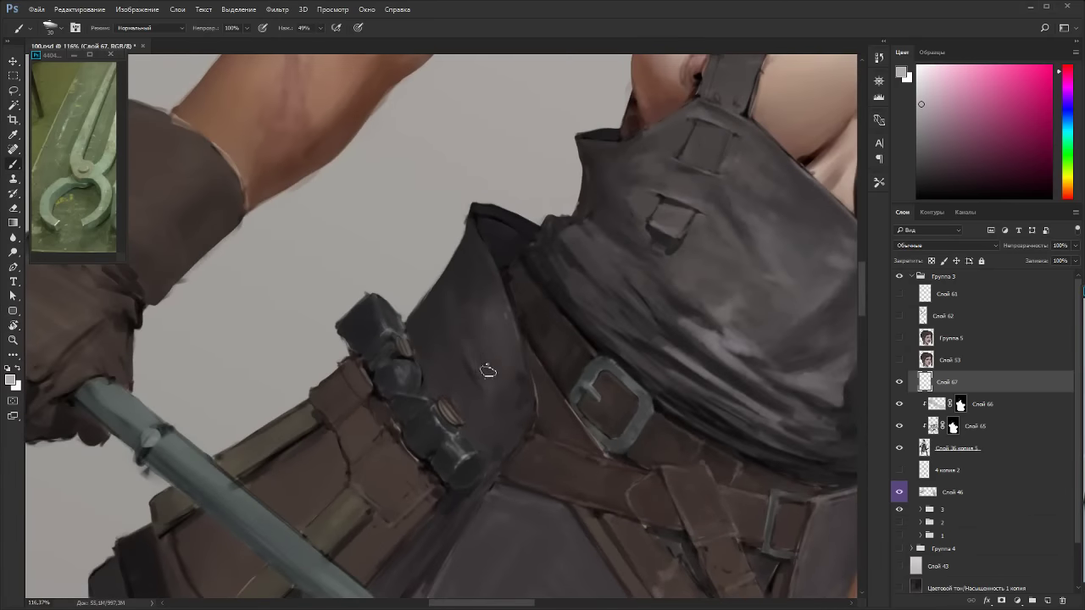
{"action": "left_click", "coordinate": [522, 378], "text": "alt"}
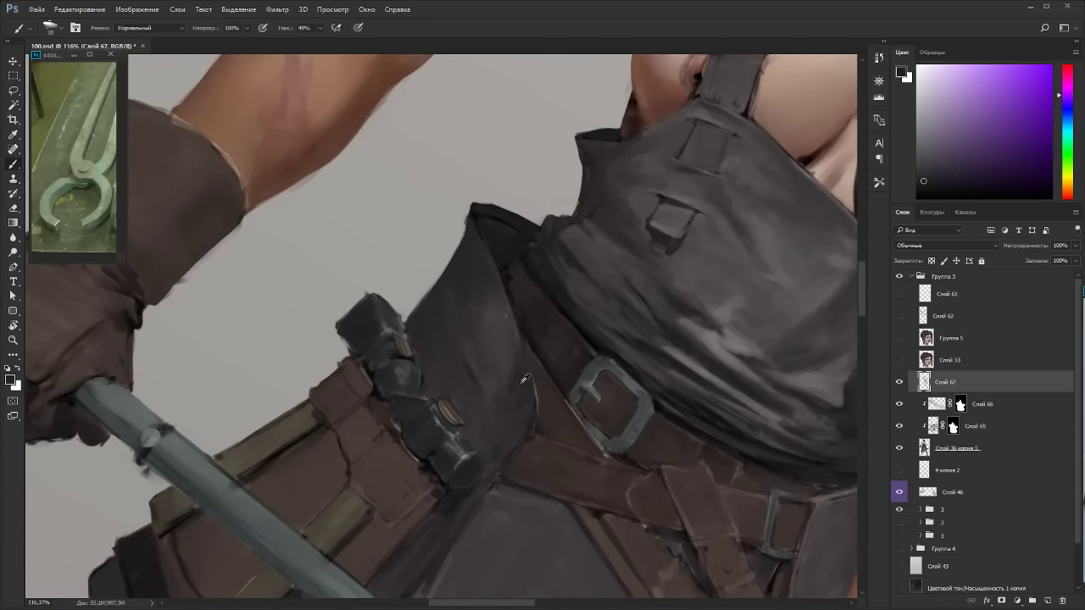
{"action": "left_click", "coordinate": [509, 407], "text": "alt"}
{"action": "left_click", "coordinate": [498, 422], "text": "alt"}
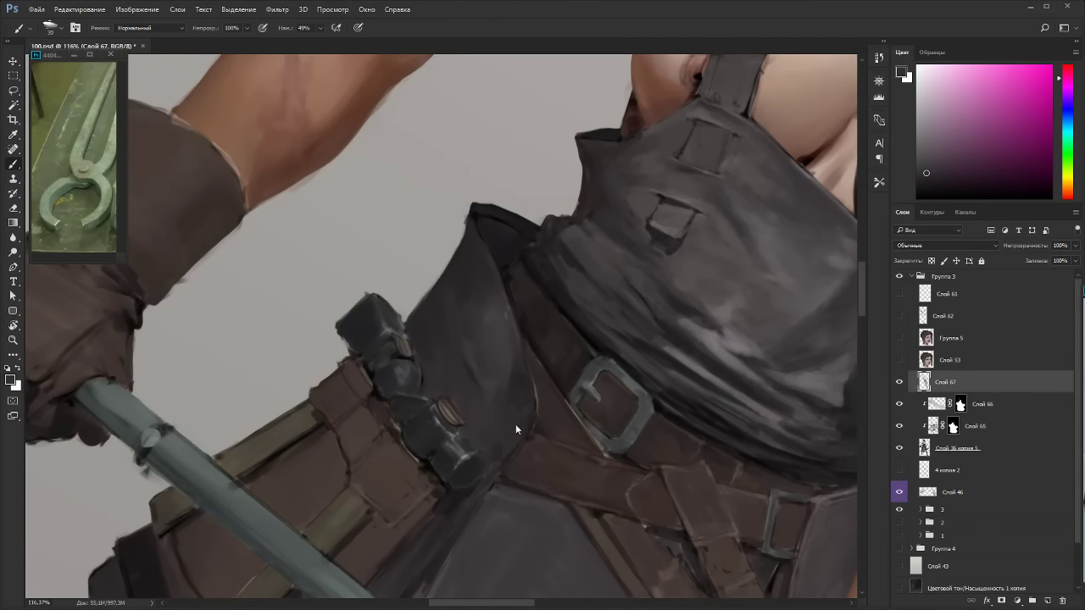
Refine the flap's curved edge against the belt with a fine brush, using sampled dark gray and belt brown.
{"action": "key", "text": "r"}
{"action": "left_click_drag", "start_coordinate": [543, 368], "coordinate": [588, 281]}
{"action": "left_click", "coordinate": [528, 342], "text": "alt"}
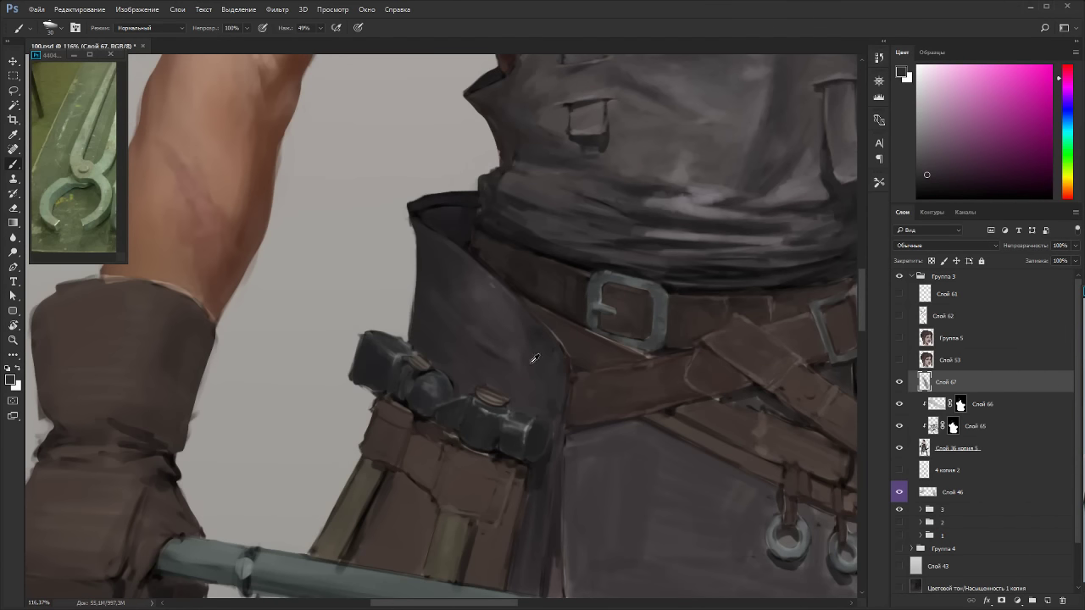
{"action": "left_click", "coordinate": [535, 358], "text": "alt"}
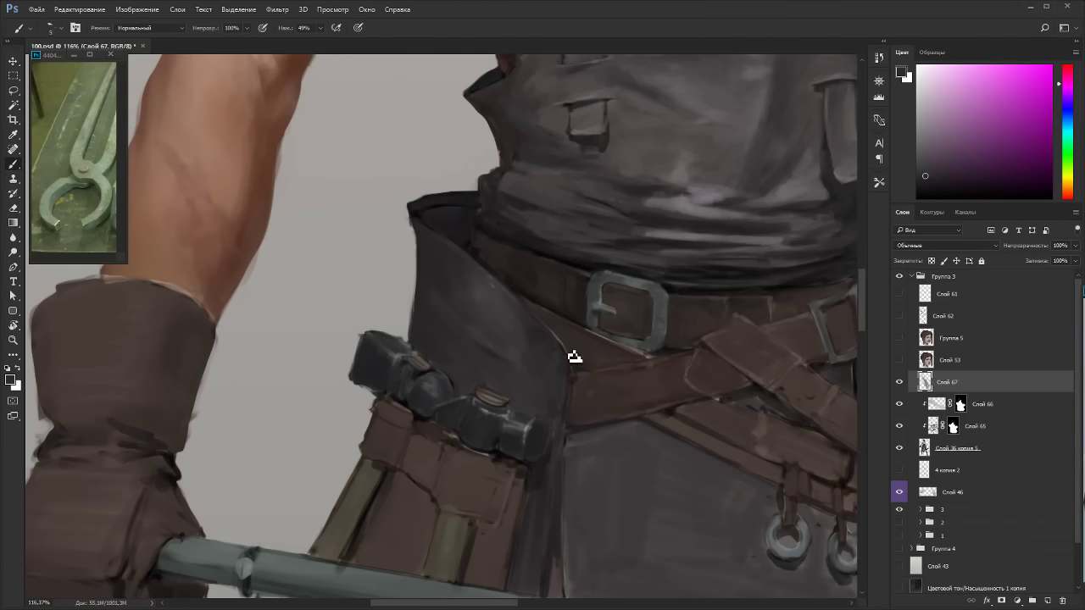
{"action": "left_click", "coordinate": [580, 397], "text": "alt"}
{"action": "left_click", "coordinate": [575, 376], "text": "alt"}
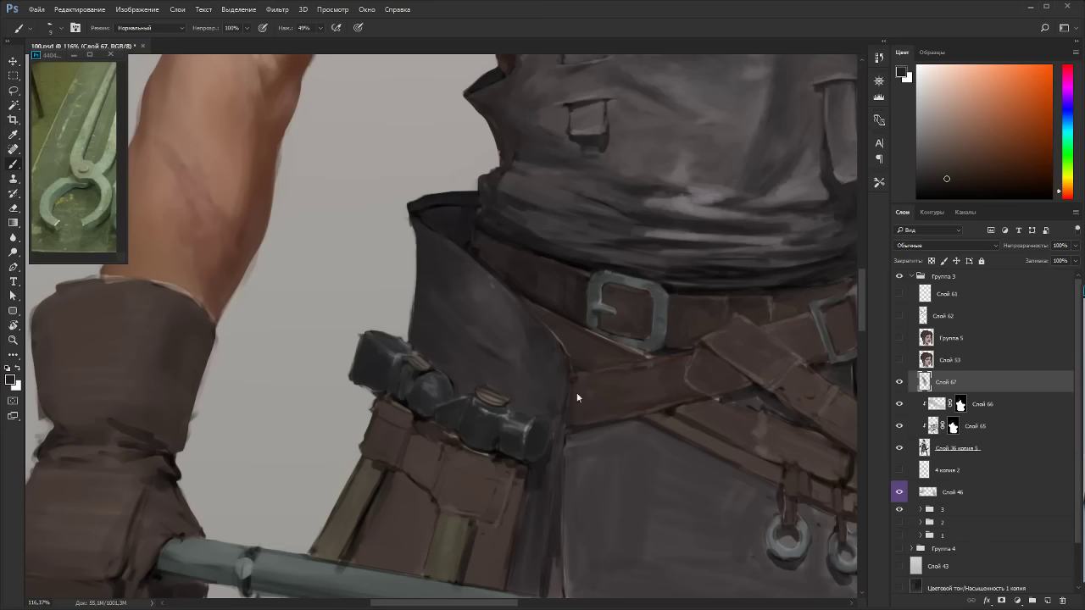
Blend the junction of flap, crossing belt and apron front with sampled dark tones and a 25 px brush.
{"action": "key", "text": "]"}
{"action": "key", "text": "]"}
{"action": "key", "text": "]"}
{"action": "key", "text": "]"}
{"action": "key", "text": "]"}
{"action": "key", "text": "]"}
{"action": "key", "text": "]"}
{"action": "key", "text": "]"}
{"action": "key", "text": "]"}
{"action": "key", "text": "]"}
{"action": "key", "text": "r"}
{"action": "left_click_drag", "start_coordinate": [585, 276], "coordinate": [545, 181]}
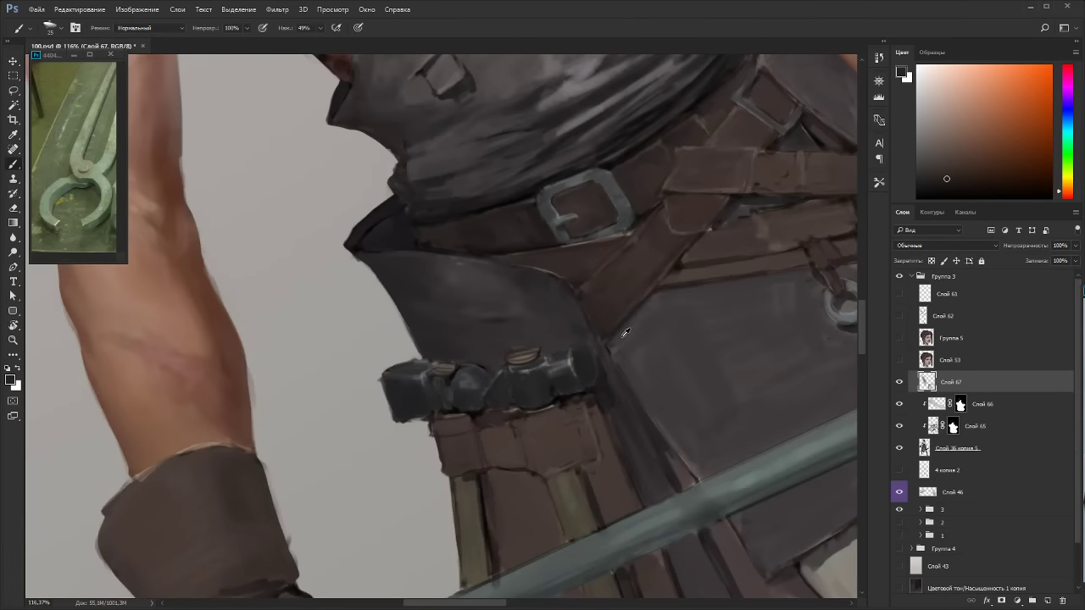
{"action": "left_click", "coordinate": [610, 339], "text": "alt"}
{"action": "left_click", "coordinate": [628, 367], "text": "alt"}
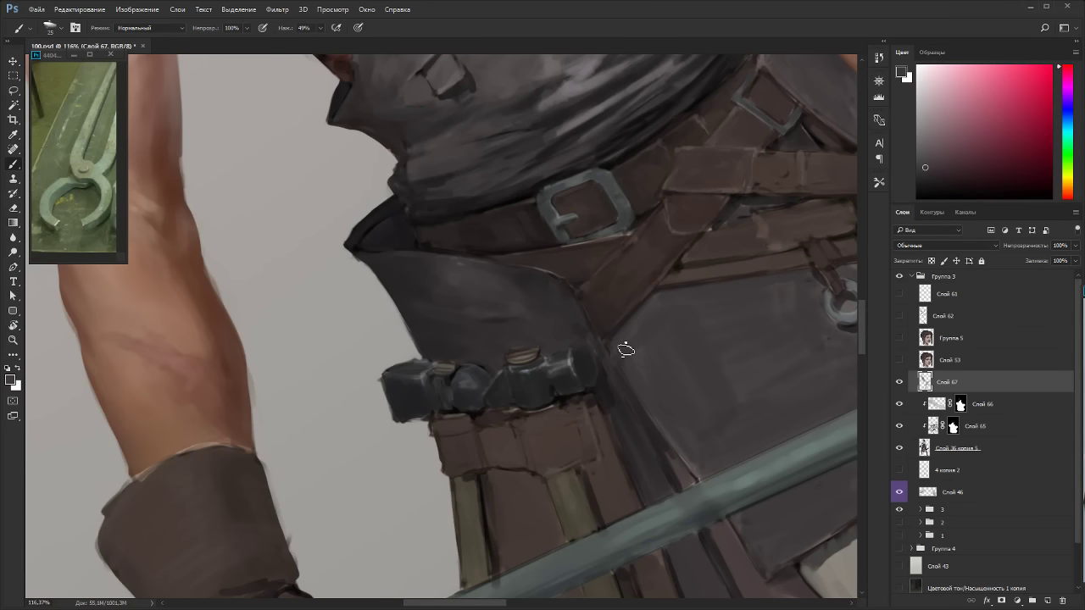
{"action": "scroll", "coordinate": [669, 347], "scroll_direction": "down", "scroll_amount": 2}
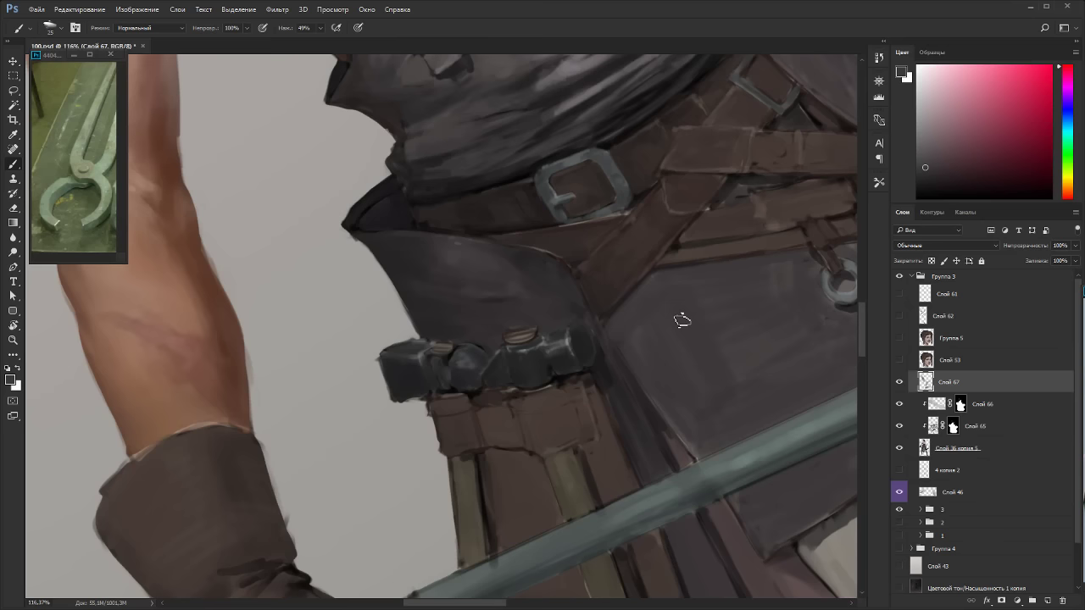
Darken the apron fold below the flap with a sampled near-black and a 10 px brush, adding a sampled warm gray.
{"action": "key", "text": "space"}
{"action": "left_click_drag", "start_coordinate": [592, 348], "coordinate": [614, 321]}
{"action": "key", "text": "r"}
{"action": "left_click_drag", "start_coordinate": [736, 326], "coordinate": [734, 392]}
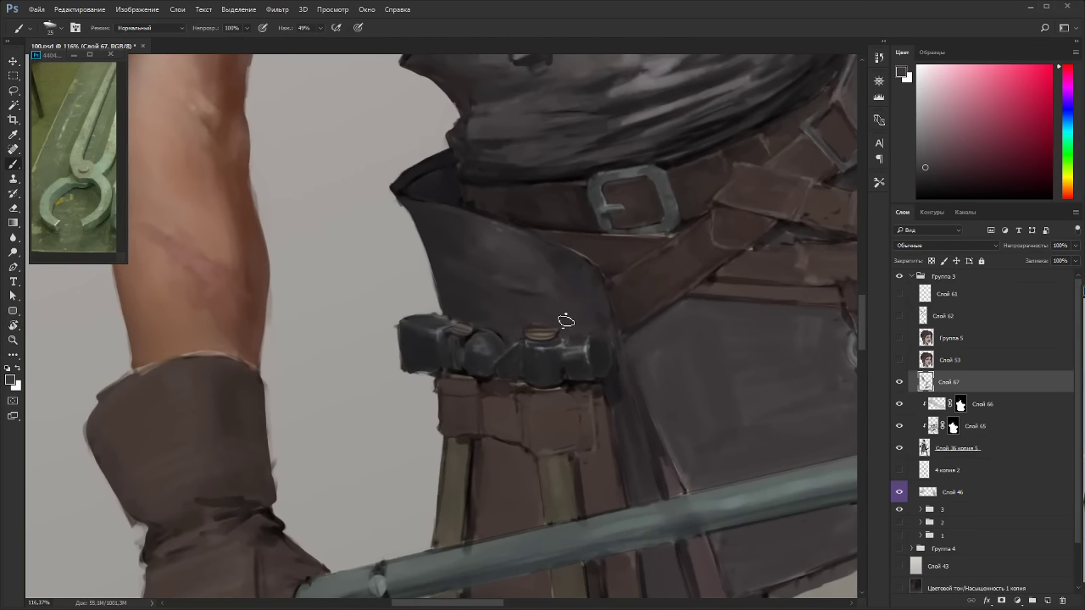
{"action": "left_click", "coordinate": [621, 377], "text": "alt"}
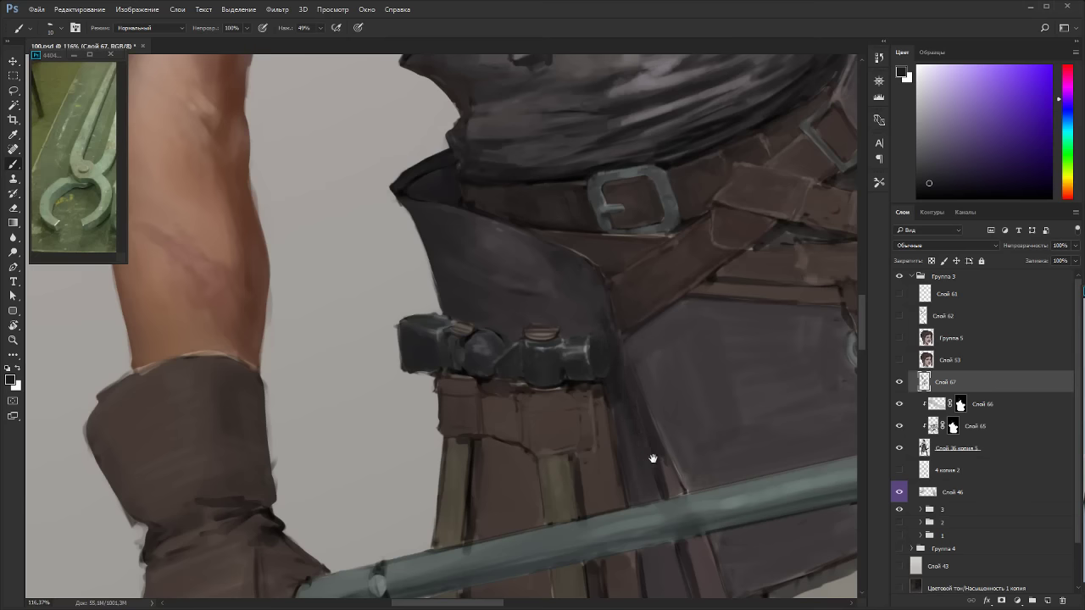
{"action": "left_click_drag", "start_coordinate": [649, 455], "coordinate": [606, 356]}
{"action": "left_click", "coordinate": [600, 337], "text": "alt"}
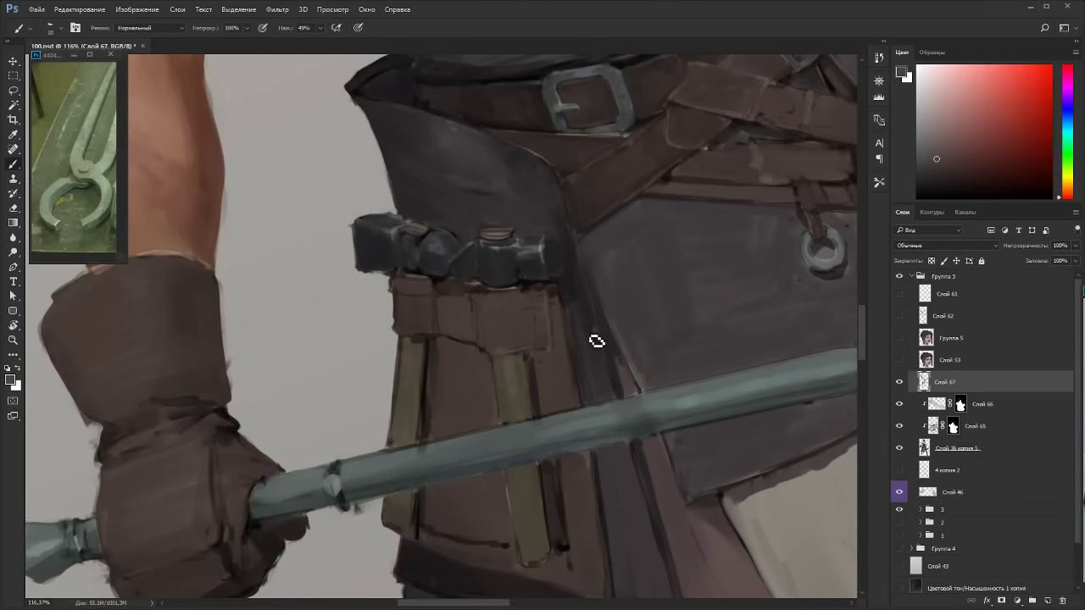
Shade the hammer-side flap up to its pointed top with sampled near-black violet tones and a 20 px brush.
{"action": "key", "text": "r"}
{"action": "left_click_drag", "start_coordinate": [586, 235], "coordinate": [536, 222]}
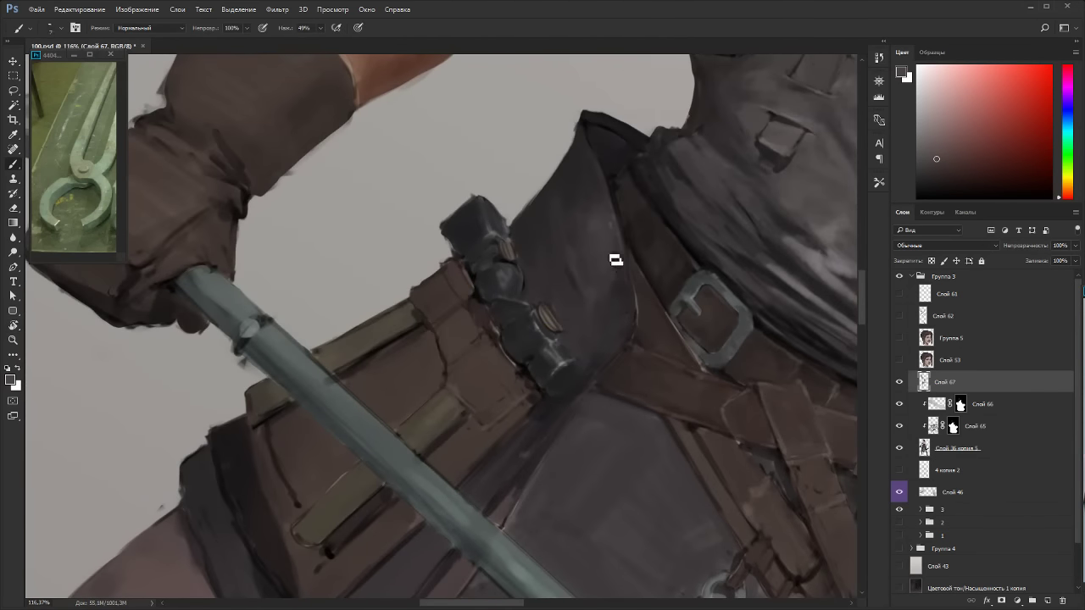
{"action": "left_click", "coordinate": [593, 185], "text": "alt"}
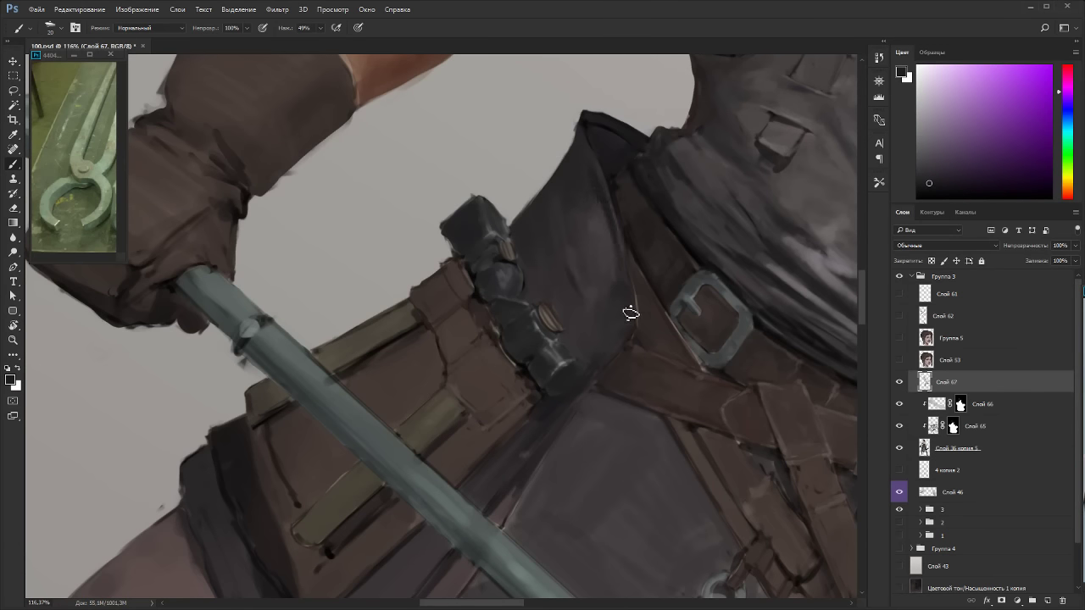
{"action": "mouse_move", "coordinate": [630, 308]}
{"action": "left_mouse_down"}
{"action": "mouse_move", "coordinate": [642, 165]}
{"action": "mouse_move", "coordinate": [237, 382]}
{"action": "mouse_move", "coordinate": [278, 417]}
{"action": "left_mouse_up"}
{"action": "left_click", "coordinate": [278, 418], "text": "alt"}
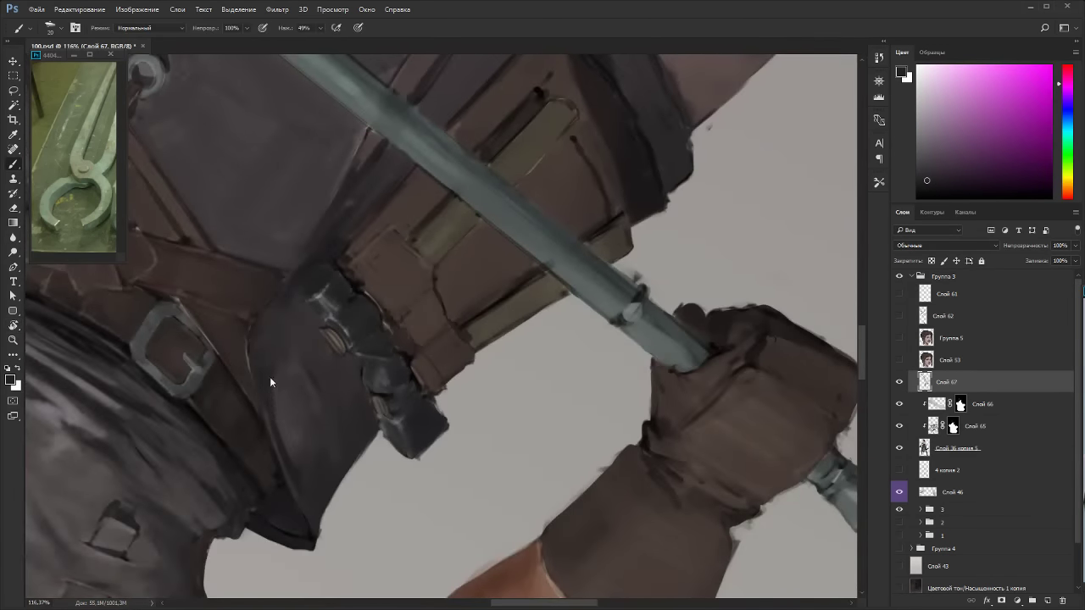
{"action": "left_click", "coordinate": [299, 483], "text": "alt"}
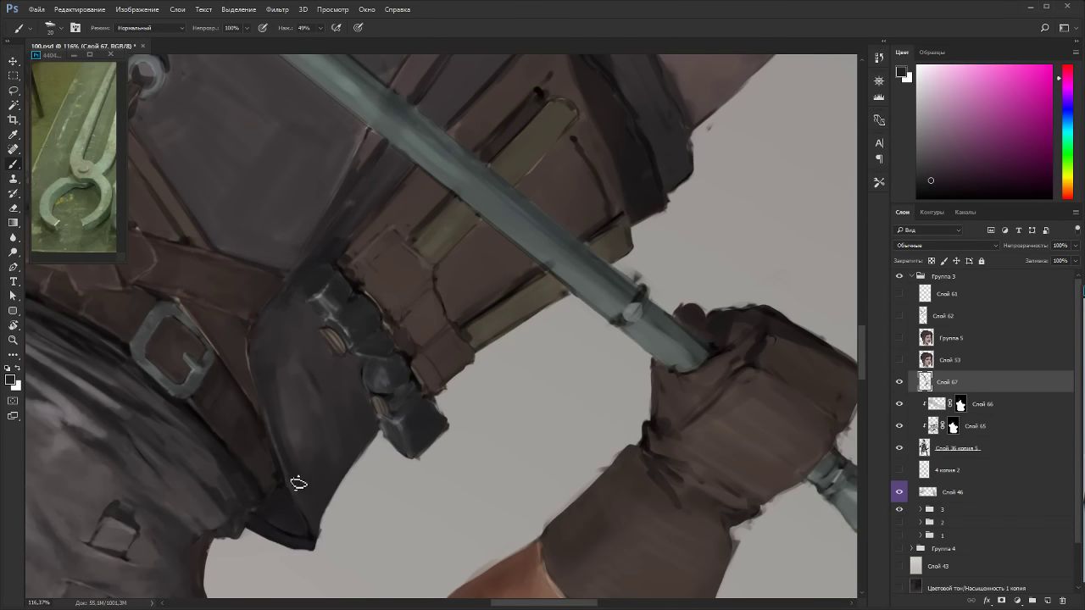
{"action": "left_click_drag", "start_coordinate": [303, 327], "coordinate": [612, 262]}
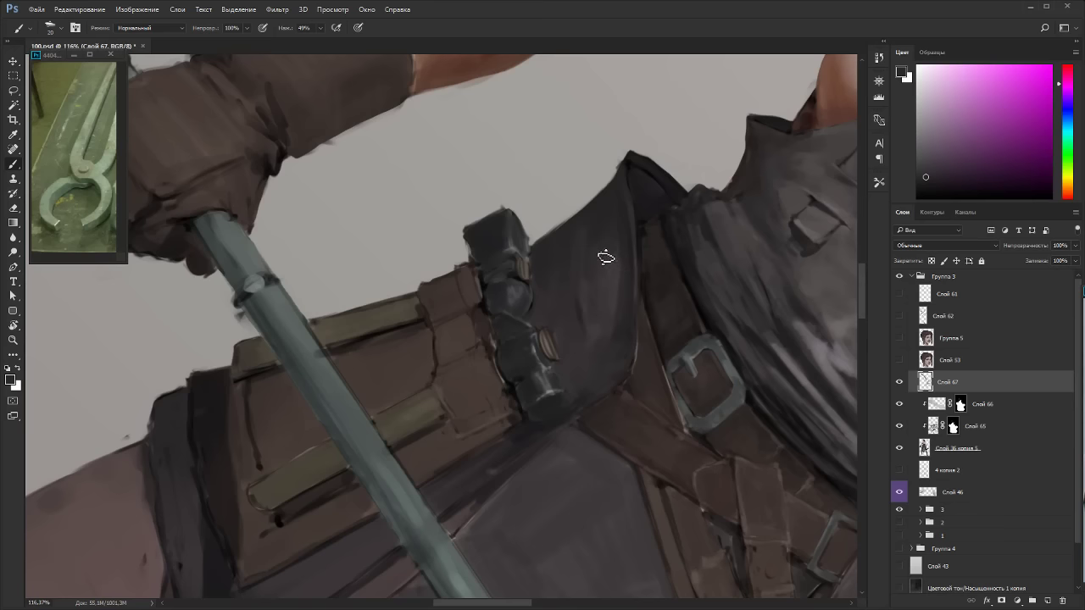
Smooth the shading along the belt side of the hammer-side flap with two dark grays sampled from it.
{"action": "left_click", "coordinate": [620, 297], "text": "alt"}
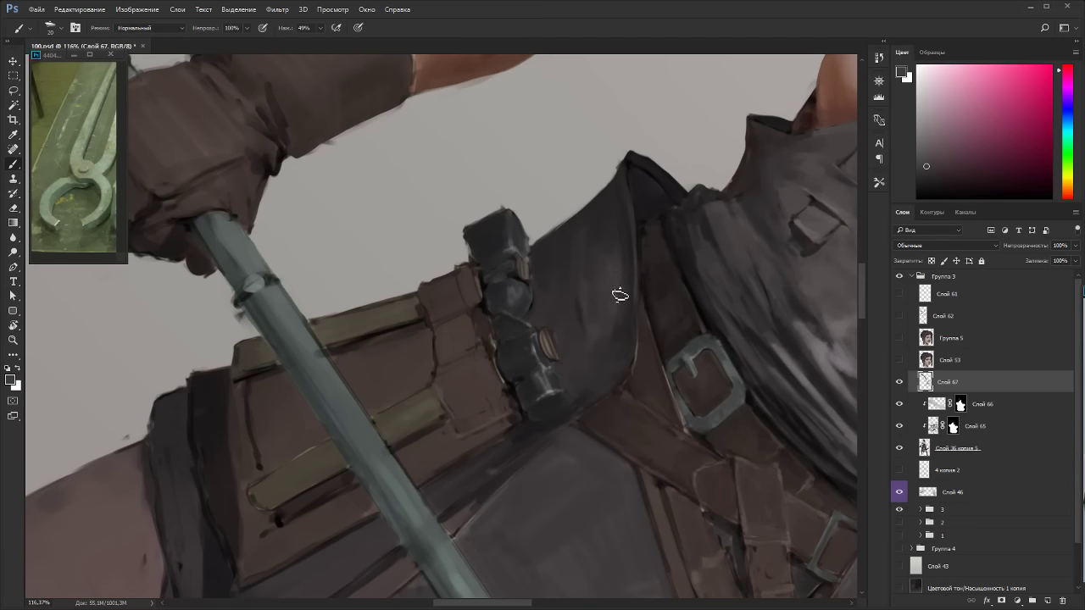
{"action": "left_click", "coordinate": [623, 352], "text": "alt"}
{"action": "key", "text": "Escape"}
{"action": "left_click_drag", "start_coordinate": [632, 338], "coordinate": [480, 387]}
{"action": "key", "text": "r"}
{"action": "left_click_drag", "start_coordinate": [618, 228], "coordinate": [603, 184]}
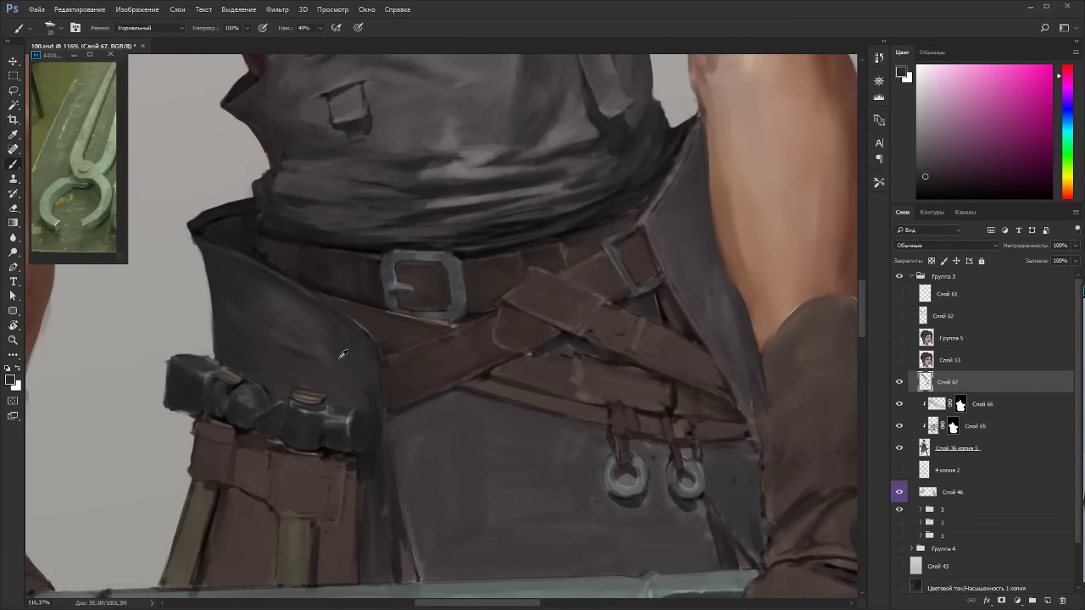
Trace a thin highlight along the belt-side edge of the hammer-side flap with a lighter neutral gray sampled from the apron.
{"action": "key", "text": "r"}
{"action": "left_click_drag", "start_coordinate": [523, 180], "coordinate": [591, 256]}
{"action": "left_click", "coordinate": [641, 329], "text": "alt"}
{"action": "key", "text": "r"}
{"action": "left_click_drag", "start_coordinate": [614, 299], "coordinate": [615, 317]}
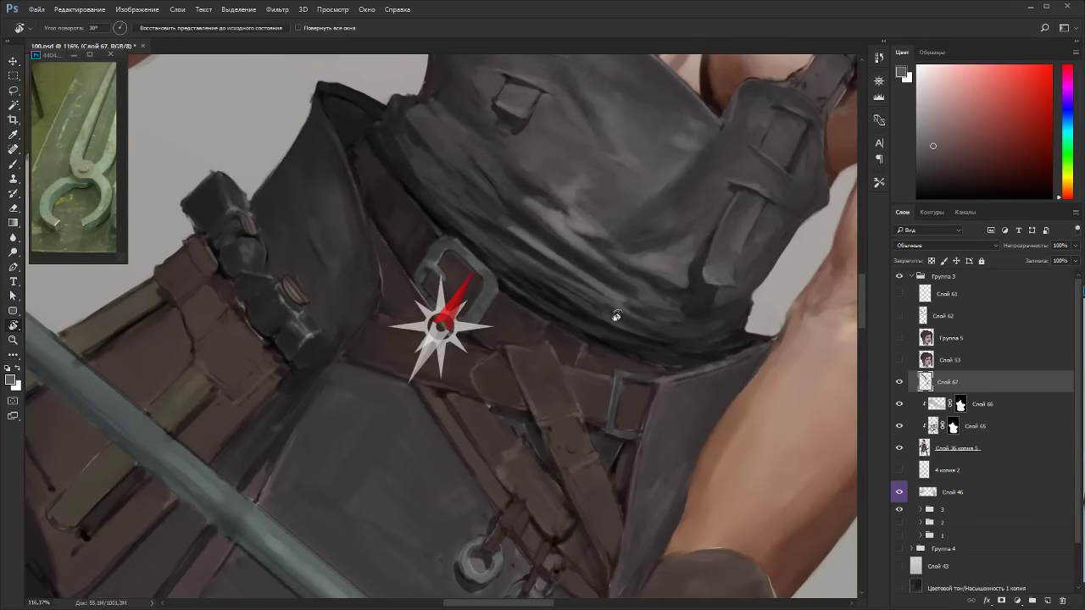
{"action": "key", "text": "bracketleft"}
{"action": "key", "text": "bracketleft"}
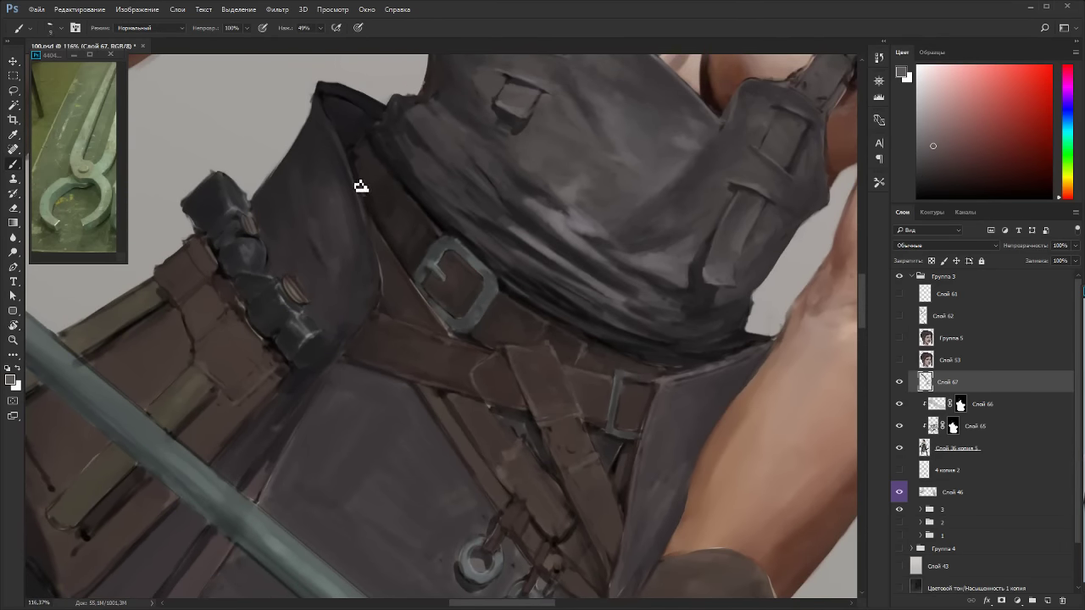
{"action": "left_click_drag", "start_coordinate": [361, 187], "coordinate": [376, 235]}
{"action": "key", "text": "r"}
{"action": "mouse_move", "coordinate": [364, 203]}
{"action": "left_mouse_down"}
{"action": "mouse_move", "coordinate": [436, 107]}
{"action": "mouse_move", "coordinate": [412, 171]}
{"action": "left_mouse_up"}
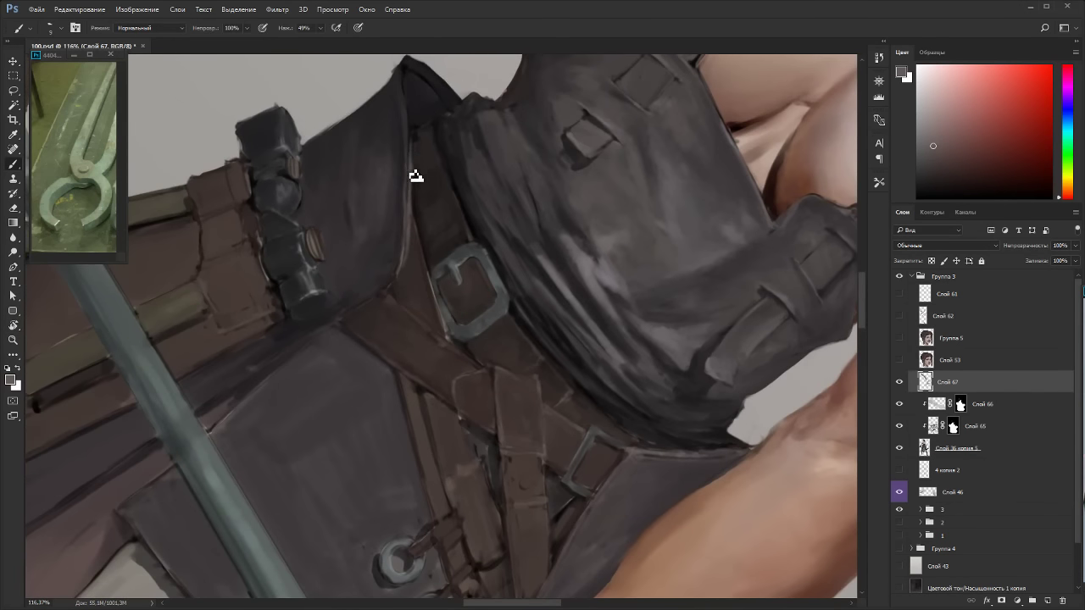
{"action": "left_click_drag", "start_coordinate": [410, 134], "coordinate": [411, 166]}
Thicken the rim of the hammer-side flap along the belt with a darker gray sampled from its edge.
{"action": "left_click", "coordinate": [404, 123], "text": "alt"}
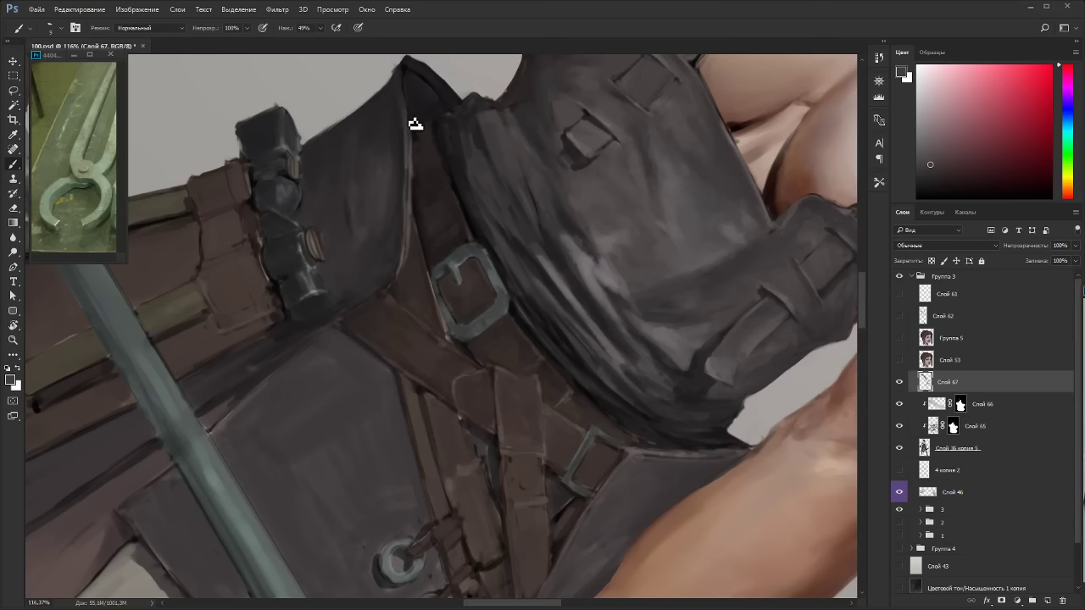
{"action": "mouse_move", "coordinate": [413, 123]}
{"action": "left_mouse_down"}
{"action": "mouse_move", "coordinate": [408, 73]}
{"action": "mouse_move", "coordinate": [208, 382]}
{"action": "mouse_move", "coordinate": [274, 484]}
{"action": "left_mouse_up"}
{"action": "key", "text": "r"}
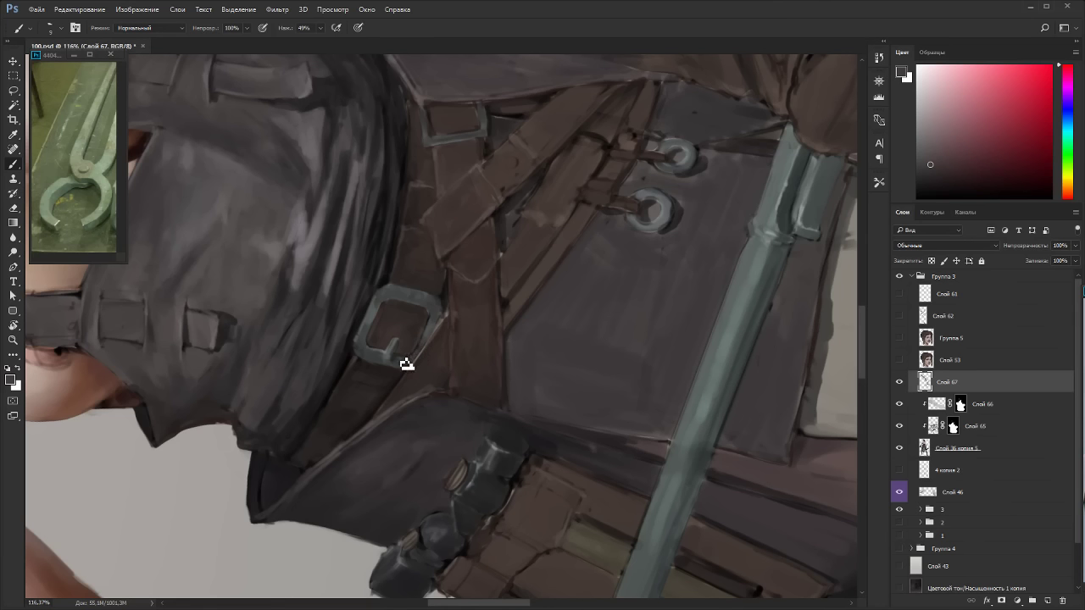
{"action": "key", "text": "r"}
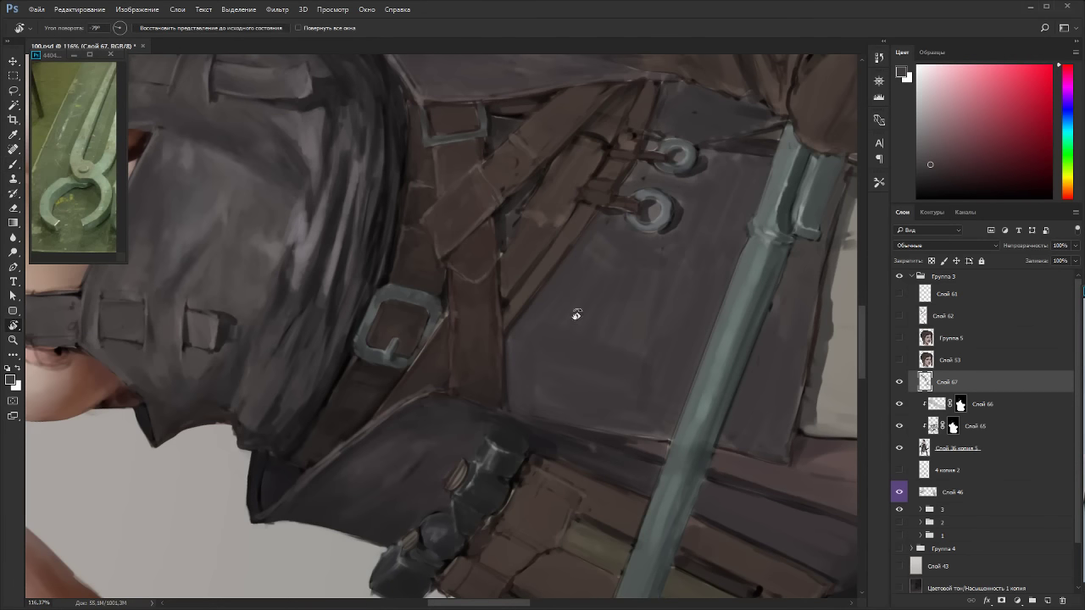
{"action": "left_click_drag", "start_coordinate": [574, 310], "coordinate": [552, 259]}
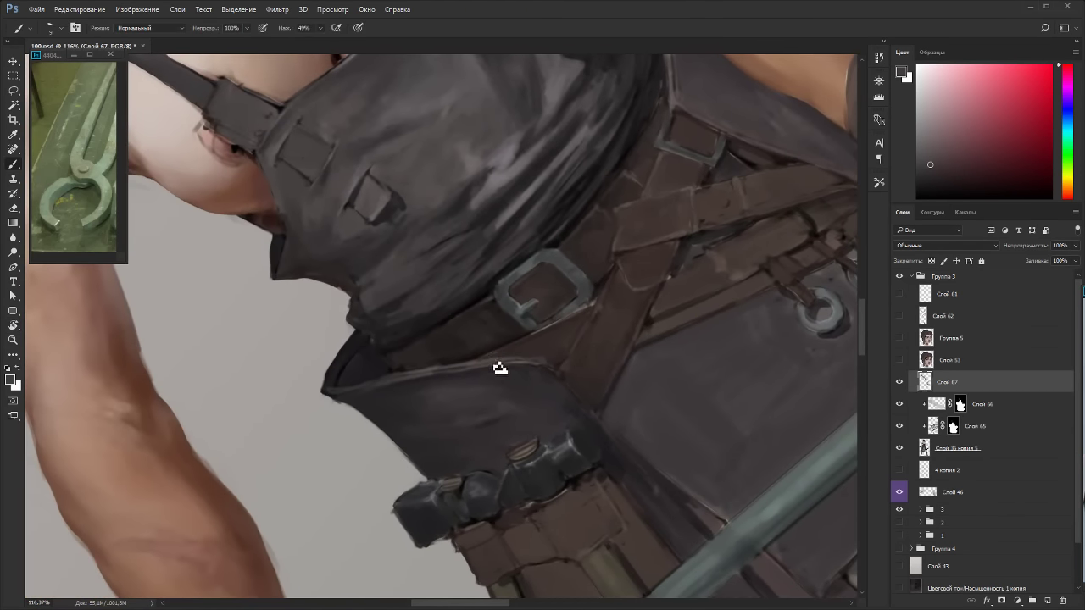
Clean up the flap's rounded corner beside the crossing belt with two warm grays sampled from the rim.
{"action": "key", "text": "r"}
{"action": "left_click_drag", "start_coordinate": [555, 370], "coordinate": [477, 400]}
{"action": "left_click", "coordinate": [499, 410], "text": "alt"}
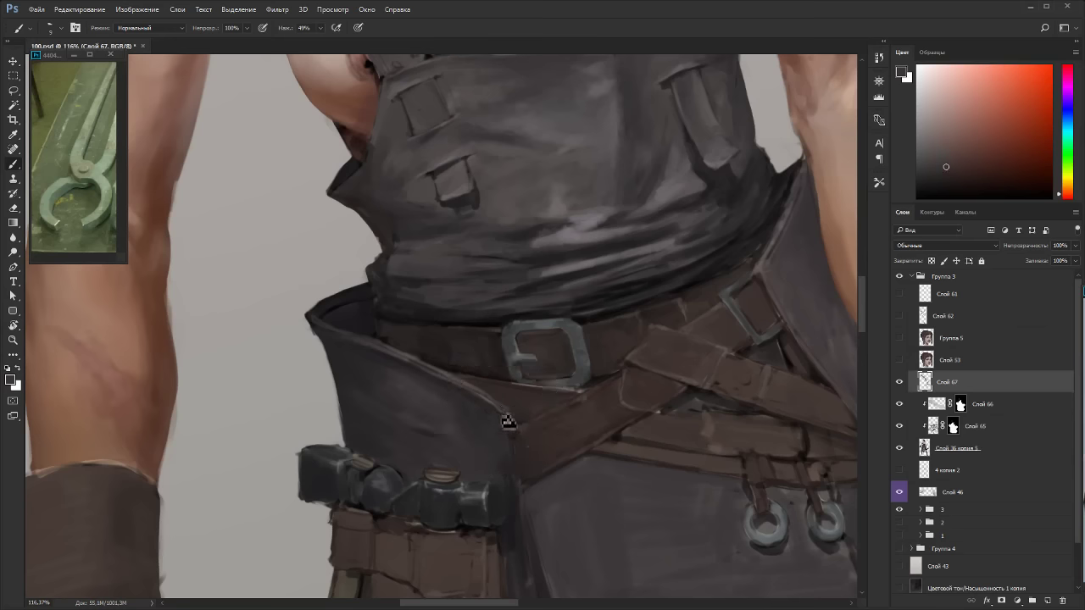
{"action": "left_click", "coordinate": [493, 402], "text": "alt"}
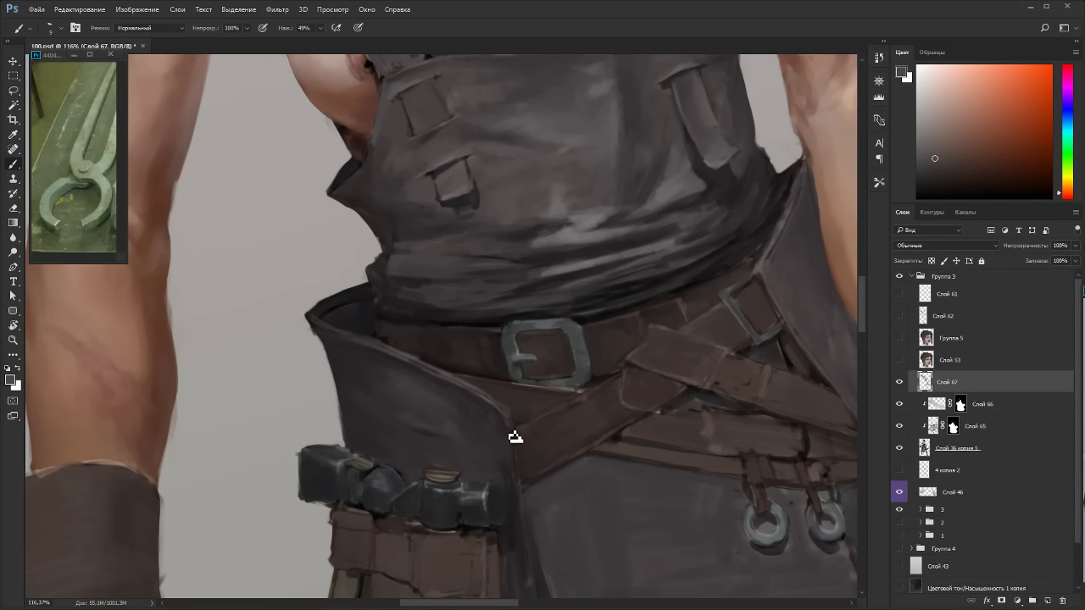
Add a thin light gray highlight to the edge of the opposite apron flap beside the small buckle.
{"action": "key", "text": "r"}
{"action": "left_click_drag", "start_coordinate": [767, 361], "coordinate": [753, 445]}
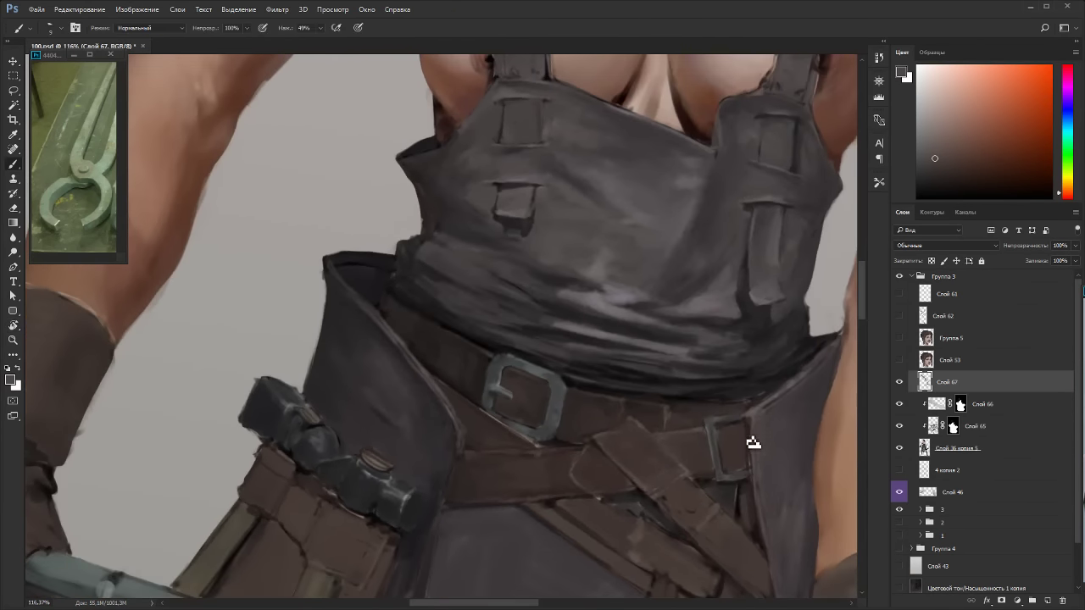
{"action": "left_click", "coordinate": [754, 416], "text": "alt"}
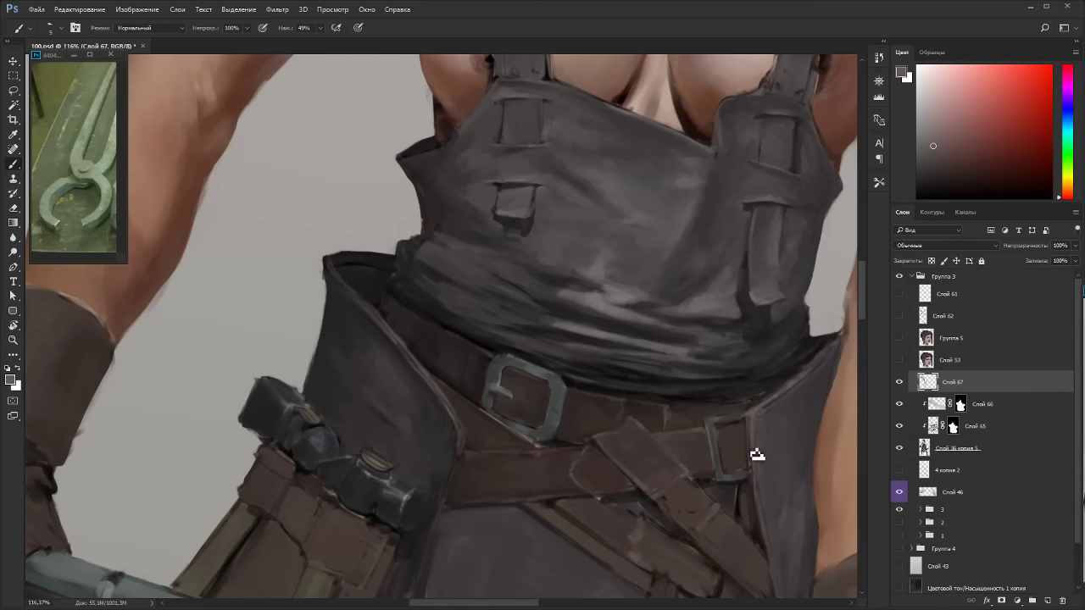
Shade the flap beside the small buckle with a sampled dark gray, enlarging the brush to 25 px.
{"action": "left_click_drag", "start_coordinate": [768, 523], "coordinate": [784, 402]}
{"action": "left_click", "coordinate": [784, 403], "text": "alt"}
{"action": "key", "text": "bracketright"}
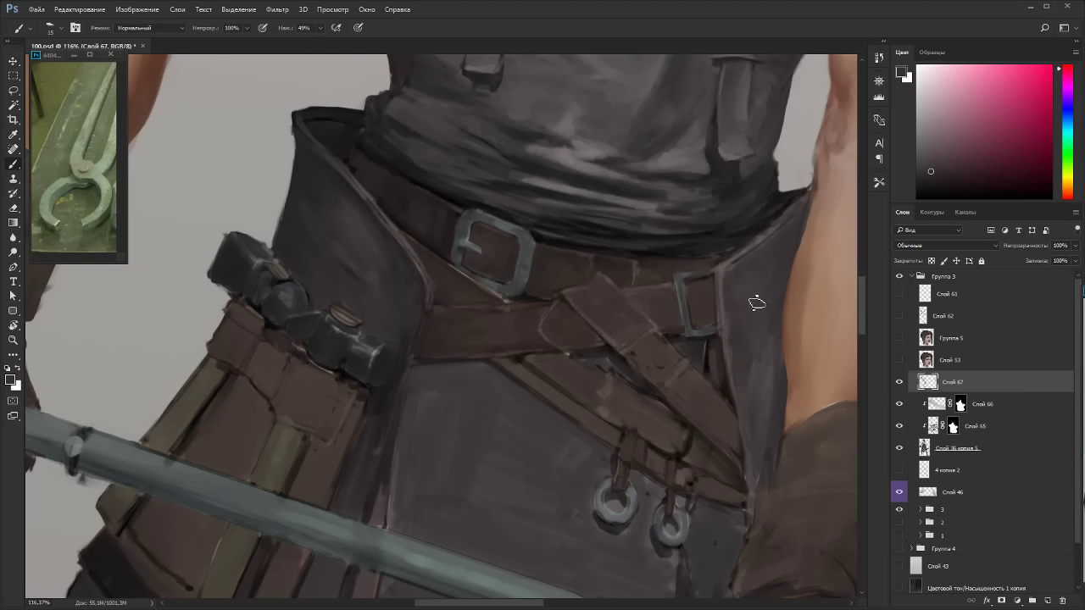
{"action": "left_click_drag", "start_coordinate": [749, 384], "coordinate": [752, 417]}
{"action": "key", "text": "bracketright"}
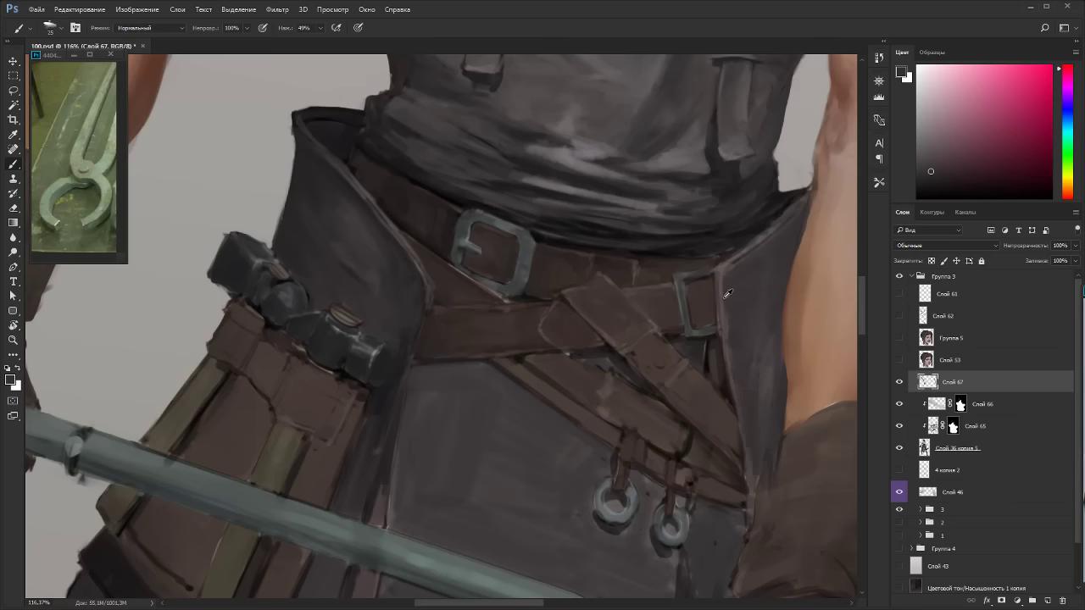
Extend the thin edge highlight down the small-buckle flap with its sampled lighter gray and a fine brush.
{"action": "left_click", "coordinate": [727, 294], "text": "alt"}
{"action": "key", "text": "bracketleft"}
{"action": "key", "text": "bracketleft"}
{"action": "key", "text": "bracketleft"}
{"action": "key", "text": "bracketleft"}
{"action": "key", "text": "bracketleft"}
{"action": "key", "text": "bracketleft"}
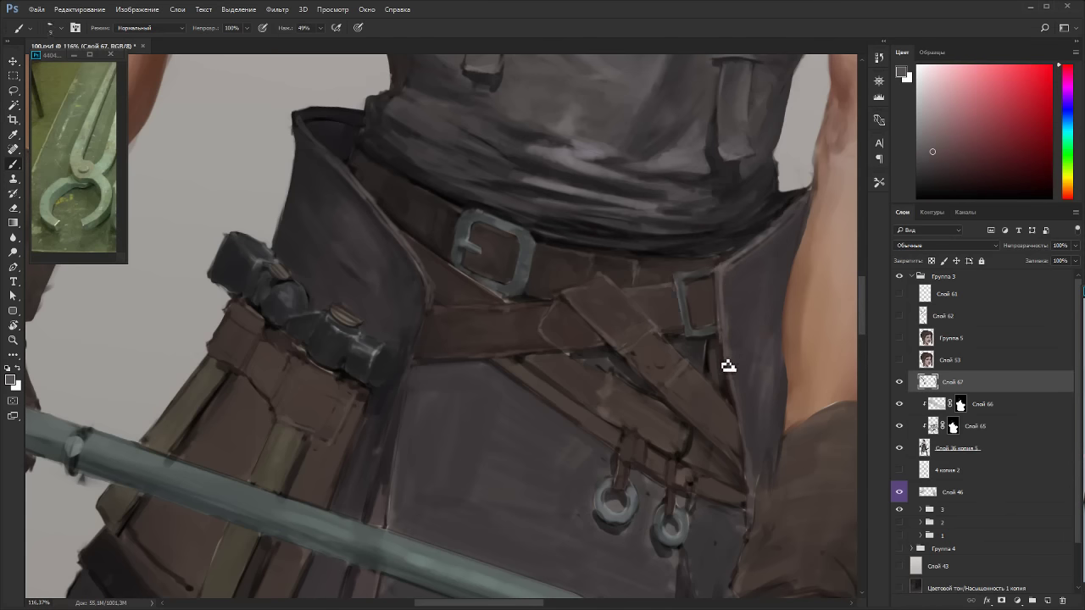
{"action": "left_click_drag", "start_coordinate": [727, 352], "coordinate": [748, 443]}
Shade the apron flap beside the small buckle with sampled dark tones, enlarging the brush to 35 px.
{"action": "left_click", "coordinate": [398, 343], "text": "alt"}
{"action": "key", "text": "bracketright"}
{"action": "key", "text": "bracketright"}
{"action": "key", "text": "bracketright"}
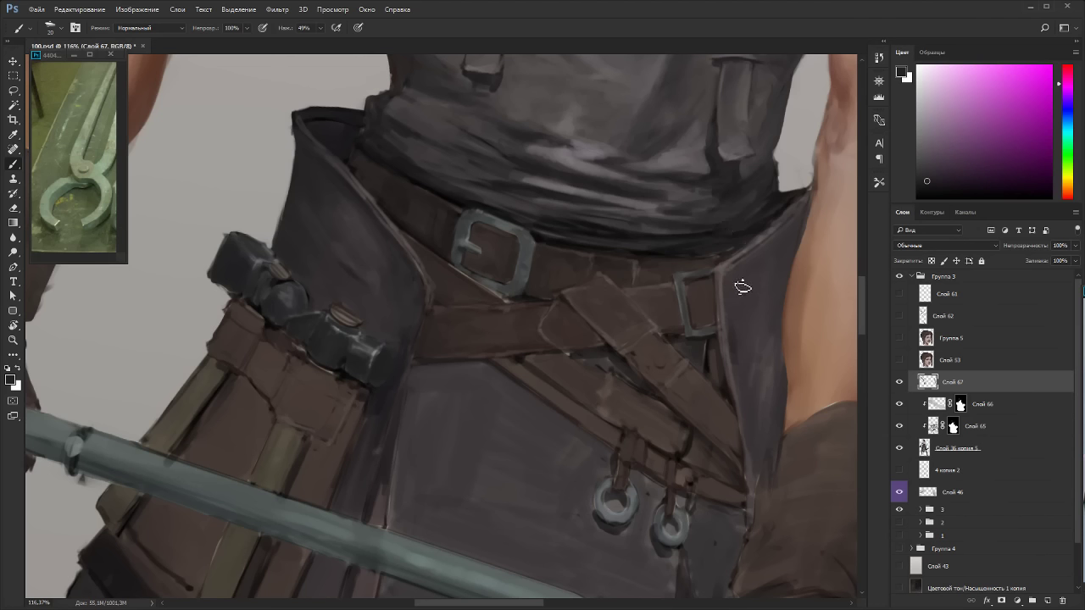
{"action": "key", "text": "bracketright"}
{"action": "key", "text": "bracketright"}
{"action": "key", "text": "bracketright"}
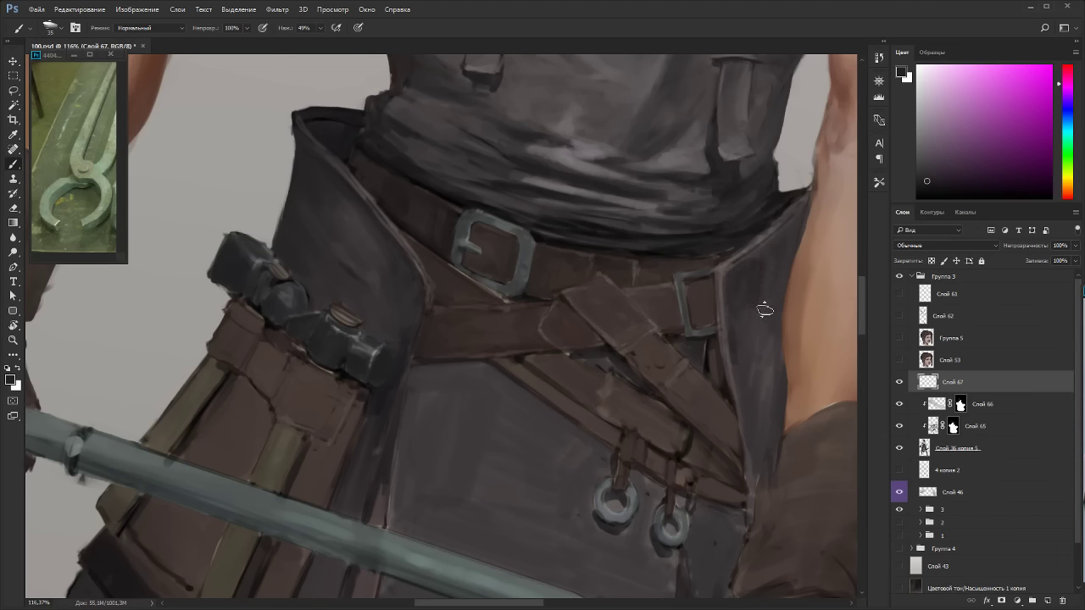
{"action": "left_click", "coordinate": [749, 346], "text": "alt"}
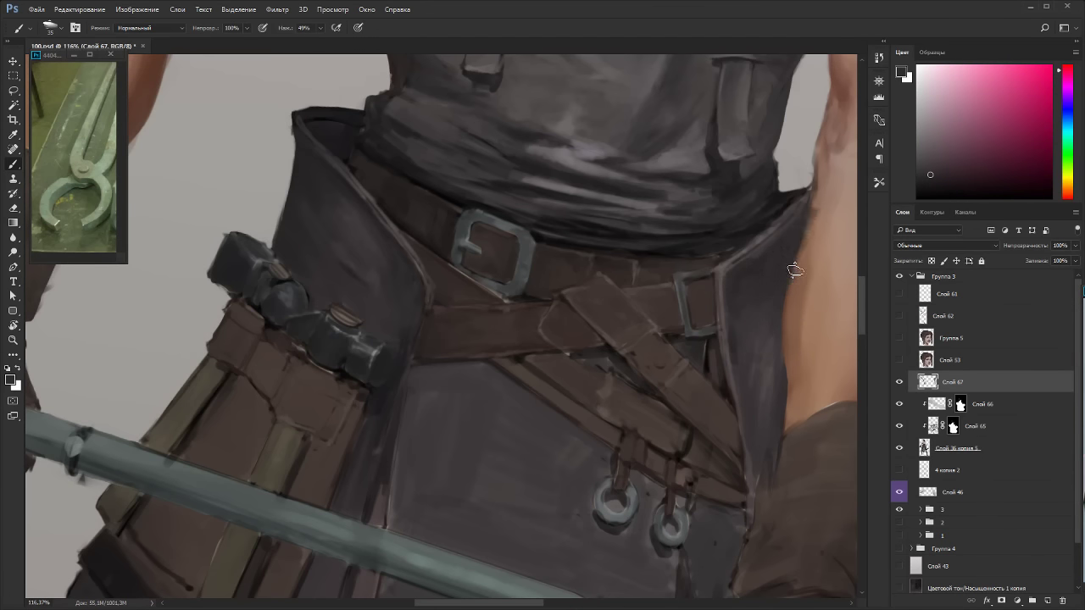
Copy the mask of Слой 66 onto Слой 67 and clip Слой 67 to the layers beneath.
{"action": "left_click_drag", "start_coordinate": [961, 405], "coordinate": [956, 388]}
{"action": "left_click", "coordinate": [923, 386]}
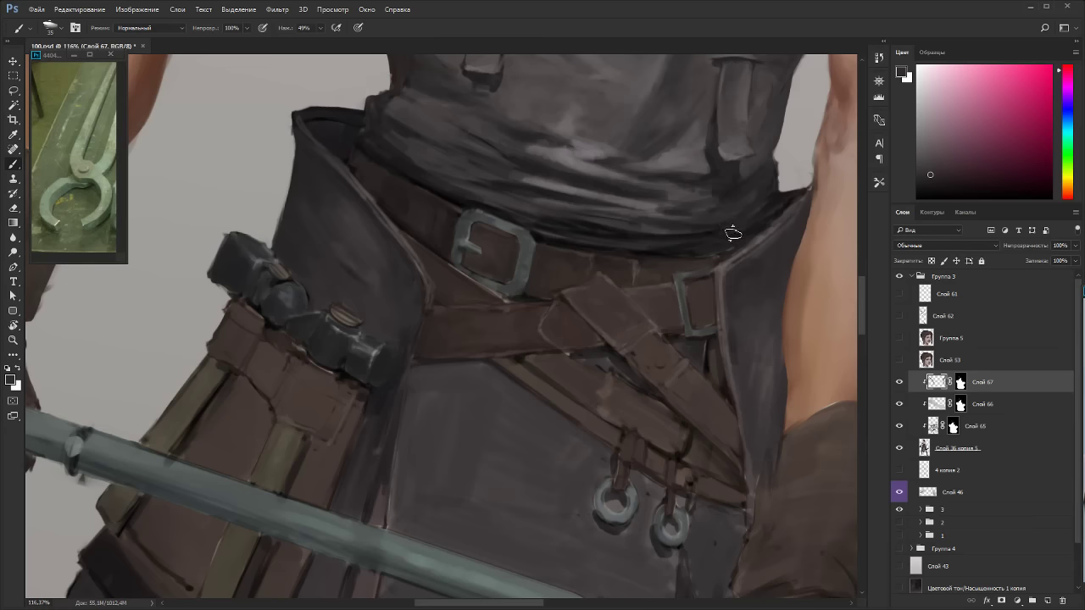
Refine the narrow lower end of the small-buckle flap beside the glove with a 15 px brush and sampled dark tones.
{"action": "left_click_drag", "start_coordinate": [738, 310], "coordinate": [703, 331]}
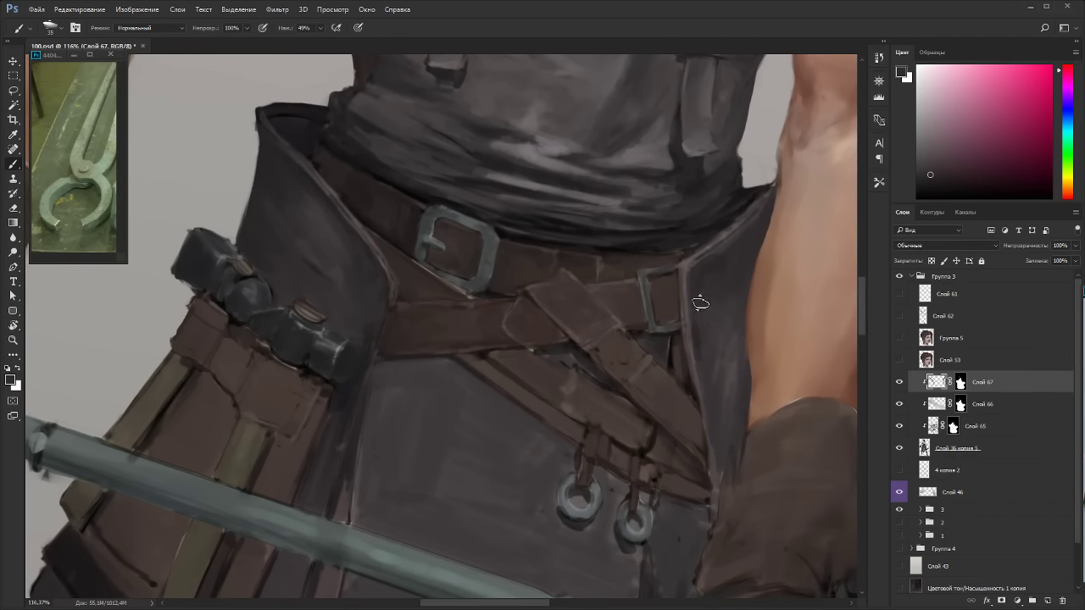
{"action": "key", "text": "bracketleft"}
{"action": "key", "text": "bracketleft"}
{"action": "key", "text": "bracketleft"}
{"action": "left_click_drag", "start_coordinate": [680, 274], "coordinate": [738, 259]}
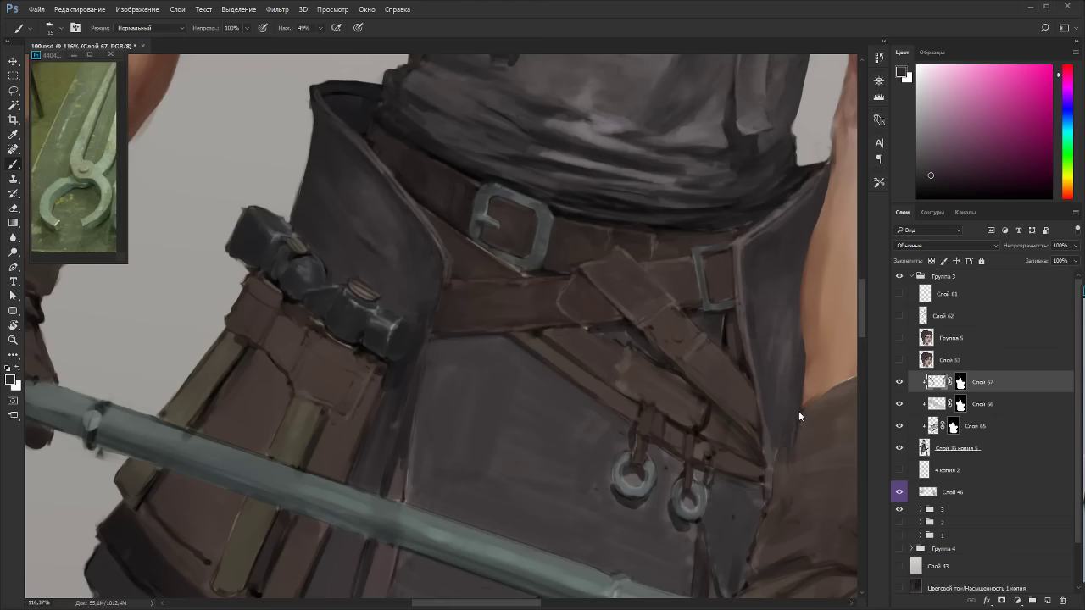
{"action": "left_click_drag", "start_coordinate": [772, 447], "coordinate": [770, 467]}
{"action": "left_click", "coordinate": [758, 488], "text": "alt"}
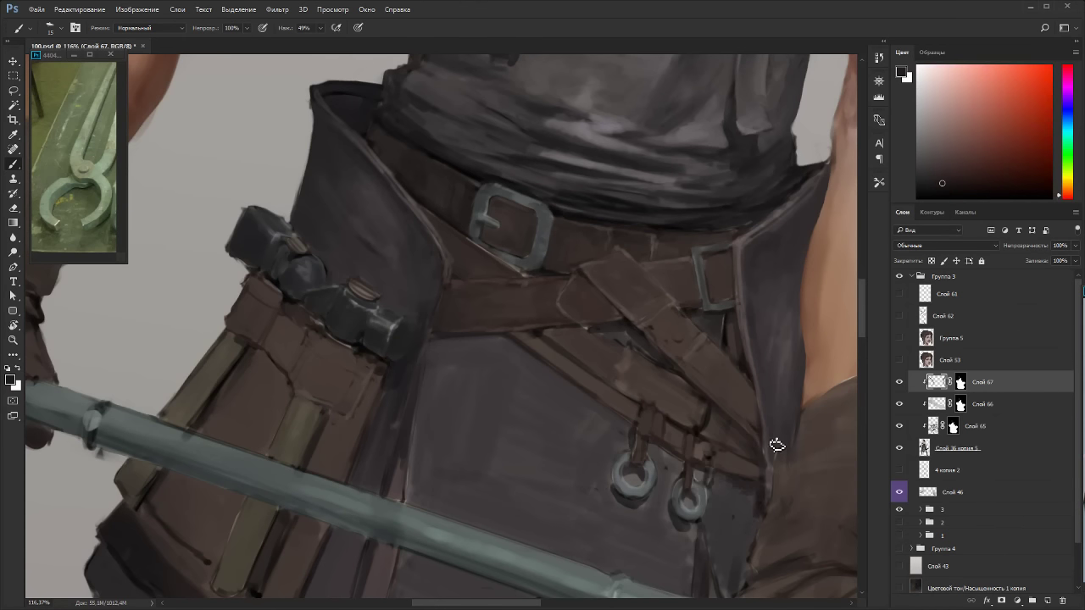
Zoom out simpsons-radioactive.psd and place it as a small floating reference above the lowered tongs photo.
{"action": "scroll", "coordinate": [544, 316], "scroll_direction": "down", "scroll_amount": 2}
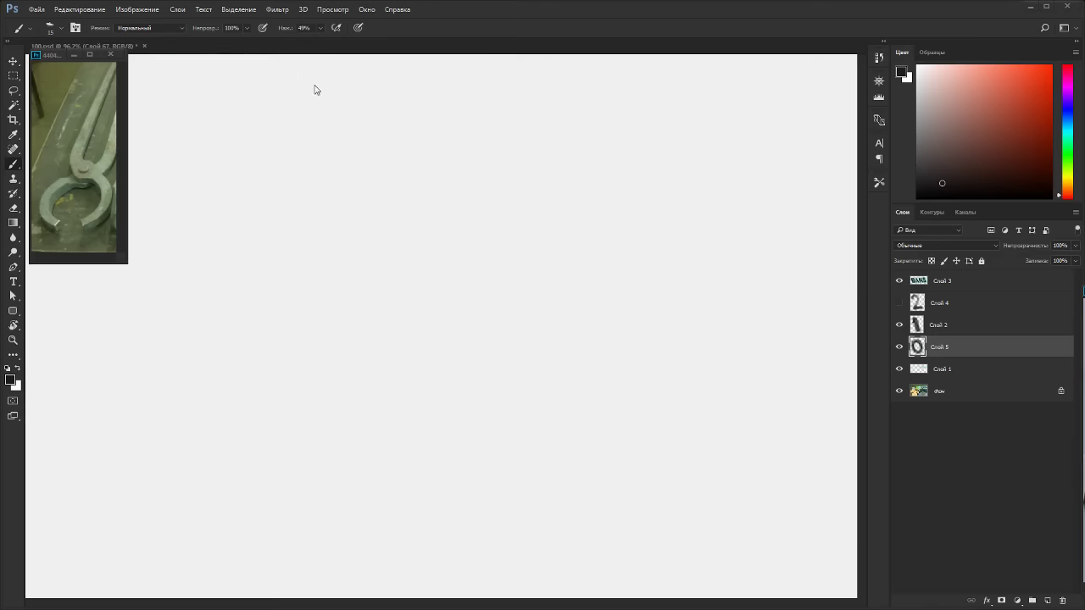
{"action": "key", "text": "z"}
{"action": "left_click", "coordinate": [314, 87], "text": "alt"}
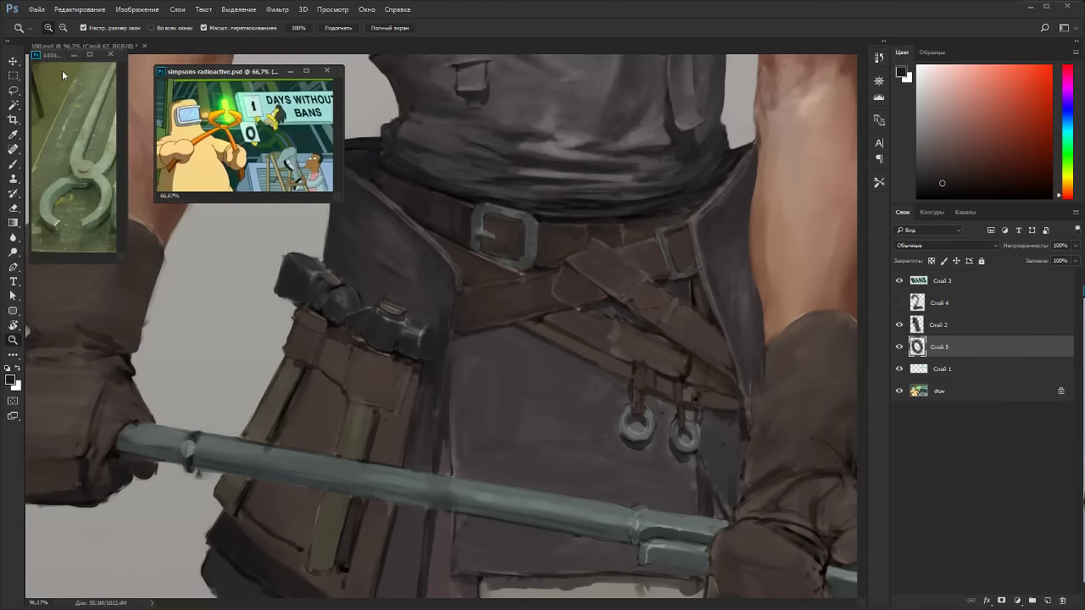
{"action": "left_click_drag", "start_coordinate": [62, 56], "coordinate": [62, 193]}
{"action": "left_click_drag", "start_coordinate": [199, 70], "coordinate": [73, 59]}
{"action": "left_click", "coordinate": [606, 221]}
{"action": "left_click_drag", "start_coordinate": [606, 220], "coordinate": [591, 265]}
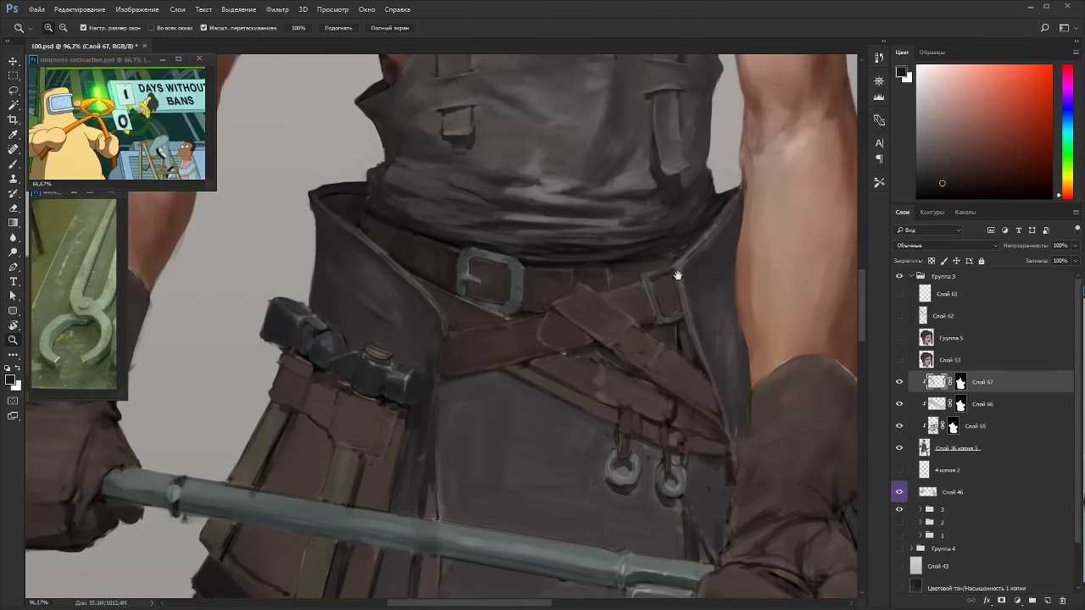
Clean up the belt edges around the dark gap below the crossing straps with sampled browns and dark grays.
{"action": "left_click_drag", "start_coordinate": [652, 321], "coordinate": [467, 395]}
{"action": "key", "text": "r"}
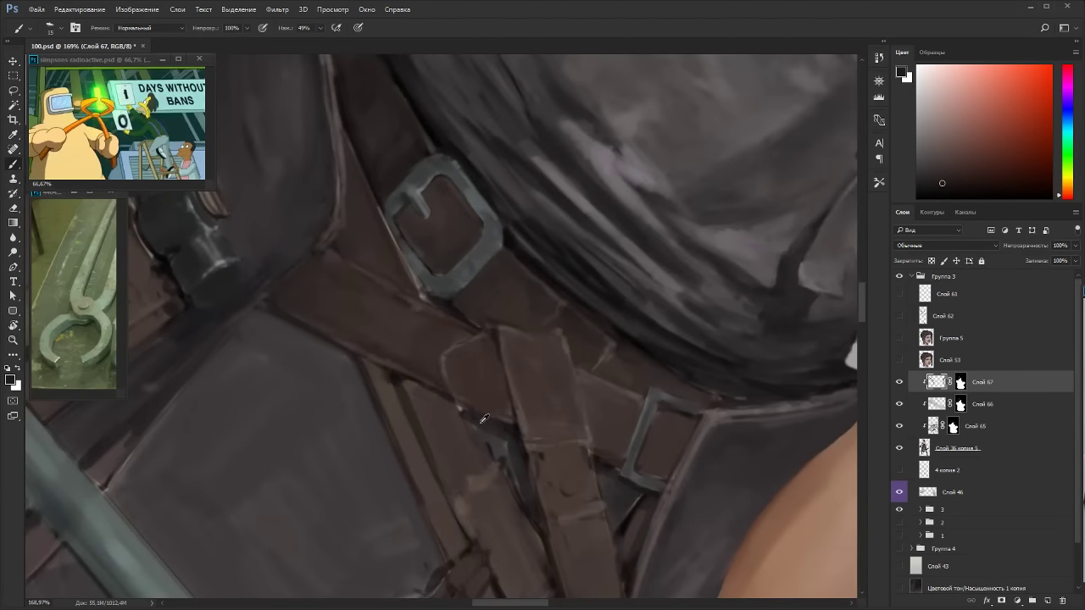
{"action": "left_click", "coordinate": [480, 424], "text": "alt"}
{"action": "left_click", "coordinate": [454, 421], "text": "alt"}
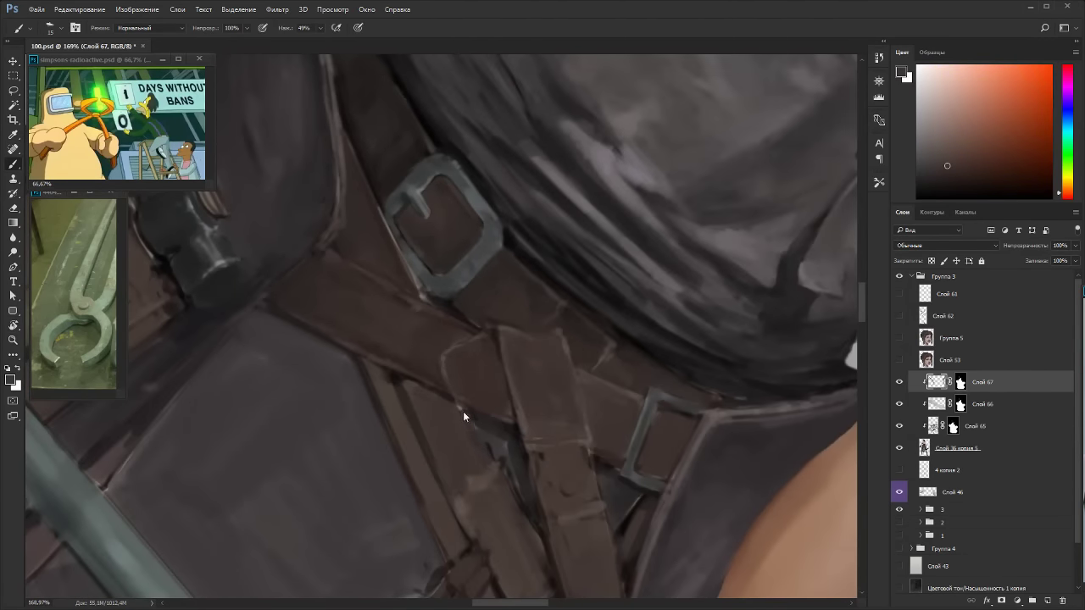
{"action": "left_click", "coordinate": [488, 469], "text": "alt"}
{"action": "left_click", "coordinate": [506, 452], "text": "alt"}
{"action": "left_click", "coordinate": [516, 454], "text": "alt"}
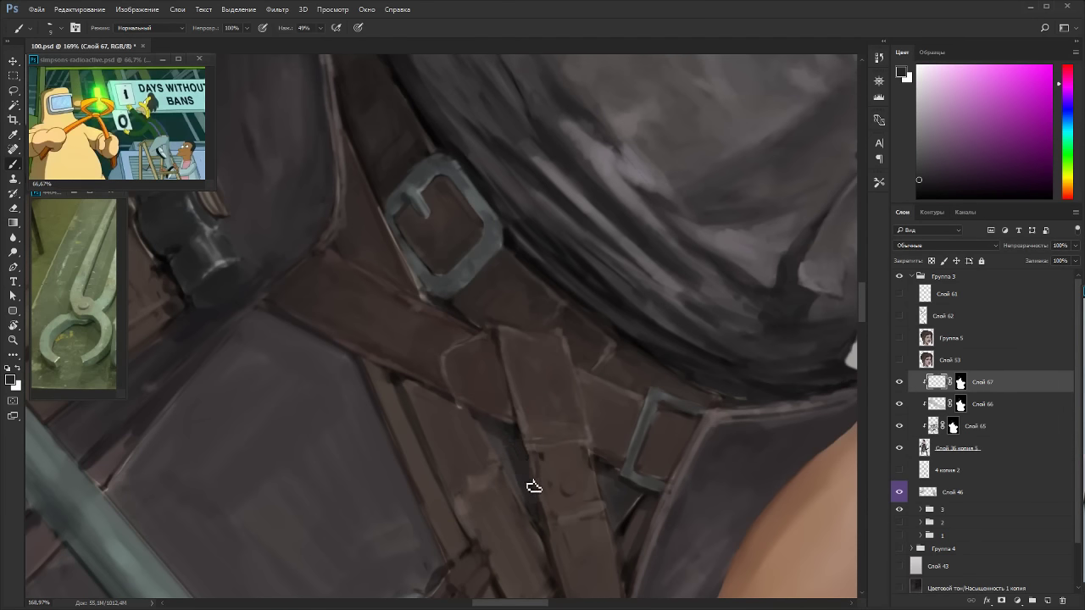
{"action": "left_click", "coordinate": [506, 435], "text": "alt"}
{"action": "left_click", "coordinate": [520, 426], "text": "alt"}
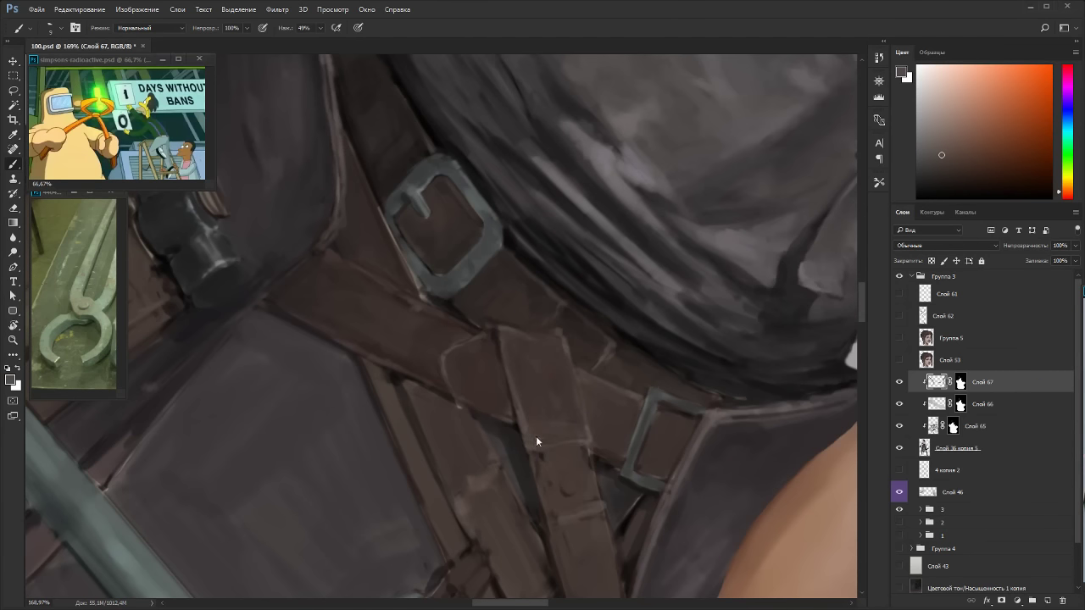
Retouch the crossing strap's upper end with sampled browns, mixing a darker reddish brown for its shadows.
{"action": "key", "text": "r"}
{"action": "left_click_drag", "start_coordinate": [551, 430], "coordinate": [597, 336]}
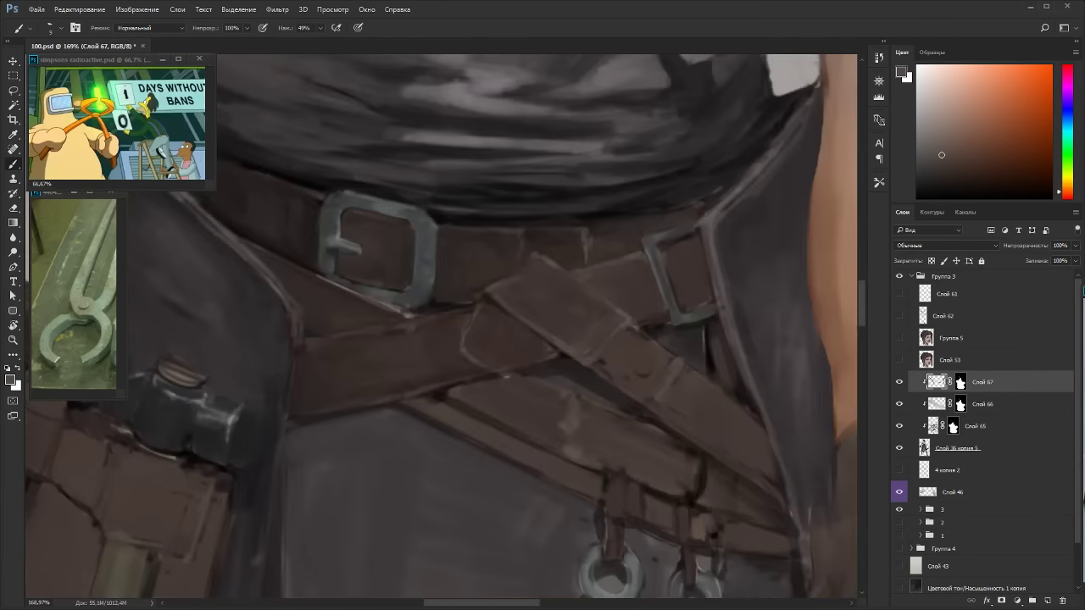
{"action": "left_click", "coordinate": [519, 282], "text": "alt"}
{"action": "left_click", "coordinate": [482, 274], "text": "alt"}
{"action": "left_click_drag", "start_coordinate": [504, 274], "coordinate": [396, 262]}
{"action": "key", "text": "Escape"}
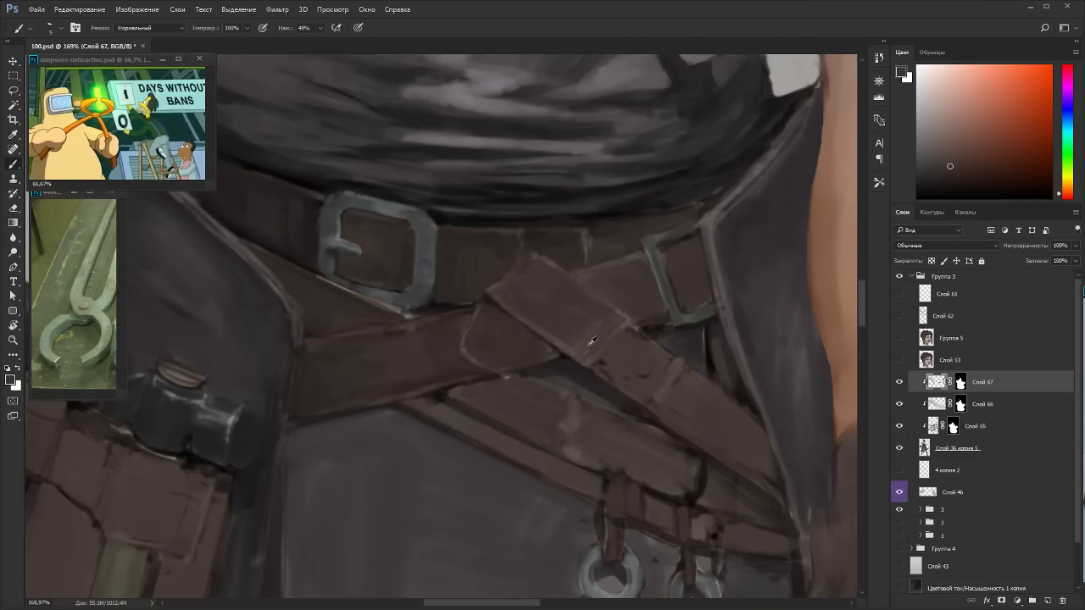
{"action": "left_click", "coordinate": [958, 181]}
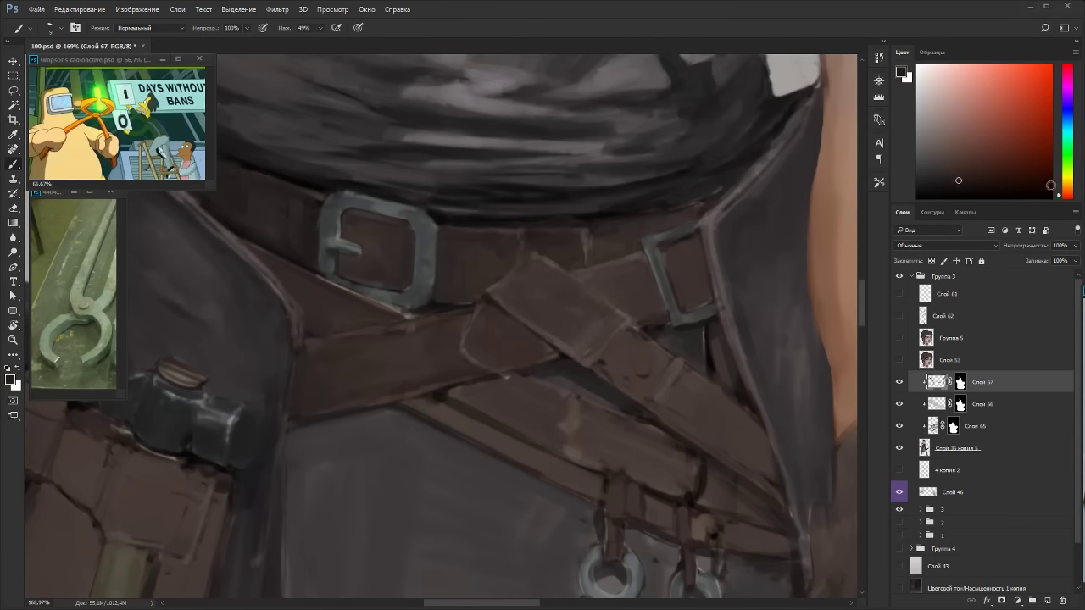
{"action": "left_click", "coordinate": [1060, 197]}
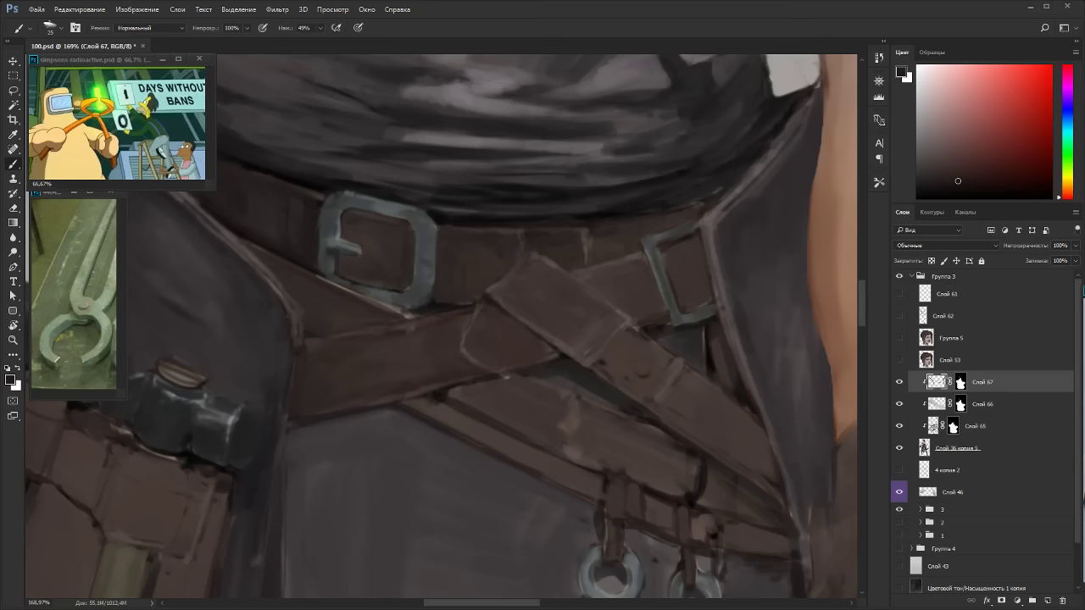
Shade the broad end section of the crossing strap with sampled dark browns and a 25 px brush.
{"action": "key", "text": "r"}
{"action": "left_click_drag", "start_coordinate": [558, 343], "coordinate": [497, 431]}
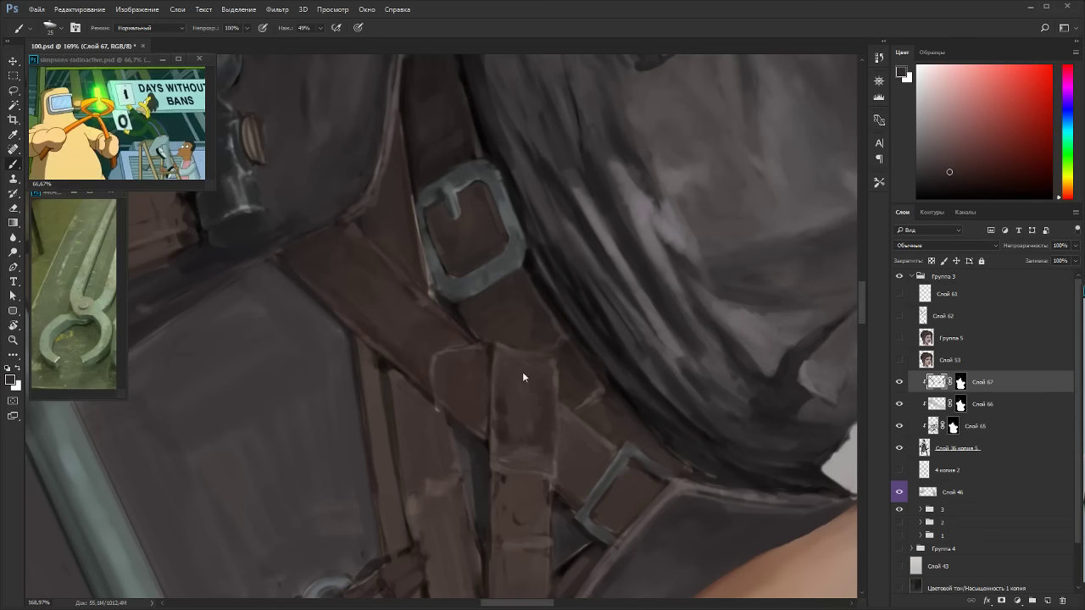
{"action": "left_click", "coordinate": [515, 413], "text": "alt"}
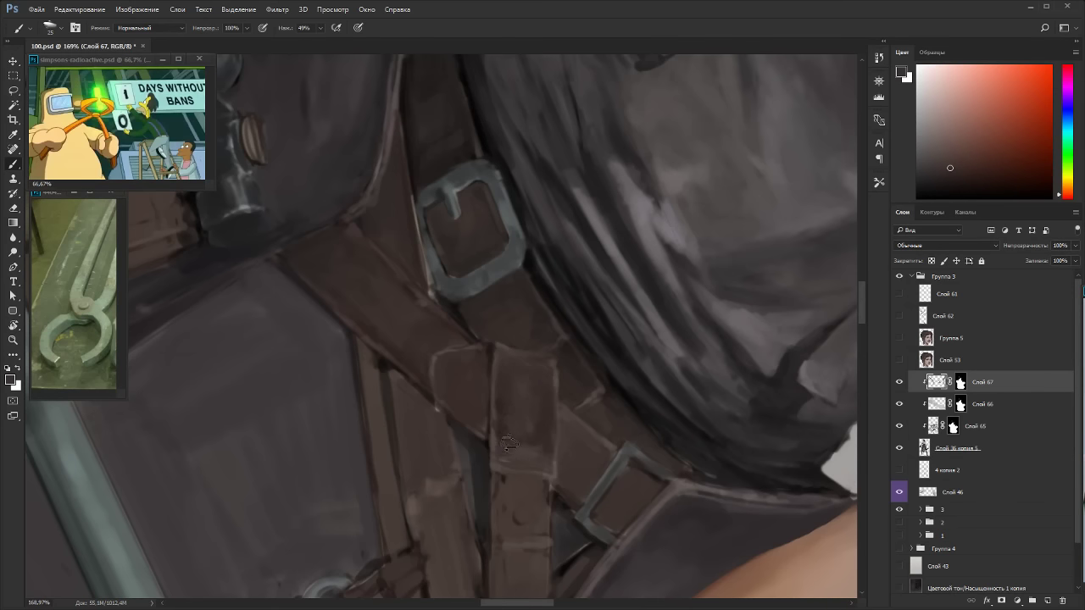
{"action": "key", "text": "r"}
{"action": "left_click_drag", "start_coordinate": [621, 340], "coordinate": [458, 118]}
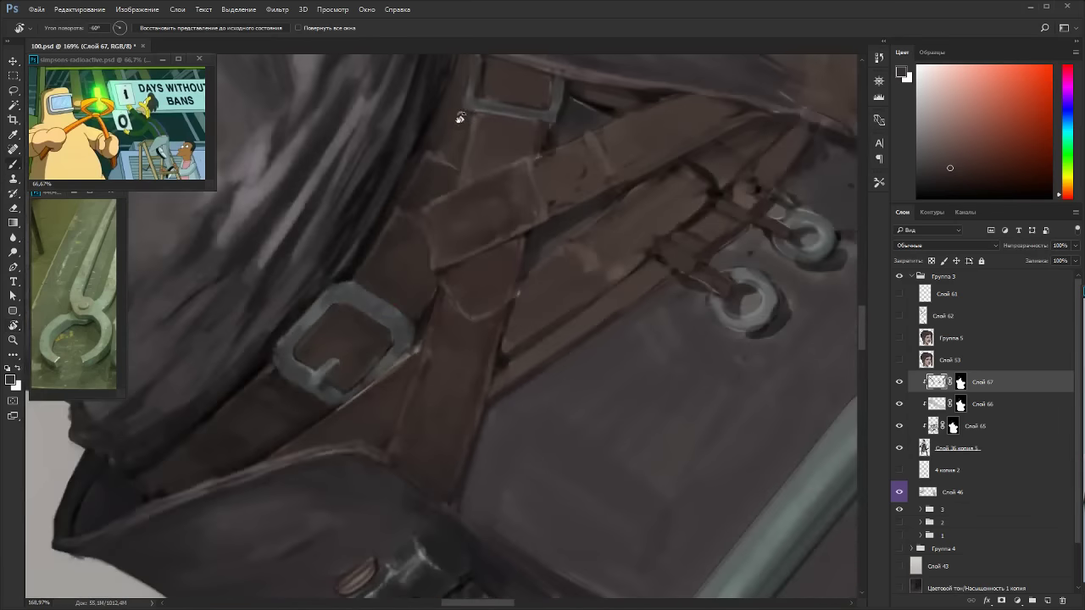
{"action": "left_click", "coordinate": [488, 203], "text": "alt"}
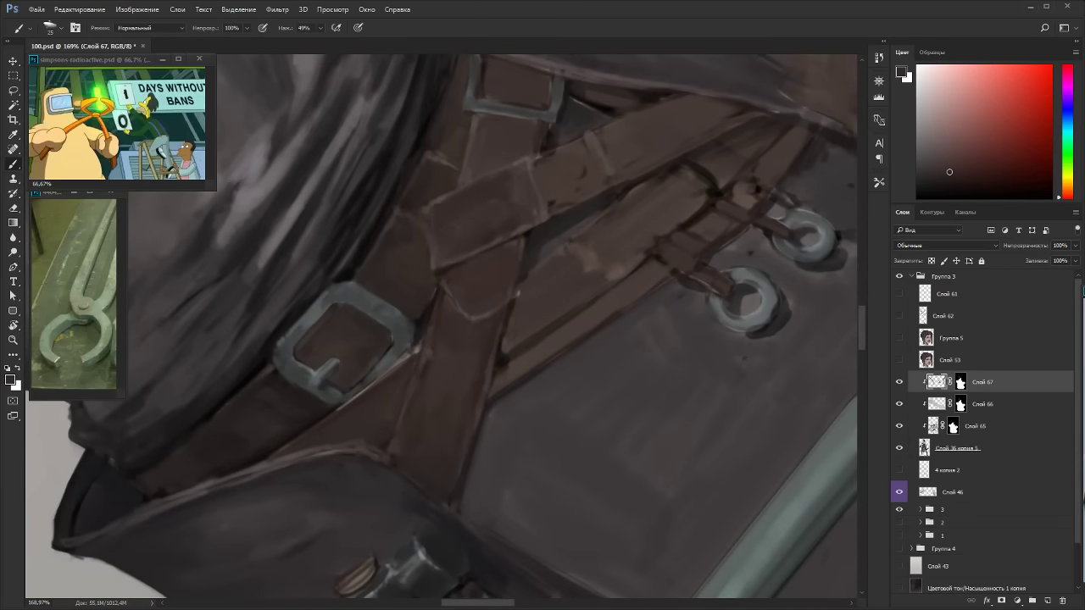
Refine the crossing strap's edges and surface with a 15 px brush, using a mixed lighter tone and sampled browns.
{"action": "key", "text": "bracketleft"}
{"action": "key", "text": "r"}
{"action": "left_click_drag", "start_coordinate": [581, 185], "coordinate": [685, 132]}
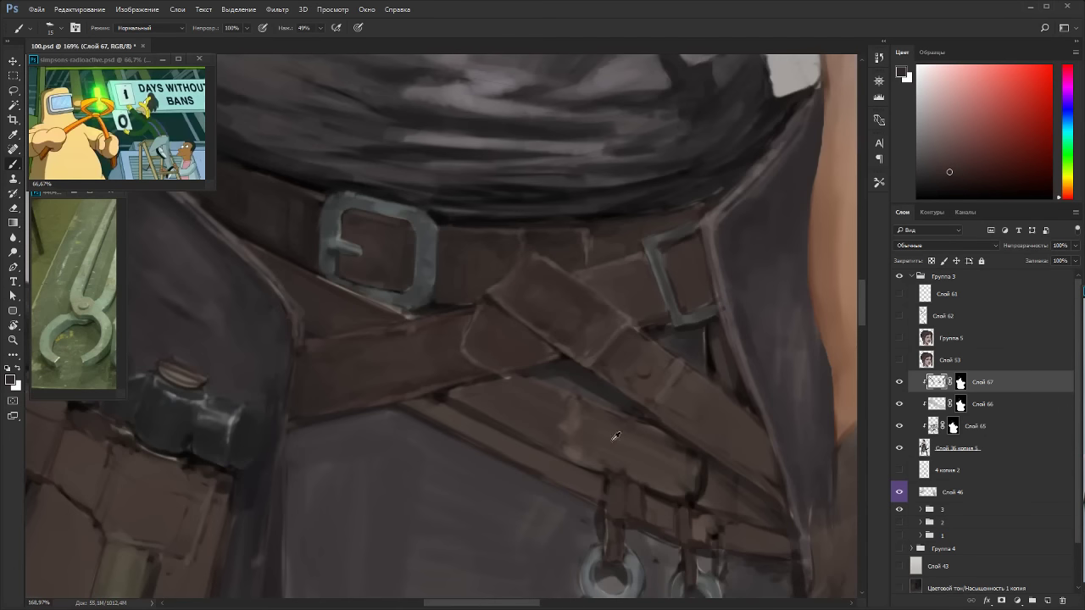
{"action": "left_click", "coordinate": [589, 303], "text": "alt"}
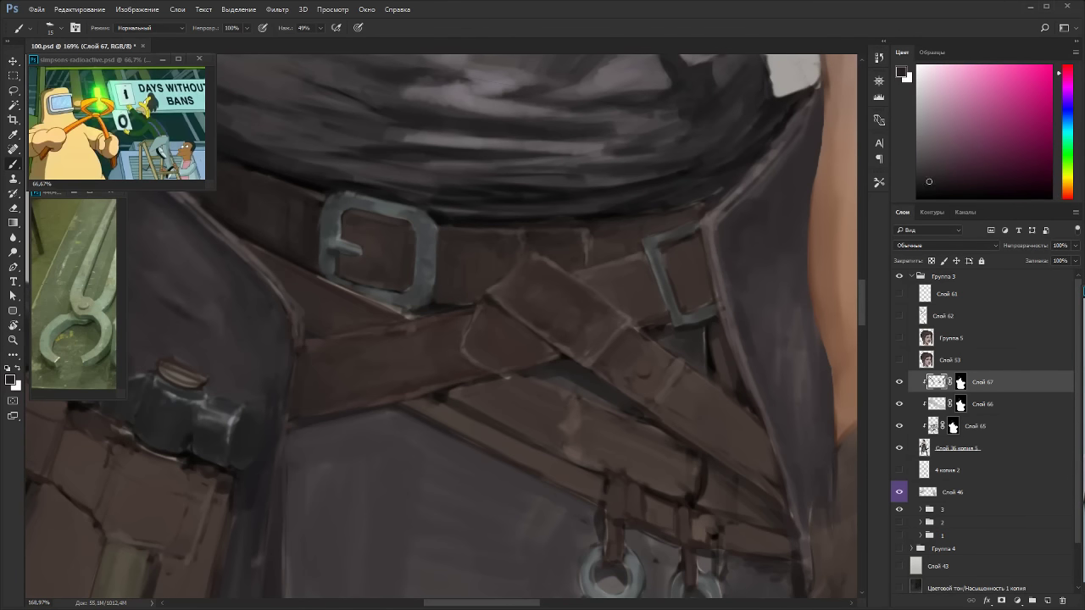
{"action": "left_click", "coordinate": [922, 161]}
{"action": "key", "text": "r"}
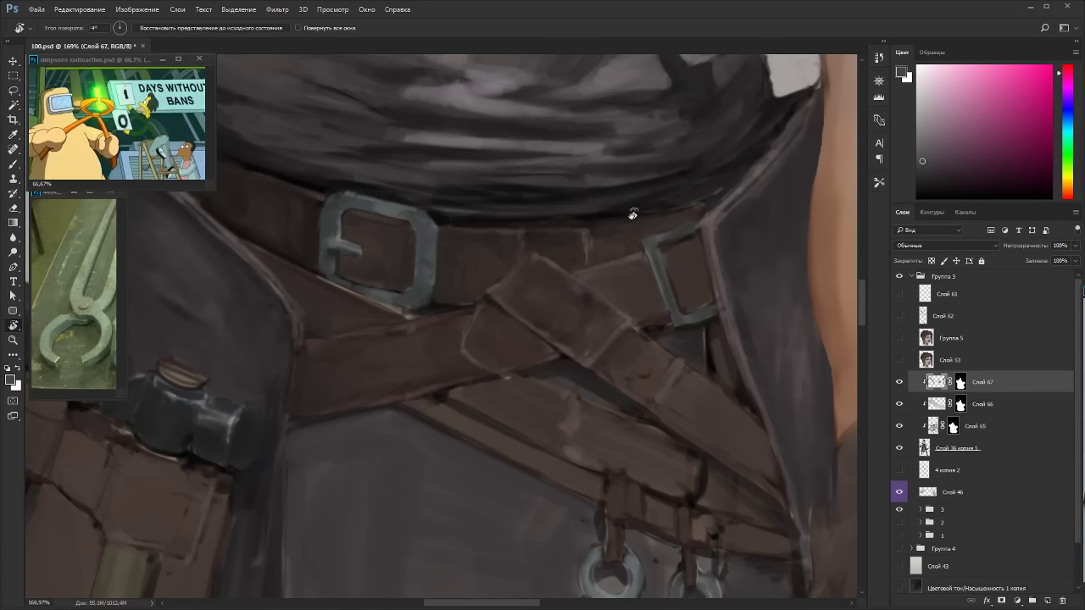
{"action": "left_click_drag", "start_coordinate": [630, 213], "coordinate": [467, 204]}
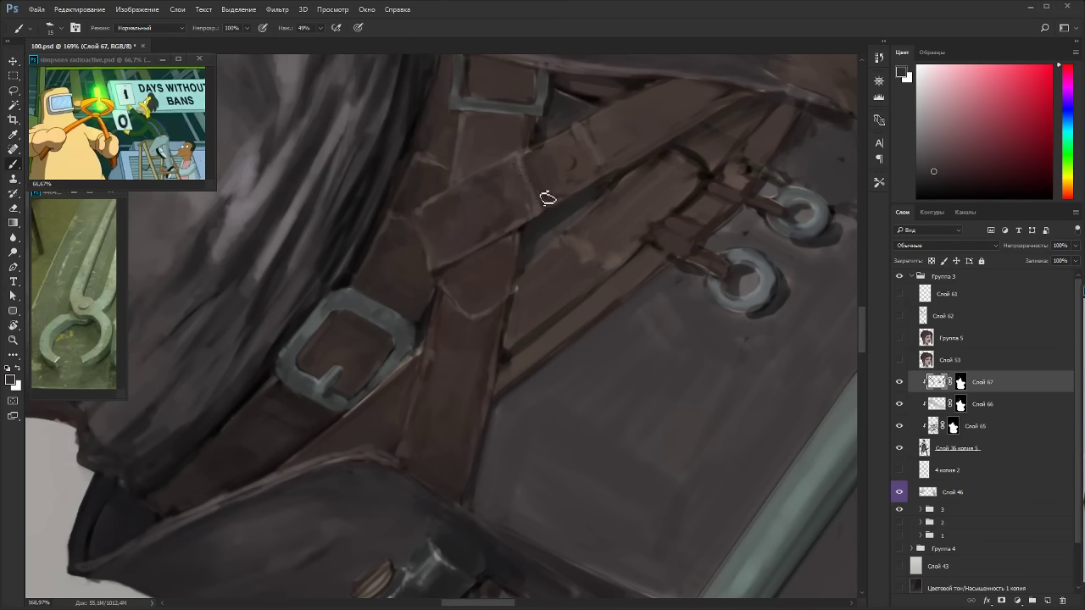
{"action": "left_click", "coordinate": [563, 143], "text": "alt"}
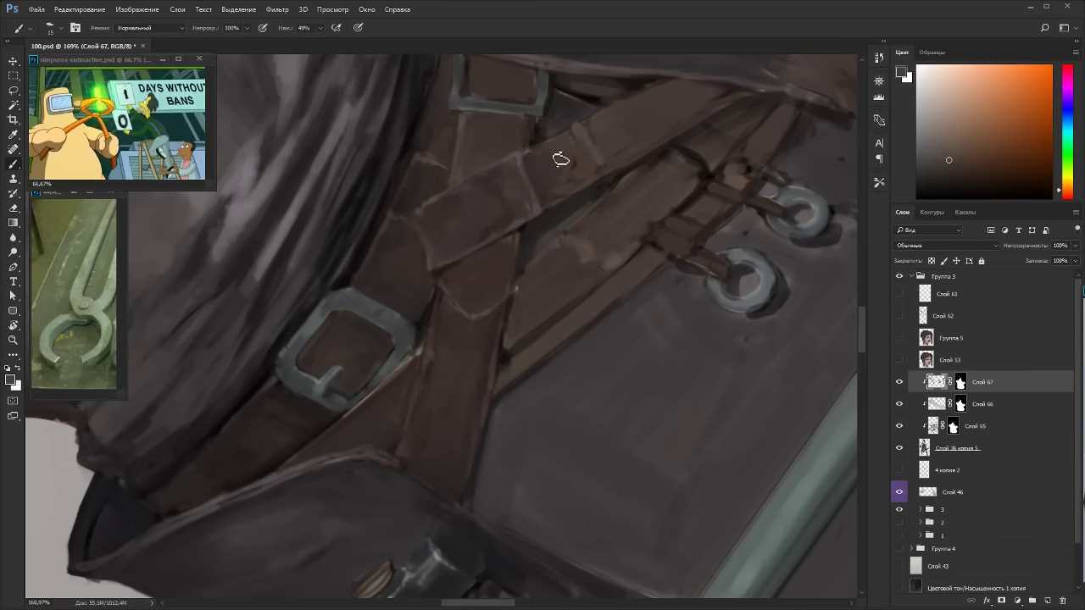
{"action": "left_click_drag", "start_coordinate": [605, 170], "coordinate": [734, 424]}
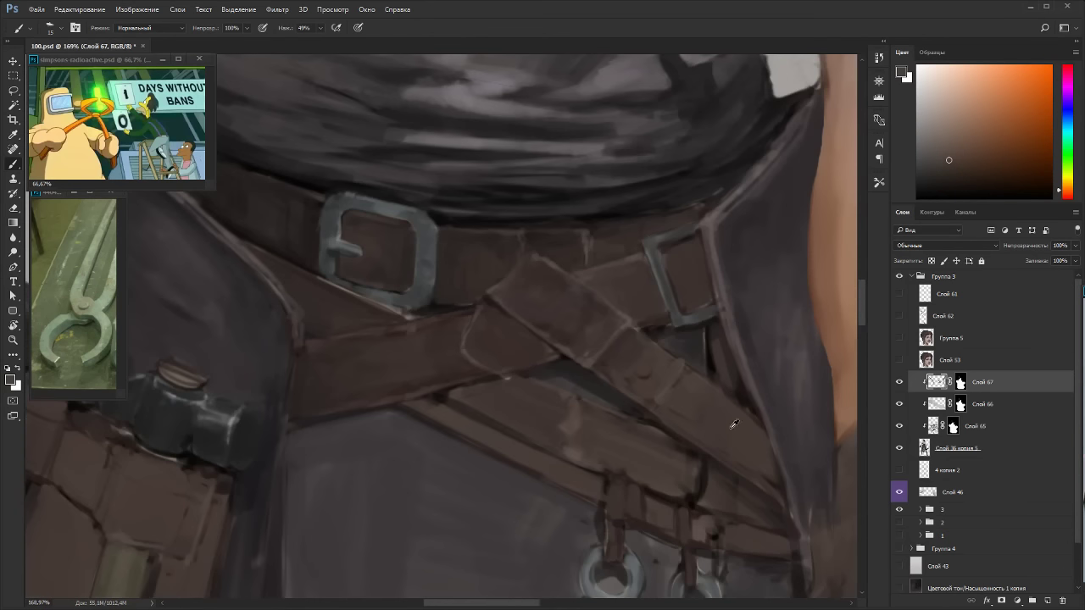
Paint a small metal rivet on the crossing strap with blue-grays sampled from the hanging ring and buckle, plus a sampled dark shadow.
{"action": "left_click", "coordinate": [635, 561], "text": "alt"}
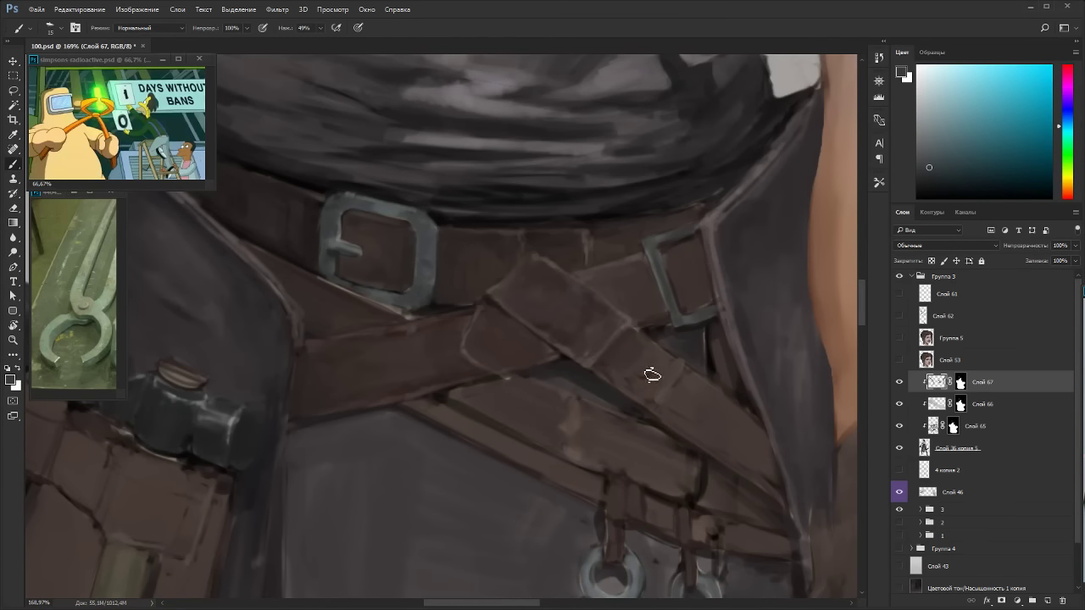
{"action": "left_click", "coordinate": [680, 305], "text": "alt"}
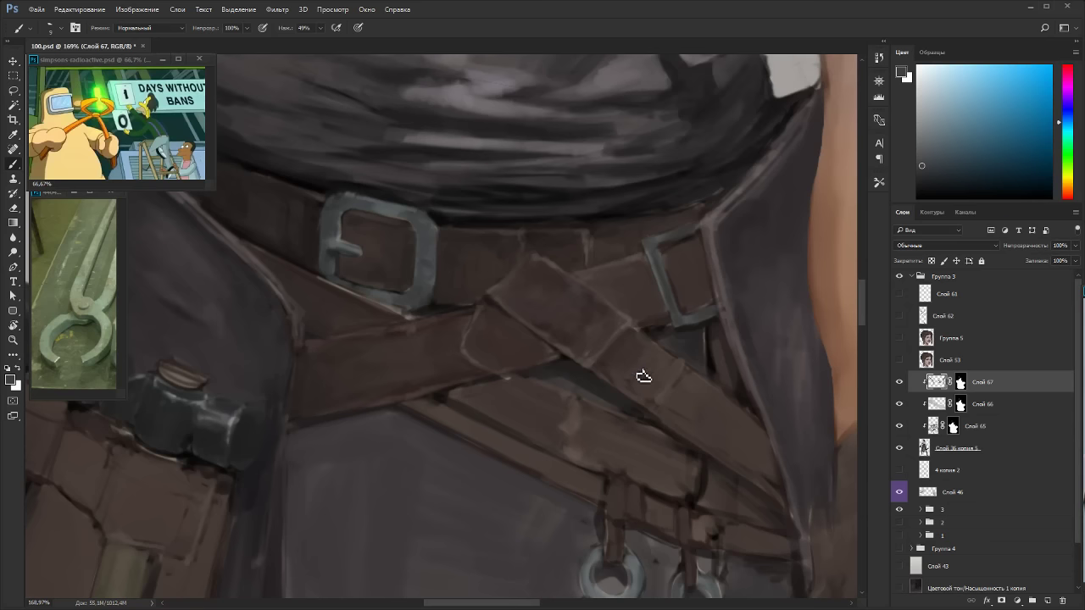
{"action": "left_click", "coordinate": [632, 565], "text": "alt"}
{"action": "left_click_drag", "start_coordinate": [665, 392], "coordinate": [653, 247]}
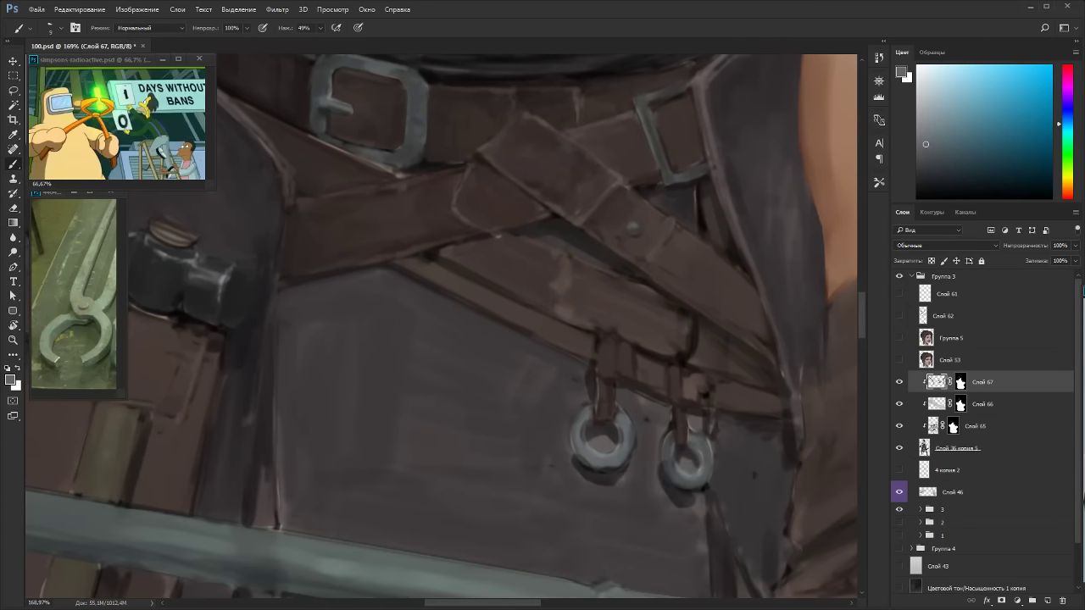
{"action": "left_click", "coordinate": [640, 250], "text": "alt"}
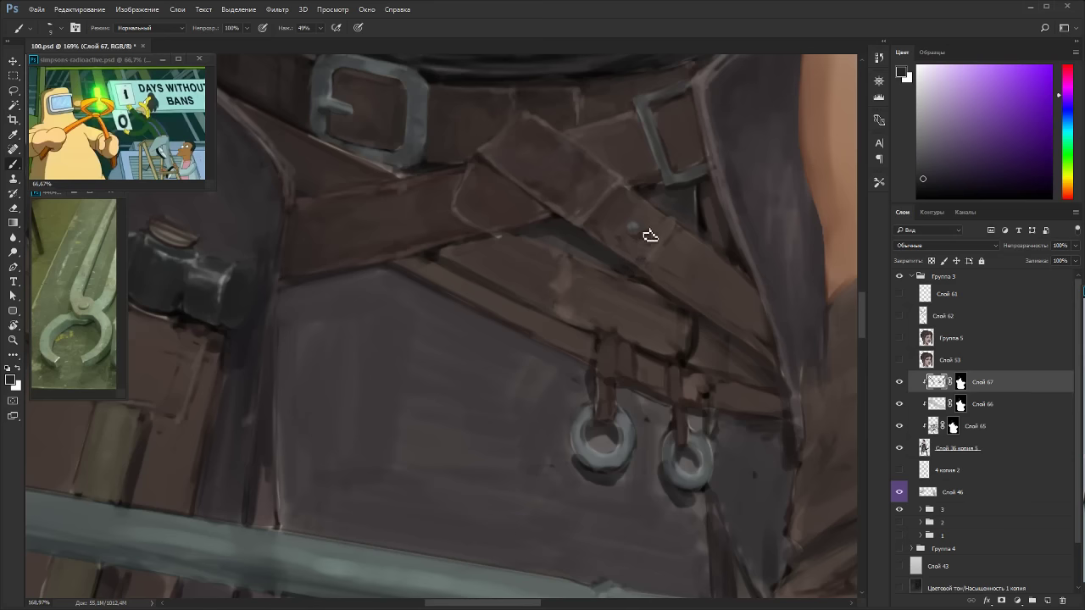
Examine the belts, apron flaps and torso together in an unrotated, wider view of the figure.
{"action": "scroll", "coordinate": [639, 229], "scroll_direction": "down", "scroll_amount": 8}
{"action": "key", "text": "r"}
{"action": "left_click_drag", "start_coordinate": [624, 394], "coordinate": [542, 241]}
{"action": "key", "text": "Escape"}
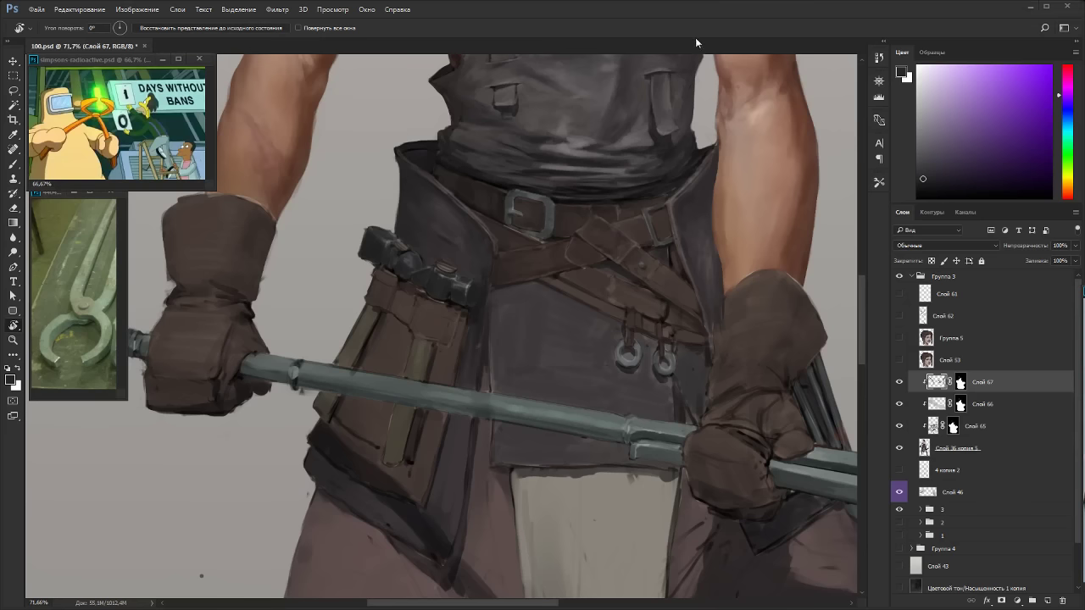
{"action": "left_click_drag", "start_coordinate": [522, 234], "coordinate": [544, 271]}
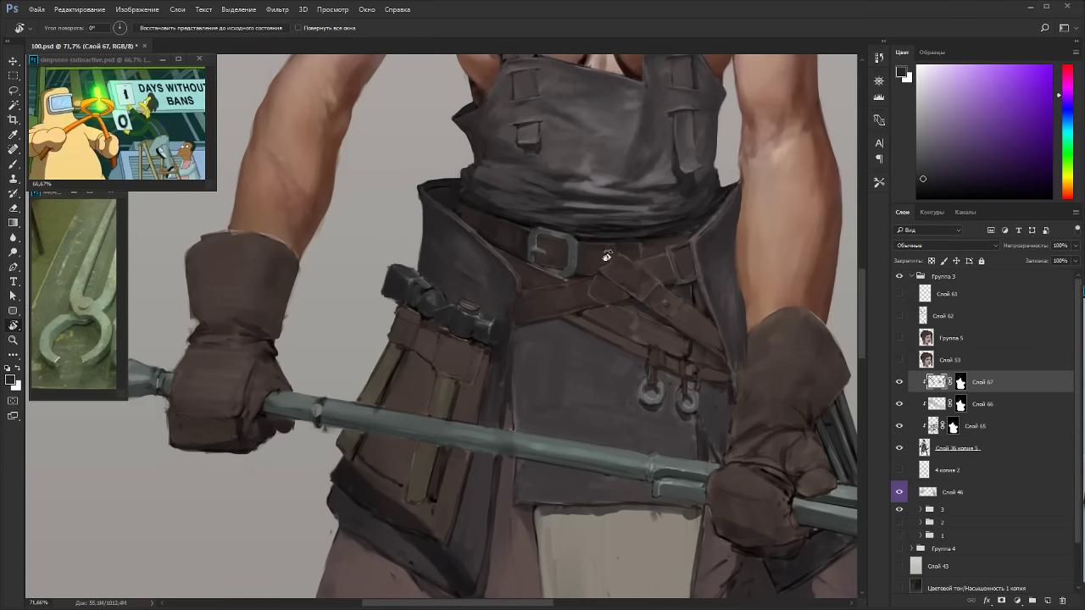
{"action": "scroll", "coordinate": [607, 255], "scroll_direction": "up", "scroll_amount": 2}
{"action": "mouse_move", "coordinate": [704, 290]}
{"action": "left_mouse_down"}
{"action": "mouse_move", "coordinate": [668, 366]}
{"action": "mouse_move", "coordinate": [662, 357]}
{"action": "left_mouse_up"}
{"action": "key", "text": "b"}
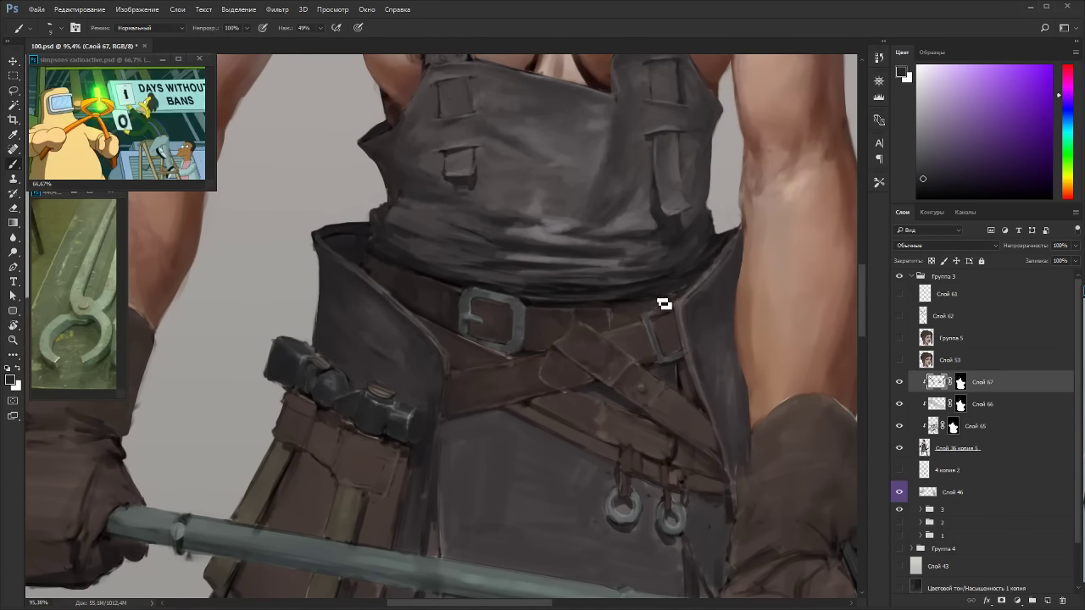
Shade the lower end of the crossing strap with a 20 px brush, using sampled browns and a darker reddish tone.
{"action": "left_click", "coordinate": [681, 388], "text": "alt"}
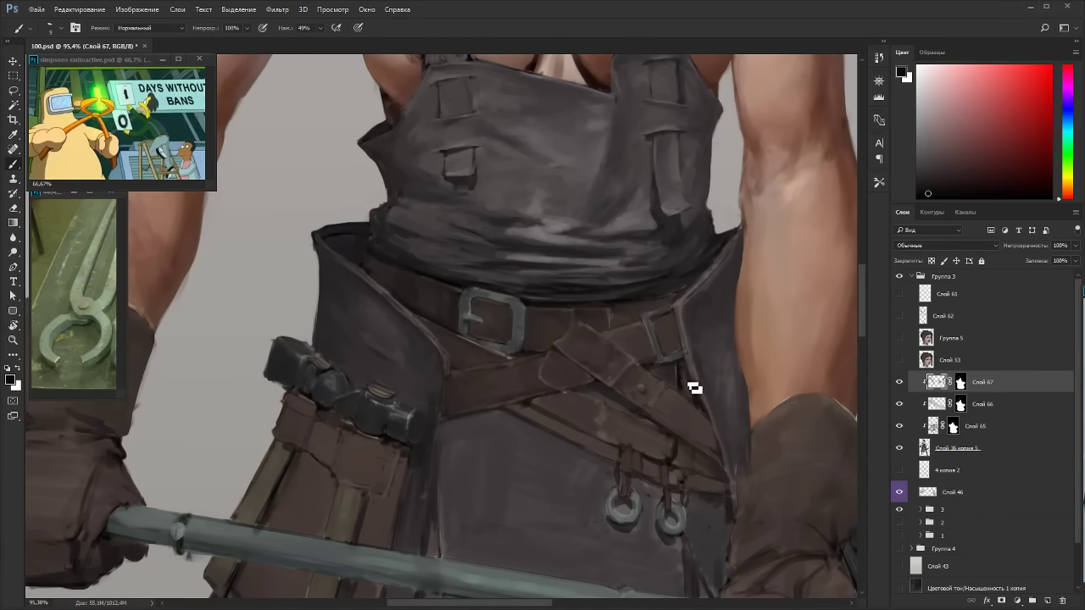
{"action": "key", "text": "r"}
{"action": "mouse_move", "coordinate": [736, 371]}
{"action": "left_mouse_down"}
{"action": "mouse_move", "coordinate": [582, 412]}
{"action": "mouse_move", "coordinate": [574, 266]}
{"action": "left_mouse_up"}
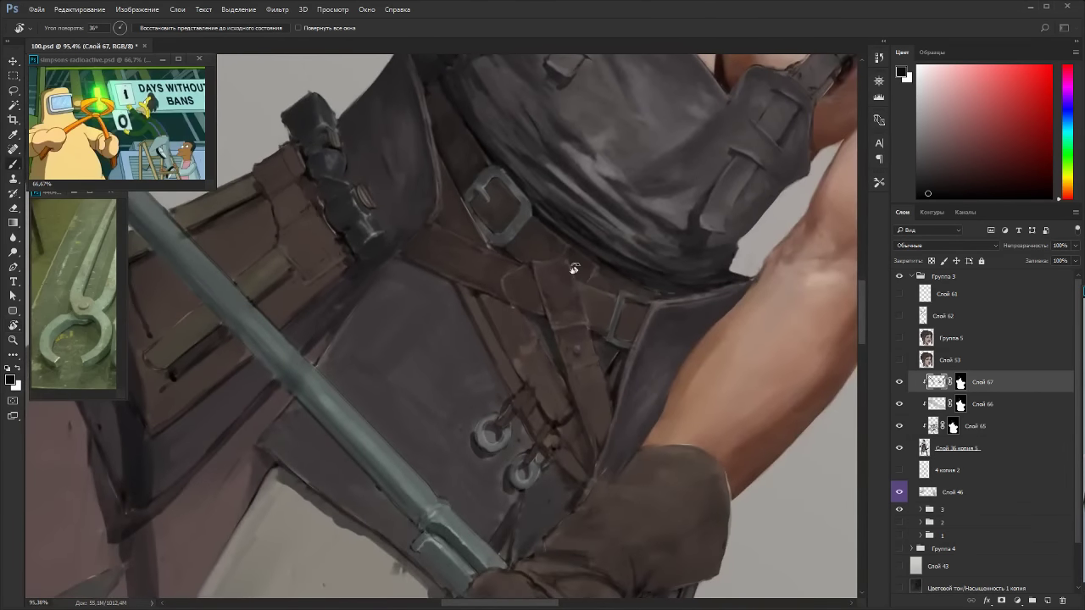
{"action": "key", "text": "b"}
{"action": "left_click", "coordinate": [563, 292], "text": "alt"}
{"action": "key", "text": "bracketright"}
{"action": "key", "text": "bracketright"}
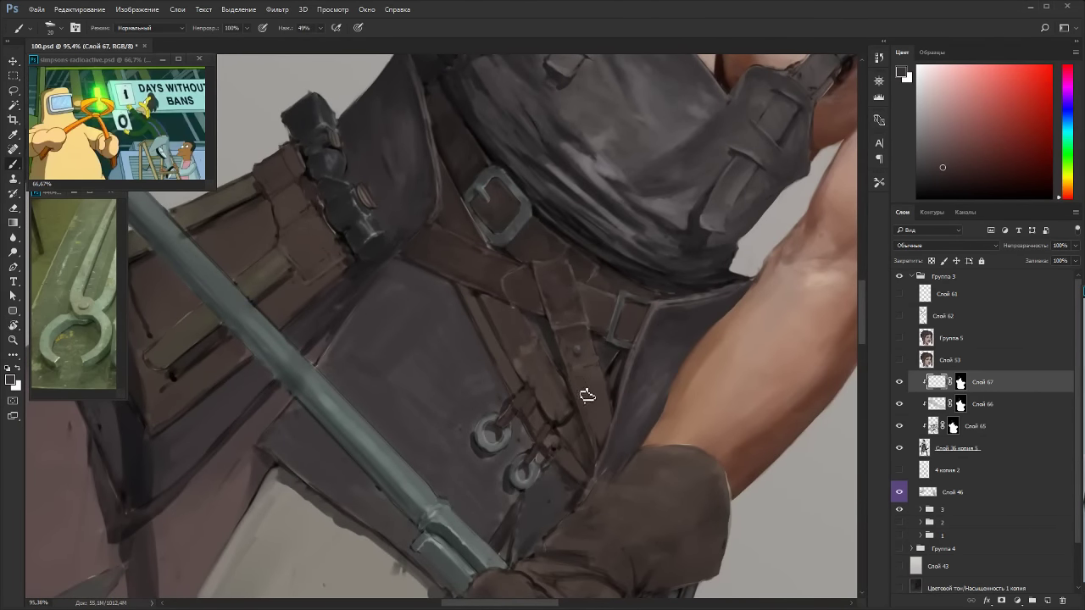
{"action": "mouse_move", "coordinate": [598, 386]}
{"action": "left_mouse_down"}
{"action": "mouse_move", "coordinate": [604, 411]}
{"action": "mouse_move", "coordinate": [589, 407]}
{"action": "mouse_move", "coordinate": [595, 438]}
{"action": "left_mouse_up"}
{"action": "left_click", "coordinate": [942, 180]}
{"action": "left_click", "coordinate": [1059, 201]}
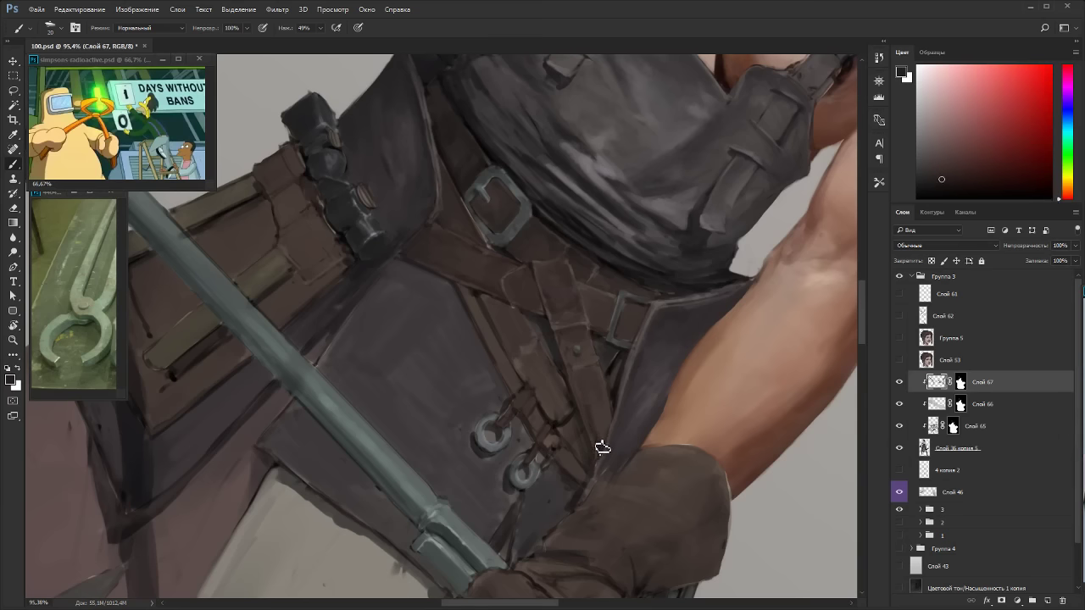
{"action": "left_click", "coordinate": [589, 412], "text": "alt"}
{"action": "left_click_drag", "start_coordinate": [591, 413], "coordinate": [598, 459]}
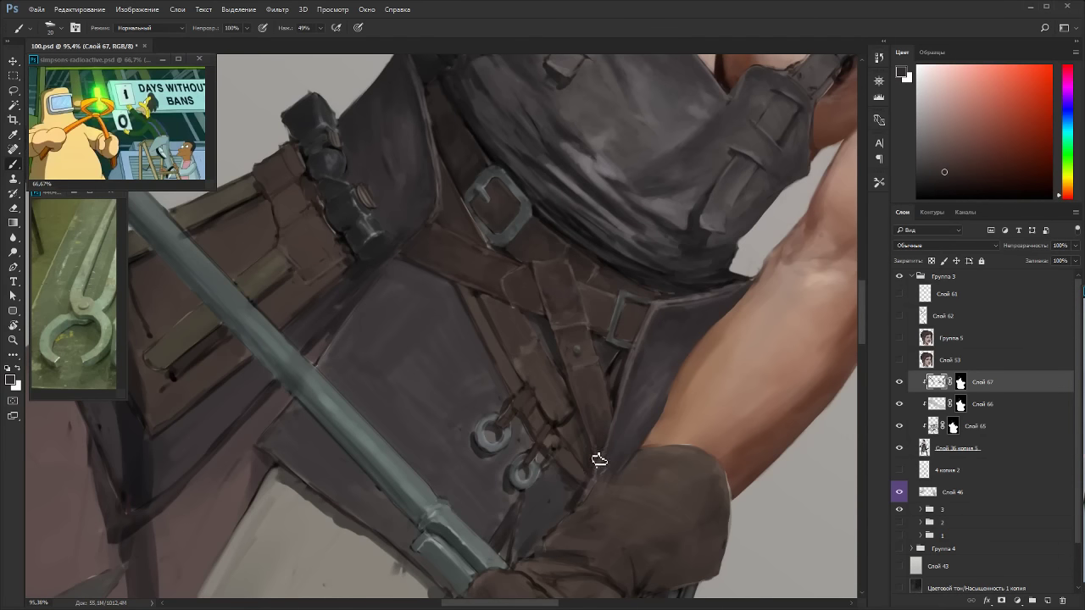
Accent the narrow end of the crossing strap with a sampled brown and a lighter tone mixed from it.
{"action": "key", "text": "Escape"}
{"action": "key", "text": "r"}
{"action": "left_click_drag", "start_coordinate": [699, 366], "coordinate": [266, 165]}
{"action": "left_click", "coordinate": [313, 220]}
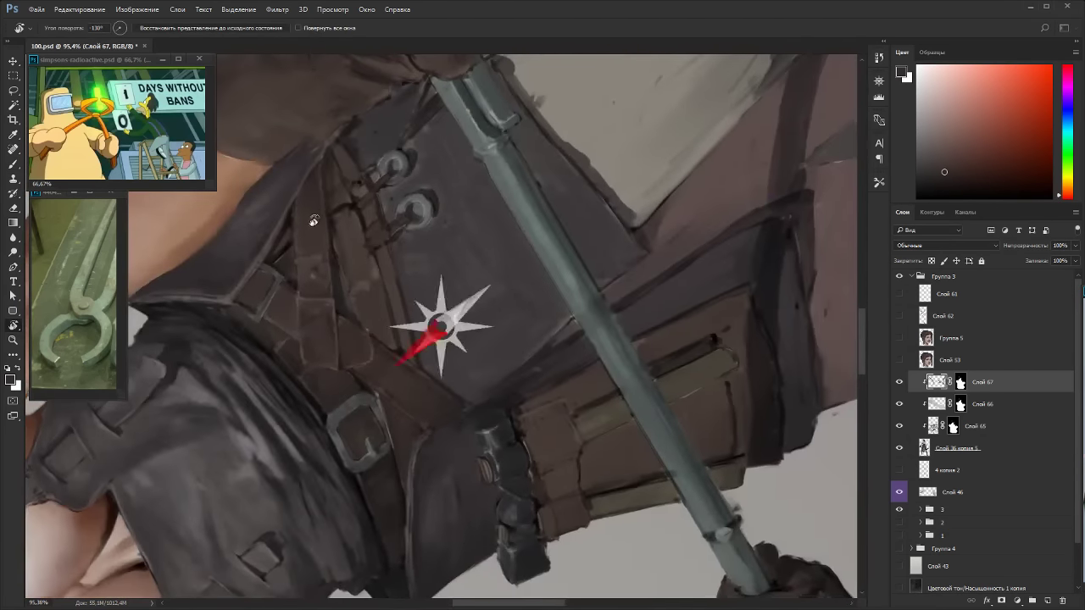
{"action": "left_click", "coordinate": [310, 204], "text": "alt"}
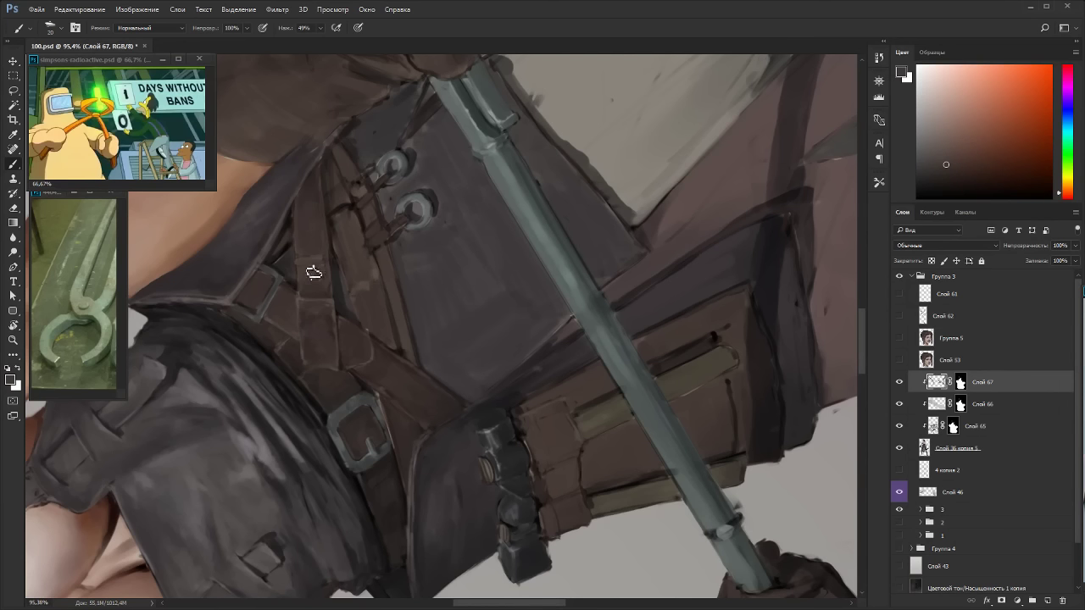
{"action": "left_click", "coordinate": [936, 143]}
Define the gap between the crossing strap and the apron flap with sampled near-black and brown tones.
{"action": "left_click", "coordinate": [291, 209], "text": "alt"}
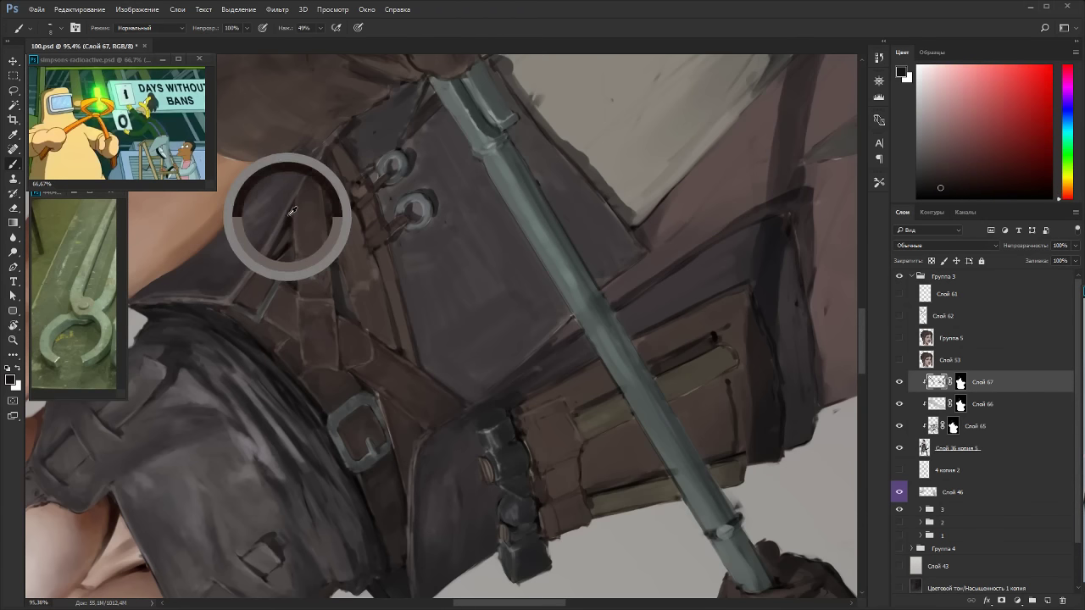
{"action": "left_click", "coordinate": [291, 255], "text": "alt"}
{"action": "left_click", "coordinate": [290, 234], "text": "alt"}
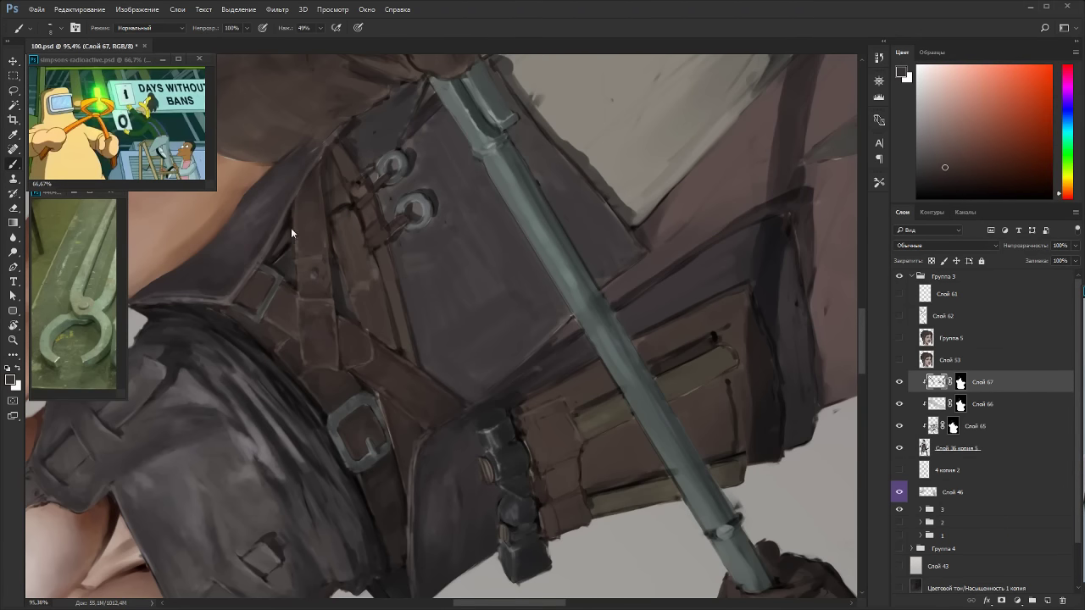
{"action": "left_click", "coordinate": [286, 260], "text": "alt"}
{"action": "left_click", "coordinate": [288, 246], "text": "alt"}
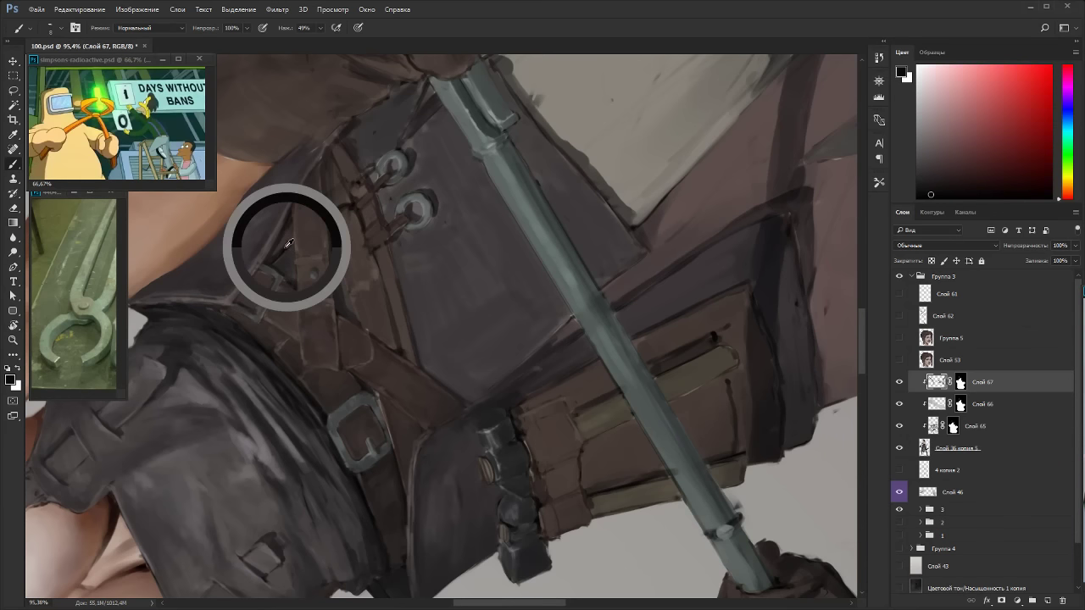
{"action": "left_click", "coordinate": [282, 251], "text": "alt"}
{"action": "key", "text": "Escape"}
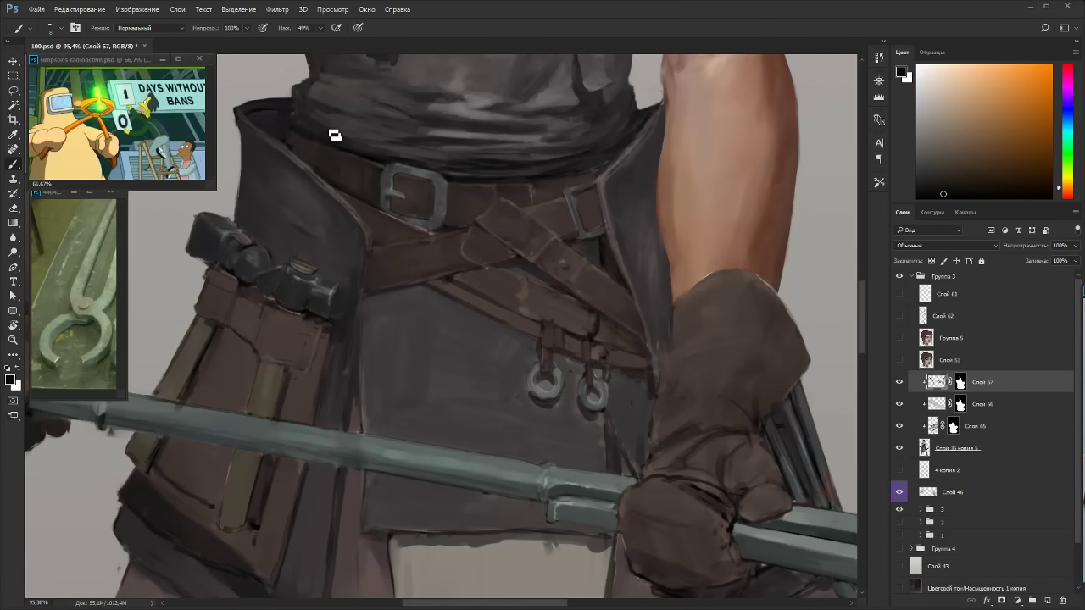
Clean up the crossing strap's edge beside the apron flap with sampled dark browns.
{"action": "key", "text": "r"}
{"action": "left_click_drag", "start_coordinate": [648, 236], "coordinate": [666, 308]}
{"action": "left_click", "coordinate": [619, 321], "text": "alt"}
{"action": "left_click", "coordinate": [622, 350], "text": "alt"}
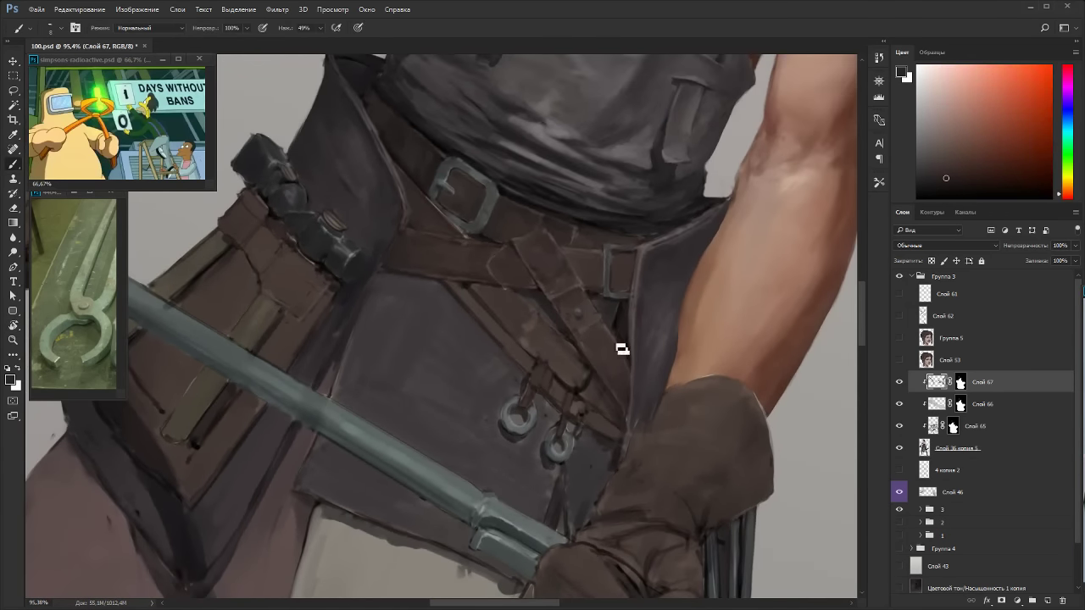
{"action": "key", "text": "Escape"}
Darken the apron flap's shaded edge beside the hammer pouch with a 20 px brush and sampled dark tones.
{"action": "scroll", "coordinate": [453, 363], "scroll_direction": "down", "scroll_amount": 11}
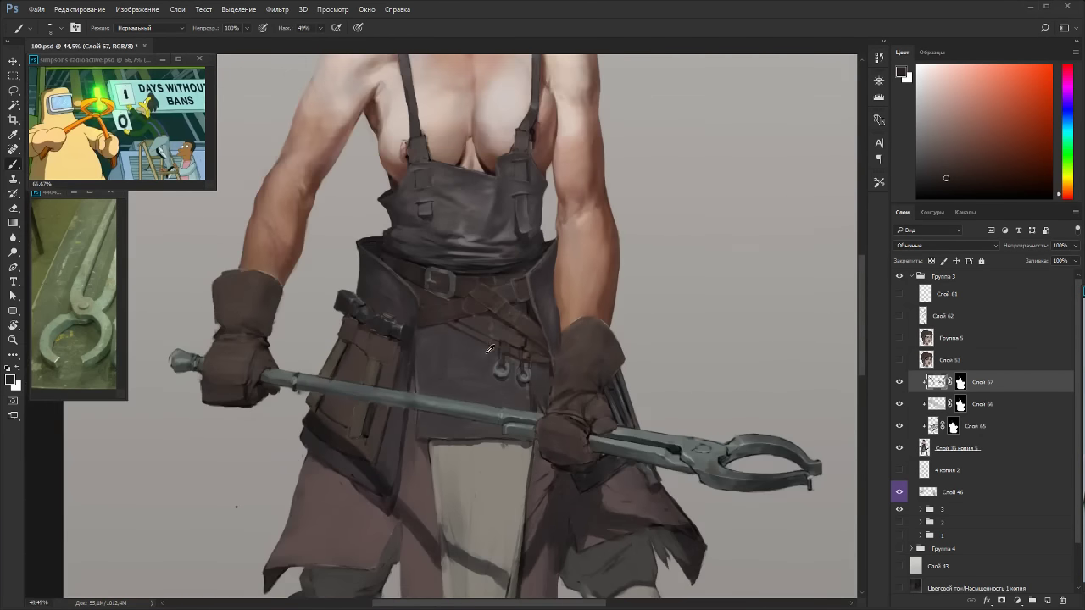
{"action": "key", "text": "r"}
{"action": "left_click_drag", "start_coordinate": [629, 347], "coordinate": [529, 206]}
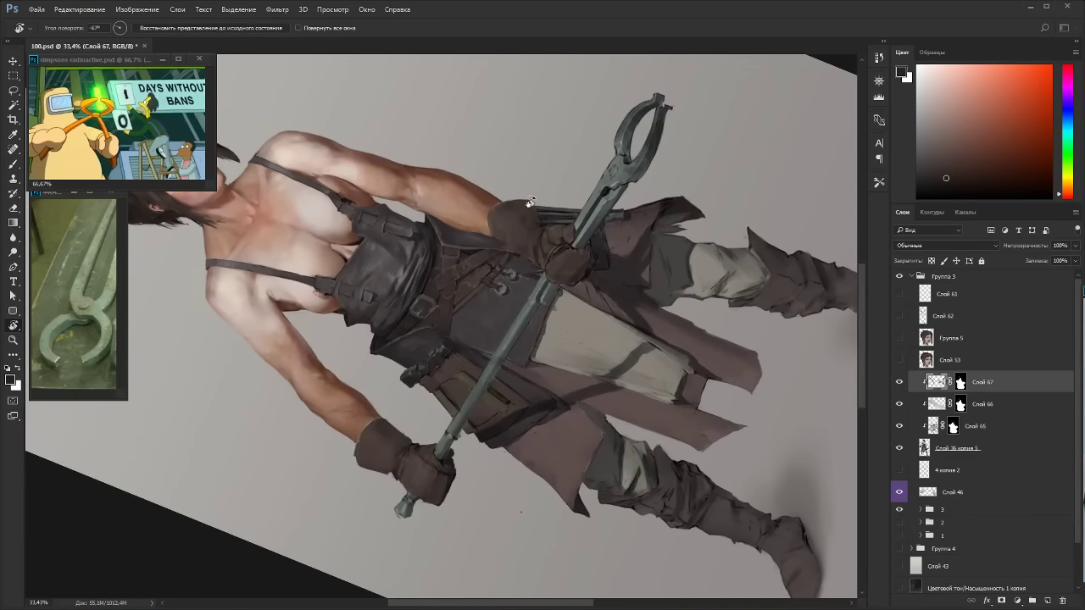
{"action": "key", "text": "Escape"}
{"action": "scroll", "coordinate": [393, 407], "scroll_direction": "up", "scroll_amount": 9}
{"action": "key", "text": "b"}
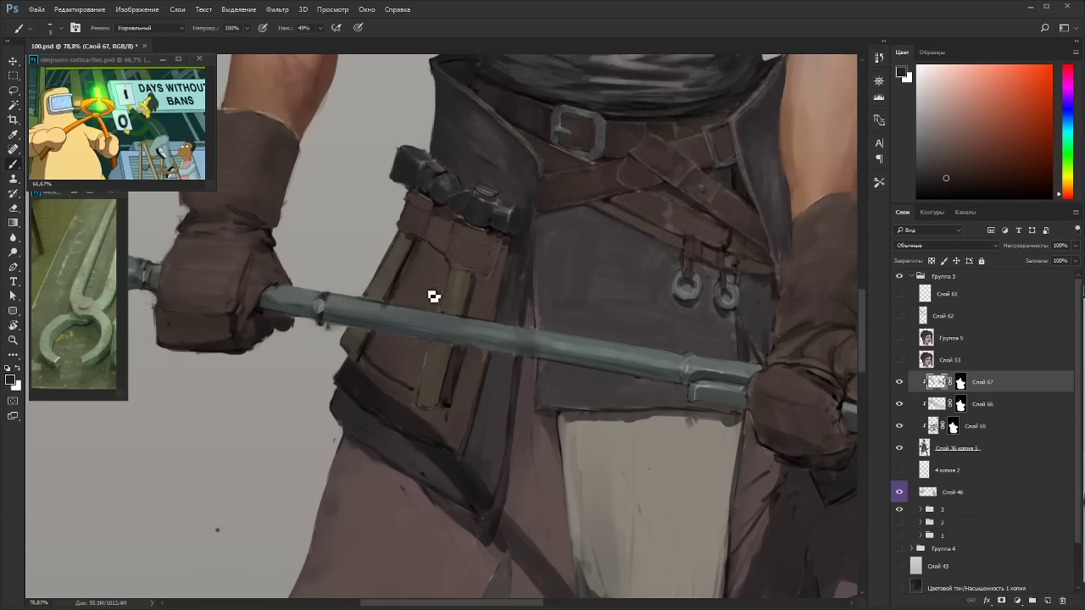
{"action": "left_click", "coordinate": [492, 344], "text": "alt"}
{"action": "key", "text": "bracketright"}
{"action": "key", "text": "bracketright"}
{"action": "key", "text": "bracketright"}
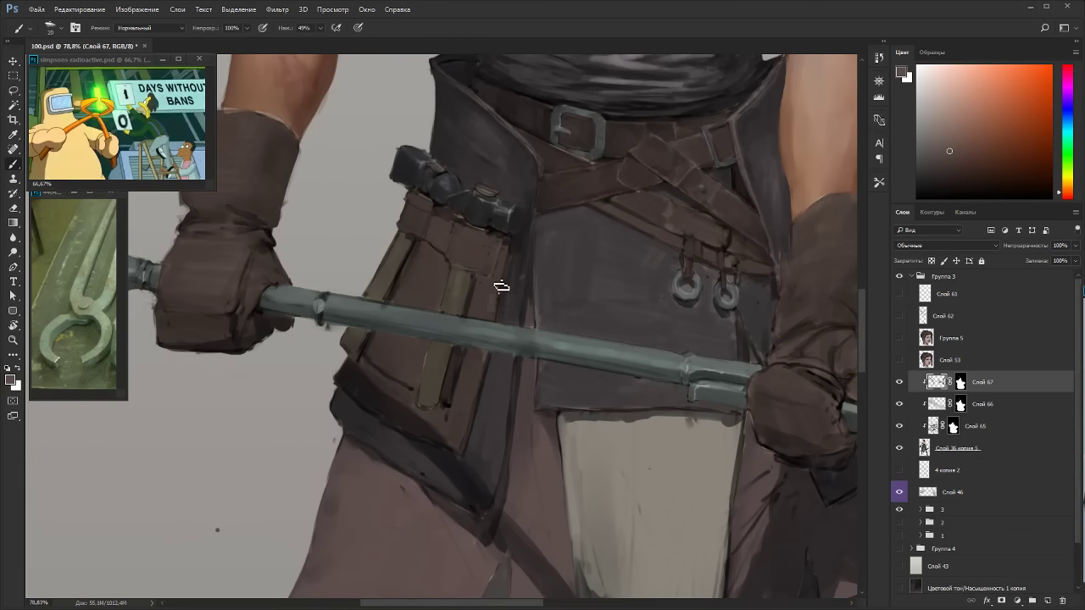
{"action": "left_click", "coordinate": [516, 261], "text": "alt"}
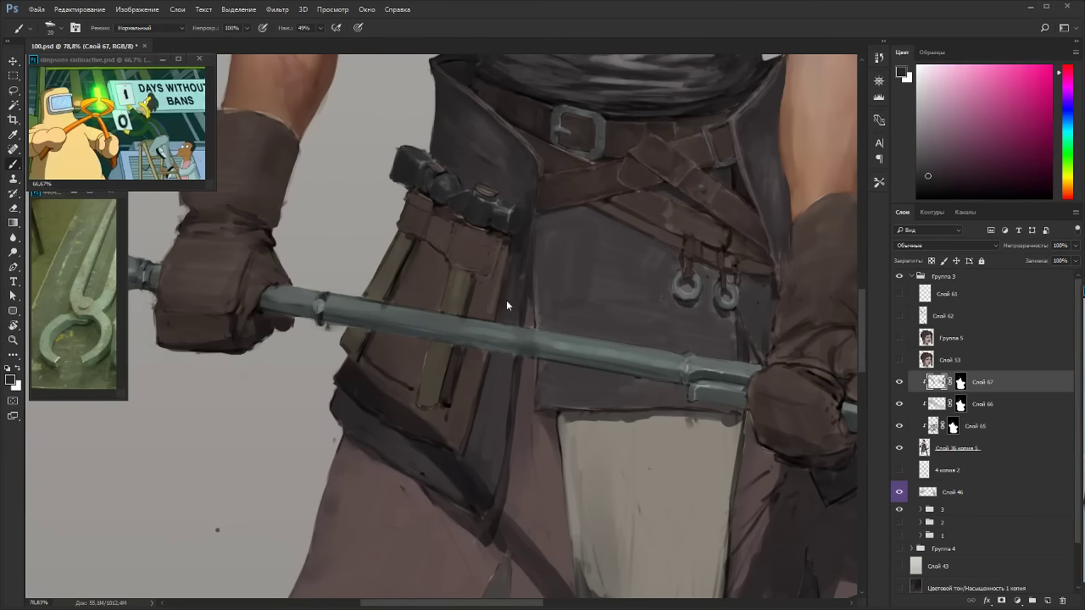
{"action": "left_click", "coordinate": [520, 259], "text": "alt"}
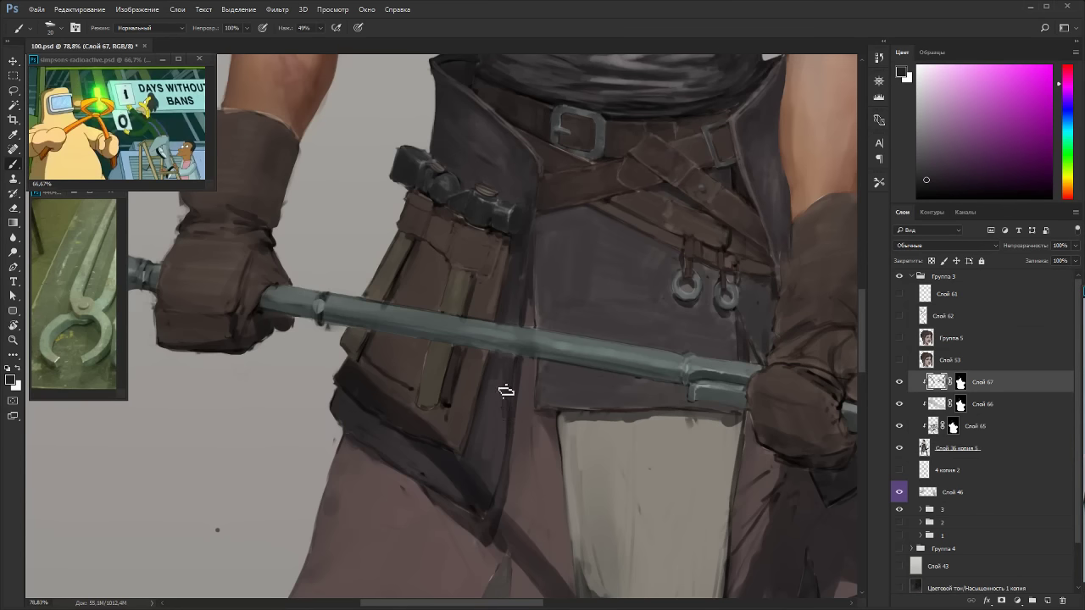
Blend the apron flap's leather beside and below the pouch with sampled dark grays, using 35 and 25 px brushes.
{"action": "left_click", "coordinate": [464, 331], "text": "alt"}
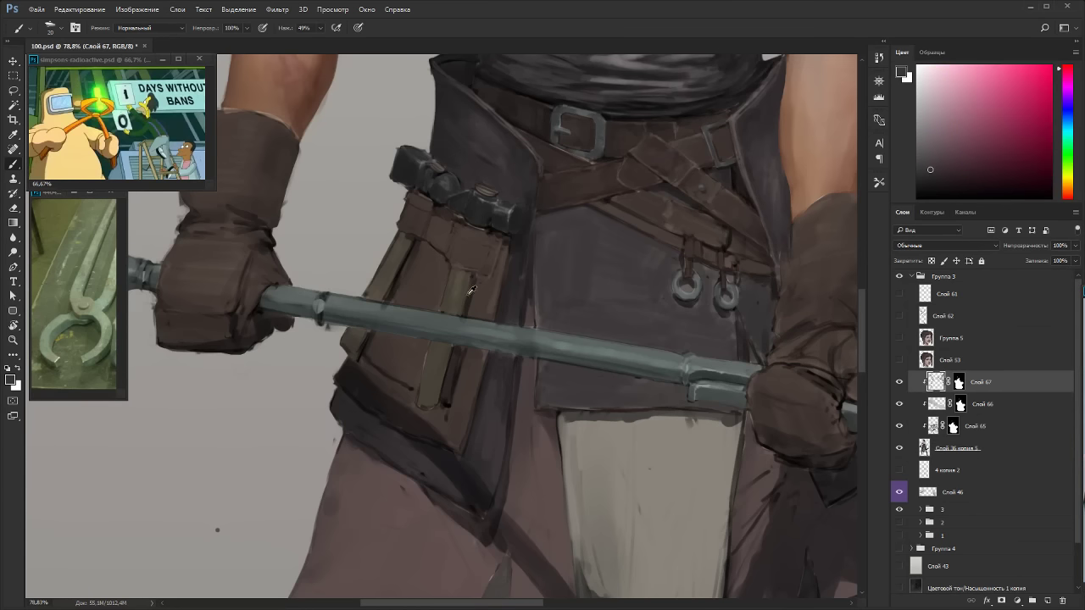
{"action": "left_click", "coordinate": [507, 373], "text": "alt"}
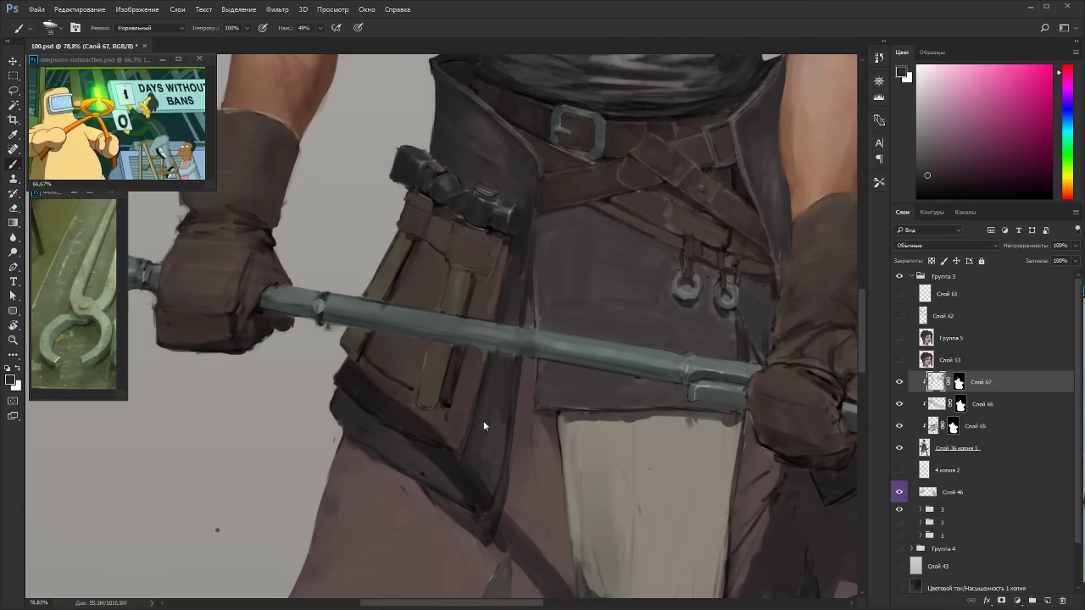
{"action": "left_click", "coordinate": [483, 149], "text": "alt"}
{"action": "left_click_drag", "start_coordinate": [514, 376], "coordinate": [506, 418]}
{"action": "key", "text": "bracketleft"}
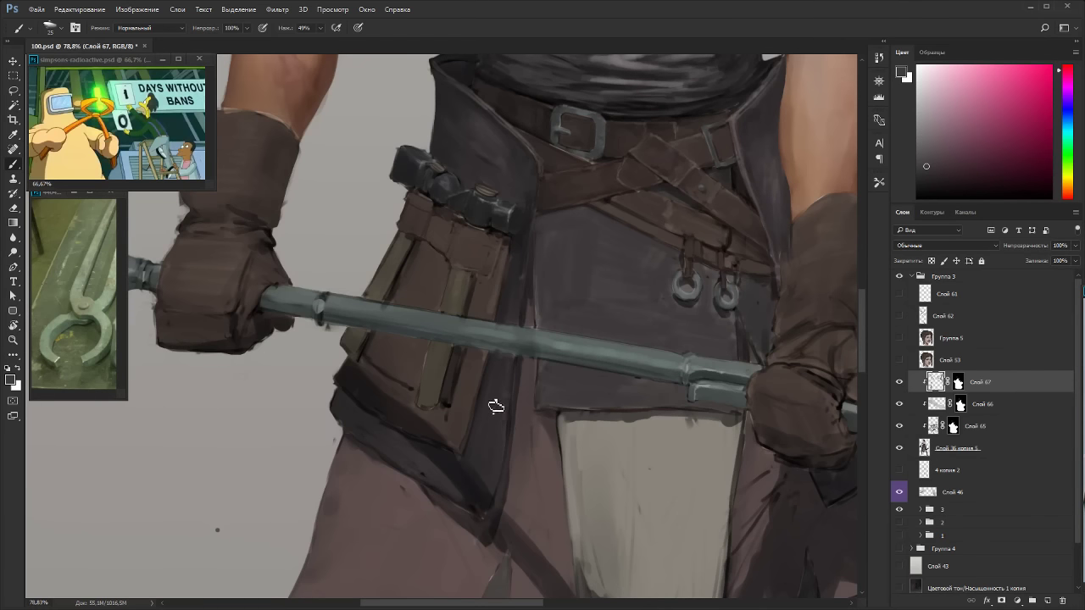
Paint the pouch's leather face around the hammer handles with sampled browns and a slightly redder dark brown.
{"action": "left_click", "coordinate": [592, 180], "text": "alt"}
{"action": "left_click_drag", "start_coordinate": [426, 290], "coordinate": [434, 255]}
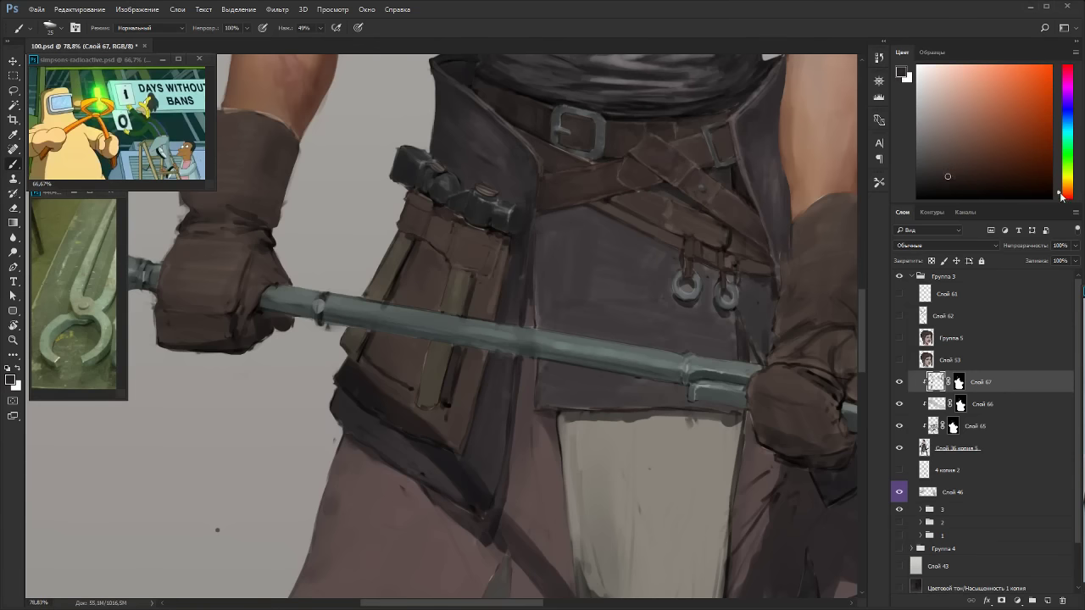
{"action": "left_click_drag", "start_coordinate": [1061, 196], "coordinate": [1059, 198]}
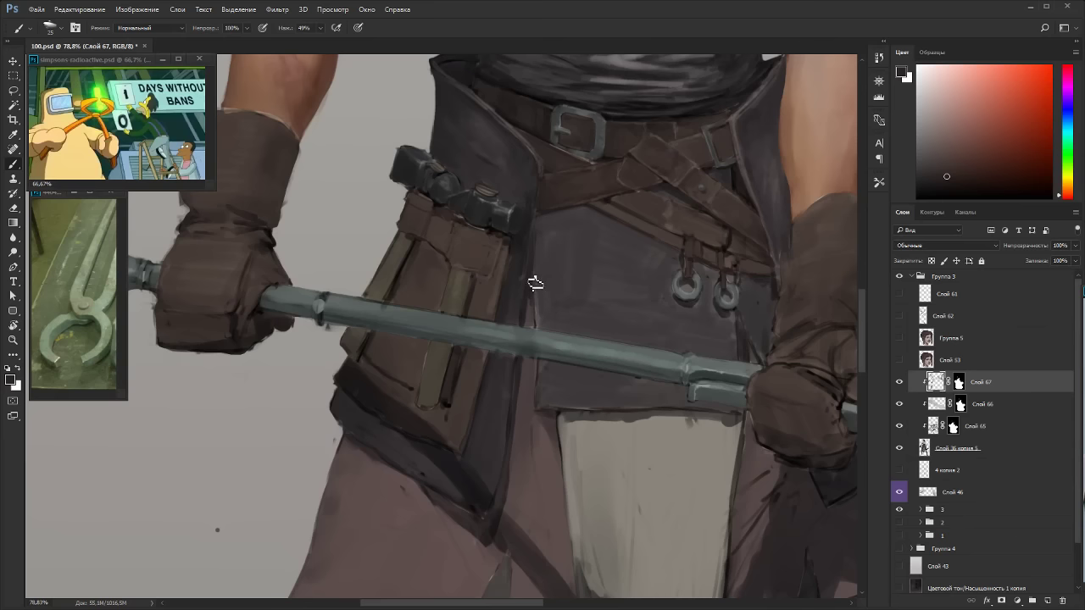
{"action": "left_click", "coordinate": [435, 310], "text": "alt"}
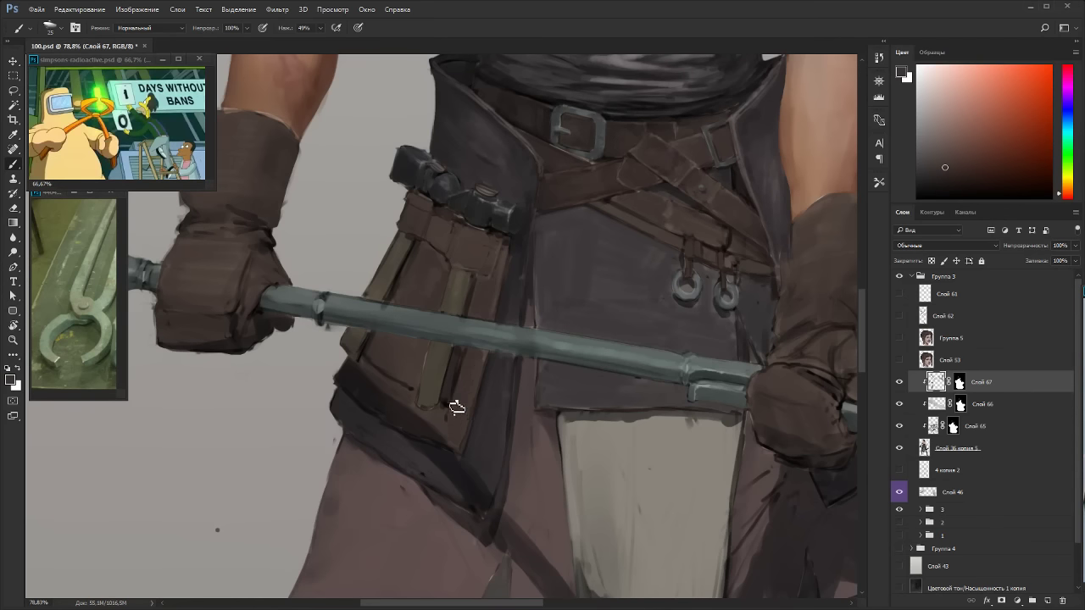
{"action": "left_click", "coordinate": [451, 372], "text": "alt"}
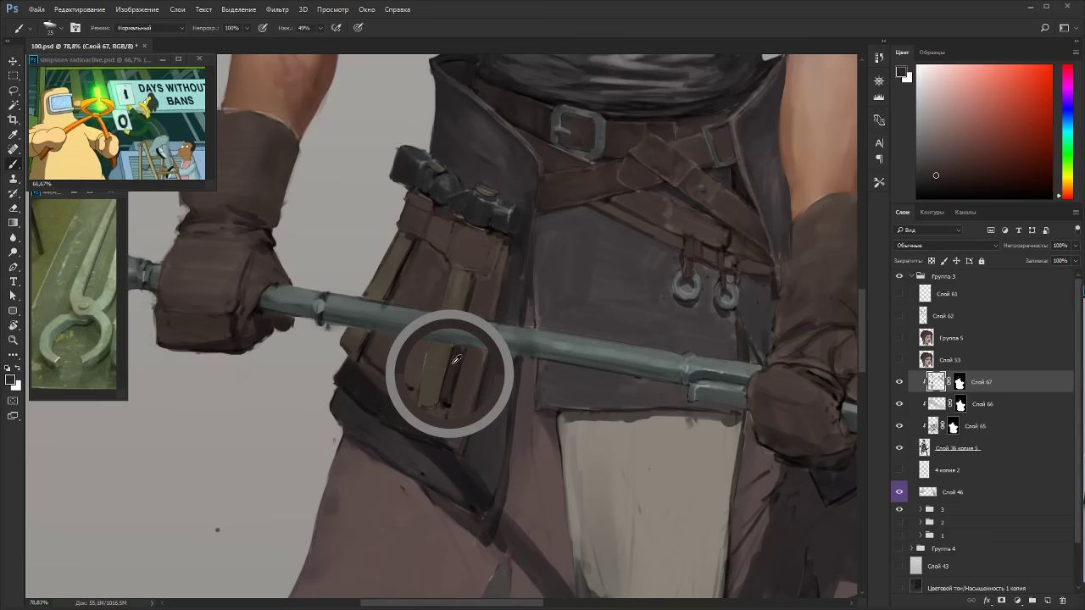
{"action": "left_click", "coordinate": [450, 434], "text": "alt"}
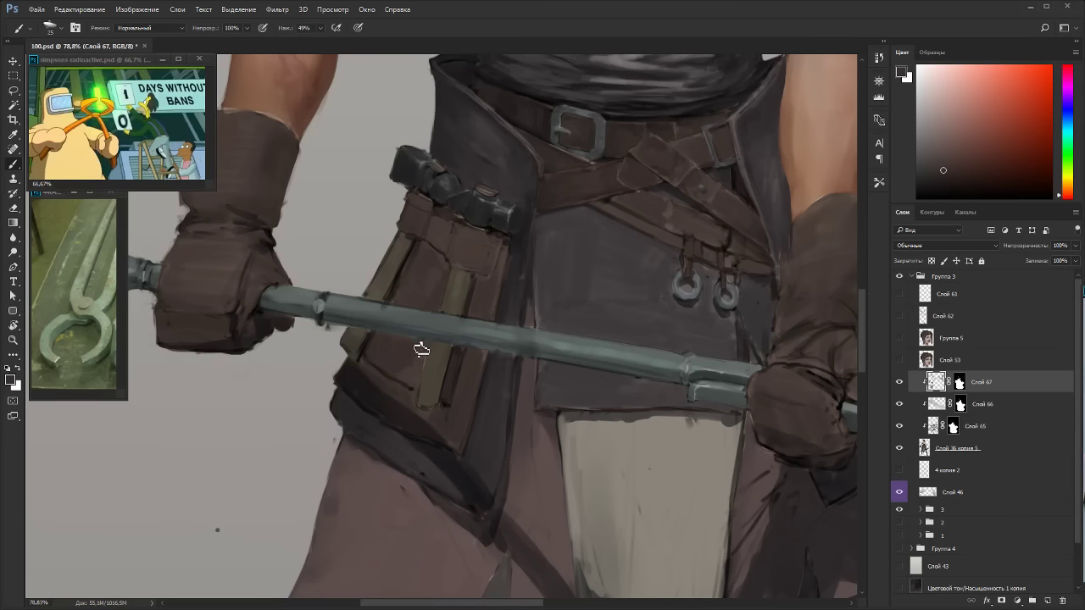
Refine the pouch leather along the lower hammer handle with sampled brown and a smaller 15 px brush.
{"action": "left_click_drag", "start_coordinate": [416, 390], "coordinate": [409, 379]}
{"action": "left_click", "coordinate": [473, 366], "text": "alt"}
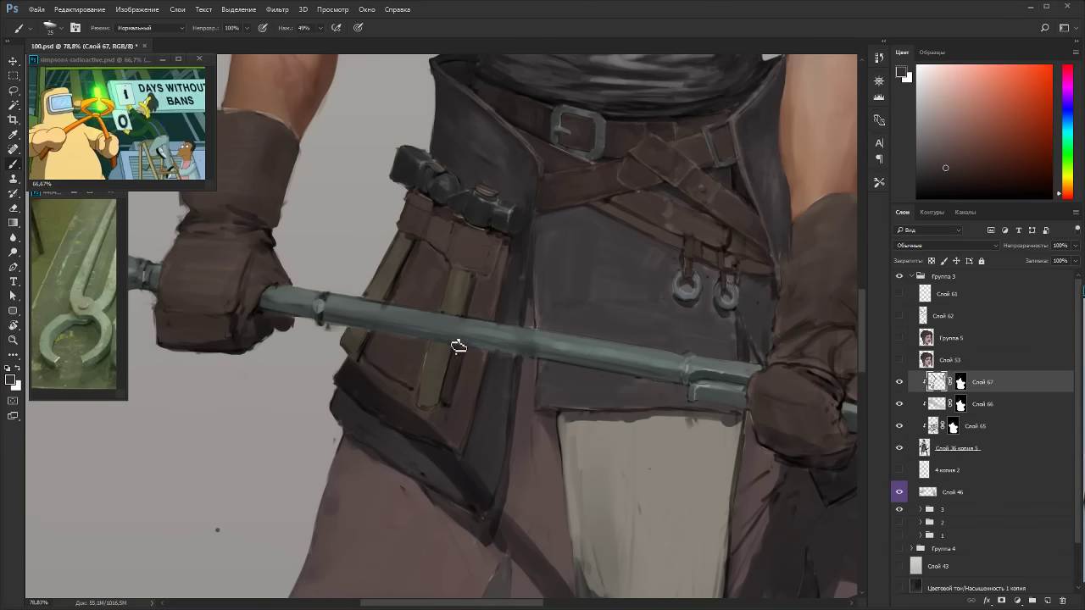
{"action": "key", "text": "bracketleft"}
{"action": "left_click_drag", "start_coordinate": [419, 394], "coordinate": [438, 336]}
Touch up the pouch's leather with browns sampled from the crossing belts and a 30 px brush.
{"action": "key", "text": "r"}
{"action": "mouse_move", "coordinate": [549, 288]}
{"action": "left_mouse_down"}
{"action": "mouse_move", "coordinate": [596, 412]}
{"action": "mouse_move", "coordinate": [546, 255]}
{"action": "left_mouse_up"}
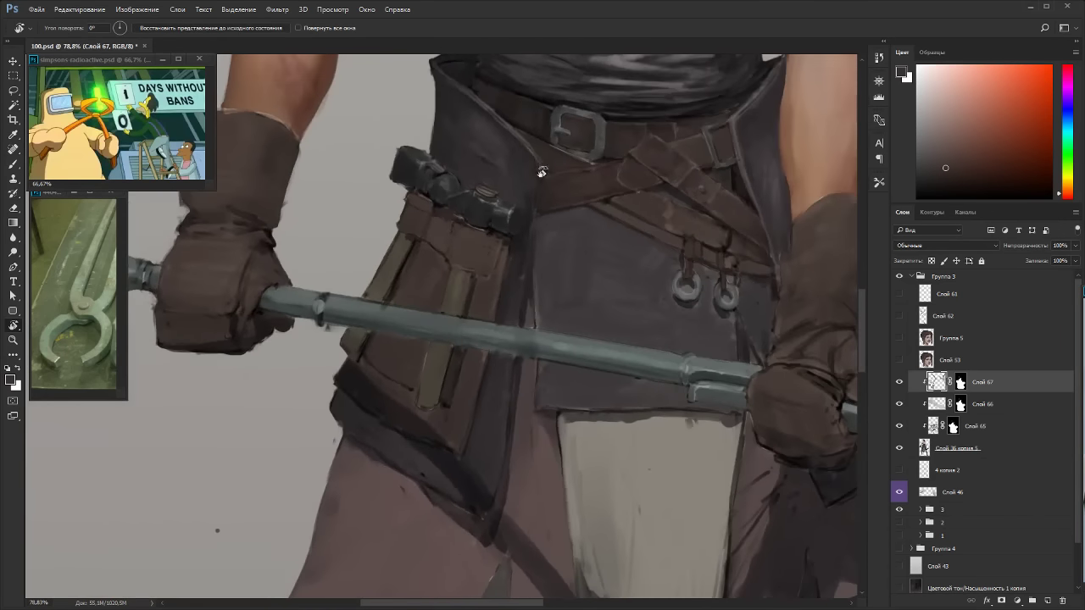
{"action": "key", "text": "b"}
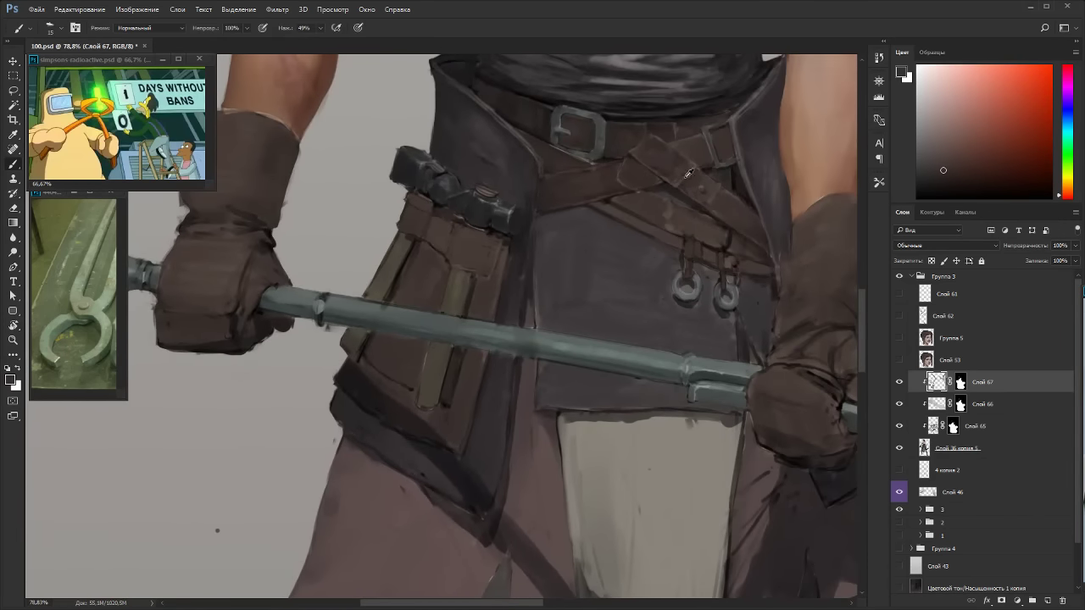
{"action": "left_click", "coordinate": [671, 155], "text": "alt"}
{"action": "key", "text": "bracketright"}
{"action": "key", "text": "bracketright"}
{"action": "key", "text": "bracketright"}
{"action": "left_click", "coordinate": [564, 192], "text": "alt"}
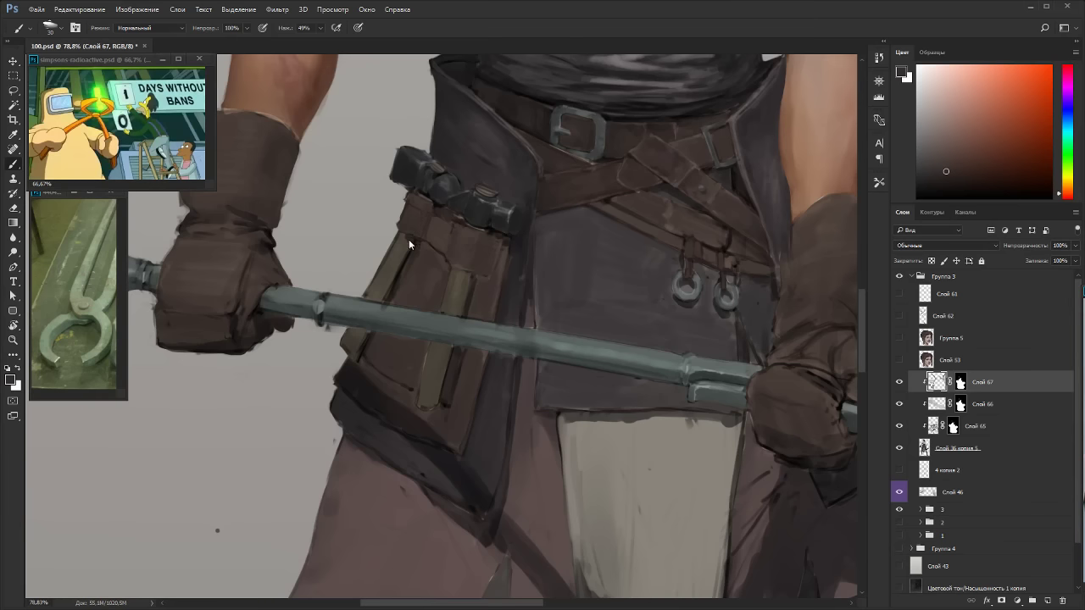
Paint the outer hammer handle with sampled olive and dark brown tones above and below the metal rod.
{"action": "left_click", "coordinate": [386, 249], "text": "alt"}
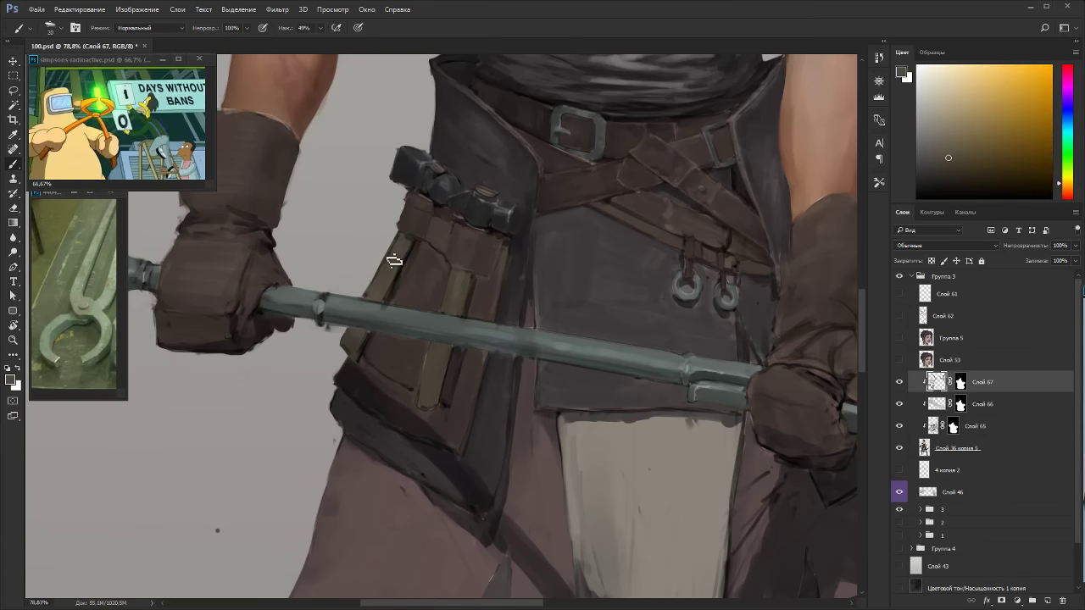
{"action": "left_click_drag", "start_coordinate": [398, 240], "coordinate": [389, 252]}
{"action": "left_click", "coordinate": [373, 286], "text": "alt"}
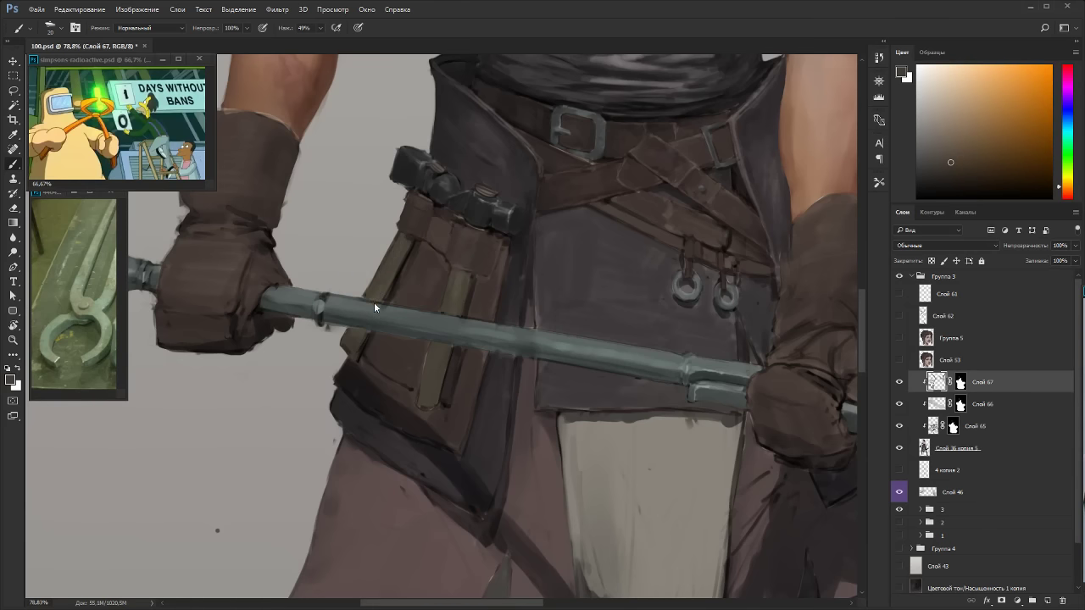
{"action": "left_click", "coordinate": [353, 345], "text": "alt"}
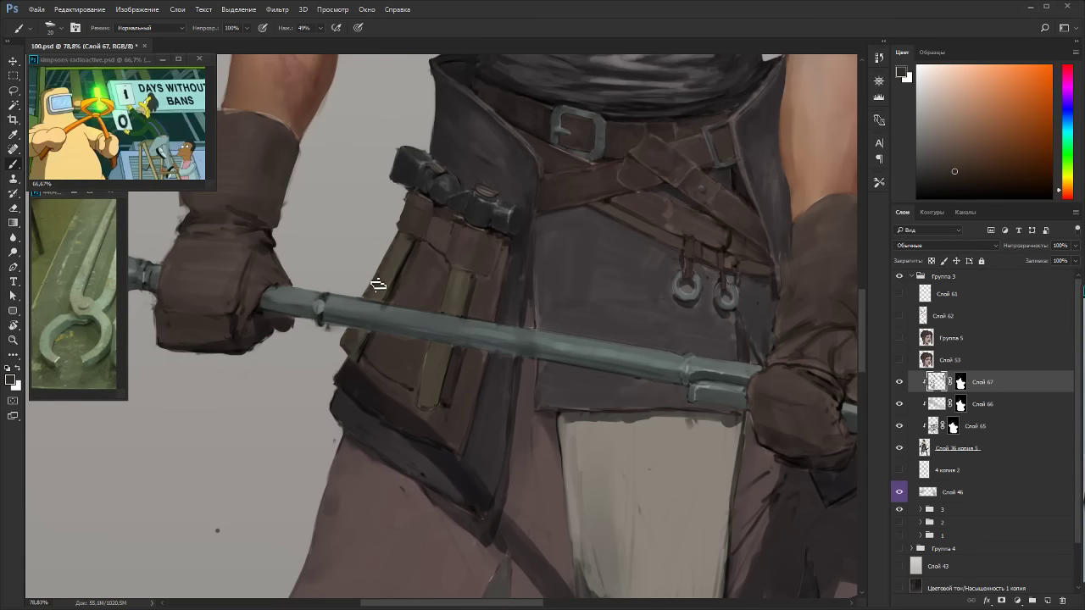
{"action": "left_click", "coordinate": [350, 348], "text": "alt"}
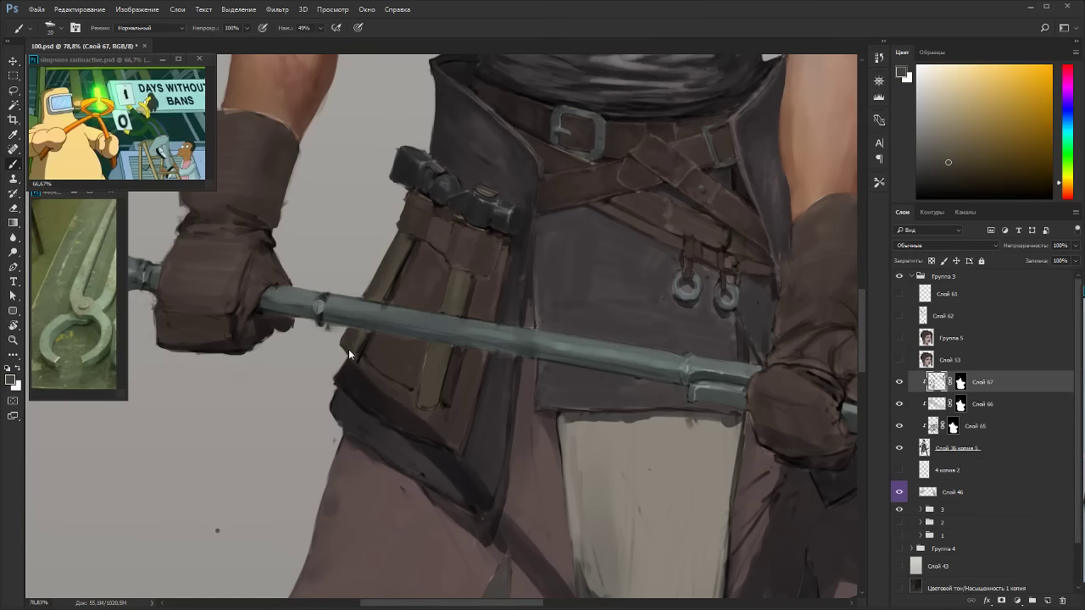
{"action": "left_click", "coordinate": [350, 345], "text": "alt"}
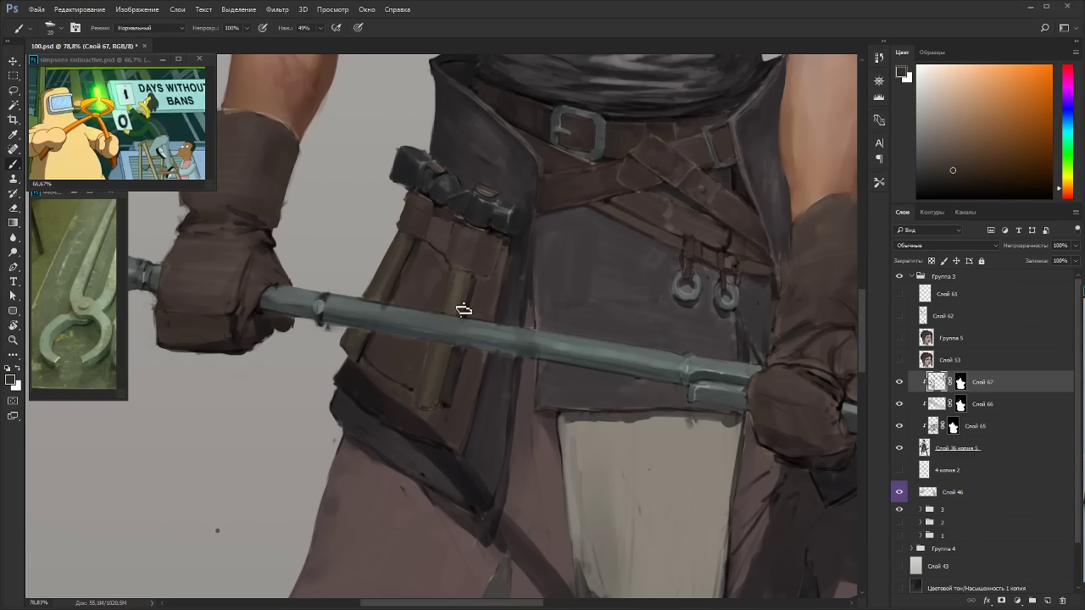
Darken the recess where the inner hammer handle enters the pouch loop, using a near-black brown and a 10 px brush.
{"action": "key", "text": "r"}
{"action": "left_click_drag", "start_coordinate": [467, 250], "coordinate": [488, 328]}
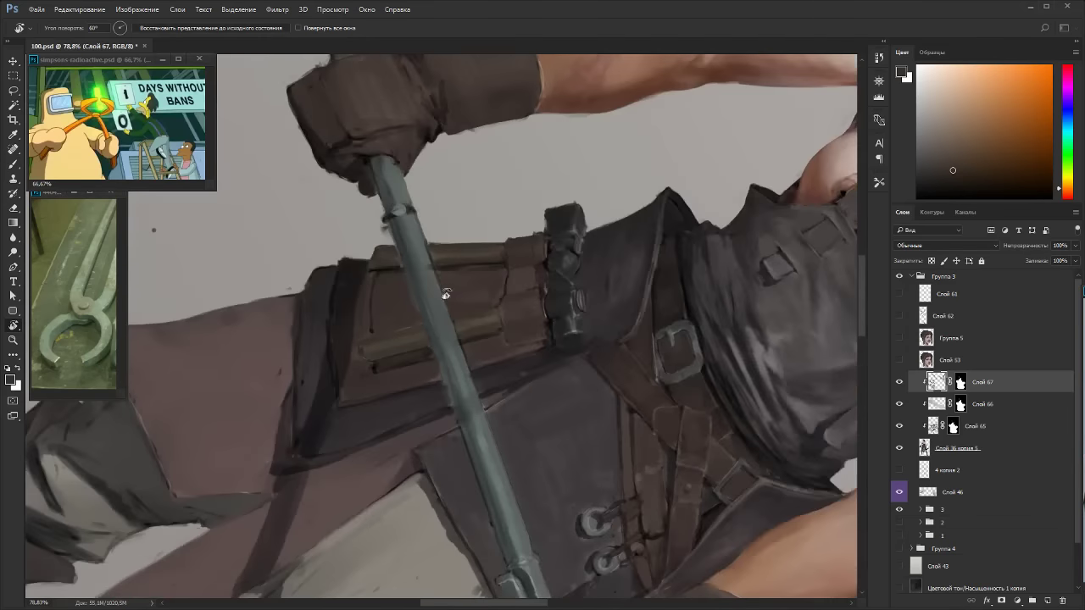
{"action": "left_click", "coordinate": [485, 329], "text": "alt"}
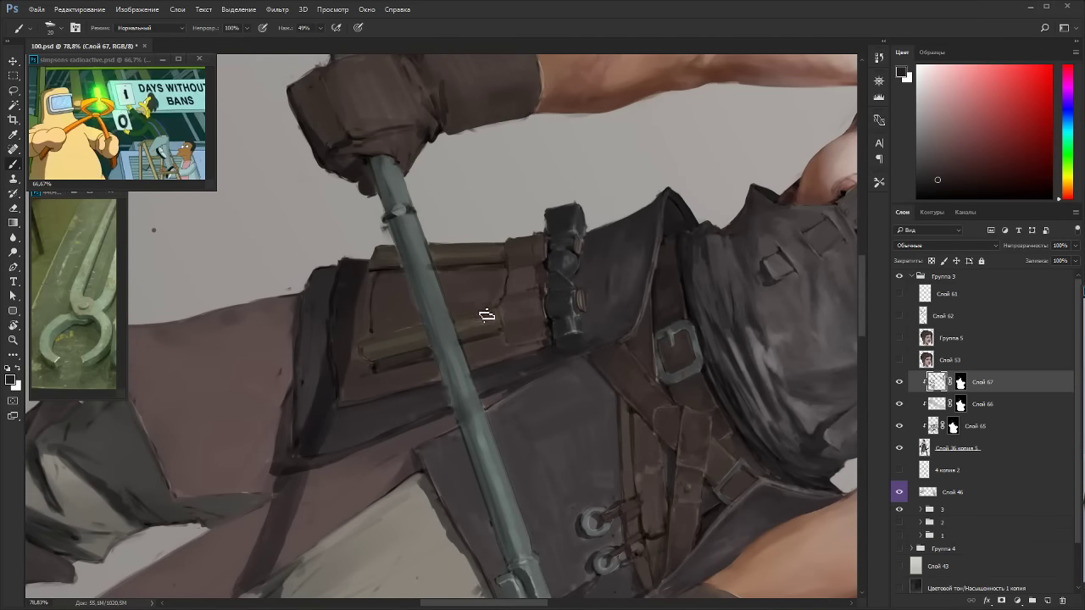
{"action": "left_click", "coordinate": [520, 290], "text": "alt"}
{"action": "left_click_drag", "start_coordinate": [949, 167], "coordinate": [951, 189]}
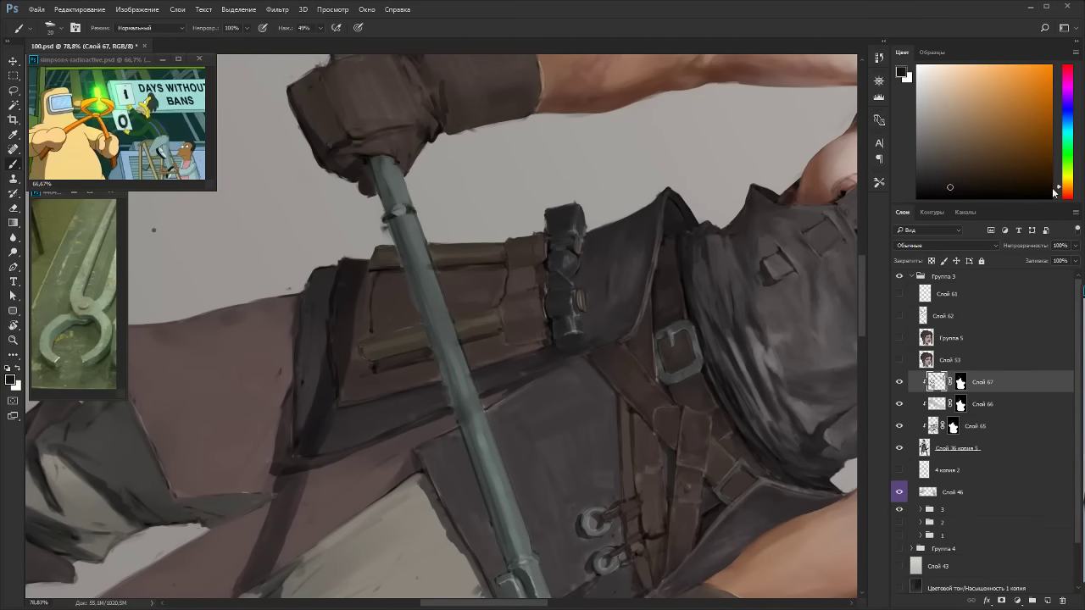
{"action": "left_click_drag", "start_coordinate": [1061, 191], "coordinate": [1053, 190]}
{"action": "key", "text": "bracketleft"}
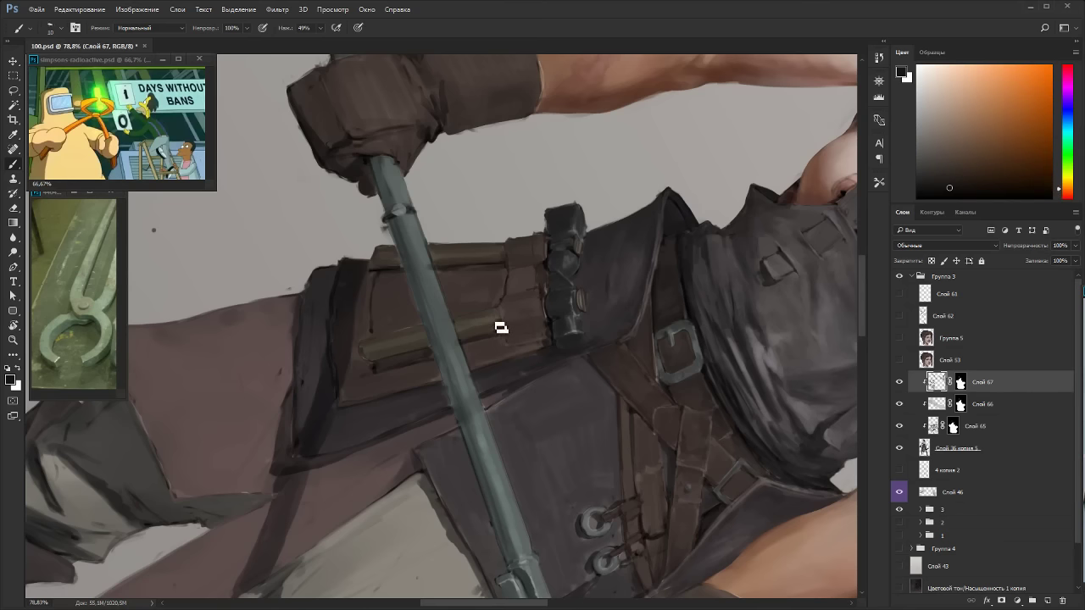
{"action": "left_click_drag", "start_coordinate": [501, 320], "coordinate": [508, 331]}
Refine the pouch's leather loops below the hammer heads with sampled reddish and neutral browns, using the 10 px brush.
{"action": "mouse_move", "coordinate": [509, 269]}
{"action": "left_mouse_down"}
{"action": "mouse_move", "coordinate": [477, 257]}
{"action": "mouse_move", "coordinate": [351, 293]}
{"action": "left_mouse_up"}
{"action": "key", "text": "Escape"}
{"action": "scroll", "coordinate": [500, 254], "scroll_direction": "down", "scroll_amount": 4}
{"action": "key", "text": "r"}
{"action": "scroll", "coordinate": [373, 297], "scroll_direction": "up", "scroll_amount": 5}
{"action": "key", "text": "Escape"}
{"action": "mouse_move", "coordinate": [401, 216]}
{"action": "left_mouse_down"}
{"action": "mouse_move", "coordinate": [588, 317]}
{"action": "mouse_move", "coordinate": [497, 317]}
{"action": "left_mouse_up"}
{"action": "key", "text": "b"}
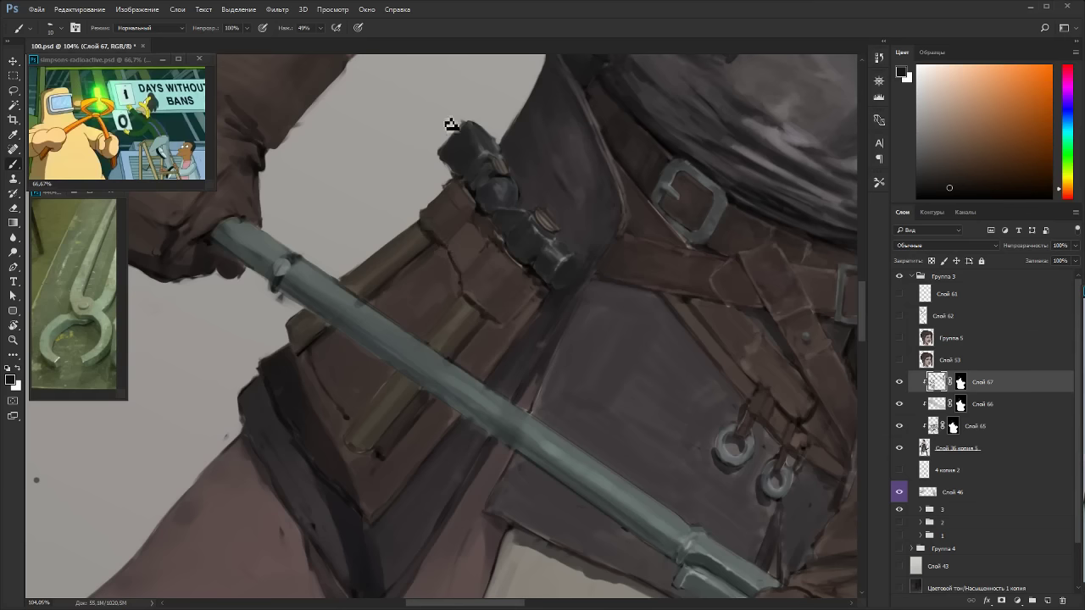
{"action": "key", "text": "r"}
{"action": "left_click_drag", "start_coordinate": [538, 227], "coordinate": [586, 297]}
{"action": "key", "text": "b"}
{"action": "left_click", "coordinate": [516, 269], "text": "alt"}
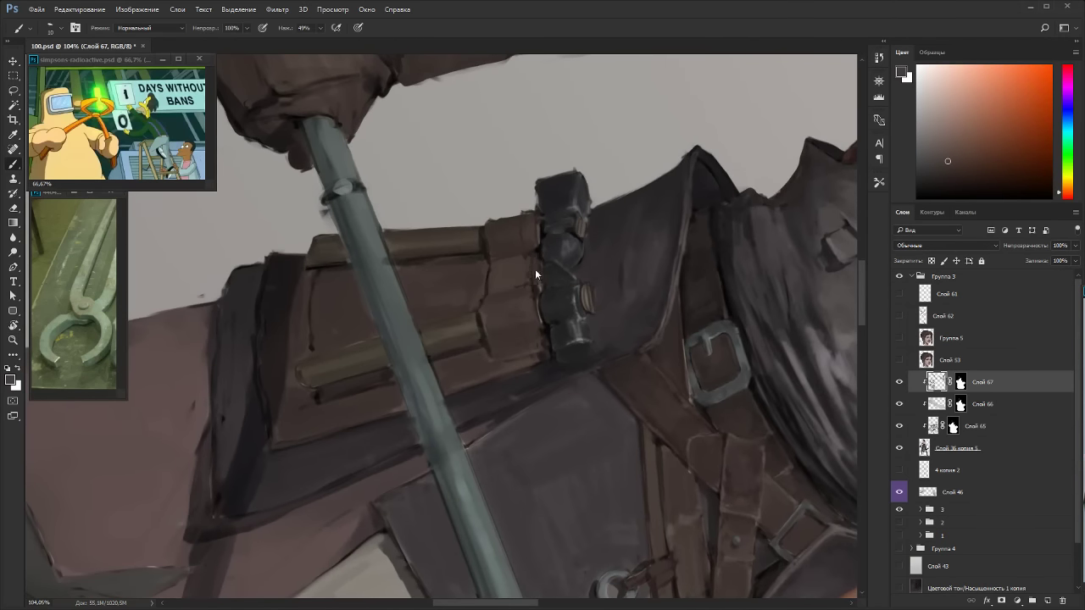
{"action": "left_click", "coordinate": [534, 267], "text": "alt"}
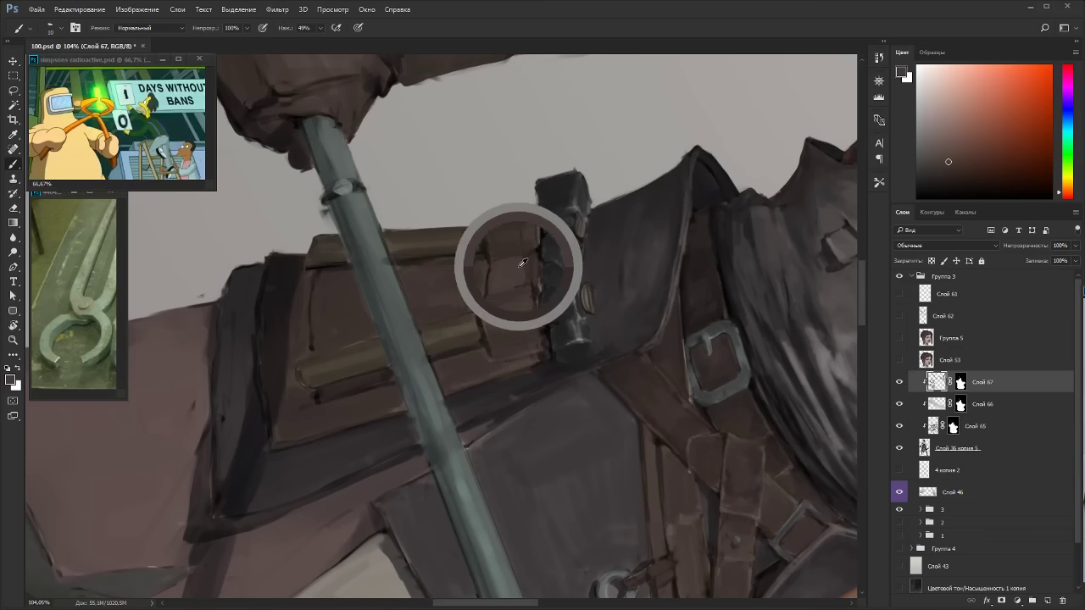
{"action": "left_click", "coordinate": [544, 227], "text": "alt"}
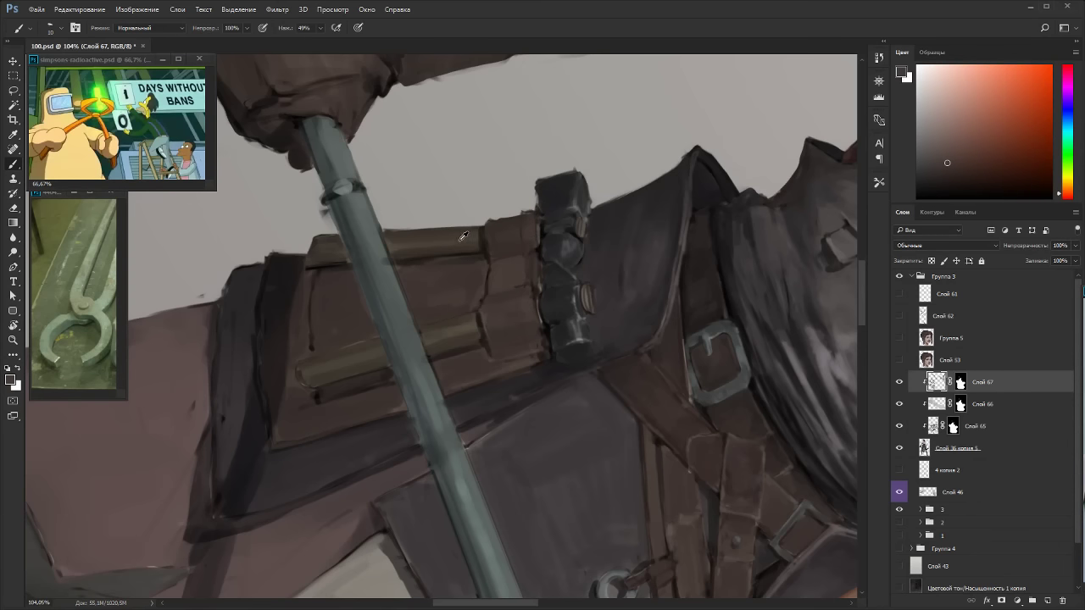
{"action": "left_click", "coordinate": [522, 229], "text": "alt"}
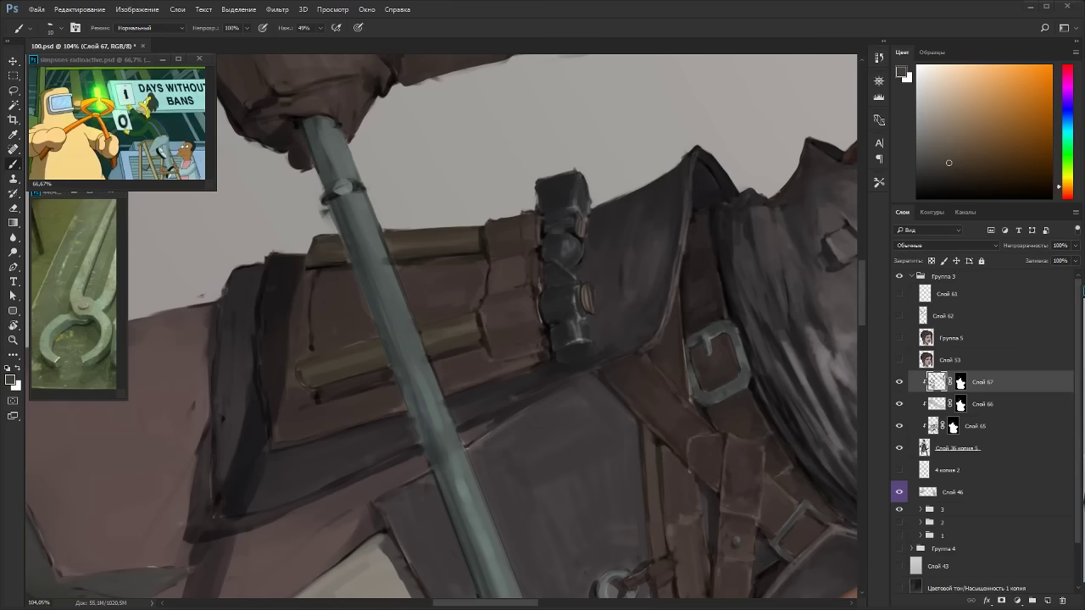
Blend the apron flap's inner edge beside the pouch with sampled dark grays and the 10 px brush.
{"action": "key", "text": "r"}
{"action": "key", "text": "Escape"}
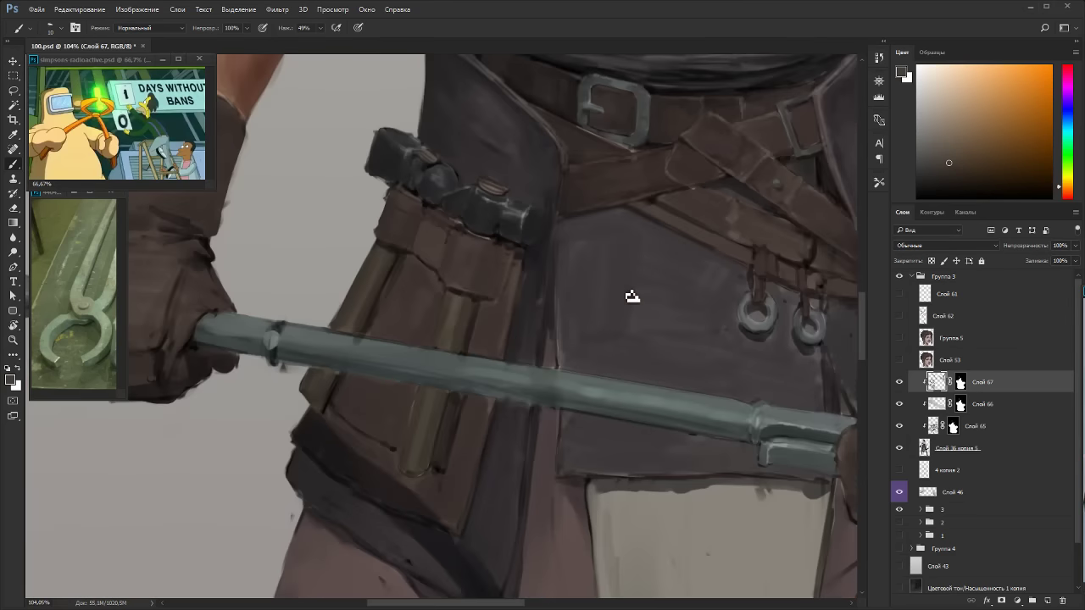
{"action": "scroll", "coordinate": [598, 292], "scroll_direction": "up", "scroll_amount": 3}
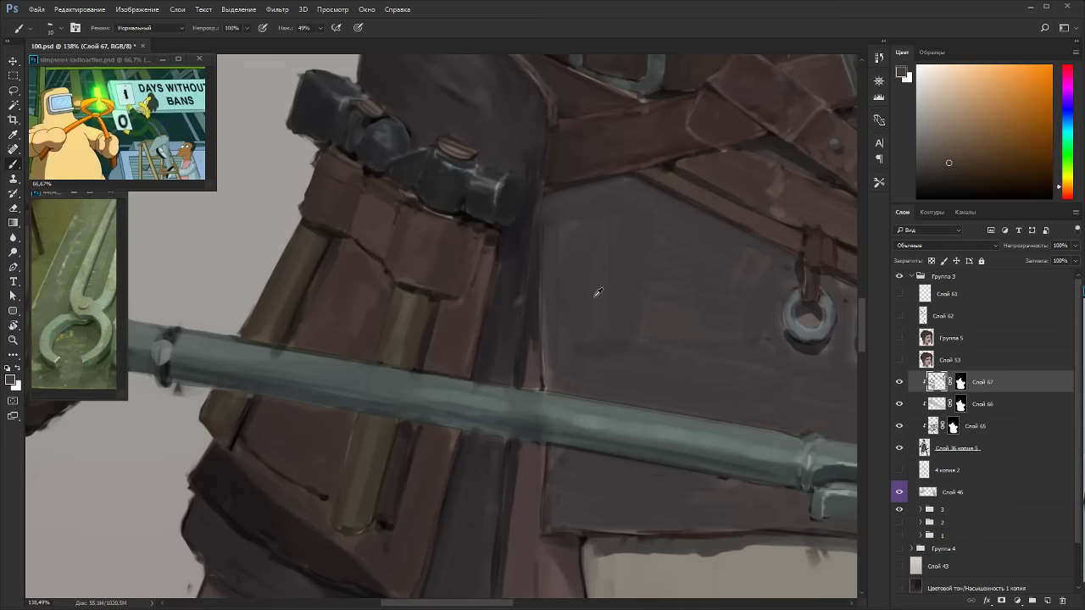
{"action": "left_click", "coordinate": [534, 339], "text": "alt"}
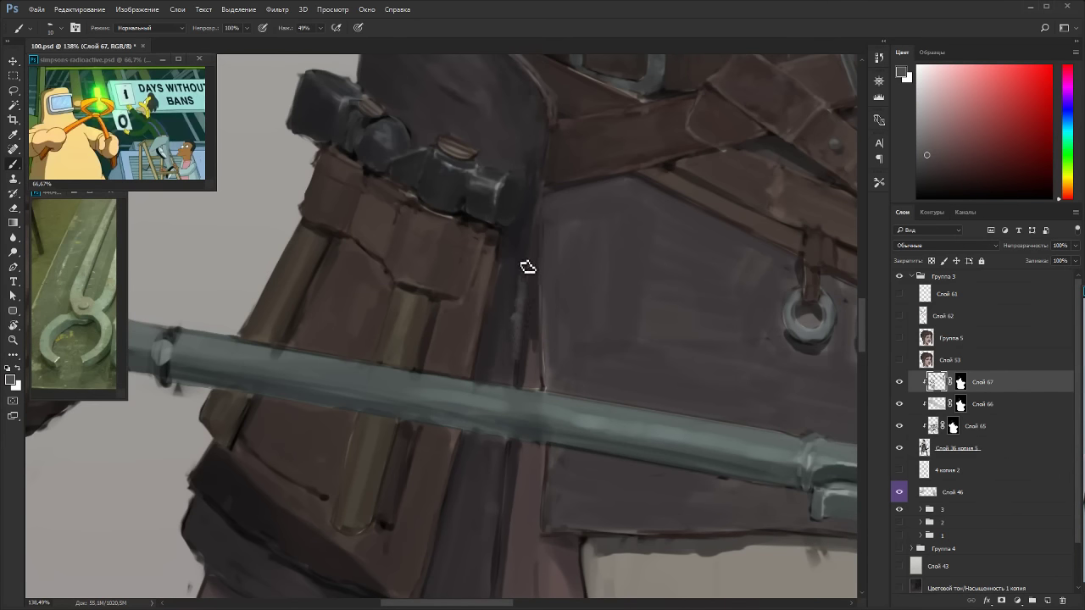
{"action": "left_click", "coordinate": [509, 278], "text": "alt"}
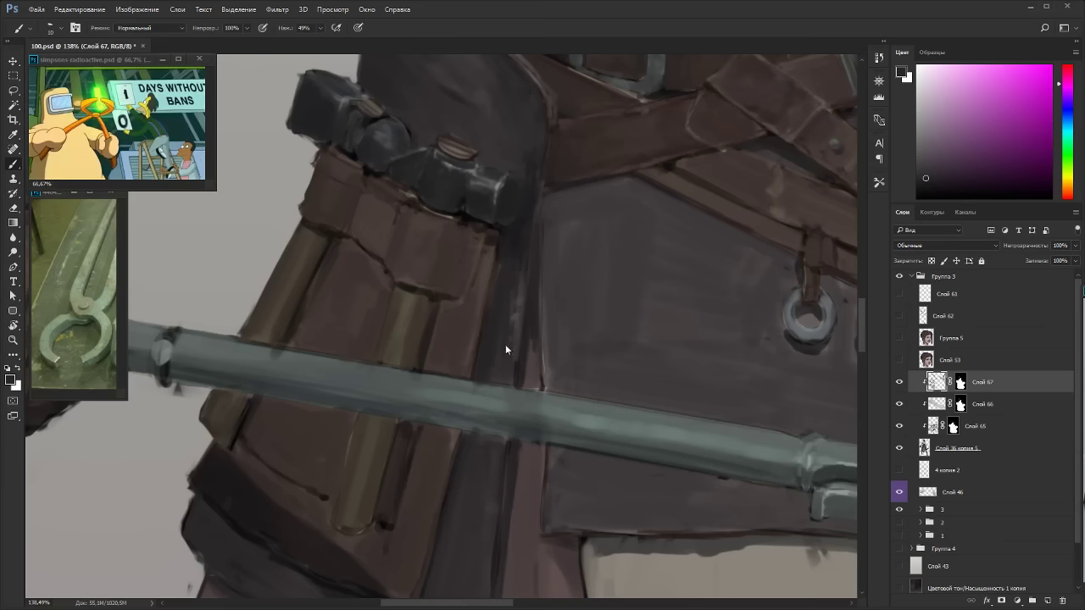
{"action": "left_click", "coordinate": [525, 296], "text": "alt"}
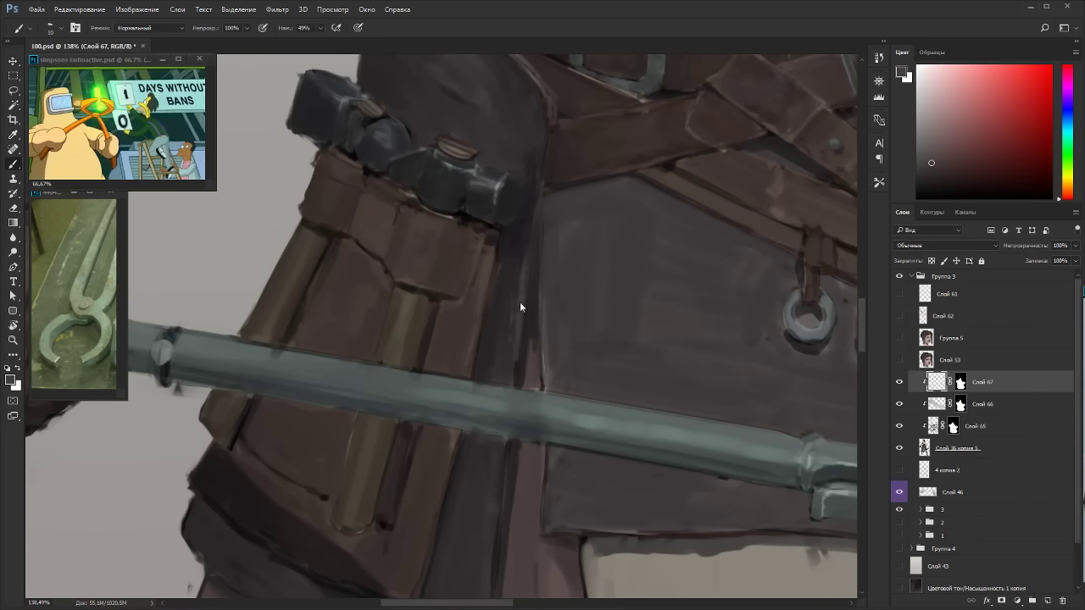
{"action": "left_click", "coordinate": [510, 471], "text": "alt"}
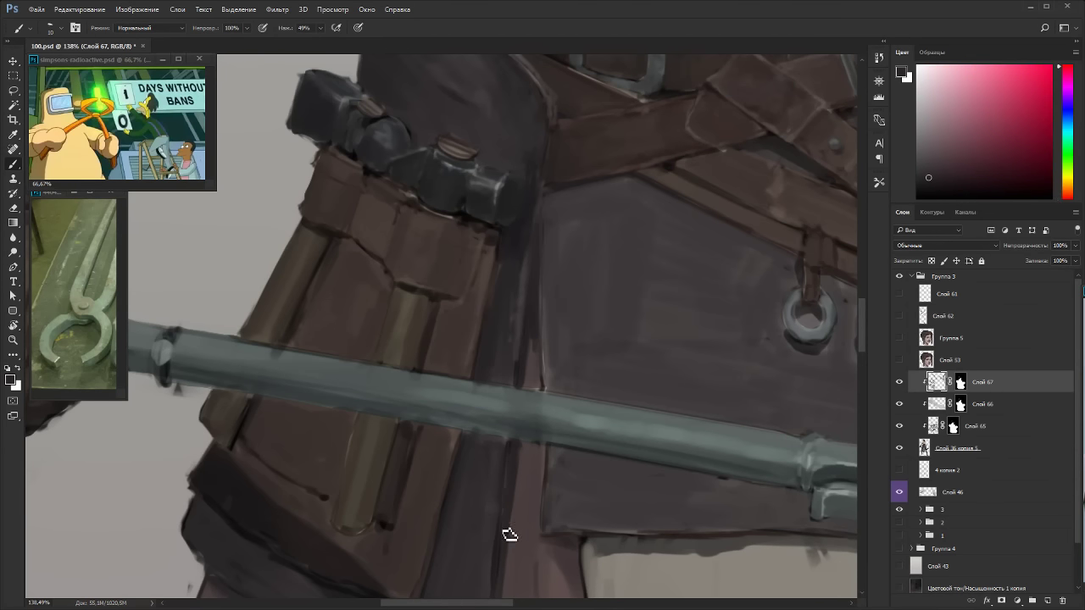
{"action": "left_click", "coordinate": [339, 585], "text": "alt"}
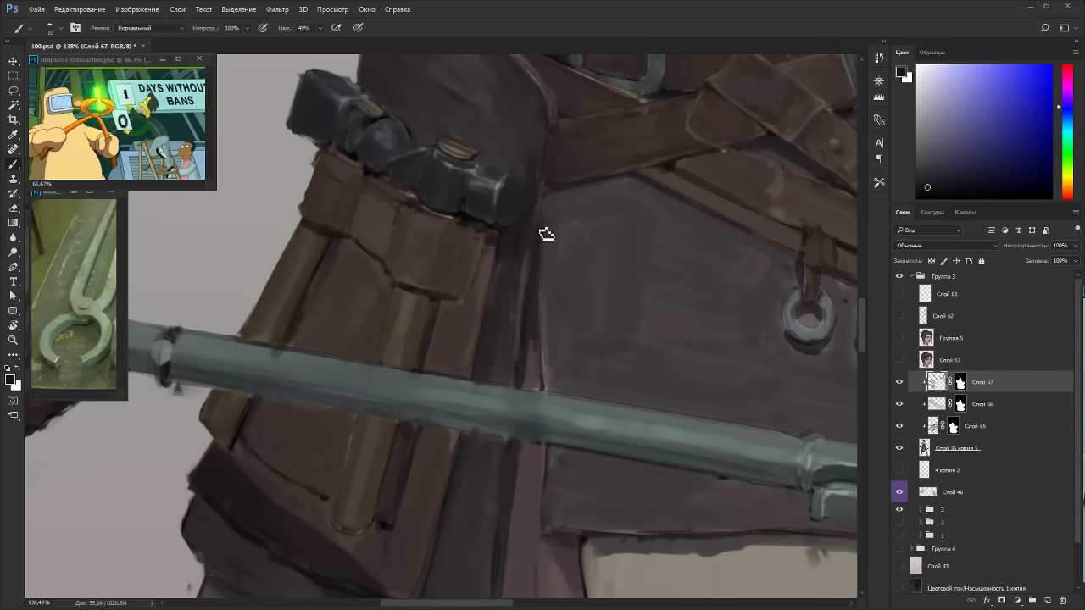
Paint a dark shadow on the front apron panel along the flap's edge below the crossing belt, using 30 and 20 px brushes.
{"action": "key", "text": "bracketright"}
{"action": "key", "text": "bracketright"}
{"action": "mouse_move", "coordinate": [548, 202]}
{"action": "left_mouse_down"}
{"action": "mouse_move", "coordinate": [539, 271]}
{"action": "mouse_move", "coordinate": [543, 261]}
{"action": "left_mouse_up"}
{"action": "left_click", "coordinate": [551, 286], "text": "alt"}
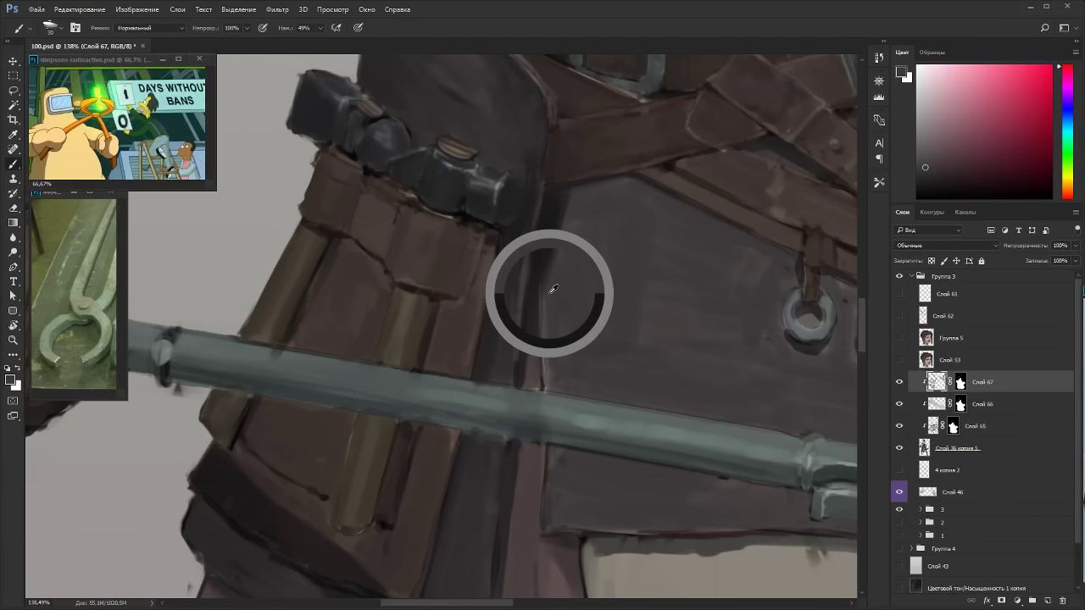
{"action": "left_click", "coordinate": [550, 221], "text": "alt"}
{"action": "key", "text": "bracketleft"}
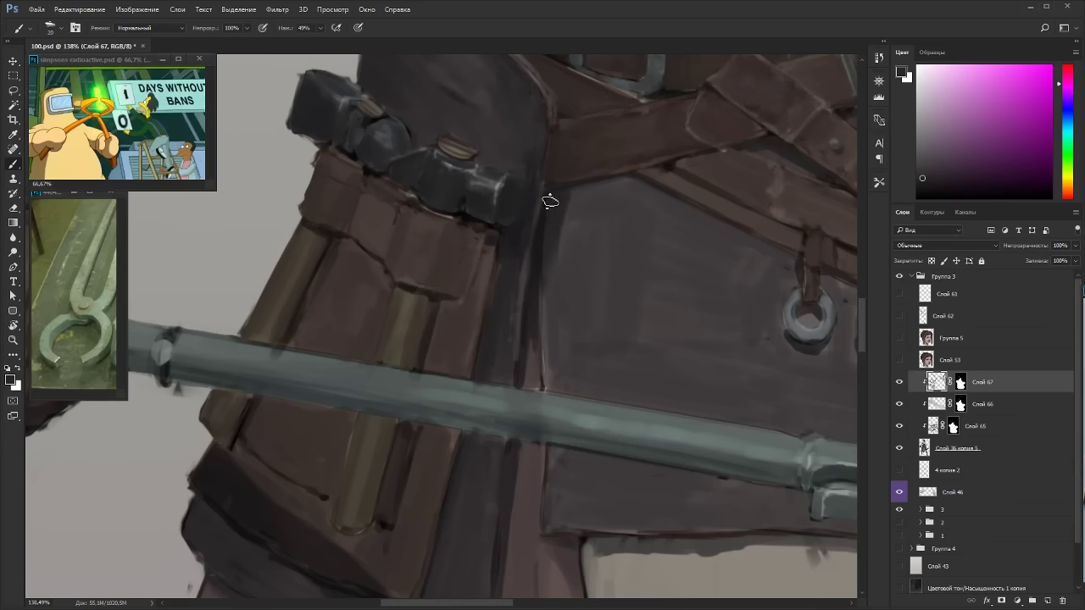
Sharpen the shadow's edge between the flap and the front apron panel with sampled near-black purples and a 5 px brush.
{"action": "left_click", "coordinate": [549, 255], "text": "alt"}
{"action": "key", "text": "bracketleft"}
{"action": "key", "text": "bracketleft"}
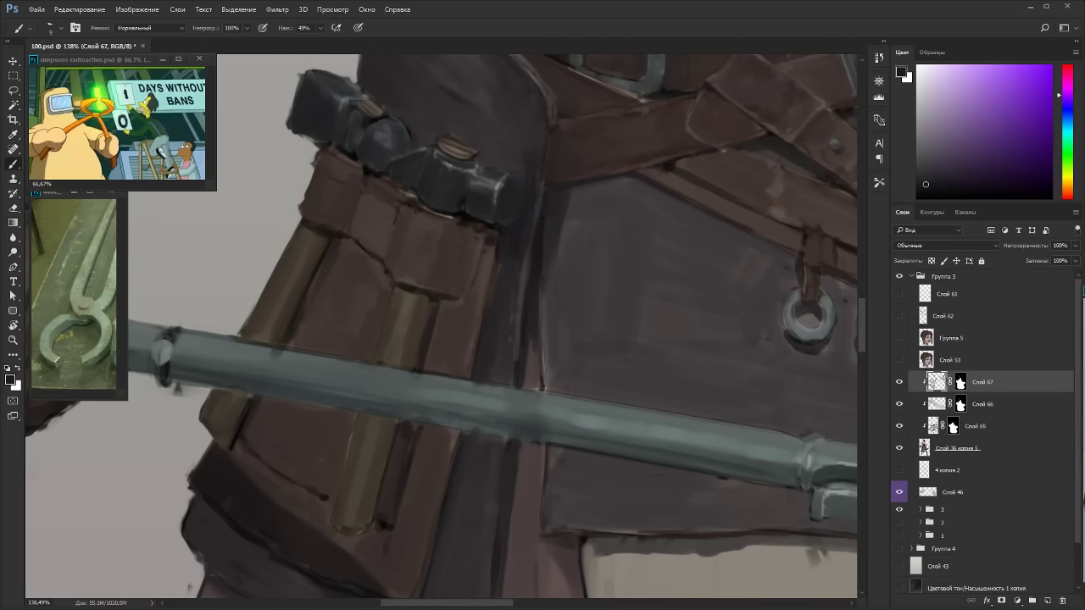
{"action": "left_click", "coordinate": [552, 281], "text": "alt"}
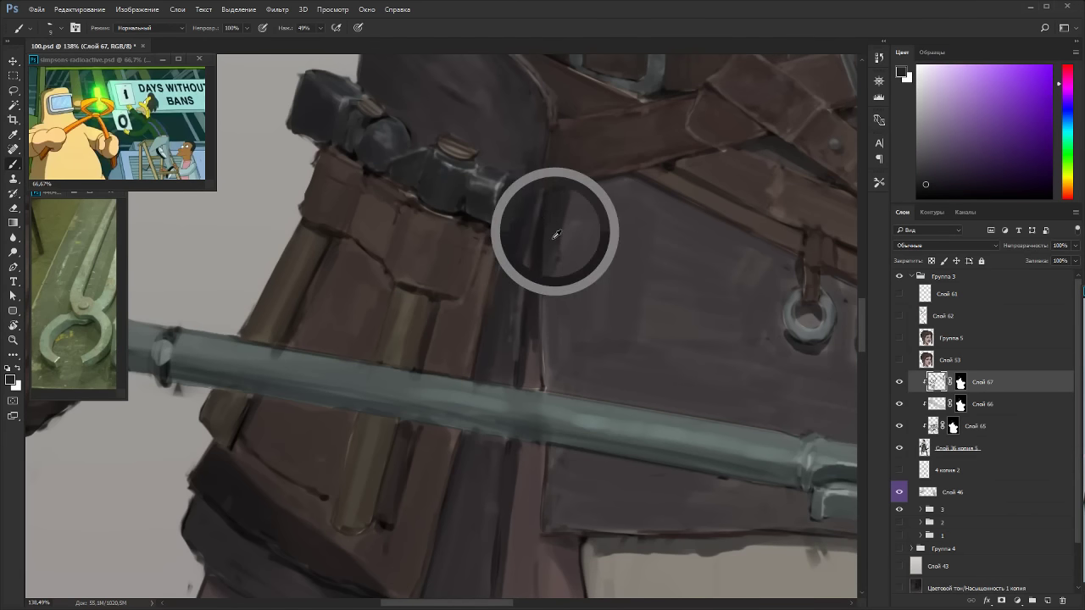
{"action": "left_click", "coordinate": [529, 323], "text": "alt"}
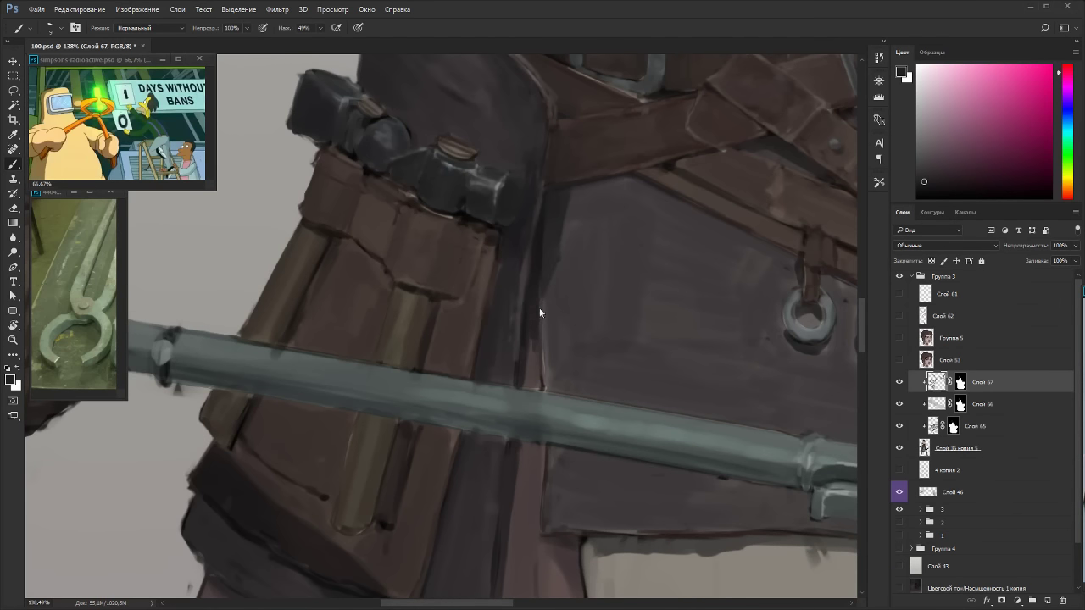
{"action": "left_click", "coordinate": [534, 323], "text": "alt"}
Darken the gap between the flap and the front apron panel just above the metal rod, using a 15 px brush.
{"action": "key", "text": "bracketright"}
{"action": "key", "text": "bracketright"}
{"action": "key", "text": "bracketright"}
{"action": "key", "text": "bracketright"}
{"action": "key", "text": "bracketright"}
{"action": "key", "text": "bracketright"}
{"action": "key", "text": "bracketright"}
{"action": "key", "text": "bracketright"}
{"action": "left_click_drag", "start_coordinate": [535, 311], "coordinate": [526, 392]}
Shade the metal rod where it crosses the flap and apron panel with sampled dark teal and purple-gray, up to a 30 px brush.
{"action": "key", "text": "r"}
{"action": "left_click_drag", "start_coordinate": [536, 241], "coordinate": [418, 197]}
{"action": "left_click", "coordinate": [574, 301], "text": "alt"}
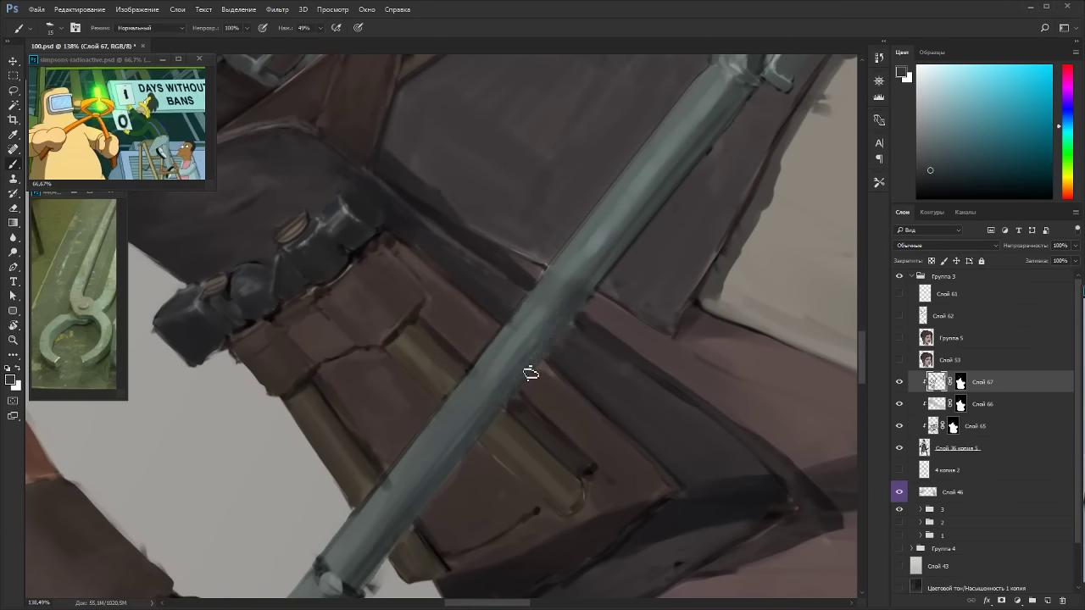
{"action": "left_click", "coordinate": [570, 339], "text": "alt"}
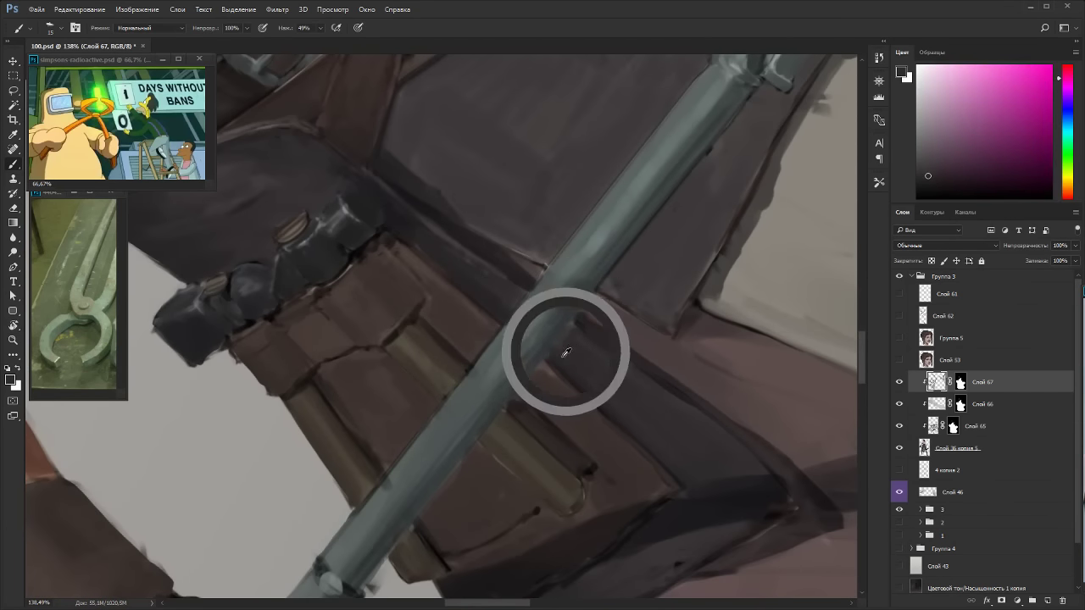
{"action": "left_click", "coordinate": [593, 284], "text": "alt"}
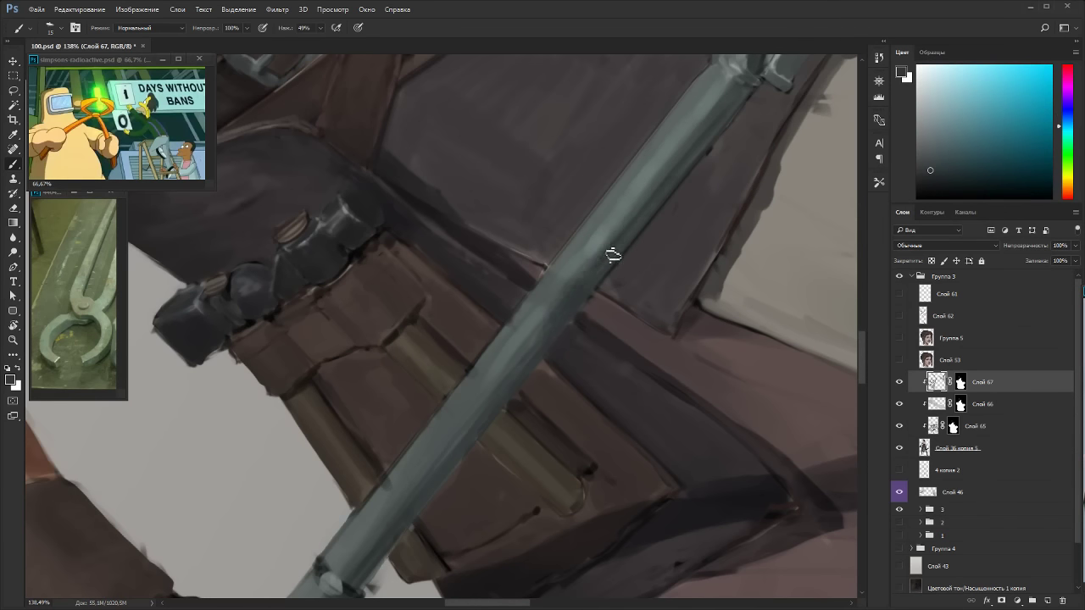
{"action": "key", "text": "bracketright"}
{"action": "key", "text": "bracketright"}
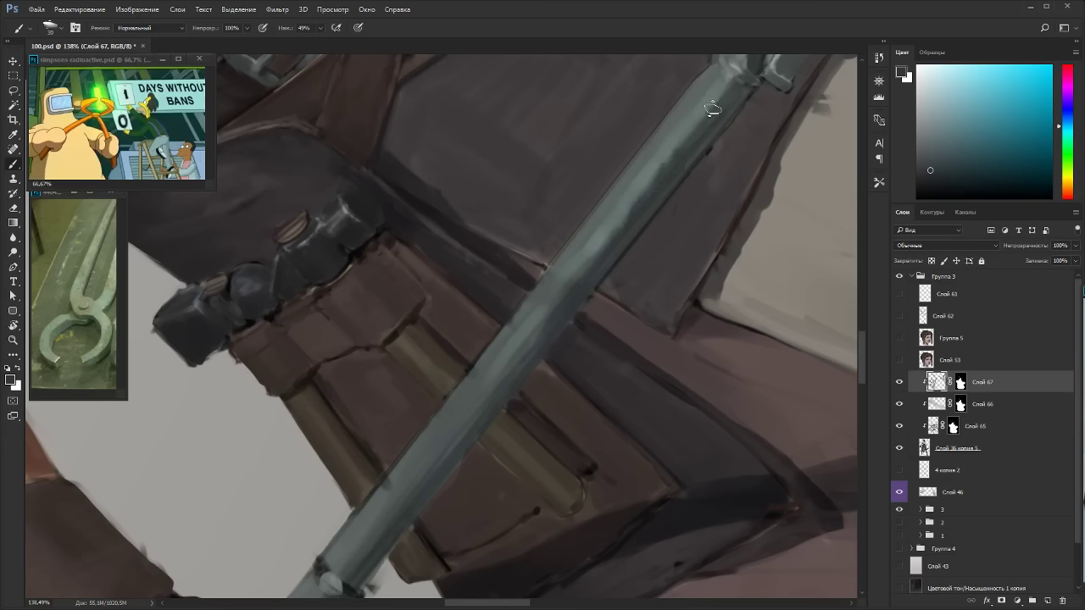
Clean up the metal rod's edge against the front apron panel with sampled dark grays and a 15 px brush.
{"action": "key", "text": "r"}
{"action": "key", "text": "Escape"}
{"action": "mouse_move", "coordinate": [631, 219]}
{"action": "left_mouse_down"}
{"action": "mouse_move", "coordinate": [458, 451]}
{"action": "mouse_move", "coordinate": [517, 317]}
{"action": "left_mouse_up"}
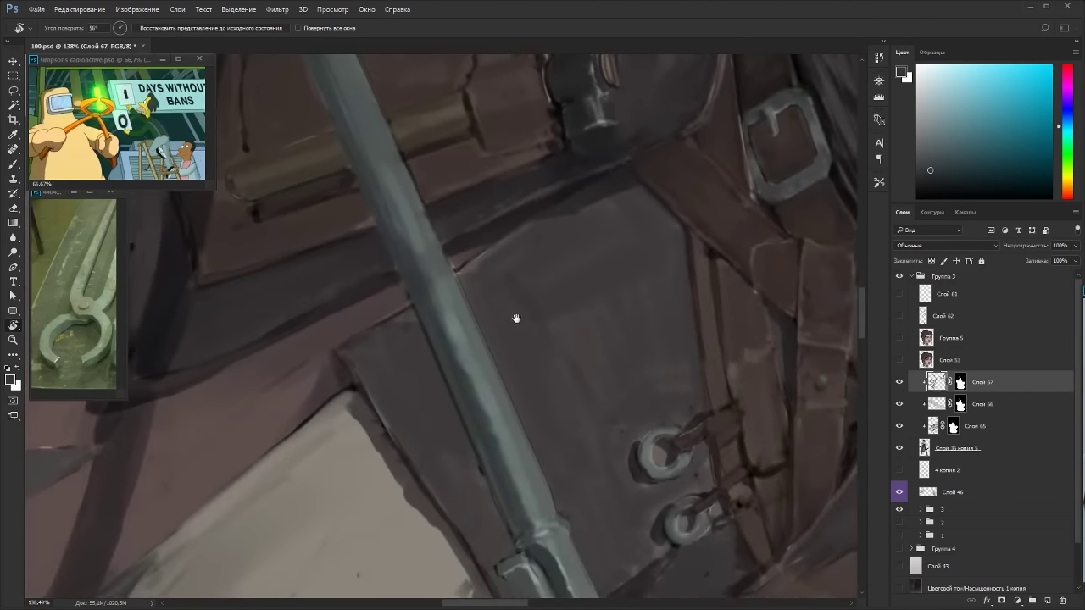
{"action": "key", "text": "b"}
{"action": "key", "text": "bracketleft"}
{"action": "key", "text": "bracketleft"}
{"action": "key", "text": "bracketleft"}
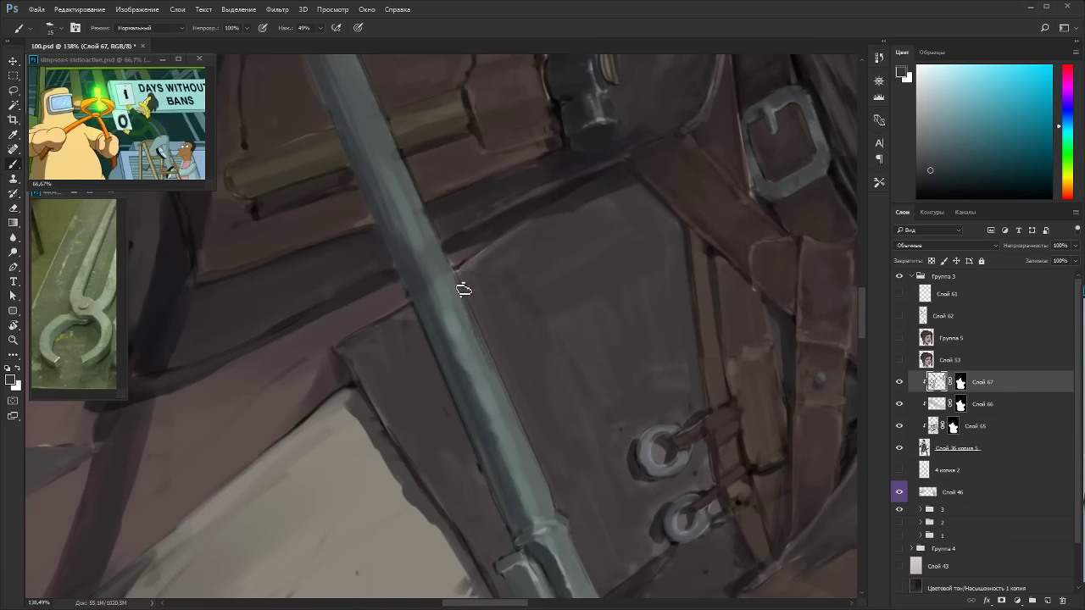
{"action": "left_click", "coordinate": [496, 367], "text": "alt"}
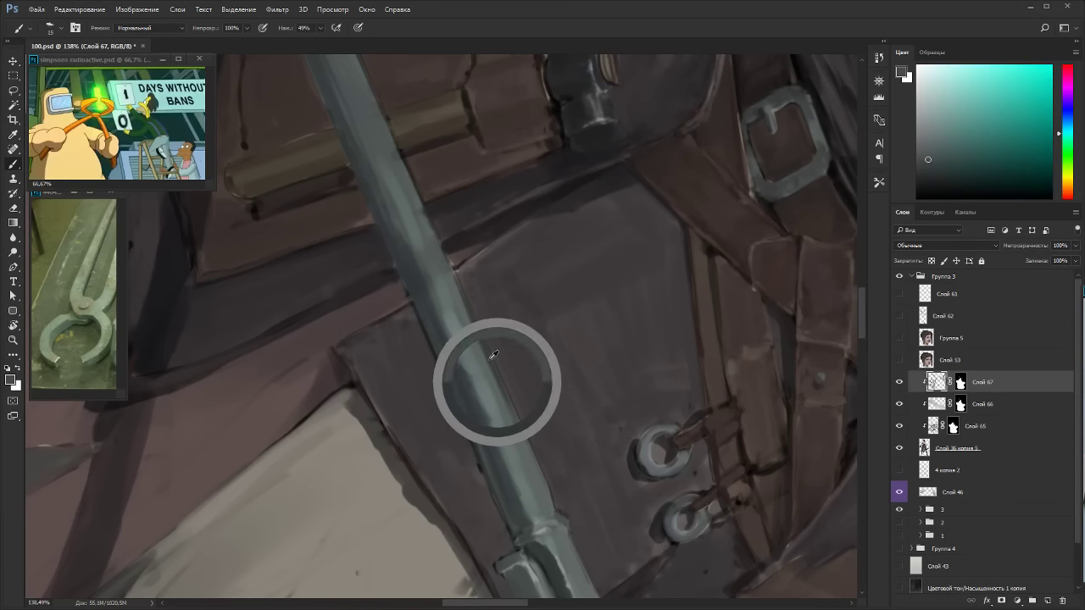
{"action": "left_click", "coordinate": [486, 343], "text": "alt"}
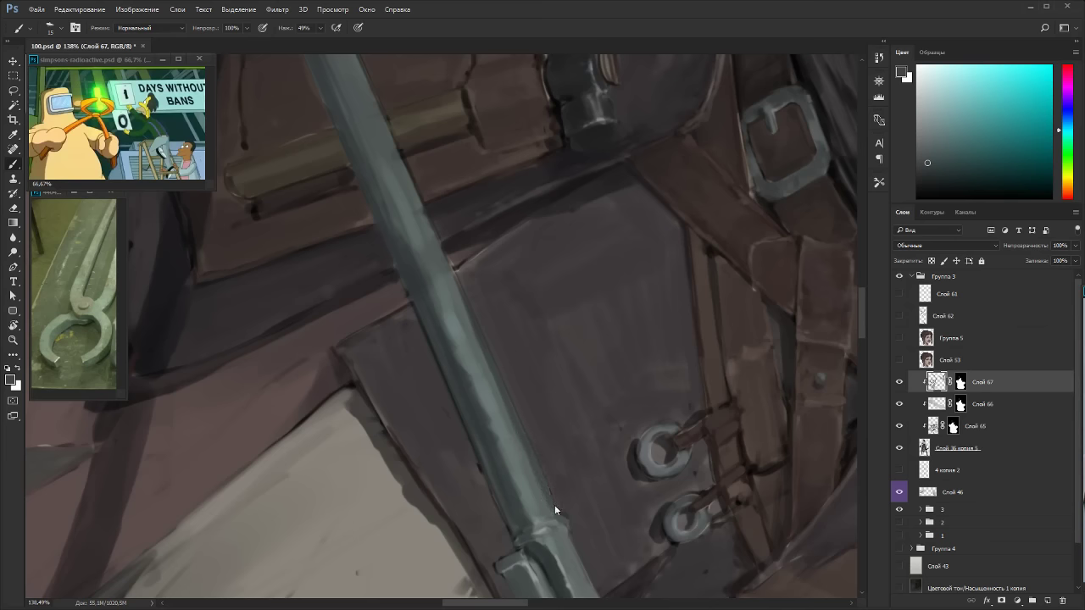
{"action": "left_click_drag", "start_coordinate": [554, 504], "coordinate": [497, 393]}
Smooth the light band along the rod's middle over the apron panel and refine its edge with sampled gray-teal and dark tones.
{"action": "left_click", "coordinate": [471, 344], "text": "alt"}
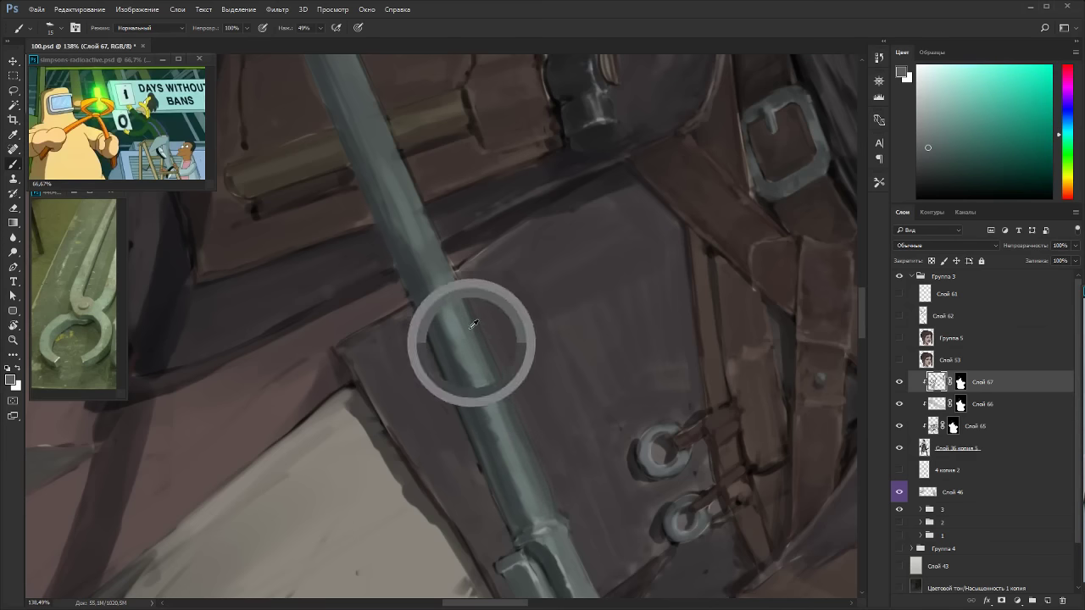
{"action": "left_click", "coordinate": [476, 383], "text": "alt"}
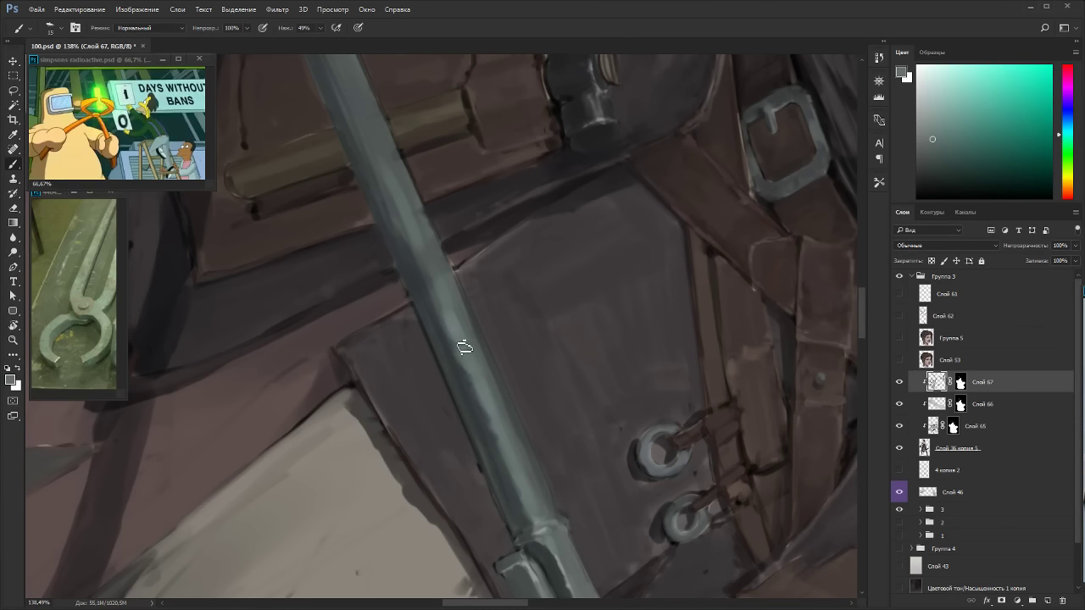
{"action": "left_click_drag", "start_coordinate": [466, 349], "coordinate": [512, 467]}
{"action": "left_click_drag", "start_coordinate": [467, 362], "coordinate": [504, 462]}
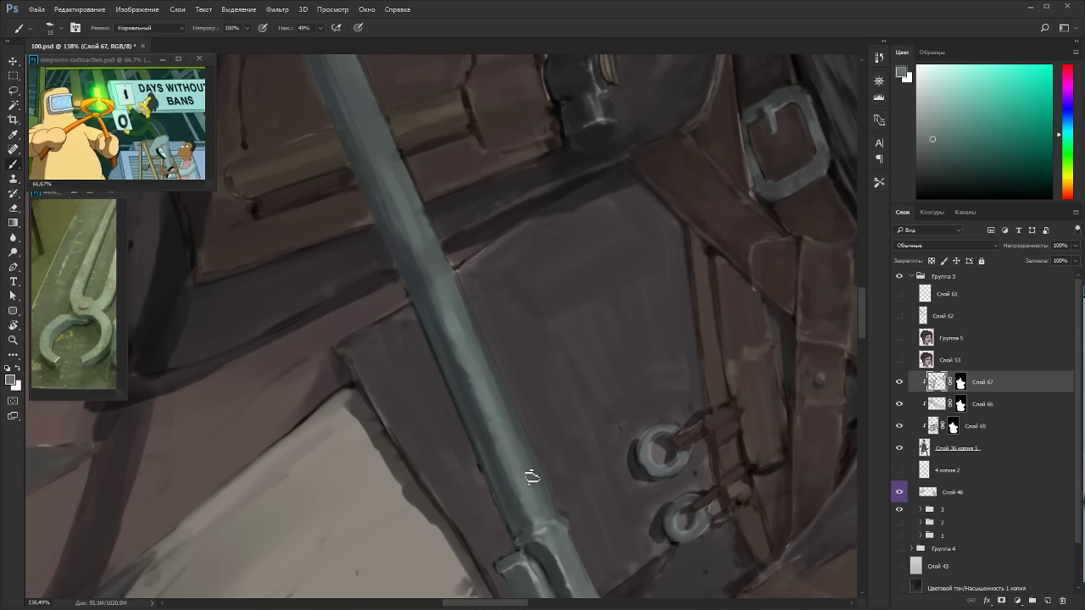
{"action": "left_click", "coordinate": [509, 490], "text": "alt"}
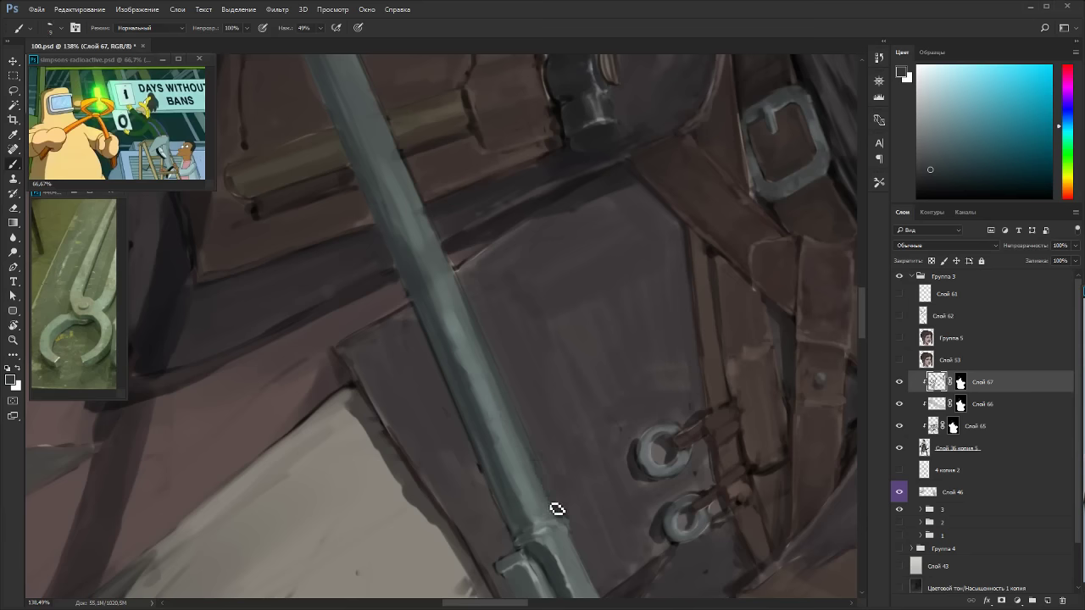
{"action": "key", "text": "Escape"}
Tint the rod below its collar and the collar itself with a muted green-gray, using a 20 px brush.
{"action": "scroll", "coordinate": [475, 423], "scroll_direction": "down", "scroll_amount": 13}
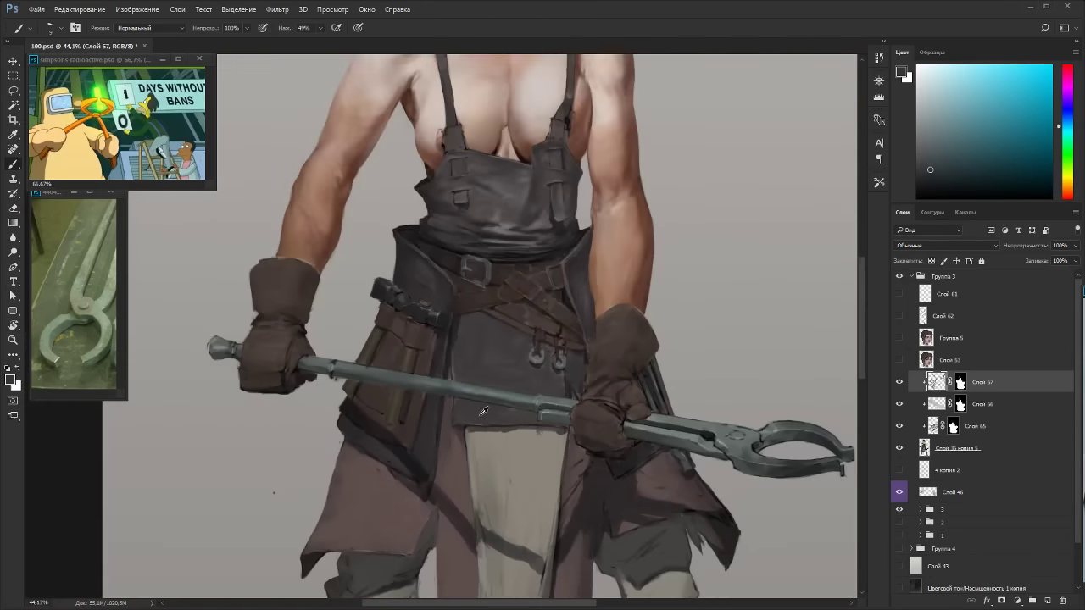
{"action": "key", "text": "r"}
{"action": "left_click_drag", "start_coordinate": [594, 360], "coordinate": [538, 179]}
{"action": "scroll", "coordinate": [514, 280], "scroll_direction": "up", "scroll_amount": 15}
{"action": "key", "text": "b"}
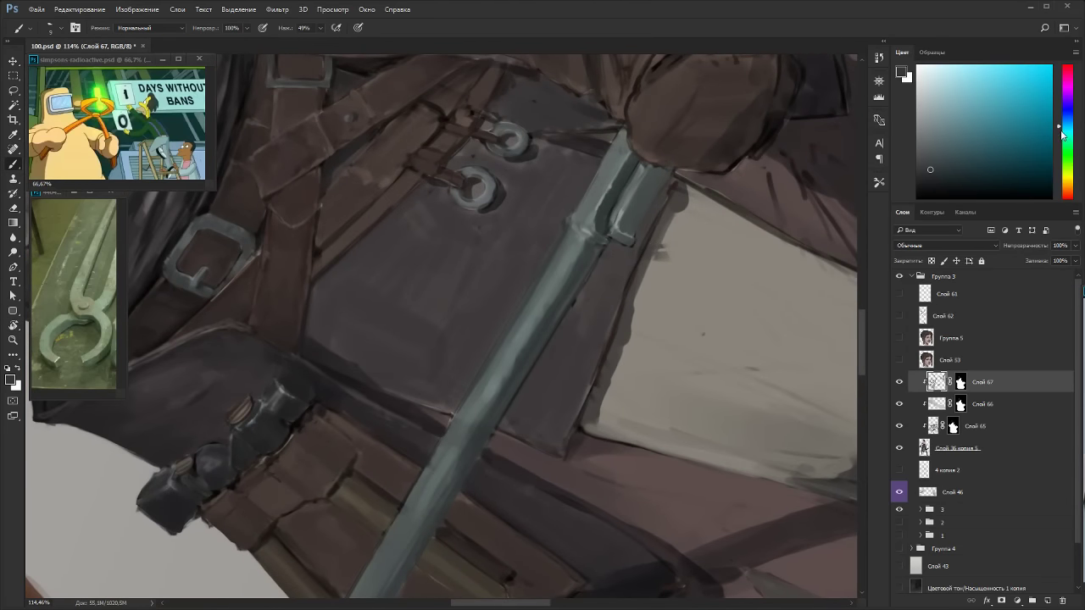
{"action": "left_click_drag", "start_coordinate": [1062, 134], "coordinate": [1062, 149]}
{"action": "left_click", "coordinate": [926, 161]}
{"action": "left_click", "coordinate": [923, 173]}
{"action": "key", "text": "bracketright"}
{"action": "key", "text": "bracketright"}
{"action": "left_click", "coordinate": [920, 157]}
{"action": "left_click", "coordinate": [1061, 166]}
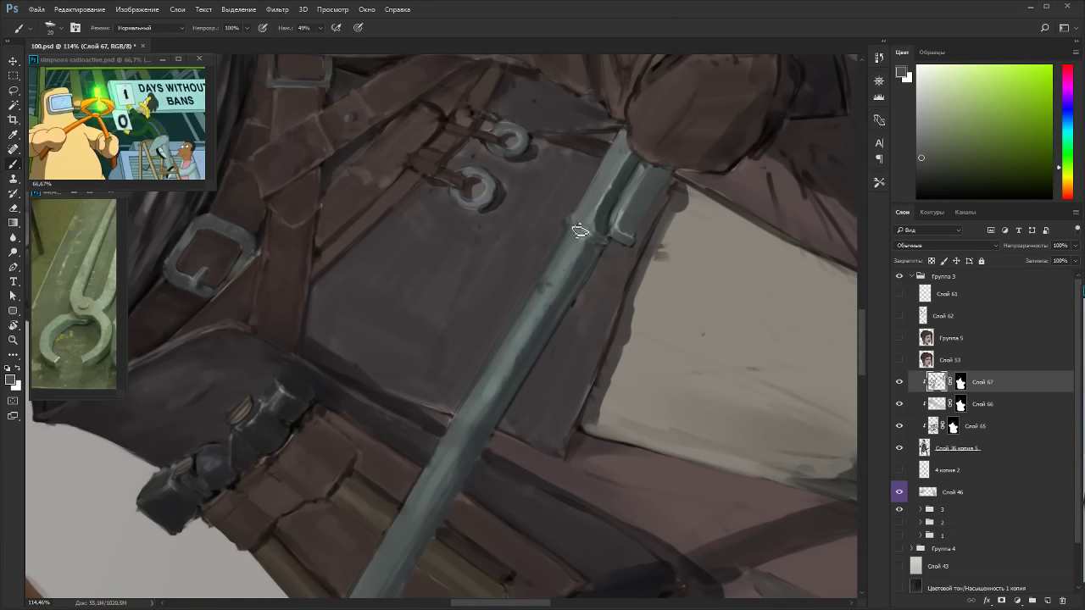
{"action": "mouse_move", "coordinate": [551, 270]}
{"action": "left_mouse_down"}
{"action": "mouse_move", "coordinate": [570, 250]}
{"action": "mouse_move", "coordinate": [531, 305]}
{"action": "left_mouse_up"}
{"action": "left_click_drag", "start_coordinate": [522, 344], "coordinate": [539, 324]}
{"action": "left_click_drag", "start_coordinate": [591, 212], "coordinate": [589, 224]}
Work muted yellow-green grays into the rod's collar and forked joint, using 10 and 15 px brushes.
{"action": "left_click", "coordinate": [921, 144]}
{"action": "left_click", "coordinate": [1059, 174]}
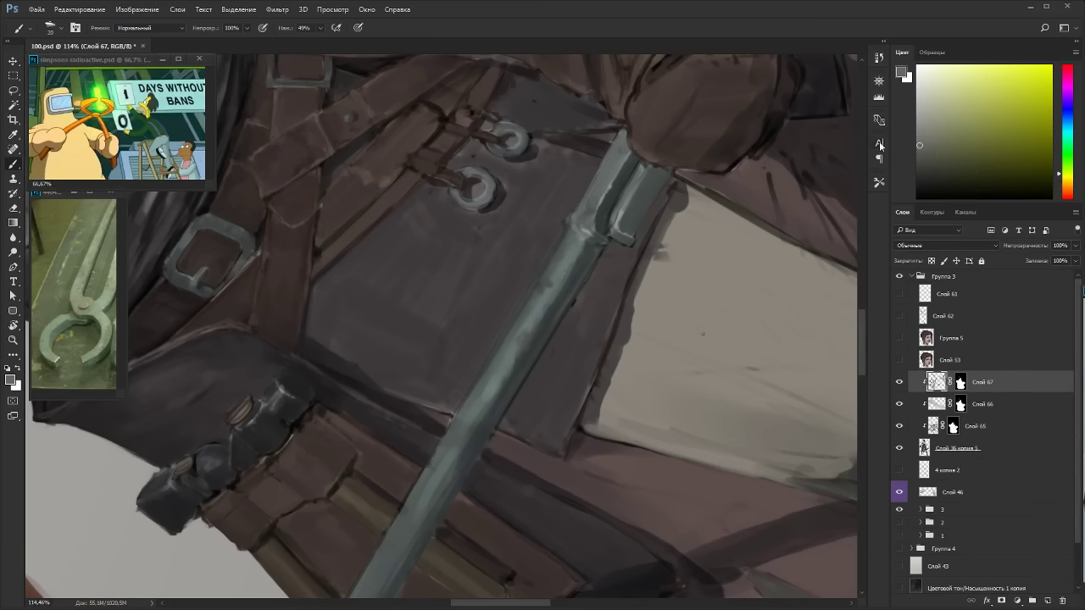
{"action": "left_click", "coordinate": [593, 217], "text": "alt"}
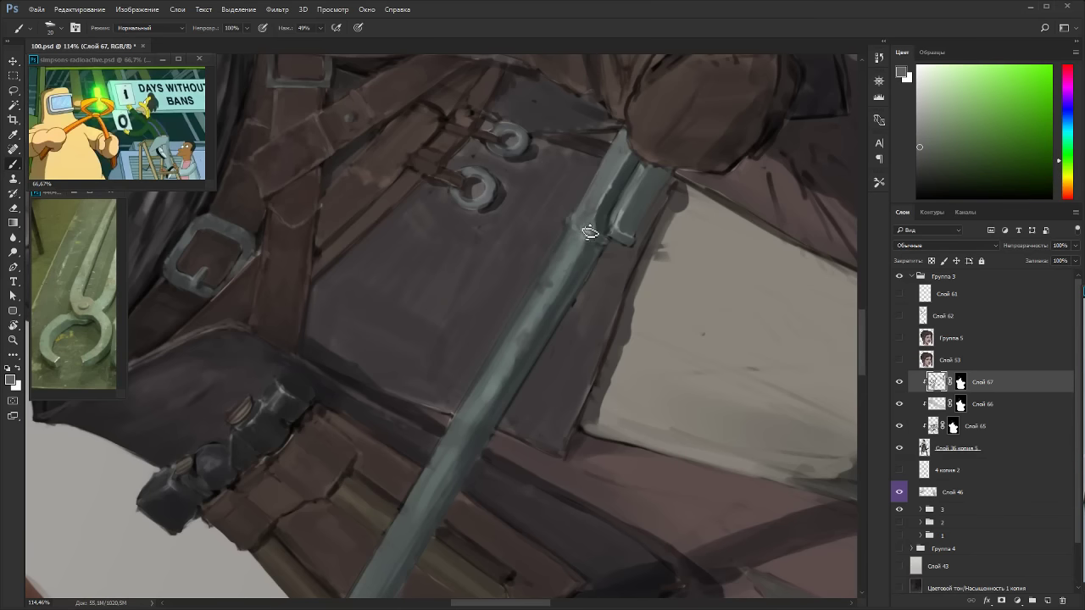
{"action": "key", "text": "bracketleft"}
{"action": "left_click", "coordinate": [1066, 171]}
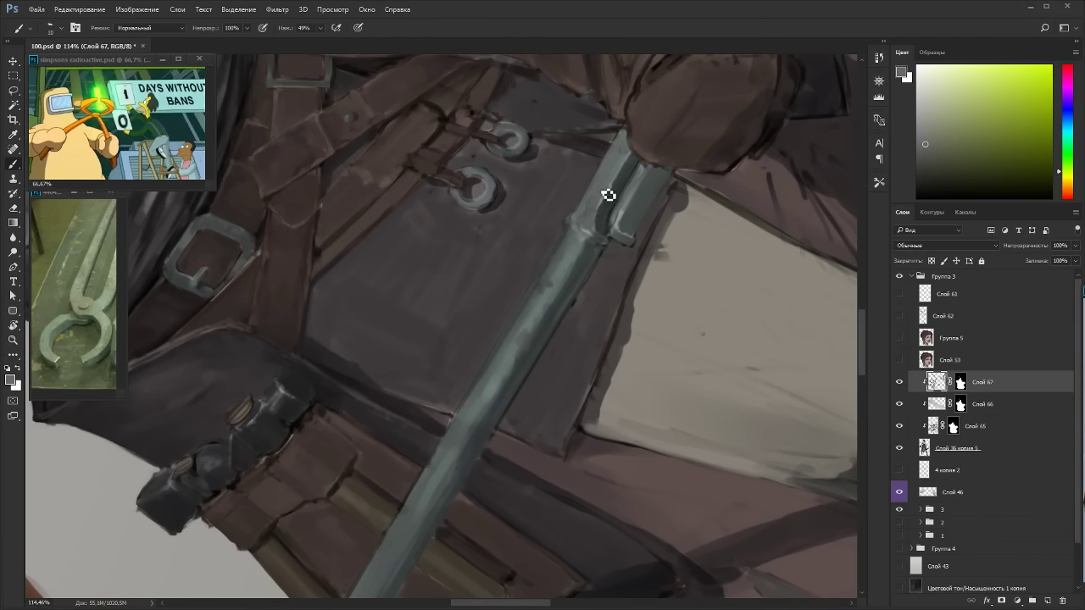
{"action": "left_click", "coordinate": [931, 145]}
{"action": "key", "text": "bracketright"}
{"action": "left_click", "coordinate": [933, 153]}
Darken the forked end of the rod beside the glove with a sampled dark blue-gray.
{"action": "left_click", "coordinate": [559, 292], "text": "alt"}
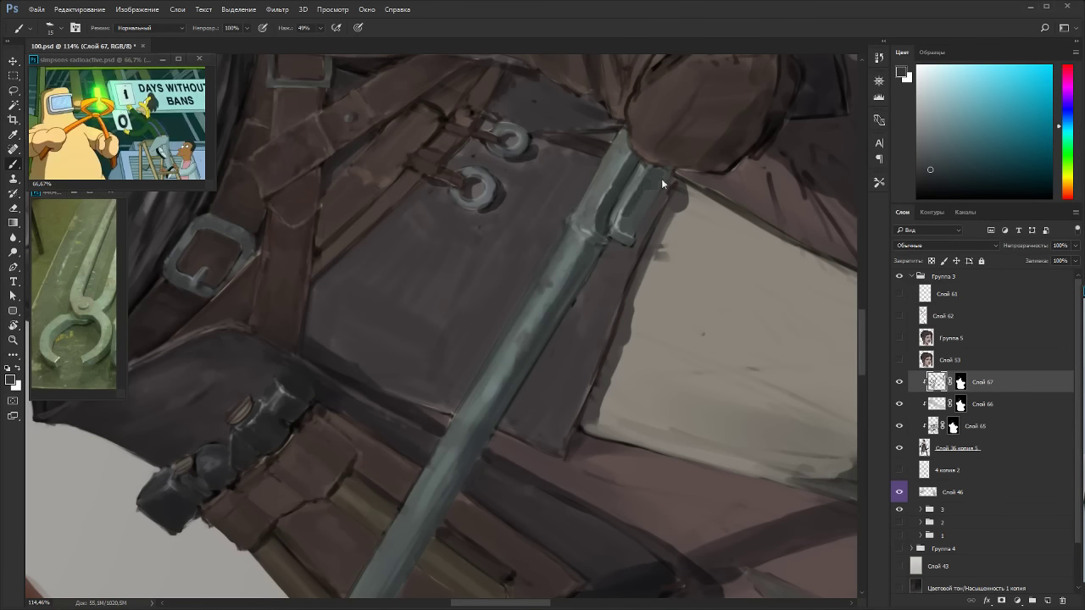
{"action": "left_click_drag", "start_coordinate": [655, 174], "coordinate": [638, 214]}
{"action": "key", "text": "Escape"}
Blend a sampled green-gray into the rod's lit surface where it crosses the front apron panel.
{"action": "scroll", "coordinate": [590, 281], "scroll_direction": "down", "scroll_amount": 7}
{"action": "key", "text": "r"}
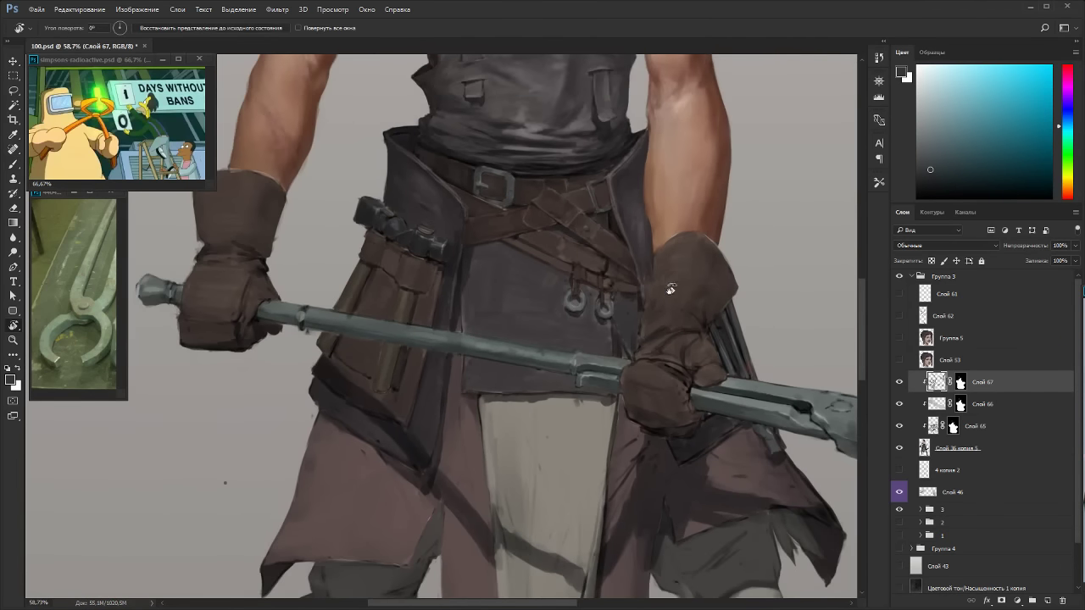
{"action": "left_click_drag", "start_coordinate": [672, 289], "coordinate": [480, 456]}
{"action": "scroll", "coordinate": [463, 449], "scroll_direction": "up", "scroll_amount": 5}
{"action": "key", "text": "b"}
{"action": "left_click", "coordinate": [435, 367], "text": "alt"}
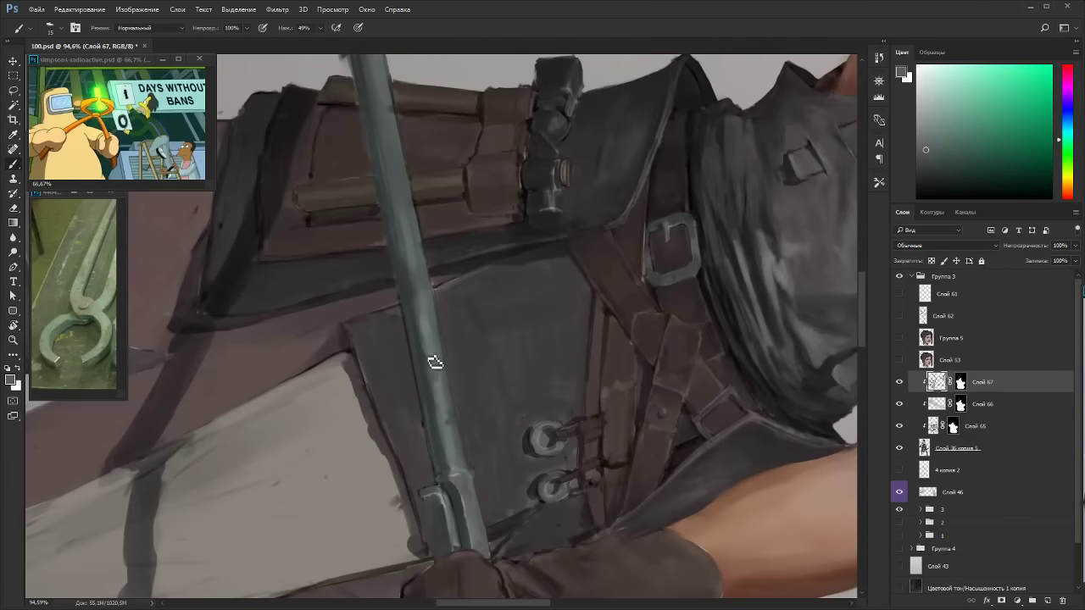
{"action": "left_click_drag", "start_coordinate": [433, 360], "coordinate": [426, 347]}
Refine the rod's shaded lower edge above the apron hem with sampled dark grays and a dark green-gray.
{"action": "left_click", "coordinate": [419, 330], "text": "alt"}
{"action": "left_click", "coordinate": [840, 149], "text": "alt"}
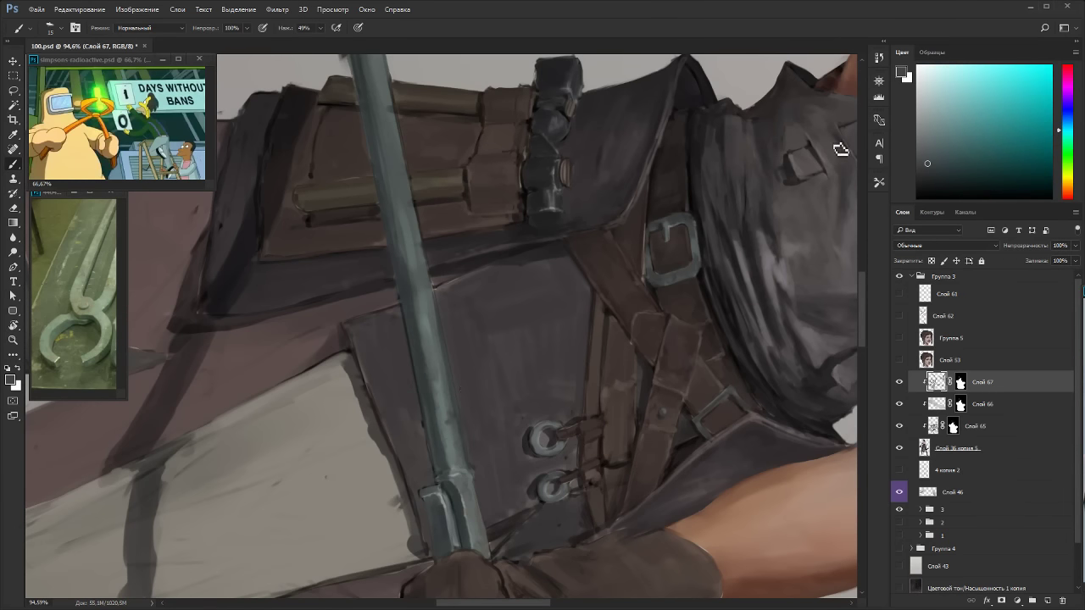
{"action": "left_click", "coordinate": [1061, 142]}
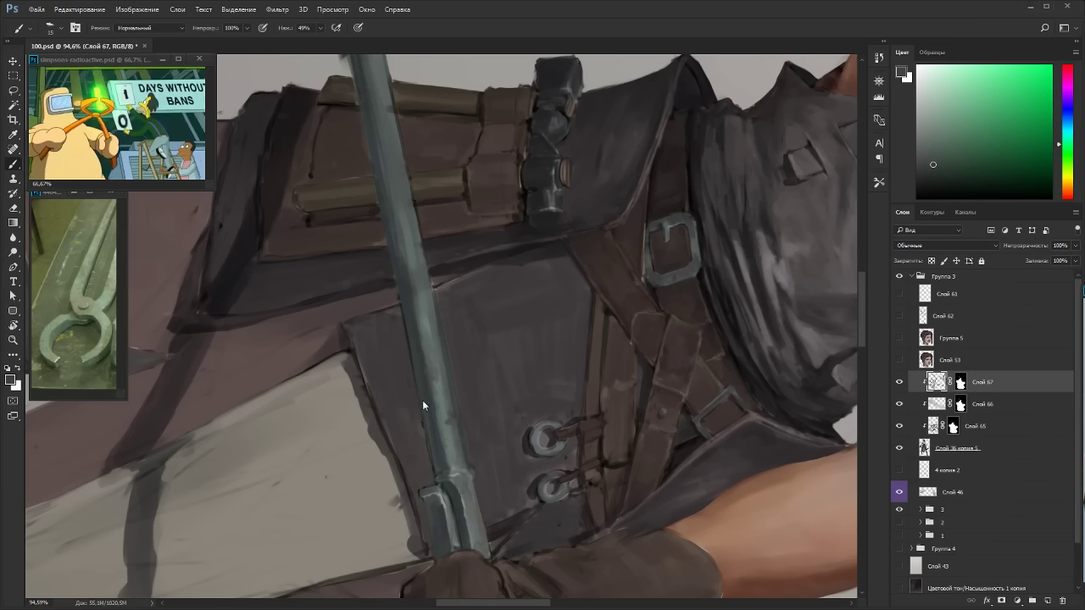
{"action": "left_click", "coordinate": [400, 326], "text": "alt"}
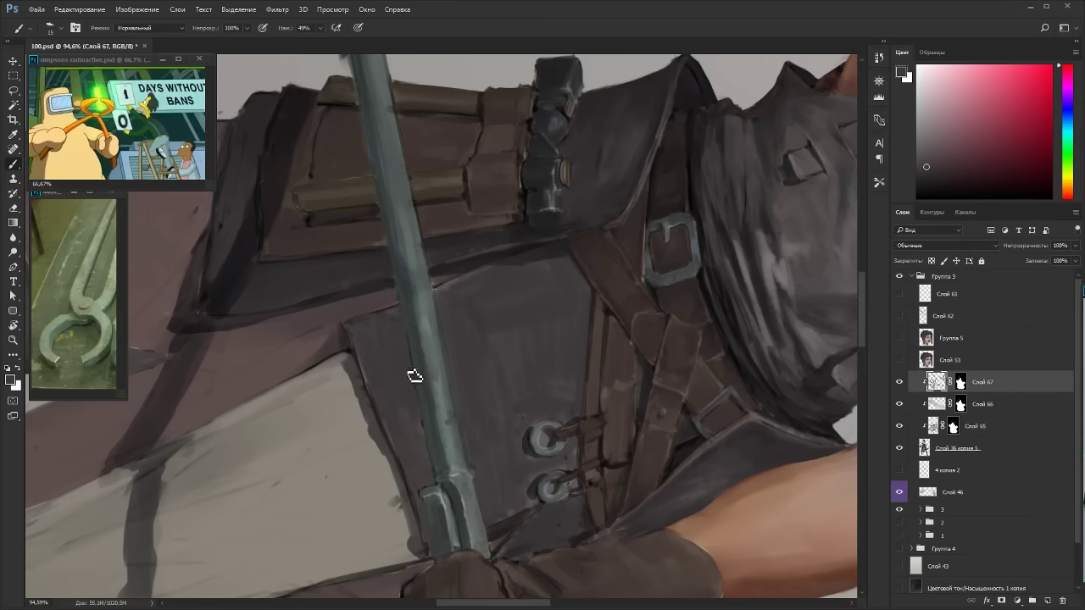
{"action": "left_click", "coordinate": [427, 459], "text": "alt"}
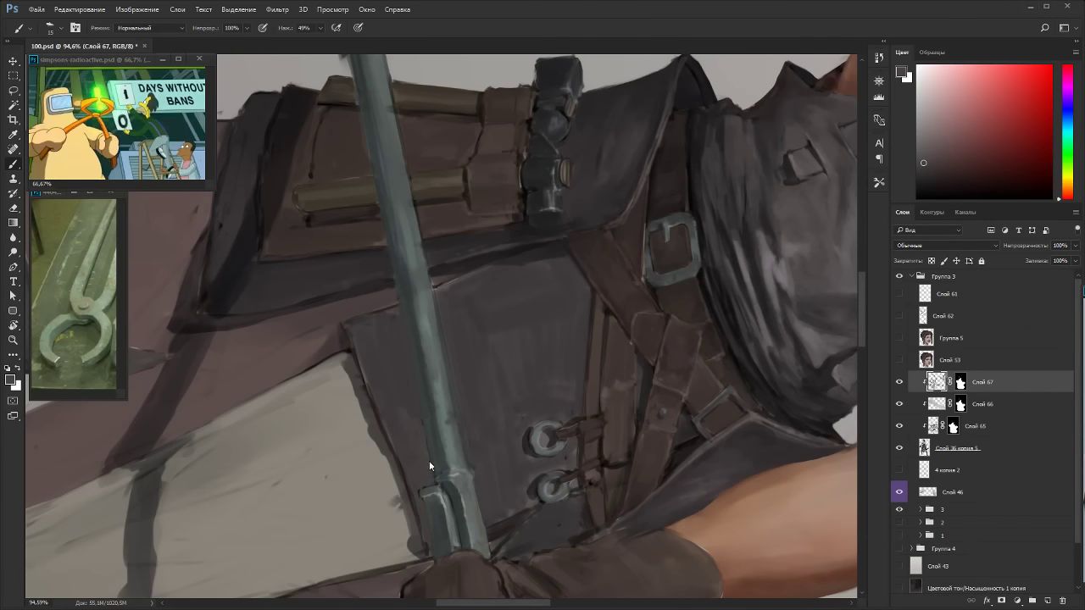
{"action": "key", "text": "Escape"}
Retouch the apron panel beside the rod and the shadow at the forked joint with sampled grays and a dark blue-gray.
{"action": "key", "text": "r"}
{"action": "left_click_drag", "start_coordinate": [543, 256], "coordinate": [359, 189]}
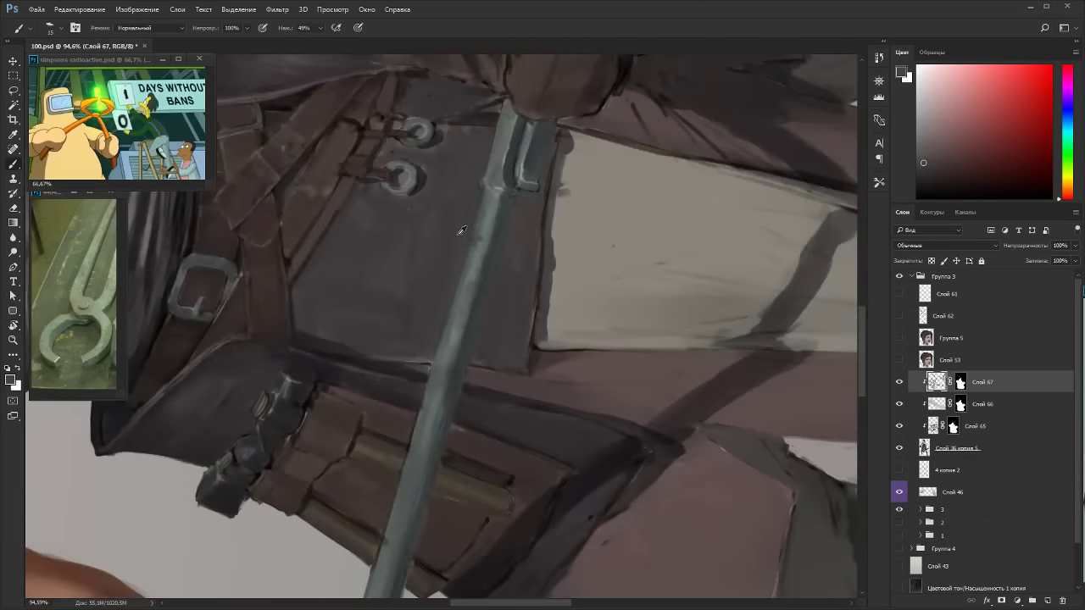
{"action": "left_click", "coordinate": [462, 213], "text": "alt"}
{"action": "left_click", "coordinate": [466, 283], "text": "alt"}
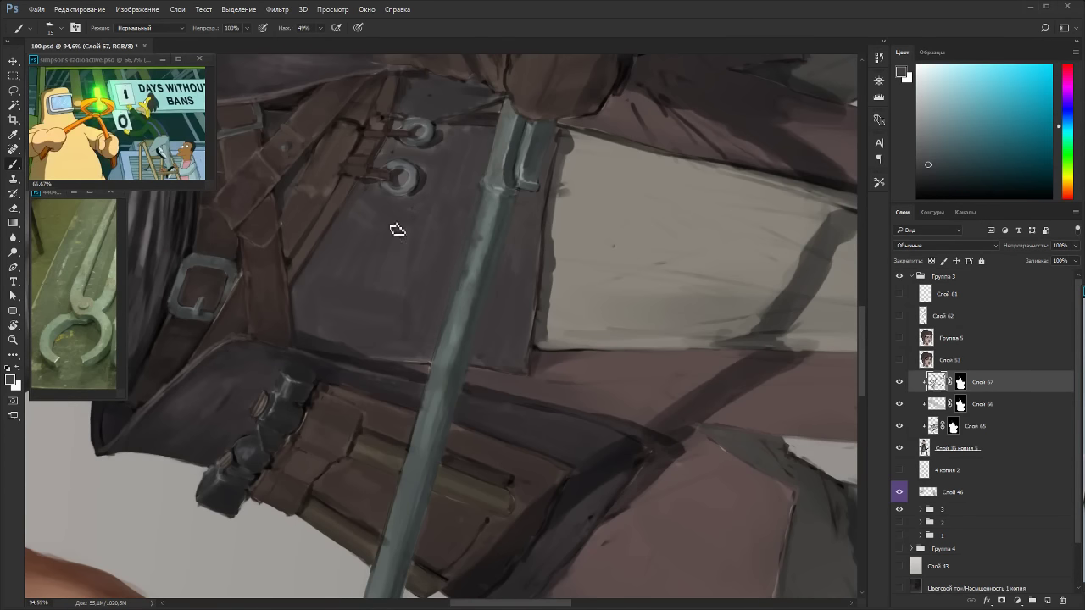
{"action": "left_click_drag", "start_coordinate": [1059, 126], "coordinate": [1066, 119]}
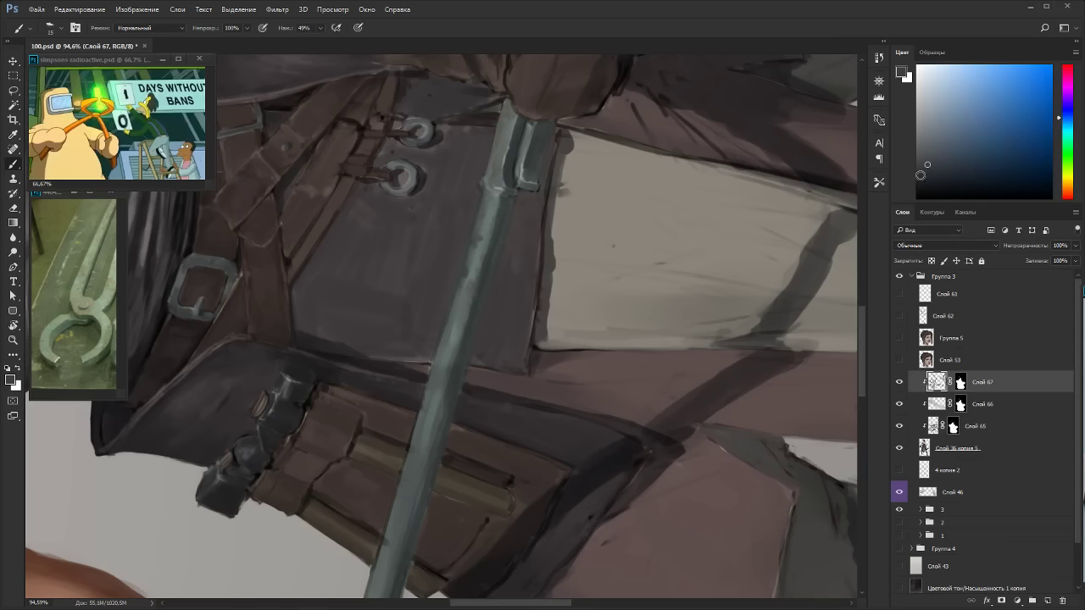
{"action": "left_click", "coordinate": [923, 178]}
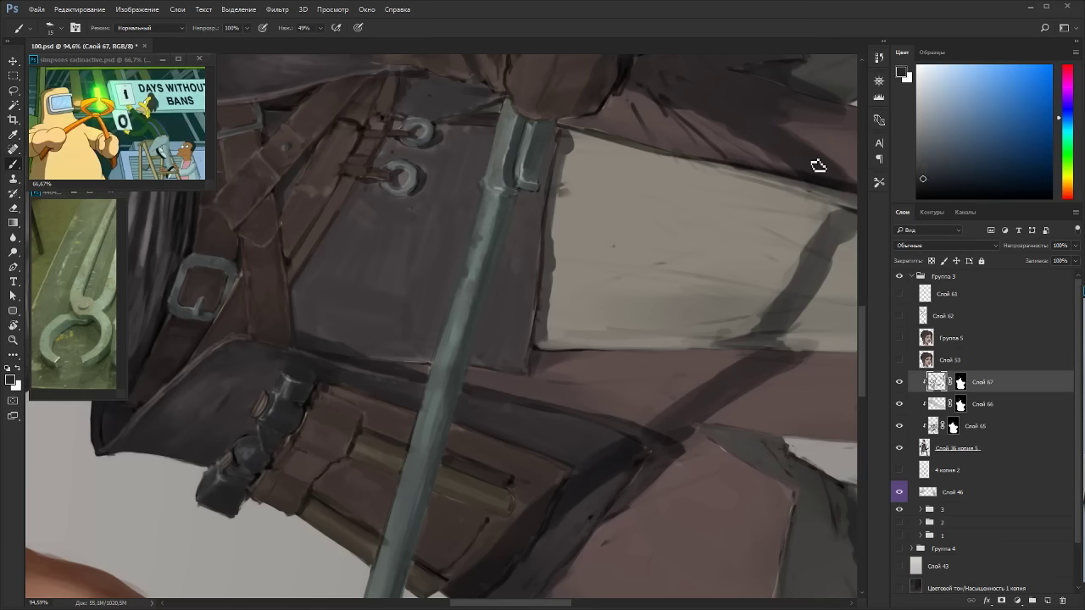
{"action": "left_click", "coordinate": [548, 129], "text": "alt"}
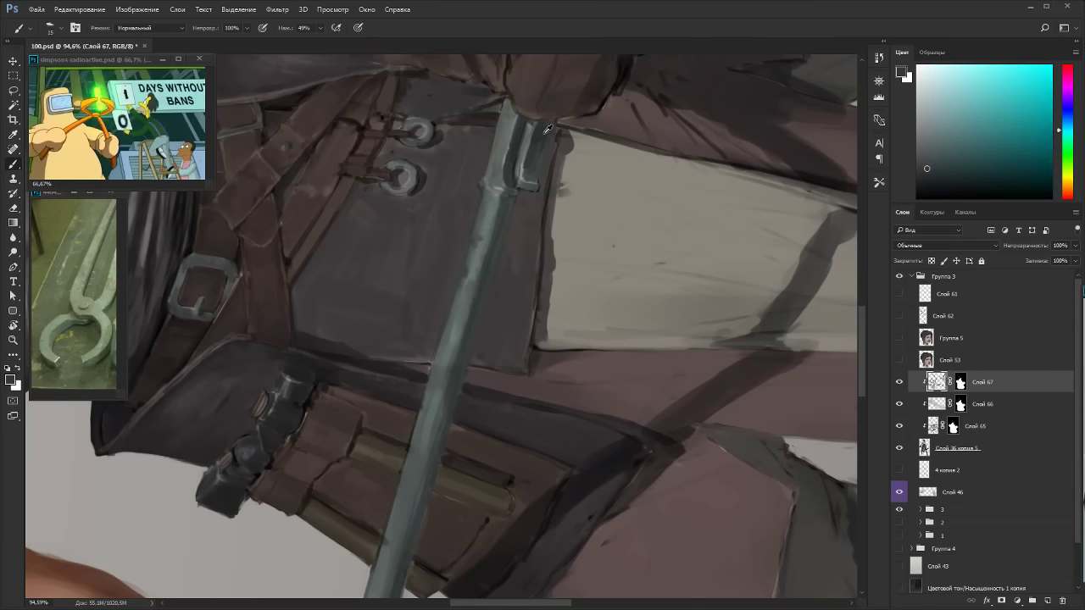
{"action": "left_click", "coordinate": [546, 130], "text": "alt"}
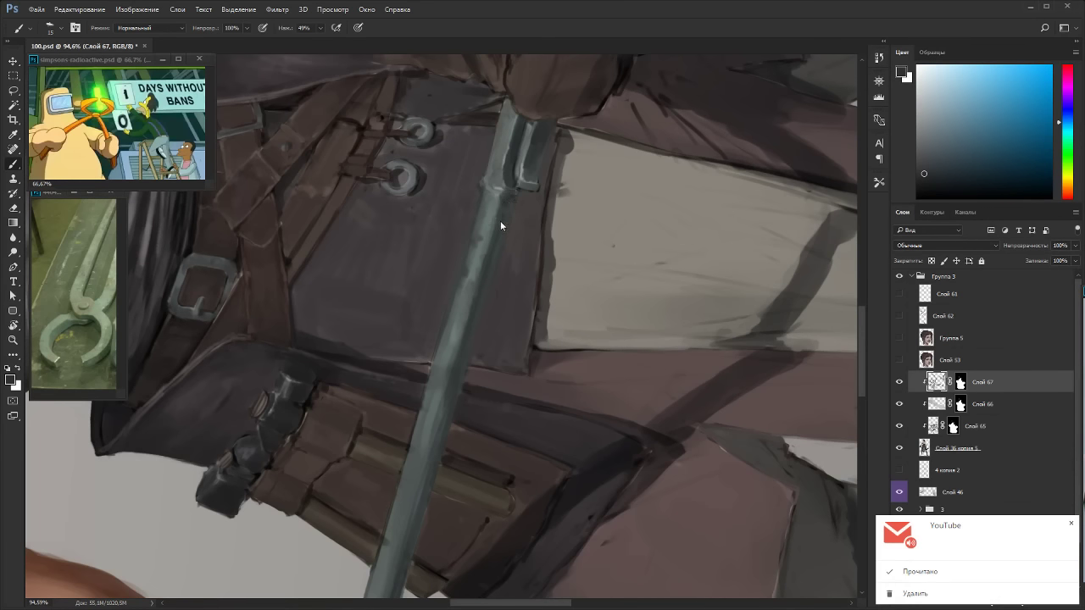
Shade the rod from the hammer pouch past its ring to the glove with sampled teal-grays and a larger brush.
{"action": "key", "text": "Escape"}
{"action": "key", "text": "r"}
{"action": "mouse_move", "coordinate": [527, 339]}
{"action": "left_mouse_down"}
{"action": "mouse_move", "coordinate": [523, 416]}
{"action": "mouse_move", "coordinate": [402, 440]}
{"action": "left_mouse_up"}
{"action": "left_click_drag", "start_coordinate": [422, 169], "coordinate": [439, 285]}
{"action": "key", "text": "bracketright"}
{"action": "key", "text": "bracketright"}
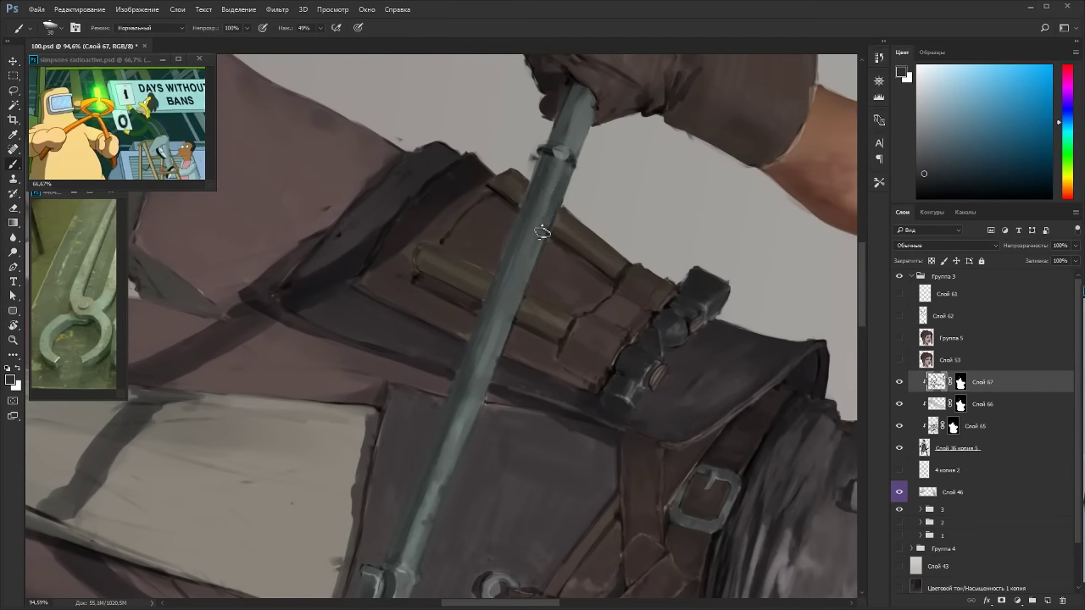
{"action": "left_click", "coordinate": [497, 244], "text": "alt"}
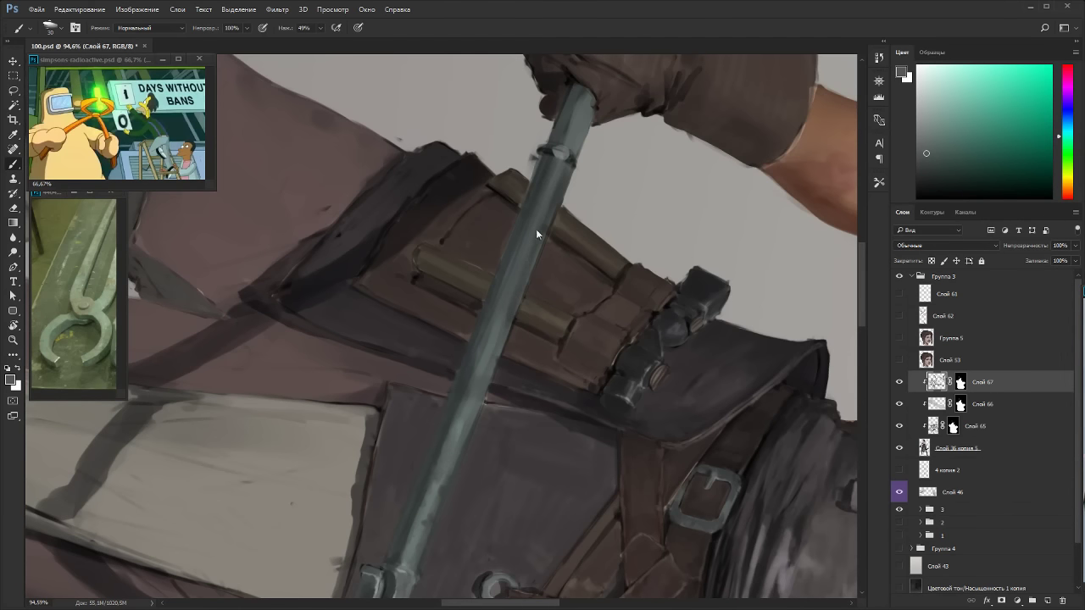
{"action": "left_click", "coordinate": [548, 163], "text": "alt"}
{"action": "left_click_drag", "start_coordinate": [556, 165], "coordinate": [583, 86]}
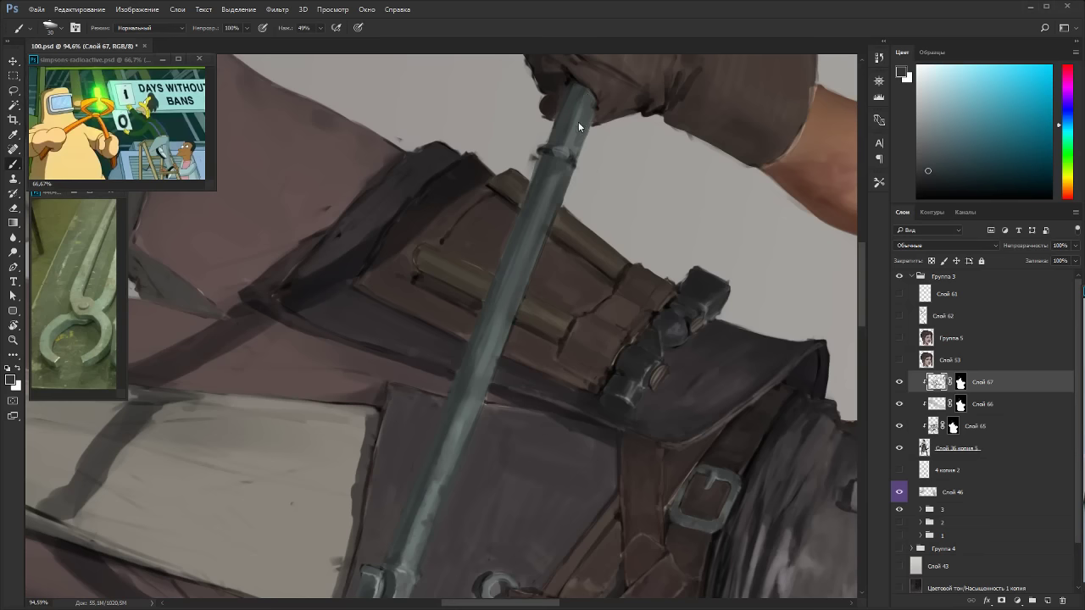
{"action": "left_click", "coordinate": [581, 121], "text": "alt"}
Clean up the hammer pouch's leather and handle along the rod's edge with sampled dark browns and an olive-brown, using a size 15 brush.
{"action": "key", "text": "Escape"}
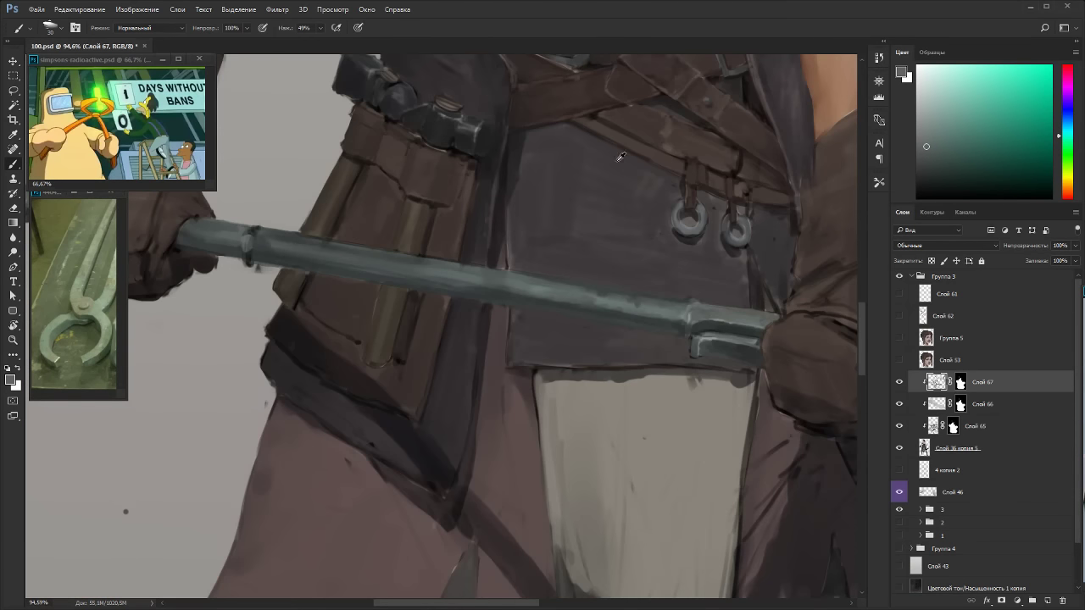
{"action": "scroll", "coordinate": [621, 156], "scroll_direction": "down", "scroll_amount": 5}
{"action": "key", "text": "r"}
{"action": "mouse_move", "coordinate": [703, 311]}
{"action": "left_mouse_down"}
{"action": "mouse_move", "coordinate": [463, 169]}
{"action": "mouse_move", "coordinate": [521, 126]}
{"action": "mouse_move", "coordinate": [424, 255]}
{"action": "left_mouse_up"}
{"action": "scroll", "coordinate": [430, 192], "scroll_direction": "up", "scroll_amount": 5}
{"action": "key", "text": "b"}
{"action": "left_click", "coordinate": [426, 256], "text": "alt"}
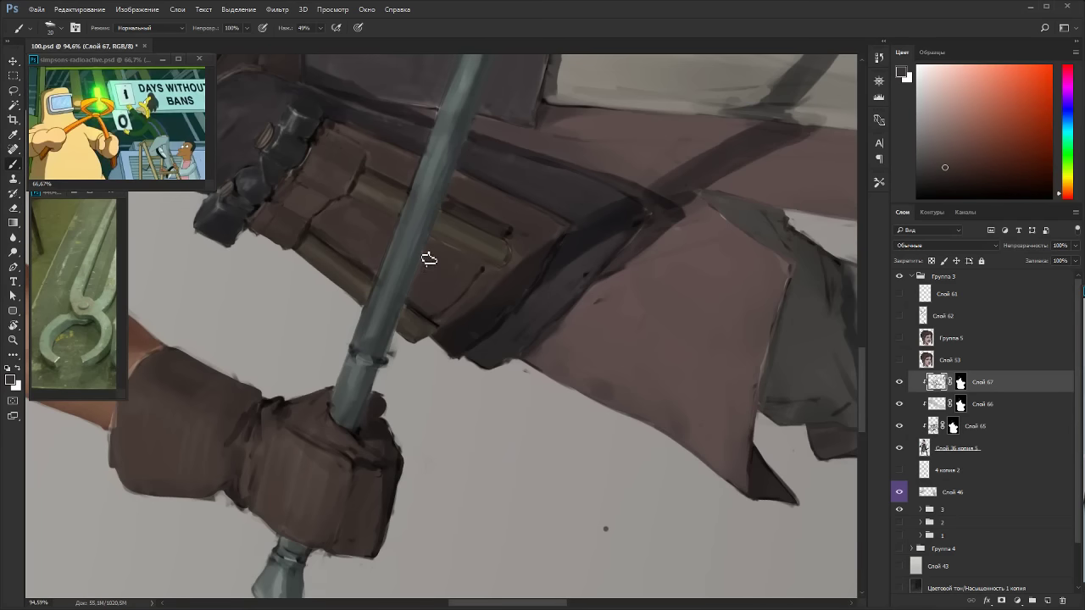
{"action": "key", "text": "bracketleft"}
{"action": "left_click", "coordinate": [459, 185], "text": "alt"}
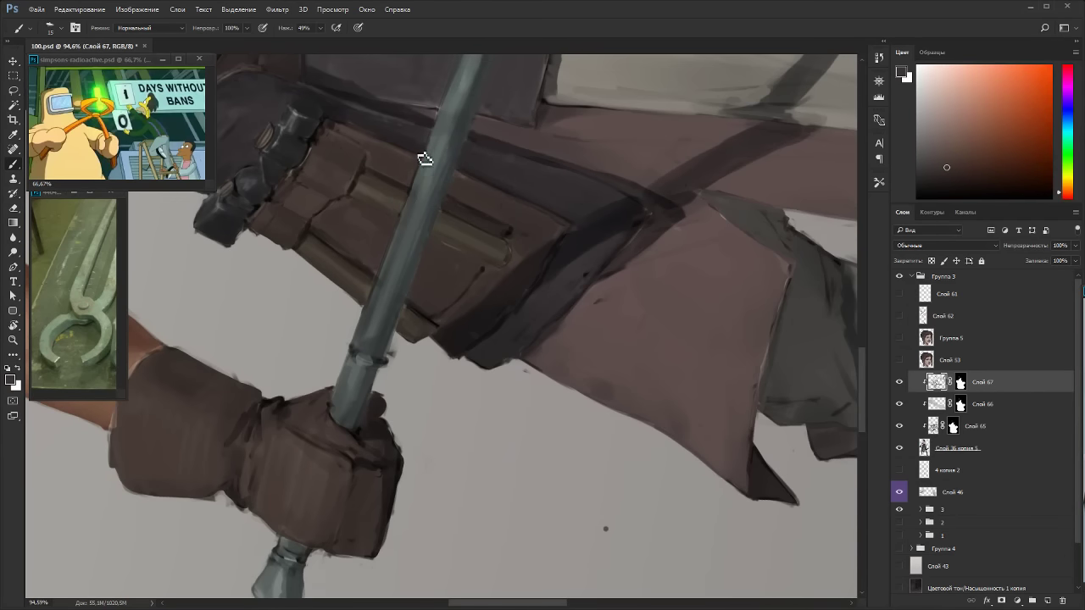
{"action": "left_click", "coordinate": [416, 182], "text": "alt"}
{"action": "left_click", "coordinate": [400, 216], "text": "alt"}
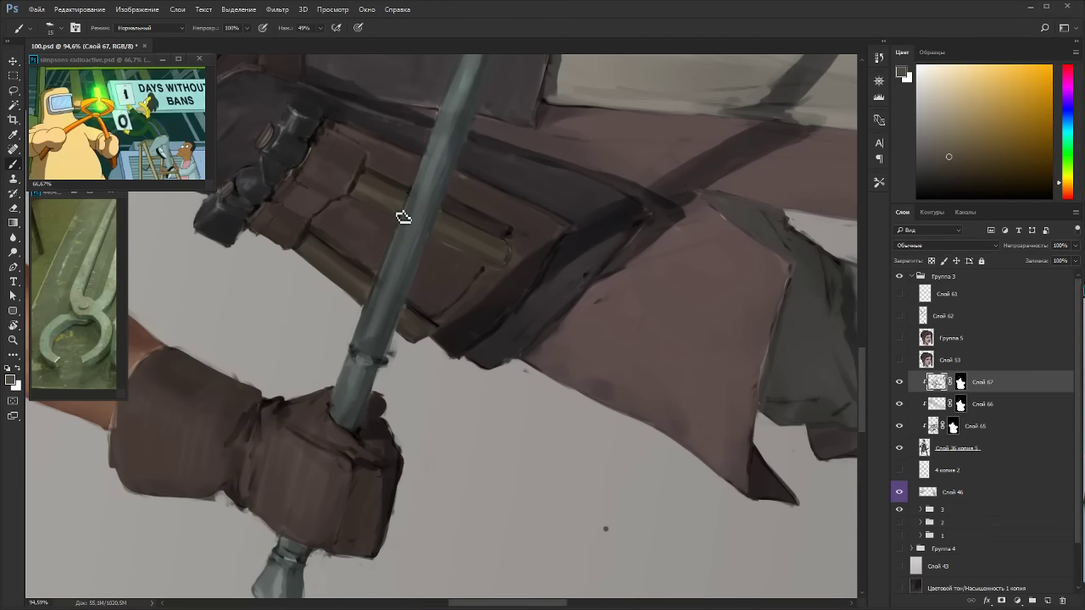
{"action": "left_click", "coordinate": [410, 196], "text": "alt"}
{"action": "left_click", "coordinate": [393, 240], "text": "alt"}
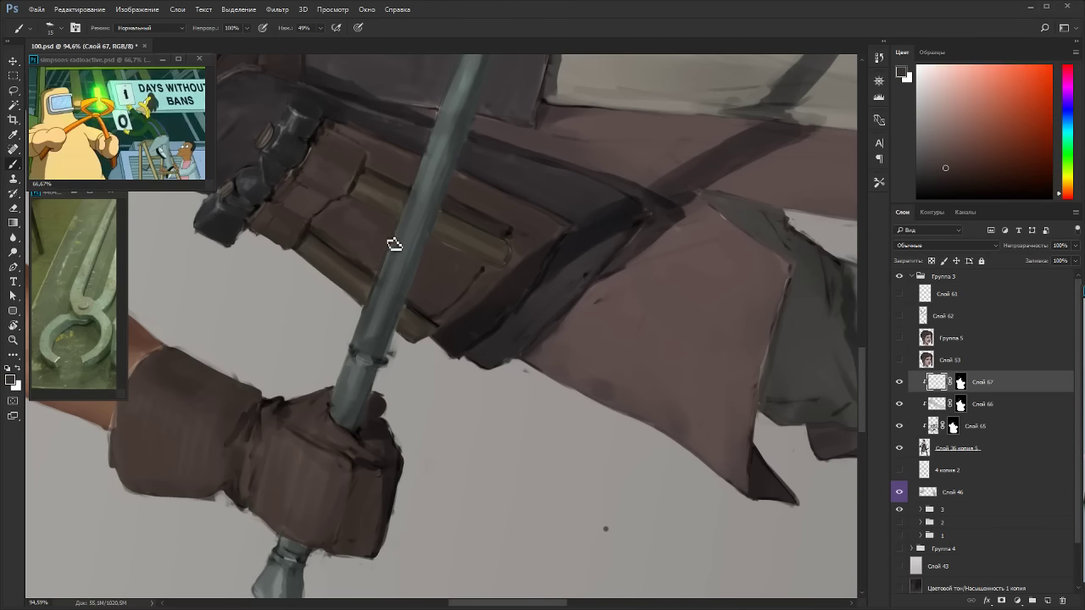
{"action": "left_click", "coordinate": [376, 291], "text": "alt"}
Erase the stray marks beside the rod's ring and the glove on the character layer "Слой 36 копия 5".
{"action": "key", "text": "e"}
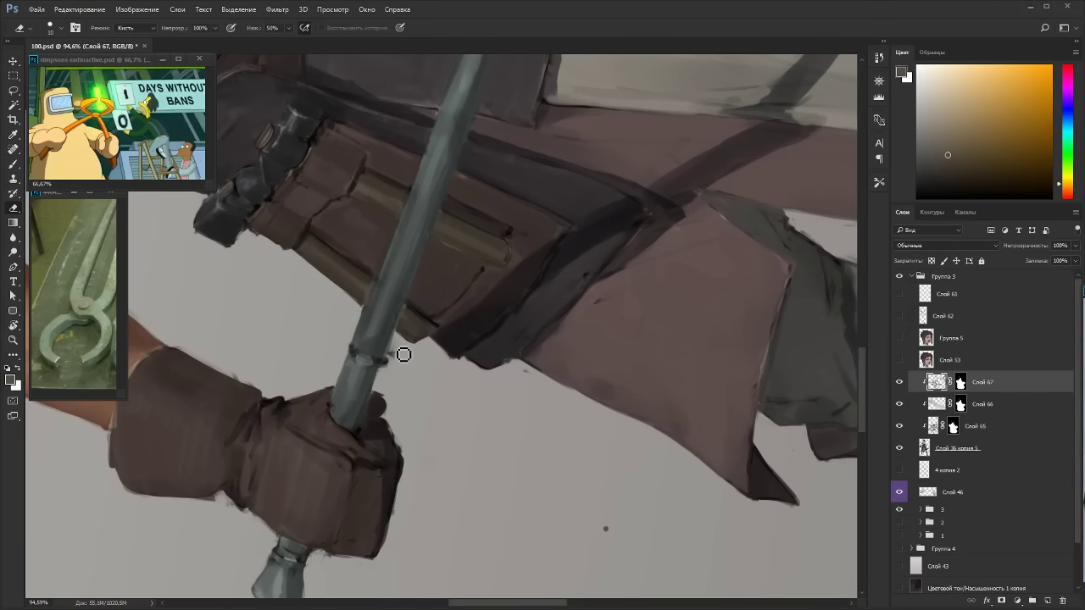
{"action": "left_click", "coordinate": [932, 451]}
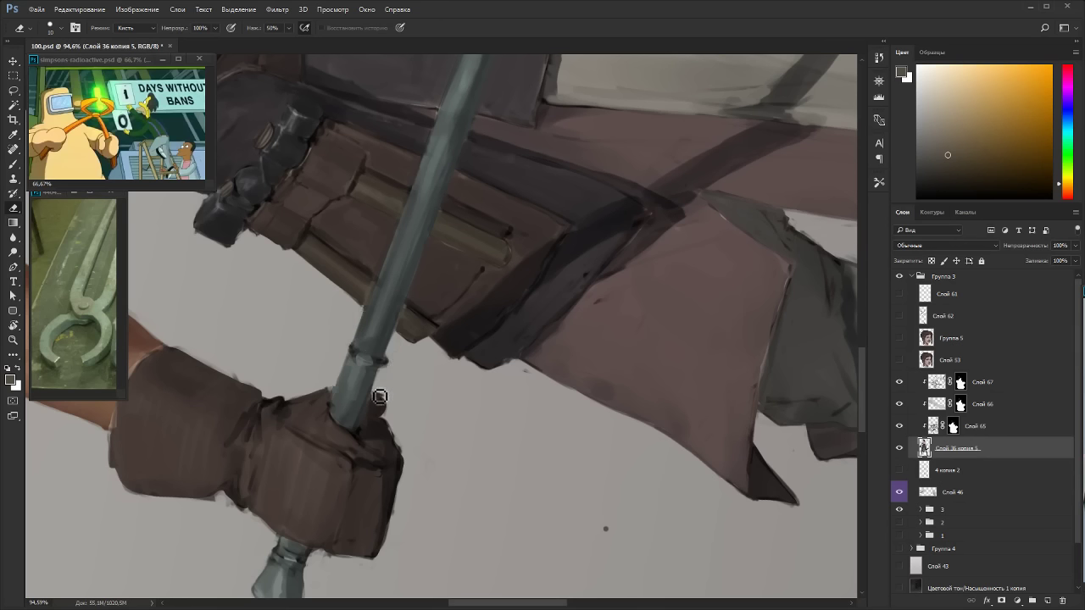
{"action": "left_click_drag", "start_coordinate": [395, 368], "coordinate": [395, 363]}
{"action": "key", "text": "r"}
{"action": "mouse_move", "coordinate": [356, 318]}
{"action": "left_mouse_down"}
{"action": "mouse_move", "coordinate": [378, 354]}
{"action": "mouse_move", "coordinate": [593, 396]}
{"action": "mouse_move", "coordinate": [479, 470]}
{"action": "left_mouse_up"}
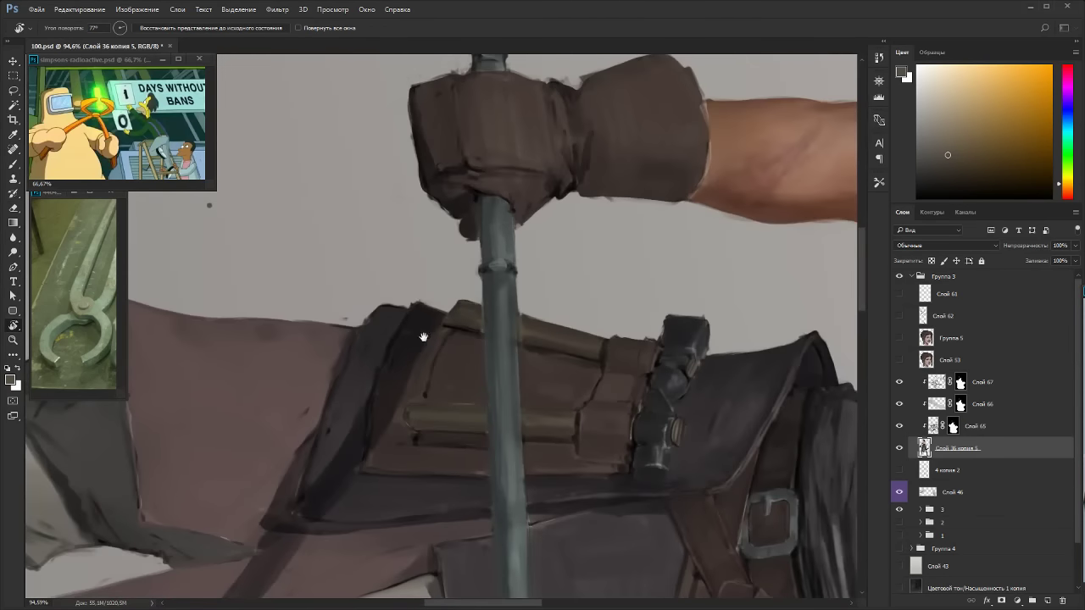
{"action": "left_click_drag", "start_coordinate": [422, 337], "coordinate": [605, 307]}
{"action": "key", "text": "e"}
{"action": "left_click", "coordinate": [370, 246]}
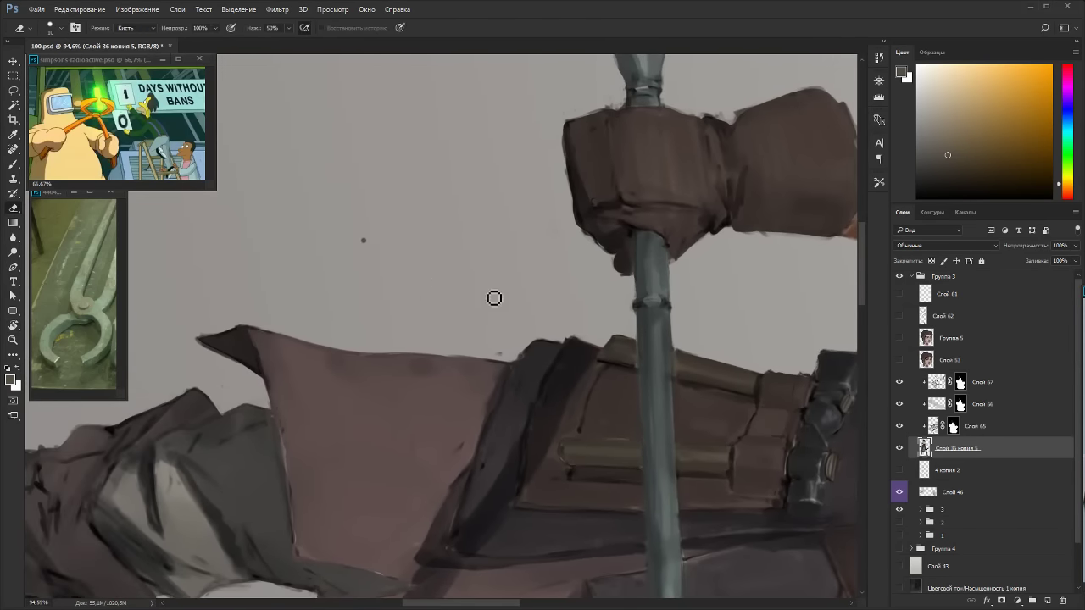
Paint over the stray dark dot in the backdrop on layer "Слой 0" with the sampled background gray.
{"action": "key", "text": "Escape"}
{"action": "scroll", "coordinate": [1017, 441], "scroll_direction": "down", "scroll_amount": 2}
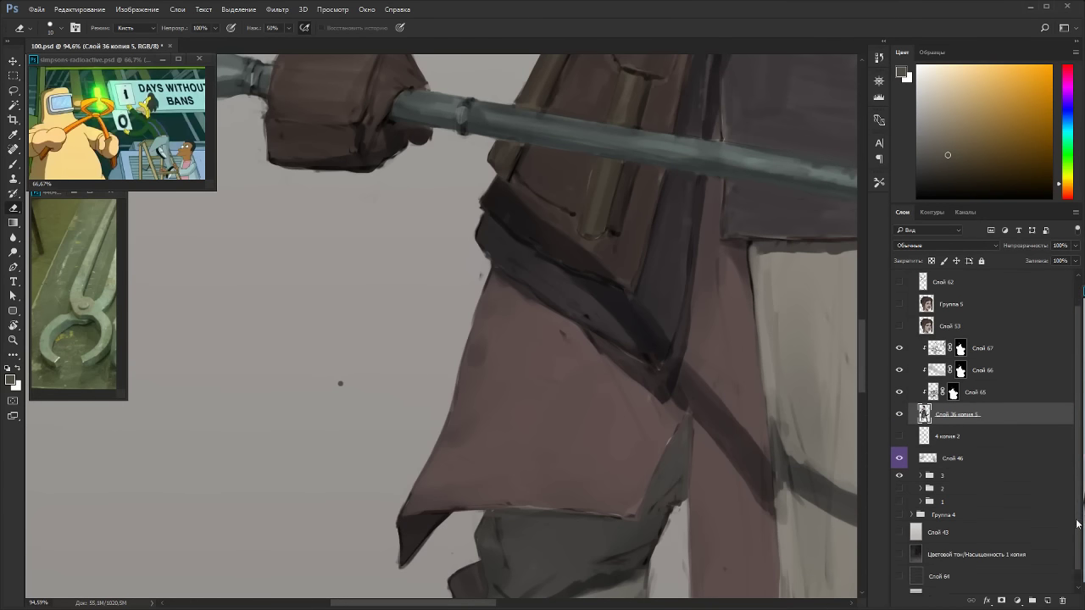
{"action": "left_click", "coordinate": [901, 583]}
{"action": "left_click", "coordinate": [901, 583]}
{"action": "left_click", "coordinate": [924, 583]}
{"action": "key", "text": "b"}
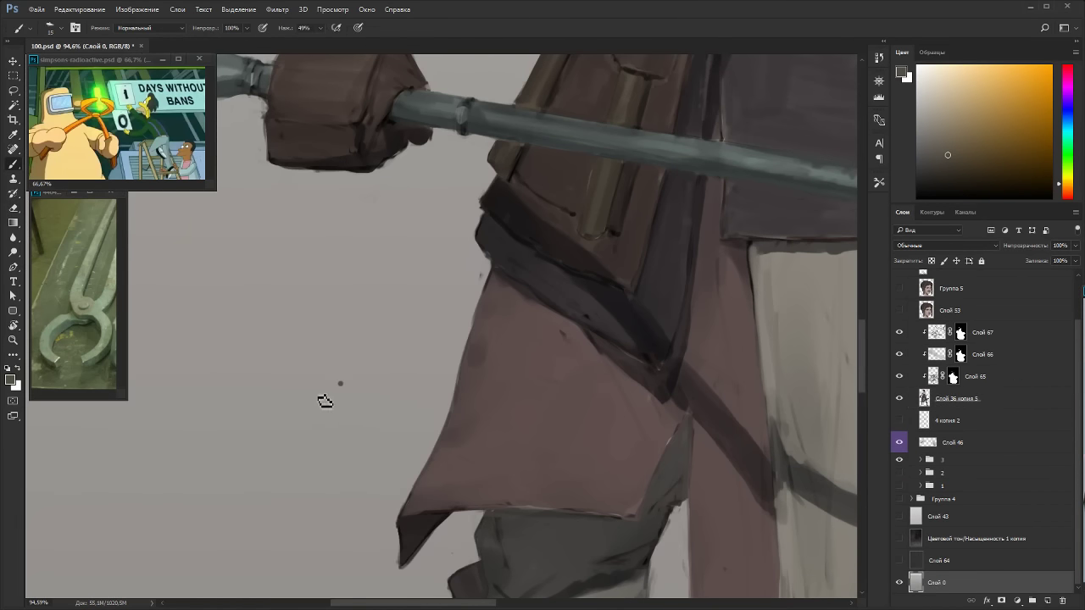
{"action": "left_click", "coordinate": [341, 377], "text": "alt"}
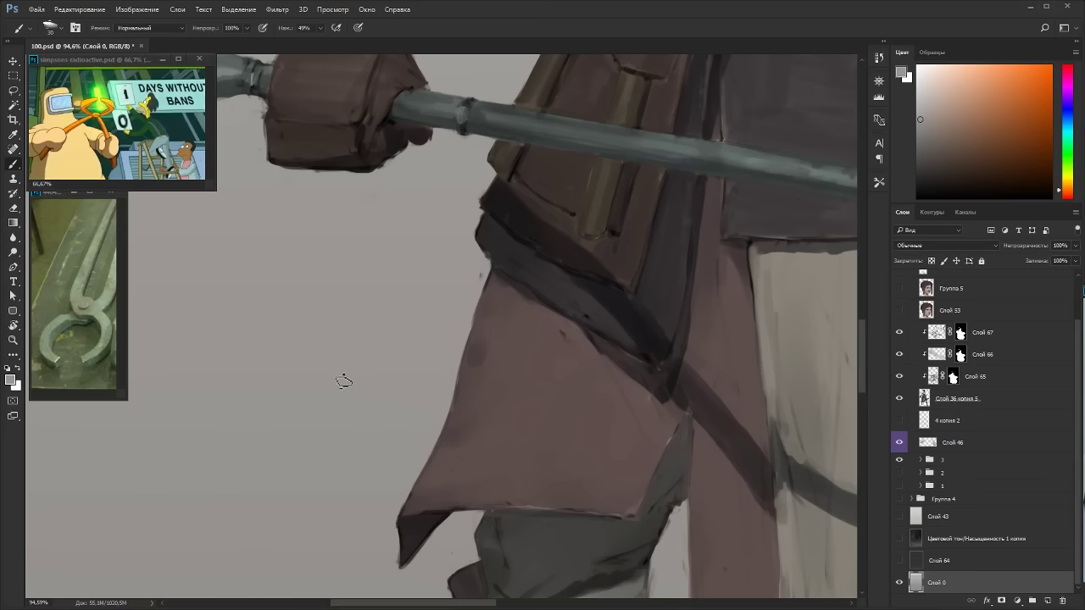
{"action": "left_click_drag", "start_coordinate": [522, 252], "coordinate": [509, 358]}
Erase the ragged outline around the glove and the rod's knob on layer "Слой 36 копия 5".
{"action": "left_click", "coordinate": [937, 401]}
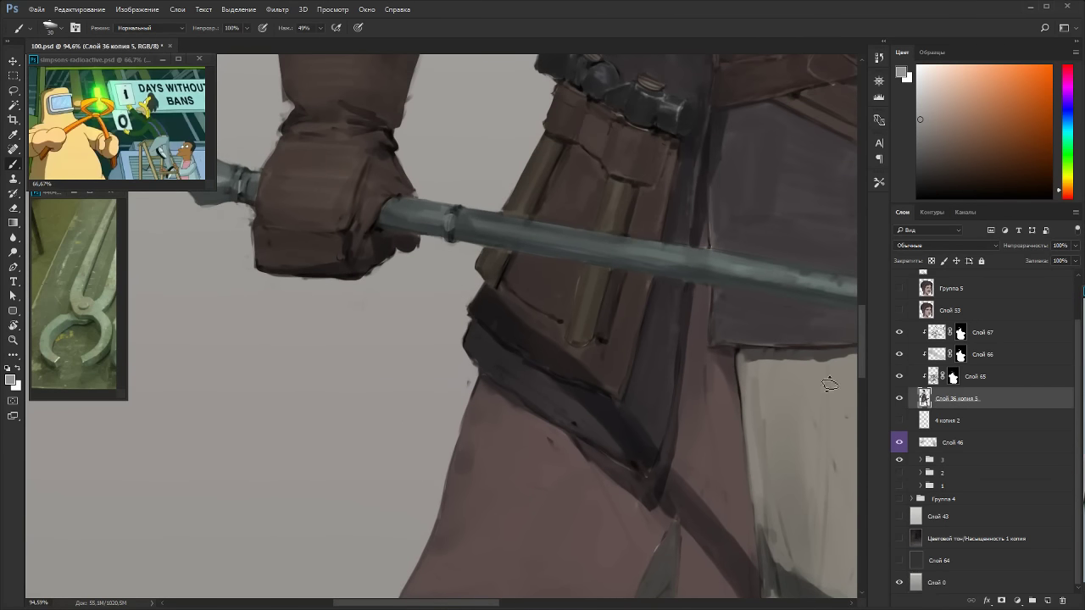
{"action": "key", "text": "e"}
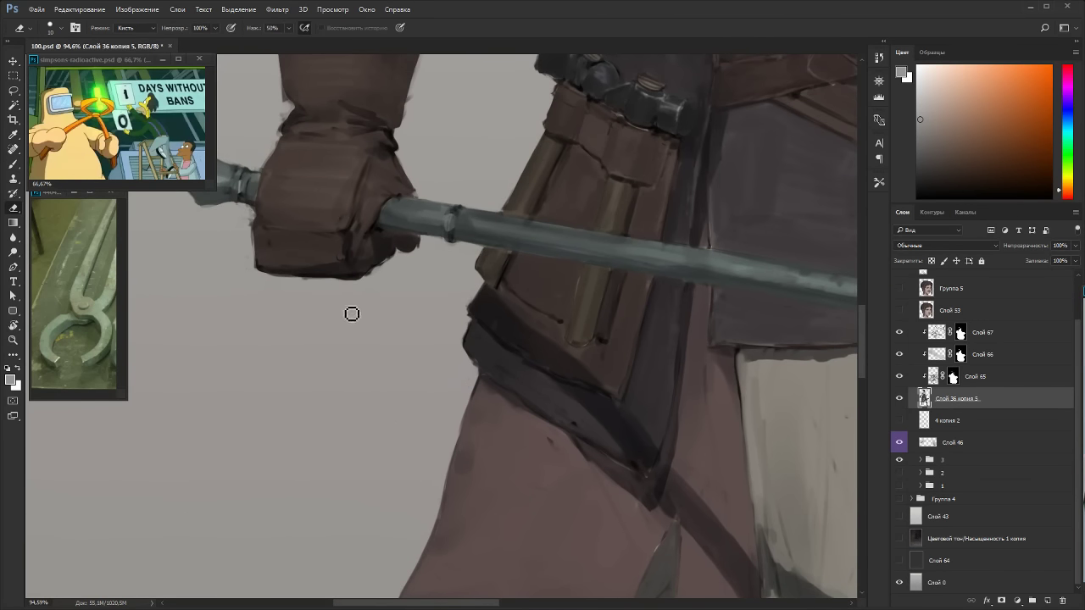
{"action": "key", "text": "bracketright"}
{"action": "left_click_drag", "start_coordinate": [239, 256], "coordinate": [244, 226]}
{"action": "key", "text": "bracketleft"}
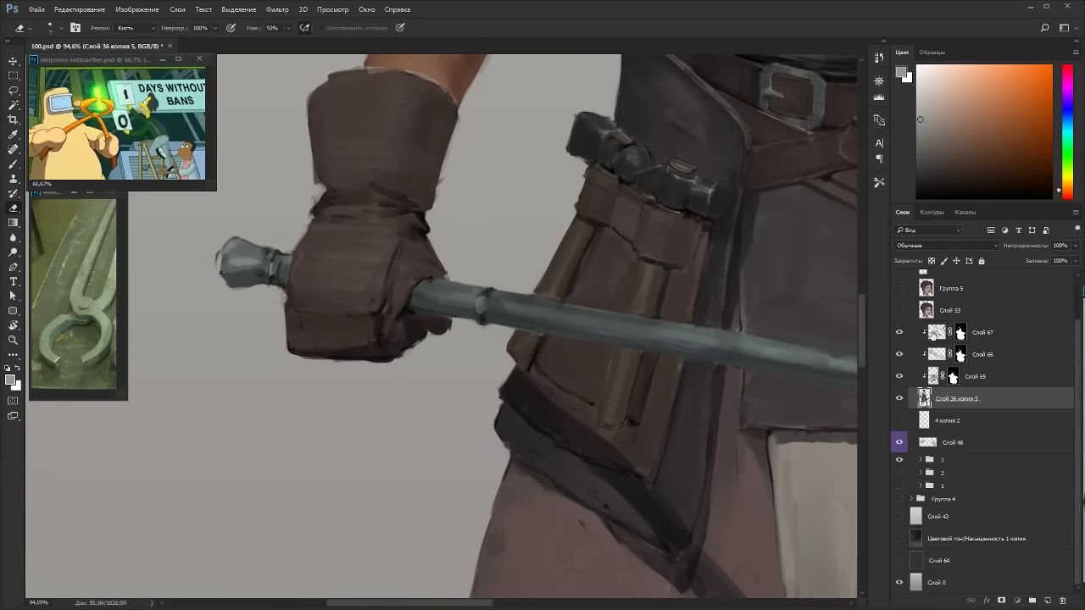
Model the back of the glove on layer "Слой 67" with sampled browns and a lighter gray-brown shifted toward orange.
{"action": "left_click", "coordinate": [933, 332]}
{"action": "key", "text": "b"}
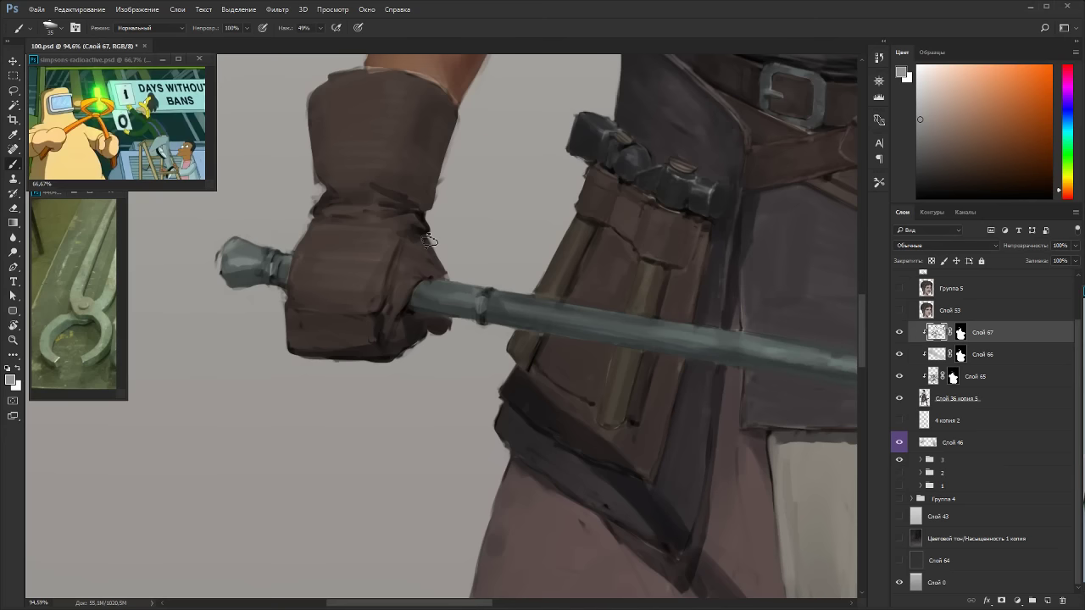
{"action": "left_click", "coordinate": [373, 257], "text": "alt"}
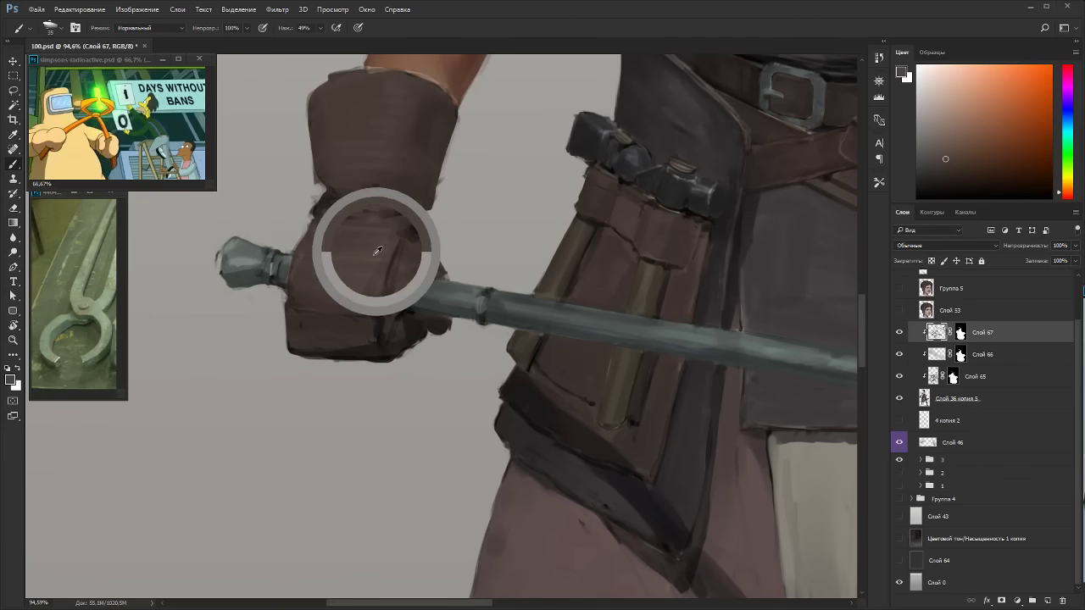
{"action": "key", "text": "bracketleft"}
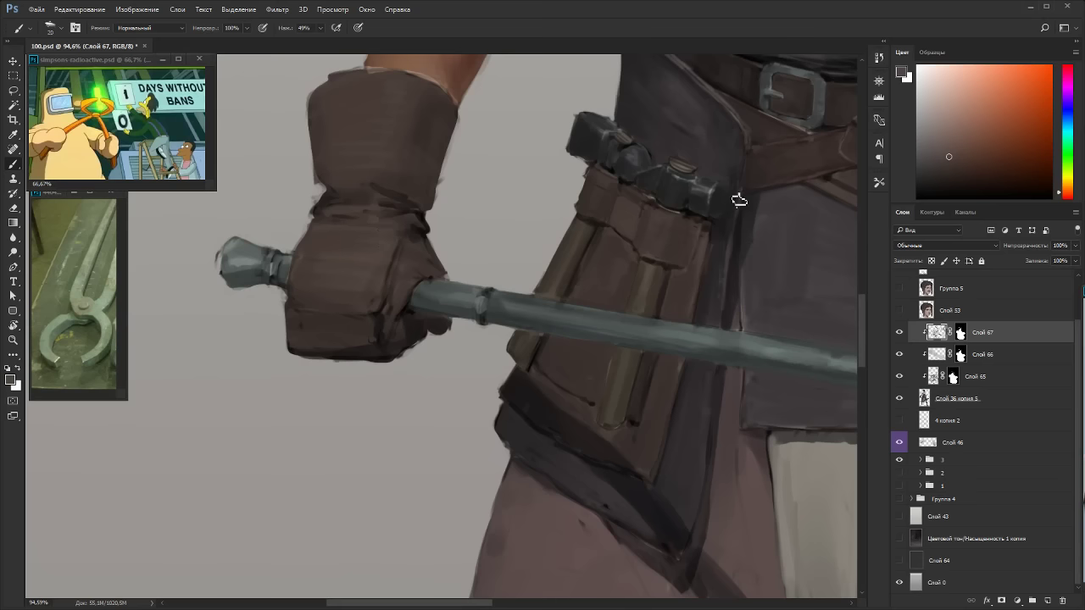
{"action": "left_click", "coordinate": [1064, 189]}
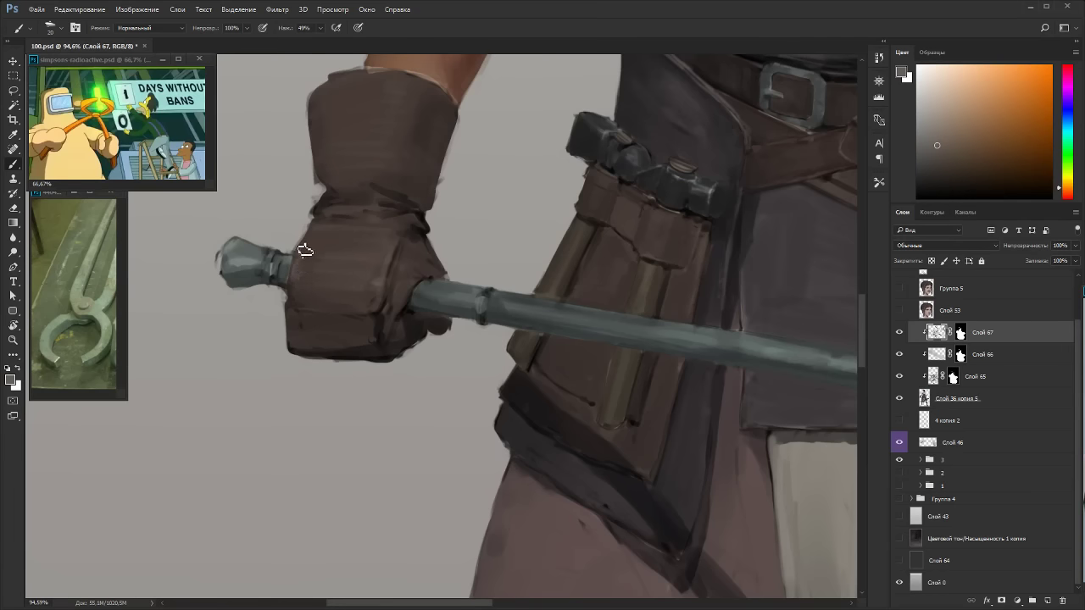
{"action": "left_click_drag", "start_coordinate": [303, 247], "coordinate": [448, 211]}
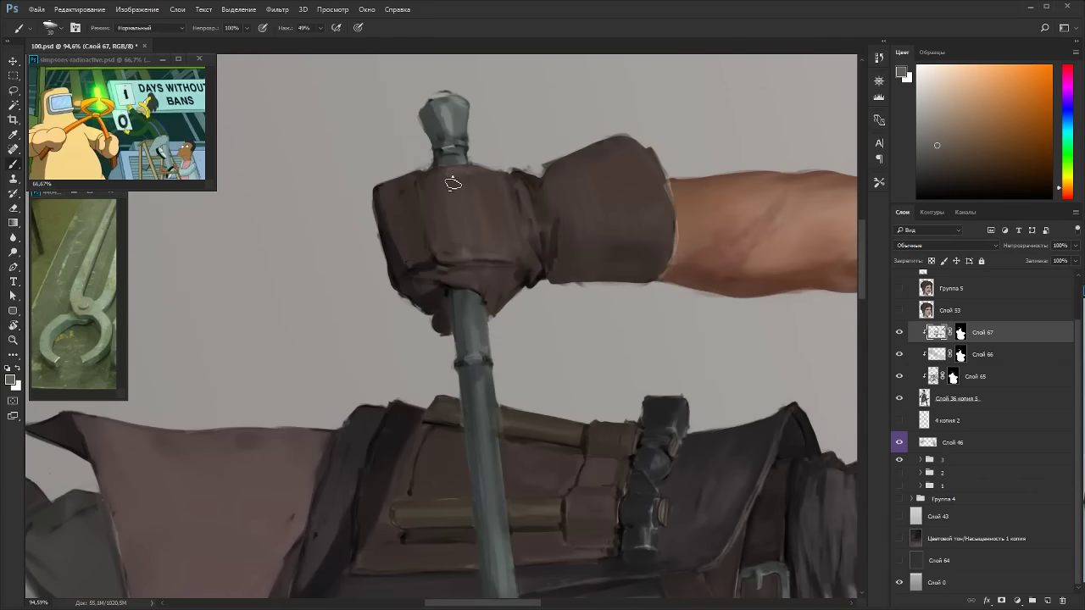
{"action": "left_click", "coordinate": [450, 209], "text": "alt"}
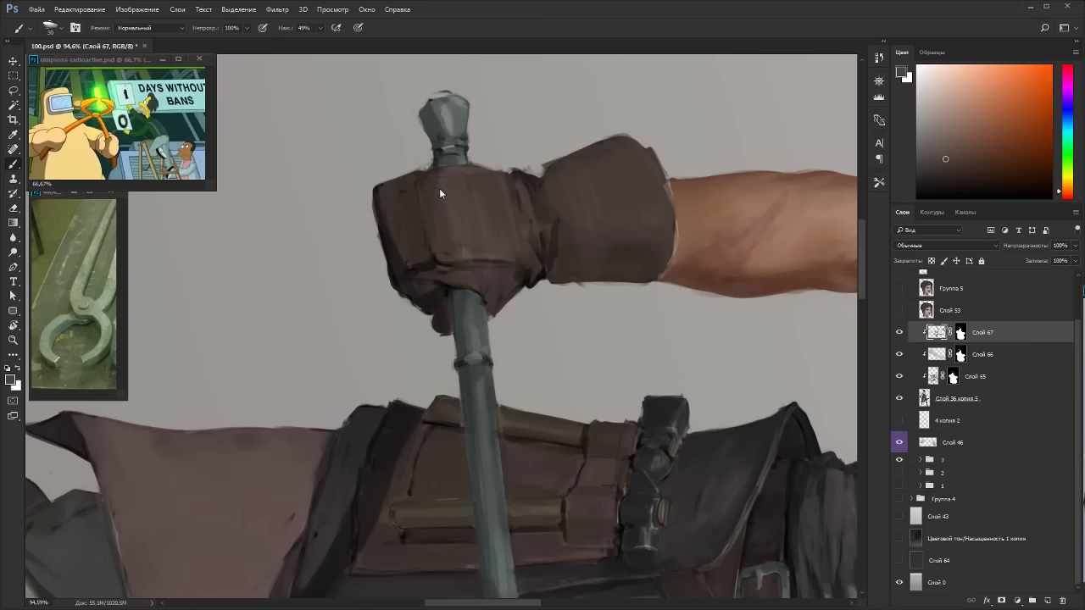
{"action": "left_click", "coordinate": [456, 259], "text": "alt"}
{"action": "left_click_drag", "start_coordinate": [490, 273], "coordinate": [461, 165]}
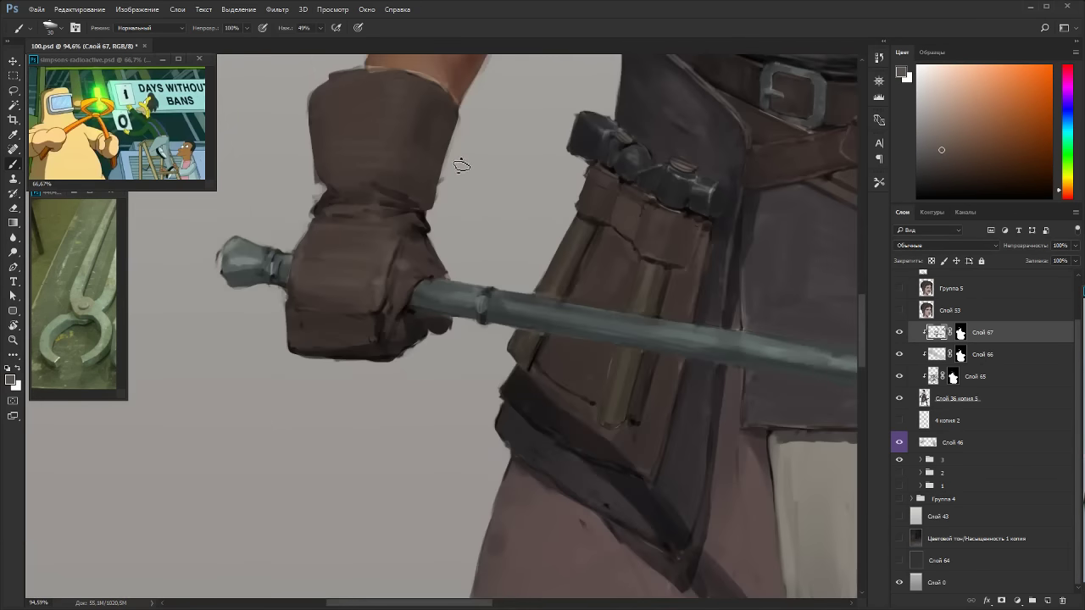
Darken the glove's finger side below the knuckles with sampled near-black and dark brown tones.
{"action": "left_click", "coordinate": [410, 260], "text": "alt"}
{"action": "left_click", "coordinate": [406, 260], "text": "alt"}
{"action": "key", "text": "r"}
{"action": "left_click_drag", "start_coordinate": [542, 326], "coordinate": [411, 474]}
{"action": "left_click", "coordinate": [468, 224], "text": "alt"}
{"action": "left_click", "coordinate": [470, 263], "text": "alt"}
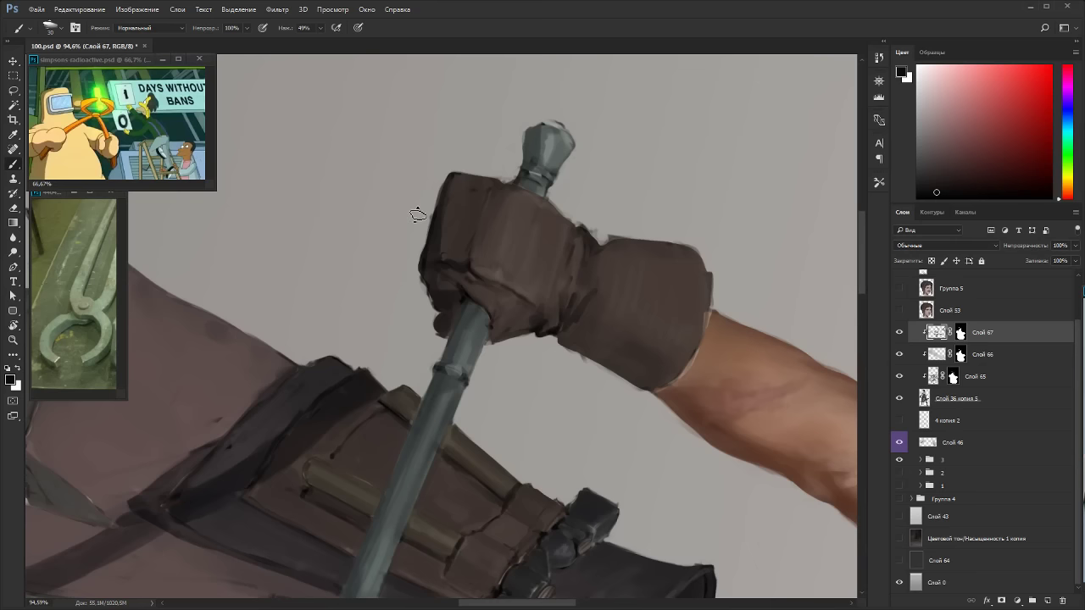
{"action": "left_click", "coordinate": [475, 218], "text": "alt"}
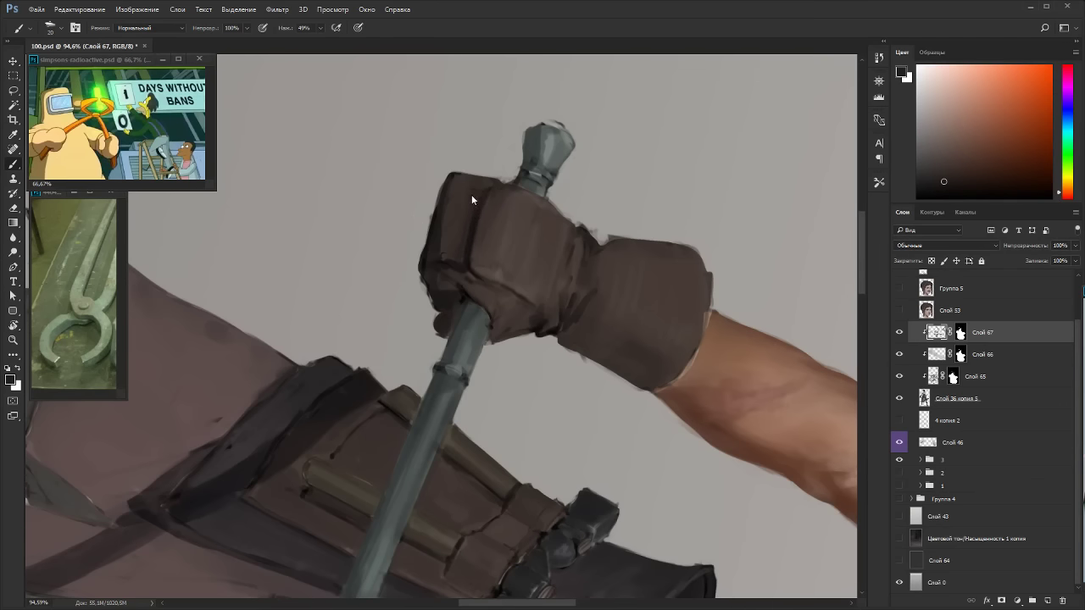
{"action": "left_click_drag", "start_coordinate": [448, 223], "coordinate": [444, 252]}
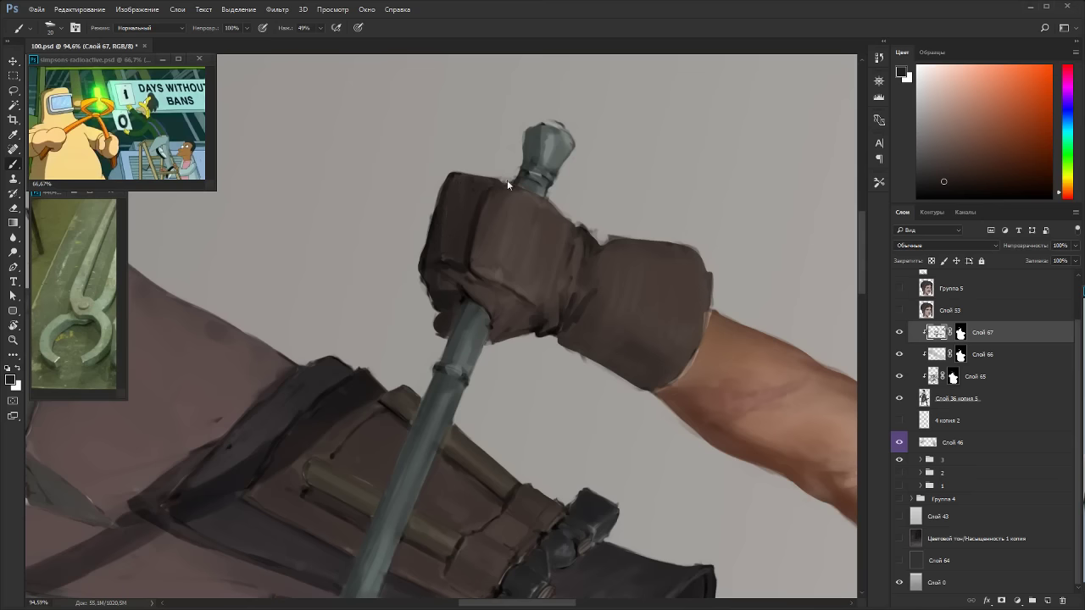
Sharpen the glove's knuckle edge between the lit back and the shaded fingers with sampled browns.
{"action": "key", "text": "r"}
{"action": "left_click_drag", "start_coordinate": [507, 180], "coordinate": [436, 395]}
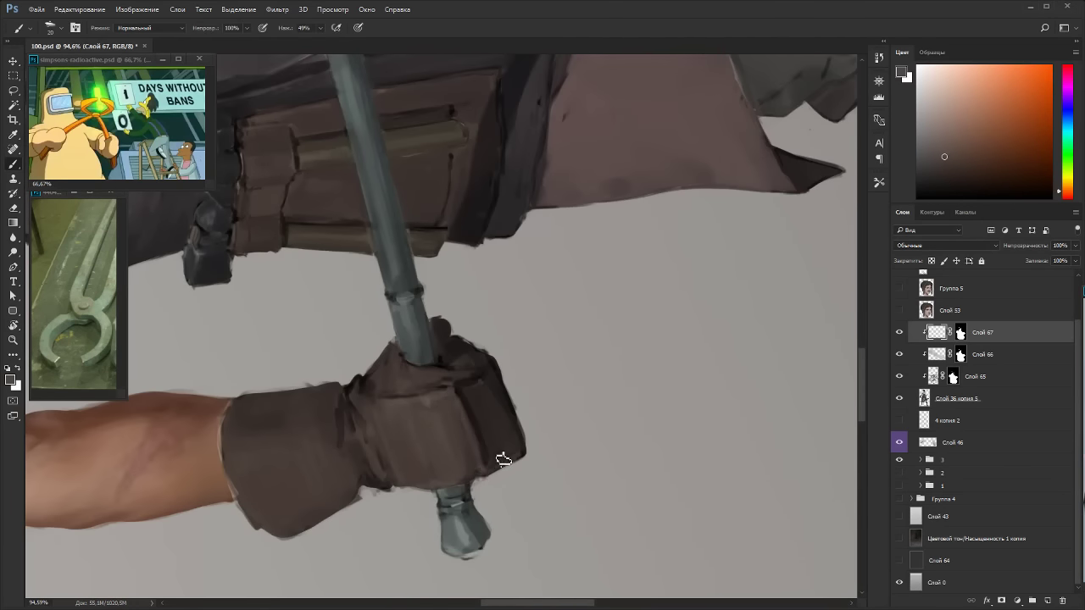
{"action": "left_click_drag", "start_coordinate": [499, 456], "coordinate": [333, 304]}
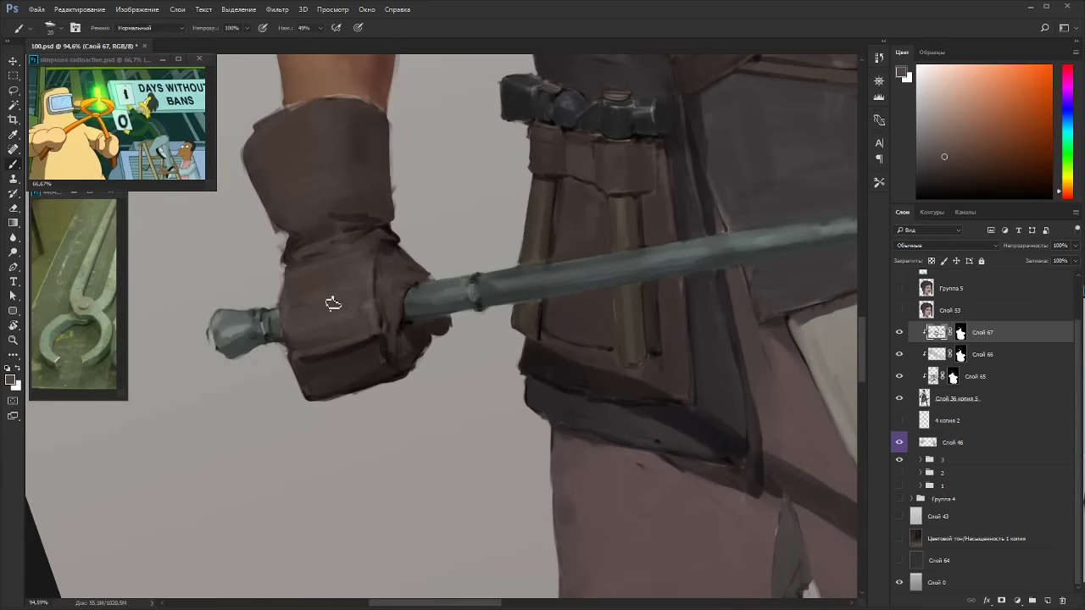
{"action": "left_click", "coordinate": [297, 346], "text": "alt"}
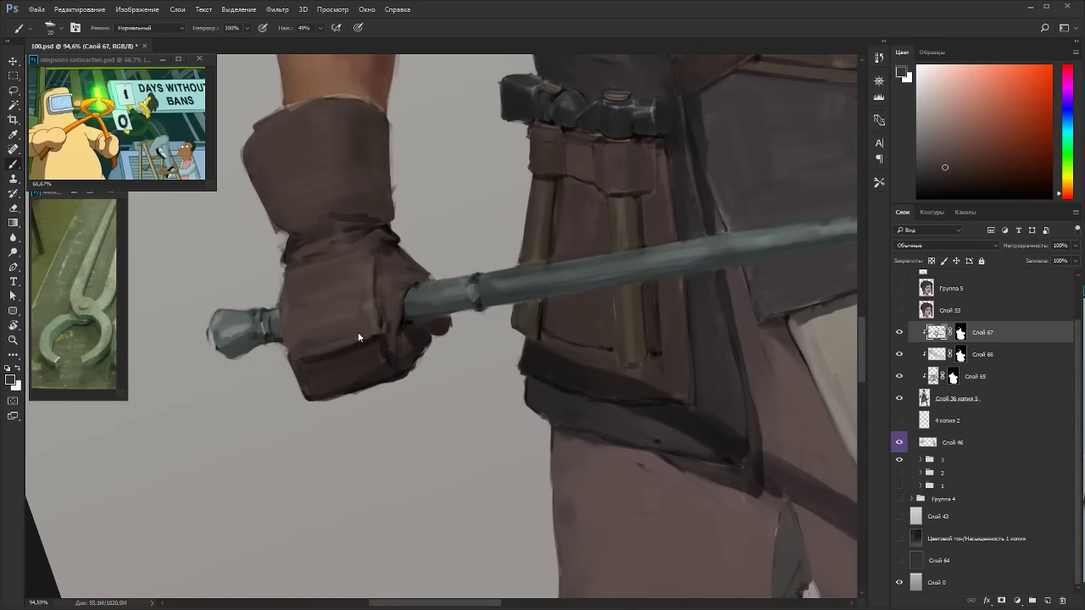
Deepen the glove's wrist folds with a sampled mid brown and a near-black.
{"action": "key", "text": "r"}
{"action": "left_click_drag", "start_coordinate": [461, 175], "coordinate": [583, 382]}
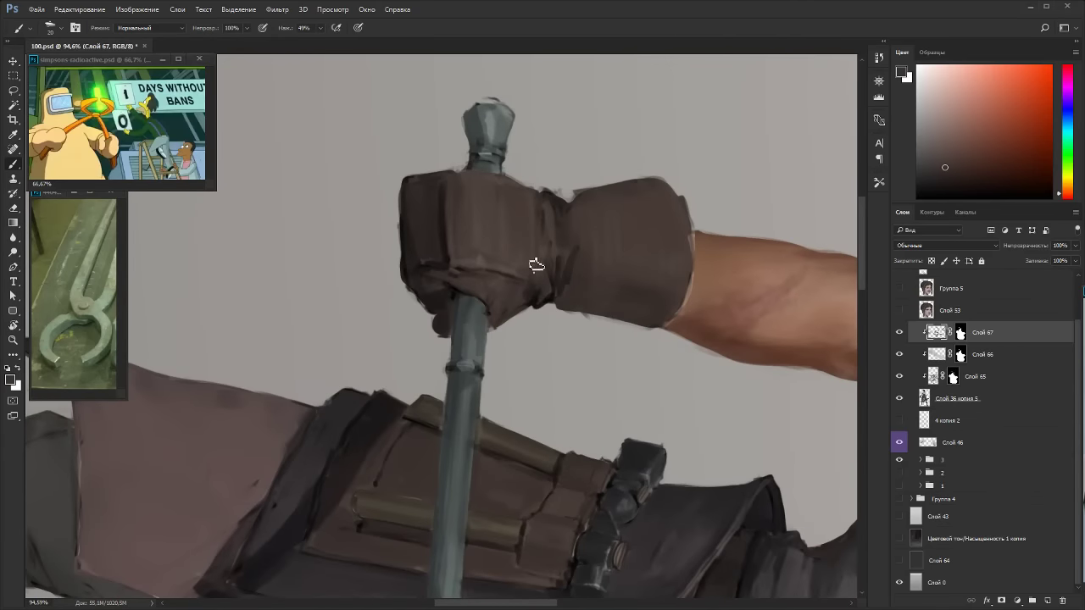
{"action": "left_click", "coordinate": [531, 285], "text": "alt"}
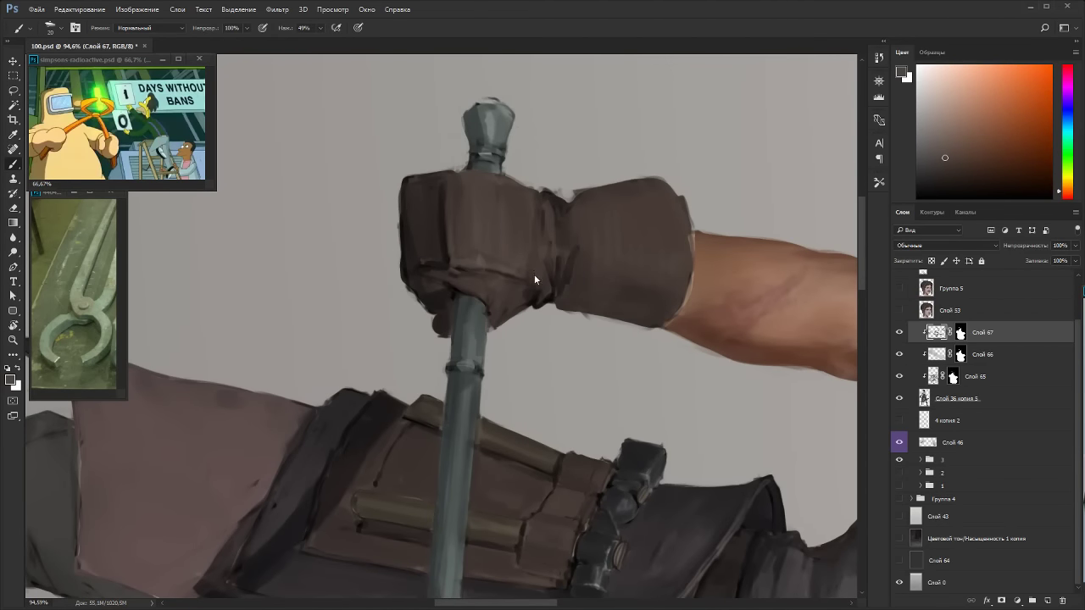
{"action": "left_click", "coordinate": [538, 292], "text": "alt"}
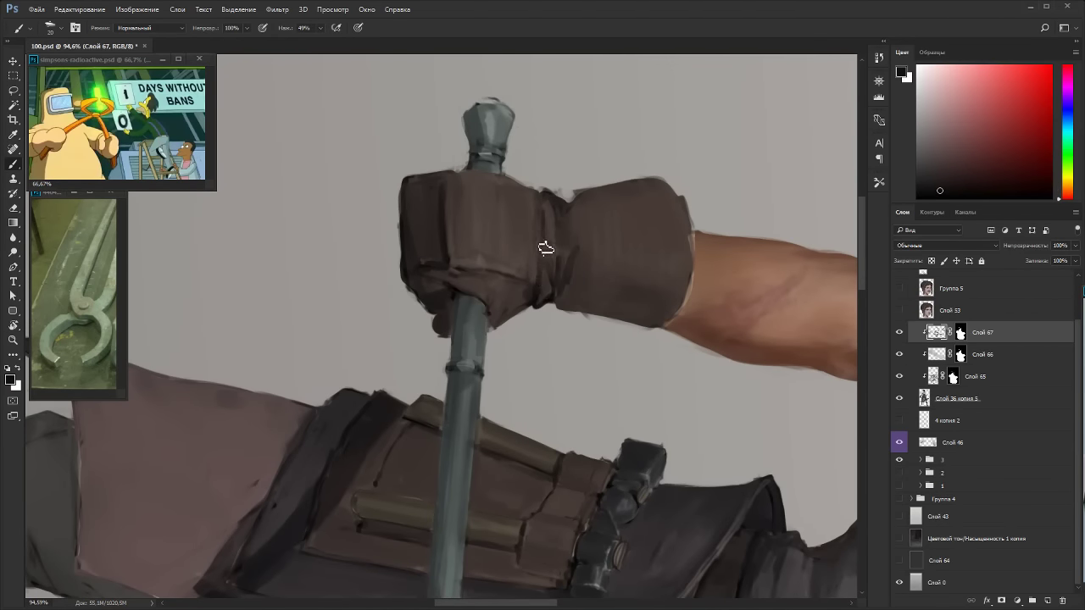
Refine the lit back of the glove with sampled gray-browns and a dark tone shifted toward magenta, using a larger brush.
{"action": "key", "text": "Escape"}
{"action": "key", "text": "r"}
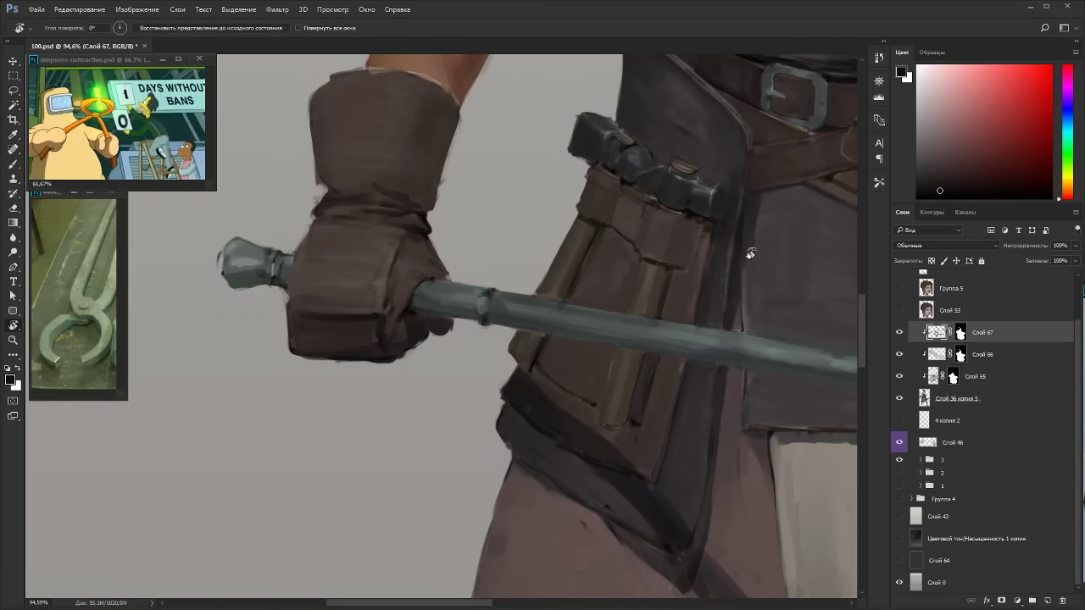
{"action": "mouse_move", "coordinate": [751, 248]}
{"action": "left_mouse_down"}
{"action": "mouse_move", "coordinate": [601, 162]}
{"action": "mouse_move", "coordinate": [387, 213]}
{"action": "left_mouse_up"}
{"action": "left_click", "coordinate": [373, 399], "text": "alt"}
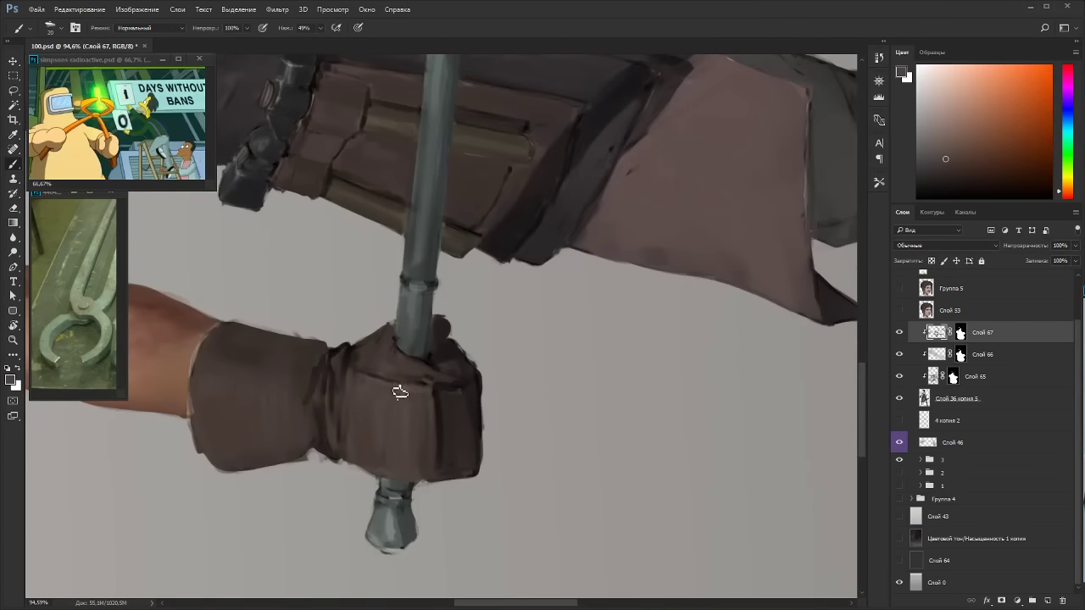
{"action": "key", "text": "Escape"}
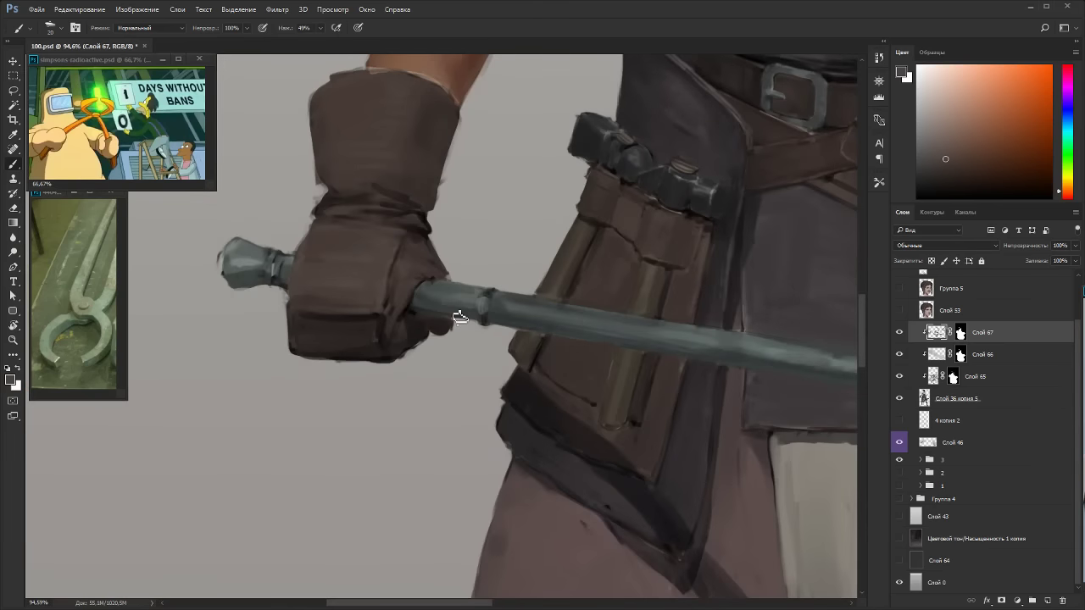
{"action": "left_click", "coordinate": [321, 299], "text": "alt"}
{"action": "left_click_drag", "start_coordinate": [1068, 89], "coordinate": [1067, 73]}
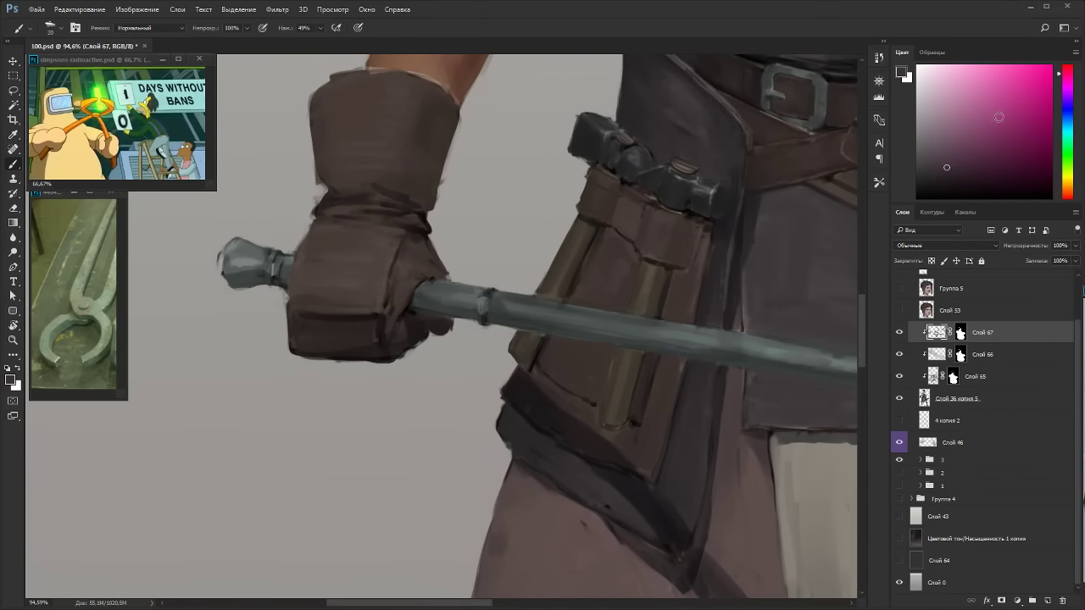
{"action": "left_click", "coordinate": [930, 164]}
{"action": "key", "text": "bracketright"}
{"action": "left_click", "coordinate": [347, 278], "text": "alt"}
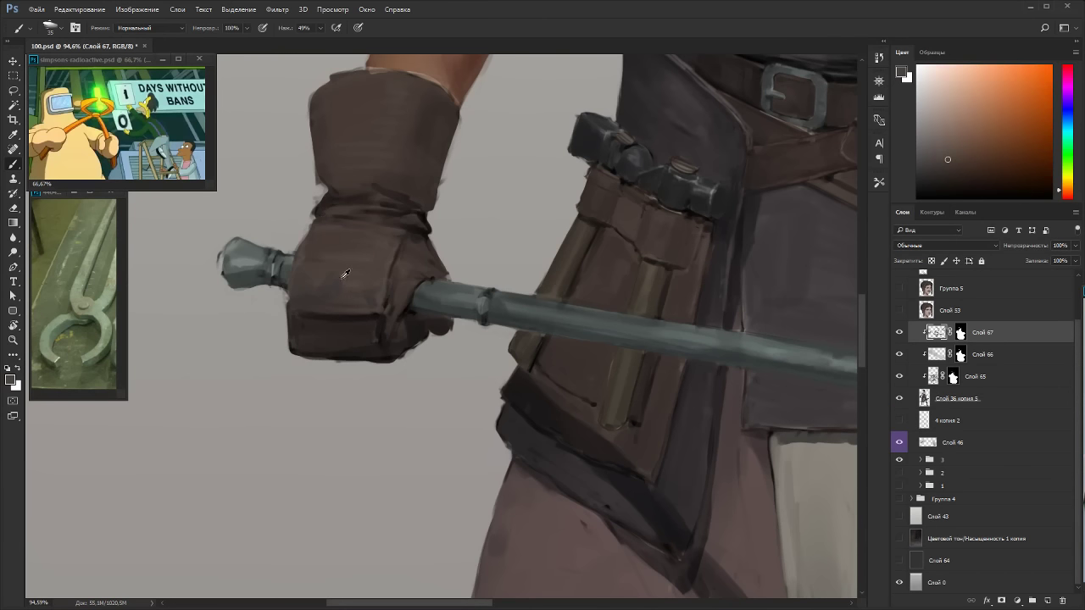
{"action": "left_click", "coordinate": [330, 289], "text": "alt"}
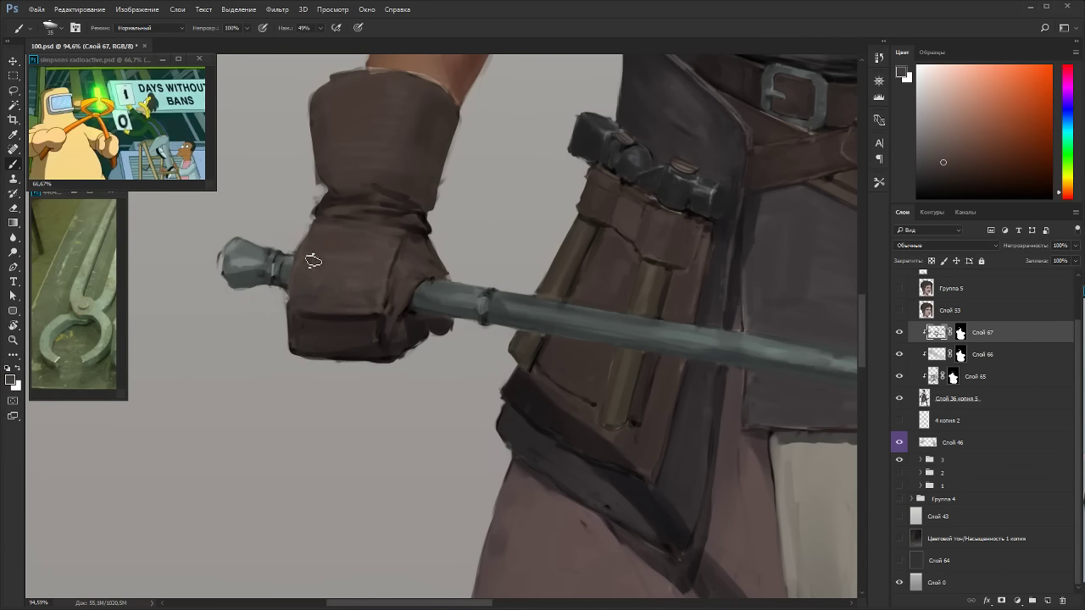
Paint small light-gray highlights in the glove's wrist folds and tone them down with sampled browns.
{"action": "key", "text": "r"}
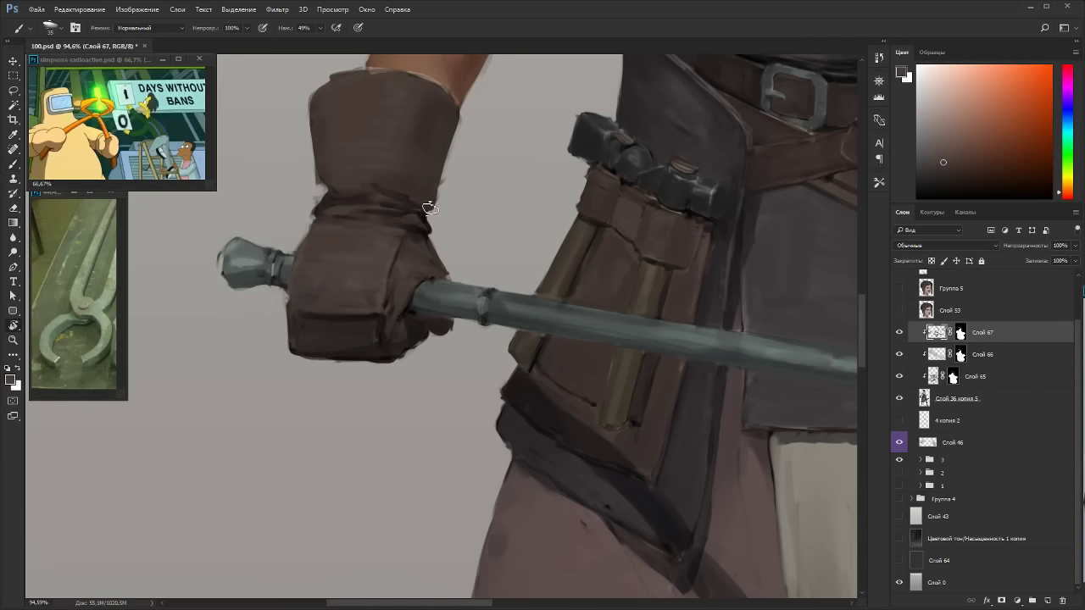
{"action": "left_click_drag", "start_coordinate": [431, 210], "coordinate": [512, 218]}
{"action": "left_click", "coordinate": [525, 212], "text": "alt"}
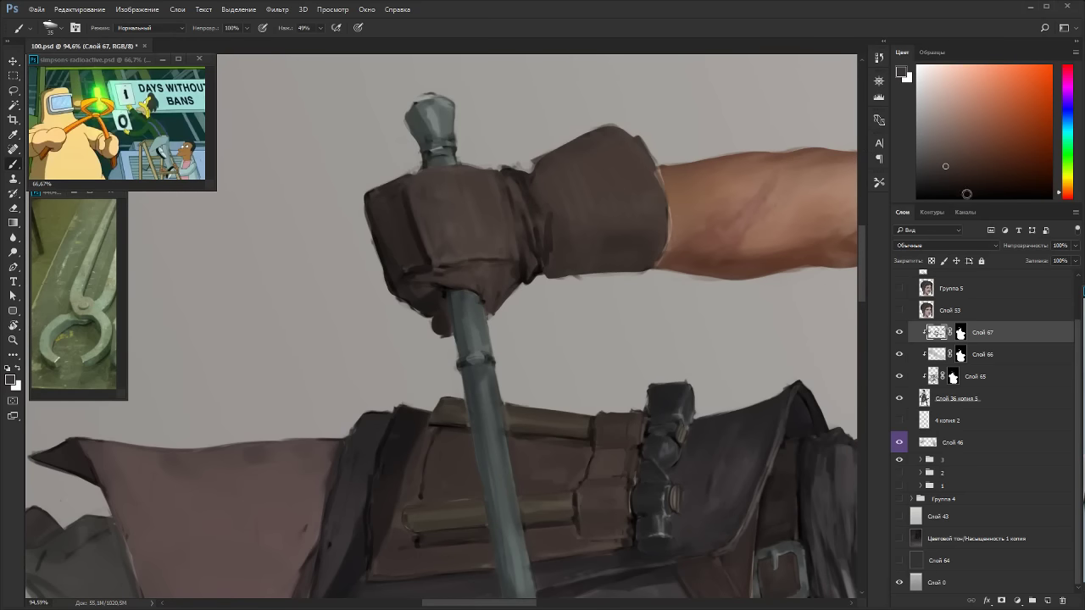
{"action": "left_click", "coordinate": [1069, 198]}
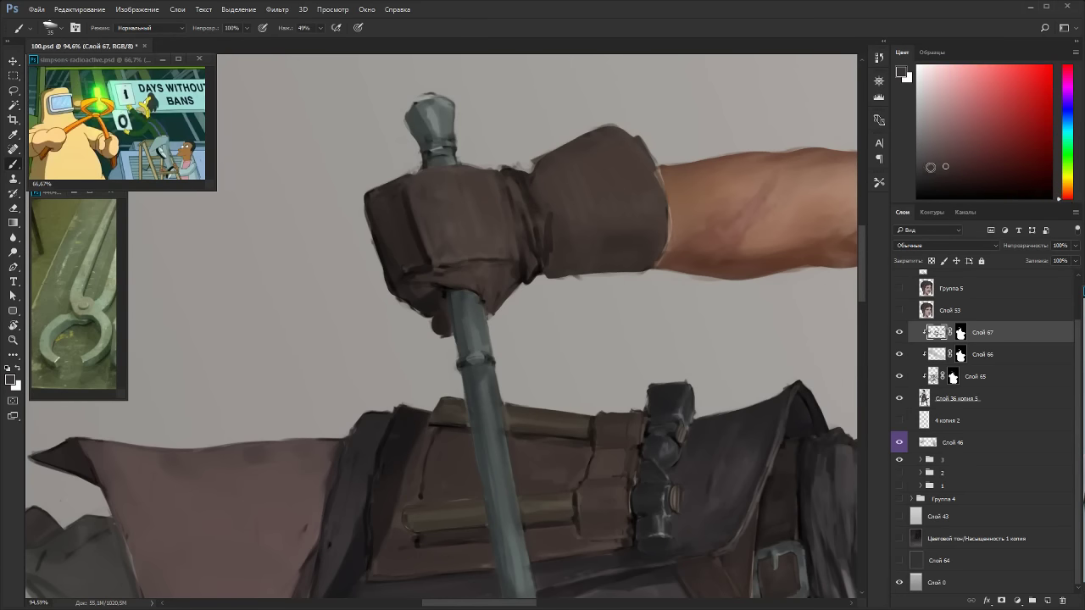
{"action": "left_click", "coordinate": [925, 159]}
{"action": "key", "text": "["}
{"action": "key", "text": "bracketleft"}
{"action": "left_click_drag", "start_coordinate": [921, 122], "coordinate": [919, 117]}
{"action": "mouse_move", "coordinate": [535, 228]}
{"action": "left_mouse_down"}
{"action": "mouse_move", "coordinate": [531, 215]}
{"action": "mouse_move", "coordinate": [535, 242]}
{"action": "left_mouse_up"}
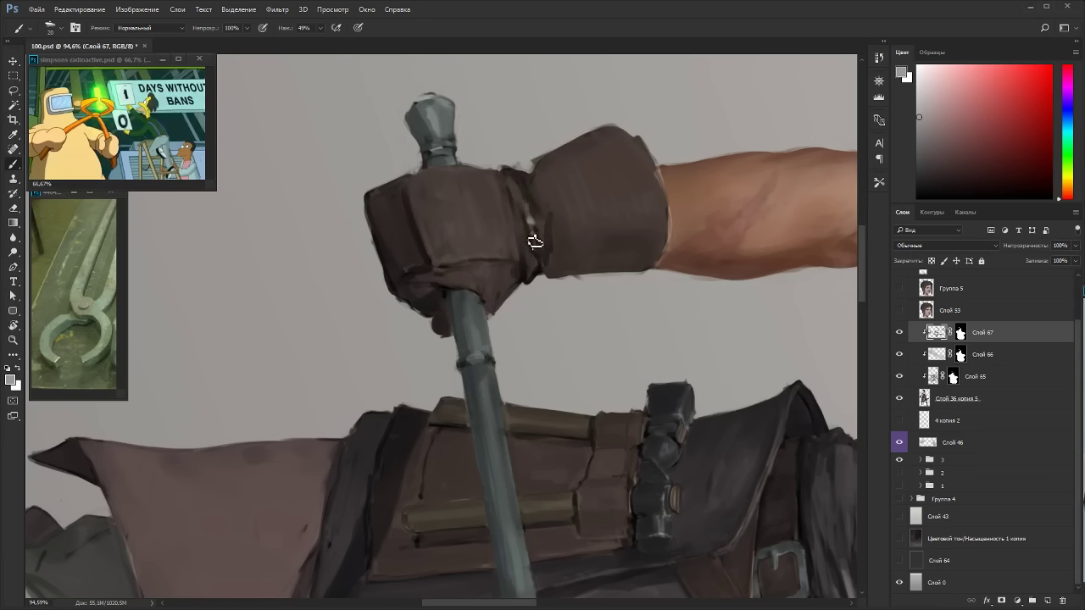
{"action": "left_click", "coordinate": [527, 197], "text": "alt"}
{"action": "left_click", "coordinate": [536, 230], "text": "alt"}
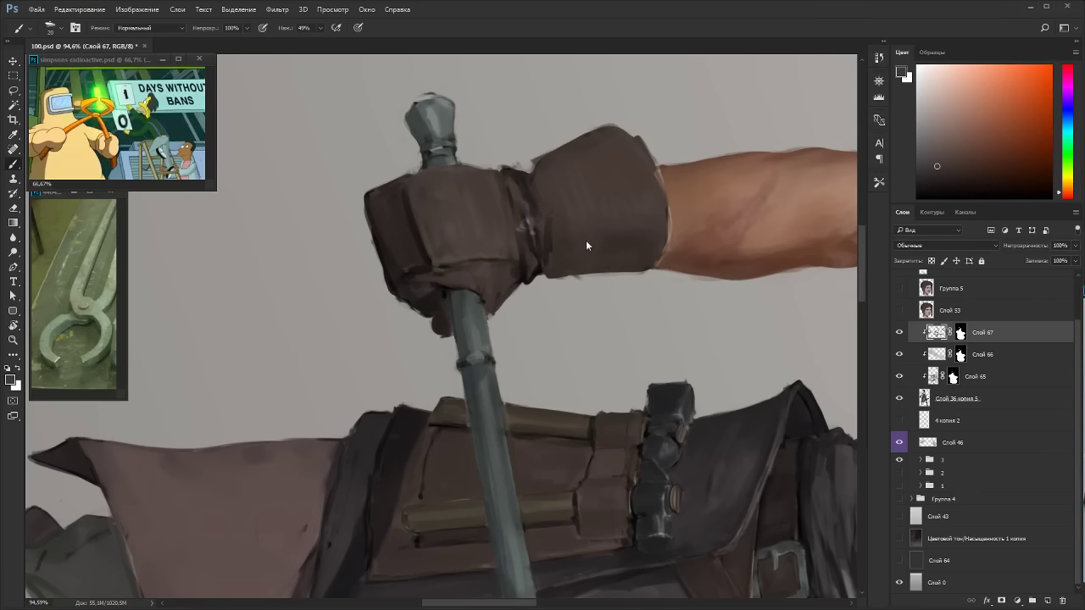
Lighten the middle of the glove's cuff with a lighter gray-brown shifted toward red.
{"action": "key", "text": "r"}
{"action": "left_click_drag", "start_coordinate": [586, 244], "coordinate": [582, 334]}
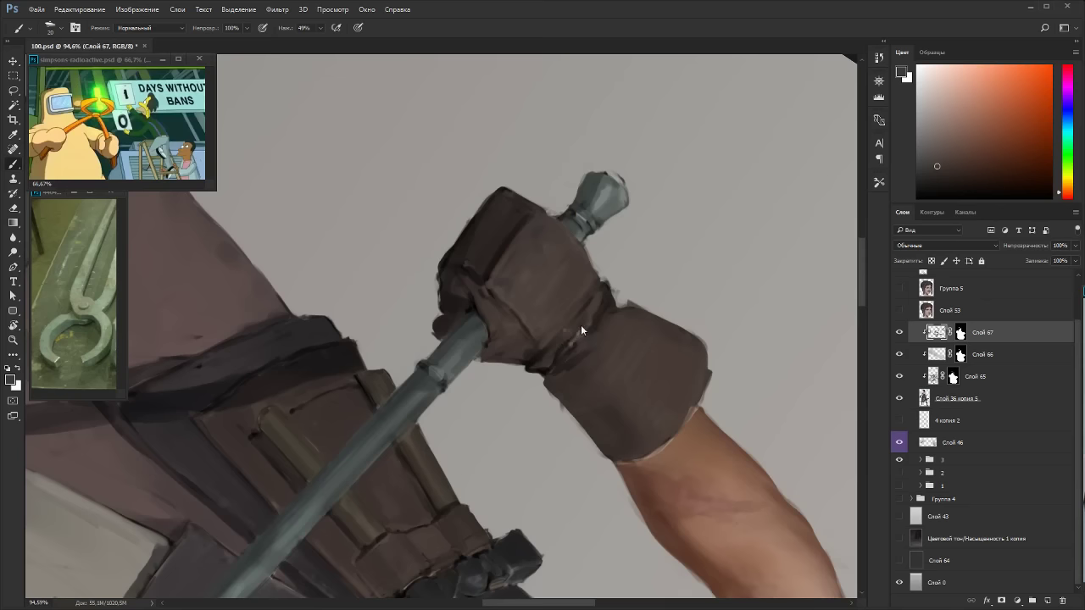
{"action": "key", "text": "Escape"}
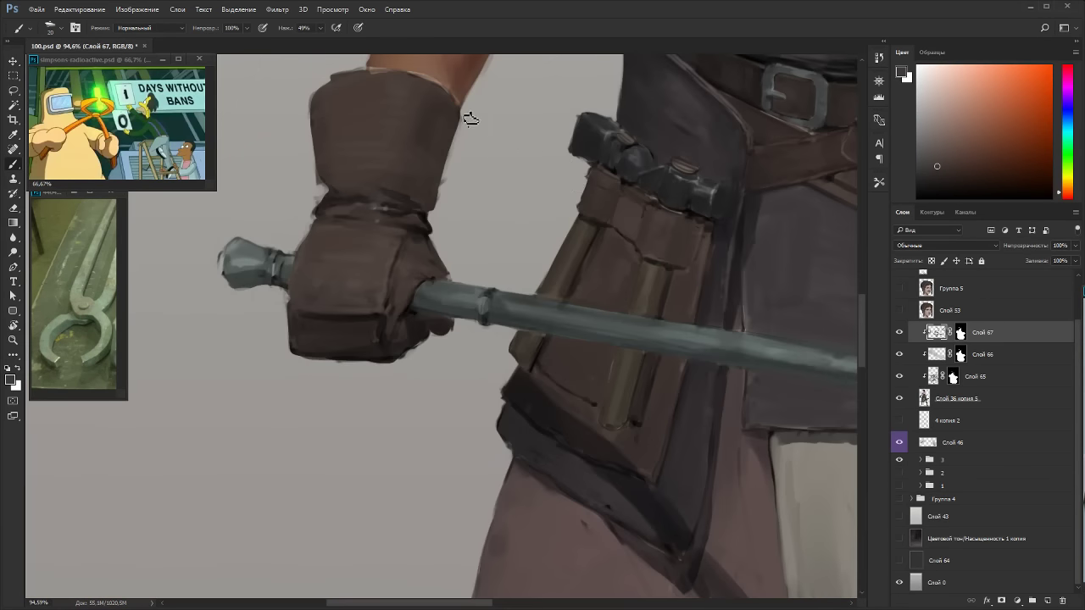
{"action": "left_click", "coordinate": [370, 181], "text": "alt"}
{"action": "key", "text": "r"}
{"action": "left_click_drag", "start_coordinate": [537, 107], "coordinate": [574, 247]}
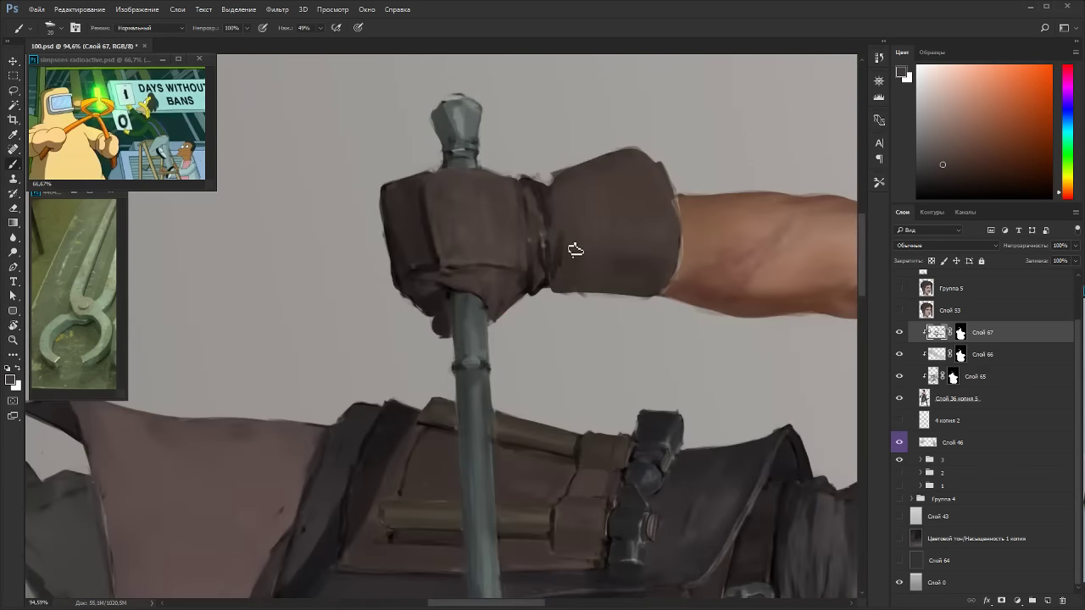
{"action": "key", "text": "]"}
{"action": "left_click", "coordinate": [931, 155]}
{"action": "left_click", "coordinate": [1068, 200]}
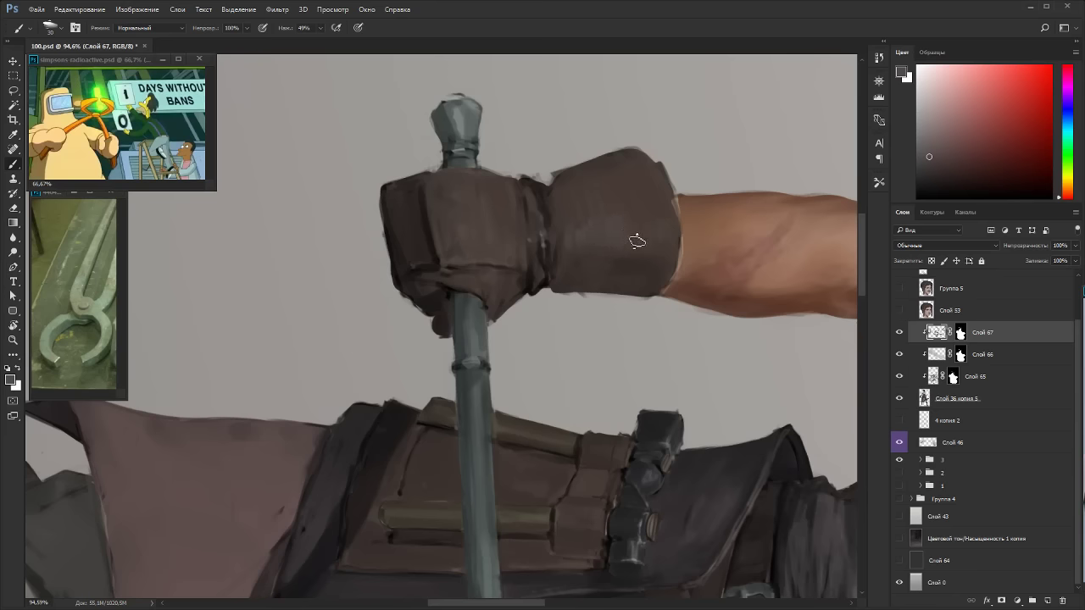
Shade the glove's cuff with a darker tone shifted toward magenta and blend it using sampled browns.
{"action": "key", "text": "r"}
{"action": "key", "text": "Escape"}
{"action": "left_click_drag", "start_coordinate": [602, 222], "coordinate": [637, 337]}
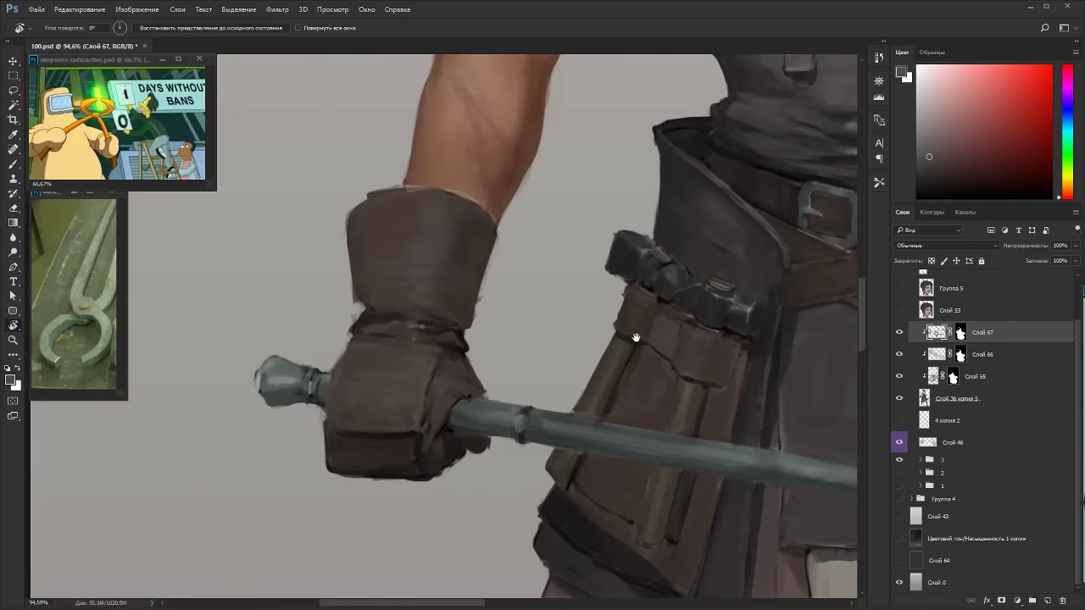
{"action": "key", "text": "b"}
{"action": "left_click_drag", "start_coordinate": [1066, 130], "coordinate": [1067, 76]}
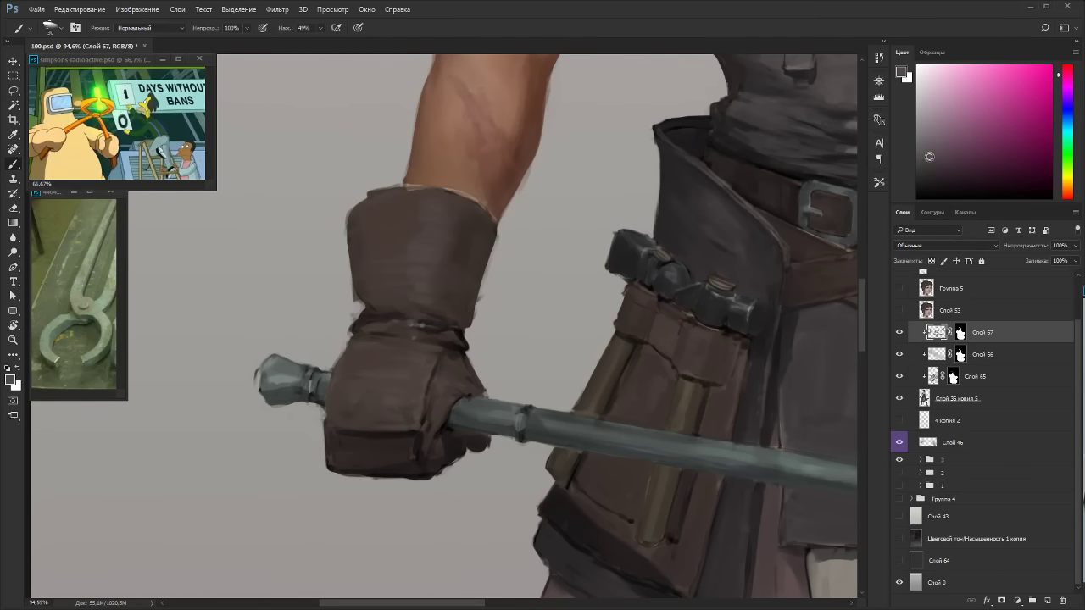
{"action": "left_click", "coordinate": [921, 171]}
{"action": "key", "text": "r"}
{"action": "left_click_drag", "start_coordinate": [390, 264], "coordinate": [501, 279]}
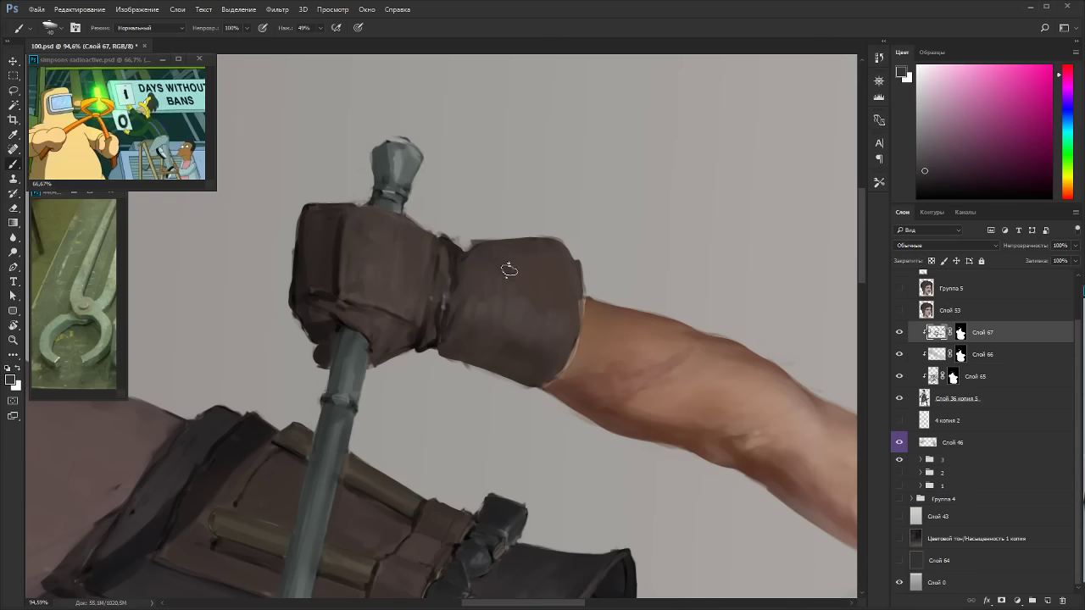
{"action": "left_click", "coordinate": [555, 271], "text": "alt"}
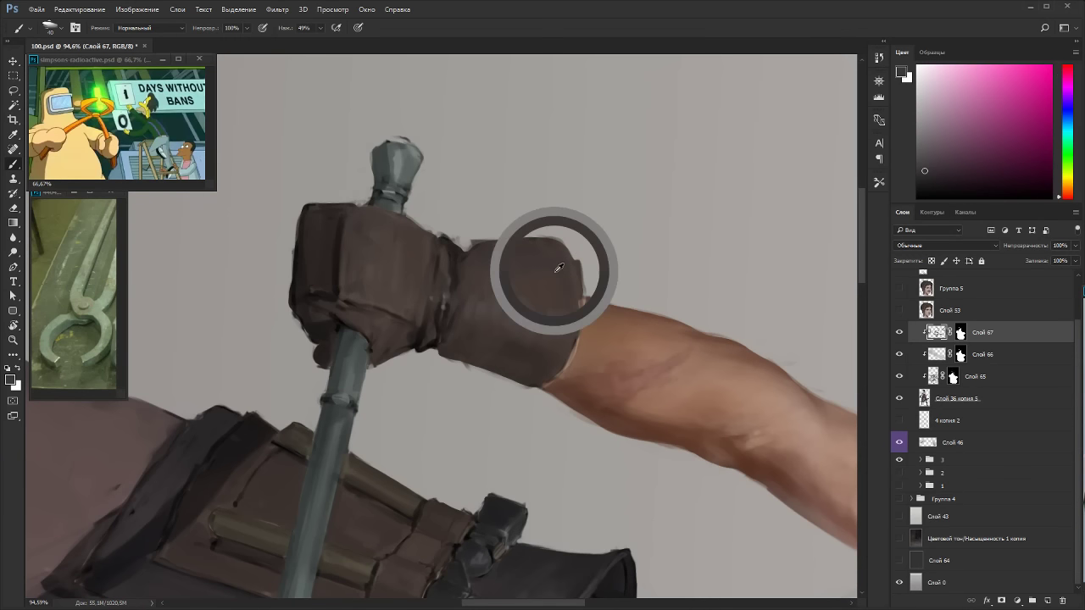
{"action": "left_click", "coordinate": [520, 298], "text": "alt"}
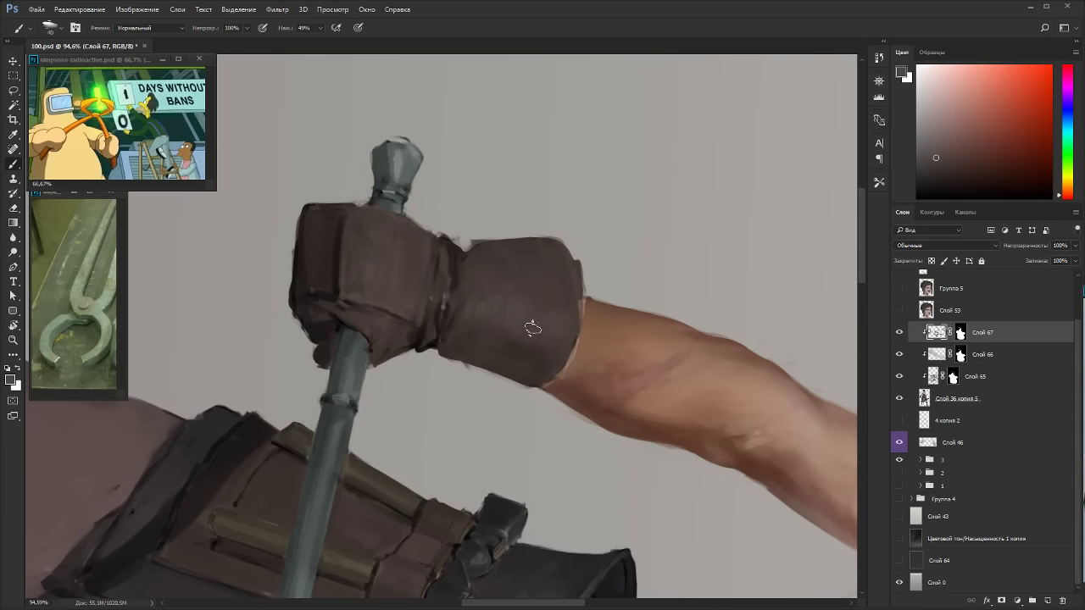
{"action": "left_click", "coordinate": [537, 305], "text": "alt"}
{"action": "left_click", "coordinate": [555, 335], "text": "alt"}
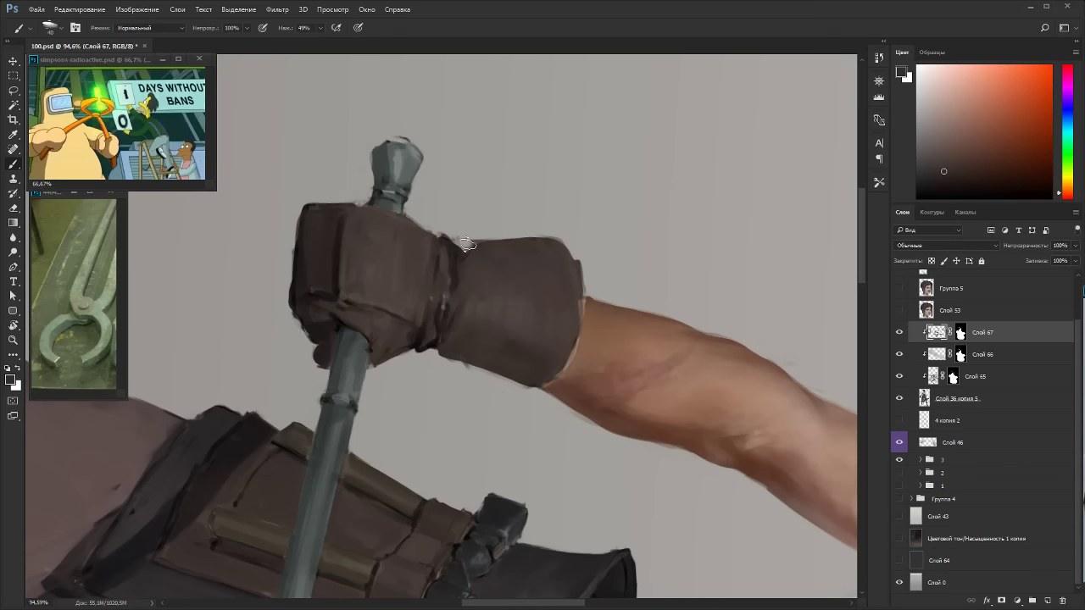
Clean up the cuff's opening edge against the forearm with a smaller brush, using sampled browns and a near-black.
{"action": "key", "text": "bracketleft"}
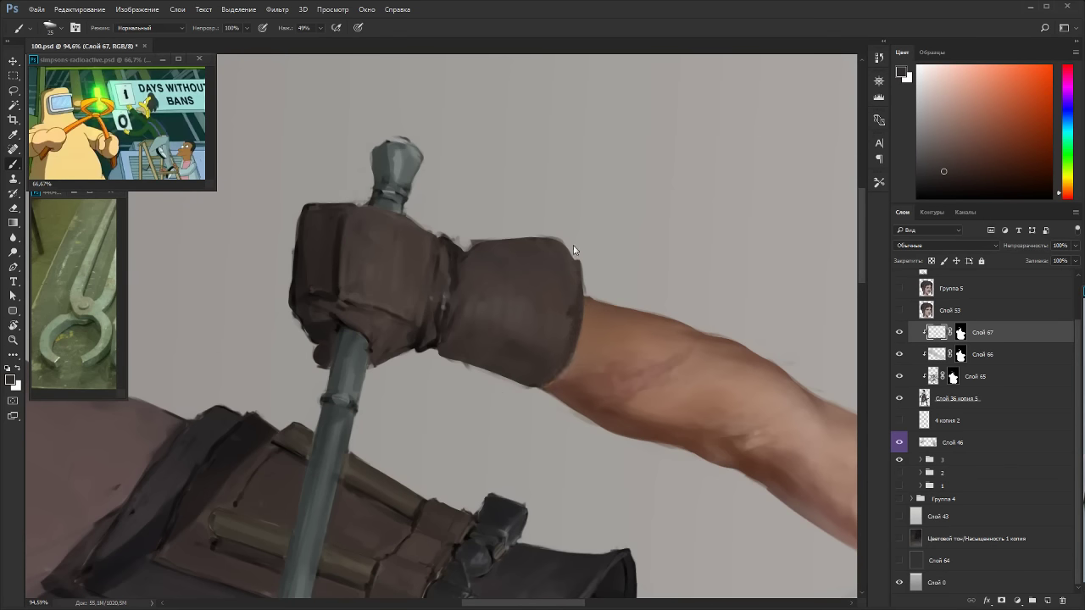
{"action": "left_click", "coordinate": [562, 324], "text": "alt"}
{"action": "key", "text": "r"}
{"action": "mouse_move", "coordinate": [599, 291]}
{"action": "left_mouse_down"}
{"action": "mouse_move", "coordinate": [385, 165]}
{"action": "mouse_move", "coordinate": [242, 285]}
{"action": "left_mouse_up"}
{"action": "left_click", "coordinate": [556, 335], "text": "alt"}
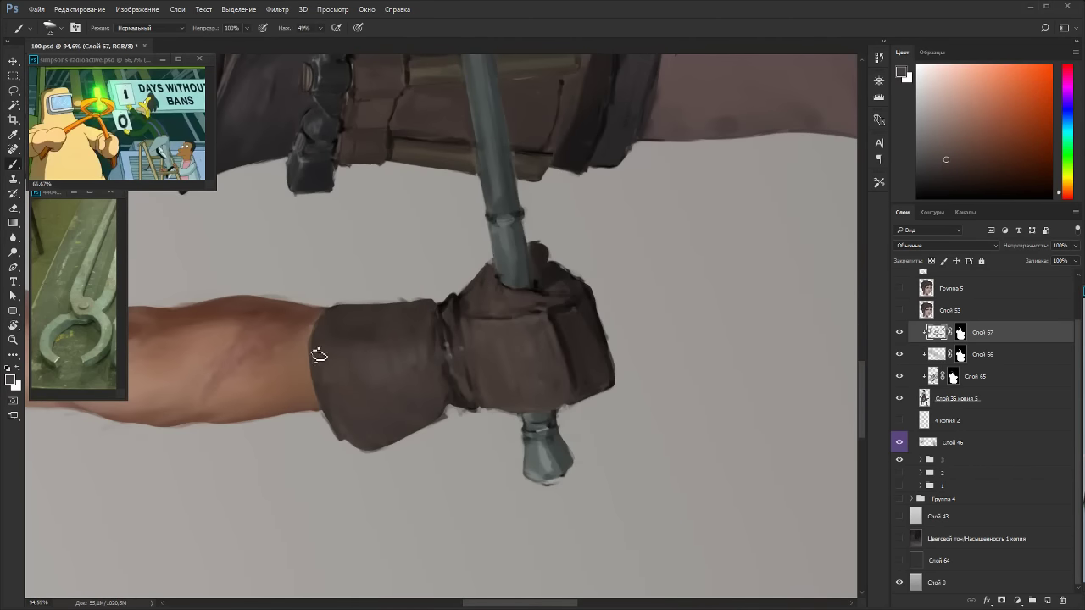
{"action": "left_click_drag", "start_coordinate": [319, 355], "coordinate": [319, 370]}
{"action": "left_click", "coordinate": [426, 308], "text": "alt"}
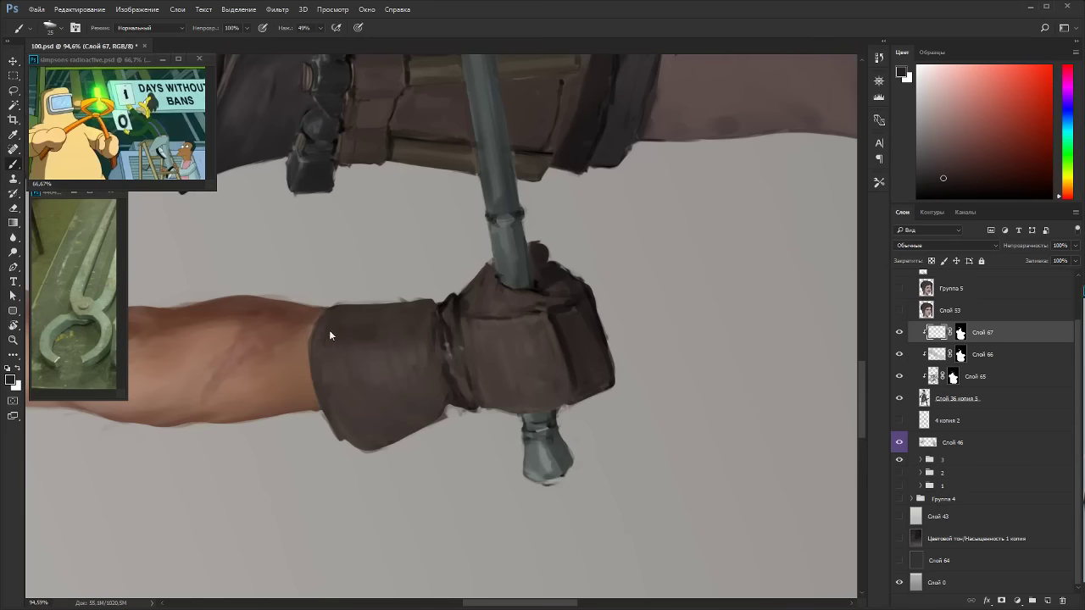
{"action": "left_click_drag", "start_coordinate": [332, 322], "coordinate": [324, 347]}
{"action": "left_click", "coordinate": [338, 332], "text": "alt"}
{"action": "left_click", "coordinate": [344, 318], "text": "alt"}
{"action": "key", "text": "Escape"}
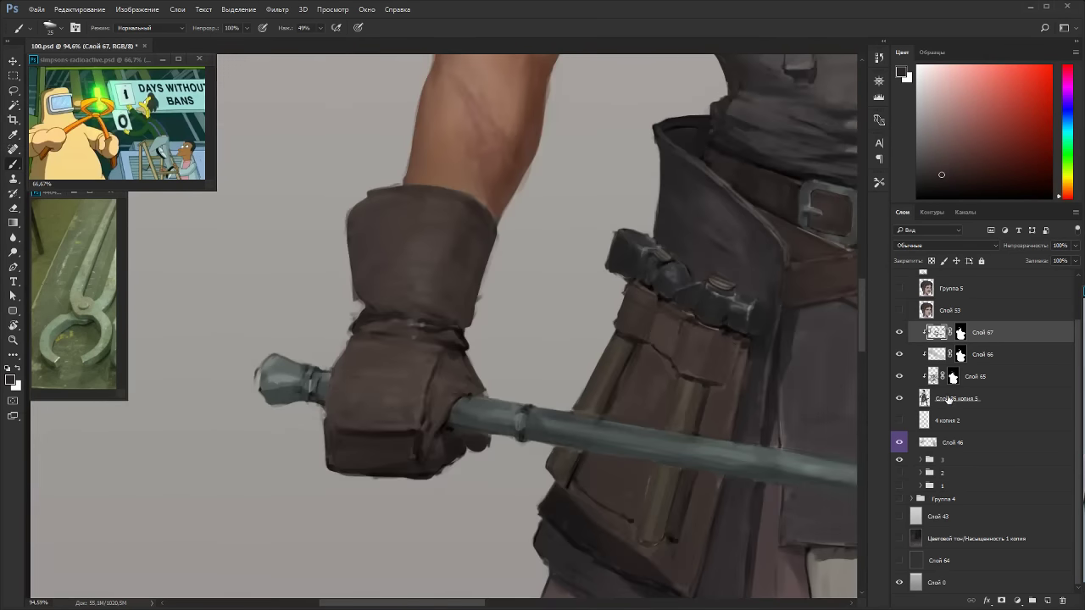
Erase rough paint along the glove's outer contour on layer "Слой 36 копия 5".
{"action": "left_click", "coordinate": [950, 398]}
{"action": "key", "text": "e"}
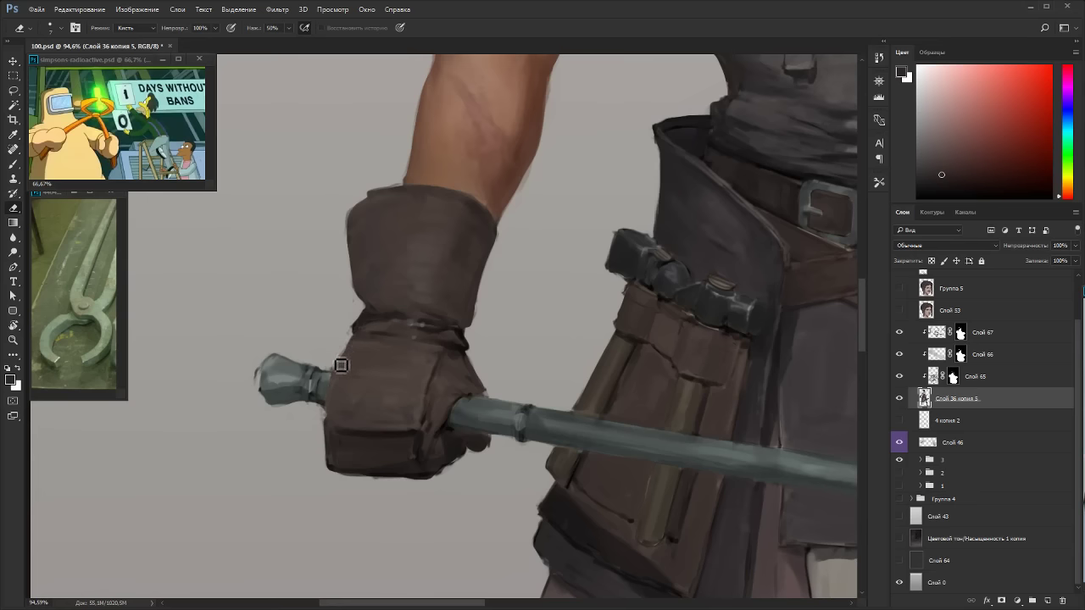
{"action": "left_click_drag", "start_coordinate": [645, 296], "coordinate": [583, 254]}
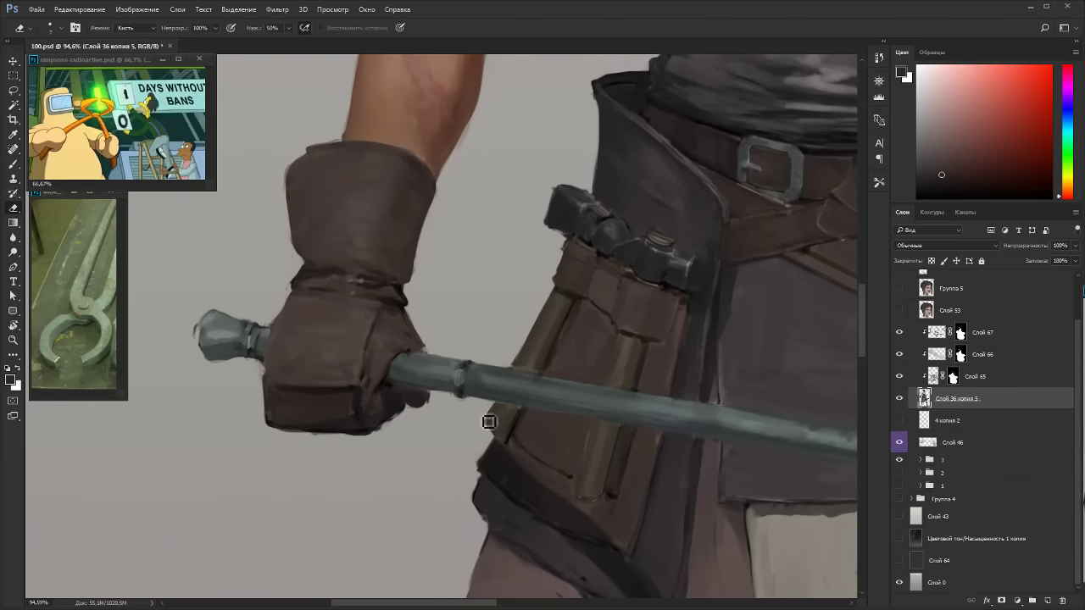
Refine the hammer pouch's lower outer corner on layer "Слой 67" with a small brush and sampled dark brown and near-black.
{"action": "key", "text": "b"}
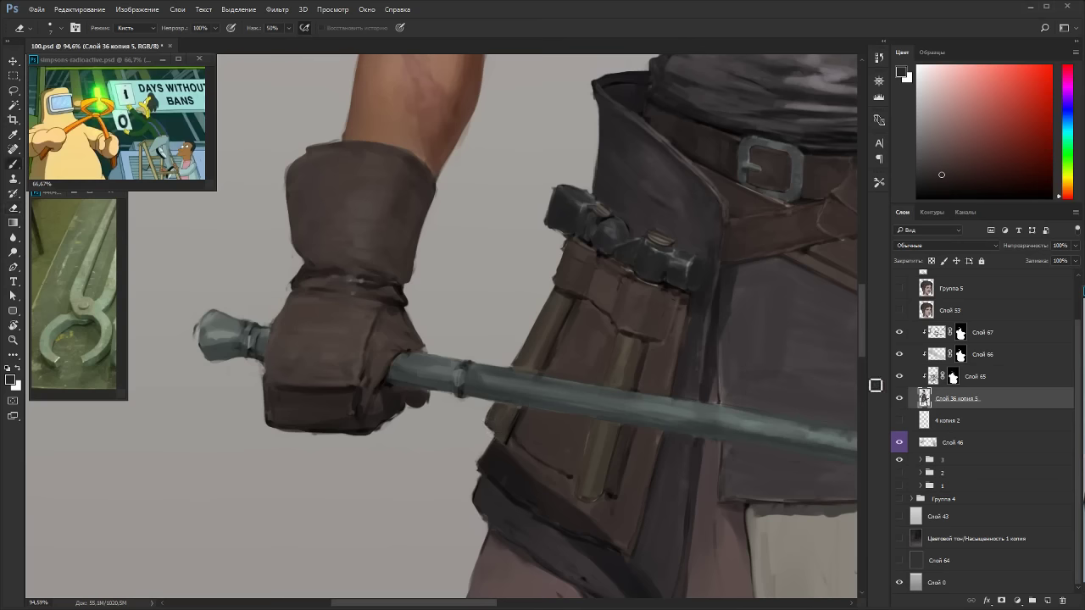
{"action": "left_click", "coordinate": [943, 337]}
{"action": "left_click", "coordinate": [509, 442], "text": "alt"}
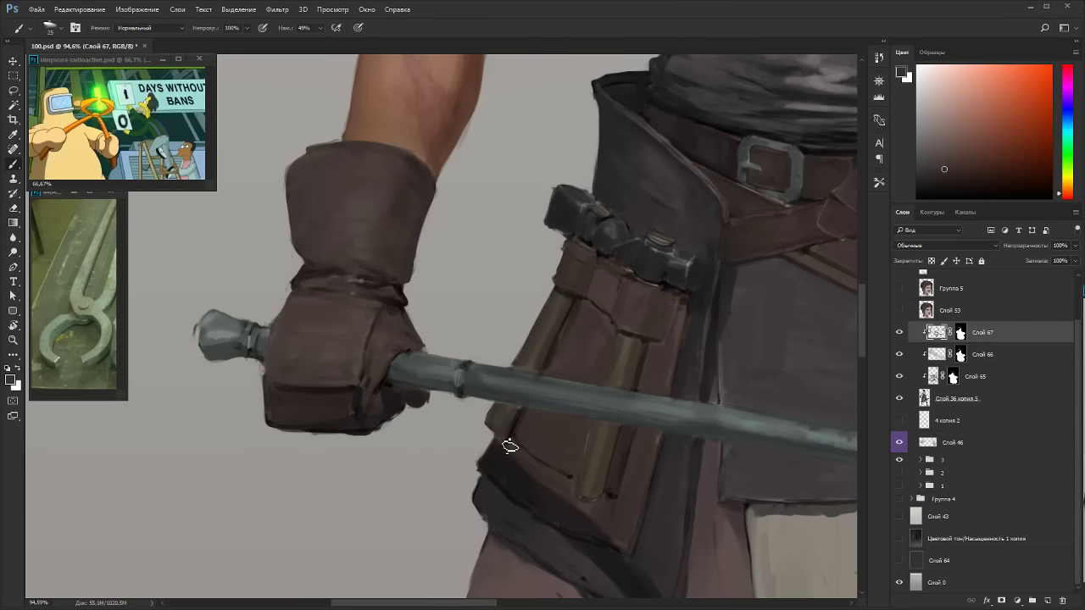
{"action": "key", "text": "bracketleft"}
{"action": "key", "text": "bracketleft"}
{"action": "left_click", "coordinate": [507, 447], "text": "alt"}
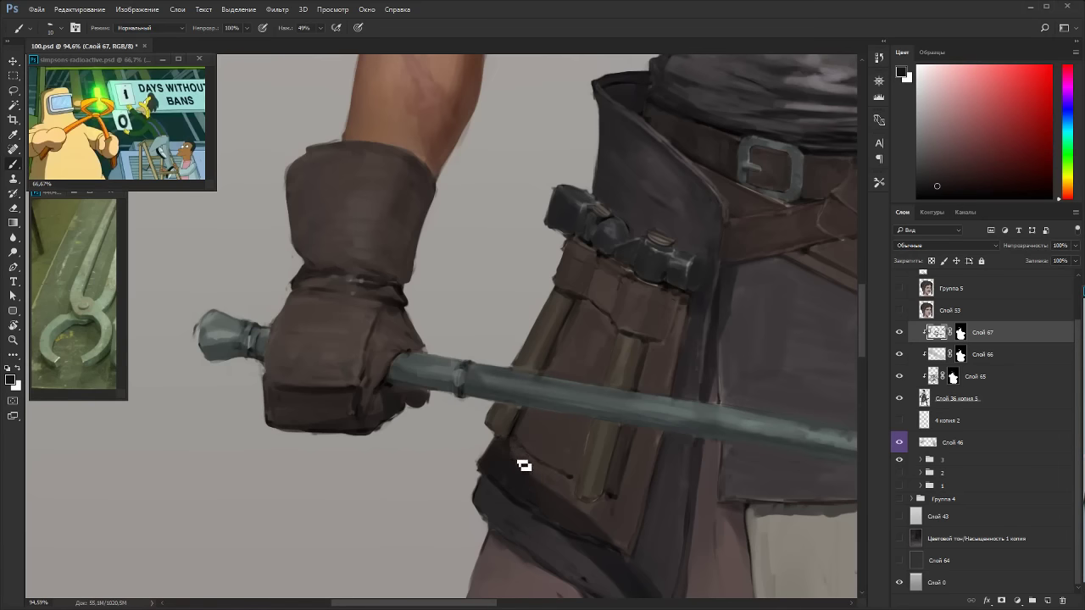
{"action": "left_click", "coordinate": [504, 486], "text": "alt"}
Even out the dark apron band below the hammer pouch with sampled near-black and bluish-black tones.
{"action": "left_click_drag", "start_coordinate": [634, 459], "coordinate": [591, 259]}
{"action": "key", "text": "r"}
{"action": "left_click_drag", "start_coordinate": [632, 329], "coordinate": [606, 458]}
{"action": "left_click", "coordinate": [489, 318], "text": "alt"}
{"action": "key", "text": "]"}
{"action": "key", "text": "]"}
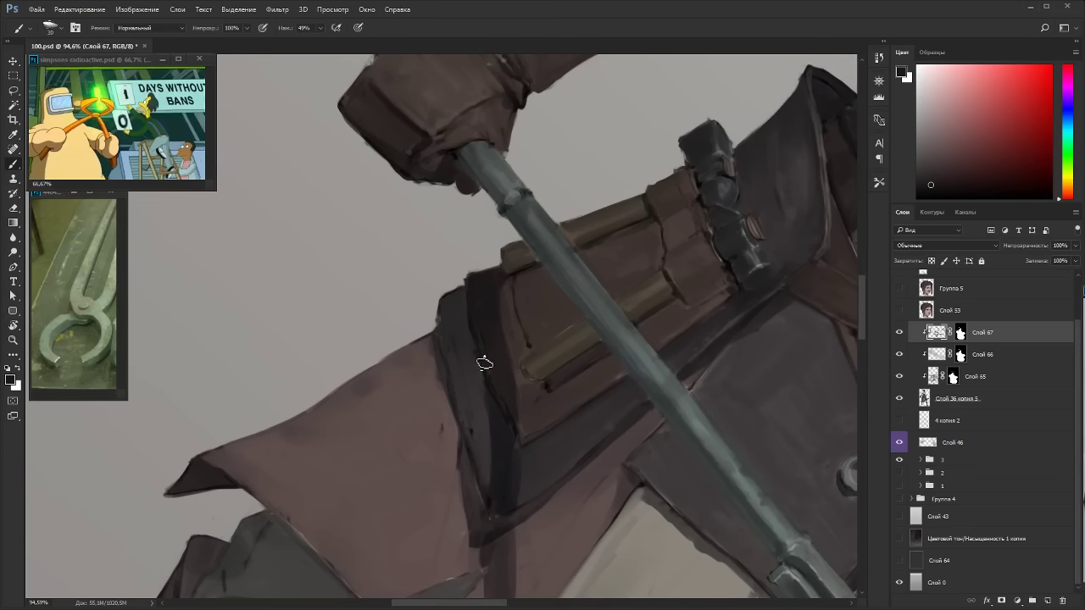
{"action": "left_click", "coordinate": [501, 427], "text": "alt"}
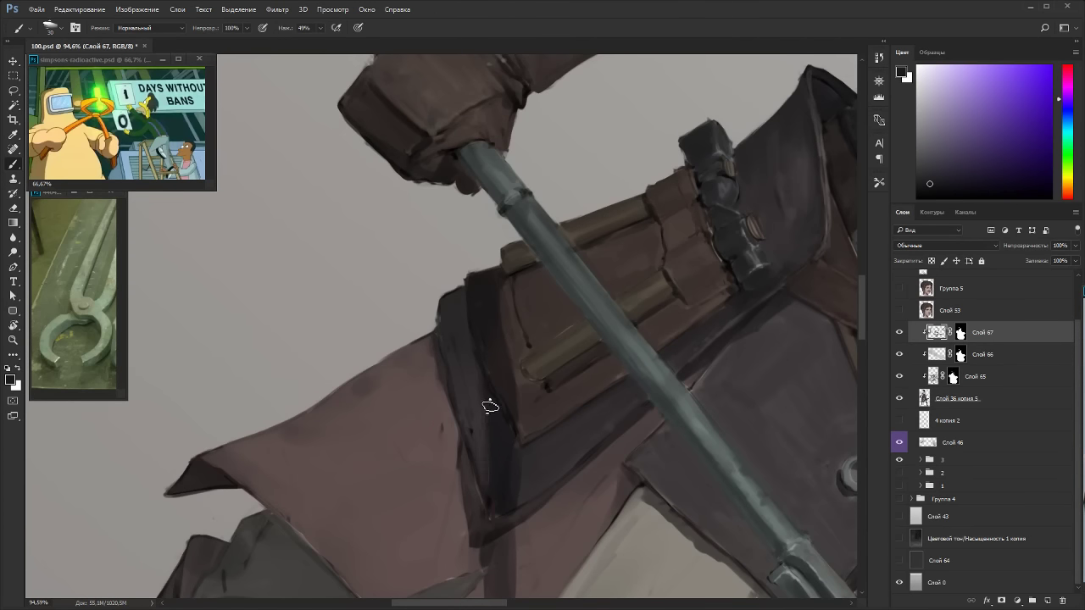
{"action": "left_click_drag", "start_coordinate": [538, 390], "coordinate": [562, 381]}
Review the whole figure upright to check how the painted glove, pouch and apron read together.
{"action": "scroll", "coordinate": [475, 293], "scroll_direction": "down", "scroll_amount": 5}
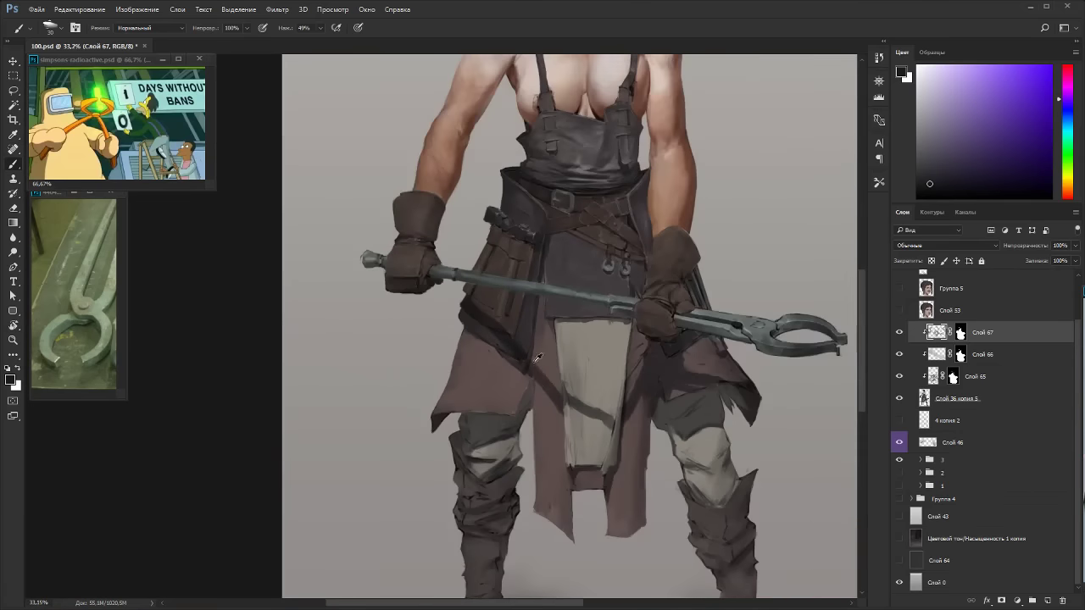
{"action": "key", "text": "r"}
{"action": "left_click_drag", "start_coordinate": [487, 293], "coordinate": [412, 197]}
{"action": "key", "text": "Escape"}
{"action": "scroll", "coordinate": [601, 311], "scroll_direction": "down", "scroll_amount": 2}
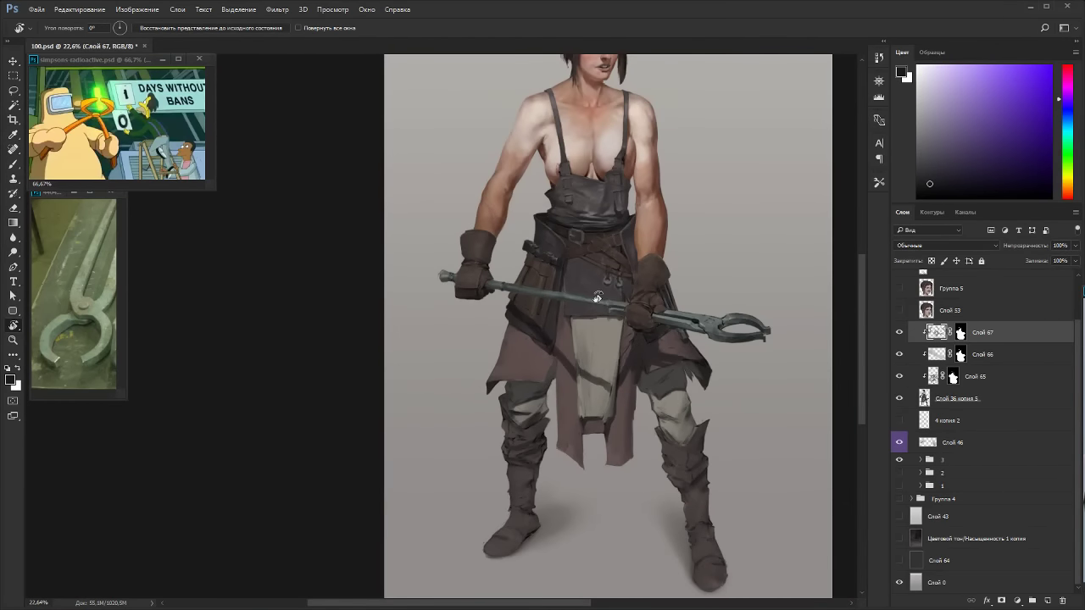
{"action": "left_click_drag", "start_coordinate": [712, 323], "coordinate": [523, 245]}
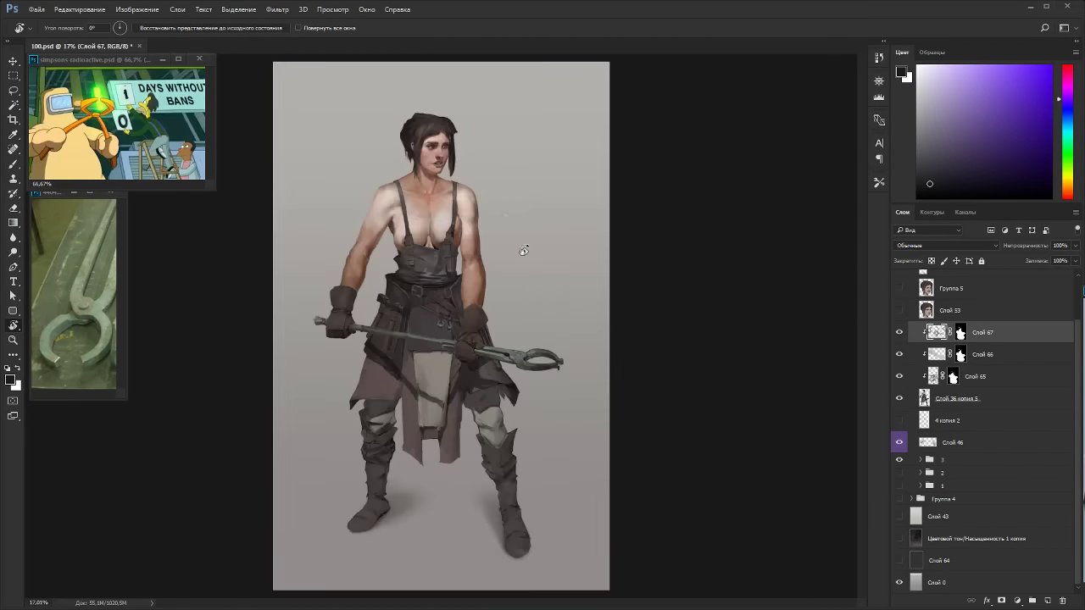
Refine the hammer pouch panel around the handles on layer "Слой 67" with a size 15 brush and sampled dark tones.
{"action": "scroll", "coordinate": [445, 401], "scroll_direction": "up", "scroll_amount": 4}
{"action": "scroll", "coordinate": [345, 396], "scroll_direction": "up", "scroll_amount": 2}
{"action": "key", "text": "b"}
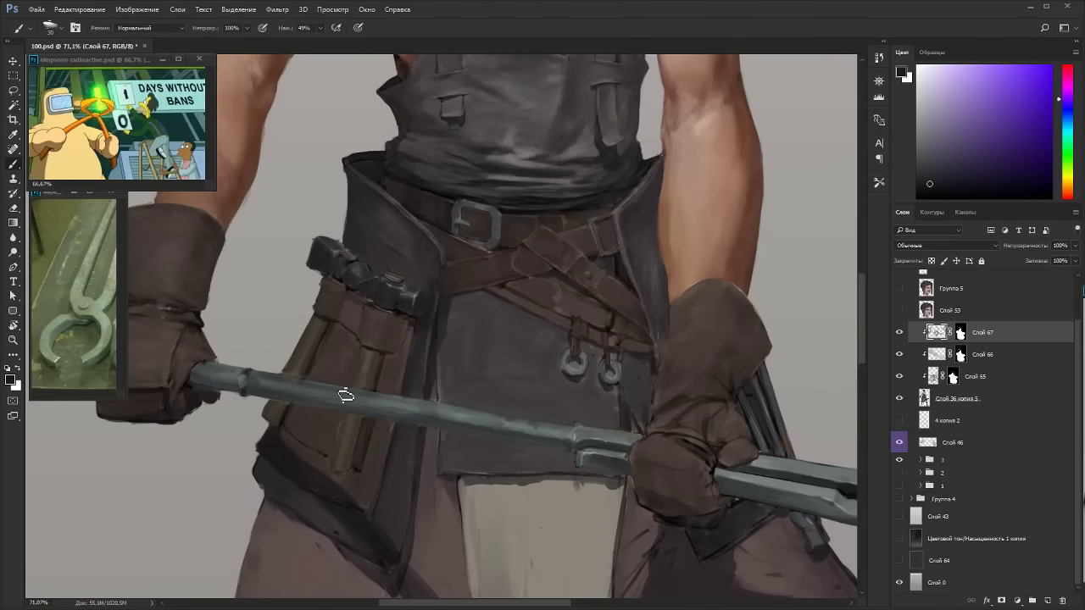
{"action": "left_click", "coordinate": [315, 361], "text": "alt"}
{"action": "key", "text": "bracketleft"}
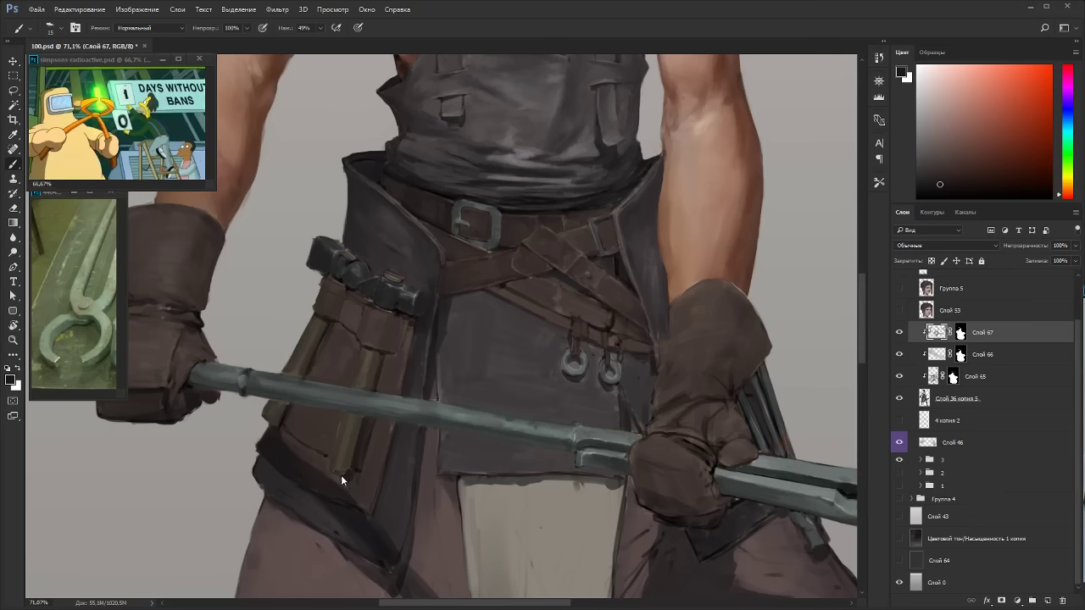
{"action": "left_click", "coordinate": [349, 502], "text": "alt"}
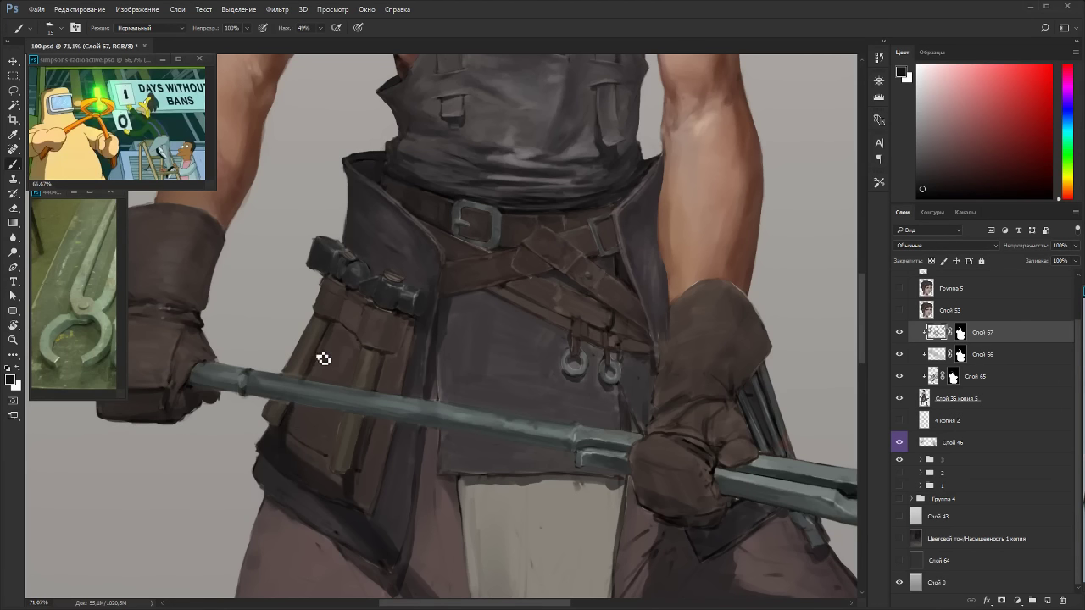
{"action": "left_click", "coordinate": [377, 396], "text": "alt"}
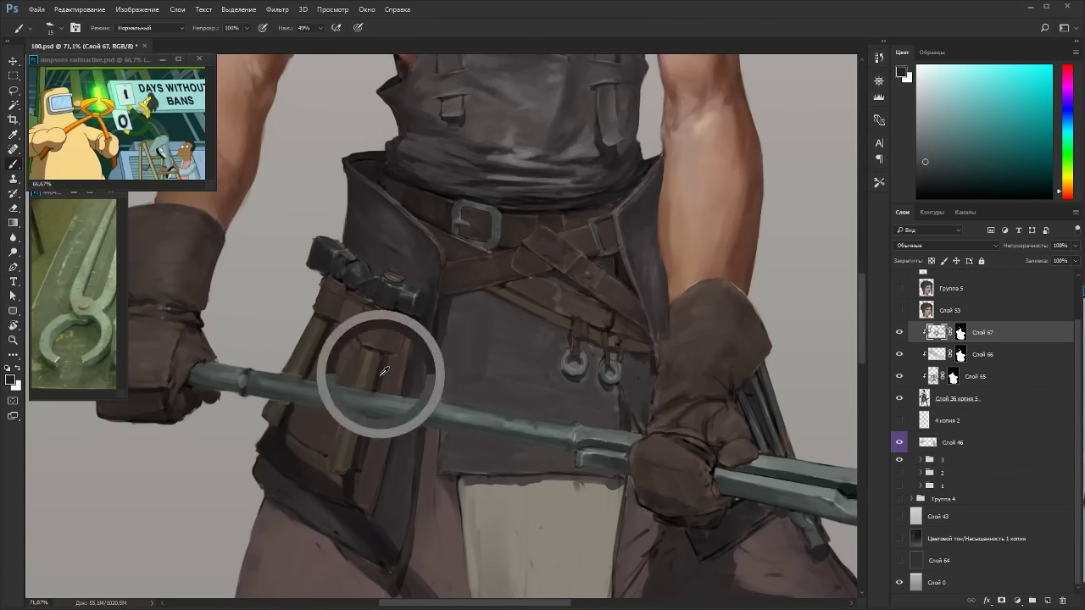
Touch up the pouch's upper leather beside the outer hammer handle with a sampled dark brown.
{"action": "key", "text": "r"}
{"action": "left_click_drag", "start_coordinate": [483, 424], "coordinate": [353, 393]}
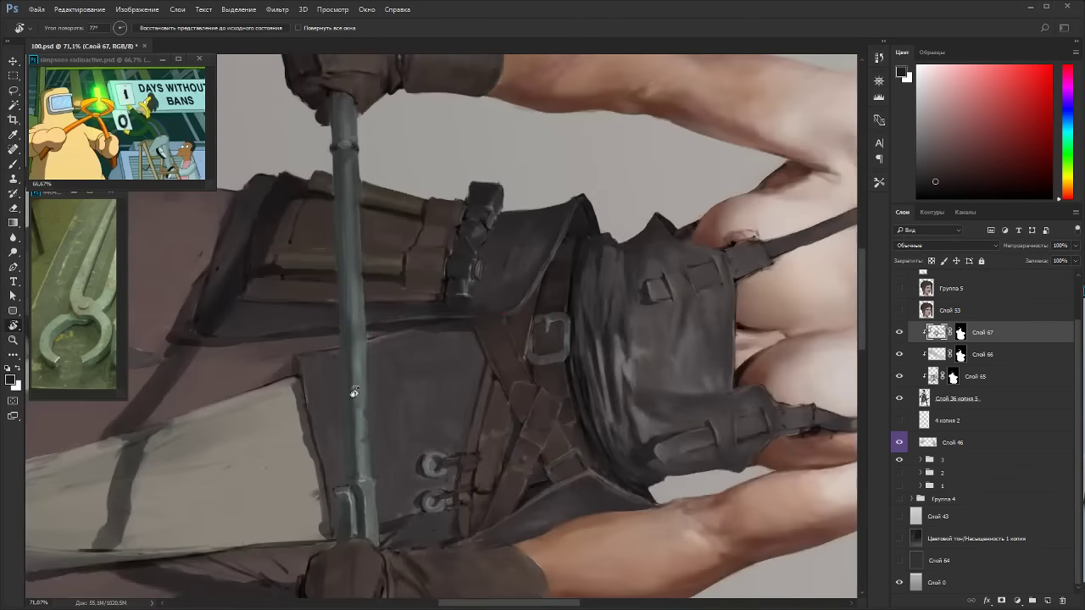
{"action": "left_click", "coordinate": [427, 231], "text": "alt"}
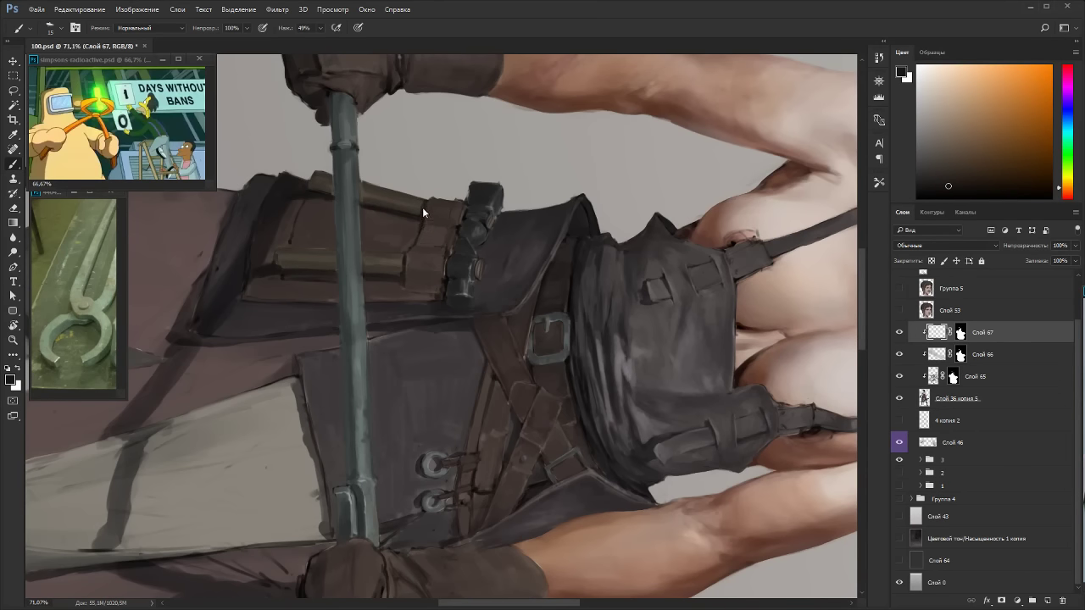
{"action": "key", "text": "r"}
{"action": "key", "text": "Escape"}
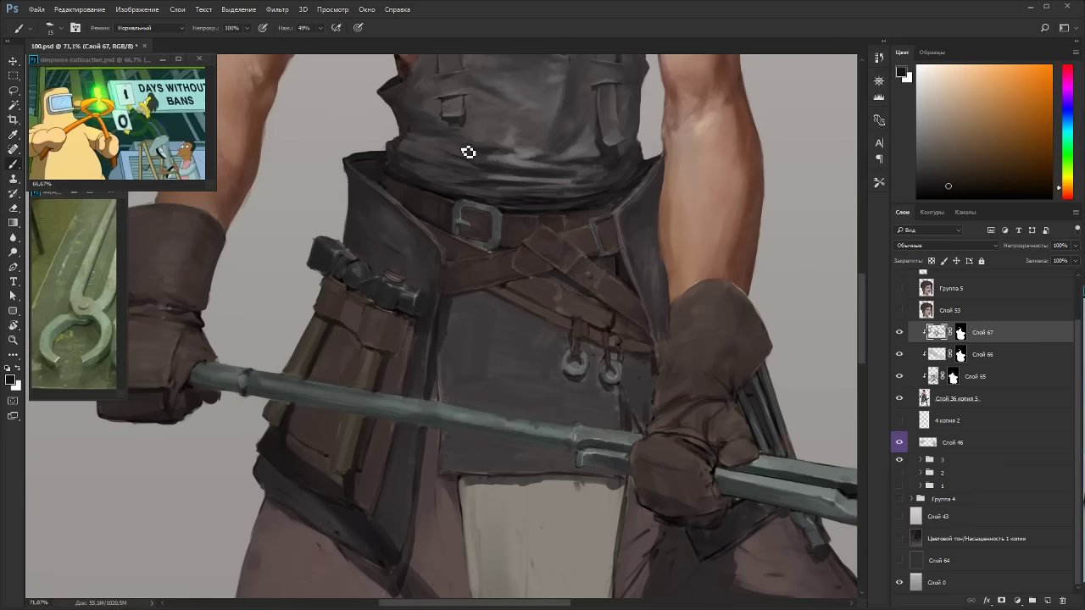
Blend the pouch's lower edge below the inner handle with dark browns sampled nearby.
{"action": "left_click", "coordinate": [352, 486], "text": "alt"}
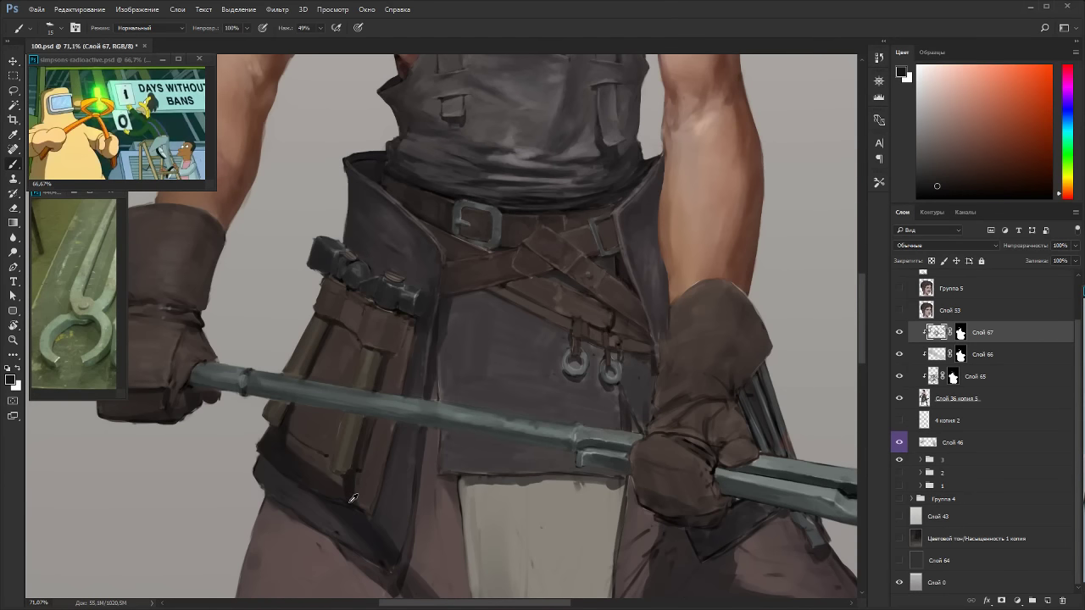
{"action": "left_click", "coordinate": [354, 497], "text": "alt"}
{"action": "left_click", "coordinate": [345, 485], "text": "alt"}
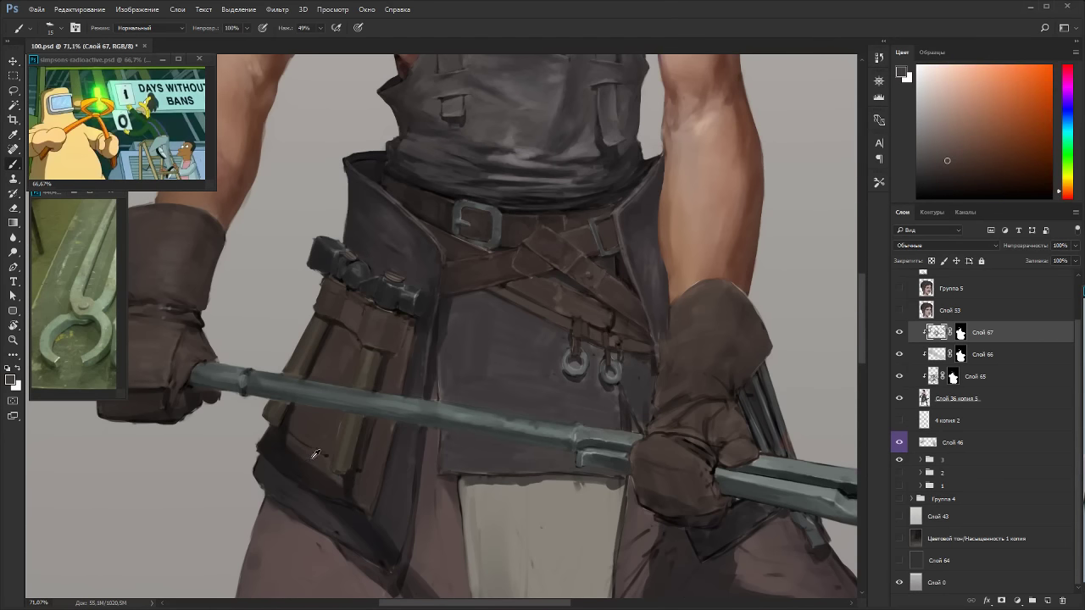
Paint the pouch's leather flap below the hammer head with a size 30 brush and sampled reddish browns.
{"action": "key", "text": "r"}
{"action": "left_click_drag", "start_coordinate": [574, 273], "coordinate": [337, 270]}
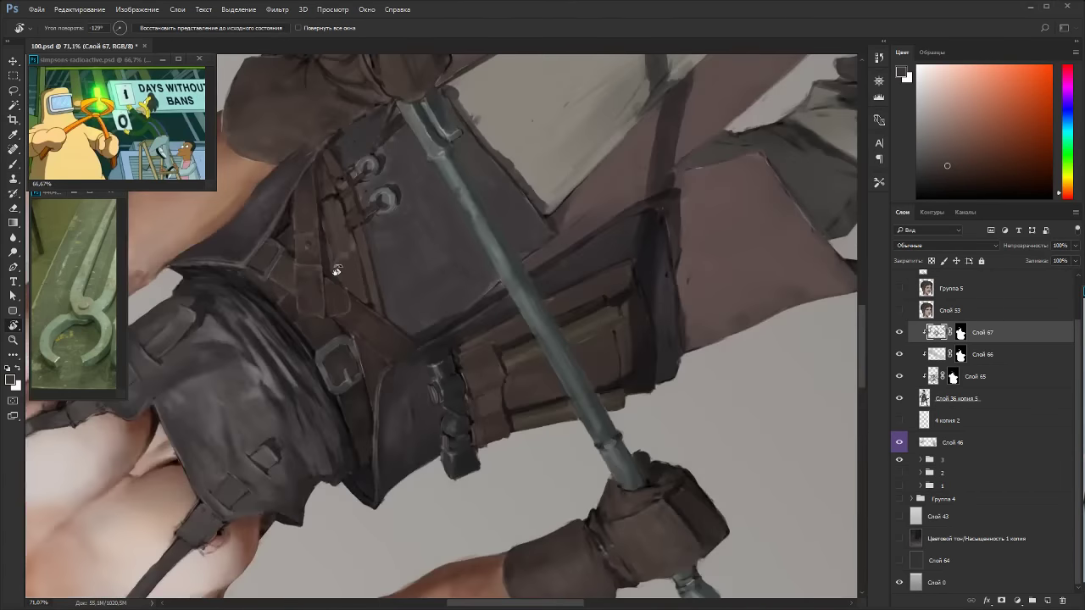
{"action": "key", "text": "b"}
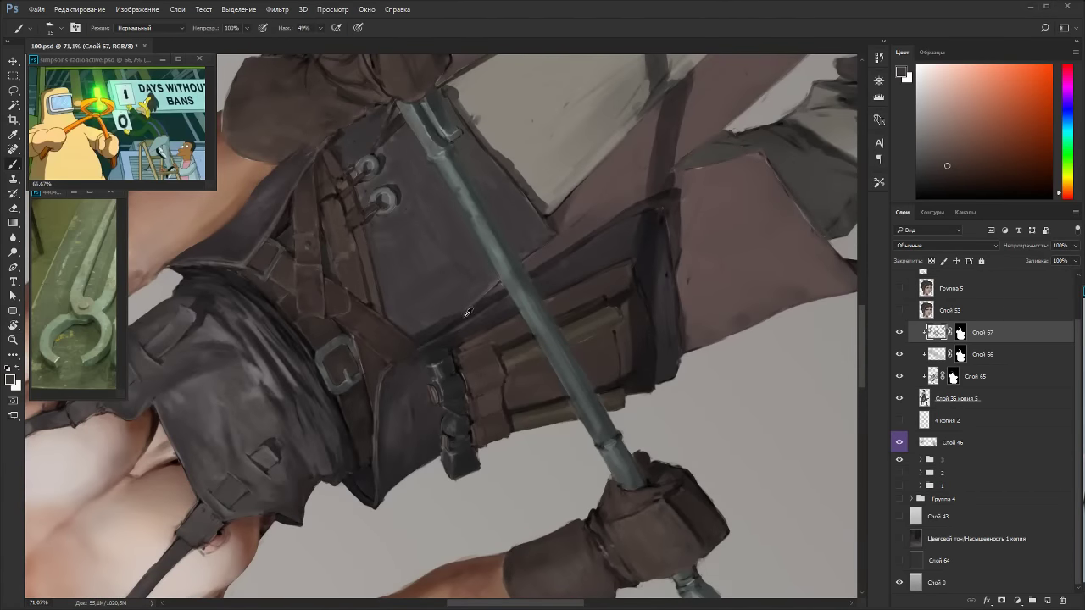
{"action": "left_click", "coordinate": [380, 324], "text": "alt"}
{"action": "key", "text": "bracketright"}
{"action": "key", "text": "bracketright"}
{"action": "left_click", "coordinate": [340, 295], "text": "alt"}
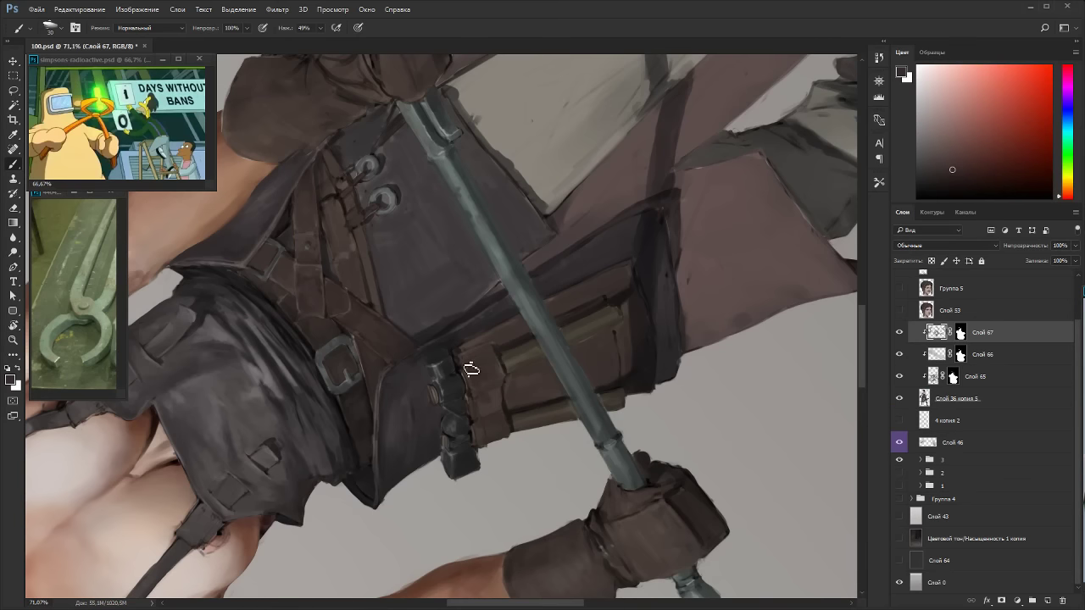
{"action": "left_click", "coordinate": [320, 281], "text": "alt"}
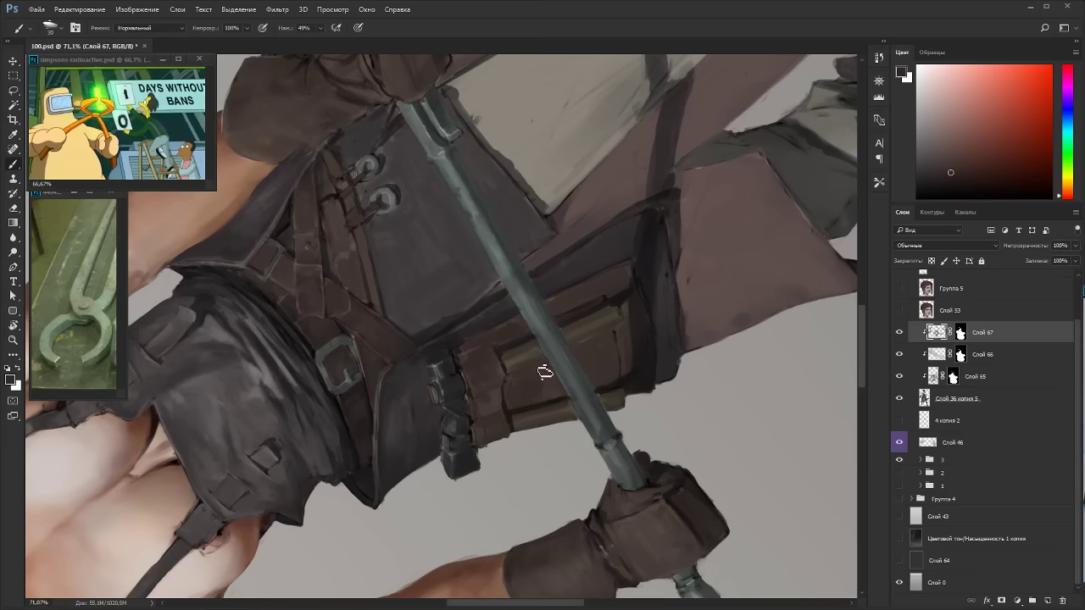
{"action": "key", "text": "Escape"}
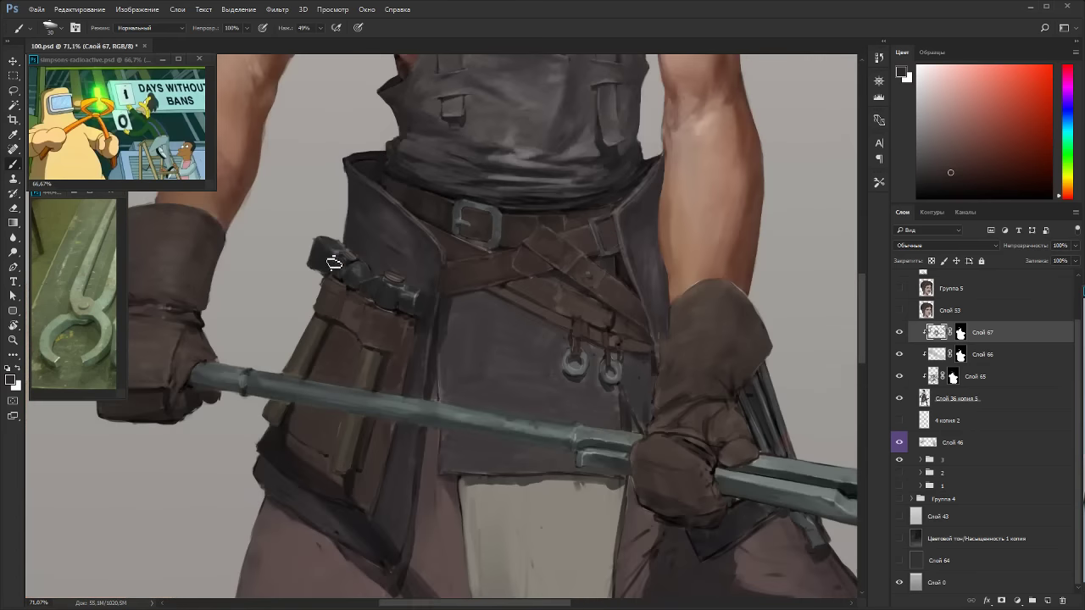
Shape the flap's lower edge and inner side of the pouch with browns sampled from the pouch and belts.
{"action": "left_click", "coordinate": [354, 310], "text": "alt"}
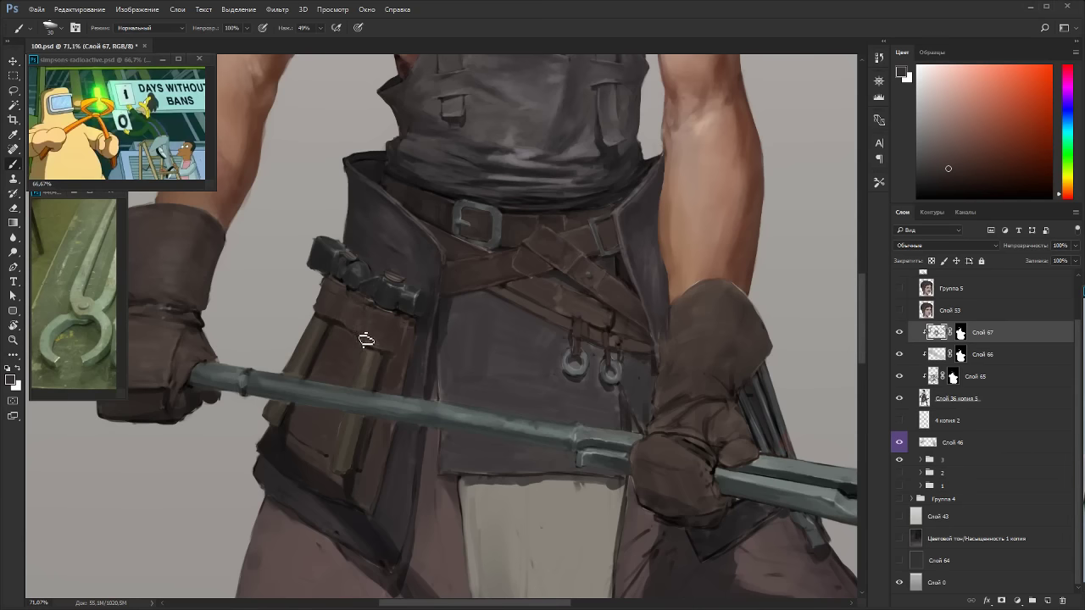
{"action": "left_click", "coordinate": [581, 299], "text": "alt"}
{"action": "left_click_drag", "start_coordinate": [383, 325], "coordinate": [391, 317]}
{"action": "key", "text": "r"}
{"action": "mouse_move", "coordinate": [630, 303]}
{"action": "left_mouse_down"}
{"action": "mouse_move", "coordinate": [633, 330]}
{"action": "mouse_move", "coordinate": [548, 475]}
{"action": "left_mouse_up"}
{"action": "key", "text": "Escape"}
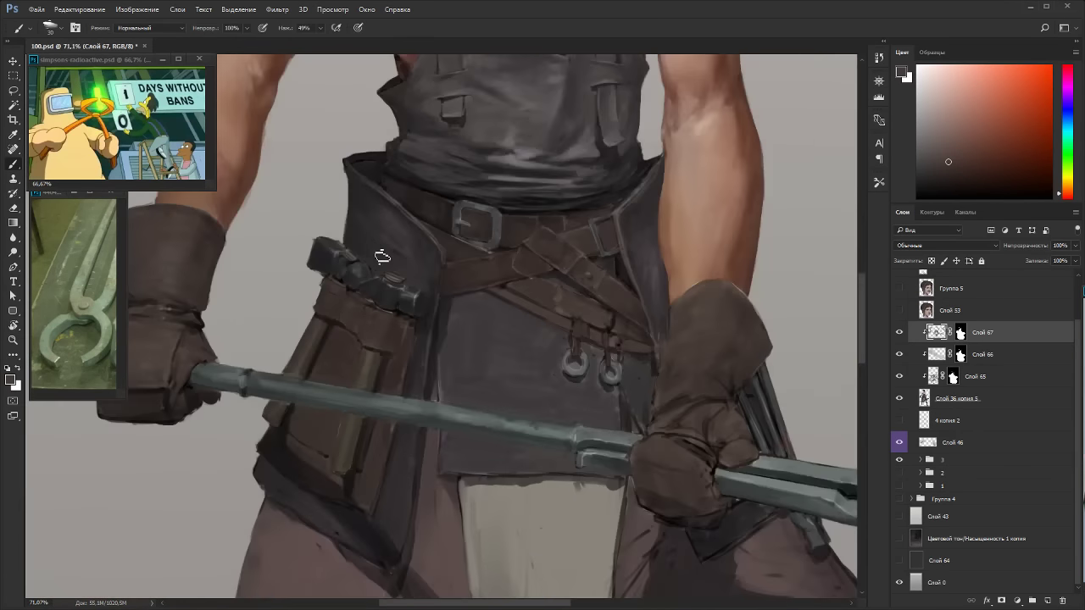
{"action": "left_click", "coordinate": [393, 345], "text": "alt"}
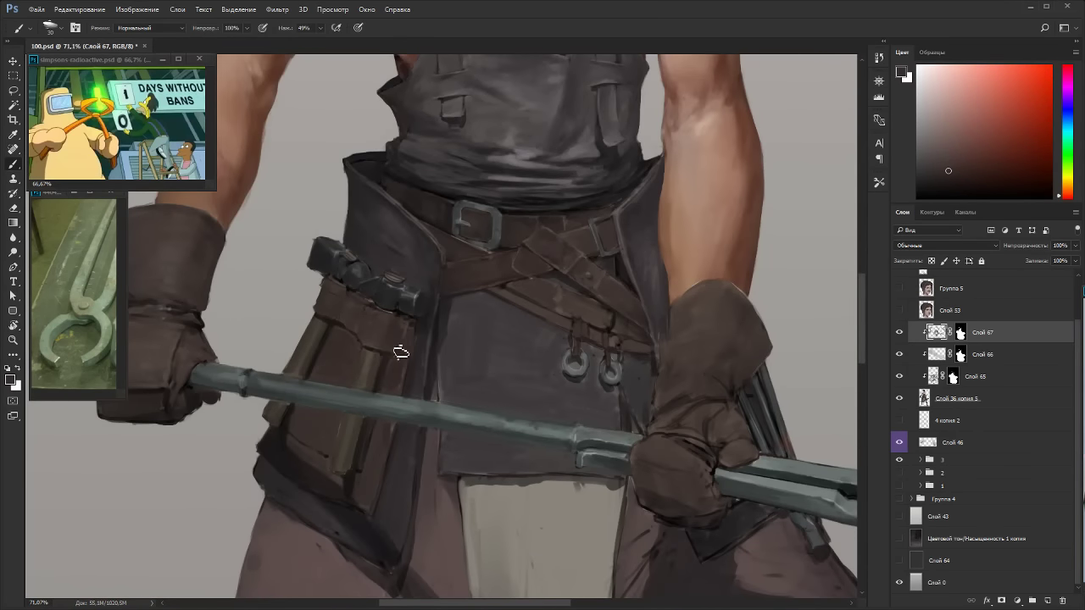
Even out the apron's side panel around the hammer head with sampled dark grey tones.
{"action": "left_click", "coordinate": [424, 274], "text": "alt"}
{"action": "left_click", "coordinate": [431, 326], "text": "alt"}
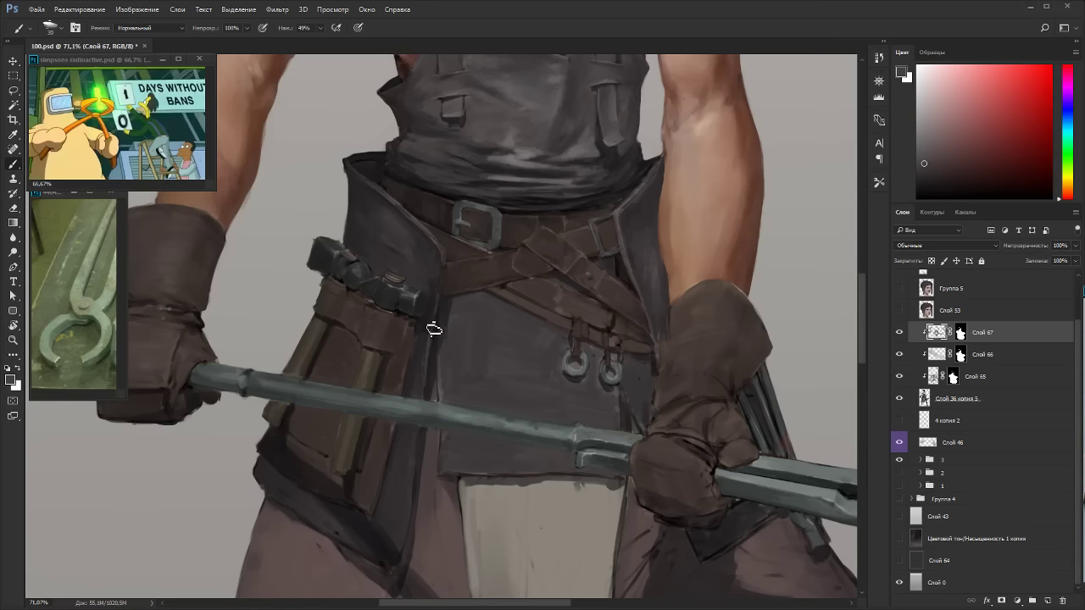
{"action": "key", "text": "r"}
{"action": "left_click_drag", "start_coordinate": [422, 267], "coordinate": [499, 256]}
{"action": "left_click", "coordinate": [499, 256], "text": "alt"}
{"action": "left_click", "coordinate": [485, 301], "text": "alt"}
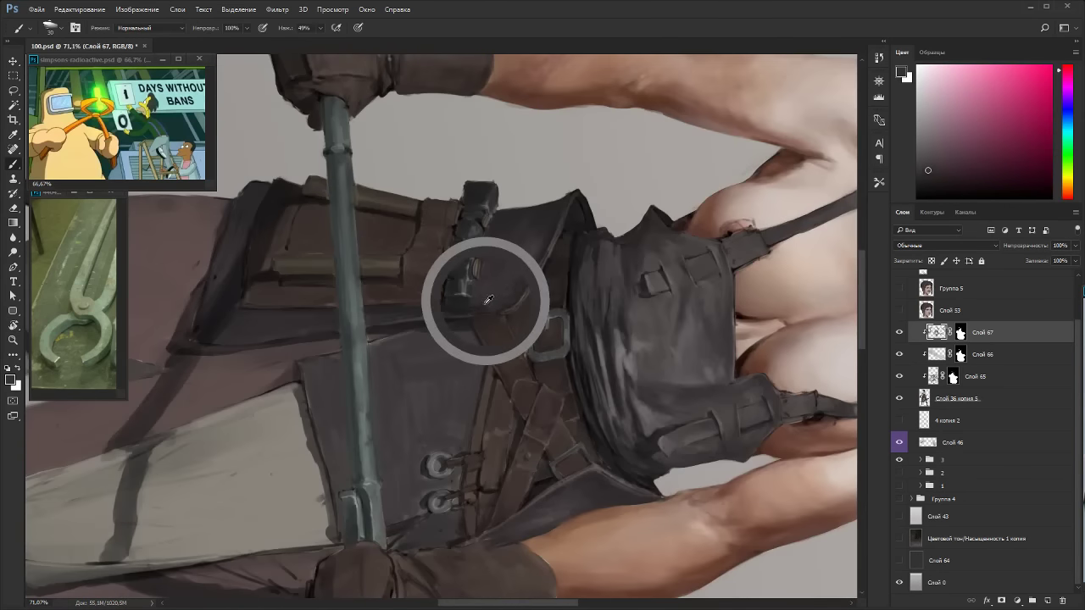
{"action": "left_click", "coordinate": [510, 232], "text": "alt"}
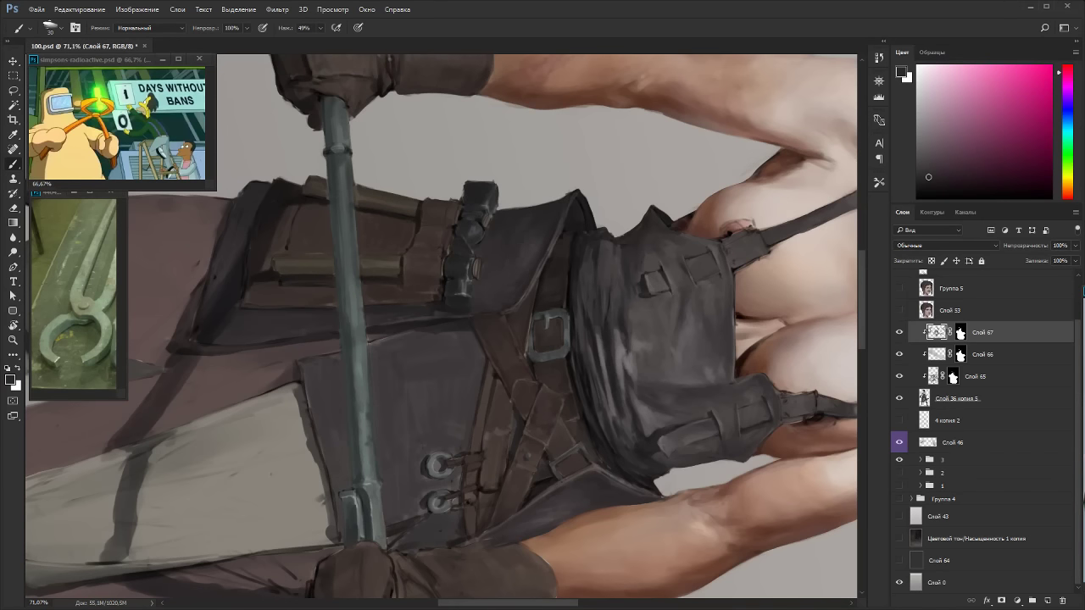
Tint the apron's side panel above the hammer head with muted brownish greys mixed from red and orange hues.
{"action": "key", "text": "bracketleft"}
{"action": "left_click", "coordinate": [1060, 200]}
{"action": "left_click", "coordinate": [952, 156]}
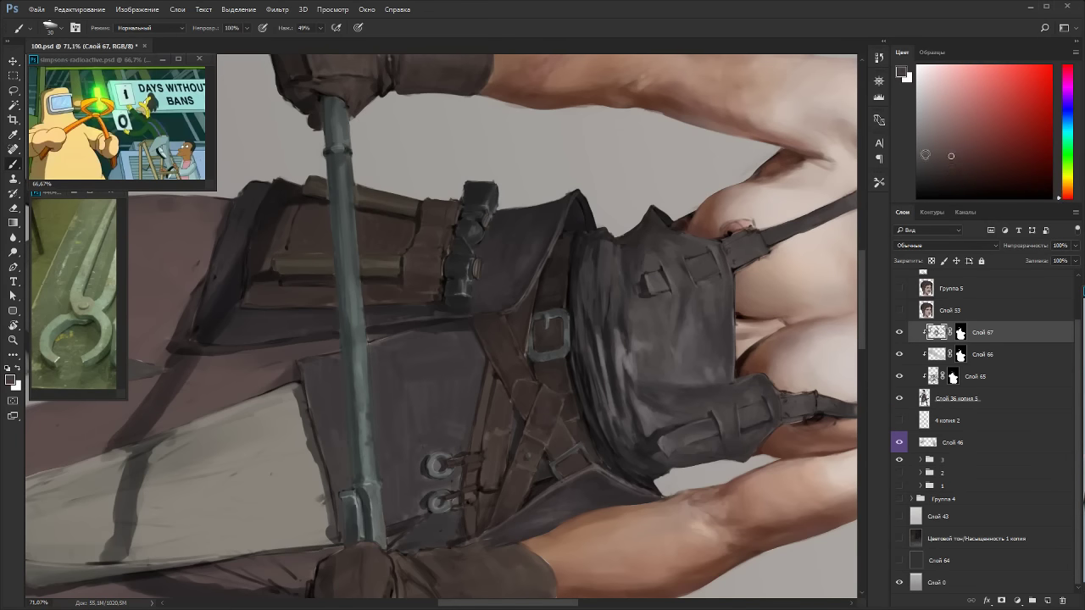
{"action": "left_click_drag", "start_coordinate": [537, 242], "coordinate": [356, 314]}
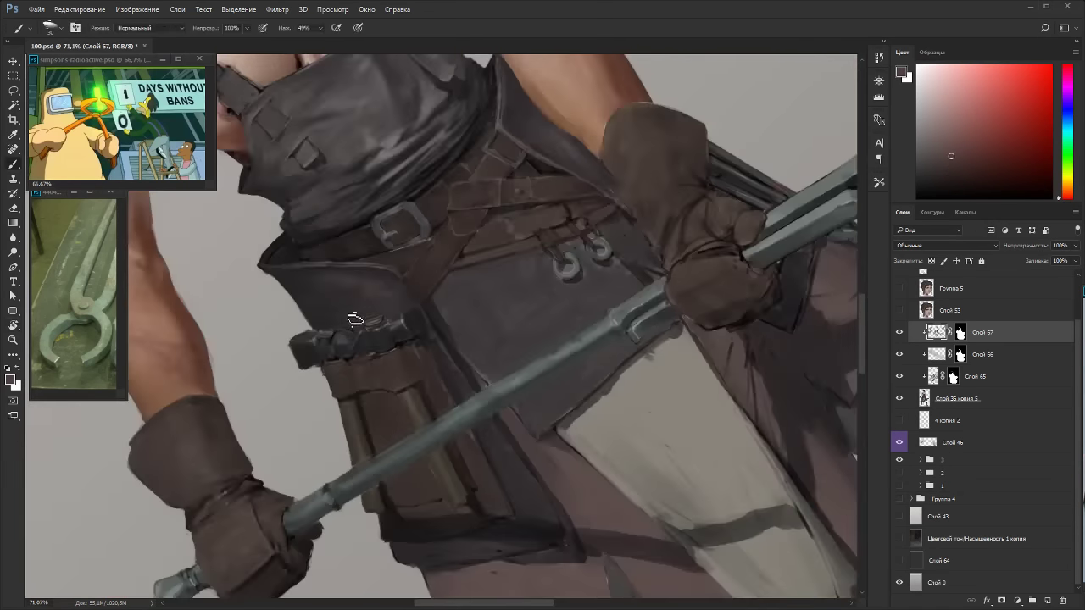
{"action": "left_click", "coordinate": [386, 290], "text": "alt"}
{"action": "left_click", "coordinate": [1069, 193]}
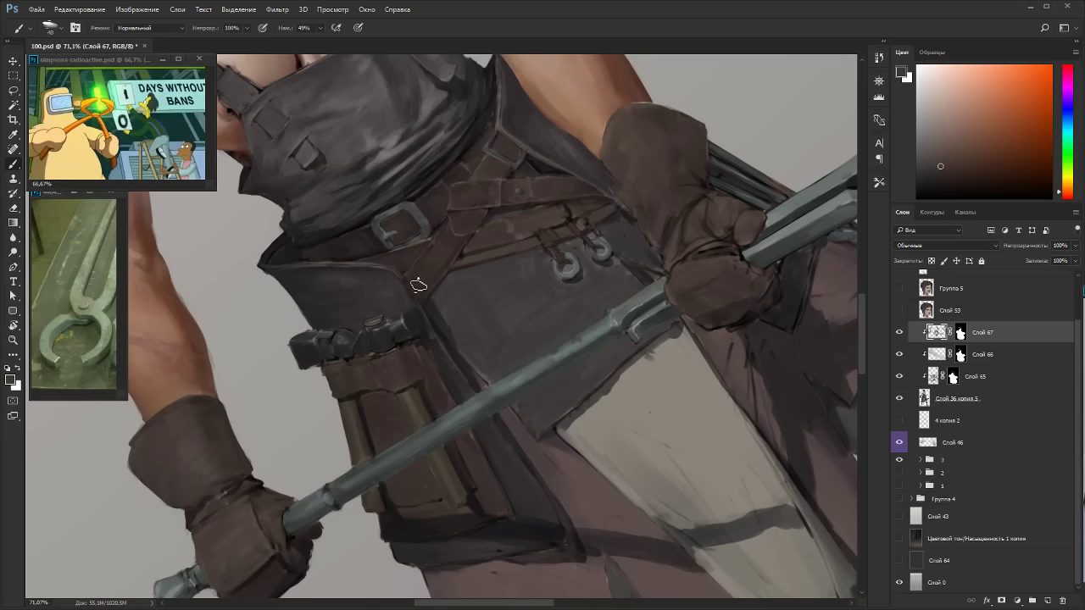
Smooth the apron's side panel between the hammer head and belt with dark purplish greys sampled from the apron.
{"action": "key", "text": "r"}
{"action": "left_click_drag", "start_coordinate": [372, 310], "coordinate": [462, 275]}
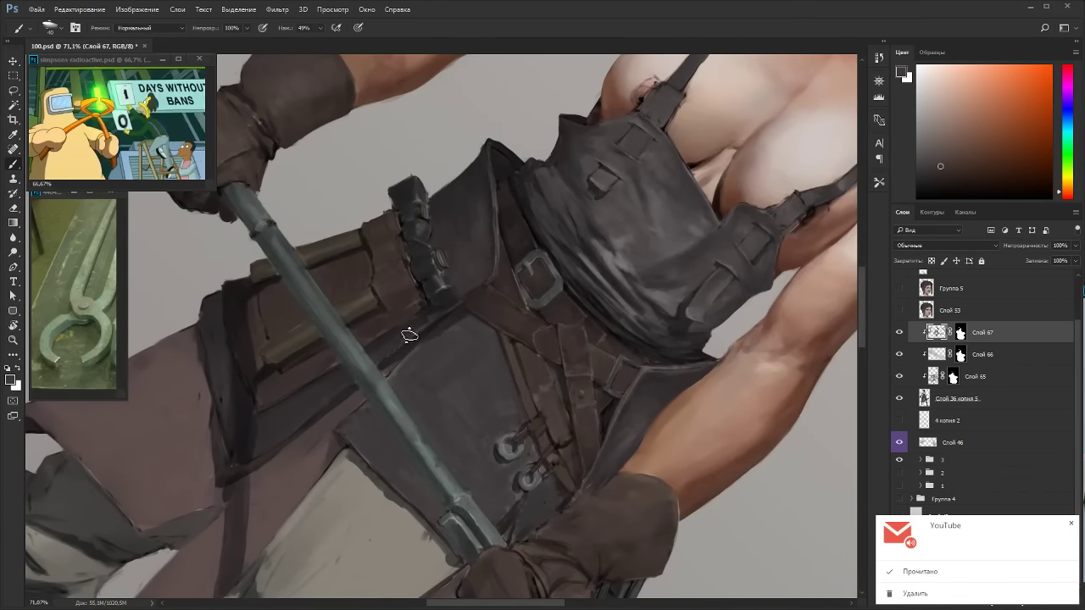
{"action": "key", "text": "Escape"}
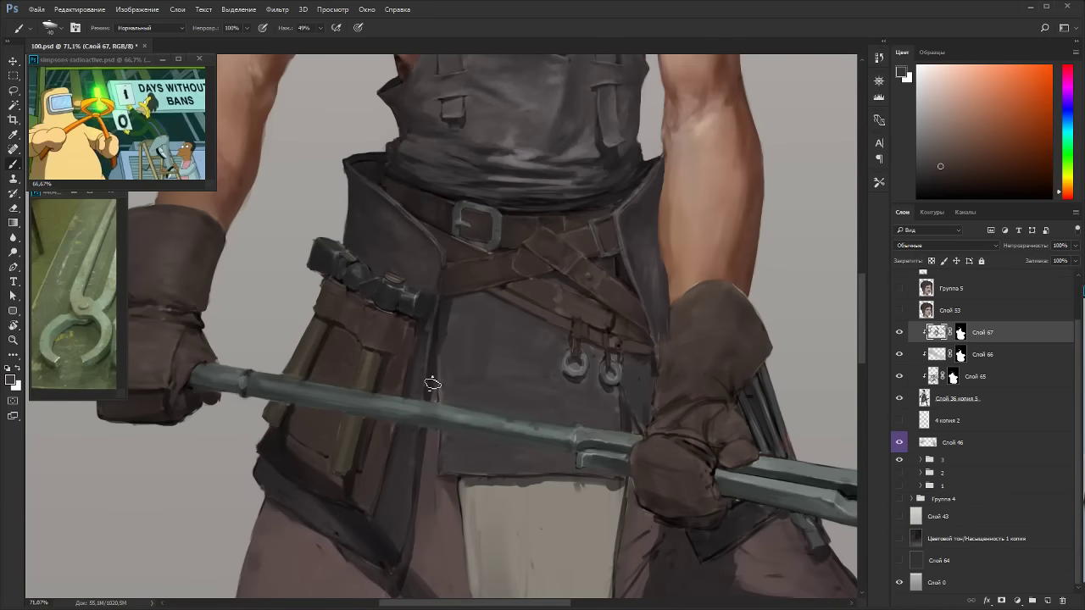
{"action": "left_click", "coordinate": [385, 242], "text": "alt"}
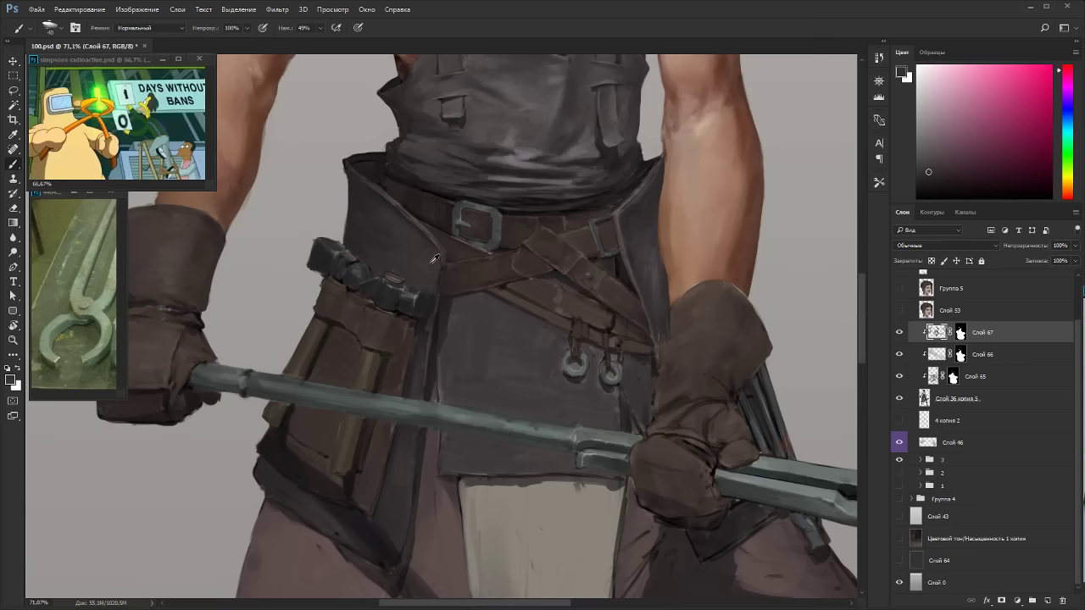
{"action": "left_click", "coordinate": [432, 244], "text": "alt"}
{"action": "left_click", "coordinate": [657, 276], "text": "alt"}
{"action": "left_click", "coordinate": [660, 275], "text": "alt"}
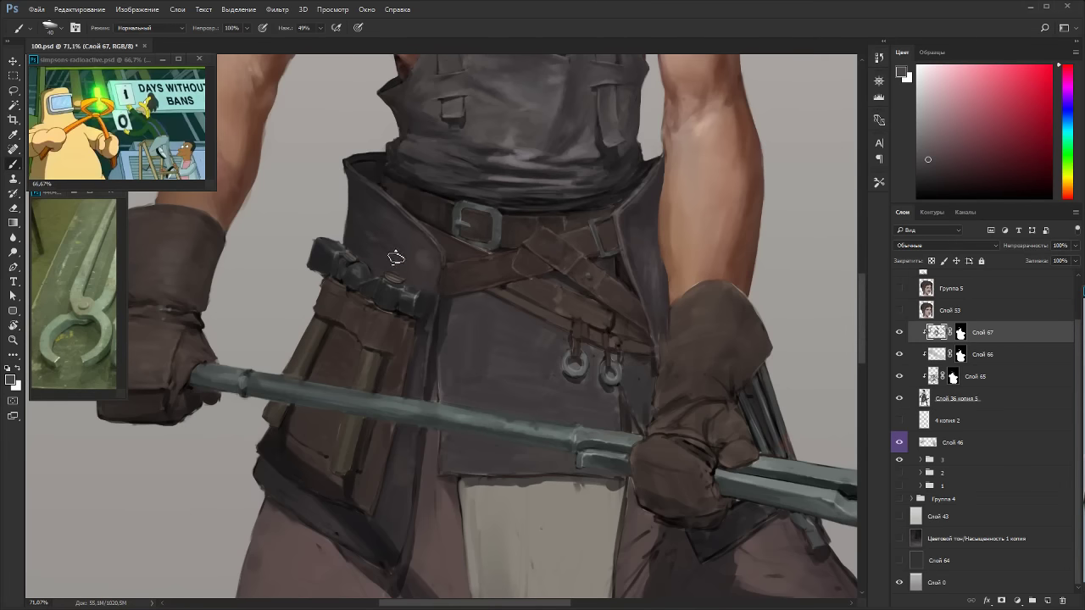
Deepen the shadow on the apron beside the hammer head's inner end with a sampled bluish-black.
{"action": "scroll", "coordinate": [453, 330], "scroll_direction": "down", "scroll_amount": 3}
{"action": "key", "text": "r"}
{"action": "left_click_drag", "start_coordinate": [456, 330], "coordinate": [235, 172]}
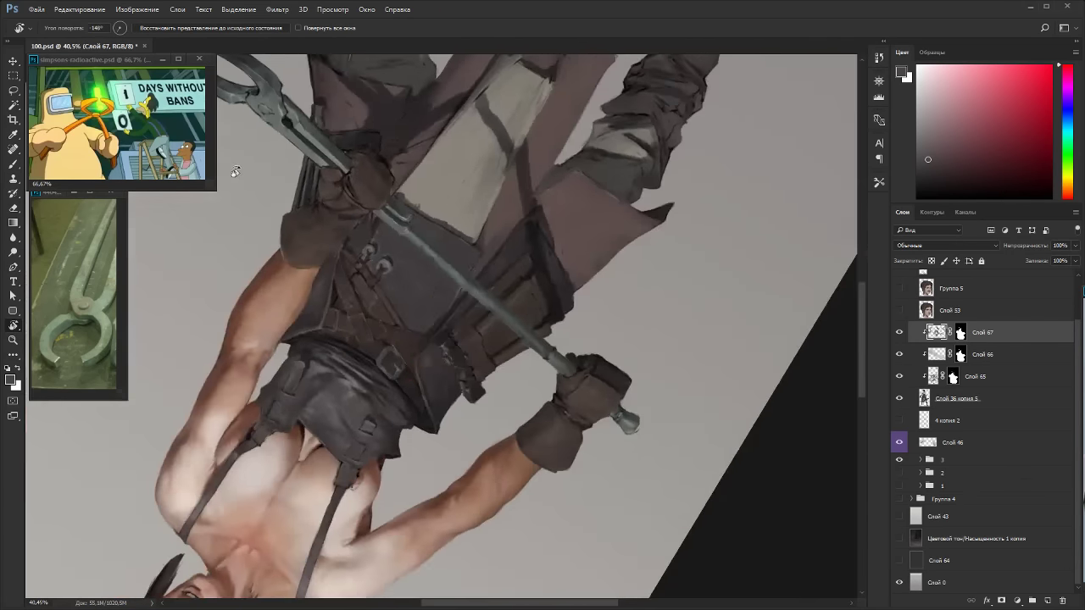
{"action": "key", "text": "Escape"}
{"action": "scroll", "coordinate": [462, 292], "scroll_direction": "up", "scroll_amount": 3}
{"action": "key", "text": "b"}
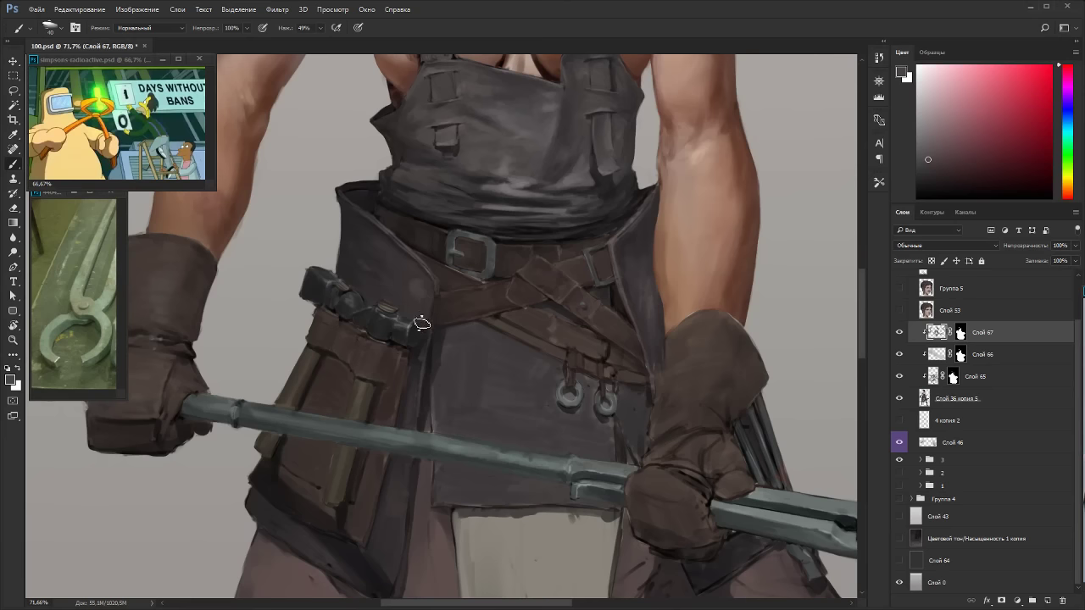
{"action": "left_click", "coordinate": [423, 326], "text": "alt"}
{"action": "key", "text": "r"}
{"action": "left_click_drag", "start_coordinate": [435, 300], "coordinate": [443, 295]}
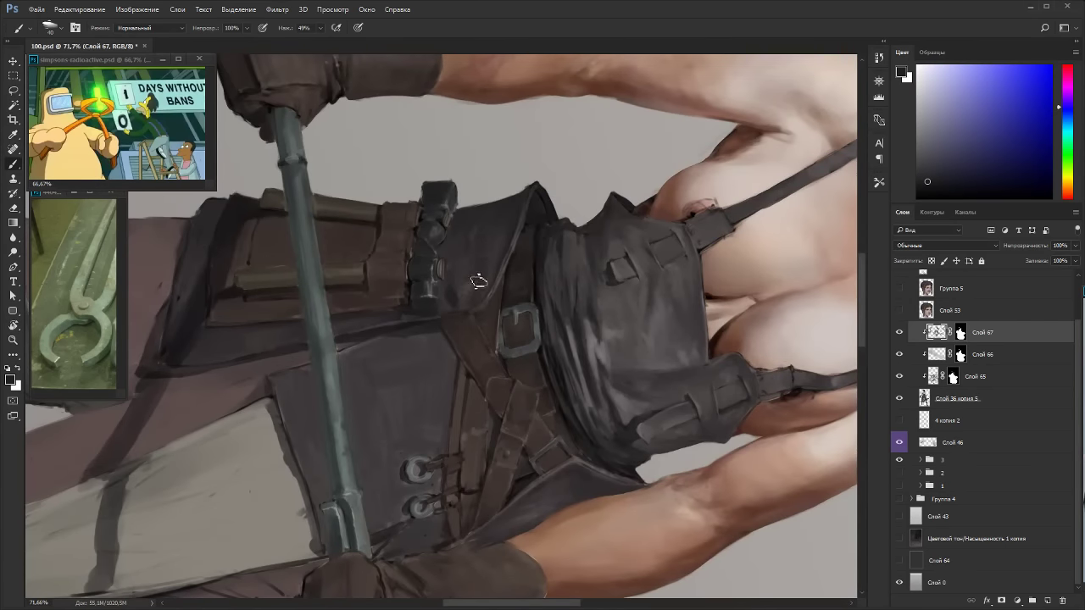
Clean up the apron panel's edge between the hammer head and the belts with sampled purplish and bluish near-blacks.
{"action": "key", "text": "r"}
{"action": "left_click_drag", "start_coordinate": [478, 298], "coordinate": [314, 430]}
{"action": "key", "text": "b"}
{"action": "left_click", "coordinate": [437, 401], "text": "alt"}
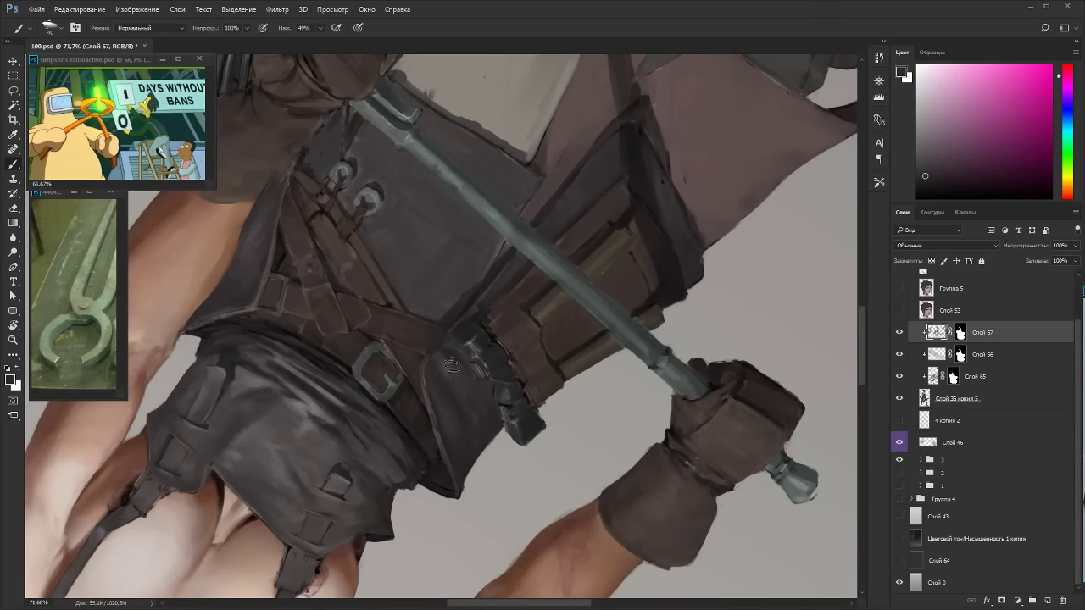
{"action": "left_click", "coordinate": [445, 349], "text": "alt"}
{"action": "left_click", "coordinate": [455, 353], "text": "alt"}
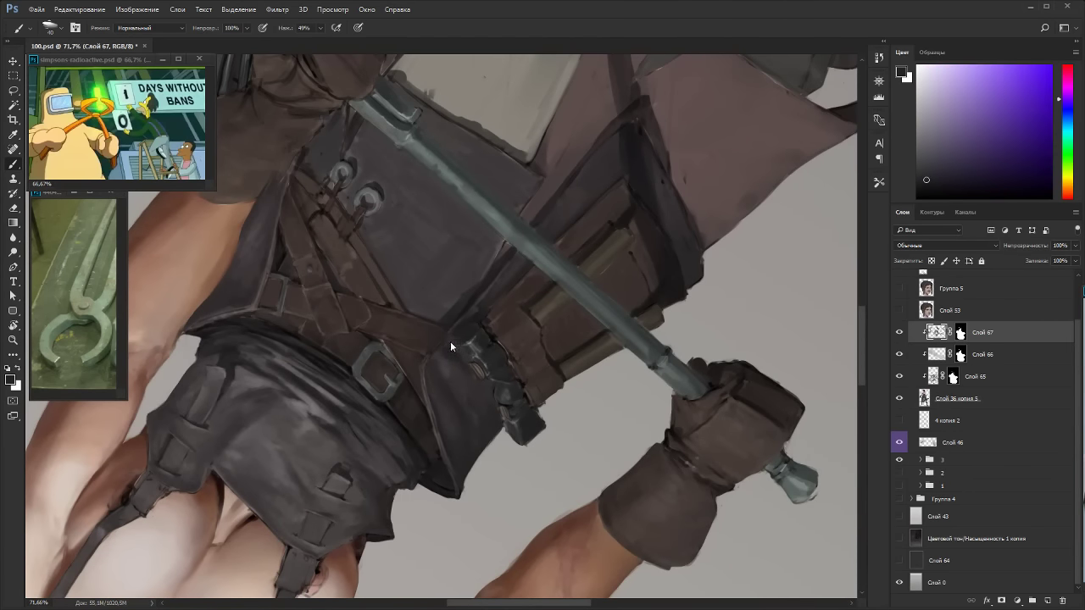
Review the upright figure from the chest to the skirt to check the pouch and apron painting.
{"action": "key", "text": "Escape"}
{"action": "scroll", "coordinate": [619, 424], "scroll_direction": "down", "scroll_amount": 4}
{"action": "key", "text": "r"}
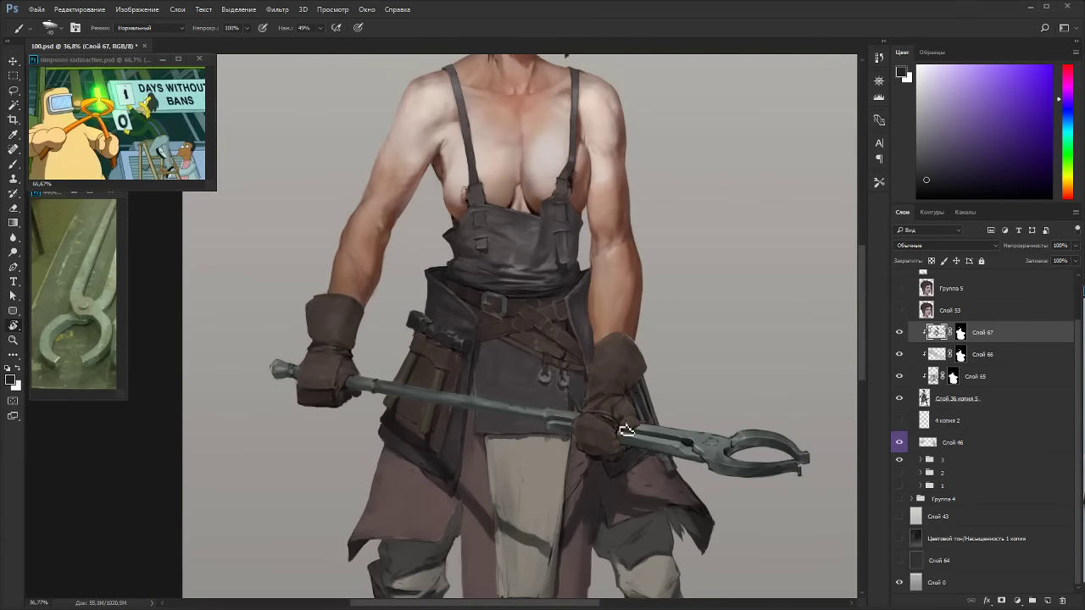
{"action": "left_click_drag", "start_coordinate": [625, 430], "coordinate": [386, 161]}
{"action": "key", "text": "Escape"}
{"action": "scroll", "coordinate": [466, 323], "scroll_direction": "up", "scroll_amount": 2}
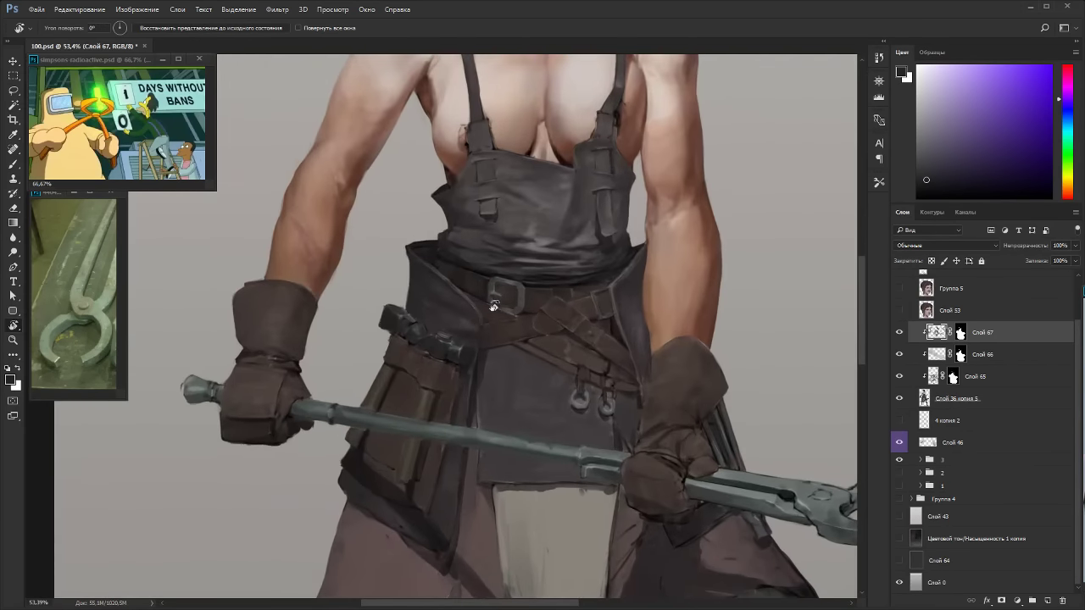
{"action": "key", "text": "b"}
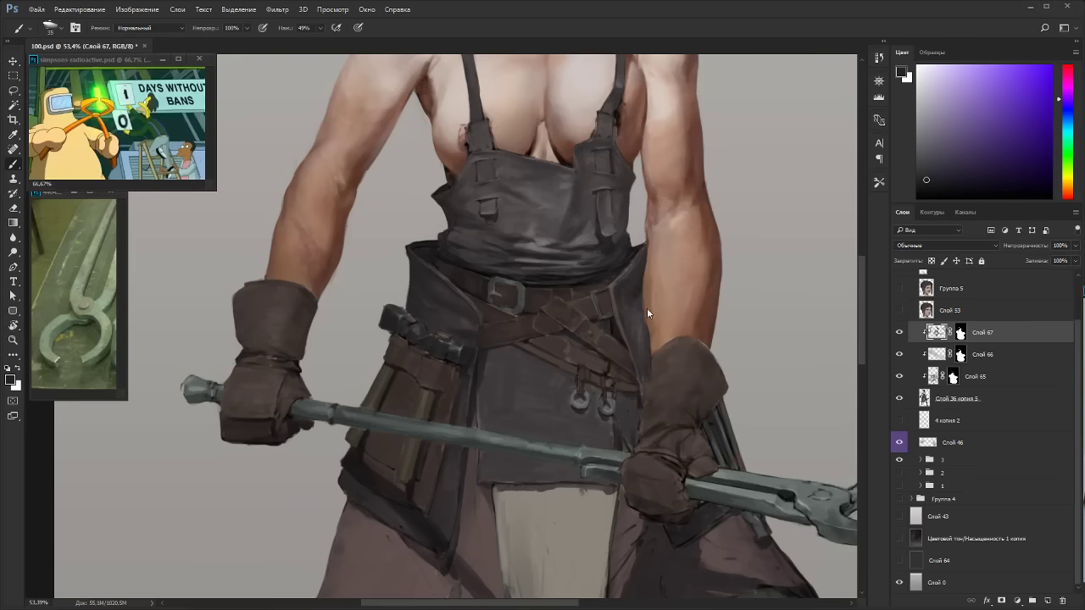
Retouch the dark tools hanging behind the gloved hand above the tongs with sampled bluish and neutral dark greys.
{"action": "scroll", "coordinate": [638, 300], "scroll_direction": "down", "scroll_amount": 5}
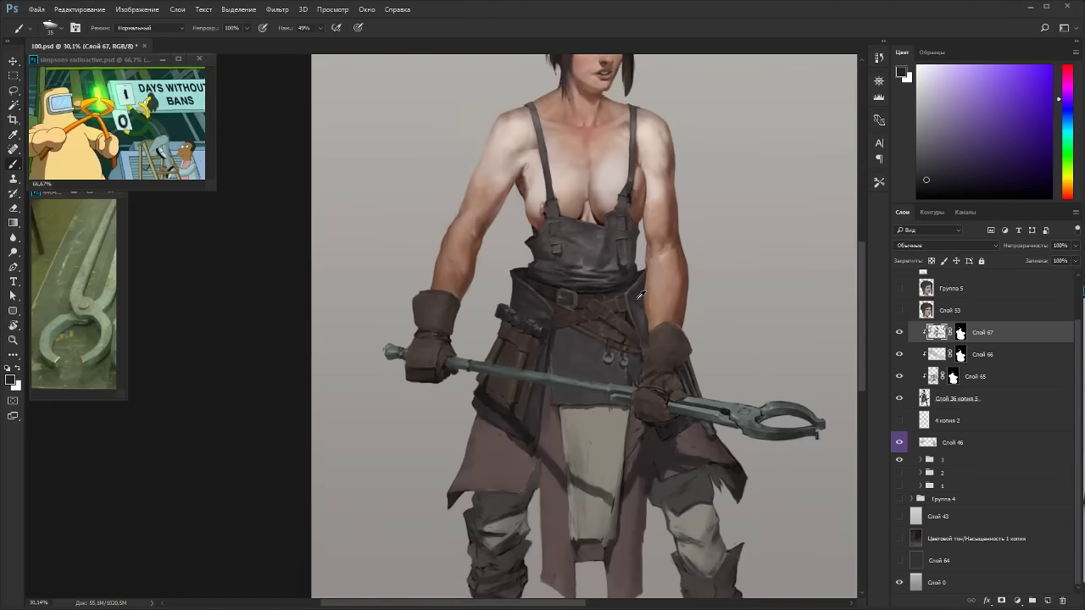
{"action": "scroll", "coordinate": [652, 313], "scroll_direction": "up", "scroll_amount": 3}
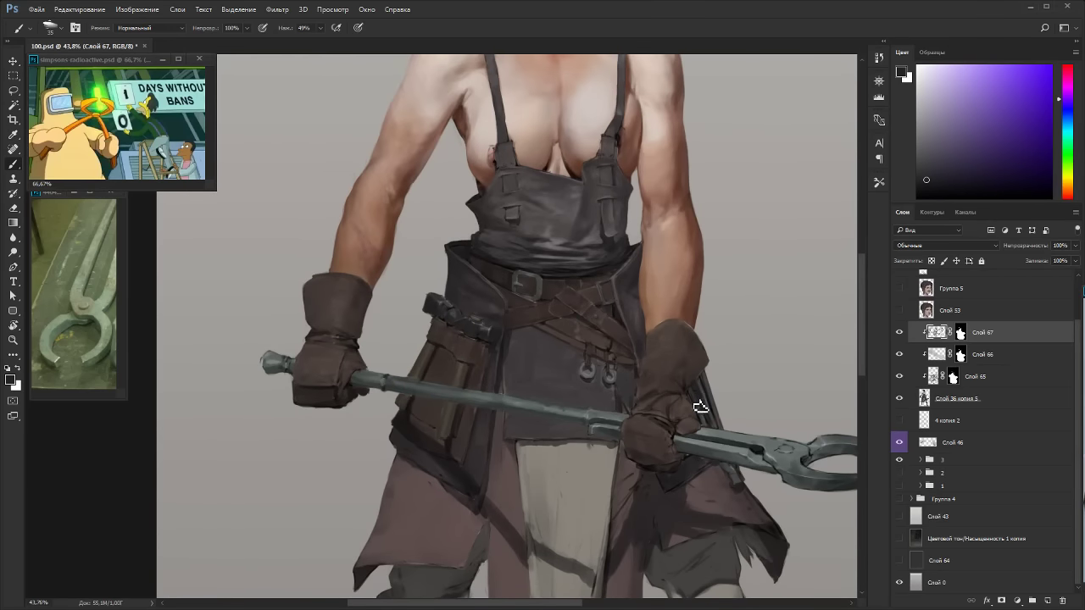
{"action": "scroll", "coordinate": [721, 383], "scroll_direction": "up", "scroll_amount": 3}
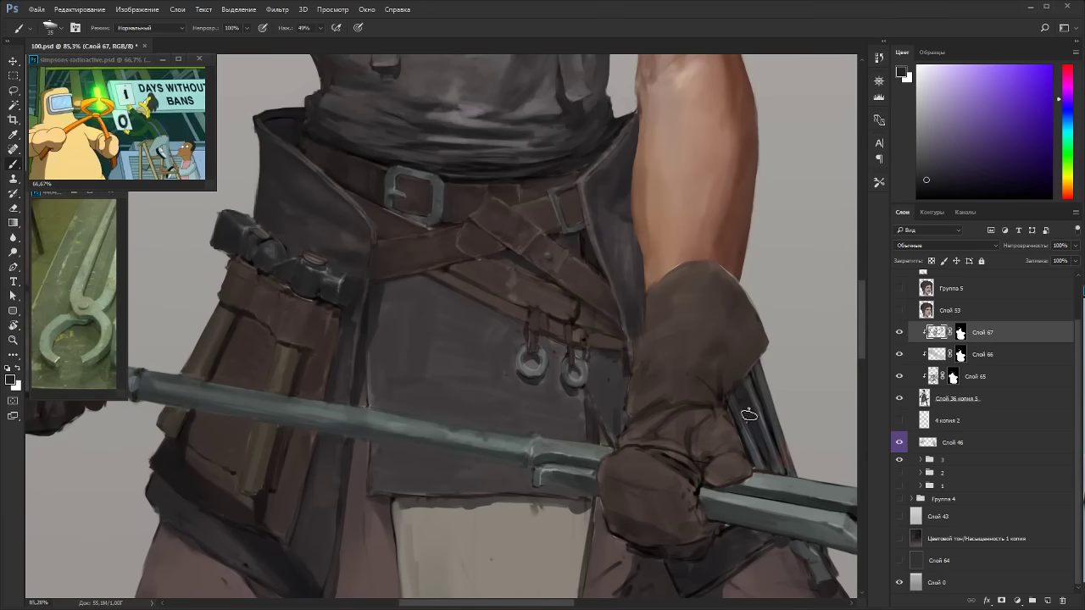
{"action": "left_click", "coordinate": [739, 422], "text": "alt"}
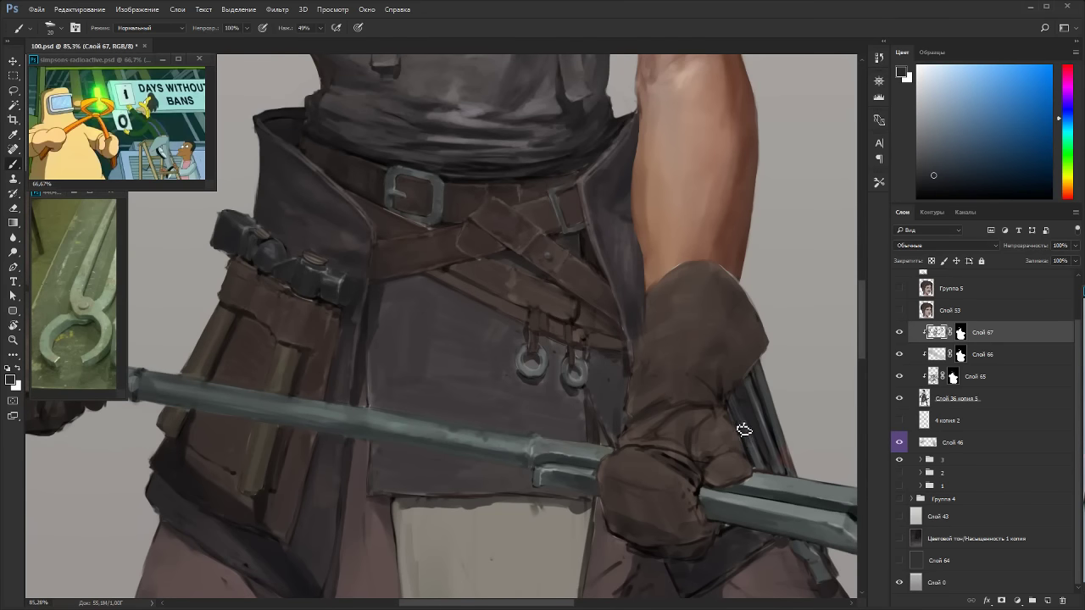
{"action": "mouse_move", "coordinate": [754, 450]}
{"action": "left_mouse_down"}
{"action": "mouse_move", "coordinate": [751, 380]}
{"action": "mouse_move", "coordinate": [763, 436]}
{"action": "mouse_move", "coordinate": [761, 380]}
{"action": "mouse_move", "coordinate": [768, 404]}
{"action": "left_mouse_up"}
{"action": "left_click", "coordinate": [778, 458], "text": "alt"}
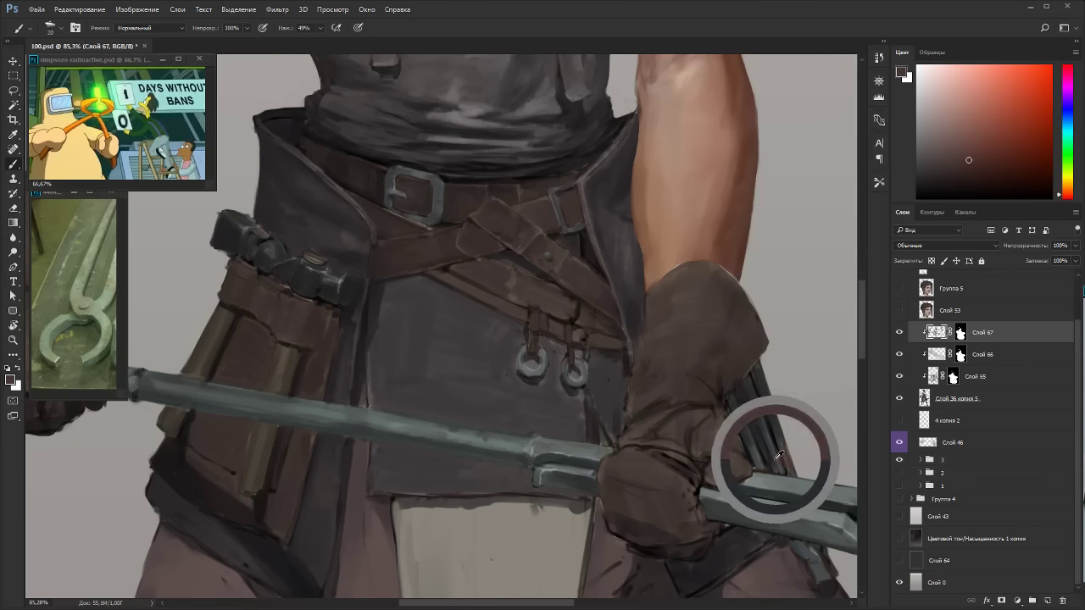
{"action": "left_click", "coordinate": [780, 479], "text": "alt"}
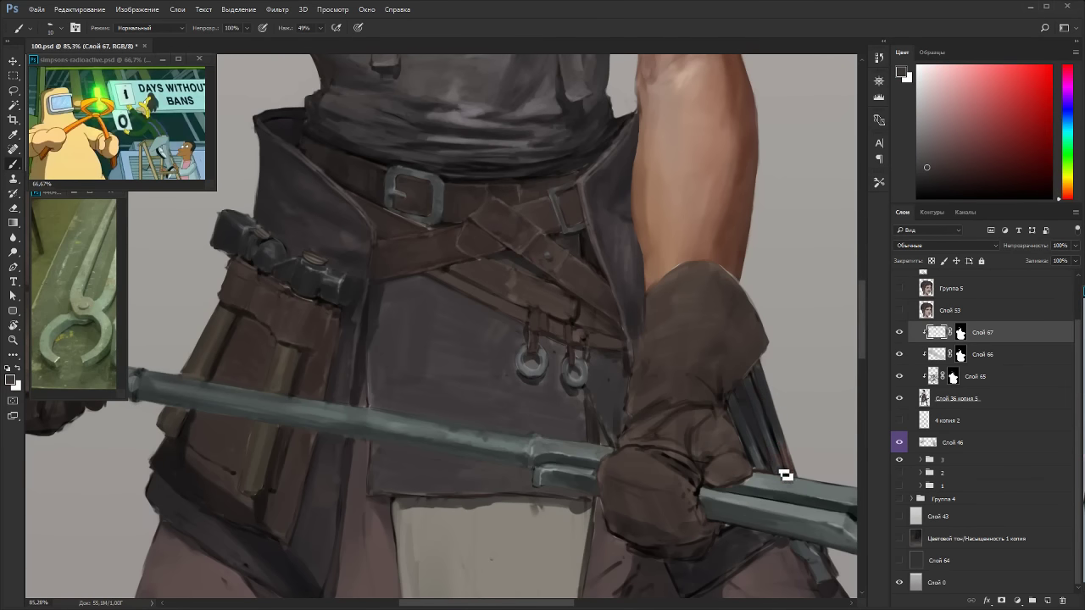
{"action": "left_click", "coordinate": [761, 458], "text": "alt"}
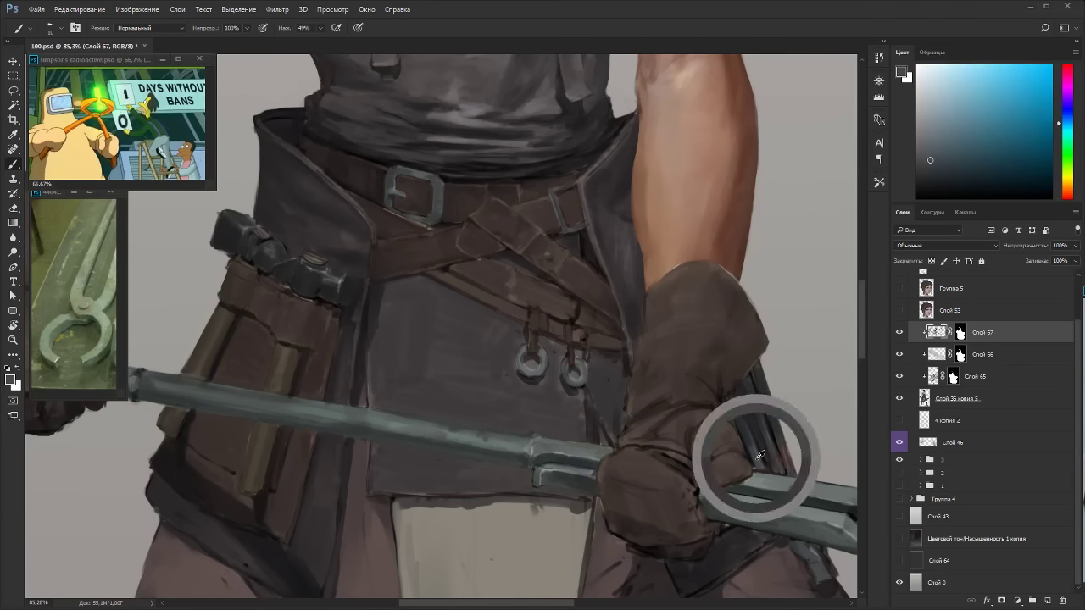
Correct the masks of Слой 67, Слой 65 and Слой 66 within a freehand selection at the hanging tools' outer edge beside the tongs.
{"action": "left_click_drag", "start_coordinate": [805, 389], "coordinate": [730, 282]}
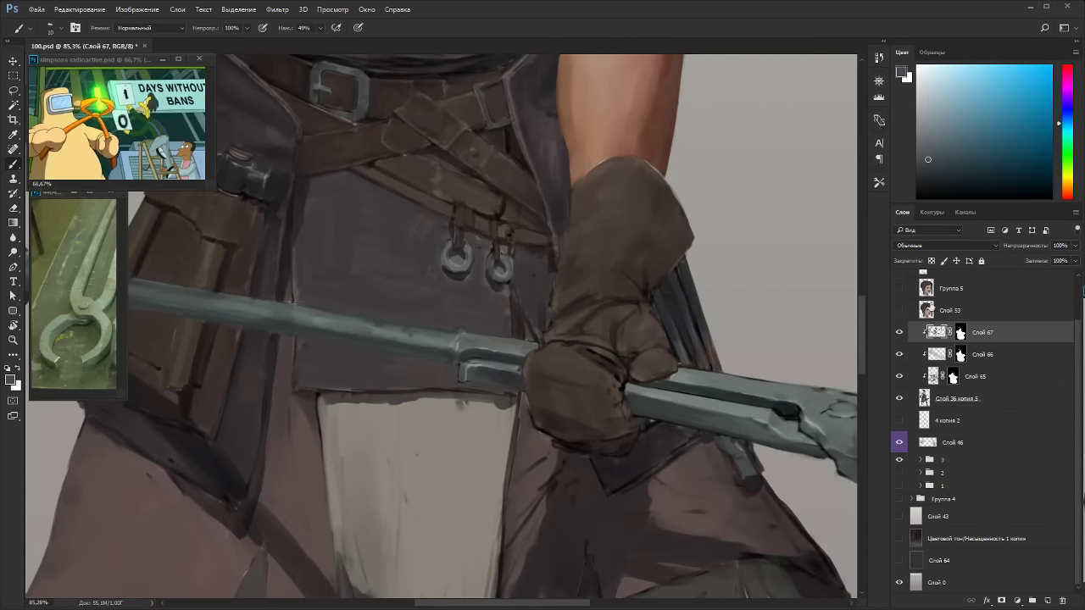
{"action": "left_click", "coordinate": [899, 333]}
{"action": "left_click", "coordinate": [900, 400]}
{"action": "left_click", "coordinate": [900, 400]}
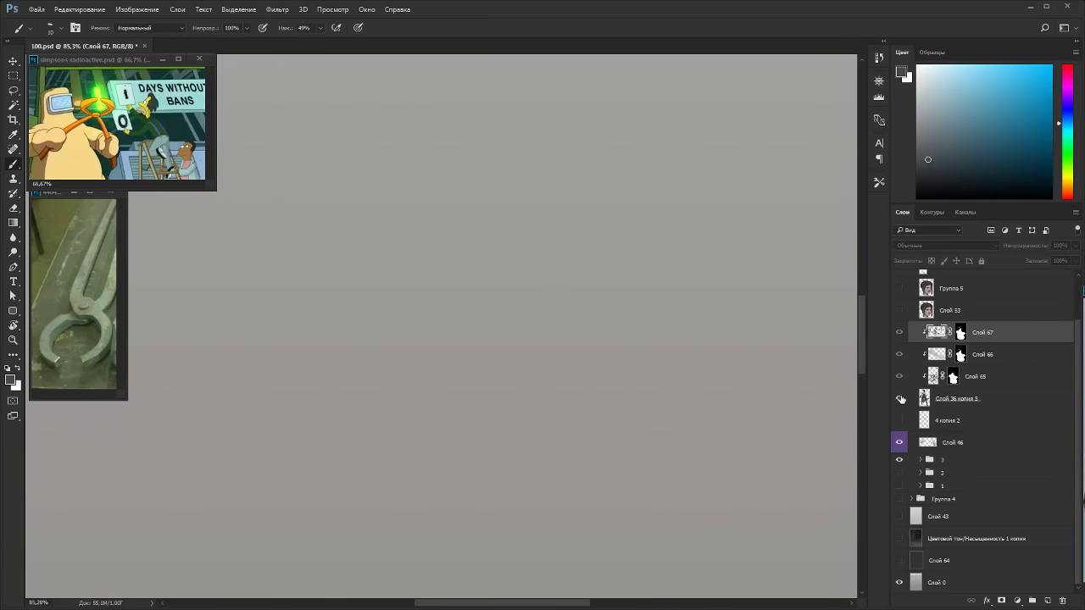
{"action": "left_click", "coordinate": [899, 334]}
{"action": "left_click", "coordinate": [900, 333]}
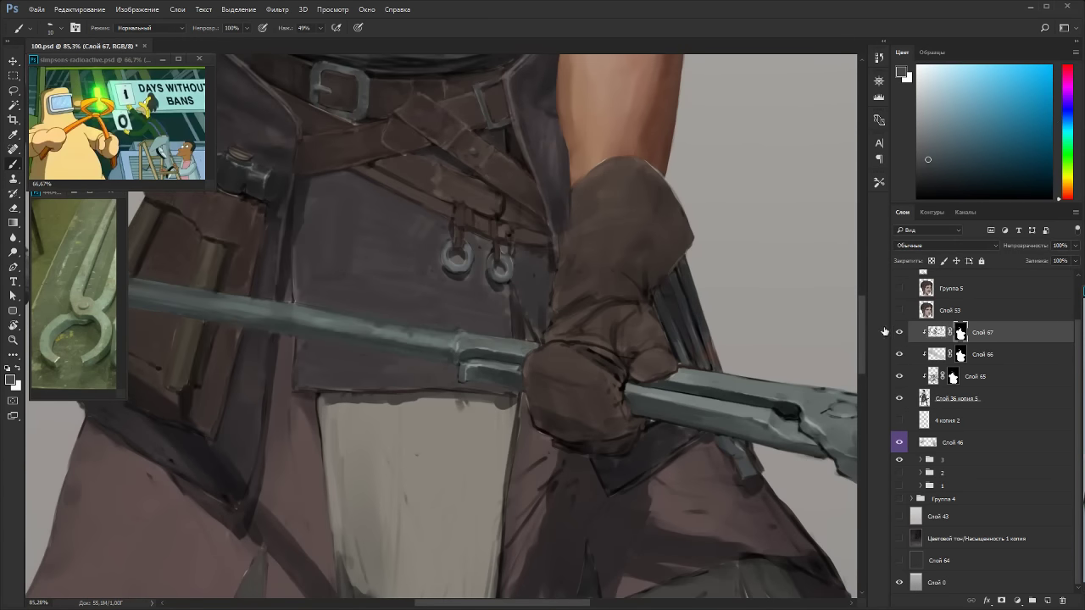
{"action": "left_click", "coordinate": [961, 332]}
{"action": "key", "text": "l"}
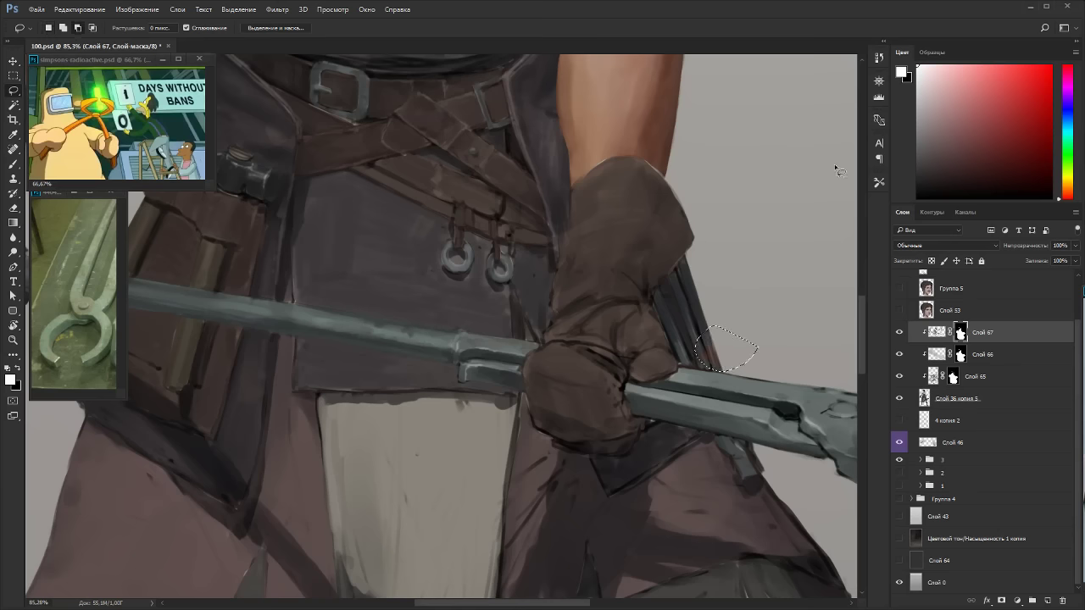
{"action": "left_click", "coordinate": [953, 377]}
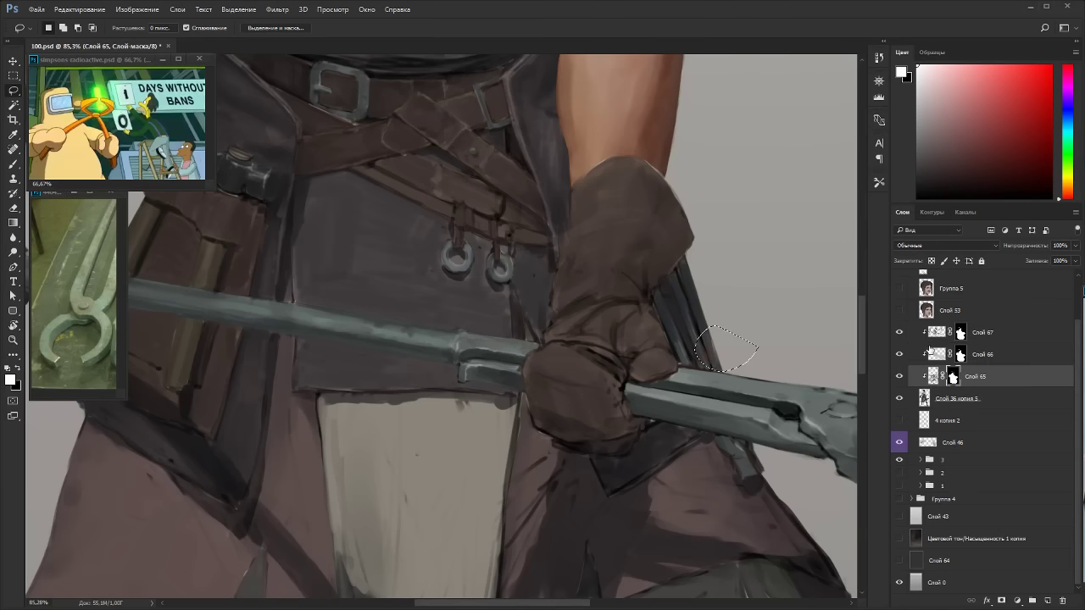
{"action": "left_click", "coordinate": [963, 356]}
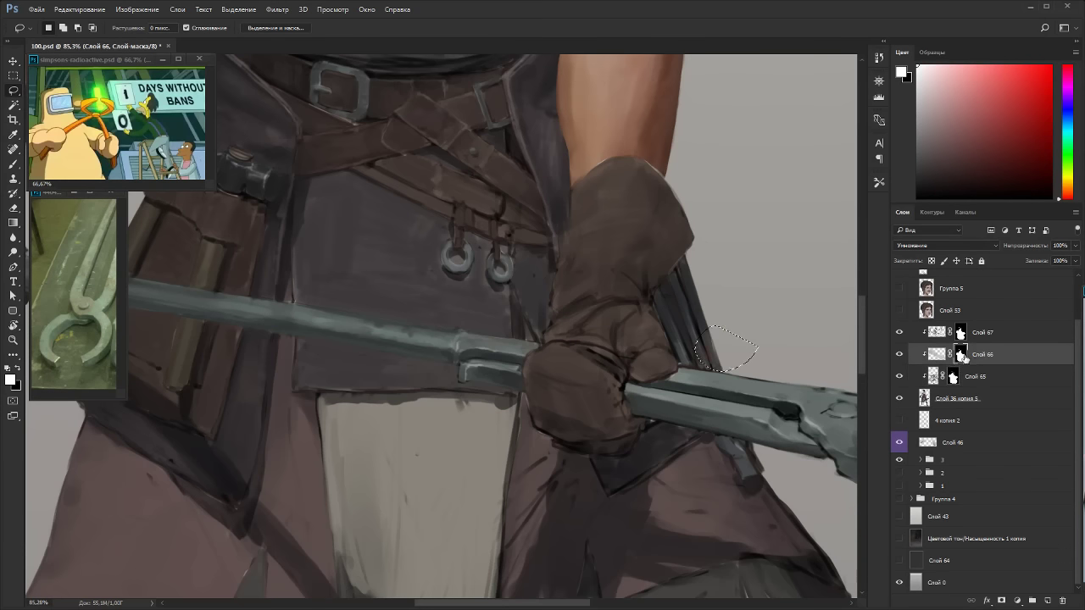
{"action": "key", "text": "ctrl+d"}
Darken the hanging tools' outer edge above the tongs on Слой 67 with a sampled neutral near-black.
{"action": "left_click", "coordinate": [938, 335]}
{"action": "key", "text": "b"}
{"action": "left_click", "coordinate": [713, 331], "text": "alt"}
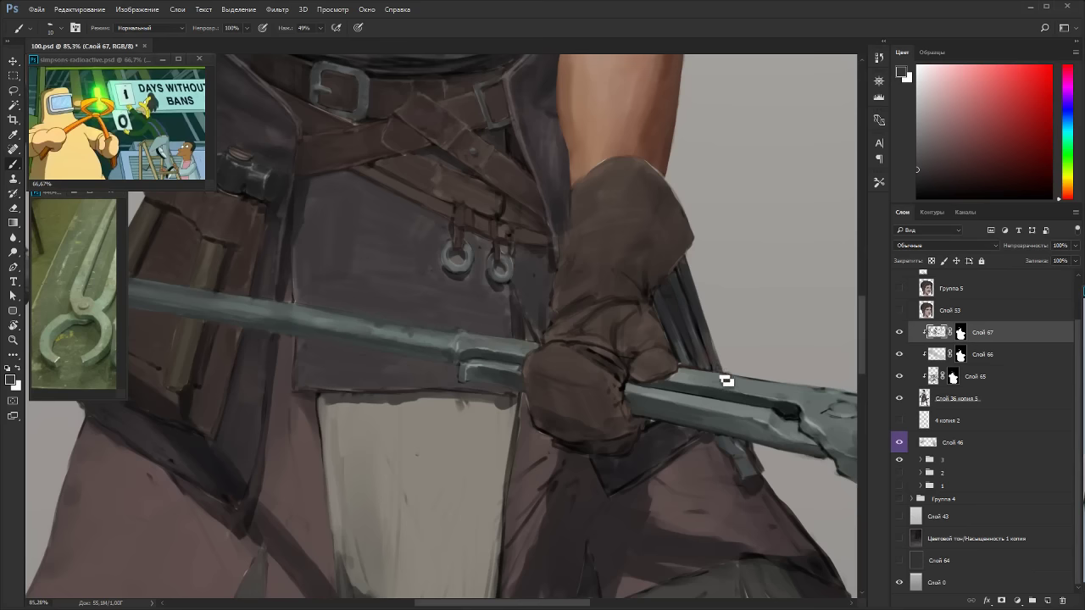
Clean up the tongs rod's edge where it enters the glove with a sampled bluish near-black.
{"action": "key", "text": "r"}
{"action": "left_click_drag", "start_coordinate": [726, 416], "coordinate": [686, 222]}
{"action": "key", "text": "b"}
{"action": "left_click", "coordinate": [486, 322], "text": "alt"}
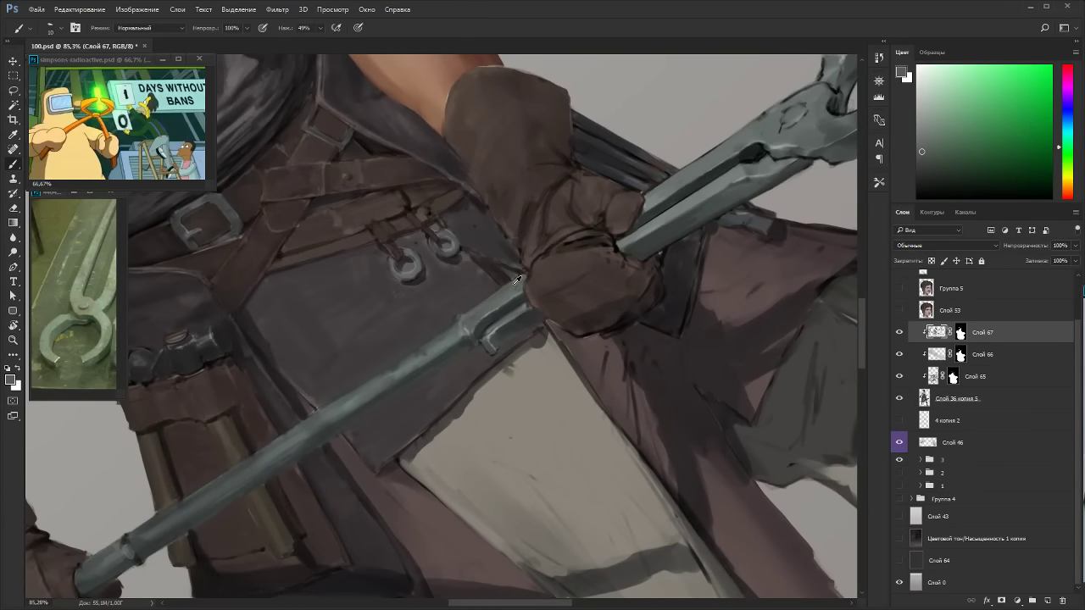
{"action": "left_click", "coordinate": [518, 279], "text": "alt"}
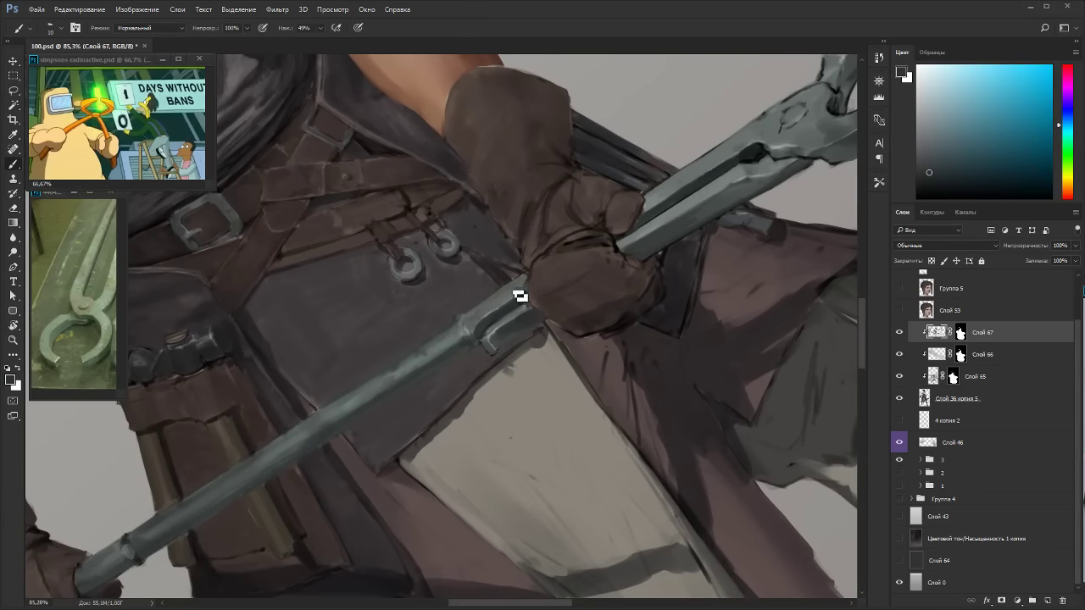
{"action": "left_click_drag", "start_coordinate": [519, 296], "coordinate": [515, 303]}
Smooth the tongs' handles between the glove and the joint with a sampled greenish grey, using brush sizes 25 and 15.
{"action": "key", "text": "bracketright"}
{"action": "key", "text": "bracketright"}
{"action": "key", "text": "bracketright"}
{"action": "left_click_drag", "start_coordinate": [652, 206], "coordinate": [658, 205]}
{"action": "left_click", "coordinate": [691, 167], "text": "alt"}
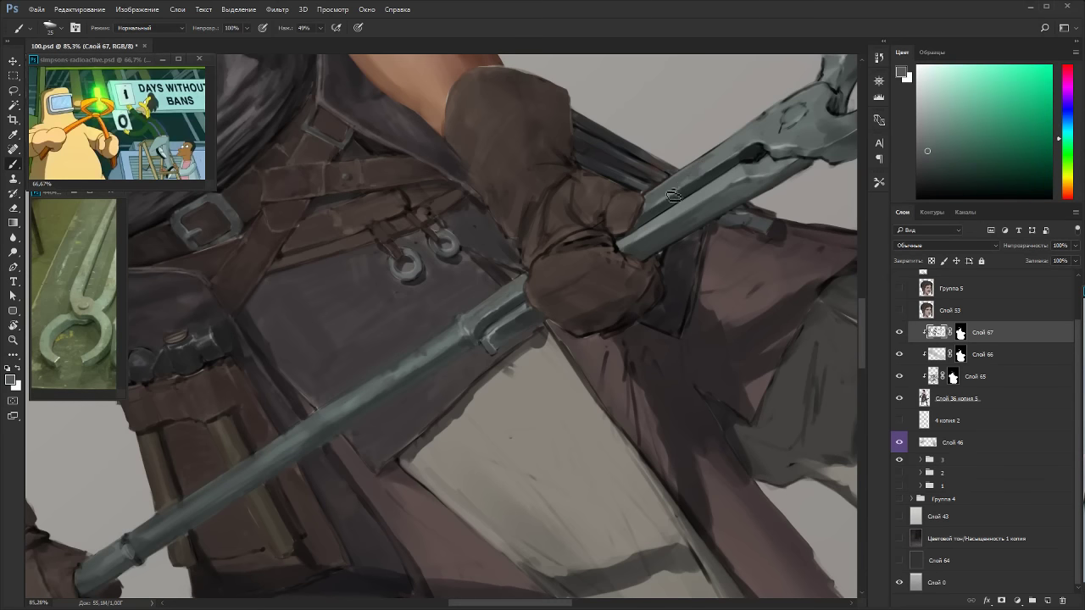
{"action": "key", "text": "r"}
{"action": "mouse_move", "coordinate": [677, 208]}
{"action": "left_mouse_down"}
{"action": "mouse_move", "coordinate": [587, 117]}
{"action": "mouse_move", "coordinate": [581, 177]}
{"action": "left_mouse_up"}
{"action": "key", "text": "bracketleft"}
{"action": "key", "text": "bracketleft"}
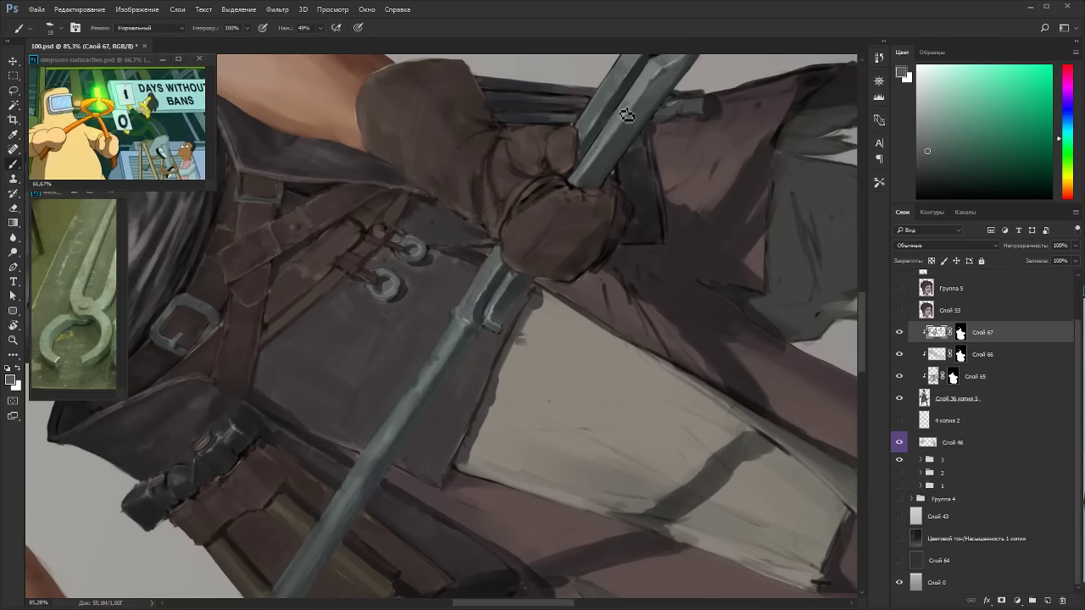
{"action": "left_click_drag", "start_coordinate": [626, 115], "coordinate": [599, 160]}
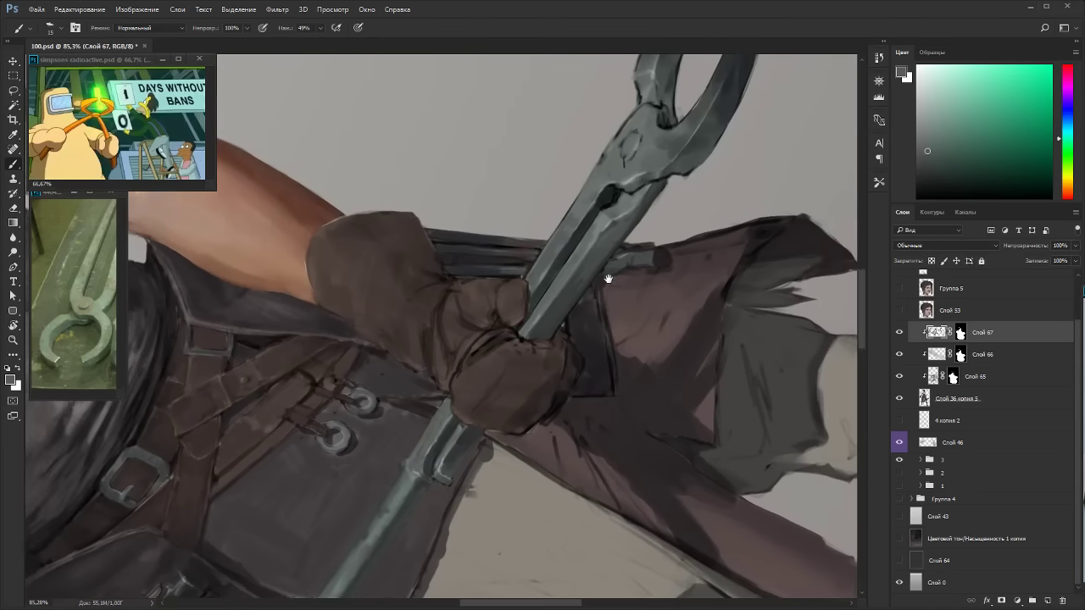
Refine the tongs' short handle end and the long handle near the glove with fine strokes of a sampled greenish grey.
{"action": "scroll", "coordinate": [636, 98], "scroll_direction": "up", "scroll_amount": 3}
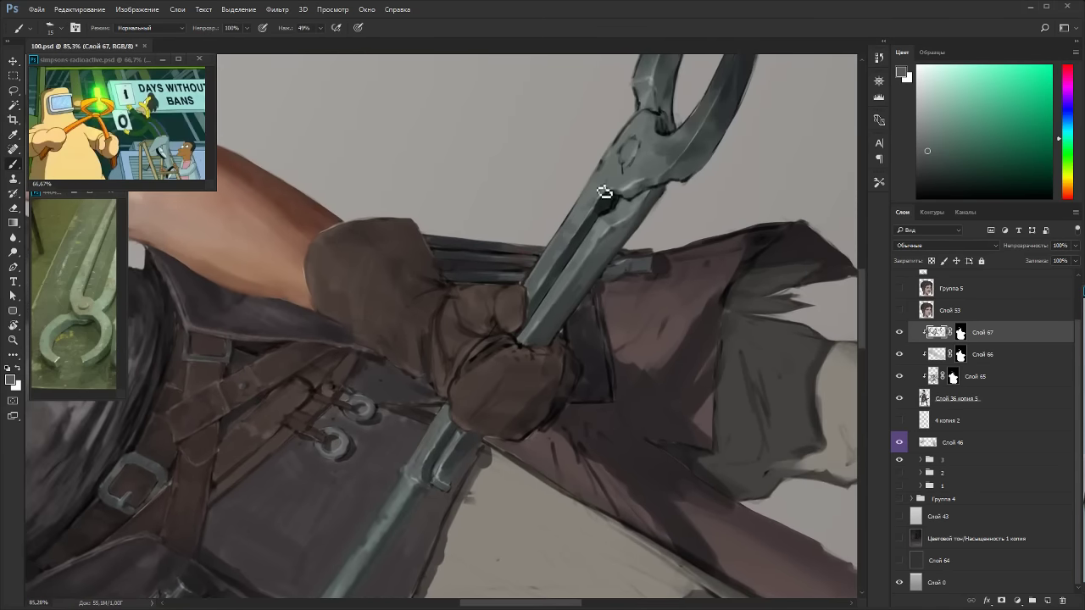
{"action": "left_click", "coordinate": [441, 477], "text": "alt"}
{"action": "left_click", "coordinate": [442, 475], "text": "alt"}
{"action": "key", "text": "bracketleft"}
{"action": "key", "text": "bracketleft"}
{"action": "key", "text": "bracketleft"}
{"action": "left_click_drag", "start_coordinate": [446, 466], "coordinate": [440, 477]}
{"action": "left_click_drag", "start_coordinate": [569, 299], "coordinate": [560, 312]}
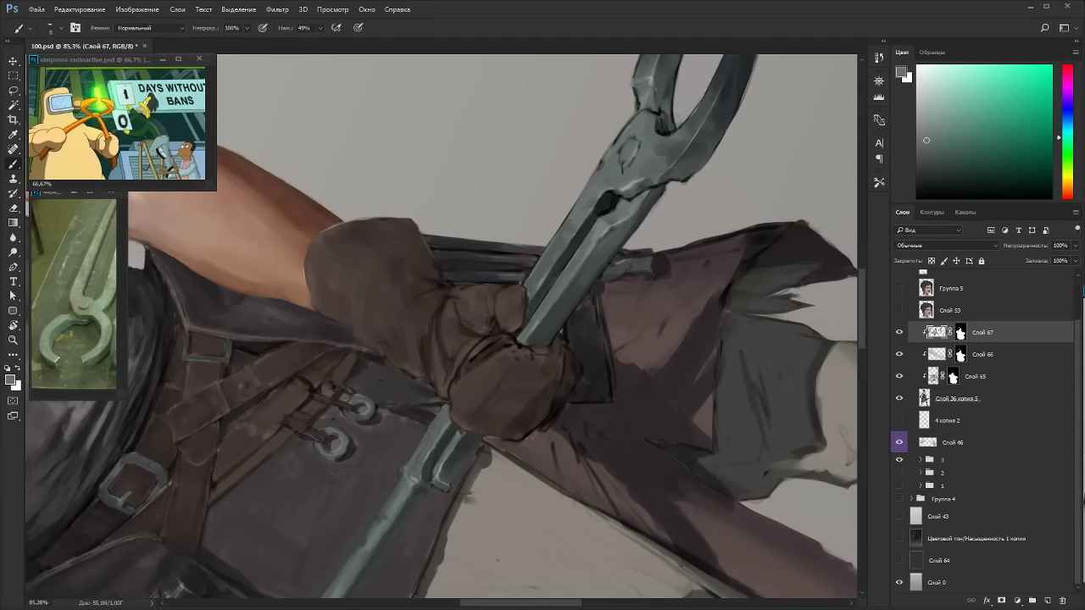
Add a thin highlight along the tongs' handle beyond the glove with a lighter cyan grey.
{"action": "left_click", "coordinate": [943, 116]}
{"action": "left_click", "coordinate": [1069, 133]}
{"action": "left_click_drag", "start_coordinate": [565, 298], "coordinate": [551, 321]}
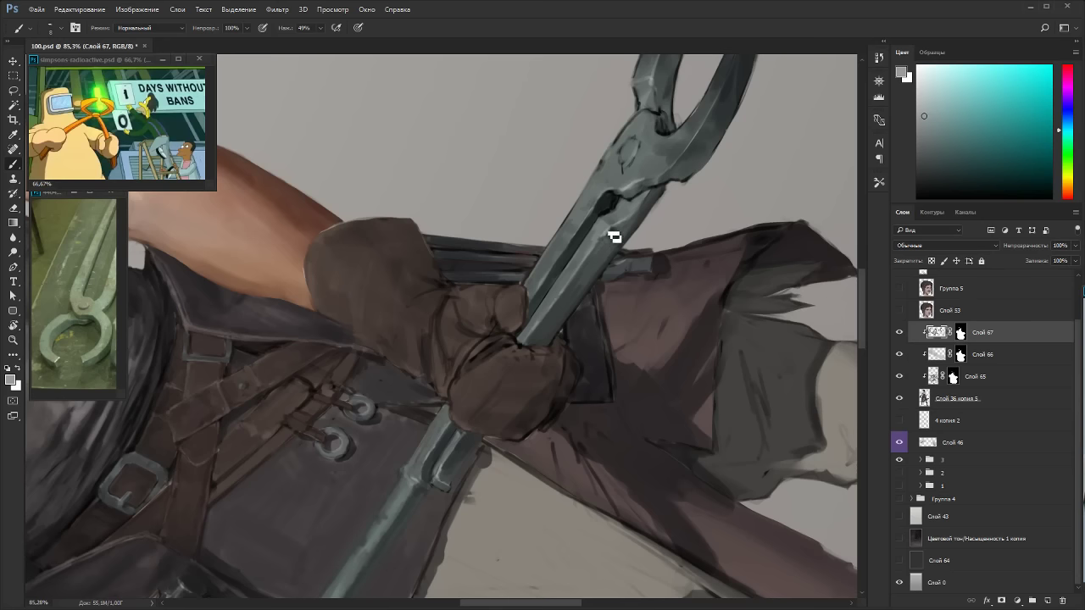
Shape the highlight and shadow at the handle notch near the tongs' joint with light grey, bluish-black and sampled greenish grey.
{"action": "key", "text": "r"}
{"action": "left_click_drag", "start_coordinate": [746, 196], "coordinate": [473, 383]}
{"action": "key", "text": "bracketright"}
{"action": "key", "text": "bracketright"}
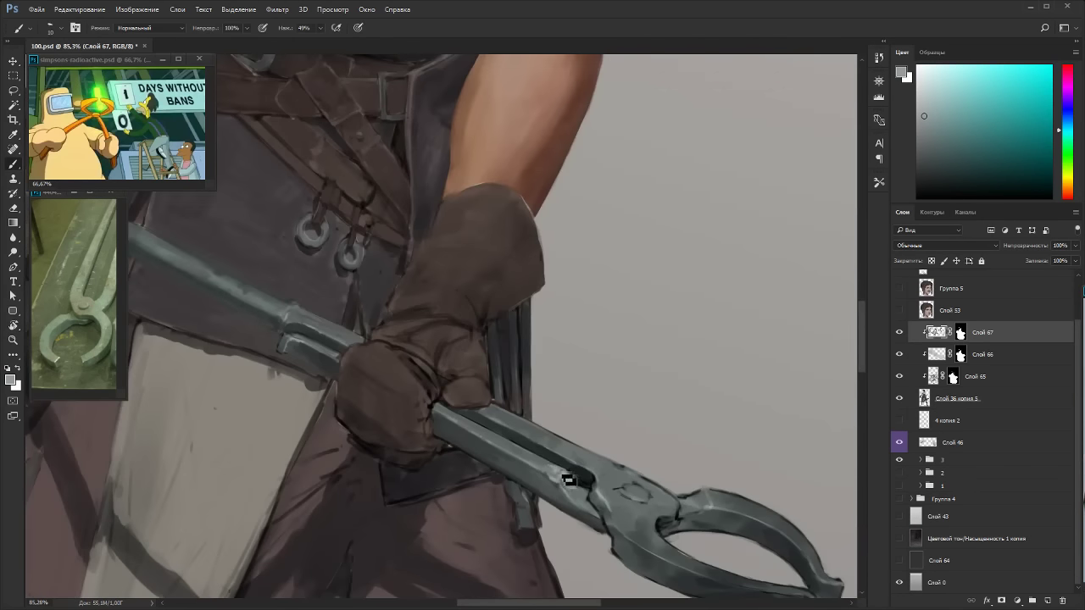
{"action": "left_click", "coordinate": [585, 472], "text": "alt"}
{"action": "key", "text": "bracketright"}
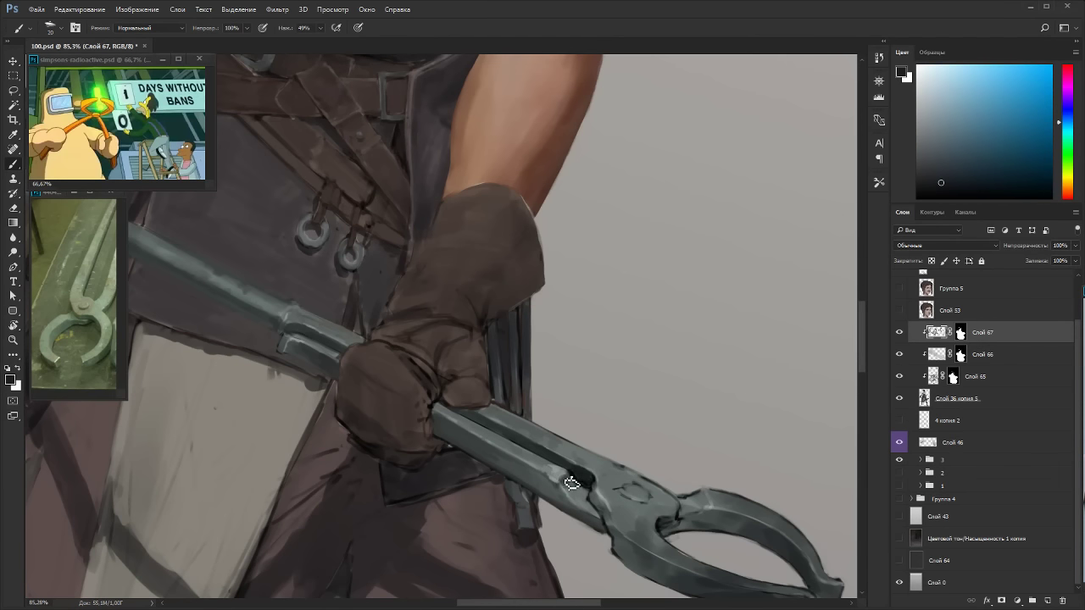
{"action": "left_click", "coordinate": [572, 489], "text": "alt"}
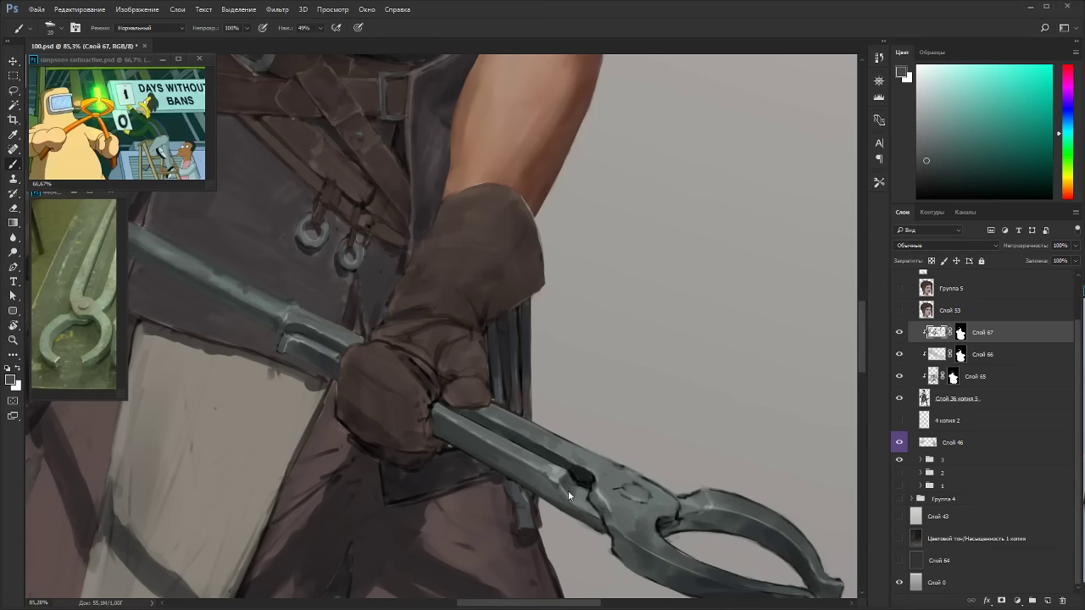
Deepen the shading along the tongs' handles and the gap between them with sampled dark cyan greys and bluish-black.
{"action": "scroll", "coordinate": [640, 470], "scroll_direction": "down", "scroll_amount": 10}
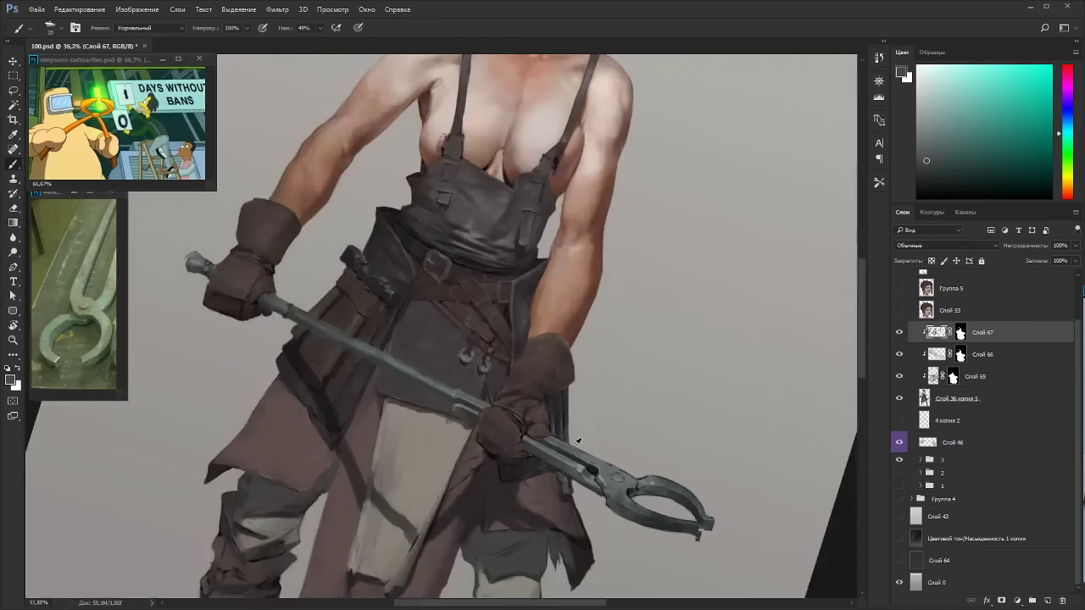
{"action": "key", "text": "r"}
{"action": "left_click_drag", "start_coordinate": [572, 365], "coordinate": [512, 148]}
{"action": "scroll", "coordinate": [533, 153], "scroll_direction": "up", "scroll_amount": 9}
{"action": "key", "text": "b"}
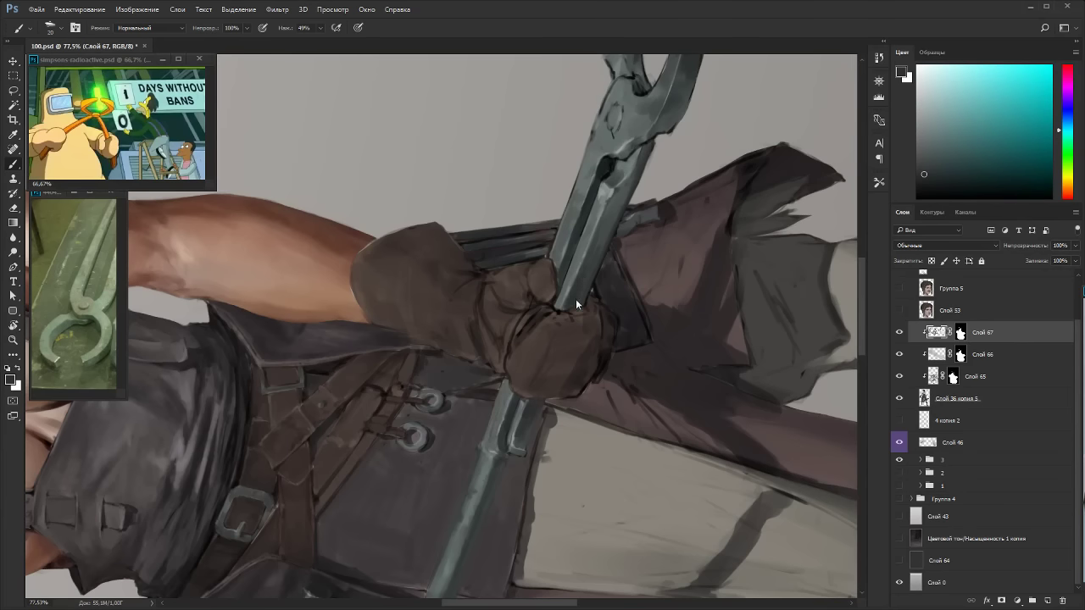
{"action": "left_click", "coordinate": [615, 215], "text": "alt"}
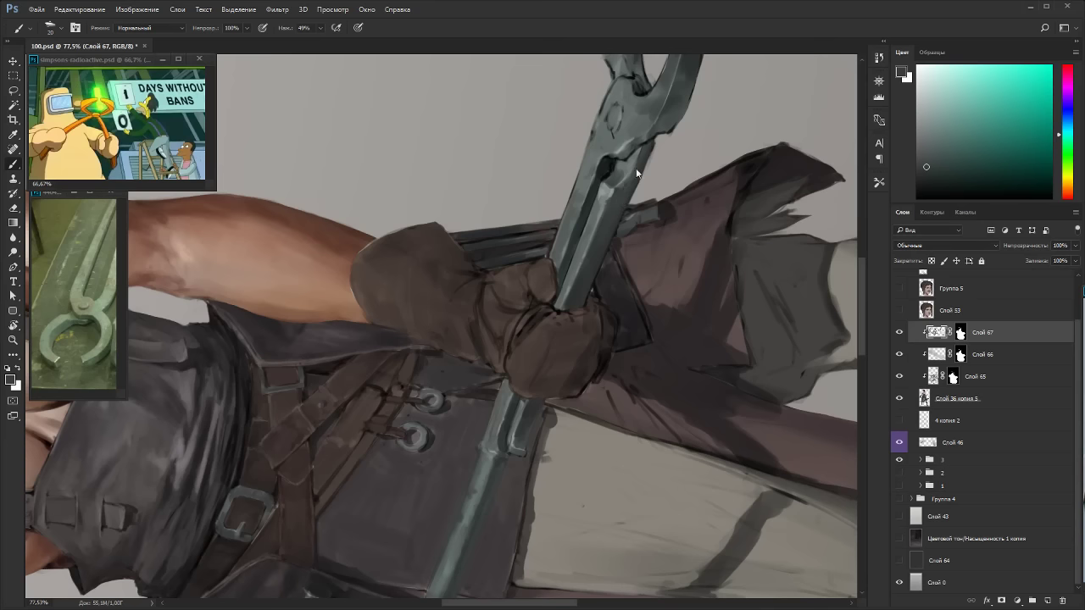
{"action": "left_click", "coordinate": [604, 186], "text": "alt"}
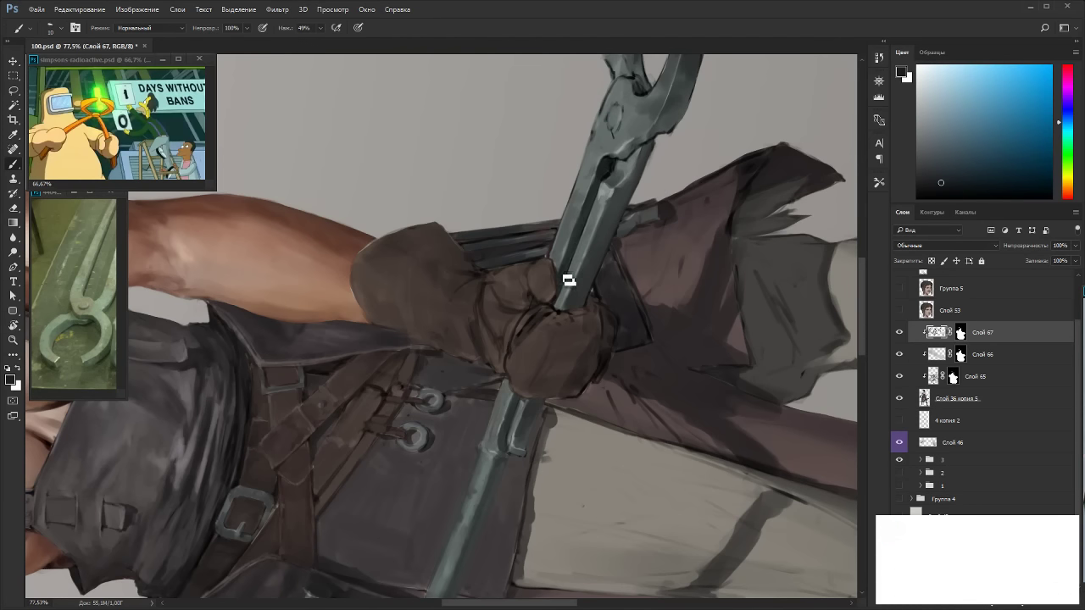
{"action": "mouse_move", "coordinate": [569, 280]}
{"action": "left_mouse_down"}
{"action": "mouse_move", "coordinate": [600, 197]}
{"action": "mouse_move", "coordinate": [576, 286]}
{"action": "left_mouse_up"}
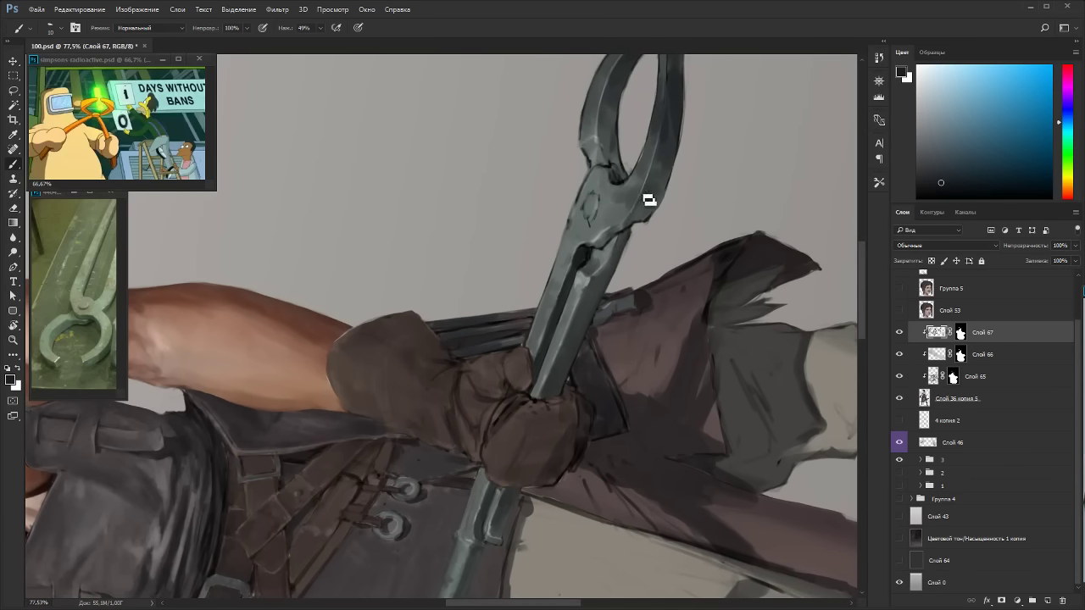
Darken the tongs' outer jaw with a sampled dark cyan grey at brush size 25.
{"action": "key", "text": "]"}
{"action": "key", "text": "]"}
{"action": "key", "text": "]"}
{"action": "left_click", "coordinate": [683, 94], "text": "alt"}
{"action": "left_click_drag", "start_coordinate": [672, 161], "coordinate": [650, 308]}
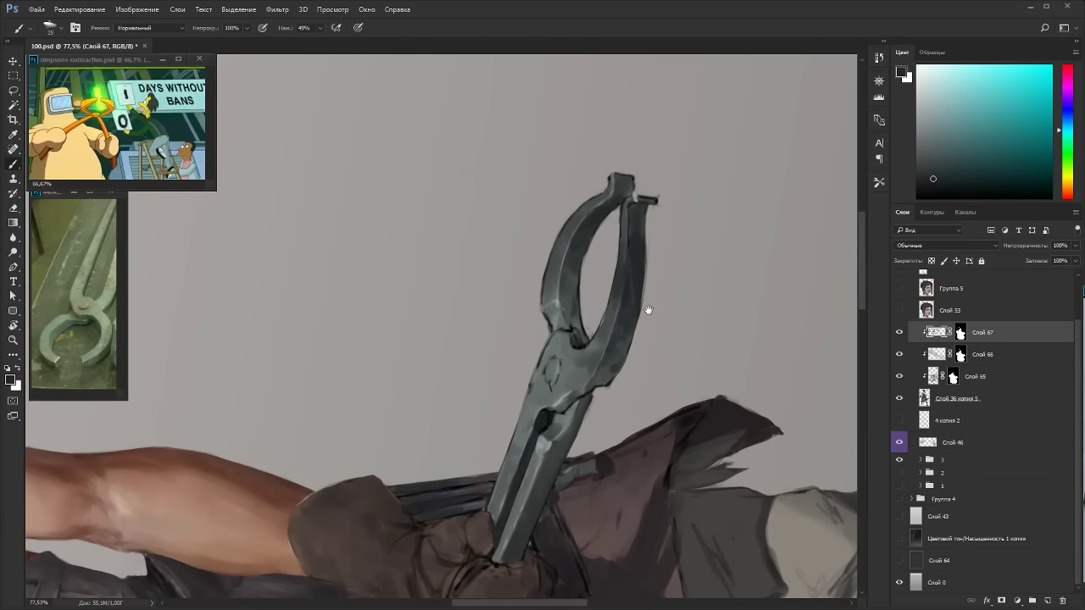
Erase the rough edges around the tongs' jaws on layer Слой 36 копия 5 with a size 10 eraser.
{"action": "left_click", "coordinate": [929, 395]}
{"action": "key", "text": "e"}
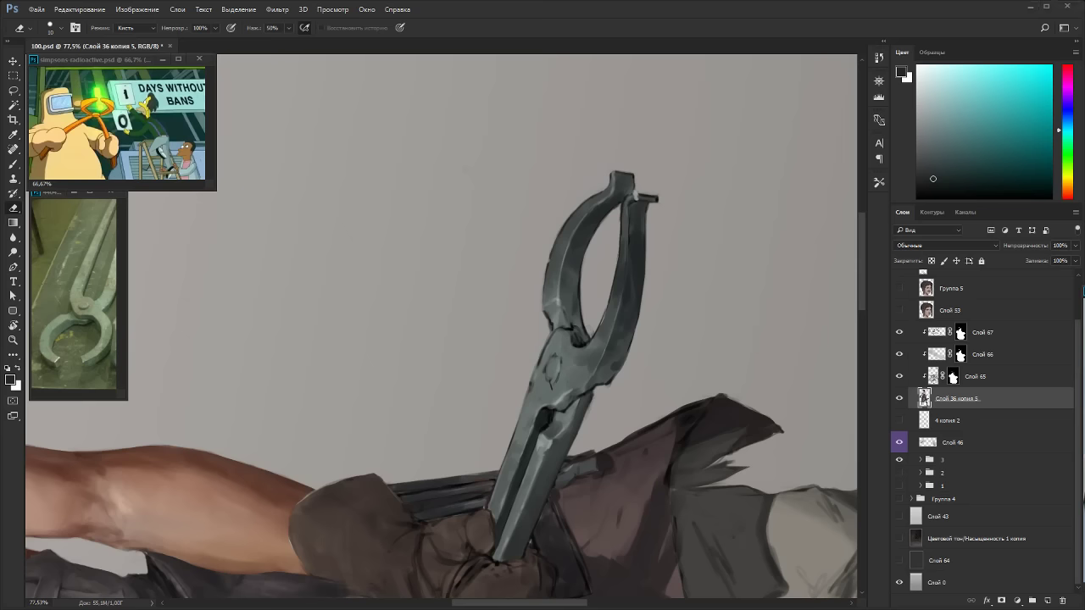
{"action": "key", "text": "Escape"}
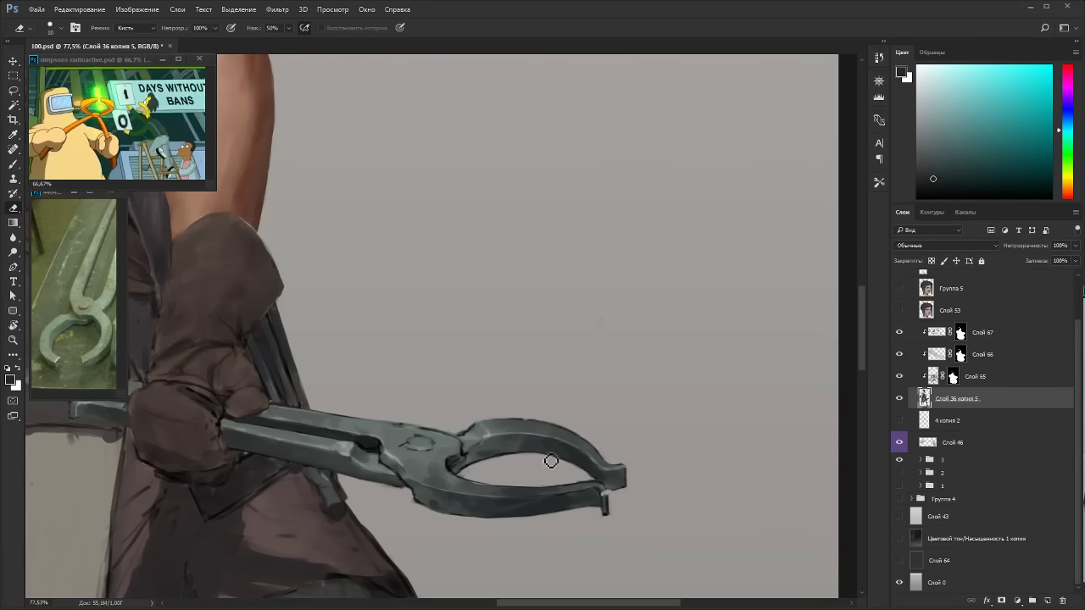
{"action": "scroll", "coordinate": [458, 520], "scroll_direction": "up", "scroll_amount": 5}
{"action": "key", "text": "r"}
{"action": "mouse_move", "coordinate": [403, 453]}
{"action": "left_mouse_down"}
{"action": "mouse_move", "coordinate": [390, 343]}
{"action": "mouse_move", "coordinate": [428, 389]}
{"action": "mouse_move", "coordinate": [457, 397]}
{"action": "left_mouse_up"}
{"action": "key", "text": "e"}
{"action": "key", "text": "r"}
{"action": "mouse_move", "coordinate": [495, 431]}
{"action": "left_mouse_down"}
{"action": "mouse_move", "coordinate": [552, 223]}
{"action": "mouse_move", "coordinate": [588, 314]}
{"action": "left_mouse_up"}
{"action": "left_click_drag", "start_coordinate": [558, 381], "coordinate": [598, 367]}
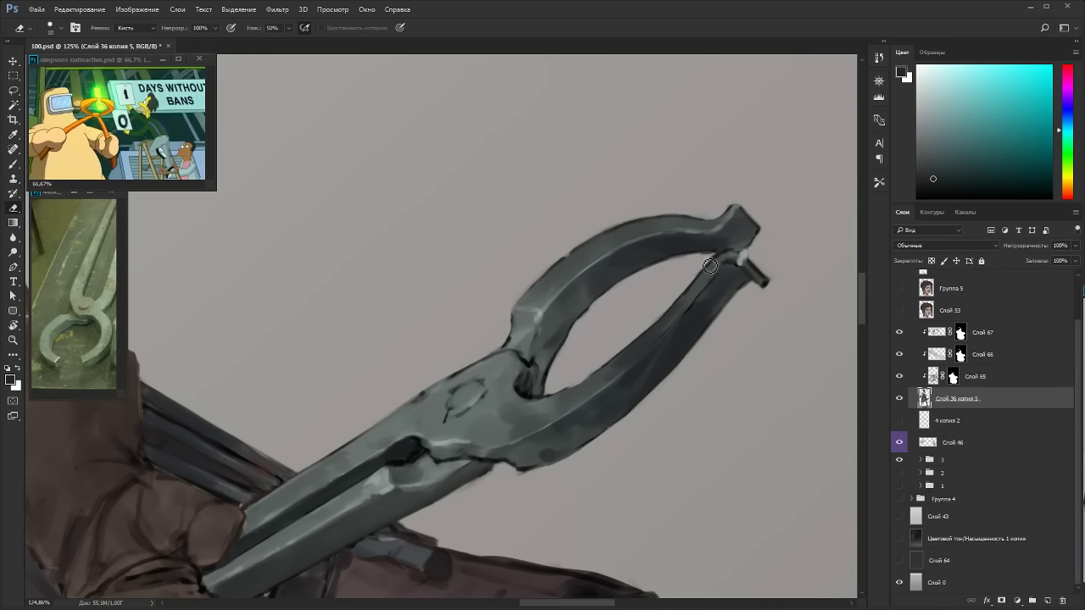
Clean up the remaining rough edges along the tongs' jaws with the size 10 eraser.
{"action": "key", "text": "r"}
{"action": "mouse_move", "coordinate": [719, 265]}
{"action": "left_mouse_down"}
{"action": "mouse_move", "coordinate": [742, 205]}
{"action": "mouse_move", "coordinate": [574, 83]}
{"action": "left_mouse_up"}
{"action": "mouse_move", "coordinate": [623, 129]}
{"action": "left_mouse_down"}
{"action": "mouse_move", "coordinate": [642, 237]}
{"action": "mouse_move", "coordinate": [591, 251]}
{"action": "left_mouse_up"}
{"action": "key", "text": "e"}
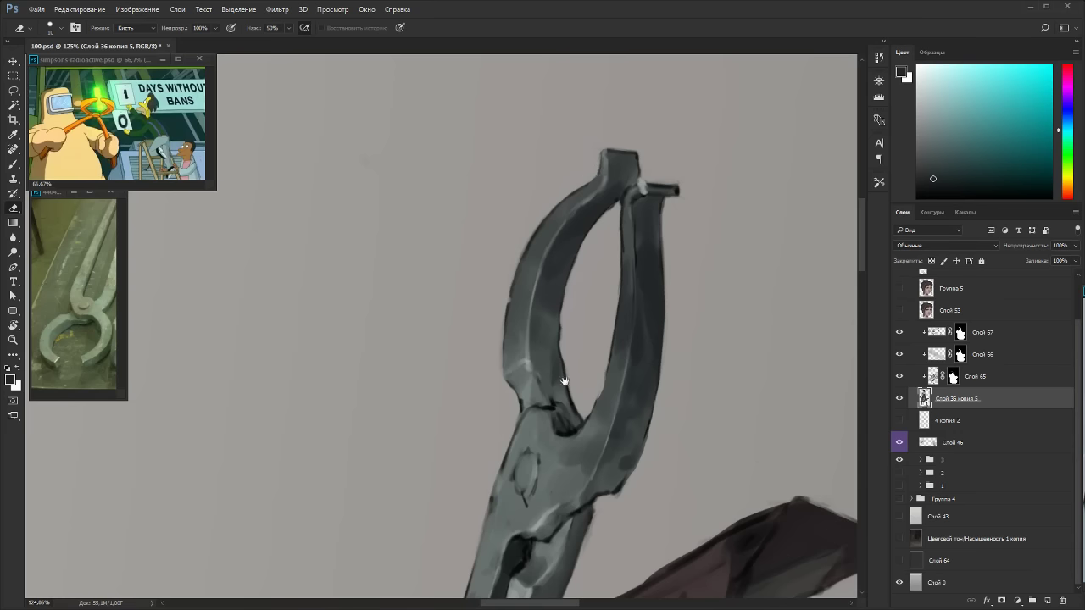
{"action": "scroll", "coordinate": [520, 282], "scroll_direction": "down", "scroll_amount": 5}
{"action": "key", "text": "Escape"}
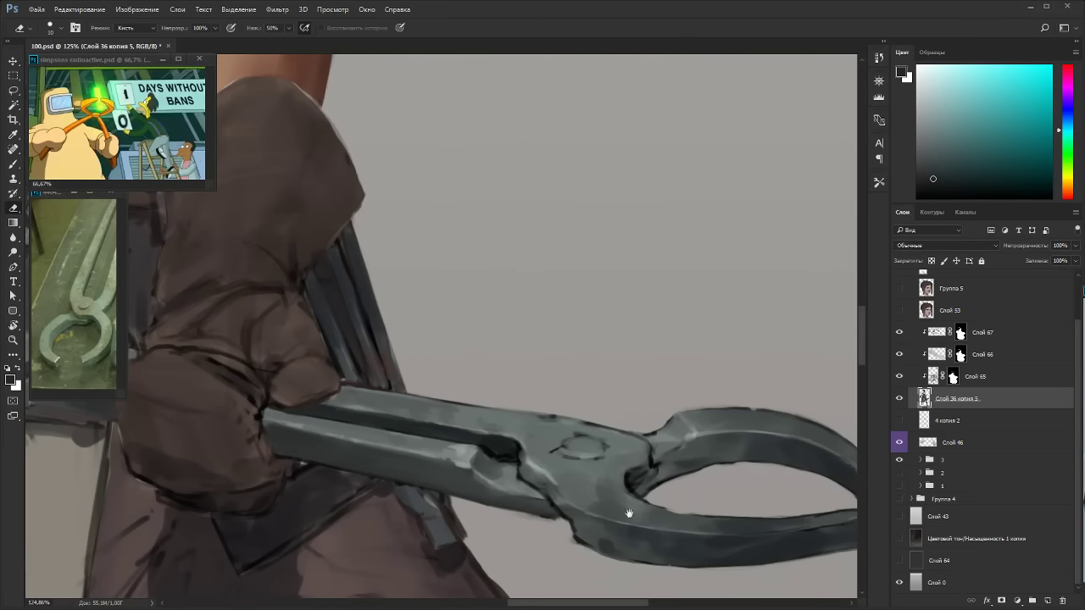
{"action": "left_click_drag", "start_coordinate": [629, 513], "coordinate": [558, 242]}
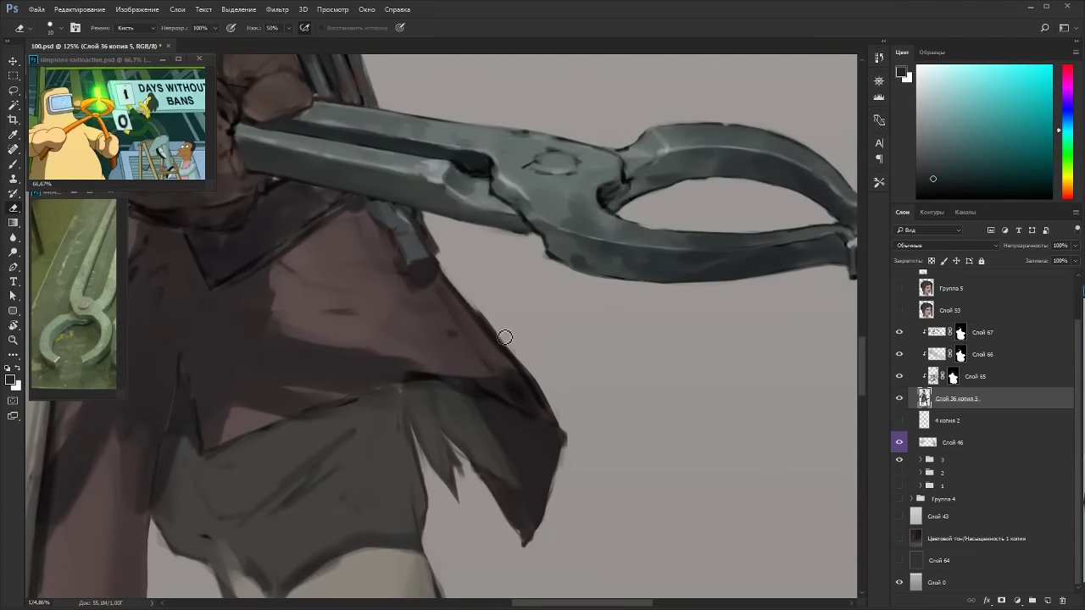
On layer Слой 67, paint over the dark outline along the side flap's outer edge below the tongs with sampled dark reddish brown.
{"action": "left_click", "coordinate": [937, 332]}
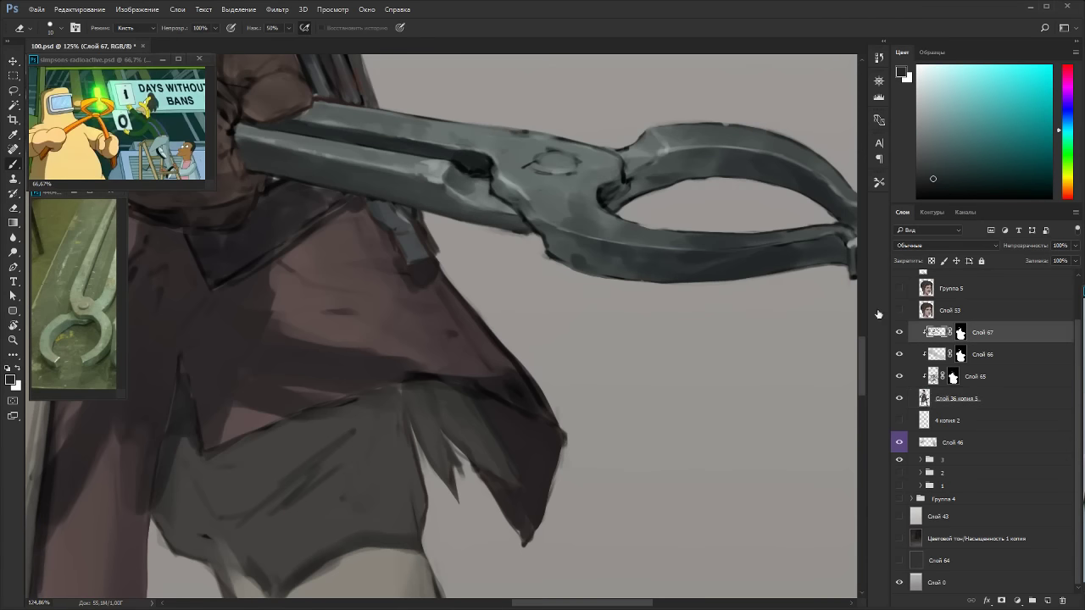
{"action": "key", "text": "b"}
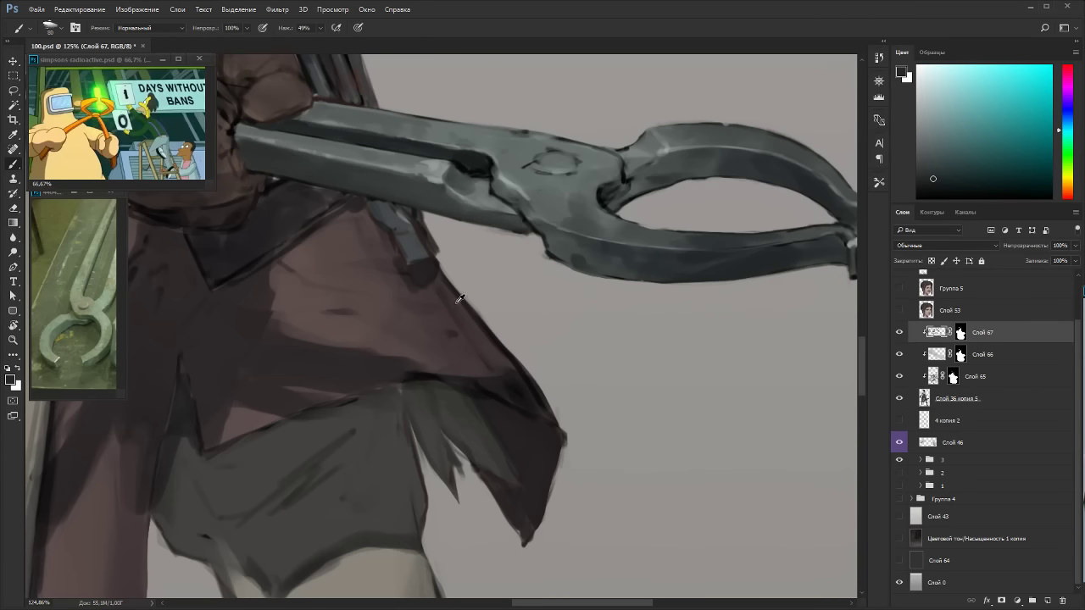
{"action": "left_click", "coordinate": [458, 302], "text": "alt"}
{"action": "key", "text": "r"}
{"action": "left_click_drag", "start_coordinate": [542, 272], "coordinate": [455, 163]}
{"action": "left_click", "coordinate": [470, 295], "text": "alt"}
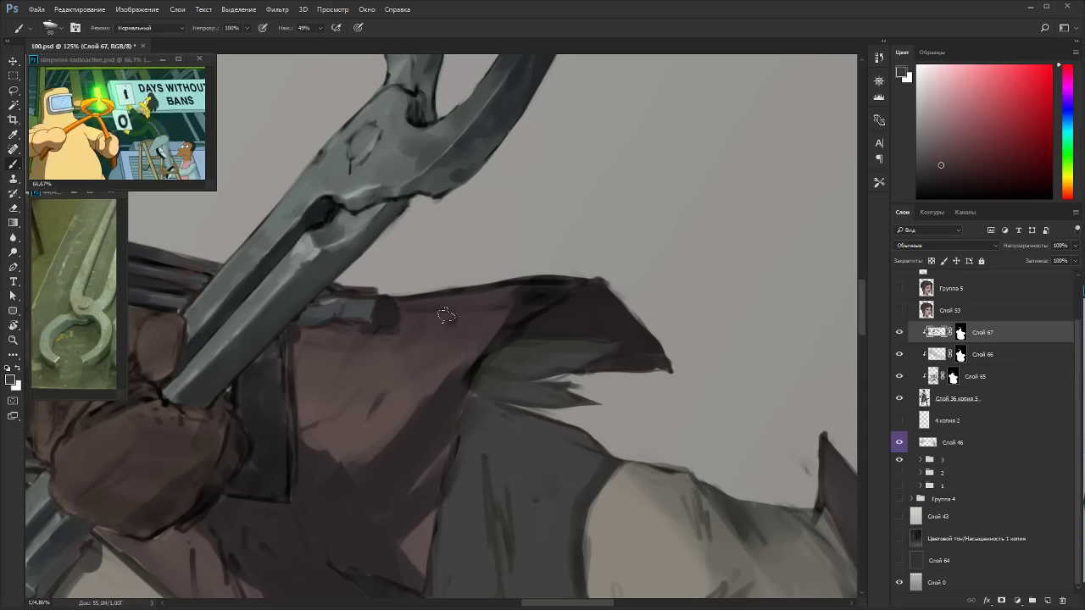
{"action": "left_click", "coordinate": [515, 279], "text": "alt"}
{"action": "left_click_drag", "start_coordinate": [512, 285], "coordinate": [456, 332]}
{"action": "left_click_drag", "start_coordinate": [468, 292], "coordinate": [433, 346]}
Blend the lit area and shadow in the middle of the side flap with sampled muted brown tones.
{"action": "left_click", "coordinate": [452, 330], "text": "alt"}
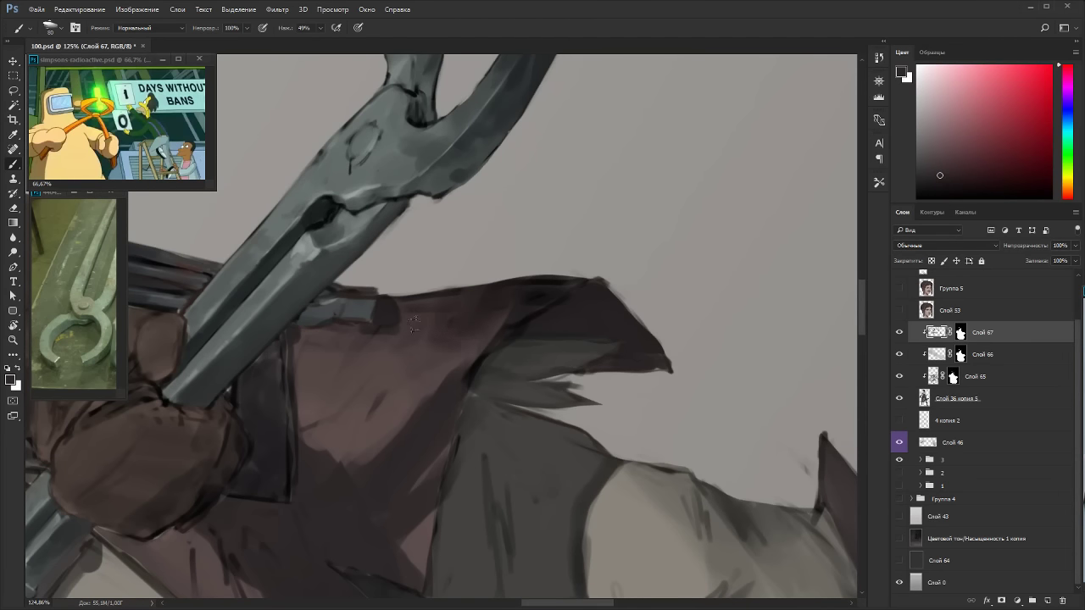
{"action": "left_click", "coordinate": [418, 338], "text": "alt"}
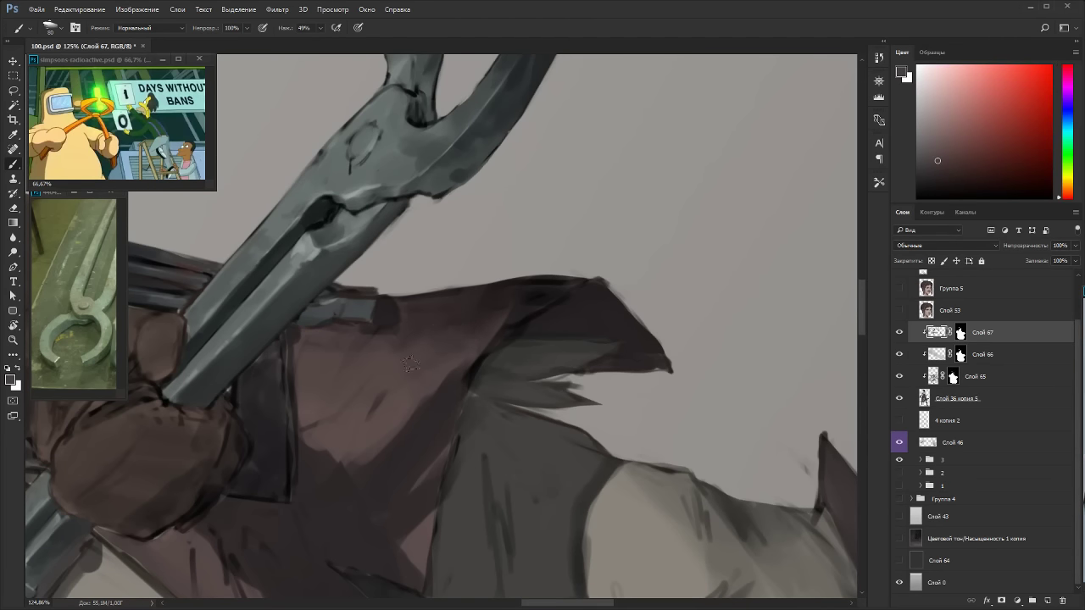
{"action": "left_click", "coordinate": [461, 320], "text": "alt"}
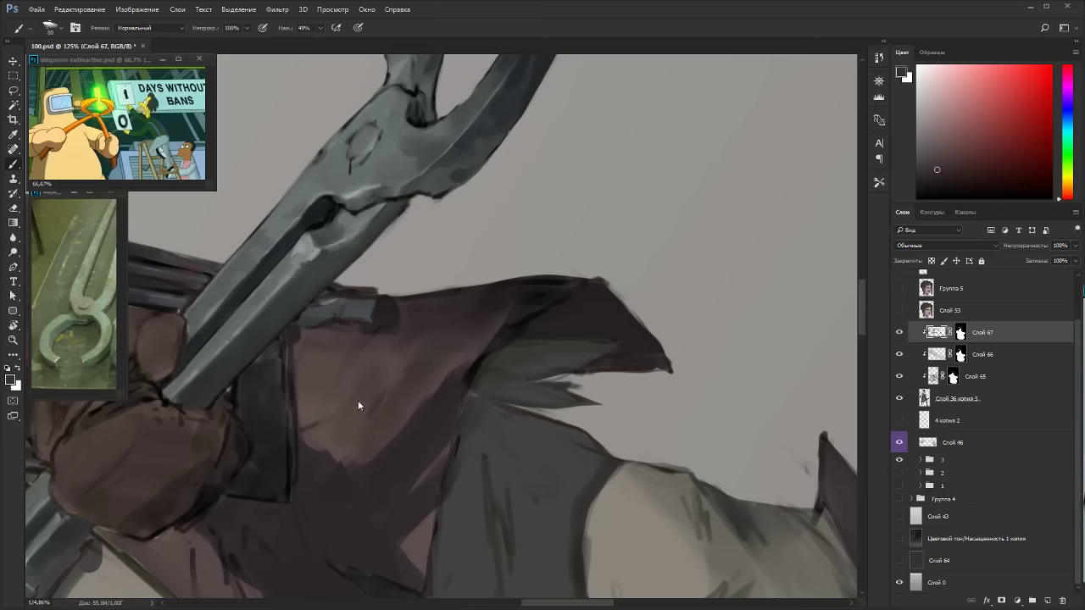
{"action": "mouse_move", "coordinate": [351, 409]}
{"action": "left_mouse_down"}
{"action": "mouse_move", "coordinate": [319, 415]}
{"action": "mouse_move", "coordinate": [331, 448]}
{"action": "left_mouse_up"}
{"action": "key", "text": "r"}
{"action": "left_click_drag", "start_coordinate": [434, 285], "coordinate": [487, 294]}
{"action": "left_click", "coordinate": [312, 279], "text": "alt"}
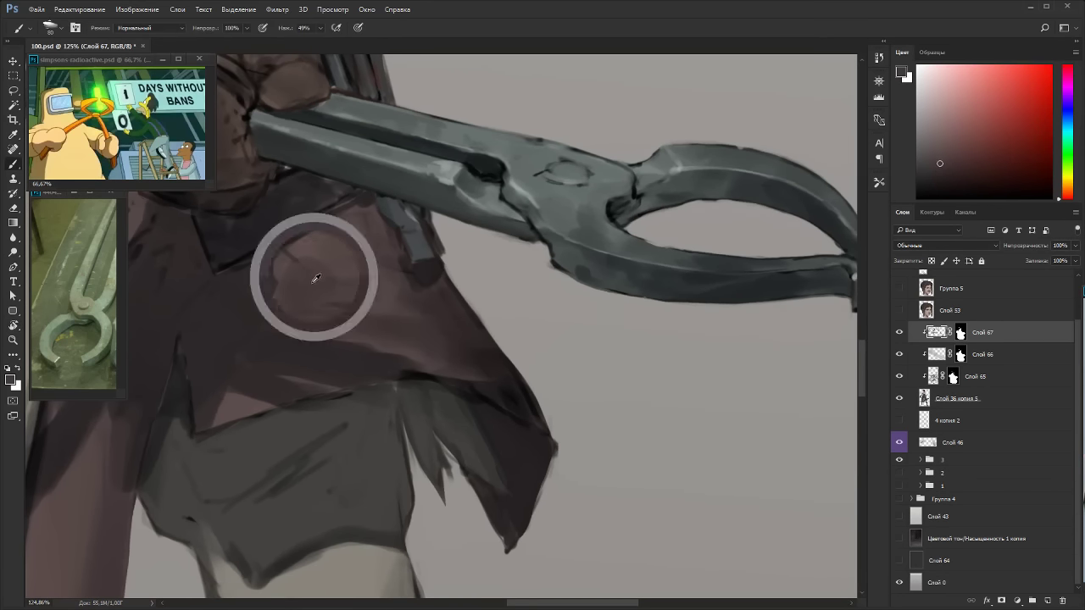
{"action": "left_click", "coordinate": [404, 312], "text": "alt"}
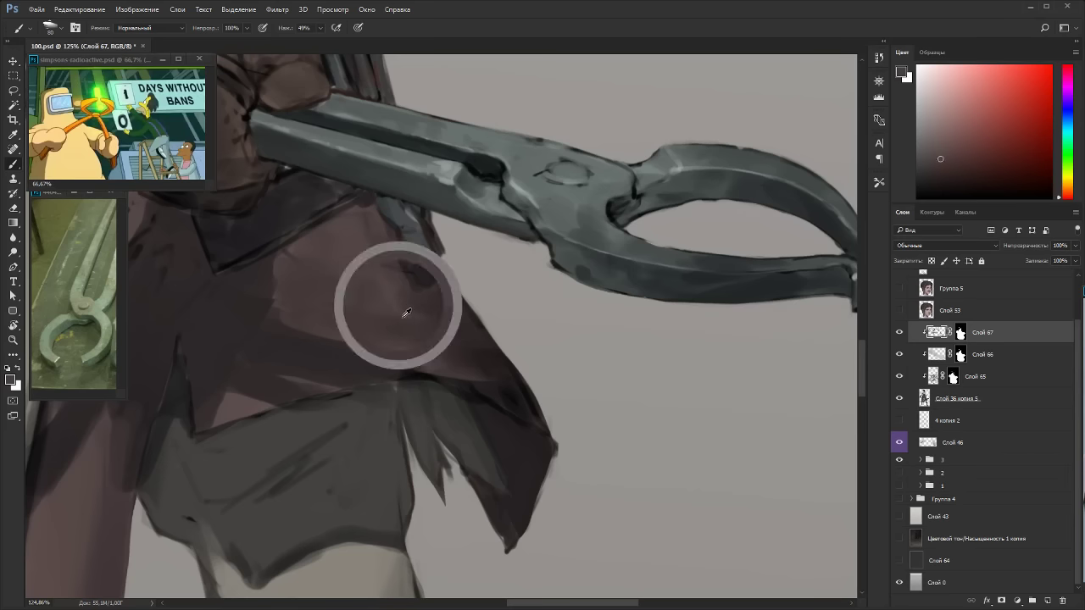
Darken the side flap's outer edge towards the folded corner with sampled near-black and dark brown.
{"action": "left_click_drag", "start_coordinate": [464, 324], "coordinate": [430, 204]}
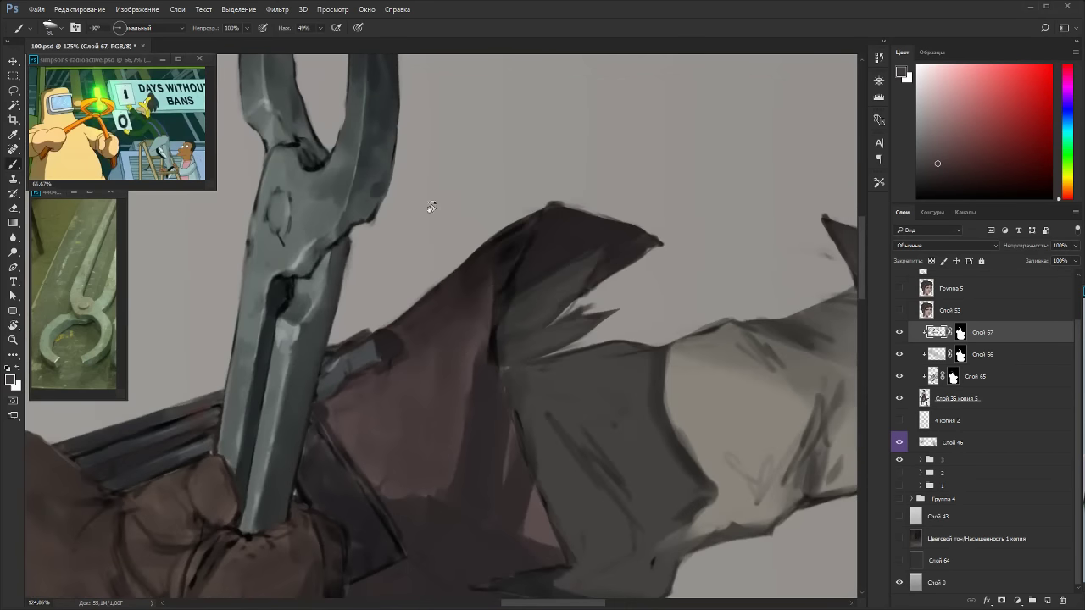
{"action": "left_click", "coordinate": [476, 280], "text": "alt"}
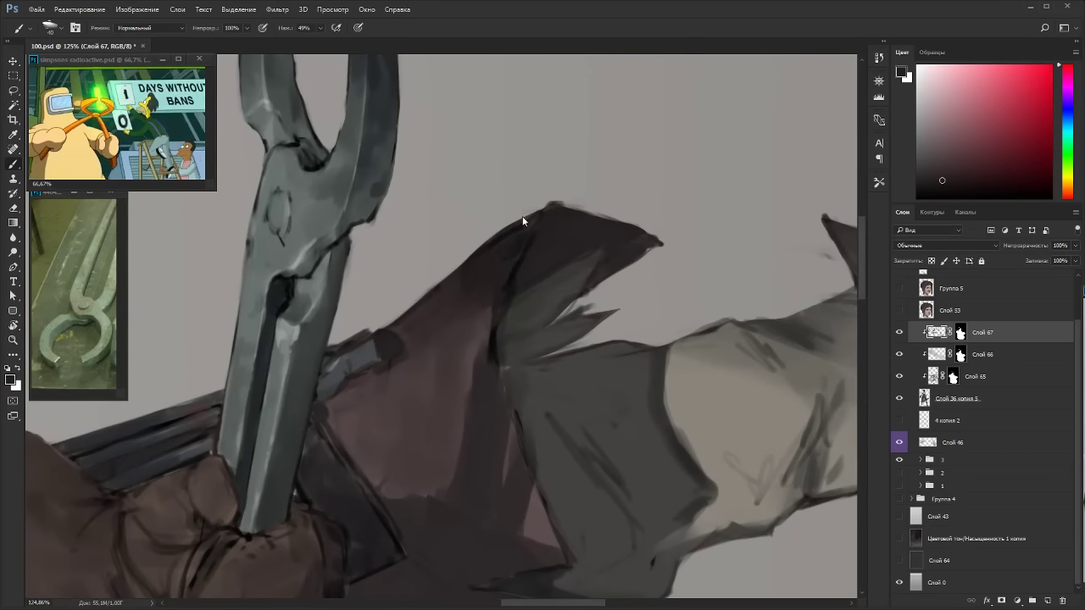
{"action": "left_click", "coordinate": [488, 326], "text": "alt"}
{"action": "key", "text": "p"}
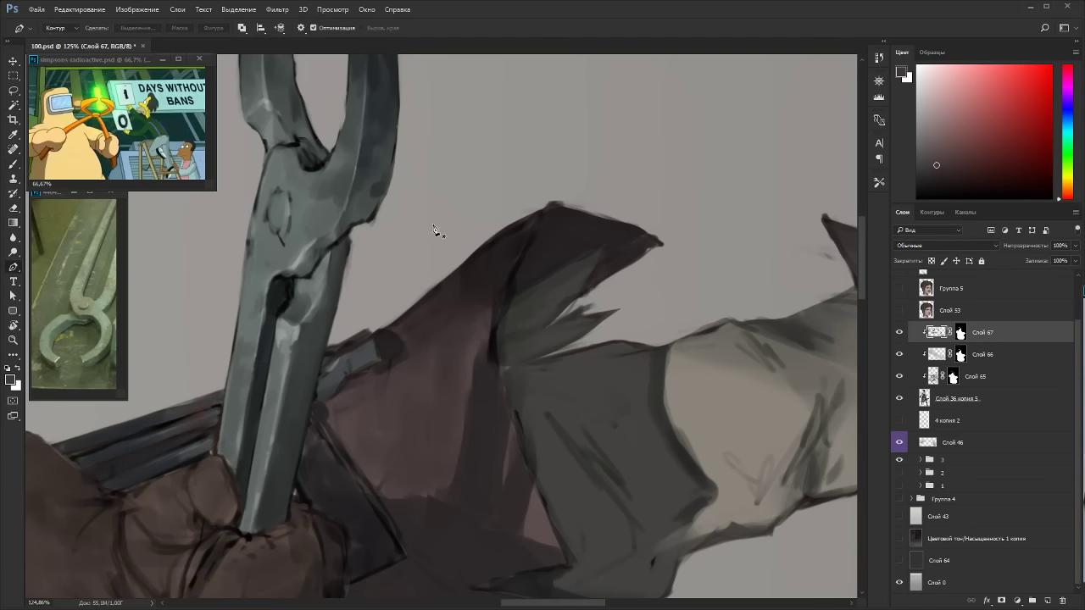
{"action": "key", "text": "b"}
{"action": "key", "text": "bracketleft"}
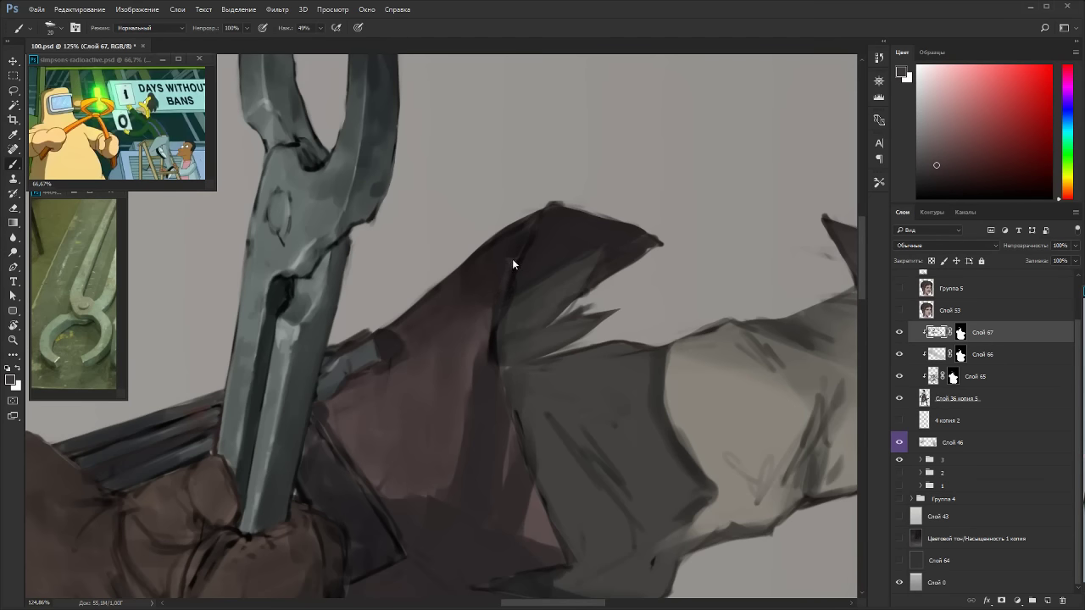
Refine the turned-over corner of the side flap and its fold line with sampled reddish-black and bluish-black at brush size 20.
{"action": "left_click", "coordinate": [505, 236], "text": "alt"}
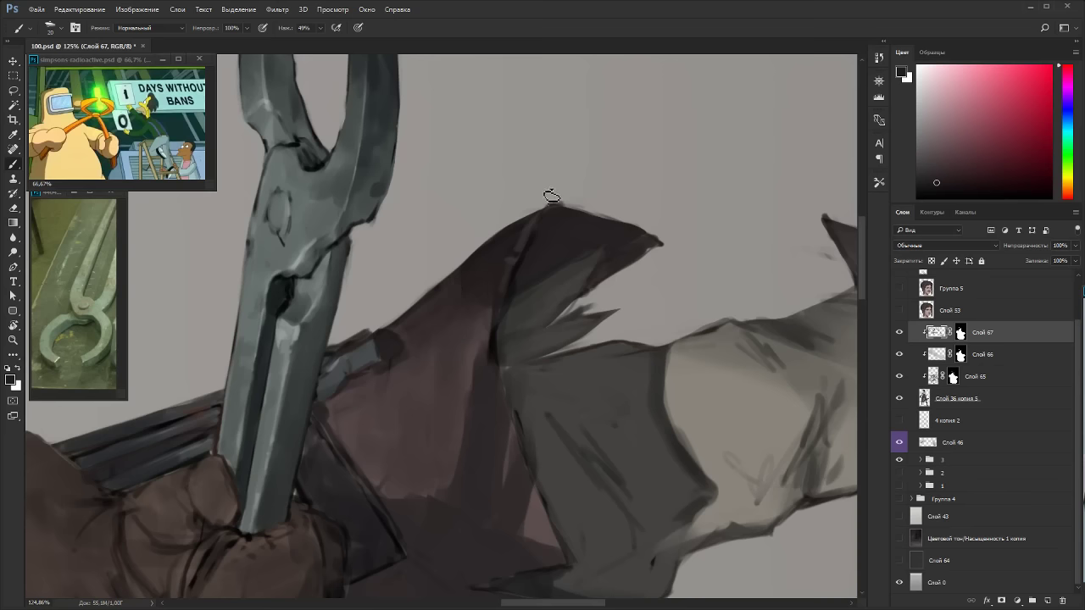
{"action": "left_click", "coordinate": [520, 285], "text": "alt"}
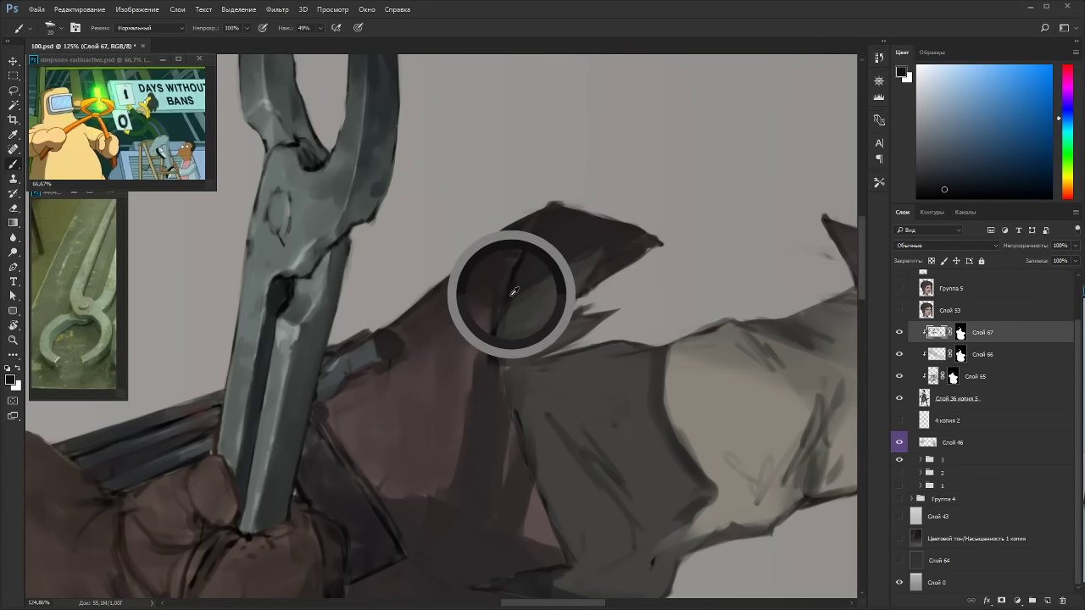
{"action": "key", "text": "Escape"}
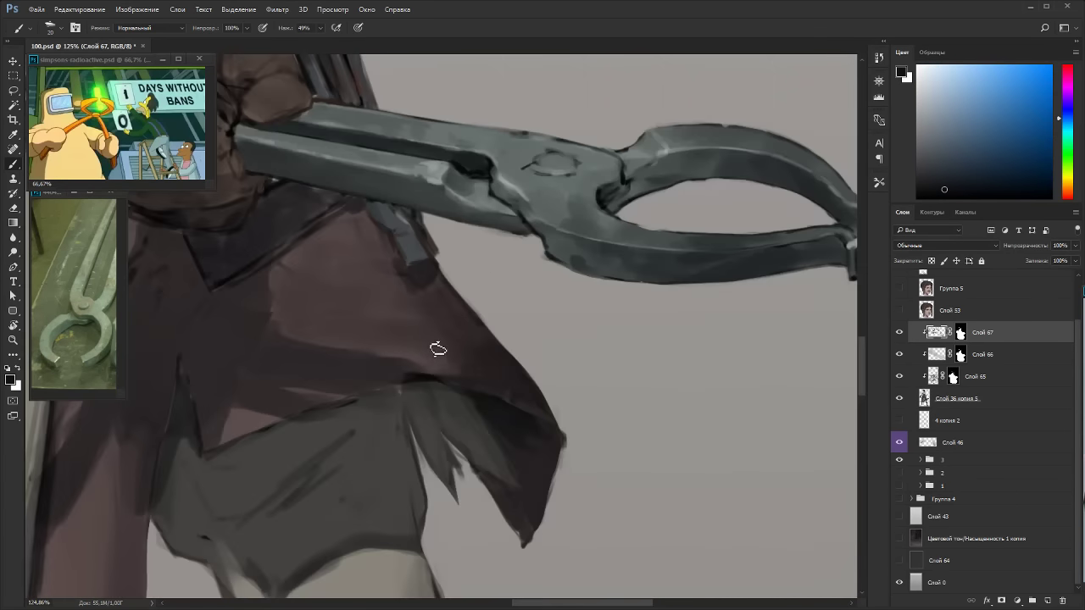
{"action": "left_click", "coordinate": [409, 367], "text": "alt"}
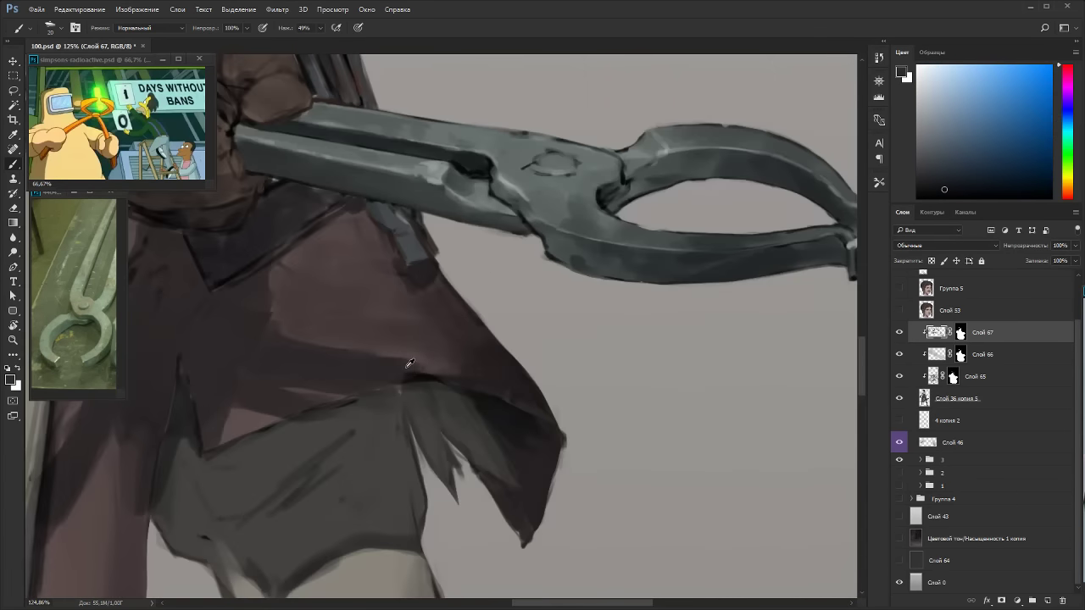
{"action": "left_click", "coordinate": [472, 391], "text": "alt"}
{"action": "scroll", "coordinate": [518, 363], "scroll_direction": "down", "scroll_amount": 6}
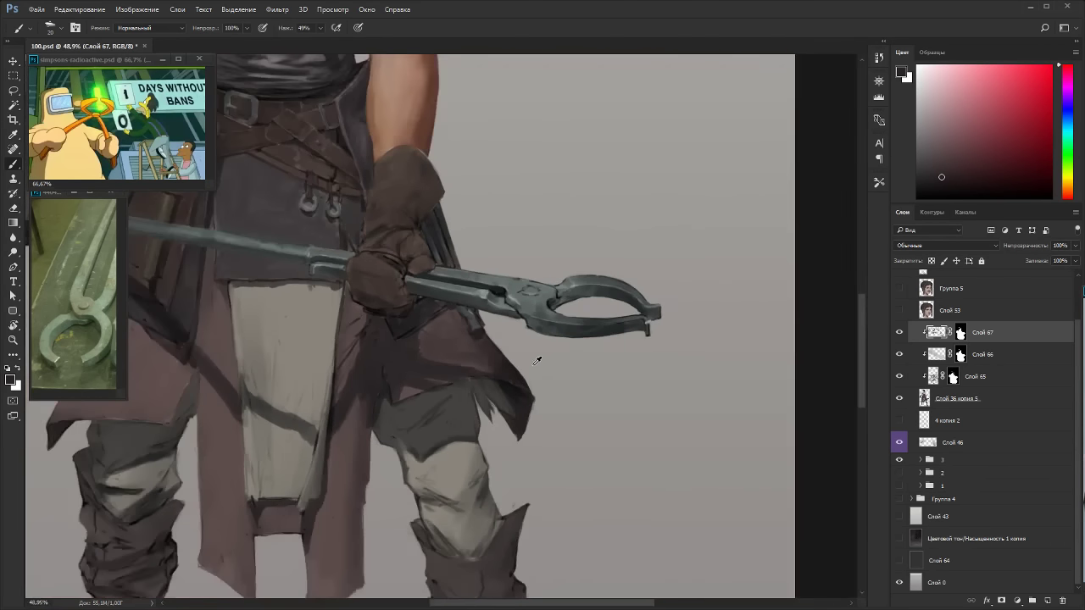
Smooth the tones across the side flap with sampled reddish browns at brush size 35, undoing the last stroke.
{"action": "key", "text": "r"}
{"action": "left_click_drag", "start_coordinate": [698, 424], "coordinate": [421, 193]}
{"action": "key", "text": "Escape"}
{"action": "scroll", "coordinate": [544, 415], "scroll_direction": "up", "scroll_amount": 4}
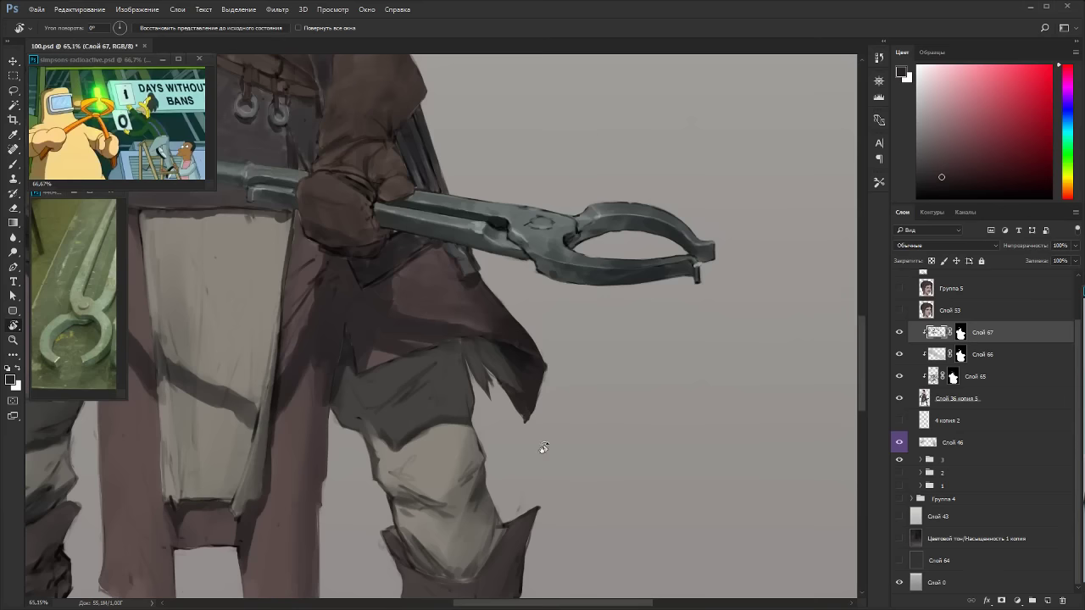
{"action": "mouse_move", "coordinate": [573, 377]}
{"action": "left_mouse_down"}
{"action": "mouse_move", "coordinate": [506, 438]}
{"action": "mouse_move", "coordinate": [410, 373]}
{"action": "left_mouse_up"}
{"action": "key", "text": "b"}
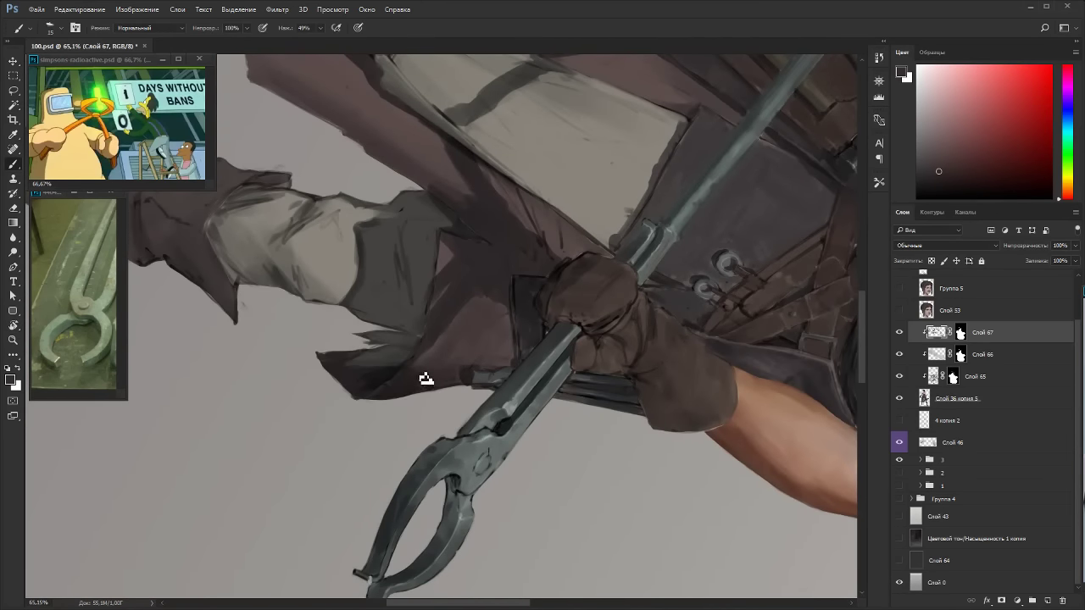
{"action": "left_click", "coordinate": [414, 382], "text": "alt"}
{"action": "key", "text": "bracketright"}
{"action": "key", "text": "bracketright"}
{"action": "left_click", "coordinate": [475, 315], "text": "alt"}
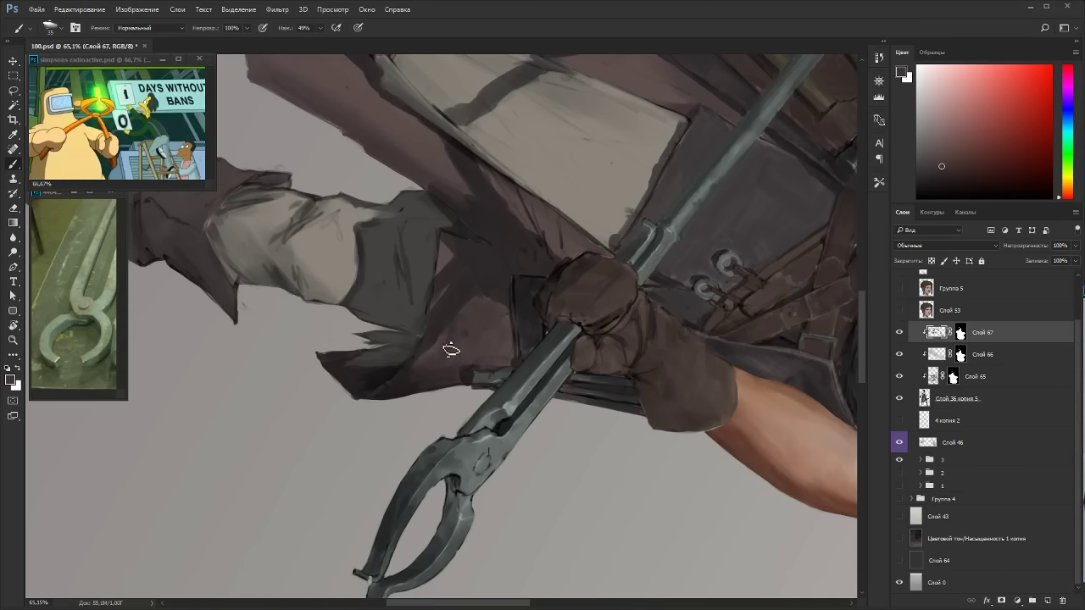
{"action": "left_click_drag", "start_coordinate": [453, 332], "coordinate": [446, 341]}
{"action": "left_click", "coordinate": [499, 312], "text": "alt"}
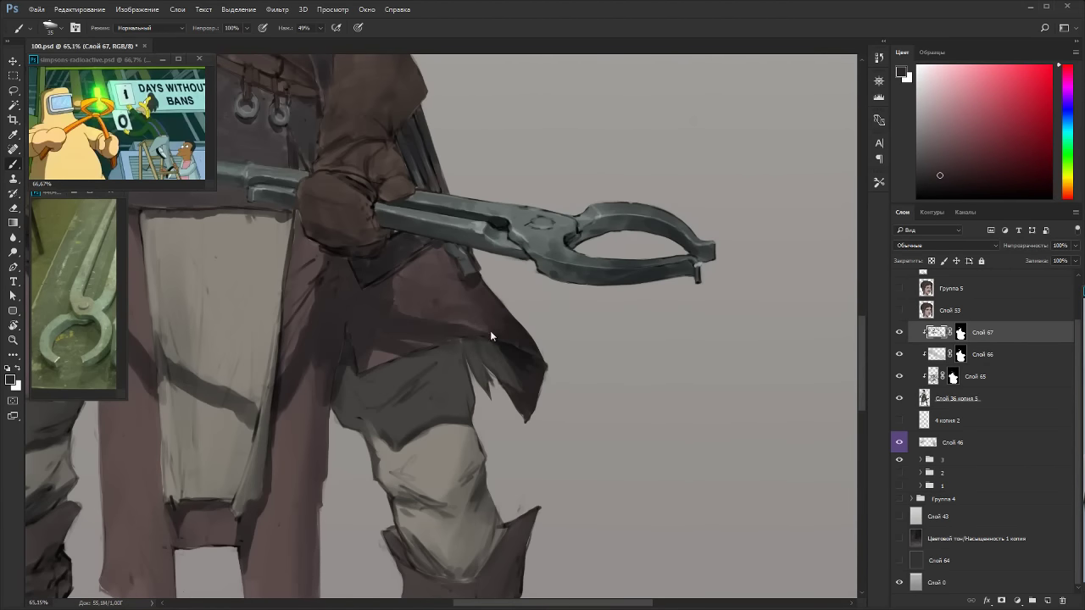
{"action": "mouse_move", "coordinate": [477, 312]}
{"action": "left_mouse_down"}
{"action": "mouse_move", "coordinate": [582, 259]}
{"action": "mouse_move", "coordinate": [475, 353]}
{"action": "mouse_move", "coordinate": [485, 399]}
{"action": "left_mouse_up"}
{"action": "key", "text": "ctrl+z"}
Shade the maroon apron strip on the tongs side of the beige cloth with sampled dark browns at brush size 50.
{"action": "key", "text": "]"}
{"action": "key", "text": "]"}
{"action": "key", "text": "]"}
{"action": "left_click", "coordinate": [478, 386], "text": "alt"}
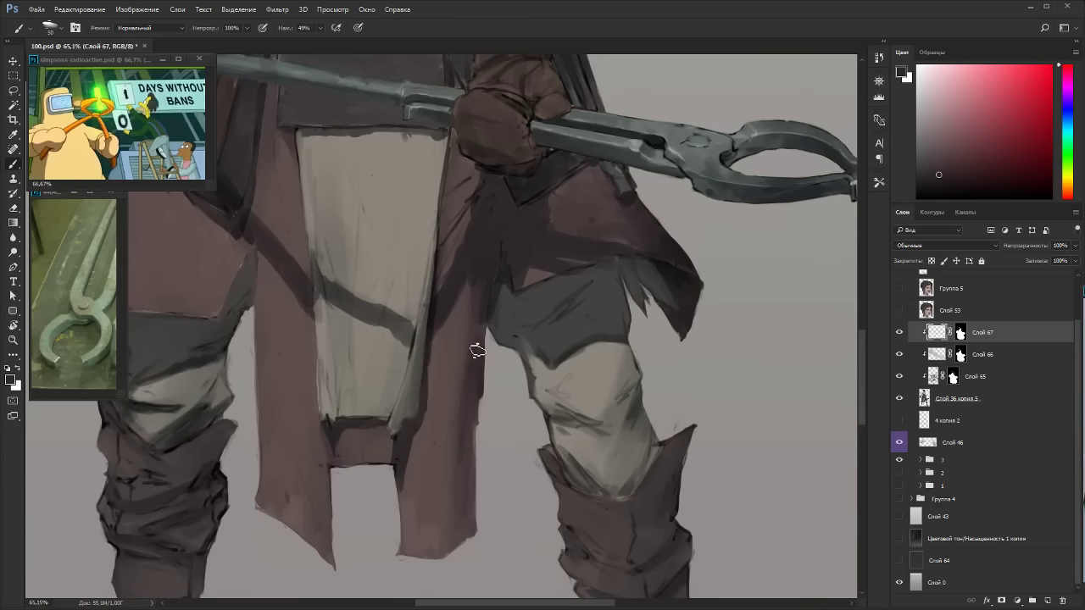
{"action": "left_click", "coordinate": [453, 450], "text": "alt"}
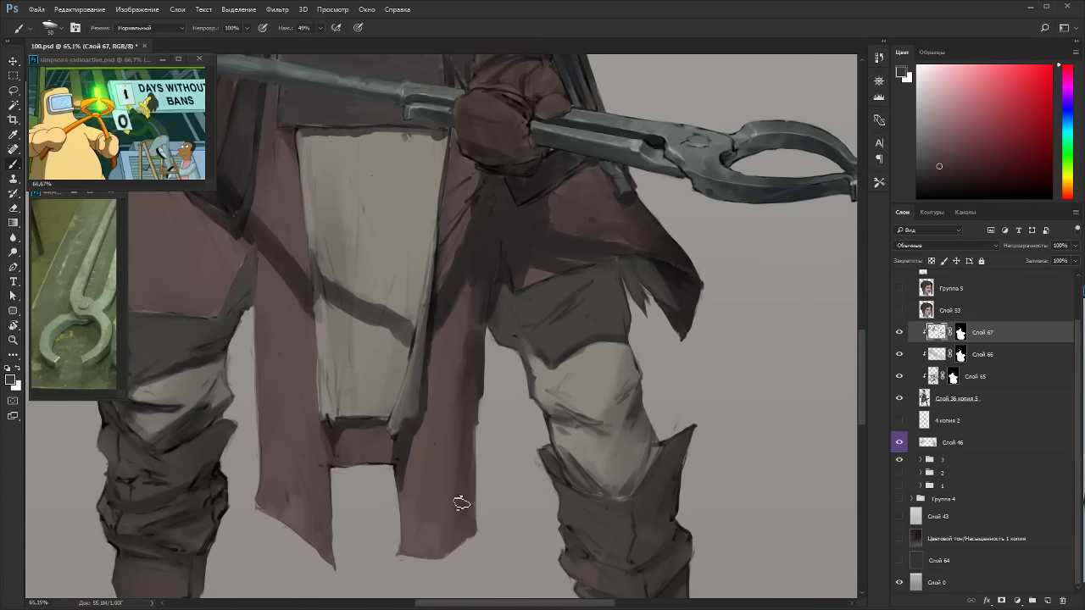
{"action": "left_click", "coordinate": [462, 502], "text": "alt"}
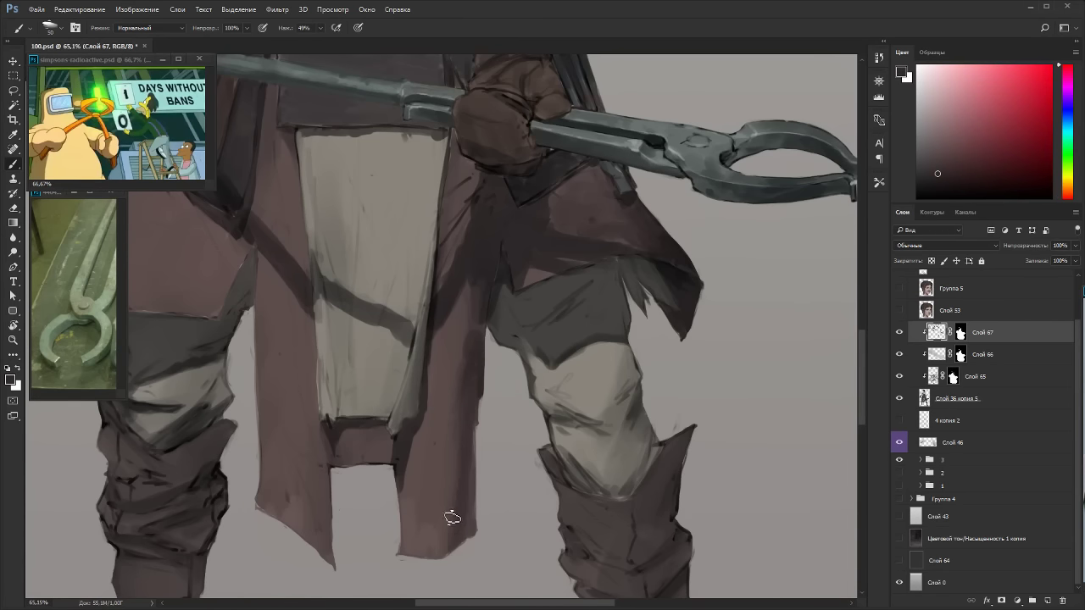
Darken the lower end of the apron strip on the tongs side with a sampled reddish brown.
{"action": "key", "text": "r"}
{"action": "mouse_move", "coordinate": [590, 279]}
{"action": "left_mouse_down"}
{"action": "mouse_move", "coordinate": [380, 174]}
{"action": "mouse_move", "coordinate": [284, 348]}
{"action": "left_mouse_up"}
{"action": "left_click", "coordinate": [457, 110], "text": "alt"}
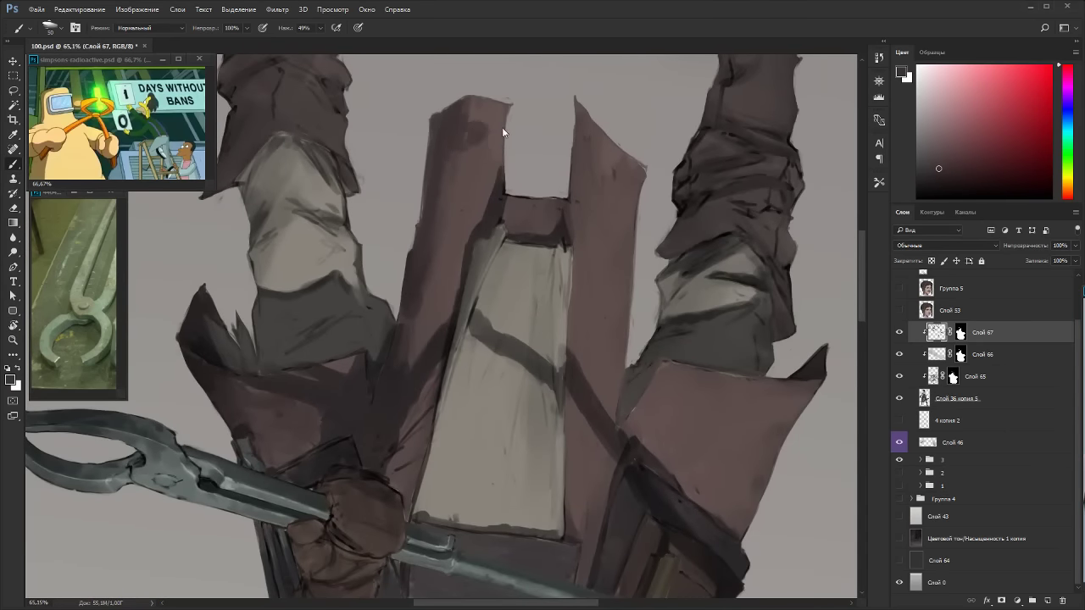
{"action": "mouse_move", "coordinate": [503, 131]}
{"action": "left_mouse_down"}
{"action": "mouse_move", "coordinate": [493, 165]}
{"action": "mouse_move", "coordinate": [456, 96]}
{"action": "mouse_move", "coordinate": [506, 147]}
{"action": "left_mouse_up"}
Blend the shadow along the length of the tongs-side apron strip with sampled reddish browns at brush size 80.
{"action": "key", "text": "bracketright"}
{"action": "key", "text": "bracketright"}
{"action": "key", "text": "bracketright"}
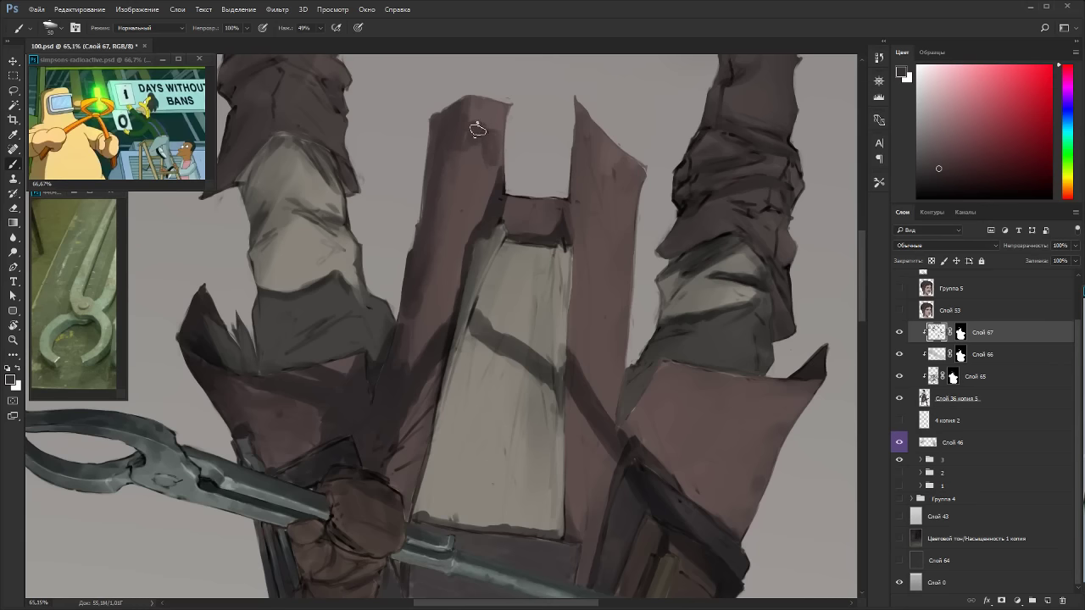
{"action": "left_click", "coordinate": [462, 231], "text": "alt"}
{"action": "key", "text": "r"}
{"action": "left_click_drag", "start_coordinate": [464, 241], "coordinate": [339, 243]}
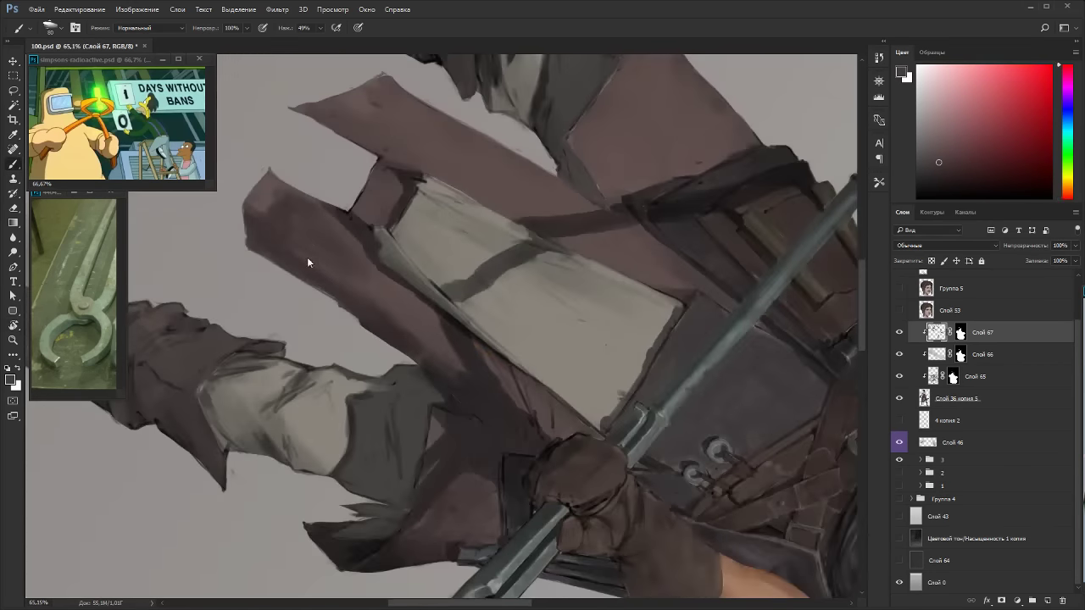
{"action": "left_click", "coordinate": [389, 323], "text": "alt"}
{"action": "left_click", "coordinate": [406, 291], "text": "alt"}
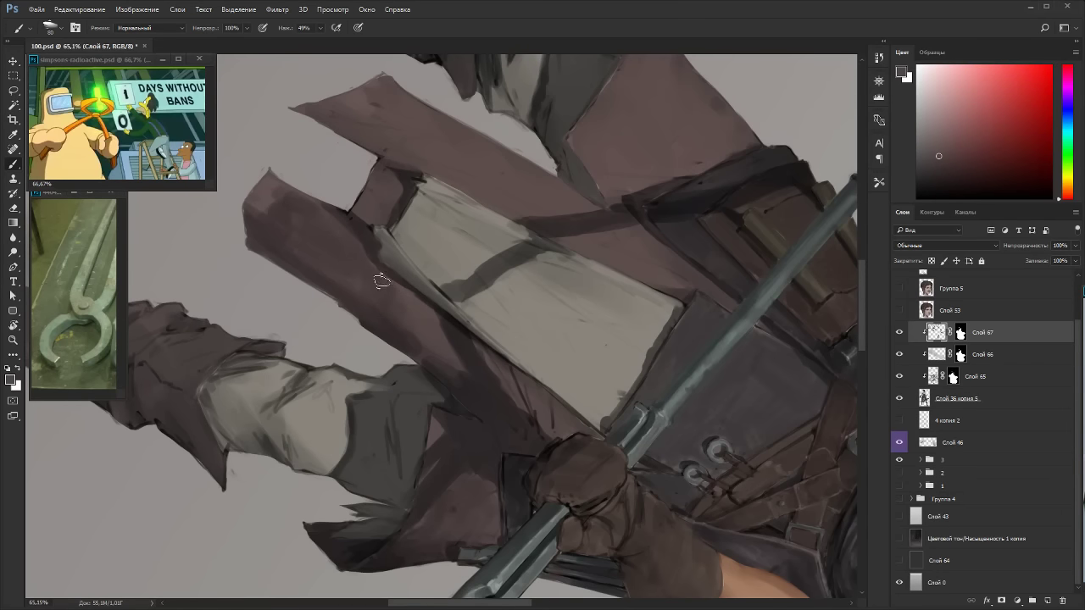
{"action": "left_click", "coordinate": [404, 332], "text": "alt"}
Paint soft shading on the pointed lower end of the opposite apron strip with sampled muted reddish tones.
{"action": "key", "text": "r"}
{"action": "mouse_move", "coordinate": [390, 152]}
{"action": "left_mouse_down"}
{"action": "mouse_move", "coordinate": [640, 293]}
{"action": "mouse_move", "coordinate": [625, 235]}
{"action": "mouse_move", "coordinate": [630, 295]}
{"action": "left_mouse_up"}
{"action": "mouse_move", "coordinate": [643, 208]}
{"action": "left_mouse_down"}
{"action": "mouse_move", "coordinate": [612, 349]}
{"action": "mouse_move", "coordinate": [643, 294]}
{"action": "left_mouse_up"}
{"action": "left_click", "coordinate": [618, 253], "text": "alt"}
{"action": "left_click_drag", "start_coordinate": [638, 180], "coordinate": [636, 201]}
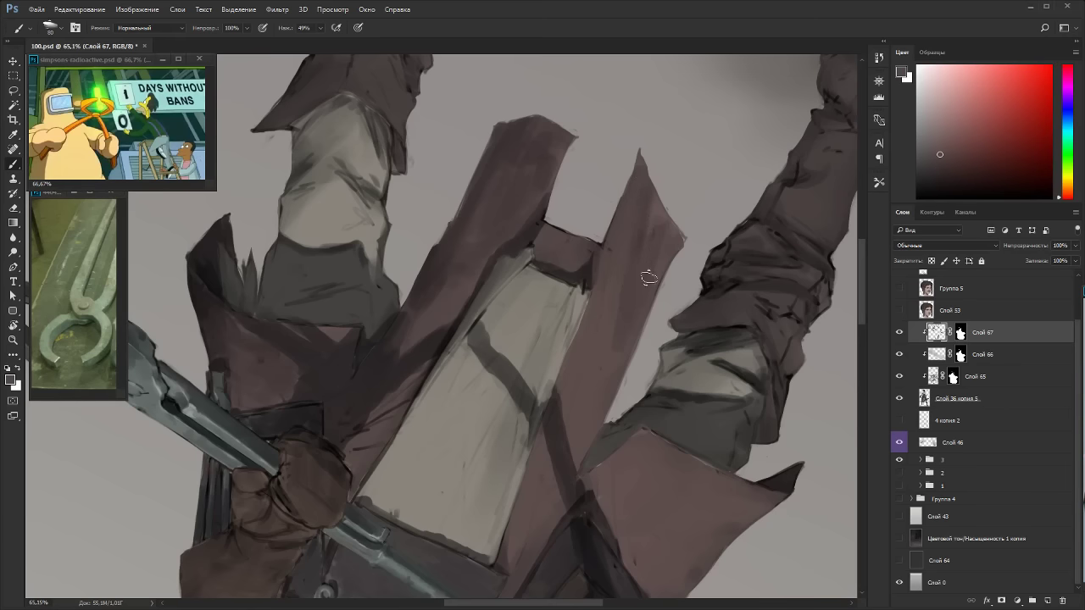
{"action": "left_click", "coordinate": [646, 208], "text": "alt"}
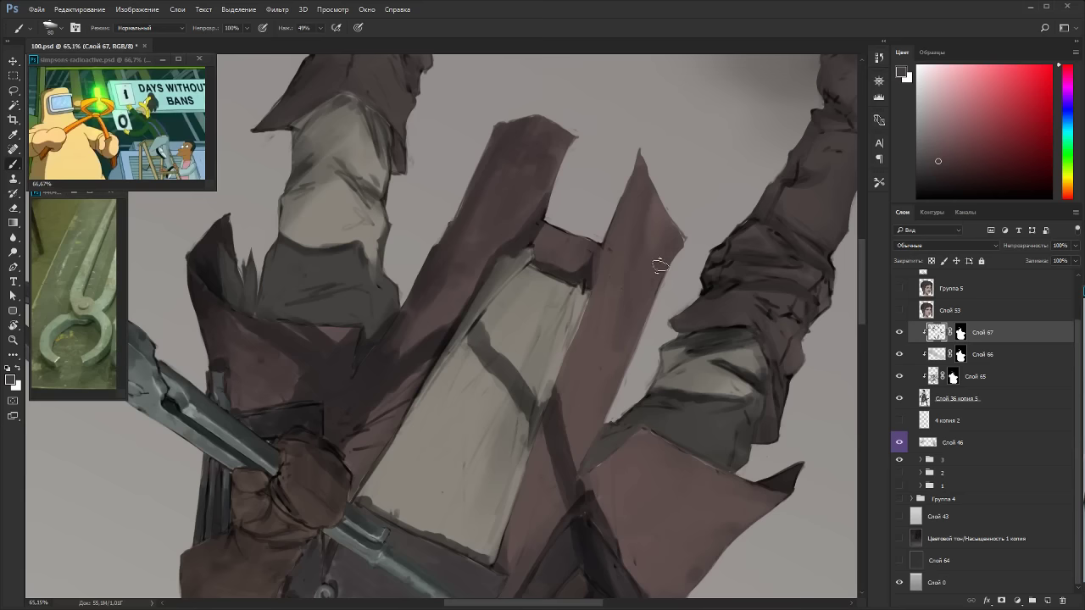
{"action": "key", "text": "Escape"}
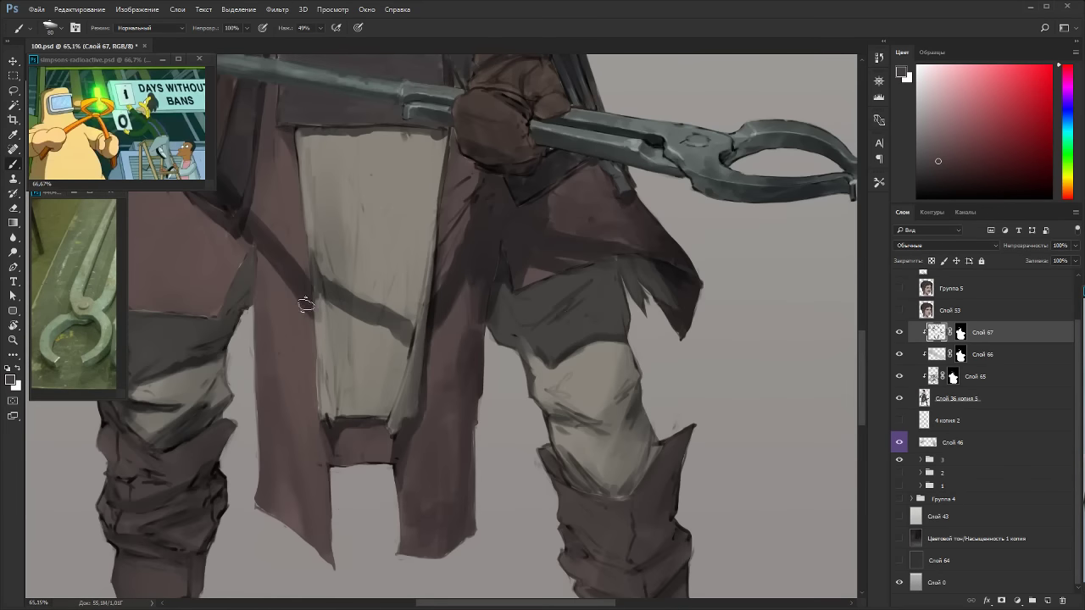
Deepen the shadow along the tongs-side strip's upper inner edge near the glove with a sampled dark tone at brush size 45.
{"action": "left_click", "coordinate": [259, 363], "text": "alt"}
{"action": "key", "text": "r"}
{"action": "mouse_move", "coordinate": [574, 179]}
{"action": "left_mouse_down"}
{"action": "mouse_move", "coordinate": [348, 319]}
{"action": "mouse_move", "coordinate": [388, 422]}
{"action": "left_mouse_up"}
{"action": "left_click", "coordinate": [445, 415], "text": "alt"}
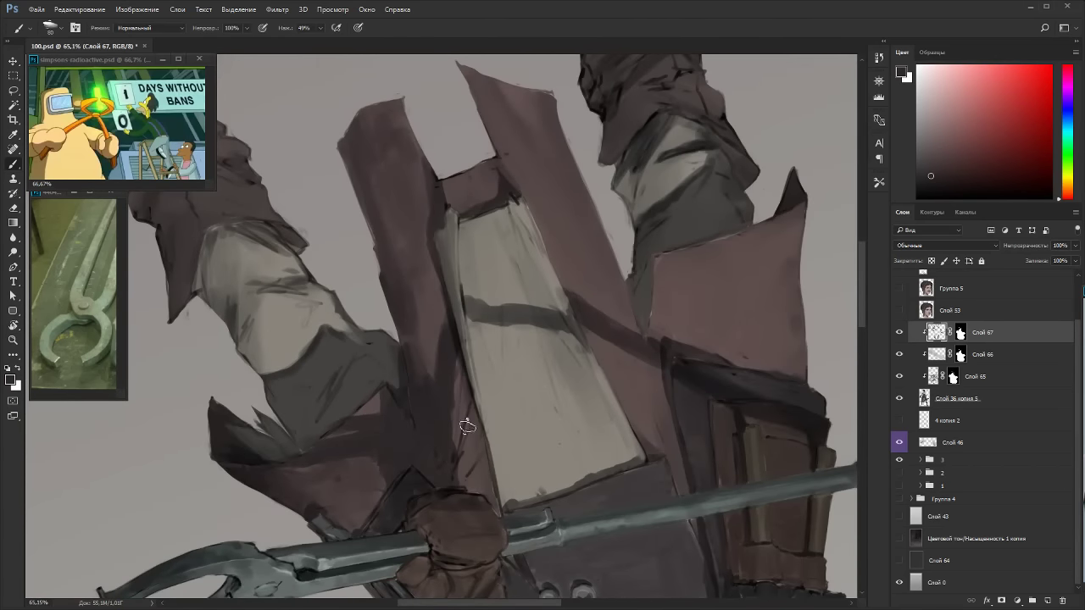
{"action": "key", "text": "bracketleft"}
{"action": "key", "text": "bracketleft"}
{"action": "left_click_drag", "start_coordinate": [464, 440], "coordinate": [453, 479]}
{"action": "left_click_drag", "start_coordinate": [459, 384], "coordinate": [463, 431]}
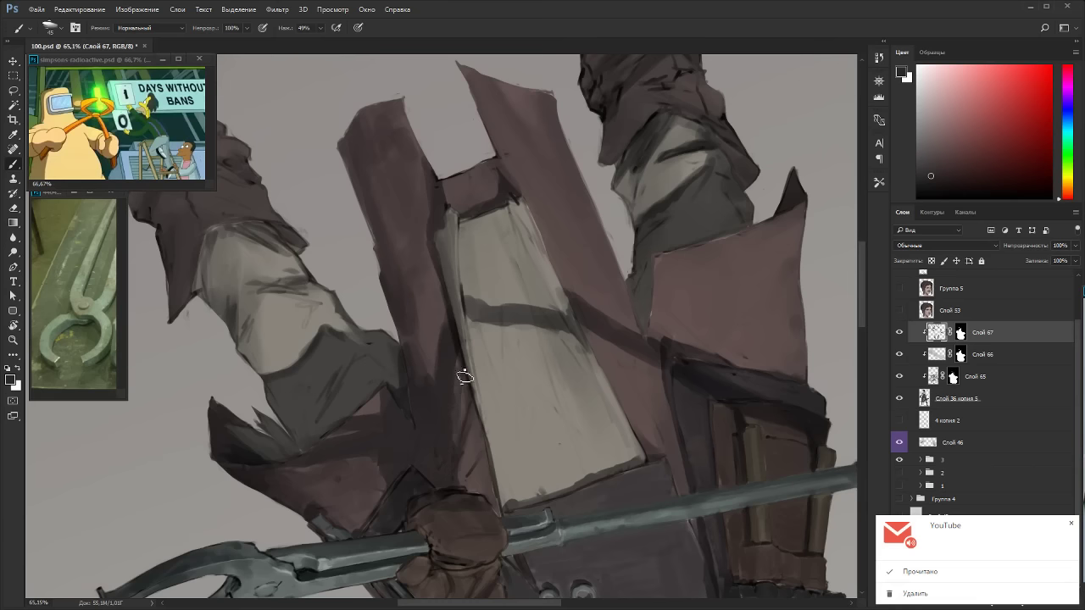
Darken the upper part of the opposite apron strip beside the hammer pouch with sampled dark reddish browns.
{"action": "key", "text": "r"}
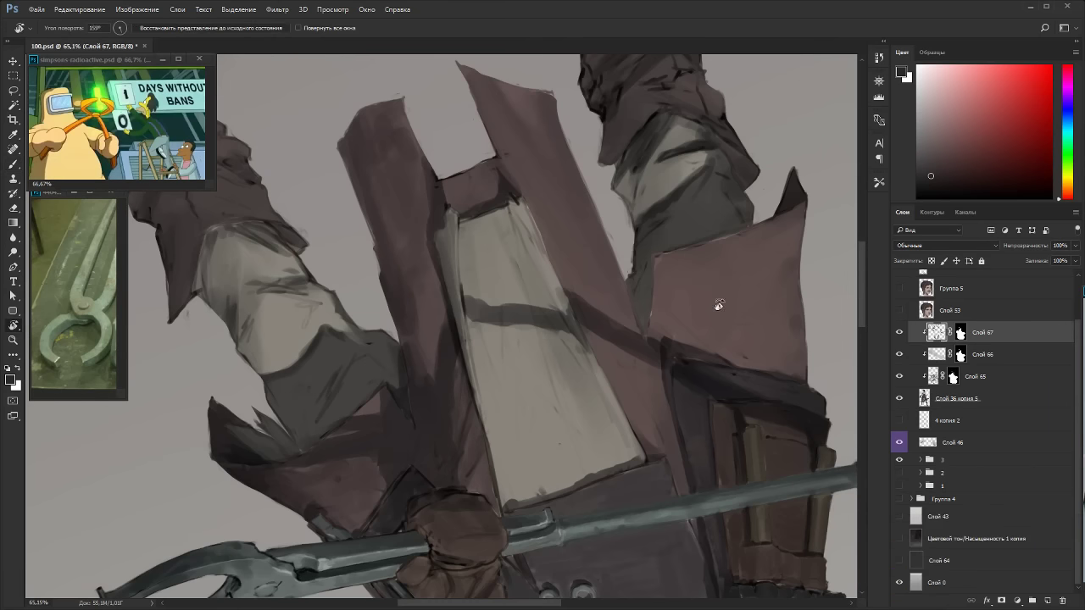
{"action": "left_click_drag", "start_coordinate": [719, 305], "coordinate": [540, 474]}
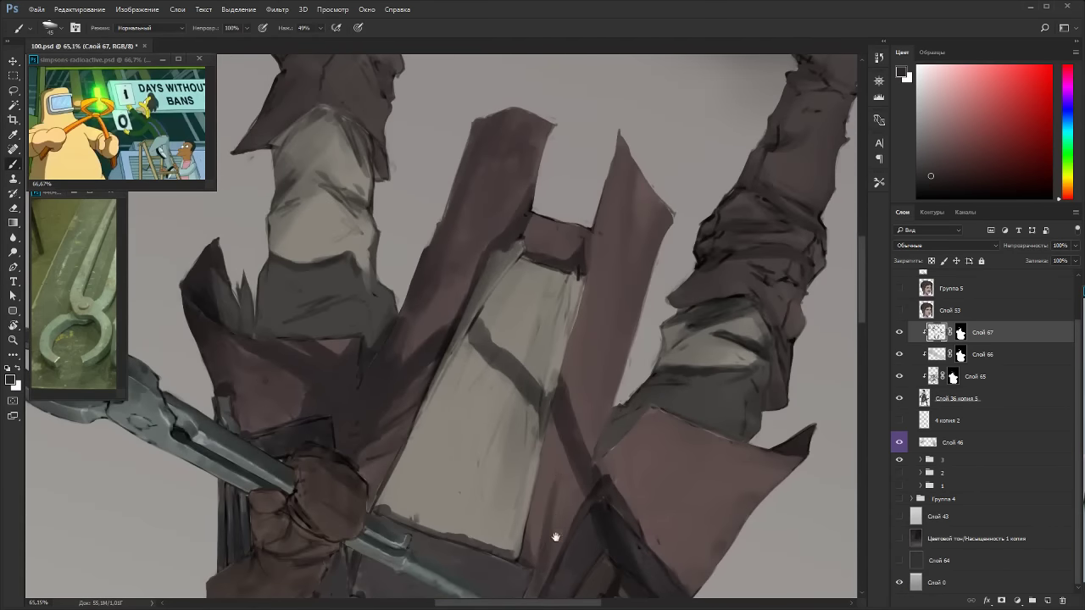
{"action": "left_click_drag", "start_coordinate": [556, 537], "coordinate": [612, 330]}
{"action": "left_click", "coordinate": [598, 357], "text": "alt"}
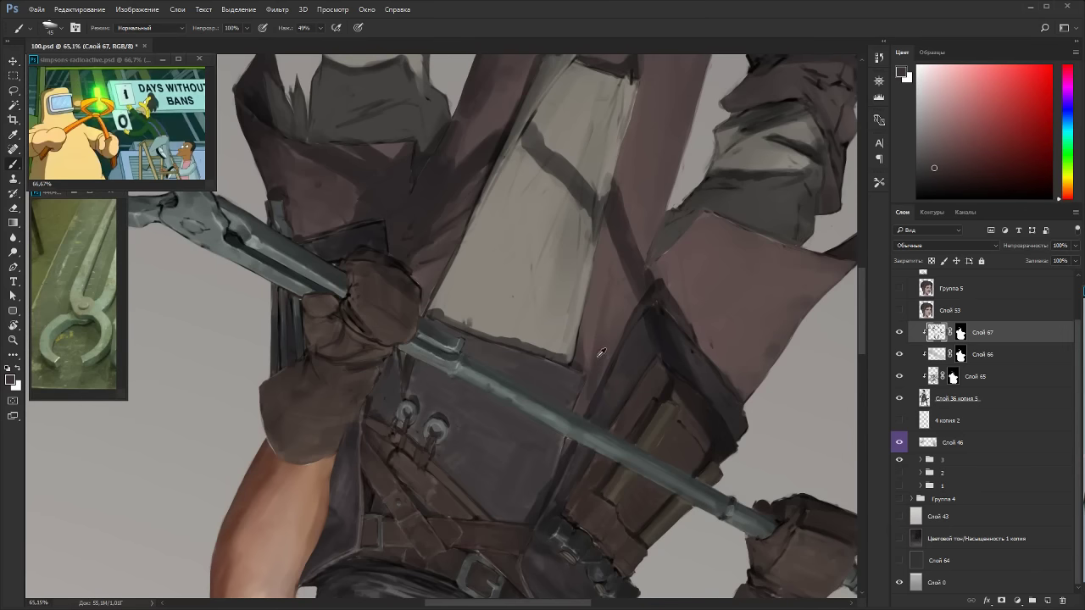
{"action": "left_click", "coordinate": [597, 338], "text": "alt"}
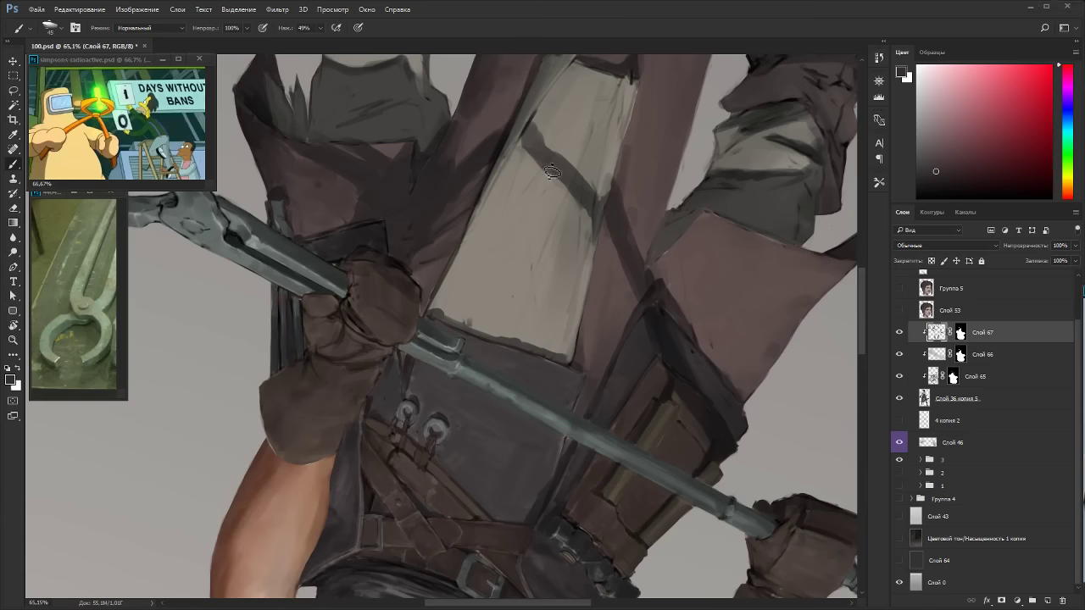
Paint a dark shadow along the right edge of the pale apron panel using tones sampled from the neighbouring fabric.
{"action": "key", "text": "Escape"}
{"action": "scroll", "coordinate": [513, 407], "scroll_direction": "up", "scroll_amount": 2}
{"action": "left_click_drag", "start_coordinate": [534, 445], "coordinate": [509, 232]}
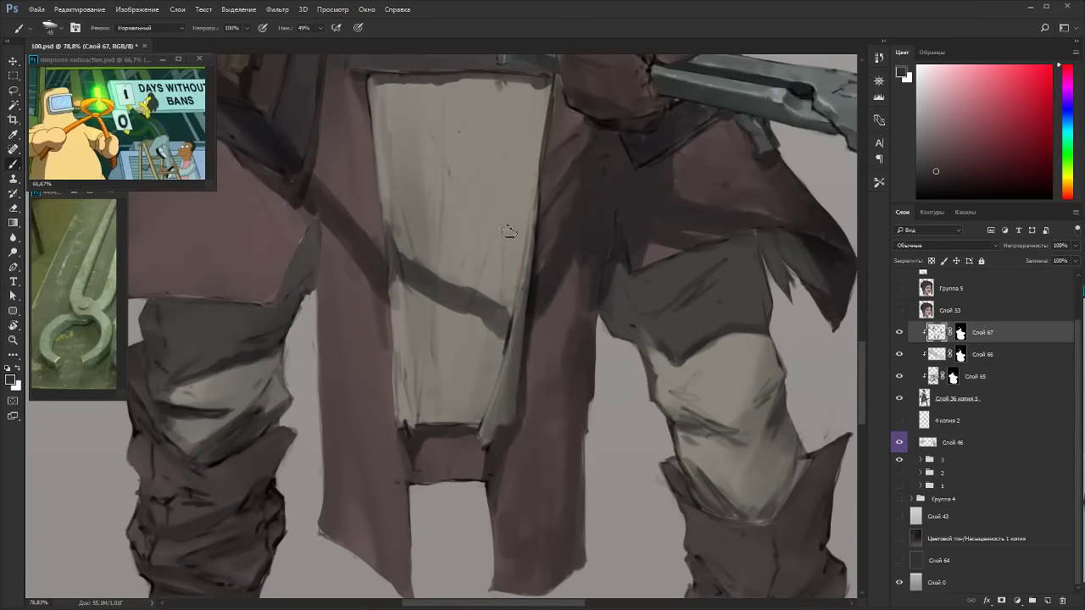
{"action": "left_click", "coordinate": [536, 303], "text": "alt"}
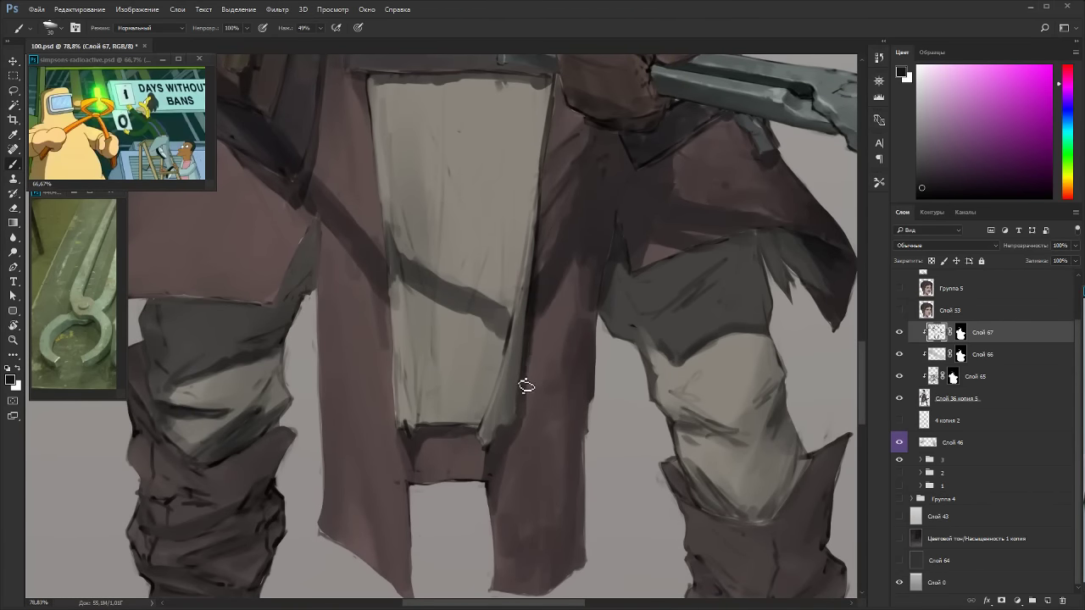
{"action": "left_click", "coordinate": [536, 295], "text": "alt"}
{"action": "left_click_drag", "start_coordinate": [524, 412], "coordinate": [546, 196]}
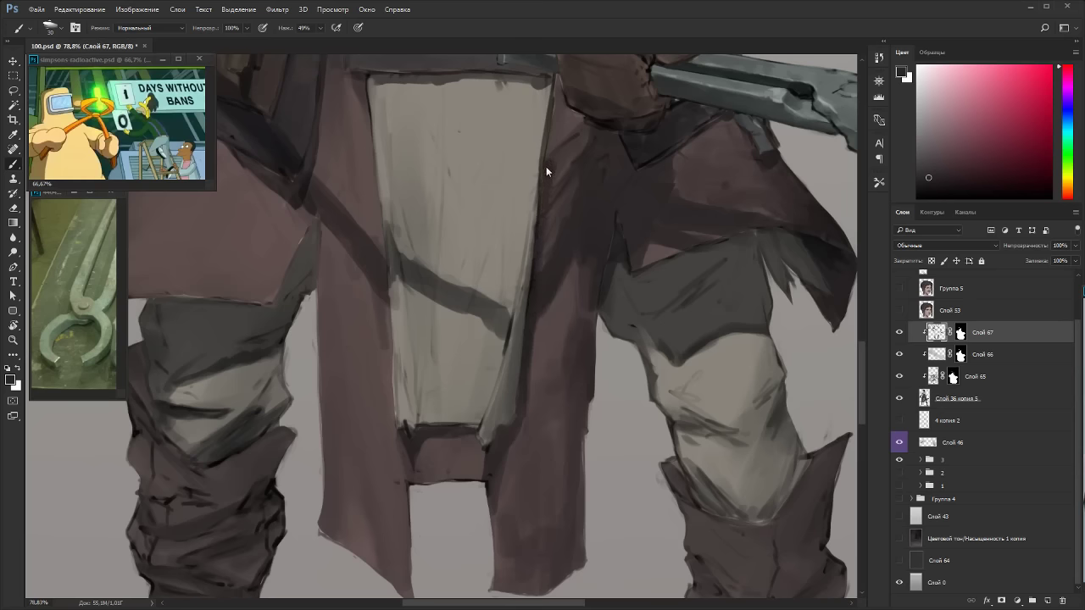
{"action": "left_click_drag", "start_coordinate": [579, 172], "coordinate": [562, 324]}
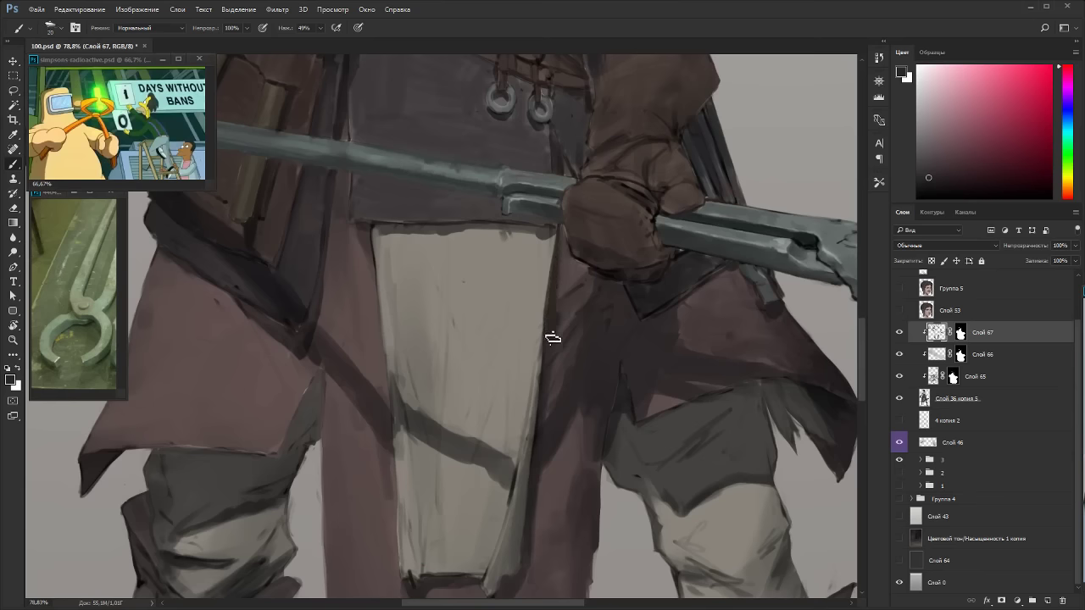
Enlarge the brush and rework the shaded top edge of the pale apron panel with sampled beige and dark tones.
{"action": "left_click_drag", "start_coordinate": [509, 360], "coordinate": [667, 255]}
{"action": "left_click", "coordinate": [565, 214], "text": "alt"}
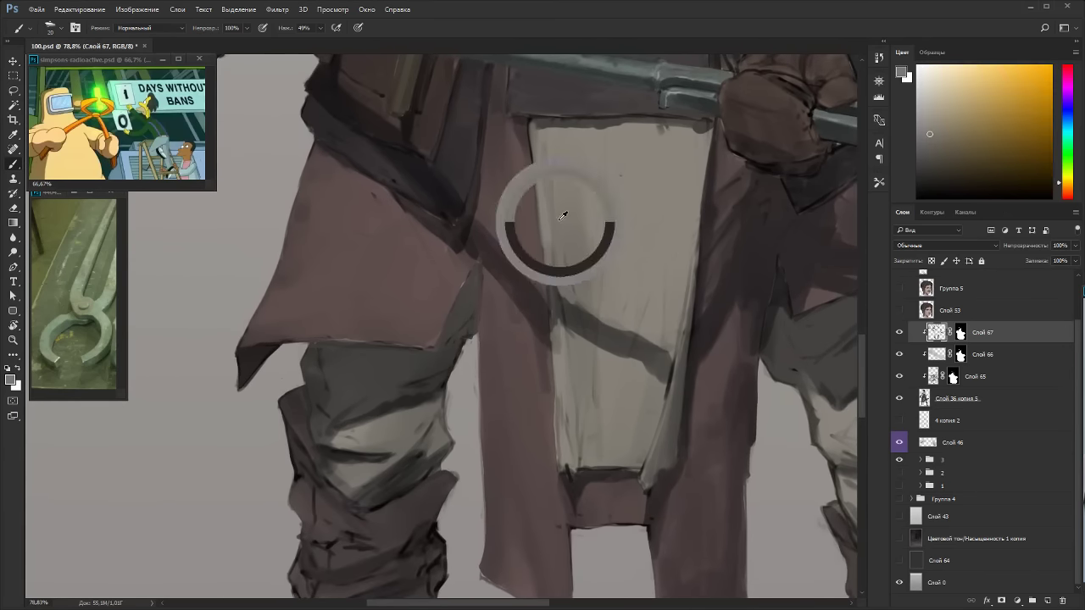
{"action": "key", "text": "bracketright"}
{"action": "key", "text": "bracketright"}
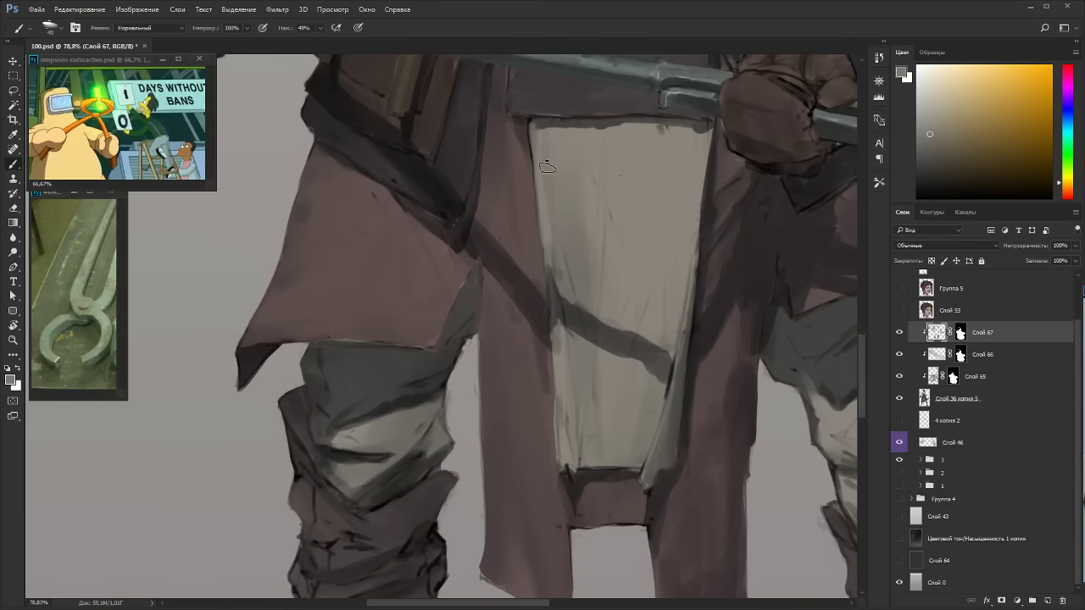
{"action": "left_click", "coordinate": [539, 130], "text": "alt"}
{"action": "left_click", "coordinate": [602, 120], "text": "alt"}
{"action": "left_click_drag", "start_coordinate": [605, 128], "coordinate": [669, 129]}
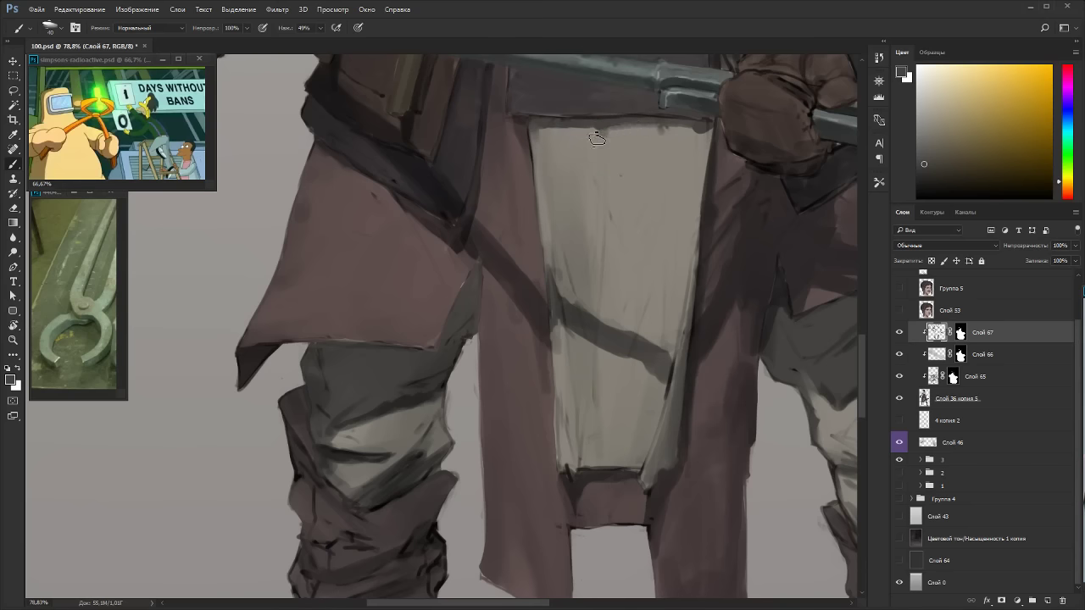
{"action": "left_click", "coordinate": [597, 138], "text": "alt"}
{"action": "left_click_drag", "start_coordinate": [555, 129], "coordinate": [612, 127]}
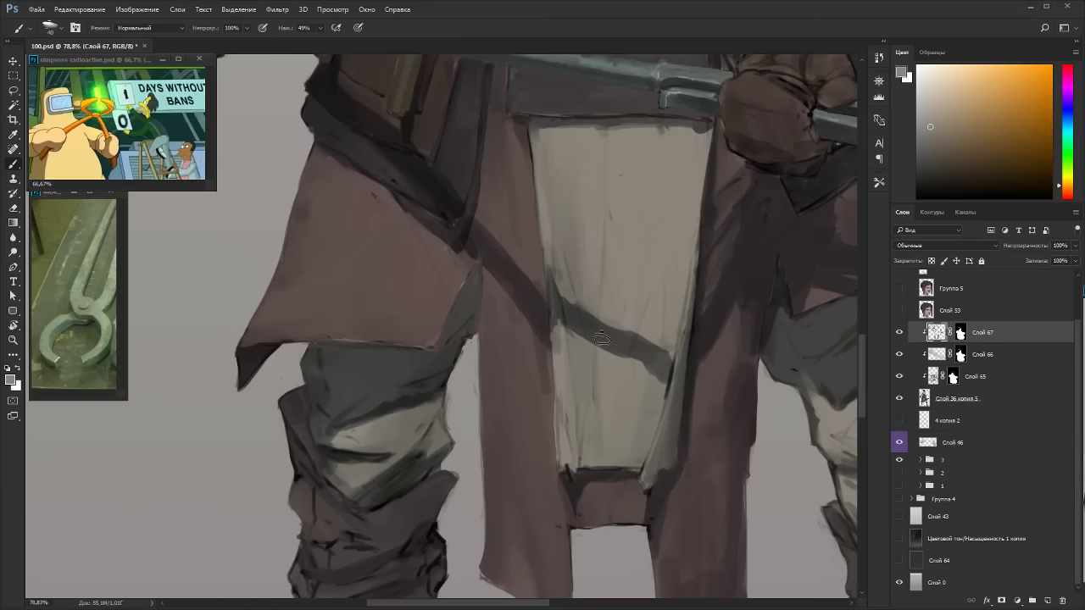
Brush soft vertical folds into the upper half of the pale apron panel with sampled beige-grey tones.
{"action": "left_click", "coordinate": [585, 258], "text": "alt"}
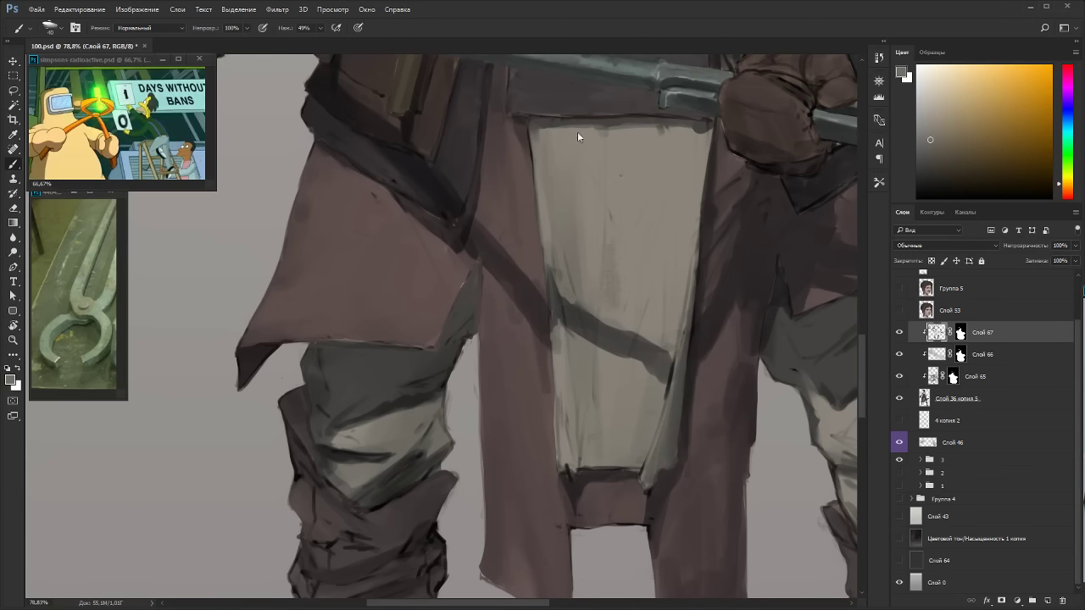
{"action": "key", "text": "period"}
{"action": "key", "text": "period"}
{"action": "left_click_drag", "start_coordinate": [616, 196], "coordinate": [618, 281]}
{"action": "left_click", "coordinate": [607, 196], "text": "alt"}
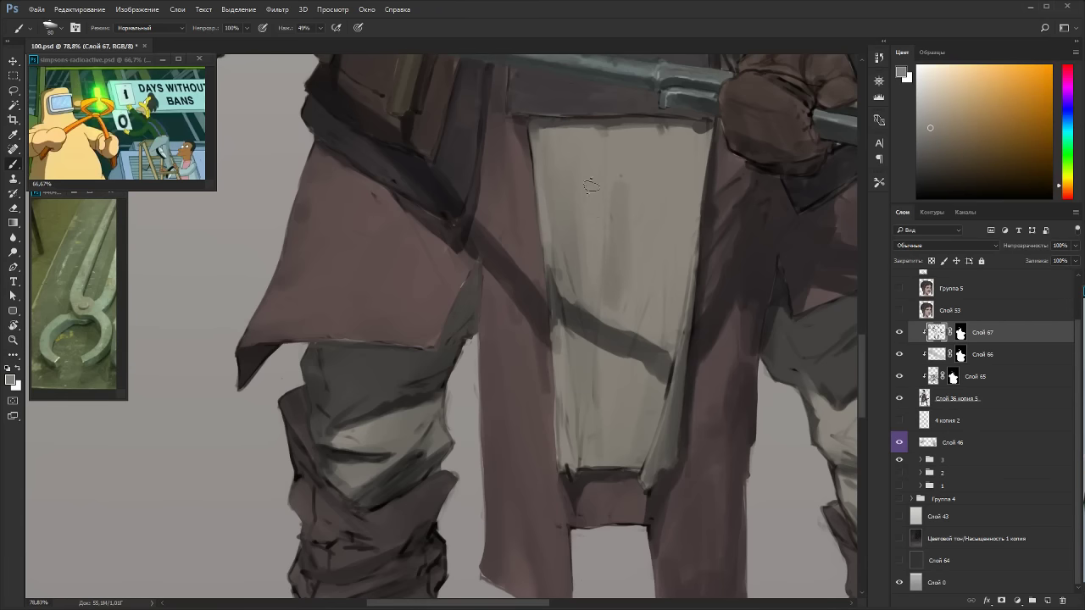
{"action": "left_click", "coordinate": [597, 271], "text": "alt"}
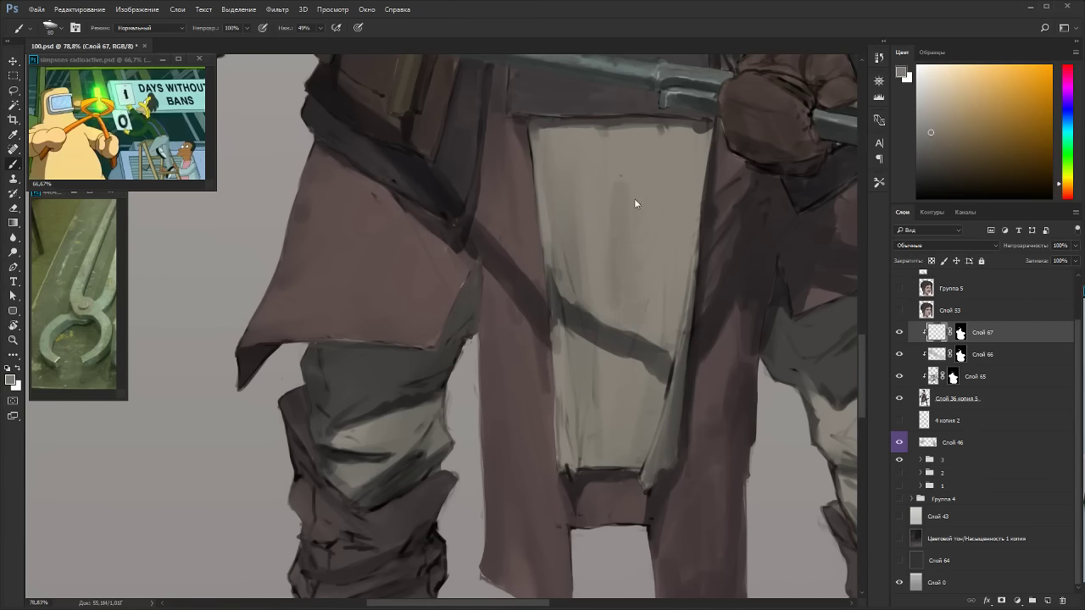
{"action": "left_click", "coordinate": [609, 174], "text": "alt"}
{"action": "left_click", "coordinate": [634, 256], "text": "alt"}
Blend soft vertical folds into the pale apron panel below the diagonal shadow, using sampled mid-tones.
{"action": "left_click", "coordinate": [669, 410], "text": "alt"}
{"action": "left_click_drag", "start_coordinate": [642, 381], "coordinate": [626, 437]}
{"action": "left_click", "coordinate": [622, 373], "text": "alt"}
{"action": "left_click", "coordinate": [645, 396], "text": "alt"}
{"action": "left_click", "coordinate": [623, 374], "text": "alt"}
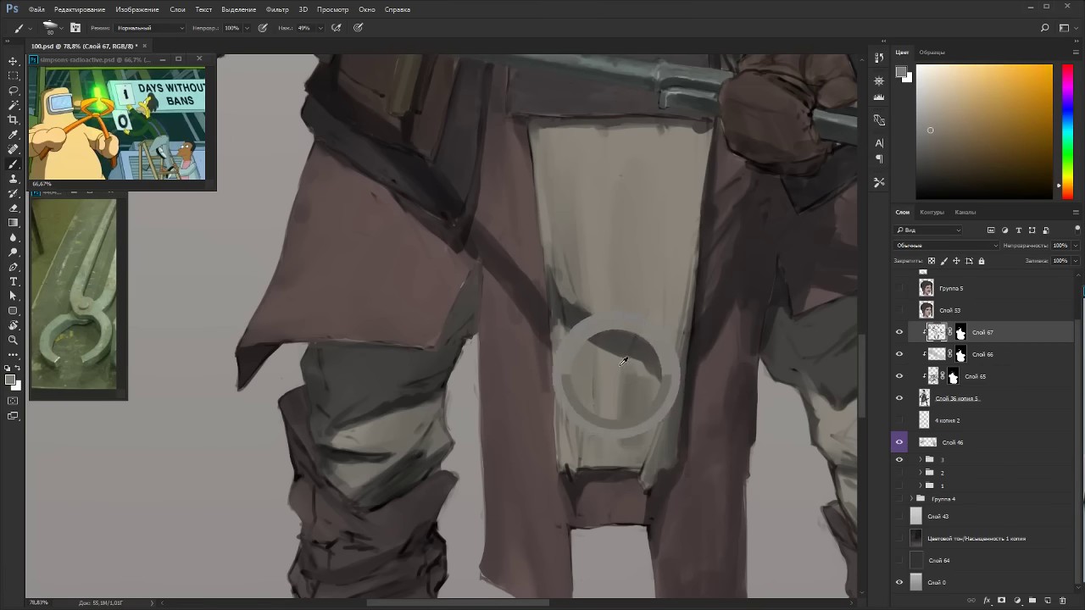
{"action": "left_click_drag", "start_coordinate": [640, 378], "coordinate": [626, 434]}
{"action": "left_click", "coordinate": [625, 424], "text": "alt"}
{"action": "left_click", "coordinate": [600, 371], "text": "alt"}
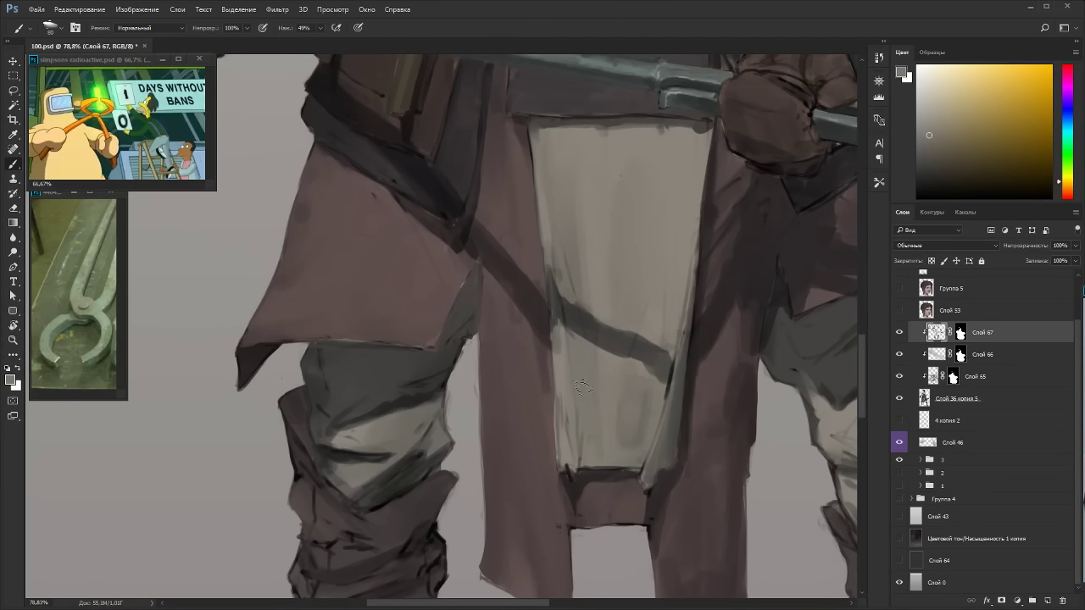
Repaint the lower left edge and corner of the pale apron panel with sampled light tones and a smaller brush.
{"action": "left_click", "coordinate": [555, 324], "text": "alt"}
{"action": "left_click_drag", "start_coordinate": [555, 327], "coordinate": [564, 470]}
{"action": "left_click", "coordinate": [567, 361], "text": "alt"}
{"action": "key", "text": "bracketleft"}
{"action": "key", "text": "bracketleft"}
{"action": "key", "text": "bracketleft"}
{"action": "left_click_drag", "start_coordinate": [567, 425], "coordinate": [573, 475]}
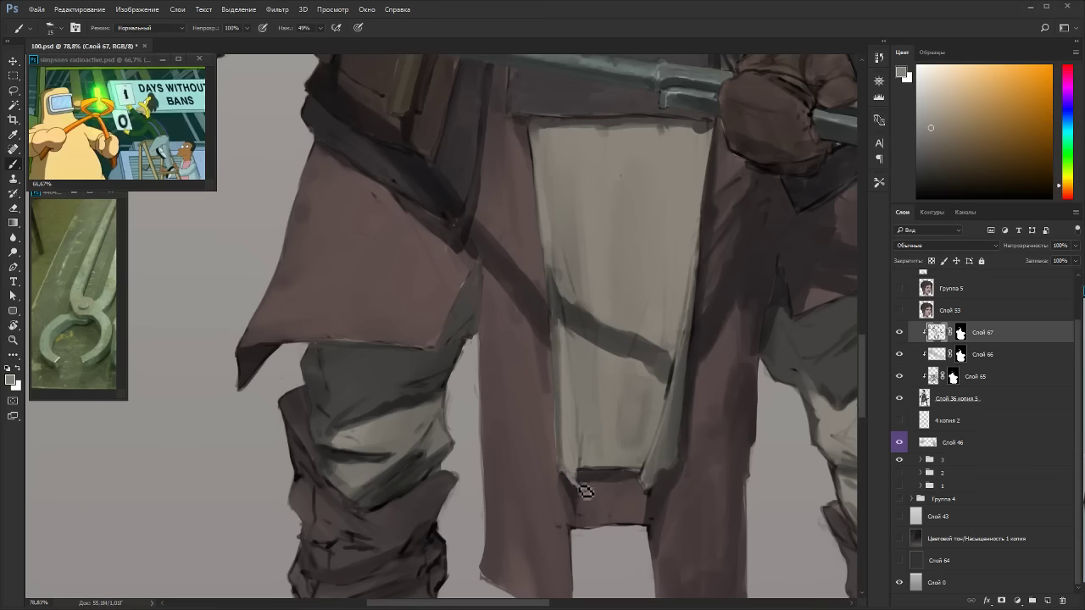
Paint a dark fold line at the pale panel's lower left corner and clean up its border with the maroon cloth.
{"action": "left_click", "coordinate": [584, 430], "text": "alt"}
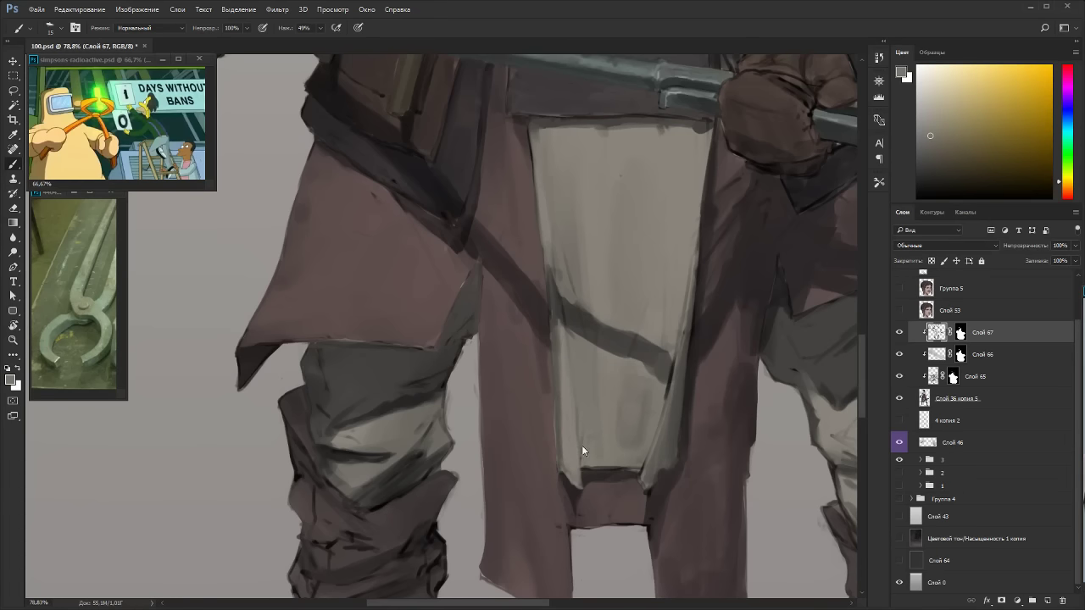
{"action": "left_click", "coordinate": [564, 317], "text": "alt"}
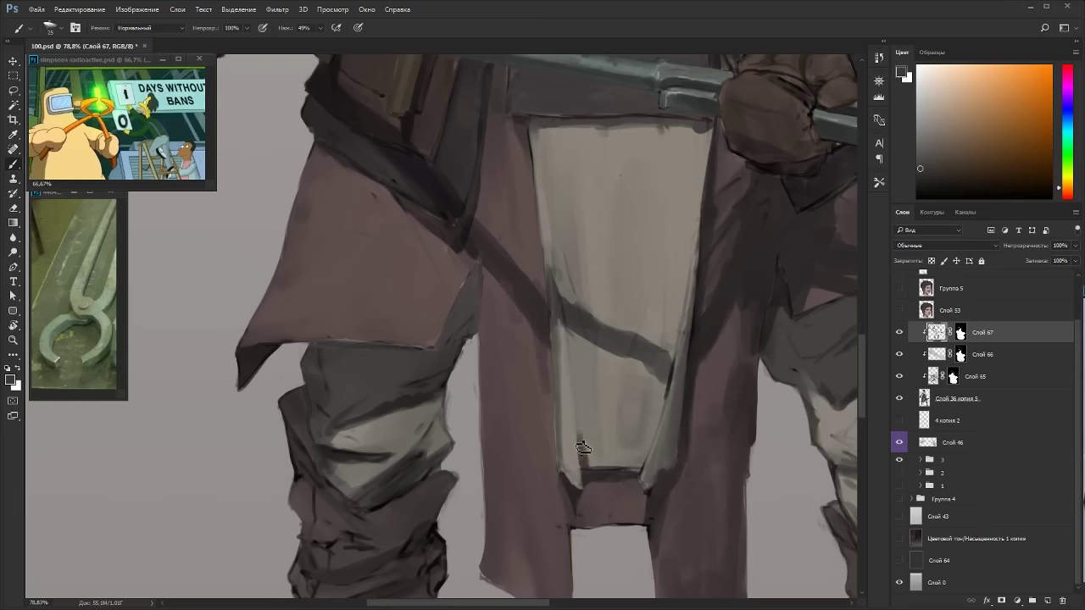
{"action": "left_click", "coordinate": [575, 360], "text": "alt"}
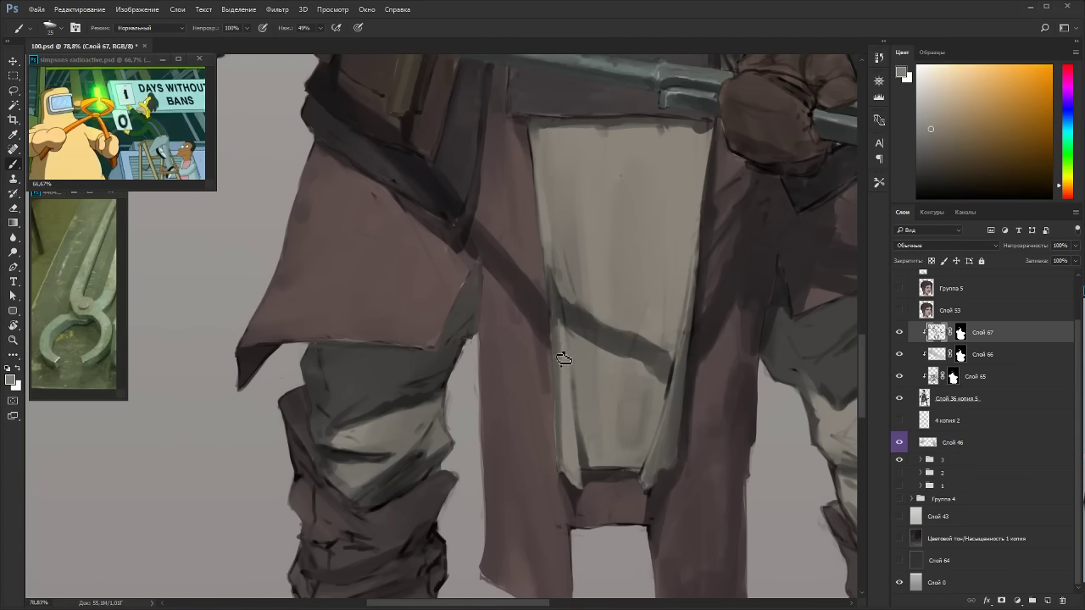
{"action": "left_click", "coordinate": [552, 437], "text": "alt"}
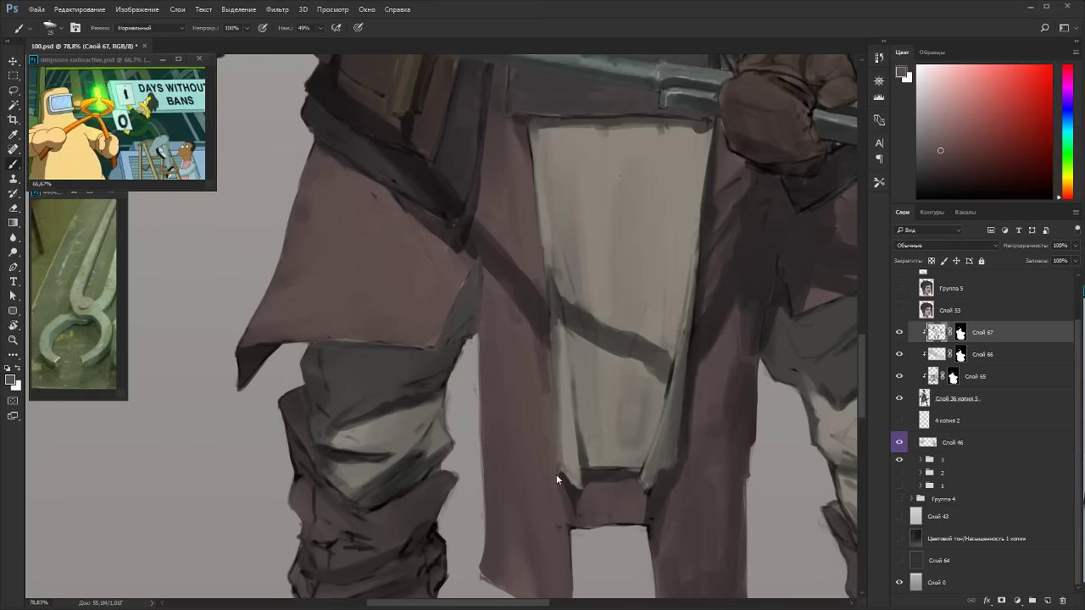
{"action": "left_click", "coordinate": [560, 339], "text": "alt"}
{"action": "left_click", "coordinate": [559, 313], "text": "alt"}
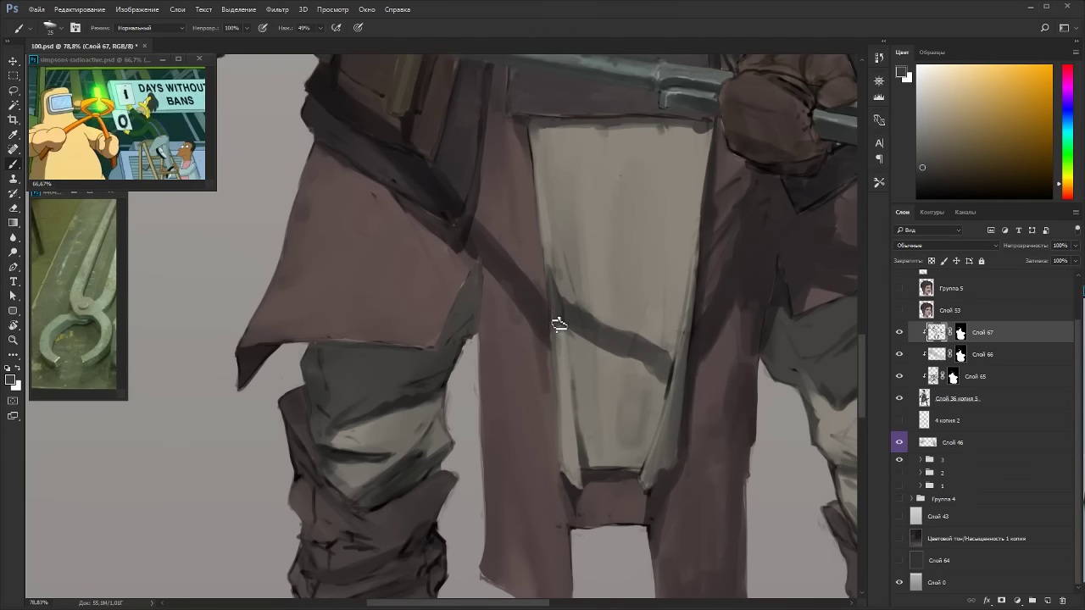
Refine the upper left edge of the pale apron panel with a thin dark line and sampled beige tones.
{"action": "left_click", "coordinate": [558, 210], "text": "alt"}
{"action": "left_click", "coordinate": [564, 290], "text": "alt"}
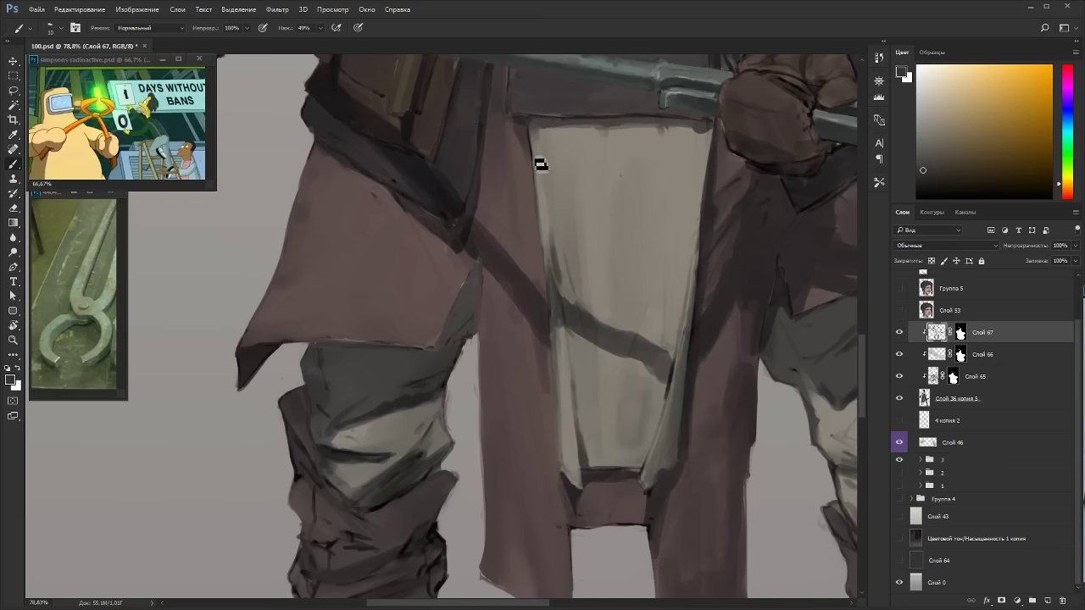
{"action": "left_click", "coordinate": [557, 253], "text": "alt"}
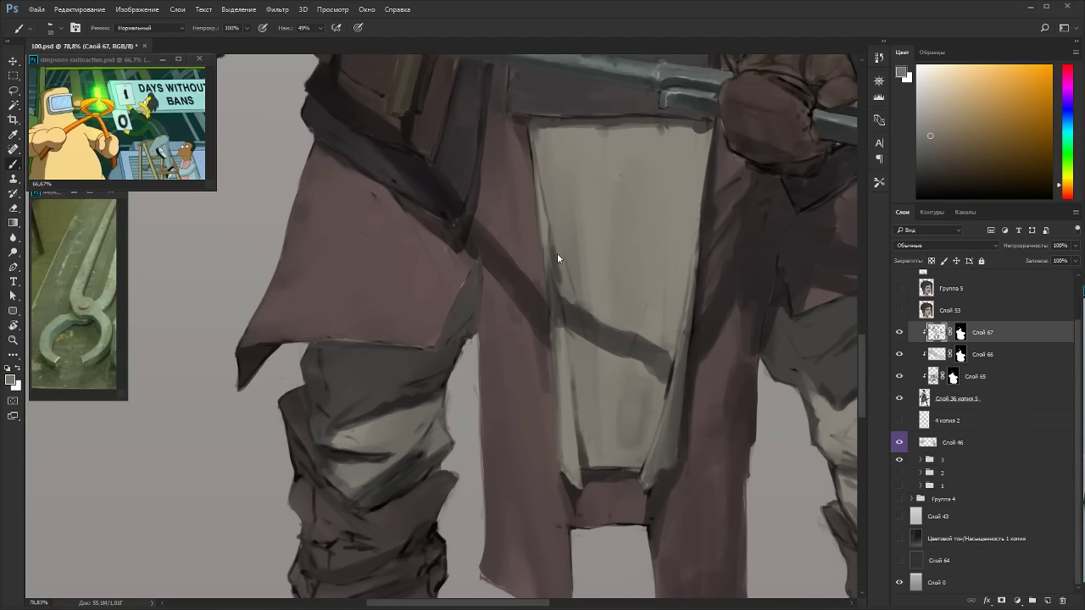
{"action": "left_click", "coordinate": [693, 256], "text": "alt"}
Examine the whole figure from a distance to judge the repainted apron panel against the rest of the costume.
{"action": "scroll", "coordinate": [616, 309], "scroll_direction": "down", "scroll_amount": 5}
{"action": "key", "text": "r"}
{"action": "left_click_drag", "start_coordinate": [710, 370], "coordinate": [428, 185]}
{"action": "key", "text": "Escape"}
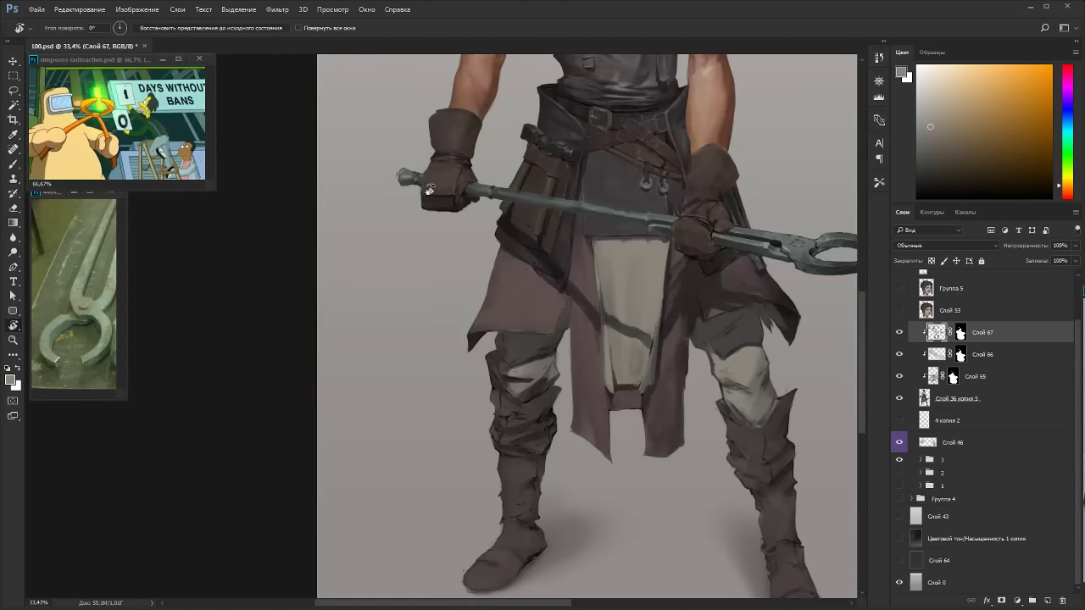
{"action": "scroll", "coordinate": [678, 308], "scroll_direction": "down", "scroll_amount": 3}
{"action": "left_click_drag", "start_coordinate": [683, 251], "coordinate": [591, 310]}
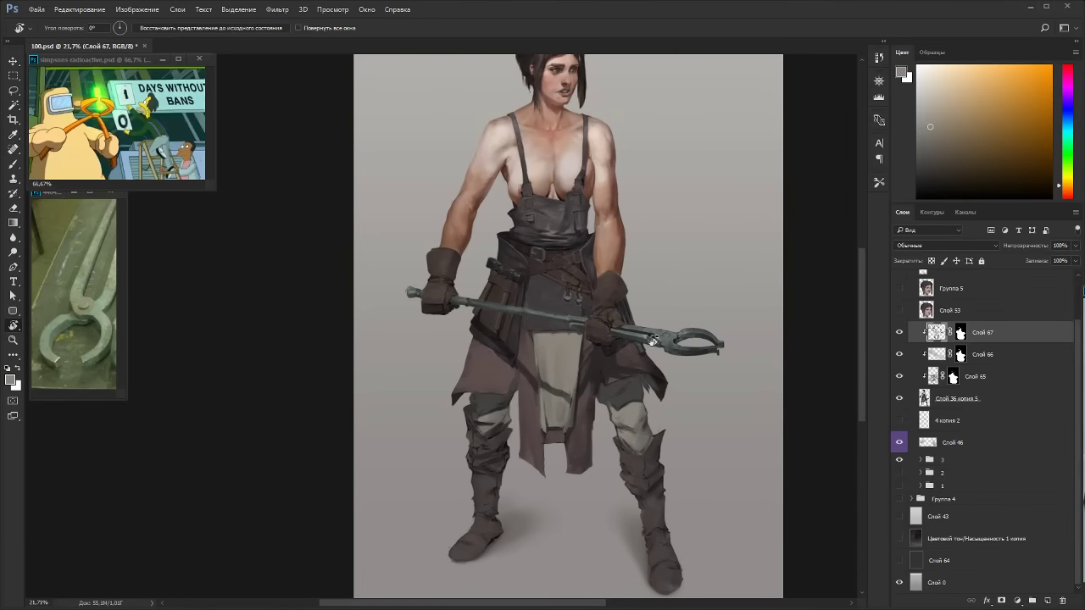
{"action": "left_click_drag", "start_coordinate": [653, 339], "coordinate": [690, 276]}
{"action": "key", "text": "Escape"}
{"action": "scroll", "coordinate": [611, 244], "scroll_direction": "down", "scroll_amount": 2}
{"action": "left_click_drag", "start_coordinate": [611, 244], "coordinate": [547, 292]}
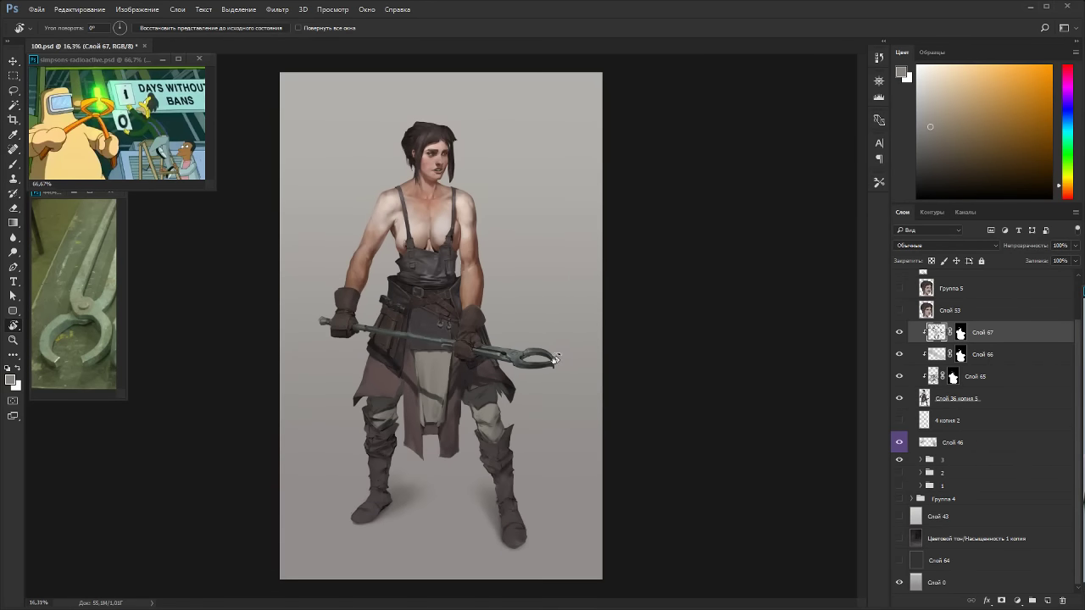
{"action": "scroll", "coordinate": [496, 377], "scroll_direction": "up", "scroll_amount": 5}
{"action": "left_click_drag", "start_coordinate": [378, 398], "coordinate": [531, 367]}
{"action": "scroll", "coordinate": [414, 324], "scroll_direction": "up", "scroll_amount": 9}
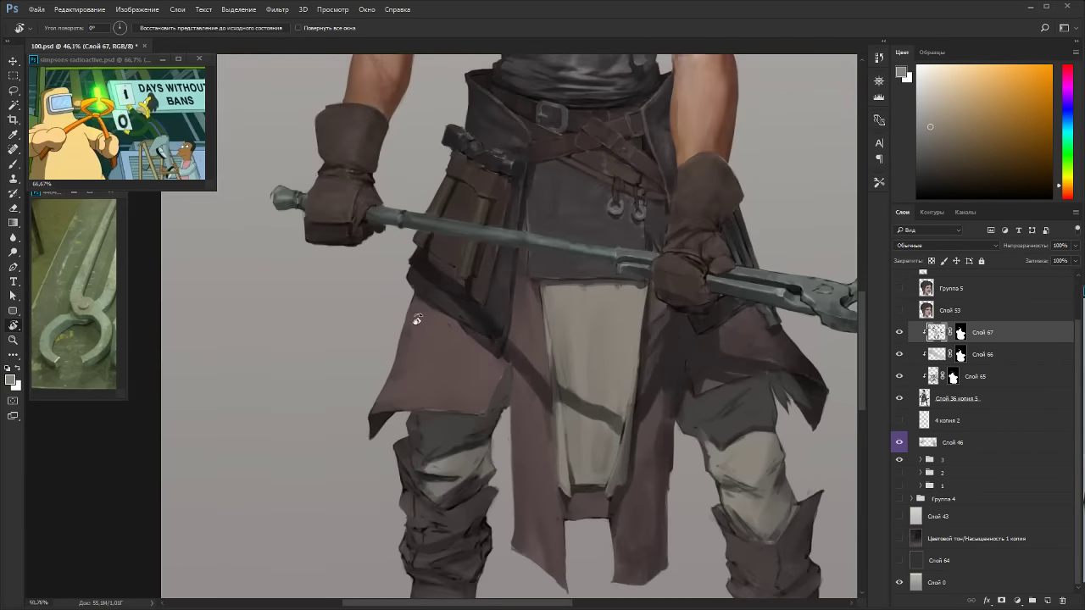
Darken the border between the black strap and the maroon skirt flap with sampled dark tones and a larger brush.
{"action": "left_click_drag", "start_coordinate": [414, 291], "coordinate": [449, 287]}
{"action": "key", "text": "b"}
{"action": "left_click", "coordinate": [467, 405], "text": "alt"}
{"action": "key", "text": "bracketright"}
{"action": "key", "text": "bracketright"}
{"action": "key", "text": "bracketright"}
{"action": "key", "text": "bracketright"}
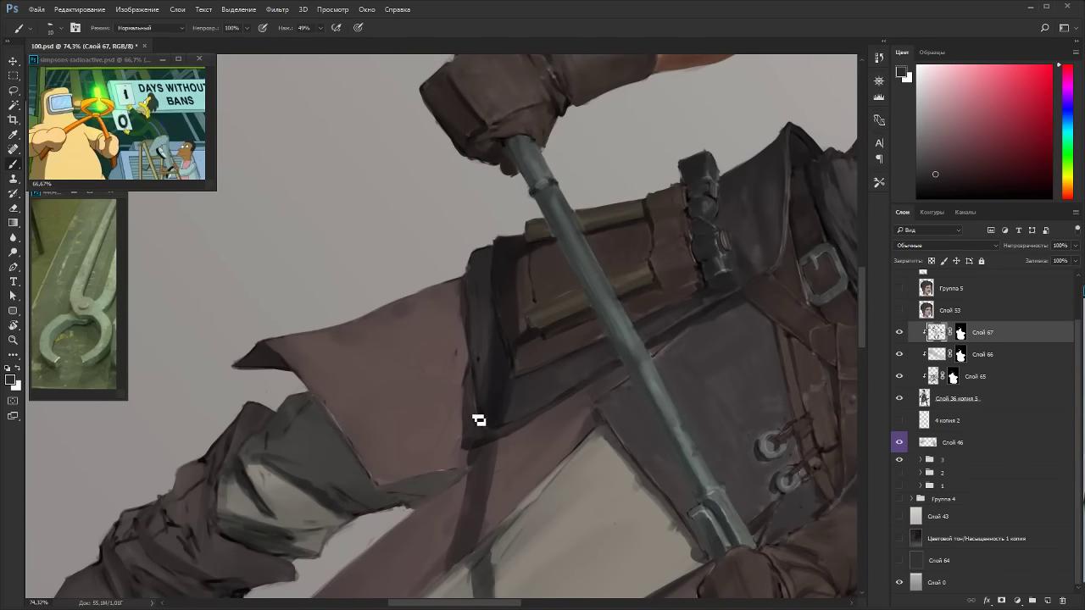
{"action": "left_click_drag", "start_coordinate": [479, 419], "coordinate": [465, 339]}
{"action": "left_click", "coordinate": [462, 303], "text": "alt"}
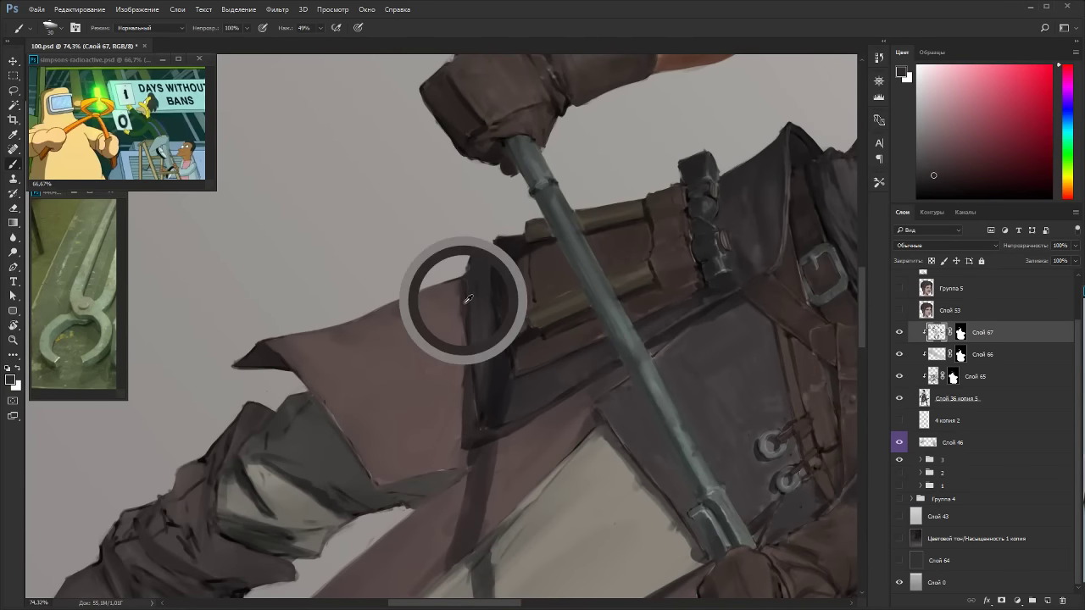
{"action": "left_click", "coordinate": [463, 309], "text": "alt"}
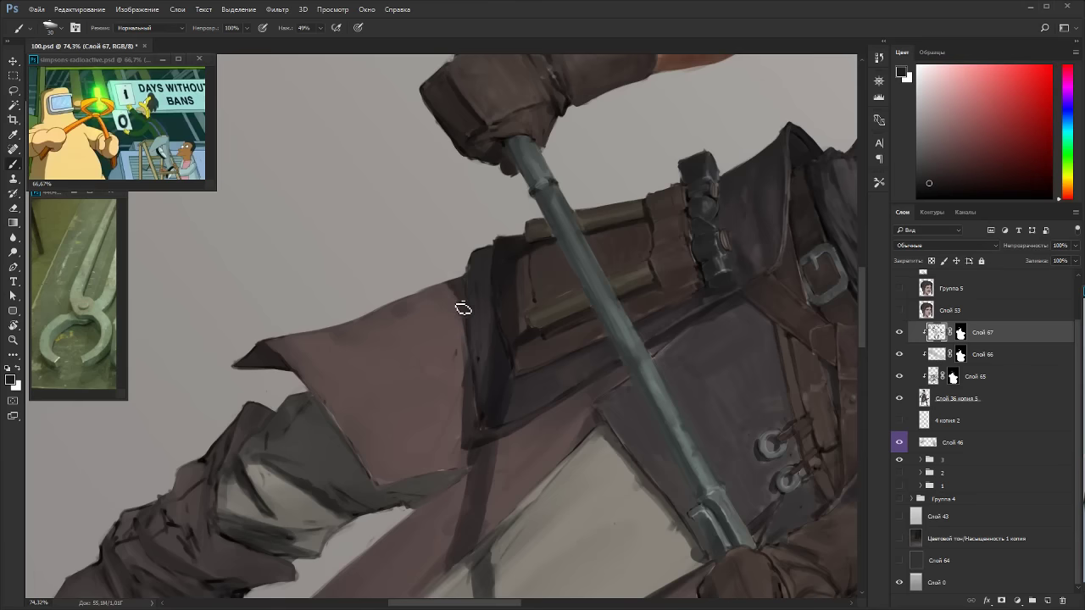
Retouch the hem of the maroon skirt flap with sampled maroon and dark grey tones.
{"action": "key", "text": "r"}
{"action": "mouse_move", "coordinate": [685, 224]}
{"action": "left_mouse_down"}
{"action": "mouse_move", "coordinate": [678, 204]}
{"action": "mouse_move", "coordinate": [297, 277]}
{"action": "left_mouse_up"}
{"action": "left_click", "coordinate": [573, 341], "text": "alt"}
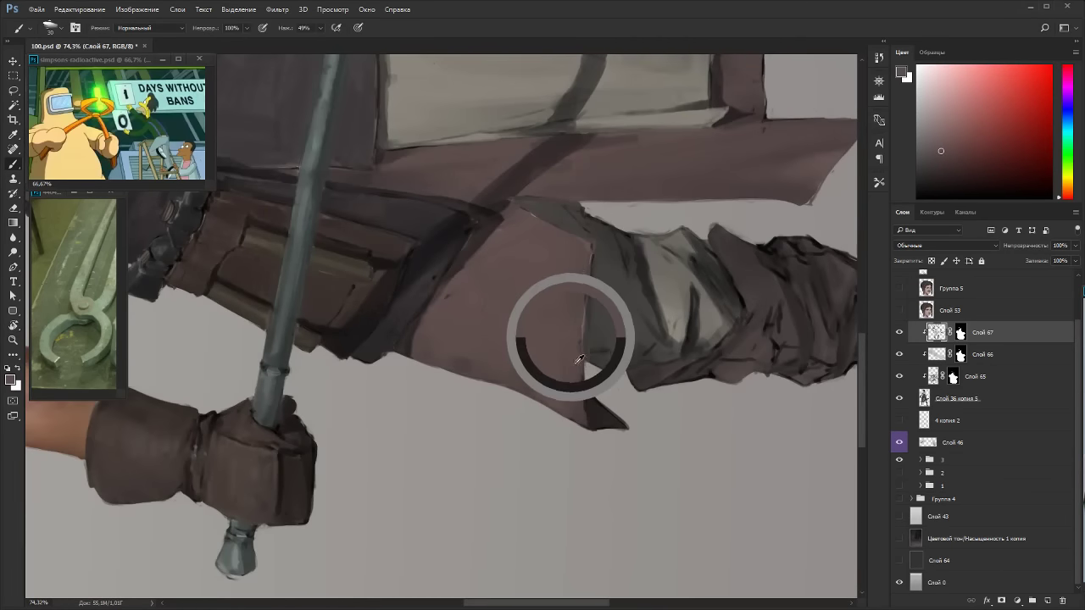
{"action": "left_click", "coordinate": [644, 277], "text": "alt"}
{"action": "key", "text": "Escape"}
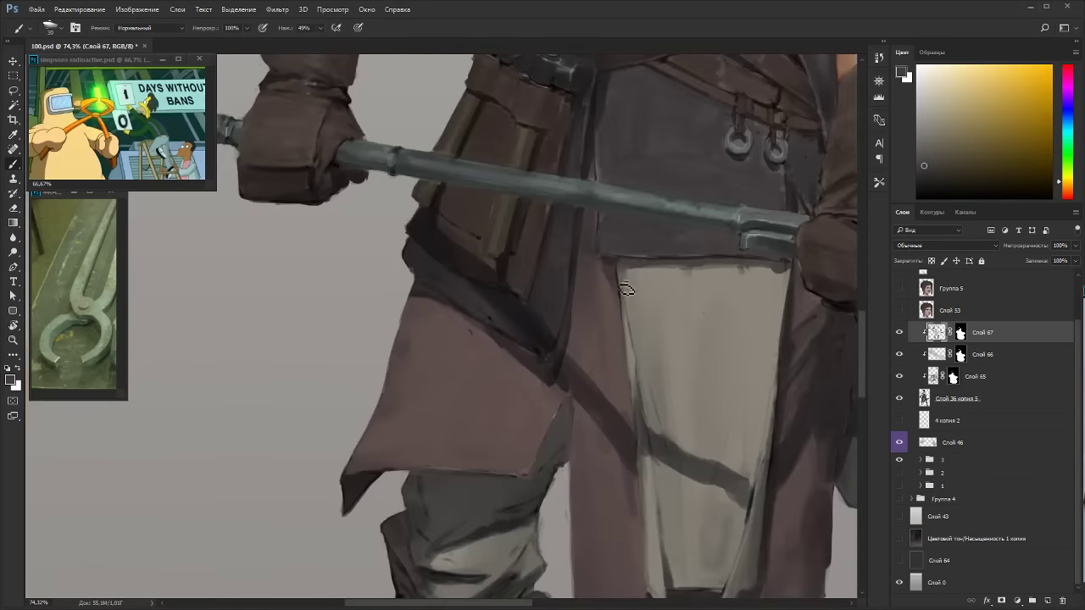
Paint dark shadow strokes on the grey thigh cloth beneath the maroon flap's hem.
{"action": "left_click_drag", "start_coordinate": [547, 399], "coordinate": [665, 212], "text": "space"}
{"action": "key", "text": "]"}
{"action": "key", "text": "r"}
{"action": "left_click_drag", "start_coordinate": [609, 237], "coordinate": [457, 176]}
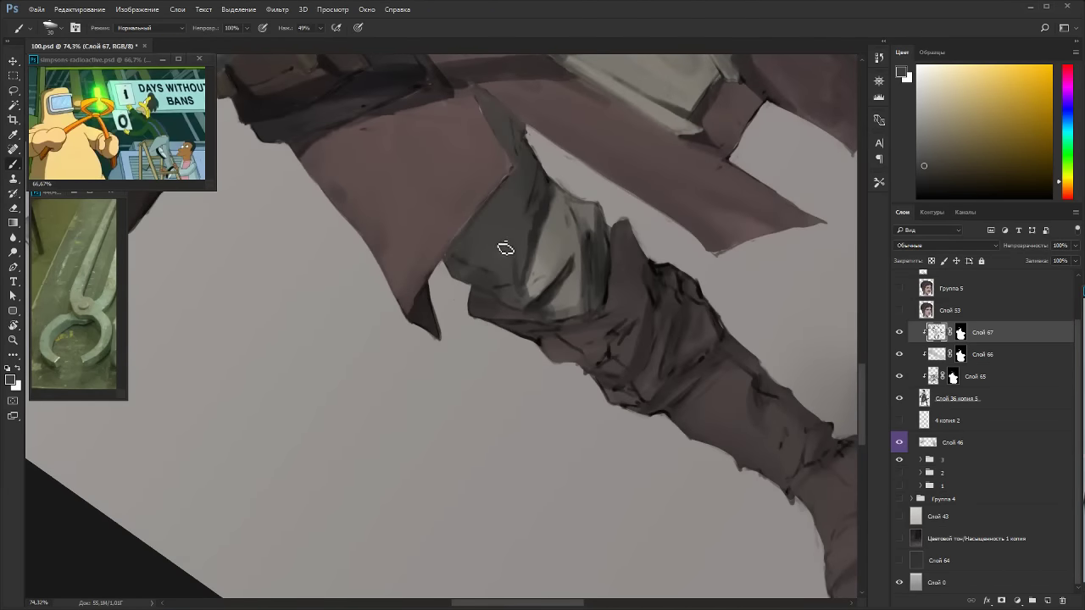
{"action": "left_click", "coordinate": [511, 234], "text": "alt"}
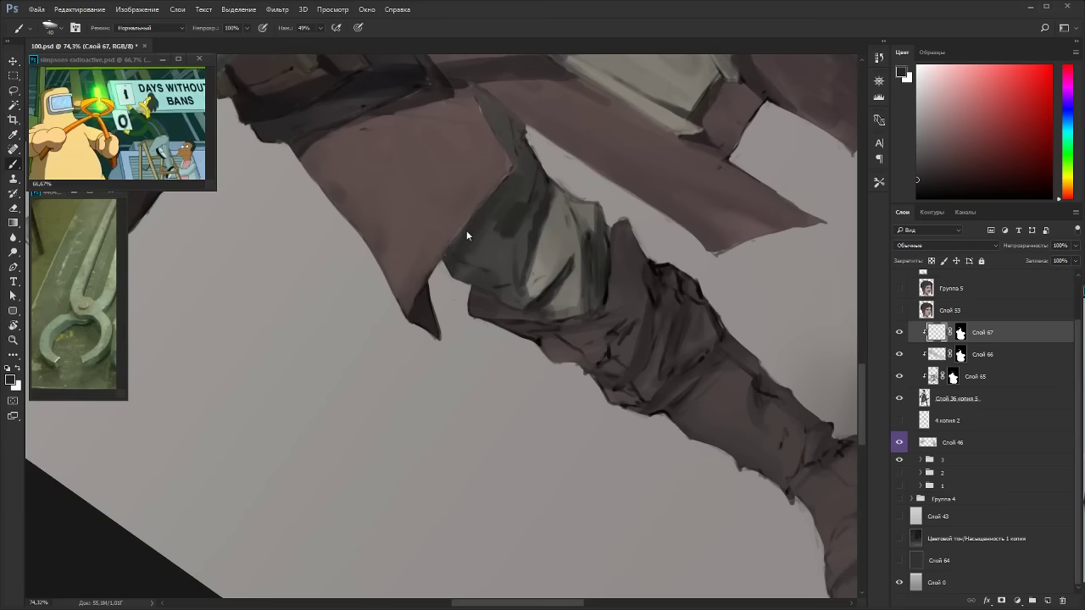
{"action": "mouse_move", "coordinate": [472, 230]}
{"action": "left_mouse_down"}
{"action": "mouse_move", "coordinate": [508, 191]}
{"action": "mouse_move", "coordinate": [579, 367]}
{"action": "left_mouse_up"}
Blend the shadow on the grey thigh cloth into an even dark tone using colours sampled from it.
{"action": "key", "text": "r"}
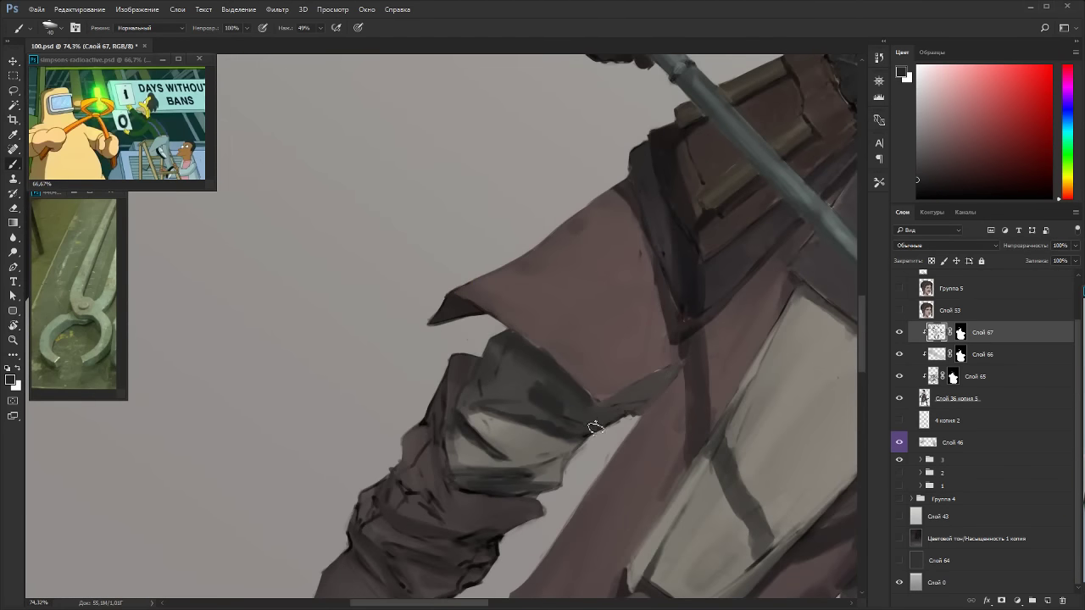
{"action": "mouse_move", "coordinate": [595, 428]}
{"action": "left_mouse_down"}
{"action": "mouse_move", "coordinate": [599, 412]}
{"action": "mouse_move", "coordinate": [667, 375]}
{"action": "mouse_move", "coordinate": [653, 398]}
{"action": "mouse_move", "coordinate": [667, 375]}
{"action": "mouse_move", "coordinate": [432, 414]}
{"action": "mouse_move", "coordinate": [433, 392]}
{"action": "left_mouse_up"}
{"action": "key", "text": "r"}
{"action": "left_click", "coordinate": [432, 414], "text": "alt"}
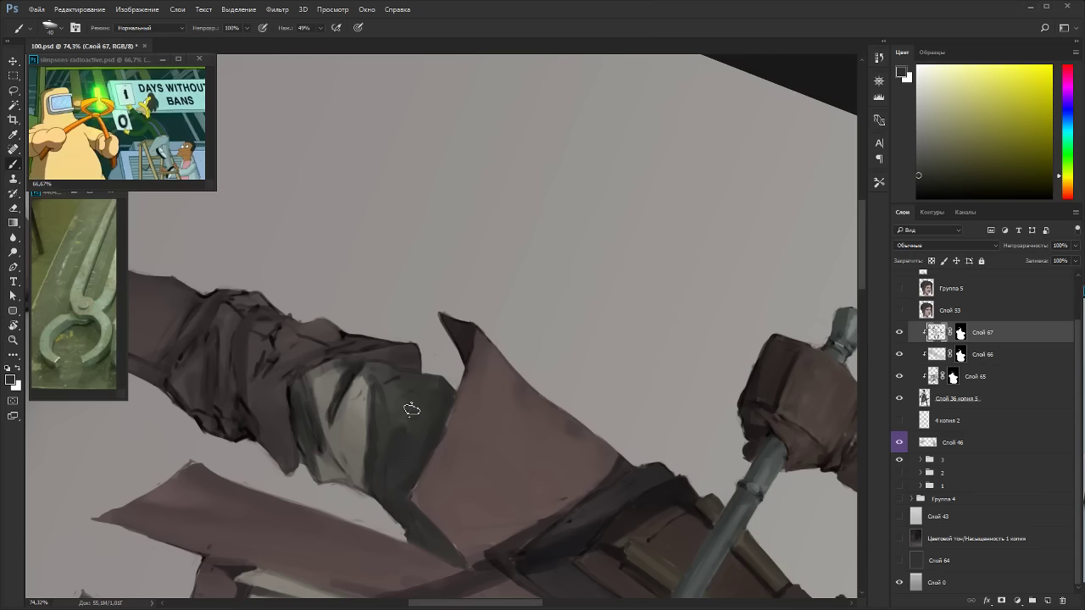
{"action": "left_click_drag", "start_coordinate": [384, 385], "coordinate": [502, 330]}
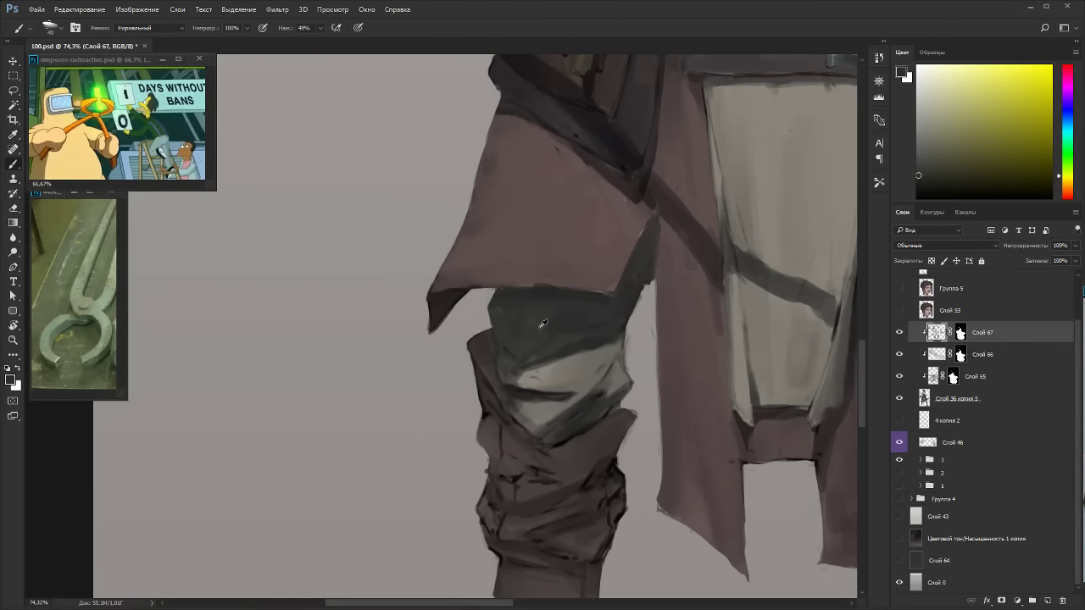
Smooth the dark shadow on the grey thigh cloth along its boundary with the lit area using sampled tones.
{"action": "key", "text": "r"}
{"action": "mouse_move", "coordinate": [693, 282]}
{"action": "left_mouse_down"}
{"action": "mouse_move", "coordinate": [486, 457]}
{"action": "mouse_move", "coordinate": [468, 500]}
{"action": "left_mouse_up"}
{"action": "left_click", "coordinate": [464, 422], "text": "alt"}
{"action": "left_click", "coordinate": [466, 463], "text": "alt"}
{"action": "left_click", "coordinate": [494, 422], "text": "alt"}
{"action": "left_click_drag", "start_coordinate": [491, 428], "coordinate": [479, 500]}
{"action": "left_click_drag", "start_coordinate": [521, 463], "coordinate": [587, 304]}
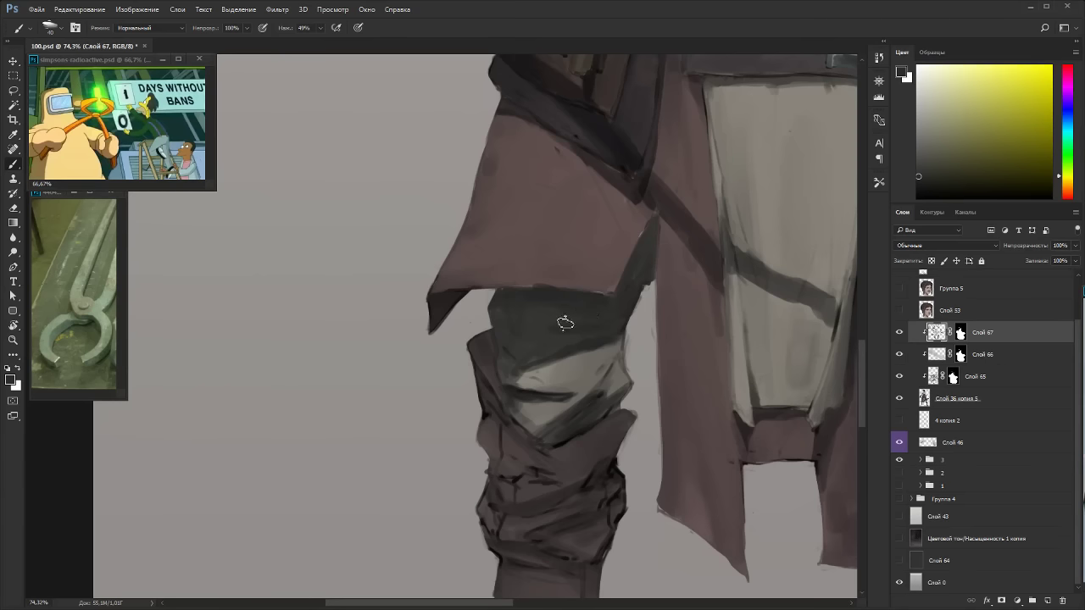
Darken the inner edge of the grey cloth on the other thigh with sampled shadow colours.
{"action": "left_click_drag", "start_coordinate": [699, 365], "coordinate": [379, 302]}
{"action": "left_click", "coordinate": [627, 201], "text": "alt"}
{"action": "mouse_move", "coordinate": [627, 201]}
{"action": "left_mouse_down"}
{"action": "mouse_move", "coordinate": [622, 272]}
{"action": "mouse_move", "coordinate": [635, 296]}
{"action": "mouse_move", "coordinate": [636, 283]}
{"action": "left_mouse_up"}
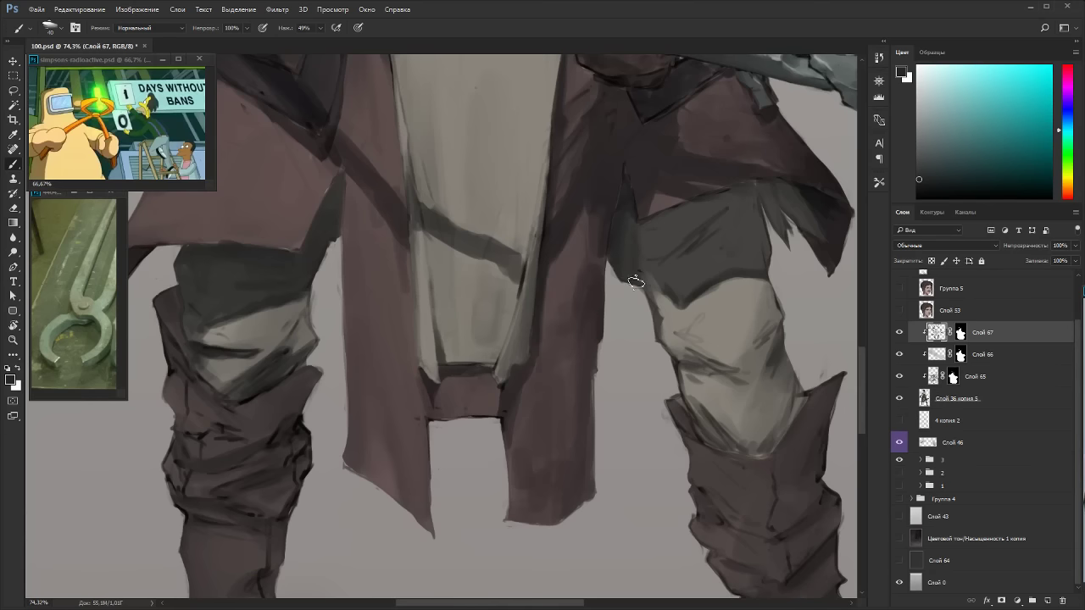
{"action": "left_click", "coordinate": [628, 229], "text": "alt"}
{"action": "left_click", "coordinate": [640, 237], "text": "alt"}
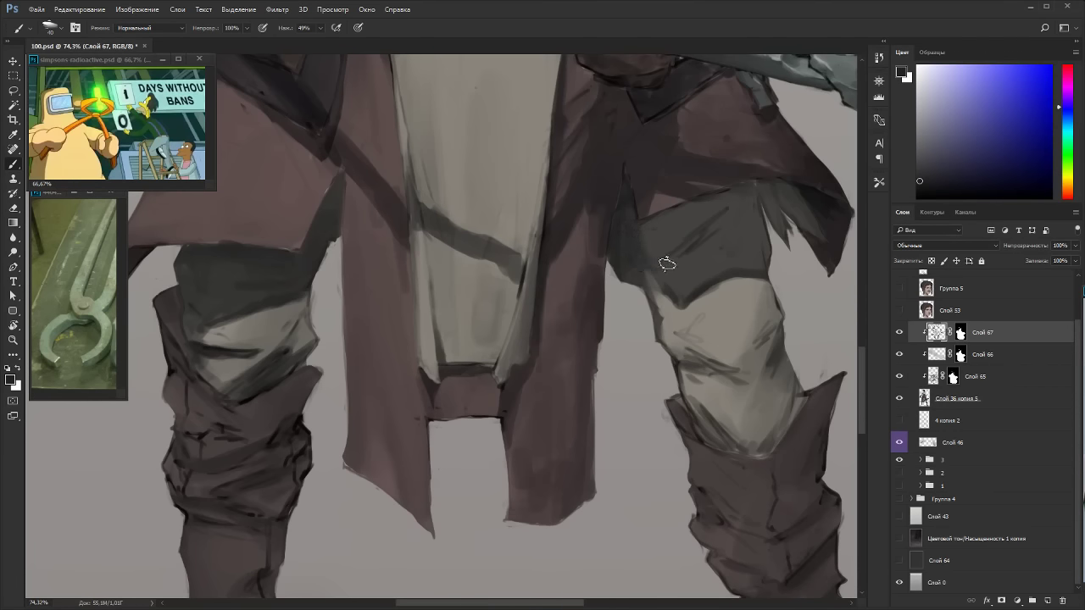
Cover the sketchy strokes in the other thigh's shadow with sampled dark tones and a size 50 brush, and refine its lit edge.
{"action": "key", "text": "space"}
{"action": "left_click_drag", "start_coordinate": [691, 271], "coordinate": [631, 156]}
{"action": "mouse_move", "coordinate": [631, 156]}
{"action": "left_mouse_down"}
{"action": "mouse_move", "coordinate": [548, 133]}
{"action": "mouse_move", "coordinate": [630, 283]}
{"action": "left_mouse_up"}
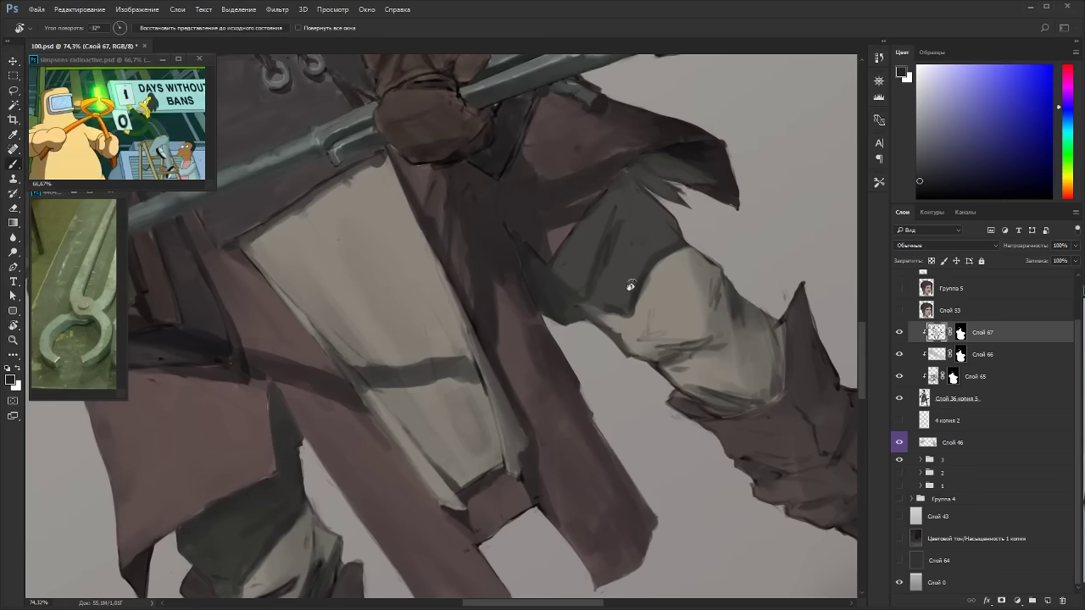
{"action": "left_click", "coordinate": [623, 249], "text": "alt"}
{"action": "left_click", "coordinate": [579, 240], "text": "alt"}
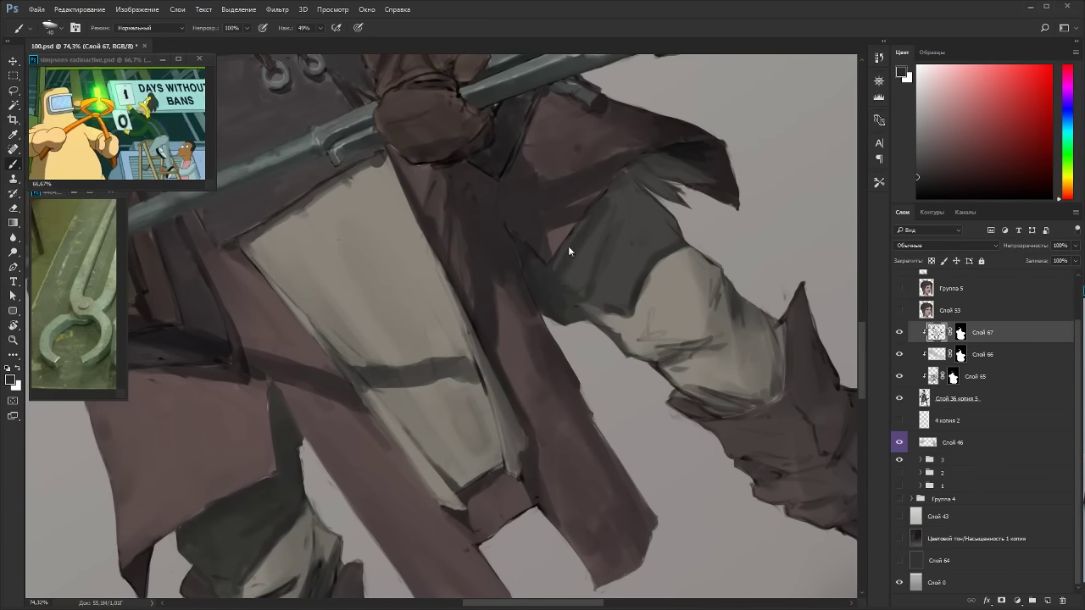
{"action": "left_click_drag", "start_coordinate": [616, 200], "coordinate": [599, 266]}
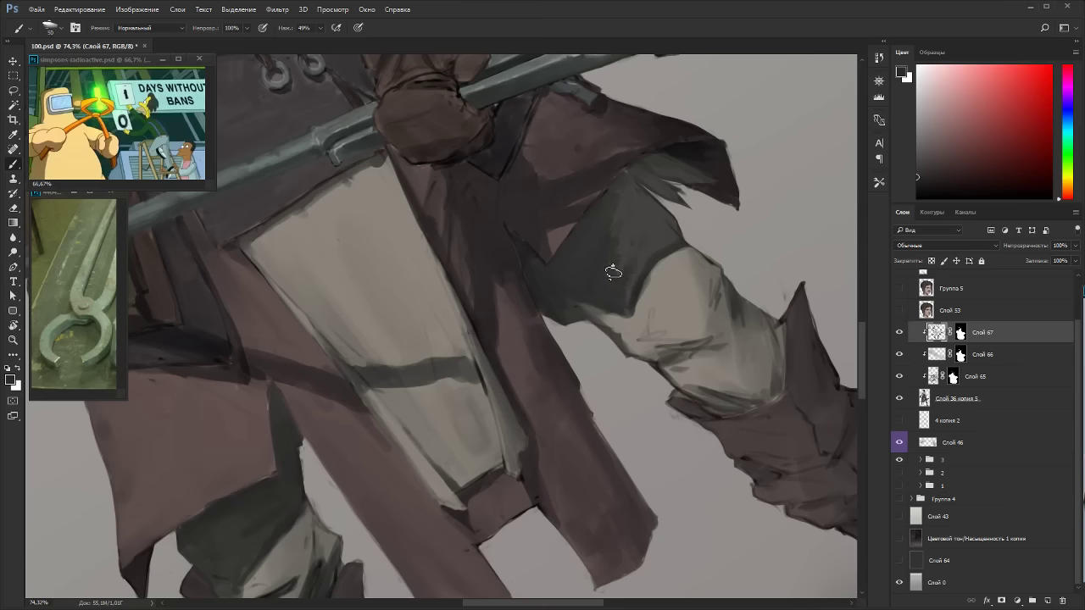
{"action": "left_click", "coordinate": [607, 222], "text": "alt"}
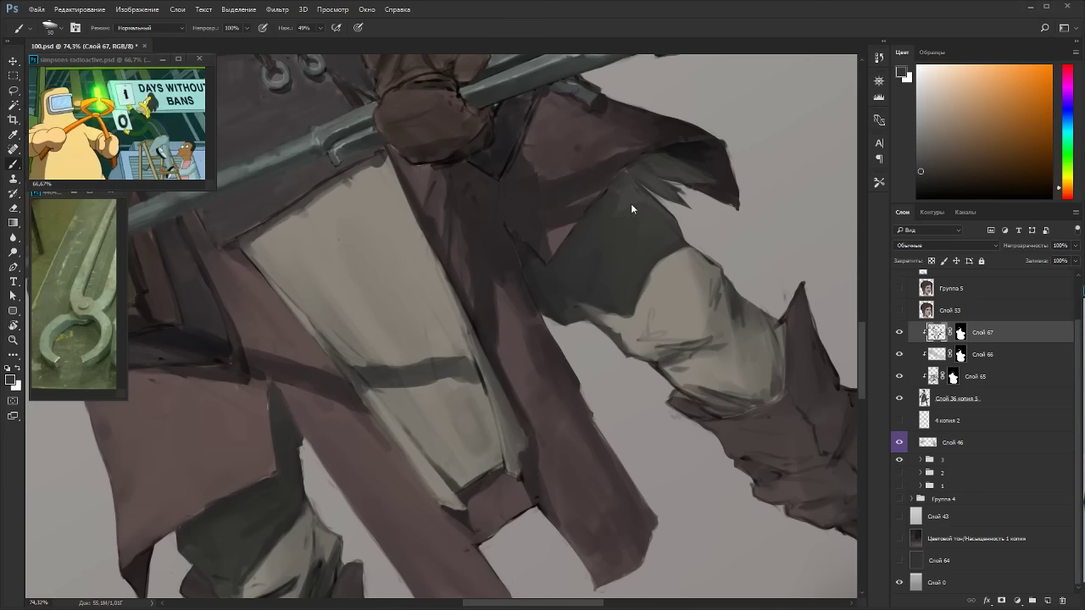
{"action": "left_click", "coordinate": [652, 273], "text": "alt"}
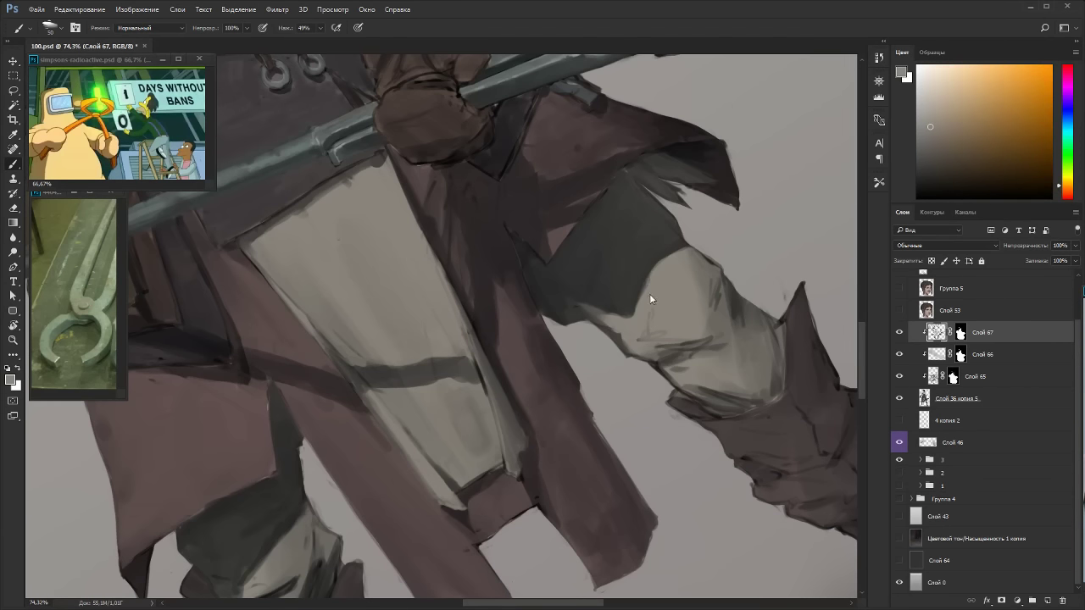
{"action": "left_click", "coordinate": [658, 249], "text": "alt"}
Paint over the maroon flap beside the belt pouches with its own sampled tone, using a size 100 brush.
{"action": "scroll", "coordinate": [680, 222], "scroll_direction": "down", "scroll_amount": 5}
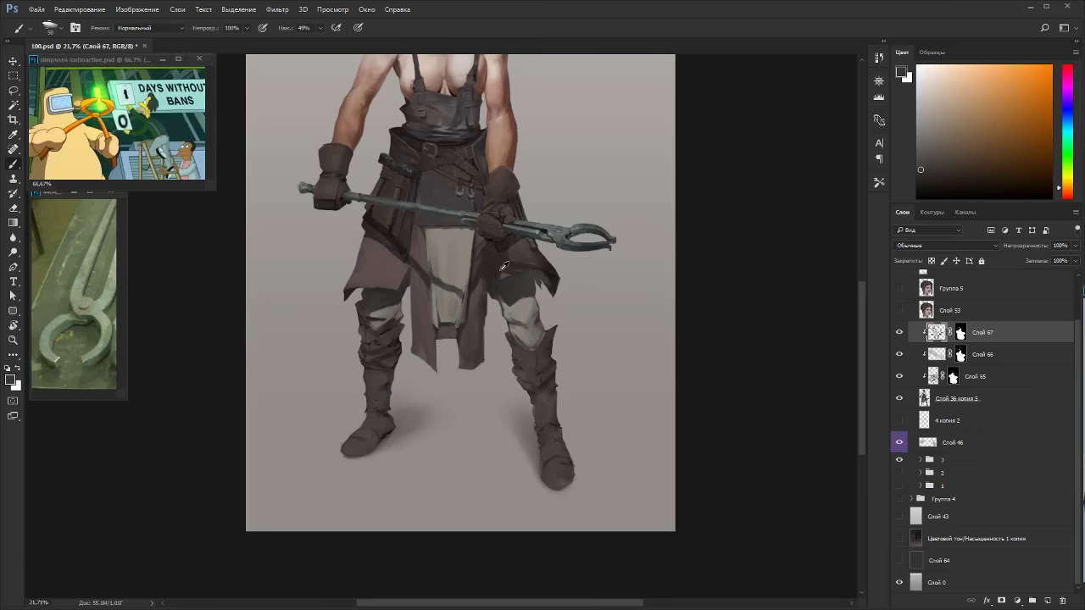
{"action": "key", "text": "r"}
{"action": "left_click_drag", "start_coordinate": [692, 310], "coordinate": [551, 424]}
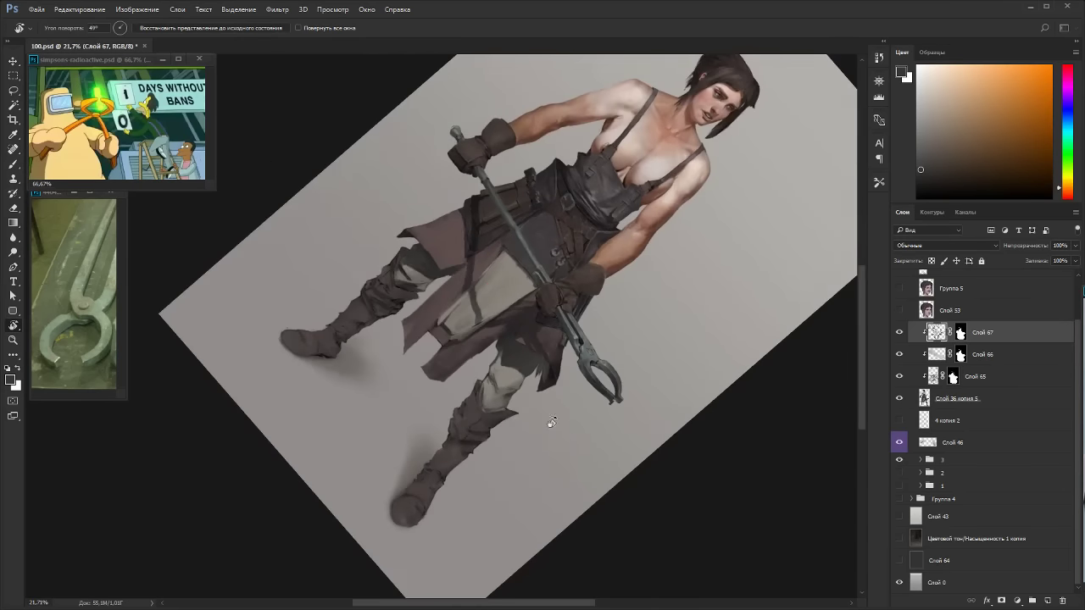
{"action": "key", "text": "Escape"}
{"action": "scroll", "coordinate": [405, 234], "scroll_direction": "up", "scroll_amount": 4}
{"action": "left_click_drag", "start_coordinate": [615, 280], "coordinate": [571, 197]}
{"action": "key", "text": "b"}
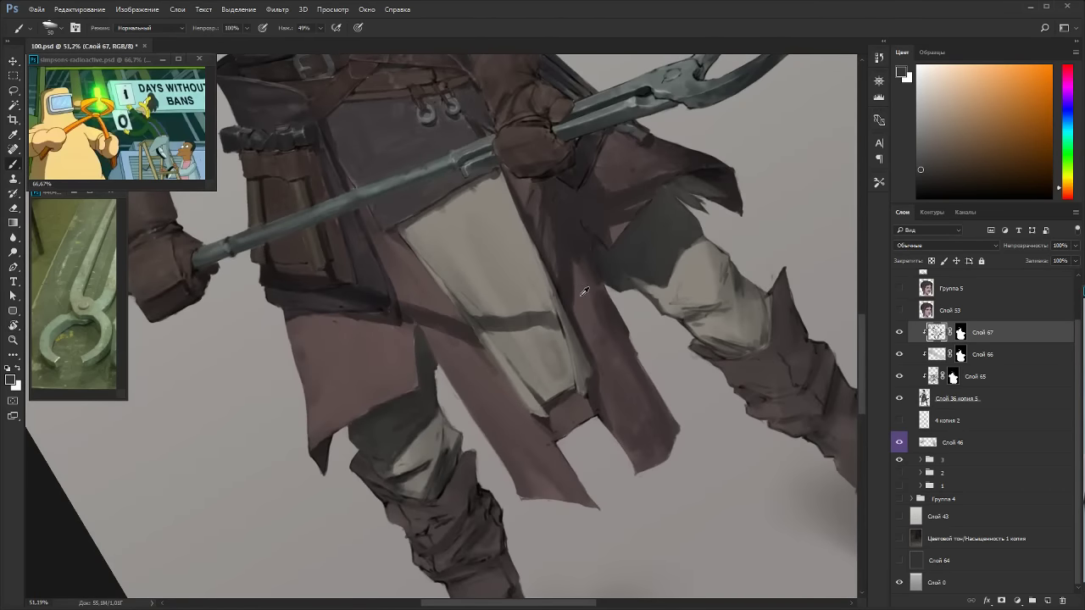
{"action": "left_click", "coordinate": [608, 338], "text": "alt"}
{"action": "key", "text": "r"}
{"action": "left_click_drag", "start_coordinate": [451, 256], "coordinate": [378, 279]}
{"action": "key", "text": "b"}
{"action": "key", "text": "backslash"}
{"action": "key", "text": "backslash"}
{"action": "key", "text": "backslash"}
{"action": "key", "text": "backslash"}
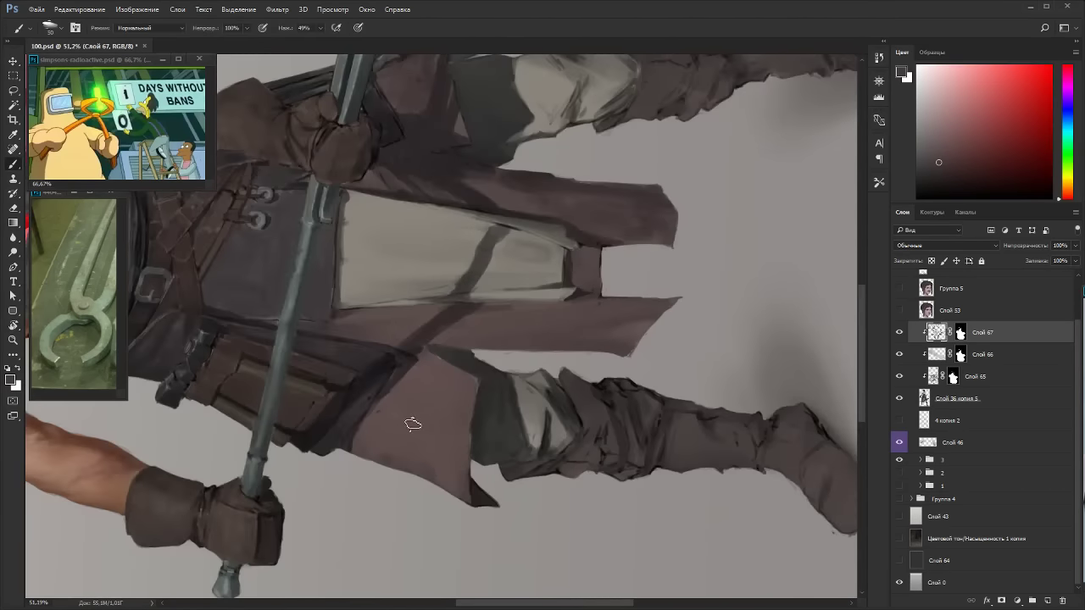
{"action": "key", "text": "bracketright"}
{"action": "key", "text": "bracketright"}
{"action": "key", "text": "bracketright"}
{"action": "key", "text": "bracketright"}
{"action": "key", "text": "bracketright"}
{"action": "left_click", "coordinate": [388, 428], "text": "alt"}
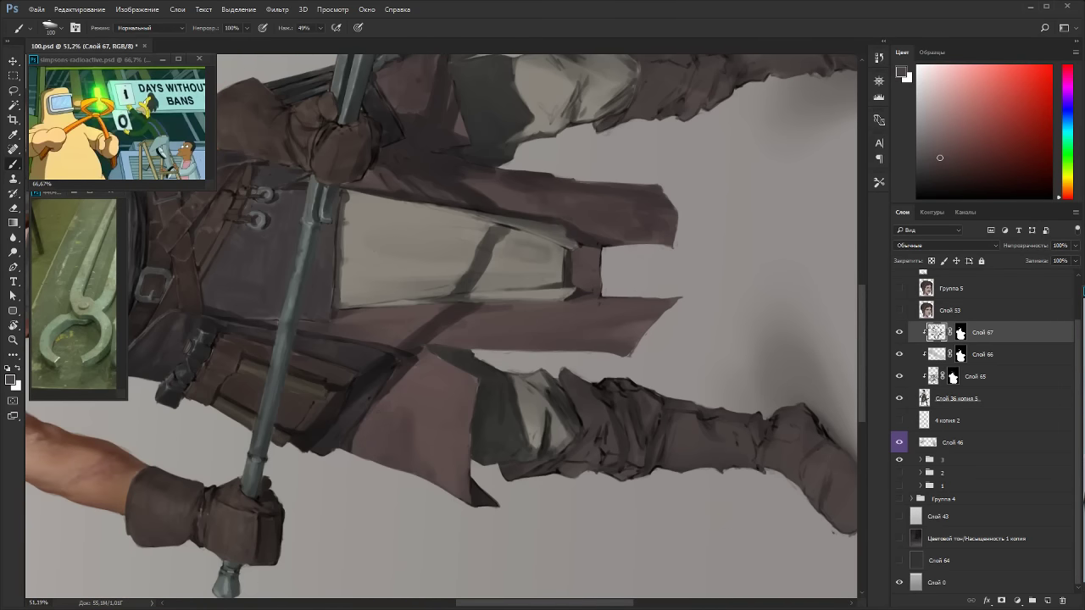
Blend the flap's pointed outer corner and middle using several maroon tones sampled from it.
{"action": "key", "text": "r"}
{"action": "left_click_drag", "start_coordinate": [426, 412], "coordinate": [407, 266]}
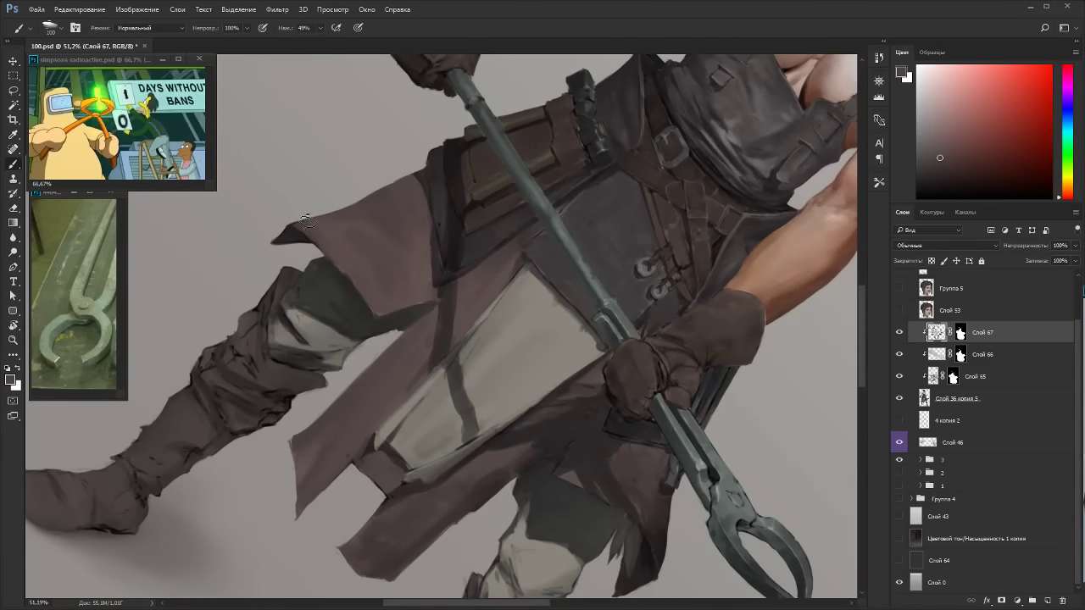
{"action": "mouse_move", "coordinate": [308, 221]}
{"action": "left_mouse_down"}
{"action": "mouse_move", "coordinate": [297, 214]}
{"action": "mouse_move", "coordinate": [317, 219]}
{"action": "left_mouse_up"}
{"action": "left_click", "coordinate": [349, 255], "text": "alt"}
{"action": "left_click", "coordinate": [372, 244], "text": "alt"}
{"action": "left_click", "coordinate": [401, 244], "text": "alt"}
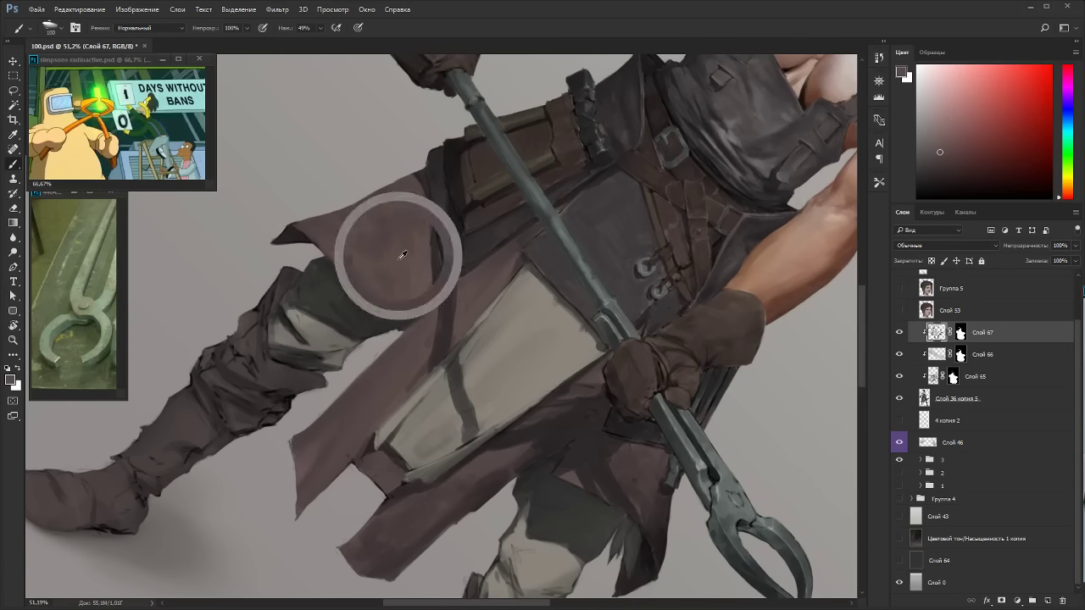
Tint the lower part of the flap with a lighter, more purple maroon and blend it with sampled tones.
{"action": "key", "text": "r"}
{"action": "mouse_move", "coordinate": [487, 329]}
{"action": "left_mouse_down"}
{"action": "mouse_move", "coordinate": [467, 286]}
{"action": "mouse_move", "coordinate": [311, 235]}
{"action": "left_mouse_up"}
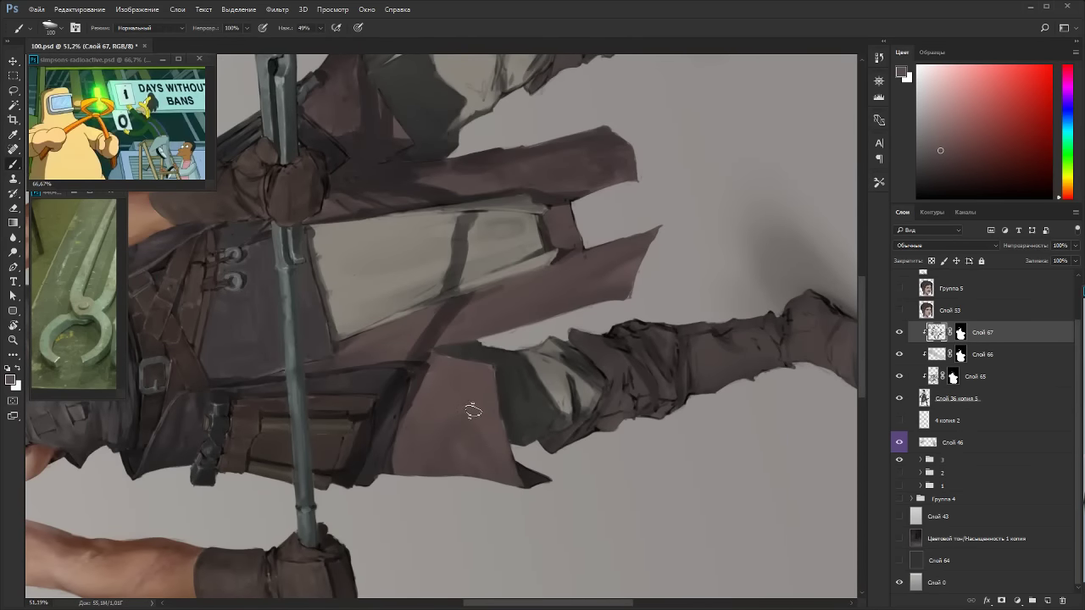
{"action": "left_click_drag", "start_coordinate": [942, 150], "coordinate": [941, 142]}
{"action": "left_click_drag", "start_coordinate": [460, 420], "coordinate": [472, 407]}
{"action": "key", "text": "r"}
{"action": "mouse_move", "coordinate": [402, 241]}
{"action": "left_mouse_down"}
{"action": "mouse_move", "coordinate": [673, 257]}
{"action": "mouse_move", "coordinate": [623, 432]}
{"action": "left_mouse_up"}
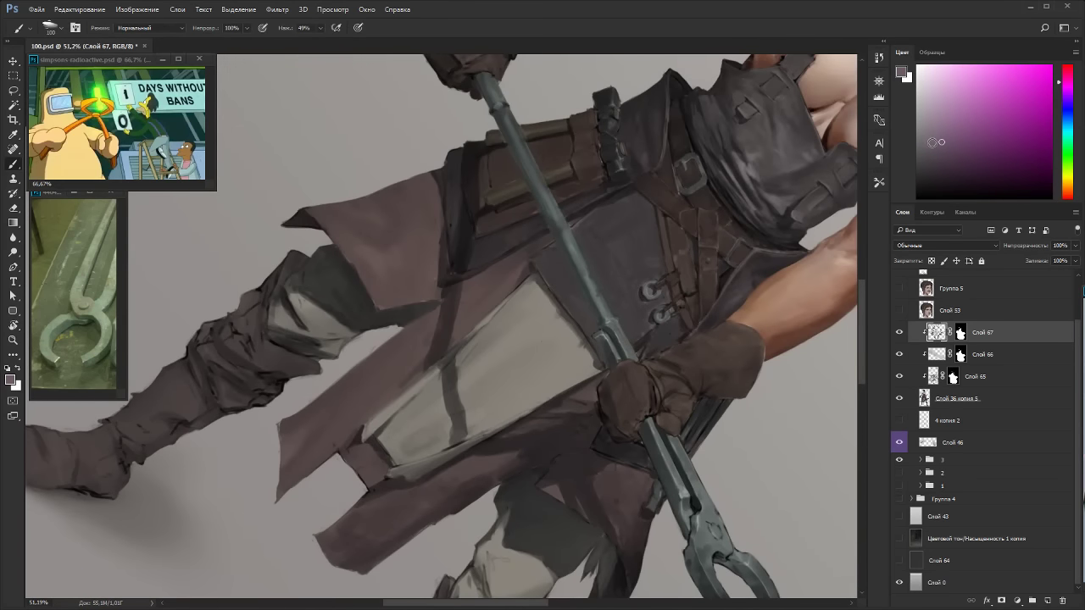
{"action": "left_click", "coordinate": [927, 144]}
{"action": "mouse_move", "coordinate": [374, 262]}
{"action": "left_mouse_down"}
{"action": "mouse_move", "coordinate": [376, 280]}
{"action": "mouse_move", "coordinate": [362, 263]}
{"action": "mouse_move", "coordinate": [384, 287]}
{"action": "mouse_move", "coordinate": [361, 262]}
{"action": "left_mouse_up"}
{"action": "left_click", "coordinate": [402, 260], "text": "alt"}
{"action": "left_click", "coordinate": [377, 275], "text": "alt"}
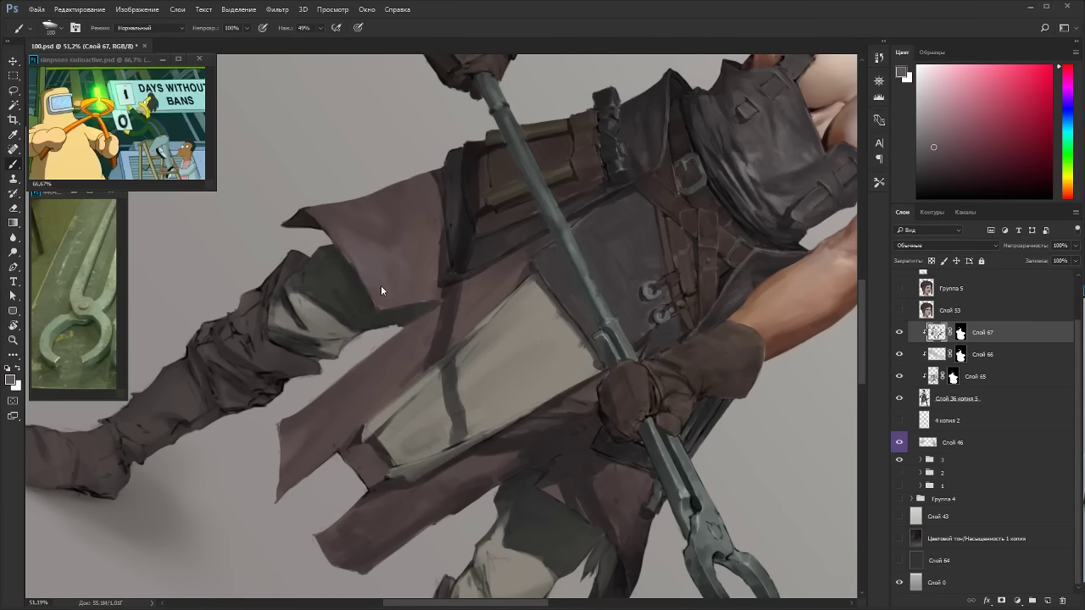
{"action": "key", "text": "Escape"}
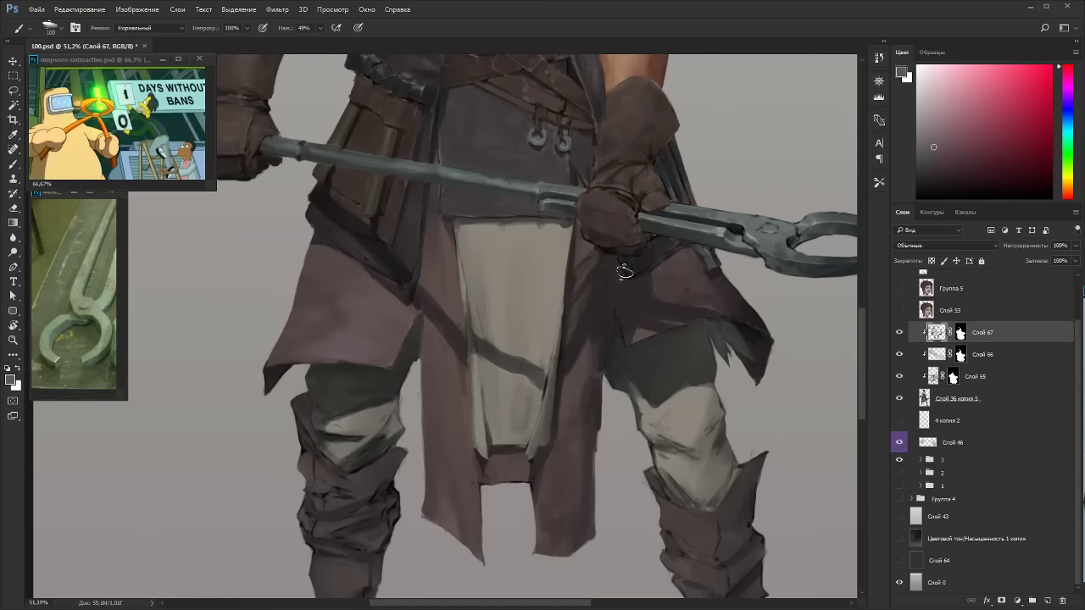
Even out the transition between the purple tint and the surrounding maroon on the flap with sampled colours.
{"action": "key", "text": "r"}
{"action": "left_click_drag", "start_coordinate": [658, 309], "coordinate": [314, 279]}
{"action": "left_click", "coordinate": [477, 415], "text": "alt"}
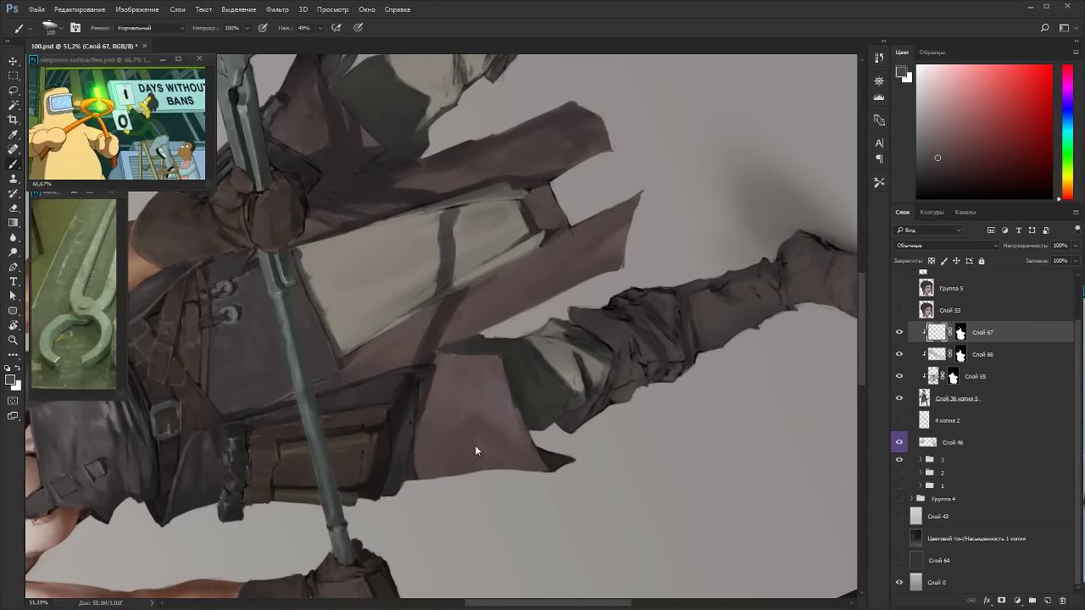
{"action": "left_click", "coordinate": [481, 384], "text": "alt"}
{"action": "key", "text": "Escape"}
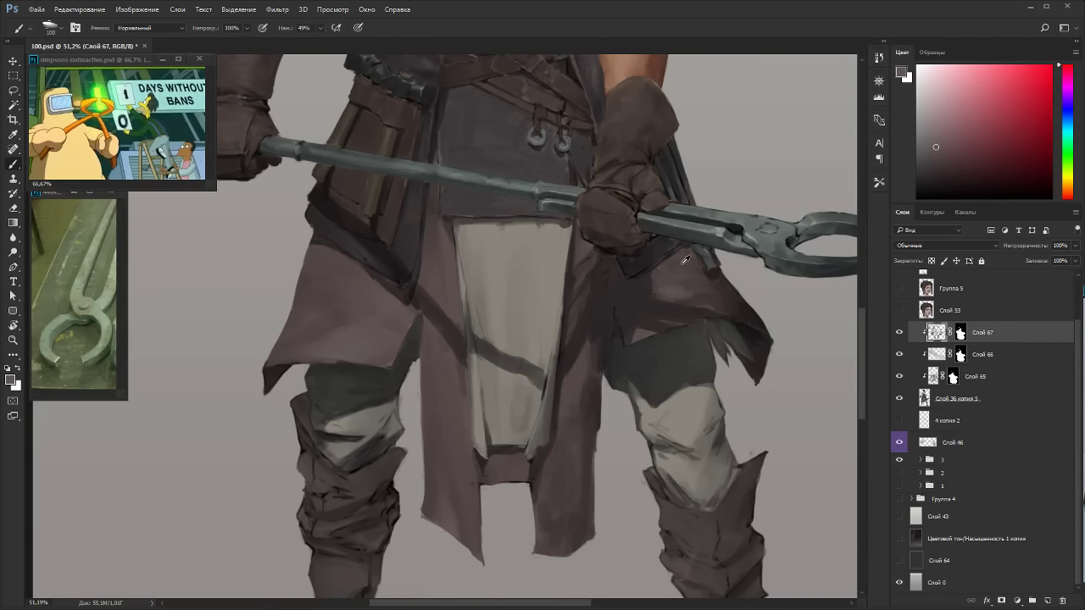
Retouch the lit area of the opposite maroon flap below the tongs with maroon sampled from it.
{"action": "left_click", "coordinate": [688, 288], "text": "alt"}
{"action": "left_click", "coordinate": [684, 295], "text": "alt"}
{"action": "key", "text": "r"}
{"action": "left_click_drag", "start_coordinate": [596, 307], "coordinate": [405, 345]}
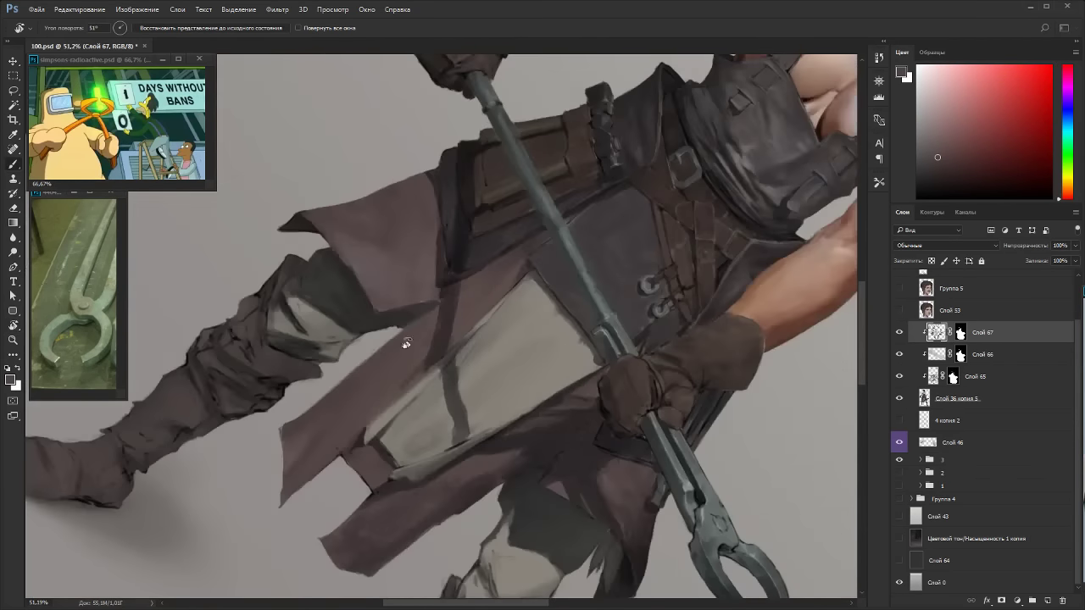
Paint light pinkish-grey fold highlights on the maroon flap beside the pouches with a size 50 brush.
{"action": "left_click", "coordinate": [384, 262], "text": "alt"}
{"action": "left_click", "coordinate": [923, 136]}
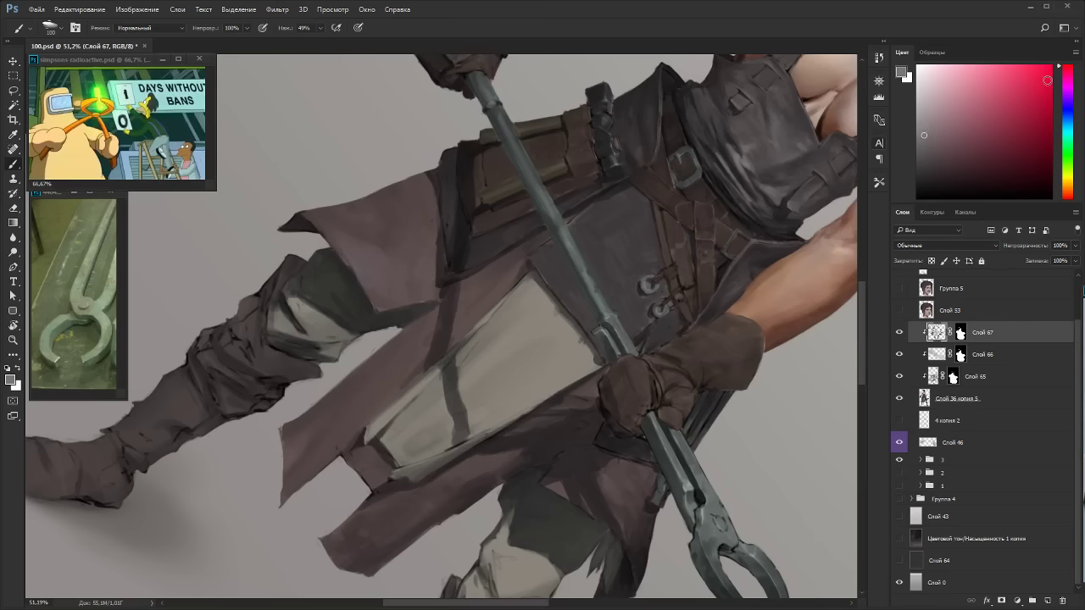
{"action": "left_click", "coordinate": [1065, 76]}
{"action": "key", "text": "bracketleft"}
{"action": "key", "text": "bracketleft"}
{"action": "key", "text": "bracketleft"}
{"action": "key", "text": "bracketleft"}
{"action": "key", "text": "bracketleft"}
{"action": "key", "text": "bracketleft"}
{"action": "key", "text": "bracketleft"}
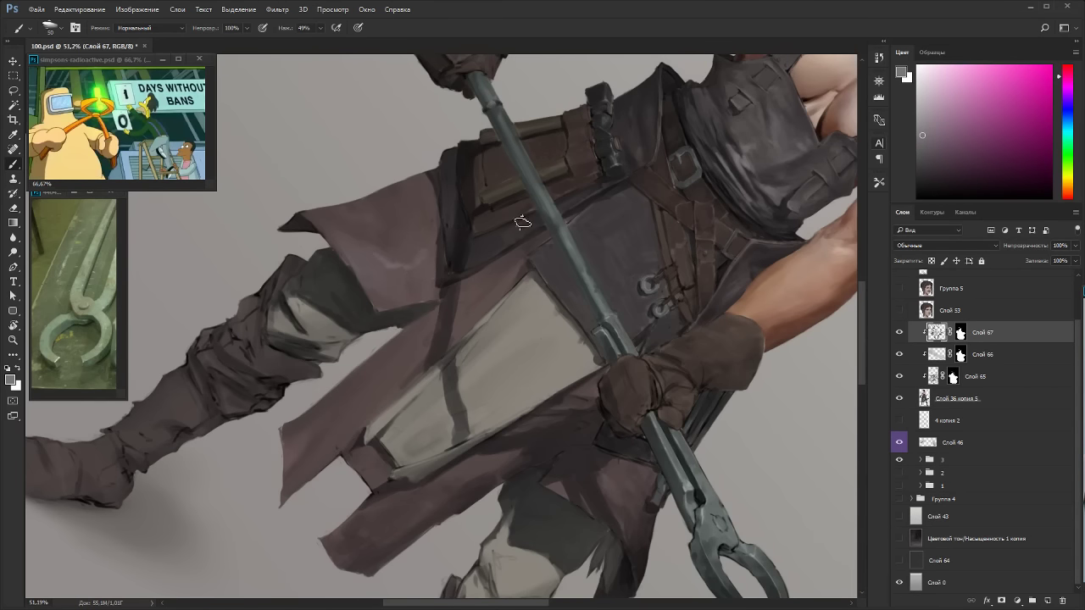
{"action": "key", "text": "r"}
{"action": "left_click_drag", "start_coordinate": [551, 318], "coordinate": [368, 247]}
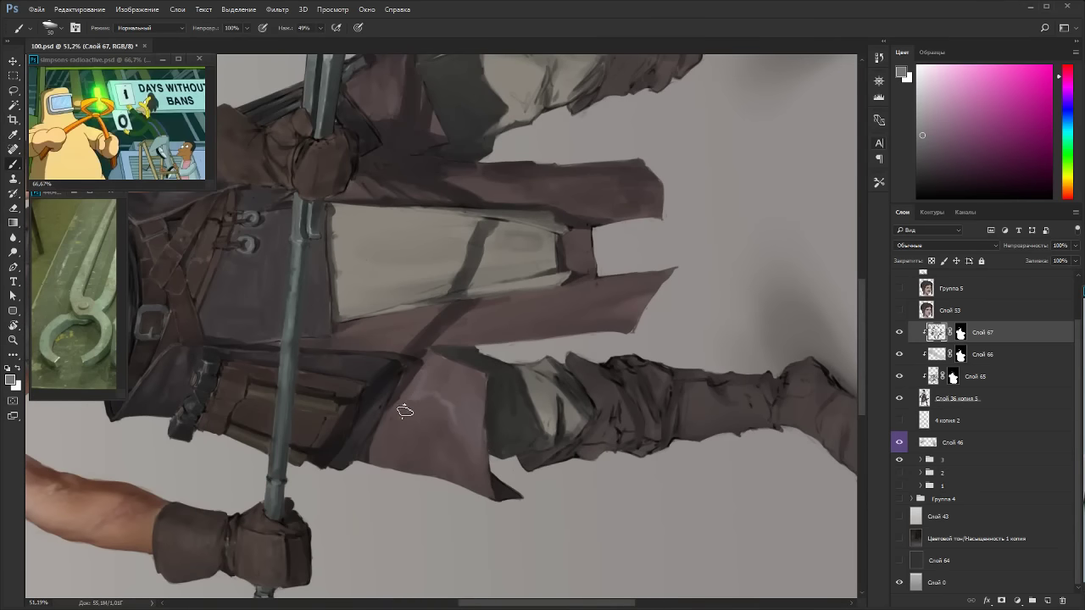
{"action": "key", "text": "Escape"}
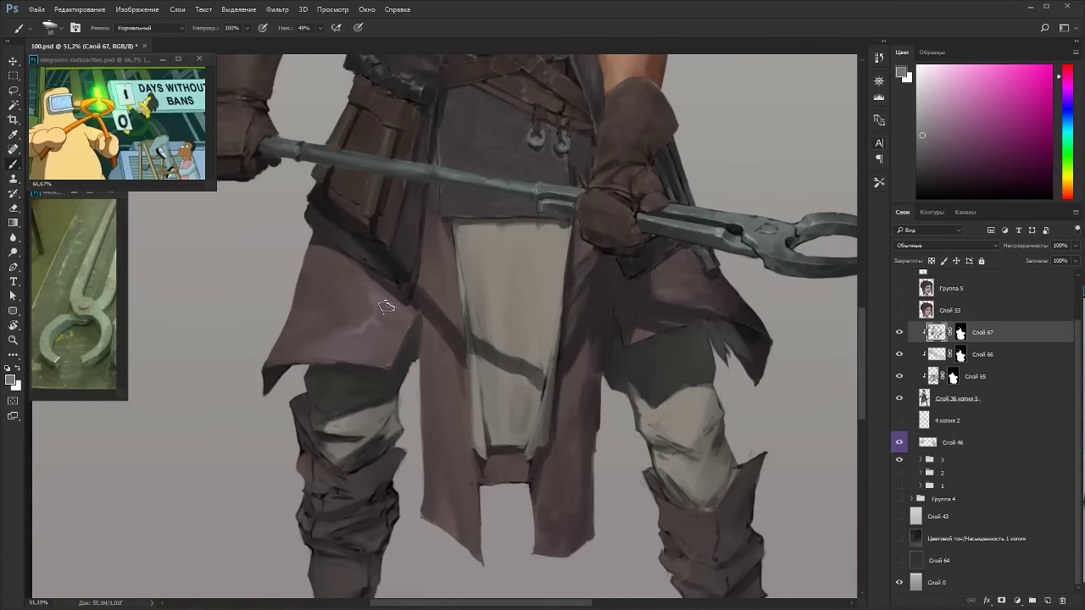
Soften the new fold highlights on the flap by painting over their edges with sampled maroon tones.
{"action": "left_click", "coordinate": [384, 323], "text": "alt"}
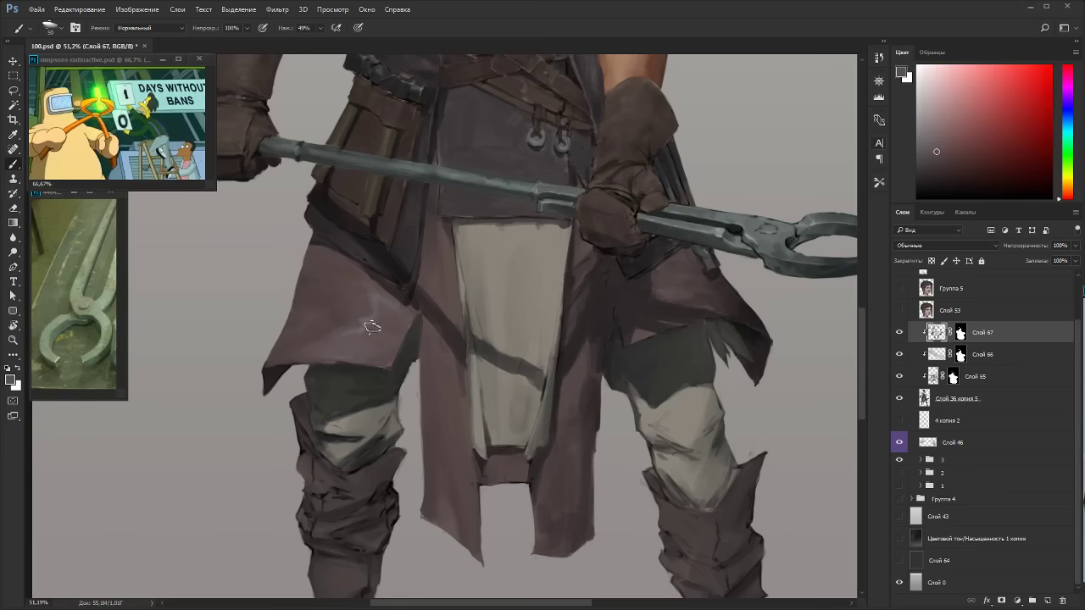
{"action": "mouse_move", "coordinate": [370, 325]}
{"action": "left_mouse_down"}
{"action": "mouse_move", "coordinate": [384, 329]}
{"action": "mouse_move", "coordinate": [451, 251]}
{"action": "mouse_move", "coordinate": [446, 263]}
{"action": "mouse_move", "coordinate": [452, 235]}
{"action": "mouse_move", "coordinate": [481, 276]}
{"action": "left_mouse_up"}
{"action": "key", "text": "r"}
{"action": "left_click", "coordinate": [454, 249], "text": "alt"}
{"action": "left_click", "coordinate": [434, 242], "text": "alt"}
{"action": "left_click", "coordinate": [445, 268], "text": "alt"}
{"action": "left_click", "coordinate": [450, 233], "text": "alt"}
{"action": "left_click", "coordinate": [473, 265], "text": "alt"}
{"action": "key", "text": "r"}
{"action": "key", "text": "Escape"}
Blend the flap's surface just below the black strap with maroon and highlight tones sampled from it.
{"action": "left_click_drag", "start_coordinate": [592, 259], "coordinate": [500, 174]}
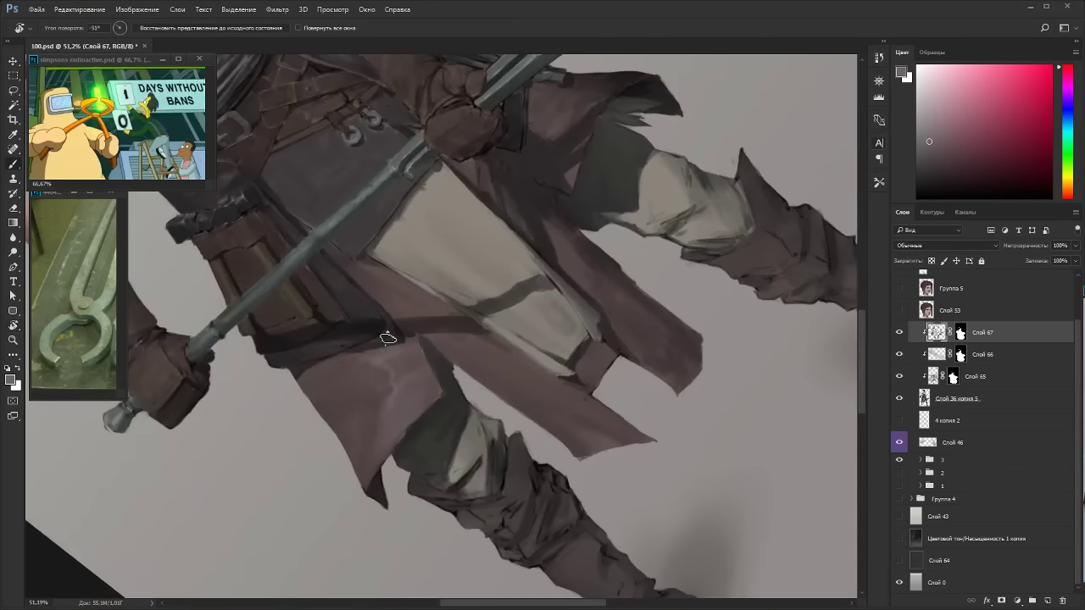
{"action": "key", "text": "b"}
{"action": "left_click", "coordinate": [388, 373], "text": "alt"}
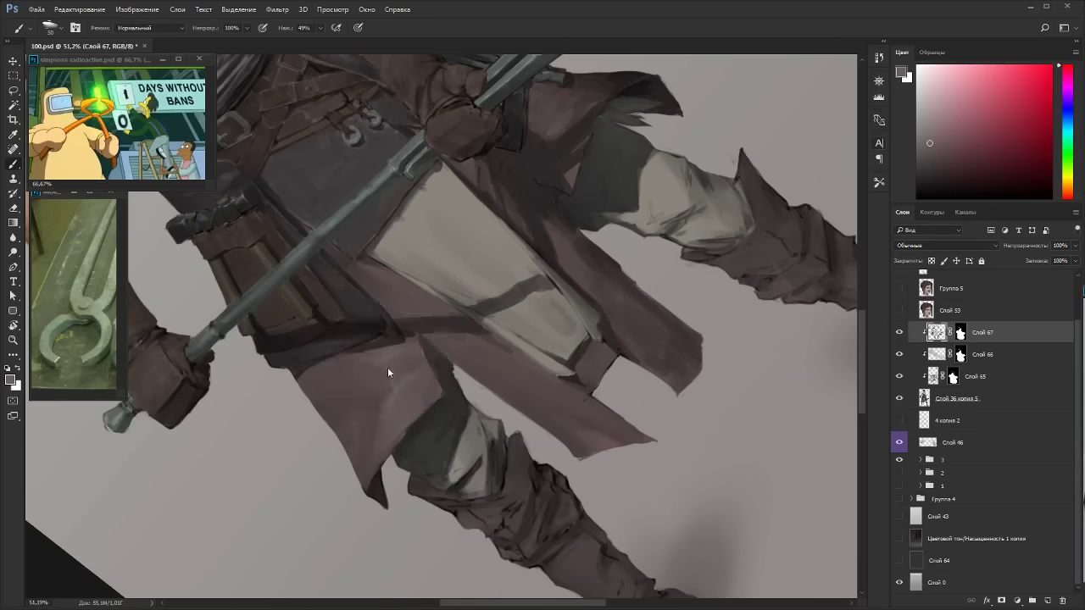
{"action": "key", "text": "Escape"}
{"action": "left_click", "coordinate": [396, 323], "text": "alt"}
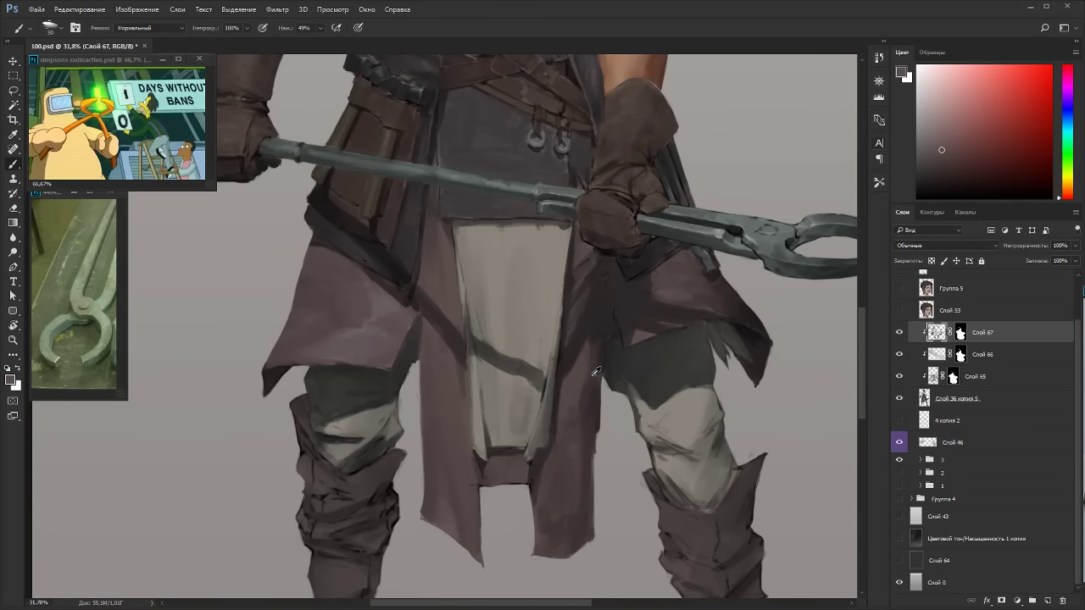
{"action": "key", "text": "ctrl+0"}
{"action": "key", "text": "r"}
{"action": "left_click_drag", "start_coordinate": [794, 416], "coordinate": [598, 187]}
{"action": "key", "text": "Escape"}
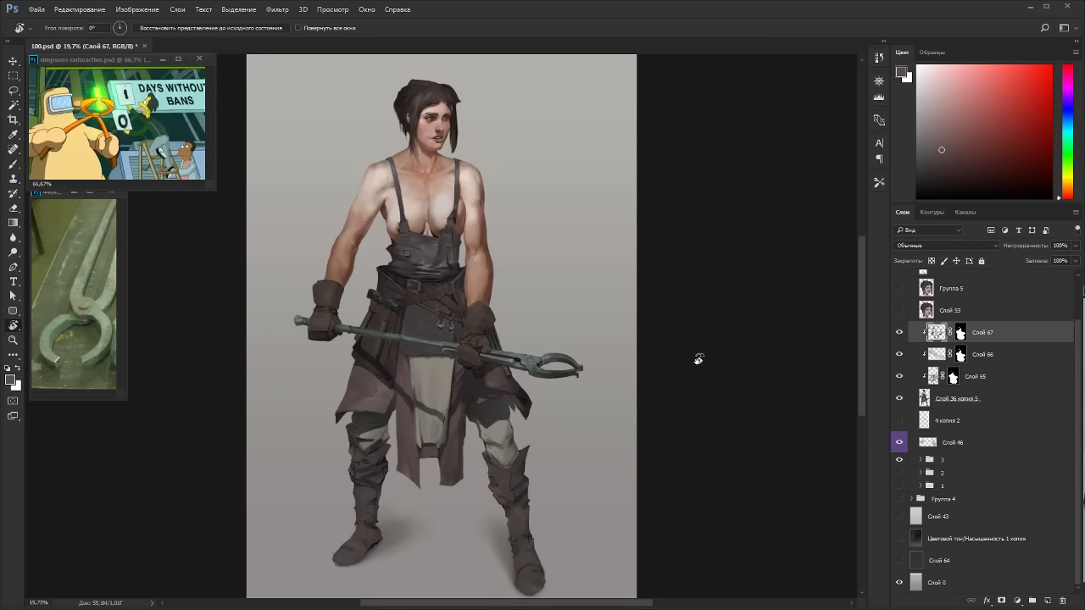
{"action": "left_click", "coordinate": [637, 354]}
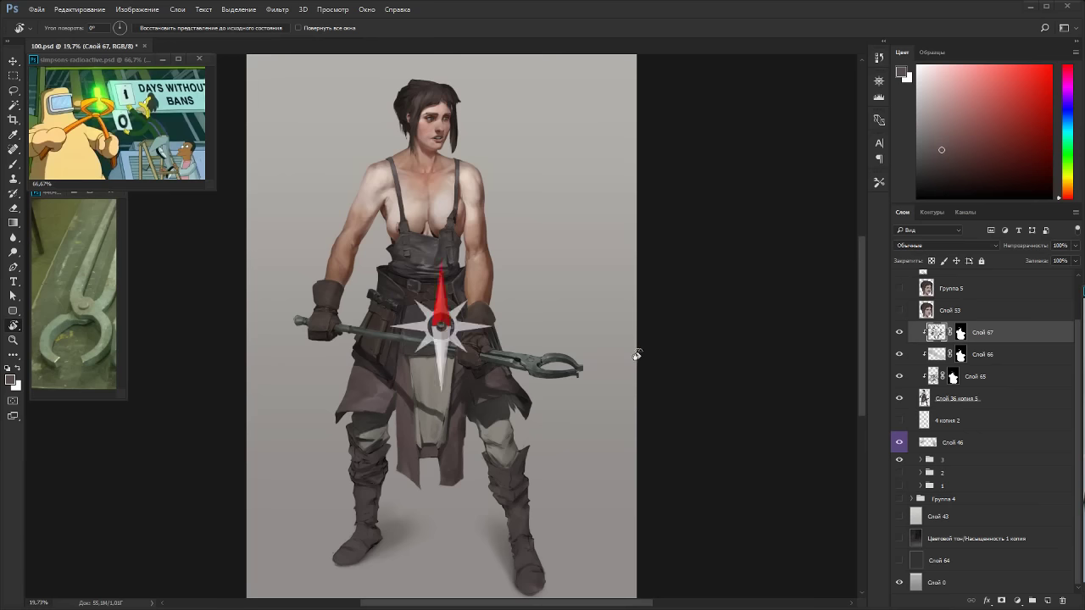
Add strokes of sampled maroon to the upper ends of both cloth strips beside the cream apron with a size 40 brush.
{"action": "scroll", "coordinate": [577, 437], "scroll_direction": "up", "scroll_amount": 7}
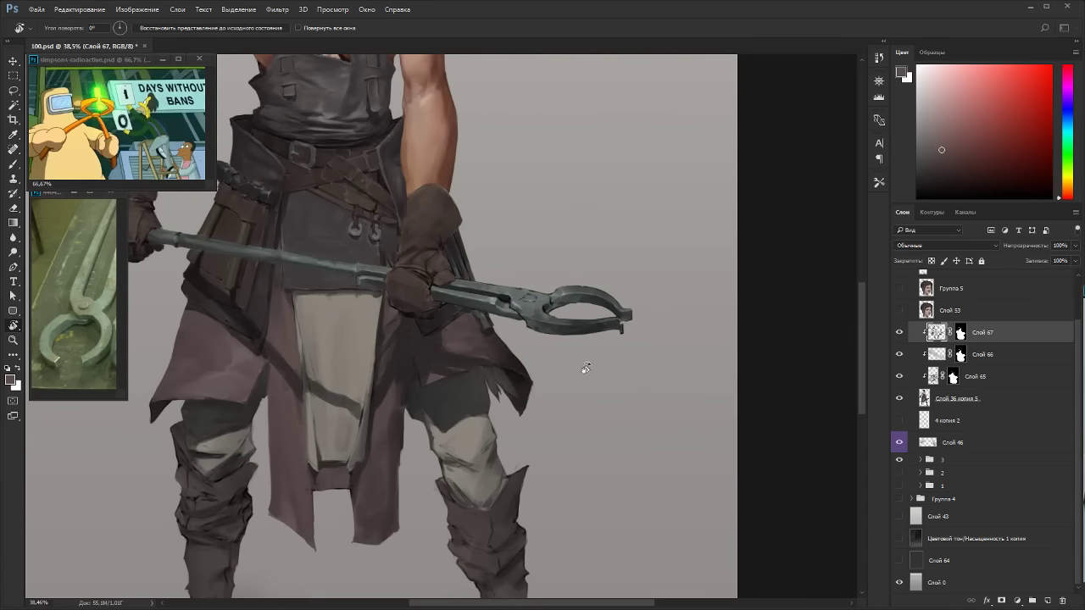
{"action": "scroll", "coordinate": [443, 359], "scroll_direction": "up", "scroll_amount": 4}
{"action": "key", "text": "b"}
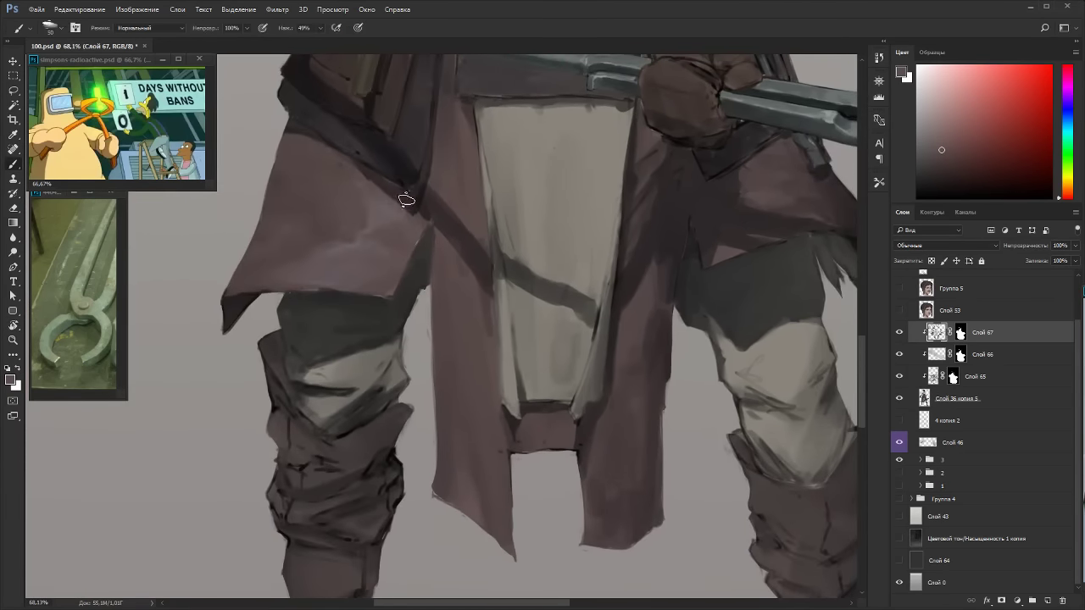
{"action": "left_click", "coordinate": [375, 212], "text": "alt"}
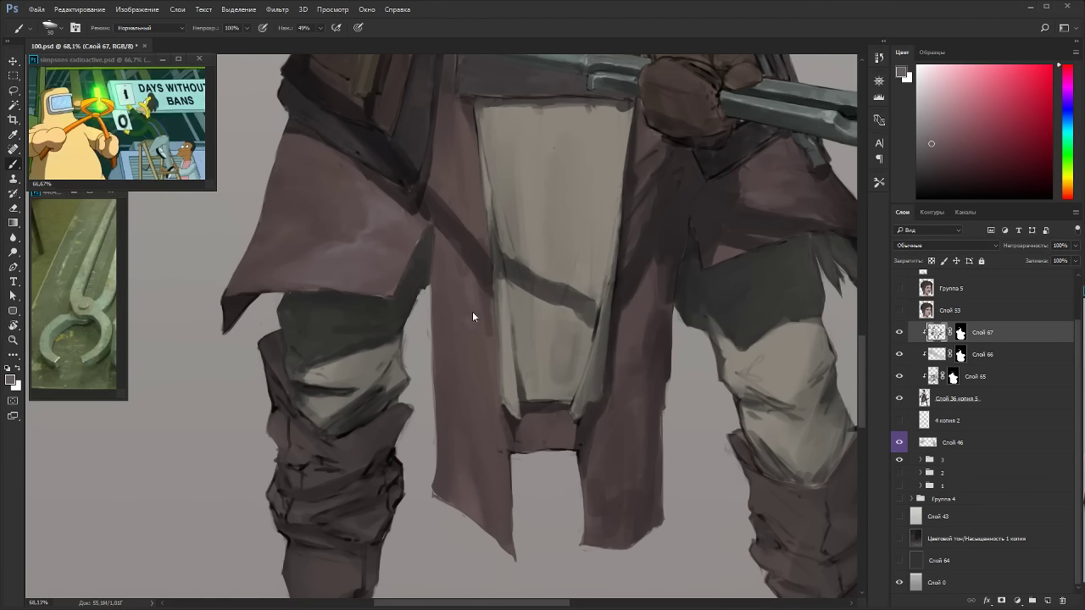
{"action": "key", "text": "["}
{"action": "left_click_drag", "start_coordinate": [464, 148], "coordinate": [468, 197]}
{"action": "left_click_drag", "start_coordinate": [648, 156], "coordinate": [646, 165]}
{"action": "left_click", "coordinate": [649, 165], "text": "alt"}
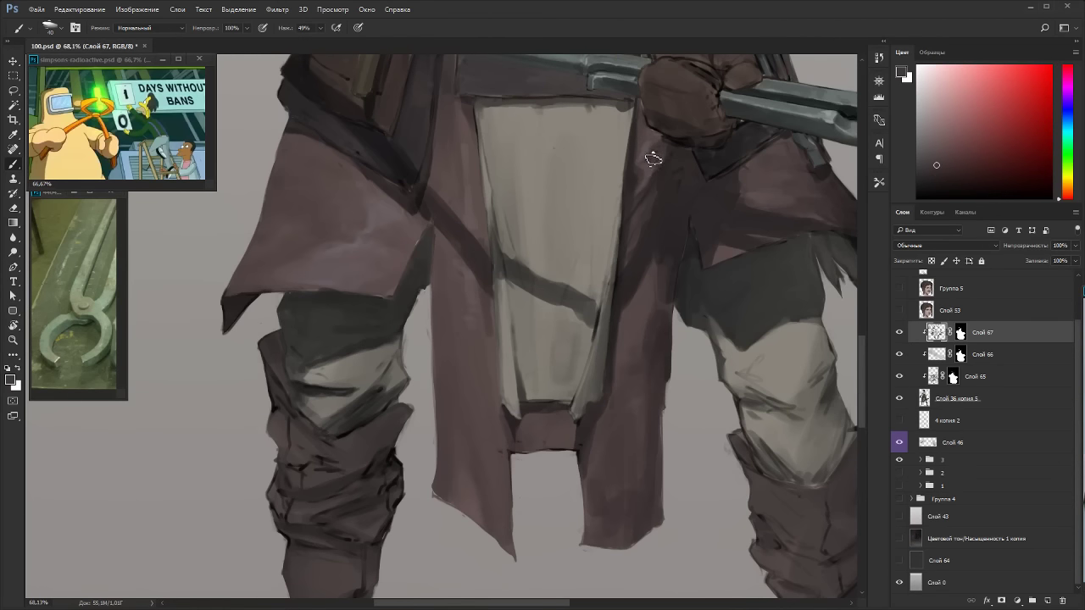
Paint fold highlights and shadows on the maroon strip below the gripping glove with sampled tones, reducing the brush to size 25.
{"action": "key", "text": "r"}
{"action": "mouse_move", "coordinate": [694, 136]}
{"action": "left_mouse_down"}
{"action": "mouse_move", "coordinate": [315, 477]}
{"action": "mouse_move", "coordinate": [441, 356]}
{"action": "mouse_move", "coordinate": [455, 439]}
{"action": "left_mouse_up"}
{"action": "left_click", "coordinate": [468, 413], "text": "alt"}
{"action": "left_click", "coordinate": [471, 410], "text": "alt"}
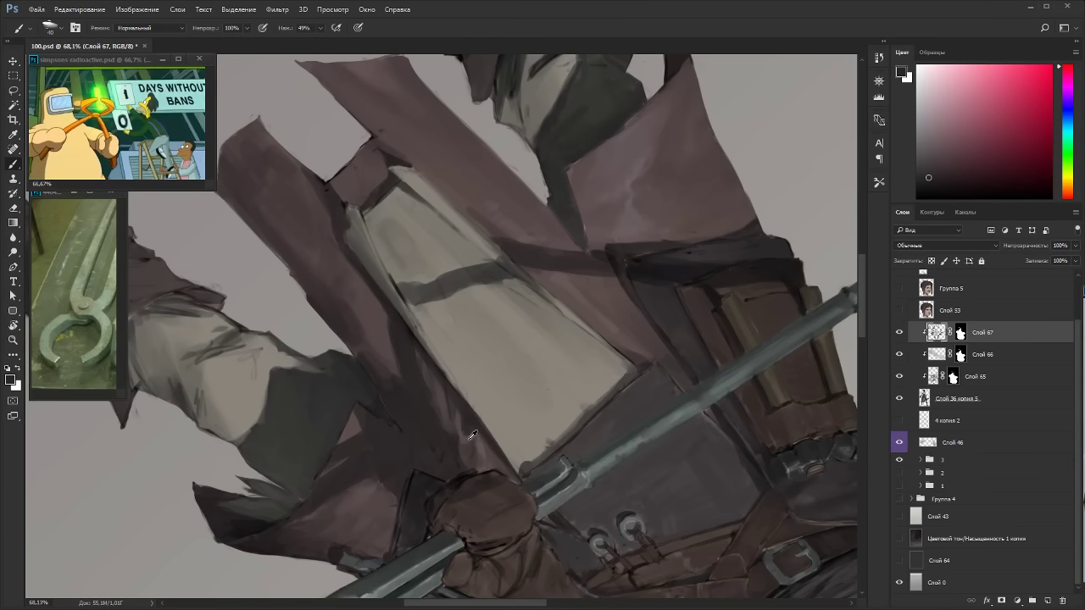
{"action": "left_click", "coordinate": [633, 179], "text": "alt"}
{"action": "left_click_drag", "start_coordinate": [439, 356], "coordinate": [438, 283]}
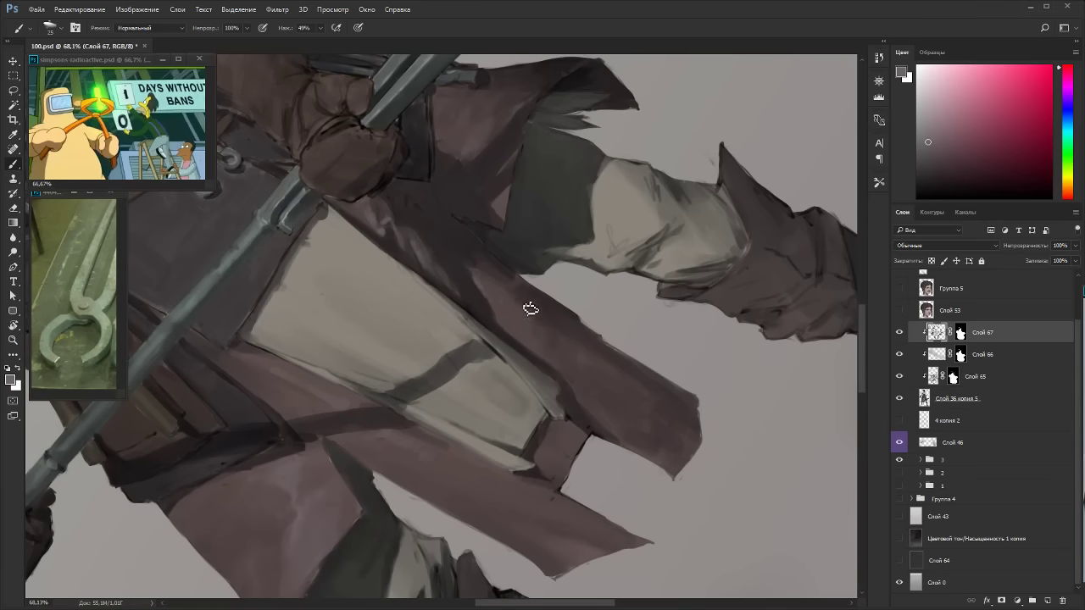
{"action": "key", "text": "Escape"}
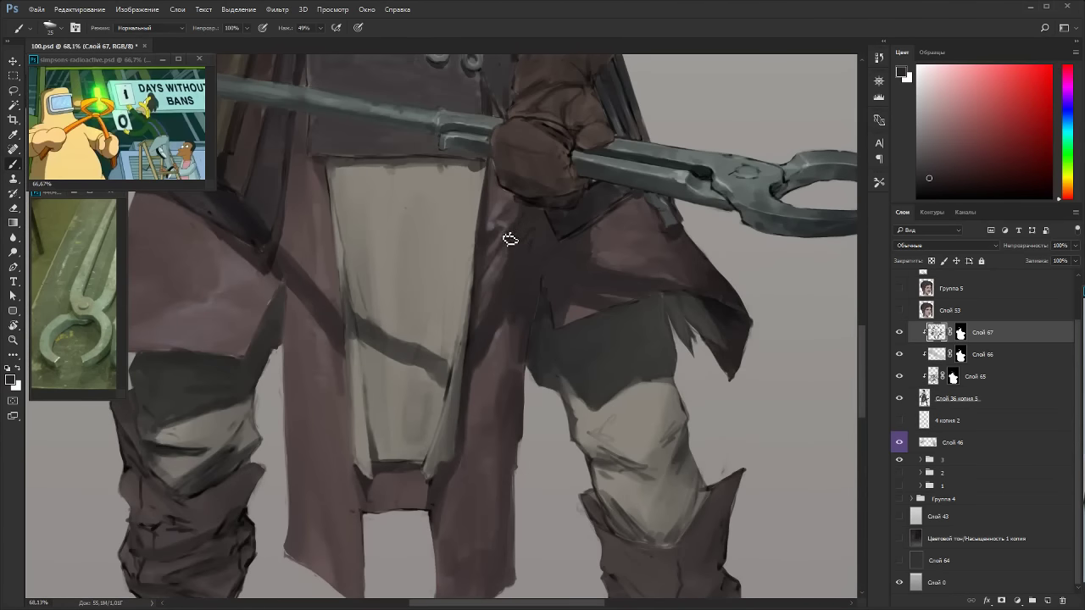
Refine the folds directly beneath the glove with sampled dark and light maroon tones, keeping the size 25 brush.
{"action": "key", "text": "r"}
{"action": "left_click_drag", "start_coordinate": [509, 235], "coordinate": [504, 437]}
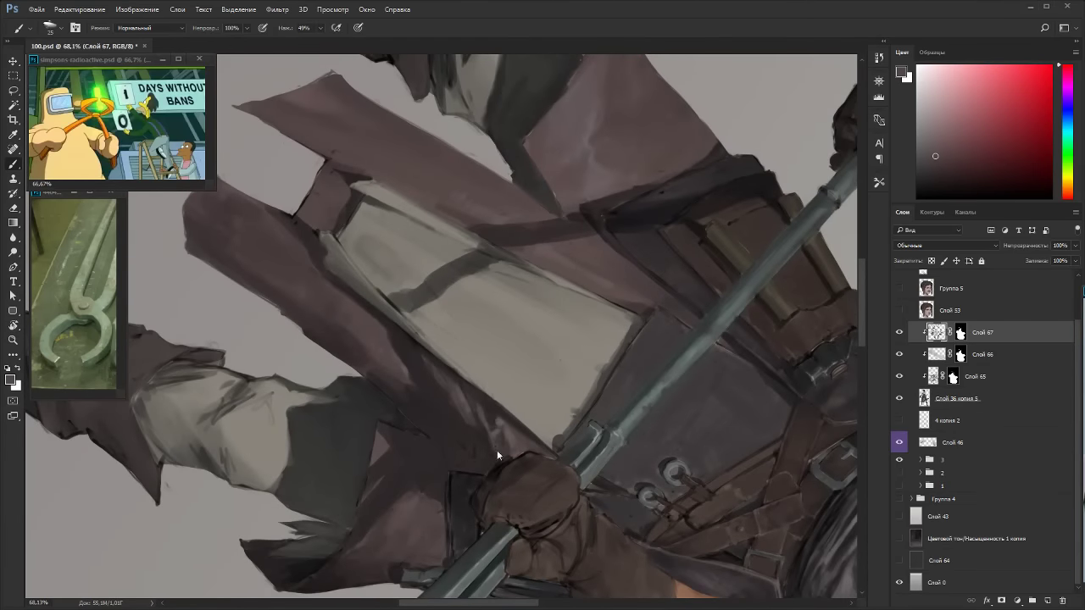
{"action": "key", "text": "Escape"}
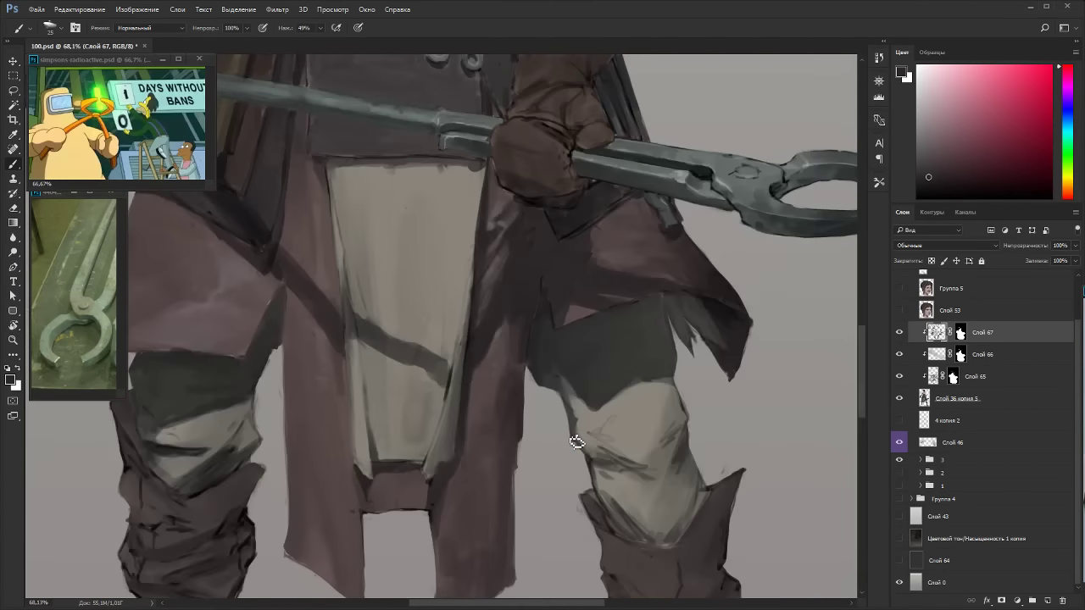
{"action": "key", "text": "r"}
{"action": "left_click_drag", "start_coordinate": [503, 148], "coordinate": [393, 143]}
{"action": "key", "text": "b"}
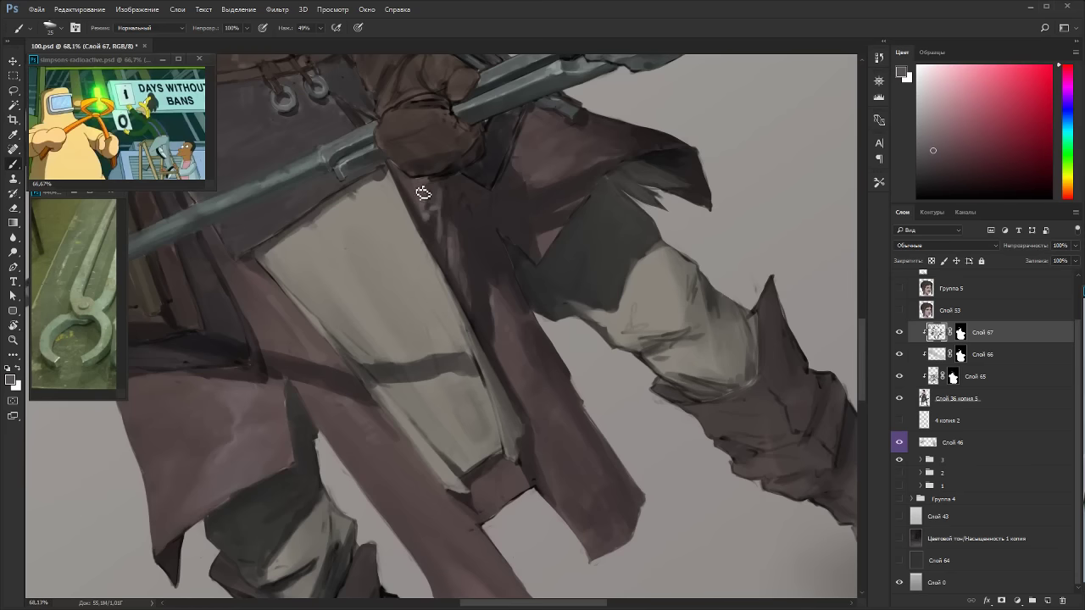
{"action": "scroll", "coordinate": [603, 132], "scroll_direction": "down", "scroll_amount": 2}
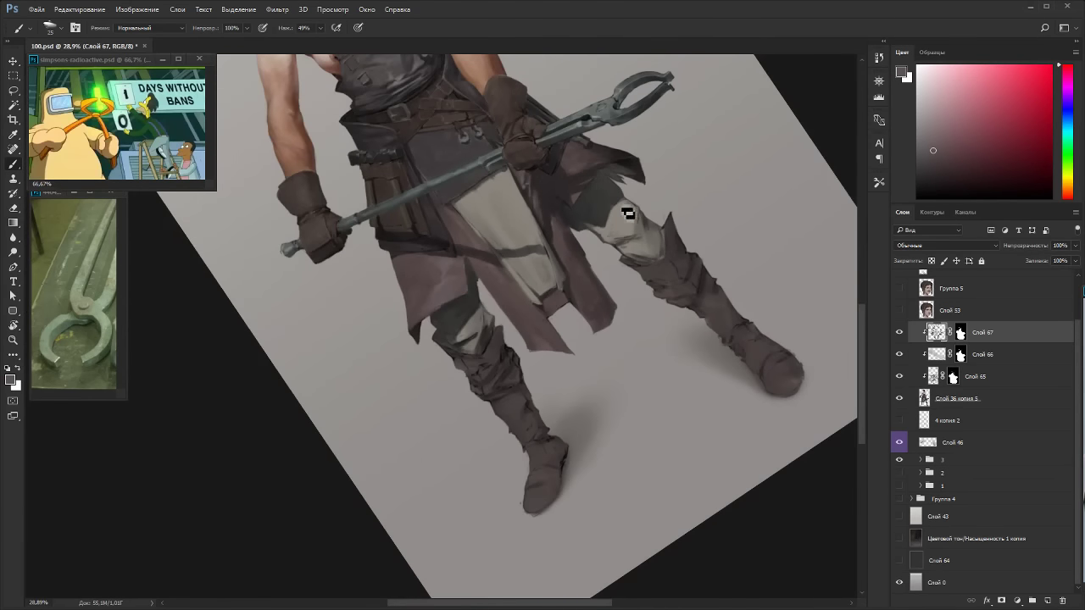
{"action": "key", "text": "Escape"}
{"action": "scroll", "coordinate": [628, 244], "scroll_direction": "up", "scroll_amount": 1}
{"action": "scroll", "coordinate": [628, 243], "scroll_direction": "up", "scroll_amount": 1}
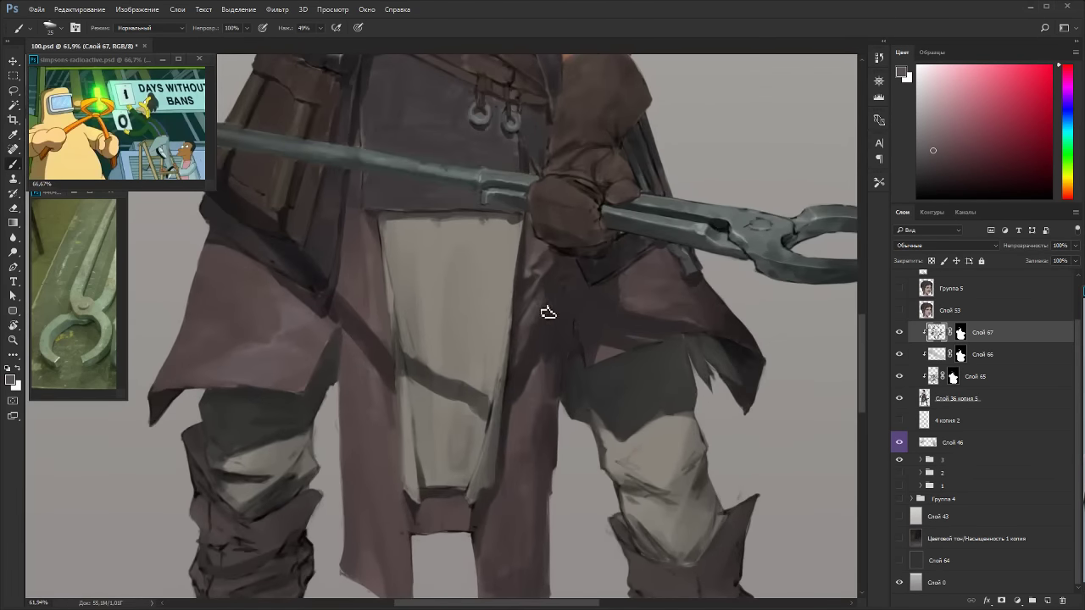
Paint small folds at the top of the maroon strip on the pouch side using sampled tones and a size 35 brush.
{"action": "left_click", "coordinate": [536, 254], "text": "alt"}
{"action": "left_click", "coordinate": [370, 270], "text": "alt"}
{"action": "key", "text": "bracketleft"}
{"action": "key", "text": "bracketright"}
{"action": "key", "text": "bracketright"}
{"action": "key", "text": "bracketright"}
{"action": "left_click", "coordinate": [373, 273], "text": "alt"}
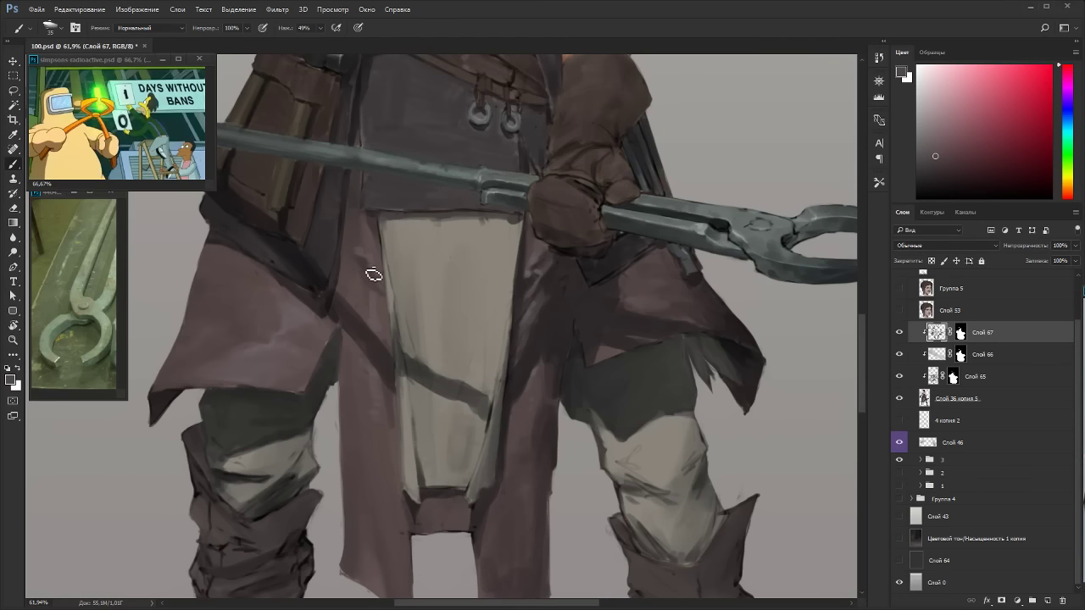
{"action": "left_click", "coordinate": [514, 234], "text": "alt"}
{"action": "left_click", "coordinate": [364, 229], "text": "alt"}
{"action": "left_click", "coordinate": [372, 238], "text": "alt"}
{"action": "left_click_drag", "start_coordinate": [380, 249], "coordinate": [383, 262]}
Blend the edges of the new folds at the top of the pouch-side strip with maroon tones sampled around them.
{"action": "key", "text": "r"}
{"action": "mouse_move", "coordinate": [462, 208]}
{"action": "left_mouse_down"}
{"action": "mouse_move", "coordinate": [237, 450]}
{"action": "mouse_move", "coordinate": [308, 491]}
{"action": "left_mouse_up"}
{"action": "left_click", "coordinate": [474, 450], "text": "alt"}
{"action": "left_click", "coordinate": [476, 444], "text": "alt"}
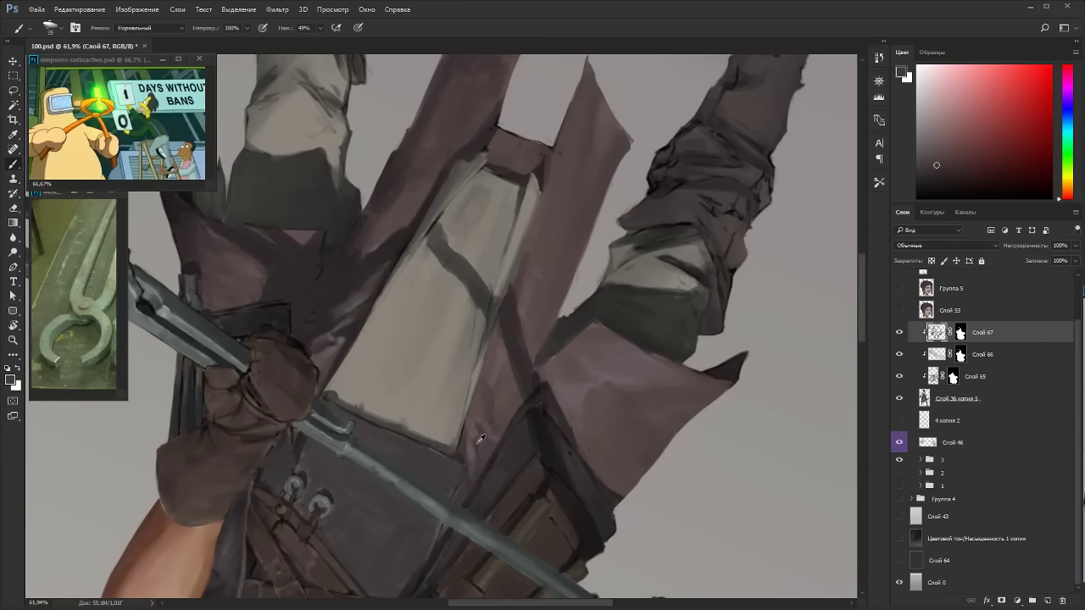
{"action": "left_click_drag", "start_coordinate": [479, 456], "coordinate": [467, 445]}
{"action": "left_click", "coordinate": [469, 445], "text": "alt"}
{"action": "left_click", "coordinate": [471, 446], "text": "alt"}
{"action": "left_click", "coordinate": [497, 390], "text": "alt"}
{"action": "key", "text": "Escape"}
Even out the pouch-side strip around and below the strap's shadow with sampled maroons and a size 50 brush.
{"action": "left_click_drag", "start_coordinate": [534, 385], "coordinate": [605, 422]}
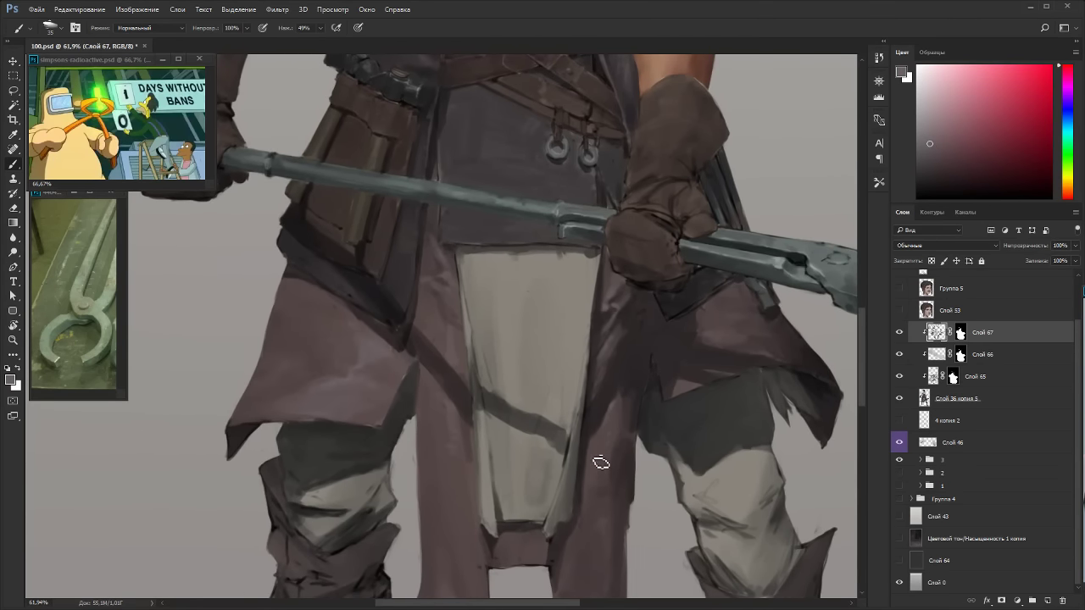
{"action": "left_click_drag", "start_coordinate": [605, 478], "coordinate": [661, 341]}
{"action": "left_click", "coordinate": [660, 341], "text": "alt"}
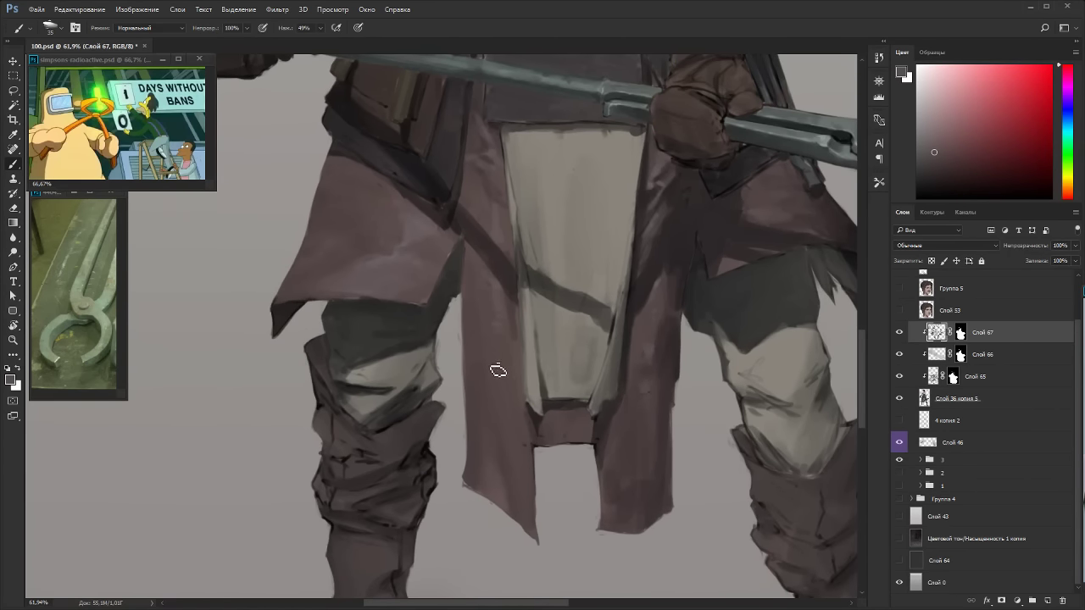
{"action": "left_click", "coordinate": [510, 332], "text": "alt"}
{"action": "key", "text": "bracketright"}
{"action": "key", "text": "bracketright"}
{"action": "key", "text": "bracketright"}
{"action": "left_click", "coordinate": [499, 305], "text": "alt"}
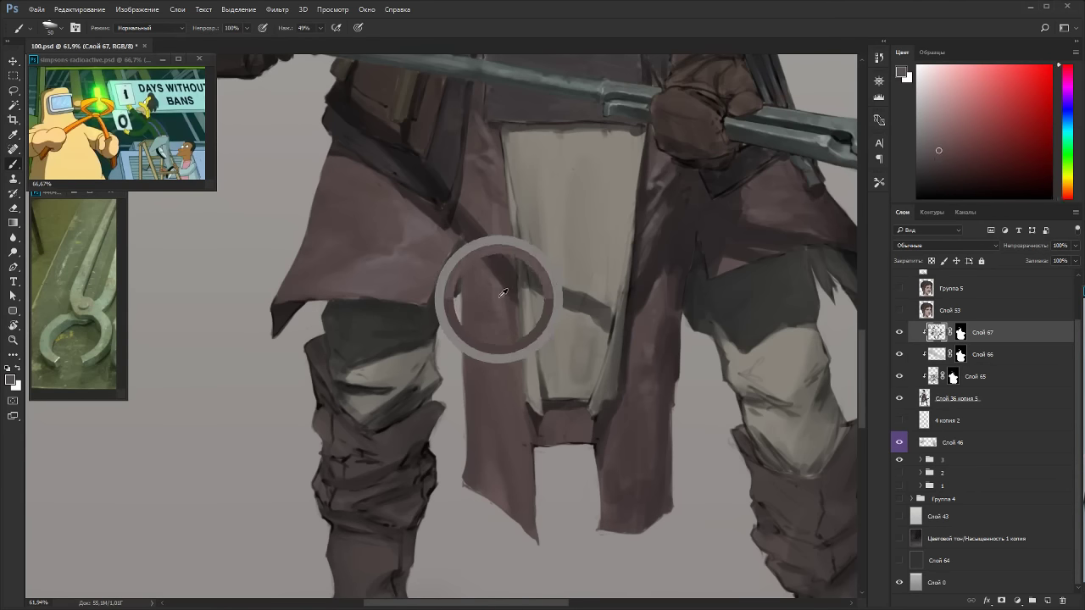
{"action": "left_click", "coordinate": [481, 327], "text": "alt"}
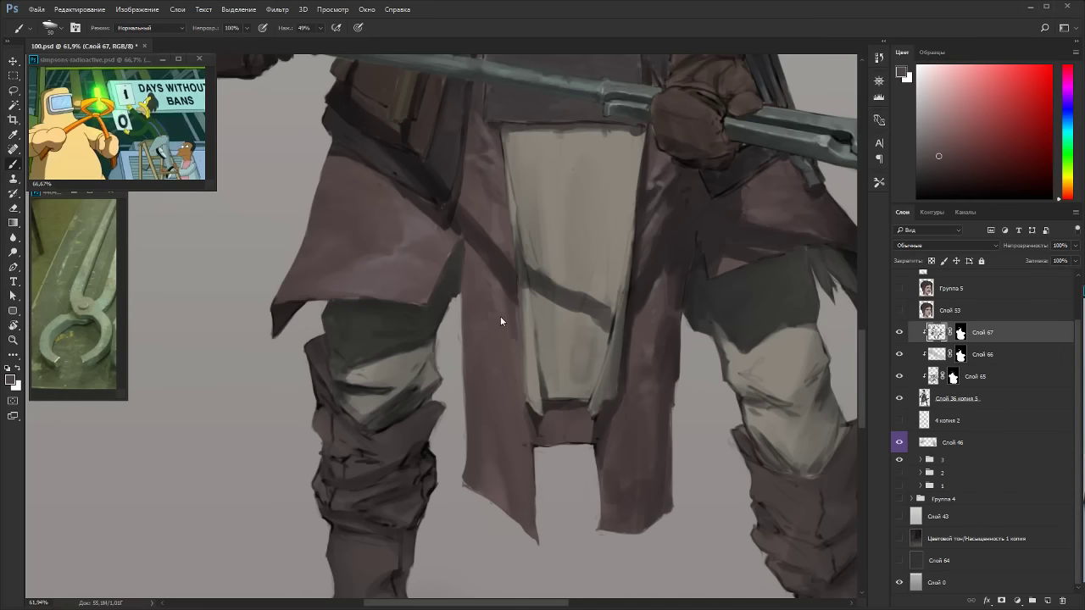
Shade the lower part of the maroon strip on the tongs side with sampled maroon and a size 70 brush.
{"action": "left_click", "coordinate": [651, 377], "text": "alt"}
{"action": "key", "text": "r"}
{"action": "left_click_drag", "start_coordinate": [664, 312], "coordinate": [577, 146]}
{"action": "left_click", "coordinate": [627, 207], "text": "alt"}
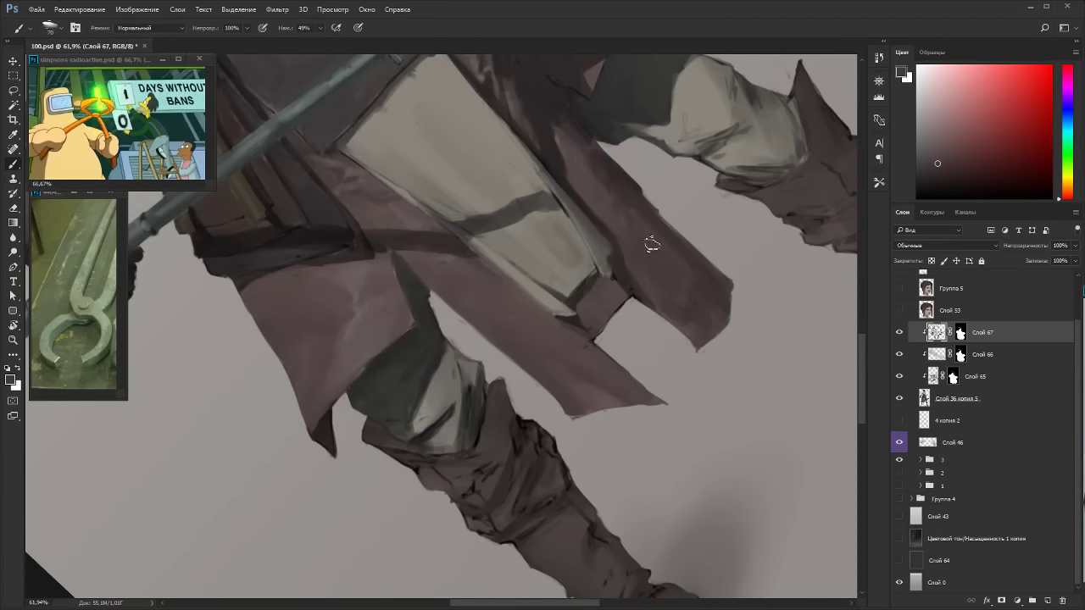
Smooth the shading along the lower end of the pouch-side strip with sampled maroon and dark tones at brush size 70.
{"action": "key", "text": "r"}
{"action": "mouse_move", "coordinate": [665, 331]}
{"action": "left_mouse_down"}
{"action": "mouse_move", "coordinate": [713, 182]}
{"action": "mouse_move", "coordinate": [379, 193]}
{"action": "left_mouse_up"}
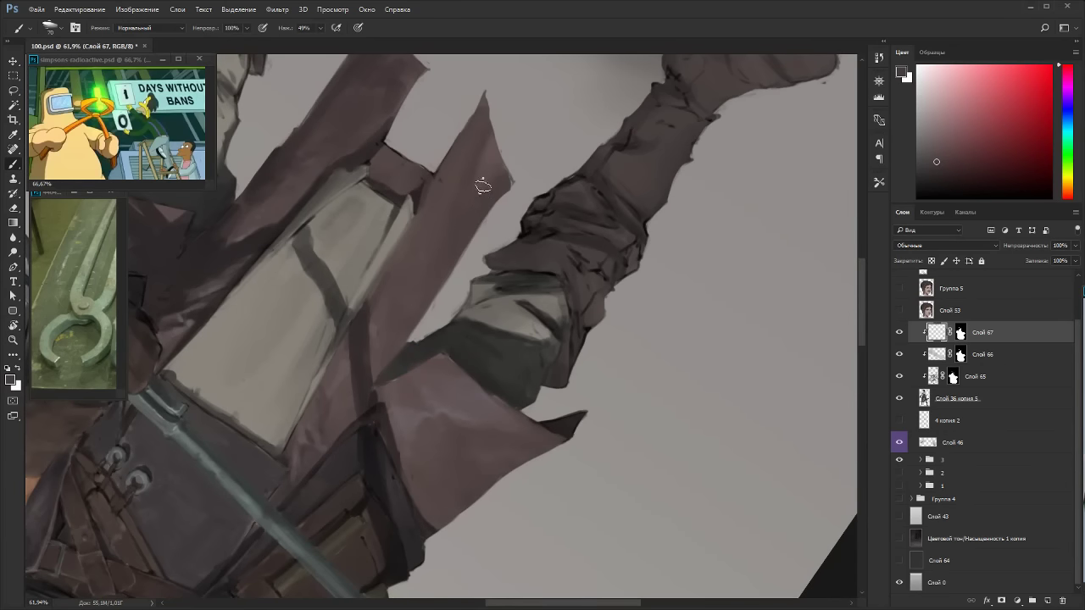
{"action": "key", "text": "r"}
{"action": "left_click_drag", "start_coordinate": [570, 122], "coordinate": [514, 387]}
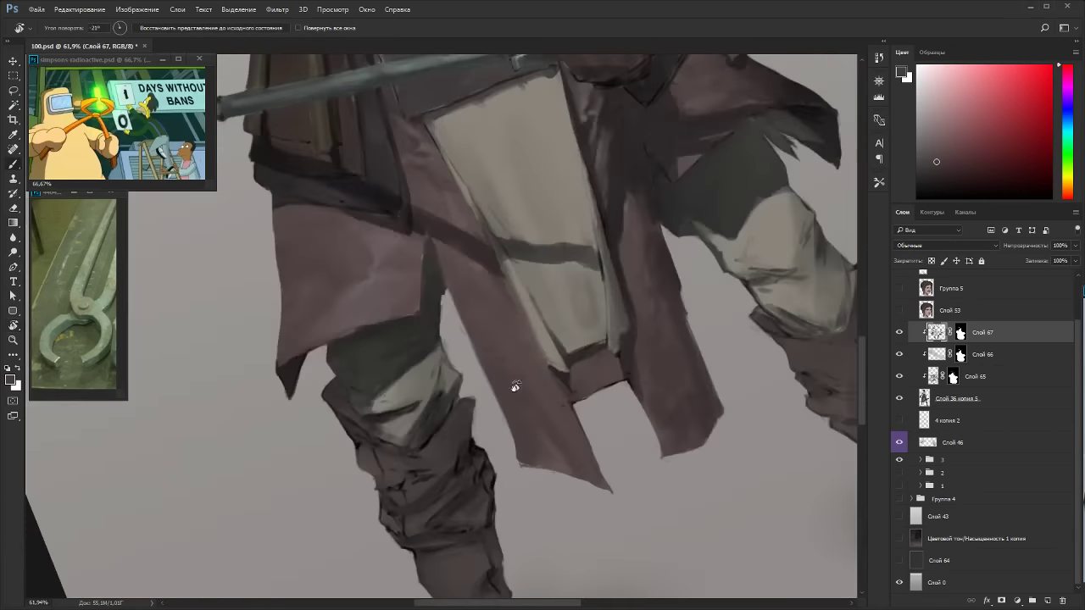
{"action": "left_click", "coordinate": [533, 392], "text": "alt"}
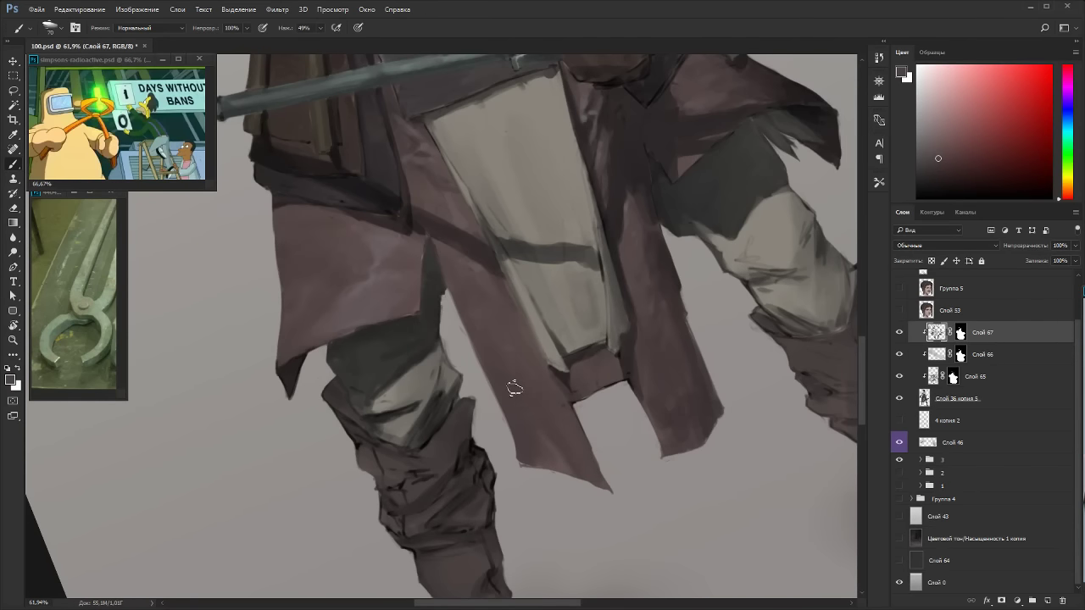
{"action": "left_click", "coordinate": [532, 422], "text": "alt"}
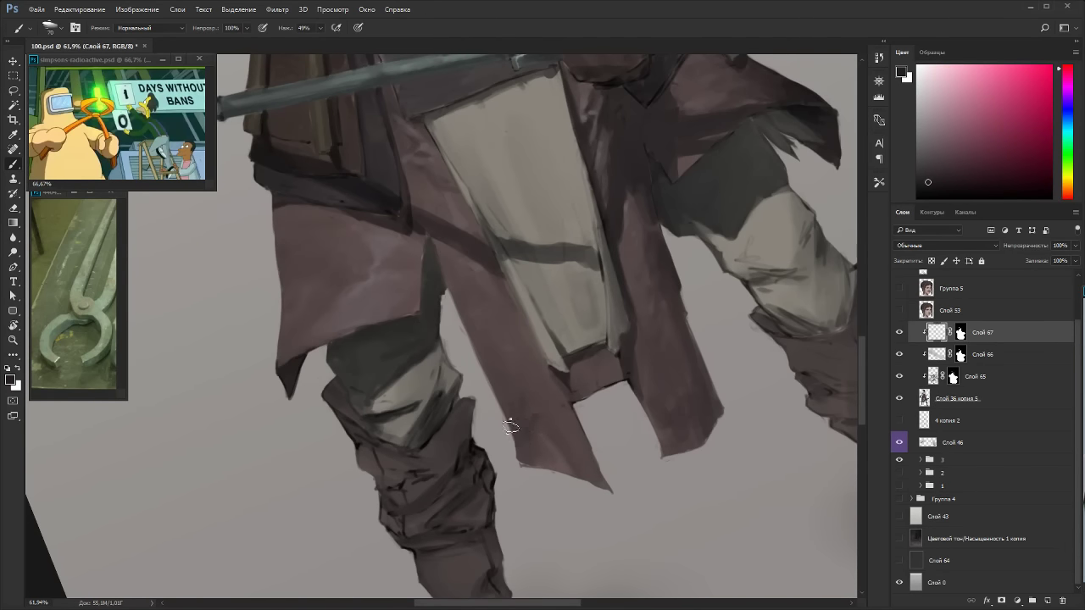
{"action": "left_click", "coordinate": [510, 427], "text": "alt"}
{"action": "key", "text": "Escape"}
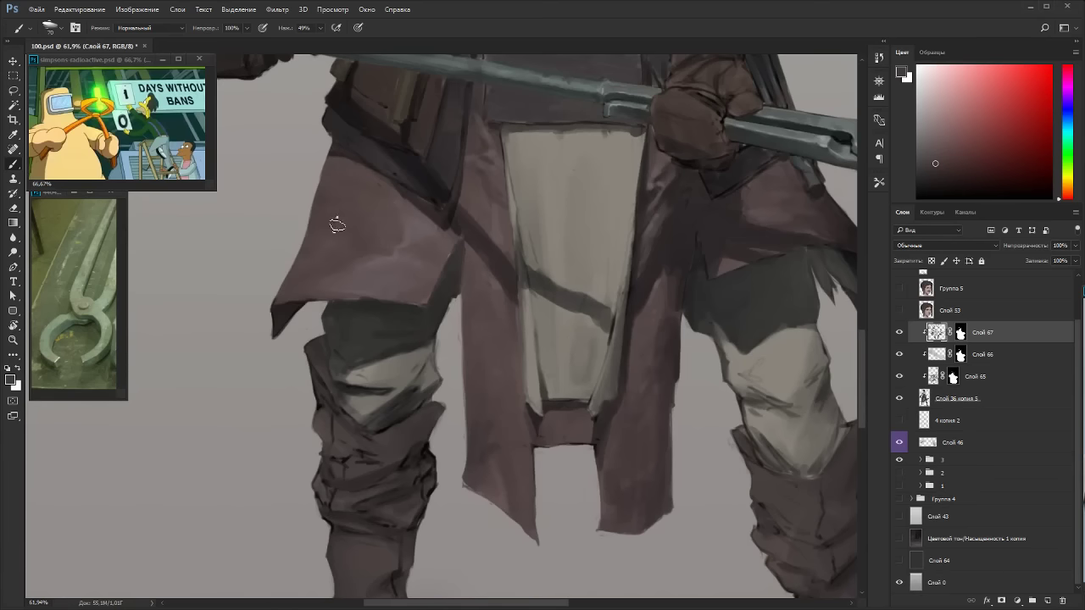
Retouch the surface of the wide maroon flap below the pouches with maroon sampled from it.
{"action": "left_click_drag", "start_coordinate": [309, 234], "coordinate": [532, 288]}
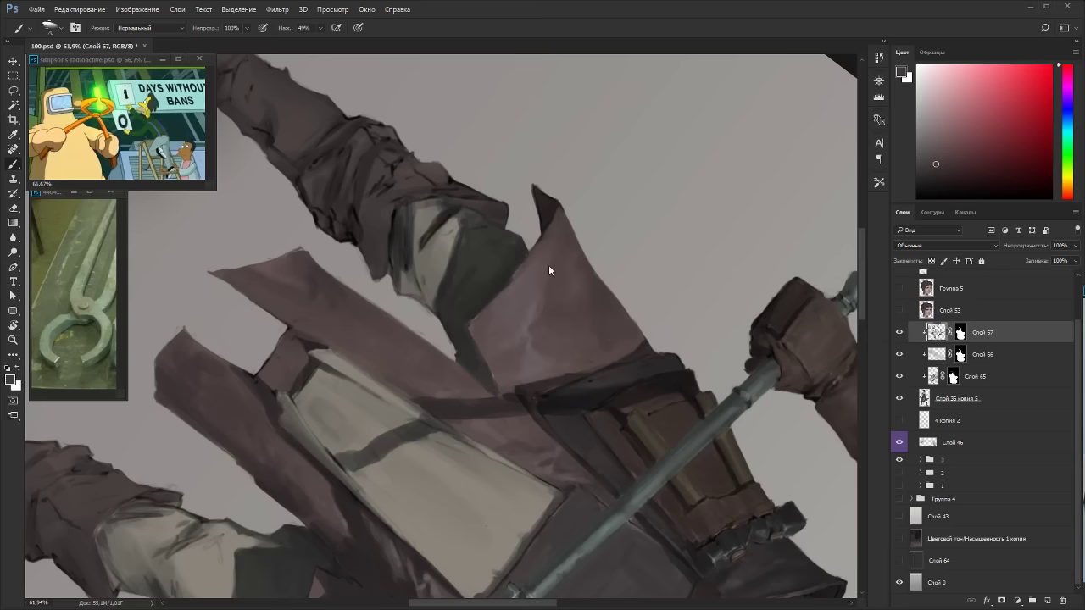
{"action": "left_click", "coordinate": [589, 316], "text": "alt"}
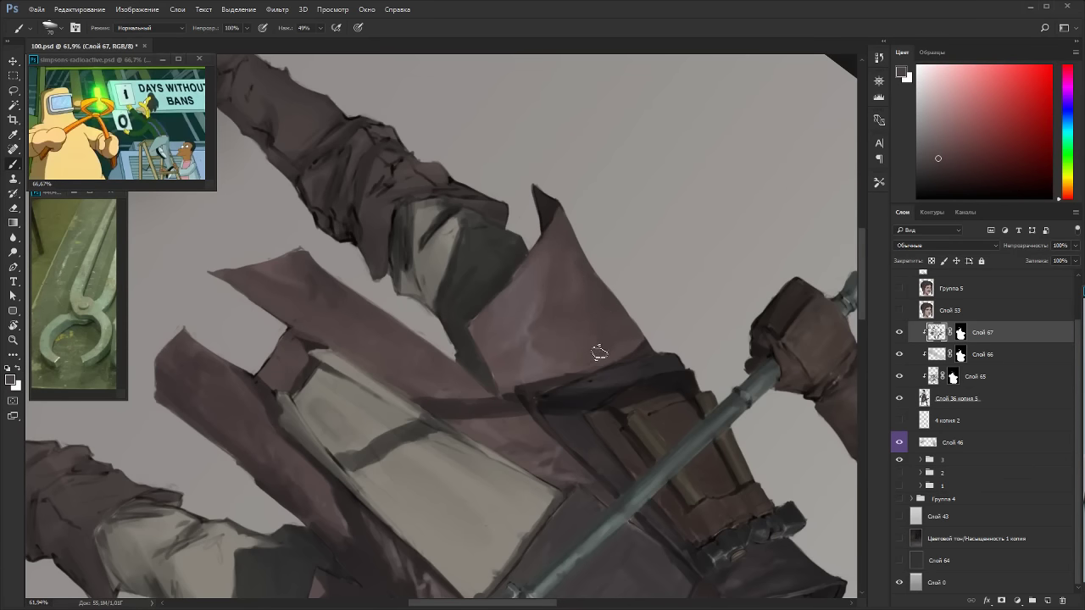
{"action": "key", "text": "Escape"}
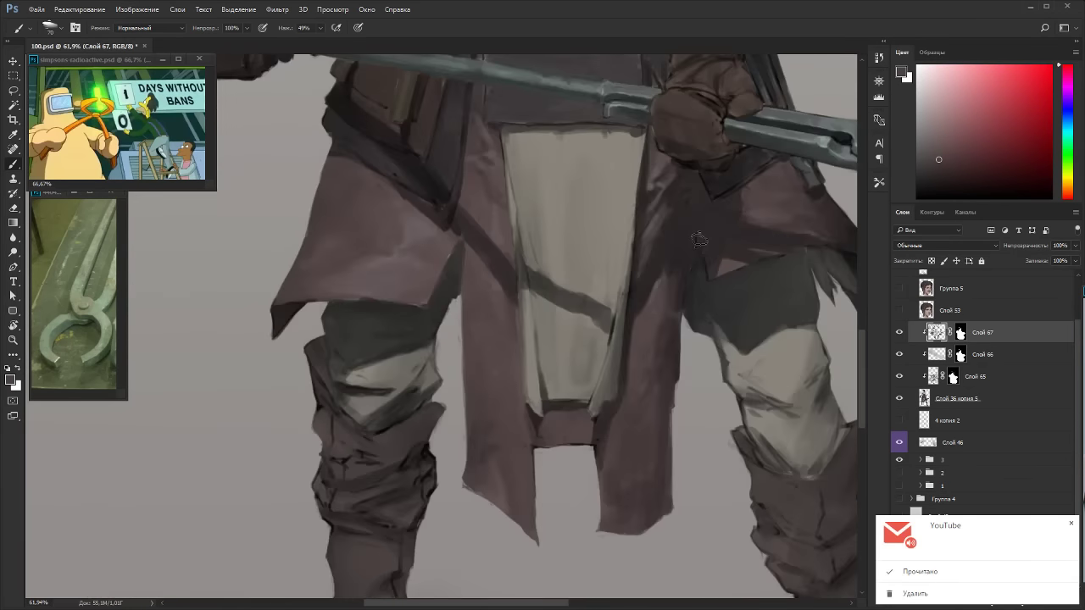
Show the dark background layer "Цветовой тон/Насыщенность 1 копия" behind the character.
{"action": "scroll", "coordinate": [511, 322], "scroll_direction": "down", "scroll_amount": 10}
{"action": "key", "text": "r"}
{"action": "left_click_drag", "start_coordinate": [655, 292], "coordinate": [660, 360]}
{"action": "key", "text": "Escape"}
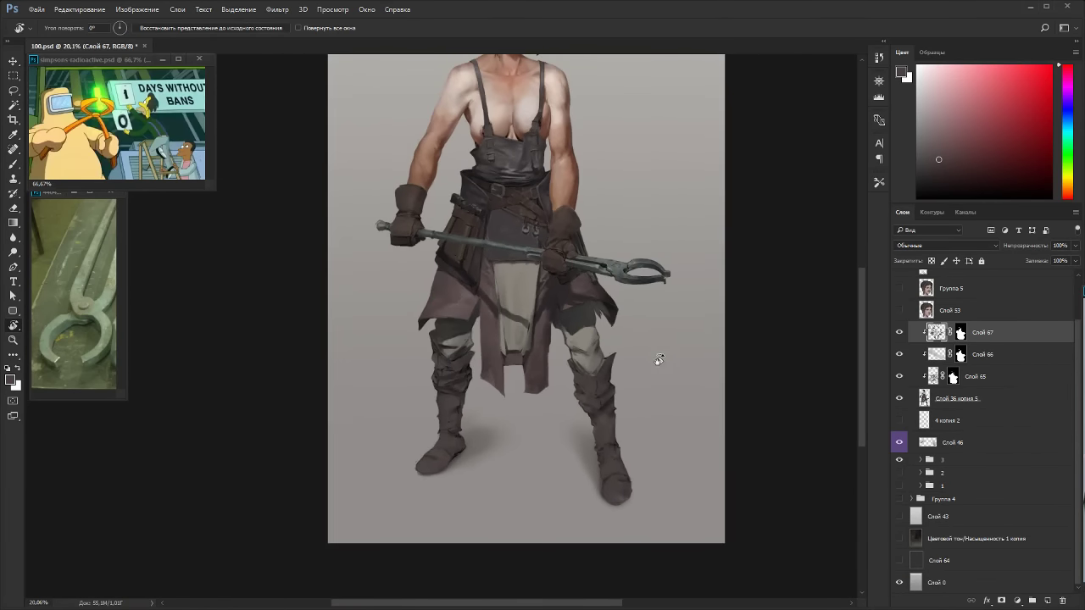
{"action": "left_click", "coordinate": [900, 540]}
{"action": "scroll", "coordinate": [763, 492], "scroll_direction": "up", "scroll_amount": 4}
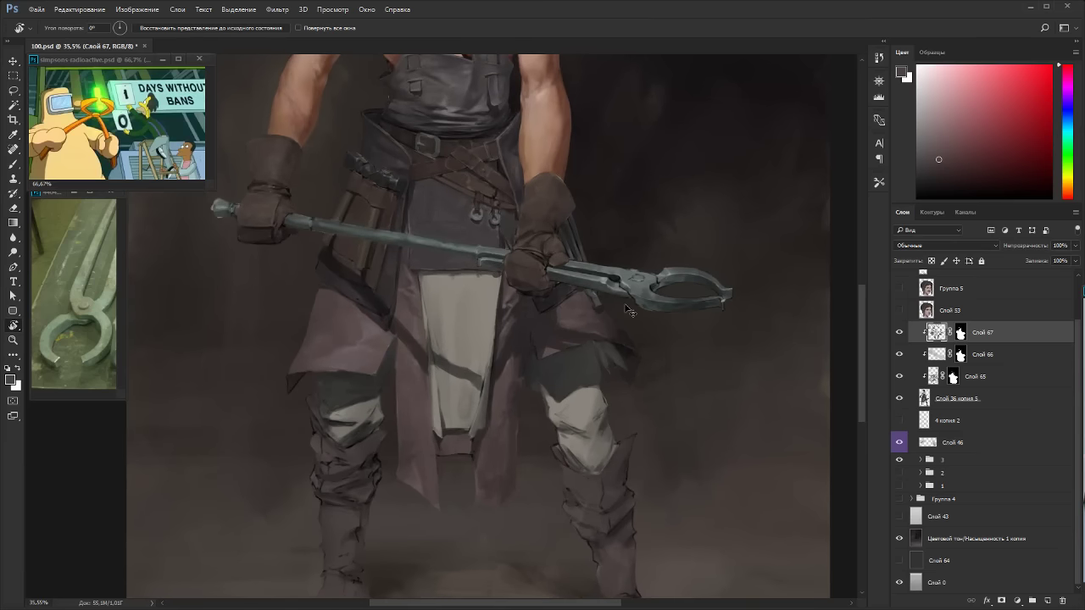
Add a new layer above "Слой 67", copy that layer's mask onto it and clip it to the layers below.
{"action": "key", "text": "ctrl+shift+n"}
{"action": "key", "text": "Return"}
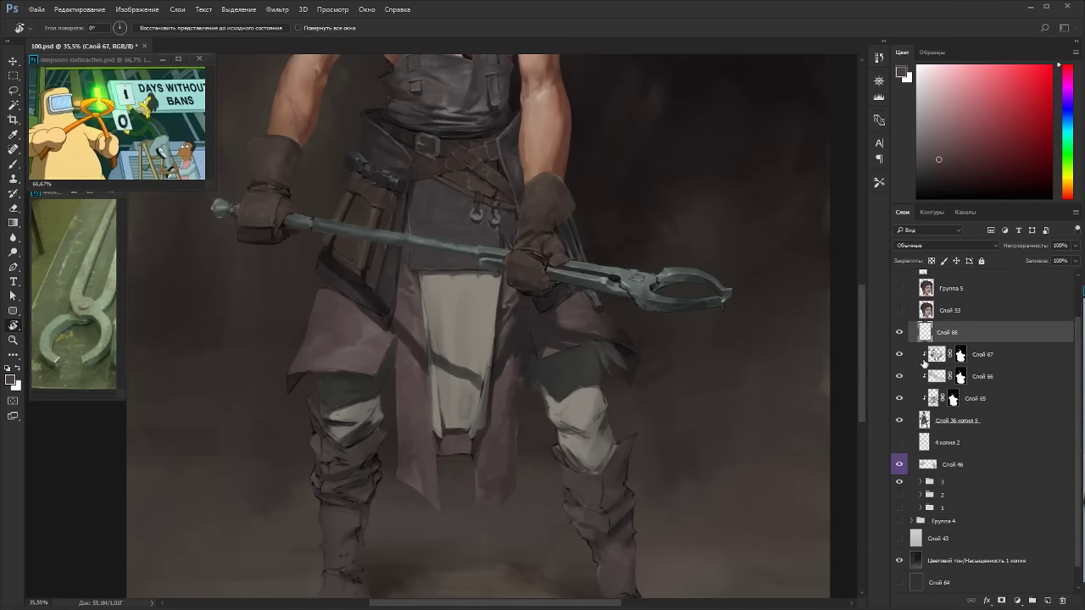
{"action": "left_click_drag", "start_coordinate": [963, 355], "coordinate": [954, 337]}
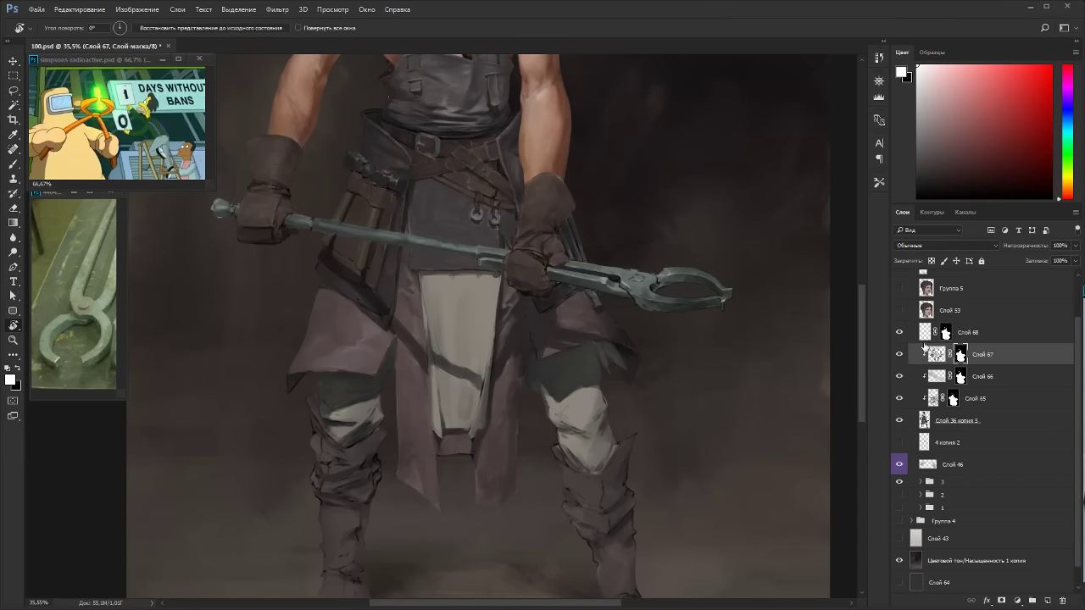
{"action": "left_click", "coordinate": [925, 343], "text": "alt"}
{"action": "left_click", "coordinate": [933, 335]}
Set the new layer's blend mode to Multiply (Умножение) and choose a light grey for the brush.
{"action": "key", "text": "b"}
{"action": "left_click", "coordinate": [941, 245]}
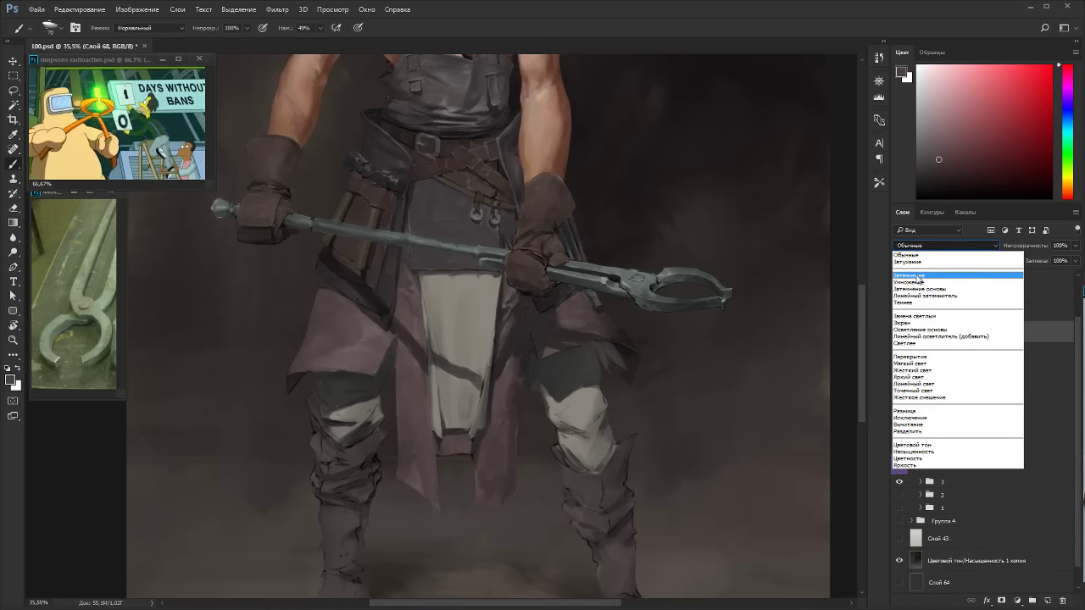
{"action": "left_click", "coordinate": [916, 281]}
{"action": "left_click", "coordinate": [923, 81]}
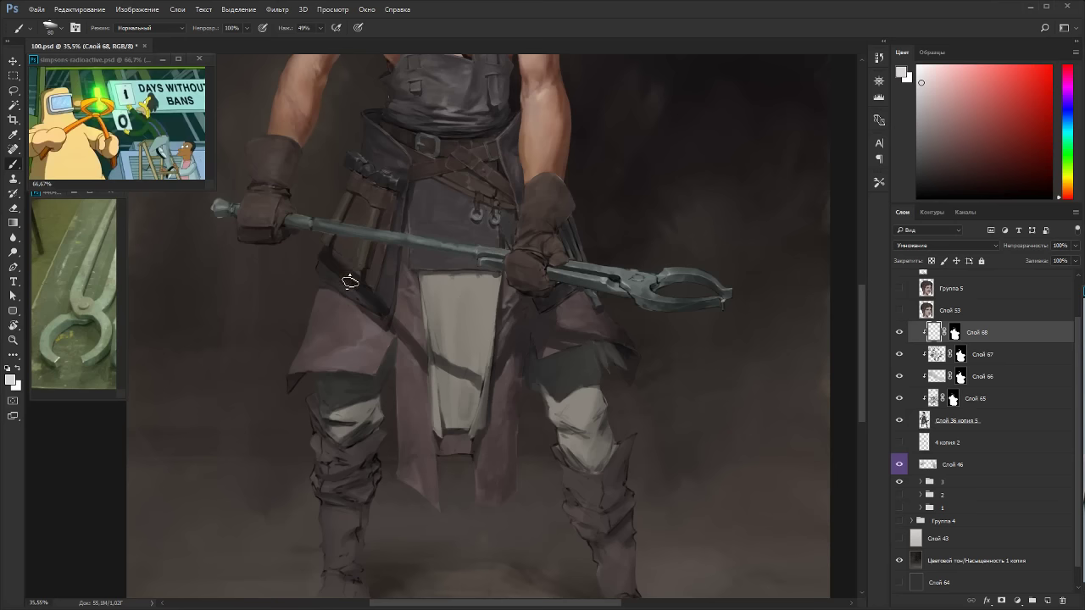
Shade the maroon skirt flaps on the Multiply layer "Слой 68" with light grey, using a larger brush.
{"action": "key", "text": "bracketright"}
{"action": "key", "text": "bracketright"}
{"action": "key", "text": "bracketright"}
{"action": "key", "text": "bracketright"}
{"action": "left_click_drag", "start_coordinate": [314, 307], "coordinate": [323, 297]}
{"action": "key", "text": "ctrl+z"}
{"action": "mouse_move", "coordinate": [308, 334]}
{"action": "left_mouse_down"}
{"action": "mouse_move", "coordinate": [327, 386]}
{"action": "mouse_move", "coordinate": [480, 449]}
{"action": "left_mouse_up"}
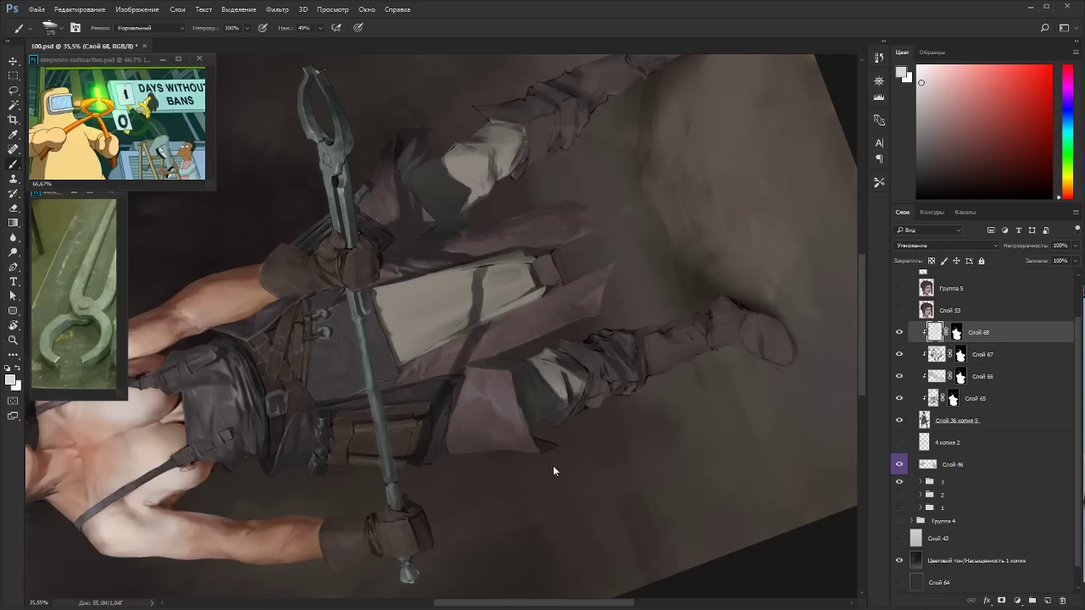
{"action": "key", "text": "Escape"}
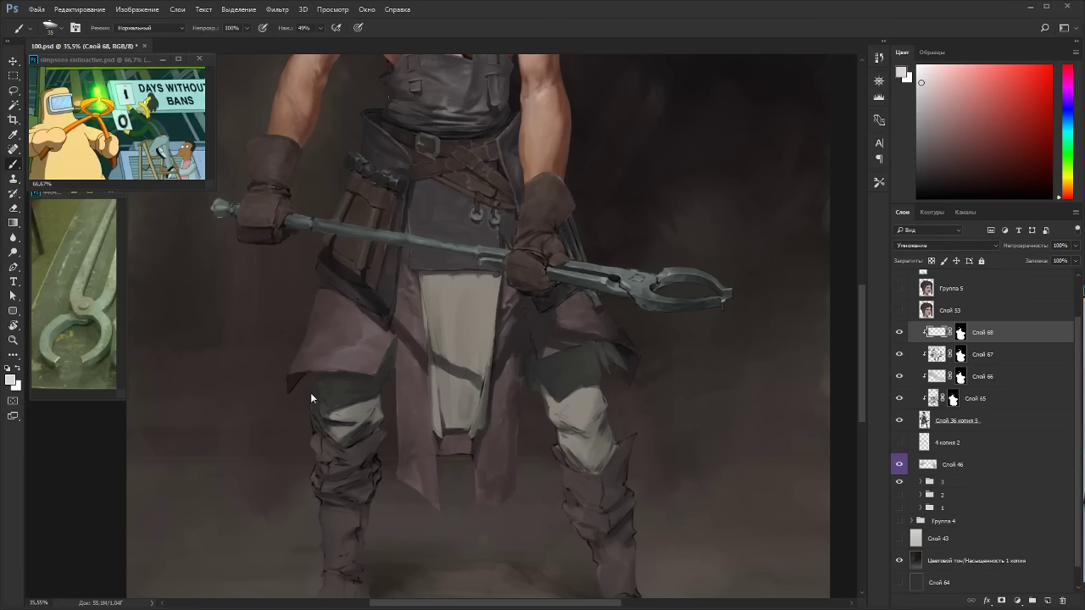
Choose a darker grey and deepen the shadows on the skirt flaps and upper legs.
{"action": "left_click", "coordinate": [920, 96]}
{"action": "left_click_drag", "start_coordinate": [409, 441], "coordinate": [369, 437]}
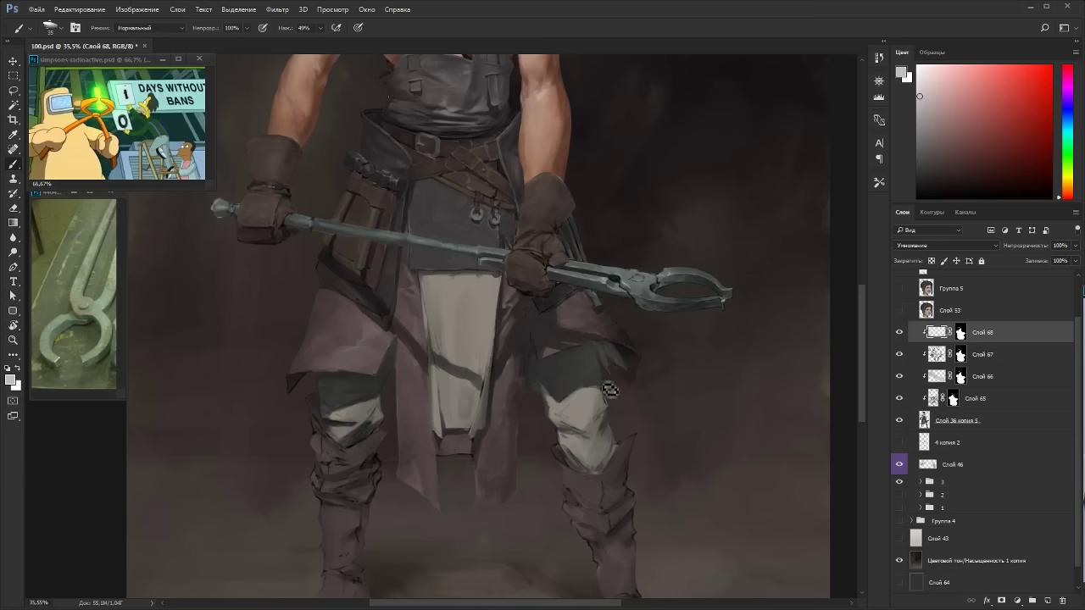
{"action": "left_click_drag", "start_coordinate": [606, 374], "coordinate": [652, 285]}
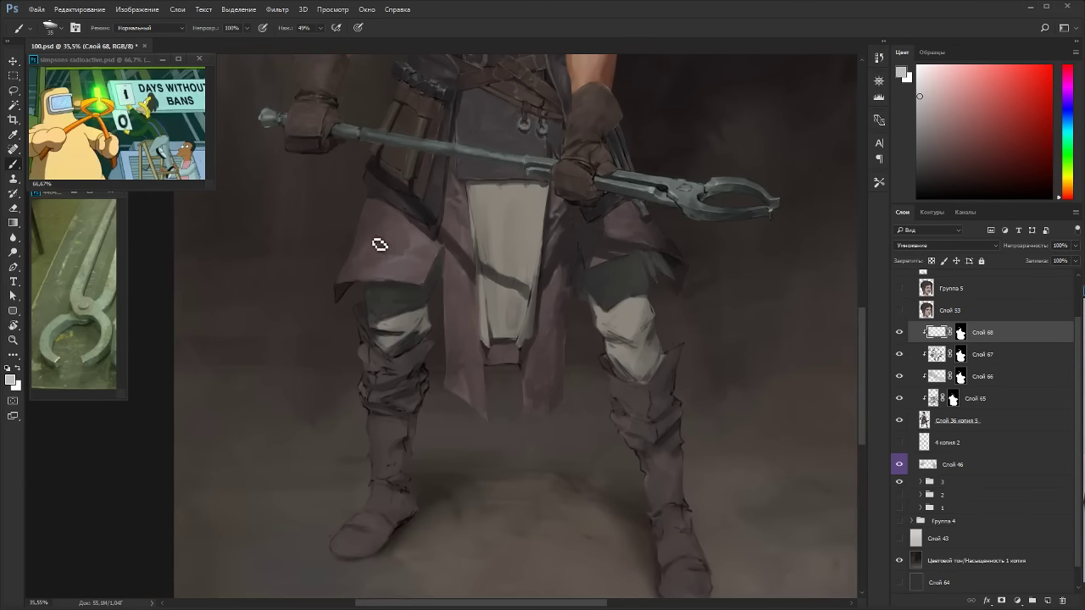
{"action": "key", "text": "r"}
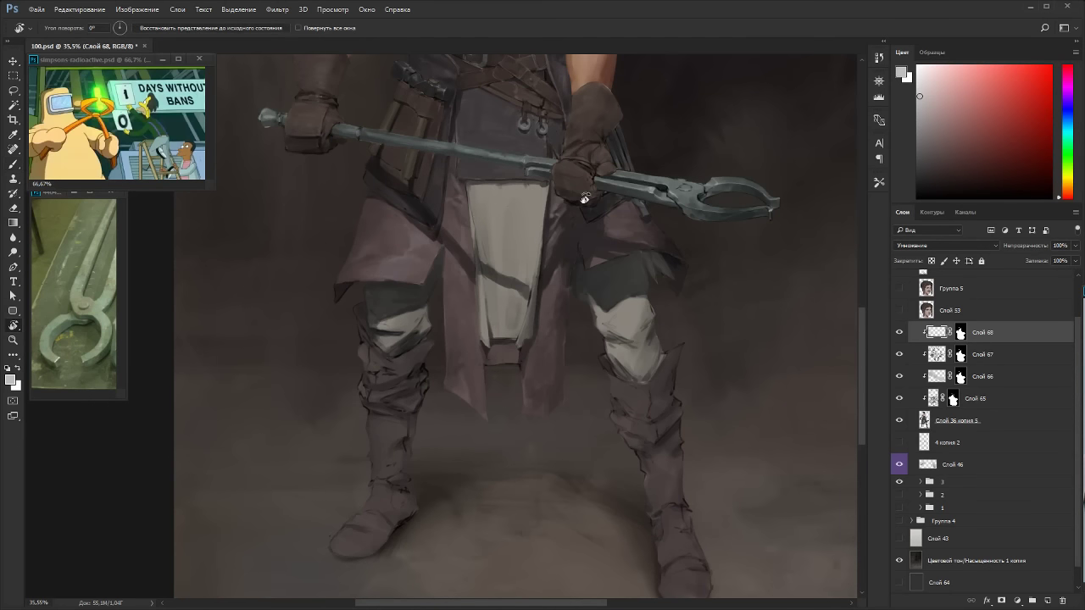
{"action": "left_click_drag", "start_coordinate": [361, 267], "coordinate": [501, 228]}
{"action": "key", "text": "b"}
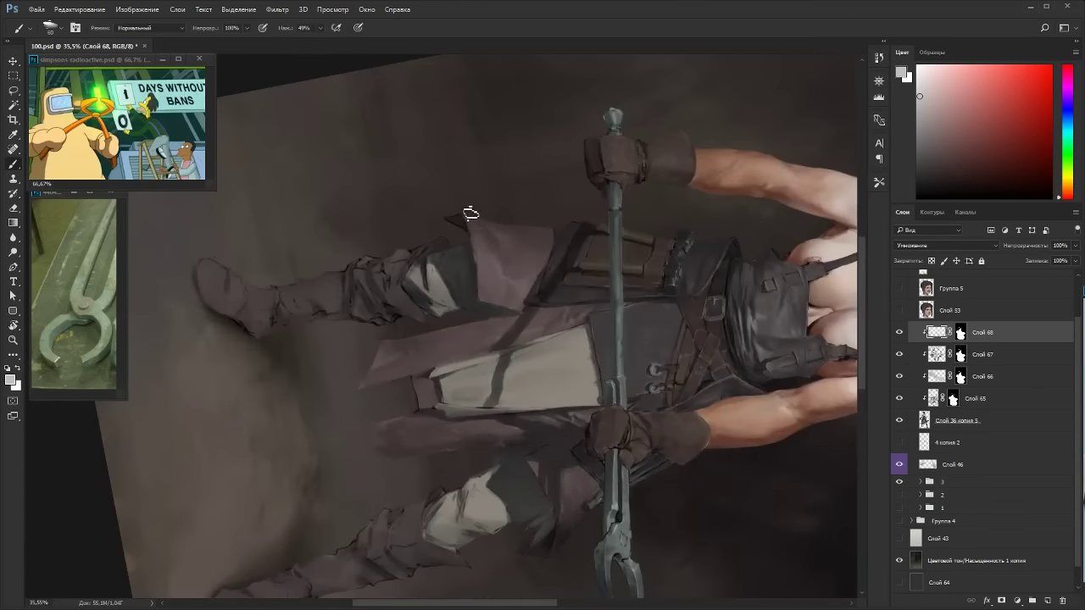
{"action": "key", "text": "Escape"}
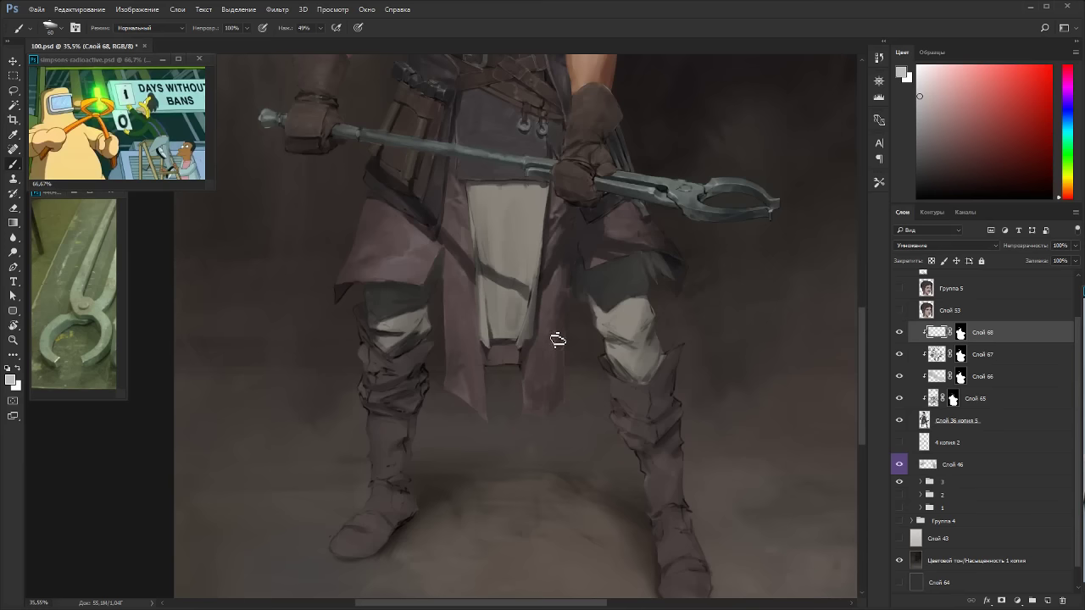
{"action": "left_click_drag", "start_coordinate": [658, 264], "coordinate": [626, 427]}
Enlarge the brush, return to a lighter grey and shade the front of the apron below the belt.
{"action": "key", "text": "bracketright"}
{"action": "key", "text": "bracketright"}
{"action": "key", "text": "bracketright"}
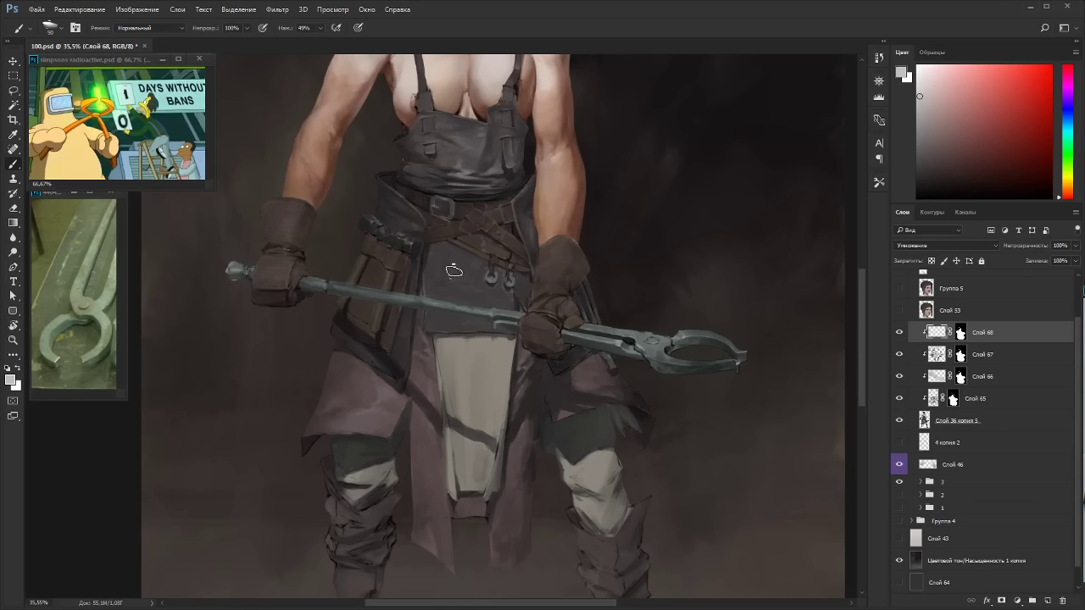
{"action": "key", "text": "bracketright"}
{"action": "key", "text": "r"}
{"action": "left_click_drag", "start_coordinate": [551, 271], "coordinate": [542, 454]}
{"action": "left_click", "coordinate": [502, 312], "text": "alt"}
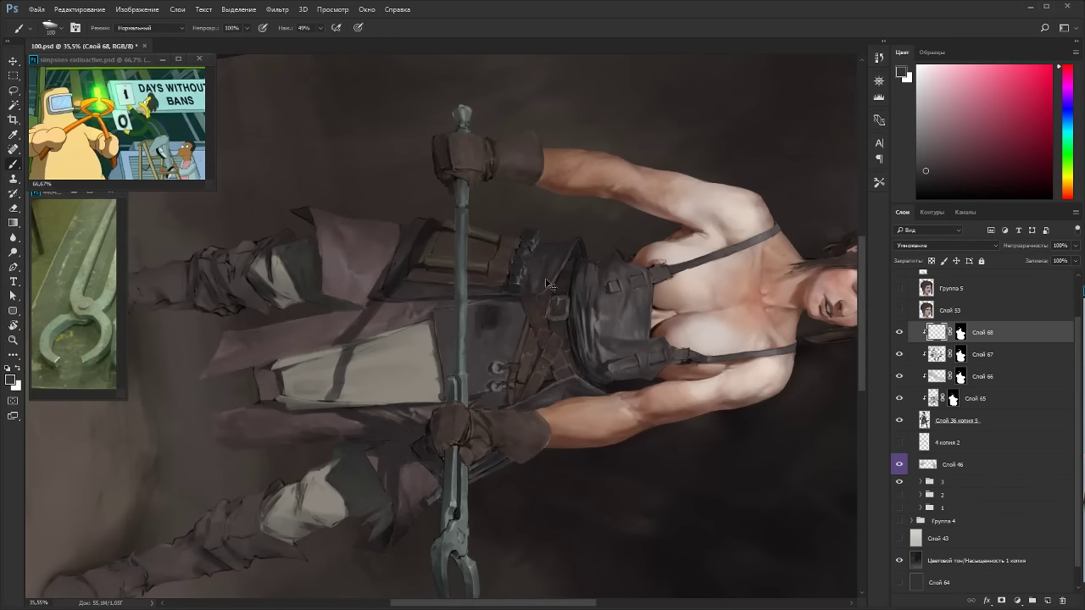
{"action": "left_click", "coordinate": [920, 81]}
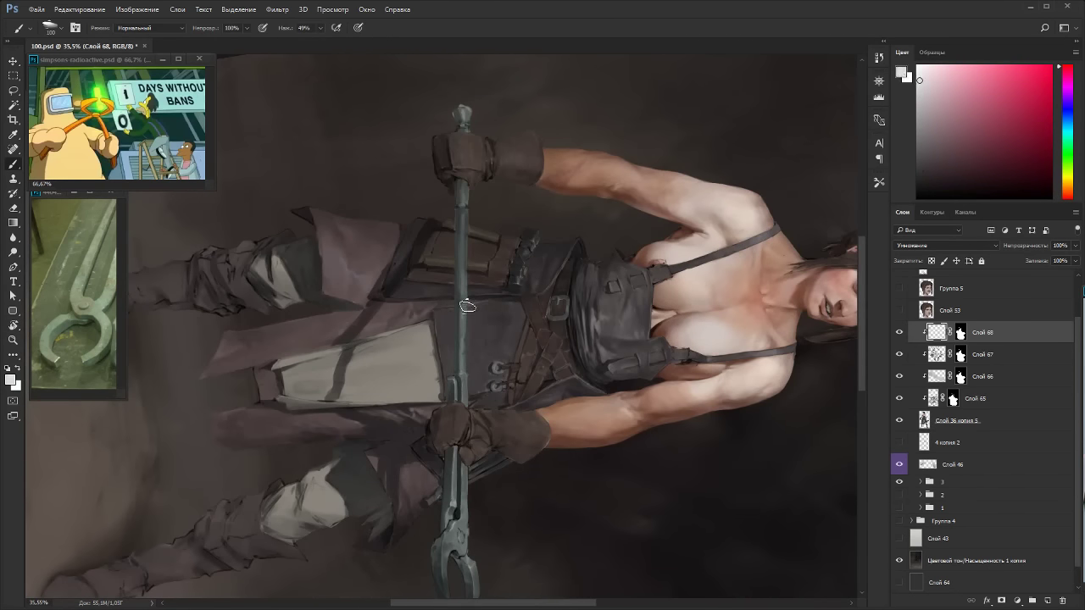
{"action": "key", "text": "Escape"}
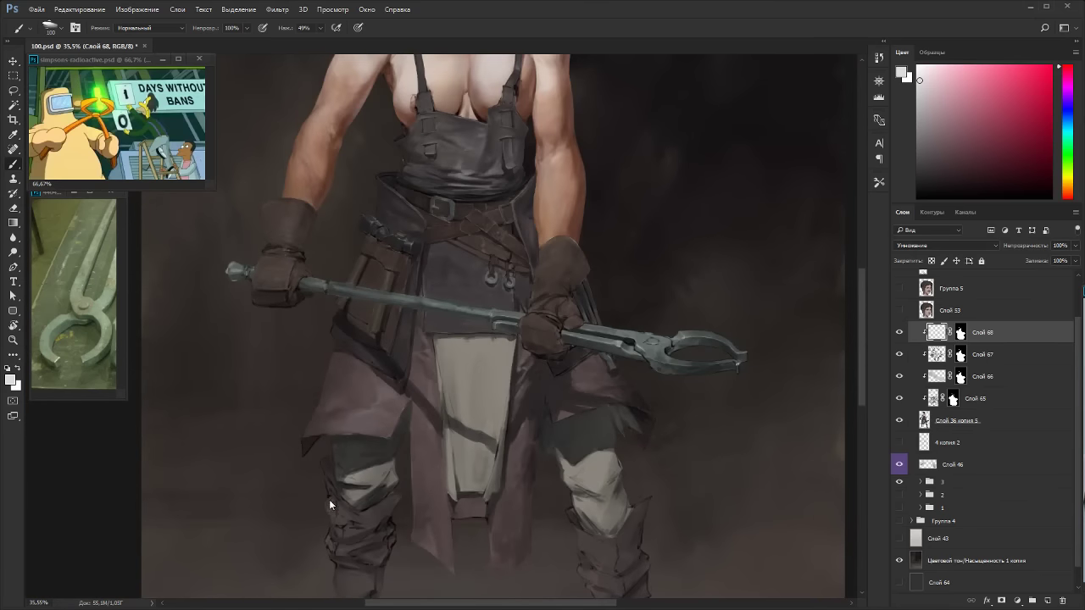
Choose a mid grey with an orange hue and darken both boots and leg wraps with a 150-pixel brush.
{"action": "left_click_drag", "start_coordinate": [416, 501], "coordinate": [508, 283]}
{"action": "left_click", "coordinate": [918, 96]}
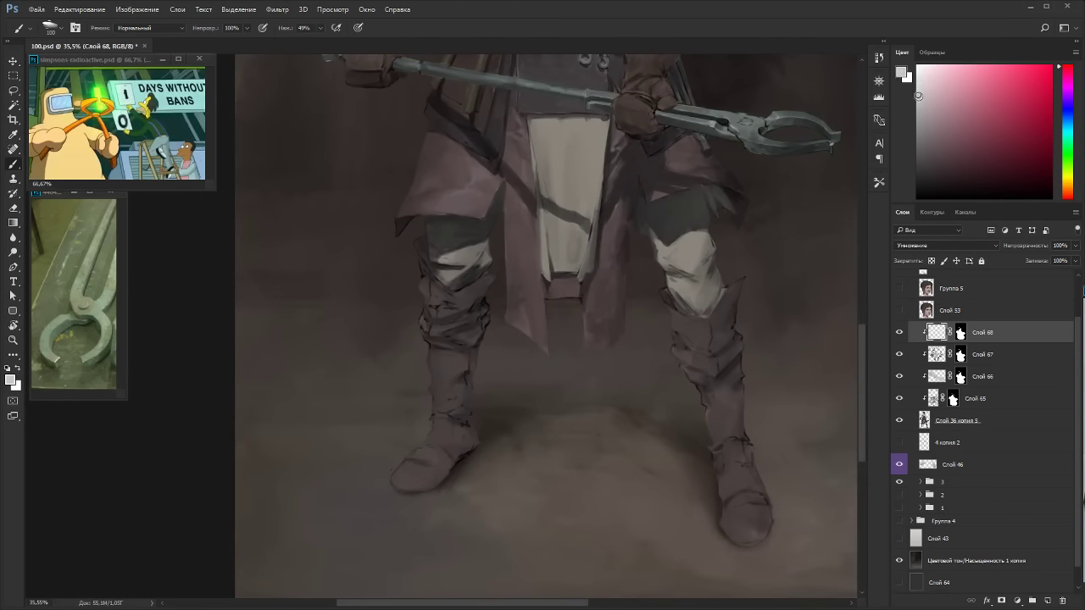
{"action": "left_click_drag", "start_coordinate": [1064, 196], "coordinate": [1061, 193]}
{"action": "key", "text": "bracketright"}
{"action": "key", "text": "bracketright"}
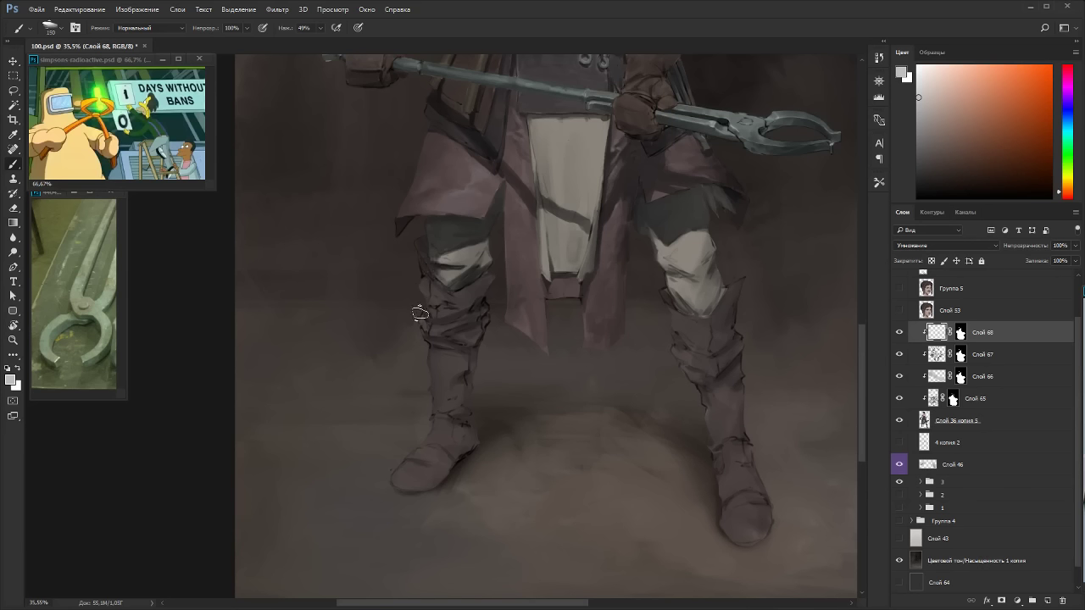
{"action": "left_click_drag", "start_coordinate": [433, 343], "coordinate": [424, 351]}
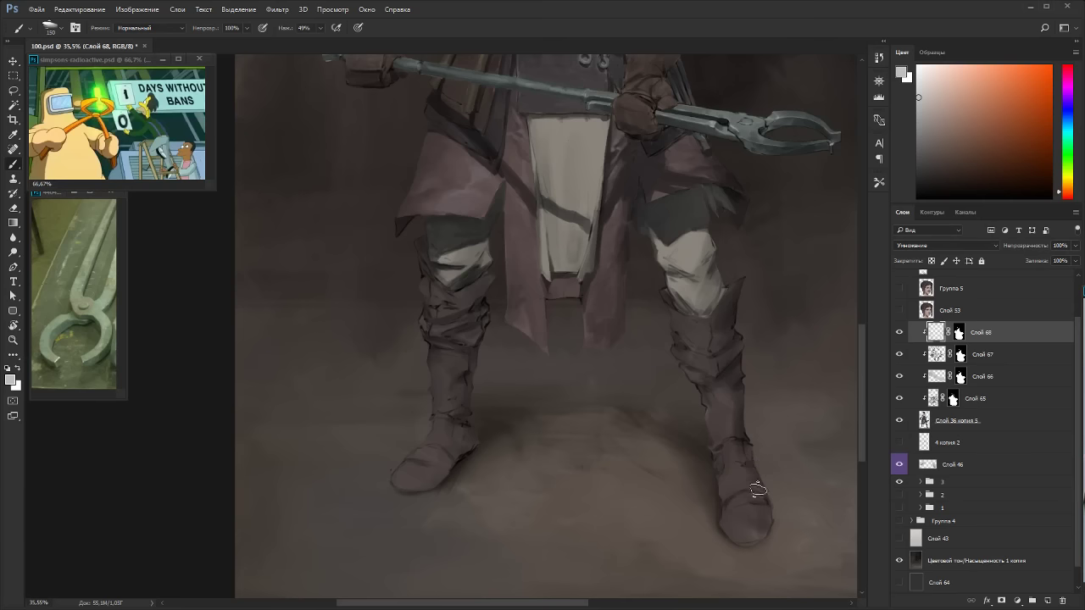
{"action": "key", "text": "e"}
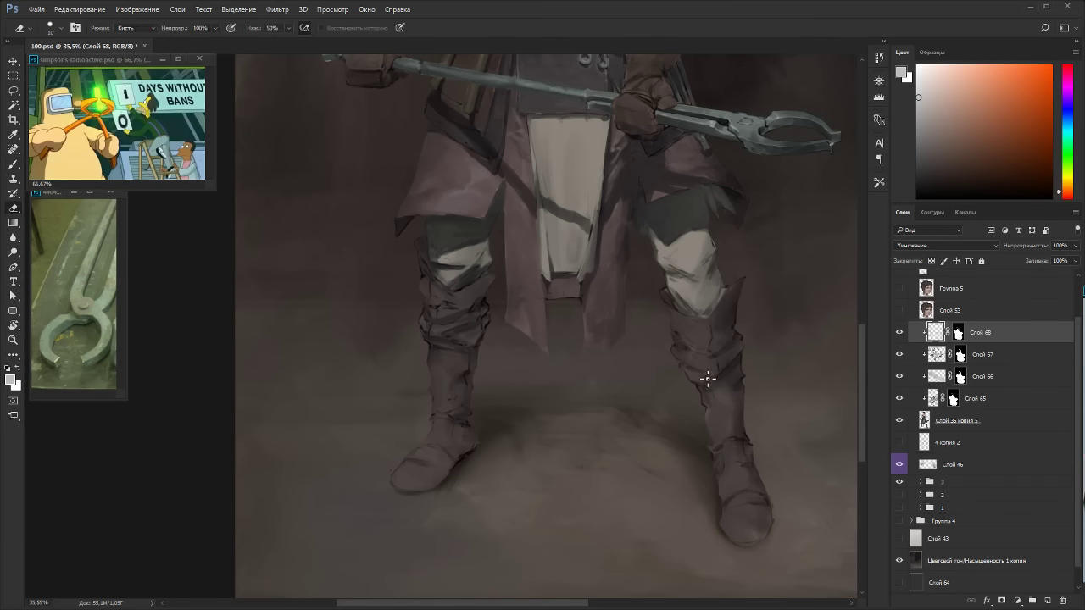
{"action": "key", "text": "b"}
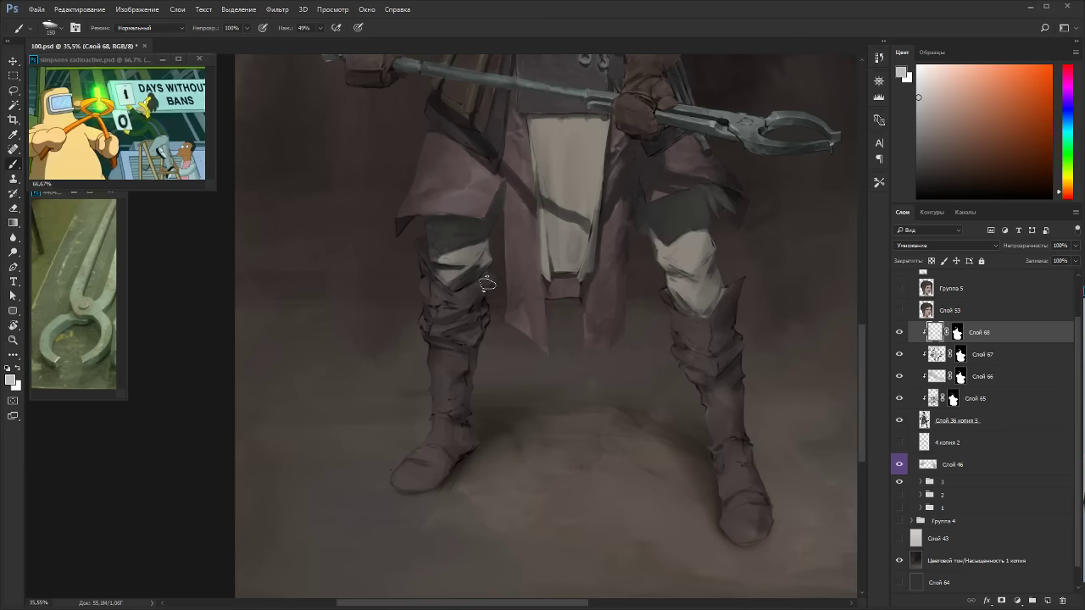
Reduce the brush size and shade the gloves with the same warm grey.
{"action": "left_click_drag", "start_coordinate": [567, 288], "coordinate": [565, 416]}
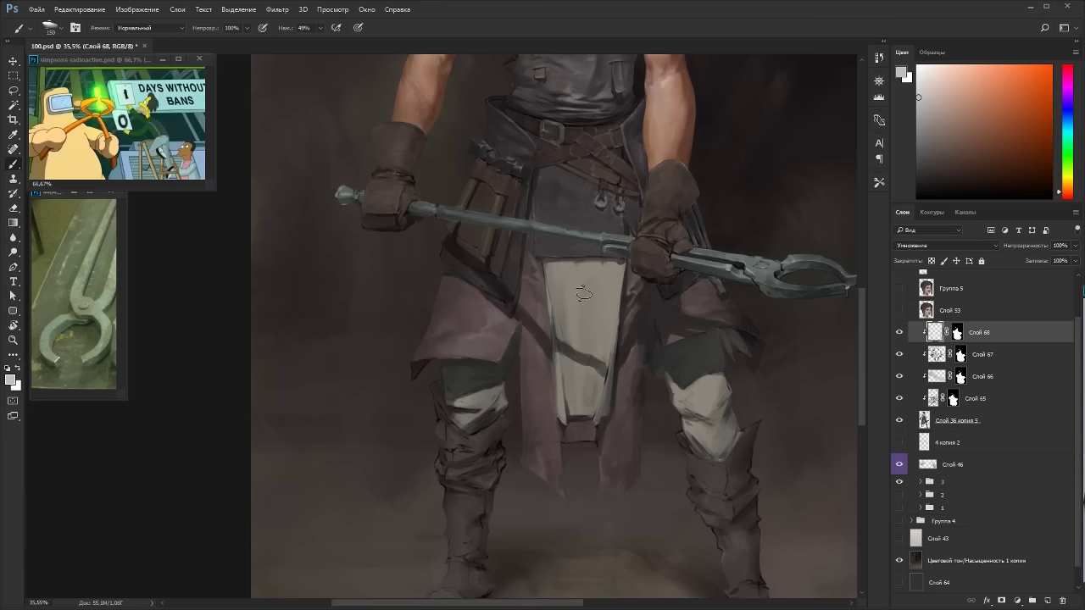
{"action": "scroll", "coordinate": [584, 292], "scroll_direction": "up", "scroll_amount": 3}
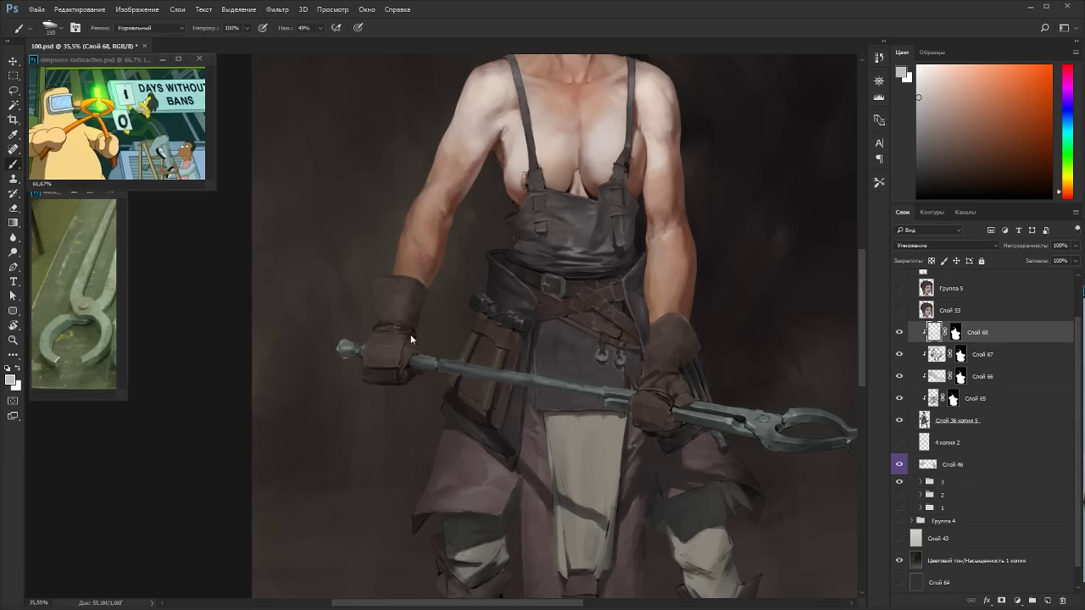
{"action": "key", "text": "bracketleft"}
{"action": "key", "text": "bracketleft"}
{"action": "key", "text": "bracketleft"}
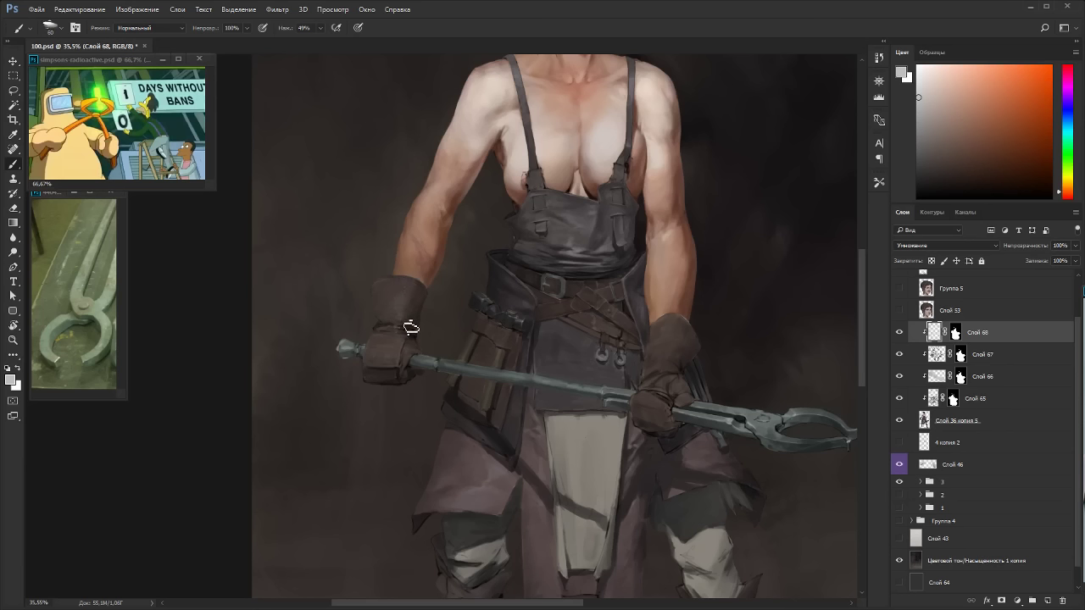
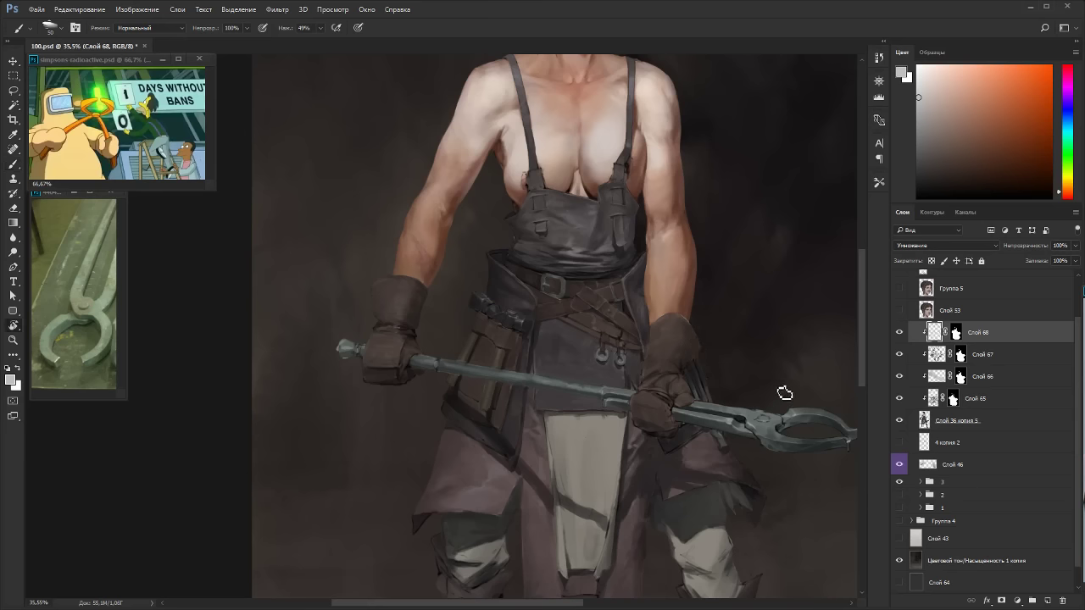
Switch the grey to a teal hue and shade the tongs' long shaft and handle end.
{"action": "left_click_drag", "start_coordinate": [782, 387], "coordinate": [717, 116]}
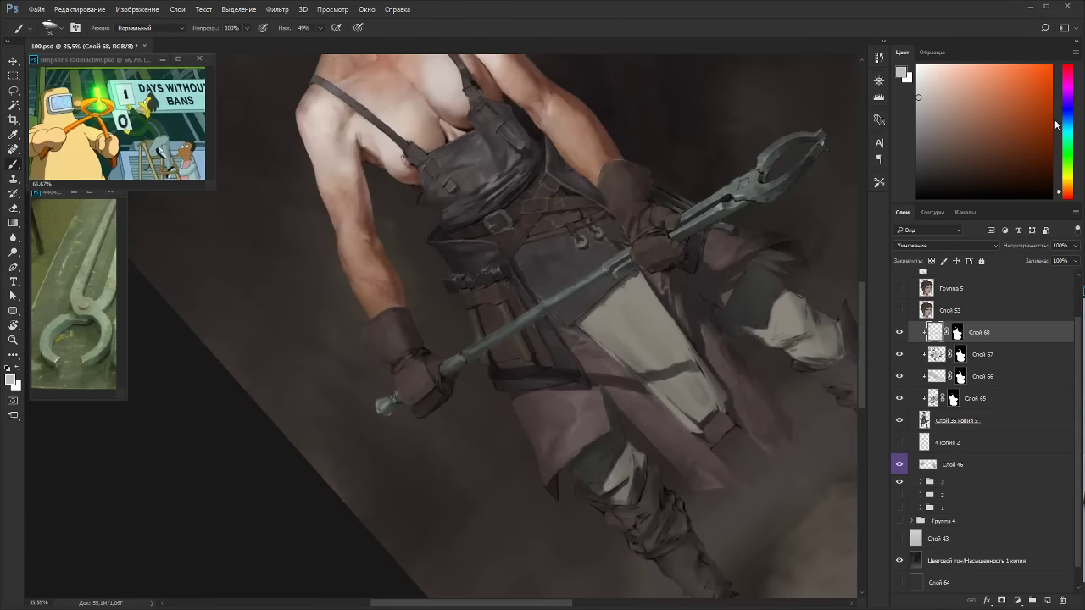
{"action": "left_click", "coordinate": [1067, 133]}
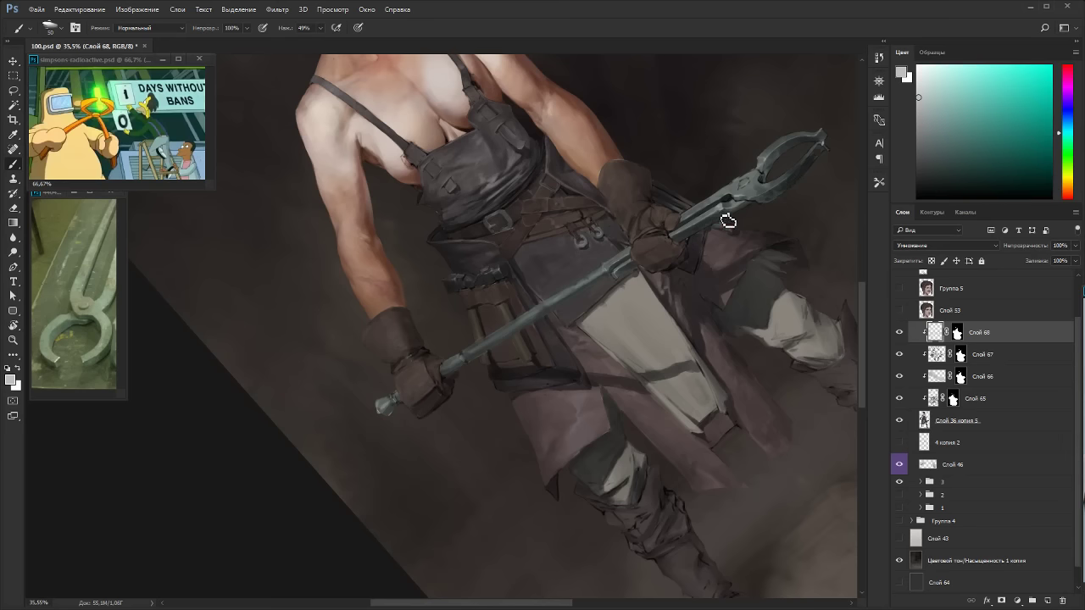
{"action": "key", "text": "Escape"}
{"action": "key", "text": "r"}
{"action": "left_click_drag", "start_coordinate": [673, 269], "coordinate": [525, 411]}
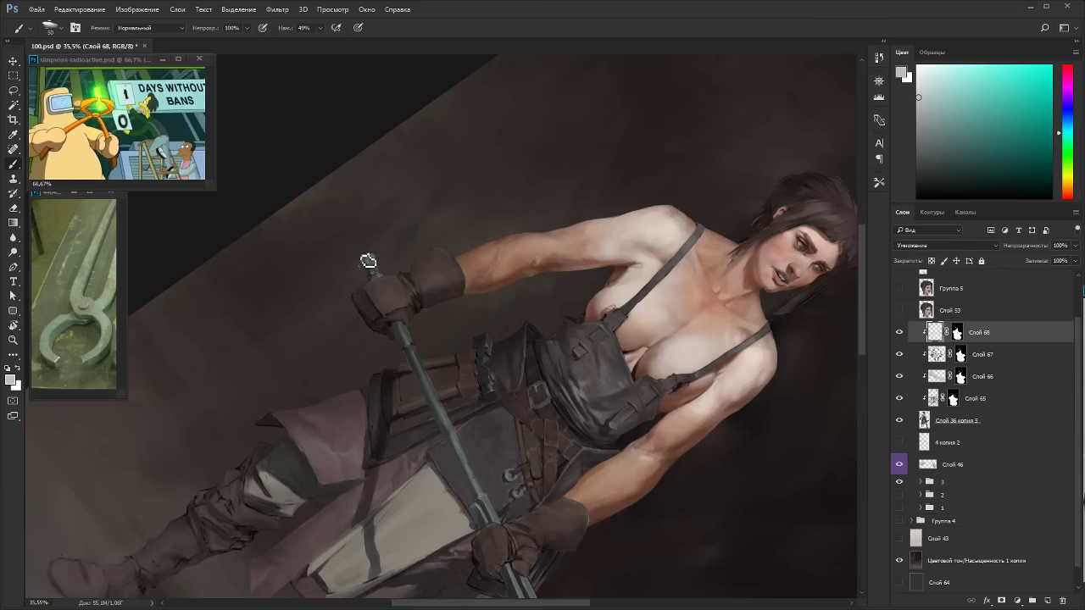
{"action": "key", "text": "Escape"}
Darken the tongs' jaws with the teal-hued grey.
{"action": "key", "text": "r"}
{"action": "left_click_drag", "start_coordinate": [696, 398], "coordinate": [739, 189]}
{"action": "key", "text": "space"}
{"action": "left_click_drag", "start_coordinate": [739, 190], "coordinate": [623, 310]}
{"action": "key", "text": "b"}
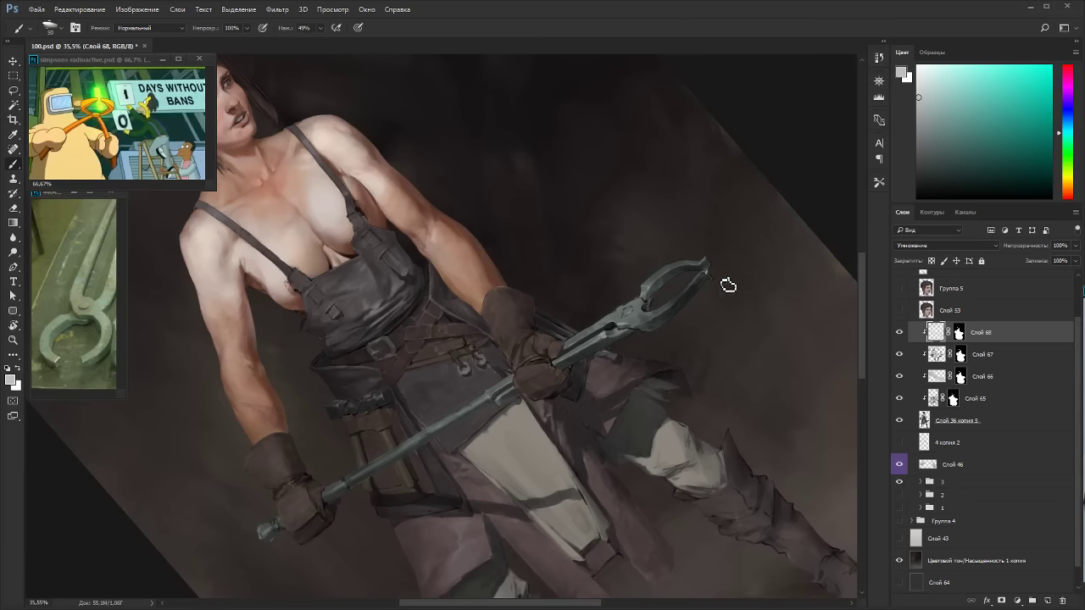
{"action": "key", "text": "Escape"}
Choose a warm beige and glaze it over the tongs' jaws and pivot area.
{"action": "key", "text": "r"}
{"action": "left_click_drag", "start_coordinate": [785, 293], "coordinate": [582, 484]}
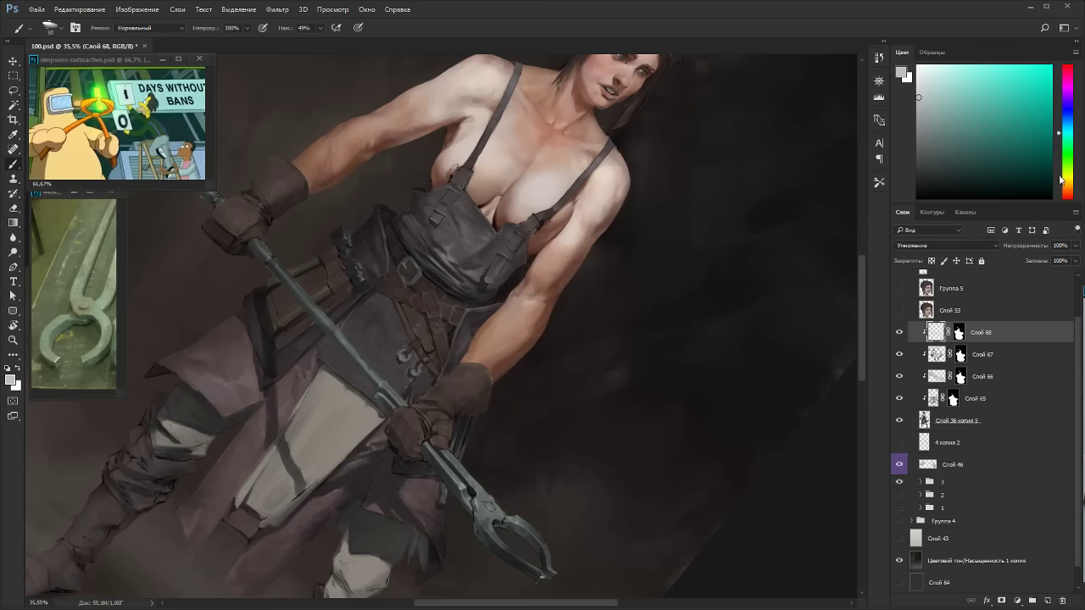
{"action": "left_click", "coordinate": [1060, 180]}
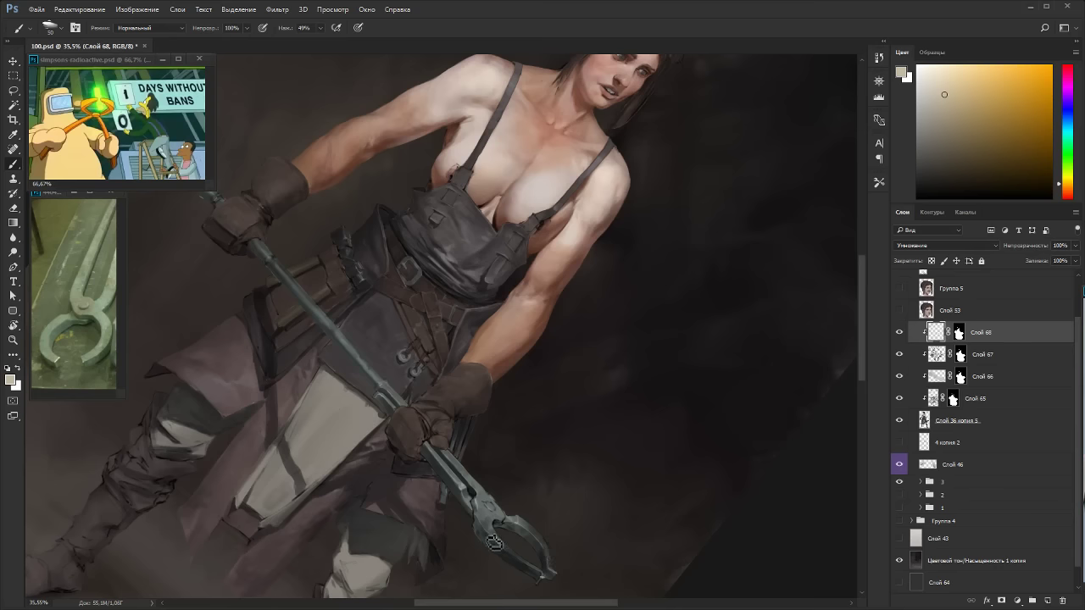
{"action": "key", "text": "r"}
{"action": "left_click_drag", "start_coordinate": [501, 543], "coordinate": [693, 318]}
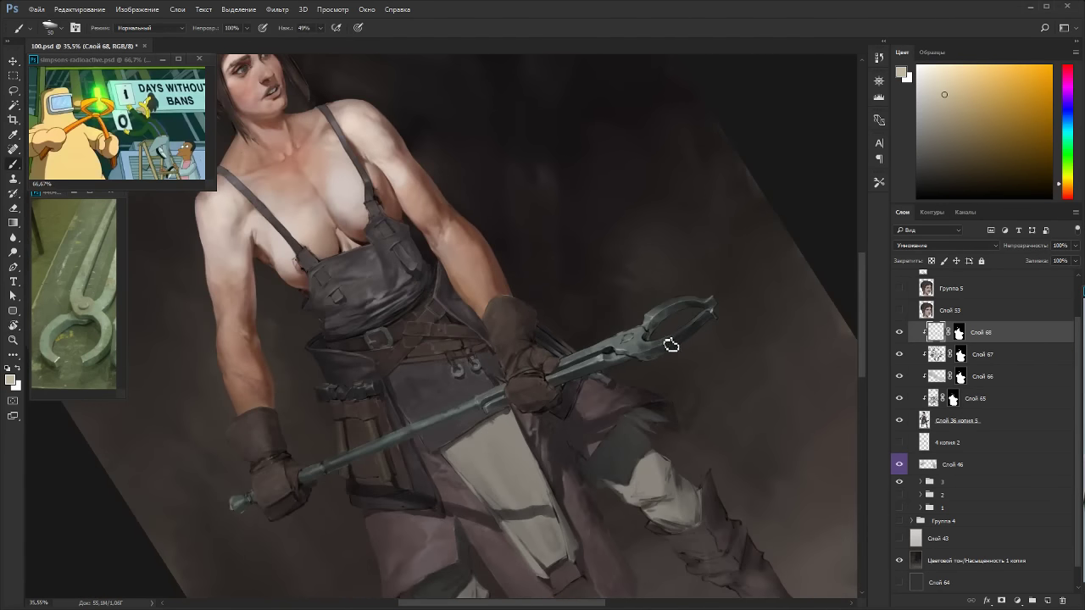
{"action": "key", "text": "Escape"}
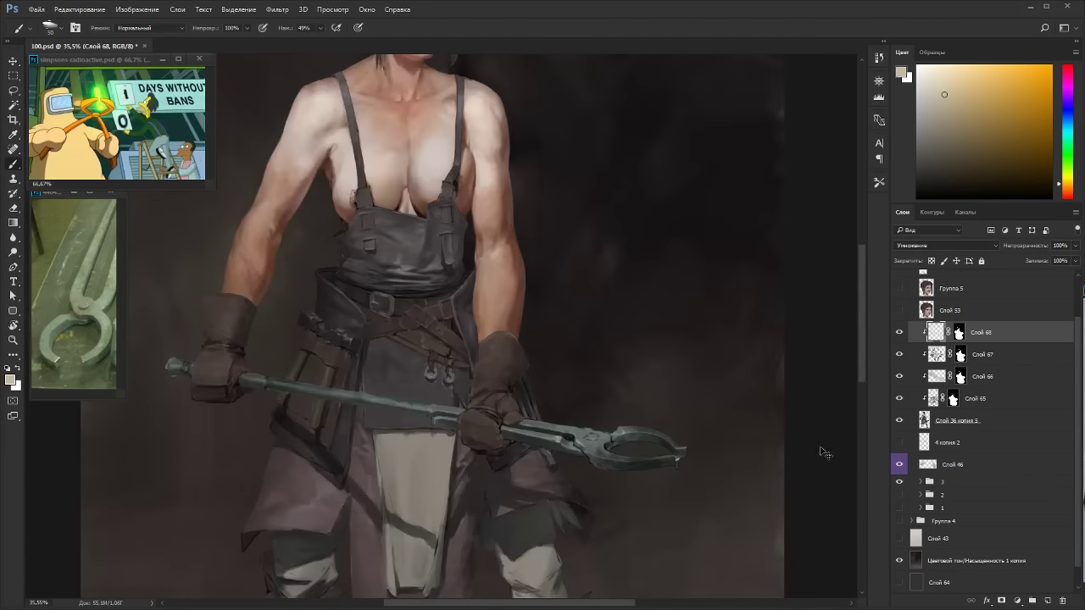
Add a new layer above "Слой 68", clip it, set it to Multiply (Умножение) and choose a pale peach brush colour.
{"action": "key", "text": "ctrl+shift+n"}
{"action": "key", "text": "Return"}
{"action": "left_click", "coordinate": [916, 340], "text": "alt"}
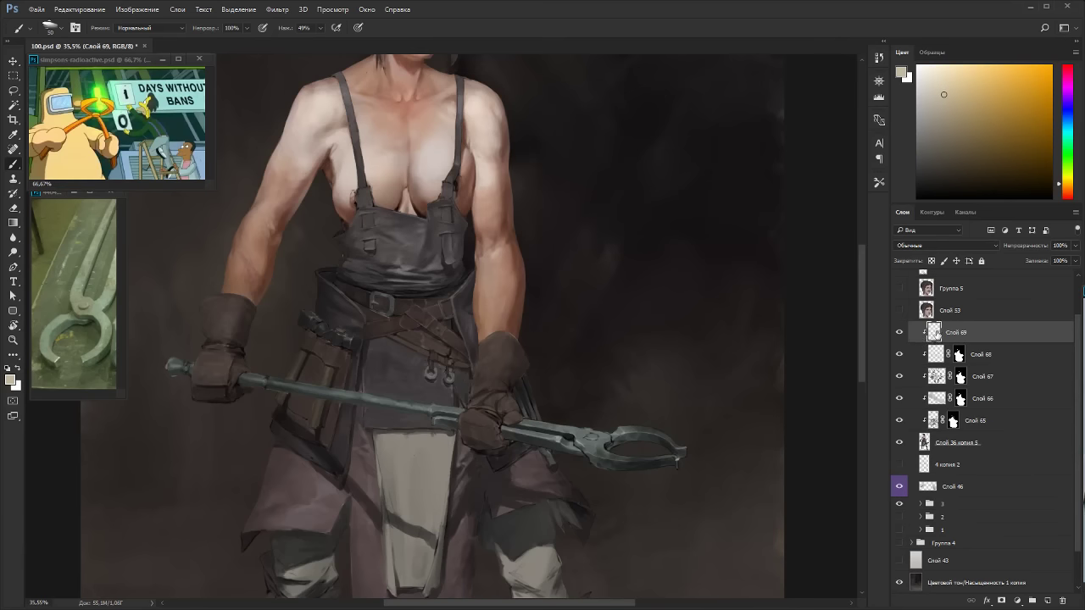
{"action": "left_click", "coordinate": [943, 246]}
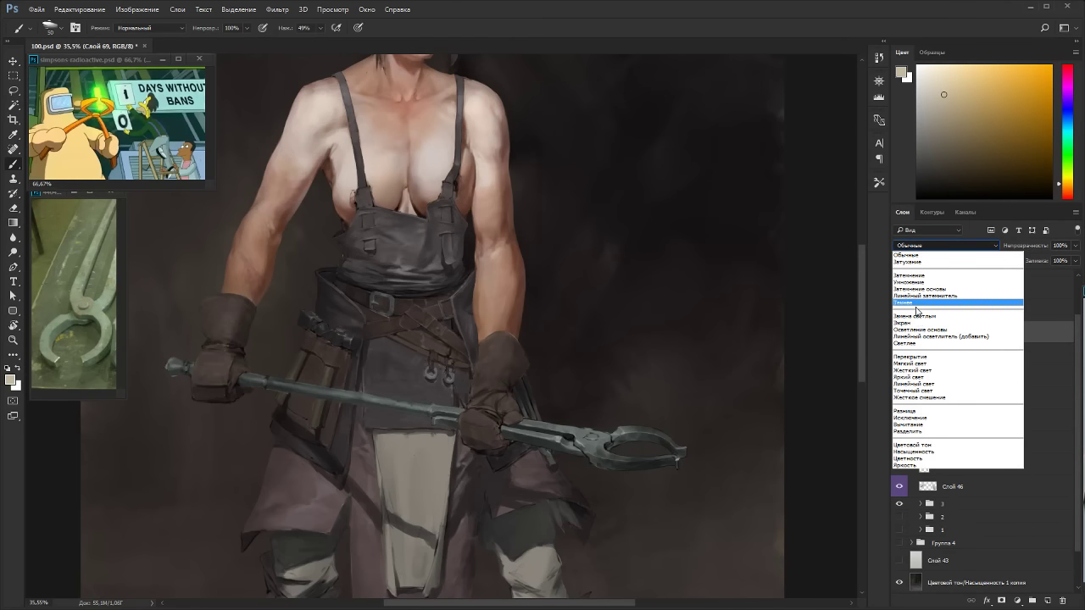
{"action": "left_click", "coordinate": [906, 282]}
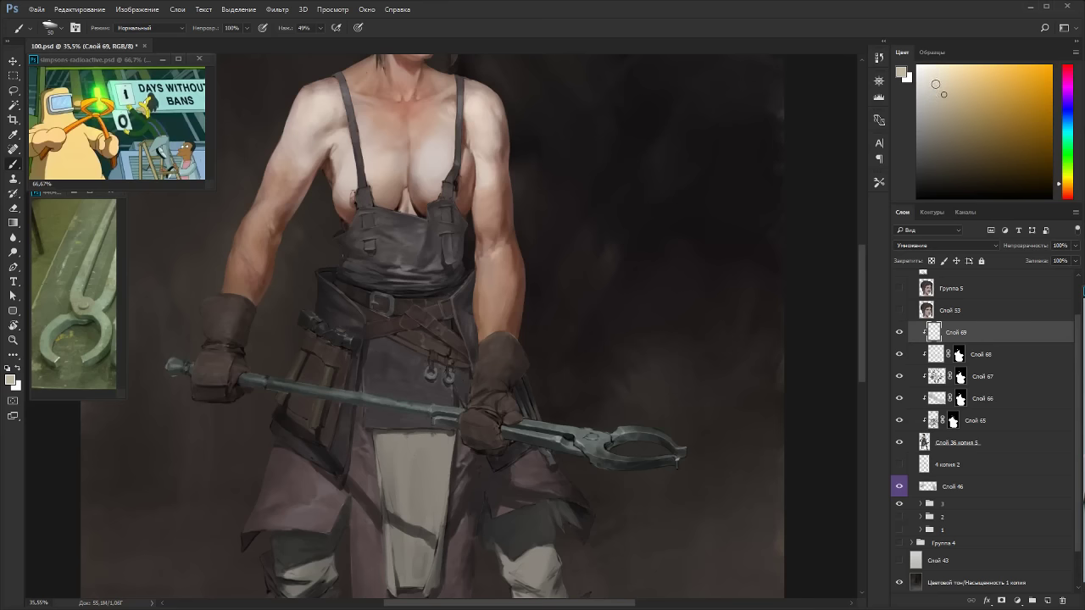
{"action": "left_click_drag", "start_coordinate": [943, 93], "coordinate": [947, 68]}
{"action": "left_click", "coordinate": [1068, 192]}
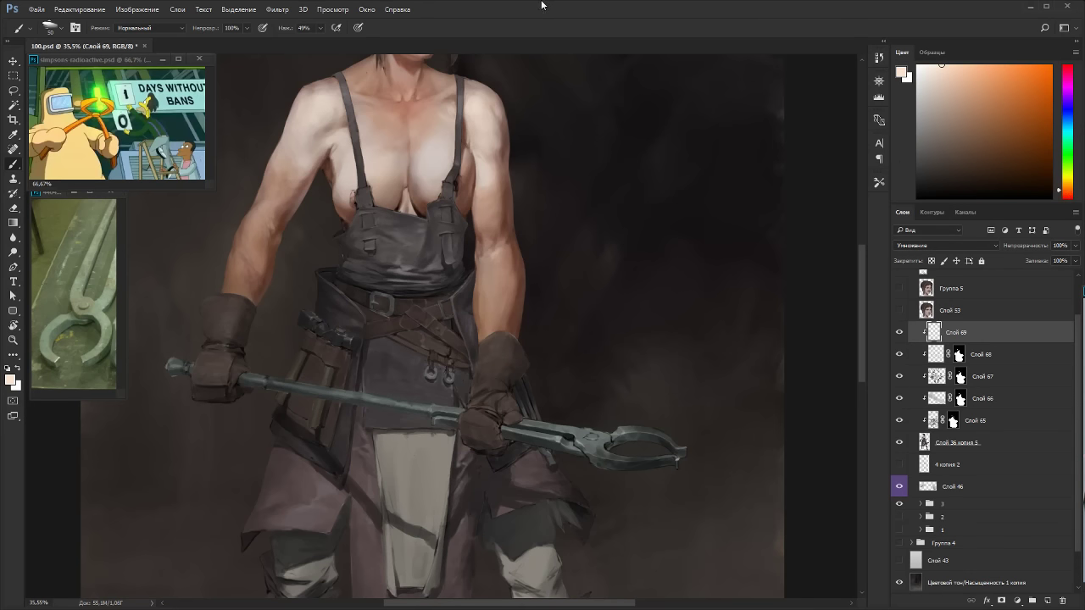
Tint the tongs on the new layer with a smaller pale peach brush and hide the dark background layer "Цветовой тон/Насыщенность 1 копия".
{"action": "left_click_drag", "start_coordinate": [417, 254], "coordinate": [509, 270]}
{"action": "scroll", "coordinate": [678, 450], "scroll_direction": "up", "scroll_amount": 7}
{"action": "key", "text": "r"}
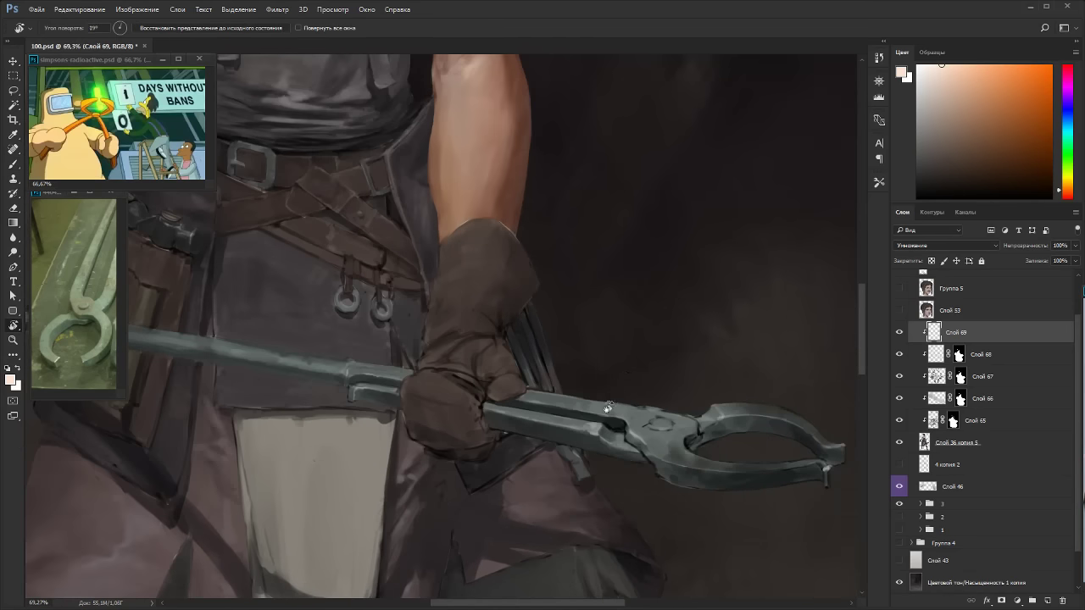
{"action": "mouse_move", "coordinate": [608, 408]}
{"action": "left_mouse_down"}
{"action": "mouse_move", "coordinate": [526, 473]}
{"action": "mouse_move", "coordinate": [509, 477]}
{"action": "mouse_move", "coordinate": [494, 454]}
{"action": "left_mouse_up"}
{"action": "key", "text": "bracketleft"}
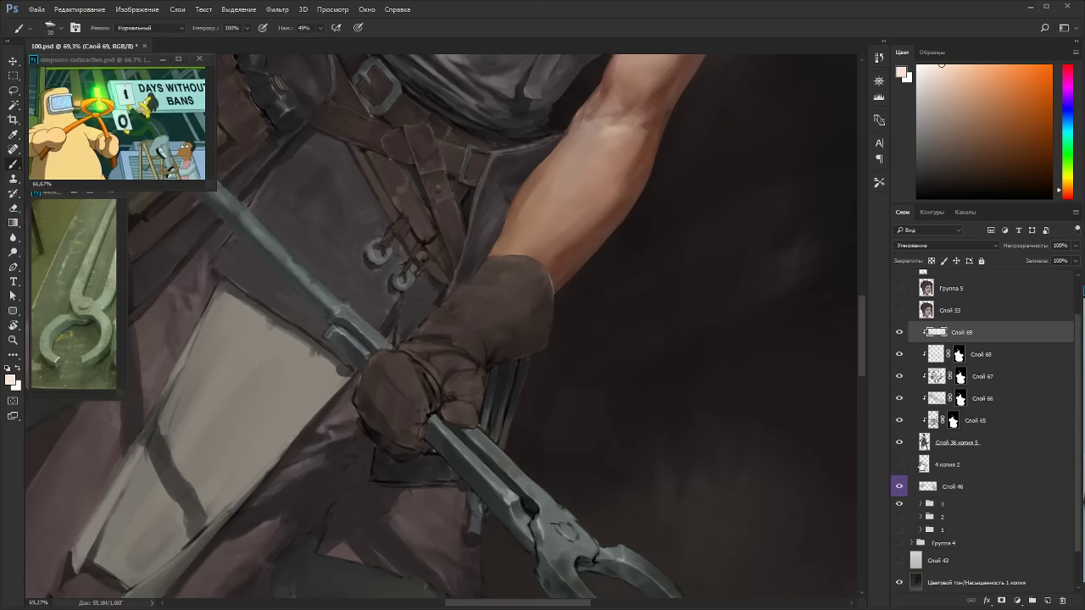
{"action": "left_click", "coordinate": [899, 583]}
{"action": "left_click_drag", "start_coordinate": [703, 399], "coordinate": [557, 226]}
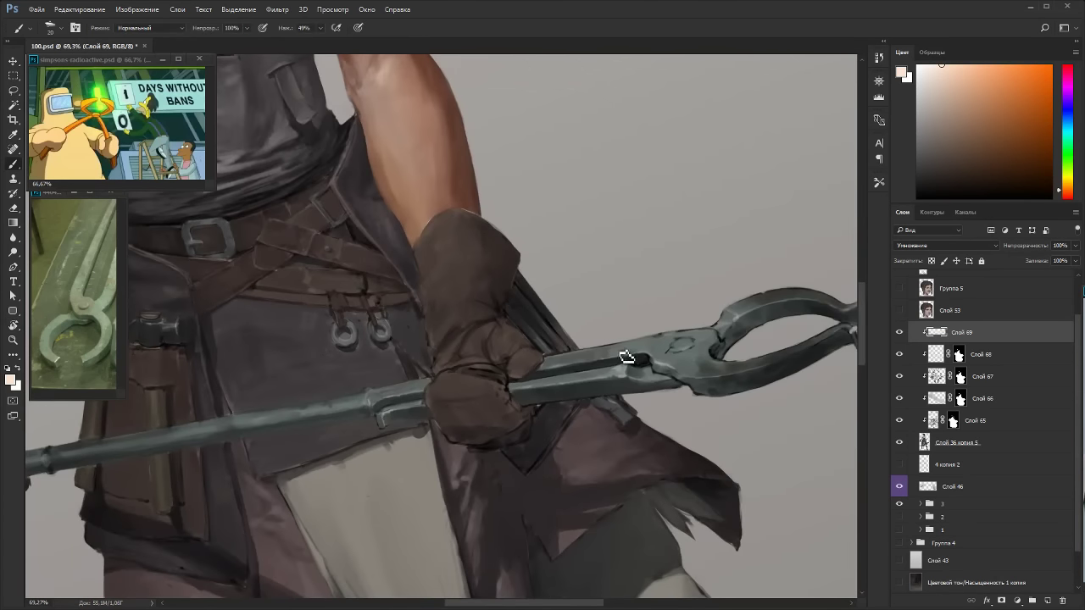
Choose a peach brush colour and tint the tongs' jaws and pivot area, erasing excess colour between strokes.
{"action": "left_click", "coordinate": [956, 78]}
{"action": "mouse_move", "coordinate": [656, 350]}
{"action": "left_mouse_down"}
{"action": "mouse_move", "coordinate": [642, 356]}
{"action": "mouse_move", "coordinate": [647, 346]}
{"action": "left_mouse_up"}
{"action": "key", "text": "r"}
{"action": "left_click_drag", "start_coordinate": [755, 317], "coordinate": [632, 513]}
{"action": "key", "text": "e"}
{"action": "key", "text": "b"}
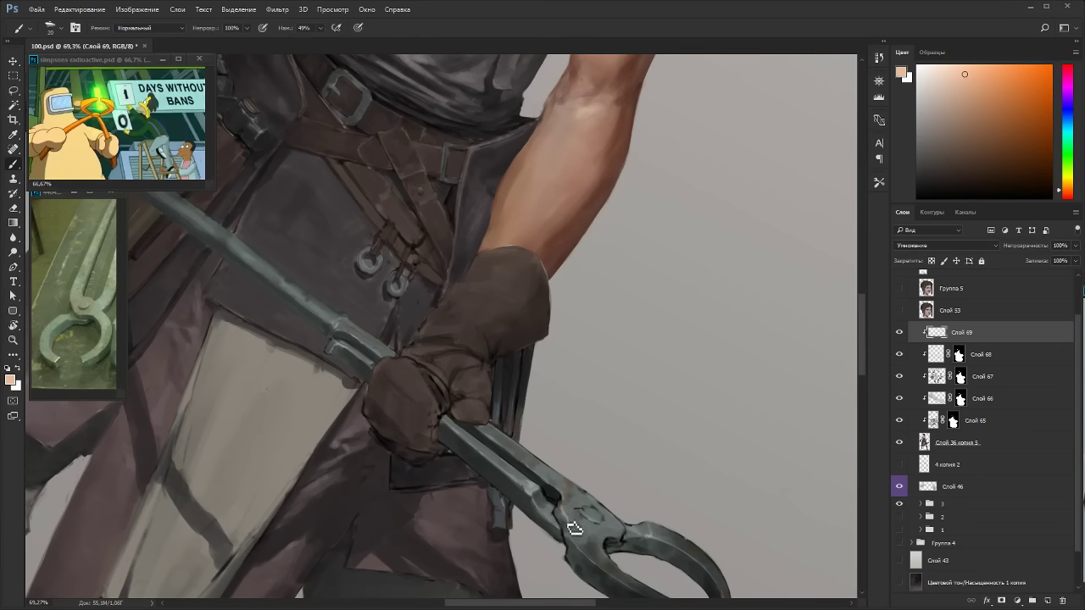
{"action": "key", "text": "e"}
{"action": "key", "text": "b"}
{"action": "key", "text": "e"}
{"action": "key", "text": "b"}
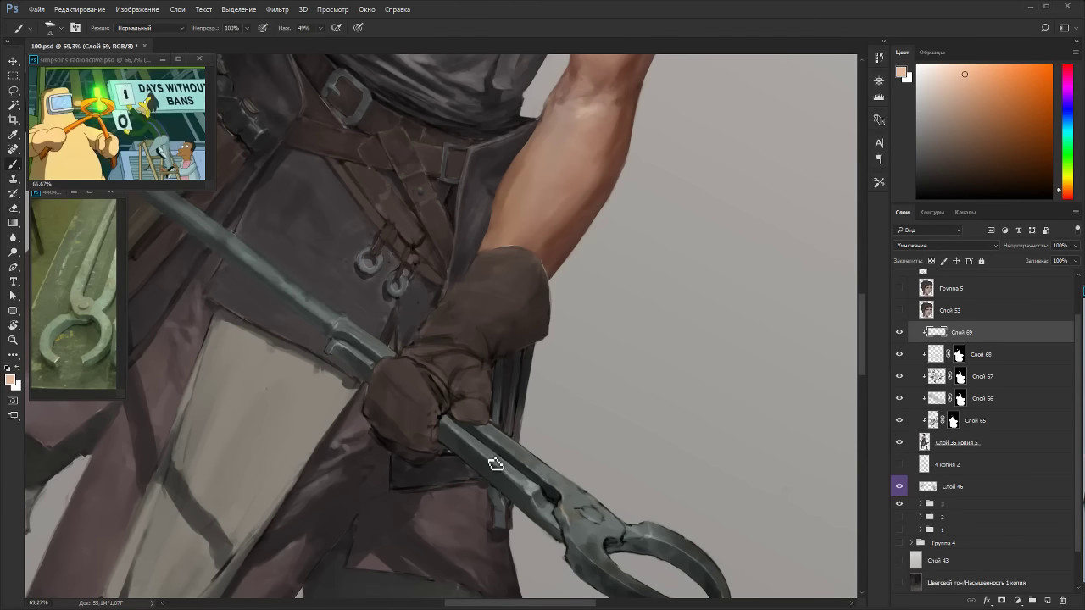
Choose a dusty pink, enlarge the brush to 30 and tint the tongs' pivot and jaws.
{"action": "left_click_drag", "start_coordinate": [1060, 192], "coordinate": [1061, 199]}
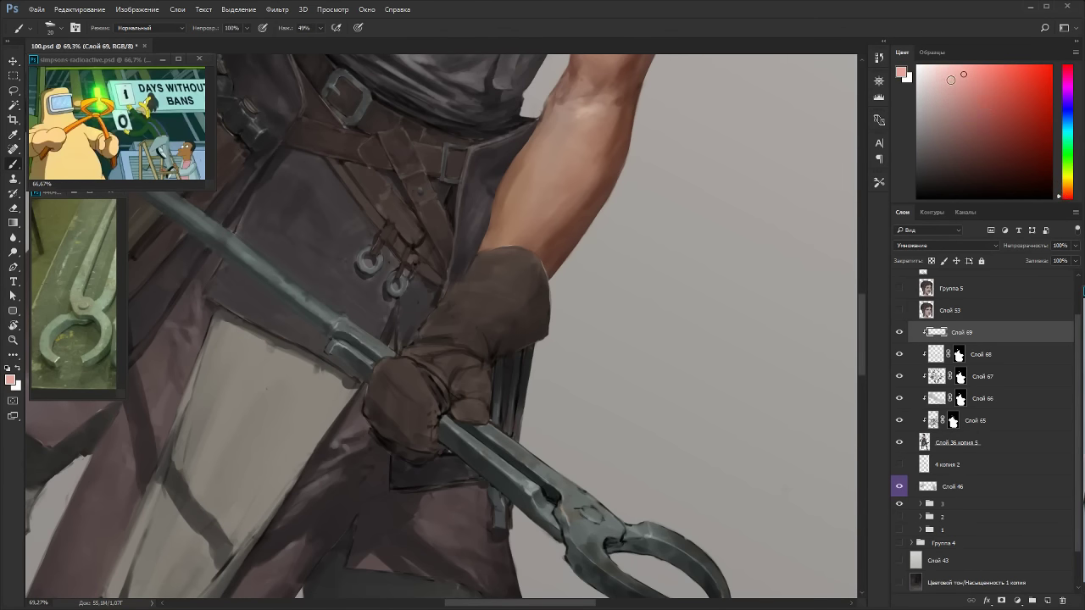
{"action": "key", "text": "bracketleft"}
{"action": "key", "text": "bracketright"}
{"action": "key", "text": "bracketright"}
{"action": "key", "text": "bracketright"}
{"action": "left_click_drag", "start_coordinate": [551, 473], "coordinate": [697, 434]}
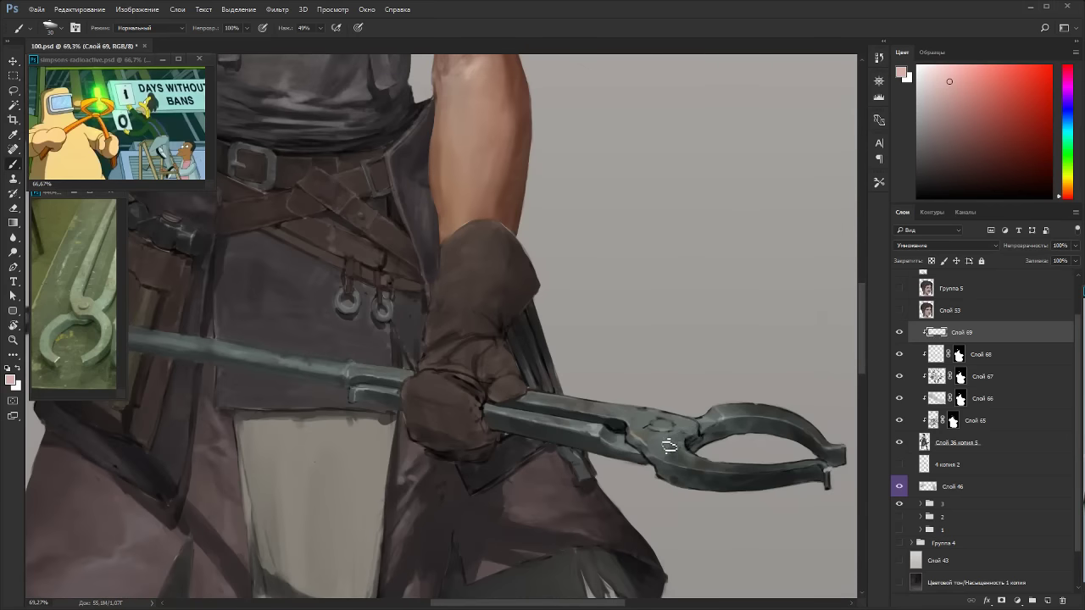
{"action": "key", "text": "e"}
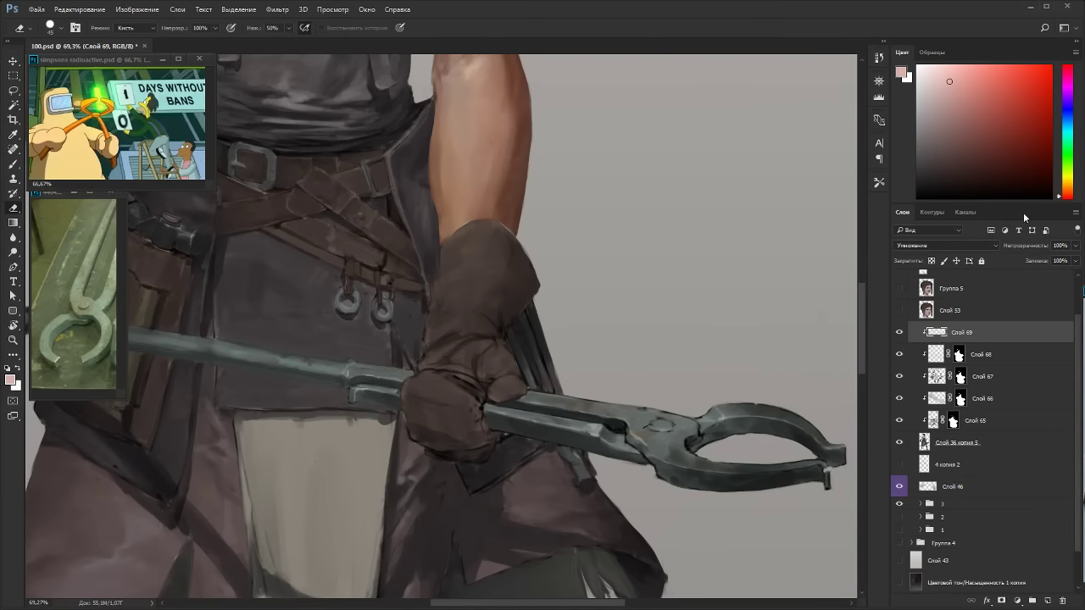
Choose a pale yellow brush colour and glaze it lightly over the tongs' long handle.
{"action": "left_click_drag", "start_coordinate": [1067, 195], "coordinate": [1067, 180]}
{"action": "left_click", "coordinate": [946, 70]}
{"action": "key", "text": "b"}
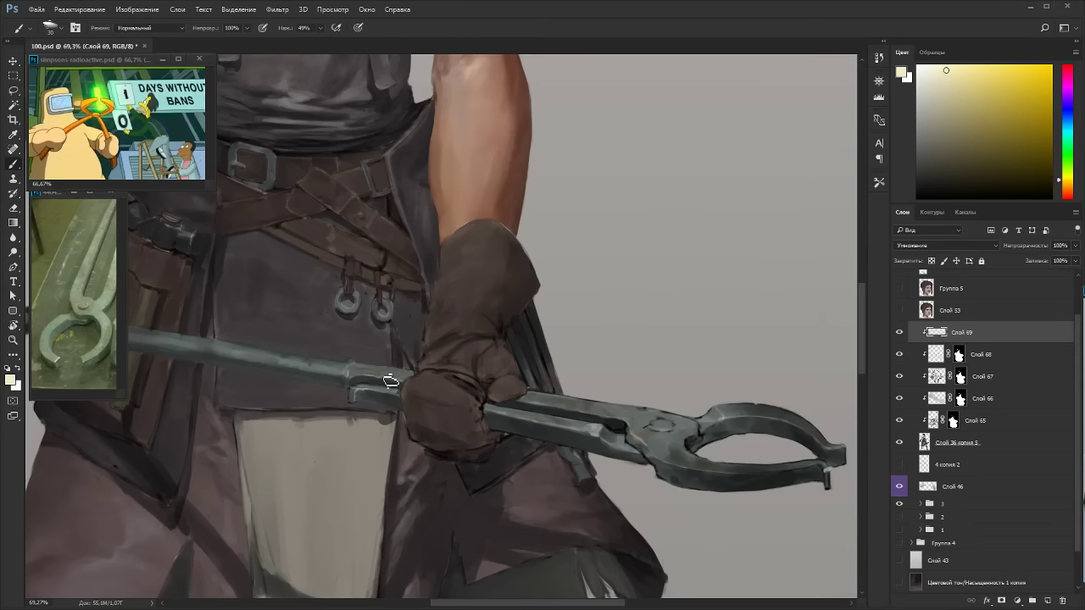
{"action": "key", "text": "r"}
{"action": "left_click_drag", "start_coordinate": [484, 359], "coordinate": [680, 246]}
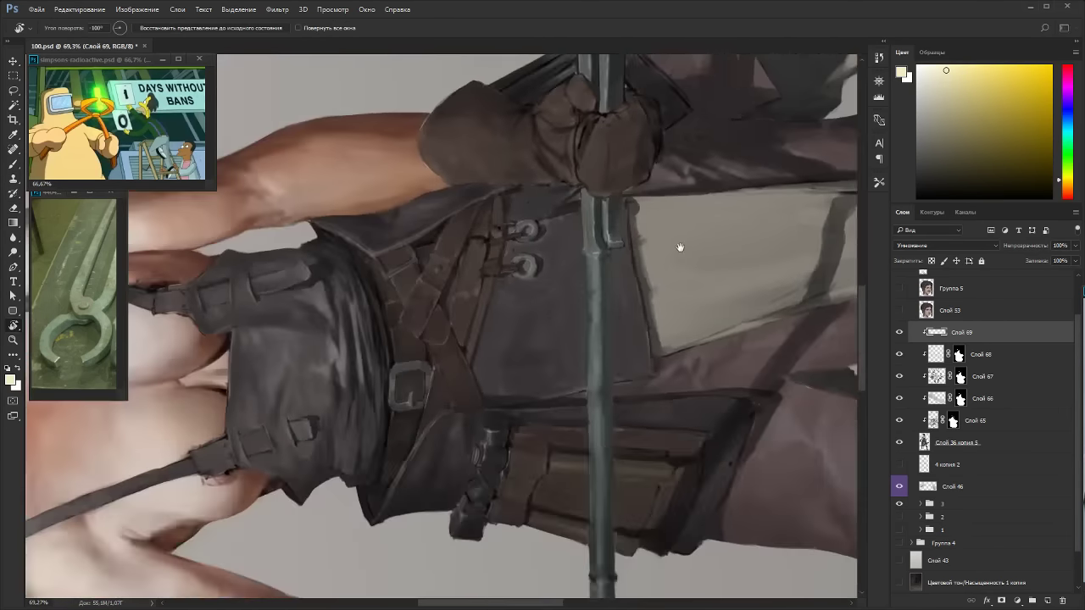
{"action": "key", "text": "b"}
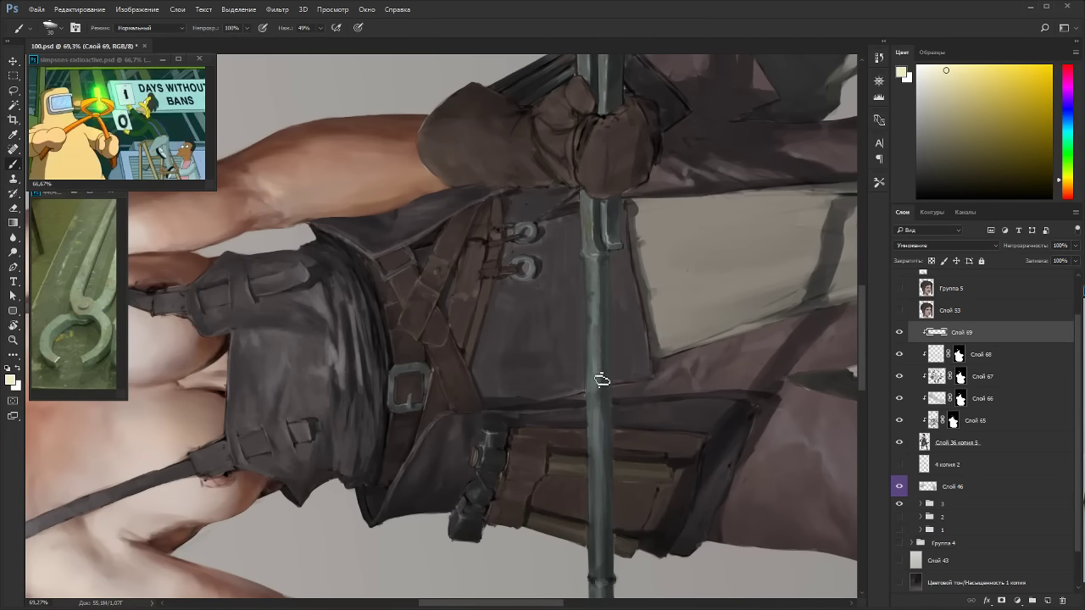
{"action": "key", "text": "Escape"}
Choose a warm light grey with an orange hue and shade the handle beside the glove nearest the jaws.
{"action": "left_click_drag", "start_coordinate": [667, 375], "coordinate": [630, 267]}
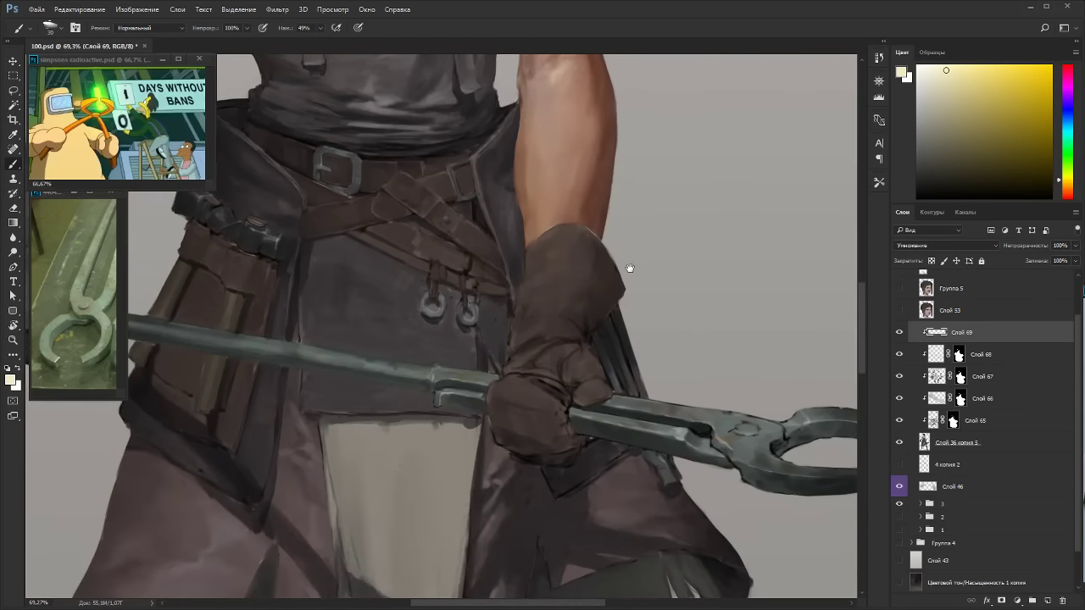
{"action": "key", "text": "r"}
{"action": "left_click_drag", "start_coordinate": [566, 110], "coordinate": [790, 202]}
{"action": "key", "text": "x"}
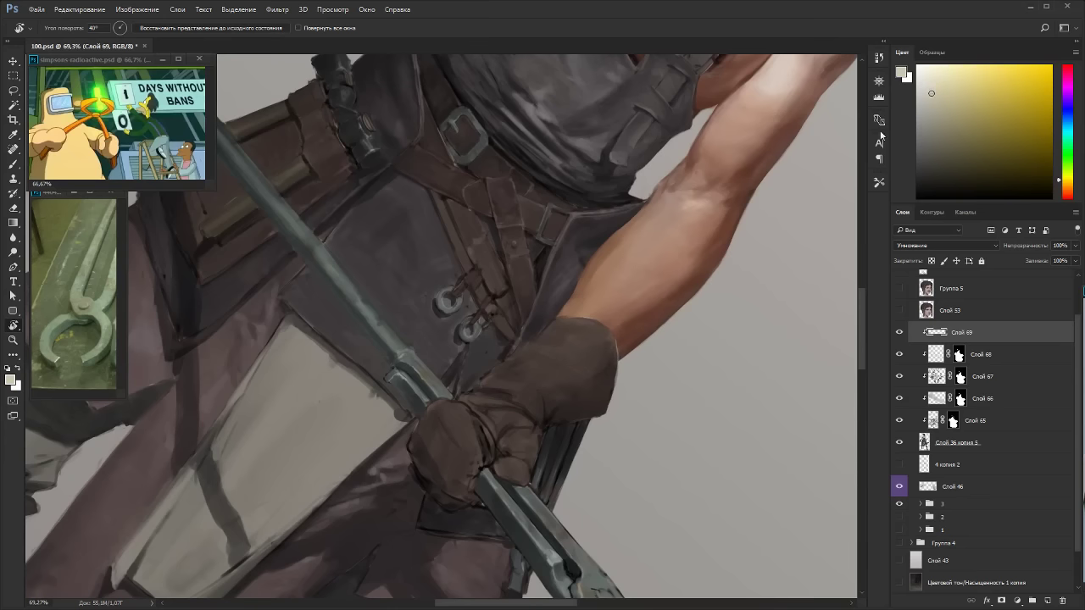
{"action": "key", "text": "b"}
{"action": "left_click", "coordinate": [1062, 192]}
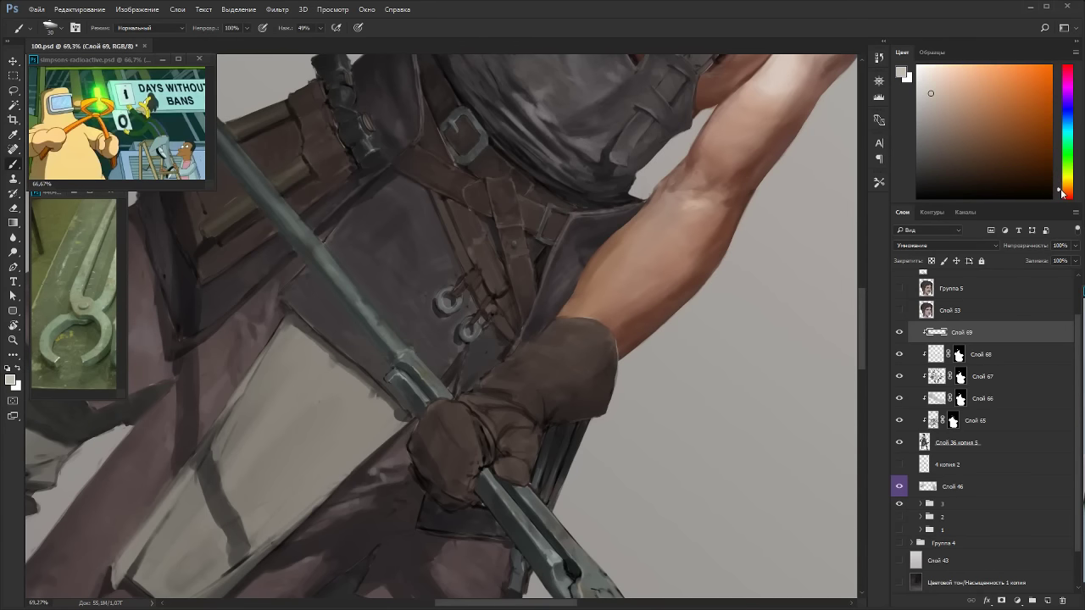
{"action": "key", "text": "bracketleft"}
{"action": "key", "text": "bracketright"}
Glaze the warm light grey along the handle towards the far glove with a size 20 brush.
{"action": "key", "text": "Escape"}
{"action": "left_click_drag", "start_coordinate": [492, 396], "coordinate": [381, 396]}
{"action": "key", "text": "r"}
{"action": "left_click_drag", "start_coordinate": [698, 453], "coordinate": [504, 123]}
{"action": "left_click_drag", "start_coordinate": [449, 350], "coordinate": [498, 342]}
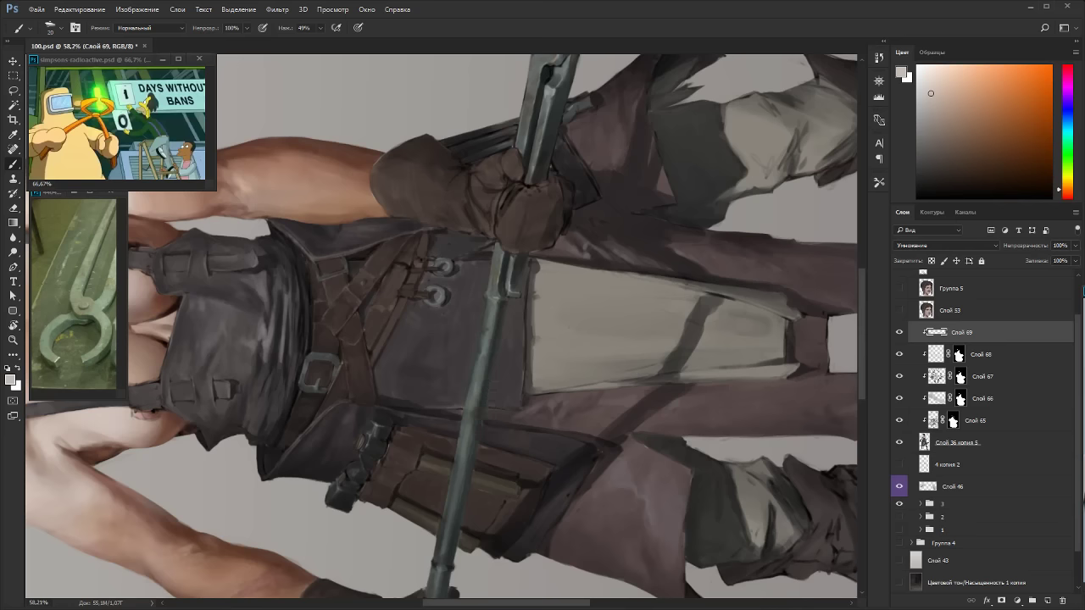
{"action": "left_click_drag", "start_coordinate": [496, 374], "coordinate": [609, 224]}
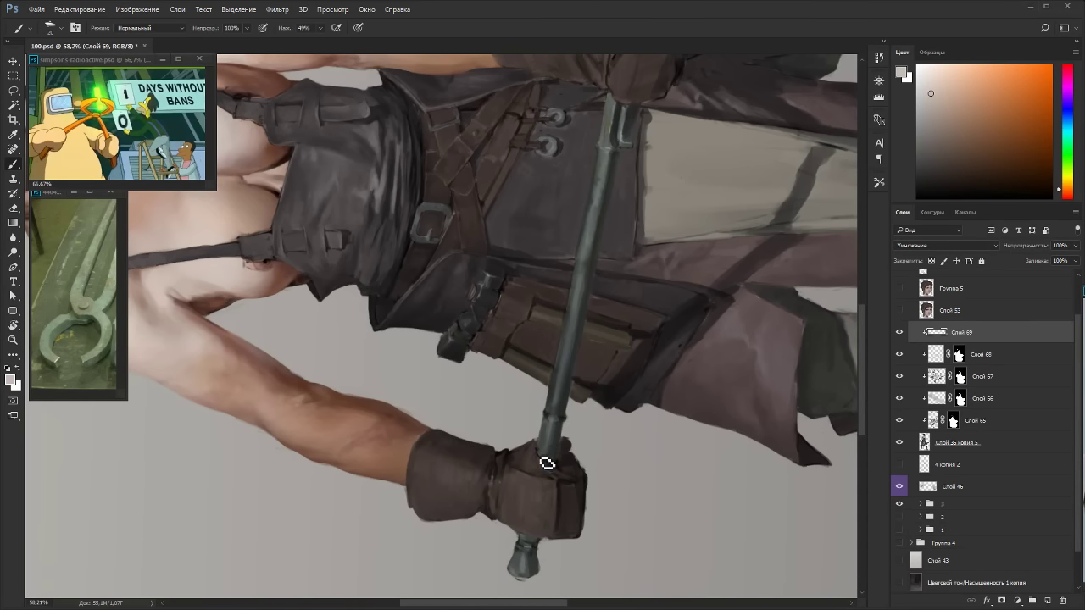
{"action": "key", "text": "Escape"}
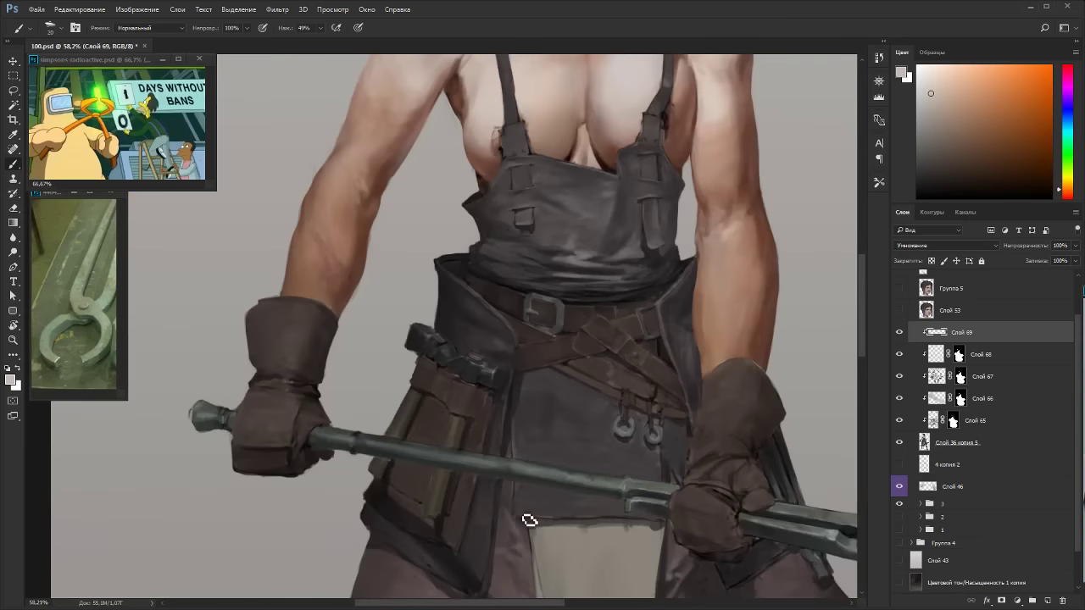
Enlarge the brush to 35 and deepen the shading on the handle's far end, close to the glove.
{"action": "scroll", "coordinate": [535, 489], "scroll_direction": "down", "scroll_amount": 11}
{"action": "key", "text": "r"}
{"action": "left_click_drag", "start_coordinate": [726, 401], "coordinate": [480, 112]}
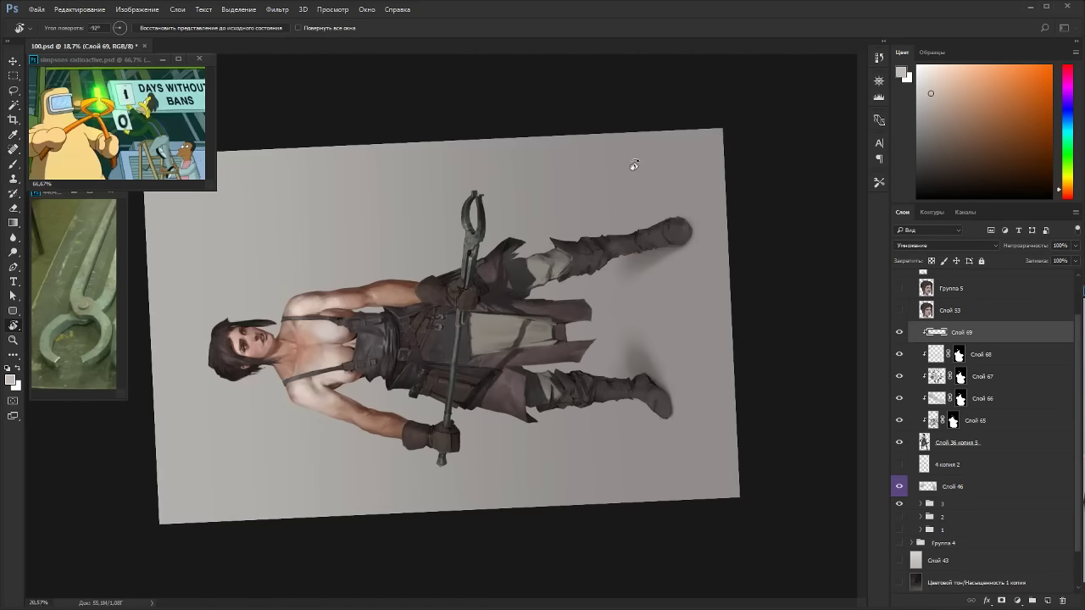
{"action": "scroll", "coordinate": [323, 438], "scroll_direction": "up", "scroll_amount": 8}
{"action": "key", "text": "]"}
{"action": "key", "text": "]"}
{"action": "key", "text": "]"}
{"action": "left_click_drag", "start_coordinate": [471, 472], "coordinate": [450, 560]}
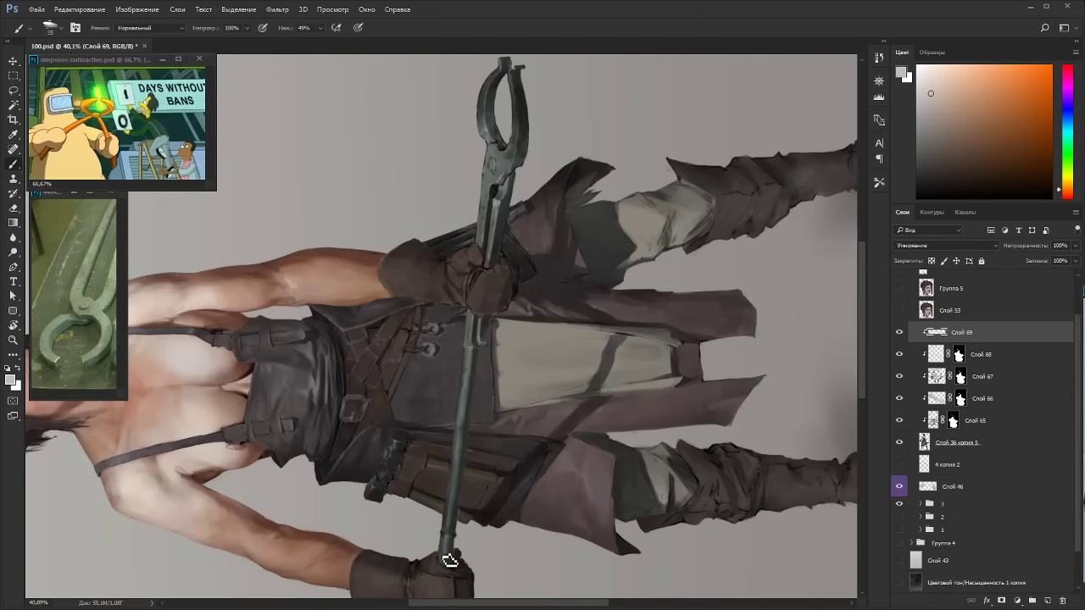
{"action": "left_click_drag", "start_coordinate": [461, 482], "coordinate": [455, 524]}
Examine the whole figure zoomed out and at different rotations to judge the shading of the tongs.
{"action": "left_click_drag", "start_coordinate": [488, 455], "coordinate": [608, 465]}
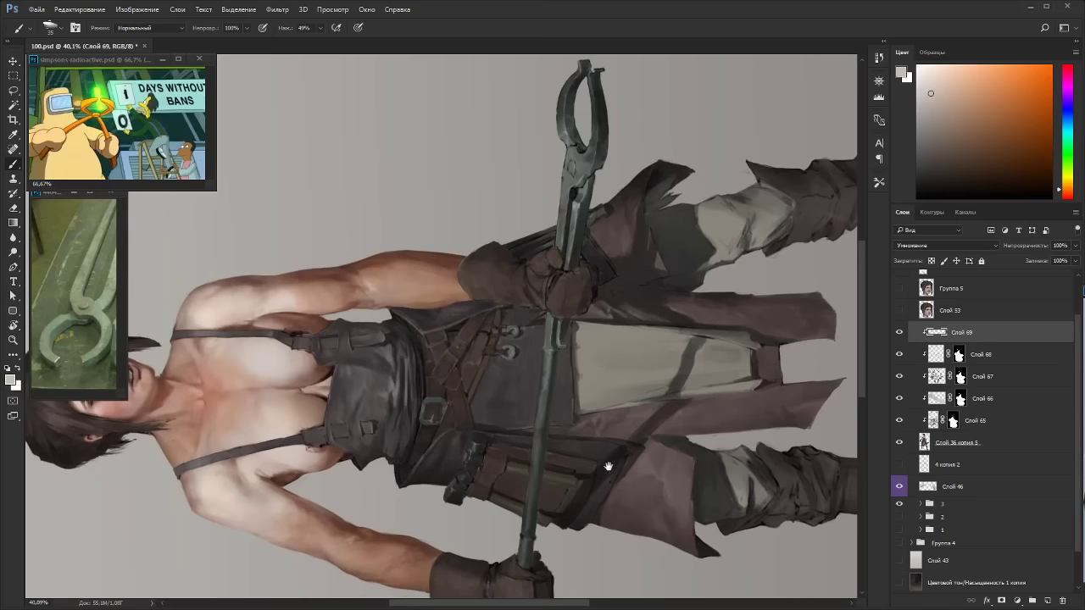
{"action": "left_click_drag", "start_coordinate": [635, 163], "coordinate": [747, 168]}
{"action": "scroll", "coordinate": [723, 219], "scroll_direction": "down", "scroll_amount": 2}
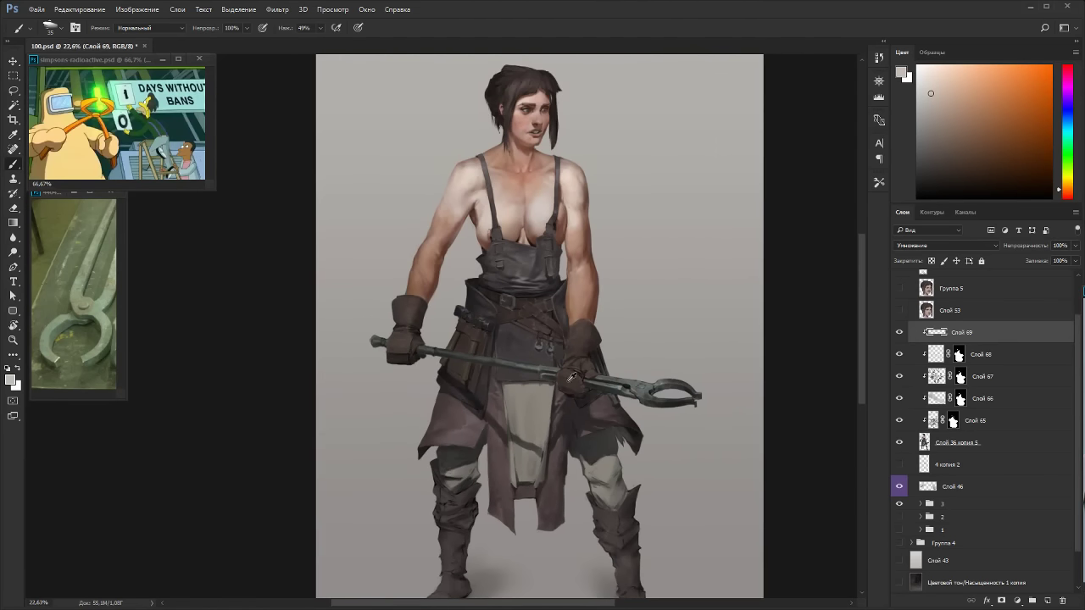
{"action": "key", "text": "r"}
{"action": "left_click_drag", "start_coordinate": [692, 405], "coordinate": [502, 184]}
{"action": "key", "text": "Escape"}
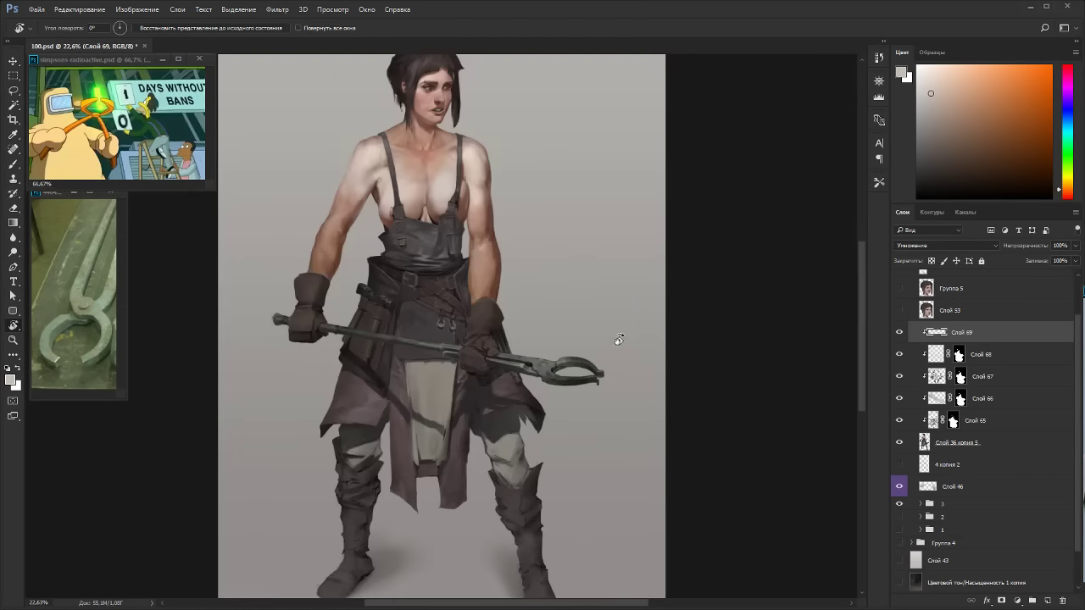
{"action": "scroll", "coordinate": [619, 340], "scroll_direction": "down", "scroll_amount": 1}
{"action": "left_click_drag", "start_coordinate": [713, 392], "coordinate": [642, 300]}
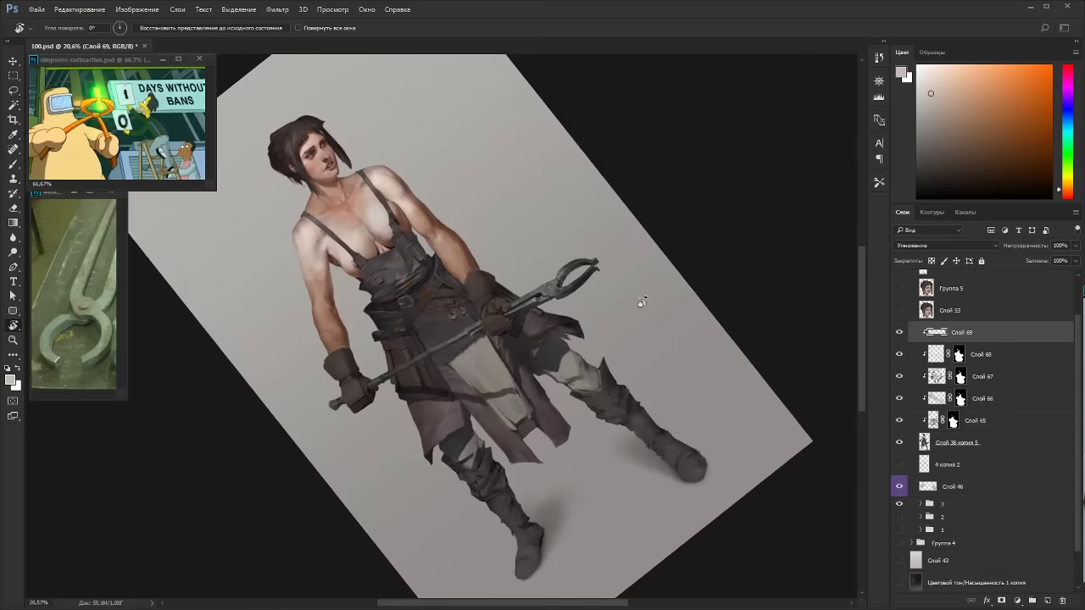
{"action": "key", "text": "Escape"}
Compare the figure with and without the clipped layers "Слой 65" to "Слой 69".
{"action": "left_click", "coordinate": [899, 333]}
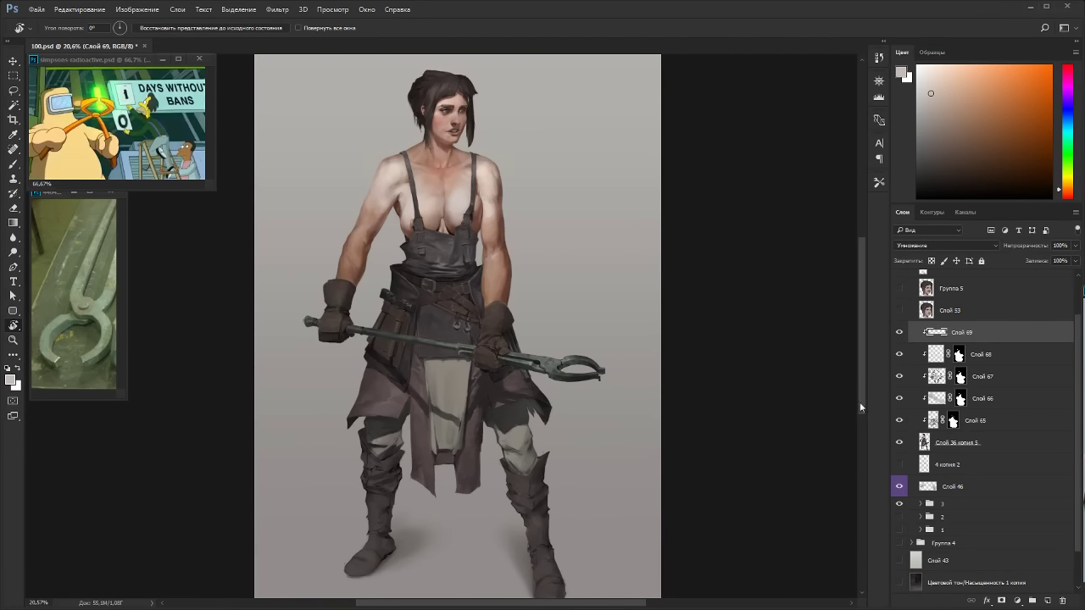
{"action": "left_click", "coordinate": [901, 422]}
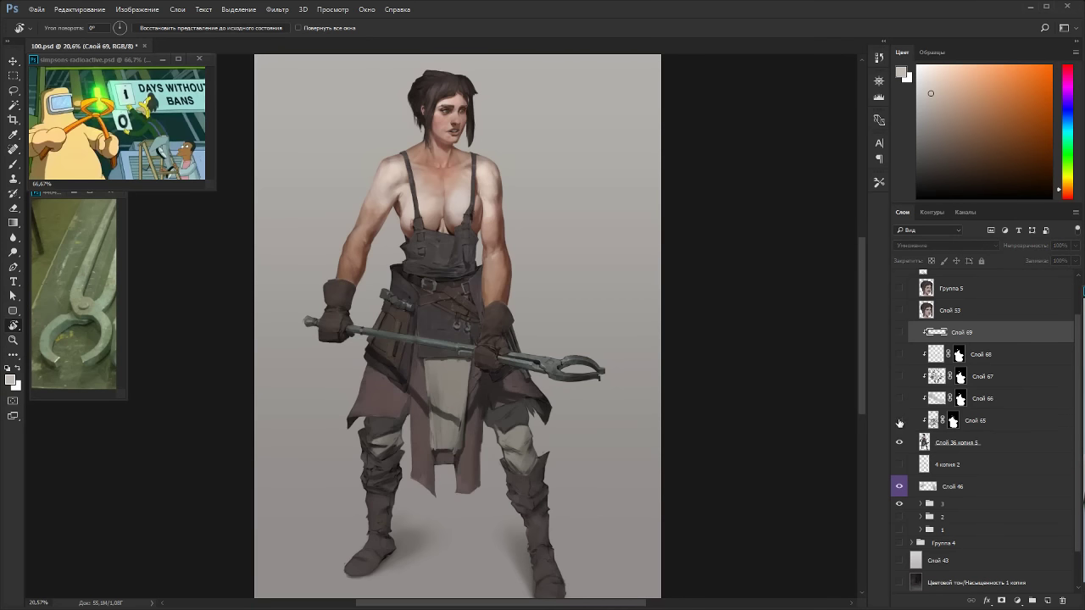
{"action": "left_click_drag", "start_coordinate": [900, 422], "coordinate": [899, 334]}
{"action": "left_click_drag", "start_coordinate": [809, 368], "coordinate": [799, 442]}
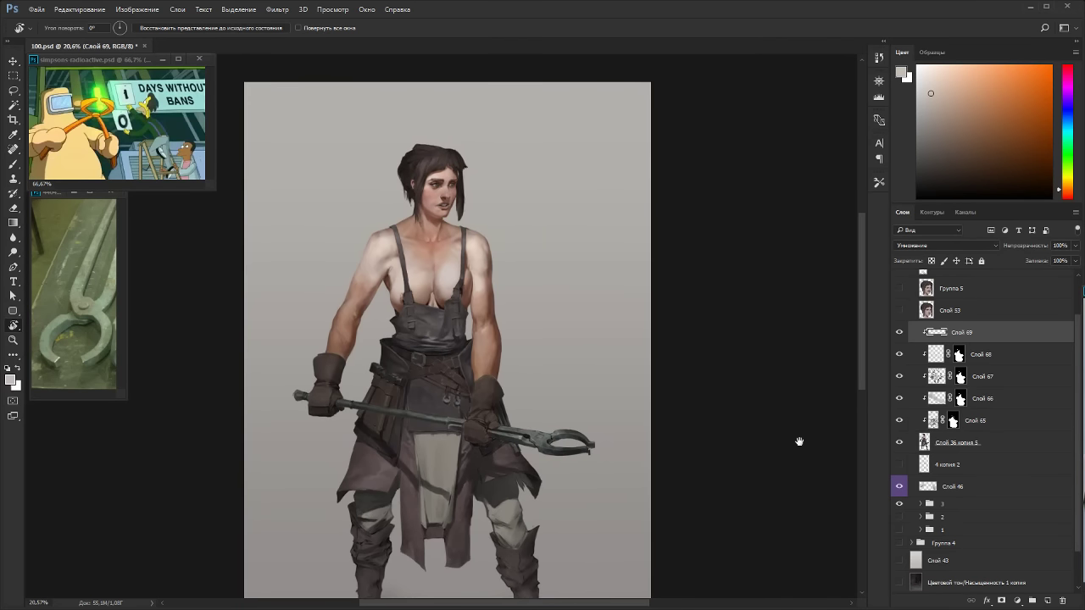
Compare the head versions by toggling the visibility of "Группа 5" and "Слой 53", leaving both hidden.
{"action": "left_click", "coordinate": [965, 287]}
{"action": "scroll", "coordinate": [1078, 352], "scroll_direction": "up", "scroll_amount": 2}
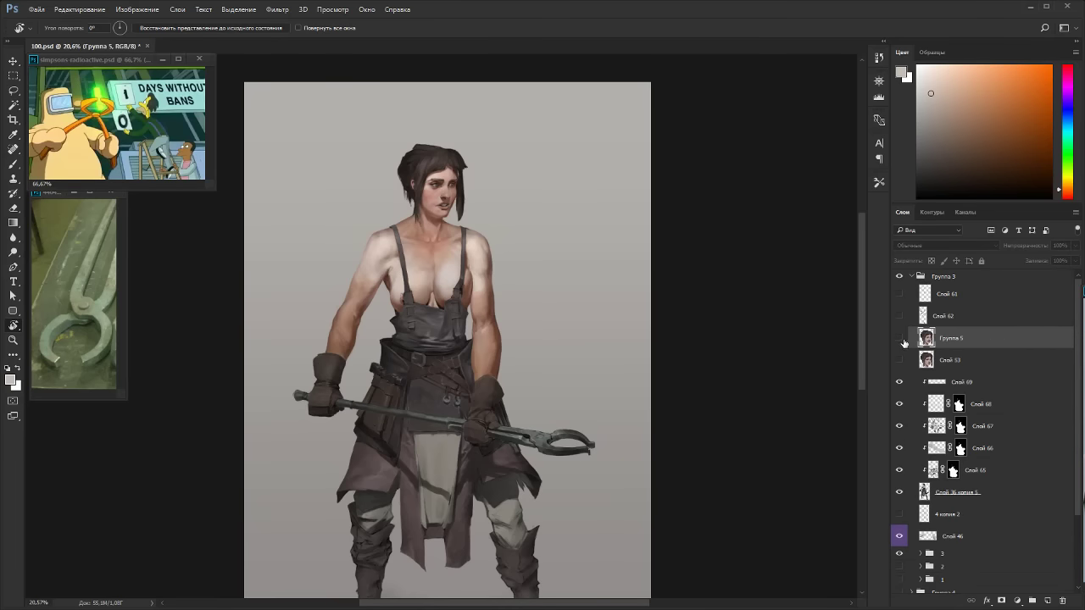
{"action": "left_click", "coordinate": [900, 339]}
{"action": "left_click", "coordinate": [901, 341]}
{"action": "left_click", "coordinate": [902, 342]}
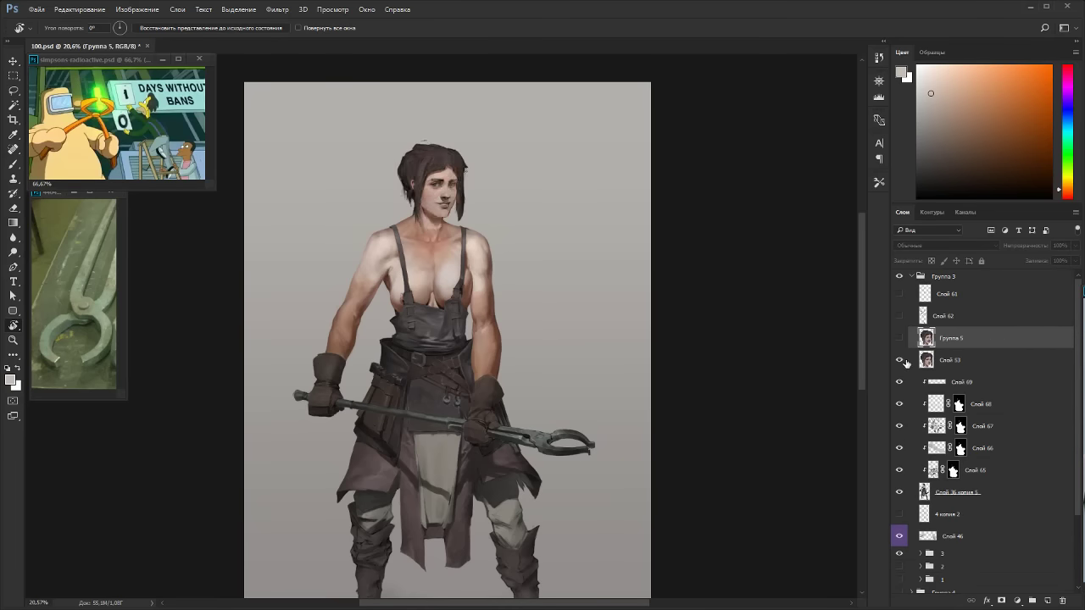
{"action": "left_click", "coordinate": [903, 345]}
Copy the layer mask of "Слой 68" onto "Слой 61" and undo the extra duplicate of "Слой 61".
{"action": "left_click", "coordinate": [931, 297]}
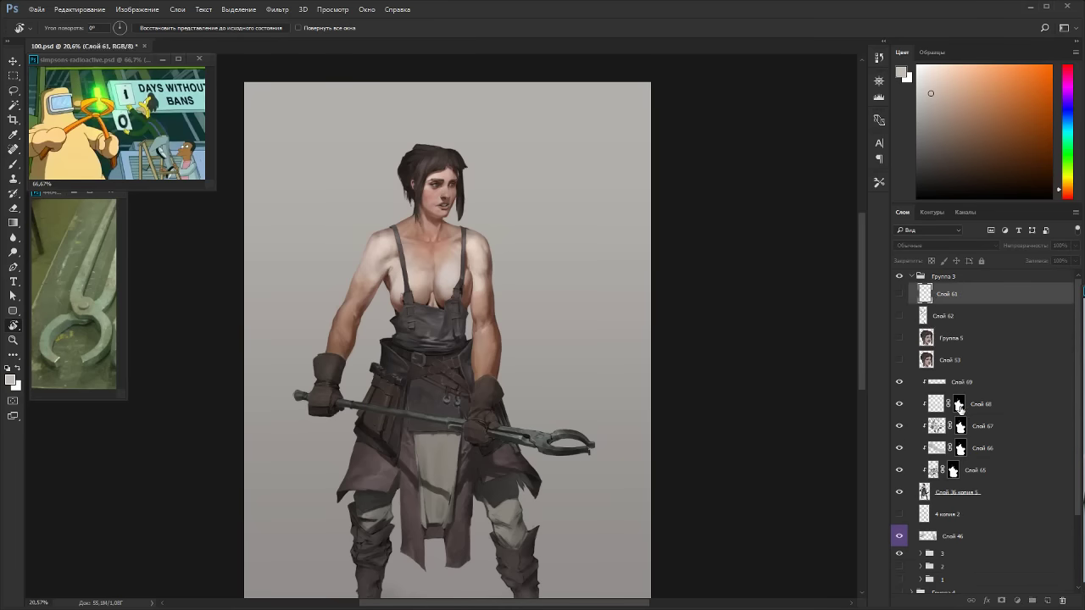
{"action": "left_click_drag", "start_coordinate": [961, 409], "coordinate": [931, 282]}
{"action": "left_click", "coordinate": [927, 301]}
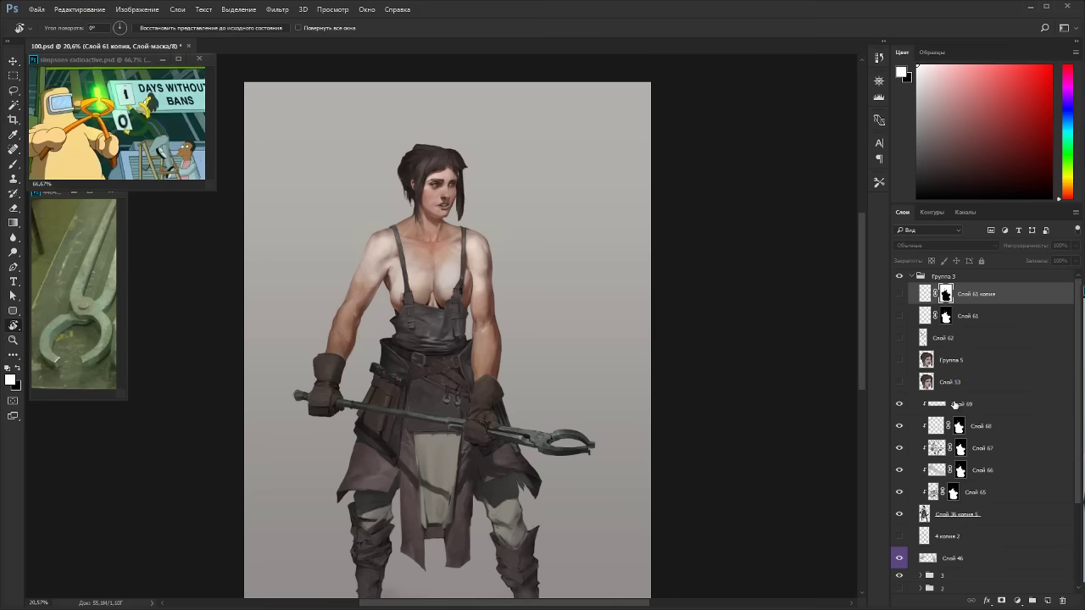
{"action": "key", "text": "ctrl+z"}
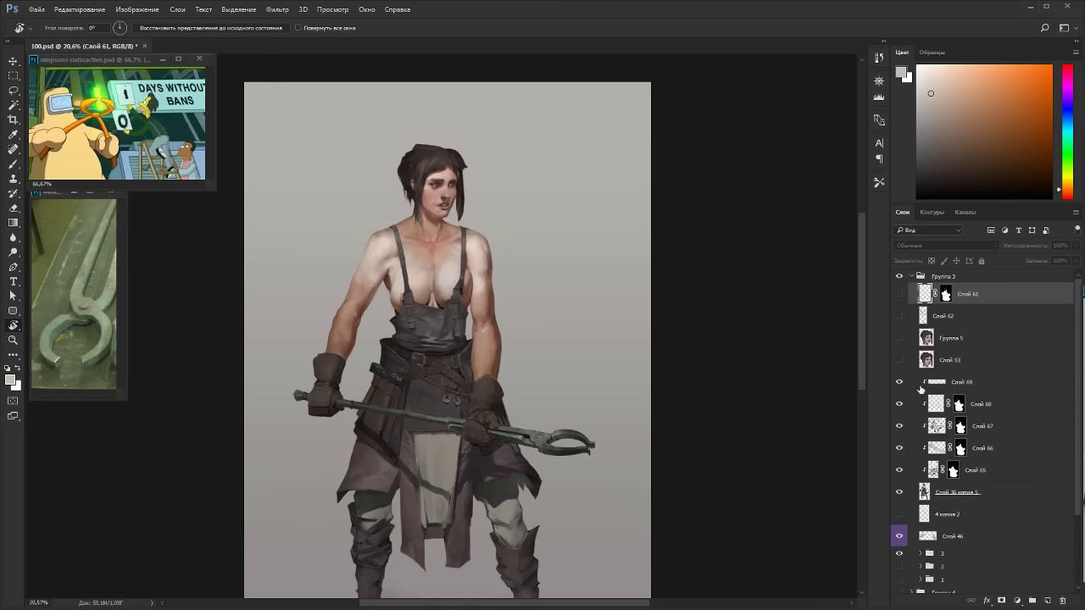
Reselect "Слой 69", toggle the clipped shading layers for another comparison and check the whole figure.
{"action": "left_click", "coordinate": [921, 386]}
{"action": "left_click", "coordinate": [901, 388]}
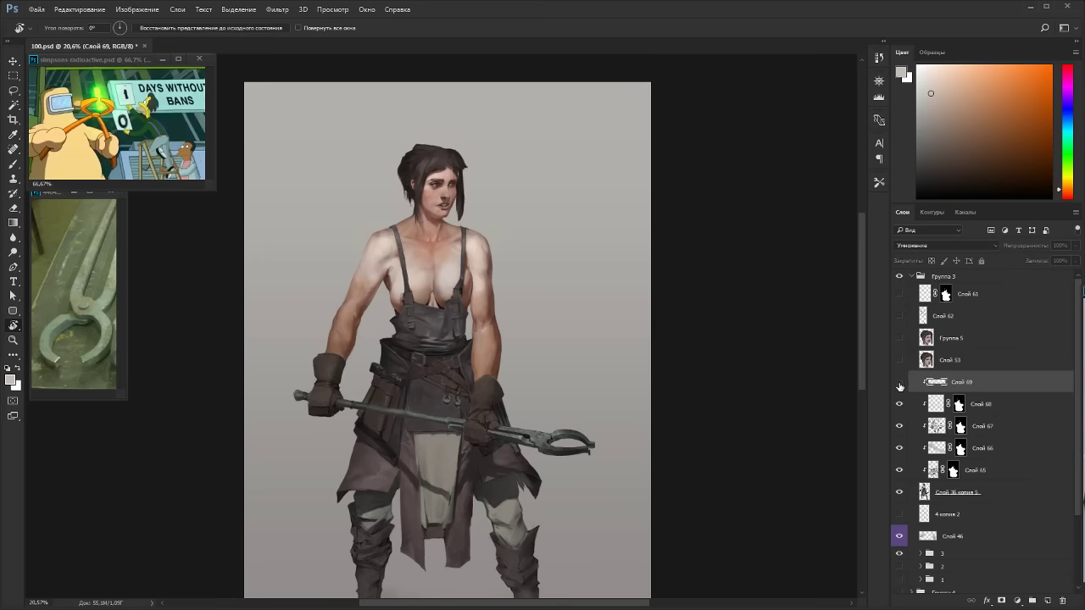
{"action": "left_click", "coordinate": [901, 384]}
{"action": "left_click", "coordinate": [899, 471]}
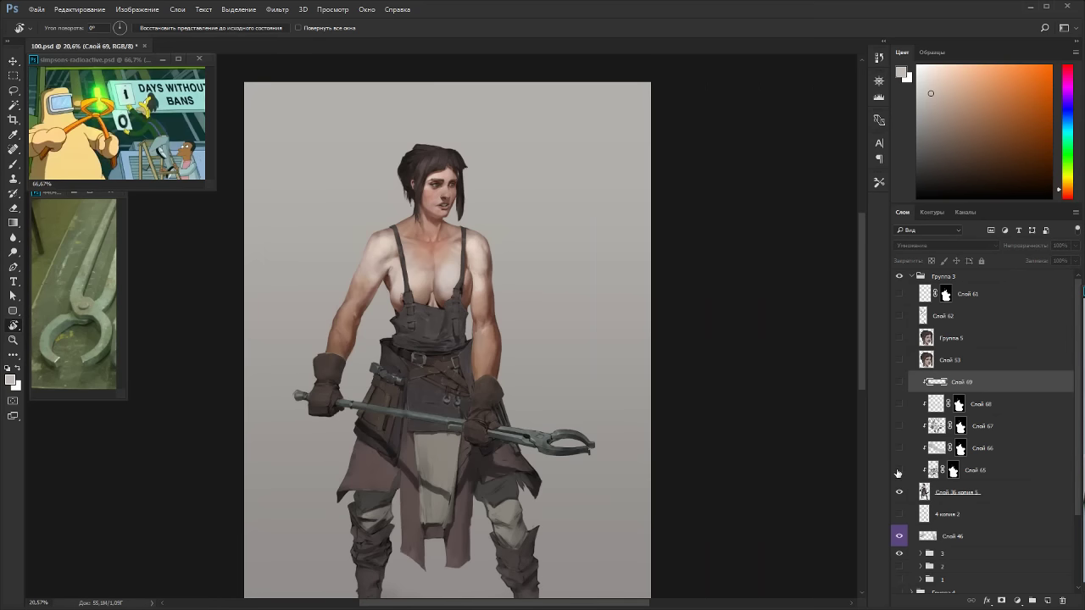
{"action": "left_click", "coordinate": [899, 384]}
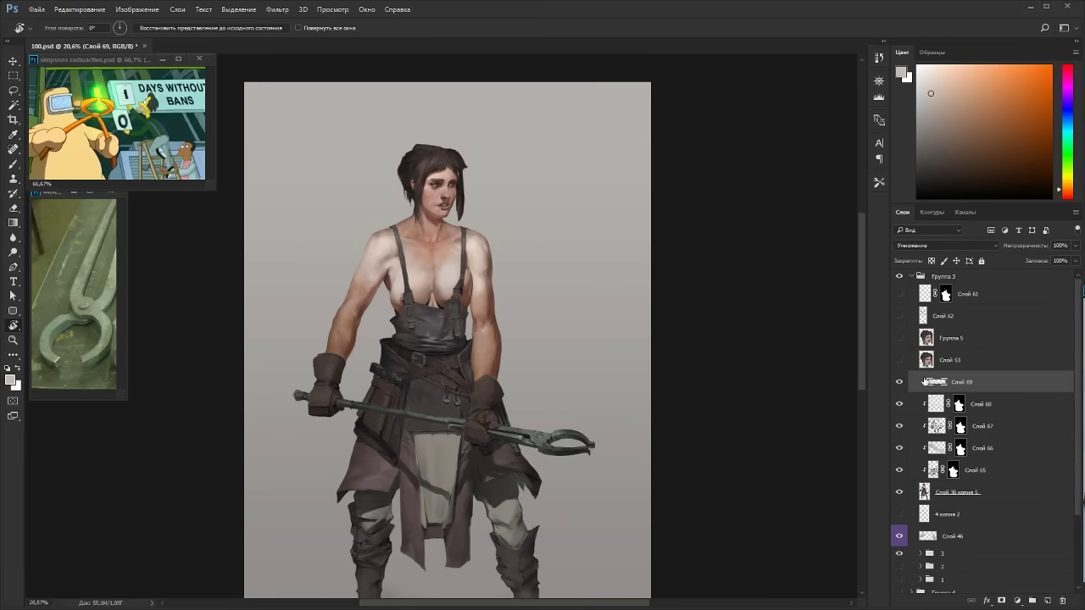
{"action": "scroll", "coordinate": [452, 315], "scroll_direction": "down", "scroll_amount": 2}
{"action": "left_click_drag", "start_coordinate": [626, 414], "coordinate": [577, 175]}
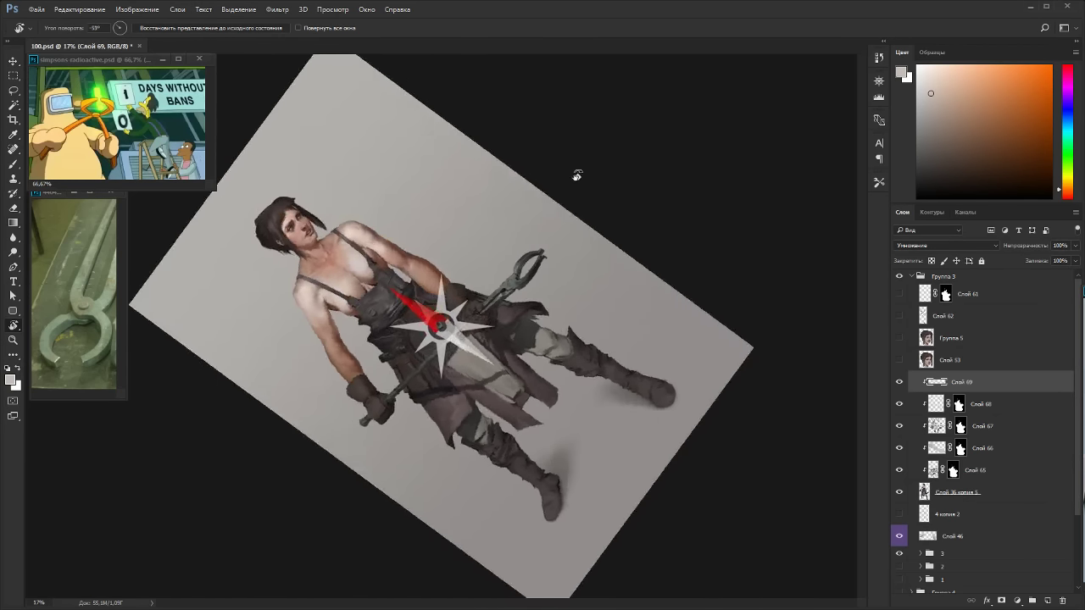
{"action": "key", "text": "Escape"}
Paint faint stains on the light central cloth panel below the apron on "Слой 69", shifting the brush colour to a red hue.
{"action": "scroll", "coordinate": [456, 360], "scroll_direction": "up", "scroll_amount": 12}
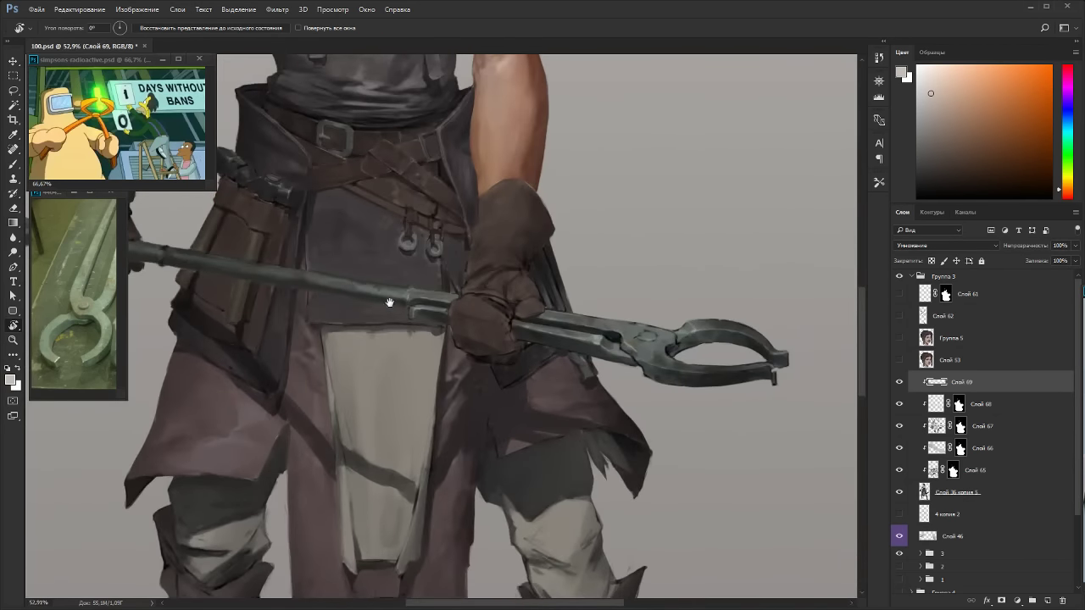
{"action": "left_click_drag", "start_coordinate": [389, 302], "coordinate": [463, 368]}
{"action": "key", "text": "b"}
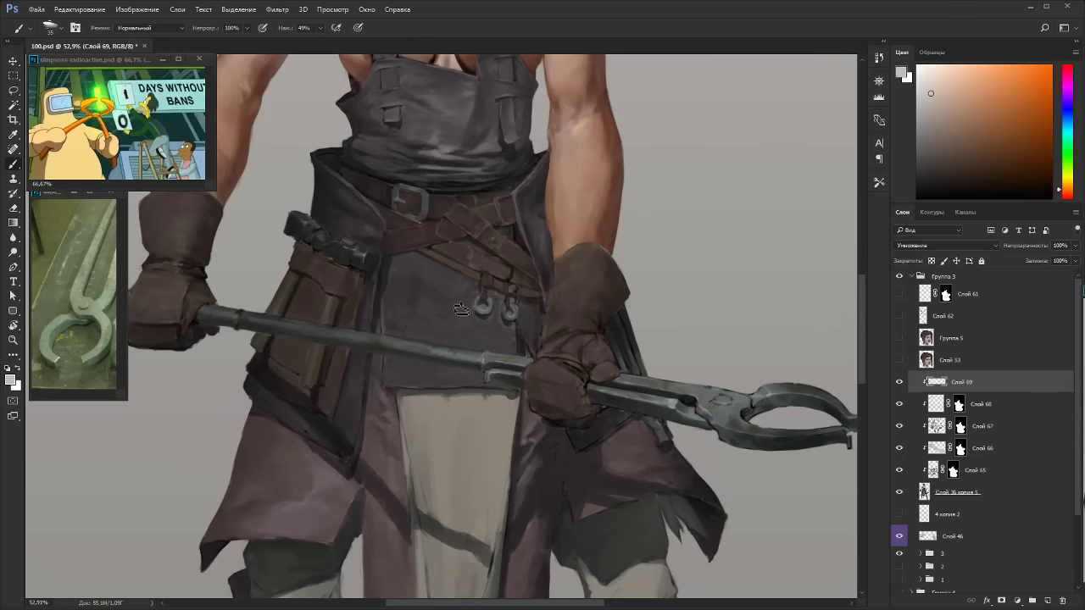
{"action": "key", "text": "r"}
{"action": "left_click_drag", "start_coordinate": [460, 310], "coordinate": [496, 296]}
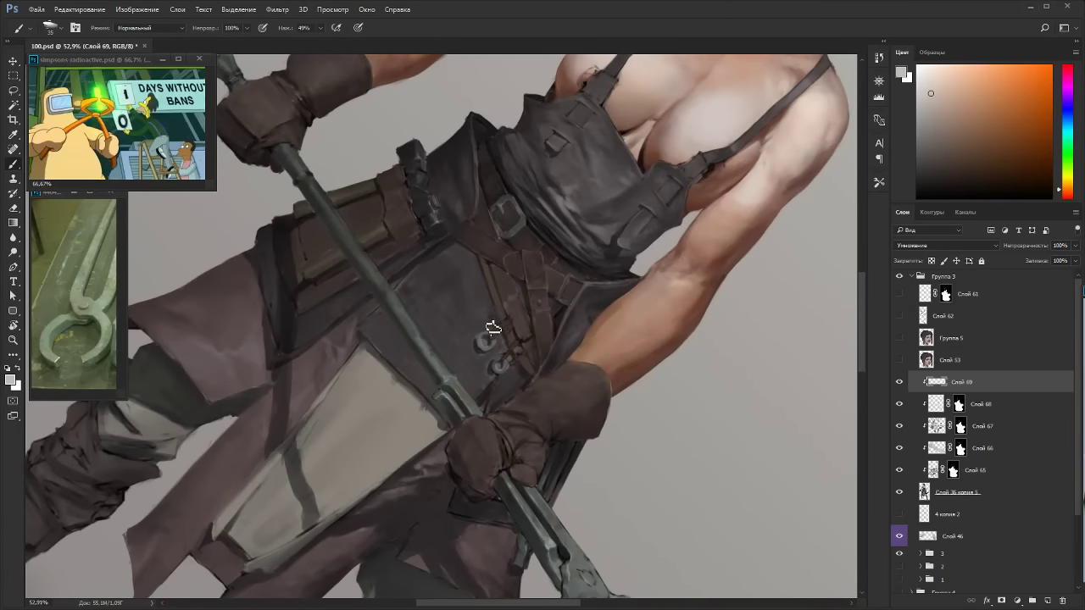
{"action": "key", "text": "Escape"}
{"action": "mouse_move", "coordinate": [485, 400]}
{"action": "left_mouse_down"}
{"action": "mouse_move", "coordinate": [497, 334]}
{"action": "mouse_move", "coordinate": [557, 183]}
{"action": "left_mouse_up"}
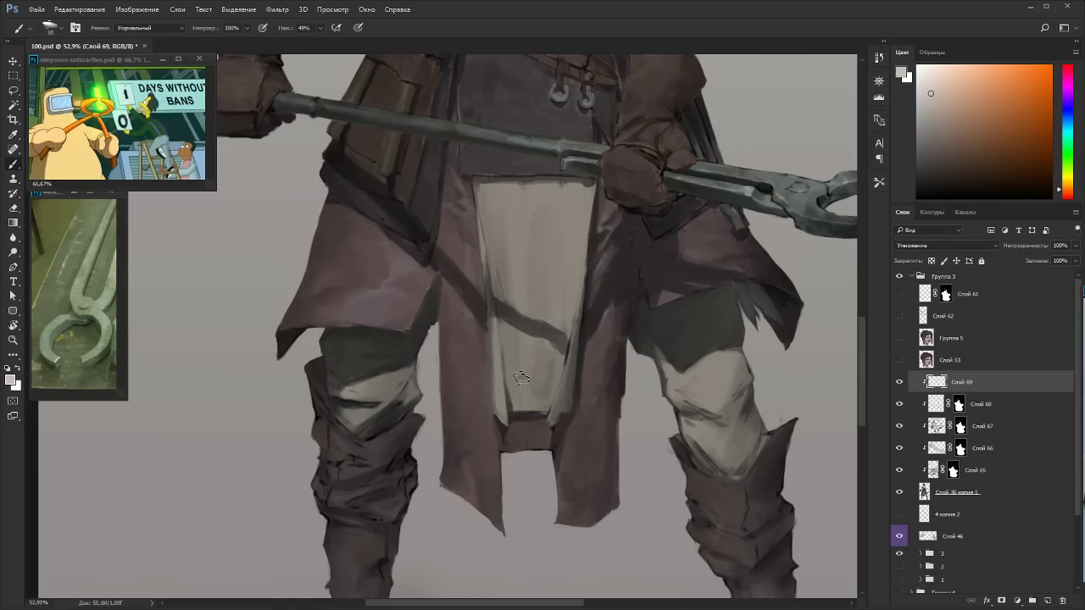
{"action": "left_click_drag", "start_coordinate": [1060, 193], "coordinate": [1061, 197]}
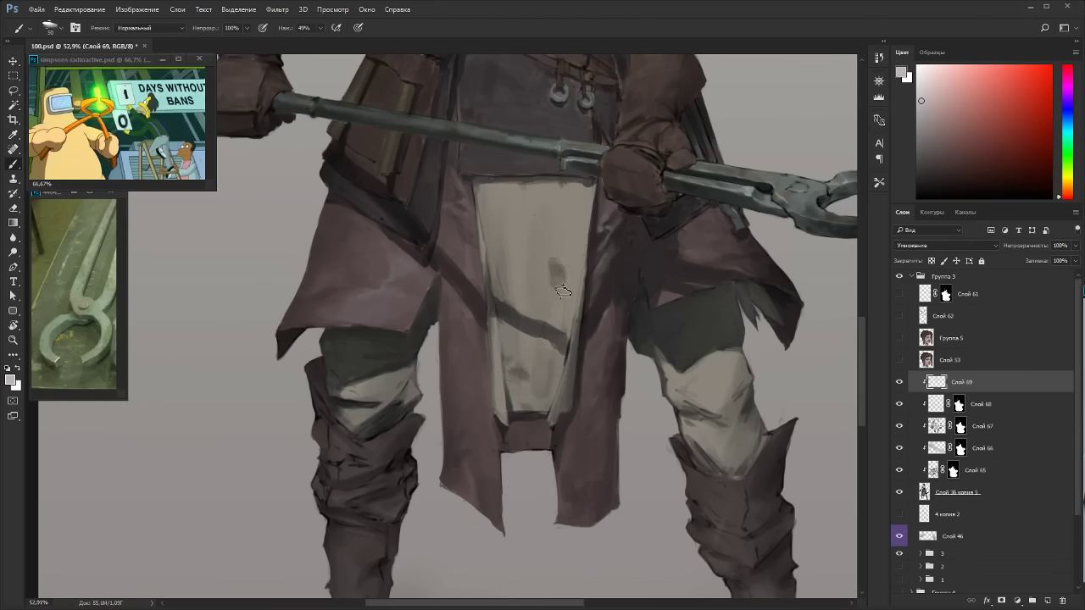
Darken the centre of the upper stain on the light cloth panel with a dark grey, and restore a light grey brush colour.
{"action": "left_click_drag", "start_coordinate": [928, 110], "coordinate": [920, 167]}
{"action": "key", "text": "r"}
{"action": "left_click_drag", "start_coordinate": [680, 246], "coordinate": [487, 313]}
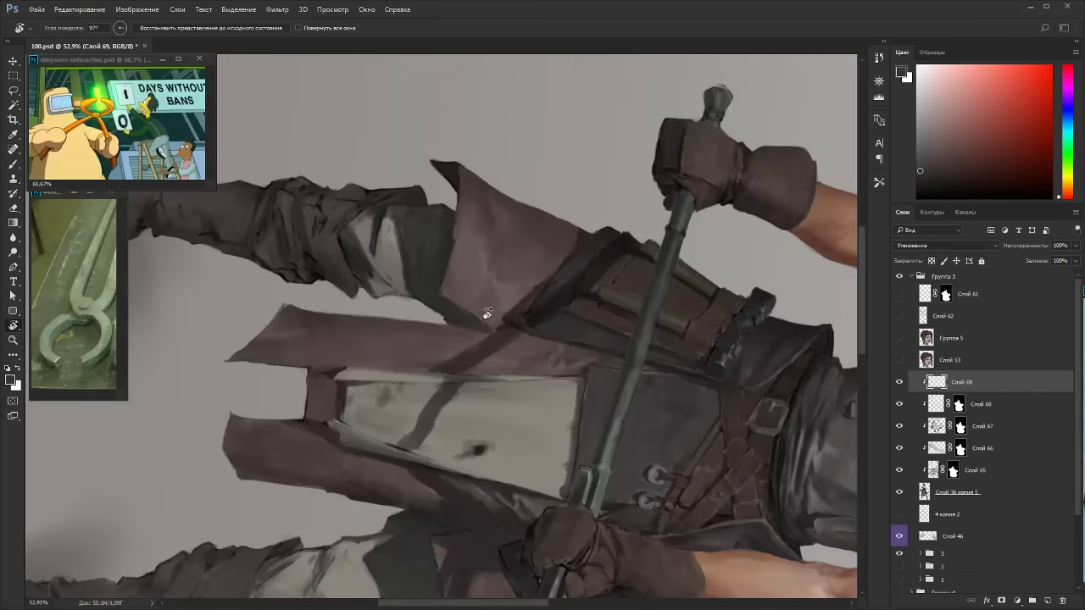
{"action": "key", "text": "Escape"}
{"action": "key", "text": "b"}
{"action": "left_click_drag", "start_coordinate": [921, 160], "coordinate": [924, 106]}
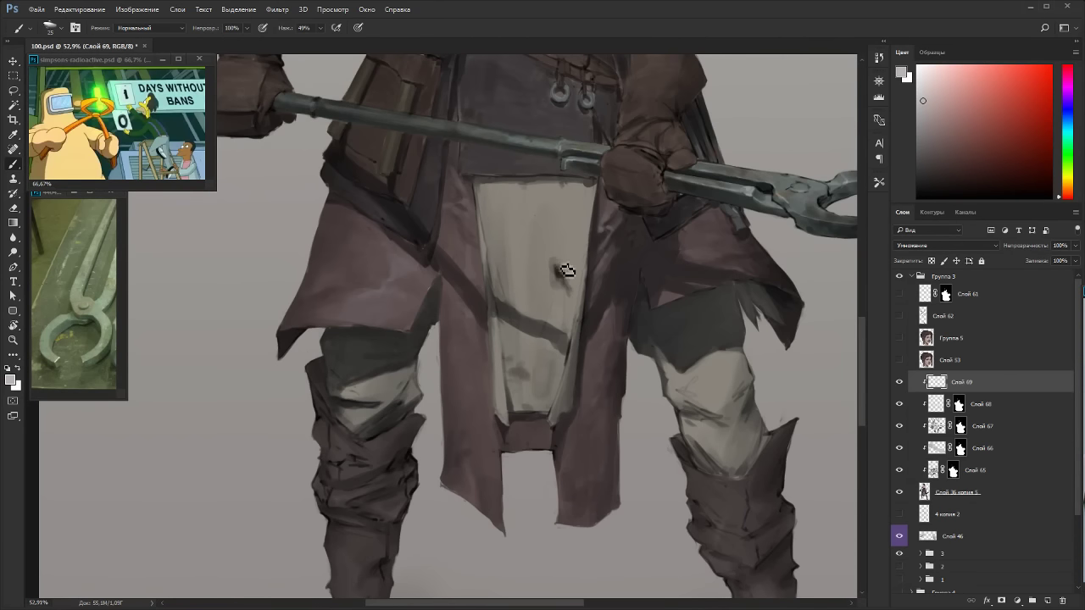
Add small dark specks beside the burn stain on the light cloth panel with a smaller brush in a sampled grey.
{"action": "key", "text": "bracketleft"}
{"action": "left_click", "coordinate": [575, 283], "text": "alt"}
{"action": "key", "text": "r"}
{"action": "left_click_drag", "start_coordinate": [577, 285], "coordinate": [281, 289]}
{"action": "key", "text": "b"}
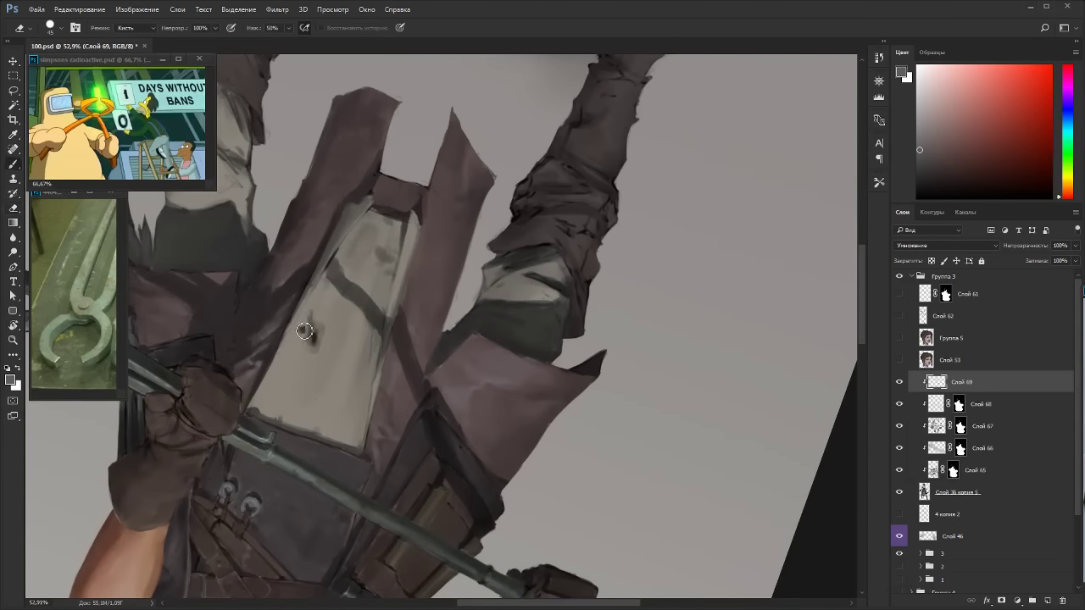
{"action": "key", "text": "Escape"}
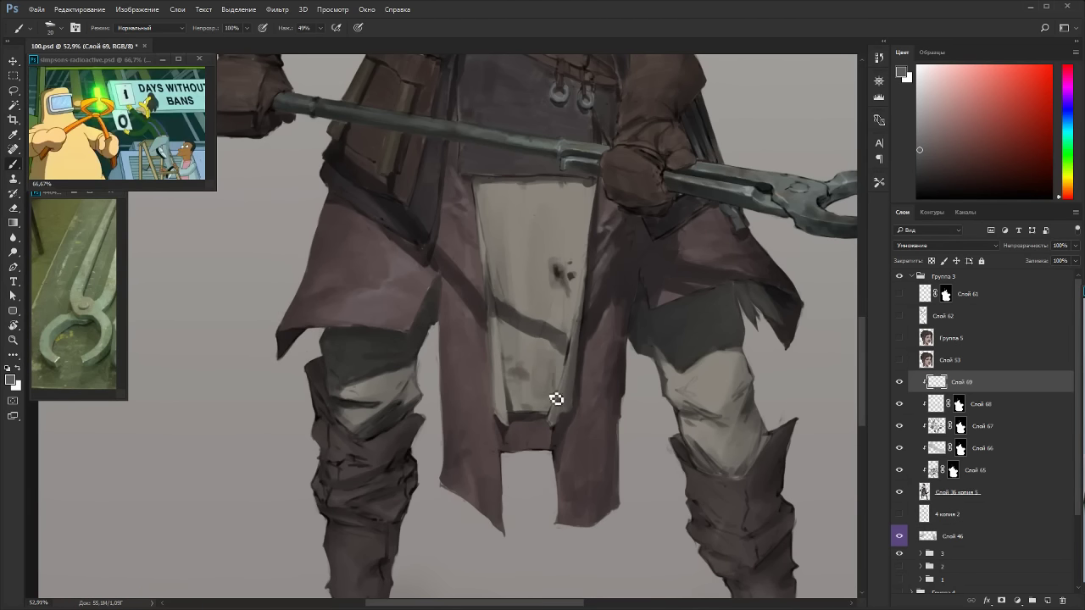
Tint the upper part of the light cloth panel with a pale warm grey, softening the strokes with the Eraser.
{"action": "left_click", "coordinate": [920, 86]}
{"action": "left_click_drag", "start_coordinate": [1066, 201], "coordinate": [1067, 186]}
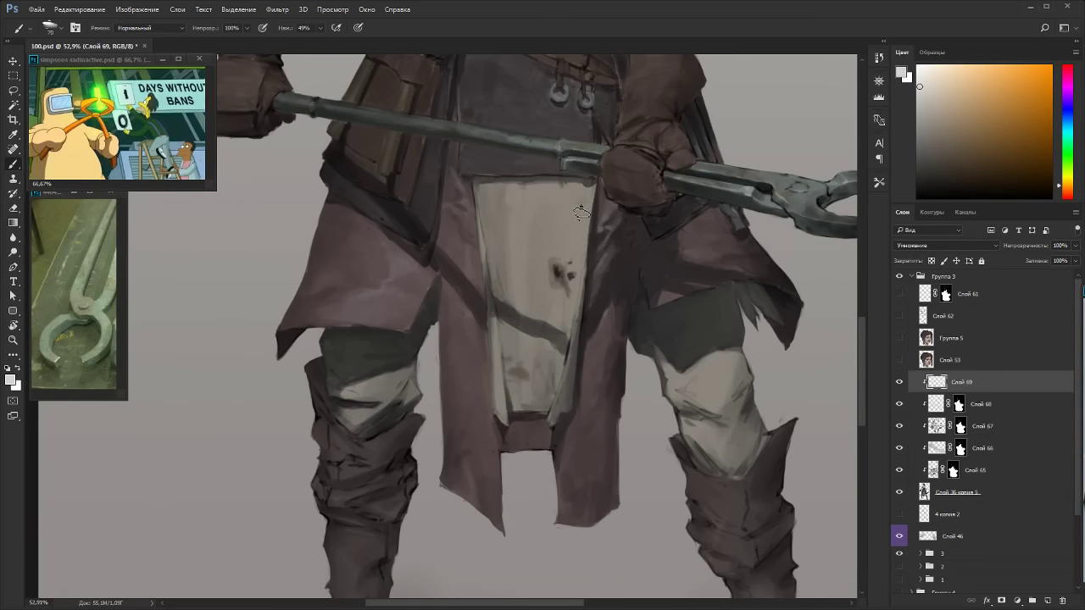
{"action": "key", "text": "e"}
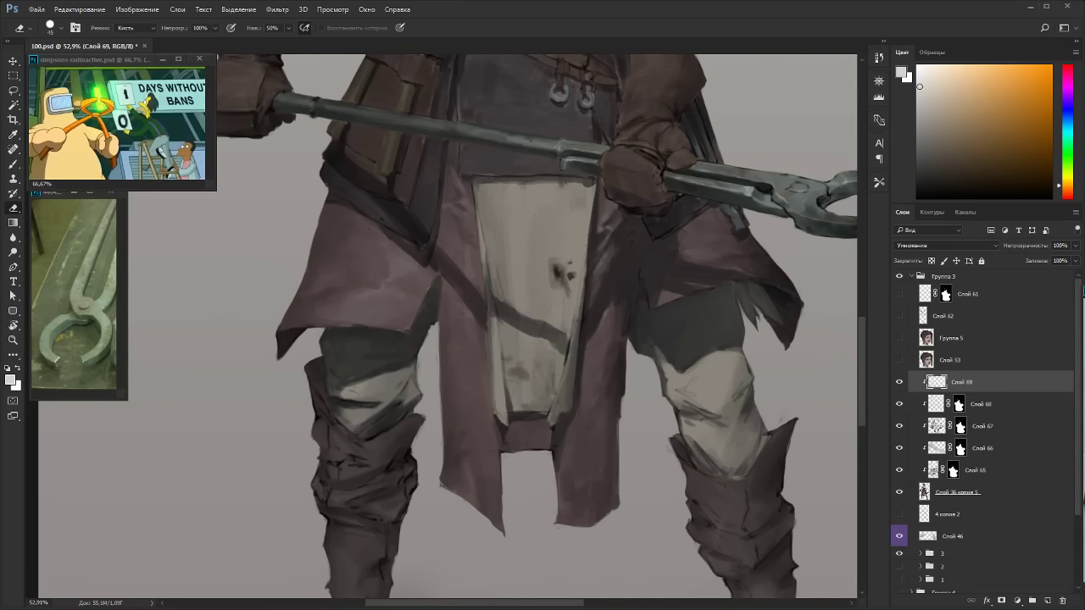
{"action": "key", "text": "b"}
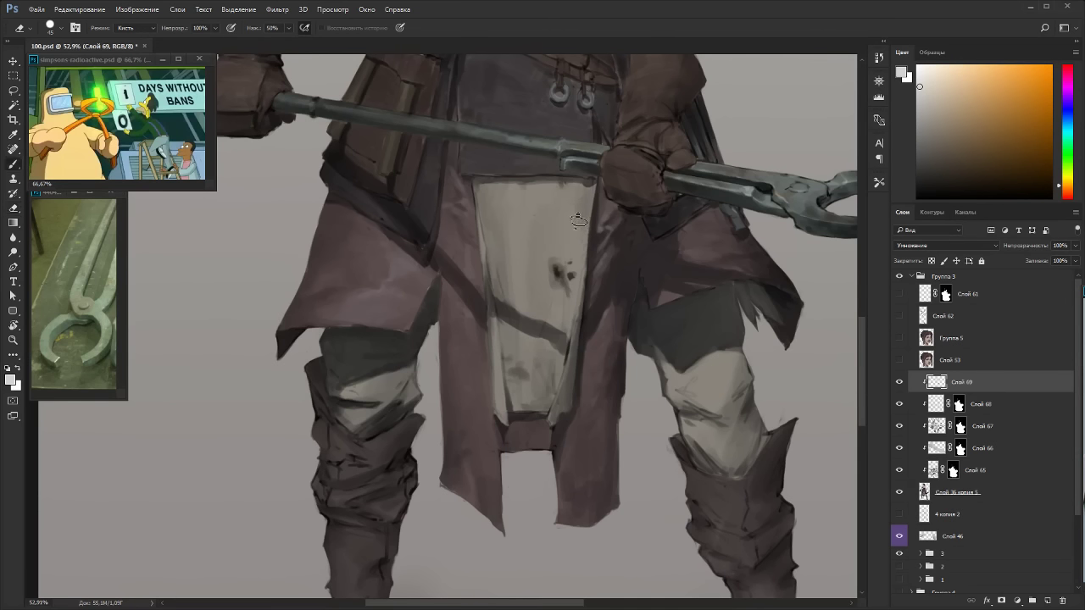
{"action": "key", "text": "e"}
{"action": "key", "text": "b"}
{"action": "key", "text": "e"}
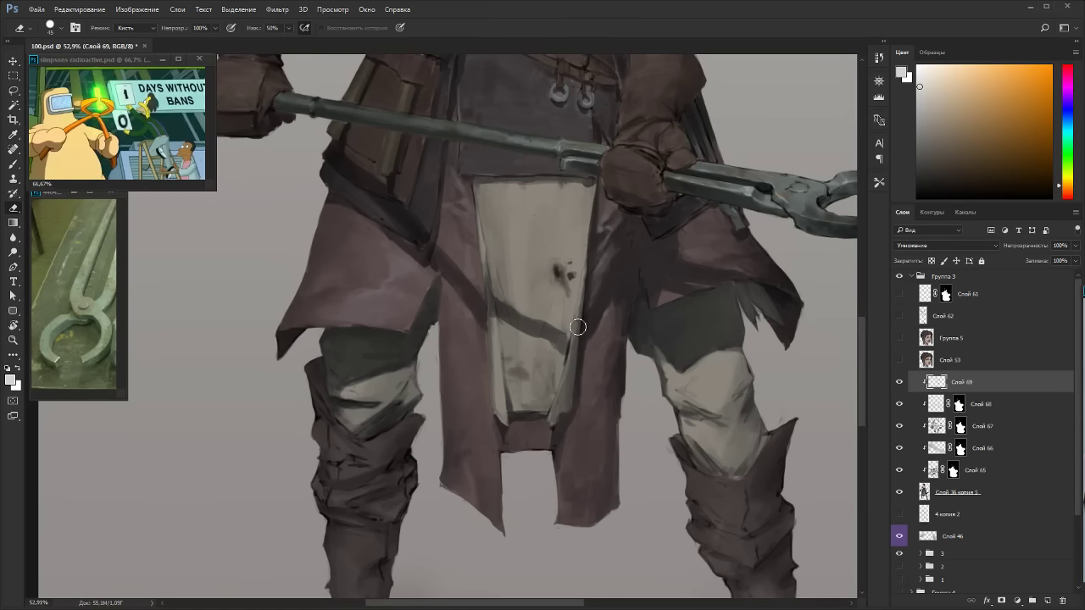
{"action": "scroll", "coordinate": [510, 302], "scroll_direction": "down", "scroll_amount": 7}
{"action": "key", "text": "r"}
{"action": "left_click_drag", "start_coordinate": [563, 309], "coordinate": [442, 140]}
{"action": "key", "text": "Escape"}
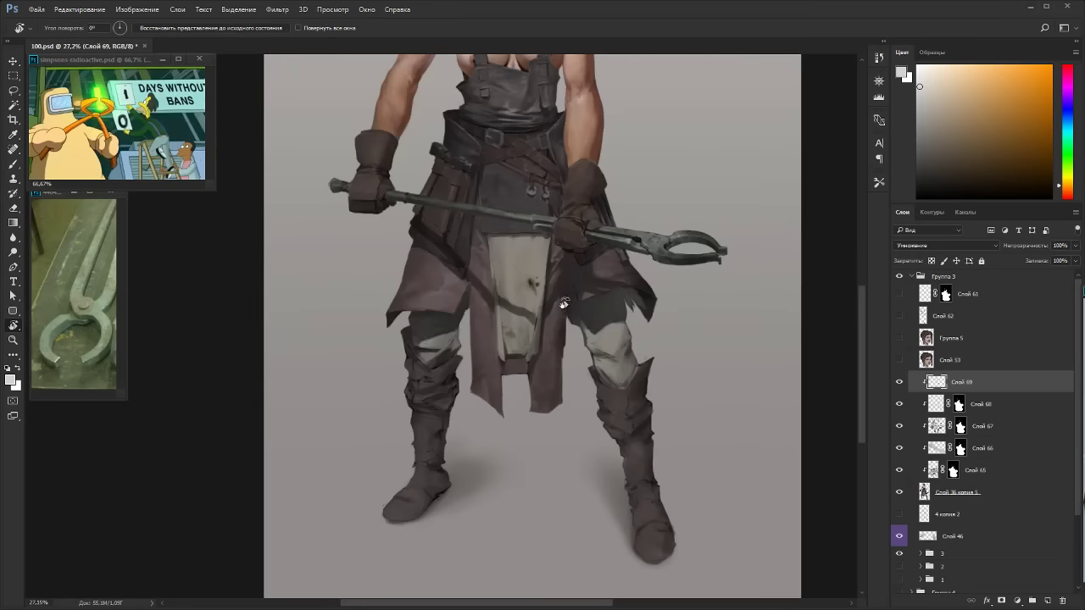
Build up softer discolouration around the burn stain using a warm grey sampled from the upper edge of the light cloth.
{"action": "scroll", "coordinate": [564, 302], "scroll_direction": "up", "scroll_amount": 3}
{"action": "key", "text": "b"}
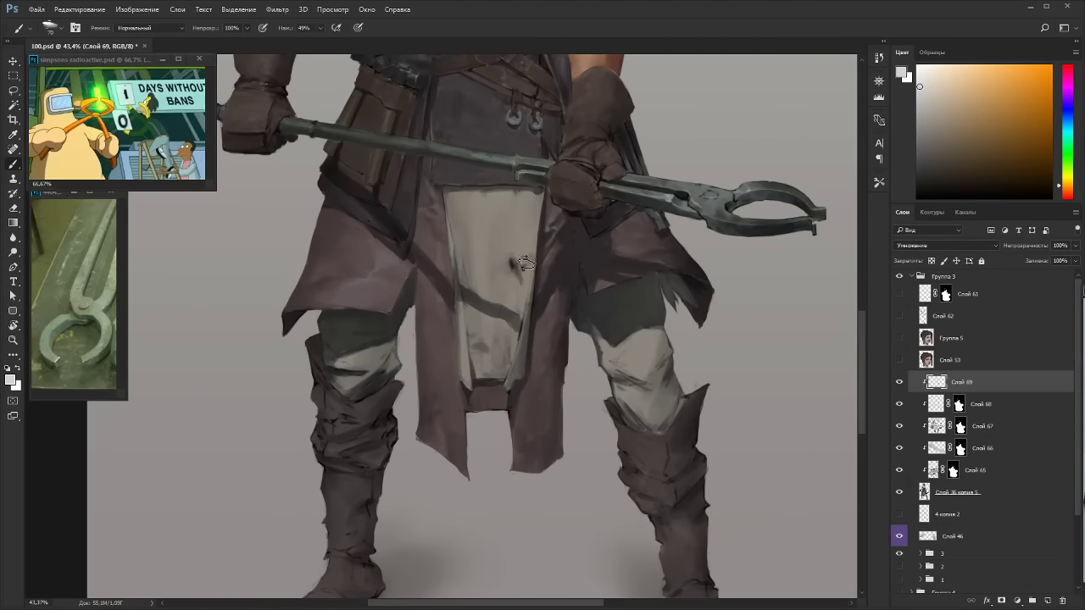
{"action": "left_click", "coordinate": [546, 192], "text": "alt"}
{"action": "key", "text": "r"}
{"action": "left_click_drag", "start_coordinate": [524, 256], "coordinate": [396, 359]}
{"action": "key", "text": "p"}
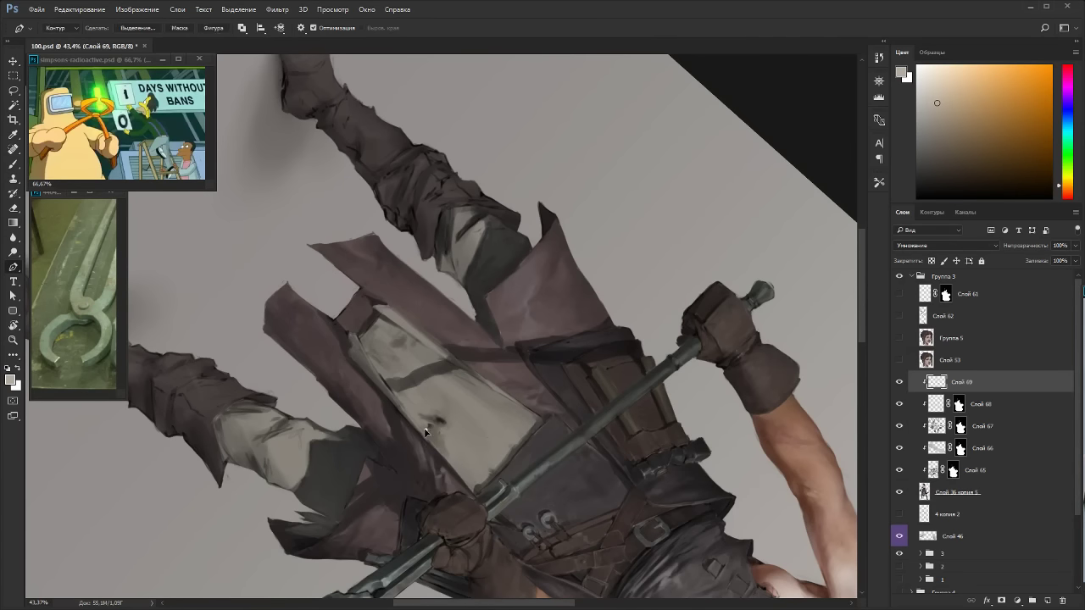
{"action": "key", "text": "b"}
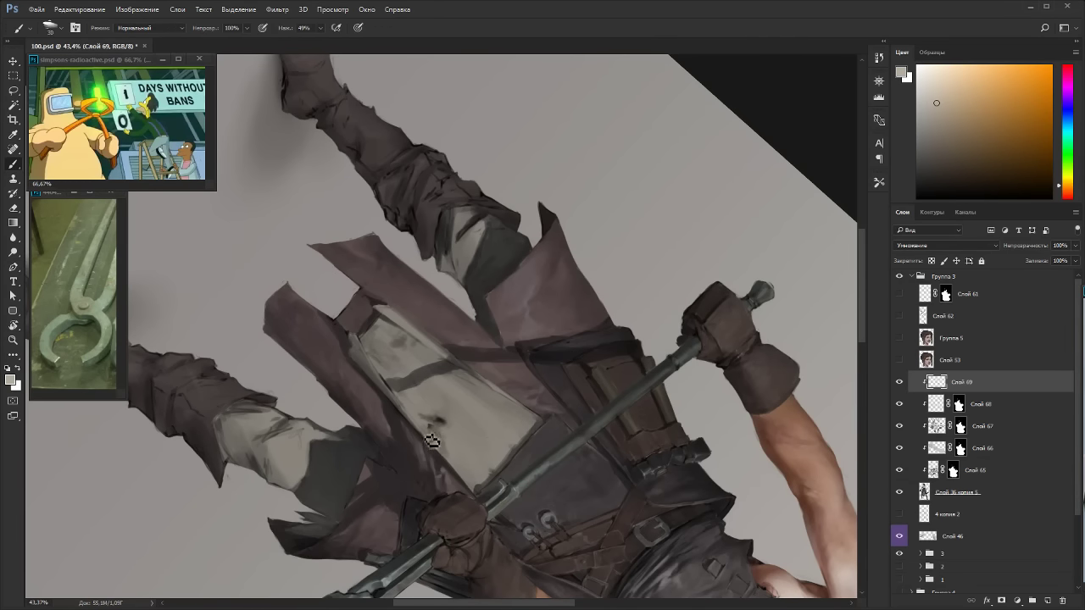
{"action": "left_click_drag", "start_coordinate": [429, 426], "coordinate": [441, 416]}
{"action": "key", "text": "]"}
{"action": "left_click_drag", "start_coordinate": [535, 361], "coordinate": [537, 253]}
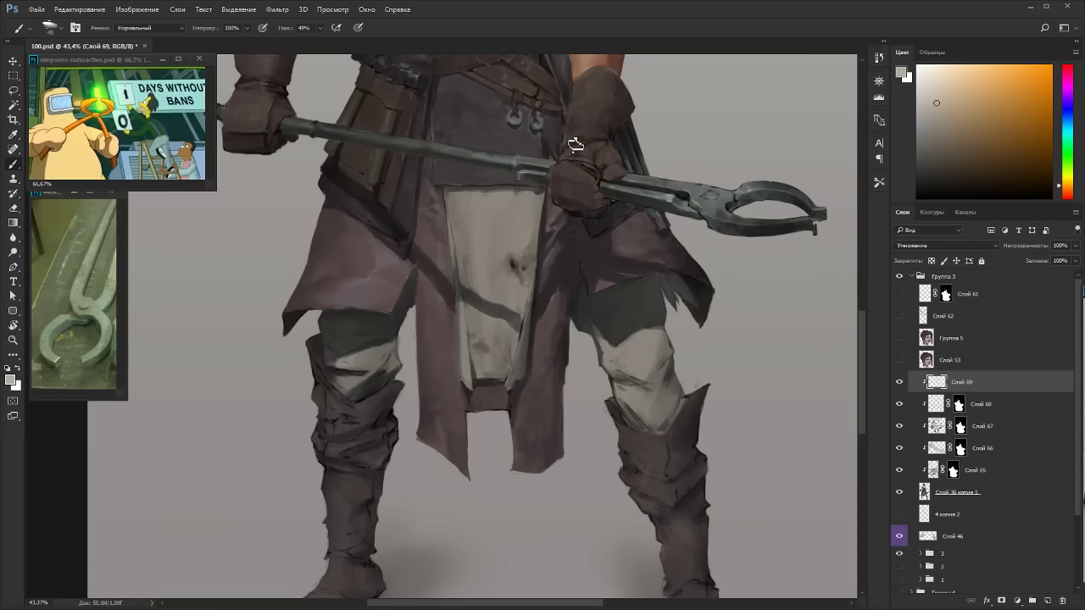
Tint the light cloth panel with a pale yellowish grey using a soft brush enlarged to 100.
{"action": "scroll", "coordinate": [579, 136], "scroll_direction": "down", "scroll_amount": 3}
{"action": "key", "text": "r"}
{"action": "left_click_drag", "start_coordinate": [707, 368], "coordinate": [334, 153]}
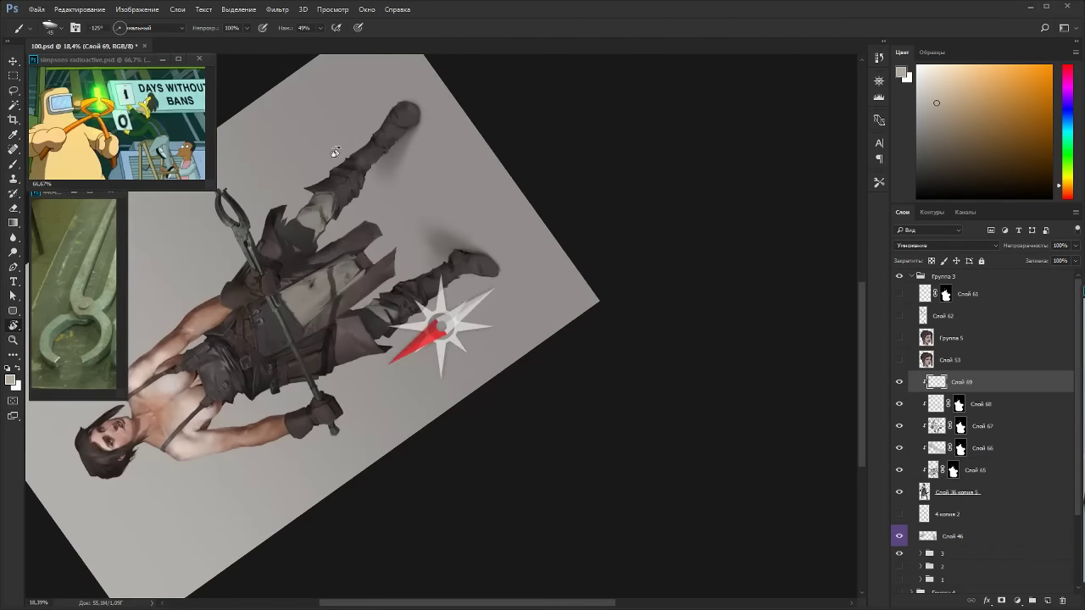
{"action": "key", "text": "Escape"}
{"action": "scroll", "coordinate": [458, 224], "scroll_direction": "up", "scroll_amount": 1}
{"action": "scroll", "coordinate": [512, 286], "scroll_direction": "up", "scroll_amount": 2}
{"action": "key", "text": "b"}
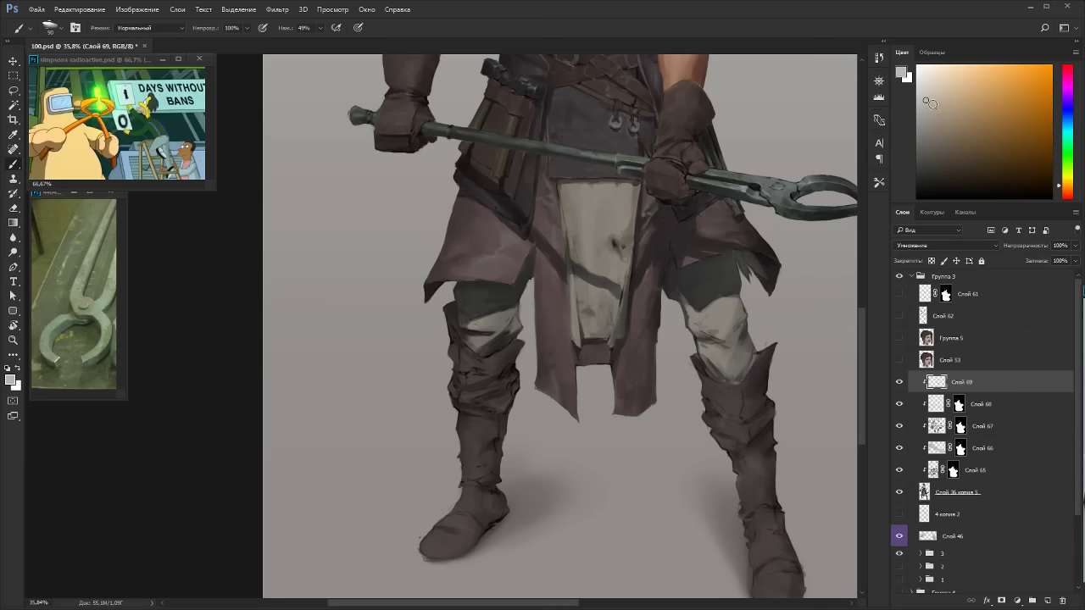
{"action": "left_click", "coordinate": [1058, 183]}
{"action": "key", "text": "bracketright"}
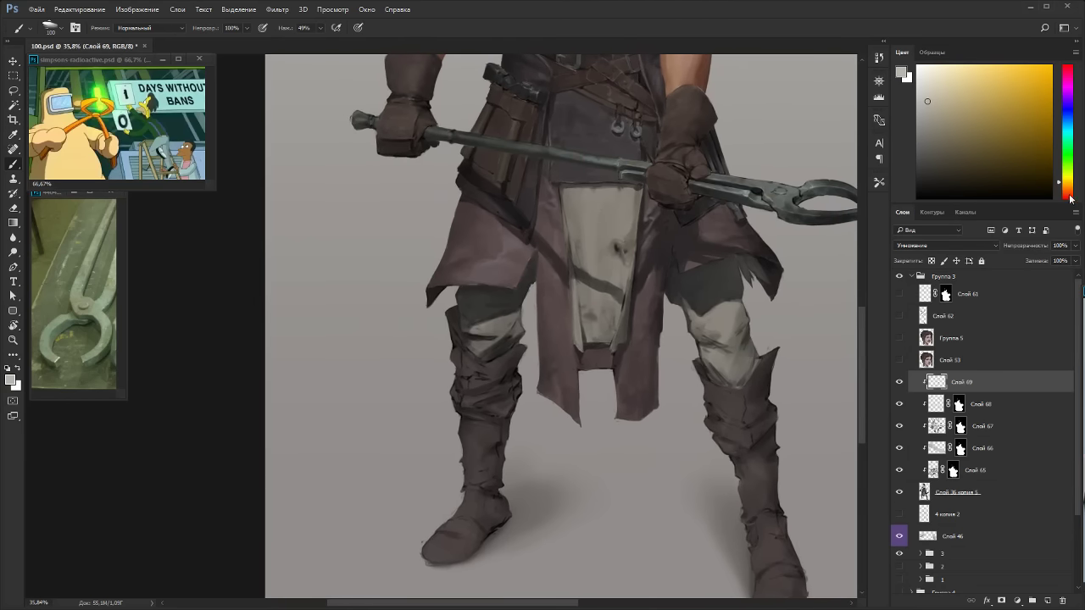
Shade the hems of the two long purple cloth strips with neutral and reddish grey strokes.
{"action": "left_click", "coordinate": [1068, 195]}
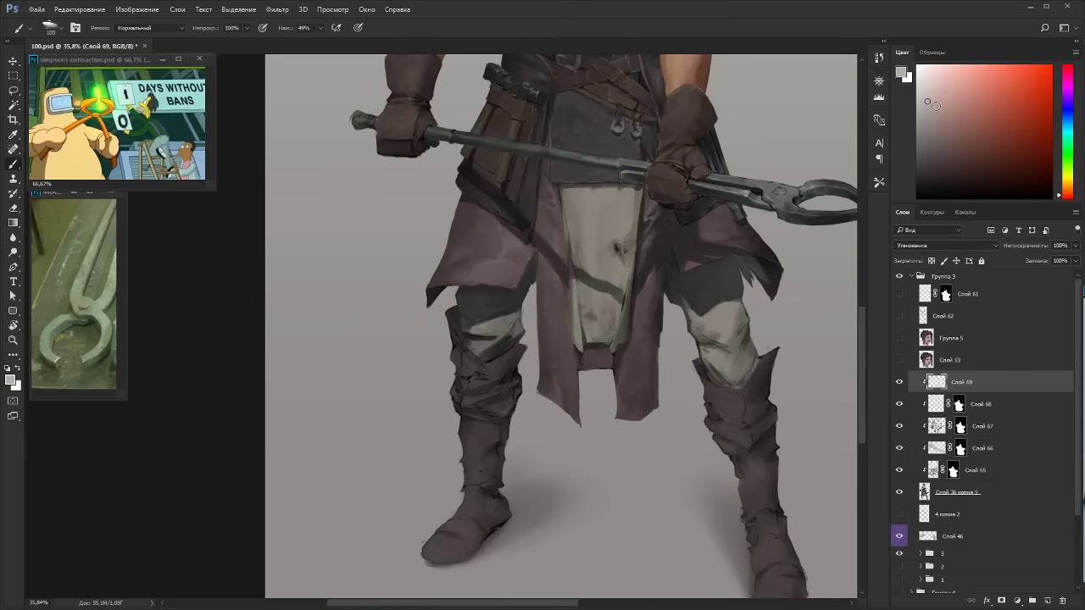
{"action": "mouse_move", "coordinate": [542, 399]}
{"action": "left_mouse_down"}
{"action": "mouse_move", "coordinate": [539, 379]}
{"action": "mouse_move", "coordinate": [559, 410]}
{"action": "mouse_move", "coordinate": [568, 395]}
{"action": "mouse_move", "coordinate": [580, 401]}
{"action": "left_mouse_up"}
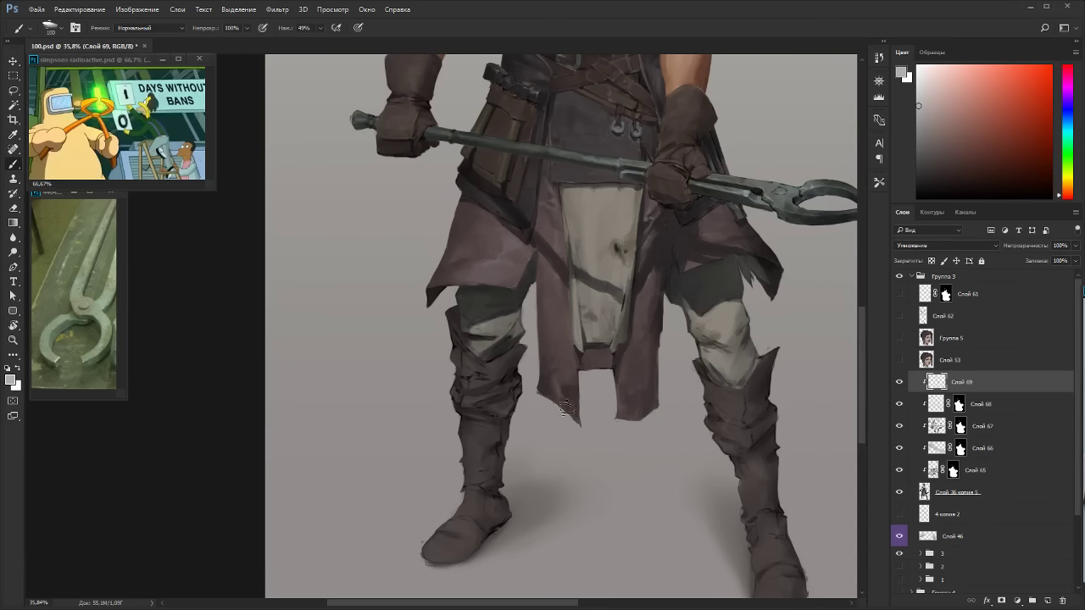
{"action": "left_click_drag", "start_coordinate": [613, 422], "coordinate": [650, 425]}
{"action": "left_click", "coordinate": [940, 108]}
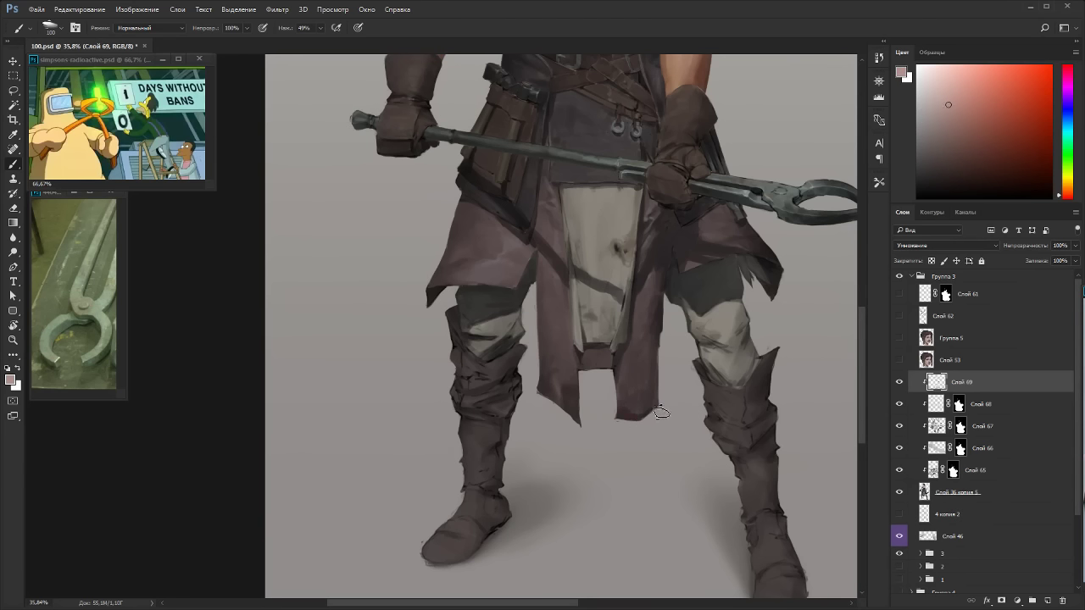
{"action": "mouse_move", "coordinate": [577, 422]}
{"action": "left_mouse_down"}
{"action": "mouse_move", "coordinate": [540, 398]}
{"action": "mouse_move", "coordinate": [572, 425]}
{"action": "left_mouse_up"}
Darken the lower edge of the purple skirt flap with a mid grey and check the whole figure.
{"action": "left_click", "coordinate": [926, 123]}
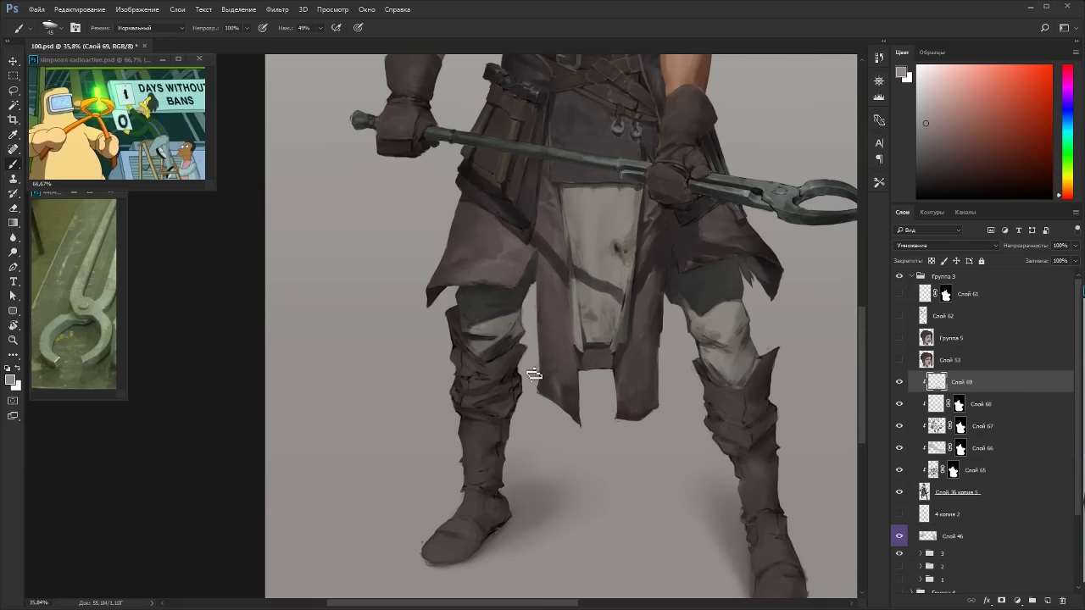
{"action": "left_click_drag", "start_coordinate": [438, 293], "coordinate": [500, 291]}
{"action": "left_click_drag", "start_coordinate": [620, 256], "coordinate": [588, 302]}
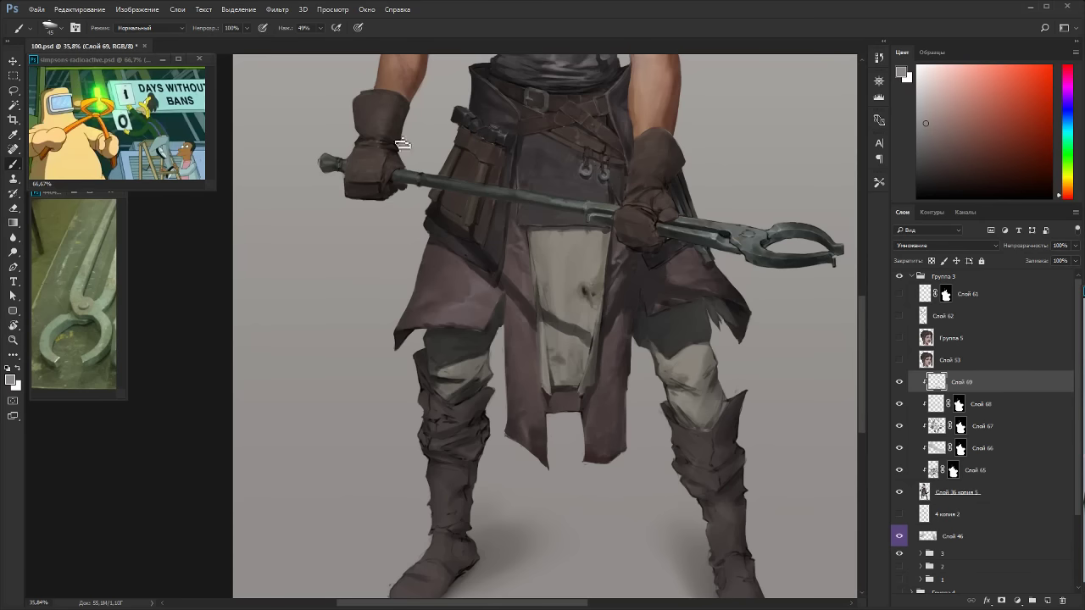
{"action": "scroll", "coordinate": [453, 208], "scroll_direction": "down", "scroll_amount": 3}
{"action": "key", "text": "r"}
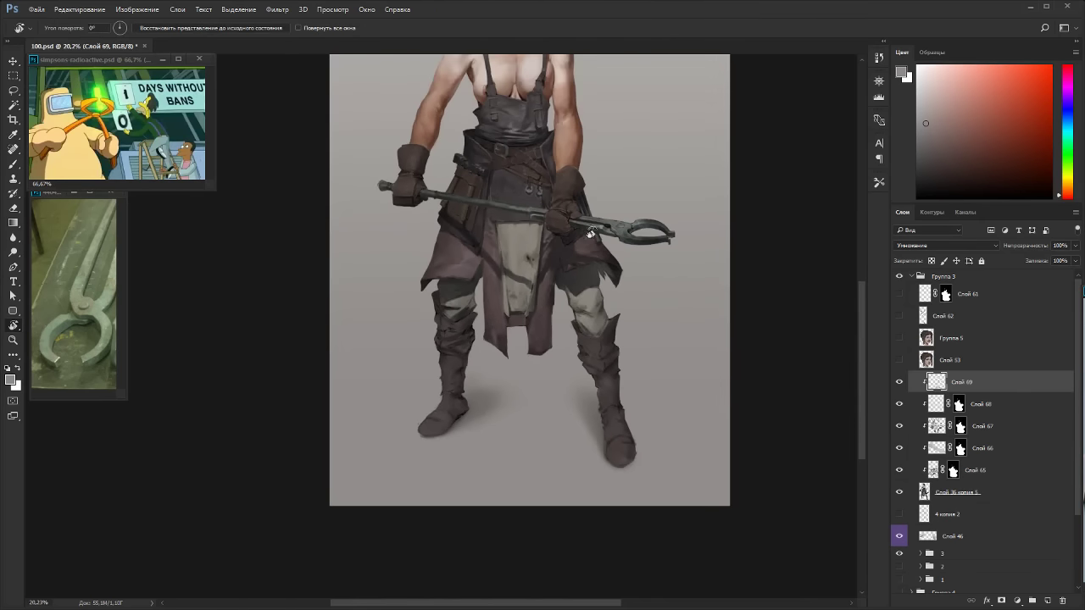
{"action": "left_click_drag", "start_coordinate": [591, 233], "coordinate": [605, 320]}
{"action": "key", "text": "Escape"}
Create a new clipped layer above "Слой 69" and set its blend mode to Жесткий свет (Hard Light).
{"action": "scroll", "coordinate": [496, 166], "scroll_direction": "up", "scroll_amount": 8}
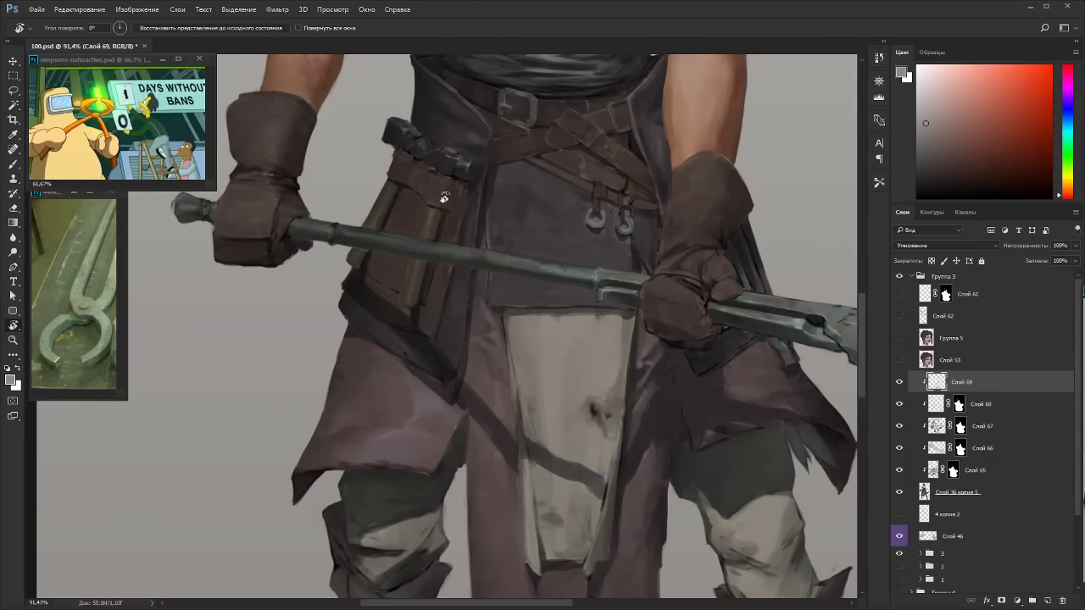
{"action": "scroll", "coordinate": [445, 198], "scroll_direction": "up", "scroll_amount": 2}
{"action": "key", "text": "b"}
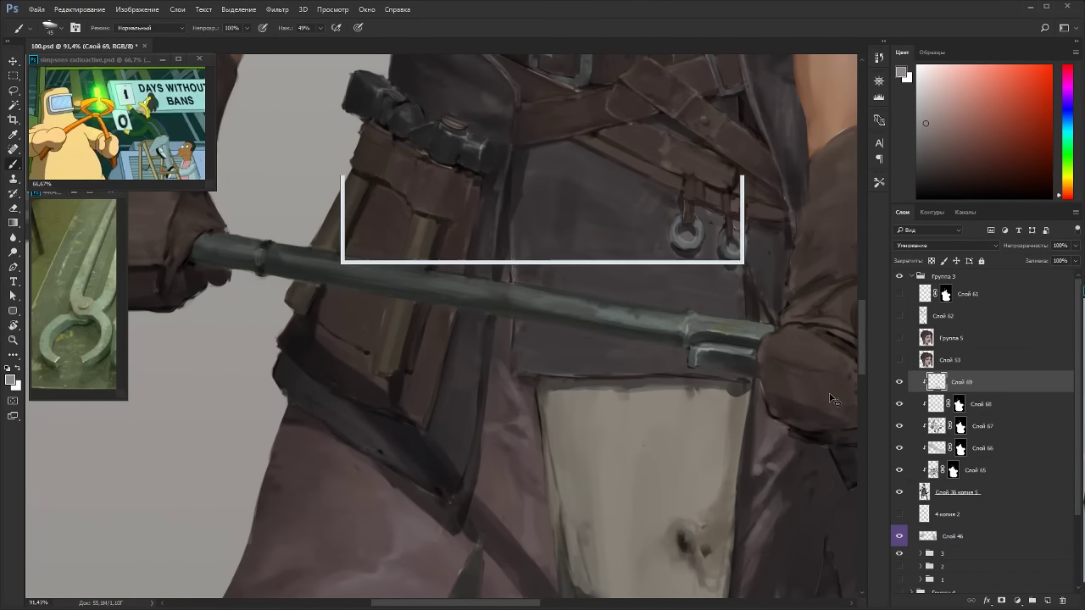
{"action": "key", "text": "ctrl+shift+n"}
{"action": "key", "text": "Return"}
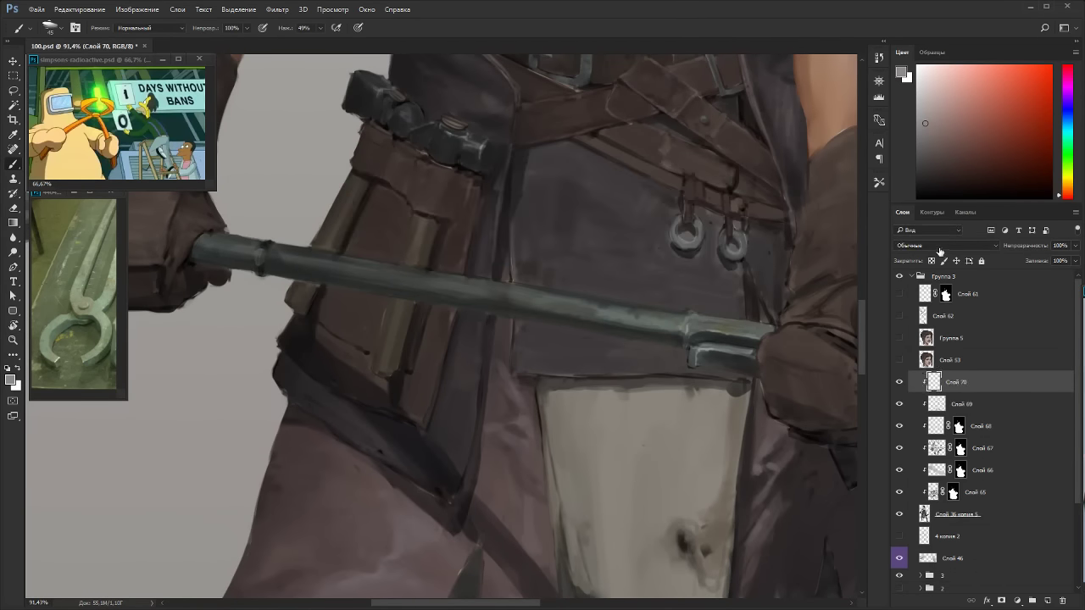
{"action": "left_click", "coordinate": [939, 252]}
{"action": "left_click", "coordinate": [941, 377]}
Paint a yellowish grey tint on the tool handles in the hip pouch with the brush reduced to 10.
{"action": "left_click_drag", "start_coordinate": [1070, 195], "coordinate": [1075, 184]}
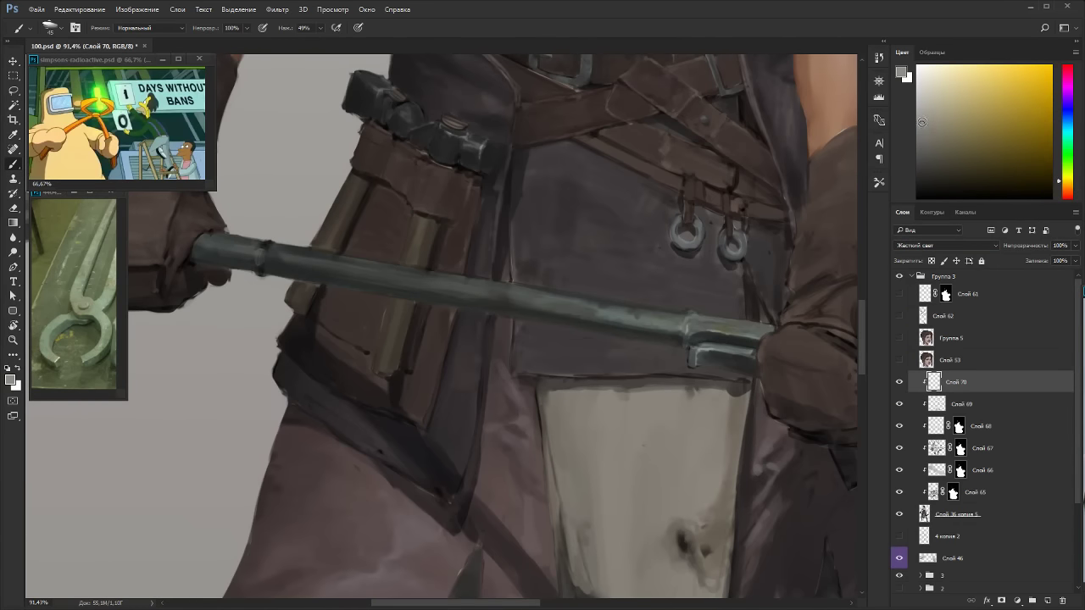
{"action": "key", "text": "["}
{"action": "key", "text": "["}
{"action": "key", "text": "["}
{"action": "key", "text": "["}
{"action": "key", "text": "["}
{"action": "key", "text": "["}
{"action": "key", "text": "["}
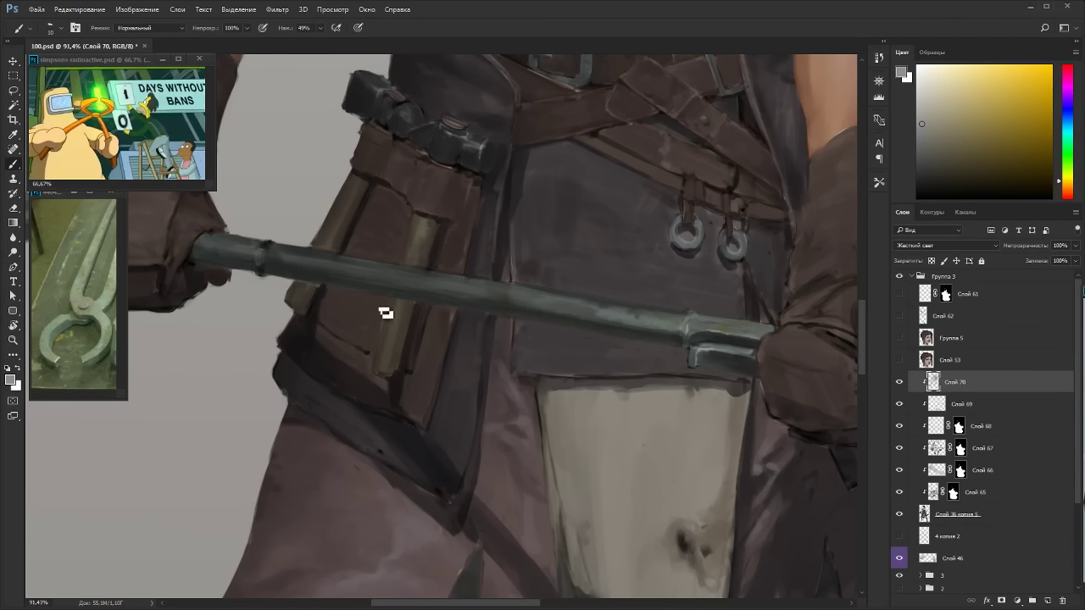
{"action": "left_click_drag", "start_coordinate": [354, 198], "coordinate": [334, 238]}
Tint the crossed leather belts below the waist with a reddish grey at brush size 40.
{"action": "left_click_drag", "start_coordinate": [678, 135], "coordinate": [621, 273]}
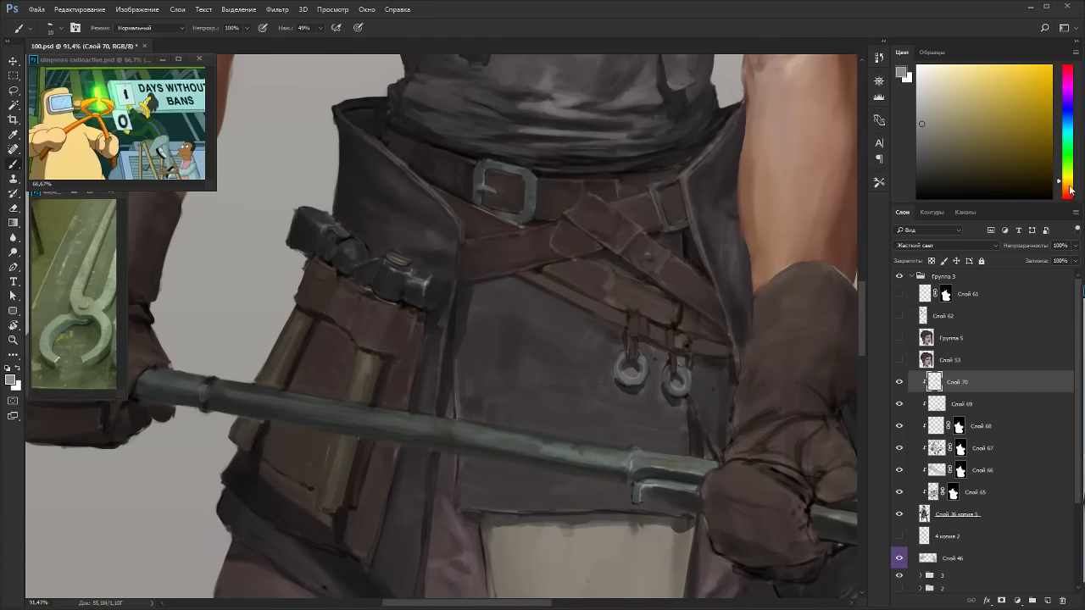
{"action": "left_click", "coordinate": [1070, 192]}
{"action": "key", "text": "bracketright"}
{"action": "key", "text": "bracketright"}
{"action": "key", "text": "bracketright"}
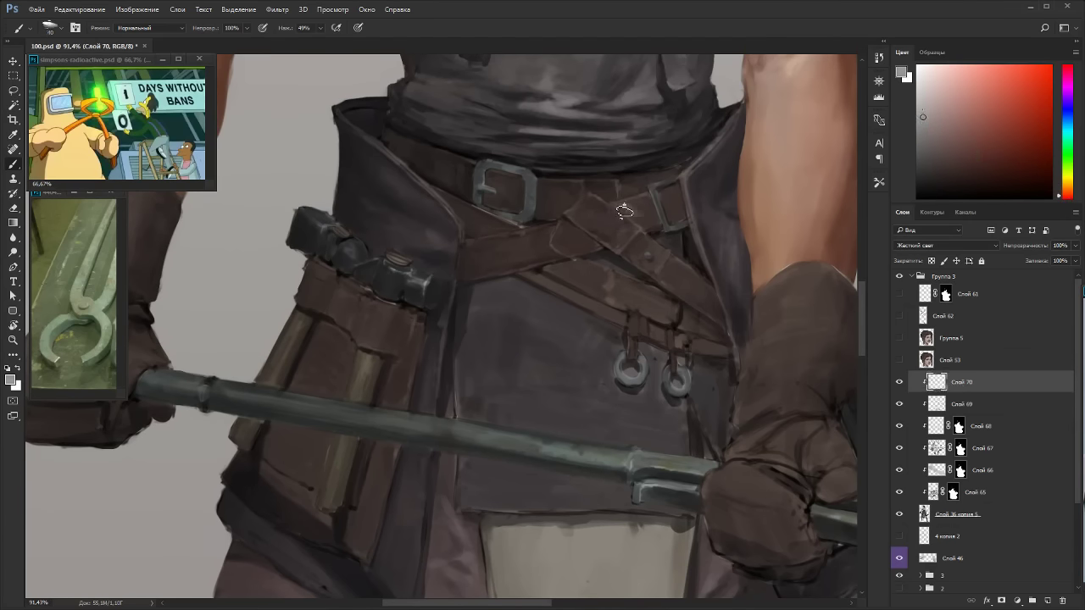
{"action": "left_click_drag", "start_coordinate": [626, 211], "coordinate": [640, 206]}
{"action": "key", "text": "r"}
{"action": "left_click_drag", "start_coordinate": [656, 244], "coordinate": [681, 388]}
{"action": "key", "text": "e"}
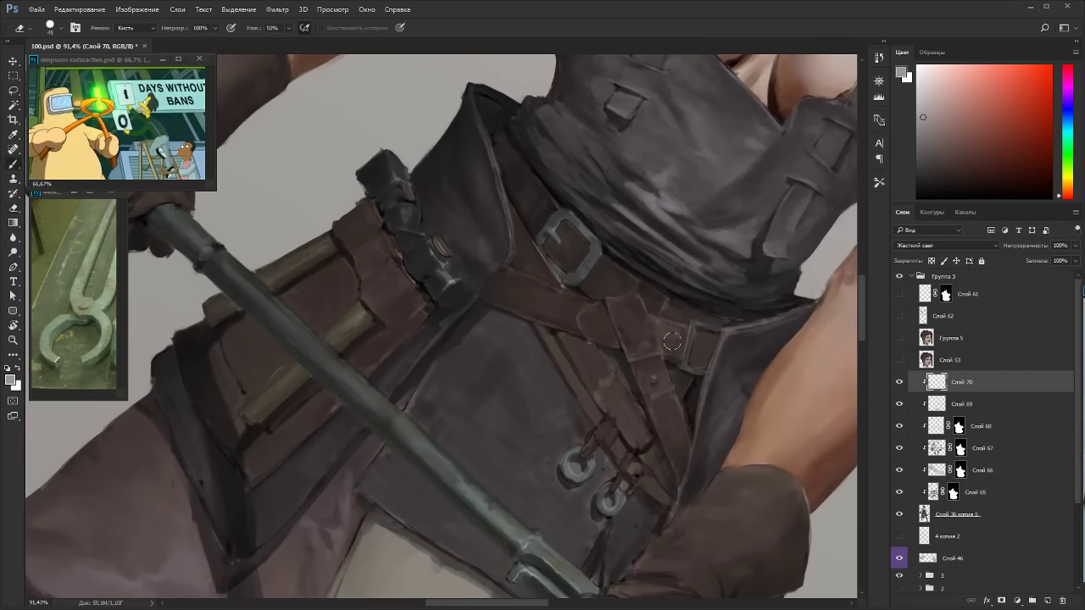
{"action": "key", "text": "b"}
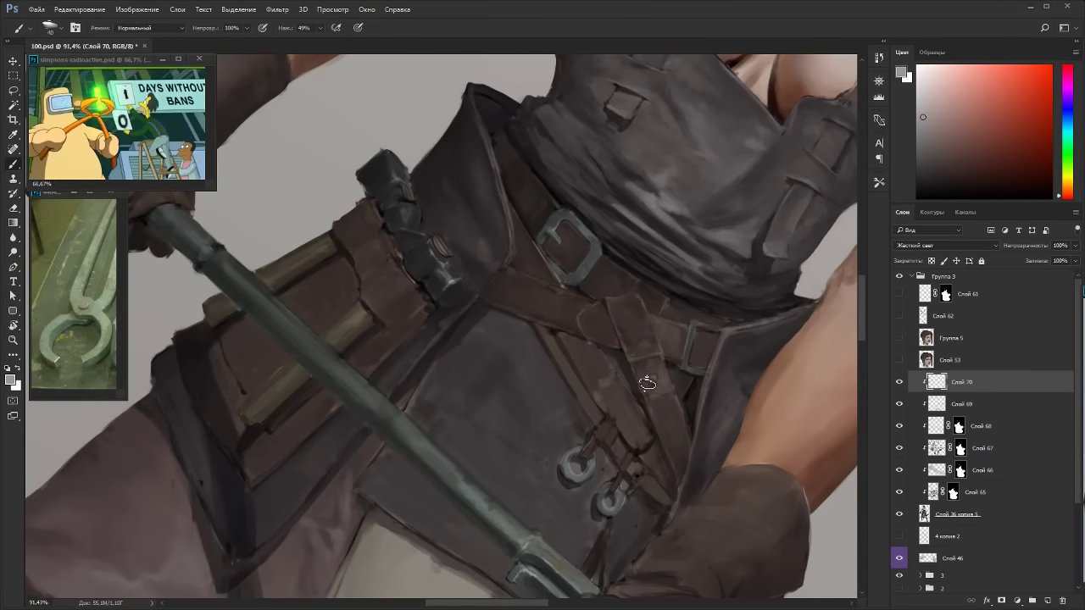
Extend the reddish grey tint over the lower diagonal strap and clean its edges with the eraser.
{"action": "key", "text": "r"}
{"action": "left_click_drag", "start_coordinate": [685, 416], "coordinate": [618, 164]}
{"action": "key", "text": "e"}
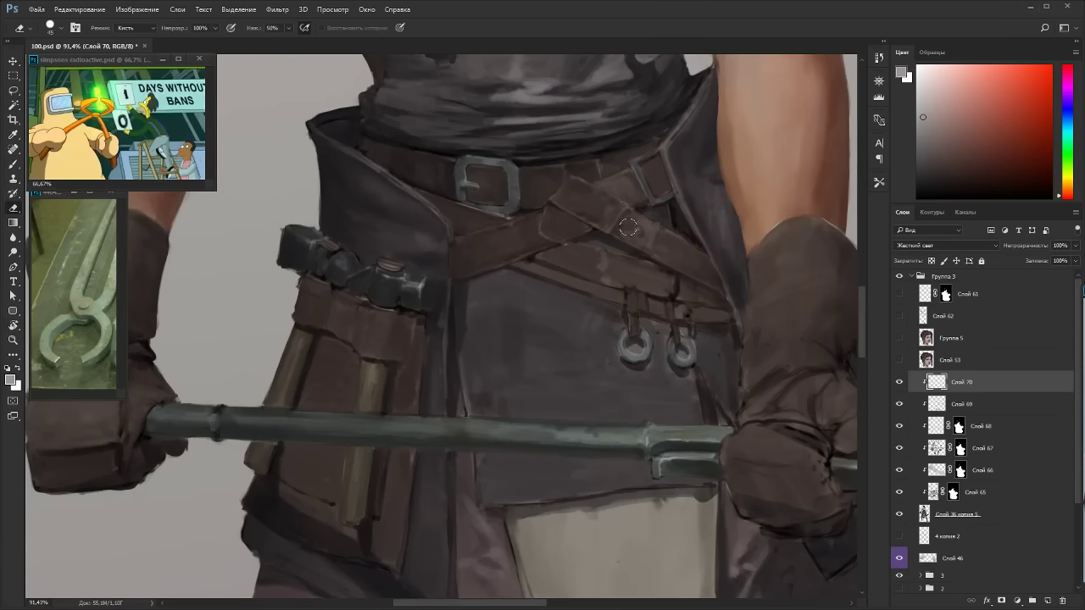
{"action": "key", "text": "r"}
{"action": "left_click_drag", "start_coordinate": [702, 252], "coordinate": [442, 167]}
{"action": "key", "text": "b"}
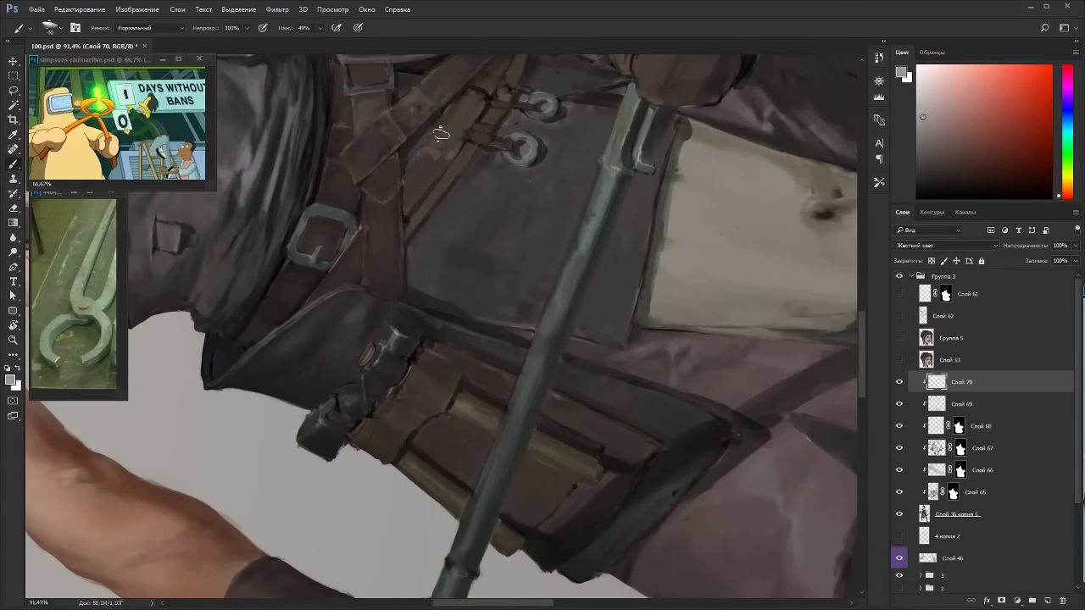
{"action": "key", "text": "e"}
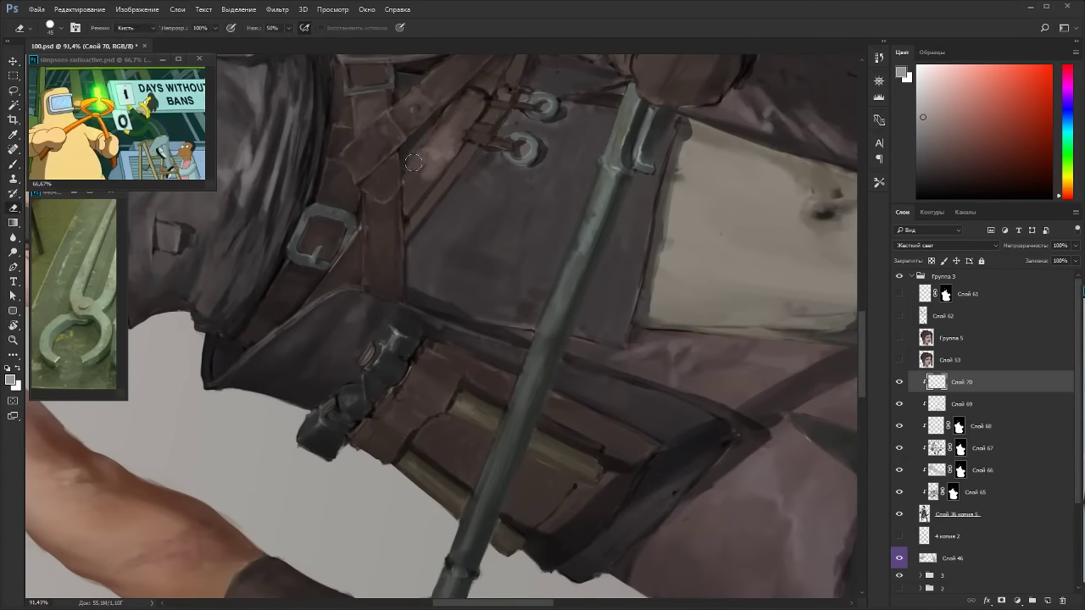
Shift the grey's hue to yellow, tint the lower diagonal strap beside the metal rings and erase the overspill.
{"action": "left_click_drag", "start_coordinate": [1081, 192], "coordinate": [1069, 177]}
{"action": "key", "text": "b"}
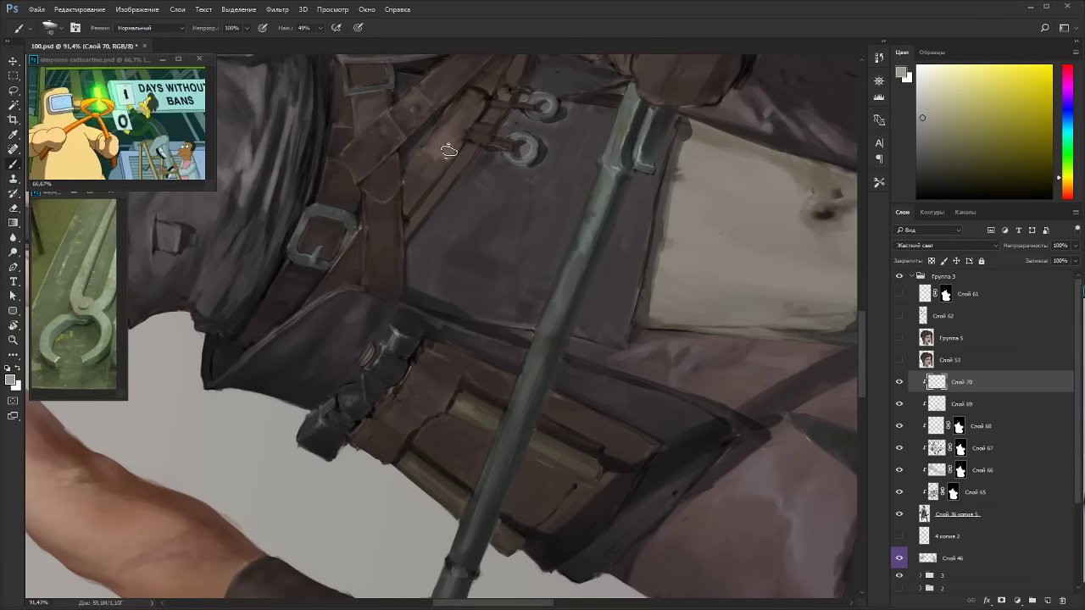
{"action": "key", "text": "e"}
{"action": "left_click_drag", "start_coordinate": [443, 142], "coordinate": [431, 196]}
{"action": "key", "text": "b"}
{"action": "key", "text": "Escape"}
Erase the excess yellowish tint along the lower edge of the diagonal strap.
{"action": "key", "text": "r"}
{"action": "mouse_move", "coordinate": [588, 262]}
{"action": "left_mouse_down"}
{"action": "mouse_move", "coordinate": [669, 436]}
{"action": "mouse_move", "coordinate": [663, 449]}
{"action": "left_mouse_up"}
{"action": "key", "text": "e"}
{"action": "left_click_drag", "start_coordinate": [544, 357], "coordinate": [556, 419]}
{"action": "key", "text": "b"}
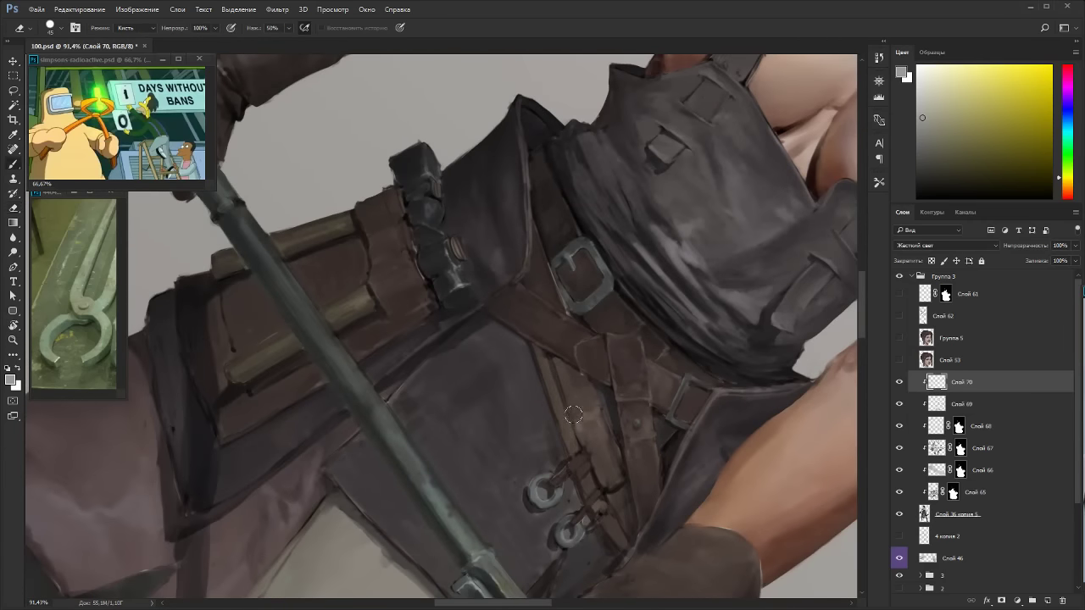
{"action": "key", "text": "Escape"}
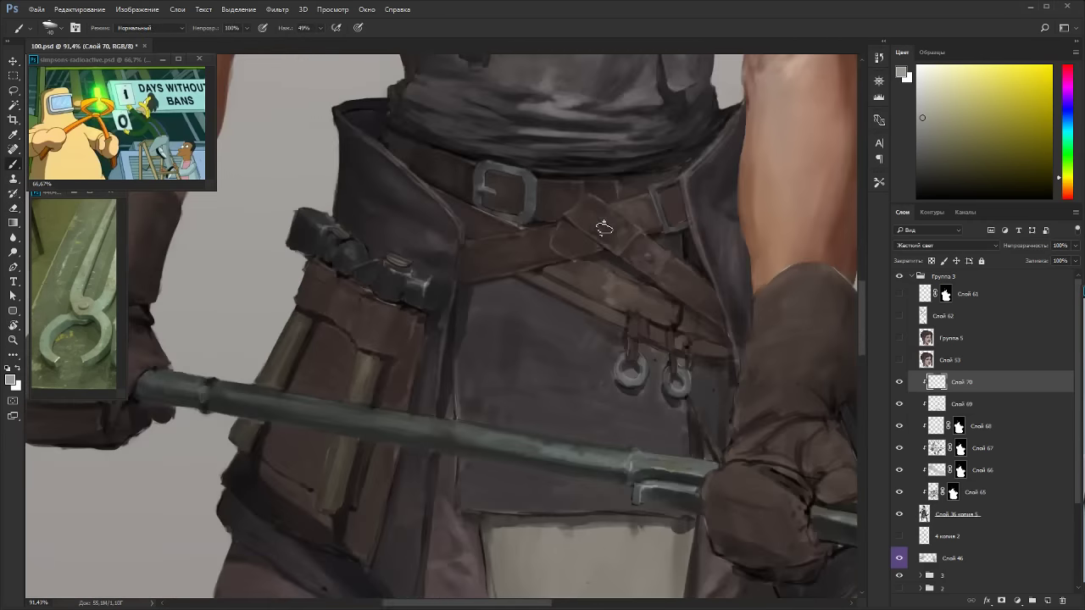
Examine the whole figure and compare the belt tints with "Слой 70" hidden and shown.
{"action": "scroll", "coordinate": [563, 373], "scroll_direction": "down", "scroll_amount": 10}
{"action": "key", "text": "r"}
{"action": "left_click_drag", "start_coordinate": [562, 366], "coordinate": [455, 160]}
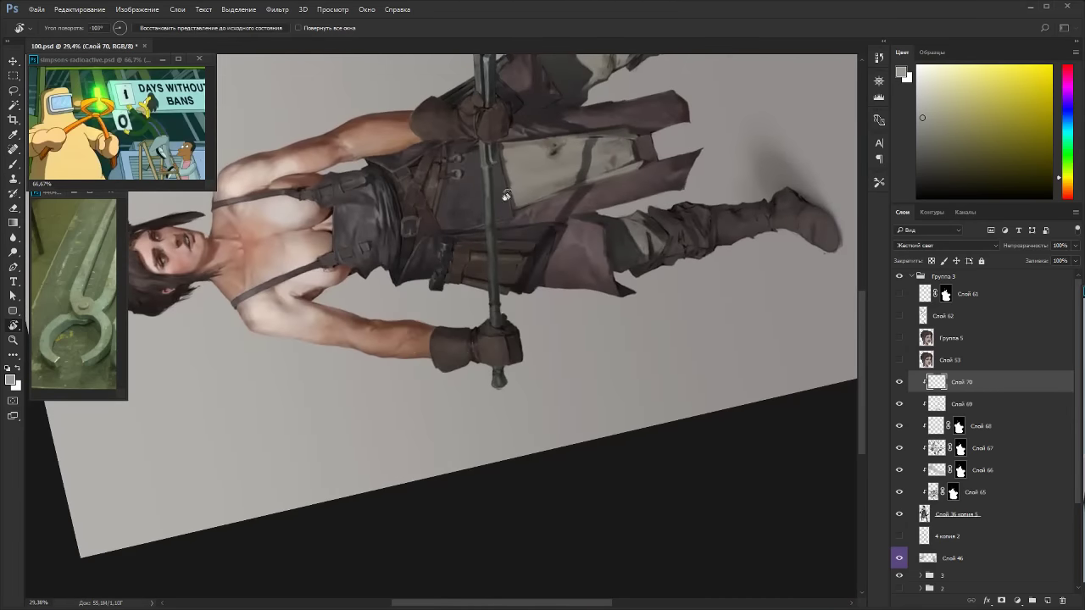
{"action": "key", "text": "Escape"}
{"action": "scroll", "coordinate": [619, 241], "scroll_direction": "up", "scroll_amount": 3}
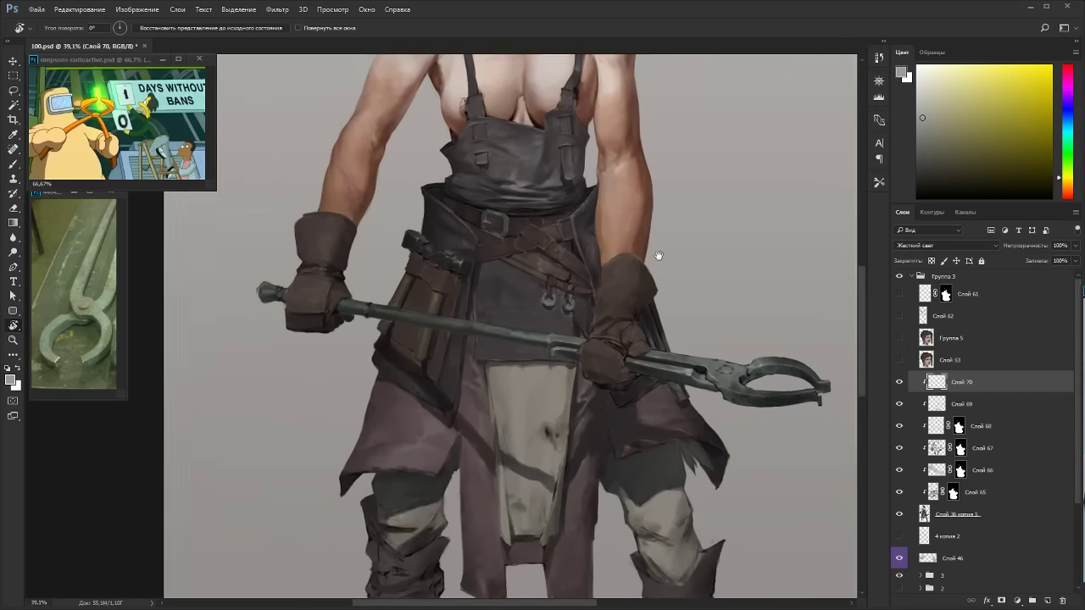
{"action": "left_click_drag", "start_coordinate": [659, 255], "coordinate": [652, 239]}
{"action": "scroll", "coordinate": [590, 468], "scroll_direction": "up", "scroll_amount": 1}
{"action": "key", "text": "b"}
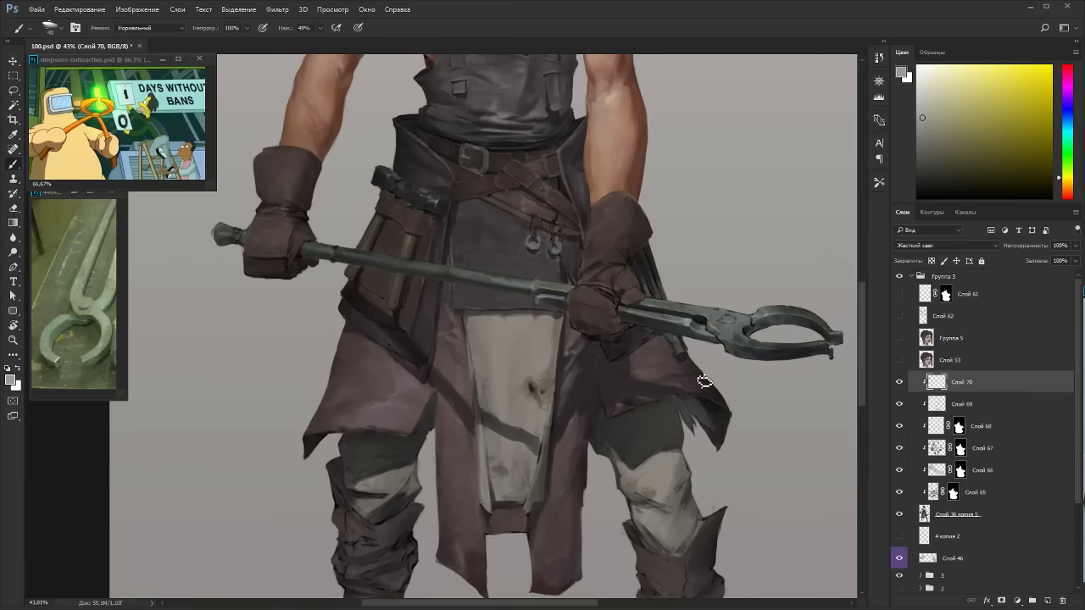
{"action": "left_click_drag", "start_coordinate": [694, 365], "coordinate": [710, 317]}
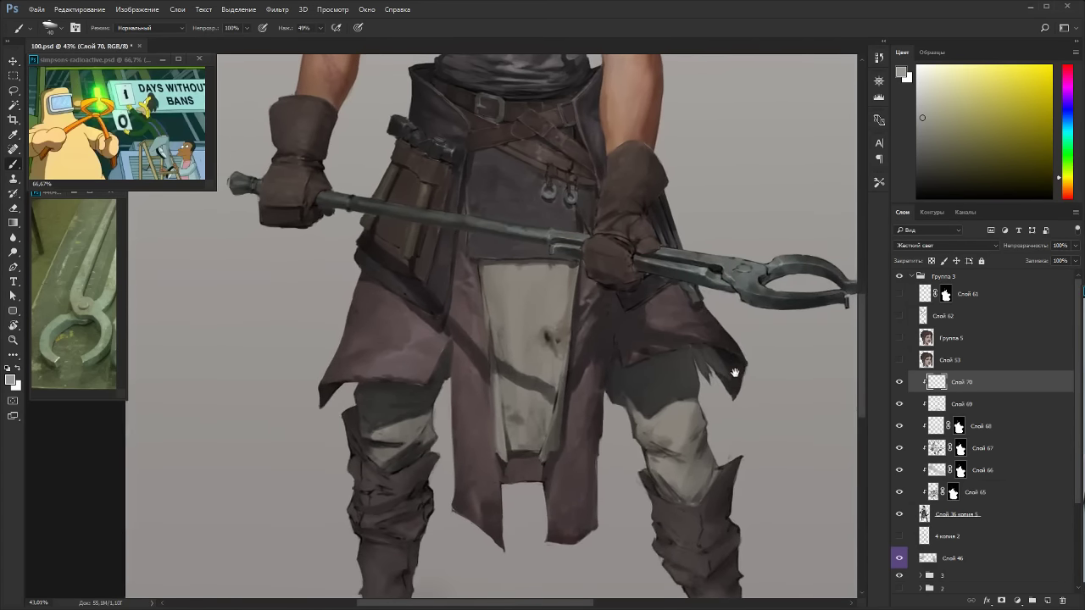
{"action": "left_click", "coordinate": [899, 384]}
{"action": "left_click", "coordinate": [899, 383]}
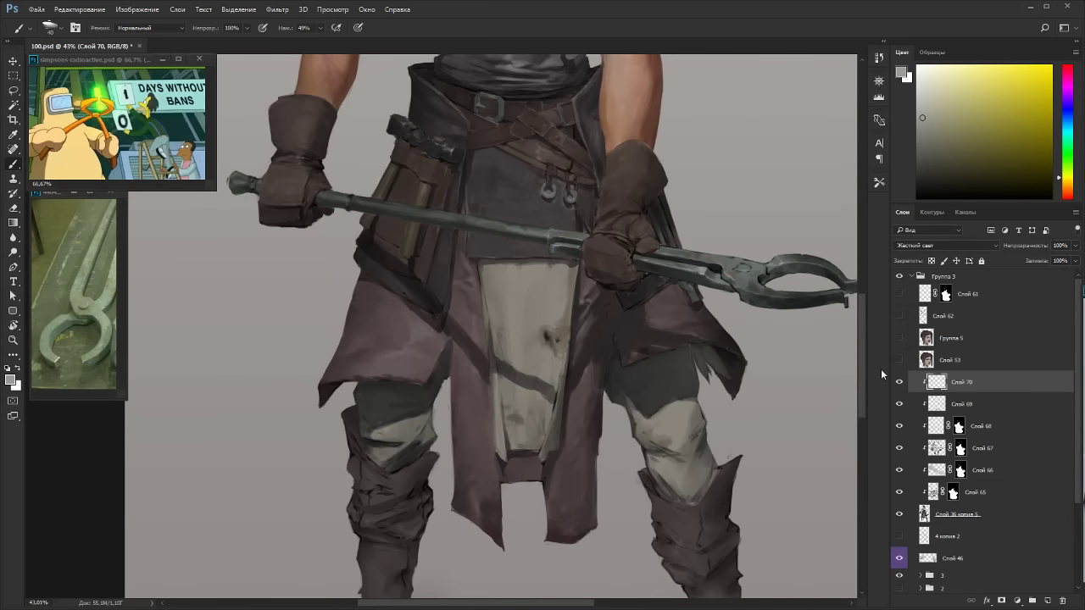
Create a new clipped layer above "Слой 70", copy the mask of "Слой 68" onto it and save the document.
{"action": "key", "text": "ctrl+shift+n"}
{"action": "key", "text": "Return"}
{"action": "key", "text": "shift+alt+m"}
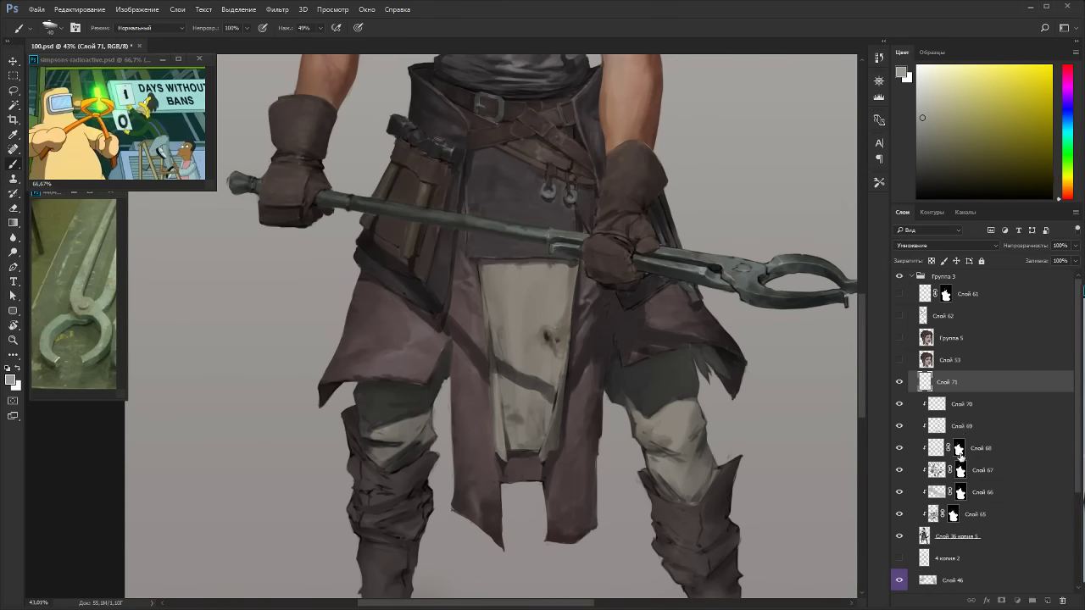
{"action": "left_click_drag", "start_coordinate": [961, 455], "coordinate": [956, 386]}
{"action": "key", "text": "ctrl+z"}
{"action": "left_click", "coordinate": [960, 453]}
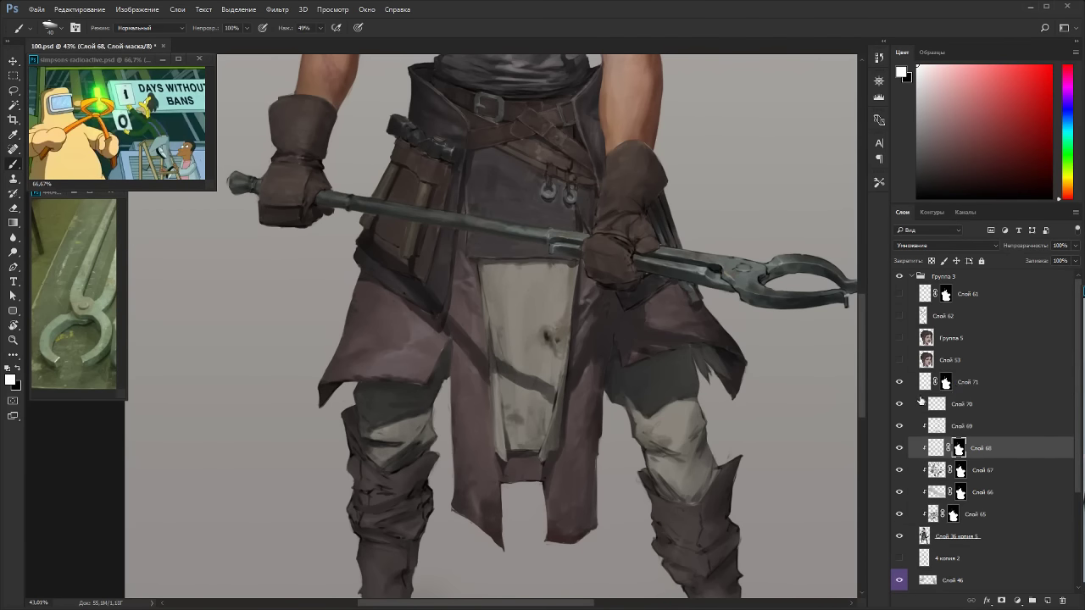
{"action": "left_click", "coordinate": [922, 393], "text": "alt"}
{"action": "left_click", "coordinate": [933, 388]}
{"action": "key", "text": "ctrl+s"}
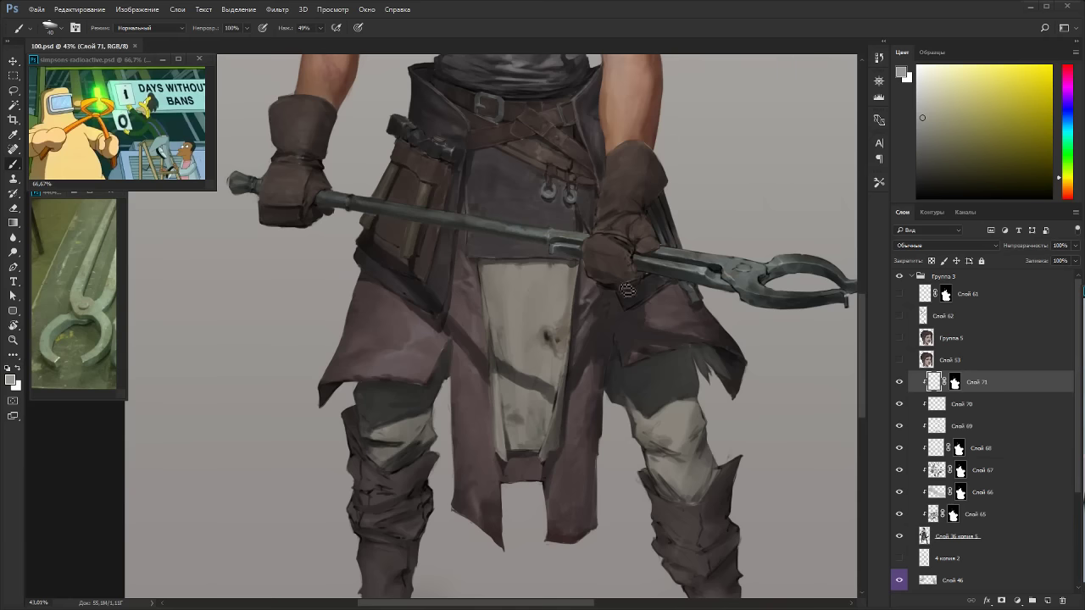
Repaint the dark apron's lower hem, along the light cloth panel, with a sampled dark grey.
{"action": "scroll", "coordinate": [534, 286], "scroll_direction": "up", "scroll_amount": 8}
{"action": "key", "text": "r"}
{"action": "left_click_drag", "start_coordinate": [446, 239], "coordinate": [481, 396]}
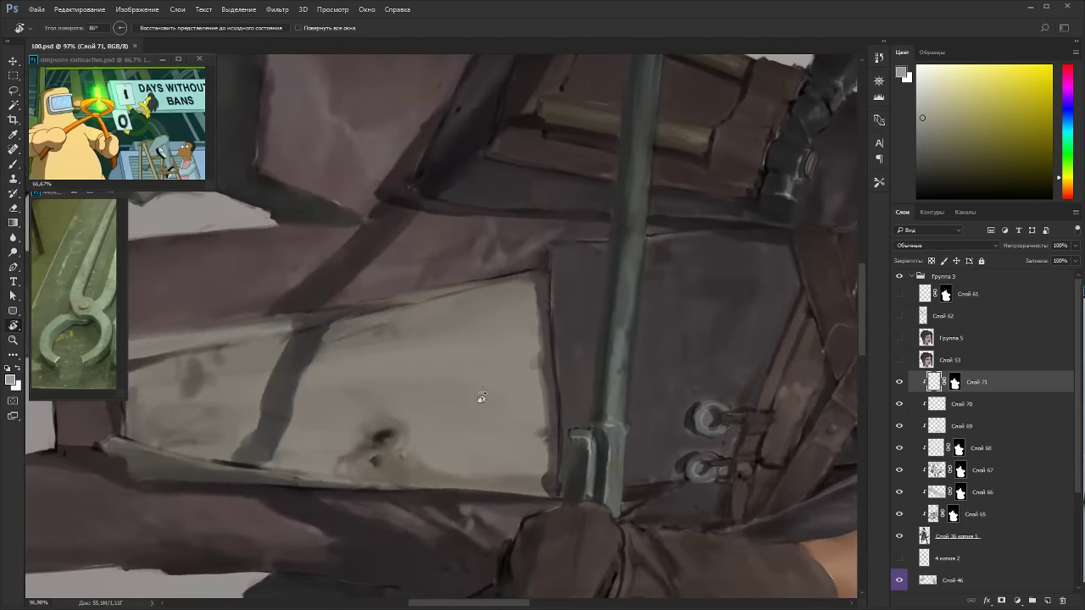
{"action": "key", "text": "b"}
{"action": "left_click", "coordinate": [557, 290], "text": "alt"}
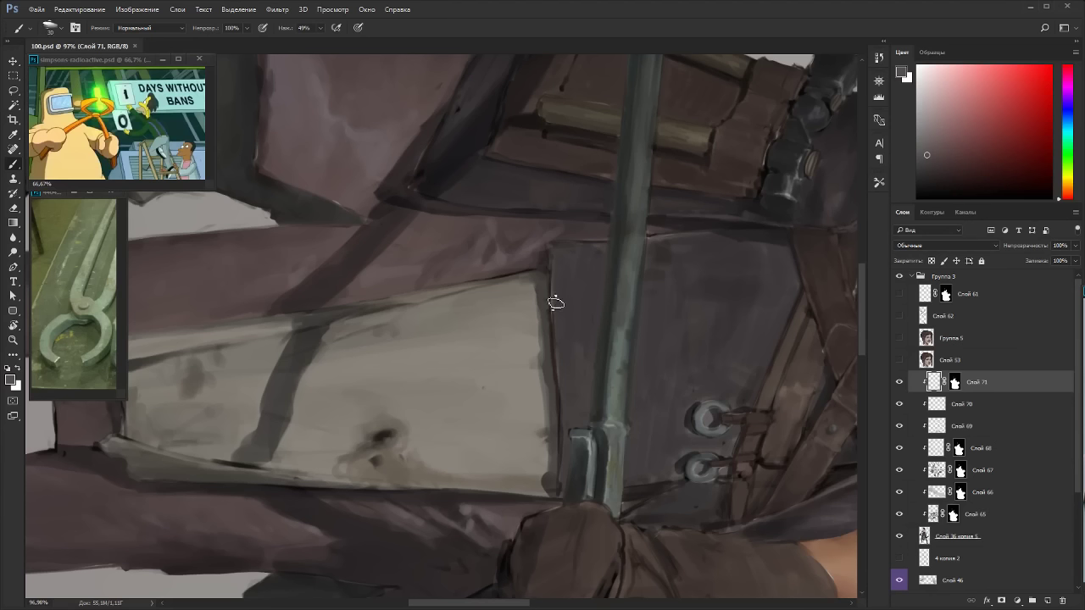
{"action": "key", "text": "bracketleft"}
{"action": "key", "text": "bracketleft"}
{"action": "mouse_move", "coordinate": [560, 311]}
{"action": "left_mouse_down"}
{"action": "mouse_move", "coordinate": [557, 257]}
{"action": "mouse_move", "coordinate": [581, 273]}
{"action": "mouse_move", "coordinate": [562, 281]}
{"action": "left_mouse_up"}
Blend the apron leather just above the hem using sampled reddish dark greys at brush sizes 25 and 20.
{"action": "key", "text": "bracketright"}
{"action": "key", "text": "bracketright"}
{"action": "left_click", "coordinate": [568, 281], "text": "alt"}
{"action": "left_click_drag", "start_coordinate": [566, 334], "coordinate": [568, 376]}
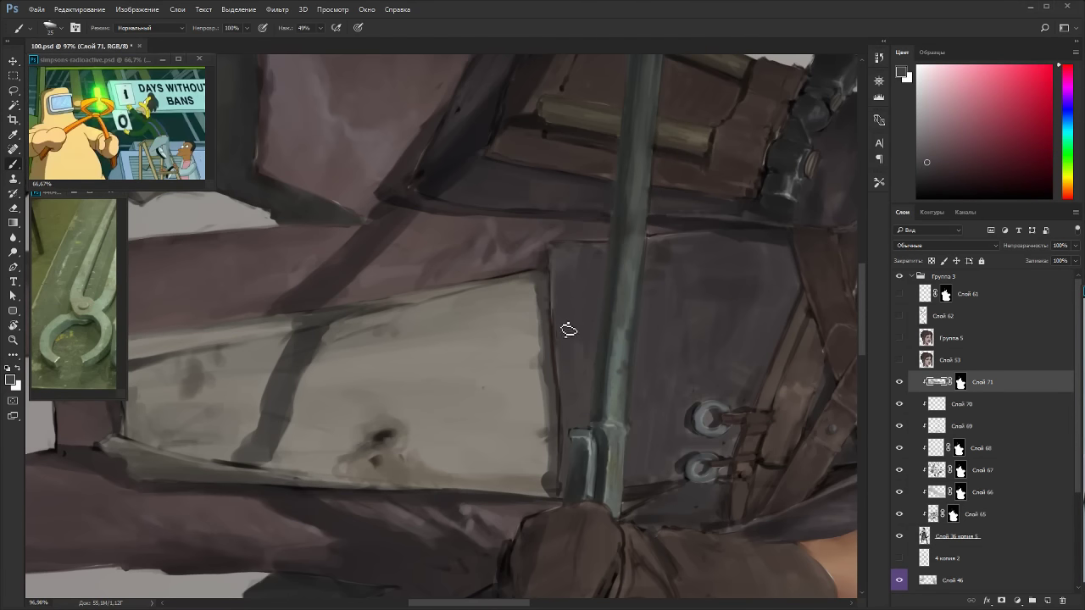
{"action": "left_click", "coordinate": [563, 361], "text": "alt"}
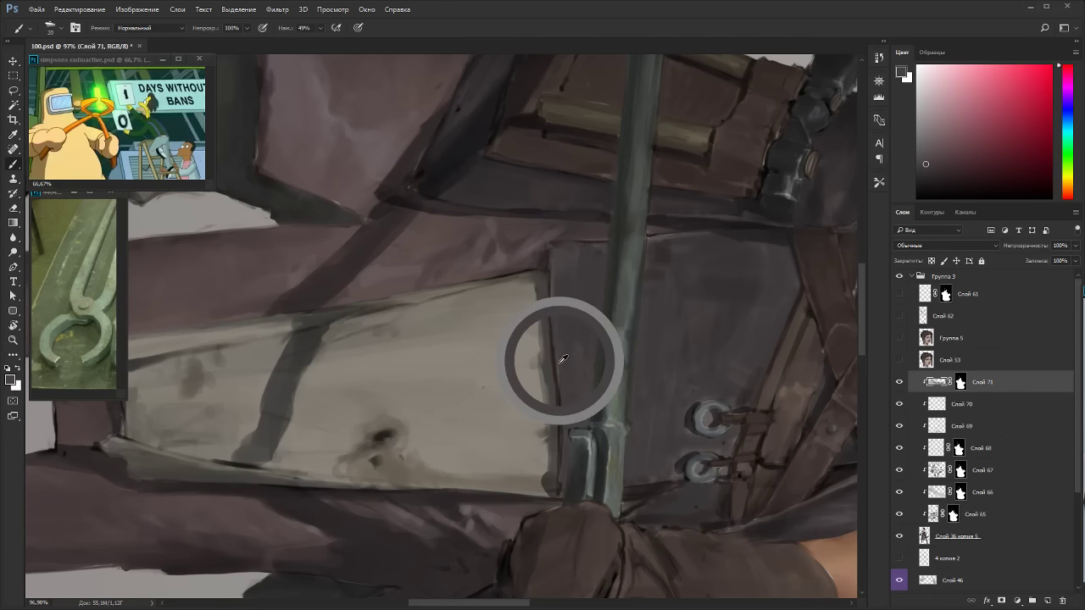
{"action": "left_click", "coordinate": [586, 347], "text": "alt"}
{"action": "left_click", "coordinate": [584, 334], "text": "alt"}
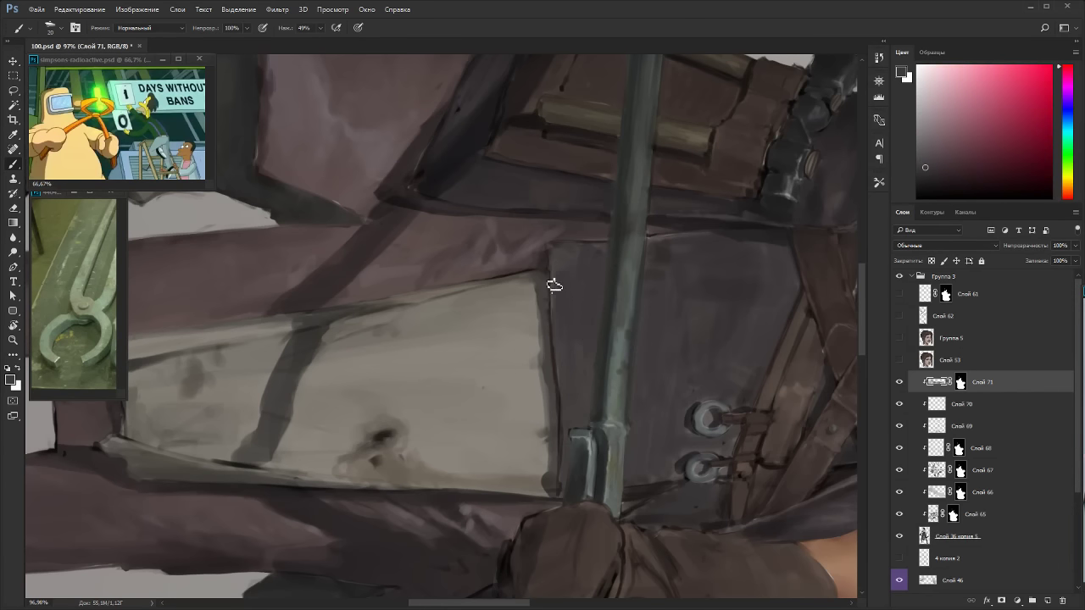
Refine the edge between the tongs' shaft and the apron with sampled dark green and grey tones at brush size 15.
{"action": "left_click", "coordinate": [605, 439], "text": "alt"}
{"action": "key", "text": "bracketleft"}
{"action": "key", "text": "bracketleft"}
{"action": "key", "text": "bracketleft"}
{"action": "key", "text": "bracketleft"}
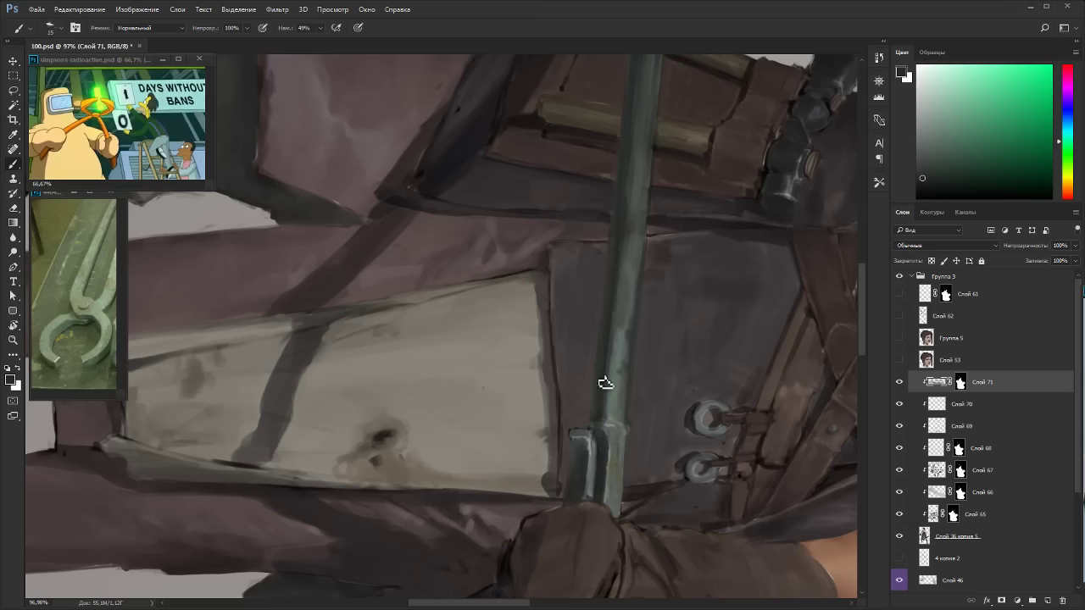
{"action": "key", "text": "r"}
{"action": "mouse_move", "coordinate": [599, 421]}
{"action": "left_mouse_down"}
{"action": "mouse_move", "coordinate": [690, 356]}
{"action": "mouse_move", "coordinate": [283, 308]}
{"action": "mouse_move", "coordinate": [295, 381]}
{"action": "left_mouse_up"}
{"action": "left_click", "coordinate": [294, 374], "text": "alt"}
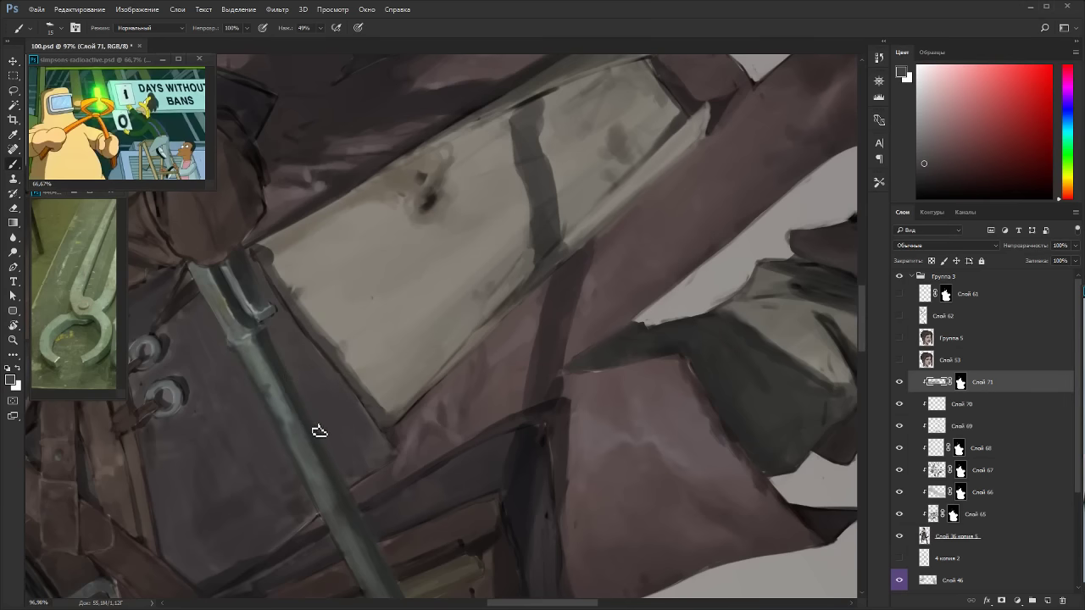
{"action": "left_click", "coordinate": [316, 424], "text": "alt"}
{"action": "left_click", "coordinate": [282, 381], "text": "alt"}
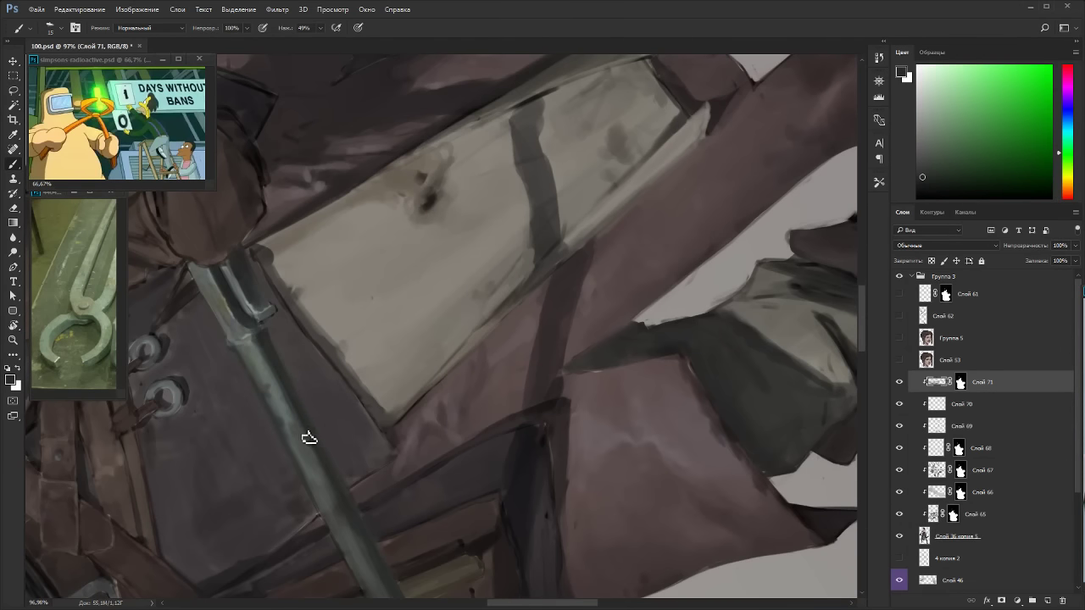
{"action": "left_click", "coordinate": [262, 423], "text": "alt"}
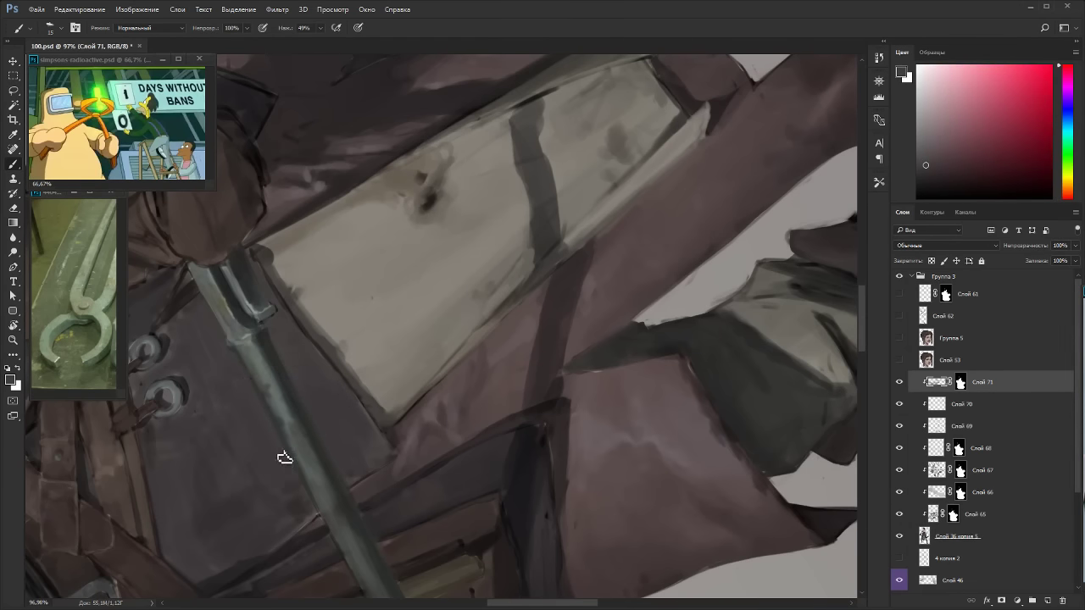
Touch up the apron's side edge beside the tool pouch with sampled neutral greys at brush size 20.
{"action": "key", "text": "r"}
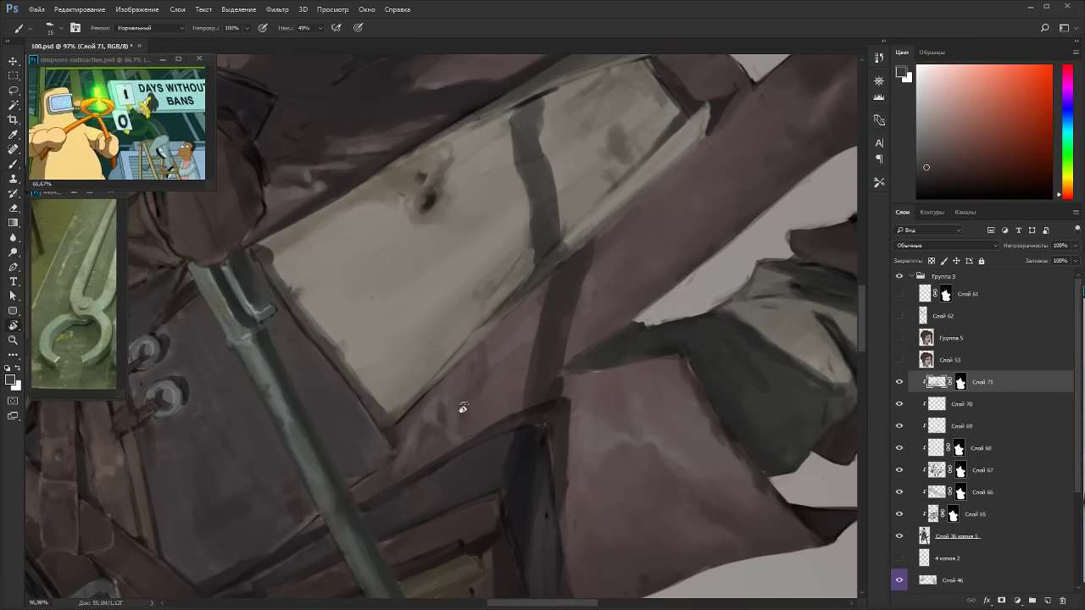
{"action": "left_click_drag", "start_coordinate": [460, 407], "coordinate": [640, 280]}
{"action": "key", "text": "b"}
{"action": "left_click", "coordinate": [618, 337], "text": "alt"}
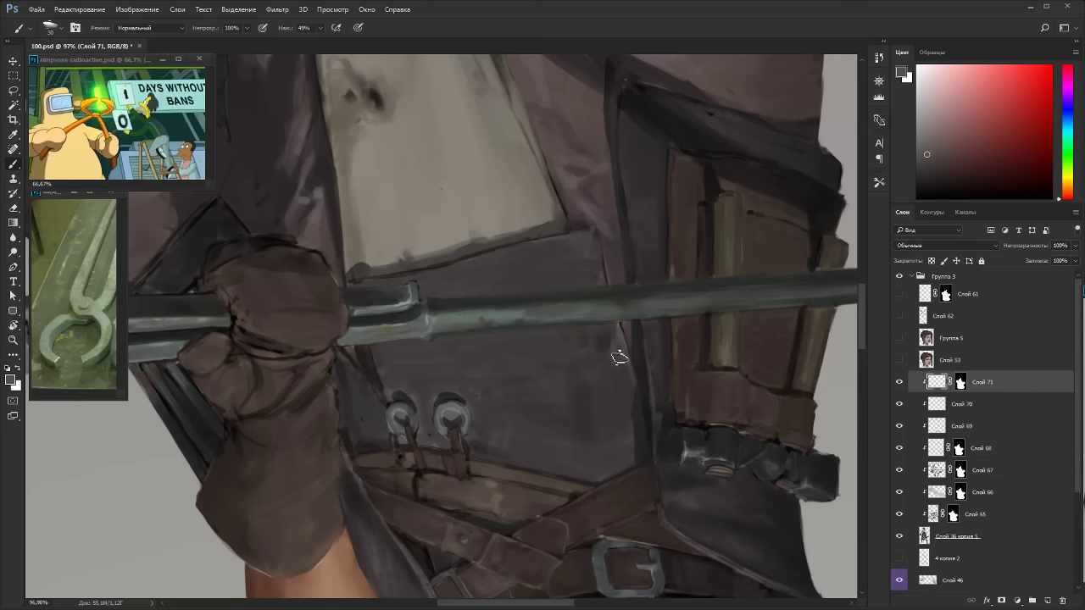
{"action": "left_click", "coordinate": [621, 368], "text": "alt"}
{"action": "key", "text": "Escape"}
Repaint the gloved fist holding the tongs with a slightly more orange dark brown and sampled glove browns at brush size 45.
{"action": "left_click_drag", "start_coordinate": [599, 285], "coordinate": [588, 303]}
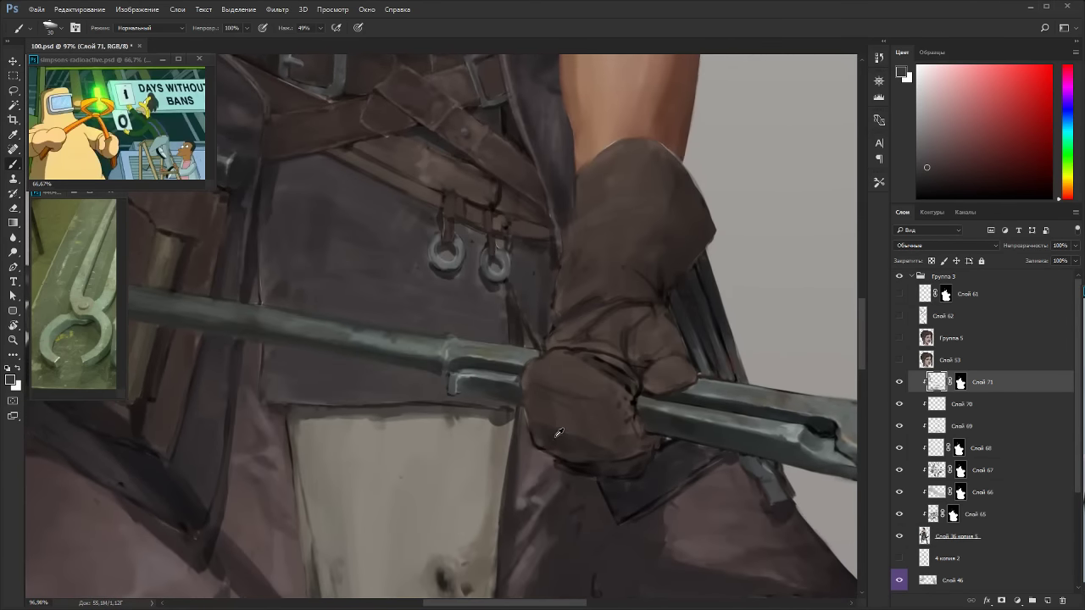
{"action": "key", "text": "r"}
{"action": "left_click_drag", "start_coordinate": [647, 348], "coordinate": [637, 426]}
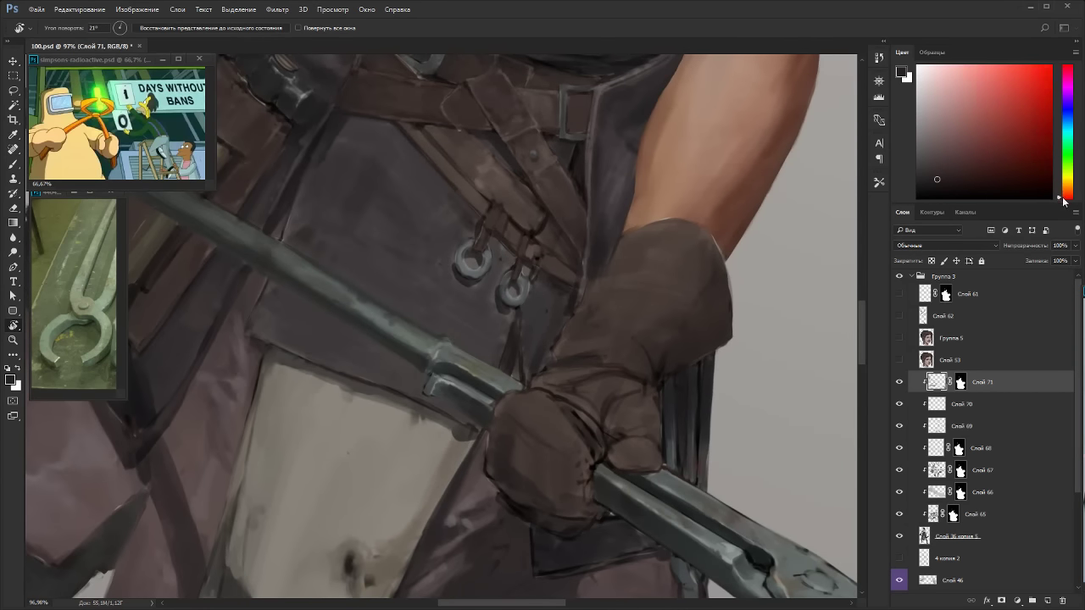
{"action": "left_click_drag", "start_coordinate": [1063, 200], "coordinate": [1063, 195]}
{"action": "key", "text": "b"}
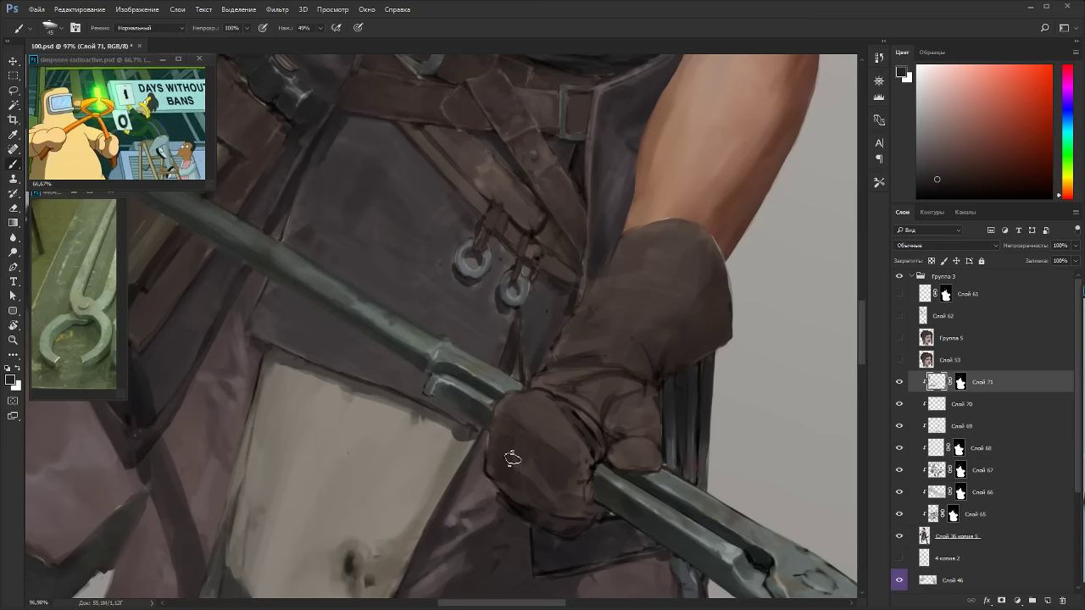
{"action": "left_click", "coordinate": [534, 490], "text": "alt"}
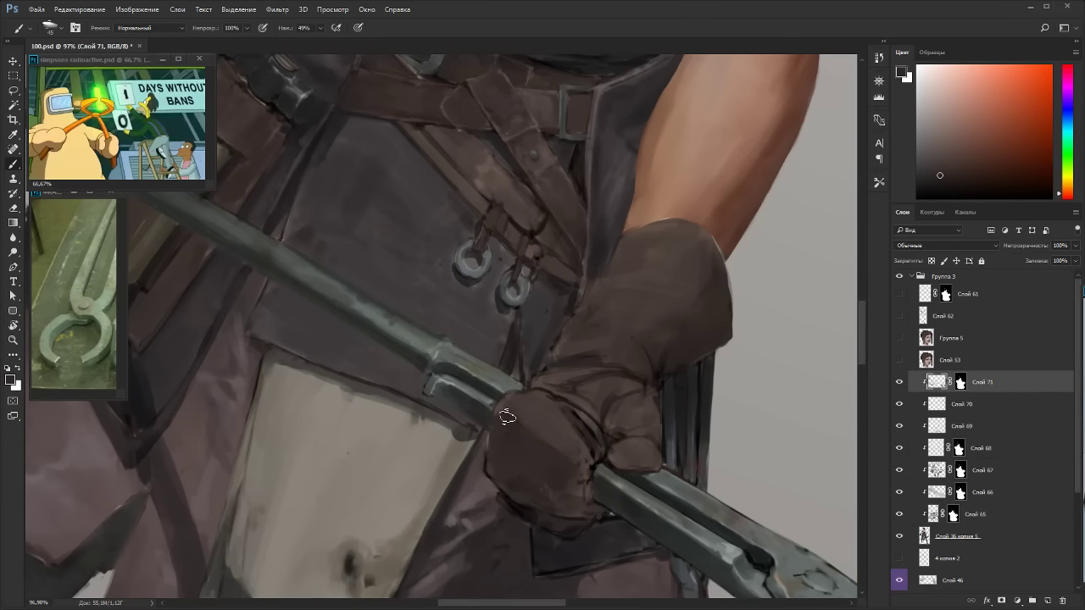
{"action": "left_click", "coordinate": [541, 427], "text": "alt"}
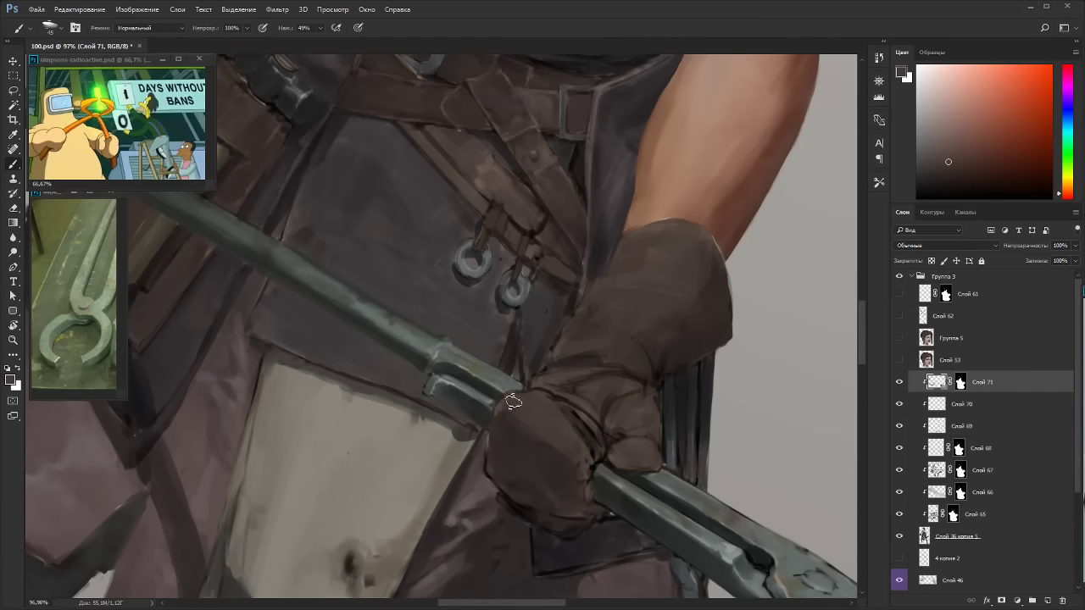
Refine the shading on the fist's lower part, where the tongs emerge, with sampled browns at brush size 15.
{"action": "key", "text": "r"}
{"action": "mouse_move", "coordinate": [548, 458]}
{"action": "left_mouse_down"}
{"action": "mouse_move", "coordinate": [512, 480]}
{"action": "mouse_move", "coordinate": [467, 475]}
{"action": "left_mouse_up"}
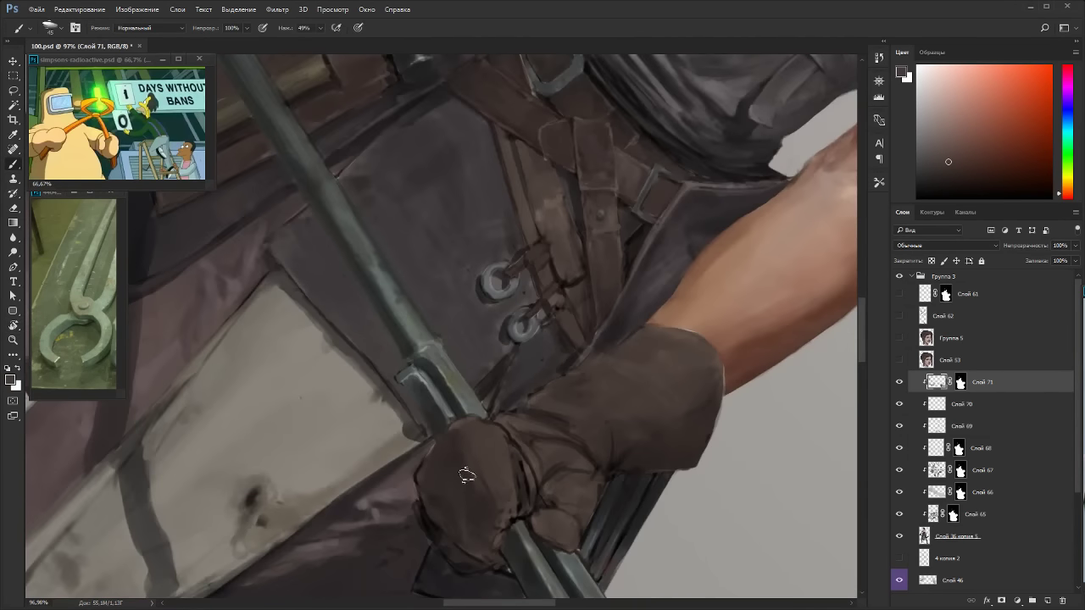
{"action": "key", "text": "bracketleft"}
{"action": "key", "text": "bracketleft"}
{"action": "key", "text": "bracketleft"}
{"action": "key", "text": "bracketleft"}
{"action": "key", "text": "bracketleft"}
{"action": "left_click", "coordinate": [496, 517], "text": "alt"}
{"action": "left_click", "coordinate": [491, 501], "text": "alt"}
Touch up the fist's edge beside the tongs' jaw-side bars with a sampled glove brown.
{"action": "key", "text": "r"}
{"action": "left_click_drag", "start_coordinate": [587, 343], "coordinate": [436, 187]}
{"action": "left_click", "coordinate": [602, 232], "text": "alt"}
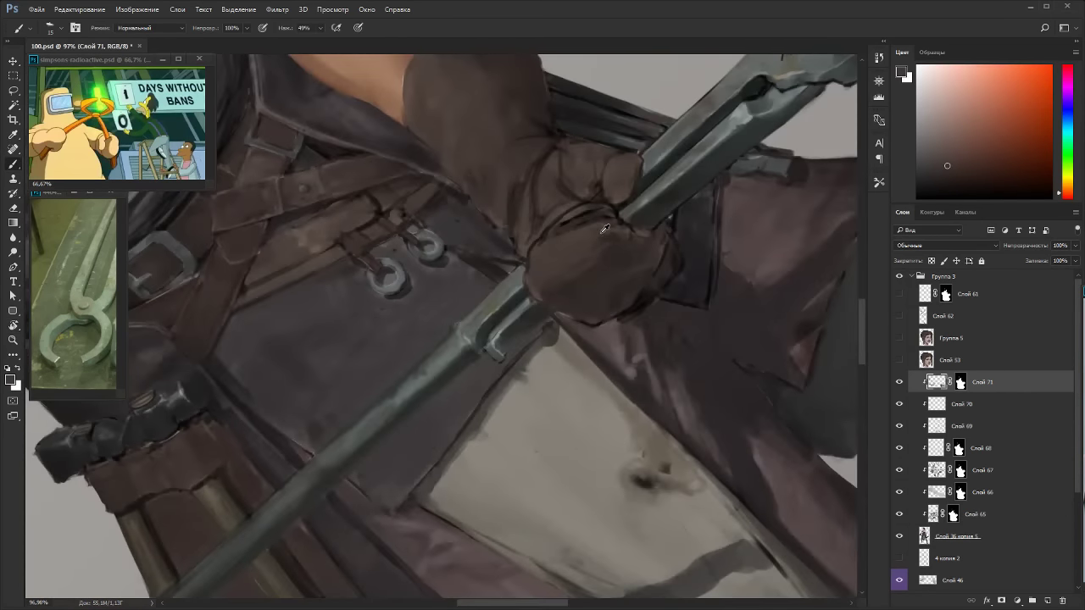
{"action": "mouse_move", "coordinate": [625, 244]}
{"action": "left_mouse_down"}
{"action": "mouse_move", "coordinate": [639, 245]}
{"action": "mouse_move", "coordinate": [647, 268]}
{"action": "left_mouse_up"}
{"action": "key", "text": "Escape"}
{"action": "scroll", "coordinate": [670, 238], "scroll_direction": "down", "scroll_amount": 4}
{"action": "key", "text": "r"}
{"action": "left_click_drag", "start_coordinate": [695, 373], "coordinate": [653, 180]}
{"action": "scroll", "coordinate": [630, 164], "scroll_direction": "up", "scroll_amount": 5}
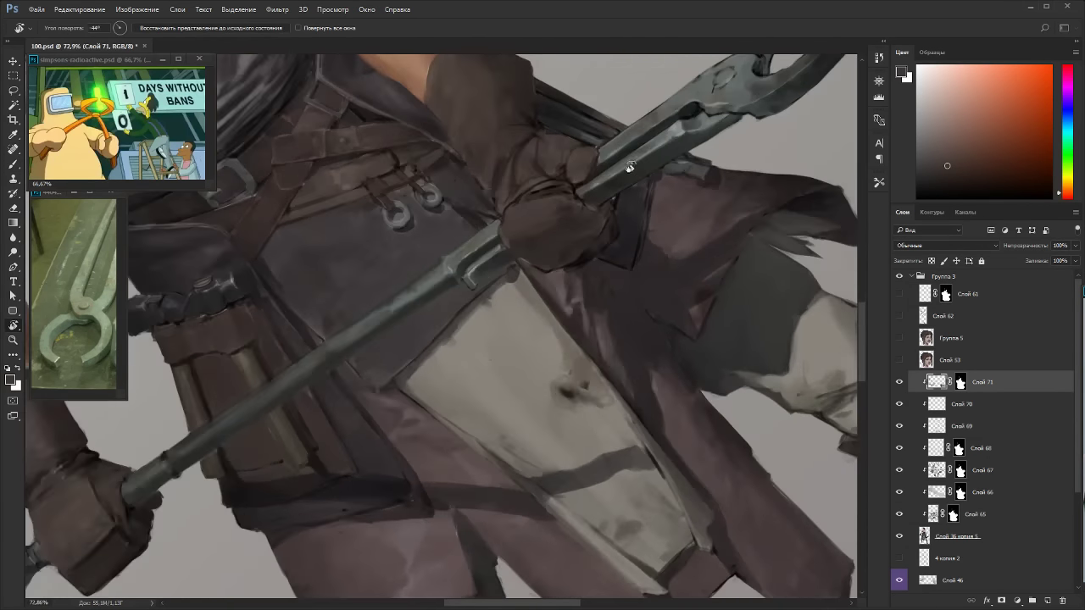
Define the dark creases between the fist and the thumb with sampled browns at brush sizes 15 and 10.
{"action": "key", "text": "b"}
{"action": "left_click", "coordinate": [543, 194], "text": "alt"}
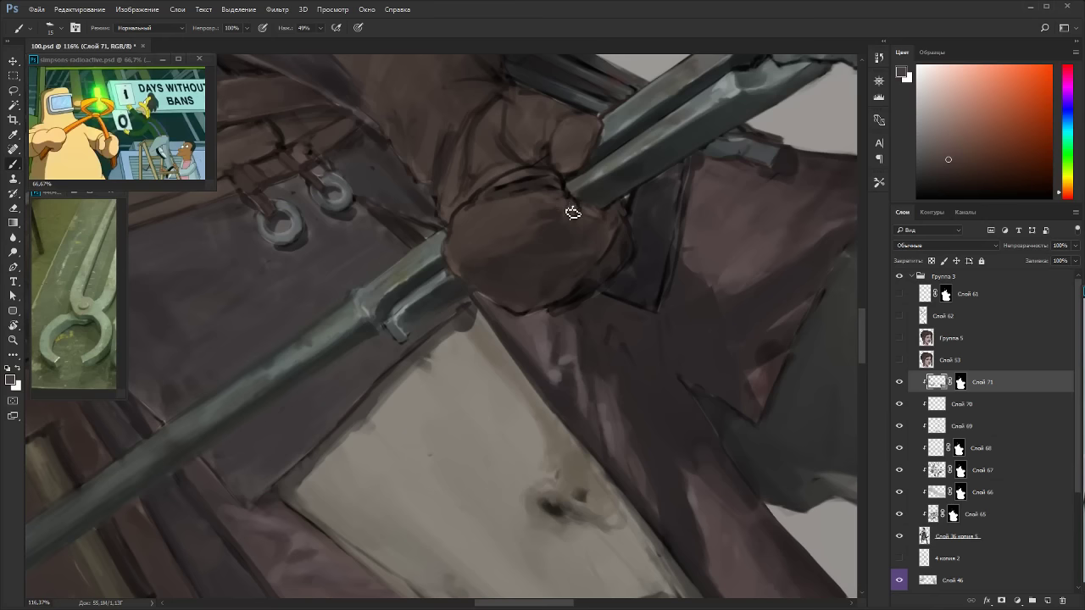
{"action": "left_click", "coordinate": [543, 180], "text": "alt"}
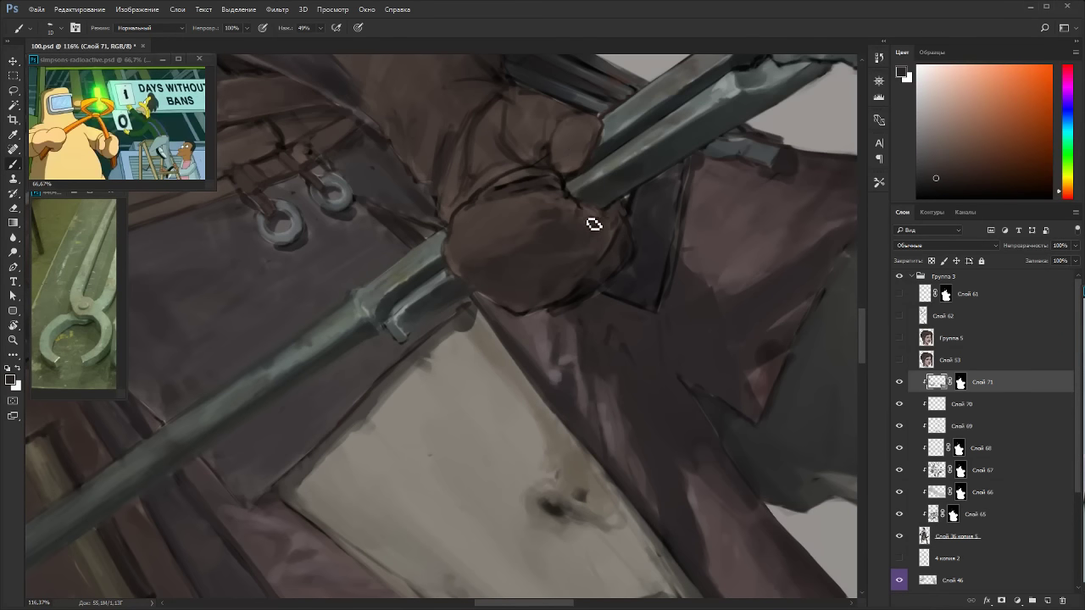
{"action": "left_click_drag", "start_coordinate": [610, 249], "coordinate": [407, 472]}
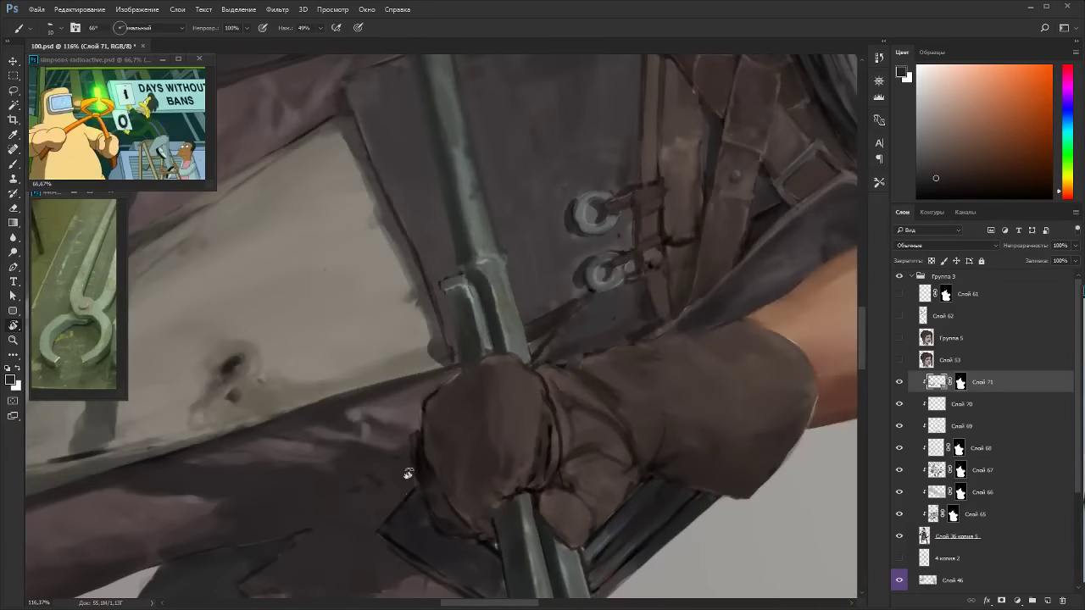
{"action": "left_click", "coordinate": [506, 484], "text": "alt"}
{"action": "left_click", "coordinate": [494, 501], "text": "alt"}
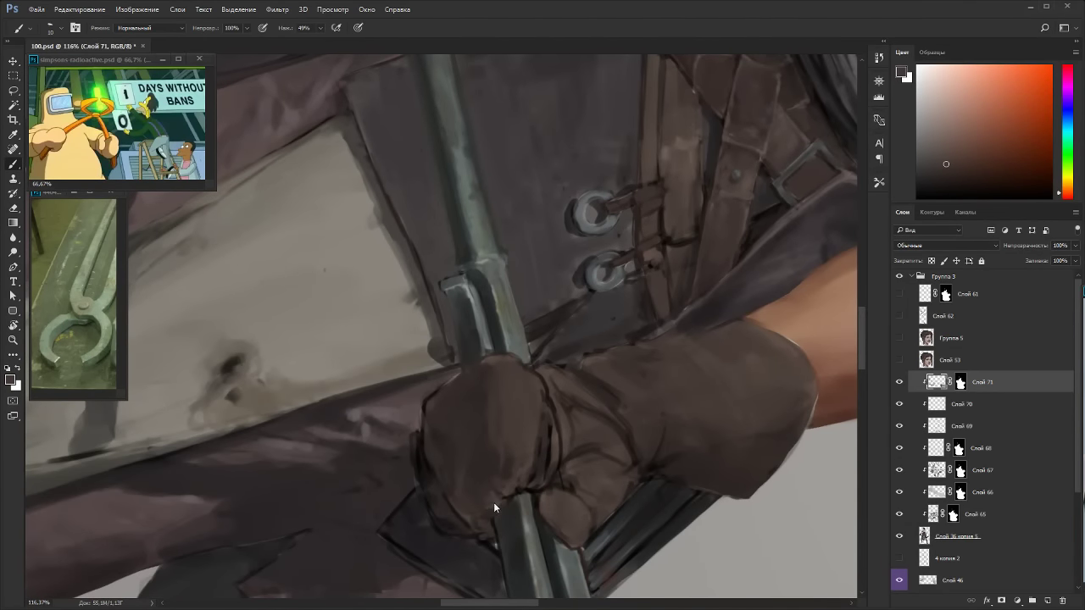
Shape the glove's finger contour next to the tongs with sampled light and dark browns at brush size 10.
{"action": "left_click_drag", "start_coordinate": [578, 468], "coordinate": [599, 172]}
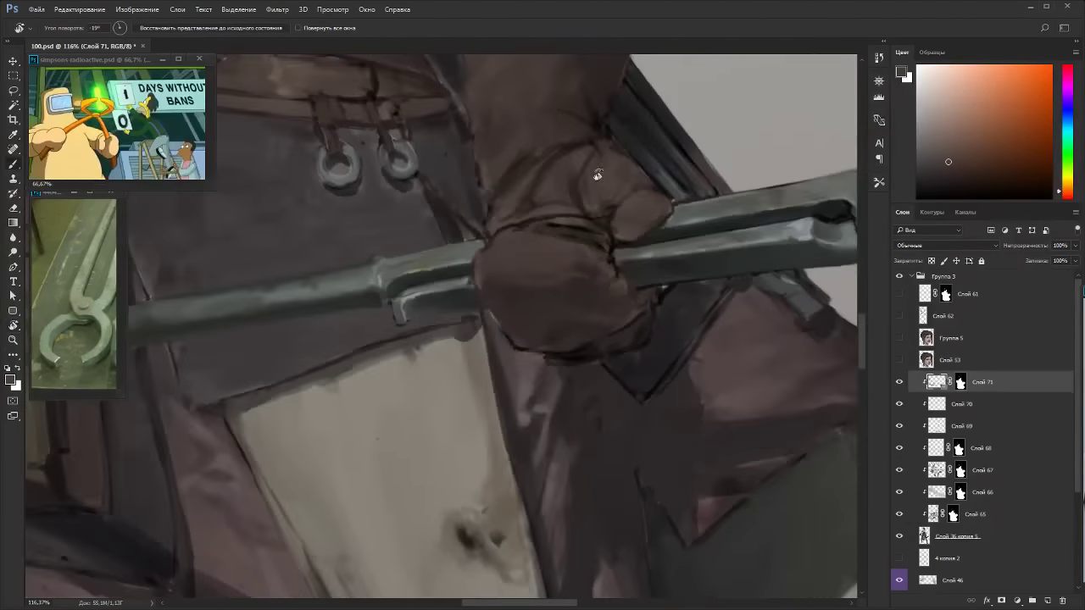
{"action": "left_click", "coordinate": [608, 293], "text": "alt"}
{"action": "left_click", "coordinate": [609, 290], "text": "alt"}
{"action": "key", "text": "r"}
{"action": "left_click_drag", "start_coordinate": [642, 242], "coordinate": [578, 400]}
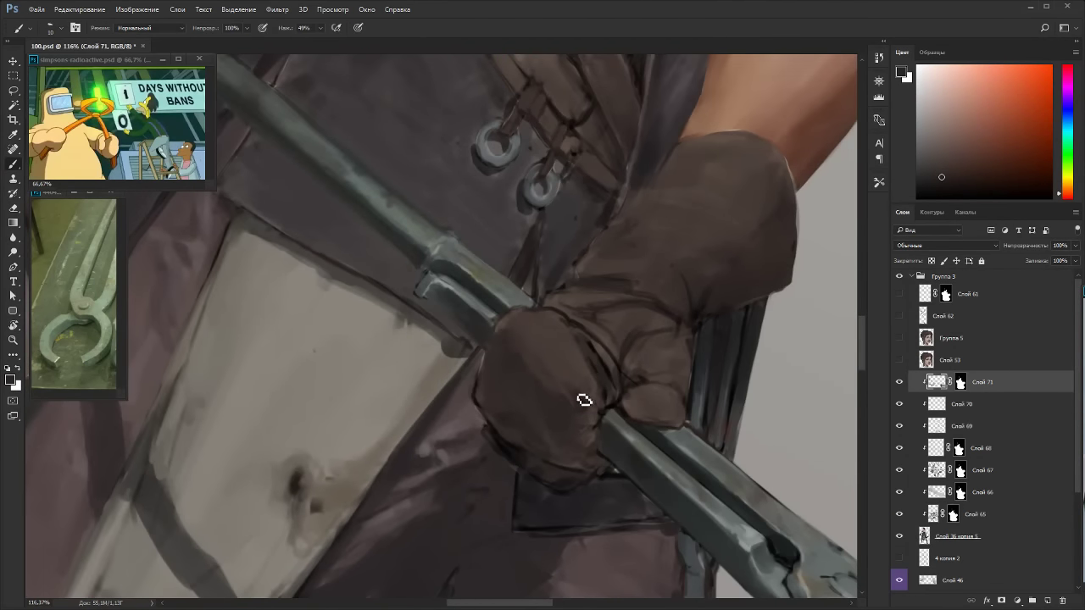
{"action": "left_click", "coordinate": [576, 340], "text": "alt"}
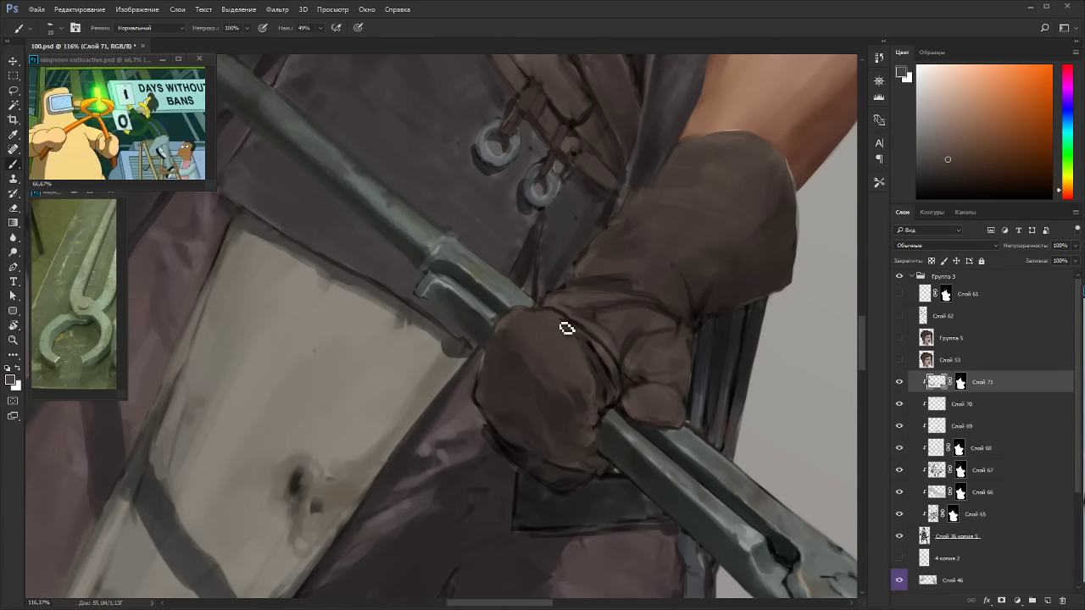
Smooth the fist's surface beside the tongs' shaft with sampled browns at brush sizes 10 and 25.
{"action": "key", "text": "r"}
{"action": "left_click_drag", "start_coordinate": [555, 212], "coordinate": [407, 184]}
{"action": "left_click", "coordinate": [490, 225], "text": "alt"}
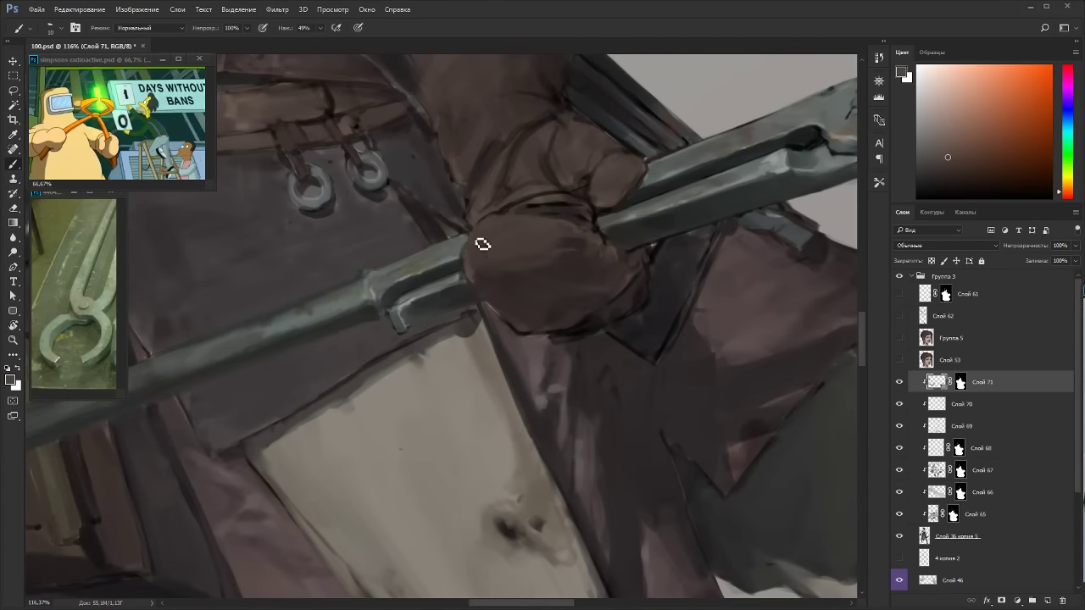
{"action": "left_click", "coordinate": [473, 269], "text": "alt"}
{"action": "key", "text": "]"}
{"action": "key", "text": "]"}
{"action": "key", "text": "]"}
{"action": "left_click", "coordinate": [524, 248], "text": "alt"}
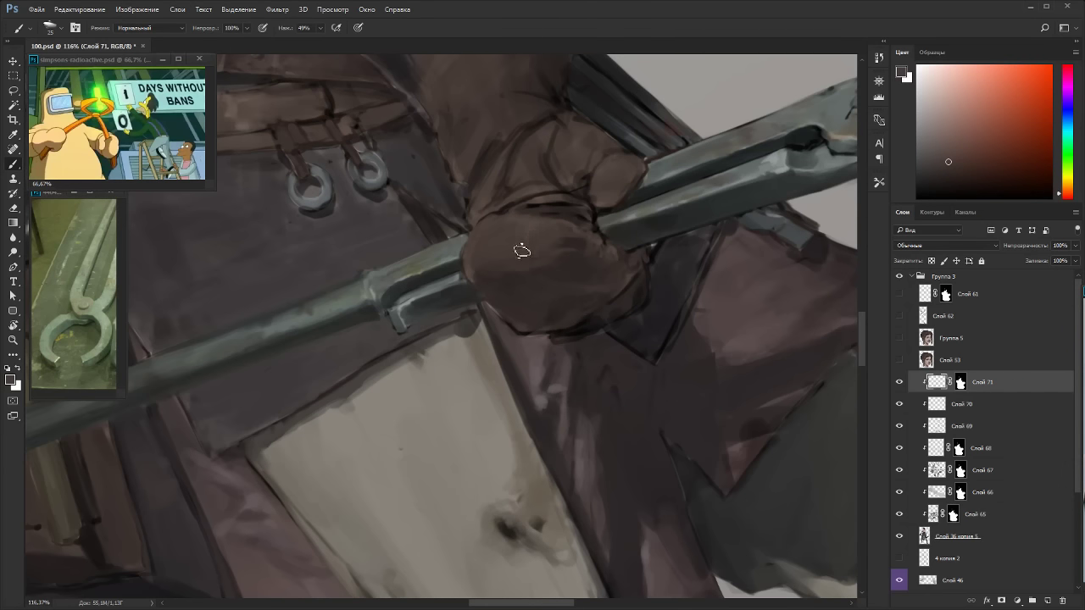
Soften the dark crease between the fist and the glove's wrist with sampled browns, reducing the brush from size 25.
{"action": "key", "text": "r"}
{"action": "left_click_drag", "start_coordinate": [511, 226], "coordinate": [587, 349]}
{"action": "left_click", "coordinate": [589, 368], "text": "alt"}
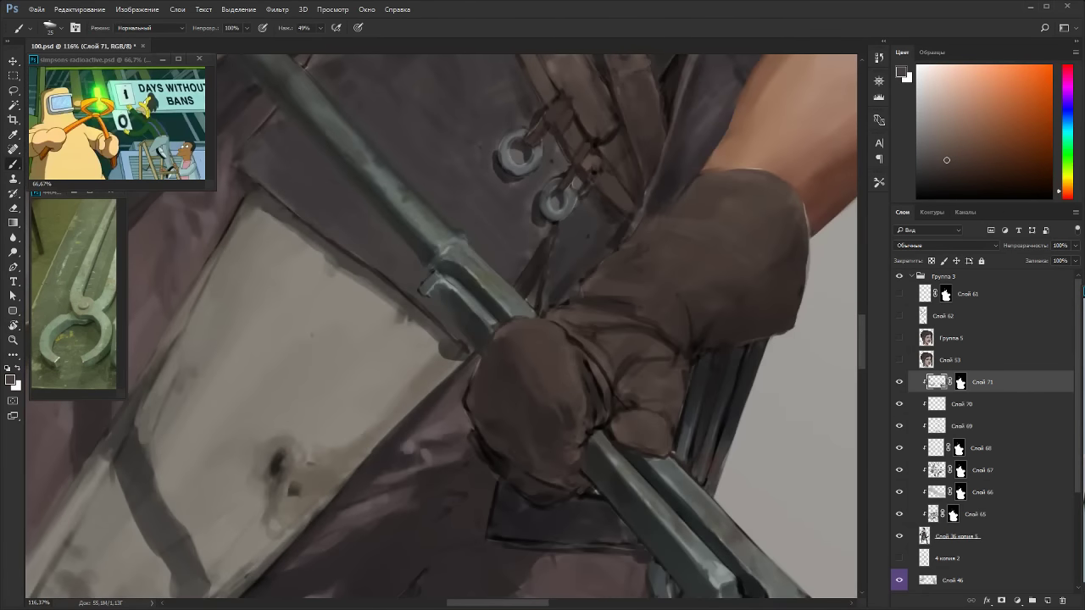
{"action": "left_click", "coordinate": [605, 385], "text": "alt"}
{"action": "key", "text": "bracketleft"}
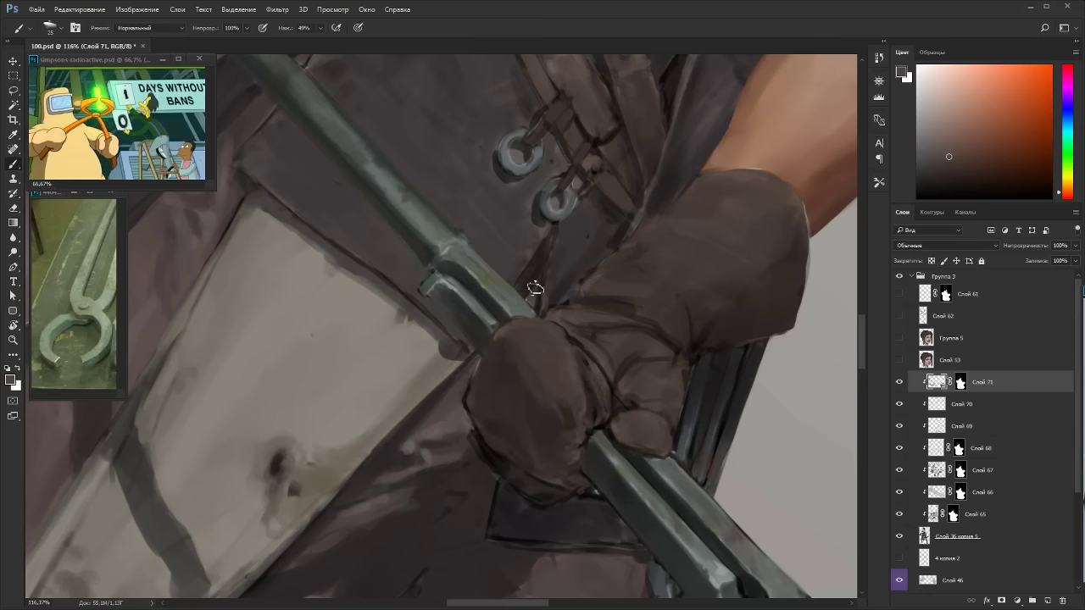
{"action": "left_click", "coordinate": [602, 407], "text": "alt"}
{"action": "left_click", "coordinate": [600, 368], "text": "alt"}
Rework the leather folds just behind the fist with sampled light and dark browns at brush size 15.
{"action": "key", "text": "r"}
{"action": "left_click_drag", "start_coordinate": [685, 310], "coordinate": [552, 426]}
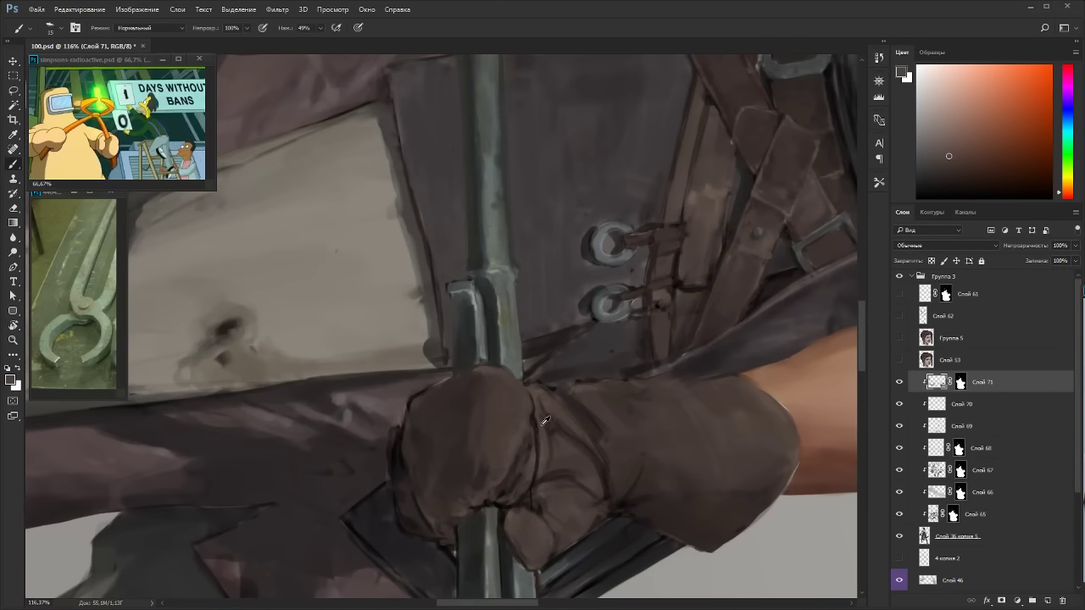
{"action": "left_click", "coordinate": [544, 423], "text": "alt"}
{"action": "left_click", "coordinate": [551, 432], "text": "alt"}
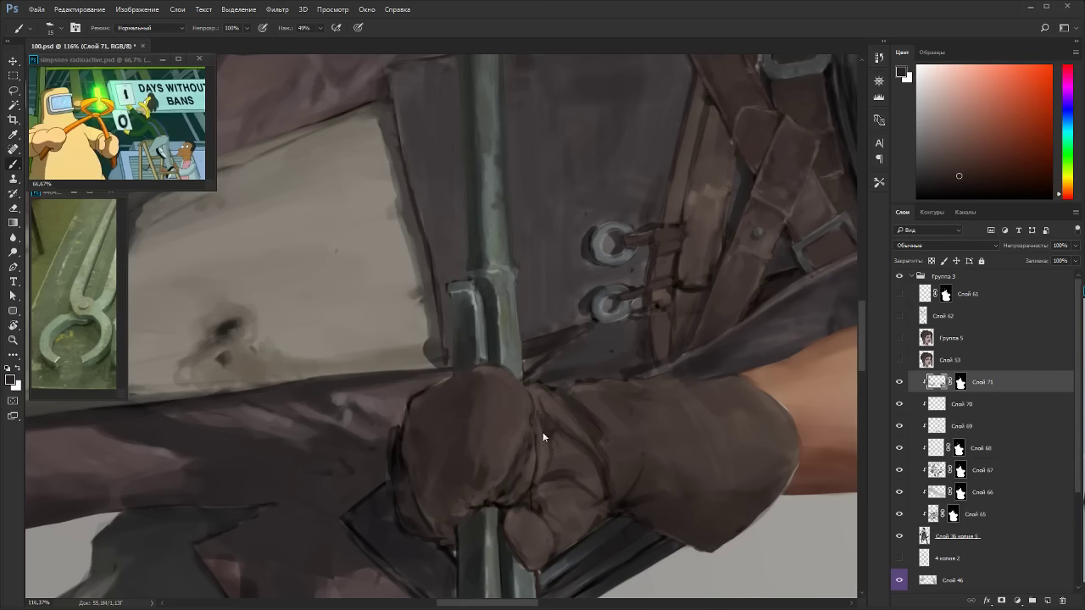
{"action": "left_click_drag", "start_coordinate": [572, 450], "coordinate": [461, 450]}
{"action": "left_click", "coordinate": [460, 451], "text": "alt"}
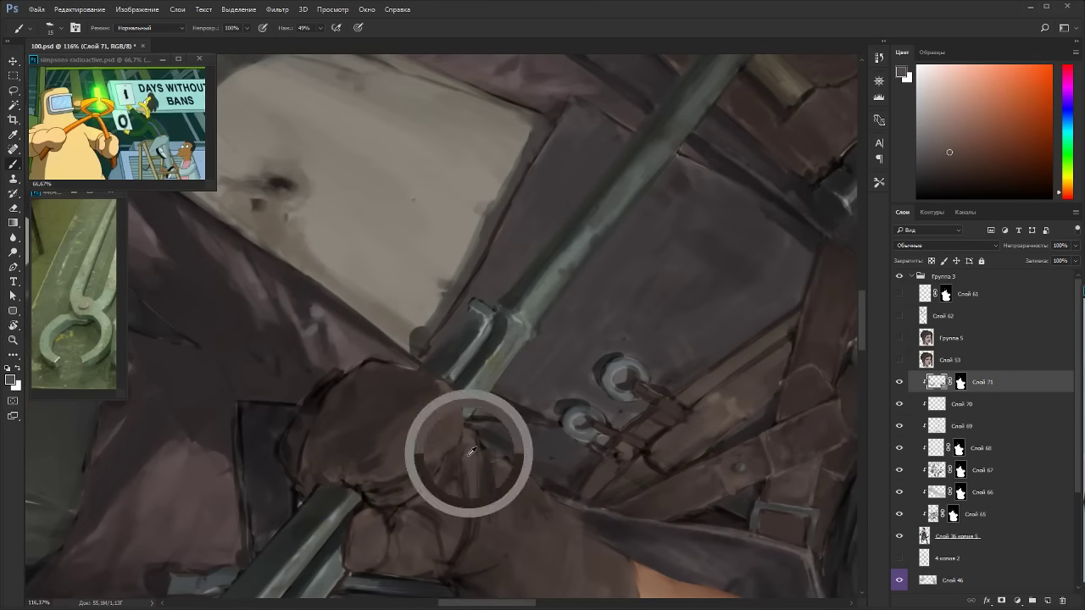
{"action": "left_click", "coordinate": [455, 477], "text": "alt"}
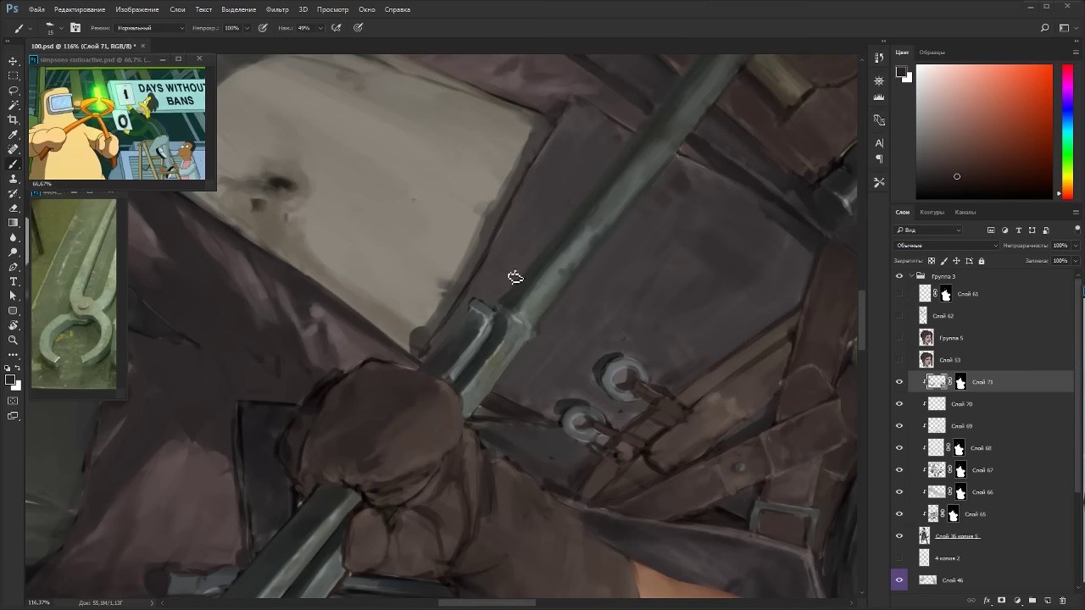
Paint over the dark reddish line along the apron's hem, beside the light cloth, with sampled greys at brush size 15.
{"action": "key", "text": "Escape"}
{"action": "key", "text": "r"}
{"action": "left_click_drag", "start_coordinate": [670, 315], "coordinate": [475, 182]}
{"action": "scroll", "coordinate": [444, 362], "scroll_direction": "up", "scroll_amount": 3}
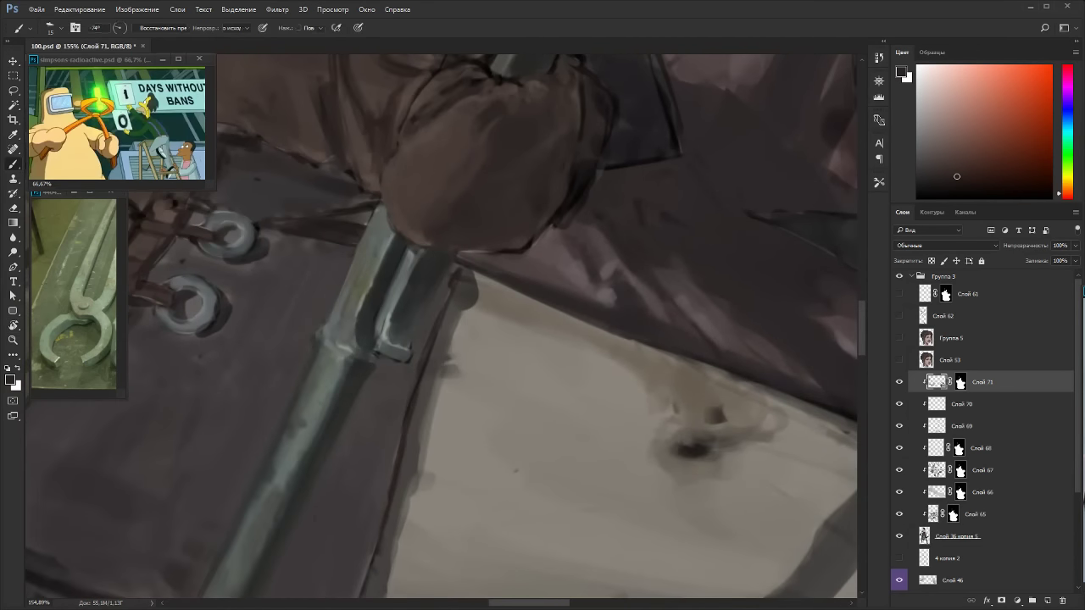
{"action": "left_click", "coordinate": [399, 432], "text": "alt"}
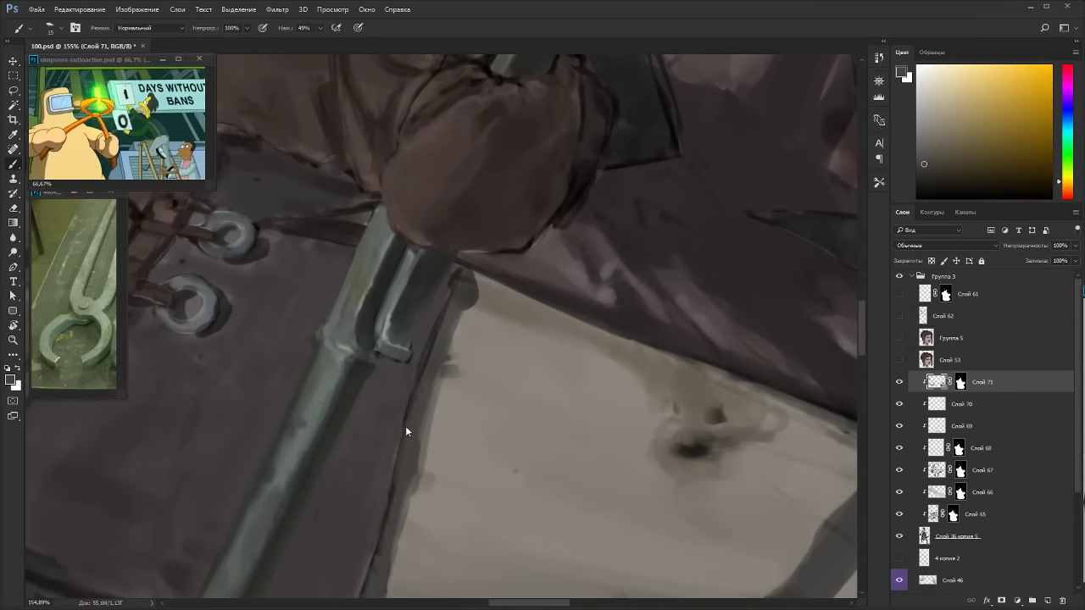
{"action": "left_click", "coordinate": [420, 349], "text": "alt"}
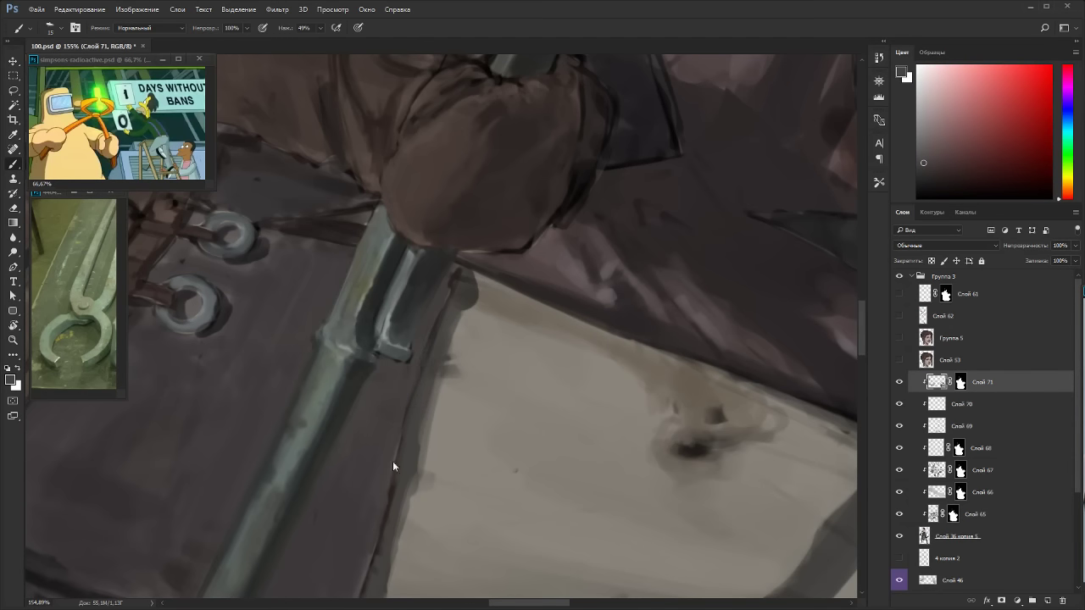
Blend the rest of the apron's hem and its corner beneath the fist with sampled yellowish dark greys.
{"action": "left_click_drag", "start_coordinate": [393, 461], "coordinate": [477, 321]}
{"action": "left_click", "coordinate": [480, 343], "text": "alt"}
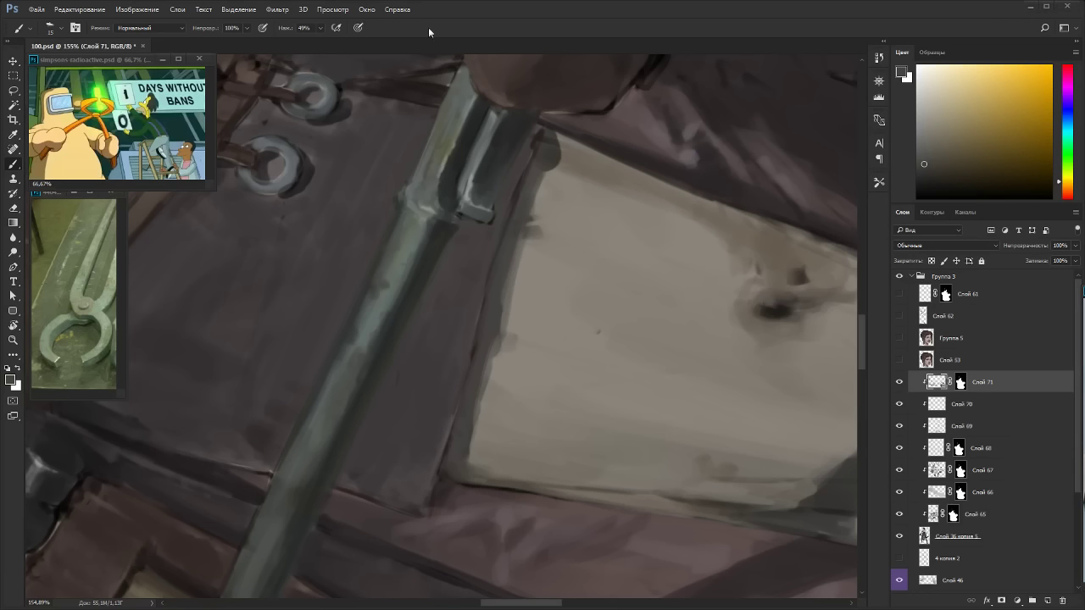
{"action": "left_click_drag", "start_coordinate": [519, 214], "coordinate": [607, 339]}
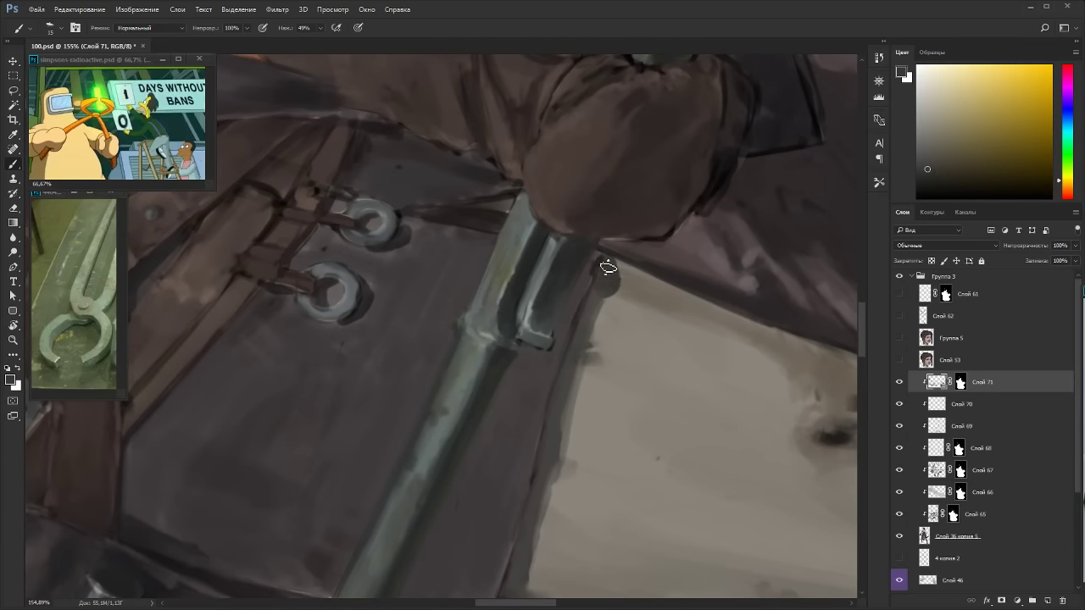
{"action": "left_click", "coordinate": [581, 337], "text": "alt"}
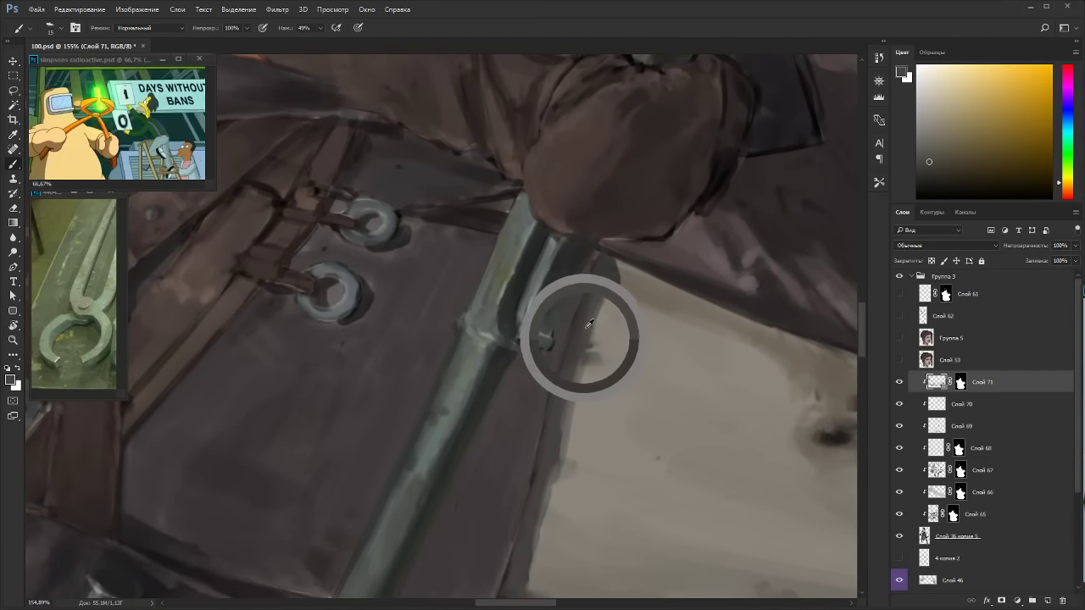
{"action": "key", "text": "Escape"}
Clean up the apron's fold line below the metal rings with sampled greys and dark browns at brush size 15.
{"action": "left_click", "coordinate": [526, 301], "text": "alt"}
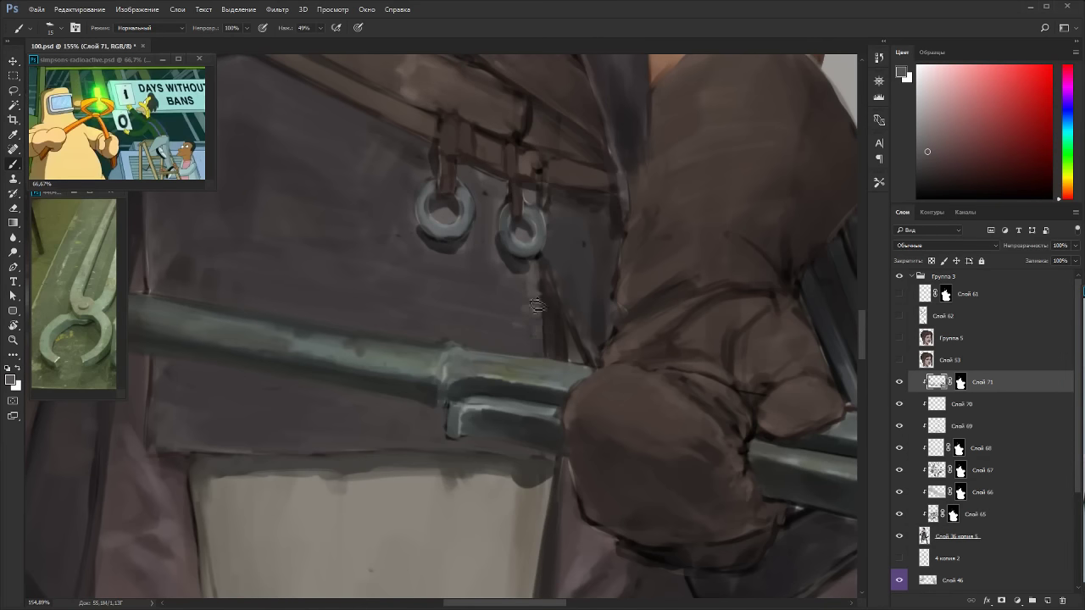
{"action": "left_click", "coordinate": [527, 304], "text": "alt"}
{"action": "left_click", "coordinate": [540, 277], "text": "alt"}
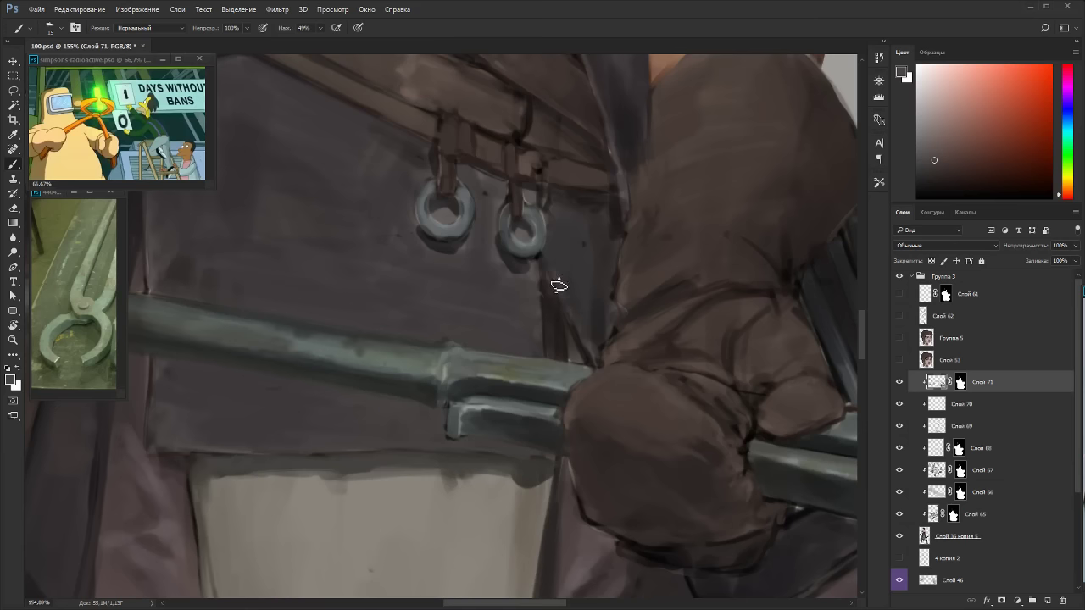
{"action": "left_click", "coordinate": [572, 287], "text": "alt"}
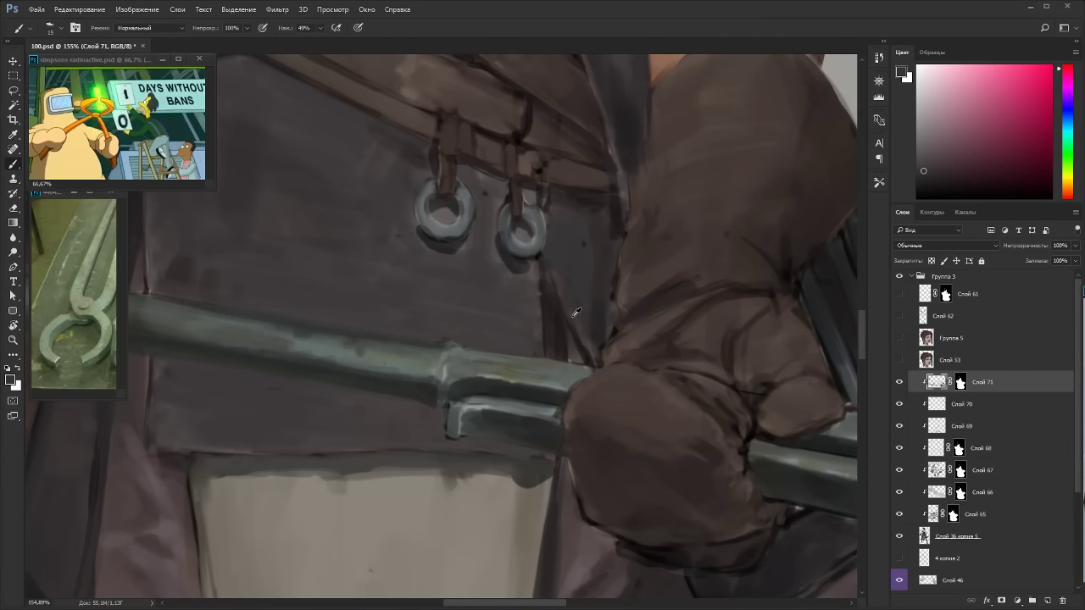
{"action": "left_click", "coordinate": [556, 305], "text": "alt"}
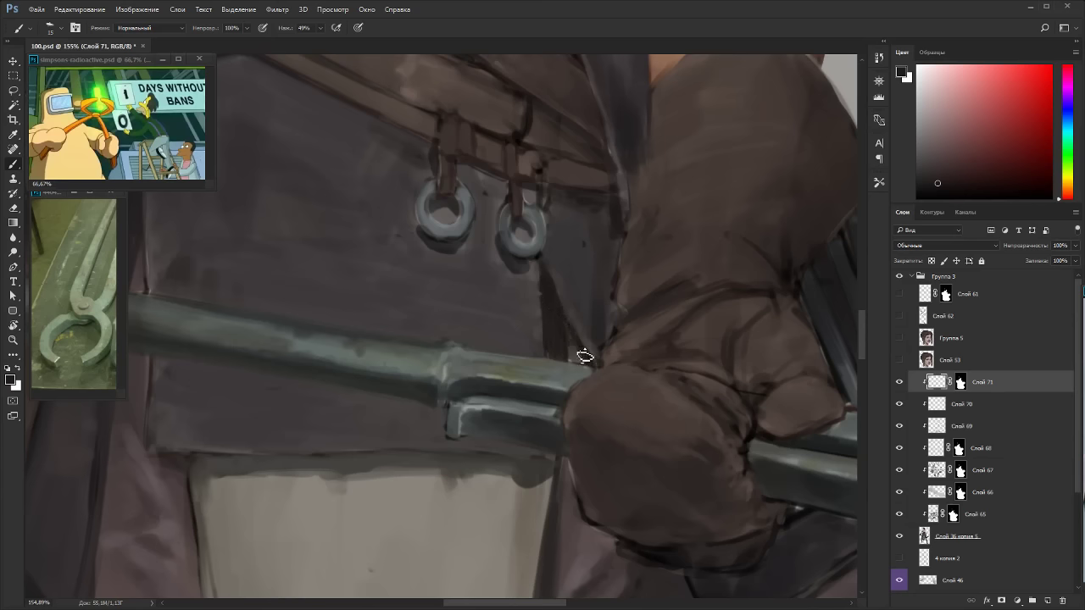
Repaint the dark leather between the apron fold and the glove's cuff with sampled purplish and reddish dark greys.
{"action": "left_click", "coordinate": [585, 324], "text": "alt"}
{"action": "left_click", "coordinate": [596, 311], "text": "alt"}
{"action": "left_click_drag", "start_coordinate": [602, 365], "coordinate": [613, 312]}
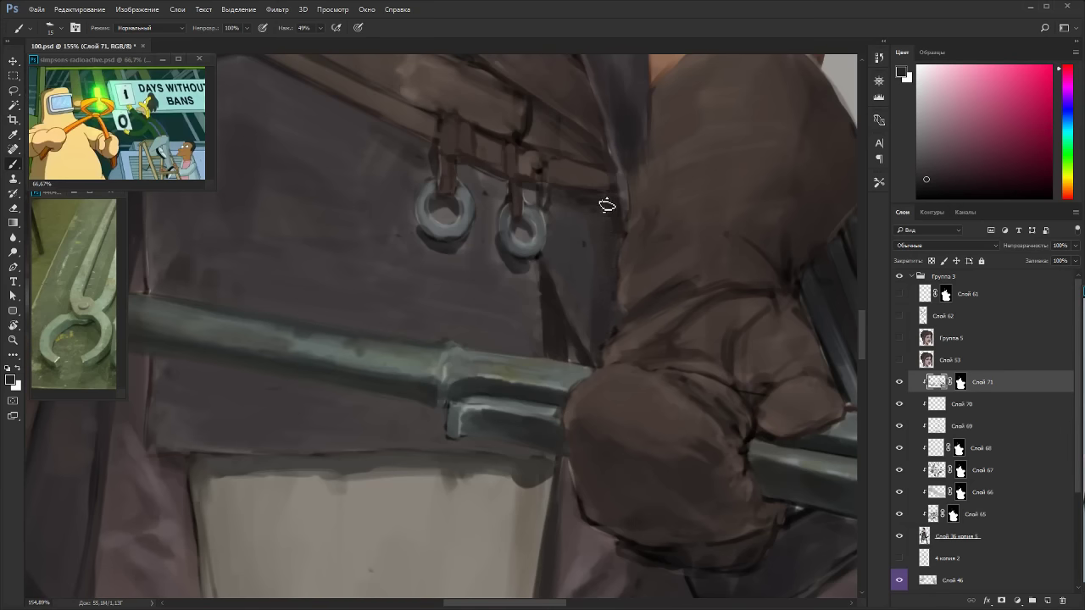
{"action": "left_click", "coordinate": [596, 270], "text": "alt"}
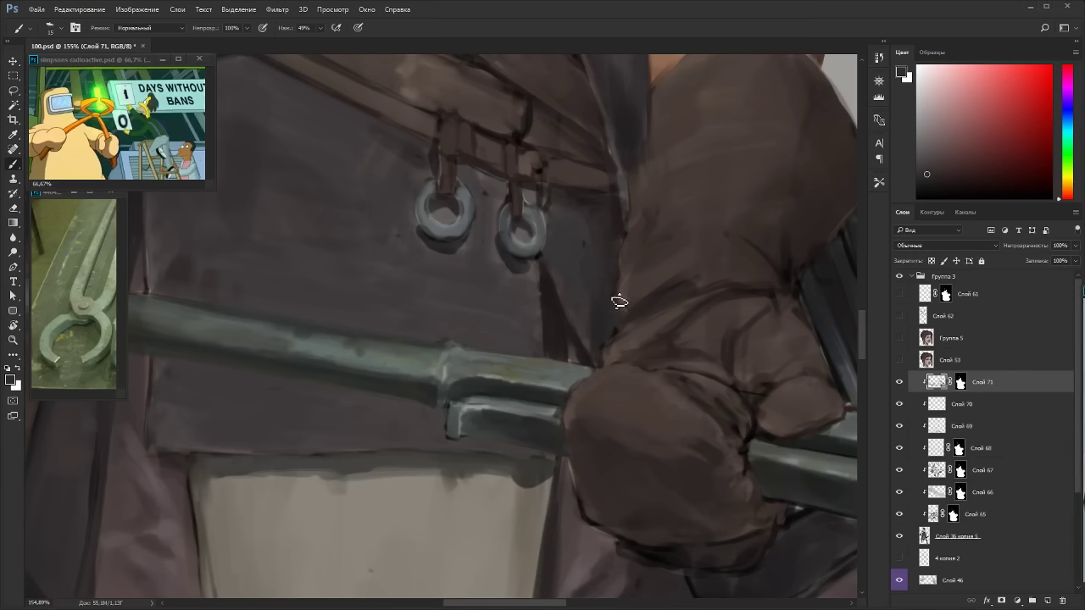
Repaint the leather along the apron's fold line beneath the smaller metal ring with sampled dark greys at brush size 15.
{"action": "left_click", "coordinate": [422, 241], "text": "alt"}
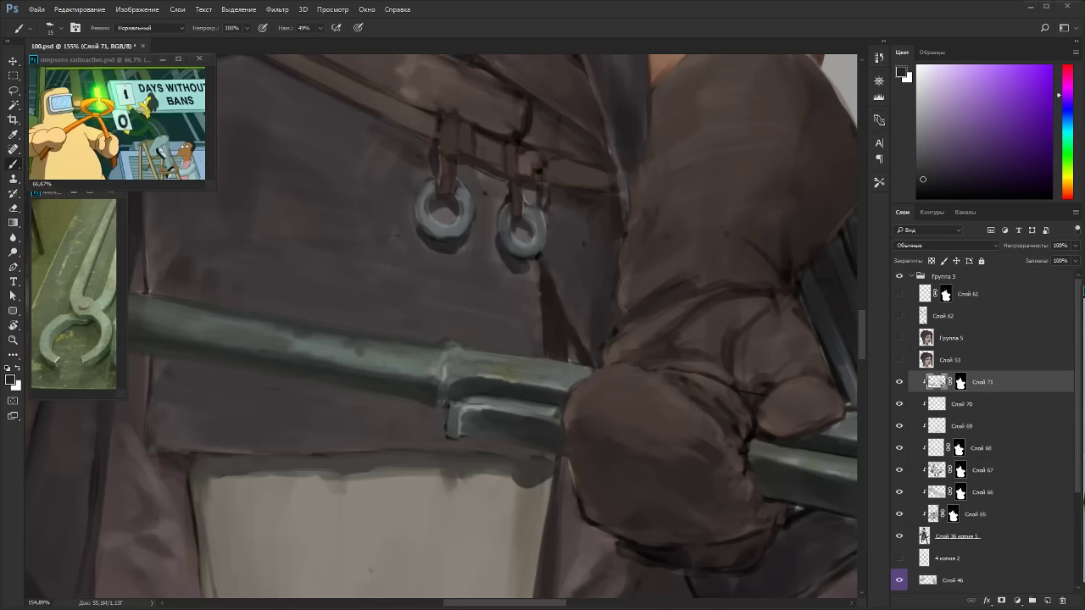
{"action": "key", "text": "r"}
{"action": "left_click_drag", "start_coordinate": [615, 323], "coordinate": [696, 370]}
{"action": "left_click", "coordinate": [551, 321], "text": "alt"}
{"action": "left_click_drag", "start_coordinate": [547, 342], "coordinate": [551, 336]}
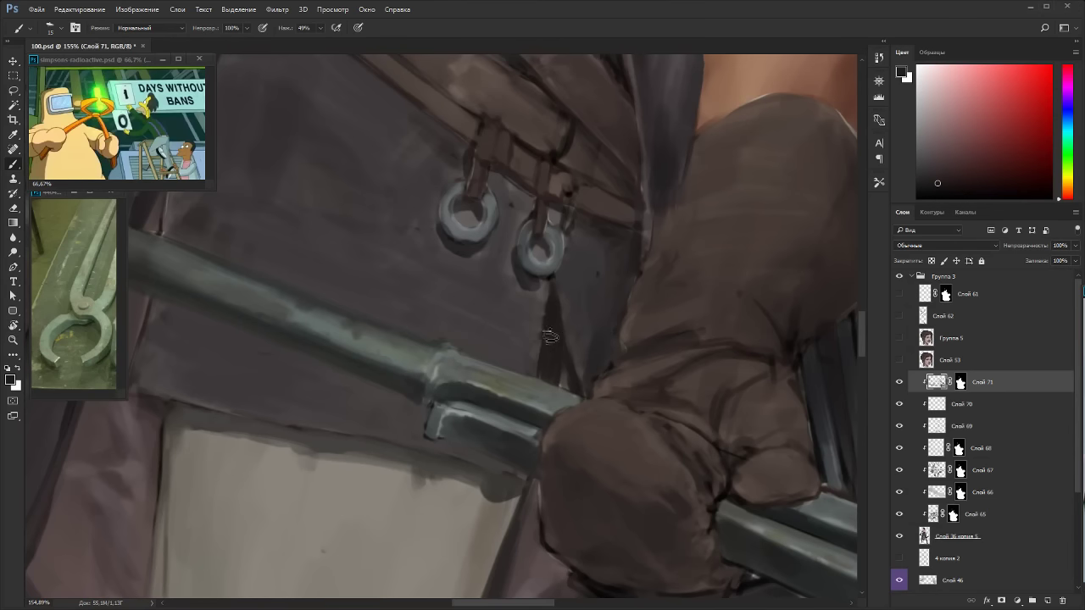
{"action": "left_click", "coordinate": [538, 337], "text": "alt"}
{"action": "left_click", "coordinate": [545, 290], "text": "alt"}
{"action": "left_click", "coordinate": [541, 286], "text": "alt"}
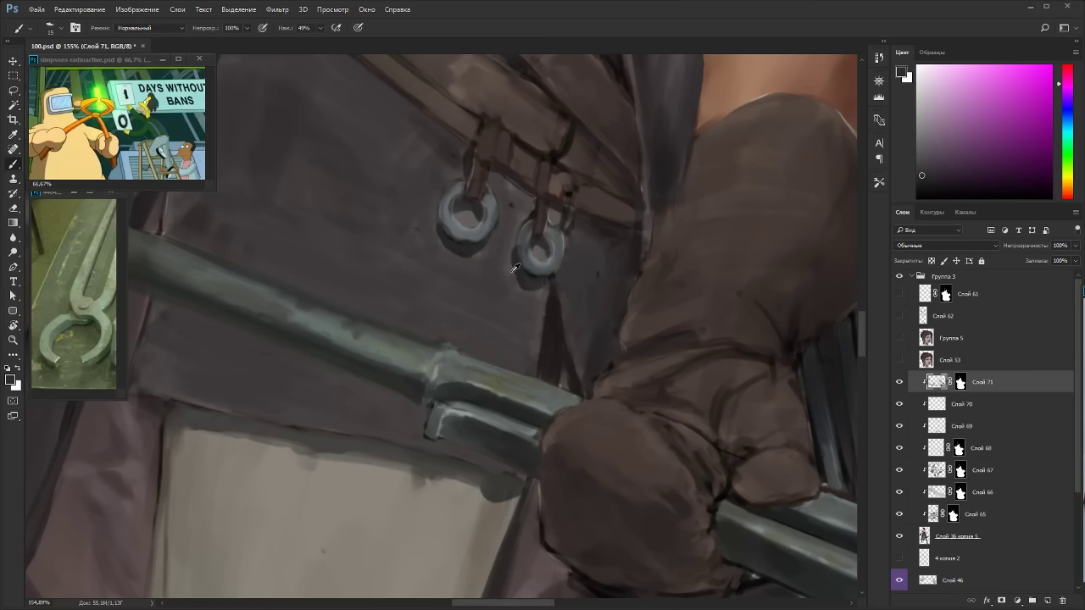
Refine the larger metal ring's highlights and outer rim with sampled bluish greys and a smaller brush.
{"action": "left_click", "coordinate": [448, 216], "text": "alt"}
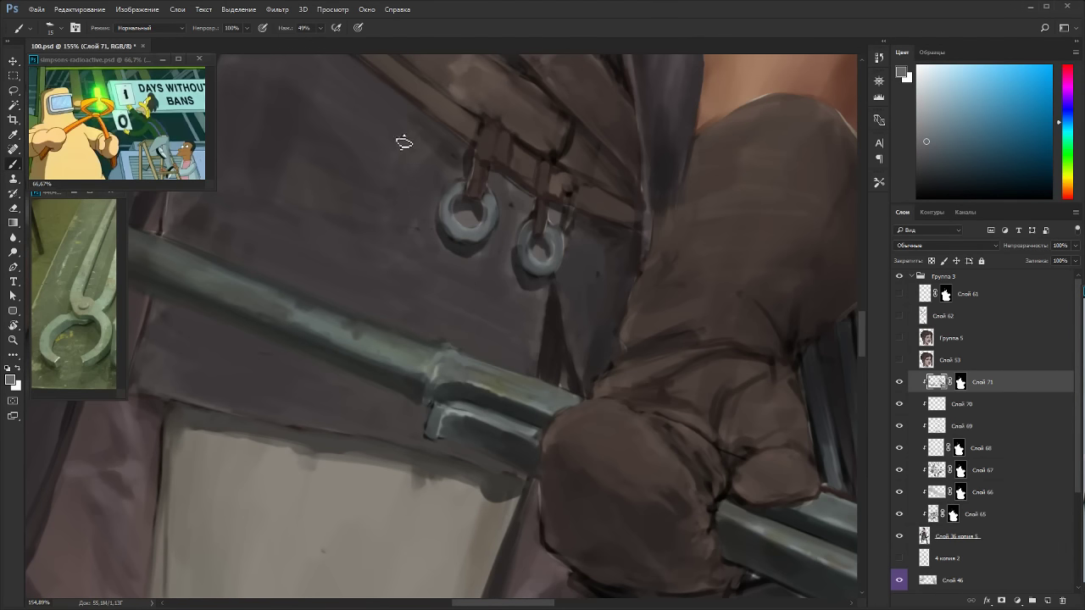
{"action": "key", "text": "bracketleft"}
{"action": "key", "text": "bracketleft"}
{"action": "key", "text": "bracketleft"}
{"action": "left_click_drag", "start_coordinate": [450, 219], "coordinate": [450, 229]}
{"action": "left_click_drag", "start_coordinate": [455, 228], "coordinate": [457, 228]}
{"action": "left_click", "coordinate": [476, 199], "text": "alt"}
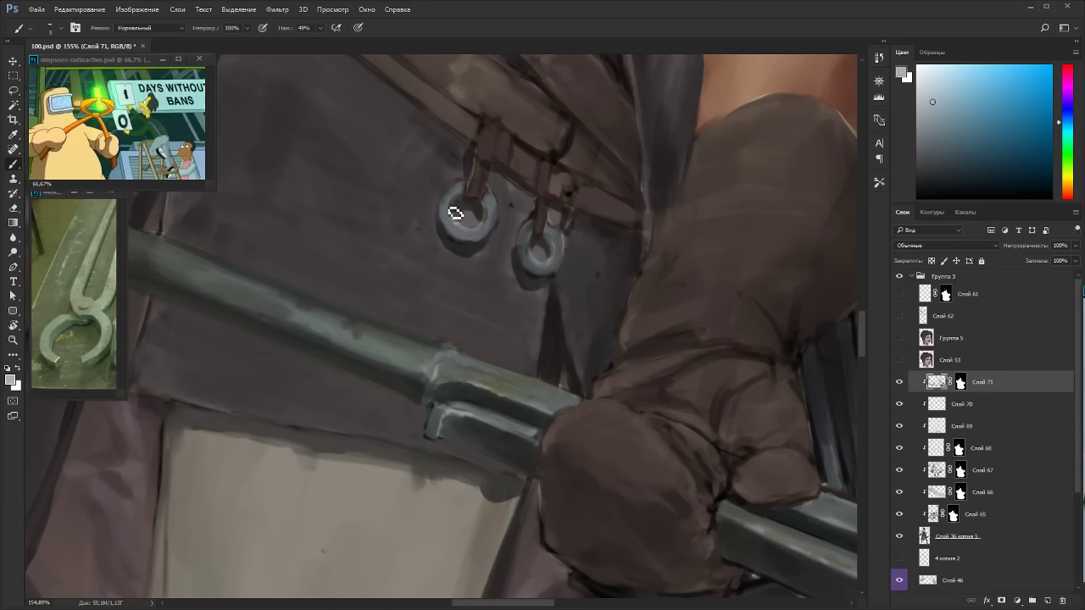
{"action": "left_click", "coordinate": [475, 241], "text": "alt"}
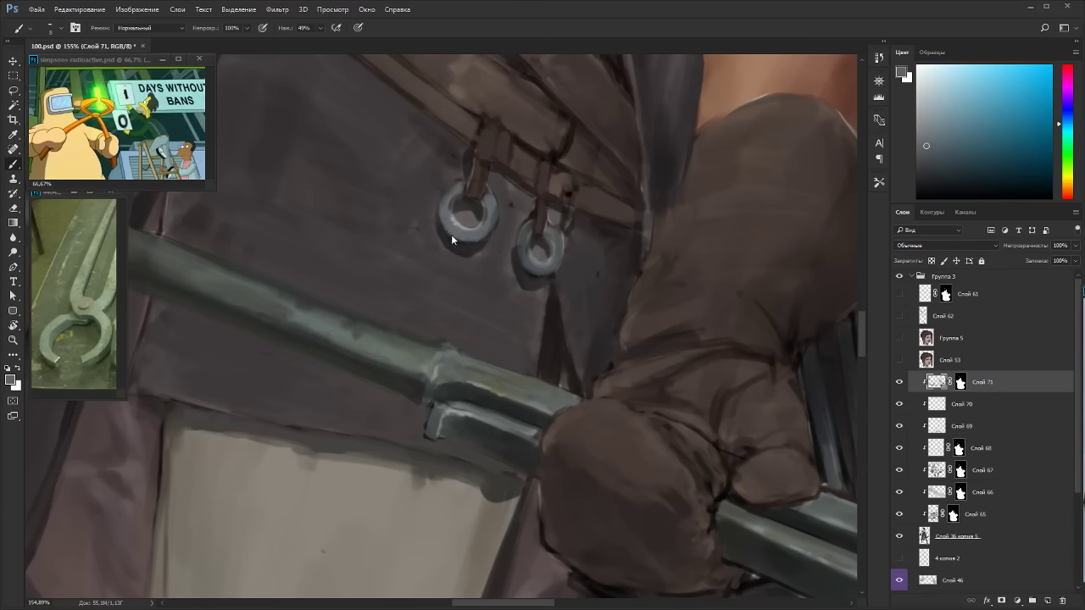
{"action": "left_click", "coordinate": [492, 228], "text": "alt"}
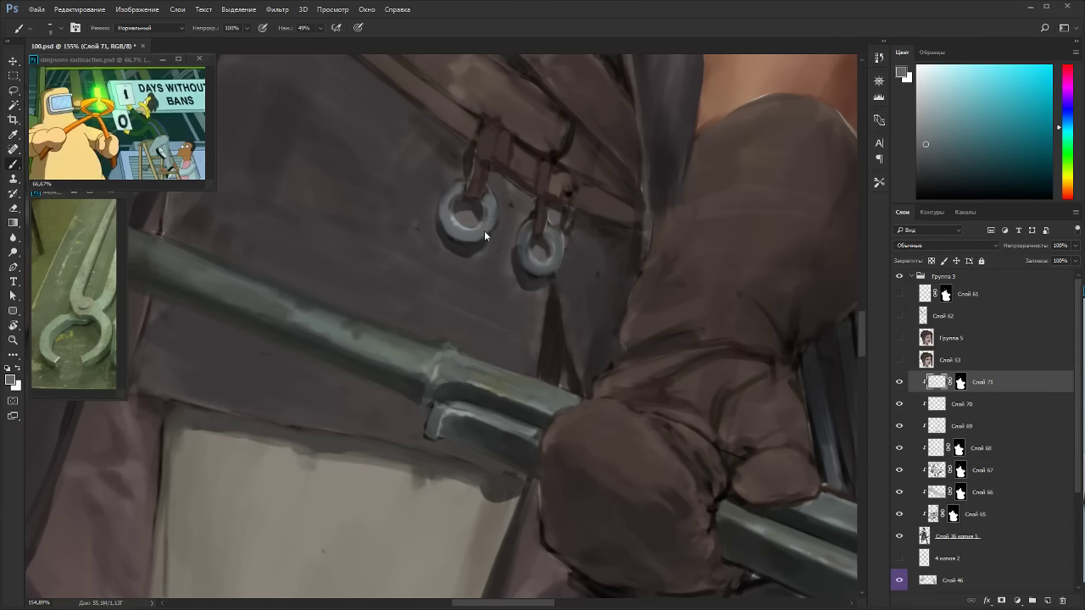
{"action": "left_click_drag", "start_coordinate": [481, 248], "coordinate": [496, 214]}
Clean up the inner opening and upper edge of the larger metal ring with sampled neutral and bluish greys.
{"action": "key", "text": "r"}
{"action": "left_click_drag", "start_coordinate": [528, 165], "coordinate": [602, 277]}
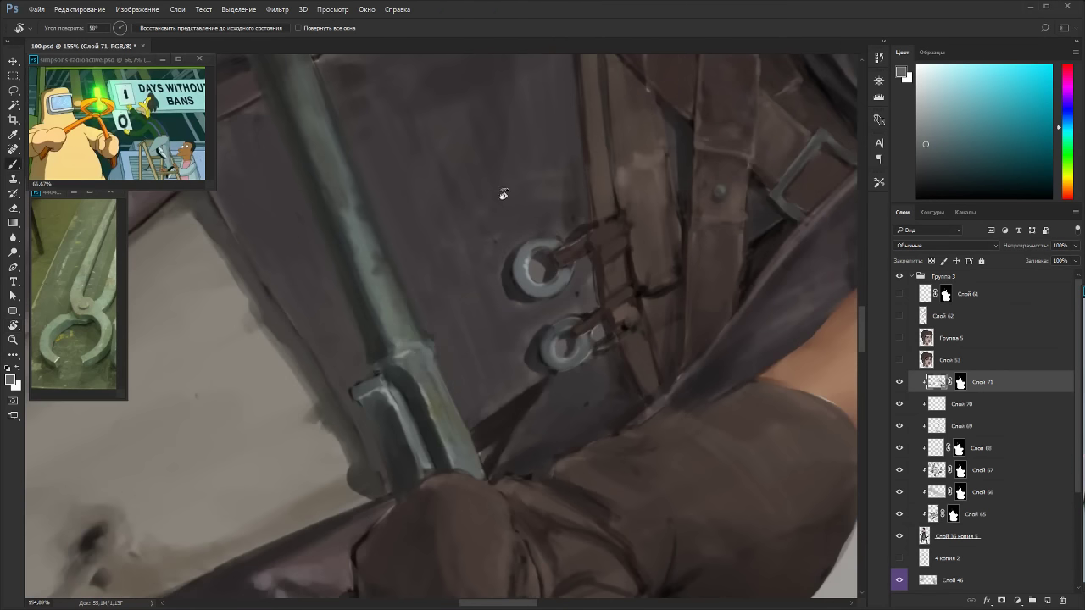
{"action": "left_click", "coordinate": [538, 267], "text": "alt"}
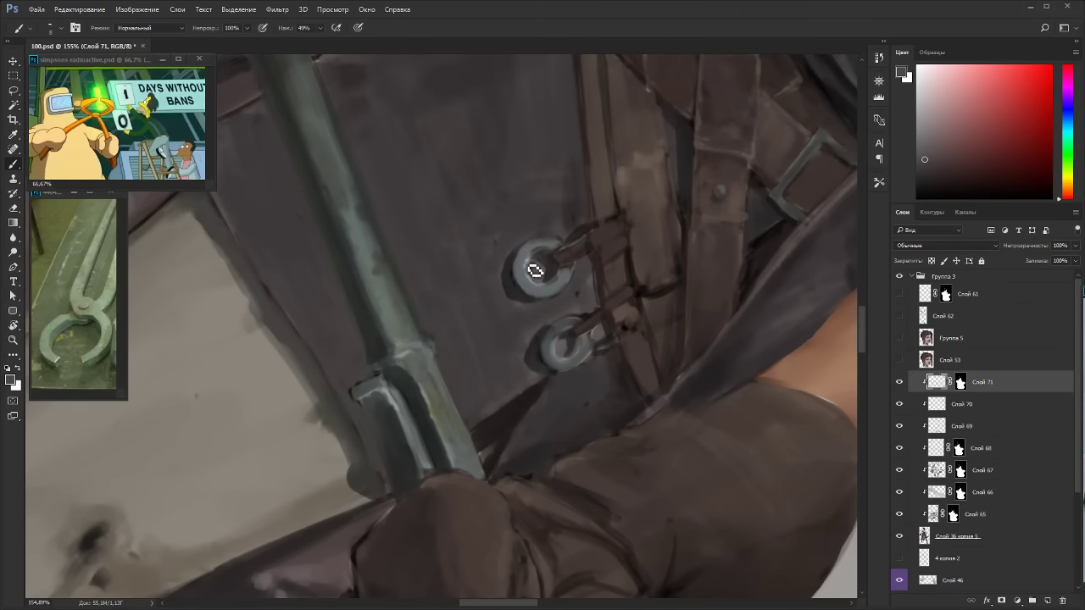
{"action": "left_click", "coordinate": [536, 281], "text": "alt"}
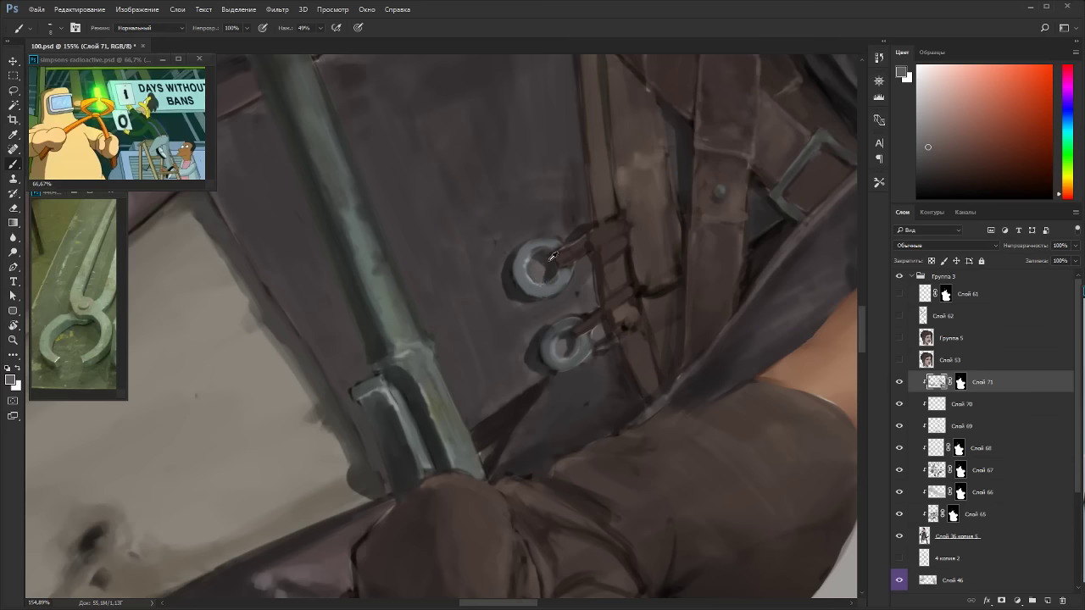
{"action": "left_click", "coordinate": [538, 266], "text": "alt"}
{"action": "left_click", "coordinate": [541, 256], "text": "alt"}
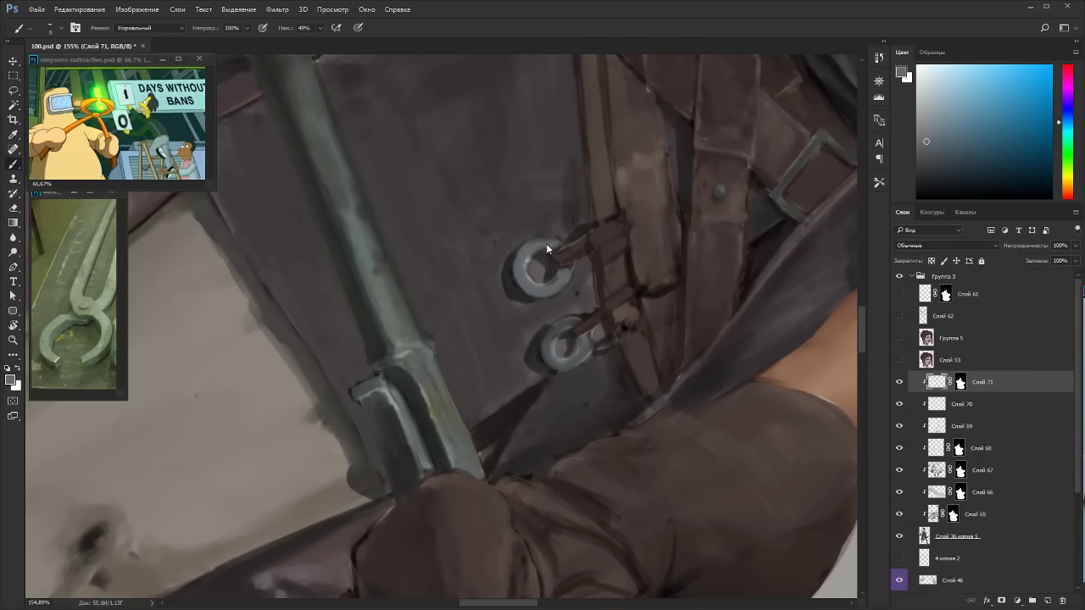
{"action": "left_click_drag", "start_coordinate": [587, 219], "coordinate": [493, 139]}
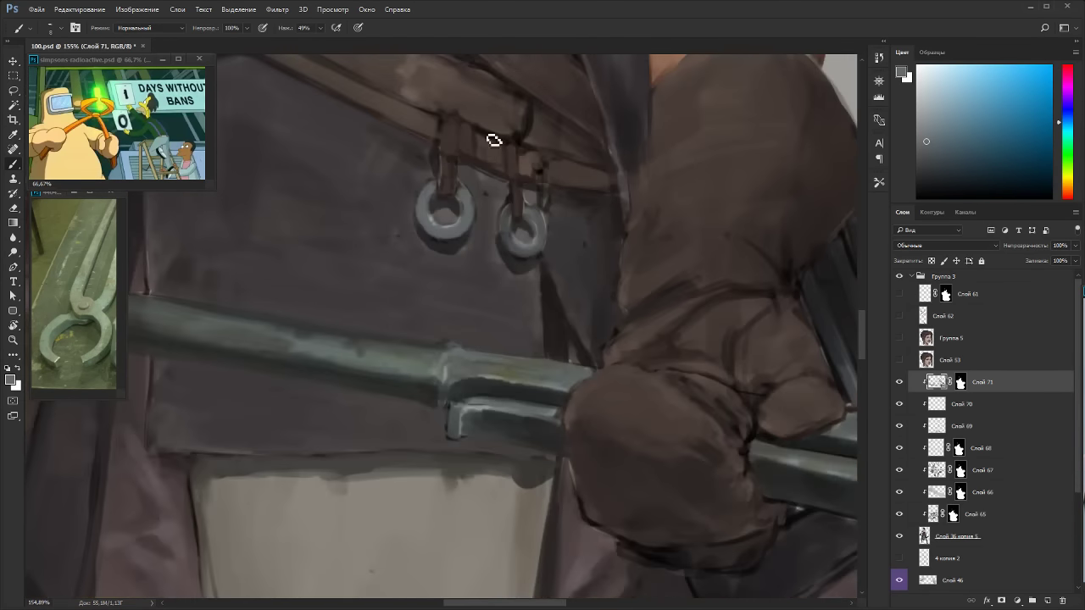
{"action": "left_click", "coordinate": [470, 212], "text": "alt"}
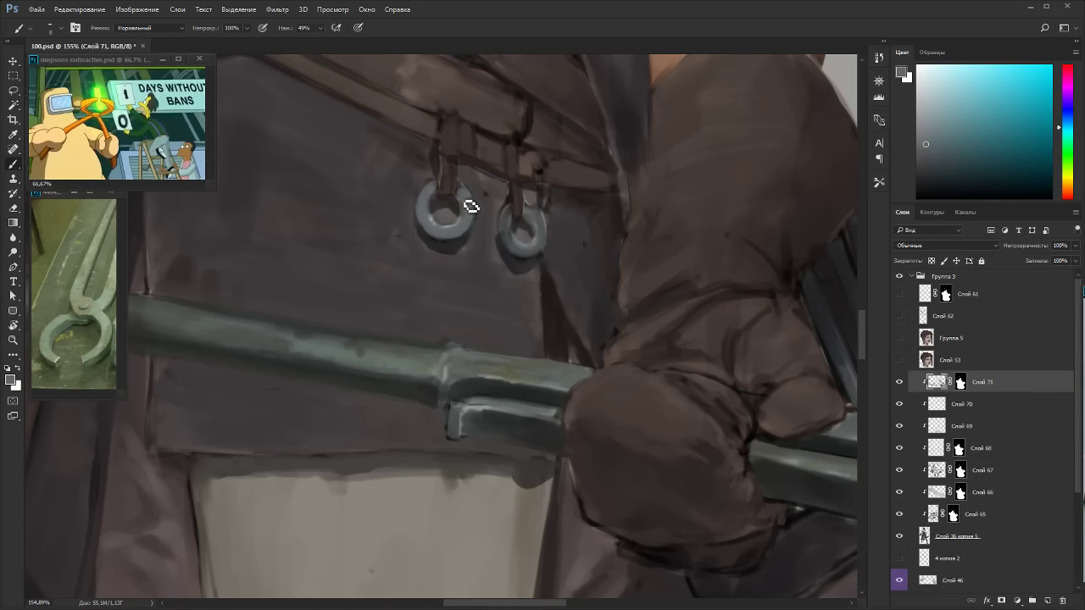
Repaint the smaller metal ring's body and inner edge with sampled light and mid greys.
{"action": "left_click", "coordinate": [521, 249], "text": "alt"}
{"action": "left_click_drag", "start_coordinate": [512, 223], "coordinate": [524, 254]}
{"action": "left_click", "coordinate": [529, 234], "text": "alt"}
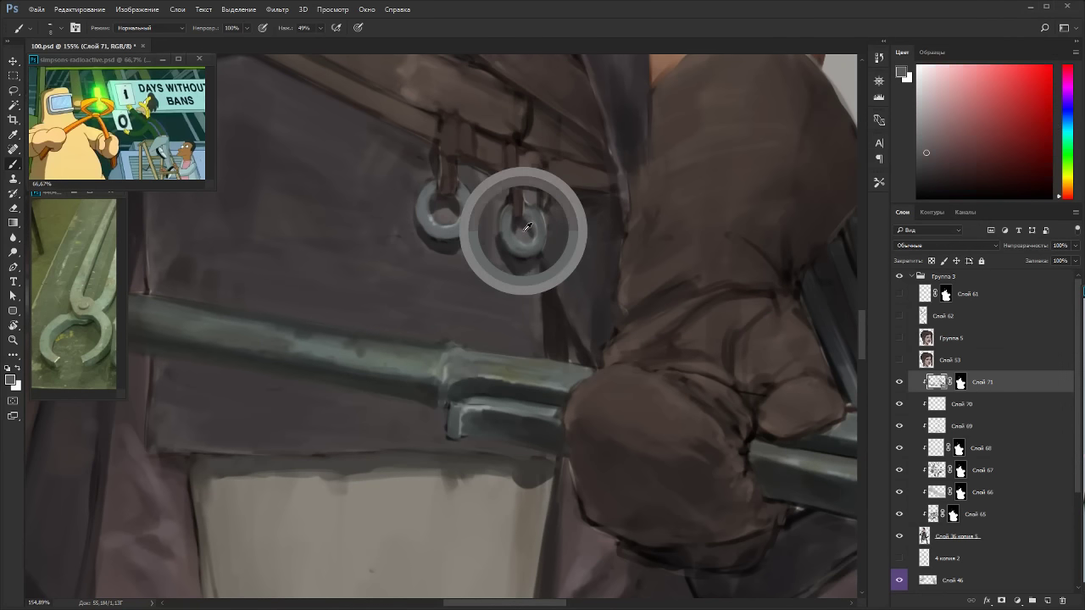
{"action": "left_click", "coordinate": [535, 239], "text": "alt"}
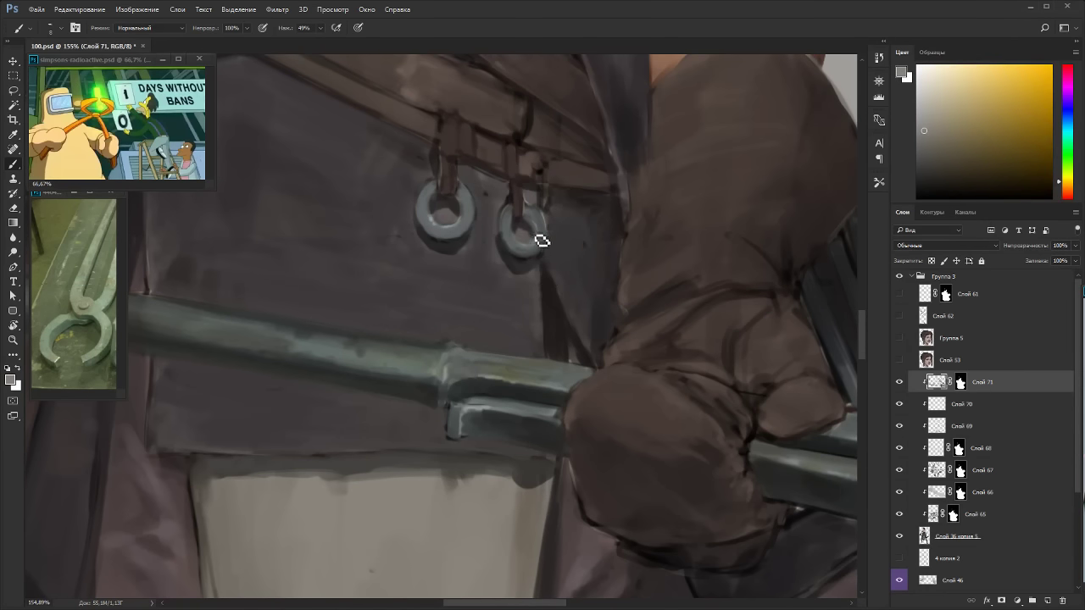
{"action": "left_click", "coordinate": [540, 222], "text": "alt"}
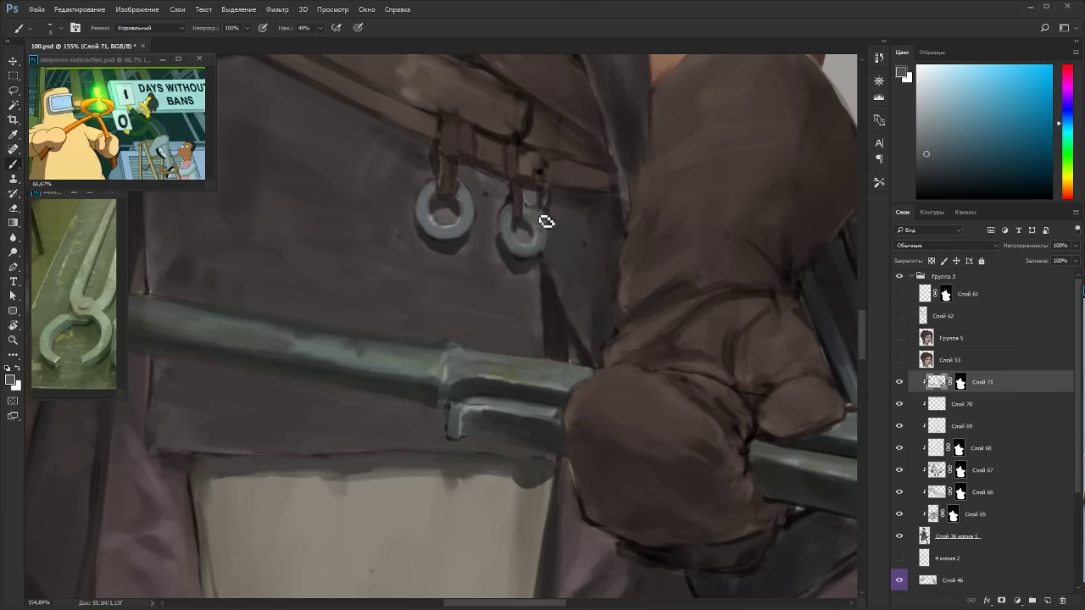
Touch up the dark leather around the smaller ring and beneath its strap with sampled purplish and reddish dark greys.
{"action": "left_click", "coordinate": [544, 266], "text": "alt"}
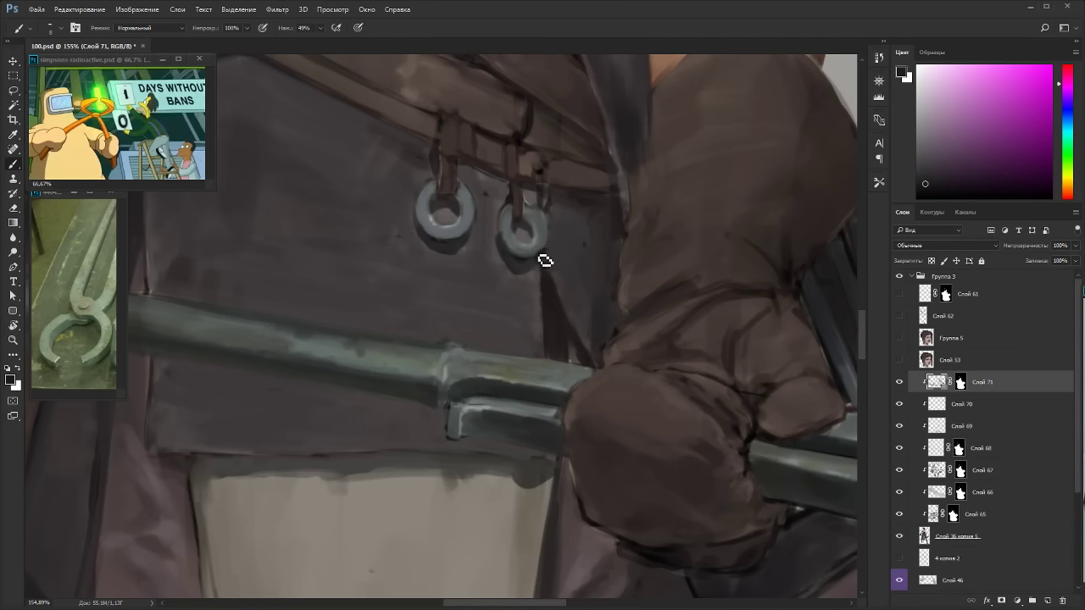
{"action": "left_click", "coordinate": [546, 217], "text": "alt"}
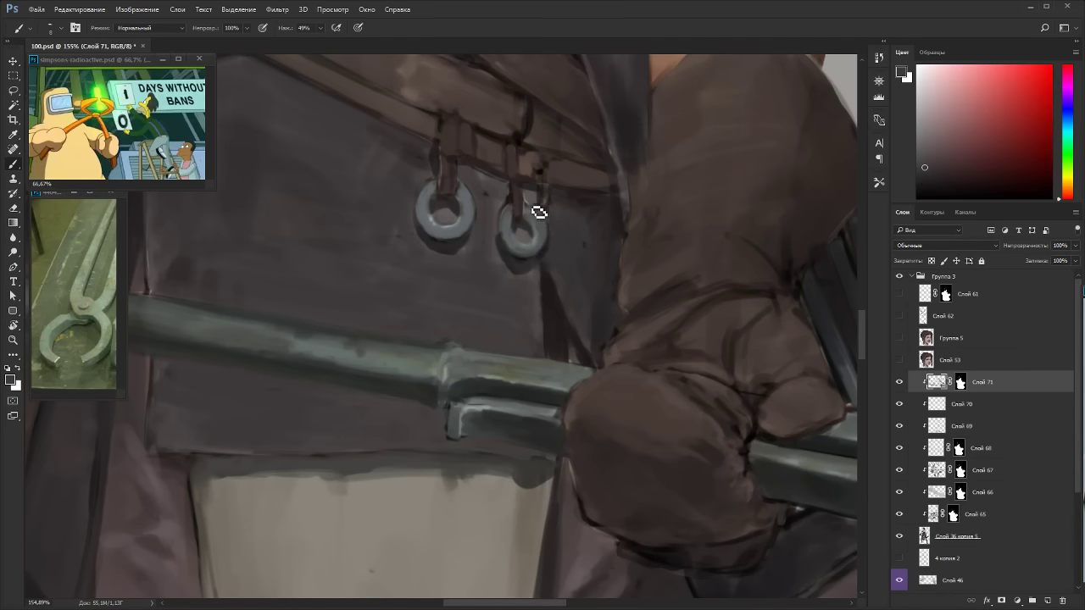
{"action": "left_click", "coordinate": [534, 201], "text": "alt"}
{"action": "left_click", "coordinate": [500, 180], "text": "alt"}
{"action": "left_click", "coordinate": [503, 217], "text": "alt"}
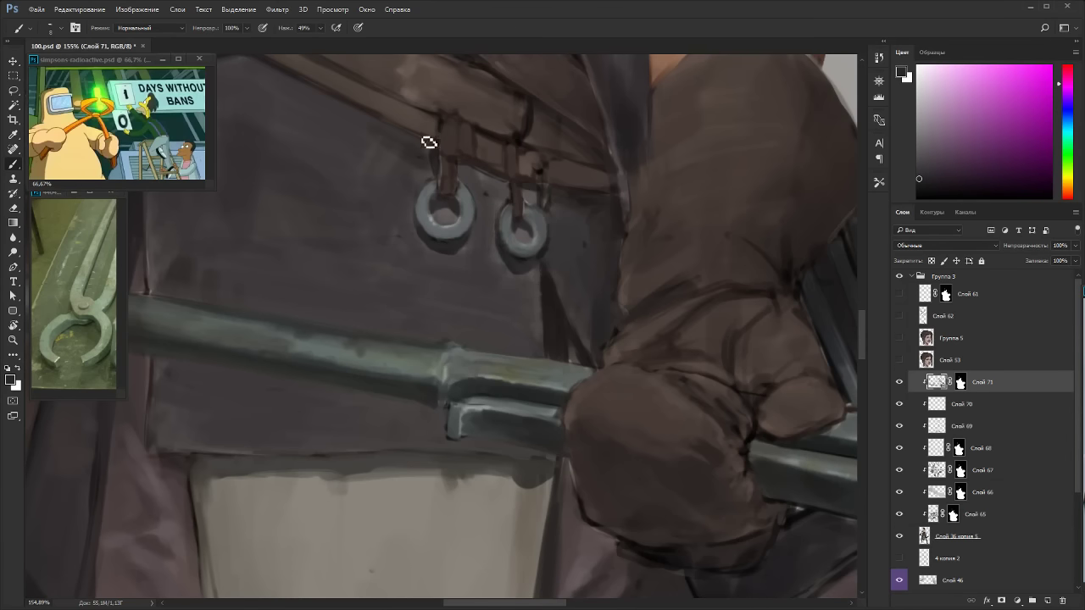
{"action": "left_click", "coordinate": [487, 213], "text": "alt"}
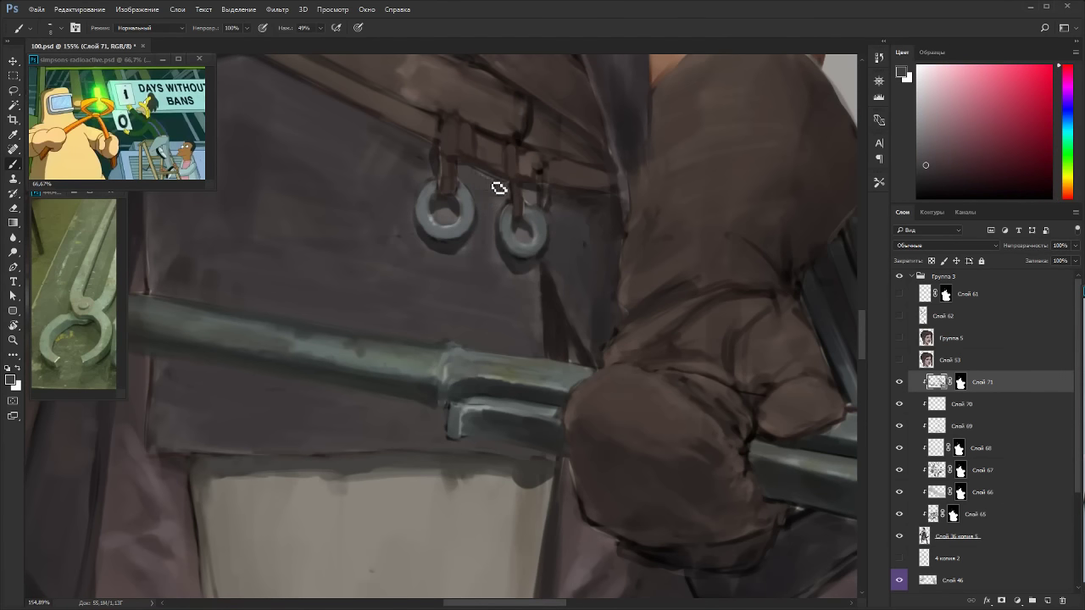
Blend the apron leather around the larger ring's cast shadow with sampled dark greys at brush size 20.
{"action": "key", "text": "r"}
{"action": "left_click_drag", "start_coordinate": [570, 189], "coordinate": [300, 268]}
{"action": "left_click", "coordinate": [300, 344], "text": "alt"}
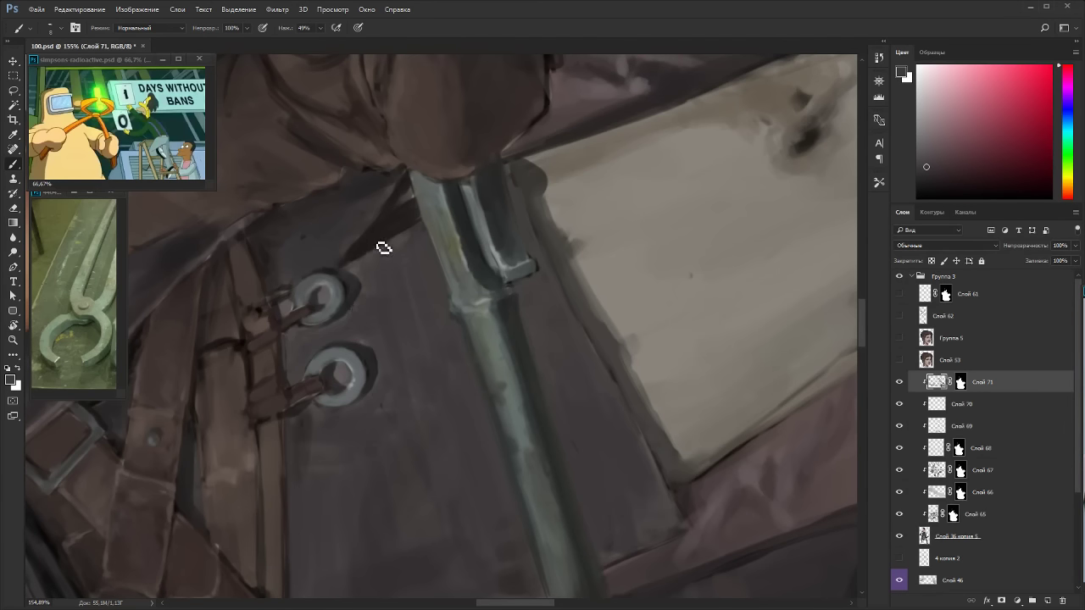
{"action": "key", "text": "bracketright"}
{"action": "key", "text": "bracketright"}
{"action": "key", "text": "bracketright"}
{"action": "left_click", "coordinate": [381, 368], "text": "alt"}
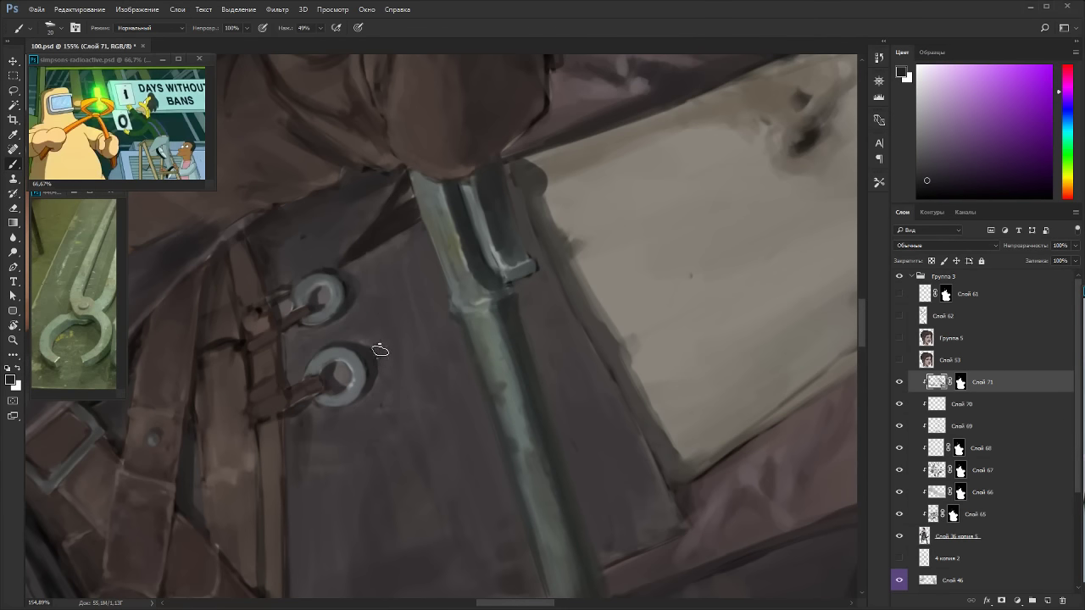
Reshape the cast shadow below the larger ring with sampled dark purplish greys.
{"action": "key", "text": "Escape"}
{"action": "key", "text": "r"}
{"action": "left_click_drag", "start_coordinate": [599, 286], "coordinate": [607, 378]}
{"action": "left_click", "coordinate": [482, 258], "text": "alt"}
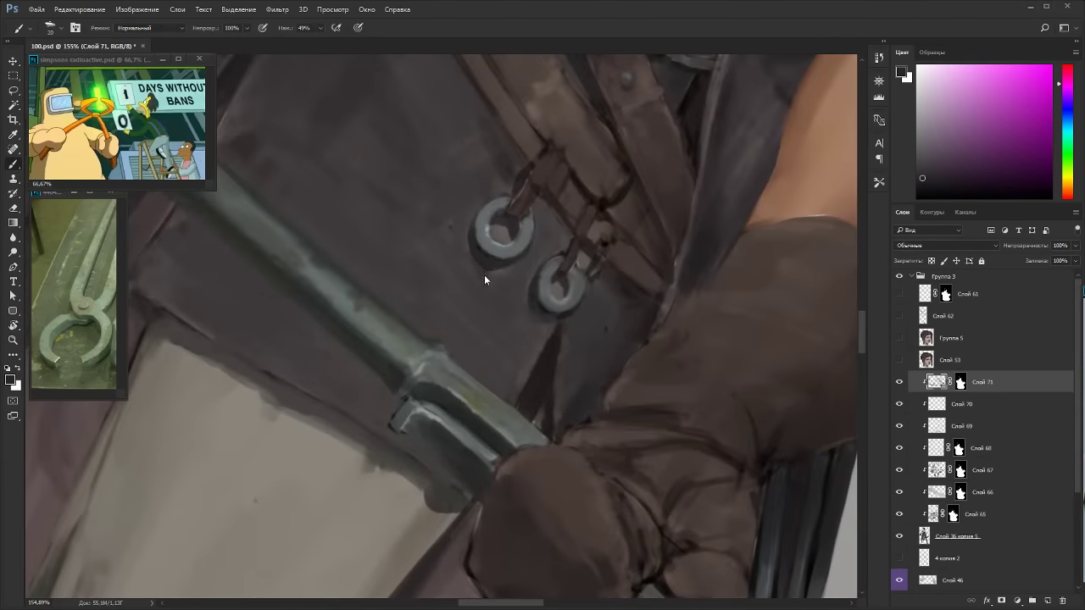
{"action": "left_click_drag", "start_coordinate": [515, 284], "coordinate": [454, 256]}
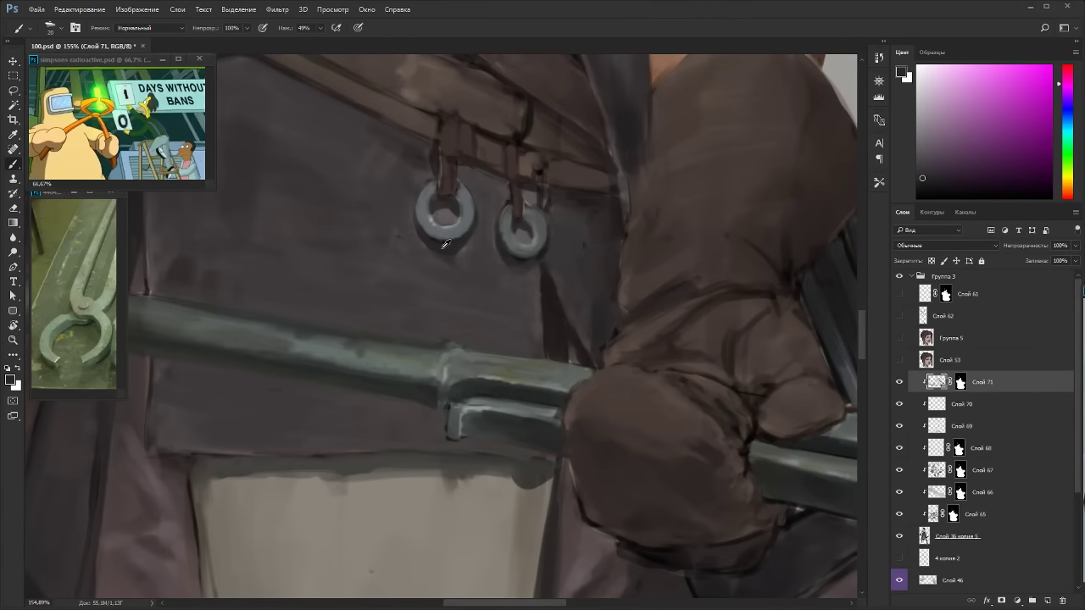
{"action": "left_click", "coordinate": [444, 244], "text": "alt"}
{"action": "key", "text": "bracketleft"}
{"action": "key", "text": "bracketleft"}
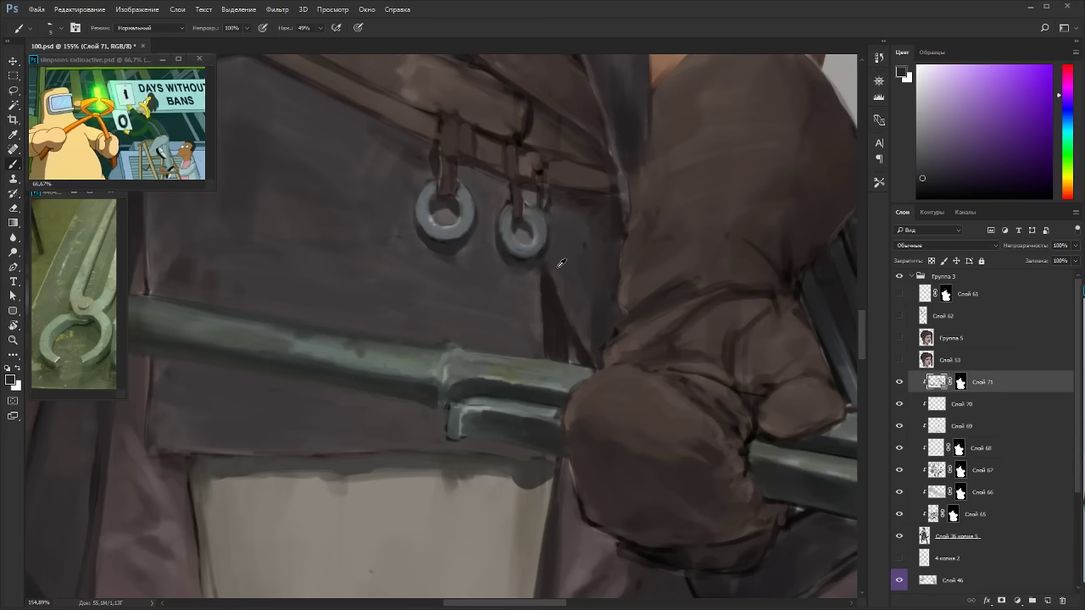
Smooth the dark leather between the smaller ring and the glove's cuff with sampled dark greys at brush size 25.
{"action": "left_click", "coordinate": [558, 266], "text": "alt"}
{"action": "left_click", "coordinate": [603, 324], "text": "alt"}
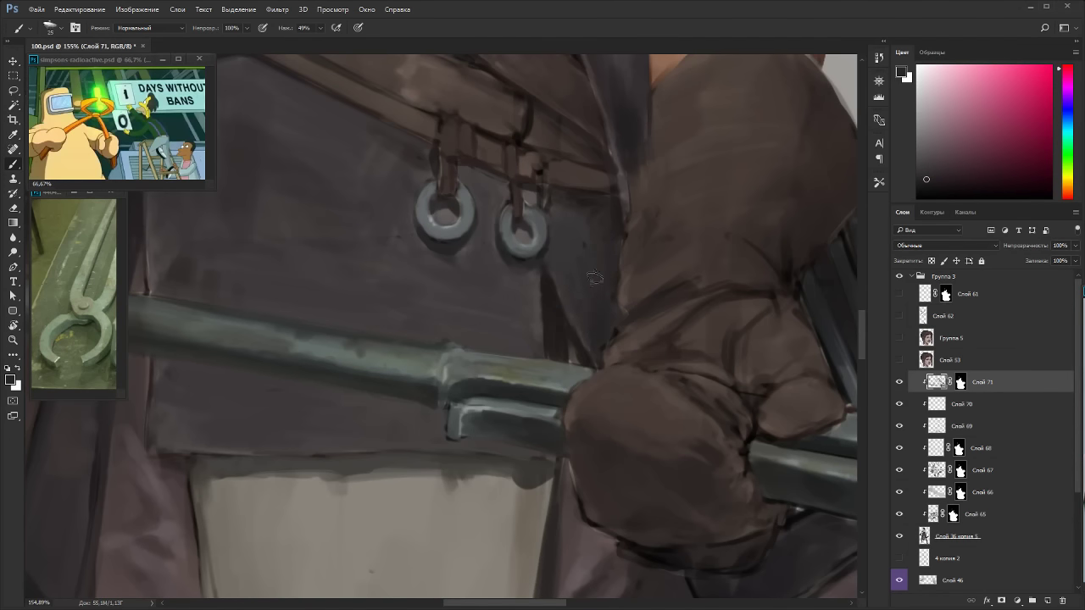
{"action": "left_click", "coordinate": [579, 219], "text": "alt"}
{"action": "left_click", "coordinate": [585, 305], "text": "alt"}
{"action": "left_click", "coordinate": [583, 307], "text": "alt"}
{"action": "left_click_drag", "start_coordinate": [612, 220], "coordinate": [430, 472]}
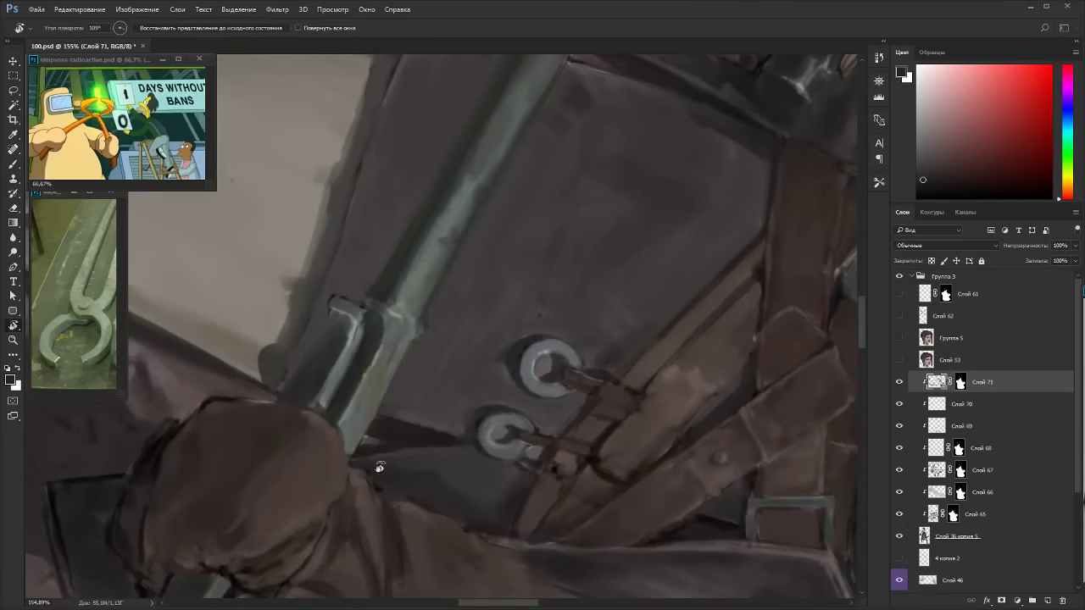
{"action": "left_click_drag", "start_coordinate": [523, 439], "coordinate": [532, 301]}
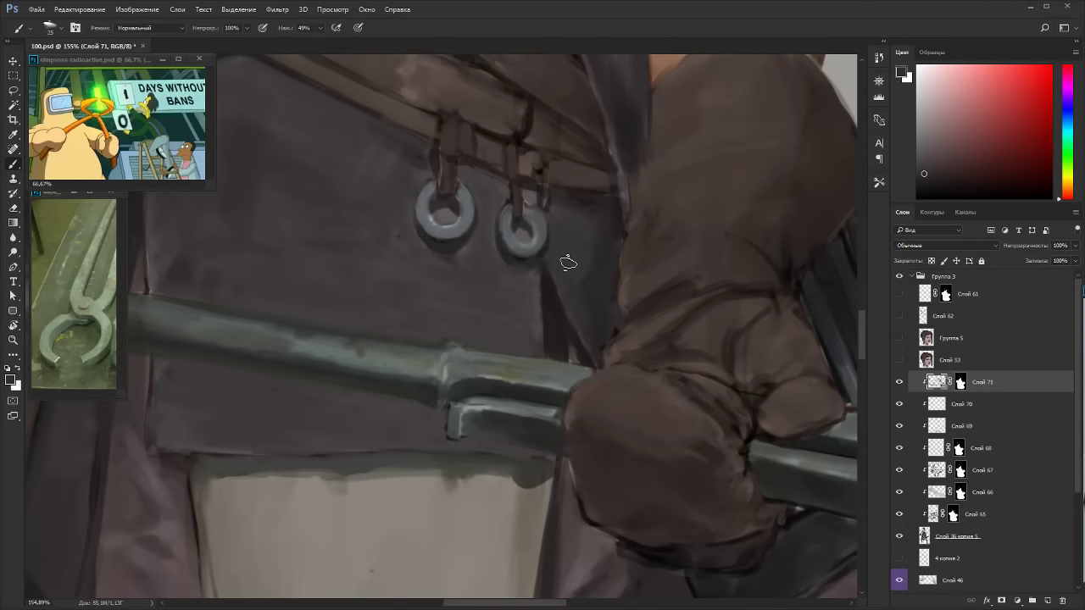
{"action": "left_click", "coordinate": [592, 308], "text": "alt"}
Touch up the dark leather beside the strap and smaller ring with a sampled reddish dark grey and a smaller brush.
{"action": "mouse_move", "coordinate": [613, 198]}
{"action": "left_mouse_down"}
{"action": "mouse_move", "coordinate": [436, 315]}
{"action": "mouse_move", "coordinate": [288, 229]}
{"action": "left_mouse_up"}
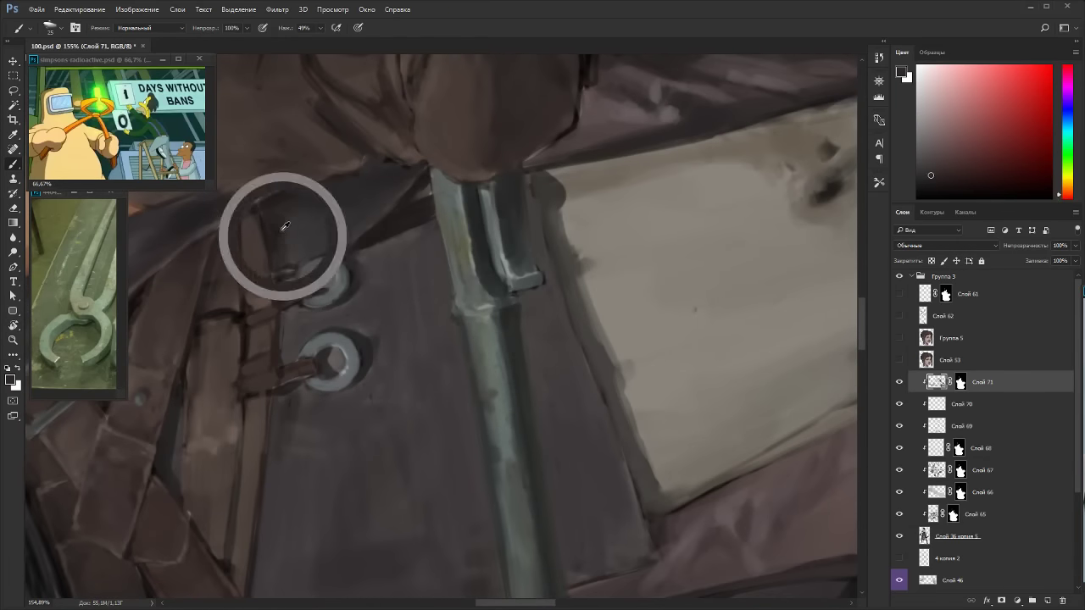
{"action": "left_click", "coordinate": [282, 230], "text": "alt"}
{"action": "key", "text": "bracketleft"}
{"action": "key", "text": "bracketleft"}
{"action": "key", "text": "bracketleft"}
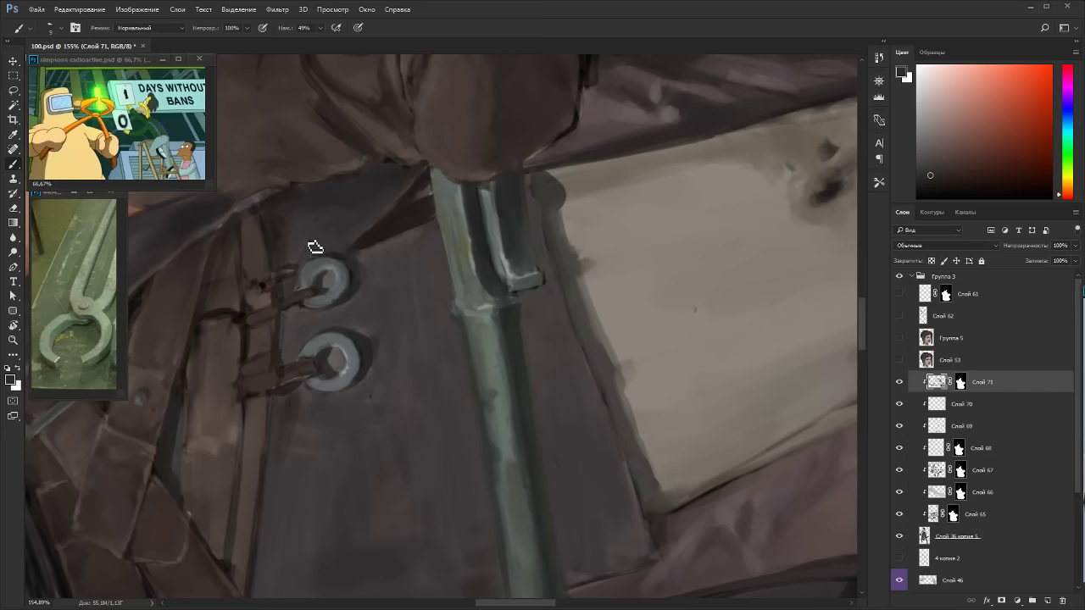
Refine the smaller ring's outer edge and opening with sampled dark and mid greys.
{"action": "key", "text": "r"}
{"action": "left_click_drag", "start_coordinate": [315, 247], "coordinate": [566, 200]}
{"action": "left_click", "coordinate": [556, 268], "text": "alt"}
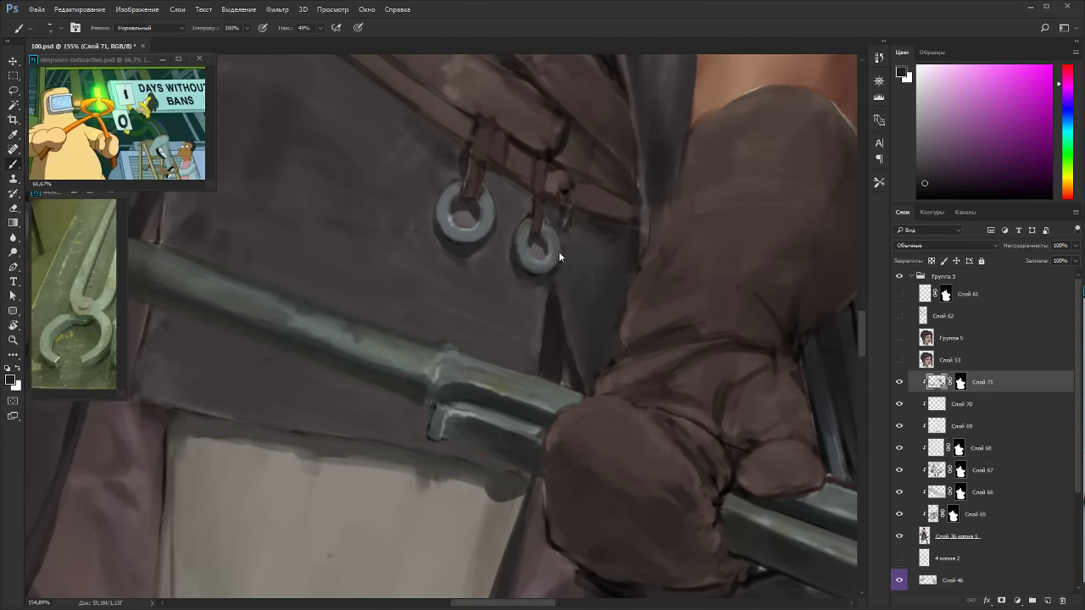
{"action": "left_click", "coordinate": [569, 239], "text": "alt"}
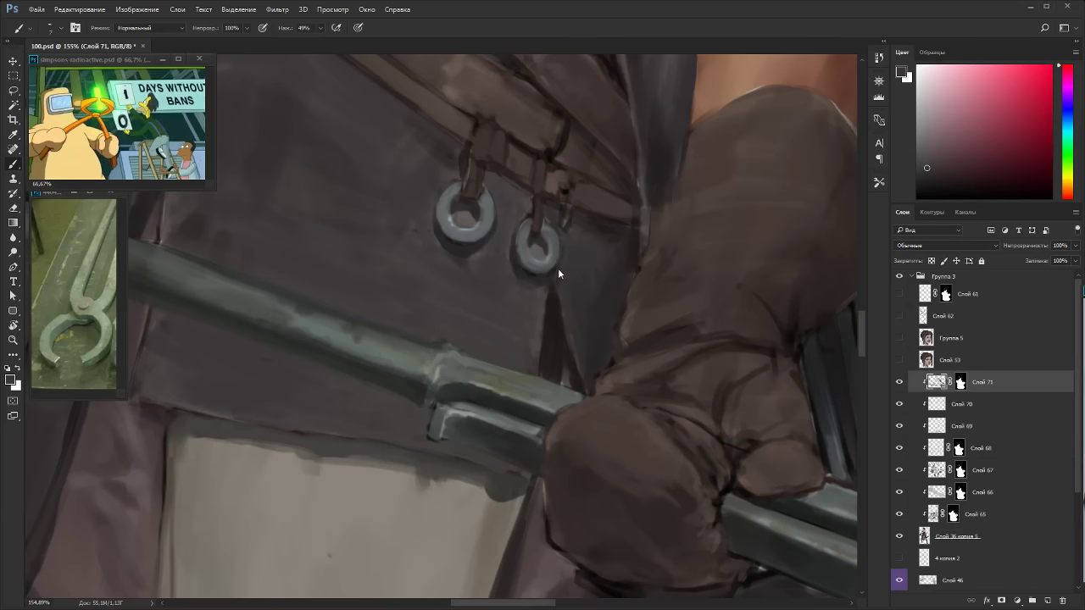
{"action": "left_click", "coordinate": [543, 249], "text": "alt"}
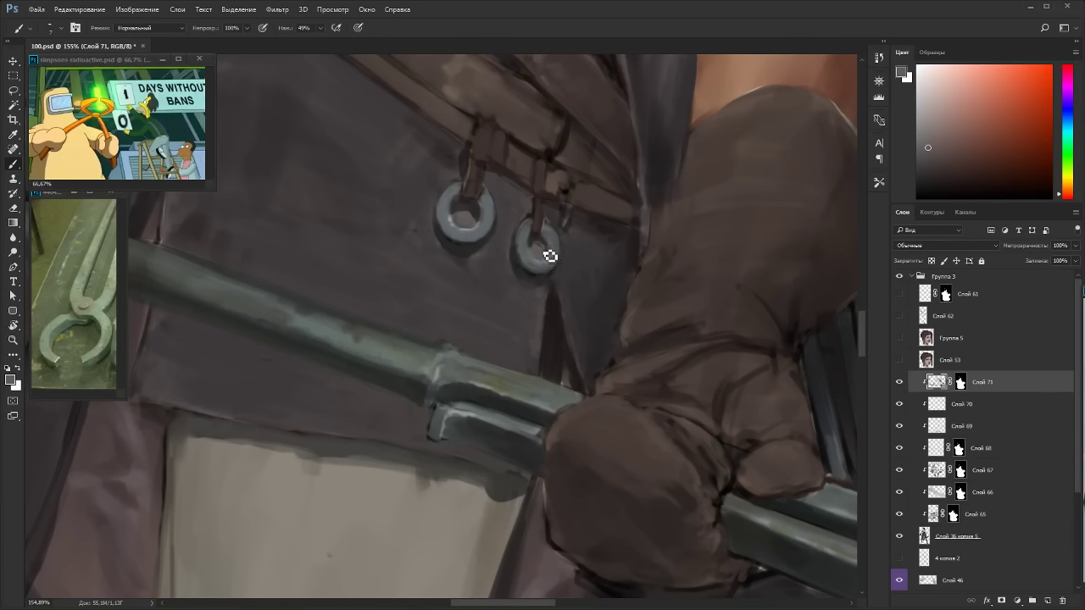
Clean up the smaller ring's contour against the leather with a sampled reddish dark grey and a finer brush.
{"action": "key", "text": "r"}
{"action": "left_click_drag", "start_coordinate": [551, 256], "coordinate": [337, 295]}
{"action": "left_click", "coordinate": [371, 356], "text": "alt"}
{"action": "key", "text": "bracketleft"}
{"action": "key", "text": "bracketleft"}
{"action": "key", "text": "bracketleft"}
{"action": "key", "text": "bracketleft"}
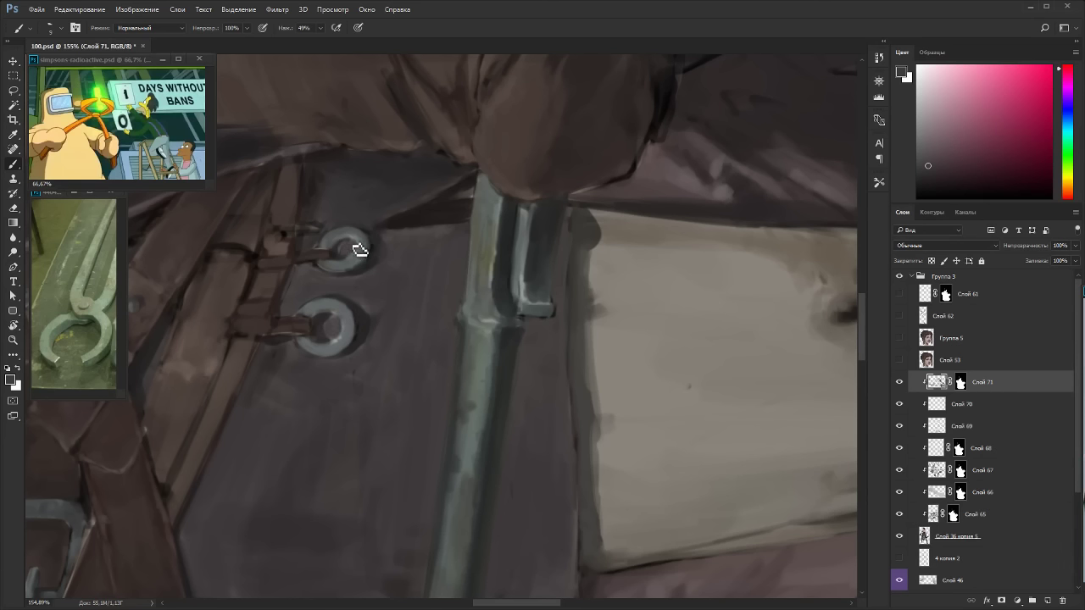
{"action": "key", "text": "r"}
{"action": "left_click_drag", "start_coordinate": [385, 209], "coordinate": [427, 206]}
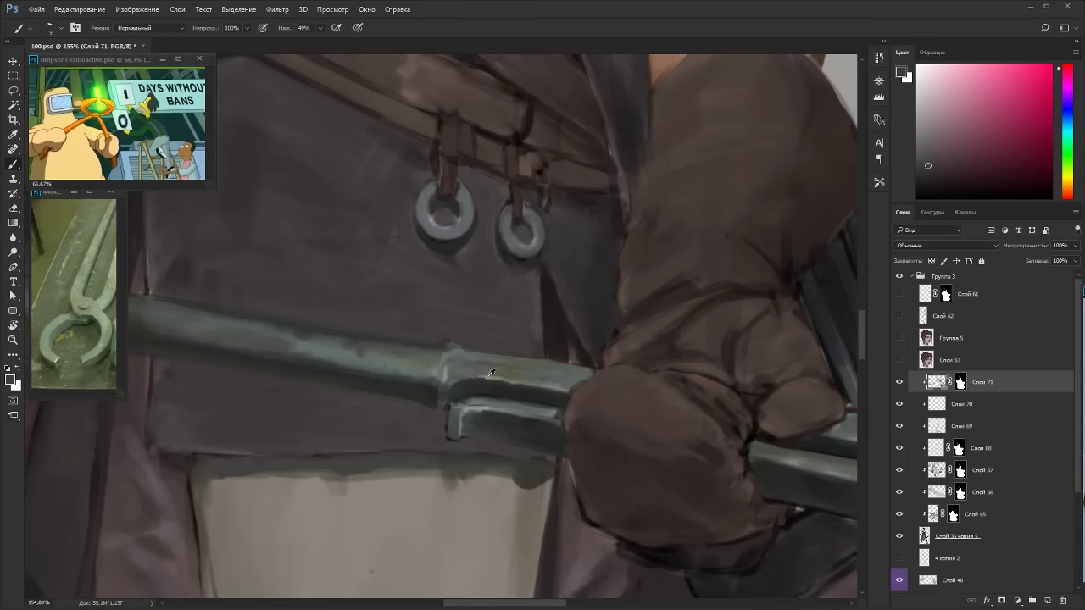
Repaint the metal rings with their sampled grey shifted to a cooler blue hue, using a fine brush.
{"action": "left_click", "coordinate": [428, 208], "text": "alt"}
{"action": "left_click", "coordinate": [926, 156]}
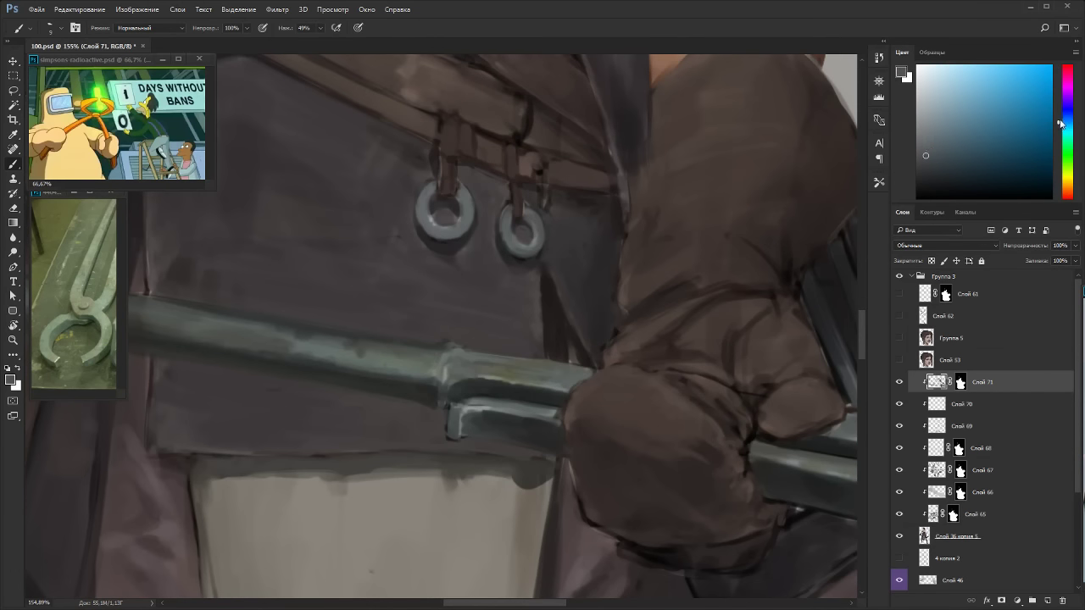
{"action": "left_click", "coordinate": [1066, 119]}
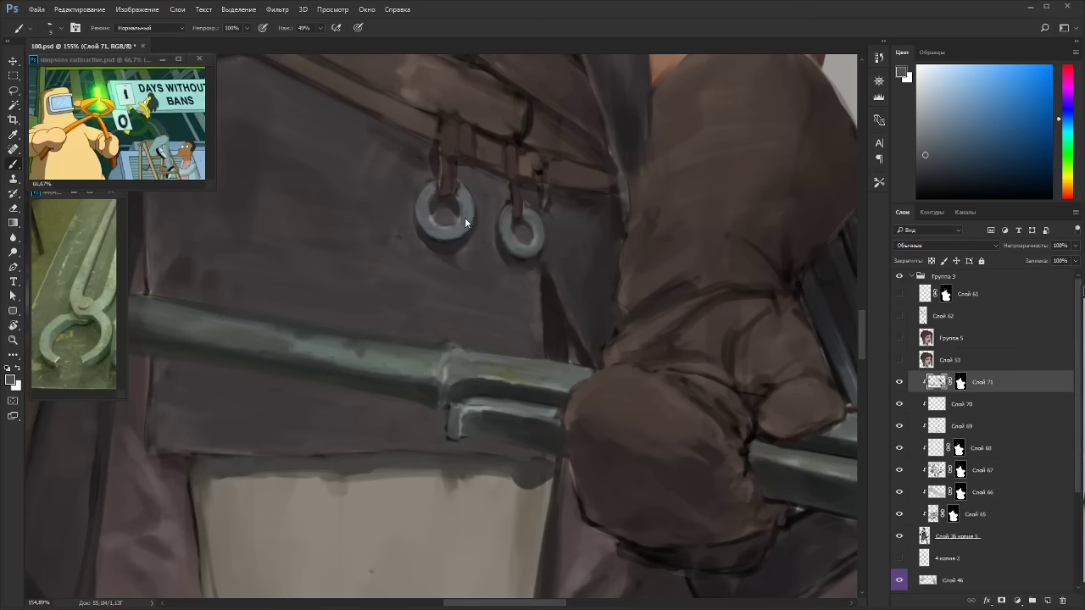
{"action": "left_click", "coordinate": [432, 216], "text": "alt"}
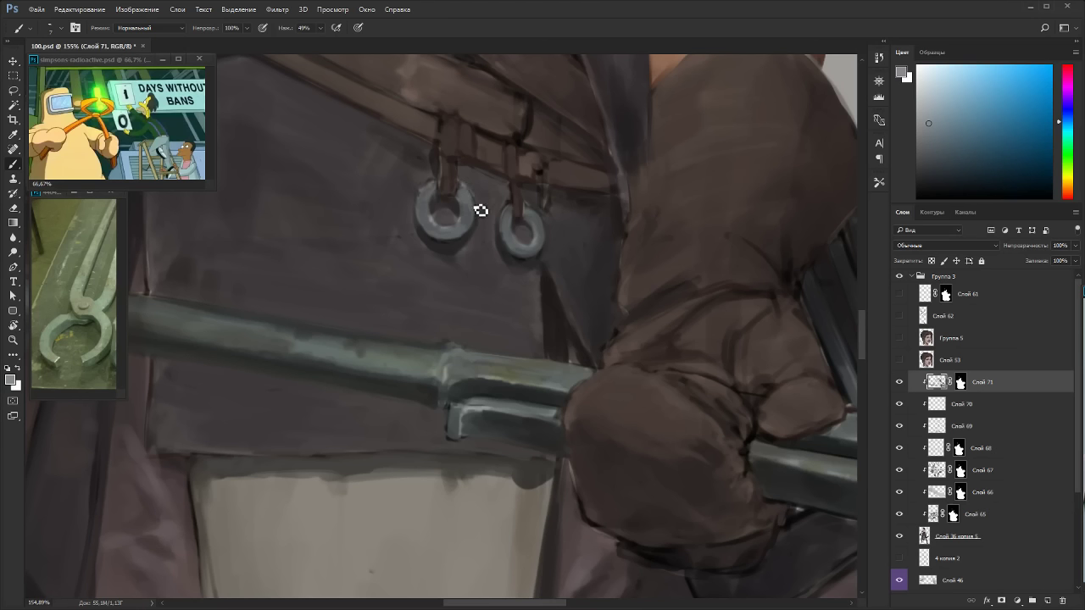
{"action": "left_click_drag", "start_coordinate": [505, 230], "coordinate": [511, 213]}
Refine the smaller ring's opening and upper edge with sampled dark and mid greys.
{"action": "left_click", "coordinate": [527, 222], "text": "alt"}
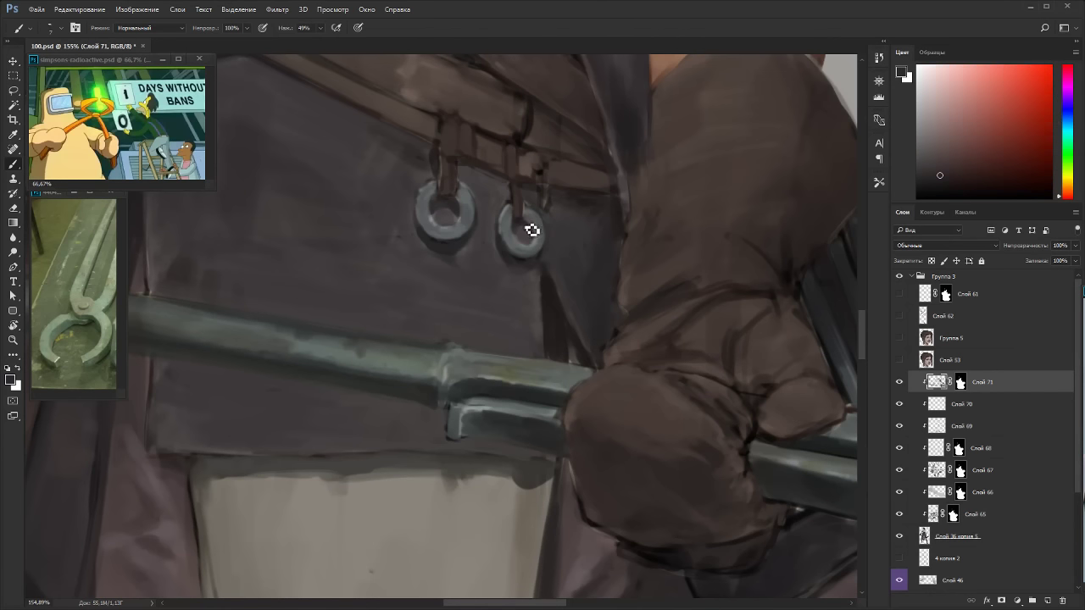
{"action": "left_click", "coordinate": [509, 207], "text": "alt"}
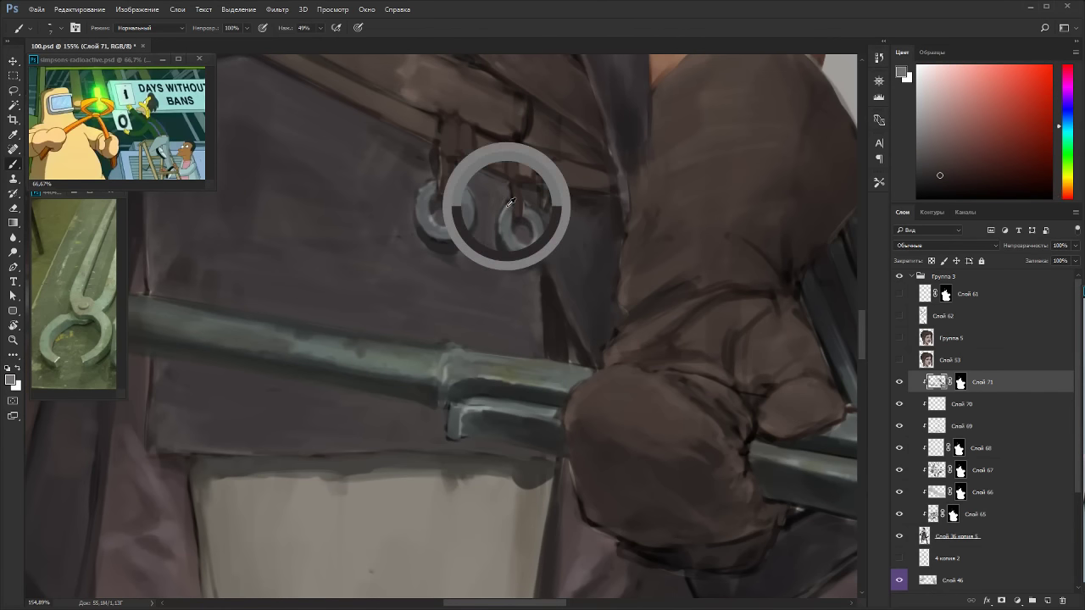
{"action": "left_click", "coordinate": [532, 210], "text": "alt"}
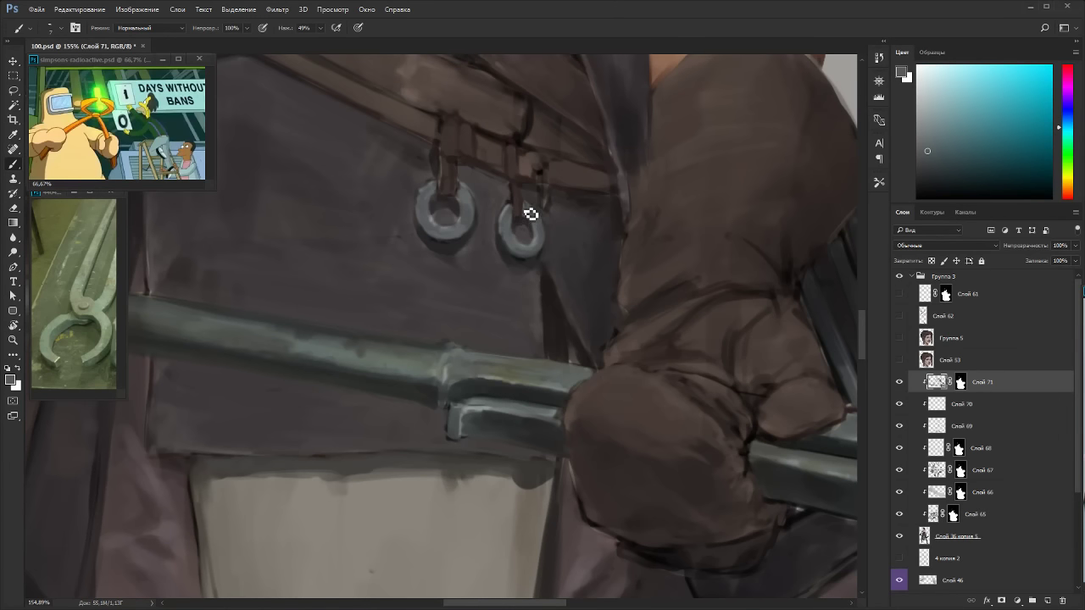
{"action": "left_click", "coordinate": [525, 207], "text": "alt"}
Repaint the leather loops holding the two rings with sampled dark browns.
{"action": "left_click", "coordinate": [451, 155], "text": "alt"}
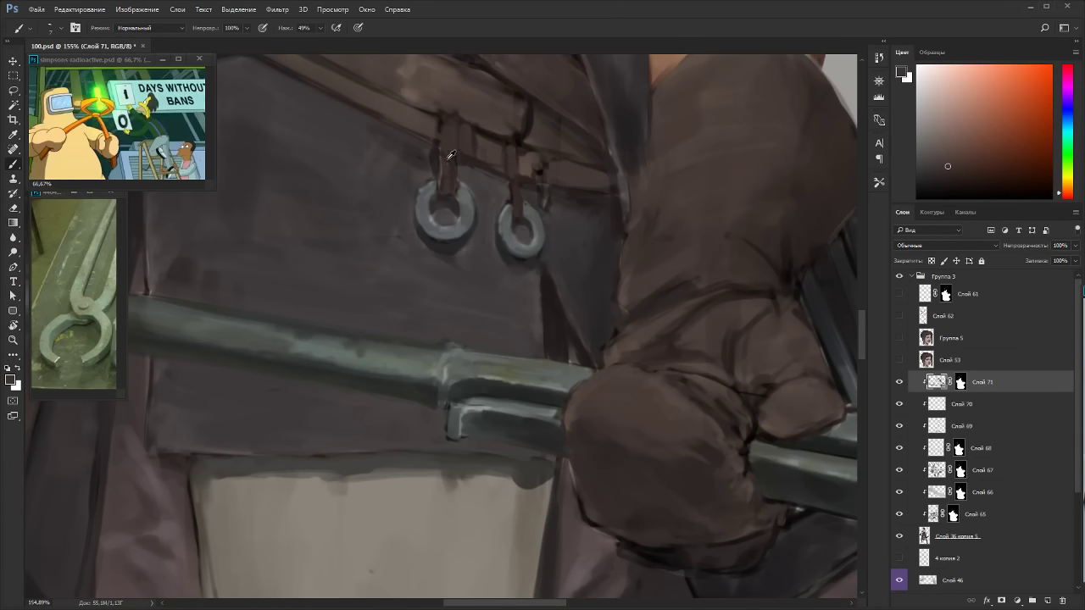
{"action": "left_click", "coordinate": [457, 175], "text": "alt"}
{"action": "left_click", "coordinate": [522, 200], "text": "alt"}
{"action": "left_click", "coordinate": [536, 176], "text": "alt"}
{"action": "mouse_move", "coordinate": [537, 162]}
{"action": "left_mouse_down"}
{"action": "mouse_move", "coordinate": [535, 178]}
{"action": "mouse_move", "coordinate": [520, 178]}
{"action": "mouse_move", "coordinate": [528, 167]}
{"action": "mouse_move", "coordinate": [615, 314]}
{"action": "mouse_move", "coordinate": [574, 213]}
{"action": "left_mouse_up"}
{"action": "left_click", "coordinate": [516, 157], "text": "alt"}
Clean up the upper ends of the ring loops and the crease on the wide strap with sampled browns.
{"action": "key", "text": "r"}
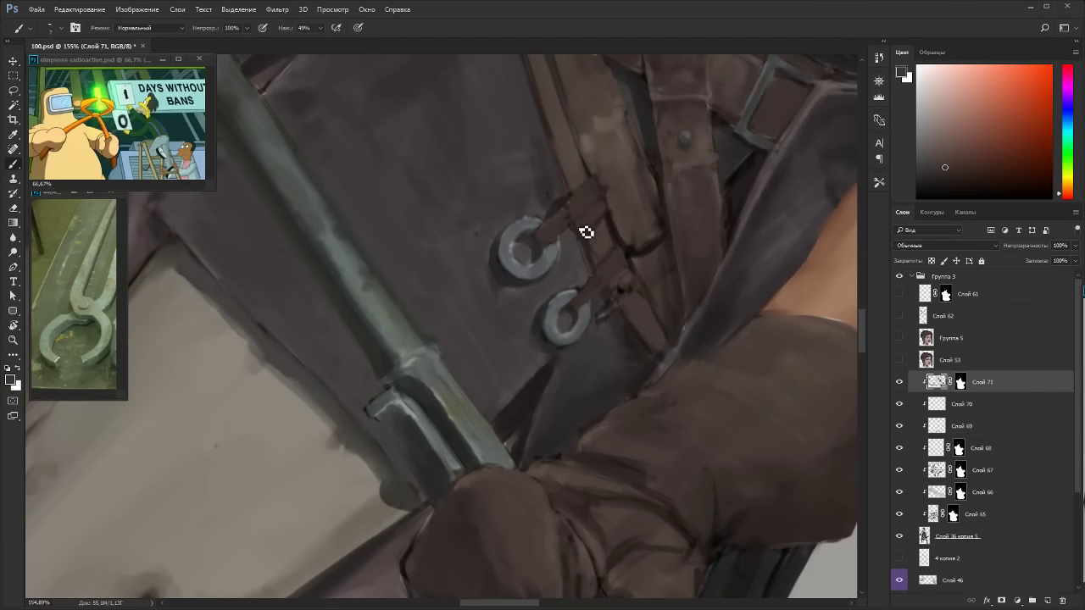
{"action": "left_click", "coordinate": [598, 196], "text": "alt"}
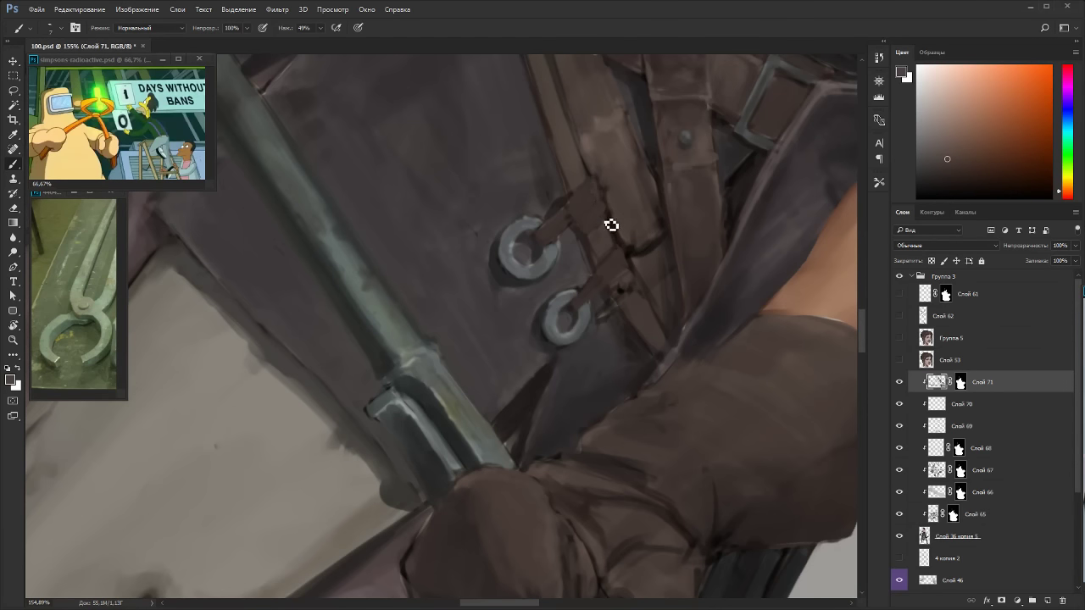
{"action": "mouse_move", "coordinate": [616, 250]}
{"action": "left_mouse_down"}
{"action": "mouse_move", "coordinate": [441, 136]}
{"action": "mouse_move", "coordinate": [272, 200]}
{"action": "left_mouse_up"}
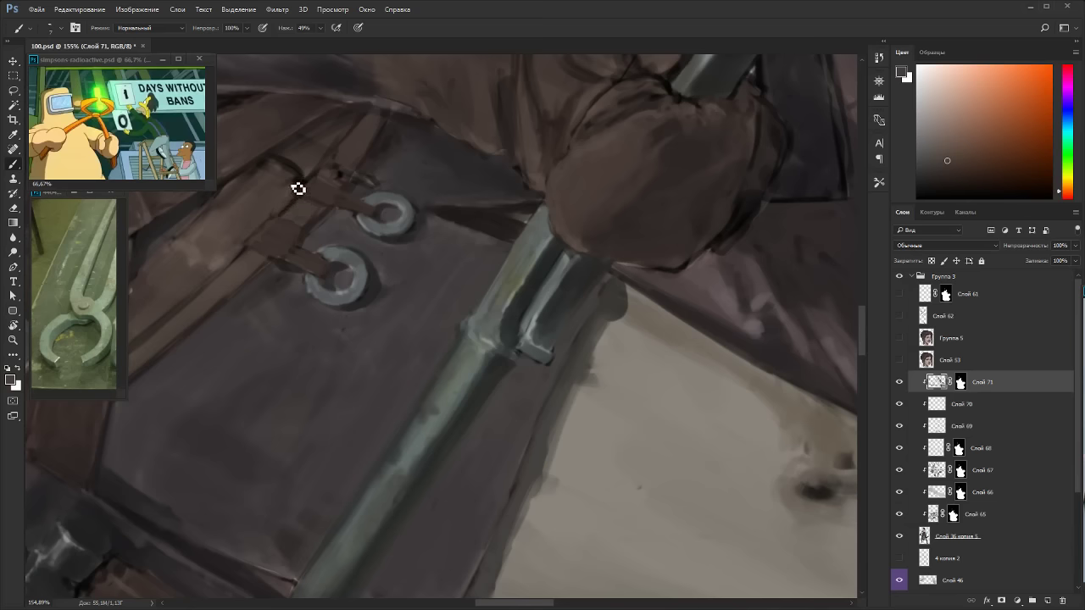
{"action": "mouse_move", "coordinate": [300, 196]}
{"action": "left_mouse_down"}
{"action": "mouse_move", "coordinate": [416, 148]}
{"action": "mouse_move", "coordinate": [707, 283]}
{"action": "mouse_move", "coordinate": [612, 274]}
{"action": "left_mouse_up"}
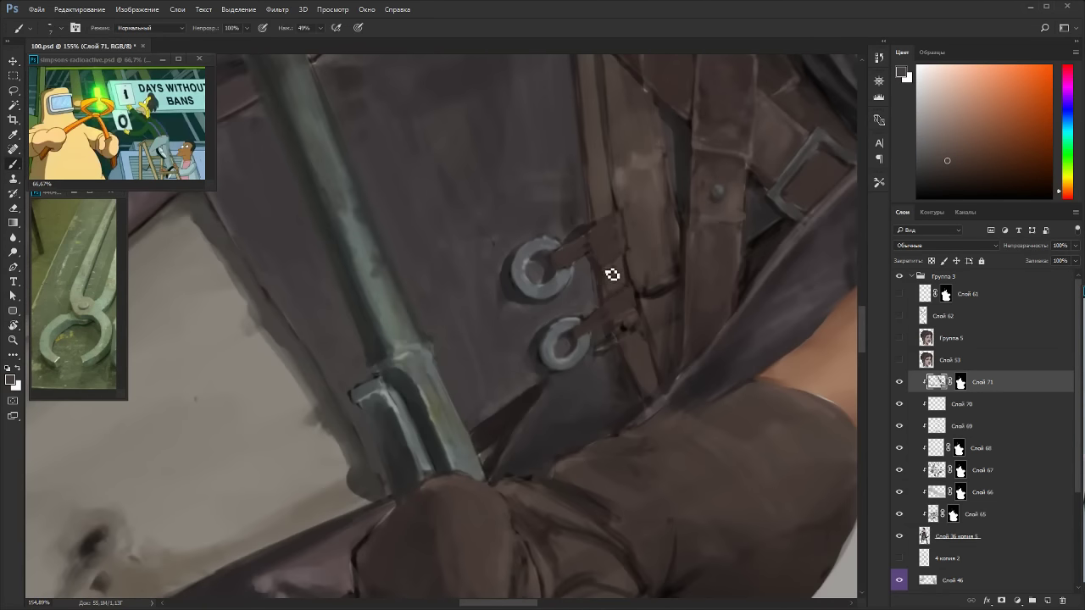
{"action": "left_click", "coordinate": [660, 300], "text": "alt"}
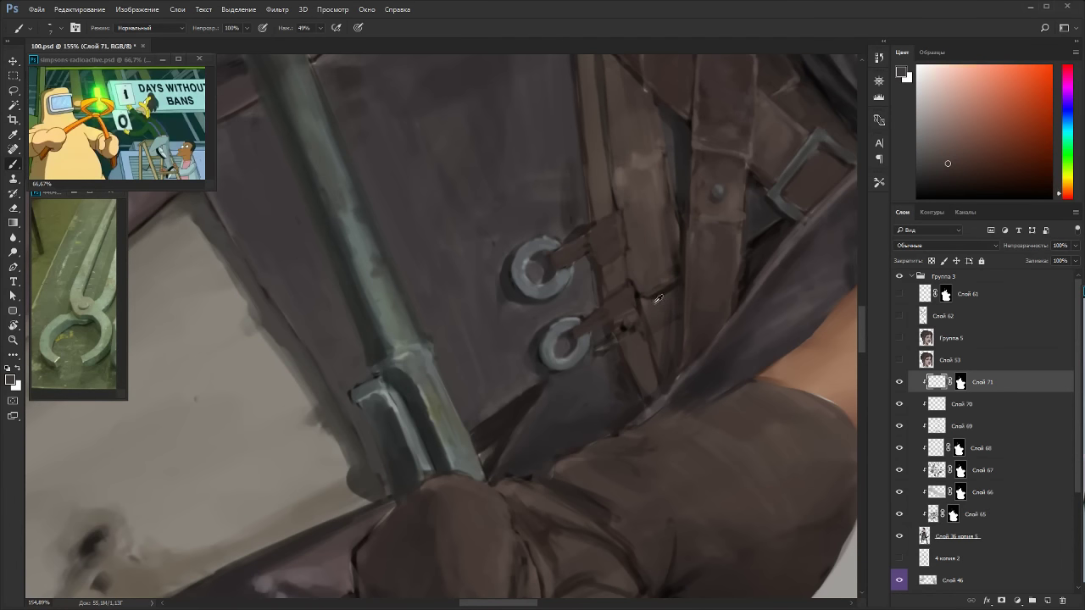
{"action": "left_click_drag", "start_coordinate": [656, 300], "coordinate": [681, 296]}
{"action": "key", "text": "Escape"}
{"action": "scroll", "coordinate": [628, 301], "scroll_direction": "down", "scroll_amount": 8}
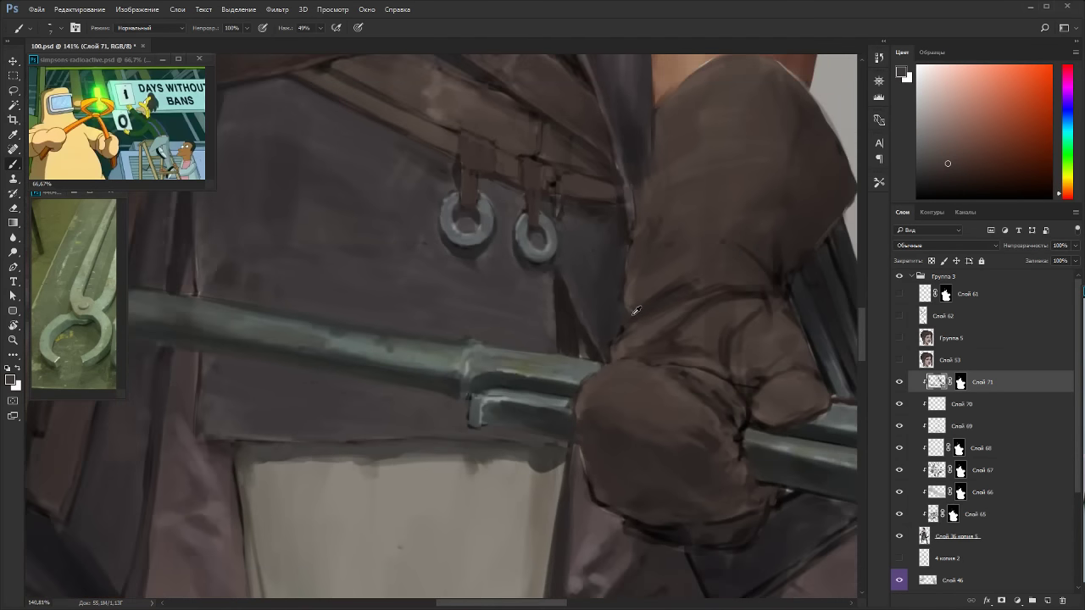
Deepen the shadows around the rings with a sampled near-black tone at brush size 15.
{"action": "key", "text": "r"}
{"action": "left_click_drag", "start_coordinate": [614, 318], "coordinate": [477, 152]}
{"action": "key", "text": "Escape"}
{"action": "scroll", "coordinate": [547, 261], "scroll_direction": "up", "scroll_amount": 6}
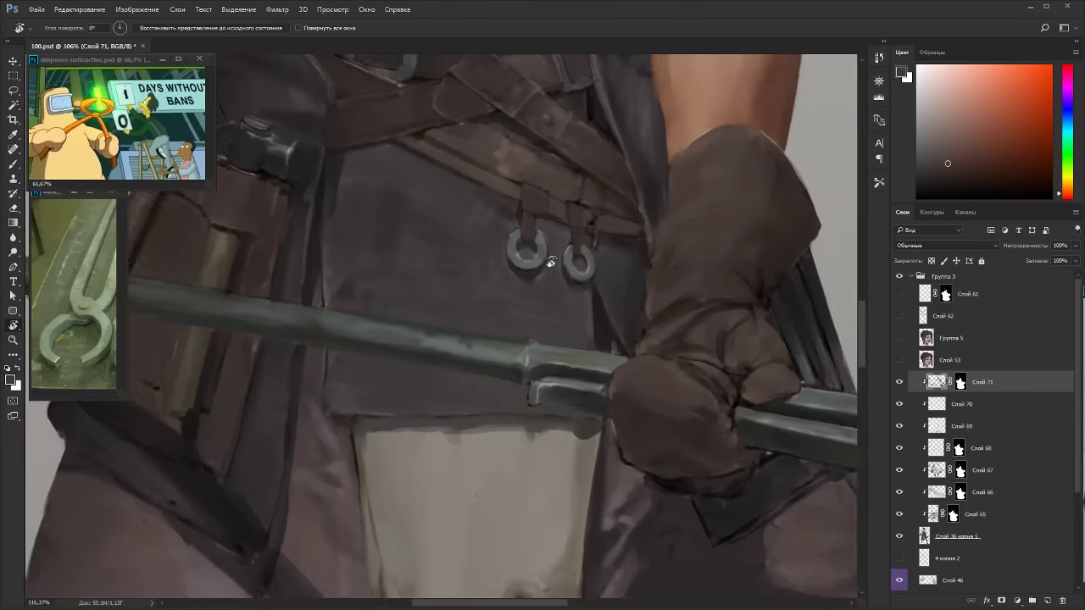
{"action": "key", "text": "b"}
{"action": "left_click", "coordinate": [514, 281], "text": "alt"}
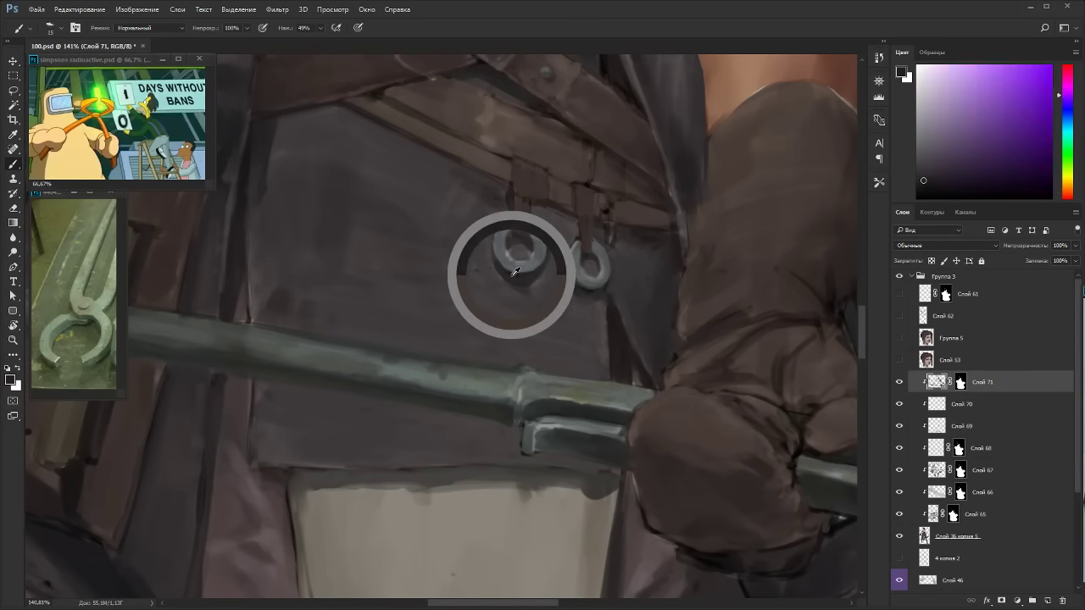
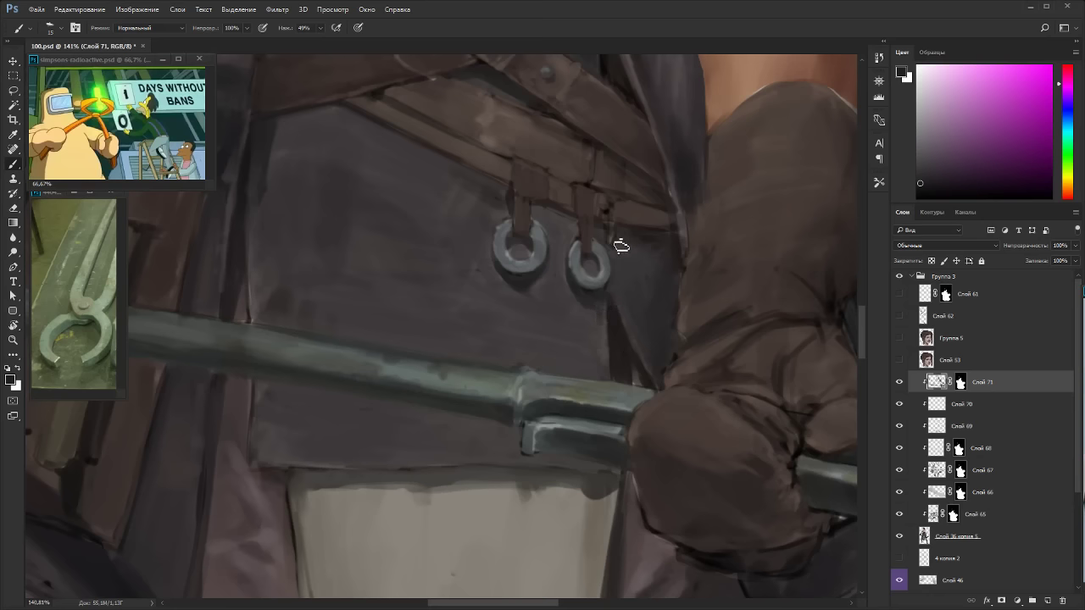
Touch up the narrow strap's end between the smaller ring and the glove with sampled browns.
{"action": "left_click", "coordinate": [646, 222], "text": "alt"}
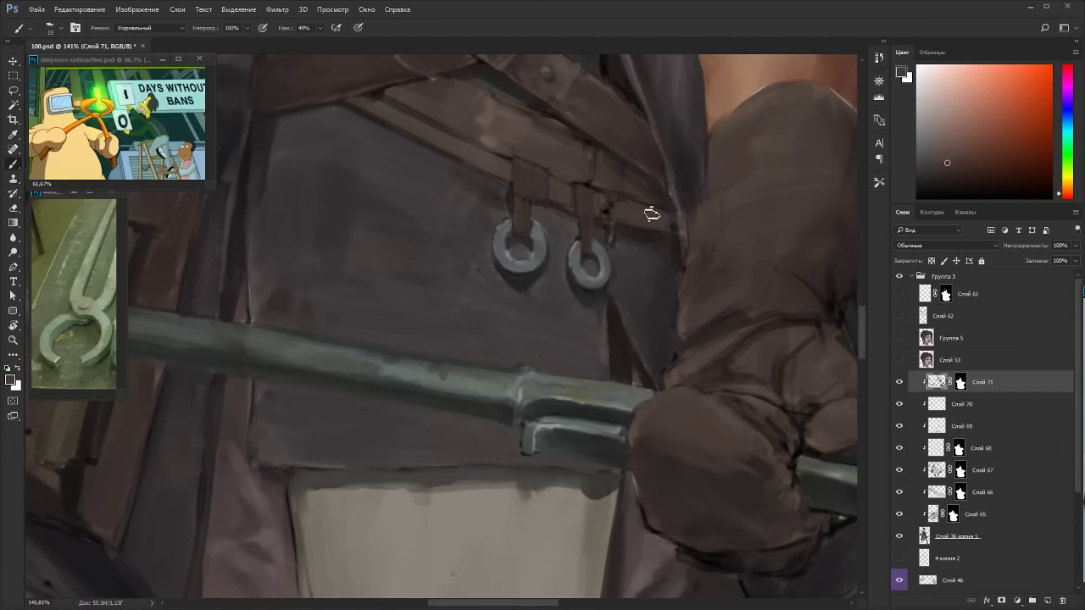
{"action": "left_click", "coordinate": [631, 186], "text": "alt"}
{"action": "left_click_drag", "start_coordinate": [634, 194], "coordinate": [611, 286]}
Darken the gap between the wide strap and the riveted belt with a sampled near-black brown.
{"action": "key", "text": "r"}
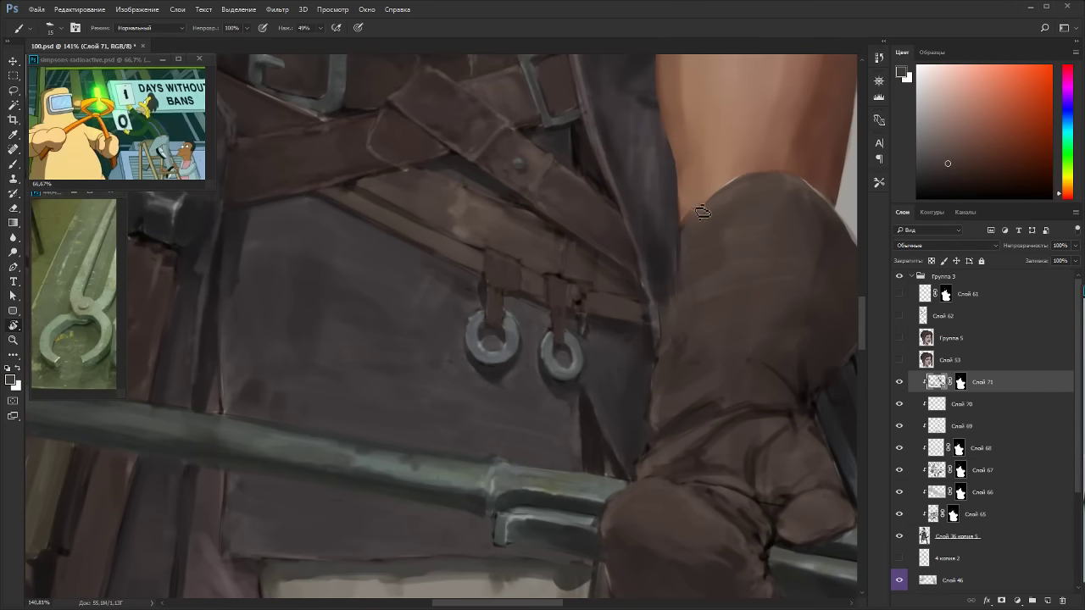
{"action": "left_click_drag", "start_coordinate": [703, 213], "coordinate": [542, 401]}
{"action": "left_click", "coordinate": [651, 367], "text": "alt"}
{"action": "left_click_drag", "start_coordinate": [576, 249], "coordinate": [577, 264]}
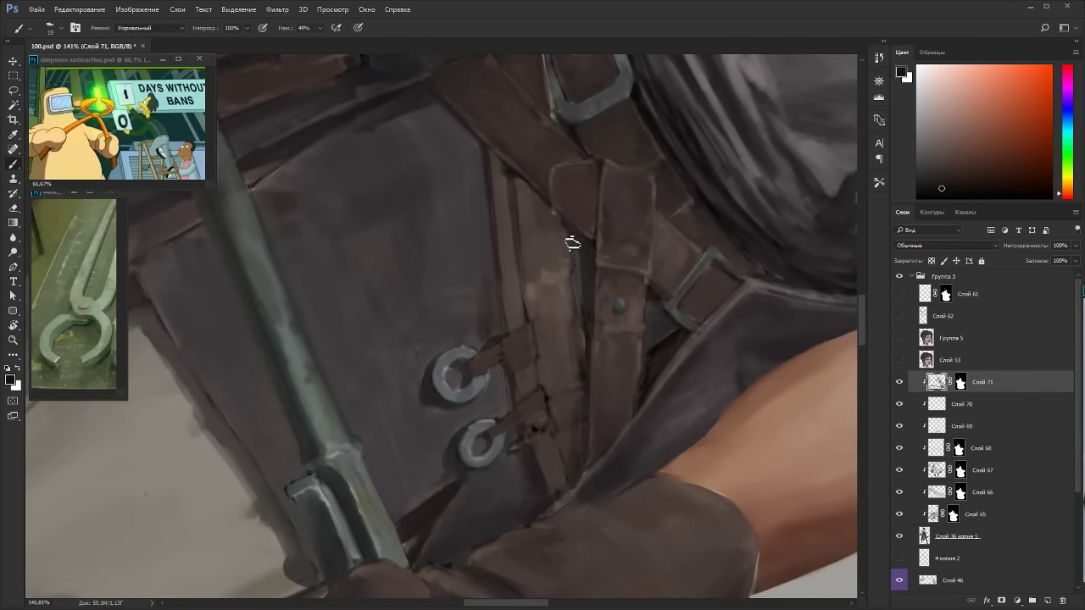
Define the wide strap's edge along the dark gap with a sampled lighter brown and a smaller brush.
{"action": "left_click", "coordinate": [565, 273], "text": "alt"}
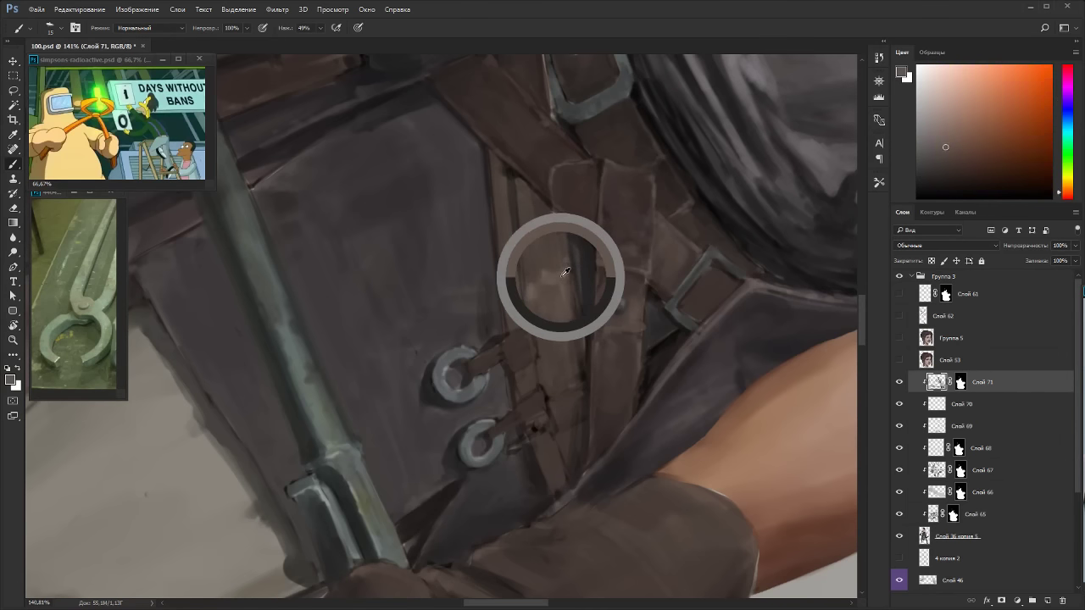
{"action": "key", "text": "["}
{"action": "key", "text": "["}
{"action": "key", "text": "["}
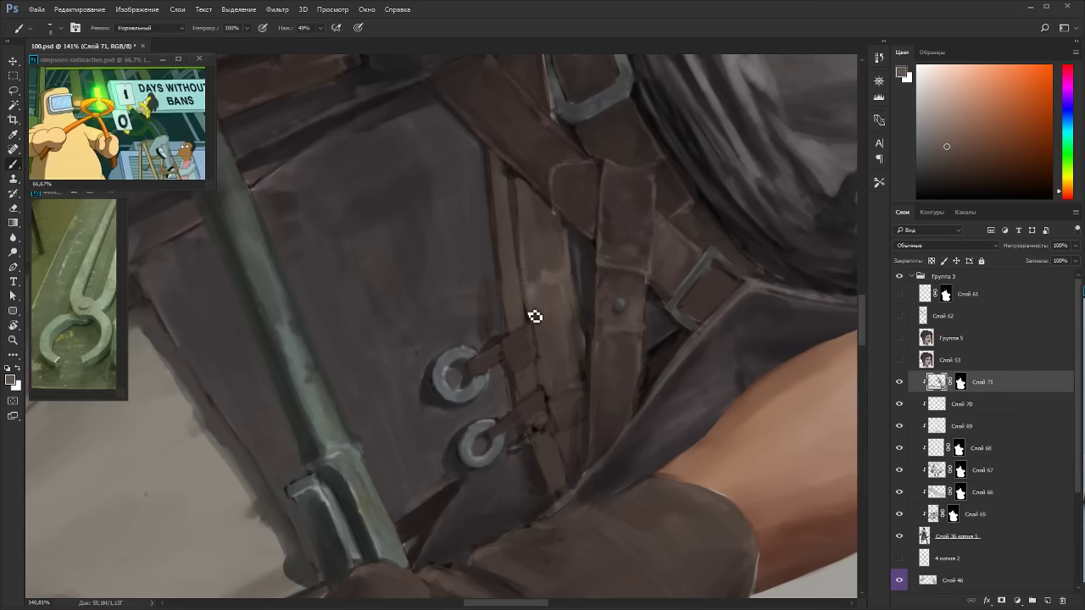
Refine the thin strap and the wide strap's edges with sampled browns and dark tones at brush size 10.
{"action": "left_click", "coordinate": [506, 207], "text": "alt"}
{"action": "left_click", "coordinate": [497, 185], "text": "alt"}
{"action": "left_click", "coordinate": [501, 180], "text": "alt"}
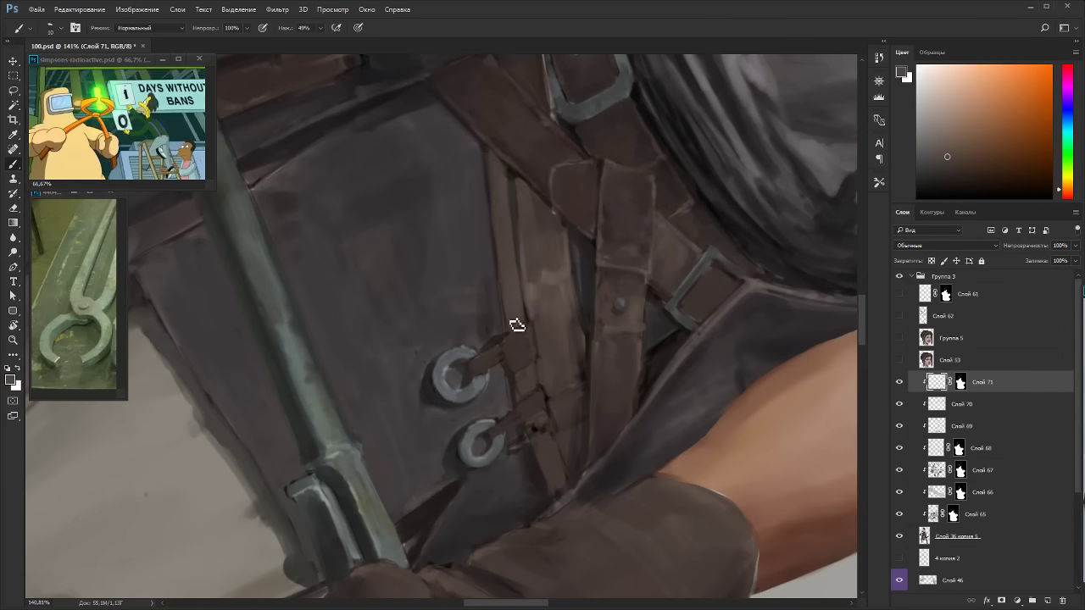
{"action": "left_click", "coordinate": [500, 204], "text": "alt"}
{"action": "left_click", "coordinate": [528, 258], "text": "alt"}
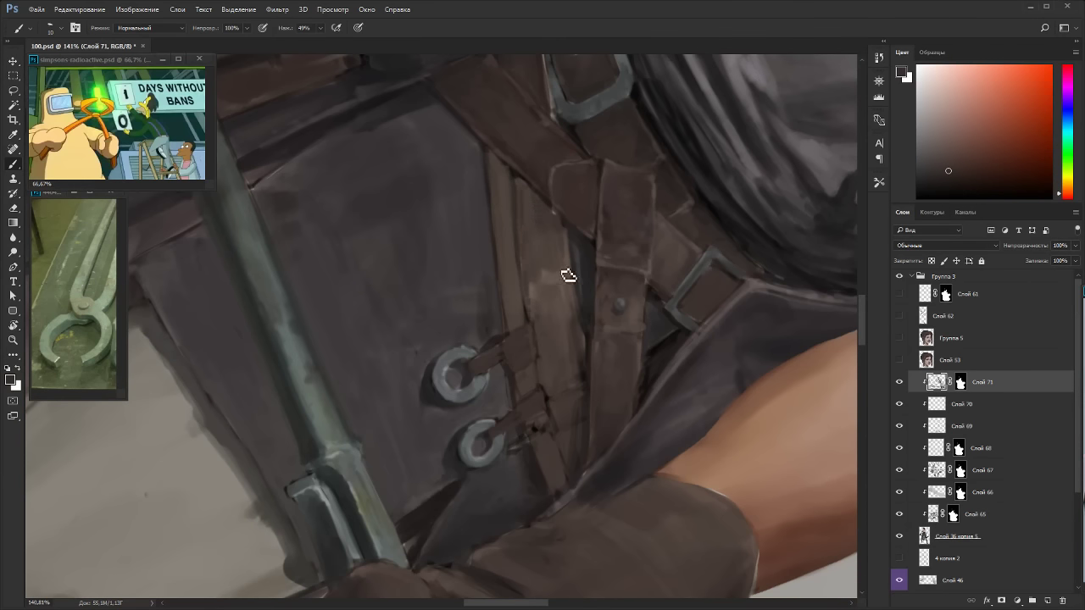
{"action": "left_click", "coordinate": [586, 316], "text": "alt"}
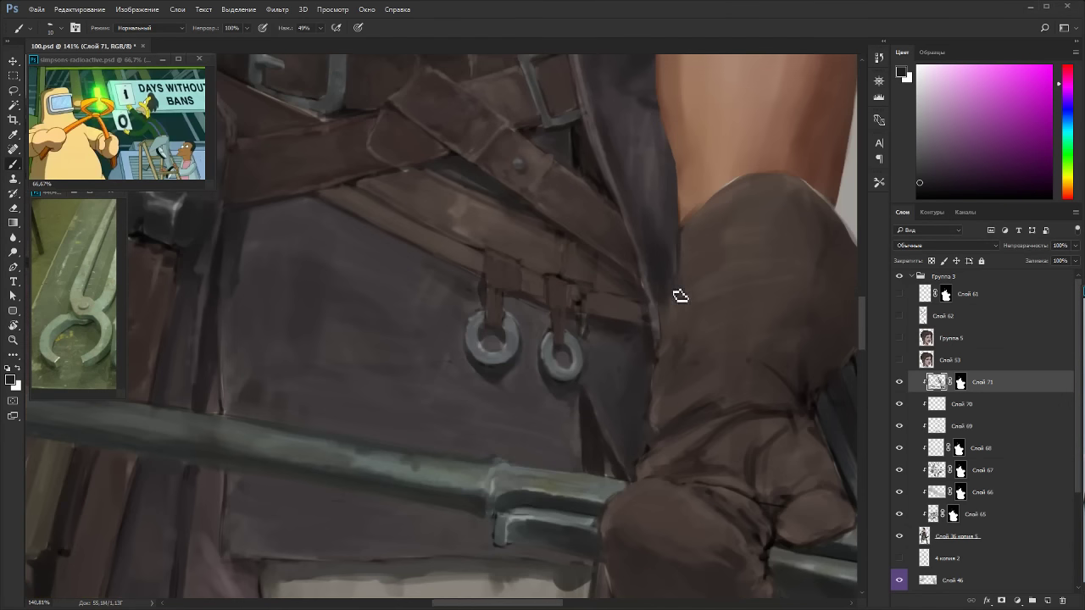
Smooth the wide strap around the ring loops and toward the glove with sampled browns.
{"action": "key", "text": "r"}
{"action": "mouse_move", "coordinate": [649, 216]}
{"action": "left_mouse_down"}
{"action": "mouse_move", "coordinate": [552, 118]}
{"action": "mouse_move", "coordinate": [456, 127]}
{"action": "left_mouse_up"}
{"action": "left_click", "coordinate": [398, 252], "text": "alt"}
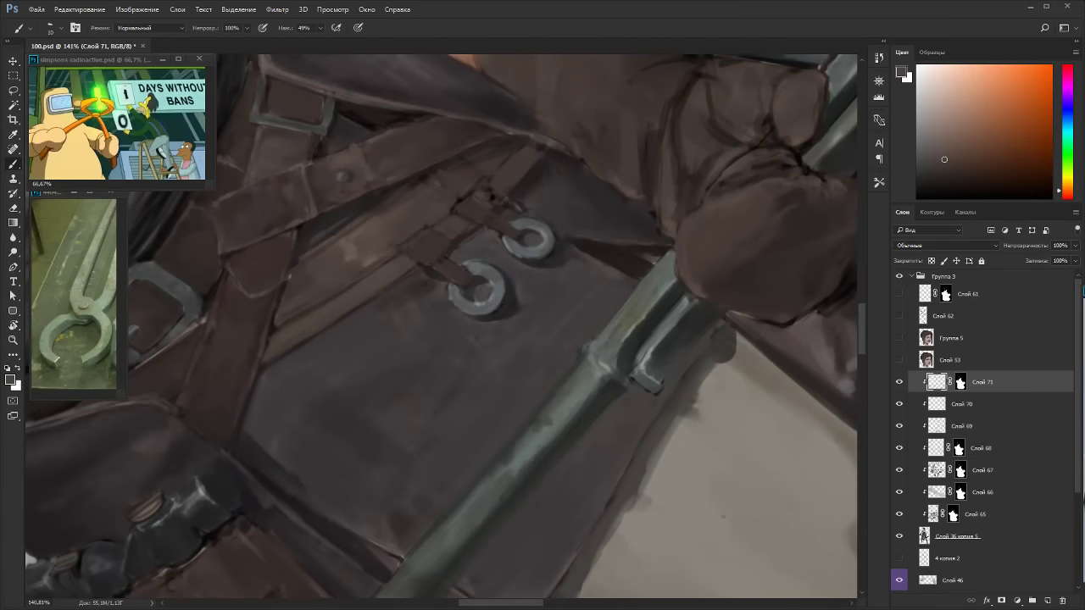
{"action": "left_click", "coordinate": [428, 226], "text": "alt"}
{"action": "left_click_drag", "start_coordinate": [459, 212], "coordinate": [476, 196]}
{"action": "left_click", "coordinate": [473, 184], "text": "alt"}
{"action": "left_click", "coordinate": [494, 160], "text": "alt"}
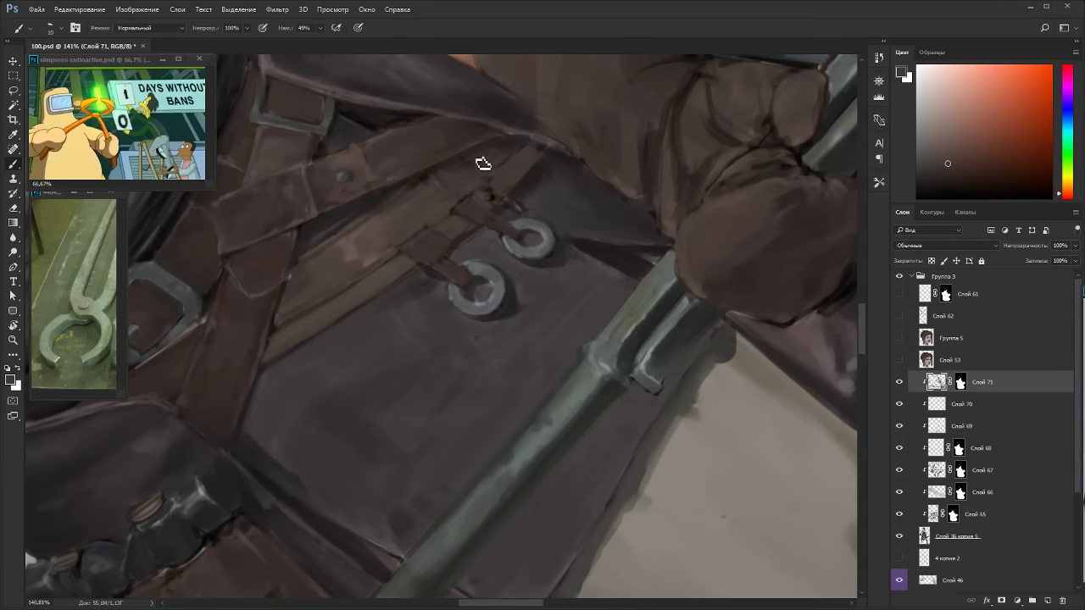
Sharpen the shadow where the wide strap meets the riveted belt with sampled near-black and dark brown.
{"action": "key", "text": "r"}
{"action": "left_click_drag", "start_coordinate": [671, 123], "coordinate": [458, 500]}
{"action": "left_click", "coordinate": [578, 430], "text": "alt"}
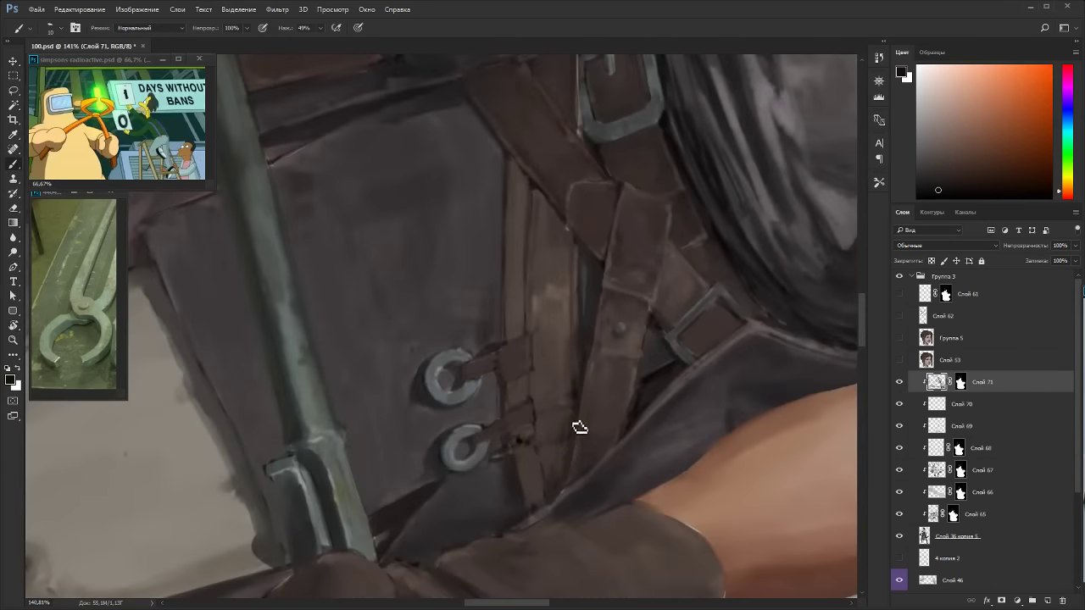
{"action": "left_click", "coordinate": [563, 423], "text": "alt"}
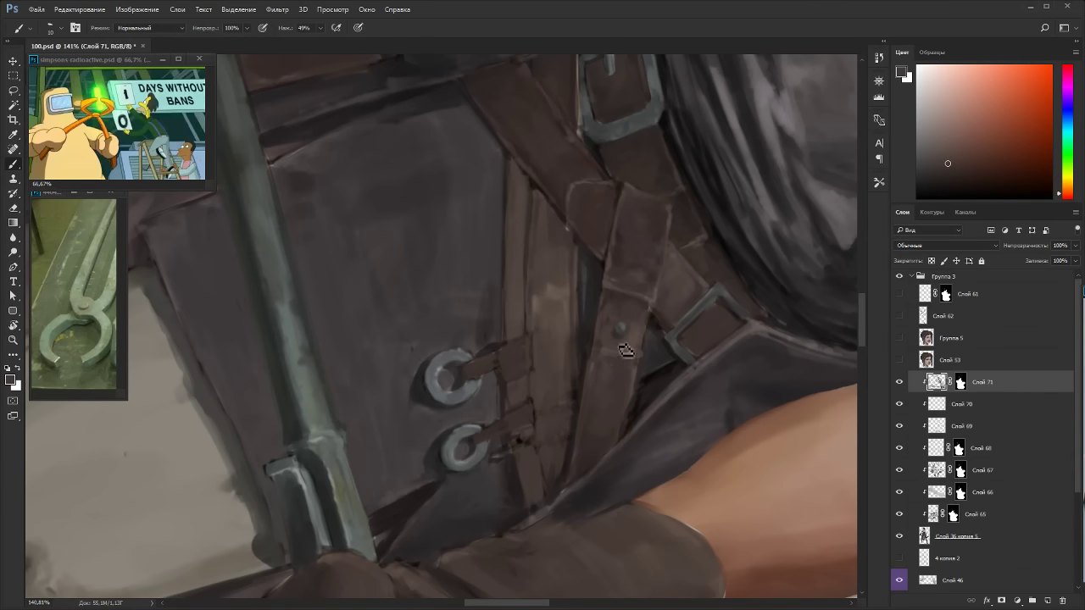
{"action": "key", "text": "Escape"}
{"action": "left_click", "coordinate": [601, 247], "text": "alt"}
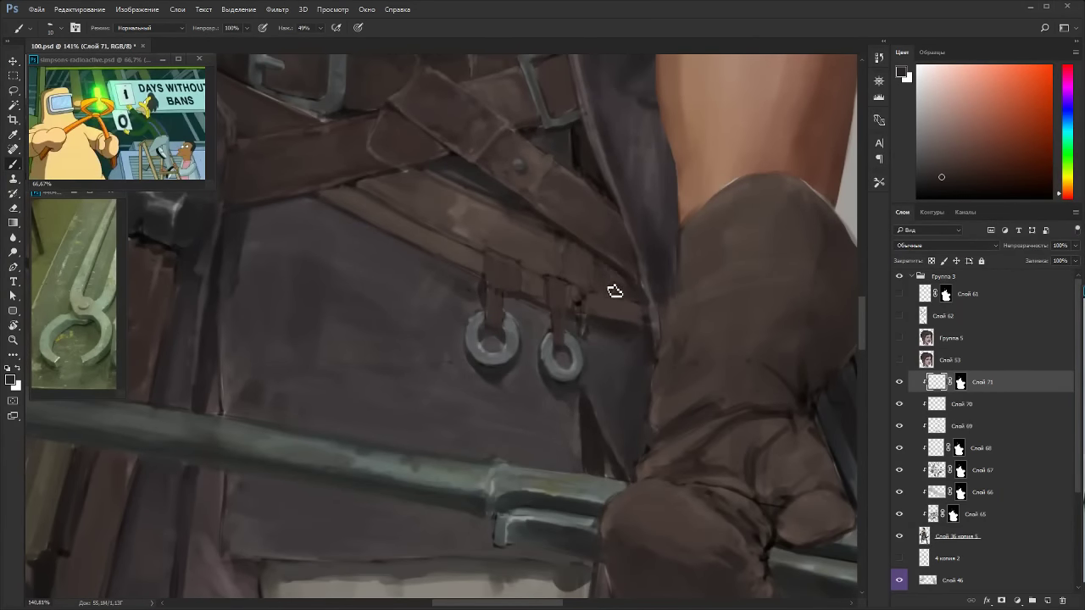
Even out the wide strap's surface above the ring loops with sampled browns and a larger brush.
{"action": "left_click_drag", "start_coordinate": [717, 247], "coordinate": [382, 373]}
{"action": "key", "text": "b"}
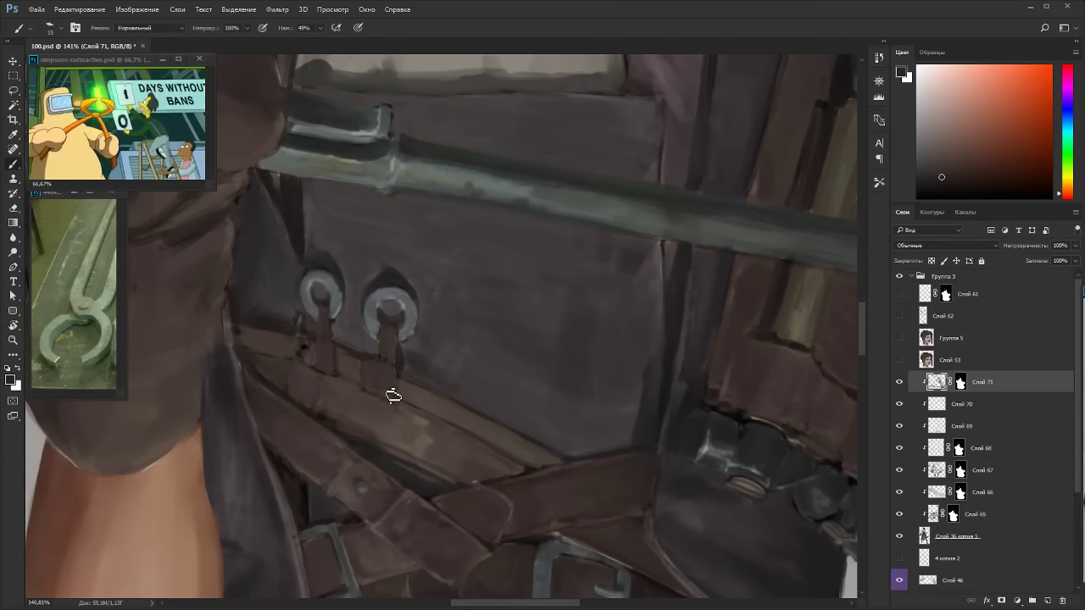
{"action": "left_click", "coordinate": [344, 417], "text": "alt"}
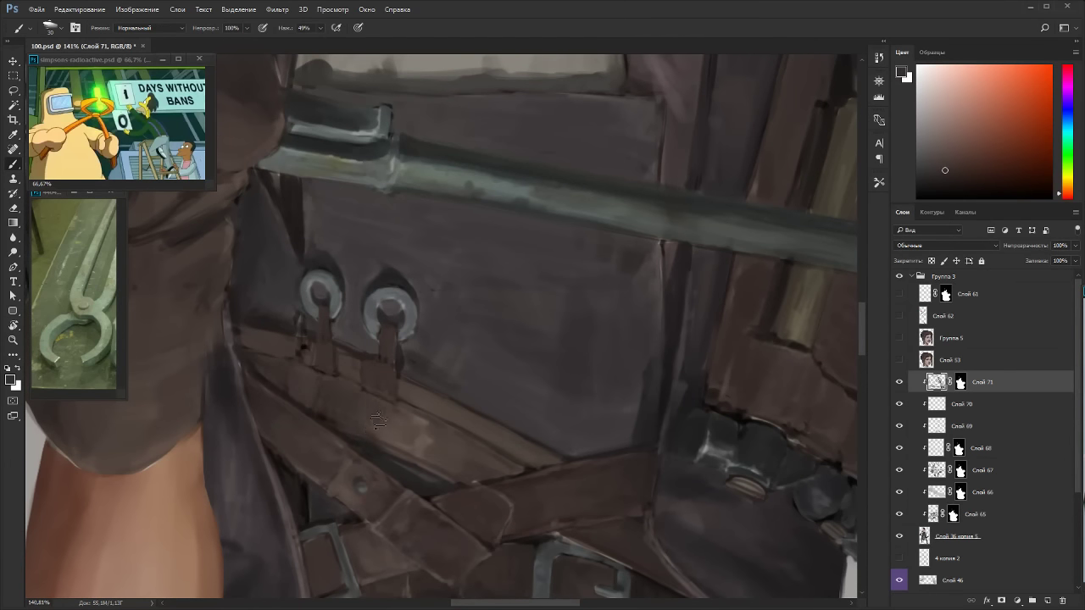
{"action": "key", "text": "Escape"}
{"action": "left_click", "coordinate": [504, 230], "text": "alt"}
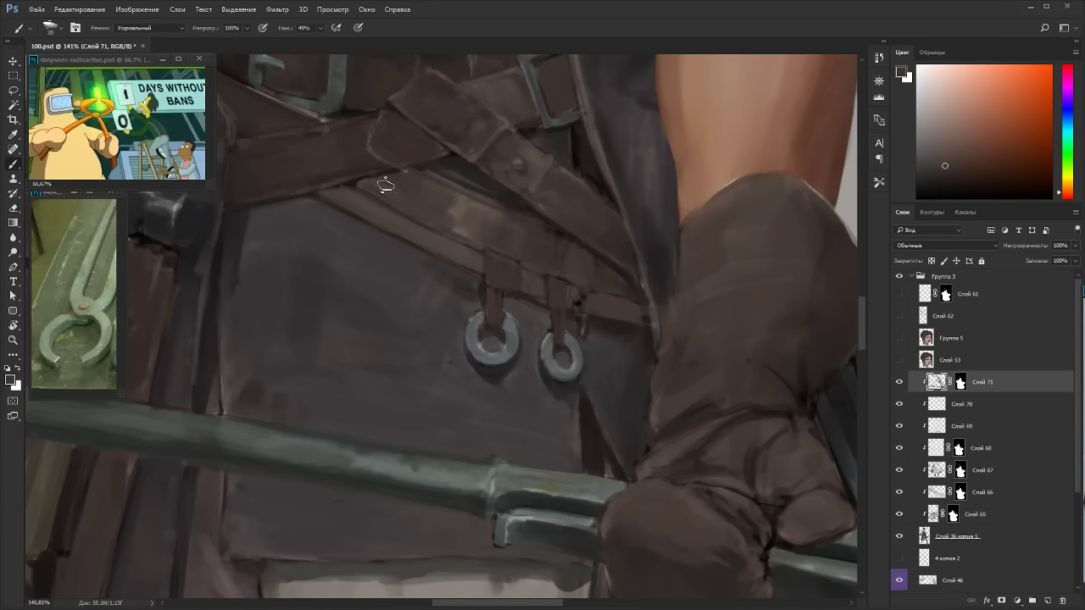
Blend the light patch on the wide strap into the surrounding leather with sampled browns.
{"action": "key", "text": "r"}
{"action": "left_click_drag", "start_coordinate": [407, 198], "coordinate": [336, 296]}
{"action": "left_click", "coordinate": [329, 349], "text": "alt"}
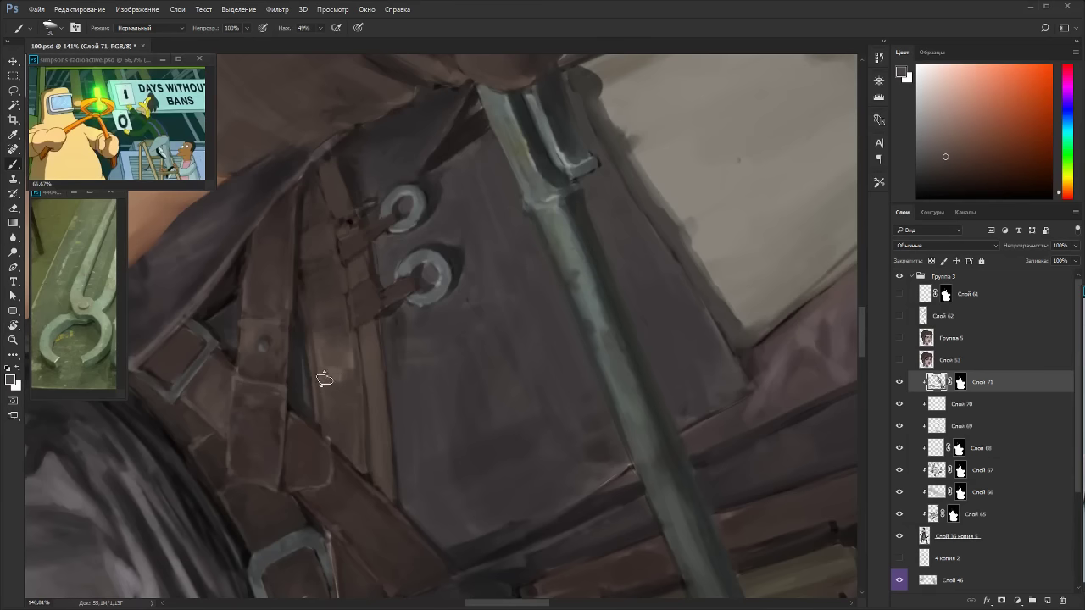
{"action": "left_click_drag", "start_coordinate": [326, 378], "coordinate": [343, 355]}
{"action": "left_click", "coordinate": [349, 432], "text": "alt"}
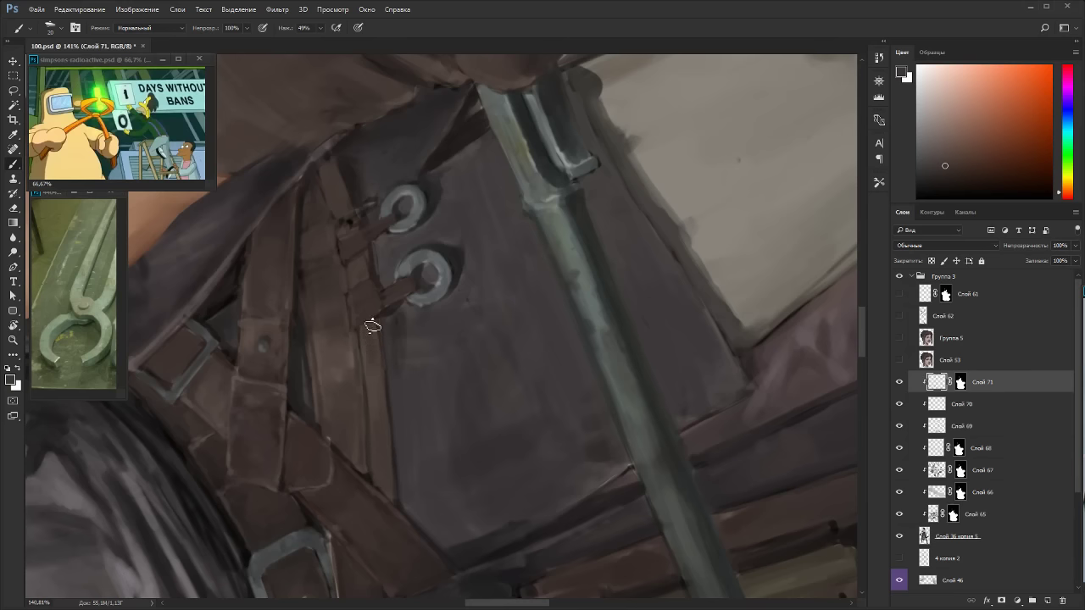
{"action": "key", "text": "r"}
{"action": "mouse_move", "coordinate": [423, 389]}
{"action": "left_mouse_down"}
{"action": "mouse_move", "coordinate": [475, 356]}
{"action": "mouse_move", "coordinate": [520, 259]}
{"action": "left_mouse_up"}
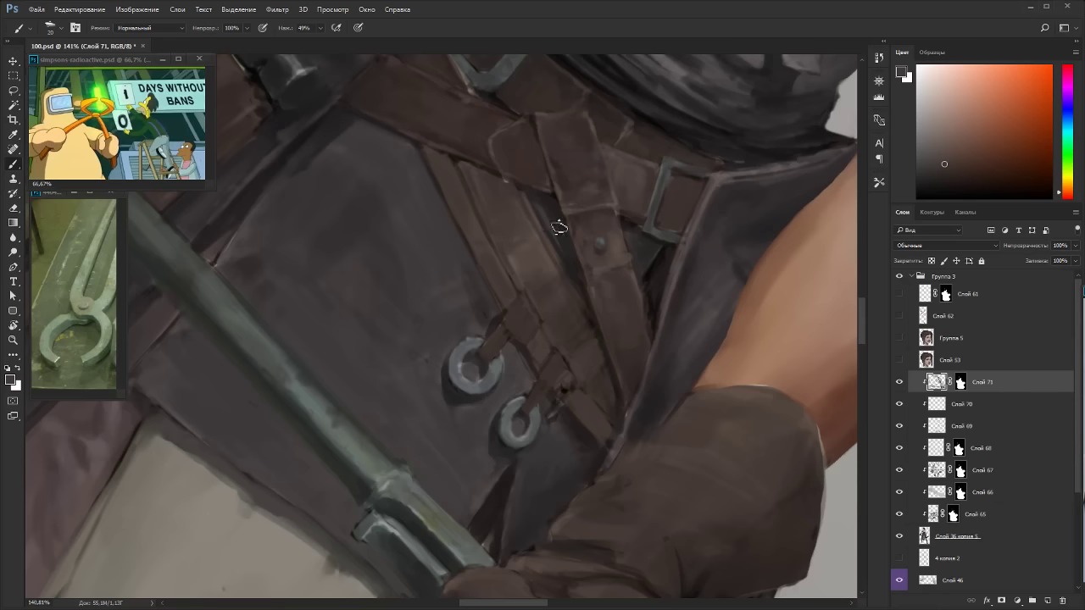
Retouch the wide strap above the ring loops and its end near the glove with sampled browns.
{"action": "key", "text": "r"}
{"action": "left_click_drag", "start_coordinate": [555, 230], "coordinate": [398, 213]}
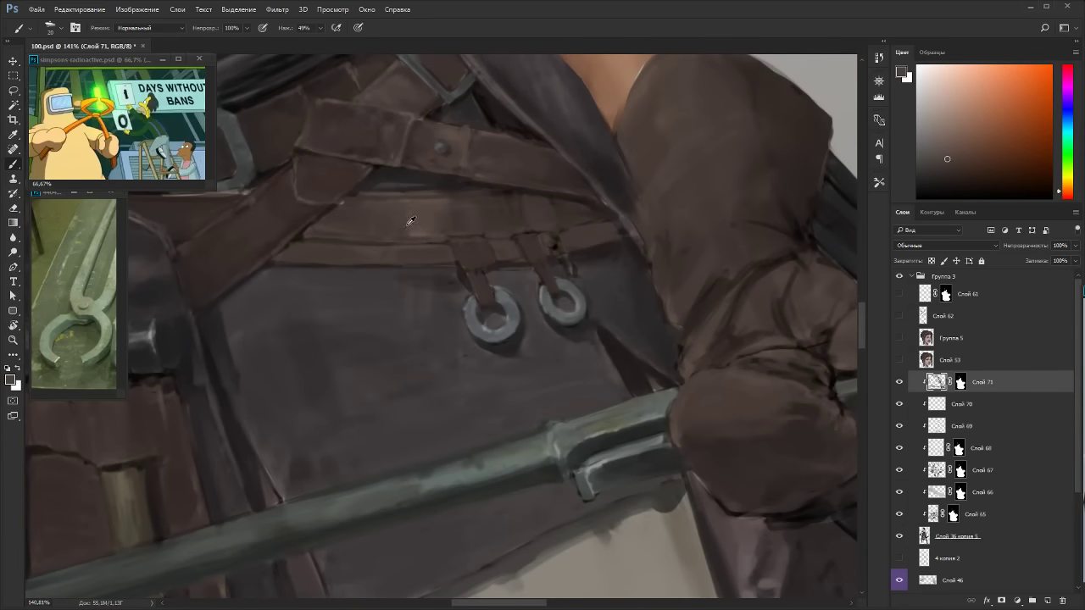
{"action": "left_click", "coordinate": [399, 212], "text": "alt"}
{"action": "left_click", "coordinate": [449, 208], "text": "alt"}
{"action": "key", "text": "r"}
{"action": "mouse_move", "coordinate": [573, 226]}
{"action": "left_mouse_down"}
{"action": "mouse_move", "coordinate": [673, 267]}
{"action": "mouse_move", "coordinate": [644, 329]}
{"action": "left_mouse_up"}
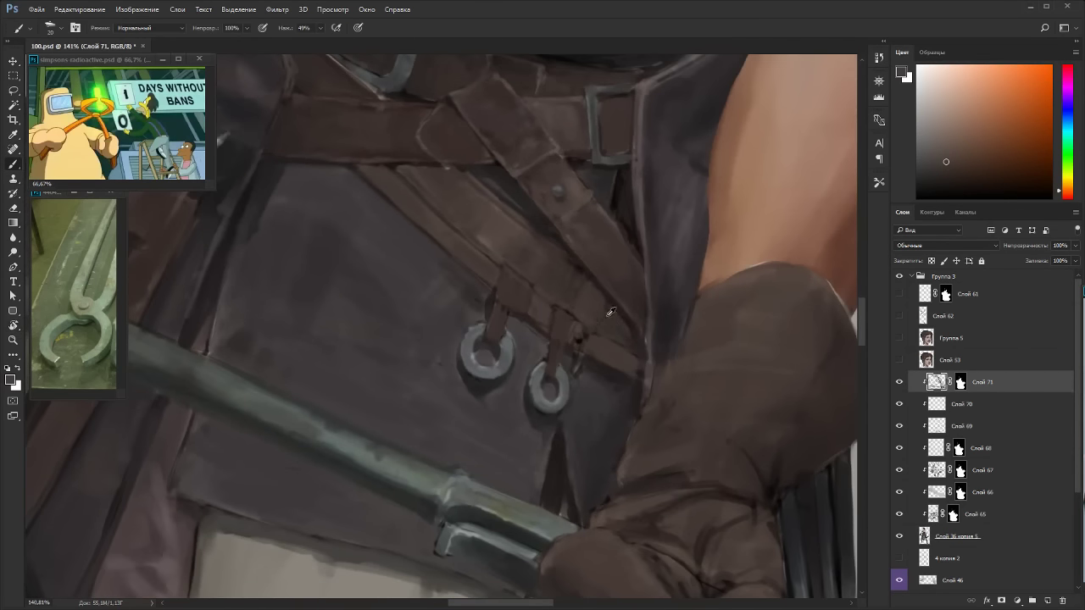
{"action": "left_click", "coordinate": [601, 350], "text": "alt"}
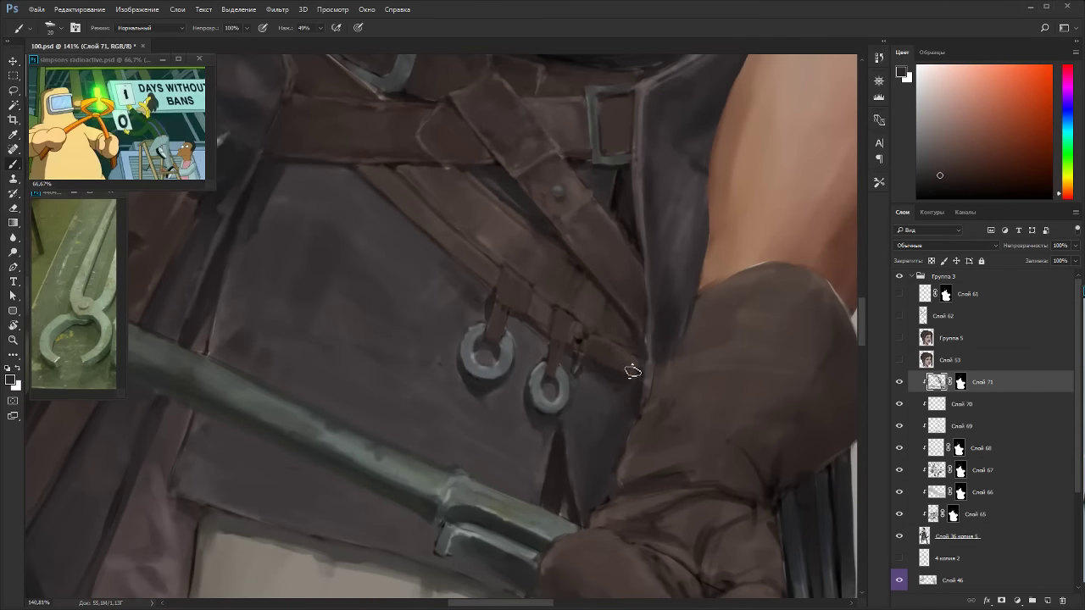
{"action": "left_click", "coordinate": [605, 341], "text": "alt"}
{"action": "left_click_drag", "start_coordinate": [585, 342], "coordinate": [579, 328]}
Deepen the dark gap between the strap end and the glove with a sampled near-black and a smaller brush.
{"action": "scroll", "coordinate": [537, 331], "scroll_direction": "down", "scroll_amount": 10}
{"action": "key", "text": "r"}
{"action": "left_click_drag", "start_coordinate": [563, 284], "coordinate": [422, 134]}
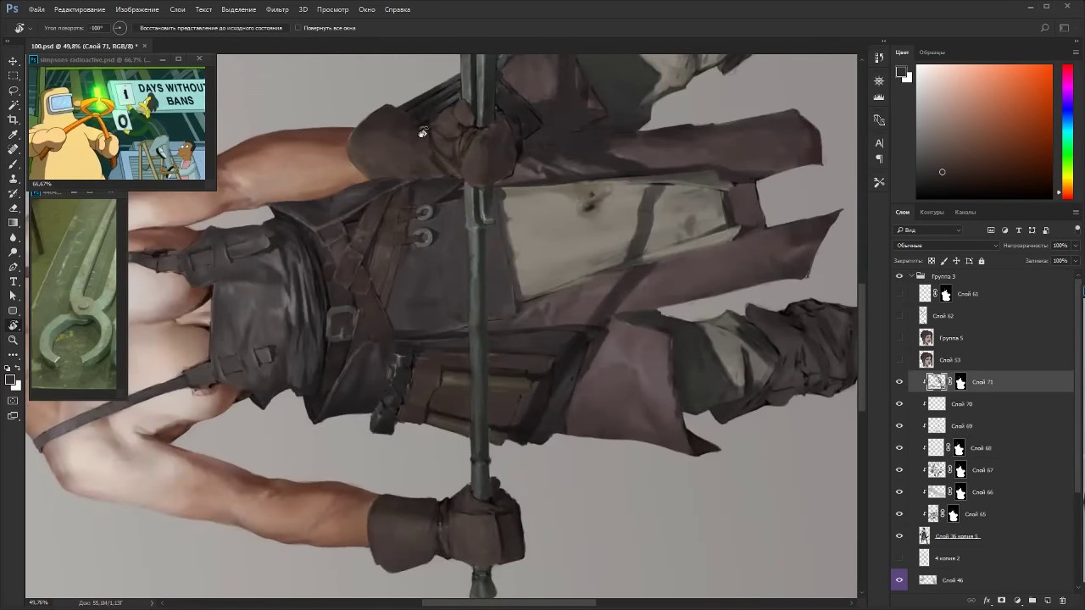
{"action": "key", "text": "Escape"}
{"action": "scroll", "coordinate": [652, 260], "scroll_direction": "down", "scroll_amount": 3}
{"action": "scroll", "coordinate": [640, 286], "scroll_direction": "up", "scroll_amount": 10}
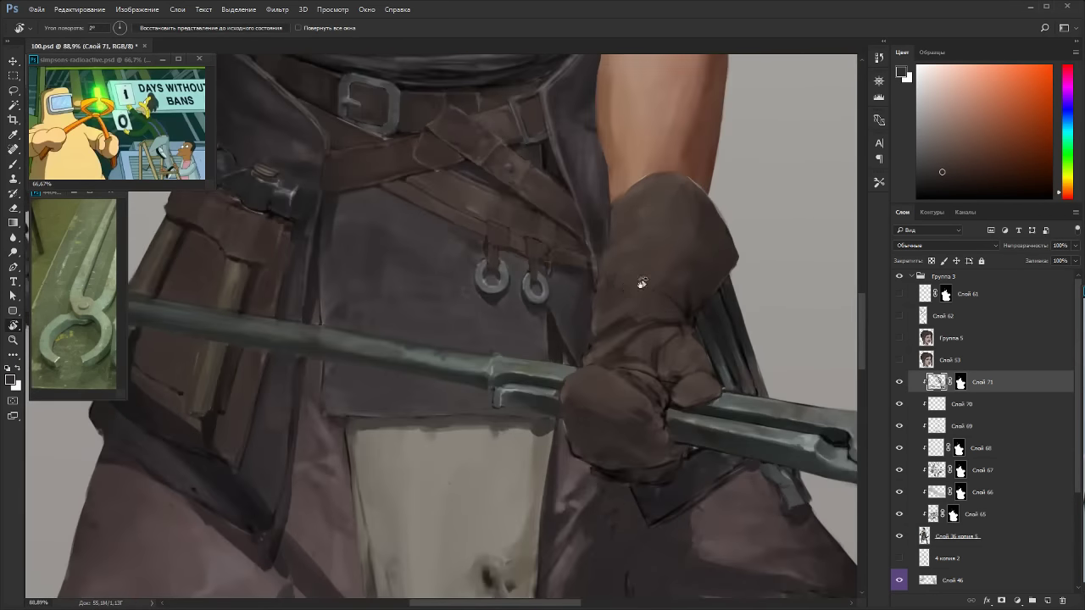
{"action": "left_click_drag", "start_coordinate": [642, 283], "coordinate": [579, 362]}
{"action": "key", "text": "b"}
{"action": "left_click", "coordinate": [565, 401], "text": "alt"}
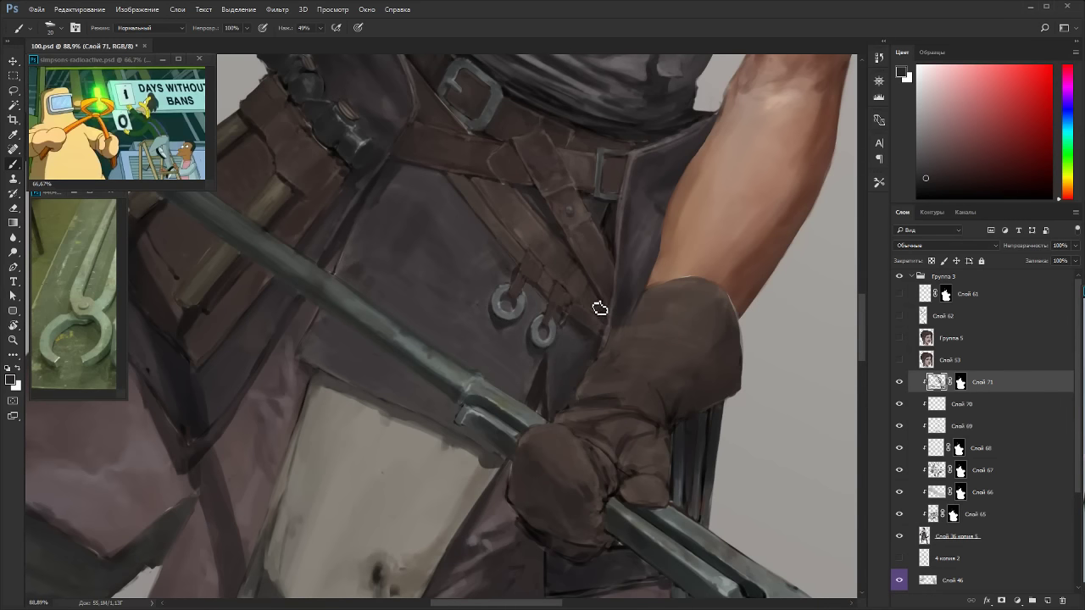
{"action": "key", "text": "bracketleft"}
{"action": "key", "text": "bracketleft"}
Add a Brightness/Contrast adjustment layer clipped above Слой 71 and enter 15 and 3 as its values.
{"action": "scroll", "coordinate": [606, 354], "scroll_direction": "down", "scroll_amount": 5}
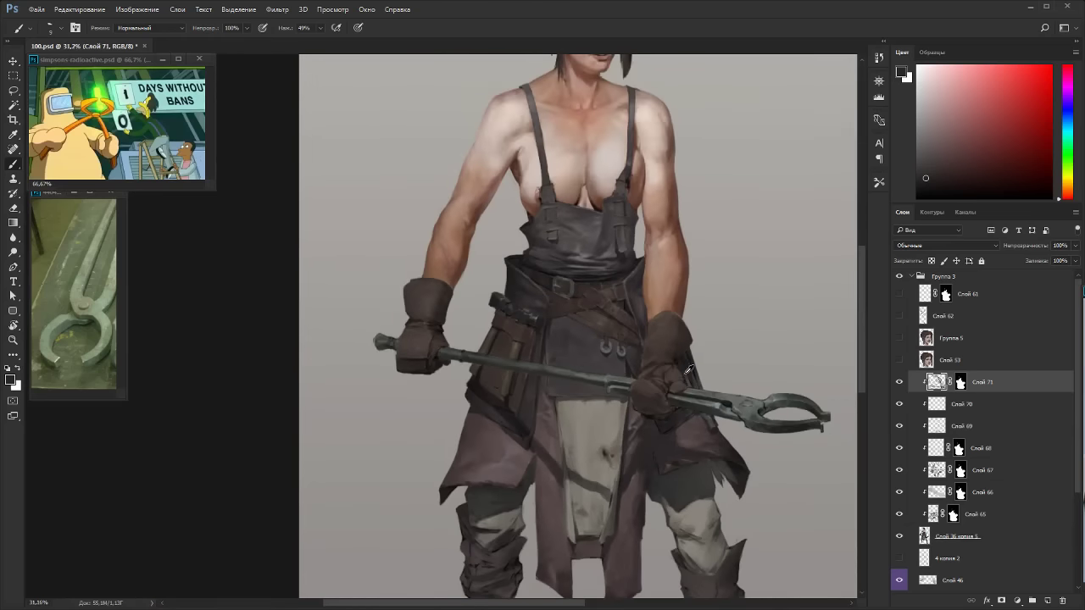
{"action": "left_click_drag", "start_coordinate": [685, 371], "coordinate": [666, 269]}
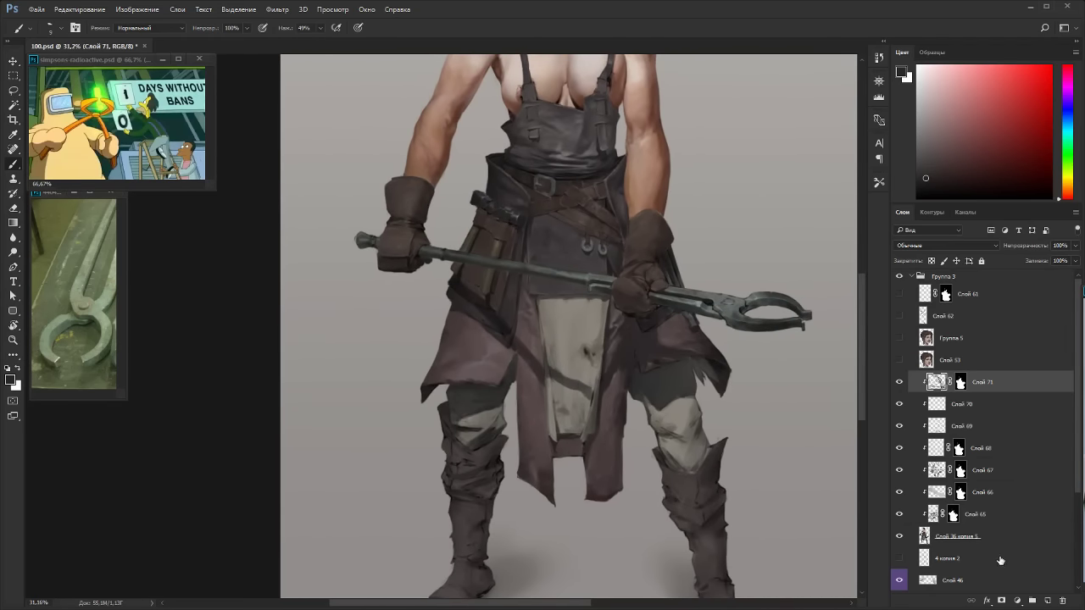
{"action": "left_click", "coordinate": [1017, 599]}
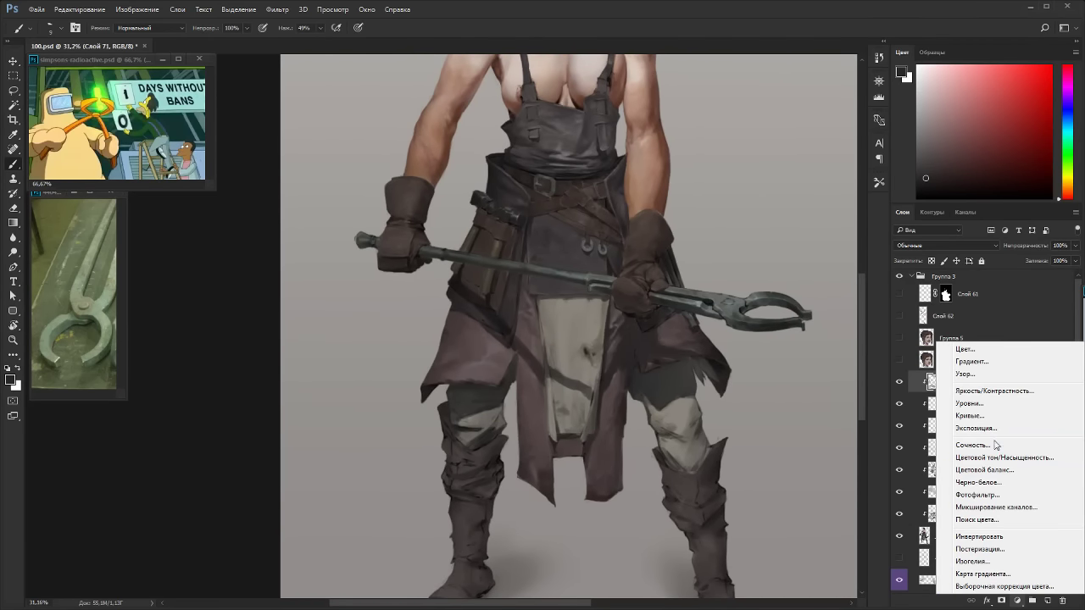
{"action": "left_click", "coordinate": [996, 391]}
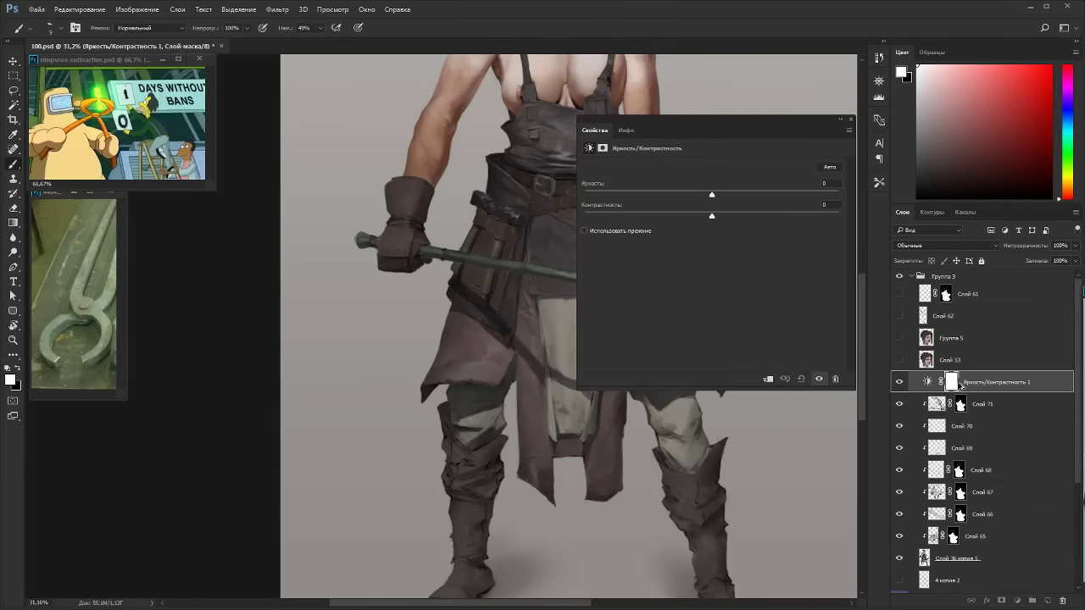
{"action": "left_click", "coordinate": [928, 382]}
{"action": "left_click", "coordinate": [923, 388], "text": "alt"}
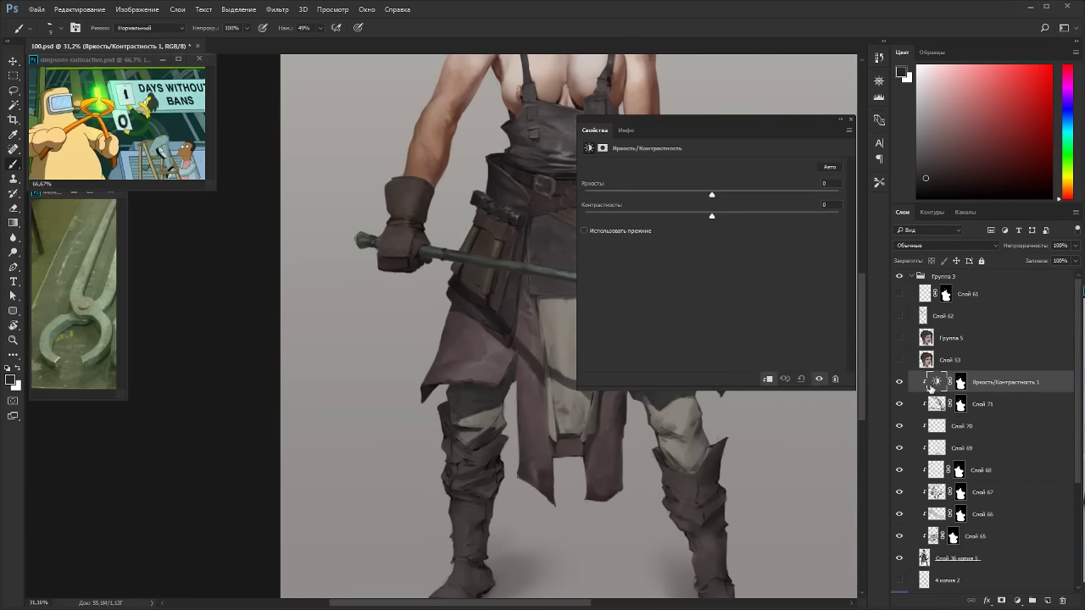
{"action": "left_click_drag", "start_coordinate": [717, 219], "coordinate": [720, 218]}
{"action": "type", "text": "15"}
{"action": "type", "text": "3"}
{"action": "left_click", "coordinate": [850, 119]}
Compare the whole figure with and without the Brightness/Contrast adjustment and the recent paint layers.
{"action": "scroll", "coordinate": [479, 259], "scroll_direction": "down", "scroll_amount": 2}
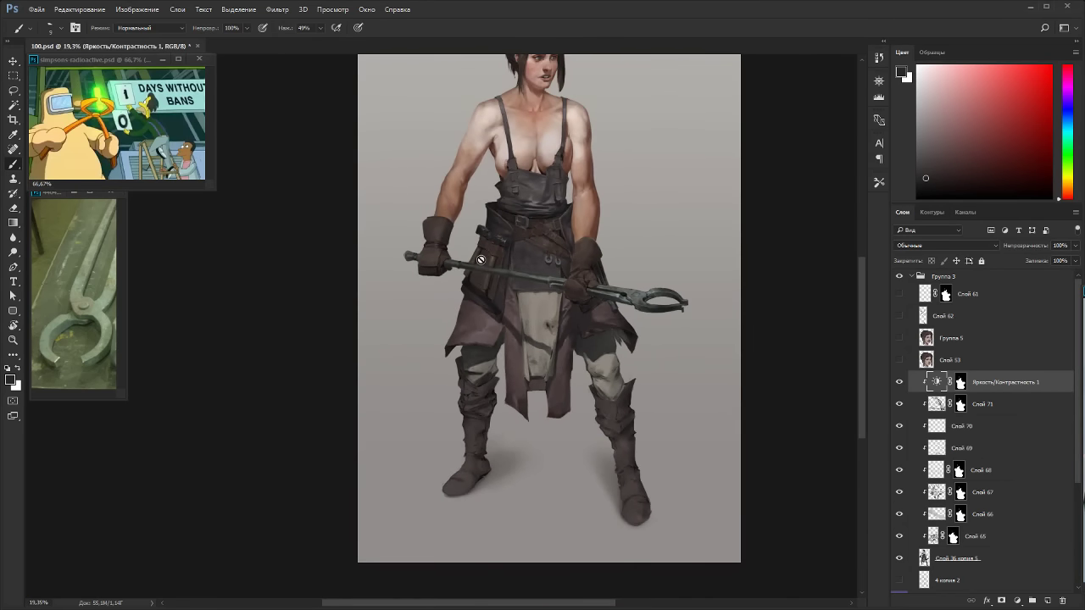
{"action": "key", "text": "r"}
{"action": "left_click_drag", "start_coordinate": [657, 235], "coordinate": [679, 165]}
{"action": "key", "text": "Escape"}
{"action": "left_click", "coordinate": [901, 387]}
{"action": "left_click", "coordinate": [901, 387]}
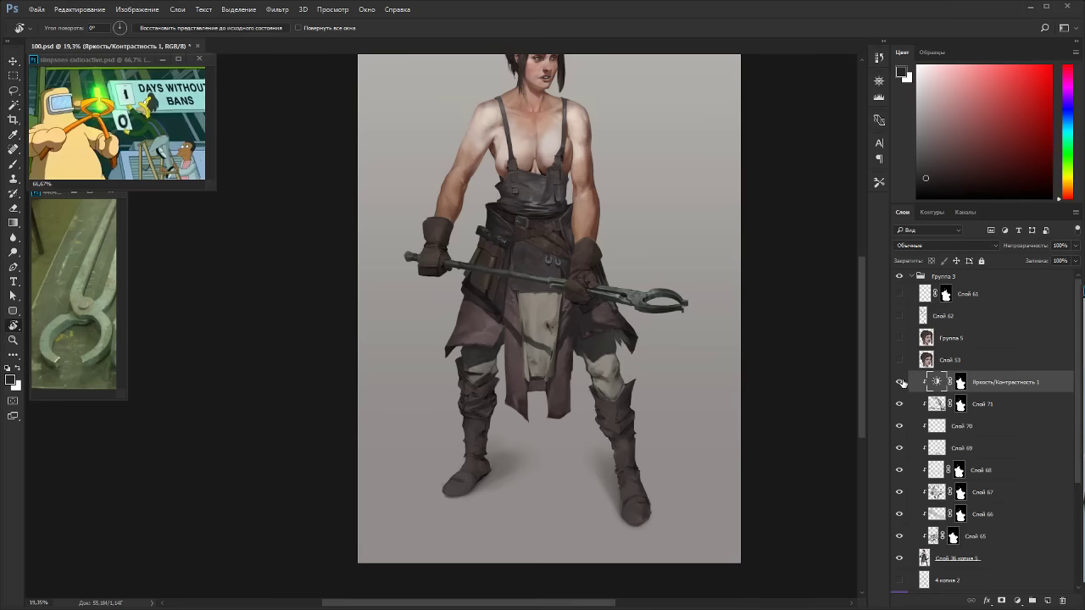
{"action": "left_click_drag", "start_coordinate": [900, 382], "coordinate": [899, 425]}
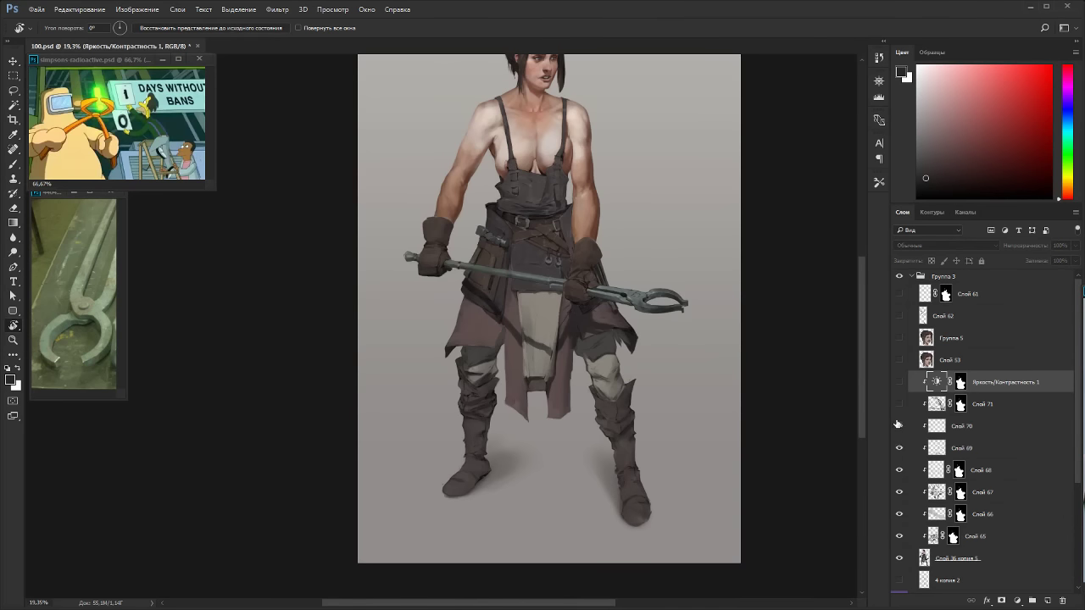
{"action": "left_click", "coordinate": [901, 381]}
Merge all the clipped paint and adjustment layers into Слой 36 копия 5 and check the layer's visibility.
{"action": "left_click", "coordinate": [928, 560]}
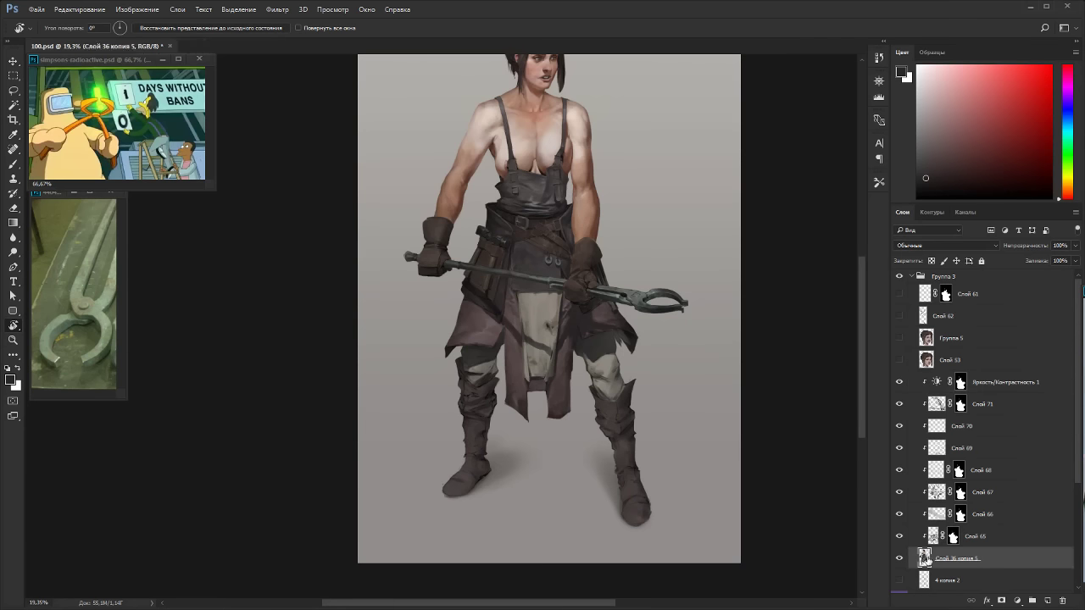
{"action": "key", "text": "ctrl+e"}
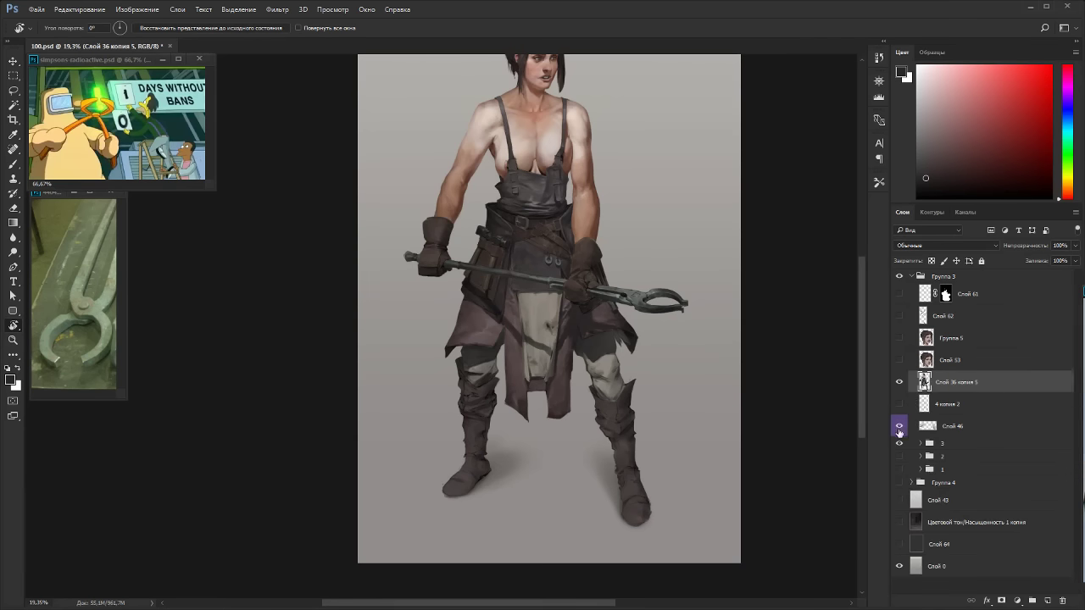
{"action": "left_click", "coordinate": [900, 406]}
{"action": "left_click", "coordinate": [901, 384]}
{"action": "left_click", "coordinate": [900, 387]}
{"action": "left_click", "coordinate": [901, 405]}
Show layer 4 копия 2 and colorize it with hue 17, saturation 45 and lightness 5.
{"action": "left_click_drag", "start_coordinate": [755, 384], "coordinate": [799, 476]}
{"action": "left_click", "coordinate": [901, 407]}
{"action": "left_click", "coordinate": [914, 405]}
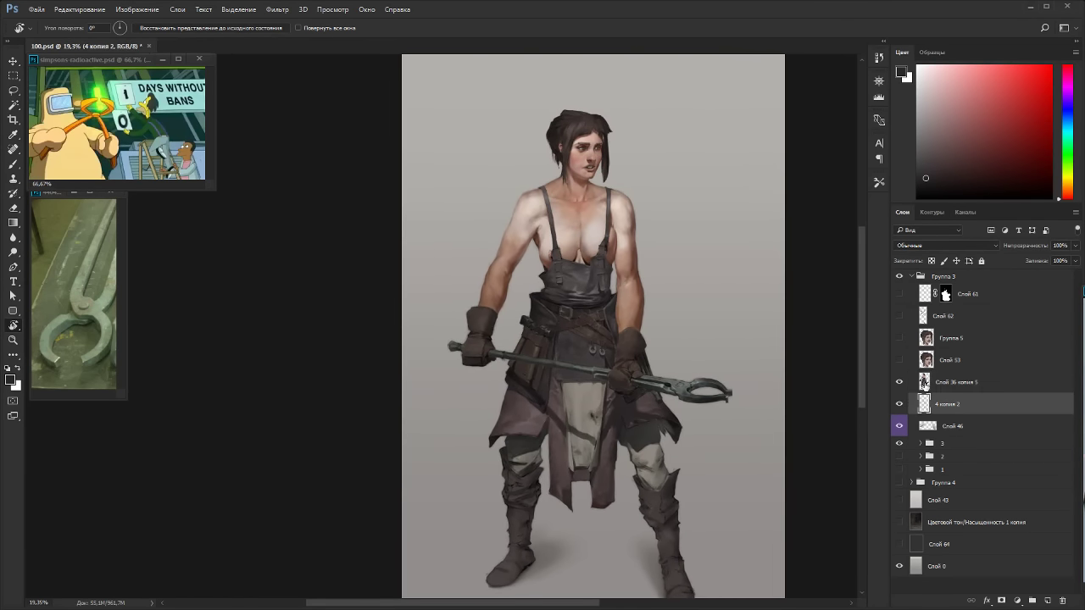
{"action": "scroll", "coordinate": [670, 212], "scroll_direction": "up", "scroll_amount": 5}
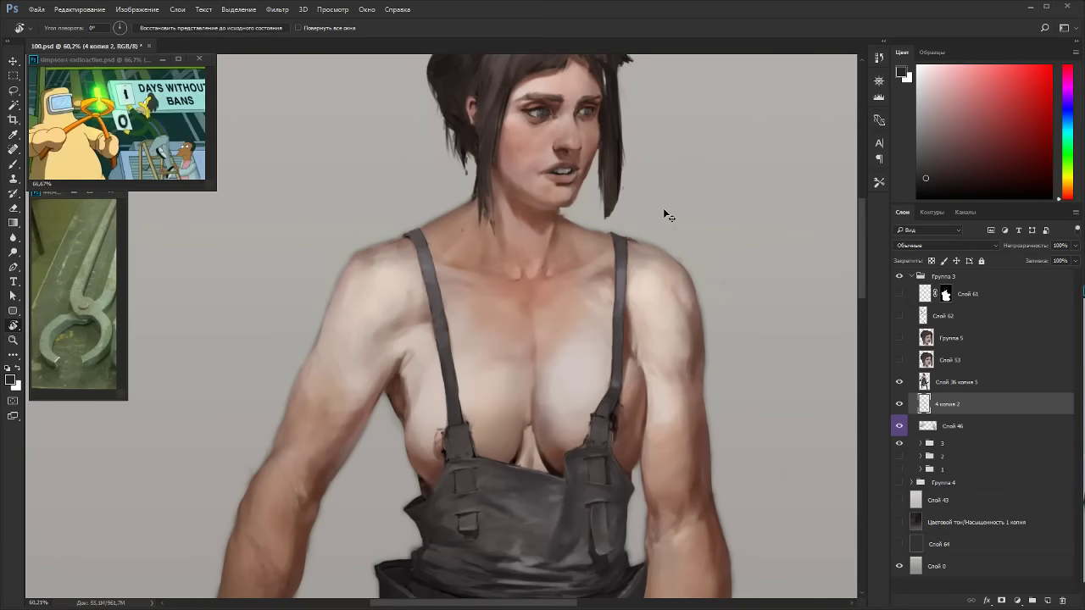
{"action": "key", "text": "ctrl+u"}
{"action": "left_click", "coordinate": [1014, 256]}
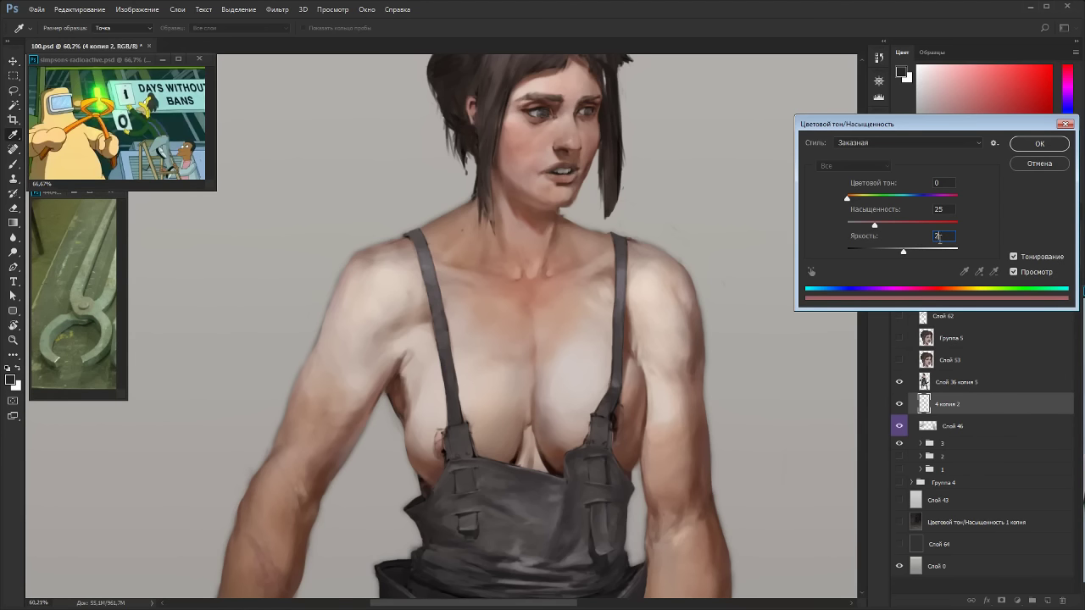
{"action": "type", "text": "5"}
{"action": "left_click_drag", "start_coordinate": [877, 227], "coordinate": [850, 203]}
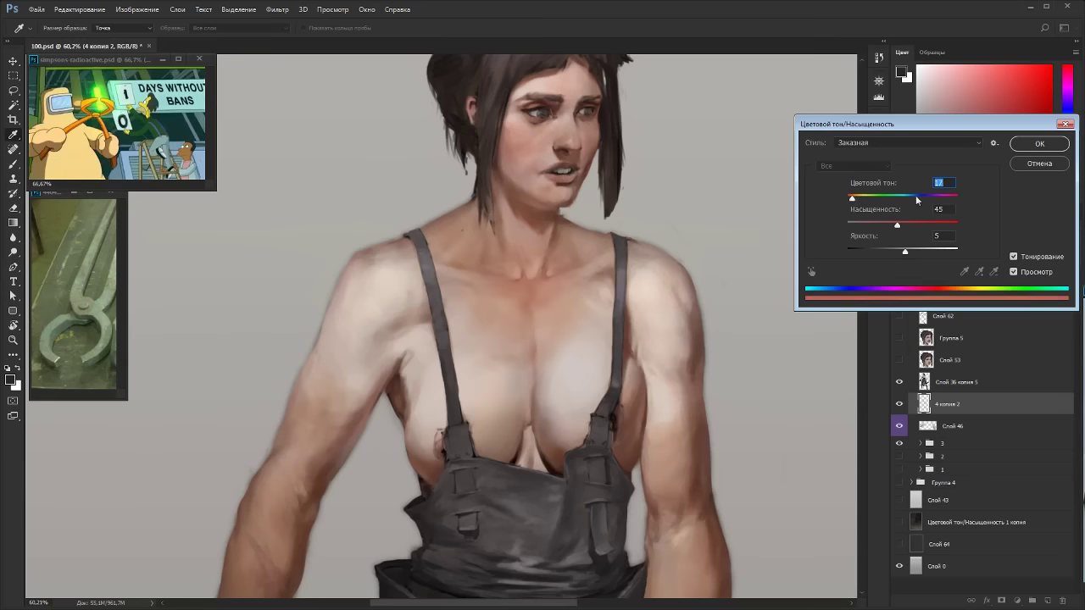
{"action": "left_click", "coordinate": [1039, 144]}
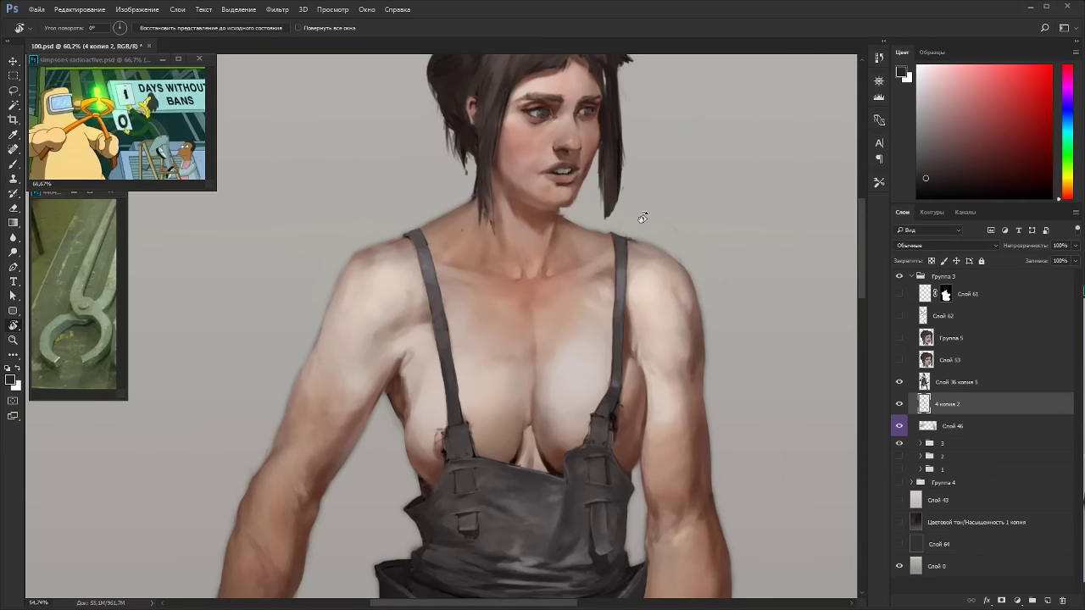
Show the dark background layer Цветовой тон/Насыщенность 1 копия and hide layer 4 копия 2.
{"action": "key", "text": "ctrl+0"}
{"action": "key", "text": "r"}
{"action": "left_click_drag", "start_coordinate": [668, 282], "coordinate": [603, 198]}
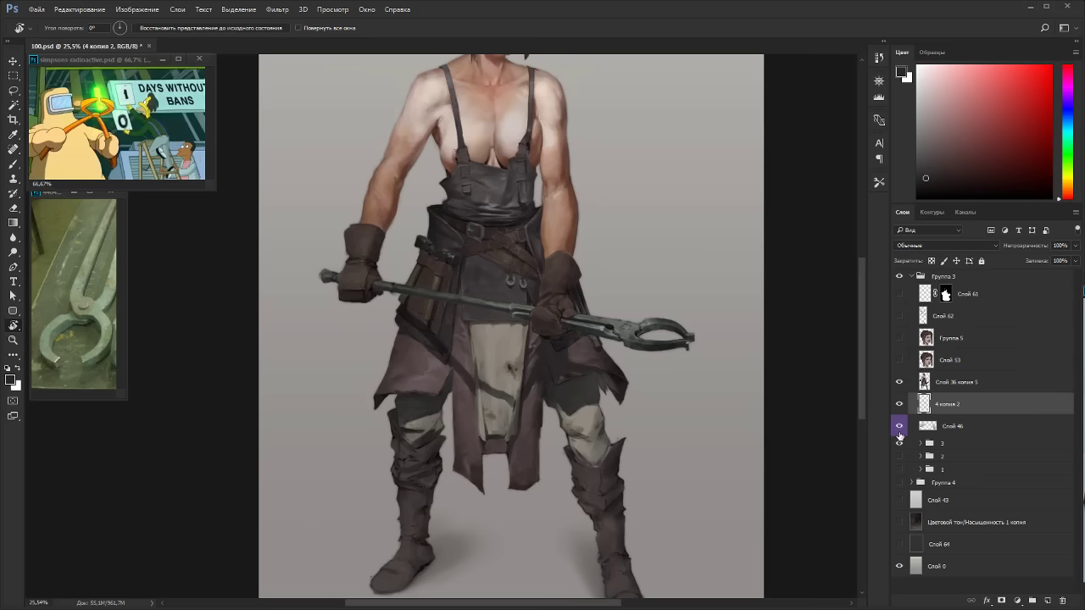
{"action": "left_click", "coordinate": [901, 522]}
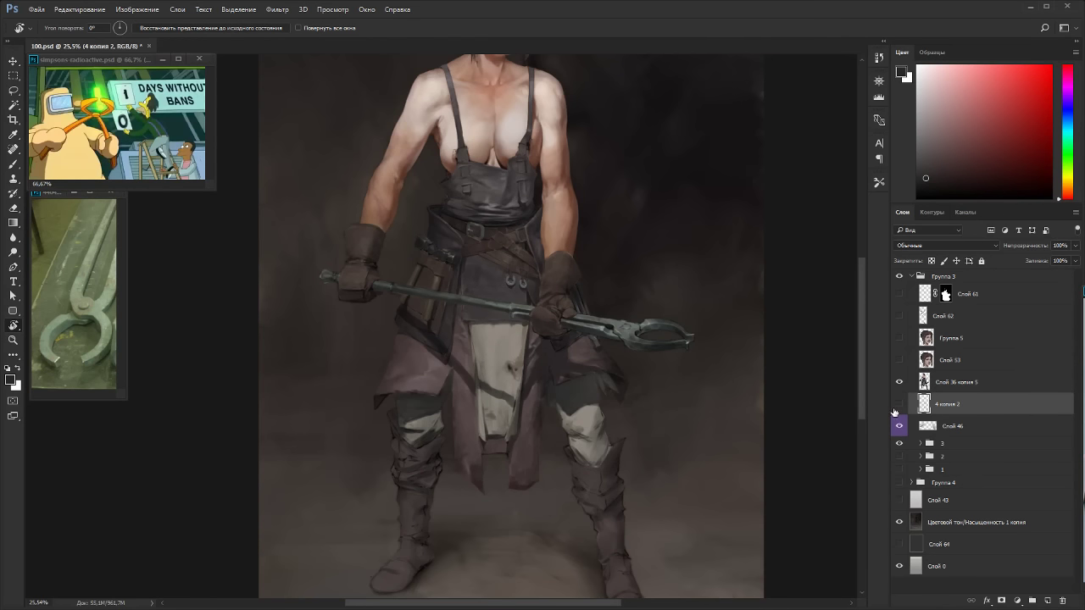
{"action": "left_click", "coordinate": [895, 407]}
{"action": "left_click", "coordinate": [899, 405]}
Examine the full figure against the dark background at several zoom levels.
{"action": "scroll", "coordinate": [674, 424], "scroll_direction": "down", "scroll_amount": 4}
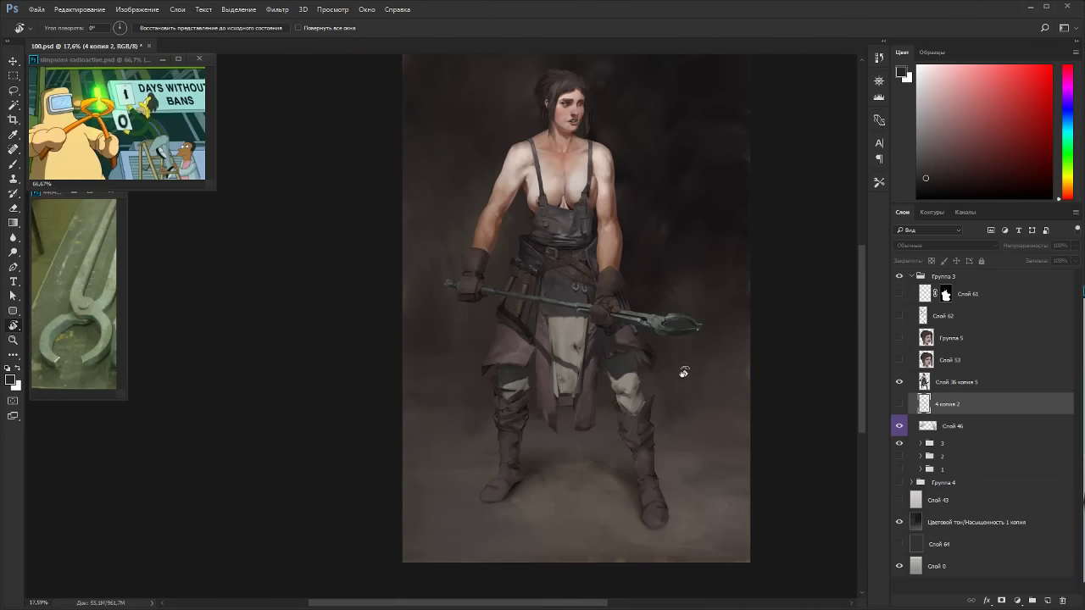
{"action": "left_click_drag", "start_coordinate": [762, 403], "coordinate": [407, 225]}
{"action": "key", "text": "Escape"}
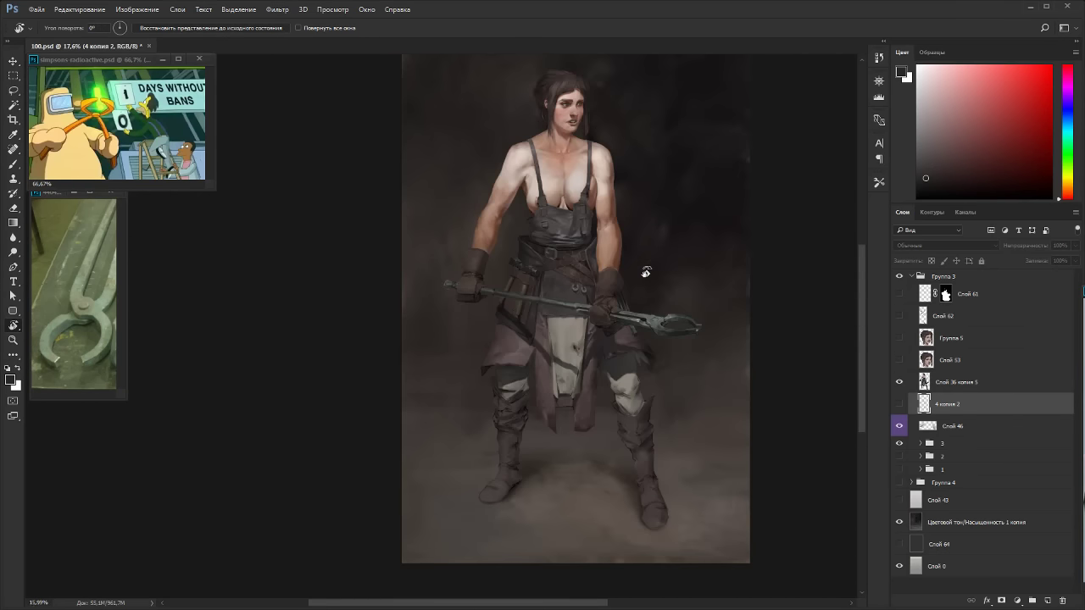
{"action": "scroll", "coordinate": [644, 268], "scroll_direction": "down", "scroll_amount": 2}
{"action": "left_click_drag", "start_coordinate": [644, 268], "coordinate": [528, 479]}
{"action": "key", "text": "Escape"}
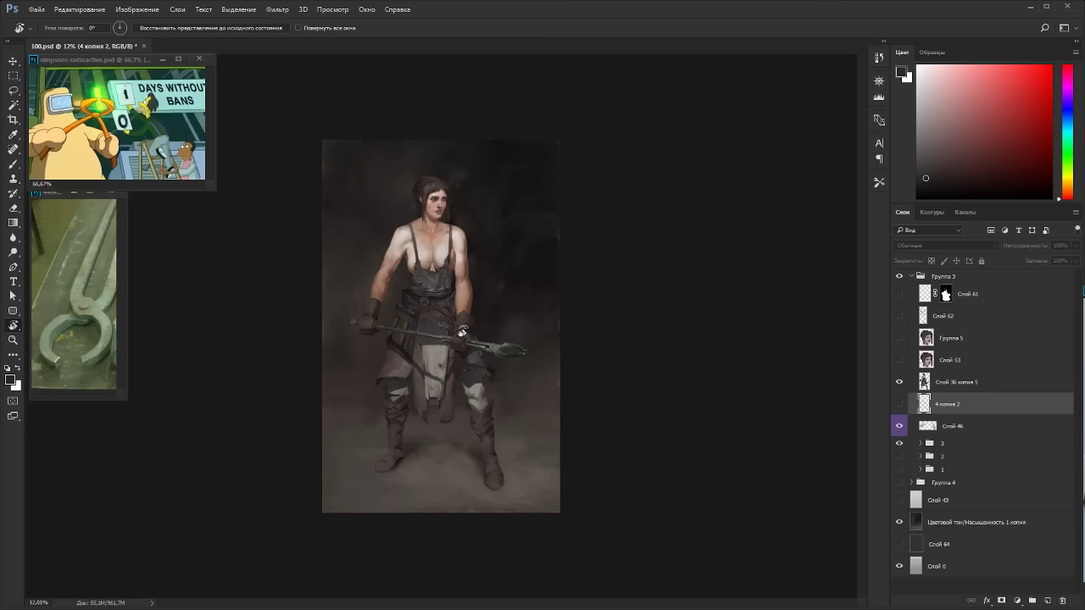
{"action": "scroll", "coordinate": [462, 331], "scroll_direction": "up", "scroll_amount": 3}
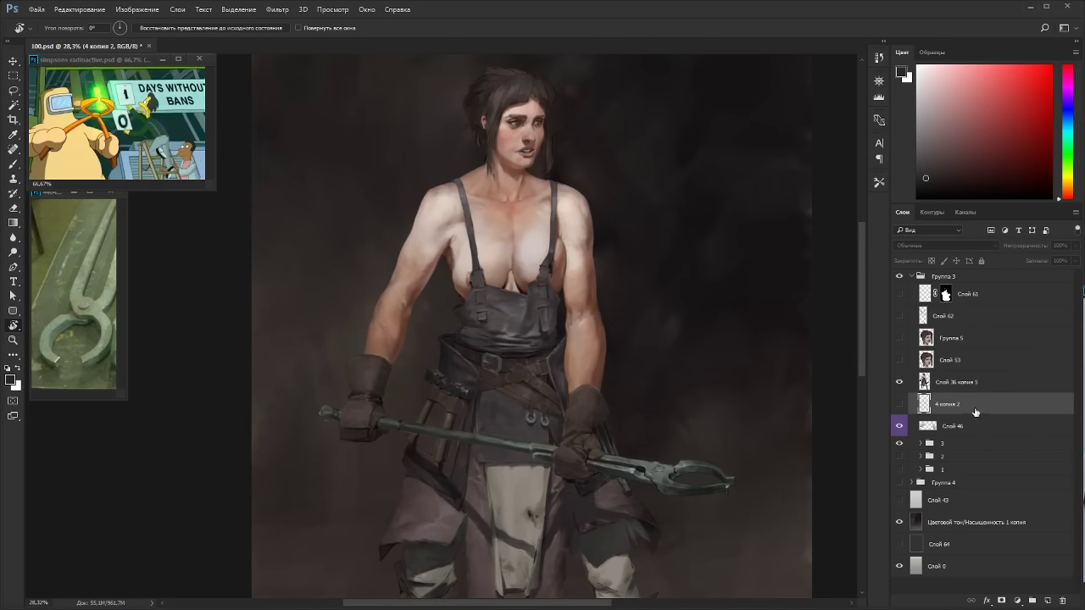
Select layer Слой 36 копия 5 and touch up the apron's side edge above the tongs handle with sampled dark greys.
{"action": "left_click", "coordinate": [937, 384]}
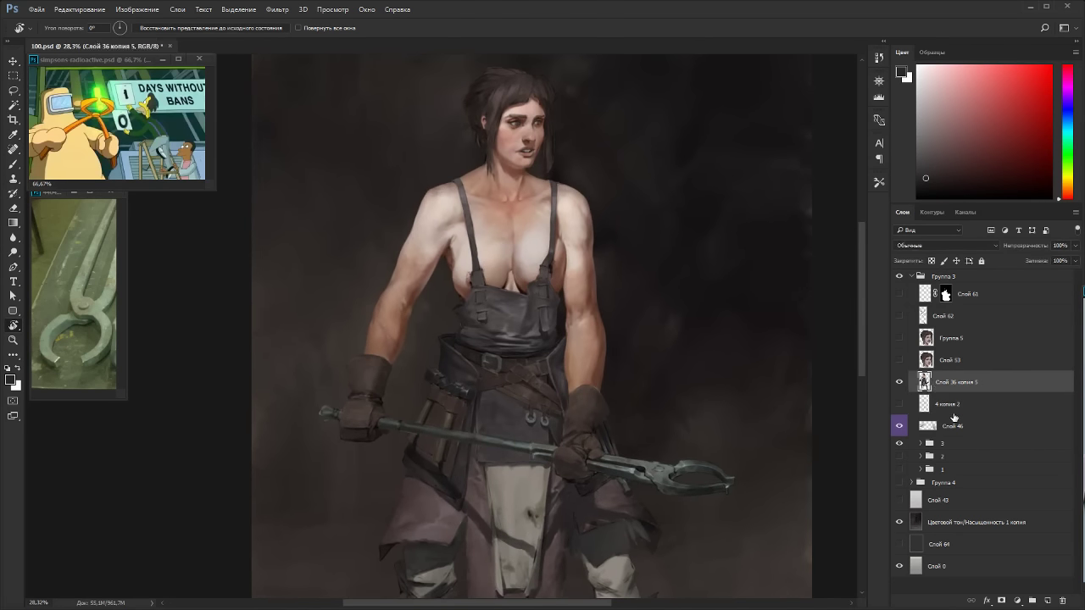
{"action": "scroll", "coordinate": [583, 321], "scroll_direction": "up", "scroll_amount": 4}
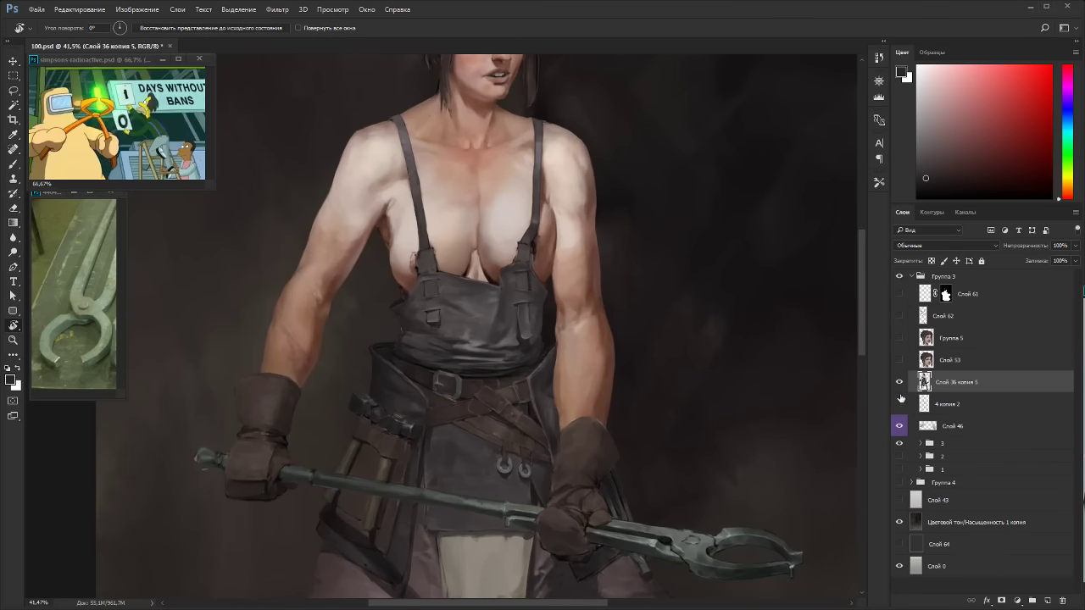
{"action": "scroll", "coordinate": [703, 243], "scroll_direction": "up", "scroll_amount": 2}
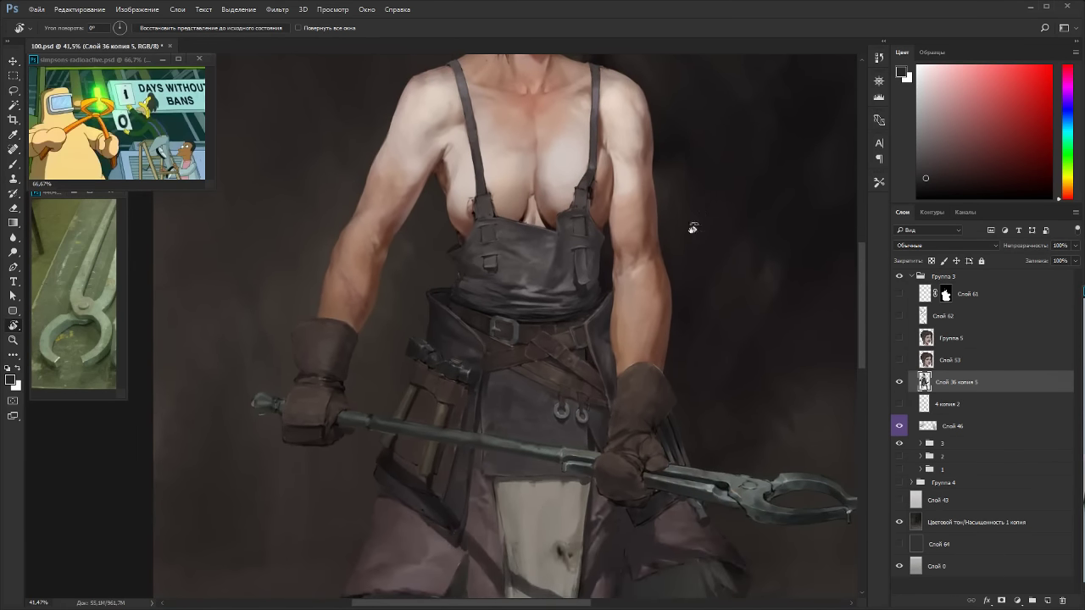
{"action": "scroll", "coordinate": [444, 439], "scroll_direction": "up", "scroll_amount": 4}
{"action": "key", "text": "b"}
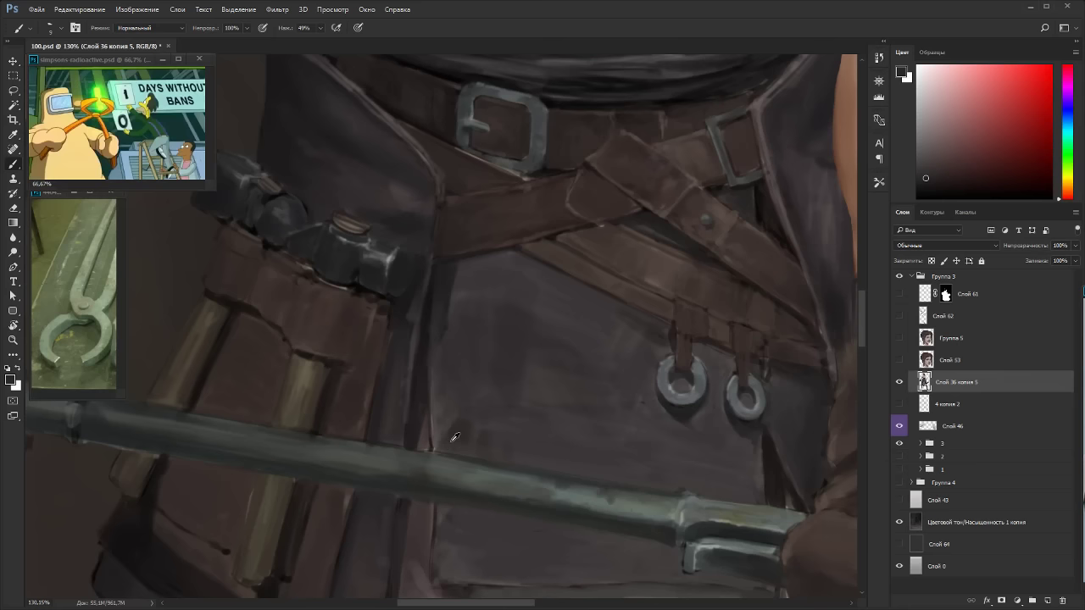
{"action": "left_click", "coordinate": [442, 448], "text": "alt"}
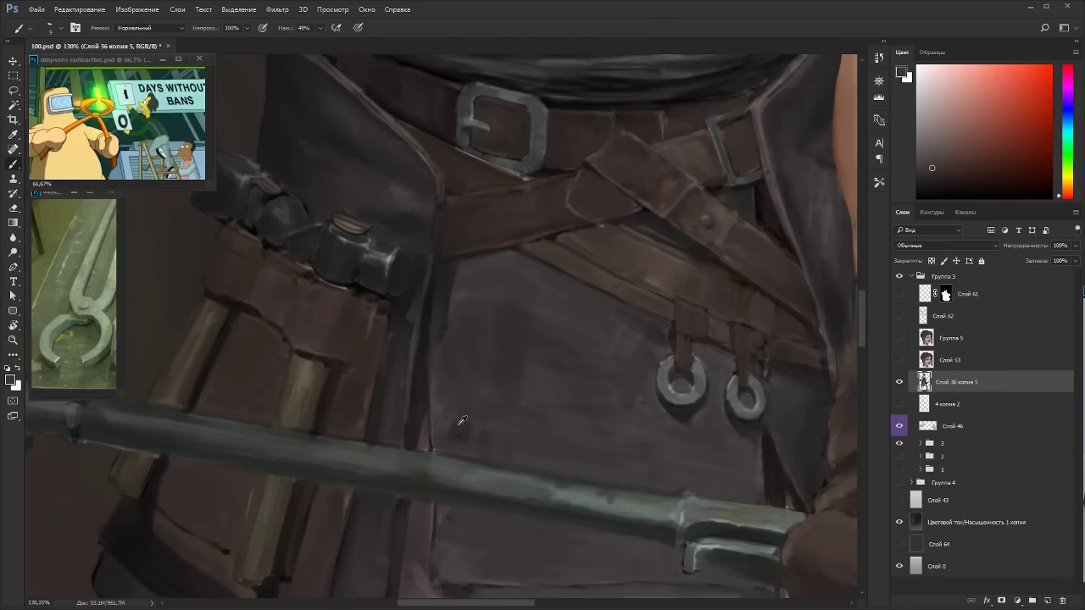
{"action": "left_click", "coordinate": [449, 448], "text": "alt"}
Touch up the apron's edge directly beneath the tongs handle with sampled dark greys.
{"action": "scroll", "coordinate": [501, 416], "scroll_direction": "down", "scroll_amount": 4}
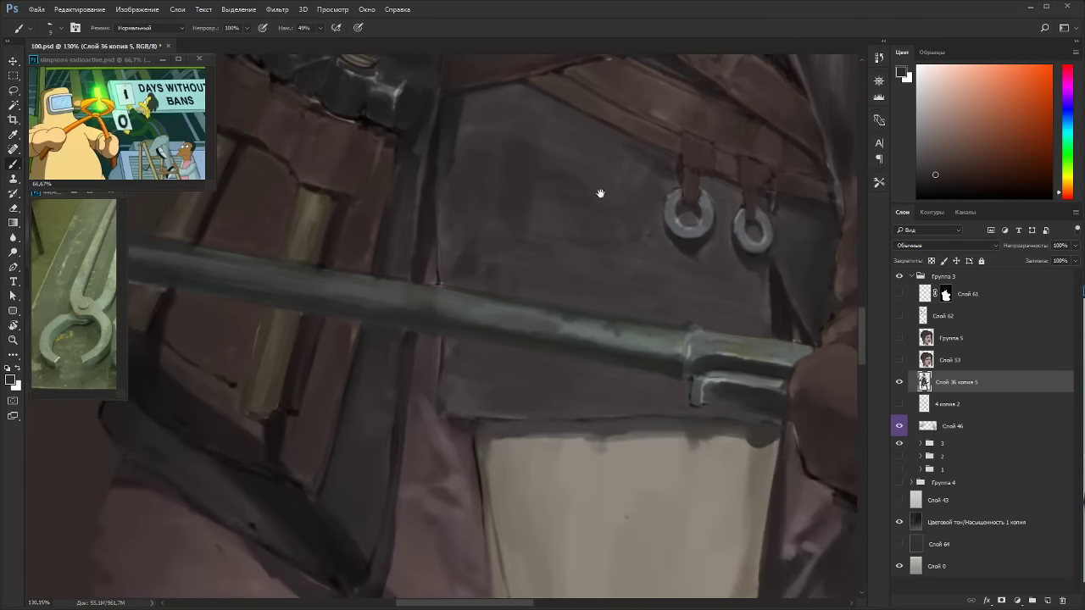
{"action": "key", "text": "r"}
{"action": "left_click_drag", "start_coordinate": [748, 281], "coordinate": [488, 357]}
{"action": "key", "text": "b"}
{"action": "left_click", "coordinate": [489, 310], "text": "alt"}
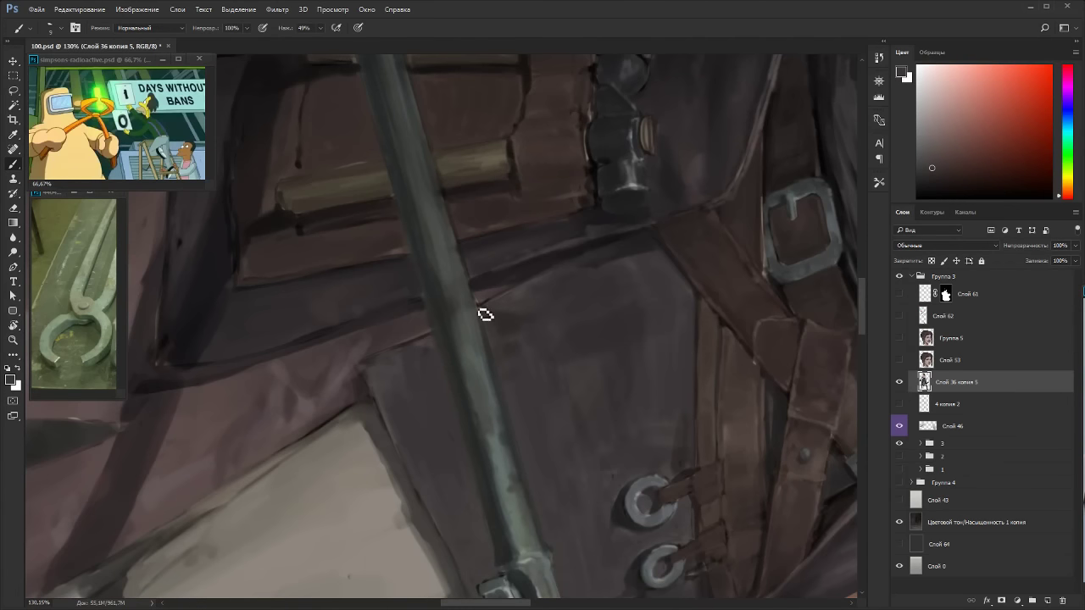
{"action": "left_click", "coordinate": [484, 310], "text": "alt"}
{"action": "left_click", "coordinate": [482, 307], "text": "alt"}
{"action": "left_click_drag", "start_coordinate": [492, 356], "coordinate": [636, 260]}
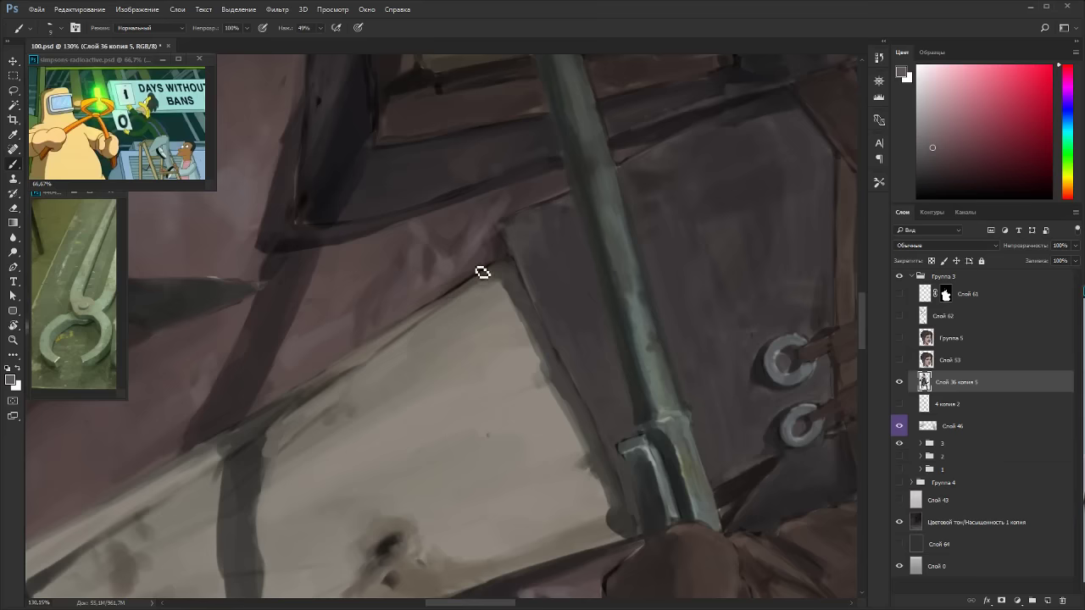
Clean up the upper corners and side edges of the light cloth panel with sampled beige and dark tones.
{"action": "left_click_drag", "start_coordinate": [483, 272], "coordinate": [413, 210]}
{"action": "left_click", "coordinate": [419, 348], "text": "alt"}
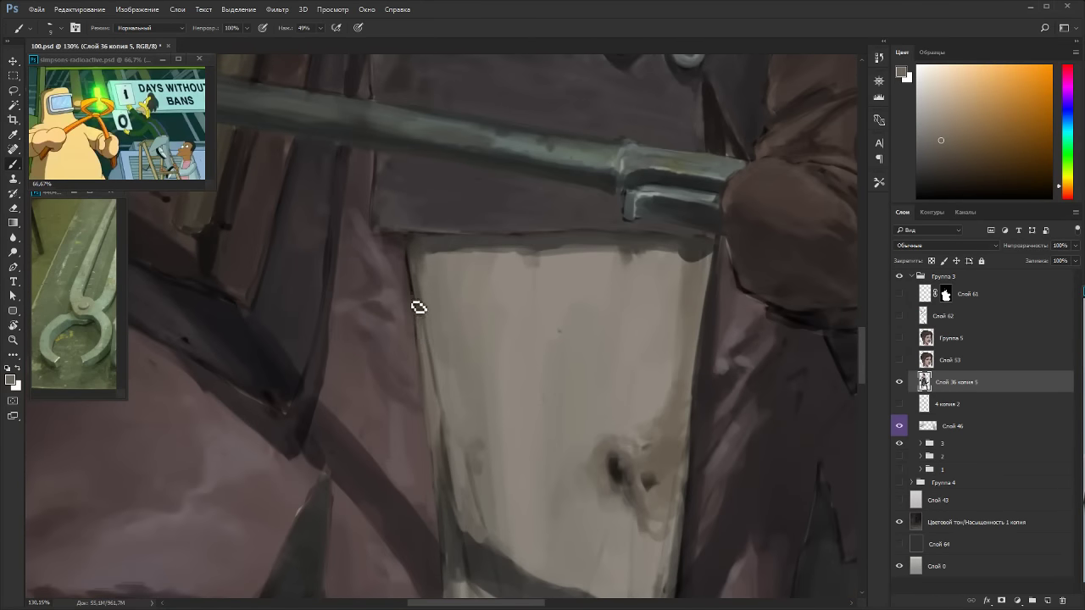
{"action": "left_click", "coordinate": [410, 256], "text": "alt"}
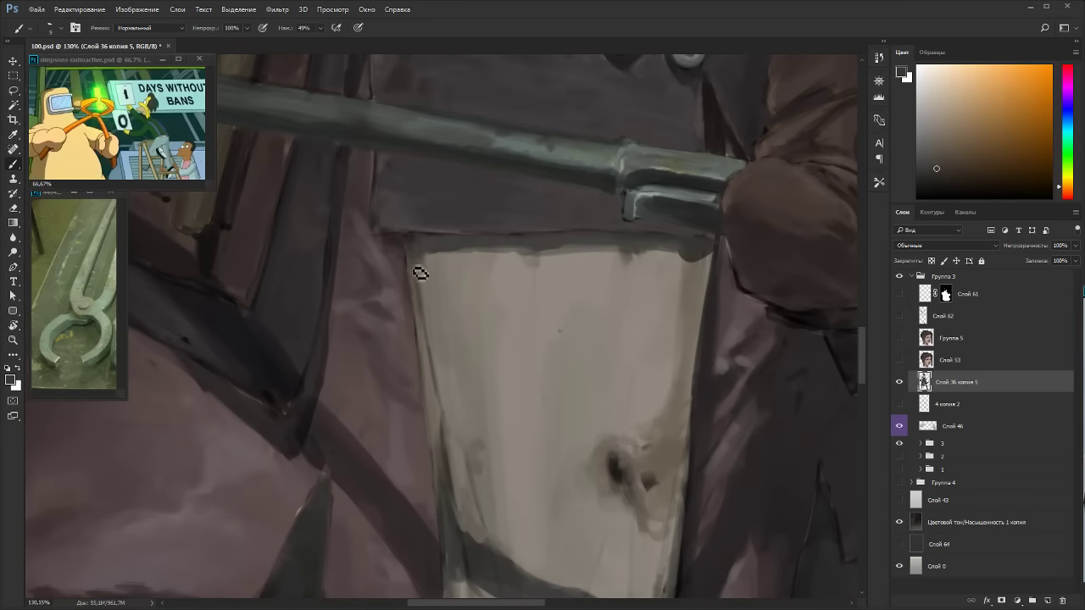
{"action": "left_click", "coordinate": [683, 283], "text": "alt"}
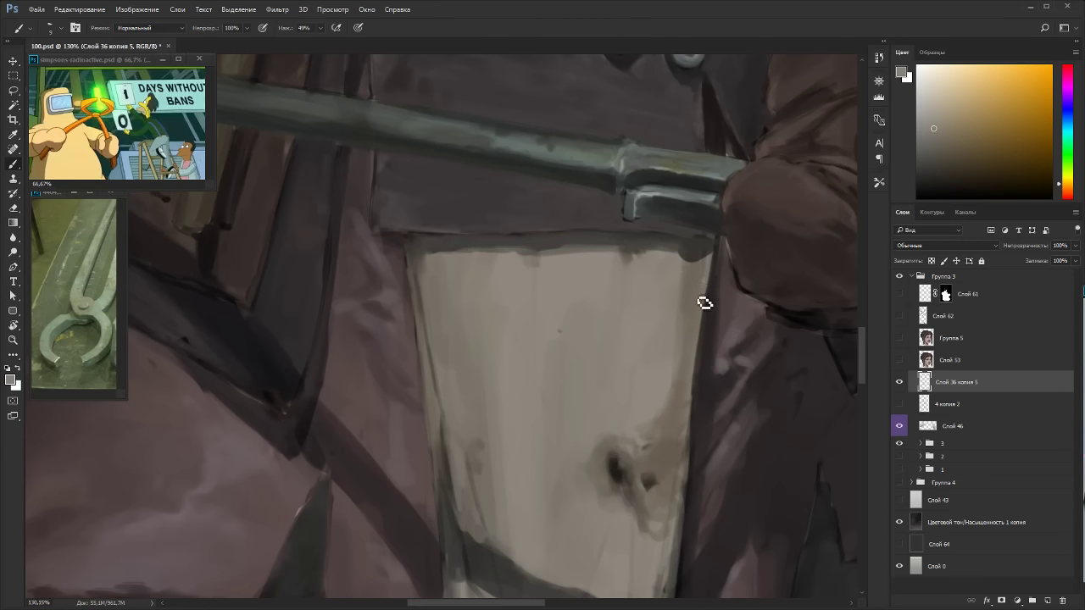
{"action": "left_click", "coordinate": [705, 248], "text": "alt"}
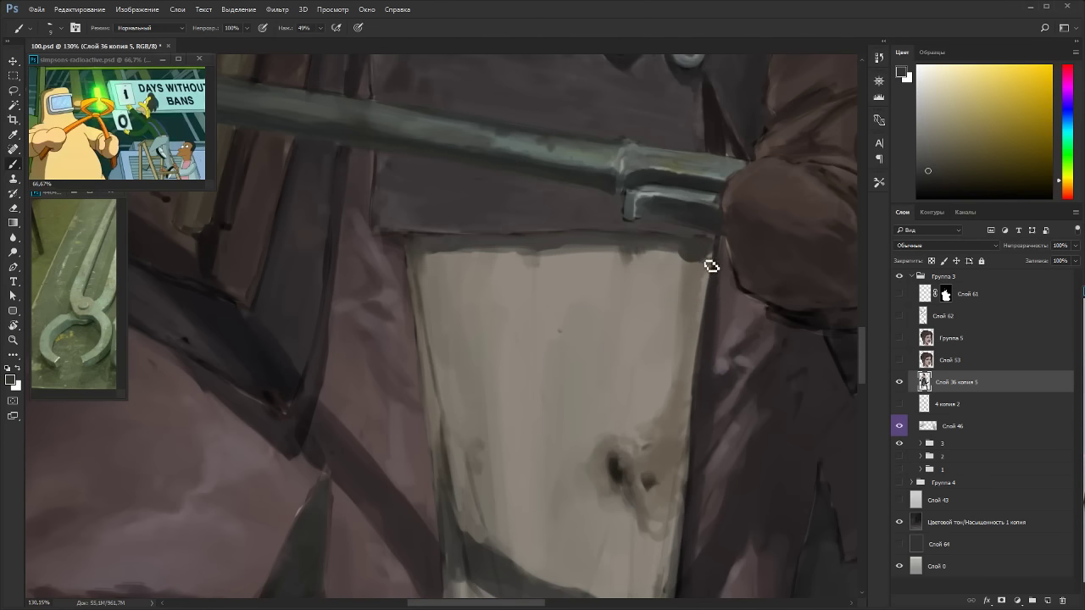
{"action": "left_click", "coordinate": [742, 265], "text": "alt"}
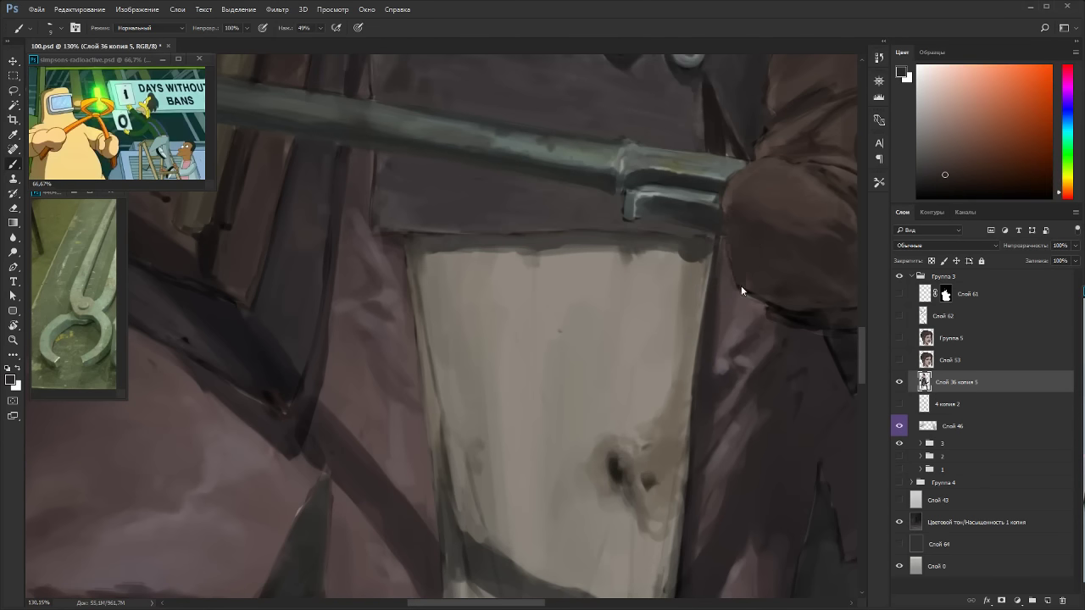
Retouch the dark contour of the glove gripping the tongs with sampled browns and enlarge the brush to 20.
{"action": "mouse_move", "coordinate": [741, 289]}
{"action": "left_mouse_down"}
{"action": "mouse_move", "coordinate": [523, 251]}
{"action": "mouse_move", "coordinate": [687, 416]}
{"action": "mouse_move", "coordinate": [628, 522]}
{"action": "left_mouse_up"}
{"action": "key", "text": "r"}
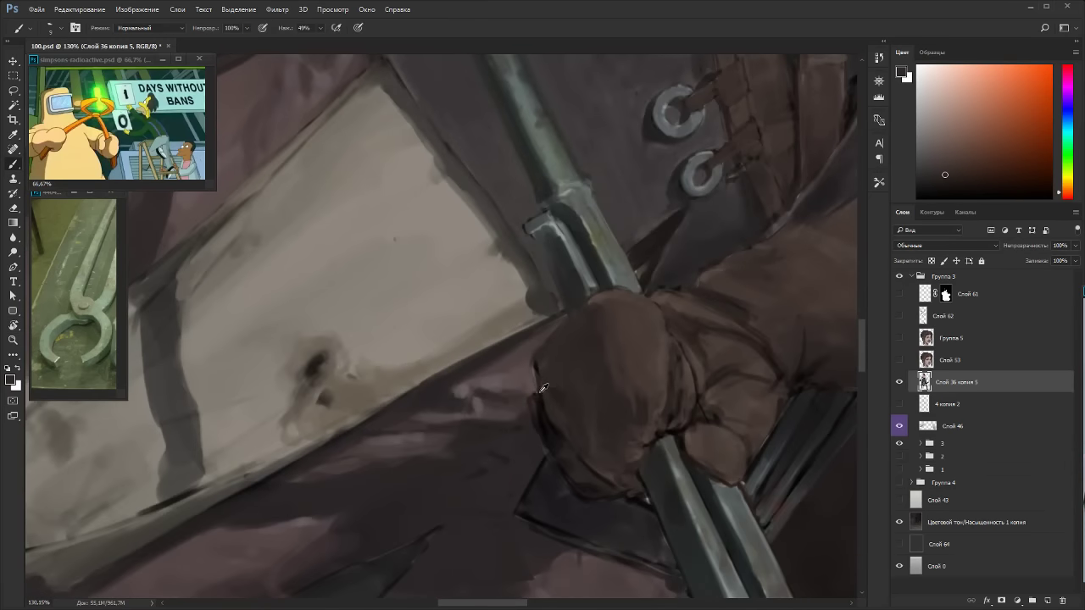
{"action": "left_click", "coordinate": [547, 387], "text": "alt"}
{"action": "key", "text": "bracketright"}
{"action": "key", "text": "bracketright"}
{"action": "key", "text": "bracketright"}
{"action": "key", "text": "bracketright"}
{"action": "key", "text": "bracketright"}
{"action": "key", "text": "bracketright"}
{"action": "key", "text": "bracketright"}
{"action": "key", "text": "bracketright"}
{"action": "left_click", "coordinate": [583, 453], "text": "alt"}
Open a second window of 100.psd, zoom it out to 8.33% and place it over the tongs reference as an overview.
{"action": "left_click", "coordinate": [367, 10]}
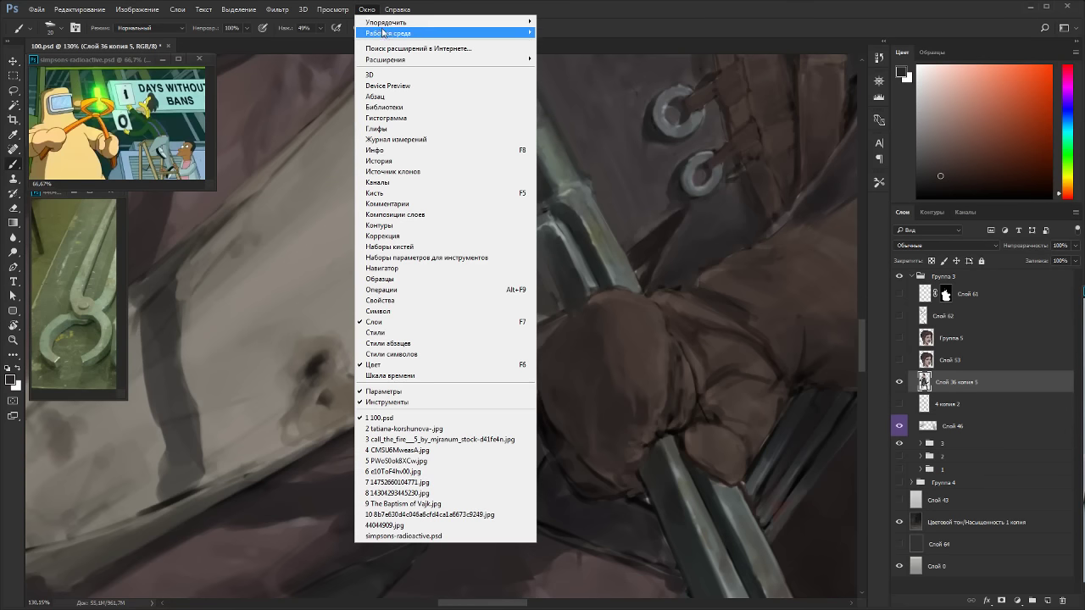
{"action": "mouse_move", "coordinate": [389, 22]}
{"action": "left_click", "coordinate": [561, 231]}
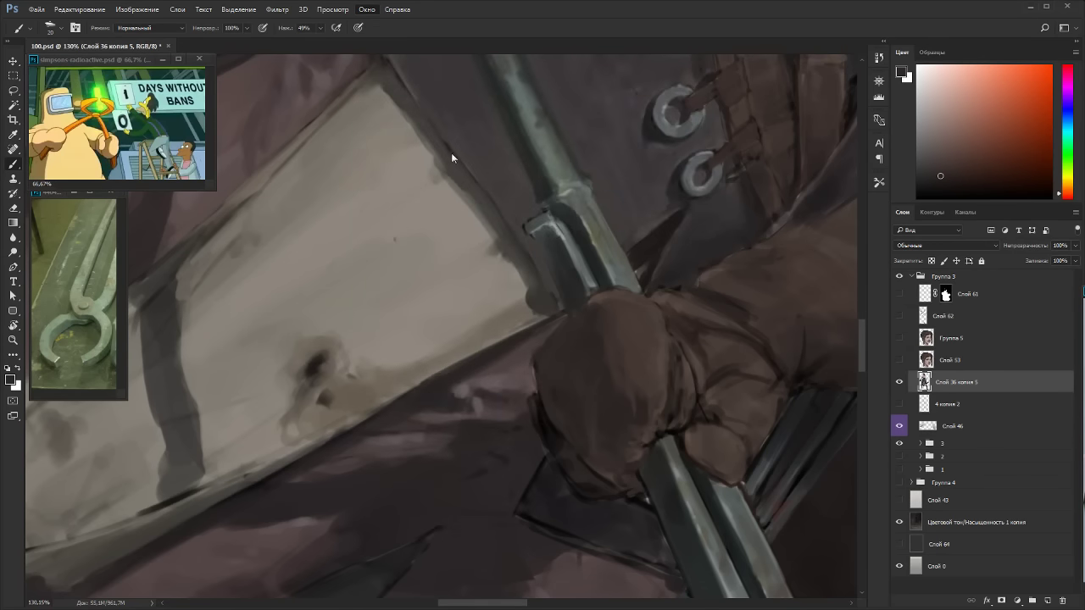
{"action": "left_click_drag", "start_coordinate": [253, 47], "coordinate": [264, 89]}
{"action": "left_click", "coordinate": [277, 153], "text": "alt"}
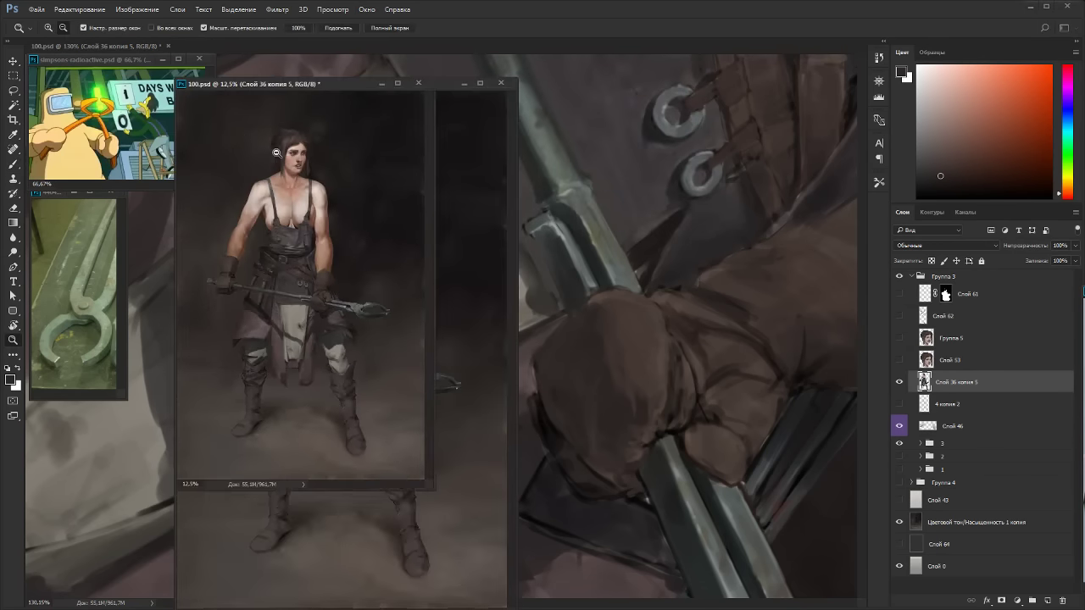
{"action": "left_click", "coordinate": [276, 153], "text": "alt"}
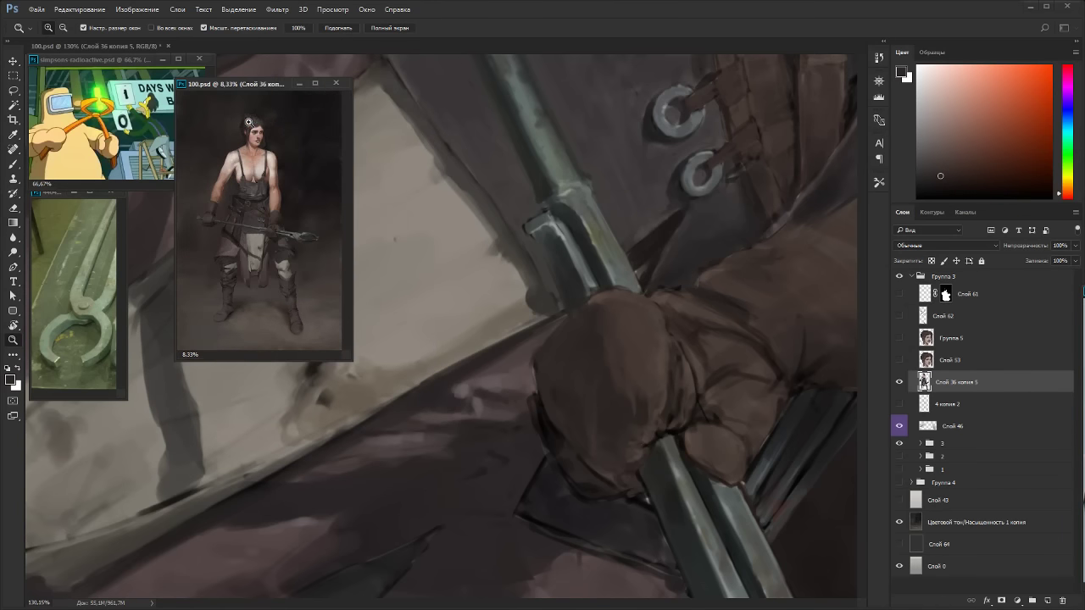
{"action": "left_click_drag", "start_coordinate": [242, 85], "coordinate": [131, 241]}
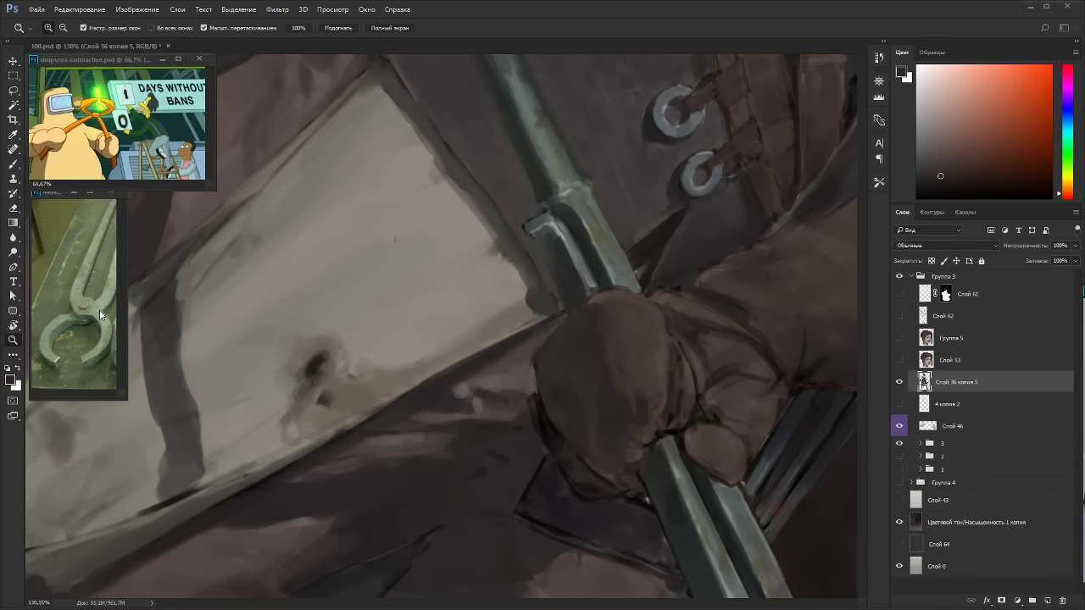
{"action": "left_click_drag", "start_coordinate": [100, 311], "coordinate": [95, 323]}
{"action": "left_click", "coordinate": [572, 340]}
{"action": "key", "text": "Escape"}
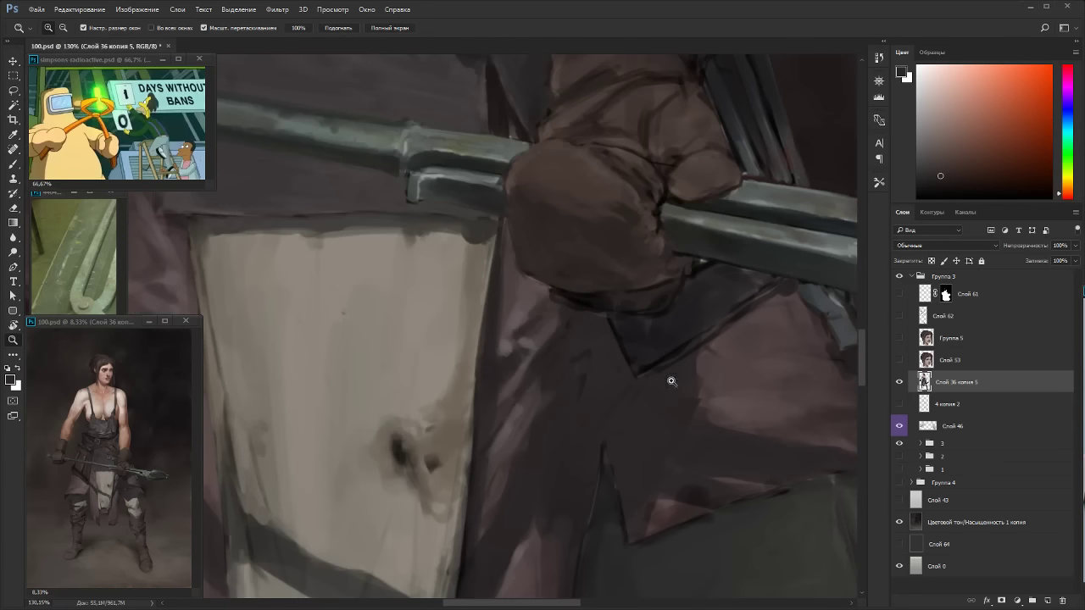
Close the tongs reference photo and move the 100.psd overview window to the opposite side of the canvas.
{"action": "left_click_drag", "start_coordinate": [672, 382], "coordinate": [645, 170]}
{"action": "left_click_drag", "start_coordinate": [687, 420], "coordinate": [653, 161]}
{"action": "left_click_drag", "start_coordinate": [710, 433], "coordinate": [702, 275]}
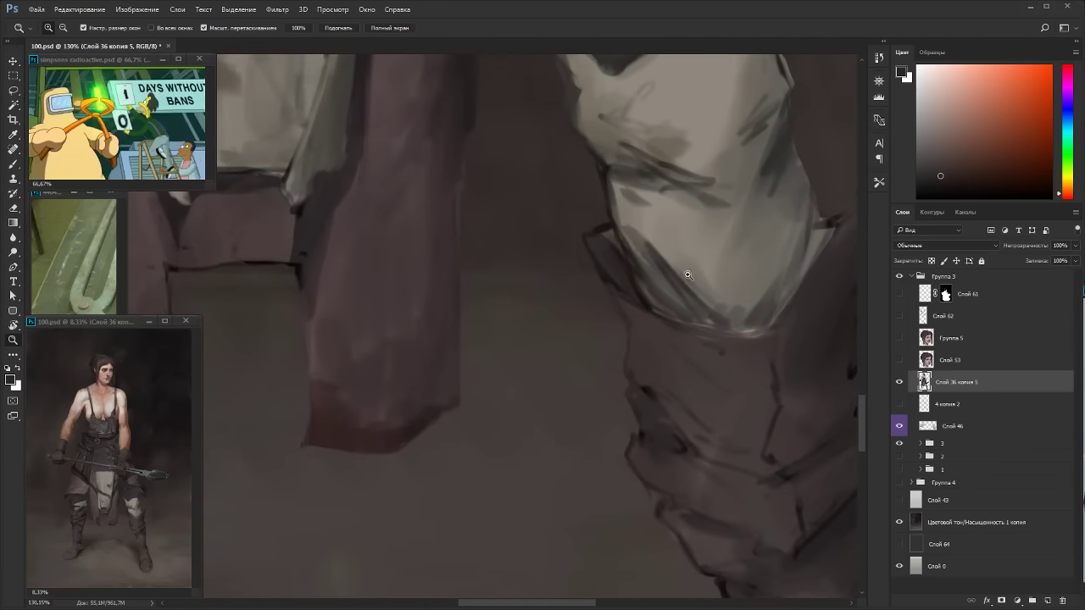
{"action": "left_click", "coordinate": [113, 248]}
{"action": "key", "text": "ctrl+w"}
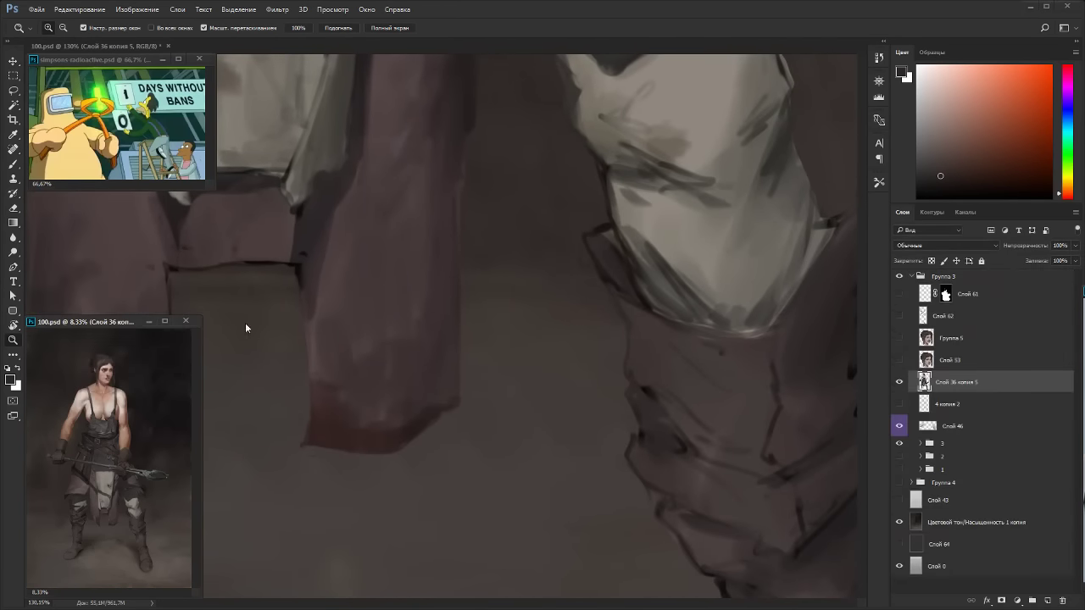
{"action": "key", "text": "ctrl+w"}
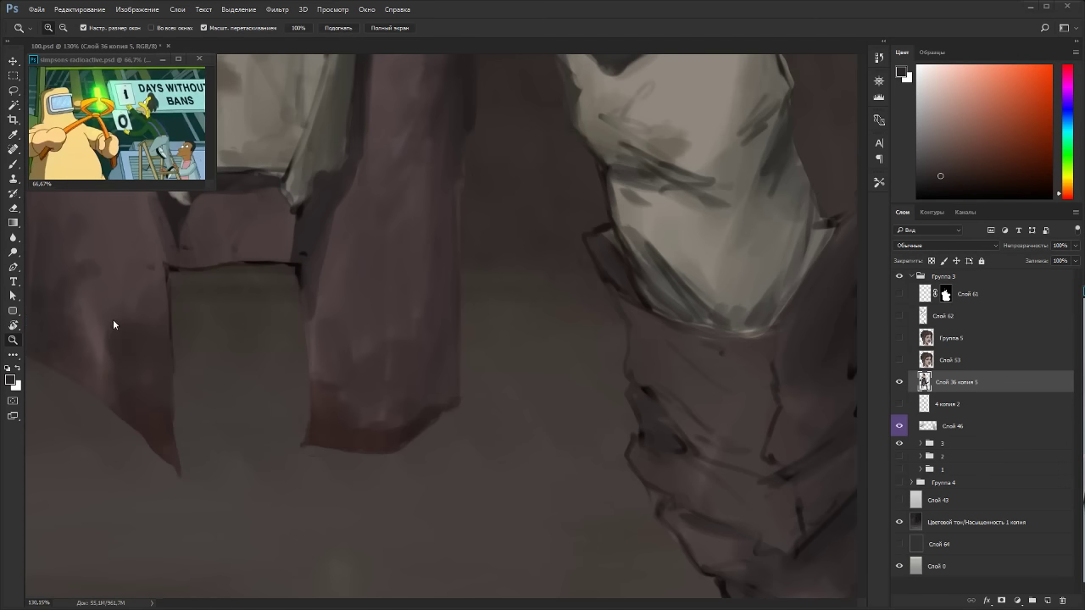
{"action": "left_click_drag", "start_coordinate": [773, 66], "coordinate": [770, 60]}
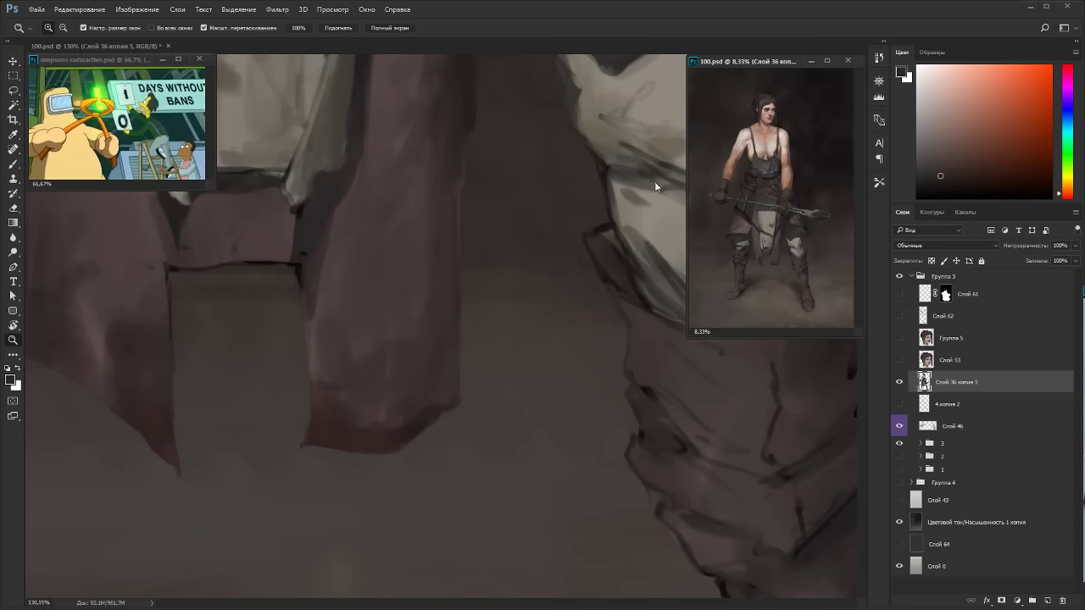
Paint shadow strokes on both sides of the light trouser knee above the boot with sampled grey tones.
{"action": "left_click", "coordinate": [569, 308]}
{"action": "left_click_drag", "start_coordinate": [613, 347], "coordinate": [531, 410]}
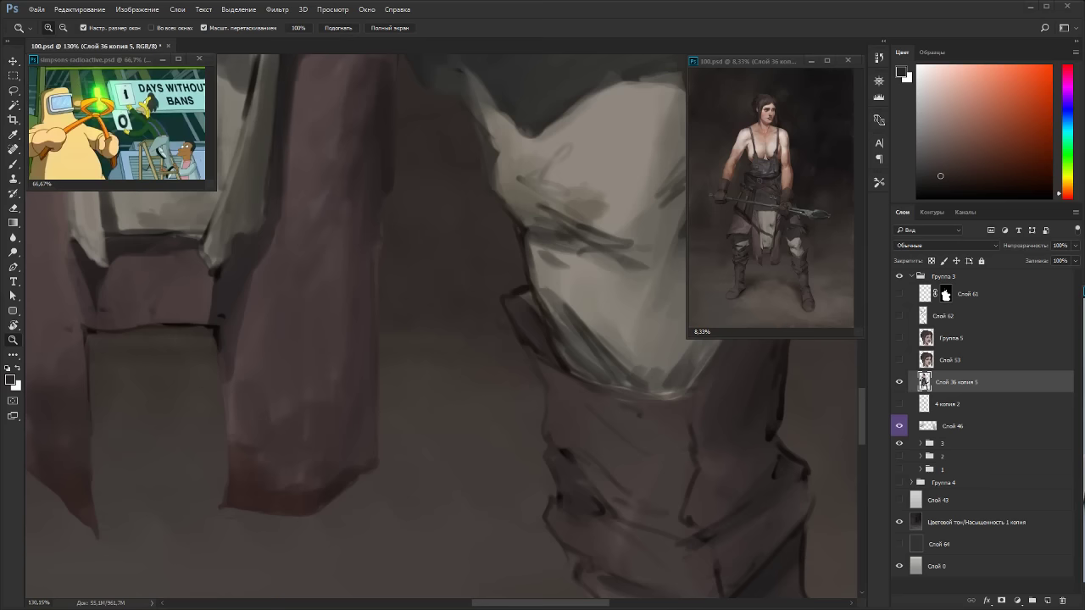
{"action": "left_click_drag", "start_coordinate": [532, 270], "coordinate": [432, 435]}
{"action": "key", "text": "b"}
{"action": "left_click", "coordinate": [479, 370], "text": "alt"}
{"action": "left_click_drag", "start_coordinate": [506, 311], "coordinate": [491, 355]}
{"action": "mouse_move", "coordinate": [495, 346]}
{"action": "left_mouse_down"}
{"action": "mouse_move", "coordinate": [485, 380]}
{"action": "mouse_move", "coordinate": [506, 375]}
{"action": "mouse_move", "coordinate": [511, 388]}
{"action": "mouse_move", "coordinate": [497, 421]}
{"action": "mouse_move", "coordinate": [479, 390]}
{"action": "left_mouse_up"}
{"action": "left_click", "coordinate": [498, 402], "text": "alt"}
{"action": "mouse_move", "coordinate": [487, 373]}
{"action": "left_mouse_down"}
{"action": "mouse_move", "coordinate": [497, 399]}
{"action": "mouse_move", "coordinate": [519, 399]}
{"action": "left_mouse_up"}
{"action": "left_click", "coordinate": [574, 348], "text": "alt"}
{"action": "mouse_move", "coordinate": [571, 341]}
{"action": "left_mouse_down"}
{"action": "mouse_move", "coordinate": [584, 303]}
{"action": "mouse_move", "coordinate": [567, 339]}
{"action": "mouse_move", "coordinate": [577, 334]}
{"action": "left_mouse_up"}
{"action": "left_click", "coordinate": [574, 289], "text": "alt"}
{"action": "left_click", "coordinate": [580, 324], "text": "alt"}
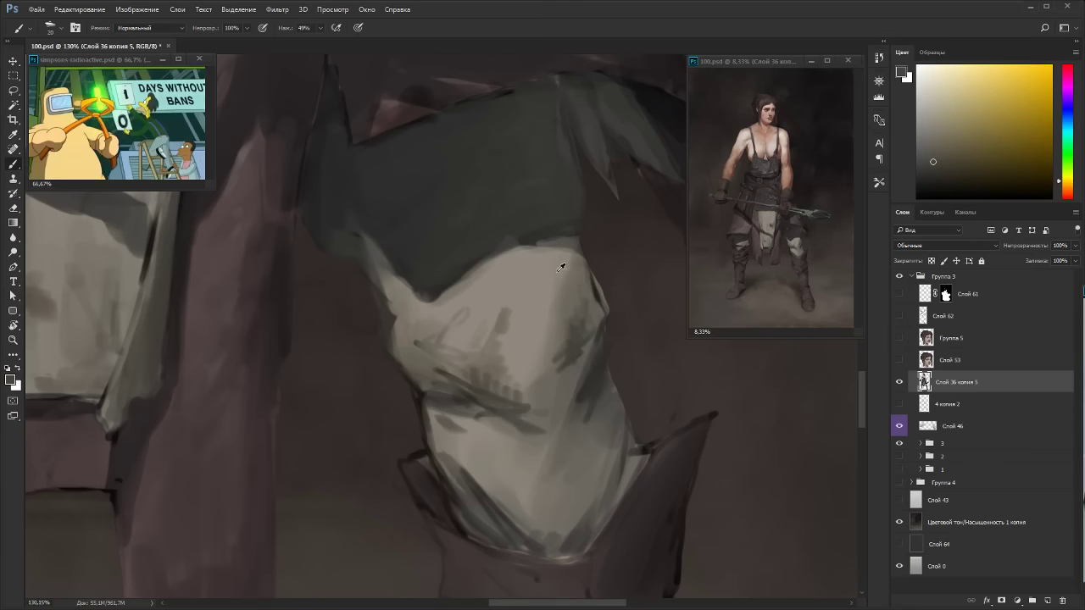
Mix a lighter warm grey and dab a highlight on the kneecap of the light trouser leg.
{"action": "left_click", "coordinate": [548, 287], "text": "alt"}
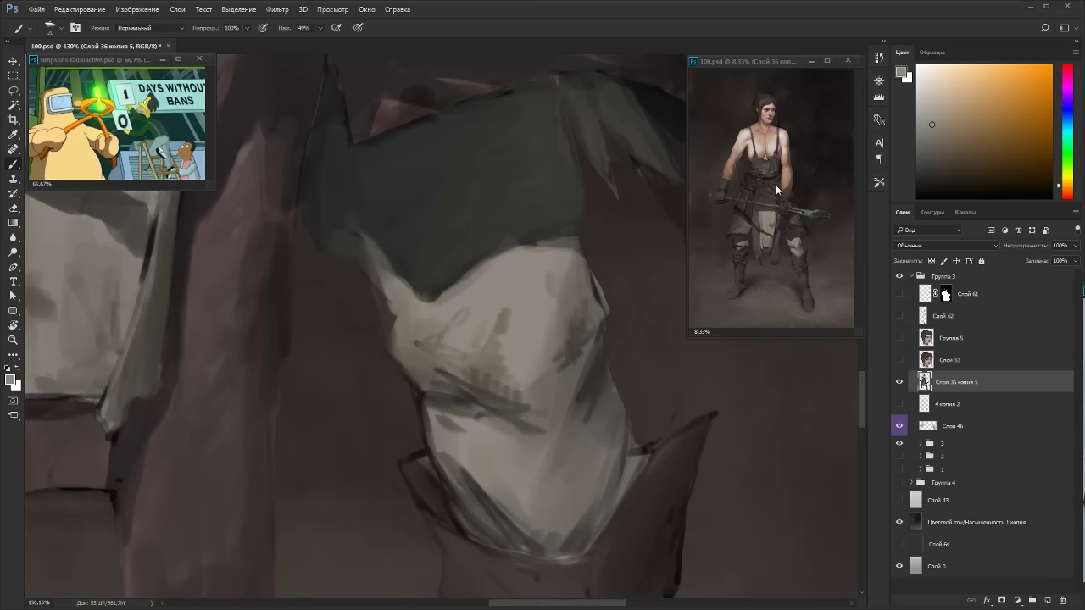
{"action": "left_click_drag", "start_coordinate": [944, 123], "coordinate": [931, 104]}
{"action": "left_click", "coordinate": [1064, 192]}
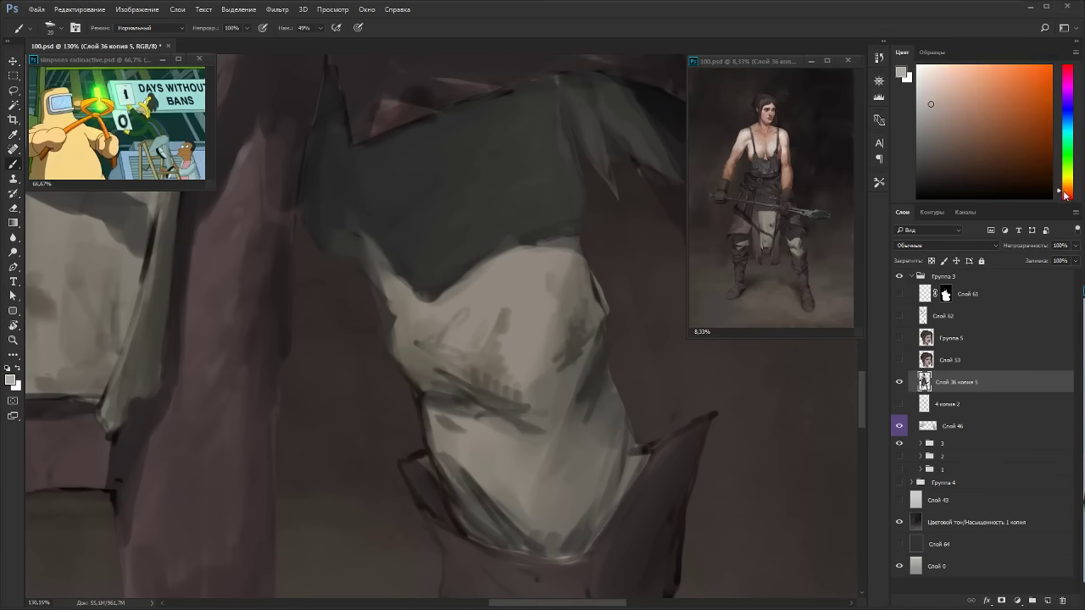
{"action": "mouse_move", "coordinate": [553, 316]}
{"action": "left_mouse_down"}
{"action": "mouse_move", "coordinate": [545, 309]}
{"action": "mouse_move", "coordinate": [553, 311]}
{"action": "left_mouse_up"}
{"action": "left_click", "coordinate": [542, 285], "text": "alt"}
{"action": "left_click", "coordinate": [554, 304], "text": "alt"}
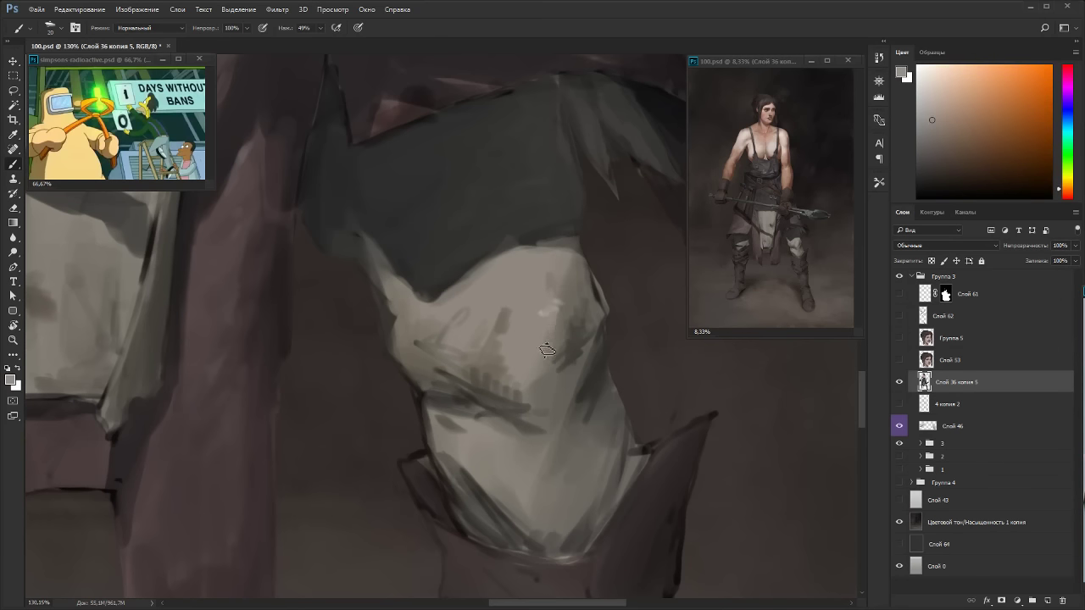
Blend the shading along the kneecap's outer side using sampled light and mid greys.
{"action": "mouse_move", "coordinate": [567, 372]}
{"action": "left_mouse_down"}
{"action": "mouse_move", "coordinate": [587, 342]}
{"action": "mouse_move", "coordinate": [567, 375]}
{"action": "left_mouse_up"}
{"action": "left_click", "coordinate": [579, 376], "text": "alt"}
{"action": "left_click", "coordinate": [593, 333], "text": "alt"}
{"action": "left_click", "coordinate": [575, 363], "text": "alt"}
{"action": "left_click", "coordinate": [559, 307], "text": "alt"}
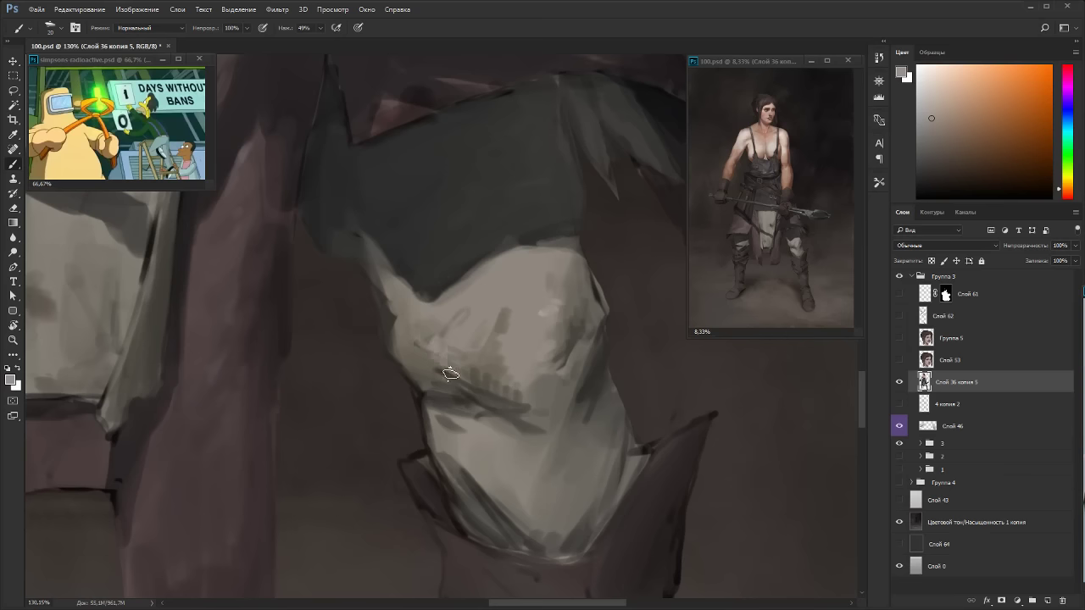
Soften the sketchy fold on the knee's inner side and deepen the shadow below it with sampled browns.
{"action": "left_click", "coordinate": [442, 323], "text": "alt"}
{"action": "left_click", "coordinate": [426, 357], "text": "alt"}
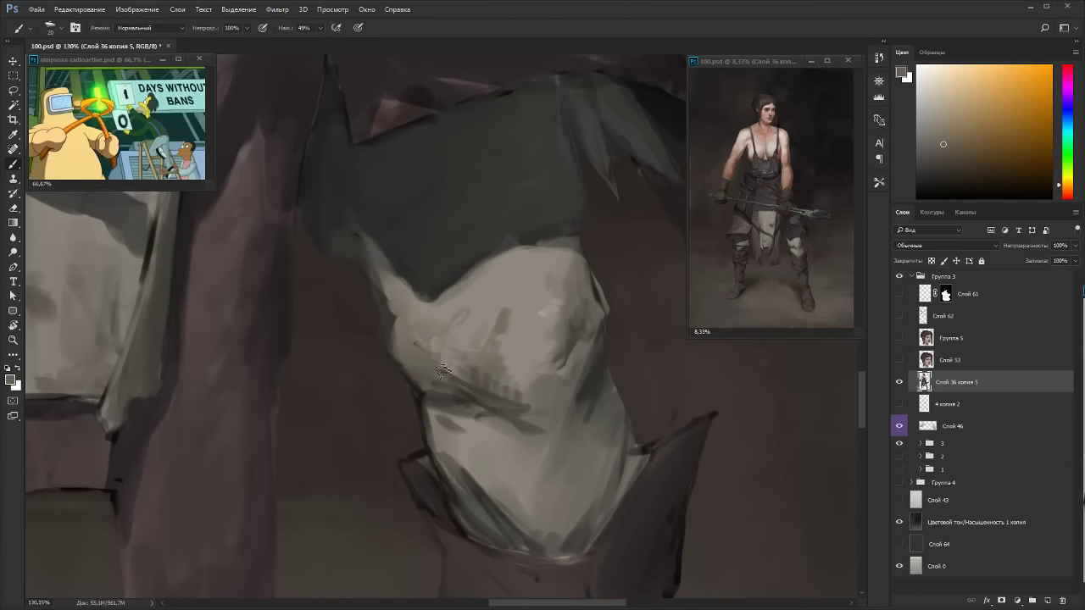
{"action": "left_click", "coordinate": [462, 386], "text": "alt"}
{"action": "left_click_drag", "start_coordinate": [462, 386], "coordinate": [446, 390]}
{"action": "left_click_drag", "start_coordinate": [526, 361], "coordinate": [500, 308]}
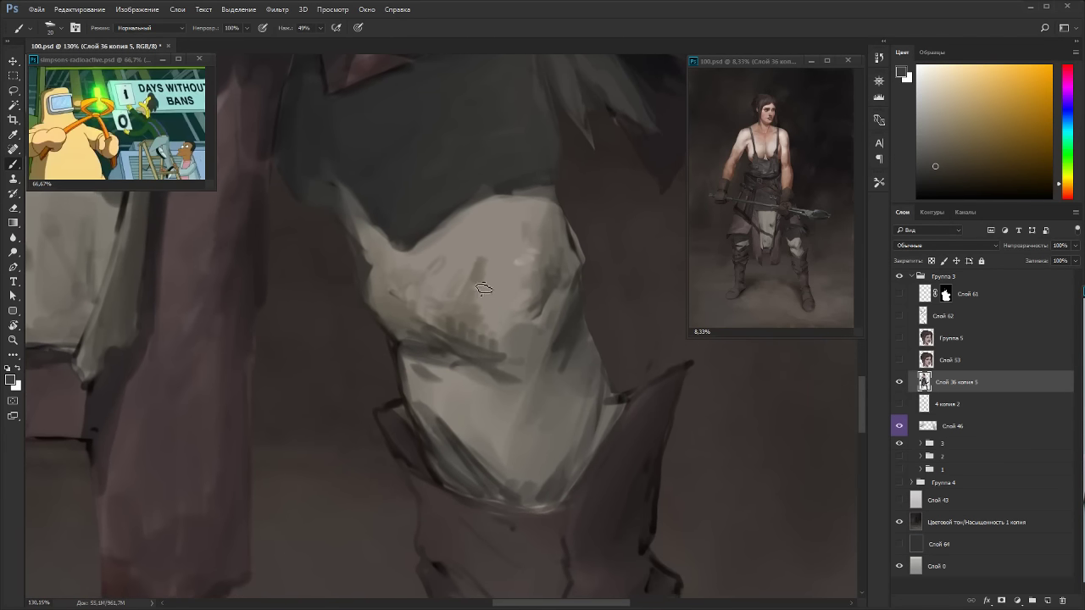
Extend and blend the fold shadow beneath the kneecap across the light trouser leg with sampled greys.
{"action": "left_click", "coordinate": [429, 337], "text": "alt"}
{"action": "left_click", "coordinate": [437, 352], "text": "alt"}
{"action": "left_click_drag", "start_coordinate": [444, 353], "coordinate": [485, 387]}
{"action": "left_click", "coordinate": [492, 377], "text": "alt"}
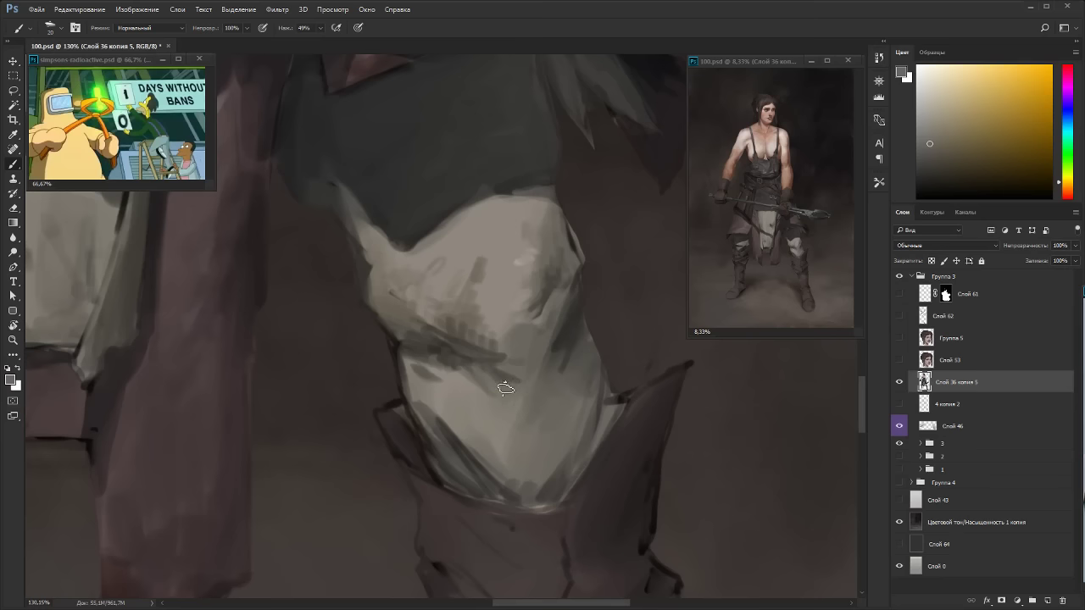
{"action": "left_click", "coordinate": [509, 358], "text": "alt"}
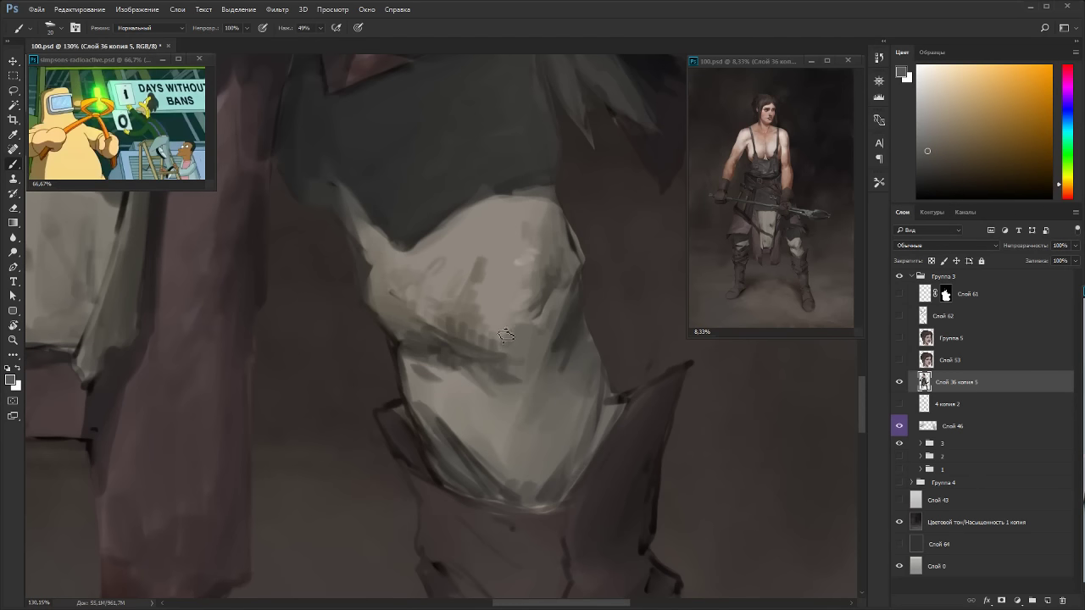
{"action": "left_click", "coordinate": [504, 371], "text": "alt"}
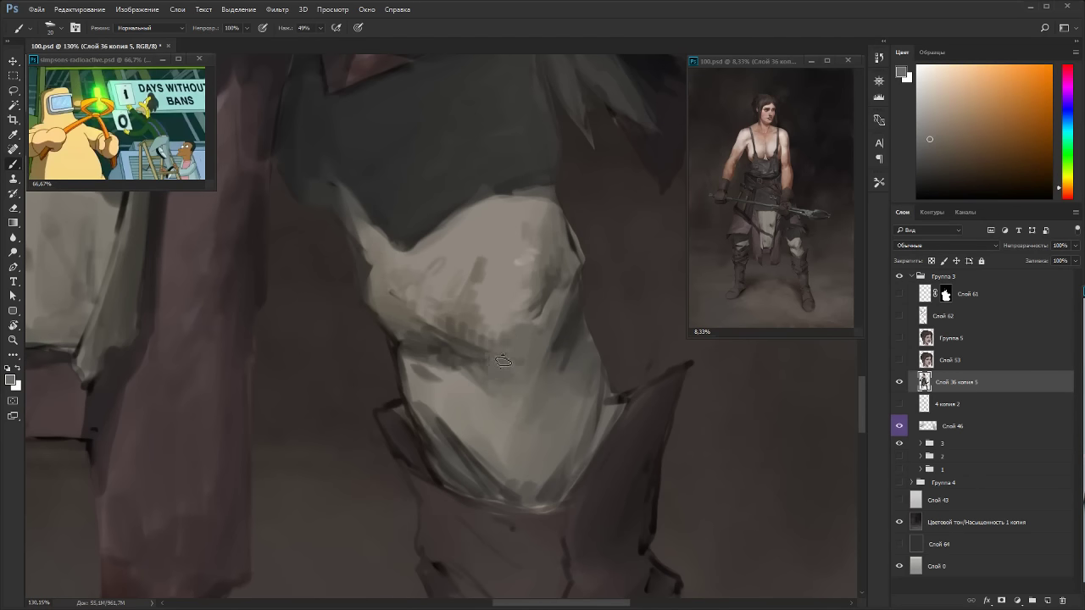
{"action": "left_click", "coordinate": [509, 360], "text": "alt"}
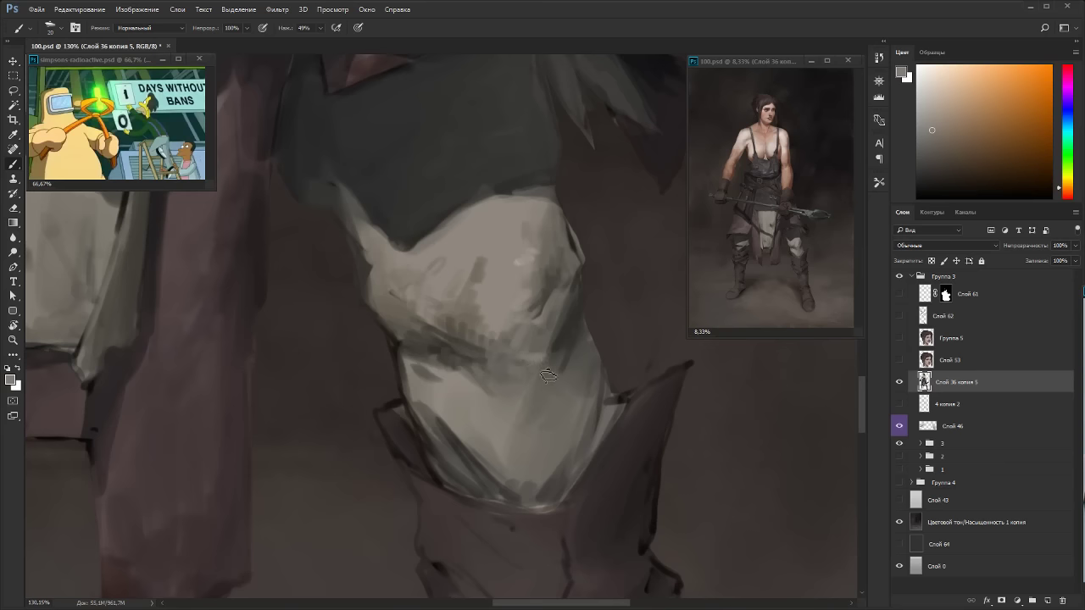
Blend the pale trouser cloth just below the knee with grey tones sampled from the surrounding paint.
{"action": "left_click", "coordinate": [547, 373], "text": "alt"}
{"action": "left_click", "coordinate": [534, 390], "text": "alt"}
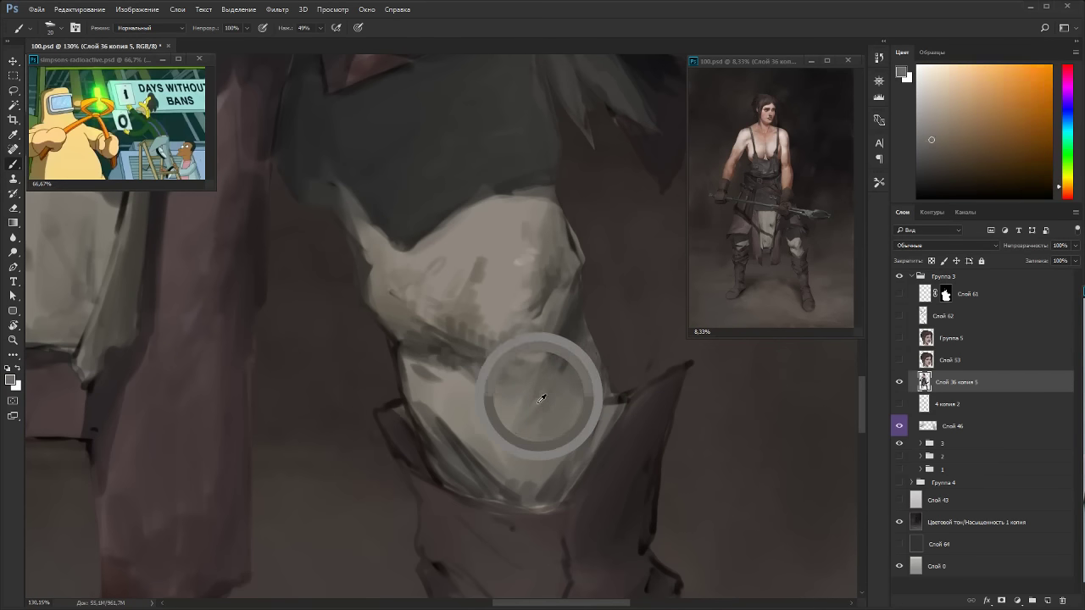
{"action": "left_click", "coordinate": [497, 397], "text": "alt"}
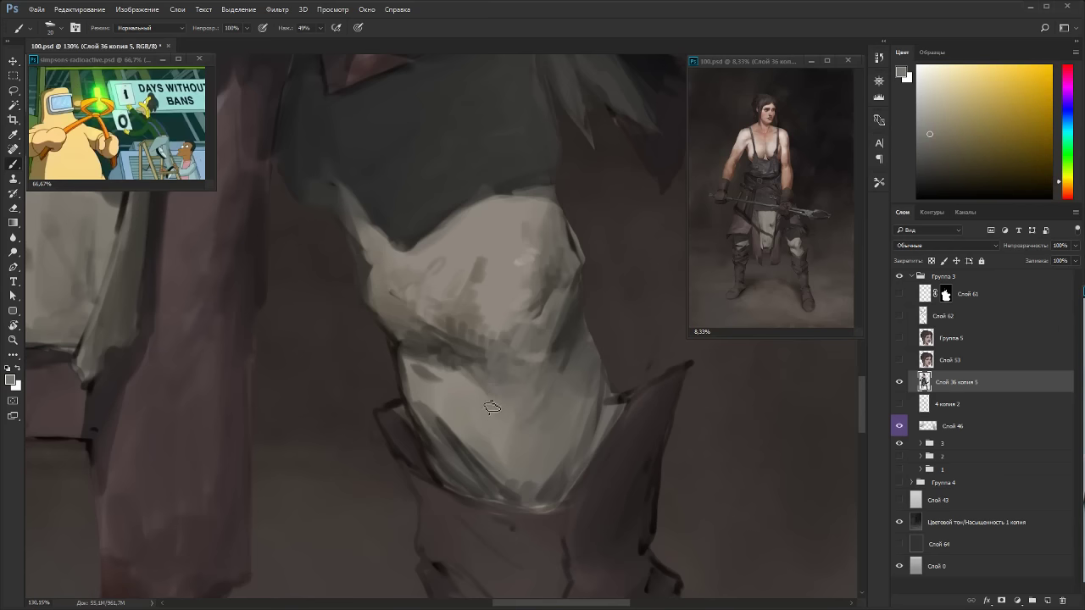
Clean up the outer left contour of the cloth below the knee and blend the shadow fold beside it using sampled tones.
{"action": "left_click", "coordinate": [421, 377], "text": "alt"}
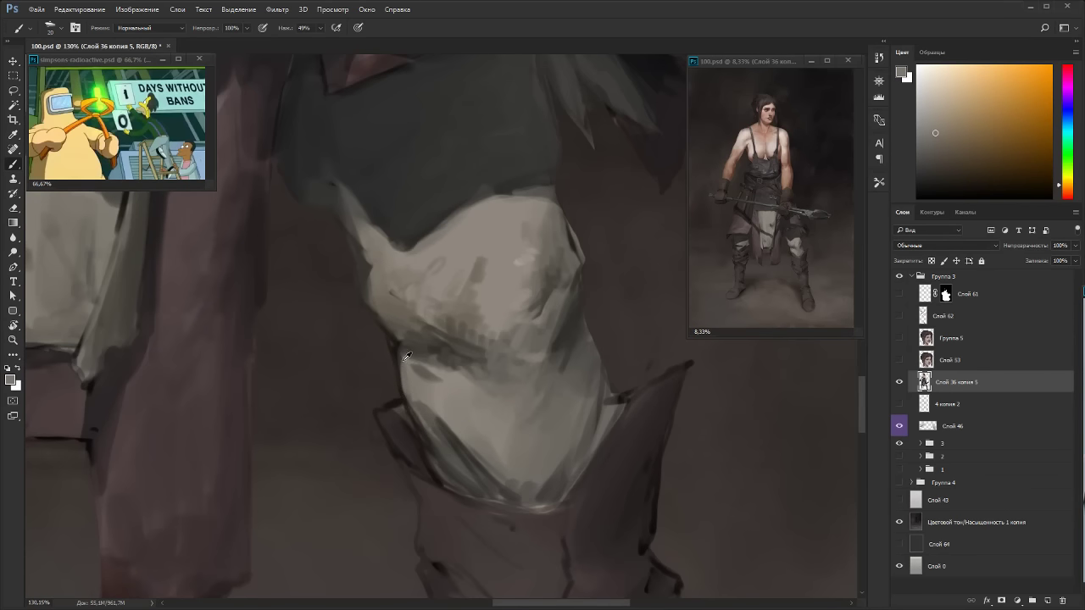
{"action": "left_click", "coordinate": [419, 412], "text": "alt"}
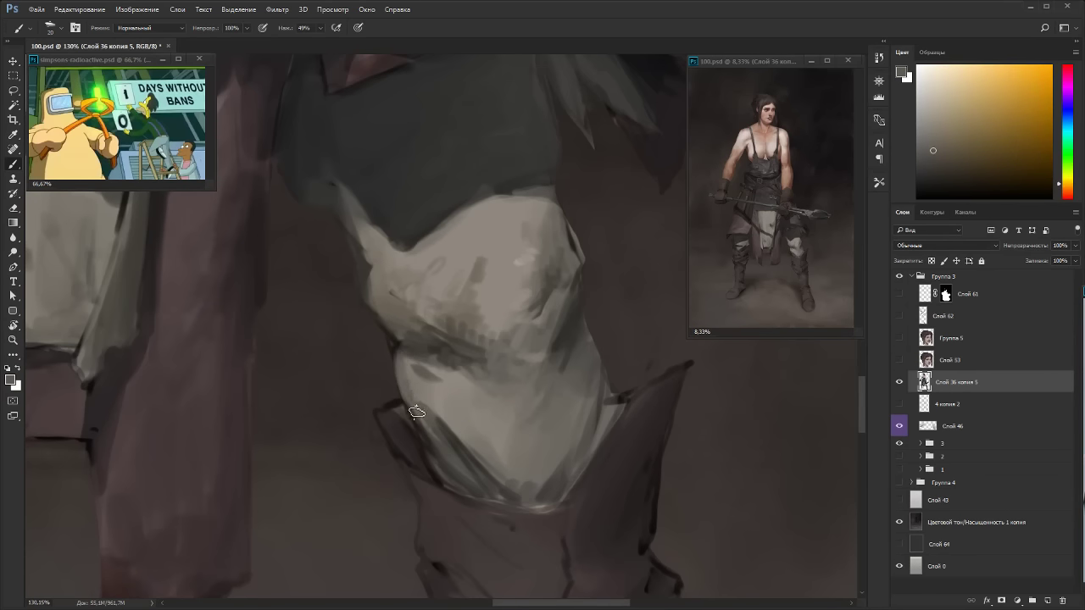
{"action": "left_click", "coordinate": [426, 375], "text": "alt"}
{"action": "left_click", "coordinate": [412, 377], "text": "alt"}
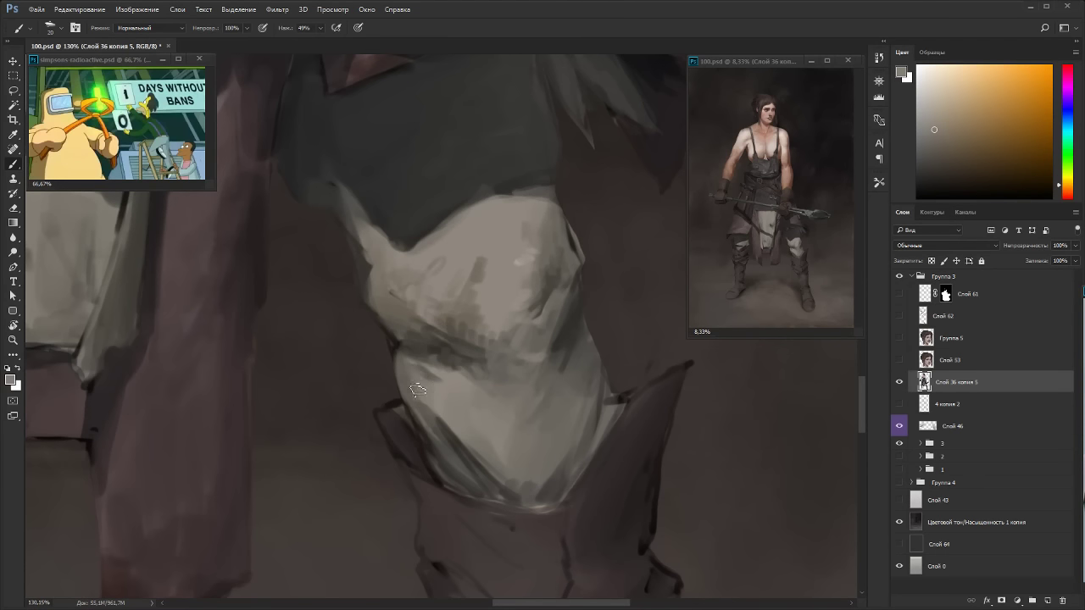
{"action": "left_click", "coordinate": [427, 376], "text": "alt"}
{"action": "left_click", "coordinate": [437, 378], "text": "alt"}
Refine the dark edge beside the knee fold and fill in the left flap of the boot cuff with sampled darks.
{"action": "key", "text": "r"}
{"action": "left_click_drag", "start_coordinate": [615, 312], "coordinate": [511, 476]}
{"action": "left_click", "coordinate": [411, 312], "text": "alt"}
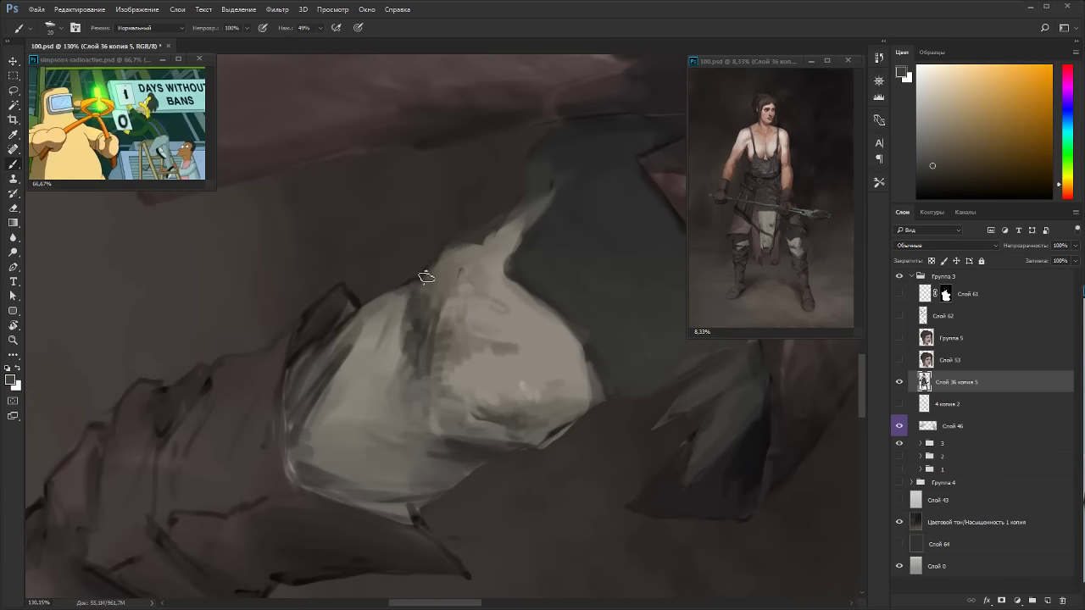
{"action": "key", "text": "Escape"}
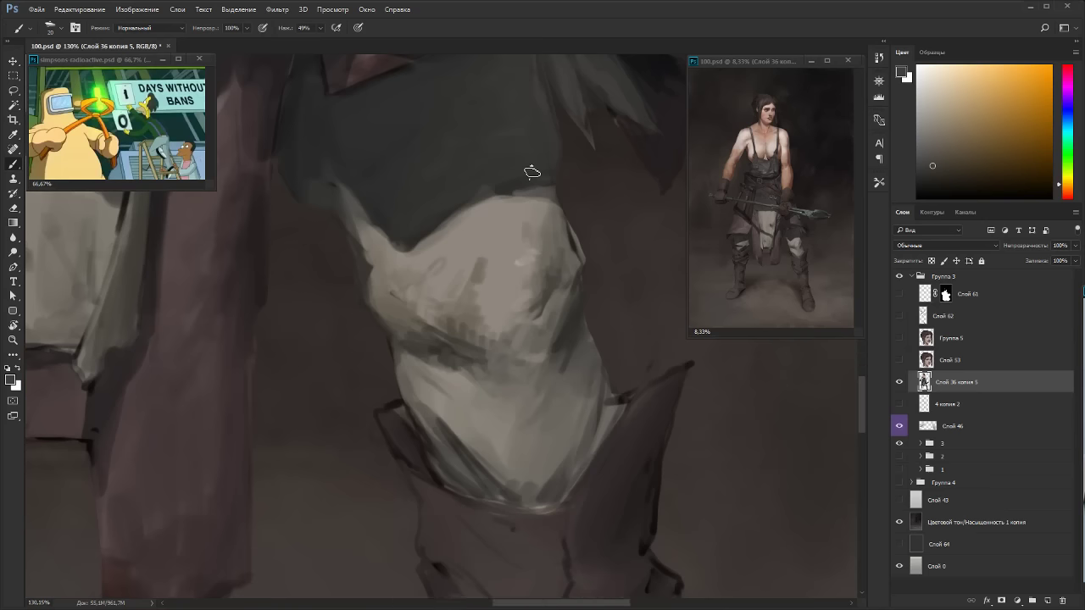
{"action": "left_click", "coordinate": [399, 399], "text": "alt"}
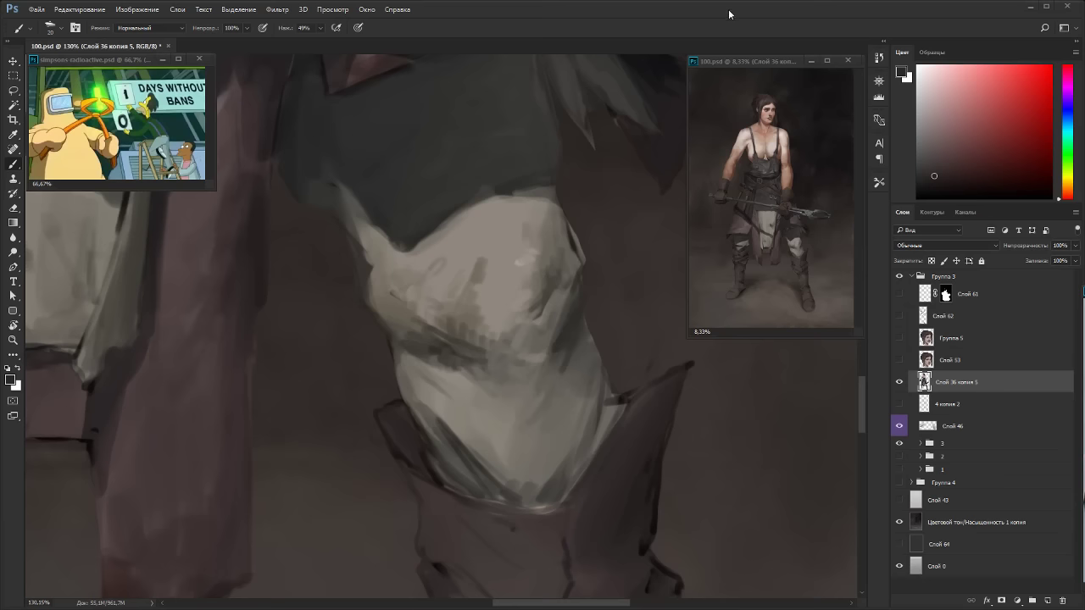
Repaint the right side of the kneecap and the shadow plane beneath it with sampled mid-greys.
{"action": "left_click_drag", "start_coordinate": [524, 232], "coordinate": [536, 341]}
{"action": "left_click", "coordinate": [580, 360], "text": "alt"}
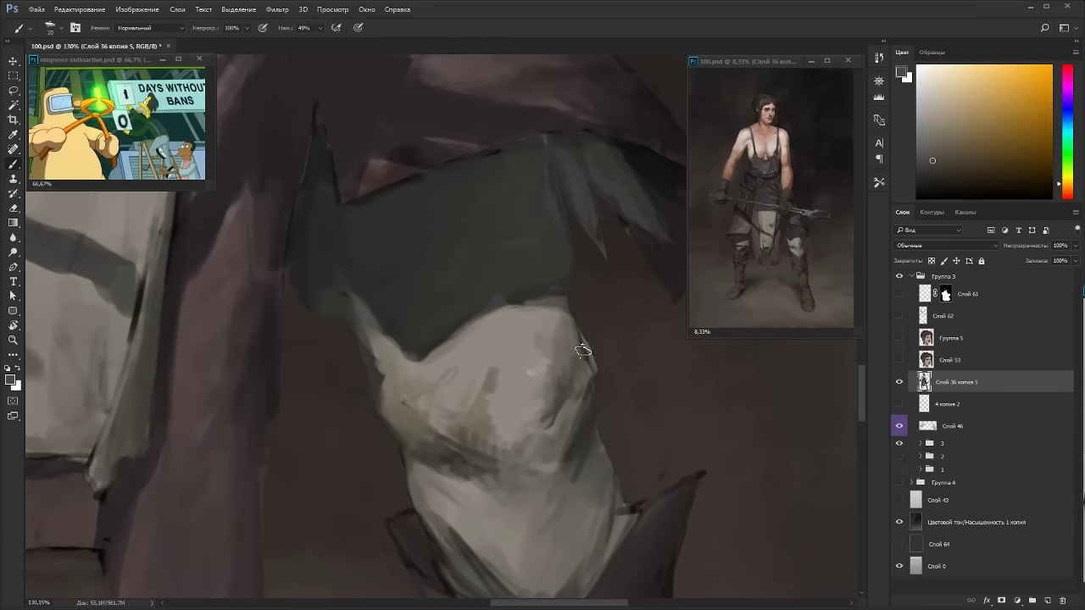
{"action": "left_click", "coordinate": [572, 354], "text": "alt"}
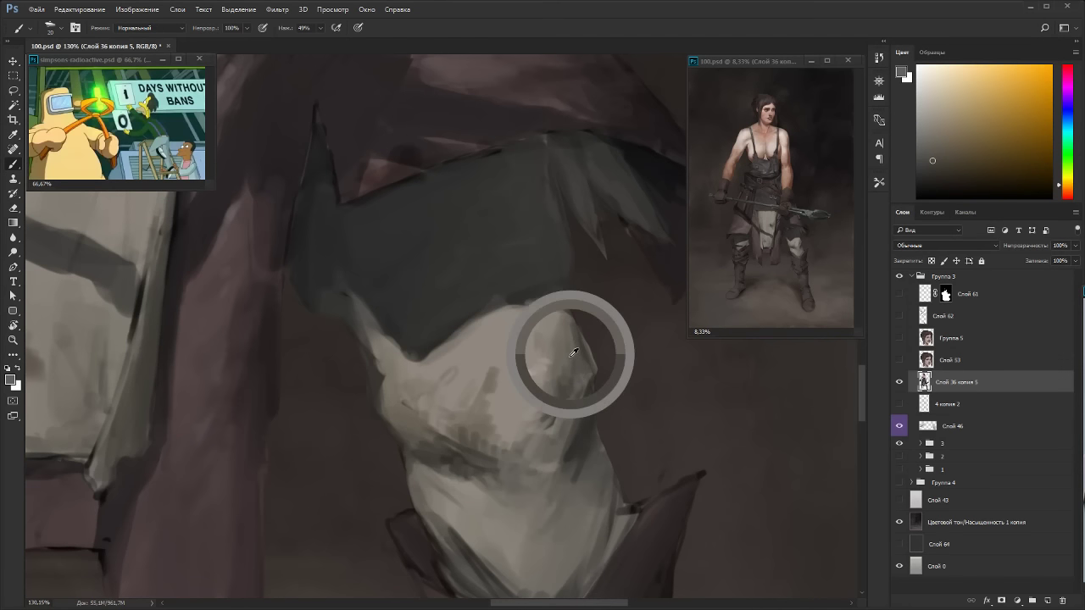
{"action": "left_click", "coordinate": [571, 406], "text": "alt"}
{"action": "key", "text": "r"}
{"action": "left_click_drag", "start_coordinate": [591, 254], "coordinate": [569, 194]}
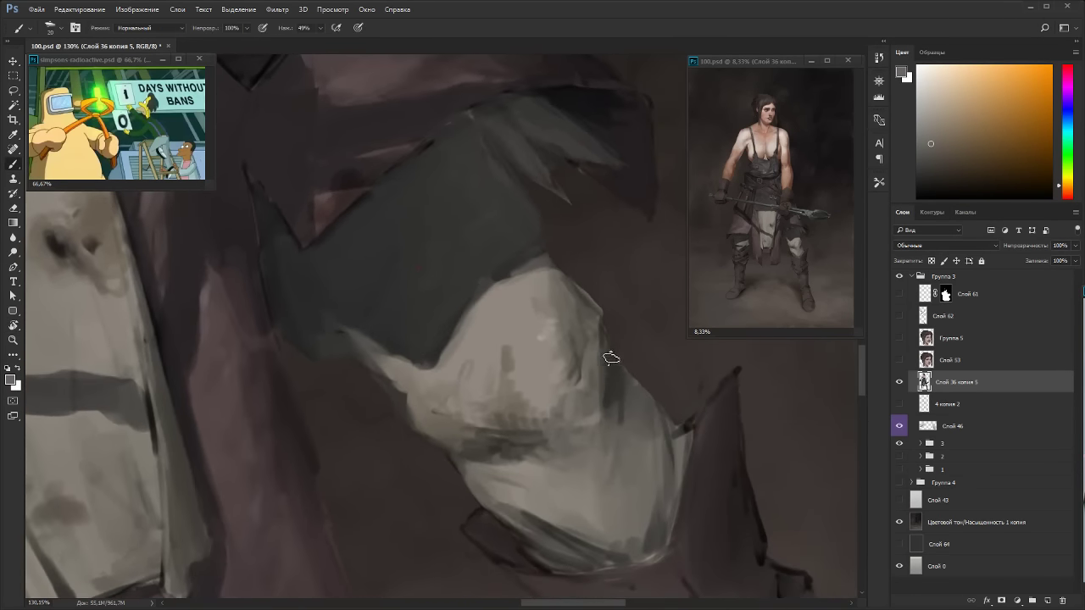
{"action": "left_click", "coordinate": [589, 359], "text": "alt"}
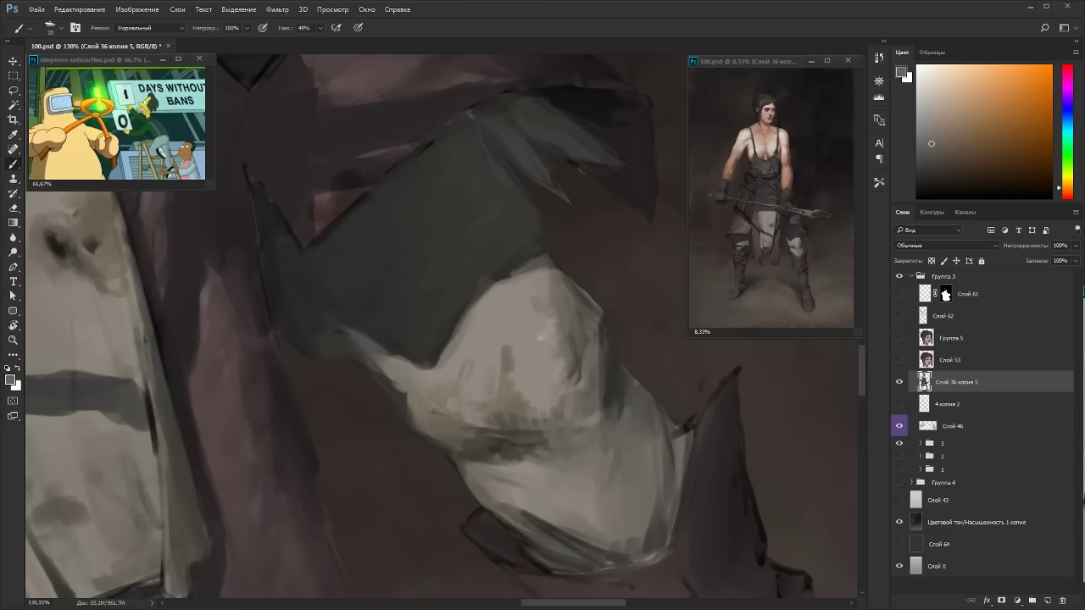
Paint light and shadow folds in the pale cloth above the boot cuff, enlarging the brush to 35.
{"action": "left_click", "coordinate": [663, 442], "text": "alt"}
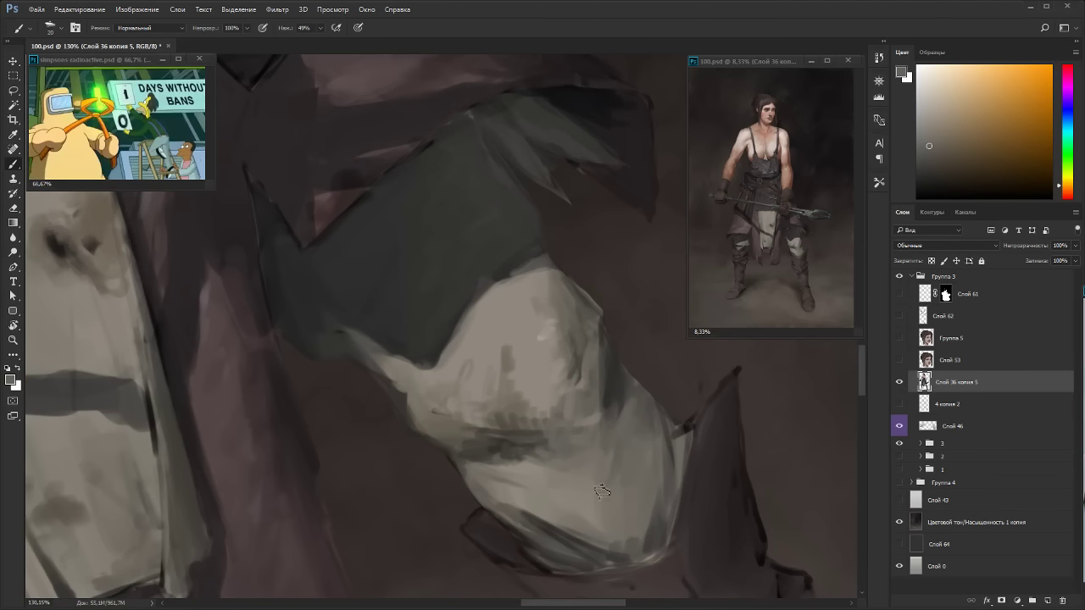
{"action": "left_click_drag", "start_coordinate": [655, 492], "coordinate": [630, 535]}
{"action": "key", "text": "]"}
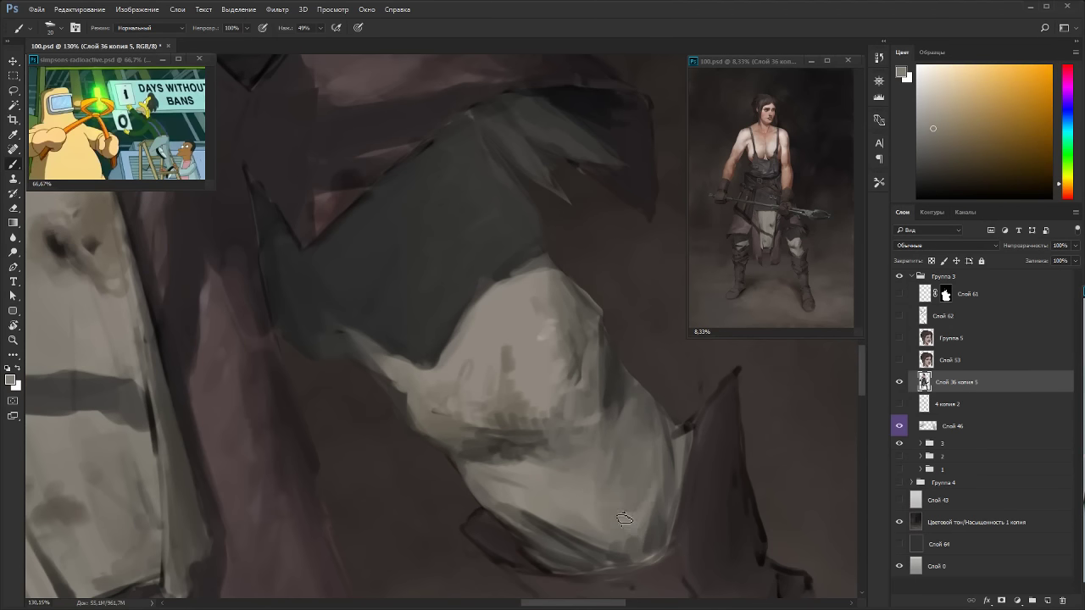
{"action": "key", "text": "bracketright"}
{"action": "key", "text": "r"}
{"action": "mouse_move", "coordinate": [622, 528]}
{"action": "left_mouse_down"}
{"action": "mouse_move", "coordinate": [249, 342]}
{"action": "mouse_move", "coordinate": [400, 274]}
{"action": "mouse_move", "coordinate": [323, 351]}
{"action": "left_mouse_up"}
{"action": "left_click", "coordinate": [323, 351], "text": "alt"}
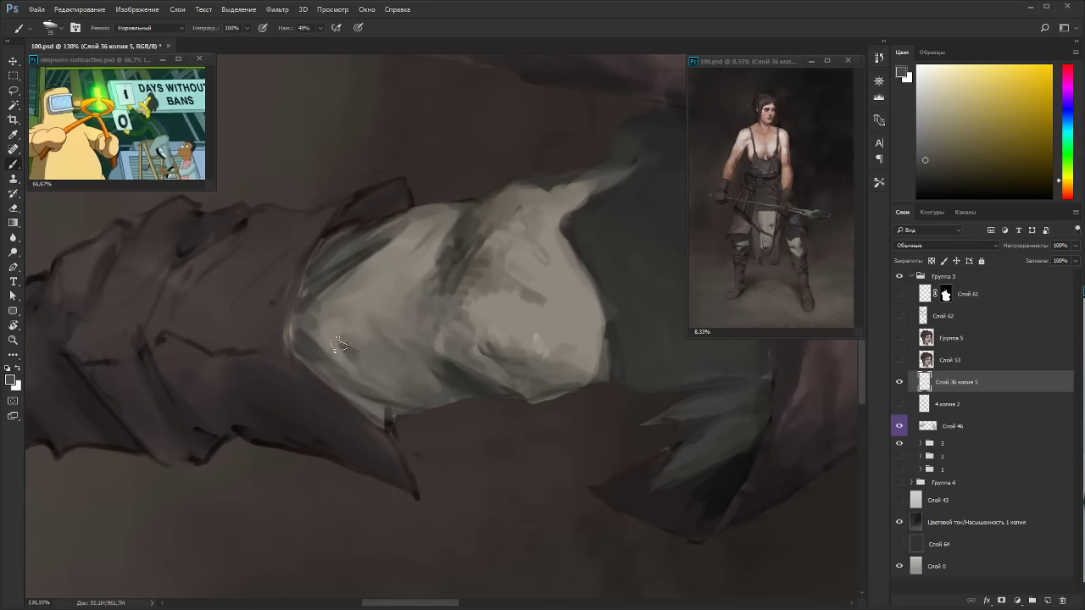
{"action": "left_click", "coordinate": [348, 328], "text": "alt"}
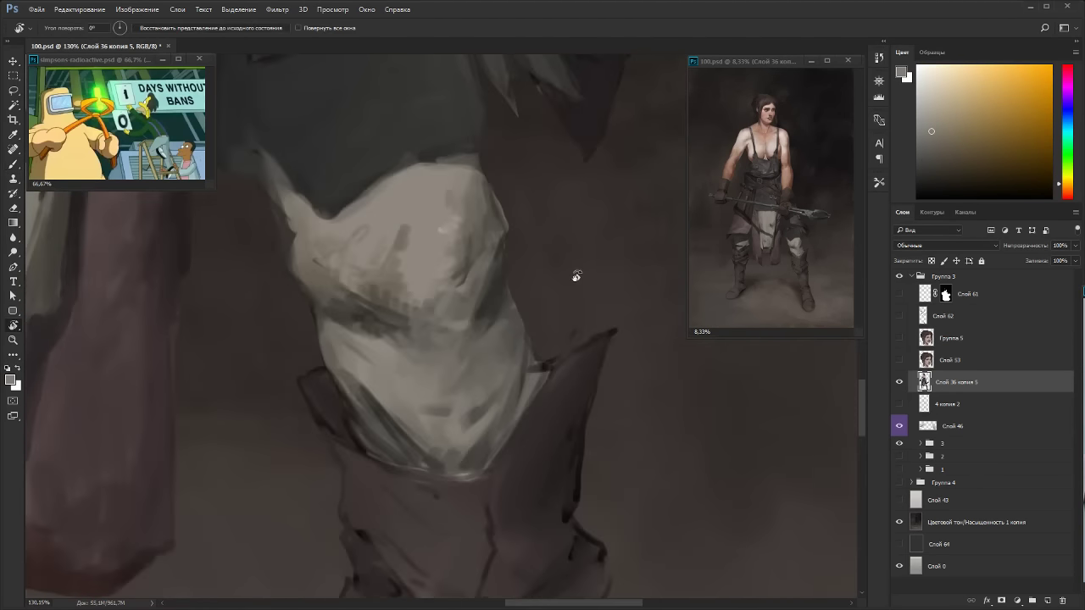
Shade the folds on the right side of the cloth where it tucks into the pointed boot cuff.
{"action": "key", "text": "r"}
{"action": "mouse_move", "coordinate": [419, 256]}
{"action": "left_mouse_down"}
{"action": "mouse_move", "coordinate": [574, 276]}
{"action": "mouse_move", "coordinate": [528, 340]}
{"action": "left_mouse_up"}
{"action": "left_click", "coordinate": [530, 358], "text": "alt"}
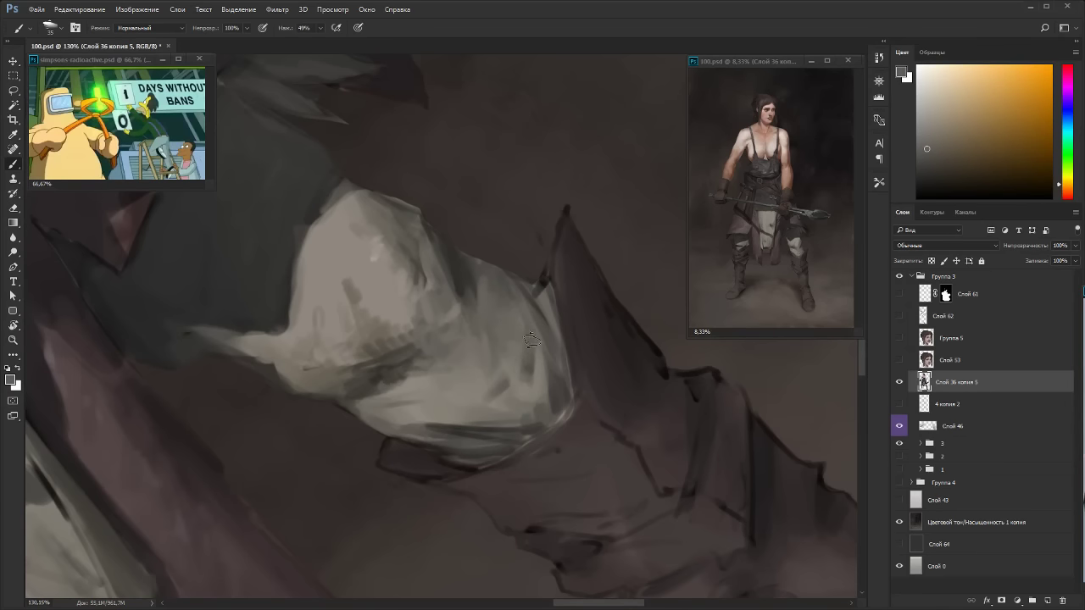
{"action": "left_click", "coordinate": [526, 304], "text": "alt"}
{"action": "key", "text": "r"}
{"action": "left_click_drag", "start_coordinate": [496, 211], "coordinate": [344, 218]}
{"action": "left_click", "coordinate": [521, 250], "text": "alt"}
{"action": "left_click_drag", "start_coordinate": [510, 246], "coordinate": [488, 241]}
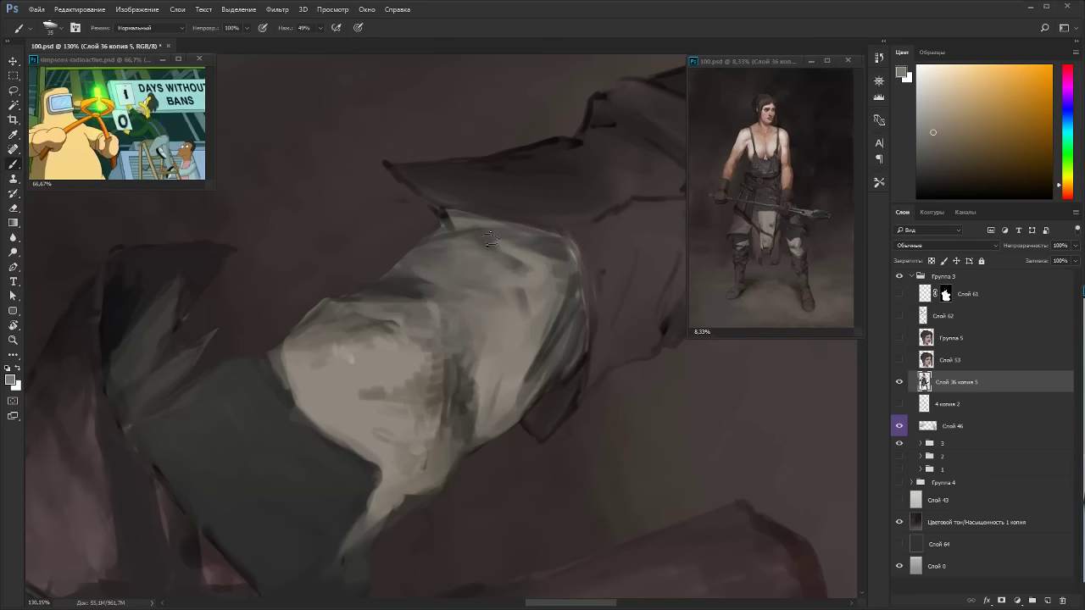
{"action": "left_click", "coordinate": [520, 294], "text": "alt"}
{"action": "left_click", "coordinate": [552, 324], "text": "alt"}
Soften the dark shading on the cloth's left edge inside the boot cuff with sampled dark and light tones.
{"action": "key", "text": "r"}
{"action": "key", "text": "Escape"}
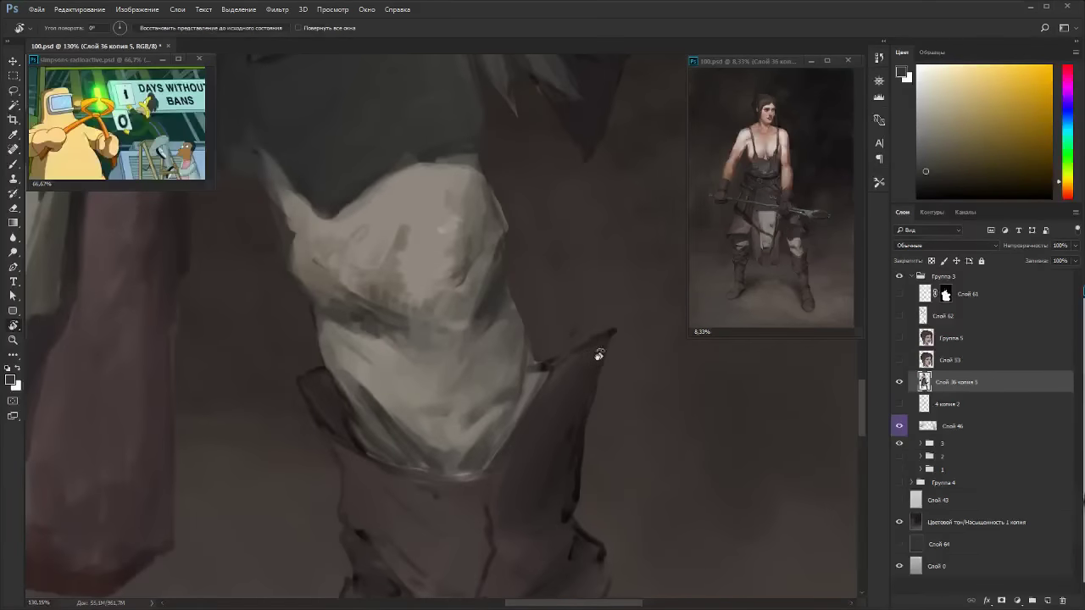
{"action": "left_click_drag", "start_coordinate": [599, 354], "coordinate": [530, 459]}
{"action": "left_click", "coordinate": [339, 333], "text": "alt"}
{"action": "left_click_drag", "start_coordinate": [343, 313], "coordinate": [342, 348]}
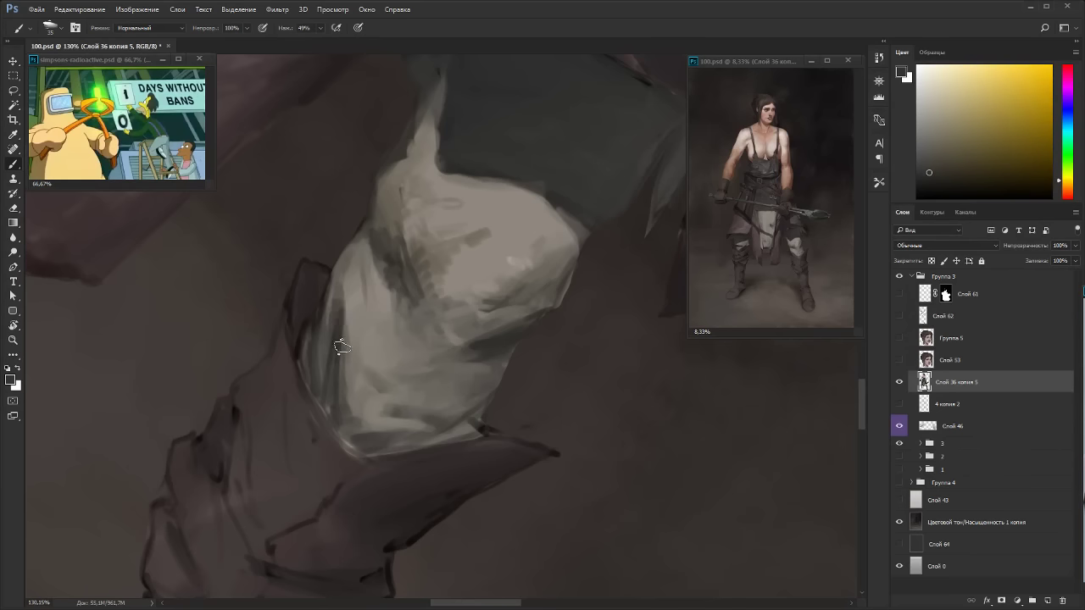
{"action": "left_click", "coordinate": [351, 283], "text": "alt"}
{"action": "mouse_move", "coordinate": [334, 274]}
{"action": "left_mouse_down"}
{"action": "mouse_move", "coordinate": [328, 327]}
{"action": "mouse_move", "coordinate": [294, 323]}
{"action": "left_mouse_up"}
{"action": "left_click", "coordinate": [338, 328], "text": "alt"}
Fill the boot cuff's left flap with a dark brown tone, covering its sketched outline.
{"action": "left_click", "coordinate": [313, 292], "text": "alt"}
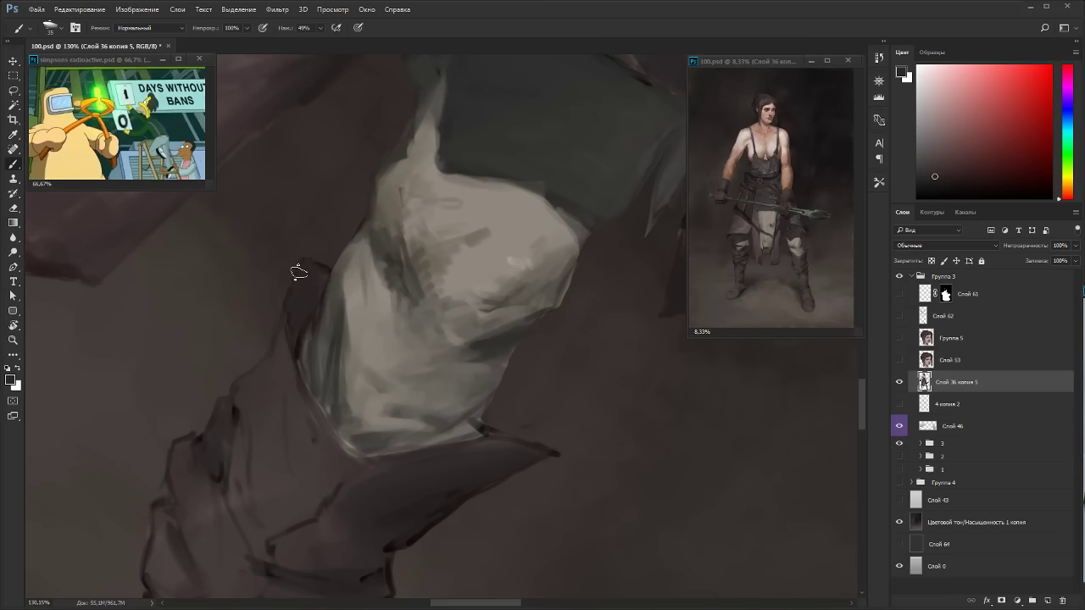
{"action": "left_click_drag", "start_coordinate": [299, 271], "coordinate": [306, 306]}
{"action": "left_click", "coordinate": [296, 307], "text": "alt"}
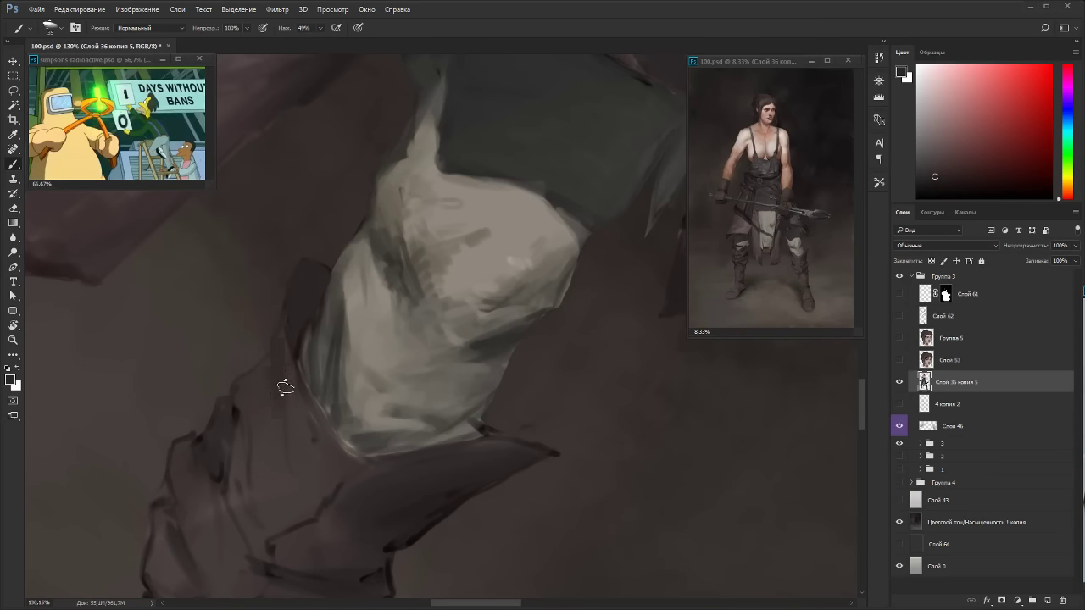
Paint over the light rim line where the cloth meets the boot cuff, reducing the brush to 15.
{"action": "key", "text": "r"}
{"action": "mouse_move", "coordinate": [300, 450]}
{"action": "left_mouse_down"}
{"action": "mouse_move", "coordinate": [254, 266]}
{"action": "mouse_move", "coordinate": [614, 346]}
{"action": "left_mouse_up"}
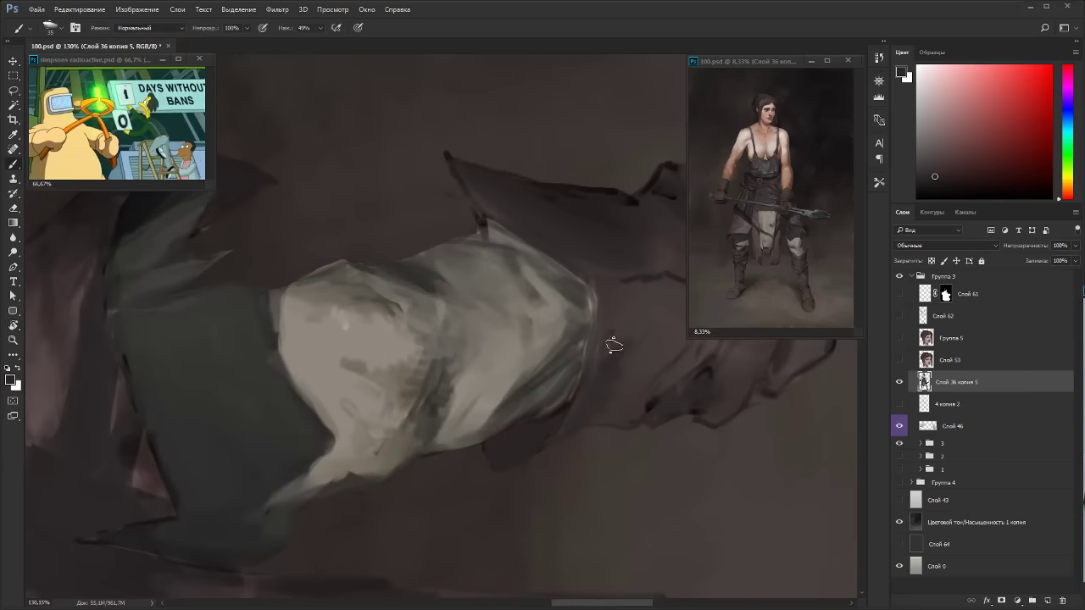
{"action": "left_click", "coordinate": [605, 372], "text": "alt"}
{"action": "left_click", "coordinate": [582, 288], "text": "alt"}
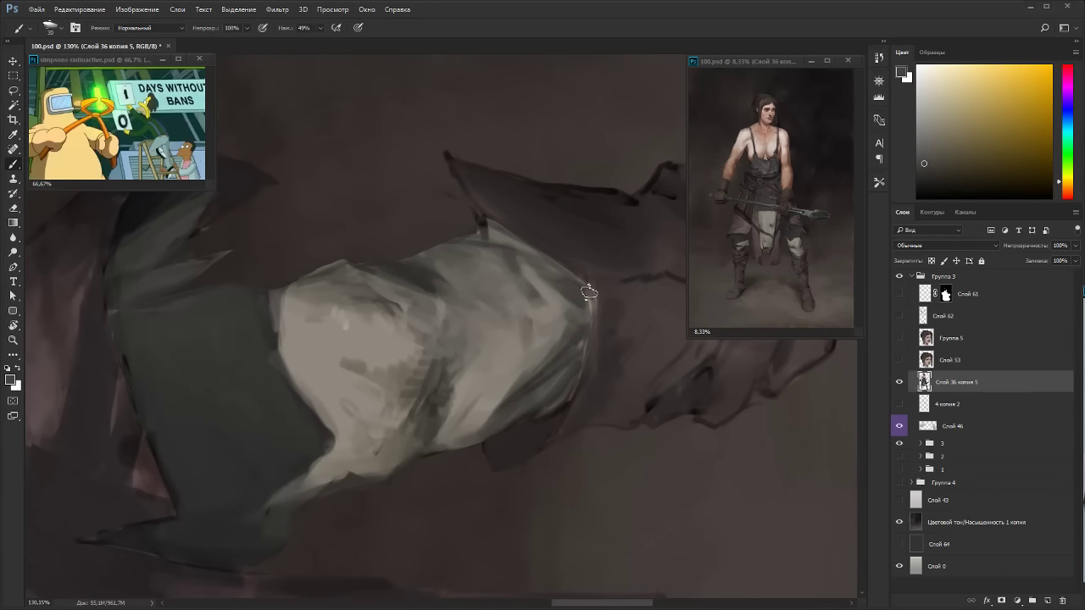
{"action": "key", "text": "bracketleft"}
{"action": "key", "text": "bracketleft"}
{"action": "key", "text": "bracketleft"}
{"action": "key", "text": "bracketleft"}
{"action": "left_click", "coordinate": [583, 346], "text": "alt"}
{"action": "left_click", "coordinate": [574, 360], "text": "alt"}
{"action": "key", "text": "Escape"}
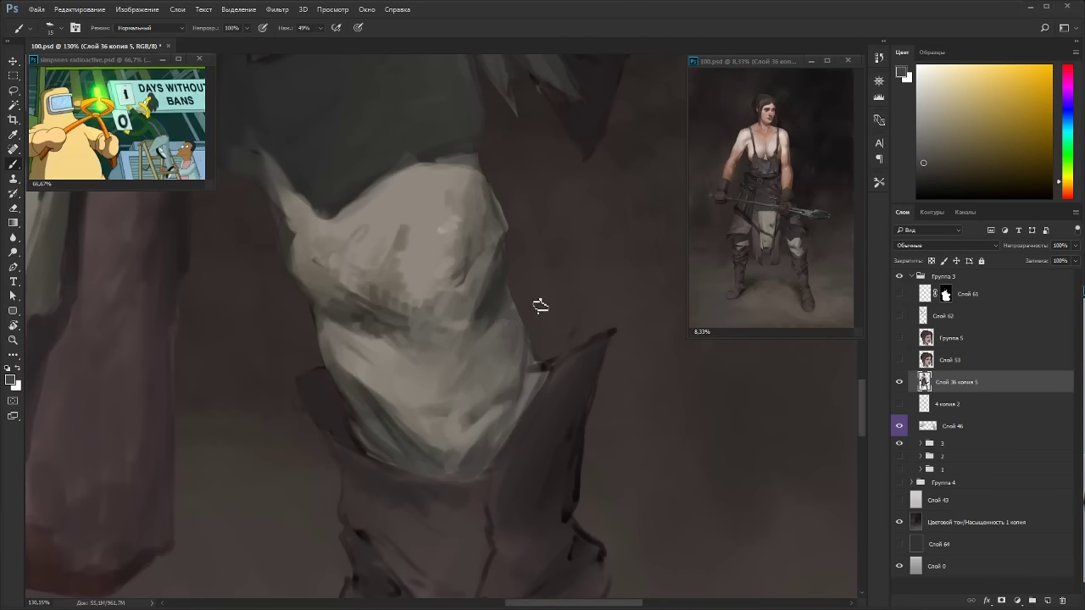
Erase the stray dark outlines around the boot cuff's pointed tip, right edge and left flap, and down the boot's left contour.
{"action": "key", "text": "e"}
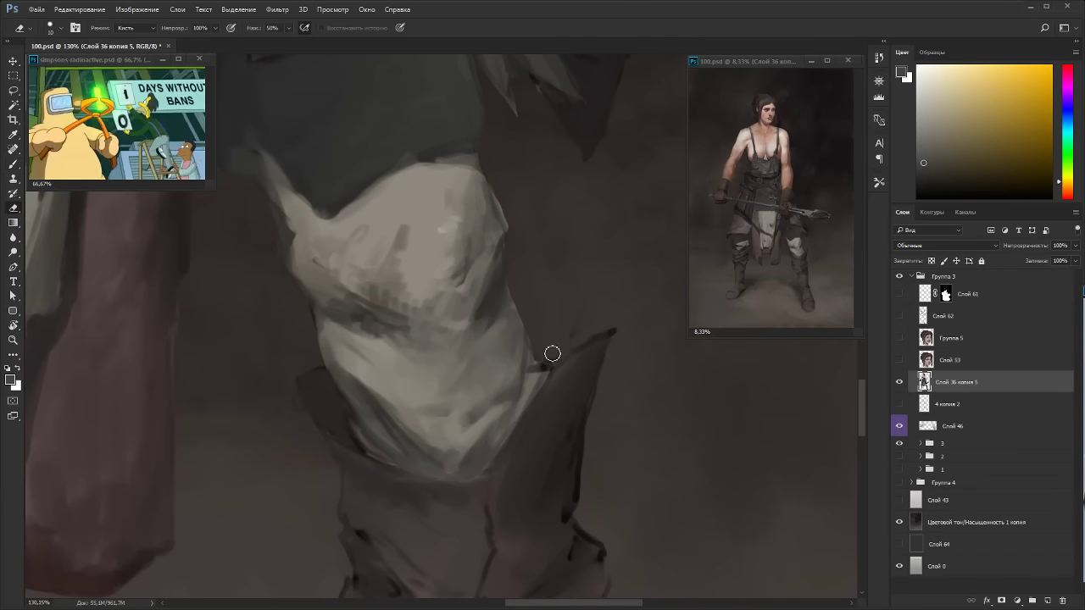
{"action": "left_click_drag", "start_coordinate": [578, 346], "coordinate": [623, 327]}
{"action": "left_click_drag", "start_coordinate": [611, 375], "coordinate": [586, 501]}
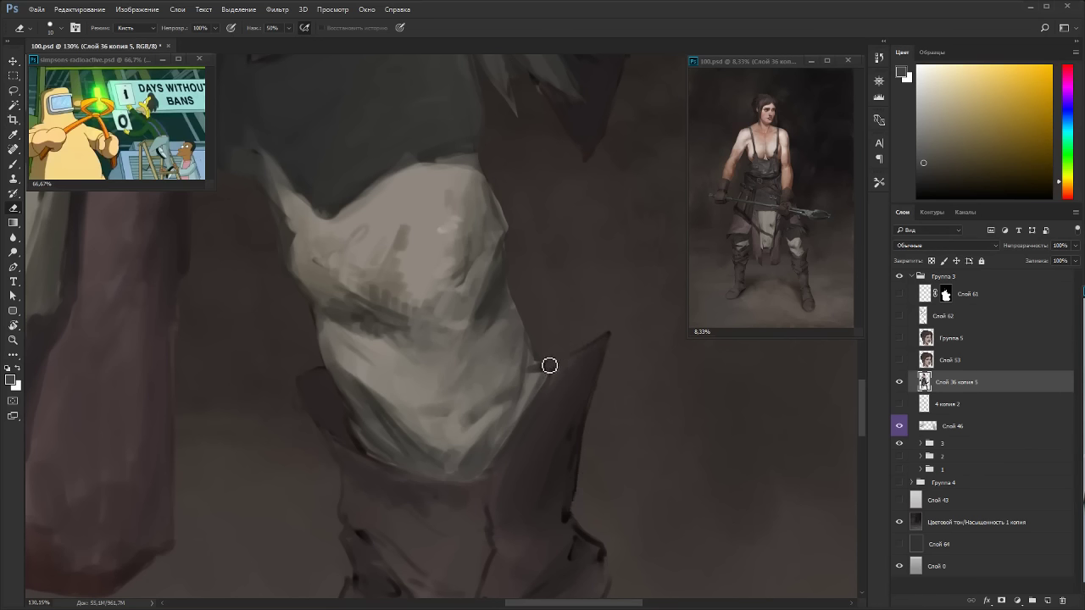
{"action": "mouse_move", "coordinate": [550, 366]}
{"action": "left_mouse_down"}
{"action": "mouse_move", "coordinate": [546, 378]}
{"action": "mouse_move", "coordinate": [555, 372]}
{"action": "left_mouse_up"}
{"action": "mouse_move", "coordinate": [291, 396]}
{"action": "left_mouse_down"}
{"action": "mouse_move", "coordinate": [320, 449]}
{"action": "mouse_move", "coordinate": [298, 382]}
{"action": "mouse_move", "coordinate": [336, 469]}
{"action": "mouse_move", "coordinate": [303, 374]}
{"action": "left_mouse_up"}
{"action": "left_click_drag", "start_coordinate": [341, 434], "coordinate": [429, 266]}
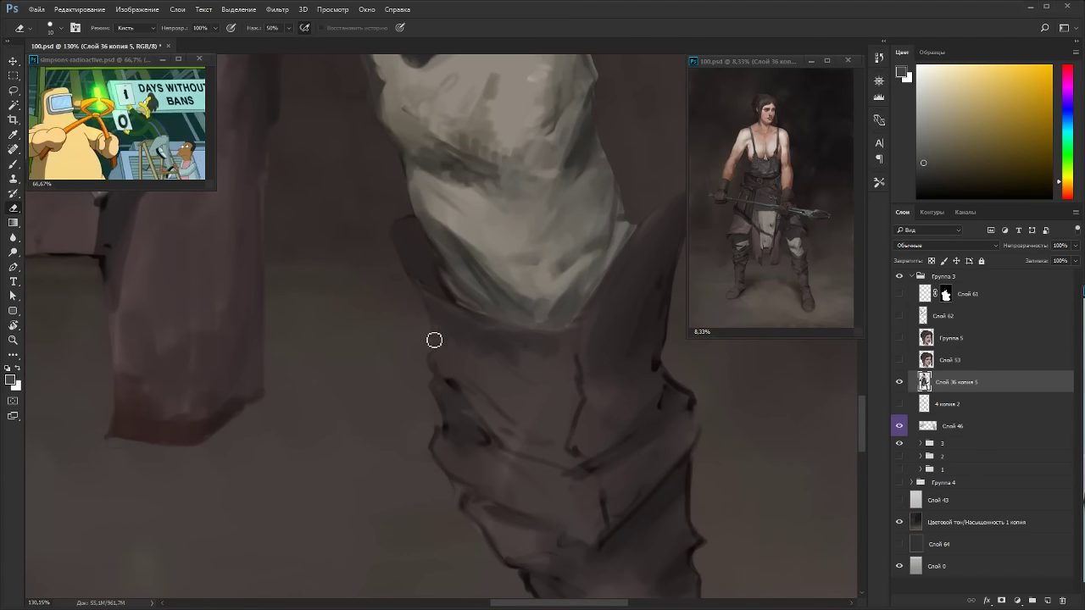
{"action": "mouse_move", "coordinate": [437, 379]}
{"action": "left_mouse_down"}
{"action": "mouse_move", "coordinate": [443, 432]}
{"action": "mouse_move", "coordinate": [436, 464]}
{"action": "left_mouse_up"}
Paint over the sketch lines on the upper boot's right edge and left creases with sampled dark browns.
{"action": "key", "text": "b"}
{"action": "left_click", "coordinate": [667, 388], "text": "alt"}
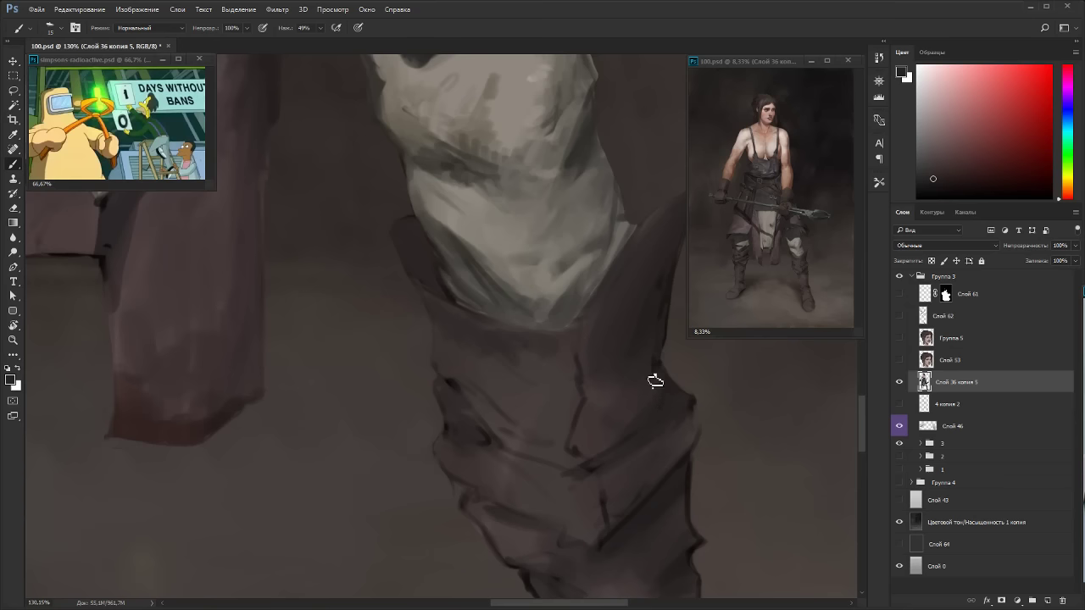
{"action": "left_click", "coordinate": [463, 366], "text": "alt"}
{"action": "left_click", "coordinate": [453, 395], "text": "alt"}
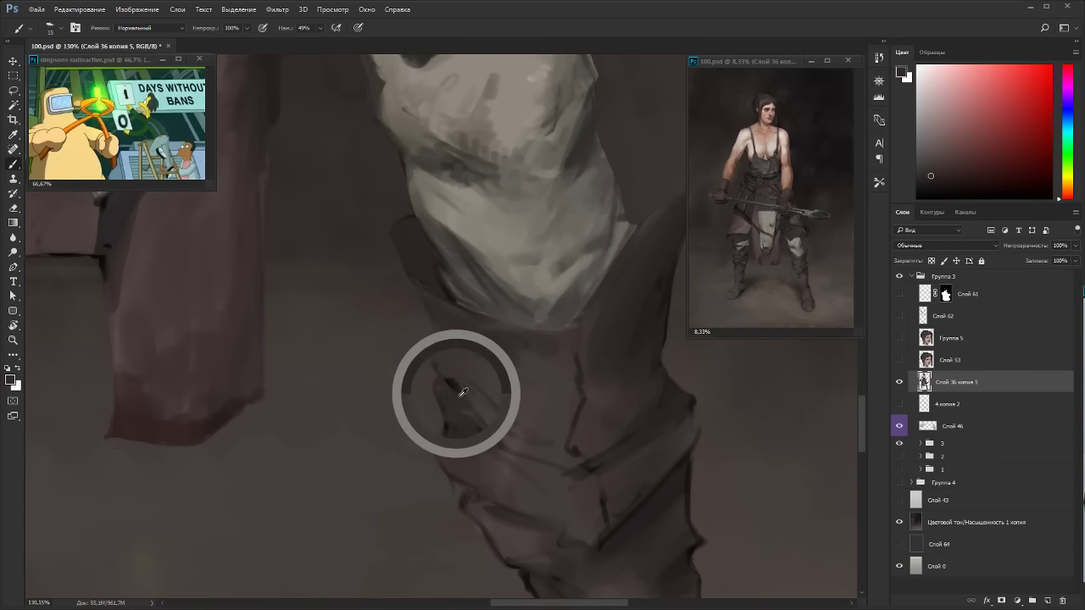
Enlarge the brush to 25 and blend the creases of the upper boot with sampled browns.
{"action": "key", "text": "r"}
{"action": "left_click_drag", "start_coordinate": [521, 462], "coordinate": [517, 251]}
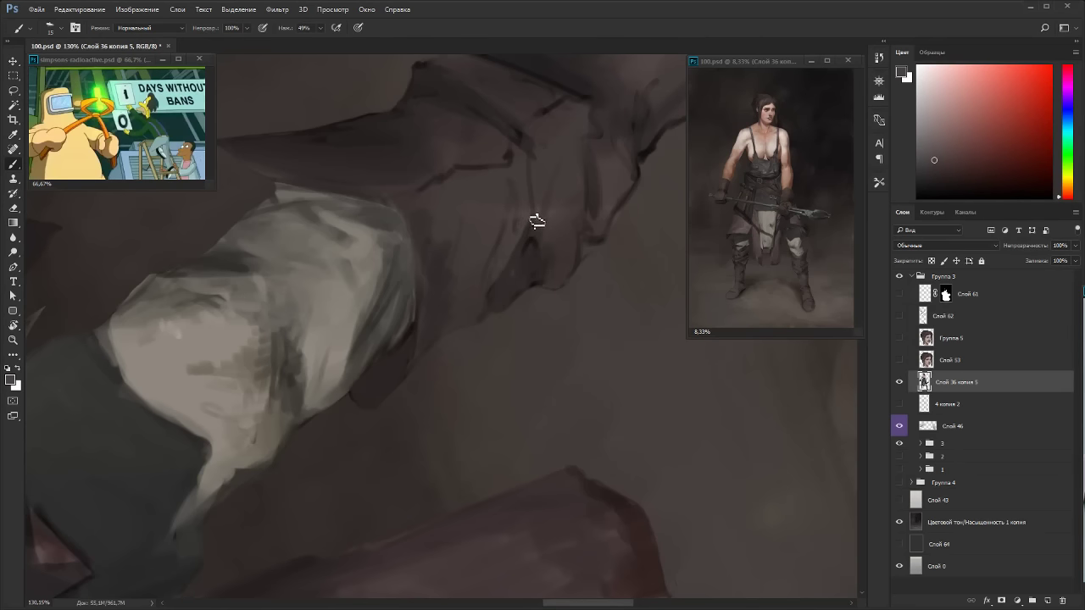
{"action": "key", "text": "bracketright"}
{"action": "key", "text": "bracketright"}
{"action": "left_click", "coordinate": [499, 188], "text": "alt"}
{"action": "left_click", "coordinate": [538, 214], "text": "alt"}
Repaint the folds along the upper boot's left edge below the cuff with a sampled reddish brown.
{"action": "key", "text": "r"}
{"action": "key", "text": "Escape"}
{"action": "left_click_drag", "start_coordinate": [587, 360], "coordinate": [339, 404]}
{"action": "key", "text": "b"}
{"action": "left_click", "coordinate": [351, 444], "text": "alt"}
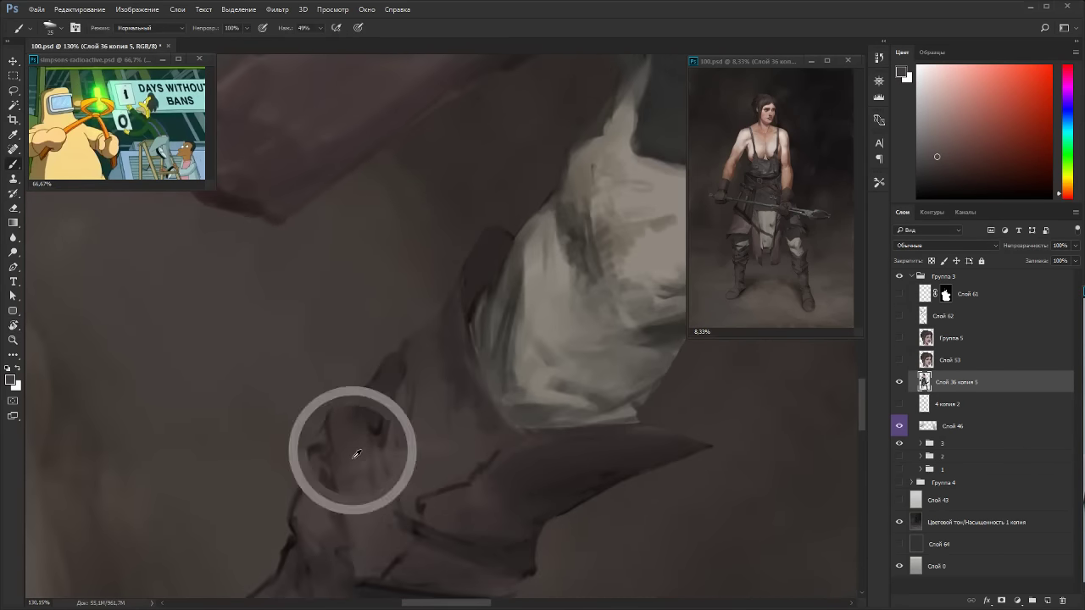
Blend the diagonal fold below the boot cuff and soften the dark line beneath it with sampled browns.
{"action": "left_click_drag", "start_coordinate": [382, 539], "coordinate": [515, 273]}
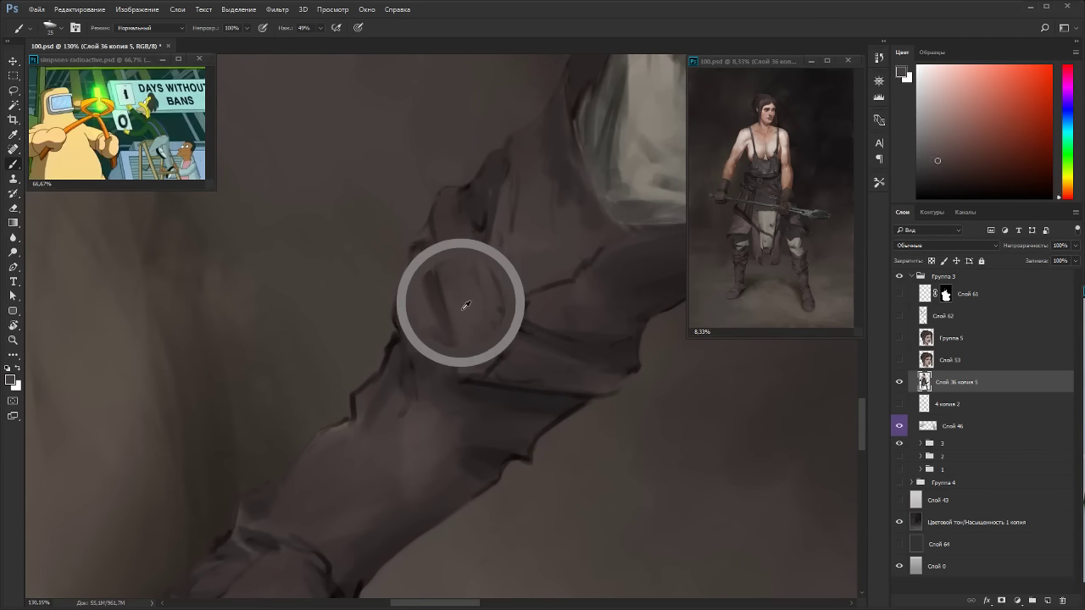
{"action": "left_click", "coordinate": [515, 358], "text": "alt"}
{"action": "key", "text": "r"}
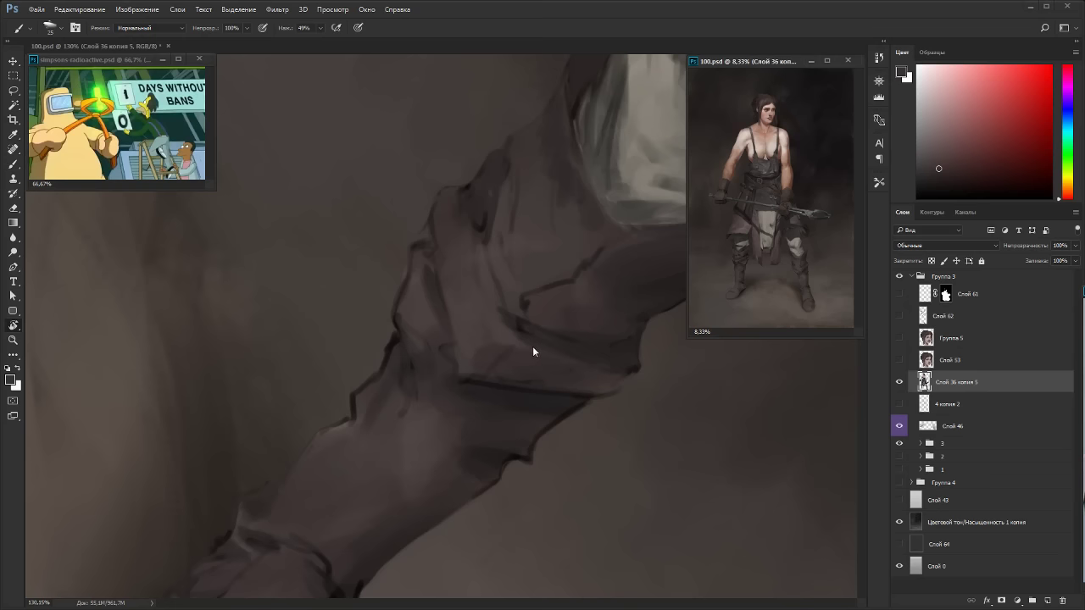
{"action": "mouse_move", "coordinate": [557, 347]}
{"action": "left_mouse_down"}
{"action": "mouse_move", "coordinate": [544, 447]}
{"action": "mouse_move", "coordinate": [443, 370]}
{"action": "left_mouse_up"}
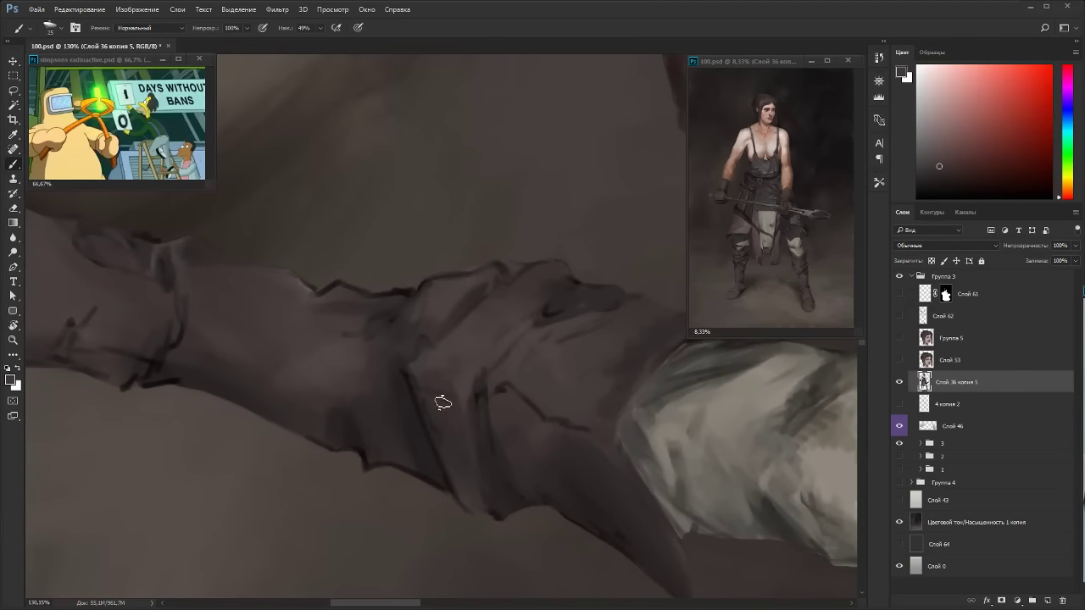
{"action": "left_click", "coordinate": [397, 373], "text": "alt"}
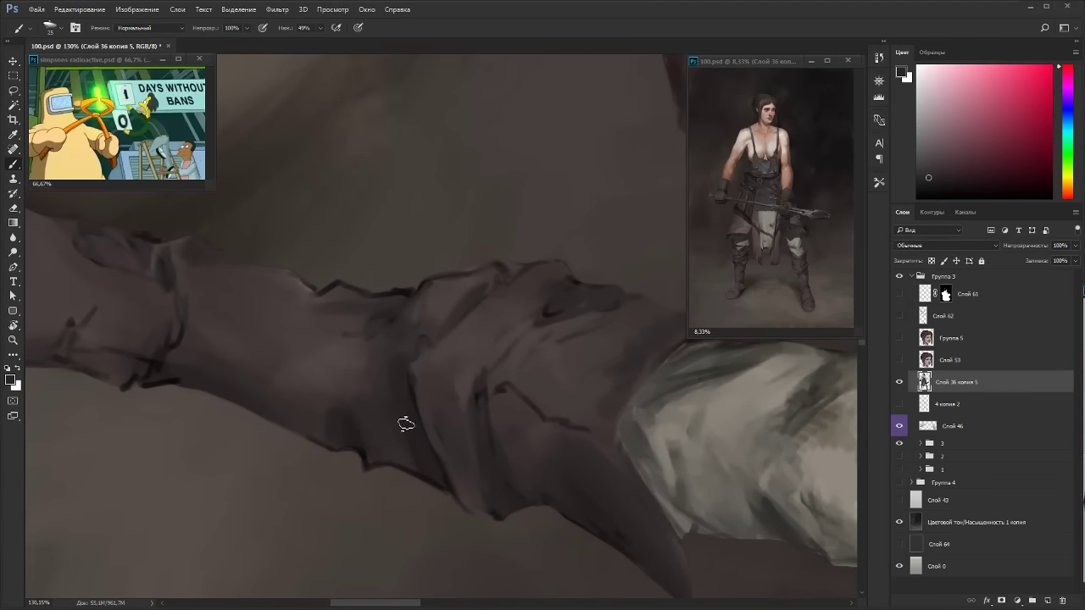
{"action": "left_click_drag", "start_coordinate": [513, 400], "coordinate": [513, 245]}
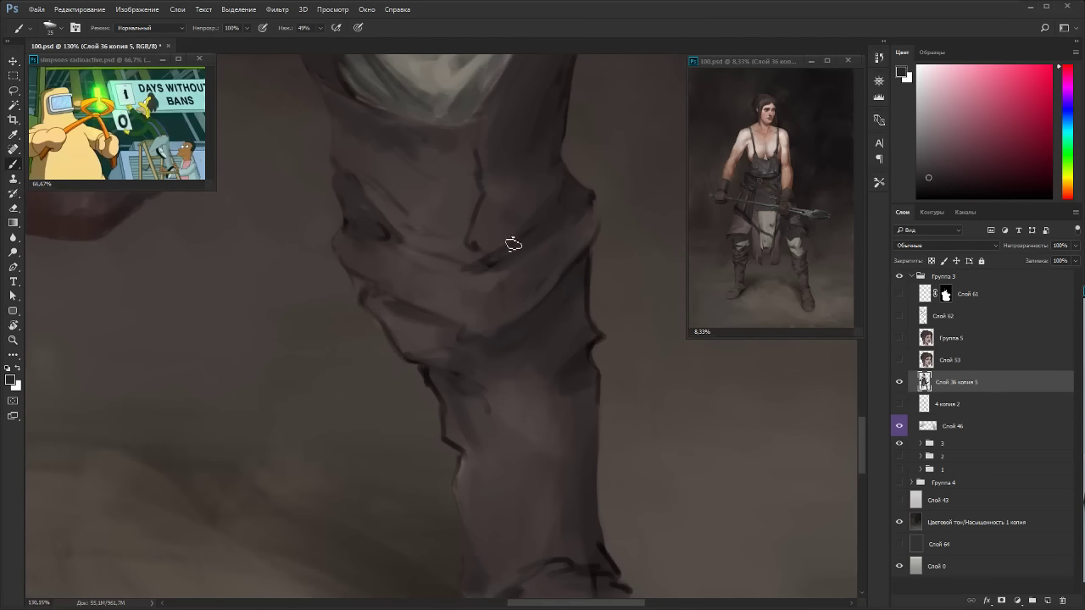
{"action": "left_click", "coordinate": [506, 302], "text": "alt"}
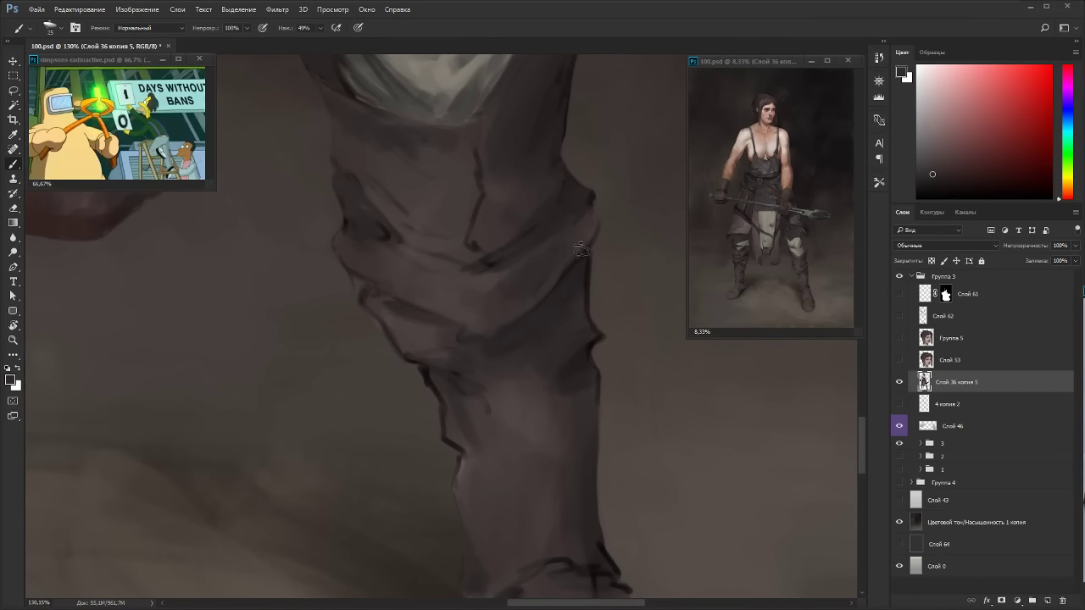
Mix muted purple-greys and paint a cool highlight along the right end of the fold below the cuff.
{"action": "left_click_drag", "start_coordinate": [1074, 196], "coordinate": [1063, 85]}
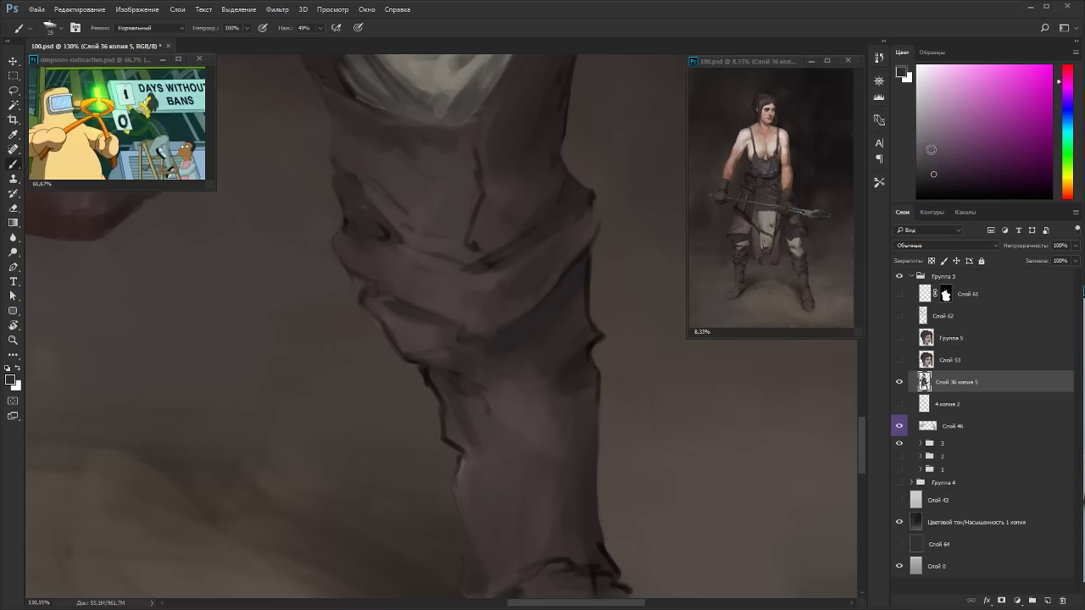
{"action": "left_click", "coordinate": [930, 146]}
{"action": "left_click_drag", "start_coordinate": [558, 238], "coordinate": [560, 262]}
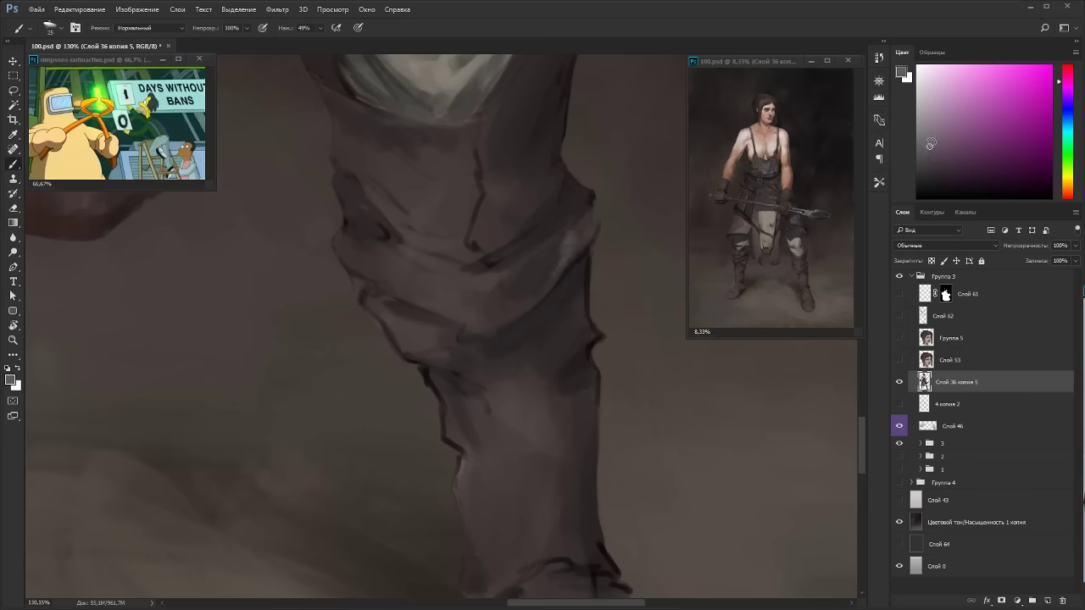
{"action": "left_click", "coordinate": [920, 168]}
{"action": "left_click_drag", "start_coordinate": [1067, 195], "coordinate": [1071, 201]}
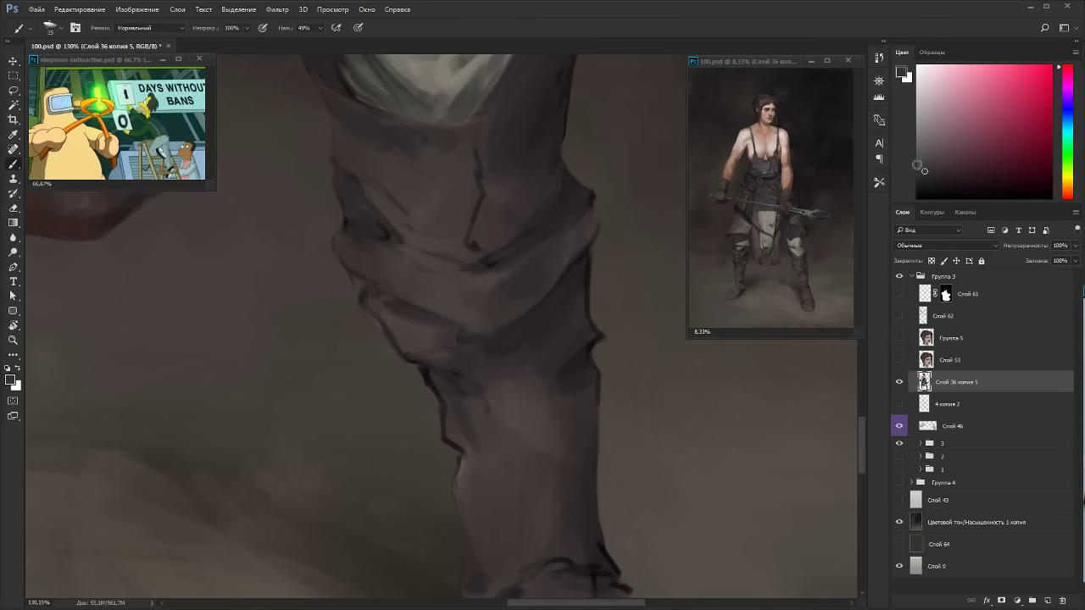
{"action": "key", "text": "r"}
{"action": "left_click_drag", "start_coordinate": [552, 267], "coordinate": [484, 284]}
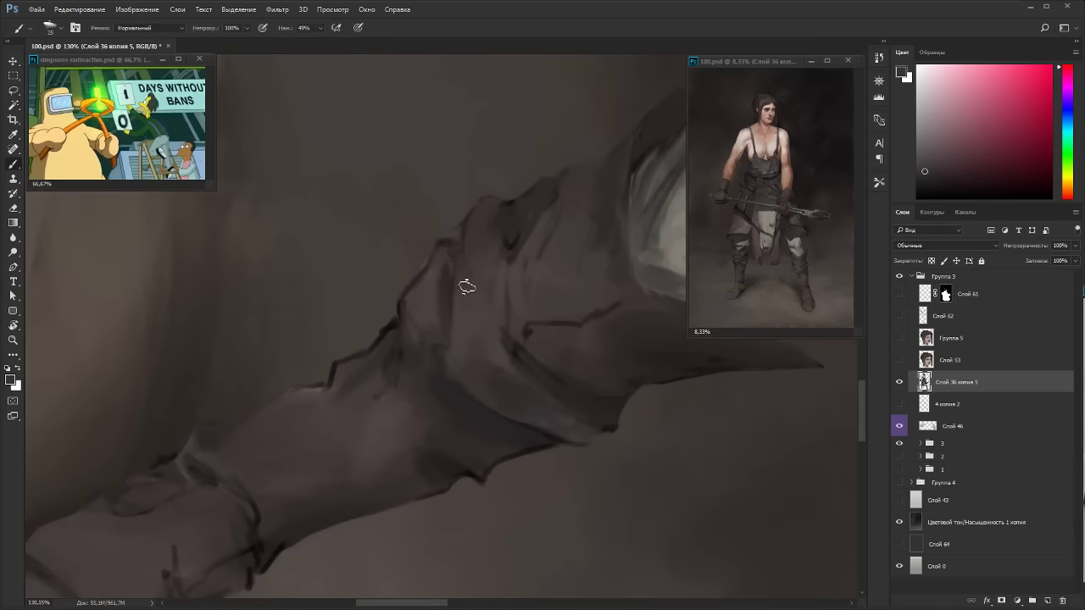
Glaze a lighter cool grey over the left creases below the cuff and blend it with a sampled brown.
{"action": "left_click", "coordinate": [923, 158]}
{"action": "key", "text": "r"}
{"action": "left_click_drag", "start_coordinate": [552, 170], "coordinate": [436, 233]}
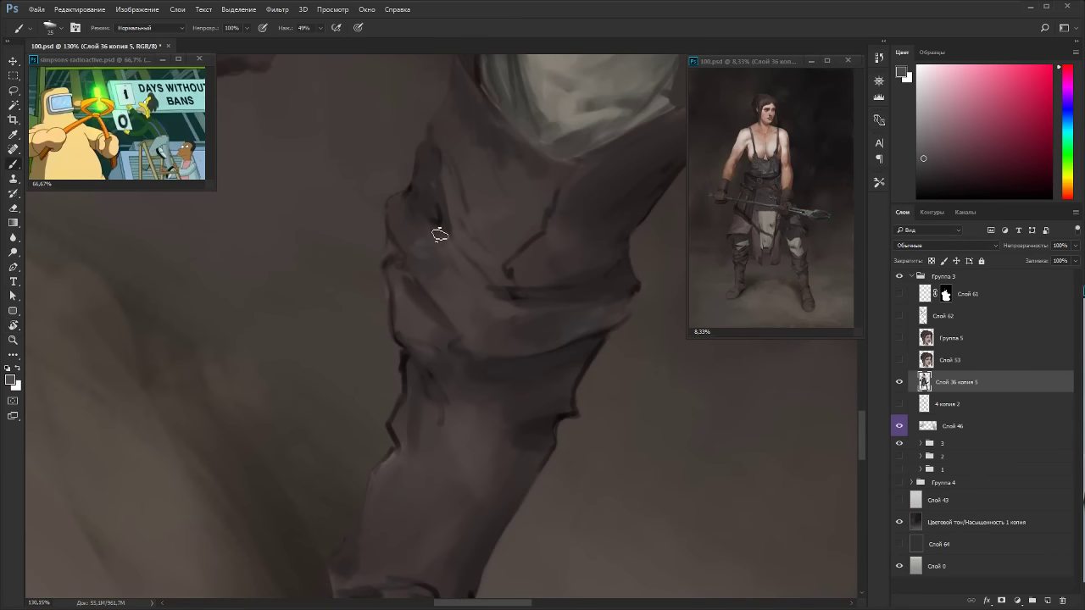
{"action": "left_click", "coordinate": [423, 241], "text": "alt"}
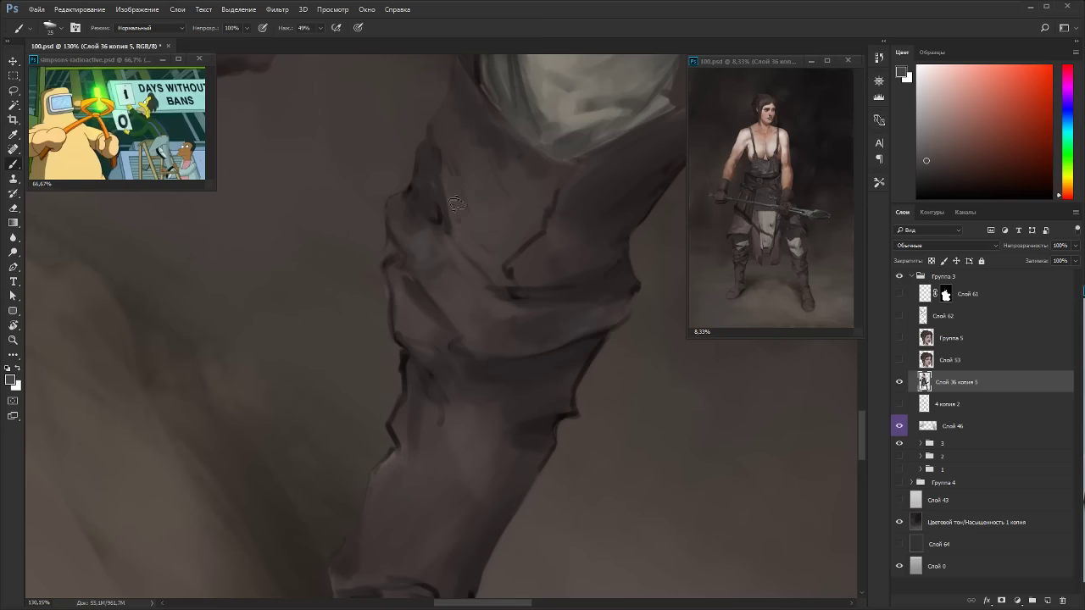
{"action": "key", "text": "r"}
{"action": "left_click_drag", "start_coordinate": [456, 204], "coordinate": [351, 260]}
Shade the left creases and the cuff's front face with sampled dark and grey-brown tones.
{"action": "left_click", "coordinate": [339, 363], "text": "alt"}
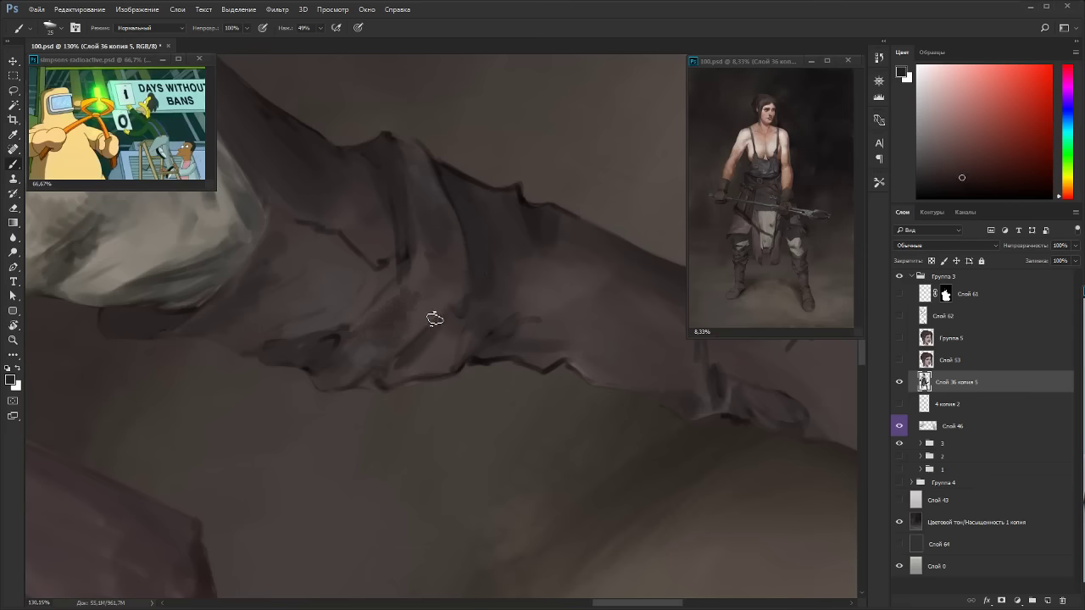
{"action": "key", "text": "r"}
{"action": "mouse_move", "coordinate": [432, 315]}
{"action": "left_mouse_down"}
{"action": "mouse_move", "coordinate": [636, 287]}
{"action": "mouse_move", "coordinate": [468, 279]}
{"action": "left_mouse_up"}
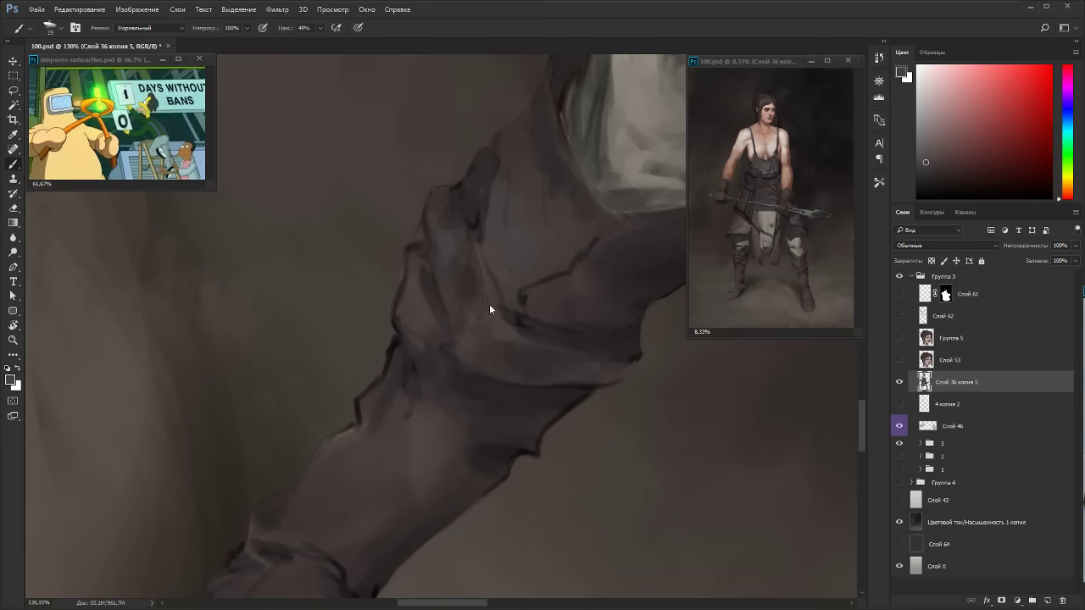
{"action": "key", "text": "Escape"}
{"action": "left_click", "coordinate": [422, 279], "text": "alt"}
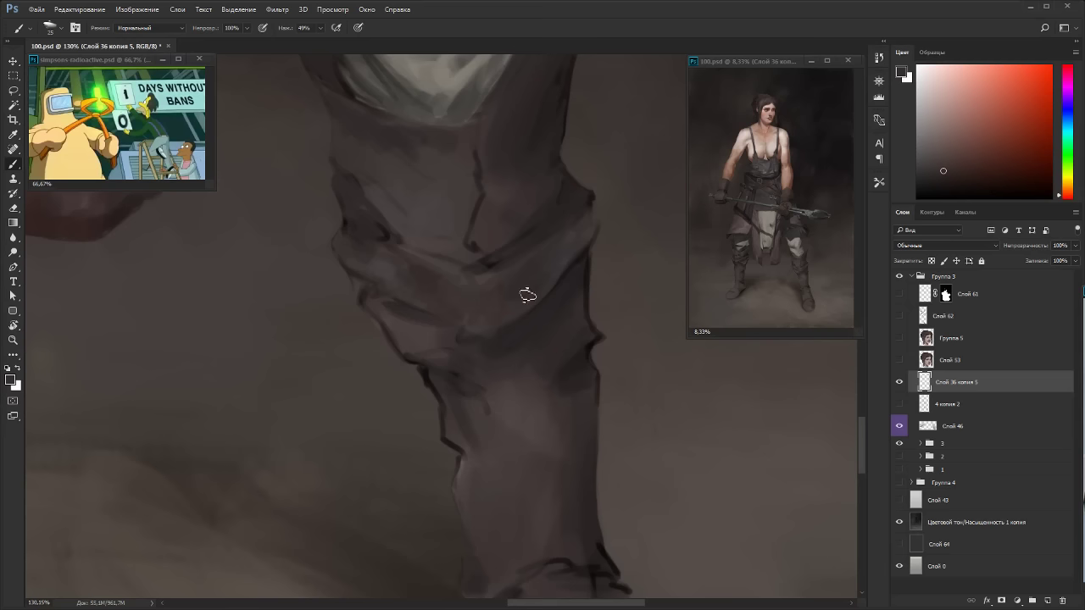
Blend the middle of the diagonal fold into its left creases using sampled mid-tone browns.
{"action": "left_click", "coordinate": [567, 245], "text": "alt"}
{"action": "key", "text": "r"}
{"action": "left_click_drag", "start_coordinate": [616, 181], "coordinate": [483, 246]}
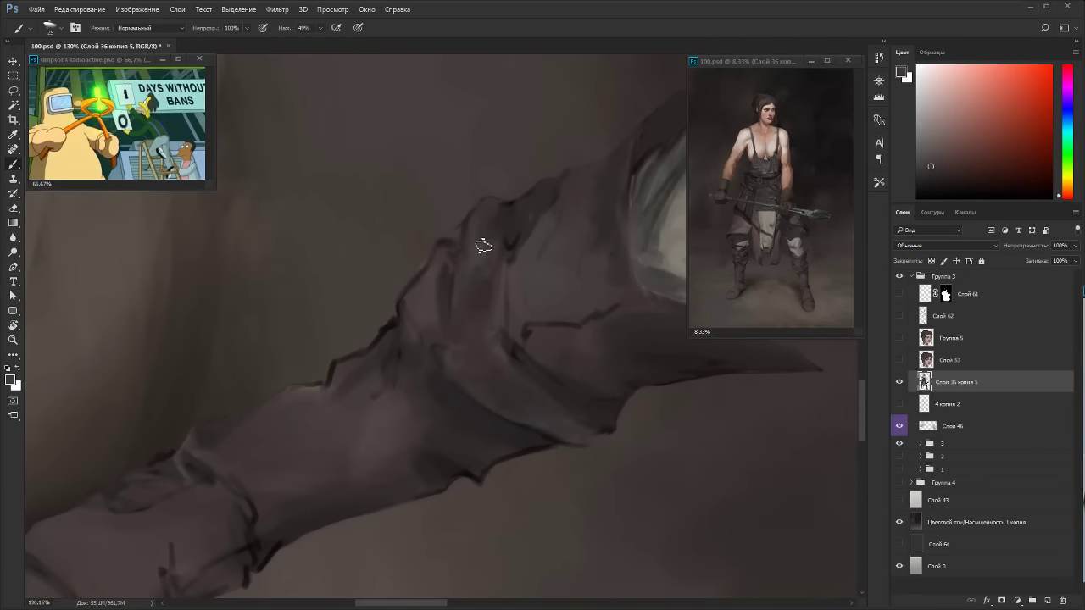
{"action": "left_click", "coordinate": [492, 312], "text": "alt"}
{"action": "left_click", "coordinate": [490, 296], "text": "alt"}
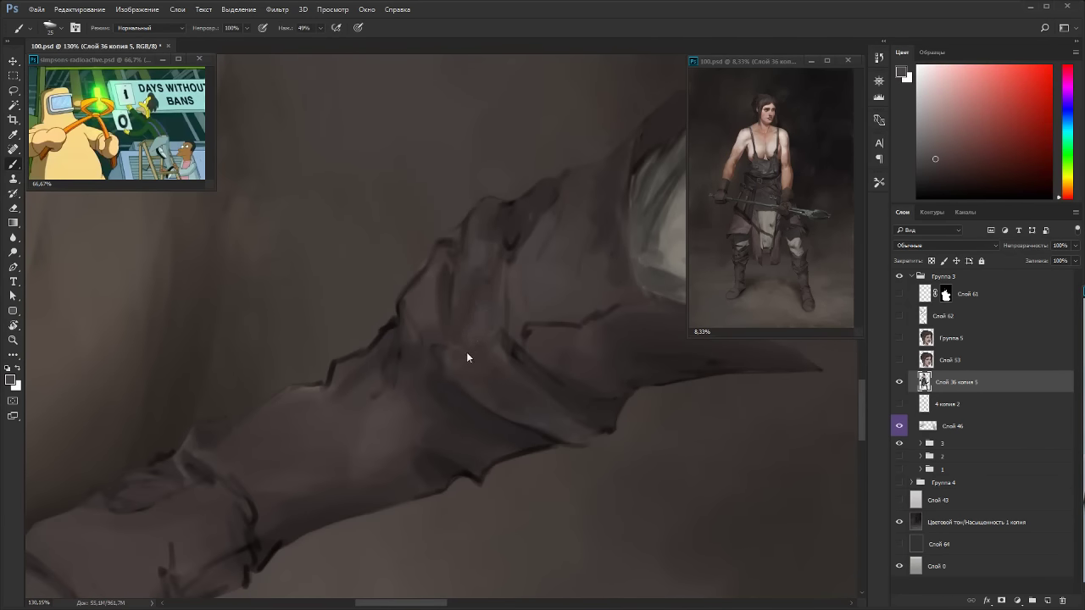
{"action": "left_click", "coordinate": [468, 297], "text": "alt"}
{"action": "key", "text": "r"}
{"action": "key", "text": "Escape"}
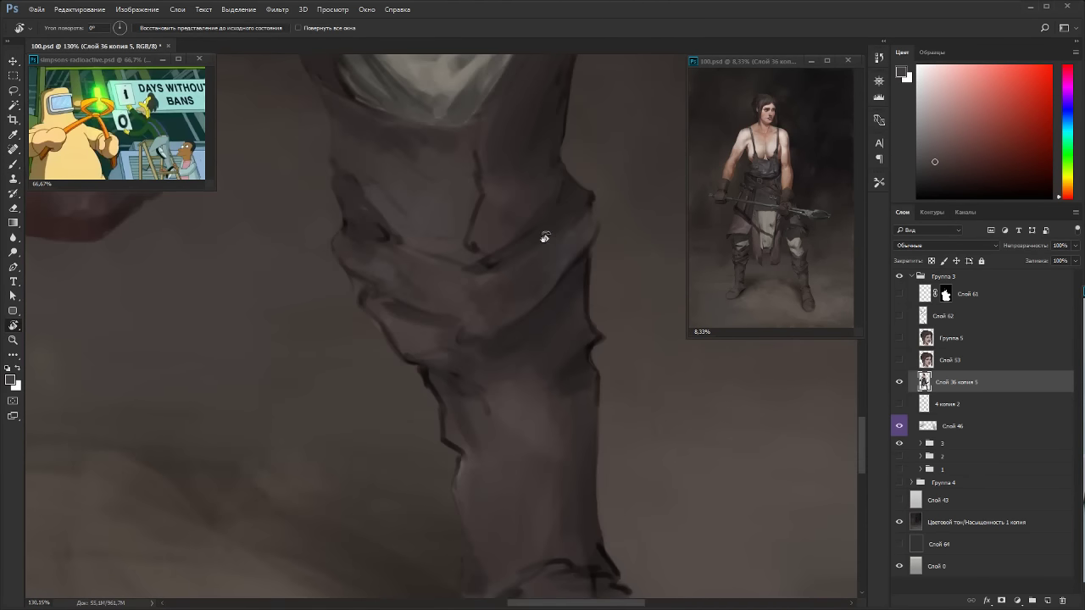
{"action": "key", "text": "b"}
{"action": "left_click", "coordinate": [453, 287], "text": "alt"}
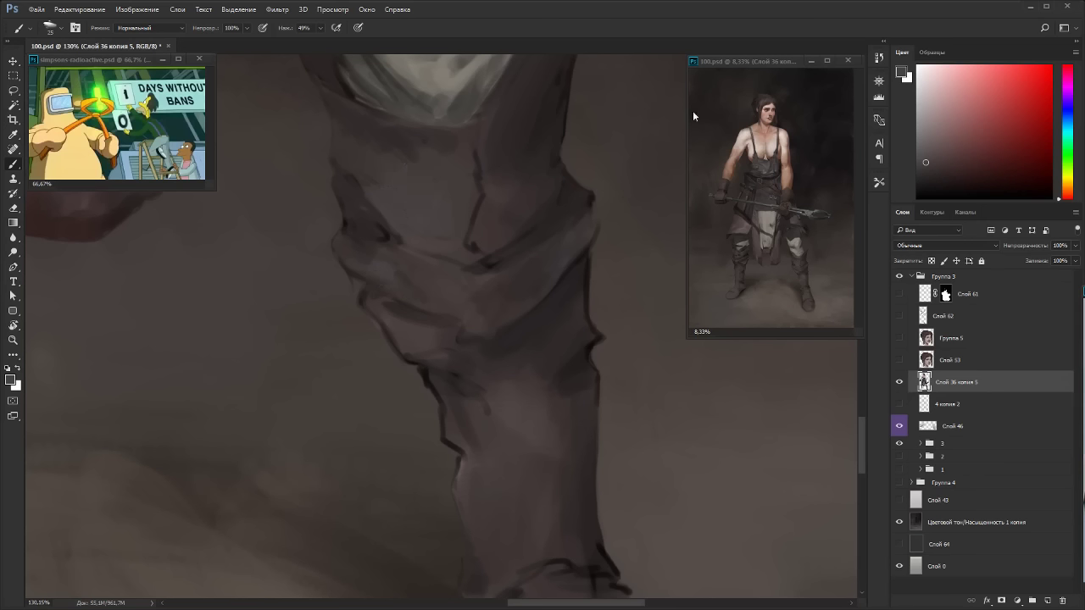
Enlarge the brush to 40 and darken the cuff's upper-left area with sampled dark browns.
{"action": "key", "text": "bracketright"}
{"action": "key", "text": "bracketright"}
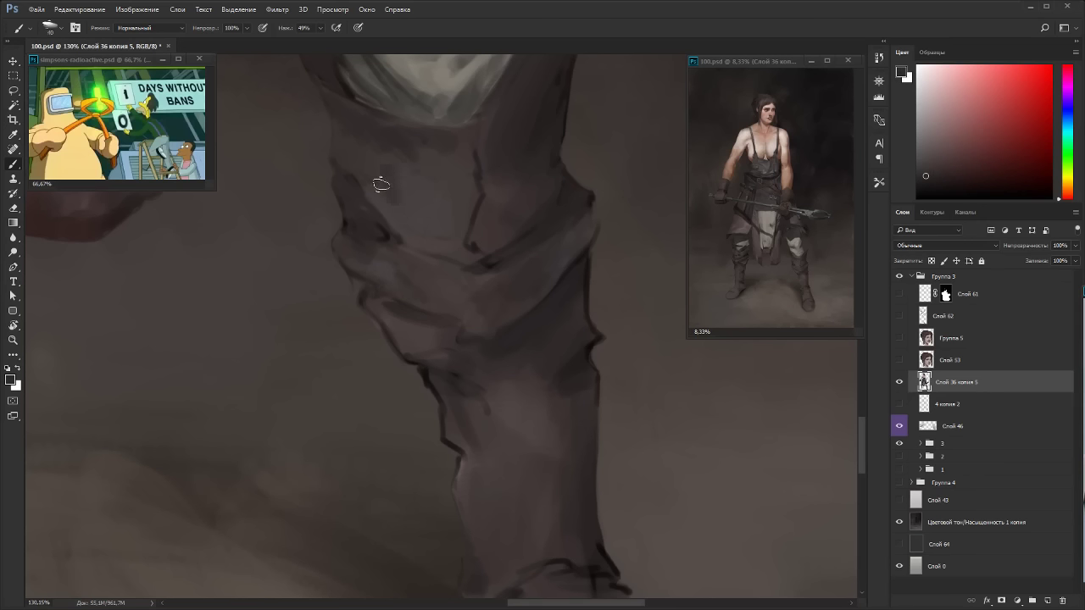
{"action": "left_click", "coordinate": [368, 145], "text": "alt"}
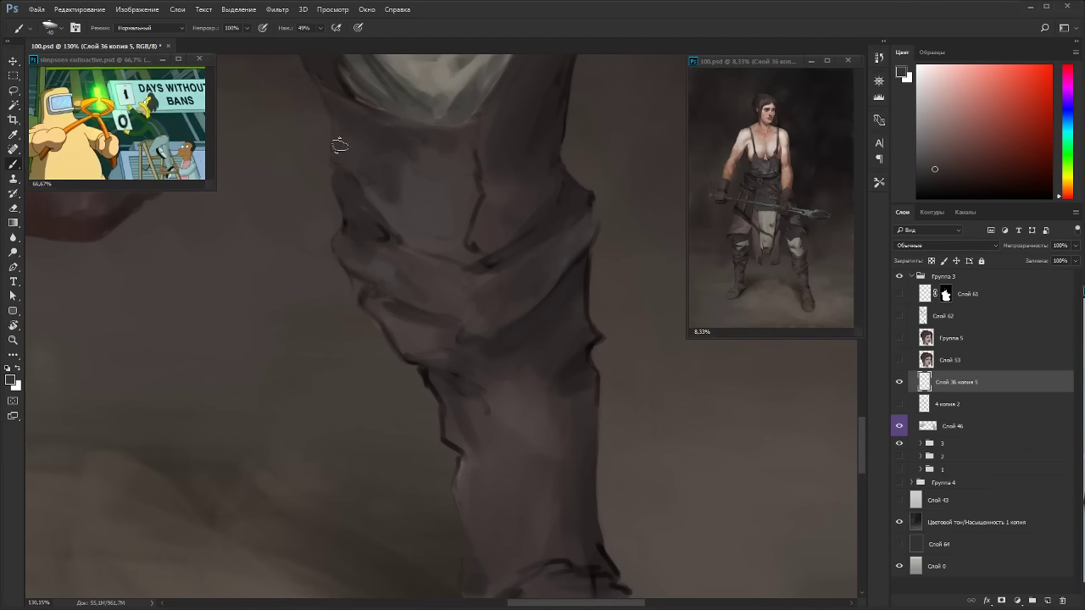
{"action": "left_click", "coordinate": [400, 165], "text": "alt"}
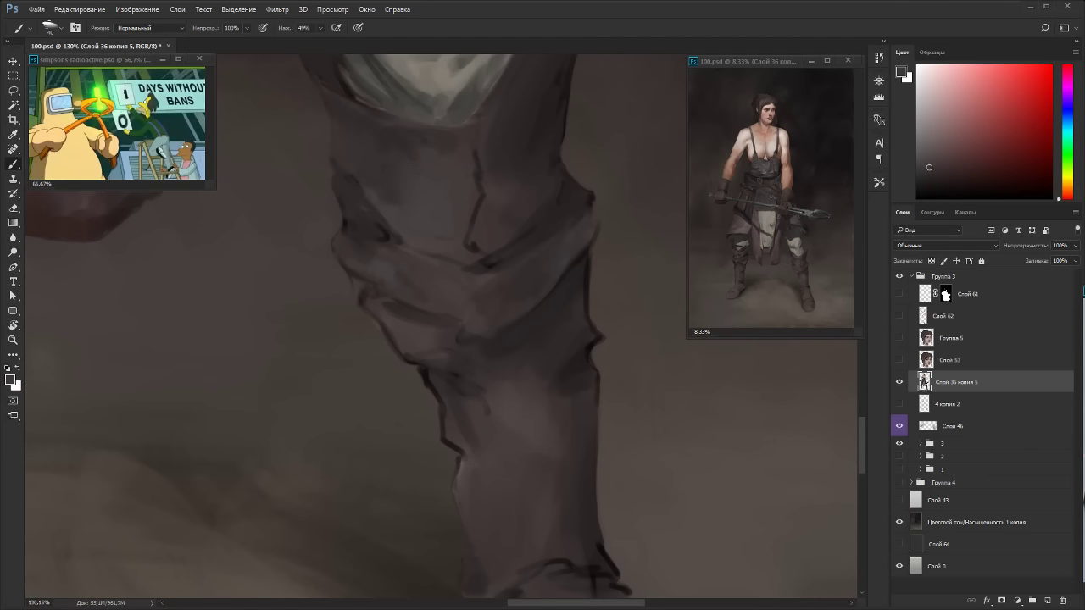
Shade the cuff's right side with sampled dark browns, softening the upper part of its sketched seam line.
{"action": "left_click", "coordinate": [517, 172], "text": "alt"}
{"action": "key", "text": "r"}
{"action": "left_click_drag", "start_coordinate": [603, 168], "coordinate": [586, 456]}
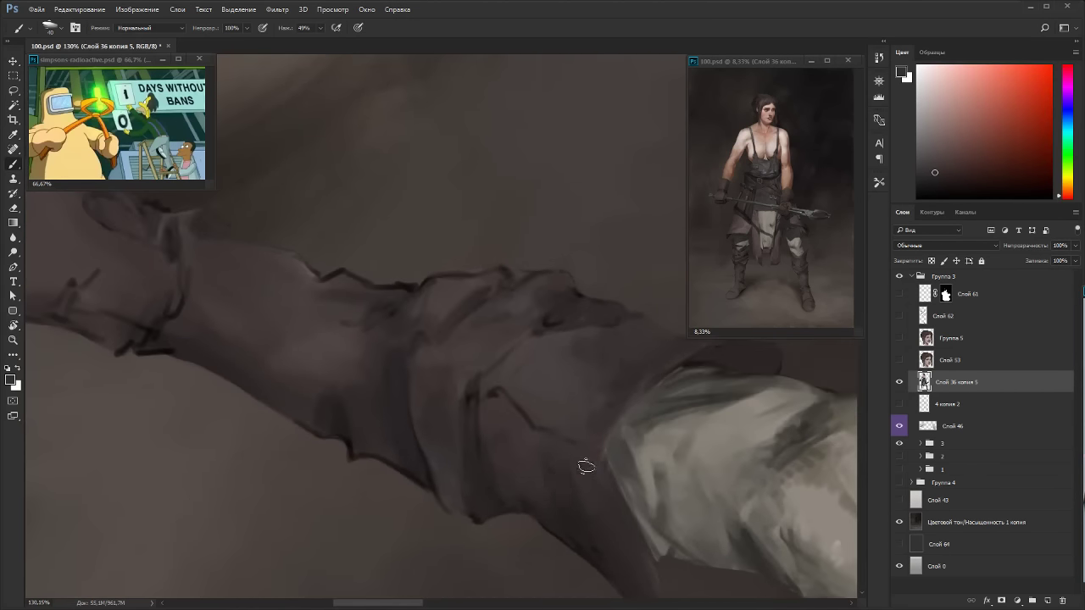
{"action": "left_click", "coordinate": [557, 490], "text": "alt"}
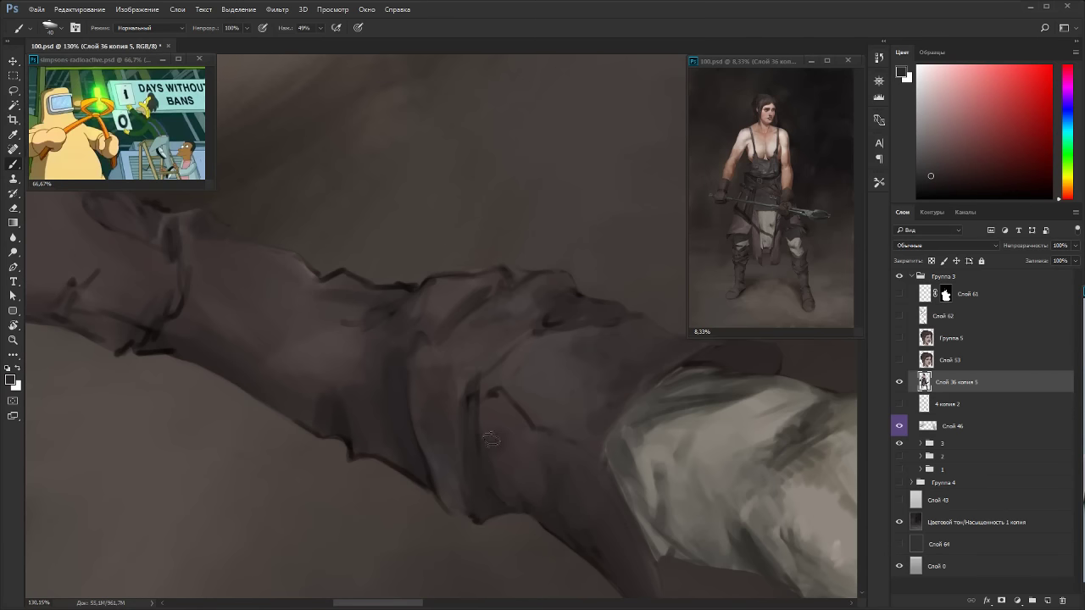
{"action": "key", "text": "Escape"}
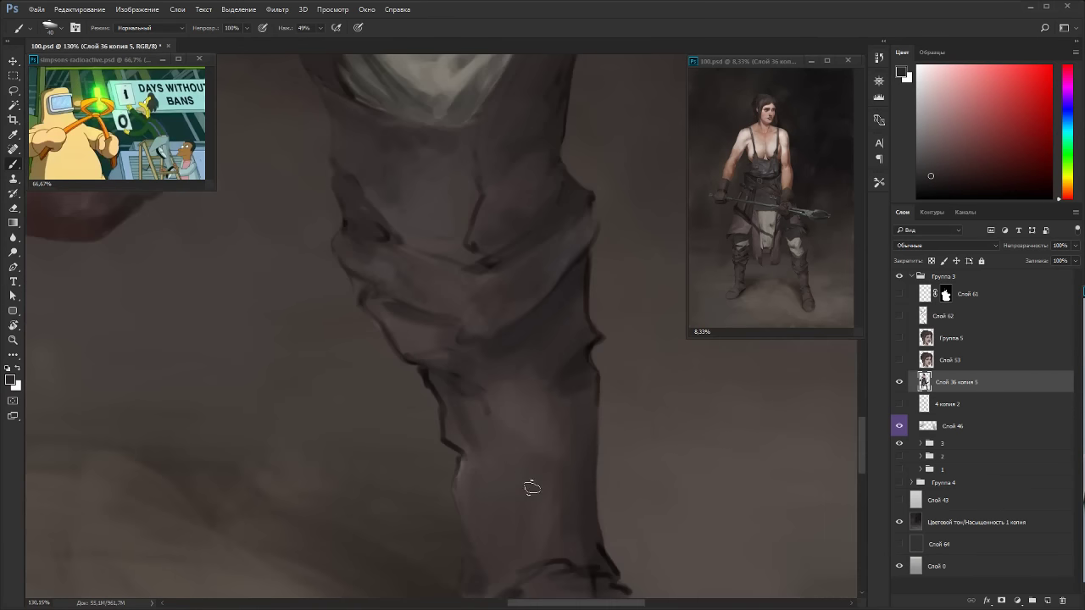
Mix a warm reddish brown and tint the area around the seam line on the cuff's front.
{"action": "scroll", "coordinate": [543, 288], "scroll_direction": "down", "scroll_amount": 14}
{"action": "key", "text": "r"}
{"action": "left_click_drag", "start_coordinate": [635, 373], "coordinate": [485, 124]}
{"action": "key", "text": "Escape"}
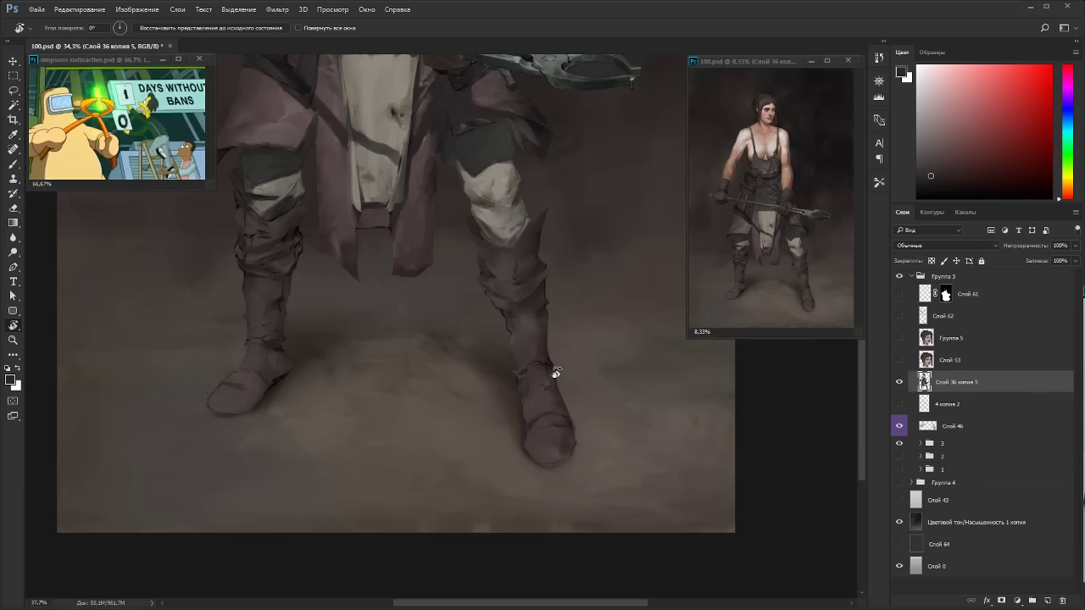
{"action": "scroll", "coordinate": [556, 356], "scroll_direction": "up", "scroll_amount": 9}
{"action": "key", "text": "b"}
{"action": "left_click", "coordinate": [498, 171], "text": "alt"}
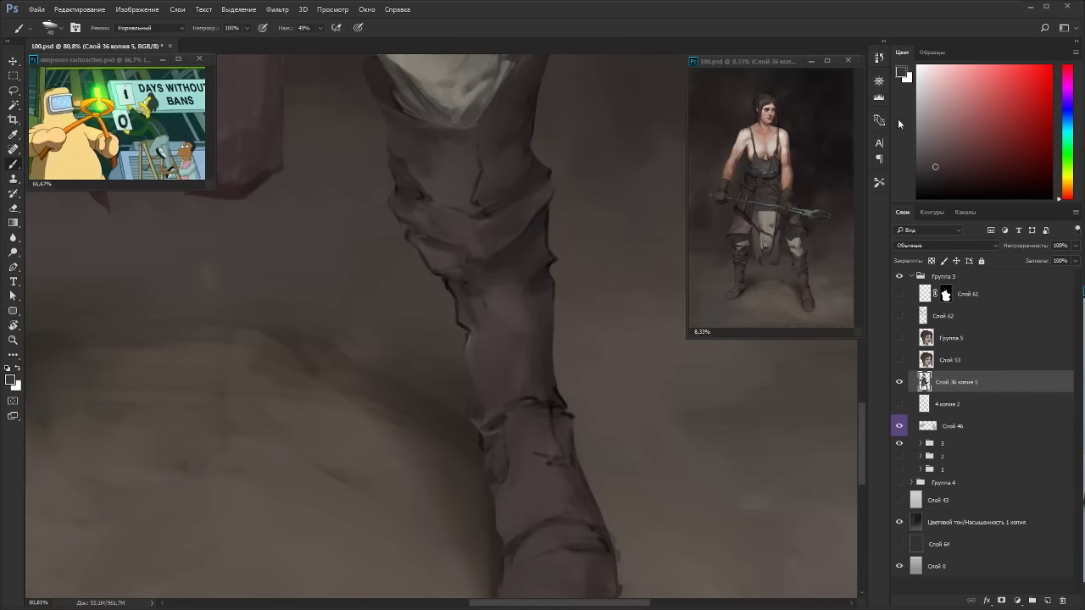
{"action": "left_click", "coordinate": [1068, 193]}
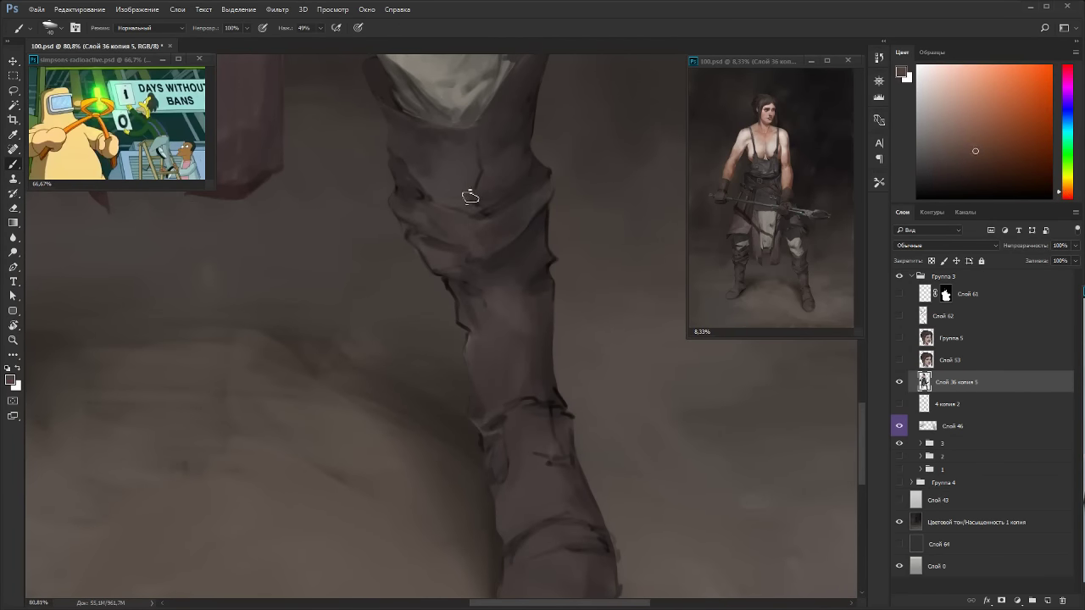
{"action": "key", "text": "r"}
{"action": "mouse_move", "coordinate": [582, 138]}
{"action": "left_mouse_down"}
{"action": "mouse_move", "coordinate": [564, 347]}
{"action": "mouse_move", "coordinate": [605, 393]}
{"action": "mouse_move", "coordinate": [569, 395]}
{"action": "mouse_move", "coordinate": [606, 413]}
{"action": "left_mouse_up"}
Paint over the cuff's remaining seam line with a darker warm brown and blend it with sampled surrounding tones.
{"action": "left_click", "coordinate": [594, 409], "text": "alt"}
{"action": "left_click", "coordinate": [942, 167]}
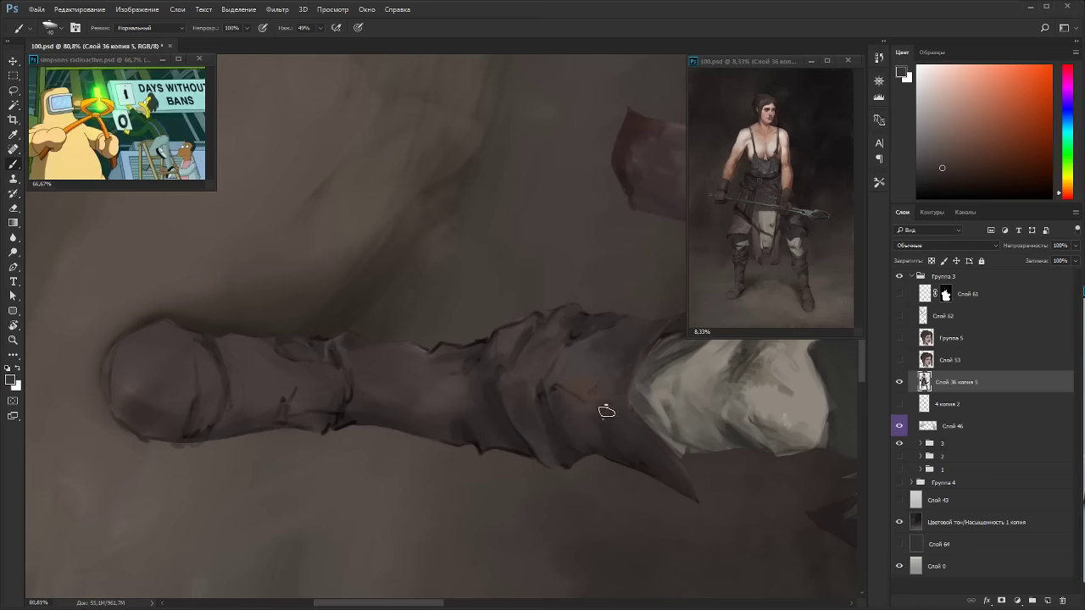
{"action": "left_click", "coordinate": [591, 391], "text": "alt"}
{"action": "left_click", "coordinate": [592, 374], "text": "alt"}
{"action": "left_click", "coordinate": [584, 417], "text": "alt"}
{"action": "left_click", "coordinate": [602, 409], "text": "alt"}
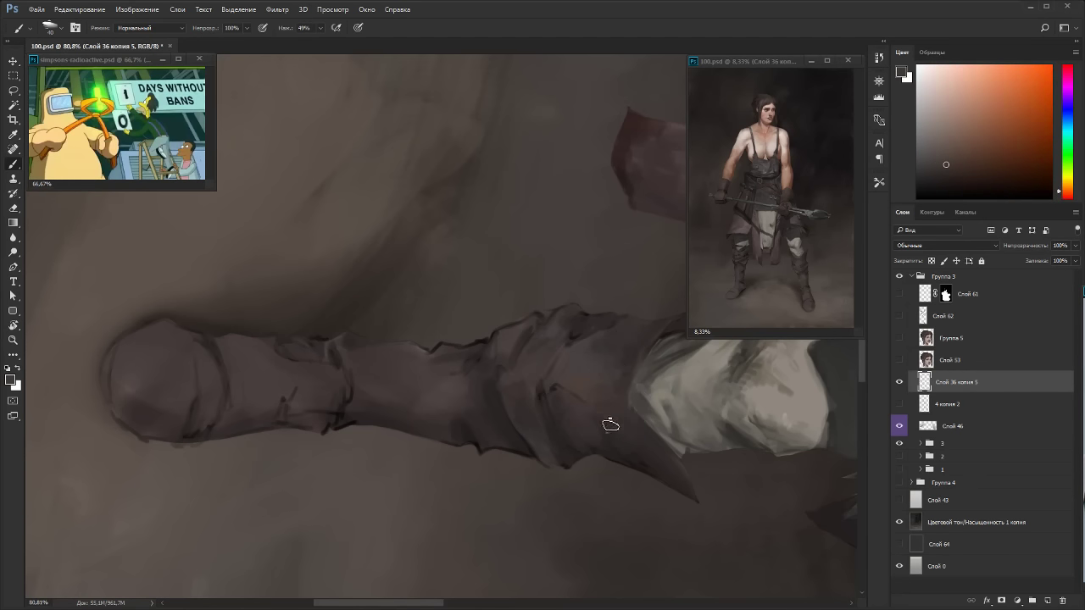
Mix a reddish brown and tint the right side of the boot's shin below the folds.
{"action": "key", "text": "r"}
{"action": "mouse_move", "coordinate": [584, 312]}
{"action": "left_mouse_down"}
{"action": "mouse_move", "coordinate": [582, 187]}
{"action": "mouse_move", "coordinate": [401, 243]}
{"action": "left_mouse_up"}
{"action": "left_click_drag", "start_coordinate": [1058, 191], "coordinate": [1066, 200]}
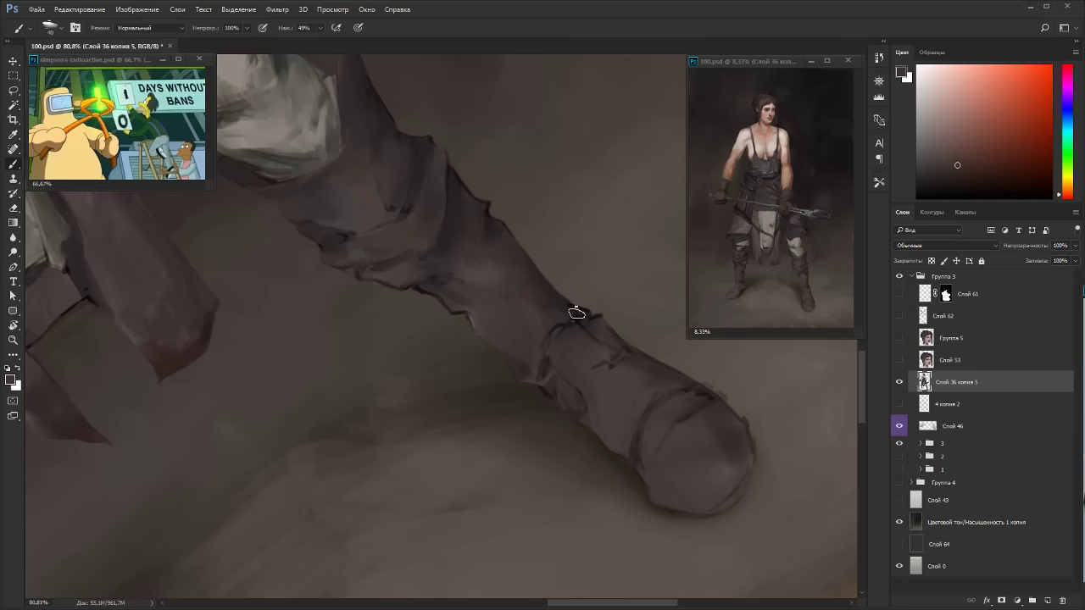
{"action": "left_click", "coordinate": [1067, 196]}
{"action": "left_click", "coordinate": [959, 151]}
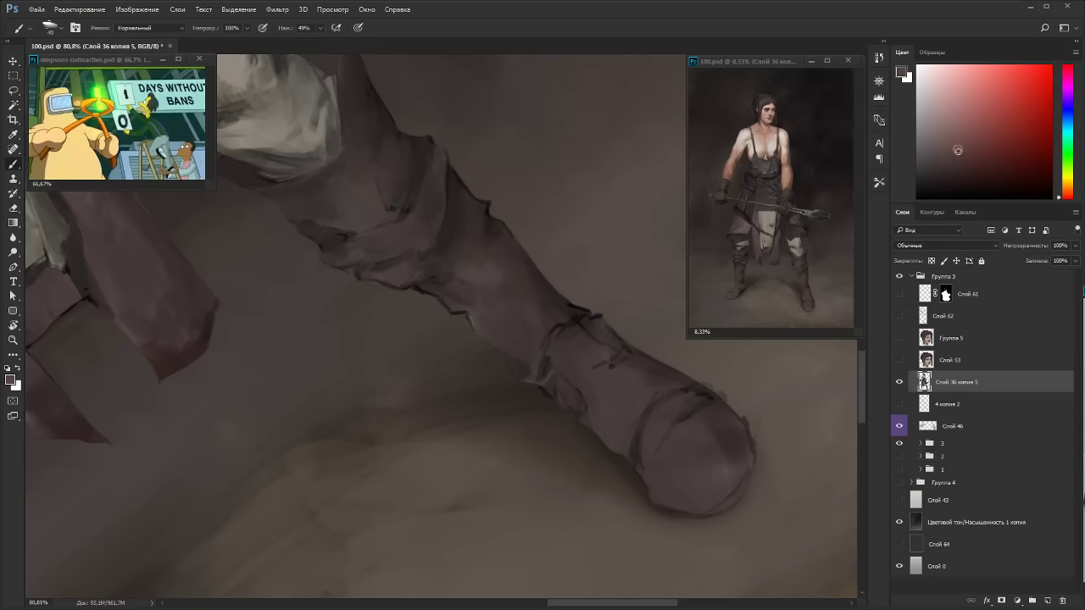
Blend the reddish tint on the shin into the surrounding leather with sampled dark browns.
{"action": "left_click", "coordinate": [523, 272], "text": "alt"}
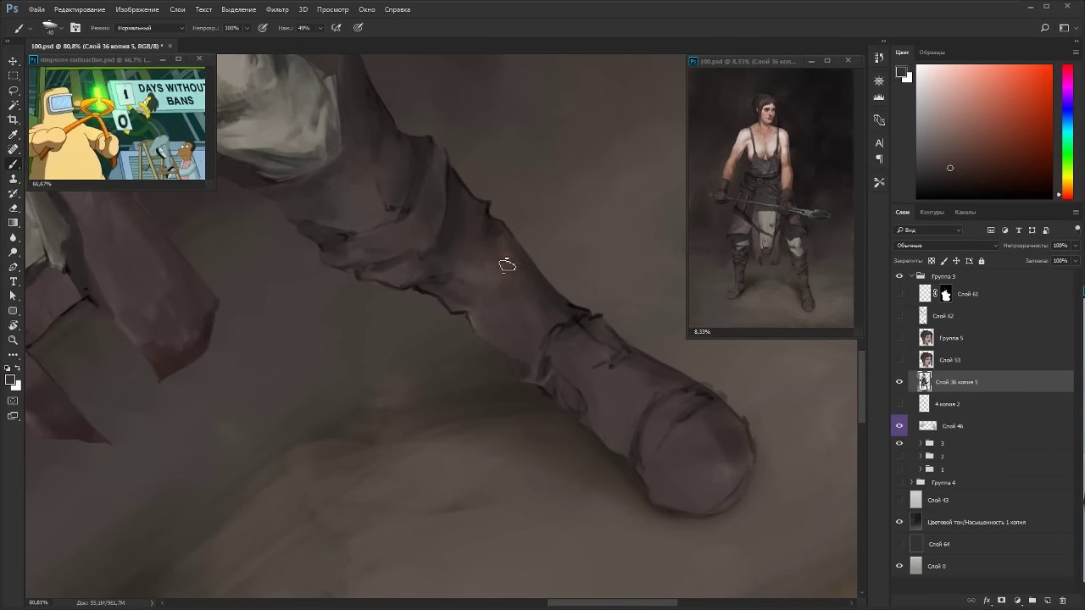
{"action": "left_click", "coordinate": [509, 249], "text": "alt"}
{"action": "left_click_drag", "start_coordinate": [502, 267], "coordinate": [531, 317]}
{"action": "key", "text": "Escape"}
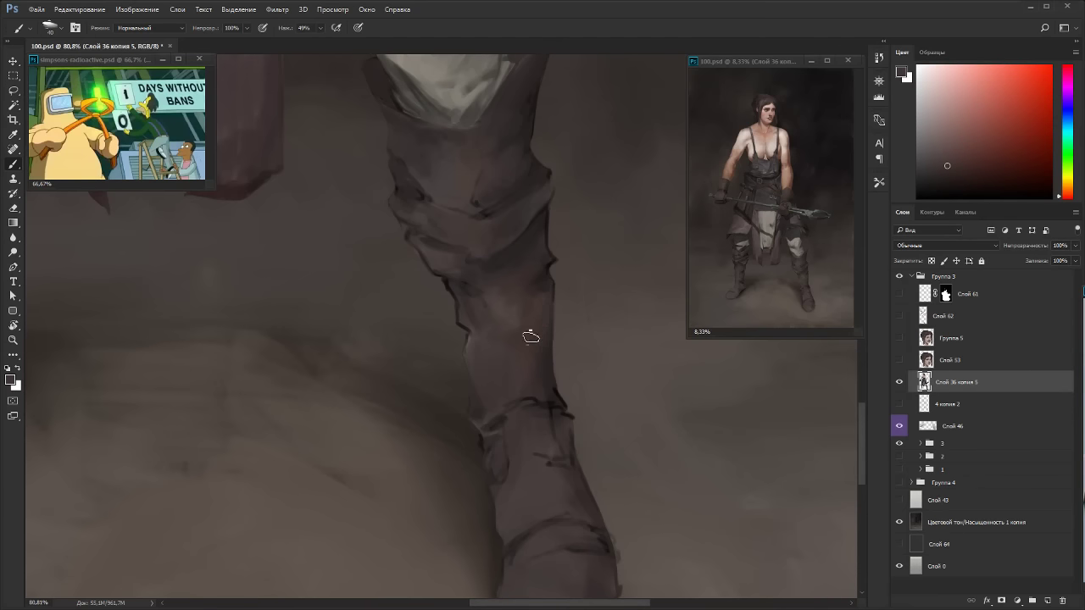
{"action": "left_click", "coordinate": [540, 282], "text": "alt"}
{"action": "left_click_drag", "start_coordinate": [529, 256], "coordinate": [458, 165]}
{"action": "key", "text": "r"}
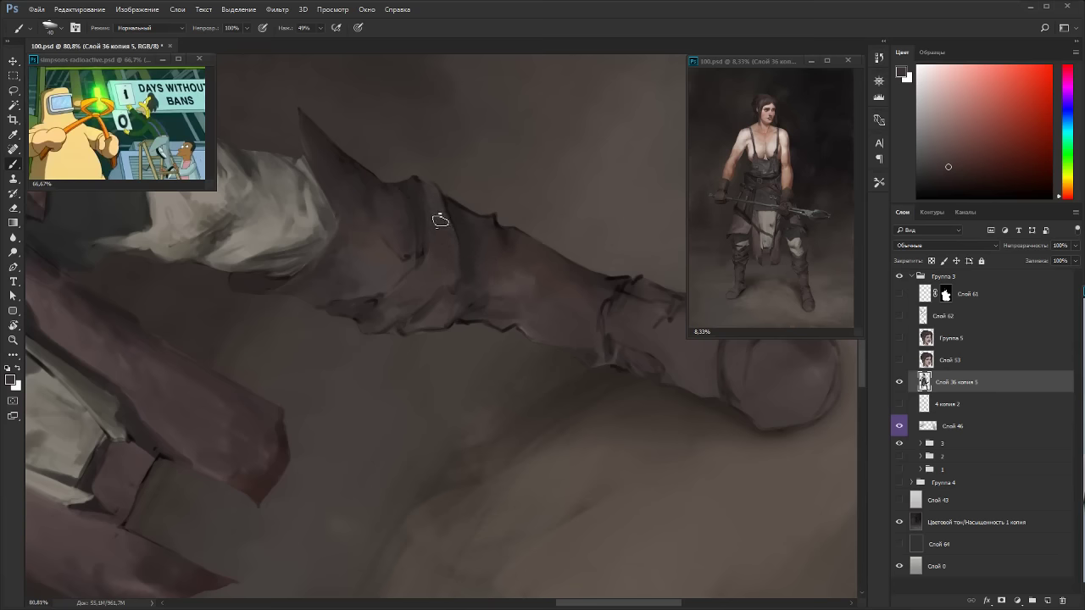
Blend the upper fold beneath the boot's cuff with a sampled dark brown.
{"action": "key", "text": "r"}
{"action": "mouse_move", "coordinate": [433, 246]}
{"action": "left_mouse_down"}
{"action": "mouse_move", "coordinate": [606, 167]}
{"action": "mouse_move", "coordinate": [399, 296]}
{"action": "left_mouse_up"}
{"action": "key", "text": "b"}
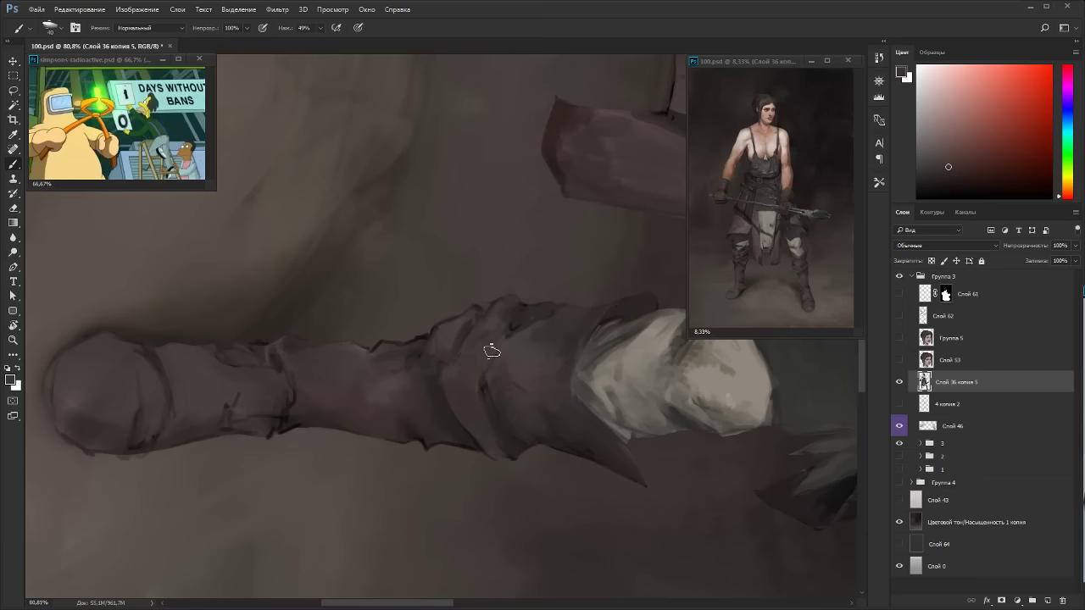
{"action": "left_click_drag", "start_coordinate": [492, 351], "coordinate": [542, 271]}
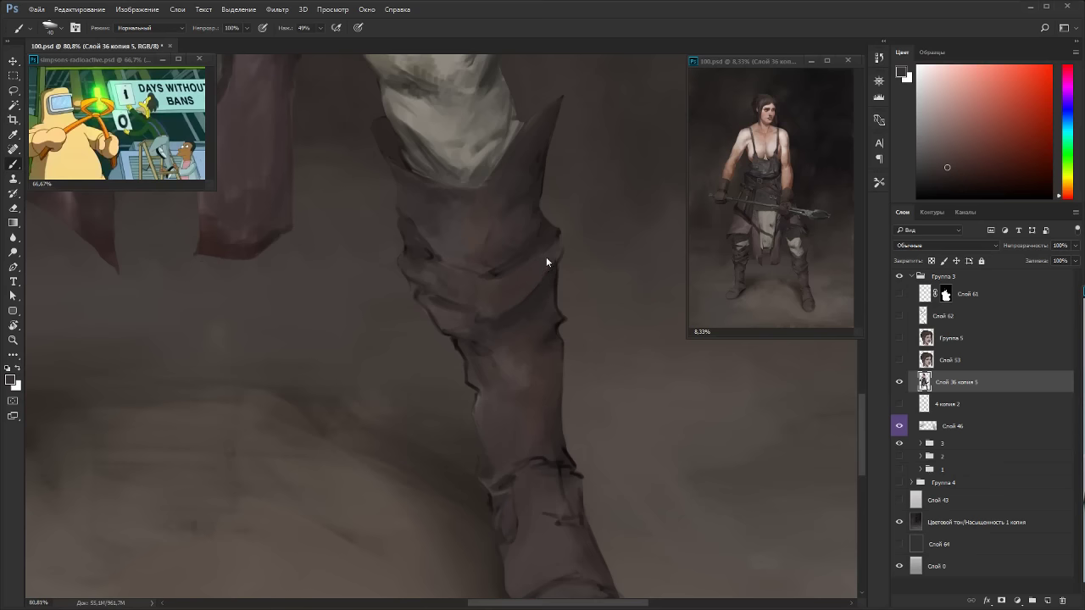
{"action": "left_click", "coordinate": [515, 231], "text": "alt"}
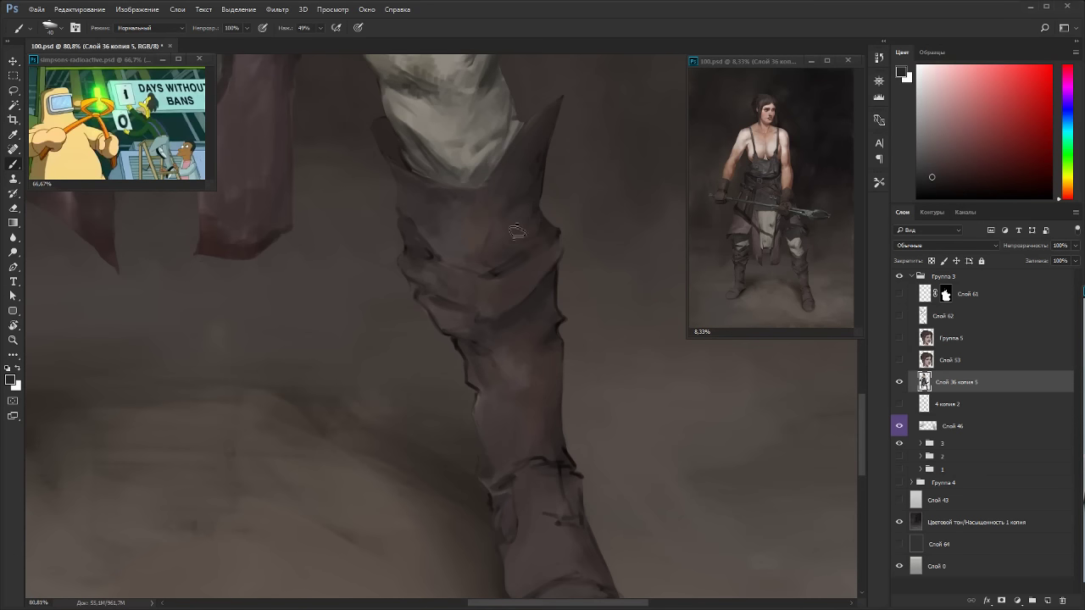
{"action": "left_click_drag", "start_coordinate": [513, 244], "coordinate": [532, 250]}
Darken the right end of the fold band below the cuff with a deeper brown and blend it with sampled tones.
{"action": "key", "text": "r"}
{"action": "left_click_drag", "start_coordinate": [605, 218], "coordinate": [422, 161]}
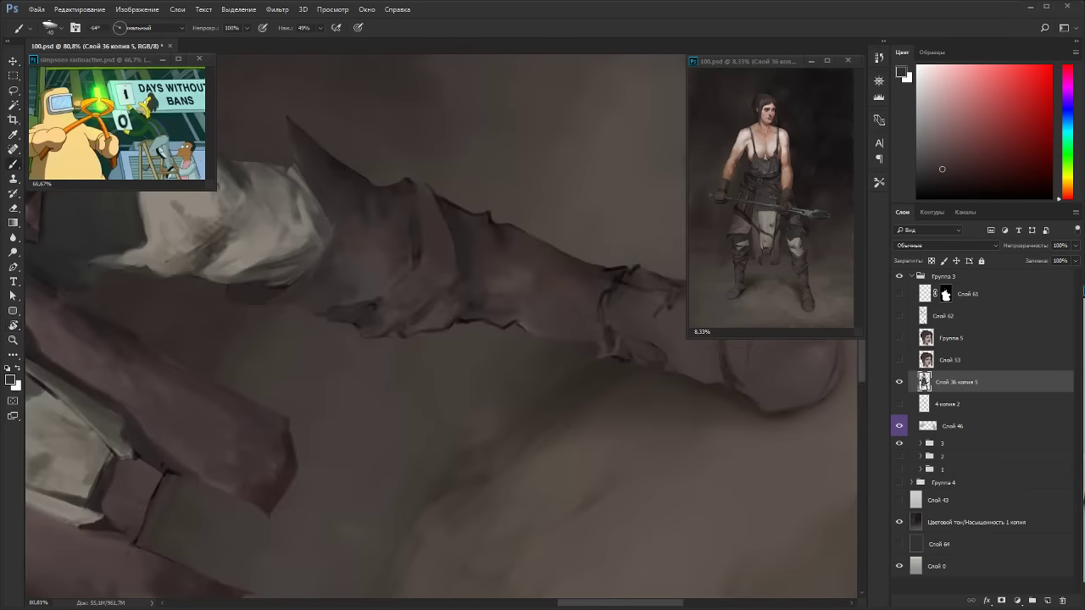
{"action": "left_click", "coordinate": [415, 223], "text": "alt"}
{"action": "left_click", "coordinate": [955, 183]}
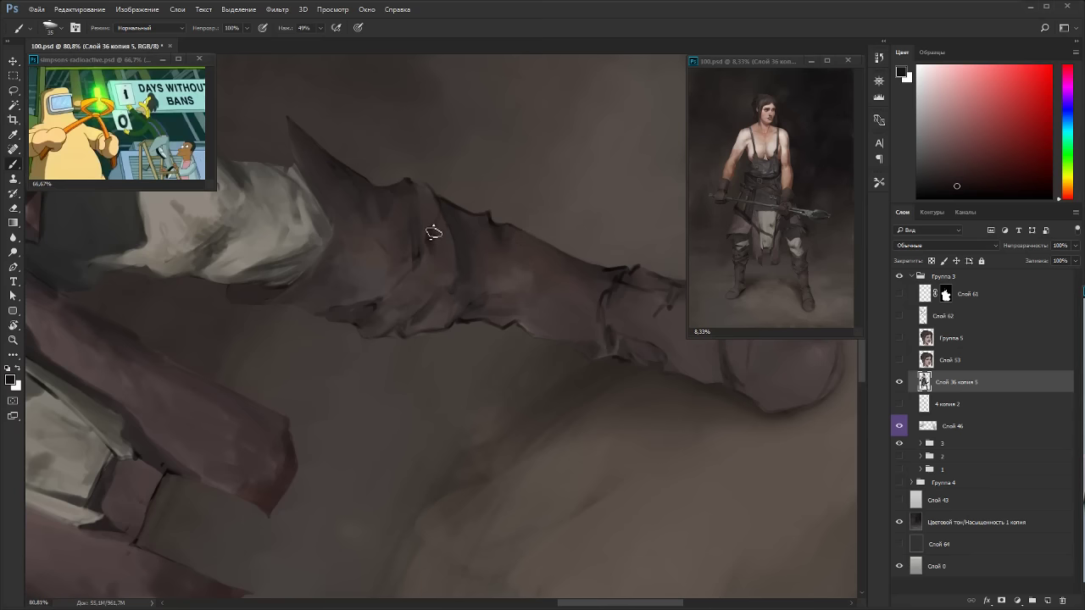
{"action": "left_click", "coordinate": [436, 205], "text": "alt"}
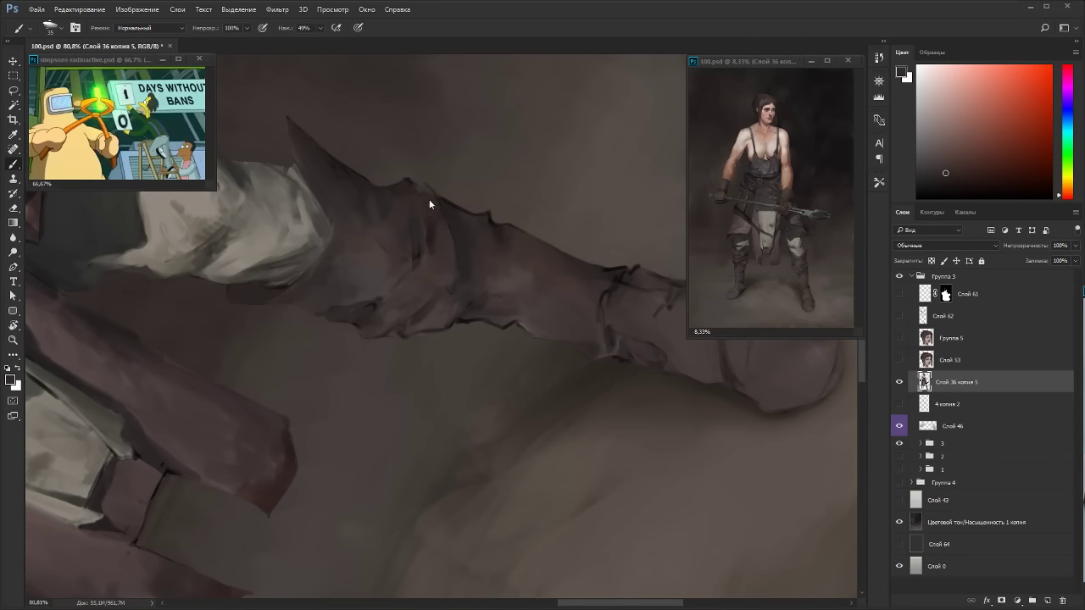
{"action": "mouse_move", "coordinate": [466, 291]}
{"action": "left_mouse_down"}
{"action": "mouse_move", "coordinate": [407, 276]}
{"action": "mouse_move", "coordinate": [467, 252]}
{"action": "mouse_move", "coordinate": [497, 284]}
{"action": "left_mouse_up"}
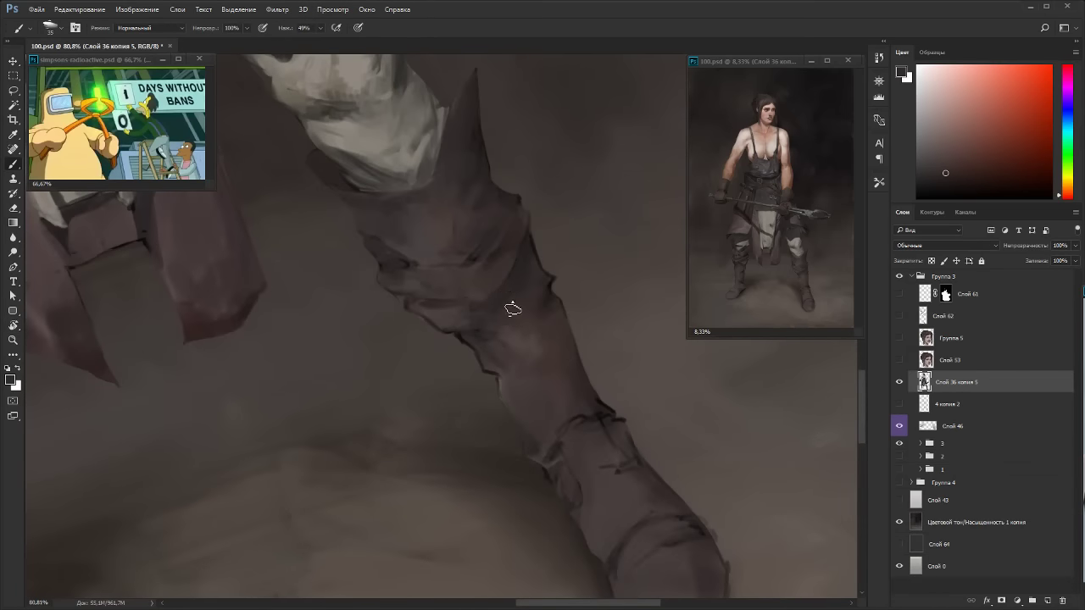
Mix a darker brown, shade the right half of the cuff above the folds and soften it with sampled greys.
{"action": "left_click", "coordinate": [969, 182]}
{"action": "left_click_drag", "start_coordinate": [536, 262], "coordinate": [504, 364]}
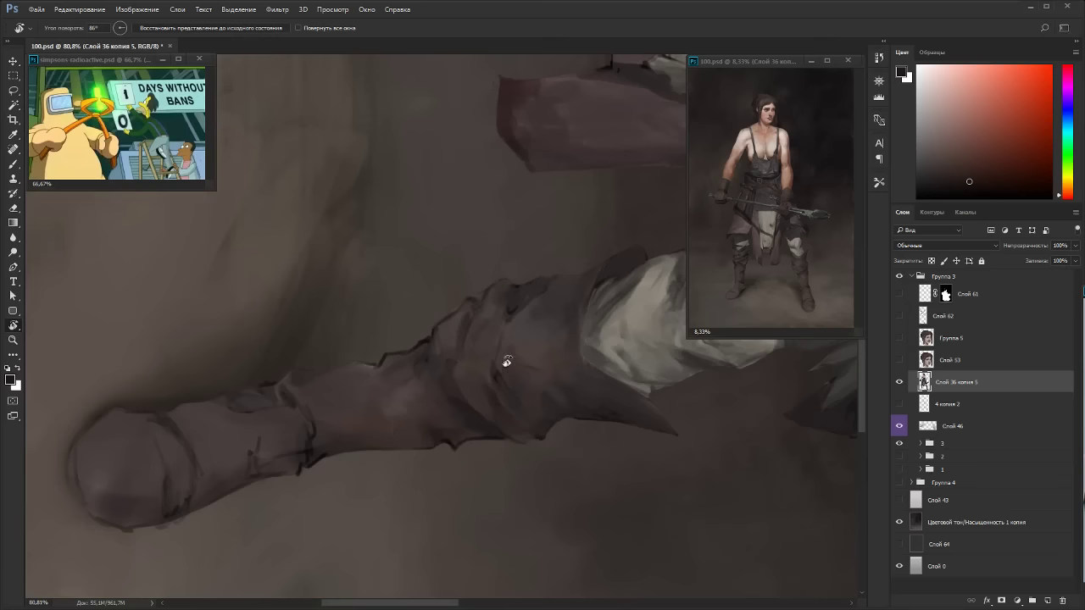
{"action": "key", "text": "Escape"}
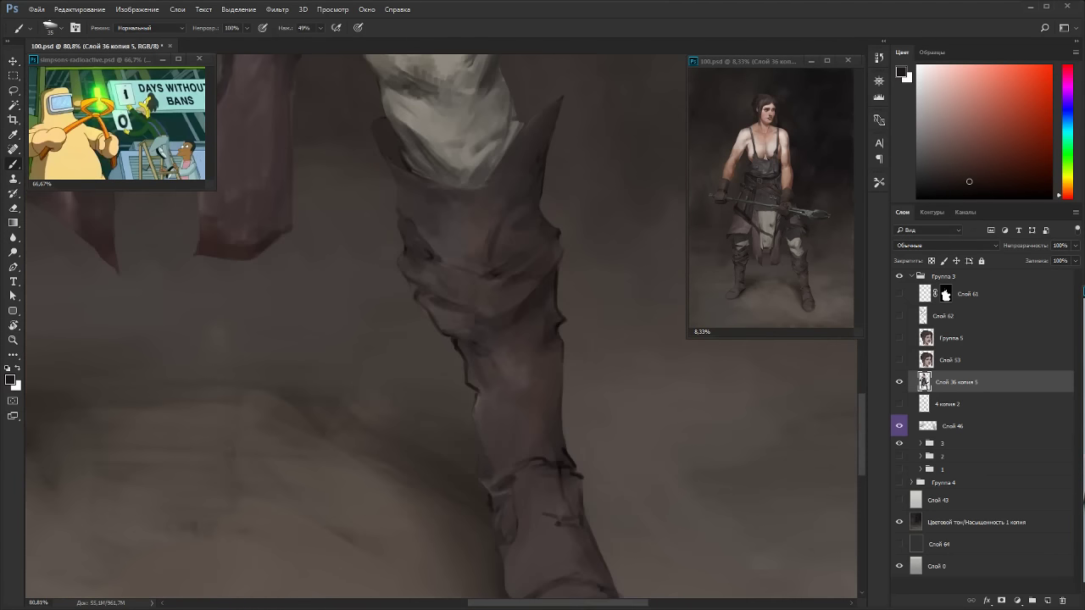
{"action": "left_click_drag", "start_coordinate": [513, 212], "coordinate": [504, 242]}
{"action": "left_click", "coordinate": [506, 206], "text": "alt"}
{"action": "left_click", "coordinate": [459, 239], "text": "alt"}
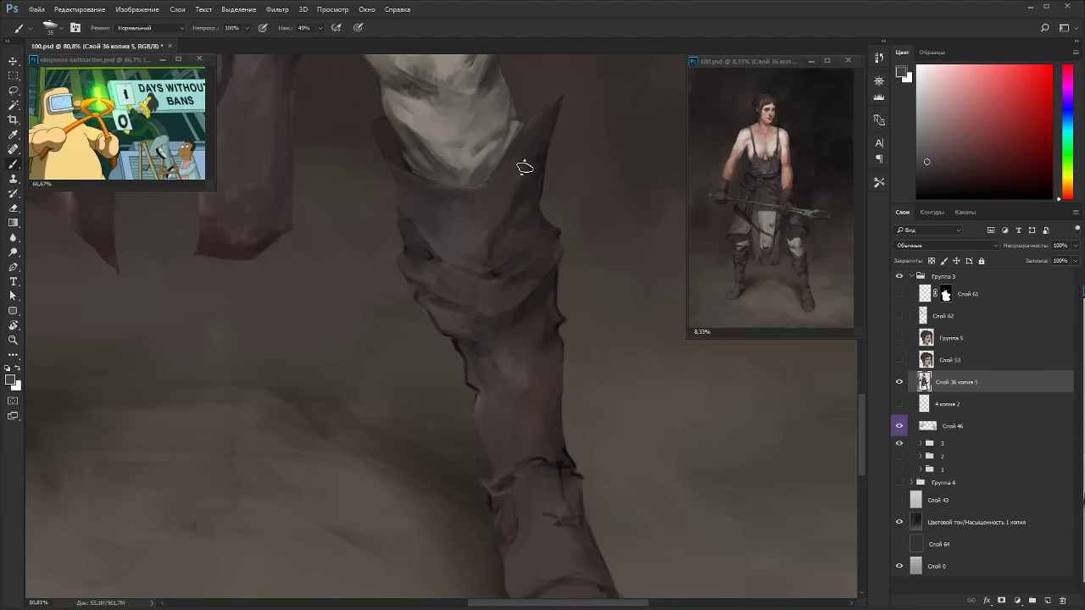
Blend the base of the cuff's pointed right flap into the front leather with sampled grey and warm brown tones.
{"action": "key", "text": "r"}
{"action": "left_click_drag", "start_coordinate": [609, 121], "coordinate": [499, 459]}
{"action": "left_click", "coordinate": [481, 493], "text": "alt"}
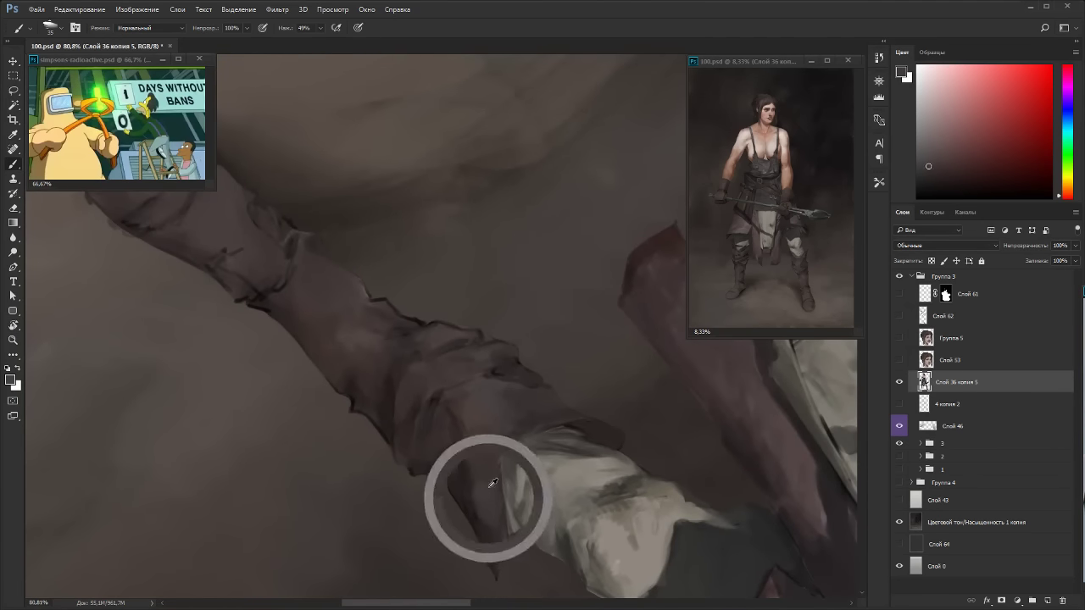
{"action": "left_click", "coordinate": [472, 434], "text": "alt"}
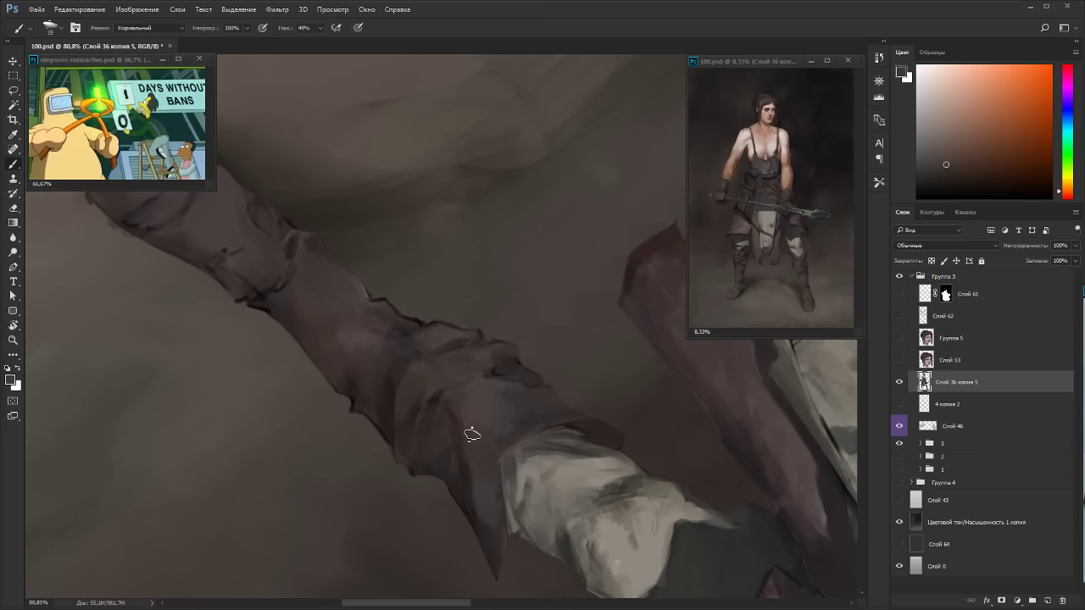
{"action": "left_click", "coordinate": [469, 426], "text": "alt"}
{"action": "mouse_move", "coordinate": [471, 412]}
{"action": "left_mouse_down"}
{"action": "mouse_move", "coordinate": [481, 430]}
{"action": "mouse_move", "coordinate": [510, 438]}
{"action": "left_mouse_up"}
{"action": "key", "text": "Escape"}
{"action": "left_click", "coordinate": [468, 246], "text": "alt"}
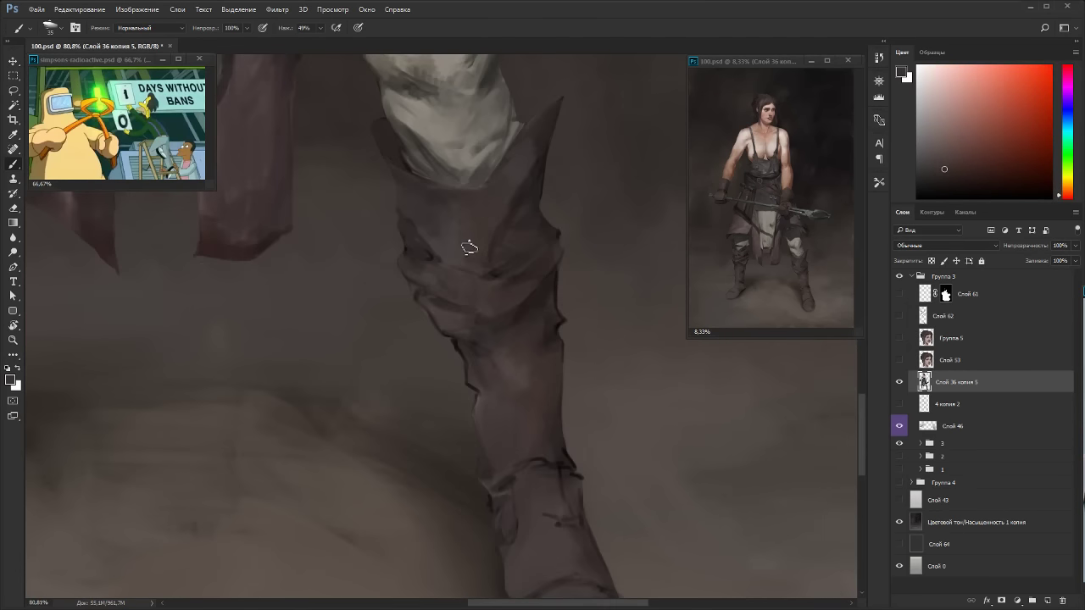
Deepen the shadow below the cuff's right point with a sampled dark tone and blend it up into the flap.
{"action": "key", "text": "r"}
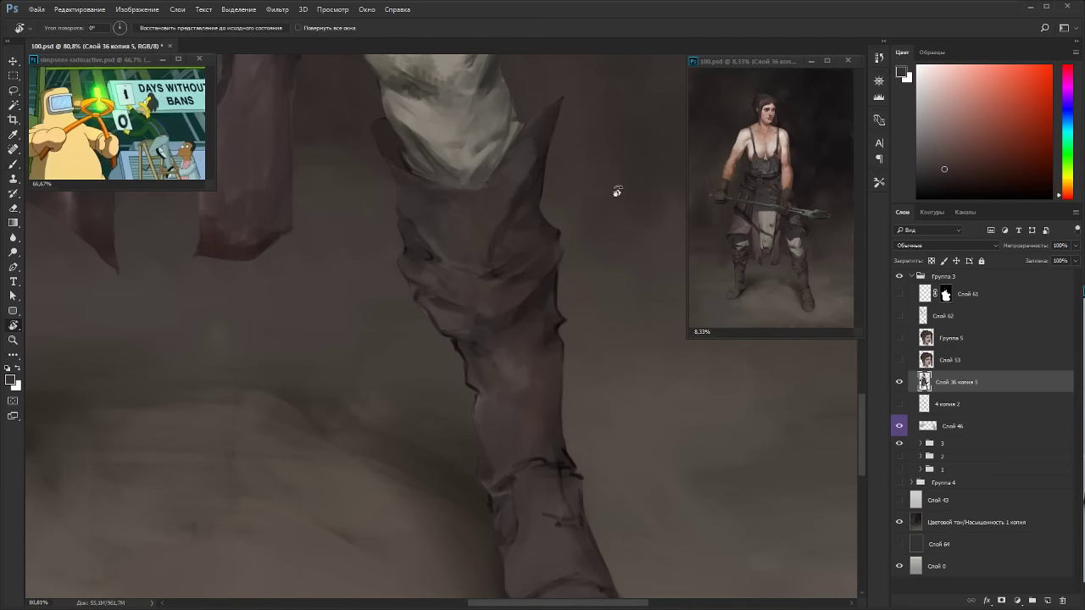
{"action": "left_click_drag", "start_coordinate": [616, 191], "coordinate": [585, 462]}
{"action": "left_click", "coordinate": [529, 377], "text": "alt"}
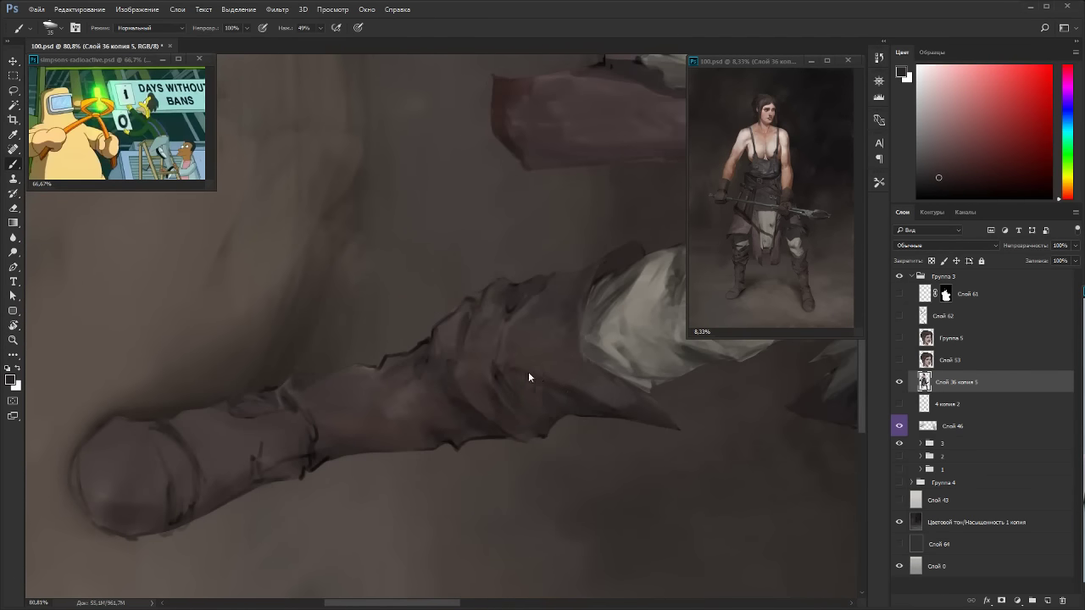
{"action": "left_click_drag", "start_coordinate": [605, 351], "coordinate": [513, 193]}
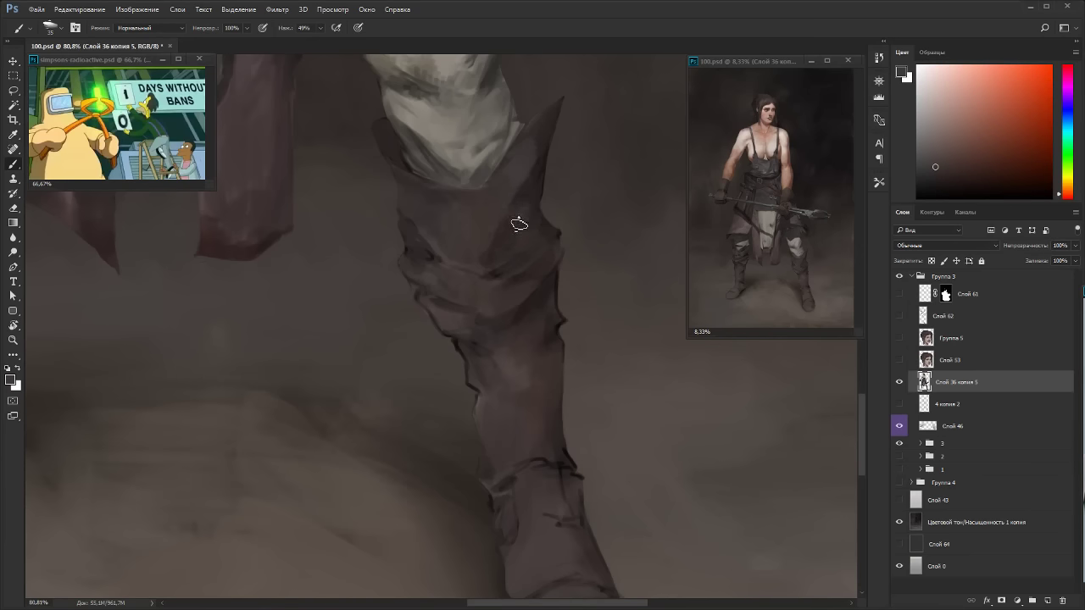
{"action": "left_click", "coordinate": [526, 148], "text": "alt"}
{"action": "left_click", "coordinate": [524, 175], "text": "alt"}
Smooth the transition between the cuff's front plane and its right flap with sampled brown-greys.
{"action": "key", "text": "r"}
{"action": "mouse_move", "coordinate": [453, 283]}
{"action": "left_mouse_down"}
{"action": "mouse_move", "coordinate": [425, 553]}
{"action": "mouse_move", "coordinate": [408, 550]}
{"action": "left_mouse_up"}
{"action": "key", "text": "b"}
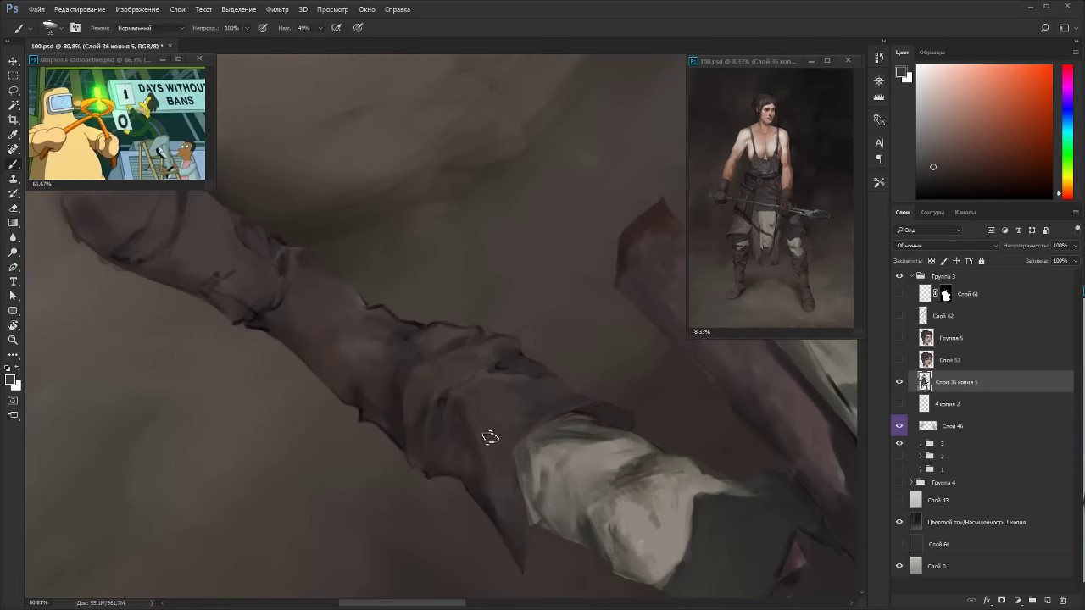
{"action": "left_click", "coordinate": [476, 410], "text": "alt"}
{"action": "key", "text": "Escape"}
{"action": "left_click", "coordinate": [462, 242], "text": "alt"}
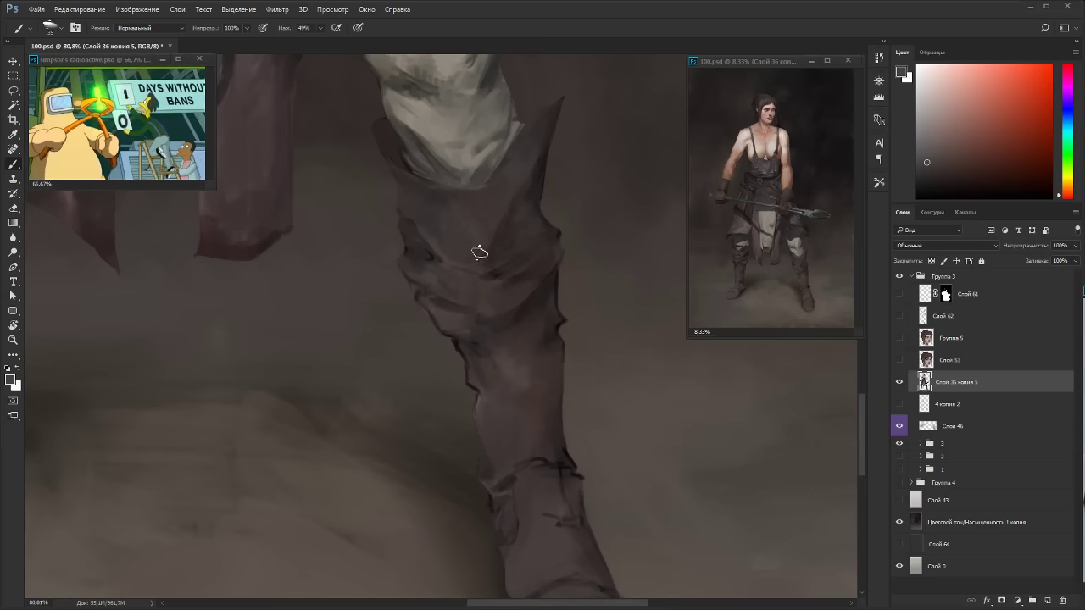
Refine the crease where the cuff's lower front meets the first fold with a sampled warm brown.
{"action": "key", "text": "r"}
{"action": "left_click_drag", "start_coordinate": [508, 271], "coordinate": [317, 195]}
{"action": "key", "text": "b"}
{"action": "left_click", "coordinate": [357, 289], "text": "alt"}
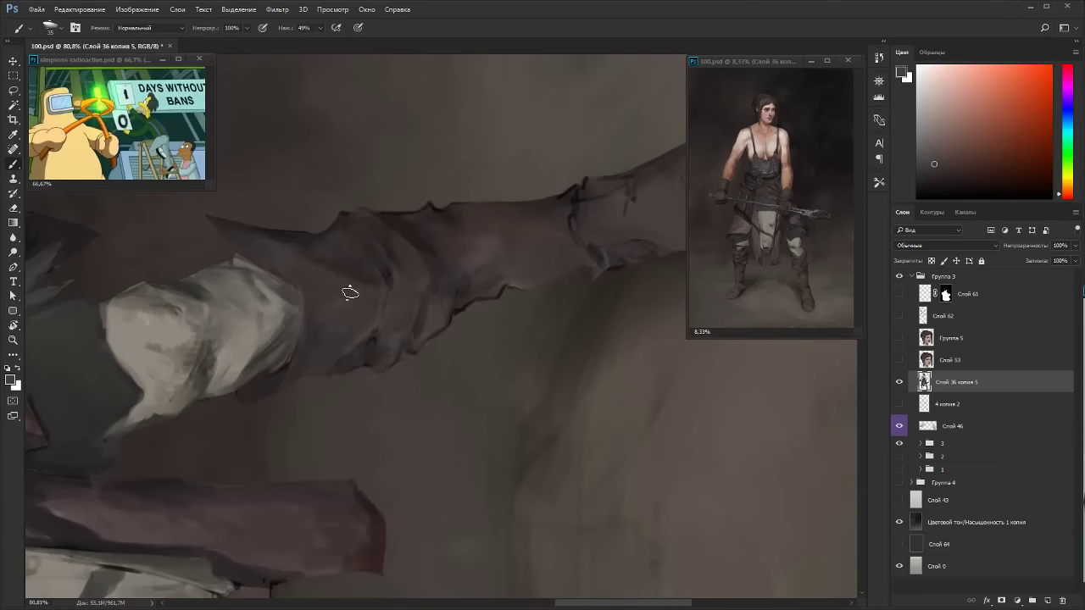
{"action": "left_click_drag", "start_coordinate": [383, 302], "coordinate": [396, 300]}
{"action": "key", "text": "Escape"}
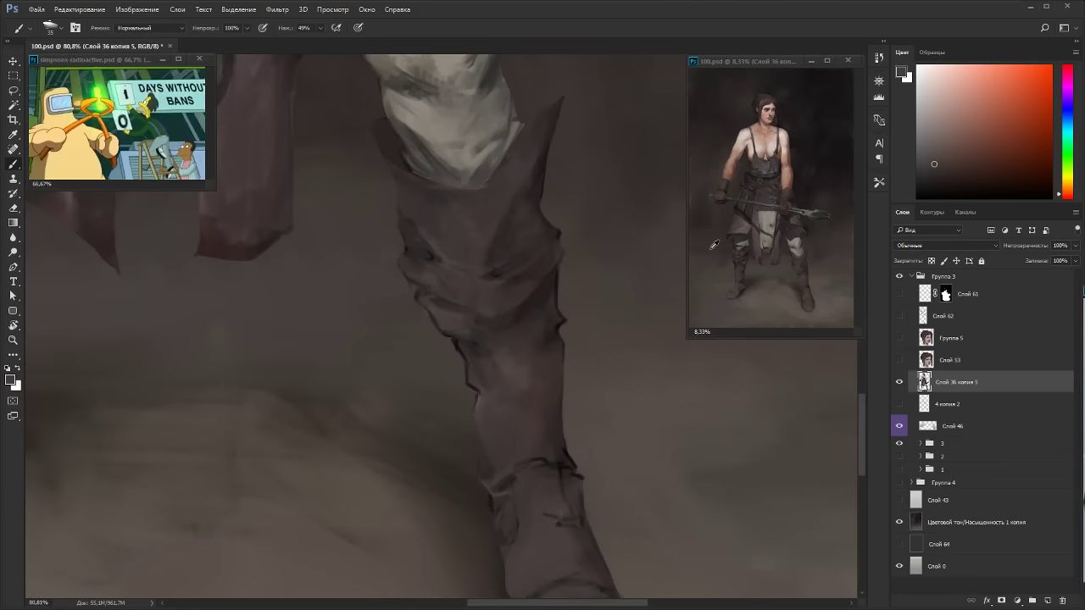
Examine the boot's shading in relation to the rest of the leg.
{"action": "scroll", "coordinate": [489, 286], "scroll_direction": "down", "scroll_amount": 2}
{"action": "key", "text": "r"}
{"action": "left_click_drag", "start_coordinate": [563, 298], "coordinate": [382, 99]}
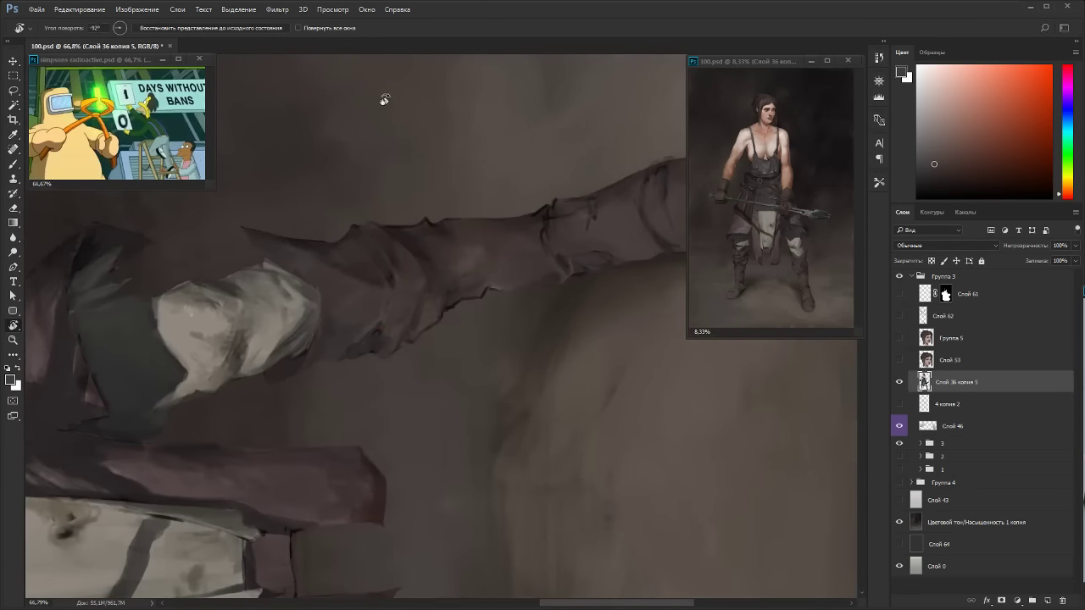
{"action": "key", "text": "Escape"}
{"action": "scroll", "coordinate": [511, 222], "scroll_direction": "down", "scroll_amount": 5}
{"action": "left_click_drag", "start_coordinate": [496, 297], "coordinate": [514, 308]}
{"action": "left_click_drag", "start_coordinate": [588, 319], "coordinate": [479, 146]}
{"action": "key", "text": "Escape"}
{"action": "scroll", "coordinate": [550, 360], "scroll_direction": "up", "scroll_amount": 7}
Paint over the dark sketch outline on the shin's left edge with a sampled brown and clean the contour with the Eraser.
{"action": "key", "text": "b"}
{"action": "left_click", "coordinate": [484, 318], "text": "alt"}
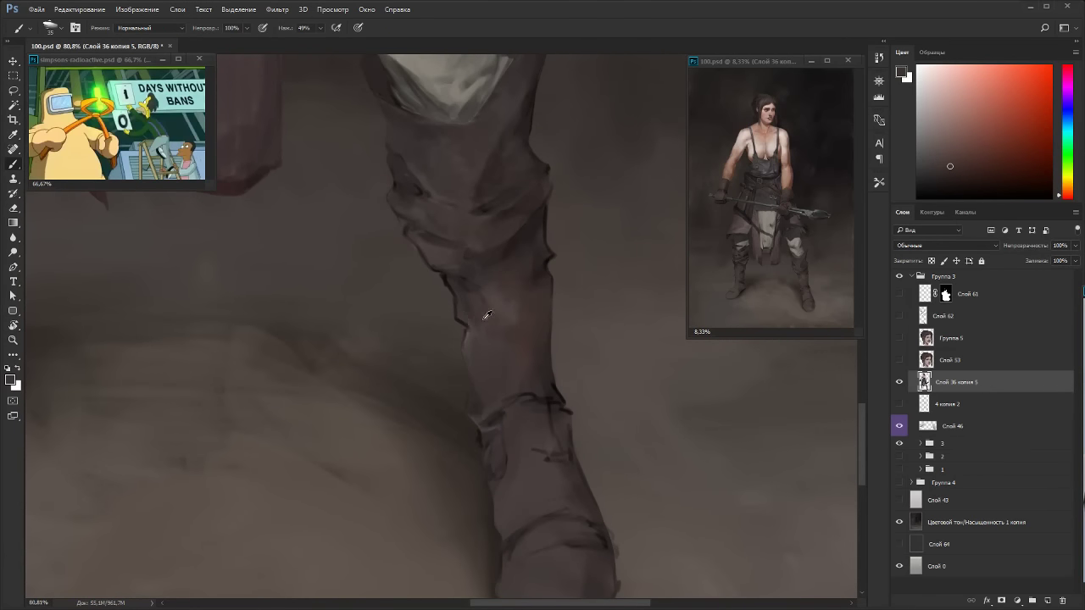
{"action": "left_click_drag", "start_coordinate": [463, 324], "coordinate": [448, 286]}
{"action": "key", "text": "e"}
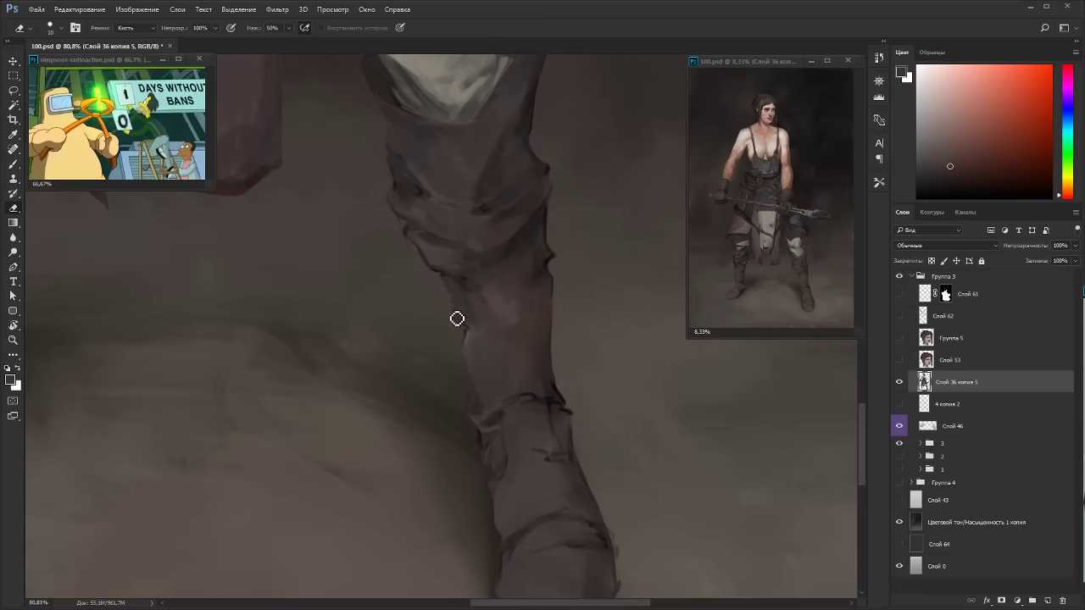
Create a new layer clipped to the character layer Слой 36 копия 5 and save the document.
{"action": "key", "text": "ctrl+shift+n"}
{"action": "key", "text": "Return"}
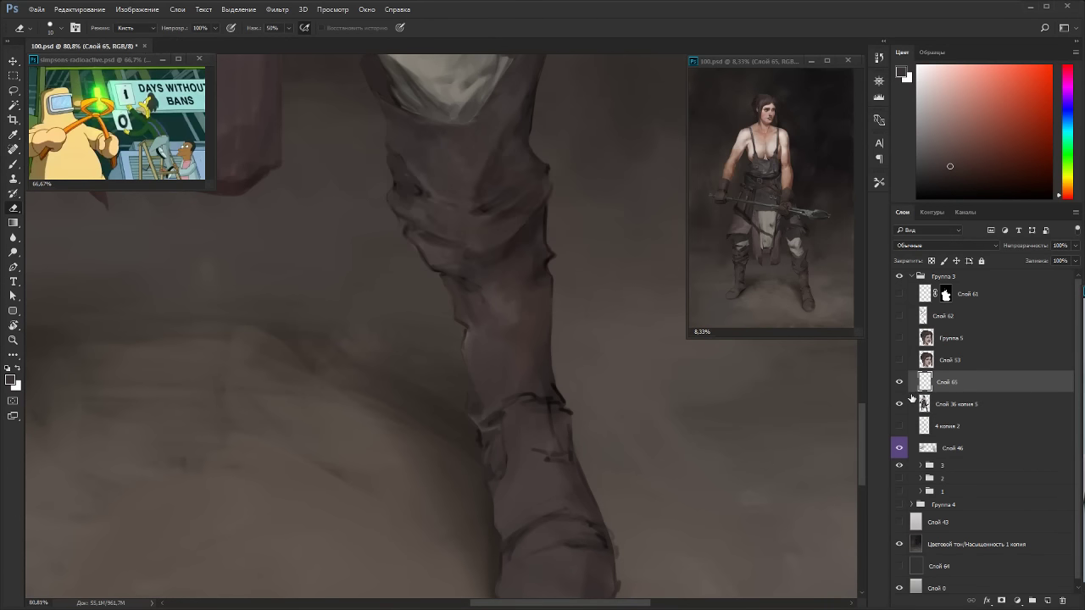
{"action": "left_click", "coordinate": [924, 388], "text": "alt"}
{"action": "left_click", "coordinate": [924, 386]}
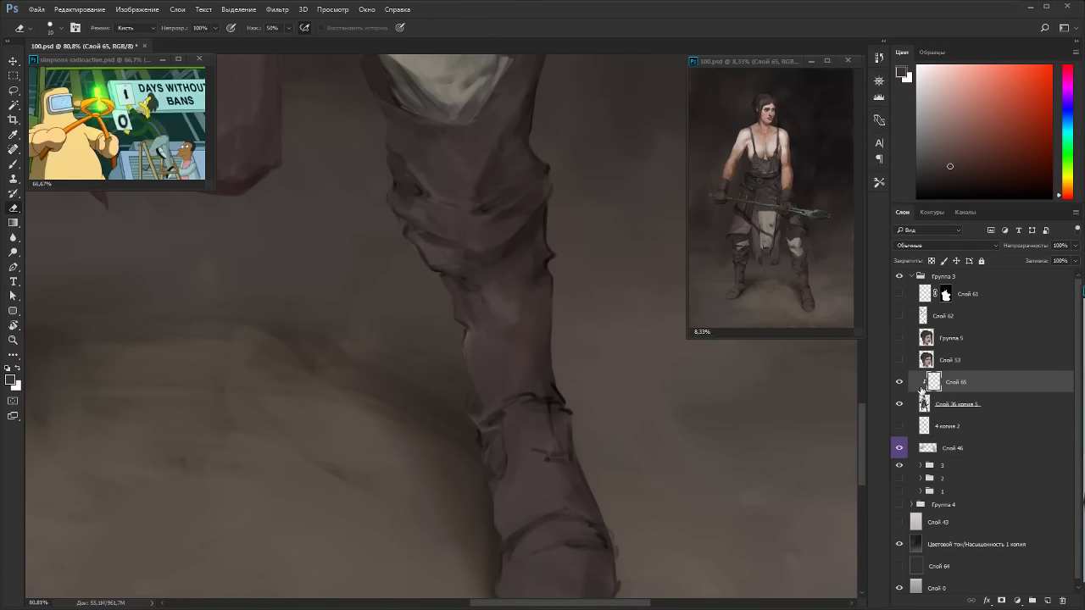
{"action": "key", "text": "ctrl+s"}
Paint over the sketch outlines along both sides of the boot's folds with sampled dark browns on the clipped layer.
{"action": "key", "text": "b"}
{"action": "left_click", "coordinate": [430, 254], "text": "alt"}
{"action": "left_click", "coordinate": [475, 281], "text": "alt"}
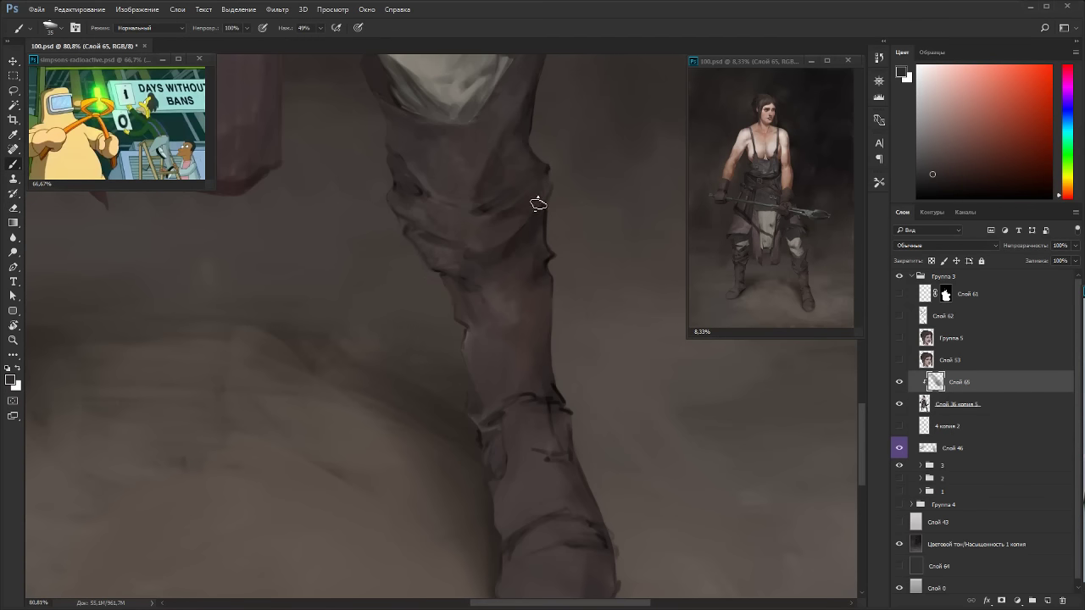
{"action": "left_click", "coordinate": [544, 235], "text": "alt"}
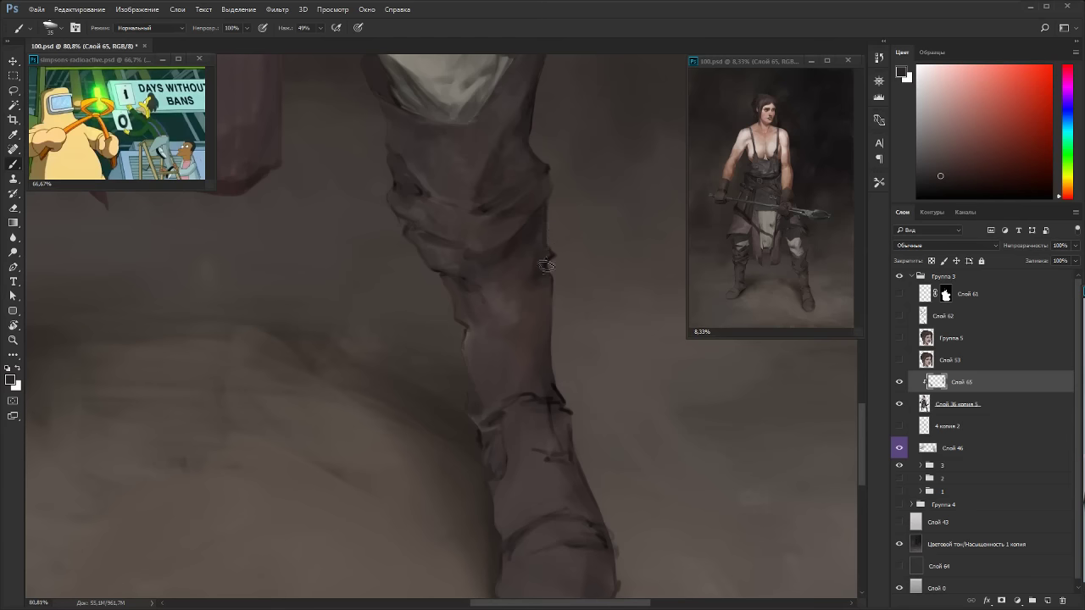
{"action": "left_click", "coordinate": [401, 209], "text": "alt"}
{"action": "left_click", "coordinate": [400, 170], "text": "alt"}
{"action": "left_click", "coordinate": [521, 129], "text": "alt"}
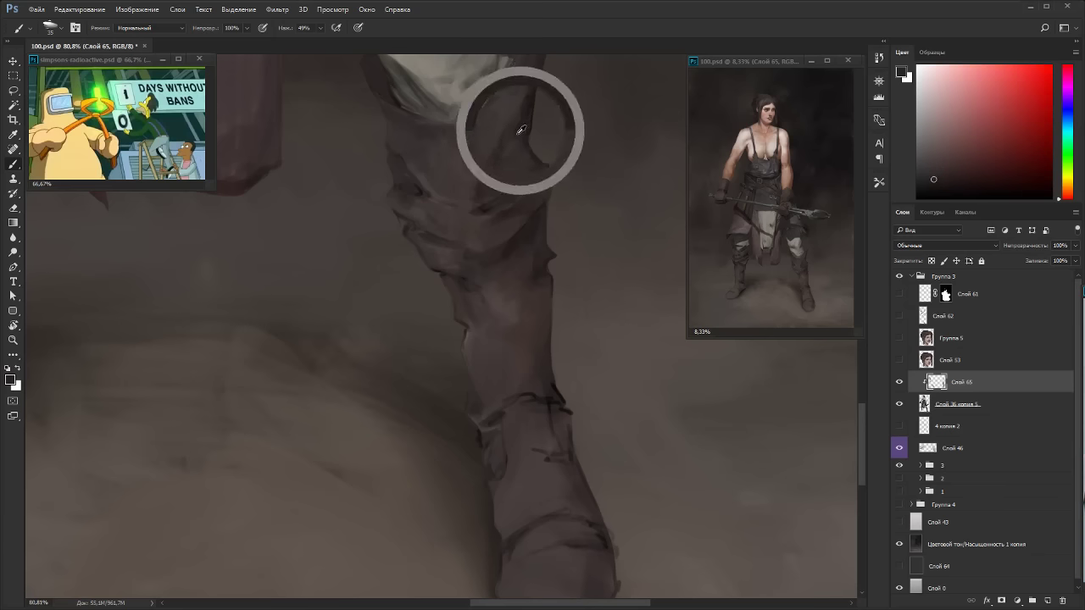
Refine the edges of the cuff's left and right points and the folds' right contour with sampled dark tones.
{"action": "left_click_drag", "start_coordinate": [589, 136], "coordinate": [554, 322]}
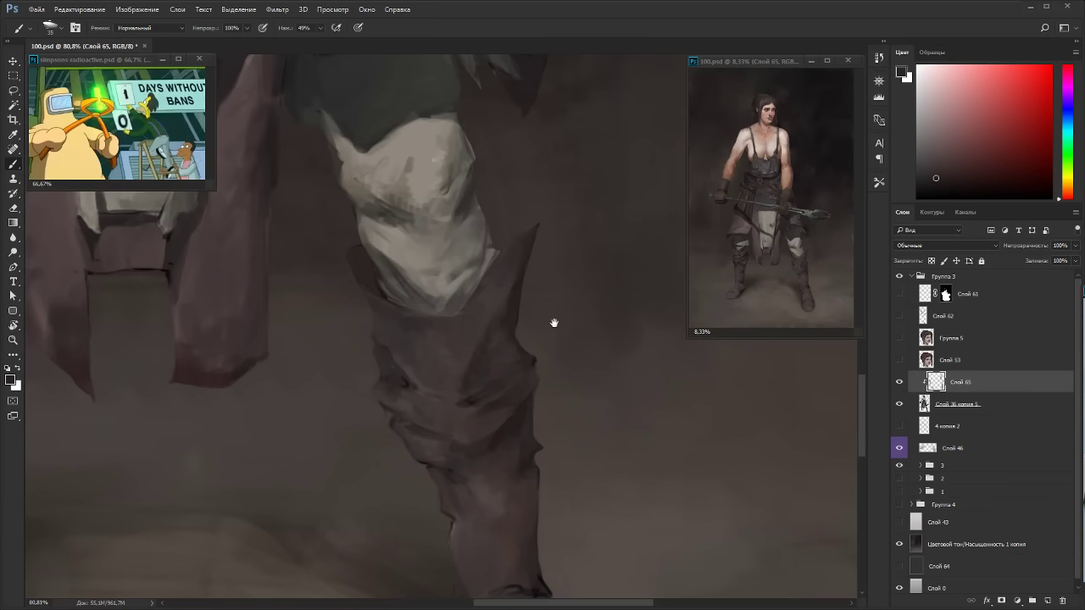
{"action": "left_click", "coordinate": [344, 263], "text": "alt"}
{"action": "left_click", "coordinate": [514, 423], "text": "alt"}
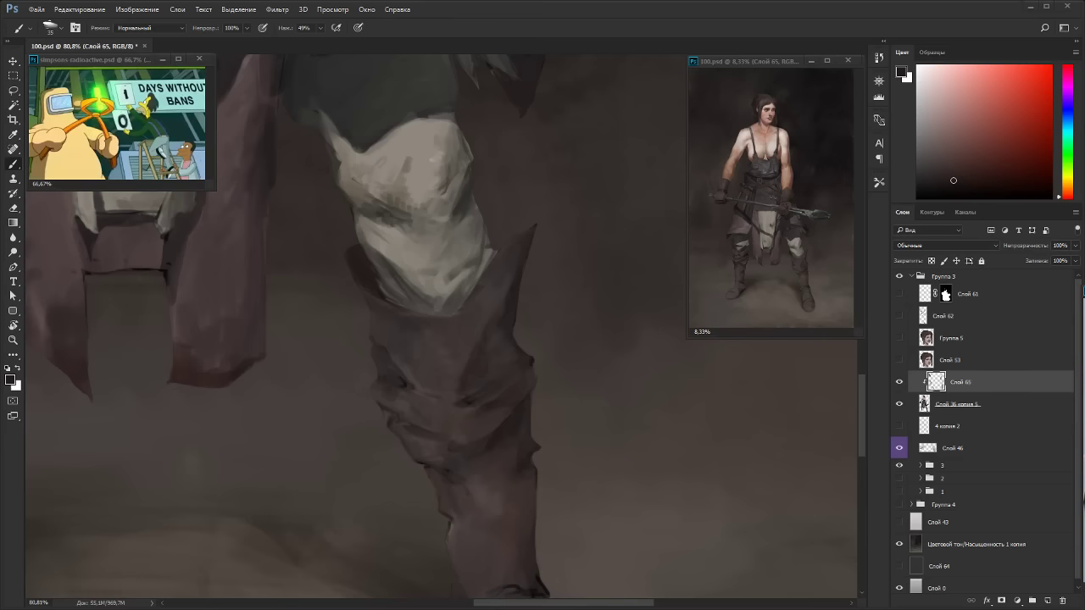
Shade and blend the creases between the cuff and the folds with sampled dark browns.
{"action": "left_click_drag", "start_coordinate": [510, 337], "coordinate": [574, 213]}
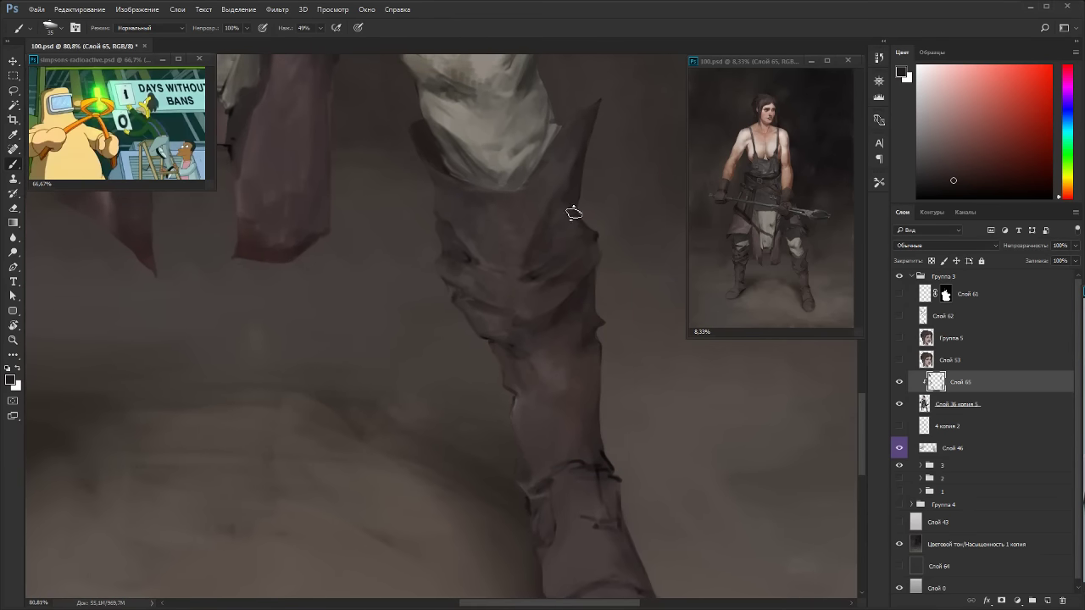
{"action": "left_click", "coordinate": [465, 258], "text": "alt"}
{"action": "mouse_move", "coordinate": [462, 264]}
{"action": "left_mouse_down"}
{"action": "mouse_move", "coordinate": [464, 251]}
{"action": "mouse_move", "coordinate": [485, 274]}
{"action": "mouse_move", "coordinate": [413, 262]}
{"action": "left_mouse_up"}
{"action": "left_click", "coordinate": [578, 294], "text": "alt"}
{"action": "key", "text": "r"}
{"action": "left_click", "coordinate": [421, 258], "text": "alt"}
{"action": "left_click", "coordinate": [420, 260], "text": "alt"}
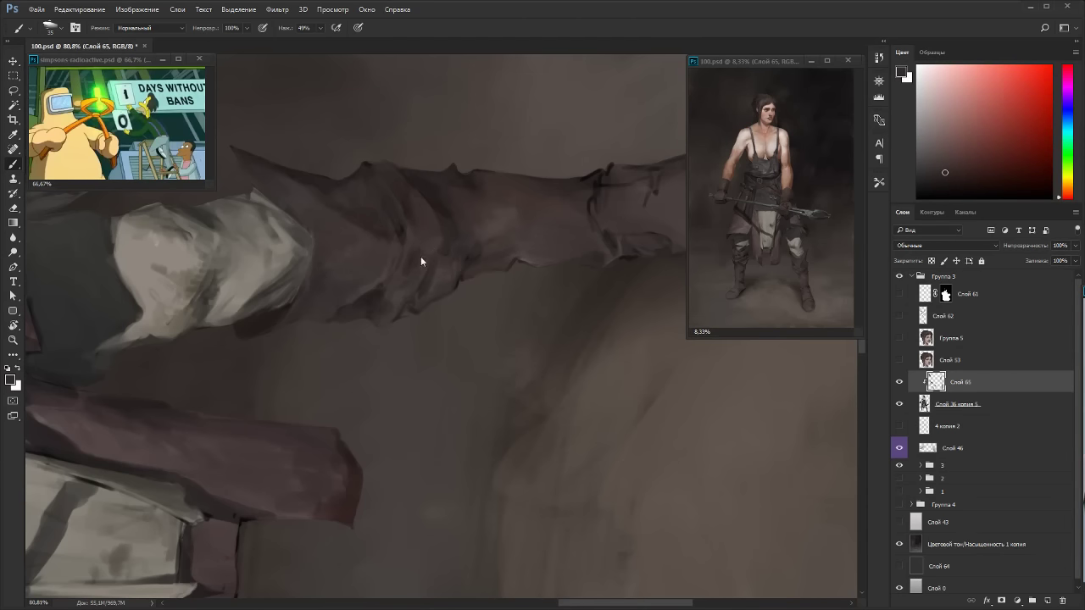
{"action": "key", "text": "r"}
{"action": "key", "text": "Escape"}
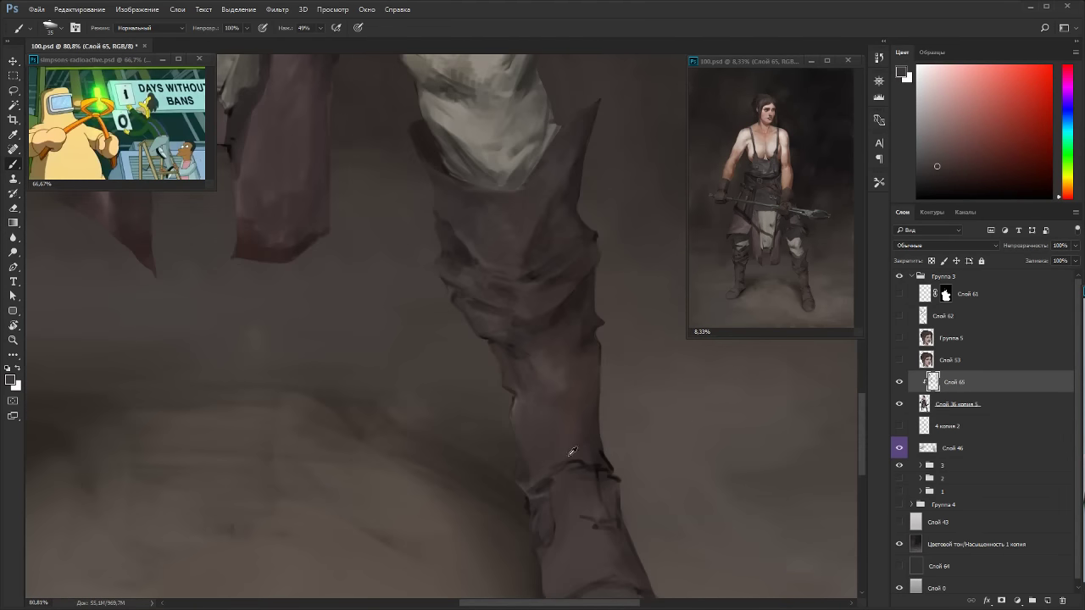
Shade the boot shaft's right side down to the ankle with sampled dark browns.
{"action": "left_click", "coordinate": [597, 449], "text": "alt"}
{"action": "left_click_drag", "start_coordinate": [645, 442], "coordinate": [640, 306]}
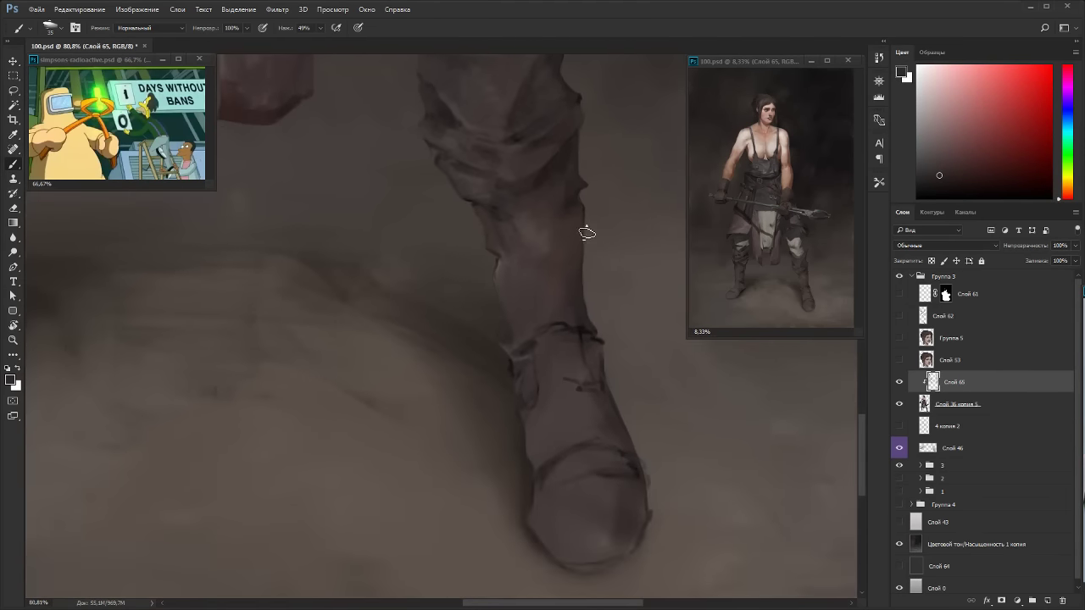
{"action": "left_click", "coordinate": [581, 314], "text": "alt"}
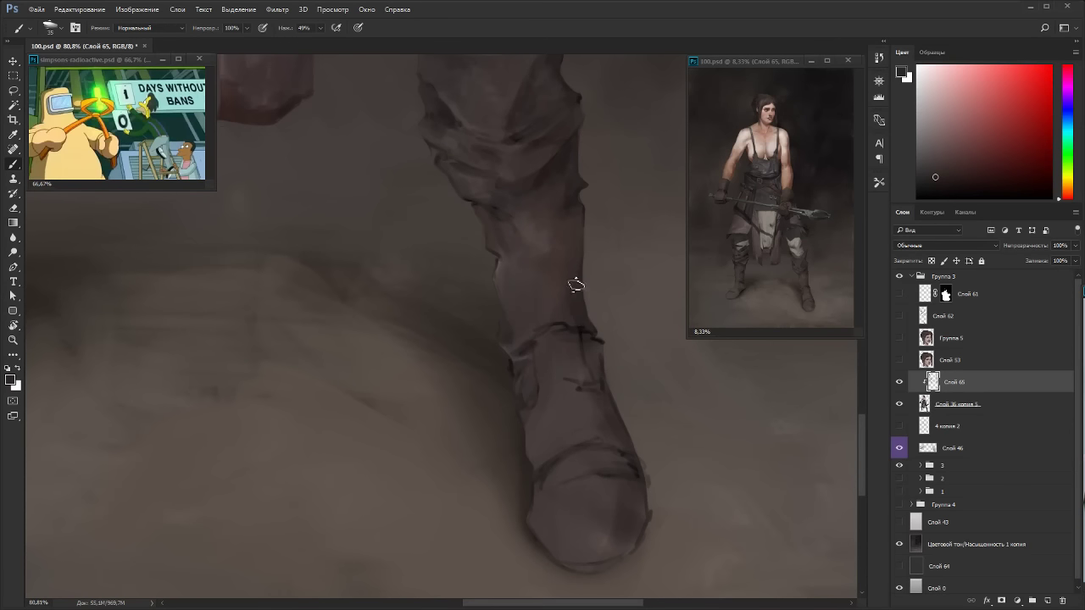
{"action": "left_click", "coordinate": [538, 346], "text": "alt"}
Paint a light rim along the top of the ankle fold with a 15 px brush and a lighter brown sampled from the shaft.
{"action": "left_click", "coordinate": [540, 244], "text": "alt"}
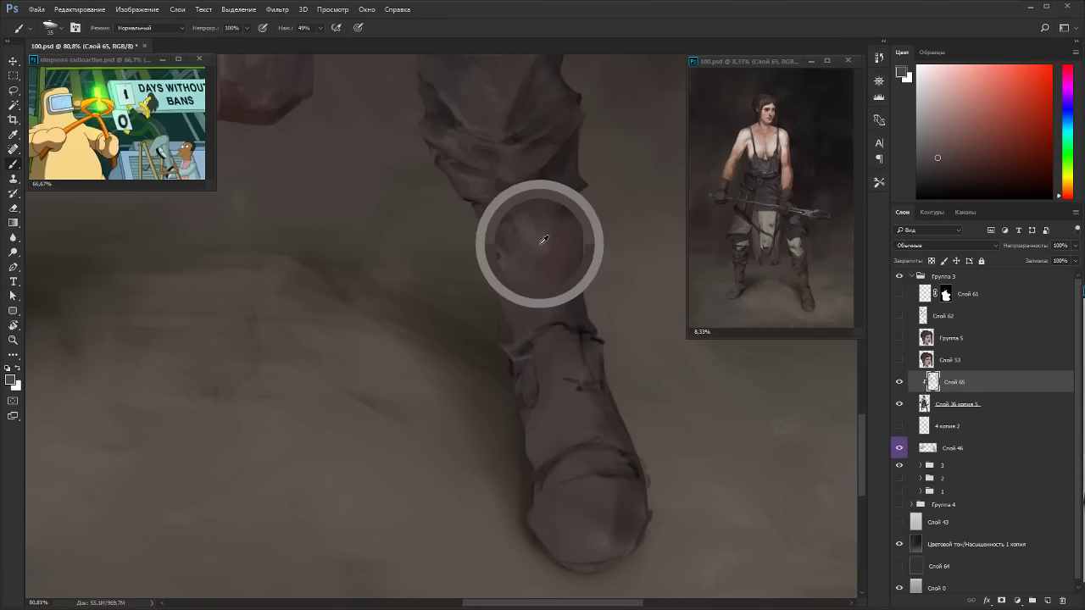
{"action": "key", "text": "bracketleft"}
{"action": "key", "text": "bracketleft"}
{"action": "left_click_drag", "start_coordinate": [538, 347], "coordinate": [571, 334]}
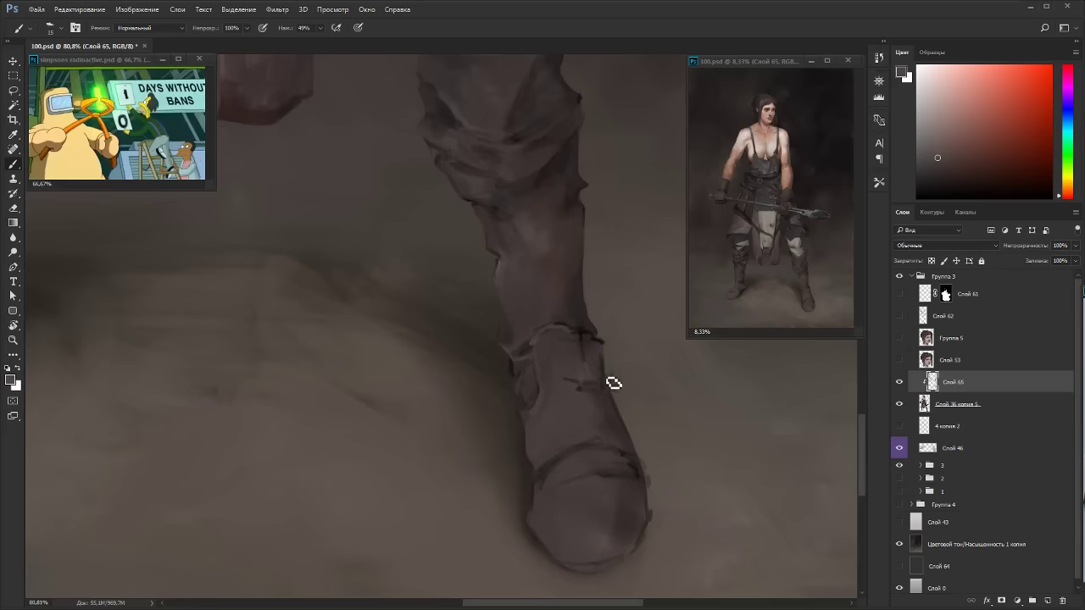
Paint over the rough sketch lines around the ankle fold with sampled dark browns to define its arched edge.
{"action": "key", "text": "r"}
{"action": "left_click_drag", "start_coordinate": [613, 381], "coordinate": [506, 194]}
{"action": "left_click", "coordinate": [513, 221], "text": "alt"}
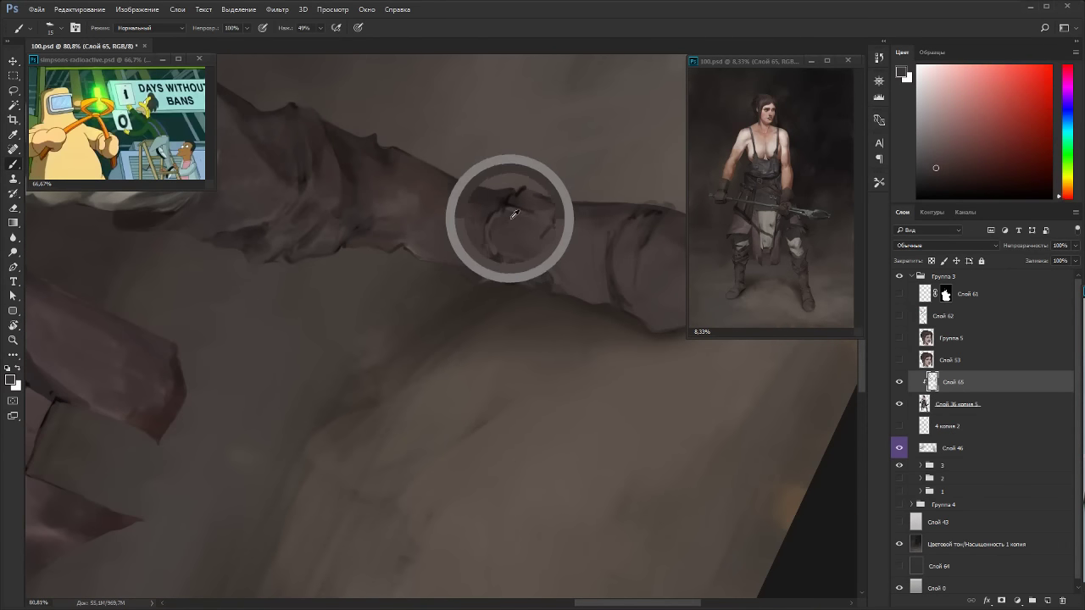
{"action": "left_click", "coordinate": [499, 204], "text": "alt"}
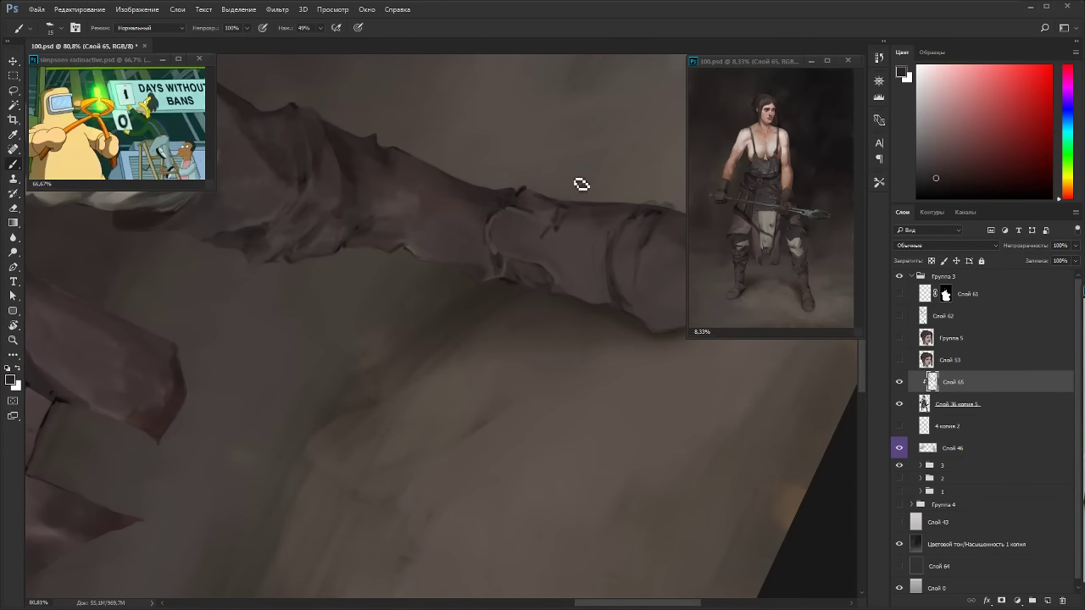
{"action": "key", "text": "Escape"}
{"action": "key", "text": "]"}
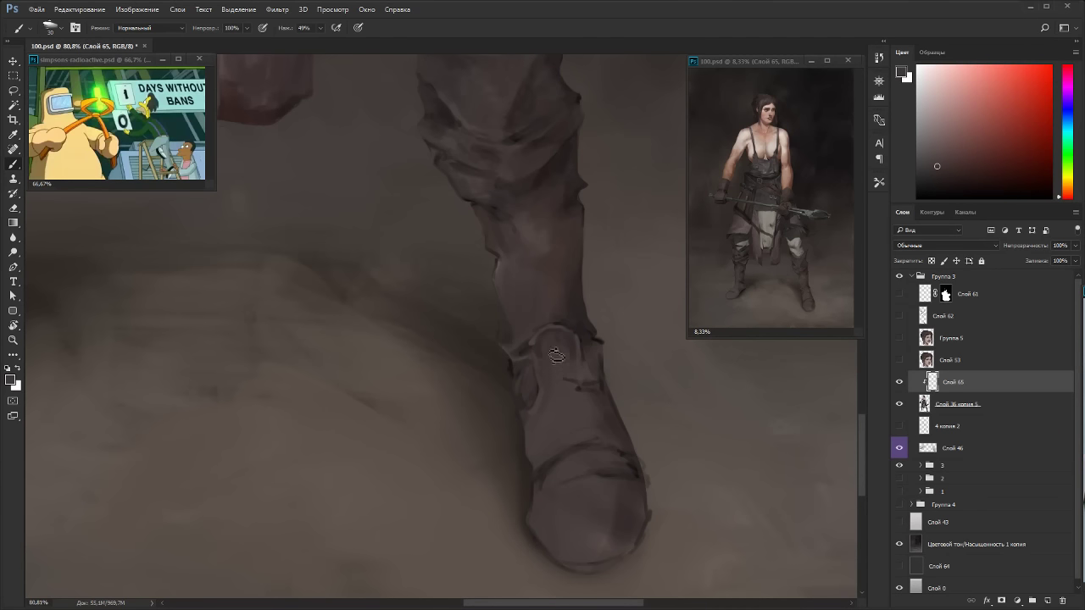
{"action": "left_click", "coordinate": [537, 400], "text": "alt"}
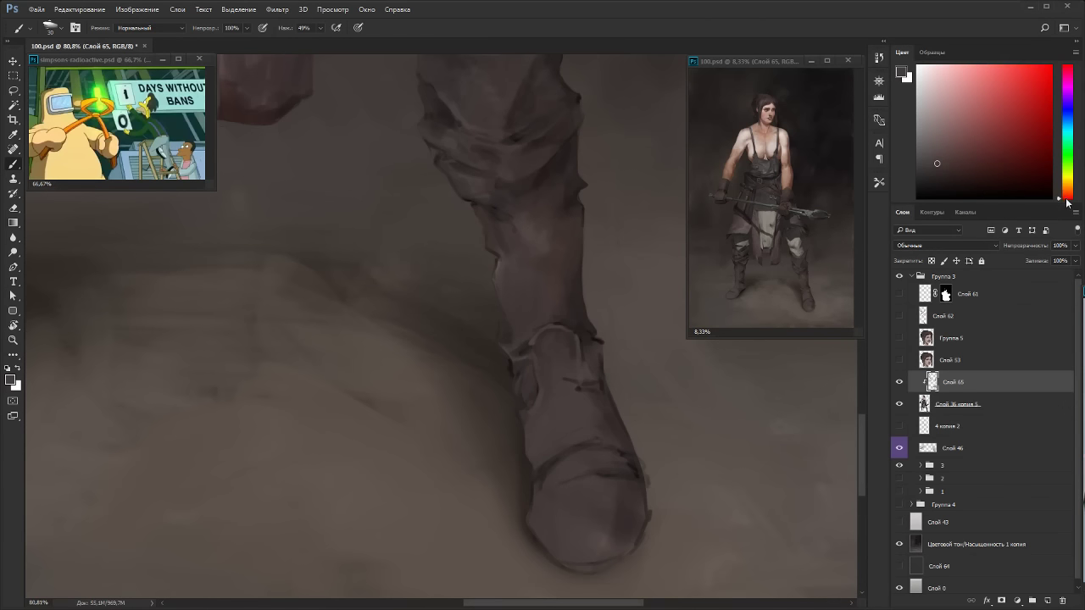
Add lighter grey-brown highlights to the instep and the toe cap's seam, enlarging the brush to 45 px.
{"action": "left_click_drag", "start_coordinate": [937, 161], "coordinate": [926, 146]}
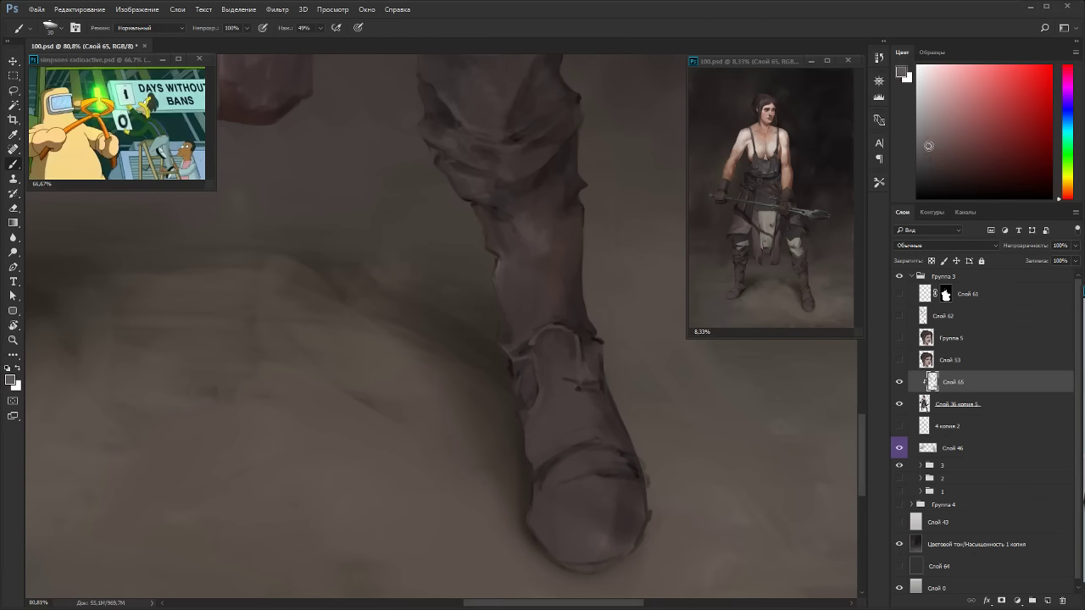
{"action": "left_click_drag", "start_coordinate": [567, 424], "coordinate": [562, 433]}
{"action": "left_click", "coordinate": [560, 410]}
{"action": "key", "text": "r"}
{"action": "left_click_drag", "start_coordinate": [637, 402], "coordinate": [616, 224]}
{"action": "key", "text": "bracketright"}
{"action": "key", "text": "bracketright"}
{"action": "key", "text": "bracketright"}
{"action": "mouse_move", "coordinate": [615, 268]}
{"action": "left_mouse_down"}
{"action": "mouse_move", "coordinate": [605, 302]}
{"action": "mouse_move", "coordinate": [614, 276]}
{"action": "mouse_move", "coordinate": [640, 295]}
{"action": "mouse_move", "coordinate": [630, 284]}
{"action": "mouse_move", "coordinate": [641, 322]}
{"action": "left_mouse_up"}
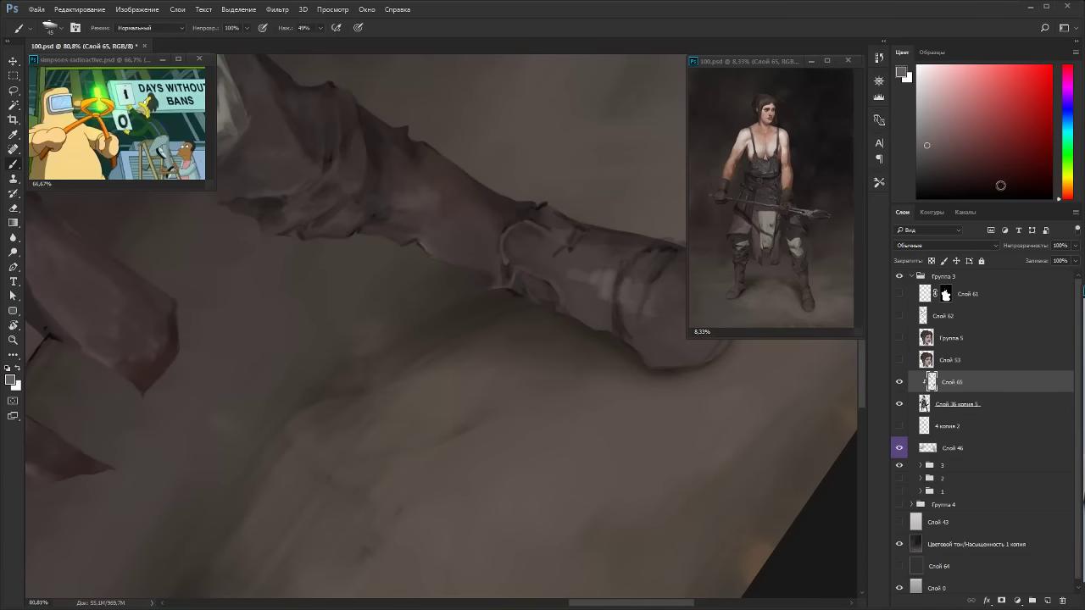
Darken the instep just above the toe seam with a dark reddish brown.
{"action": "left_click", "coordinate": [1070, 197]}
{"action": "left_click", "coordinate": [952, 177]}
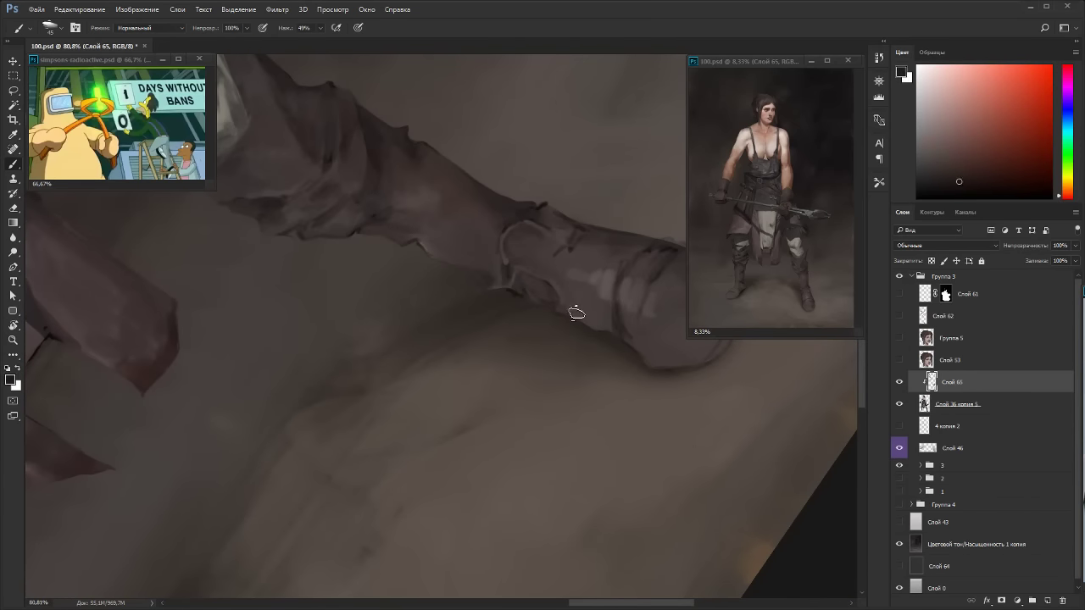
{"action": "mouse_move", "coordinate": [598, 292]}
{"action": "left_mouse_down"}
{"action": "mouse_move", "coordinate": [608, 310]}
{"action": "mouse_move", "coordinate": [590, 293]}
{"action": "mouse_move", "coordinate": [591, 307]}
{"action": "mouse_move", "coordinate": [603, 304]}
{"action": "left_mouse_up"}
{"action": "left_click", "coordinate": [581, 295], "text": "alt"}
Shade the toe cap and its seam with a dark brown shifted to an orange hue.
{"action": "left_click", "coordinate": [958, 173]}
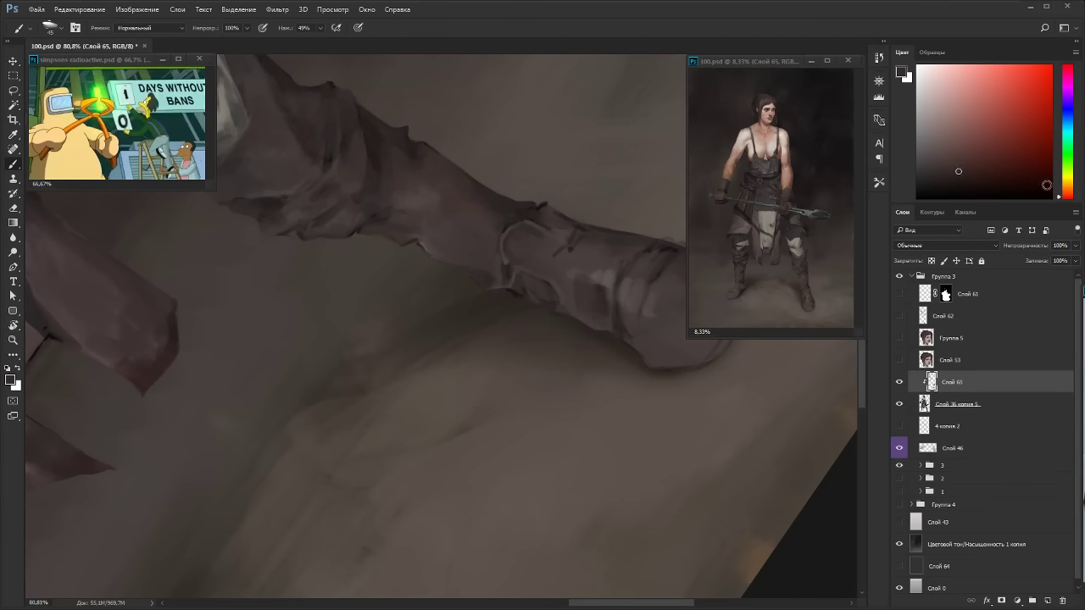
{"action": "left_click", "coordinate": [1068, 189]}
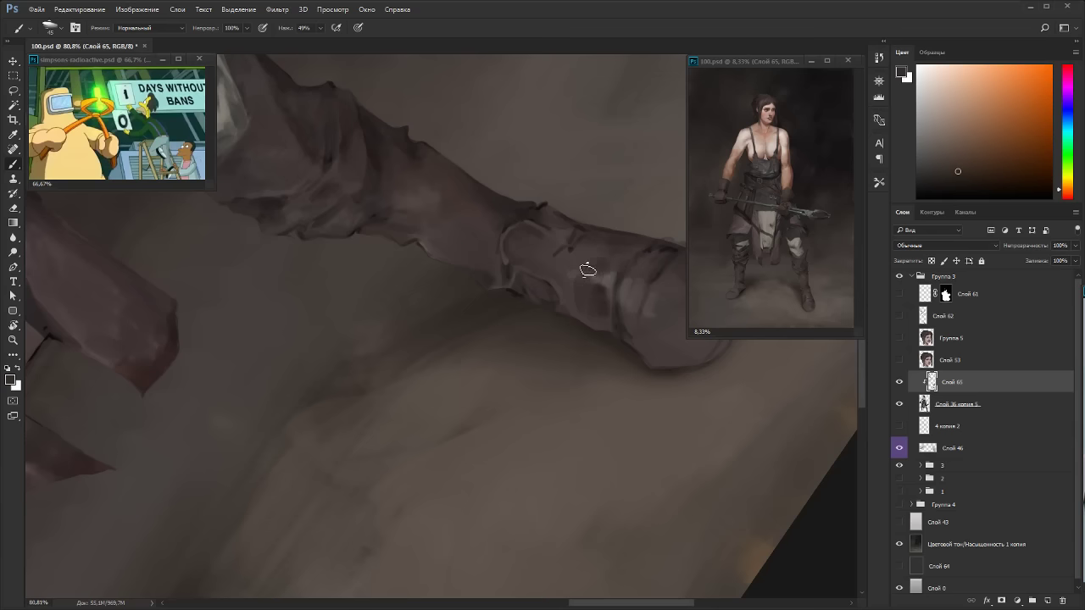
{"action": "mouse_move", "coordinate": [647, 267]}
{"action": "left_mouse_down"}
{"action": "mouse_move", "coordinate": [476, 220]}
{"action": "mouse_move", "coordinate": [464, 227]}
{"action": "left_mouse_up"}
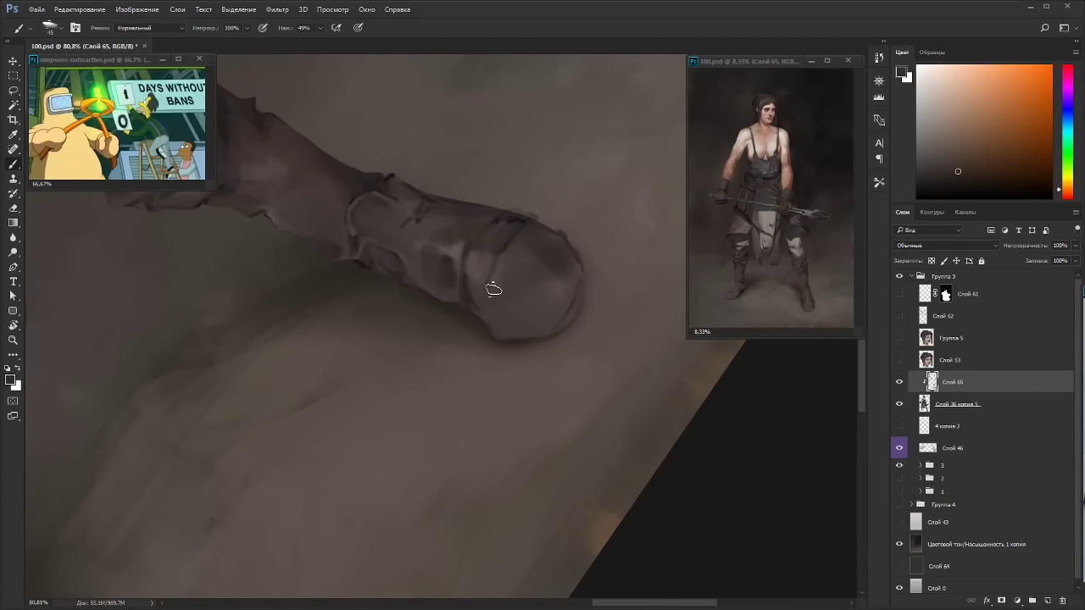
{"action": "key", "text": "r"}
{"action": "mouse_move", "coordinate": [507, 255]}
{"action": "left_mouse_down"}
{"action": "mouse_move", "coordinate": [552, 402]}
{"action": "mouse_move", "coordinate": [453, 393]}
{"action": "left_mouse_up"}
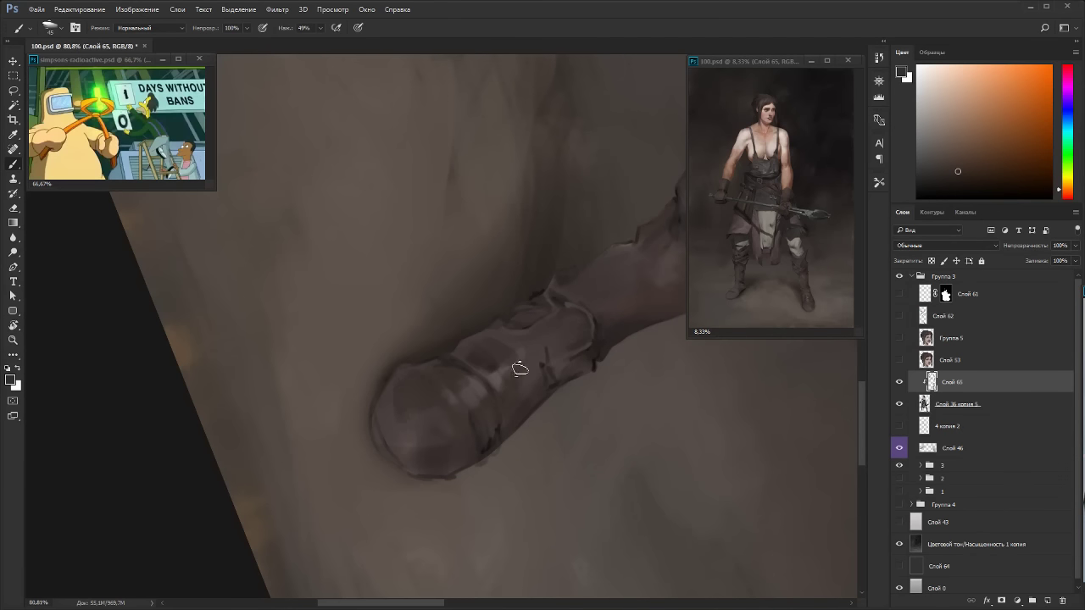
{"action": "key", "text": "Escape"}
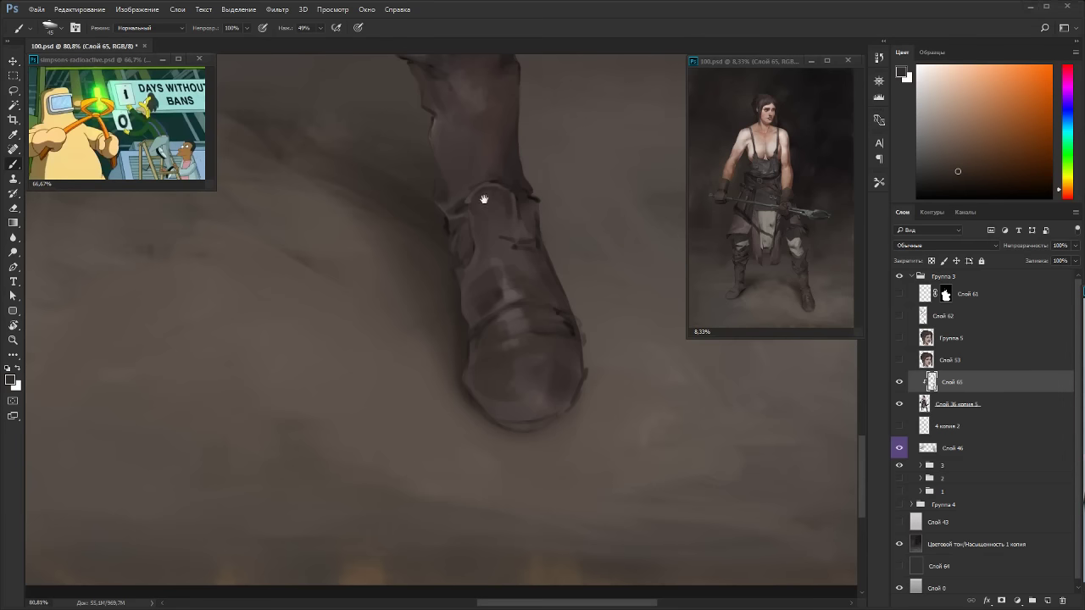
Shade the instep's shadowed side with a dark crimson-tinted brown.
{"action": "left_click_drag", "start_coordinate": [472, 212], "coordinate": [500, 311]}
{"action": "left_click", "coordinate": [512, 382], "text": "alt"}
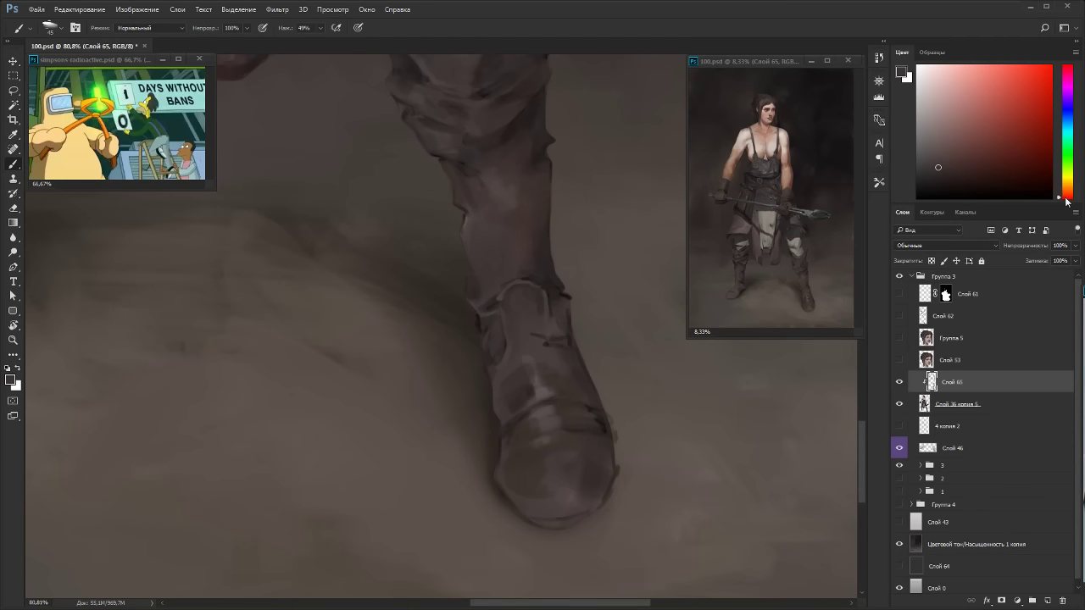
{"action": "left_click_drag", "start_coordinate": [1070, 200], "coordinate": [1067, 197]}
{"action": "left_click", "coordinate": [1066, 70]}
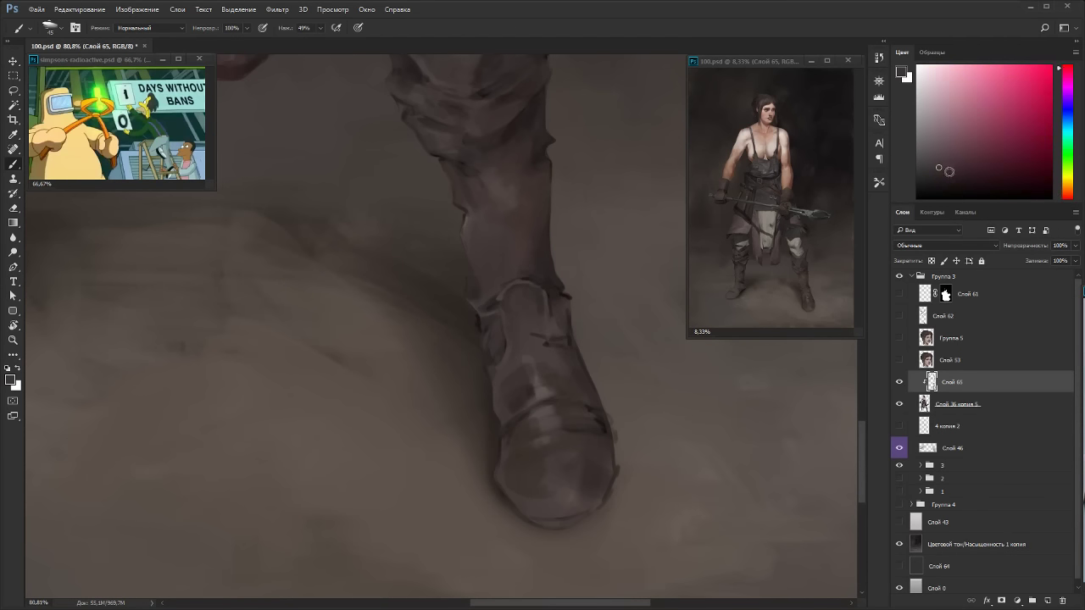
{"action": "left_click_drag", "start_coordinate": [941, 169], "coordinate": [977, 181]}
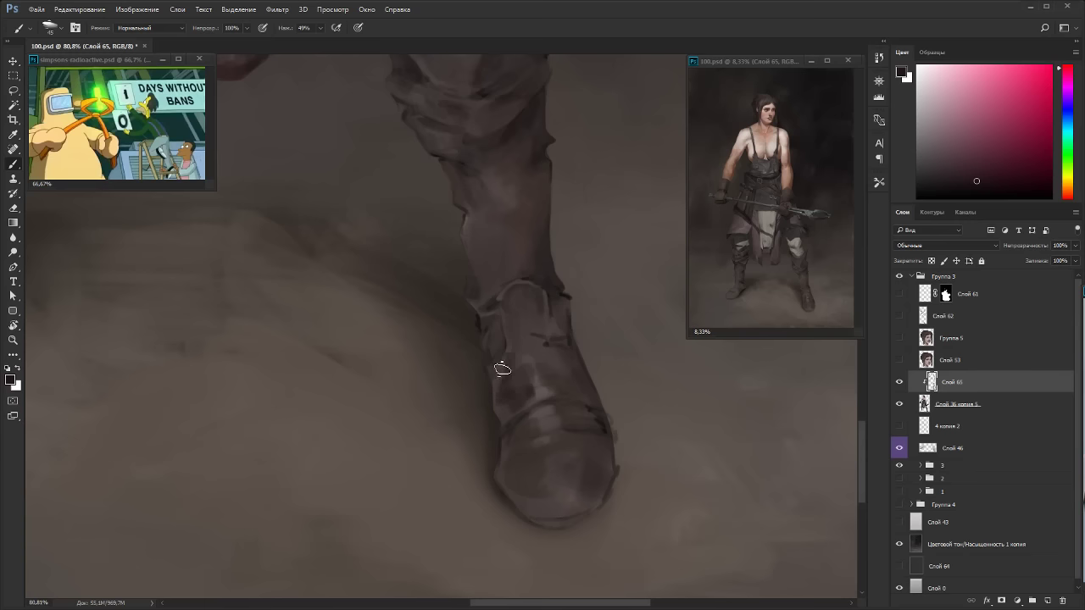
{"action": "key", "text": "r"}
{"action": "left_click_drag", "start_coordinate": [608, 351], "coordinate": [456, 399]}
{"action": "key", "text": "b"}
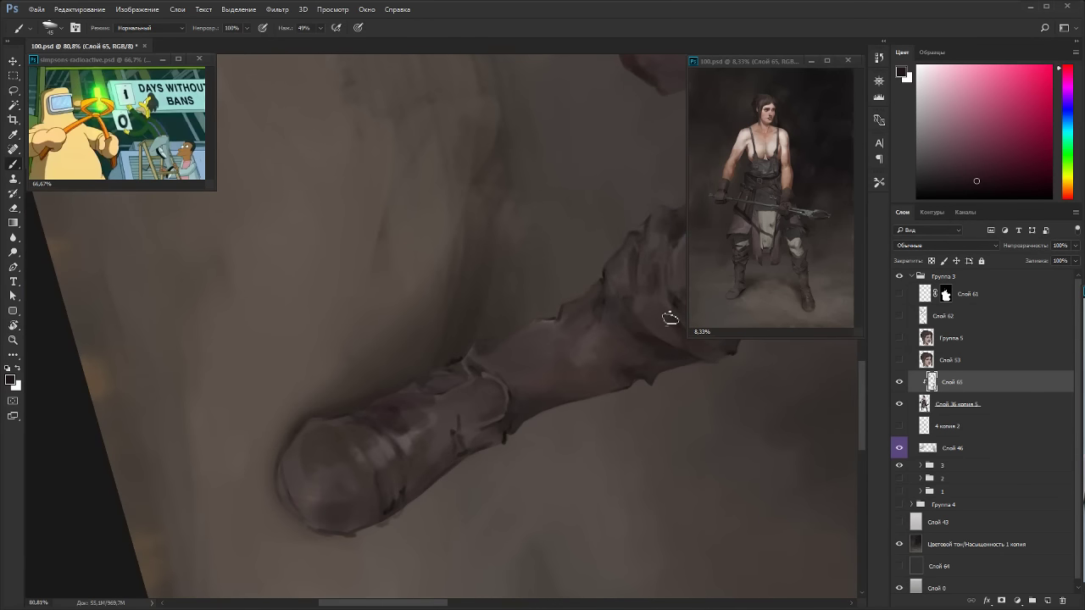
Darken the toe cap with a near-black crimson tone and blend it with sampled browns.
{"action": "left_click", "coordinate": [964, 185]}
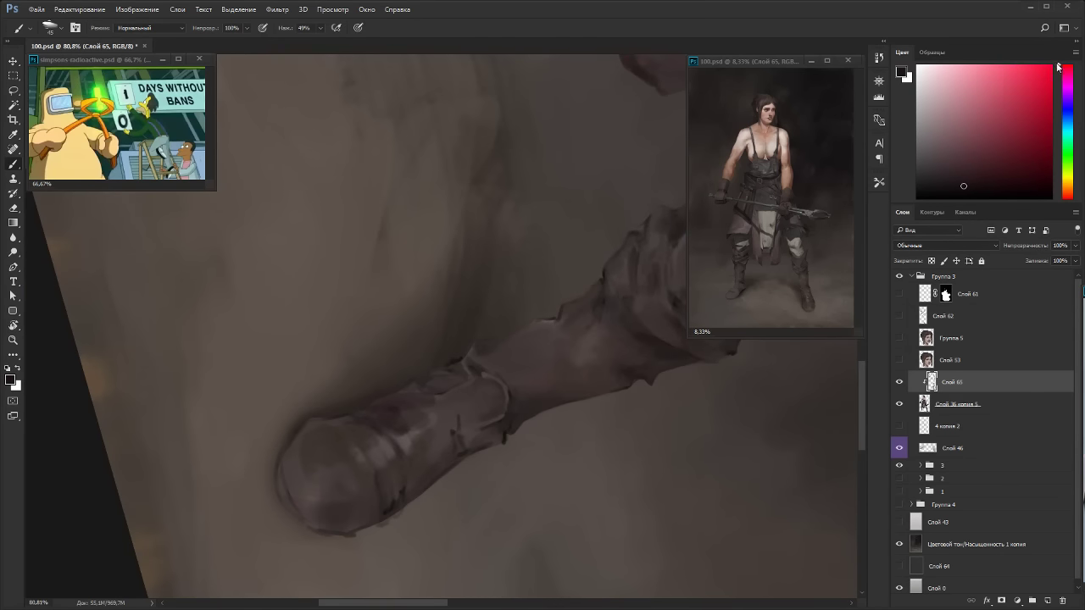
{"action": "left_click_drag", "start_coordinate": [340, 518], "coordinate": [394, 488]}
{"action": "key", "text": "r"}
{"action": "mouse_move", "coordinate": [485, 416]}
{"action": "left_mouse_down"}
{"action": "mouse_move", "coordinate": [588, 192]}
{"action": "mouse_move", "coordinate": [649, 242]}
{"action": "left_mouse_up"}
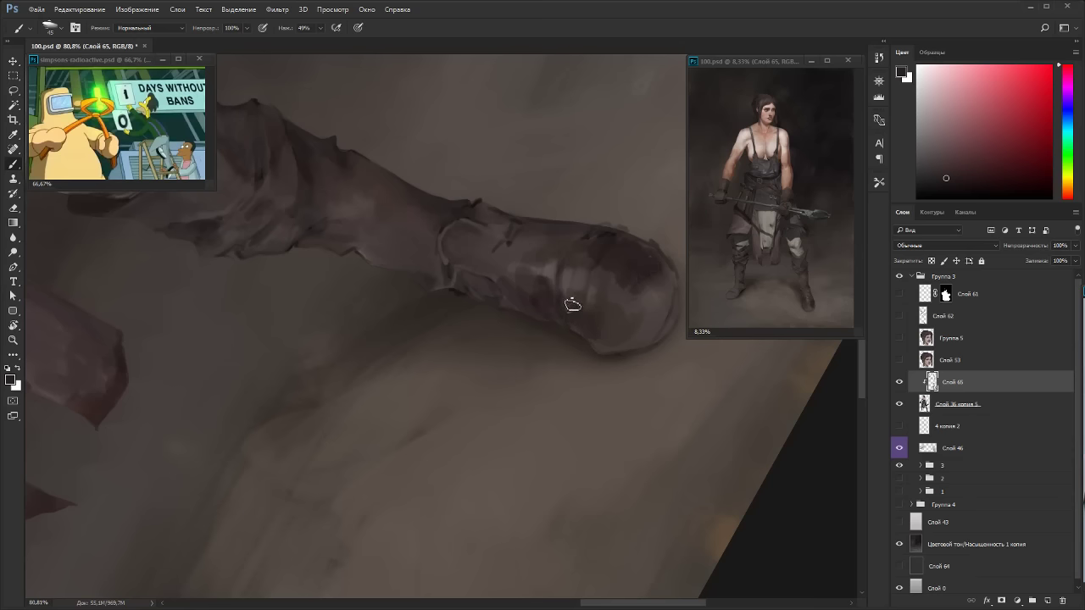
{"action": "left_click", "coordinate": [612, 325], "text": "alt"}
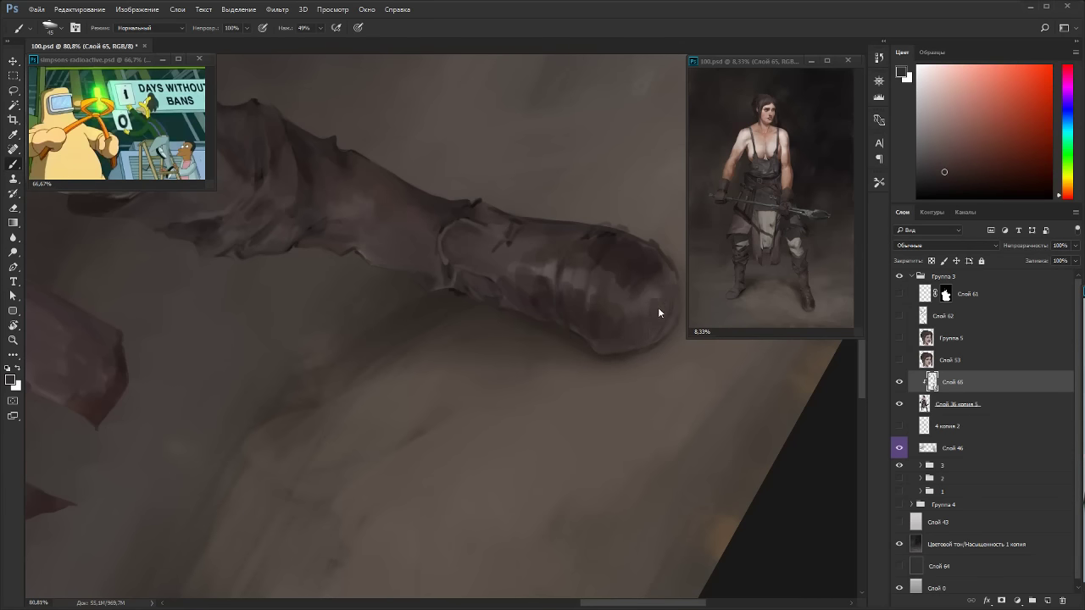
Darken and smooth the instep between the ankle fold and the toe seam with sampled dark browns.
{"action": "key", "text": "Escape"}
{"action": "left_click", "coordinate": [521, 399], "text": "alt"}
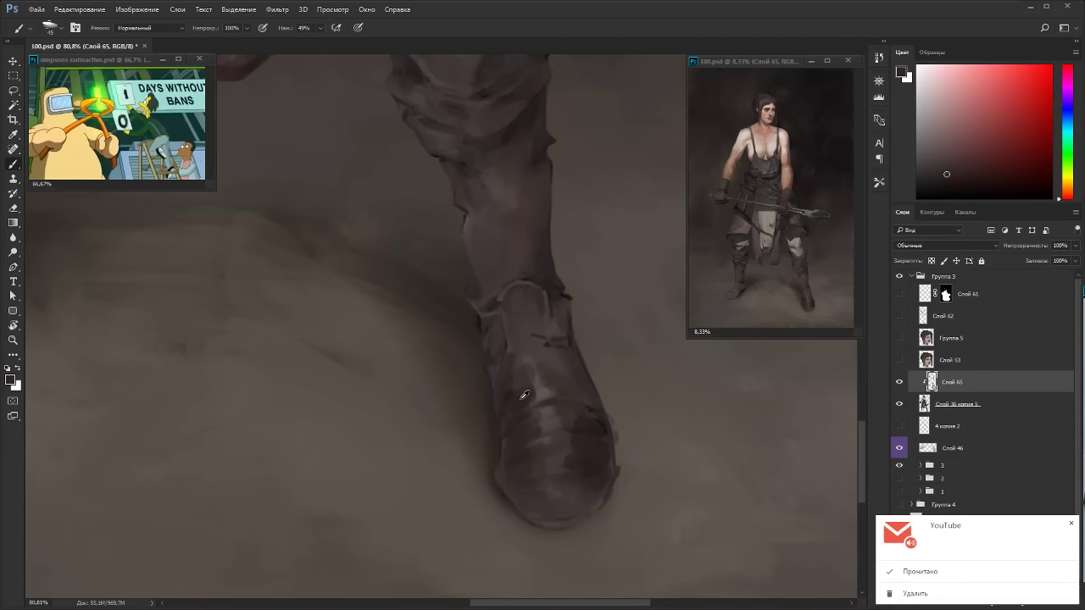
{"action": "left_click", "coordinate": [521, 399], "text": "alt"}
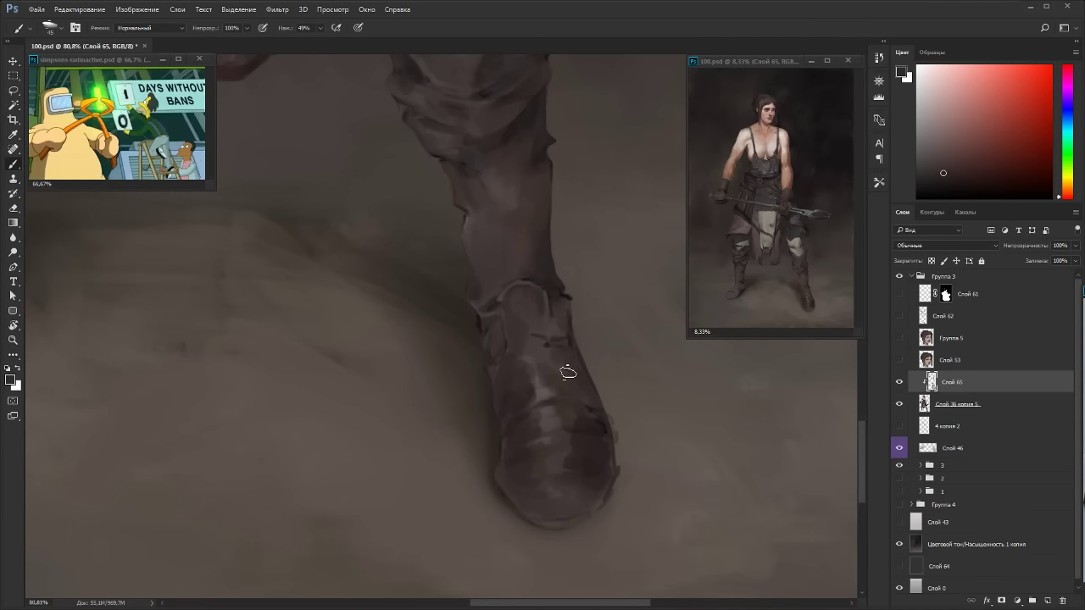
{"action": "key", "text": "r"}
{"action": "left_click_drag", "start_coordinate": [577, 376], "coordinate": [495, 139]}
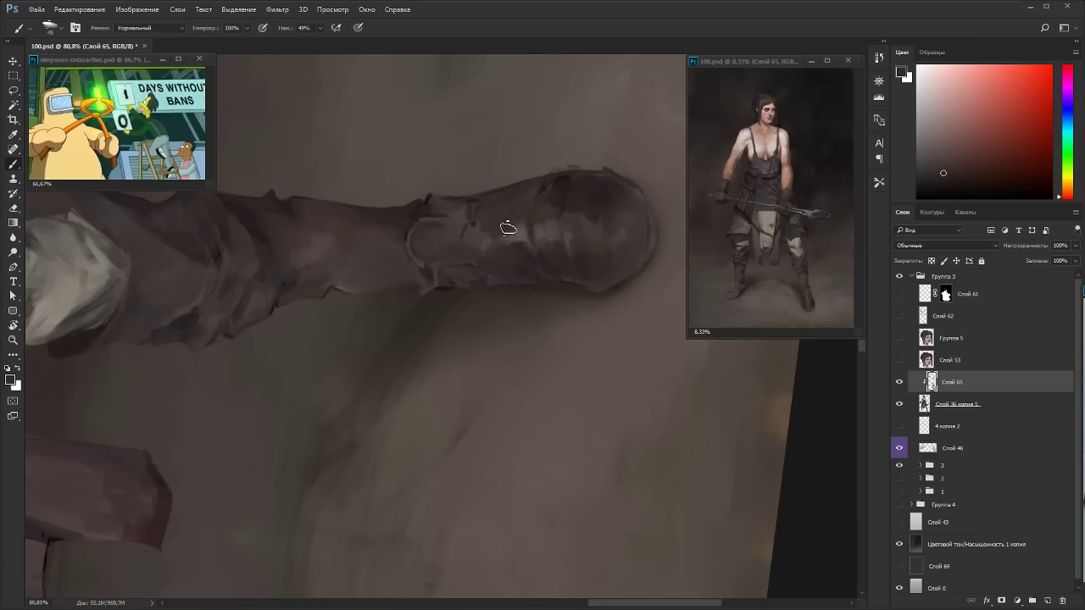
{"action": "left_click", "coordinate": [492, 227], "text": "alt"}
Paint crisp light highlights along the toe seam's folds with a 25 px brush and sampled light and dark tones.
{"action": "left_click", "coordinate": [523, 235], "text": "alt"}
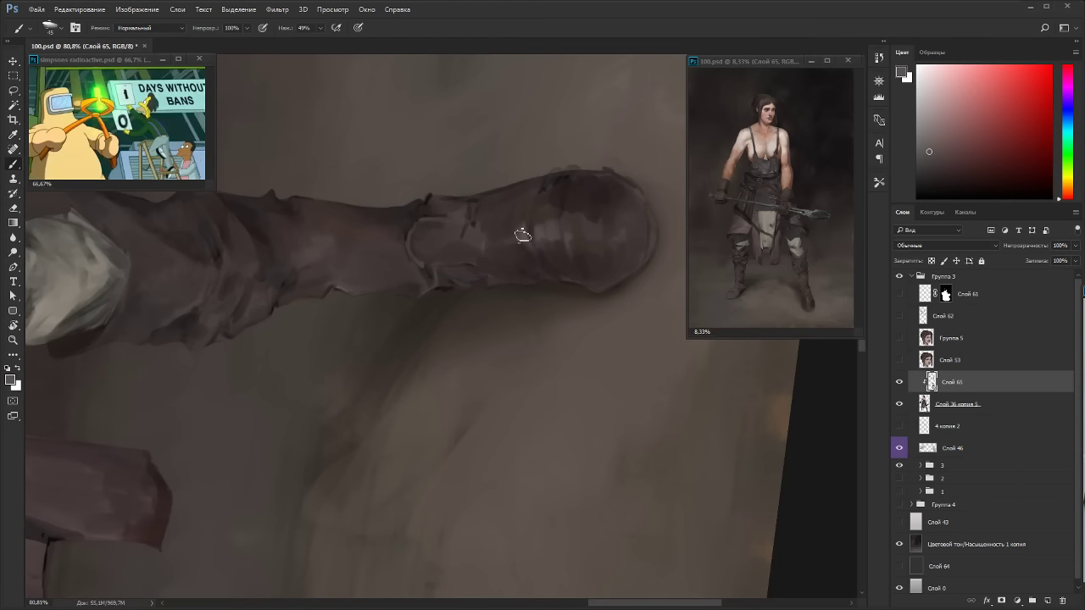
{"action": "key", "text": "bracketleft"}
{"action": "left_click", "coordinate": [531, 245], "text": "alt"}
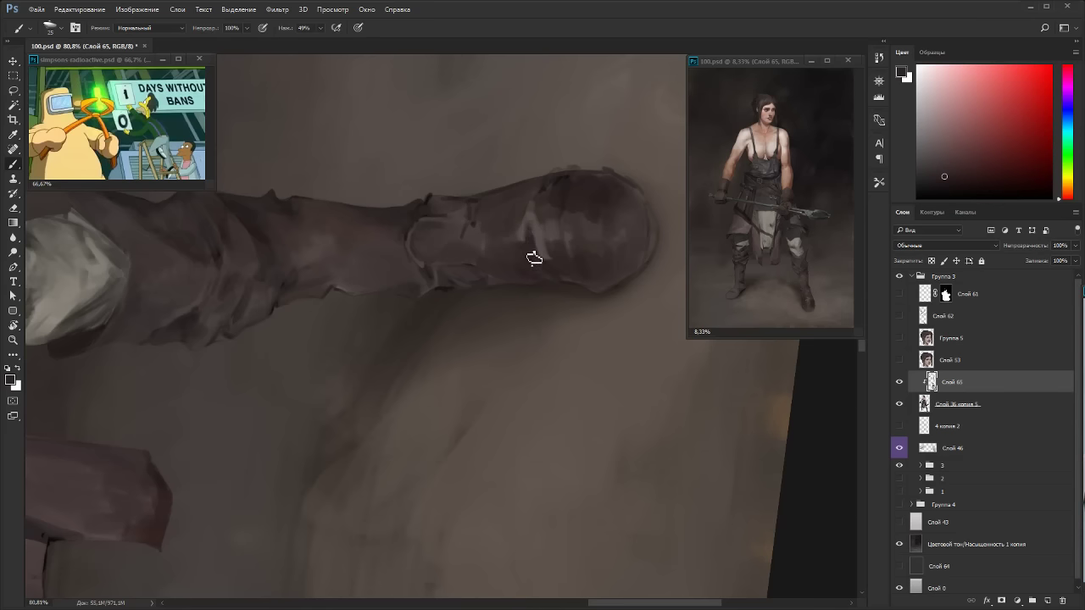
{"action": "left_click", "coordinate": [533, 215], "text": "alt"}
{"action": "key", "text": "Escape"}
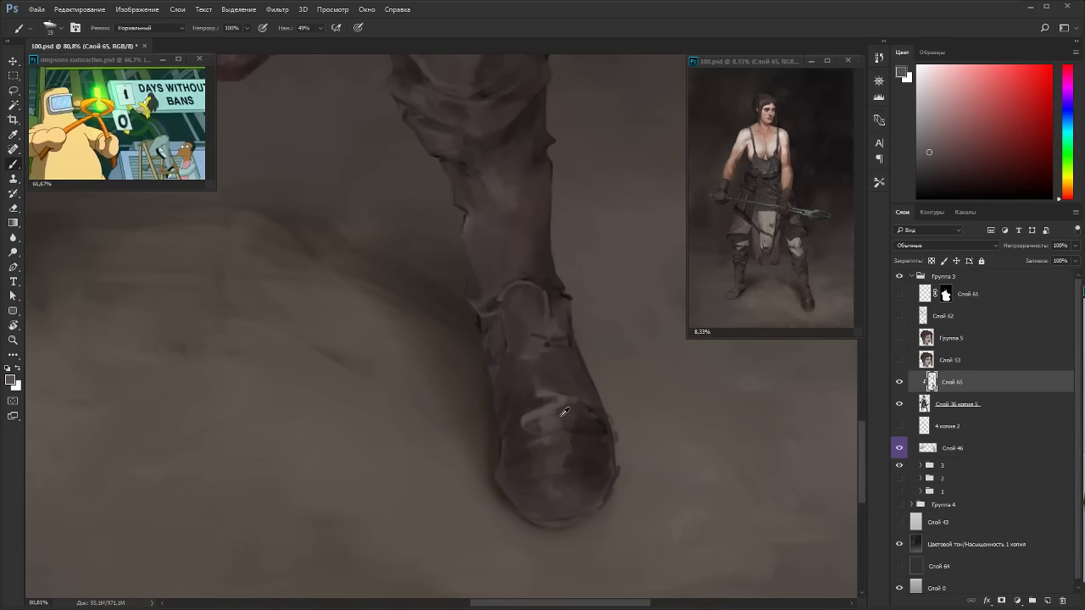
Soften the toe seam's highlights and blend them into the toe cap with a 35 px brush and sampled browns.
{"action": "left_click", "coordinate": [579, 419], "text": "alt"}
{"action": "key", "text": "bracketright"}
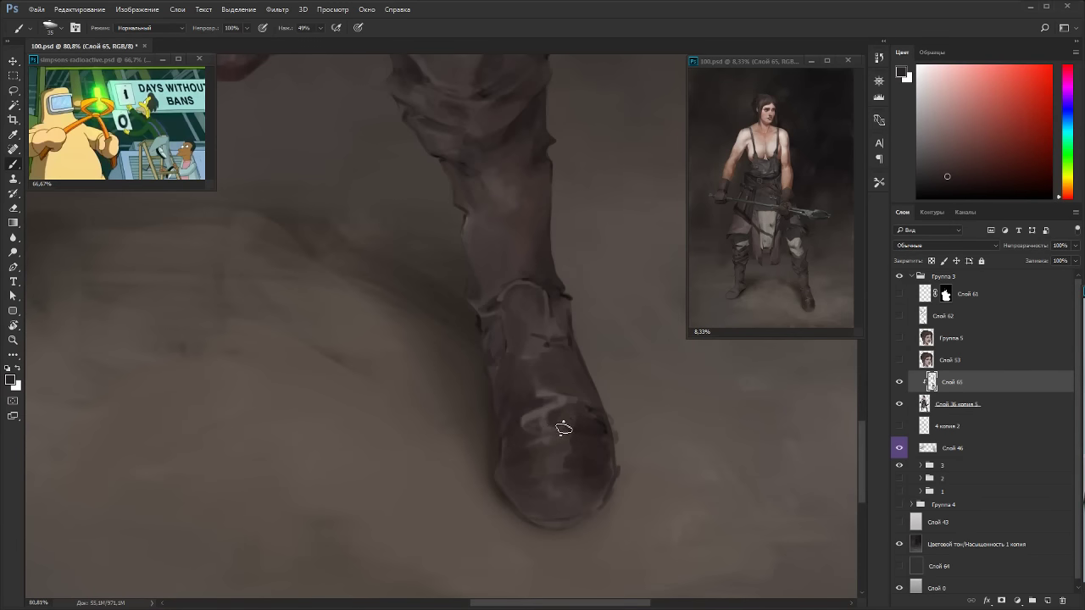
{"action": "key", "text": "r"}
{"action": "left_click_drag", "start_coordinate": [573, 270], "coordinate": [477, 184]}
{"action": "left_click", "coordinate": [572, 305], "text": "alt"}
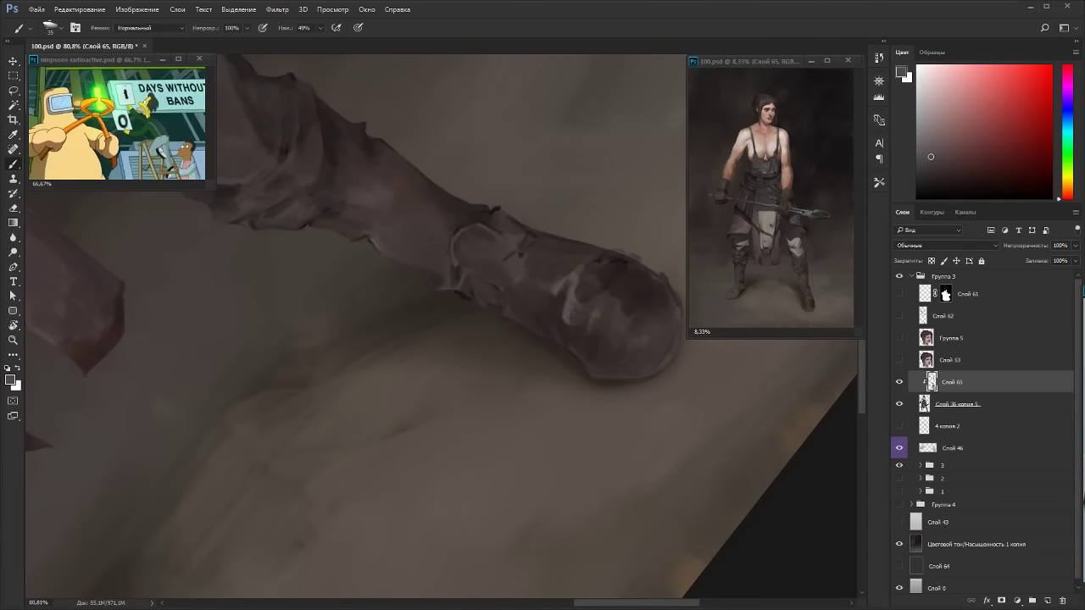
{"action": "left_click", "coordinate": [594, 265], "text": "alt"}
{"action": "key", "text": "Escape"}
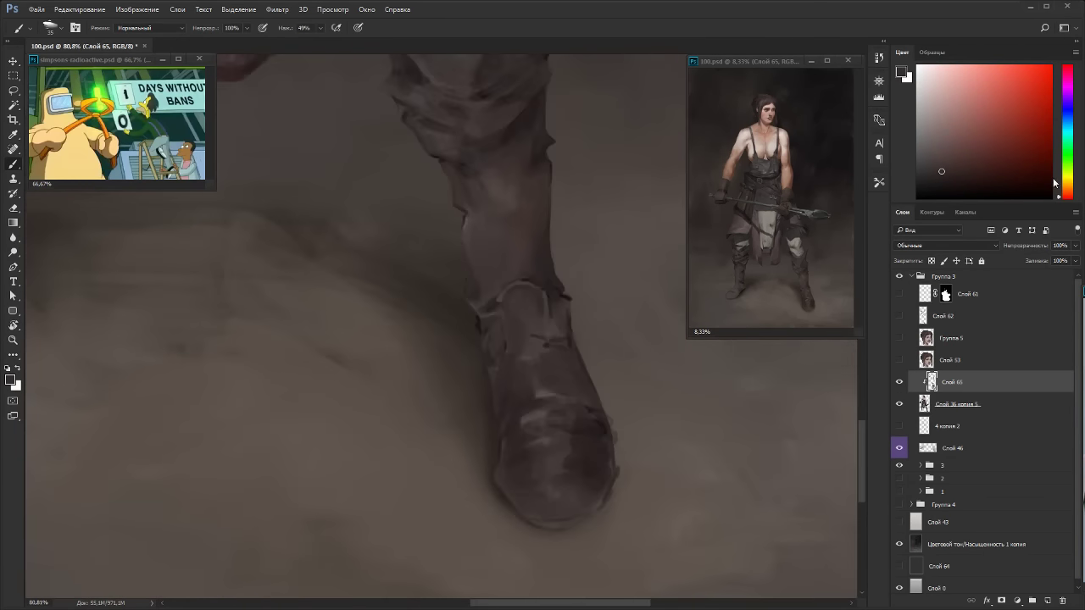
Paint cool violet-grey highlights across the toe cap with a 45 px brush and blend them with a sampled dark brown.
{"action": "left_click", "coordinate": [1066, 78]}
{"action": "left_click", "coordinate": [924, 147]}
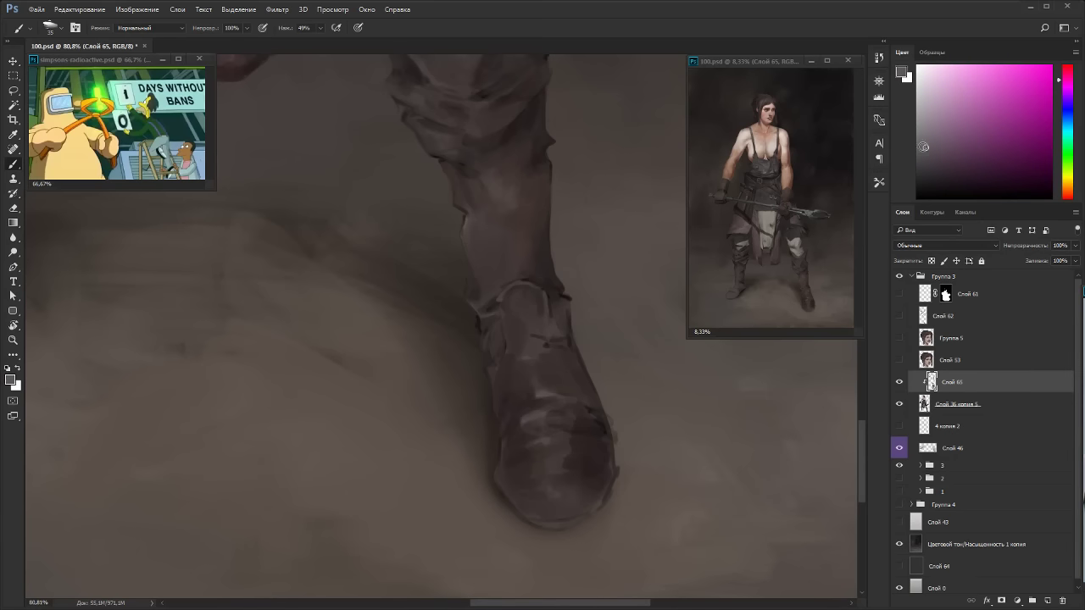
{"action": "key", "text": "r"}
{"action": "left_click_drag", "start_coordinate": [653, 361], "coordinate": [509, 123]}
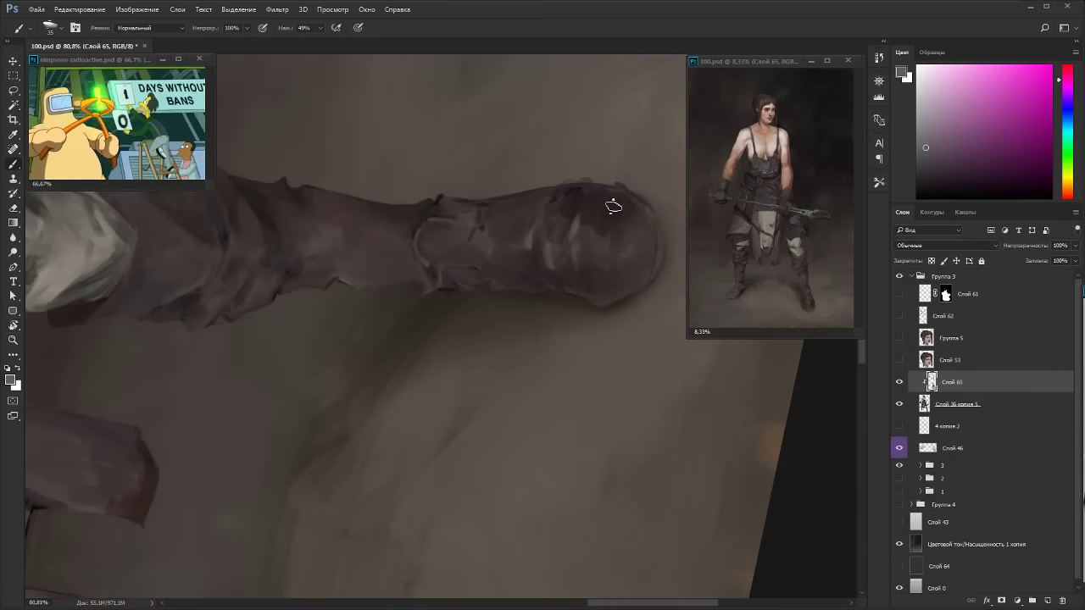
{"action": "left_click", "coordinate": [1063, 89]}
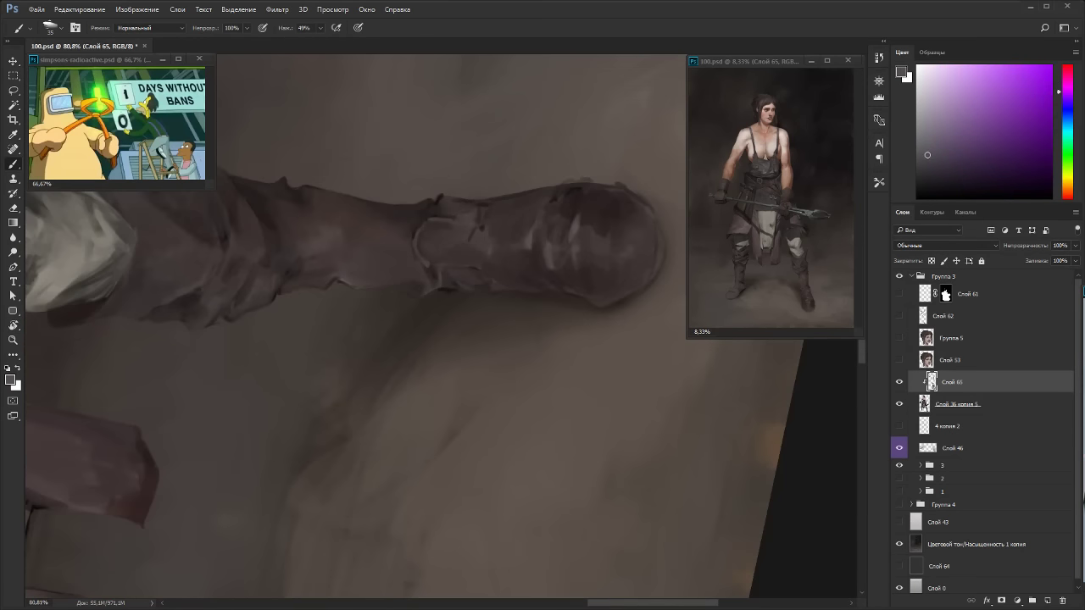
{"action": "mouse_move", "coordinate": [578, 239]}
{"action": "left_mouse_down"}
{"action": "mouse_move", "coordinate": [593, 225]}
{"action": "mouse_move", "coordinate": [582, 210]}
{"action": "left_mouse_up"}
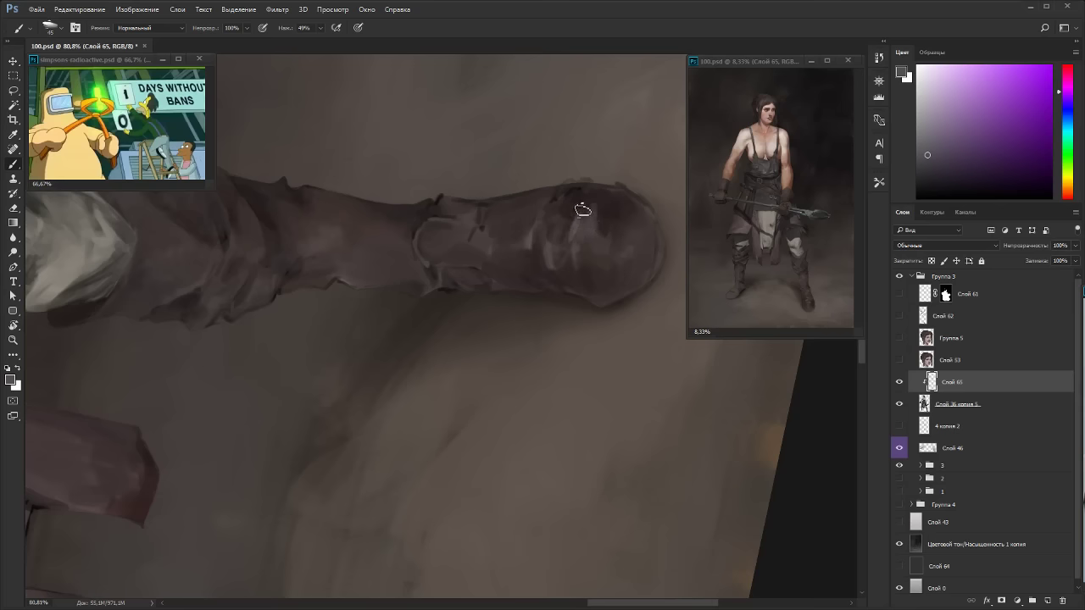
{"action": "key", "text": "r"}
{"action": "mouse_move", "coordinate": [445, 170]}
{"action": "left_mouse_down"}
{"action": "mouse_move", "coordinate": [635, 322]}
{"action": "mouse_move", "coordinate": [517, 497]}
{"action": "left_mouse_up"}
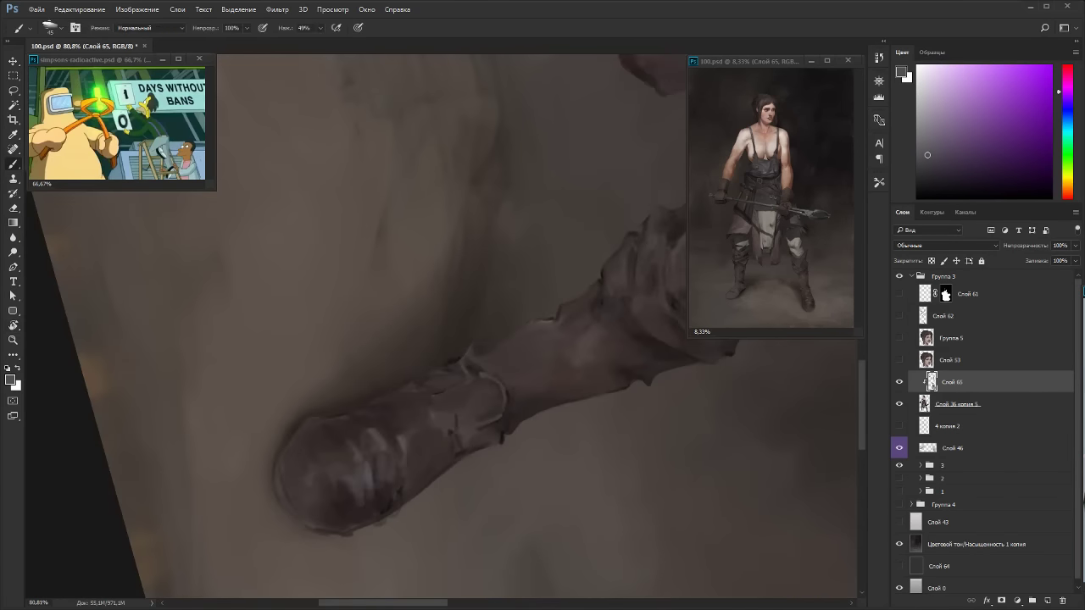
{"action": "left_click", "coordinate": [377, 459], "text": "alt"}
{"action": "key", "text": "Escape"}
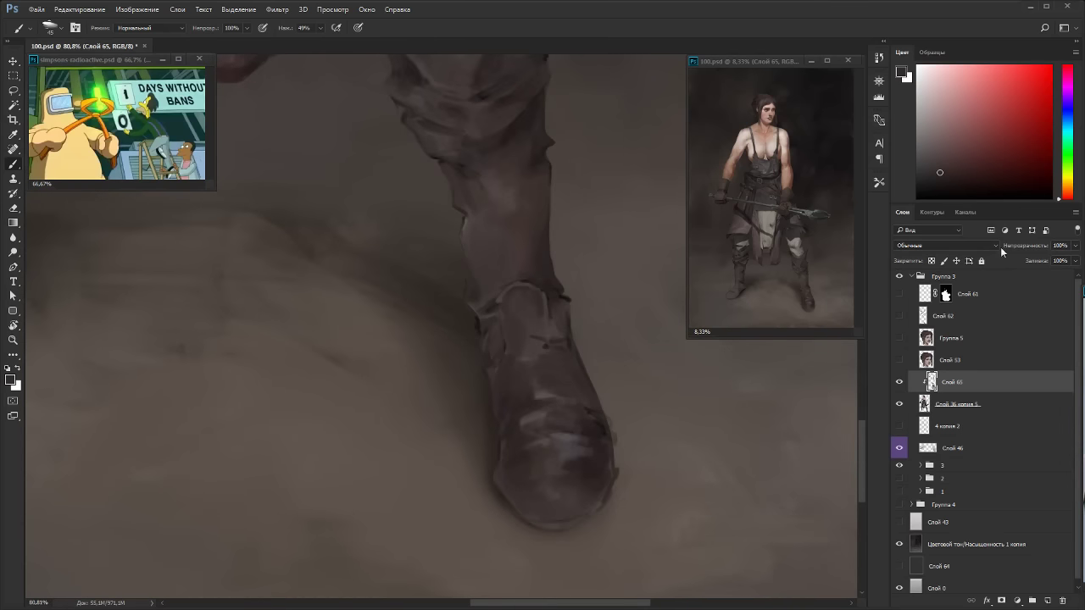
Shade the instep and toe seam with a dark orange-brown tone and blend in colours sampled from the boot.
{"action": "left_click_drag", "start_coordinate": [1058, 194], "coordinate": [1060, 187]}
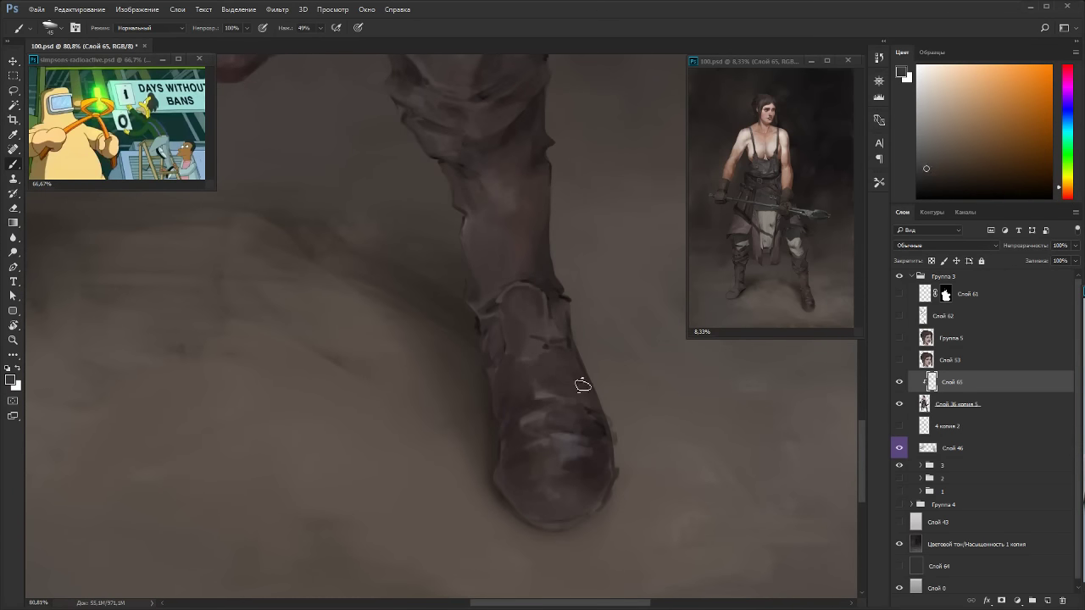
{"action": "left_click_drag", "start_coordinate": [582, 383], "coordinate": [557, 162]}
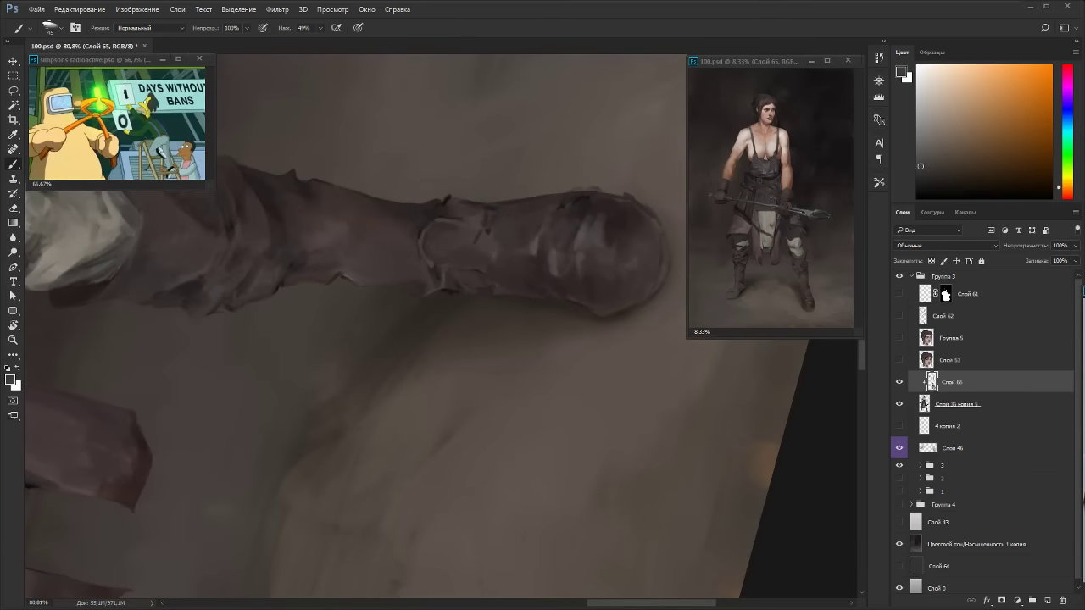
{"action": "left_click", "coordinate": [507, 214], "text": "alt"}
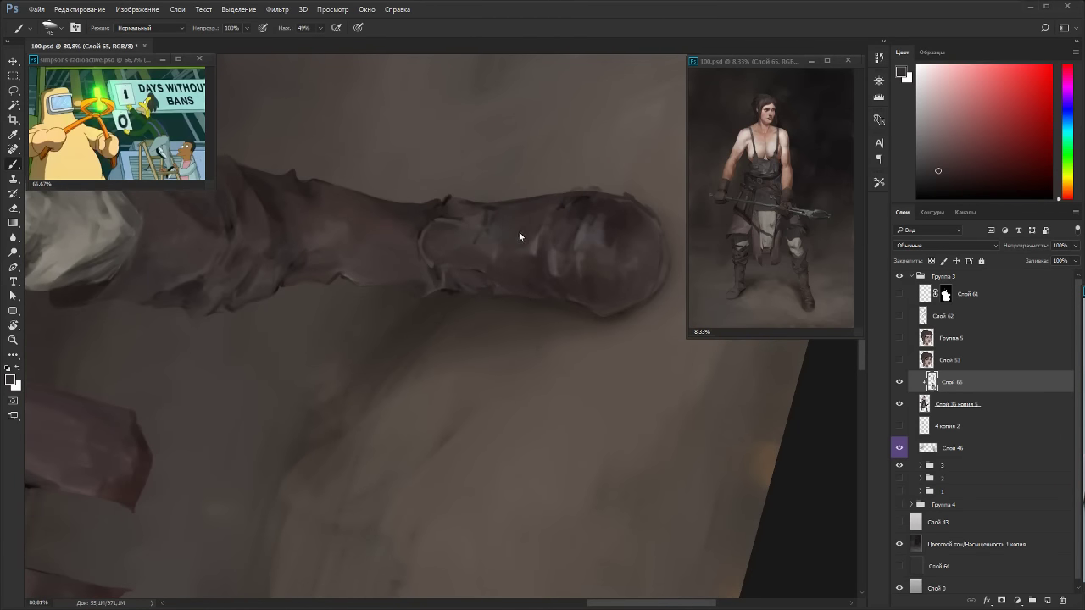
{"action": "key", "text": "Escape"}
{"action": "left_click", "coordinate": [574, 450], "text": "alt"}
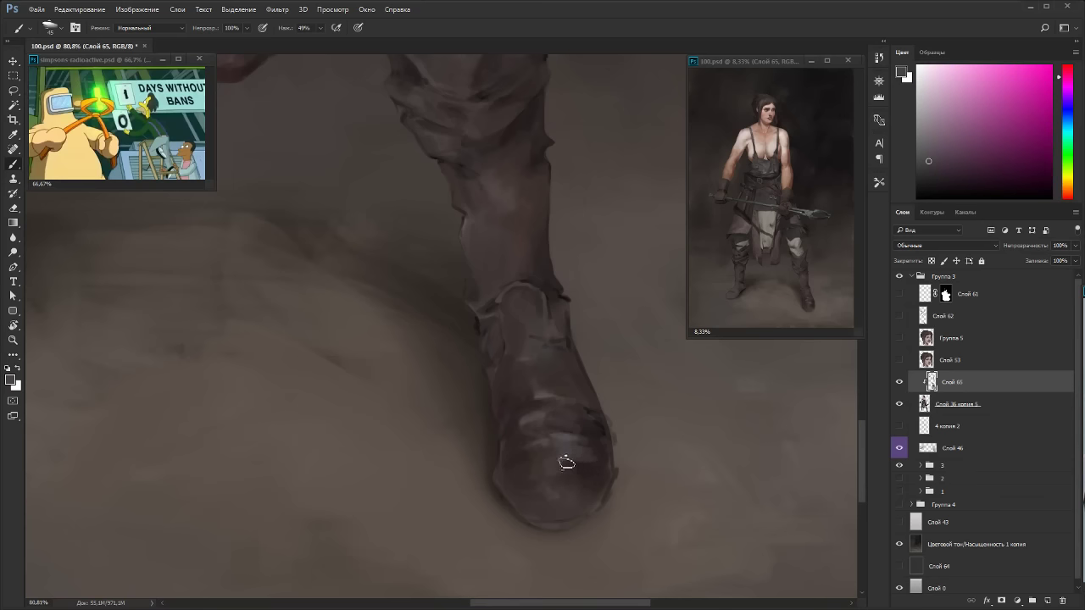
Deepen the shading around the toe cap and its seam with a sampled dark brown.
{"action": "scroll", "coordinate": [487, 403], "scroll_direction": "down", "scroll_amount": 4}
{"action": "key", "text": "r"}
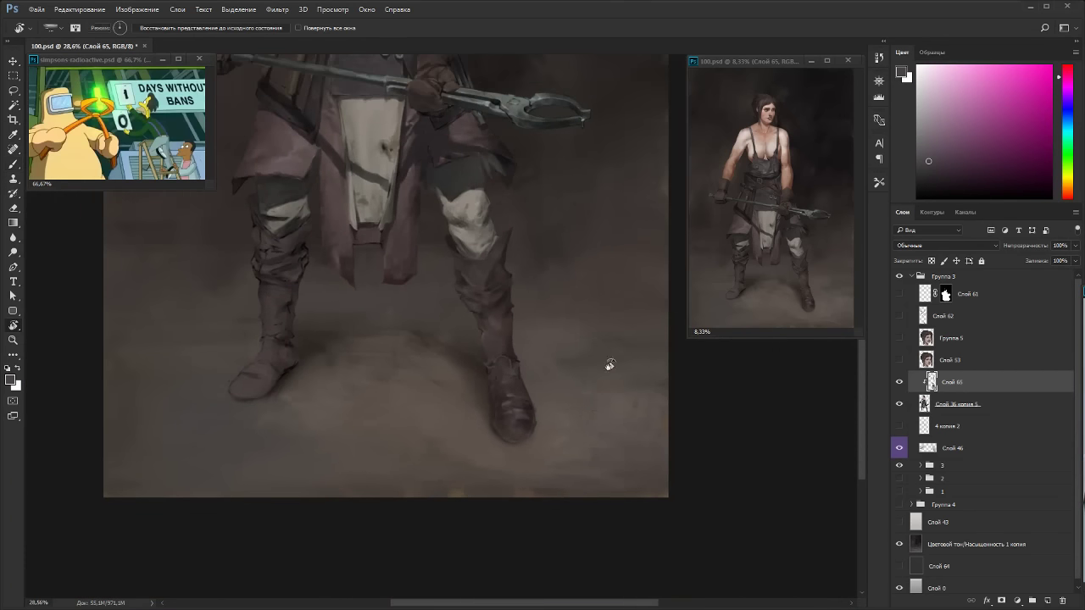
{"action": "left_click_drag", "start_coordinate": [608, 366], "coordinate": [455, 184]}
{"action": "scroll", "coordinate": [471, 184], "scroll_direction": "up", "scroll_amount": 2}
{"action": "key", "text": "b"}
{"action": "left_click", "coordinate": [525, 231], "text": "alt"}
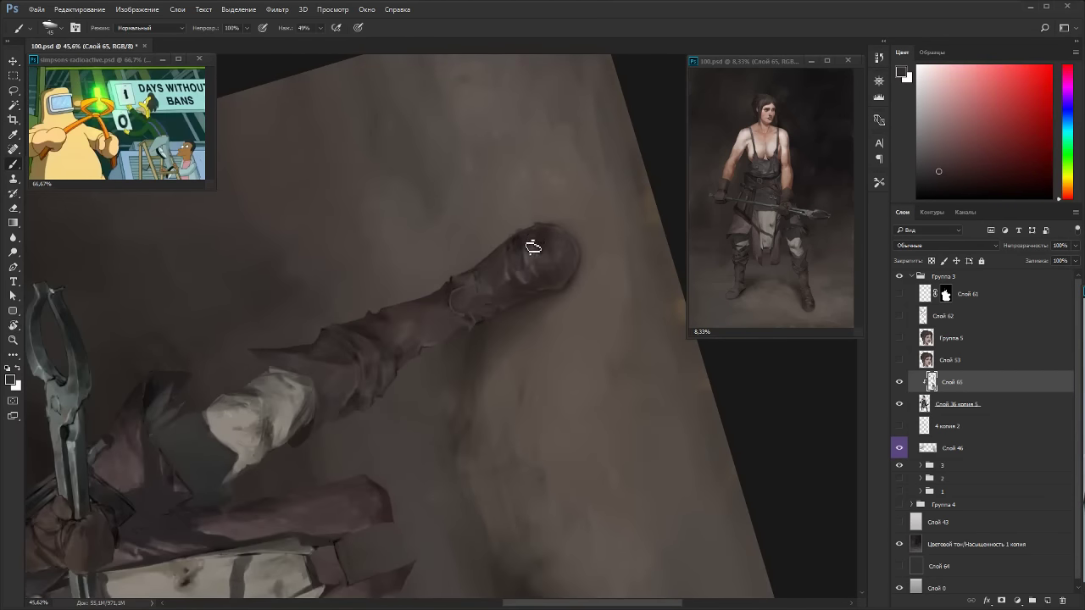
{"action": "left_click_drag", "start_coordinate": [554, 241], "coordinate": [573, 263]}
{"action": "key", "text": "Escape"}
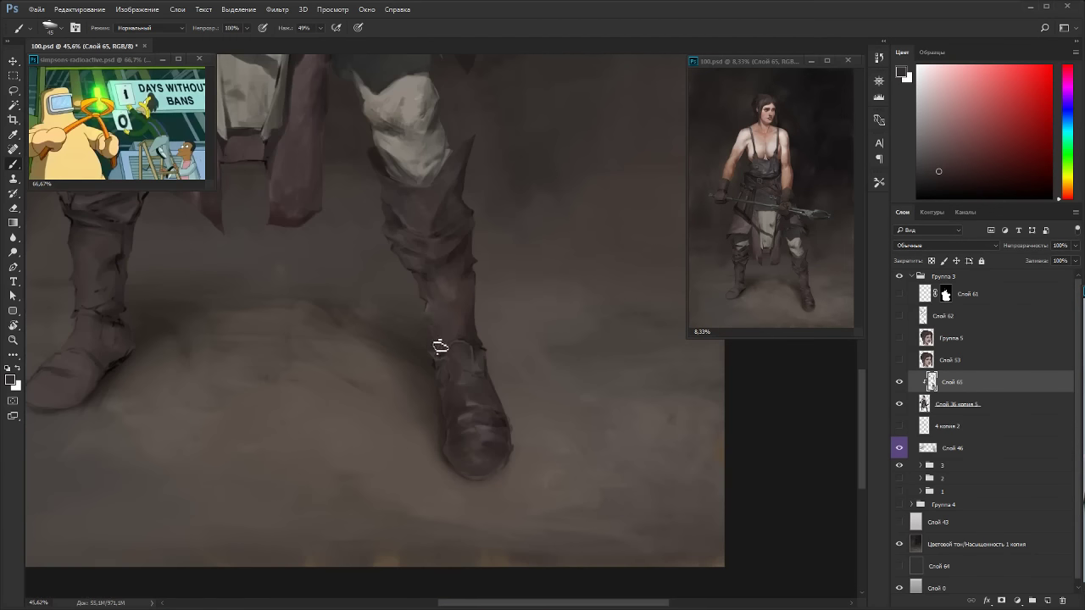
Smooth the boot shaft above the ankle with sampled reddish and dark browns.
{"action": "left_click", "coordinate": [458, 405], "text": "alt"}
{"action": "left_click", "coordinate": [458, 320], "text": "alt"}
{"action": "key", "text": "r"}
{"action": "left_click_drag", "start_coordinate": [480, 272], "coordinate": [358, 195]}
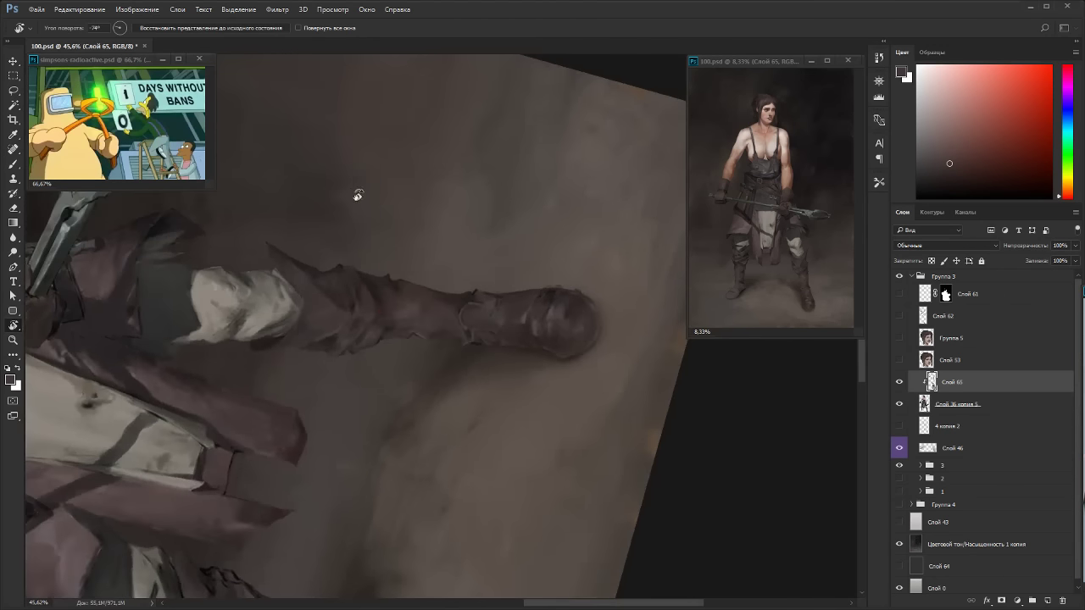
{"action": "key", "text": "b"}
{"action": "left_click", "coordinate": [416, 305], "text": "alt"}
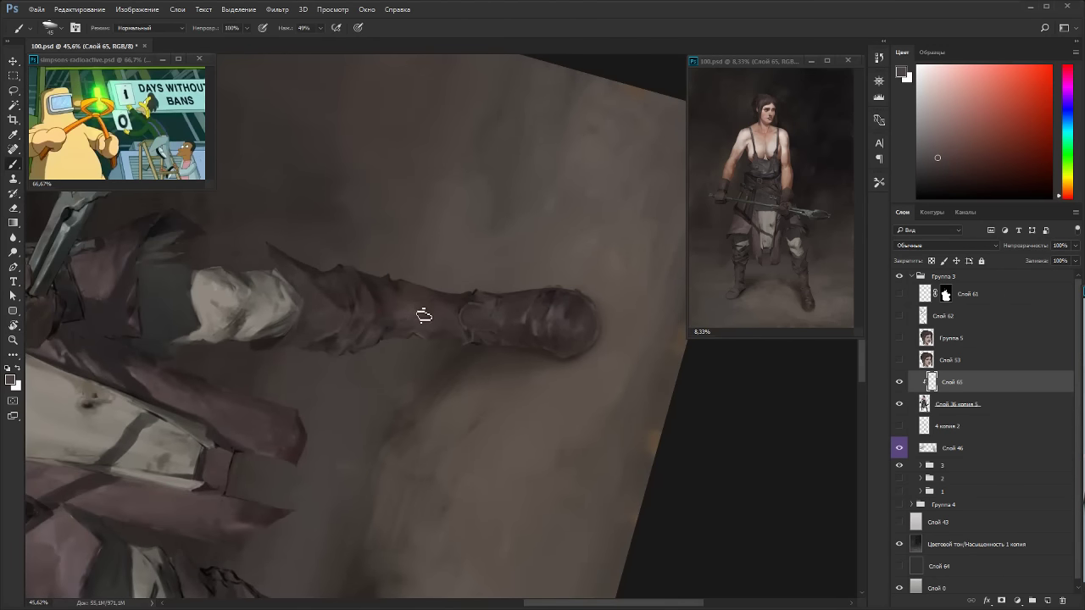
{"action": "left_click", "coordinate": [557, 289], "text": "alt"}
{"action": "key", "text": "r"}
{"action": "mouse_move", "coordinate": [424, 297]}
{"action": "left_mouse_down"}
{"action": "mouse_move", "coordinate": [581, 420]}
{"action": "mouse_move", "coordinate": [569, 433]}
{"action": "left_mouse_up"}
{"action": "key", "text": "b"}
{"action": "left_click", "coordinate": [456, 266], "text": "alt"}
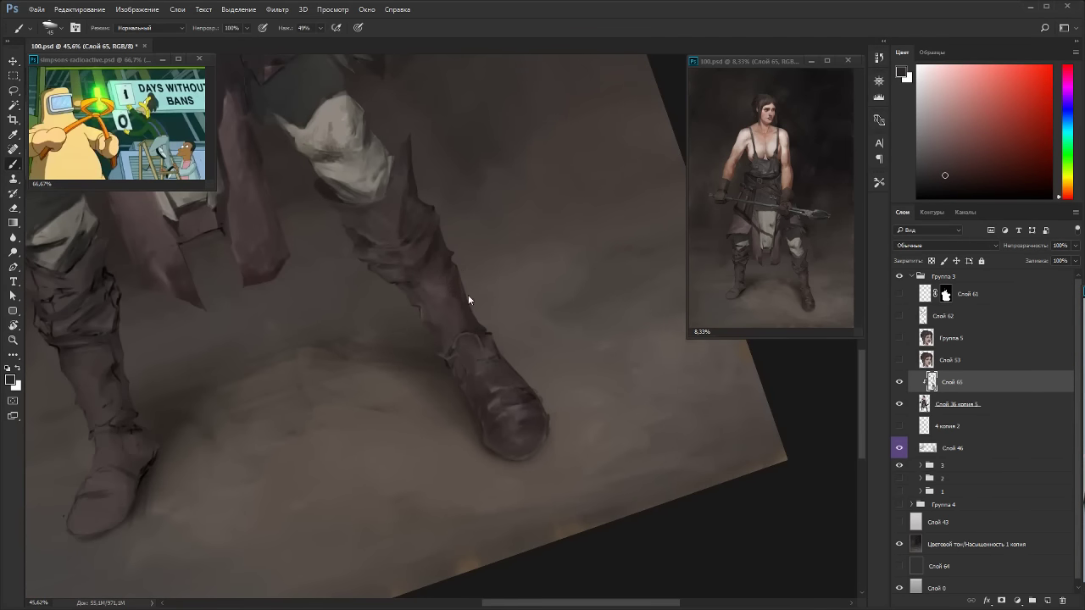
Blend the ankle fold into the lower shaft with tones sampled from the surrounding leather.
{"action": "left_click", "coordinate": [458, 344], "text": "alt"}
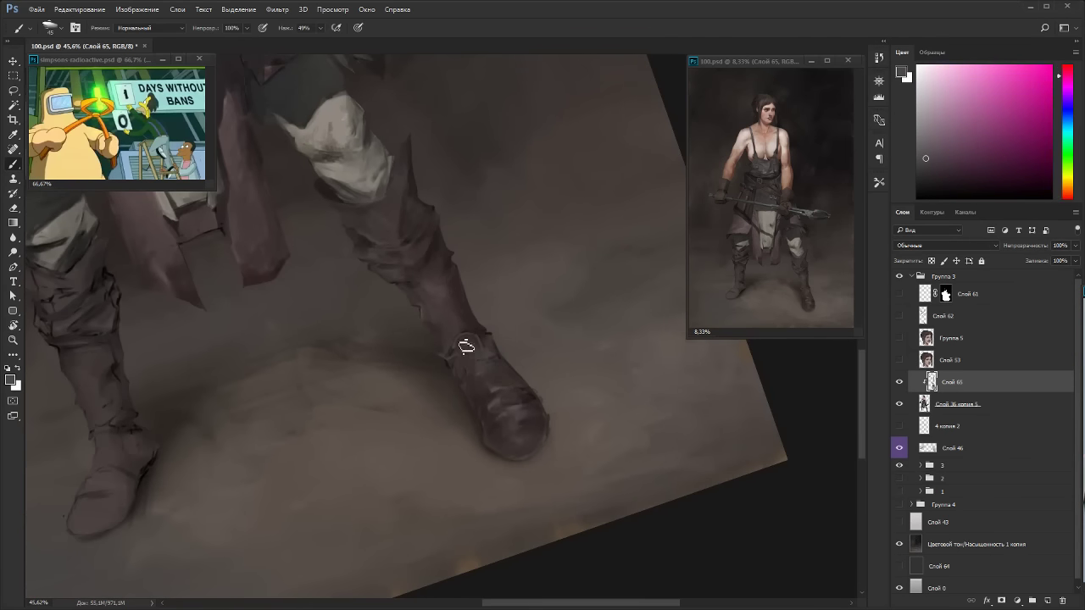
{"action": "left_click", "coordinate": [438, 291], "text": "alt"}
{"action": "left_click", "coordinate": [439, 294], "text": "alt"}
{"action": "key", "text": "Escape"}
{"action": "key", "text": "r"}
{"action": "mouse_move", "coordinate": [566, 358]}
{"action": "left_mouse_down"}
{"action": "mouse_move", "coordinate": [476, 493]}
{"action": "mouse_move", "coordinate": [477, 332]}
{"action": "left_mouse_up"}
{"action": "left_click", "coordinate": [477, 341], "text": "alt"}
{"action": "left_click", "coordinate": [492, 357], "text": "alt"}
{"action": "key", "text": "Escape"}
Even out the middle of the boot shaft with sampled mid-tone browns.
{"action": "key", "text": "r"}
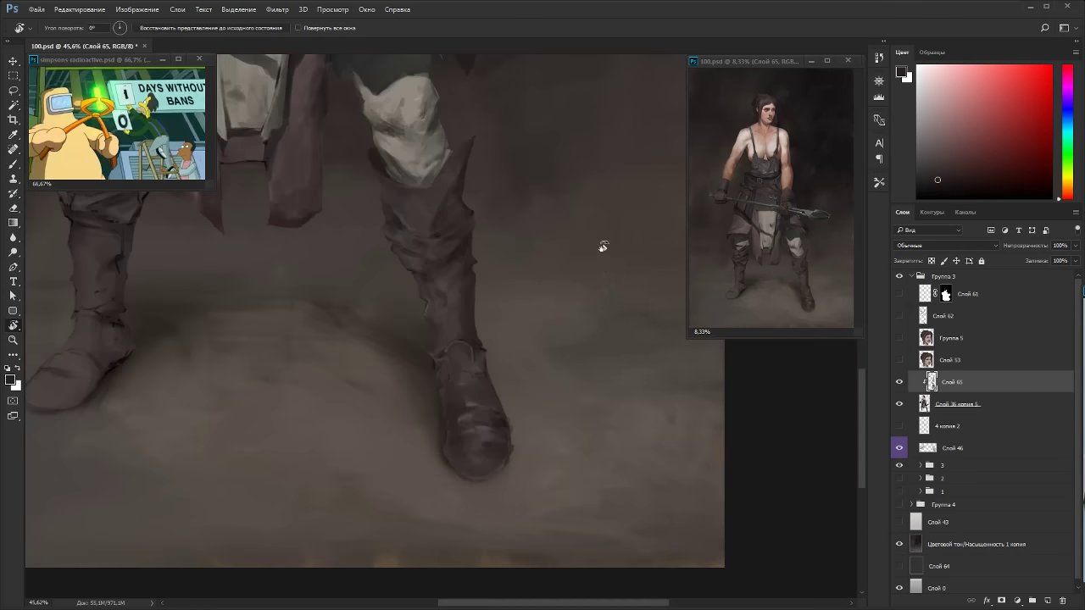
{"action": "left_click_drag", "start_coordinate": [604, 246], "coordinate": [421, 294]}
{"action": "left_click", "coordinate": [409, 328], "text": "alt"}
{"action": "left_click", "coordinate": [415, 327], "text": "alt"}
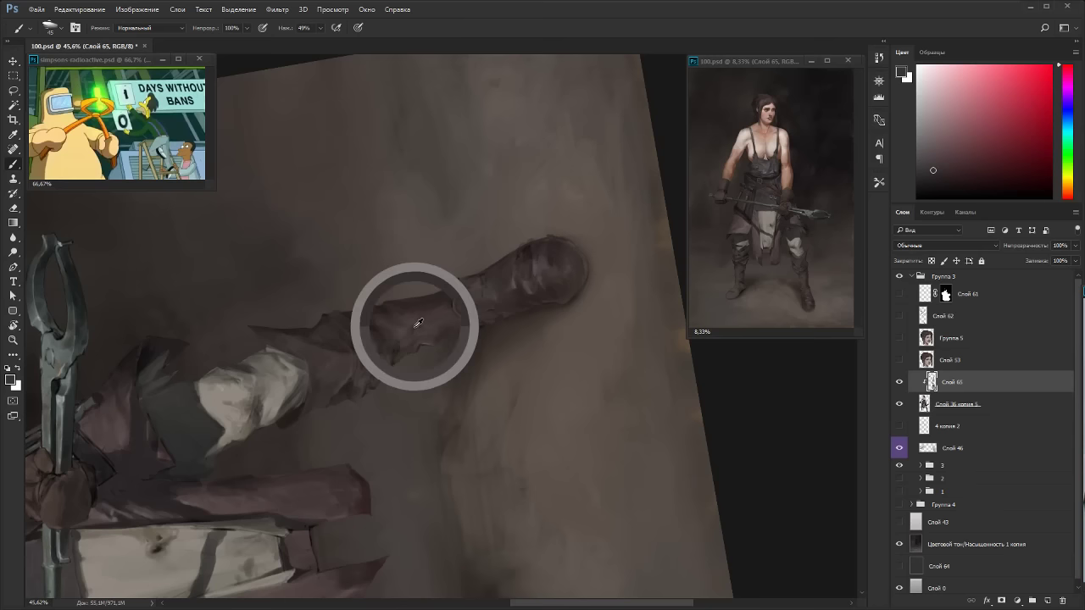
{"action": "key", "text": "r"}
{"action": "key", "text": "Escape"}
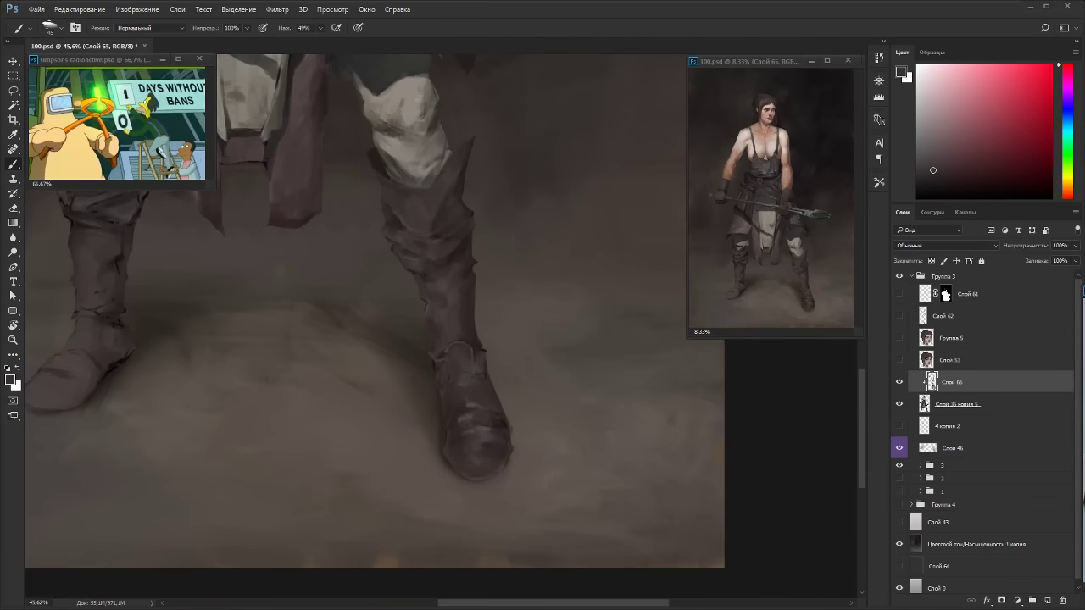
{"action": "left_click", "coordinate": [441, 290], "text": "alt"}
{"action": "left_click", "coordinate": [451, 305], "text": "alt"}
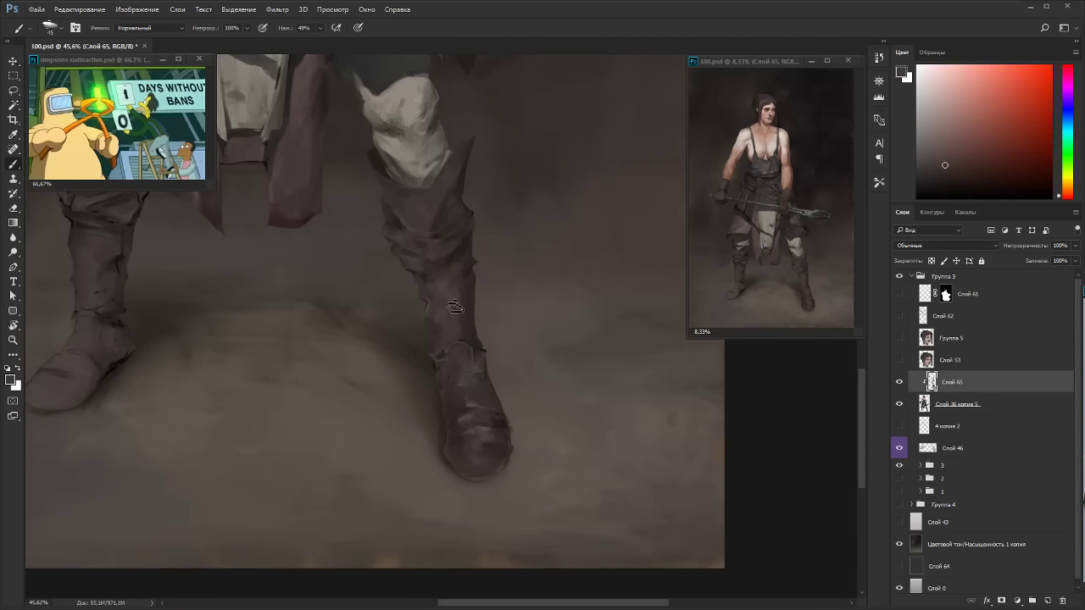
{"action": "left_click", "coordinate": [456, 312], "text": "alt"}
Refine the shaft's shaded edge and its transition to the ankle with sampled dark browns, enlarging the brush to 70 px.
{"action": "key", "text": "r"}
{"action": "mouse_move", "coordinate": [535, 324]}
{"action": "left_mouse_down"}
{"action": "mouse_move", "coordinate": [502, 404]}
{"action": "mouse_move", "coordinate": [373, 402]}
{"action": "left_mouse_up"}
{"action": "left_click", "coordinate": [452, 322], "text": "alt"}
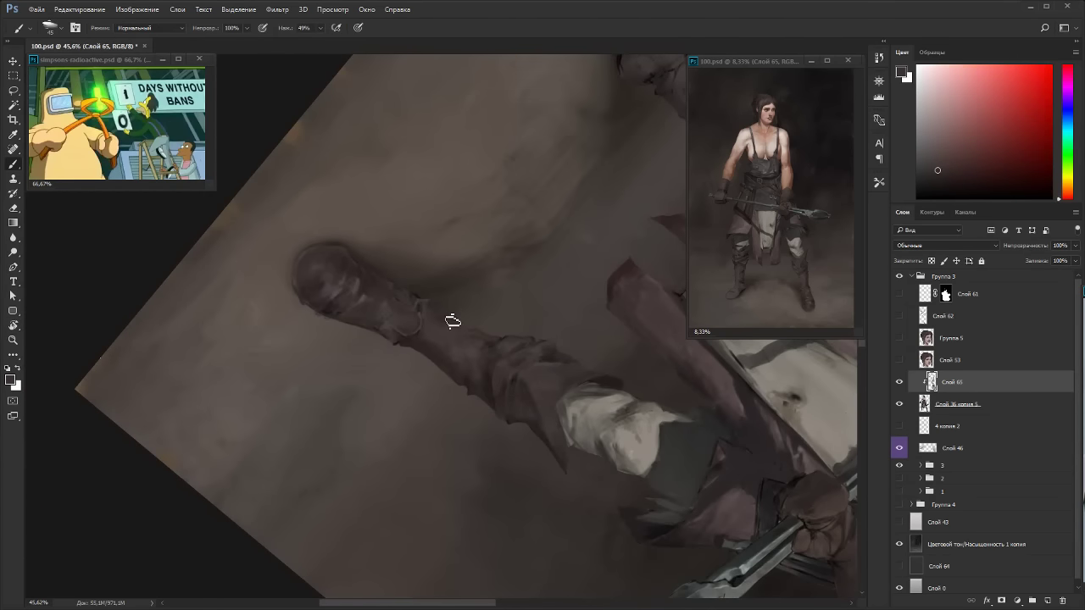
{"action": "left_click", "coordinate": [456, 346], "text": "alt"}
{"action": "left_click", "coordinate": [441, 344], "text": "alt"}
{"action": "left_click", "coordinate": [450, 342], "text": "alt"}
{"action": "key", "text": "Escape"}
{"action": "left_click", "coordinate": [461, 316], "text": "alt"}
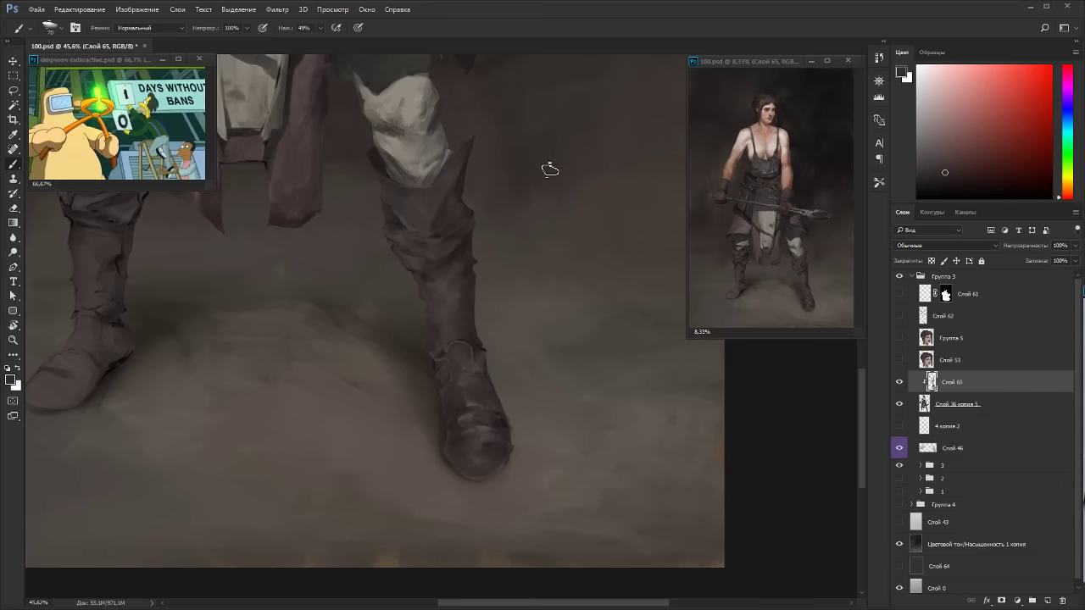
Compare both boots with and without the paint on layer Слой 65.
{"action": "scroll", "coordinate": [522, 189], "scroll_direction": "down", "scroll_amount": 5}
{"action": "key", "text": "r"}
{"action": "left_click_drag", "start_coordinate": [565, 302], "coordinate": [349, 125]}
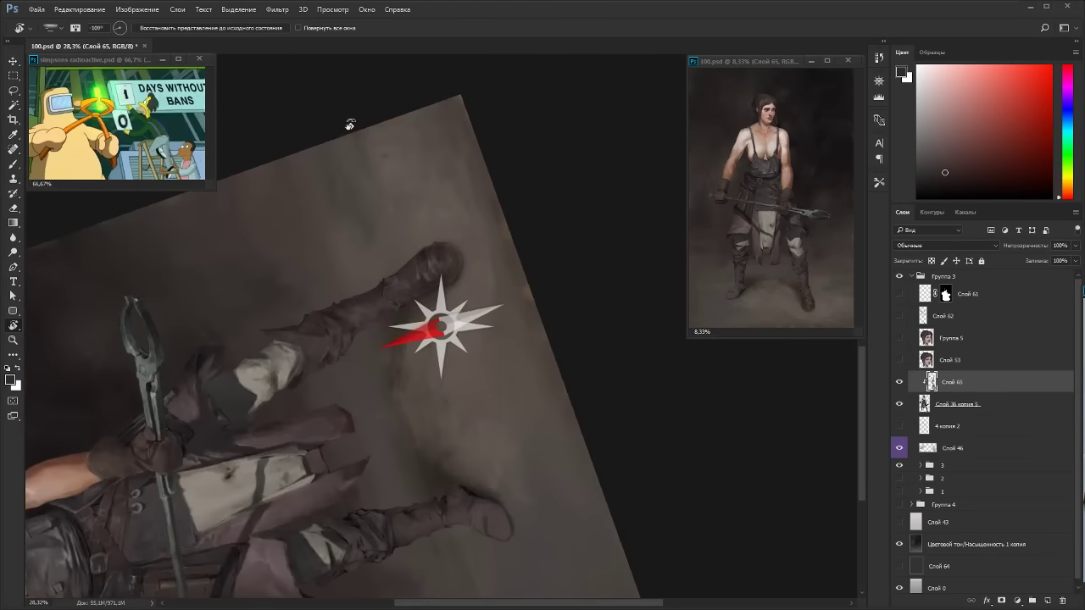
{"action": "key", "text": "Escape"}
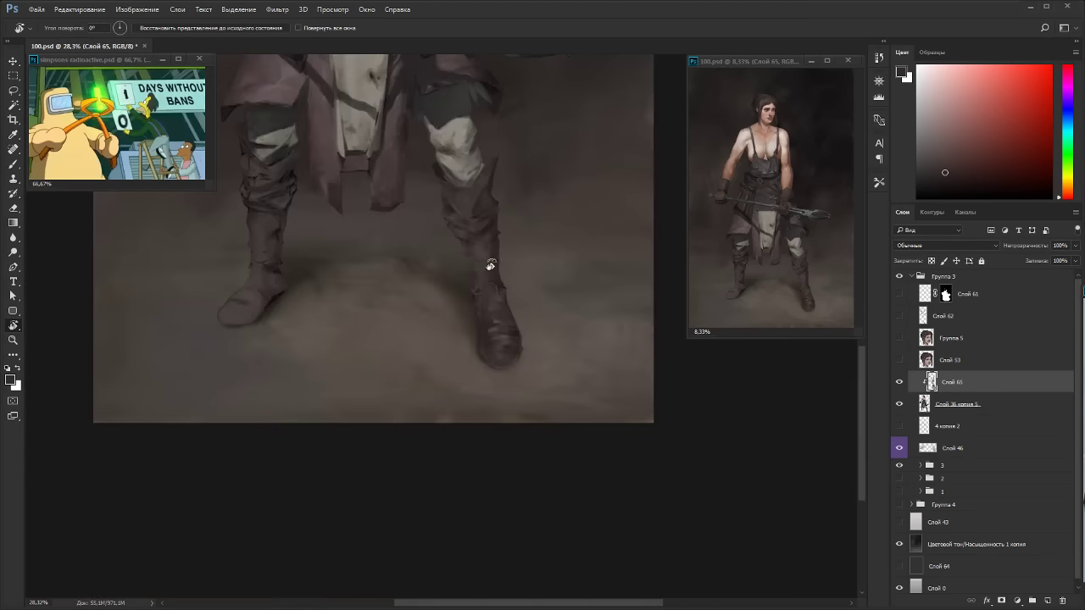
{"action": "left_click", "coordinate": [899, 384]}
{"action": "left_click", "coordinate": [899, 386]}
{"action": "left_click", "coordinate": [899, 387]}
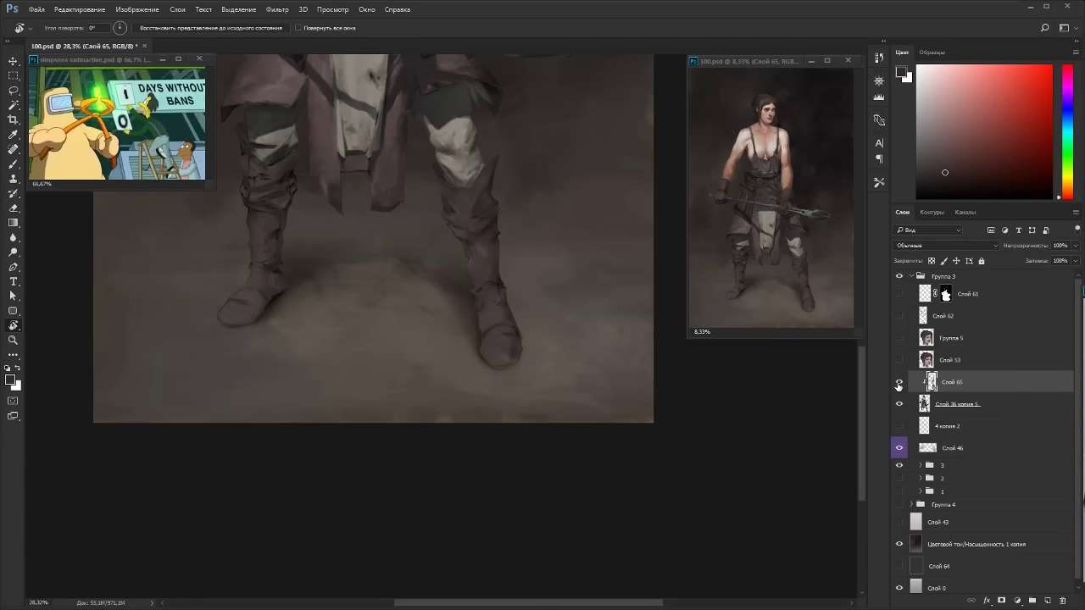
Shade the other boot's toe and instep with a 70 px brush and tones sampled from the finished boot.
{"action": "left_click_drag", "start_coordinate": [576, 378], "coordinate": [648, 439]}
{"action": "scroll", "coordinate": [458, 383], "scroll_direction": "up", "scroll_amount": 3}
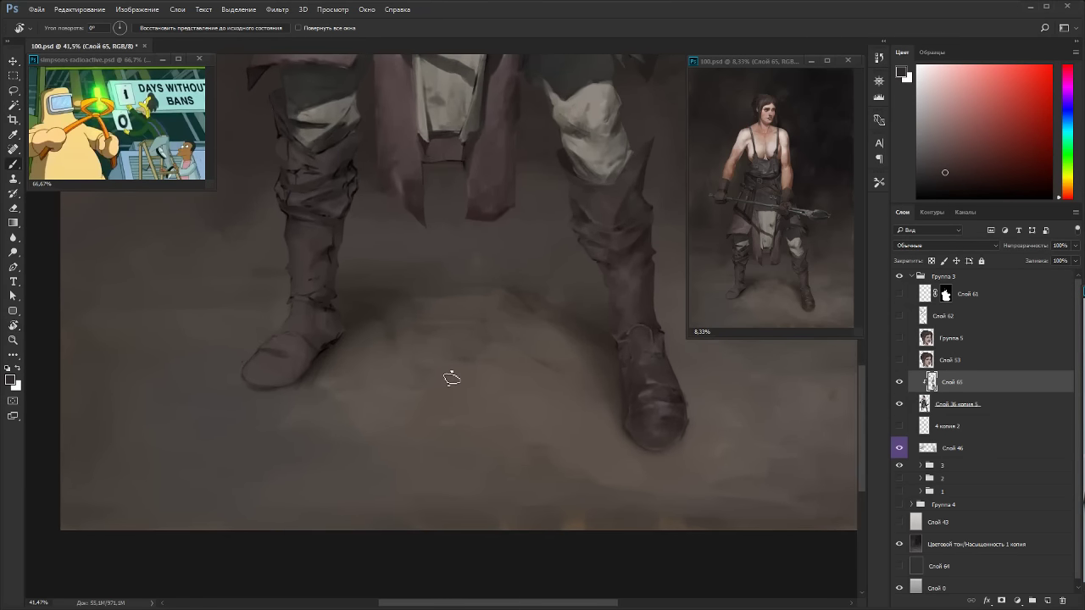
{"action": "key", "text": "b"}
{"action": "mouse_move", "coordinate": [254, 378]}
{"action": "left_mouse_down"}
{"action": "mouse_move", "coordinate": [278, 371]}
{"action": "mouse_move", "coordinate": [247, 378]}
{"action": "mouse_move", "coordinate": [250, 387]}
{"action": "mouse_move", "coordinate": [303, 375]}
{"action": "left_mouse_up"}
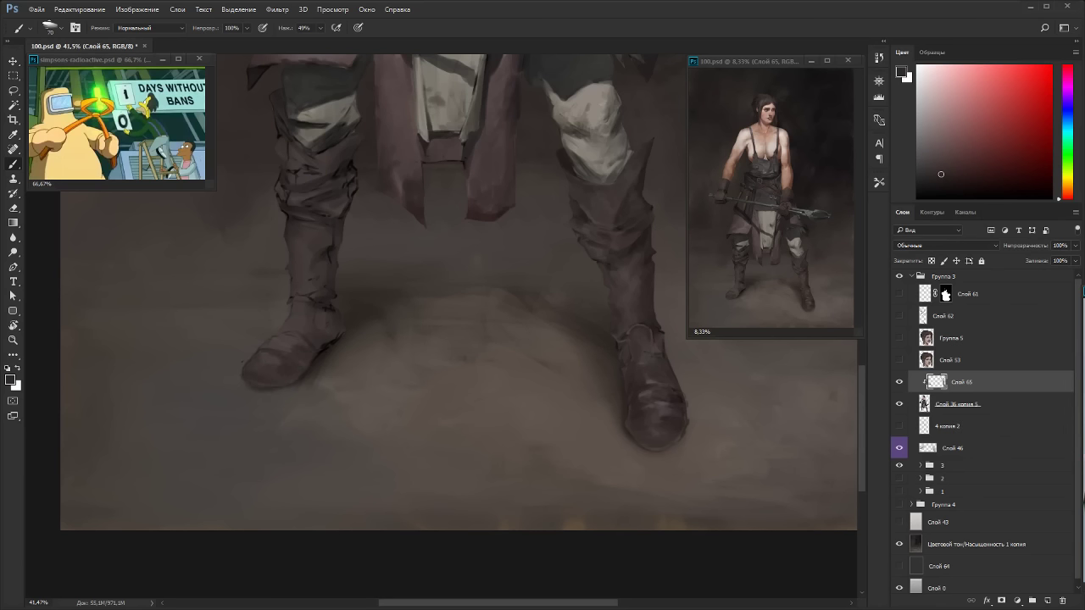
{"action": "key", "text": "r"}
{"action": "left_click_drag", "start_coordinate": [606, 373], "coordinate": [538, 168]}
{"action": "key", "text": "b"}
{"action": "left_click", "coordinate": [573, 134], "text": "alt"}
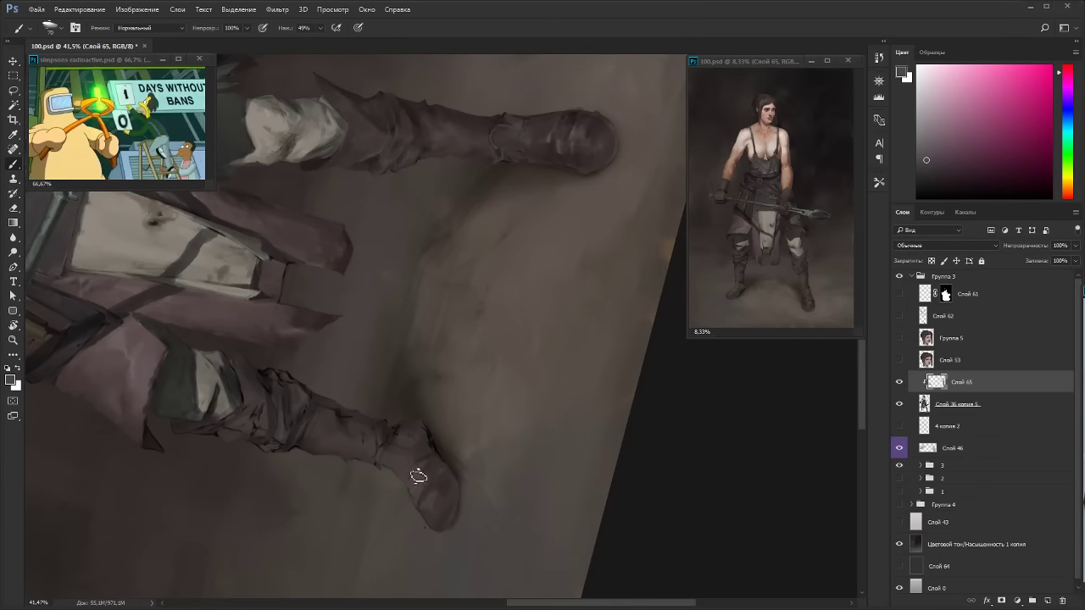
{"action": "left_click", "coordinate": [450, 480], "text": "alt"}
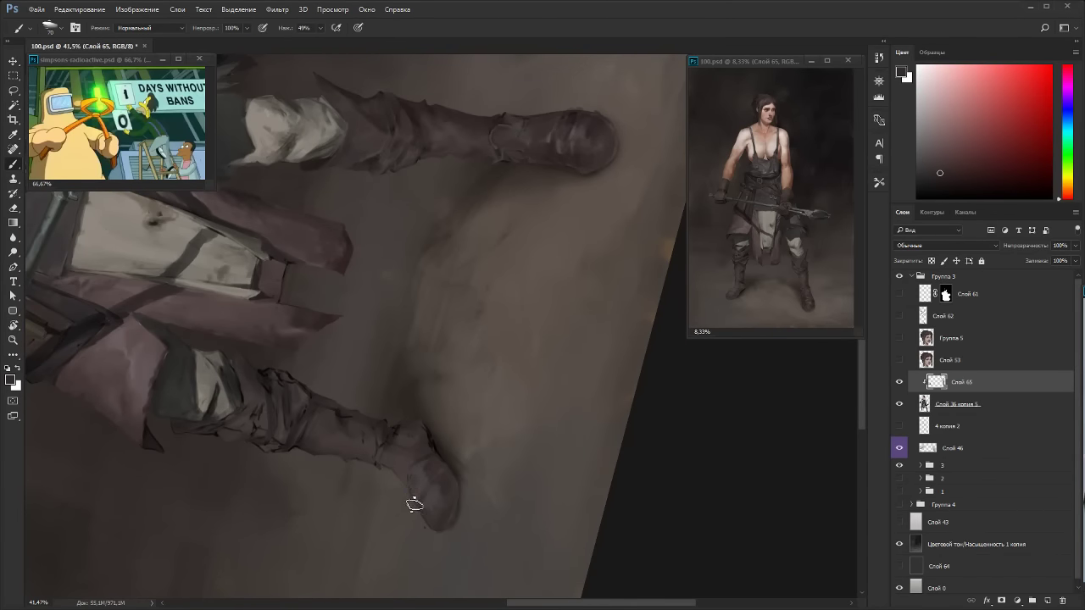
{"action": "key", "text": "Escape"}
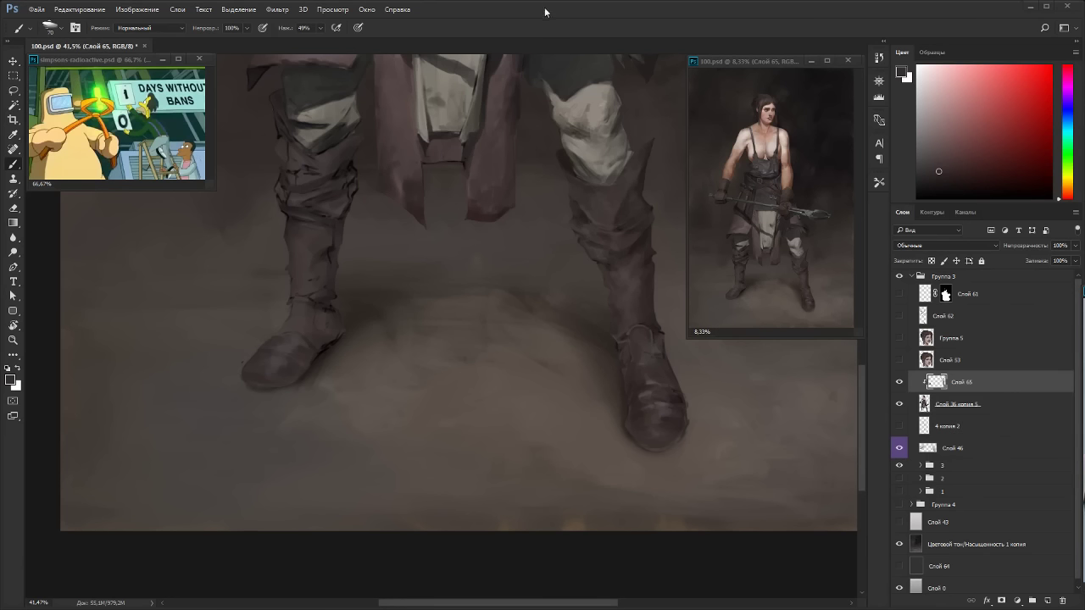
Shade and smooth the second boot's shaft and ankle with a 45 px brush and sampled browns.
{"action": "left_click_drag", "start_coordinate": [363, 298], "coordinate": [448, 331]}
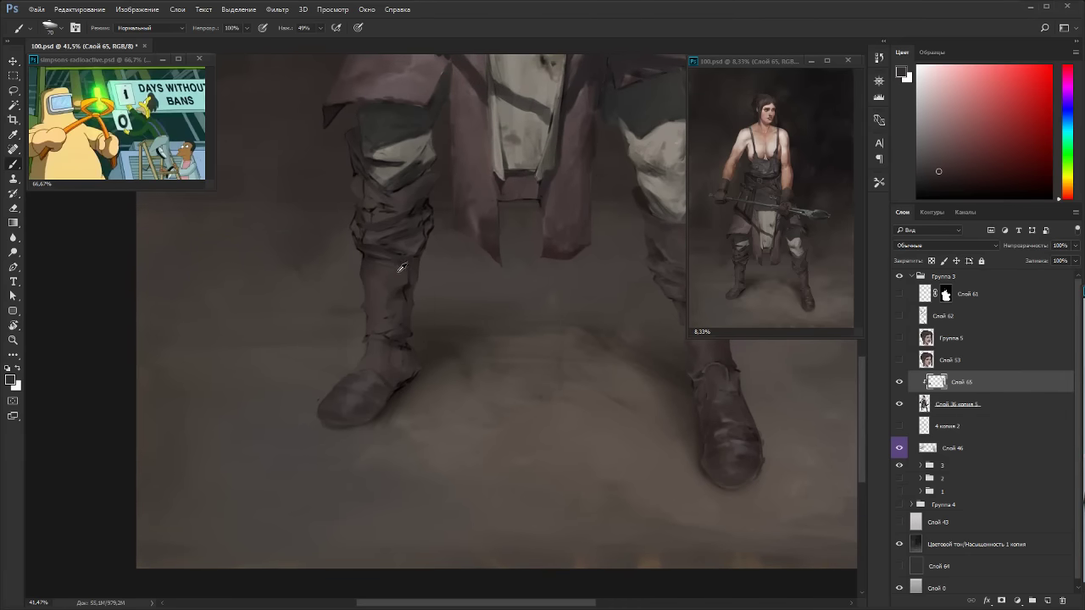
{"action": "left_click", "coordinate": [539, 252], "text": "alt"}
{"action": "left_click", "coordinate": [389, 319], "text": "alt"}
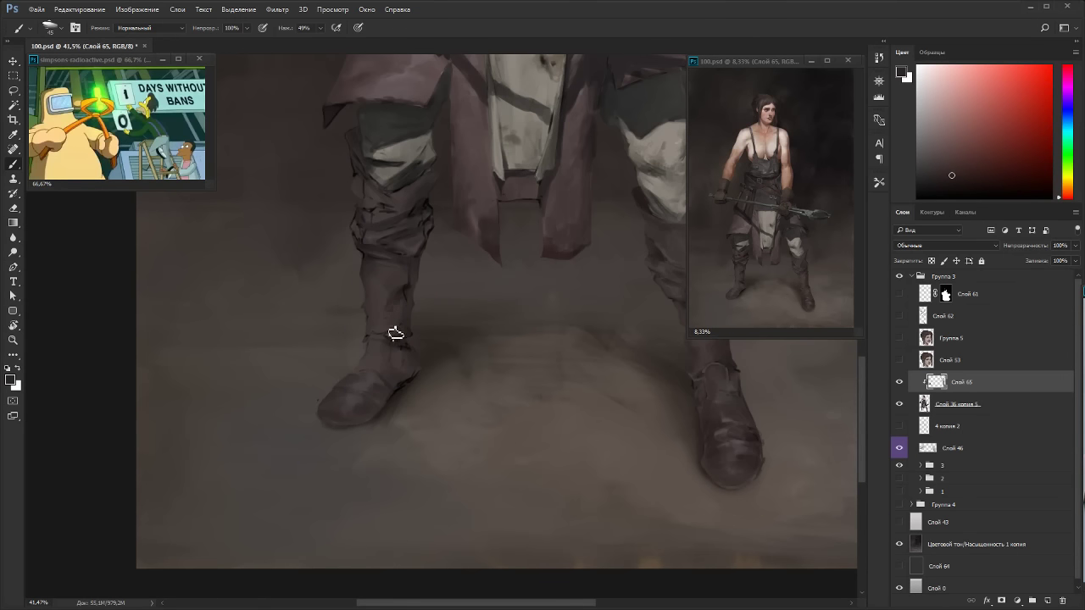
{"action": "left_click", "coordinate": [354, 377], "text": "alt"}
{"action": "left_click", "coordinate": [405, 347], "text": "alt"}
{"action": "key", "text": "r"}
{"action": "left_click_drag", "start_coordinate": [490, 294], "coordinate": [429, 368]}
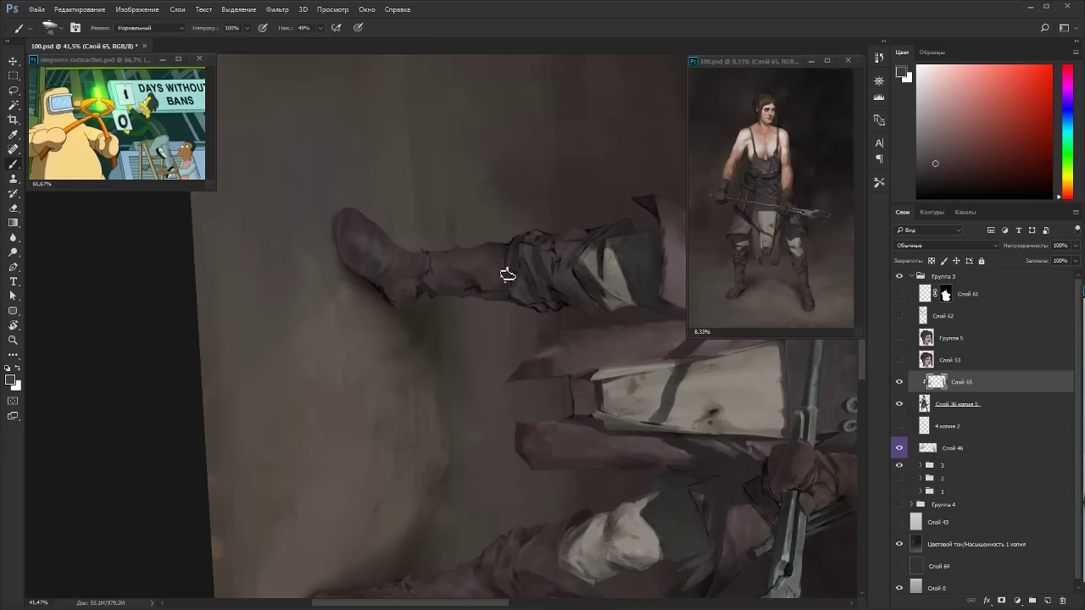
{"action": "key", "text": "Escape"}
{"action": "scroll", "coordinate": [483, 241], "scroll_direction": "down", "scroll_amount": 3}
{"action": "scroll", "coordinate": [484, 237], "scroll_direction": "down", "scroll_amount": 1}
{"action": "left_click_drag", "start_coordinate": [557, 221], "coordinate": [476, 290]}
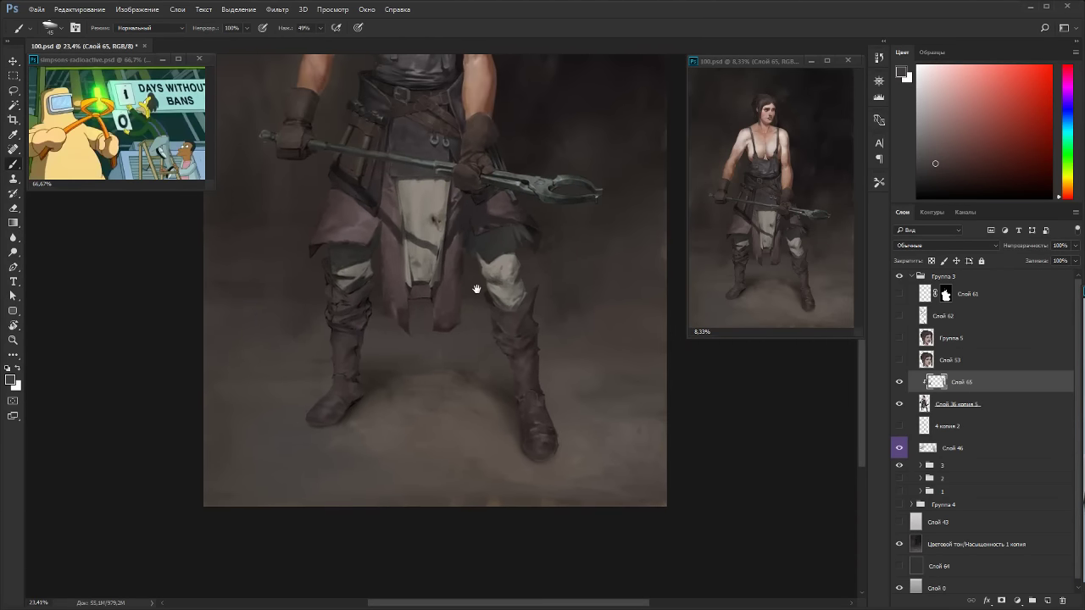
Darken the pointed cuff of the boot below the pale bulging knee cloth with a sampled dark brown and a 45 px brush.
{"action": "key", "text": "r"}
{"action": "left_click_drag", "start_coordinate": [575, 332], "coordinate": [436, 134]}
{"action": "left_click_drag", "start_coordinate": [349, 251], "coordinate": [549, 252]}
{"action": "scroll", "coordinate": [549, 252], "scroll_direction": "up", "scroll_amount": 3}
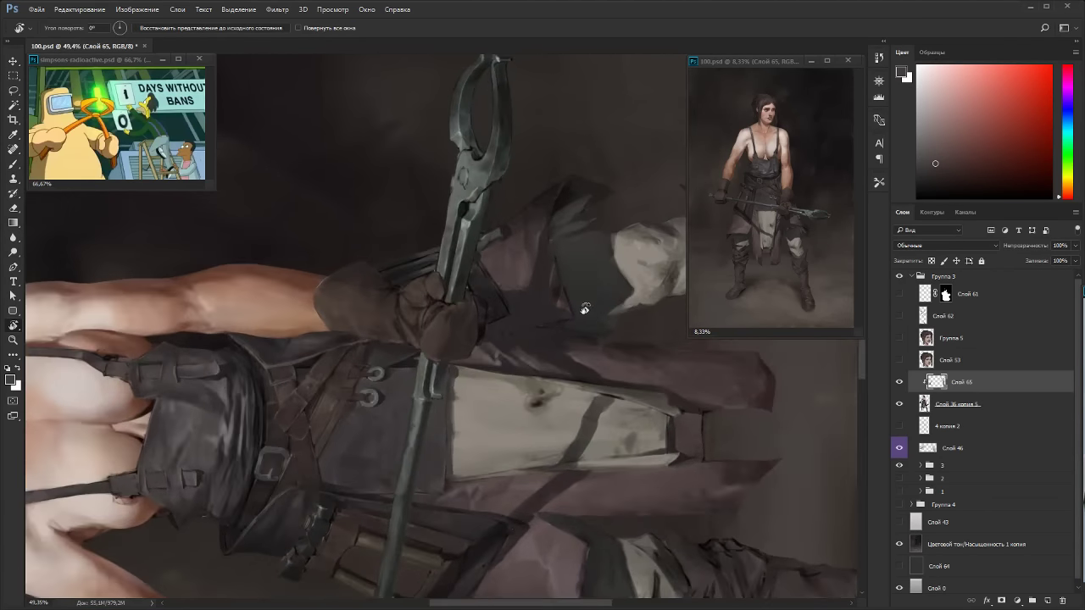
{"action": "key", "text": "Escape"}
{"action": "left_click_drag", "start_coordinate": [498, 509], "coordinate": [454, 333]}
{"action": "scroll", "coordinate": [454, 333], "scroll_direction": "up", "scroll_amount": 2}
{"action": "key", "text": "b"}
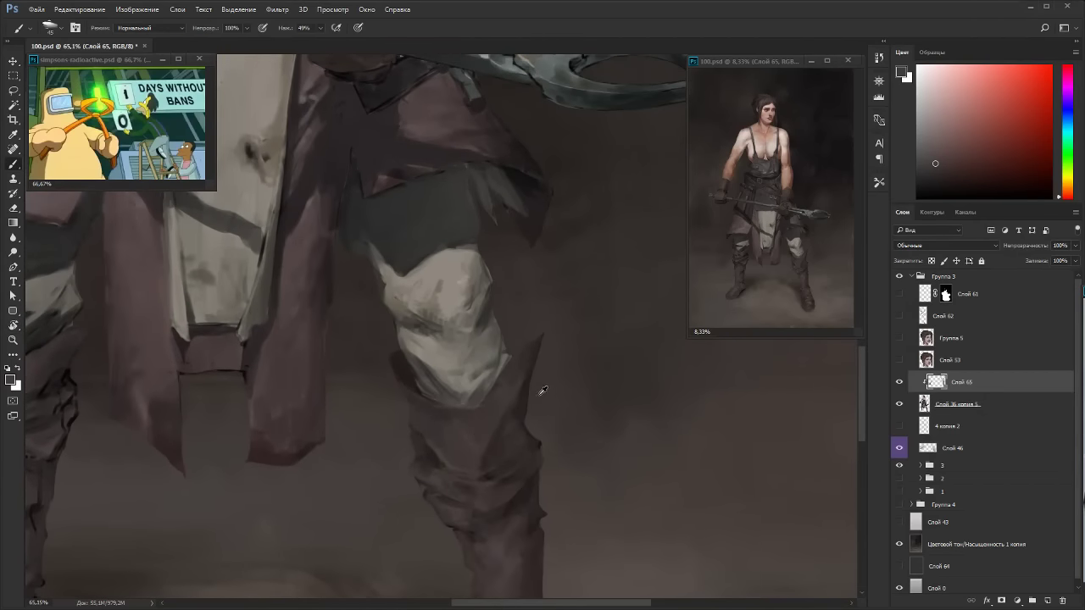
{"action": "left_click", "coordinate": [523, 390], "text": "alt"}
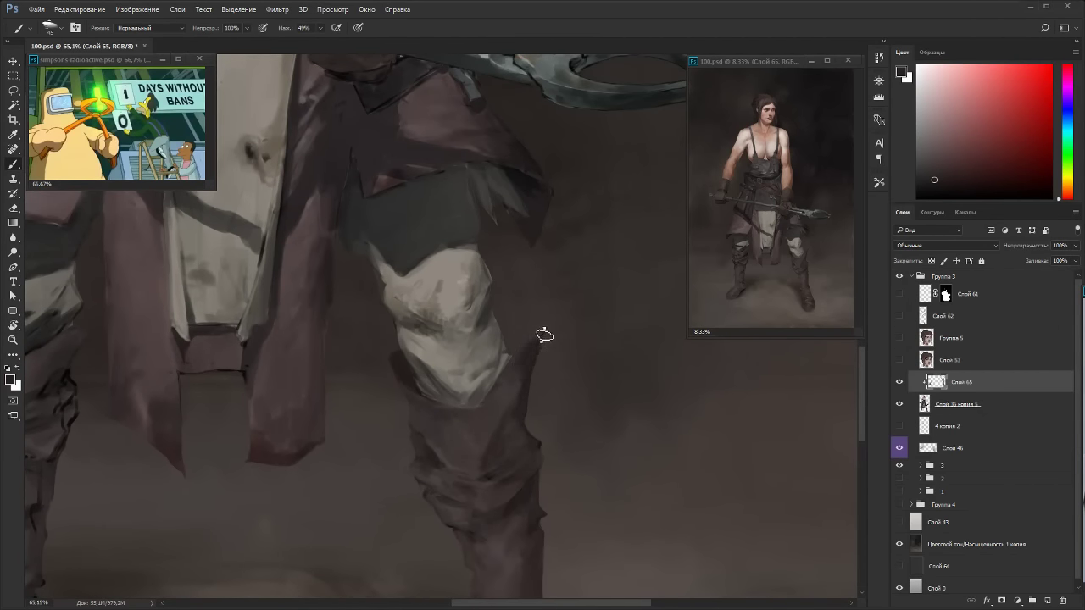
{"action": "key", "text": "r"}
{"action": "mouse_move", "coordinate": [526, 368]}
{"action": "left_mouse_down"}
{"action": "mouse_move", "coordinate": [588, 262]}
{"action": "mouse_move", "coordinate": [513, 255]}
{"action": "left_mouse_up"}
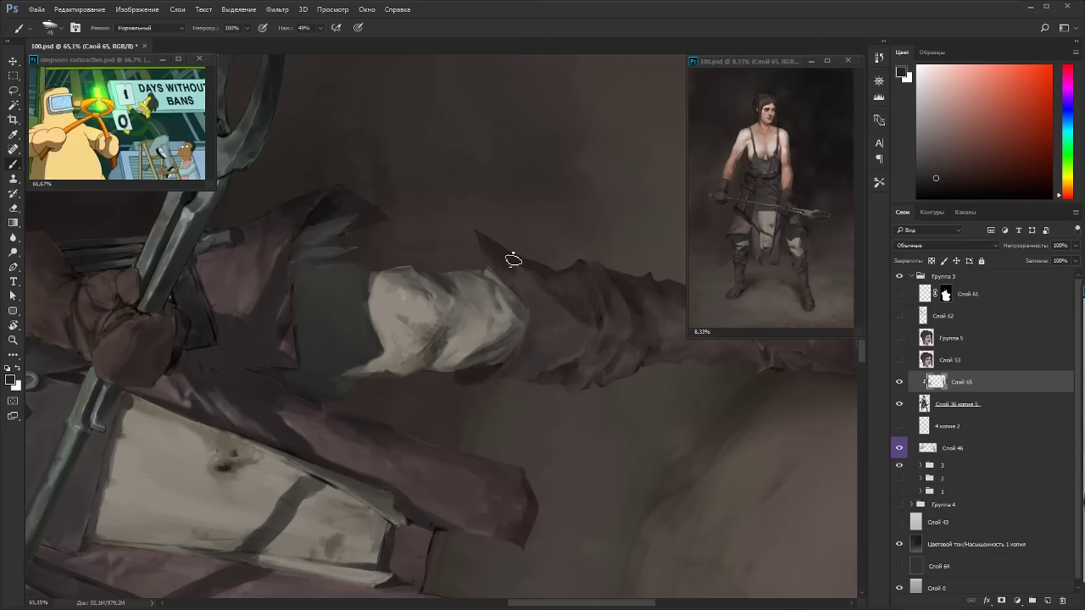
Shade the wrapped folds on the other boot's upper shaft with sampled dark browns, softening the rough sketch lines.
{"action": "mouse_move", "coordinate": [558, 404]}
{"action": "left_mouse_down"}
{"action": "mouse_move", "coordinate": [509, 181]}
{"action": "mouse_move", "coordinate": [453, 162]}
{"action": "left_mouse_up"}
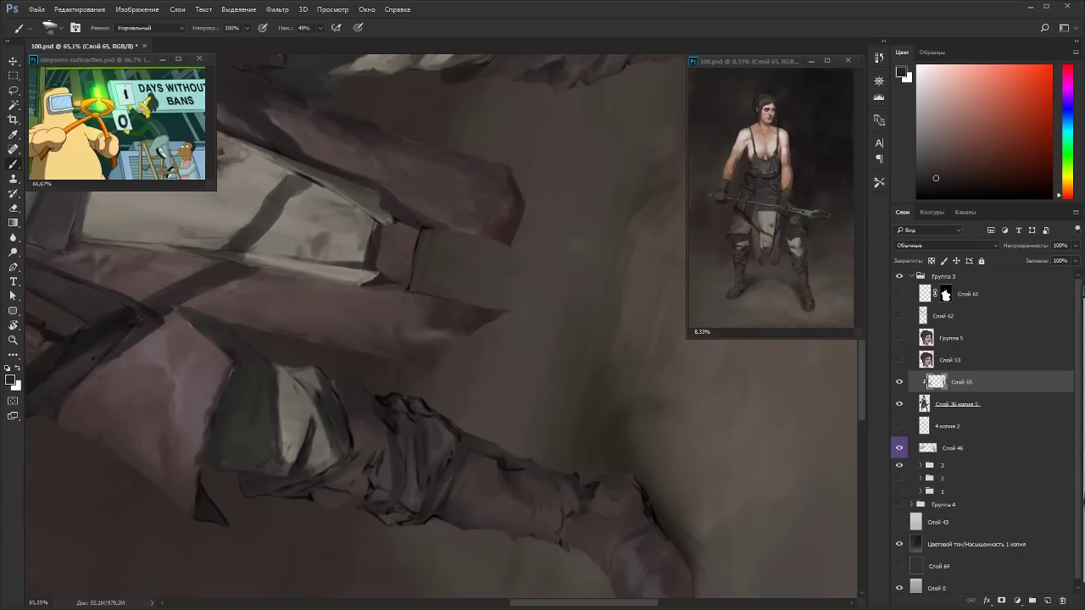
{"action": "left_click", "coordinate": [398, 444], "text": "alt"}
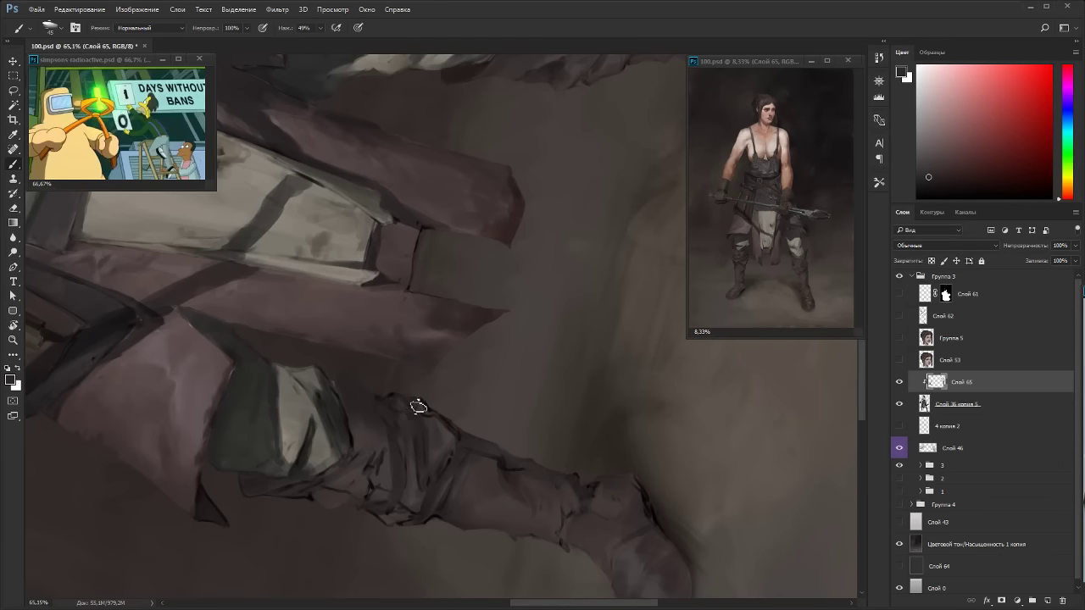
{"action": "mouse_move", "coordinate": [497, 327]}
{"action": "left_mouse_down"}
{"action": "mouse_move", "coordinate": [574, 322]}
{"action": "mouse_move", "coordinate": [338, 197]}
{"action": "left_mouse_up"}
{"action": "left_click", "coordinate": [357, 225], "text": "alt"}
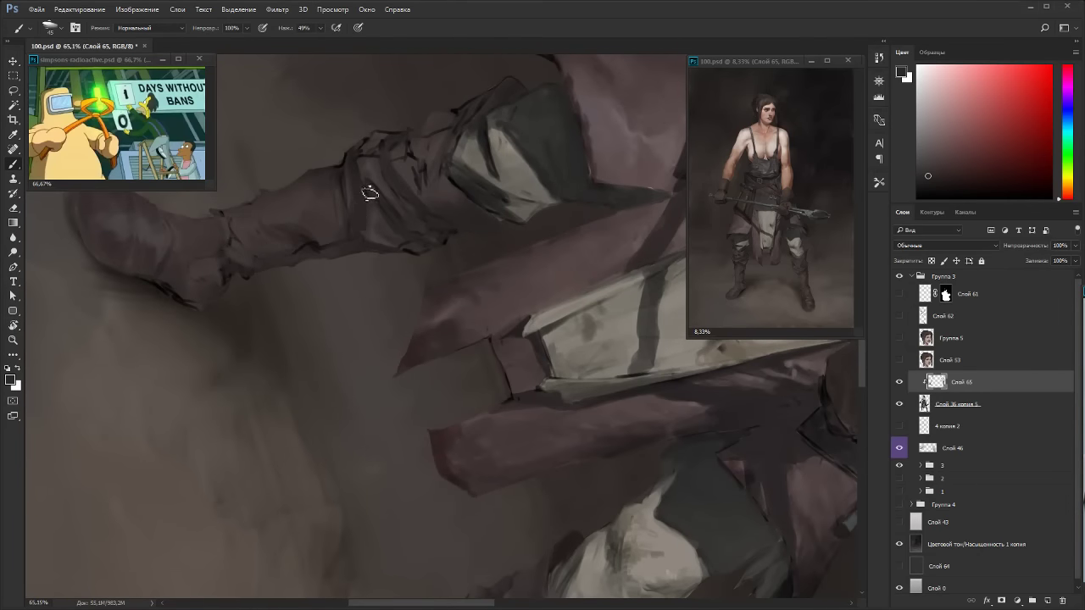
{"action": "left_click", "coordinate": [300, 230], "text": "alt"}
{"action": "key", "text": "Escape"}
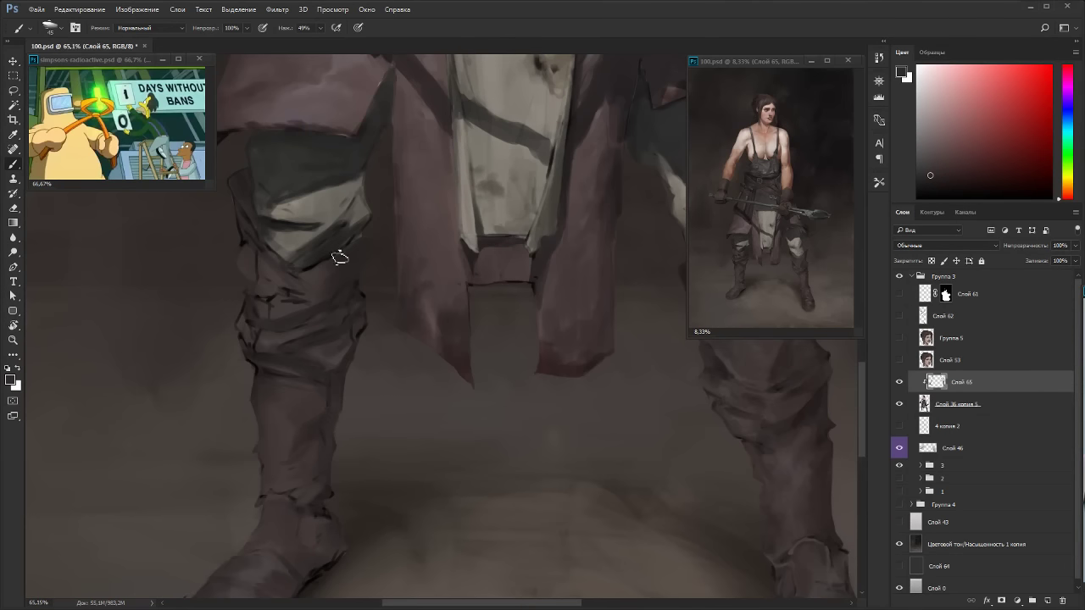
Refine the small creases in that boot's upper folds with a smaller brush and tones sampled from the shaft and folds.
{"action": "mouse_move", "coordinate": [526, 303]}
{"action": "left_mouse_down"}
{"action": "mouse_move", "coordinate": [487, 314]}
{"action": "mouse_move", "coordinate": [518, 259]}
{"action": "left_mouse_up"}
{"action": "left_click", "coordinate": [249, 344], "text": "alt"}
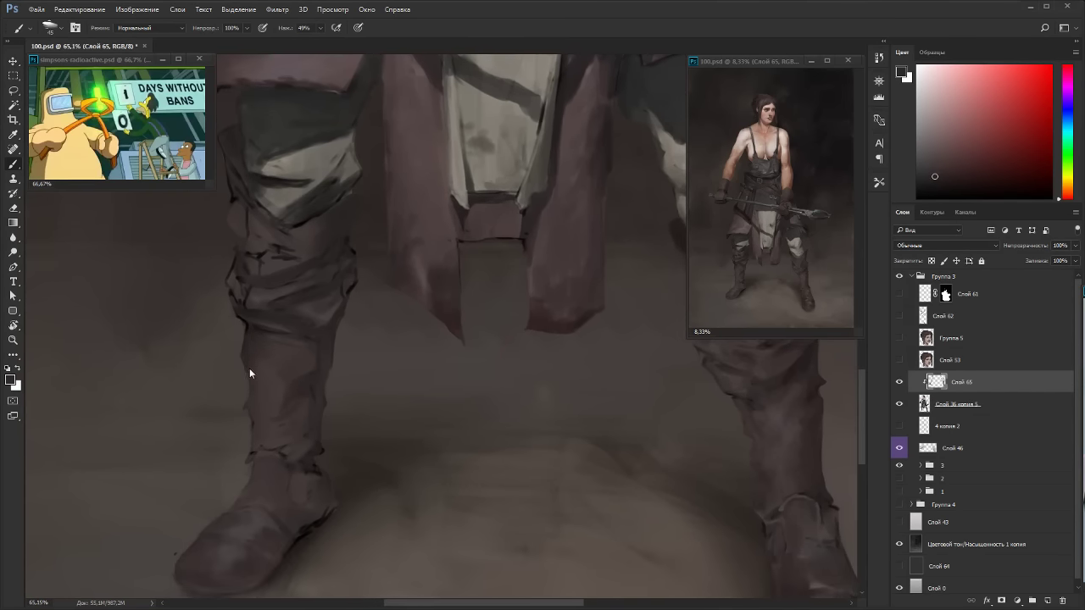
{"action": "left_click", "coordinate": [262, 379], "text": "alt"}
{"action": "left_click", "coordinate": [249, 252], "text": "alt"}
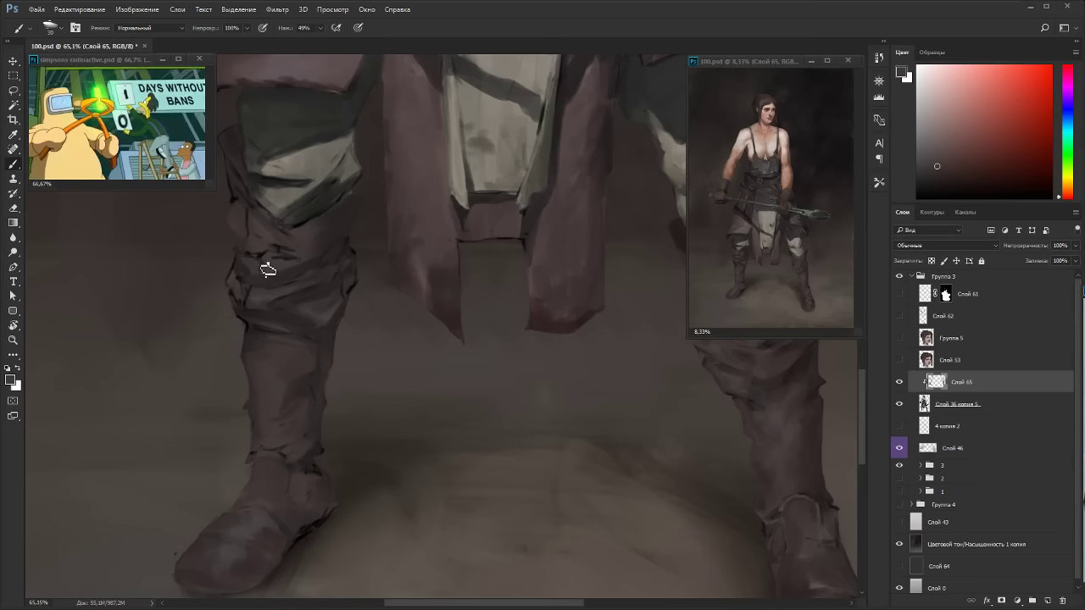
{"action": "left_click", "coordinate": [245, 266], "text": "alt"}
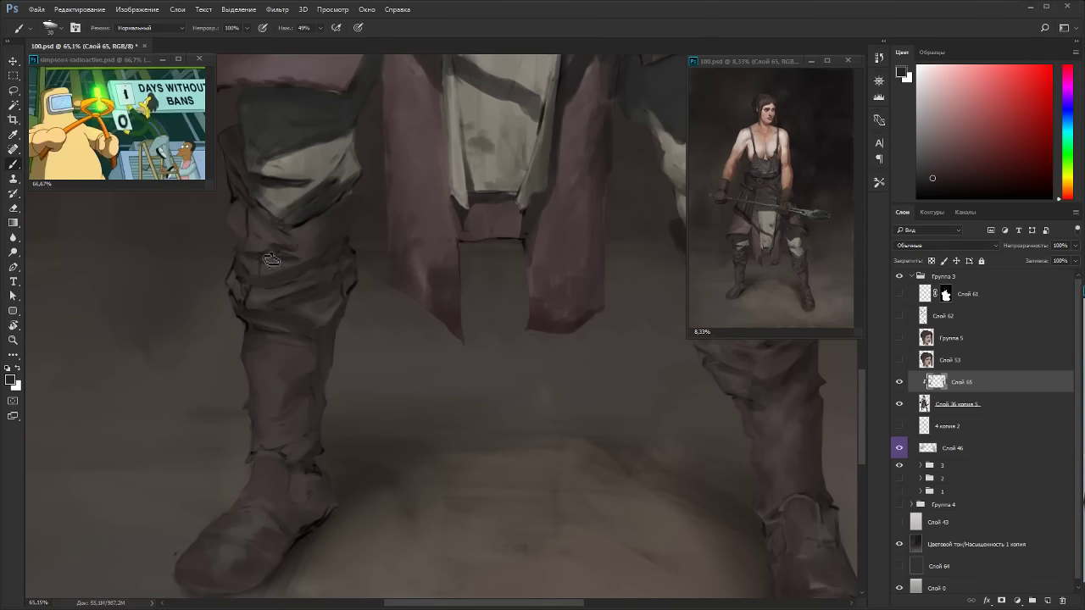
{"action": "left_click", "coordinate": [274, 258], "text": "alt"}
{"action": "left_click", "coordinate": [292, 252], "text": "alt"}
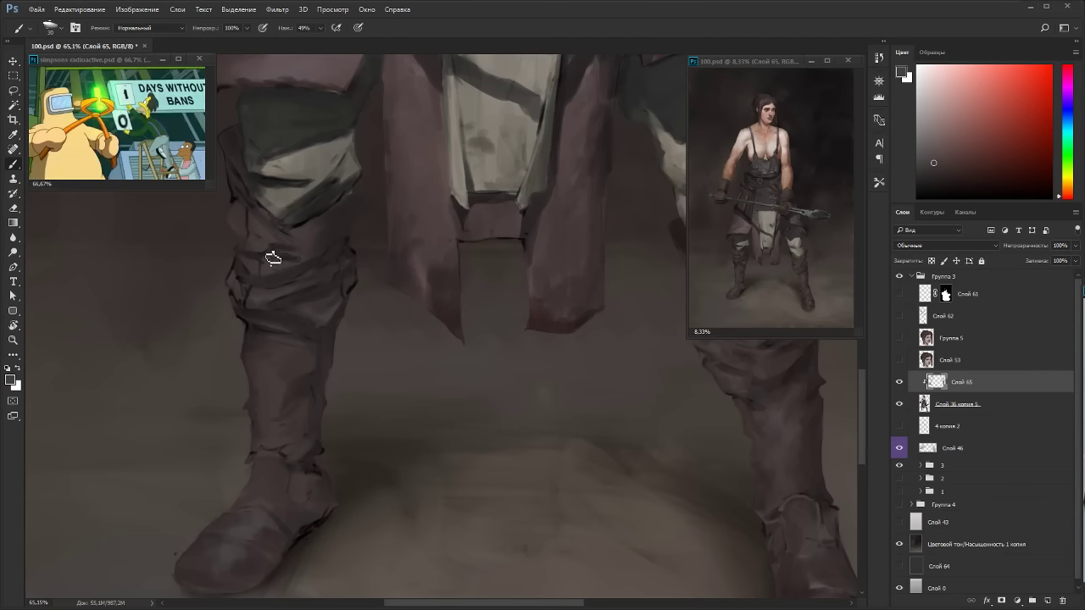
Blend the leather between the folds and the knee cloth with neighbouring sampled browns.
{"action": "key", "text": "r"}
{"action": "left_click_drag", "start_coordinate": [511, 172], "coordinate": [528, 169]}
{"action": "left_click", "coordinate": [572, 212], "text": "alt"}
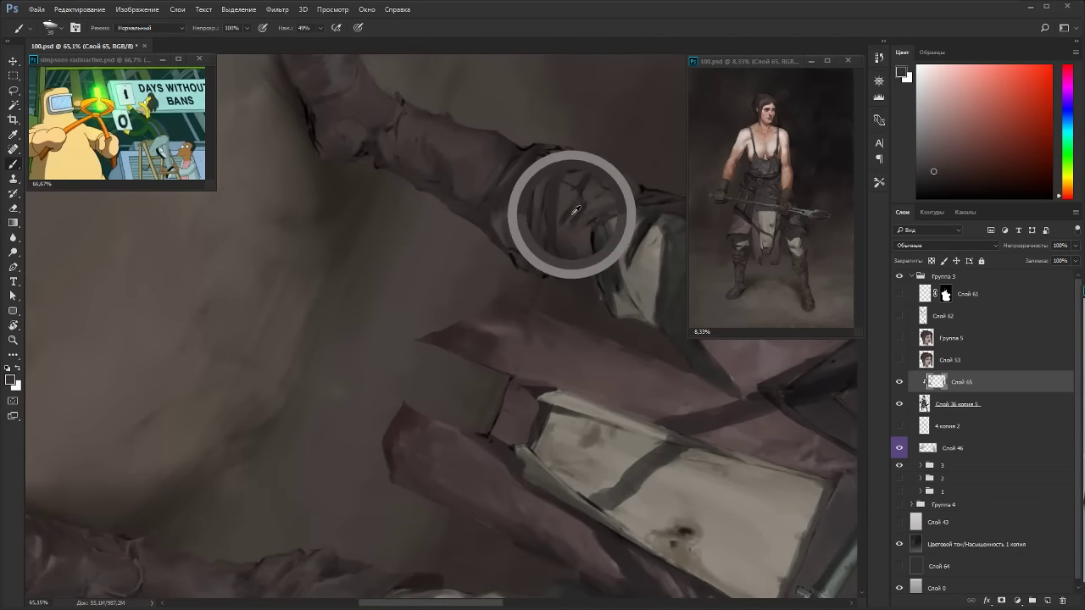
{"action": "left_click", "coordinate": [563, 219], "text": "alt"}
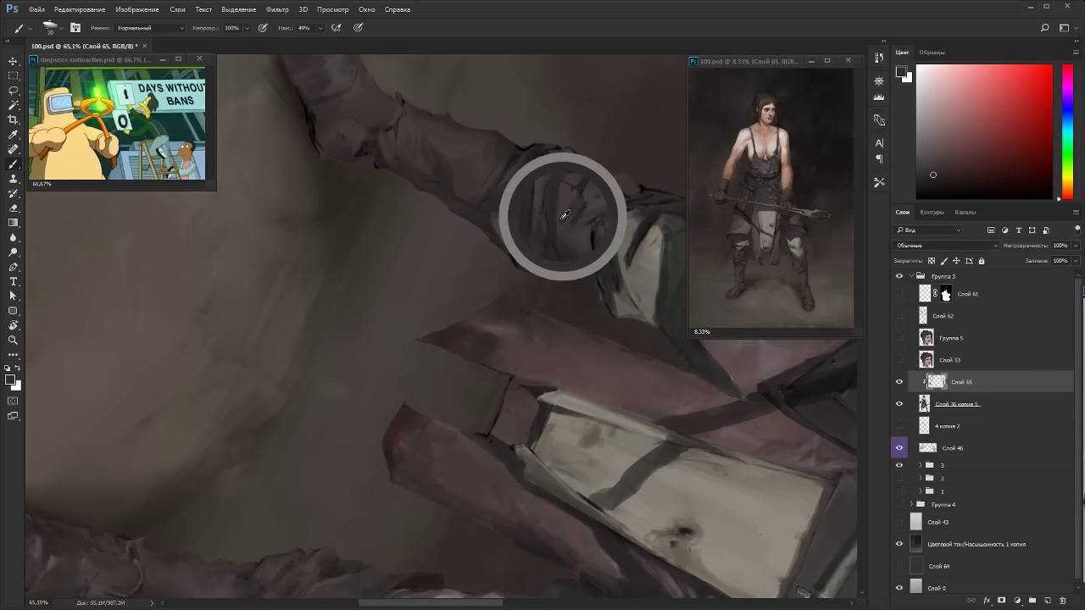
{"action": "left_click", "coordinate": [565, 205], "text": "alt"}
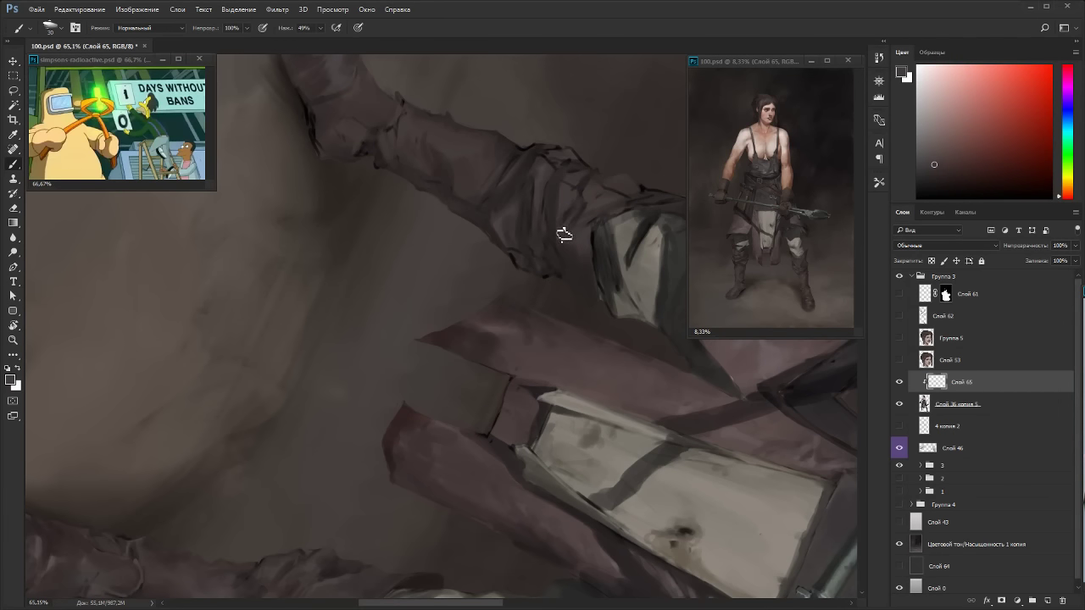
{"action": "key", "text": "Escape"}
{"action": "key", "text": "r"}
{"action": "left_click_drag", "start_coordinate": [531, 176], "coordinate": [434, 177]}
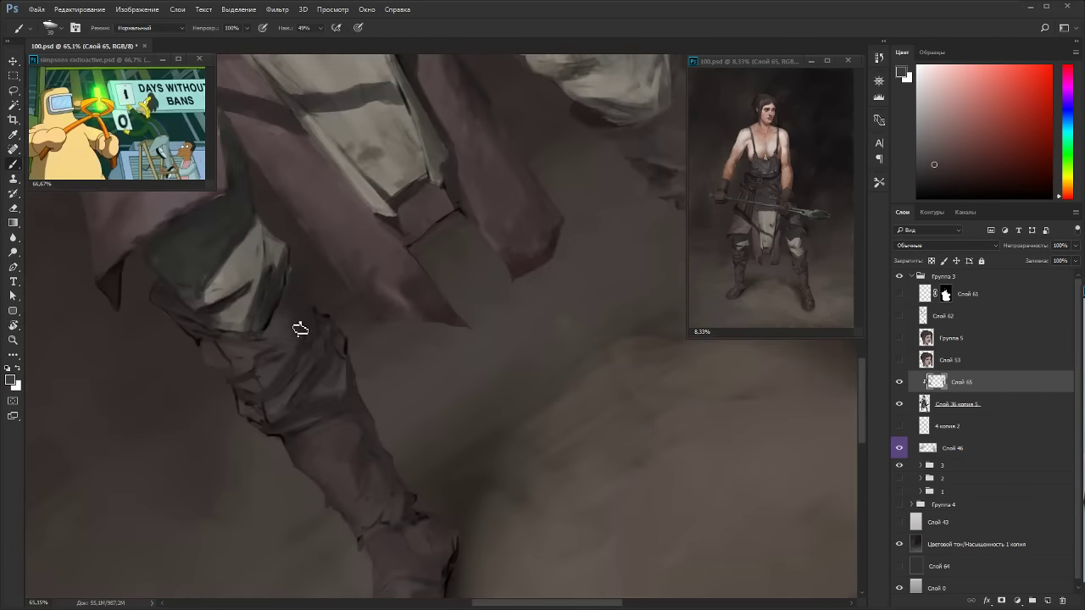
{"action": "key", "text": "Escape"}
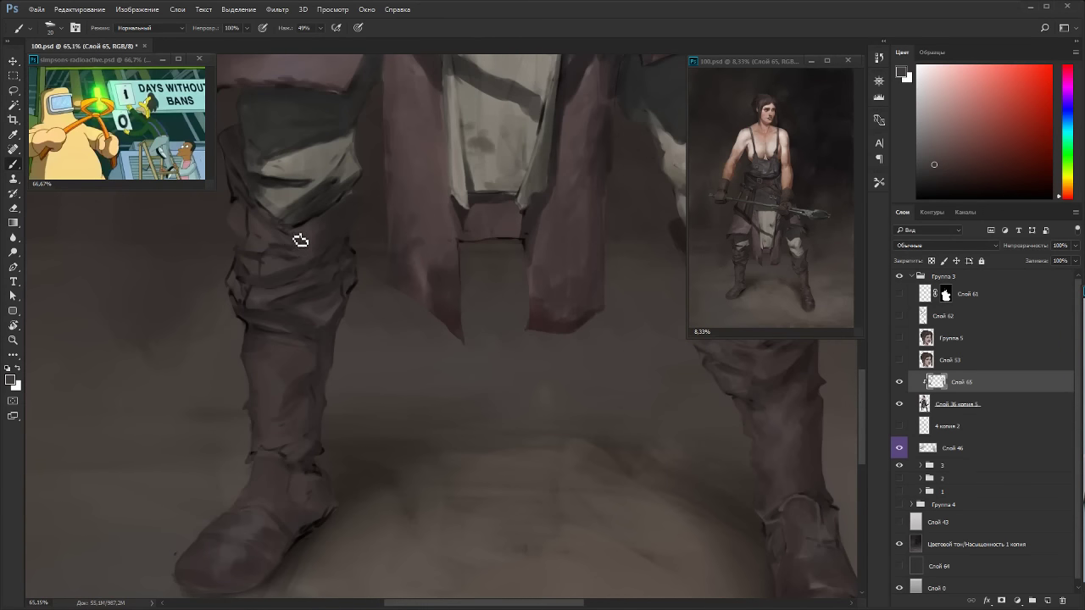
Smooth the boot's top beneath the knee cloth and clean the cloth's dark lower border with sampled tones.
{"action": "left_click_drag", "start_coordinate": [274, 239], "coordinate": [308, 245]}
{"action": "left_click", "coordinate": [307, 229], "text": "alt"}
{"action": "left_click", "coordinate": [326, 229], "text": "alt"}
{"action": "left_click", "coordinate": [321, 219], "text": "alt"}
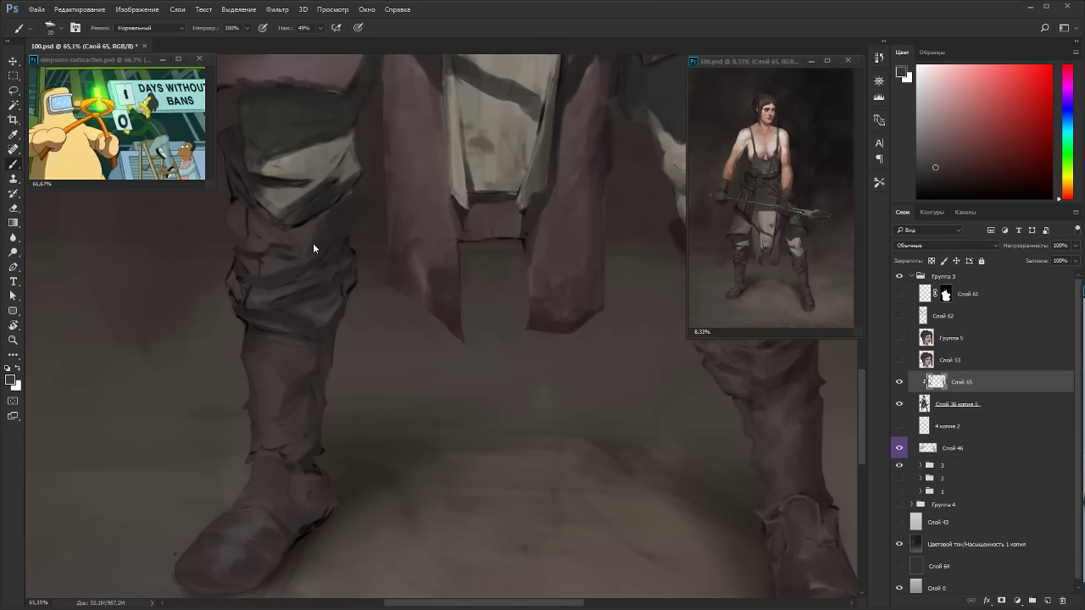
{"action": "left_click_drag", "start_coordinate": [334, 211], "coordinate": [613, 240]}
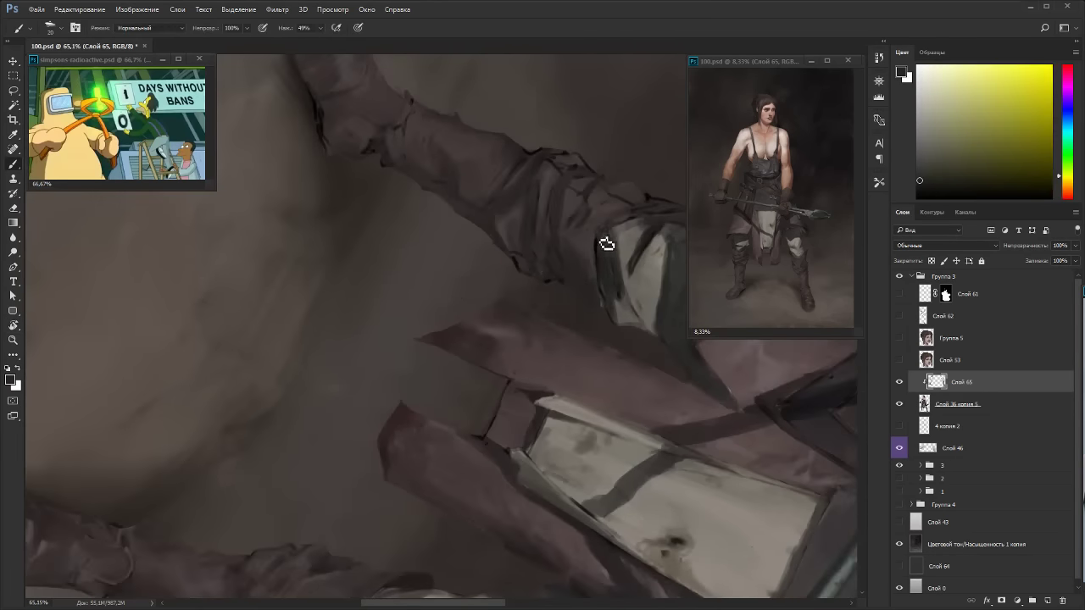
{"action": "left_click", "coordinate": [536, 264], "text": "alt"}
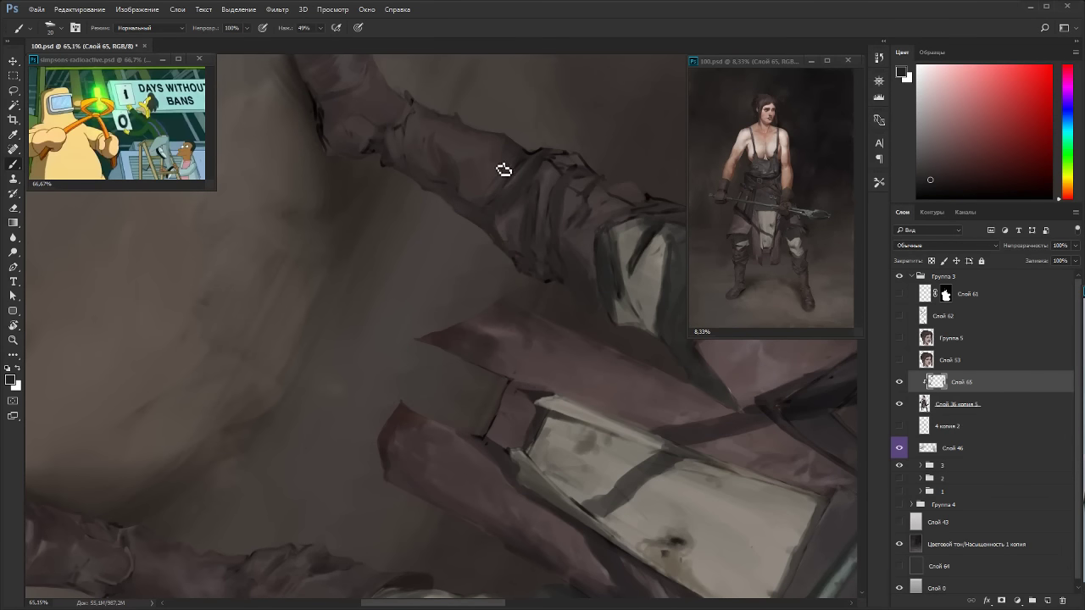
Refine the inner edge of the boot's folds with a fine brush, enlarging it to 25 px for blending with a sampled brown.
{"action": "key", "text": "r"}
{"action": "key", "text": "Escape"}
{"action": "left_click_drag", "start_coordinate": [570, 189], "coordinate": [485, 143]}
{"action": "key", "text": "b"}
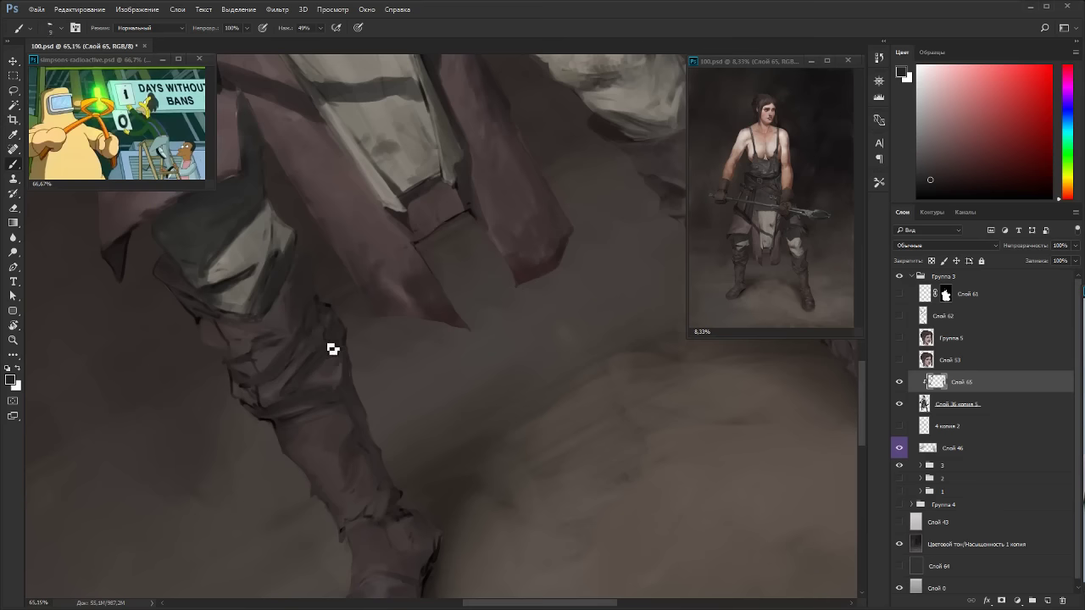
{"action": "key", "text": "bracketright"}
{"action": "key", "text": "bracketright"}
{"action": "key", "text": "bracketright"}
{"action": "key", "text": "bracketright"}
{"action": "left_click", "coordinate": [338, 354], "text": "alt"}
Smooth the shaft just below the folds with a 25 px brush and browns sampled from the shaft and toe.
{"action": "key", "text": "r"}
{"action": "left_click_drag", "start_coordinate": [344, 387], "coordinate": [286, 228]}
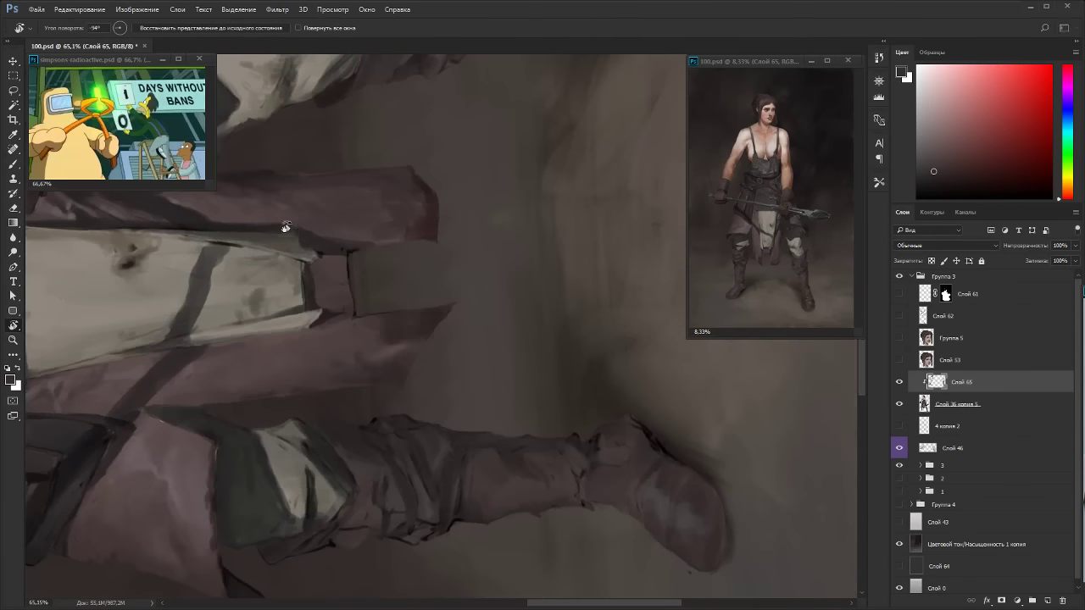
{"action": "key", "text": "b"}
{"action": "left_click", "coordinate": [487, 487], "text": "alt"}
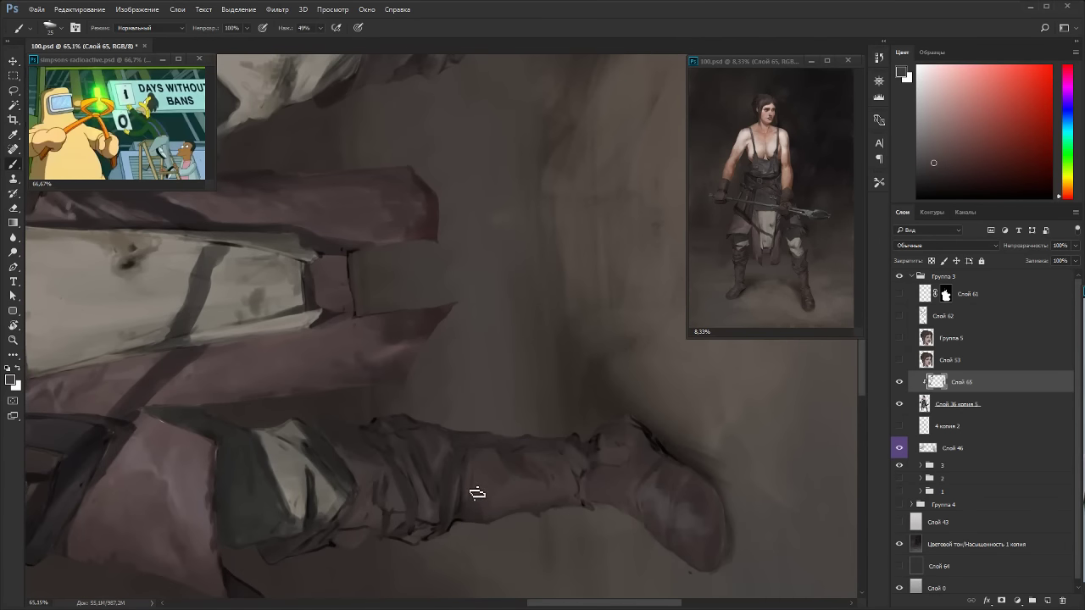
{"action": "left_click", "coordinate": [650, 512], "text": "alt"}
{"action": "left_click", "coordinate": [497, 471], "text": "alt"}
{"action": "key", "text": "Escape"}
Paint a lighter, cool greyish highlight on the shaft below the folds with a 35 px brush and blend it in.
{"action": "left_click", "coordinate": [936, 153]}
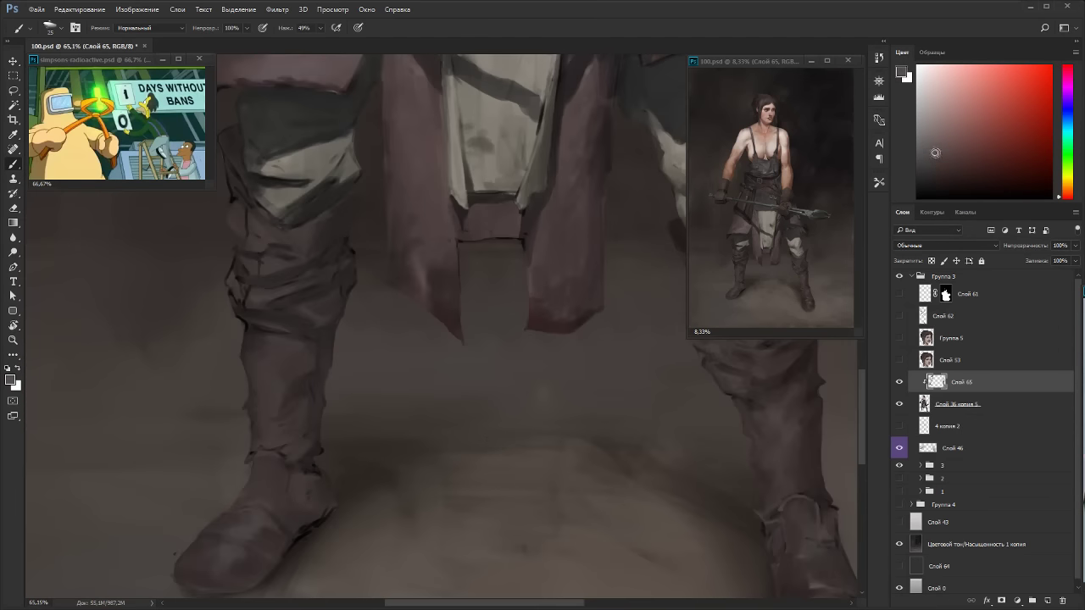
{"action": "left_click_drag", "start_coordinate": [1073, 182], "coordinate": [1070, 202]}
{"action": "left_click", "coordinate": [924, 162]}
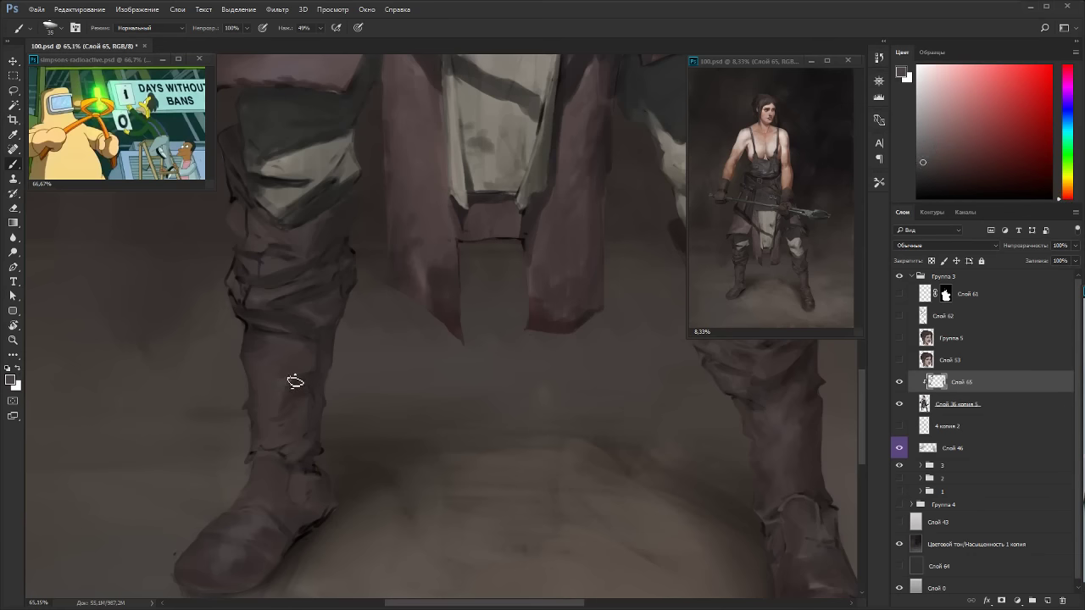
{"action": "key", "text": "r"}
{"action": "left_click_drag", "start_coordinate": [339, 314], "coordinate": [358, 189]}
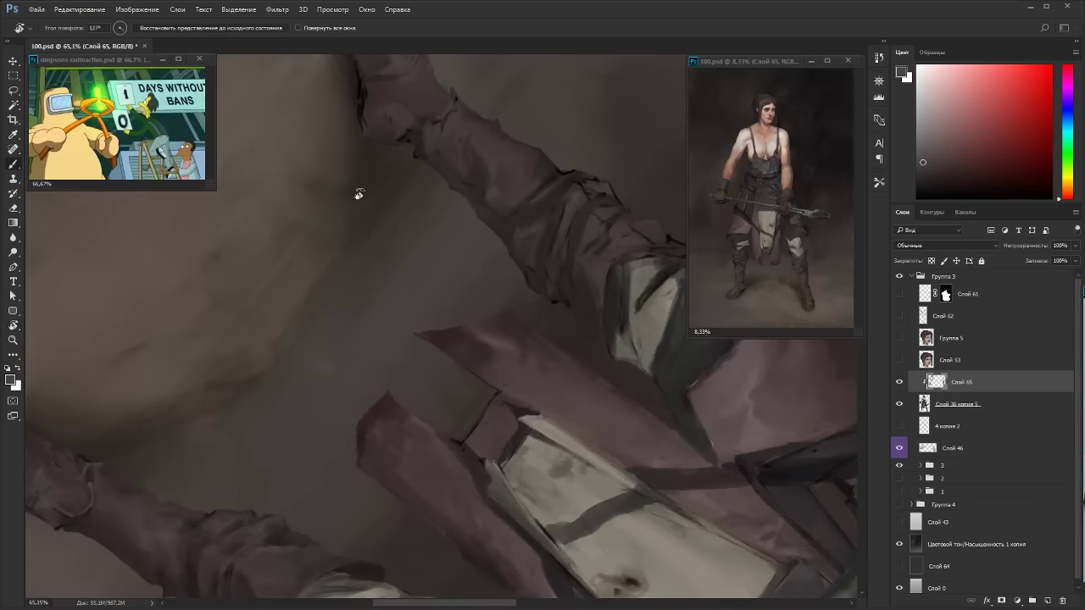
{"action": "left_click", "coordinate": [1067, 70]}
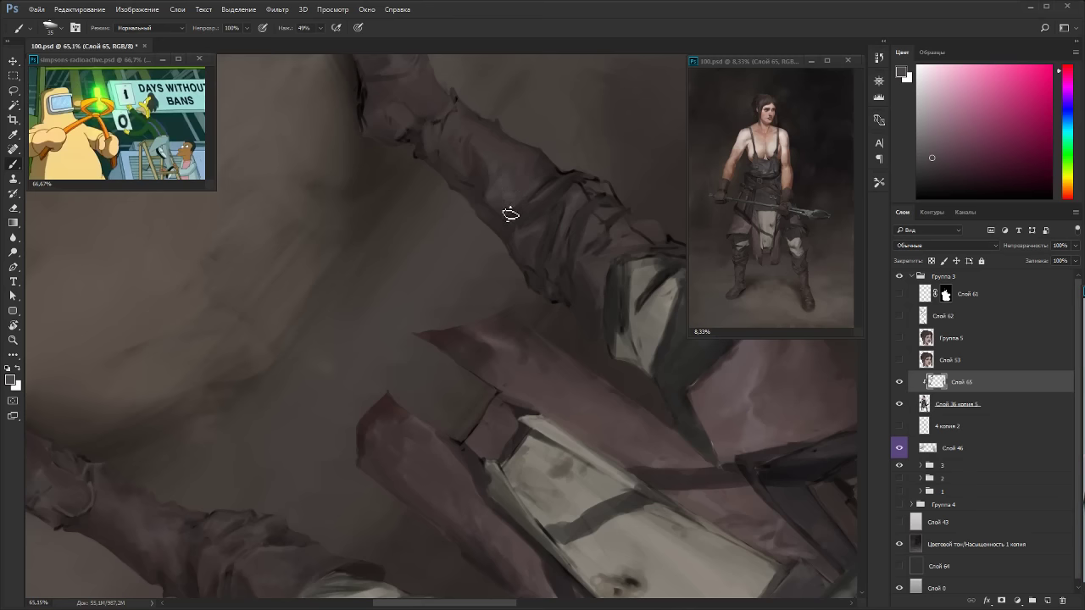
{"action": "left_click", "coordinate": [496, 200], "text": "alt"}
{"action": "left_click_drag", "start_coordinate": [547, 207], "coordinate": [331, 307]}
{"action": "left_click", "coordinate": [291, 352], "text": "alt"}
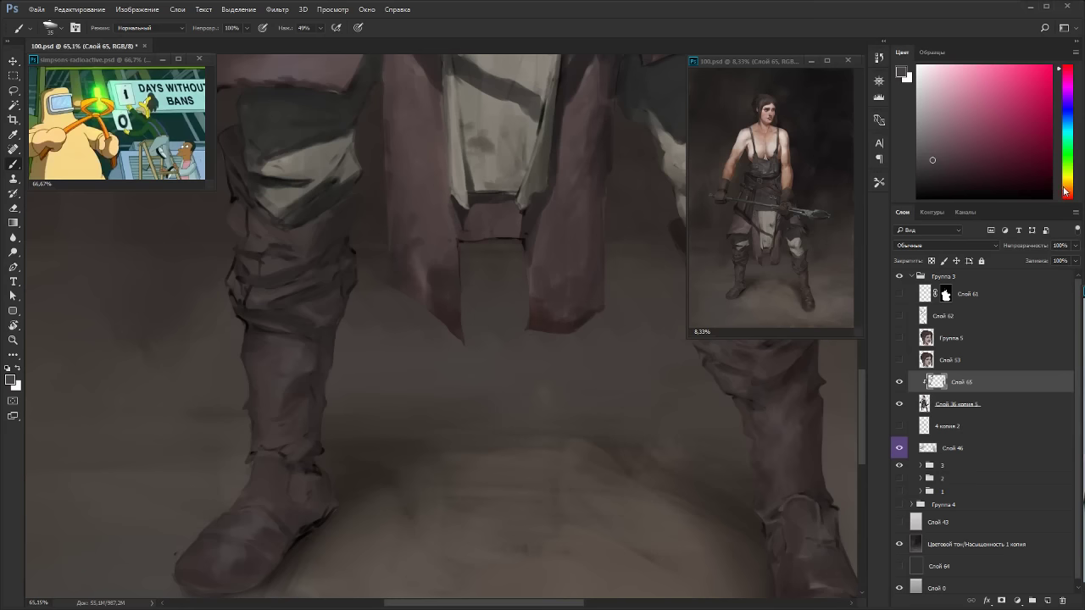
Glaze a warm reddish brown over the middle of the shaft and blend it with sampled neighbouring tones.
{"action": "left_click", "coordinate": [1065, 193]}
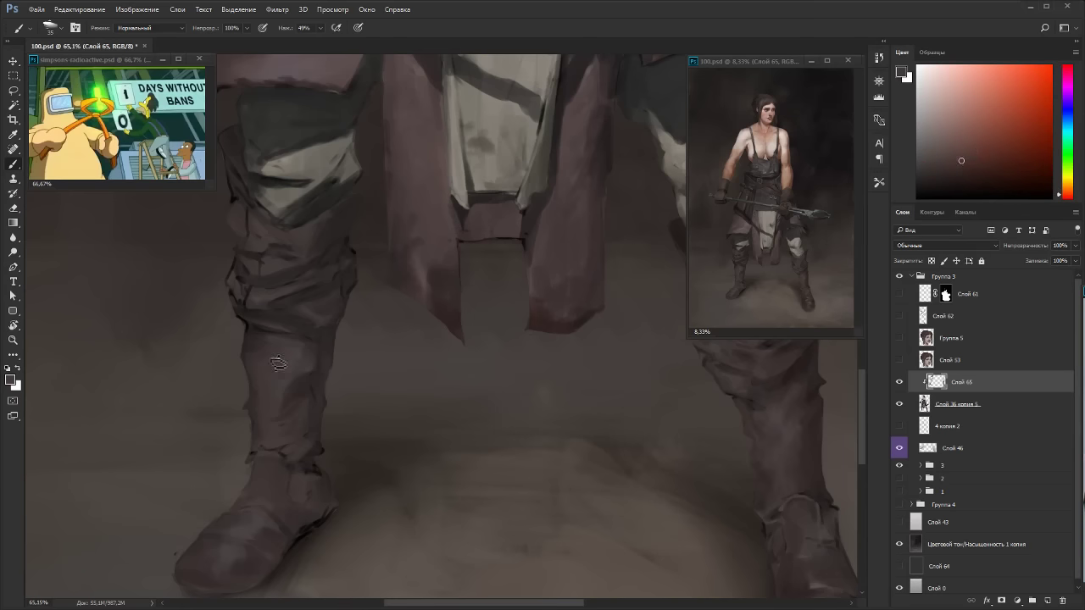
{"action": "key", "text": "r"}
{"action": "left_click_drag", "start_coordinate": [322, 342], "coordinate": [500, 136]}
{"action": "key", "text": "b"}
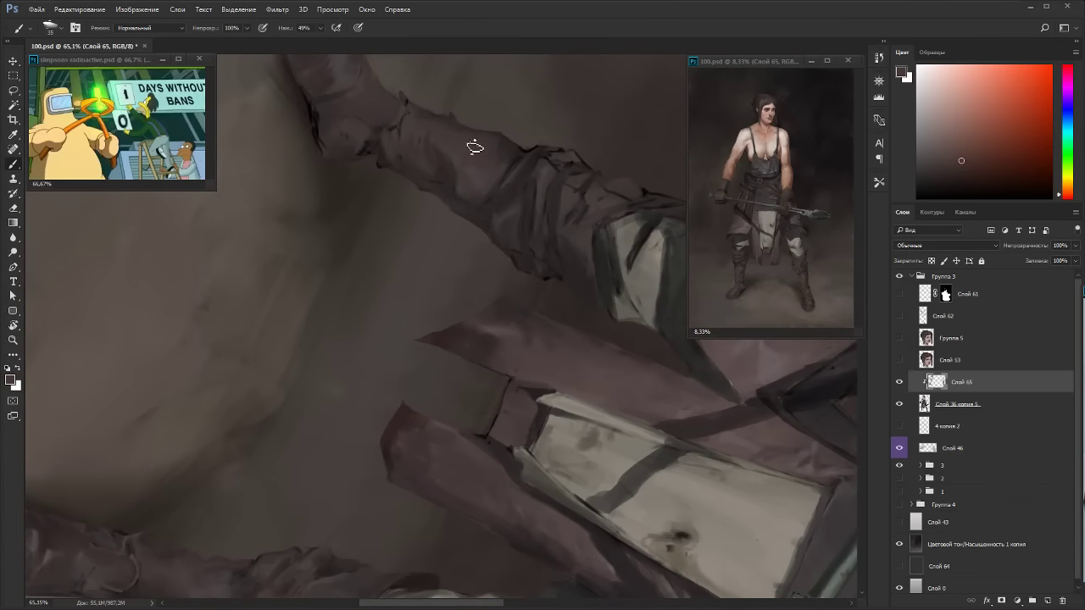
{"action": "left_click", "coordinate": [479, 140], "text": "alt"}
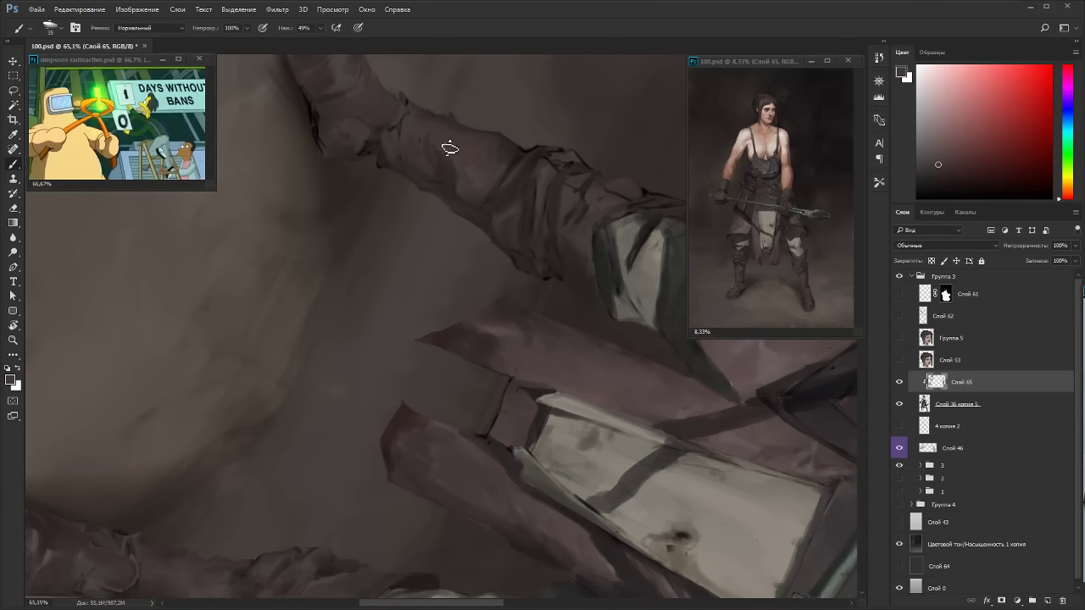
{"action": "left_click", "coordinate": [472, 163], "text": "alt"}
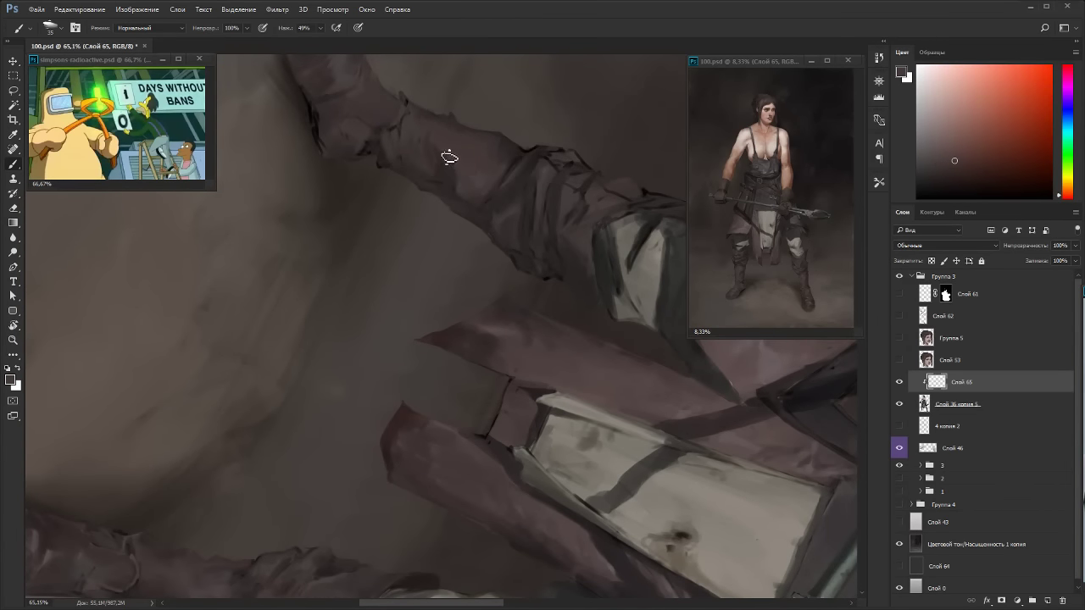
{"action": "key", "text": "Escape"}
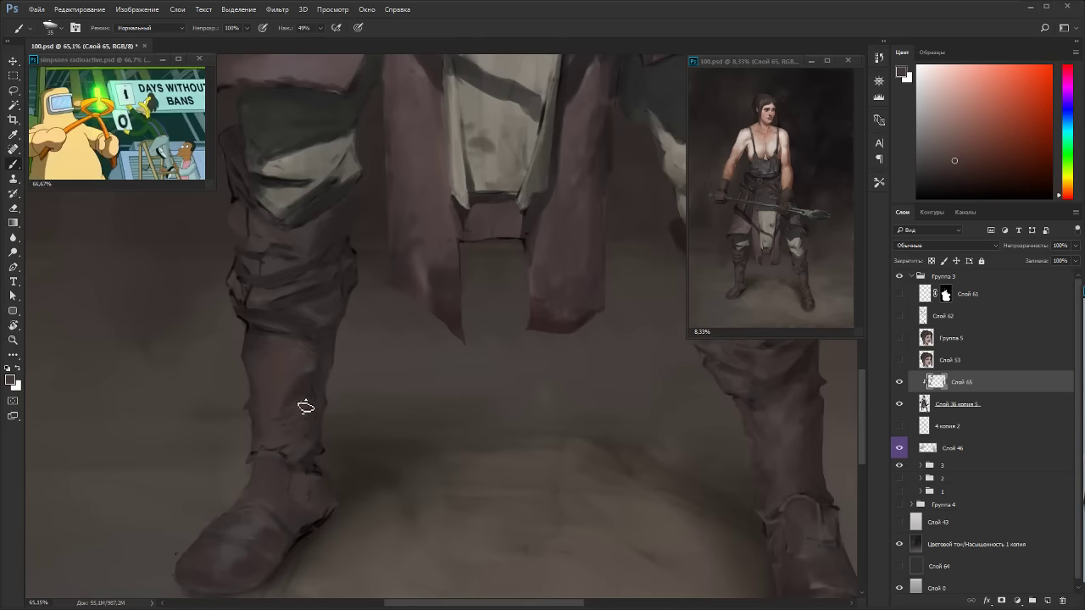
Examine both boots at a reduced view and compare the shading of their shafts and toes.
{"action": "scroll", "coordinate": [385, 317], "scroll_direction": "down", "scroll_amount": 9}
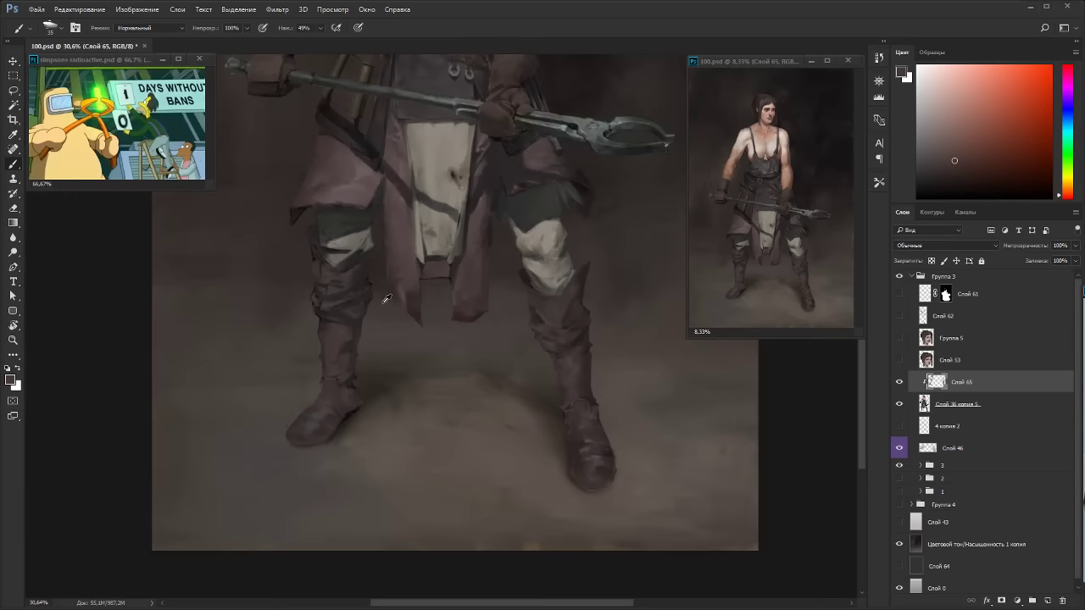
{"action": "key", "text": "r"}
{"action": "left_click_drag", "start_coordinate": [487, 352], "coordinate": [501, 212]}
{"action": "key", "text": "Escape"}
{"action": "scroll", "coordinate": [572, 411], "scroll_direction": "up", "scroll_amount": 3}
{"action": "scroll", "coordinate": [538, 458], "scroll_direction": "up", "scroll_amount": 2}
{"action": "key", "text": "b"}
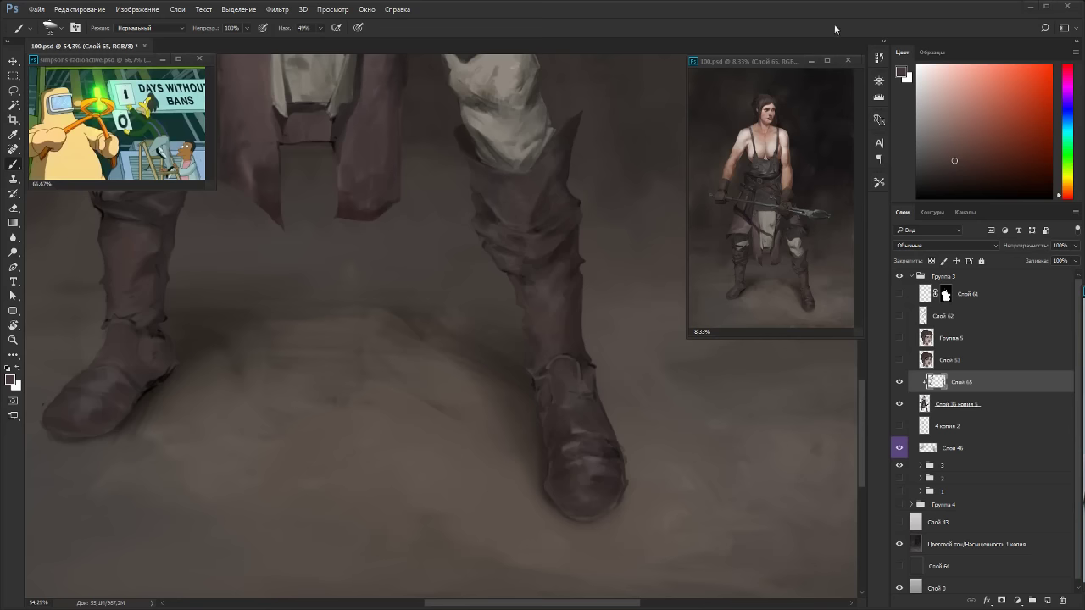
Paint lighter greyish-brown highlights on the shaft folds of the character's right boot with a 20 px brush.
{"action": "left_click_drag", "start_coordinate": [343, 339], "coordinate": [568, 377]}
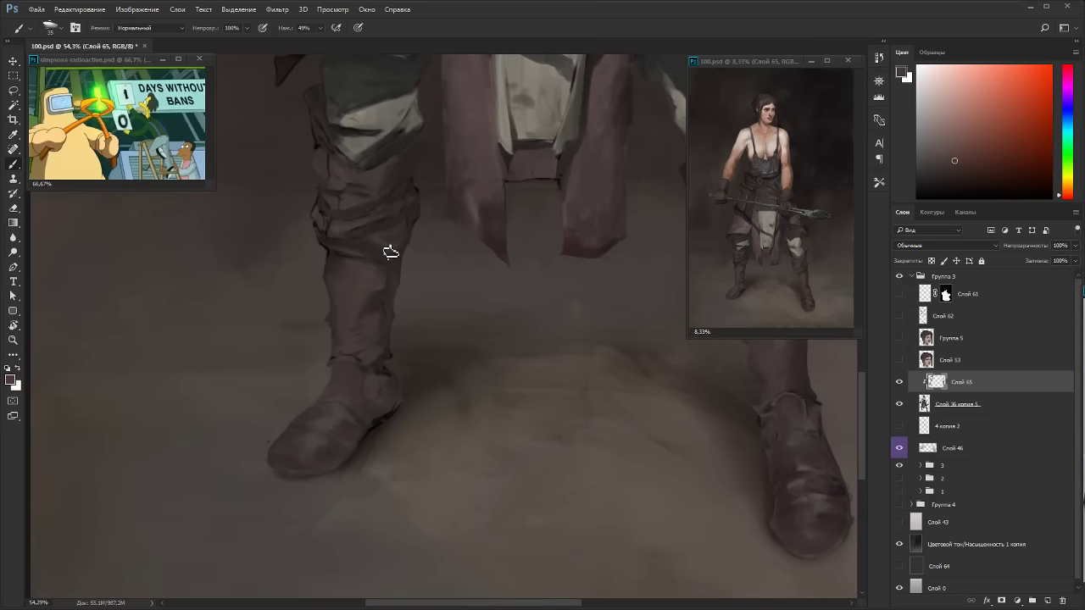
{"action": "left_click", "coordinate": [346, 278], "text": "alt"}
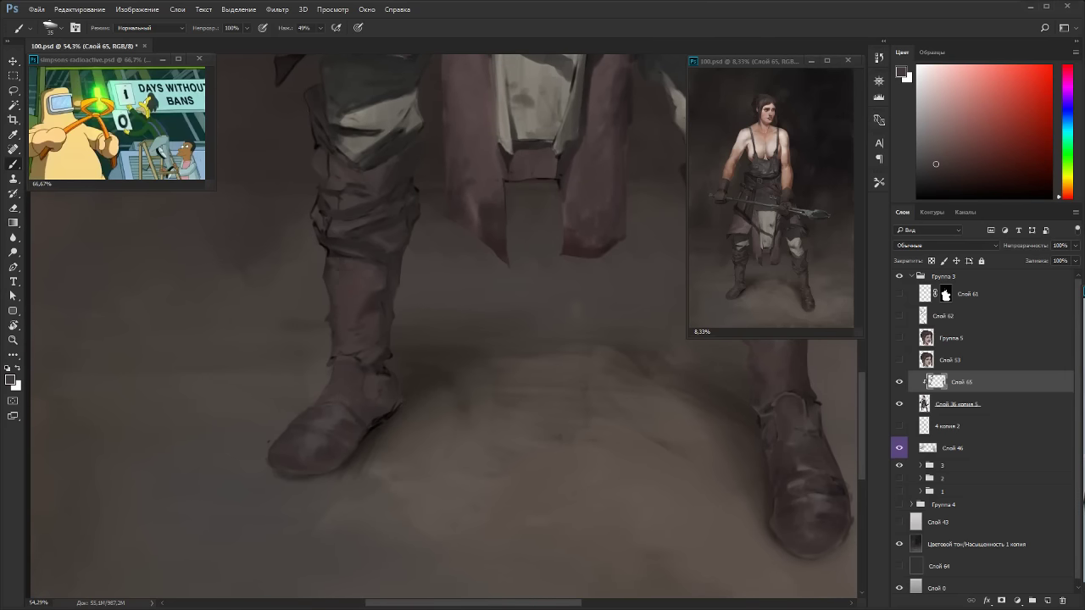
{"action": "key", "text": "r"}
{"action": "left_click_drag", "start_coordinate": [543, 164], "coordinate": [337, 446]}
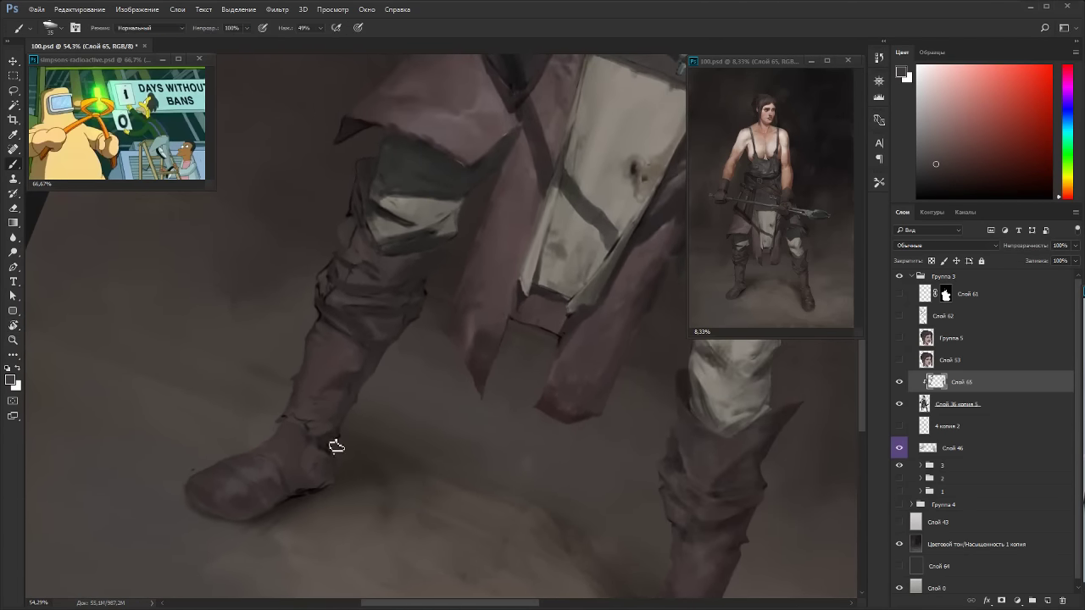
{"action": "left_click_drag", "start_coordinate": [937, 151], "coordinate": [938, 130]}
{"action": "key", "text": "bracketleft"}
{"action": "key", "text": "bracketleft"}
{"action": "key", "text": "bracketleft"}
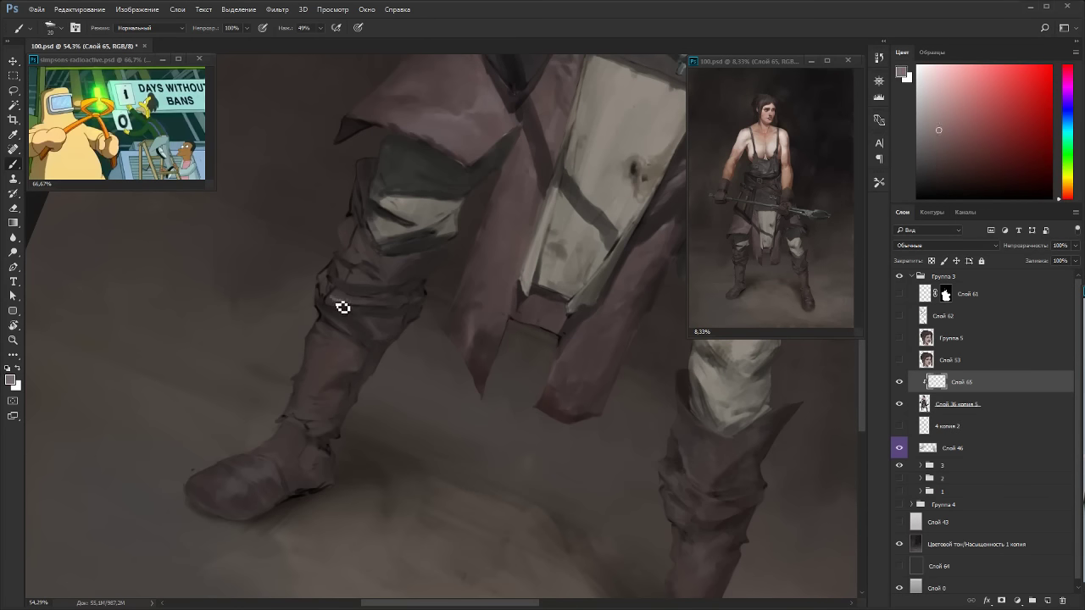
{"action": "left_click", "coordinate": [347, 305], "text": "alt"}
Refine the edges of the right boot's folds along their length with a tone sampled from the highlights.
{"action": "key", "text": "r"}
{"action": "left_click_drag", "start_coordinate": [381, 286], "coordinate": [509, 281]}
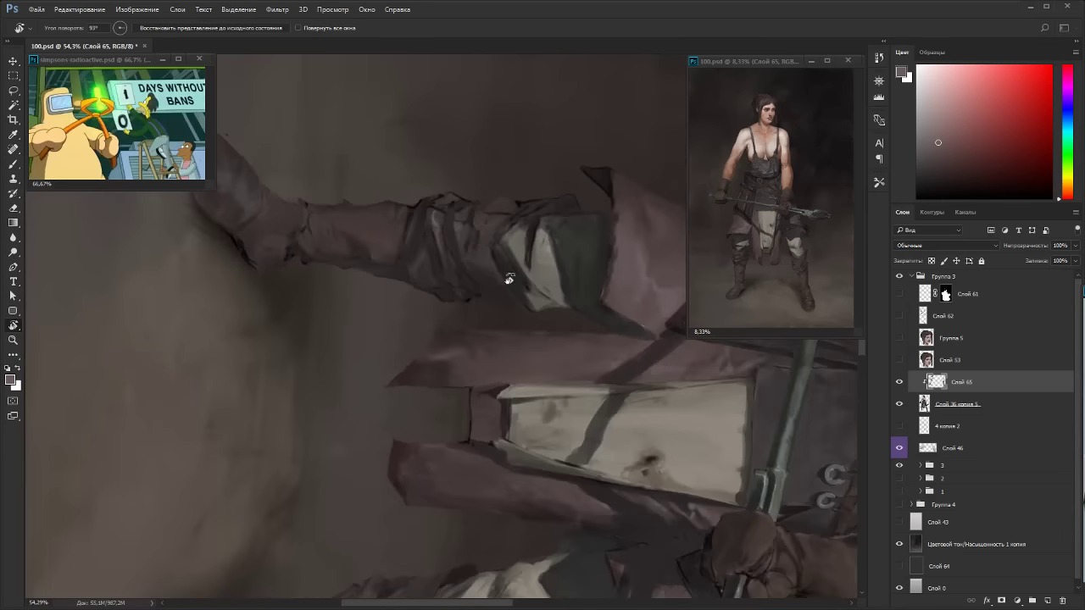
{"action": "left_click", "coordinate": [435, 220], "text": "alt"}
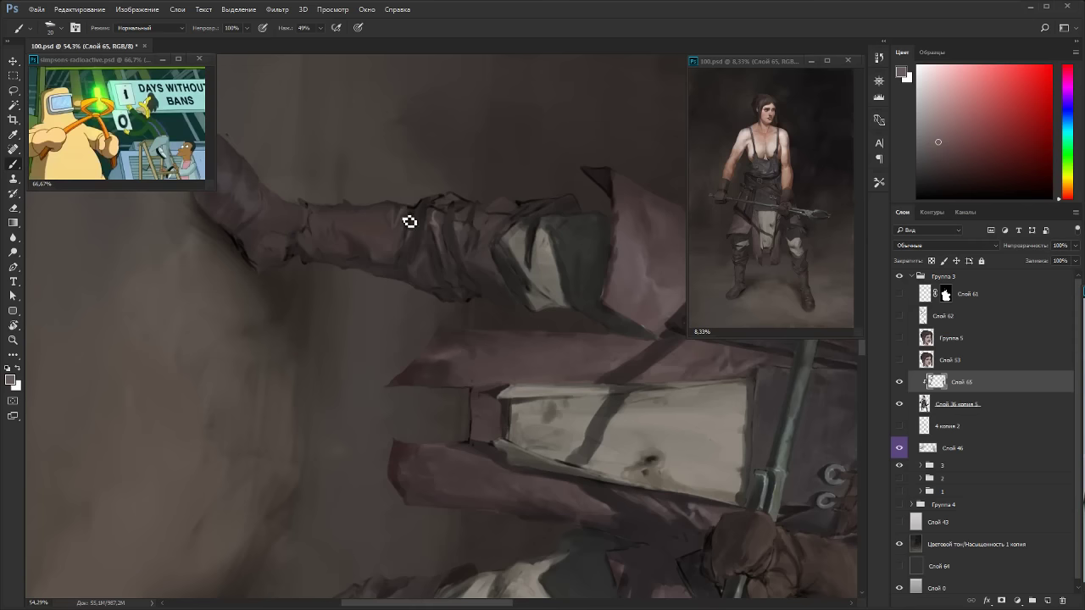
{"action": "key", "text": "r"}
{"action": "mouse_move", "coordinate": [555, 309]}
{"action": "left_mouse_down"}
{"action": "mouse_move", "coordinate": [446, 165]}
{"action": "mouse_move", "coordinate": [315, 246]}
{"action": "left_mouse_up"}
Blend the upper shaft of the right boot just below the folds with dark browns sampled beside it.
{"action": "left_click", "coordinate": [435, 434], "text": "alt"}
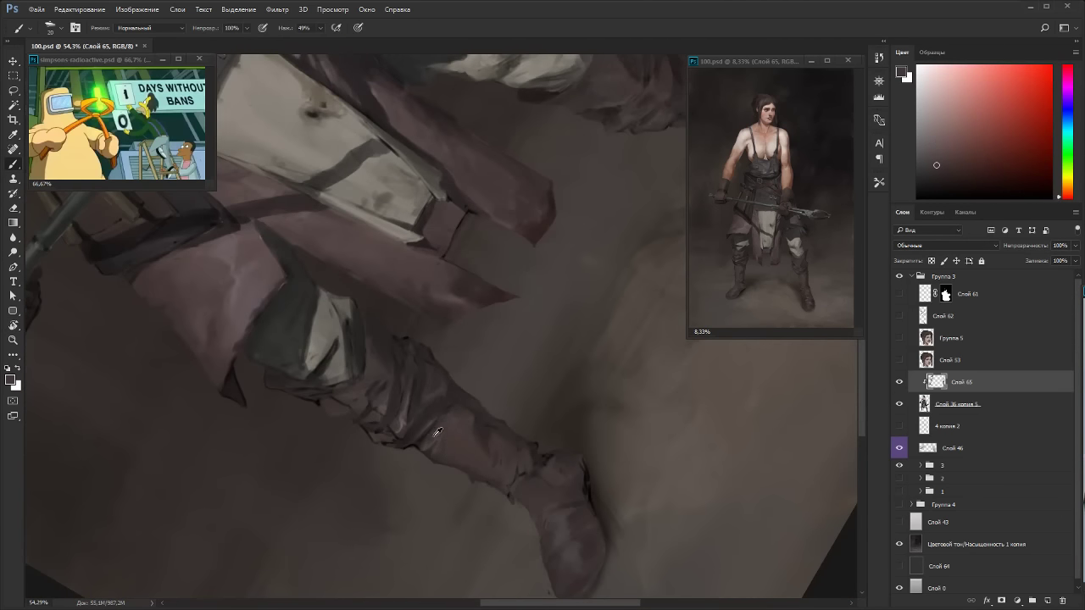
{"action": "left_click", "coordinate": [444, 448], "text": "alt"}
{"action": "left_click_drag", "start_coordinate": [477, 450], "coordinate": [483, 463]}
{"action": "left_click", "coordinate": [435, 449], "text": "alt"}
Paint a lighter warm-grey highlight down the right boot's shaft and soften it with a darker brown at 35 px.
{"action": "left_click", "coordinate": [927, 169]}
{"action": "left_click", "coordinate": [922, 138]}
{"action": "left_click_drag", "start_coordinate": [1066, 200], "coordinate": [1066, 191]}
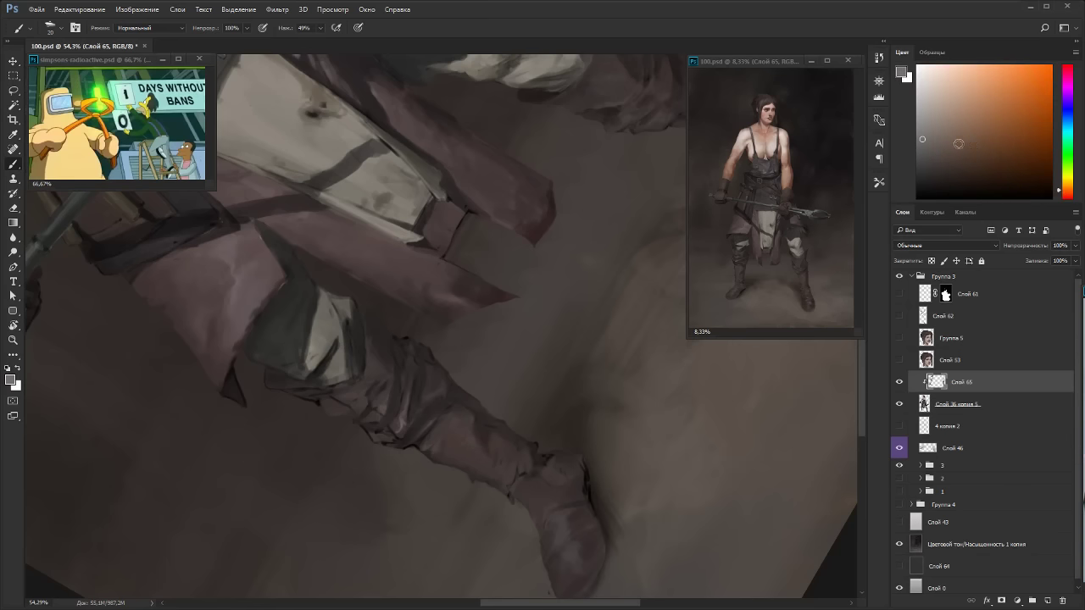
{"action": "left_click_drag", "start_coordinate": [485, 443], "coordinate": [478, 452]}
{"action": "left_click", "coordinate": [946, 154]}
{"action": "key", "text": "bracketright"}
{"action": "key", "text": "Escape"}
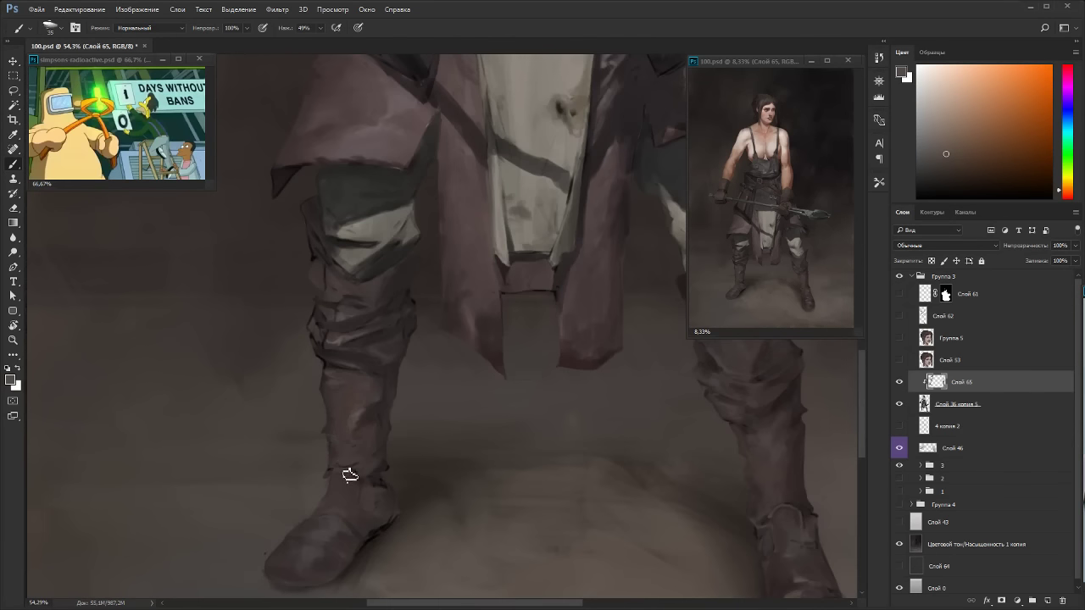
On a new clipping layer, paint greyish highlights on the left boot's toe and darken its creases with a sampled dark brown.
{"action": "left_click_drag", "start_coordinate": [603, 438], "coordinate": [454, 264]}
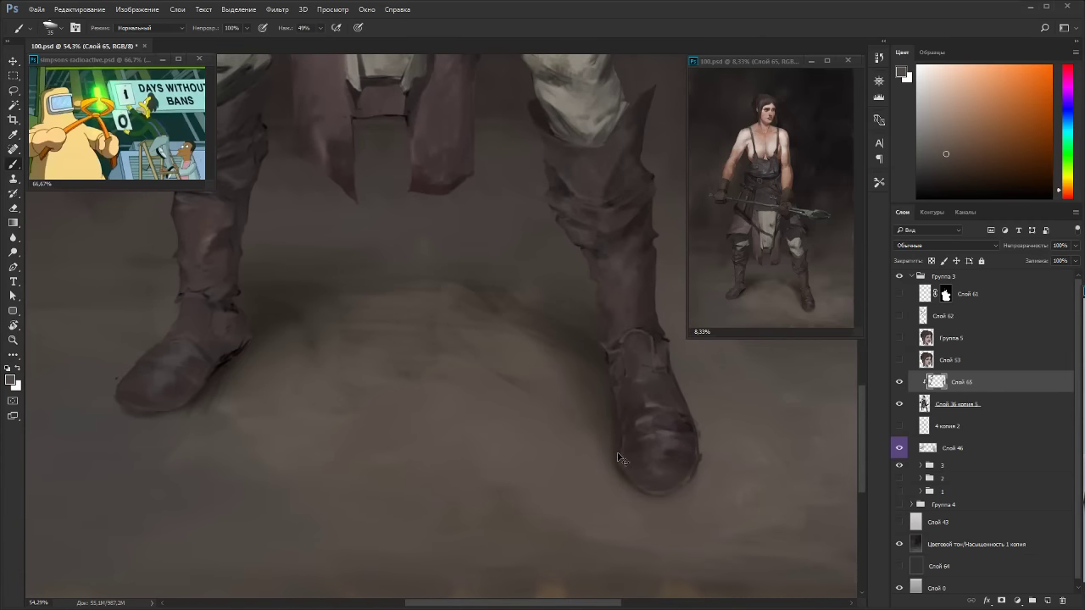
{"action": "key", "text": "ctrl+shift+n"}
{"action": "key", "text": "Return"}
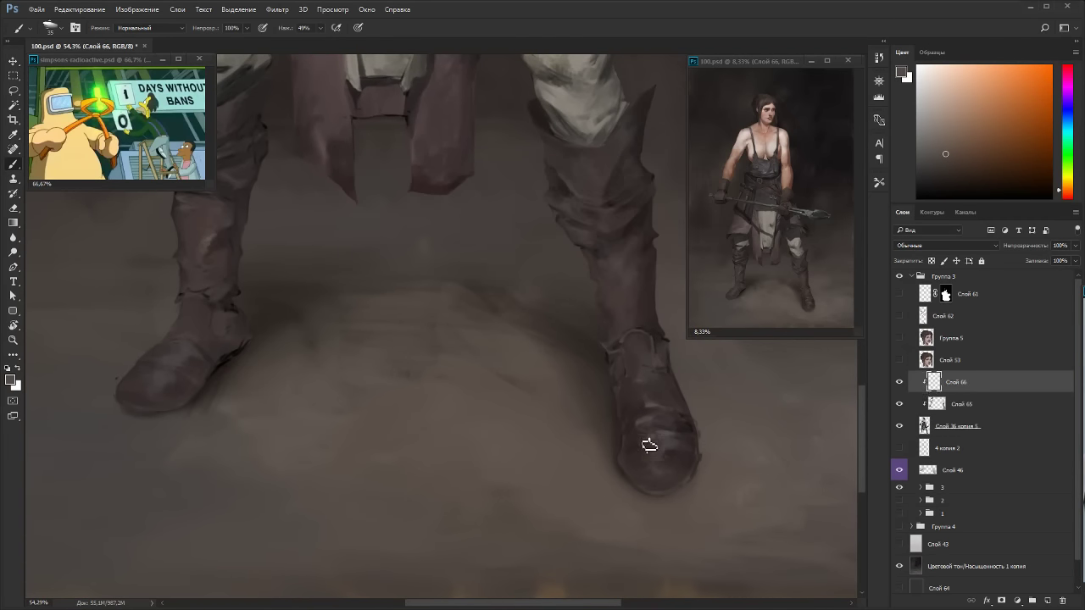
{"action": "mouse_move", "coordinate": [649, 445]}
{"action": "left_mouse_down"}
{"action": "mouse_move", "coordinate": [622, 462]}
{"action": "mouse_move", "coordinate": [635, 487]}
{"action": "mouse_move", "coordinate": [626, 471]}
{"action": "mouse_move", "coordinate": [636, 465]}
{"action": "left_mouse_up"}
{"action": "key", "text": "]"}
{"action": "key", "text": "]"}
{"action": "key", "text": "e"}
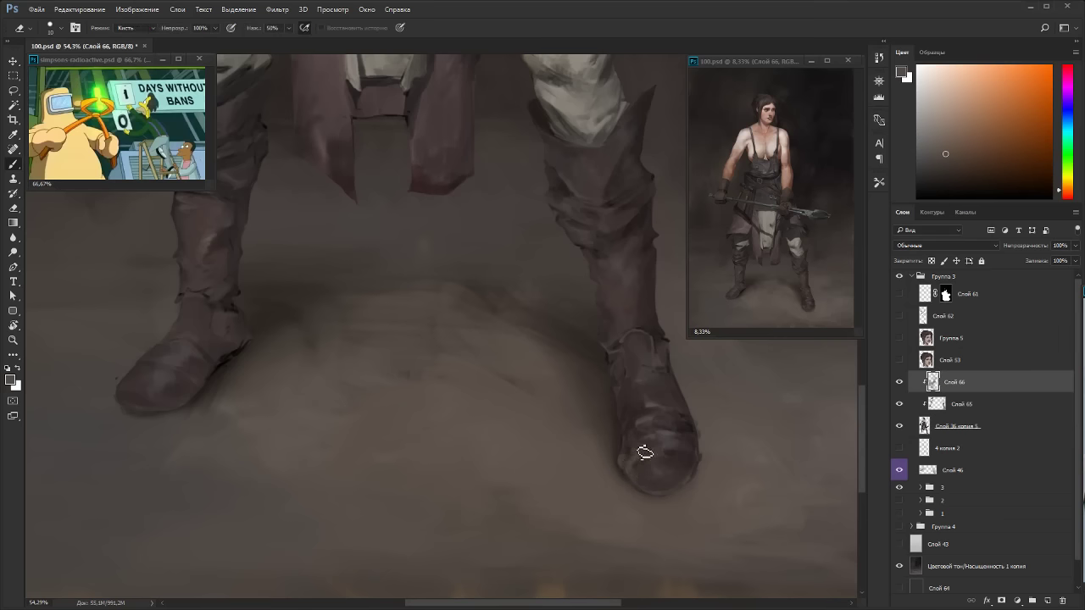
{"action": "key", "text": "b"}
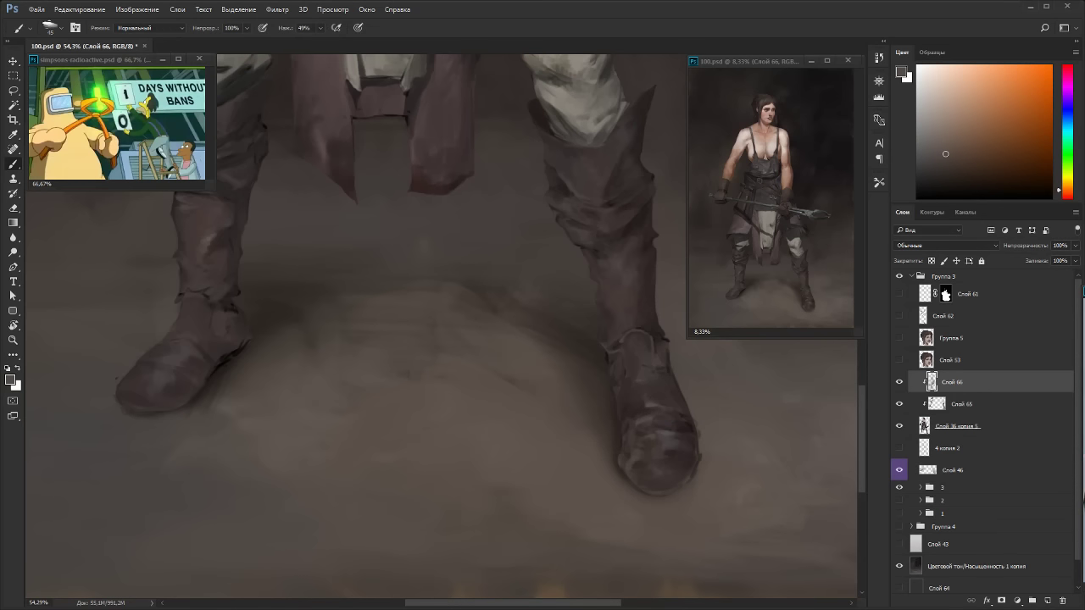
{"action": "left_click", "coordinate": [641, 405], "text": "alt"}
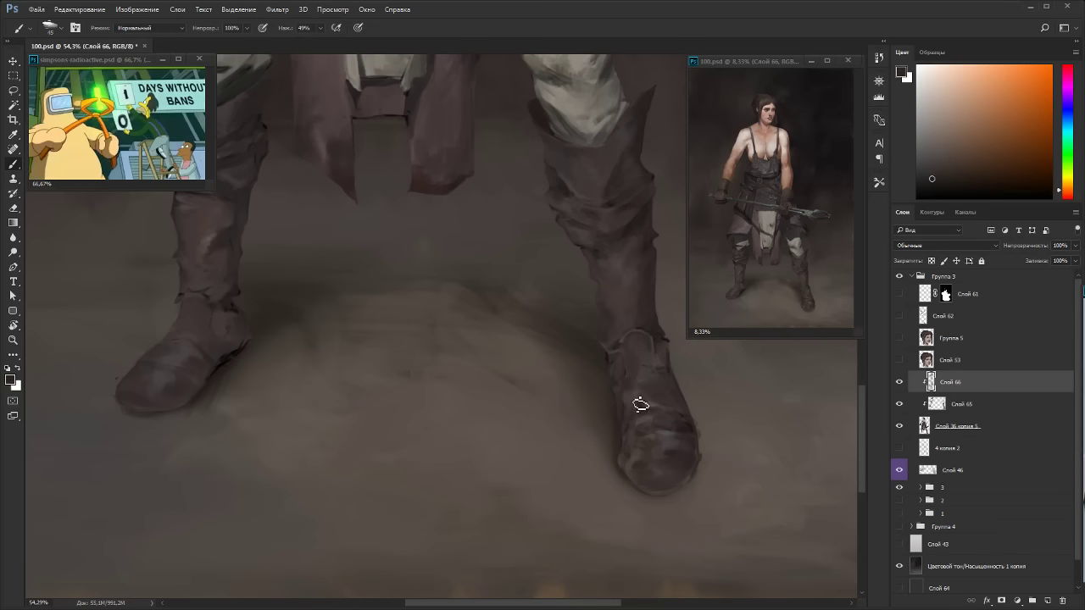
{"action": "mouse_move", "coordinate": [641, 405]}
{"action": "left_mouse_down"}
{"action": "mouse_move", "coordinate": [619, 412]}
{"action": "mouse_move", "coordinate": [637, 392]}
{"action": "mouse_move", "coordinate": [620, 441]}
{"action": "mouse_move", "coordinate": [652, 433]}
{"action": "mouse_move", "coordinate": [670, 444]}
{"action": "mouse_move", "coordinate": [662, 461]}
{"action": "mouse_move", "coordinate": [650, 449]}
{"action": "left_mouse_up"}
Glaze the left boot's toe cap with a lighter yellowish grey-brown using a 70 px brush.
{"action": "left_click", "coordinate": [942, 151]}
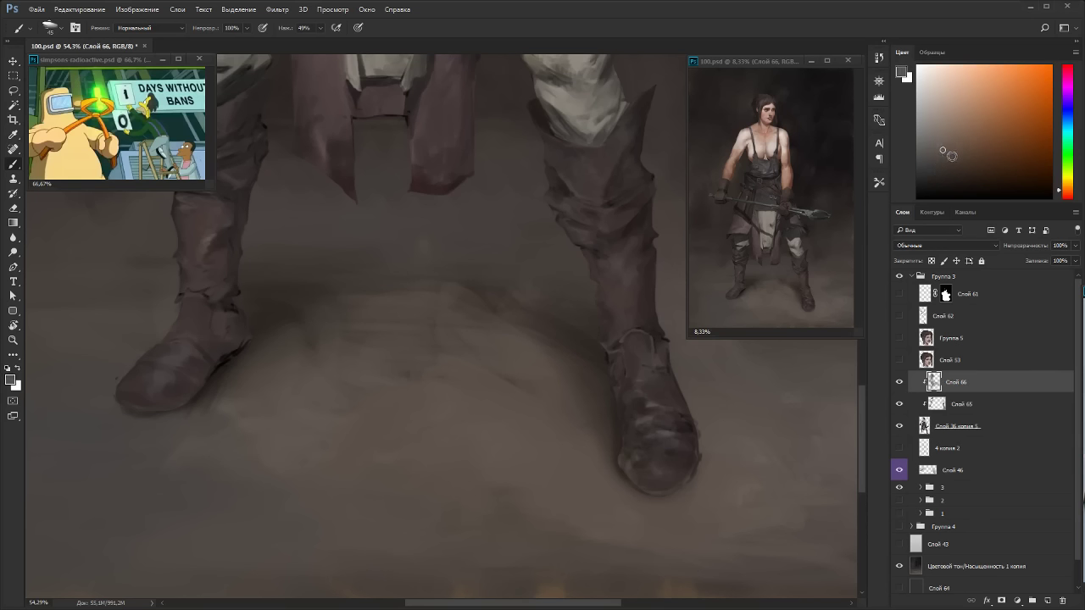
{"action": "left_click_drag", "start_coordinate": [1063, 193], "coordinate": [1063, 186]}
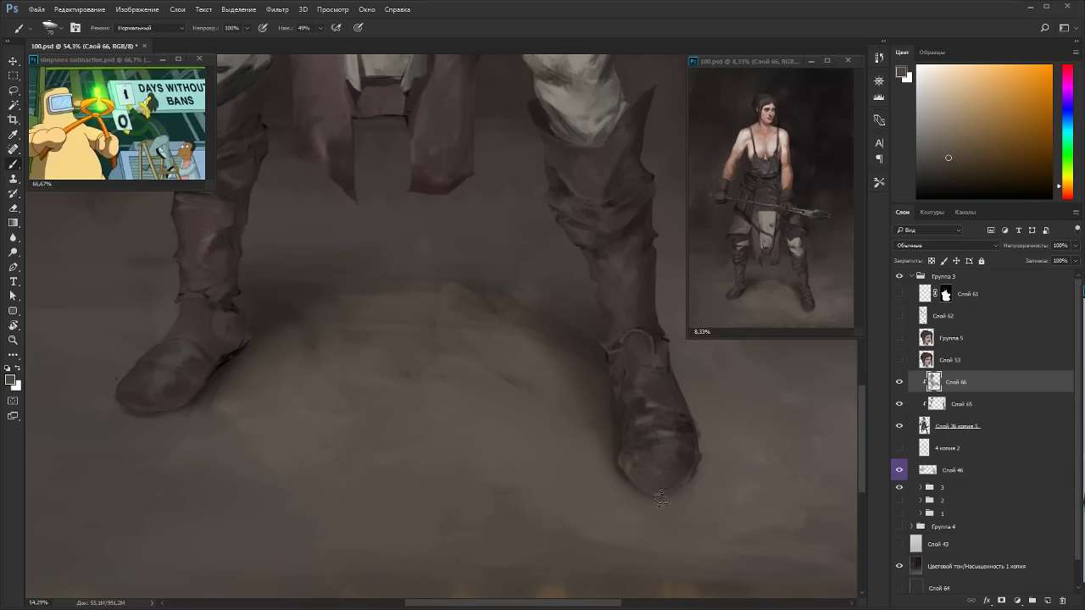
{"action": "left_click", "coordinate": [952, 137]}
{"action": "left_click_drag", "start_coordinate": [649, 455], "coordinate": [638, 457]}
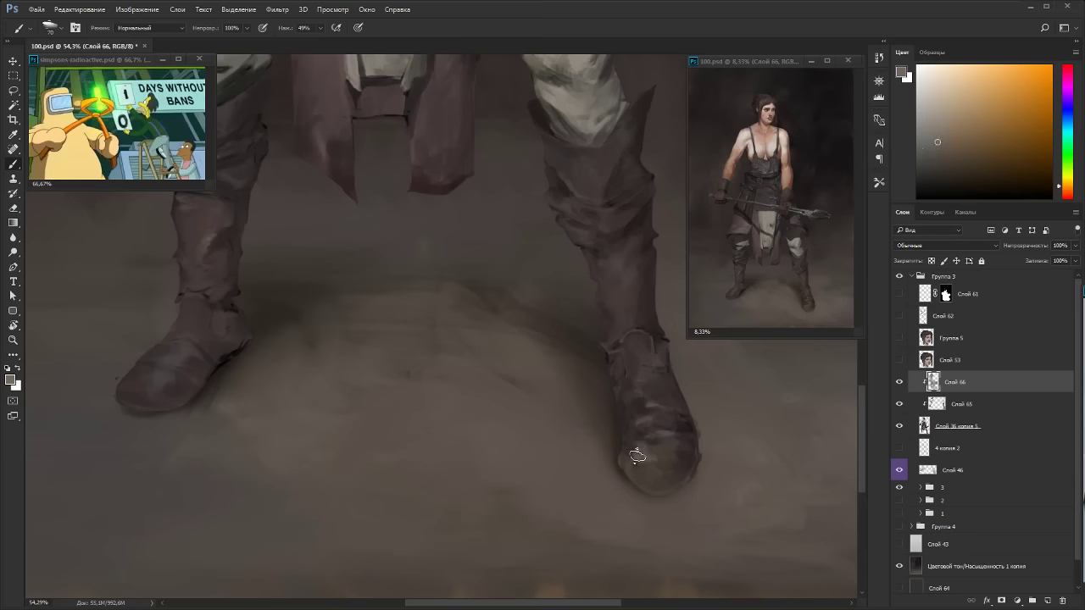
{"action": "left_click", "coordinate": [650, 454], "text": "alt"}
Soften the glaze on the left boot's toe cap by partly erasing it with an enlarged eraser.
{"action": "key", "text": "r"}
{"action": "mouse_move", "coordinate": [622, 468]}
{"action": "left_mouse_down"}
{"action": "mouse_move", "coordinate": [431, 218]}
{"action": "mouse_move", "coordinate": [465, 117]}
{"action": "mouse_move", "coordinate": [450, 276]}
{"action": "left_mouse_up"}
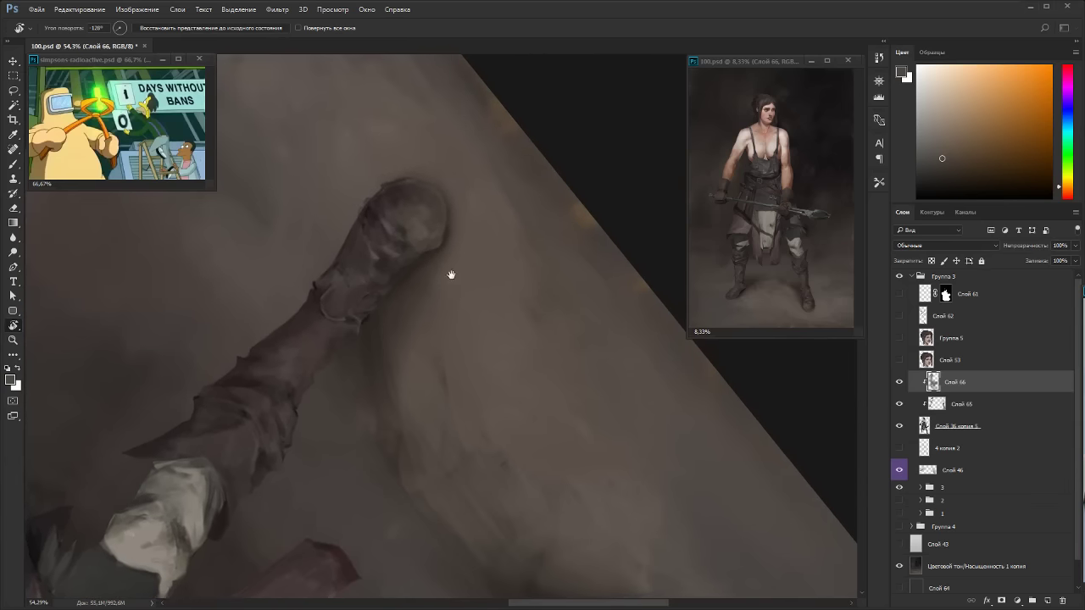
{"action": "key", "text": "e"}
{"action": "key", "text": "bracketright"}
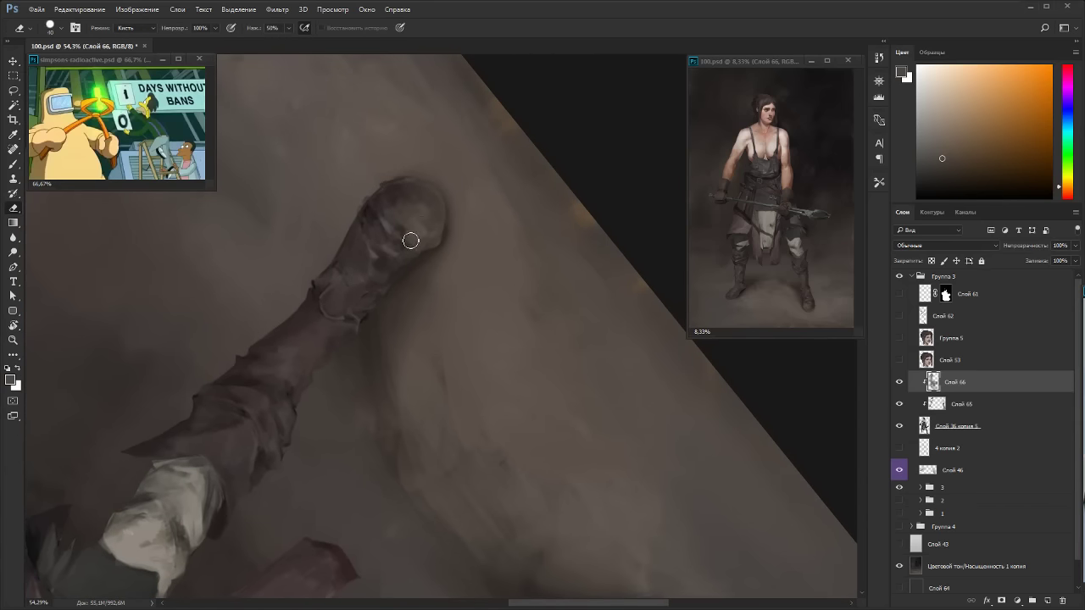
{"action": "key", "text": "r"}
{"action": "key", "text": "Escape"}
{"action": "key", "text": "e"}
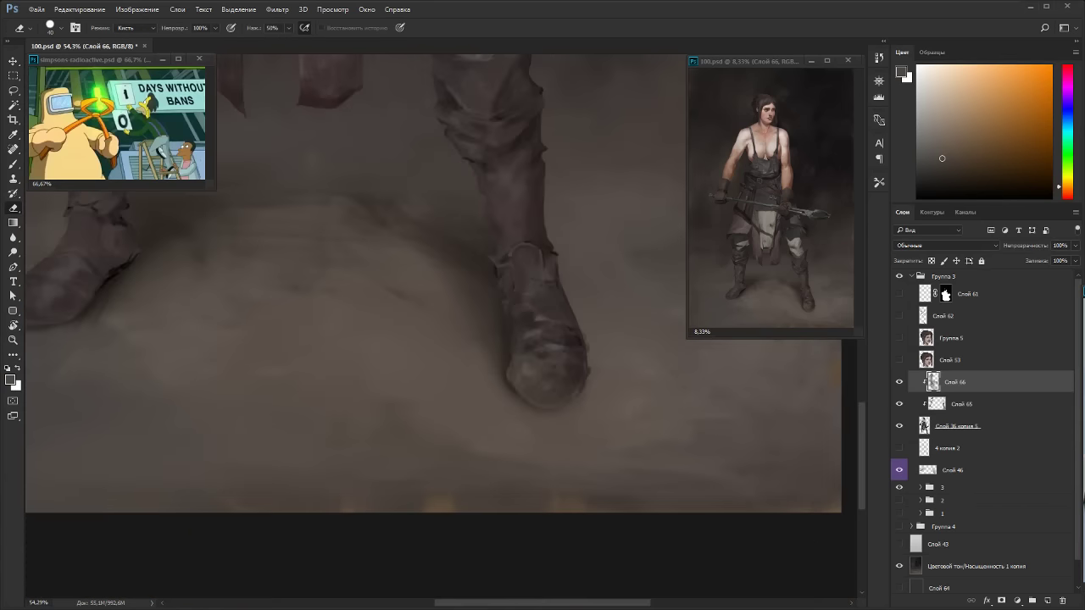
{"action": "mouse_move", "coordinate": [552, 374]}
{"action": "left_mouse_down"}
{"action": "mouse_move", "coordinate": [523, 375]}
{"action": "mouse_move", "coordinate": [528, 390]}
{"action": "mouse_move", "coordinate": [557, 384]}
{"action": "left_mouse_up"}
{"action": "key", "text": "b"}
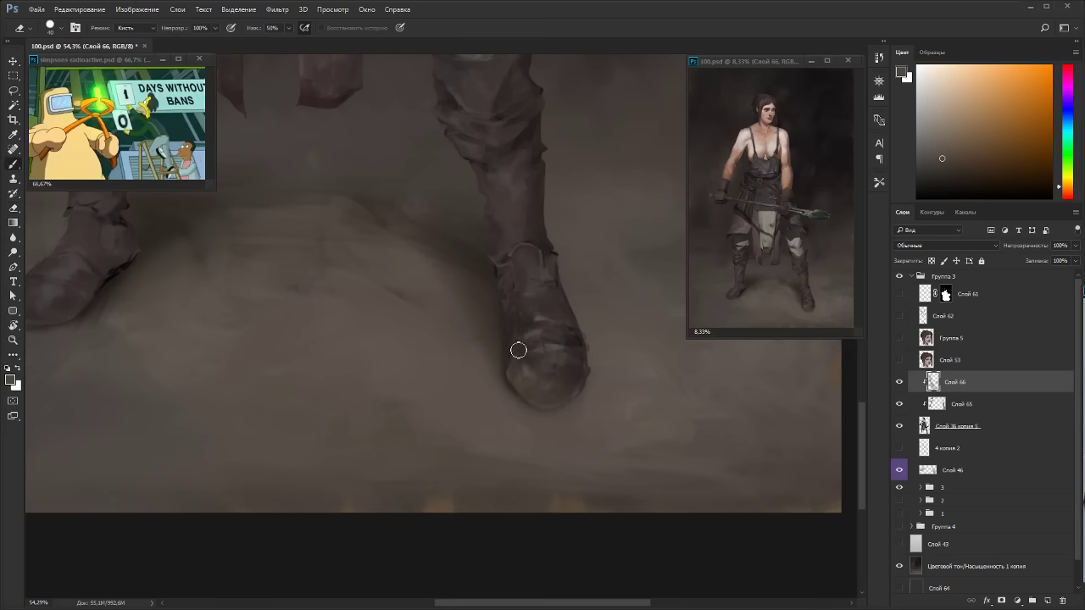
Paint greyish-brown highlights over the toe and instep of the right boot.
{"action": "left_click_drag", "start_coordinate": [268, 267], "coordinate": [523, 298]}
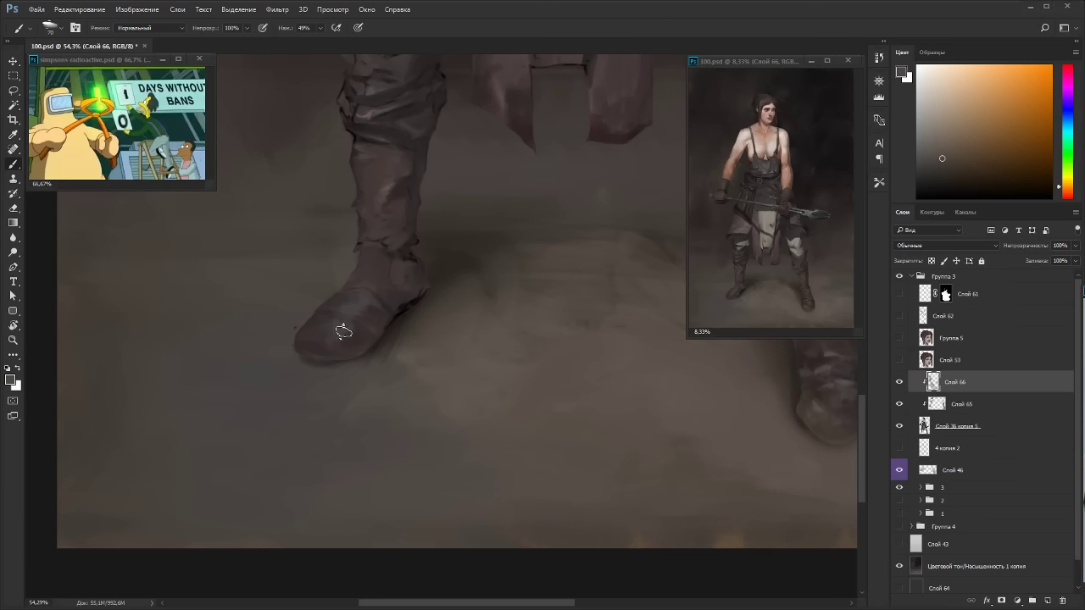
{"action": "left_click_drag", "start_coordinate": [344, 331], "coordinate": [334, 320]}
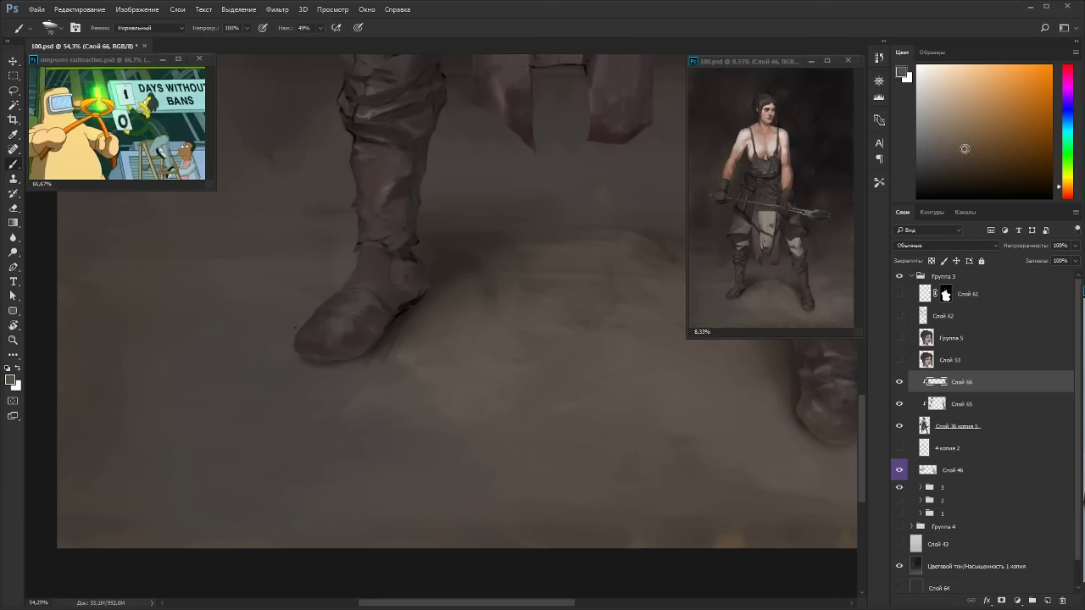
{"action": "left_click_drag", "start_coordinate": [375, 282], "coordinate": [391, 303]}
Glaze the right boot's ankle and lower shaft with warm grey-browns at 40 px, erasing the excess around the ankle.
{"action": "left_click_drag", "start_coordinate": [1063, 195], "coordinate": [1062, 183]}
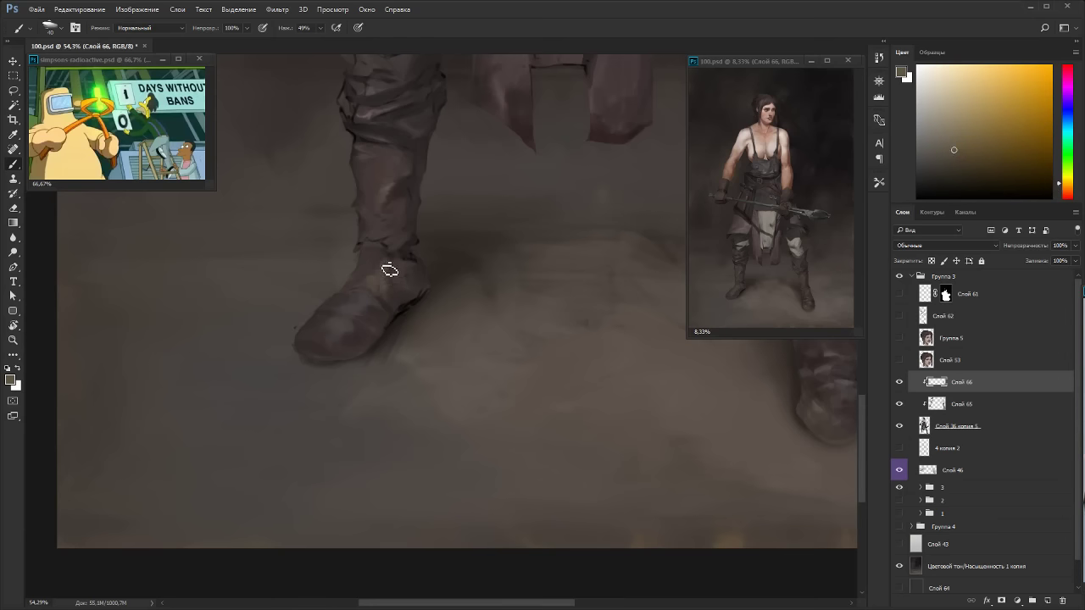
{"action": "key", "text": "e"}
{"action": "left_click_drag", "start_coordinate": [375, 273], "coordinate": [386, 271]}
{"action": "key", "text": "b"}
{"action": "left_click_drag", "start_coordinate": [1059, 184], "coordinate": [1059, 187]}
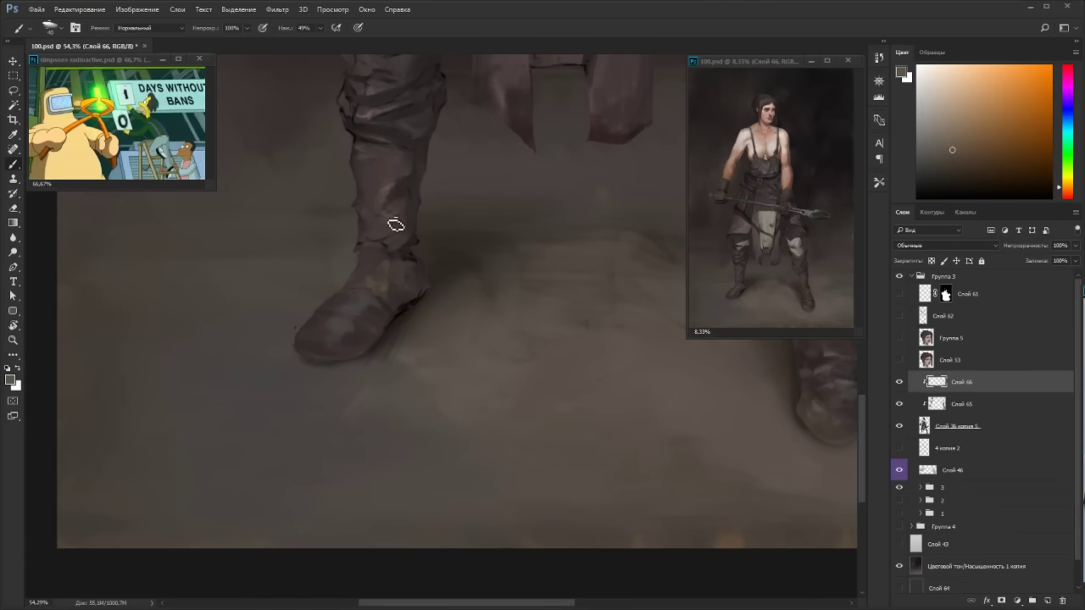
{"action": "key", "text": "e"}
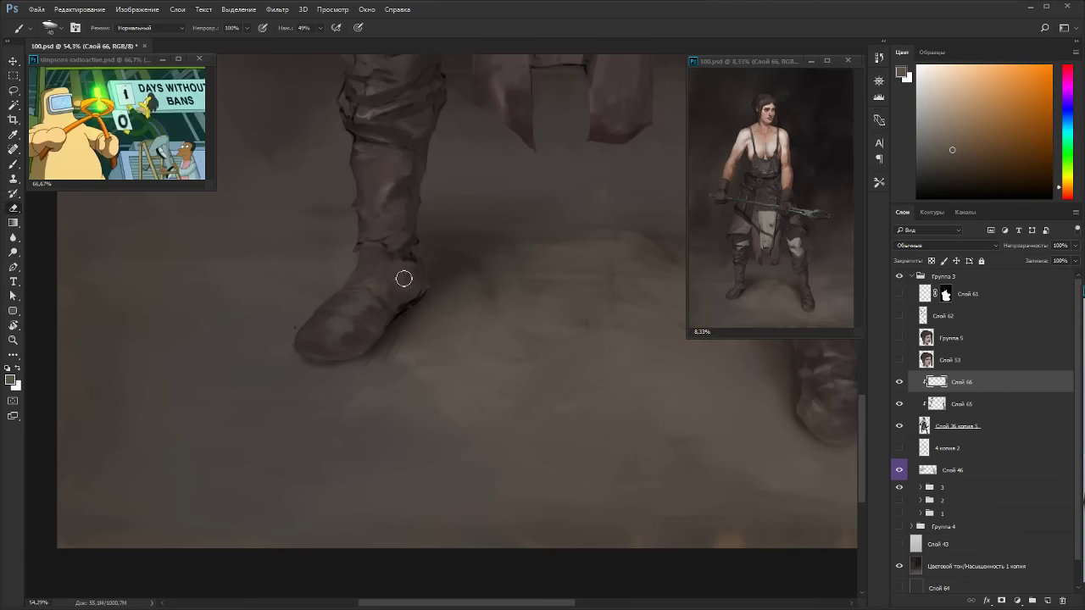
Refine the highlights on the left boot's toe and instep by alternately painting and erasing.
{"action": "left_click_drag", "start_coordinate": [586, 294], "coordinate": [400, 345]}
{"action": "key", "text": "e"}
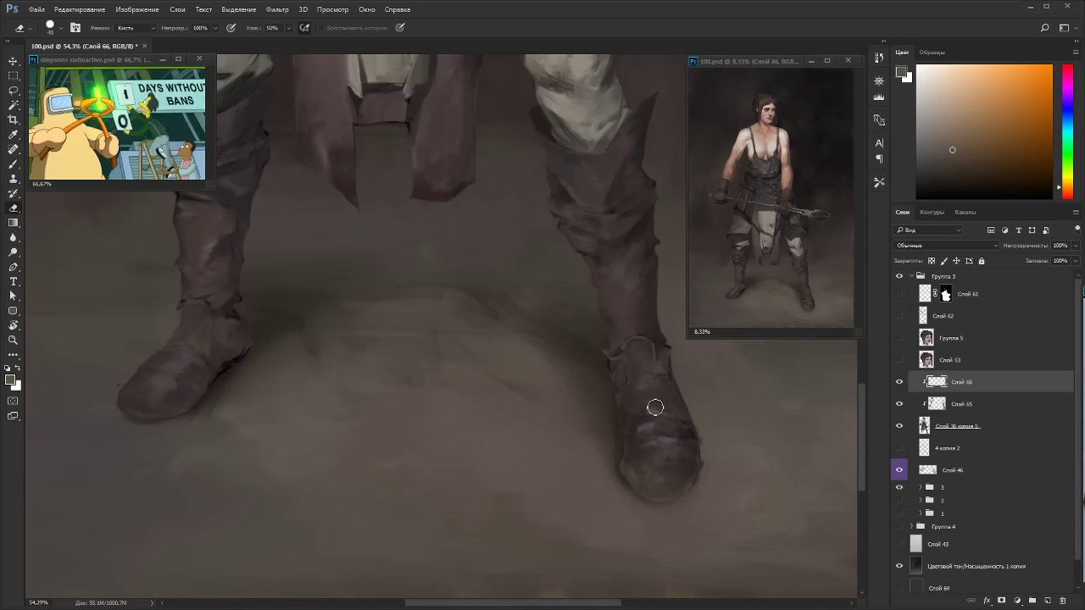
{"action": "key", "text": "b"}
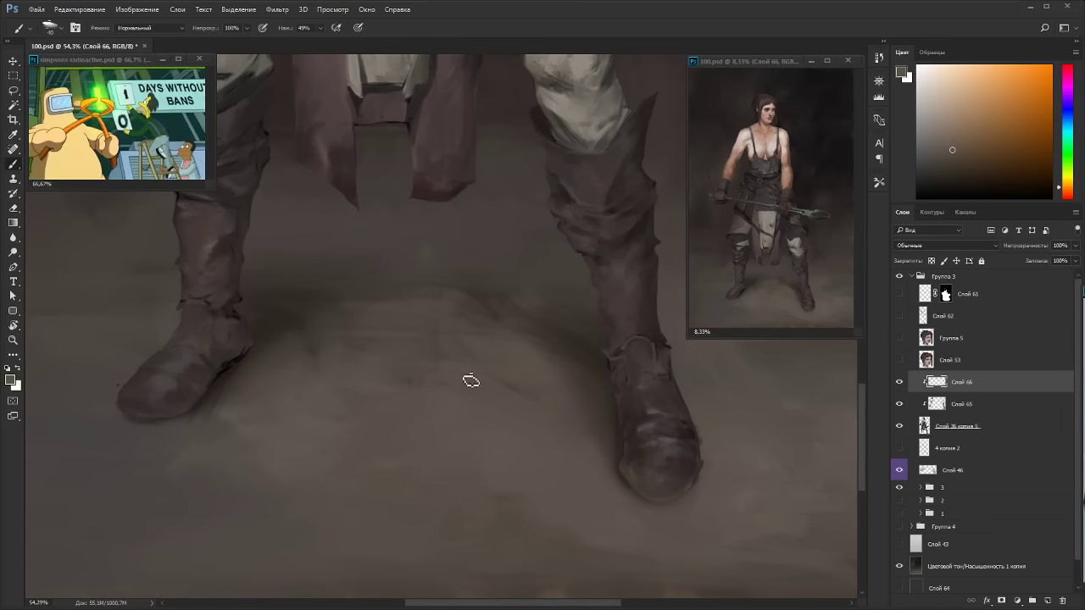
{"action": "key", "text": "e"}
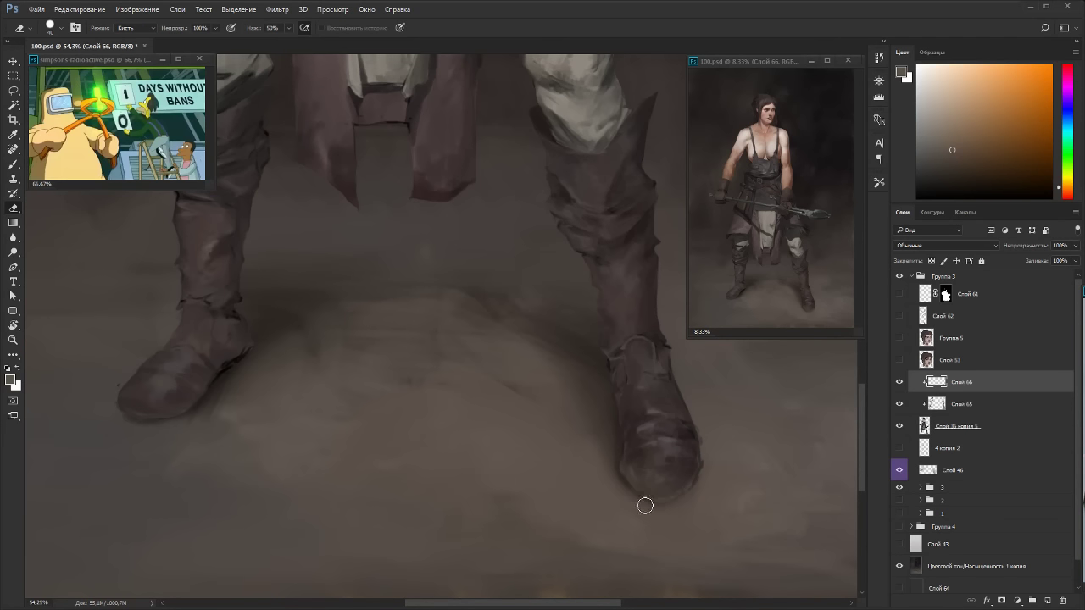
Add a soft greyish-brown highlight to the left boot's shaft and partly erase it to blend.
{"action": "key", "text": "b"}
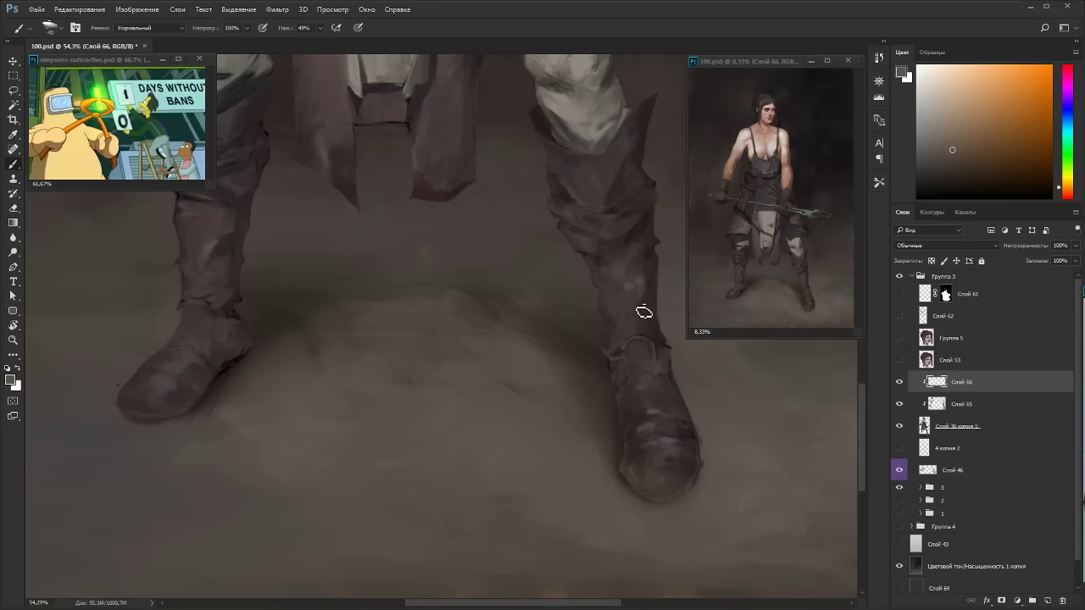
{"action": "key", "text": "e"}
{"action": "key", "text": "b"}
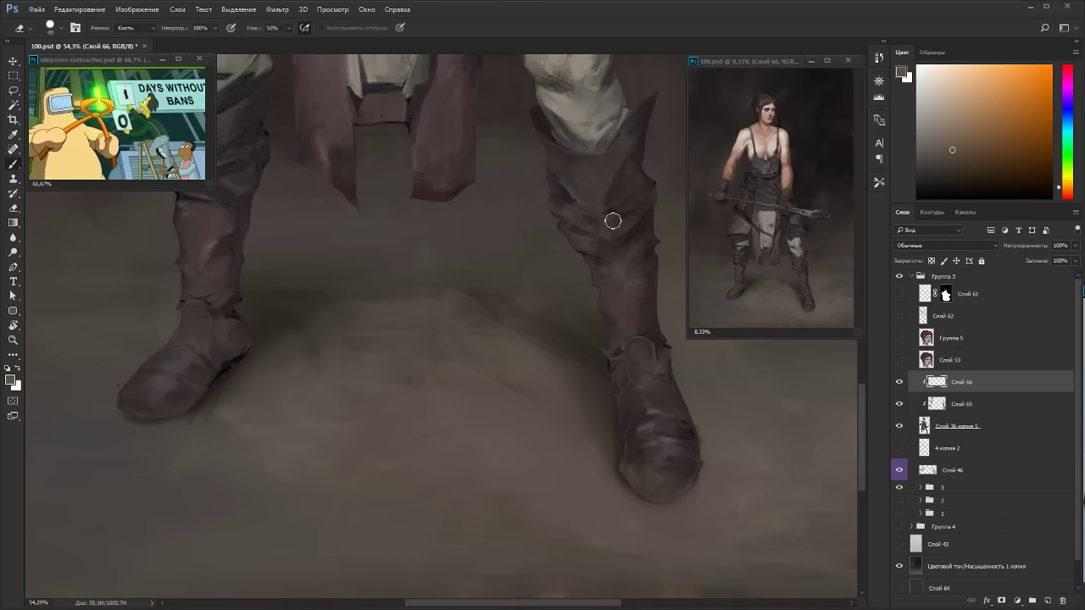
Brush a grey-brown highlight onto the left boot's cuff below the knee cloth and soften it with the eraser.
{"action": "left_click_drag", "start_coordinate": [614, 153], "coordinate": [623, 146]}
{"action": "left_click_drag", "start_coordinate": [636, 226], "coordinate": [595, 365]}
{"action": "key", "text": "e"}
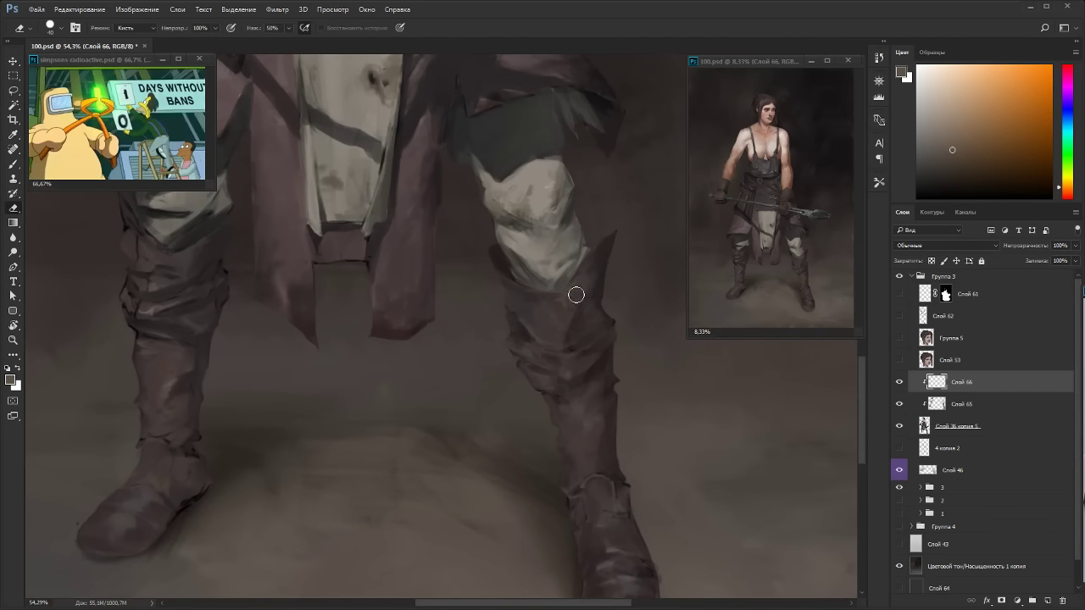
Paint a thin light-grey edge along the character's right boot cuff where it meets the knee cloth.
{"action": "key", "text": "b"}
{"action": "left_click", "coordinate": [936, 121]}
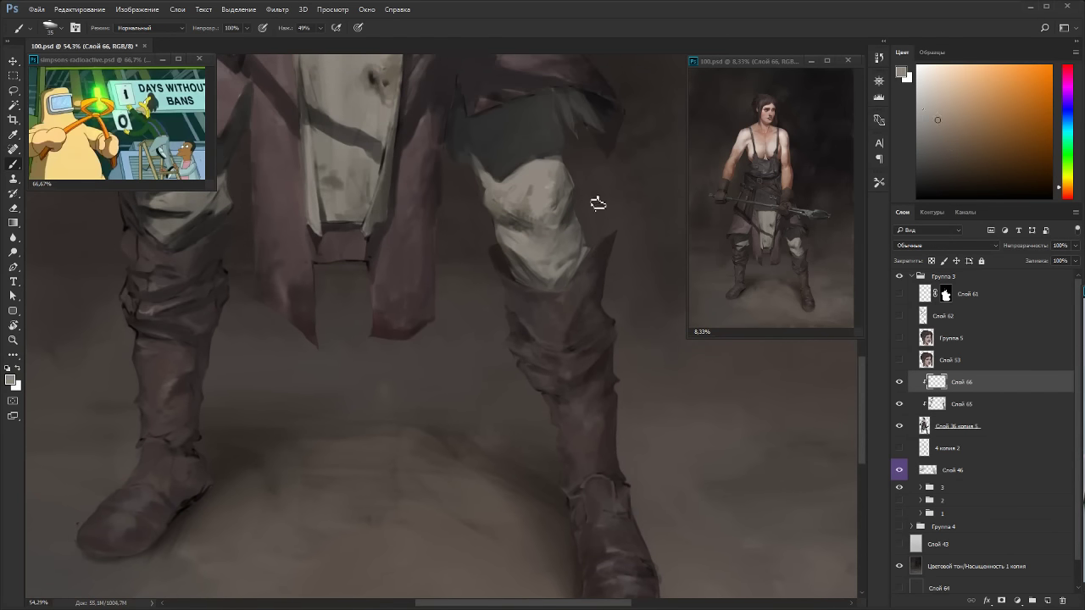
{"action": "key", "text": "r"}
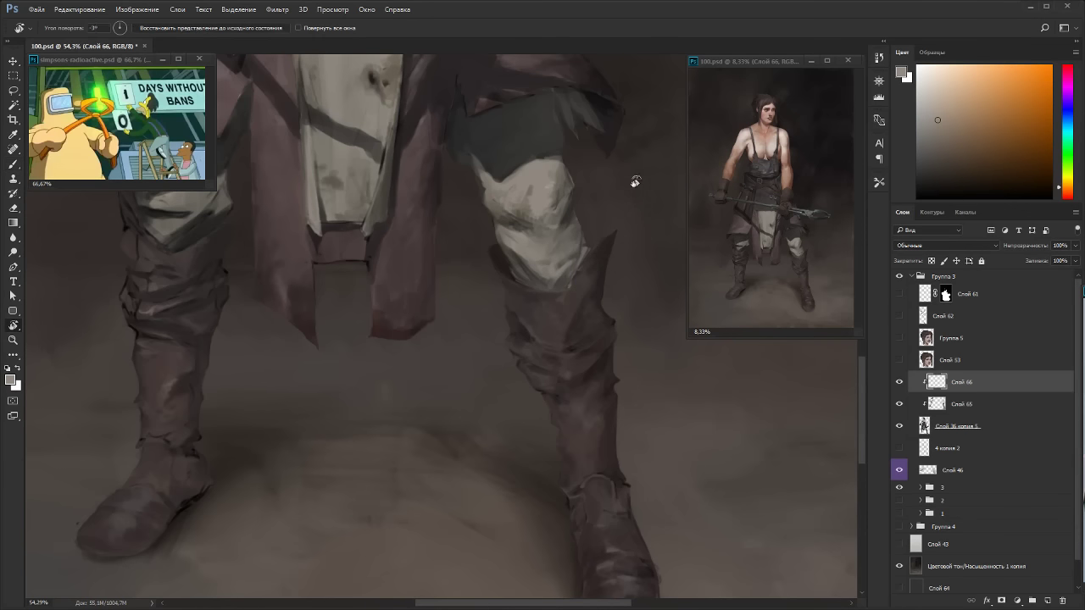
{"action": "left_click_drag", "start_coordinate": [636, 182], "coordinate": [386, 240]}
{"action": "key", "text": "b"}
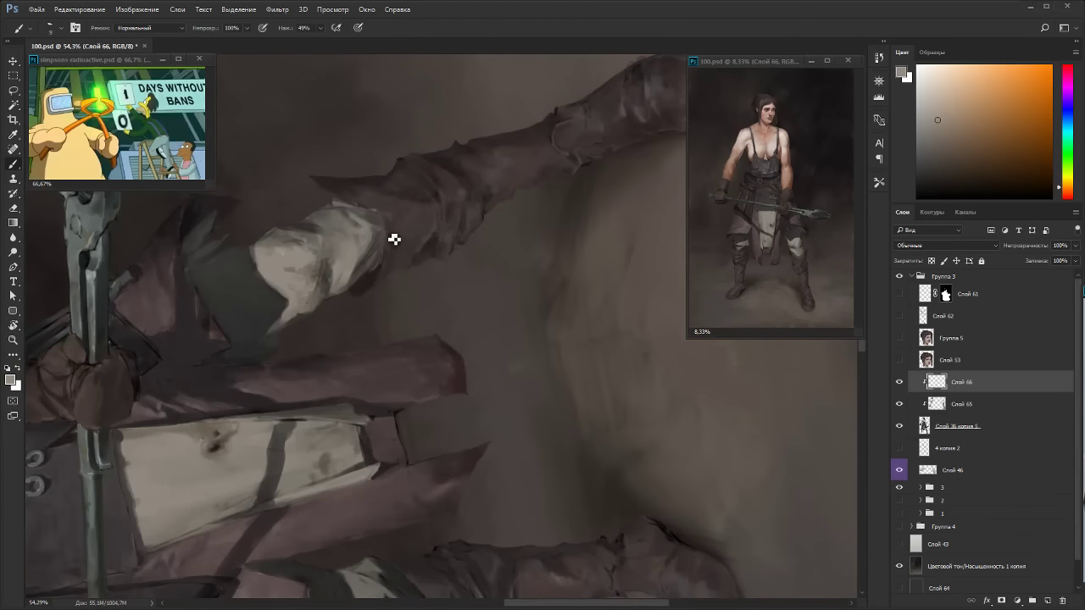
{"action": "key", "text": "r"}
{"action": "mouse_move", "coordinate": [395, 230]}
{"action": "left_mouse_down"}
{"action": "mouse_move", "coordinate": [572, 227]}
{"action": "mouse_move", "coordinate": [363, 160]}
{"action": "mouse_move", "coordinate": [432, 285]}
{"action": "left_mouse_up"}
{"action": "key", "text": "b"}
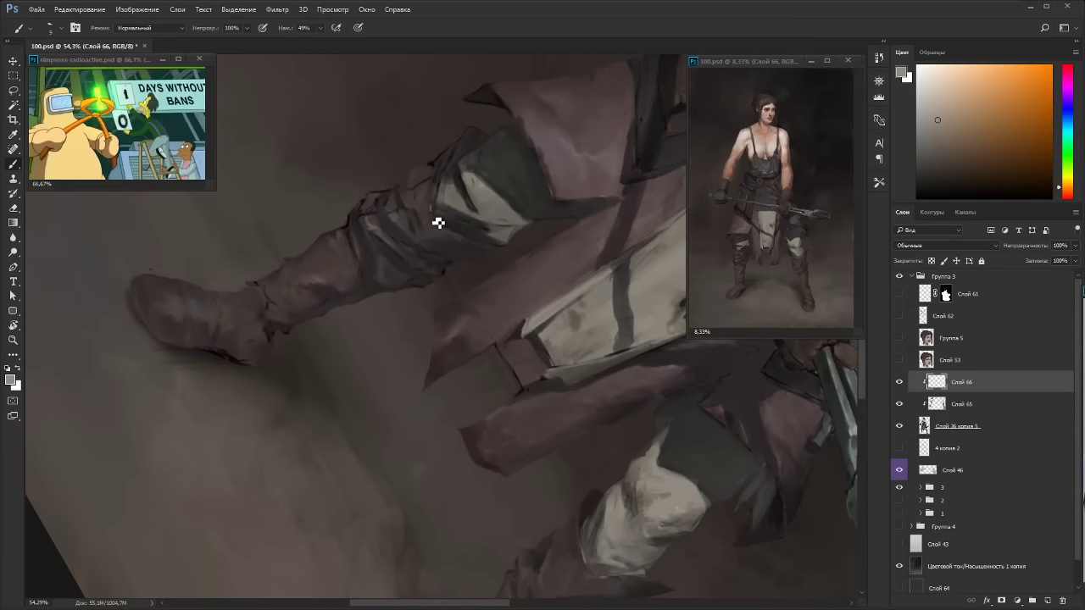
{"action": "left_click_drag", "start_coordinate": [440, 214], "coordinate": [446, 181]}
{"action": "left_click_drag", "start_coordinate": [440, 222], "coordinate": [463, 242]}
{"action": "key", "text": "Escape"}
{"action": "scroll", "coordinate": [514, 227], "scroll_direction": "down", "scroll_amount": 3}
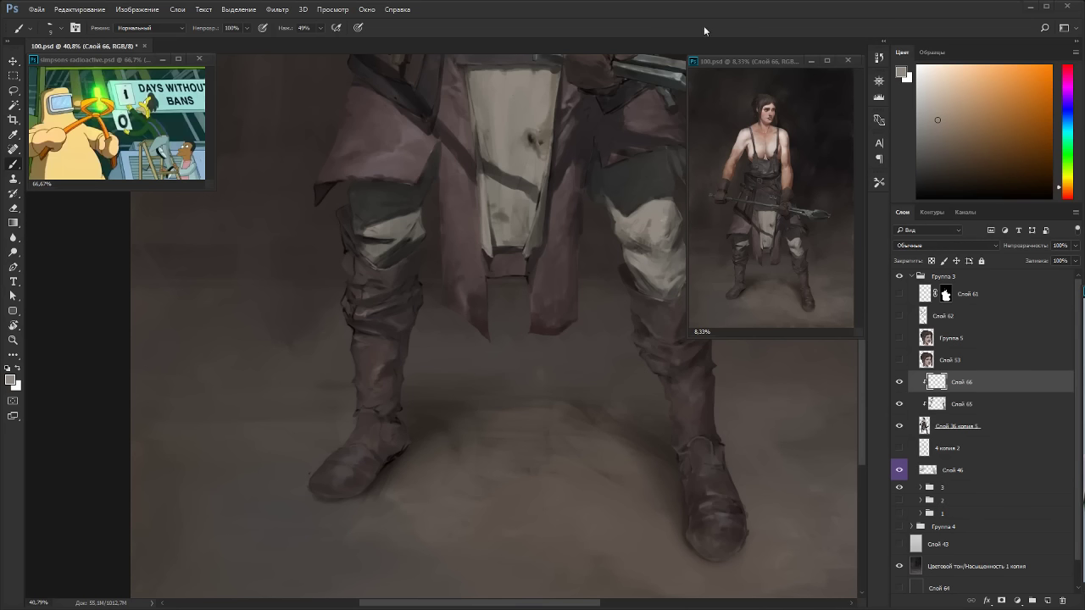
Darken the outer edge of the right boot's cuff with sampled dark browns at 20 px.
{"action": "left_click_drag", "start_coordinate": [455, 316], "coordinate": [405, 291]}
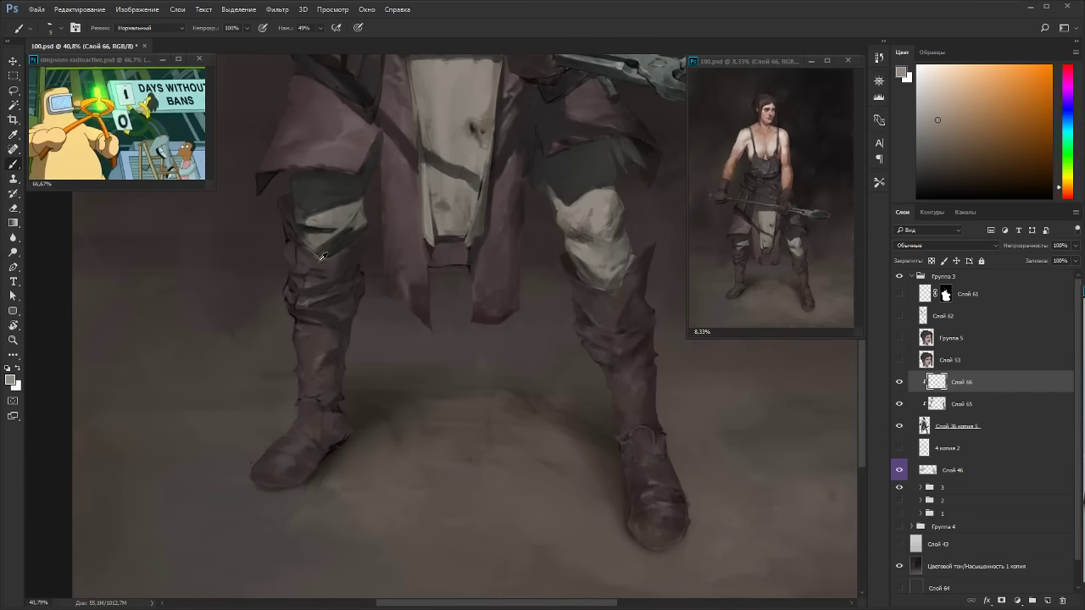
{"action": "scroll", "coordinate": [234, 271], "scroll_direction": "up", "scroll_amount": 5}
{"action": "left_click", "coordinate": [332, 211], "text": "alt"}
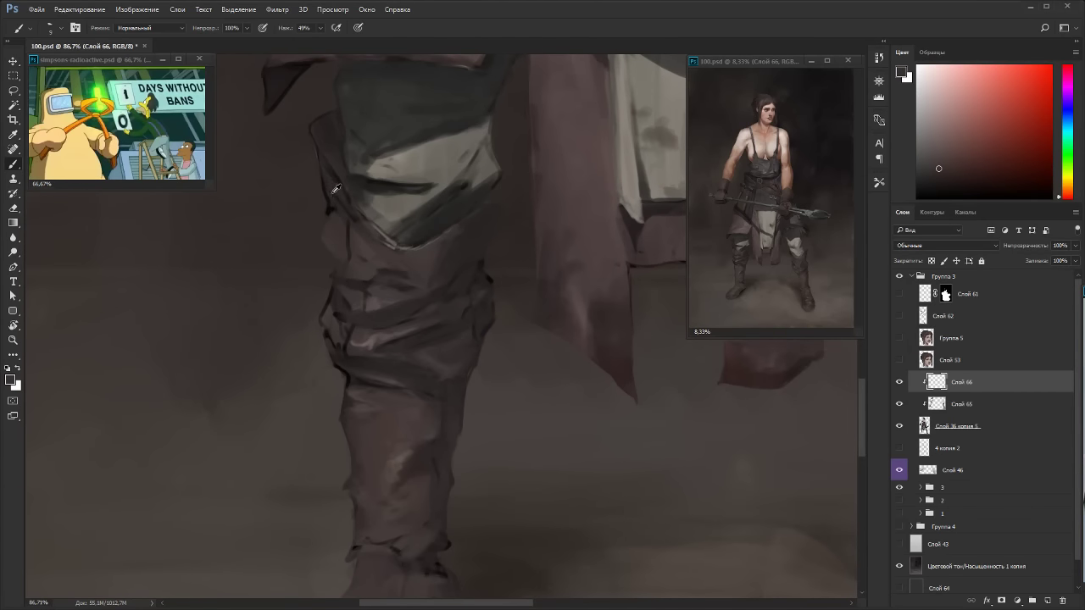
{"action": "left_click", "coordinate": [335, 188], "text": "alt"}
{"action": "key", "text": "bracketright"}
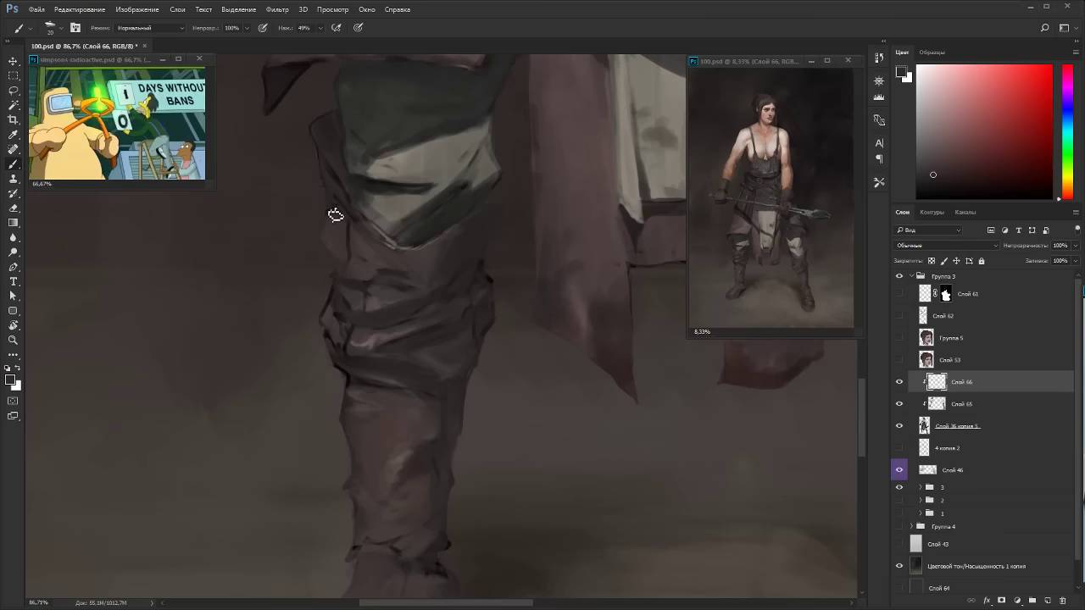
{"action": "left_click", "coordinate": [334, 173], "text": "alt"}
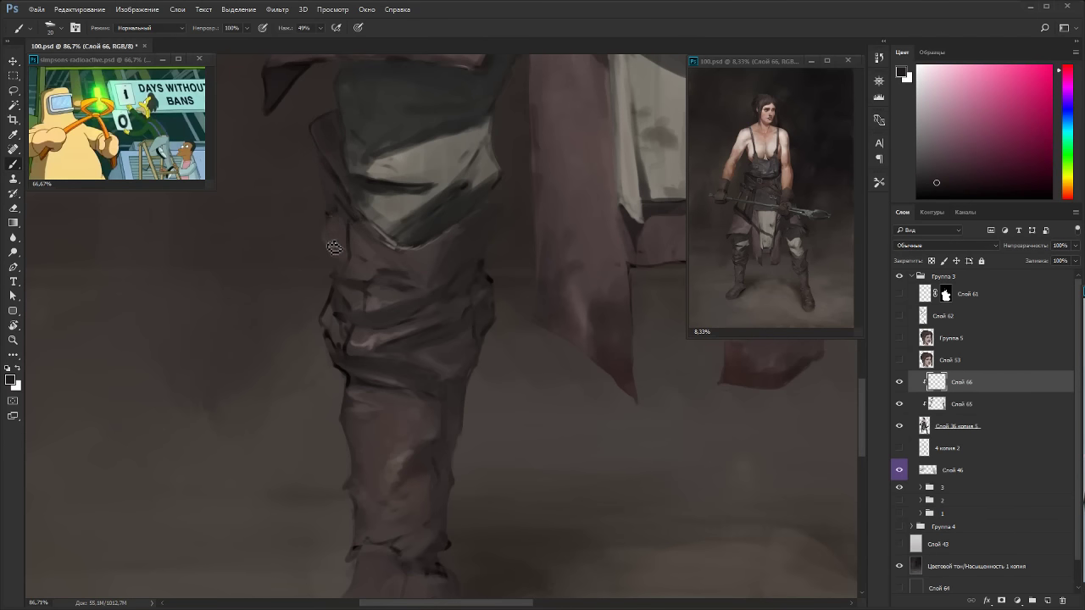
{"action": "left_click", "coordinate": [332, 228], "text": "alt"}
{"action": "left_click", "coordinate": [333, 318], "text": "alt"}
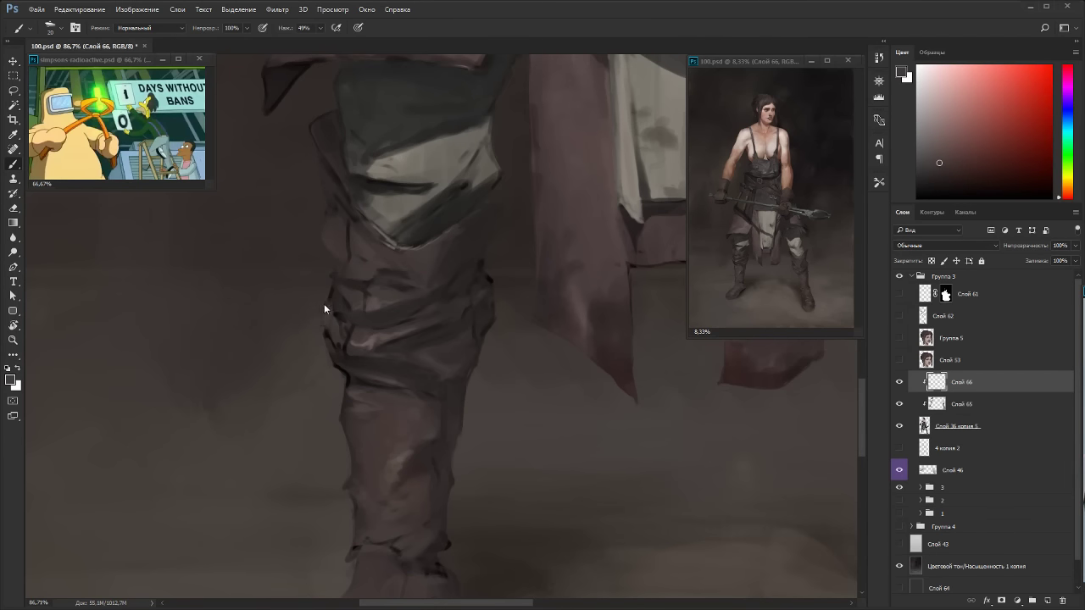
Blend the outer ends of the folds below the right boot's cuff with sampled dark and mid browns.
{"action": "left_click", "coordinate": [351, 356], "text": "alt"}
{"action": "left_click", "coordinate": [332, 327], "text": "alt"}
{"action": "left_click_drag", "start_coordinate": [341, 327], "coordinate": [352, 353]}
{"action": "left_click", "coordinate": [359, 338], "text": "alt"}
{"action": "left_click", "coordinate": [354, 350], "text": "alt"}
{"action": "left_click", "coordinate": [361, 363], "text": "alt"}
Darken the inner contour of the right boot's folds and shaft with sampled near-black brown at 20 px.
{"action": "key", "text": "r"}
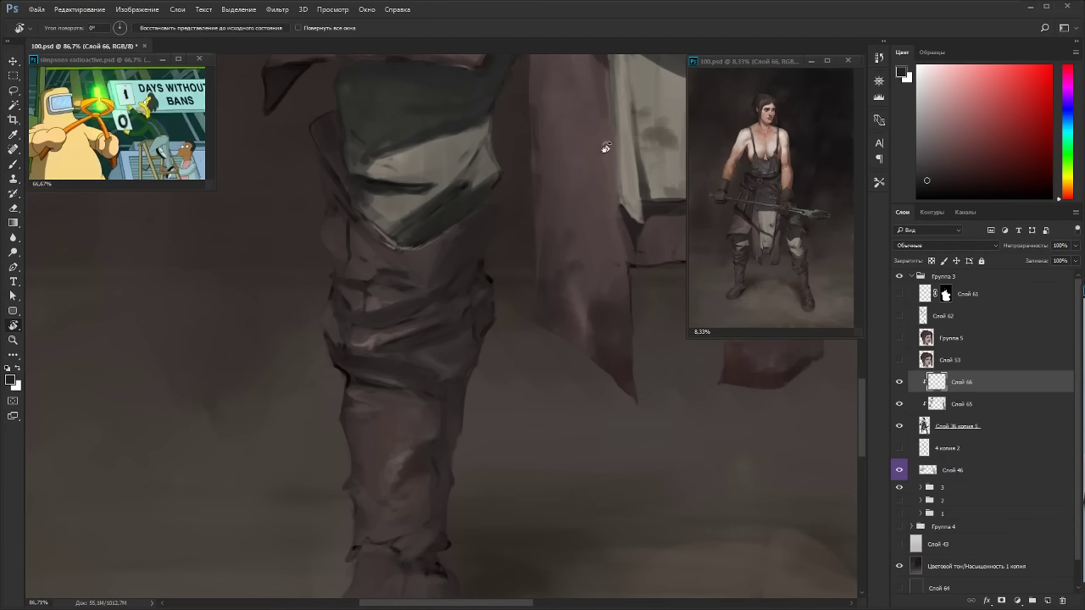
{"action": "left_click_drag", "start_coordinate": [605, 145], "coordinate": [510, 302]}
{"action": "key", "text": "b"}
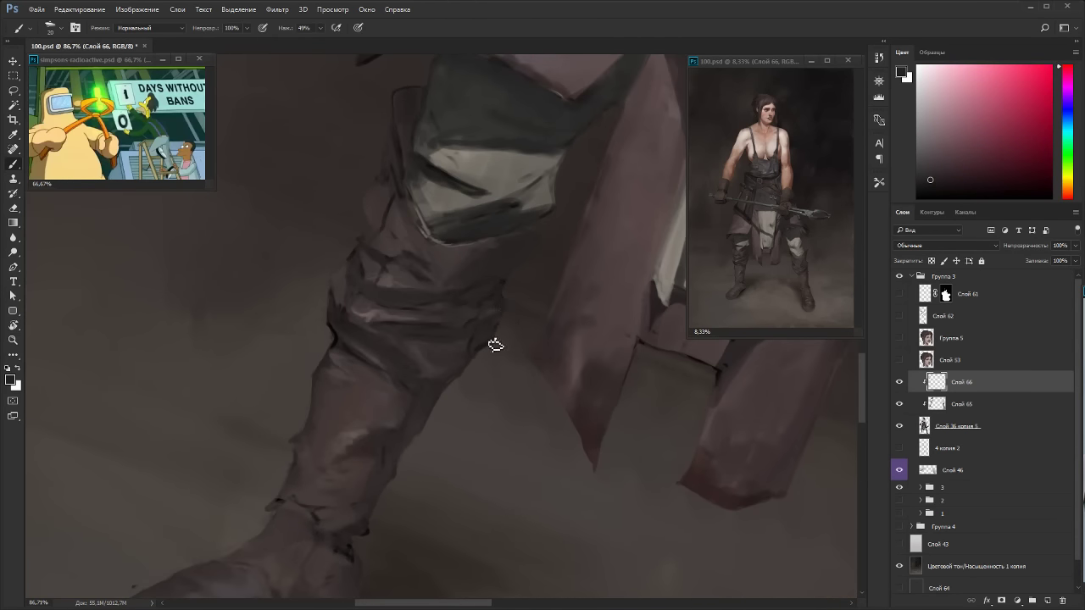
{"action": "left_click", "coordinate": [474, 344], "text": "alt"}
{"action": "left_click_drag", "start_coordinate": [476, 394], "coordinate": [576, 225]}
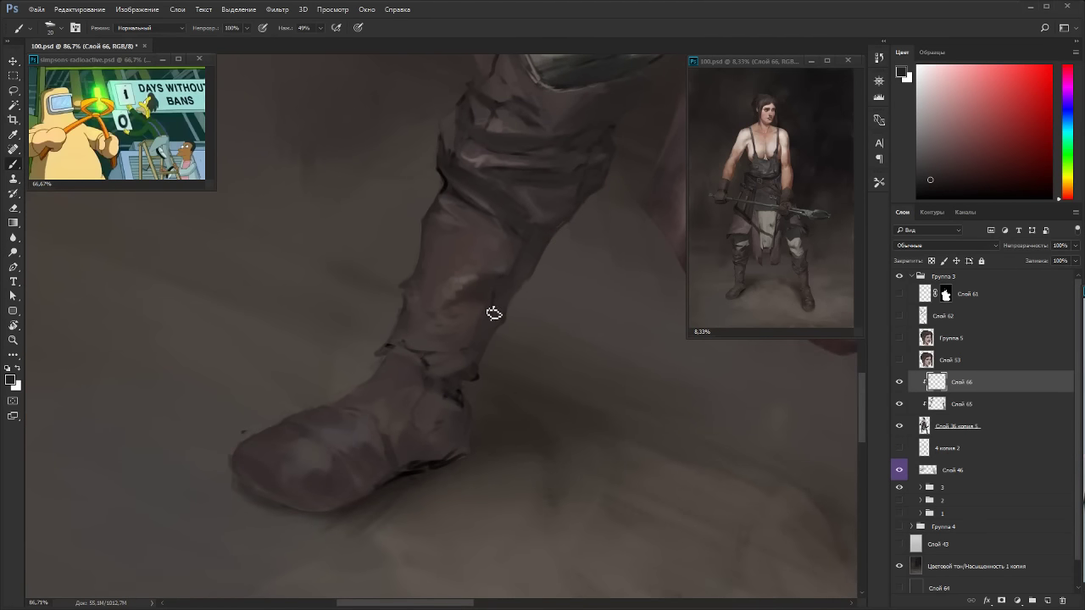
{"action": "left_click", "coordinate": [502, 297], "text": "alt"}
Clean up the outer contour of the right boot's shaft with sampled brown tones.
{"action": "left_click", "coordinate": [427, 247], "text": "alt"}
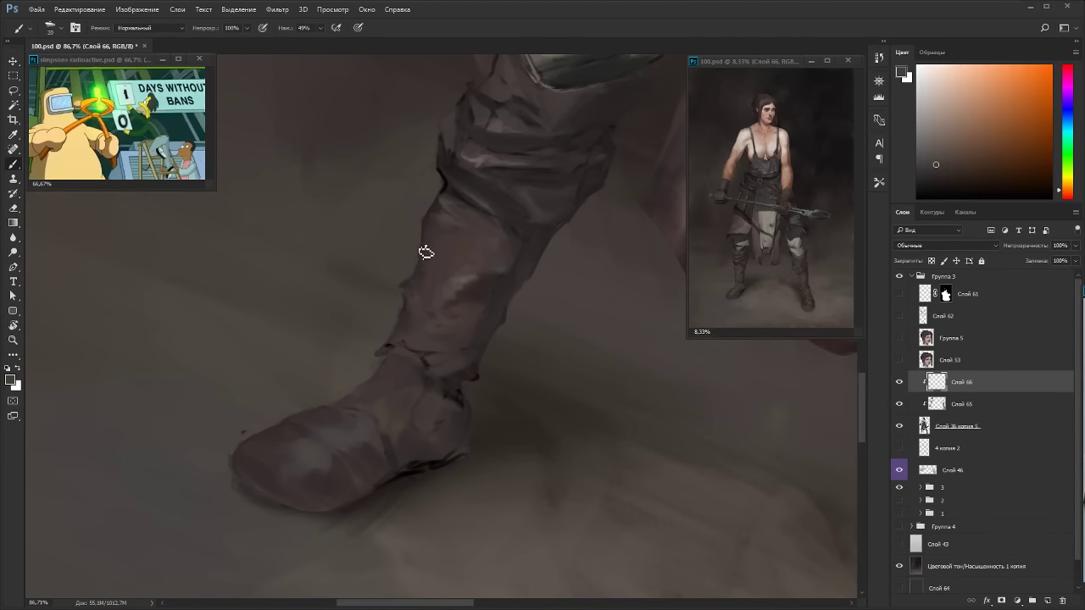
{"action": "left_click", "coordinate": [452, 180], "text": "alt"}
{"action": "left_click", "coordinate": [429, 254], "text": "alt"}
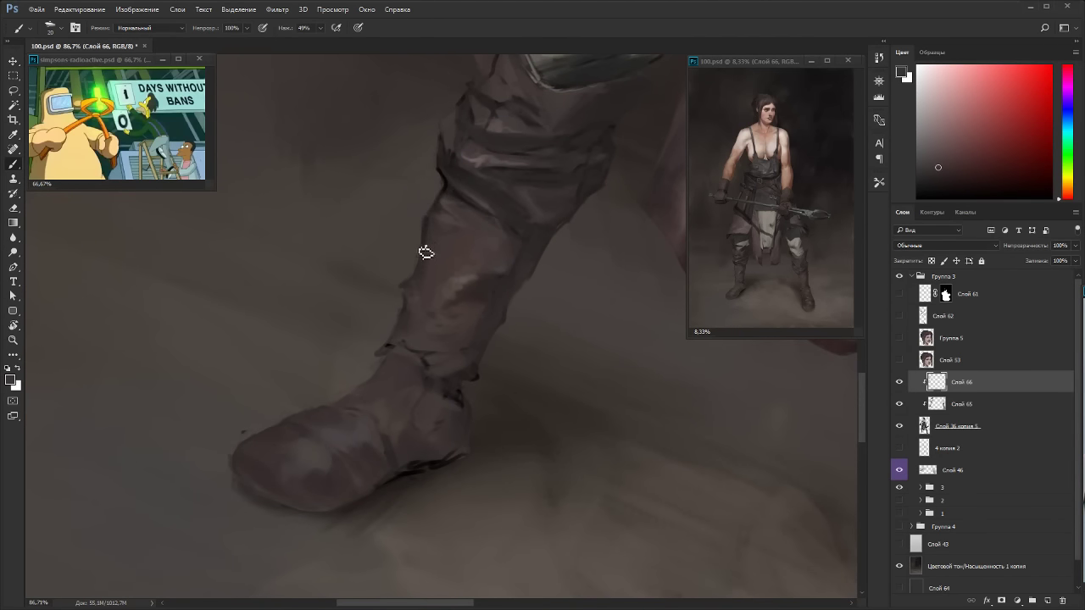
{"action": "left_click", "coordinate": [412, 303], "text": "alt"}
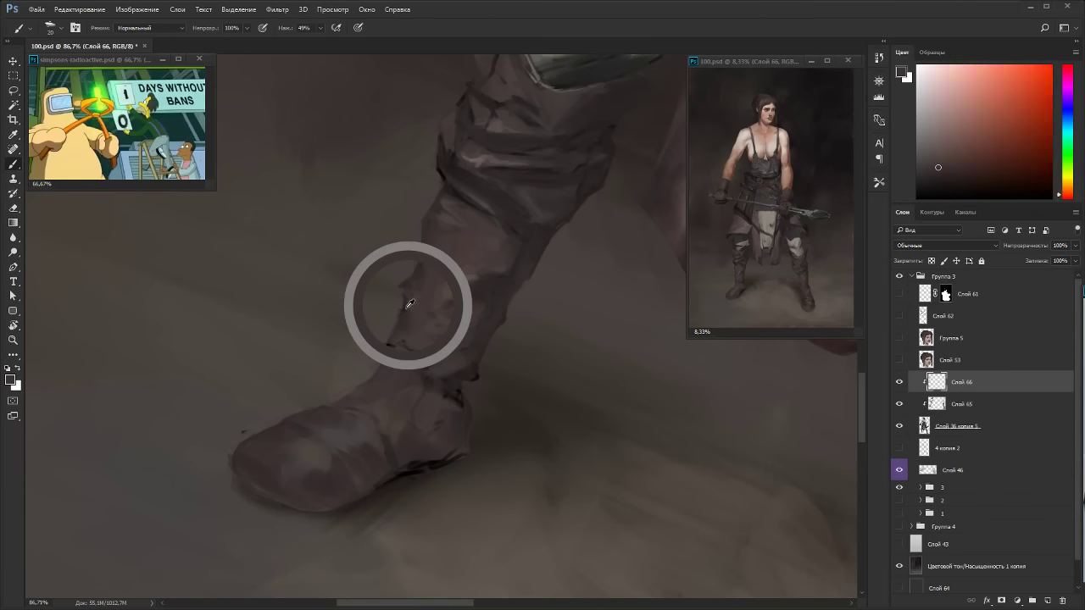
Soften the dark marks at the back of the right boot's ankle and along its heel with sampled dark brown.
{"action": "left_click", "coordinate": [452, 386], "text": "alt"}
{"action": "left_click", "coordinate": [477, 451], "text": "alt"}
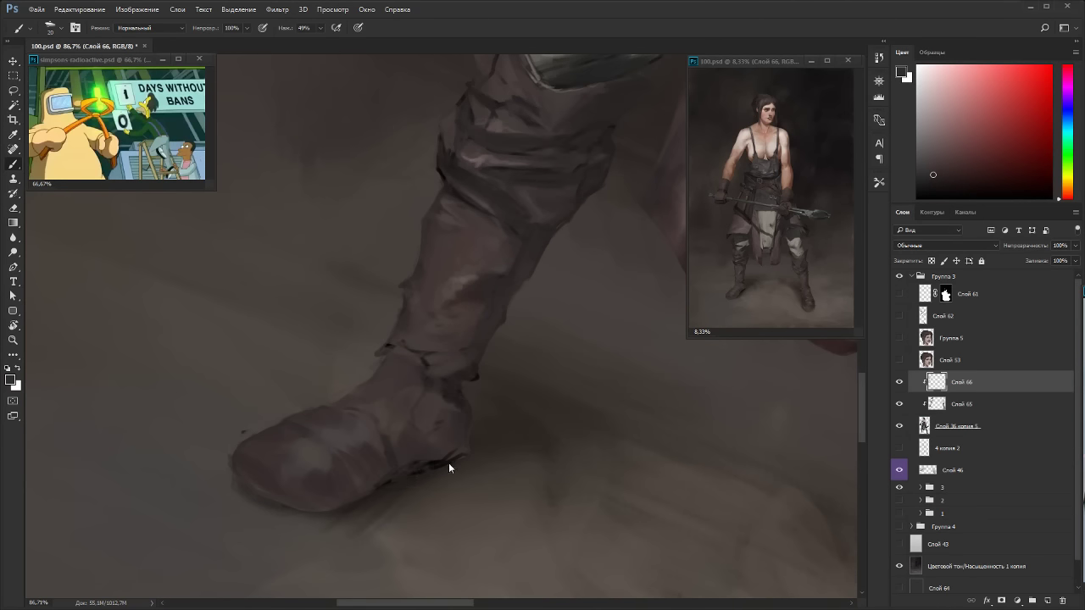
{"action": "left_click", "coordinate": [481, 381], "text": "alt"}
Draw a light greyish-brown seam curving over the right boot's ankle at 10 px, and shade beside it with dark brown at 25 px.
{"action": "left_click", "coordinate": [463, 293], "text": "alt"}
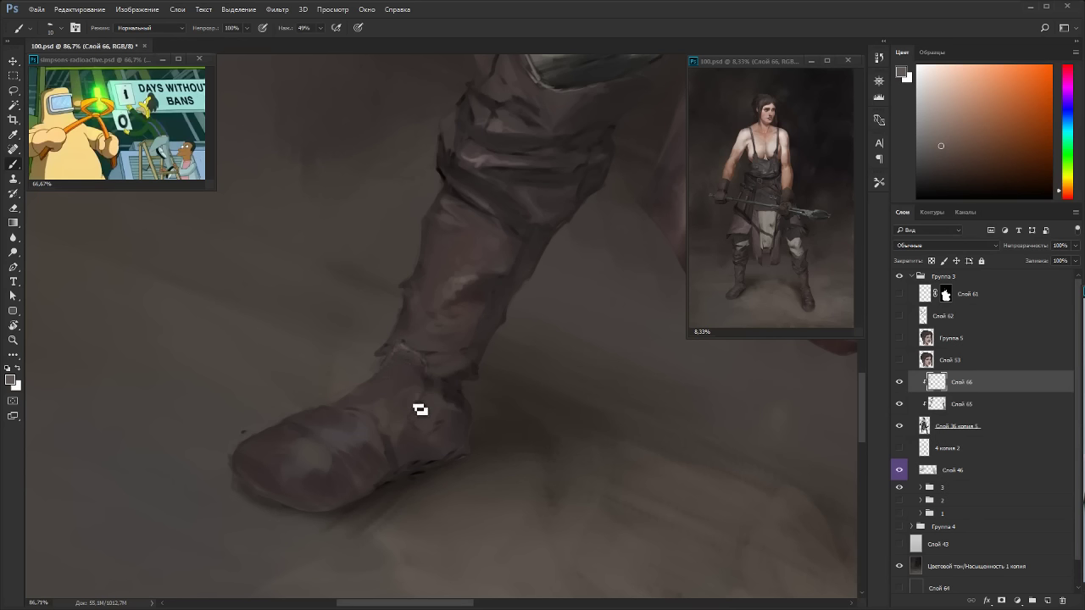
{"action": "left_click_drag", "start_coordinate": [430, 385], "coordinate": [421, 418]}
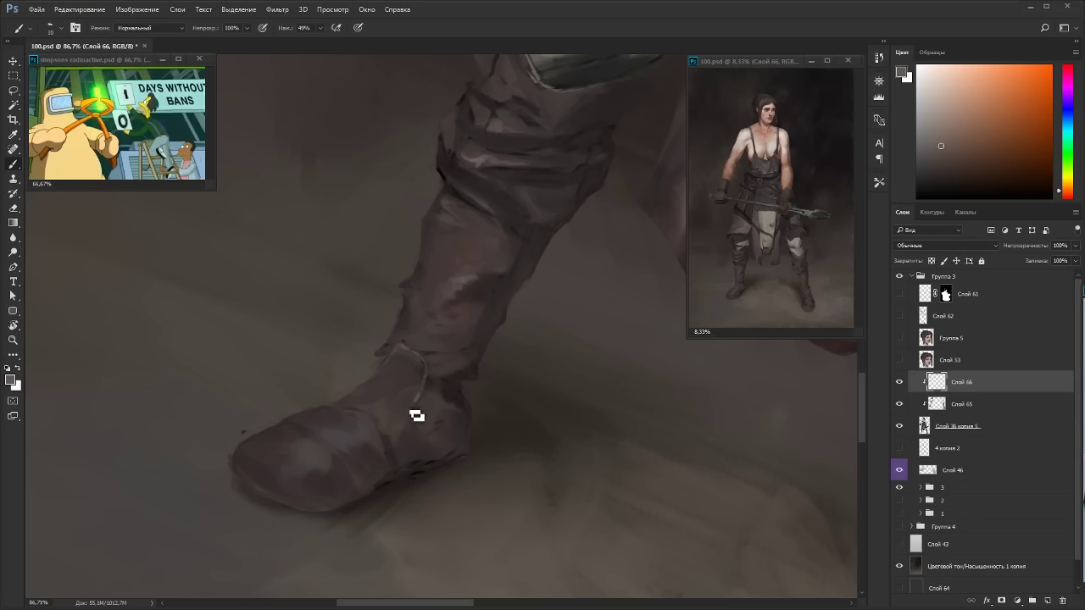
{"action": "left_click", "coordinate": [439, 379], "text": "alt"}
{"action": "key", "text": "bracketright"}
{"action": "key", "text": "bracketright"}
{"action": "key", "text": "bracketright"}
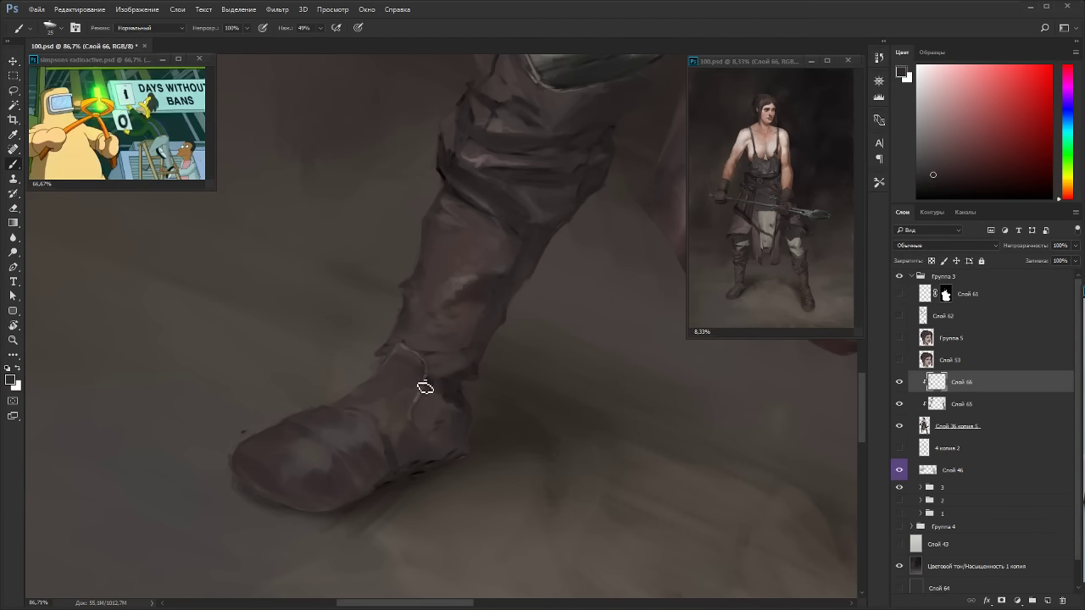
{"action": "key", "text": "r"}
{"action": "left_click_drag", "start_coordinate": [504, 388], "coordinate": [460, 243]}
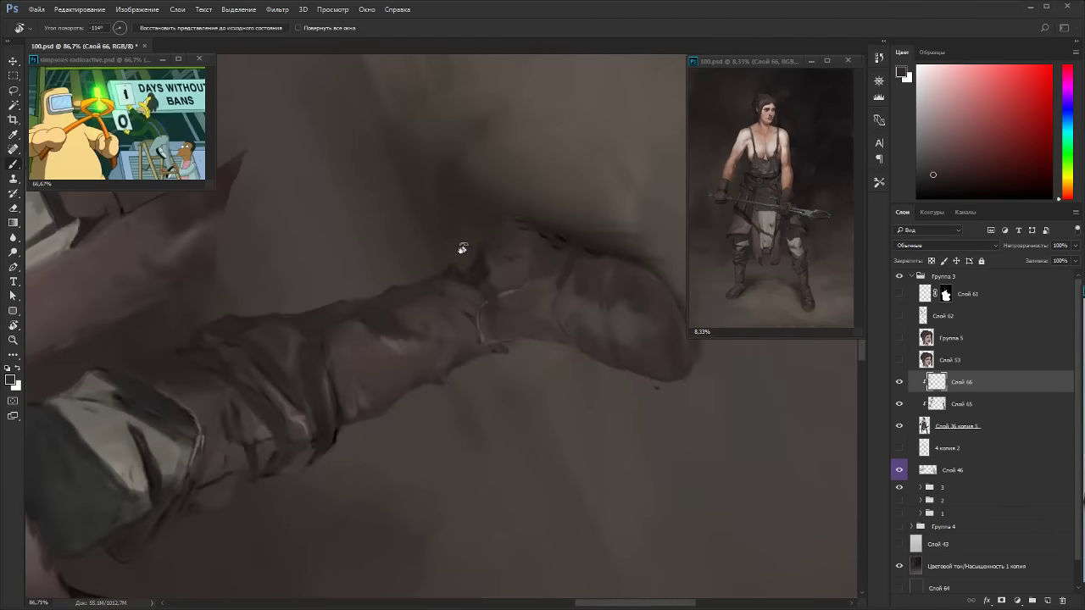
{"action": "left_click", "coordinate": [479, 278], "text": "alt"}
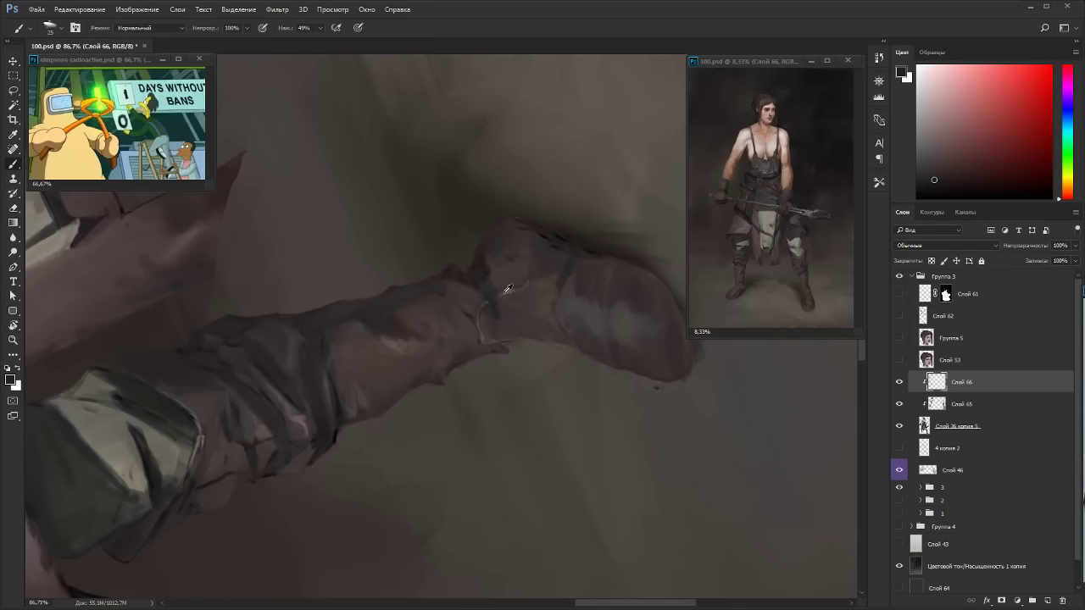
{"action": "left_click", "coordinate": [505, 293], "text": "alt"}
Refine the light ankle seam on the right boot with a 5 px brush in sampled greyish brown.
{"action": "key", "text": "bracketleft"}
{"action": "key", "text": "bracketleft"}
{"action": "key", "text": "bracketleft"}
{"action": "key", "text": "bracketleft"}
{"action": "key", "text": "bracketleft"}
{"action": "key", "text": "bracketleft"}
{"action": "key", "text": "bracketleft"}
{"action": "key", "text": "bracketleft"}
{"action": "key", "text": "bracketleft"}
{"action": "key", "text": "bracketleft"}
{"action": "key", "text": "Escape"}
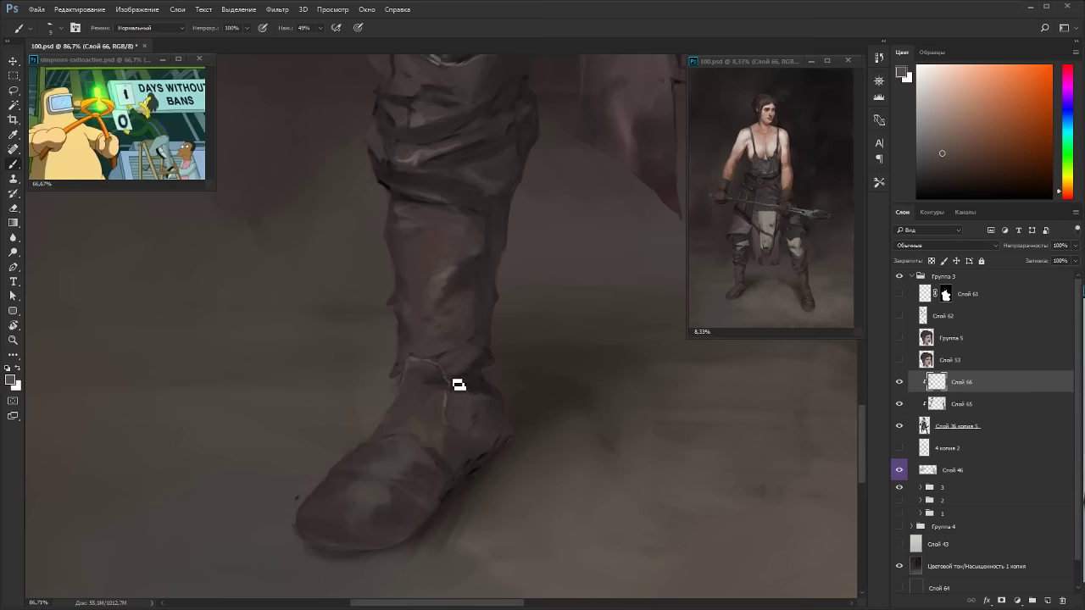
Define the edges of the right boot's ankle seam with fine strokes of sampled dark brown at up to 10 px.
{"action": "left_click_drag", "start_coordinate": [452, 385], "coordinate": [361, 298]}
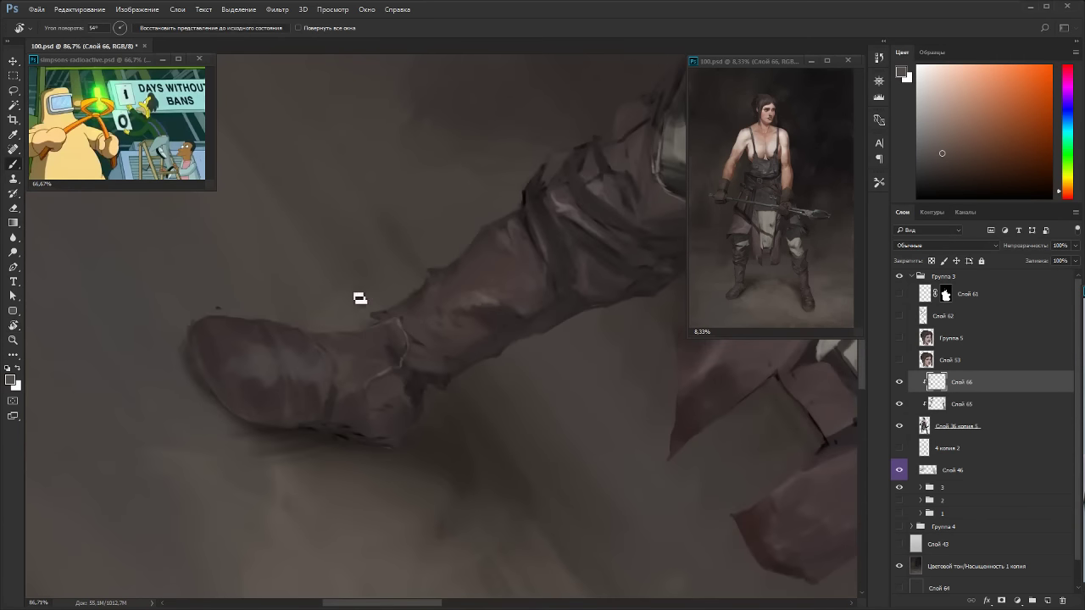
{"action": "left_click", "coordinate": [391, 337], "text": "alt"}
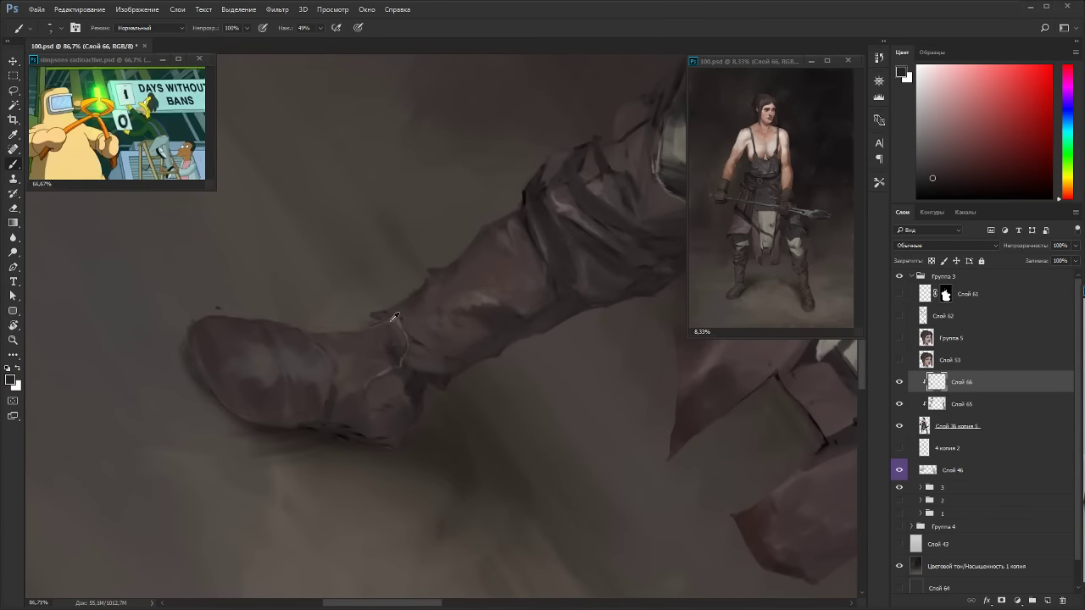
{"action": "left_click", "coordinate": [393, 334], "text": "alt"}
{"action": "left_click_drag", "start_coordinate": [412, 373], "coordinate": [399, 302]}
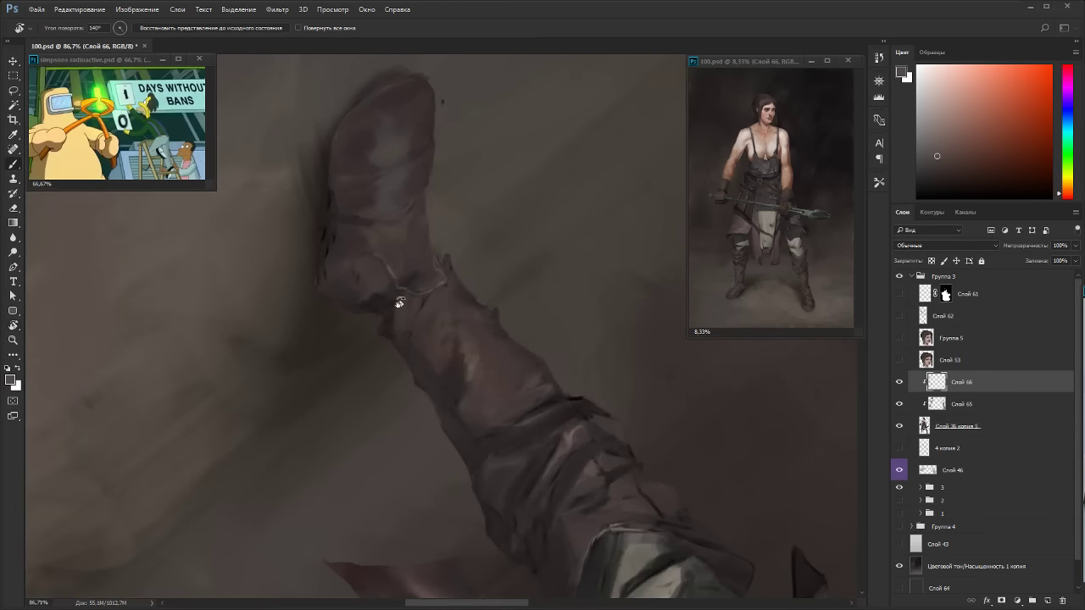
{"action": "left_click", "coordinate": [389, 301], "text": "alt"}
{"action": "key", "text": "]"}
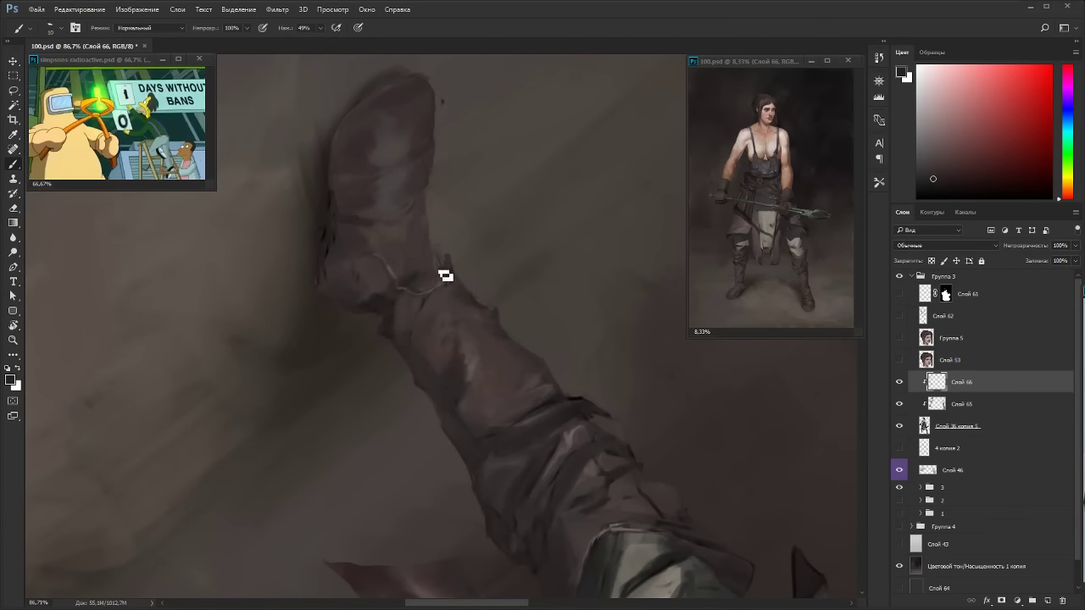
{"action": "key", "text": "Escape"}
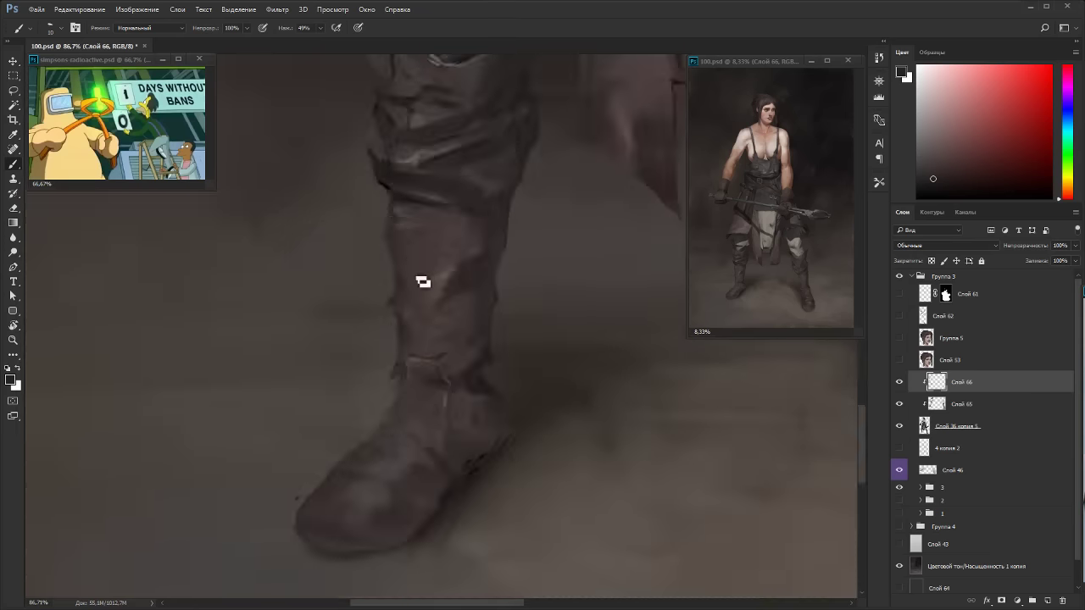
Extend the light seam into a rounded curve around the right boot's anklebone, using sampled greyish brown at 15 px.
{"action": "key", "text": "bracketright"}
{"action": "key", "text": "bracketright"}
{"action": "key", "text": "bracketright"}
{"action": "key", "text": "bracketright"}
{"action": "key", "text": "bracketright"}
{"action": "left_click", "coordinate": [473, 404], "text": "alt"}
{"action": "left_click", "coordinate": [449, 410], "text": "alt"}
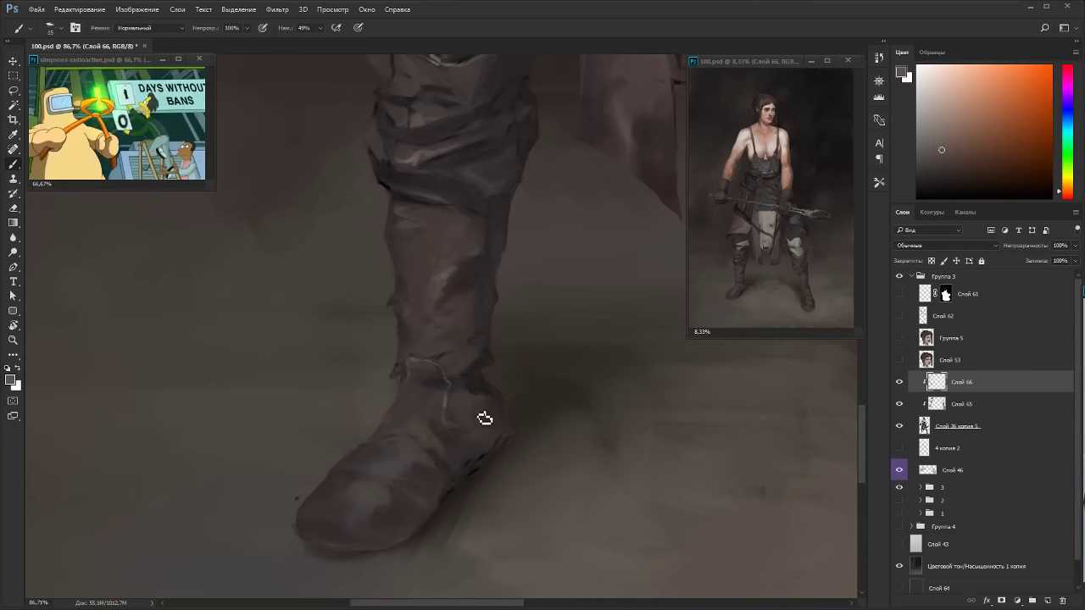
Shade the lower shaft just above the right boot's ankle seam with sampled dark browns at up to 35 px.
{"action": "left_click", "coordinate": [418, 342], "text": "alt"}
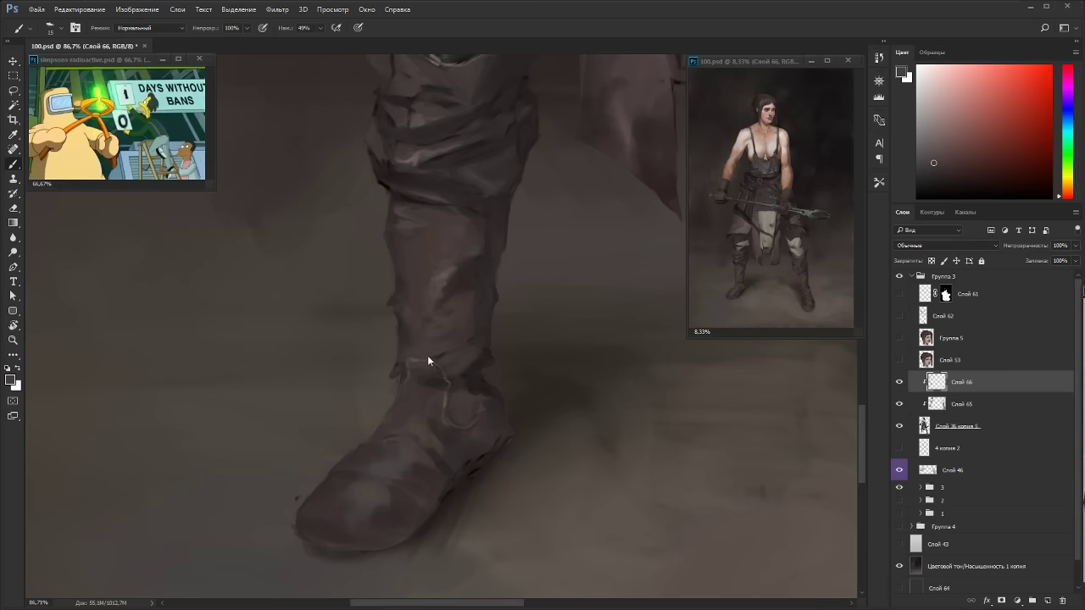
{"action": "key", "text": "r"}
{"action": "left_click_drag", "start_coordinate": [542, 365], "coordinate": [412, 458]}
{"action": "left_click", "coordinate": [410, 327], "text": "alt"}
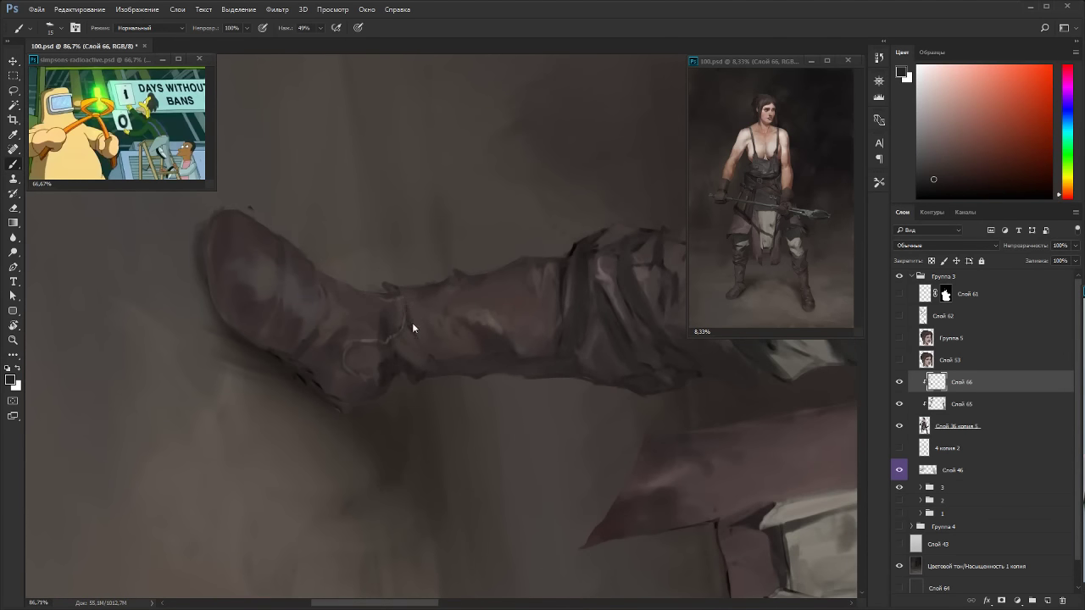
{"action": "key", "text": "]"}
{"action": "key", "text": "]"}
{"action": "key", "text": "]"}
{"action": "key", "text": "]"}
{"action": "left_click", "coordinate": [421, 320], "text": "alt"}
{"action": "left_click_drag", "start_coordinate": [418, 324], "coordinate": [412, 338]}
{"action": "key", "text": "Escape"}
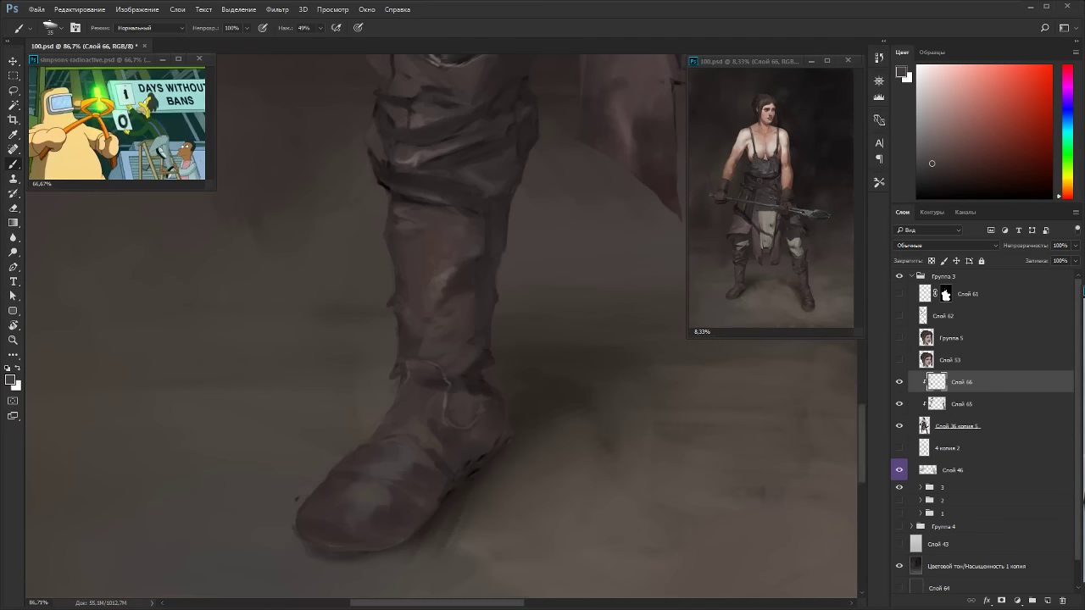
Blend the front of the right boot's ankle around the seam with sampled dark brown at 35 px.
{"action": "left_click", "coordinate": [468, 369], "text": "alt"}
{"action": "key", "text": "r"}
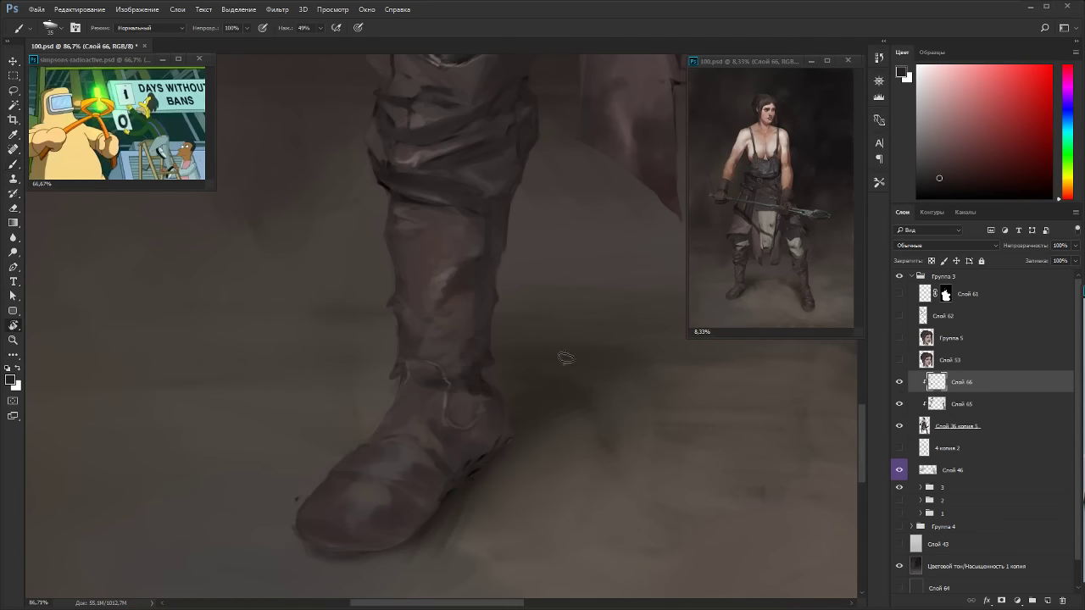
{"action": "mouse_move", "coordinate": [564, 358]}
{"action": "left_mouse_down"}
{"action": "mouse_move", "coordinate": [388, 317]}
{"action": "mouse_move", "coordinate": [548, 310]}
{"action": "mouse_move", "coordinate": [371, 276]}
{"action": "mouse_move", "coordinate": [393, 240]}
{"action": "left_mouse_up"}
{"action": "left_click", "coordinate": [372, 276], "text": "alt"}
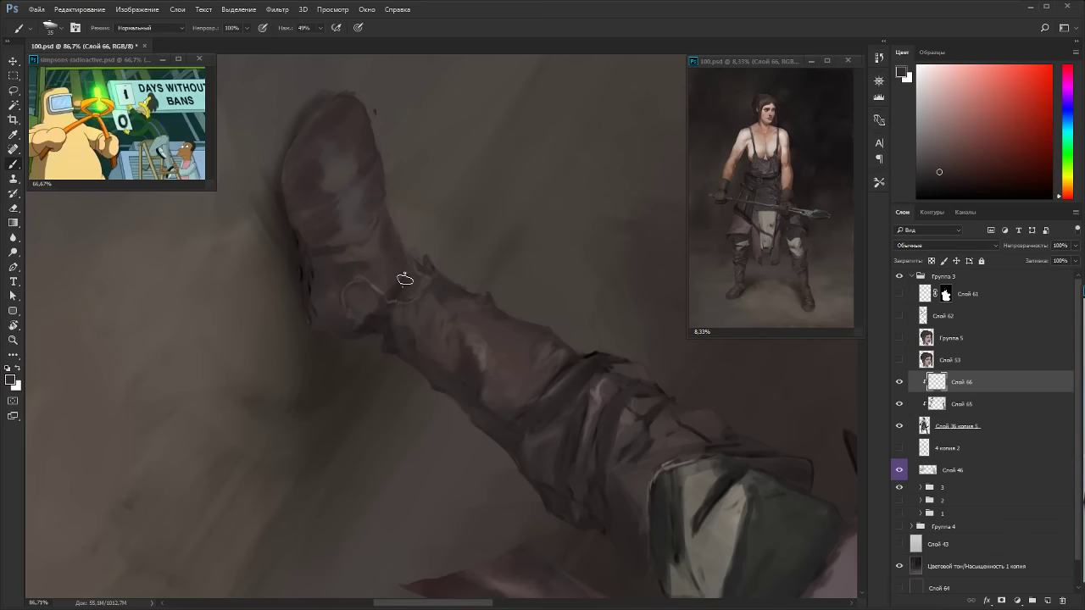
{"action": "left_click_drag", "start_coordinate": [415, 281], "coordinate": [403, 291]}
{"action": "key", "text": "r"}
{"action": "key", "text": "Escape"}
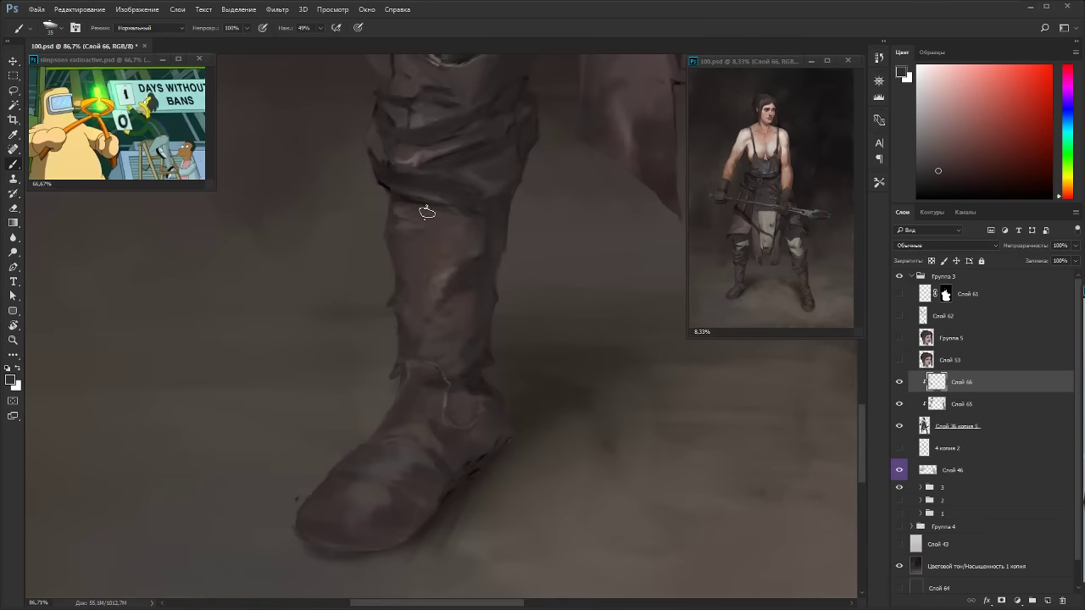
Blend the right boot's instep below the ankle seam with sampled greyish and dark browns at 35 px.
{"action": "left_click_drag", "start_coordinate": [431, 211], "coordinate": [390, 189]}
{"action": "left_click", "coordinate": [456, 414], "text": "alt"}
{"action": "left_click", "coordinate": [468, 424], "text": "alt"}
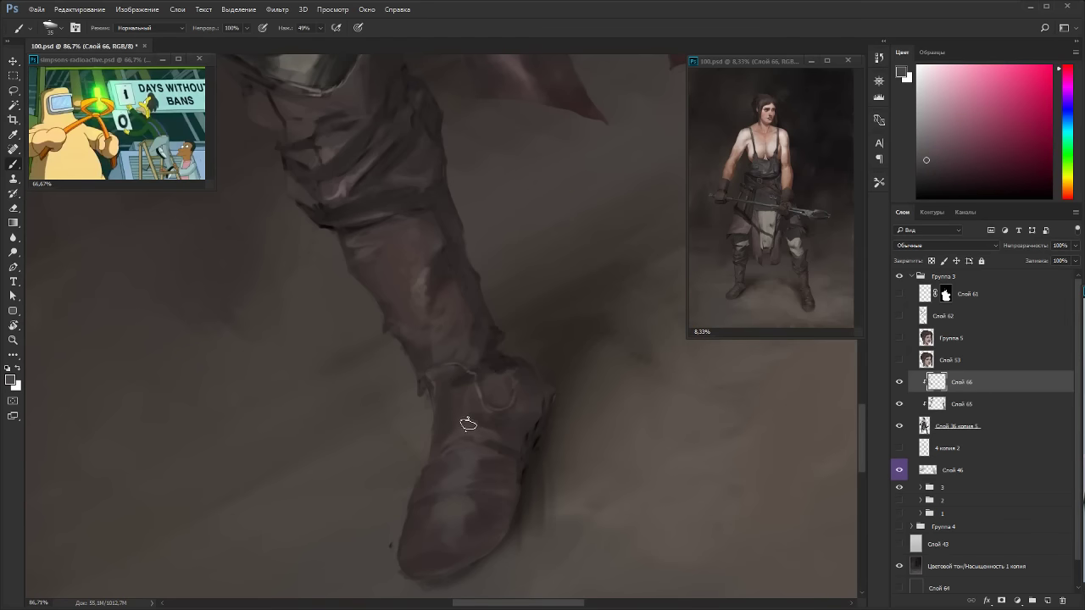
{"action": "left_click_drag", "start_coordinate": [467, 356], "coordinate": [332, 359]}
{"action": "left_click", "coordinate": [356, 356], "text": "alt"}
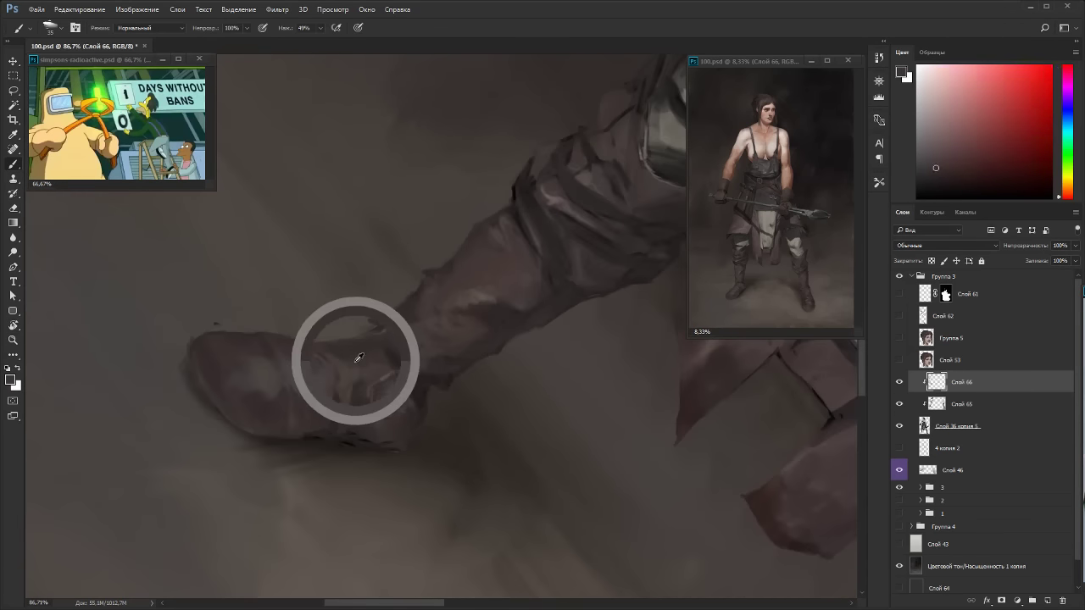
{"action": "key", "text": "Escape"}
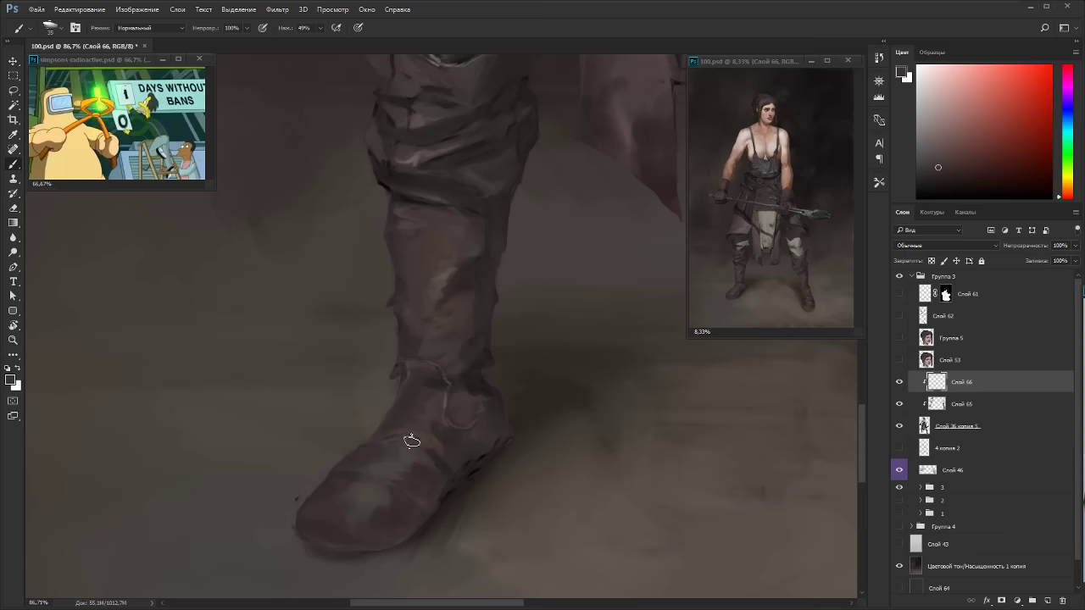
{"action": "left_click", "coordinate": [449, 460], "text": "alt"}
{"action": "left_click", "coordinate": [459, 471], "text": "alt"}
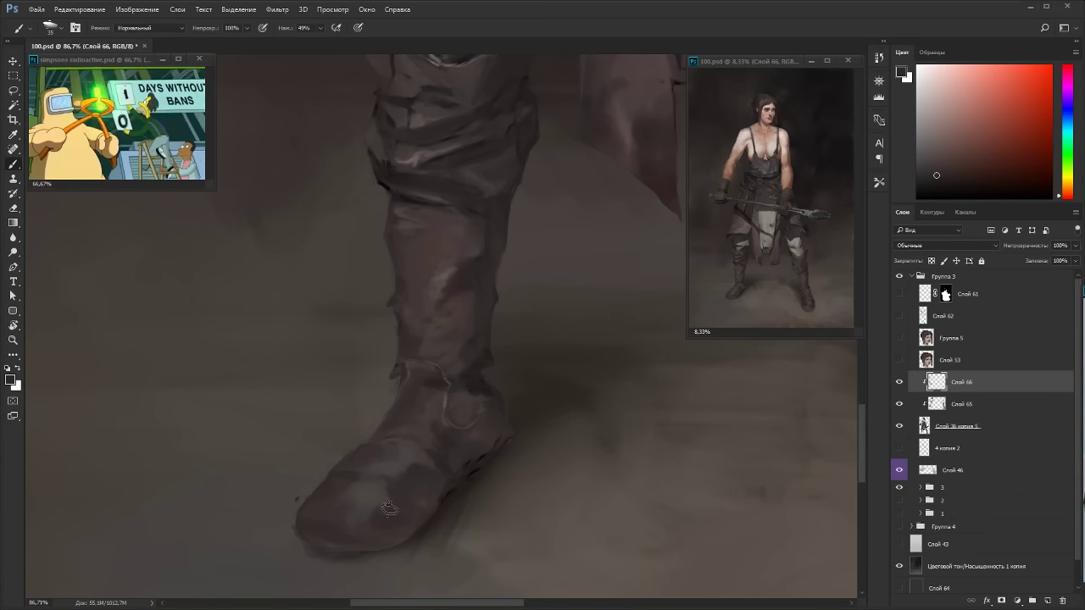
Shape dark folds and greyish highlights across the right boot's forefoot with sampled tones at 20 to 45 px.
{"action": "left_click", "coordinate": [381, 490], "text": "alt"}
{"action": "left_click", "coordinate": [402, 468], "text": "alt"}
{"action": "key", "text": "r"}
{"action": "mouse_move", "coordinate": [411, 491]}
{"action": "left_mouse_down"}
{"action": "mouse_move", "coordinate": [424, 239]}
{"action": "mouse_move", "coordinate": [608, 244]}
{"action": "left_mouse_up"}
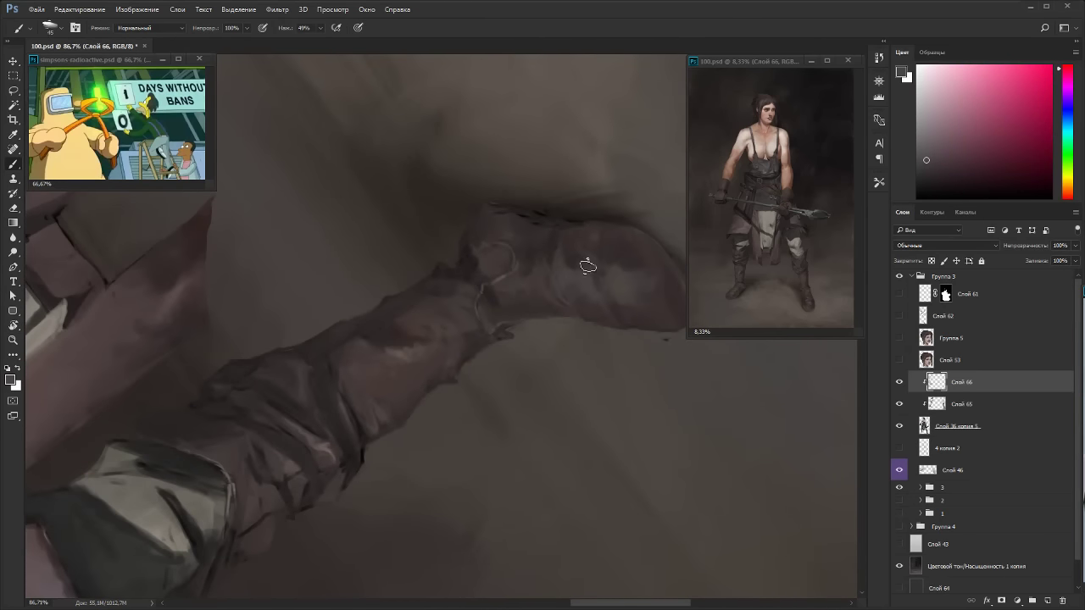
{"action": "left_click", "coordinate": [598, 276], "text": "alt"}
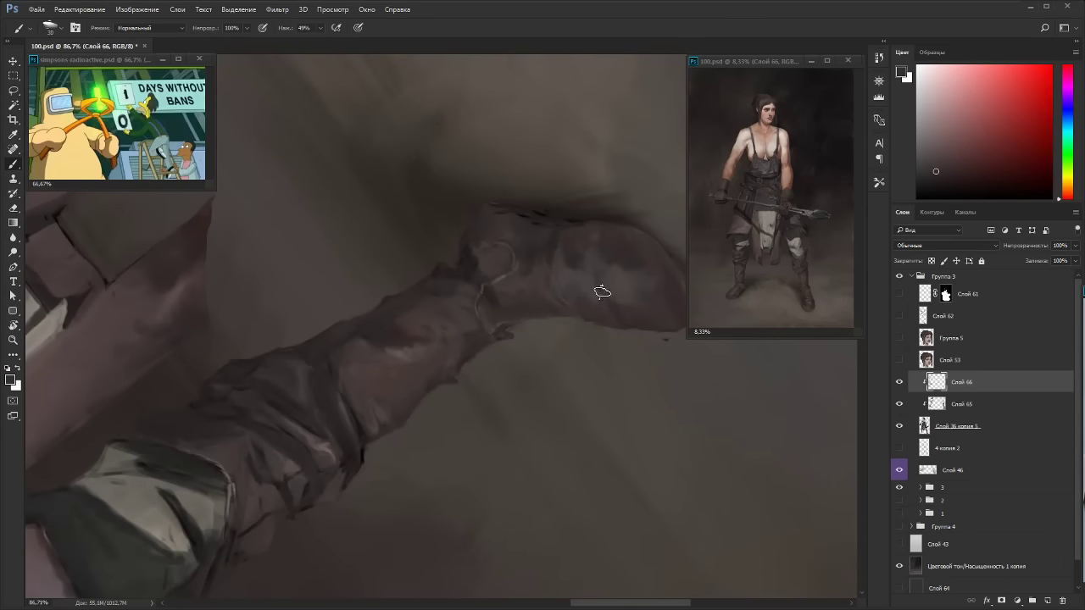
{"action": "left_click", "coordinate": [560, 237], "text": "alt"}
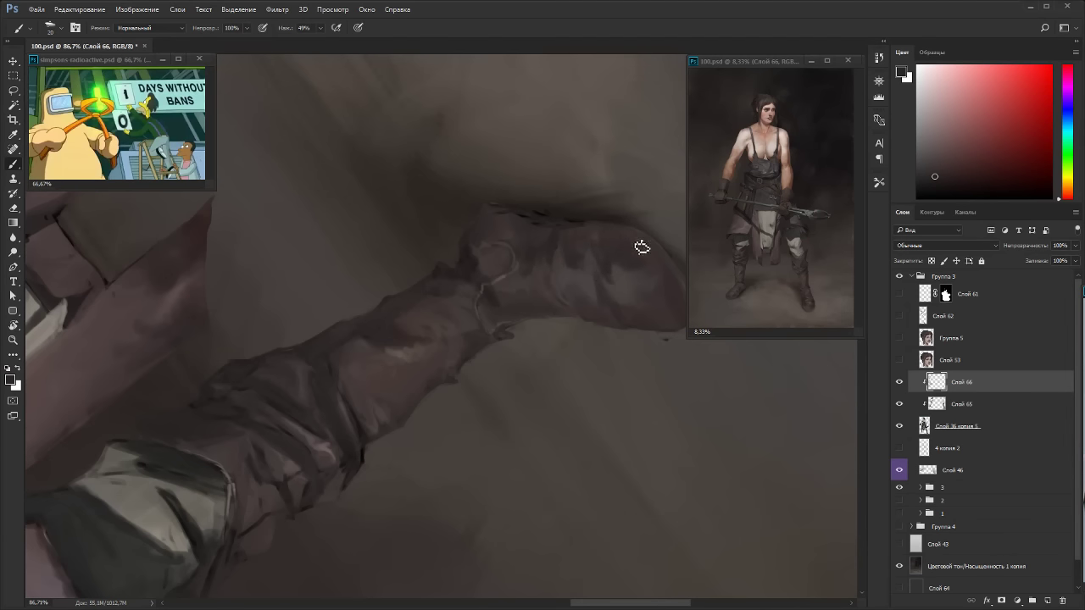
Soften the folds on the right boot's forefoot with sampled greyish and dark browns at up to 35 px.
{"action": "key", "text": "r"}
{"action": "key", "text": "Escape"}
{"action": "left_click_drag", "start_coordinate": [663, 337], "coordinate": [647, 421]}
{"action": "key", "text": "b"}
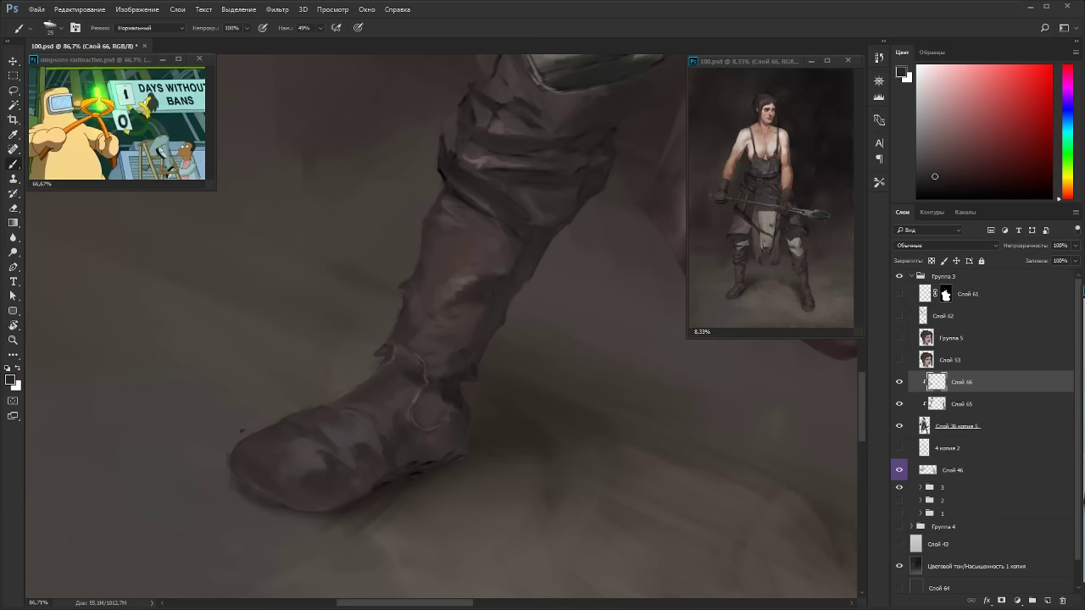
{"action": "left_click", "coordinate": [328, 456], "text": "alt"}
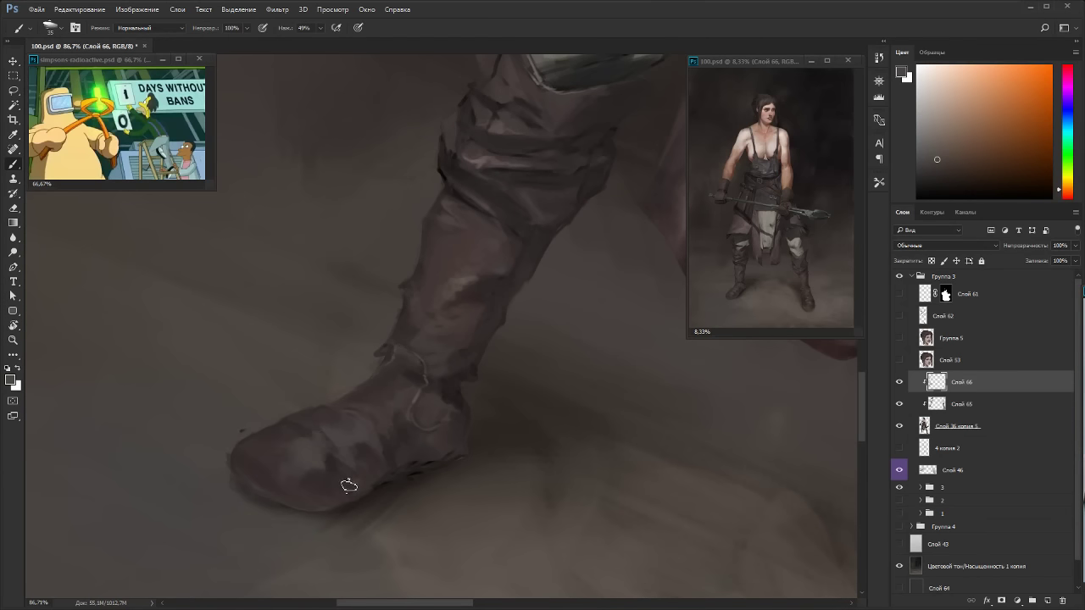
{"action": "left_click", "coordinate": [346, 468], "text": "alt"}
{"action": "left_click", "coordinate": [331, 430], "text": "alt"}
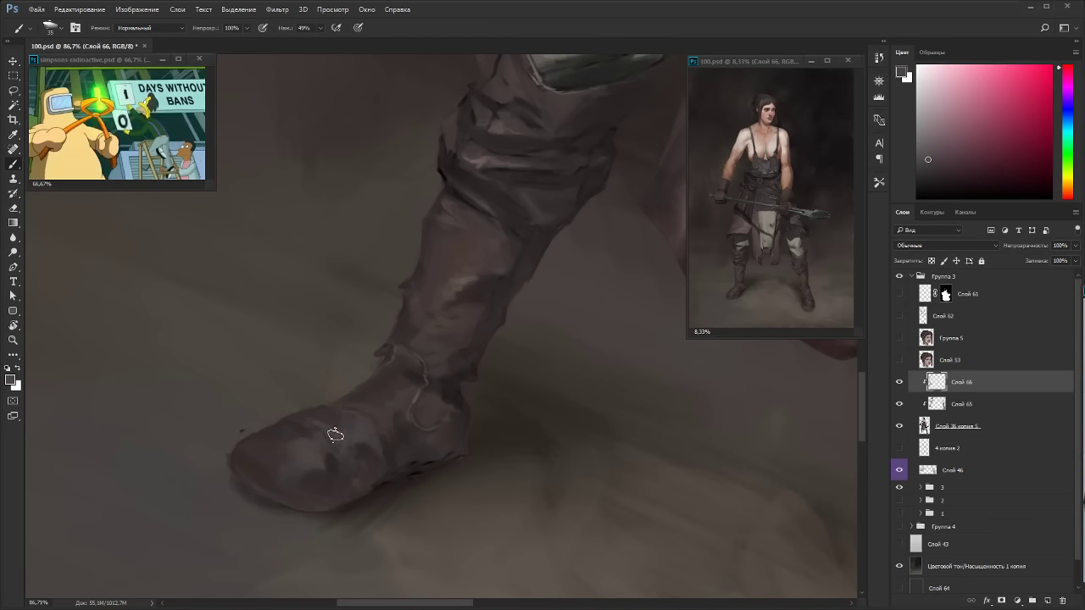
{"action": "left_click", "coordinate": [312, 418], "text": "alt"}
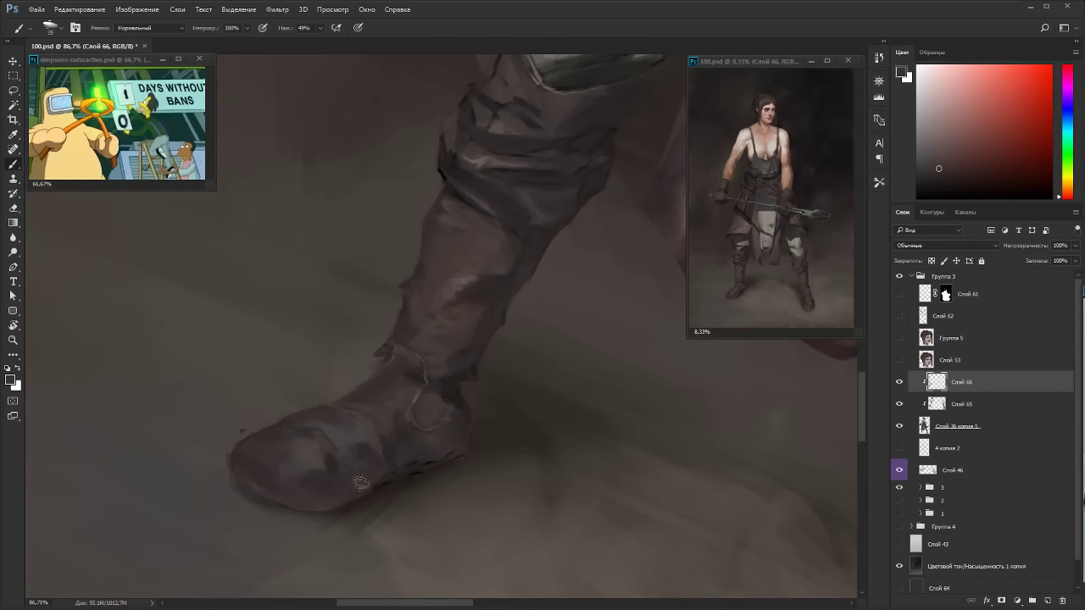
{"action": "left_click", "coordinate": [322, 419], "text": "alt"}
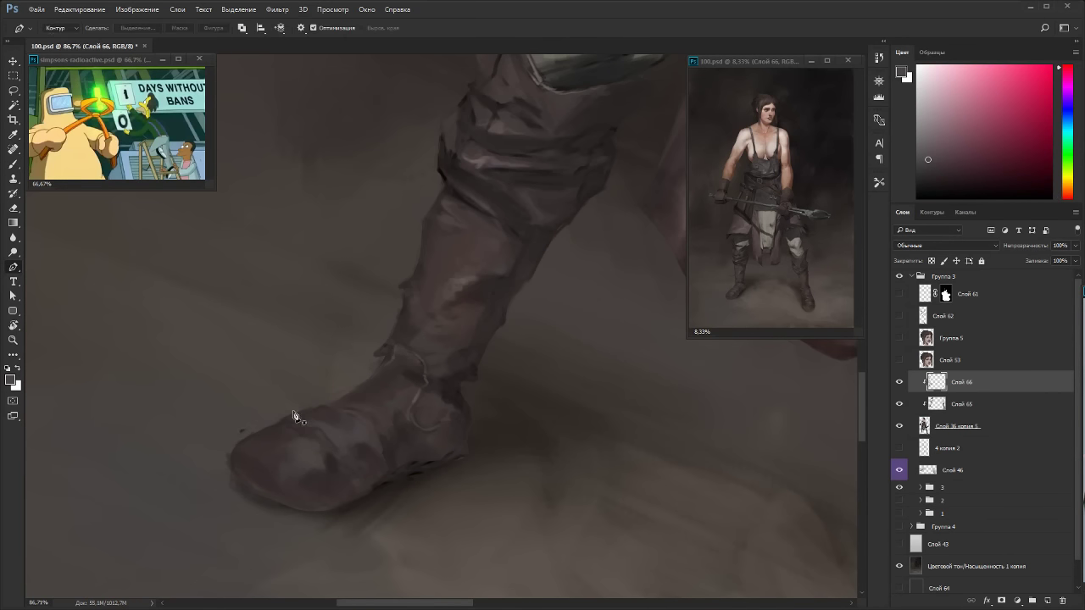
Paint fine light creases across the right boot's instep with a lighter greyish tone at 15 px.
{"action": "key", "text": "p"}
{"action": "key", "text": "b"}
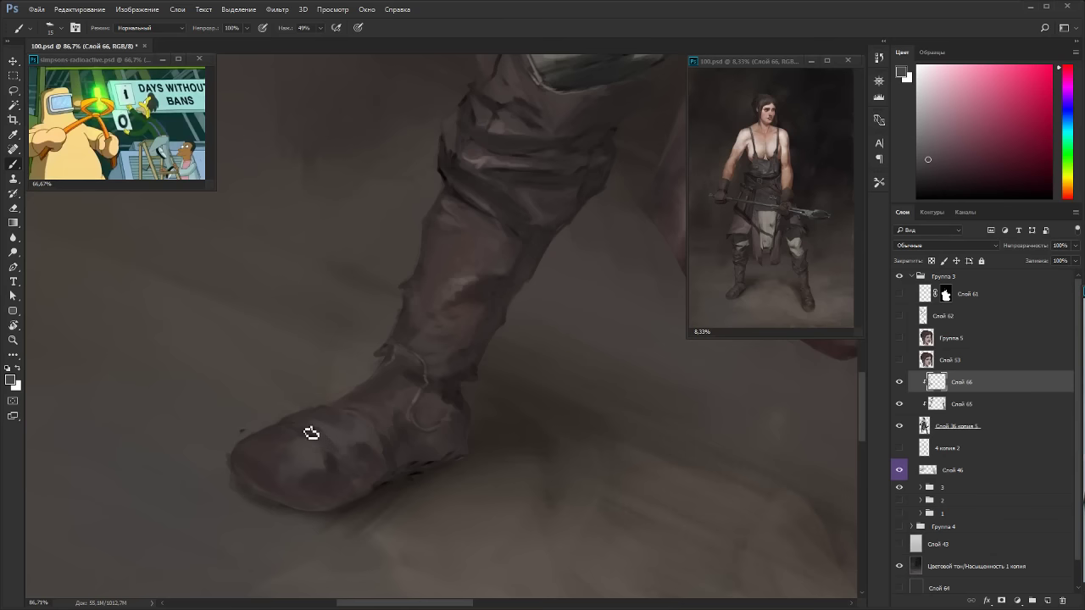
{"action": "left_click_drag", "start_coordinate": [412, 400], "coordinate": [266, 322]}
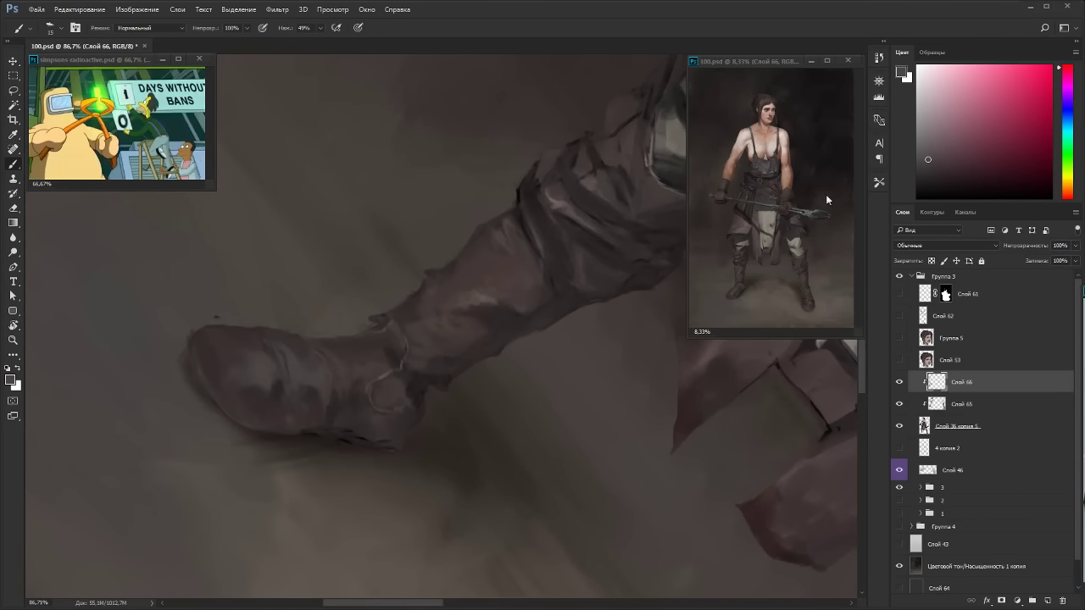
{"action": "left_click", "coordinate": [923, 151]}
{"action": "key", "text": "r"}
{"action": "mouse_move", "coordinate": [518, 213]}
{"action": "left_mouse_down"}
{"action": "mouse_move", "coordinate": [366, 213]}
{"action": "mouse_move", "coordinate": [330, 248]}
{"action": "left_mouse_up"}
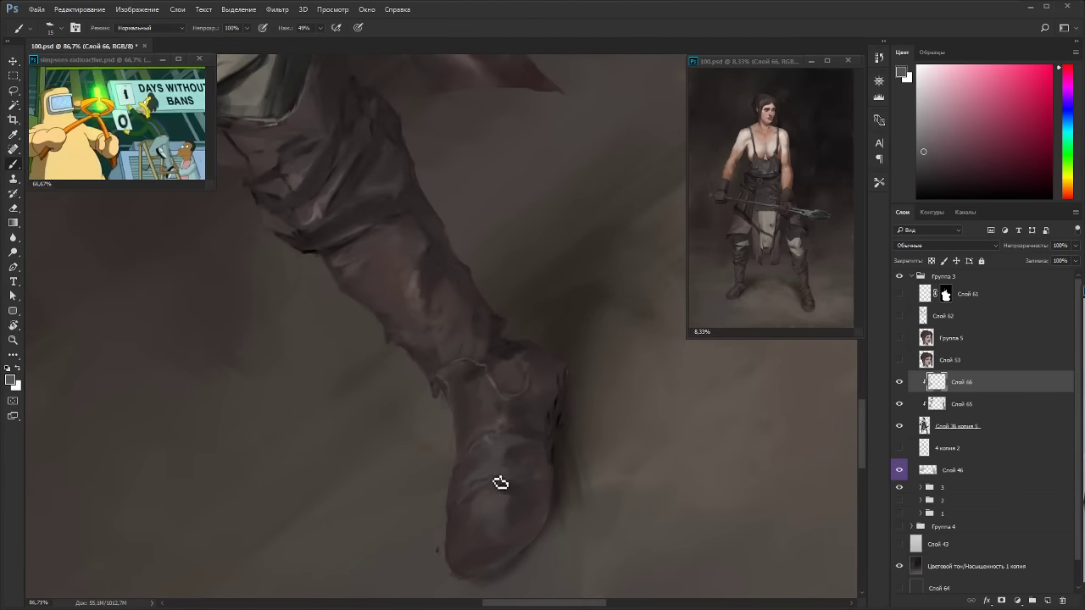
{"action": "key", "text": "Escape"}
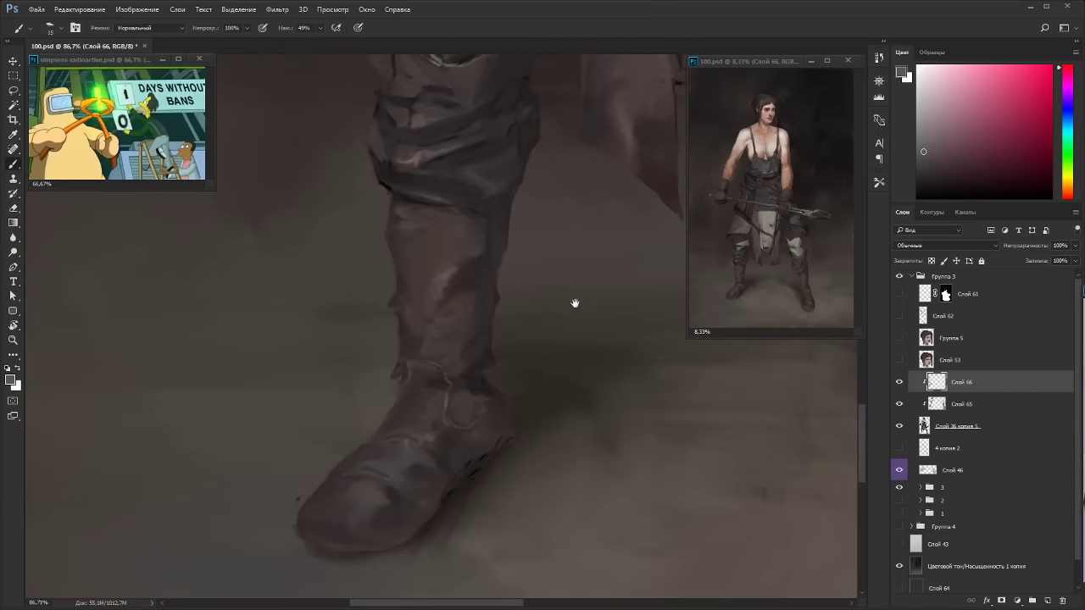
Deepen the crease across the left boot's instep with sampled very dark brown at 15 px.
{"action": "left_click_drag", "start_coordinate": [573, 303], "coordinate": [394, 185]}
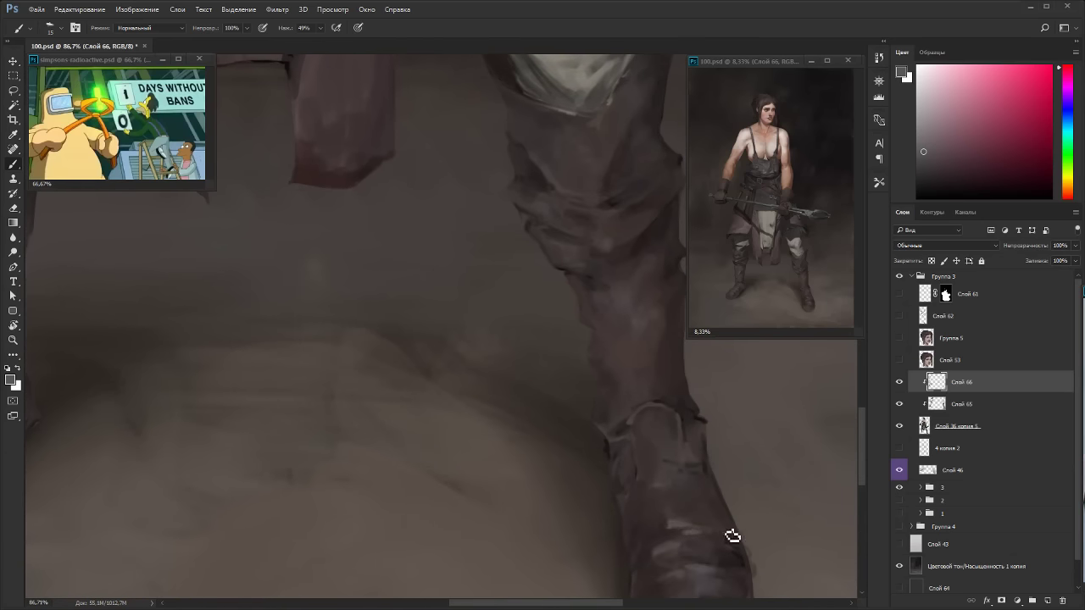
{"action": "left_click_drag", "start_coordinate": [733, 536], "coordinate": [608, 252]}
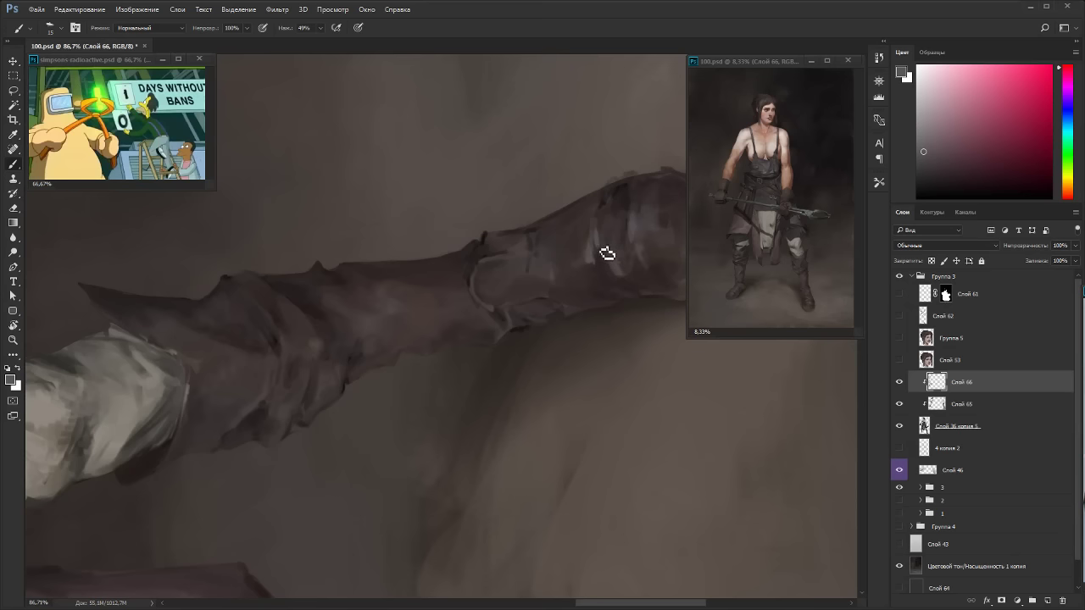
{"action": "left_click", "coordinate": [611, 223], "text": "alt"}
{"action": "left_click", "coordinate": [612, 217], "text": "alt"}
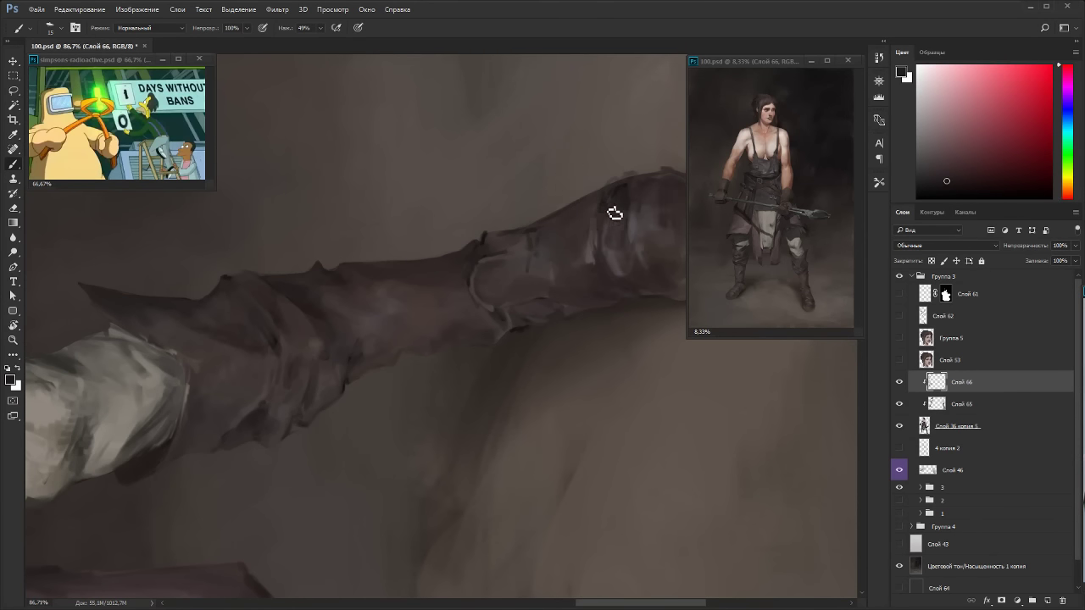
{"action": "key", "text": "Escape"}
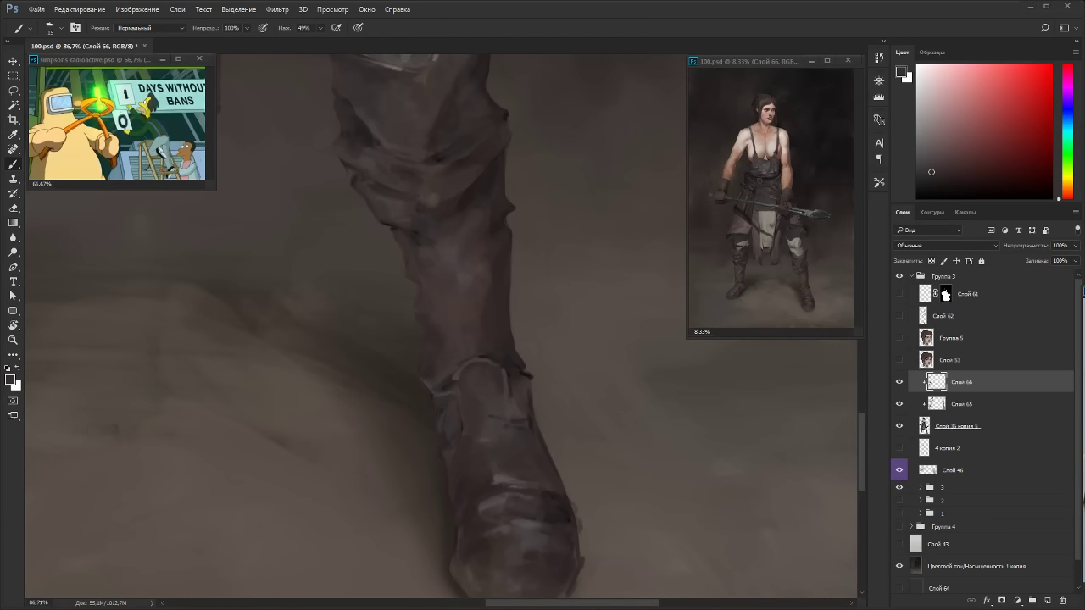
Refine the left boot's outer ankle edge and the contours of its upper shaft folds with sampled dark browns at 15 px.
{"action": "left_click", "coordinate": [519, 366], "text": "alt"}
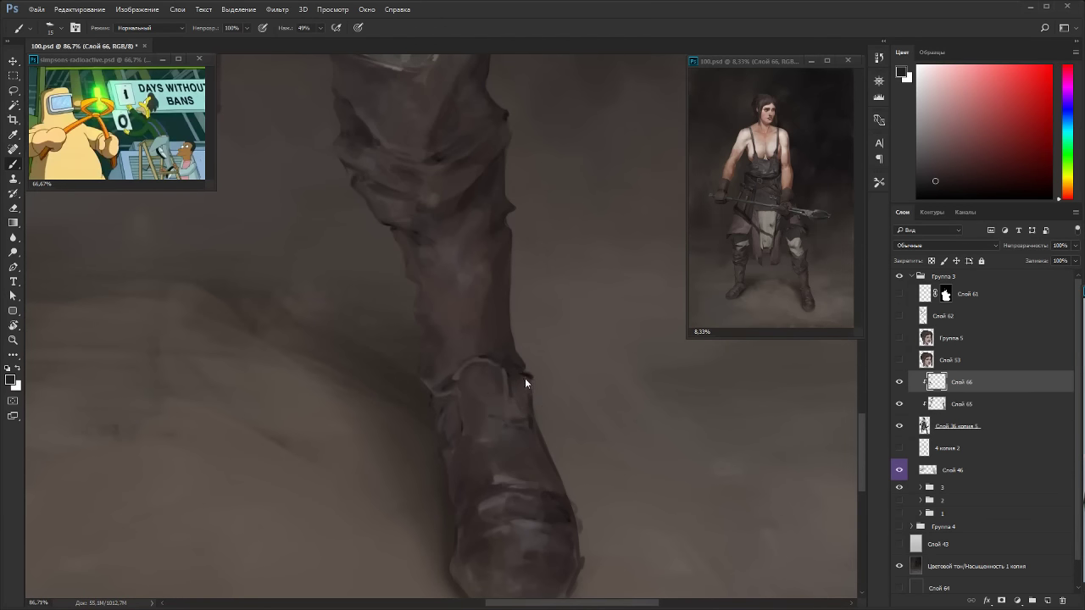
{"action": "left_click", "coordinate": [396, 236], "text": "alt"}
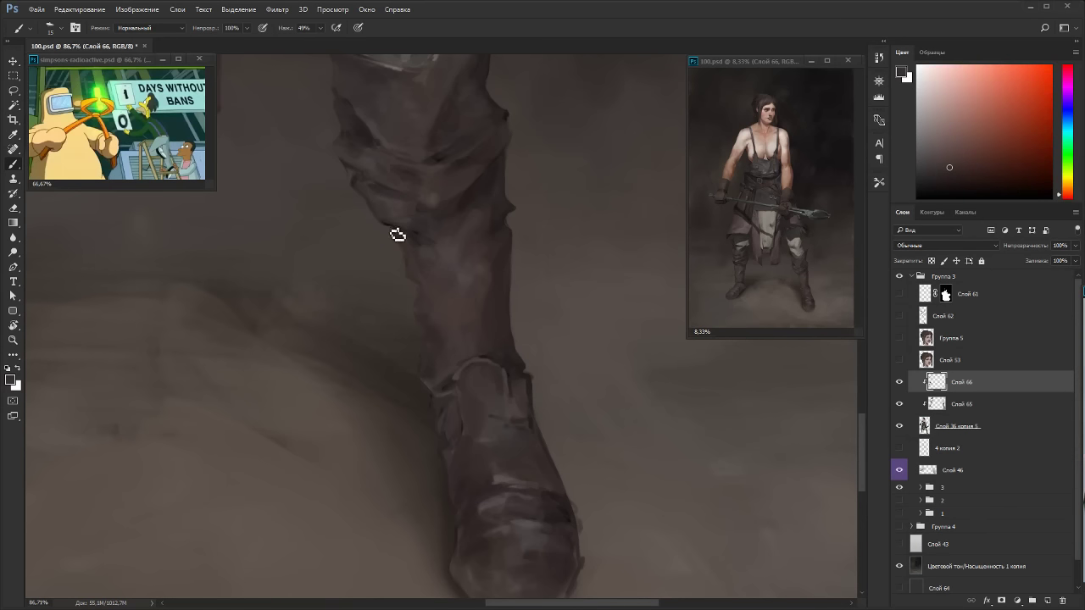
{"action": "left_click", "coordinate": [357, 182], "text": "alt"}
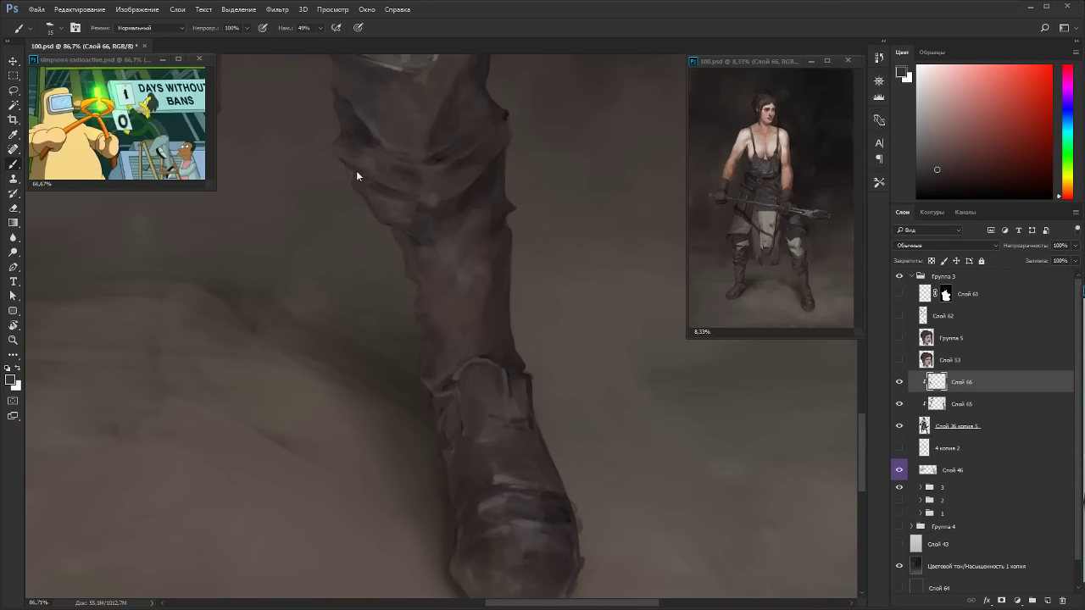
{"action": "left_click", "coordinate": [501, 139], "text": "alt"}
Shade the outer side of the left boot's ankle beside the light seam with sampled dark browns at 15 px.
{"action": "left_click", "coordinate": [511, 372], "text": "alt"}
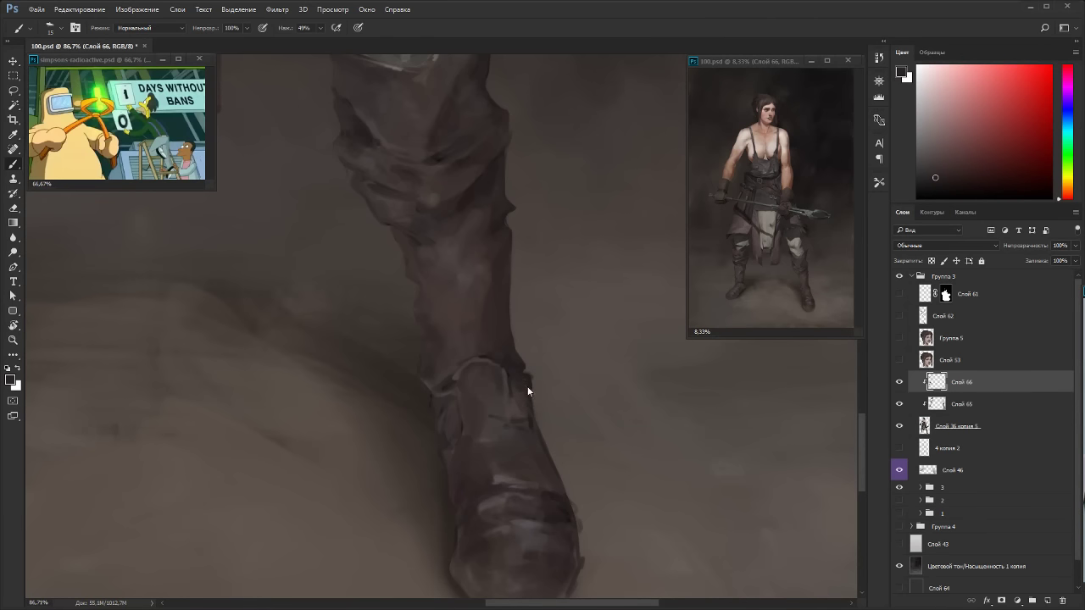
{"action": "left_click", "coordinate": [516, 390], "text": "alt"}
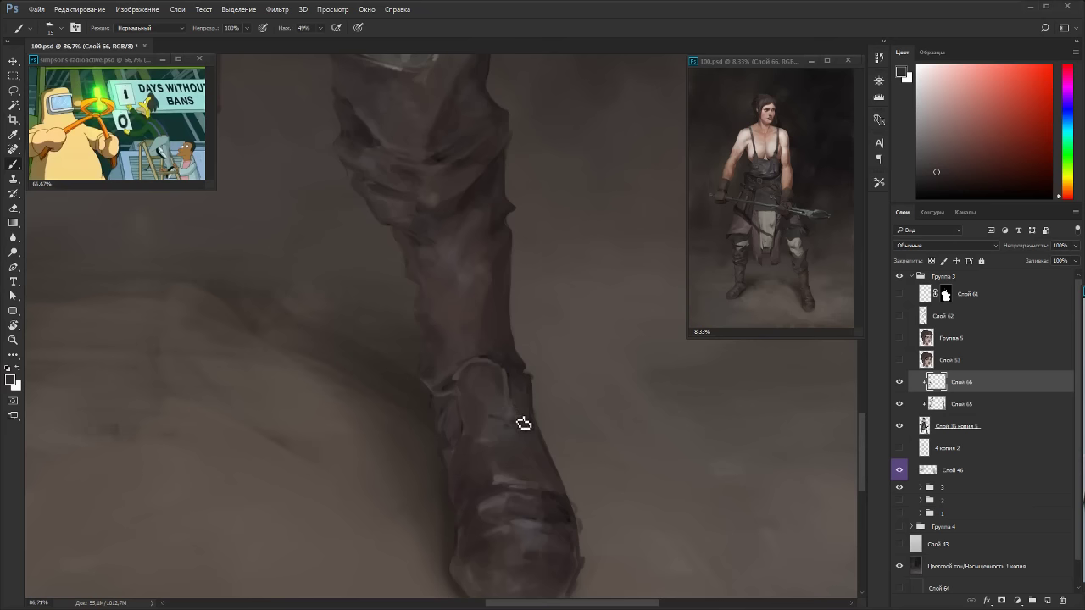
{"action": "left_click", "coordinate": [528, 434], "text": "alt"}
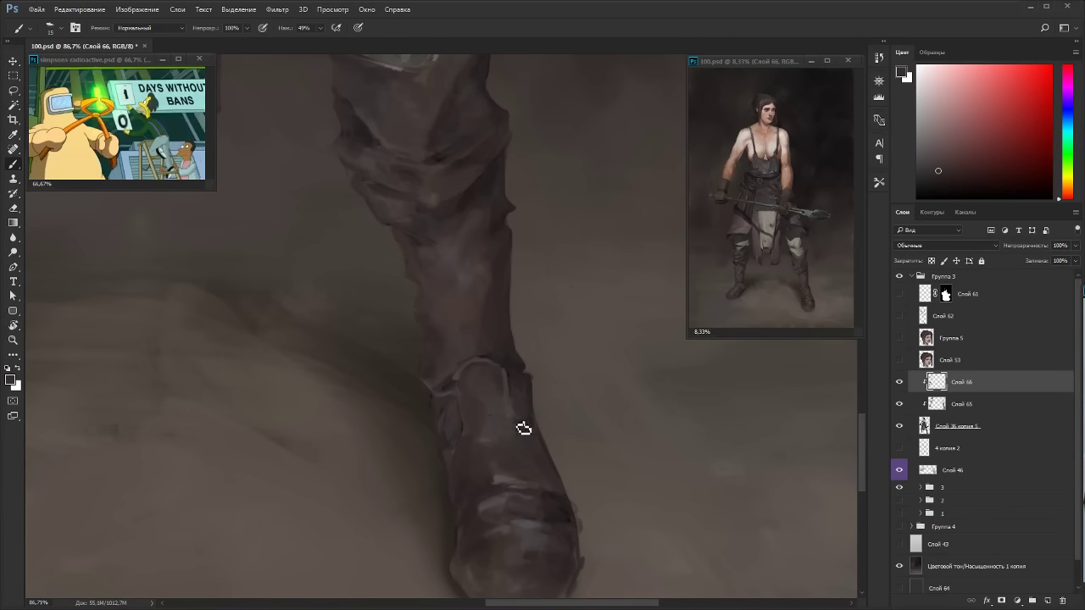
{"action": "left_click", "coordinate": [511, 406], "text": "alt"}
{"action": "left_click", "coordinate": [526, 406], "text": "alt"}
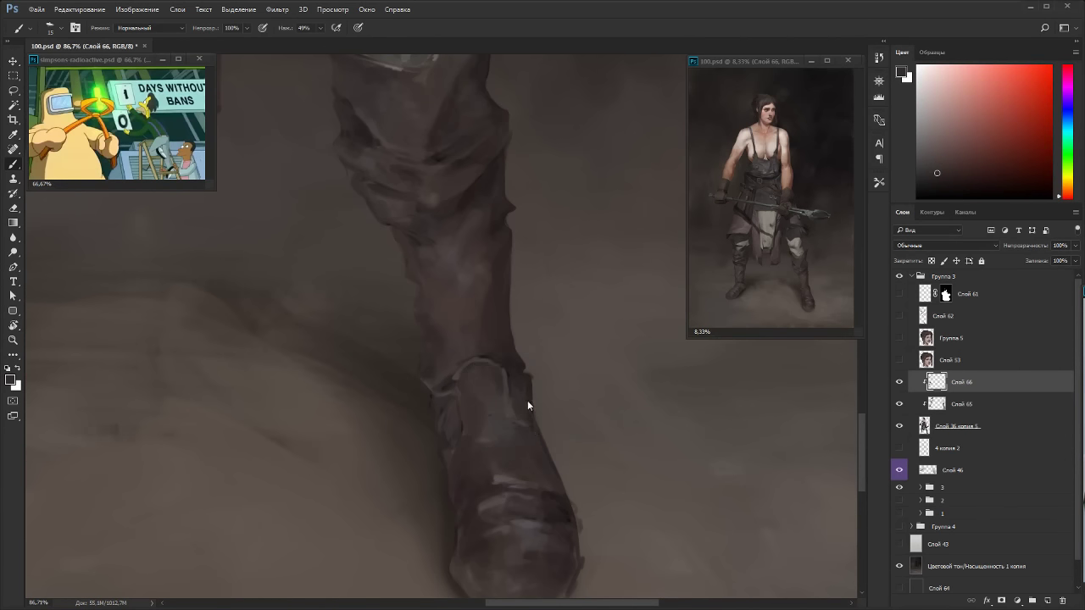
Refine the front contour of the right boot's ankle with sampled greyish and dark browns at 15 px.
{"action": "scroll", "coordinate": [540, 361], "scroll_direction": "down", "scroll_amount": 8}
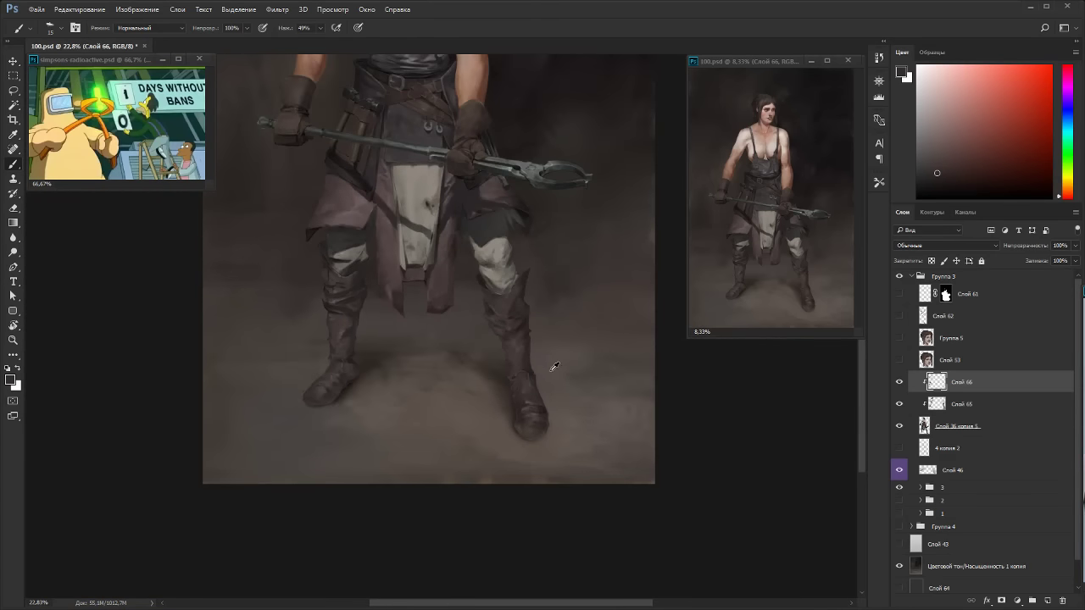
{"action": "key", "text": "r"}
{"action": "left_click_drag", "start_coordinate": [553, 363], "coordinate": [447, 253]}
{"action": "key", "text": "Escape"}
{"action": "scroll", "coordinate": [351, 537], "scroll_direction": "up", "scroll_amount": 6}
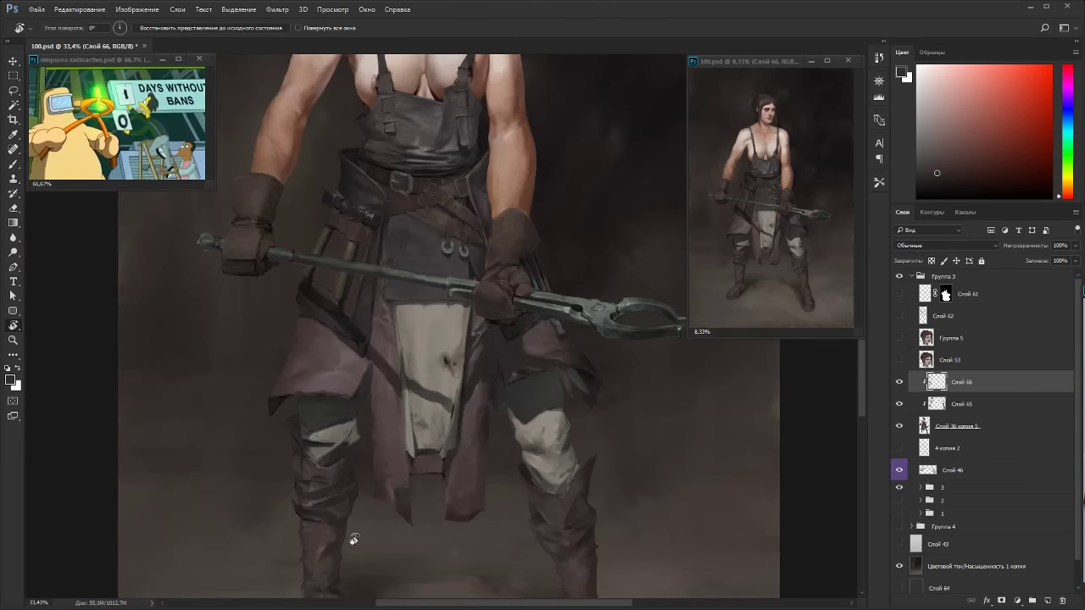
{"action": "key", "text": "b"}
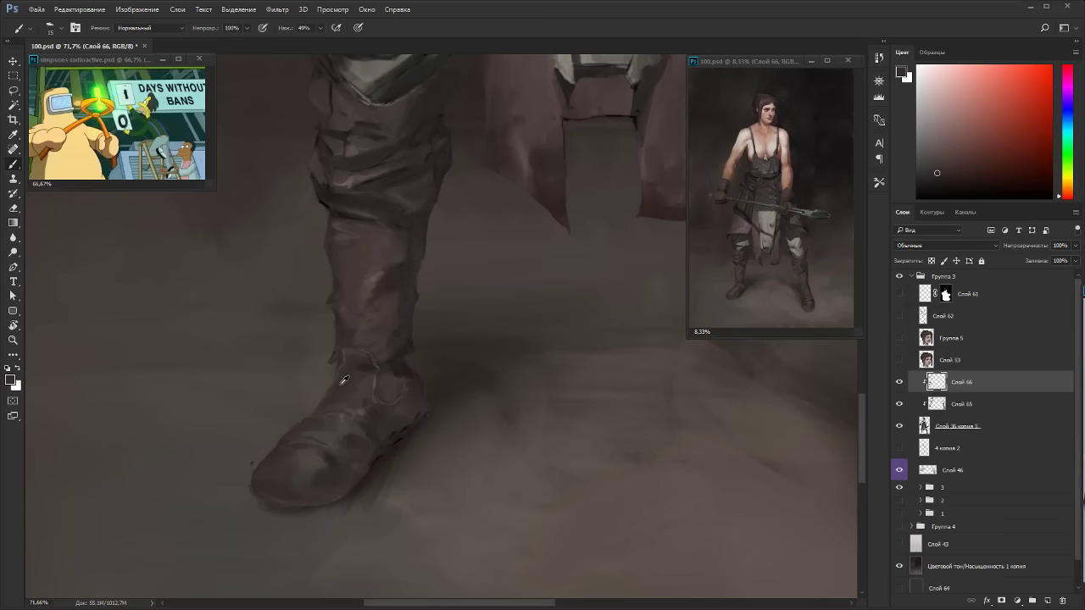
{"action": "left_click", "coordinate": [383, 362], "text": "alt"}
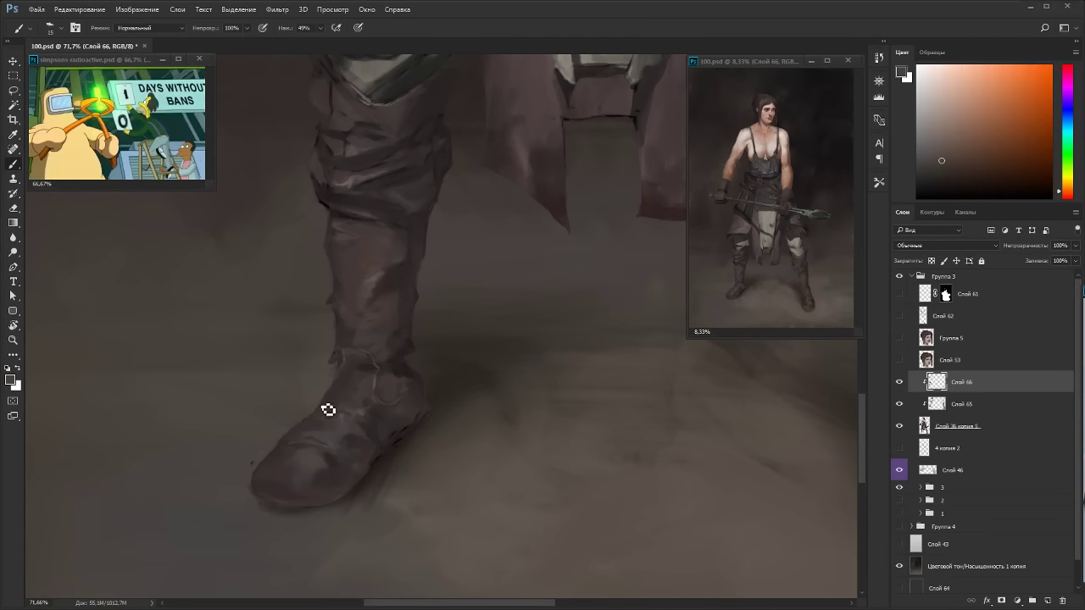
{"action": "left_click", "coordinate": [397, 362], "text": "alt"}
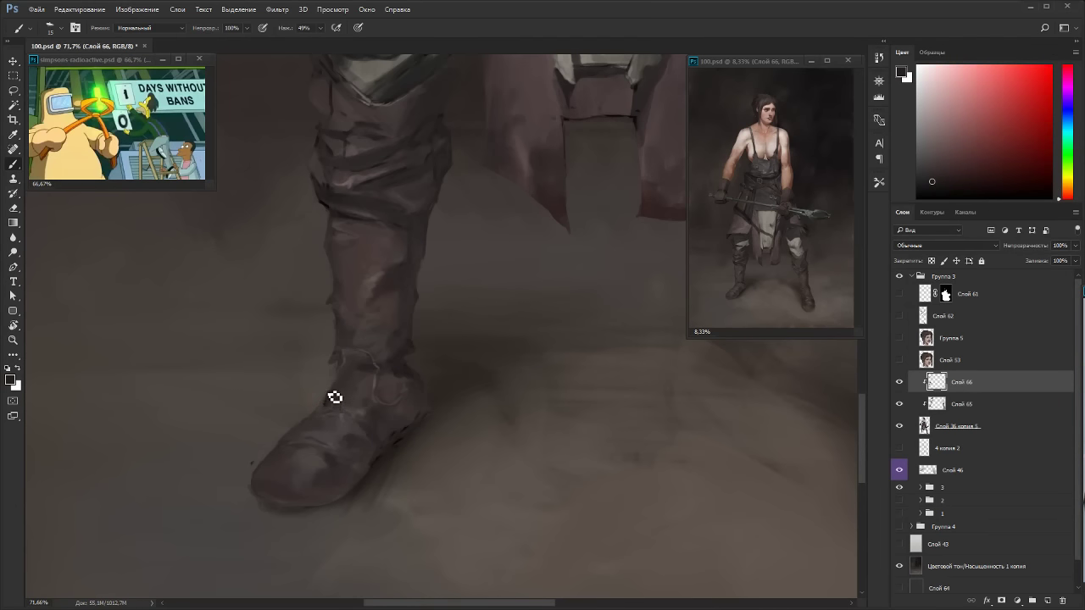
{"action": "left_click", "coordinate": [335, 398], "text": "alt"}
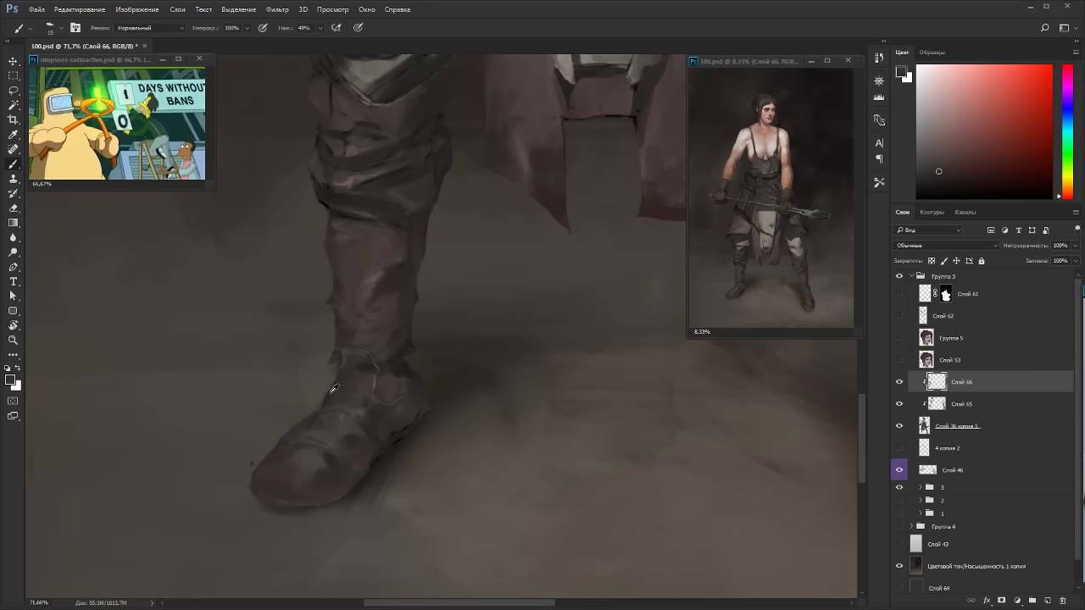
Refine the outer contour and creases of the right boot's upper shaft folds with sampled very dark browns at 15 px.
{"action": "key", "text": "r"}
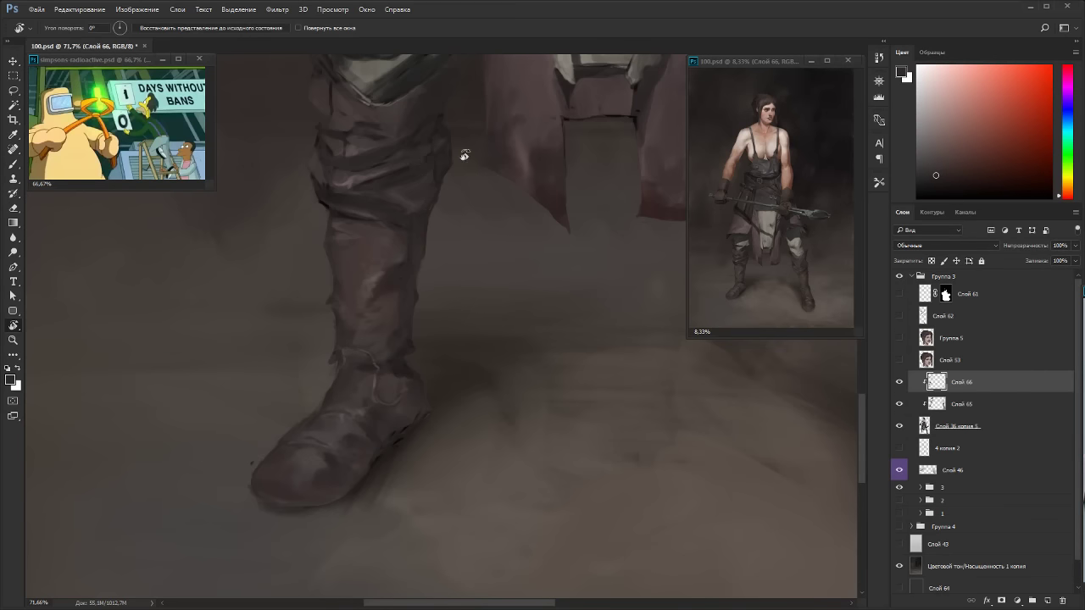
{"action": "left_click_drag", "start_coordinate": [461, 155], "coordinate": [484, 160]}
{"action": "left_click", "coordinate": [494, 164], "text": "alt"}
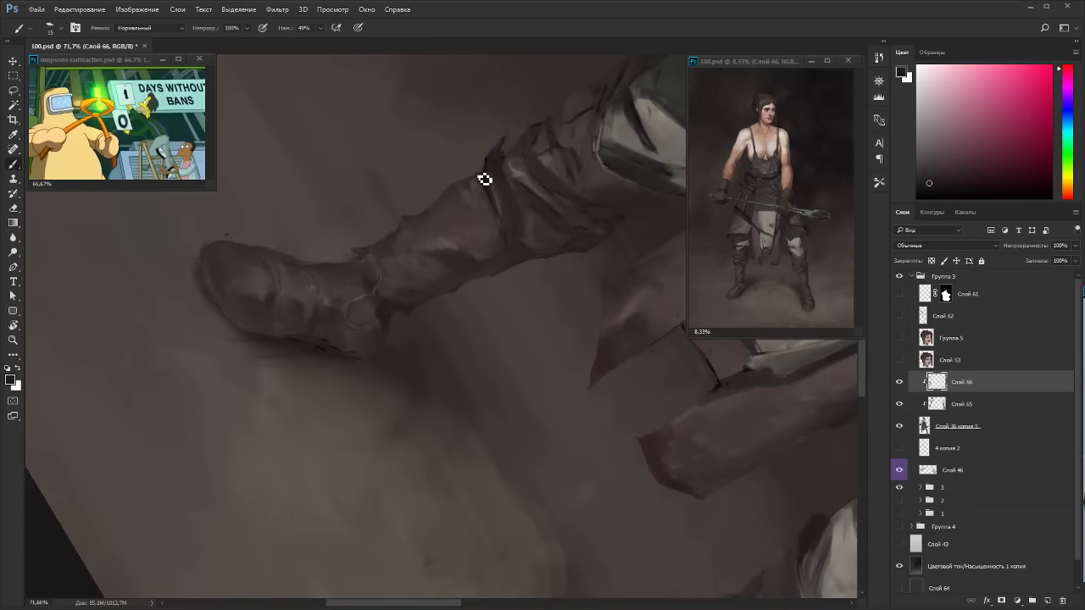
{"action": "left_click", "coordinate": [509, 198], "text": "alt"}
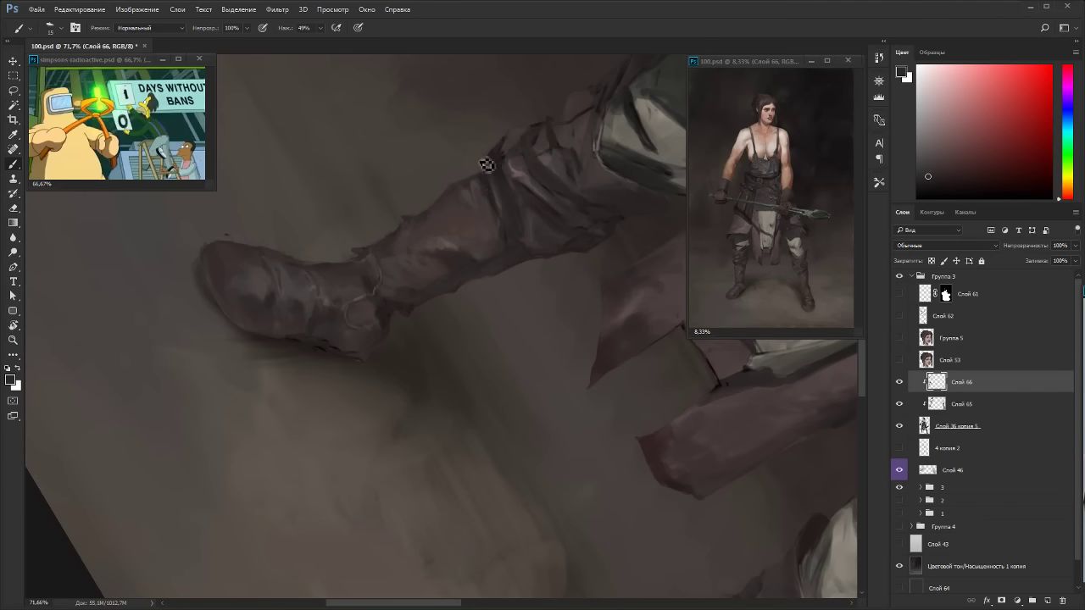
{"action": "left_click_drag", "start_coordinate": [537, 111], "coordinate": [416, 387]}
Refine the right boot's top flap and its edge beside the pale knee cloth with sampled dark and greyish browns.
{"action": "left_click", "coordinate": [396, 383], "text": "alt"}
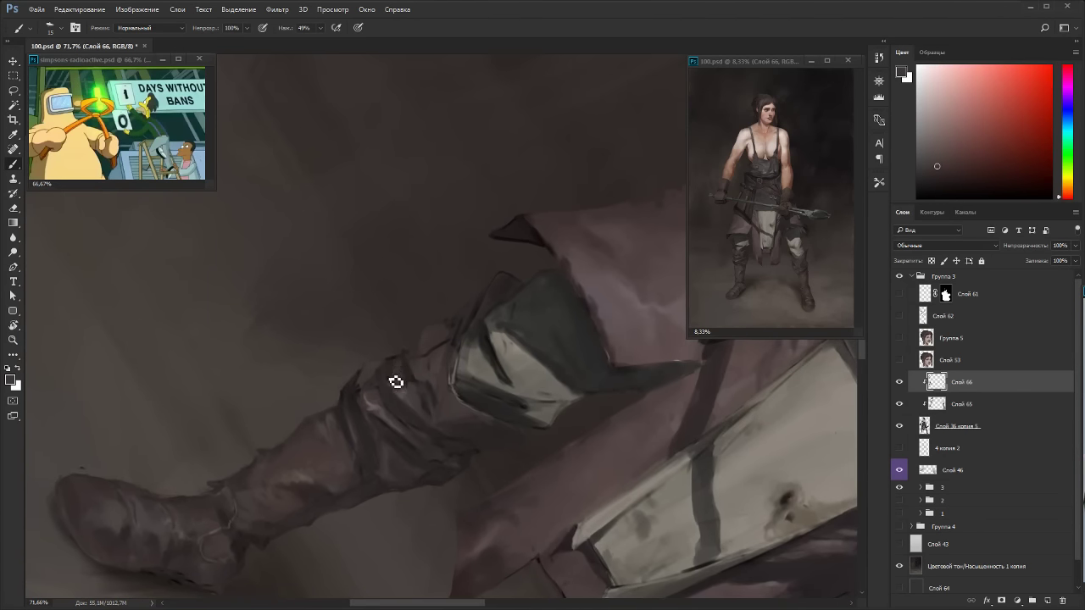
{"action": "left_click", "coordinate": [436, 353], "text": "alt"}
{"action": "left_click", "coordinate": [465, 321], "text": "alt"}
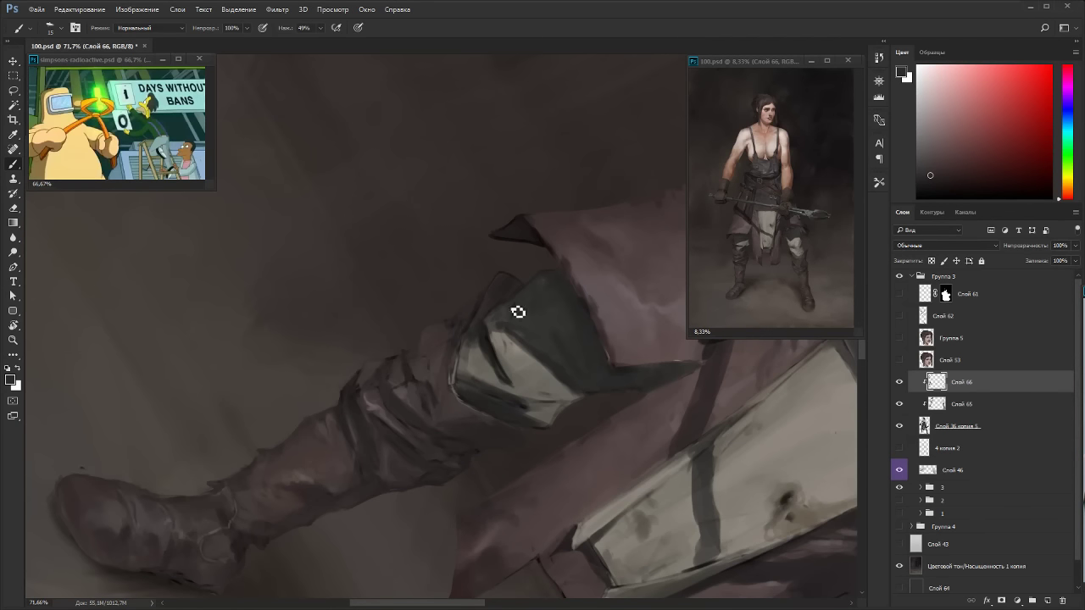
{"action": "left_click", "coordinate": [304, 468], "text": "alt"}
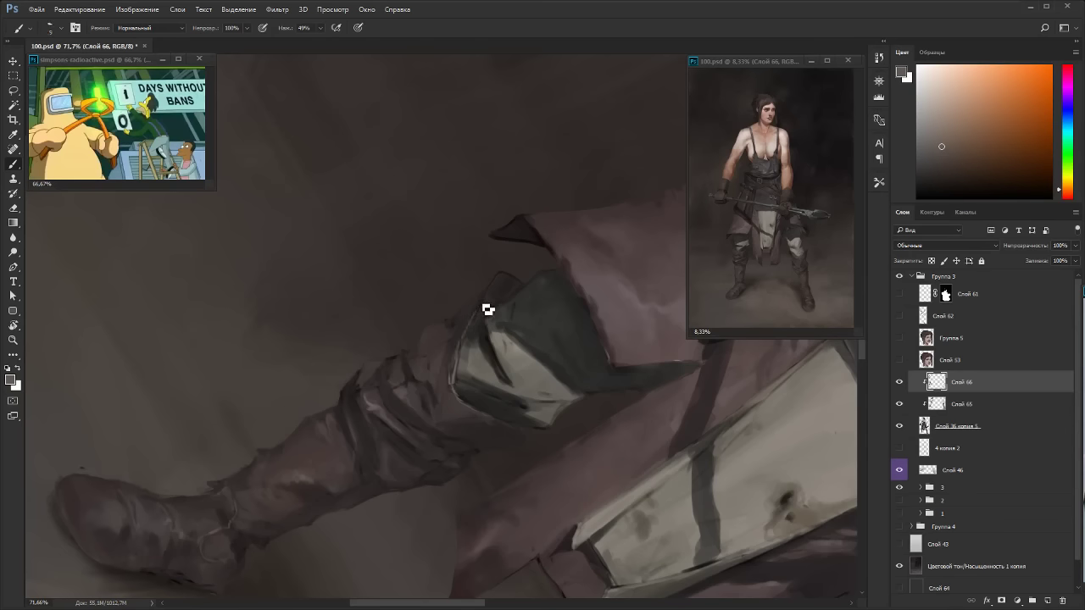
Soften the dark hanging corner of the apron cloth above the right knee with a sampled near-black purplish tone at 20 px.
{"action": "key", "text": "r"}
{"action": "mouse_move", "coordinate": [535, 339]}
{"action": "left_mouse_down"}
{"action": "mouse_move", "coordinate": [523, 433]}
{"action": "mouse_move", "coordinate": [362, 413]}
{"action": "left_mouse_up"}
{"action": "key", "text": "b"}
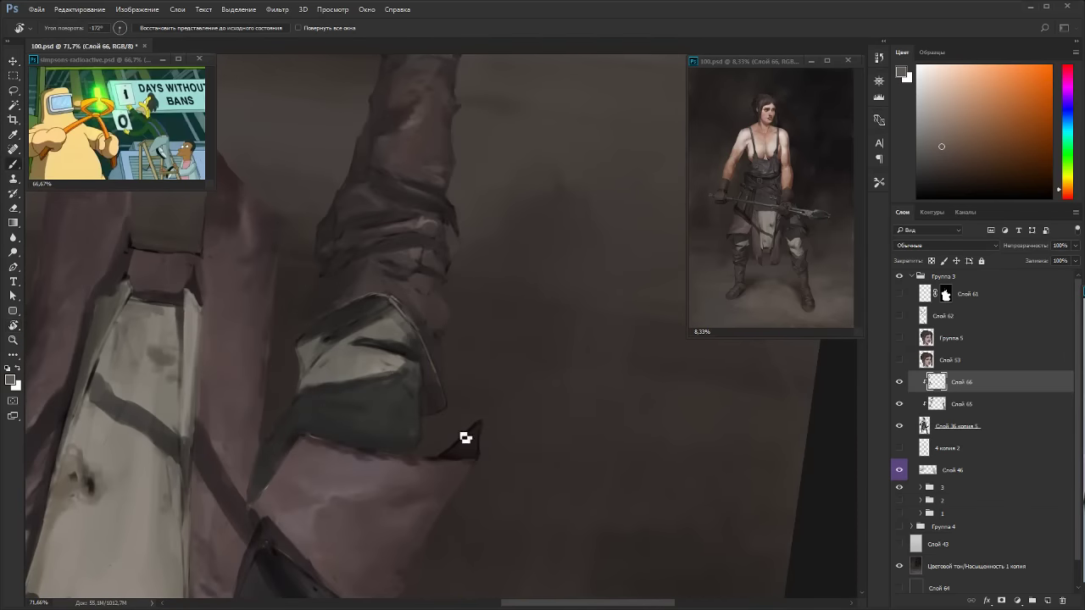
{"action": "left_click", "coordinate": [466, 438], "text": "alt"}
{"action": "key", "text": "bracketright"}
{"action": "key", "text": "bracketright"}
{"action": "key", "text": "bracketright"}
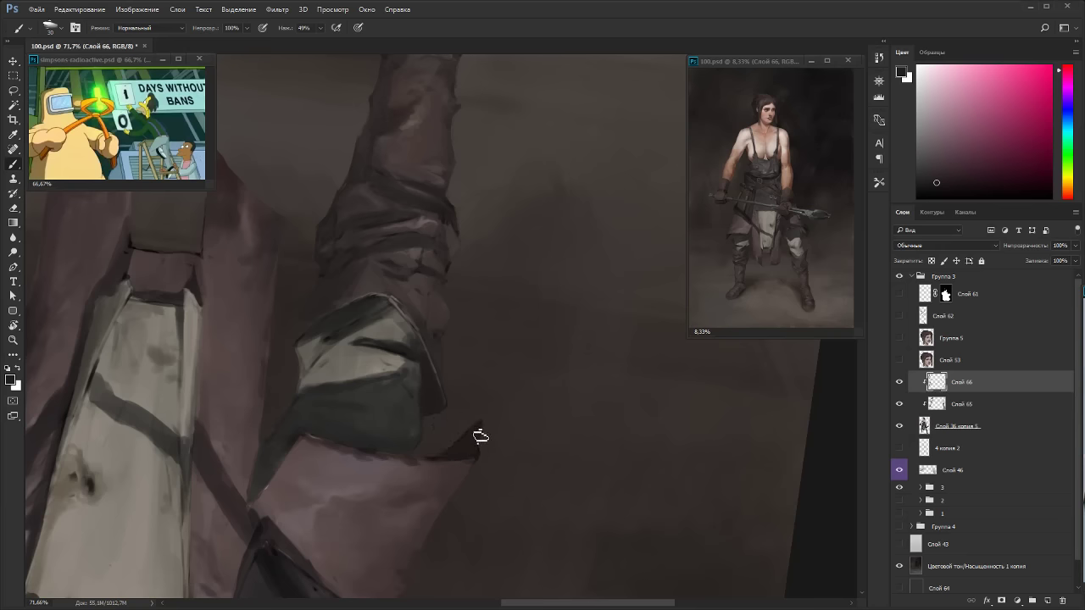
{"action": "key", "text": "Escape"}
Shade the knuckle side of the right glove with sampled dark browns at 20 px.
{"action": "scroll", "coordinate": [518, 332], "scroll_direction": "down", "scroll_amount": 11}
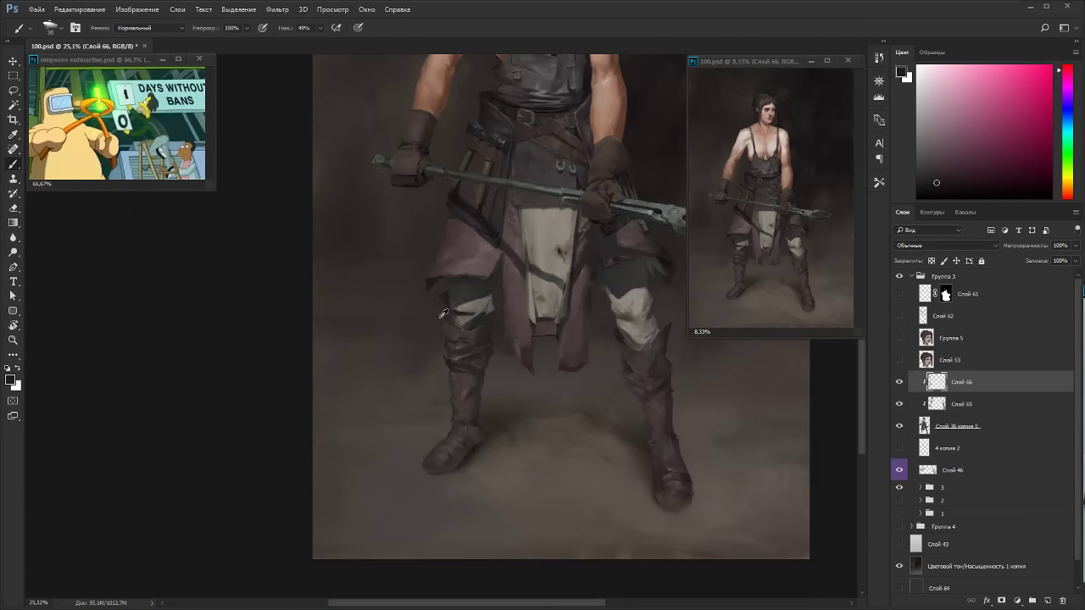
{"action": "key", "text": "r"}
{"action": "left_click_drag", "start_coordinate": [547, 315], "coordinate": [573, 447]}
{"action": "key", "text": "Escape"}
{"action": "scroll", "coordinate": [568, 420], "scroll_direction": "down", "scroll_amount": 3}
{"action": "left_click_drag", "start_coordinate": [615, 414], "coordinate": [528, 466]}
{"action": "left_click_drag", "start_coordinate": [602, 435], "coordinate": [591, 359]}
{"action": "key", "text": "Escape"}
{"action": "scroll", "coordinate": [305, 288], "scroll_direction": "up", "scroll_amount": 10}
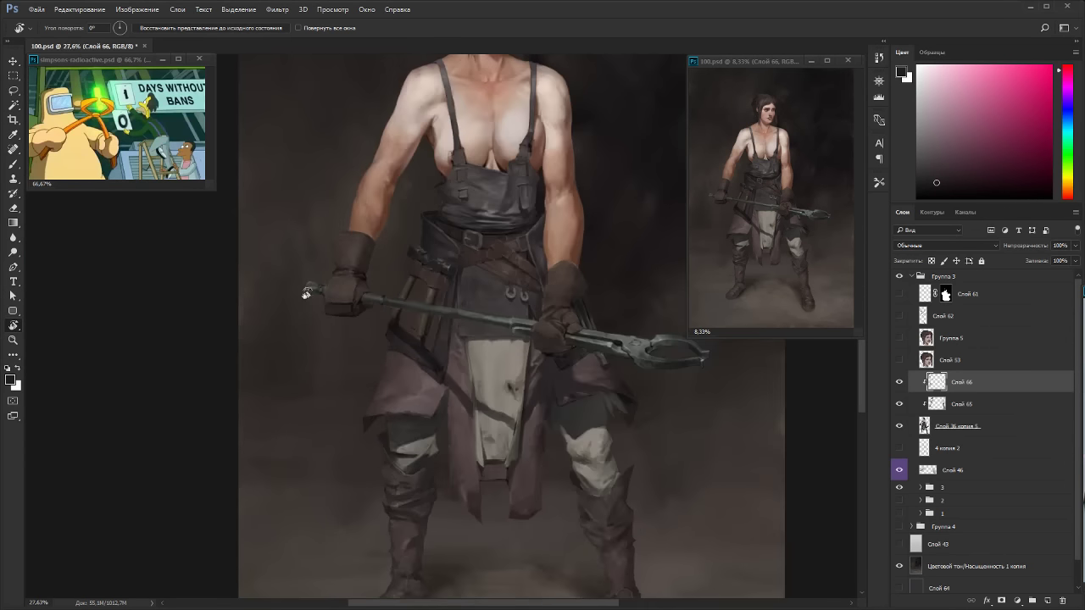
{"action": "key", "text": "b"}
{"action": "left_click", "coordinate": [371, 346], "text": "alt"}
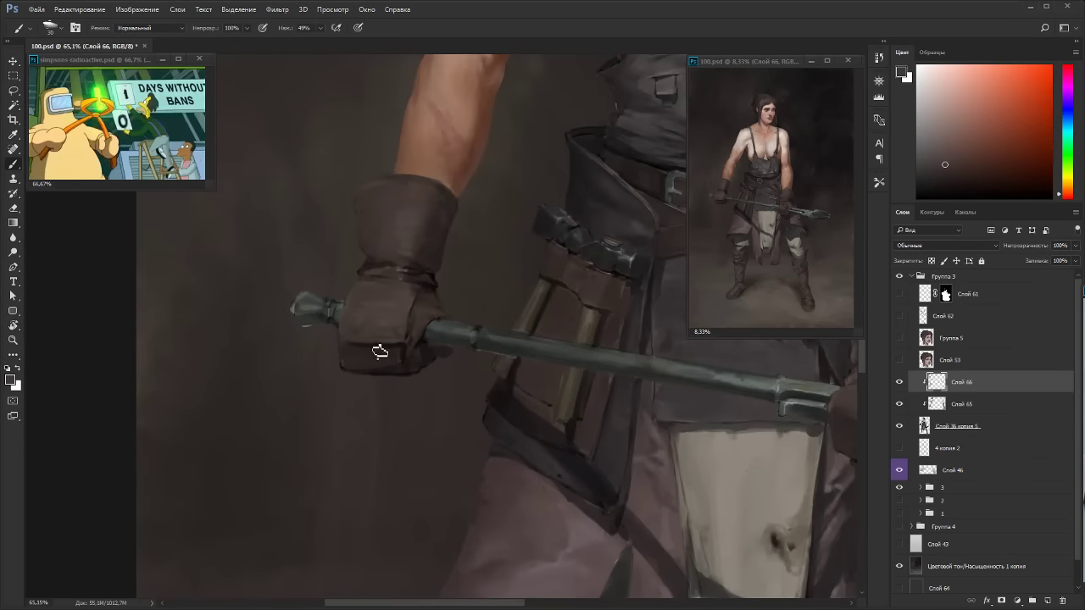
{"action": "left_click_drag", "start_coordinate": [357, 348], "coordinate": [483, 358]}
{"action": "key", "text": "r"}
{"action": "key", "text": "b"}
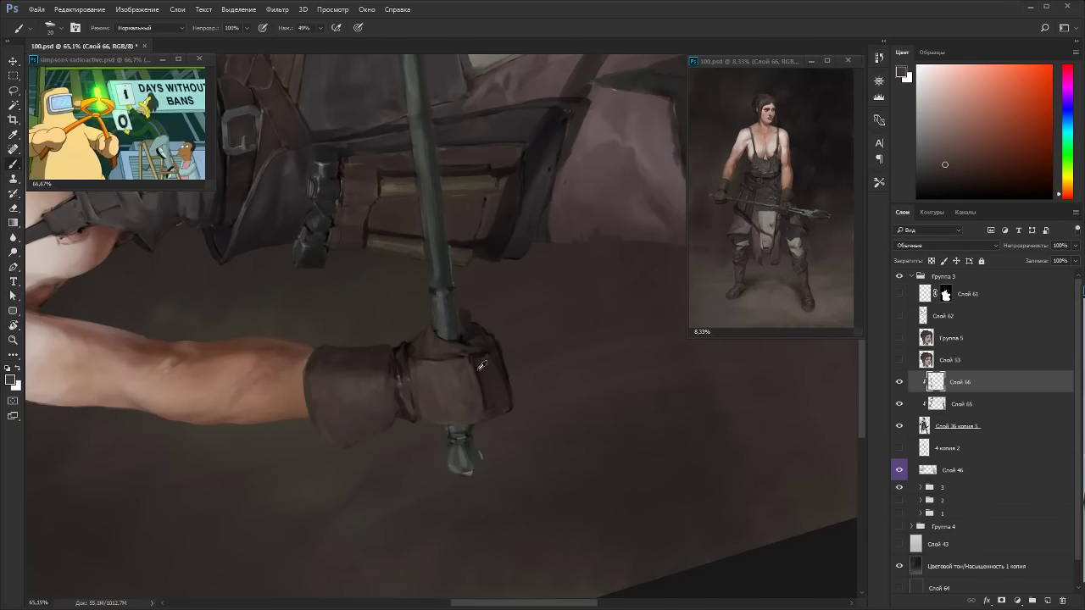
{"action": "left_click", "coordinate": [481, 365], "text": "alt"}
Refine the right glove's wrist creases and the planes of its hand with sampled dark and mid browns at 20 px.
{"action": "left_click", "coordinate": [386, 365], "text": "alt"}
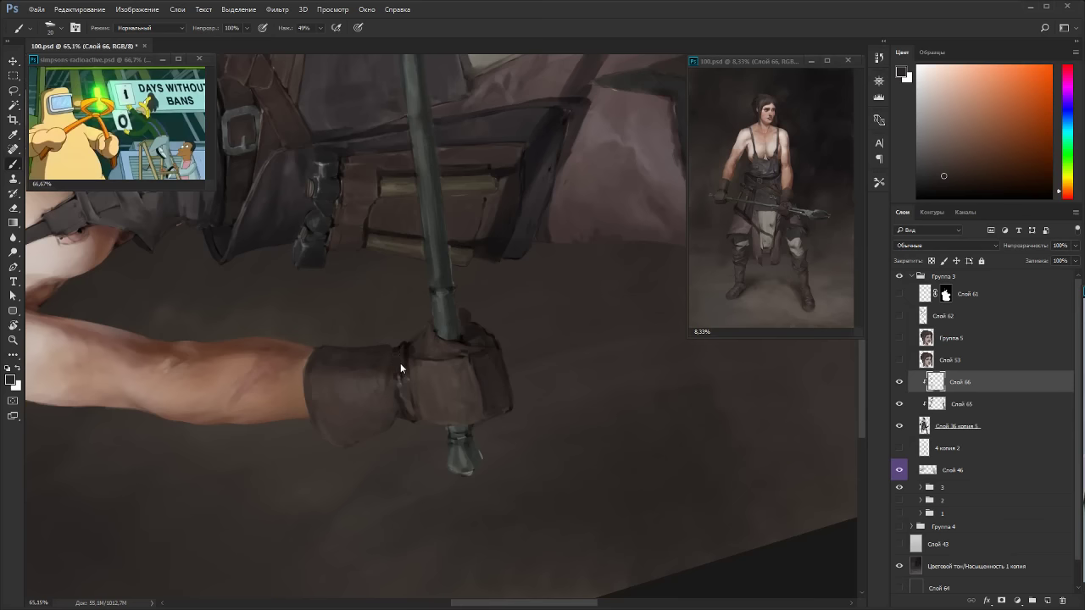
{"action": "left_click", "coordinate": [405, 351], "text": "alt"}
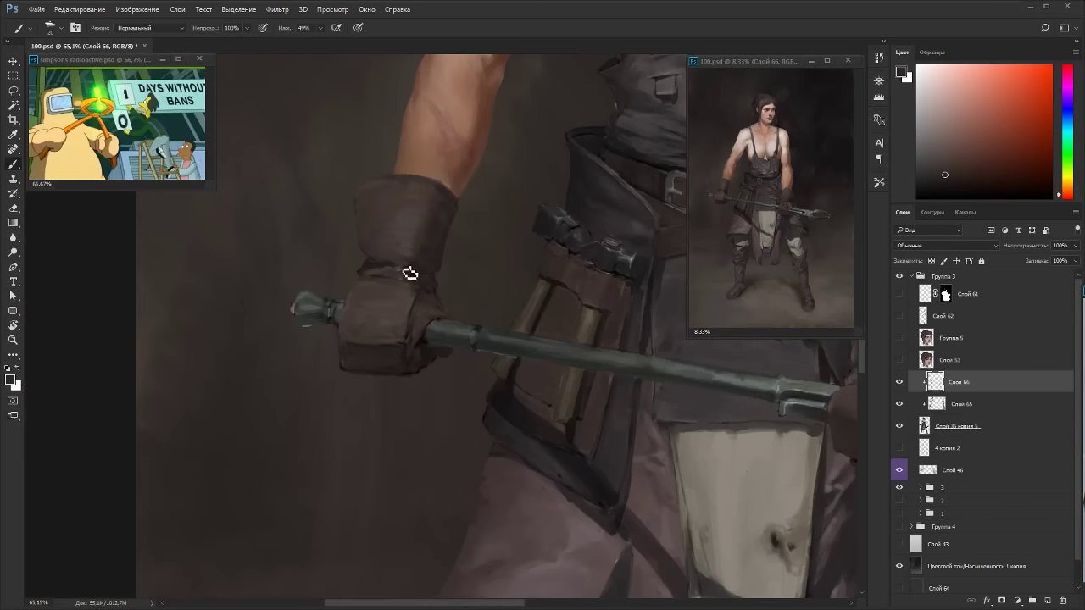
{"action": "left_click", "coordinate": [377, 249], "text": "alt"}
{"action": "left_click", "coordinate": [407, 307], "text": "alt"}
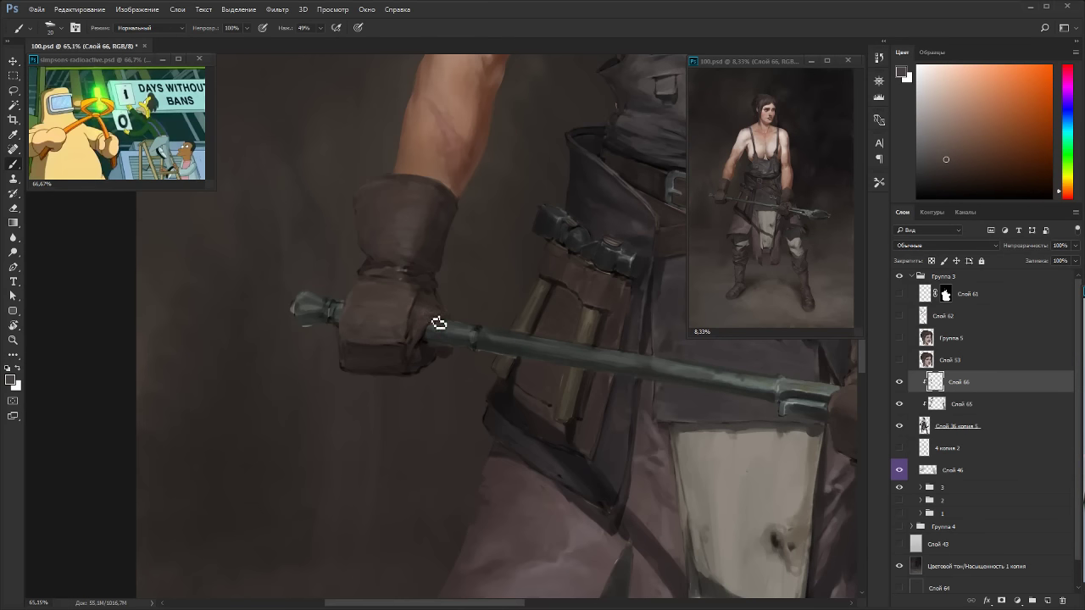
Shade the tongs' handle beside the right glove and repaint its end knob without the pale tip, using sampled green-greys at 20 px.
{"action": "left_click", "coordinate": [430, 331], "text": "alt"}
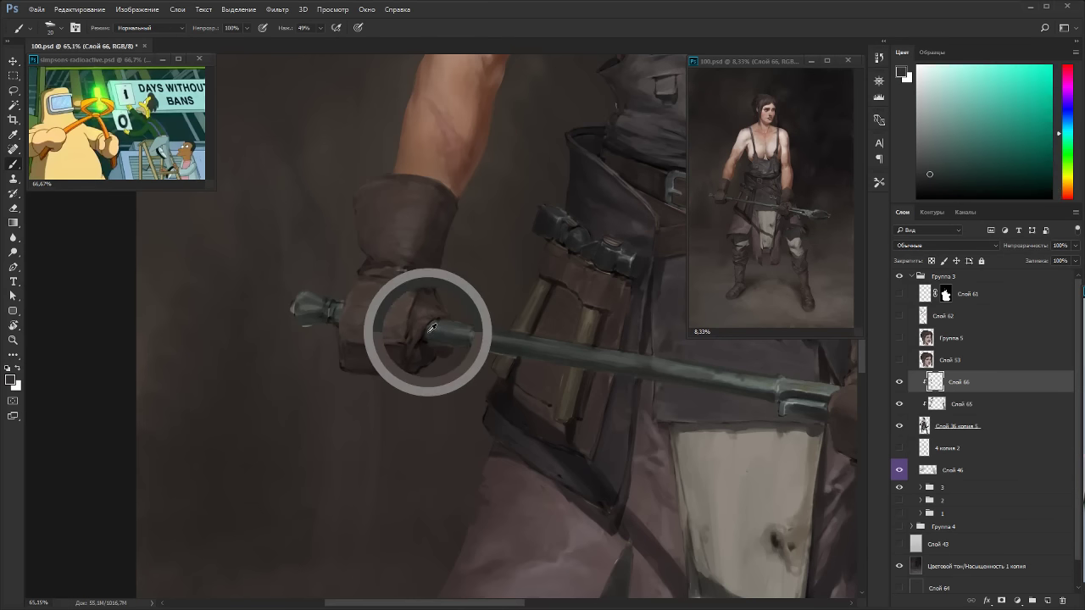
{"action": "left_click", "coordinate": [337, 310], "text": "alt"}
{"action": "left_click", "coordinate": [307, 318], "text": "alt"}
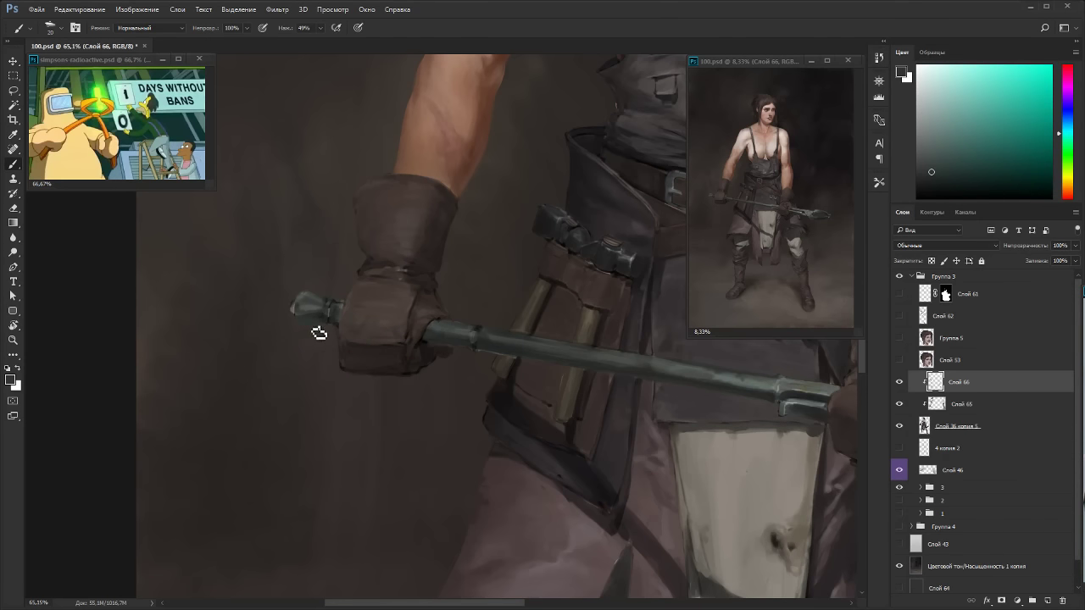
{"action": "left_click", "coordinate": [311, 296], "text": "alt"}
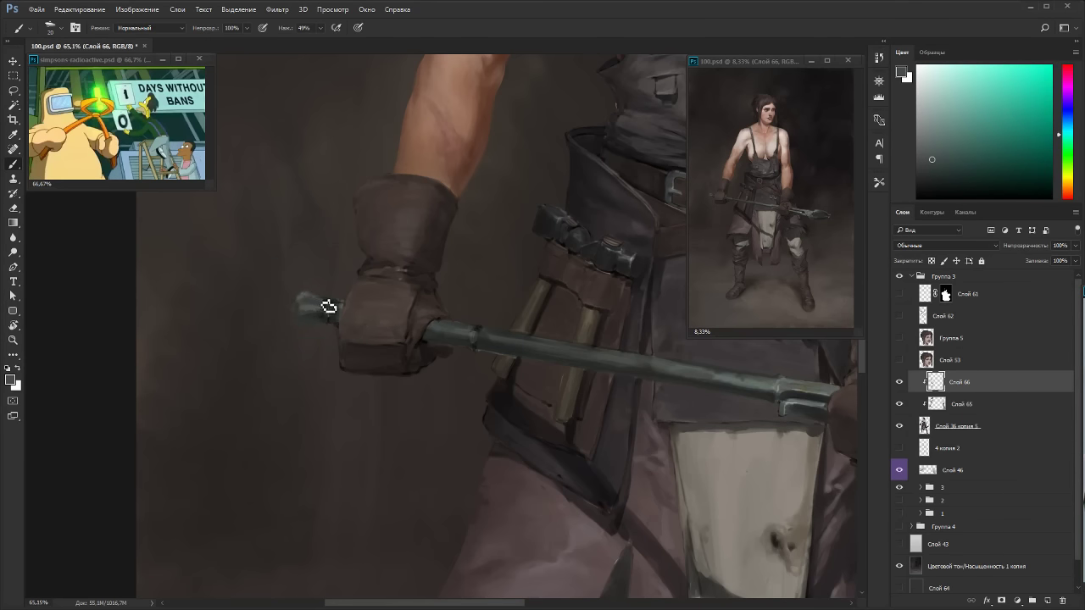
{"action": "left_click", "coordinate": [307, 298], "text": "alt"}
Define the rim and dark neck of the handle's end knob with sampled green-grey and near-black tones at 20 px.
{"action": "key", "text": "r"}
{"action": "left_click_drag", "start_coordinate": [314, 292], "coordinate": [380, 206]}
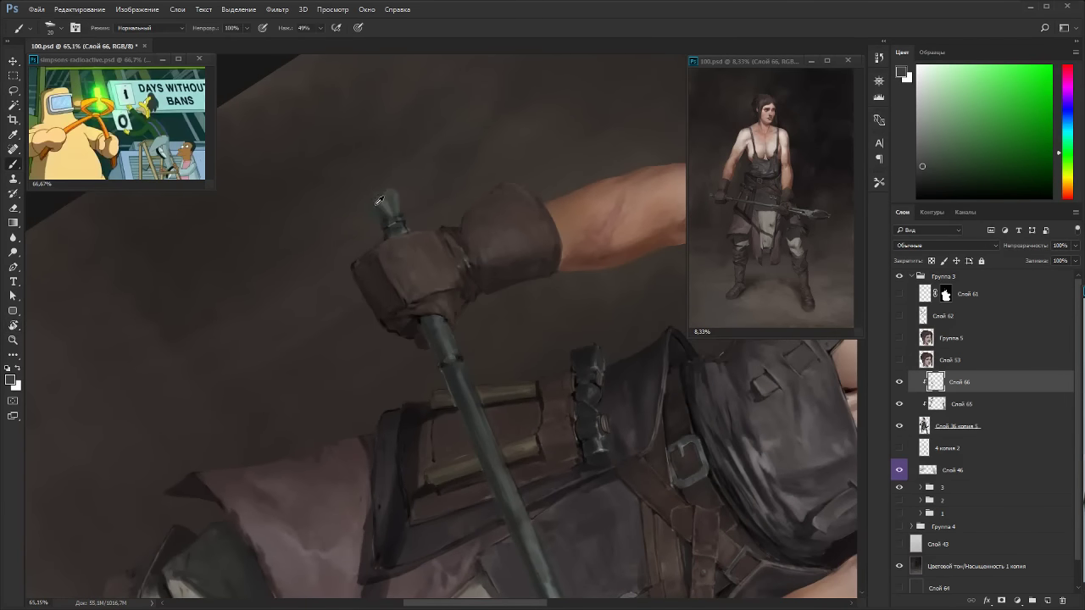
{"action": "left_click", "coordinate": [381, 210], "text": "alt"}
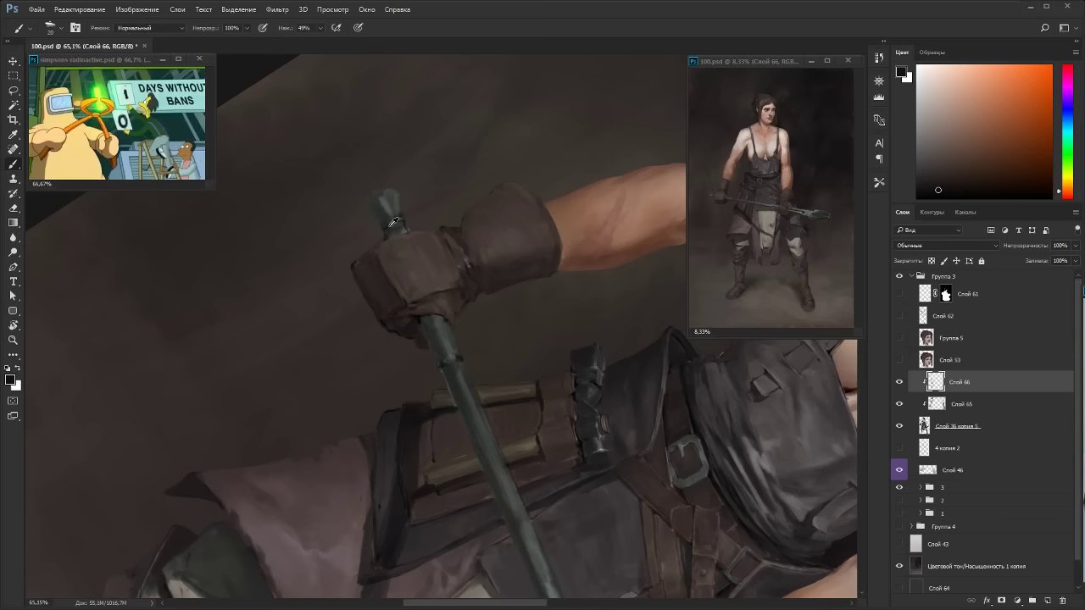
{"action": "left_click", "coordinate": [390, 224], "text": "alt"}
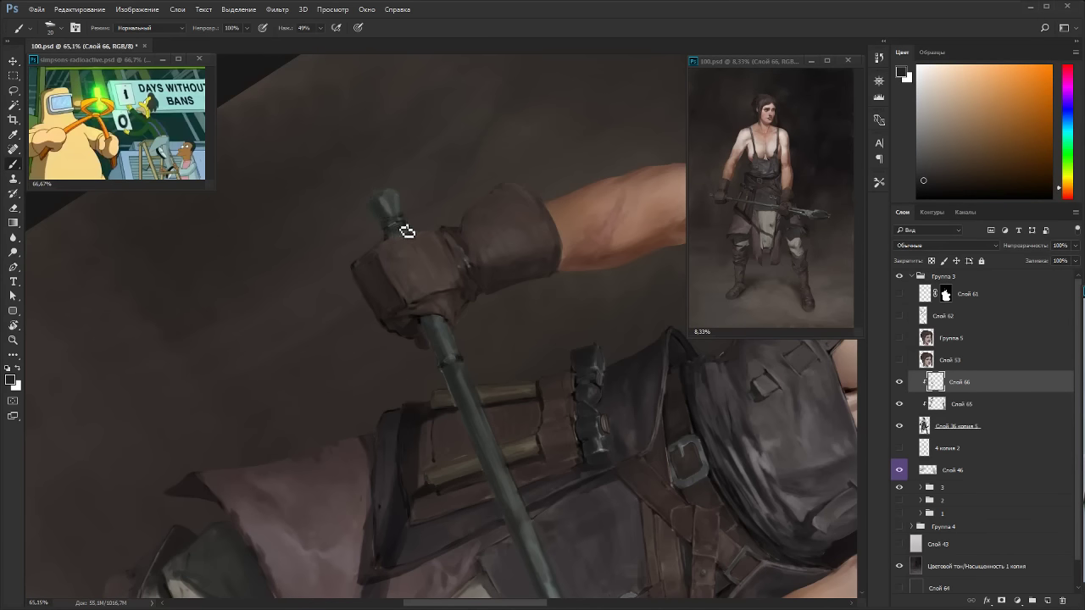
Reshape the handle's end knob into a clean flare and darken its neck below the right glove with sampled green-greys.
{"action": "key", "text": "r"}
{"action": "left_click_drag", "start_coordinate": [468, 223], "coordinate": [262, 393]}
{"action": "key", "text": "r"}
{"action": "left_click_drag", "start_coordinate": [521, 288], "coordinate": [465, 246]}
{"action": "key", "text": "b"}
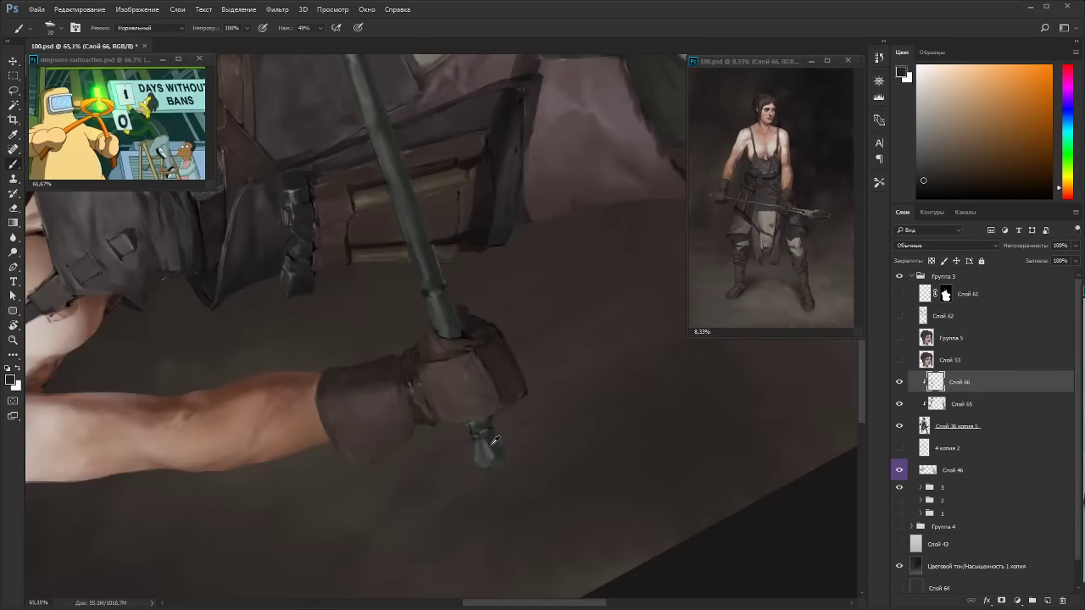
{"action": "left_click", "coordinate": [492, 458], "text": "alt"}
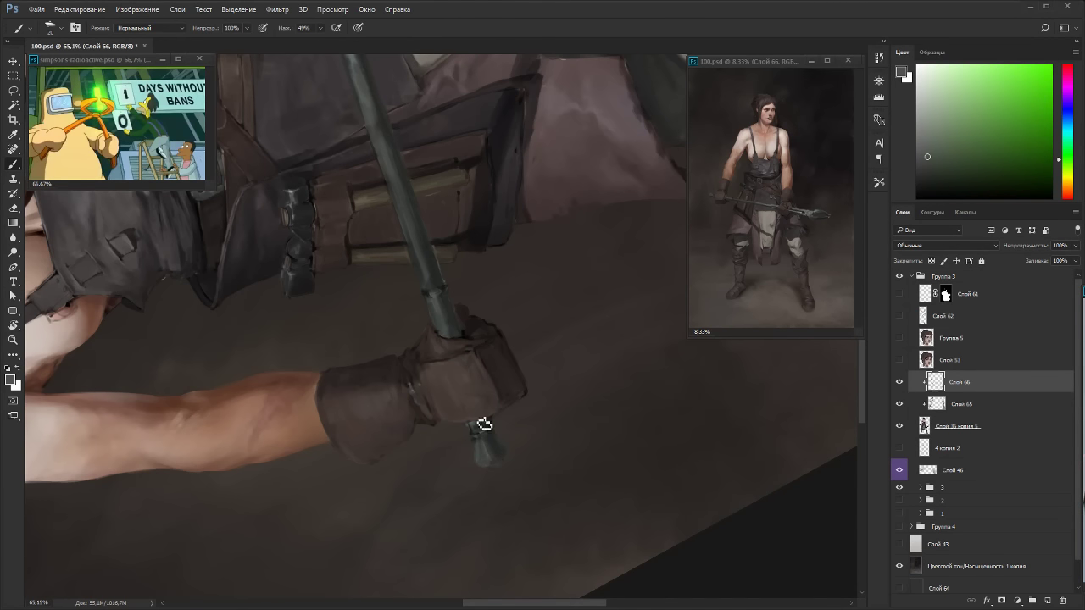
{"action": "left_click", "coordinate": [491, 447], "text": "alt"}
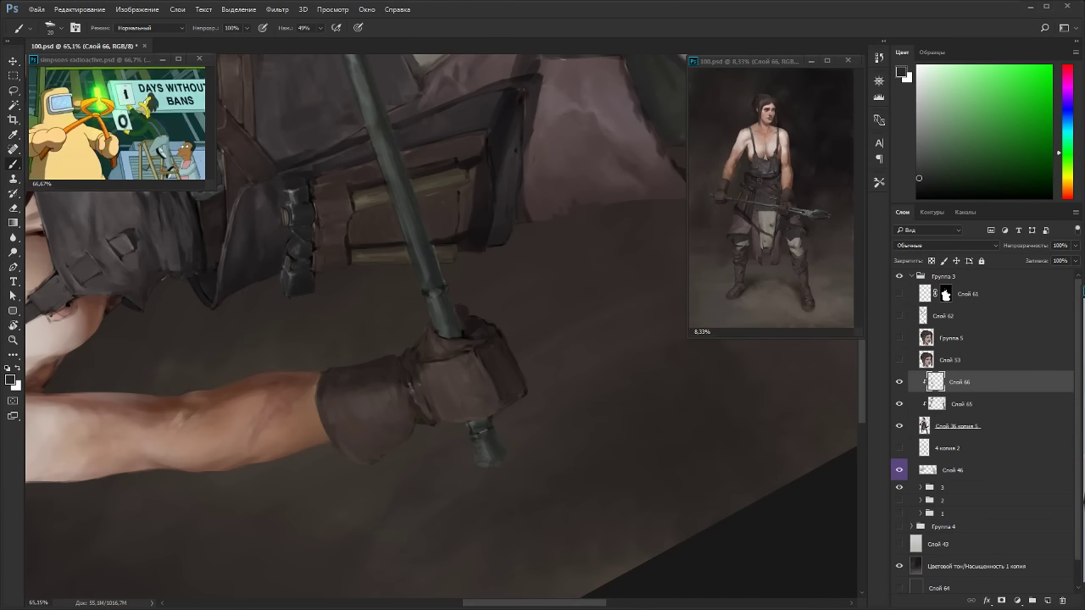
{"action": "left_click", "coordinate": [501, 449], "text": "alt"}
{"action": "left_click", "coordinate": [475, 429], "text": "alt"}
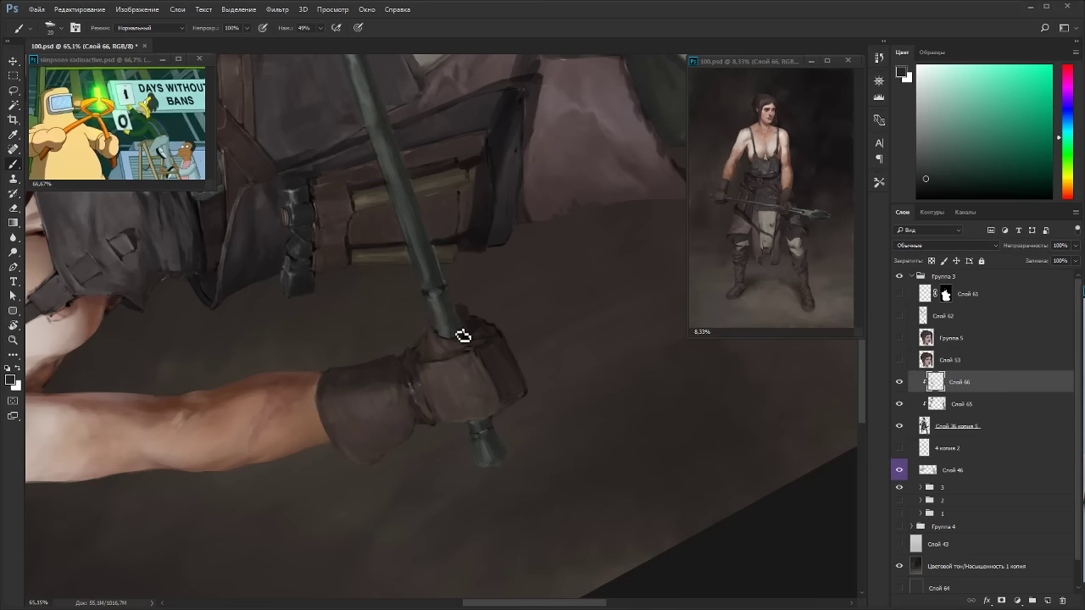
Clean the tongs' handle contour where it crosses the tool pouch with sampled dark brown and green-grey at 20 px.
{"action": "left_click", "coordinate": [434, 229], "text": "alt"}
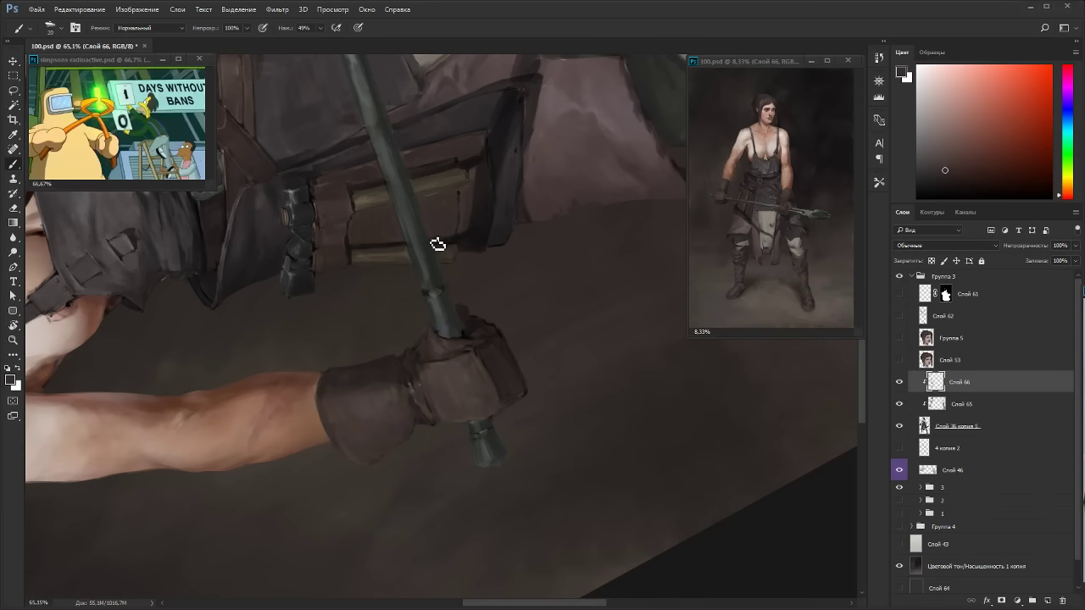
{"action": "key", "text": "Escape"}
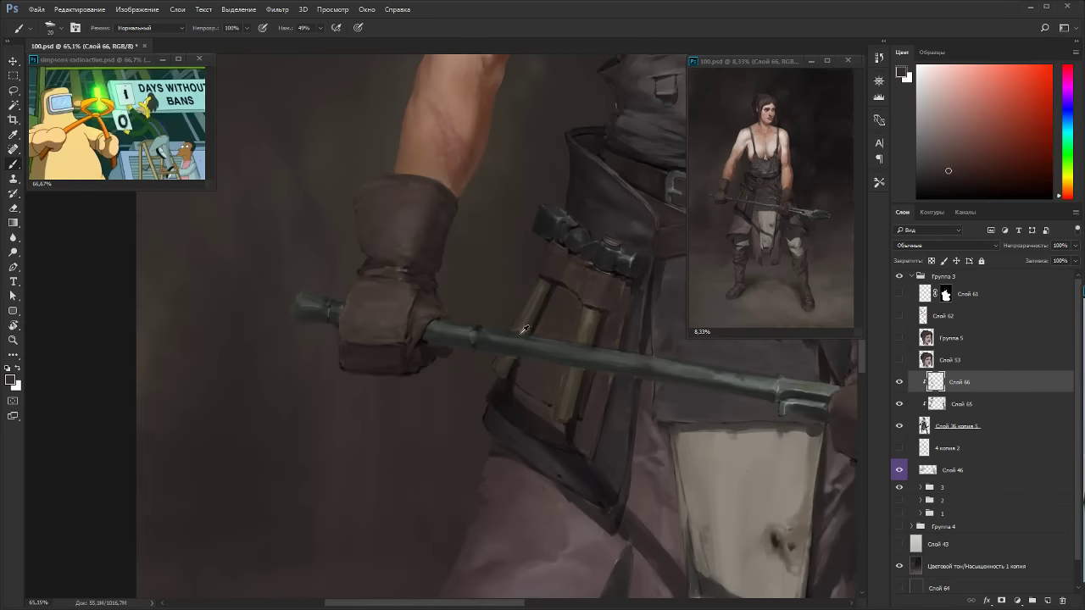
{"action": "left_click", "coordinate": [558, 349], "text": "alt"}
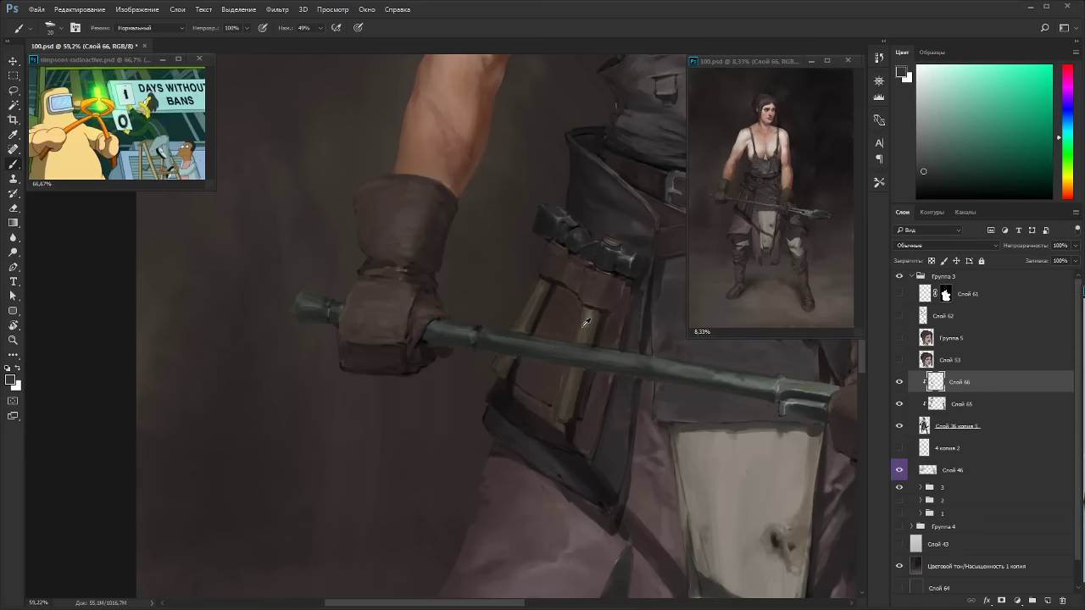
Refine the right glove's knuckle contour and its dark edge against the handle with sampled very dark browns at 20 px.
{"action": "left_click_drag", "start_coordinate": [585, 323], "coordinate": [473, 365]}
{"action": "left_click", "coordinate": [341, 282], "text": "alt"}
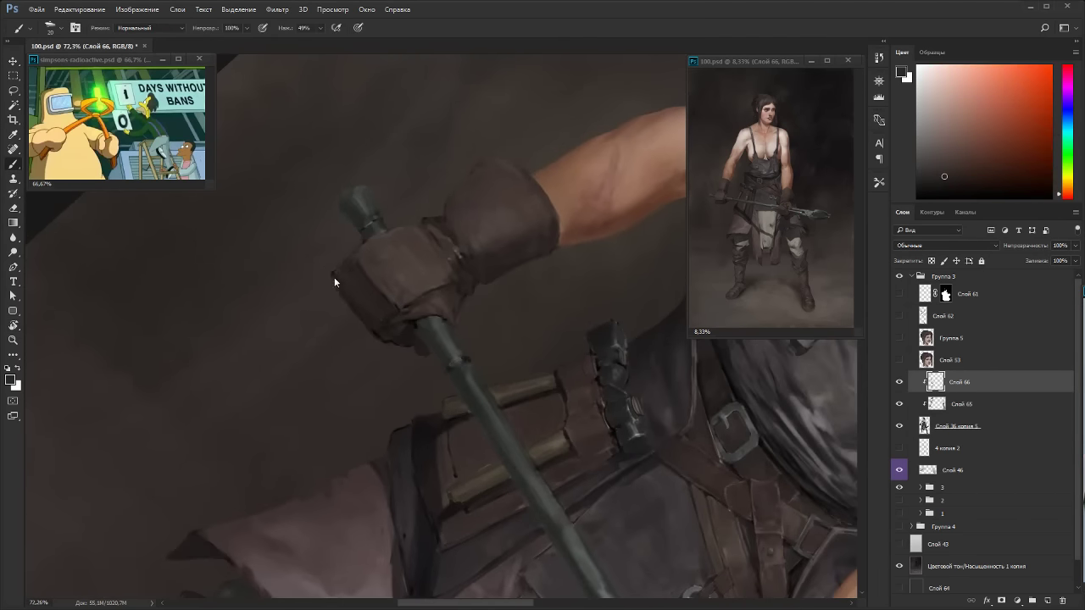
{"action": "left_click", "coordinate": [410, 333], "text": "alt"}
{"action": "left_click", "coordinate": [419, 329], "text": "alt"}
Refine the left glove's cuff, finger creases and edge against the tongs with sampled dark and reddish browns at 20 px.
{"action": "key", "text": "r"}
{"action": "mouse_move", "coordinate": [396, 336]}
{"action": "left_mouse_down"}
{"action": "mouse_move", "coordinate": [586, 229]}
{"action": "mouse_move", "coordinate": [403, 319]}
{"action": "left_mouse_up"}
{"action": "key", "text": "b"}
{"action": "left_click", "coordinate": [236, 337], "text": "alt"}
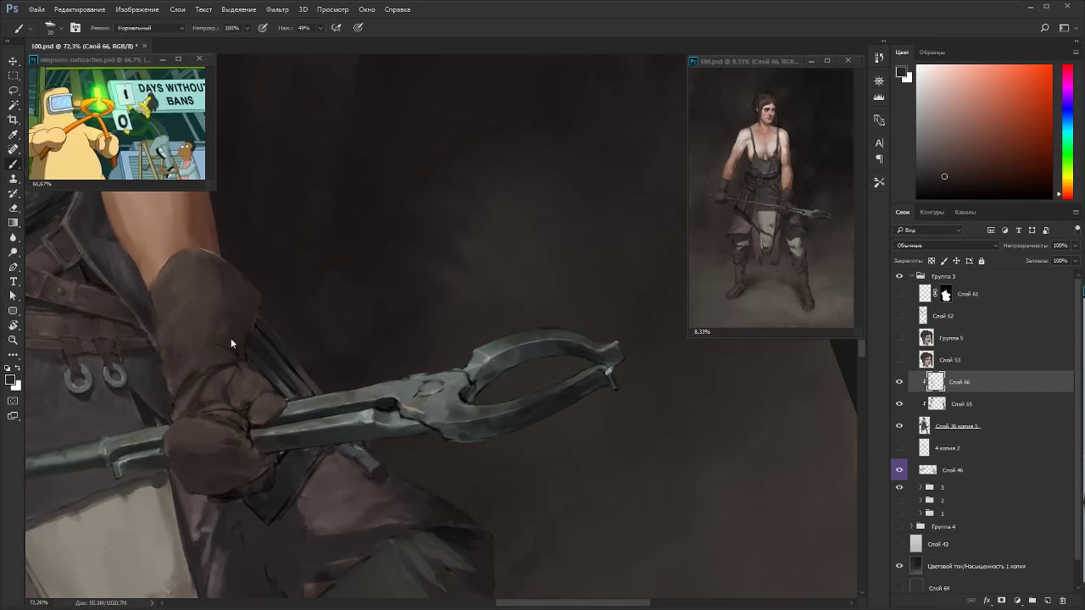
{"action": "key", "text": "Escape"}
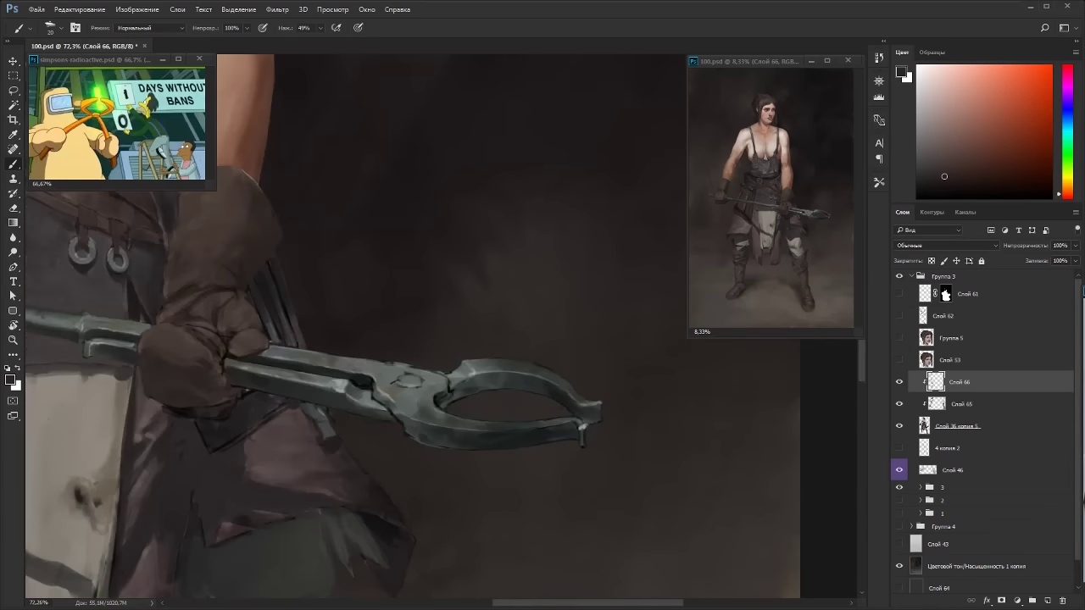
{"action": "left_click", "coordinate": [170, 415], "text": "alt"}
{"action": "left_click", "coordinate": [218, 366], "text": "alt"}
{"action": "left_click", "coordinate": [233, 356], "text": "alt"}
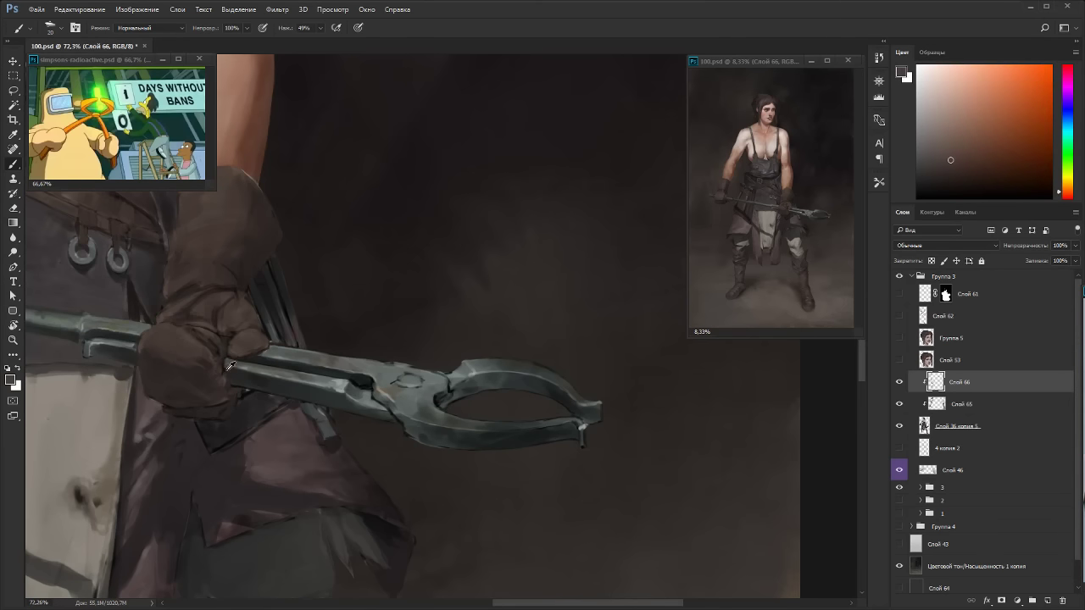
{"action": "left_click", "coordinate": [229, 365], "text": "alt"}
Clean up the dark cloth below the left glove and tongs with sampled dark violet, pinkish and brown tones at 20 px.
{"action": "left_click_drag", "start_coordinate": [289, 439], "coordinate": [453, 285]}
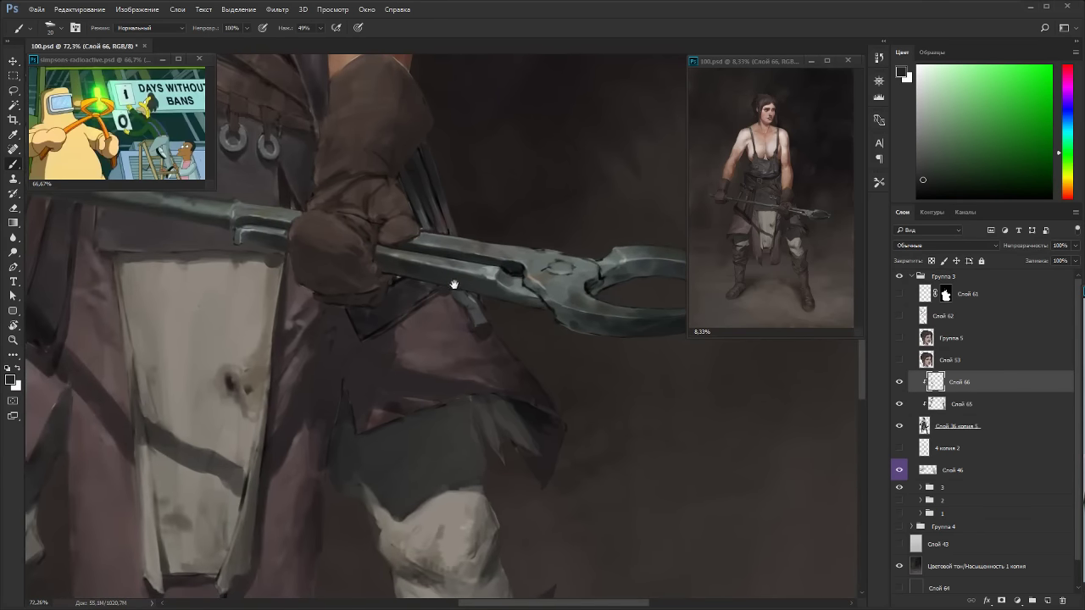
{"action": "left_click", "coordinate": [353, 316], "text": "alt"}
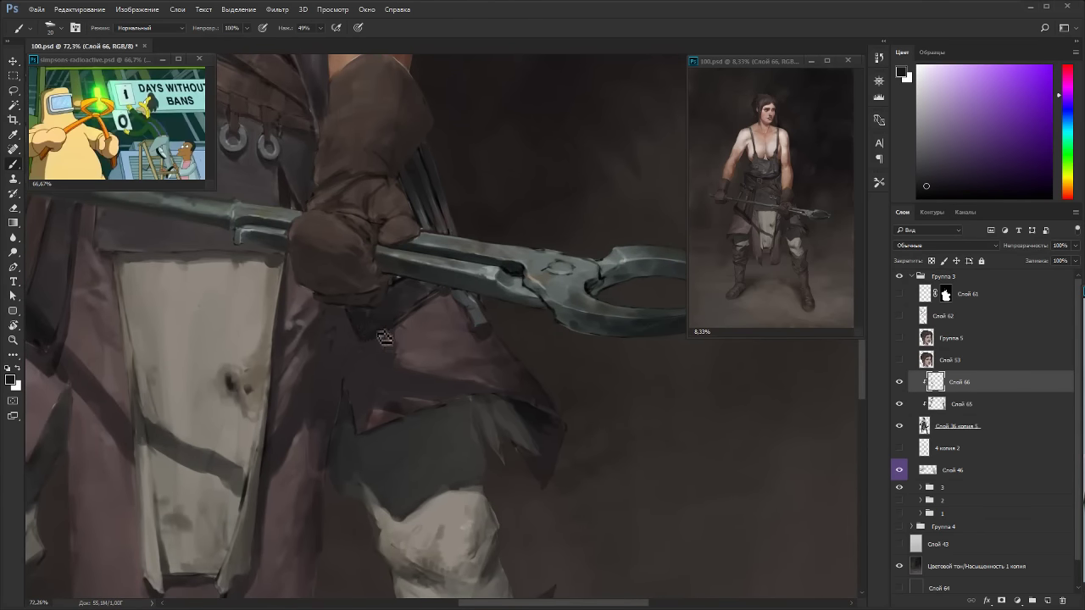
{"action": "left_click", "coordinate": [426, 304], "text": "alt"}
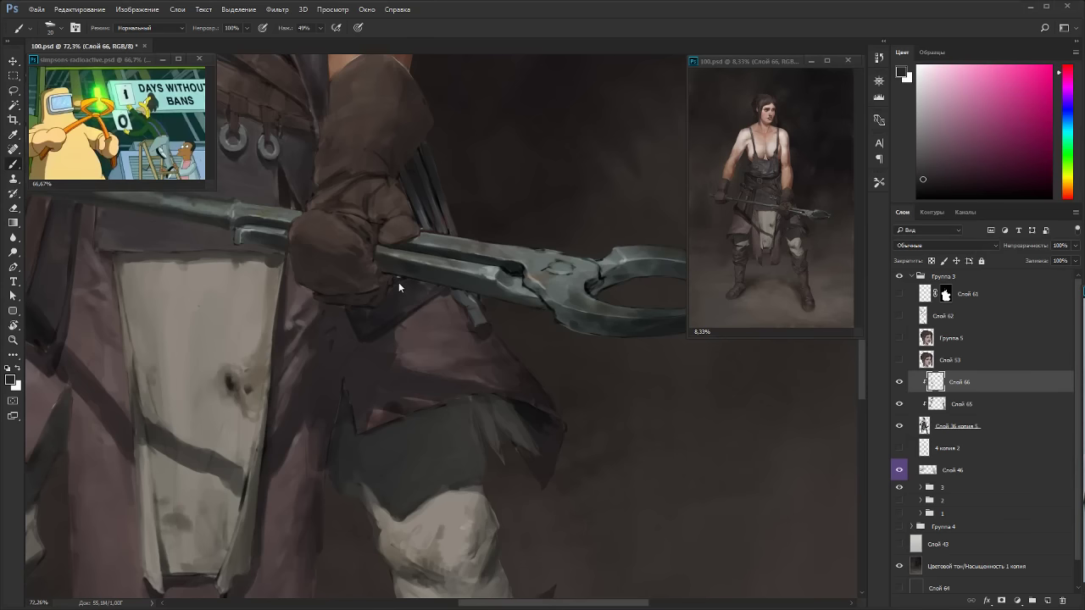
{"action": "left_click", "coordinate": [387, 319], "text": "alt"}
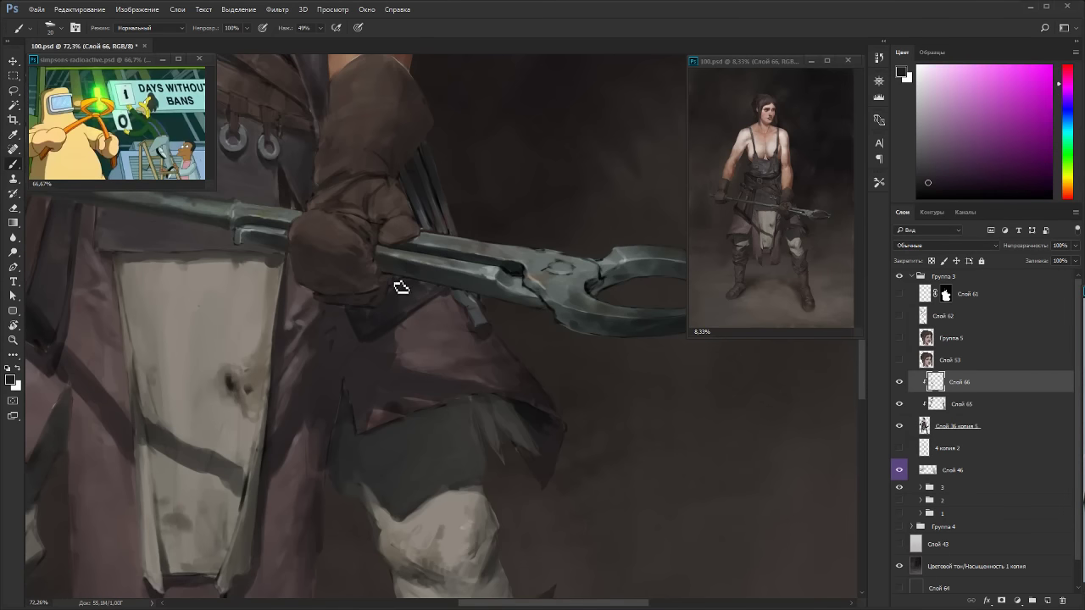
{"action": "left_click", "coordinate": [357, 315], "text": "alt"}
{"action": "left_click", "coordinate": [327, 302], "text": "alt"}
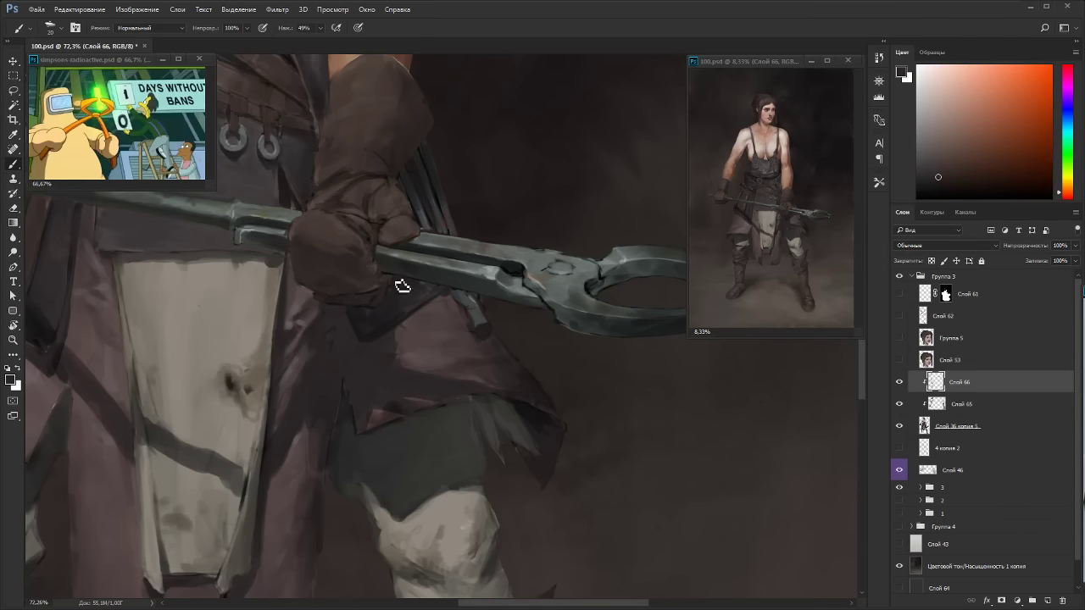
Soften the outer edge of the trouser flap below the tongs with sampled dark reddish browns at 20 px.
{"action": "left_click", "coordinate": [507, 355], "text": "alt"}
{"action": "left_click", "coordinate": [532, 381], "text": "alt"}
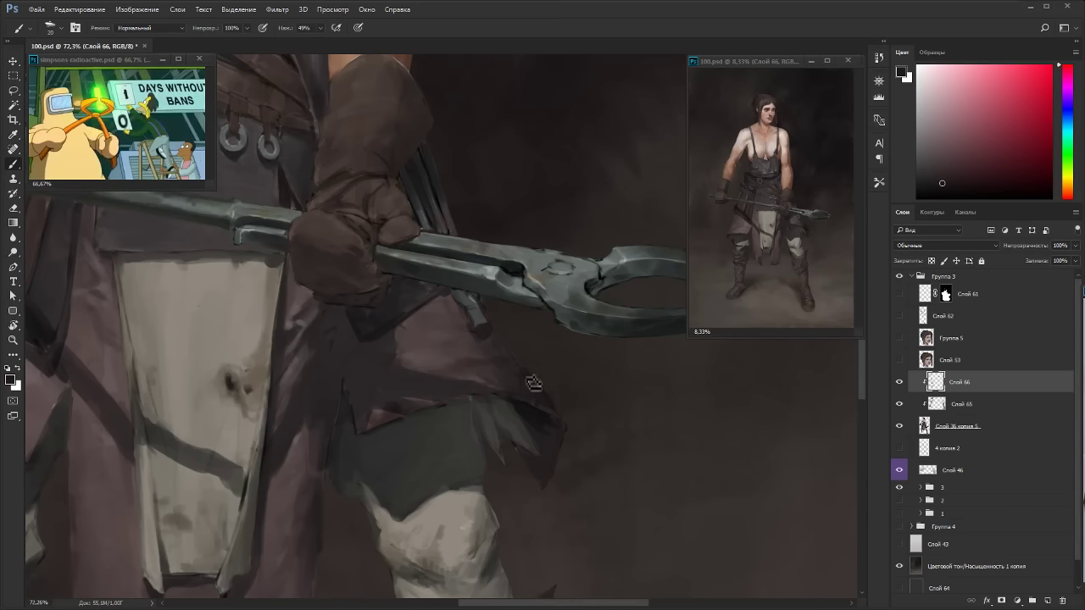
{"action": "left_click", "coordinate": [555, 439], "text": "alt"}
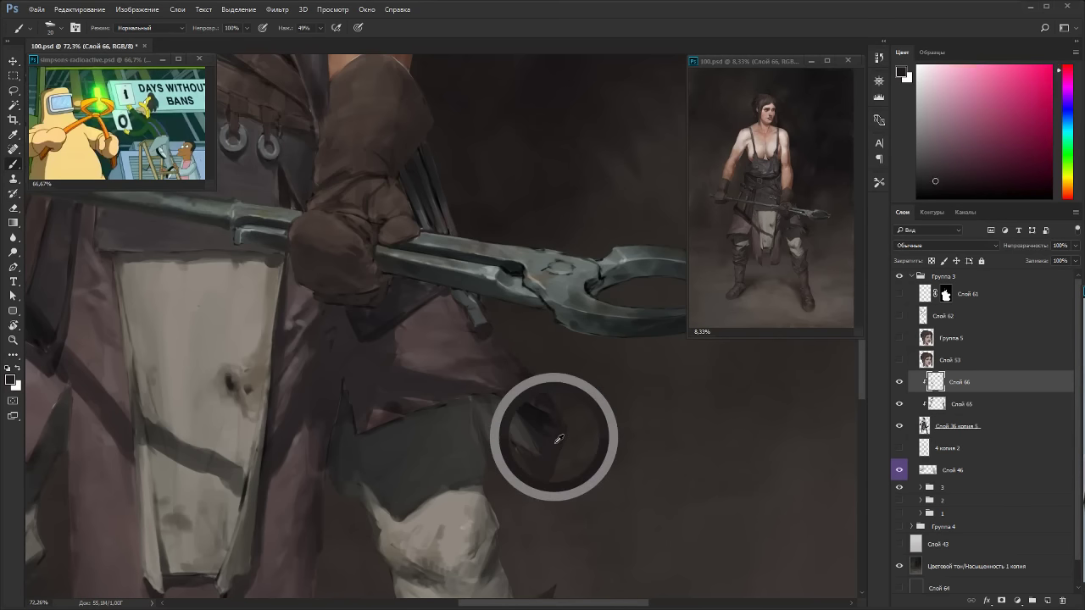
Retouch the tongs' pivot and the crack beside it with sampled dark blue-grey and green-grey at 20 px.
{"action": "key", "text": "r"}
{"action": "left_click_drag", "start_coordinate": [533, 303], "coordinate": [558, 361]}
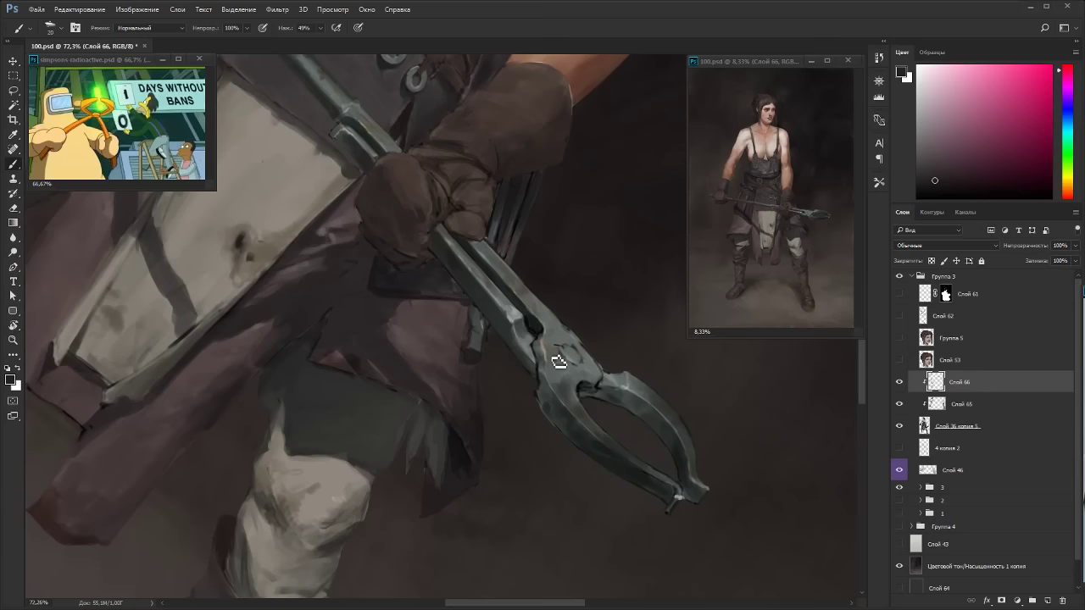
{"action": "left_click", "coordinate": [580, 434], "text": "alt"}
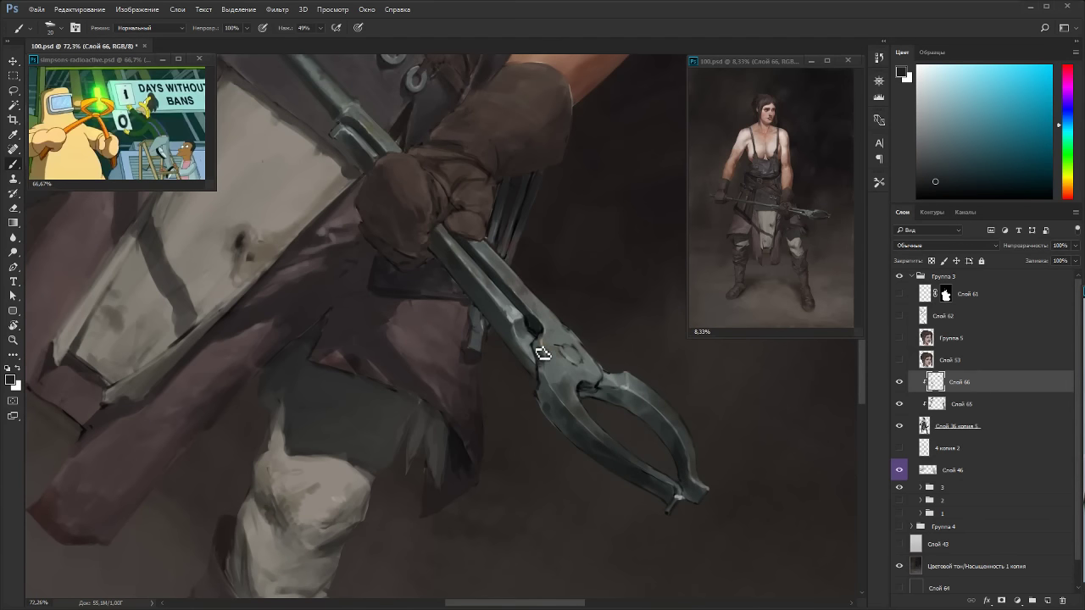
{"action": "left_click", "coordinate": [541, 342], "text": "alt"}
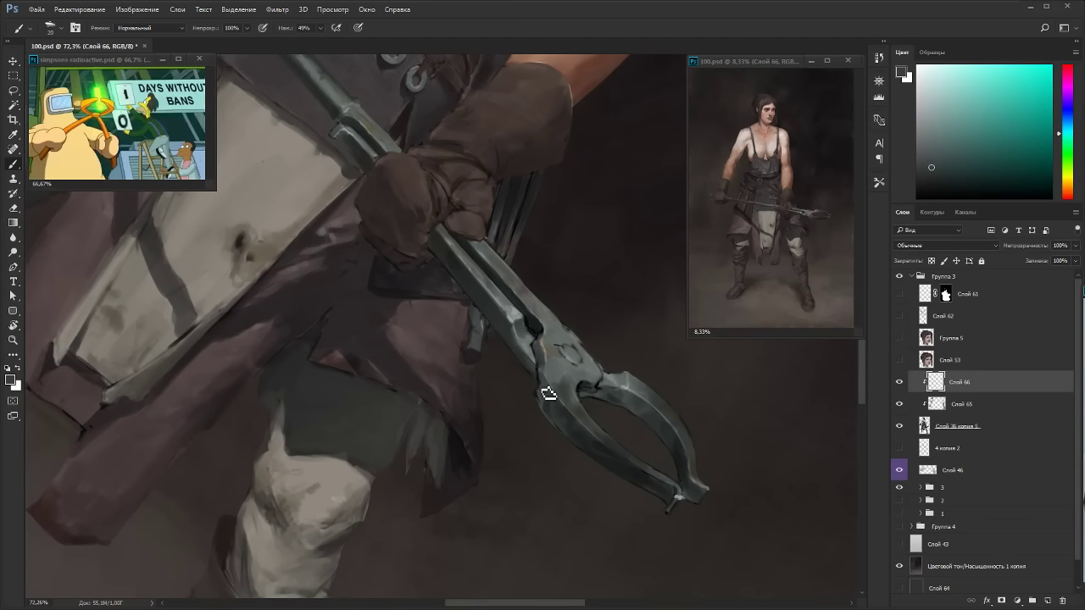
Erase the uneven contour beside the tongs' pivot on layer Слой 36 копия 5 with a 10 px eraser.
{"action": "key", "text": "r"}
{"action": "left_click_drag", "start_coordinate": [548, 392], "coordinate": [514, 454]}
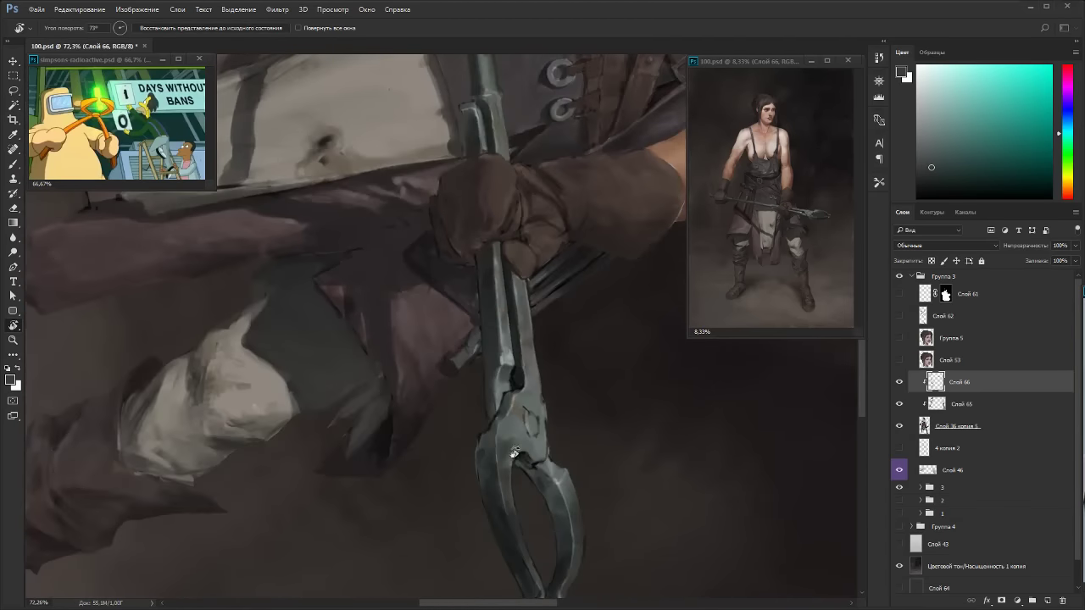
{"action": "left_click", "coordinate": [920, 429]}
{"action": "key", "text": "e"}
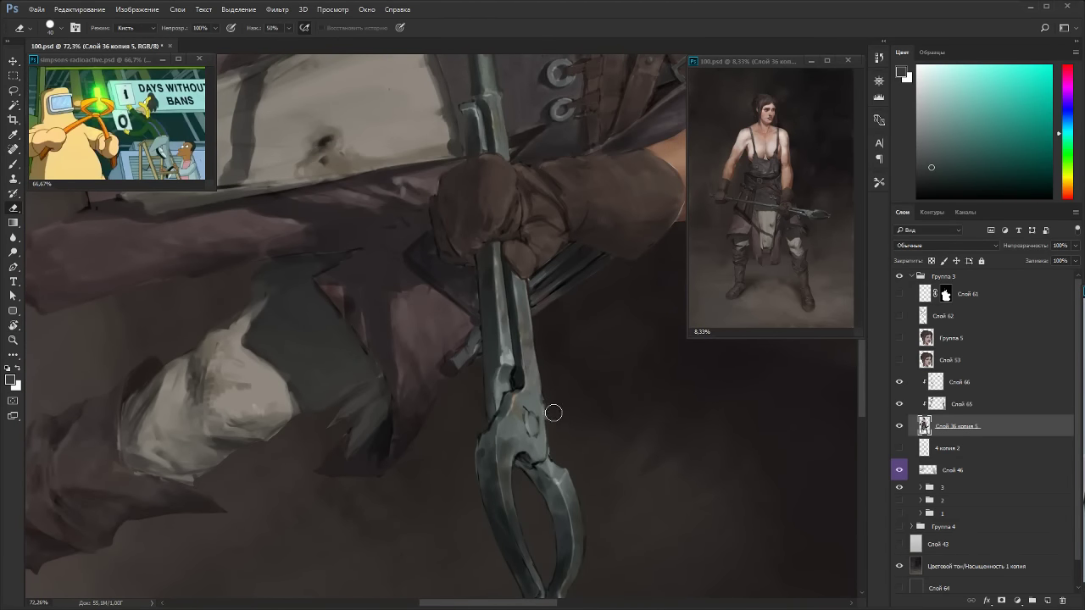
{"action": "key", "text": "bracketleft"}
{"action": "left_click_drag", "start_coordinate": [551, 404], "coordinate": [556, 456]}
Return to painting on layer Слой 66 and refine the tongs' handle edge with a sampled lighter green-grey.
{"action": "key", "text": "b"}
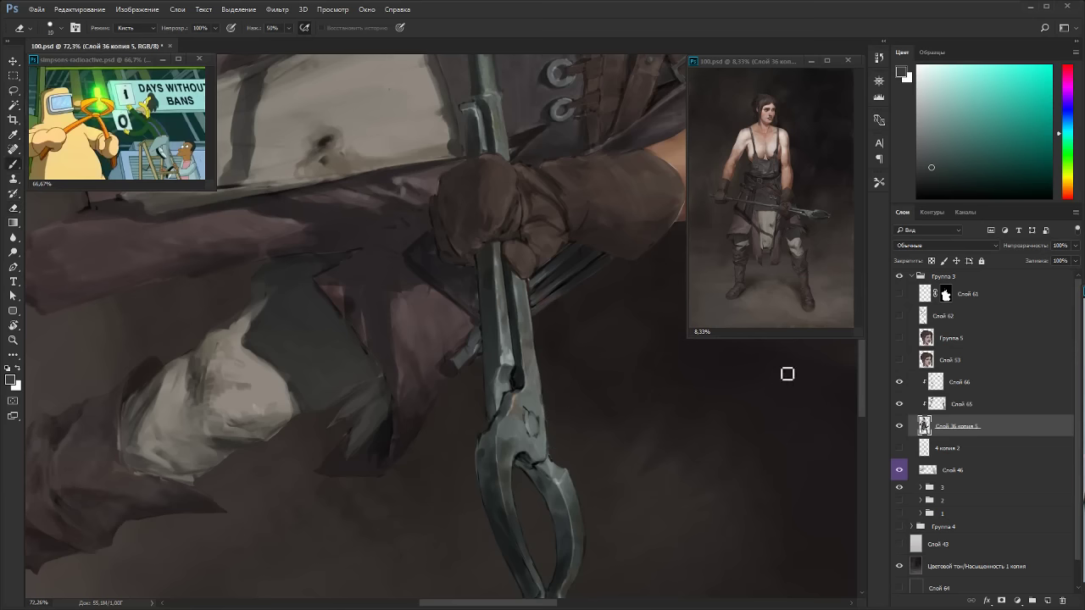
{"action": "key", "text": "alt+bracketright"}
{"action": "key", "text": "alt+bracketright"}
{"action": "left_click", "coordinate": [505, 353], "text": "alt"}
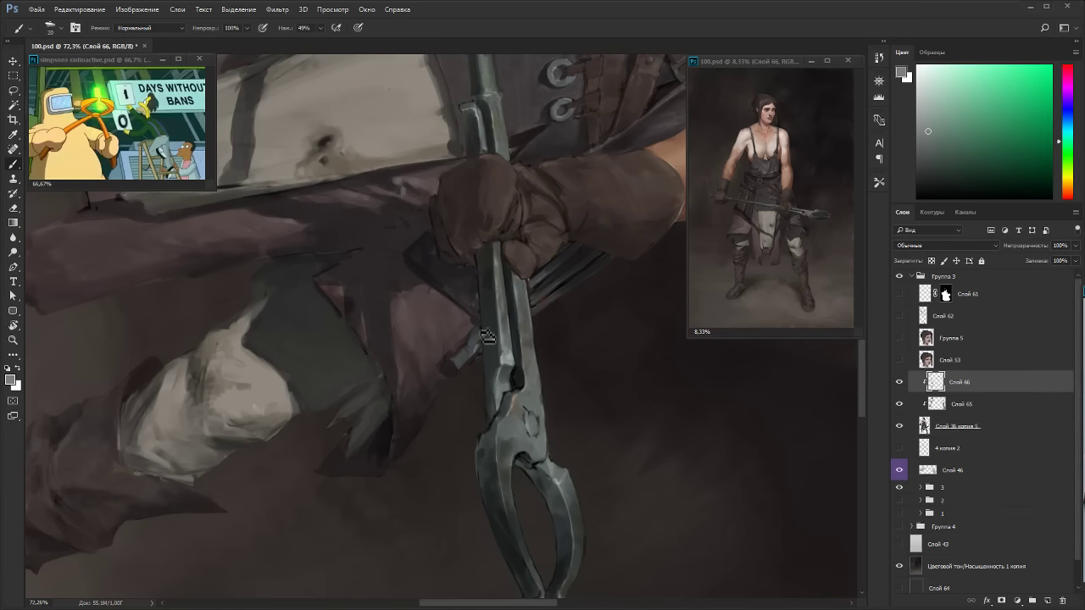
{"action": "key", "text": "bracketleft"}
{"action": "key", "text": "Escape"}
Sharpen the upper jaw's light rim and dark notch at its base with light grey and dark blue-grey at 10 px.
{"action": "key", "text": "r"}
{"action": "left_click_drag", "start_coordinate": [600, 222], "coordinate": [515, 151]}
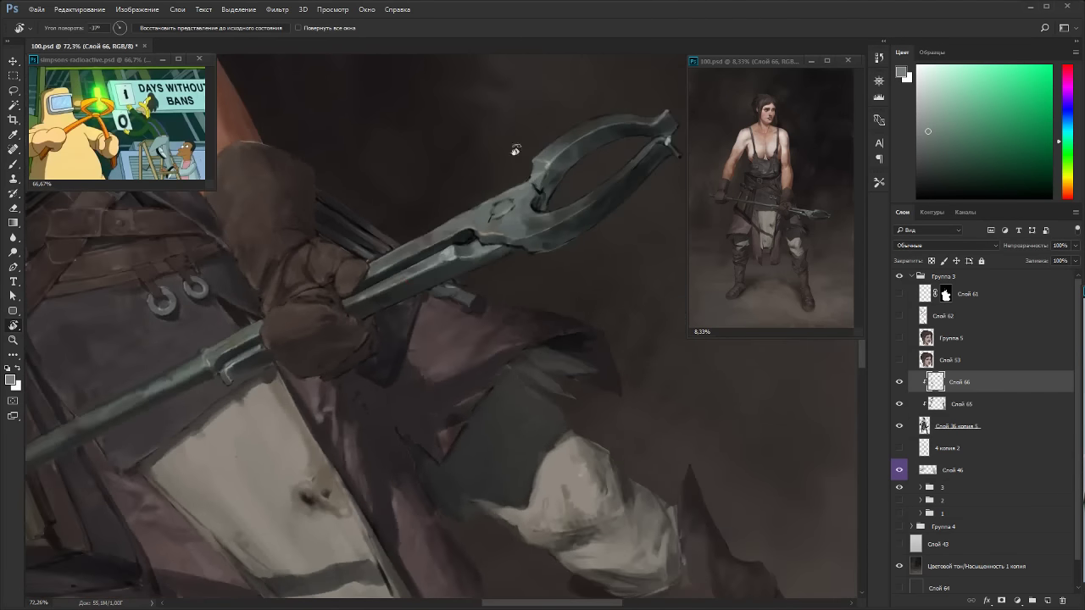
{"action": "left_click", "coordinate": [546, 166], "text": "alt"}
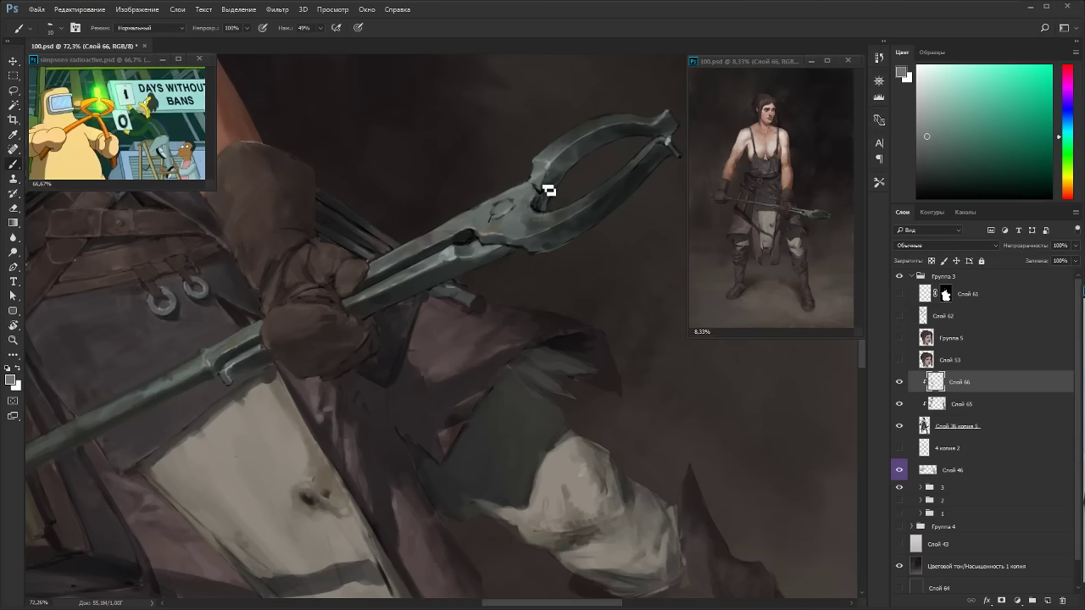
{"action": "left_click", "coordinate": [924, 107]}
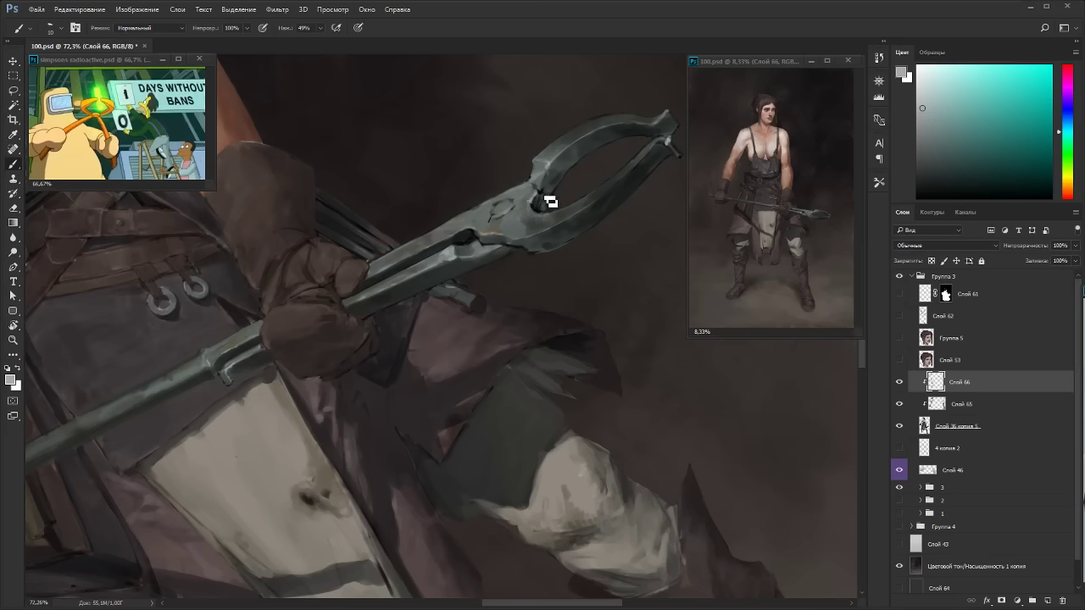
{"action": "left_click", "coordinate": [553, 201], "text": "alt"}
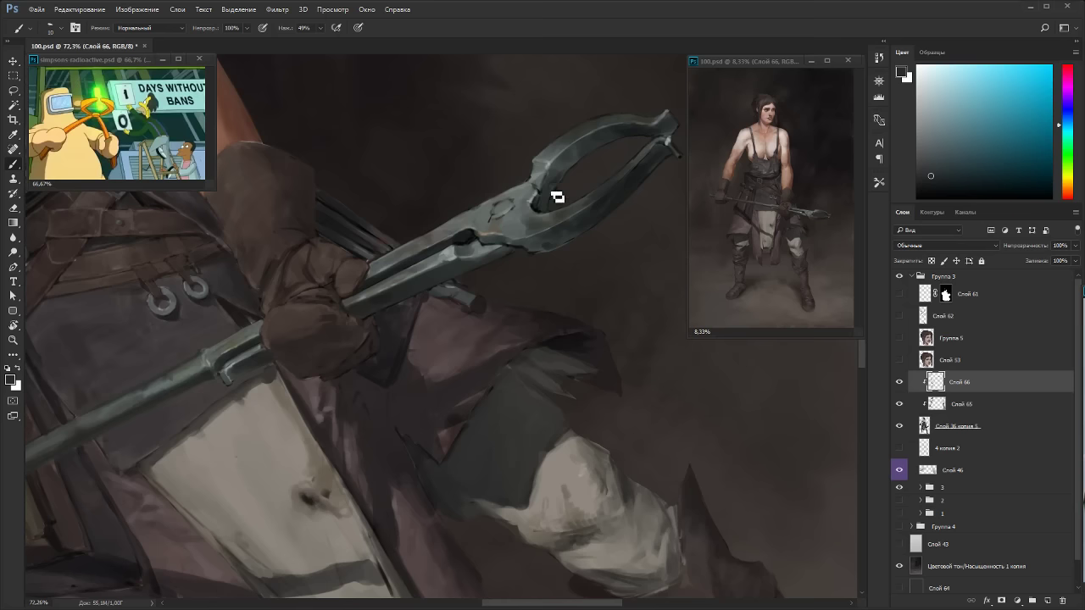
{"action": "left_click_drag", "start_coordinate": [591, 151], "coordinate": [610, 115]}
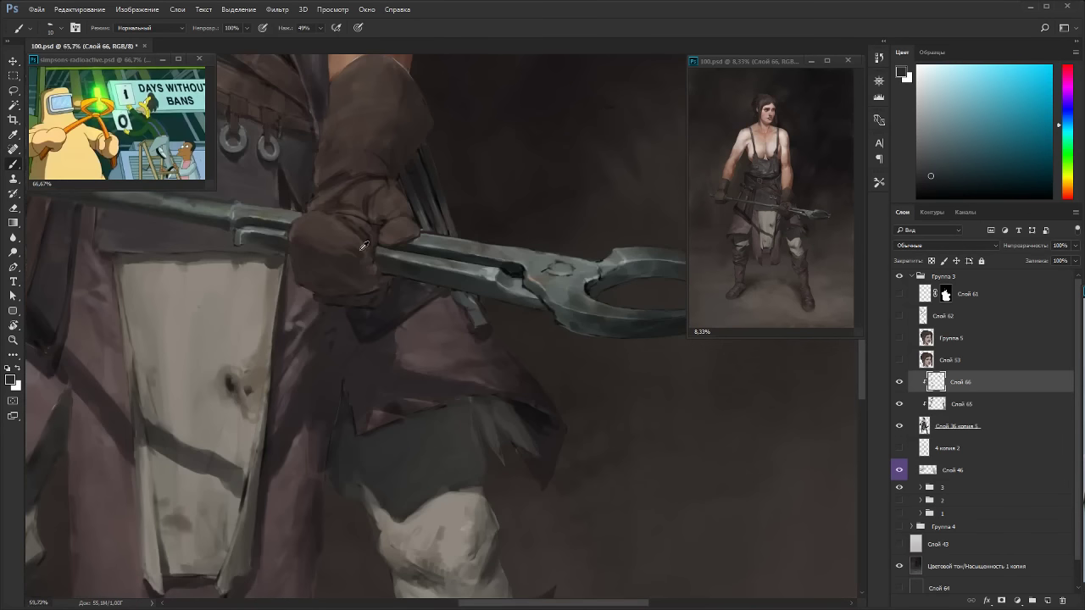
Smooth the shading along the upper jaw's inner face with sampled dark teal and blue-grey at 15 px.
{"action": "scroll", "coordinate": [365, 245], "scroll_direction": "down", "scroll_amount": 5}
{"action": "scroll", "coordinate": [399, 270], "scroll_direction": "down", "scroll_amount": 2}
{"action": "scroll", "coordinate": [540, 272], "scroll_direction": "up", "scroll_amount": 3}
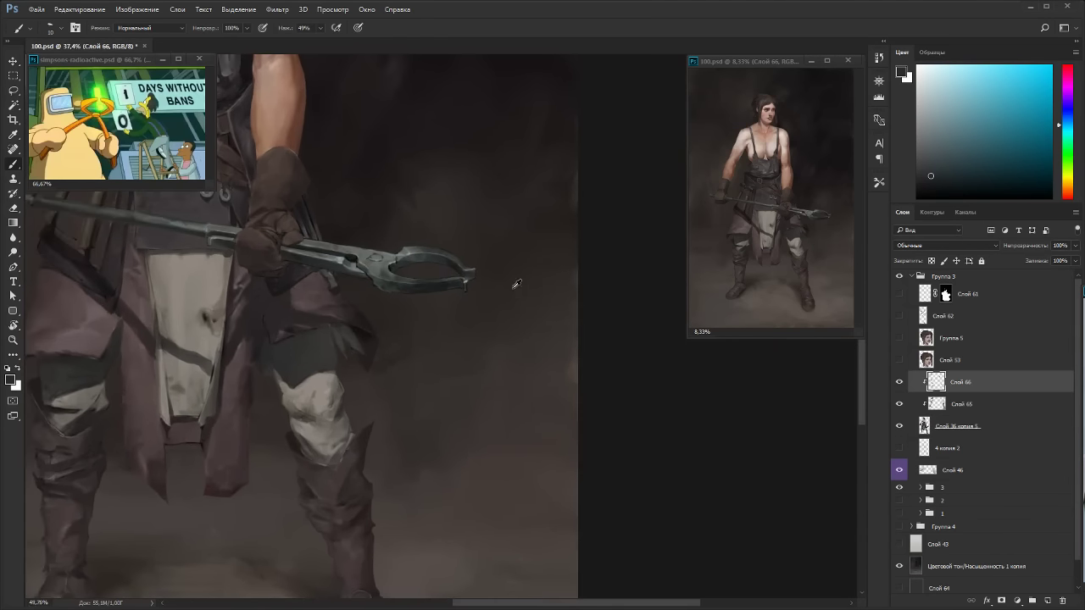
{"action": "scroll", "coordinate": [512, 283], "scroll_direction": "up", "scroll_amount": 3}
{"action": "key", "text": "r"}
{"action": "left_click_drag", "start_coordinate": [416, 286], "coordinate": [465, 286]}
{"action": "left_click", "coordinate": [486, 258], "text": "alt"}
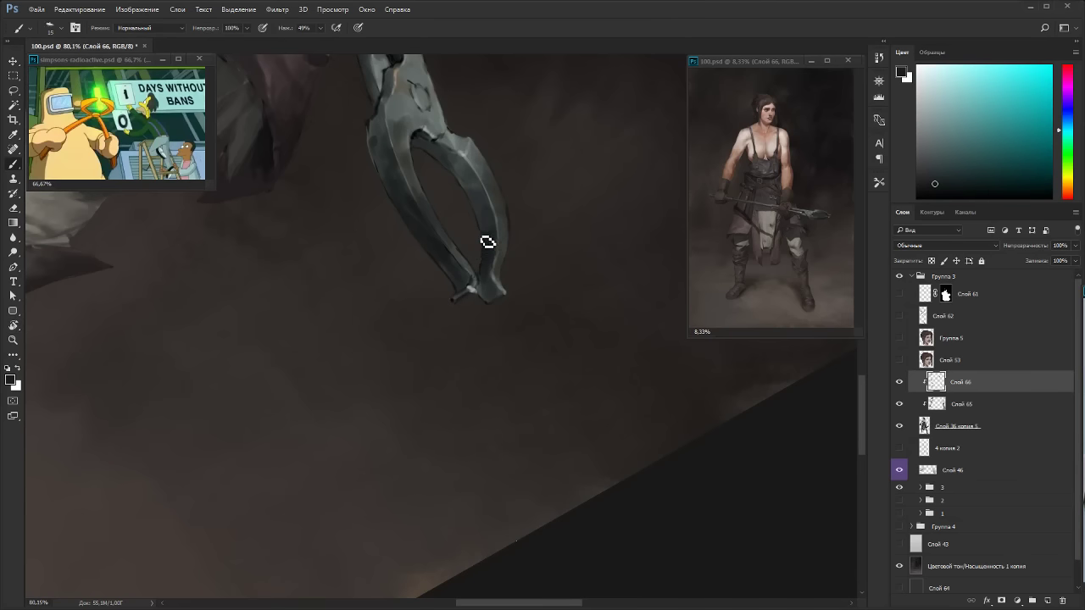
{"action": "left_click", "coordinate": [479, 215], "text": "alt"}
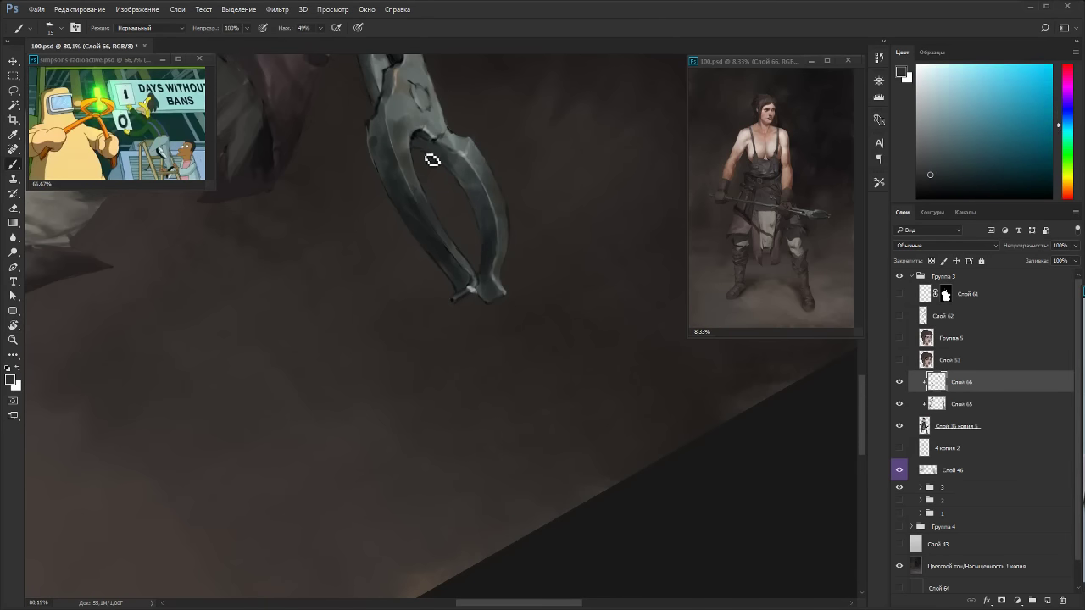
Clean the lower jaw's outer contour from the pivot towards the tip with sampled dark green-greys at 15 px.
{"action": "left_click", "coordinate": [373, 141], "text": "alt"}
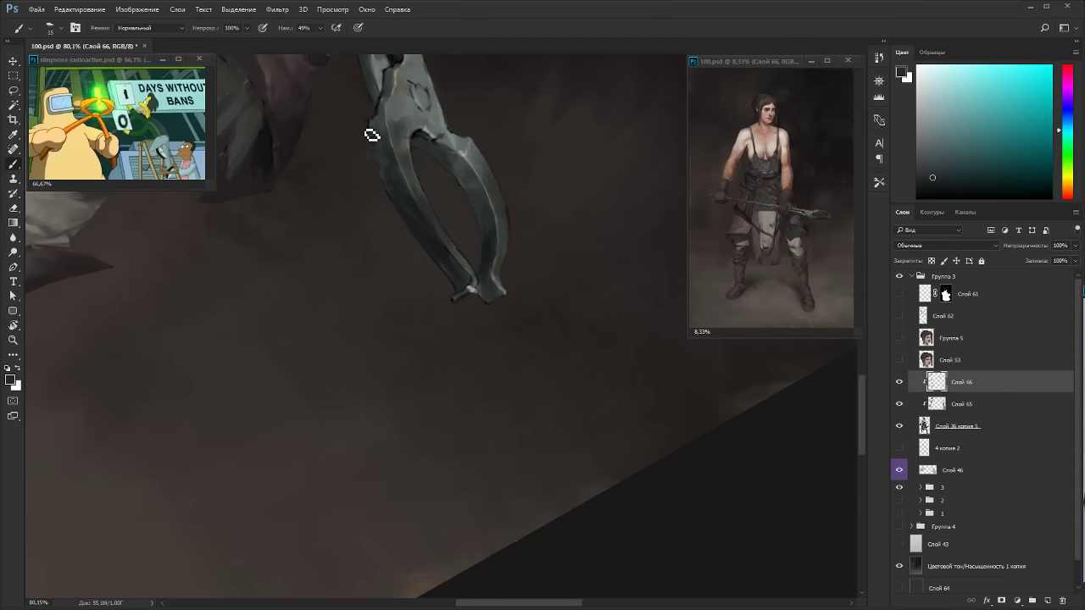
{"action": "left_click", "coordinate": [404, 211], "text": "alt"}
{"action": "left_click", "coordinate": [421, 234], "text": "alt"}
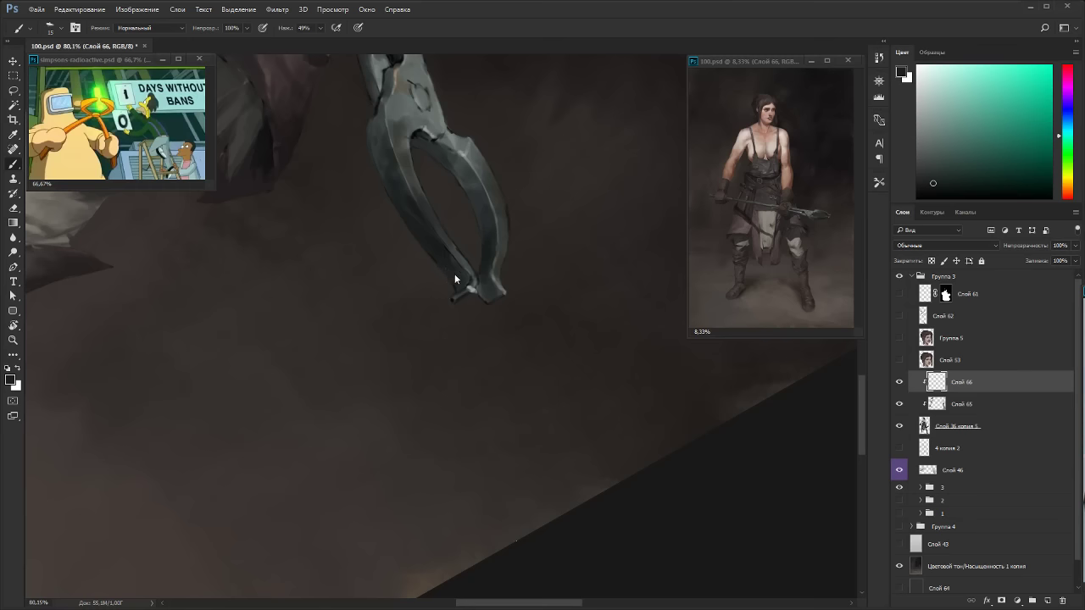
Reshape the small spike at the lower jaw's tip and refine the upper jaw's tip with sampled green-grey and dark blue-grey.
{"action": "mouse_move", "coordinate": [455, 274]}
{"action": "left_mouse_down"}
{"action": "mouse_move", "coordinate": [457, 308]}
{"action": "mouse_move", "coordinate": [467, 303]}
{"action": "left_mouse_up"}
{"action": "left_click", "coordinate": [469, 290], "text": "alt"}
{"action": "key", "text": "Escape"}
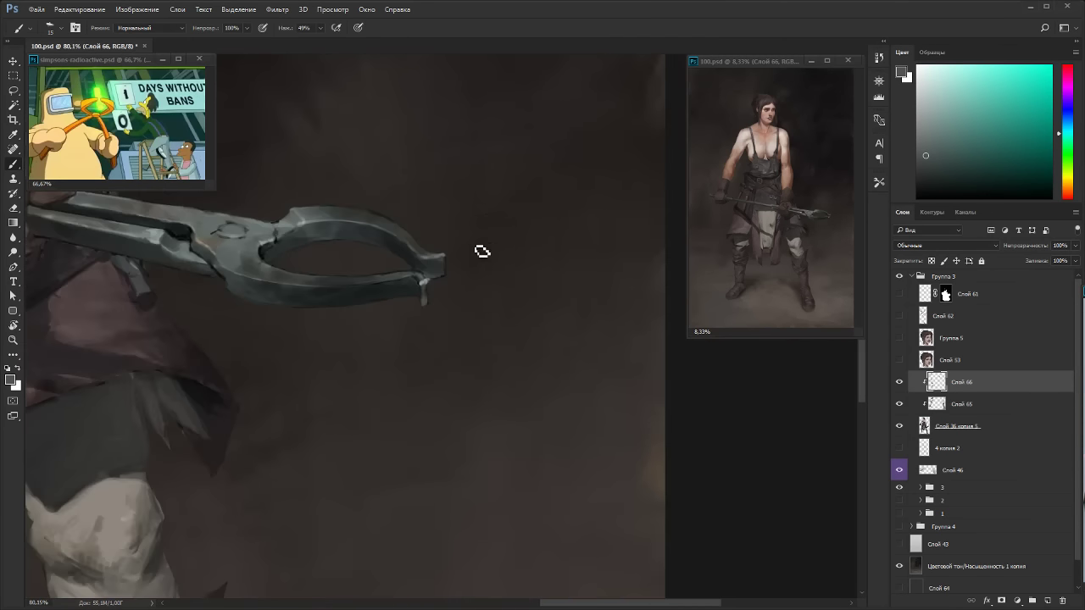
{"action": "left_click", "coordinate": [432, 273], "text": "alt"}
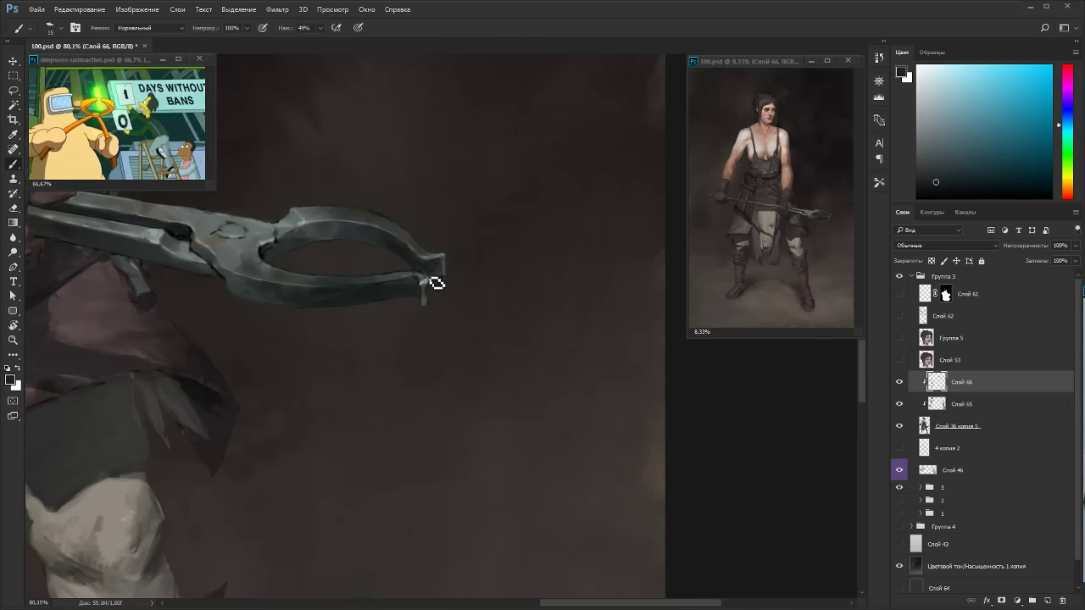
Blend the lower jaw's inner bevel and the upper jaw's outer edge with sampled green-greys at 15 px.
{"action": "key", "text": "r"}
{"action": "left_click_drag", "start_coordinate": [571, 164], "coordinate": [331, 209]}
{"action": "left_click", "coordinate": [389, 369], "text": "alt"}
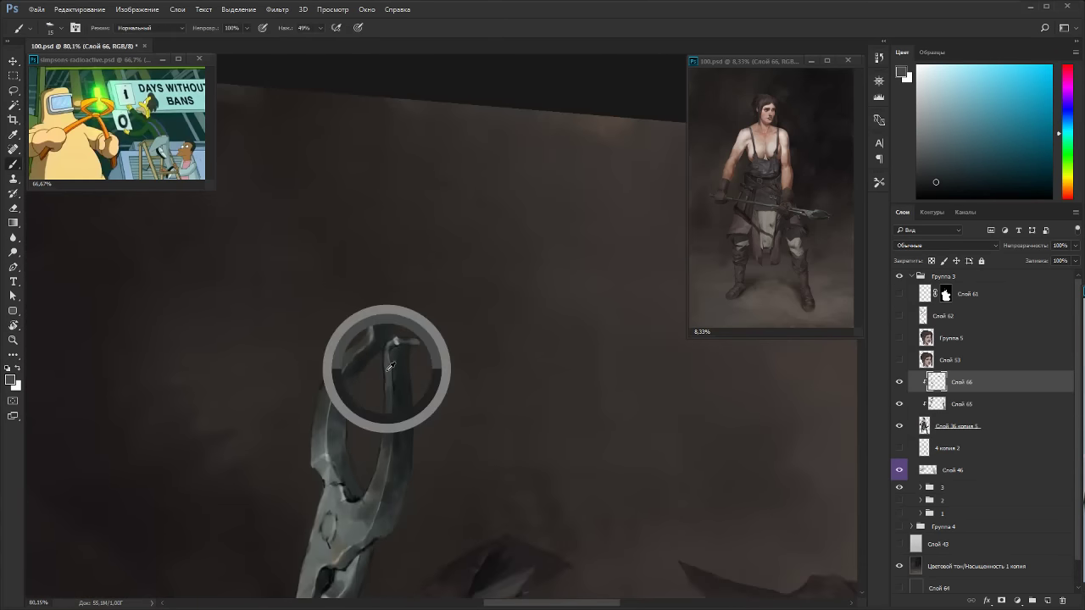
{"action": "left_click", "coordinate": [392, 426], "text": "alt"}
{"action": "left_click_drag", "start_coordinate": [390, 413], "coordinate": [395, 460]}
{"action": "left_click", "coordinate": [387, 455], "text": "alt"}
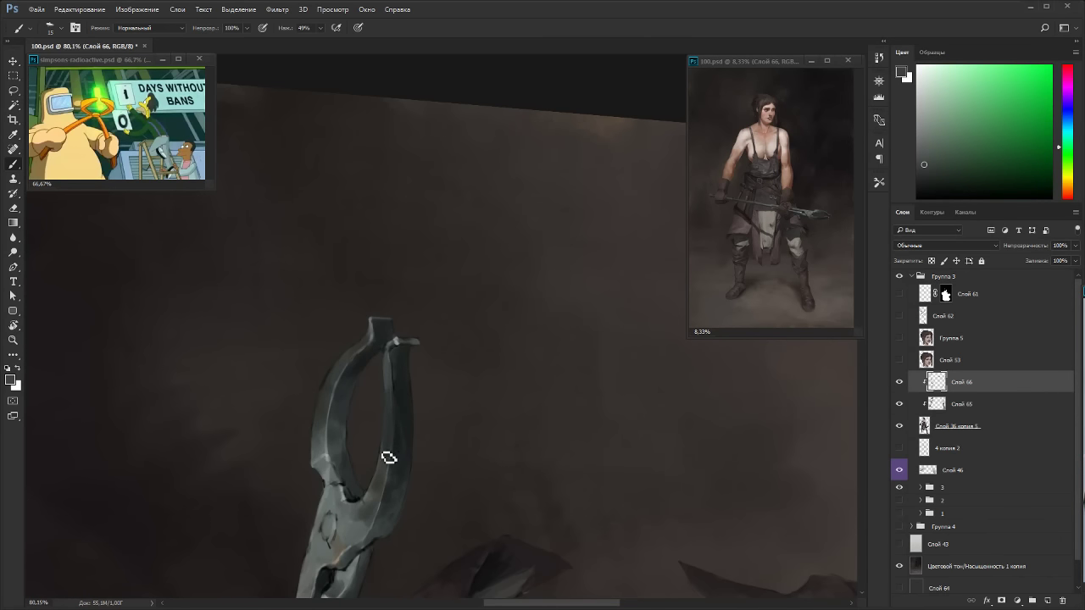
{"action": "left_click", "coordinate": [382, 473], "text": "alt"}
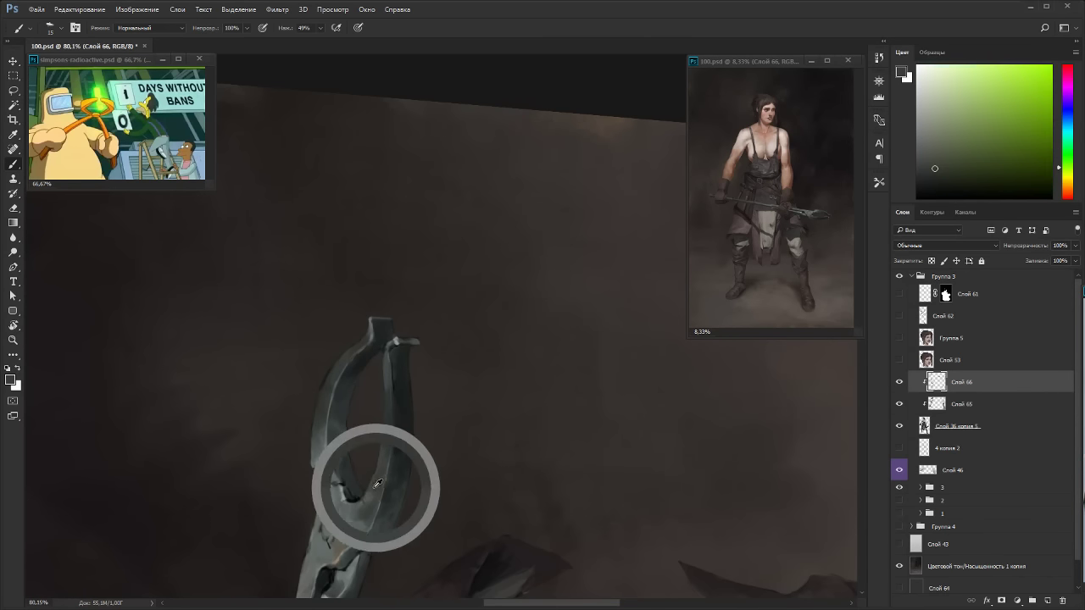
{"action": "left_click", "coordinate": [377, 486], "text": "alt"}
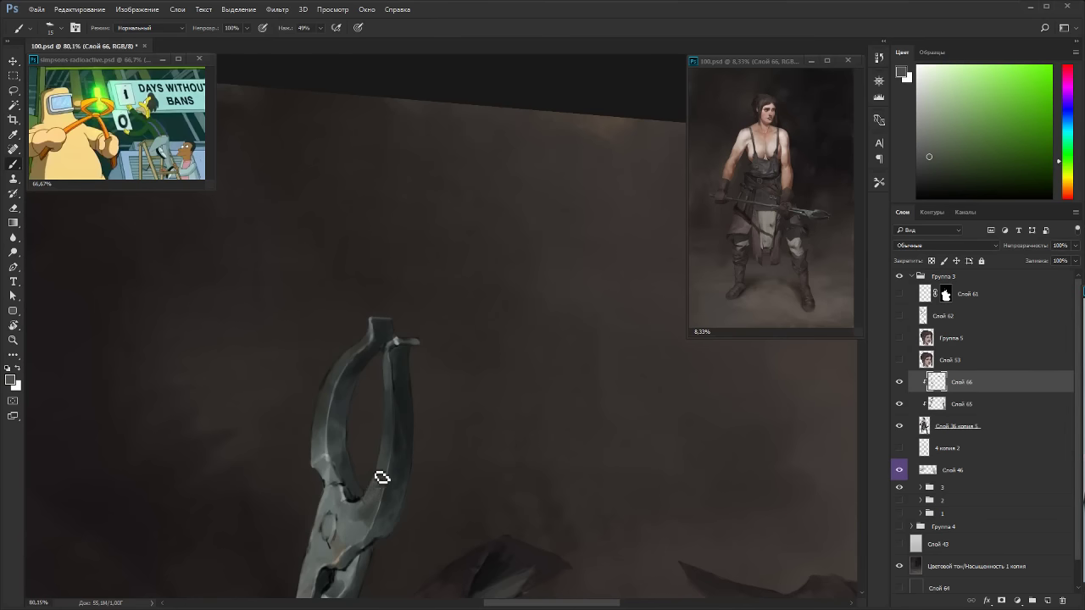
{"action": "left_click", "coordinate": [325, 398], "text": "alt"}
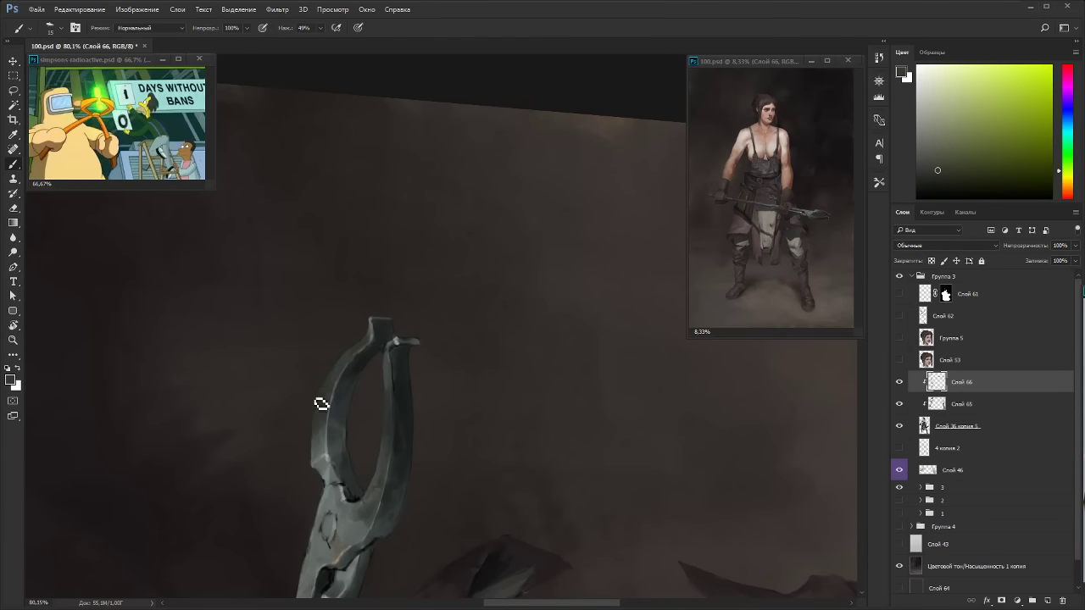
Refine the dark notch beside the tongs' pivot with sampled dark grey-green and near-black blue.
{"action": "key", "text": "Escape"}
{"action": "key", "text": "r"}
{"action": "left_click_drag", "start_coordinate": [497, 316], "coordinate": [499, 360]}
{"action": "left_click_drag", "start_coordinate": [410, 253], "coordinate": [475, 337]}
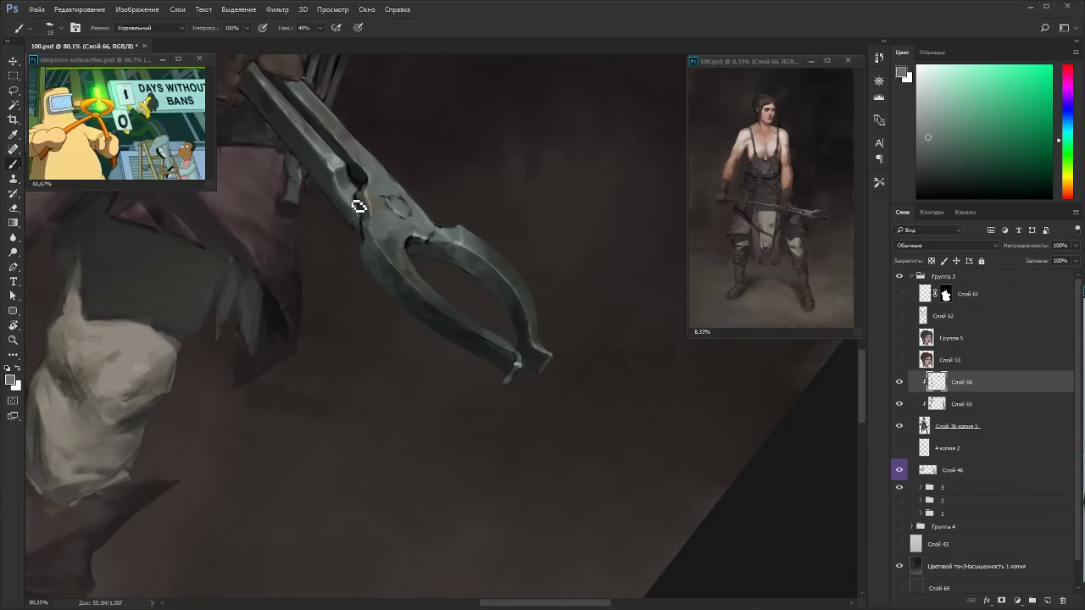
{"action": "key", "text": "p"}
{"action": "key", "text": "ctrl+z"}
{"action": "key", "text": "b"}
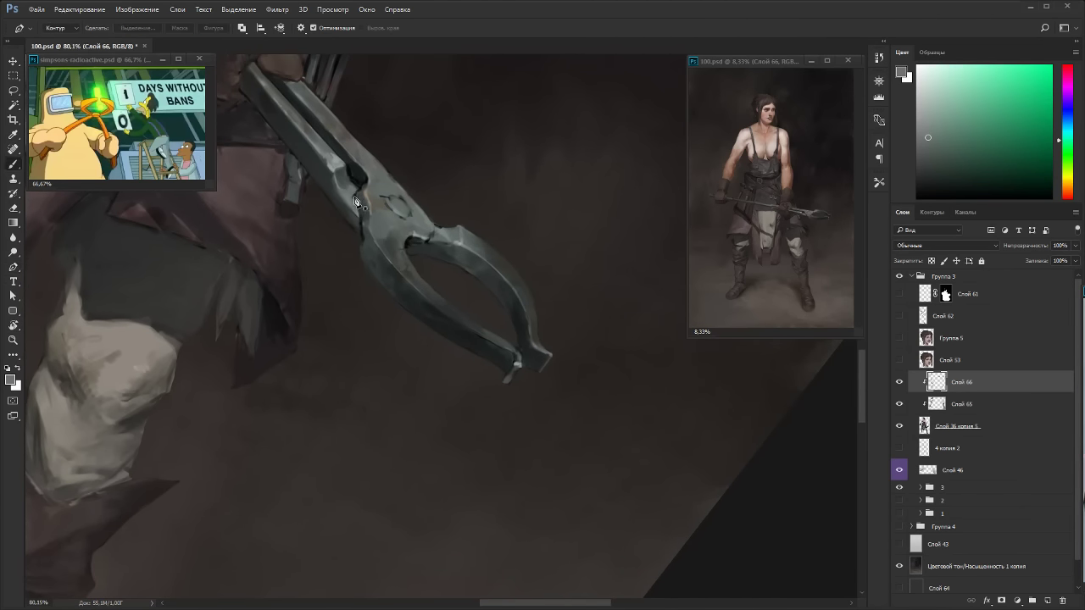
{"action": "key", "text": "p"}
{"action": "key", "text": "b"}
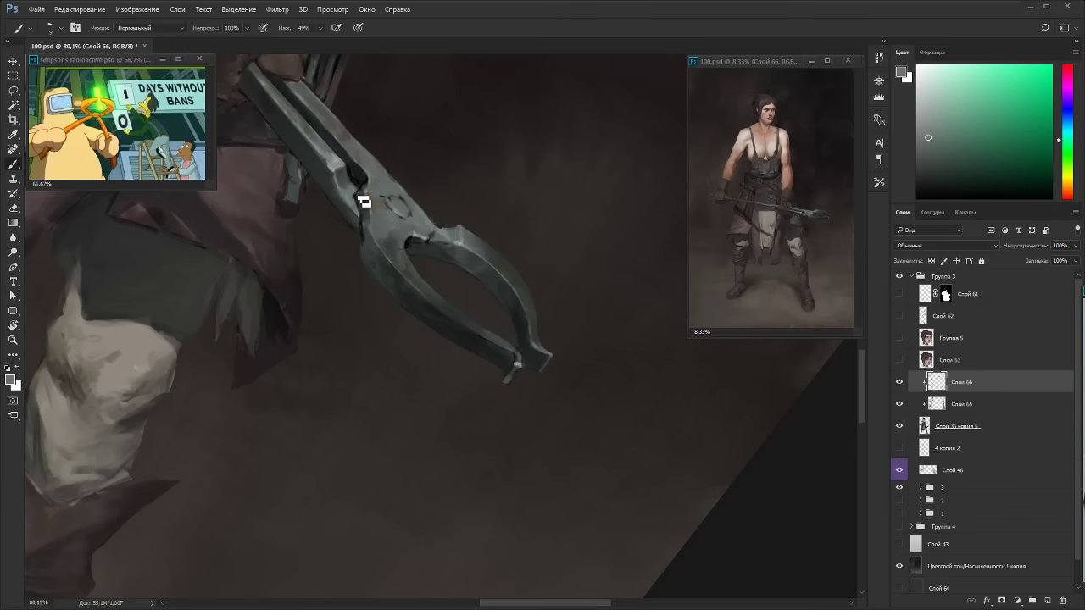
{"action": "left_click", "coordinate": [359, 186], "text": "alt"}
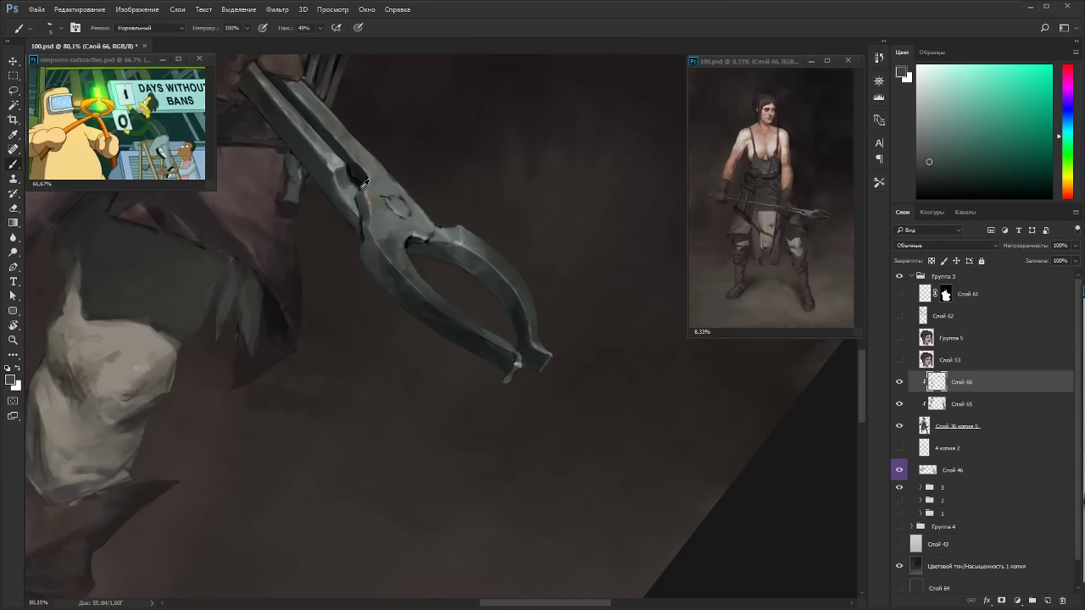
{"action": "left_click", "coordinate": [352, 179], "text": "alt"}
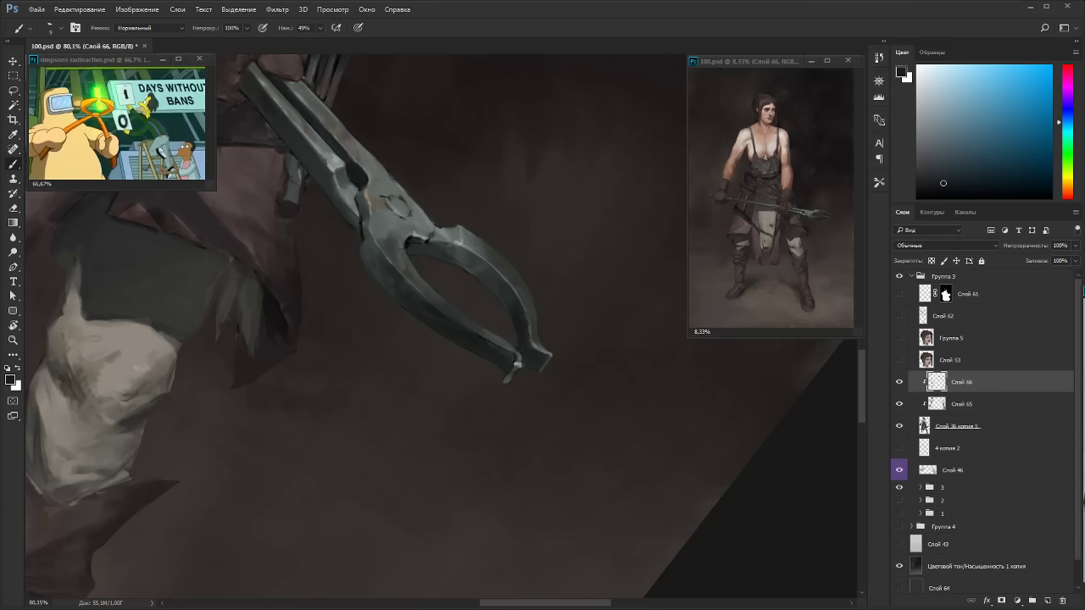
Clean the worn edge and the dark seam between the pivot plate and the lower jaw with sampled grey-greens.
{"action": "left_click", "coordinate": [358, 194], "text": "alt"}
{"action": "left_click_drag", "start_coordinate": [372, 200], "coordinate": [380, 186]}
{"action": "left_click", "coordinate": [351, 195], "text": "alt"}
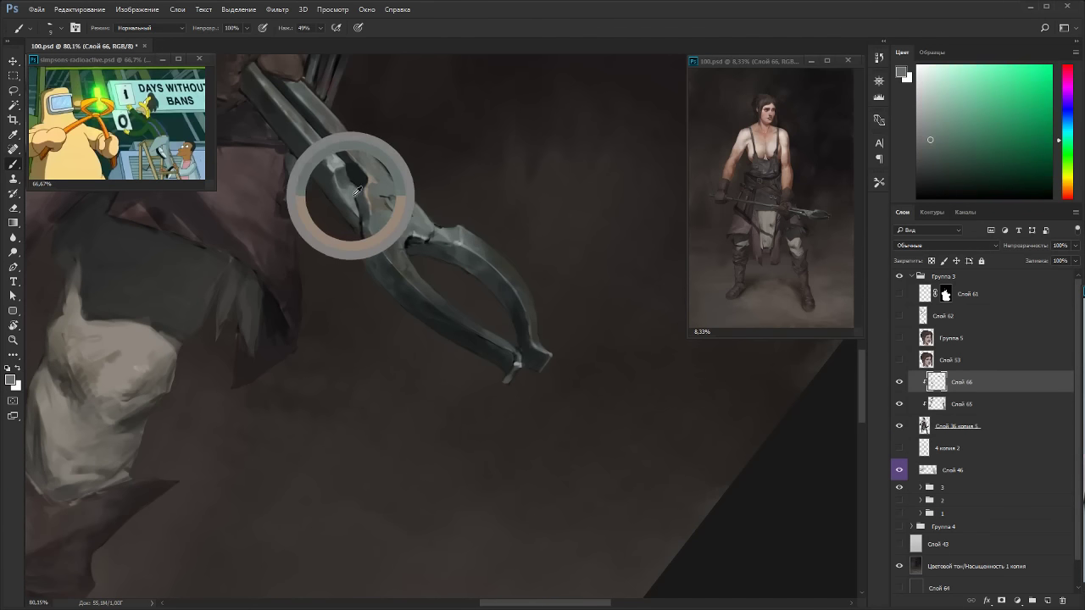
{"action": "left_click", "coordinate": [362, 206], "text": "alt"}
{"action": "left_click", "coordinate": [357, 227], "text": "alt"}
{"action": "left_click_drag", "start_coordinate": [363, 226], "coordinate": [366, 237]}
{"action": "left_click", "coordinate": [368, 224], "text": "alt"}
Blend the base of the lower jaw beside the pivot with sampled dark grey-greens, enlarging the brush to 15 px.
{"action": "key", "text": "r"}
{"action": "mouse_move", "coordinate": [627, 276]}
{"action": "left_mouse_down"}
{"action": "mouse_move", "coordinate": [571, 167]}
{"action": "mouse_move", "coordinate": [284, 204]}
{"action": "left_mouse_up"}
{"action": "left_click", "coordinate": [428, 421], "text": "alt"}
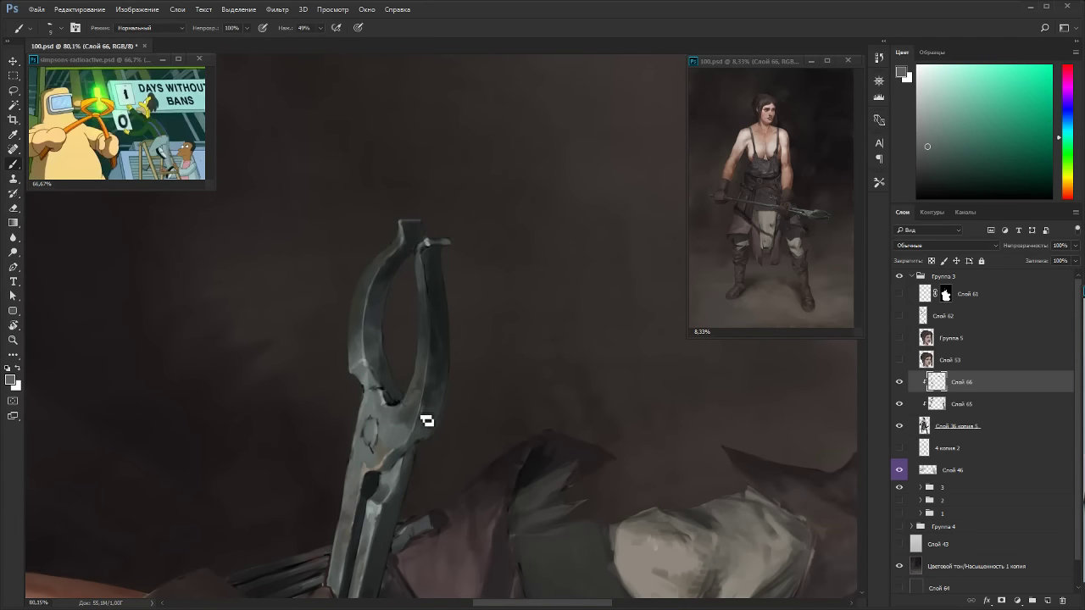
{"action": "left_click_drag", "start_coordinate": [446, 406], "coordinate": [434, 419]}
{"action": "left_click", "coordinate": [437, 407], "text": "alt"}
{"action": "key", "text": "bracketright"}
{"action": "key", "text": "bracketright"}
{"action": "key", "text": "bracketright"}
{"action": "key", "text": "bracketright"}
{"action": "key", "text": "bracketright"}
{"action": "key", "text": "bracketright"}
{"action": "key", "text": "bracketright"}
{"action": "key", "text": "bracketright"}
{"action": "left_click", "coordinate": [440, 387], "text": "alt"}
{"action": "key", "text": "r"}
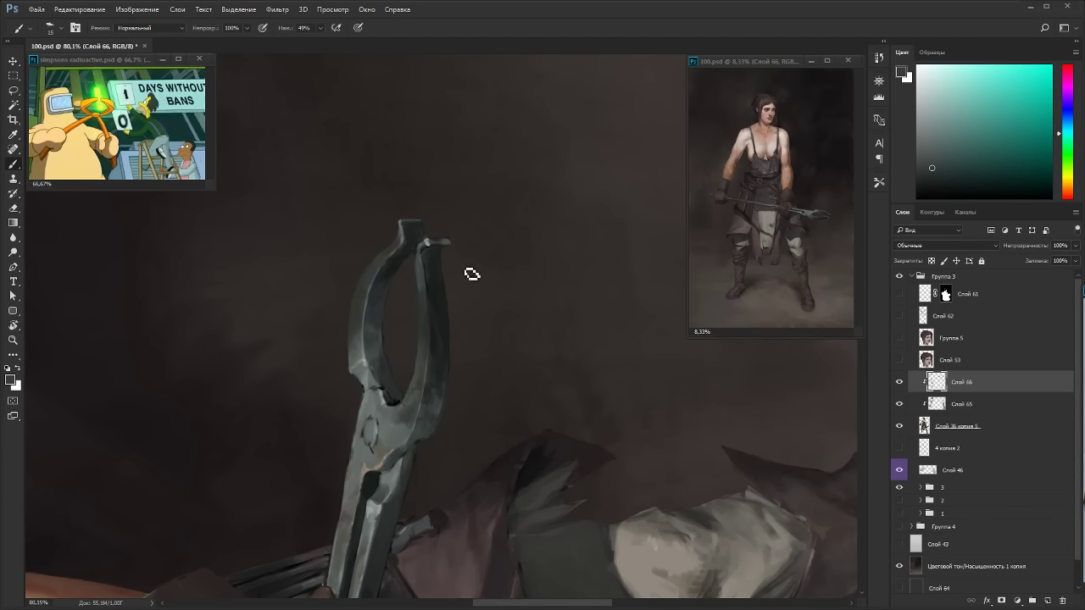
Examine the whole figure against the light and dark backgrounds and check the face up close.
{"action": "key", "text": "Escape"}
{"action": "scroll", "coordinate": [485, 242], "scroll_direction": "down", "scroll_amount": 4}
{"action": "scroll", "coordinate": [537, 382], "scroll_direction": "down", "scroll_amount": 5}
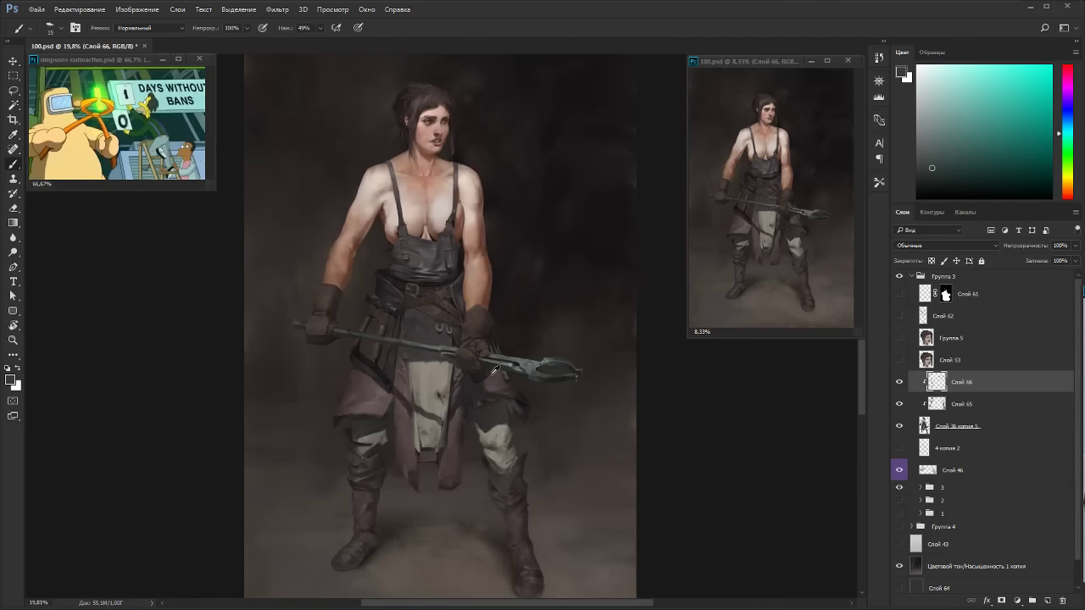
{"action": "key", "text": "r"}
{"action": "left_click_drag", "start_coordinate": [494, 371], "coordinate": [478, 310]}
{"action": "key", "text": "Escape"}
{"action": "scroll", "coordinate": [504, 321], "scroll_direction": "down", "scroll_amount": 5}
{"action": "left_click", "coordinate": [898, 566]}
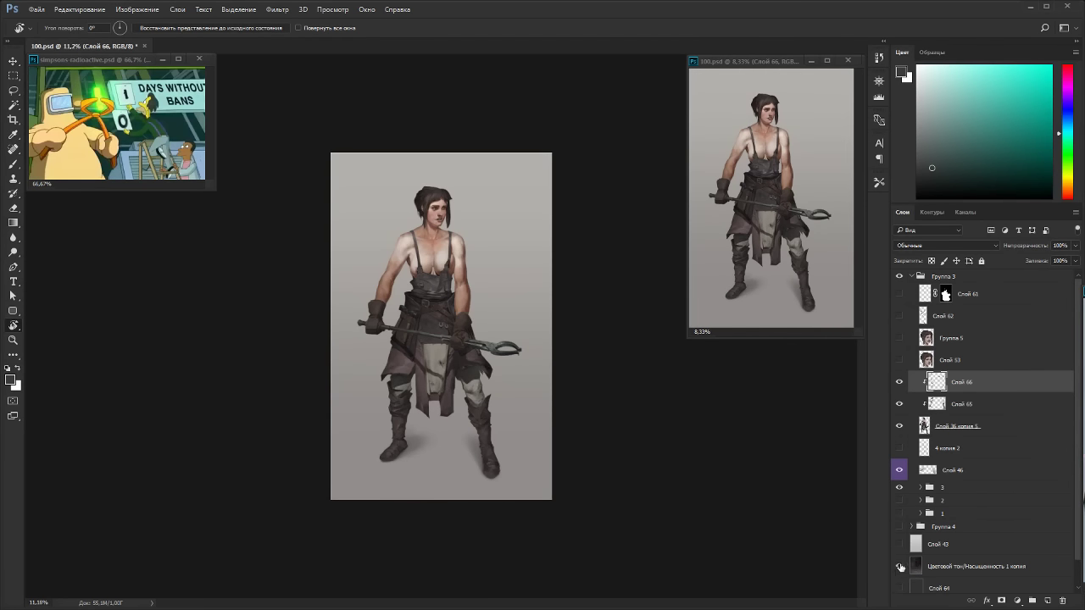
{"action": "left_click", "coordinate": [899, 567]}
{"action": "scroll", "coordinate": [441, 212], "scroll_direction": "up", "scroll_amount": 5}
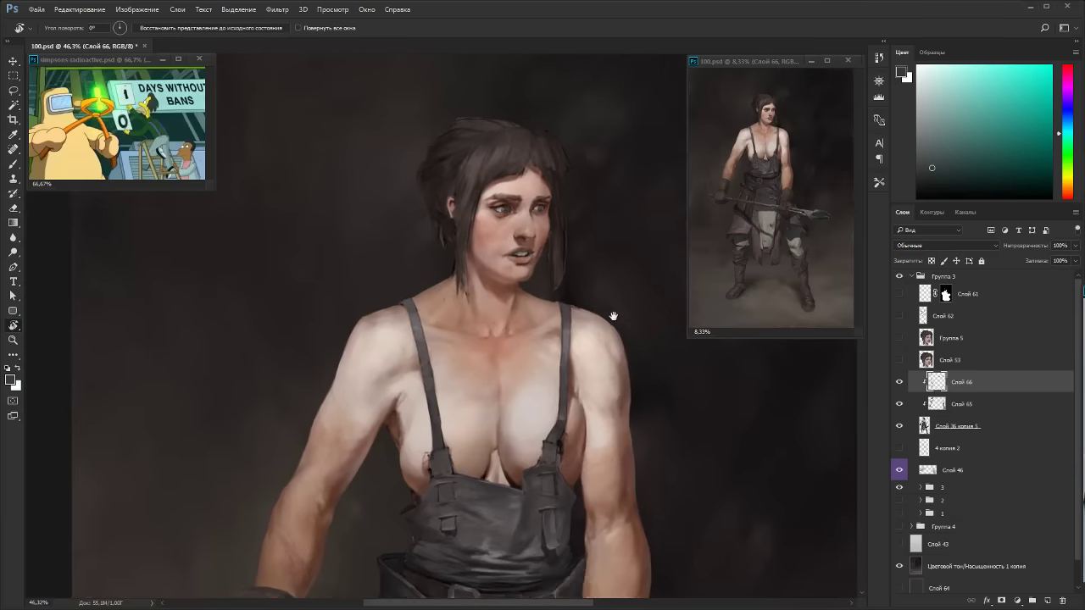
{"action": "scroll", "coordinate": [613, 316], "scroll_direction": "up", "scroll_amount": 3}
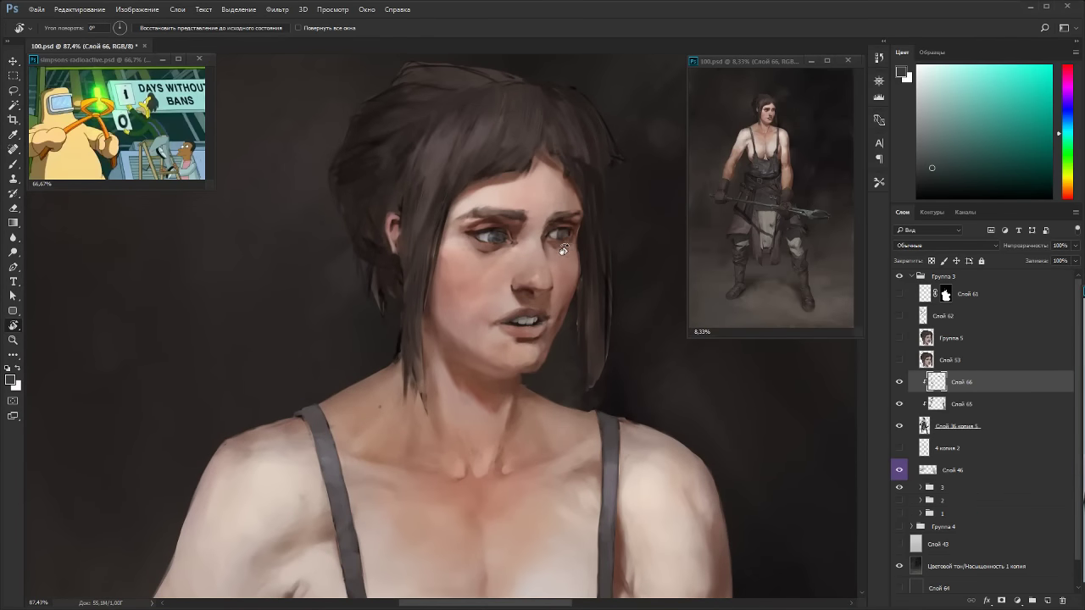
{"action": "scroll", "coordinate": [573, 285], "scroll_direction": "down", "scroll_amount": 6}
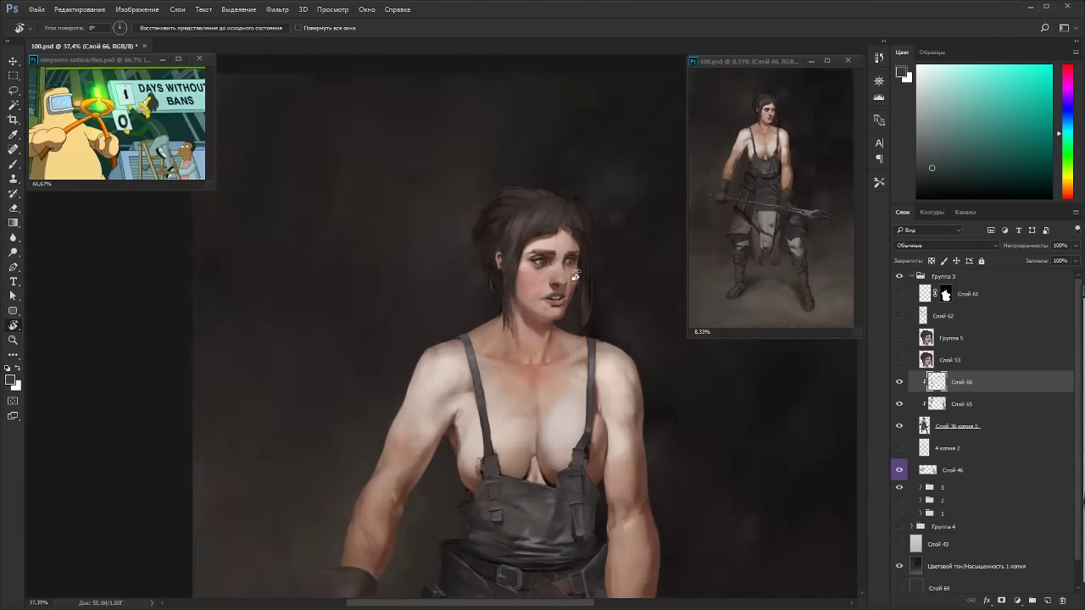
{"action": "scroll", "coordinate": [568, 293], "scroll_direction": "down", "scroll_amount": 2}
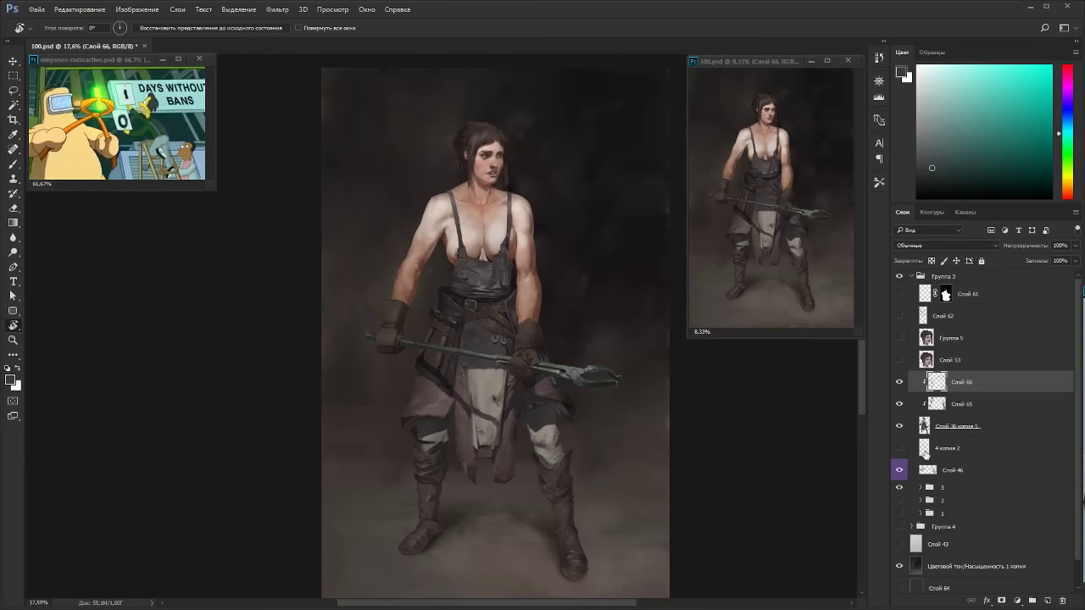
Merge the clipped layers Слой 65 and Слой 66 into Слой 36 копия 5 and save the document.
{"action": "left_click", "coordinate": [899, 404]}
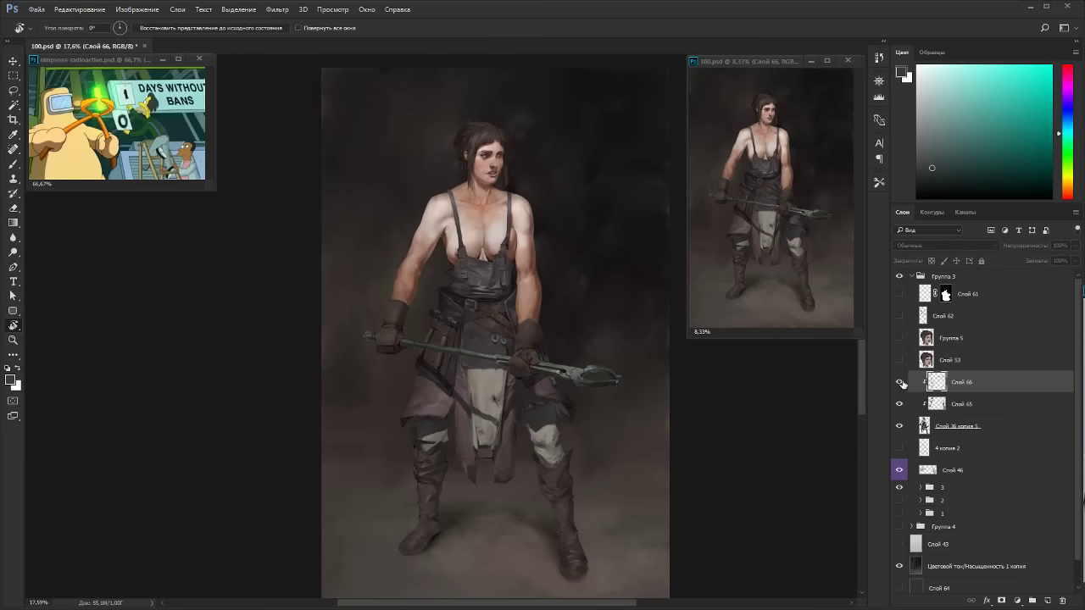
{"action": "left_click", "coordinate": [901, 382]}
{"action": "left_click", "coordinate": [950, 424]}
{"action": "key", "text": "ctrl+e"}
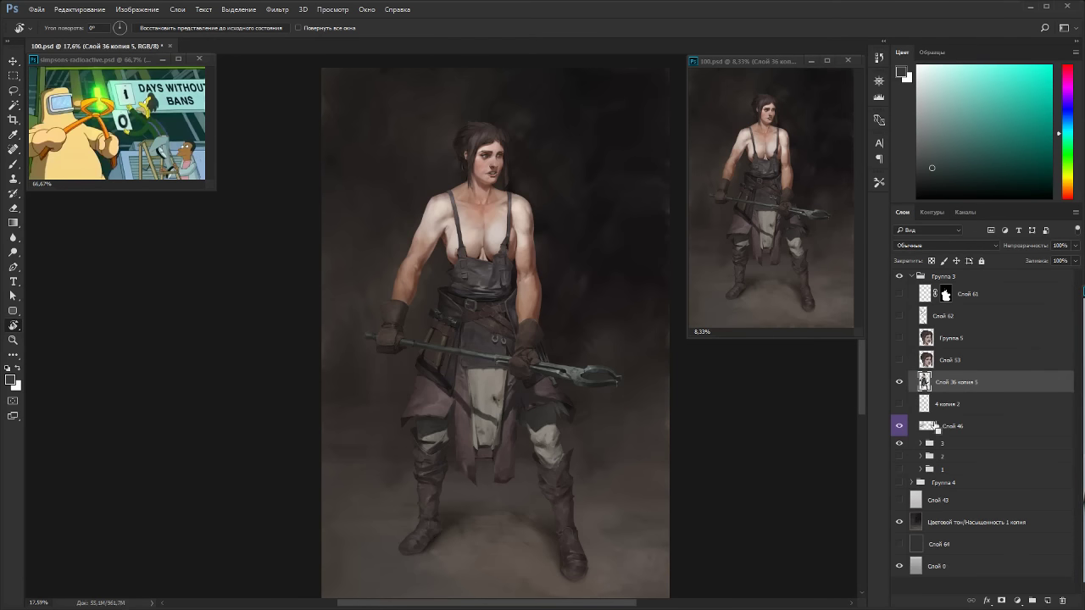
{"action": "key", "text": "ctrl+s"}
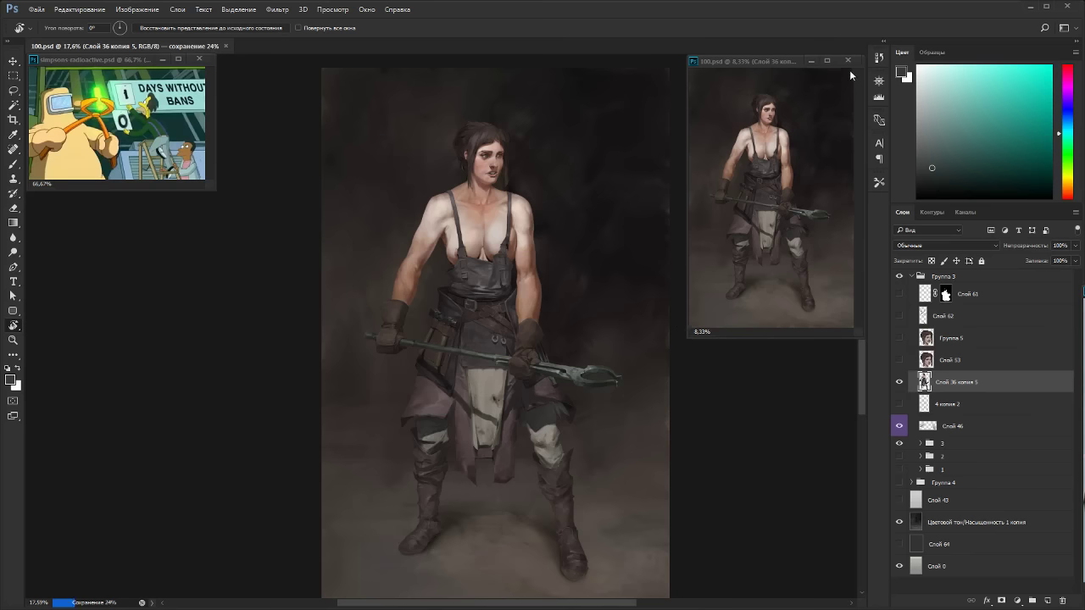
Close the second view window of 100.psd and resize the image proportionally to a height of 2000 pixels.
{"action": "left_click", "coordinate": [849, 61]}
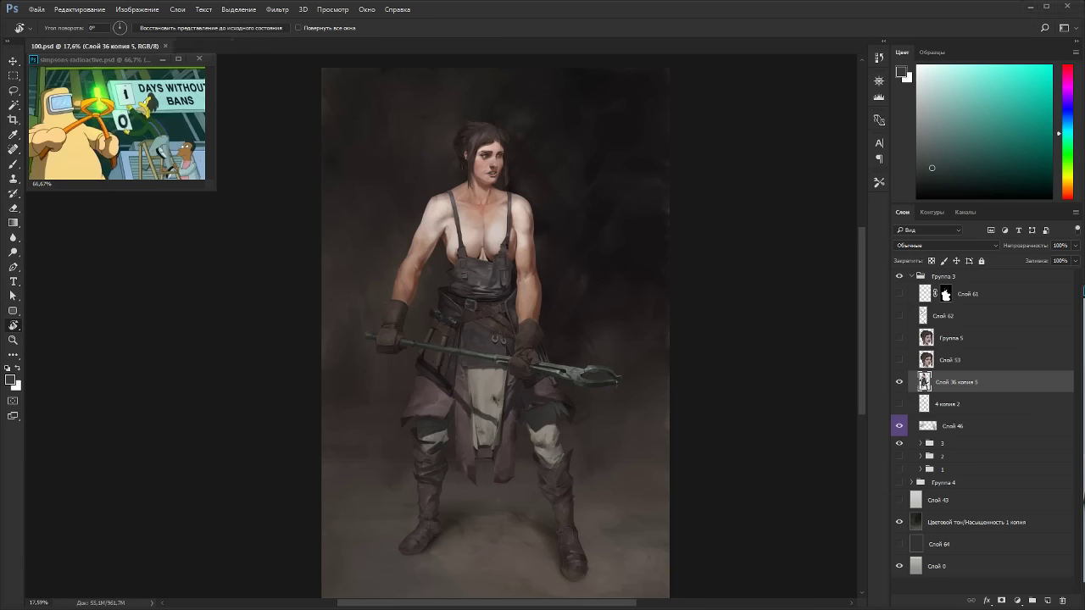
{"action": "left_click", "coordinate": [144, 9]}
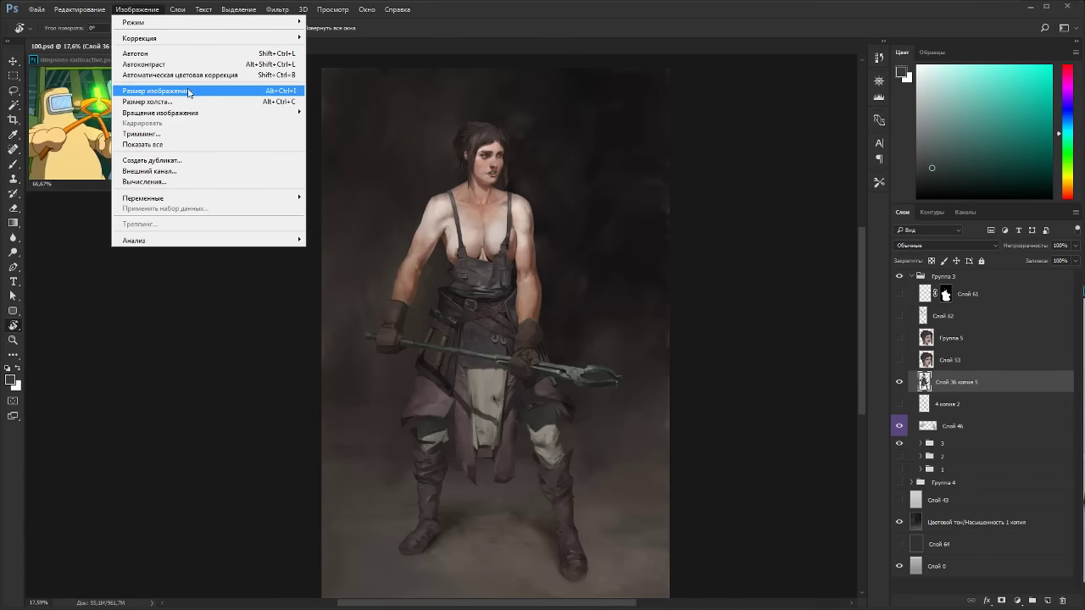
{"action": "left_click", "coordinate": [170, 91]}
{"action": "key", "text": "Tab"}
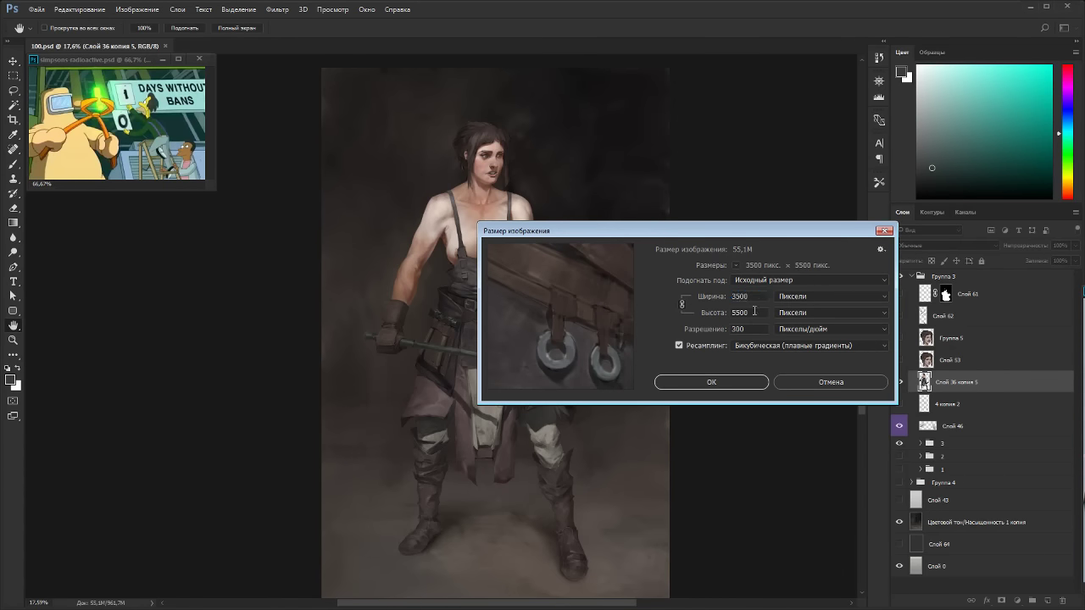
{"action": "type", "text": "2000"}
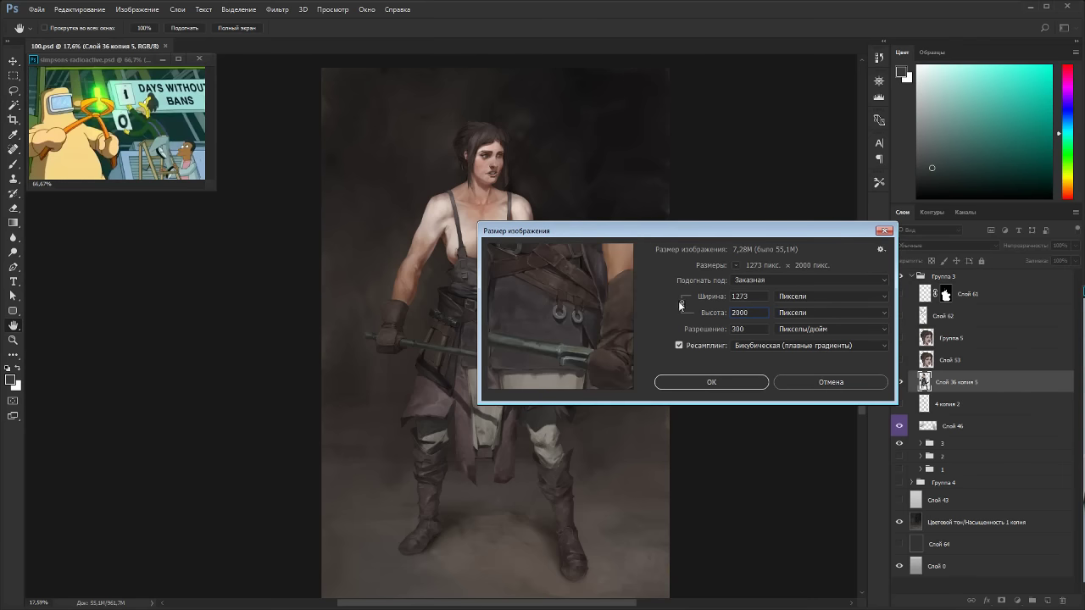
{"action": "key", "text": "Escape"}
{"action": "key", "text": "r"}
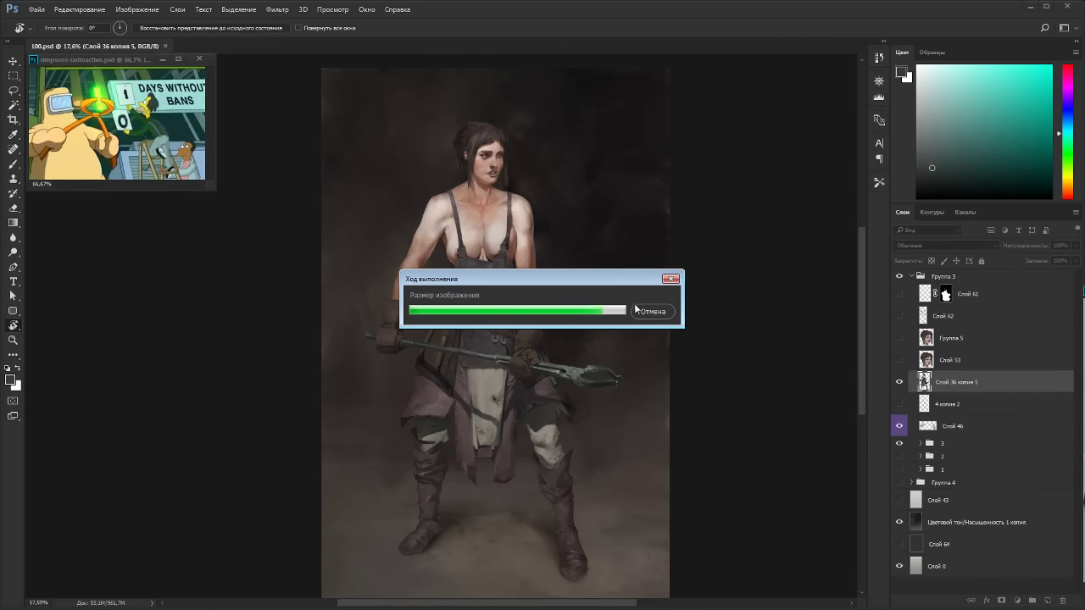
Save a JPEG copy of the reduced painting as 100-5 at quality 12 with the baseline standard format.
{"action": "left_click", "coordinate": [38, 11]}
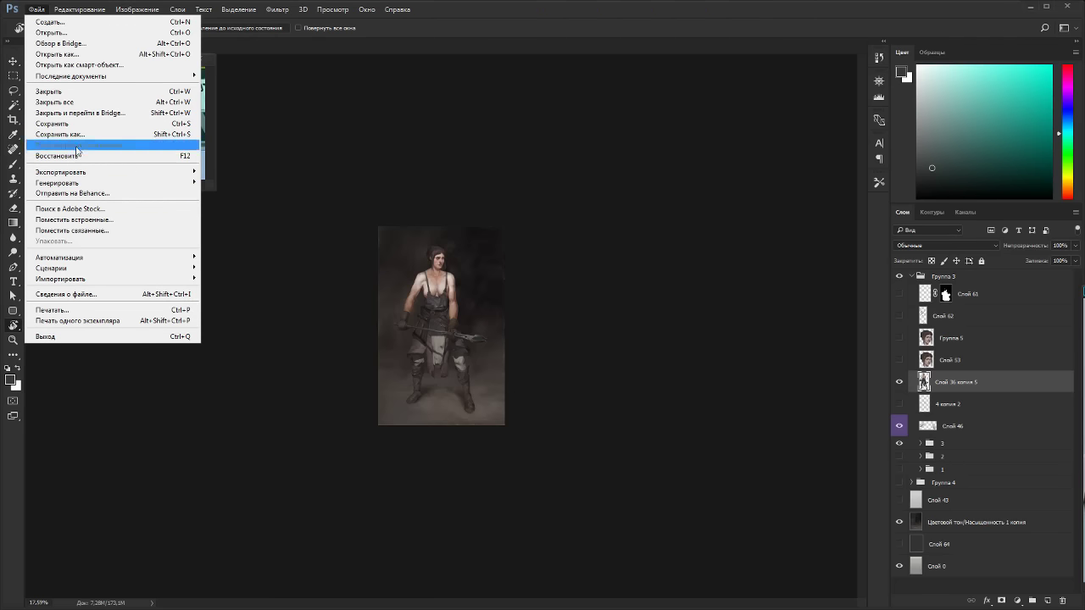
{"action": "key", "text": "Escape"}
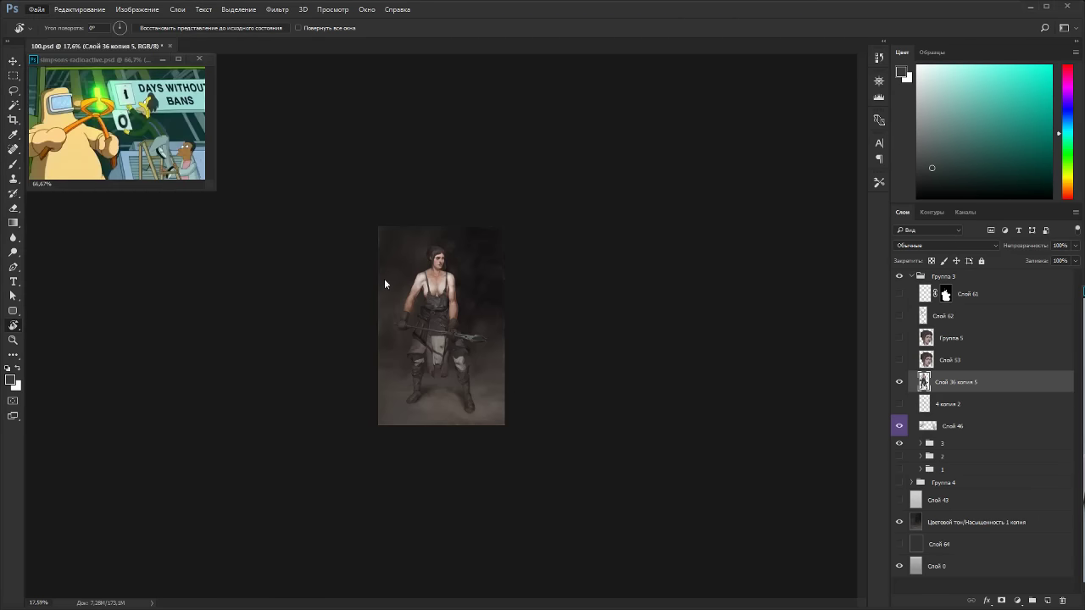
{"action": "key", "text": "ctrl+shift+s"}
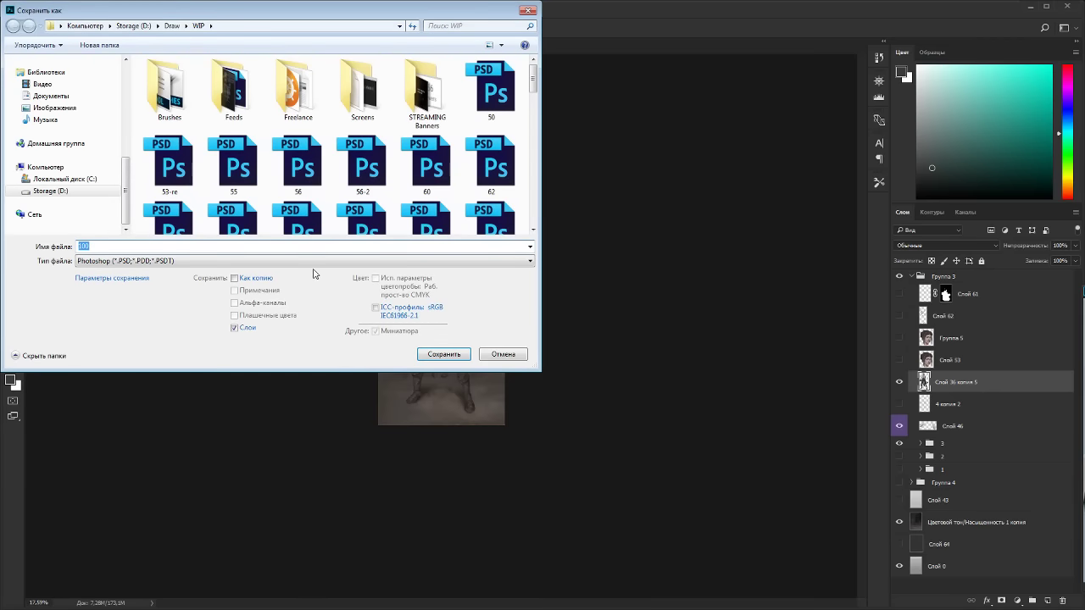
{"action": "left_click", "coordinate": [310, 262]}
{"action": "left_click", "coordinate": [120, 349]}
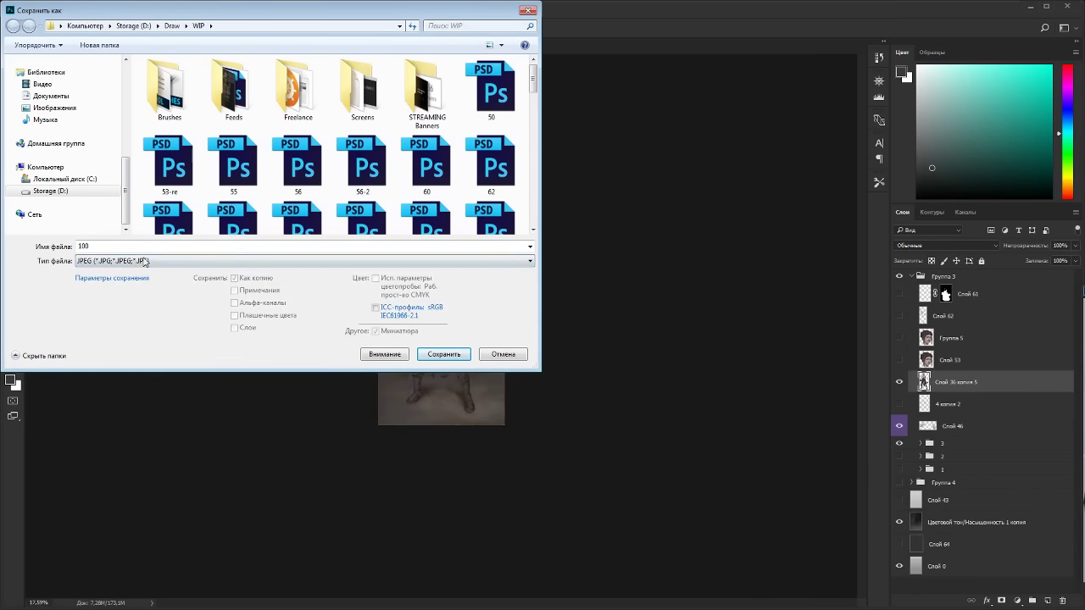
{"action": "type", "text": "-5"}
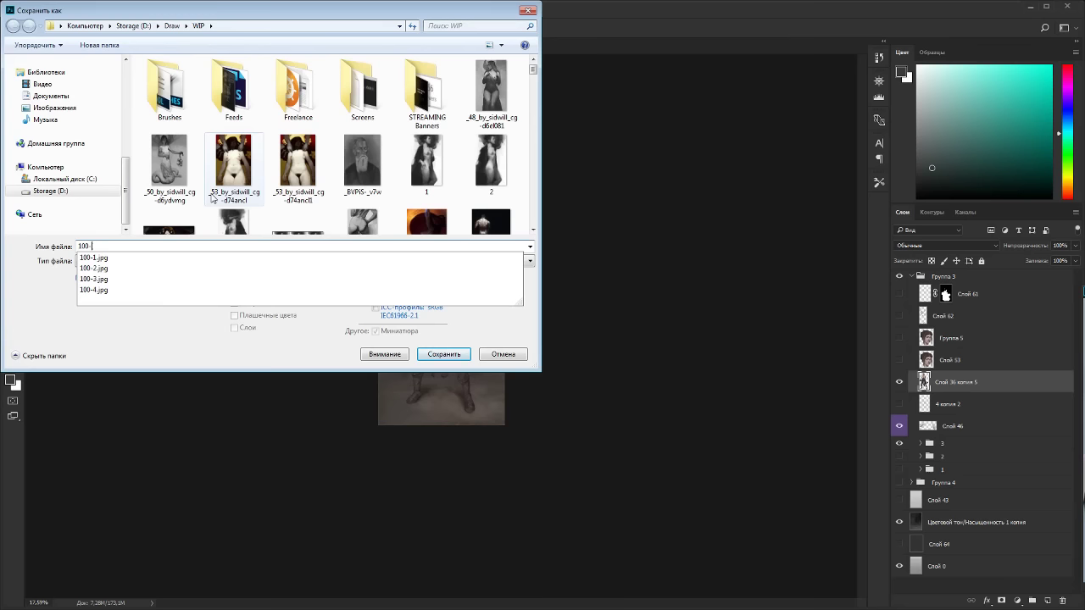
{"action": "left_click", "coordinate": [445, 355]}
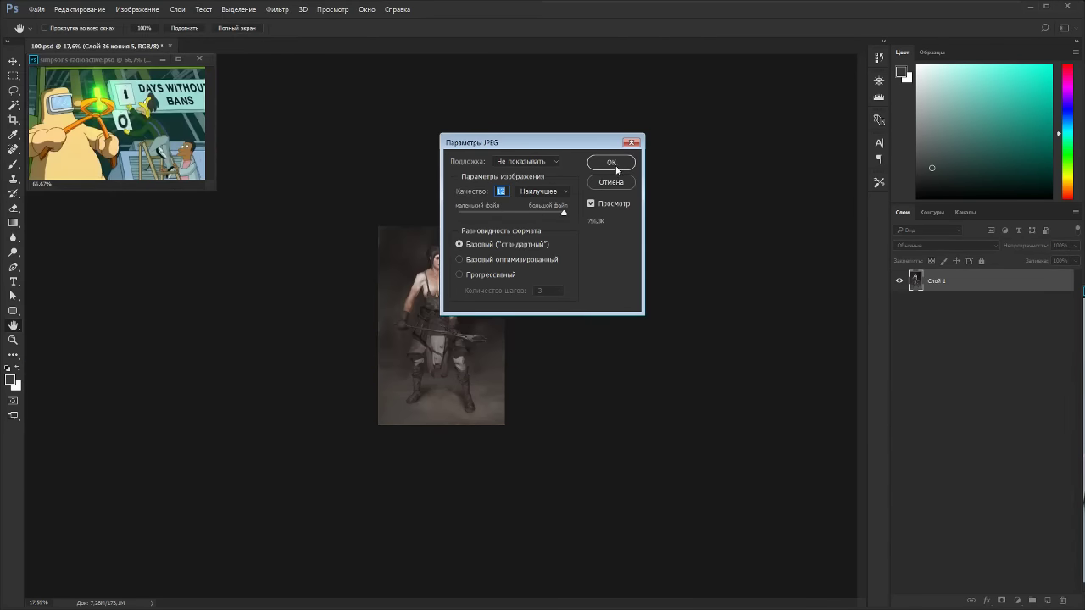
{"action": "left_click", "coordinate": [611, 163]}
Undo the image resize and compare the painting with and without the layer Слой 36 копия 5.
{"action": "key", "text": "r"}
{"action": "key", "text": "ctrl+0"}
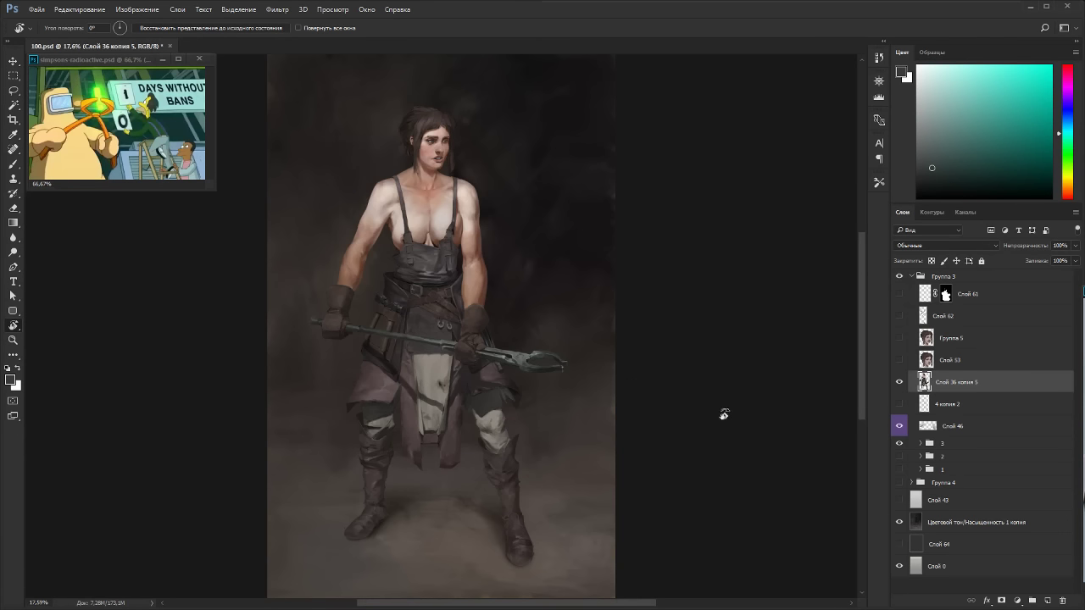
{"action": "left_click", "coordinate": [900, 383]}
{"action": "left_click", "coordinate": [901, 383]}
Check the contents of layer group 3, hide and collapse the group, and save the document.
{"action": "left_click", "coordinate": [914, 445]}
{"action": "left_click", "coordinate": [919, 443]}
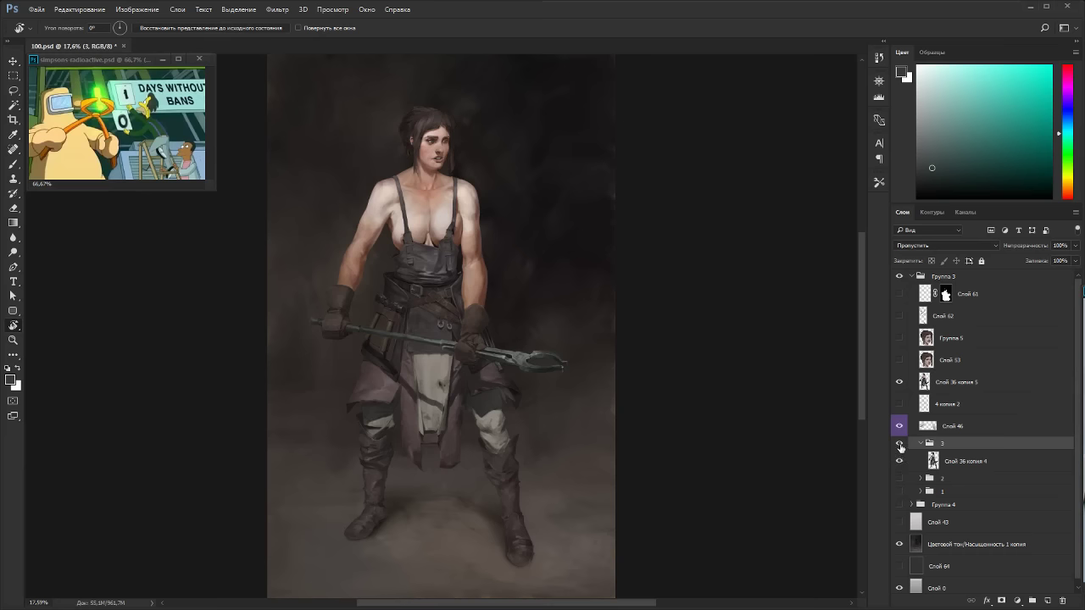
{"action": "left_click", "coordinate": [920, 444]}
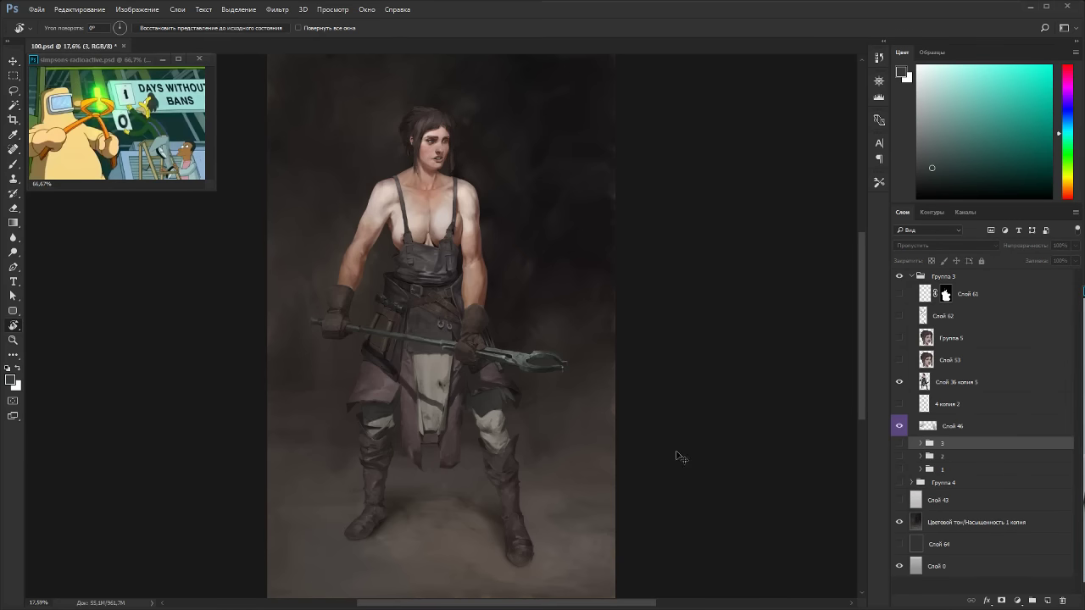
{"action": "key", "text": "ctrl+s"}
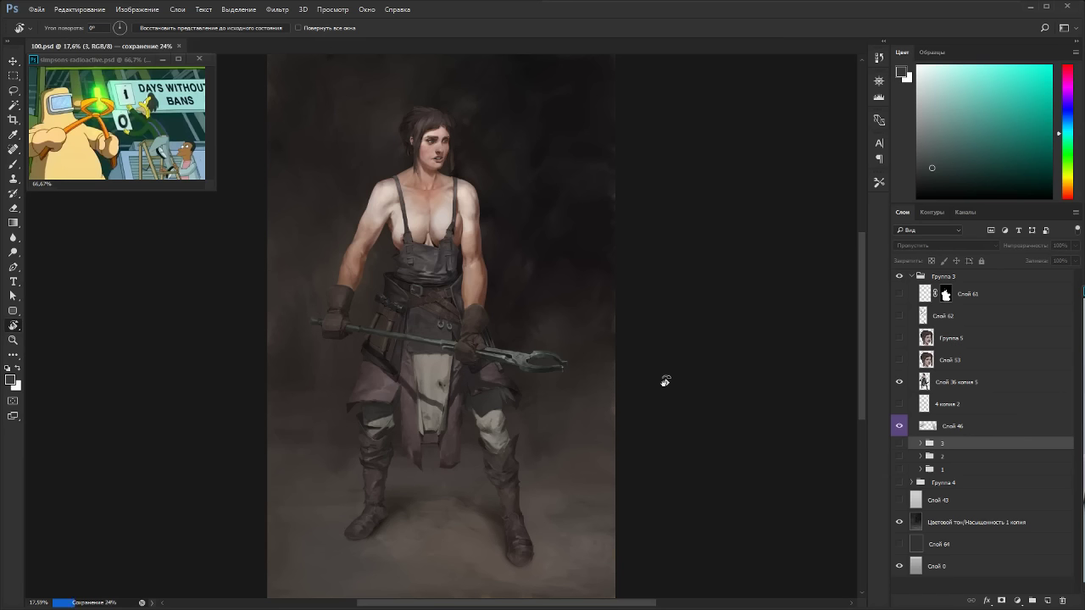